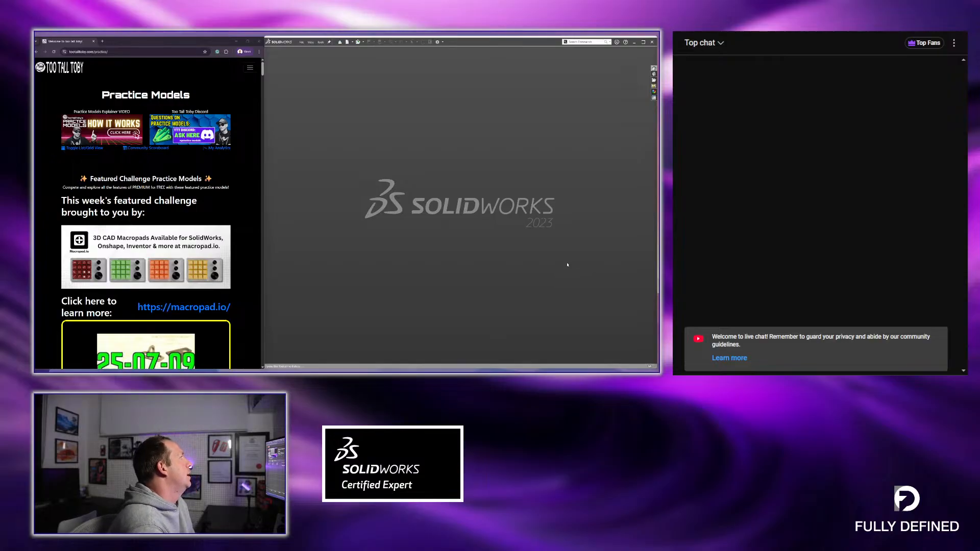
pyautogui.click(247, 68)
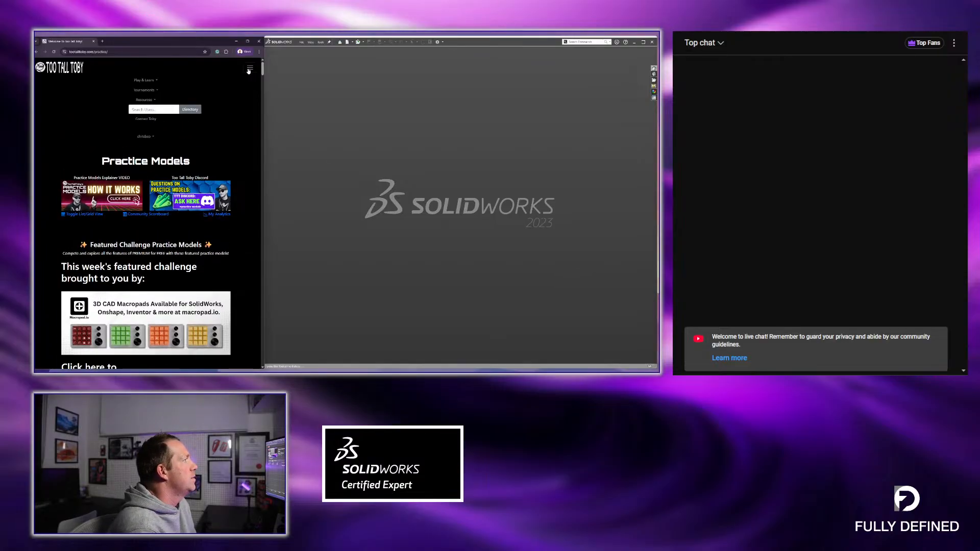
pyautogui.click(220, 89)
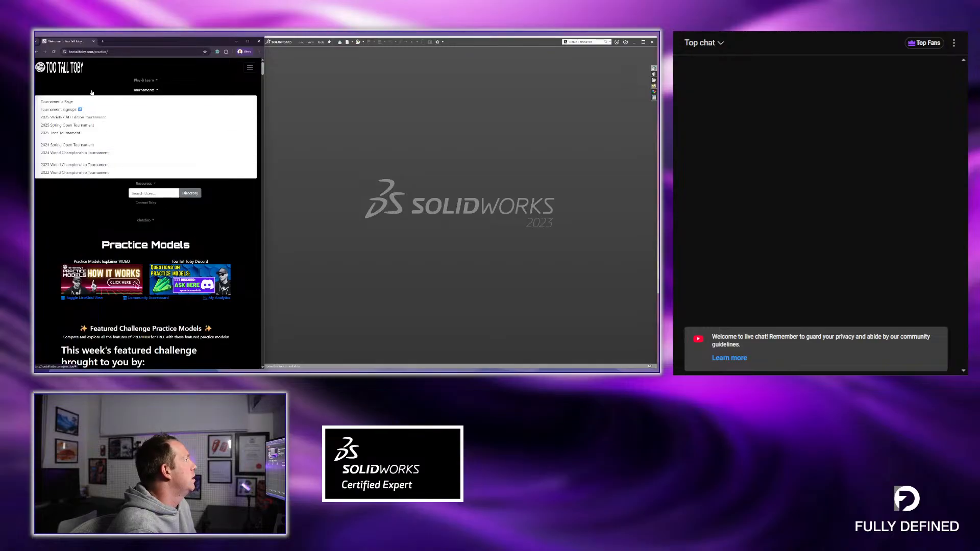
pyautogui.click(178, 80)
pyautogui.click(177, 80)
# Filter the practice models to Tier 01 models that are not completed.
pyautogui.scroll(-1, 218, 200)
pyautogui.scroll(-10, 218, 200)
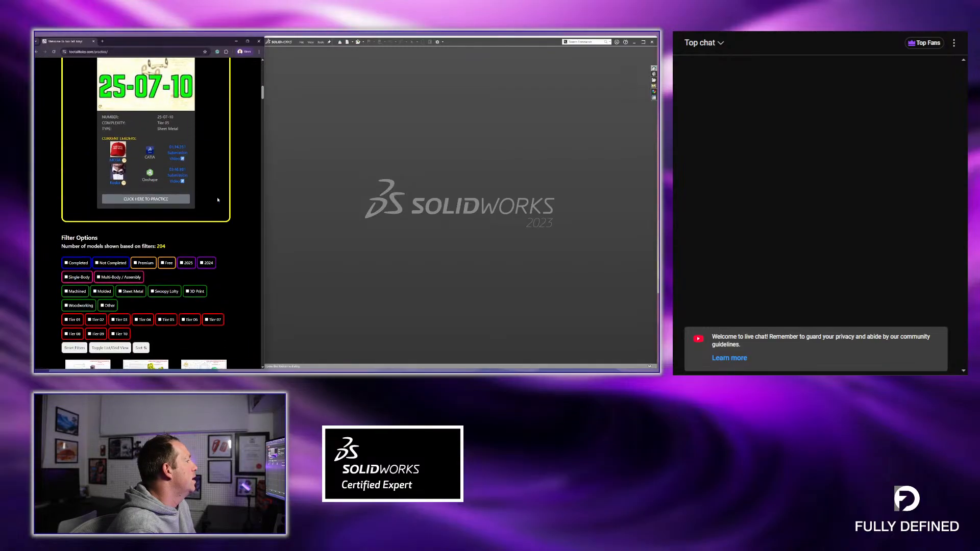
pyautogui.scroll(-3, 218, 200)
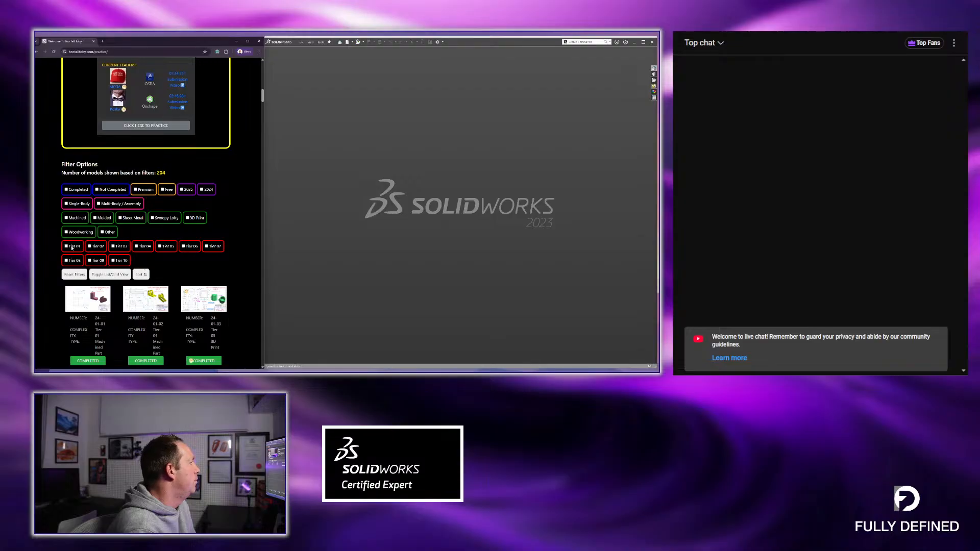
pyautogui.click(72, 247)
pyautogui.click(125, 189)
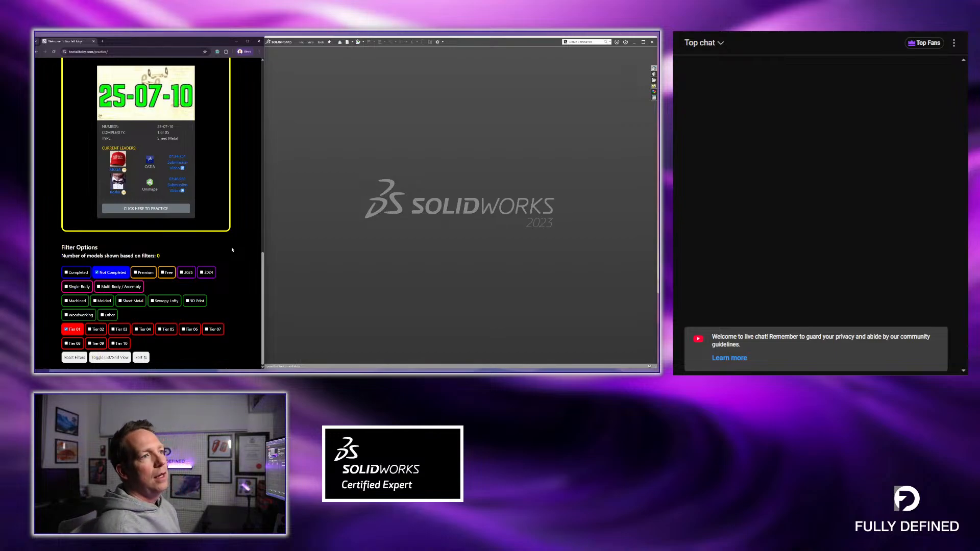
# Show the Custom Properties pane in SOLIDWORKS, keep it pinned open and make it narrower.
pyautogui.click(654, 98)
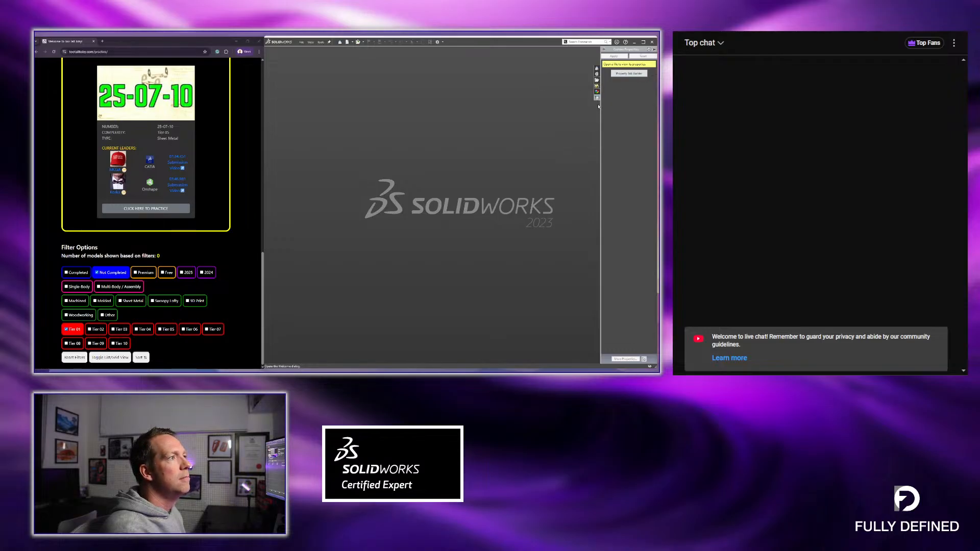
pyautogui.click(654, 49)
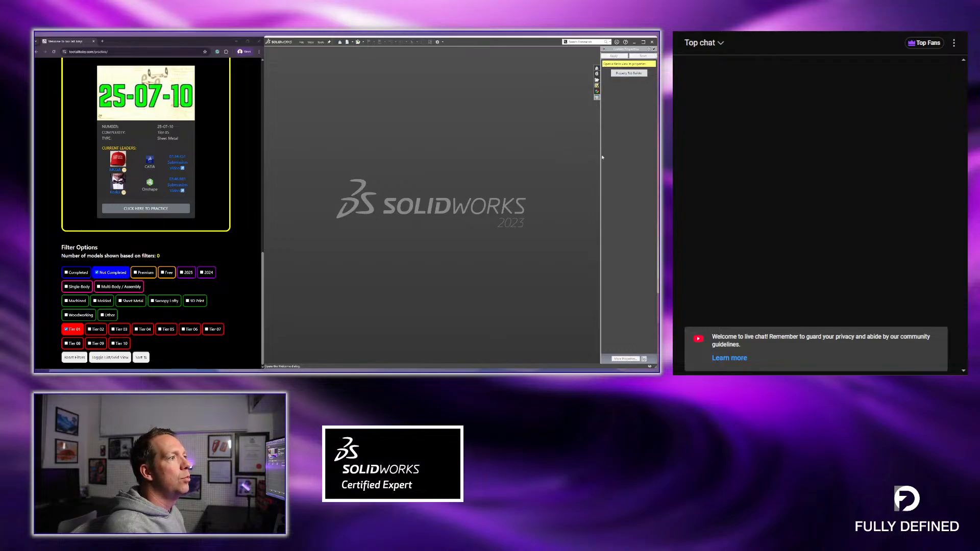
pyautogui.moveTo(601, 154); pyautogui.dragTo(616, 154)
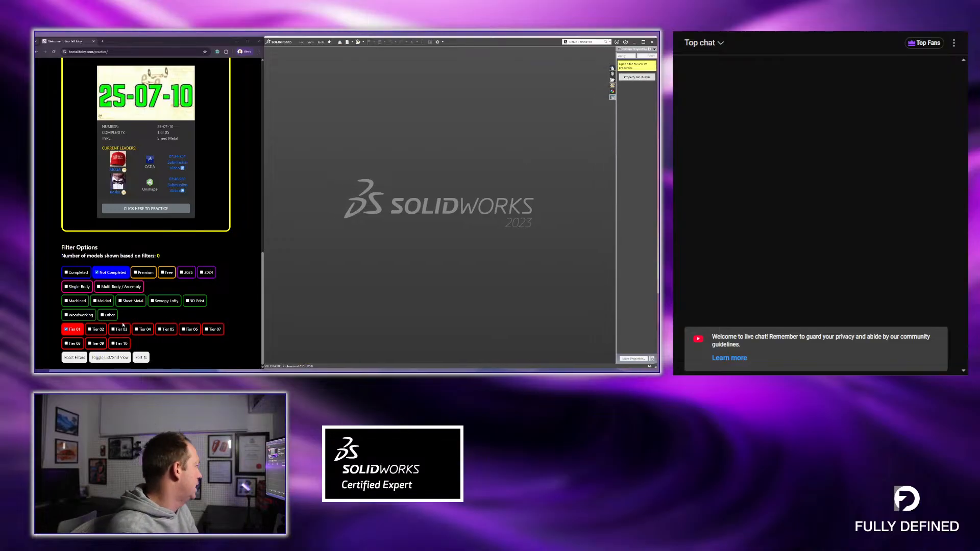
# On the practice site, replace the Tier 01 filter with Tier 02 and open the 24-12-03 practice model.
pyautogui.click(72, 329)
pyautogui.click(98, 329)
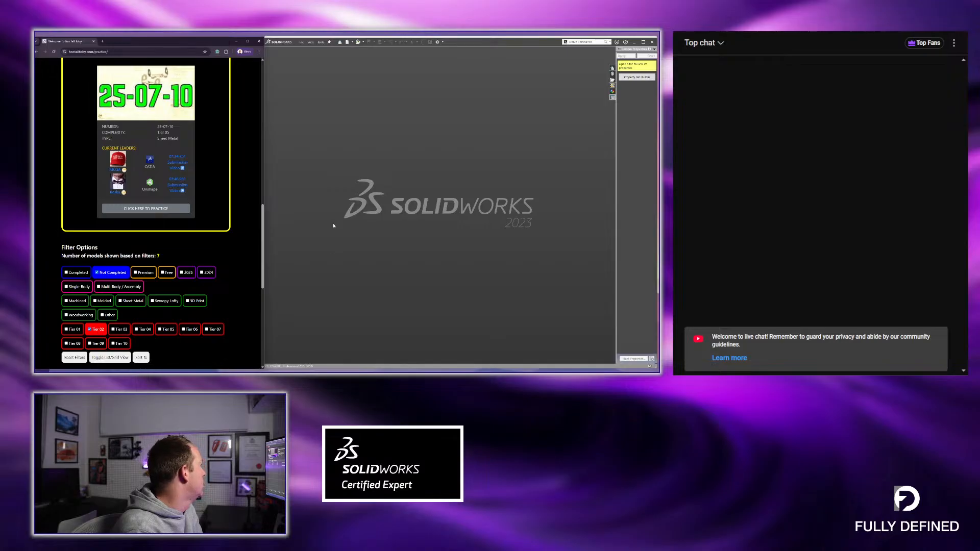
pyautogui.scroll(-8, 249, 250)
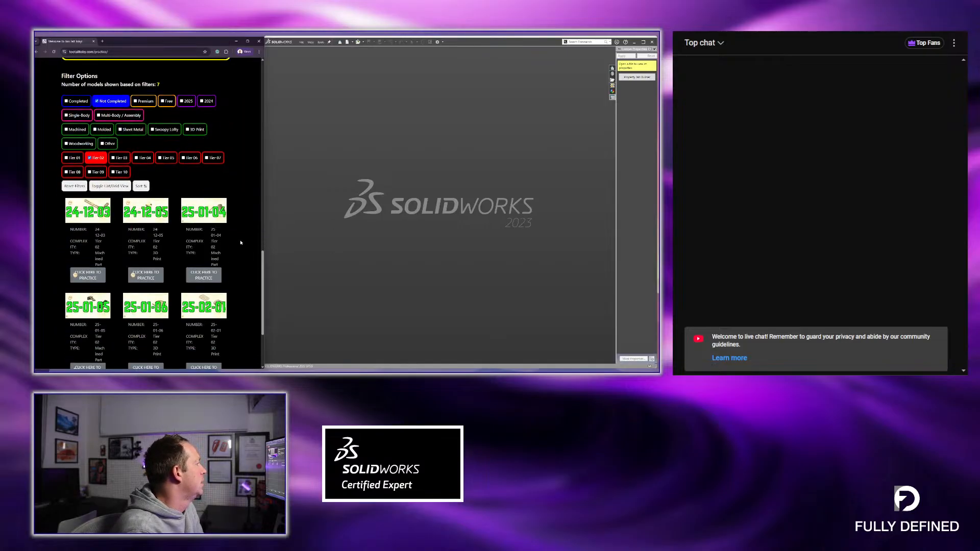
pyautogui.scroll(2, 242, 240)
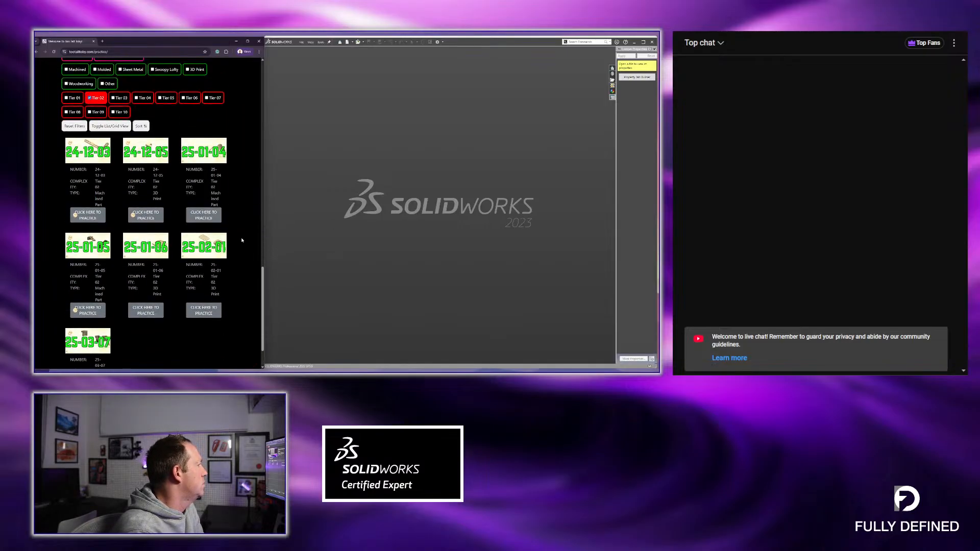
pyautogui.scroll(-2, 242, 240)
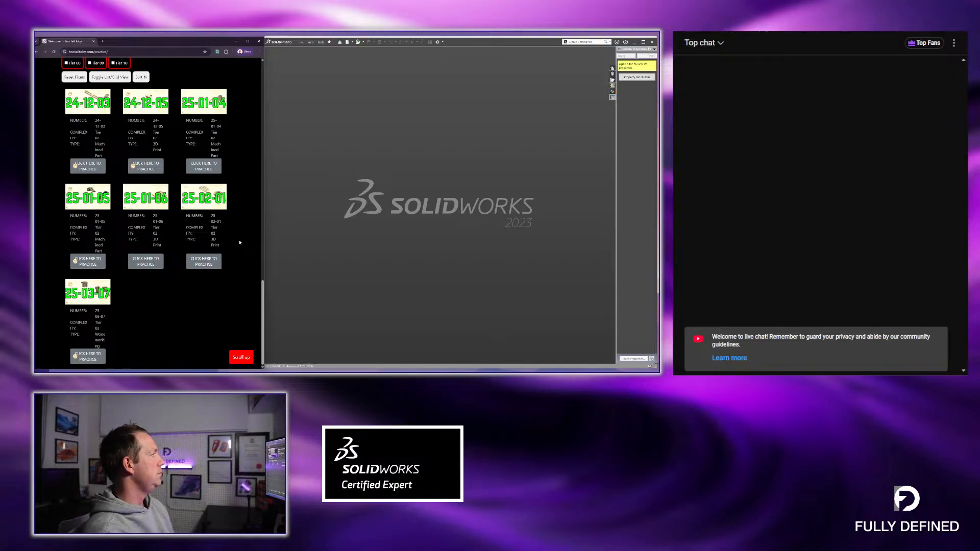
pyautogui.click(98, 169)
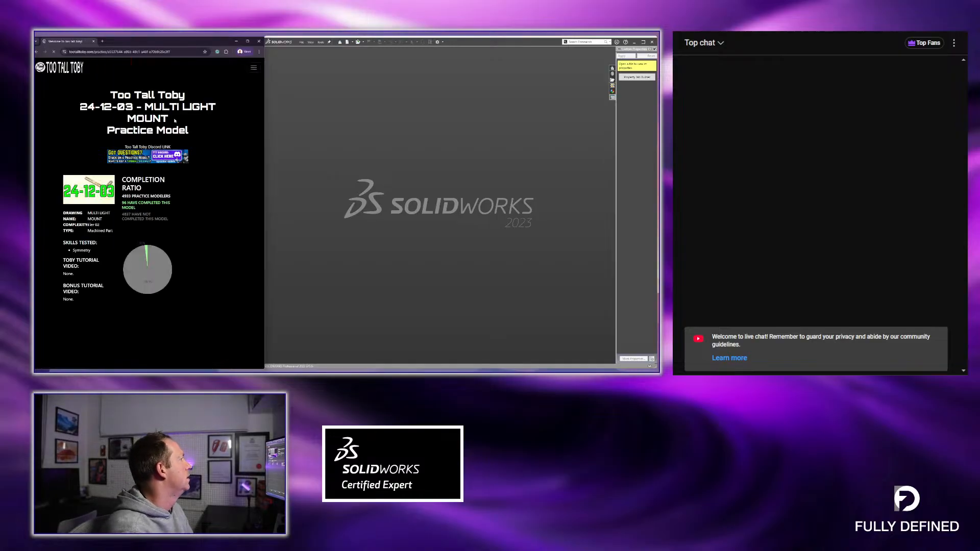
# Review the Multi Light Mount page's model information, speedmodeling leaderboard, community tutorials and community videos.
pyautogui.scroll(-5, 209, 157)
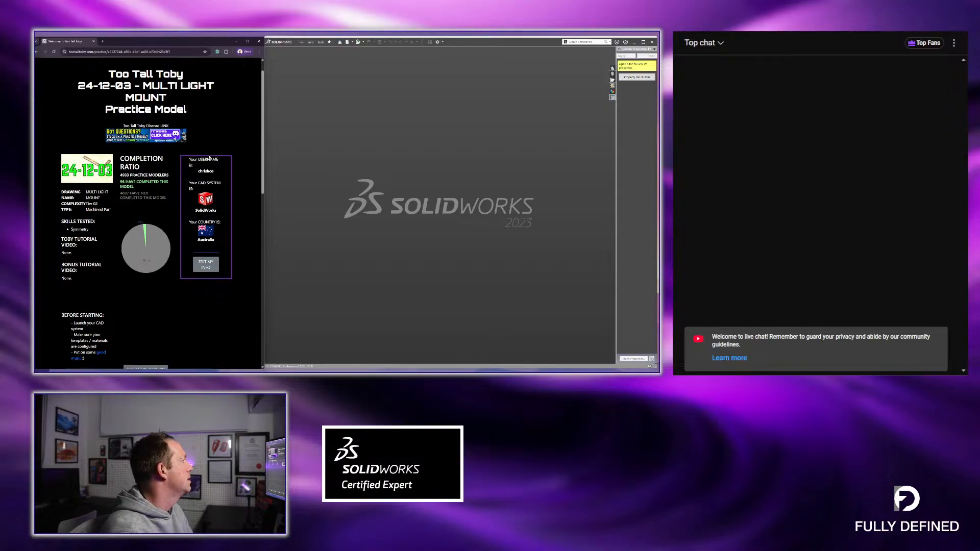
pyautogui.scroll(-4, 209, 157)
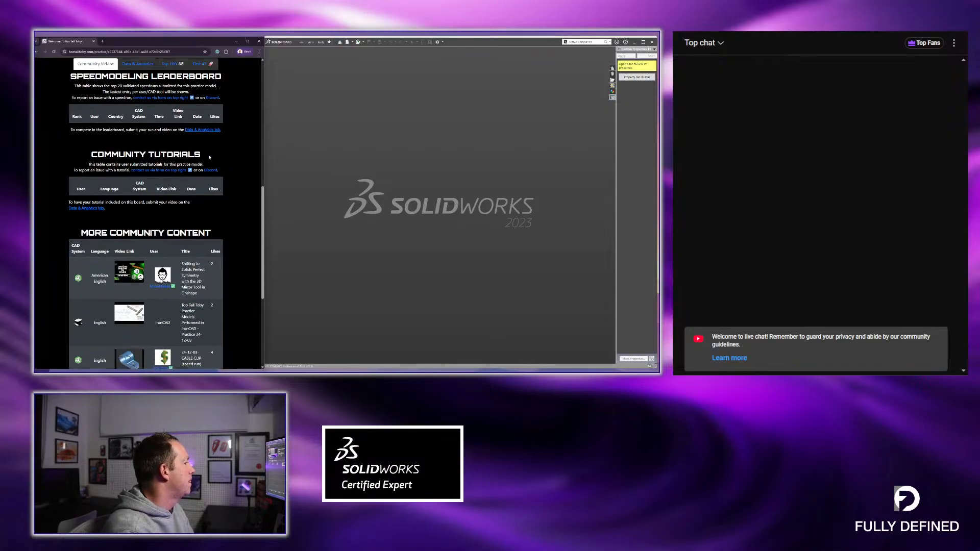
pyautogui.scroll(-1, 209, 158)
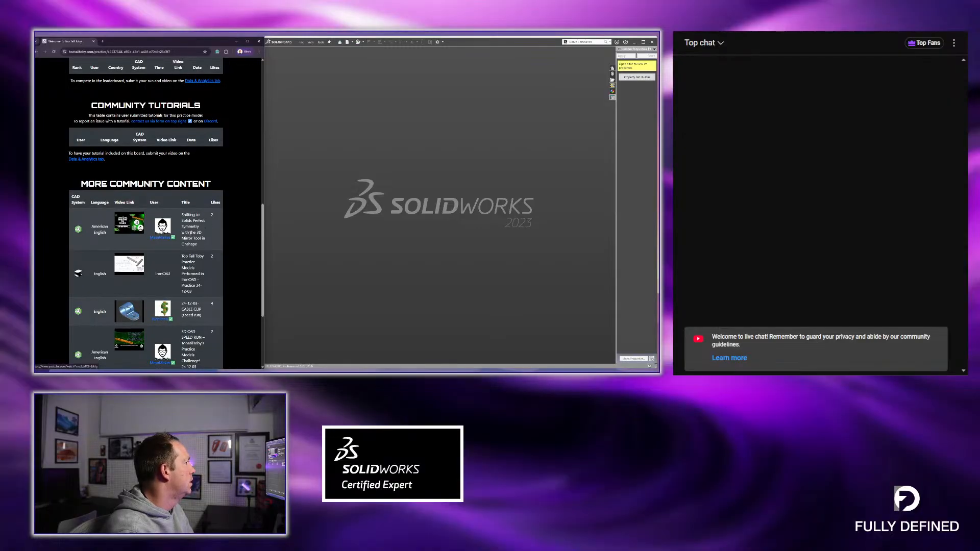
pyautogui.scroll(-1, 176, 231)
pyautogui.scroll(-2, 176, 232)
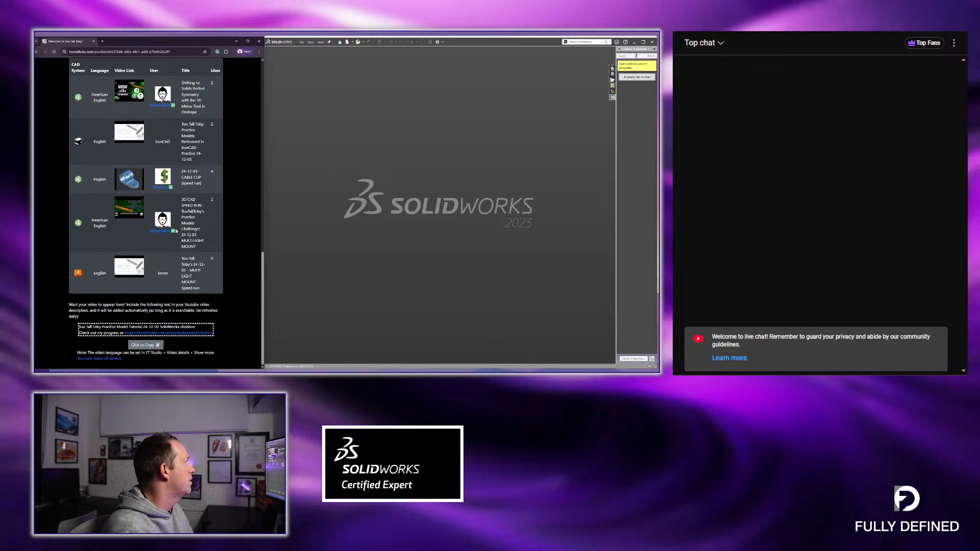
pyautogui.scroll(5, 176, 232)
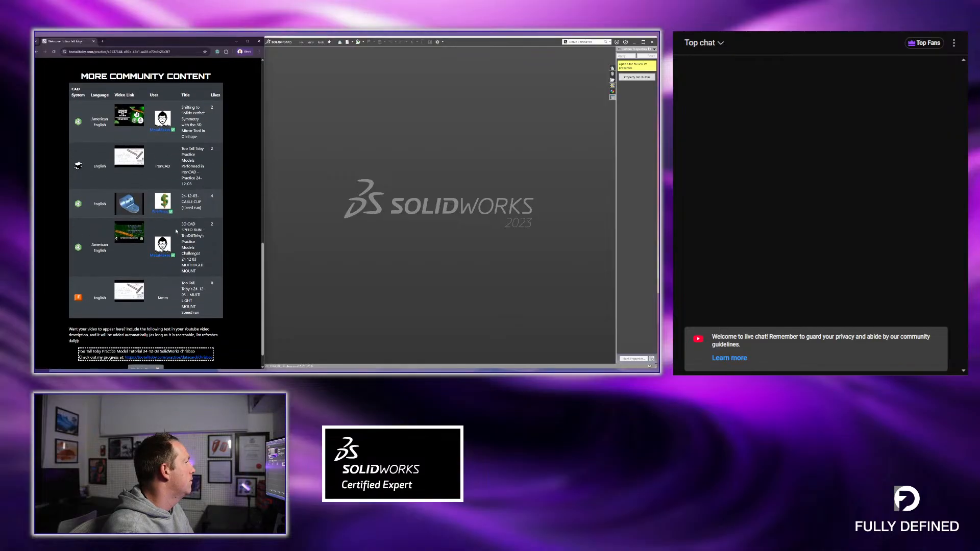
pyautogui.scroll(2, 177, 231)
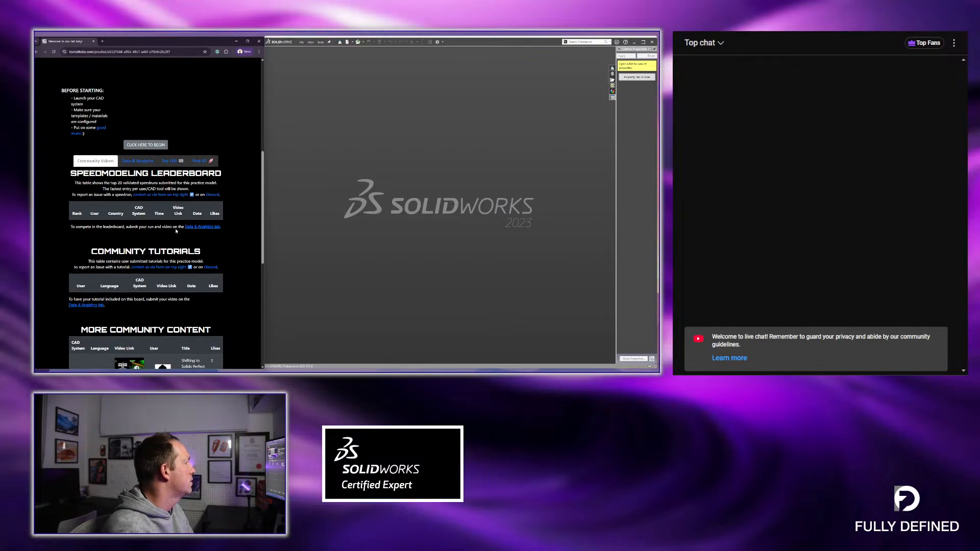
pyautogui.scroll(-4, 163, 255)
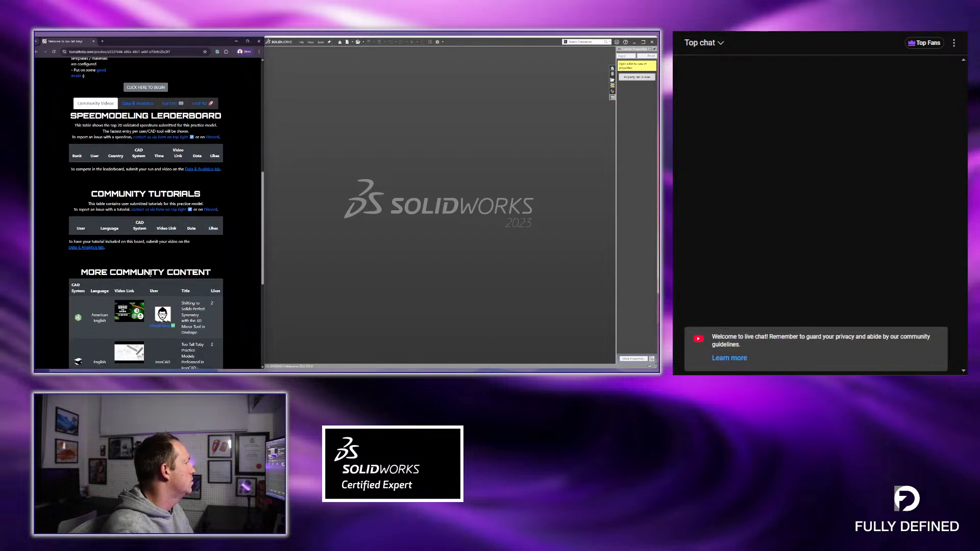
pyautogui.scroll(-1, 183, 268)
pyautogui.scroll(3, 183, 267)
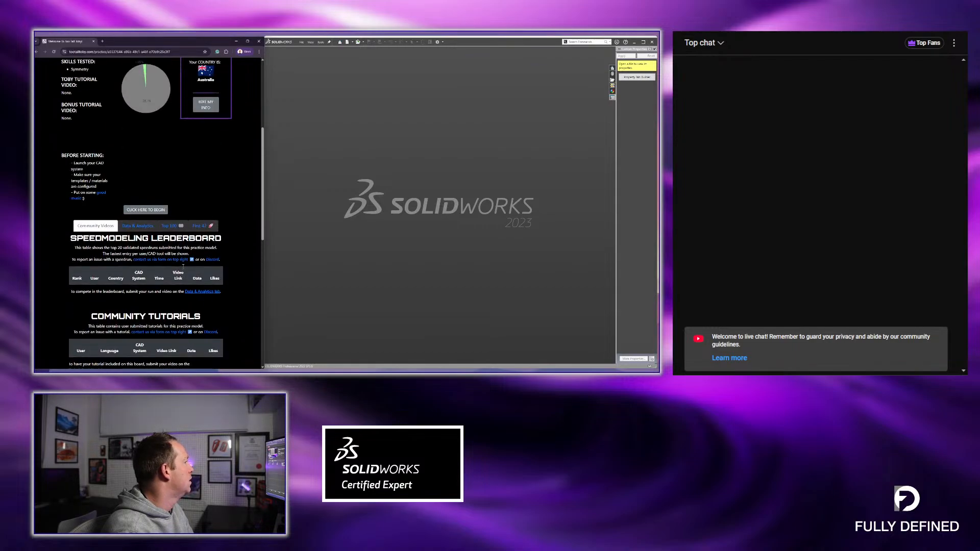
pyautogui.scroll(2, 181, 216)
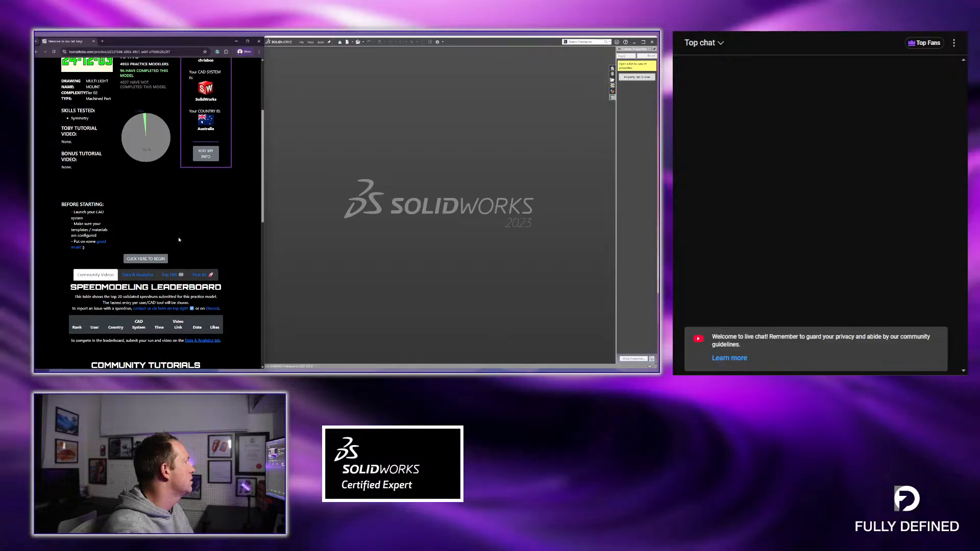
# Begin the 24-12-03 Multi Light Mount practice and reveal its drawing.
pyautogui.click(156, 261)
pyautogui.scroll(1, 204, 250)
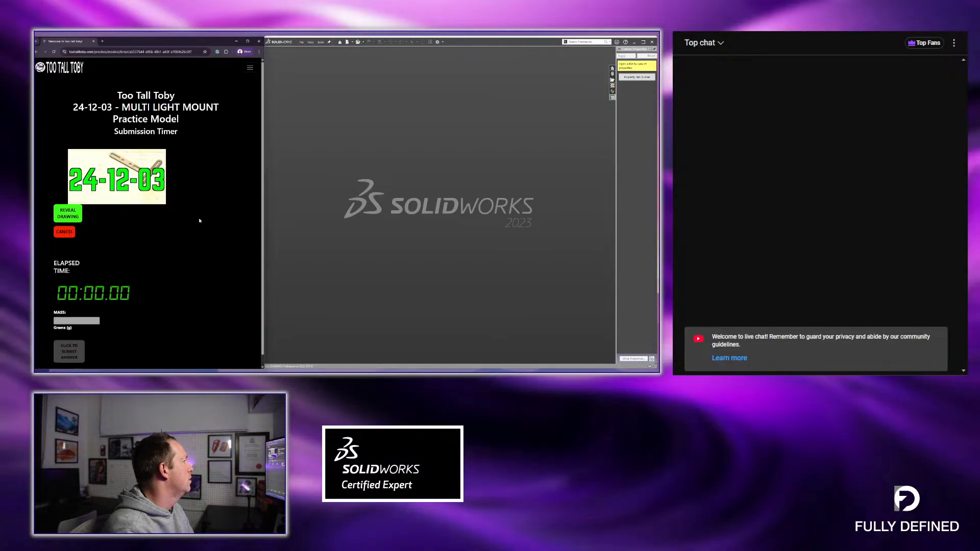
pyautogui.click(80, 215)
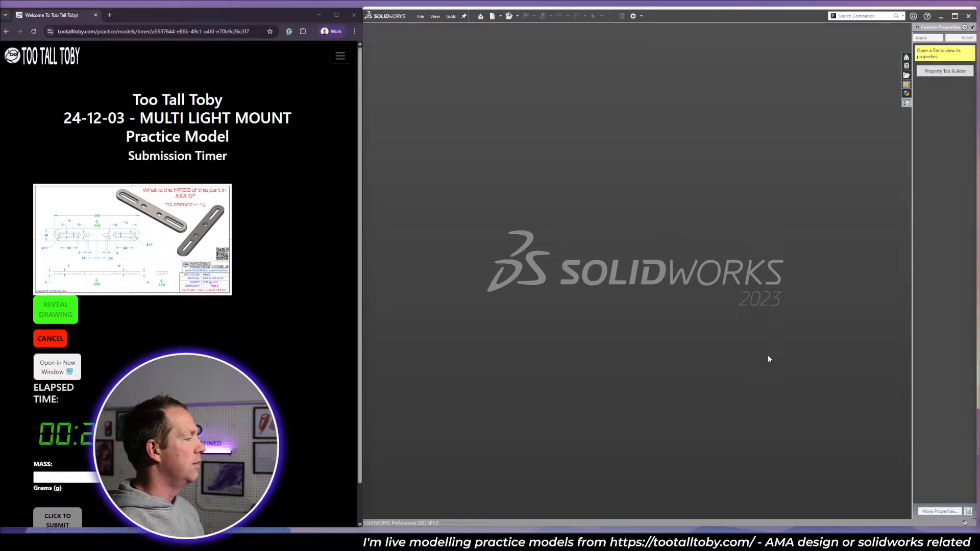
# Open the drawing in its own window, place it over the browser's upper part and shrink it to the browser's width.
pyautogui.click(59, 363)
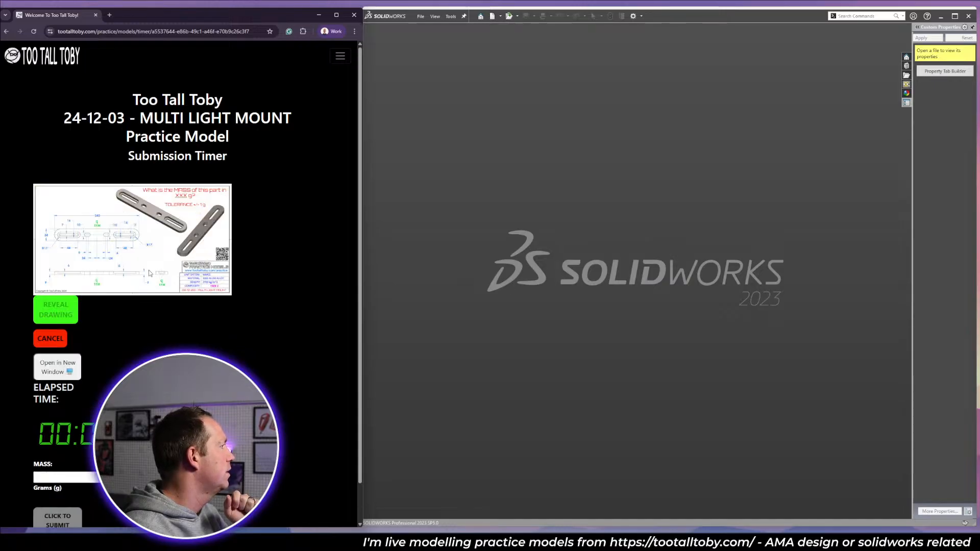
pyautogui.click(58, 374)
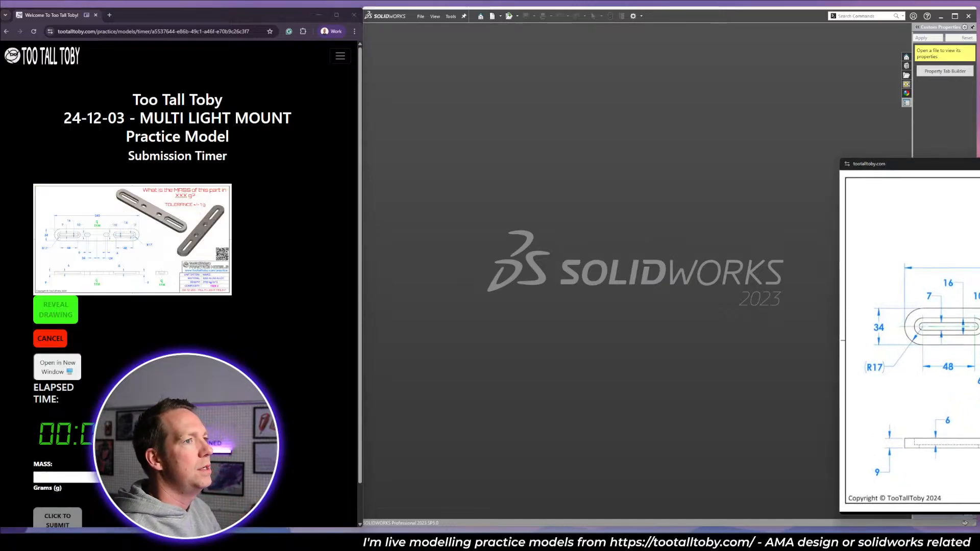
pyautogui.moveTo(979, 165)
pyautogui.mouseDown()
pyautogui.moveTo(384, 119)
pyautogui.moveTo(305, 16)
pyautogui.mouseUp()
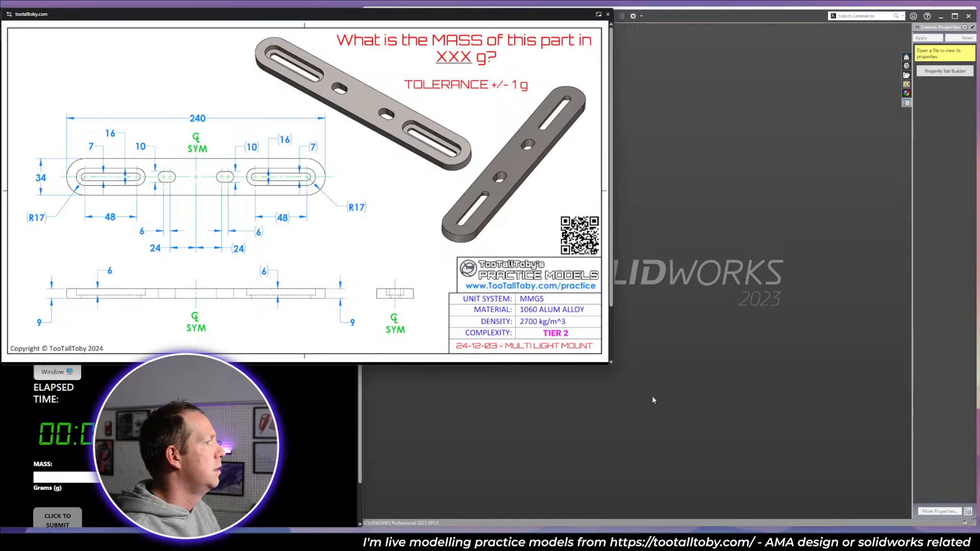
pyautogui.moveTo(609, 363)
pyautogui.mouseDown()
pyautogui.moveTo(409, 401)
pyautogui.moveTo(347, 453)
pyautogui.moveTo(358, 439)
pyautogui.moveTo(359, 361)
pyautogui.mouseUp()
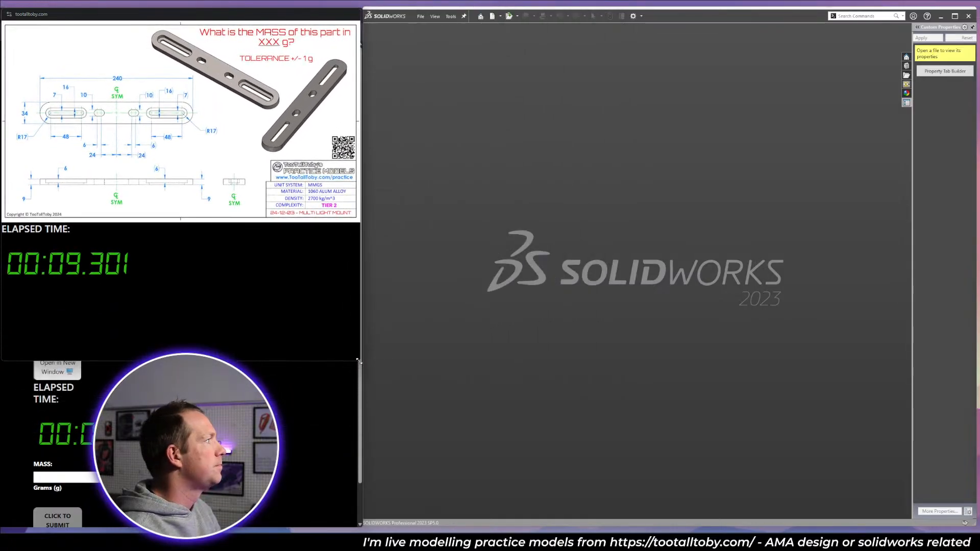
# Create a new SOLIDWORKS part from the TTT-MM-1060 Alloy template.
pyautogui.click(489, 246)
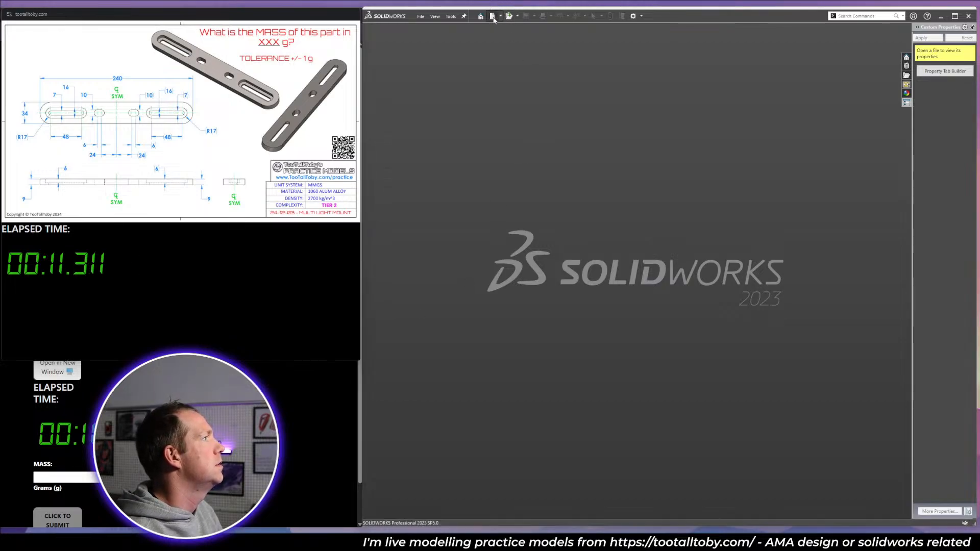
pyautogui.click(493, 17)
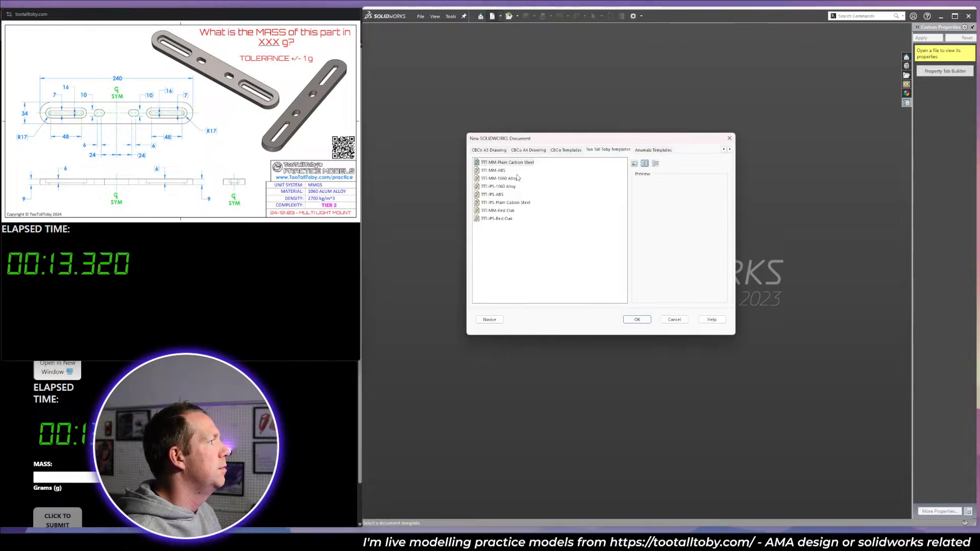
pyautogui.click(500, 179)
pyautogui.press('Return')
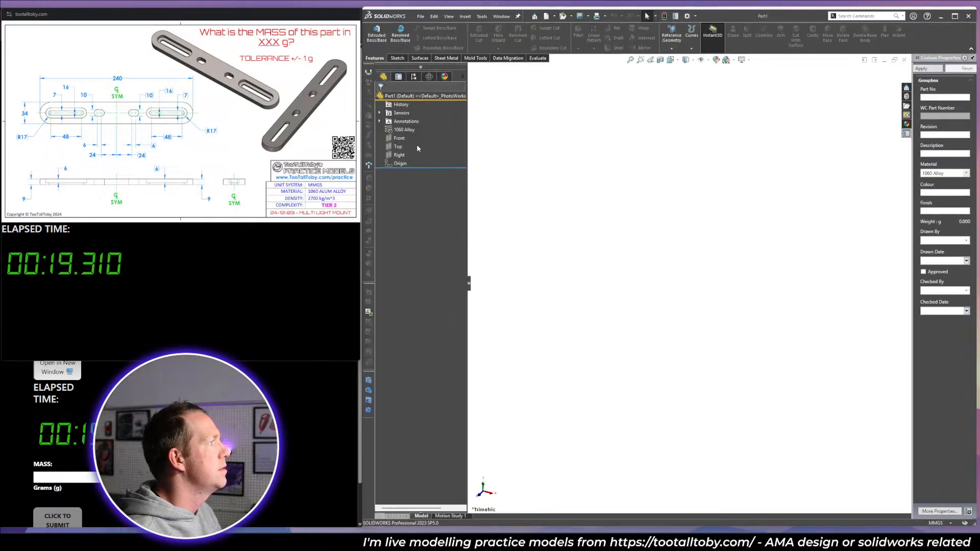
# On the Top plane, sketch a horizontal straight slot ending at the origin, about 68 mm between centres and 34 mm wide.
pyautogui.click(397, 147)
pyautogui.click(403, 135)
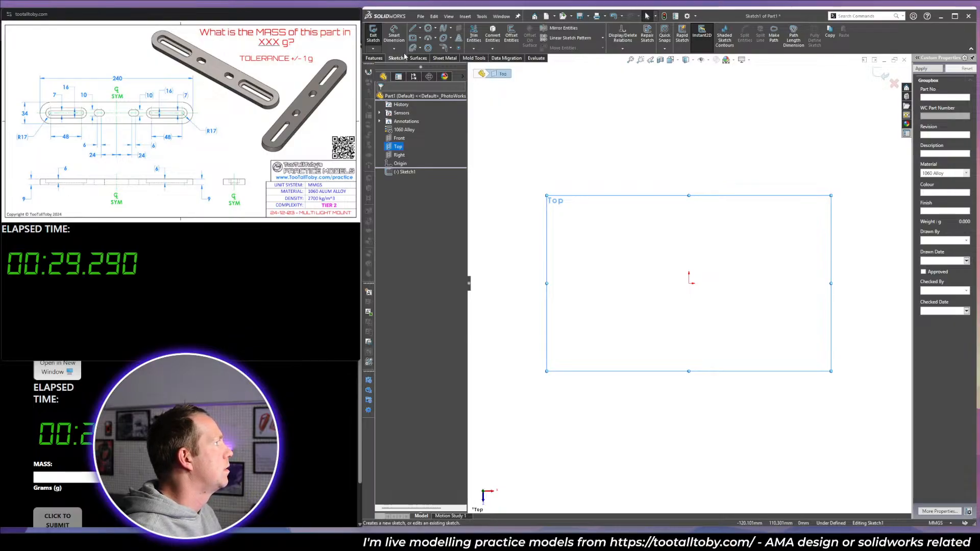
pyautogui.click(420, 48)
pyautogui.click(432, 56)
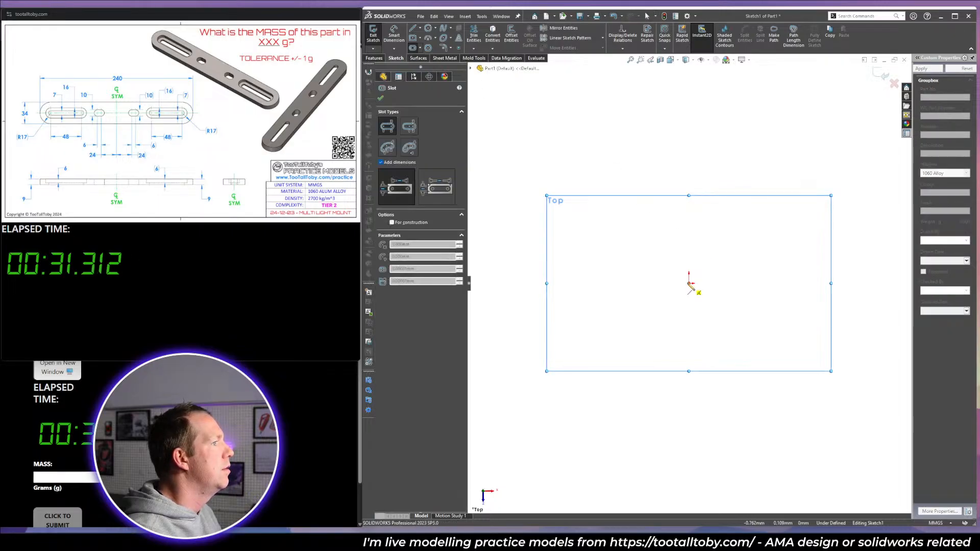
pyautogui.click(690, 283)
pyautogui.click(571, 283)
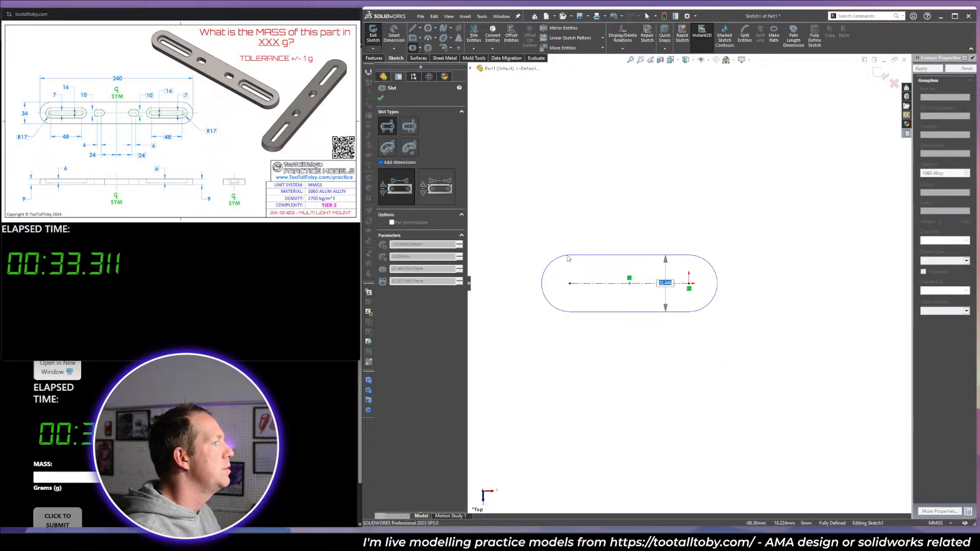
pyautogui.write('34')
pyautogui.press('Return')
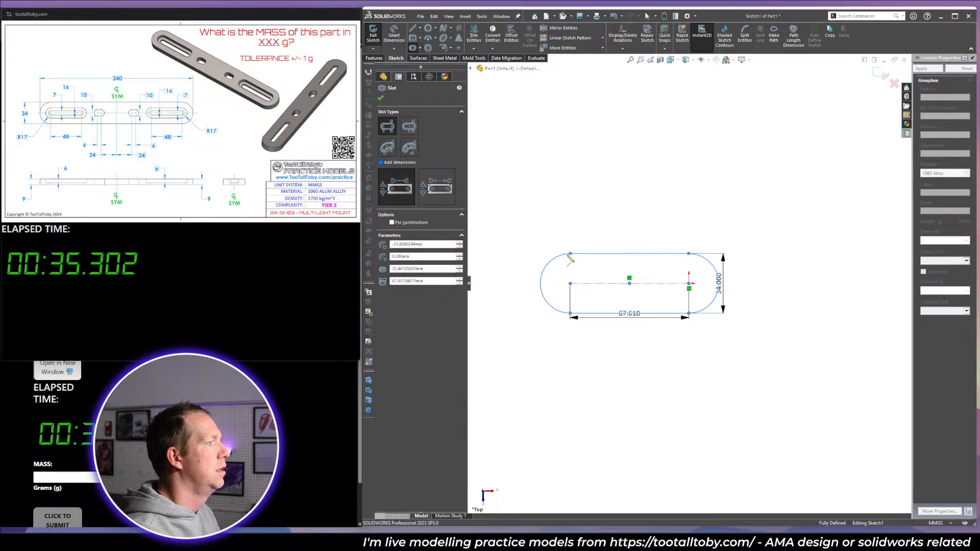
# Delete the slot's centre-to-centre length dimension after moving it clear of the profile.
pyautogui.press('Escape')
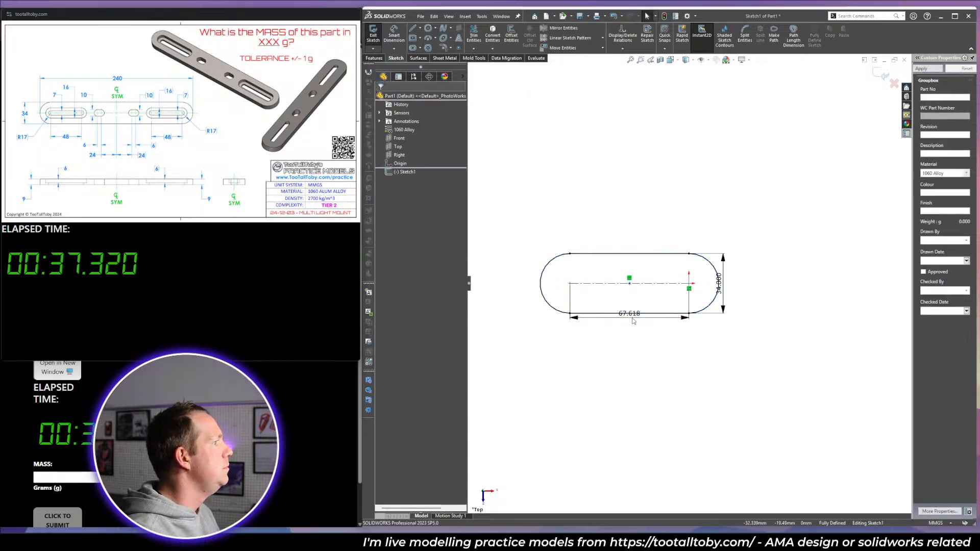
pyautogui.moveTo(630, 314); pyautogui.dragTo(628, 373)
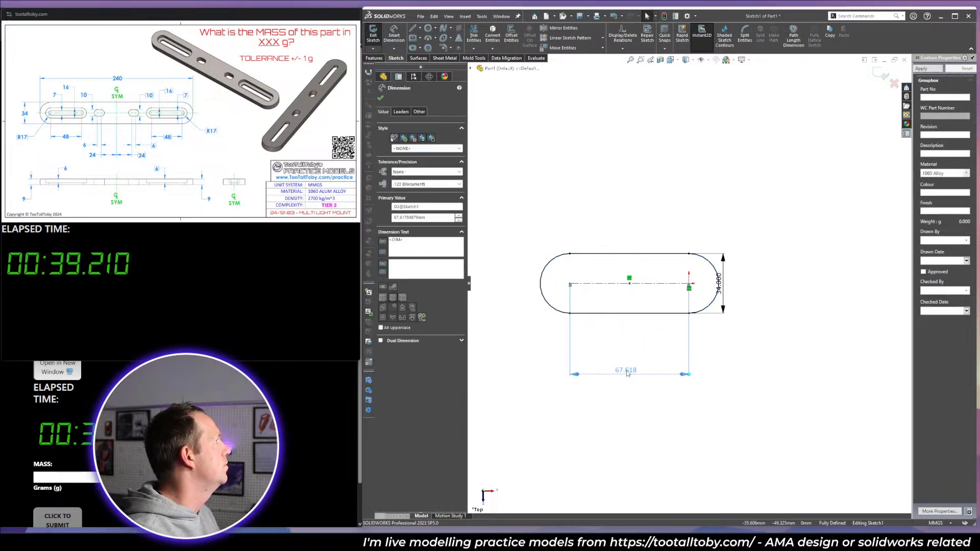
pyautogui.click(675, 405)
pyautogui.moveTo(693, 413); pyautogui.dragTo(605, 356)
pyautogui.press('Delete')
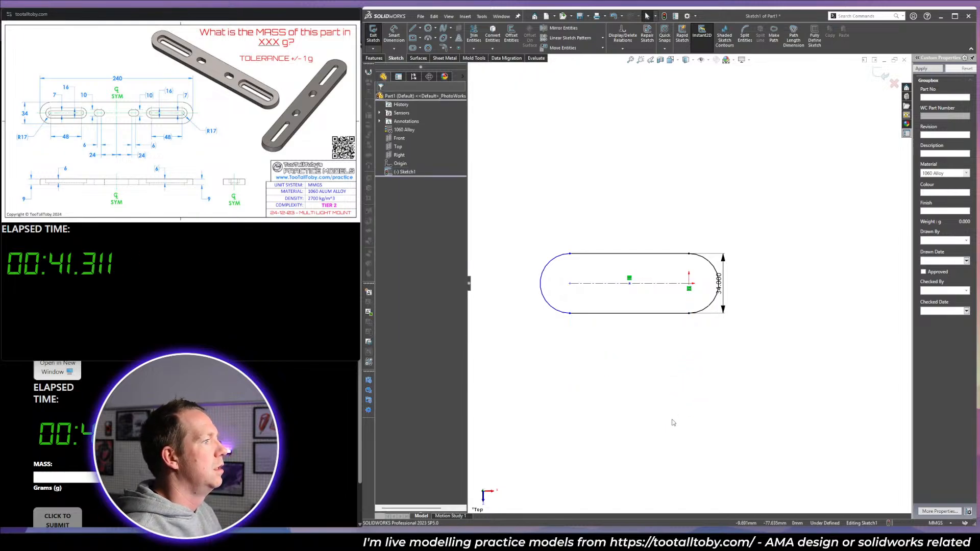
# Dimension the slot from the outer edge of its far end arc to the origin at 120 mm.
pyautogui.moveTo(673, 419); pyautogui.dragTo(678, 307, button='right')
pyautogui.click(689, 283)
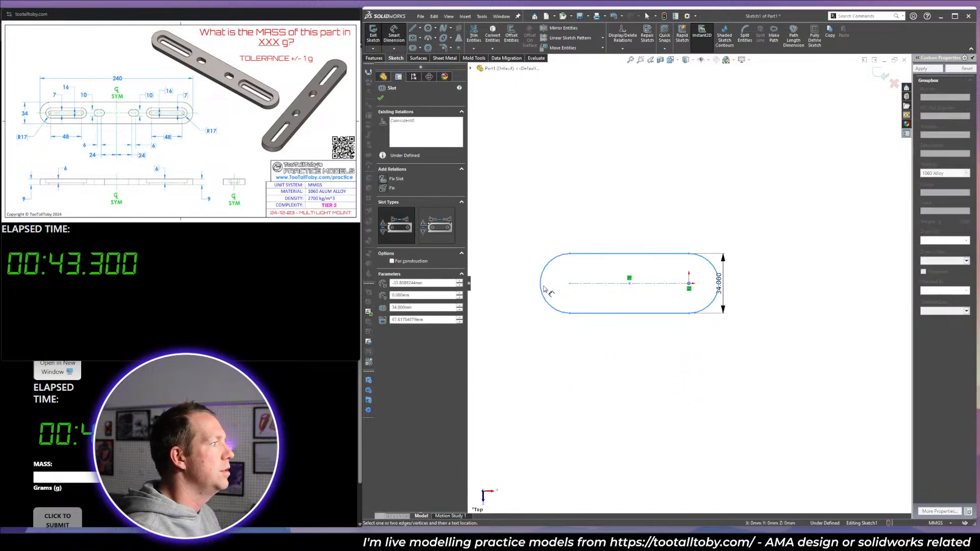
pyautogui.click(544, 289)
pyautogui.click(690, 283)
pyautogui.click(615, 169)
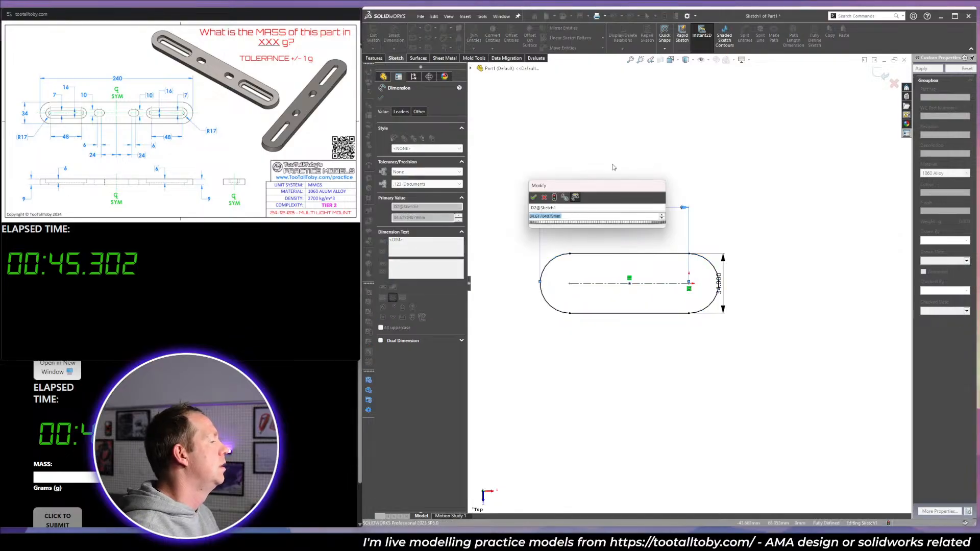
pyautogui.write('120')
pyautogui.press('Return')
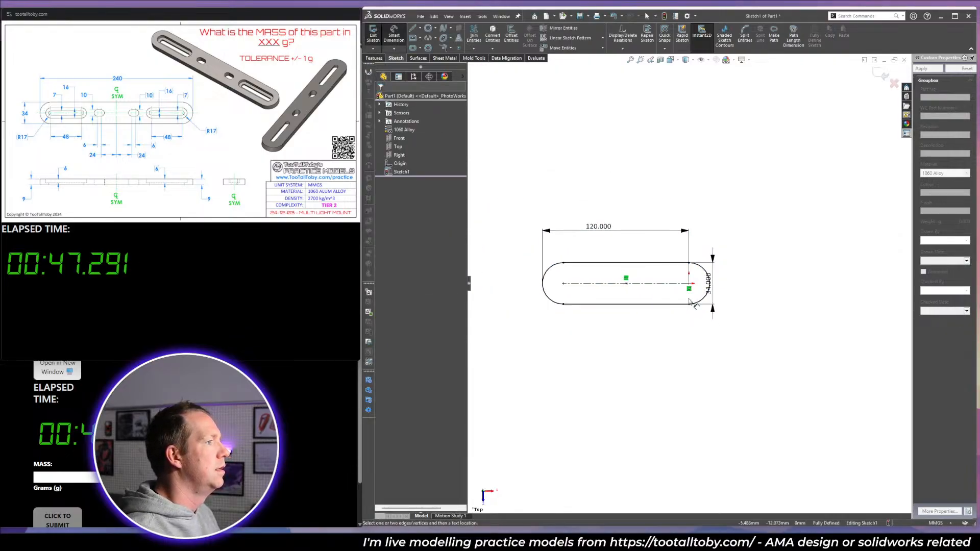
# Move the slot's 34 mm width dimension clear of the profile.
pyautogui.press('Escape')
pyautogui.moveTo(710, 288); pyautogui.dragTo(754, 281)
pyautogui.click(581, 313)
pyautogui.scroll(-1, 563, 295)
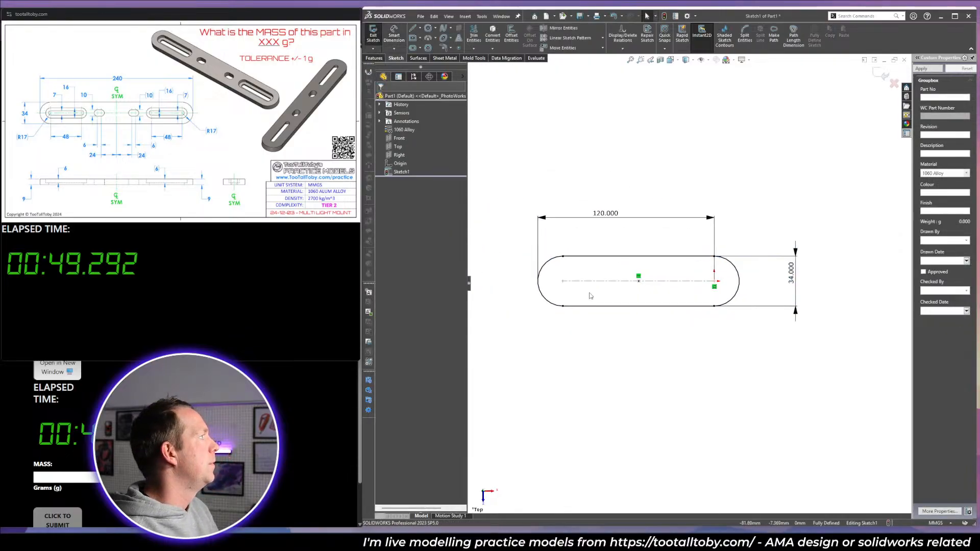
pyautogui.scroll(-1, 590, 296)
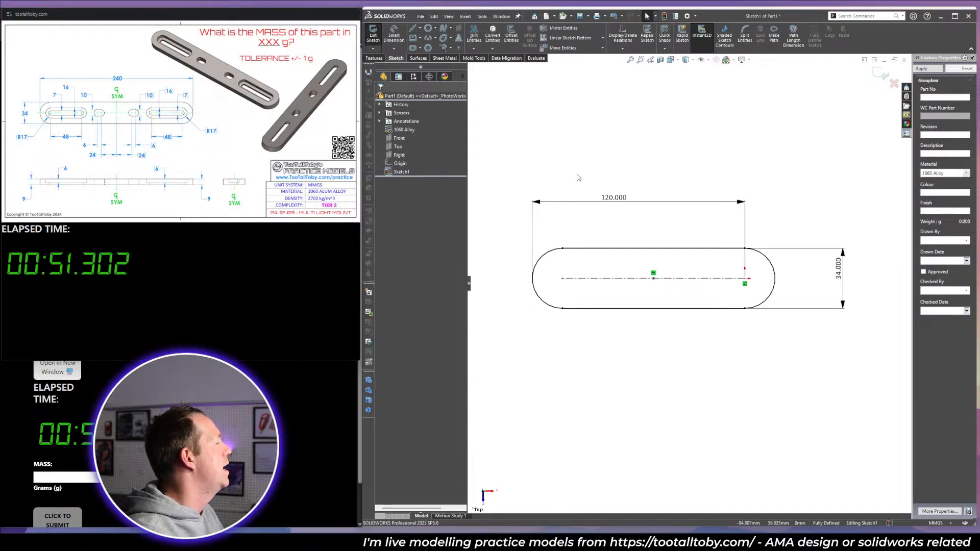
# Sketch a small horizontal slot on the centreline near the origin, 10 mm wide and about 9 mm between centres.
pyautogui.click(412, 47)
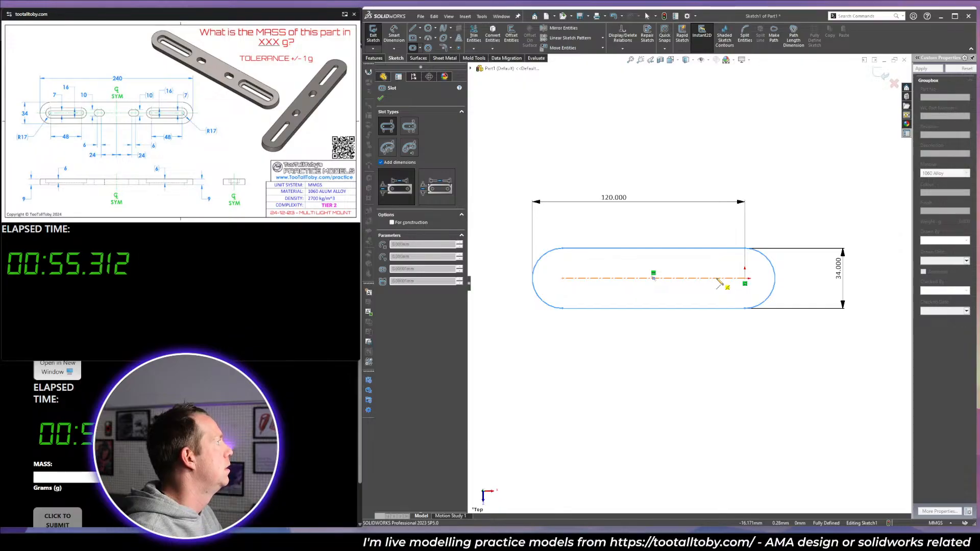
pyautogui.click(714, 279)
pyautogui.click(697, 278)
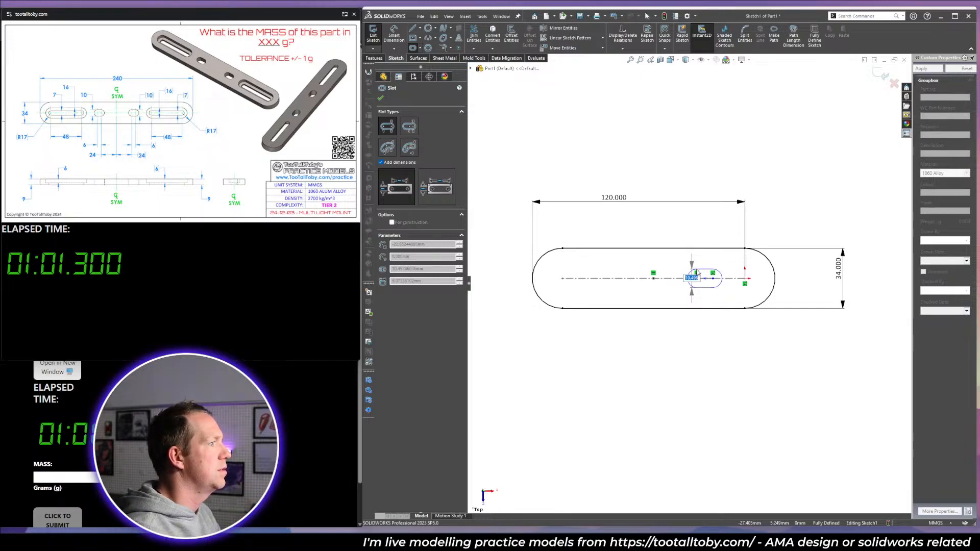
pyautogui.click(698, 274)
pyautogui.scroll(-3, 720, 312)
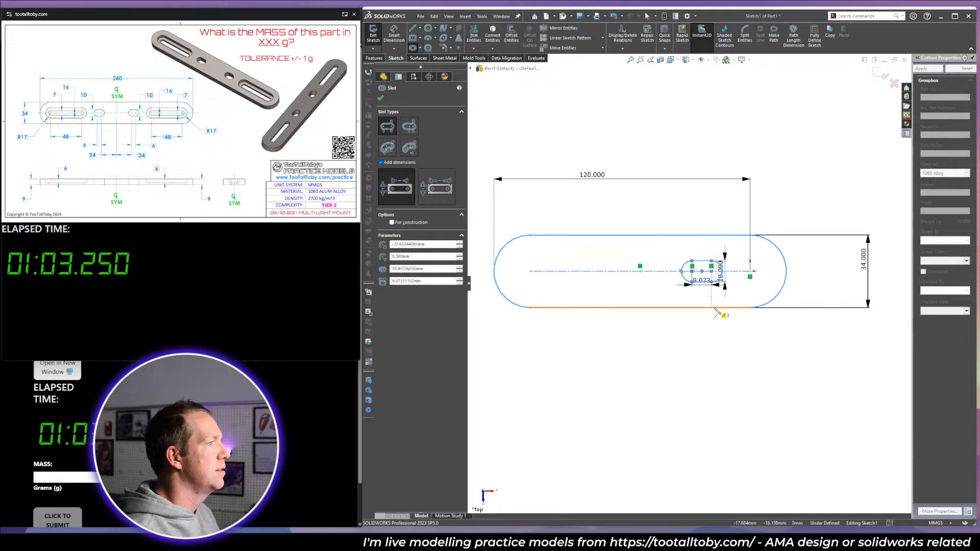
# Move the small slot's length dimension below the profile and set it to 6 mm between centres.
pyautogui.press('Escape')
pyautogui.moveTo(701, 274); pyautogui.dragTo(699, 332)
pyautogui.click(700, 337)
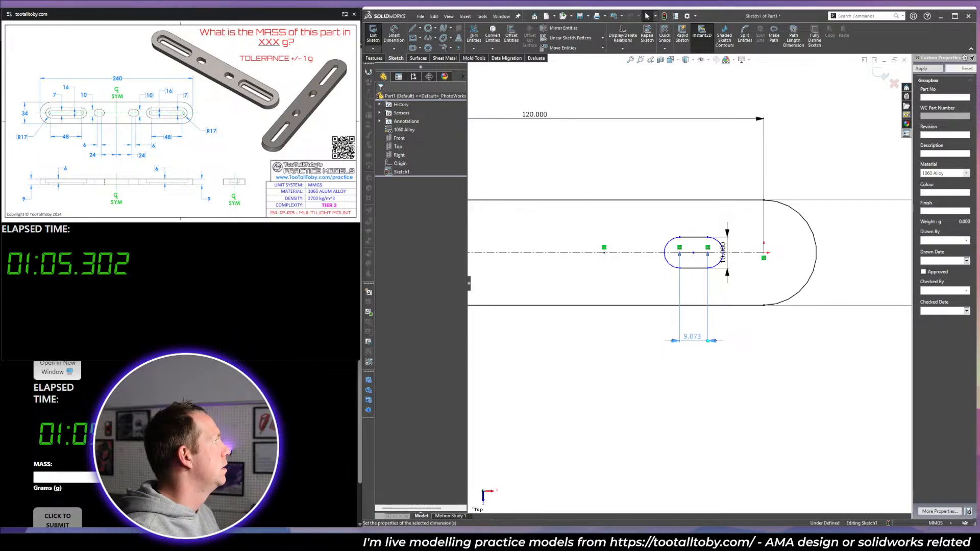
pyautogui.write('6')
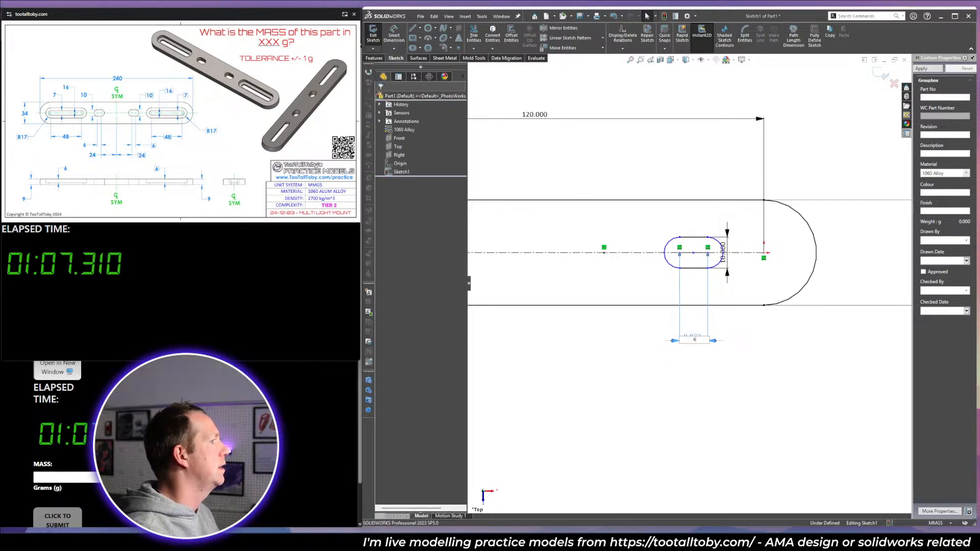
pyautogui.press('Return')
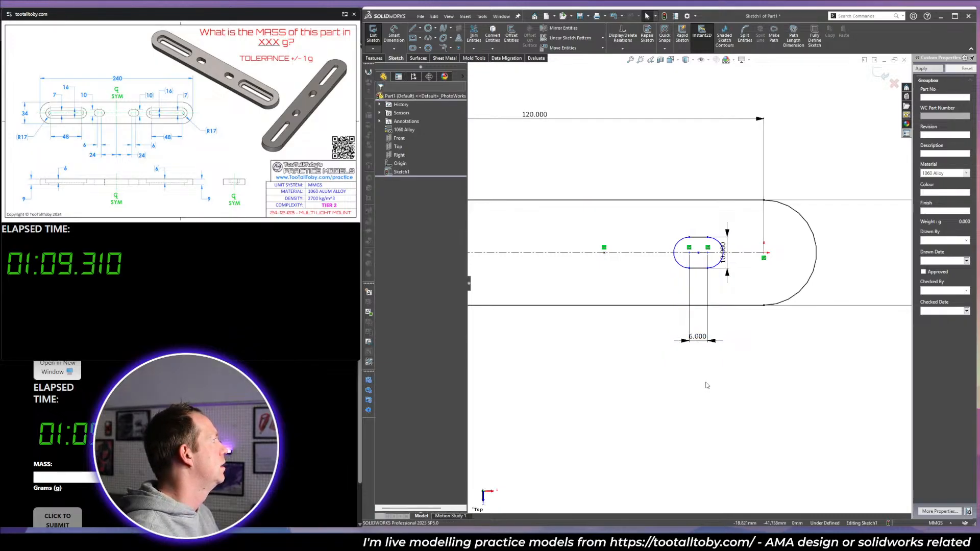
# Dimension the small slot's nearer arc centre 24 mm from the origin.
pyautogui.moveTo(706, 385); pyautogui.dragTo(713, 356, button='right')
pyautogui.click(714, 250)
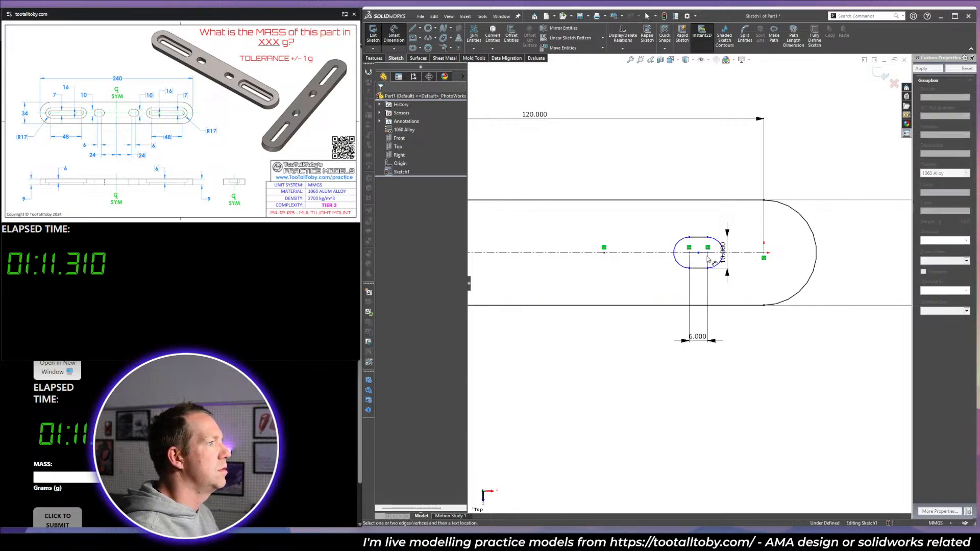
pyautogui.click(763, 253)
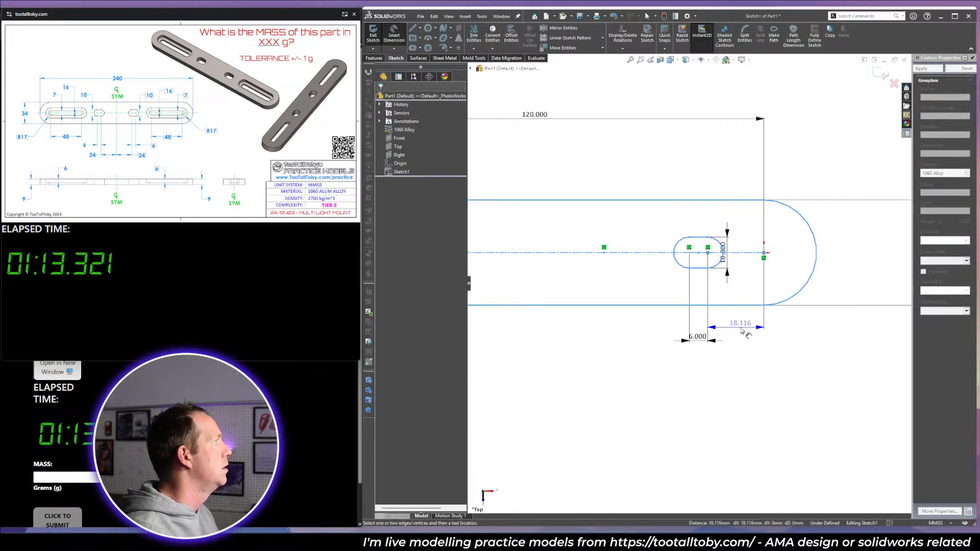
pyautogui.click(747, 336)
pyautogui.write('24')
pyautogui.press('Return')
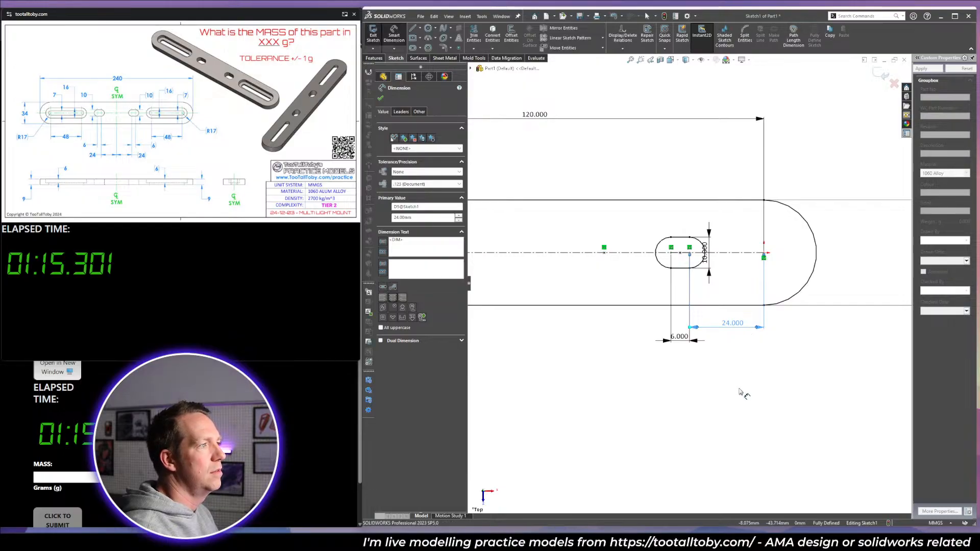
# Move the small slot's 10 mm width dimension outside the outer slot profile.
pyautogui.click(740, 391)
pyautogui.scroll(5, 719, 337)
pyautogui.scroll(-1, 594, 282)
pyautogui.scroll(-1, 595, 280)
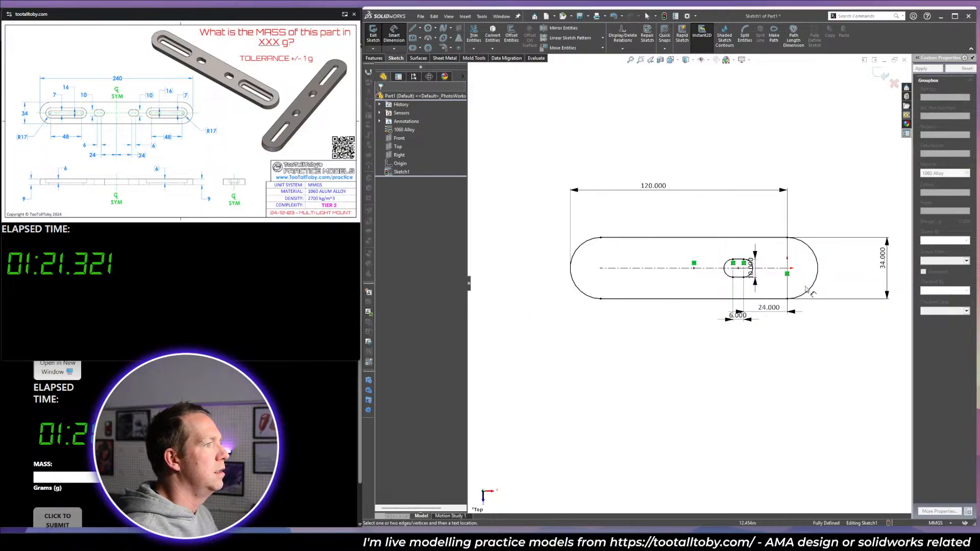
pyautogui.moveTo(751, 270); pyautogui.dragTo(837, 316)
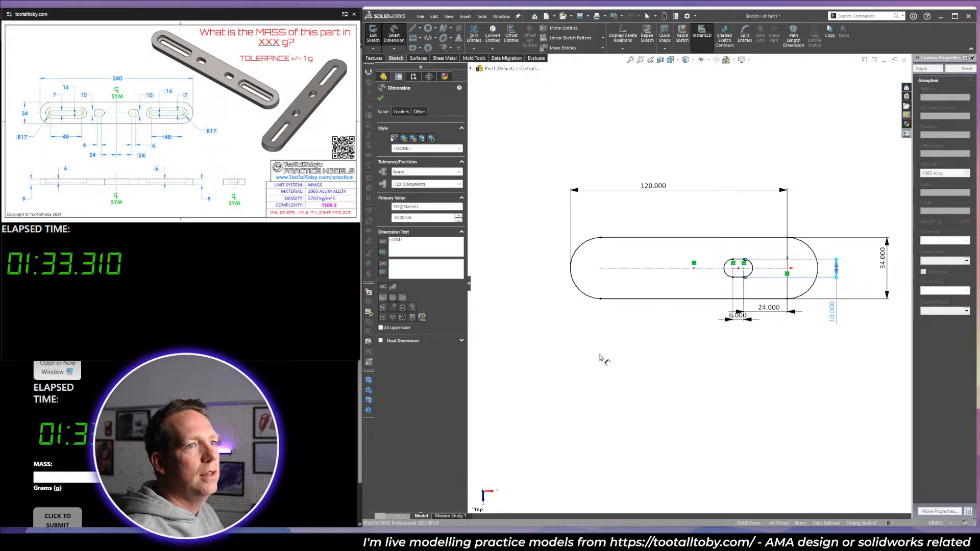
pyautogui.press('Escape')
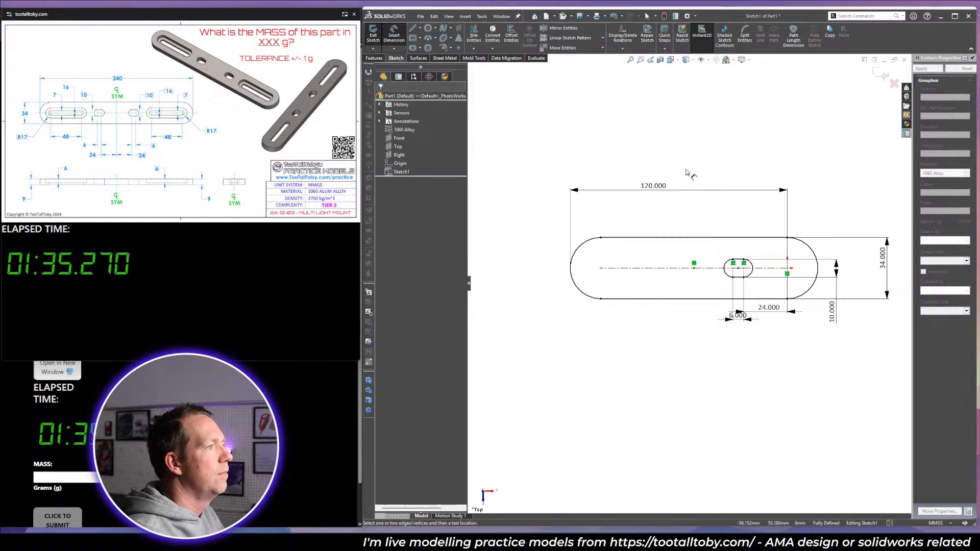
pyautogui.scroll(-1, 687, 172)
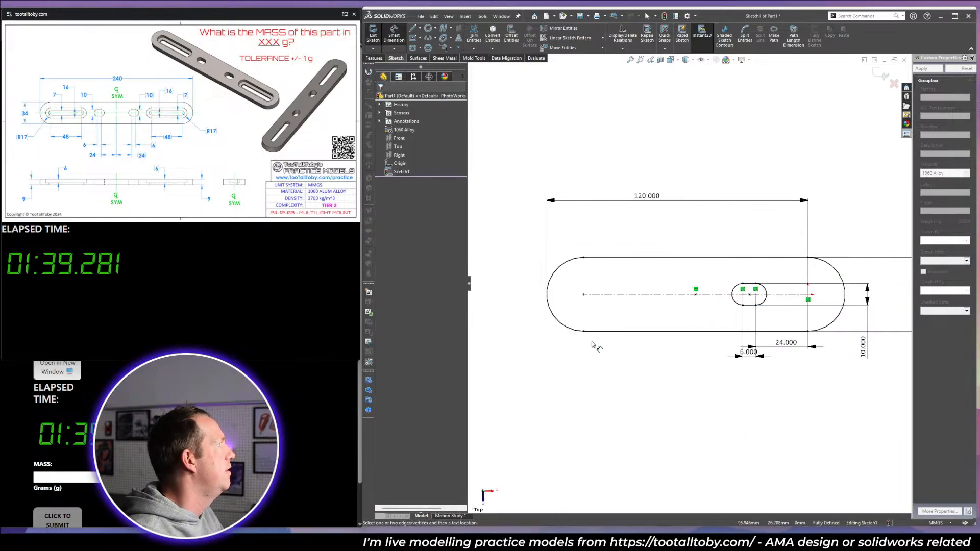
# Sketch a slot on the centreline from the outer slot's far arc centre, about 46 mm between centres and 18 mm wide.
pyautogui.click(413, 48)
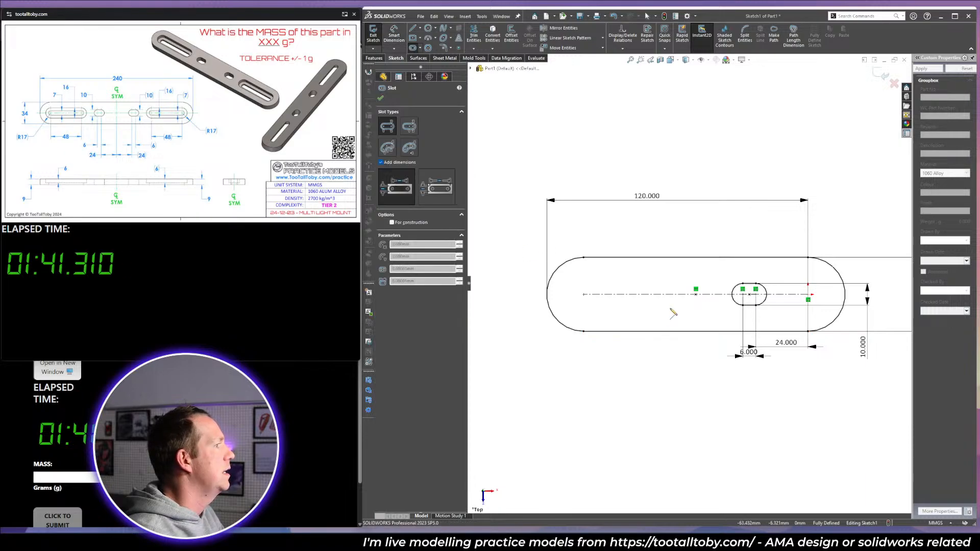
pyautogui.click(584, 295)
pyautogui.click(684, 294)
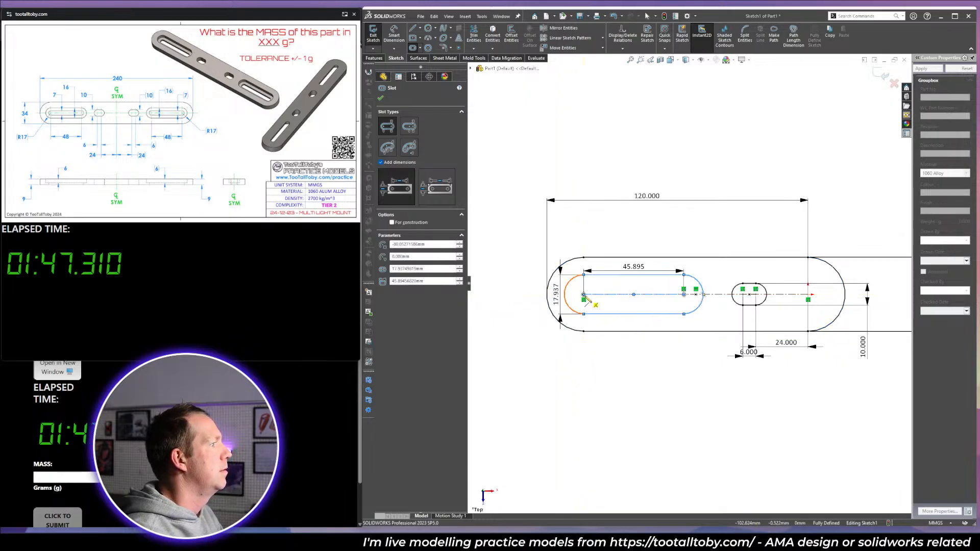
pyautogui.click(677, 289)
pyautogui.click(684, 294)
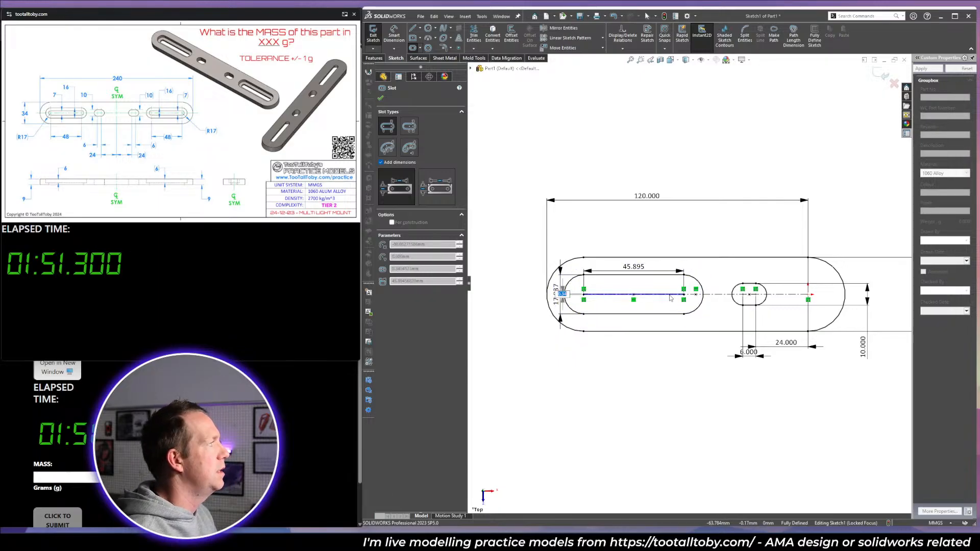
pyautogui.press('Escape')
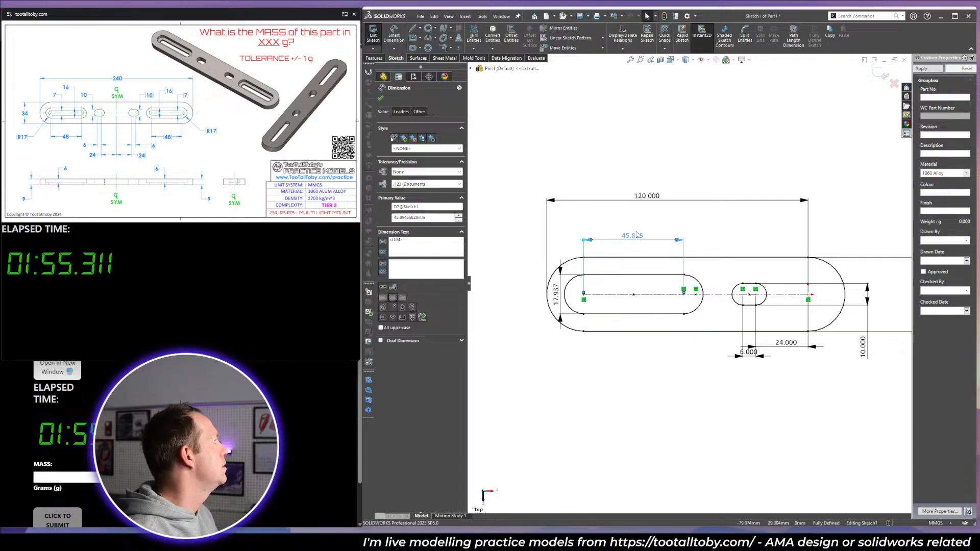
# Set the new slot's centre-to-centre length to 48 mm and its width to 16 mm.
pyautogui.click(636, 235)
pyautogui.write('48')
pyautogui.press('Return')
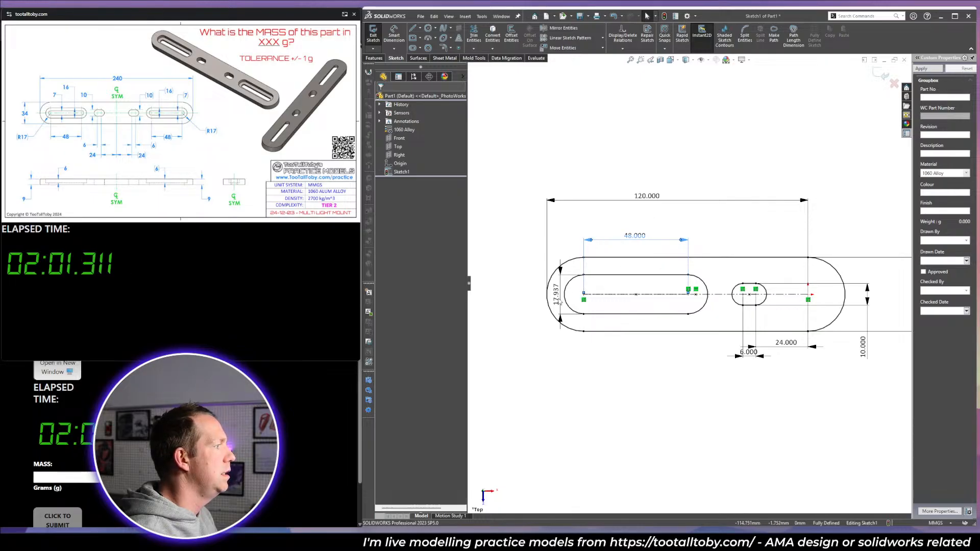
pyautogui.doubleClick(560, 303)
pyautogui.write('16')
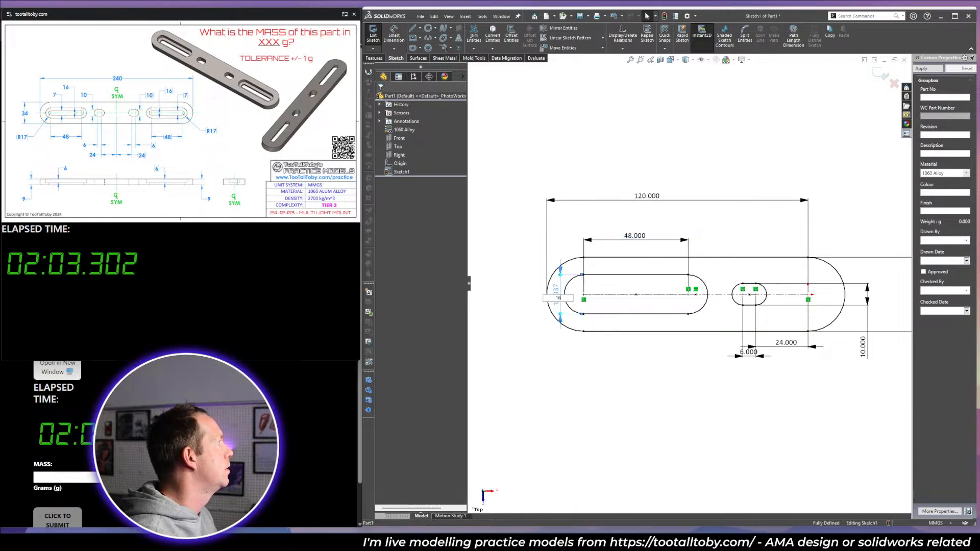
pyautogui.press('Return')
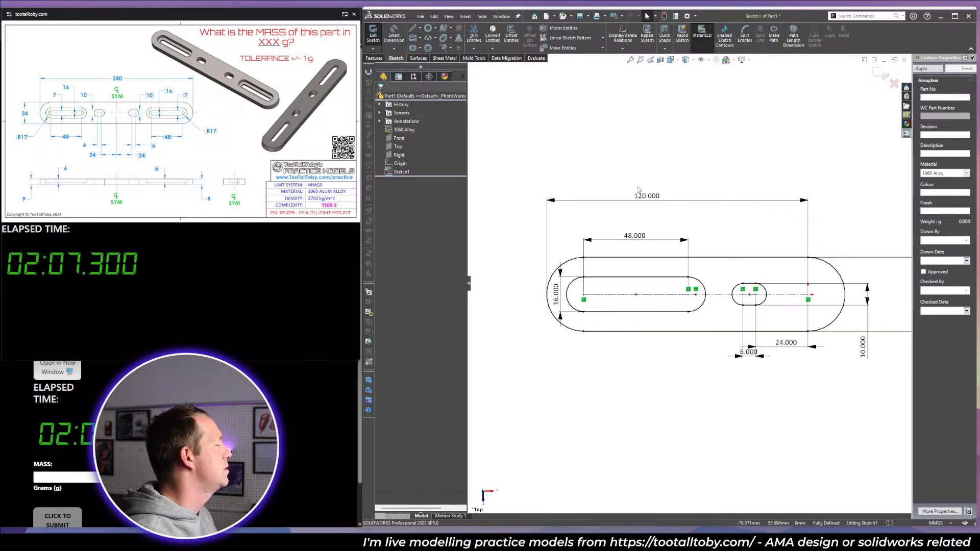
# Sketch a 7 mm wide slot inside the 16 mm slot, using the same two arc centres.
pyautogui.click(413, 48)
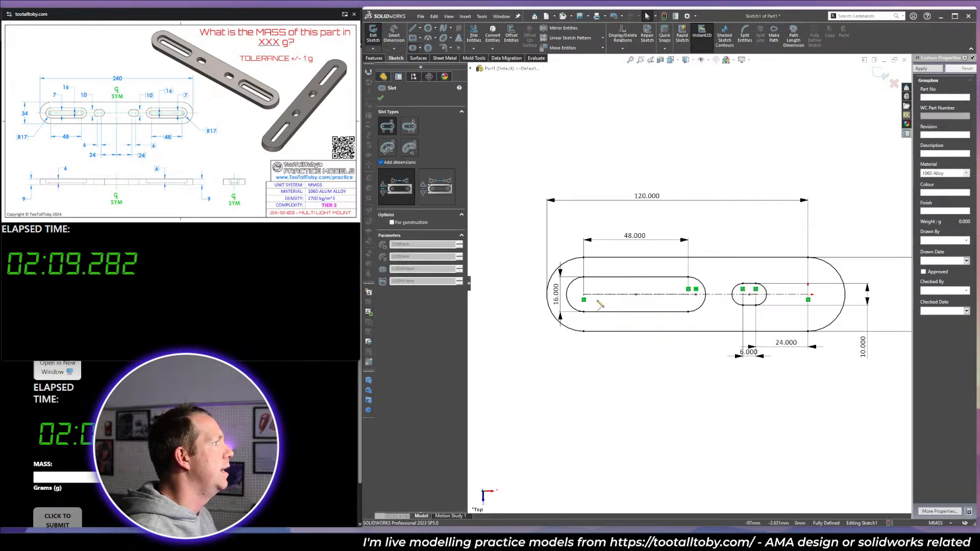
pyautogui.click(583, 294)
pyautogui.click(688, 295)
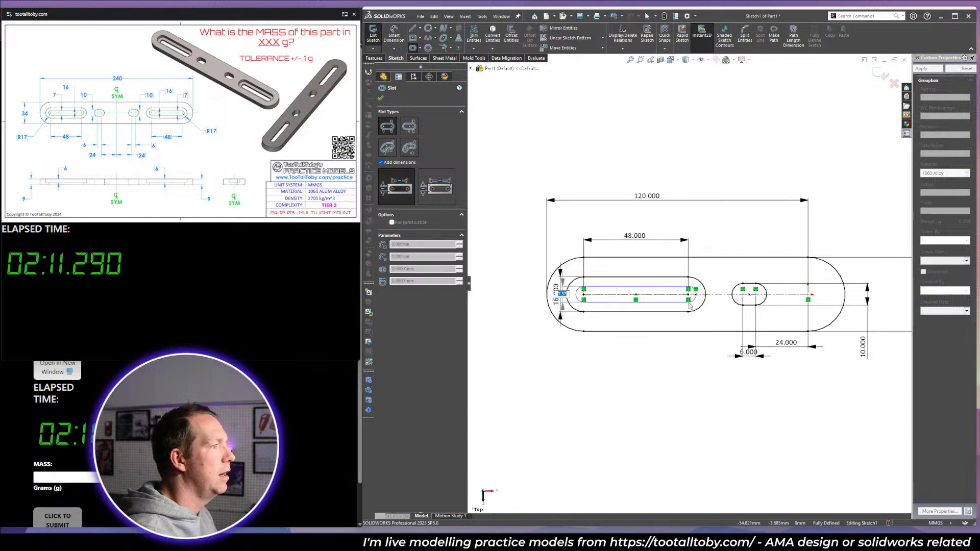
pyautogui.click(690, 305)
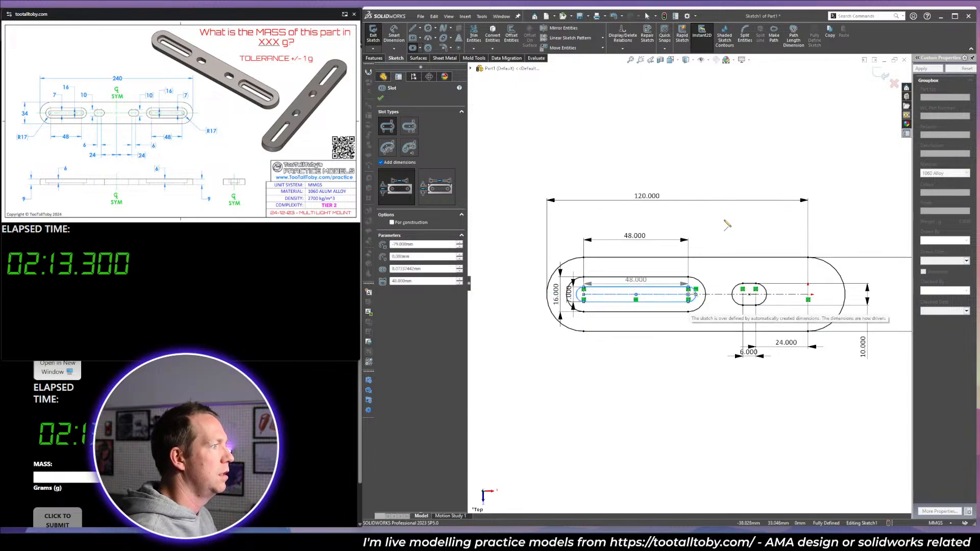
pyautogui.press('Escape')
pyautogui.scroll(-2, 689, 283)
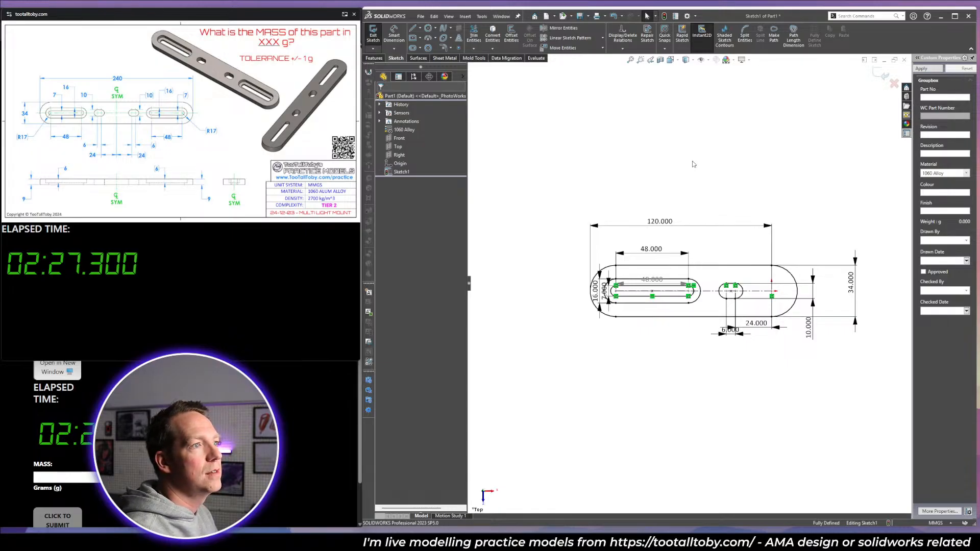
# Extrude the sketch region between the outer slot profile and the inner slots 9 mm, leaving the slots open.
pyautogui.press('e')
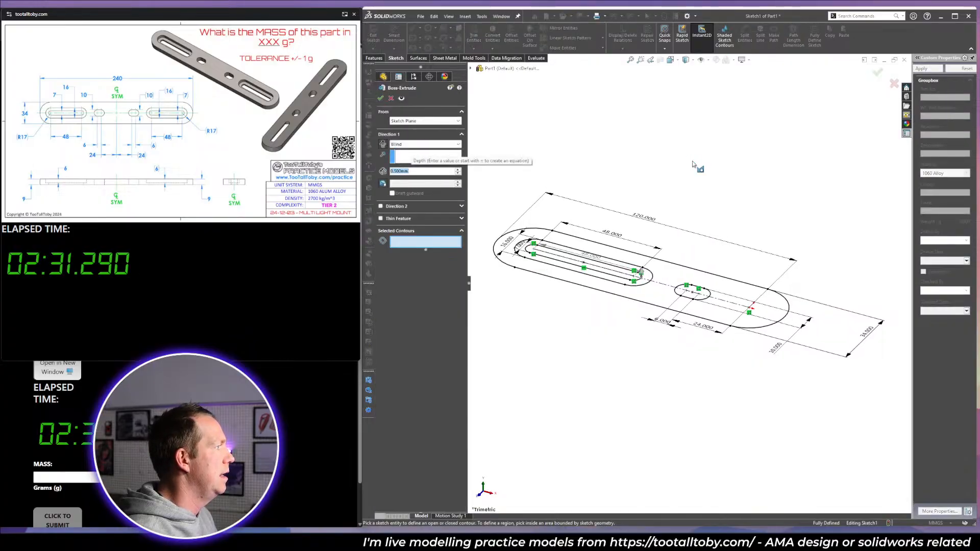
pyautogui.write('9.')
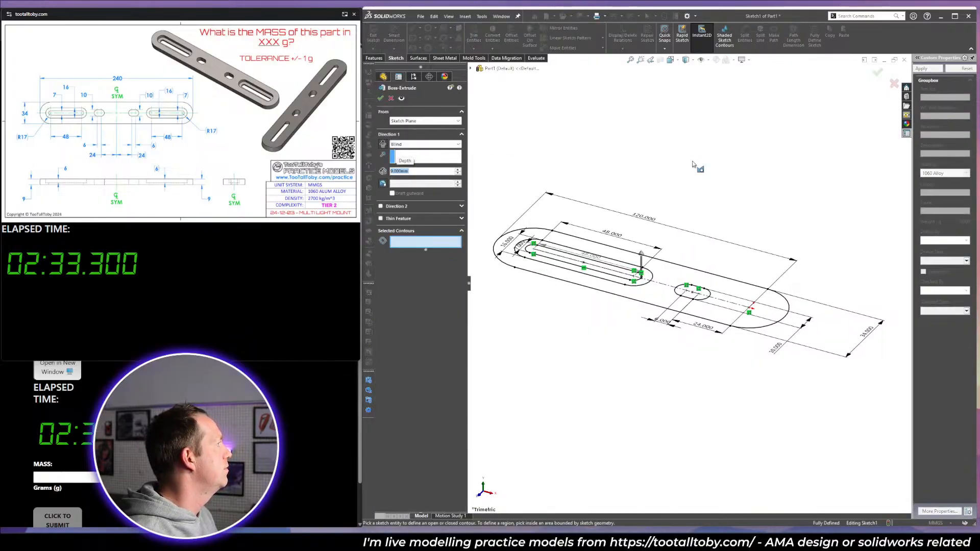
pyautogui.click(665, 296)
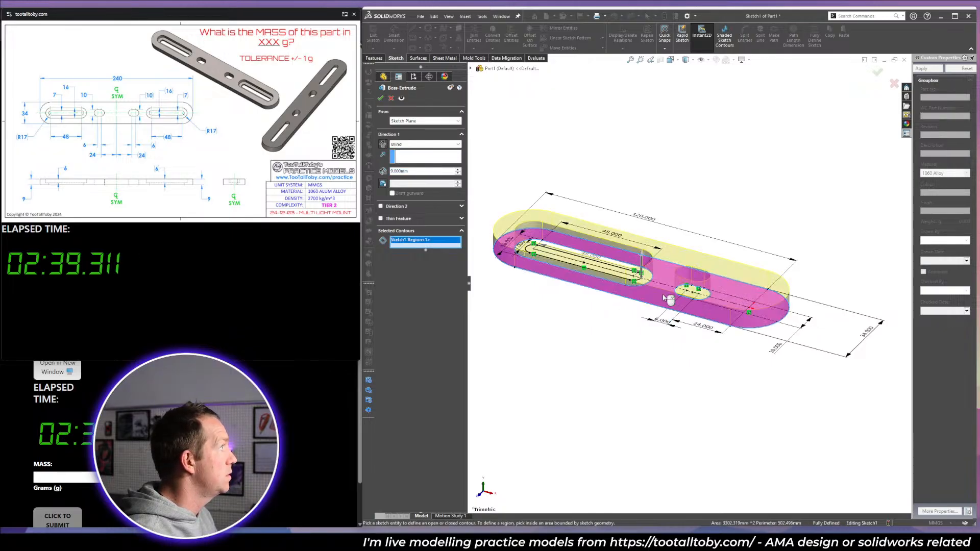
pyautogui.rightClick(664, 296)
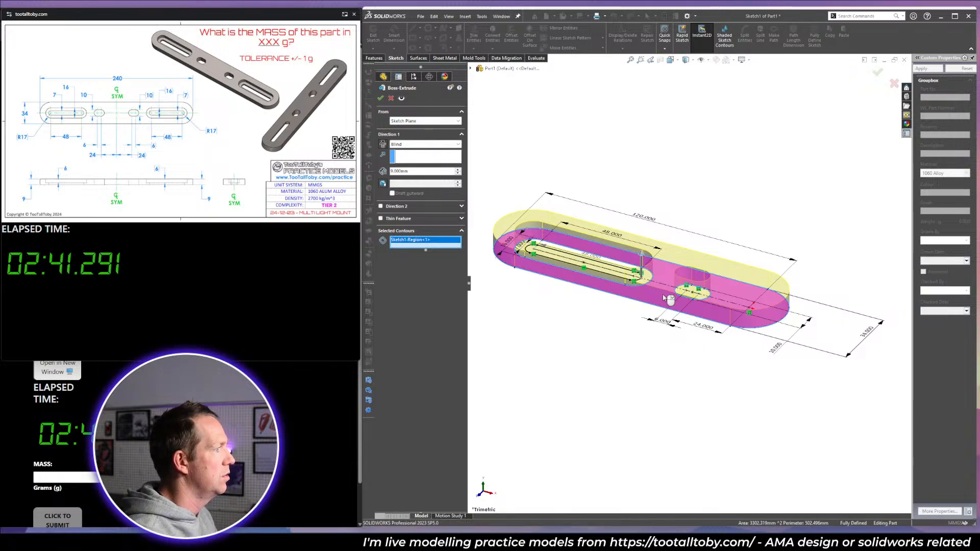
# Reuse the same sketch to extrude the ring between the 16 mm and 7 mm slots 3 mm, merged with the body.
pyautogui.click(407, 189)
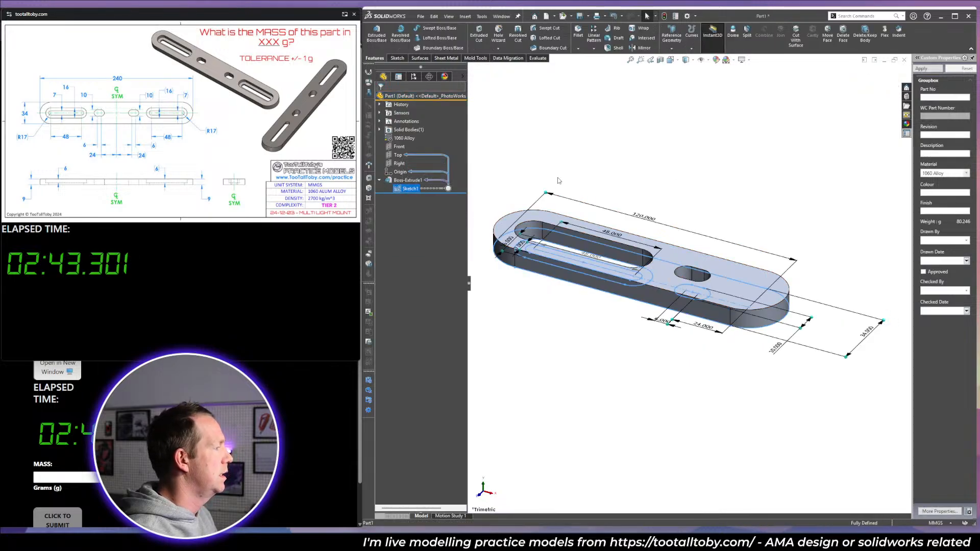
pyautogui.press('e')
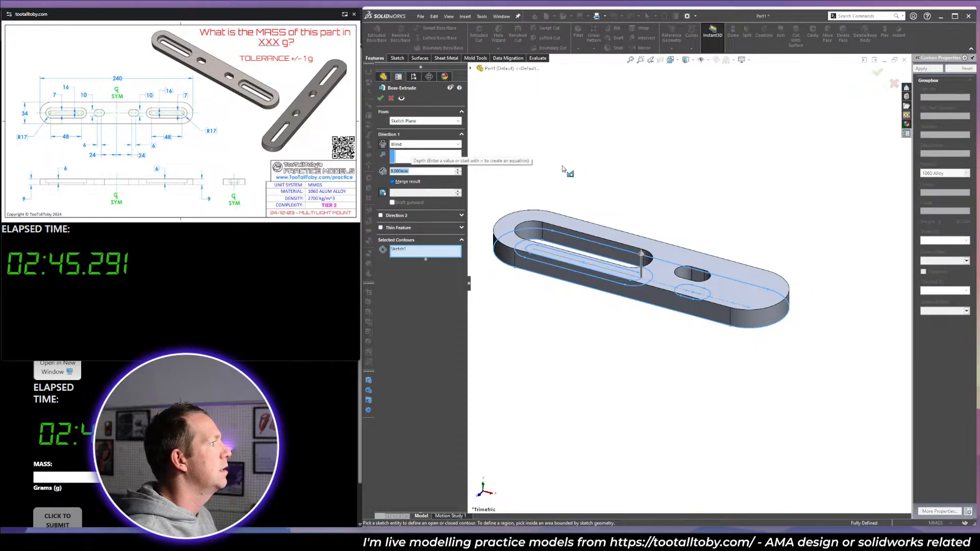
pyautogui.scroll(-3, 542, 238)
pyautogui.rightClick(457, 254)
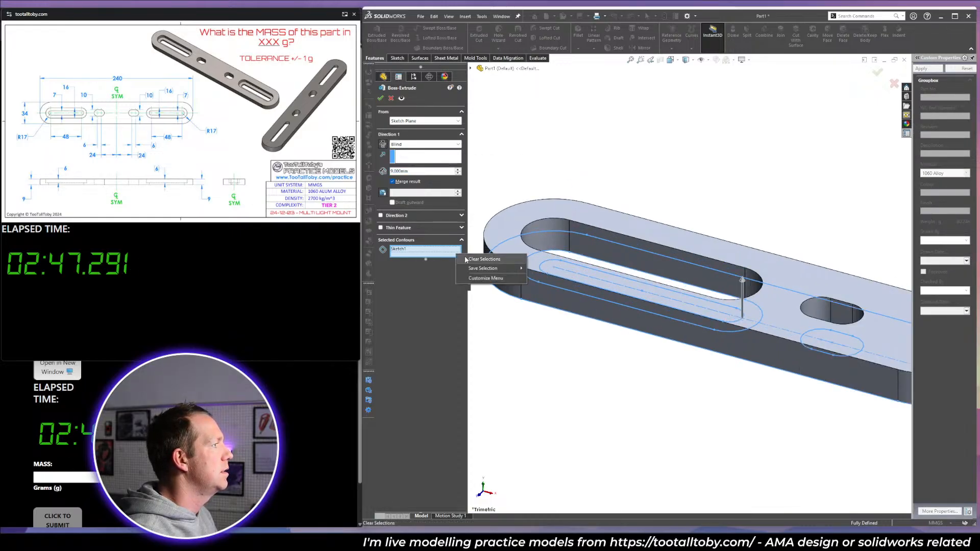
pyautogui.click(471, 259)
pyautogui.click(523, 265)
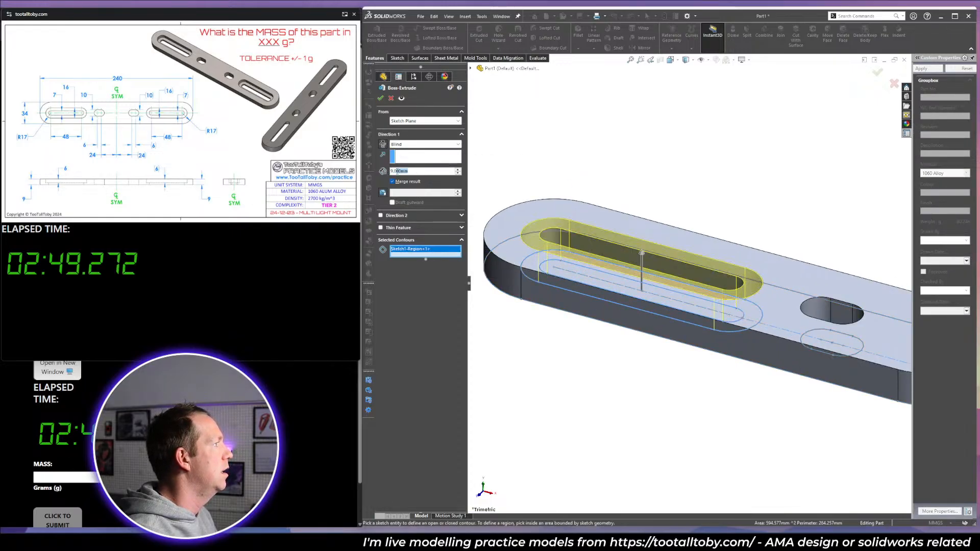
pyautogui.write('3')
pyautogui.press('Return')
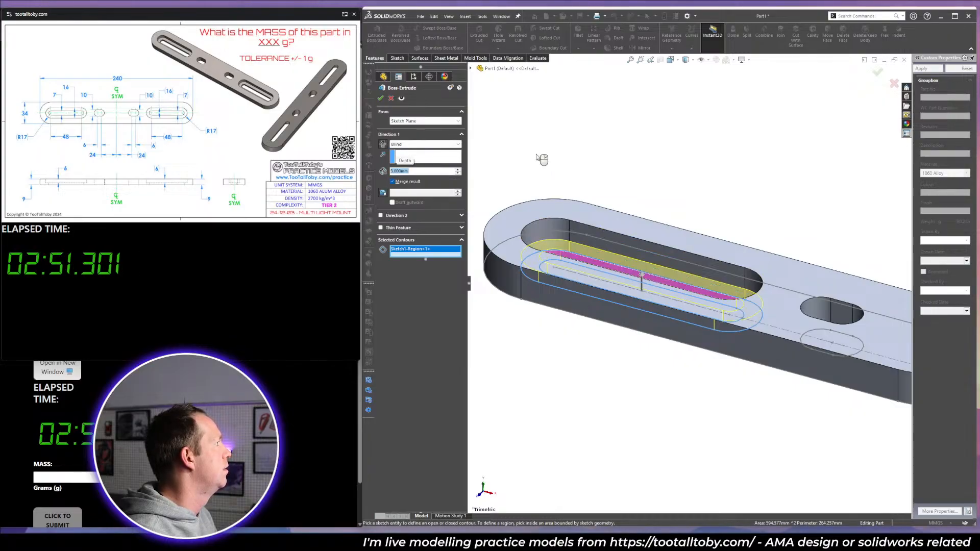
pyautogui.rightClick(536, 155)
pyautogui.scroll(5, 834, 255)
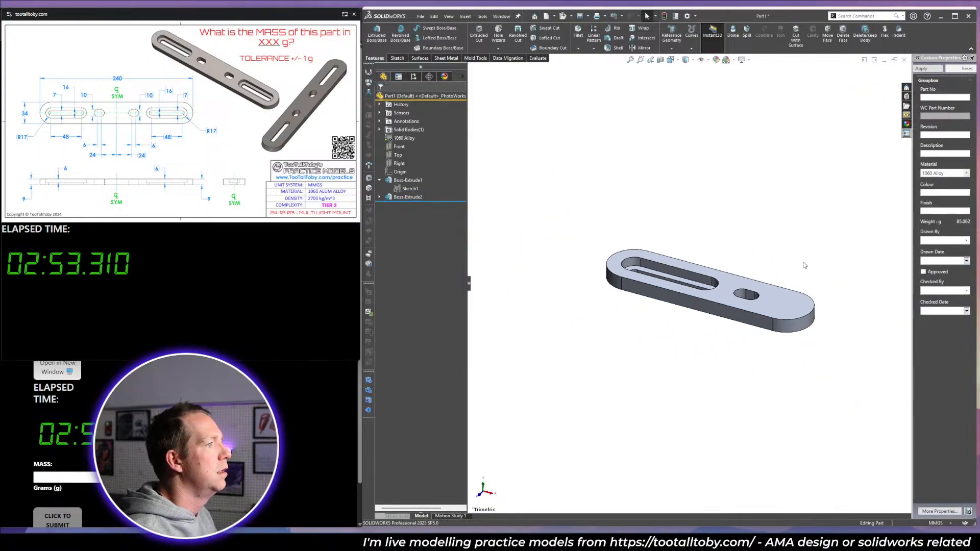
# Try to mirror the half body with its top face as mirror face and the Right plane as secondary mirror plane.
pyautogui.click(398, 164)
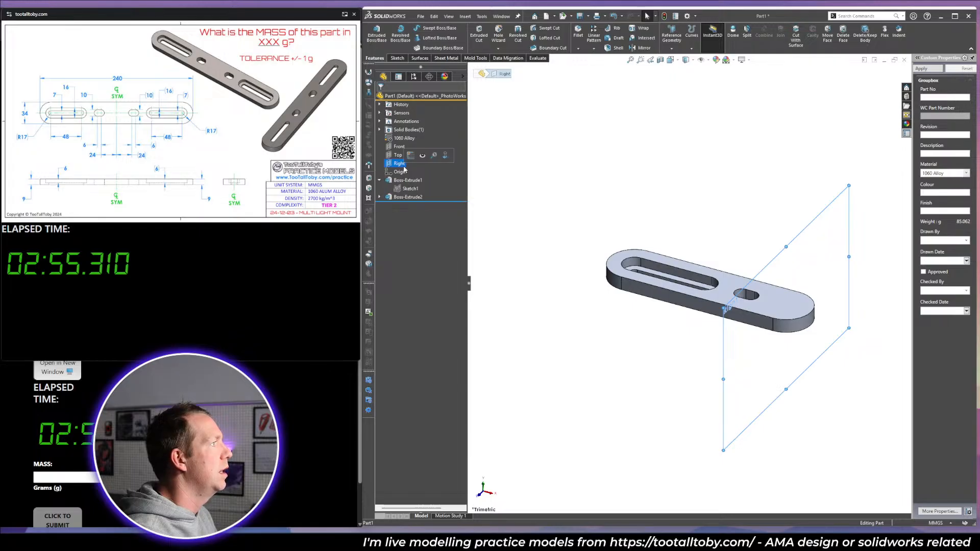
pyautogui.rightClick(792, 311)
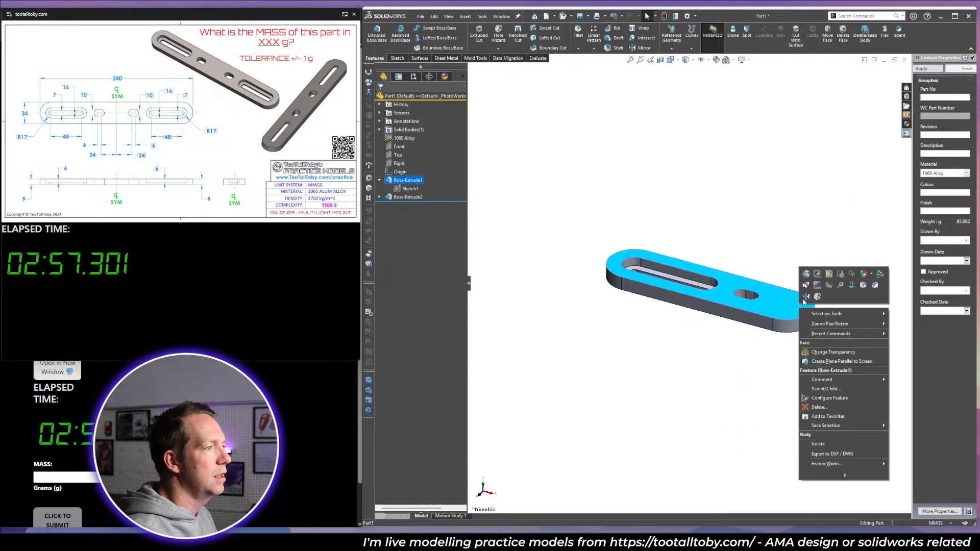
pyautogui.click(805, 299)
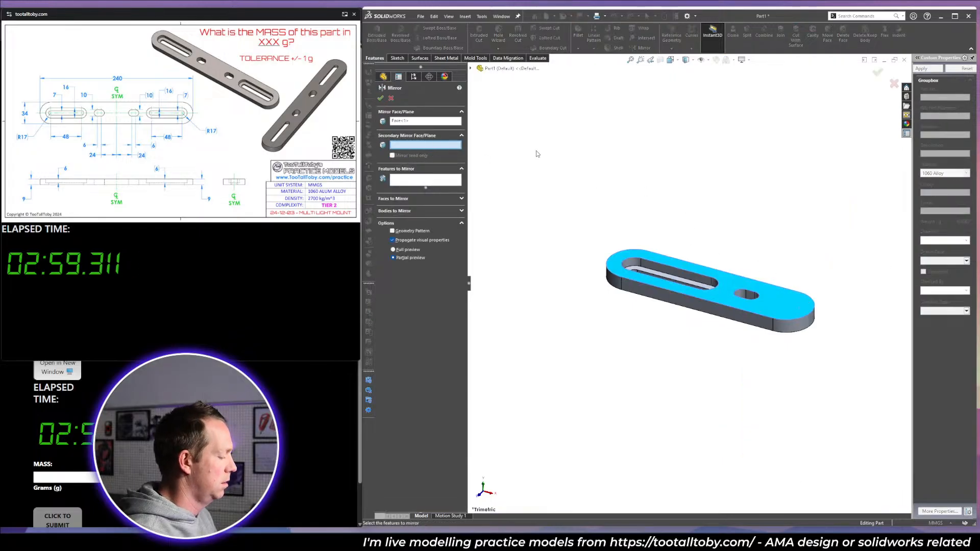
pyautogui.press('q')
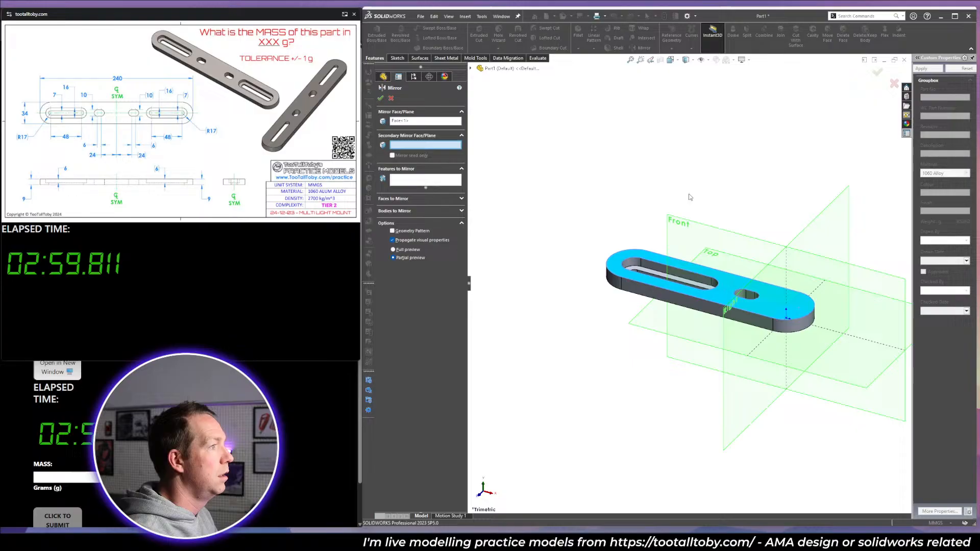
pyautogui.click(825, 224)
pyautogui.click(406, 211)
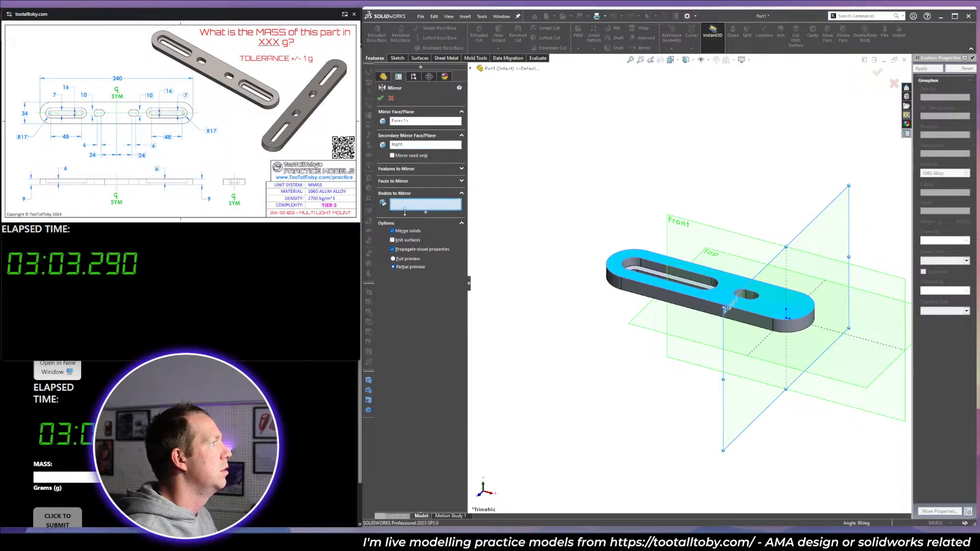
pyautogui.click(727, 297)
pyautogui.rightClick(728, 297)
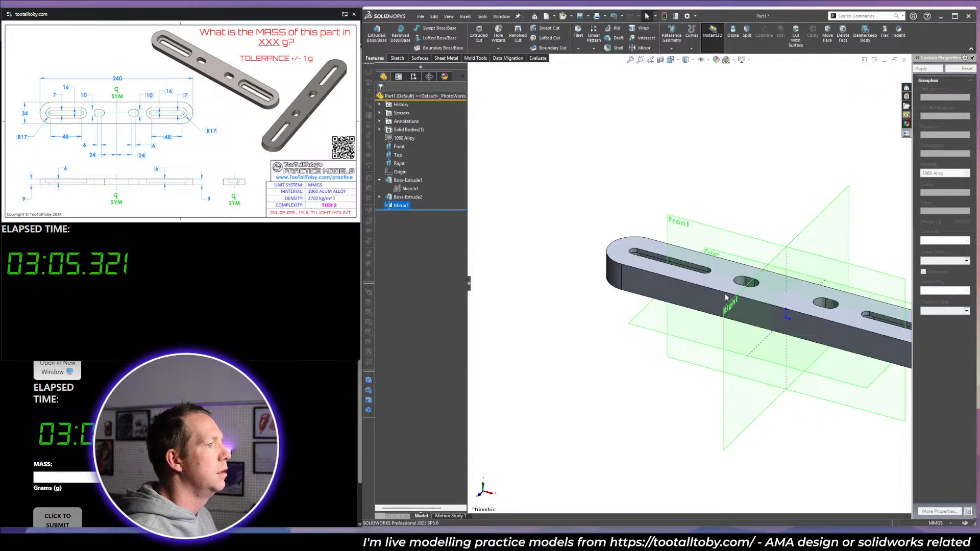
pyautogui.press('q')
pyautogui.hotkey('ctrl', 'z')
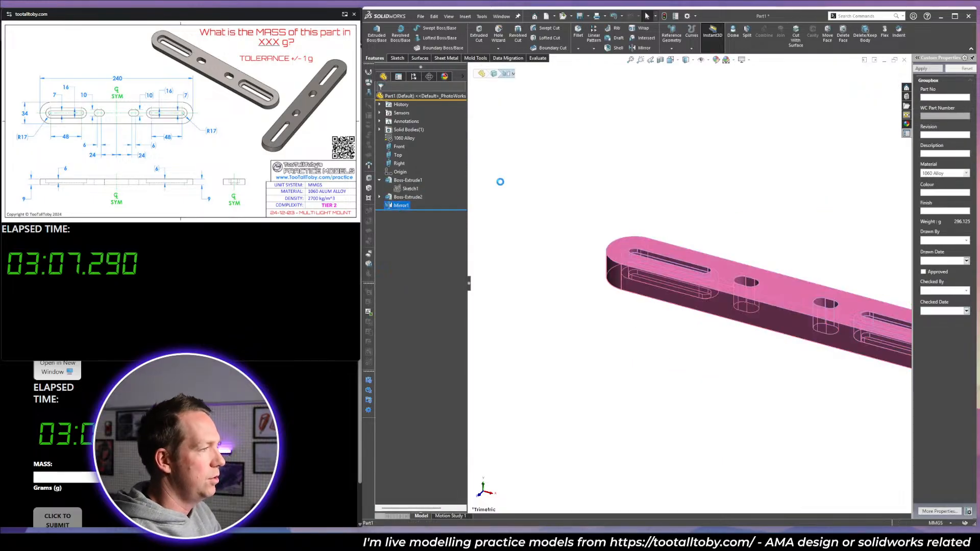
pyautogui.scroll(6, 775, 305)
pyautogui.scroll(-5, 728, 291)
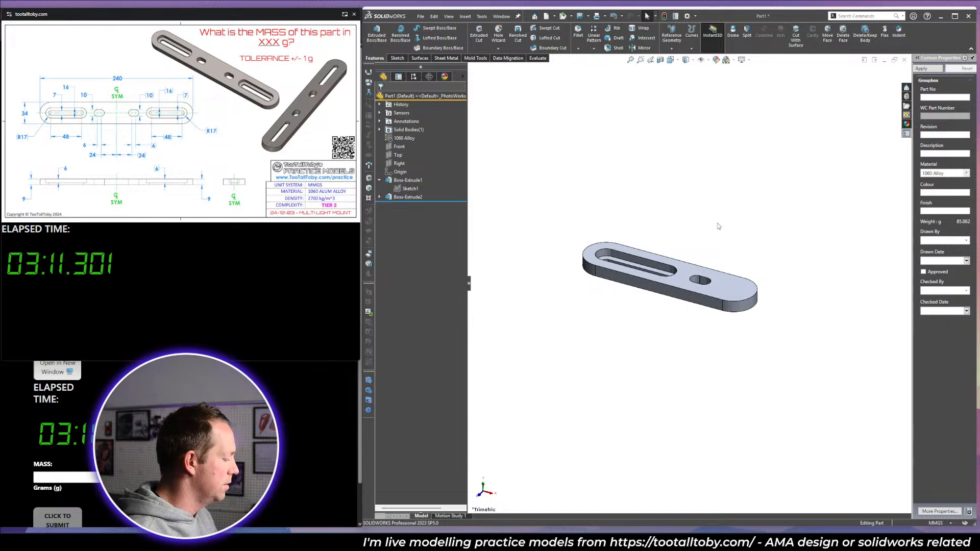
pyautogui.press('q')
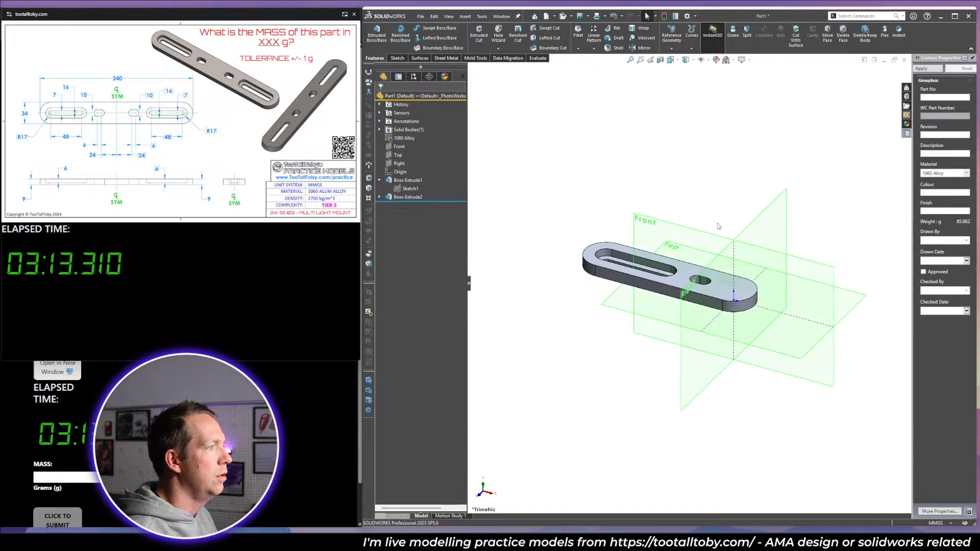
pyautogui.press('q')
pyautogui.press('q')
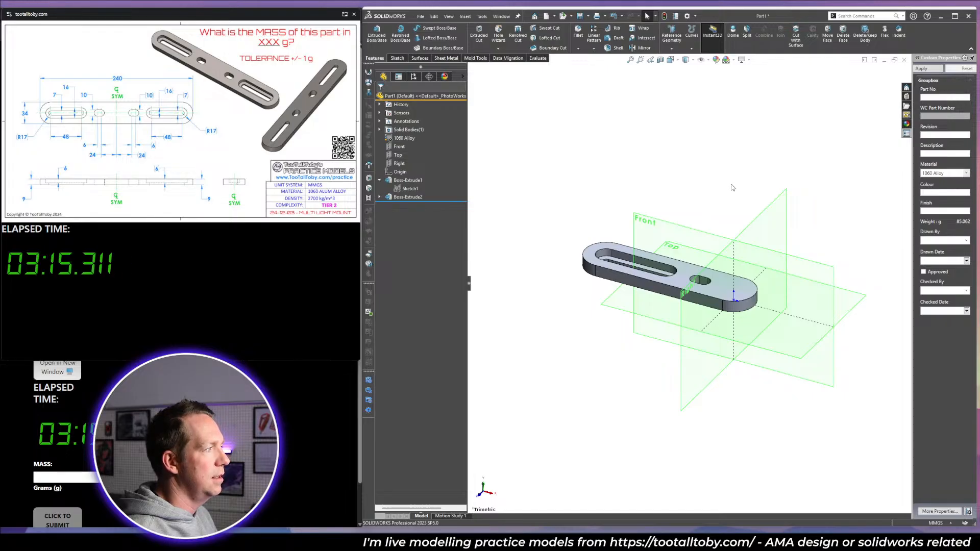
pyautogui.press('q')
# Mirror the half body about the Right plane only, merging the solids into one full-length bar.
pyautogui.click(727, 288)
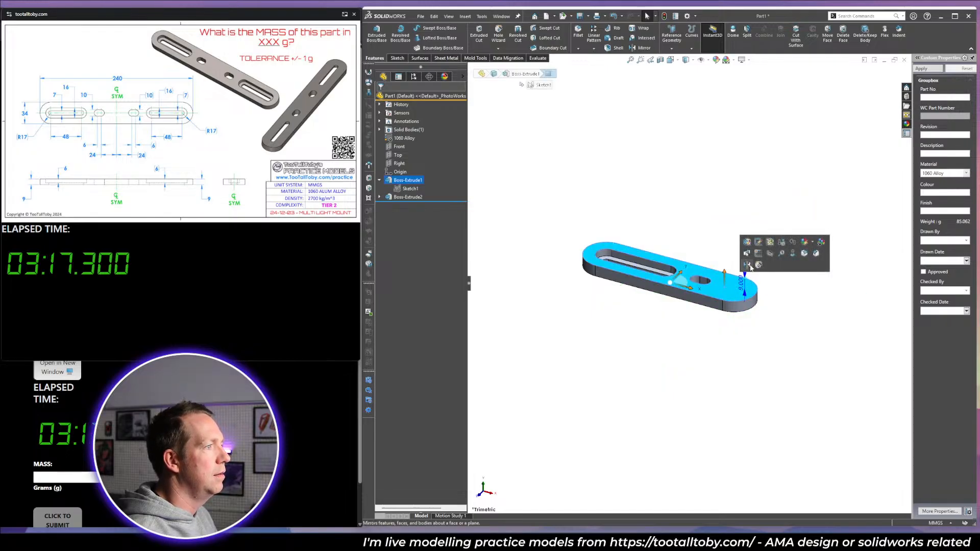
pyautogui.click(751, 269)
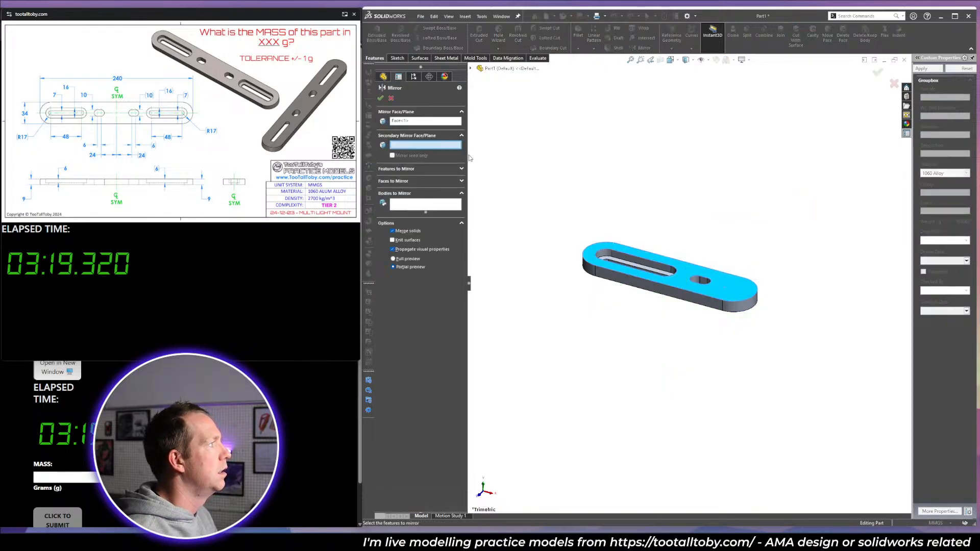
pyautogui.press('q')
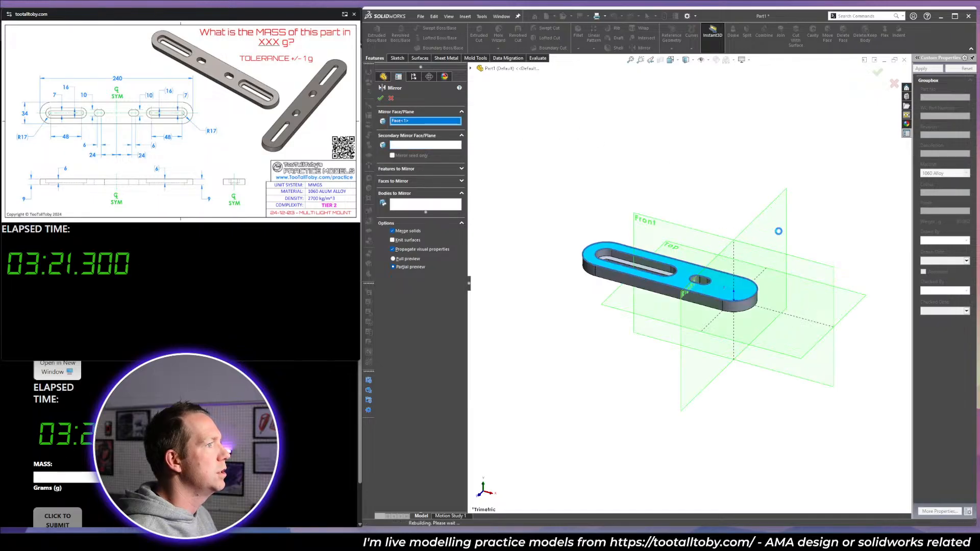
pyautogui.click(780, 235)
pyautogui.click(426, 205)
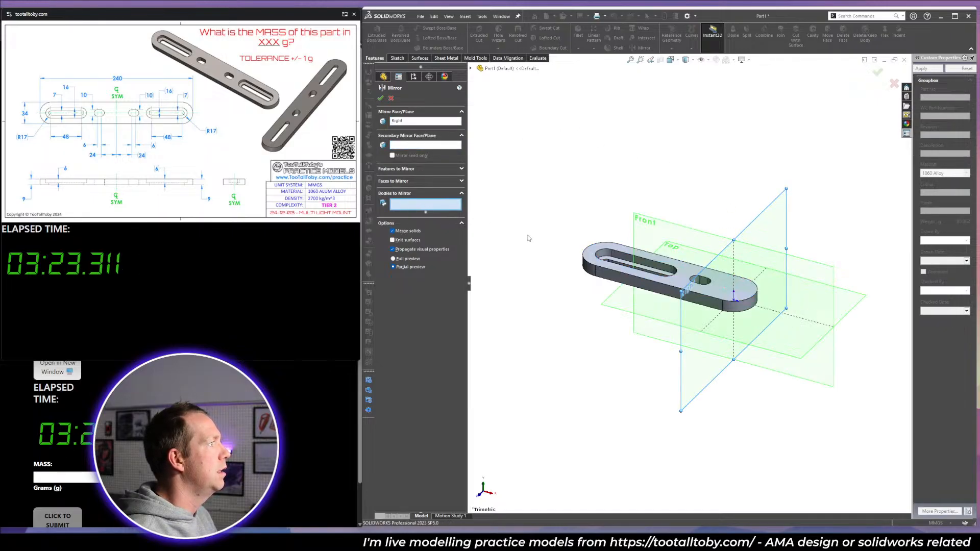
pyautogui.click(629, 276)
pyautogui.rightClick(629, 276)
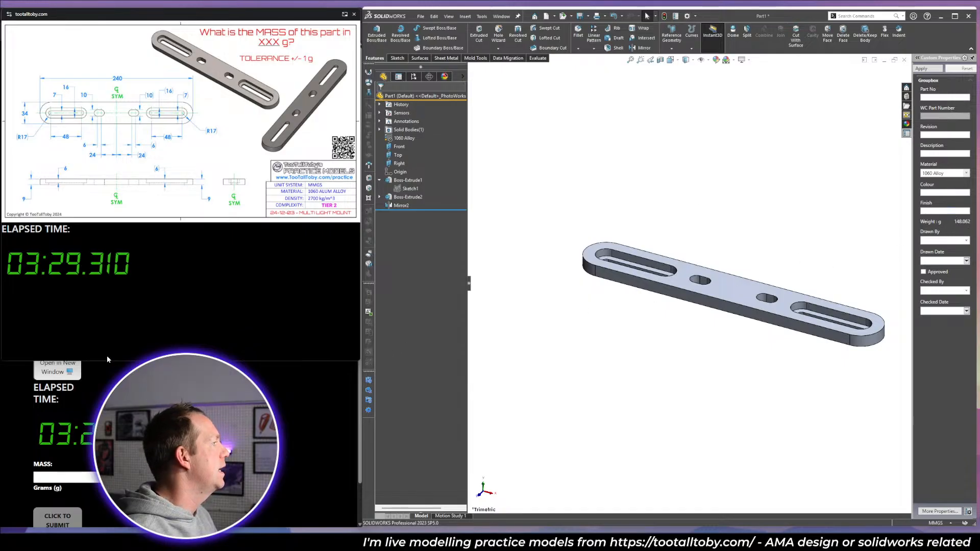
# Submit 148 grams as the part's mass on the practice timer web page.
pyautogui.click(77, 475)
pyautogui.write('148')
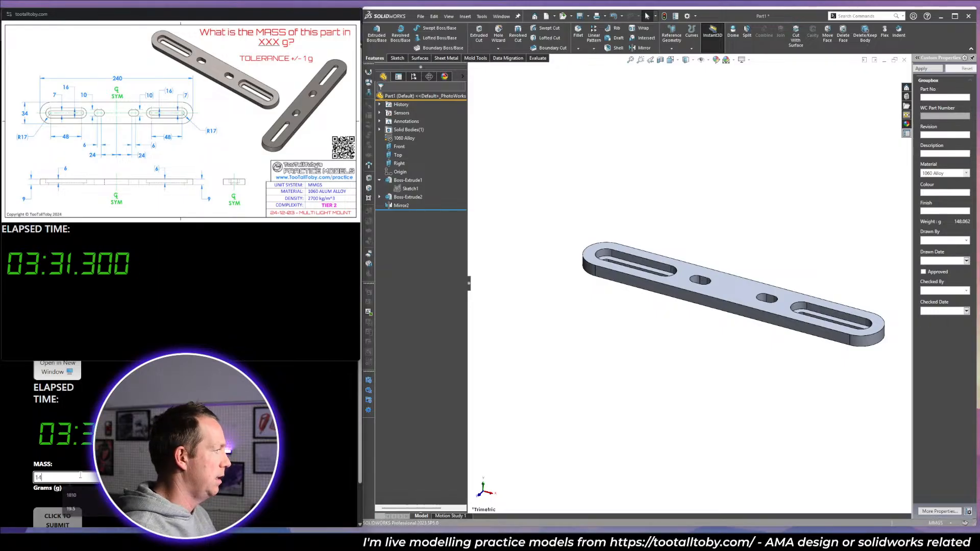
pyautogui.press('Return')
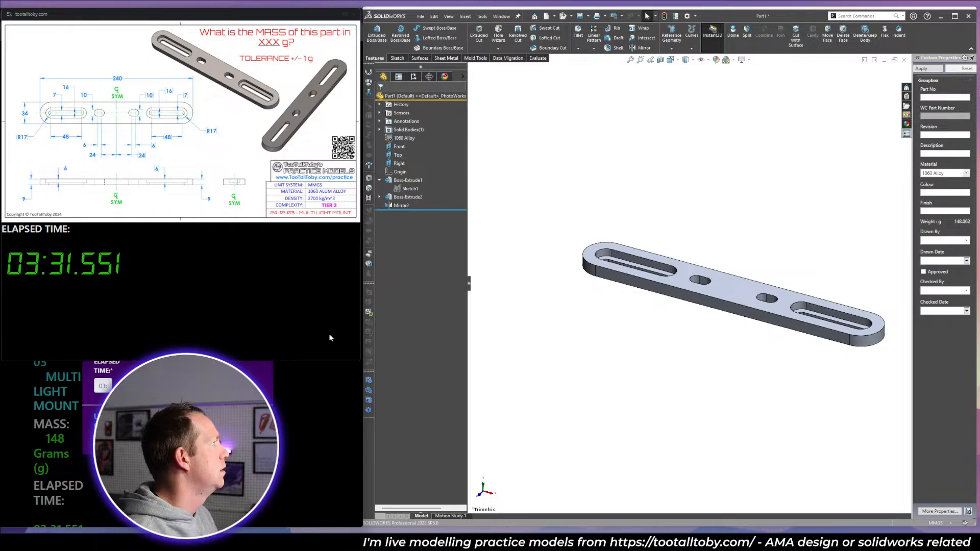
# Open the Aluminum category of the metal appearances in the appearance library.
pyautogui.moveTo(788, 250)
pyautogui.mouseDown(button='middle')
pyautogui.moveTo(781, 287)
pyautogui.moveTo(764, 278)
pyautogui.moveTo(770, 306)
pyautogui.moveTo(765, 262)
pyautogui.mouseUp(button='middle')
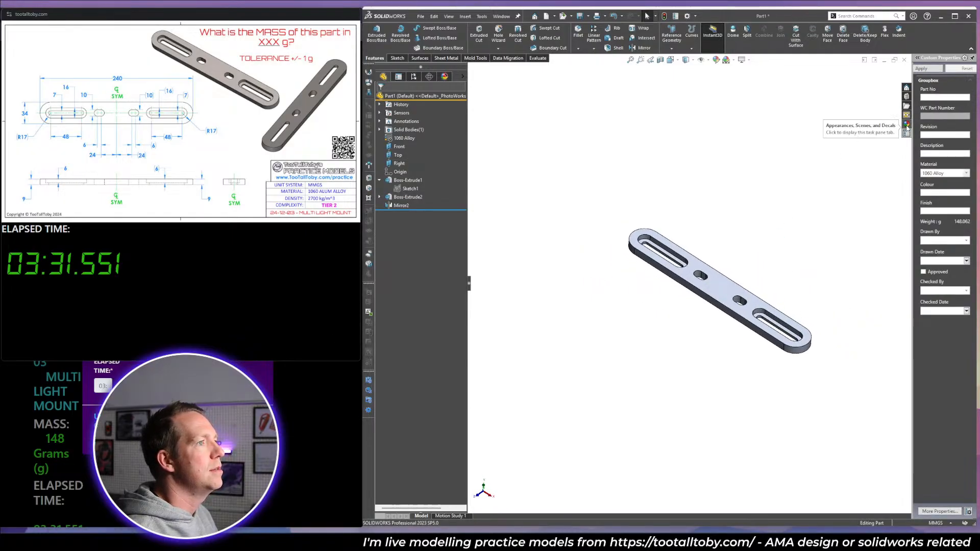
pyautogui.rightClick(407, 139)
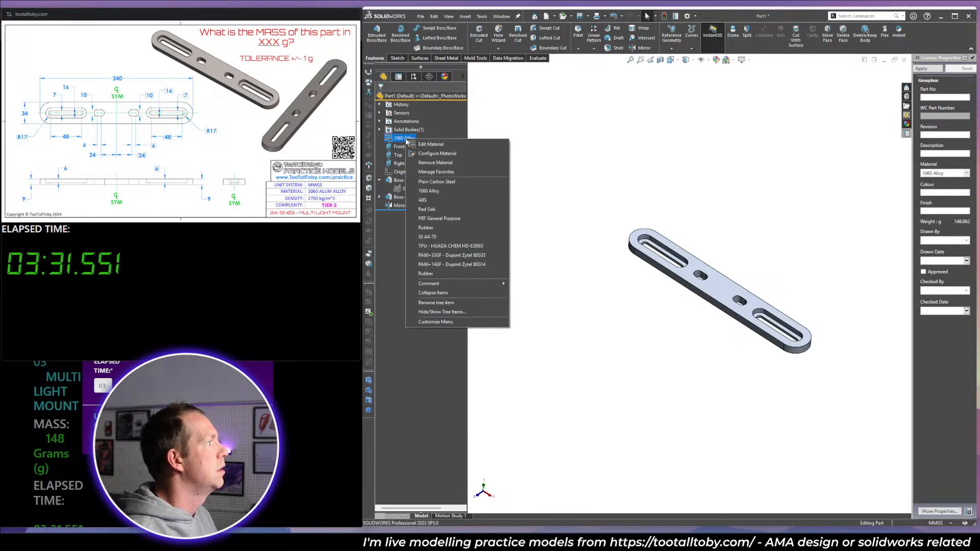
pyautogui.press('Escape')
pyautogui.click(907, 124)
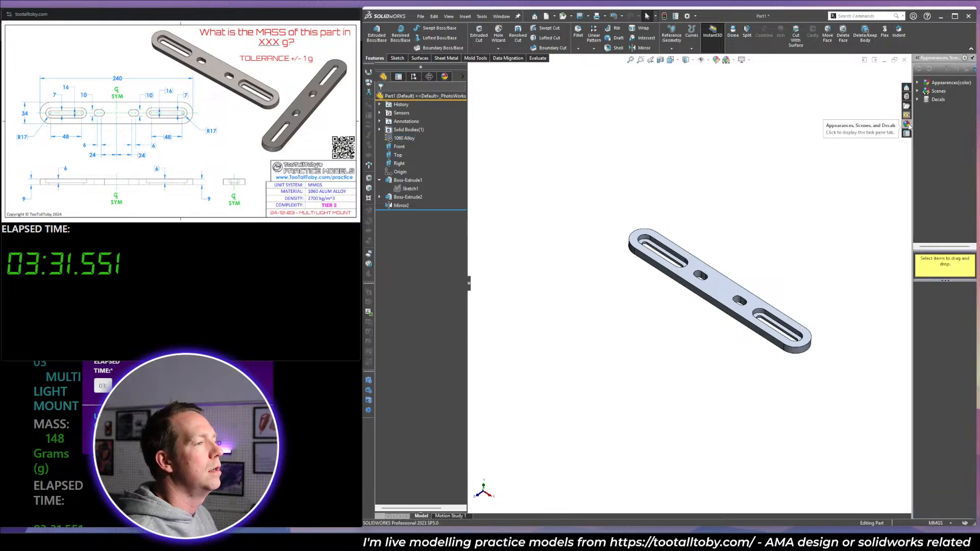
pyautogui.click(917, 83)
pyautogui.click(927, 100)
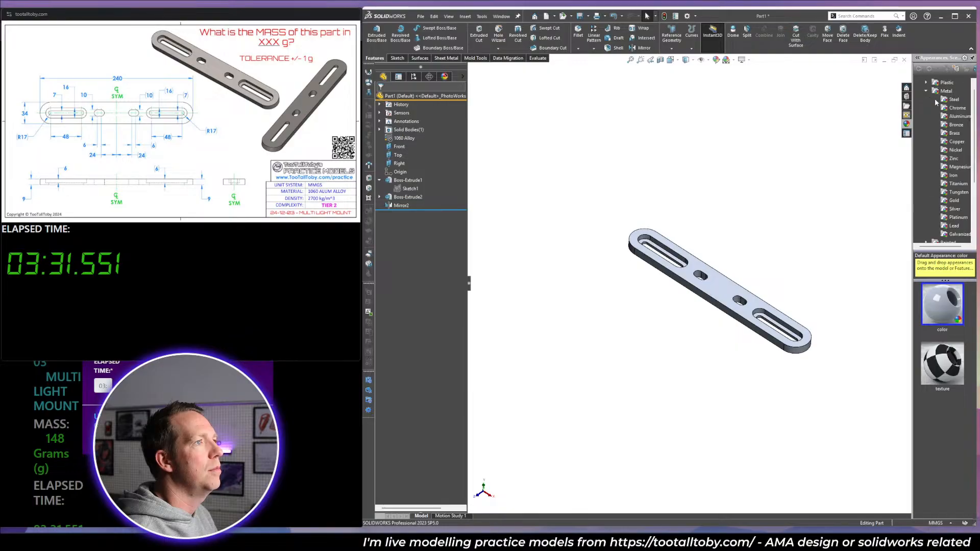
pyautogui.click(956, 117)
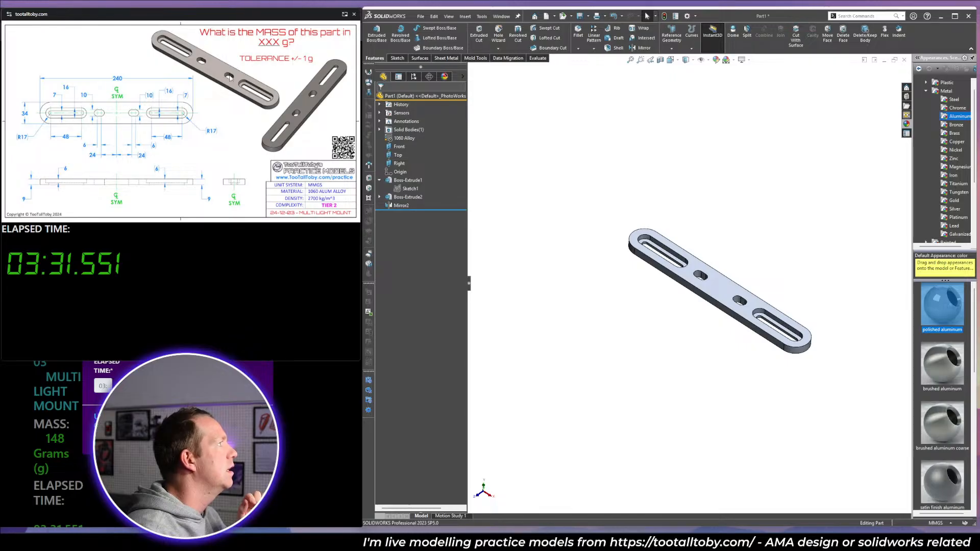
# Capture the practice drawing sheet with Snipping Tool and close the pop-out window showing the drawing.
pyautogui.press('super+shift+s')
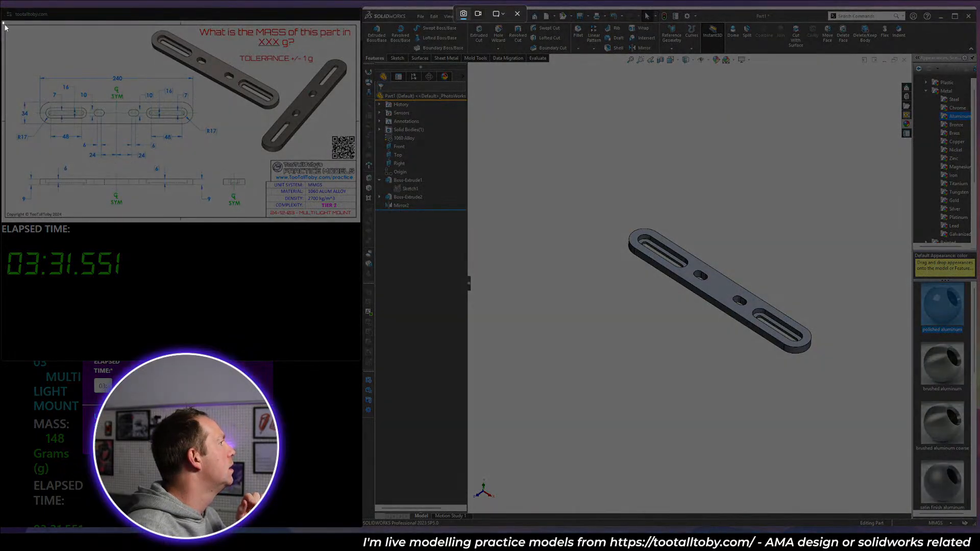
pyautogui.moveTo(4, 18)
pyautogui.mouseDown()
pyautogui.moveTo(333, 196)
pyautogui.moveTo(360, 223)
pyautogui.mouseUp()
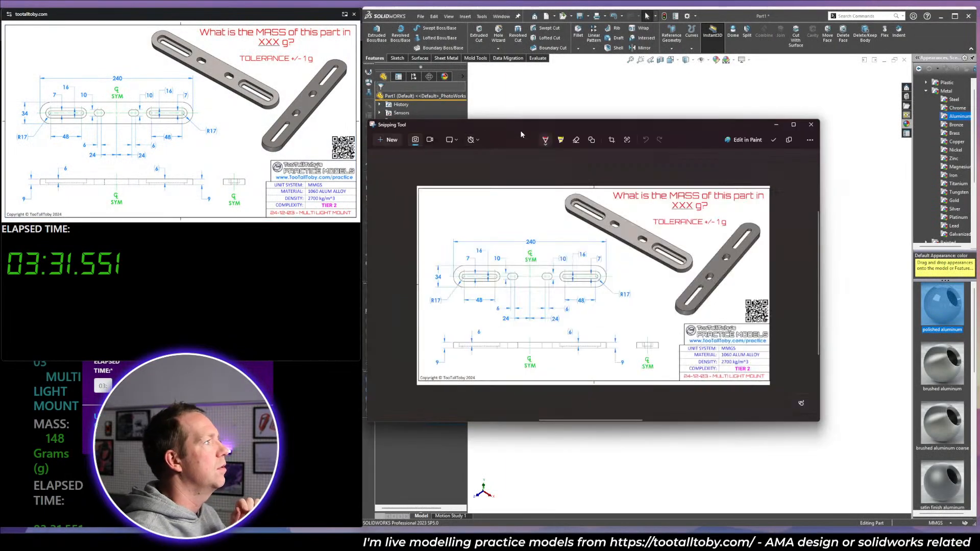
pyautogui.click(354, 14)
pyautogui.moveTo(629, 349); pyautogui.dragTo(760, 464)
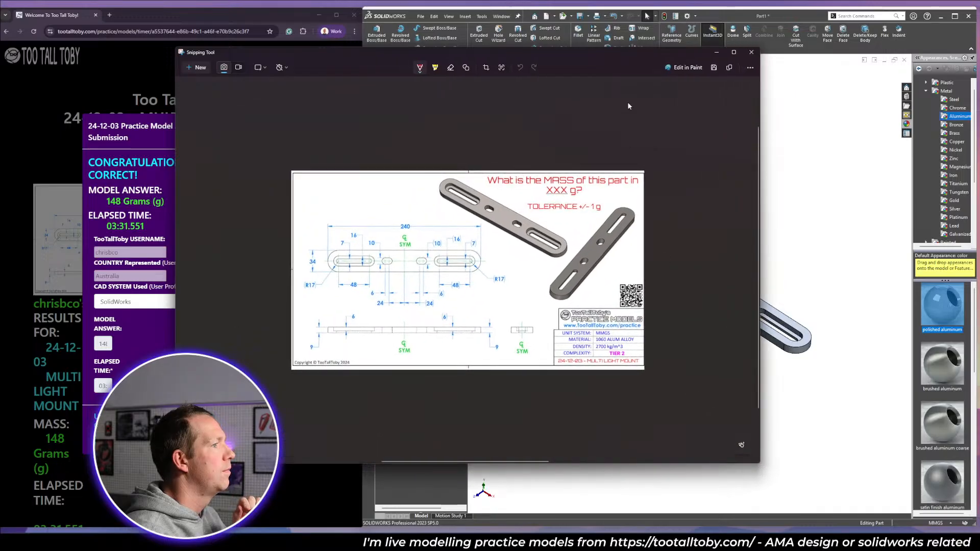
# Enlarge the captured drawing in Snipping Tool and strike out the right half's slots and its 10, 16 and 7 dimensions in red ink.
pyautogui.moveTo(575, 48); pyautogui.dragTo(576, 32)
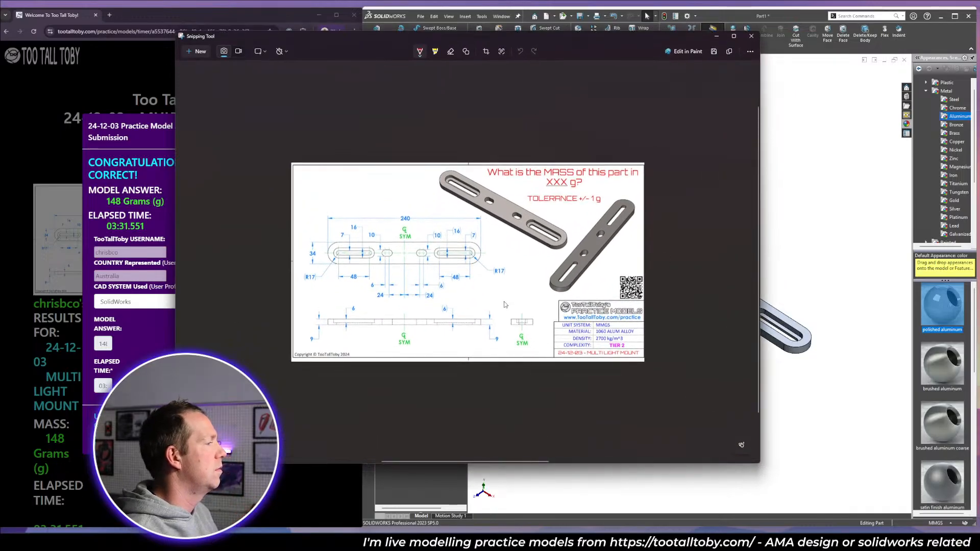
pyautogui.keyDown('ctrl'); pyautogui.scroll(3, 505, 305); pyautogui.keyUp('ctrl')
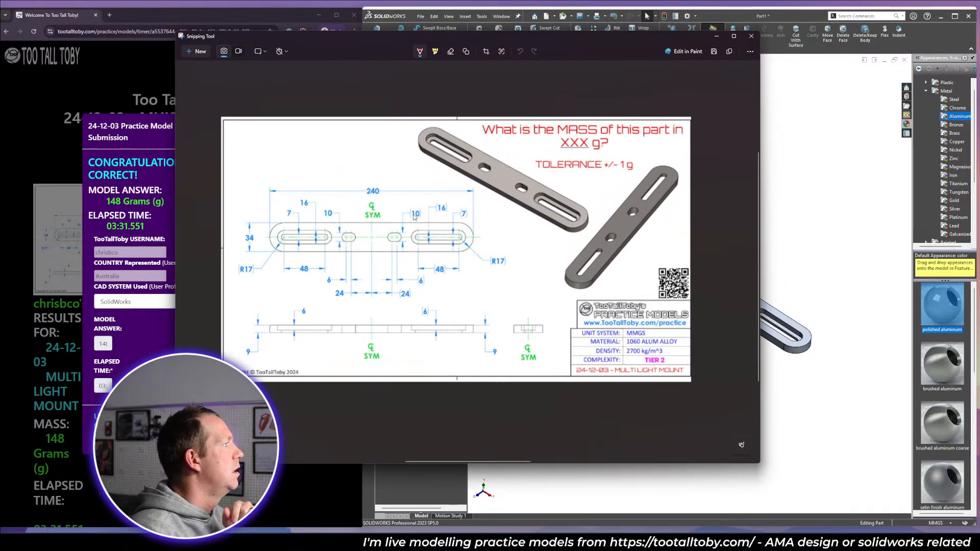
pyautogui.moveTo(414, 215)
pyautogui.mouseDown()
pyautogui.moveTo(443, 203)
pyautogui.moveTo(466, 210)
pyautogui.mouseUp()
pyautogui.moveTo(384, 240)
pyautogui.mouseDown()
pyautogui.moveTo(435, 229)
pyautogui.moveTo(461, 243)
pyautogui.mouseUp()
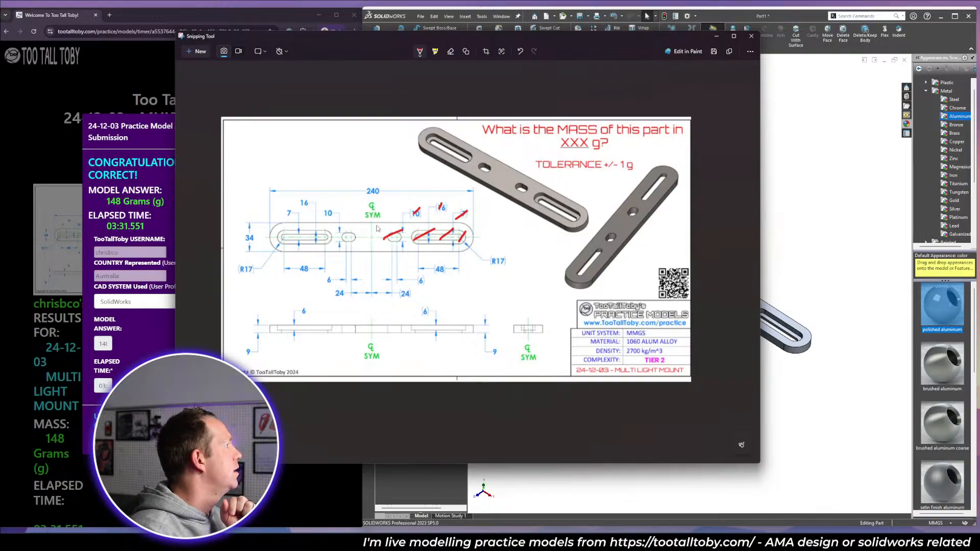
# Draw a red centre line and a half-length dimension line above the left half, labelling it 103 and adding the width 34.
pyautogui.moveTo(371, 267); pyautogui.dragTo(370, 153)
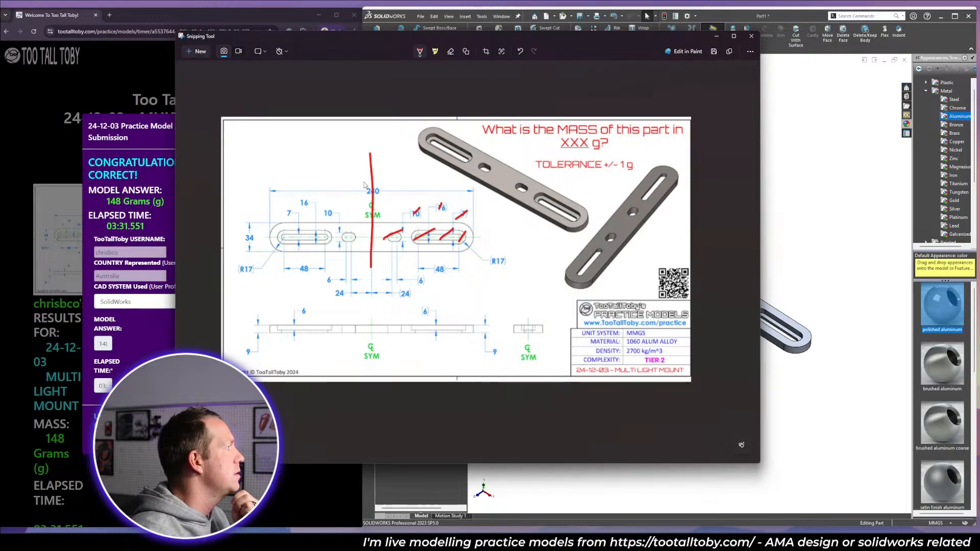
pyautogui.moveTo(372, 176); pyautogui.dragTo(286, 177)
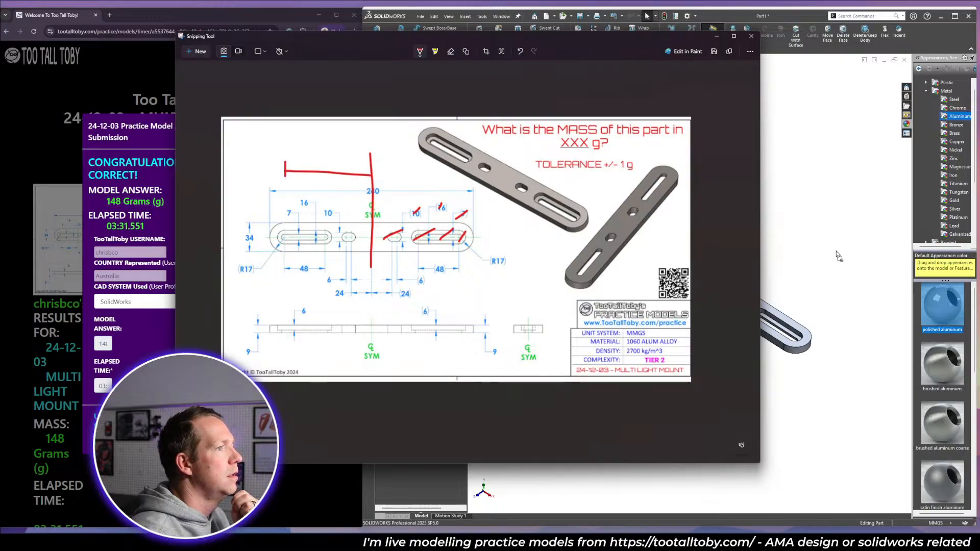
pyautogui.moveTo(659, 39)
pyautogui.mouseDown()
pyautogui.moveTo(429, 56)
pyautogui.moveTo(369, 50)
pyautogui.moveTo(702, 31)
pyautogui.moveTo(648, 31)
pyautogui.mouseUp()
pyautogui.click(800, 273)
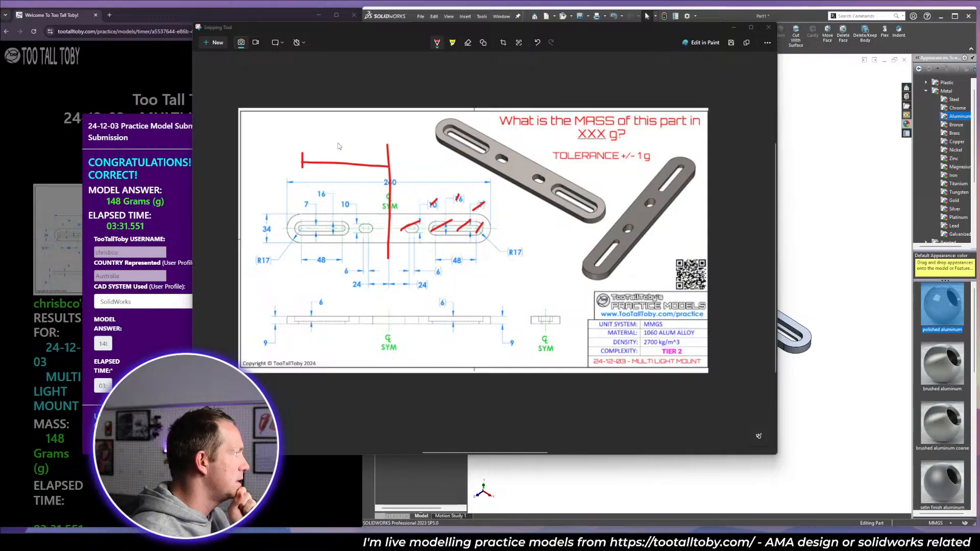
pyautogui.moveTo(338, 144); pyautogui.dragTo(352, 154)
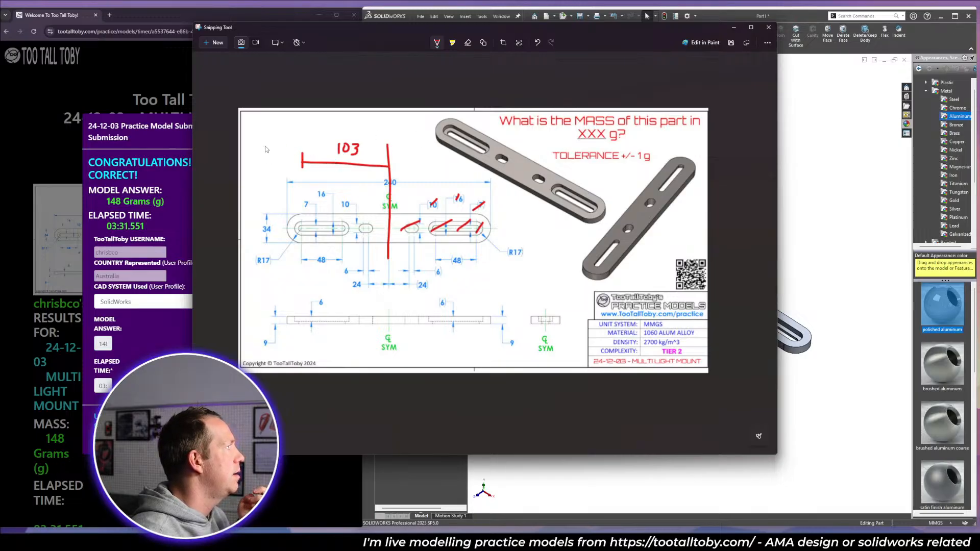
pyautogui.moveTo(260, 144)
pyautogui.mouseDown()
pyautogui.moveTo(269, 148)
pyautogui.moveTo(259, 157)
pyautogui.moveTo(283, 153)
pyautogui.mouseUp()
pyautogui.moveTo(280, 145); pyautogui.dragTo(280, 163)
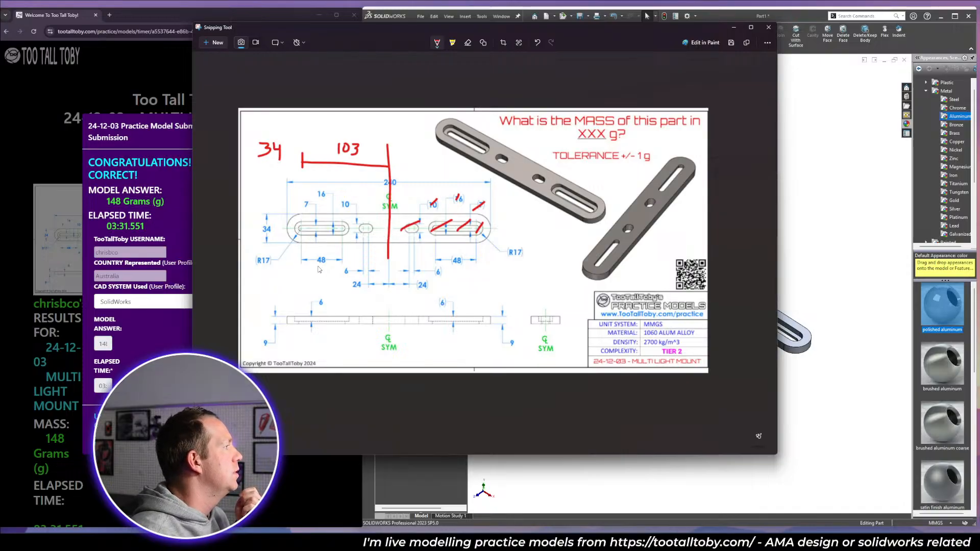
pyautogui.moveTo(315, 267); pyautogui.dragTo(319, 266)
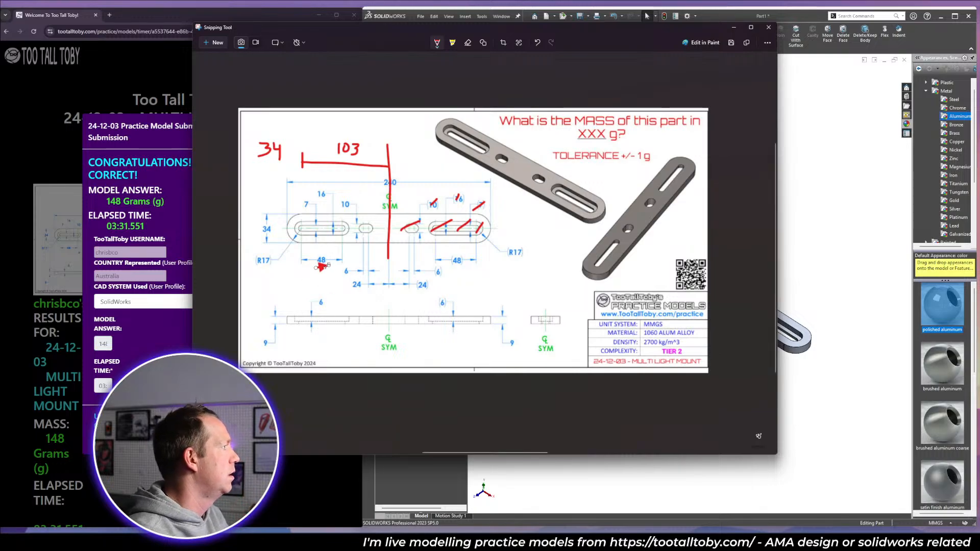
pyautogui.moveTo(321, 266)
pyautogui.mouseDown()
pyautogui.moveTo(363, 317)
pyautogui.moveTo(394, 284)
pyautogui.mouseUp()
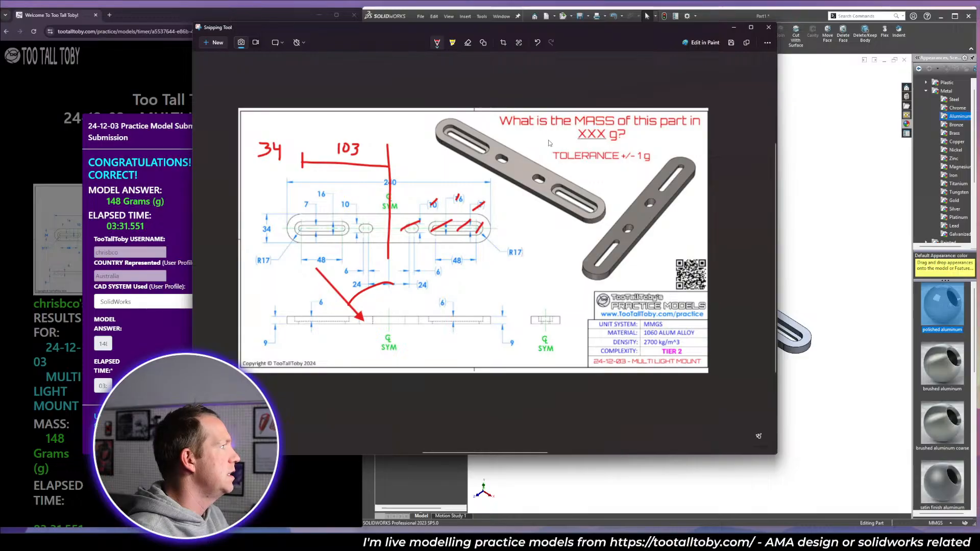
pyautogui.click(537, 43)
pyautogui.click(538, 43)
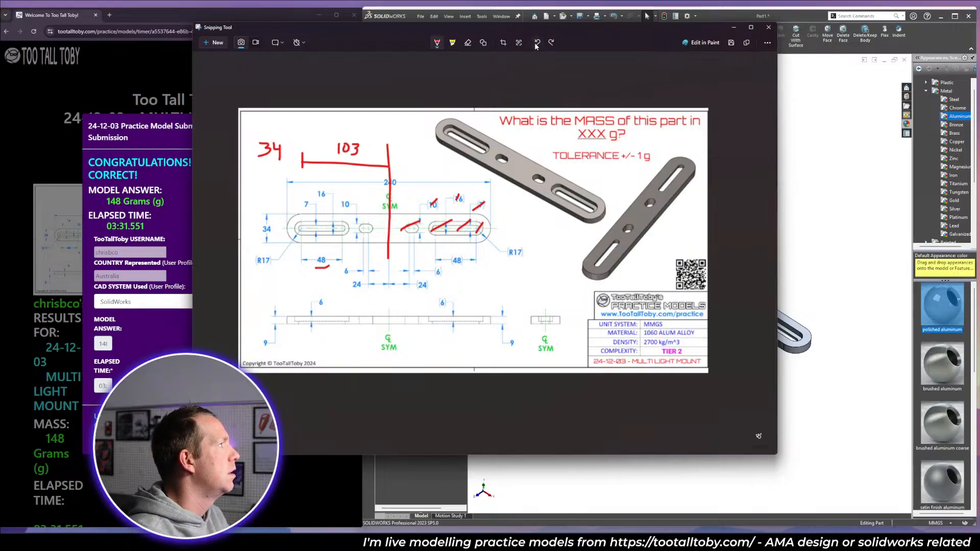
pyautogui.click(537, 43)
# Underline the left half's 48, 16, 6 and 10 dimensions and circle its 24 dimension in red ink.
pyautogui.moveTo(317, 265); pyautogui.dragTo(330, 265)
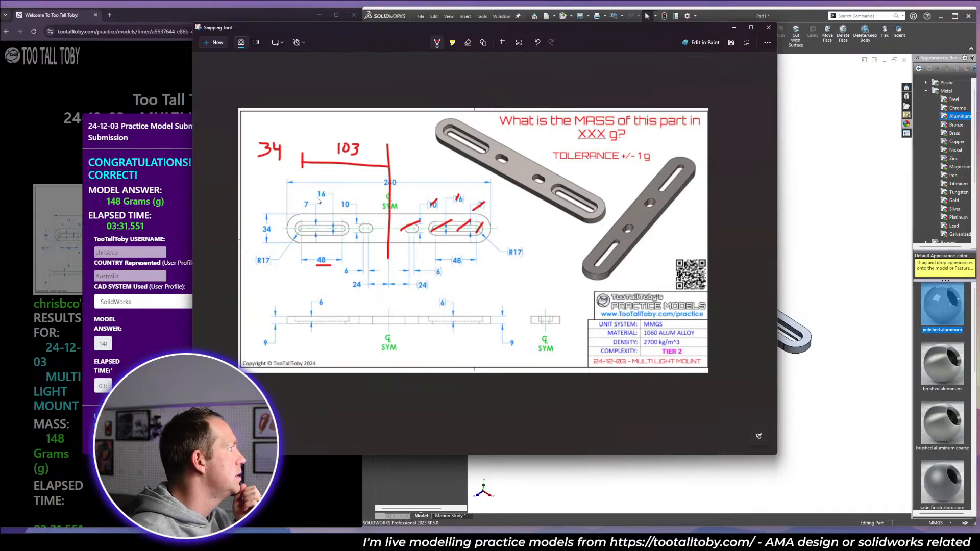
pyautogui.moveTo(317, 198); pyautogui.dragTo(327, 198)
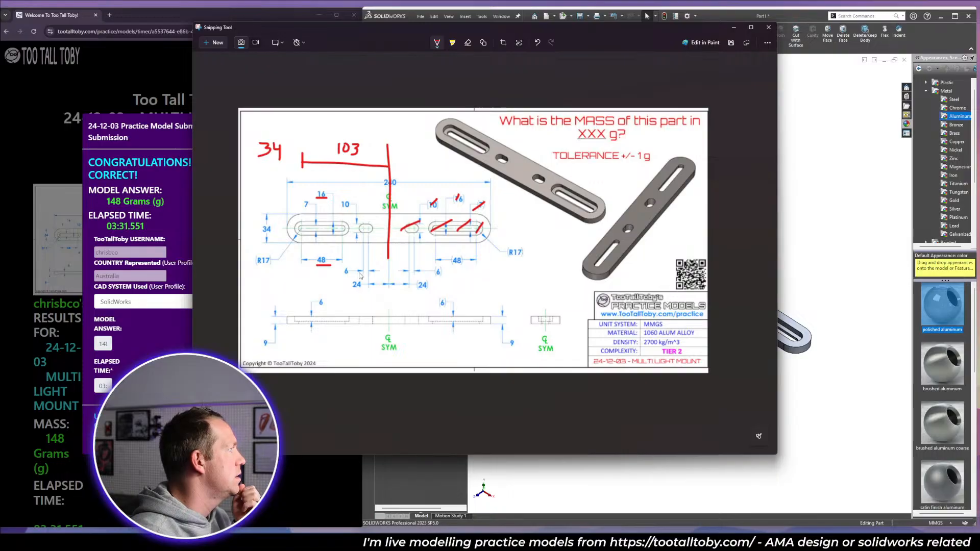
pyautogui.moveTo(341, 278); pyautogui.dragTo(350, 278)
pyautogui.moveTo(341, 210); pyautogui.dragTo(355, 209)
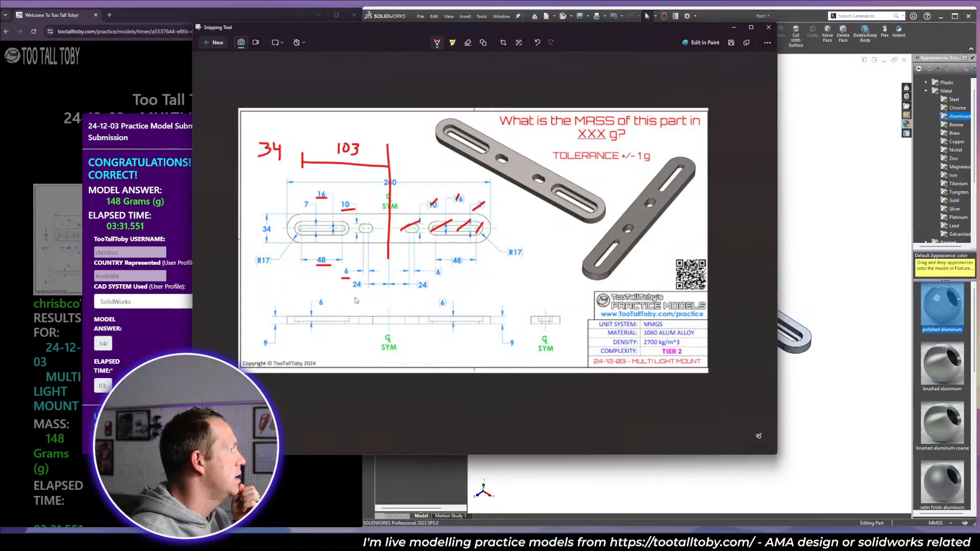
pyautogui.moveTo(363, 278)
pyautogui.mouseDown()
pyautogui.moveTo(351, 287)
pyautogui.moveTo(356, 295)
pyautogui.mouseUp()
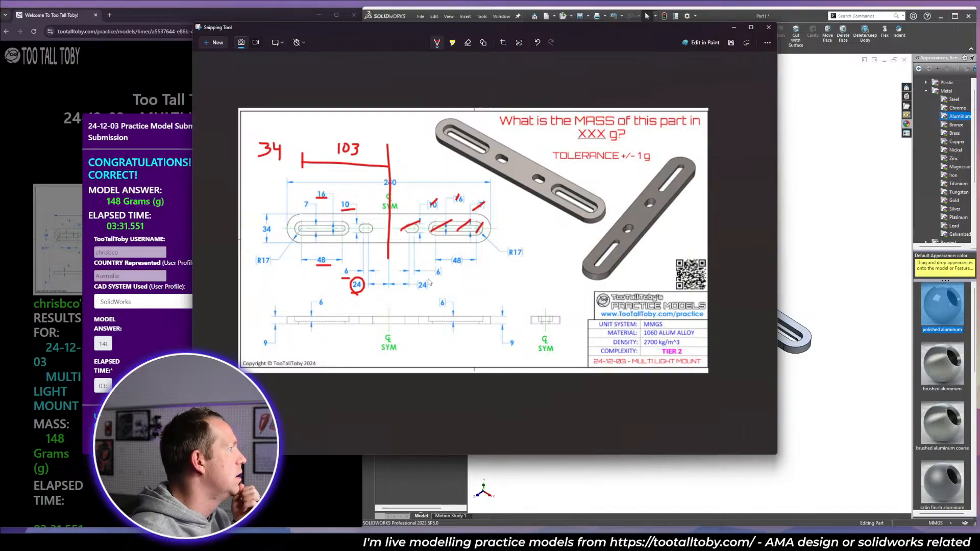
# Strike out the right half's 24, 6 and 48 and both R17 dimensions, and circle the 9 and 6 depths in the edge view.
pyautogui.moveTo(427, 279)
pyautogui.mouseDown()
pyautogui.moveTo(417, 291)
pyautogui.moveTo(446, 272)
pyautogui.mouseUp()
pyautogui.moveTo(520, 246); pyautogui.dragTo(510, 257)
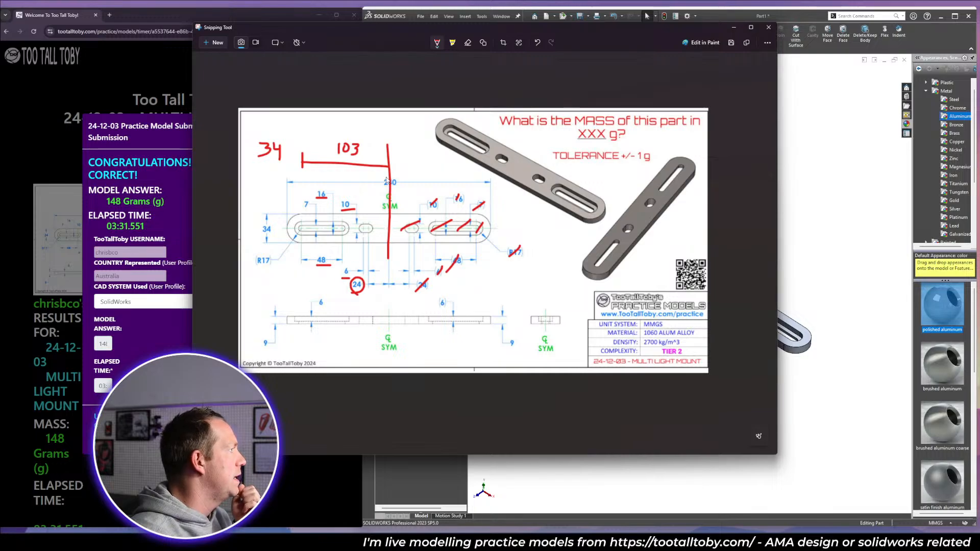
pyautogui.moveTo(270, 254); pyautogui.dragTo(256, 269)
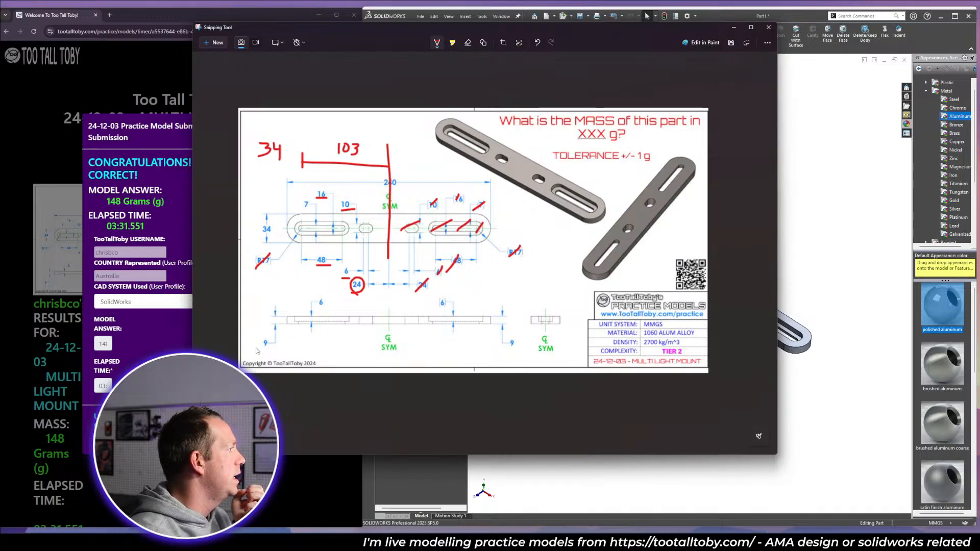
pyautogui.moveTo(257, 352)
pyautogui.mouseDown()
pyautogui.moveTo(276, 338)
pyautogui.moveTo(253, 348)
pyautogui.mouseUp()
pyautogui.moveTo(311, 312)
pyautogui.mouseDown()
pyautogui.moveTo(327, 307)
pyautogui.moveTo(315, 309)
pyautogui.mouseUp()
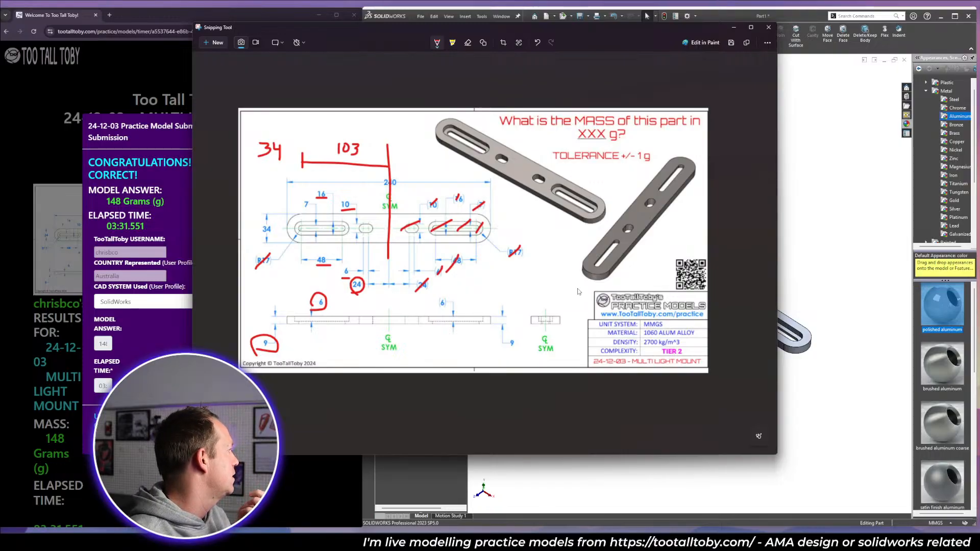
# Minimize the annotated drawing and confirm the practice model submission on the web page.
pyautogui.click(733, 28)
pyautogui.click(269, 397)
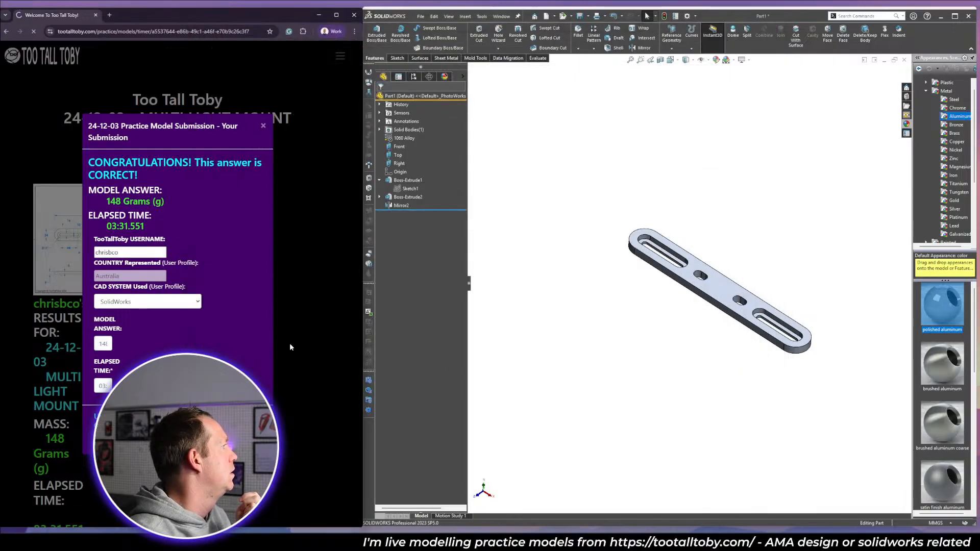
# Try to close the SOLIDWORKS window.
pyautogui.click(757, 184)
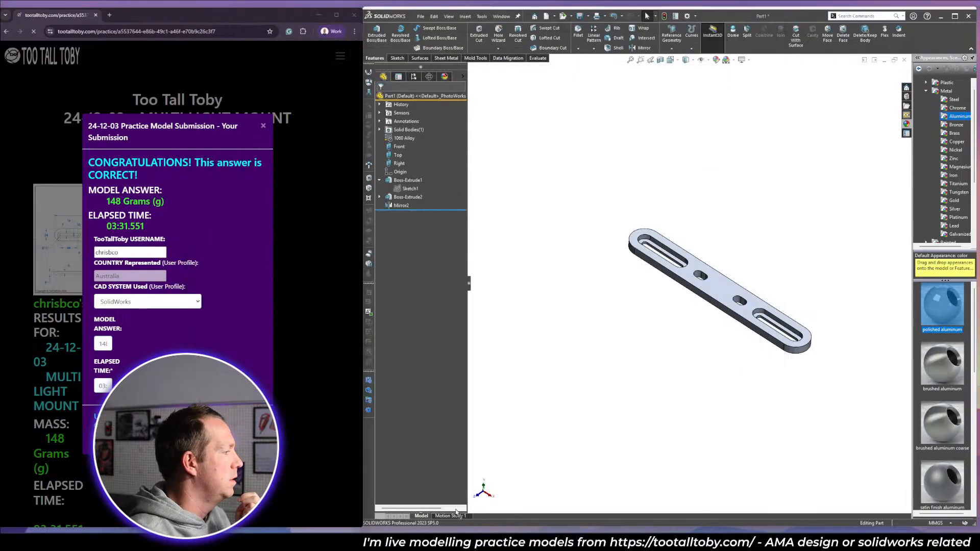
pyautogui.rightClick(416, 542)
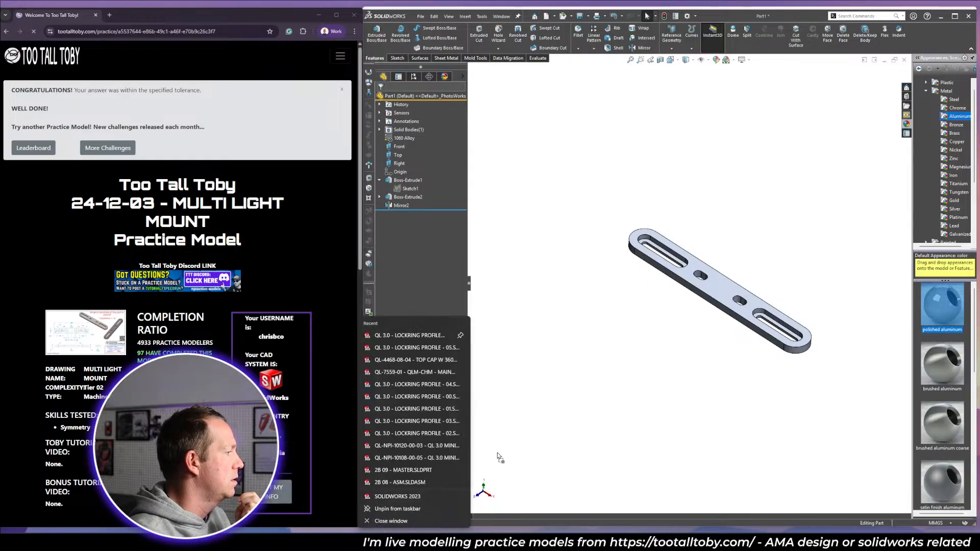
pyautogui.click(391, 521)
# Force-end the SolidWorks task in Task Manager and close Task Manager.
pyautogui.rightClick(736, 531)
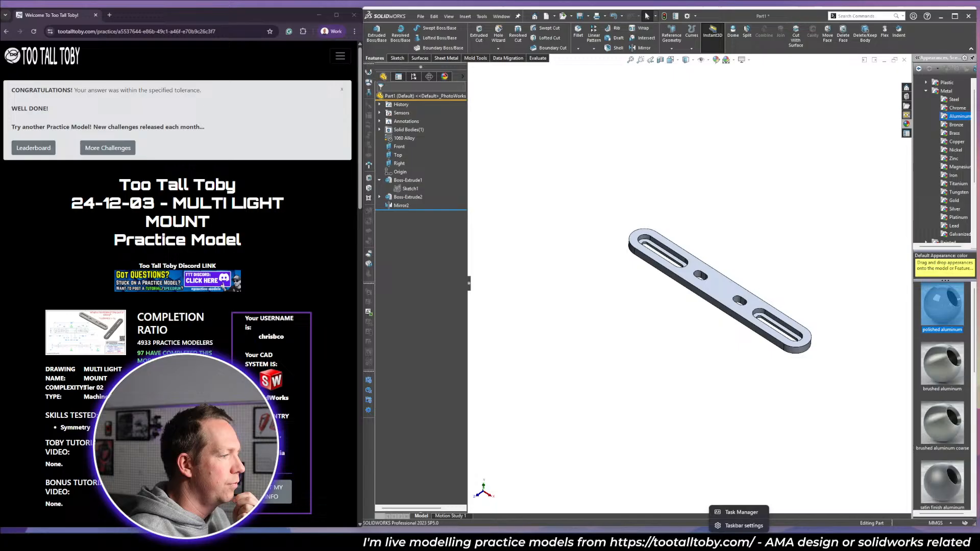
pyautogui.click(737, 526)
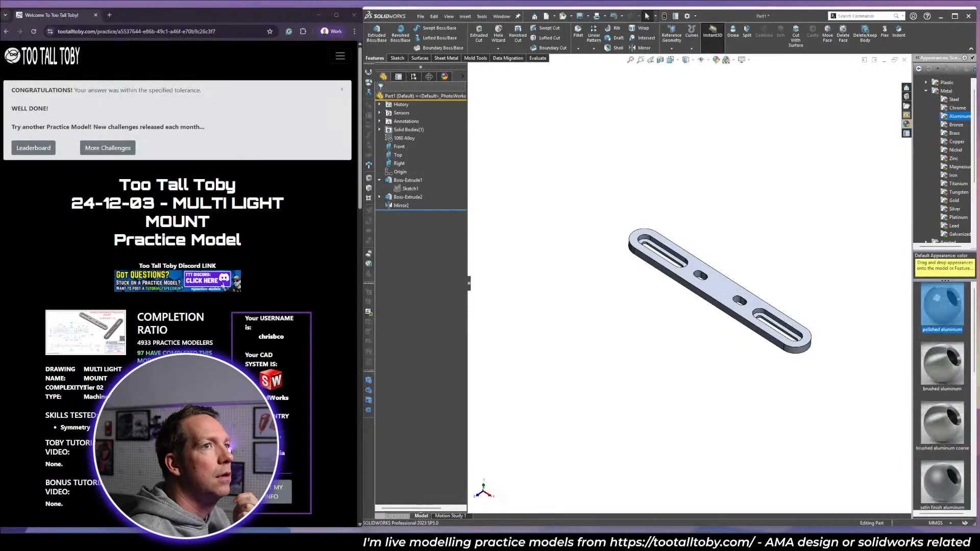
pyautogui.rightClick(818, 536)
pyautogui.click(812, 513)
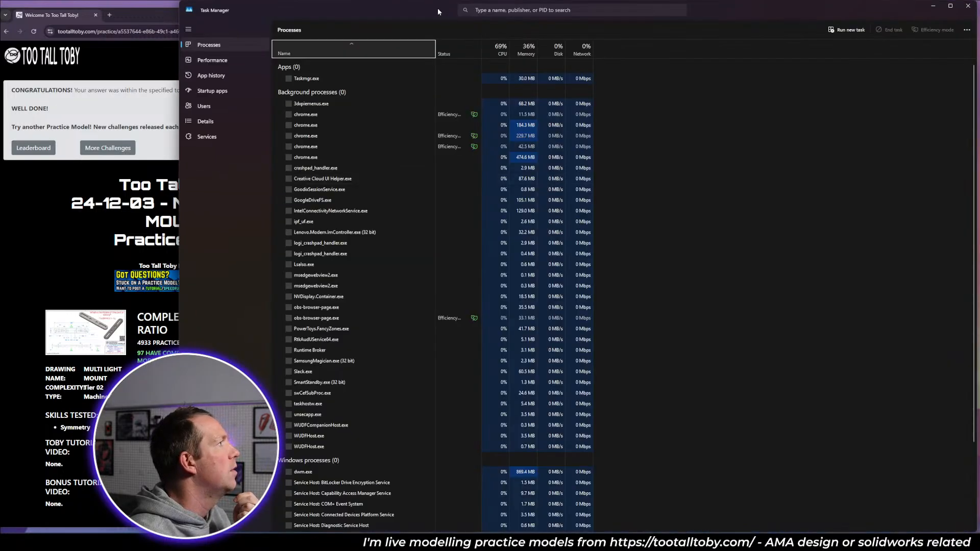
pyautogui.moveTo(437, 7); pyautogui.dragTo(711, 210)
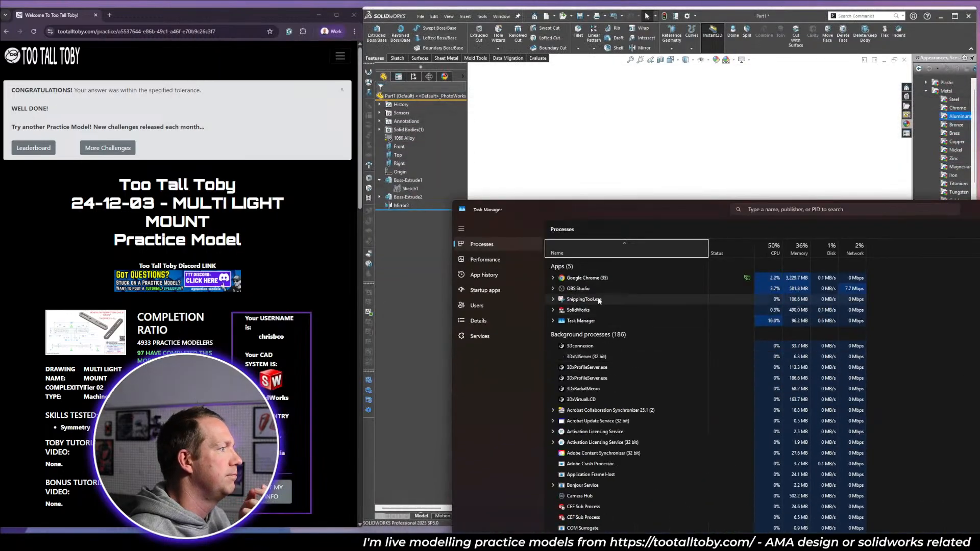
pyautogui.rightClick(587, 312)
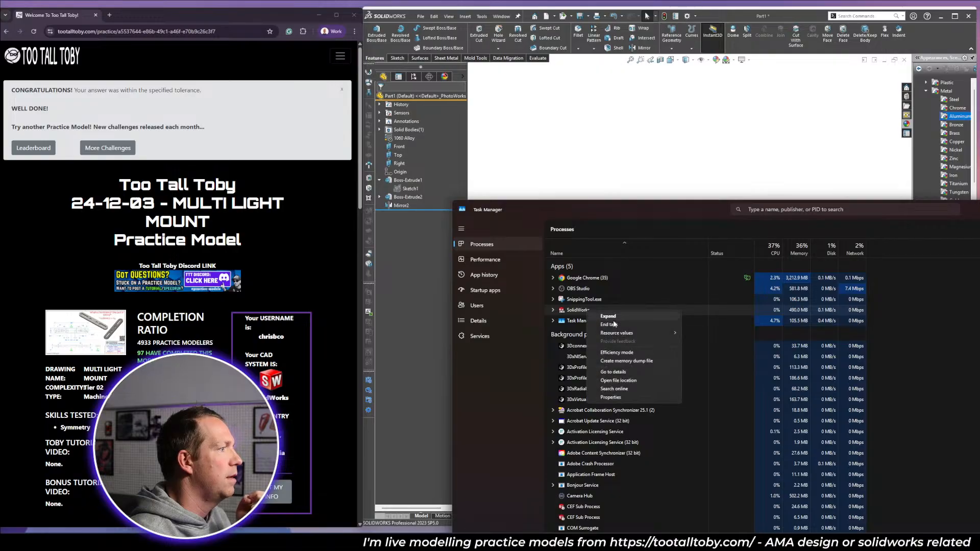
pyautogui.click(610, 324)
pyautogui.hotkey('alt', 'F4')
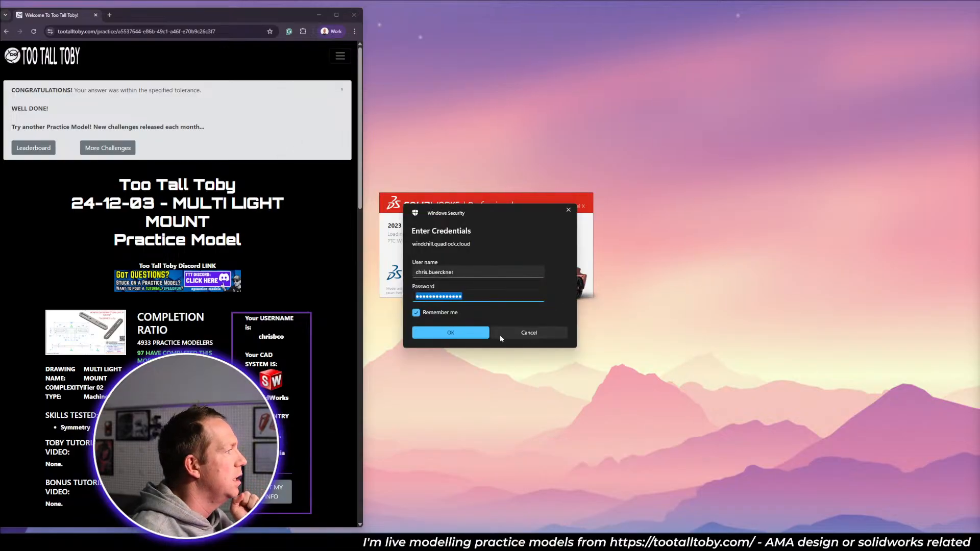
# Accept the saved Windchill credentials at SOLIDWORKS startup and disable the PTC Windchill Workgroup Manager add-in.
pyautogui.click(483, 333)
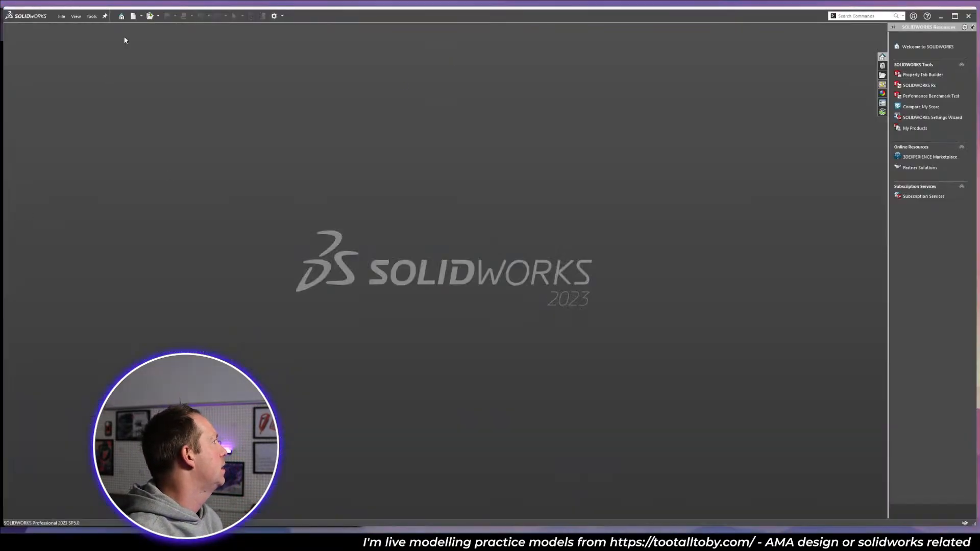
pyautogui.click(91, 16)
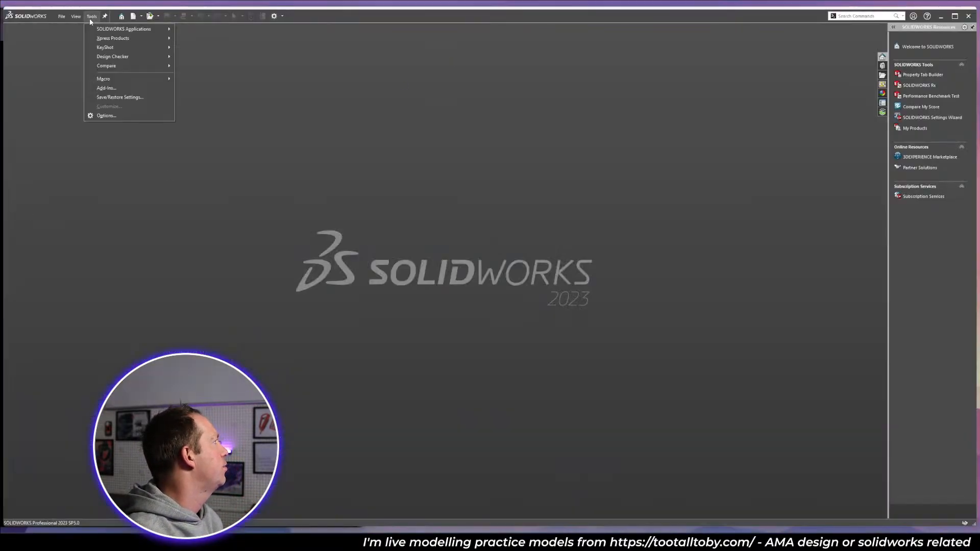
pyautogui.click(112, 97)
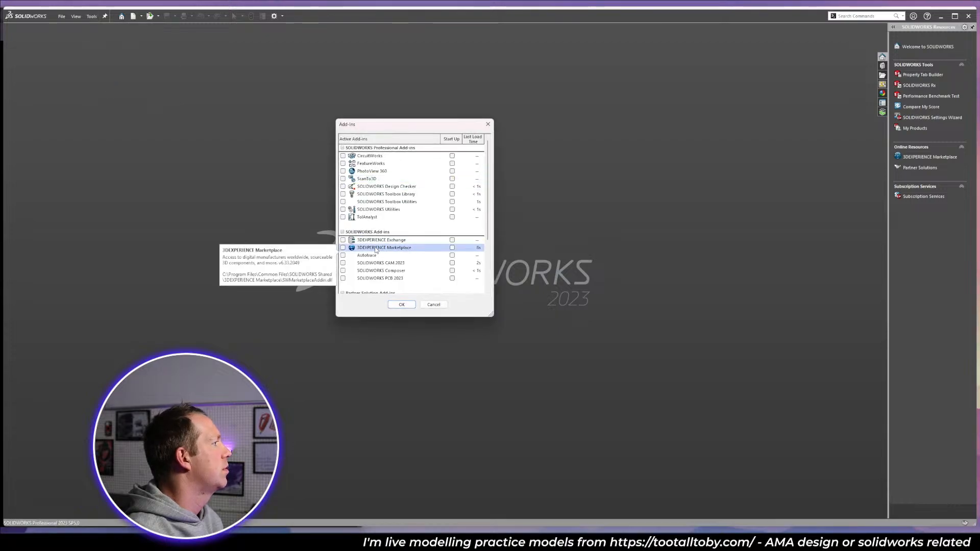
pyautogui.scroll(-3, 403, 249)
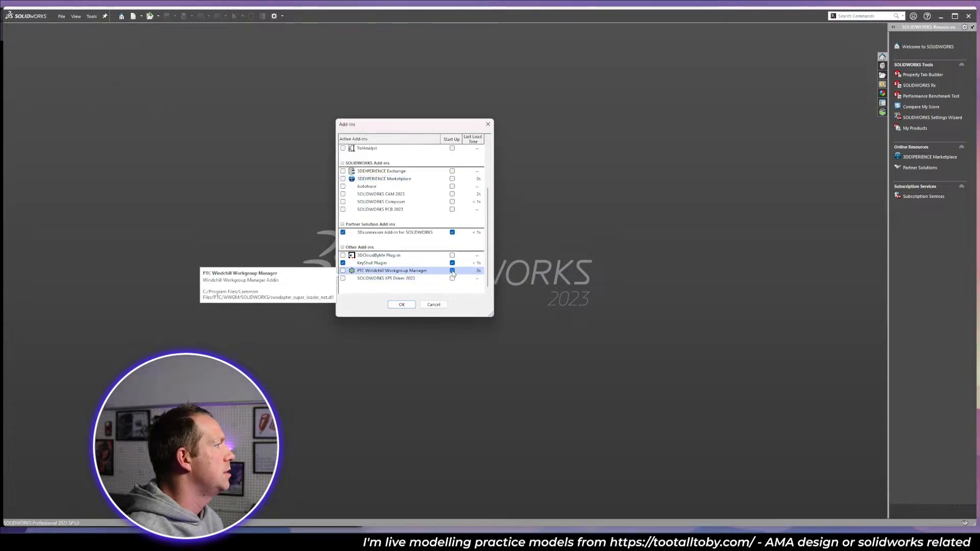
pyautogui.click(402, 304)
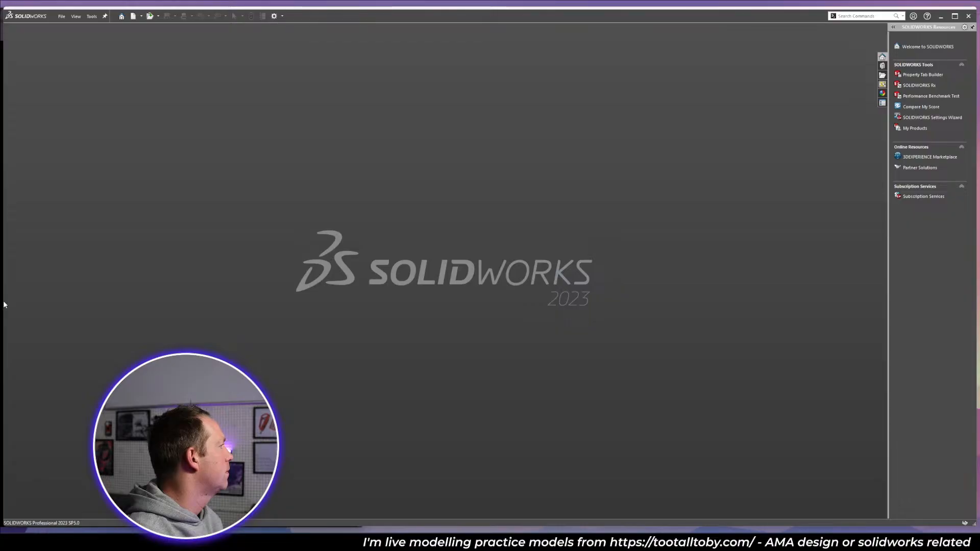
# Narrow the SOLIDWORKS window to uncover the practice web page and confirm exiting the Workgroup Manager client.
pyautogui.moveTo(3, 302); pyautogui.dragTo(361, 273)
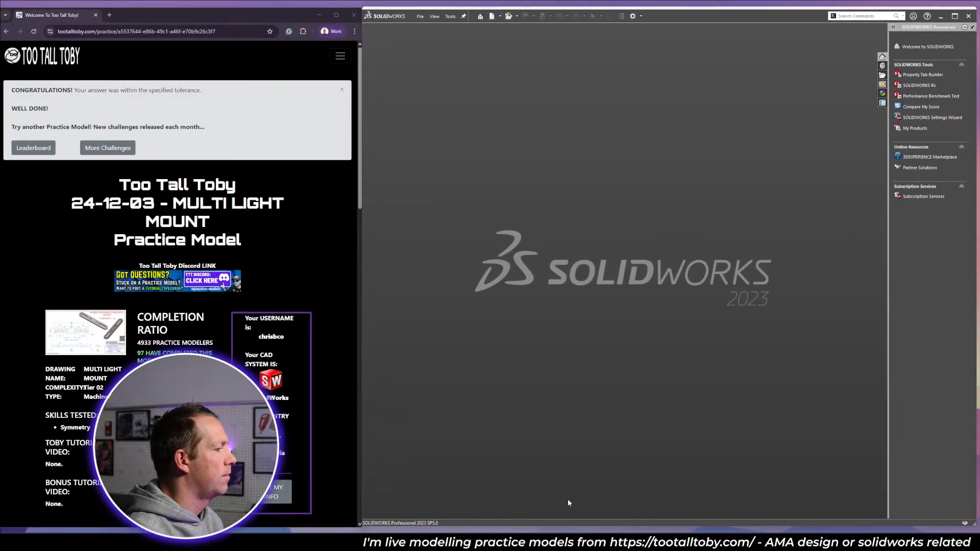
pyautogui.moveTo(500, 513)
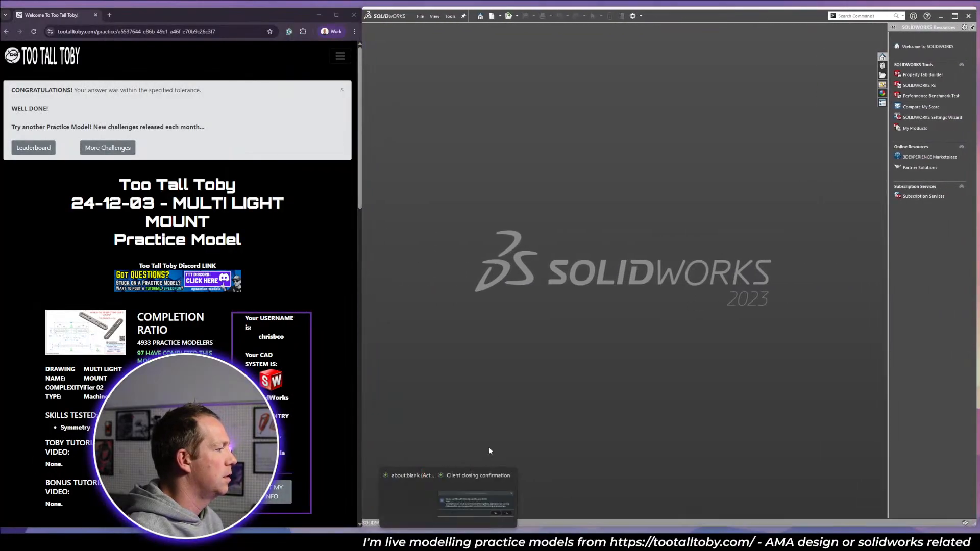
pyautogui.click(499, 514)
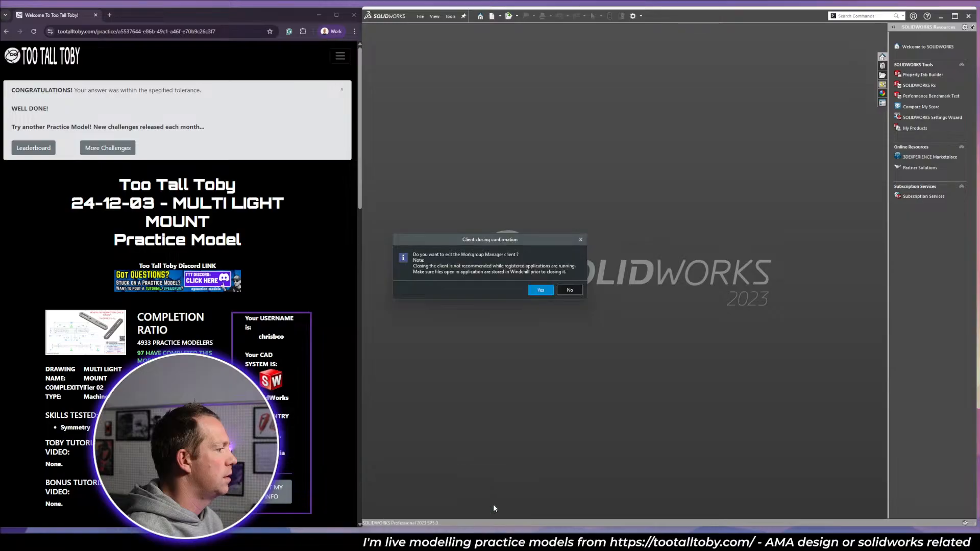
pyautogui.click(541, 290)
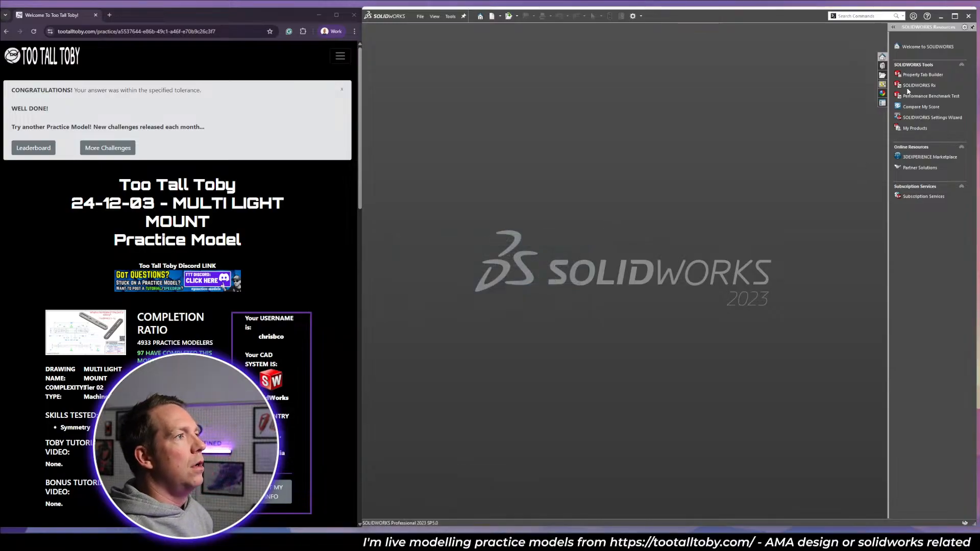
# Show the custom properties in the task pane and keep the pane pinned open.
pyautogui.click(883, 103)
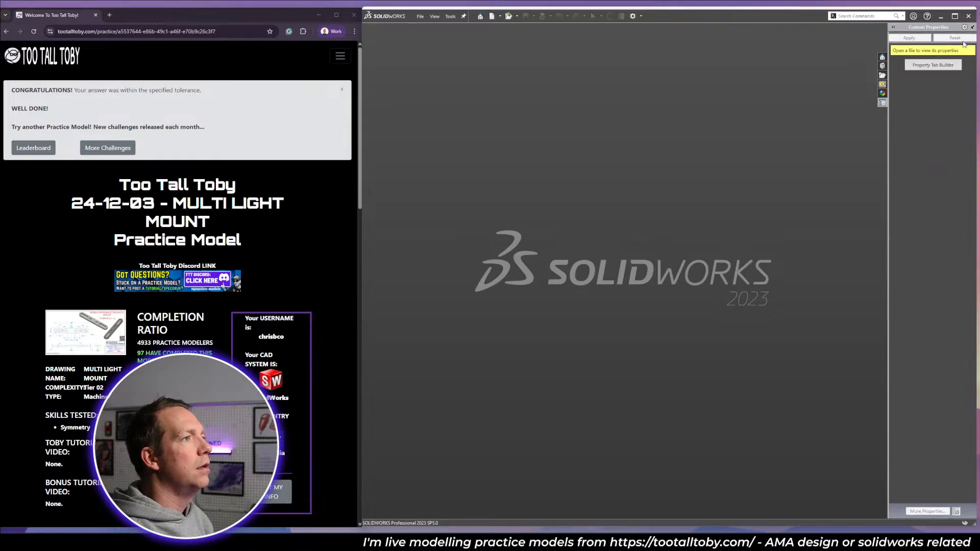
pyautogui.click(973, 27)
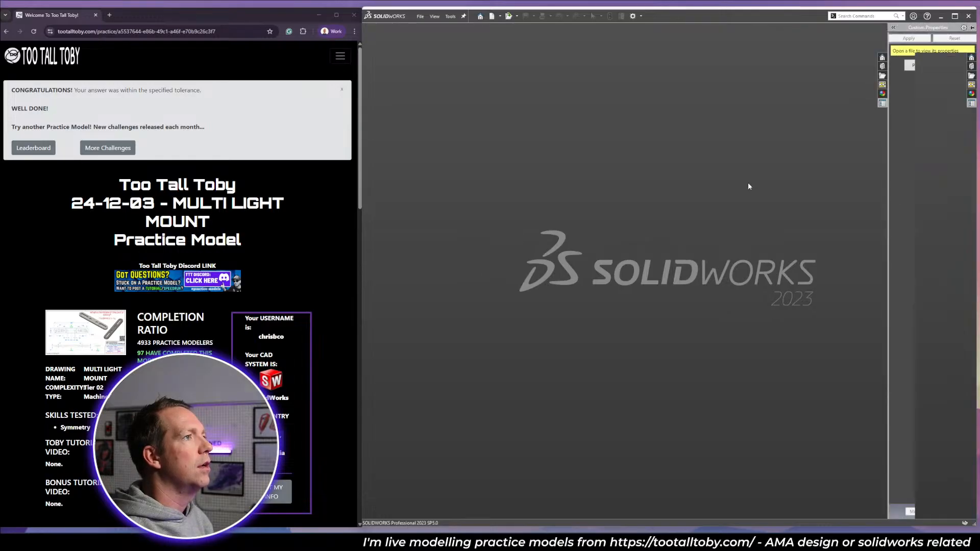
pyautogui.click(972, 103)
pyautogui.click(973, 28)
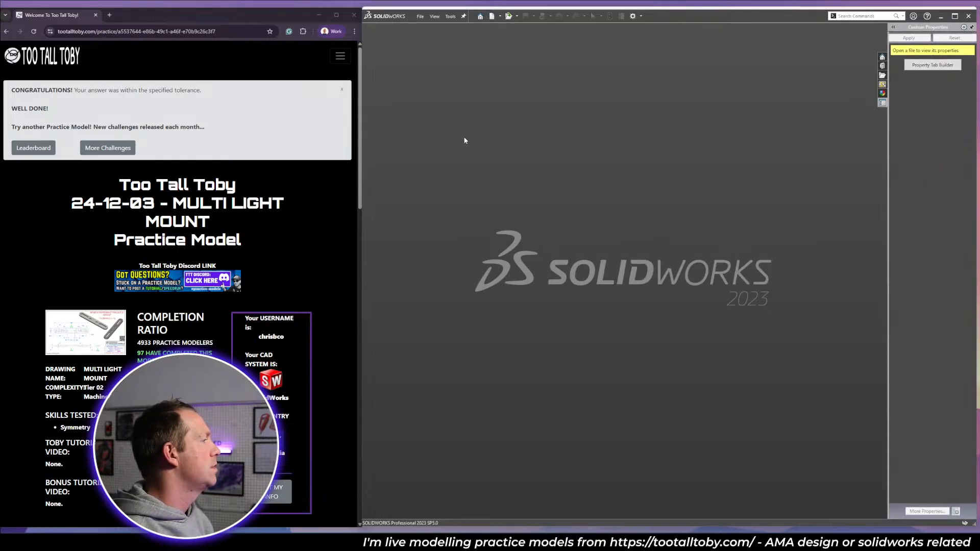
# View the practice drawing, create a new part from the TTT-MM-1060 Alloy template, and close the drawing page.
pyautogui.click(88, 333)
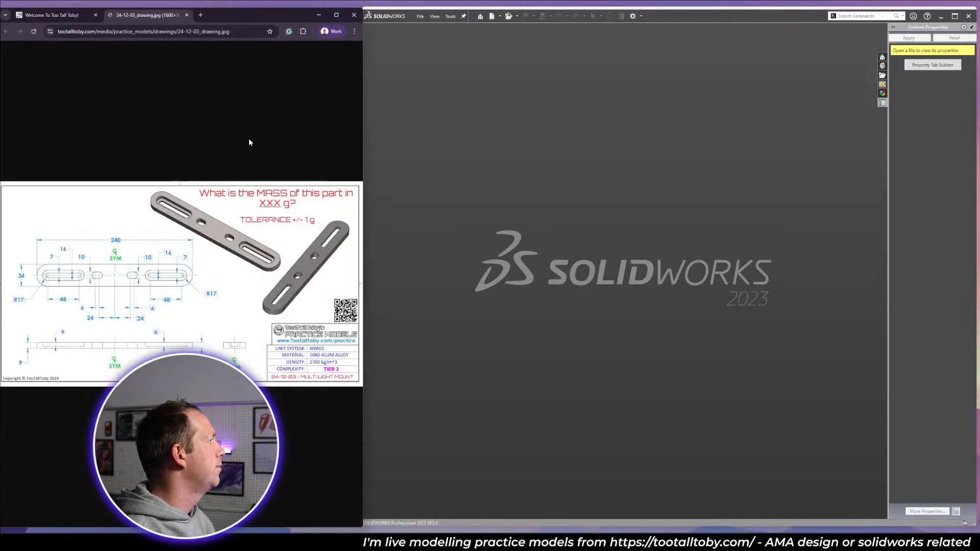
pyautogui.click(493, 16)
pyautogui.click(499, 178)
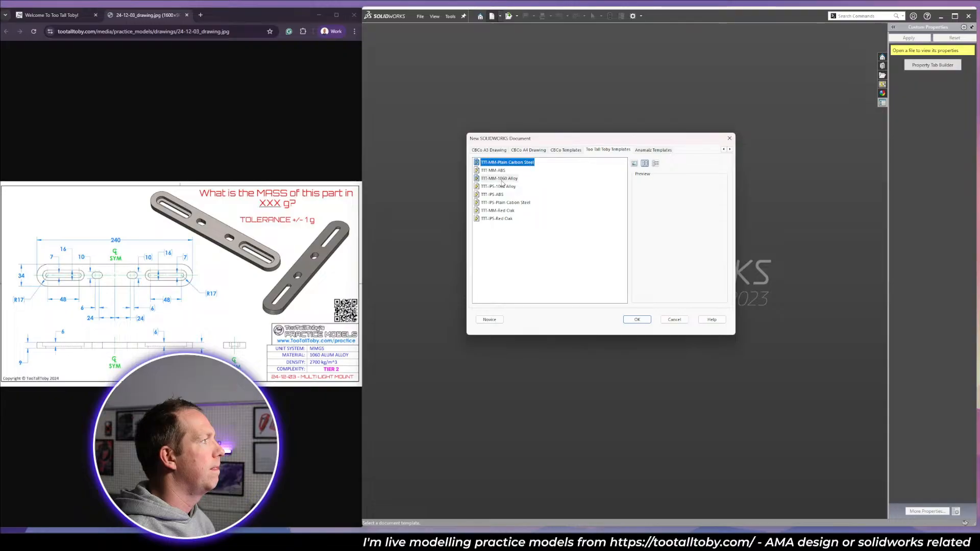
pyautogui.click(637, 319)
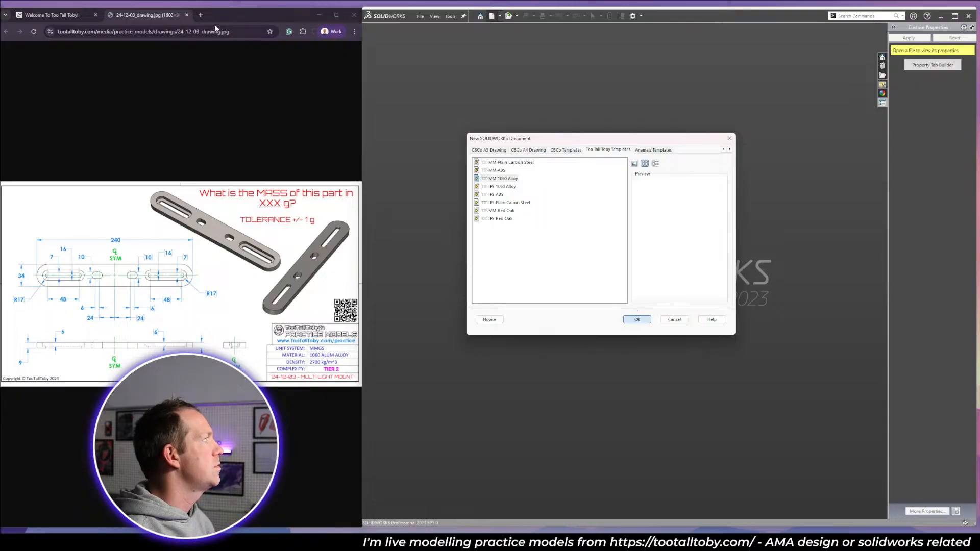
pyautogui.click(187, 15)
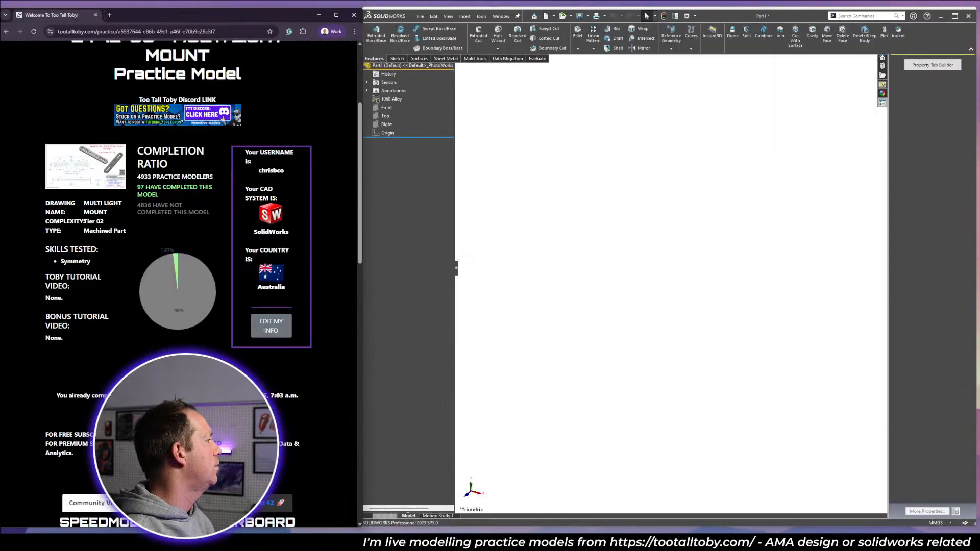
# Start a timed attempt at the 24-12-03 practice model with its drawing revealed, and narrow the custom properties pane.
pyautogui.scroll(-5, 186, 315)
pyautogui.click(185, 313)
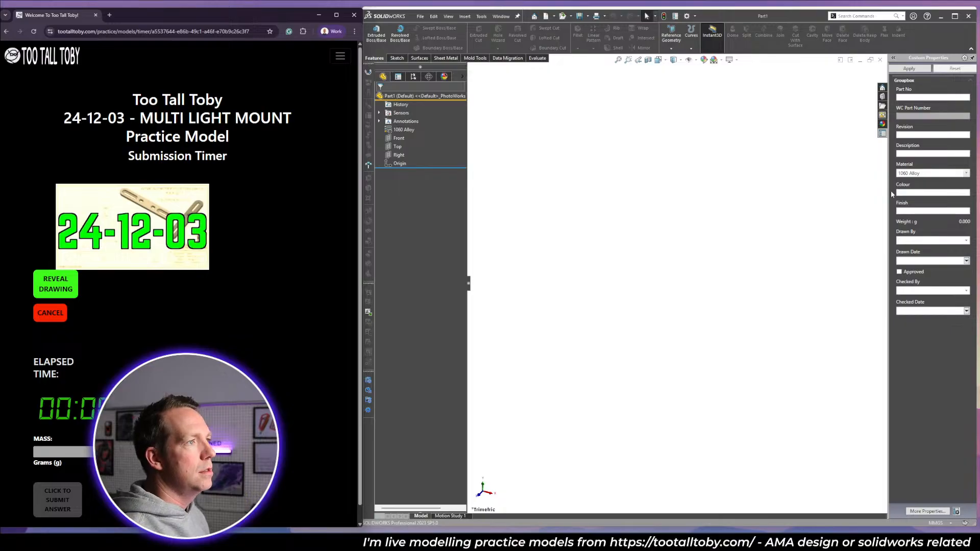
pyautogui.moveTo(892, 193); pyautogui.dragTo(914, 192)
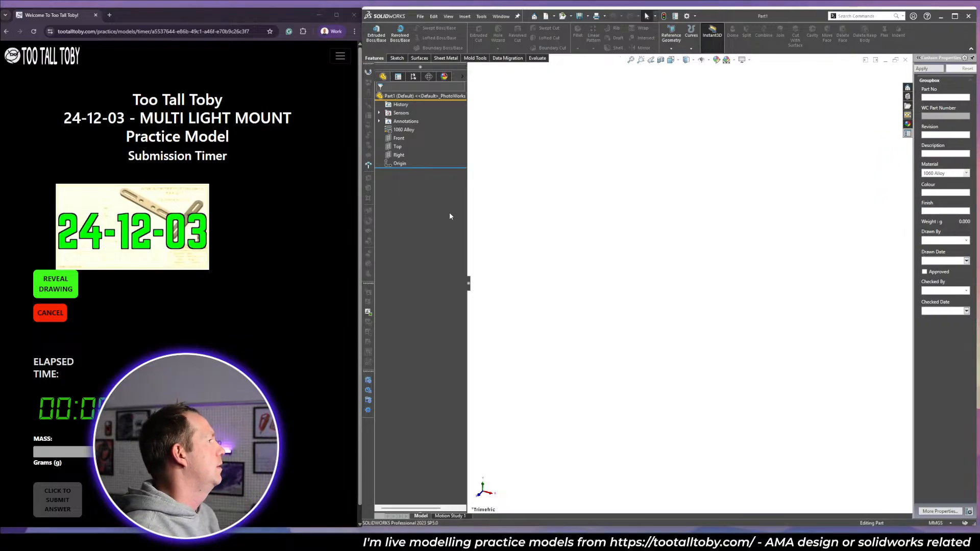
pyautogui.click(57, 286)
# Sketch a horizontal straight slot on the Top plane, starting at the origin, with 103 mm between centres and 34 mm wide.
pyautogui.click(398, 147)
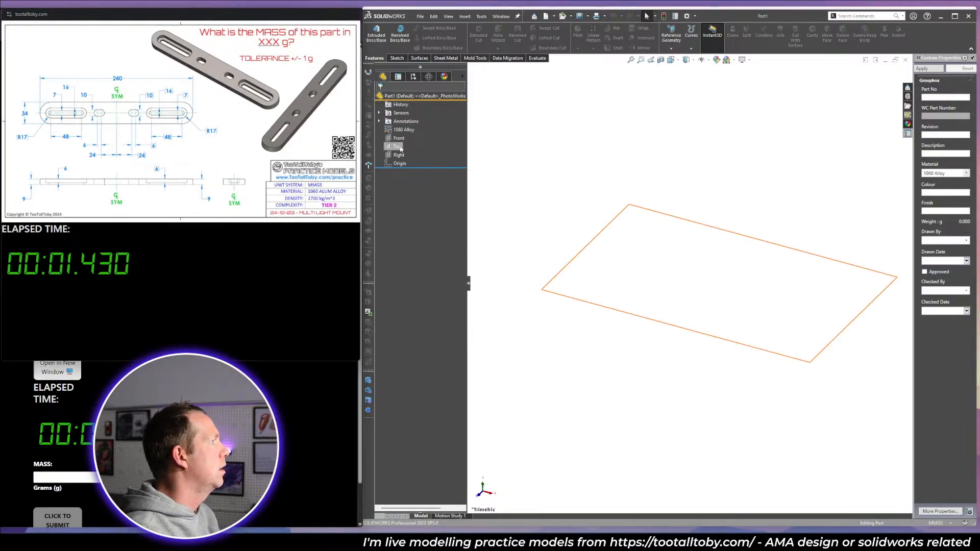
pyautogui.click(409, 133)
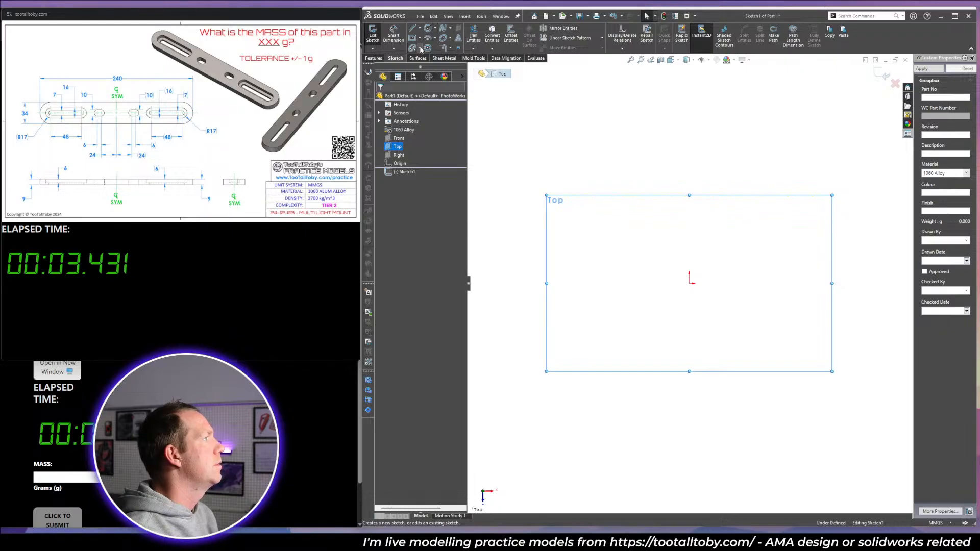
pyautogui.click(412, 47)
pyautogui.click(691, 284)
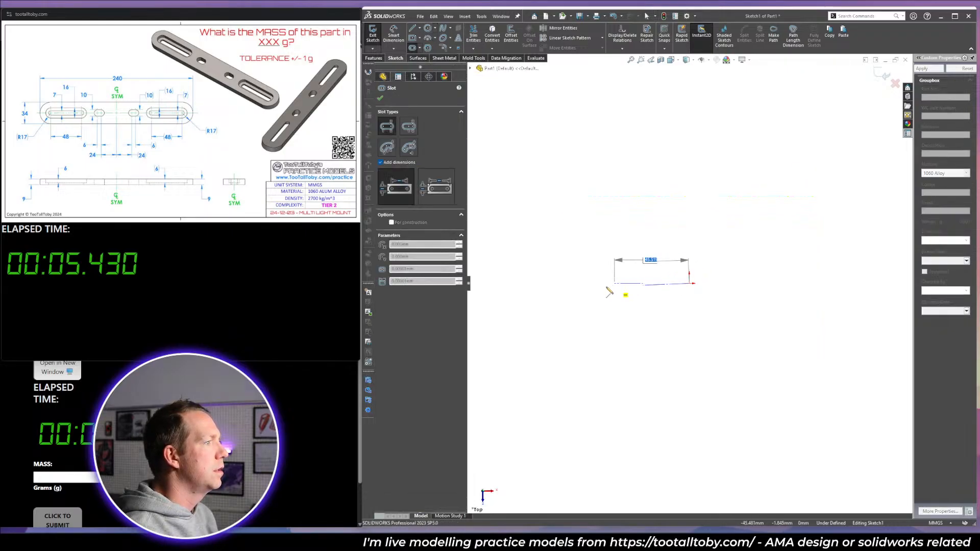
pyautogui.write('103')
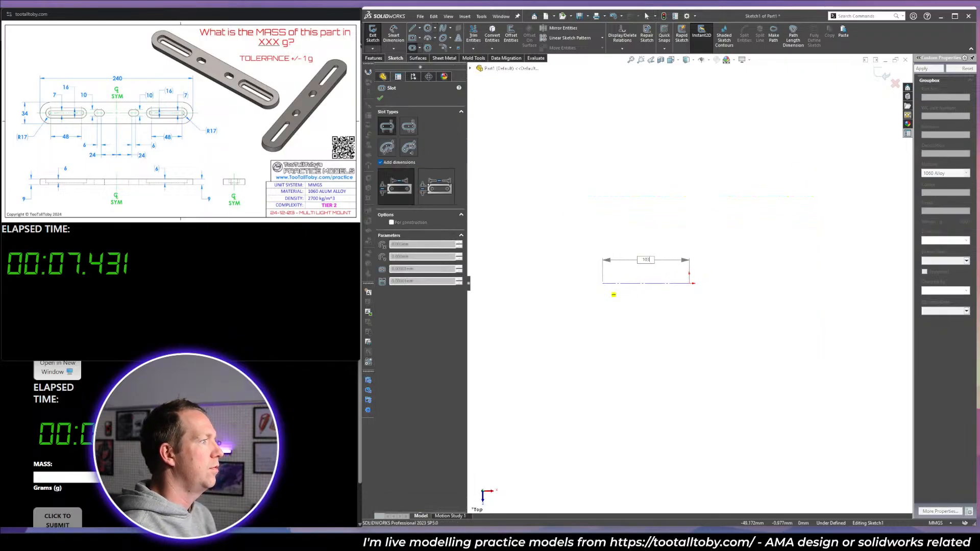
pyautogui.press('Return')
pyautogui.write('17')
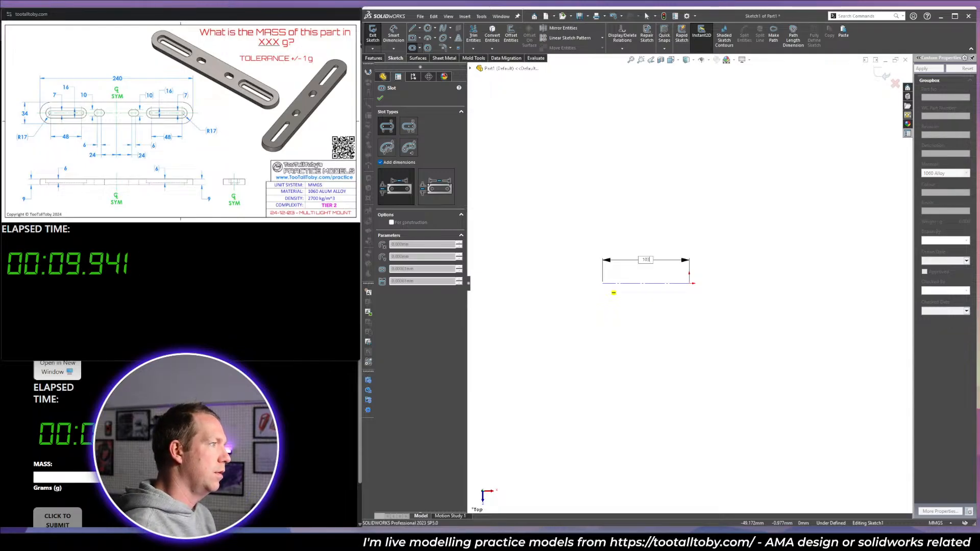
pyautogui.press('Return')
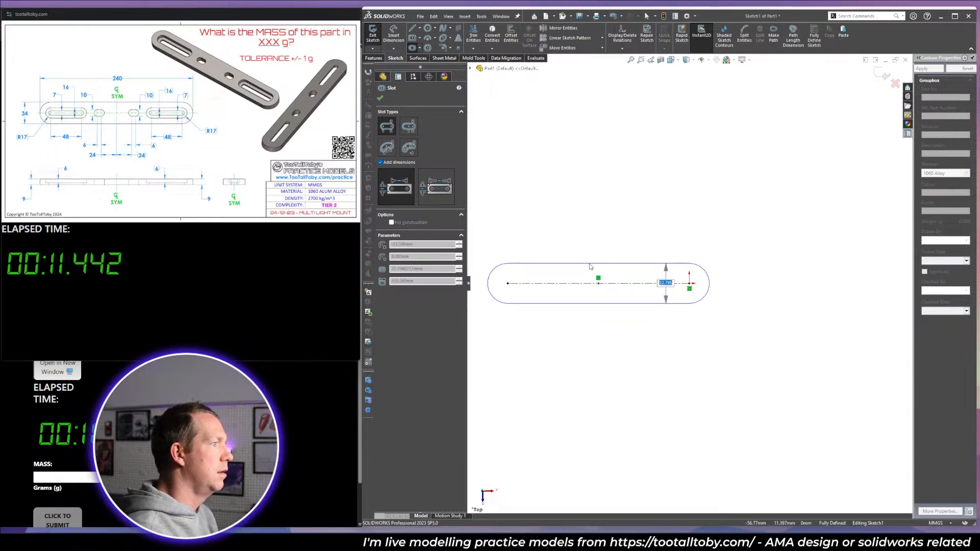
pyautogui.write('34')
pyautogui.press('Return')
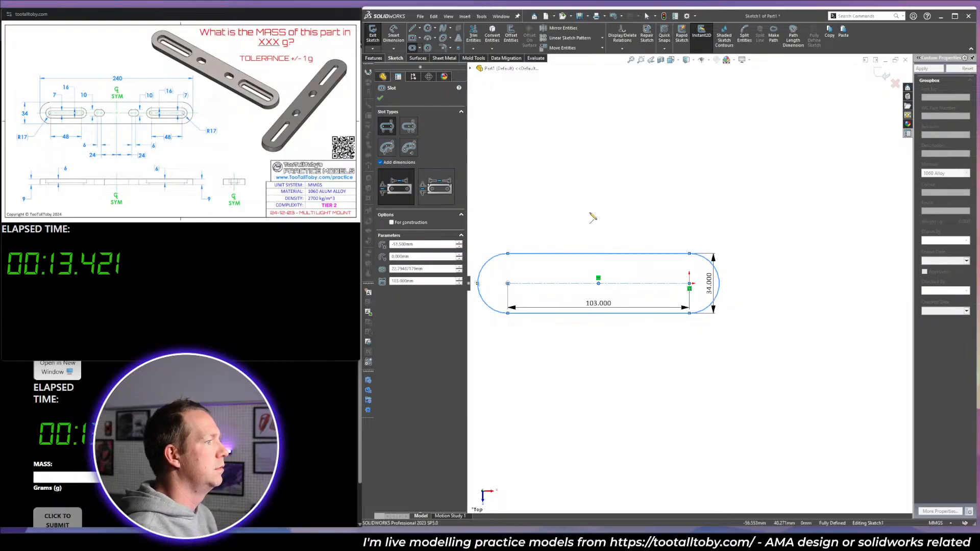
pyautogui.scroll(-1, 593, 247)
pyautogui.press('Escape')
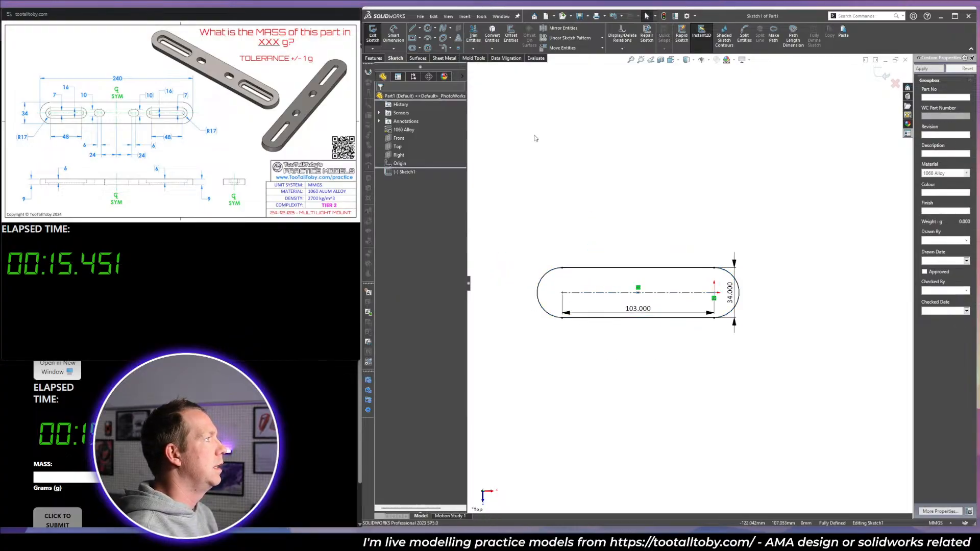
# Sketch a slot from the outer slot's left arc centre along its centreline, 48 mm between centres and 16 mm wide.
pyautogui.click(412, 48)
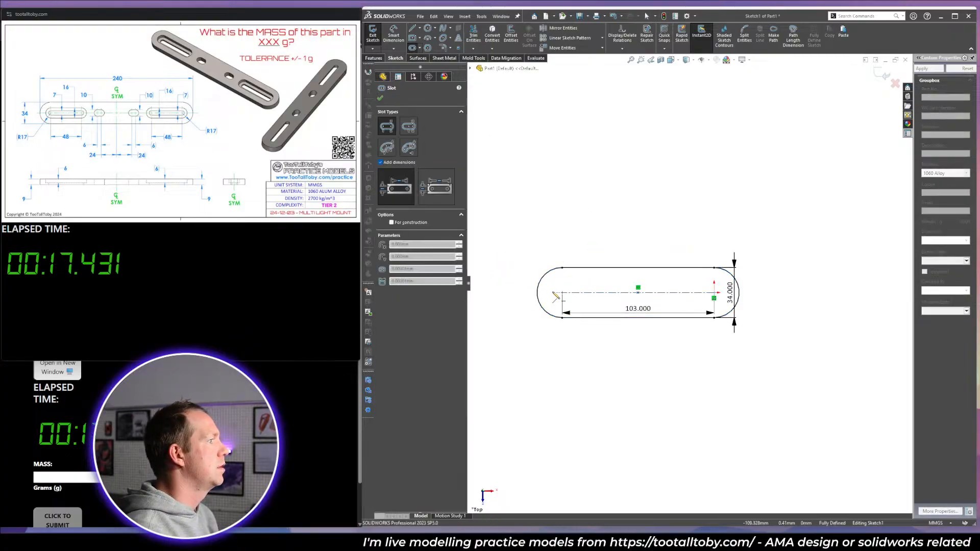
pyautogui.click(562, 293)
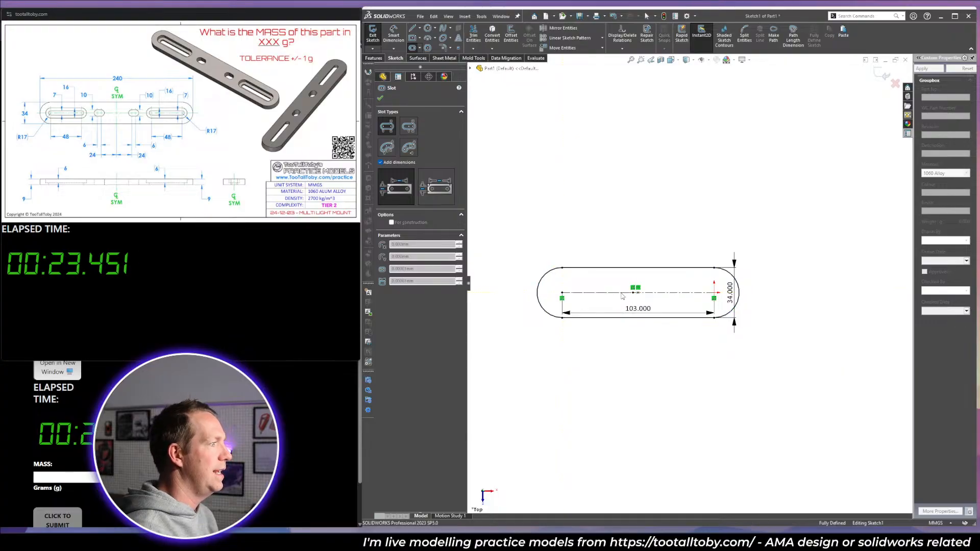
pyautogui.click(633, 292)
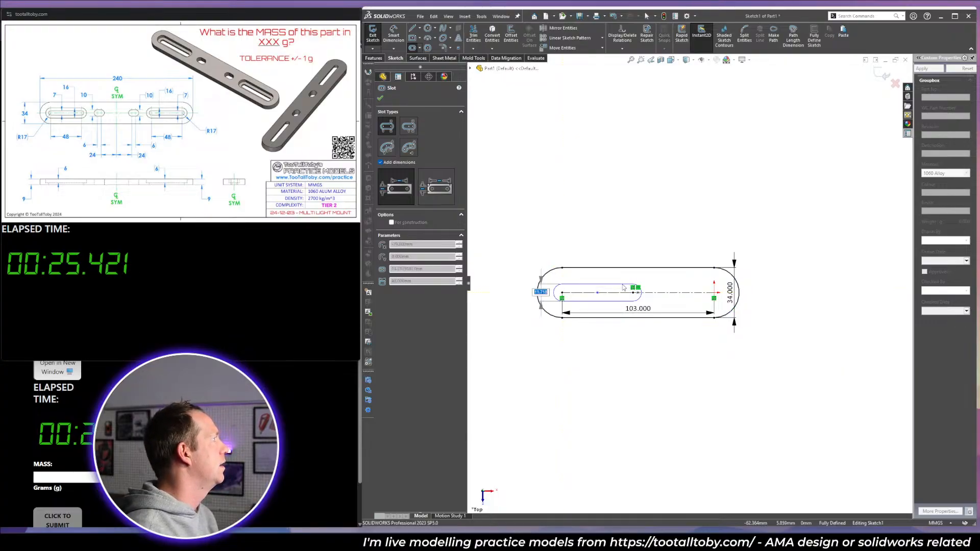
pyautogui.click(624, 288)
# Sketch a 7 mm wide slot inside the 16 mm slot, using the same two arc centres.
pyautogui.scroll(-3, 584, 273)
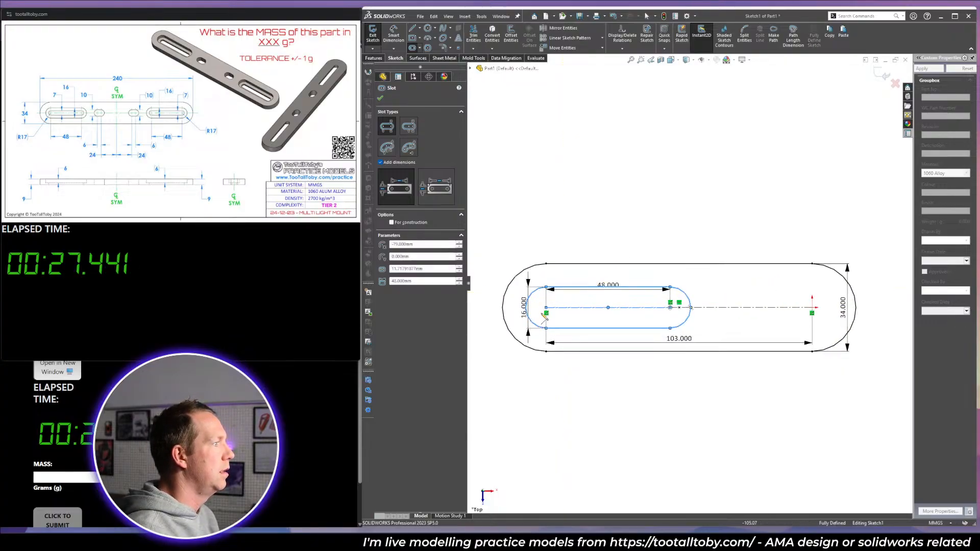
pyautogui.click(546, 307)
pyautogui.click(670, 307)
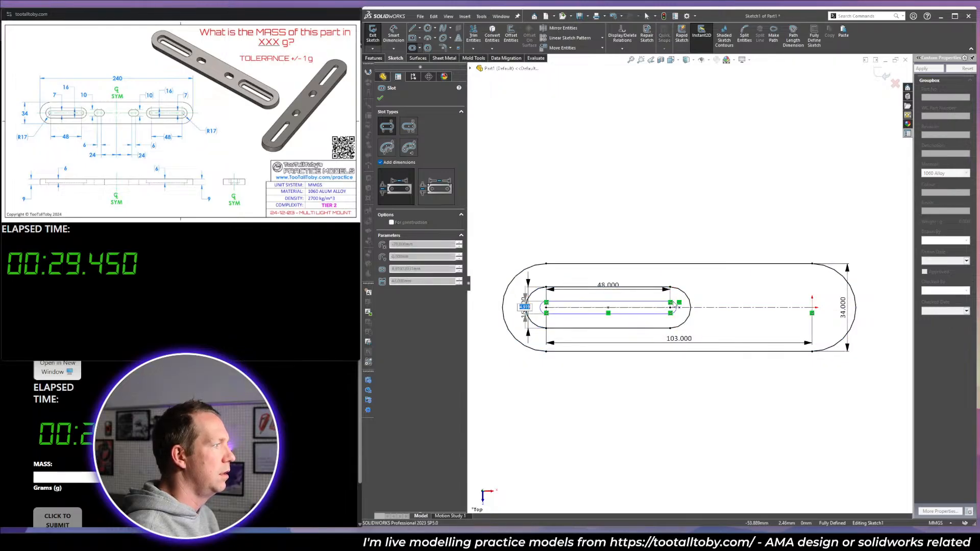
pyautogui.write('7')
pyautogui.press('Return')
pyautogui.press('Escape')
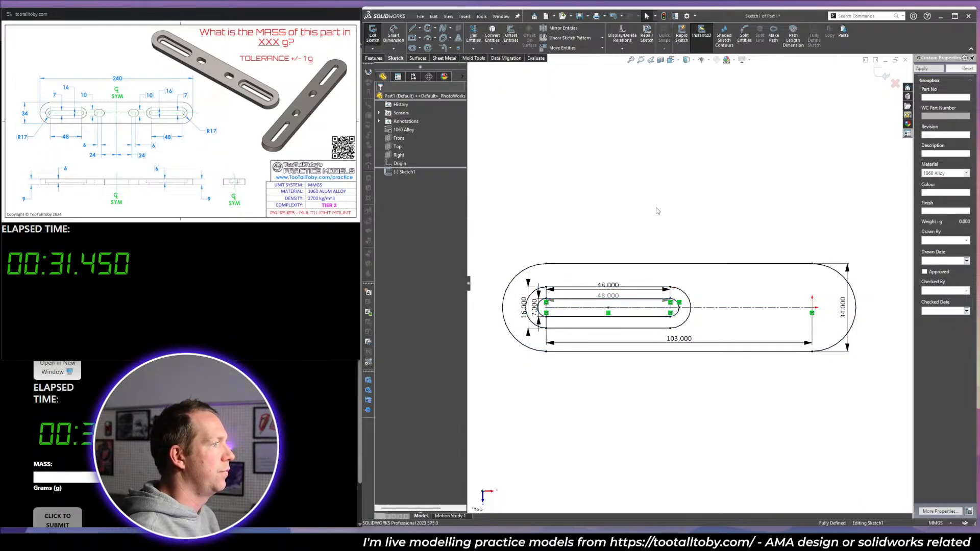
# Sketch a small slot on the centreline between the 16 mm slot and the origin, 6 mm between centres and 10 mm wide.
pyautogui.click(426, 38)
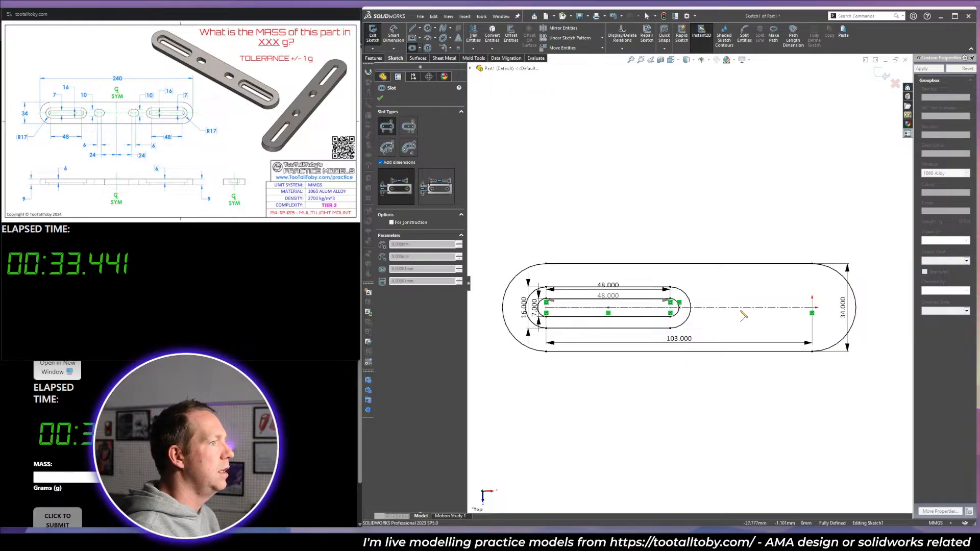
pyautogui.click(741, 307)
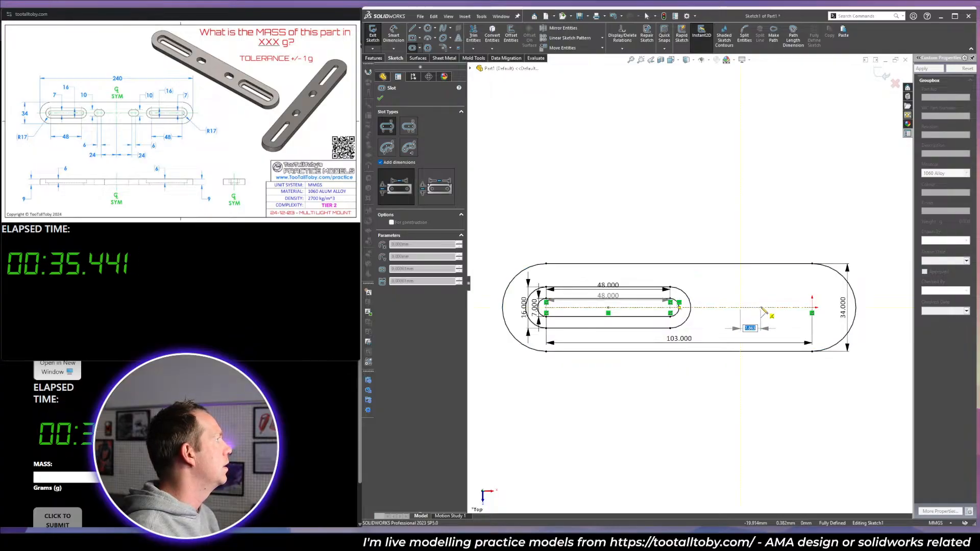
pyautogui.write('4')
pyautogui.press('Return')
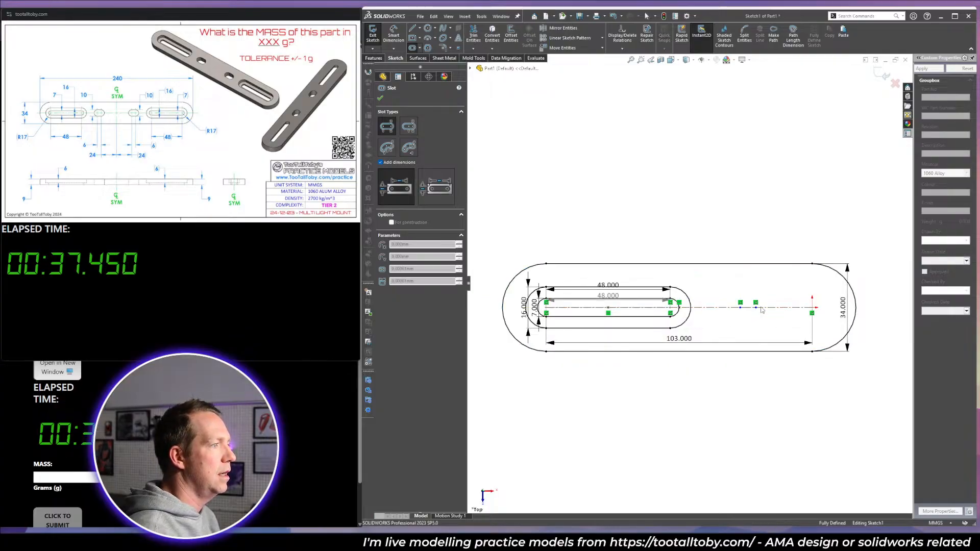
pyautogui.write('10')
pyautogui.press('Return')
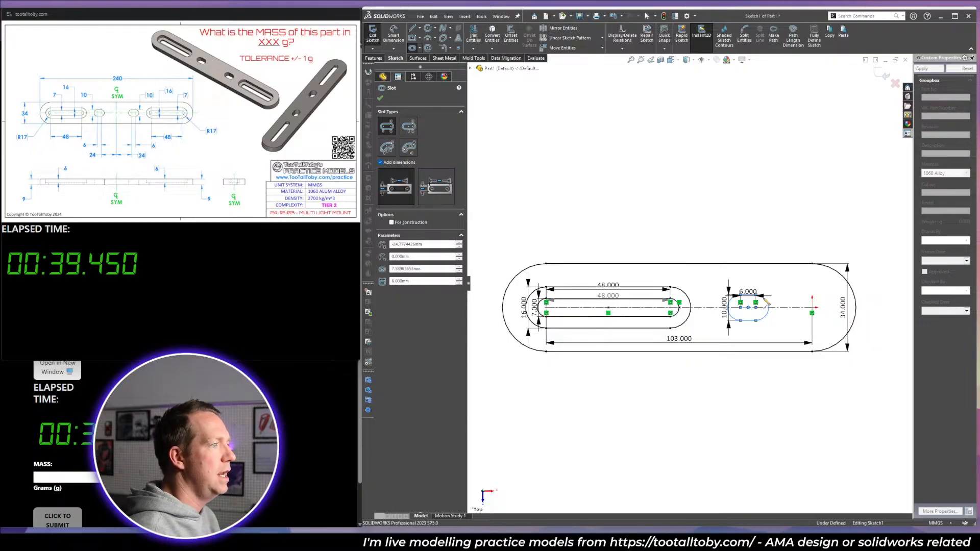
pyautogui.press('Escape')
# Dimension the small slot's nearer arc centre 24 mm from the origin.
pyautogui.moveTo(747, 425); pyautogui.dragTo(756, 234, button='right')
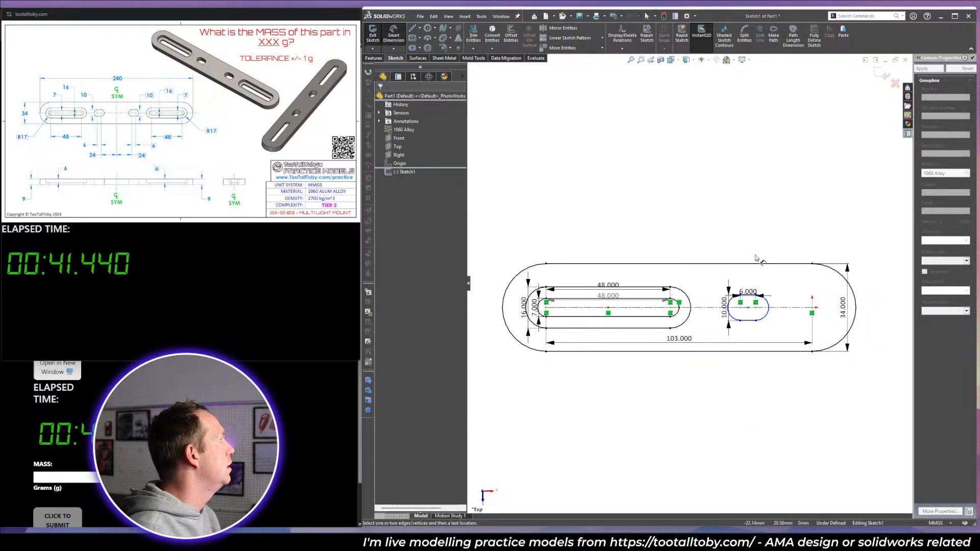
pyautogui.click(763, 315)
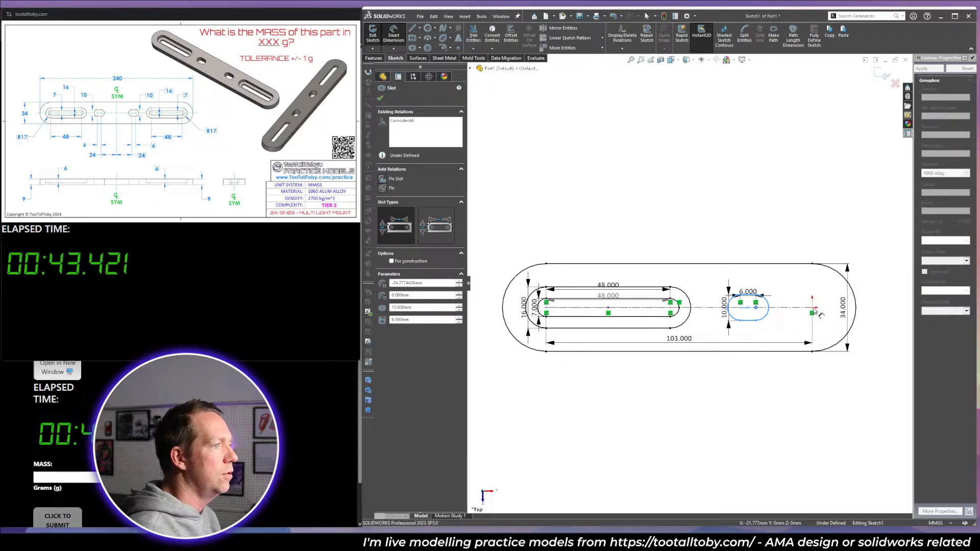
pyautogui.click(812, 308)
pyautogui.click(800, 229)
pyautogui.write('24')
pyautogui.press('Return')
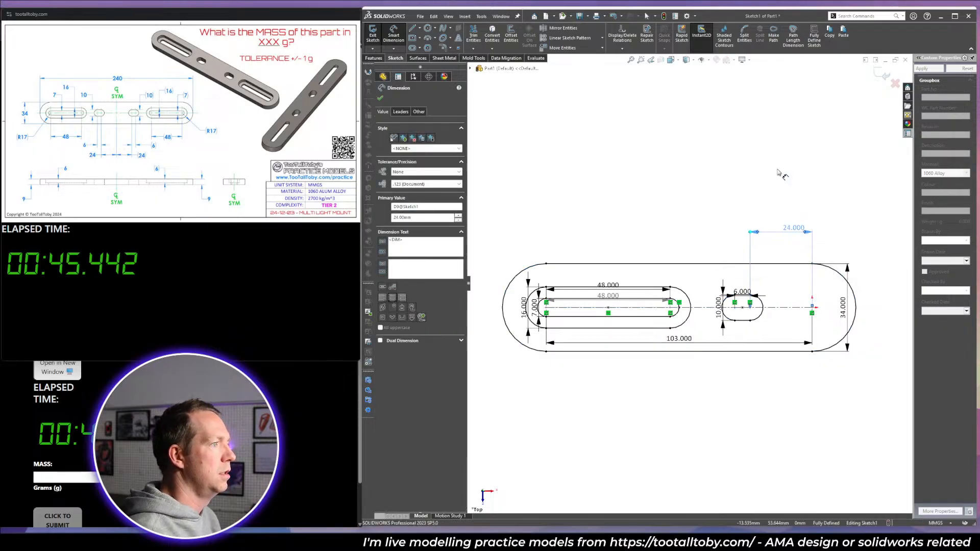
pyautogui.click(784, 175)
# Extrude the outer slot region 9 mm, leaving the large slot and the small slot open.
pyautogui.moveTo(707, 306)
pyautogui.mouseDown(button='middle')
pyautogui.moveTo(672, 249)
pyautogui.moveTo(677, 185)
pyautogui.mouseUp(button='middle')
pyautogui.press('e')
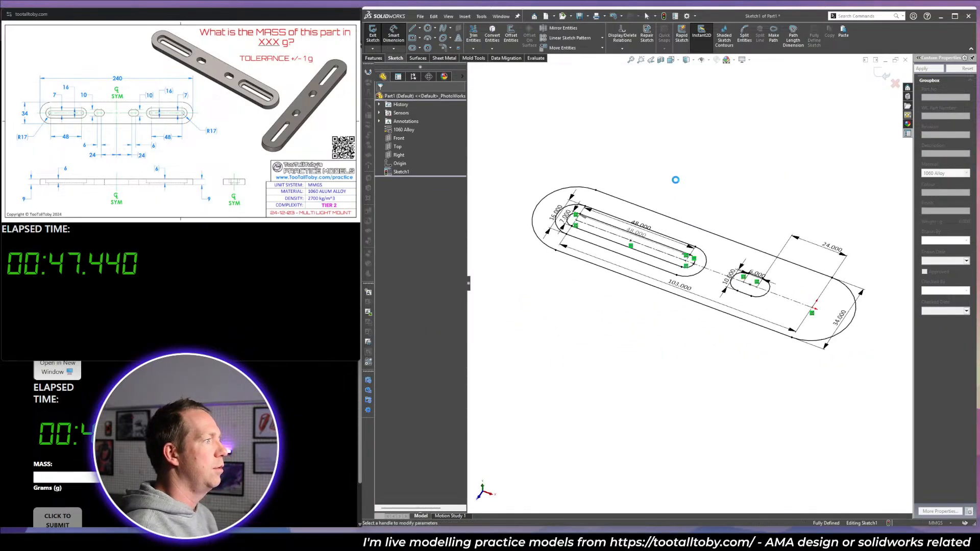
pyautogui.click(723, 248)
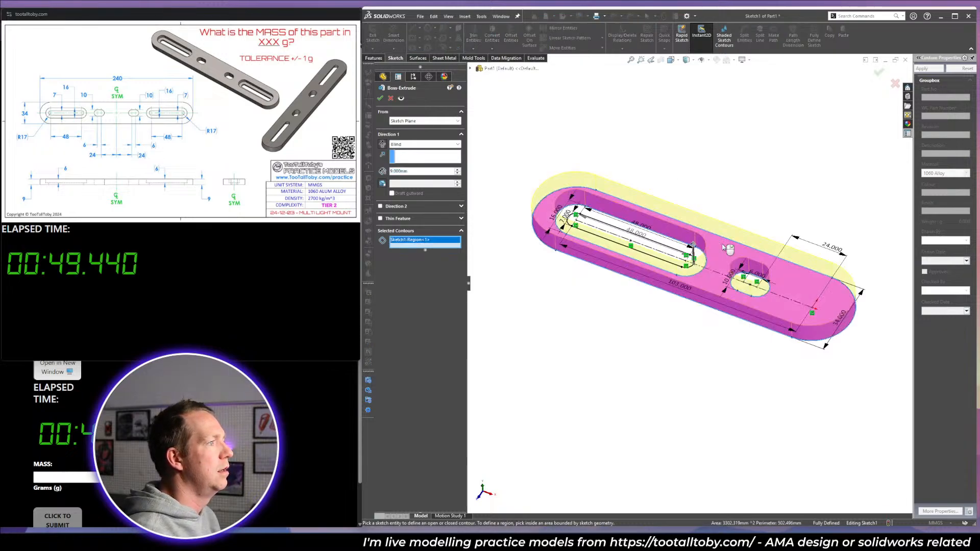
pyautogui.rightClick(745, 188)
# Extrude the ring region between the 16 mm and 7 mm slots 3 mm, reusing the first sketch.
pyautogui.click(380, 180)
pyautogui.click(405, 188)
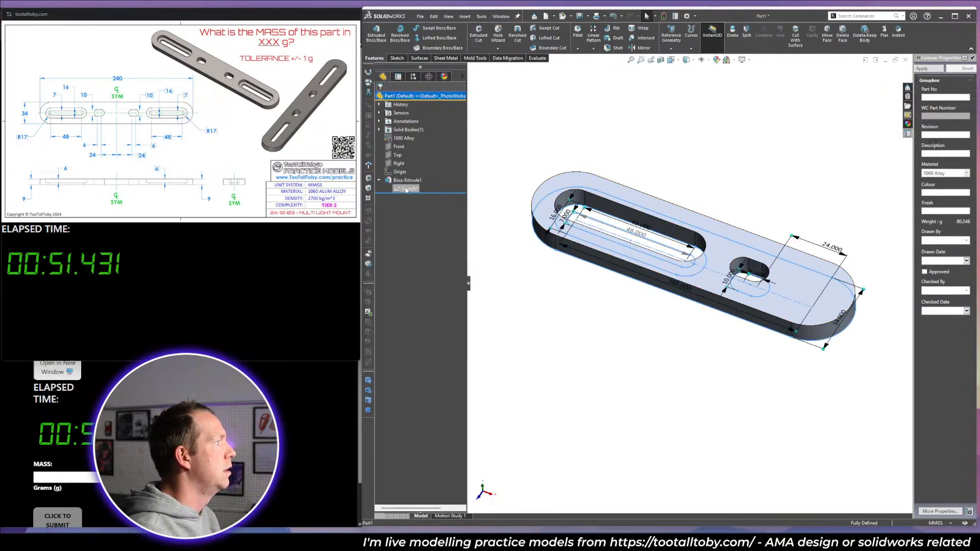
pyautogui.press('e')
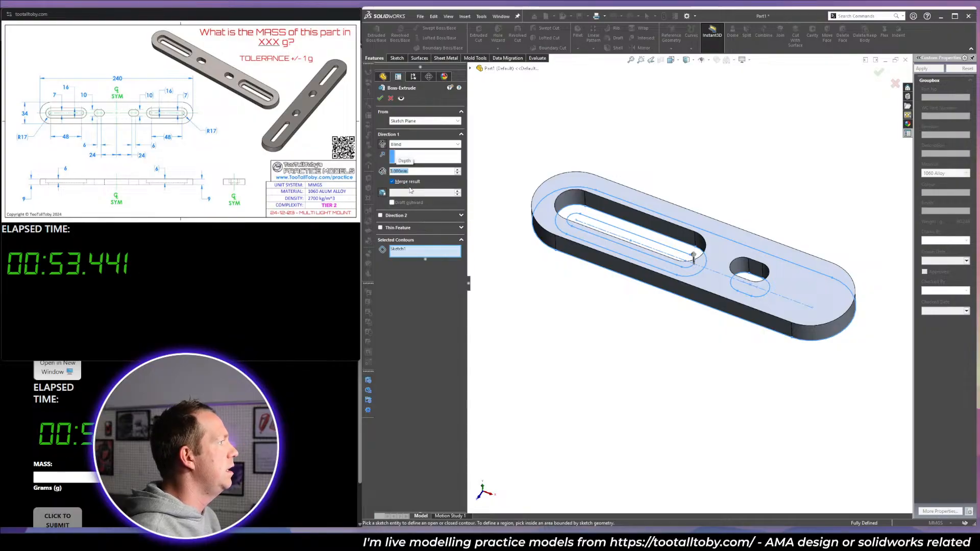
pyautogui.click(665, 245)
pyautogui.press('Return')
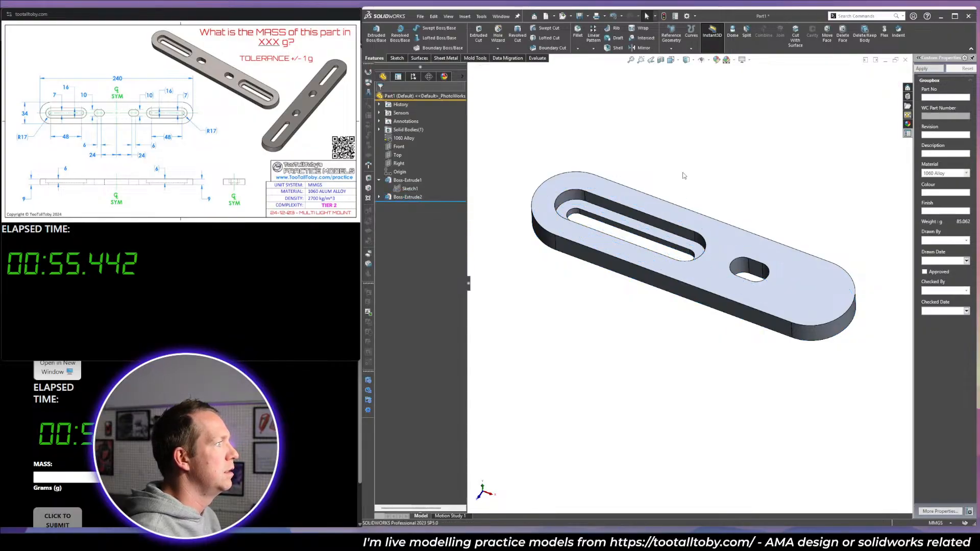
# Mirror the solid body about the Right plane with the solids merged to complete the full-length mount.
pyautogui.click(411, 164)
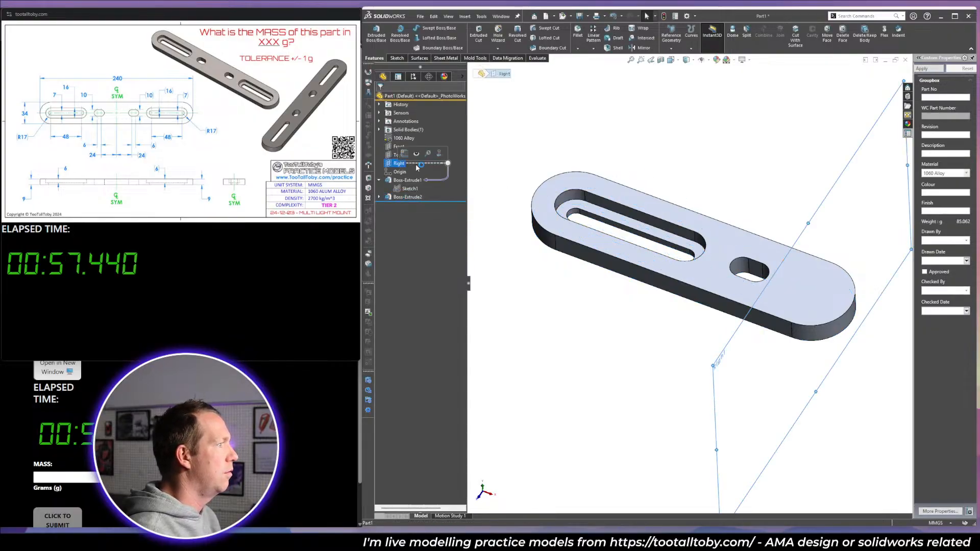
pyautogui.click(852, 294)
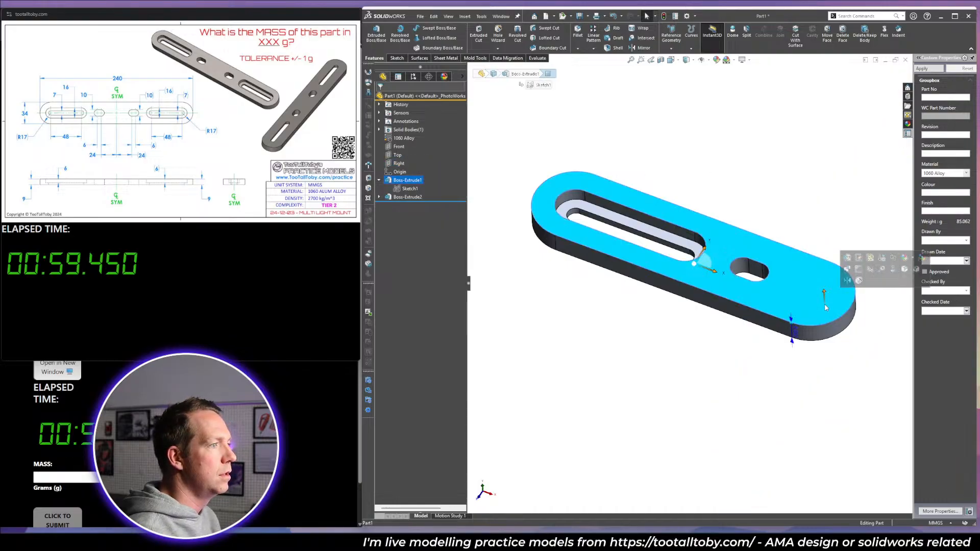
pyautogui.click(847, 280)
pyautogui.rightClick(430, 122)
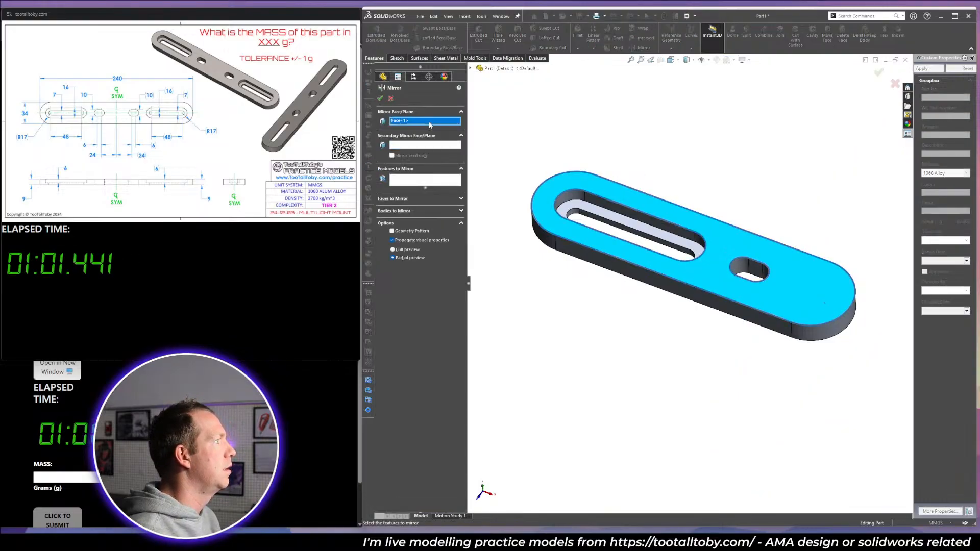
pyautogui.click(455, 128)
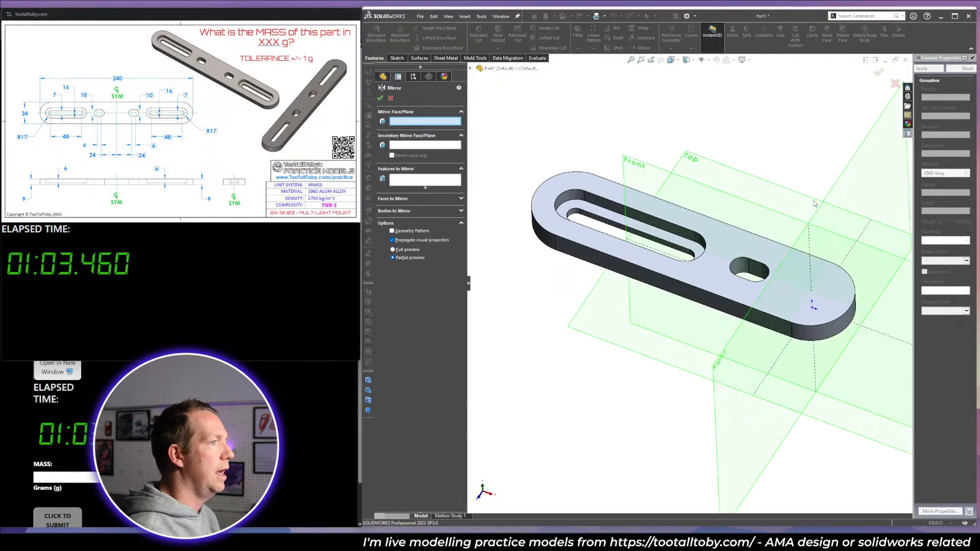
pyautogui.click(843, 181)
pyautogui.click(408, 210)
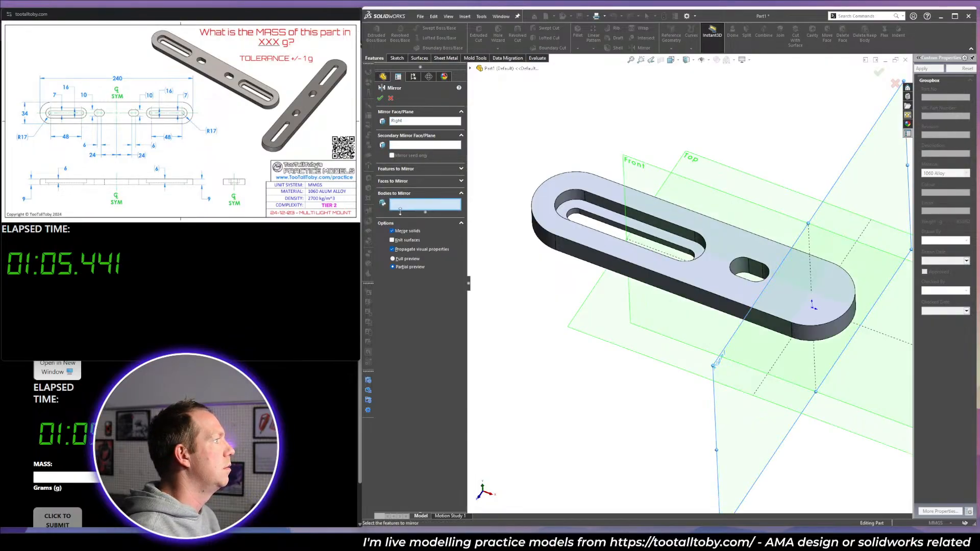
pyautogui.click(593, 236)
pyautogui.rightClick(594, 235)
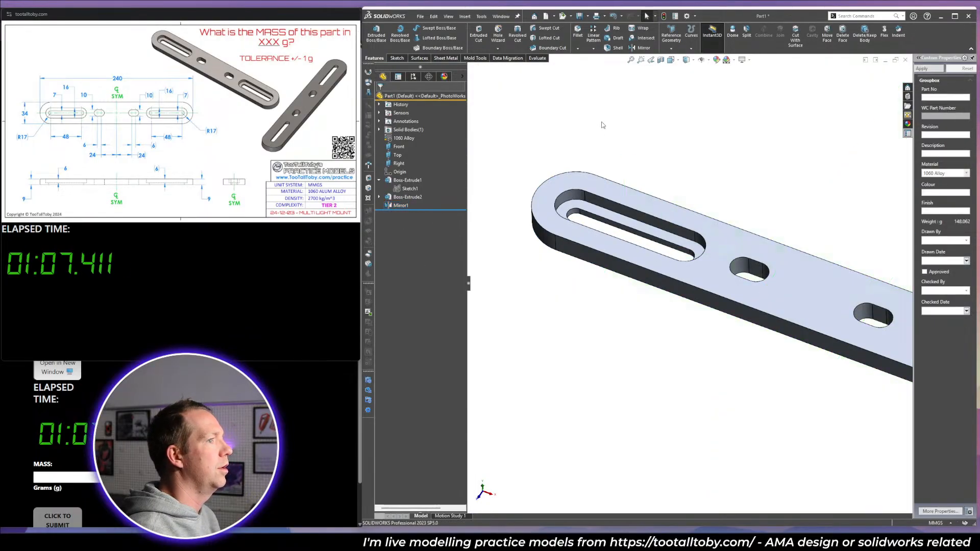
# Enter 148 grams as the mass on the practice page and submit the answer.
pyautogui.click(76, 479)
pyautogui.write('148')
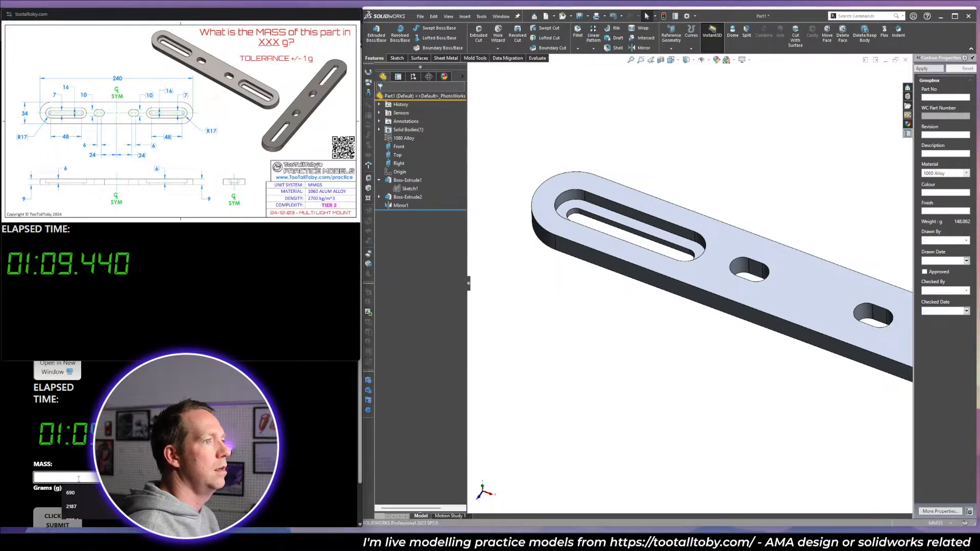
pyautogui.press('Return')
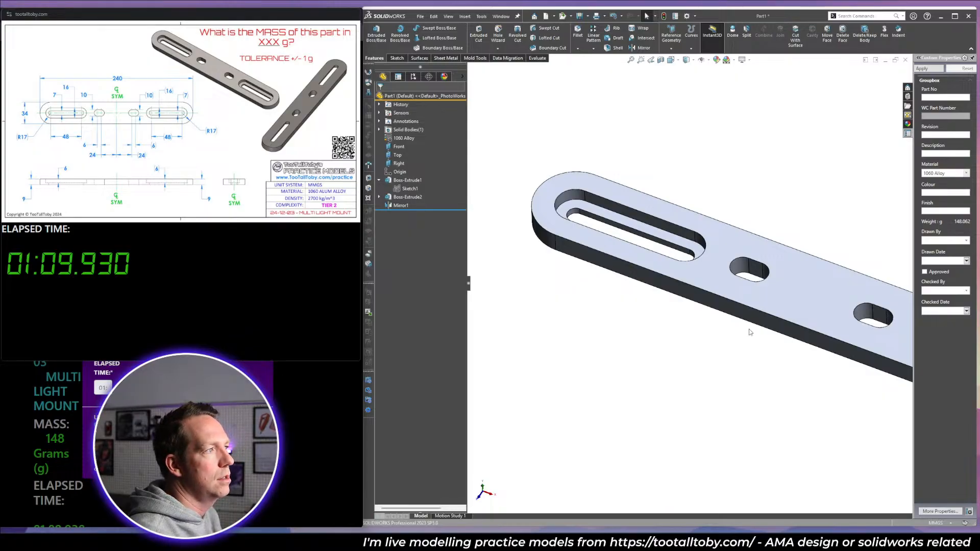
# Close the floating drawing window, leave the submission result and open the full-size drawing from the practice model page.
pyautogui.scroll(-3, 750, 332)
pyautogui.scroll(1, 765, 301)
pyautogui.scroll(-2, 746, 291)
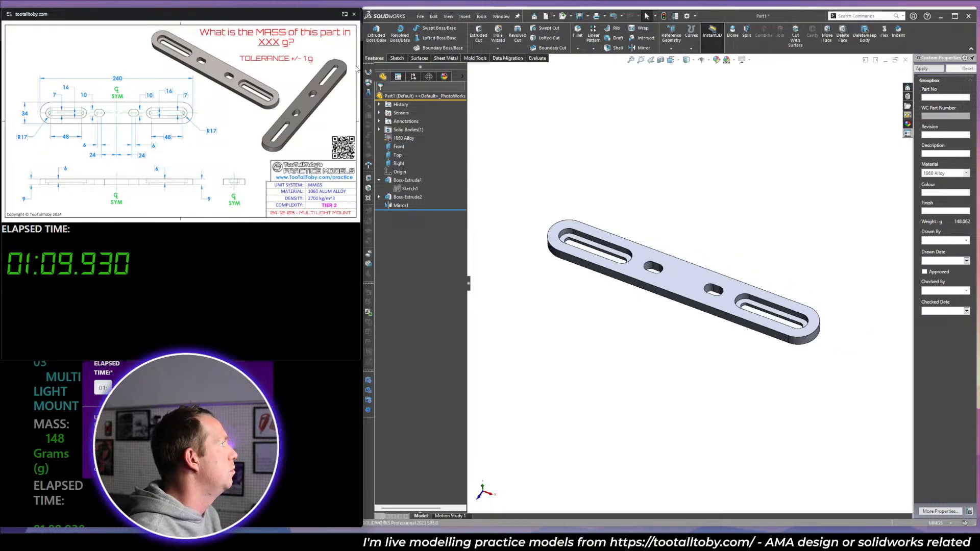
pyautogui.click(354, 17)
pyautogui.click(704, 233)
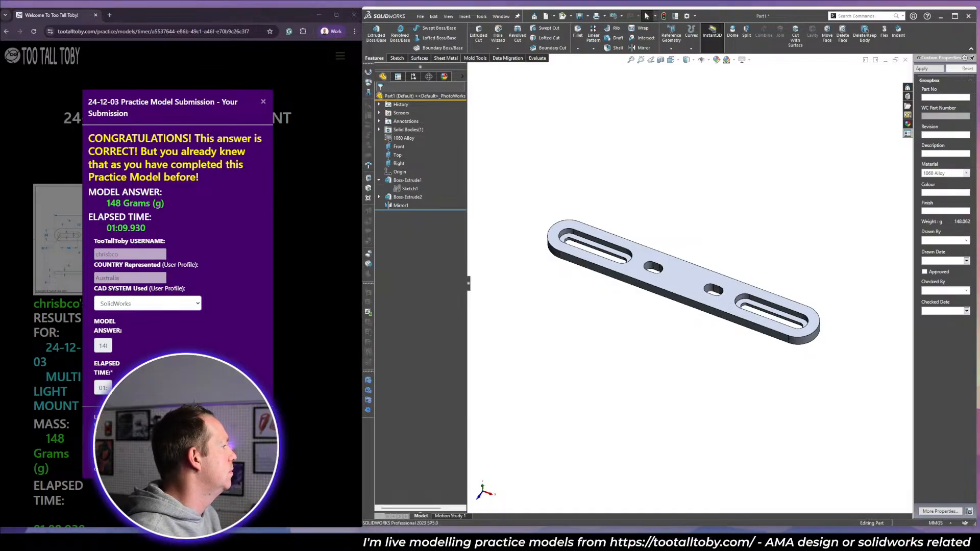
pyautogui.click(290, 315)
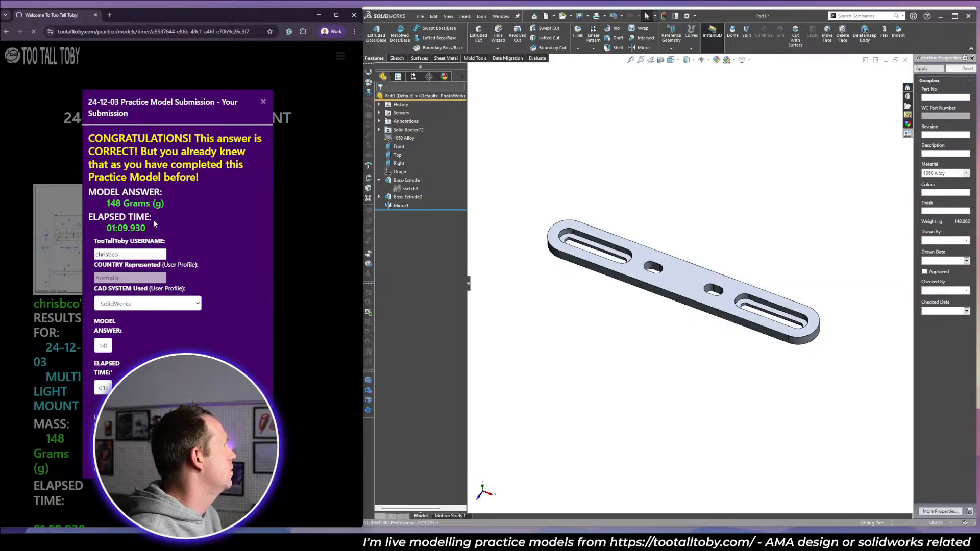
pyautogui.moveTo(763, 279); pyautogui.dragTo(754, 277, button='middle')
pyautogui.click(96, 258)
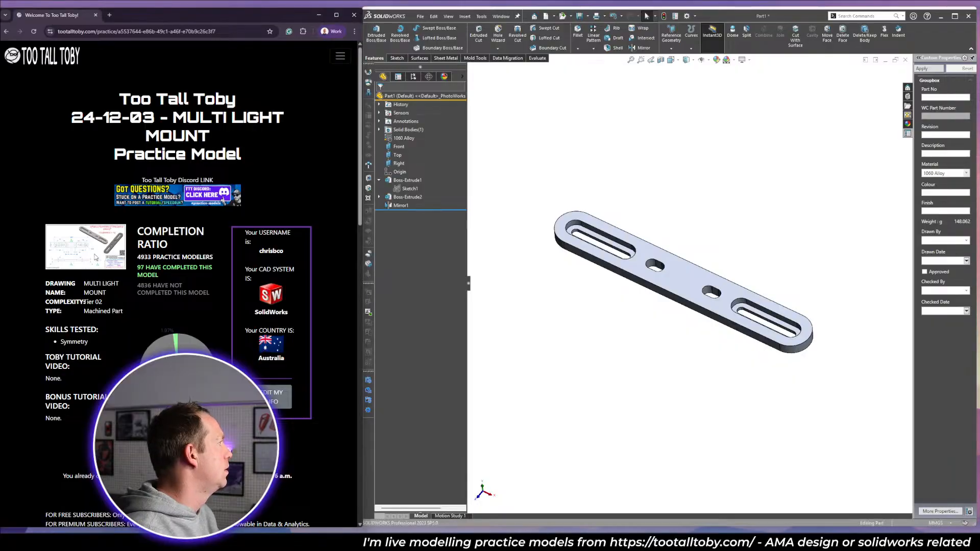
# Start saving the part and browse to the FULLY DEFINED > Projects > Too Tall Toby > Practice Models folder.
pyautogui.click(730, 212)
pyautogui.hotkey('ctrl', 's')
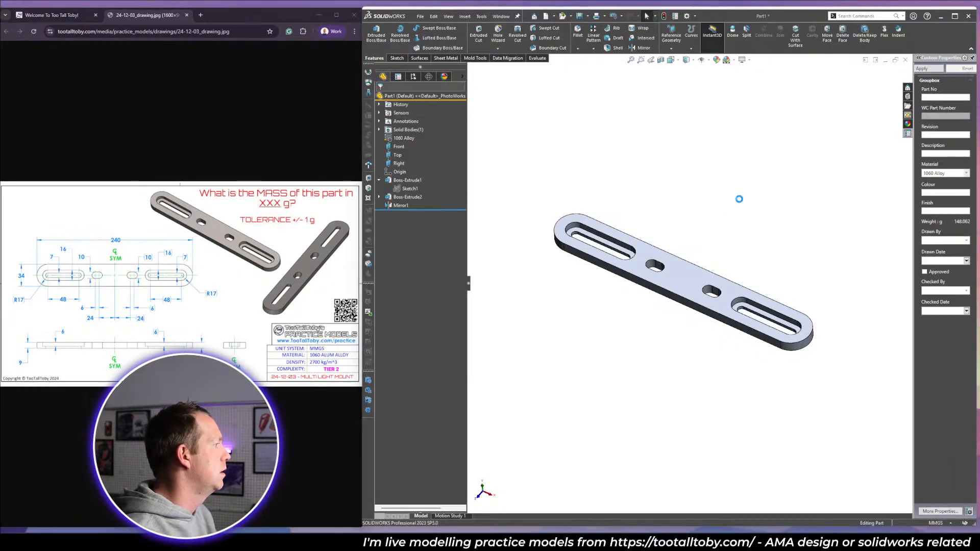
pyautogui.scroll(4, 608, 343)
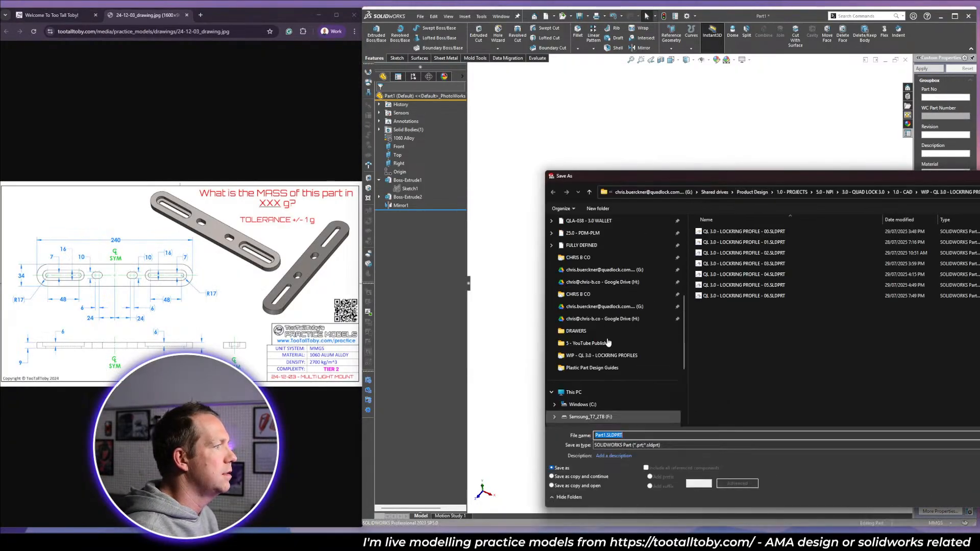
pyautogui.scroll(3, 608, 343)
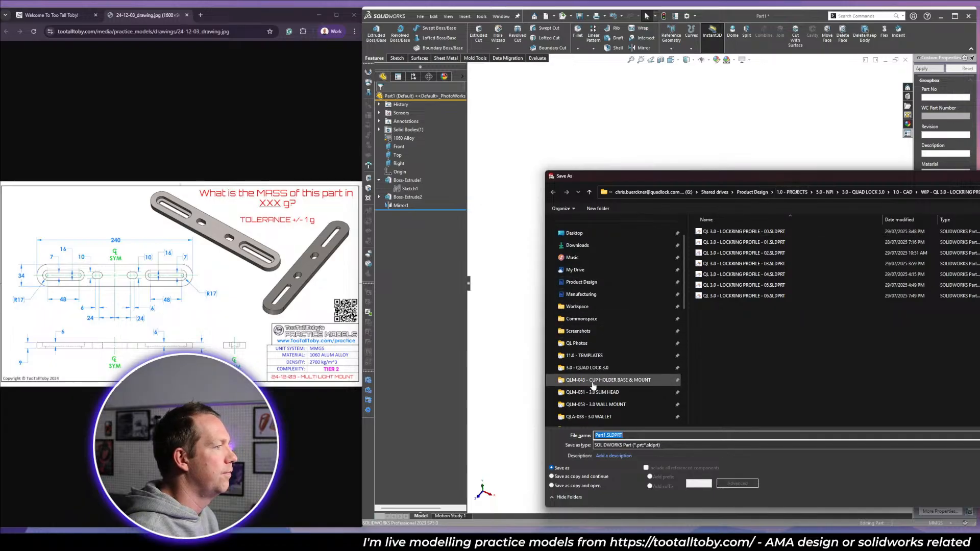
pyautogui.scroll(-2, 600, 403)
pyautogui.click(582, 367)
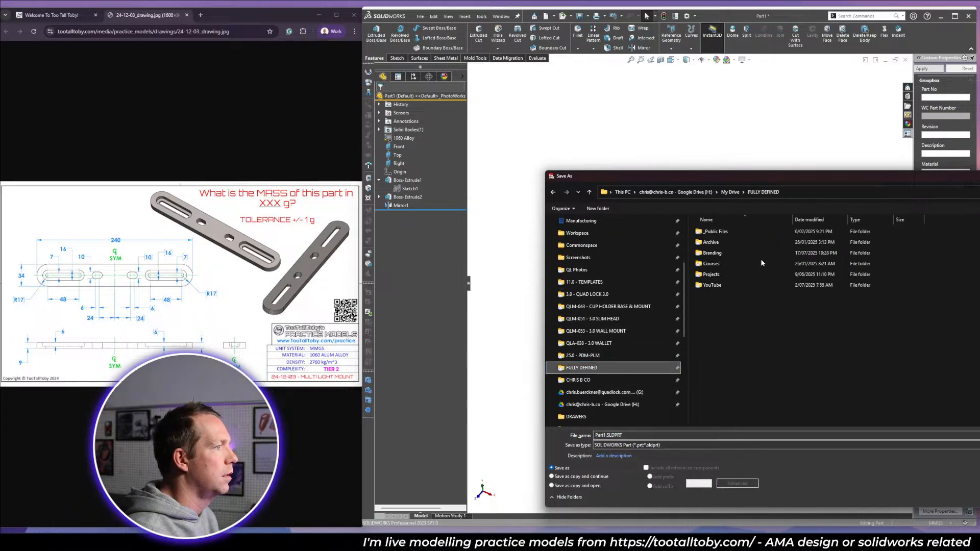
pyautogui.doubleClick(738, 276)
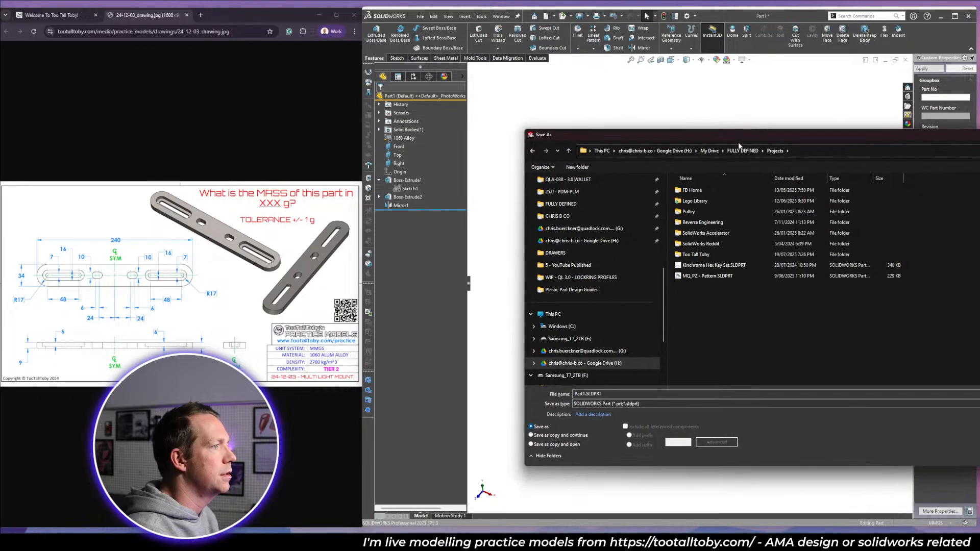
pyautogui.doubleClick(709, 254)
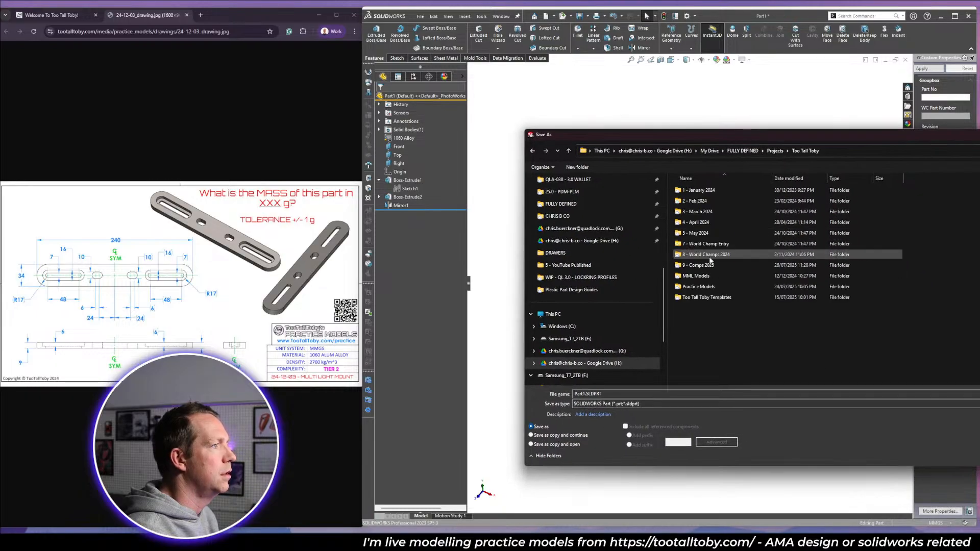
pyautogui.doubleClick(710, 287)
# Save the part as 2024-12-03 - MULTILIGHT MOUNT.
pyautogui.click(710, 394)
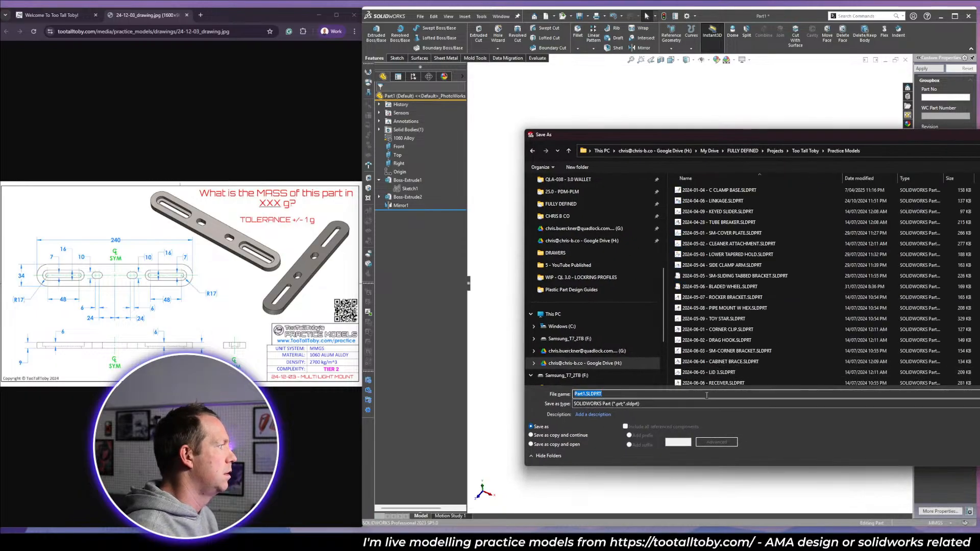
pyautogui.write('2024-12-03 - MULTILIGHT')
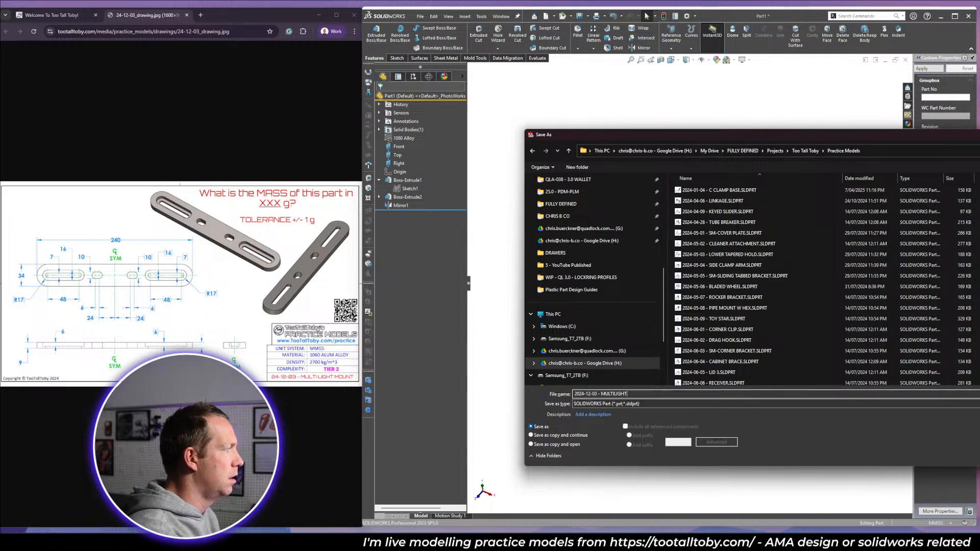
pyautogui.write(' MOUNT')
pyautogui.press('Return')
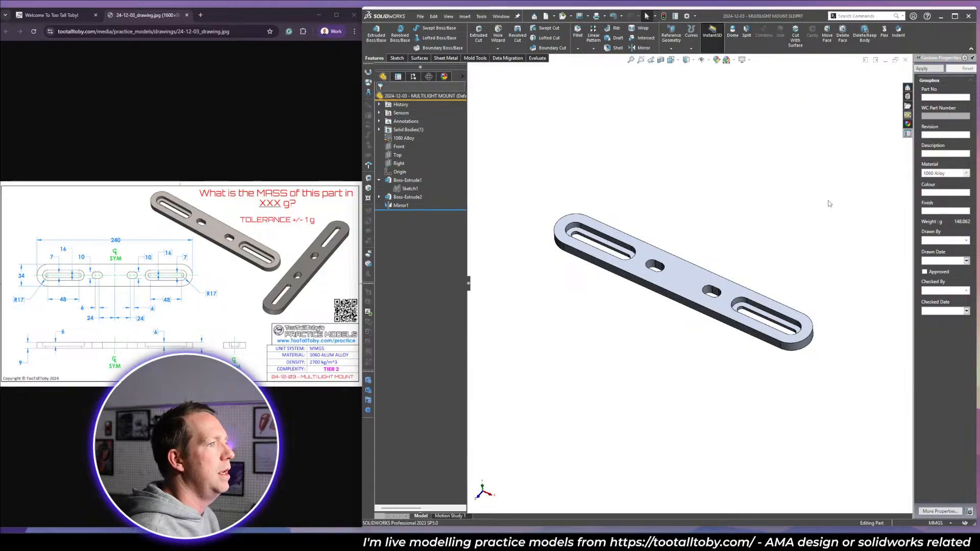
# Apply the brushed aluminum appearance from the metal library to the mount.
pyautogui.click(907, 124)
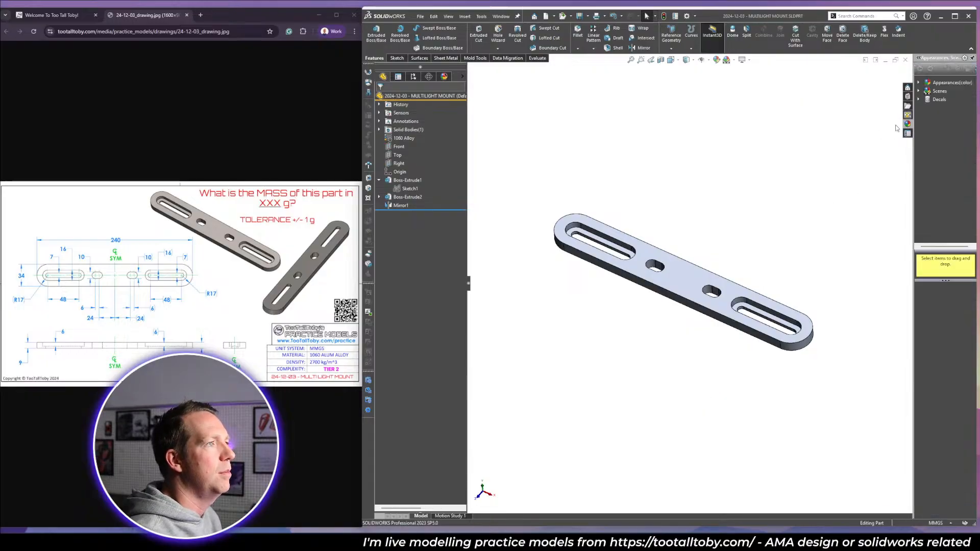
pyautogui.click(922, 83)
pyautogui.click(928, 100)
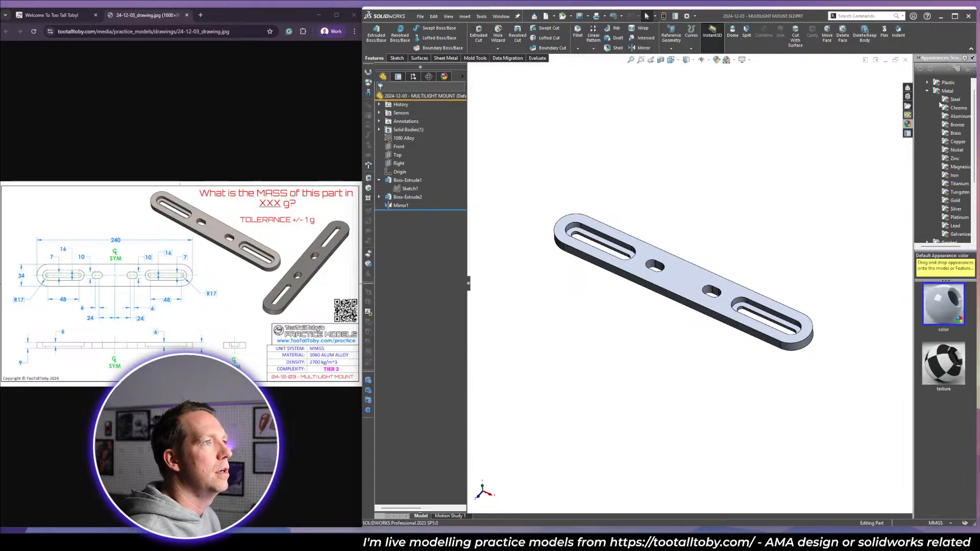
pyautogui.click(956, 115)
pyautogui.click(942, 387)
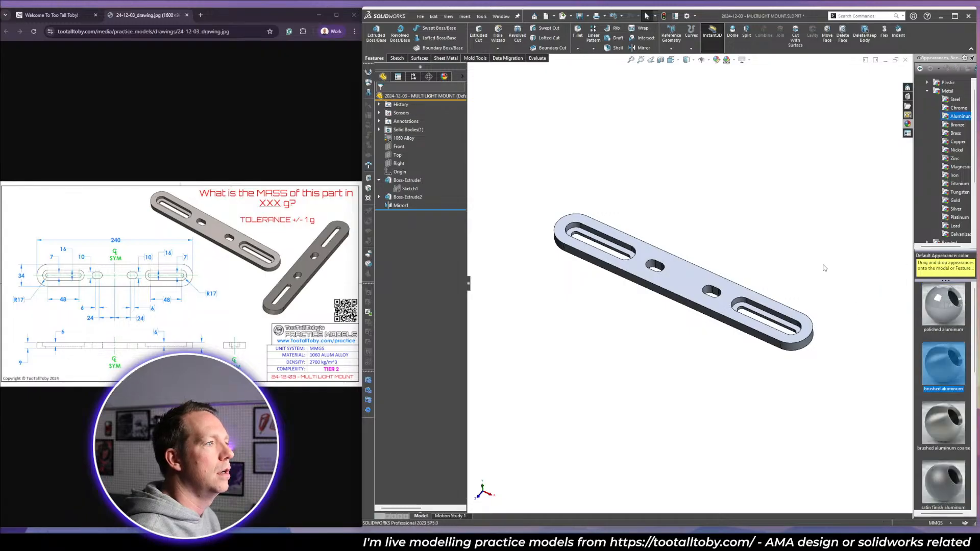
pyautogui.moveTo(941, 360); pyautogui.dragTo(758, 255)
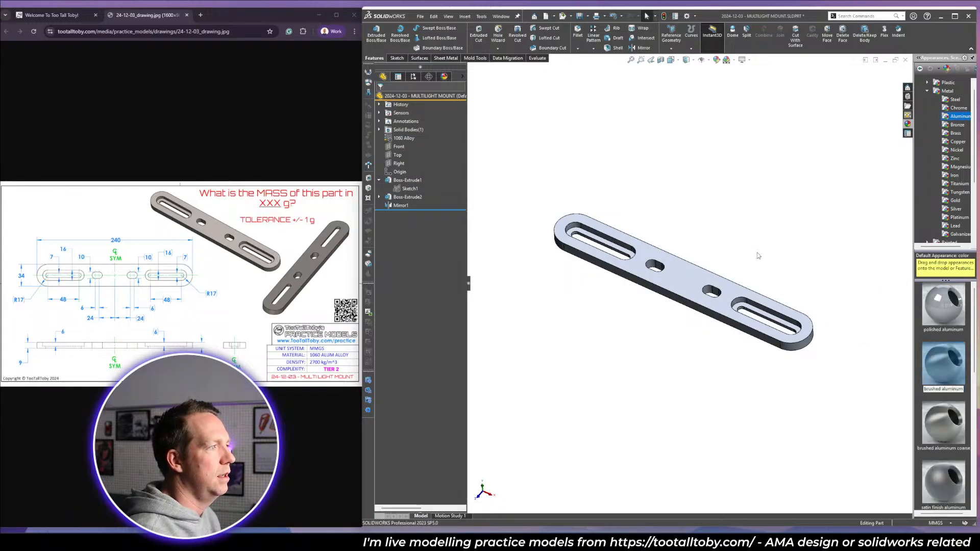
pyautogui.moveTo(757, 254)
pyautogui.mouseDown(button='middle')
pyautogui.moveTo(772, 203)
pyautogui.moveTo(740, 244)
pyautogui.mouseUp(button='middle')
pyautogui.moveTo(943, 364); pyautogui.dragTo(716, 287)
pyautogui.click(708, 213)
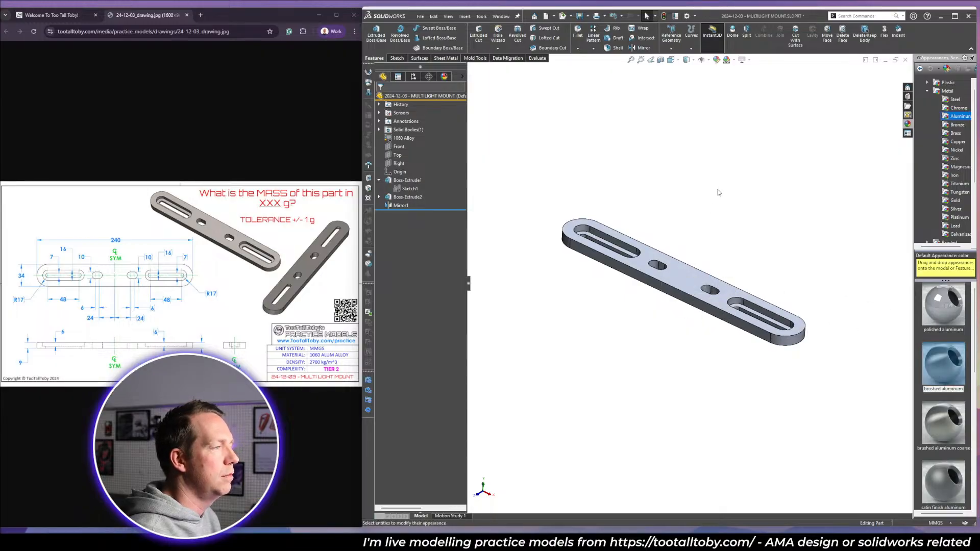
# Toggle RealView Graphics and Perspective to compare how the mount is displayed.
pyautogui.click(748, 60)
pyautogui.click(766, 71)
pyautogui.click(748, 60)
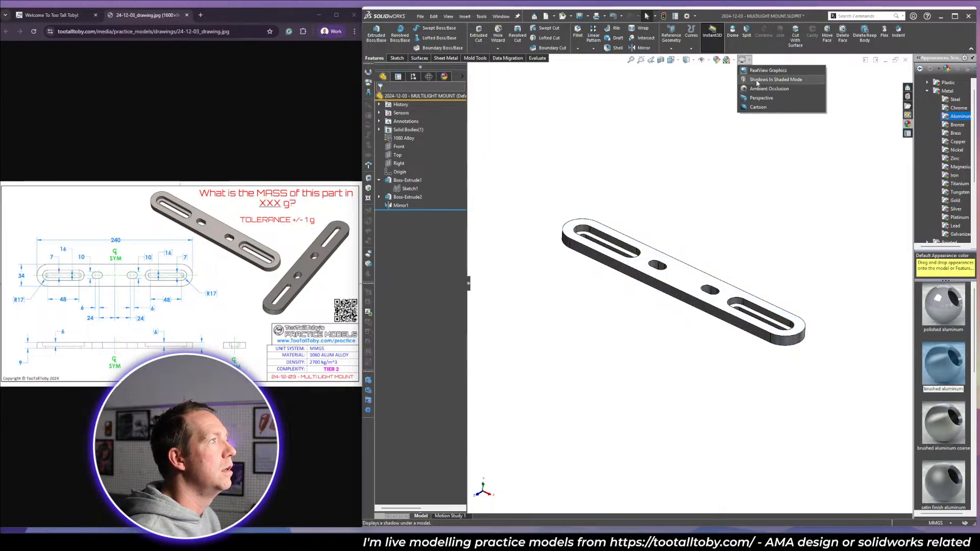
pyautogui.click(761, 99)
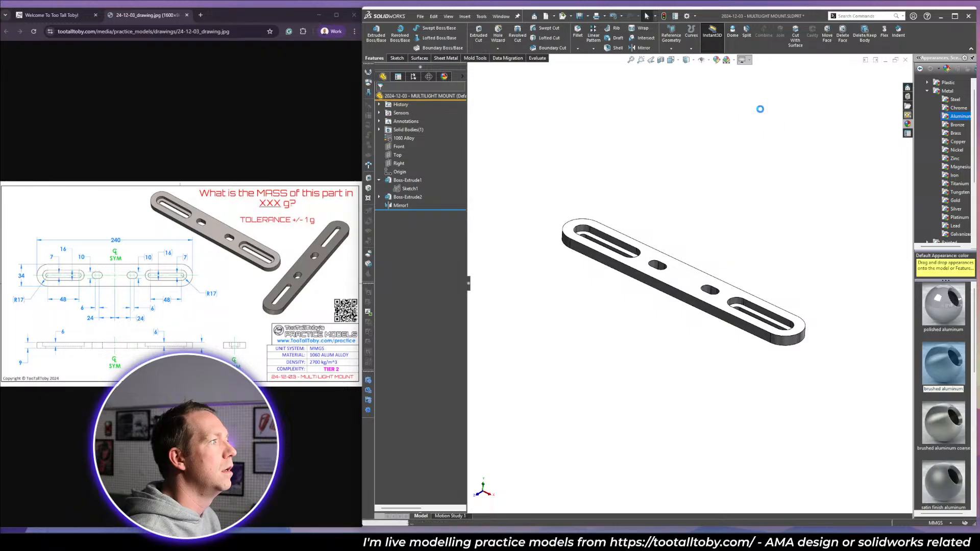
pyautogui.click(748, 60)
pyautogui.click(753, 70)
pyautogui.click(748, 61)
pyautogui.click(759, 98)
# Try the Cartoon display setting and turn RealView Graphics on for the mount.
pyautogui.moveTo(745, 263); pyautogui.dragTo(739, 220, button='middle')
pyautogui.click(748, 60)
pyautogui.click(756, 108)
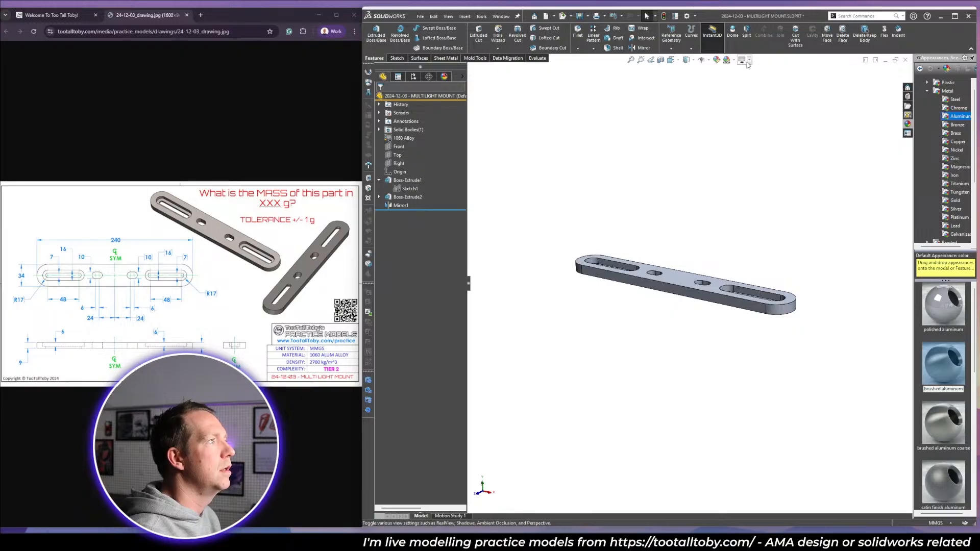
pyautogui.click(748, 60)
pyautogui.click(755, 70)
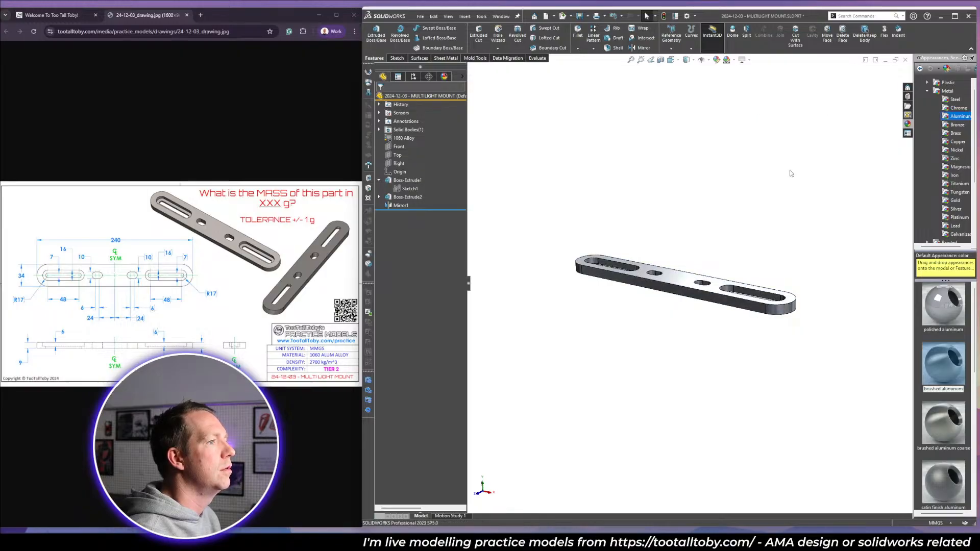
# Turn RealView Graphics off for the mount's display.
pyautogui.moveTo(791, 174); pyautogui.dragTo(892, 285, button='middle')
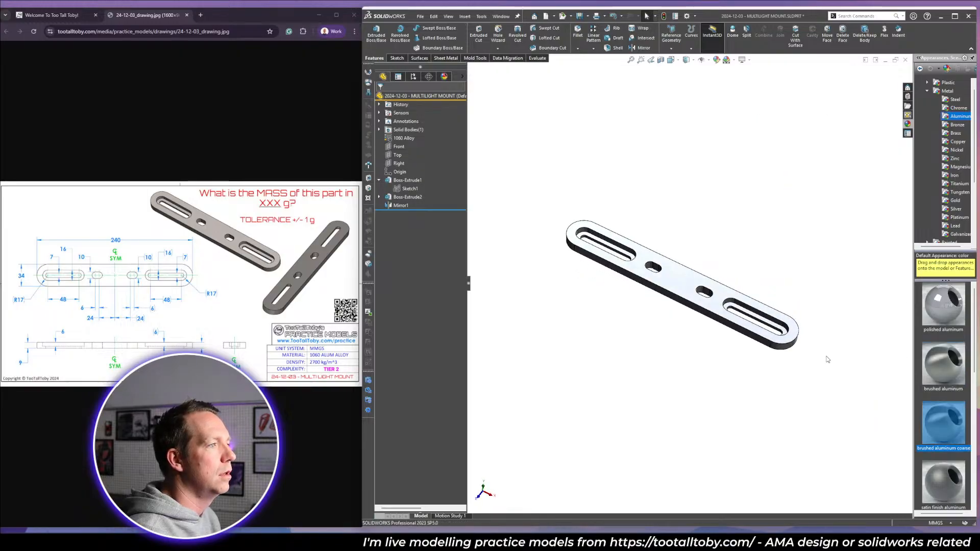
pyautogui.scroll(-4, 700, 262)
pyautogui.scroll(4, 700, 262)
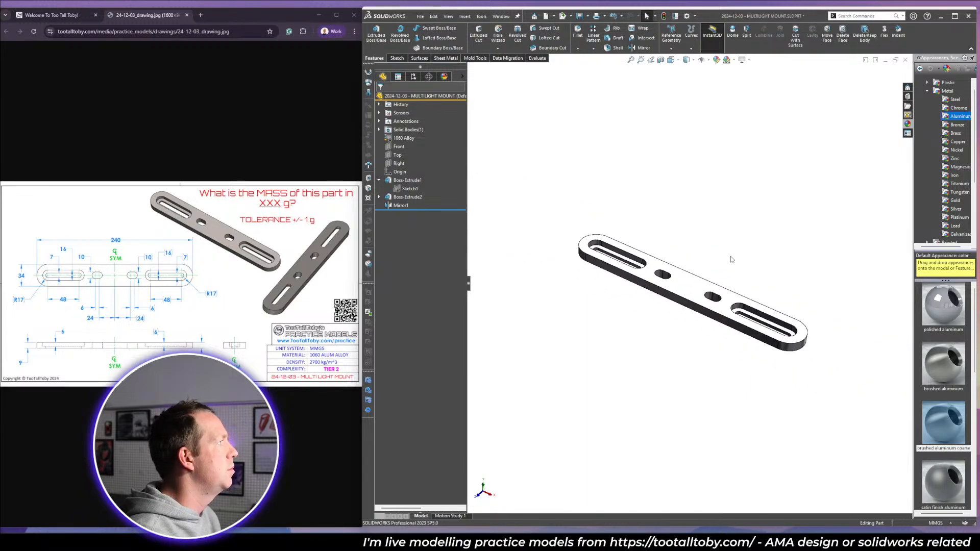
pyautogui.click(748, 60)
pyautogui.click(754, 71)
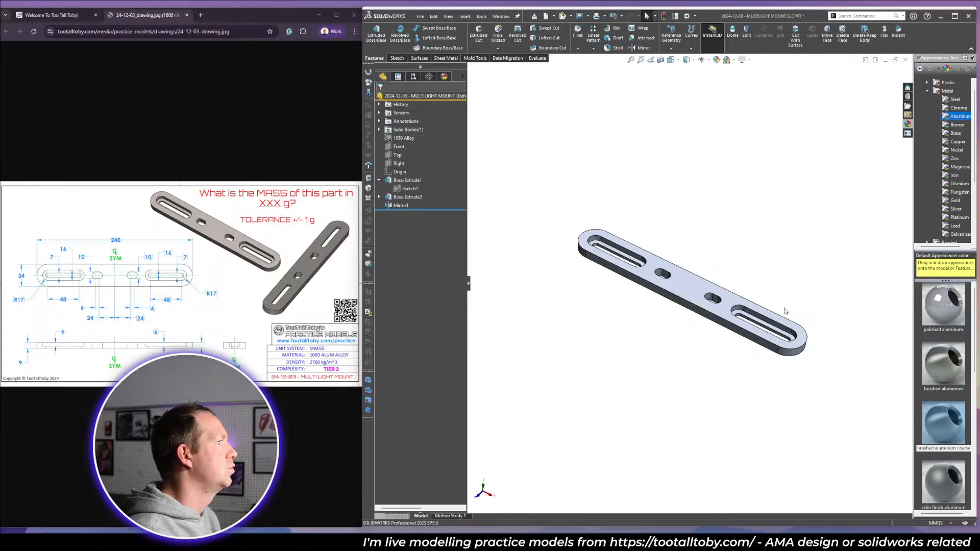
pyautogui.moveTo(785, 311)
pyautogui.mouseDown(button='middle')
pyautogui.moveTo(779, 287)
pyautogui.moveTo(770, 306)
pyautogui.mouseUp(button='middle')
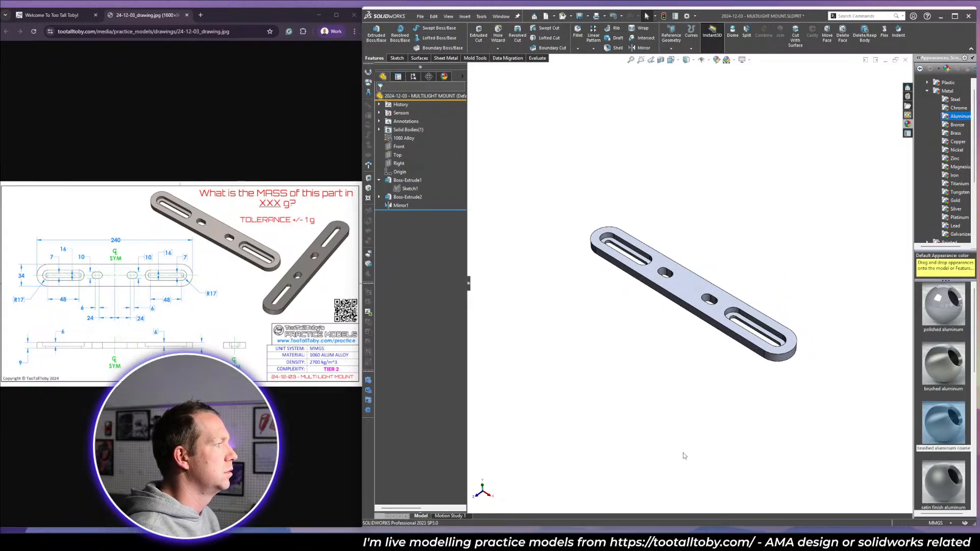
pyautogui.click(572, 543)
pyautogui.click(218, 42)
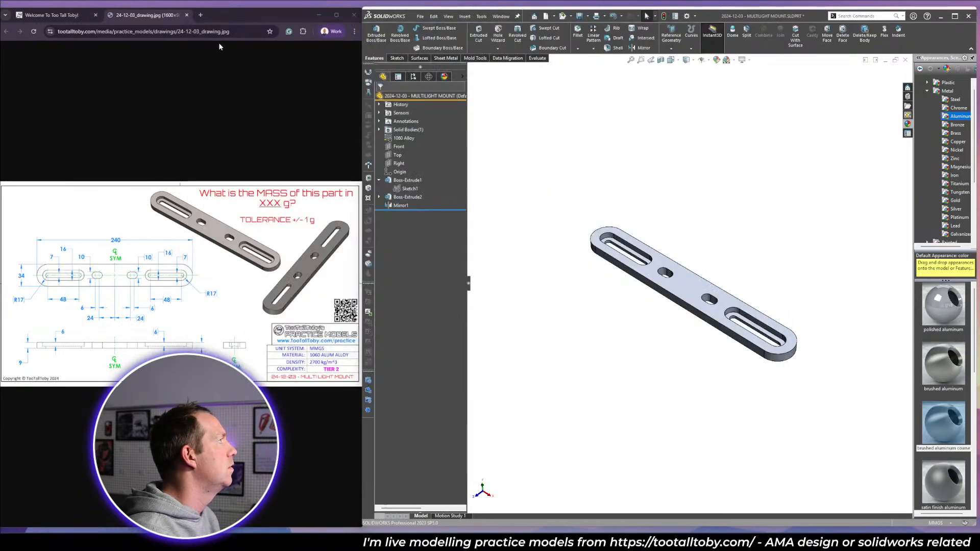
pyautogui.moveTo(563, 201); pyautogui.dragTo(816, 393)
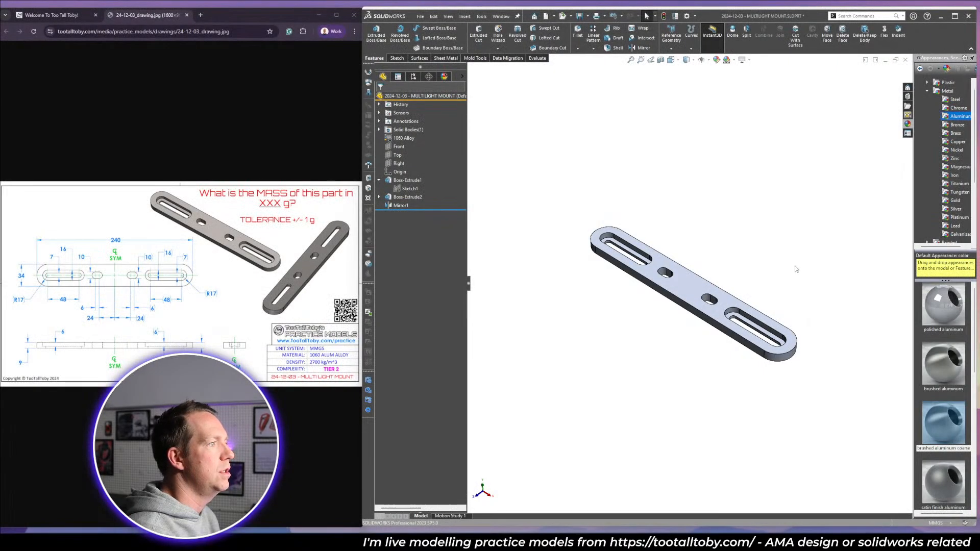
pyautogui.click(634, 16)
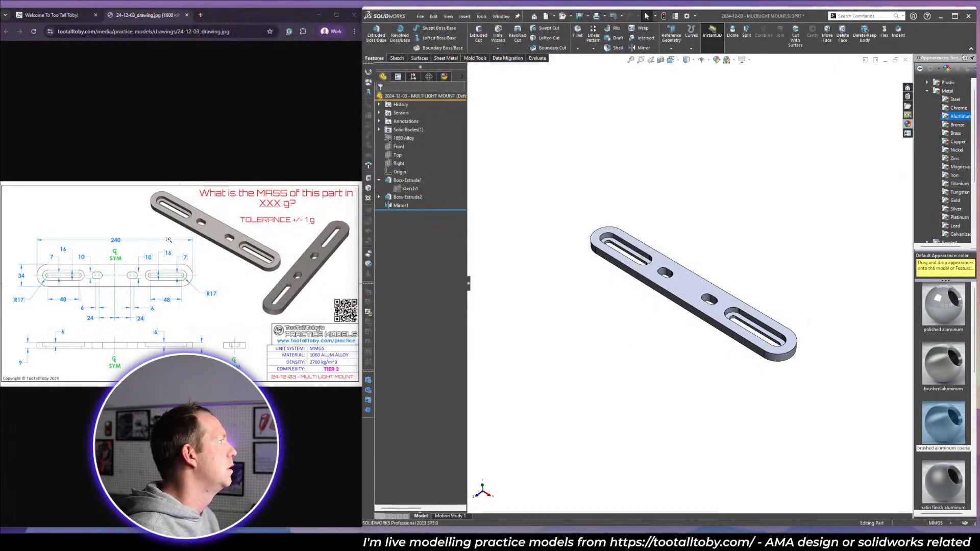
# Close the browser's drawing page and examine the practice model's Top 100 fastest times.
pyautogui.click(187, 15)
pyautogui.scroll(-6, 204, 336)
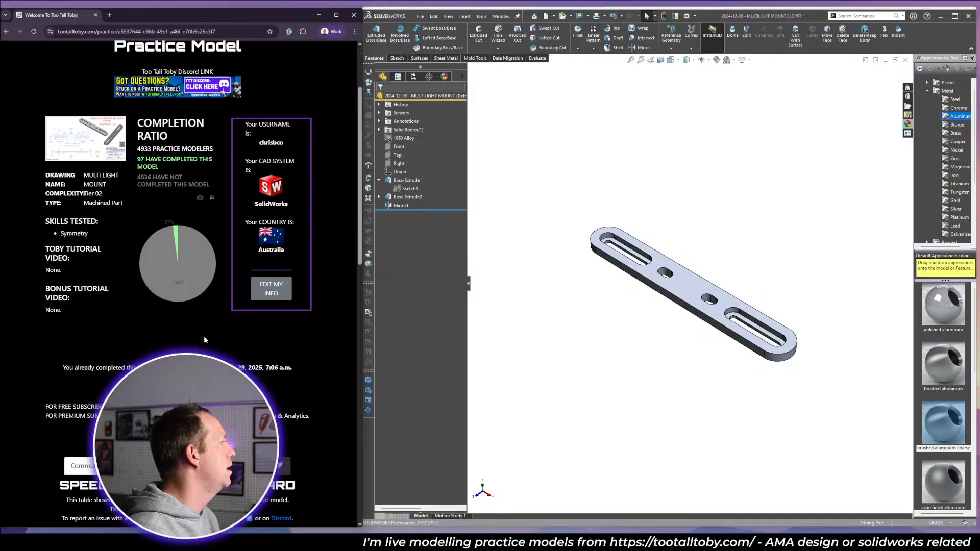
pyautogui.click(214, 307)
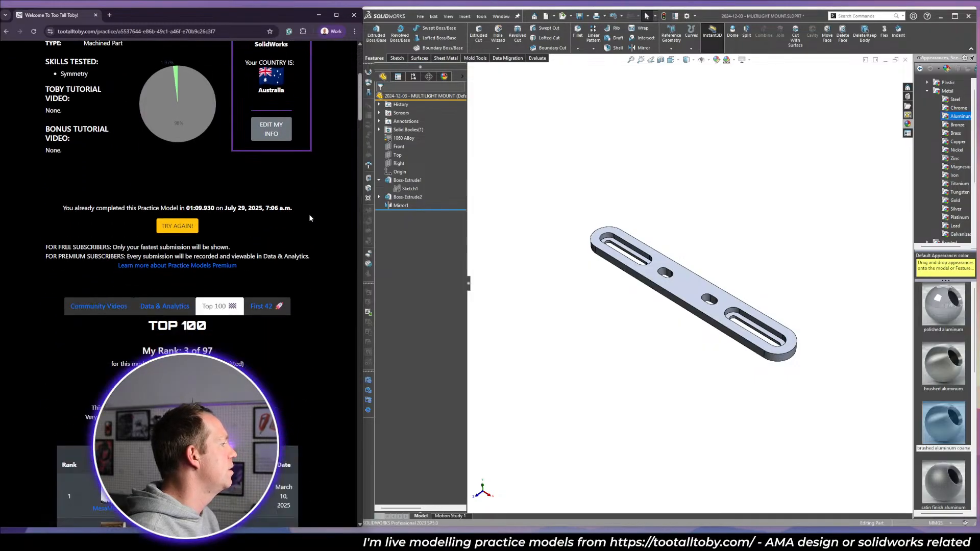
pyautogui.scroll(-3, 310, 219)
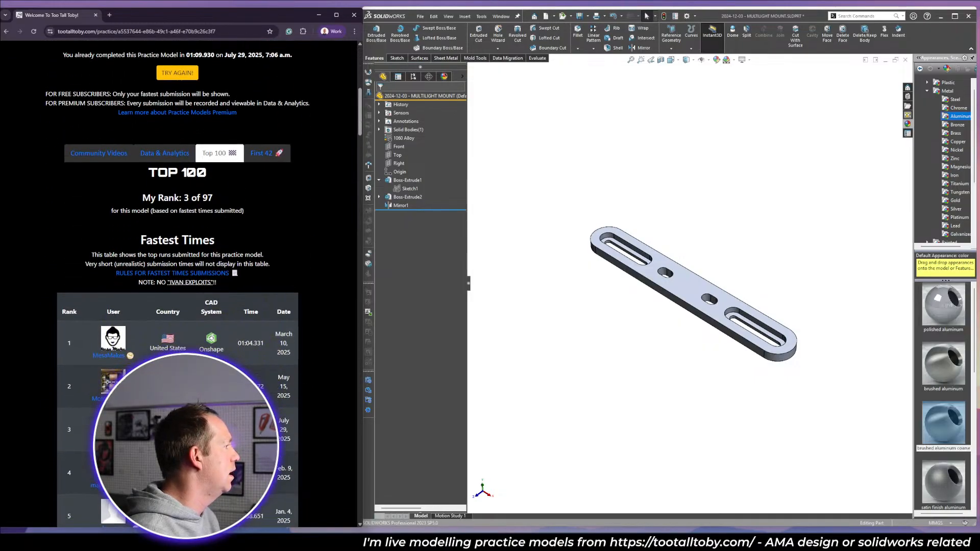
pyautogui.scroll(-1, 276, 313)
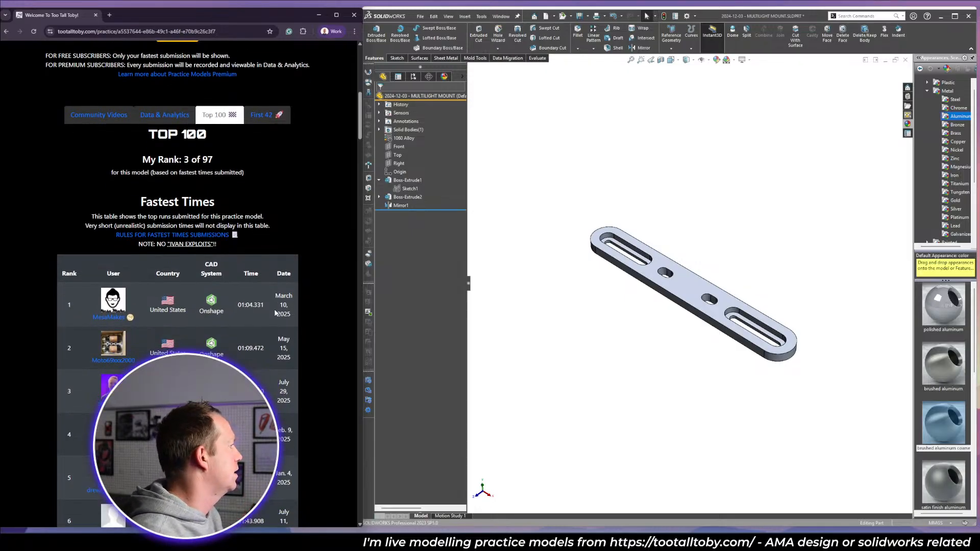
pyautogui.scroll(-3, 276, 313)
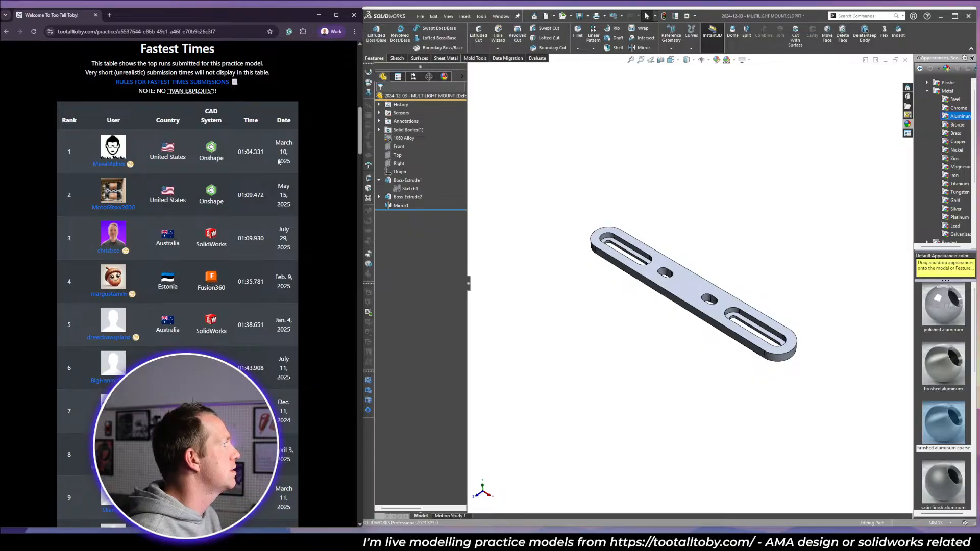
pyautogui.scroll(11, 287, 227)
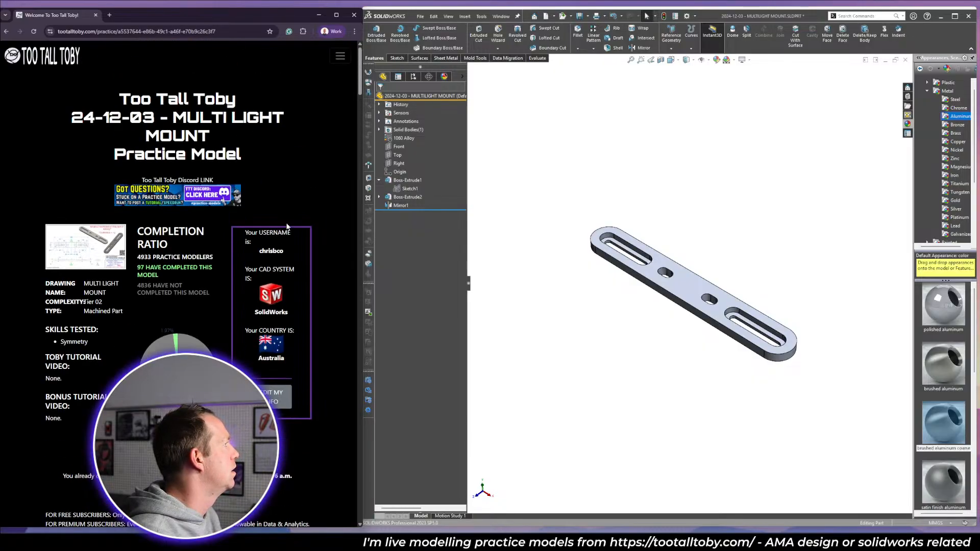
# Start another timed attempt at the practice model, and save and close the mount part in SOLIDWORKS.
pyautogui.scroll(-2, 287, 227)
pyautogui.click(178, 433)
pyautogui.click(515, 237)
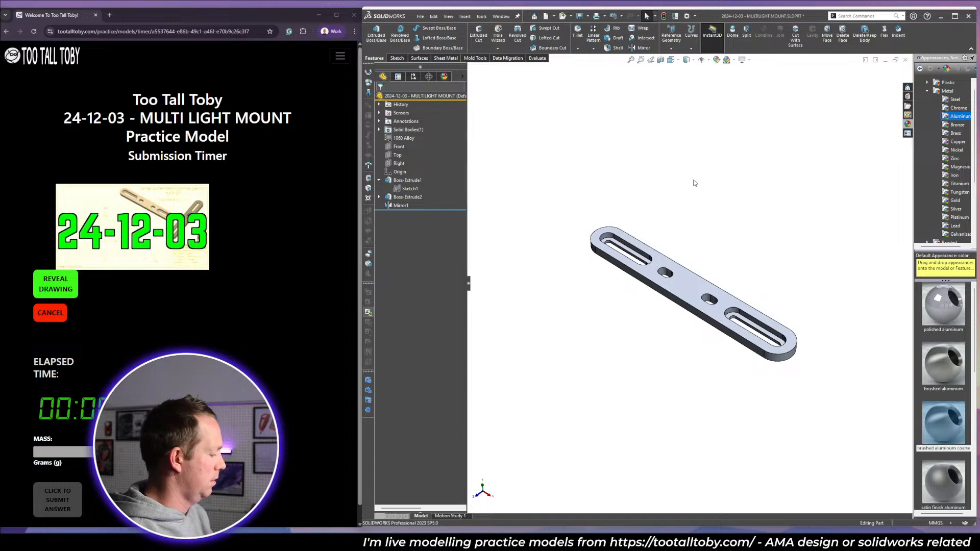
pyautogui.hotkey('ctrl', 's')
pyautogui.hotkey('ctrl', 'w')
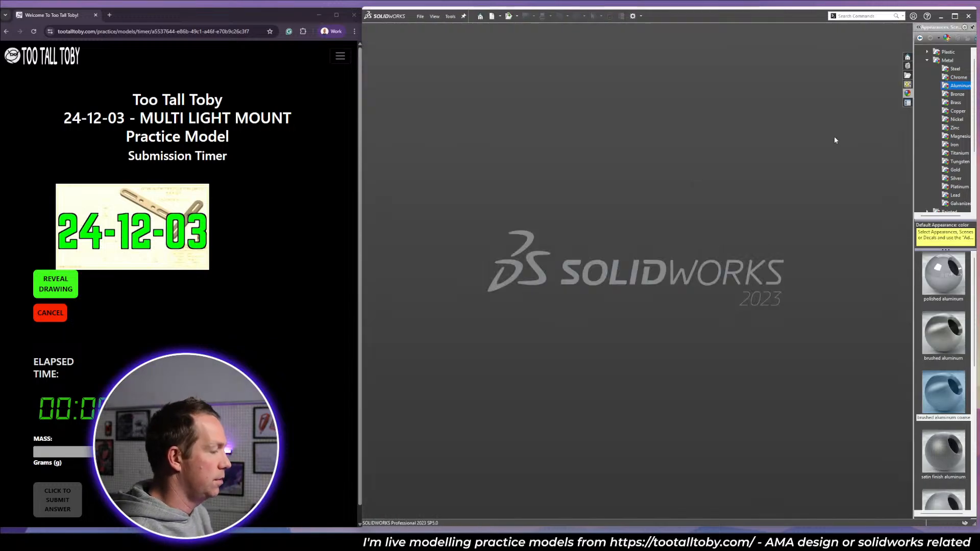
# Create a new part from the TTT-MM-1060 Alloy template and orient it to the Top view.
pyautogui.hotkey('ctrl', 'n')
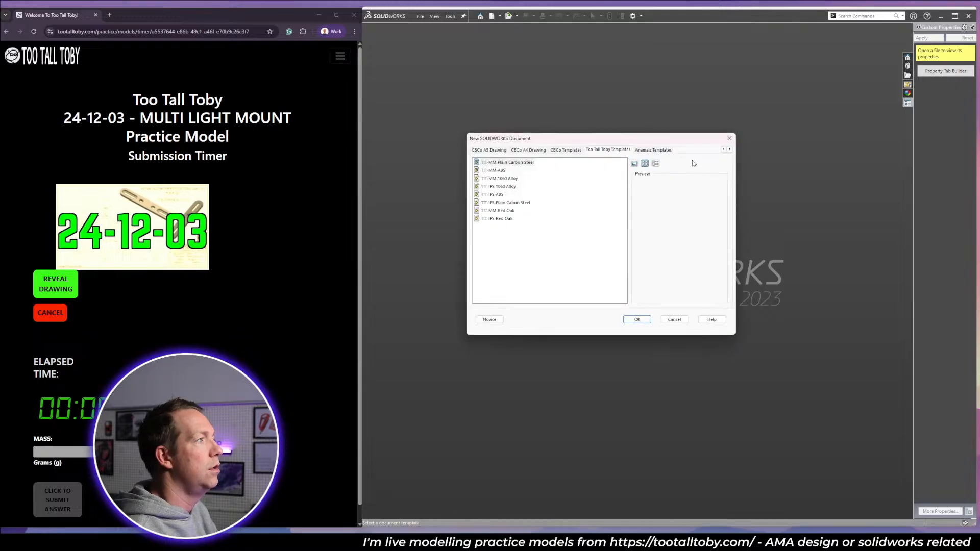
pyautogui.click(501, 178)
pyautogui.click(636, 319)
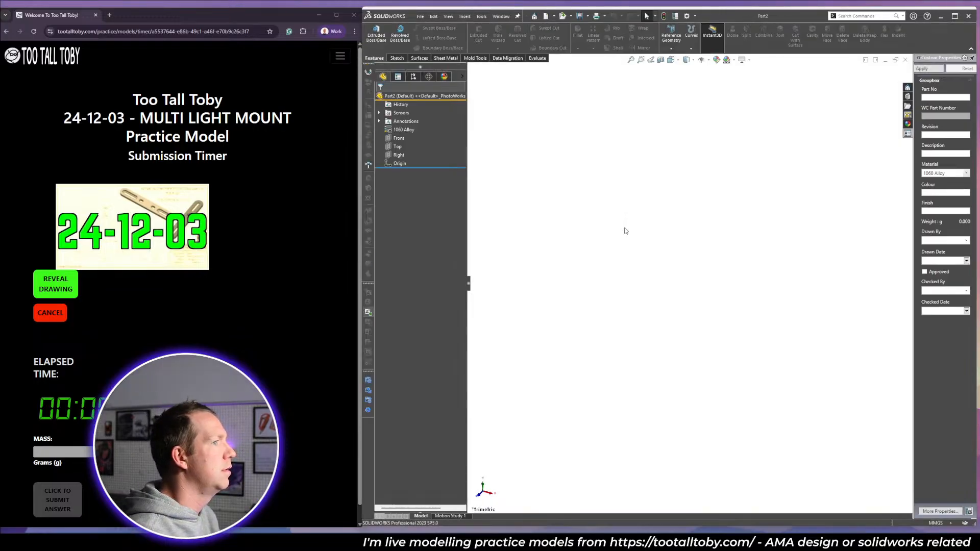
pyautogui.press('space')
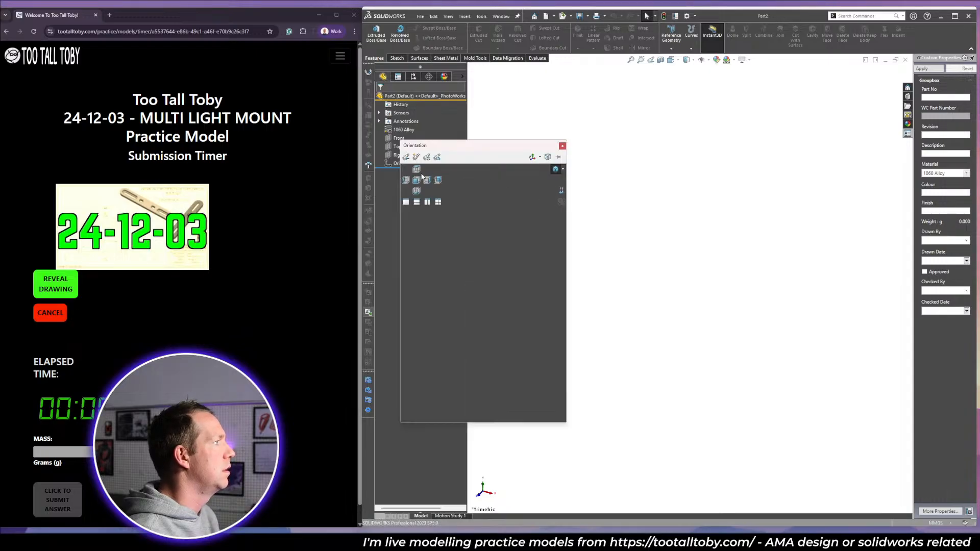
pyautogui.click(417, 170)
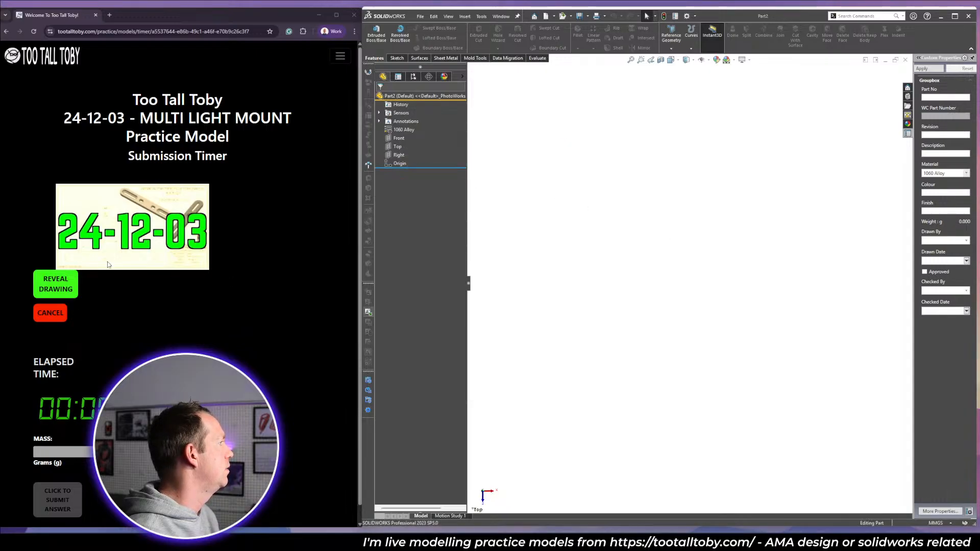
# Reveal the practice drawing on the submission timer page and show it in a separate window.
pyautogui.click(56, 283)
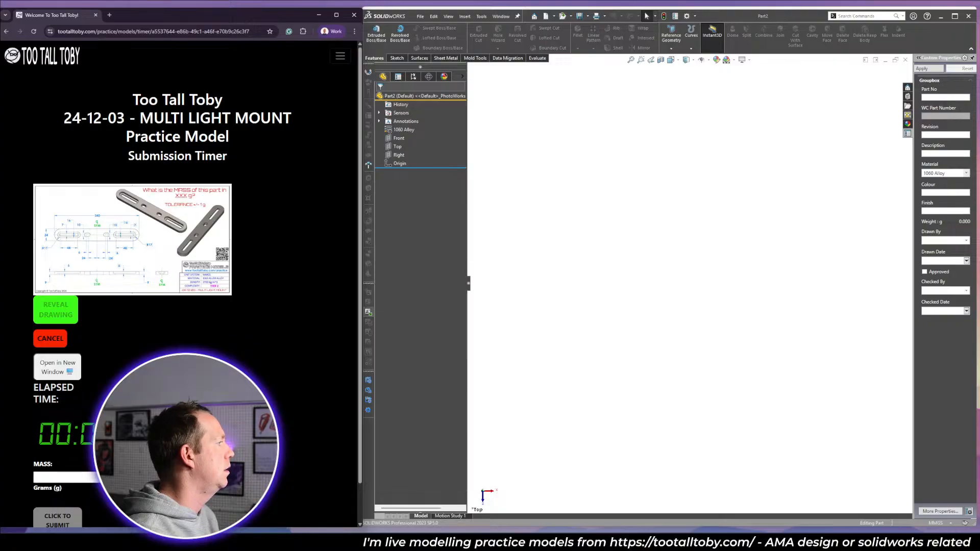
pyautogui.click(58, 366)
# Sketch a straight slot on the Top plane from the origin, 103 mm between centres and 34 mm wide.
pyautogui.click(400, 147)
pyautogui.click(409, 134)
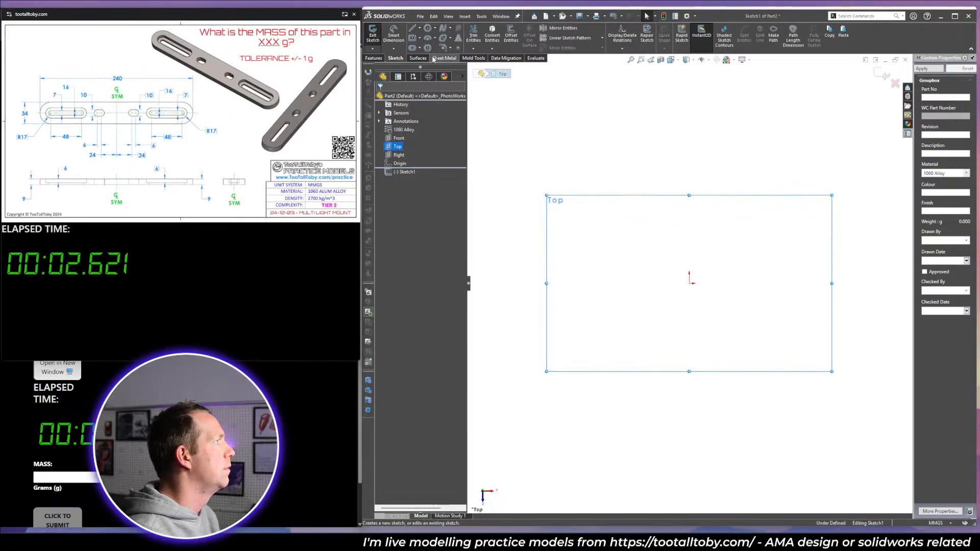
pyautogui.click(414, 48)
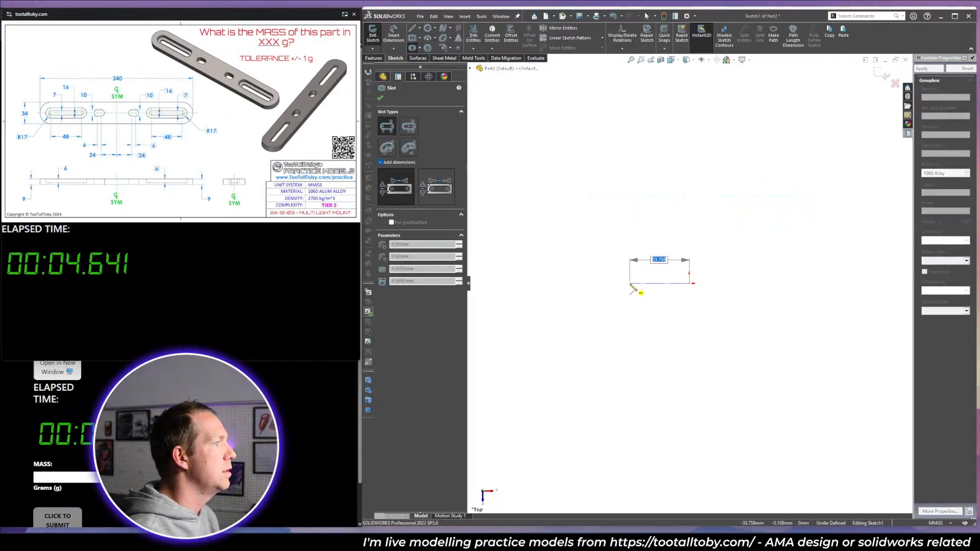
pyautogui.click(690, 283)
pyautogui.press('Return')
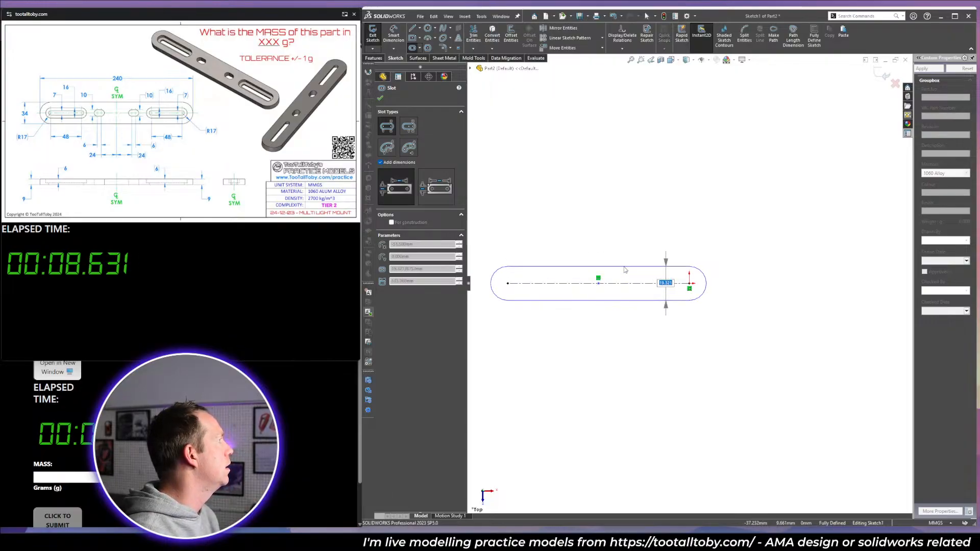
pyautogui.write('34')
pyautogui.press('Return')
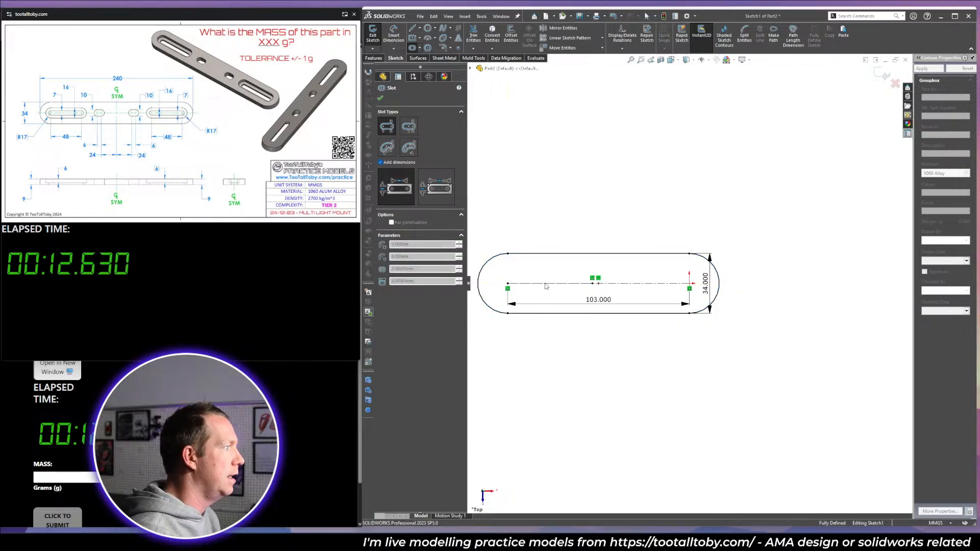
# Add two nested slots, both 48 mm between centres and sharing the outline's far arc centre, 16 mm and 7 mm wide.
pyautogui.write('16')
pyautogui.press('Return')
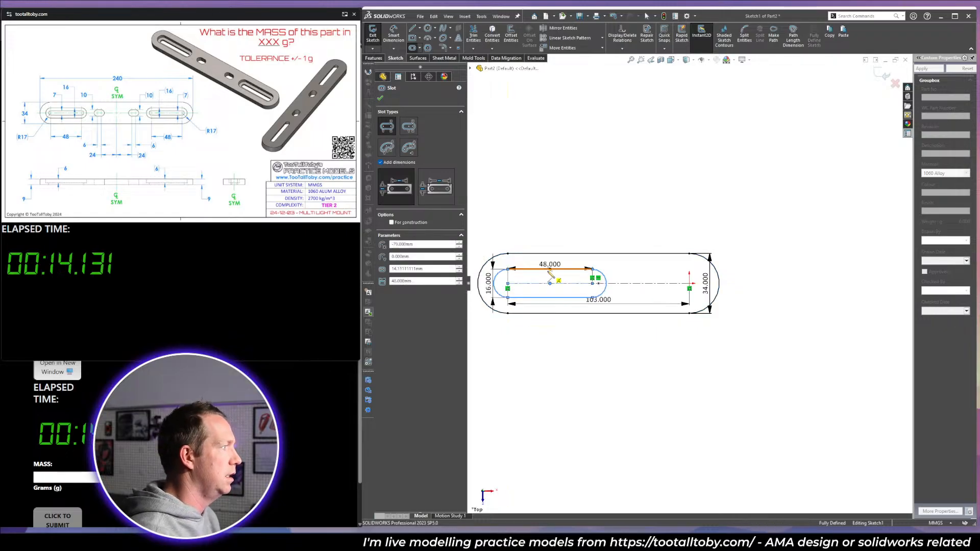
pyautogui.click(508, 288)
pyautogui.click(590, 283)
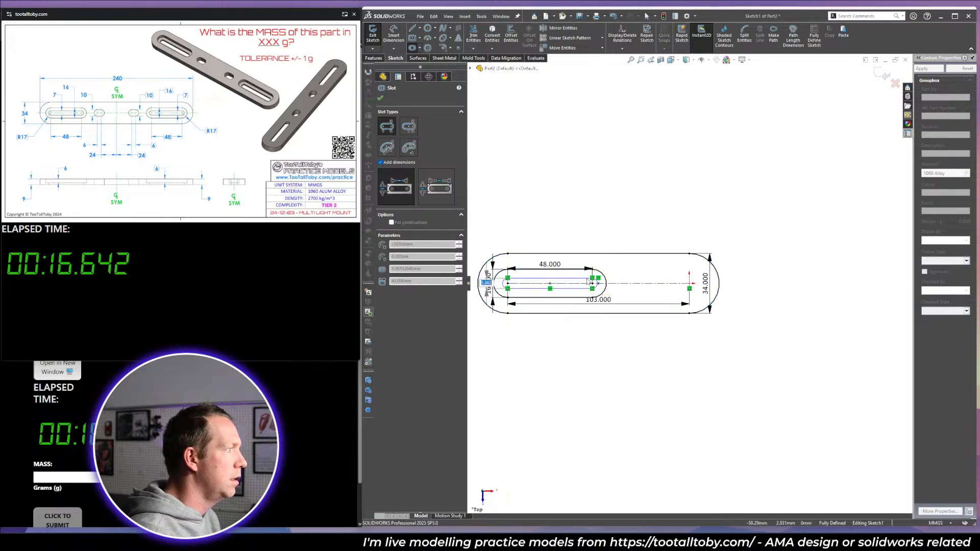
pyautogui.write('7')
pyautogui.press('Return')
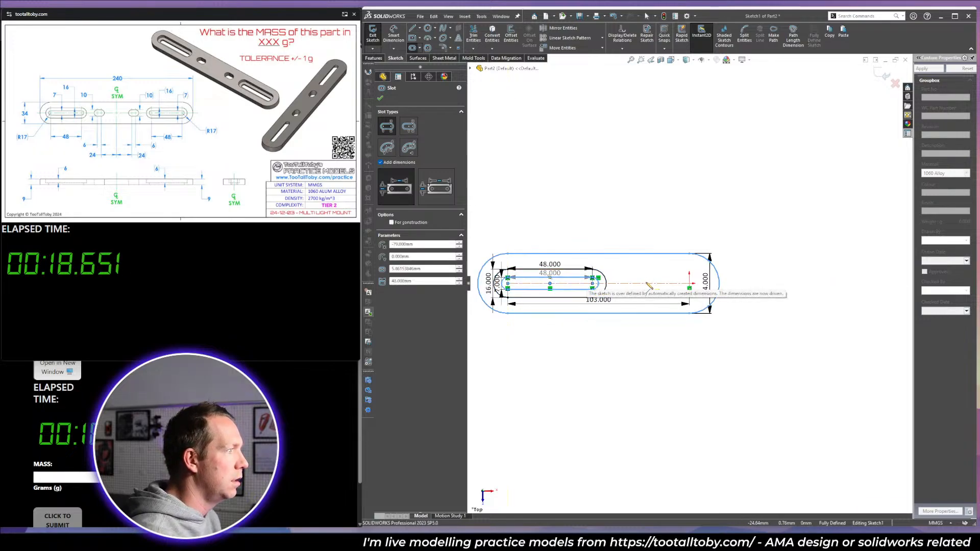
# Sketch a small slot on the centreline near the origin, 6 mm between centres and 10 mm wide.
pyautogui.click(646, 284)
pyautogui.write('6.201')
pyautogui.press('Return')
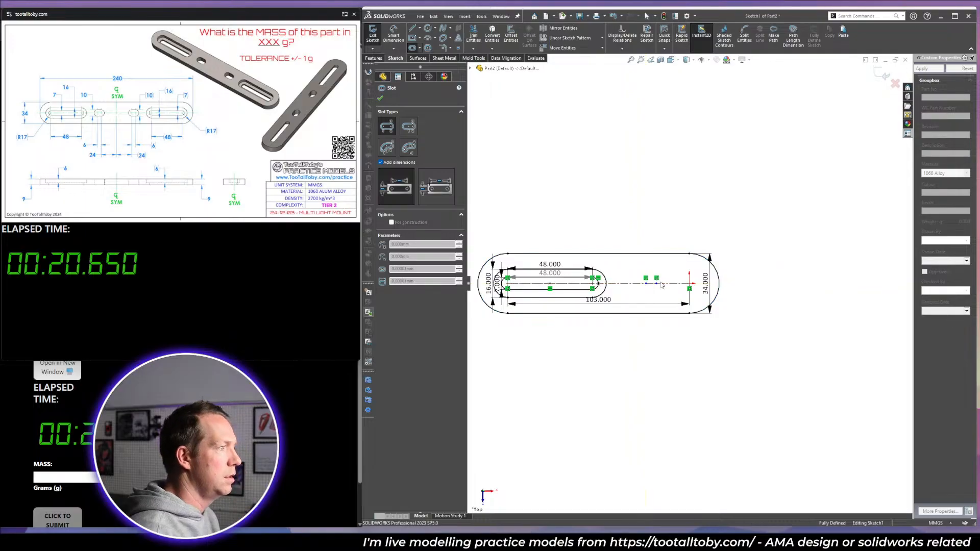
pyautogui.write('10')
pyautogui.press('Return')
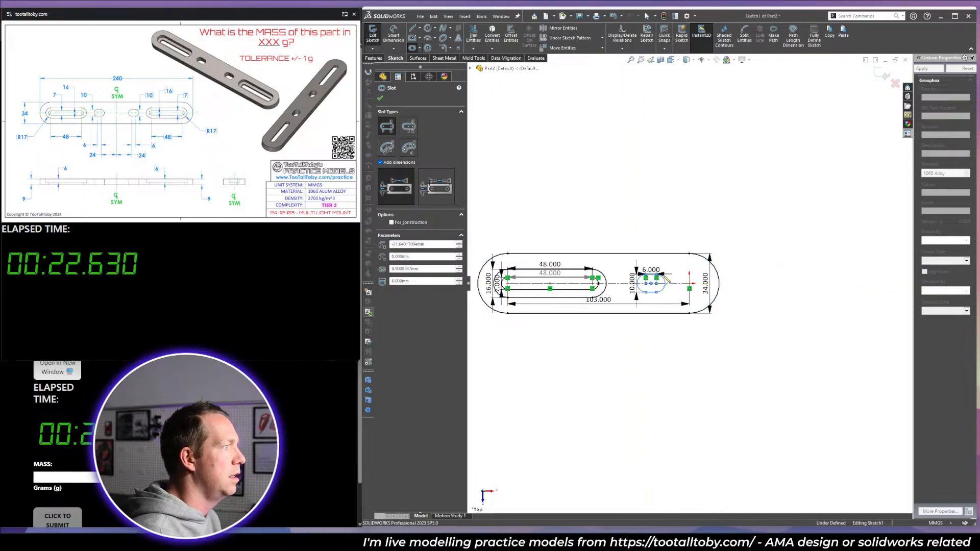
pyautogui.press('Escape')
# Dimension the small slot 24 mm from the origin.
pyautogui.click(664, 289)
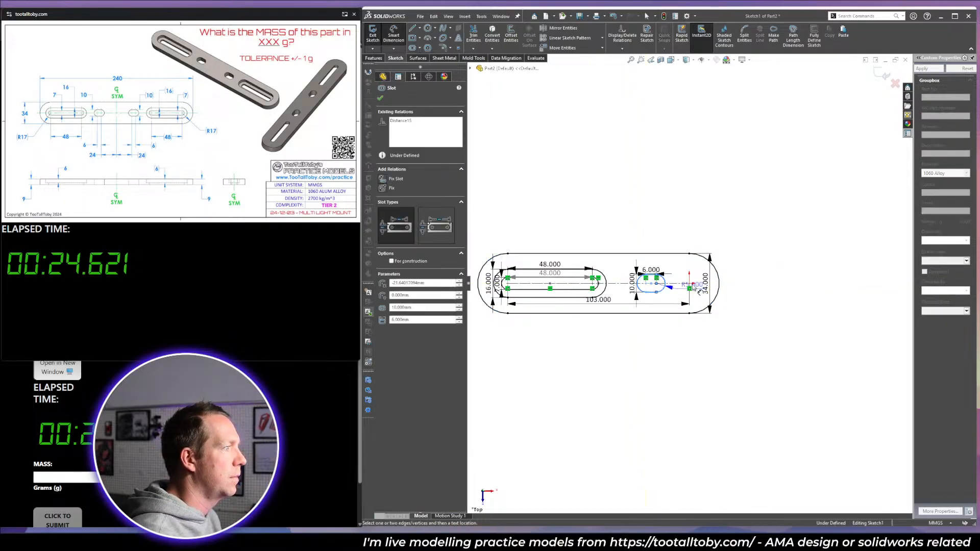
pyautogui.click(689, 284)
pyautogui.click(686, 242)
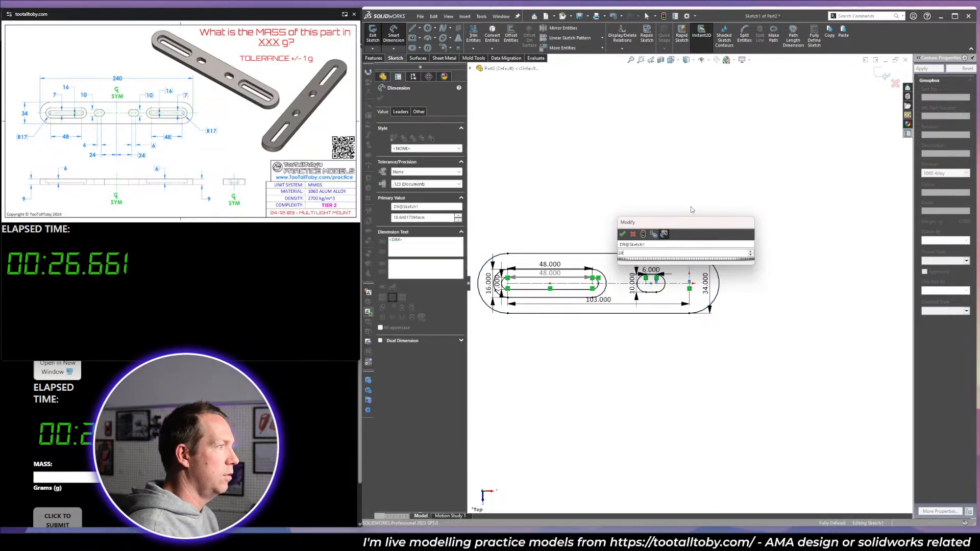
pyautogui.write('24')
pyautogui.press('Return')
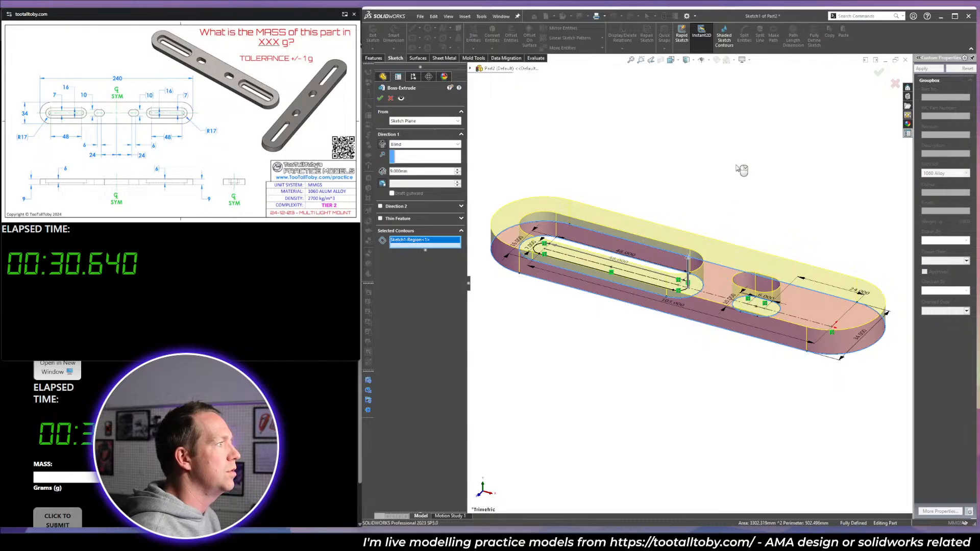
# Extrude the main outline region 9 mm, and reuse the same sketch to extrude the ledge around the narrow slot 3 mm.
pyautogui.press('Return')
pyautogui.click(379, 180)
pyautogui.click(402, 189)
pyautogui.press('e')
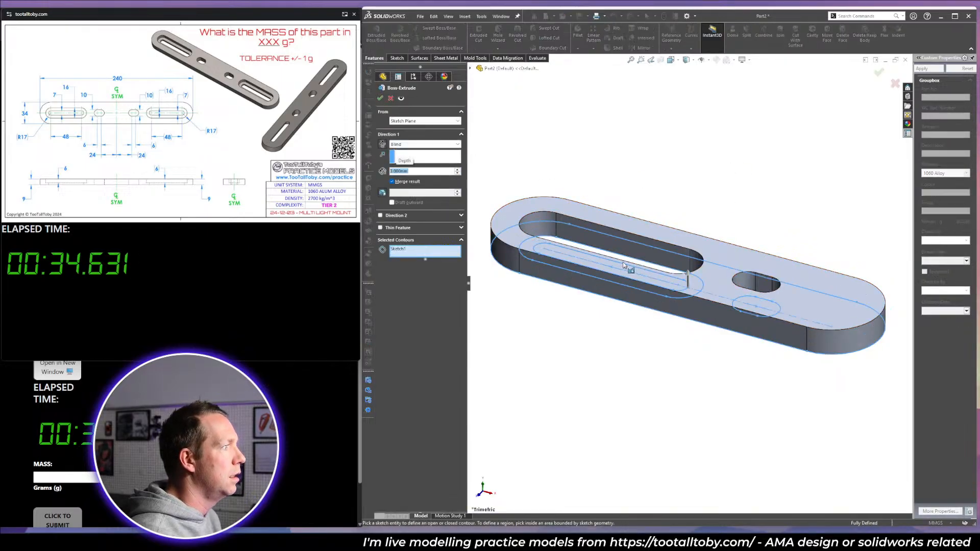
pyautogui.press('Return')
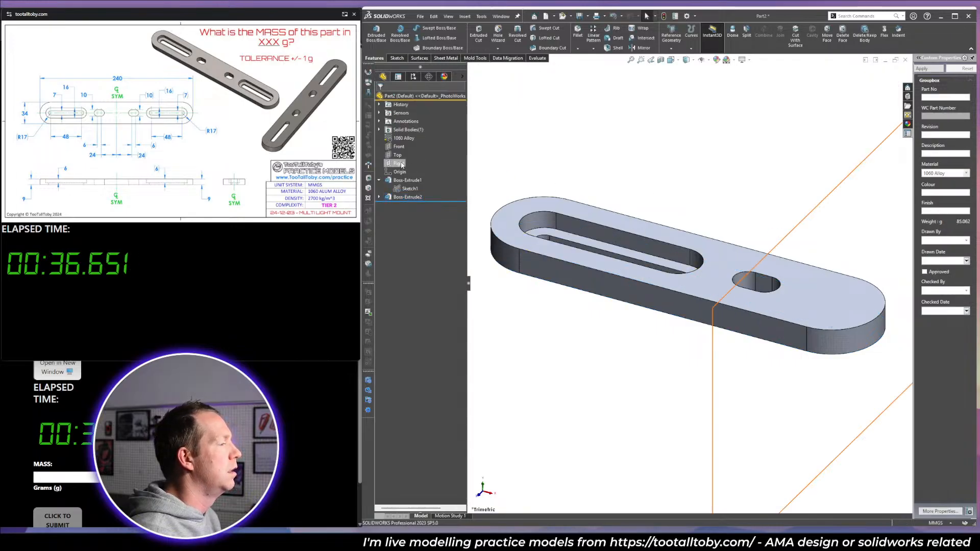
# Mirror the solid body about the Right plane with the halves merged to complete the full-length mount.
pyautogui.click(402, 164)
pyautogui.click(639, 47)
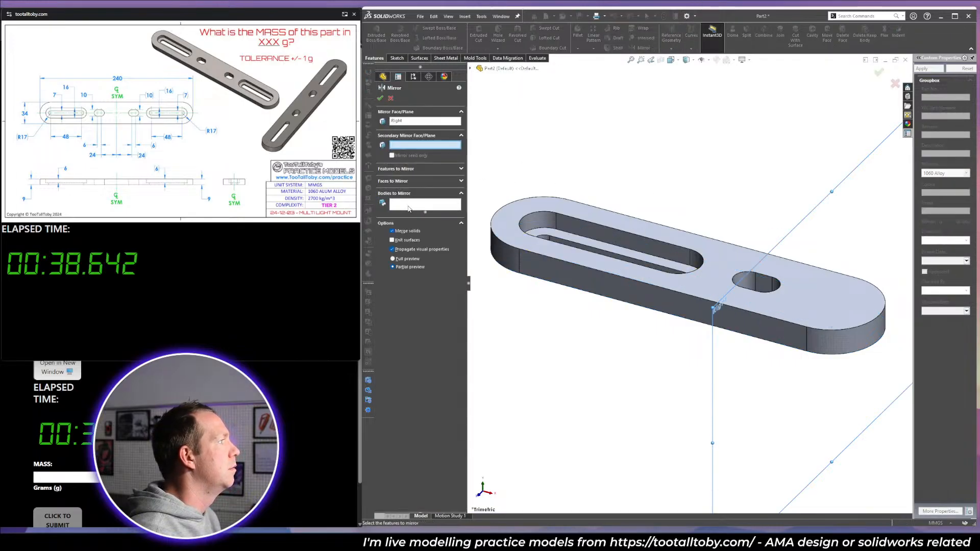
pyautogui.click(409, 209)
pyautogui.click(545, 266)
pyautogui.rightClick(551, 274)
pyautogui.scroll(2, 652, 330)
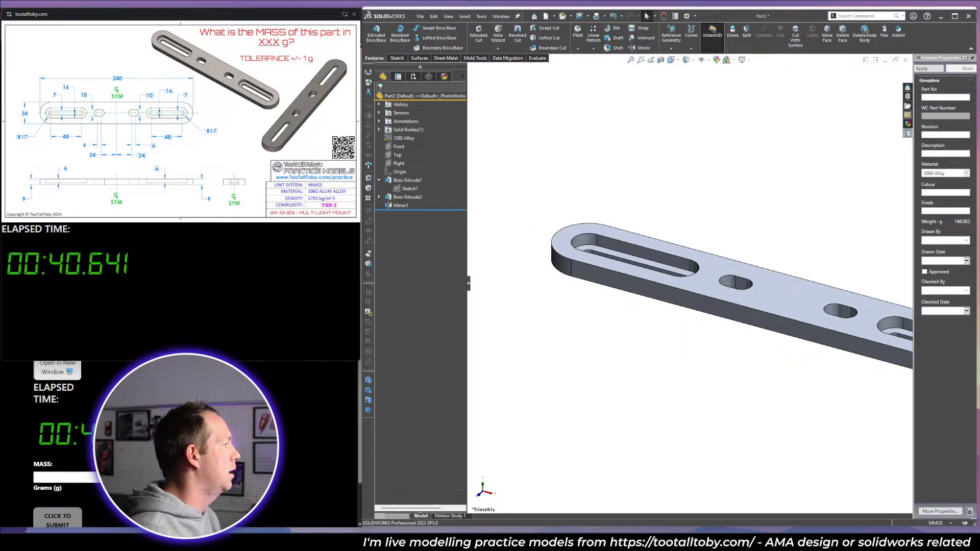
# Submit 148 grams as the mass answer for the timed attempt and close the separate drawing window.
pyautogui.click(67, 477)
pyautogui.write('148')
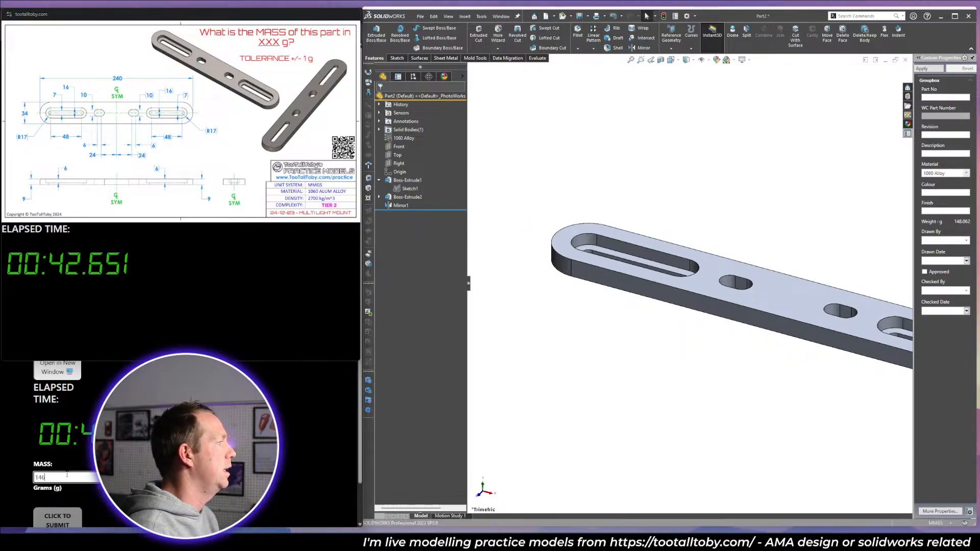
pyautogui.press('Return')
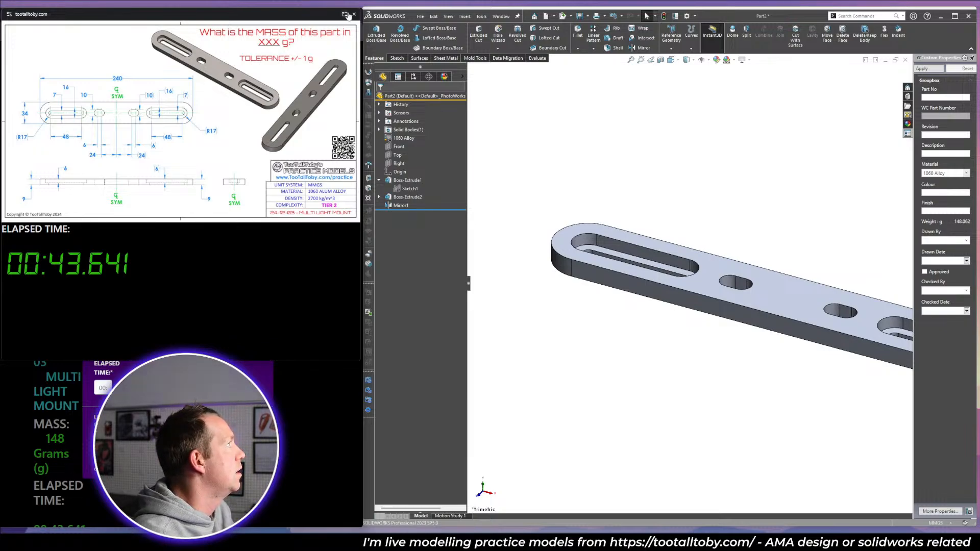
pyautogui.click(347, 15)
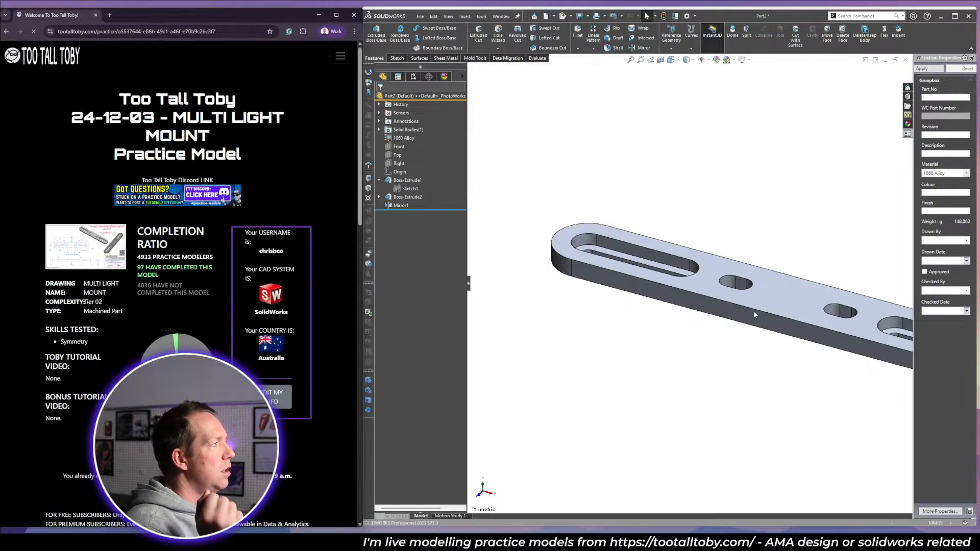
pyautogui.scroll(3, 757, 240)
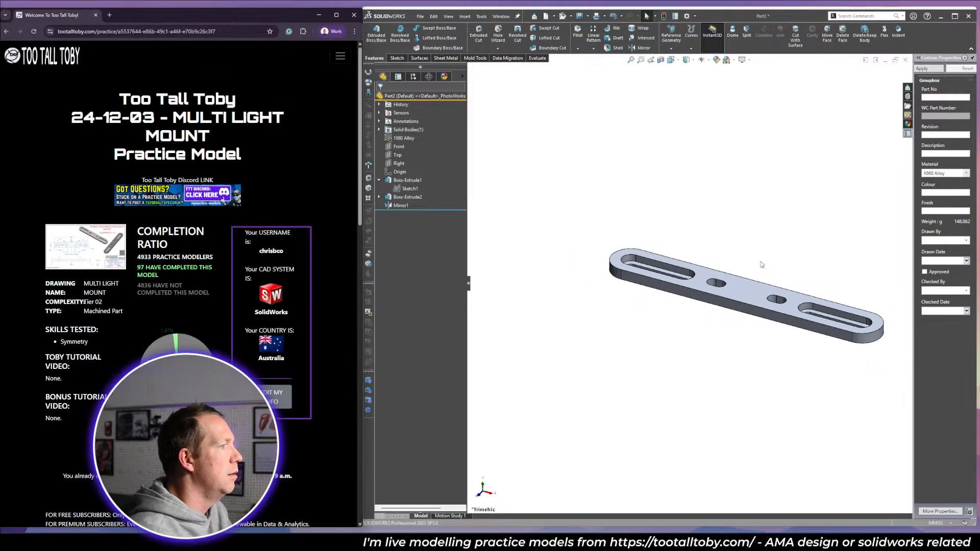
pyautogui.click(762, 265)
pyautogui.scroll(1, 800, 297)
pyautogui.scroll(-2, 801, 297)
pyautogui.click(692, 281)
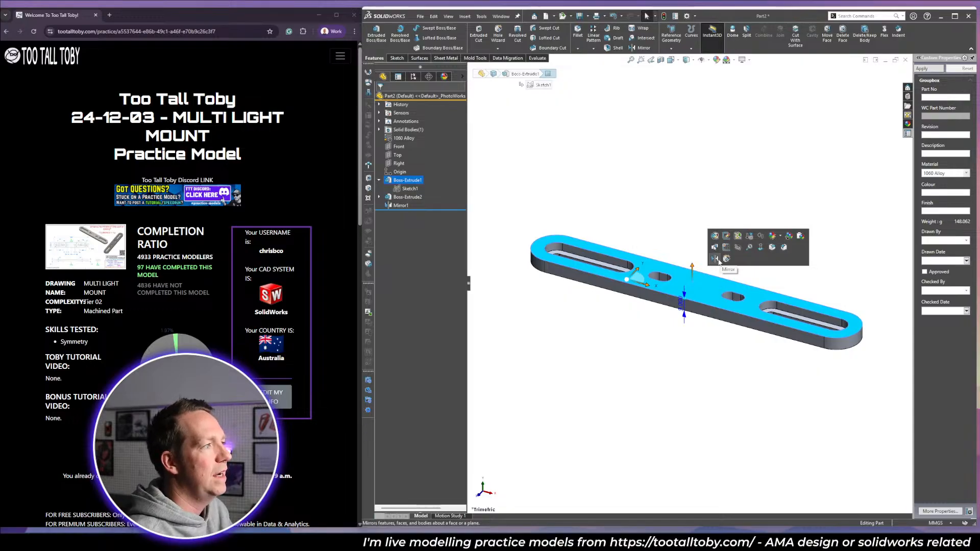
pyautogui.click(716, 259)
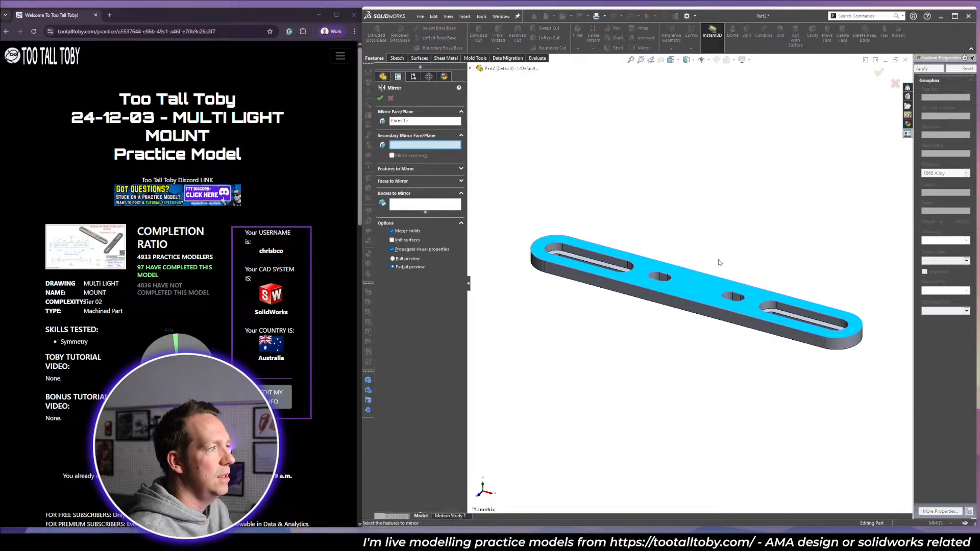
pyautogui.click(429, 121)
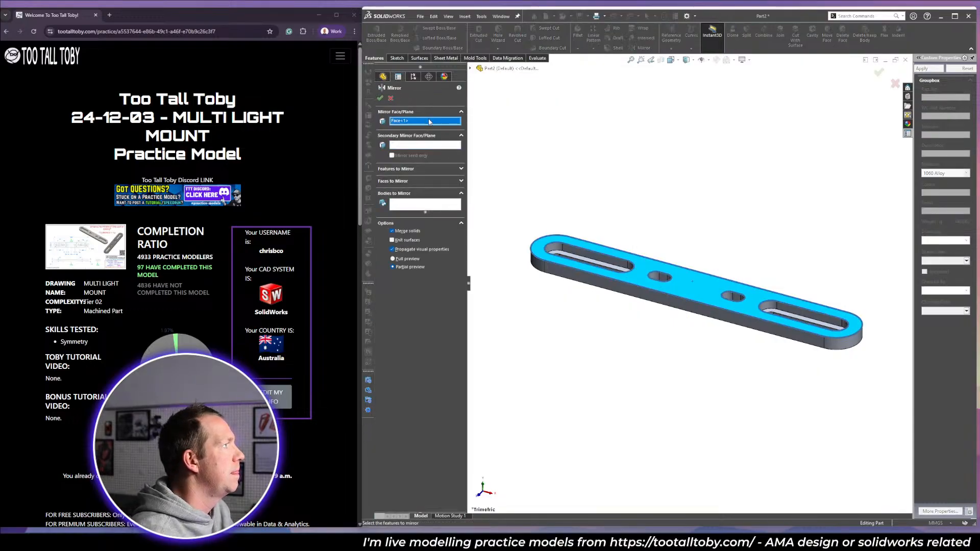
pyautogui.click(389, 98)
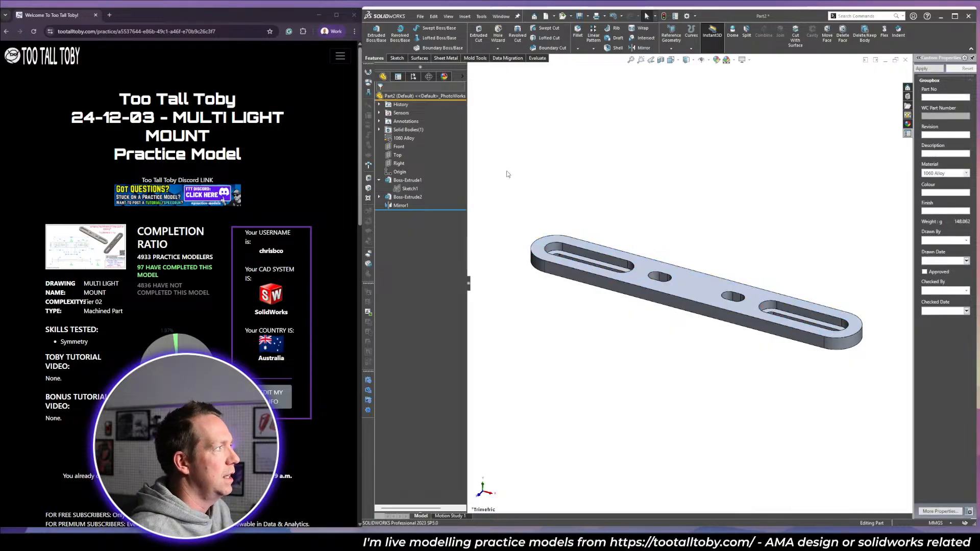
# Try to mirror the completed body about the Right plane once more.
pyautogui.click(398, 163)
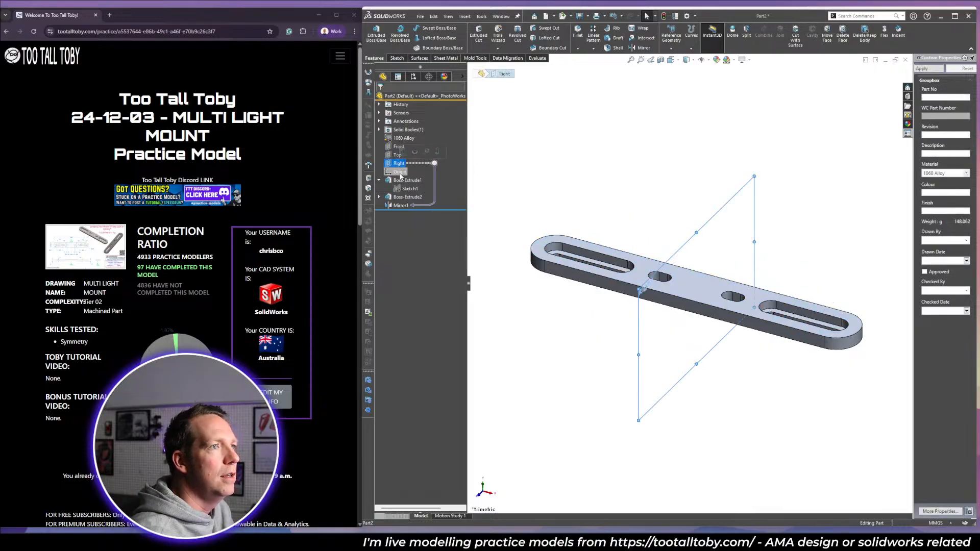
pyautogui.click(641, 48)
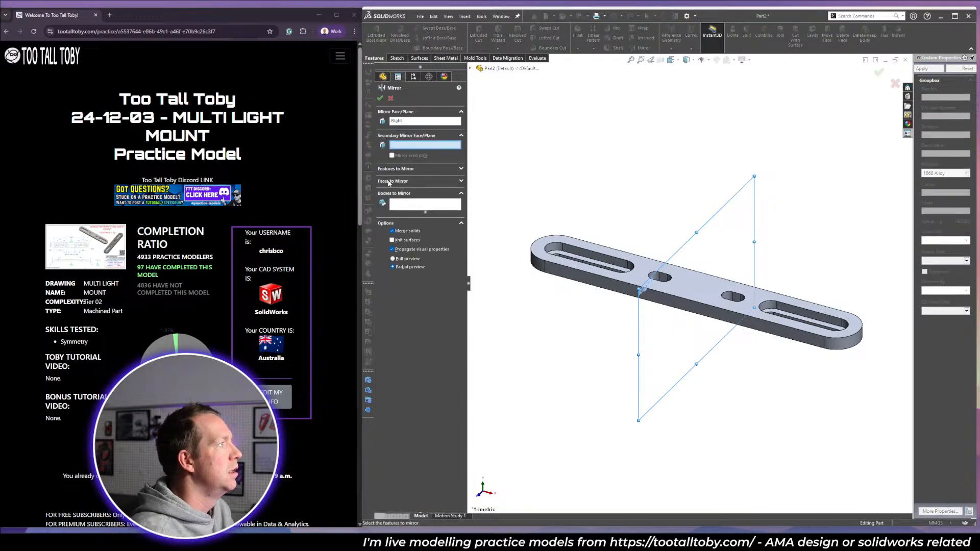
pyautogui.click(425, 204)
pyautogui.click(628, 272)
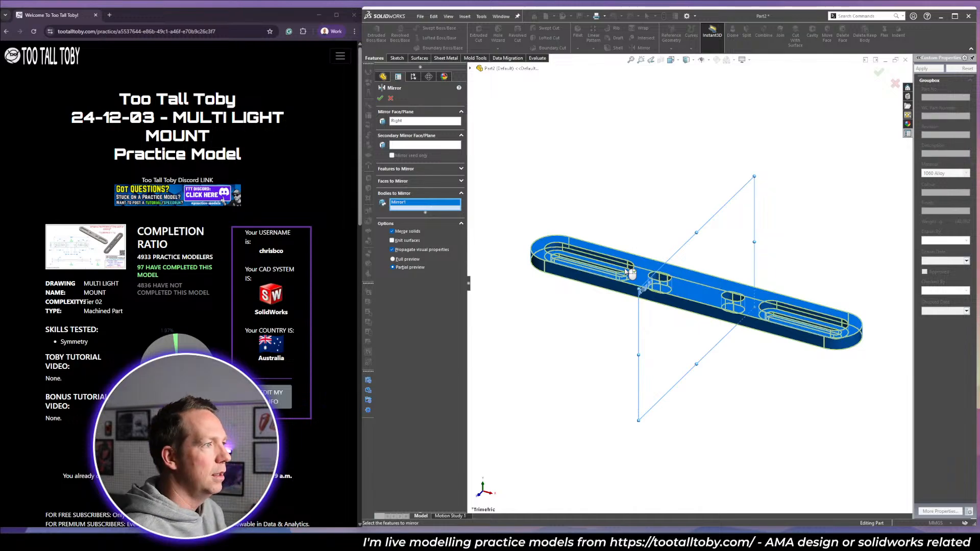
pyautogui.rightClick(625, 269)
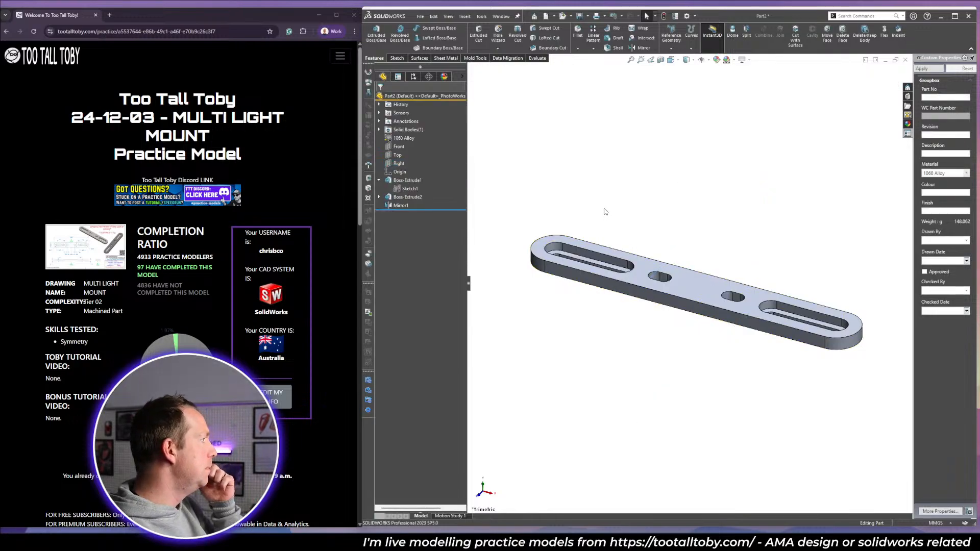
# Review the Top 100 fastest times for the Multi Light Mount practice model.
pyautogui.scroll(-6, 178, 281)
pyautogui.click(214, 261)
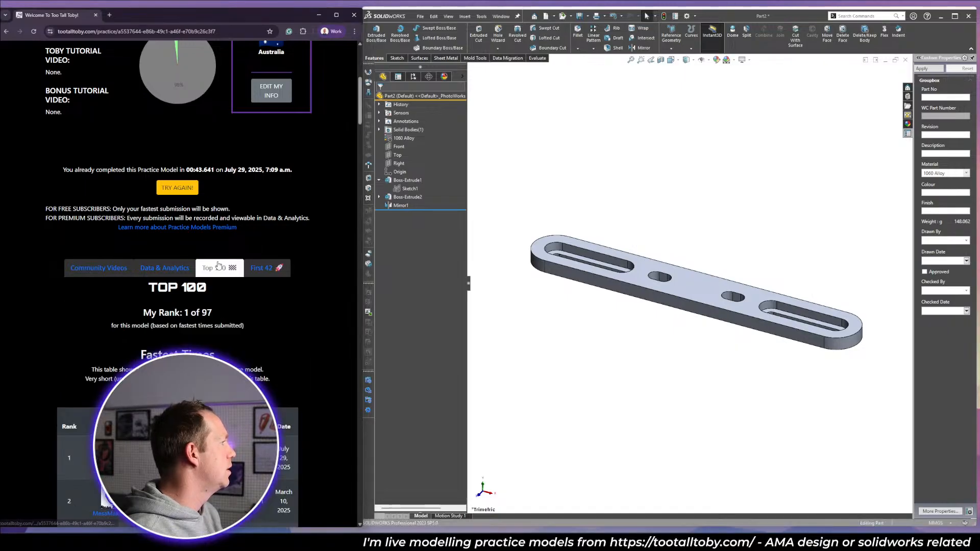
pyautogui.scroll(-4, 245, 195)
pyautogui.scroll(-2, 291, 228)
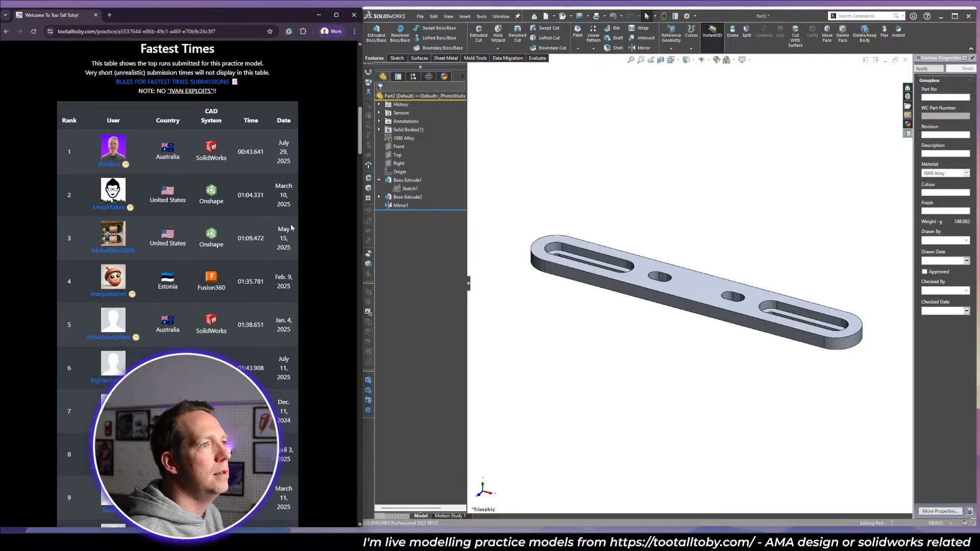
pyautogui.scroll(12, 291, 227)
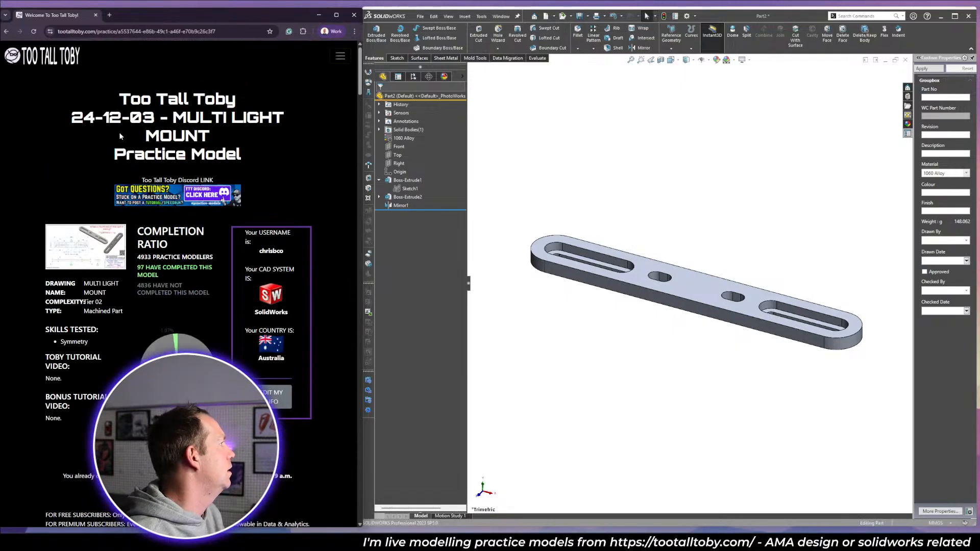
# Leave the Multi Light Mount challenge and go to the site's Practice Models list.
pyautogui.scroll(-2, 133, 177)
pyautogui.click(173, 381)
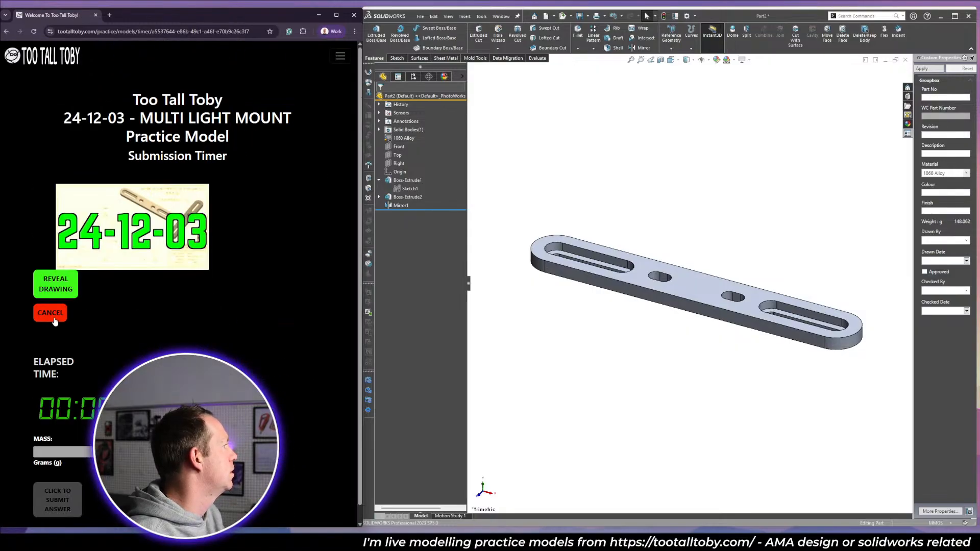
pyautogui.click(337, 59)
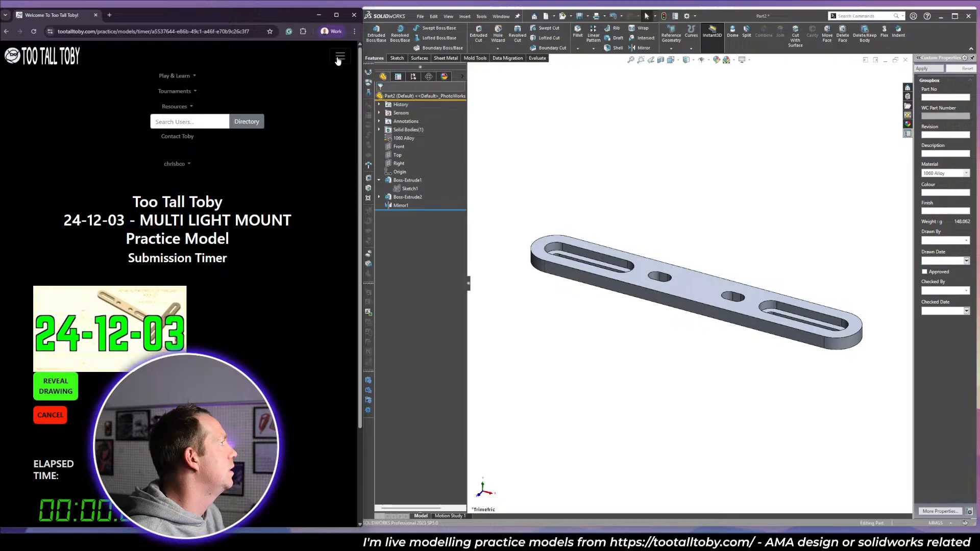
pyautogui.click(189, 76)
pyautogui.click(51, 95)
# Switch to SOLIDWORKS and close the finished mount part without saving it.
pyautogui.click(739, 245)
pyautogui.press('f')
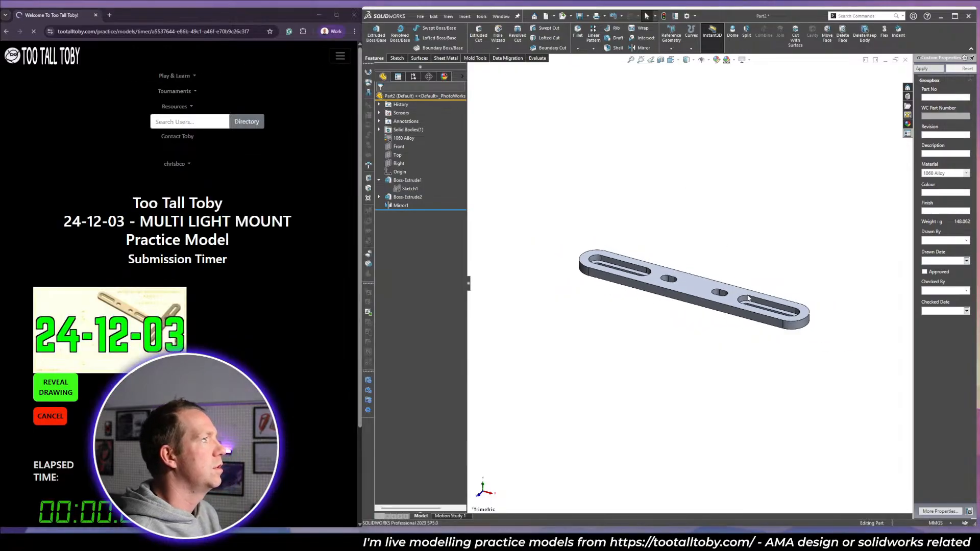
pyautogui.hotkey('ctrl', 'w')
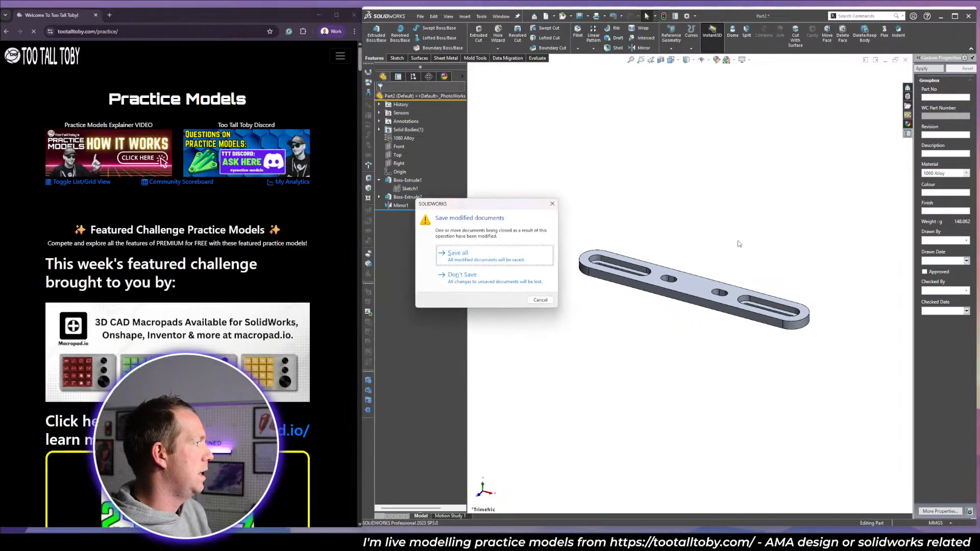
pyautogui.press('n')
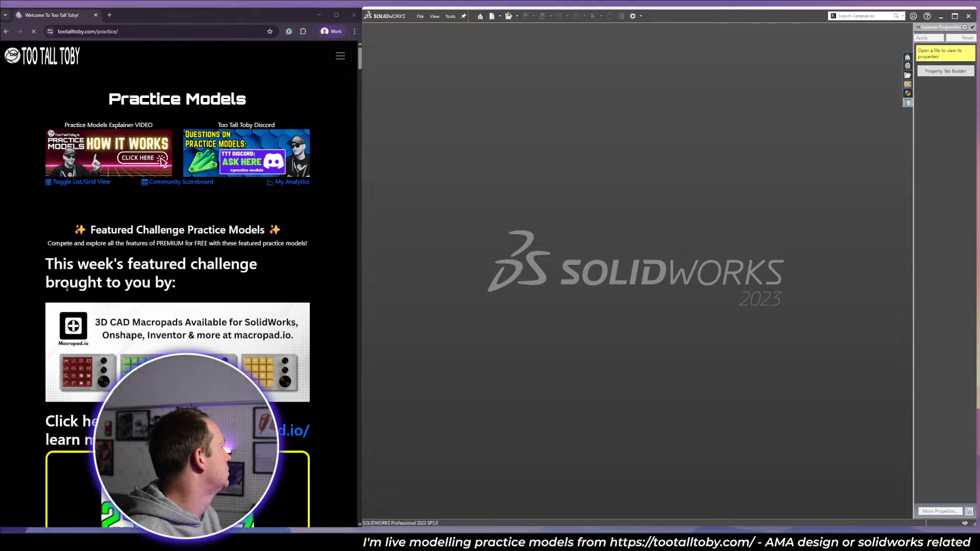
# Filter the practice models to Not Completed and Tier 03, and open practice model 24-11-03.
pyautogui.scroll(-15, 219, 298)
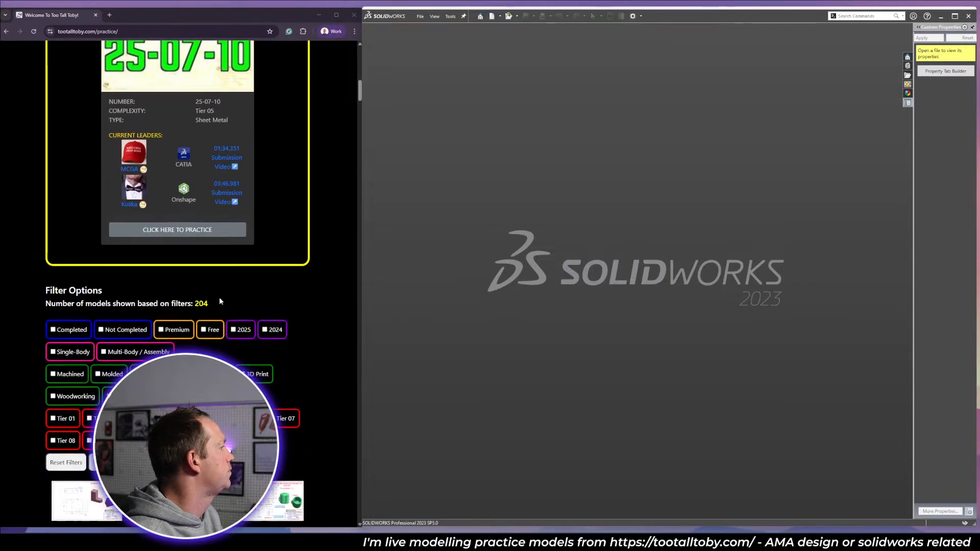
pyautogui.click(122, 329)
pyautogui.scroll(-2, 271, 302)
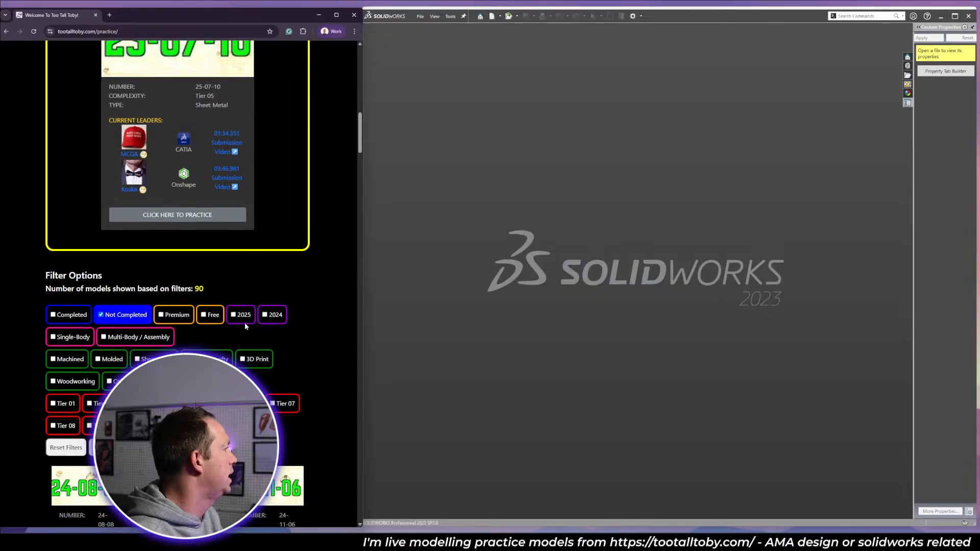
pyautogui.click(137, 304)
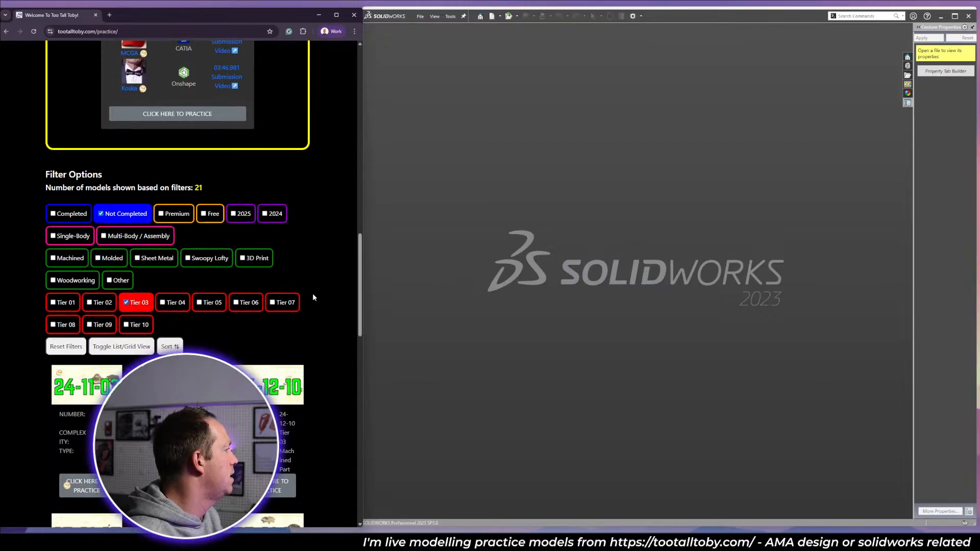
pyautogui.scroll(-2, 313, 297)
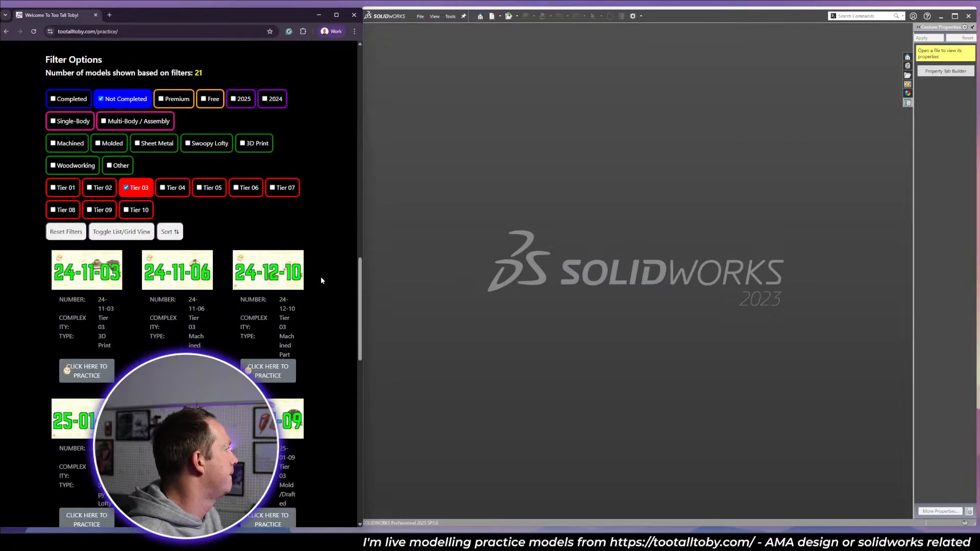
pyautogui.scroll(-1, 321, 276)
pyautogui.click(87, 333)
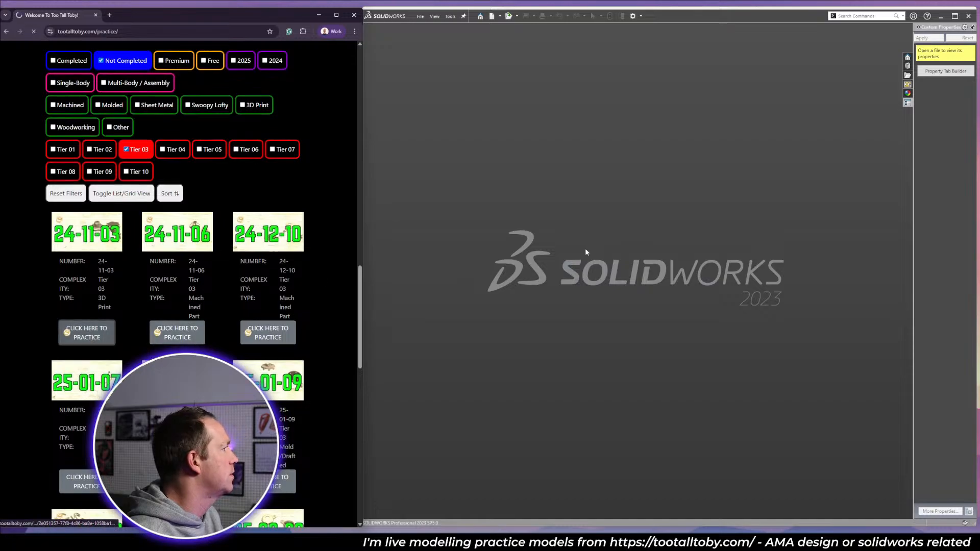
# Start the timed Replacement Knob attempt with its drawing in a separate window, and create a part from the TTT-MM-ABS template.
pyautogui.click(587, 253)
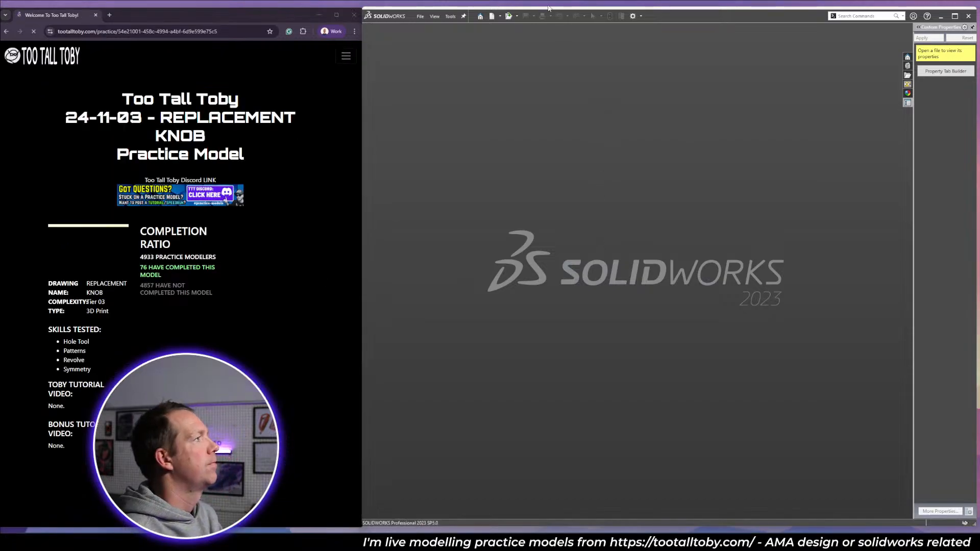
pyautogui.click(492, 15)
pyautogui.scroll(-3, 194, 200)
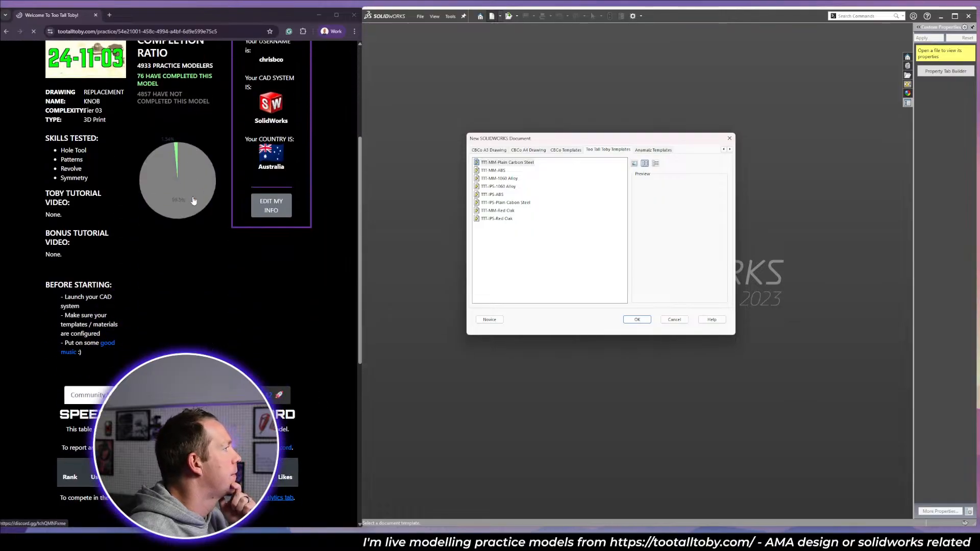
pyautogui.click(197, 365)
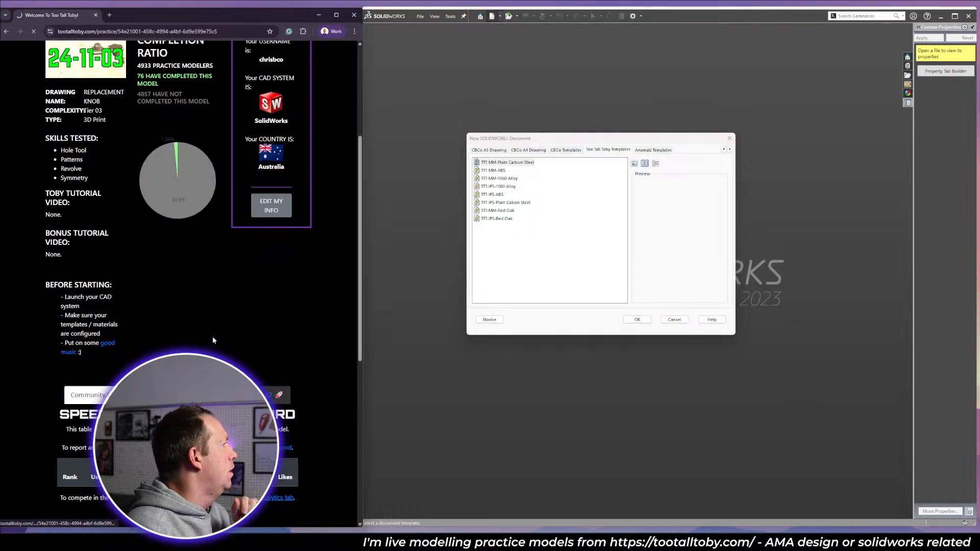
pyautogui.click(72, 289)
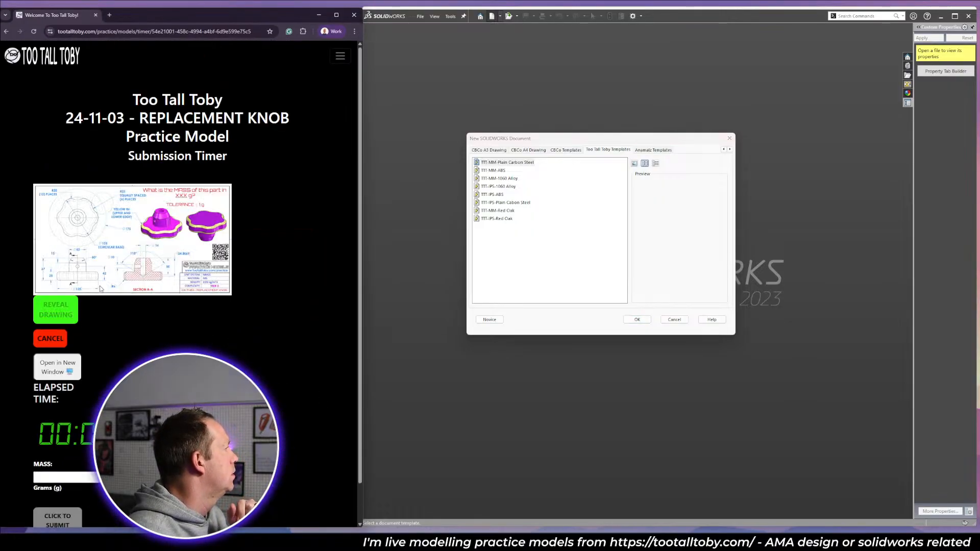
pyautogui.click(70, 372)
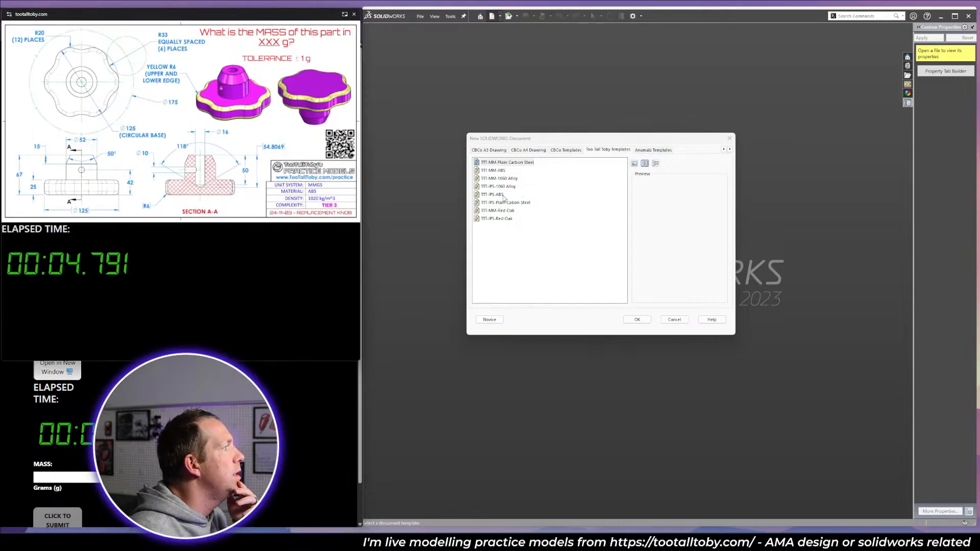
pyautogui.doubleClick(493, 170)
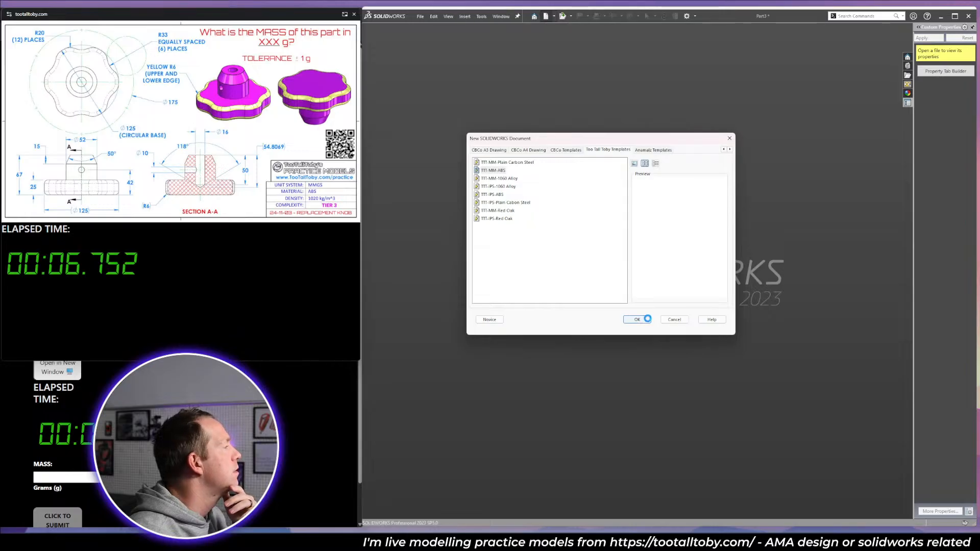
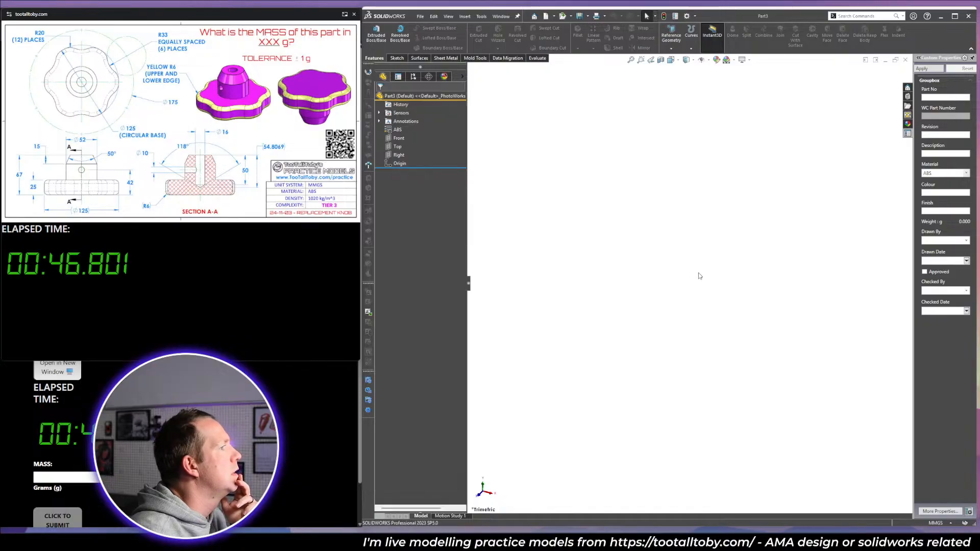
# Sketch a 125 mm diameter circle centred on the origin on the Top plane.
pyautogui.click(399, 147)
pyautogui.click(402, 136)
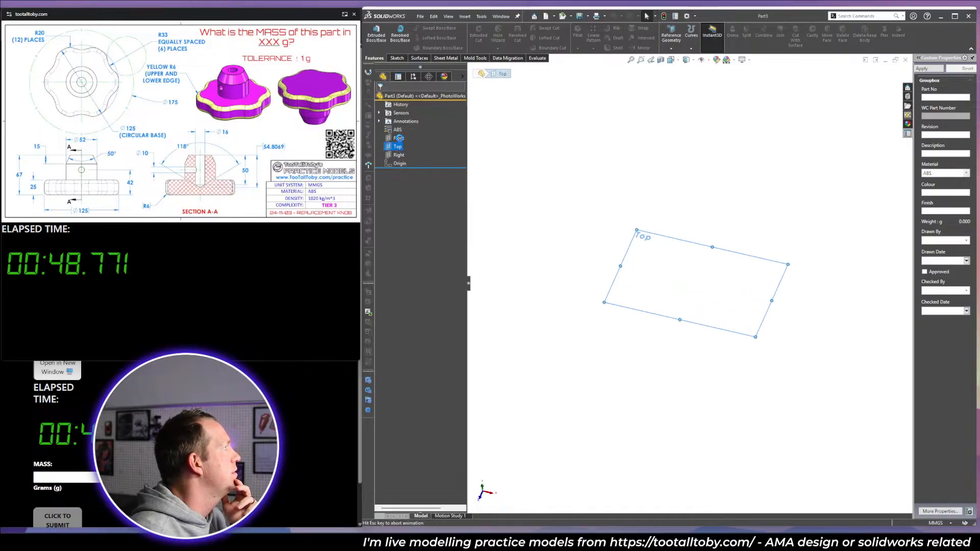
pyautogui.scroll(-1, 737, 290)
pyautogui.moveTo(734, 288); pyautogui.dragTo(749, 293, button='right')
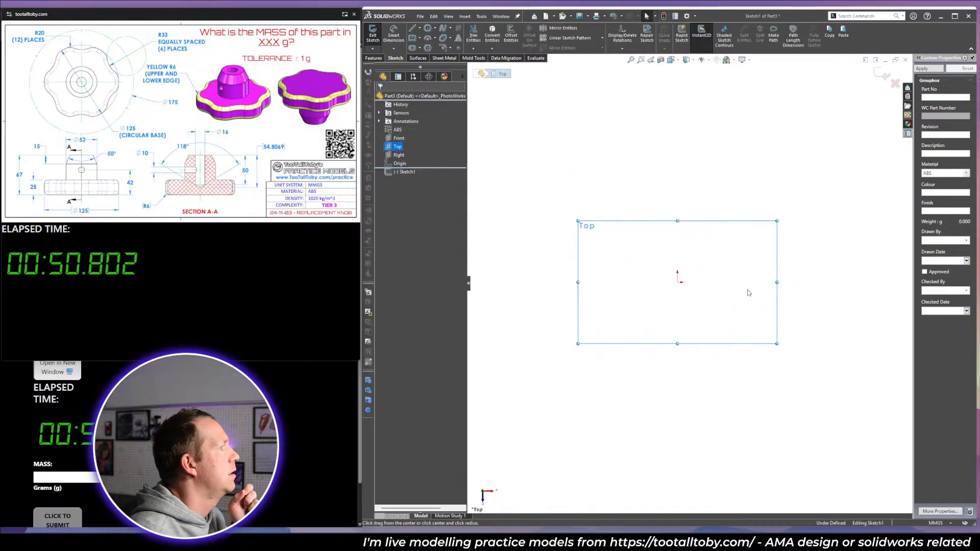
pyautogui.click(678, 283)
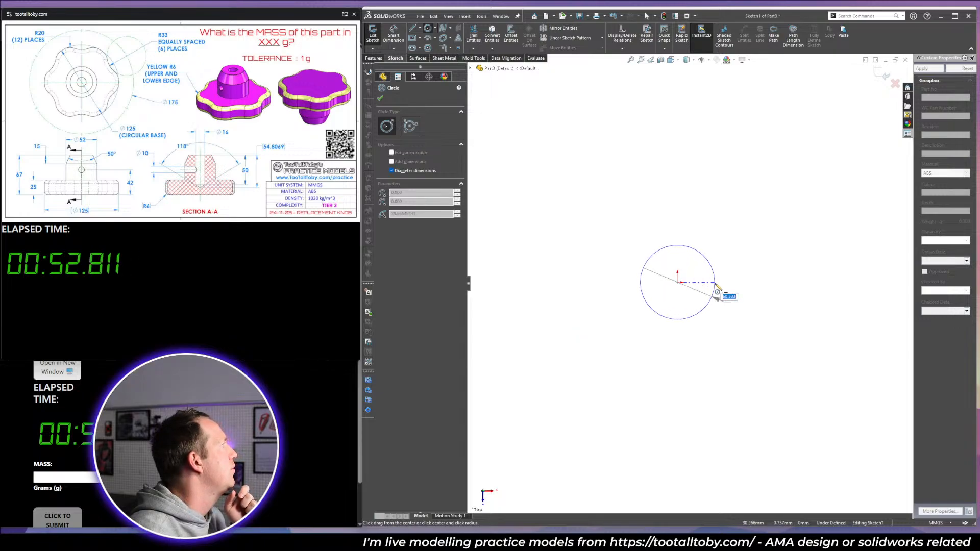
pyautogui.write('125')
pyautogui.press('Return')
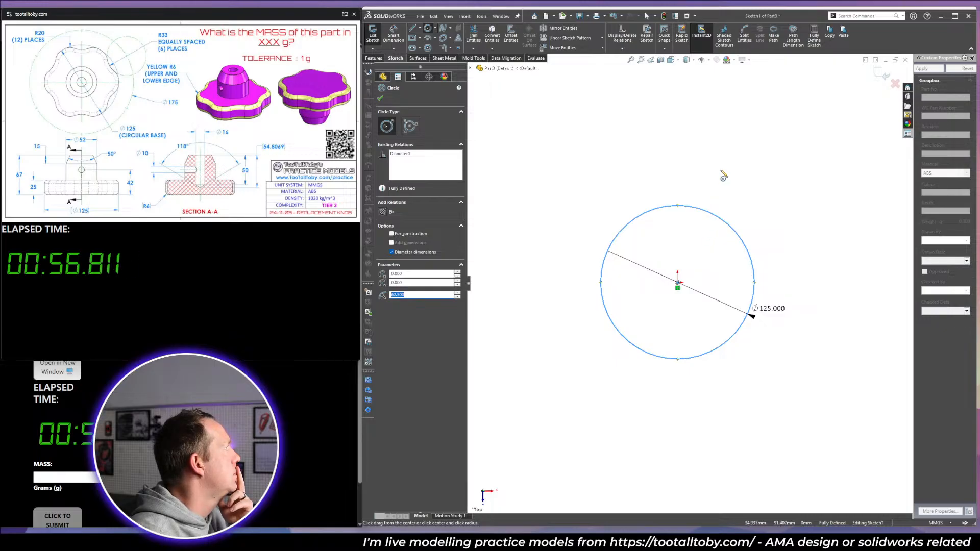
# Draw a 66 mm diameter circle centred straight above the origin, overlapping the edge of the 125 mm circle.
pyautogui.scroll(-1, 724, 176)
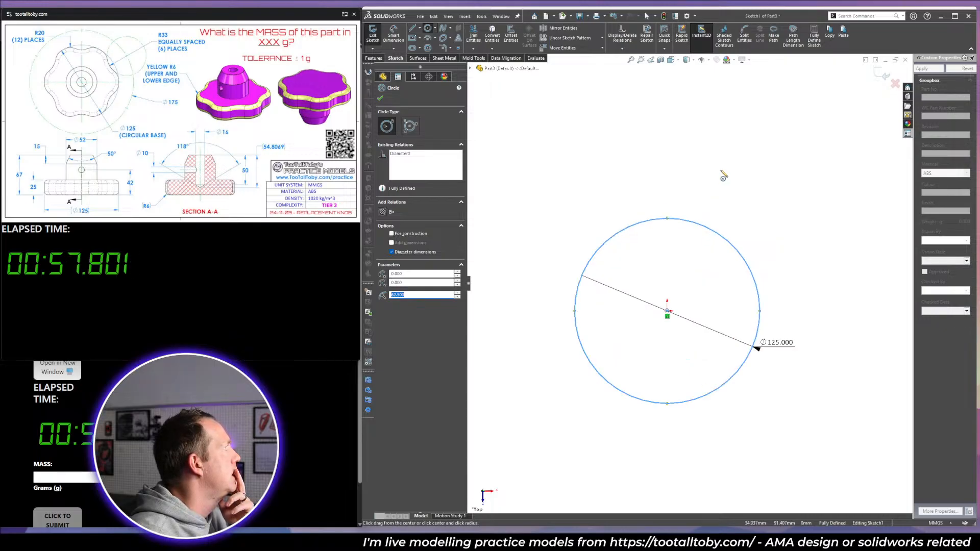
pyautogui.click(667, 197)
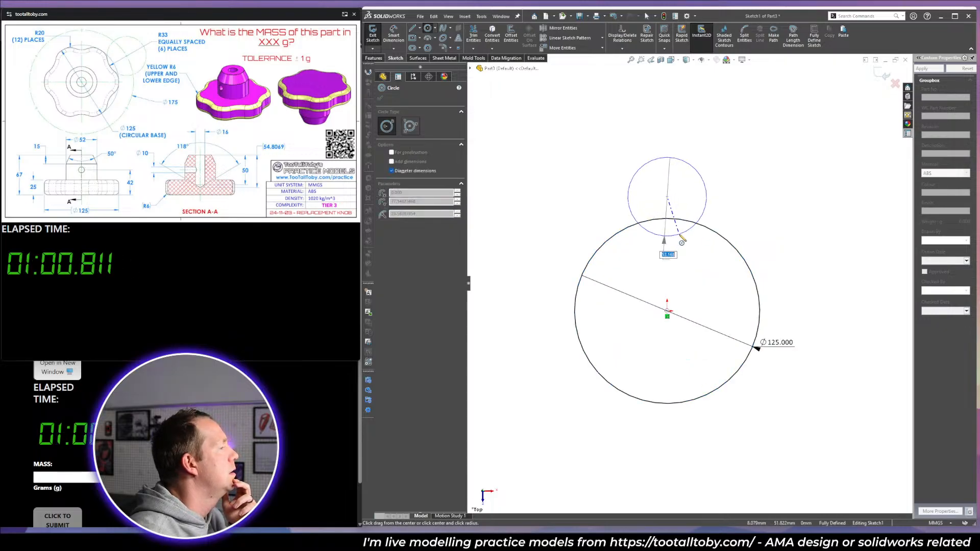
pyautogui.write('66')
pyautogui.press('Return')
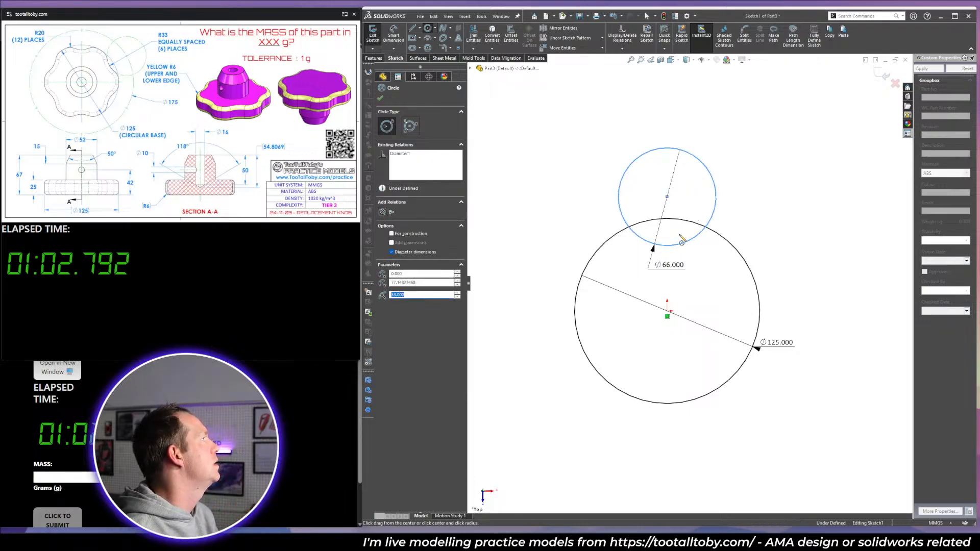
pyautogui.press('Escape')
# Circular-pattern the 66 mm circle into 6 equally spaced instances over 360 degrees around the origin.
pyautogui.moveTo(749, 186); pyautogui.dragTo(702, 163)
pyautogui.click(603, 38)
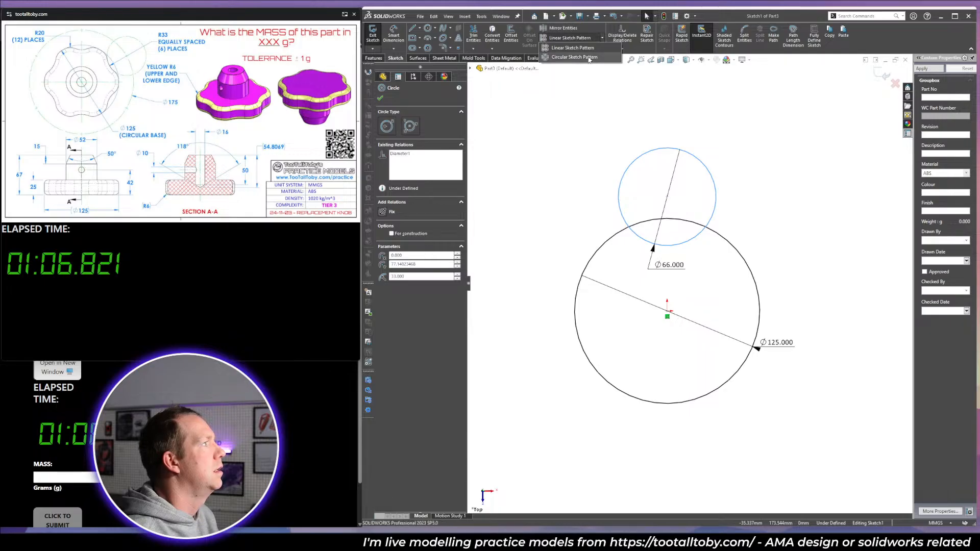
pyautogui.click(590, 57)
pyautogui.click(457, 194)
pyautogui.click(457, 193)
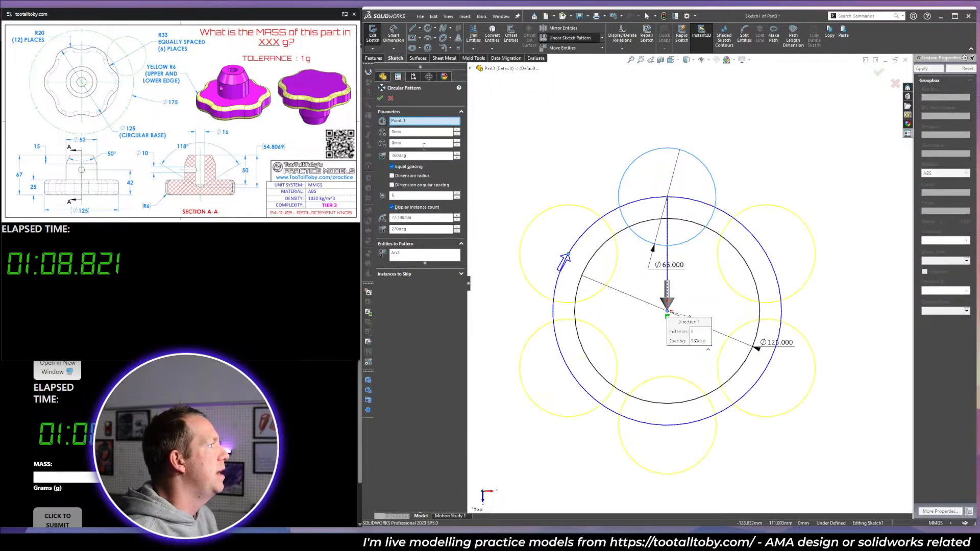
pyautogui.click(381, 98)
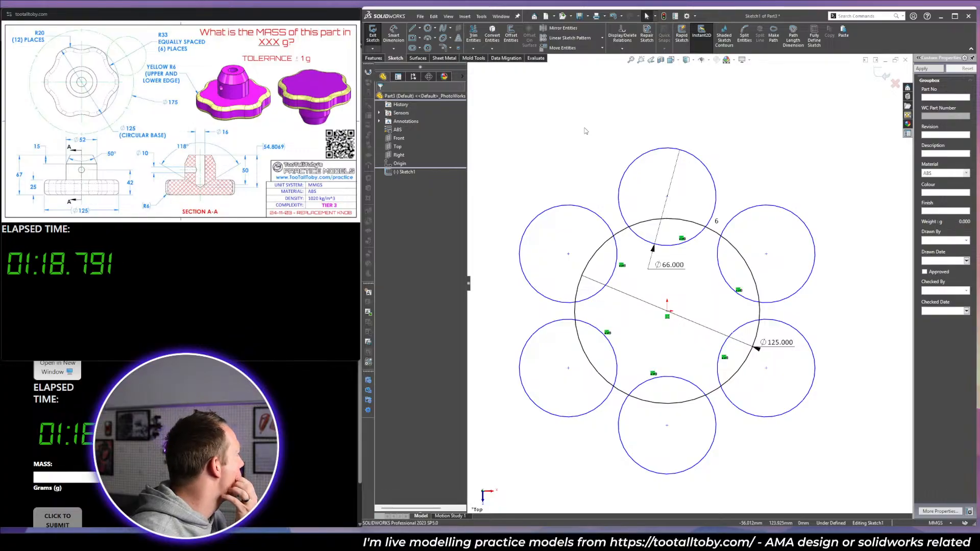
# Draw a circle from the origin through the centre of the uppermost 66 mm circle and dimension it to 175 mm diameter.
pyautogui.scroll(2, 633, 179)
pyautogui.moveTo(580, 179); pyautogui.dragTo(633, 183, button='right')
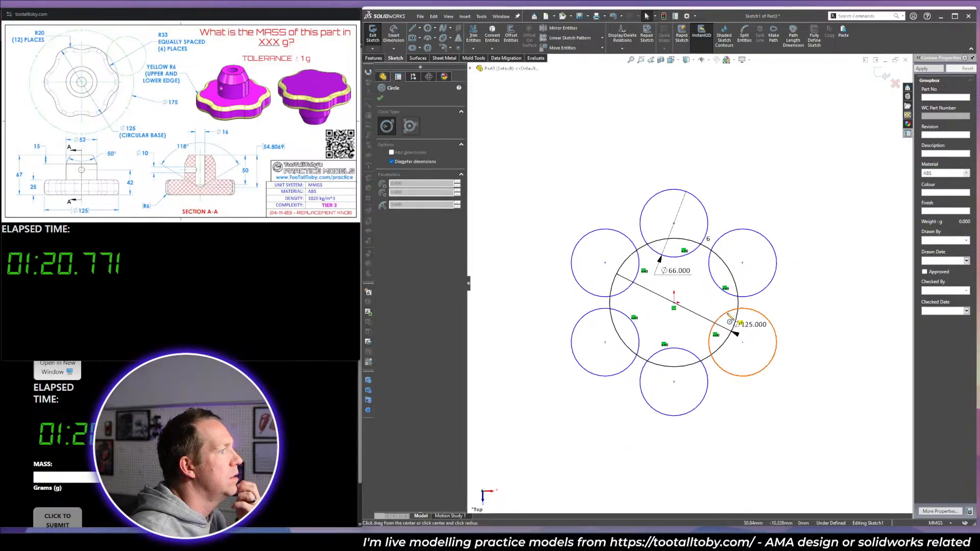
pyautogui.click(674, 302)
pyautogui.click(674, 223)
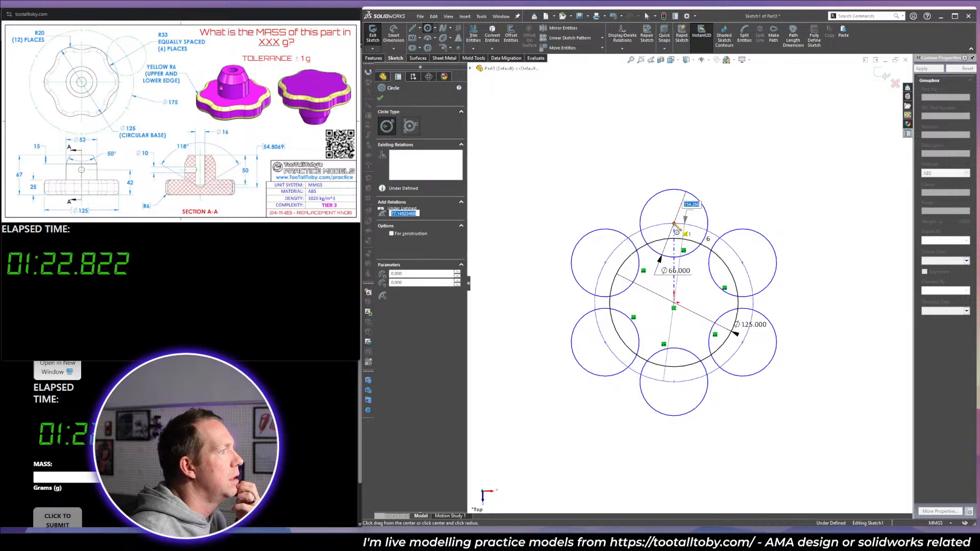
pyautogui.moveTo(703, 187); pyautogui.dragTo(709, 136, button='right')
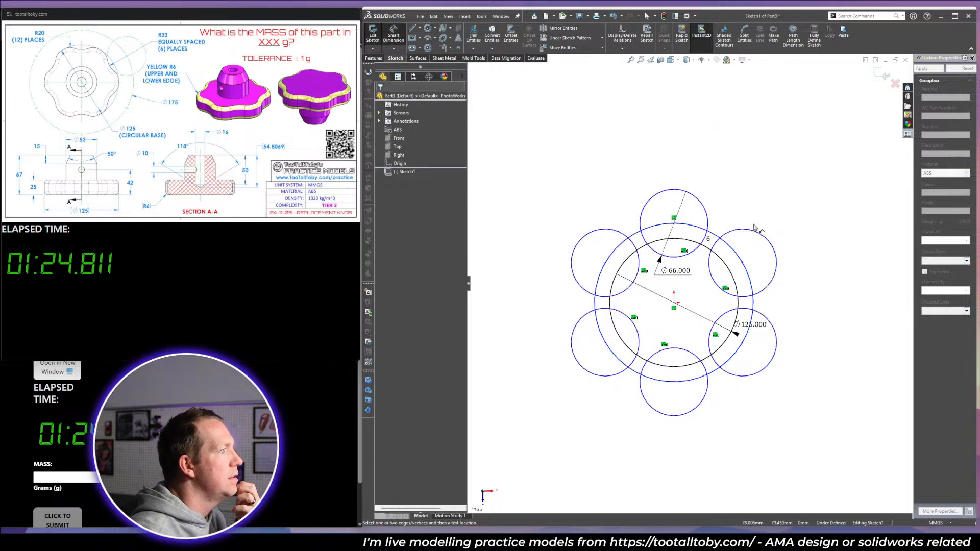
pyautogui.click(740, 261)
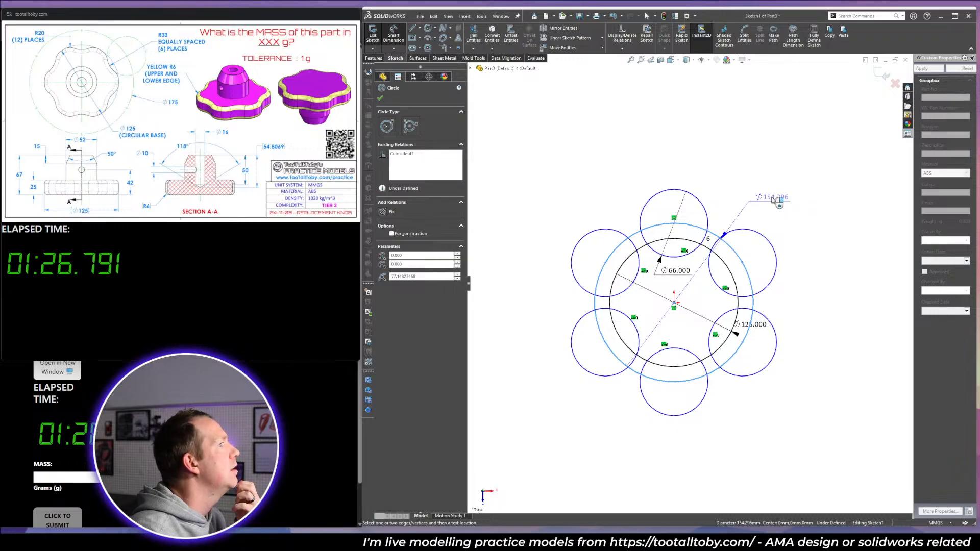
pyautogui.click(777, 201)
pyautogui.write('175')
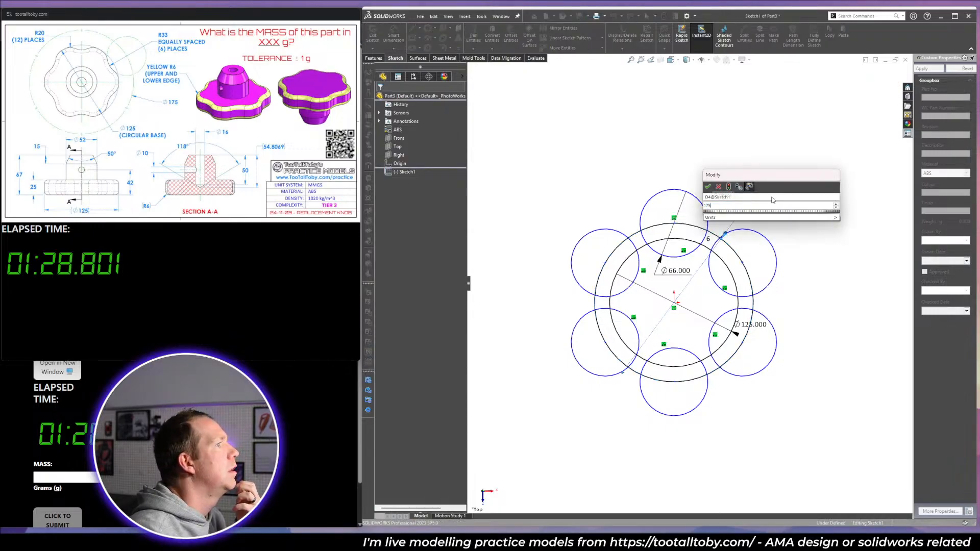
pyautogui.press('Return')
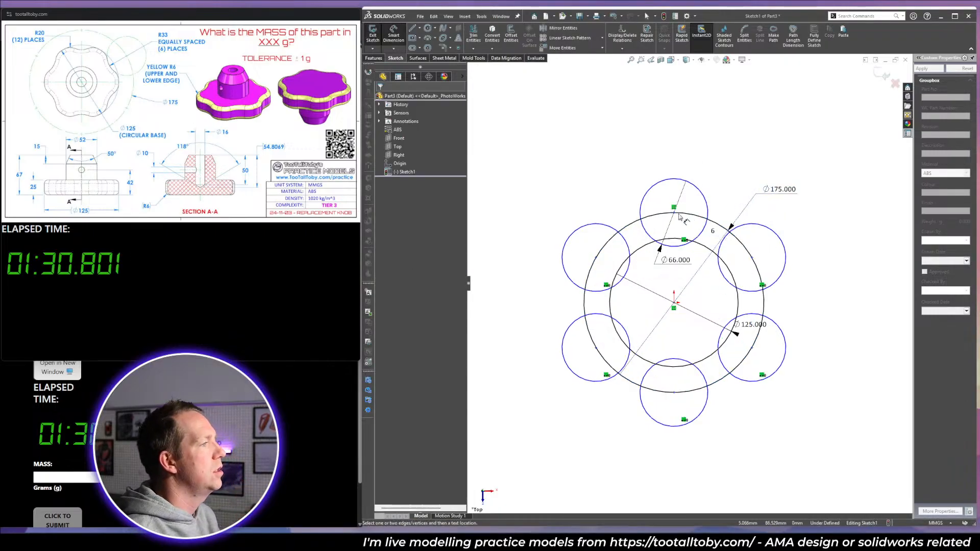
pyautogui.press('Escape')
# Add a Vertical relation between the centre of the uppermost 66 mm circle and the origin.
pyautogui.click(674, 212)
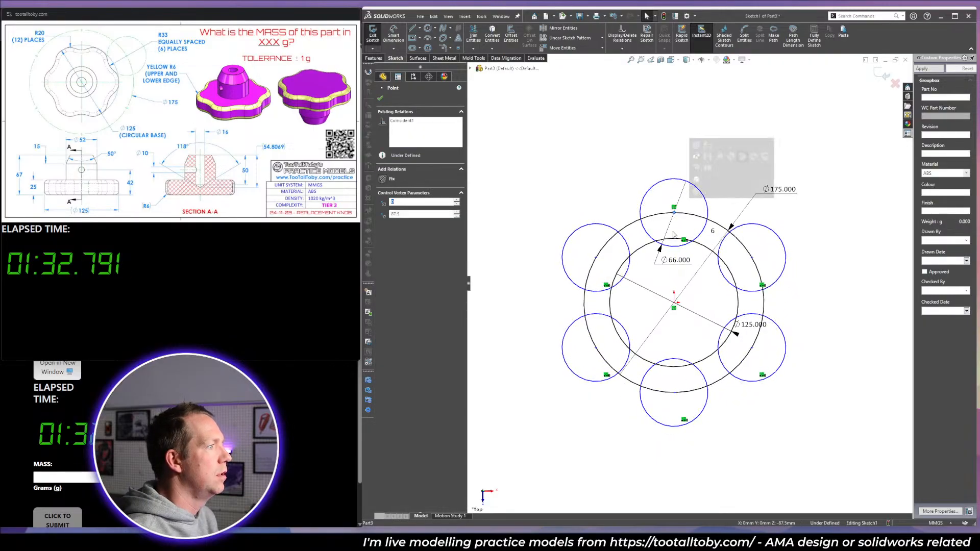
pyautogui.keyDown('ctrl'); pyautogui.click(674, 303); pyautogui.keyUp('ctrl')
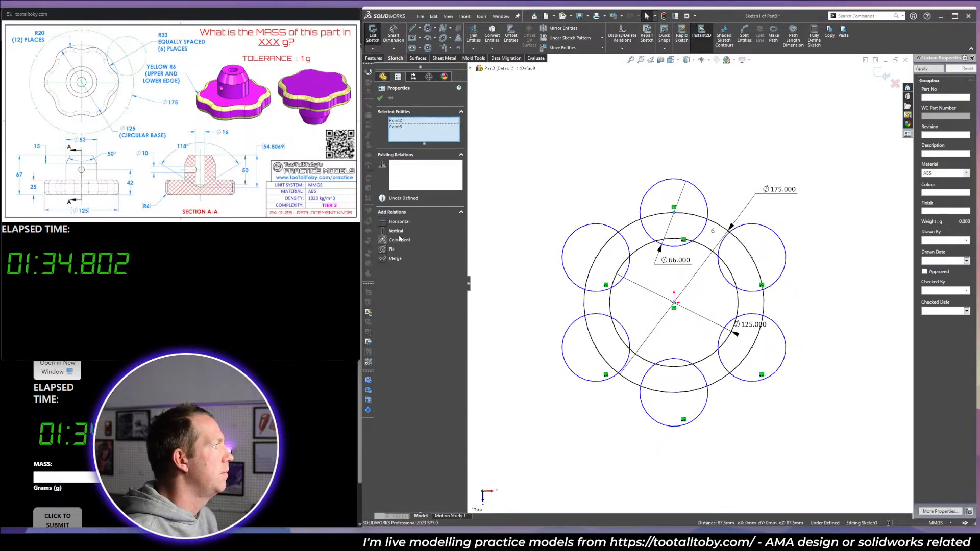
pyautogui.click(396, 231)
pyautogui.click(586, 125)
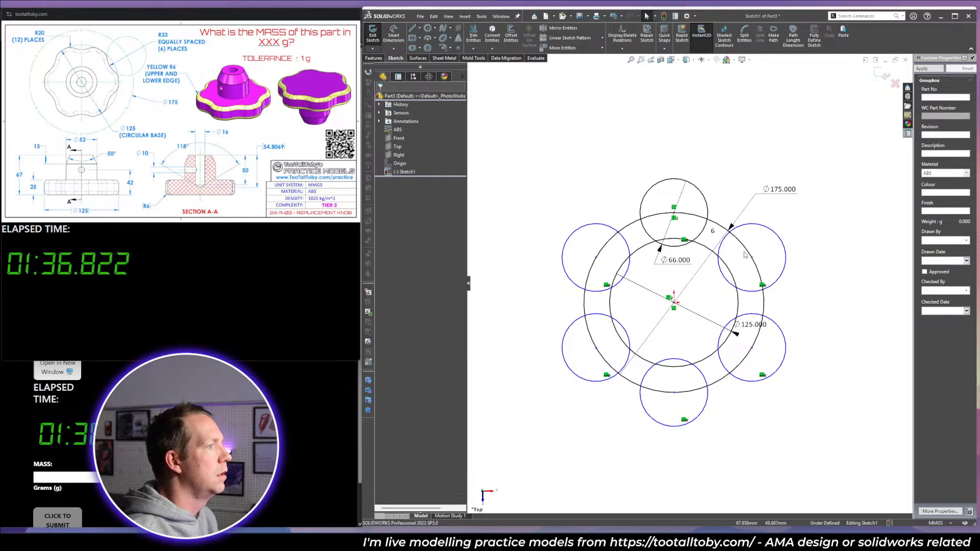
# Snap the circular pattern's centre point onto the origin to fully define the sketch.
pyautogui.moveTo(674, 308); pyautogui.dragTo(674, 306)
pyautogui.scroll(-2, 686, 312)
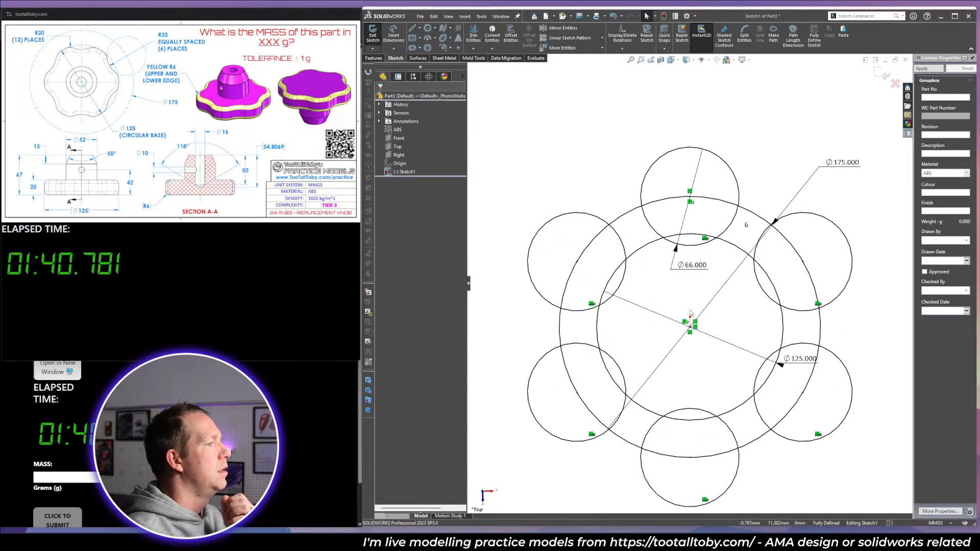
pyautogui.scroll(2, 693, 300)
pyautogui.scroll(-2, 703, 341)
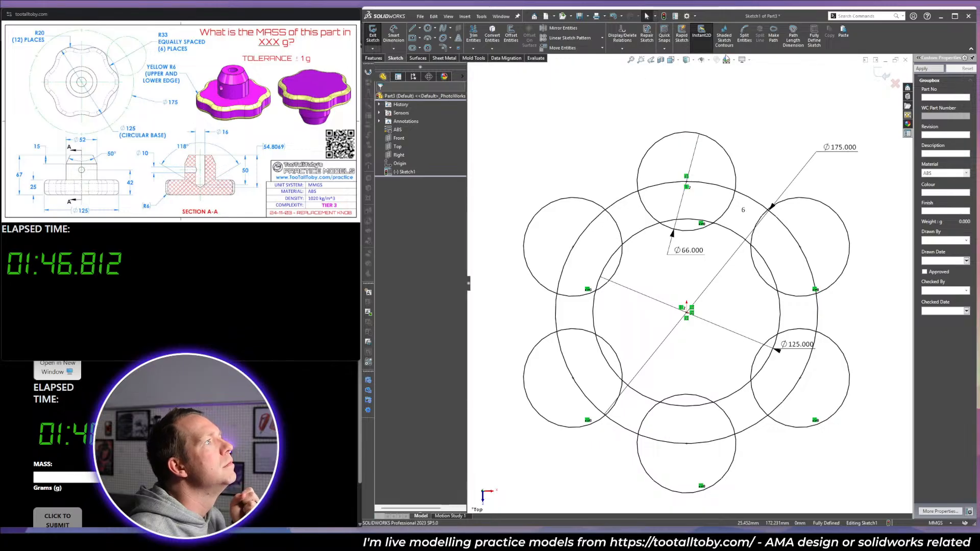
# Extrude the scalloped region inside the 125 mm circle, excluding the six overlapping circles, by 25 mm.
pyautogui.click(724, 37)
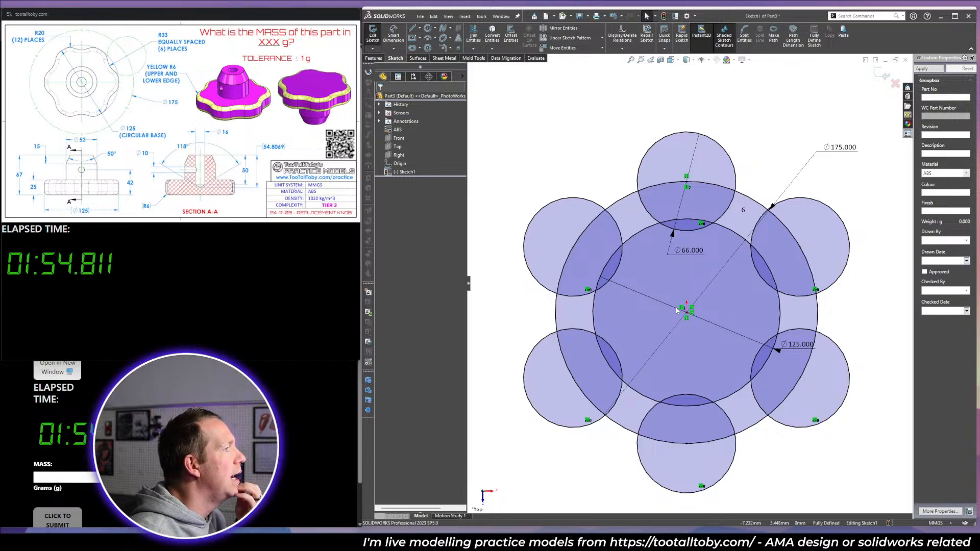
pyautogui.click(725, 36)
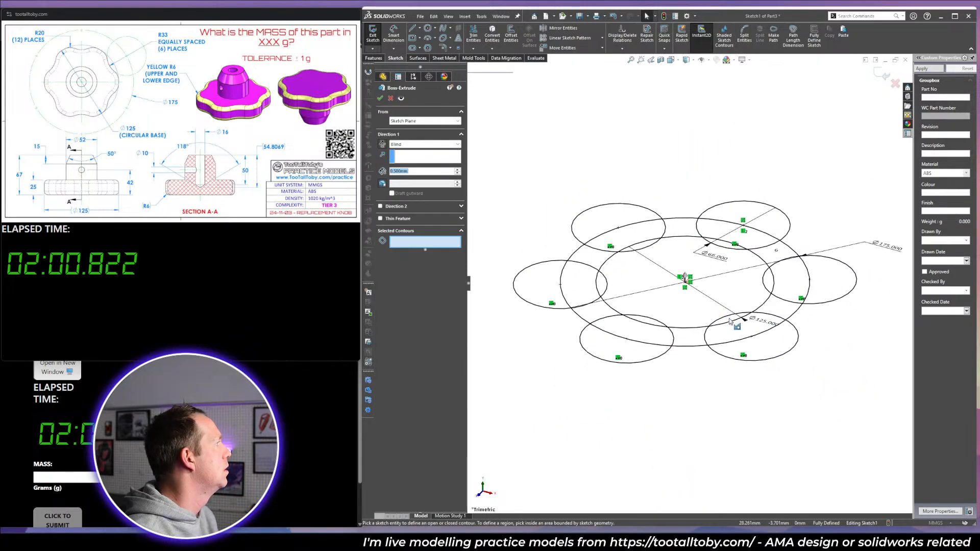
pyautogui.click(700, 313)
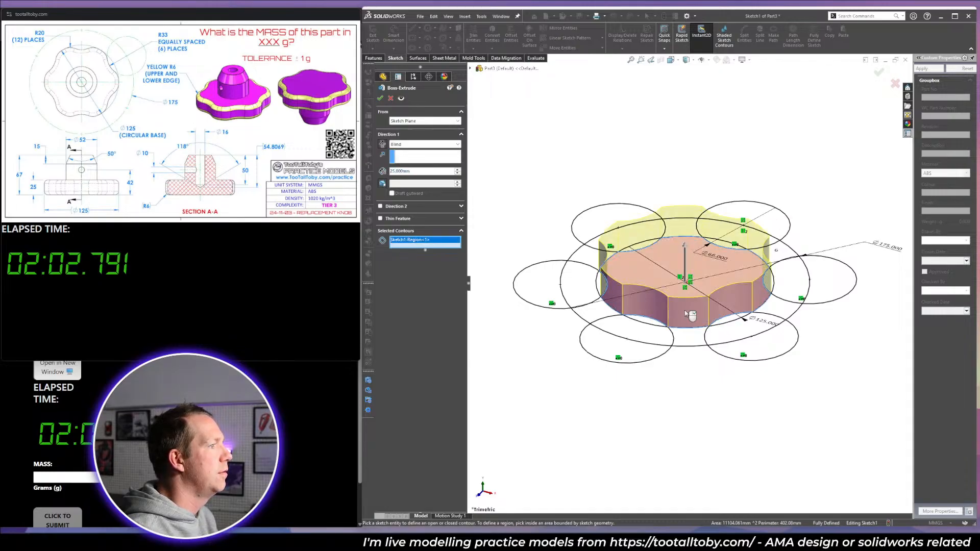
pyautogui.press('Return')
# Fillet all the vertical corner edges between the scallops and the round rim with a 20 mm radius.
pyautogui.click(709, 309)
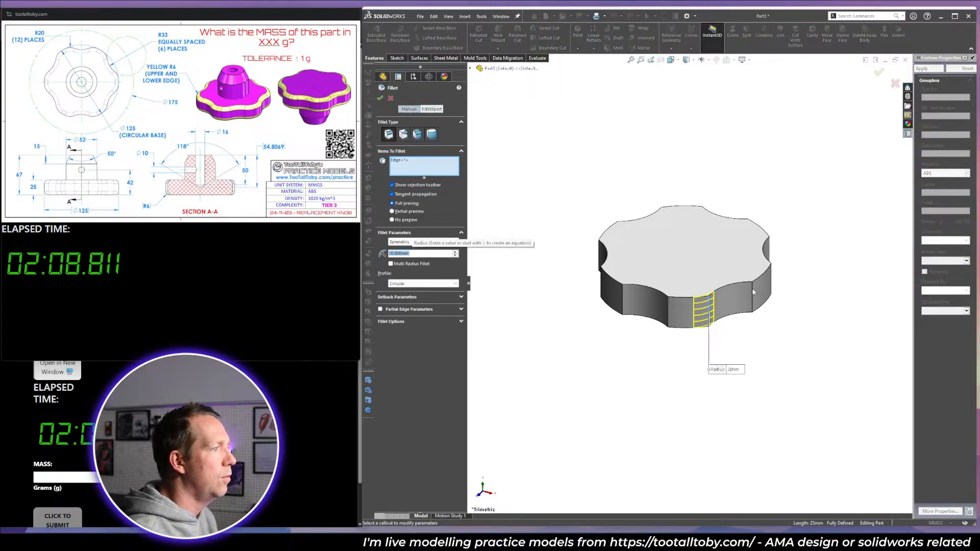
pyautogui.press('Escape')
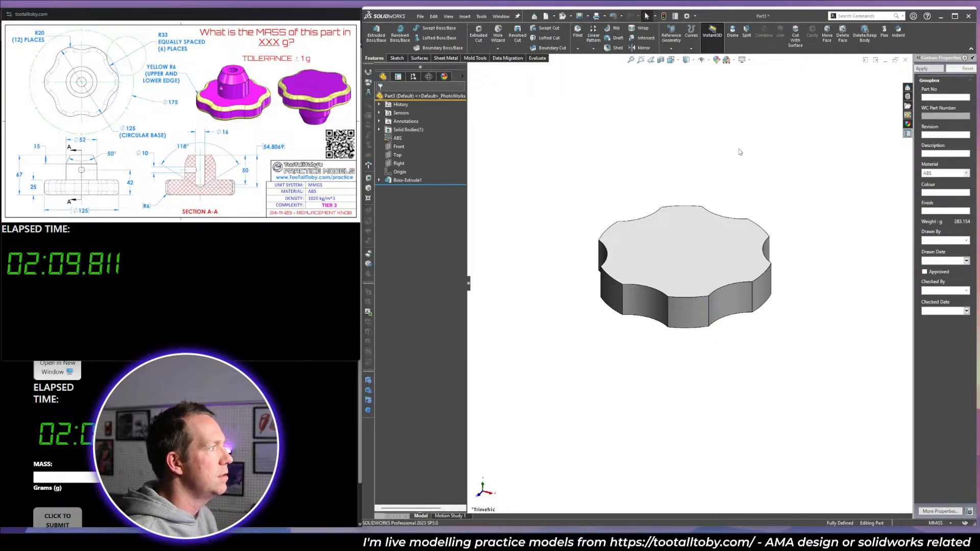
pyautogui.click(579, 31)
pyautogui.write('20.000mm')
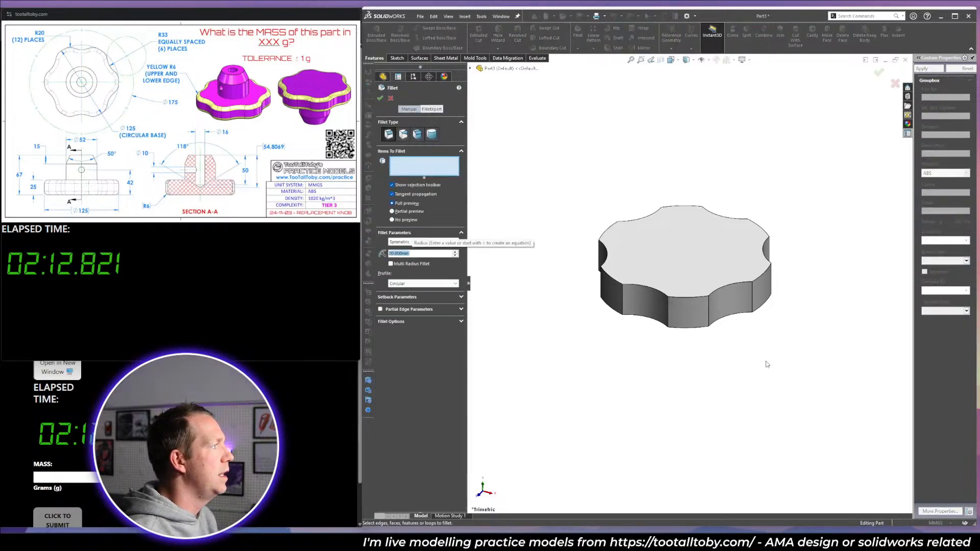
pyautogui.click(754, 299)
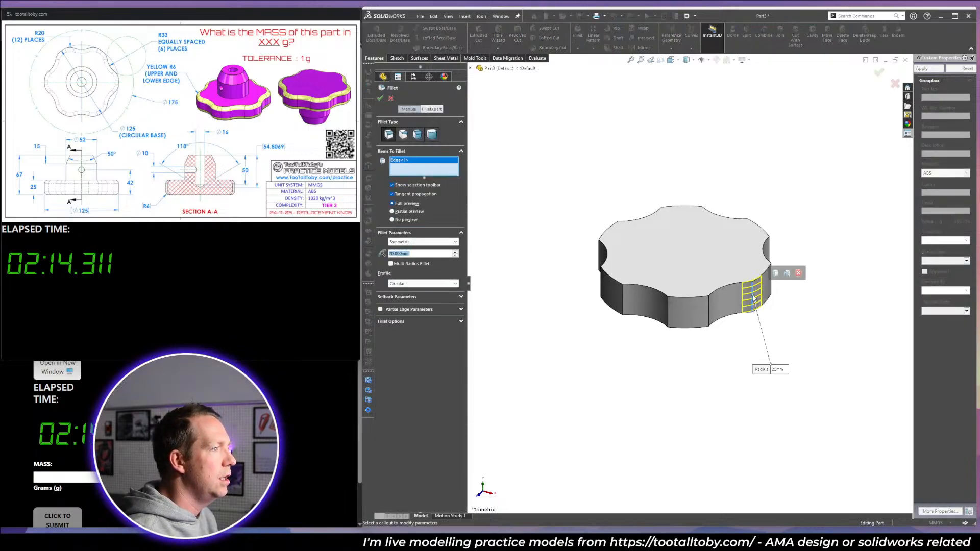
pyautogui.click(775, 271)
pyautogui.rightClick(776, 276)
pyautogui.click(792, 327)
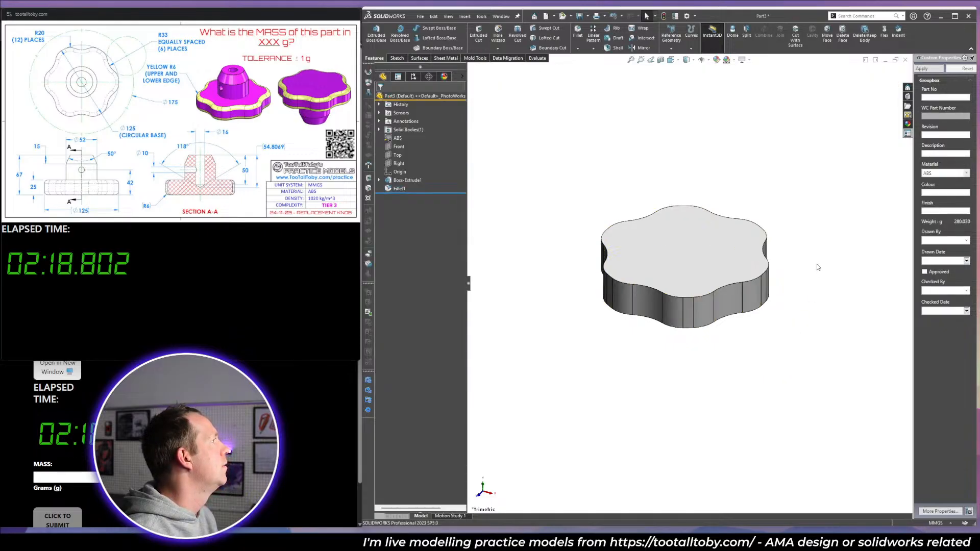
# Fillet the upper and lower perimeter edges of the knob with a 6 mm radius by selecting its side face.
pyautogui.click(578, 31)
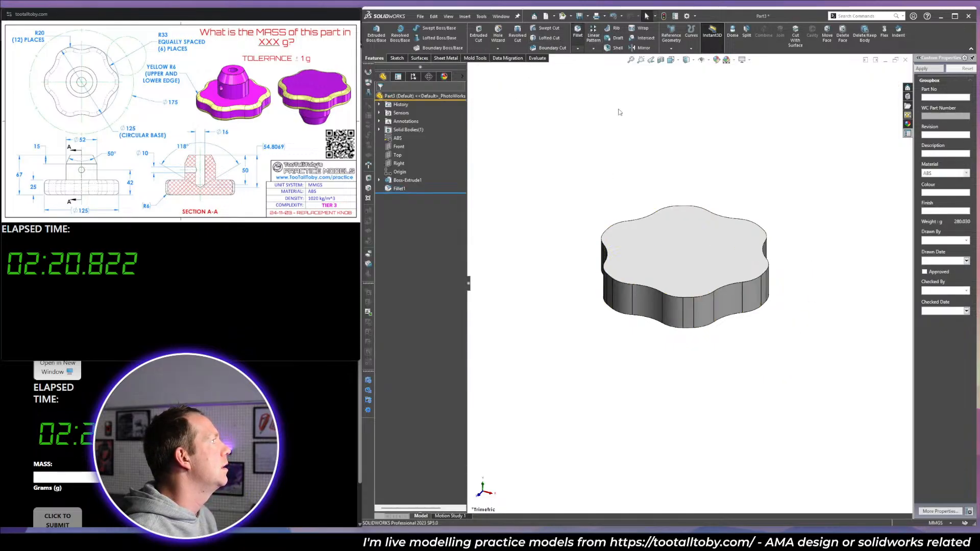
pyautogui.click(735, 304)
pyautogui.rightClick(772, 337)
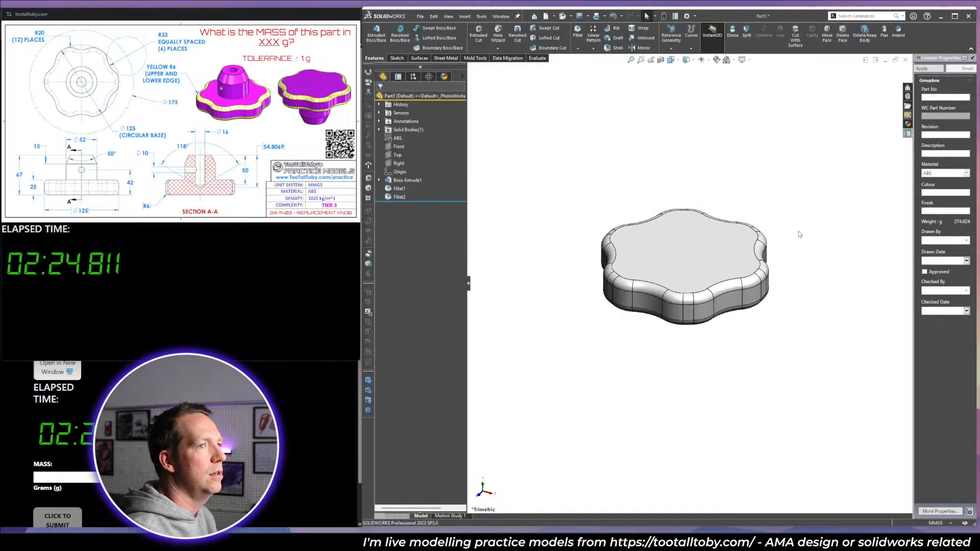
# Open a sketch on the Front plane and draw a vertical construction line upward from the origin as the revolve axis.
pyautogui.scroll(-2, 690, 233)
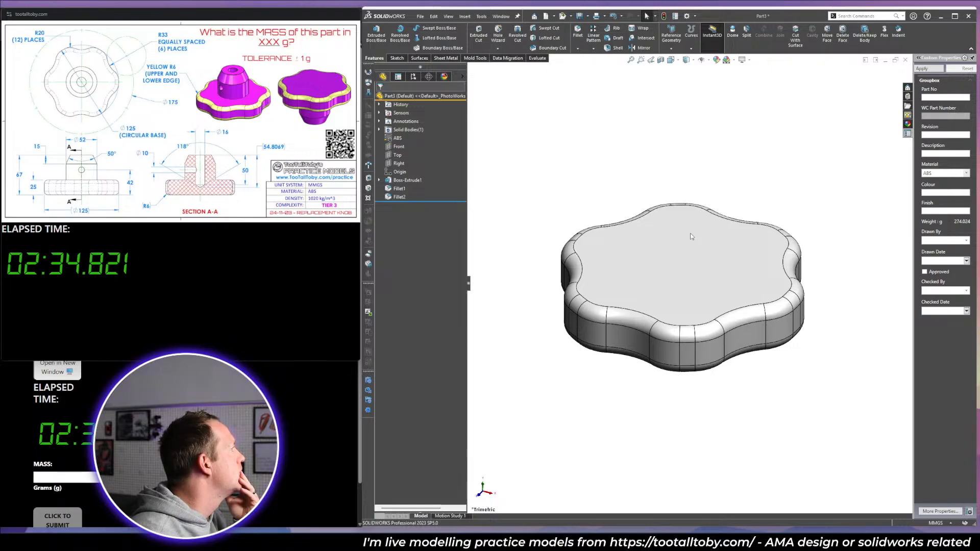
pyautogui.click(405, 148)
pyautogui.click(406, 139)
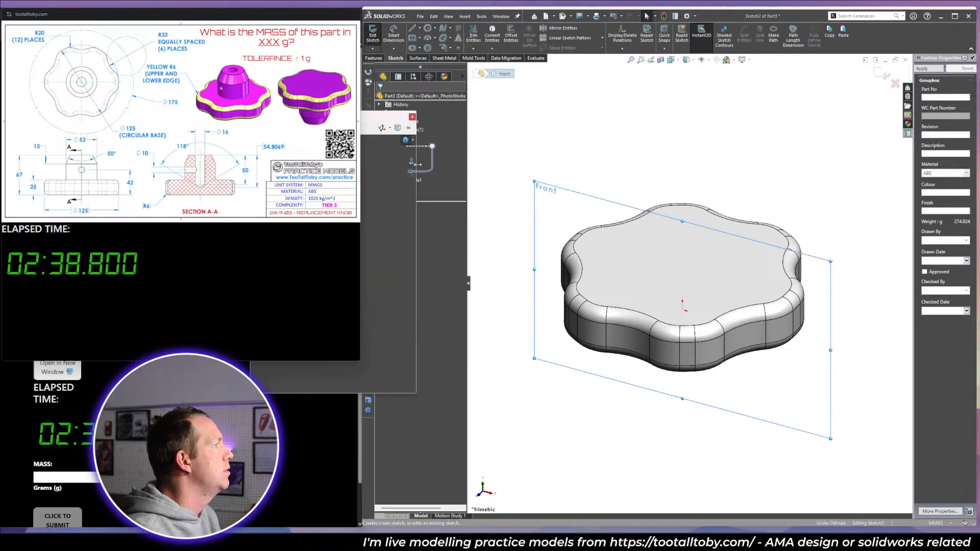
pyautogui.press('Escape')
pyautogui.scroll(4, 695, 192)
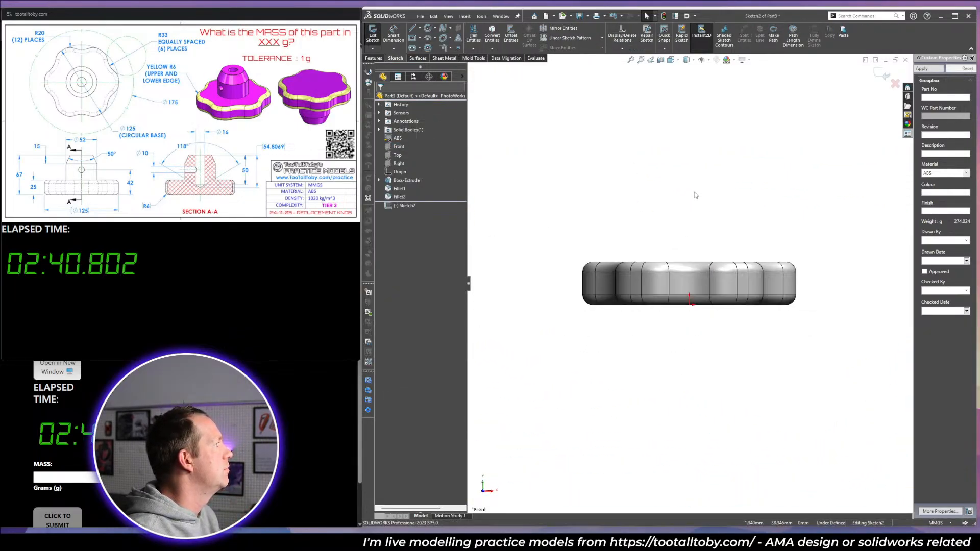
pyautogui.scroll(-1, 695, 191)
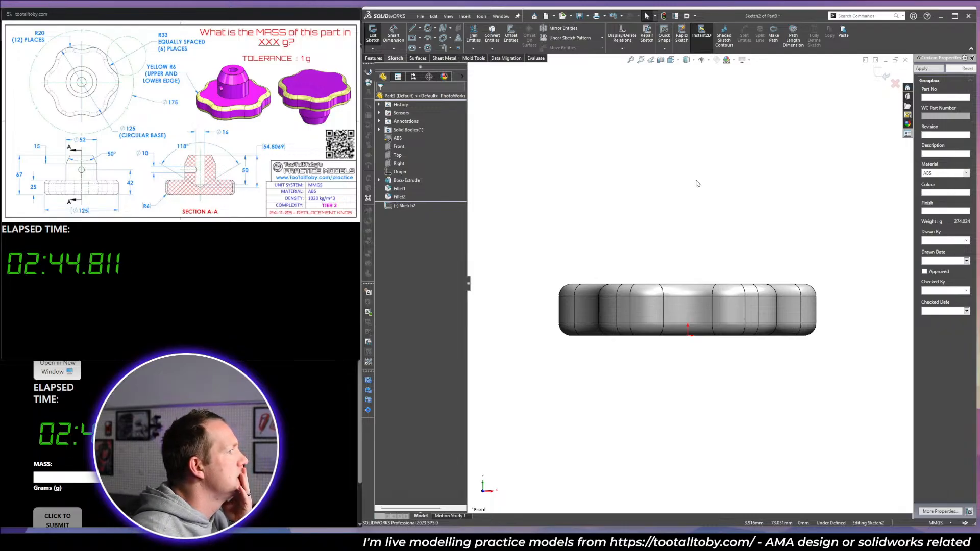
pyautogui.press('l')
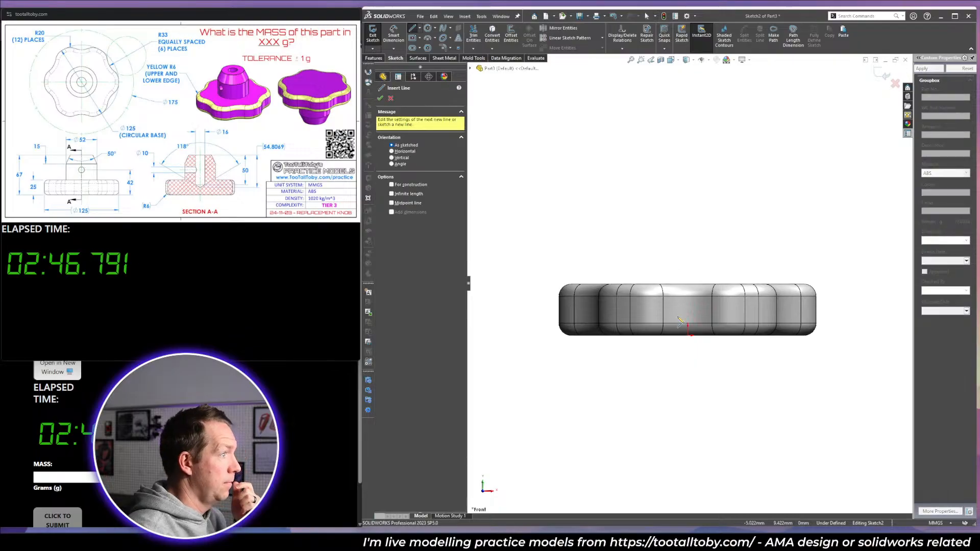
pyautogui.click(689, 335)
pyautogui.click(689, 208)
pyautogui.press('Escape')
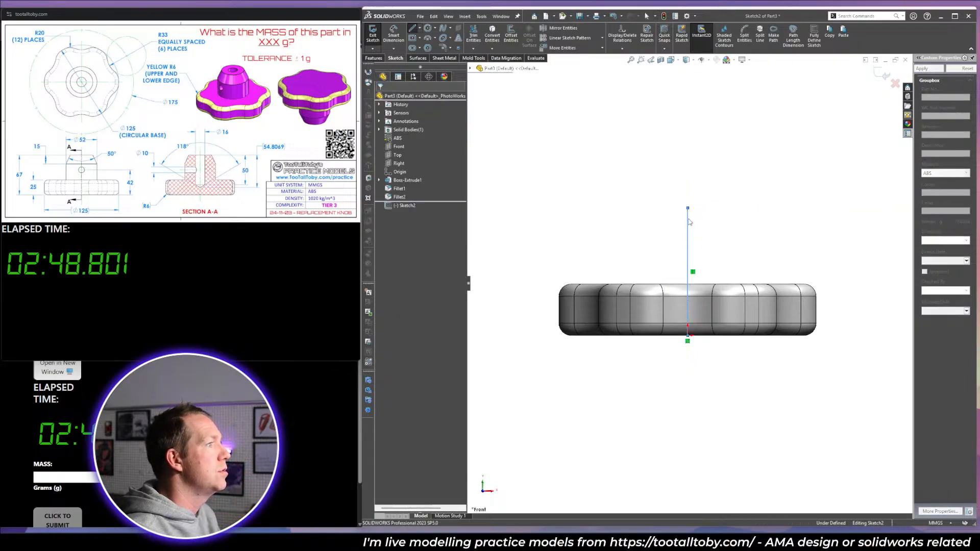
pyautogui.click(688, 219)
# Sketch a closed stem half-profile from the centreline: sloped bore bottom, bore wall, short top, chamfer, vertical outer wall and horizontal base, topping out about 64 mm above the origin.
pyautogui.press('l')
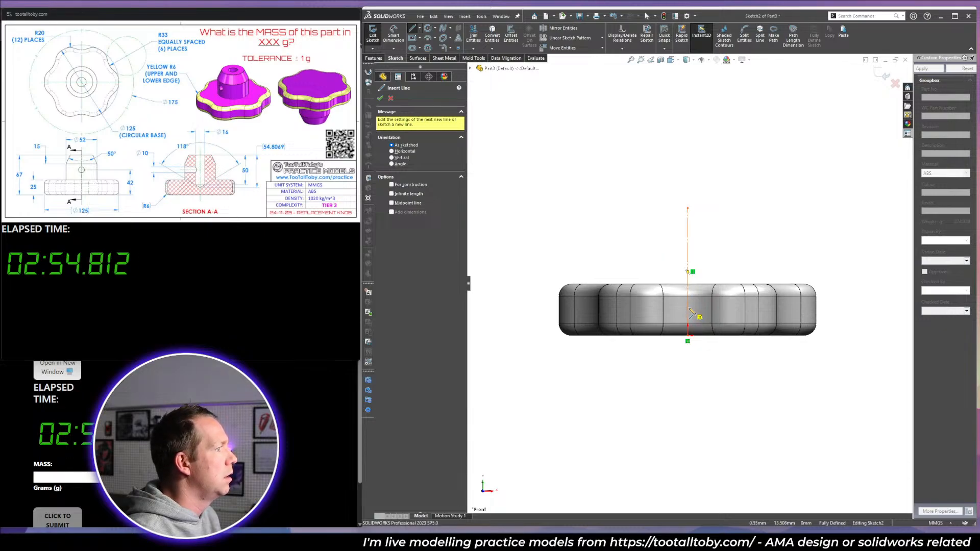
pyautogui.click(706, 292)
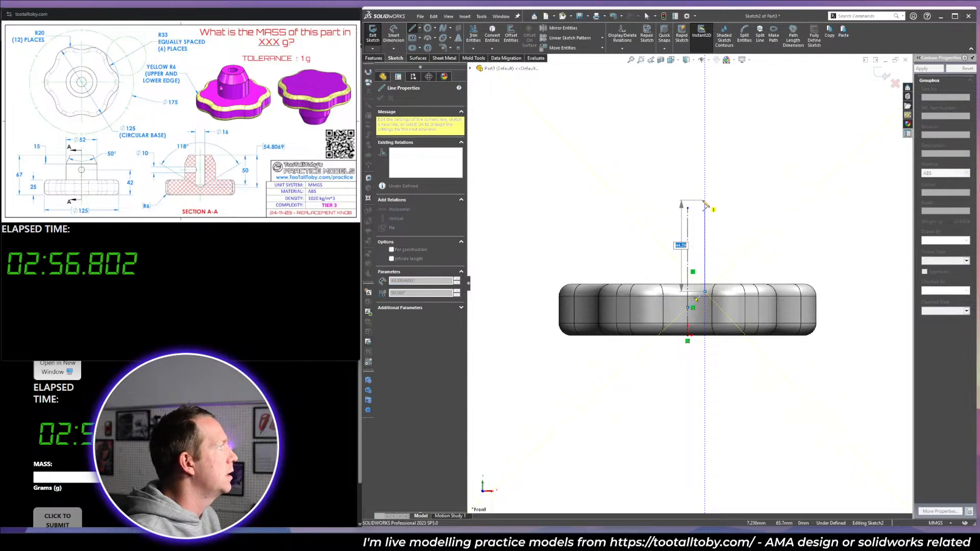
pyautogui.click(705, 200)
pyautogui.click(720, 200)
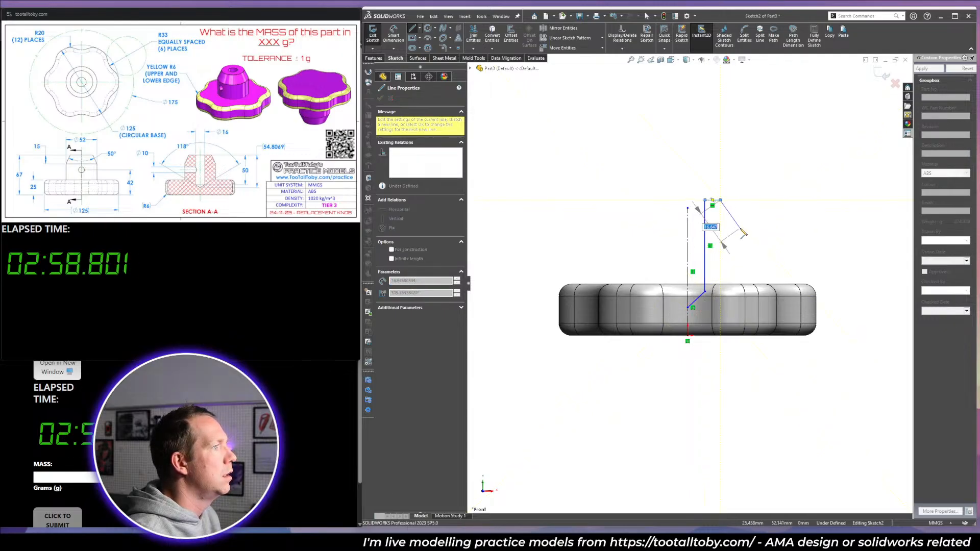
pyautogui.click(741, 228)
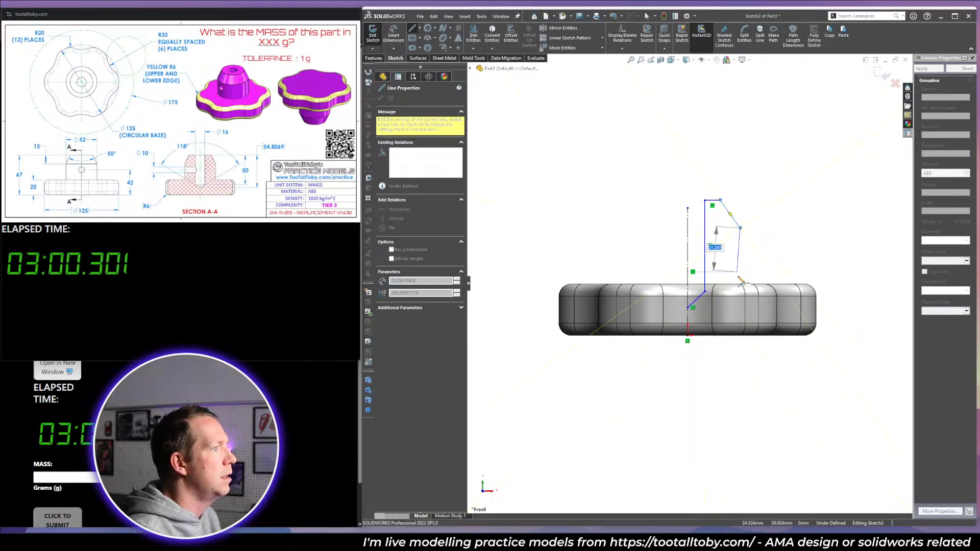
pyautogui.click(740, 308)
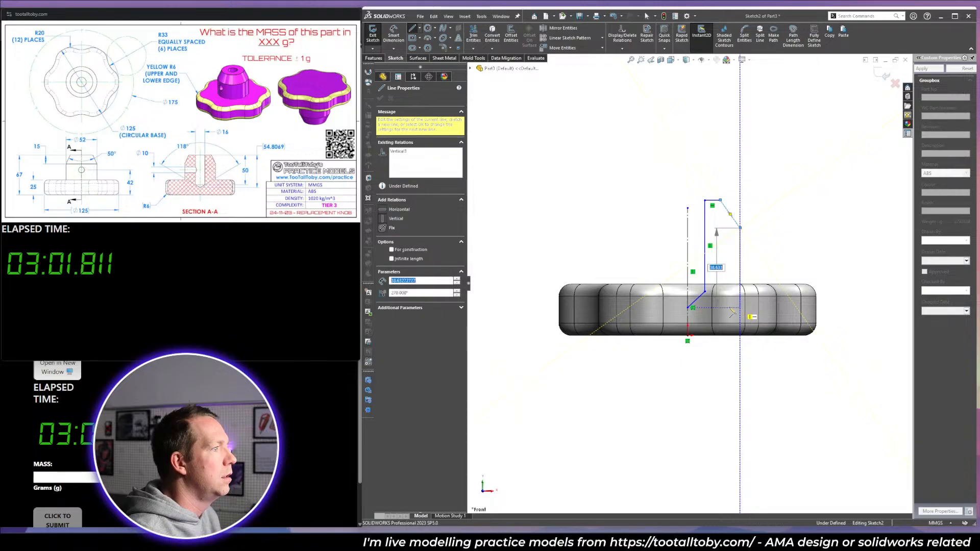
pyautogui.click(688, 307)
pyautogui.press('Escape')
# Dimension the angle between the sloped bore-bottom line and the centreline as 118/2 degrees.
pyautogui.scroll(-2, 737, 202)
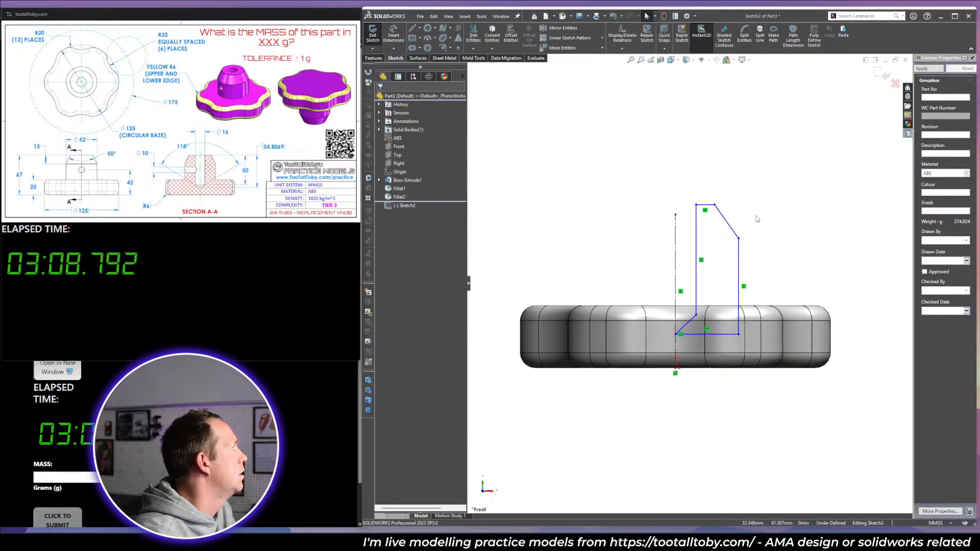
pyautogui.press('d')
pyautogui.click(687, 325)
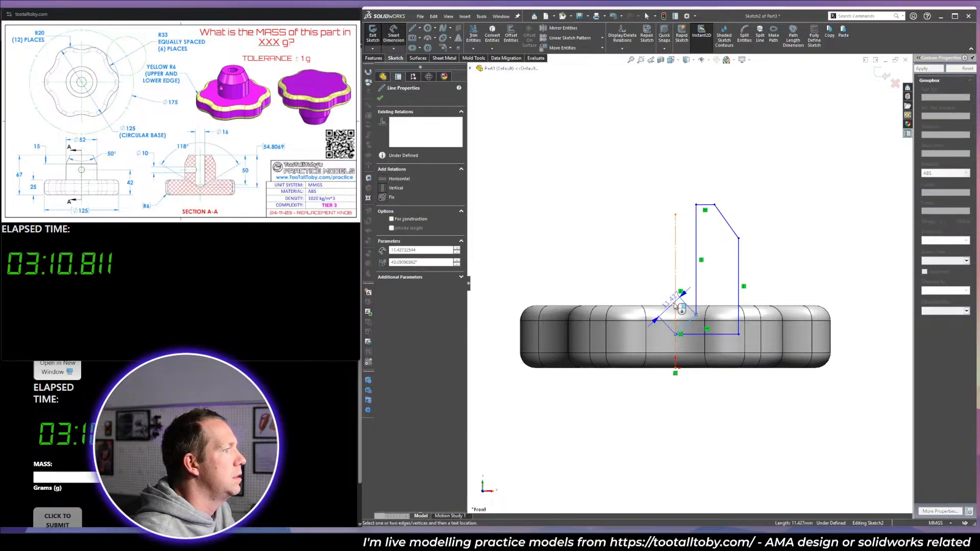
pyautogui.click(676, 295)
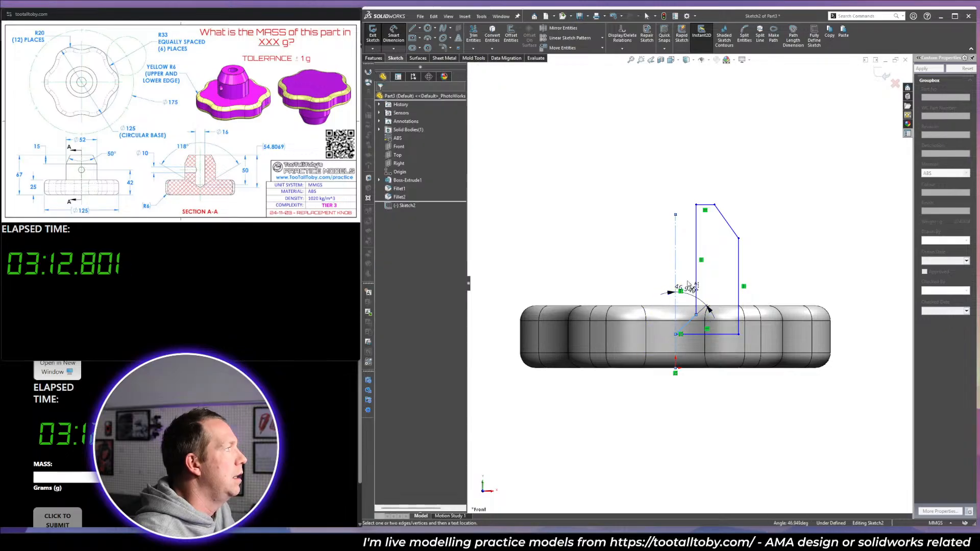
pyautogui.click(687, 249)
pyautogui.write('118/2')
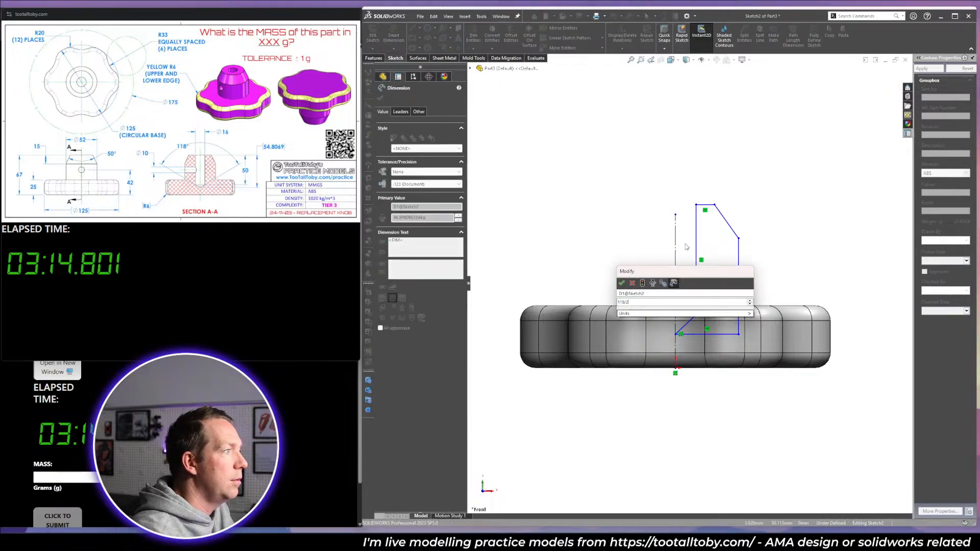
pyautogui.press('Return')
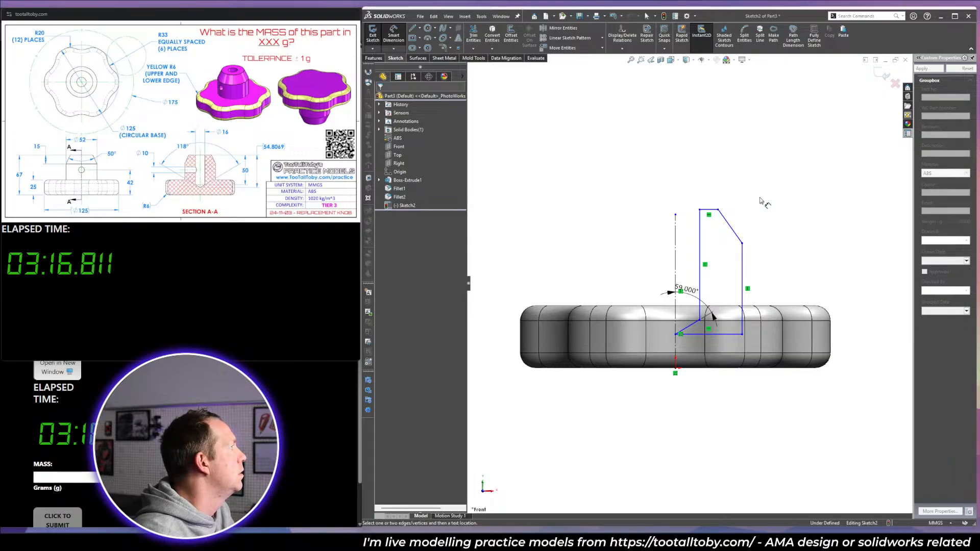
# Dimension the bore wall about the centreline as a 16 mm diameter.
pyautogui.click(700, 250)
pyautogui.click(676, 245)
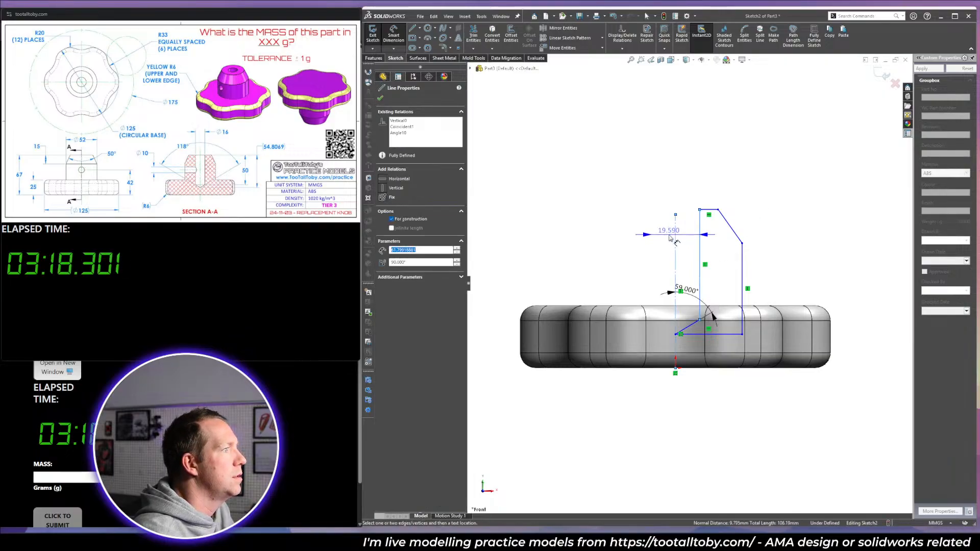
pyautogui.click(672, 193)
pyautogui.write('16')
pyautogui.press('Return')
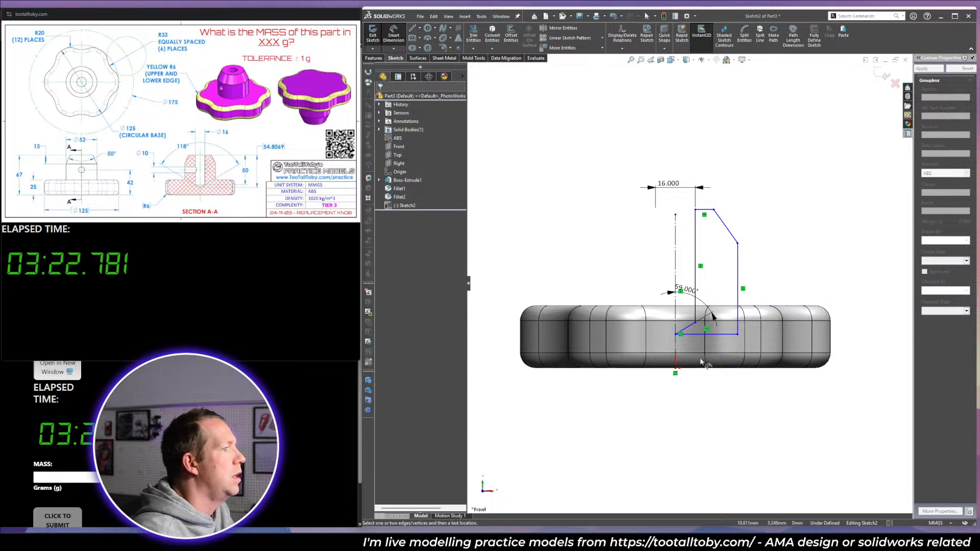
# Dimension the height from the origin to the profile's top line as 67 mm.
pyautogui.click(676, 368)
pyautogui.click(704, 210)
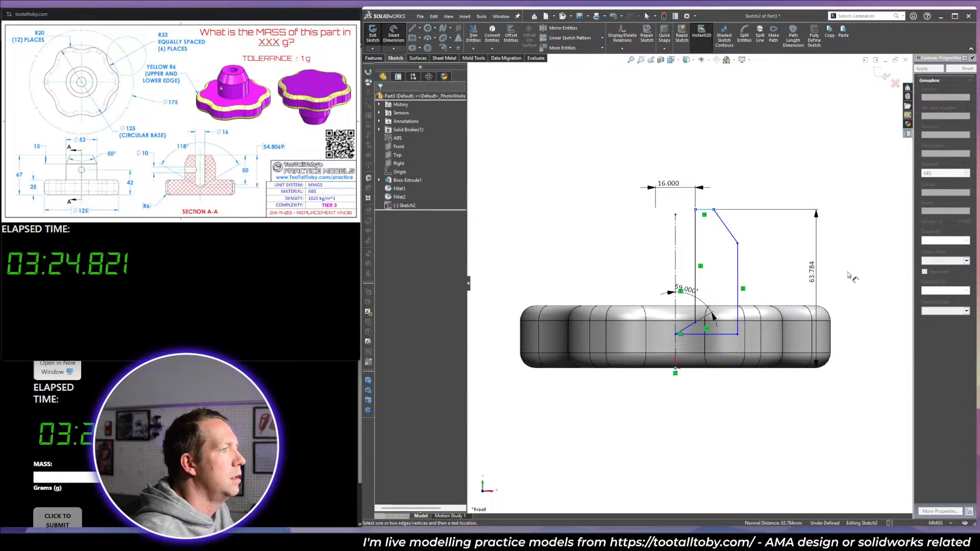
pyautogui.click(817, 271)
pyautogui.write('67')
pyautogui.press('Return')
pyautogui.click(788, 143)
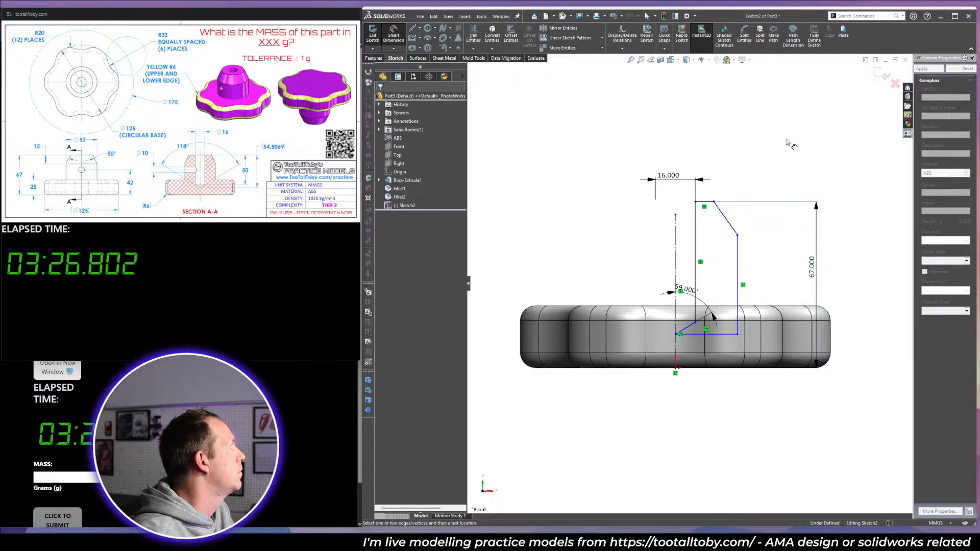
# Dimension the stem's outer wall about the centreline as a 52 mm diameter.
pyautogui.click(739, 248)
pyautogui.click(676, 240)
pyautogui.click(674, 155)
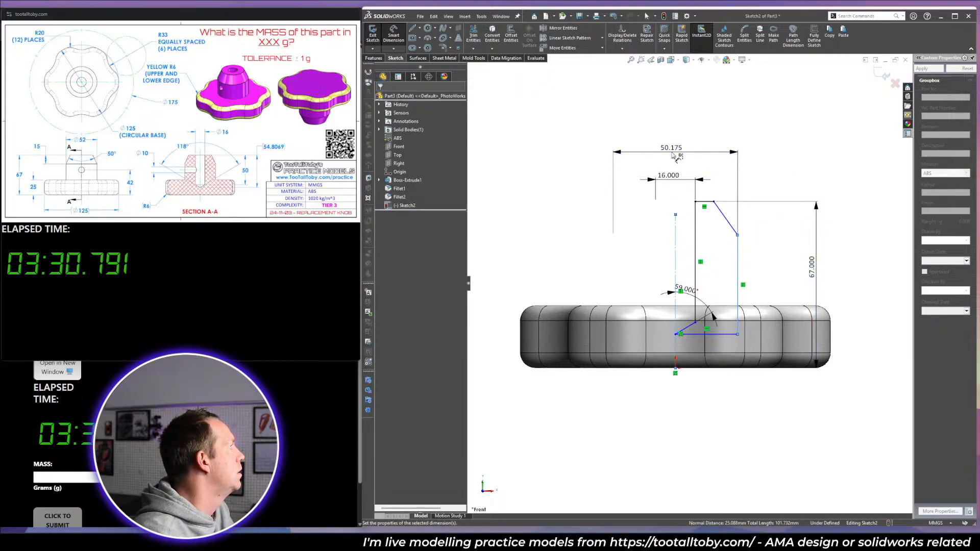
pyautogui.write('52')
pyautogui.press('Return')
pyautogui.click(712, 132)
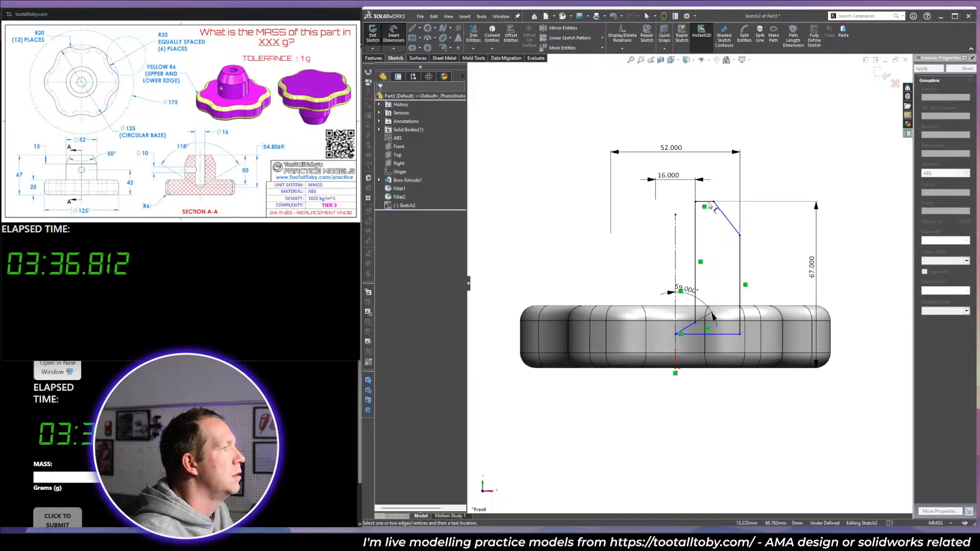
# Dimension the angle between the sloped outer chamfer line and the centreline as 25 degrees.
pyautogui.click(728, 224)
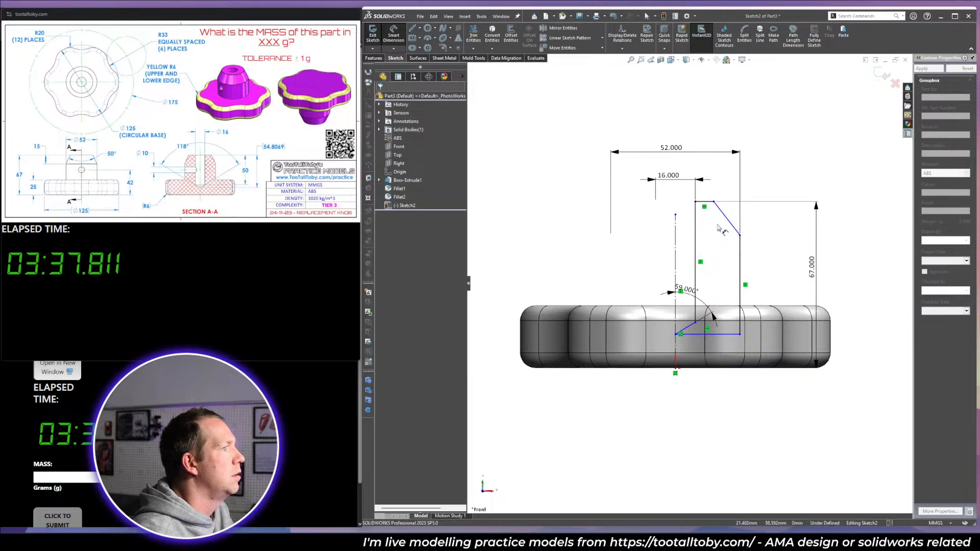
pyautogui.click(676, 226)
pyautogui.click(683, 132)
pyautogui.write('25')
pyautogui.press('Return')
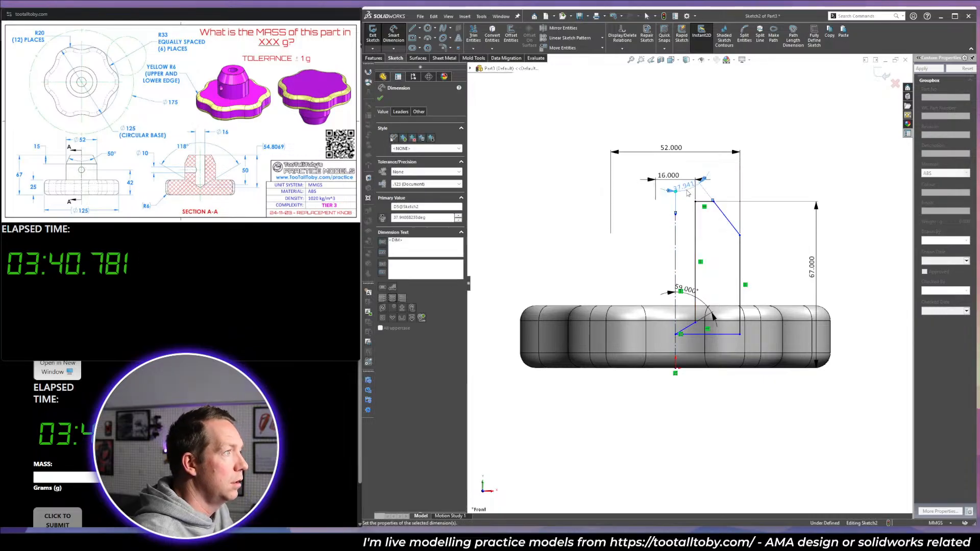
pyautogui.click(782, 164)
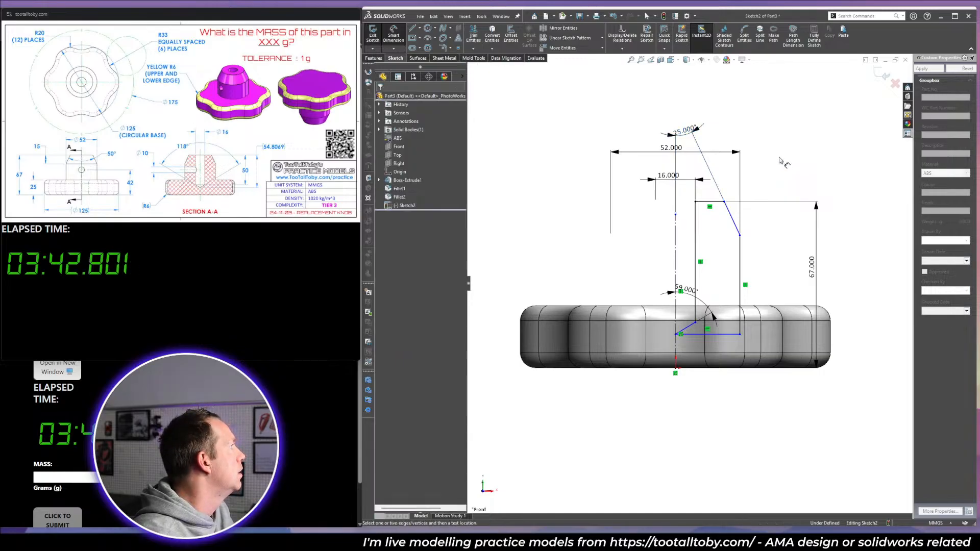
# Dimension the vertical height of the sloped outer chamfer line as 15 mm.
pyautogui.click(738, 228)
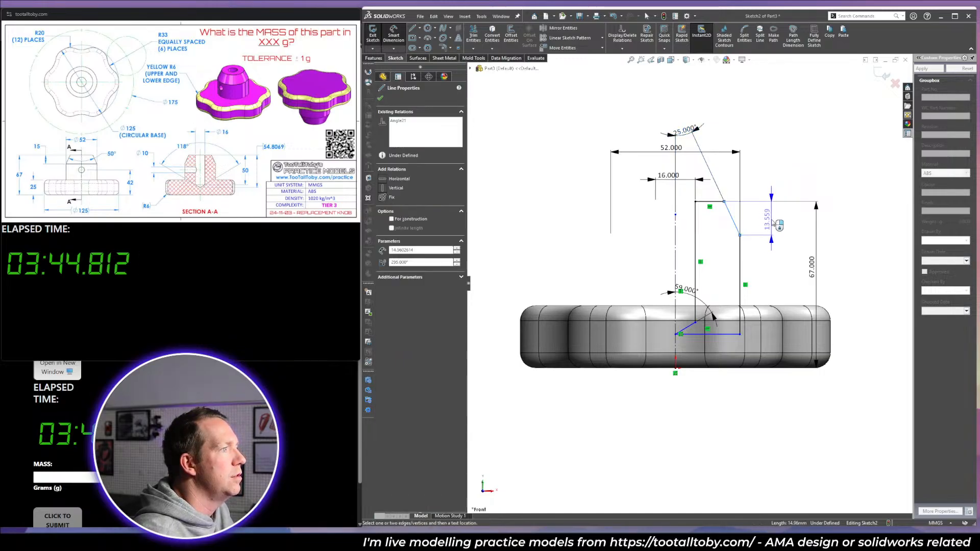
pyautogui.click(772, 223)
pyautogui.press('Return')
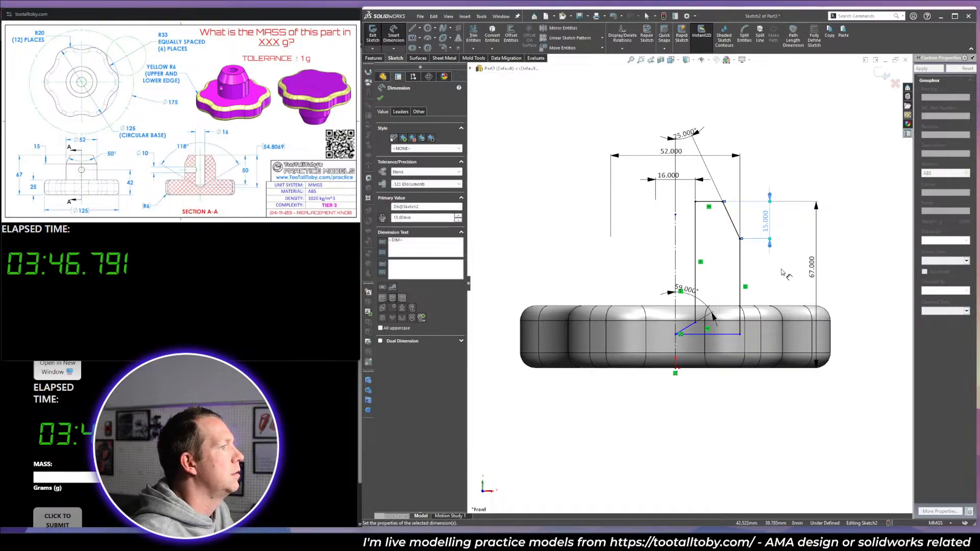
pyautogui.click(782, 274)
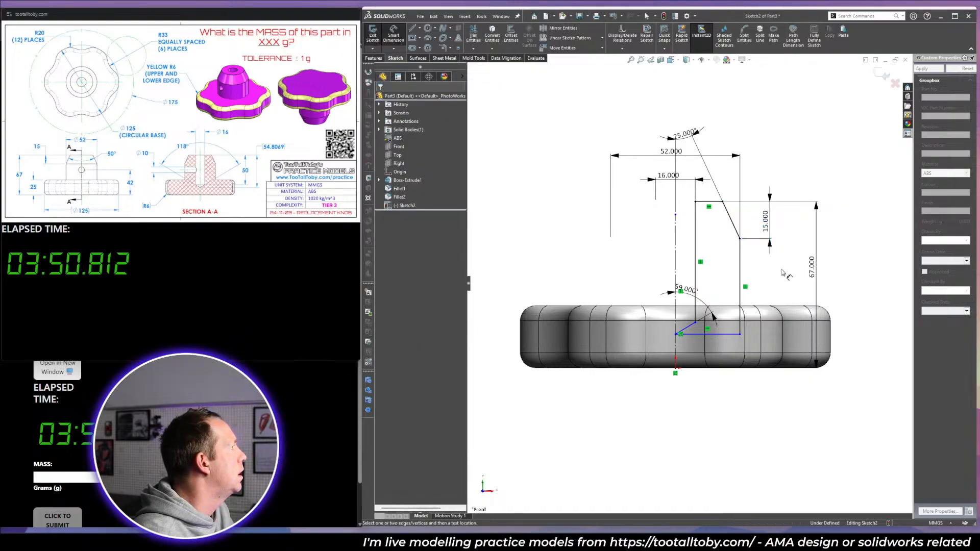
# Dimension the length of the vertical bore wall line as 50 mm.
pyautogui.click(696, 273)
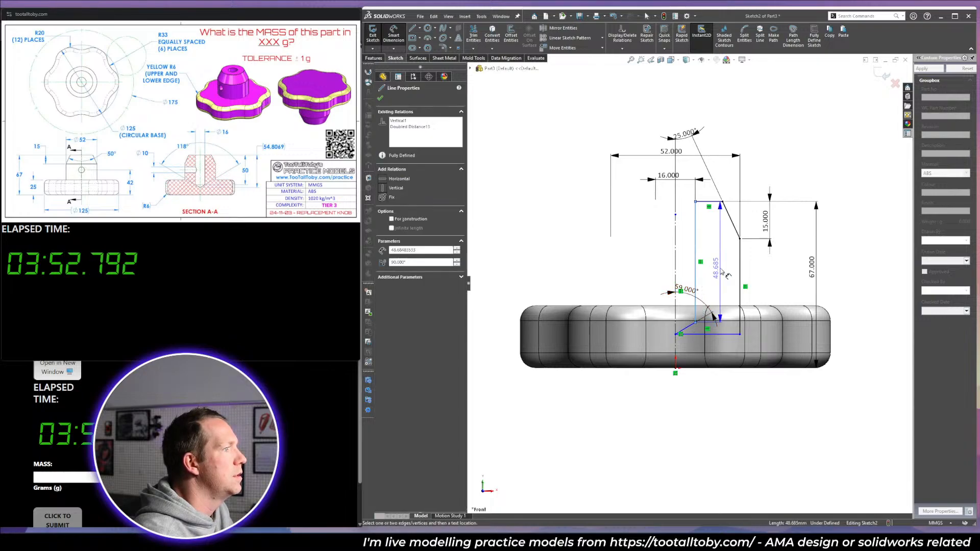
pyautogui.click(726, 275)
pyautogui.write('50')
pyautogui.press('Return')
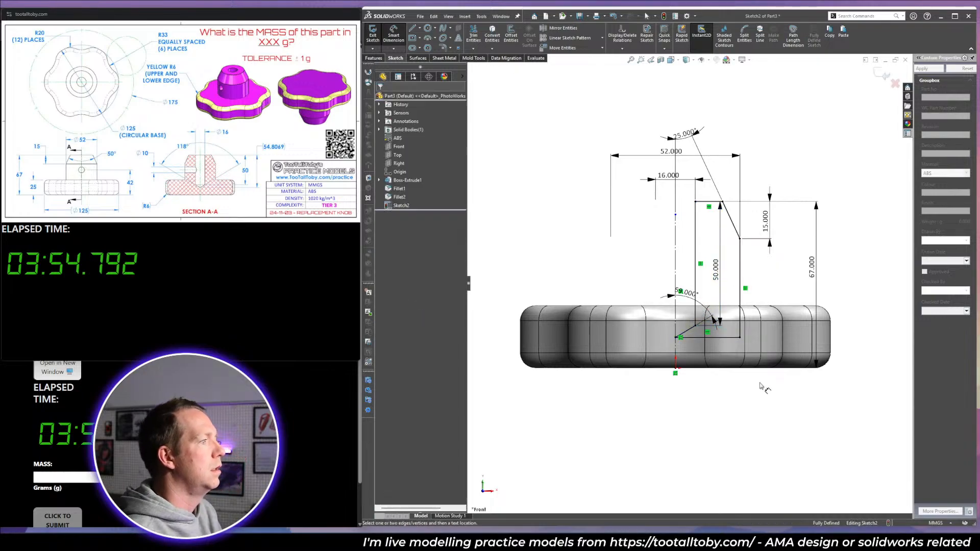
pyautogui.press('r')
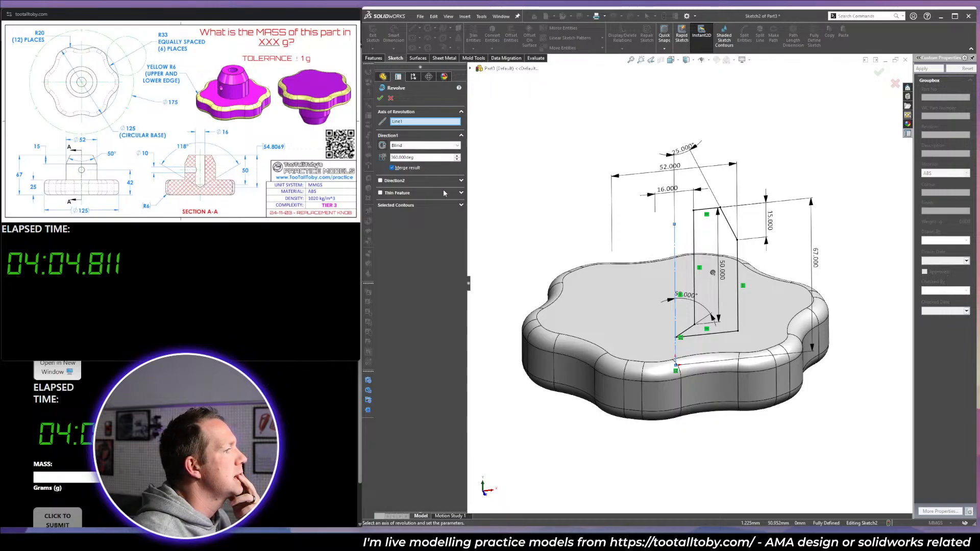
pyautogui.scroll(-4, 679, 337)
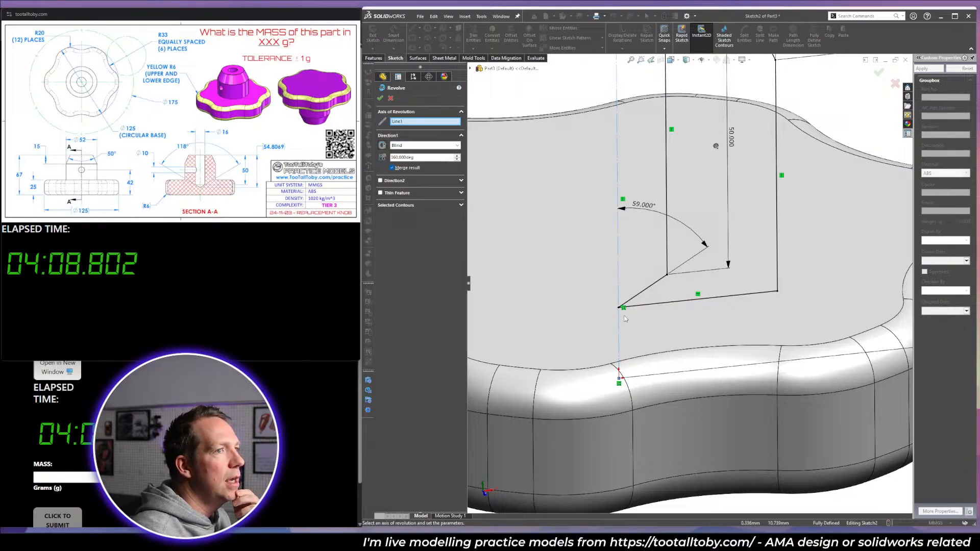
pyautogui.scroll(-3, 600, 301)
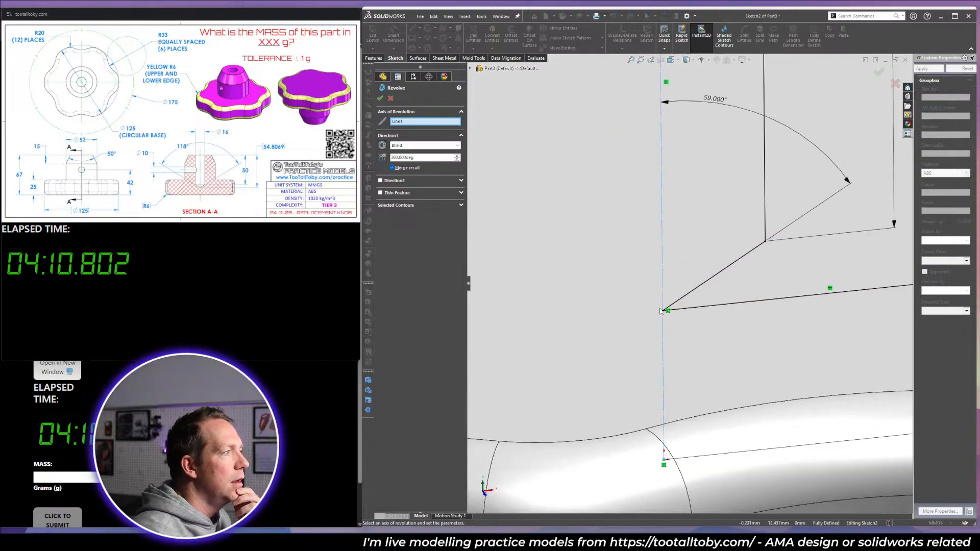
pyautogui.scroll(6, 807, 345)
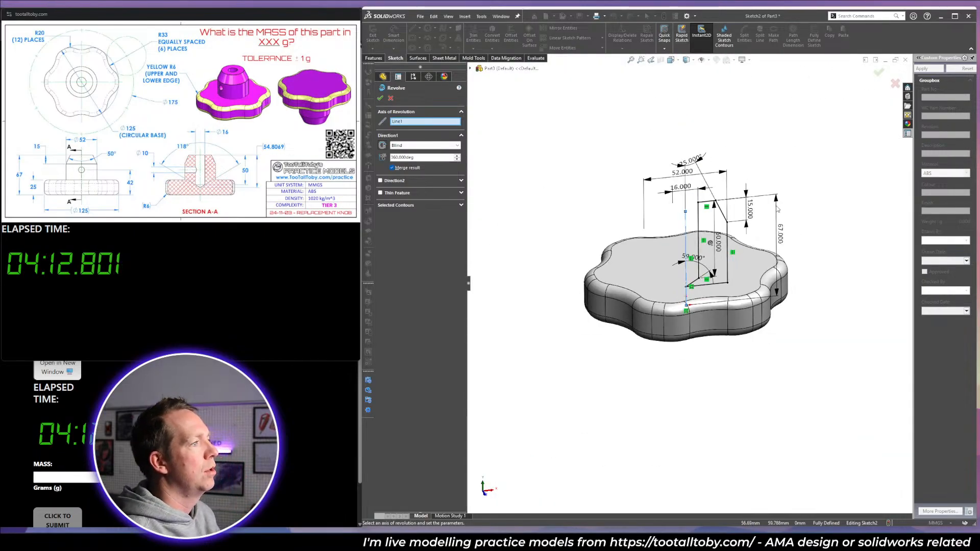
pyautogui.press('Escape')
pyautogui.press('space')
pyautogui.hotkey('ctrl', '1')
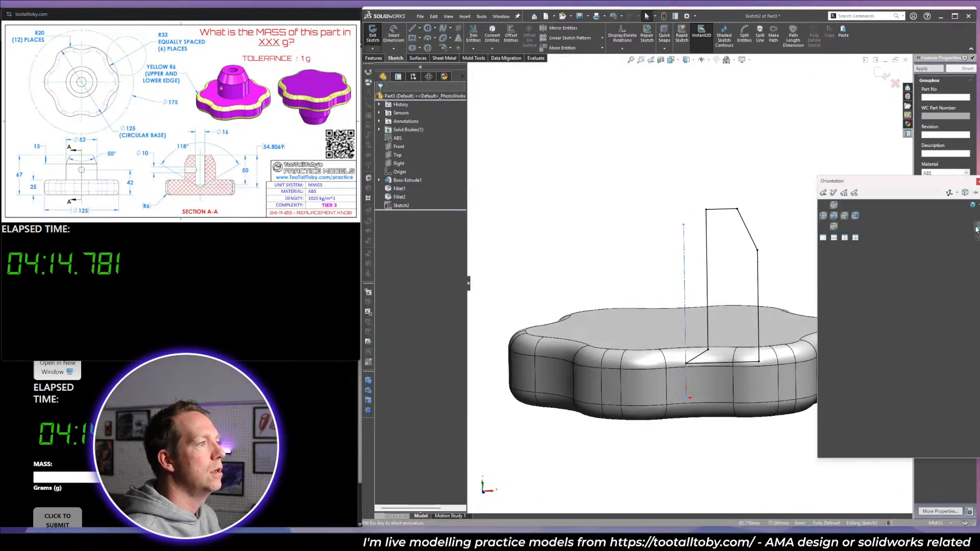
# Trim away the stem profile's bottom line and extend the outer wall line down to the knob's lower fillet edge.
pyautogui.scroll(-4, 715, 425)
pyautogui.press('t')
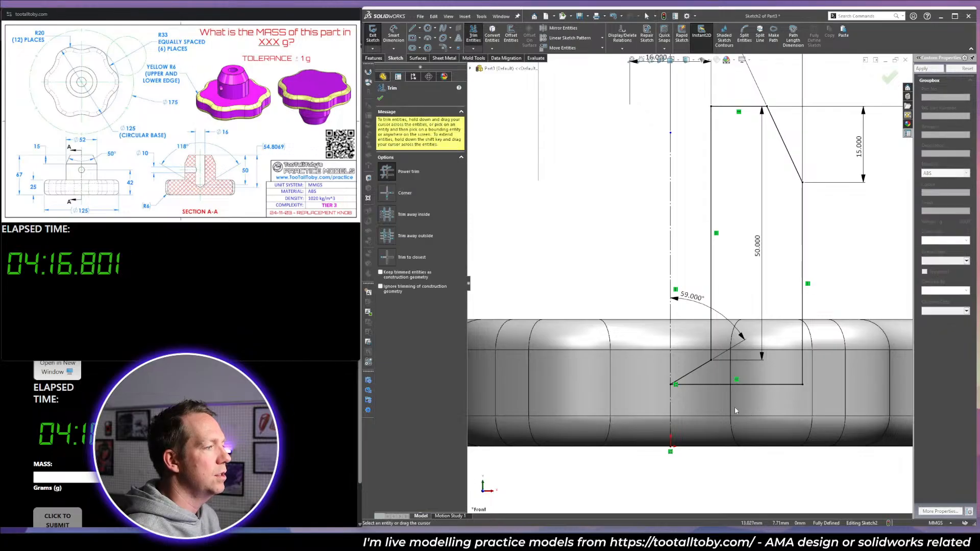
pyautogui.moveTo(702, 376); pyautogui.dragTo(709, 392)
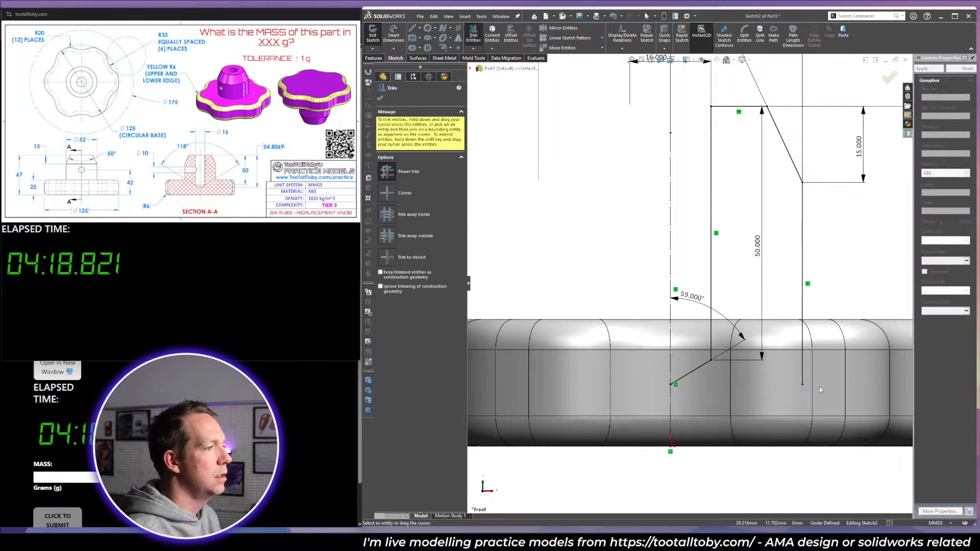
pyautogui.press('Escape')
pyautogui.moveTo(803, 385); pyautogui.dragTo(804, 417)
pyautogui.click(844, 480)
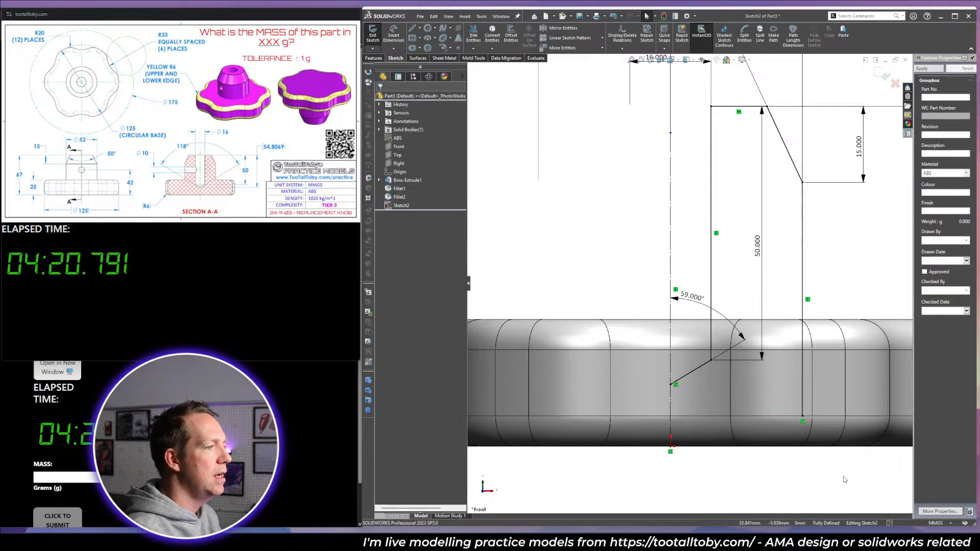
# Draw a line from the bore's cone tip down the centreline, then horizontally to the outer wall's lower end.
pyautogui.press('l')
pyautogui.click(671, 384)
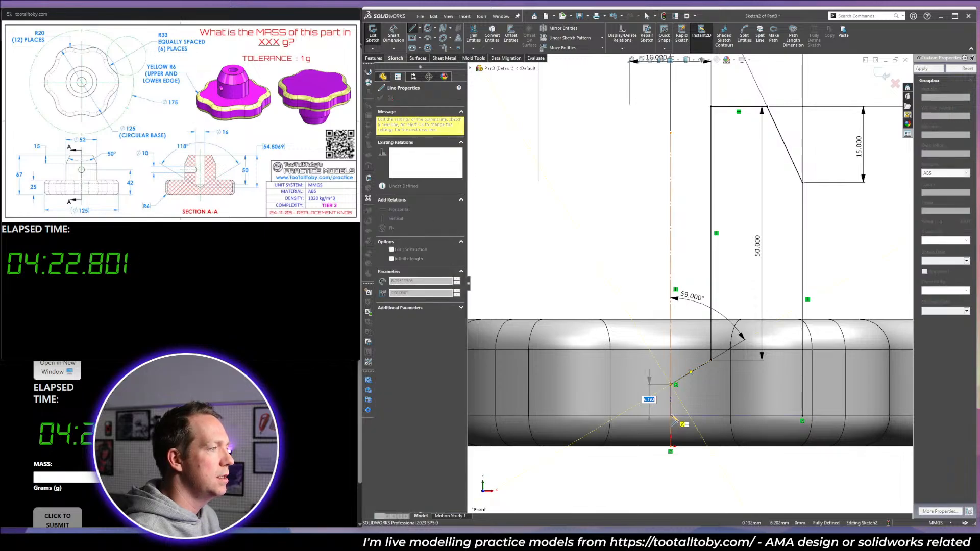
pyautogui.click(671, 417)
pyautogui.click(803, 416)
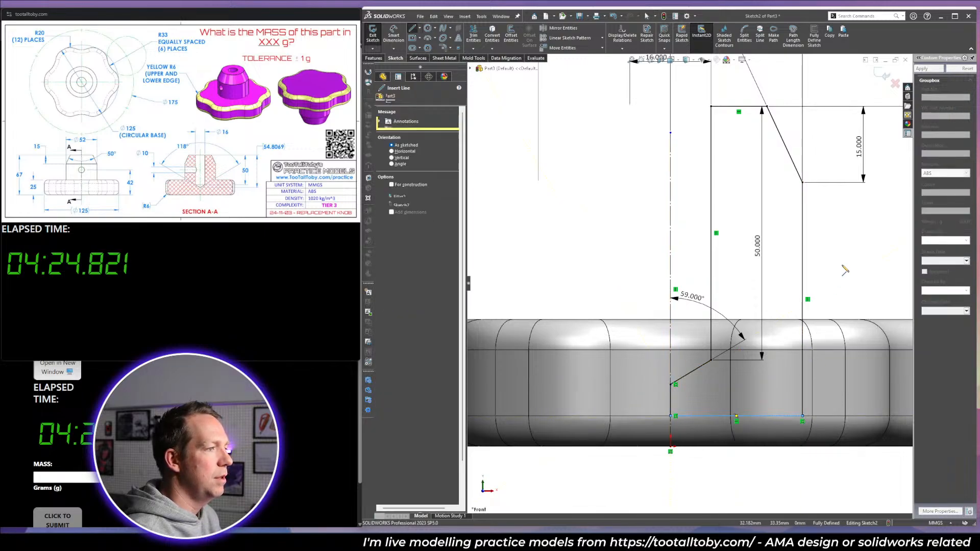
pyautogui.press('Escape')
# Revolve the stem profile 360 degrees about the vertical centreline, merging it with the knob body.
pyautogui.scroll(5, 787, 189)
pyautogui.scroll(-2, 787, 189)
pyautogui.press('r')
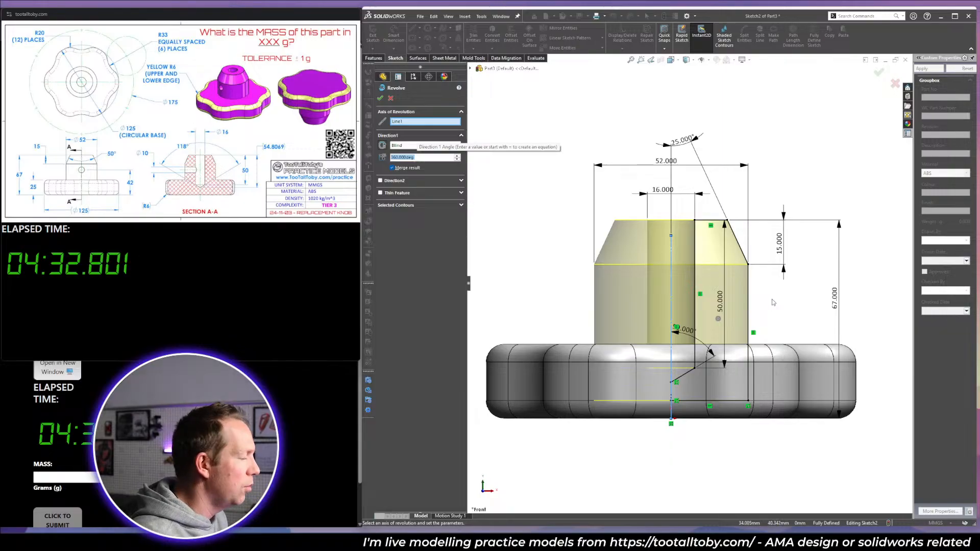
pyautogui.moveTo(752, 302); pyautogui.dragTo(764, 352, button='middle')
pyautogui.scroll(2, 734, 338)
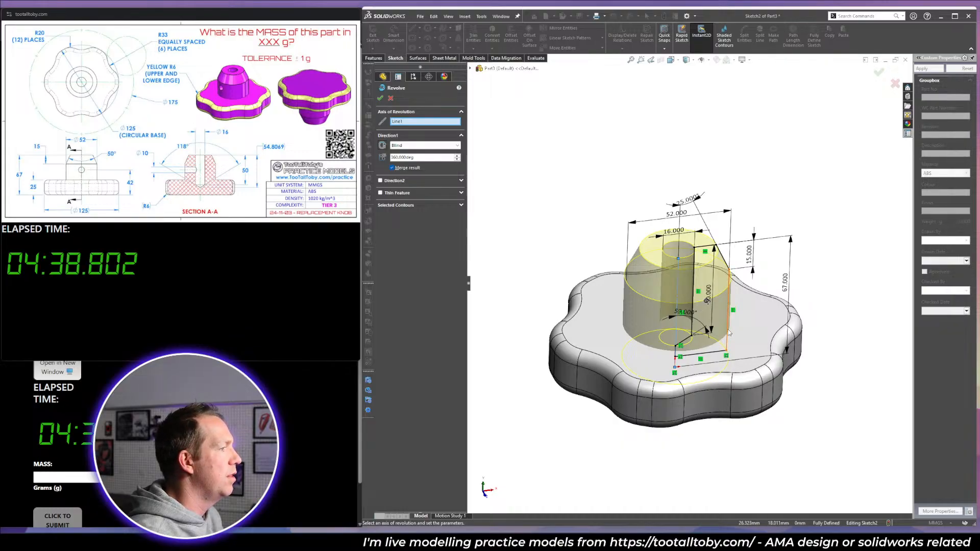
pyautogui.moveTo(730, 295)
pyautogui.mouseDown(button='middle')
pyautogui.moveTo(720, 346)
pyautogui.moveTo(719, 219)
pyautogui.moveTo(715, 298)
pyautogui.mouseUp(button='middle')
pyautogui.scroll(-1, 686, 309)
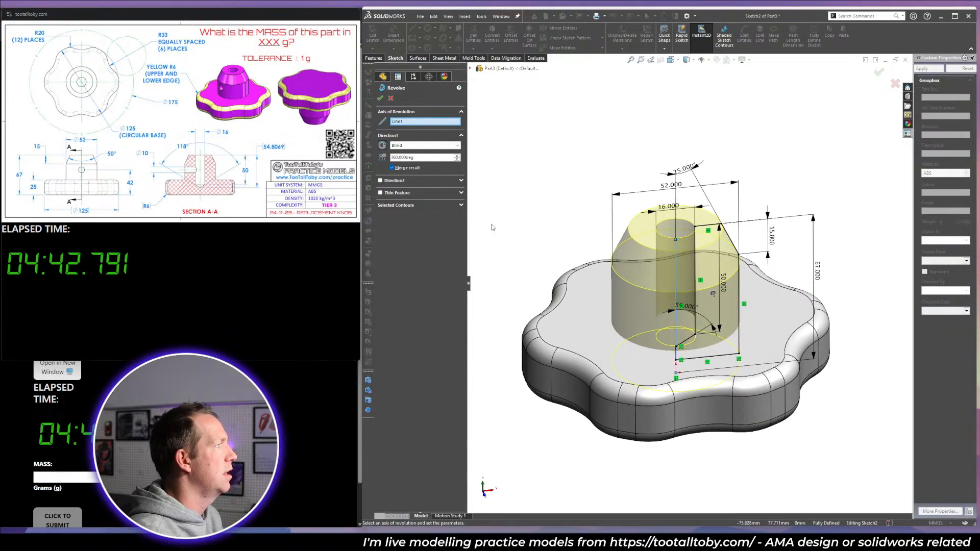
pyautogui.click(381, 98)
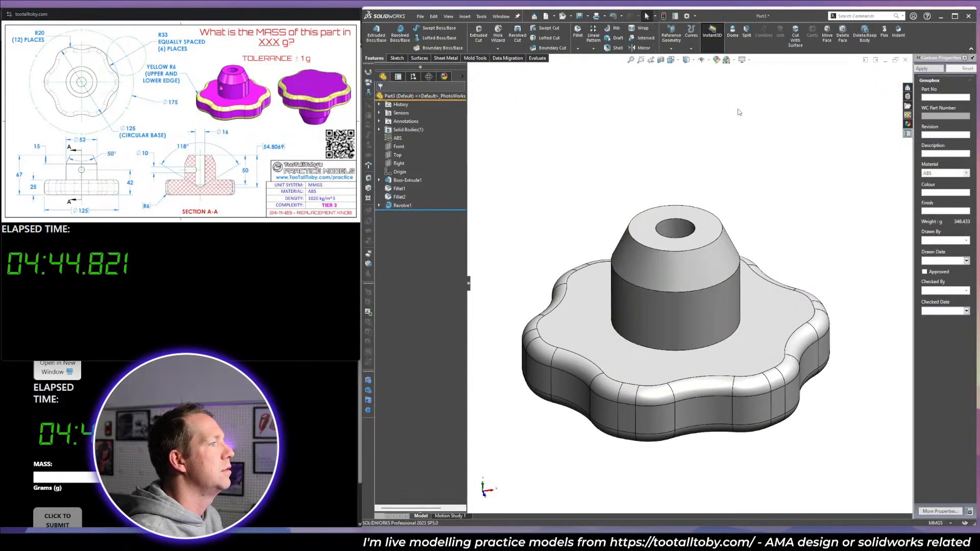
# Inspect the knob in a Front-plane section, and try to move the stem revolve ahead of the base extrusion.
pyautogui.click(661, 60)
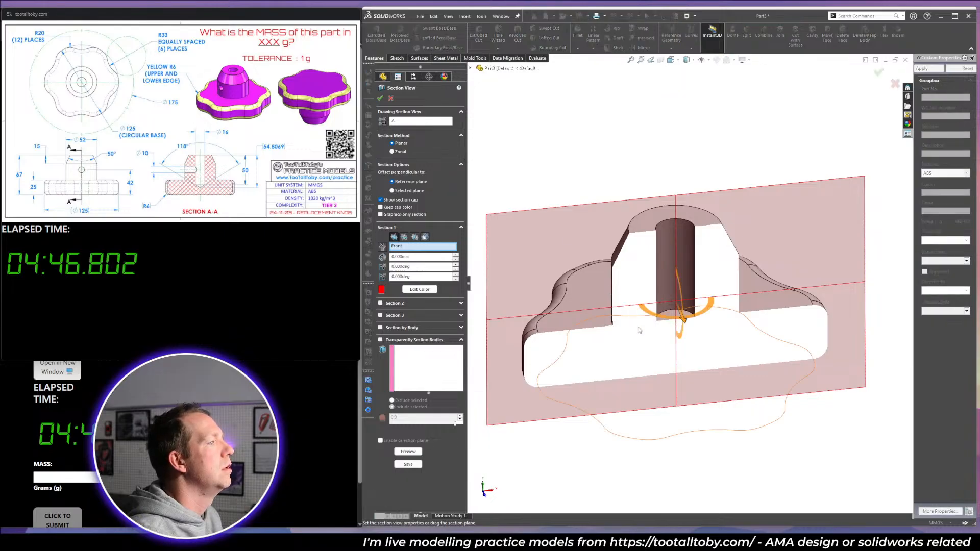
pyautogui.click(391, 99)
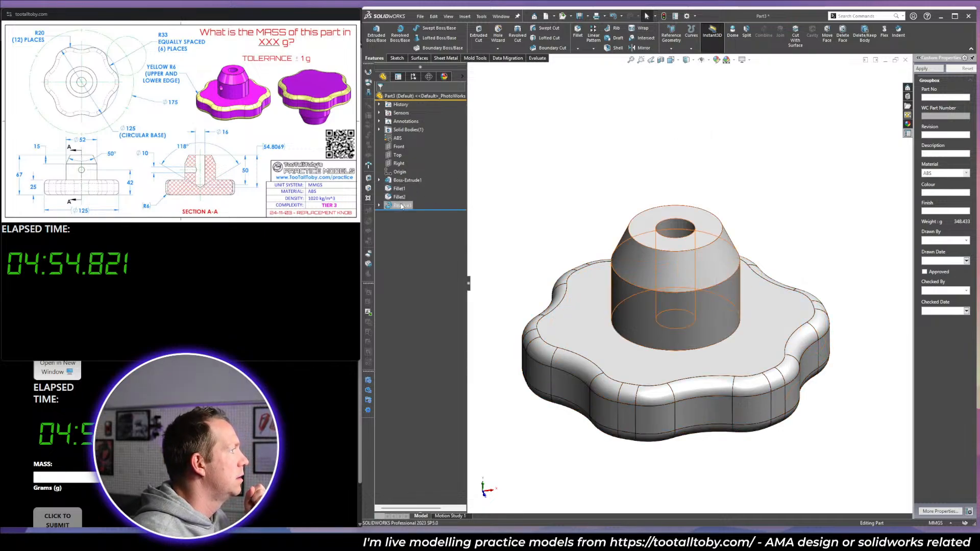
pyautogui.moveTo(403, 205); pyautogui.dragTo(398, 171)
pyautogui.click(539, 183)
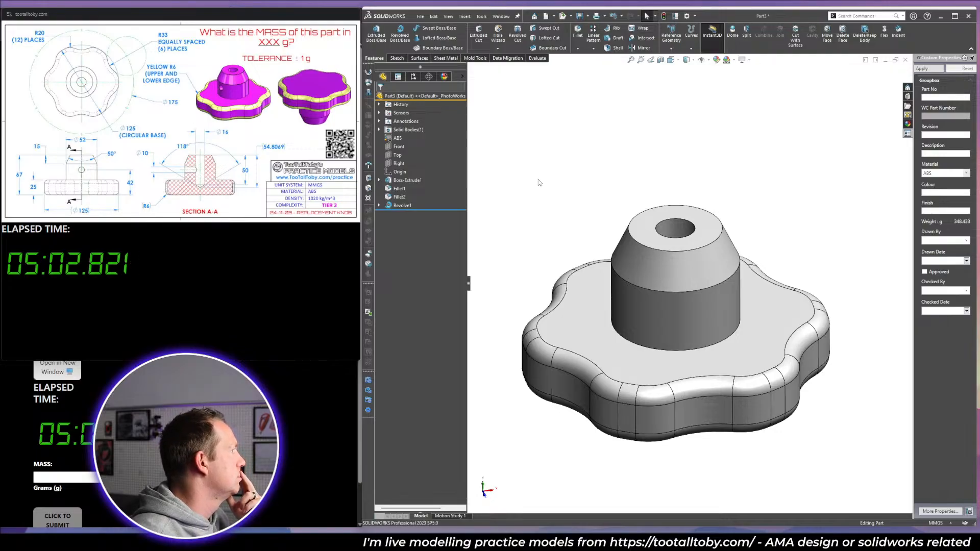
# Edit the stem's revolve sketch and delete the relation tying the outer wall's lower end to the knob's edge.
pyautogui.click(380, 206)
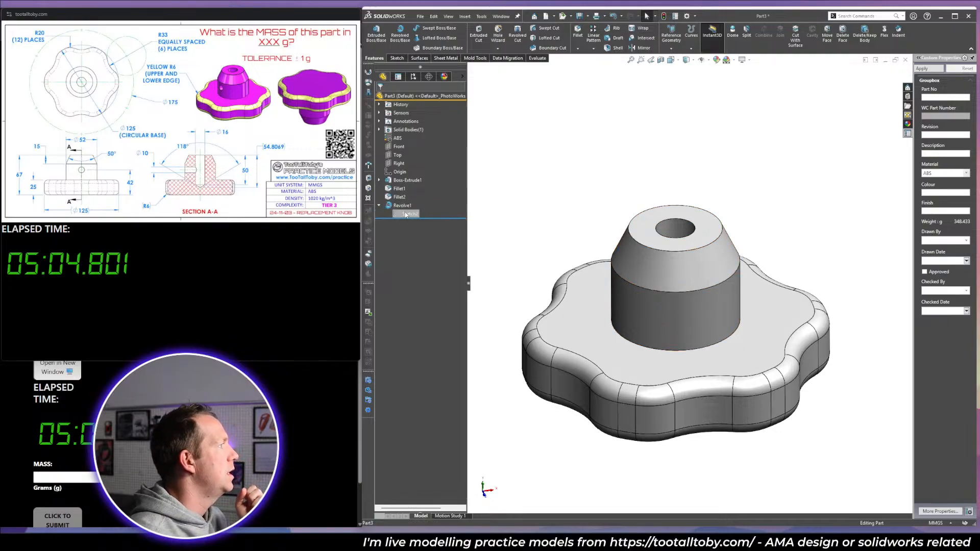
pyautogui.click(411, 214)
pyautogui.rightClick(416, 215)
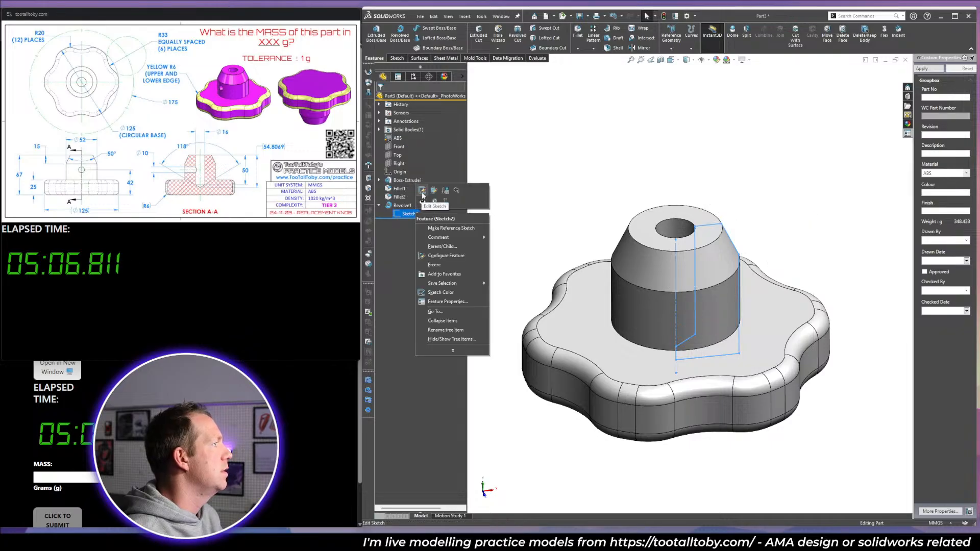
pyautogui.click(423, 192)
pyautogui.press('space')
pyautogui.click(842, 208)
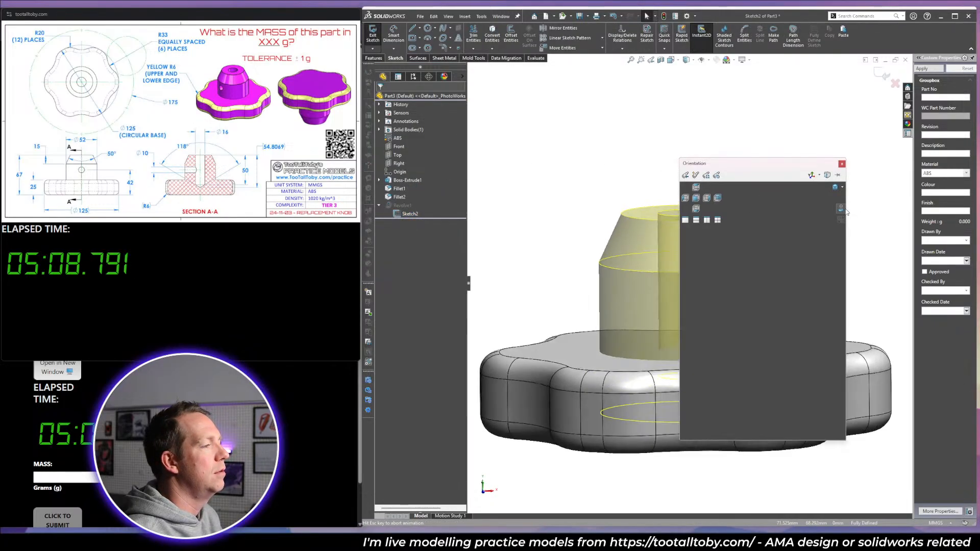
pyautogui.scroll(2, 853, 274)
pyautogui.click(754, 391)
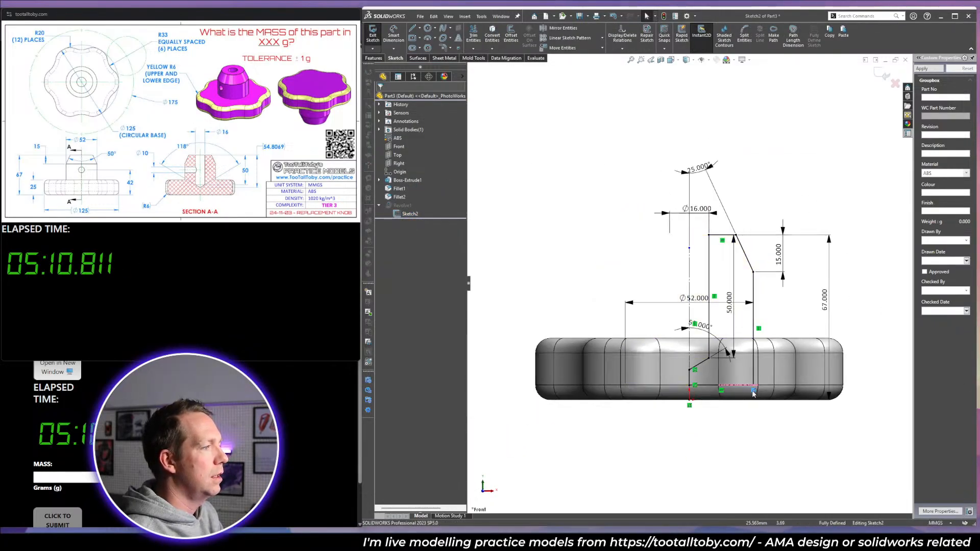
pyautogui.press('Delete')
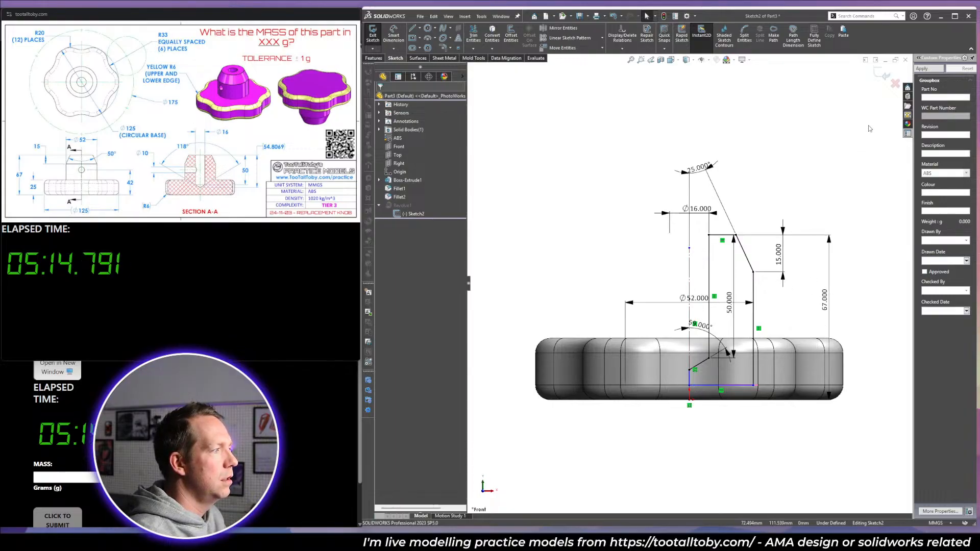
pyautogui.click(883, 74)
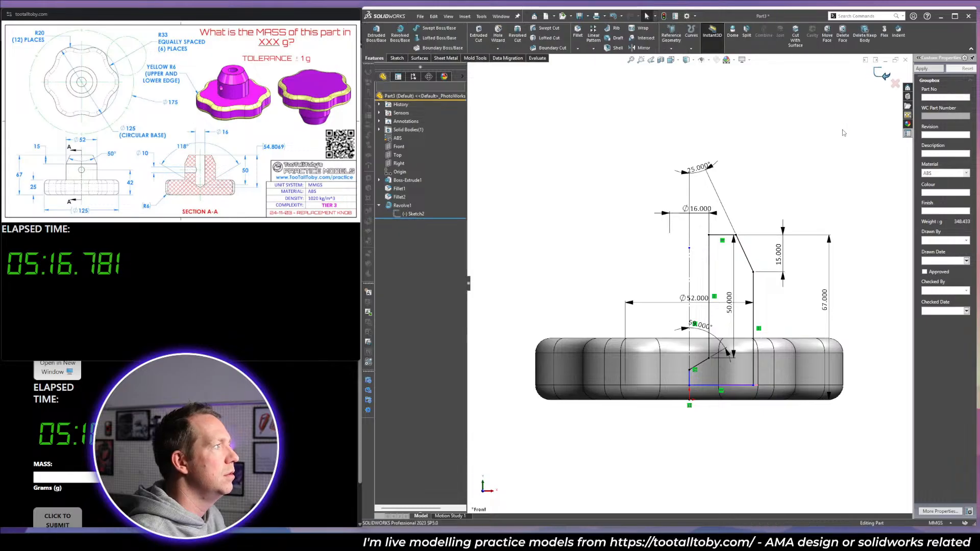
# Remove the stem sketch's 67 mm height dimension and the coincident relation holding its centreline to the origin.
pyautogui.click(406, 205)
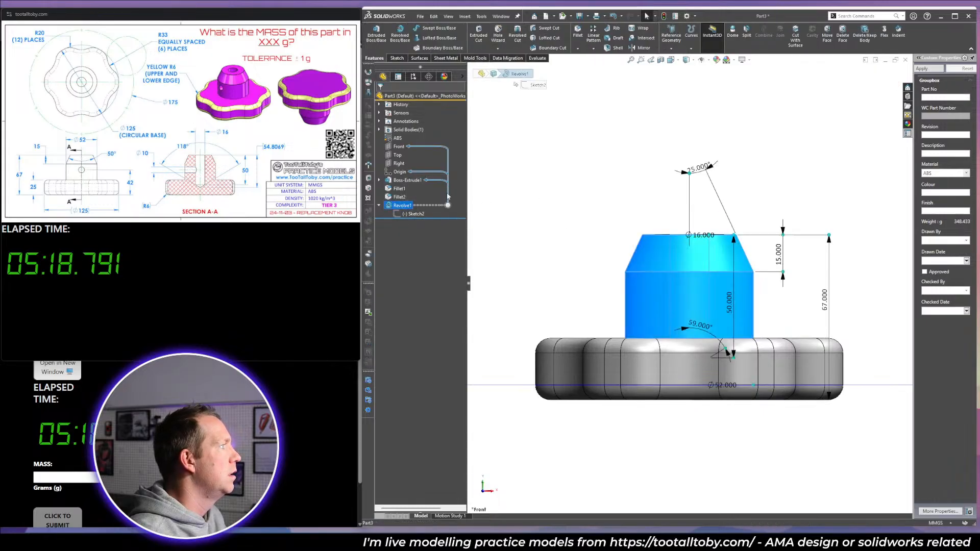
pyautogui.click(412, 214)
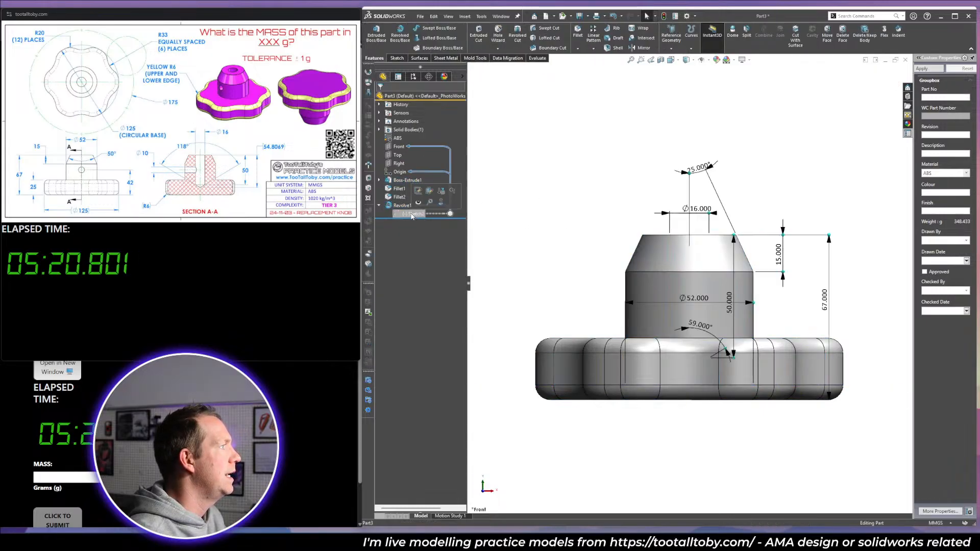
pyautogui.click(418, 190)
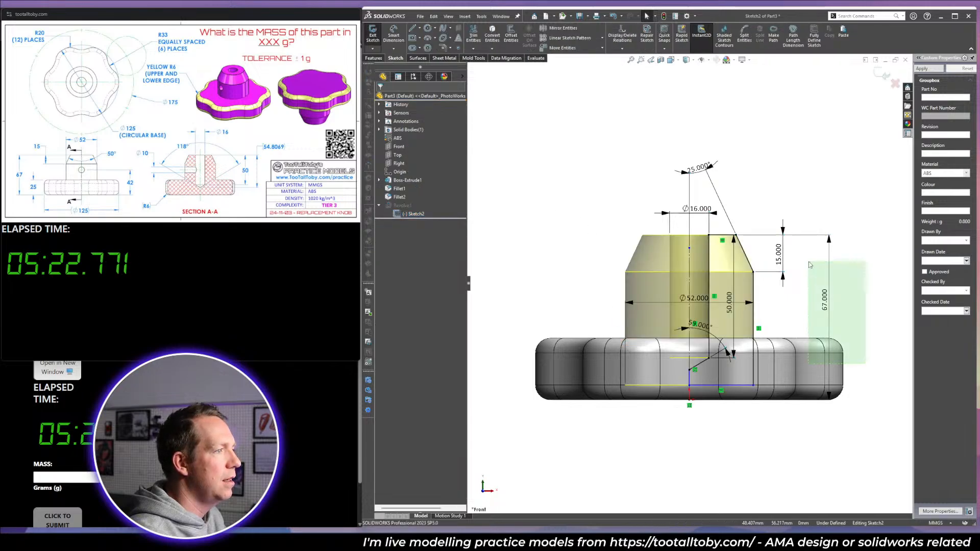
pyautogui.moveTo(866, 363); pyautogui.dragTo(809, 262)
pyautogui.press('Delete')
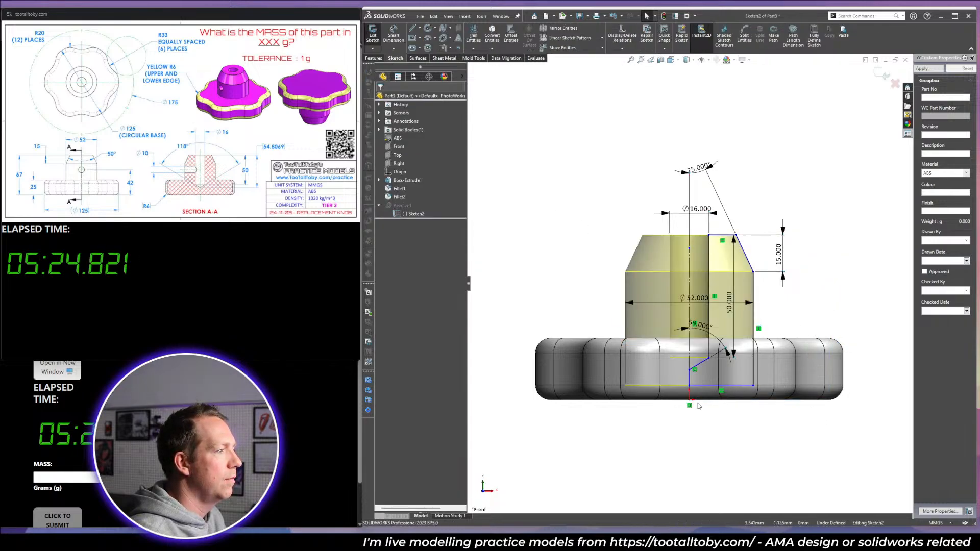
pyautogui.click(881, 75)
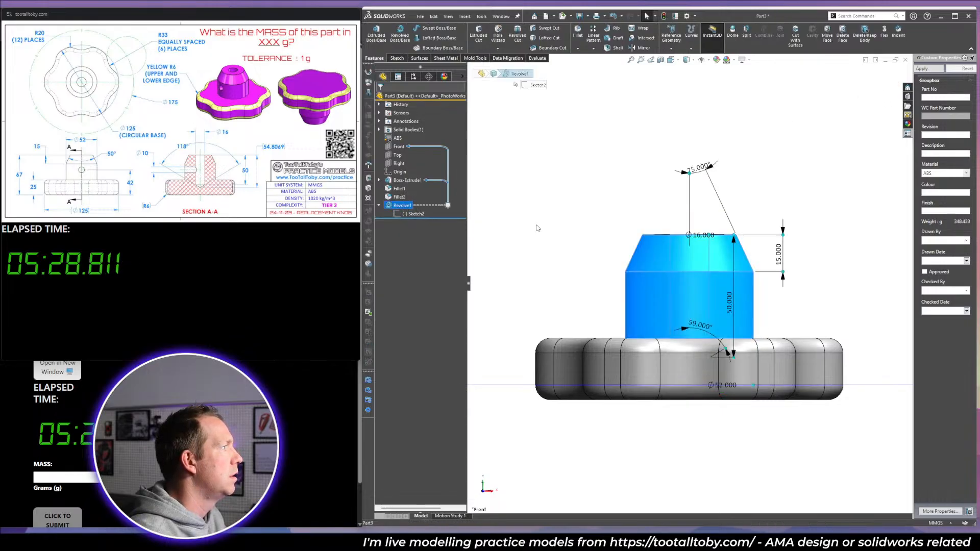
# Recheck the stem sketch and move the stem revolve ahead of the base extrusion in the feature order.
pyautogui.click(401, 214)
pyautogui.click(402, 192)
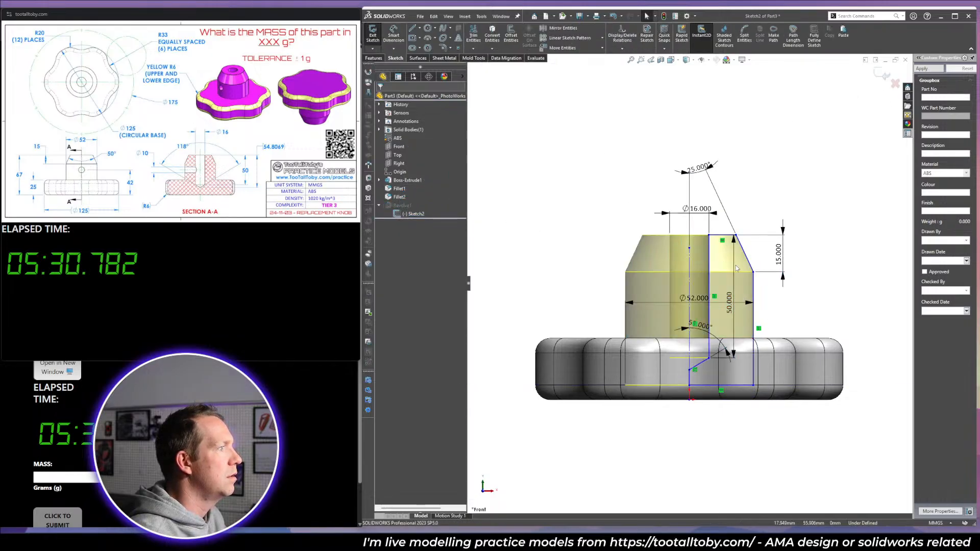
pyautogui.click(879, 75)
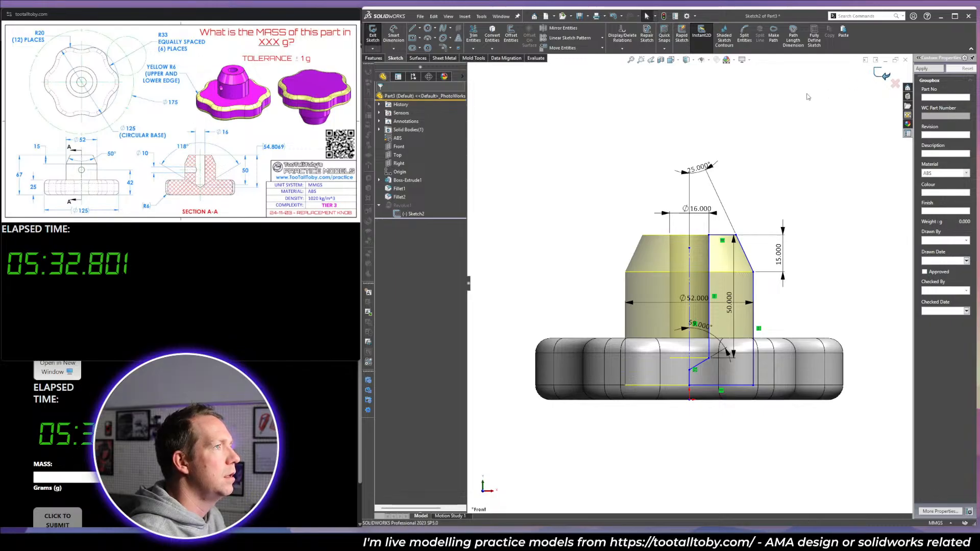
pyautogui.click(410, 181)
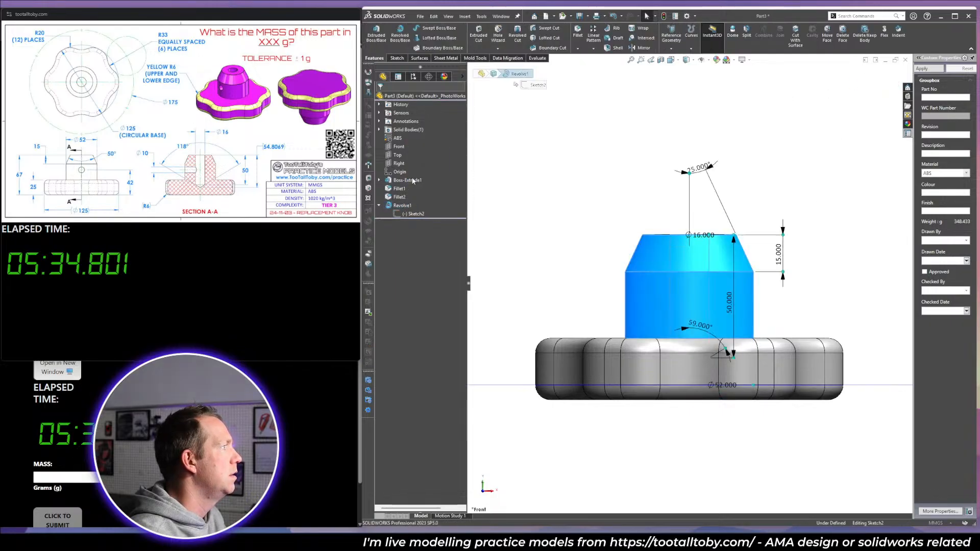
pyautogui.click(879, 72)
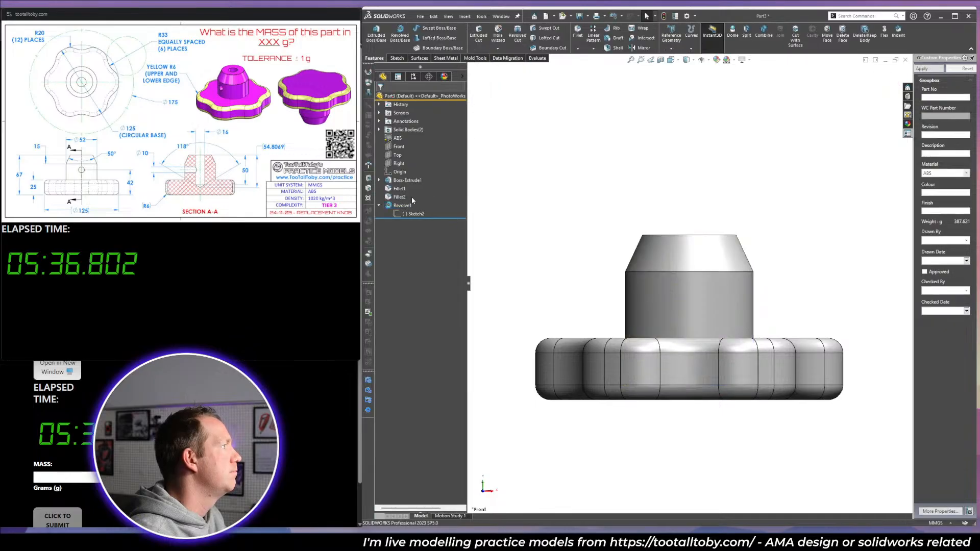
pyautogui.moveTo(407, 205); pyautogui.dragTo(415, 176)
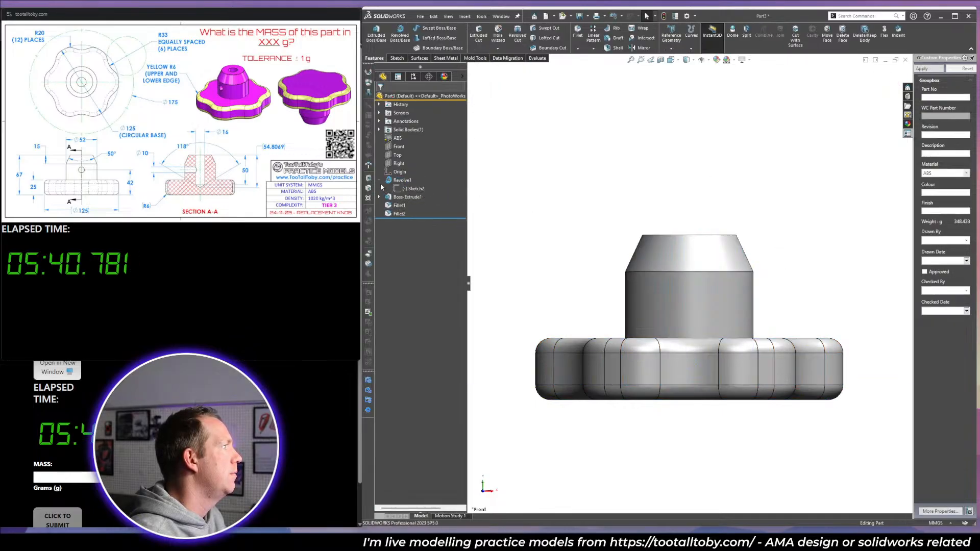
# Roll the model back to before the base extrusion and reattach the stem sketch's centreline end to the origin.
pyautogui.rightClick(406, 198)
pyautogui.click(447, 176)
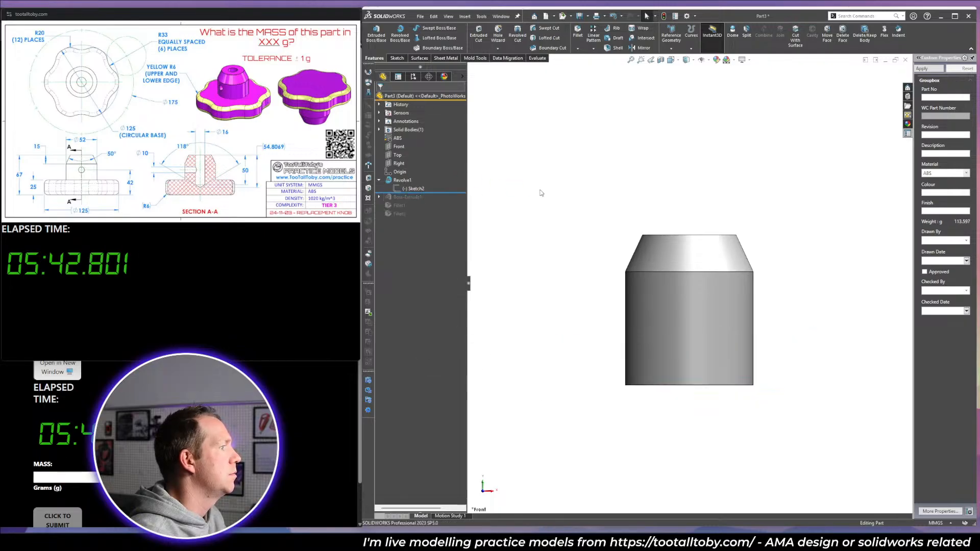
pyautogui.click(431, 190)
pyautogui.click(417, 169)
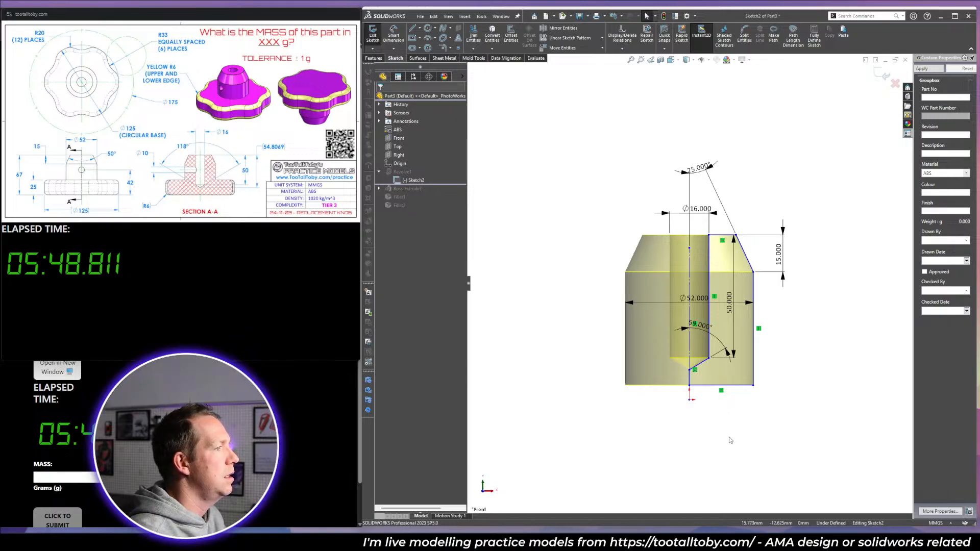
pyautogui.press('d')
pyautogui.press('Escape')
pyautogui.moveTo(690, 400); pyautogui.dragTo(690, 400)
# Dimension the stem's top edge 67 mm above the origin and snap the profile's bottom line to the origin.
pyautogui.press('d')
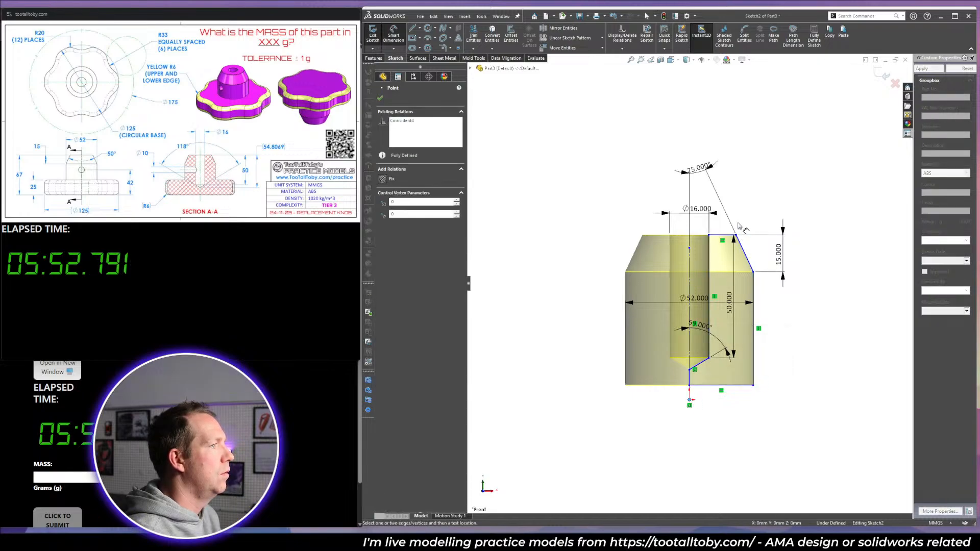
pyautogui.click(727, 235)
pyautogui.click(590, 305)
pyautogui.press('Return')
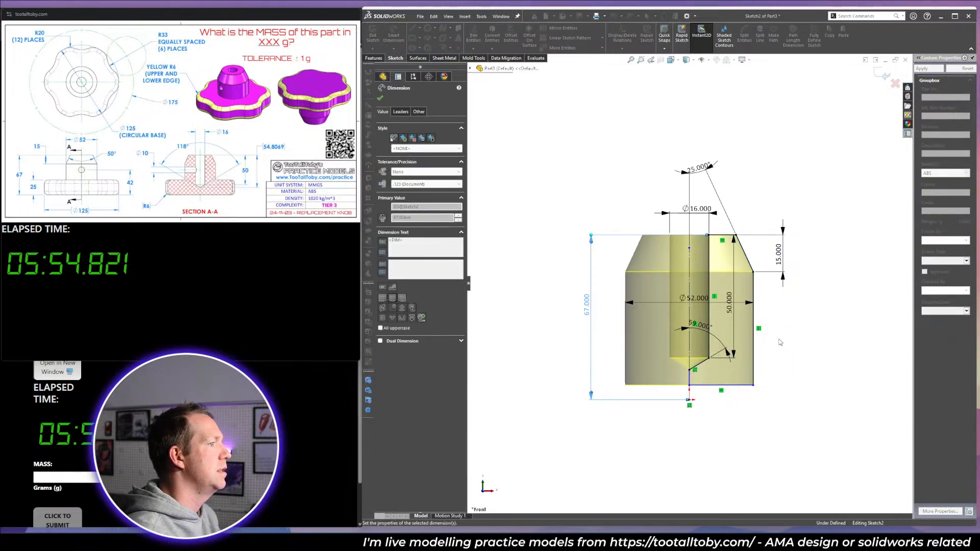
pyautogui.moveTo(690, 386); pyautogui.dragTo(690, 400)
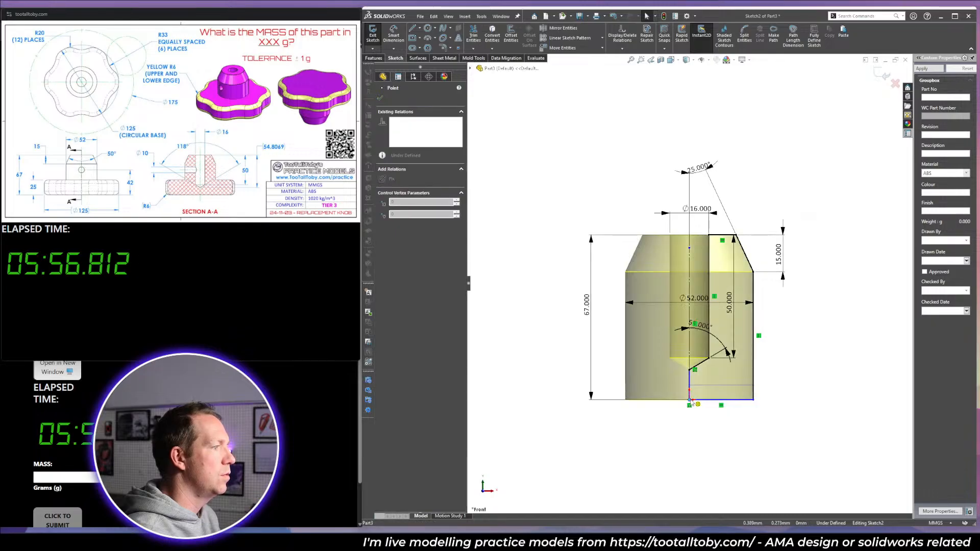
pyautogui.click(885, 76)
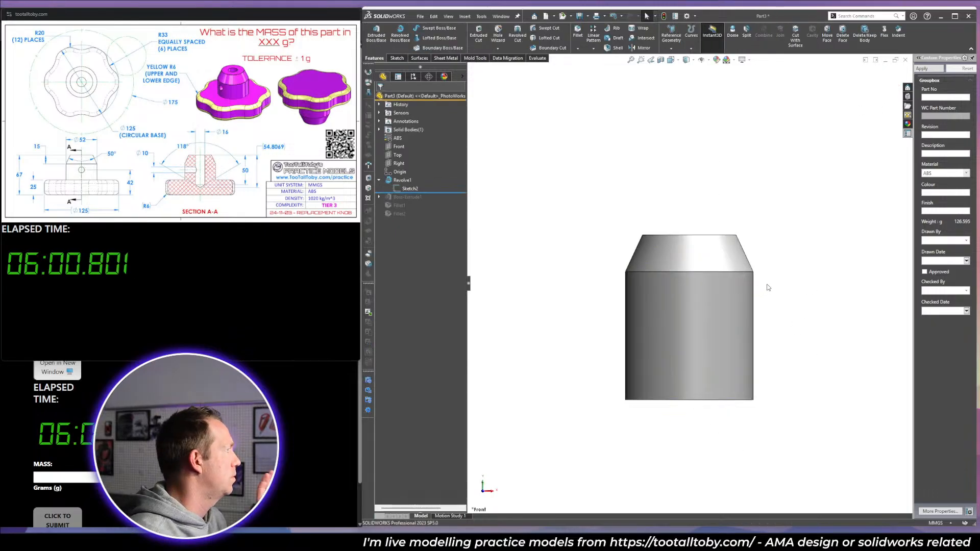
# Roll the model forward to include the base extrusion, keeping both fillets rolled back.
pyautogui.hotkey('ctrl', '7')
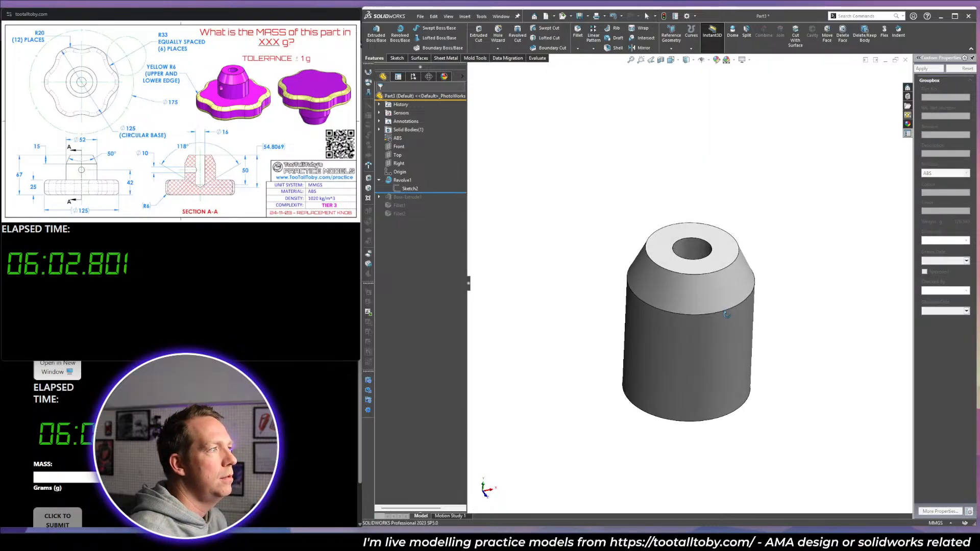
pyautogui.click(431, 196)
pyautogui.moveTo(428, 192); pyautogui.dragTo(427, 207)
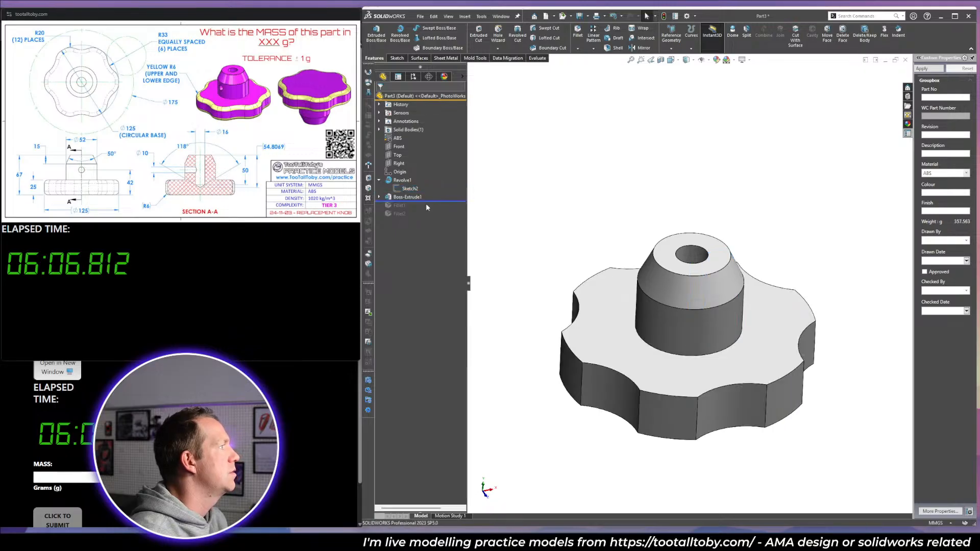
pyautogui.moveTo(669, 225)
pyautogui.mouseDown(button='middle')
pyautogui.moveTo(677, 260)
pyautogui.moveTo(667, 210)
pyautogui.mouseUp(button='middle')
# Edit the base extrusion's sketch and convert the stem's circular bottom edge into it.
pyautogui.click(379, 197)
pyautogui.click(408, 206)
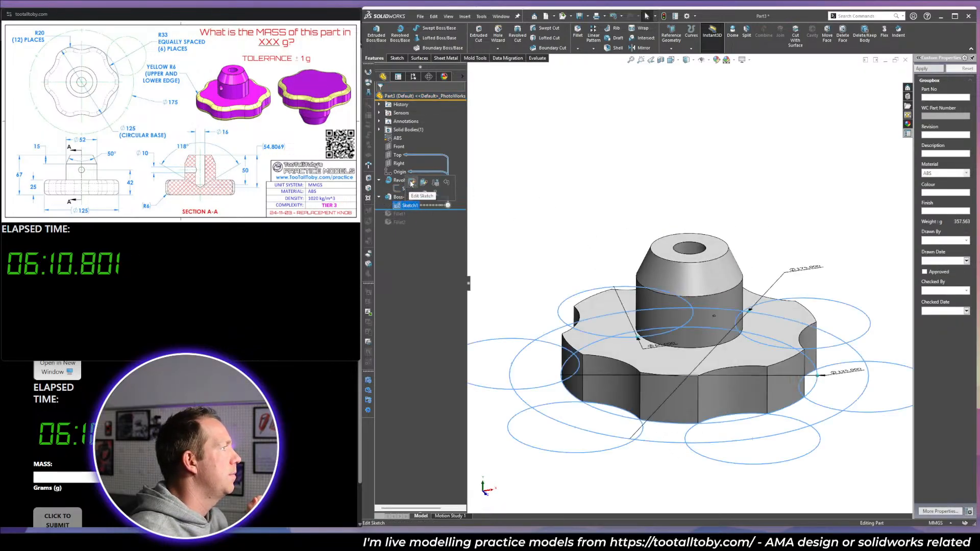
pyautogui.click(411, 184)
pyautogui.click(719, 395)
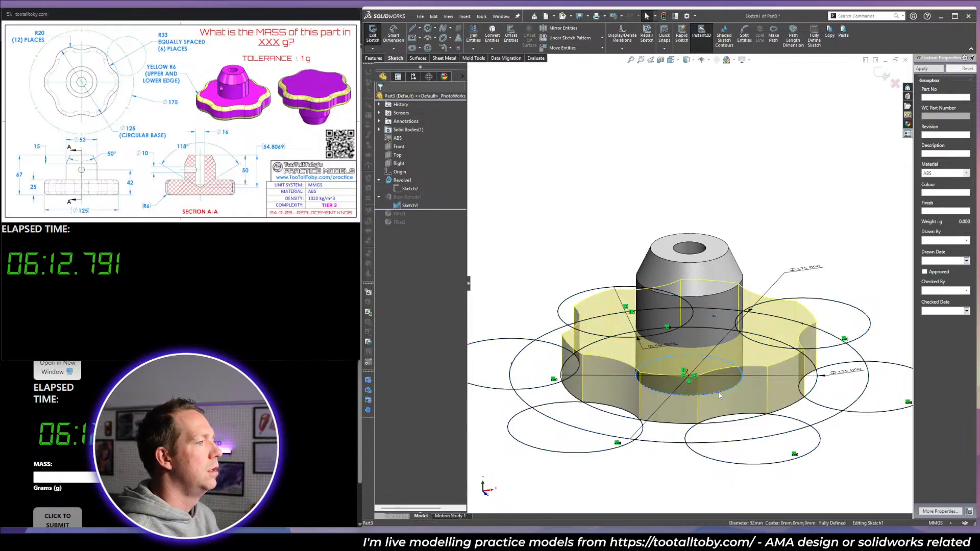
pyautogui.click(492, 34)
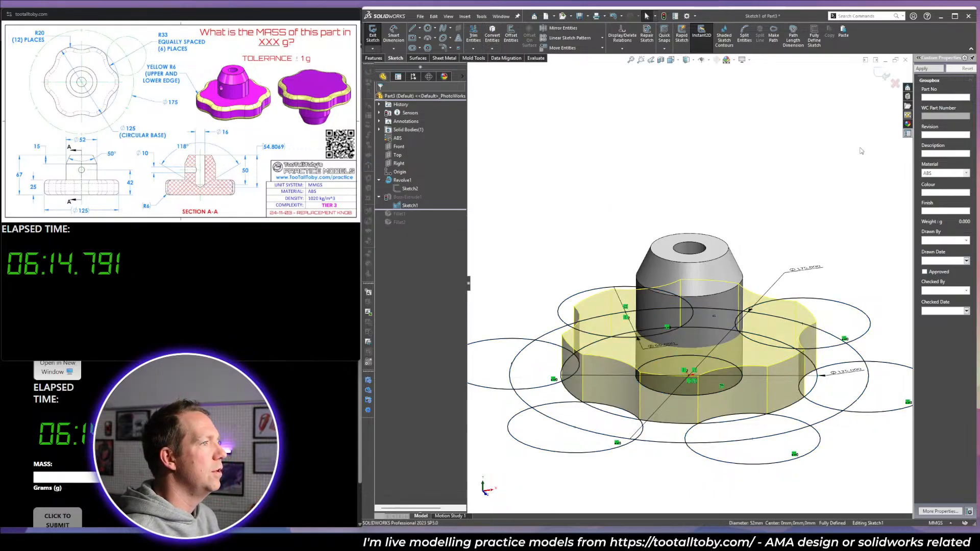
# Close the lobed base's sketch so that the base extrusion rebuilds.
pyautogui.click(880, 76)
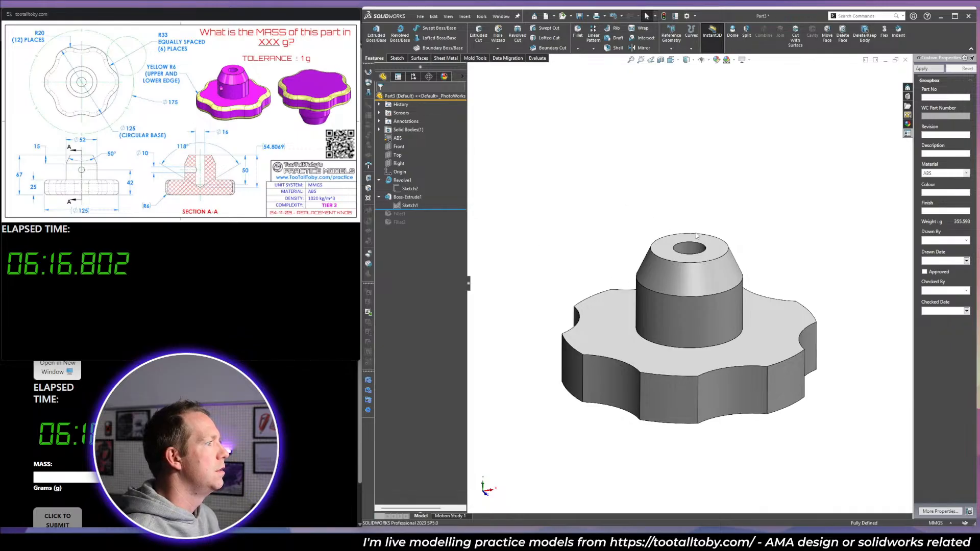
pyautogui.moveTo(698, 236); pyautogui.dragTo(696, 213, button='middle')
pyautogui.scroll(1, 696, 209)
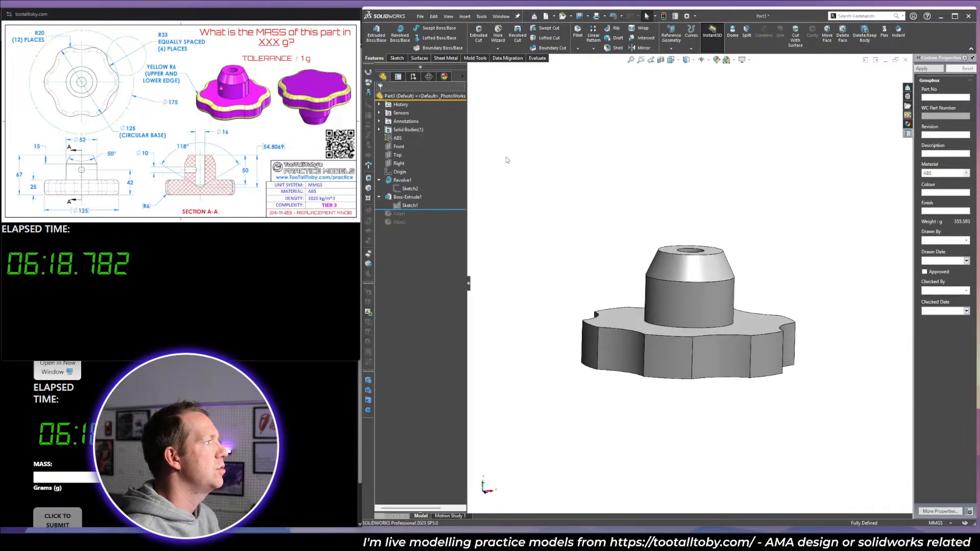
# Review the lobed base extrusion's definition, accept it, and roll the feature history forward past both fillets.
pyautogui.click(408, 197)
pyautogui.click(402, 185)
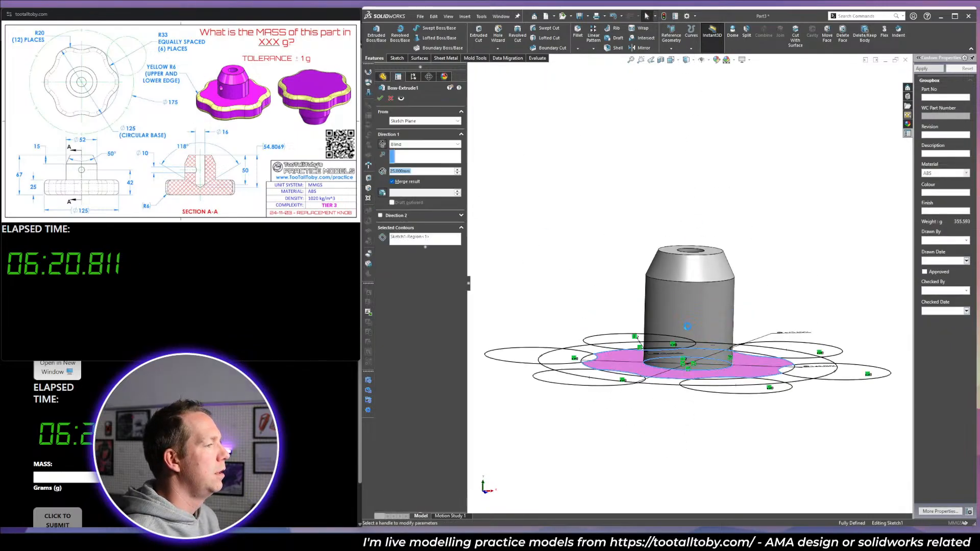
pyautogui.scroll(-4, 688, 326)
pyautogui.moveTo(688, 326); pyautogui.dragTo(724, 215, button='middle')
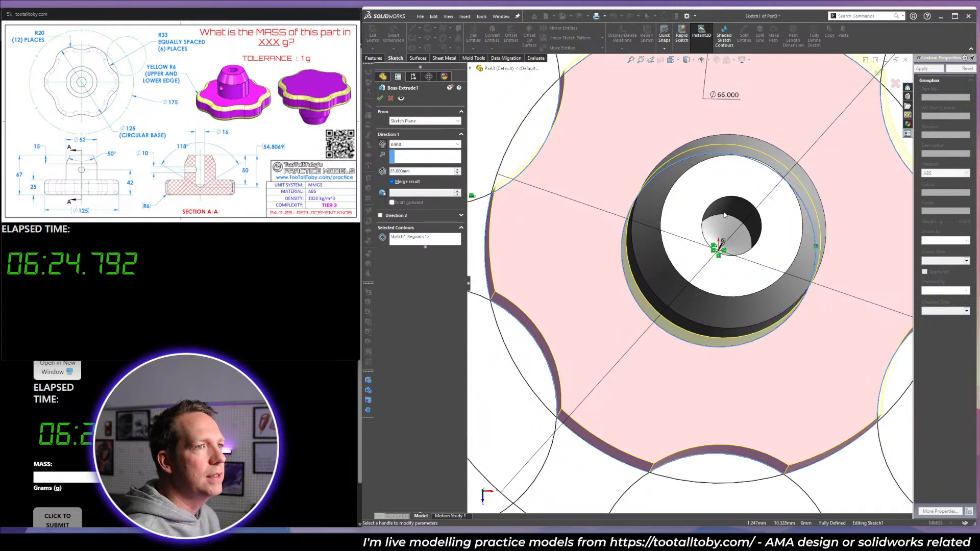
pyautogui.scroll(-2, 724, 216)
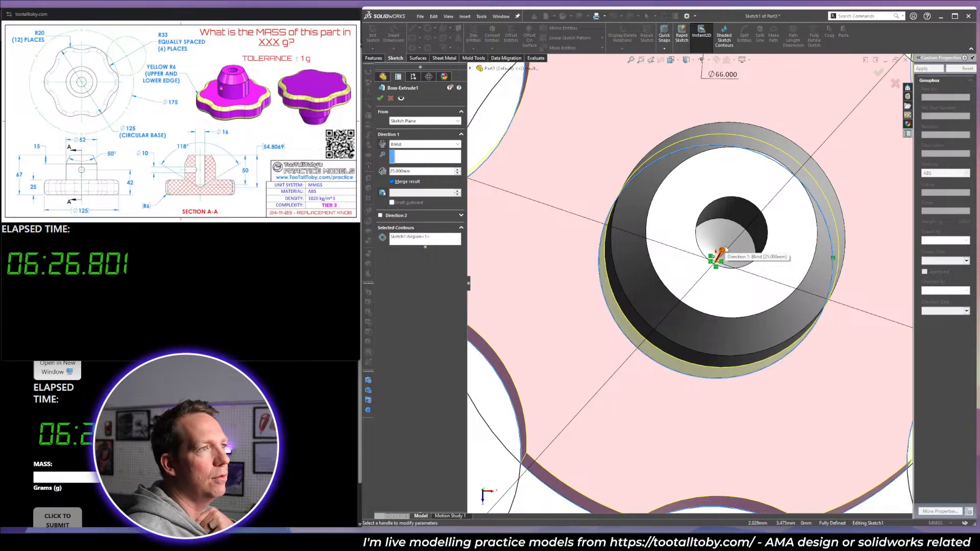
pyautogui.scroll(4, 732, 304)
pyautogui.moveTo(731, 319); pyautogui.dragTo(733, 259, button='middle')
pyautogui.scroll(1, 732, 259)
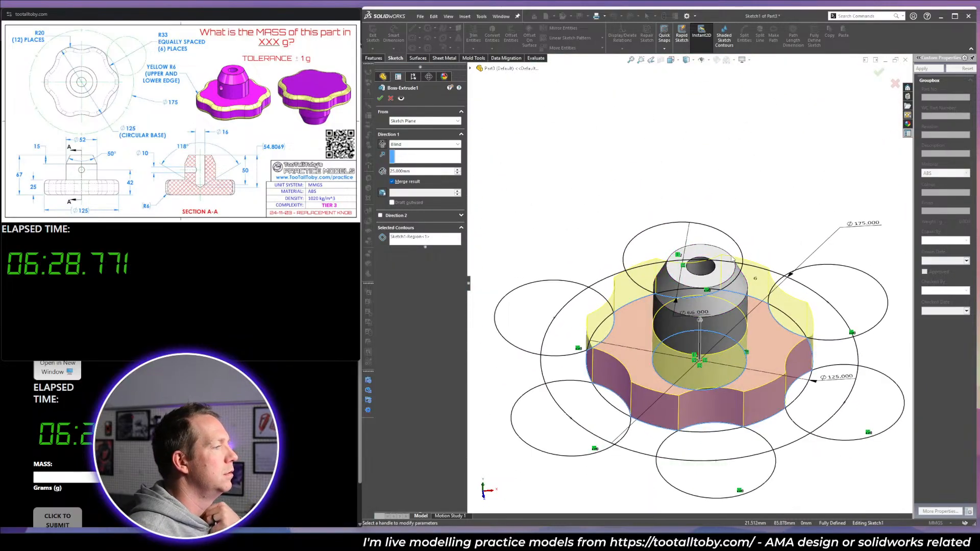
pyautogui.click(380, 98)
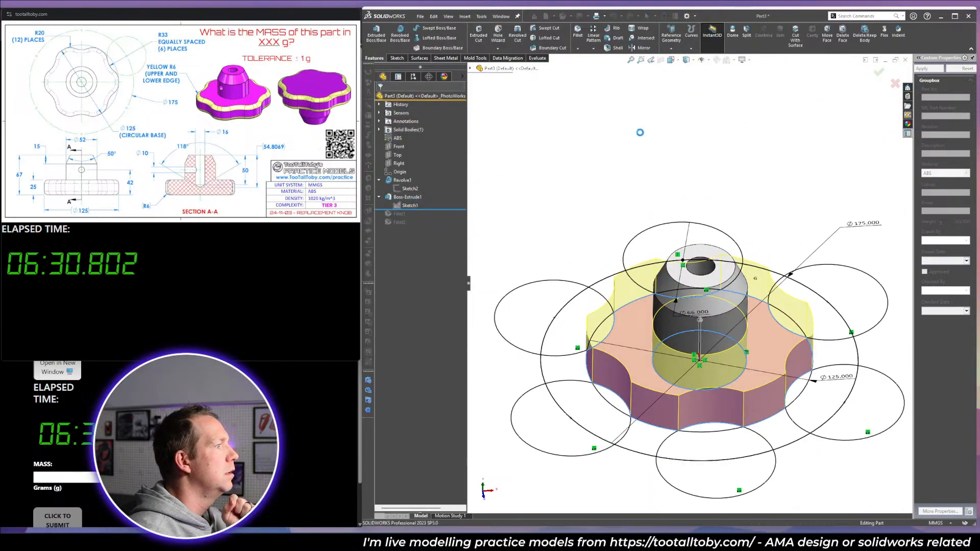
pyautogui.moveTo(431, 228); pyautogui.dragTo(427, 229)
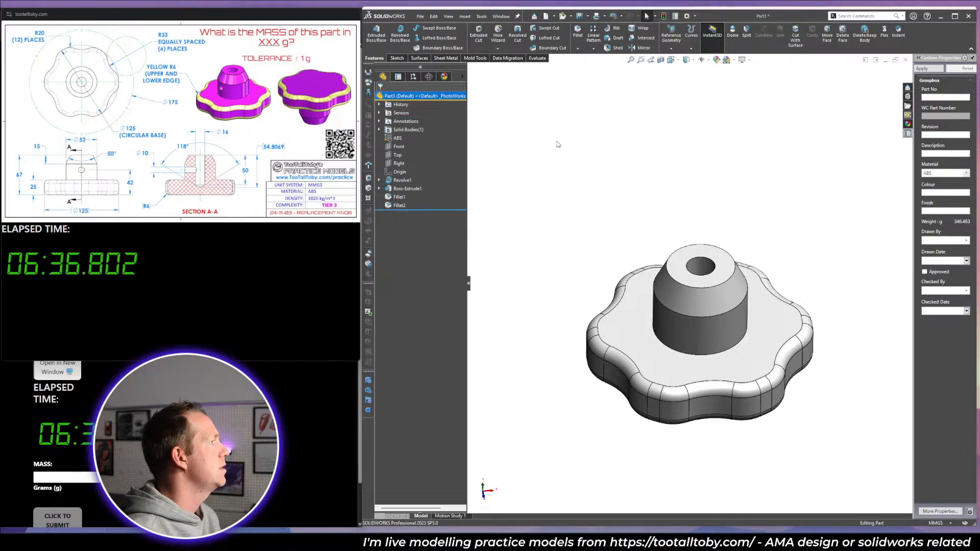
# Sketch a 10 mm diameter circle on the Front plane, centred on the hub about 41.7 mm above the origin.
pyautogui.press('space')
pyautogui.click(577, 183)
pyautogui.click(399, 147)
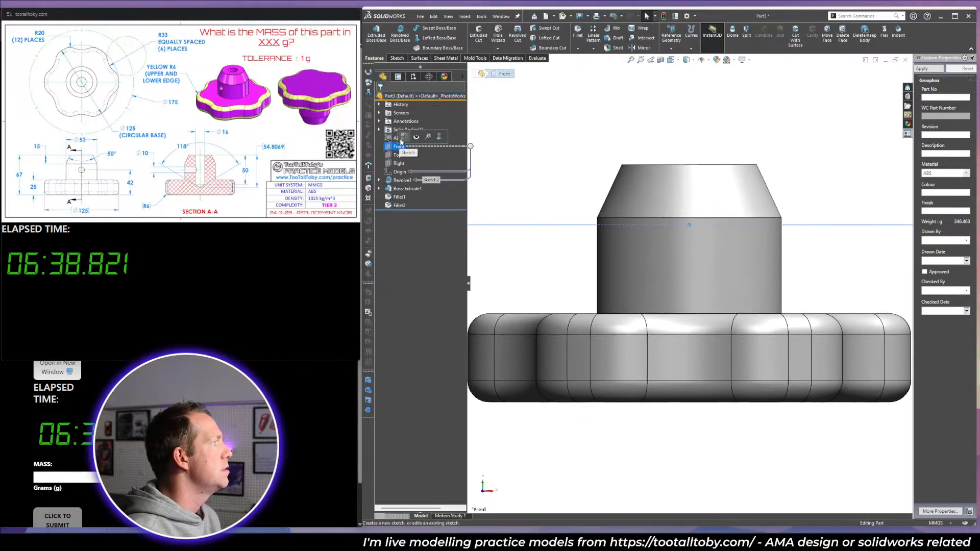
pyautogui.click(403, 138)
pyautogui.scroll(4, 708, 230)
pyautogui.scroll(-2, 710, 221)
pyautogui.click(574, 203)
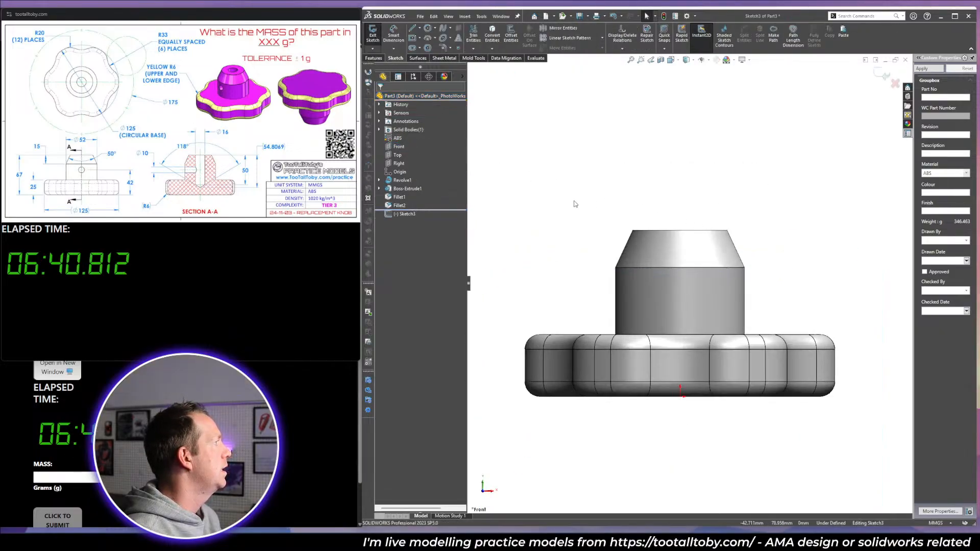
pyautogui.moveTo(574, 204); pyautogui.dragTo(607, 220, button='right')
pyautogui.click(681, 294)
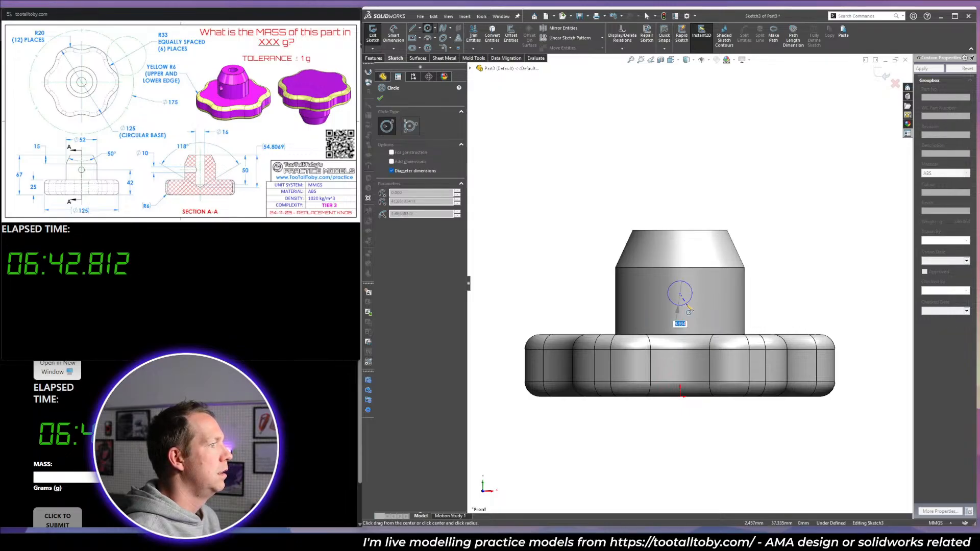
pyautogui.write('10')
pyautogui.press('Return')
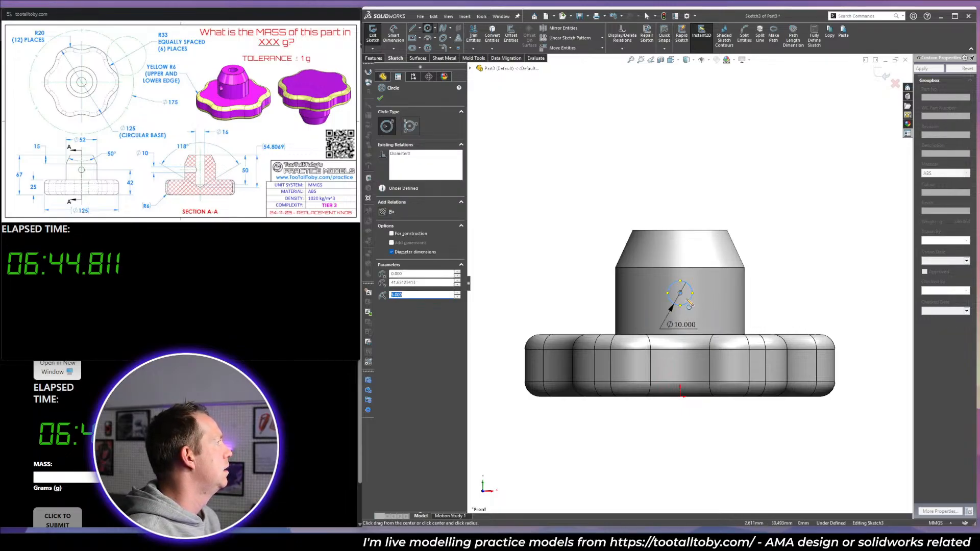
# Dimension the circle's centre 42 mm vertically from the origin.
pyautogui.moveTo(704, 357); pyautogui.dragTo(702, 327, button='right')
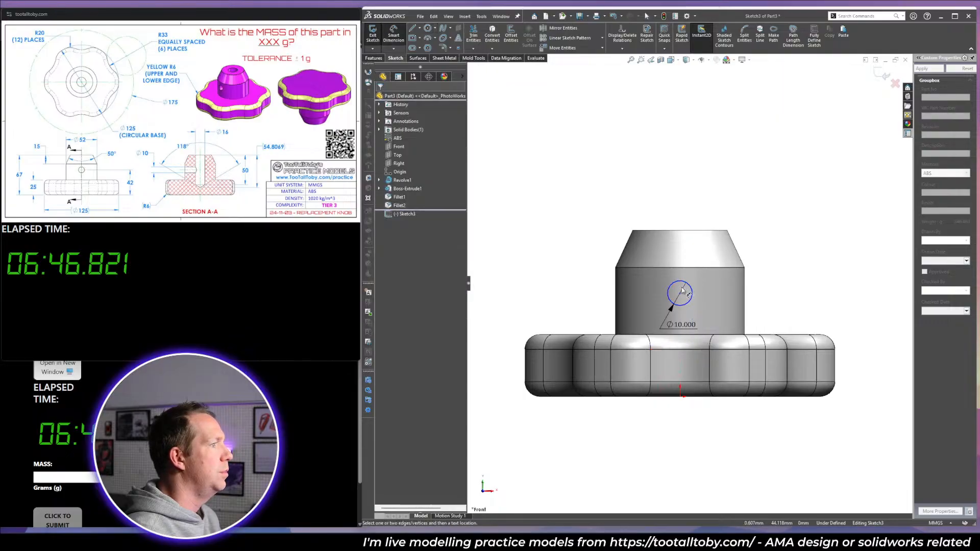
pyautogui.click(681, 293)
pyautogui.click(680, 392)
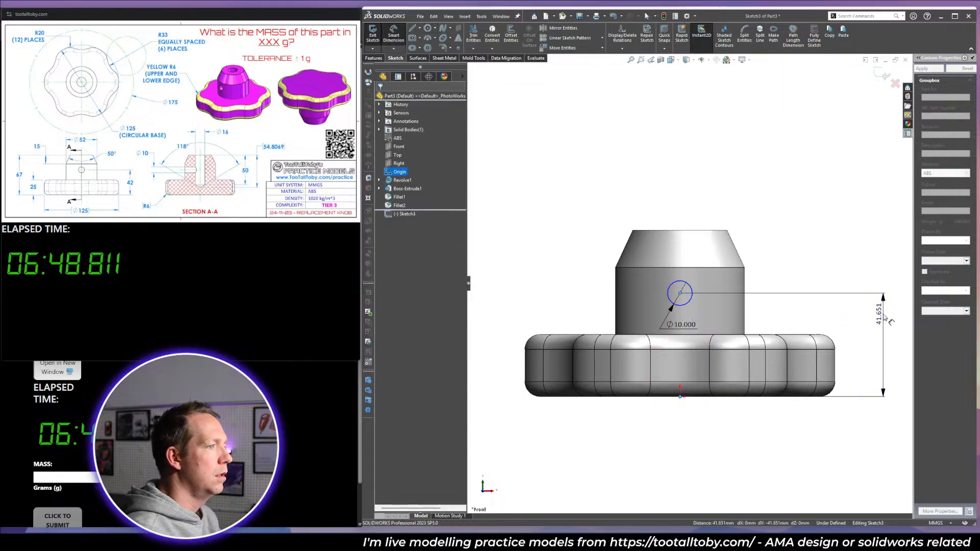
pyautogui.click(885, 316)
pyautogui.write('42')
pyautogui.press('Return')
pyautogui.press('Escape')
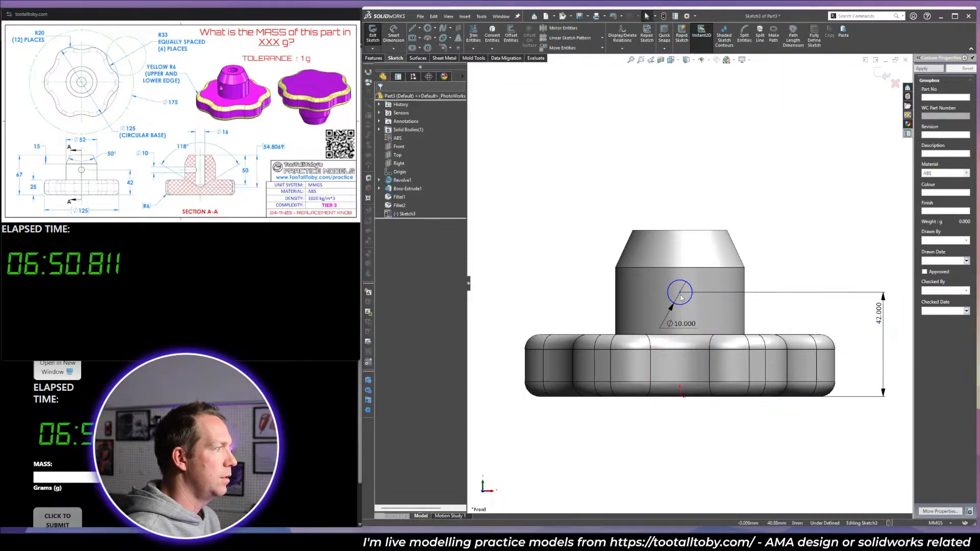
# Add a vertical relation between the circle's centre and the origin.
pyautogui.click(680, 293)
pyautogui.keyDown('ctrl'); pyautogui.click(681, 397); pyautogui.keyUp('ctrl')
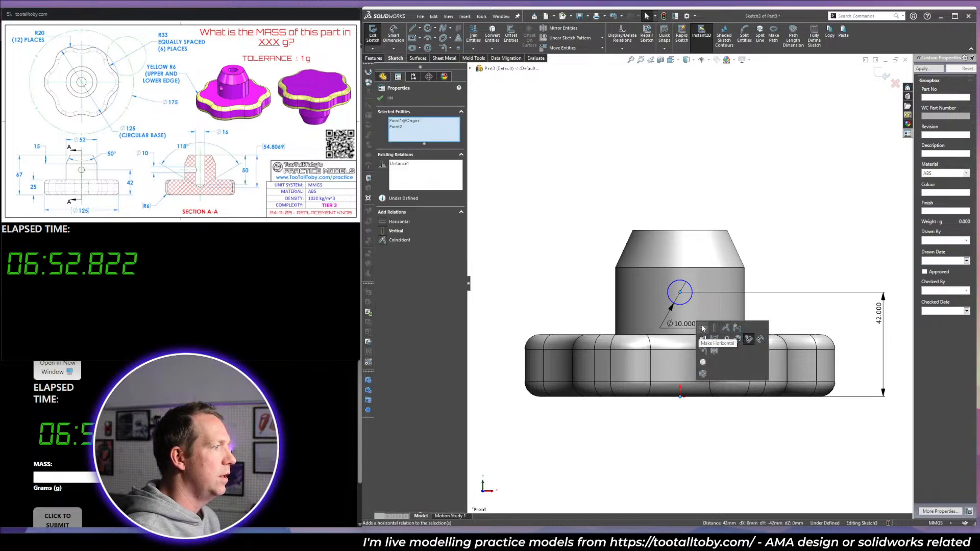
pyautogui.click(711, 328)
# Cut the 10 mm circle through one side of the hub with an Extruded Cut set to Through All.
pyautogui.moveTo(761, 260); pyautogui.dragTo(729, 291, button='middle')
pyautogui.press('c')
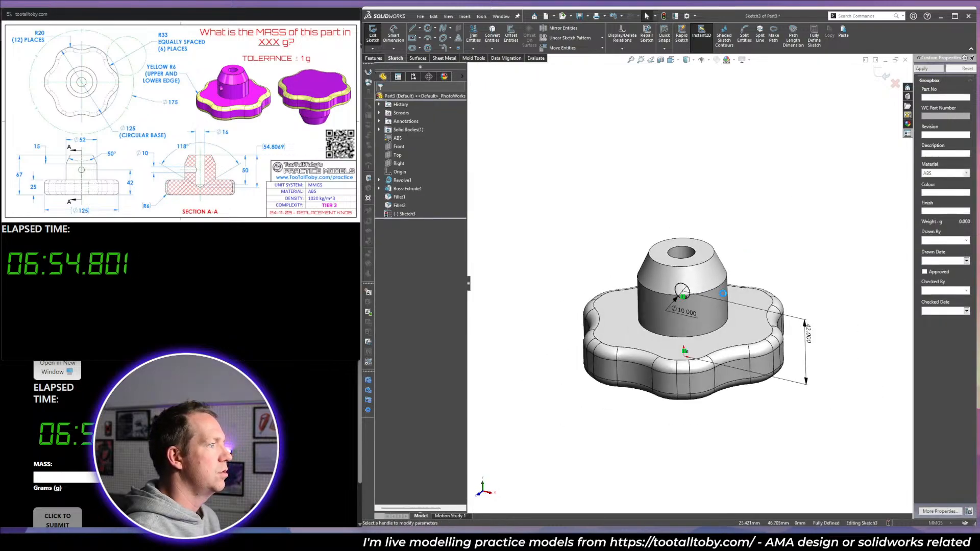
pyautogui.click(425, 145)
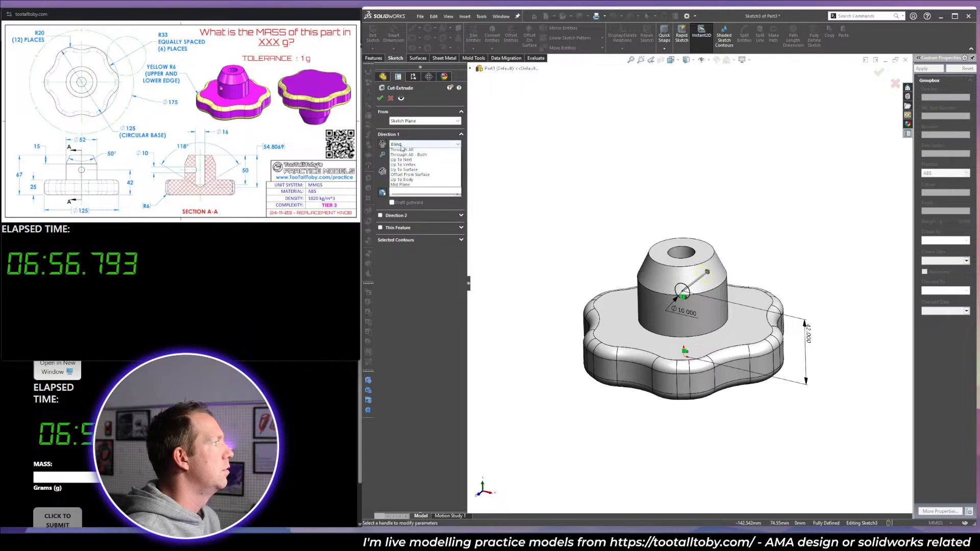
pyautogui.click(408, 151)
pyautogui.click(381, 98)
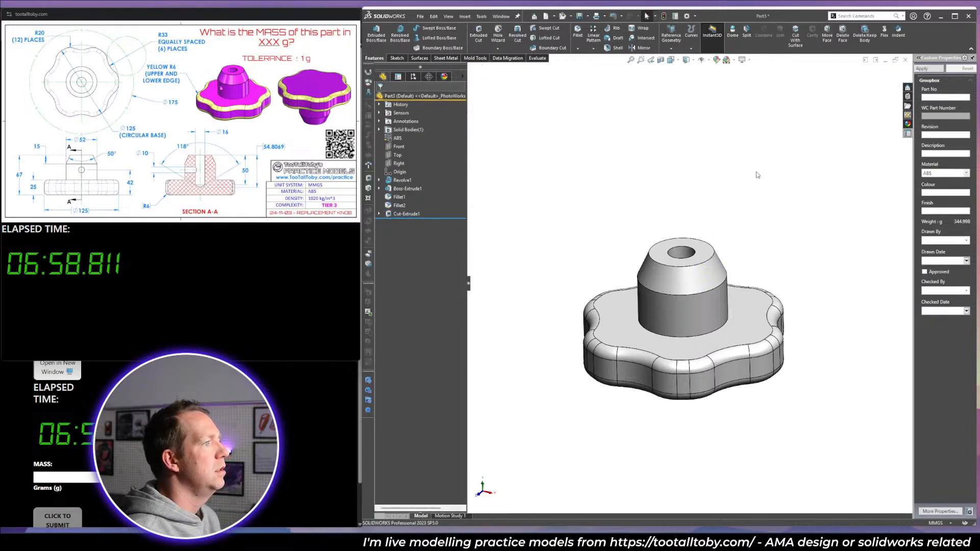
pyautogui.moveTo(777, 234); pyautogui.dragTo(756, 240, button='middle')
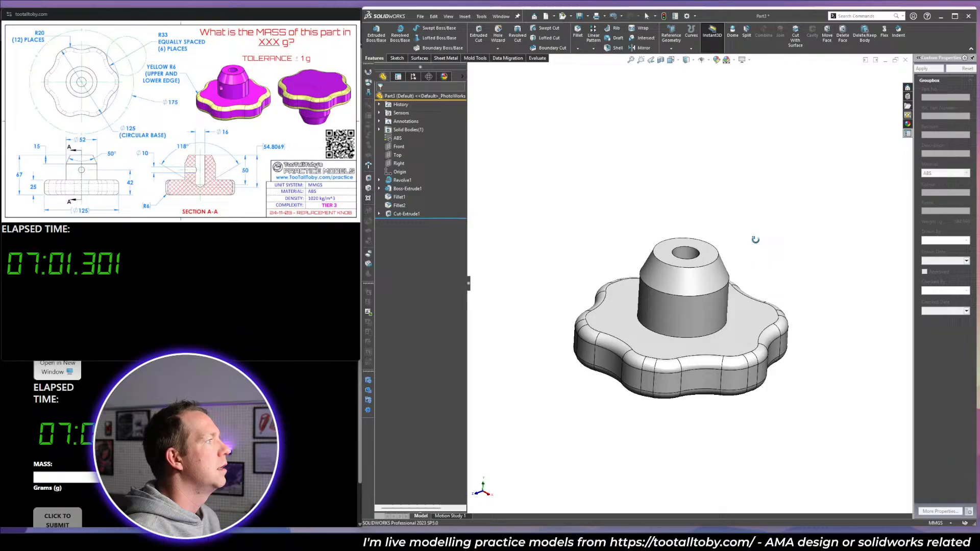
# Switch to the Too Tall Toby practice page and submit 345 grams as the part's mass.
pyautogui.click(96, 477)
pyautogui.write('345')
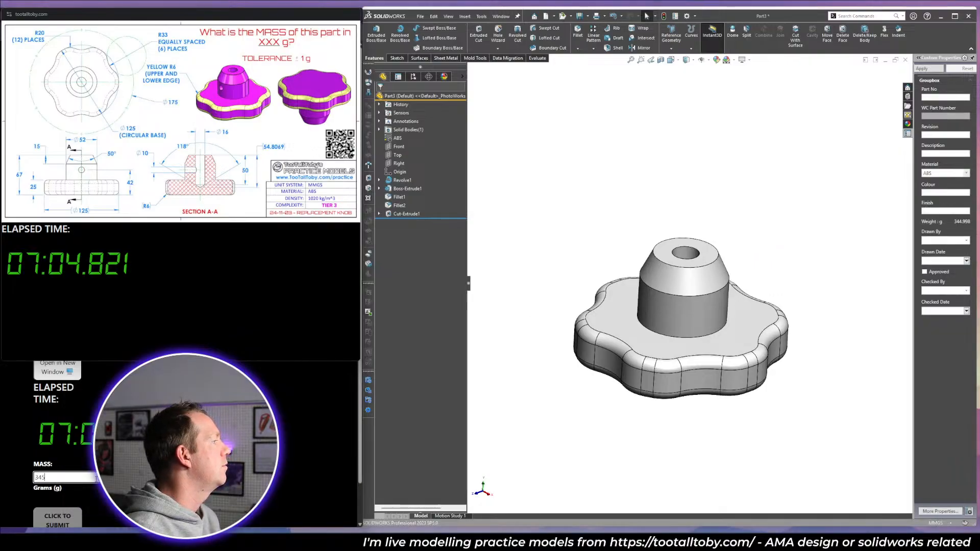
pyautogui.press('Return')
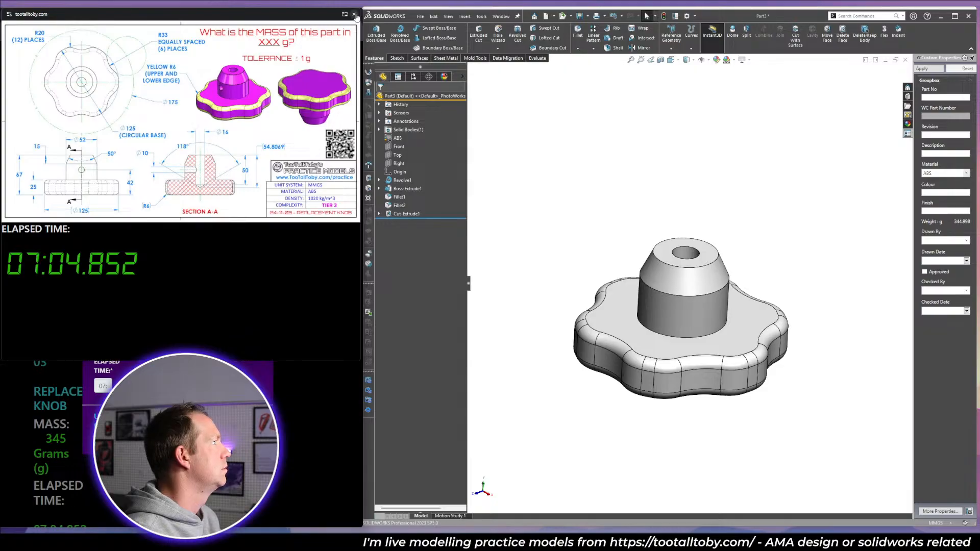
# Close the floating drawing window and open the Replacement Knob drawing image from the challenge page.
pyautogui.click(355, 15)
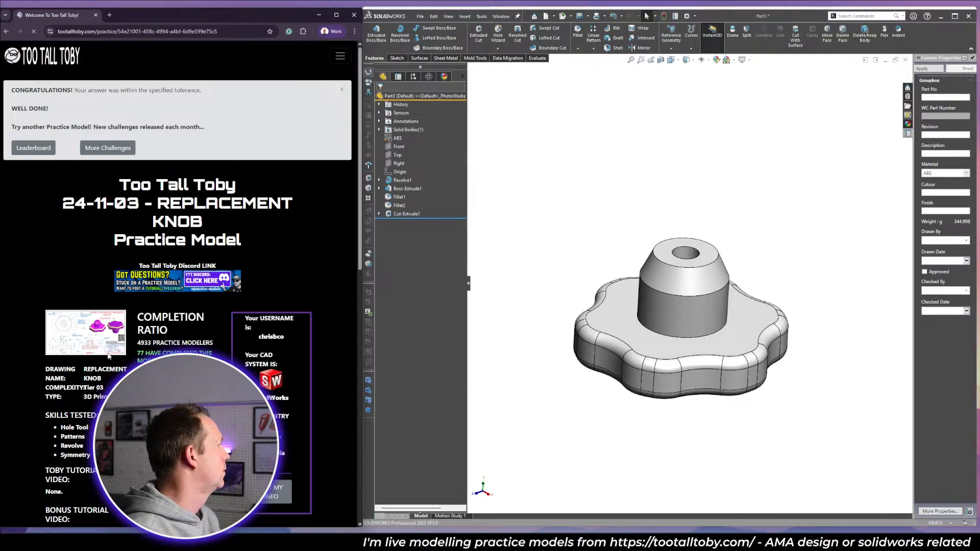
pyautogui.click(106, 343)
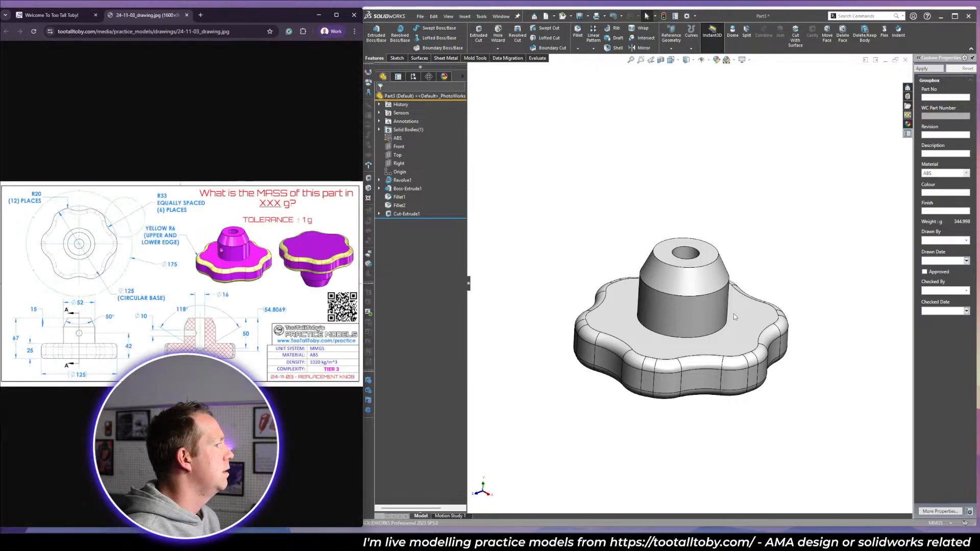
pyautogui.moveTo(735, 317); pyautogui.dragTo(730, 326, button='middle')
pyautogui.scroll(1, 727, 252)
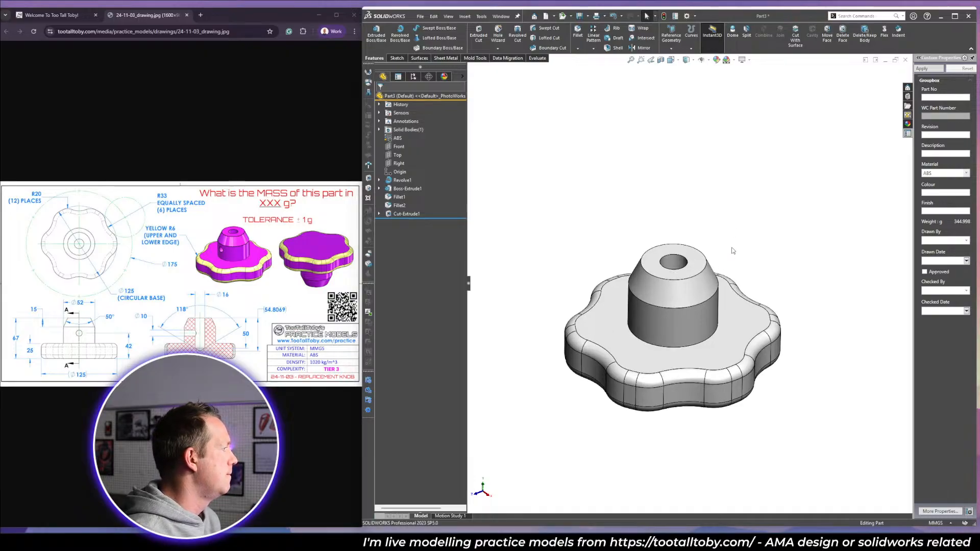
# Save the SOLIDWORKS part as 2024-11-03 - REPLACEMENT KNOB in the Practice Models folder.
pyautogui.hotkey('ctrl', 's')
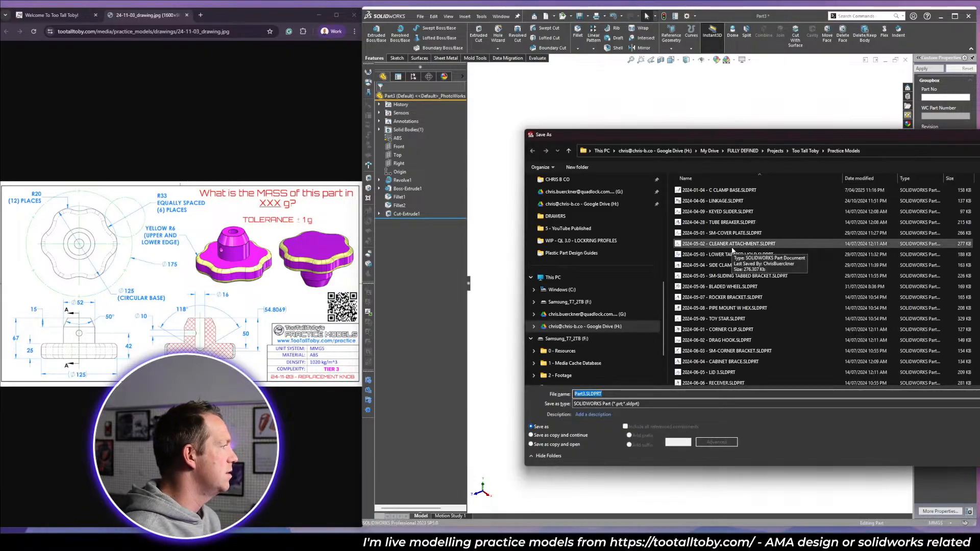
pyautogui.write('2024-')
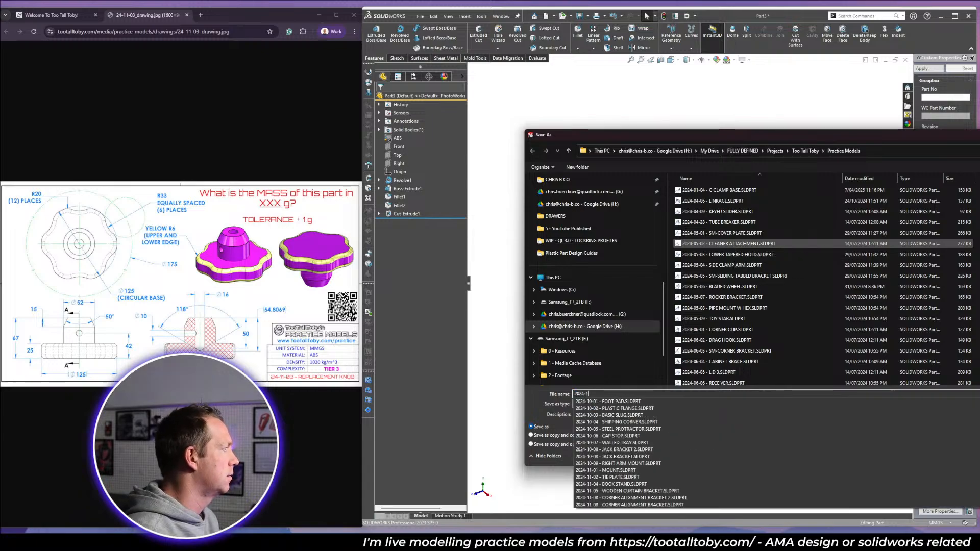
pyautogui.write('11-03 - REPL')
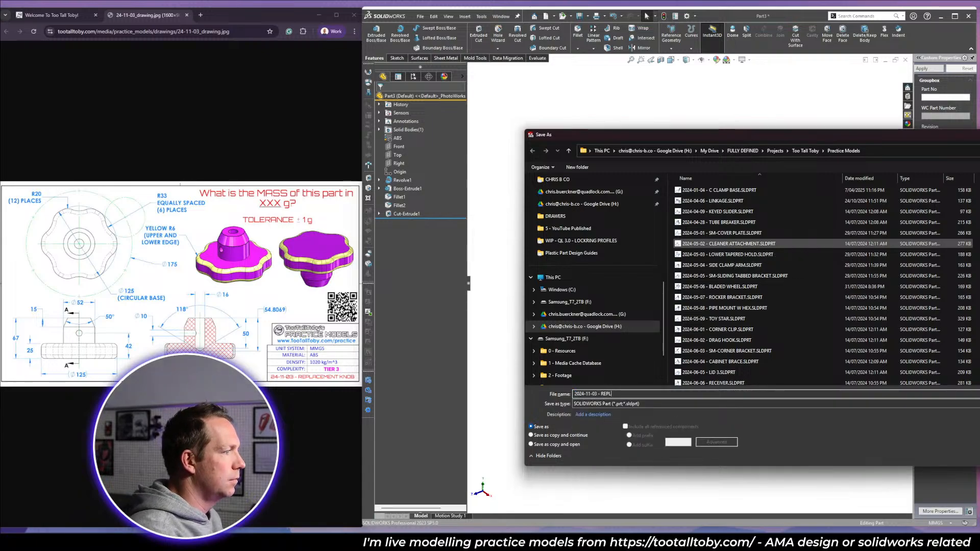
pyautogui.write('ACEMENT KNOB')
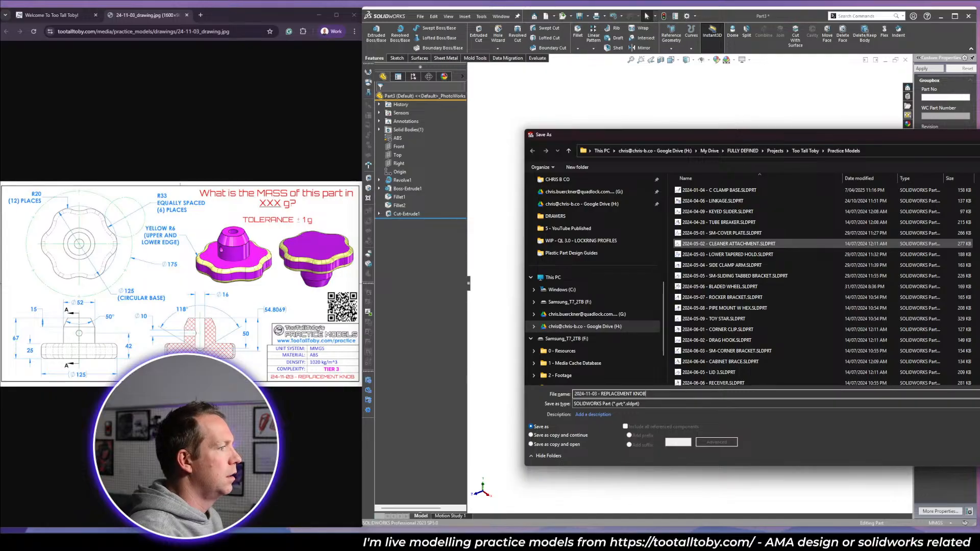
pyautogui.press('Return')
# Apply a purple colour appearance to the whole knob body.
pyautogui.click(695, 298)
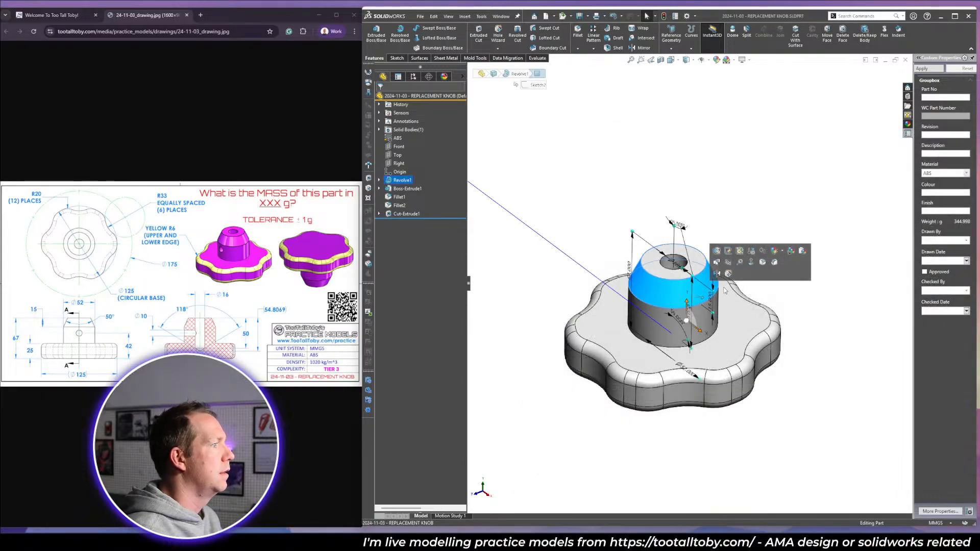
pyautogui.click(783, 251)
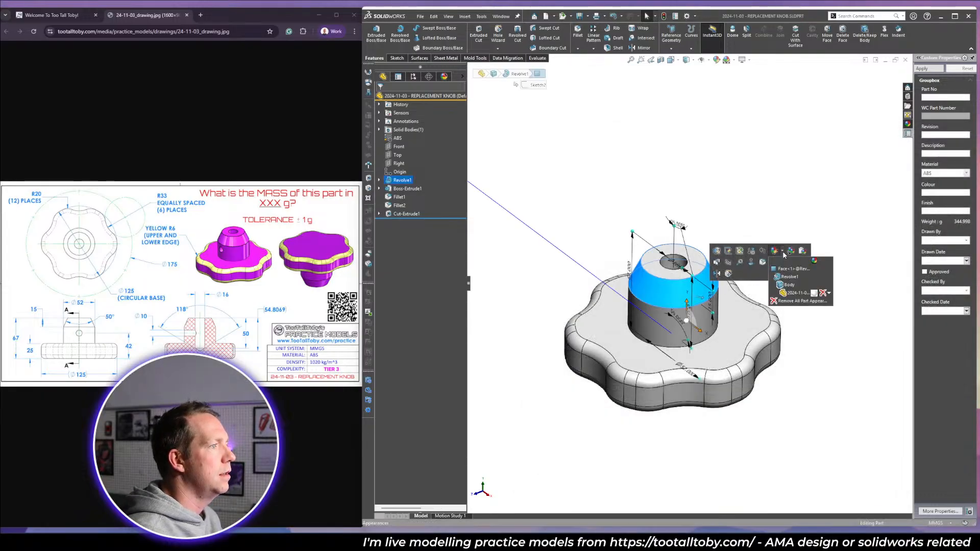
pyautogui.click(790, 286)
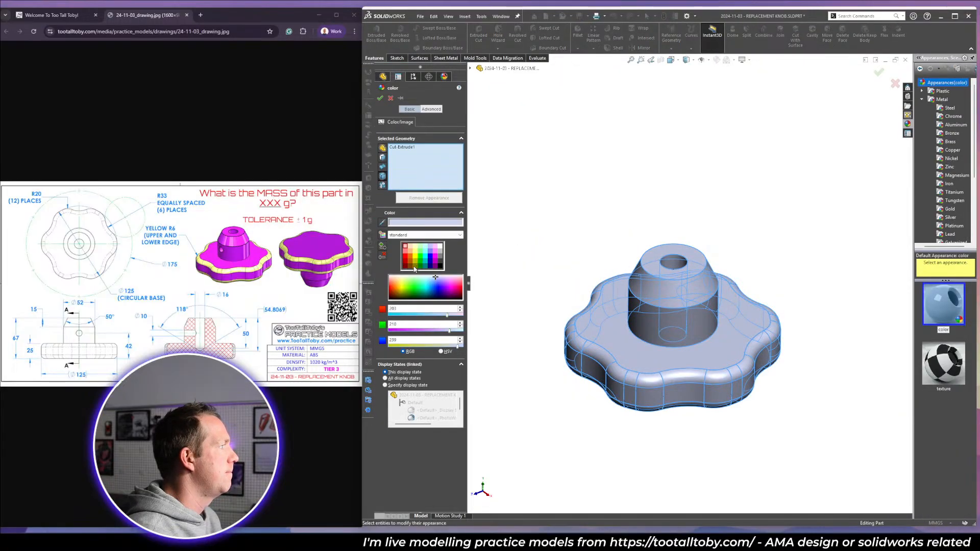
pyautogui.click(448, 286)
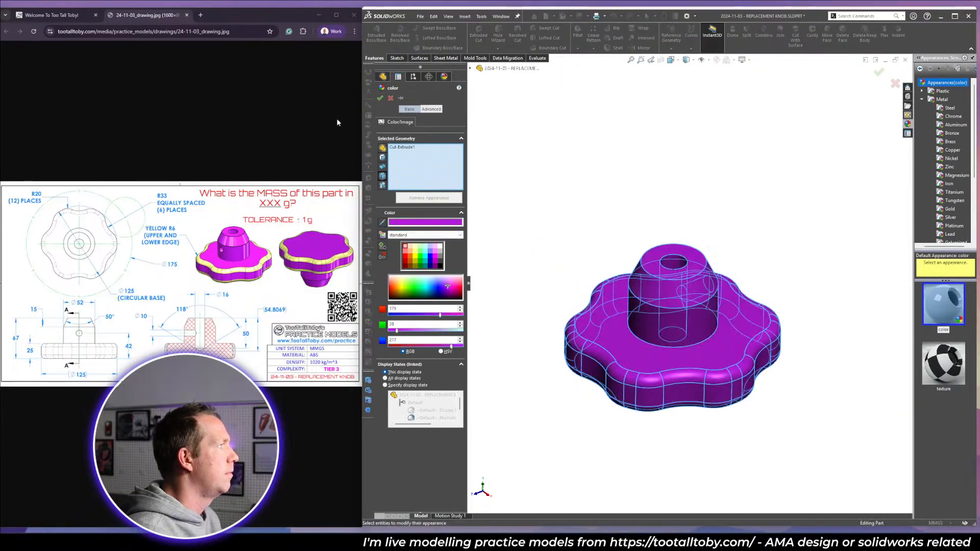
pyautogui.click(380, 96)
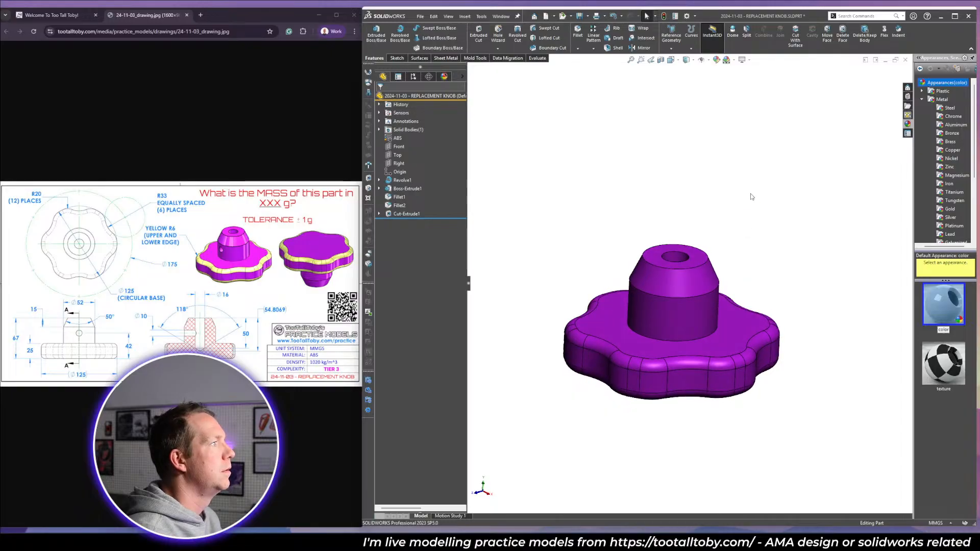
# Orient the knob so the cross hole in its stem faces forward, and turn on the Perspective display.
pyautogui.press('space')
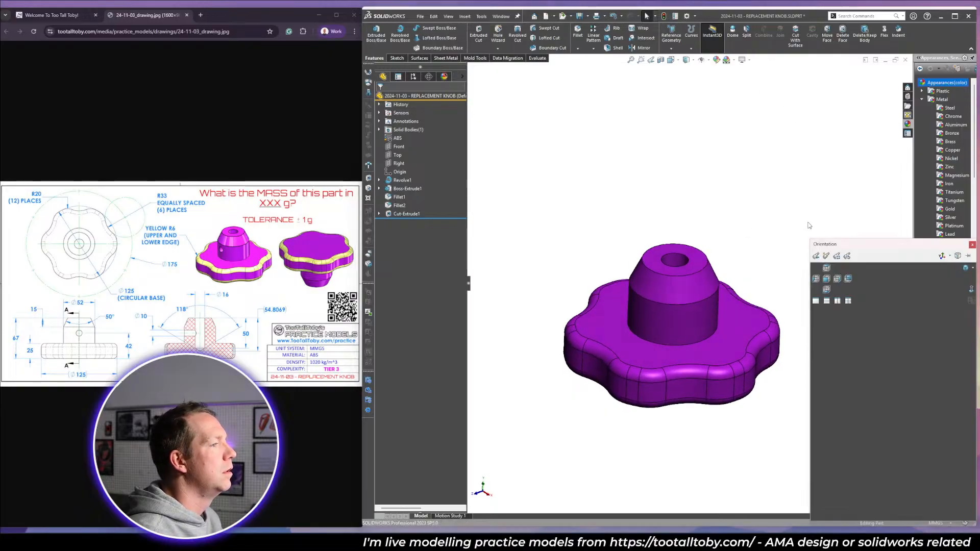
pyautogui.click(848, 279)
pyautogui.press('Left')
pyautogui.press('Left')
pyautogui.press('Left')
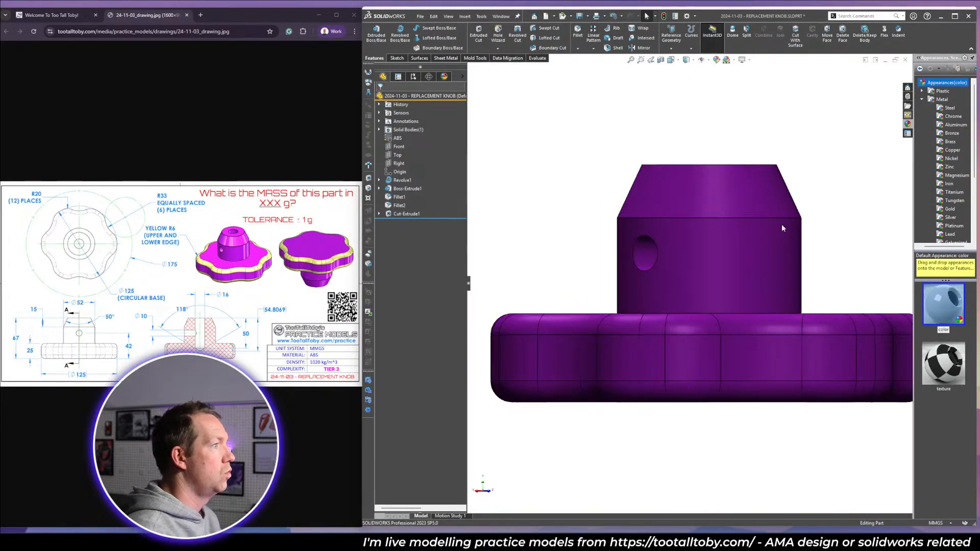
pyautogui.press('Down')
pyautogui.press('Down')
pyautogui.press('f')
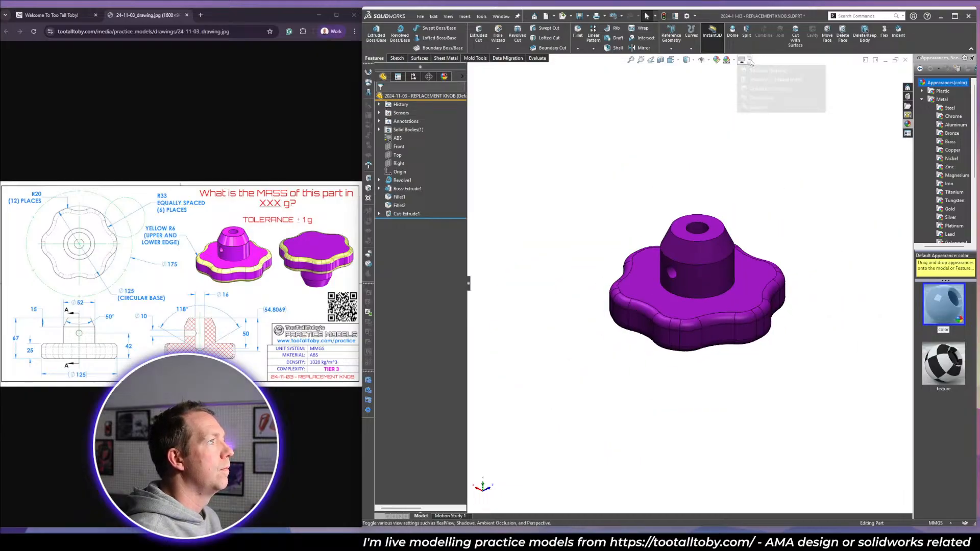
pyautogui.click(749, 61)
pyautogui.click(761, 98)
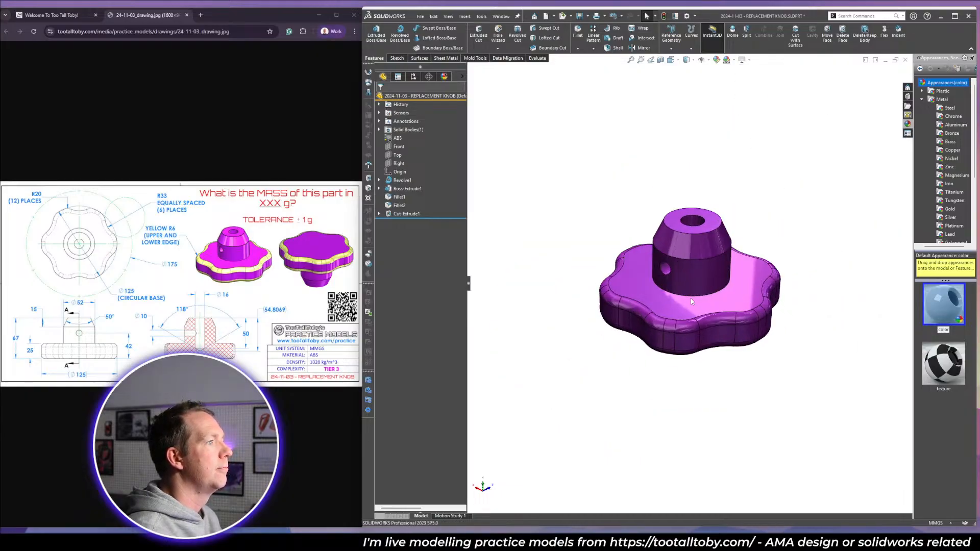
pyautogui.scroll(-2, 733, 270)
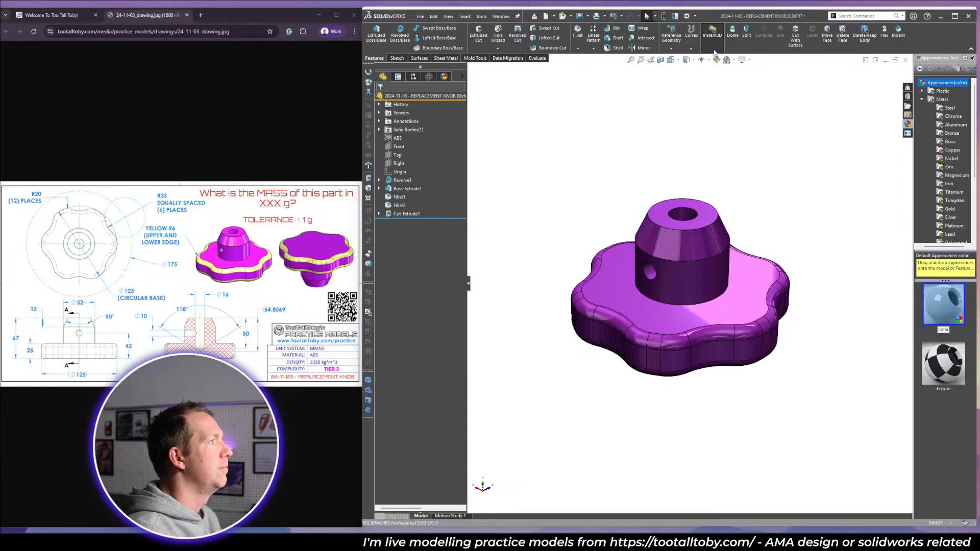
# Try the Cartoon display effect on the knob, with and without RealView Graphics.
pyautogui.click(745, 63)
pyautogui.click(762, 102)
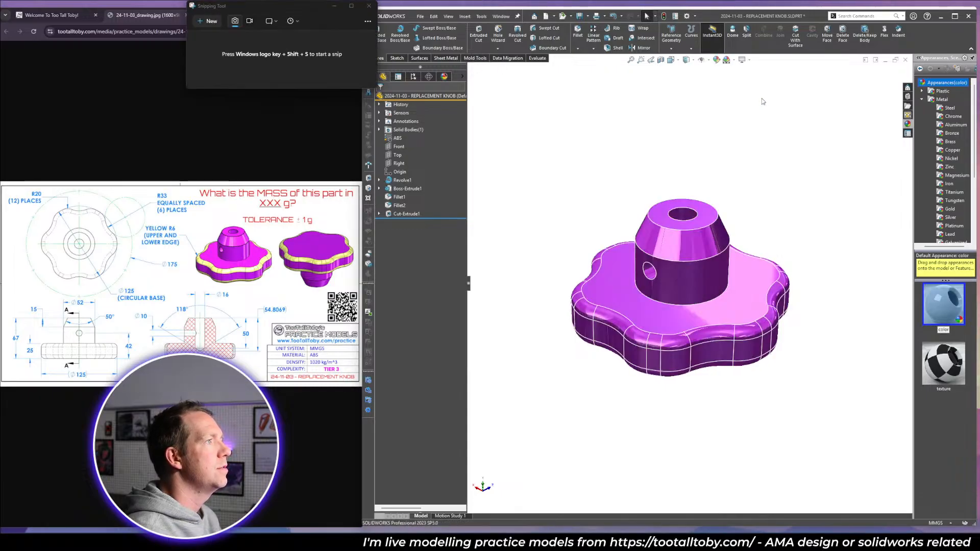
pyautogui.click(747, 62)
pyautogui.click(756, 71)
pyautogui.click(747, 62)
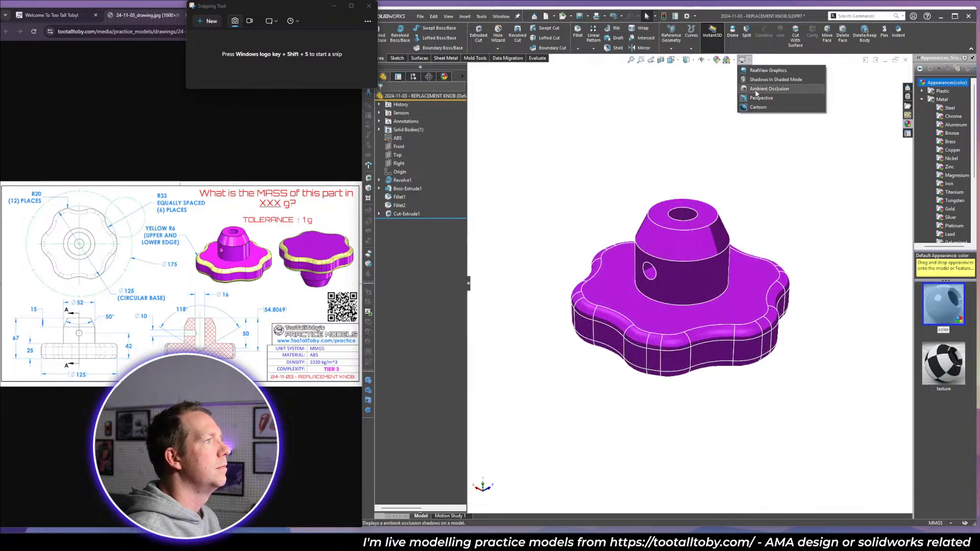
pyautogui.click(757, 107)
pyautogui.click(745, 60)
pyautogui.click(754, 71)
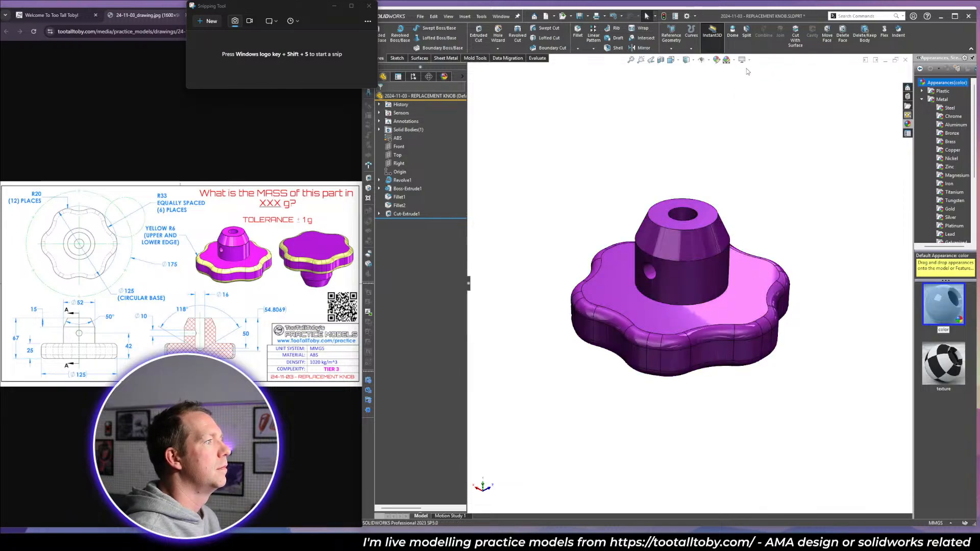
# Capture a rectangular screenshot of the knob with Snipping Tool and close the capture window.
pyautogui.click(209, 21)
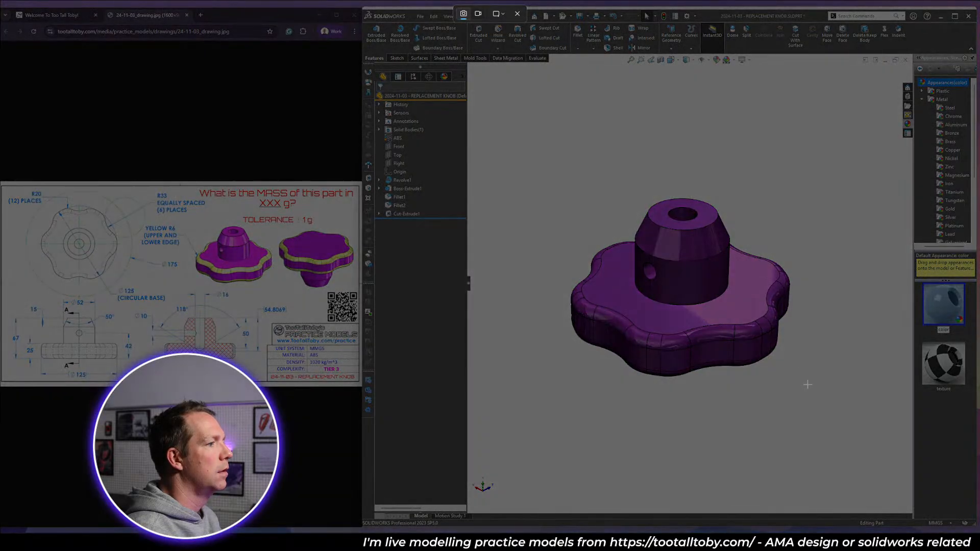
pyautogui.moveTo(811, 393); pyautogui.dragTo(557, 178)
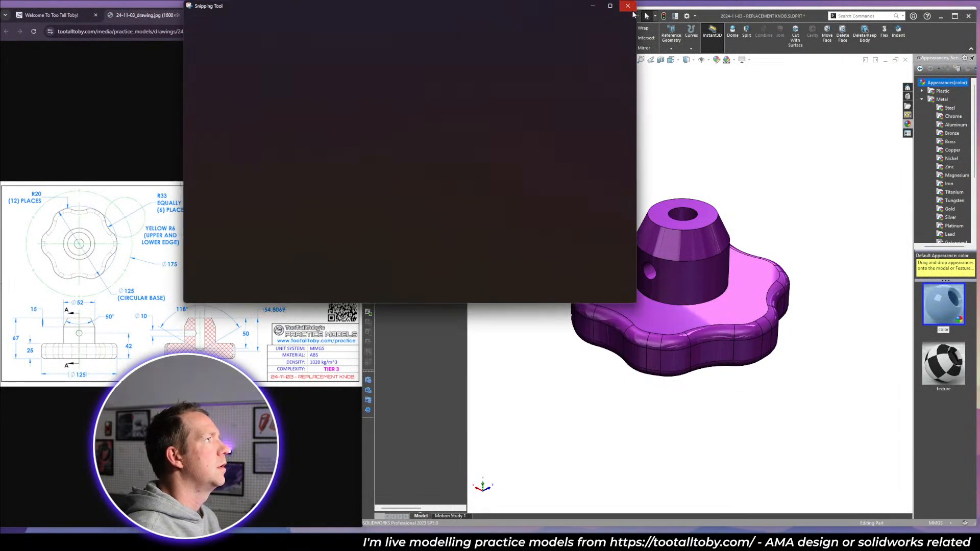
pyautogui.click(628, 5)
# Turn off RealView Graphics and the Perspective display, and save the part.
pyautogui.click(748, 59)
pyautogui.click(752, 71)
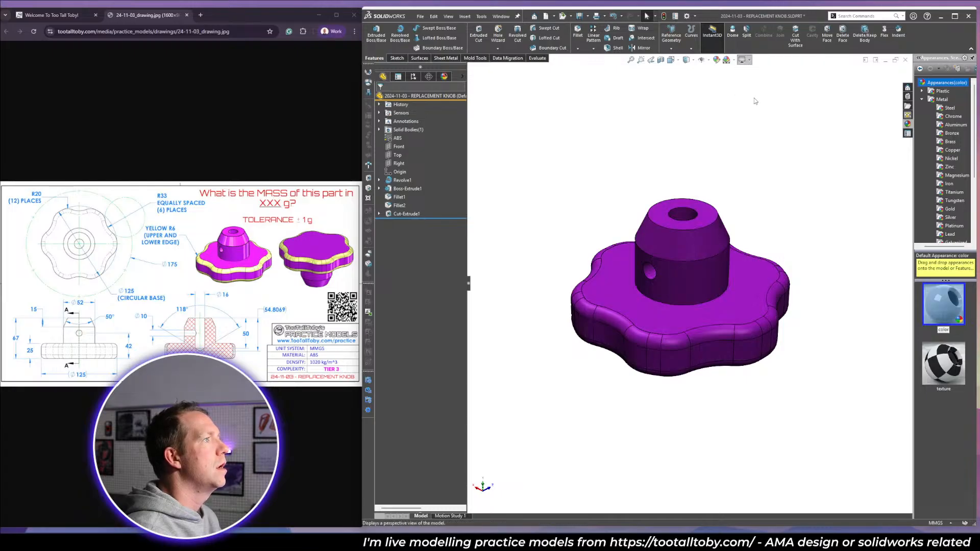
pyautogui.press('f')
pyautogui.scroll(6, 788, 319)
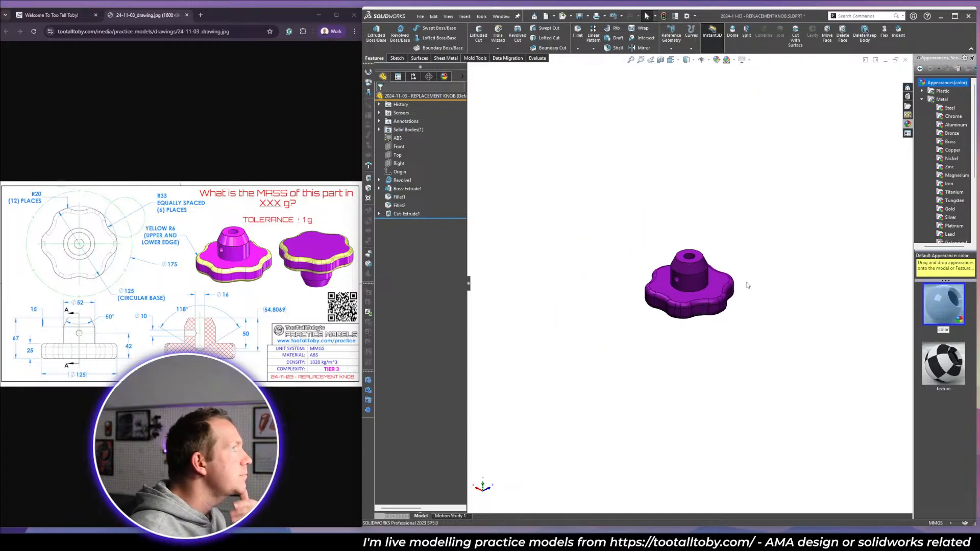
pyautogui.scroll(-2, 748, 285)
pyautogui.hotkey('ctrl', 's')
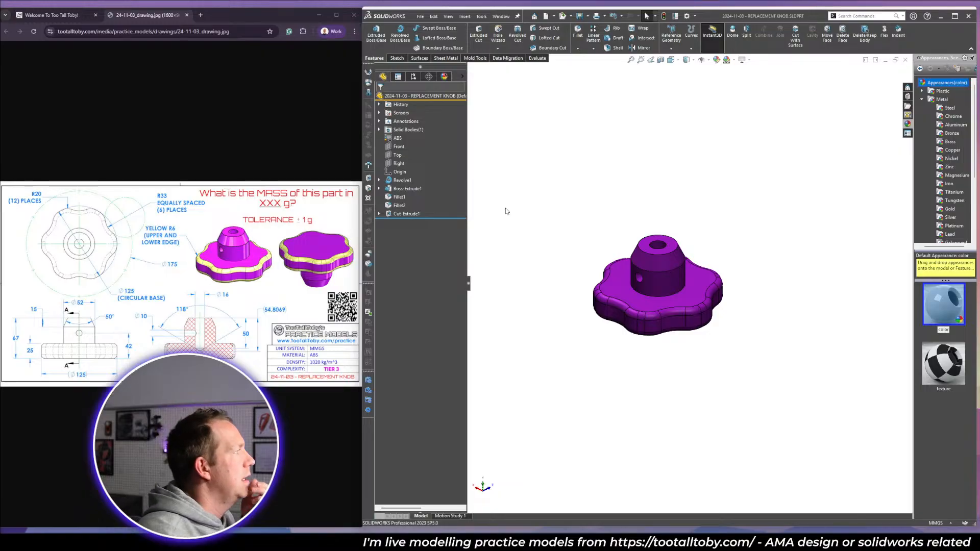
# Expand the revolve, boss extrude and cut extrude features to show their sketches, and preview the revolve's sketch.
pyautogui.click(379, 180)
pyautogui.click(412, 189)
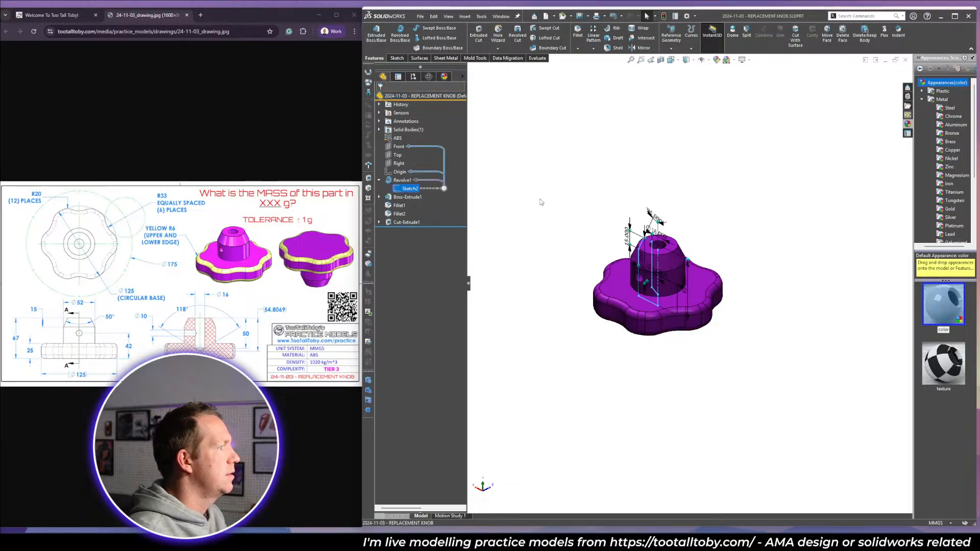
pyautogui.click(595, 192)
pyautogui.click(379, 222)
pyautogui.click(379, 197)
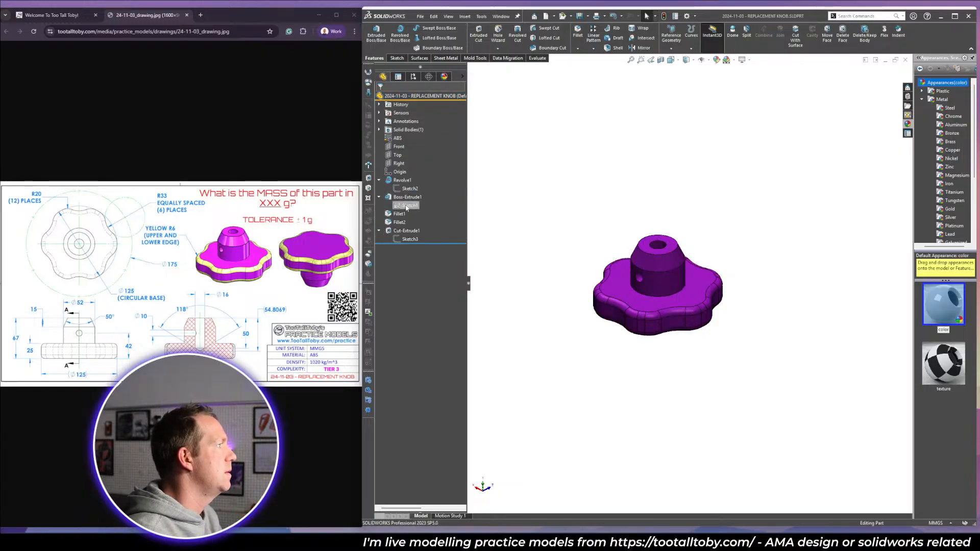
# Open the boss extrude's sketch in a top view and examine its circles and the pattern of grip cutouts.
pyautogui.click(407, 208)
pyautogui.click(411, 184)
pyautogui.press('space')
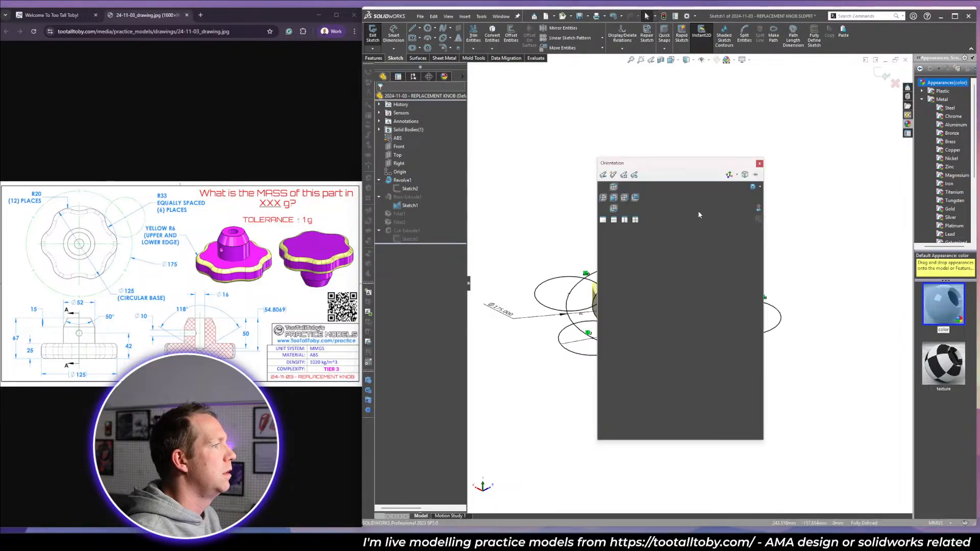
pyautogui.click(762, 209)
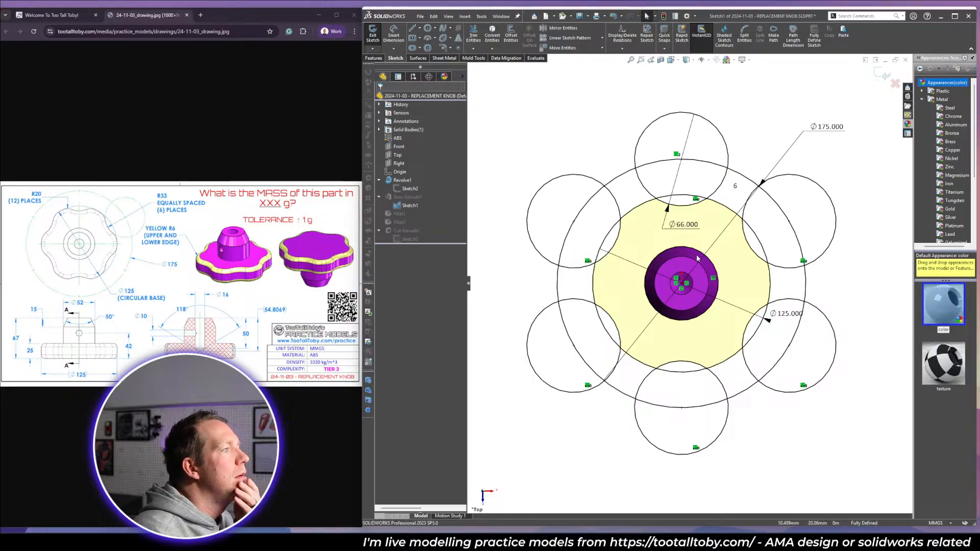
pyautogui.click(768, 263)
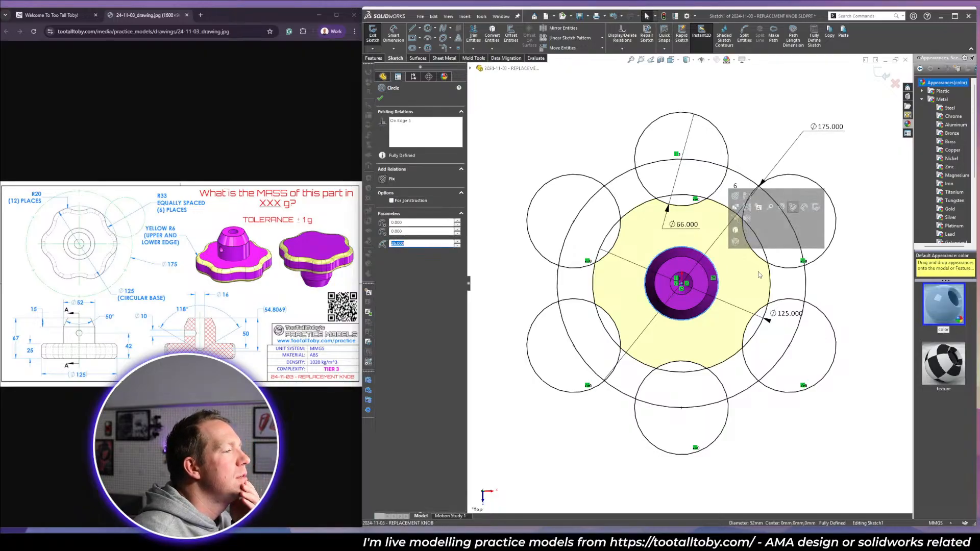
pyautogui.click(729, 147)
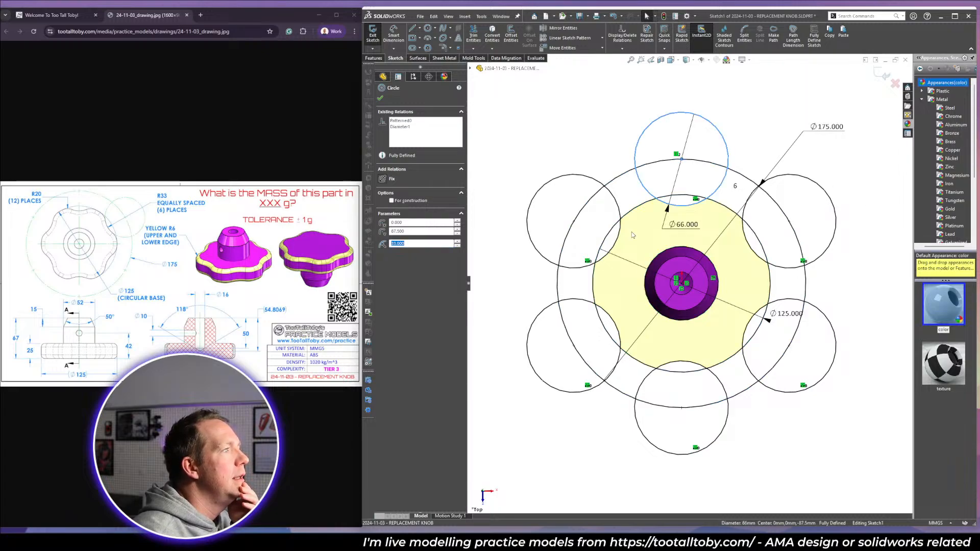
pyautogui.click(870, 219)
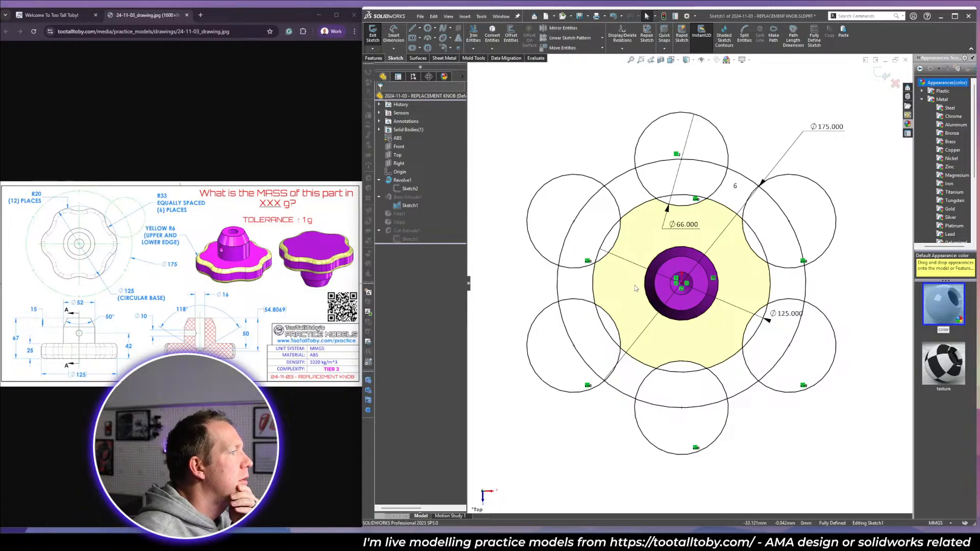
# Sketch two concentric demonstration circles beside the knob profile: a small inner one and an outer one 125 mm in diameter.
pyautogui.scroll(3, 689, 283)
pyautogui.scroll(2, 804, 299)
pyautogui.scroll(-2, 819, 287)
pyautogui.press('c')
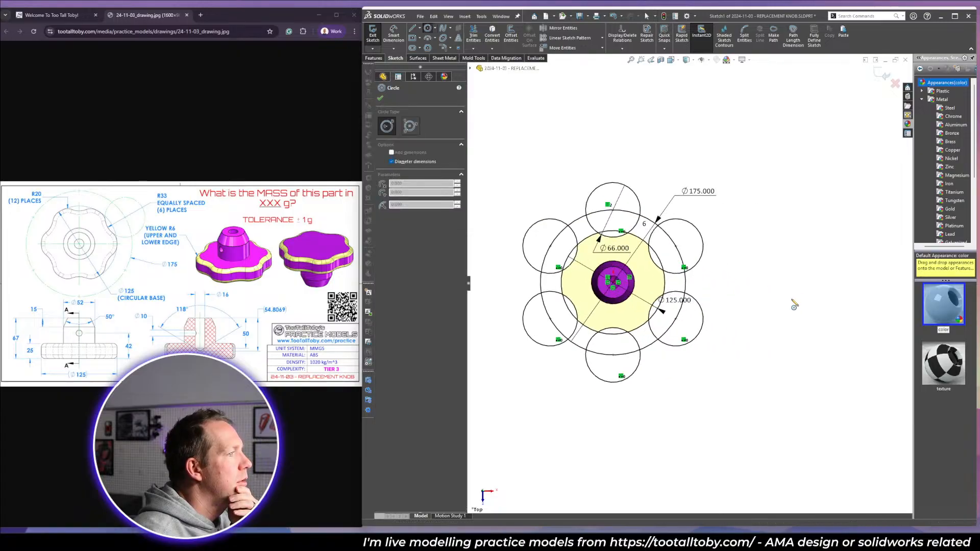
pyautogui.click(800, 282)
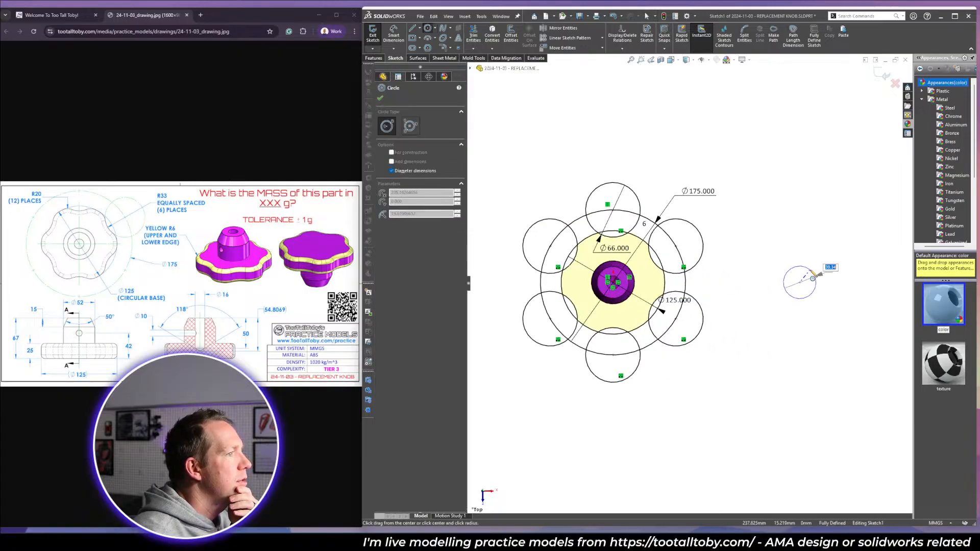
pyautogui.click(812, 271)
pyautogui.click(800, 282)
pyautogui.write('12')
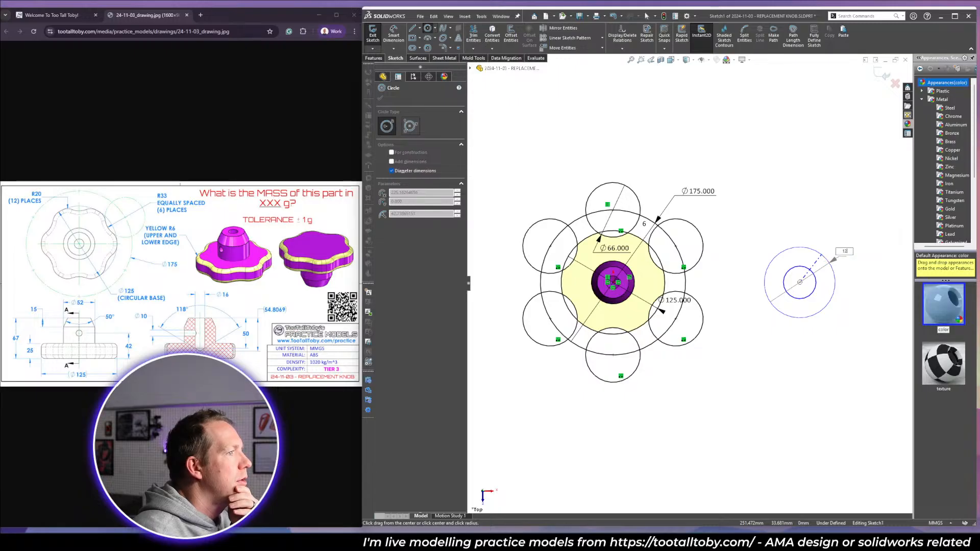
pyautogui.write('5')
pyautogui.press('Return')
# Add a concentric 175 mm diameter circle and a 66 mm diameter circle centred on its uppermost point.
pyautogui.click(800, 282)
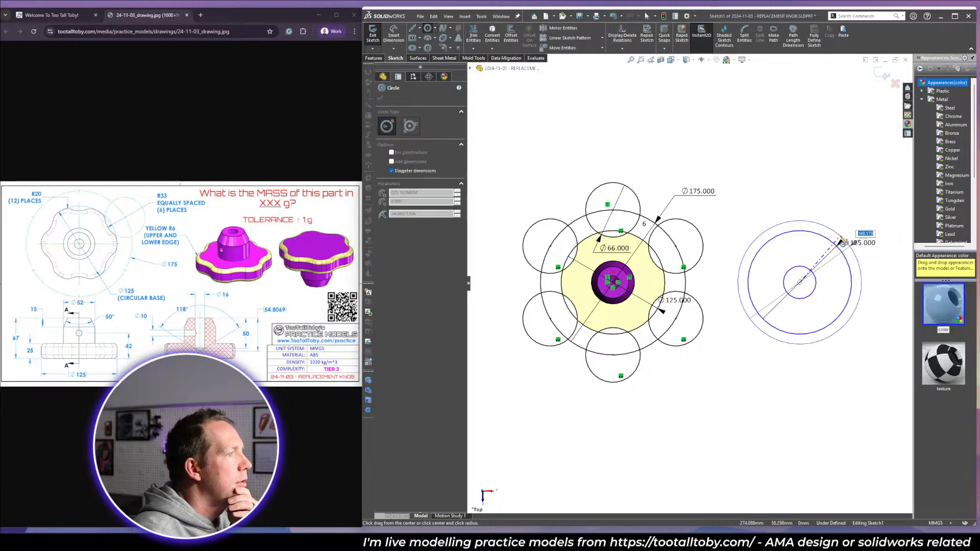
pyautogui.write('175')
pyautogui.press('Return')
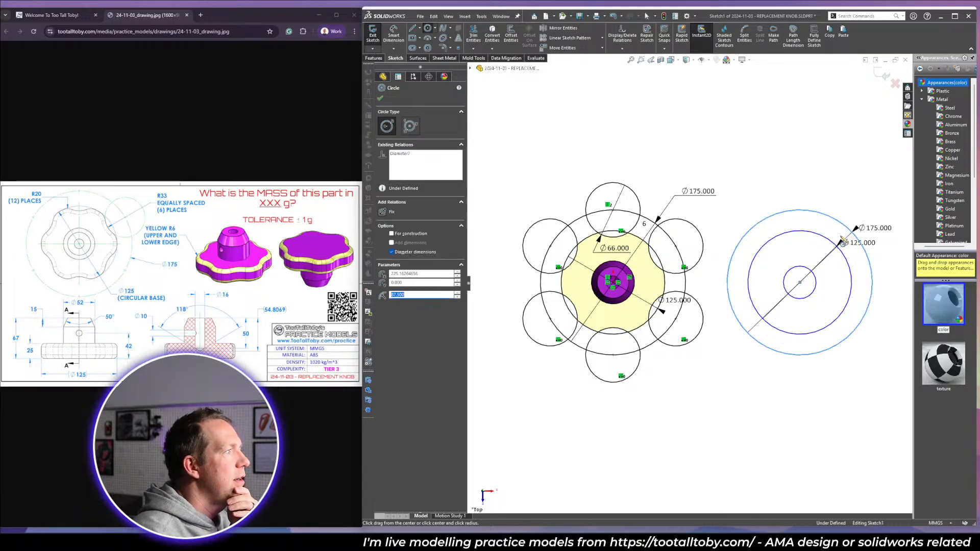
pyautogui.click(800, 210)
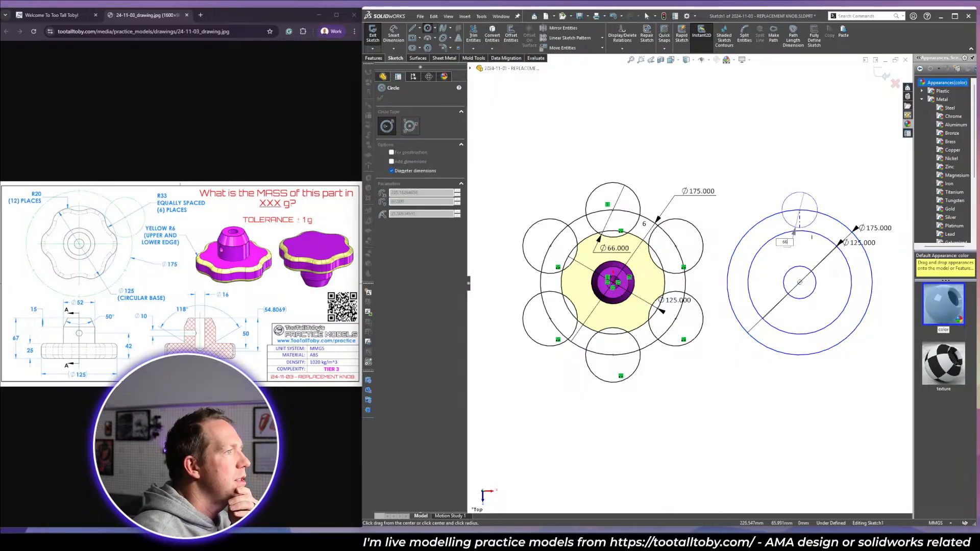
pyautogui.write('66')
pyautogui.press('Return')
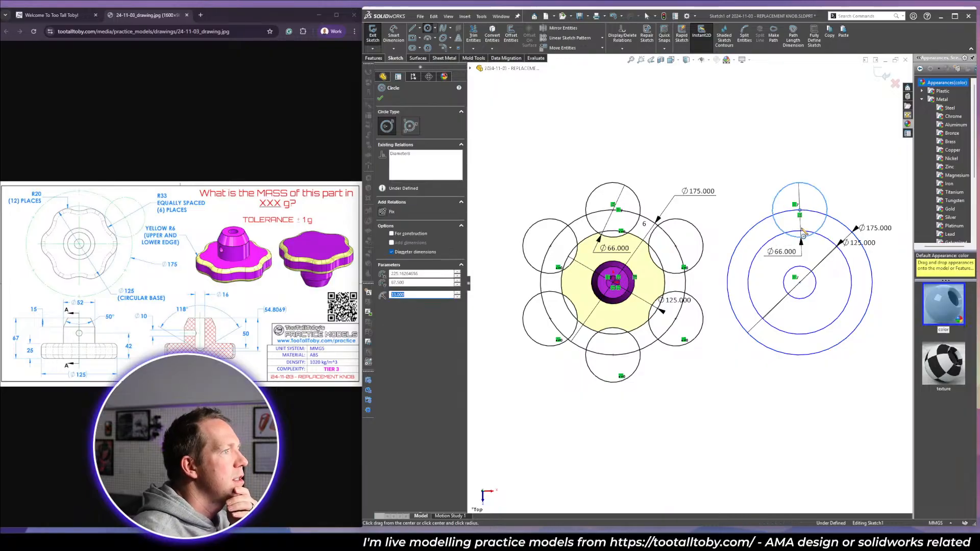
# Try a circular sketch pattern of six equally spaced copies of the 66 mm circle around the demonstration circles' centre.
pyautogui.click(602, 39)
pyautogui.click(570, 57)
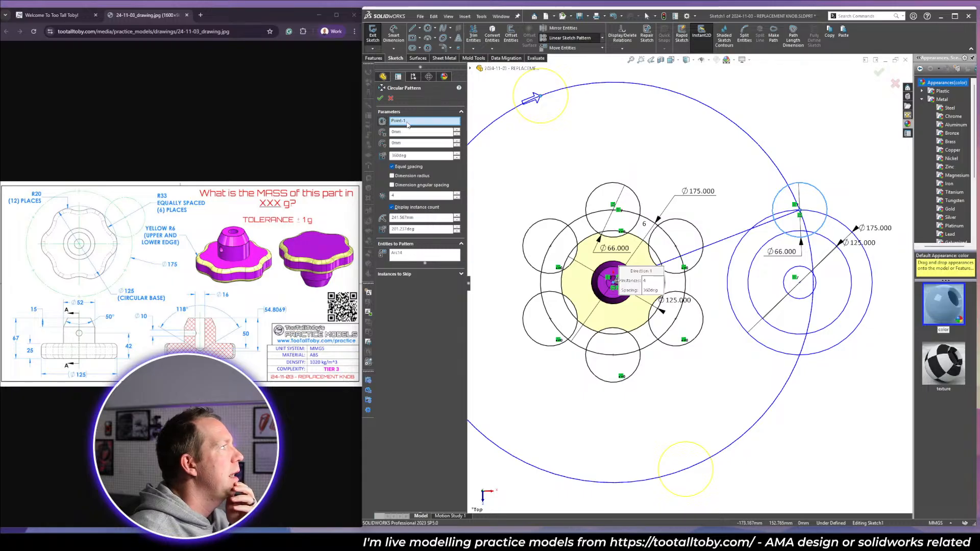
pyautogui.click(800, 284)
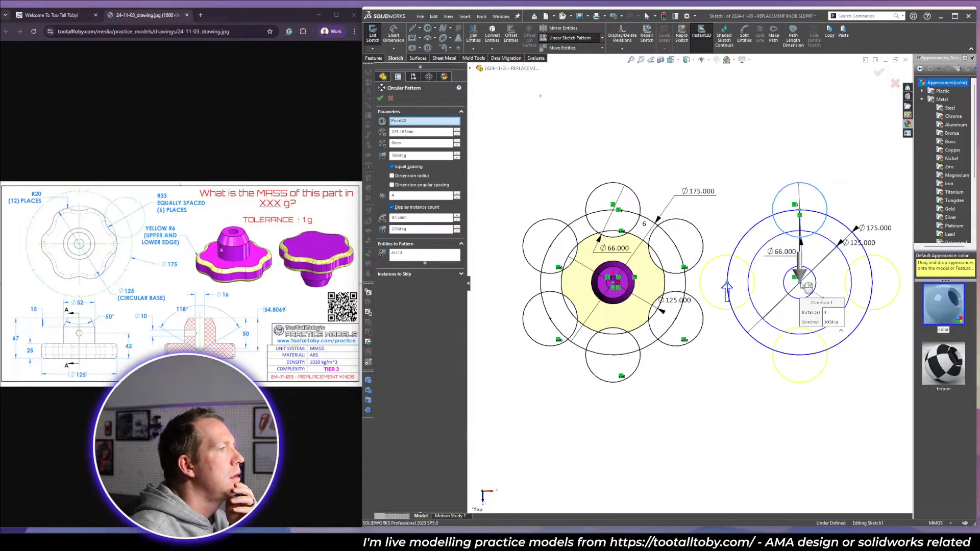
pyautogui.click(457, 194)
pyautogui.click(457, 194)
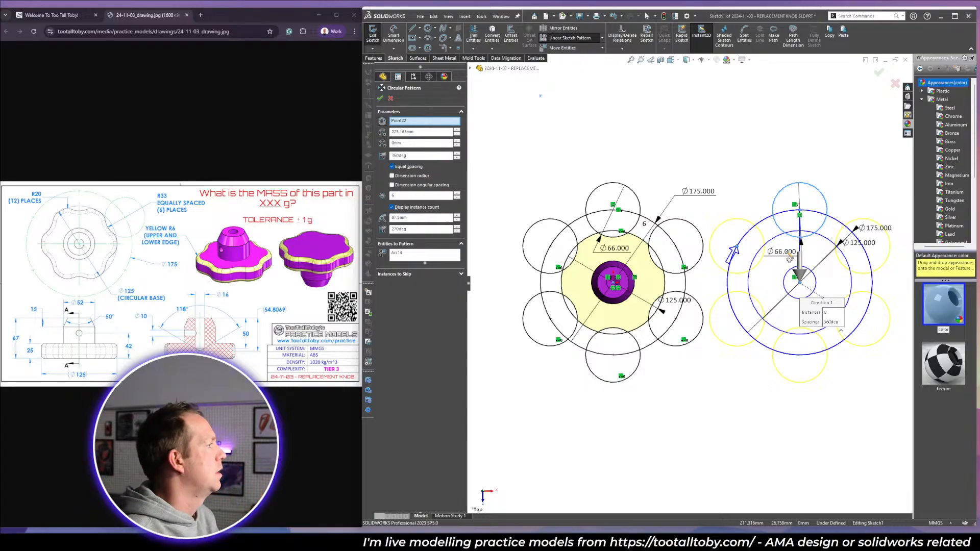
pyautogui.press('Escape')
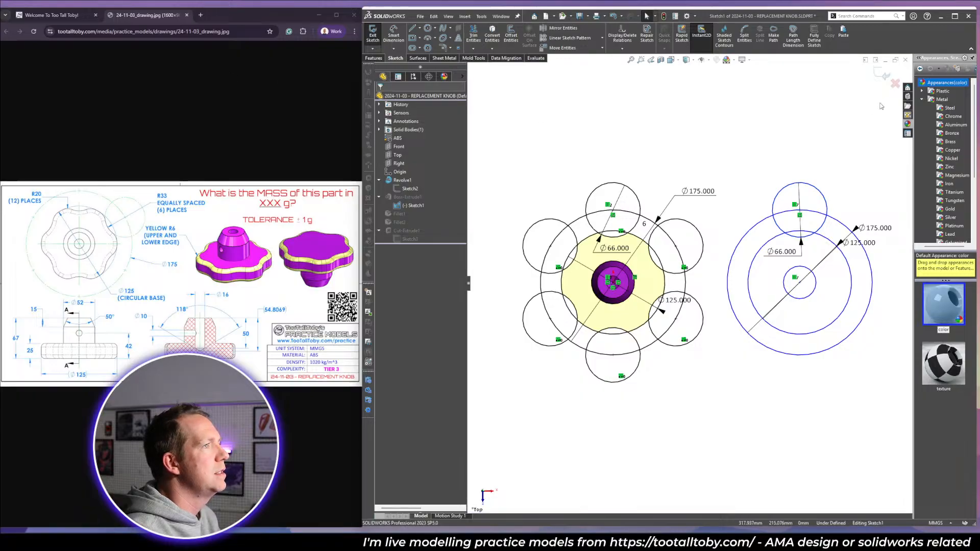
# Delete all the demonstration circles beside the knob profile and exit the sketch, discarding its changes.
pyautogui.moveTo(872, 418); pyautogui.dragTo(780, 167)
pyautogui.press('Delete')
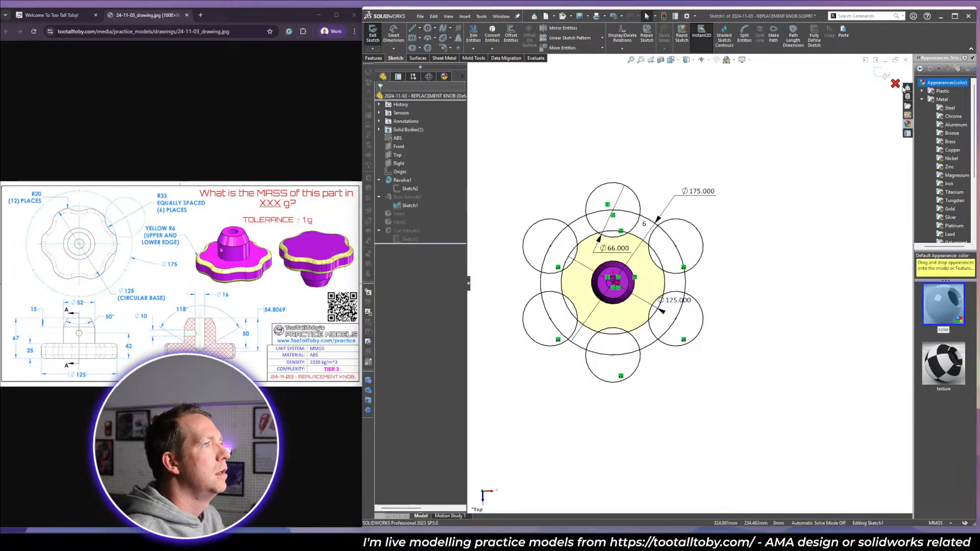
pyautogui.click(899, 85)
# Show the revolve's sketch dimensions on the knob in the front view and examine the stem profile.
pyautogui.hotkey('ctrl', '1')
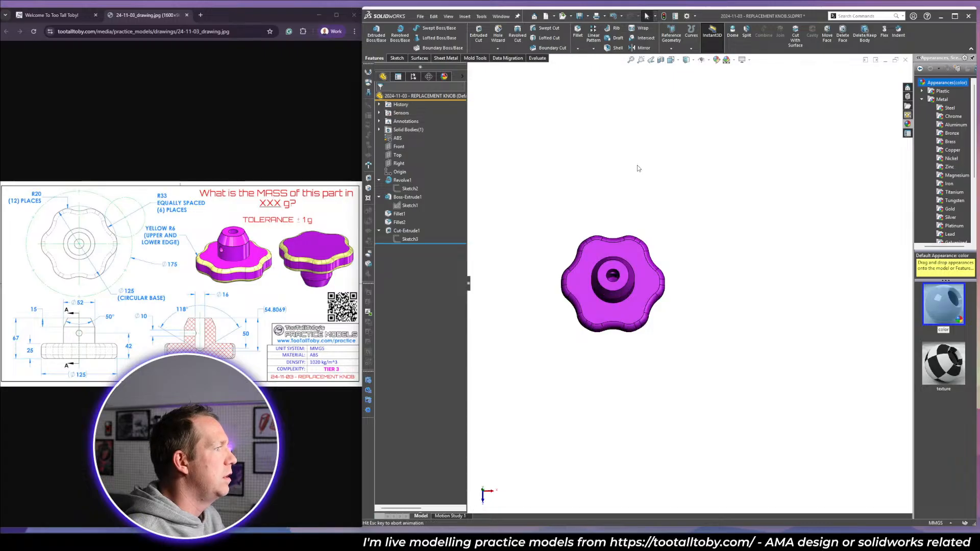
pyautogui.click(409, 189)
pyautogui.scroll(-5, 566, 280)
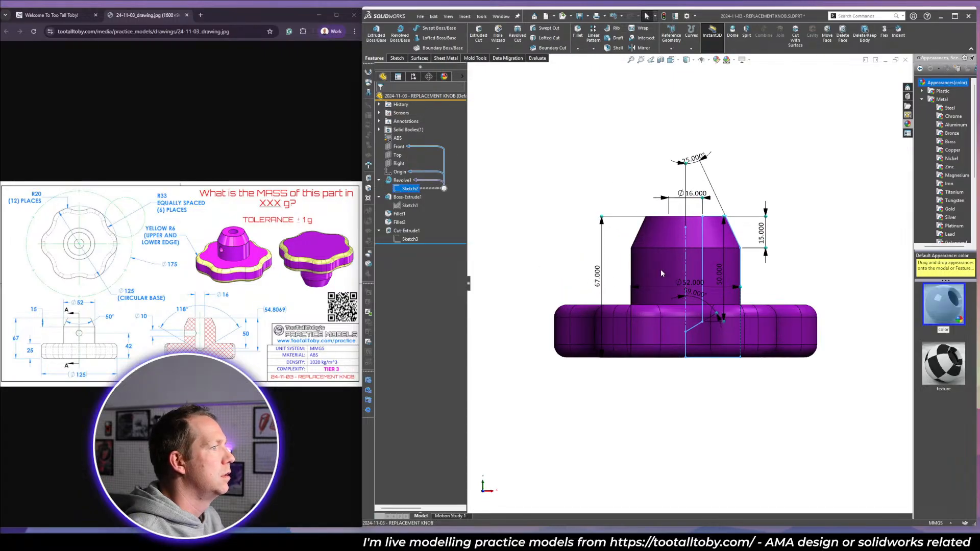
pyautogui.scroll(-2, 662, 274)
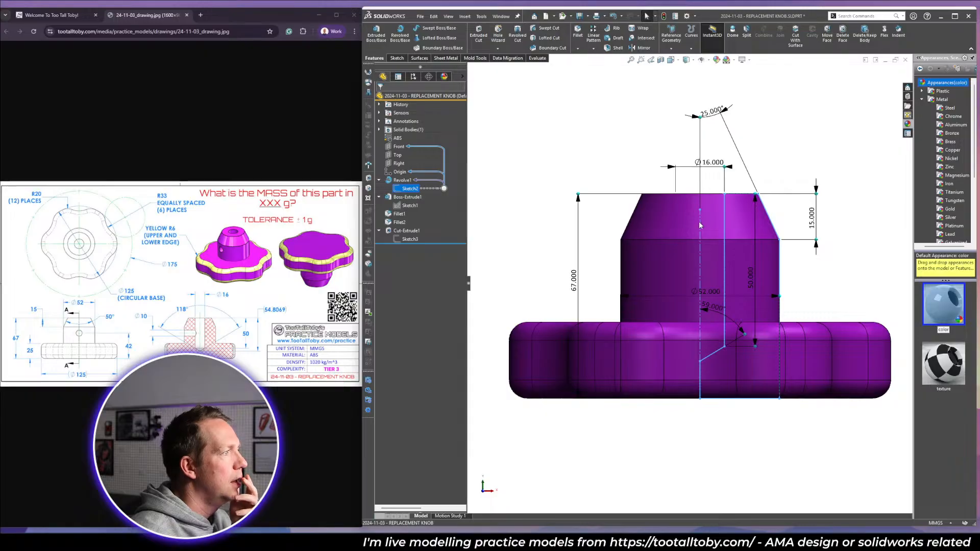
# Open the revolve's profile sketch for editing and inspect the short vertical line above the origin.
pyautogui.click(596, 146)
pyautogui.click(401, 189)
pyautogui.click(402, 168)
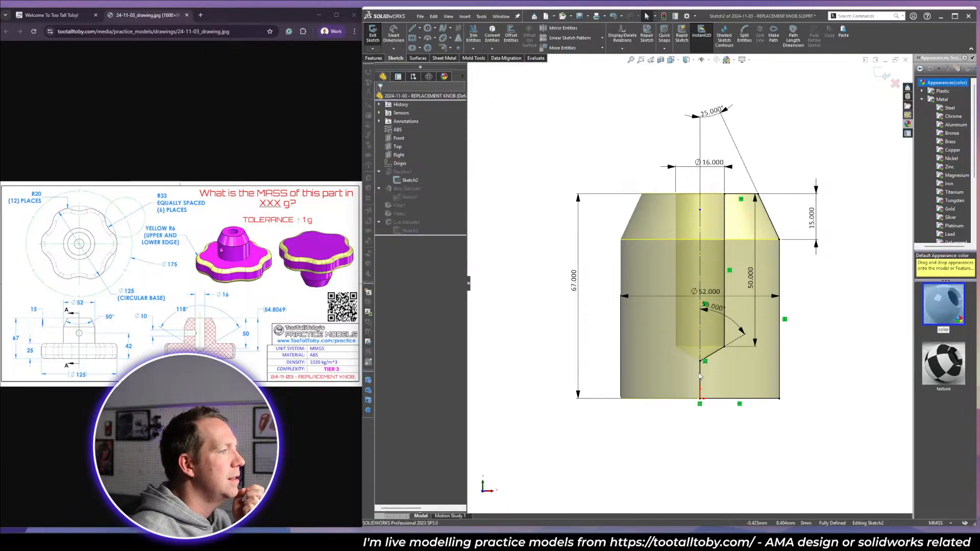
pyautogui.click(700, 377)
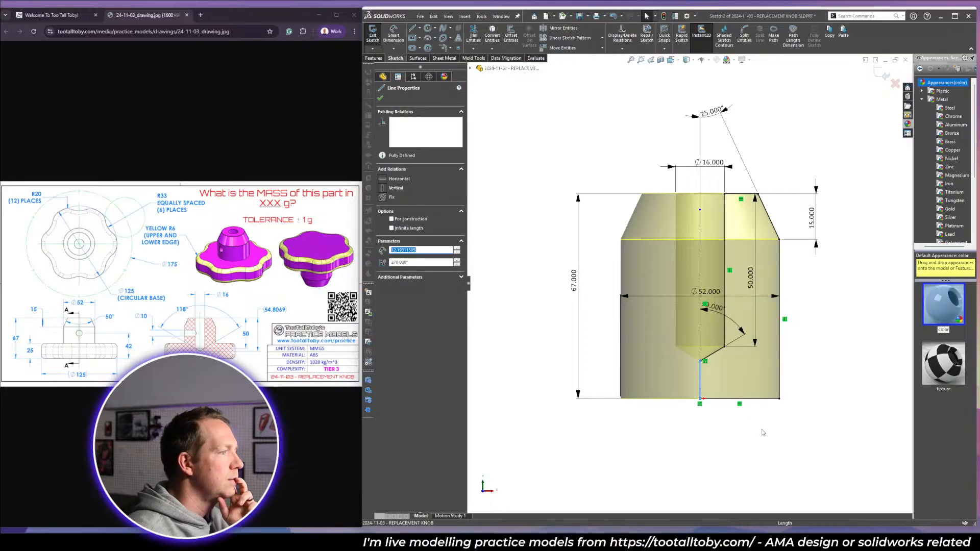
pyautogui.click(777, 423)
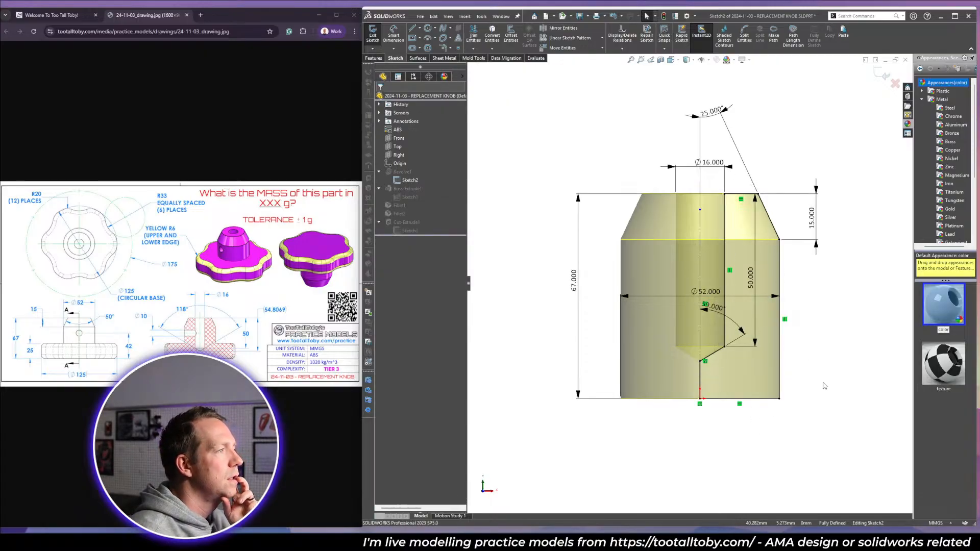
# Reposition the bore diameter, 25° and 59° angle, 67 mm height and 52 mm diameter dimensions so the stem profile reads clearly.
pyautogui.moveTo(713, 162); pyautogui.dragTo(661, 160)
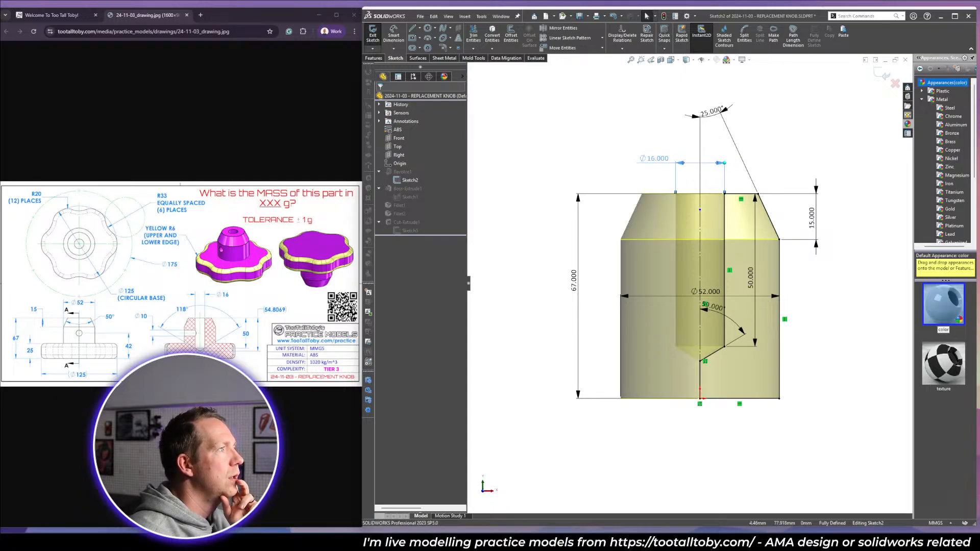
pyautogui.moveTo(715, 140); pyautogui.dragTo(717, 146)
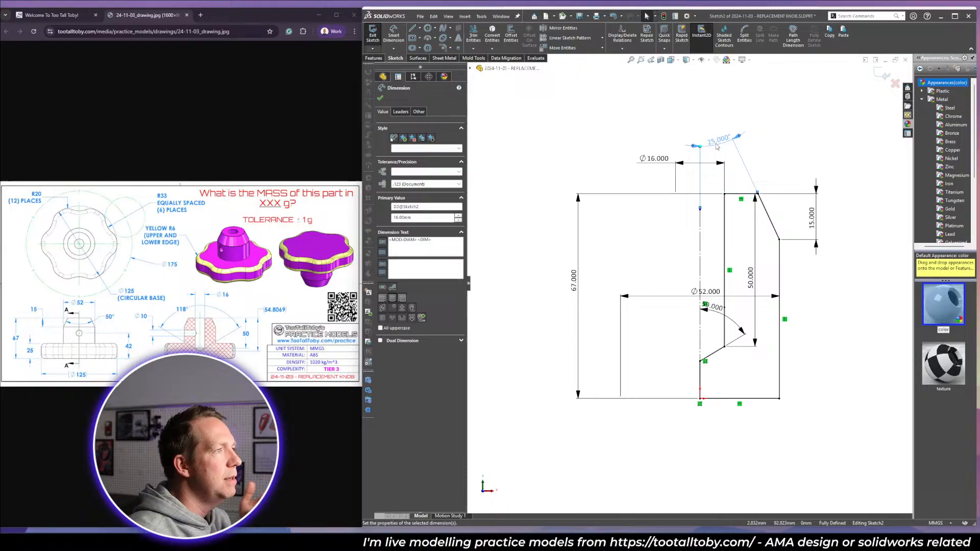
pyautogui.click(820, 308)
pyautogui.moveTo(725, 318); pyautogui.dragTo(684, 331)
pyautogui.click(828, 393)
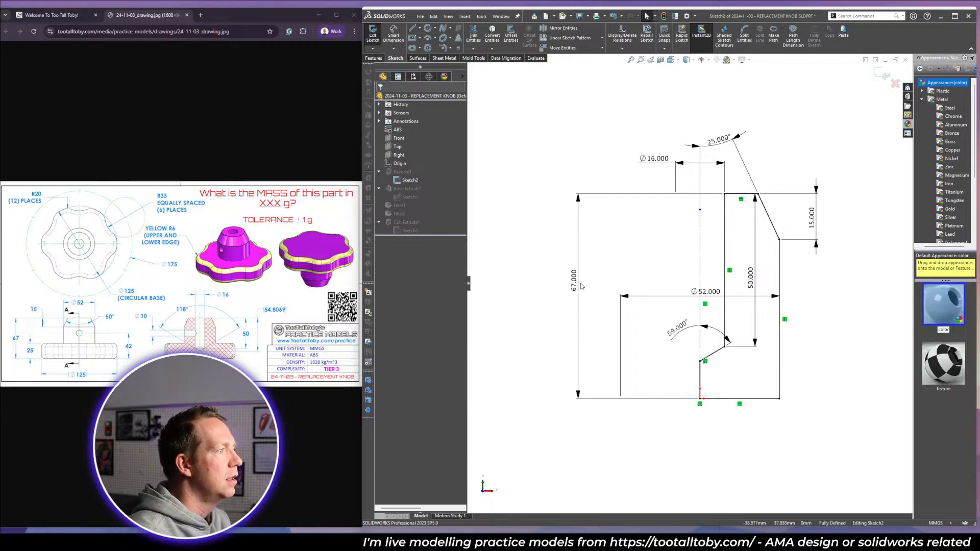
pyautogui.moveTo(581, 287); pyautogui.dragTo(677, 305)
pyautogui.click(756, 446)
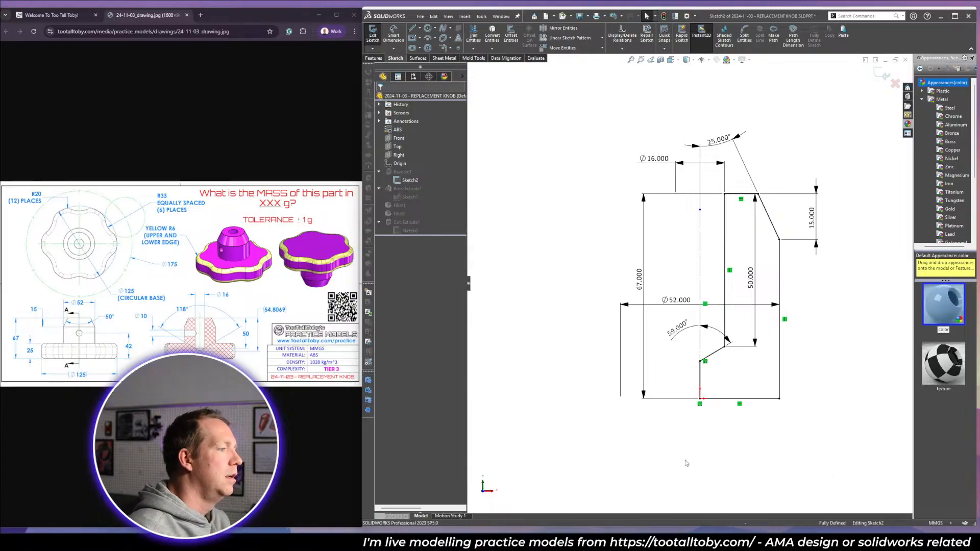
# Switch to Snipping Tool, capture the dimensioned stem profile as a screenshot, and close the snip.
pyautogui.click(707, 542)
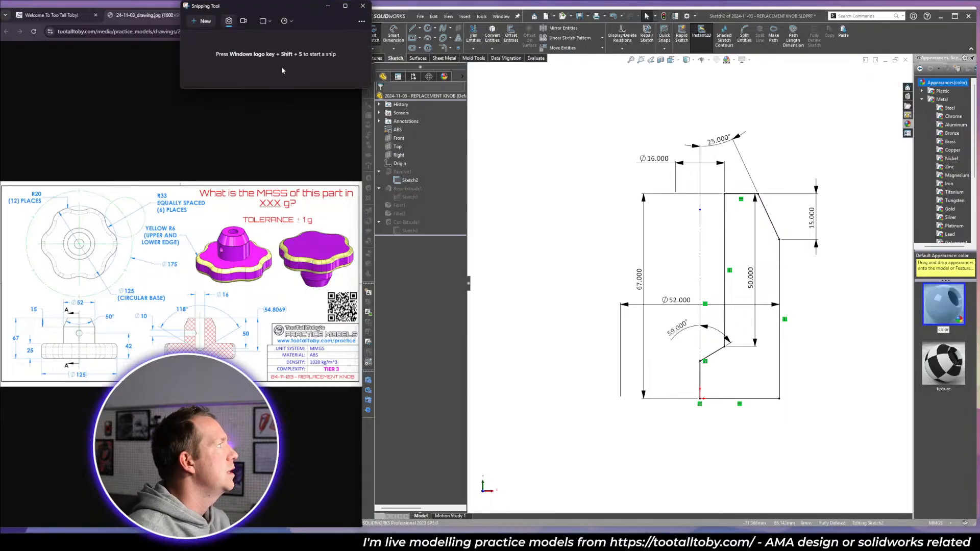
pyautogui.click(215, 25)
pyautogui.moveTo(602, 108)
pyautogui.mouseDown()
pyautogui.moveTo(849, 398)
pyautogui.moveTo(833, 433)
pyautogui.mouseUp()
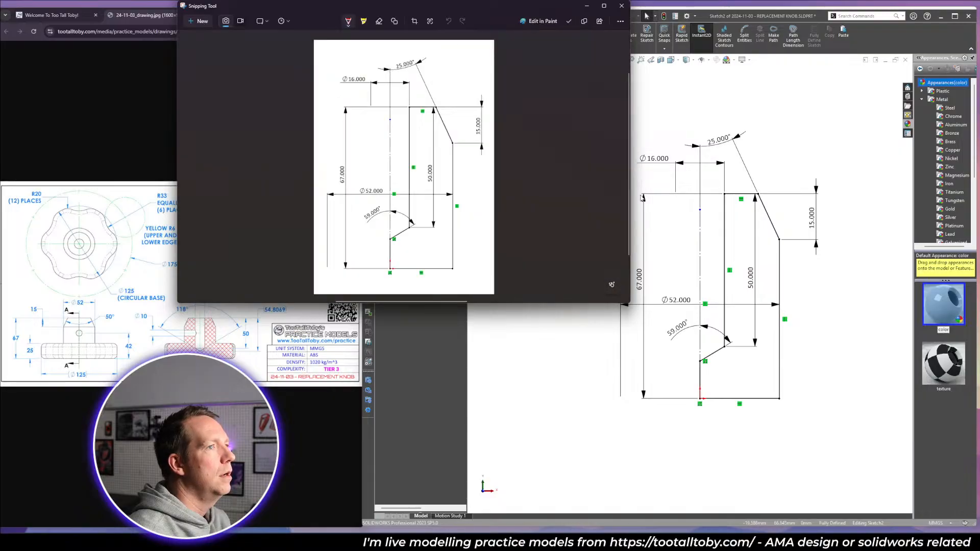
pyautogui.moveTo(466, 10); pyautogui.dragTo(979, 119)
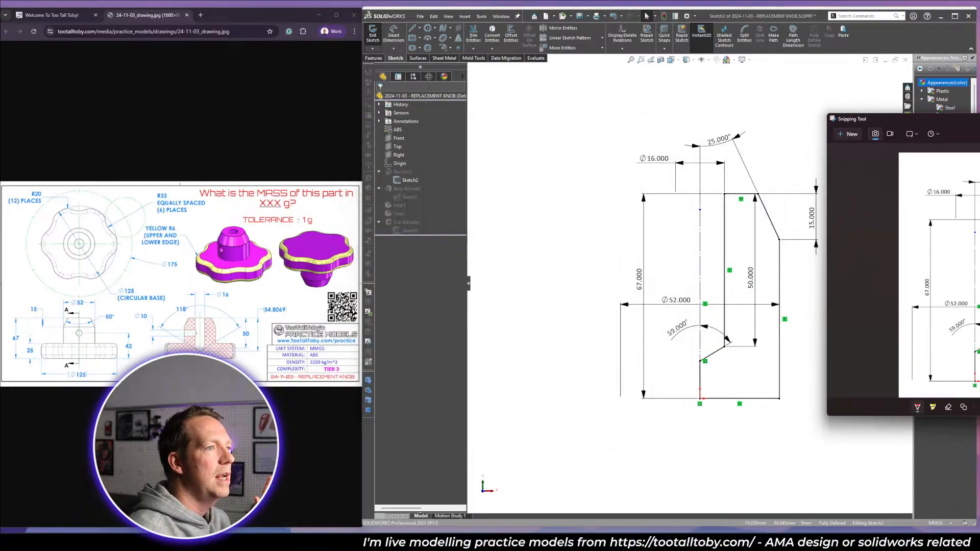
pyautogui.moveTo(966, 125); pyautogui.dragTo(709, 100)
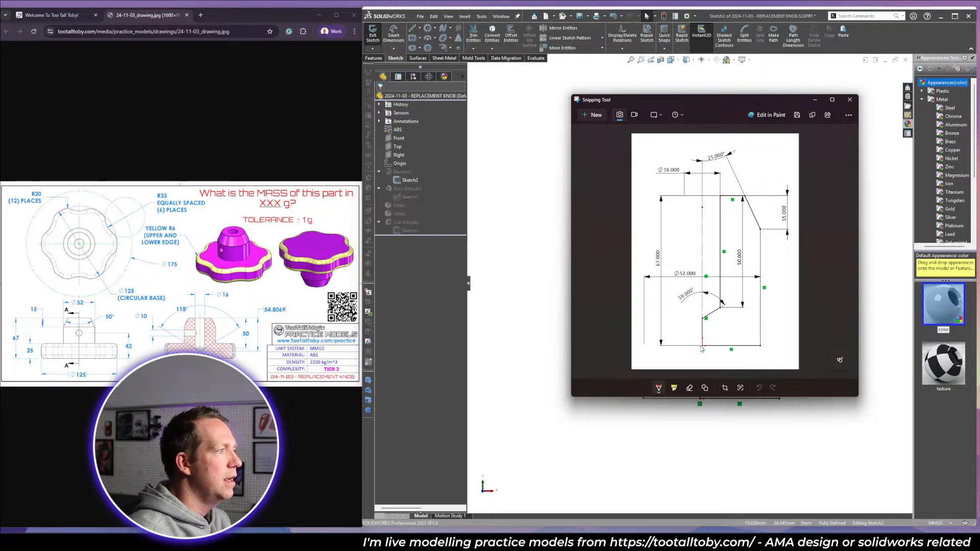
pyautogui.click(850, 99)
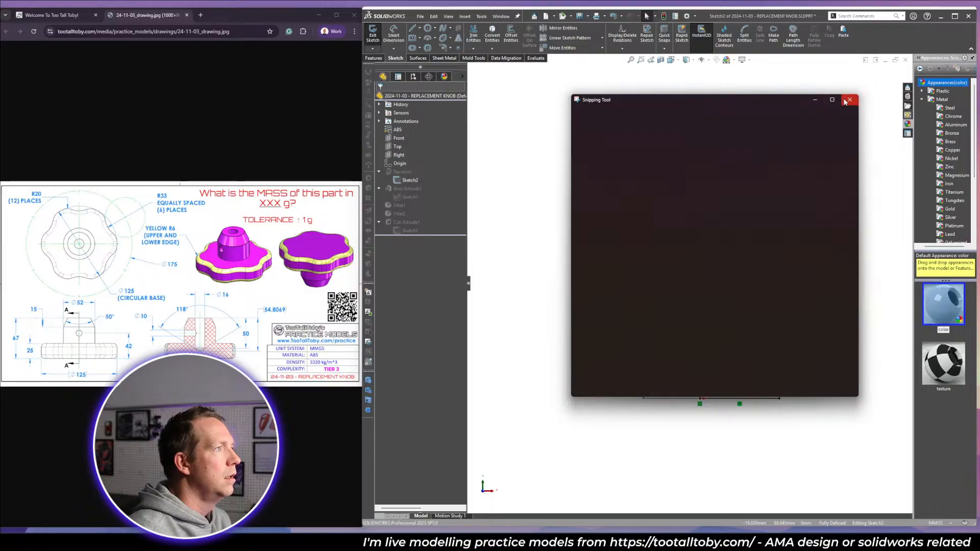
# Check the length of the short vertical line above the origin with Smart Dimension.
pyautogui.press('d')
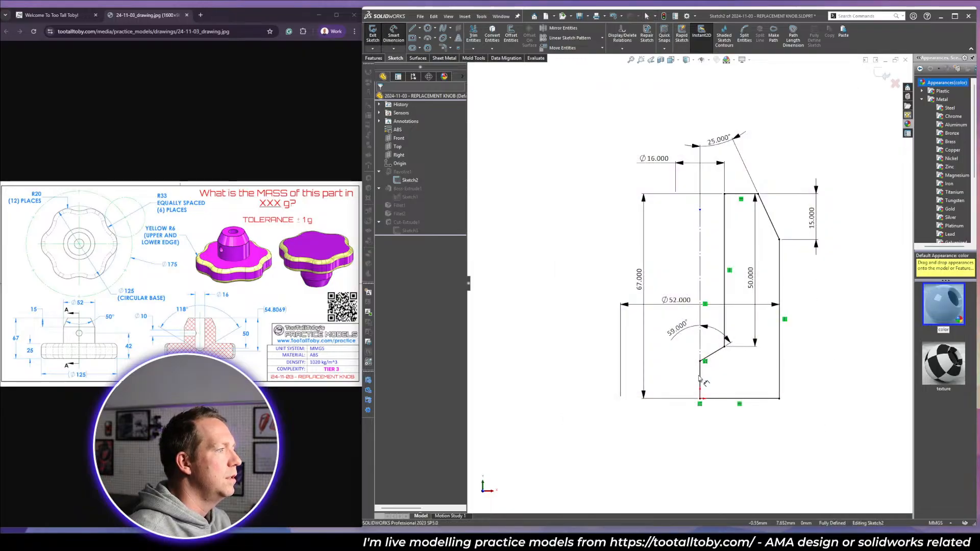
pyautogui.click(700, 380)
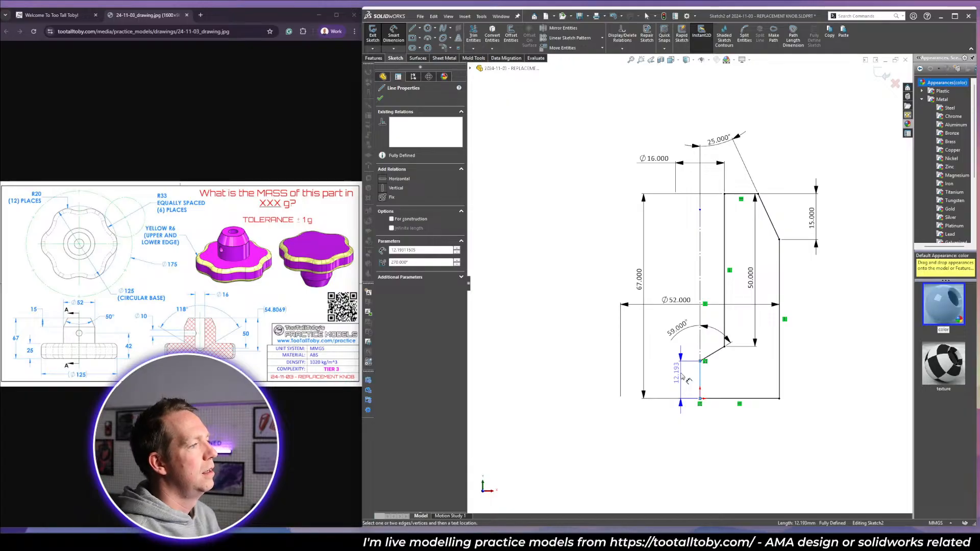
pyautogui.press('Escape')
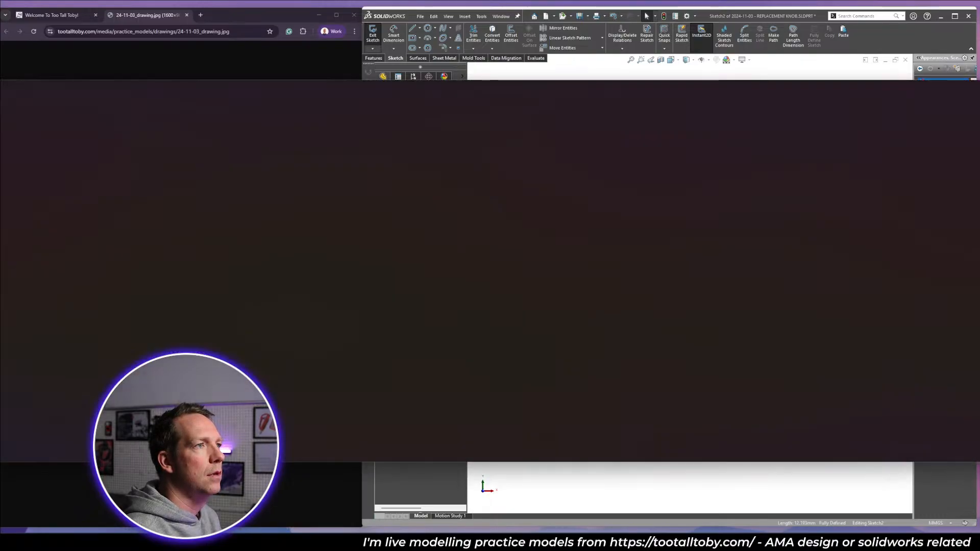
# Narrow the image viewer window showing the saved profile screenshot and park it on the second monitor.
pyautogui.moveTo(979, 162); pyautogui.dragTo(121, 271)
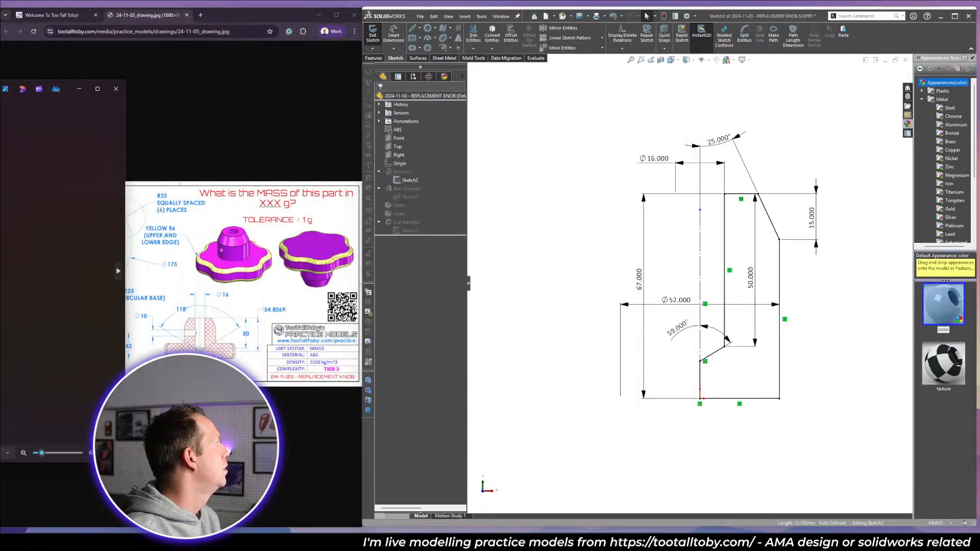
pyautogui.moveTo(1, 90); pyautogui.dragTo(868, 105)
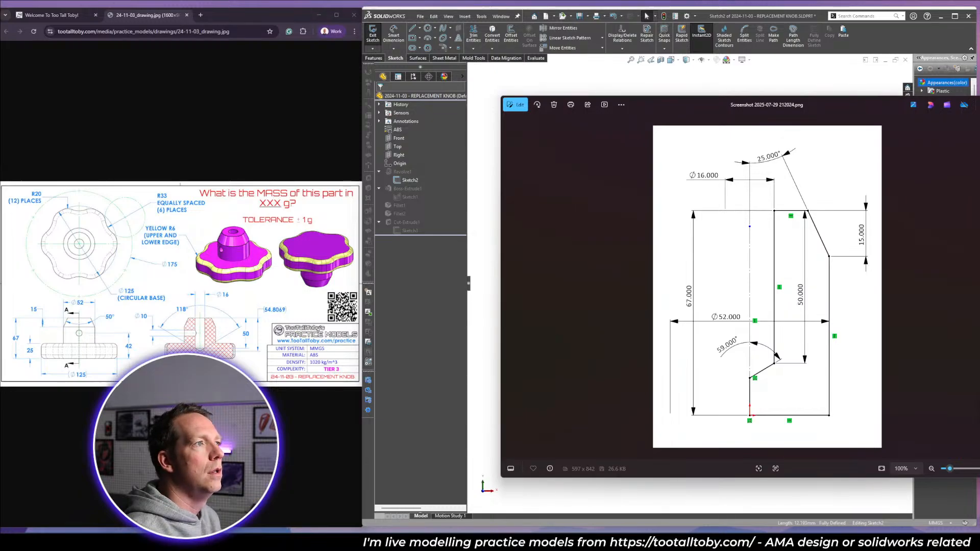
pyautogui.moveTo(979, 172); pyautogui.dragTo(848, 172)
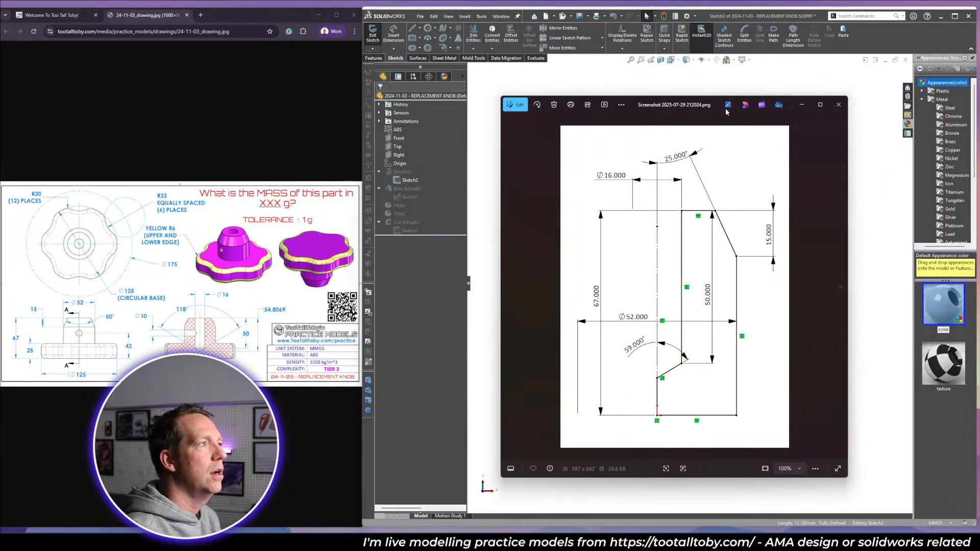
pyautogui.moveTo(699, 106)
pyautogui.mouseDown()
pyautogui.moveTo(516, 0)
pyautogui.moveTo(979, 58)
pyautogui.moveTo(979, 72)
pyautogui.moveTo(979, 46)
pyautogui.mouseUp()
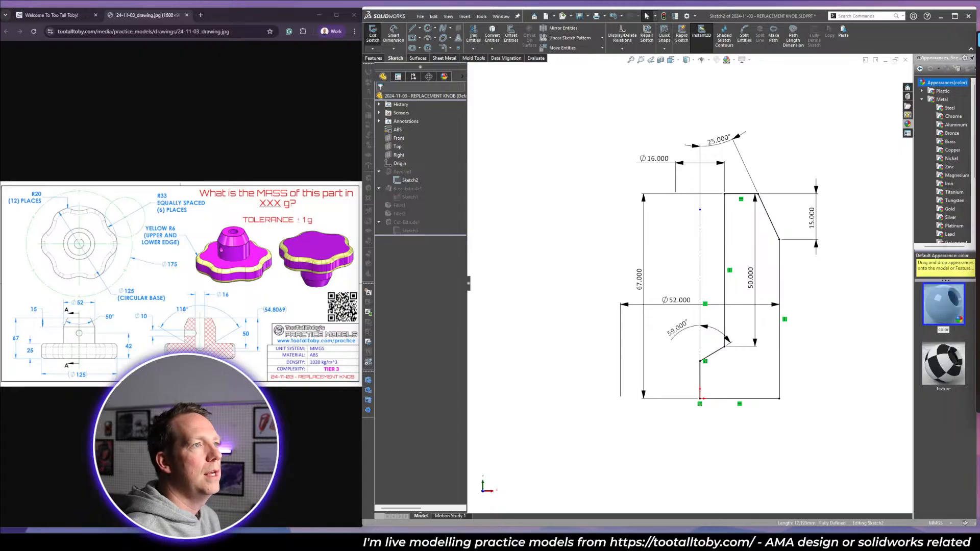
# Exit the profile sketch, then save and close the knob part.
pyautogui.click(822, 123)
pyautogui.scroll(1, 823, 126)
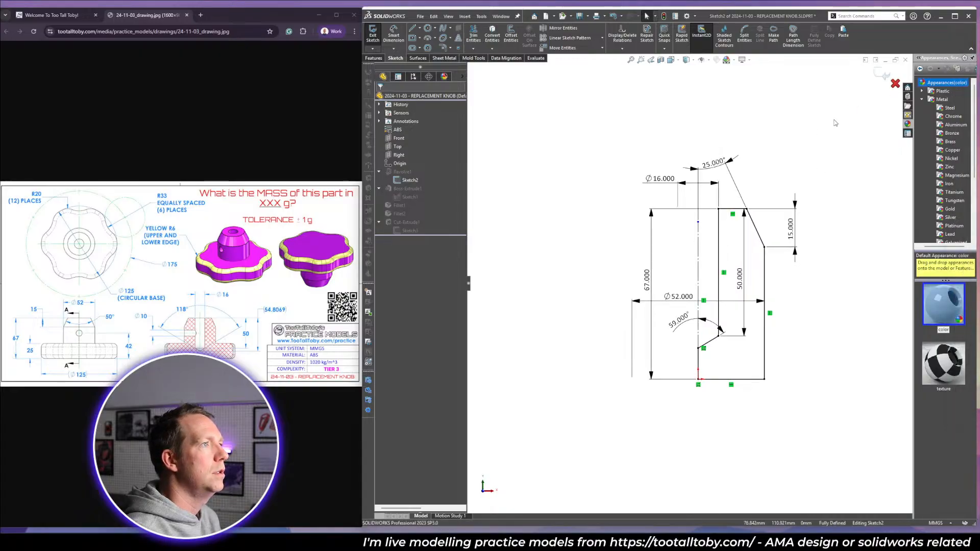
pyautogui.hotkey('ctrl', '7')
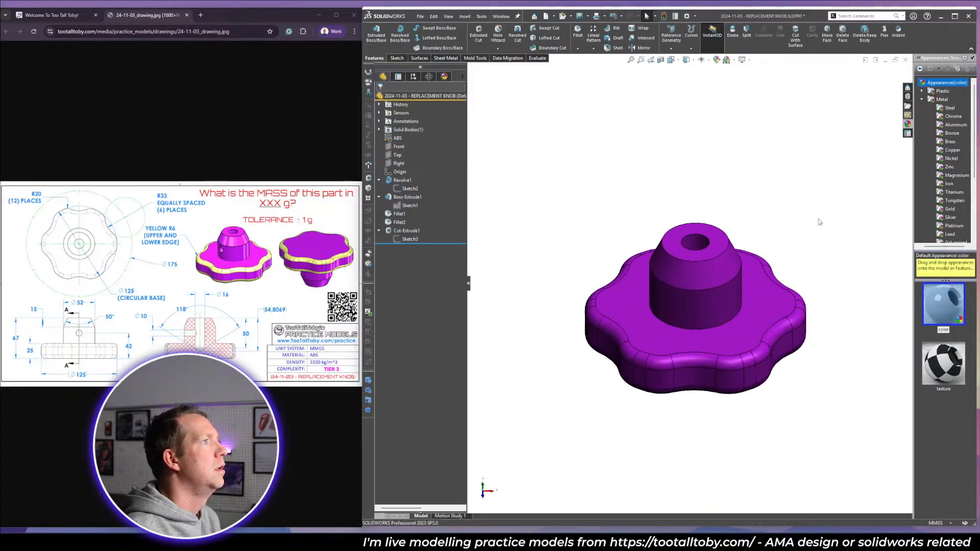
pyautogui.hotkey('ctrl', 's')
pyautogui.hotkey('ctrl', 'w')
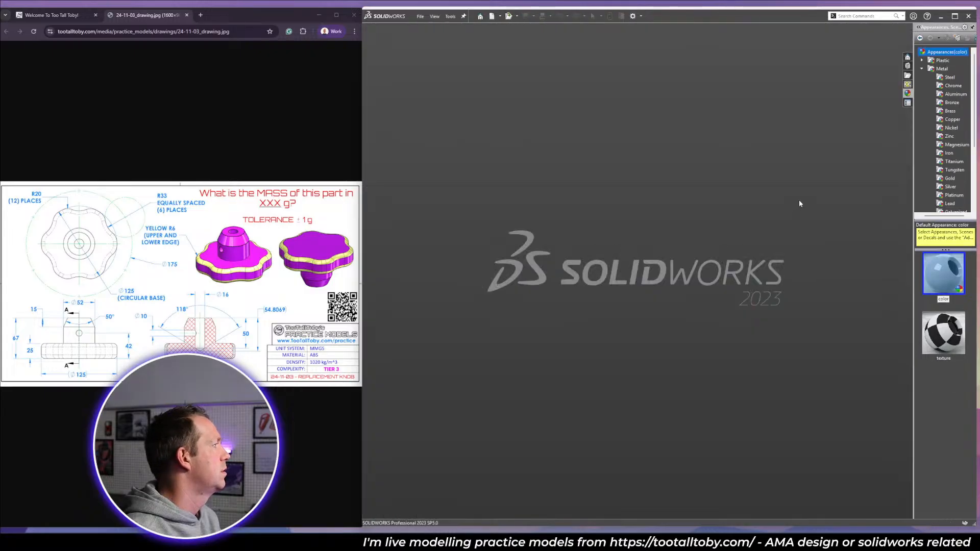
# Create a new part from the TTT-MM-ABS template.
pyautogui.click(491, 16)
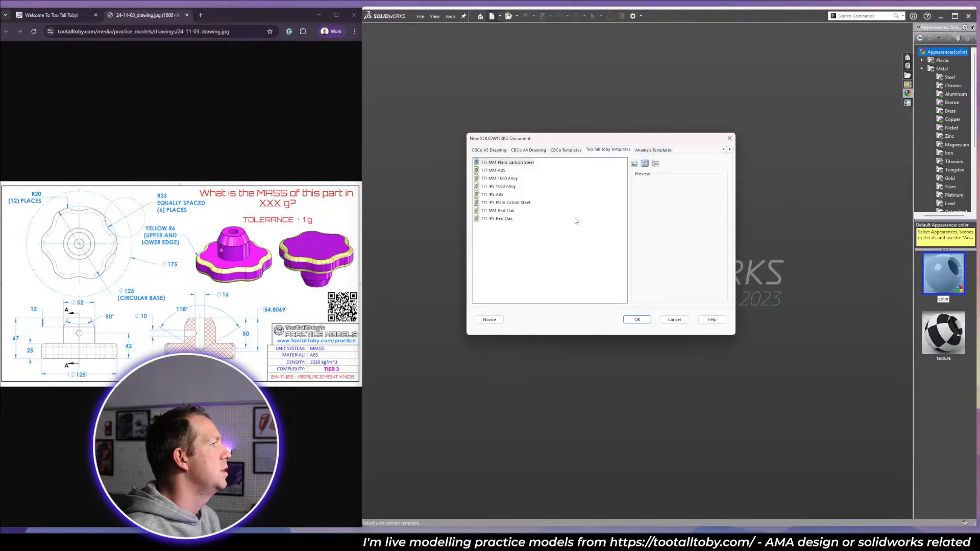
pyautogui.click(498, 171)
pyautogui.click(637, 319)
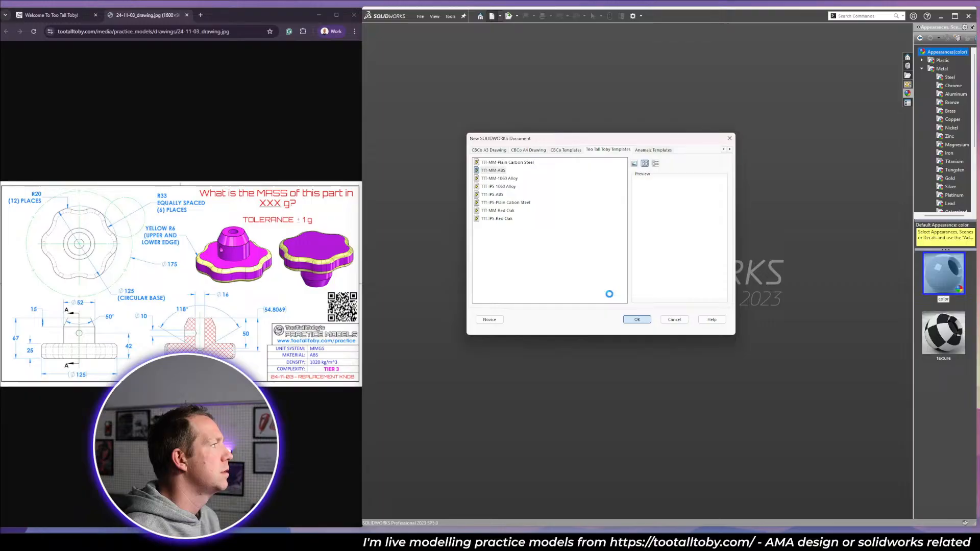
# Close the drawing's browser page and examine the Top 100 fastest times for the Replacement Knob practice model.
pyautogui.click(187, 15)
pyautogui.scroll(-10, 268, 286)
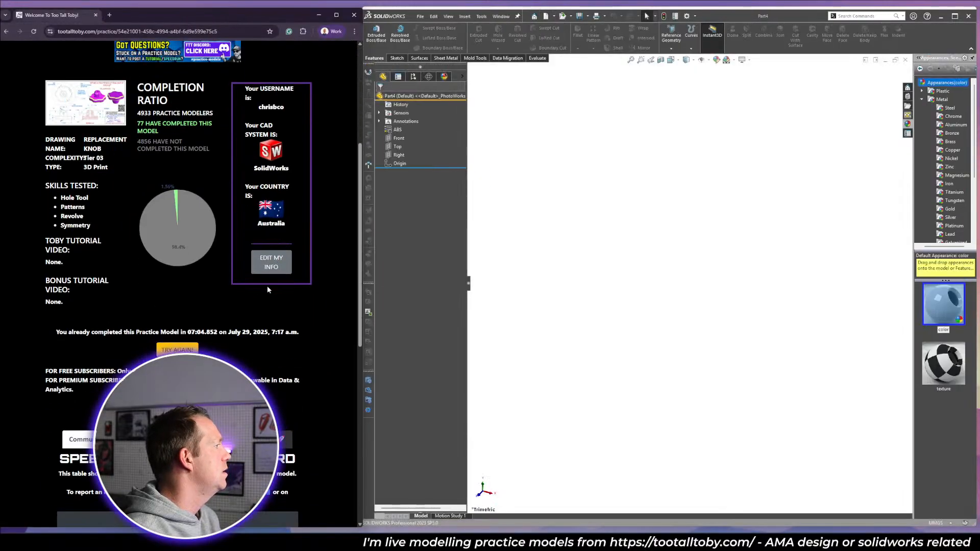
pyautogui.click(215, 210)
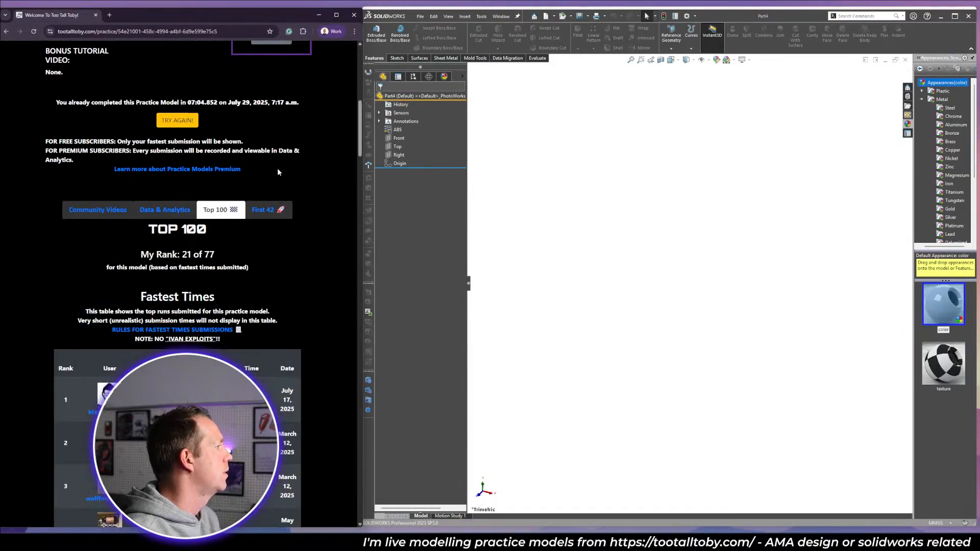
pyautogui.scroll(-3, 277, 167)
pyautogui.scroll(-1, 309, 220)
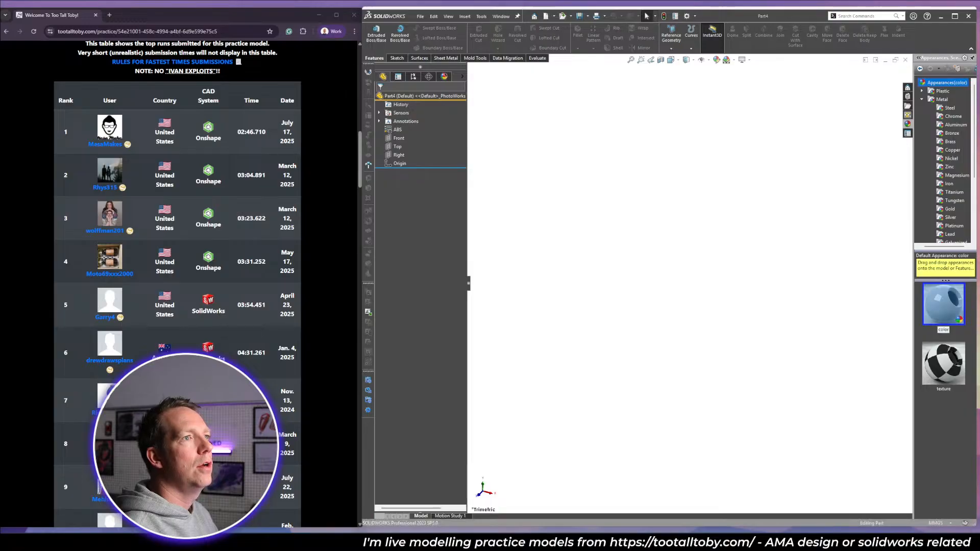
pyautogui.scroll(14, 268, 72)
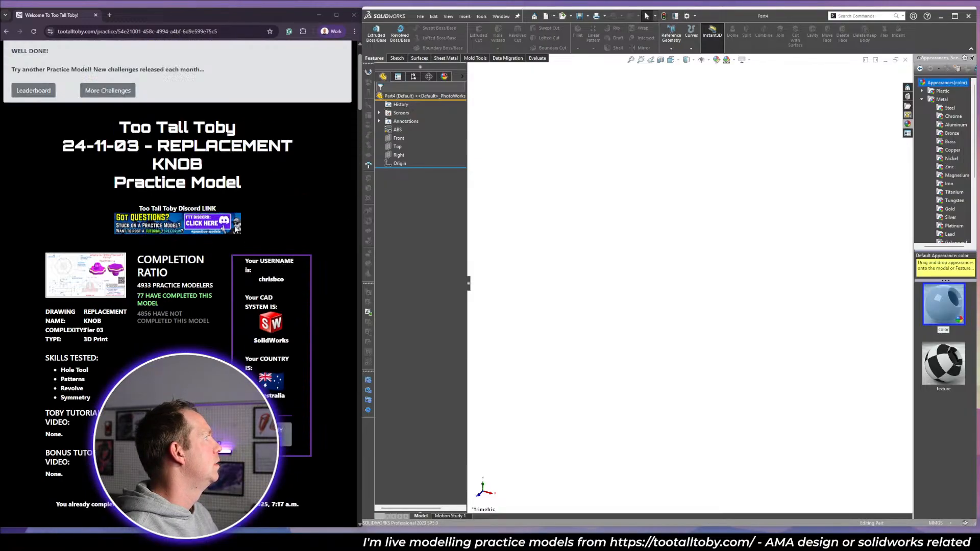
pyautogui.scroll(-7, 235, 231)
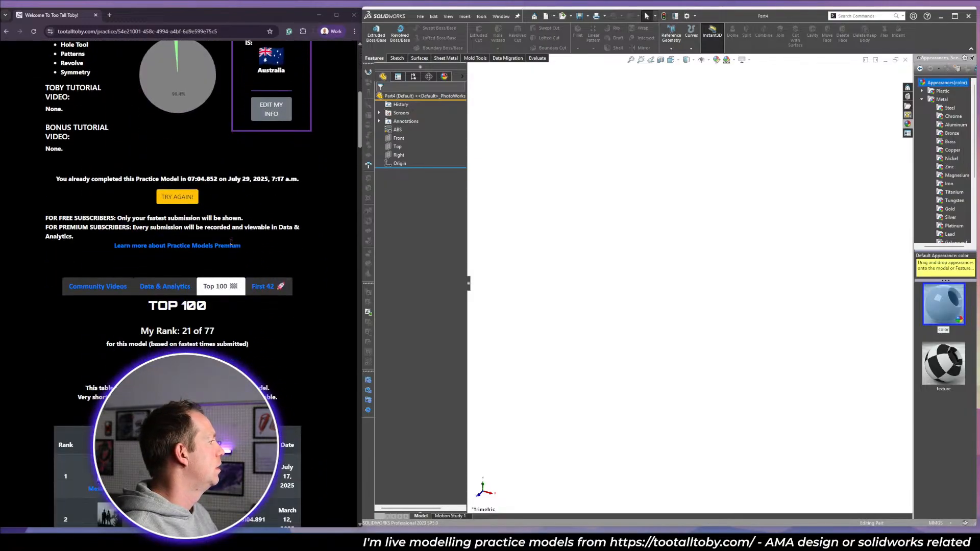
pyautogui.scroll(4, 264, 296)
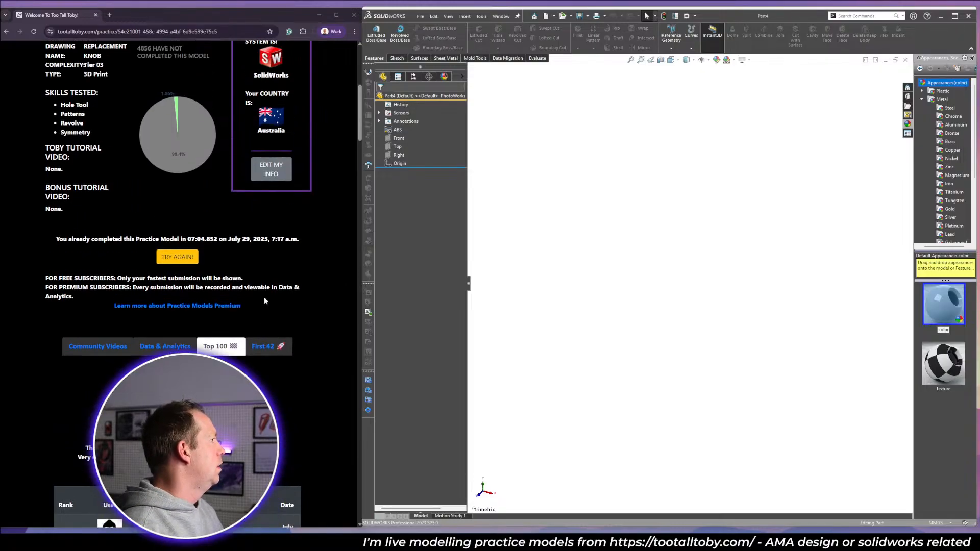
# Start another timed attempt at the Replacement Knob, reveal its drawing and open it in a new window.
pyautogui.click(179, 387)
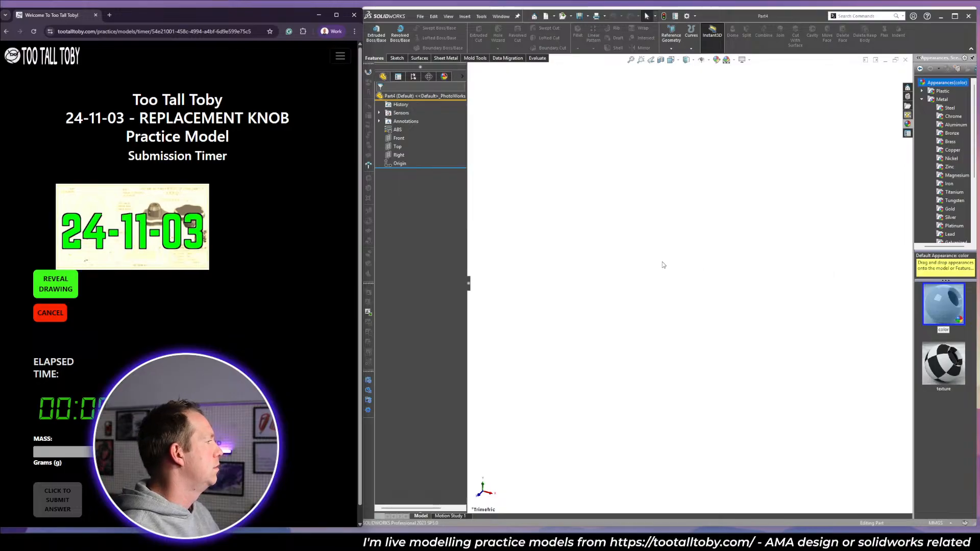
pyautogui.click(67, 299)
pyautogui.click(64, 362)
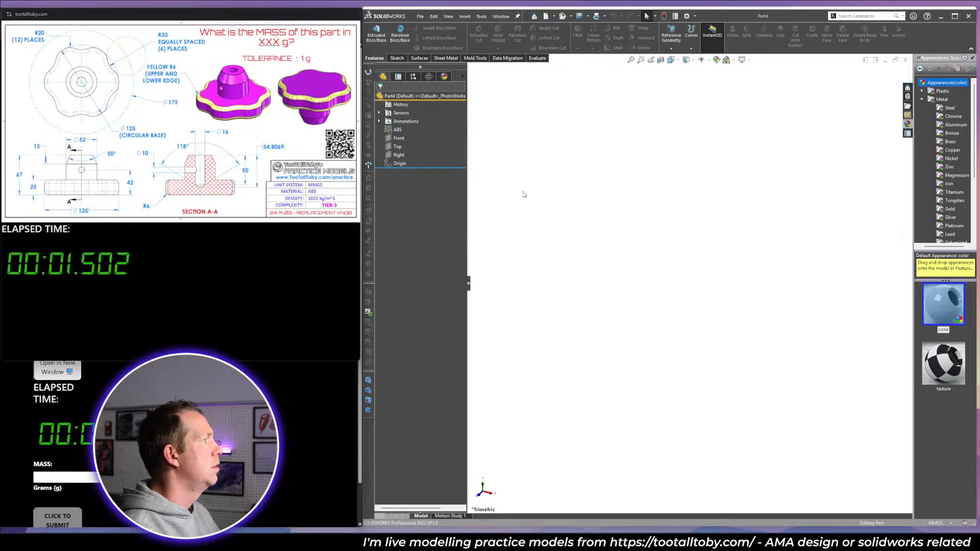
# Sketch a closed half-profile of the knob's stem on the Front plane from the origin, with an angled hole bottom and sloped upper outer edge.
pyautogui.click(399, 138)
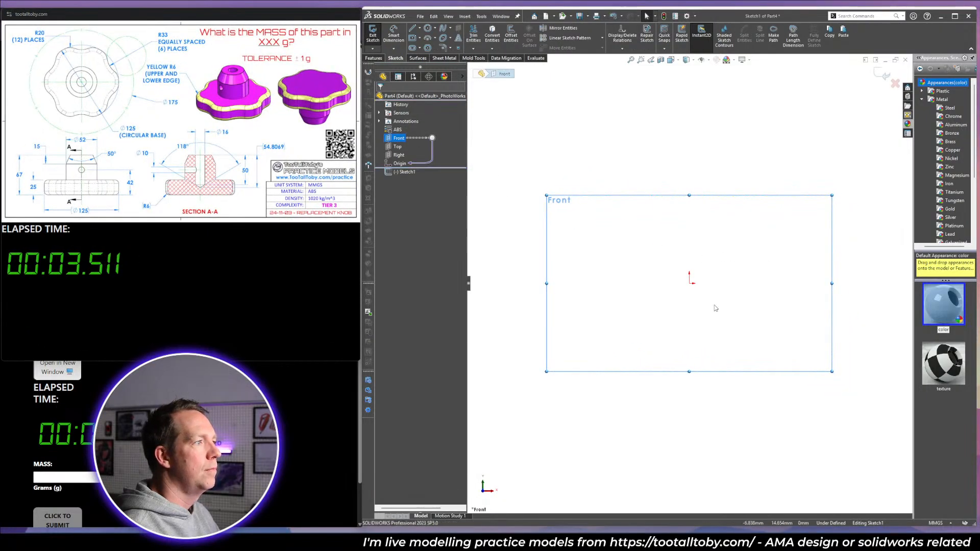
pyautogui.press('l')
pyautogui.click(689, 280)
pyautogui.click(689, 283)
pyautogui.click(690, 245)
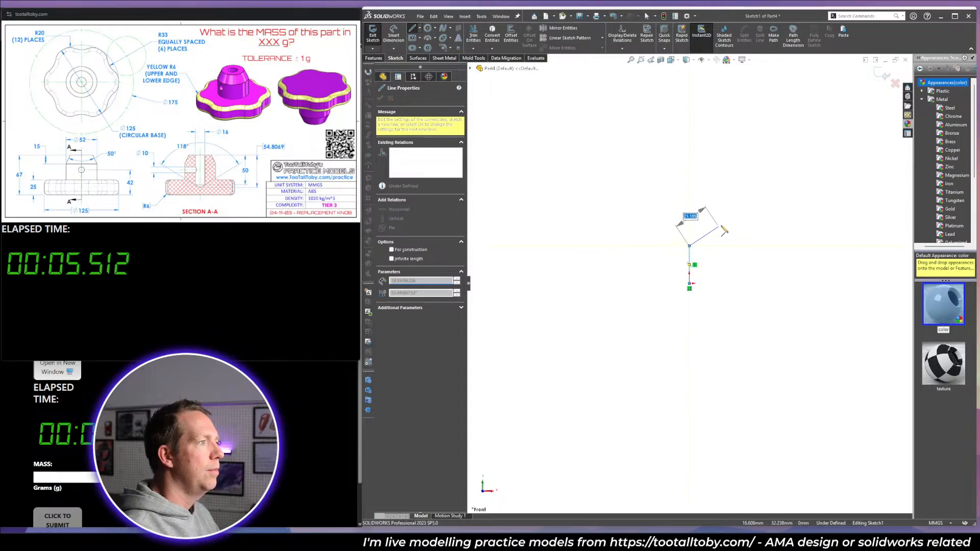
pyautogui.click(720, 225)
pyautogui.scroll(2, 725, 153)
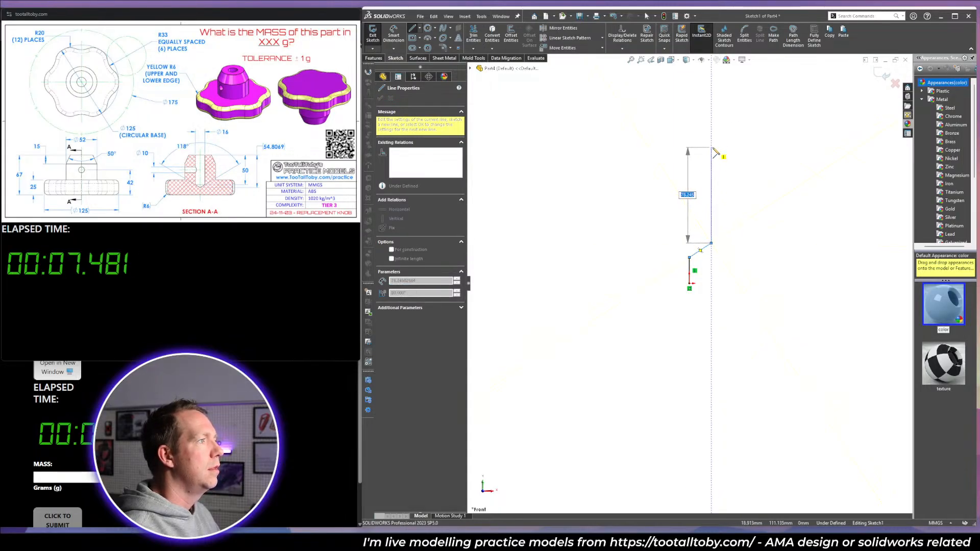
pyautogui.click(711, 147)
pyautogui.click(745, 147)
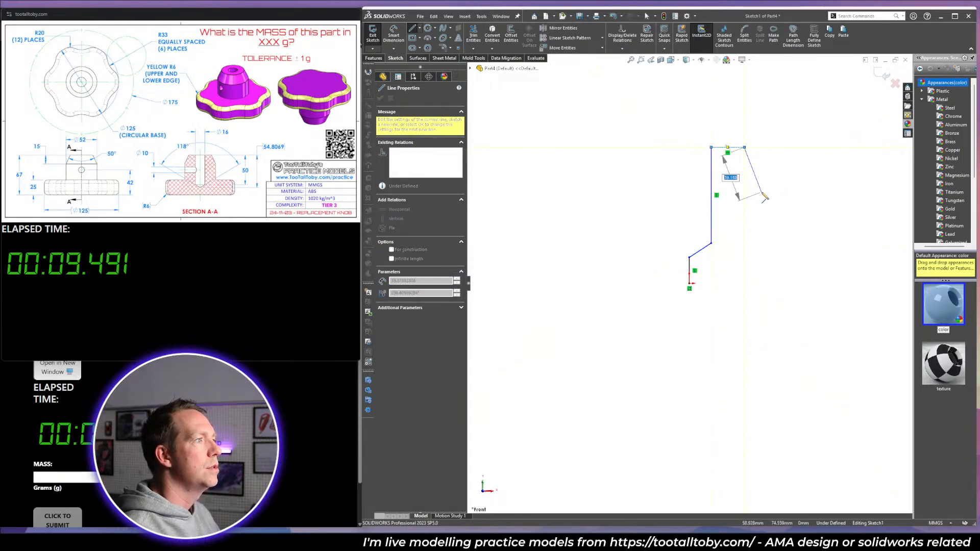
pyautogui.click(761, 192)
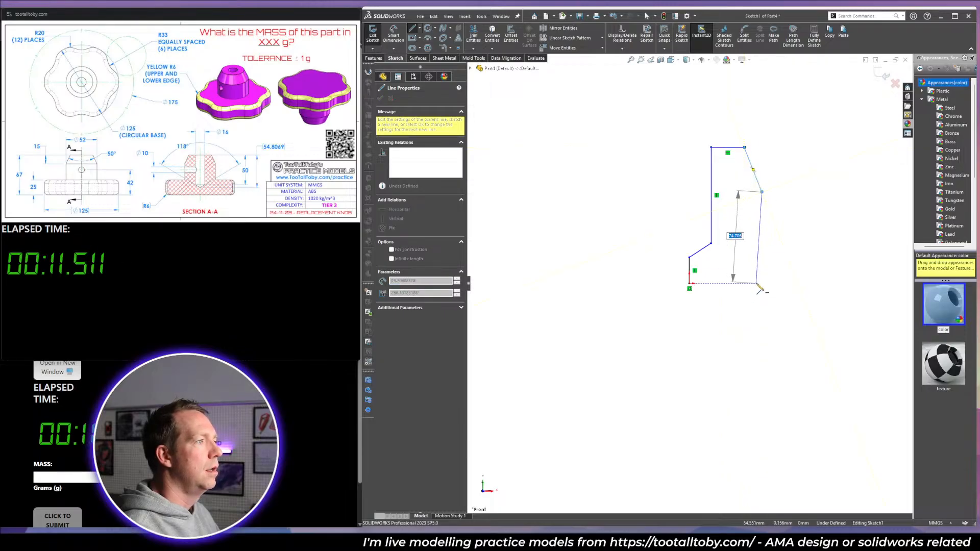
pyautogui.click(762, 283)
pyautogui.click(690, 284)
# Dimension the angle between the short axis line and the sloped hole-bottom line as 59°.
pyautogui.press('s')
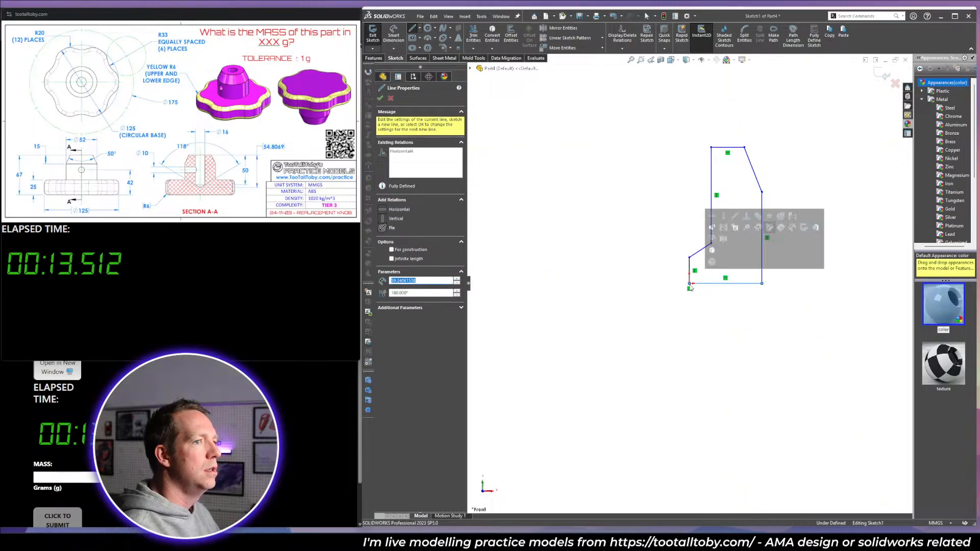
pyautogui.click(712, 254)
pyautogui.click(689, 267)
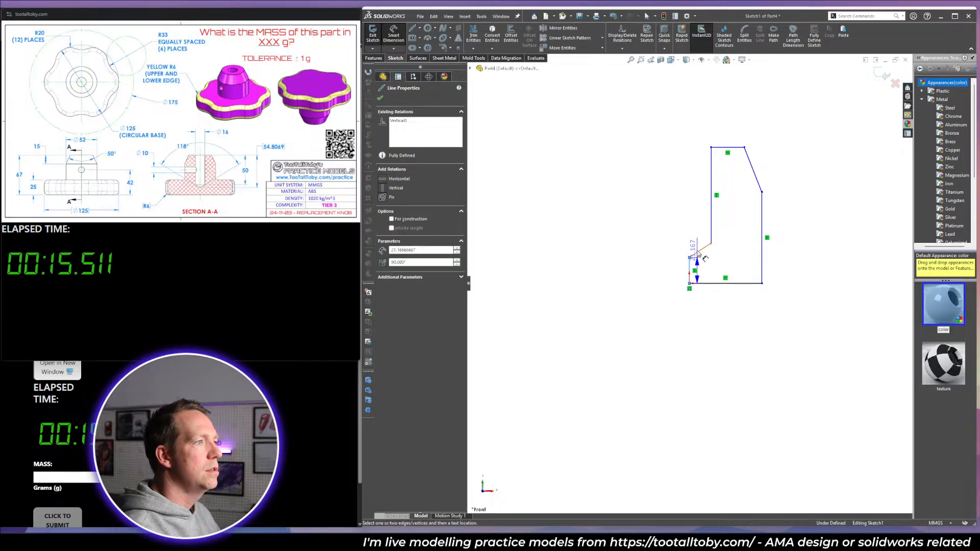
pyautogui.click(701, 250)
pyautogui.click(707, 235)
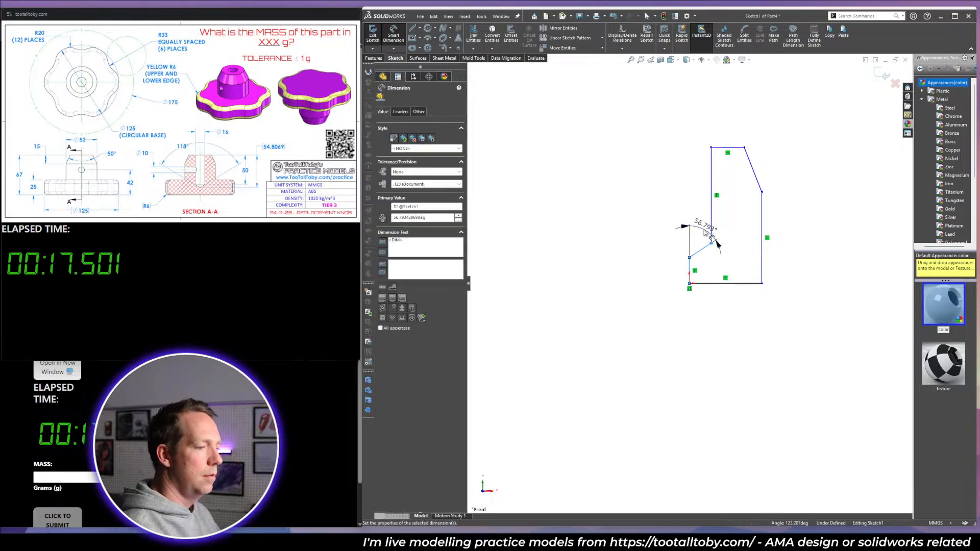
pyautogui.write('59')
pyautogui.press('Return')
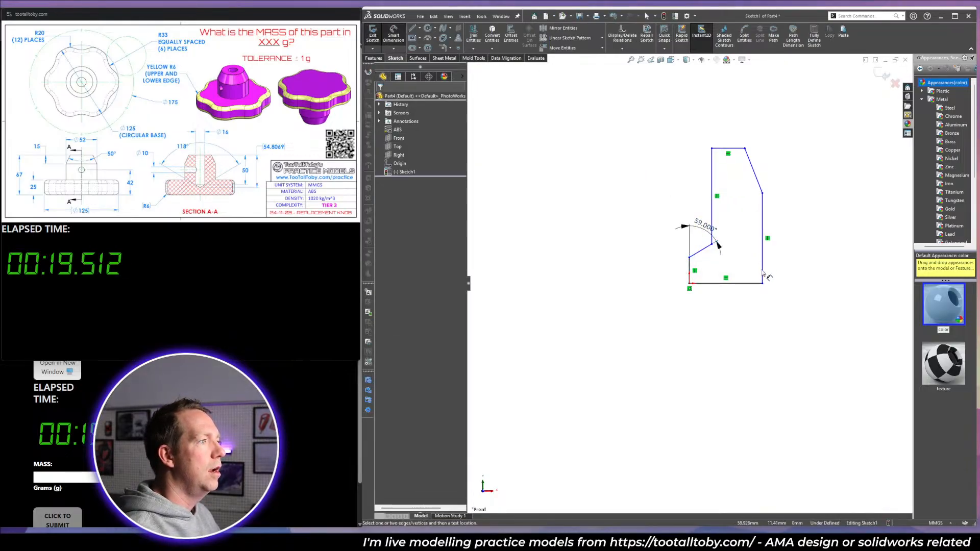
# Dimension the stem profile's base width as 26 mm and its overall height as 67 mm.
pyautogui.click(756, 283)
pyautogui.click(763, 313)
pyautogui.write('26')
pyautogui.press('Return')
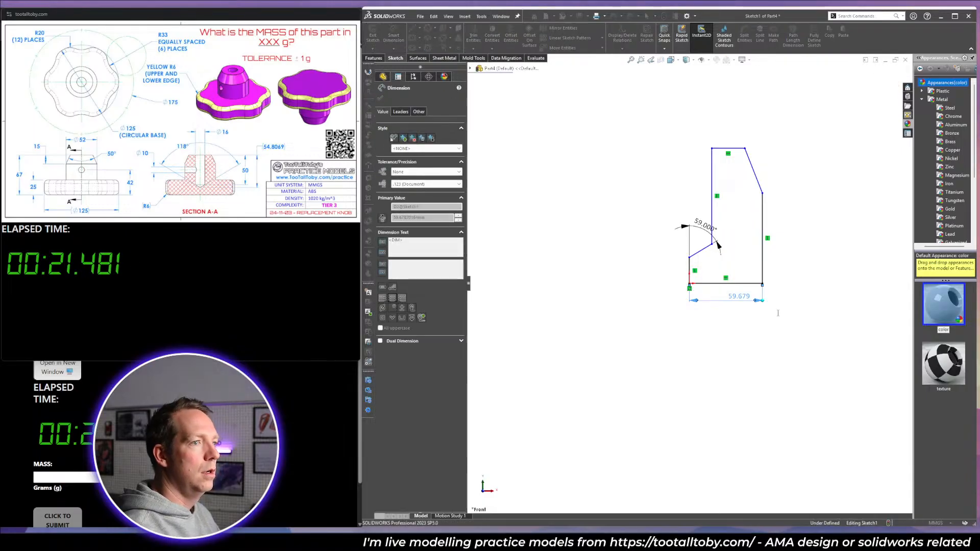
pyautogui.scroll(-3, 741, 187)
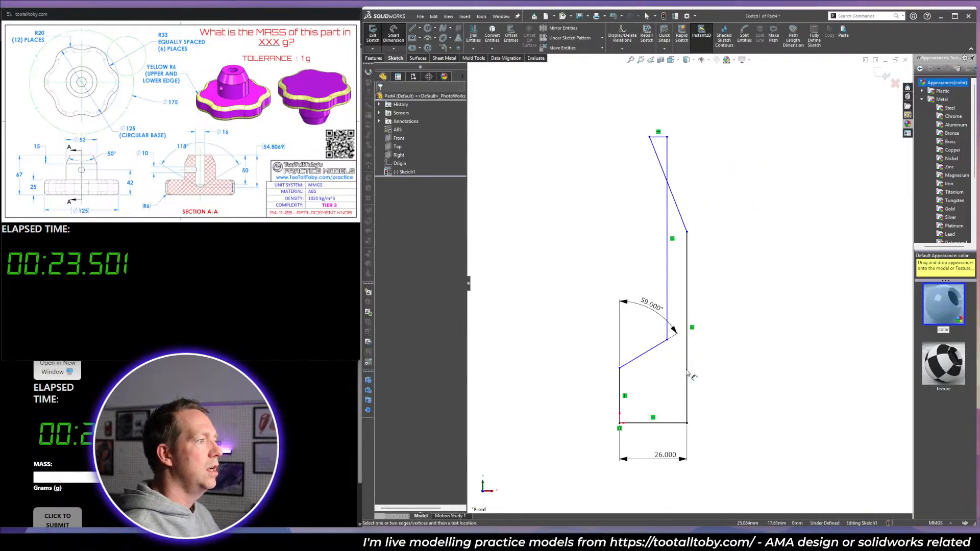
pyautogui.click(674, 423)
pyautogui.click(660, 137)
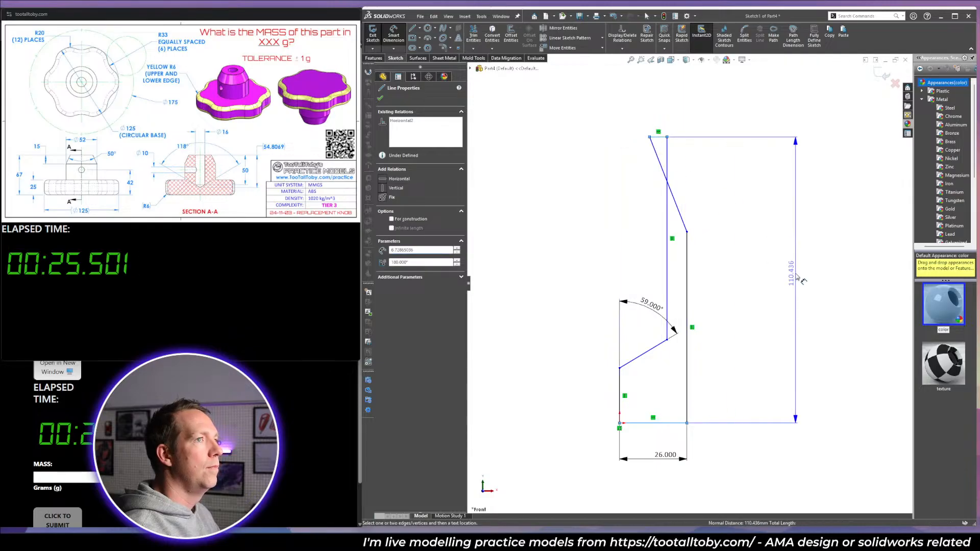
pyautogui.click(835, 258)
pyautogui.write('67')
pyautogui.press('Return')
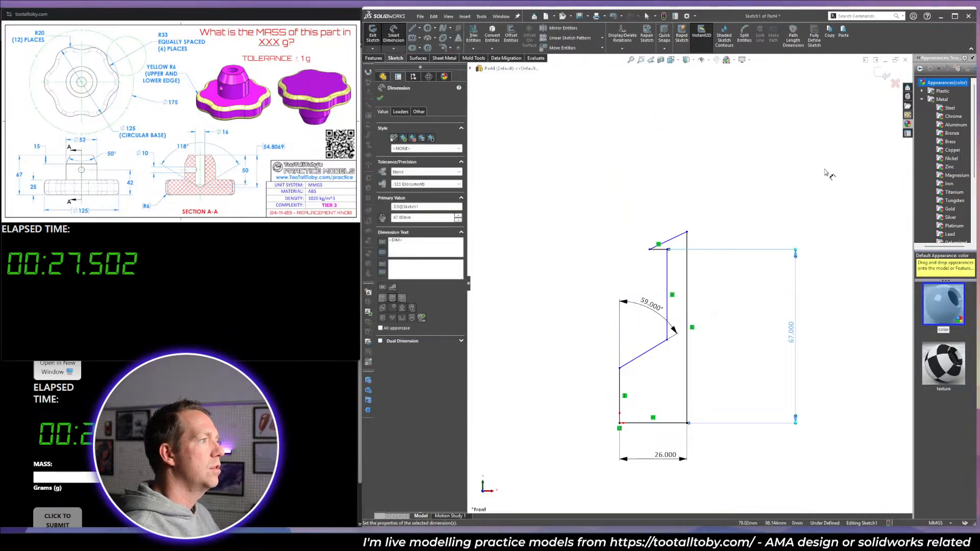
# Move the outer upper corner below the top edge and shift the hole's vertical line toward the axis to untangle the profile.
pyautogui.press('Escape')
pyautogui.moveTo(689, 236); pyautogui.dragTo(696, 336)
pyautogui.click(696, 337)
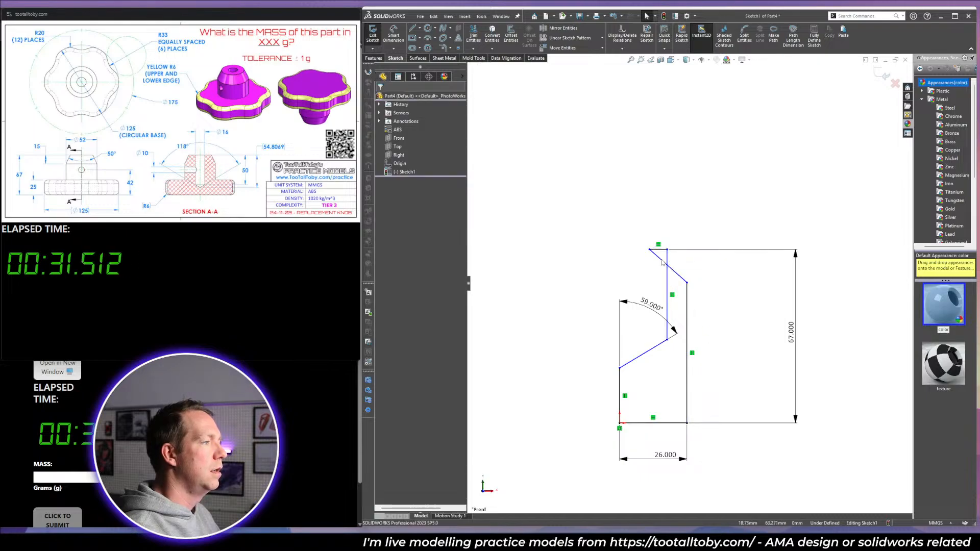
pyautogui.moveTo(667, 276); pyautogui.dragTo(640, 276)
pyautogui.click(715, 314)
# Dimension the sloped upper outer edge with a 15 mm height and a 25° angle to the vertical hole line.
pyautogui.press('d')
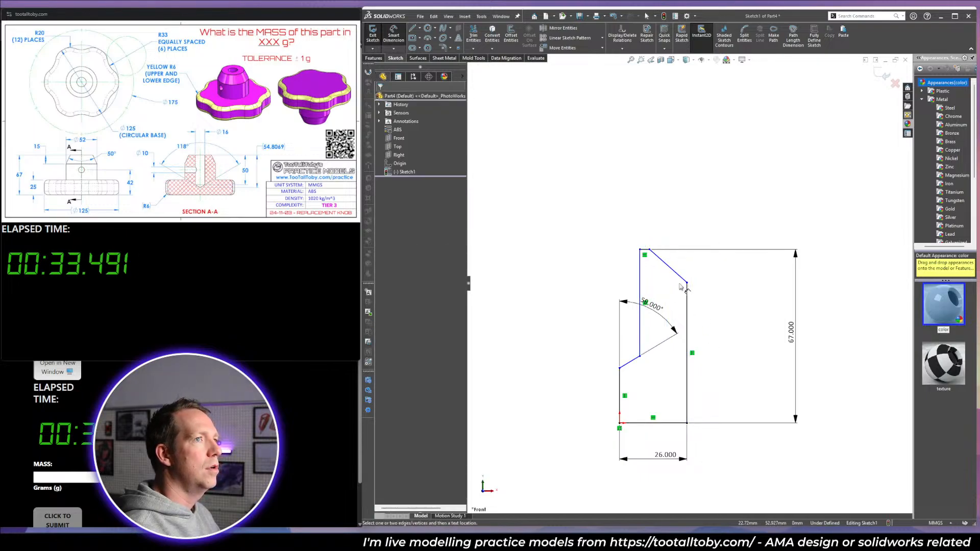
pyautogui.click(678, 276)
pyautogui.click(713, 271)
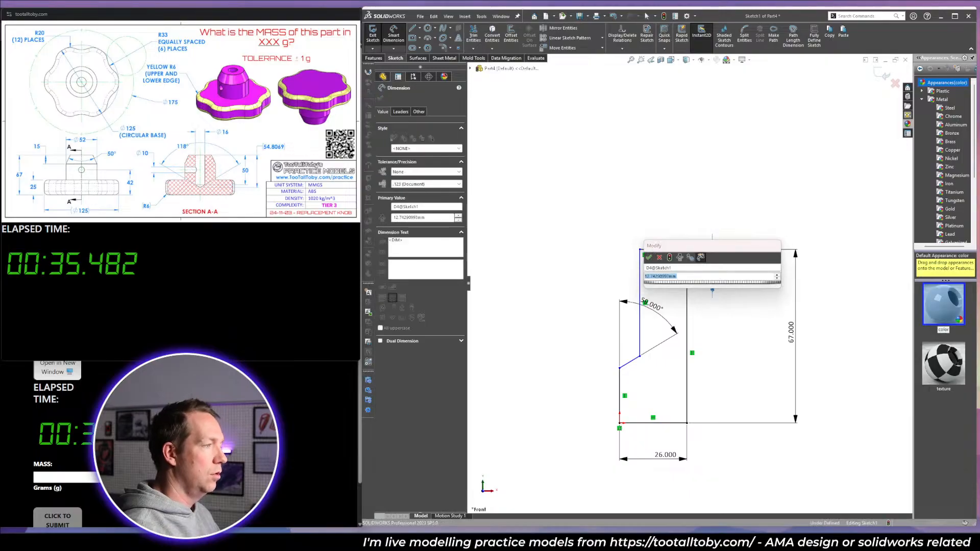
pyautogui.press('Return')
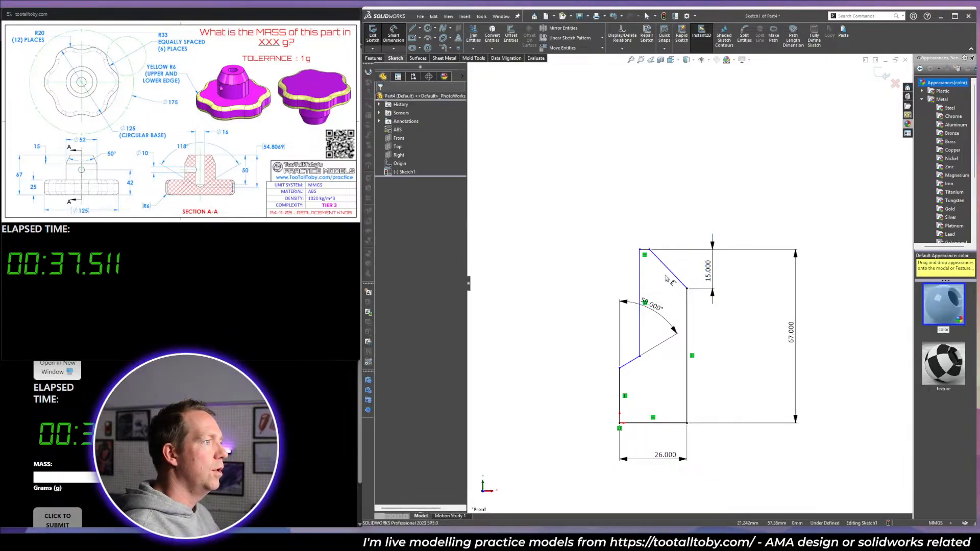
pyautogui.click(675, 277)
pyautogui.click(644, 288)
pyautogui.click(659, 273)
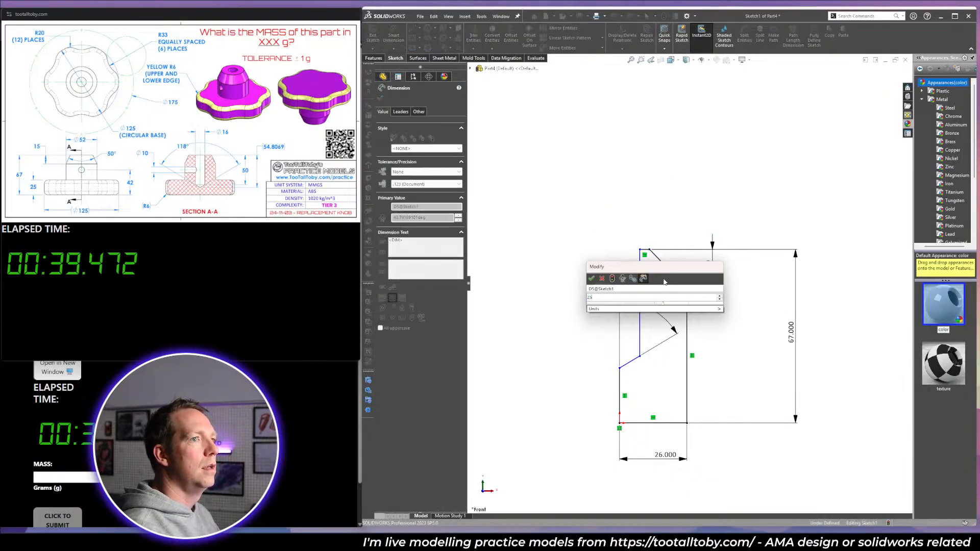
pyautogui.write('25')
pyautogui.press('Return')
pyautogui.click(665, 283)
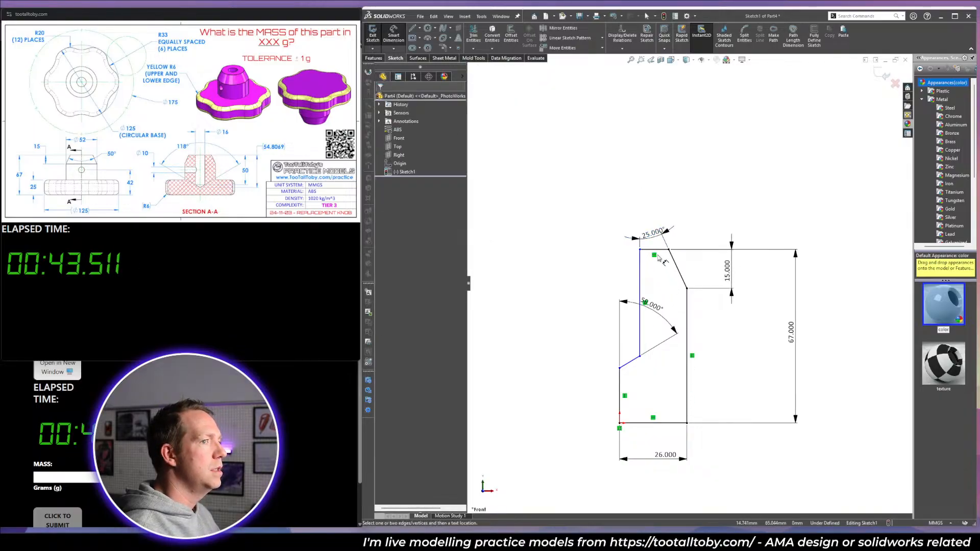
# Dimension the hole's vertical line as 50 mm long and the hole's half-width as 8 mm.
pyautogui.click(643, 279)
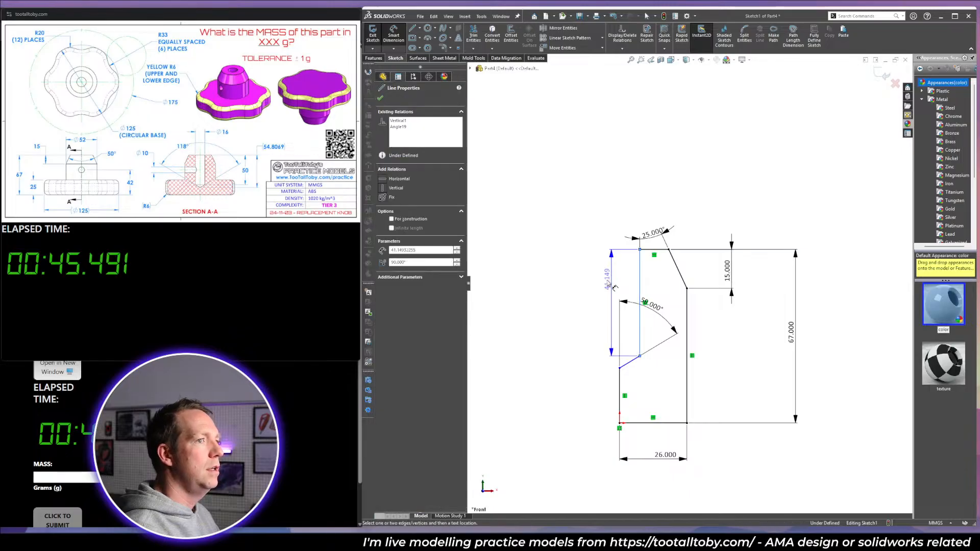
pyautogui.click(575, 278)
pyautogui.press('Return')
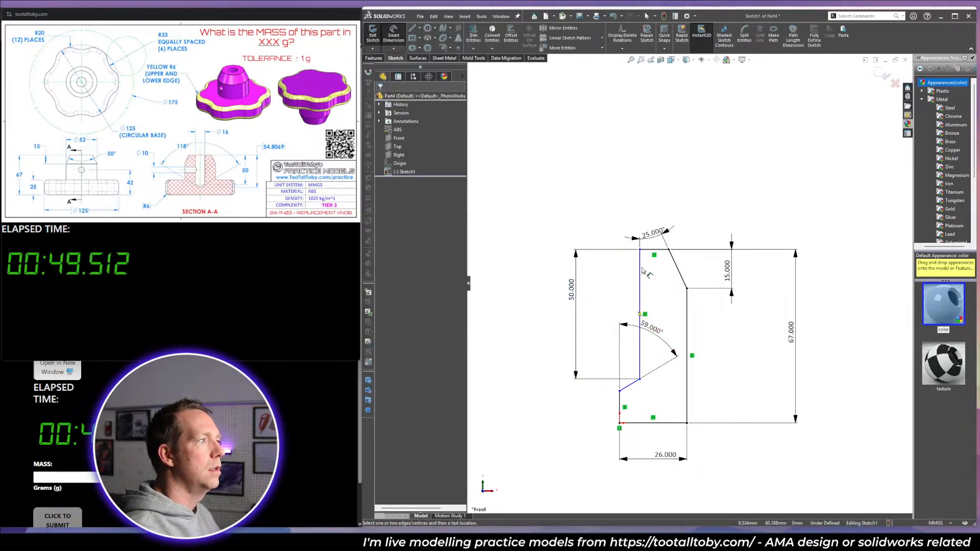
pyautogui.click(630, 386)
pyautogui.click(627, 312)
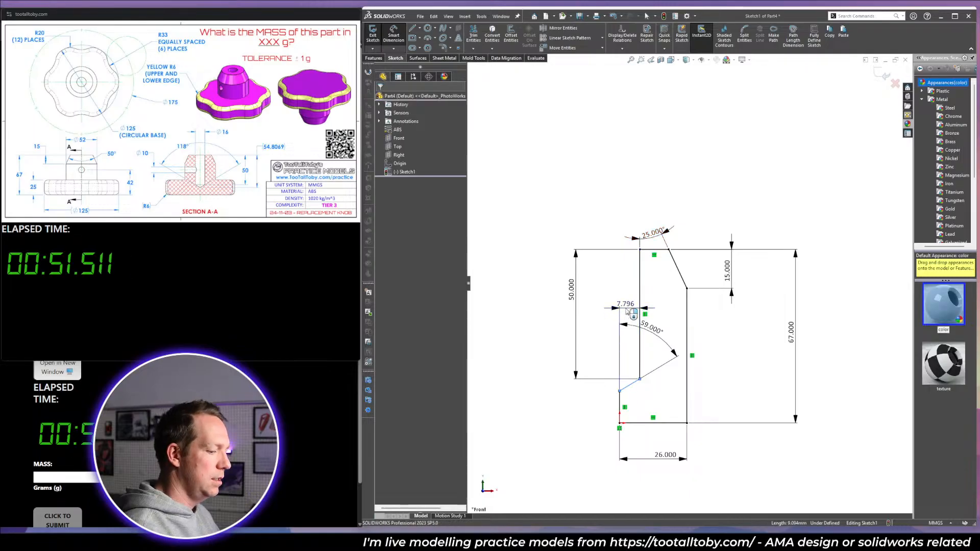
pyautogui.write('8')
pyautogui.press('Return')
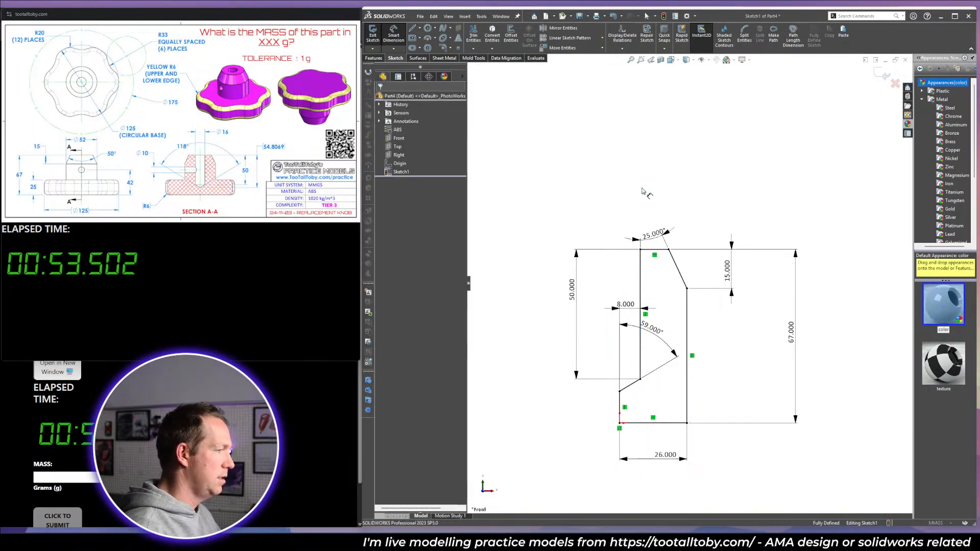
# Revolve the stem profile around the short vertical line at the origin.
pyautogui.press('r')
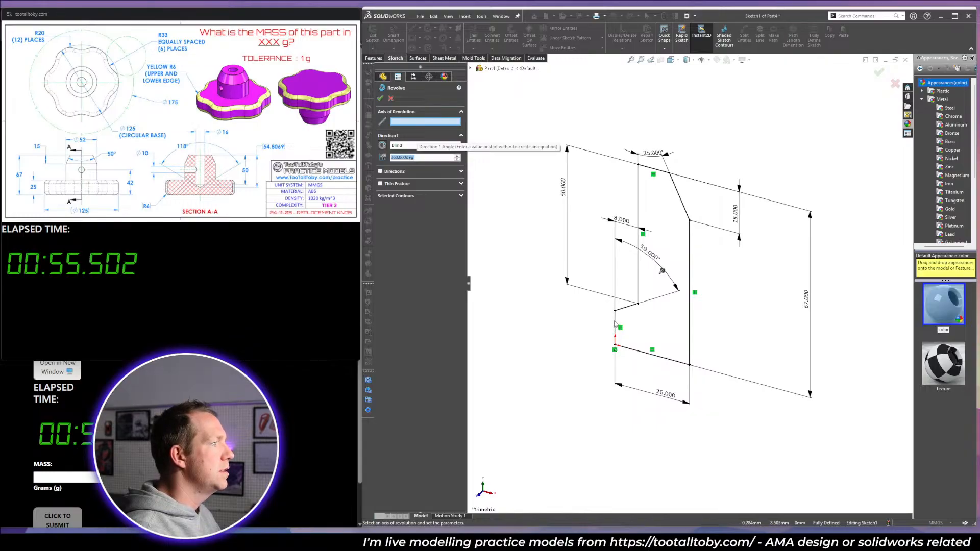
pyautogui.click(615, 333)
pyautogui.press('Return')
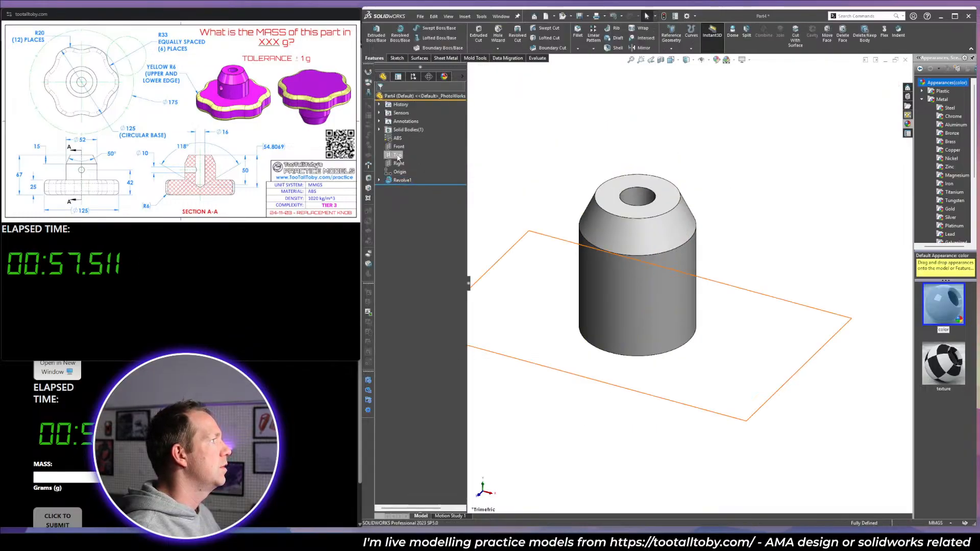
# Start a sketch on the Top plane and convert the stem's outer circular edge into it.
pyautogui.click(398, 156)
pyautogui.click(403, 144)
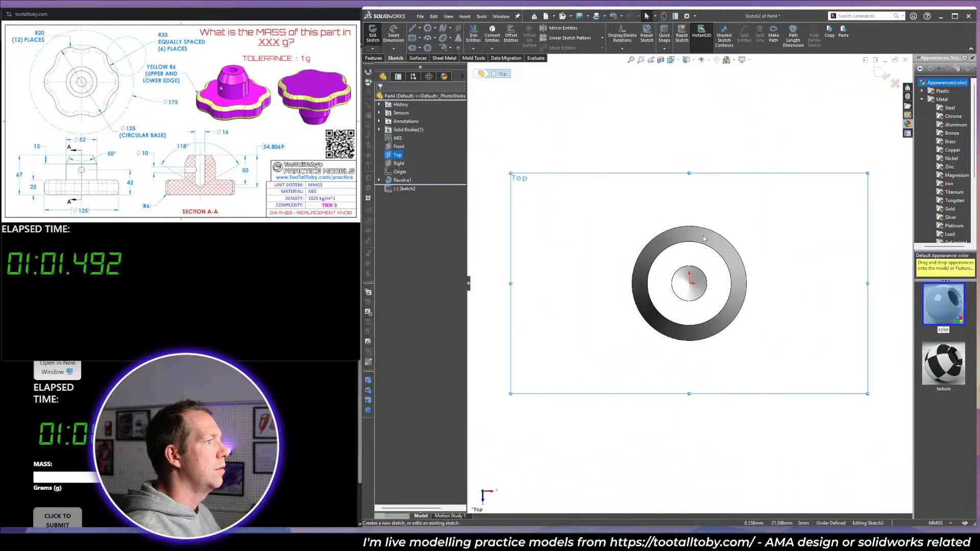
pyautogui.click(705, 229)
pyautogui.click(492, 35)
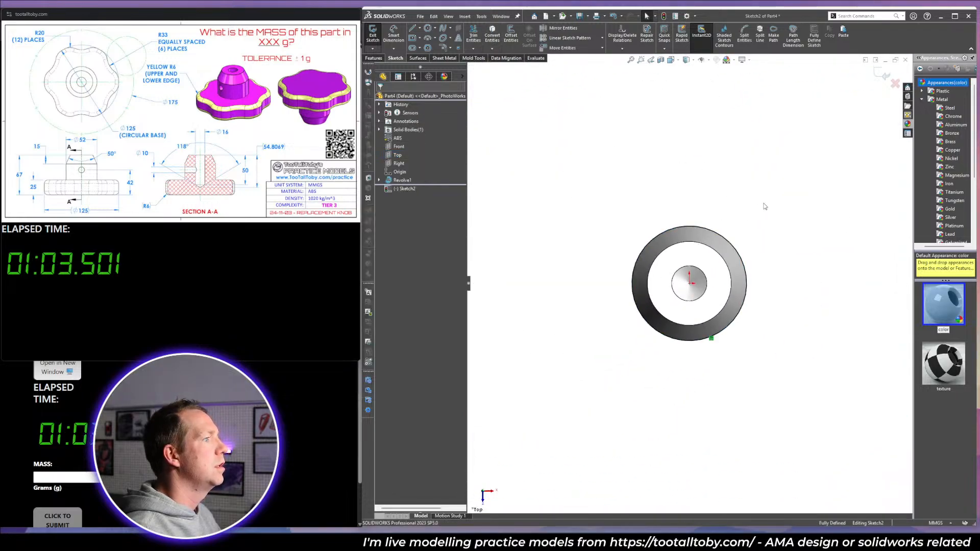
# Draw two concentric circles at the origin with diameters of 125 mm and 175 mm.
pyautogui.press('c')
pyautogui.click(689, 285)
pyautogui.write('12')
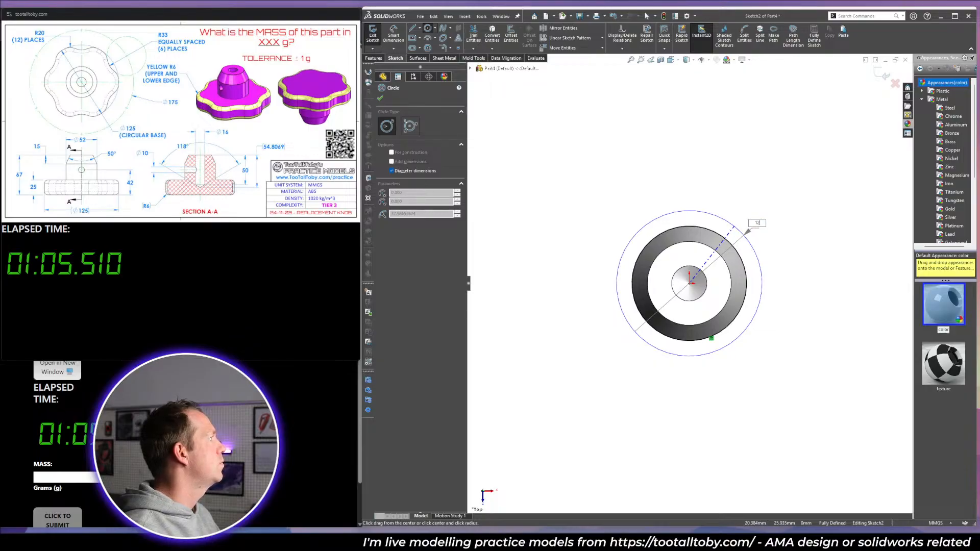
pyautogui.write('5')
pyautogui.press('Return')
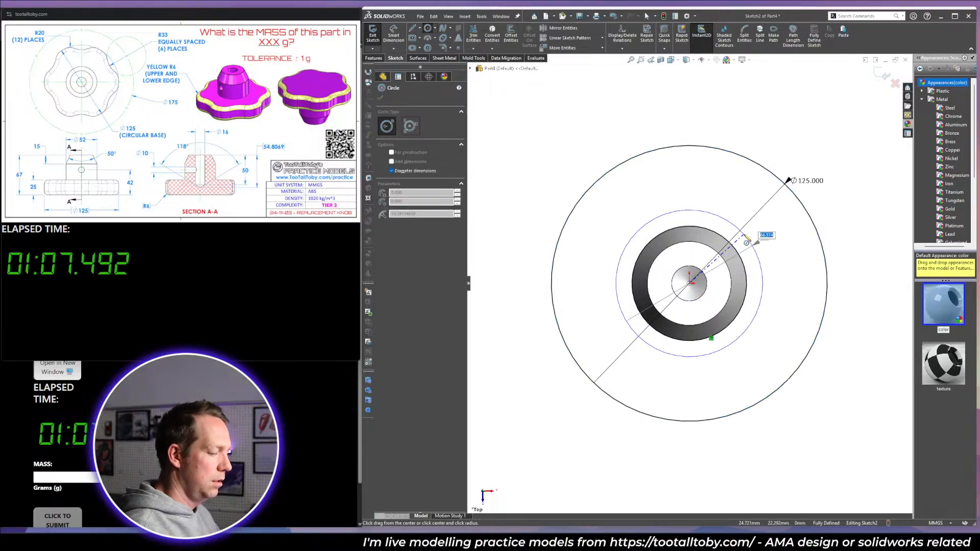
pyautogui.write('175')
pyautogui.press('Return')
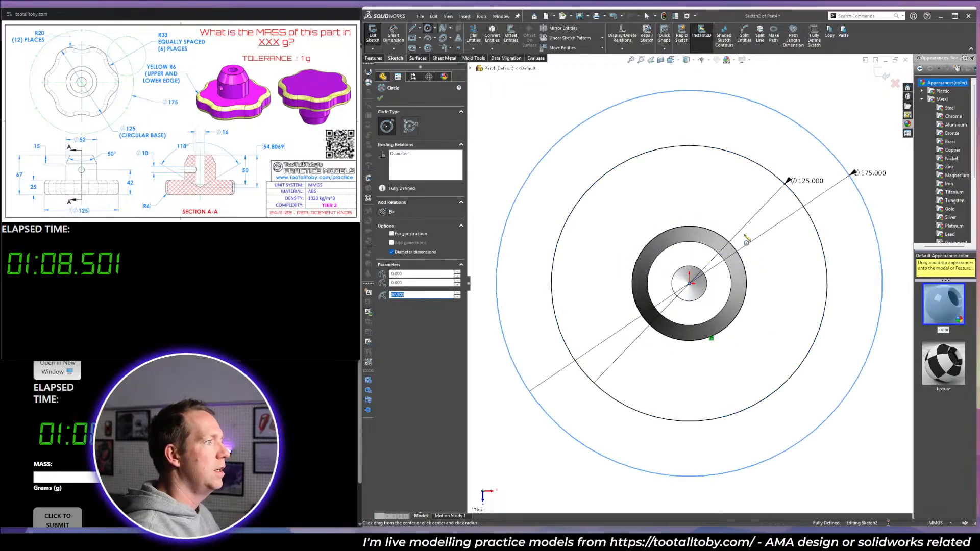
# Draw a 66 mm diameter circle centred on the 175 mm circle straight above the origin and circular-pattern it into six equally spaced instances.
pyautogui.click(689, 91)
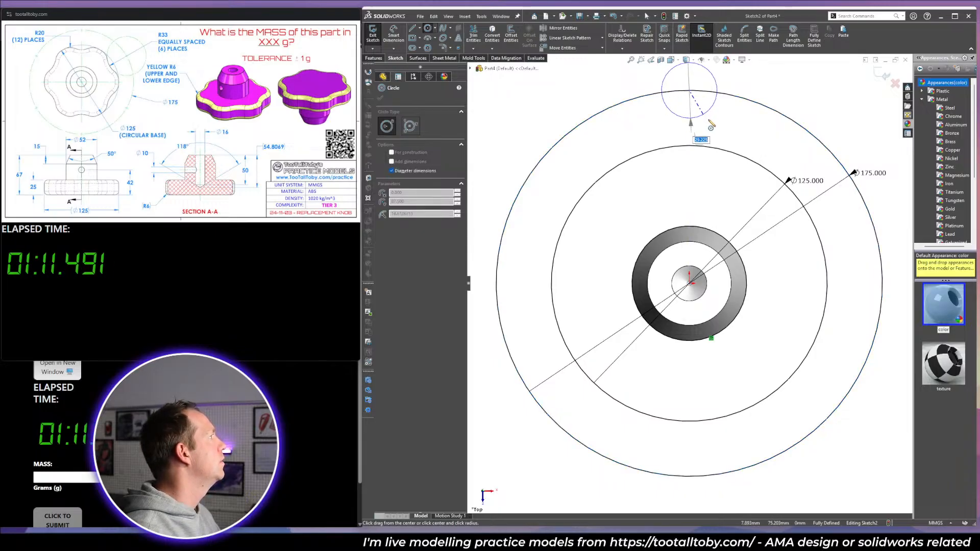
pyautogui.write('66')
pyautogui.press('Return')
pyautogui.press('f')
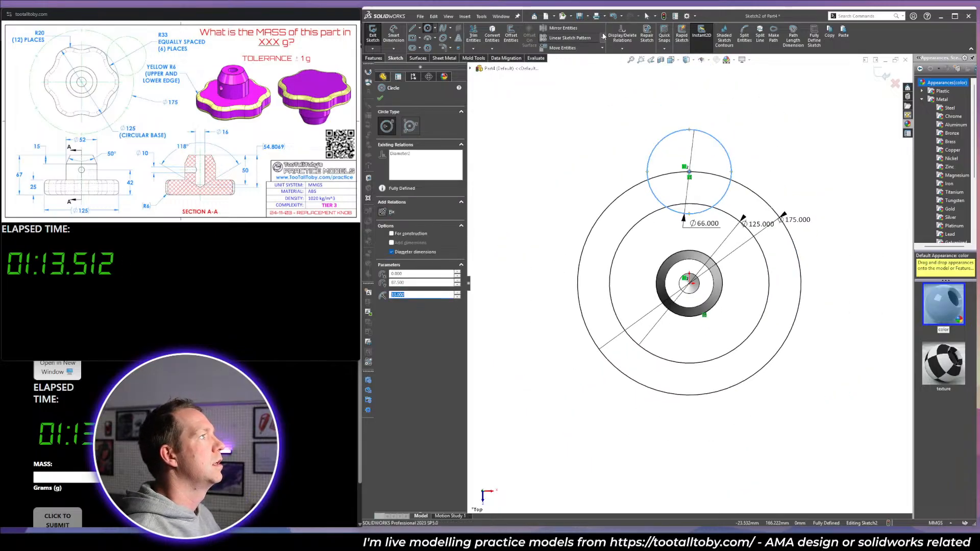
pyautogui.click(602, 38)
pyautogui.click(591, 58)
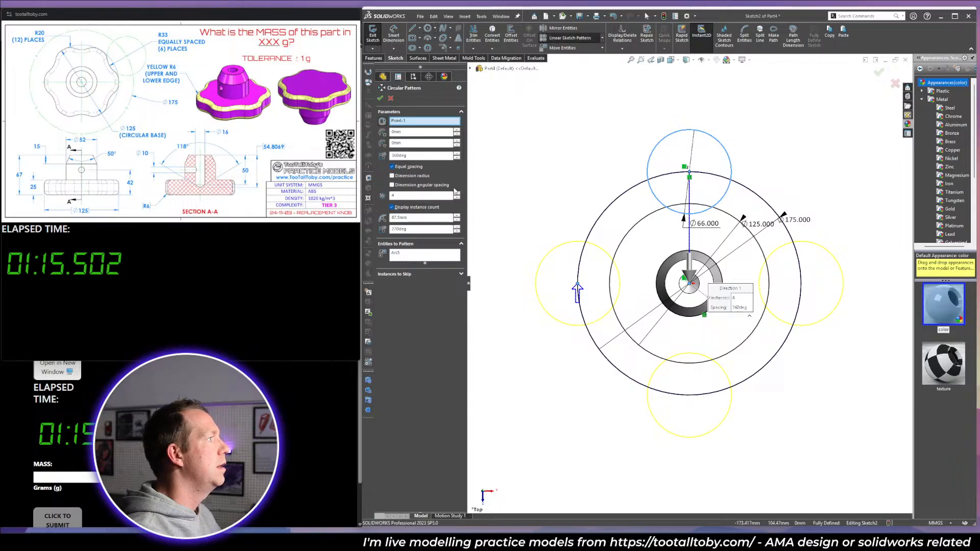
pyautogui.click(381, 98)
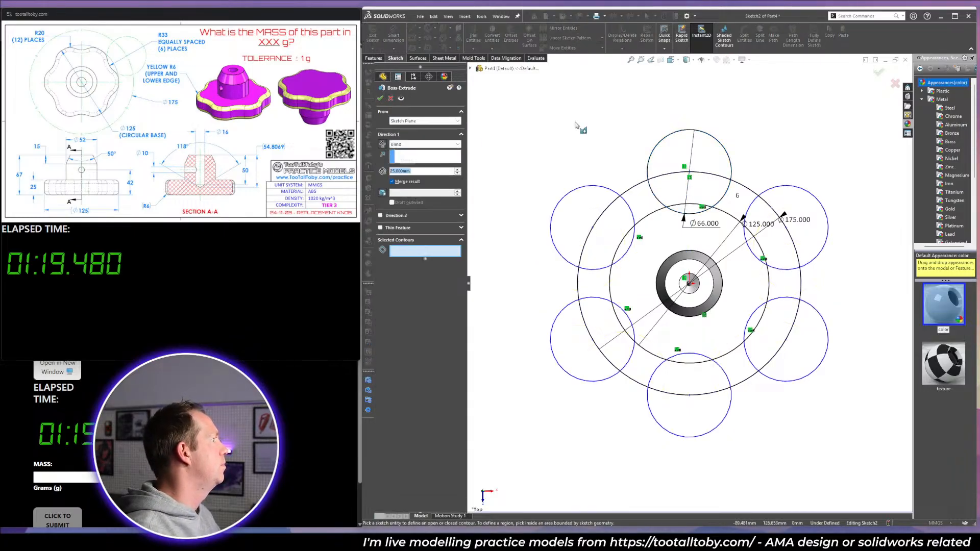
# Extrude the scalloped region between the stem and the 125 mm circle 25 mm as the knob's base.
pyautogui.click(639, 294)
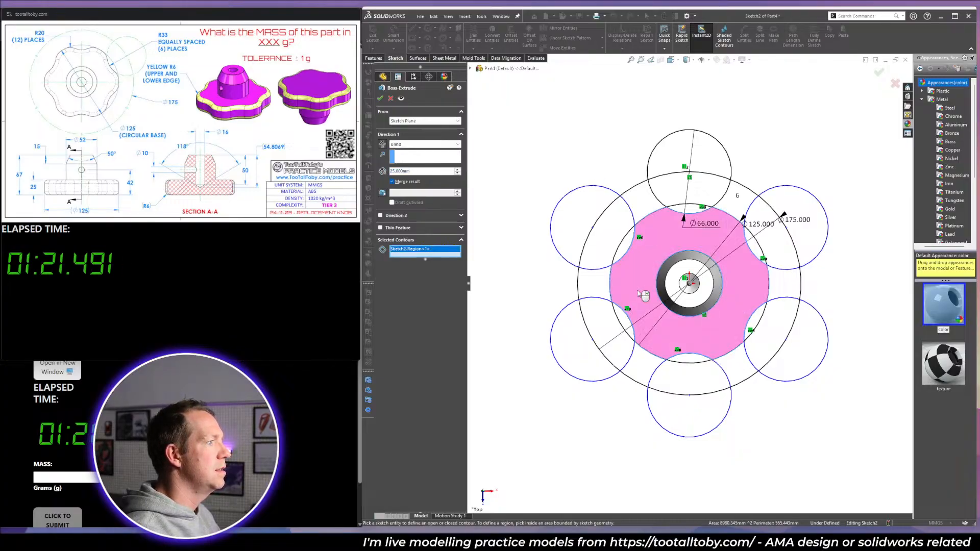
pyautogui.rightClick(650, 315)
pyautogui.moveTo(761, 396); pyautogui.dragTo(762, 306, button='middle')
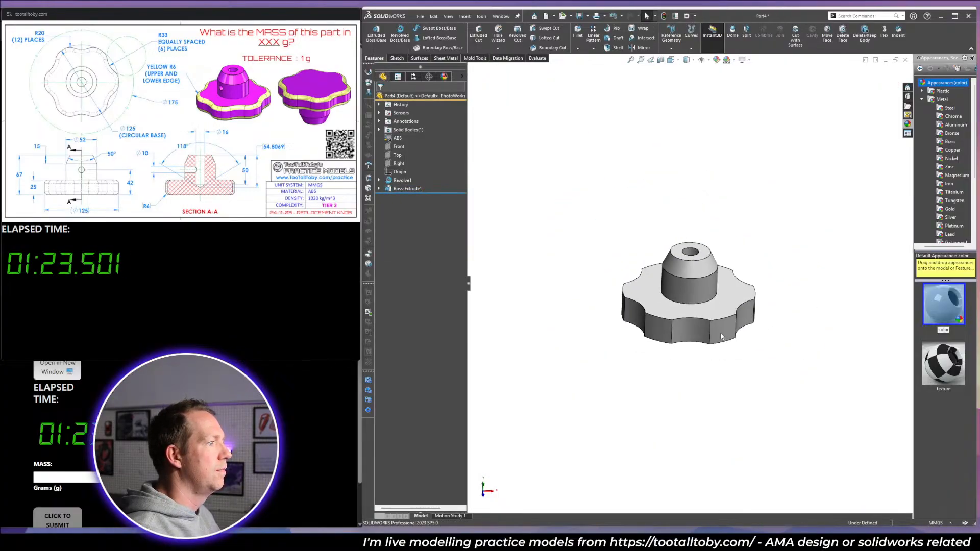
# Fillet all twelve vertical edges around the scalloped base with a 20 mm radius.
pyautogui.click(578, 32)
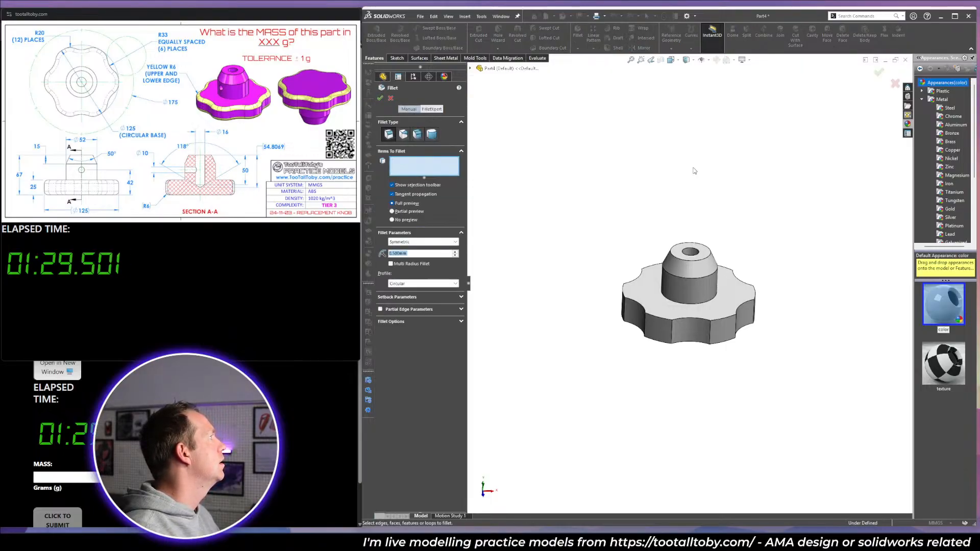
pyautogui.write('20')
pyautogui.press('Return')
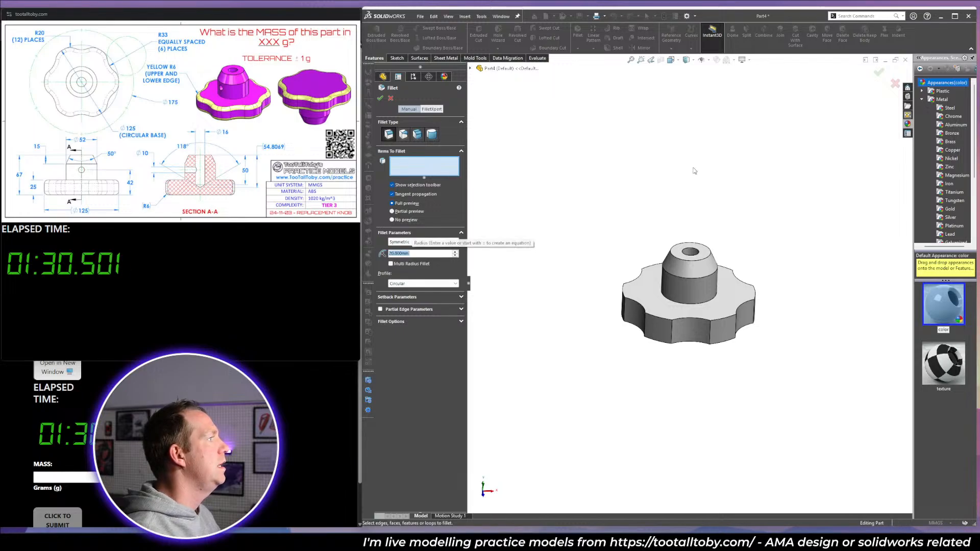
pyautogui.click(713, 333)
pyautogui.click(743, 309)
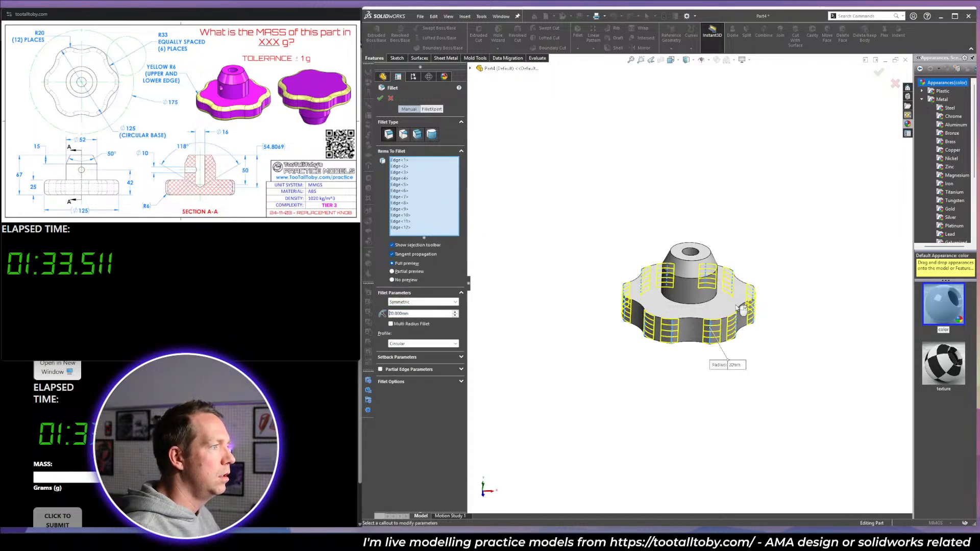
pyautogui.rightClick(736, 307)
pyautogui.click(756, 359)
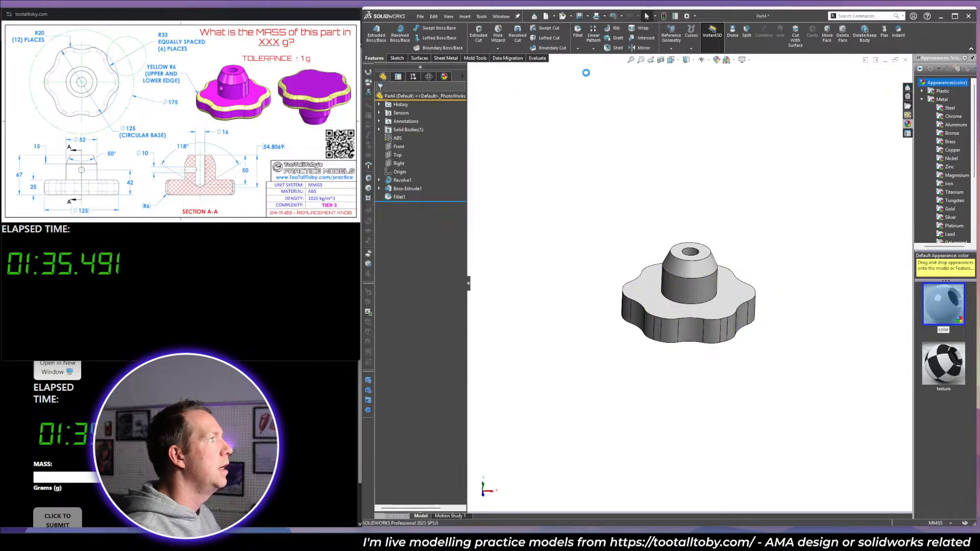
# Fillet the base's upper and lower outer edges with a 6 mm radius.
pyautogui.click(578, 31)
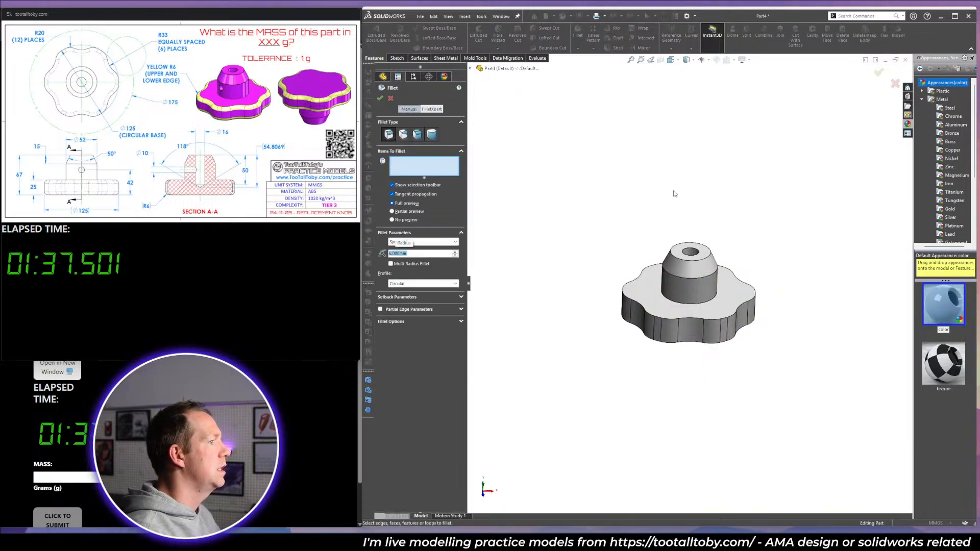
pyautogui.click(693, 333)
pyautogui.rightClick(668, 399)
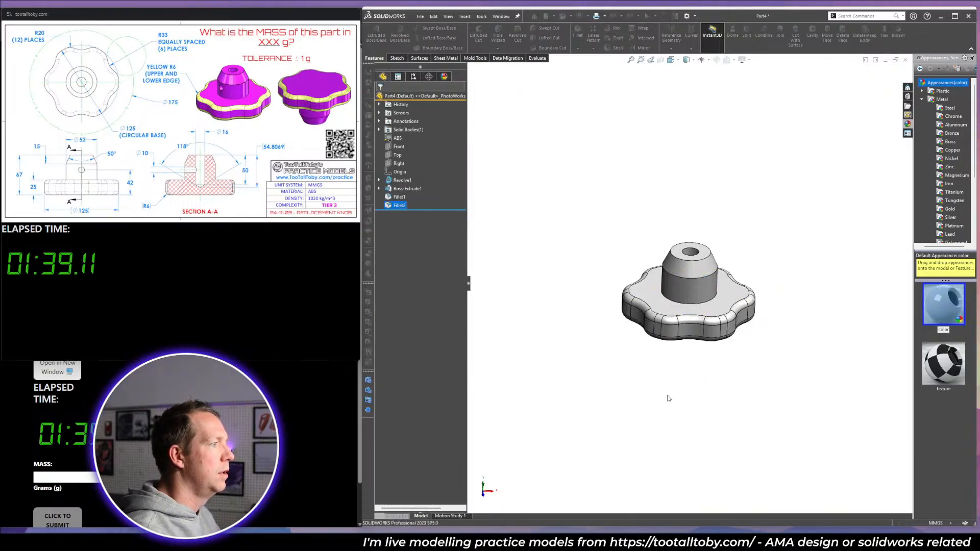
# Start a sketch on the Front plane and draw a 10 mm diameter circle on the stem directly above the origin.
pyautogui.click(400, 147)
pyautogui.click(408, 135)
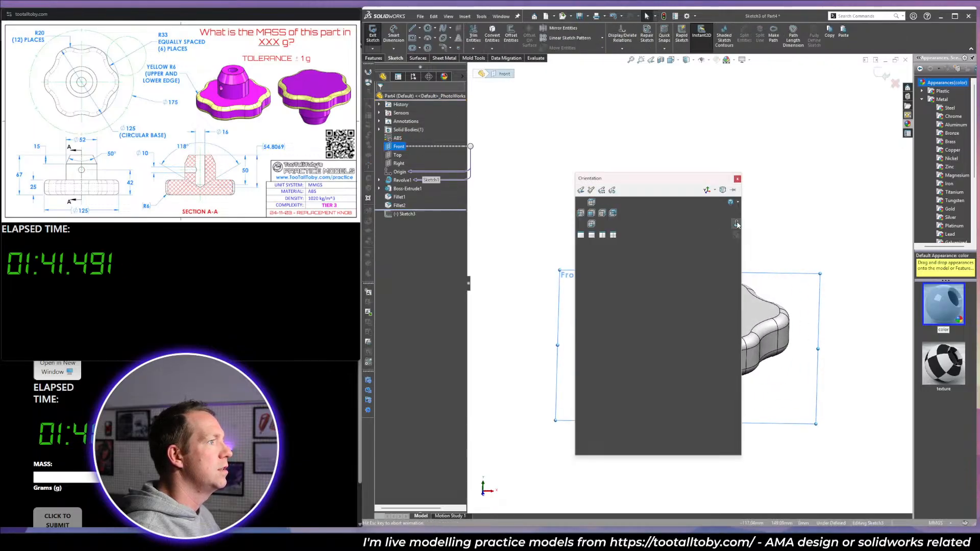
pyautogui.press('c')
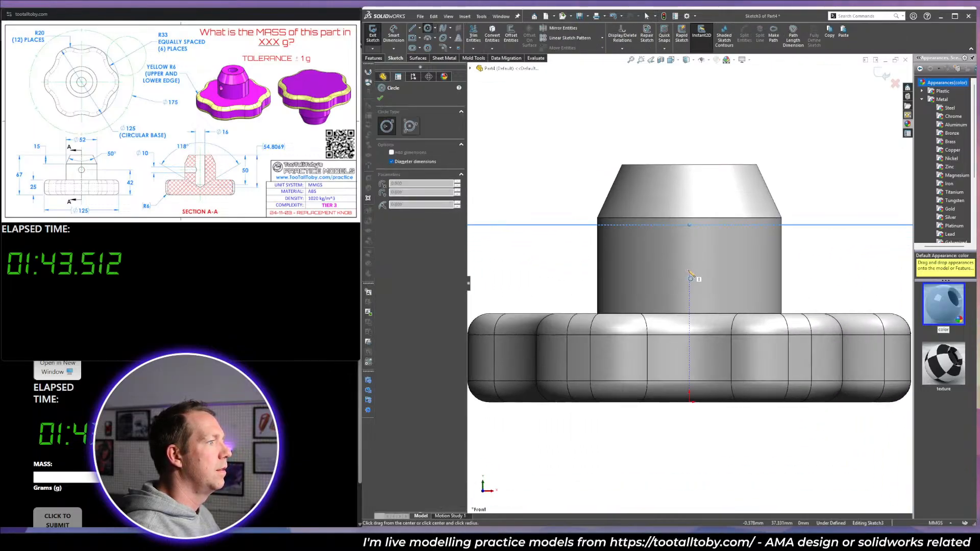
pyautogui.click(689, 270)
pyautogui.write('10')
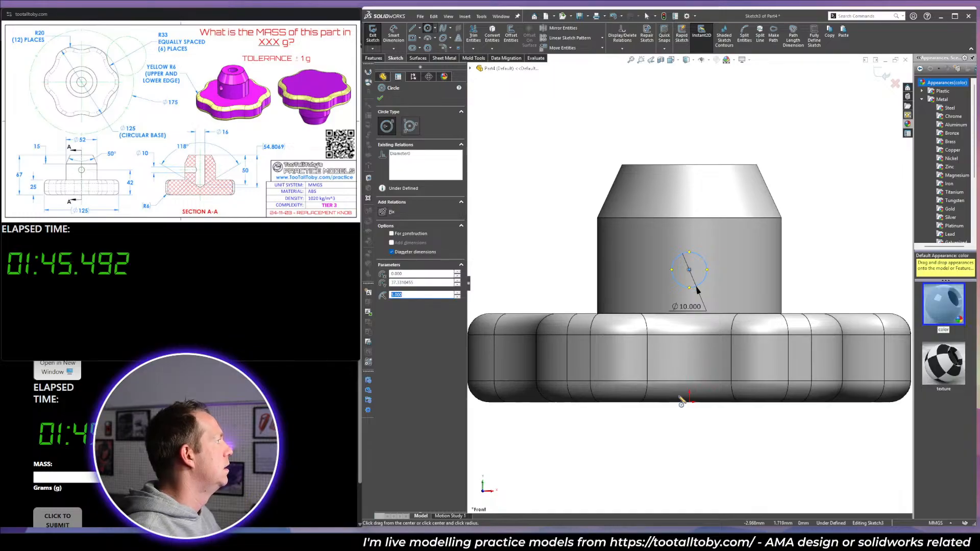
pyautogui.press('Return')
# Dimension the circle's centre 42 mm above the origin and cut-extrude it through one side of the stem.
pyautogui.click(691, 401)
pyautogui.click(689, 269)
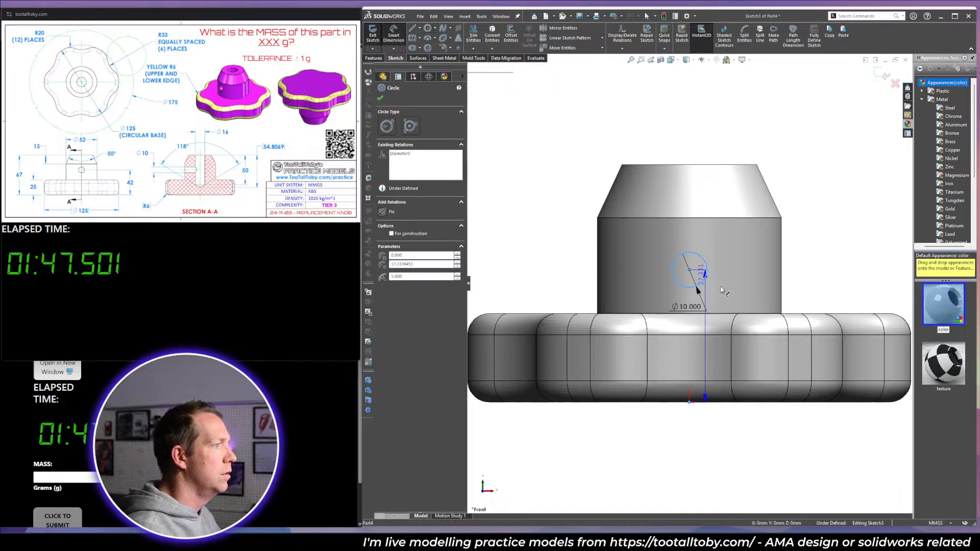
pyautogui.click(730, 294)
pyautogui.write('42')
pyautogui.press('Return')
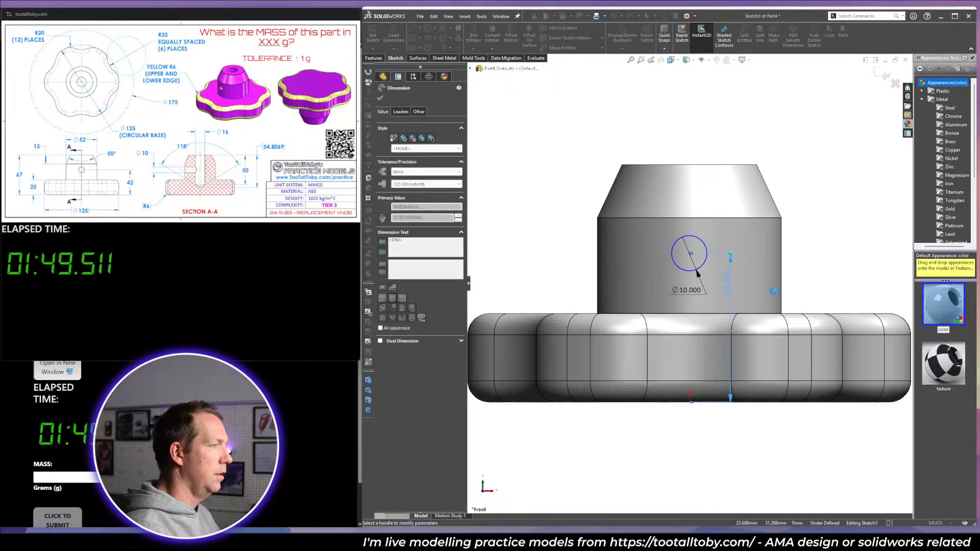
pyautogui.press('x')
pyautogui.click(380, 98)
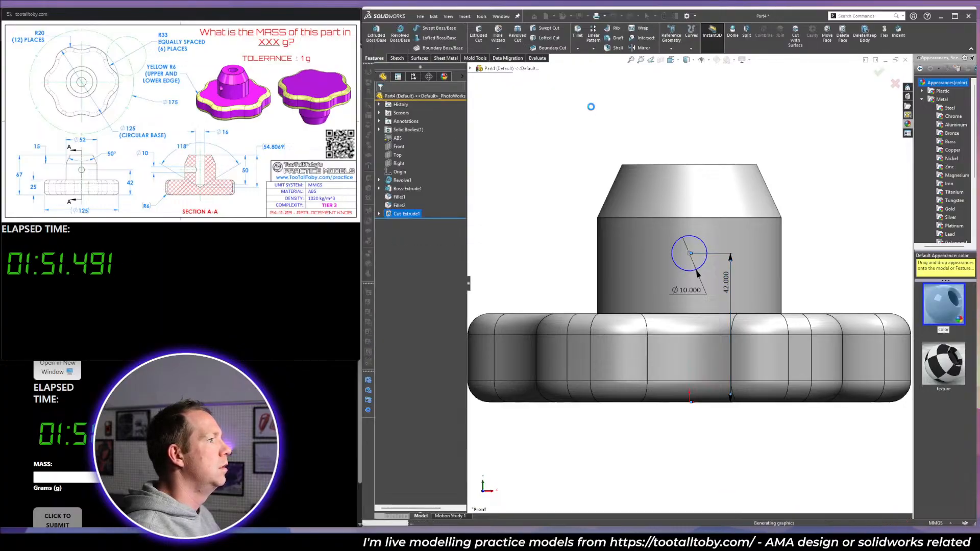
# Check the part's weight in its custom properties and submit a mass of 345 grams on the practice page.
pyautogui.click(908, 133)
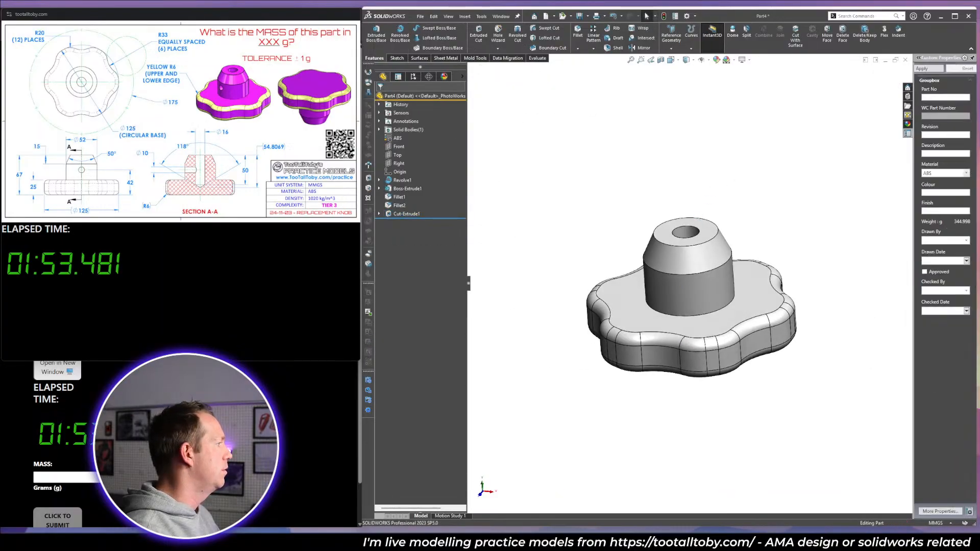
pyautogui.click(67, 477)
pyautogui.write('345')
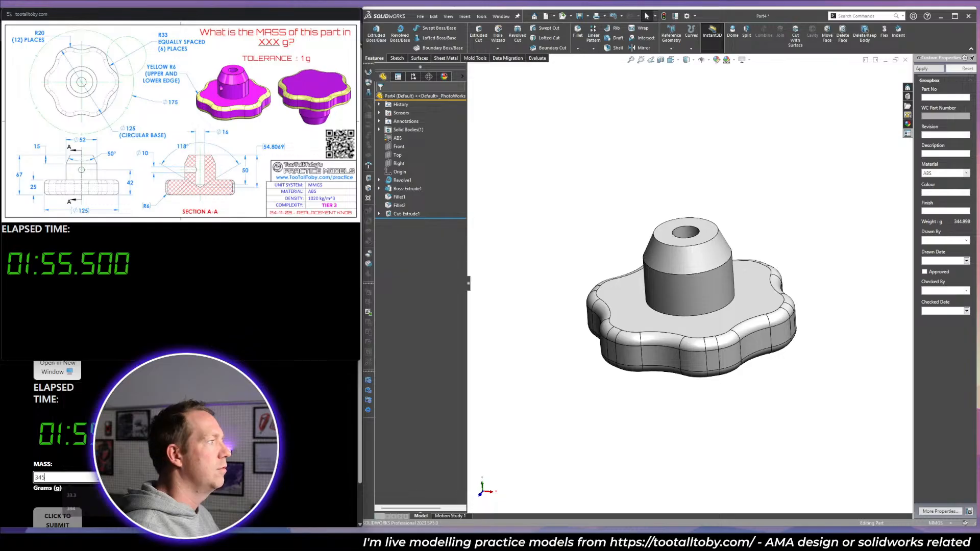
pyautogui.press('Return')
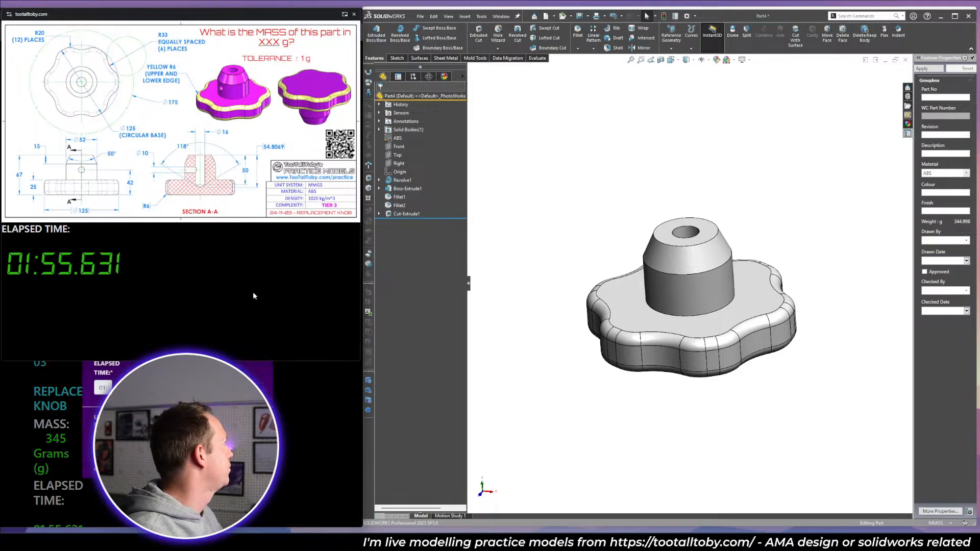
# Inspect the sketches behind the cross-hole cut, the base extrusion and the stem revolve.
pyautogui.moveTo(802, 304); pyautogui.dragTo(629, 356, button='middle')
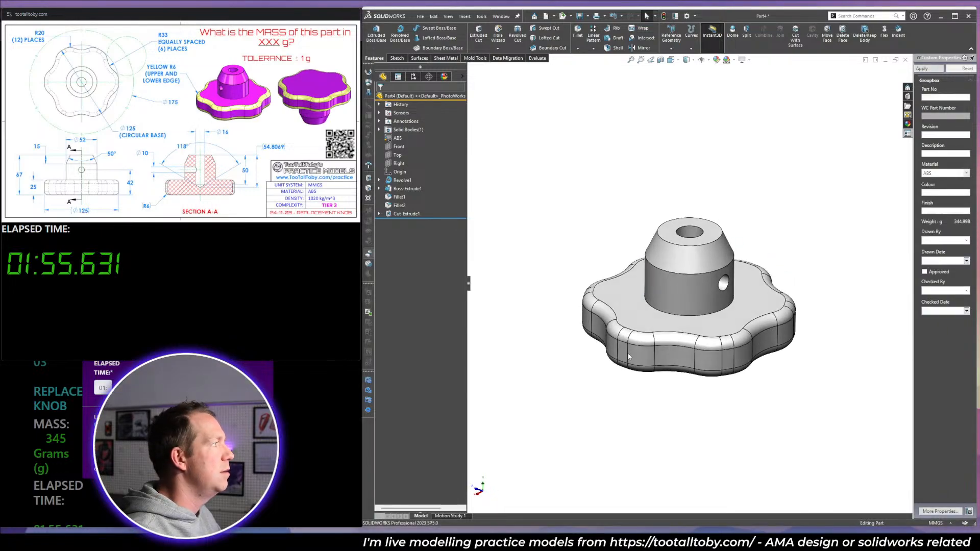
pyautogui.click(379, 214)
pyautogui.click(412, 222)
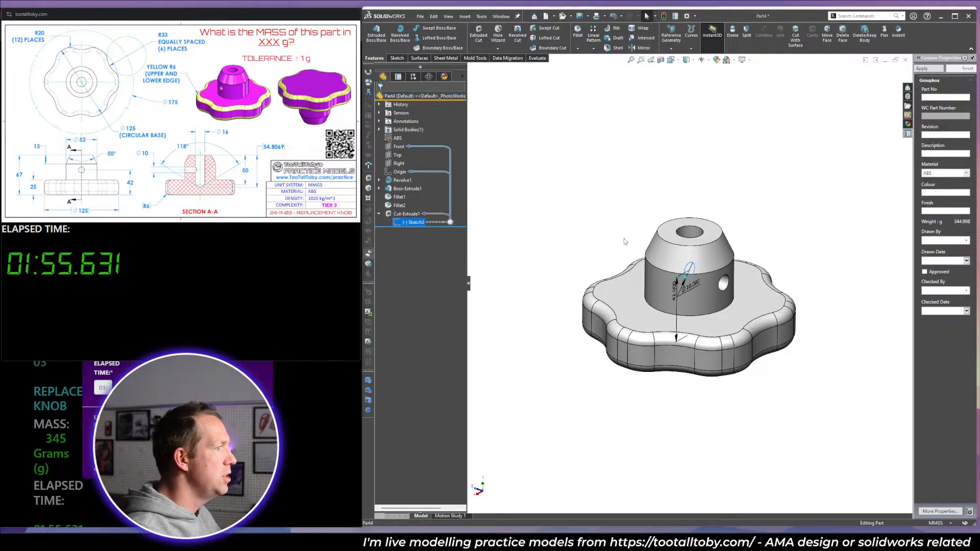
pyautogui.moveTo(626, 242)
pyautogui.mouseDown(button='middle')
pyautogui.moveTo(701, 243)
pyautogui.moveTo(699, 312)
pyautogui.mouseUp(button='middle')
pyautogui.click(379, 188)
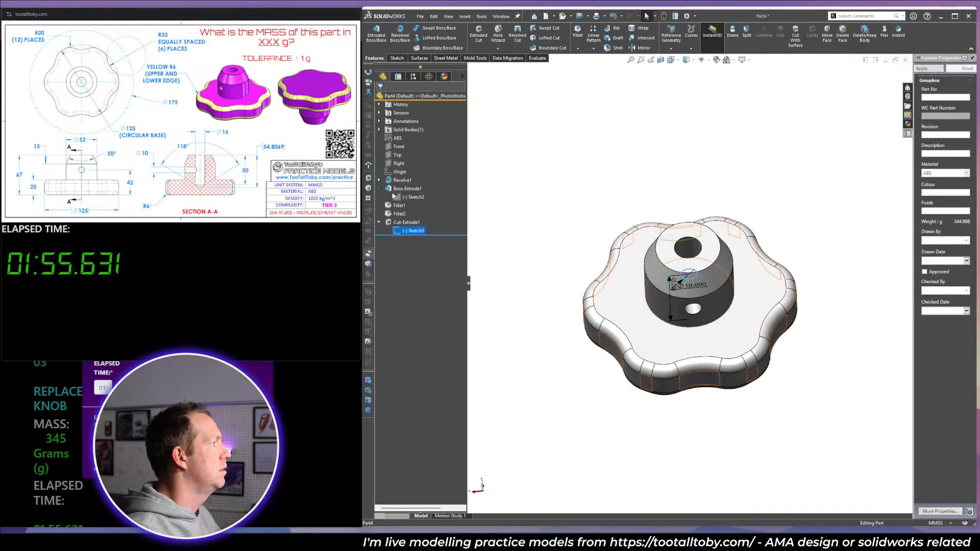
pyautogui.click(412, 197)
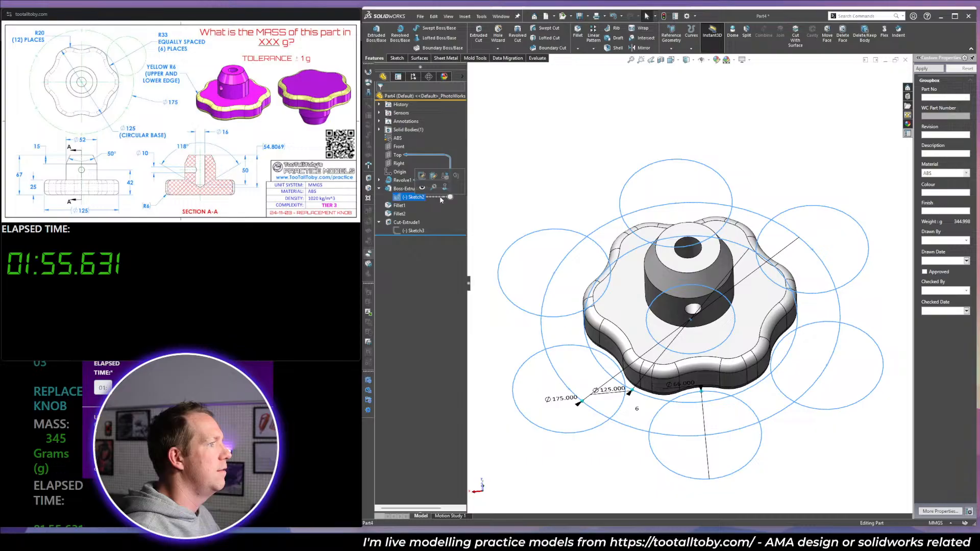
pyautogui.click(378, 180)
pyautogui.click(514, 176)
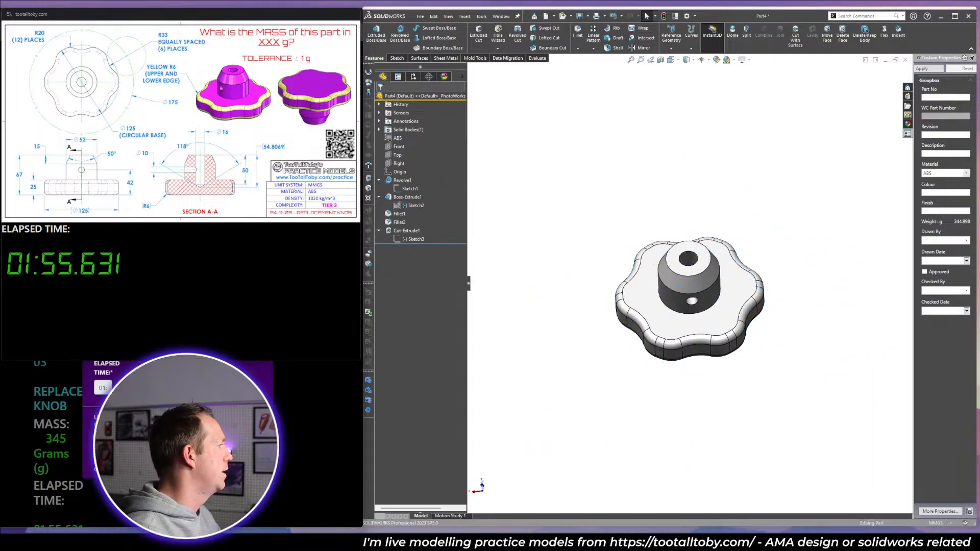
# Close the drawing pop-out and examine the Top 100 fastest times on the Replacement Knob page.
pyautogui.click(352, 19)
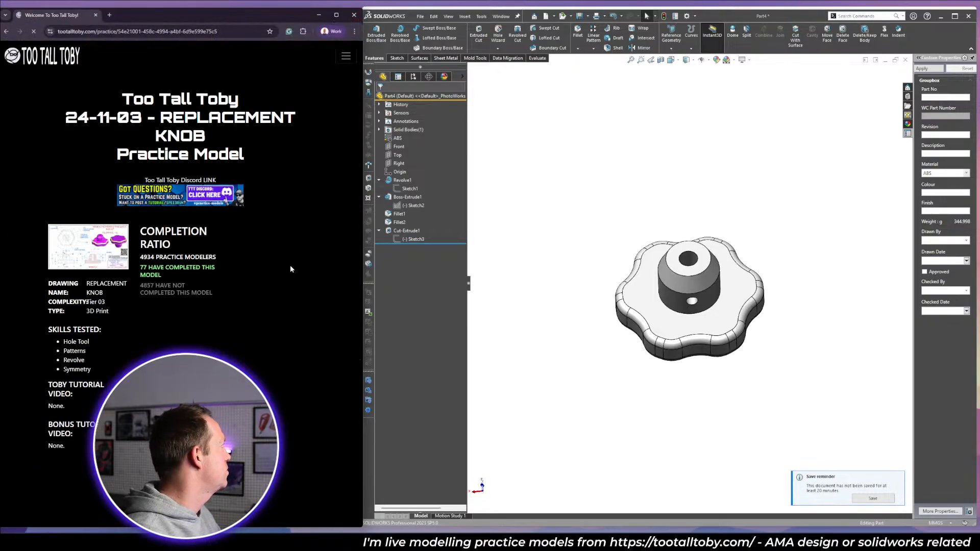
pyautogui.scroll(-6, 235, 277)
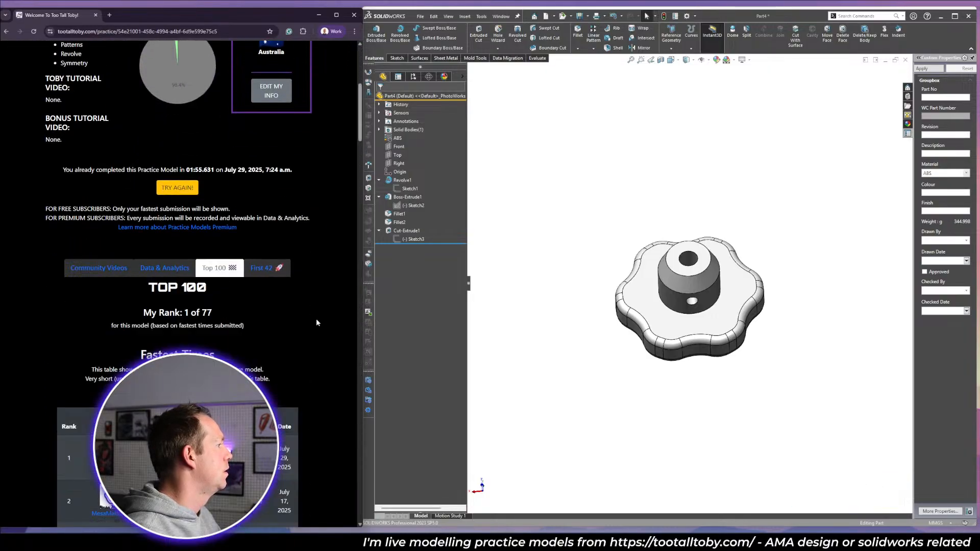
pyautogui.scroll(-4, 317, 318)
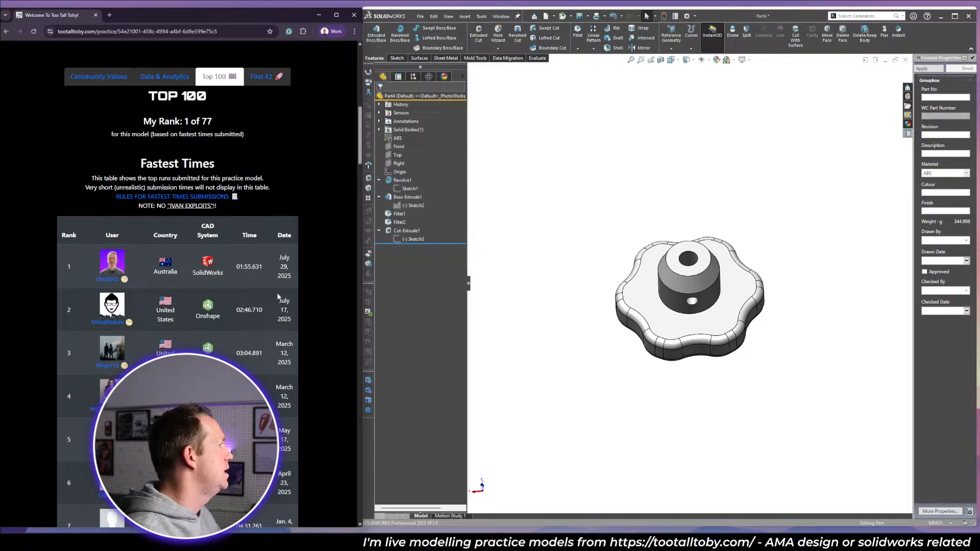
pyautogui.scroll(-2, 305, 277)
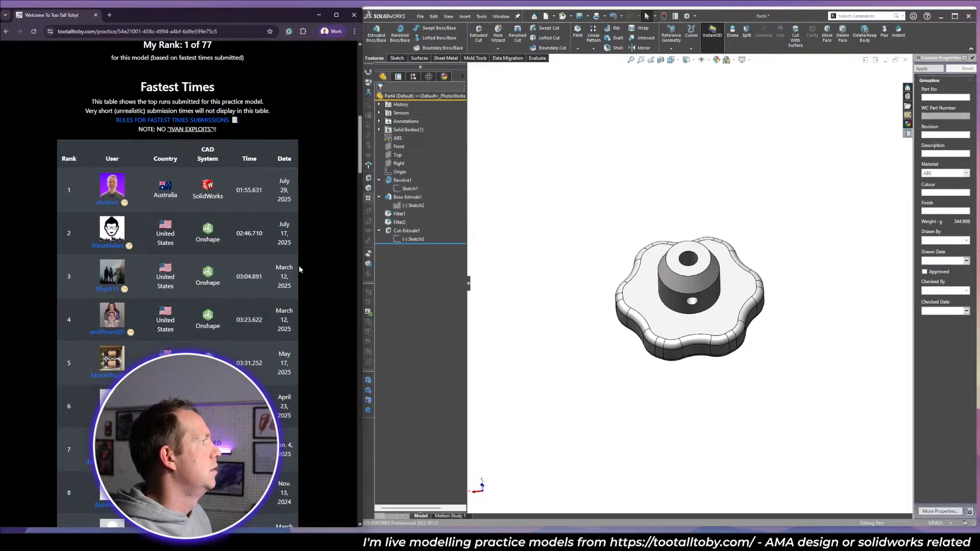
pyautogui.scroll(2, 296, 315)
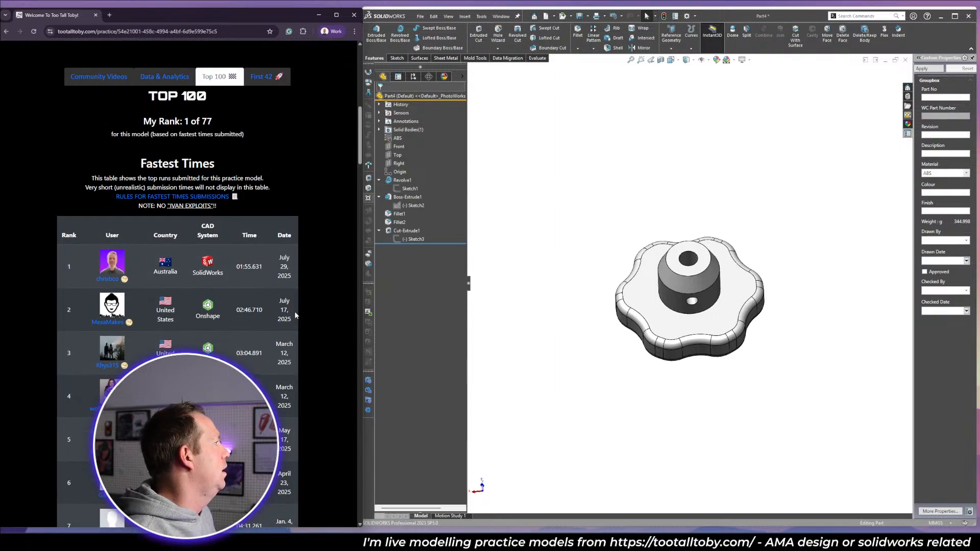
pyautogui.scroll(10, 295, 315)
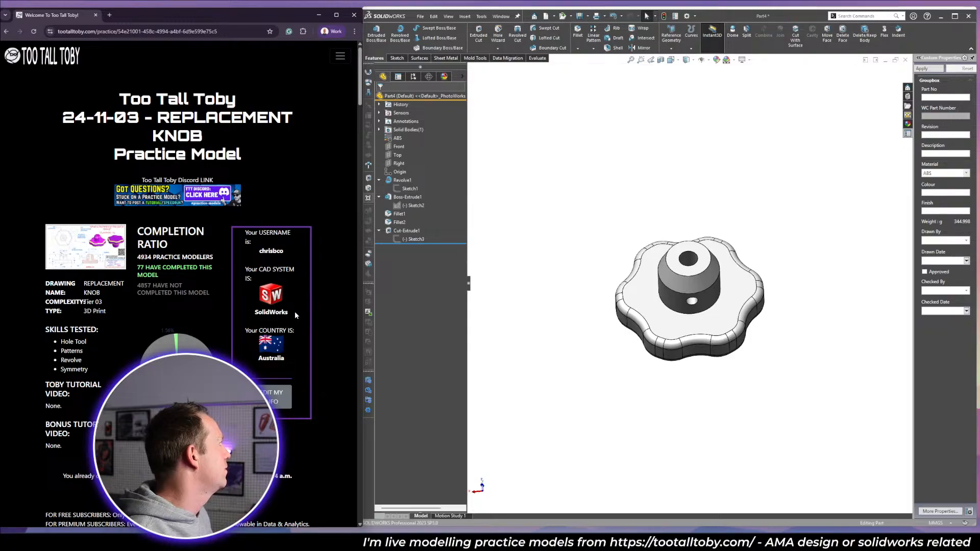
# Close the finished knob part without saving it.
pyautogui.click(681, 183)
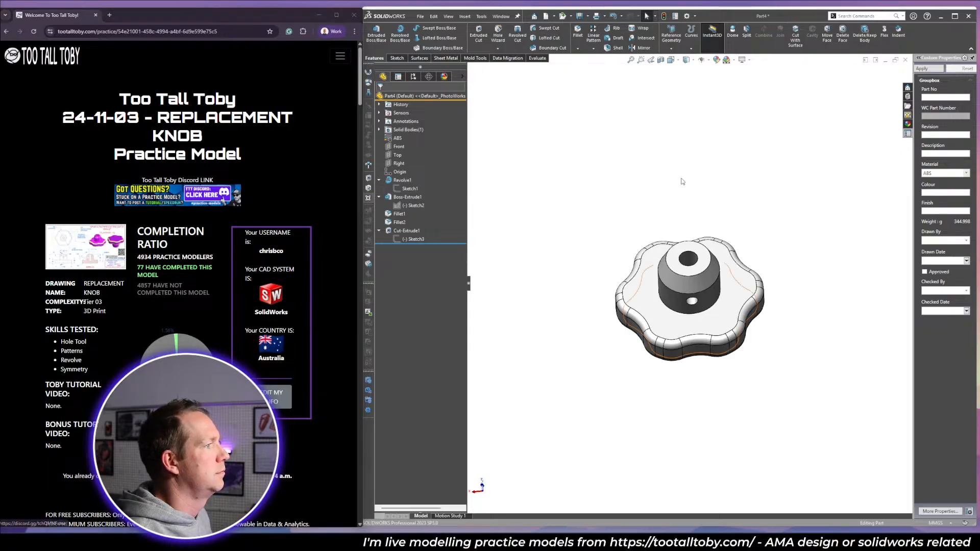
pyautogui.moveTo(742, 383); pyautogui.dragTo(774, 406, button='middle')
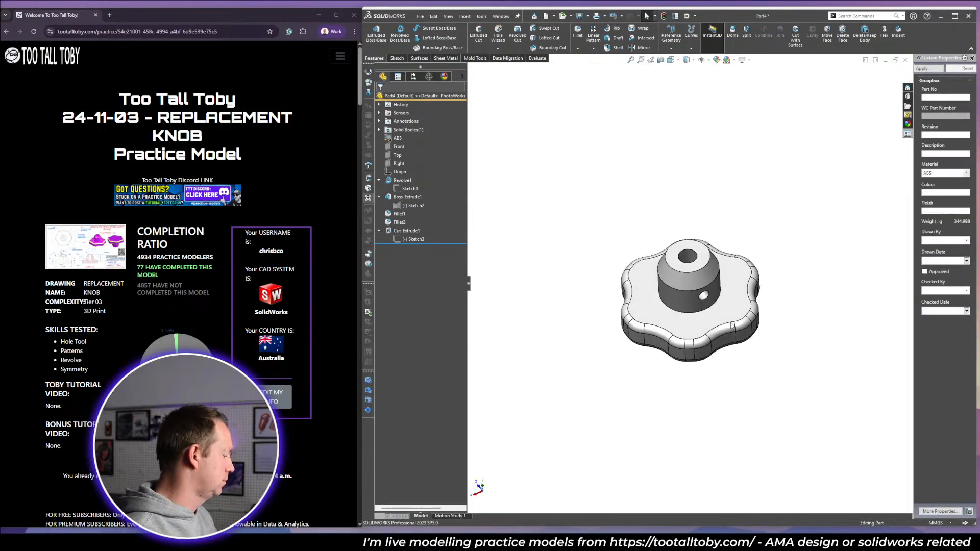
pyautogui.hotkey('ctrl', 'w')
pyautogui.press('n')
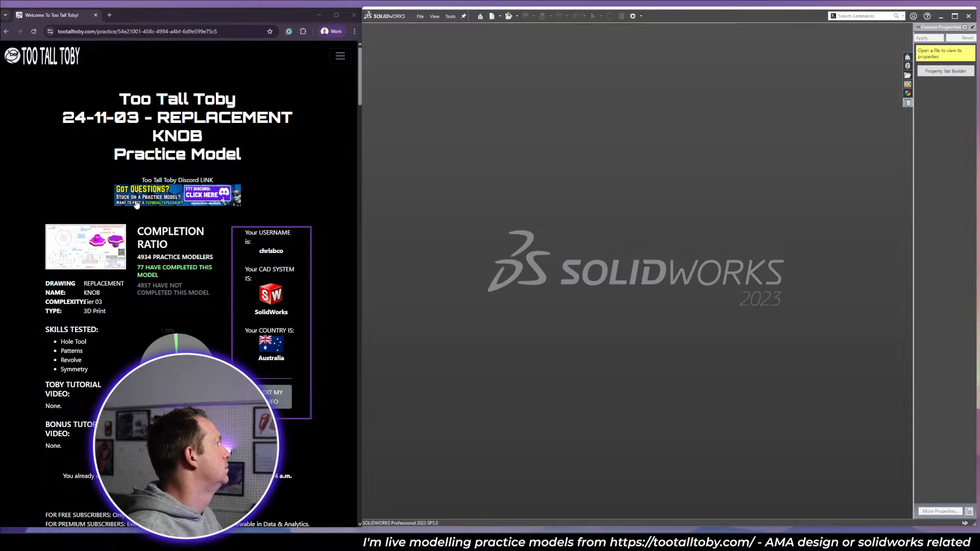
# Open the Practice Models page on the Too Tall Toby site and browse down the list.
pyautogui.scroll(-4, 136, 205)
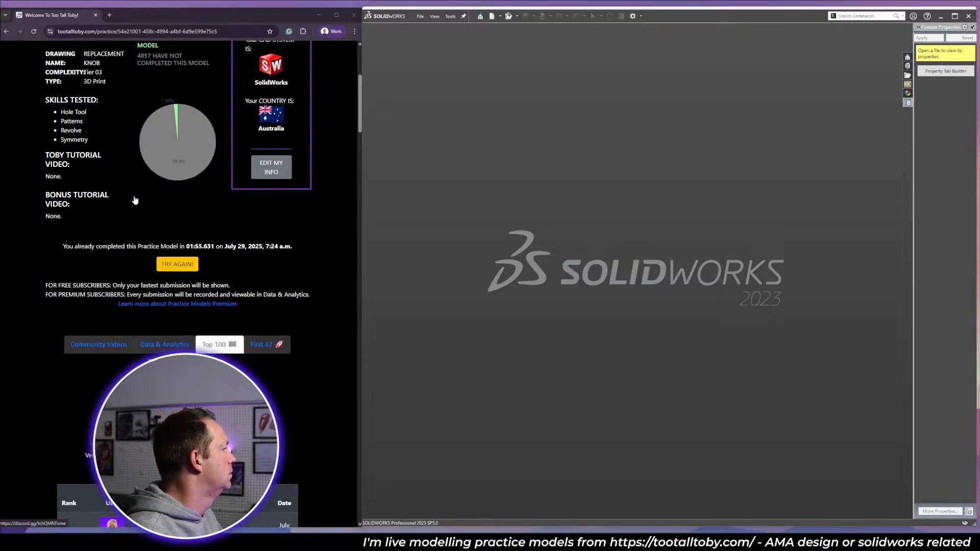
pyautogui.scroll(3, 134, 200)
pyautogui.click(341, 57)
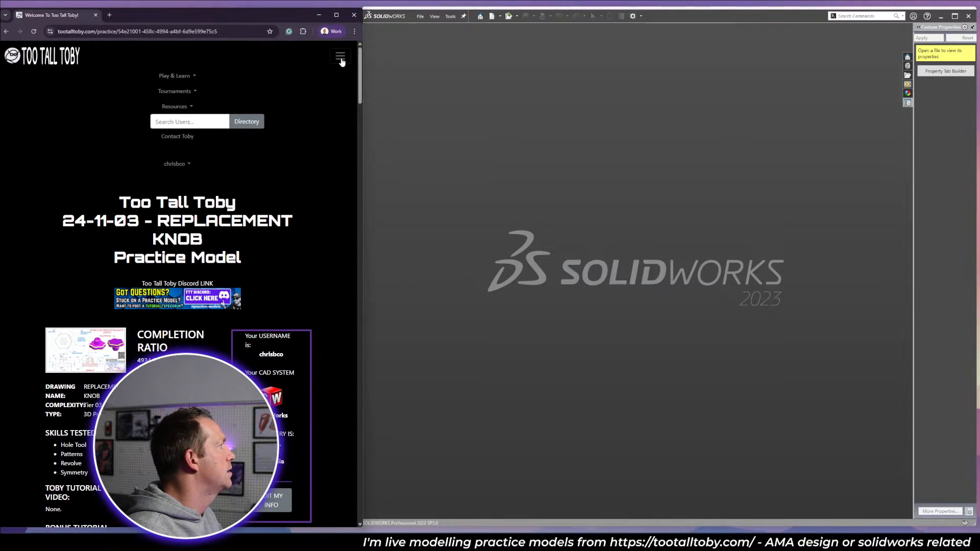
pyautogui.click(175, 75)
pyautogui.click(104, 94)
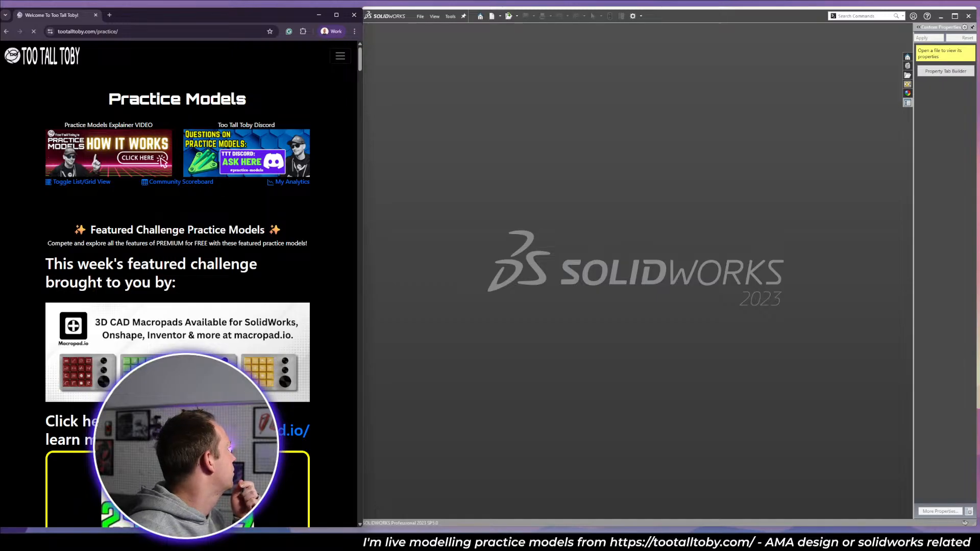
pyautogui.scroll(-13, 247, 274)
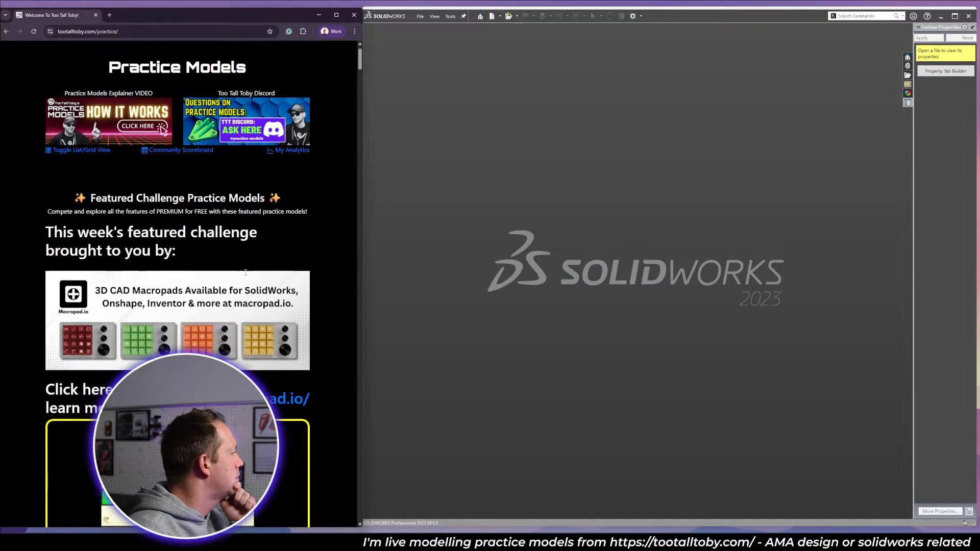
# Filter the practice models to show only Not Completed models of complexity Tier 04.
pyautogui.scroll(-3, 247, 274)
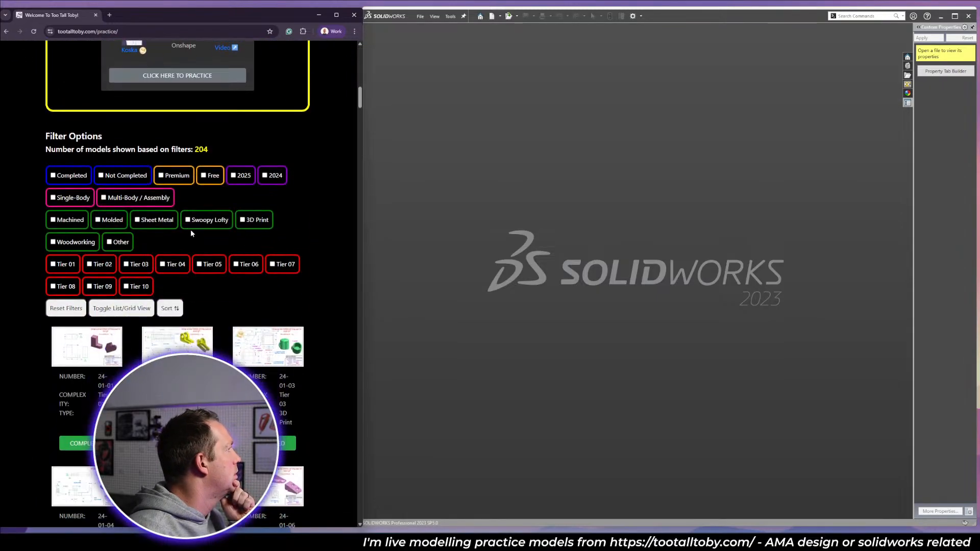
pyautogui.click(130, 176)
pyautogui.click(173, 263)
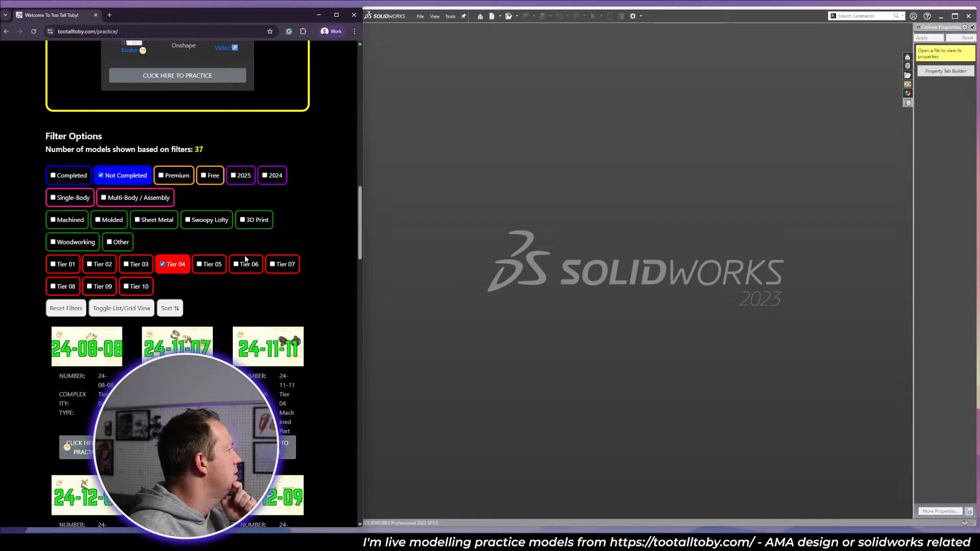
pyautogui.scroll(-1, 306, 240)
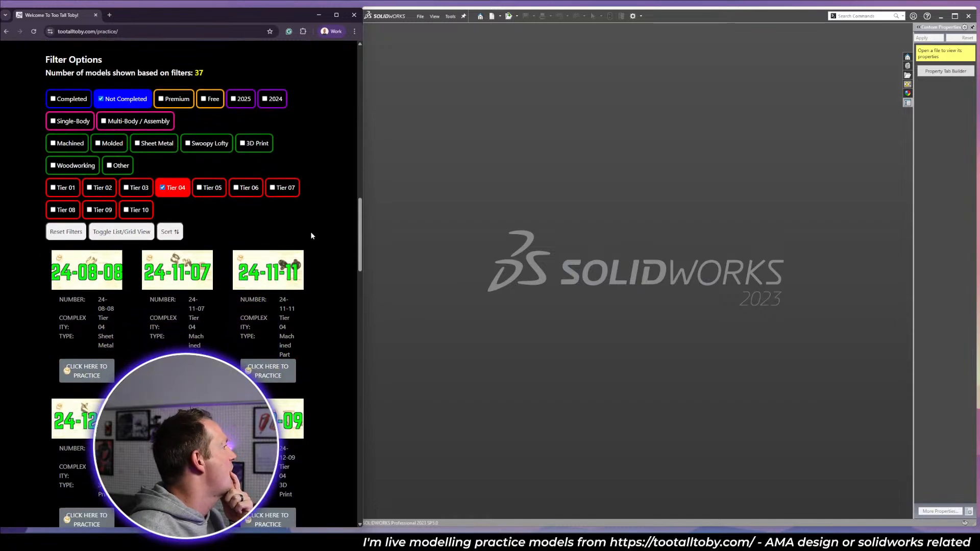
# Open the 24-11-07 practice model page and begin creating a new document in SOLIDWORKS.
pyautogui.scroll(-1, 311, 235)
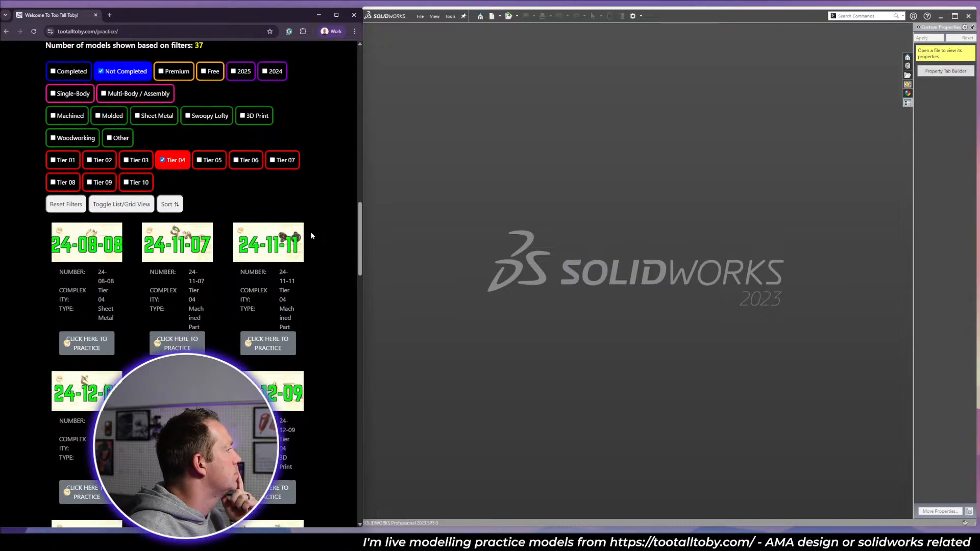
pyautogui.click(264, 243)
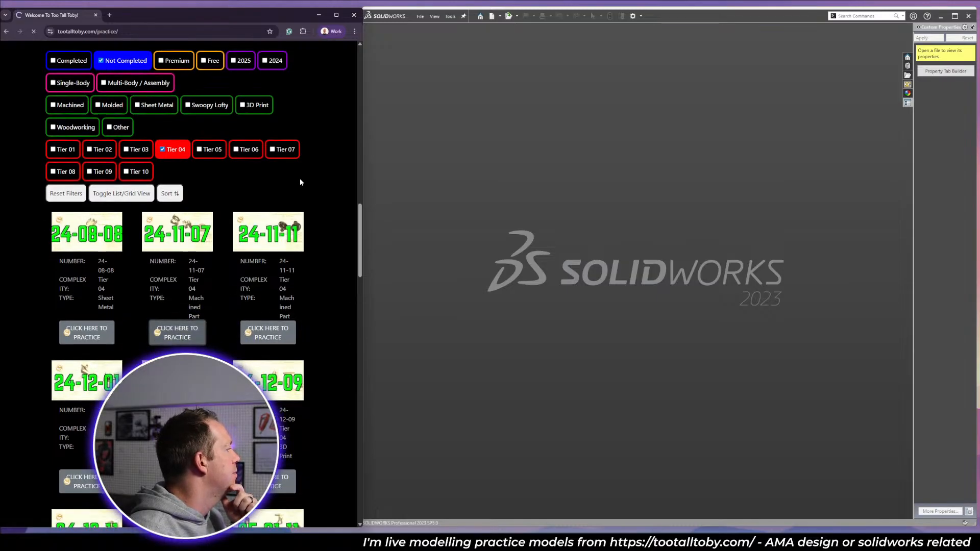
pyautogui.click(492, 17)
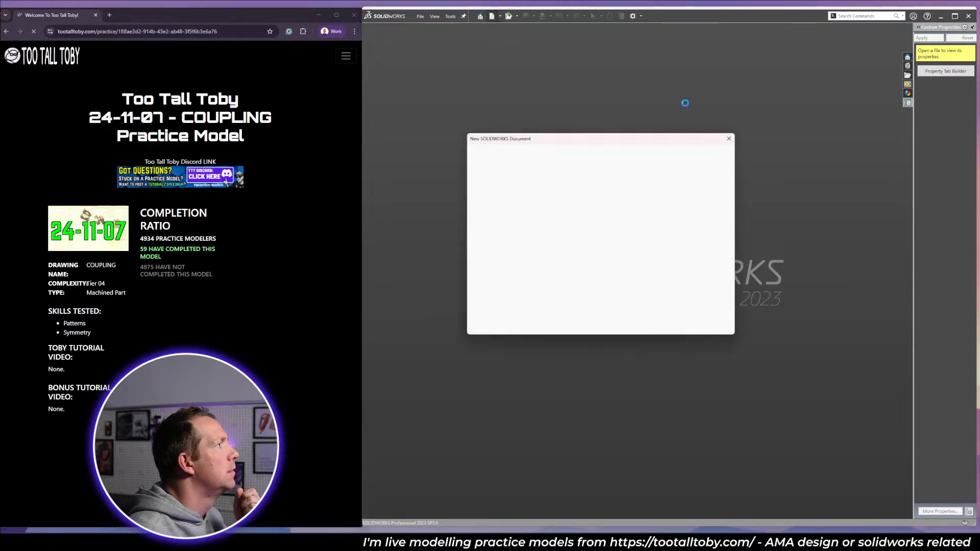
# Examine the Coupling page's model details, speedmodeling leaderboard and Top 100 fastest times.
pyautogui.scroll(-5, 174, 225)
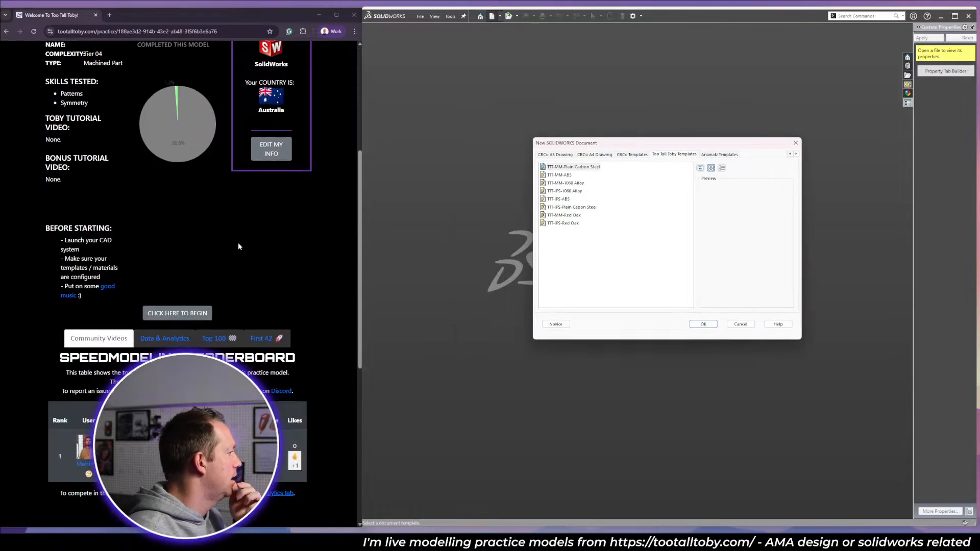
pyautogui.scroll(-2, 242, 245)
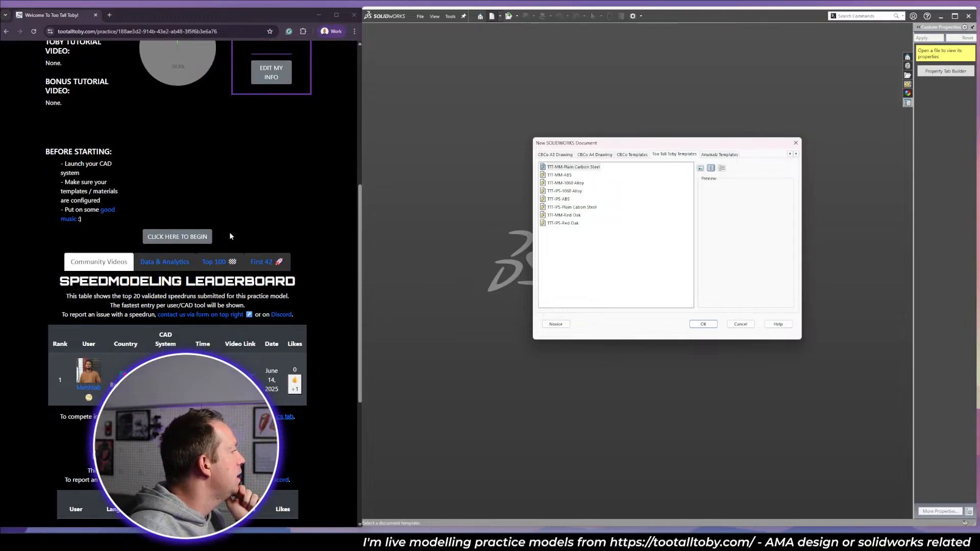
pyautogui.scroll(-5, 230, 236)
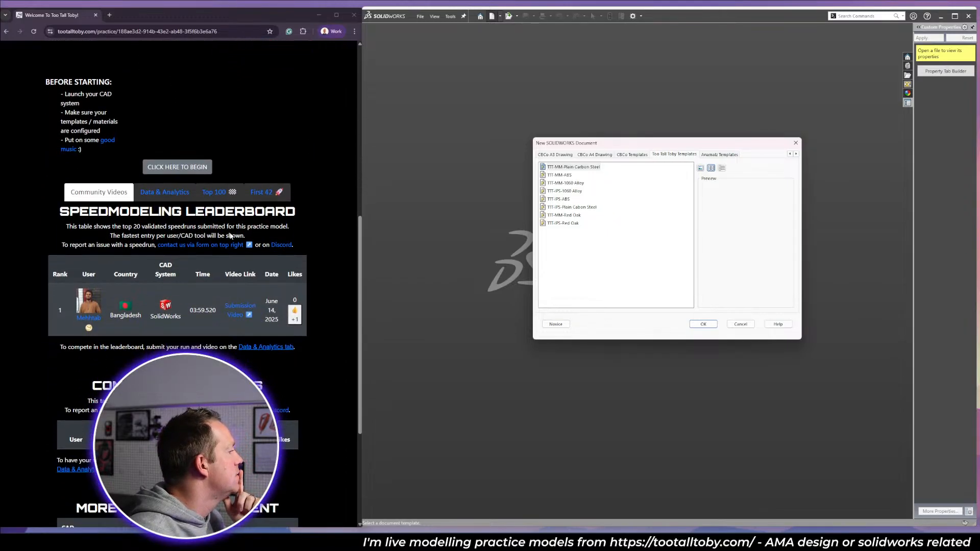
pyautogui.scroll(3, 229, 236)
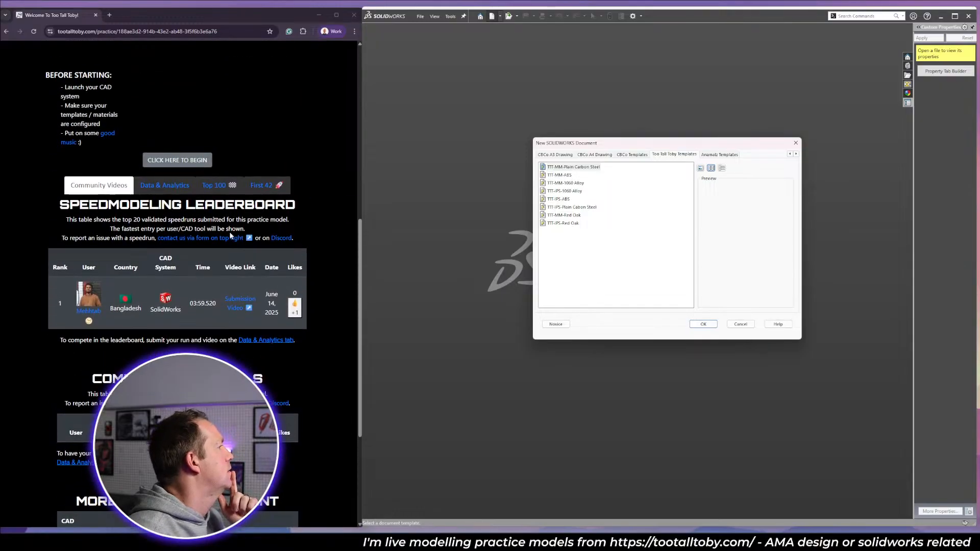
pyautogui.click(220, 186)
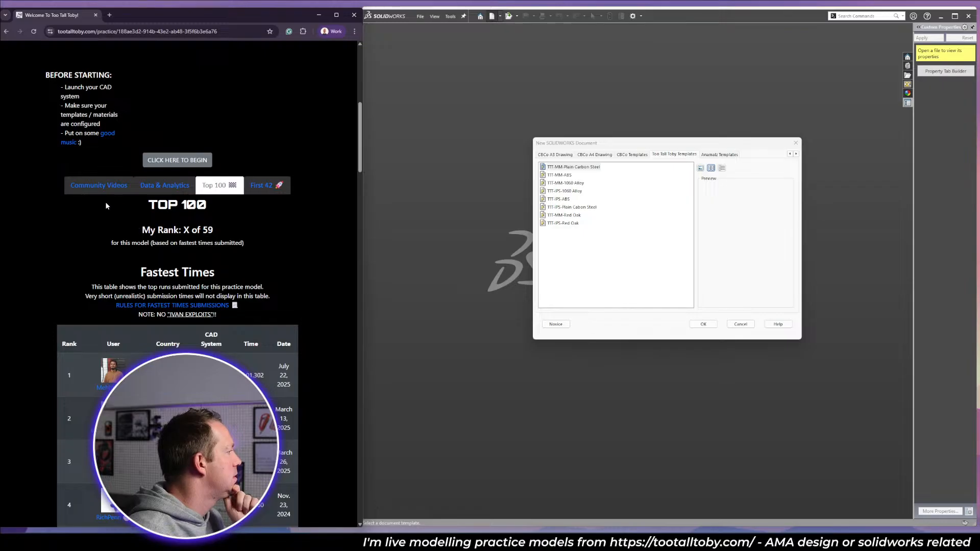
pyautogui.scroll(3, 244, 300)
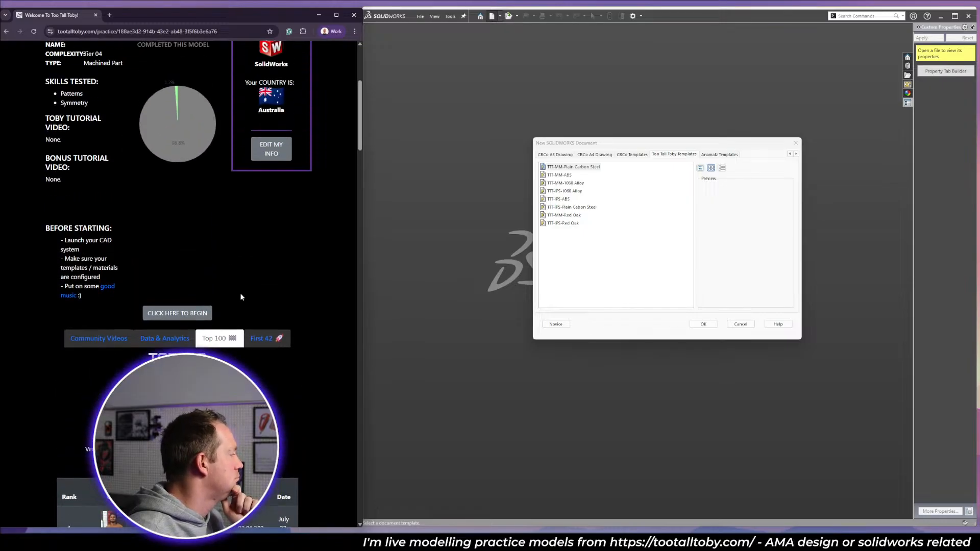
pyautogui.scroll(5, 302, 299)
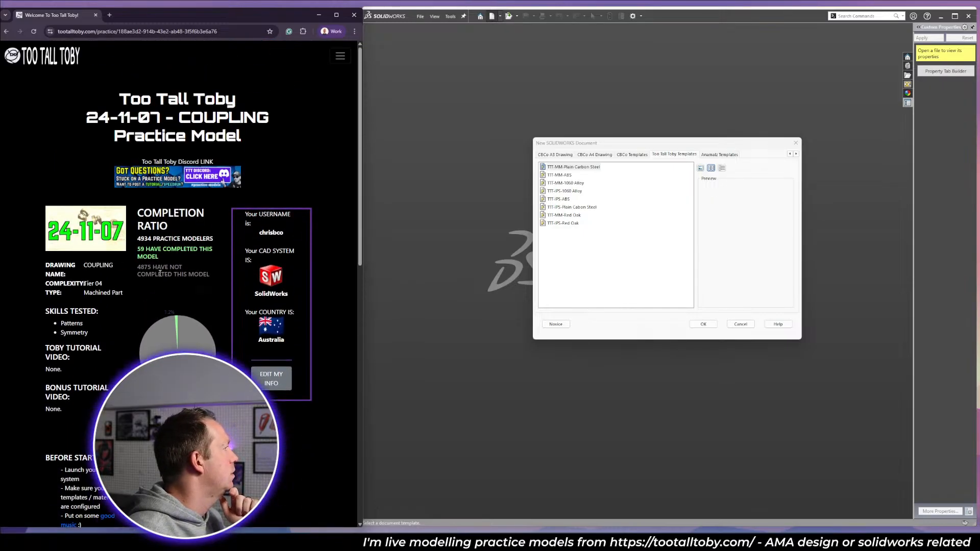
pyautogui.scroll(-4, 197, 320)
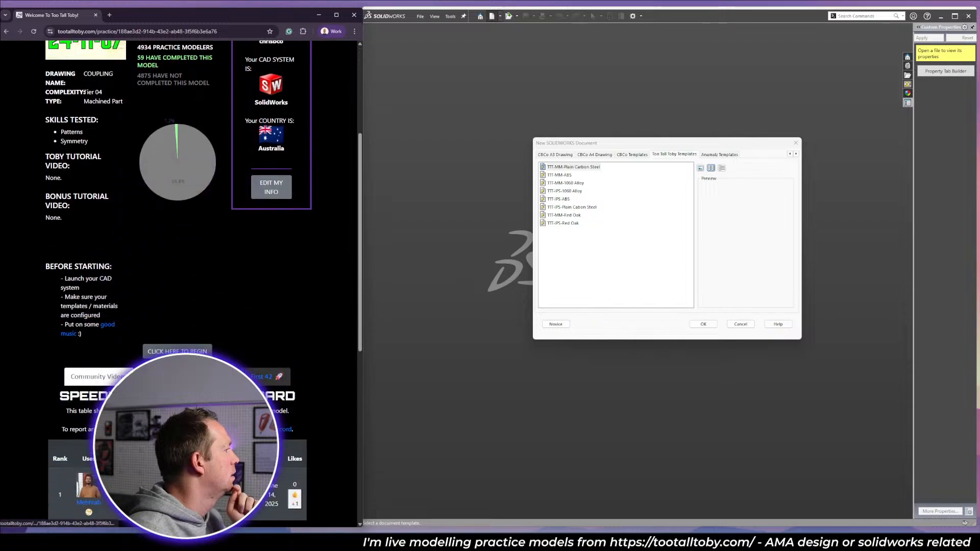
# Begin the timed Coupling attempt, reveal its drawing and open it in a separate window.
pyautogui.click(198, 320)
pyautogui.click(56, 286)
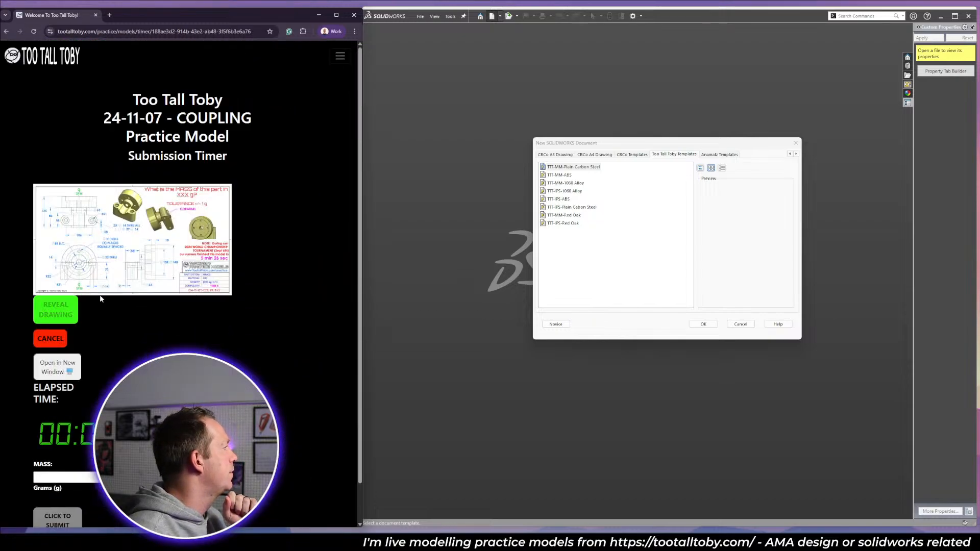
pyautogui.click(71, 371)
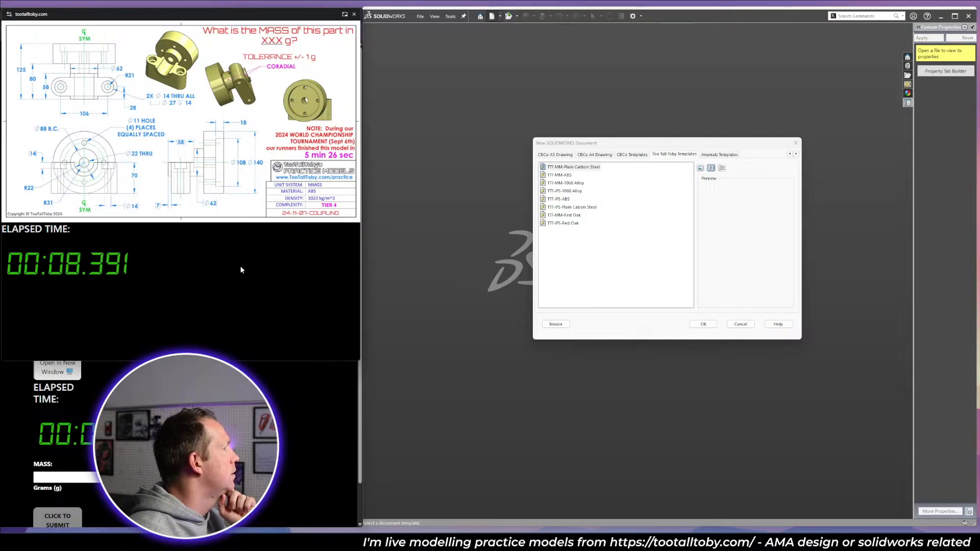
# Create a new part from the TTT-MM-ABS template and start a sketch on the Top plane.
pyautogui.click(560, 174)
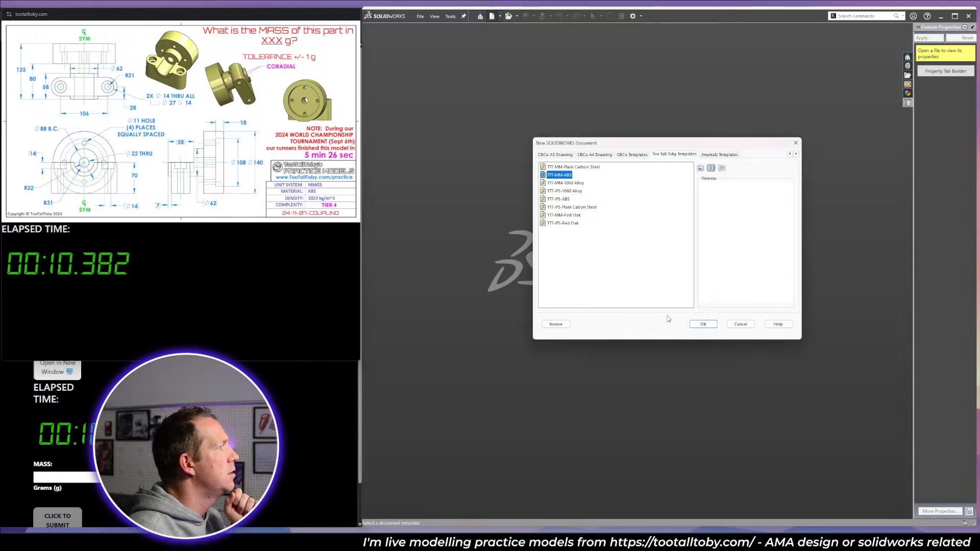
pyautogui.click(703, 324)
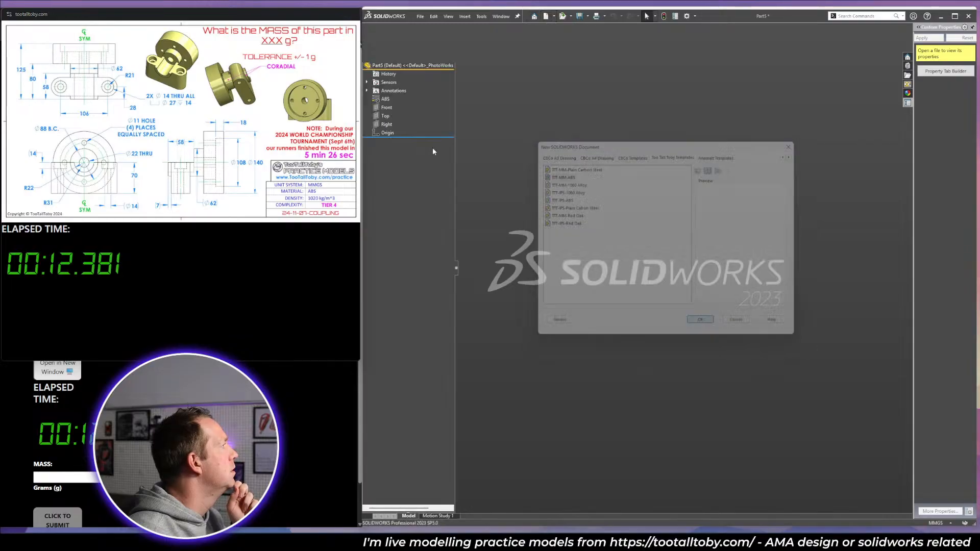
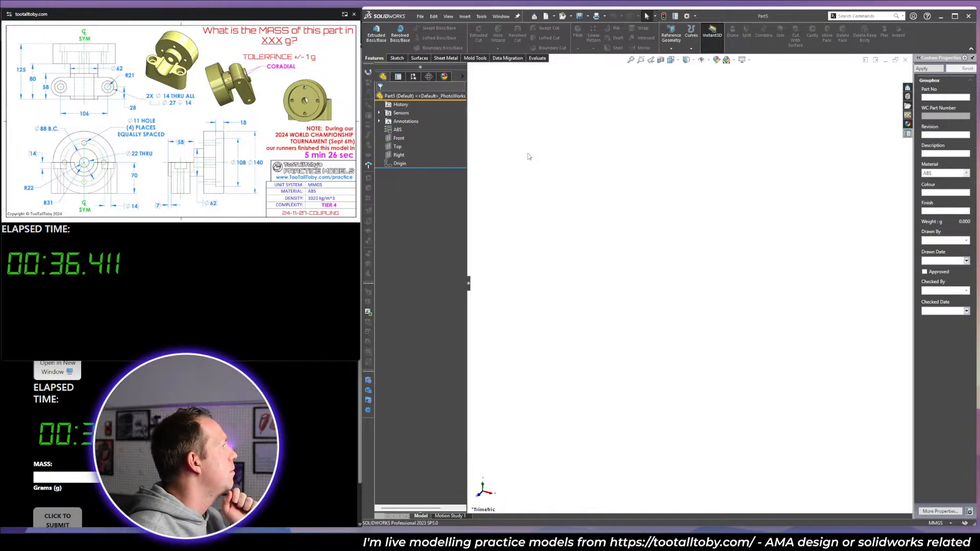
pyautogui.click(398, 147)
pyautogui.click(404, 134)
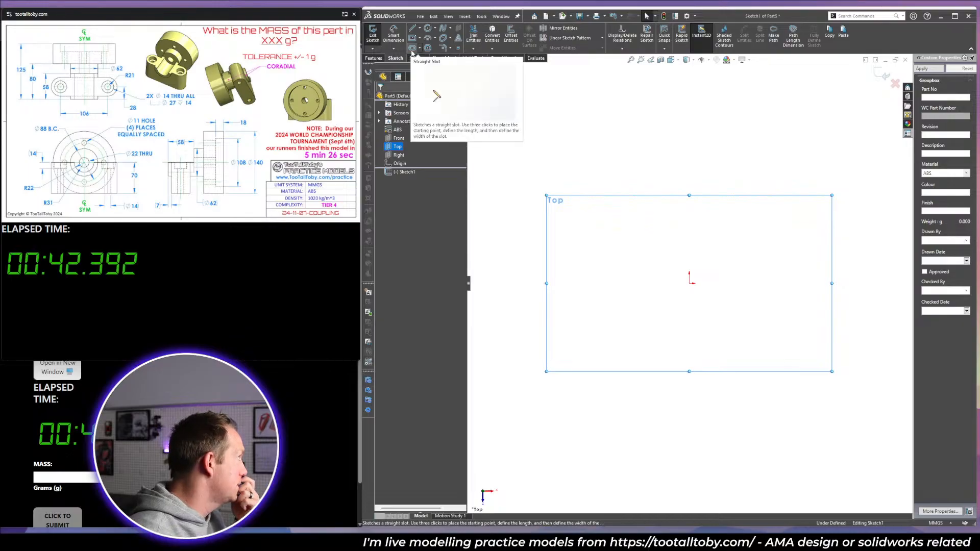
# Sketch a horizontal centerpoint straight slot on the origin, 53 mm from centre to end point and 42 mm wide, with its length dimension below.
pyautogui.click(412, 49)
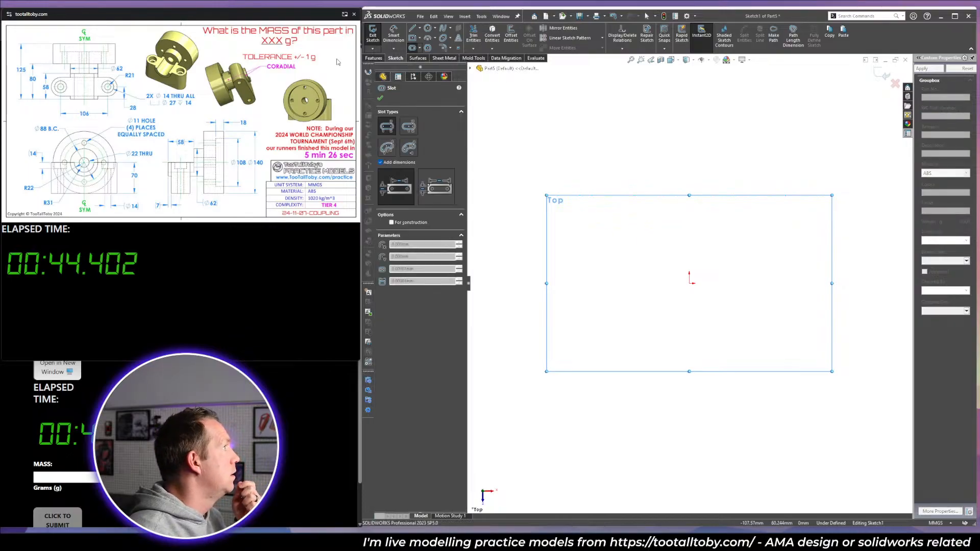
pyautogui.click(420, 49)
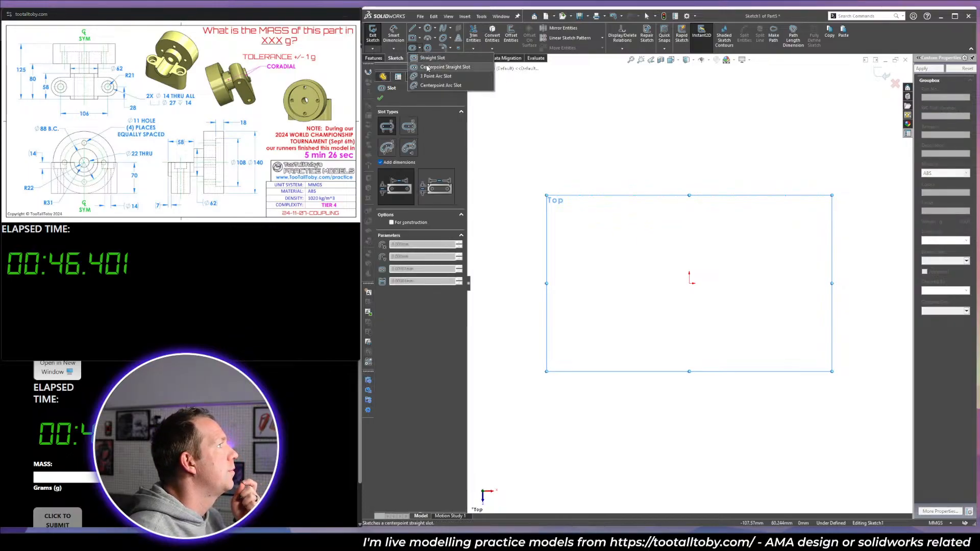
pyautogui.click(444, 65)
pyautogui.click(689, 284)
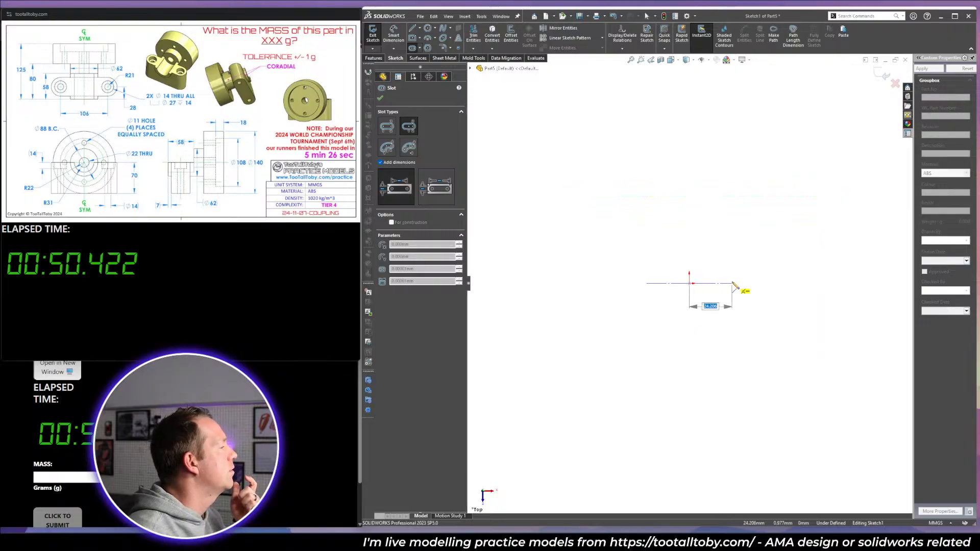
pyautogui.write('53')
pyautogui.press('Return')
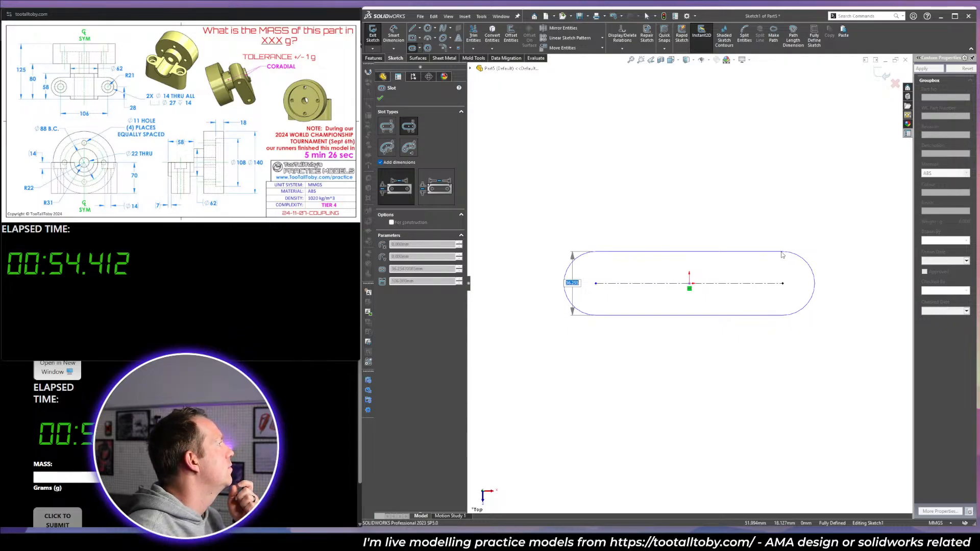
pyautogui.write('42')
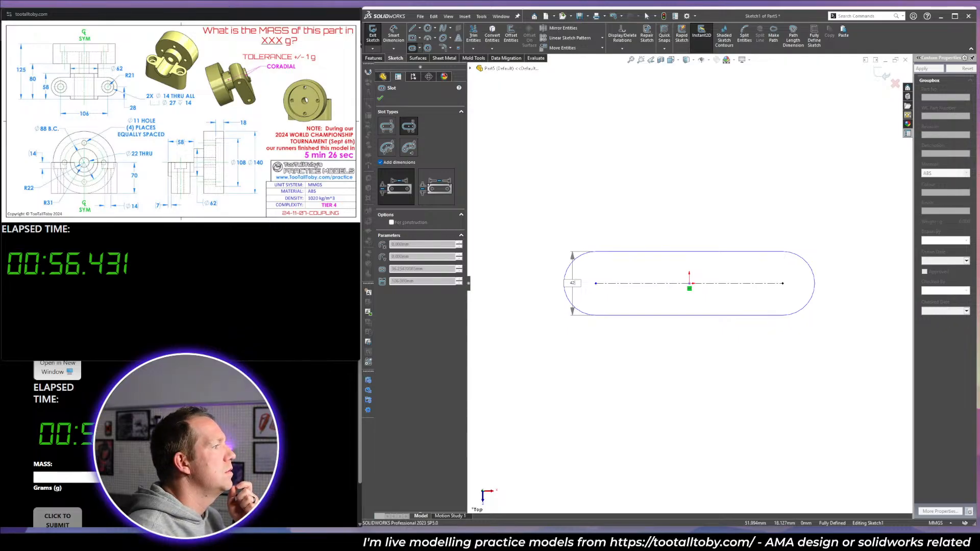
pyautogui.press('Return')
pyautogui.press('Escape')
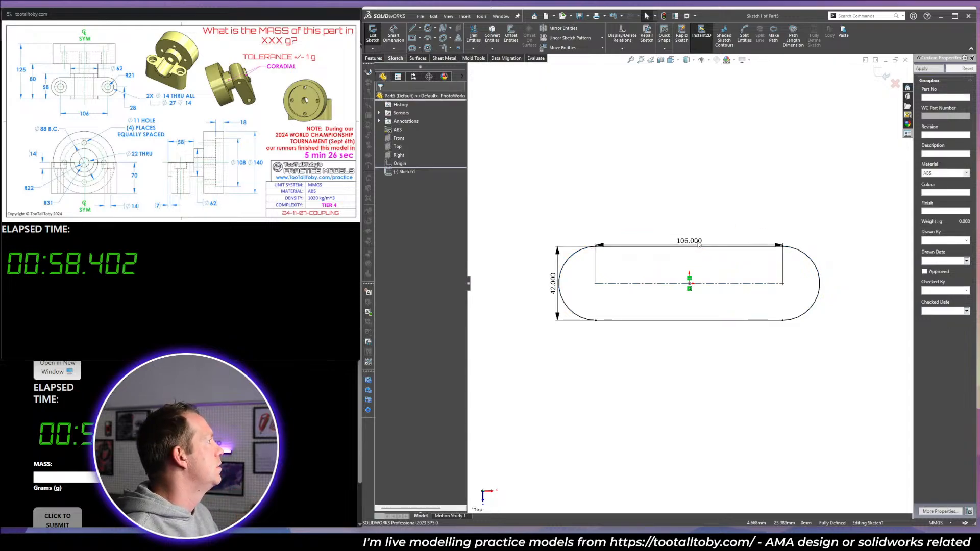
pyautogui.moveTo(691, 242); pyautogui.dragTo(696, 375)
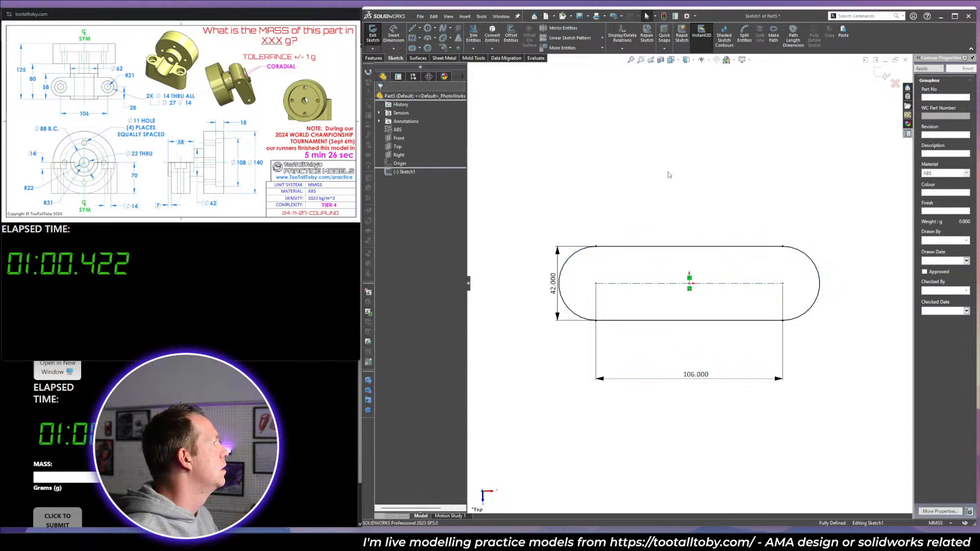
# Extrude the slot profile upward to the drawing's 70 mm height as a solid boss.
pyautogui.press('e')
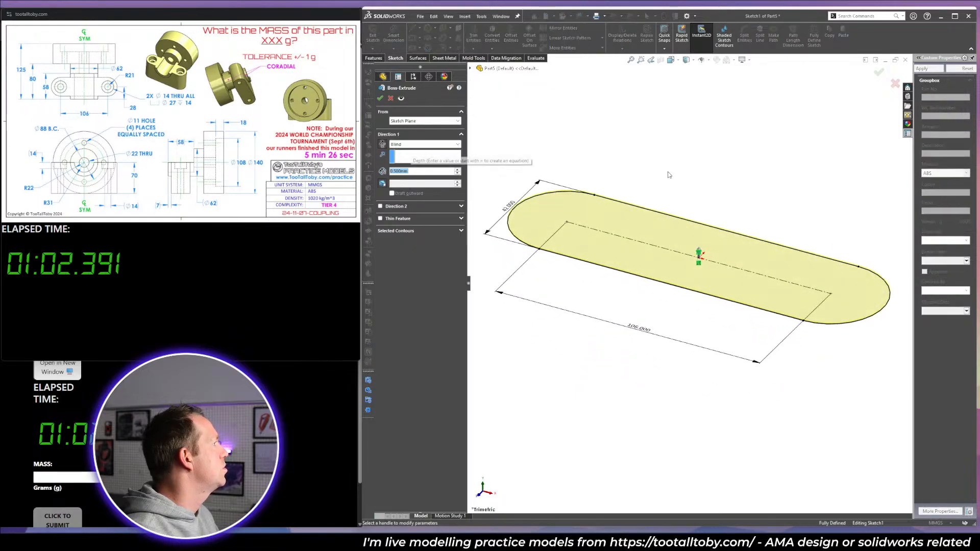
pyautogui.rightClick(668, 172)
pyautogui.scroll(6, 669, 171)
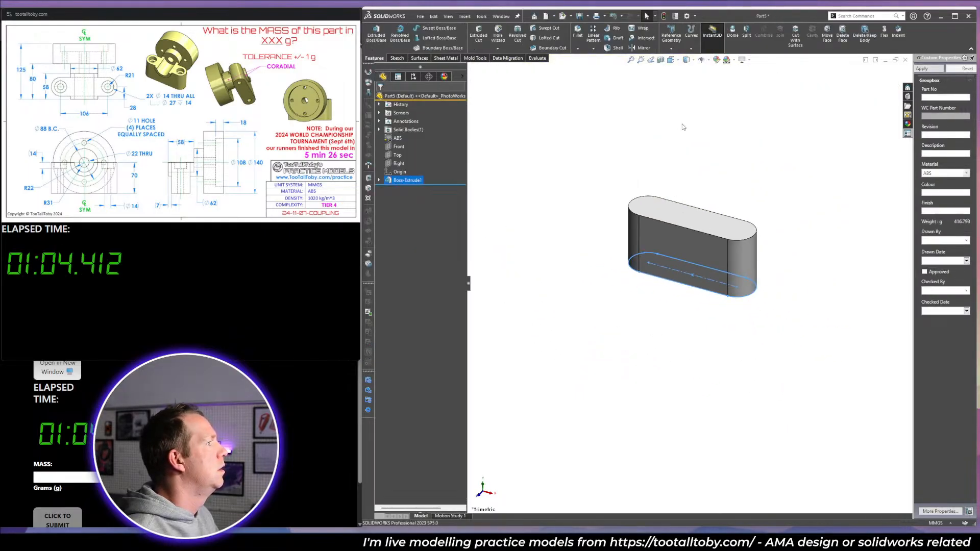
# Define a through-all counterbored hole on the slot body's top face: 14 mm hole, 27 mm counterbore diameter, 14 mm counterbore depth.
pyautogui.click(683, 128)
pyautogui.press('space')
pyautogui.click(542, 128)
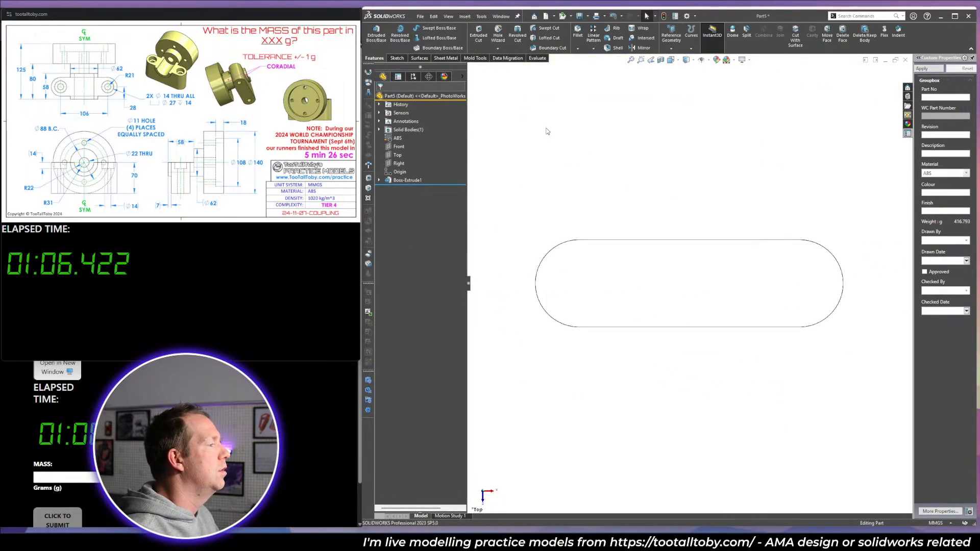
pyautogui.click(660, 285)
pyautogui.click(498, 33)
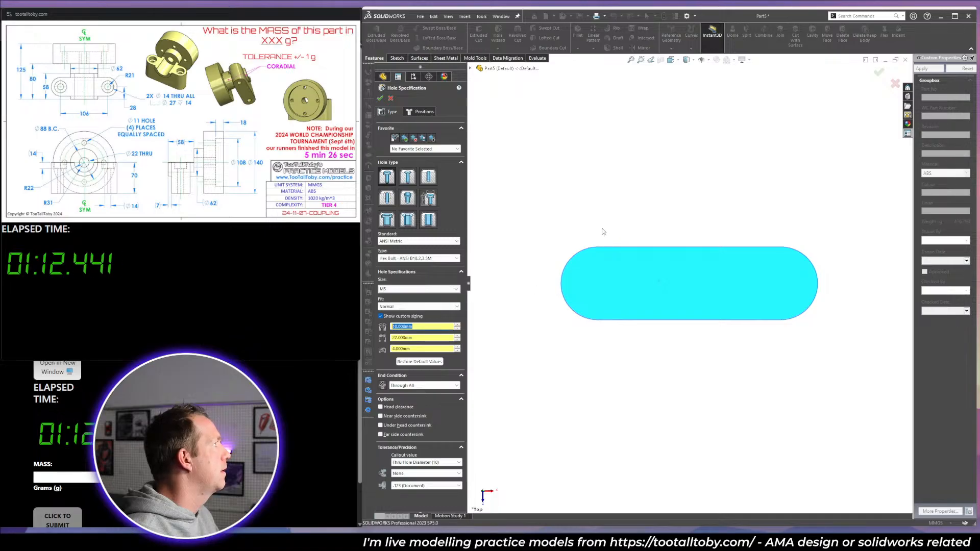
pyautogui.write('14')
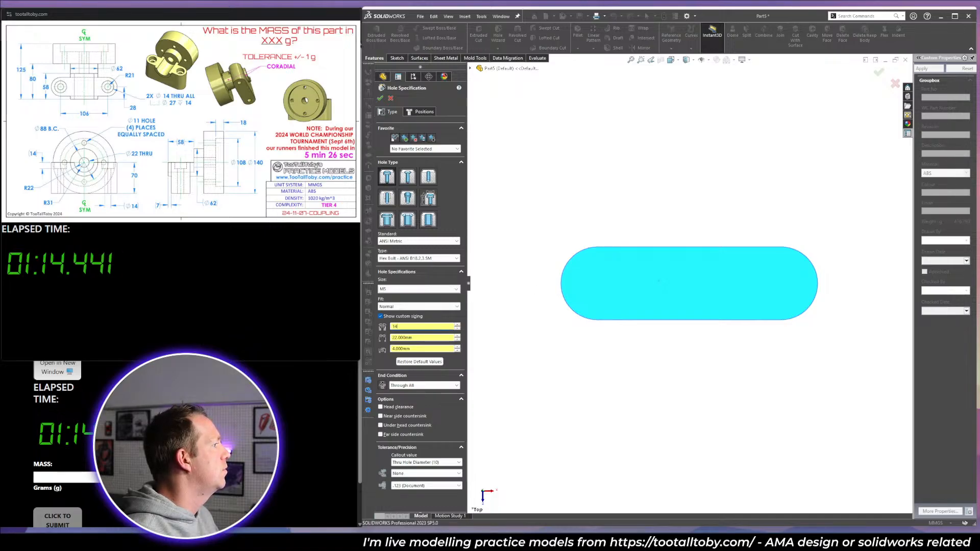
pyautogui.press('Tab')
pyautogui.write('27')
pyautogui.press('Tab')
pyautogui.write('14')
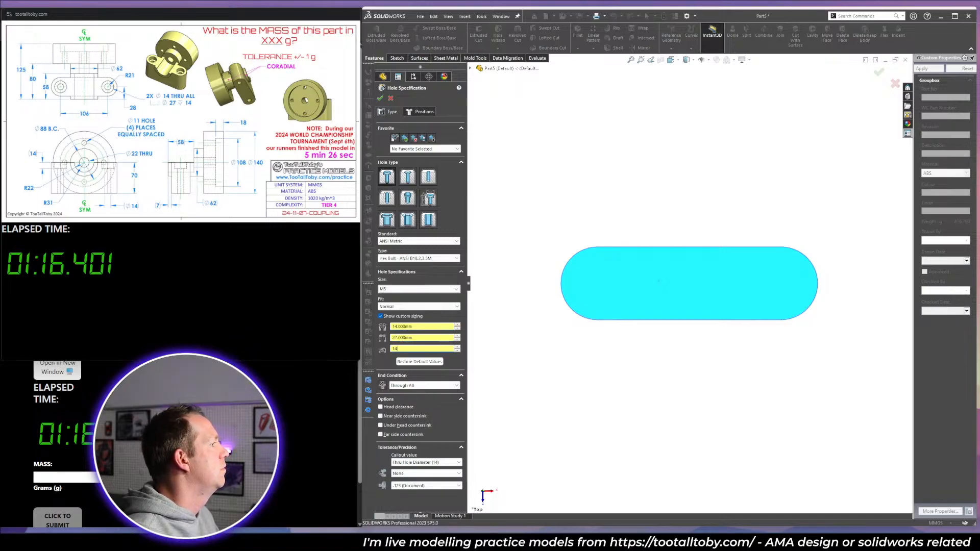
pyautogui.press('Tab')
# Place the counterbored holes at the centres of both rounded ends of the slot body and finish the hole feature.
pyautogui.click(431, 110)
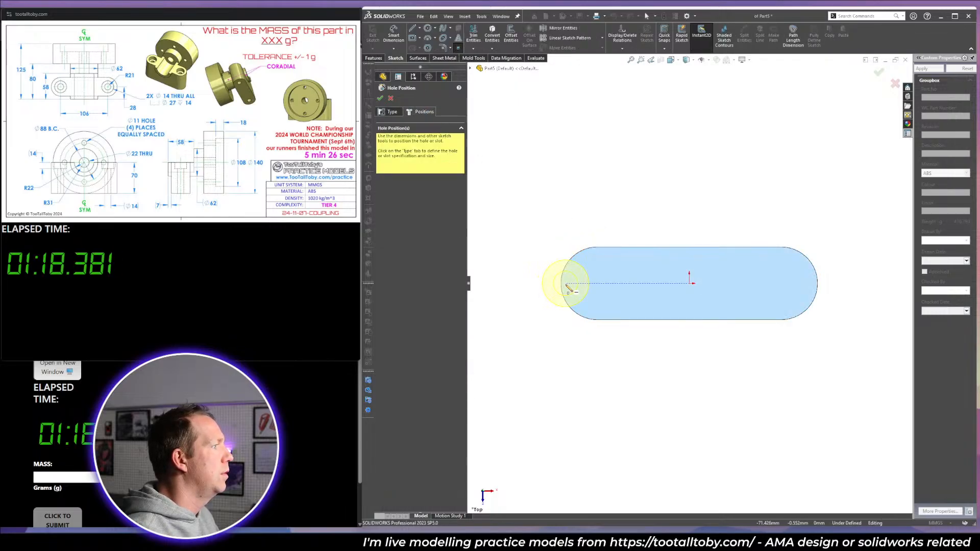
pyautogui.click(597, 284)
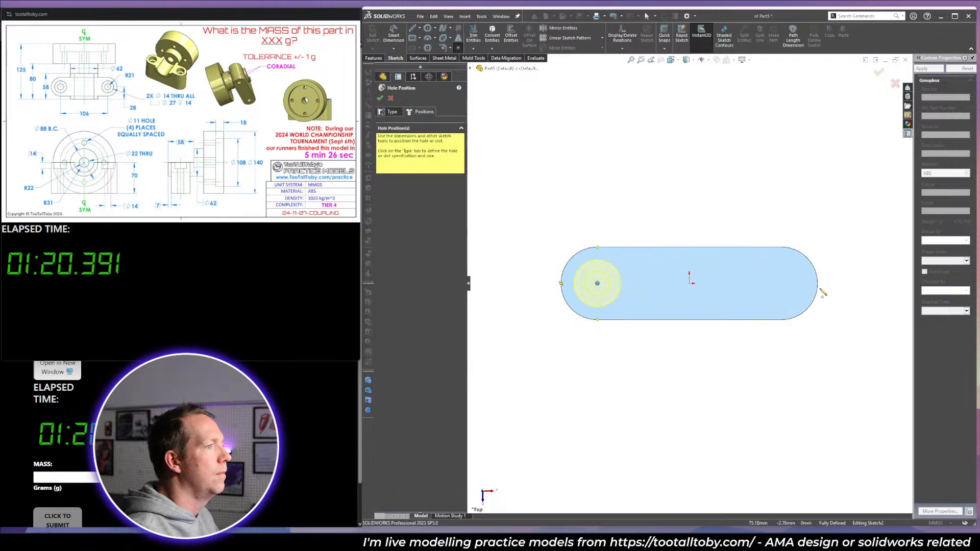
pyautogui.click(782, 287)
pyautogui.press('Return')
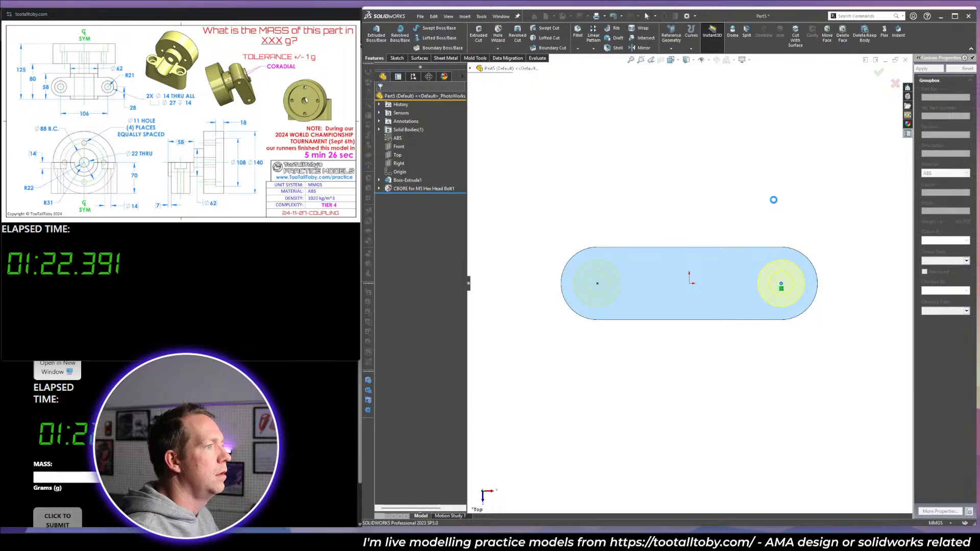
pyautogui.moveTo(710, 270); pyautogui.dragTo(687, 210, button='middle')
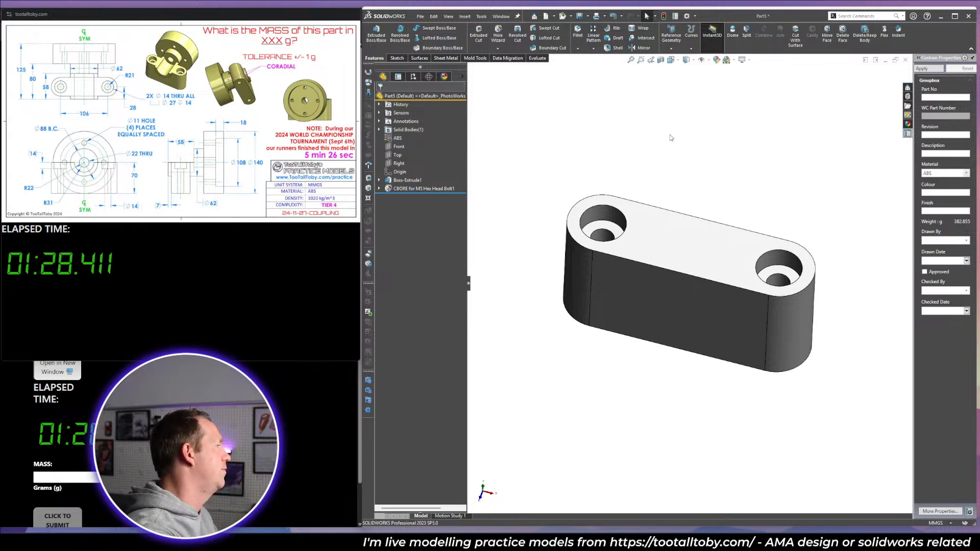
# Start a sketch on the Front plane and draw a circle centred on the top edge's midpoint and passing through the origin.
pyautogui.press('space')
pyautogui.click(693, 176)
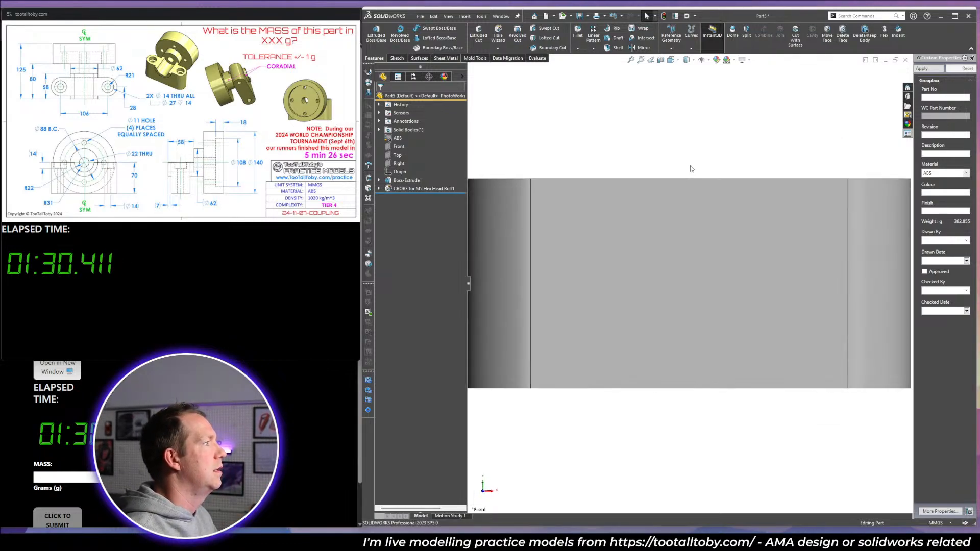
pyautogui.scroll(6, 693, 176)
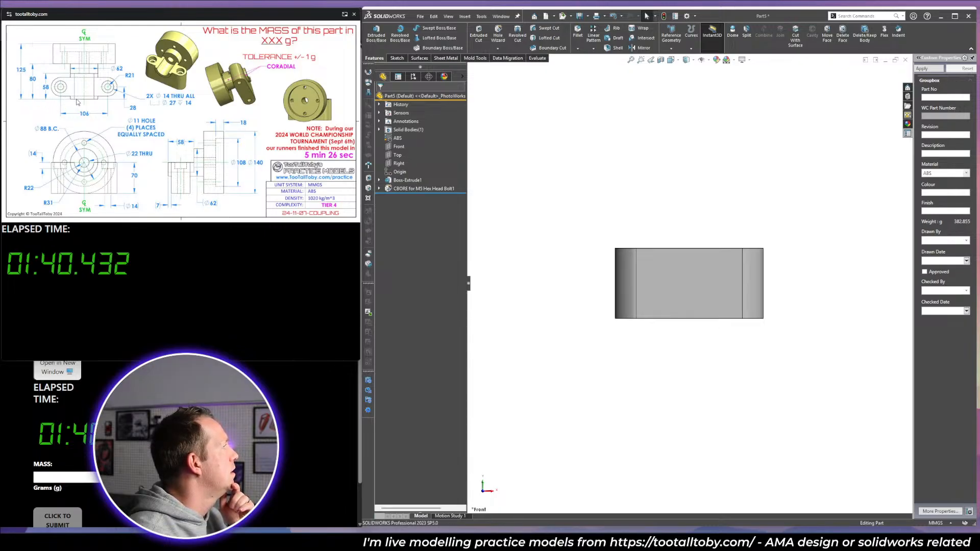
pyautogui.click(623, 198)
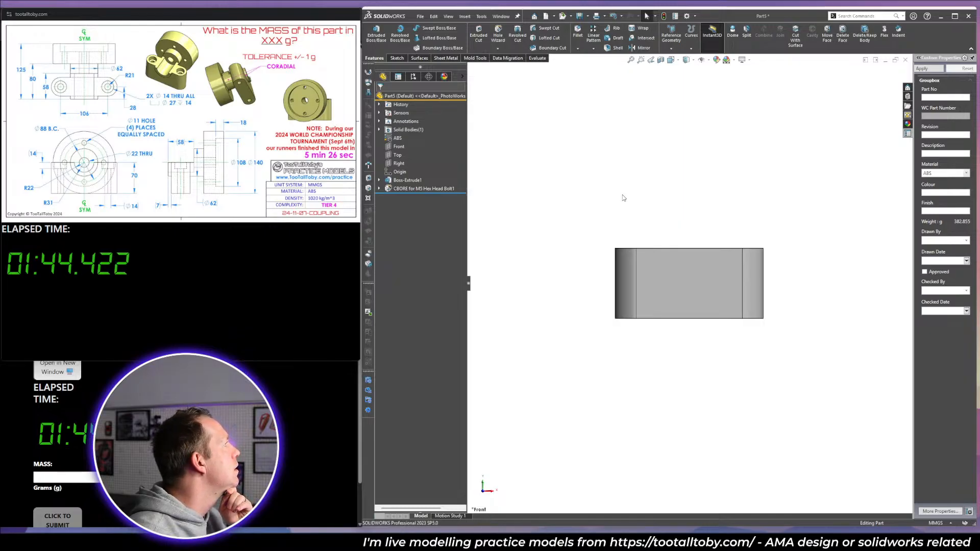
pyautogui.click(400, 148)
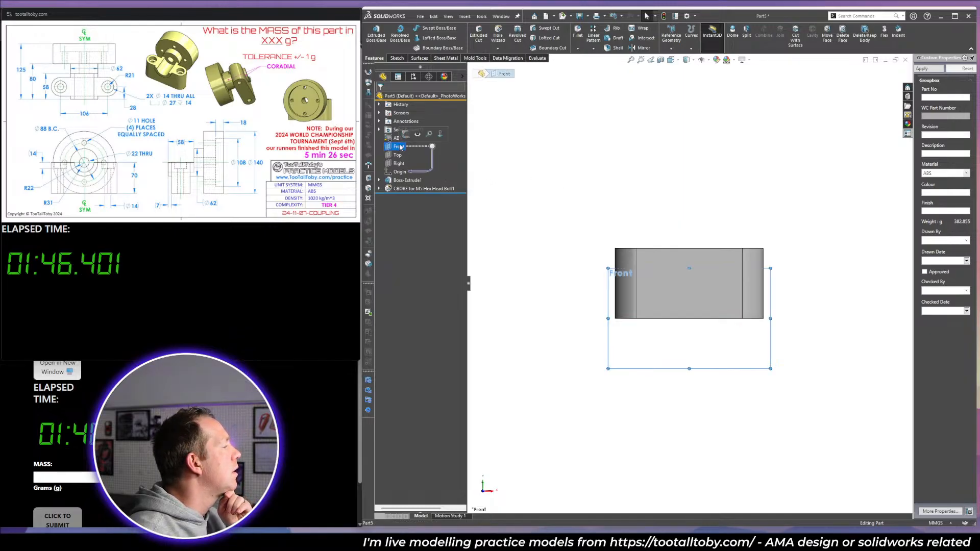
pyautogui.click(409, 135)
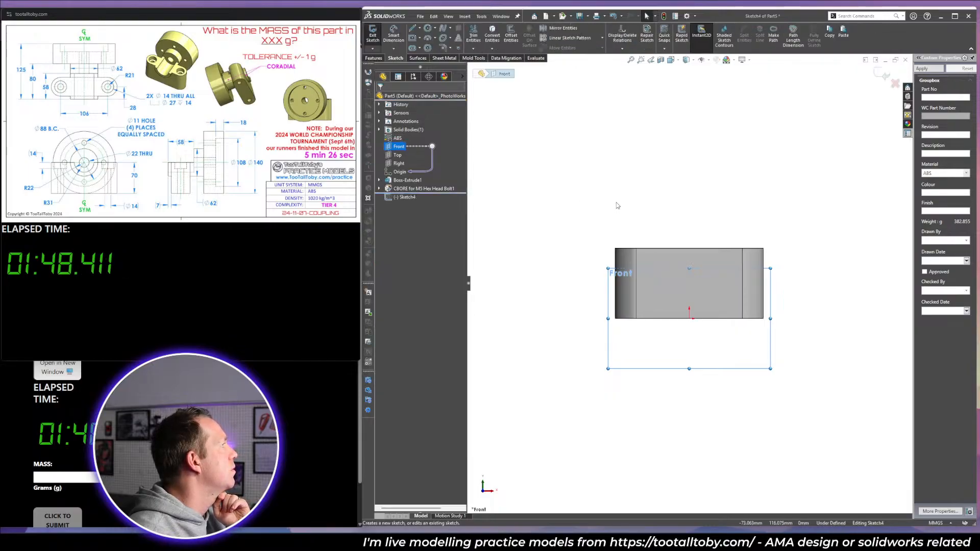
pyautogui.press('c')
pyautogui.click(689, 249)
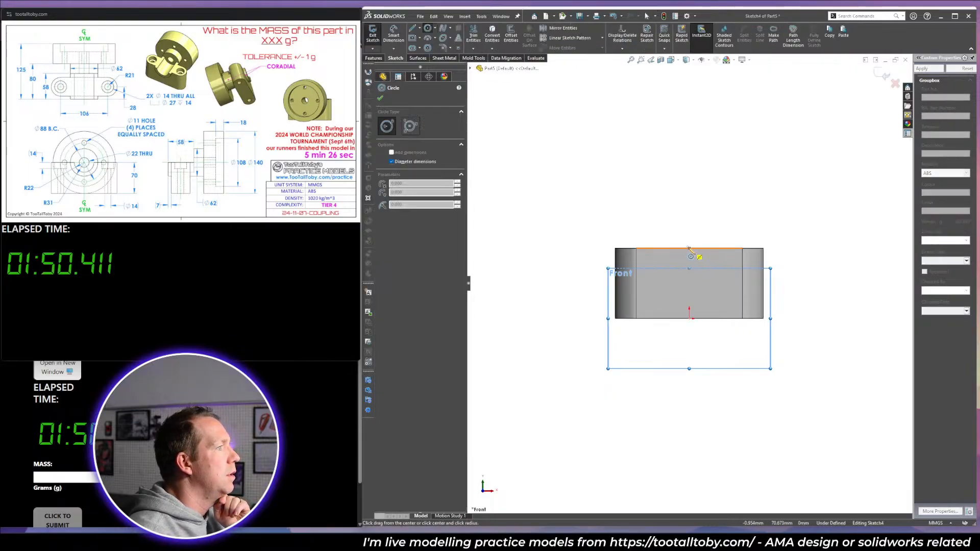
pyautogui.click(691, 319)
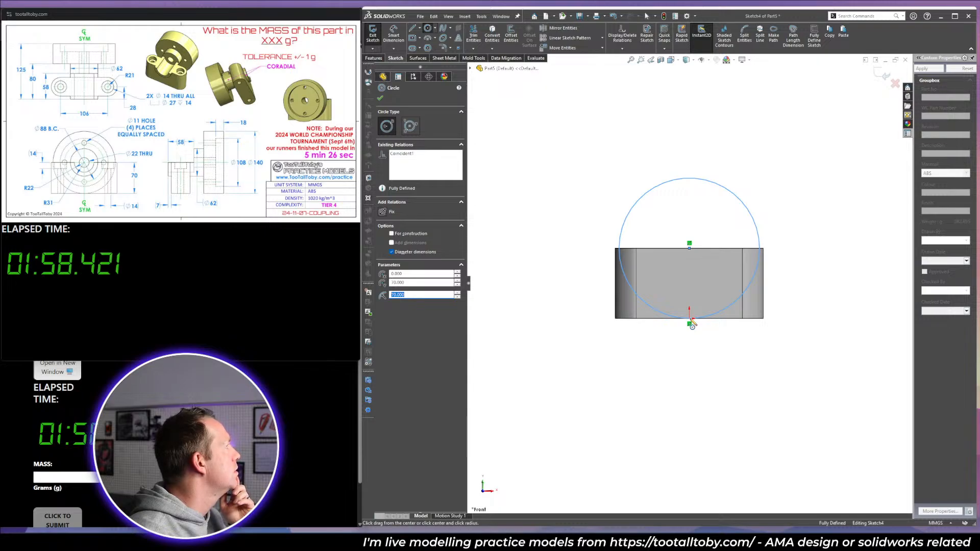
# Add two circles concentric with the large one, with diameters of 62 mm and 22 mm.
pyautogui.click(689, 243)
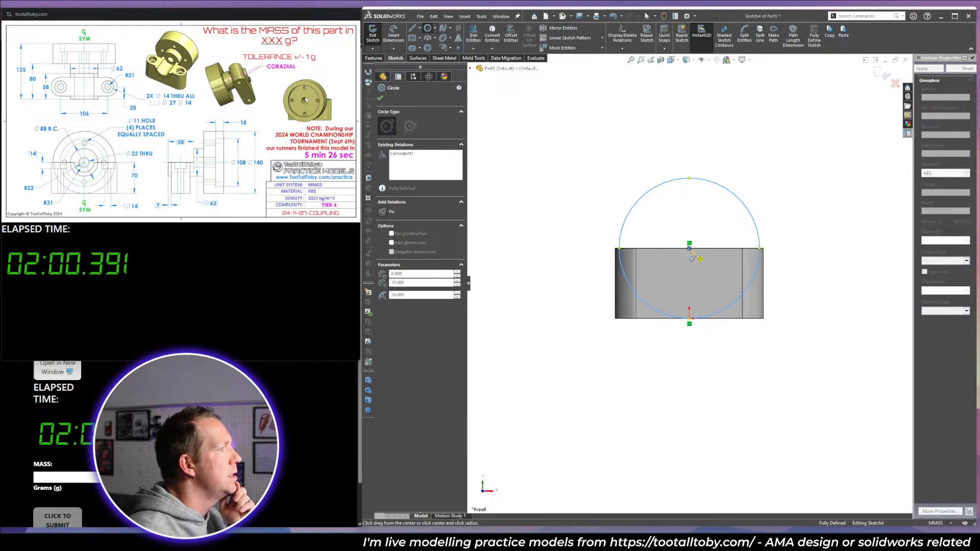
pyautogui.write('62')
pyautogui.press('Return')
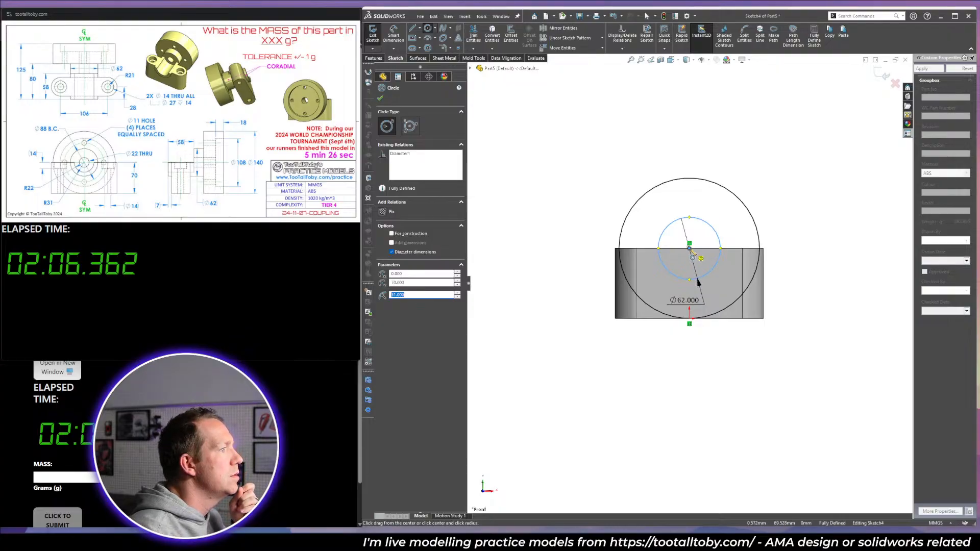
pyautogui.click(689, 249)
pyautogui.write('22')
pyautogui.press('Return')
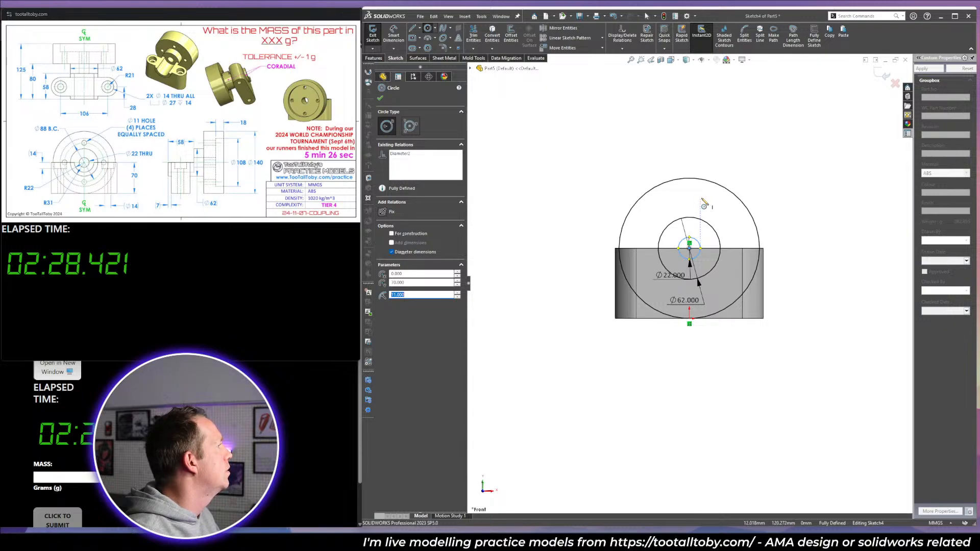
# Set up a boss extrusion of both ring regions between the outer circle and the 22 mm hole, 45 mm deep.
pyautogui.press('Escape')
pyautogui.hotkey('ctrl', '7')
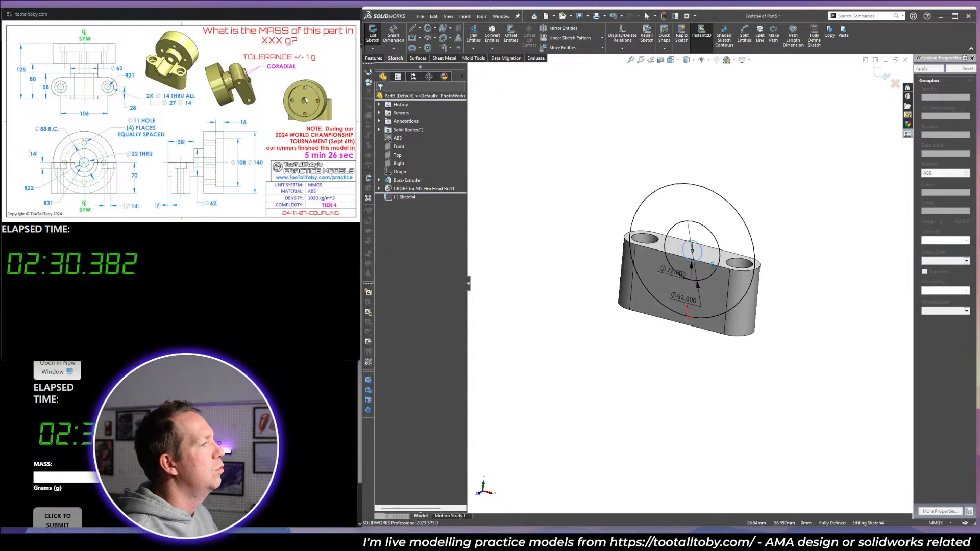
pyautogui.moveTo(774, 234)
pyautogui.mouseDown(button='middle')
pyautogui.moveTo(740, 234)
pyautogui.moveTo(706, 298)
pyautogui.mouseUp(button='middle')
pyautogui.press('e')
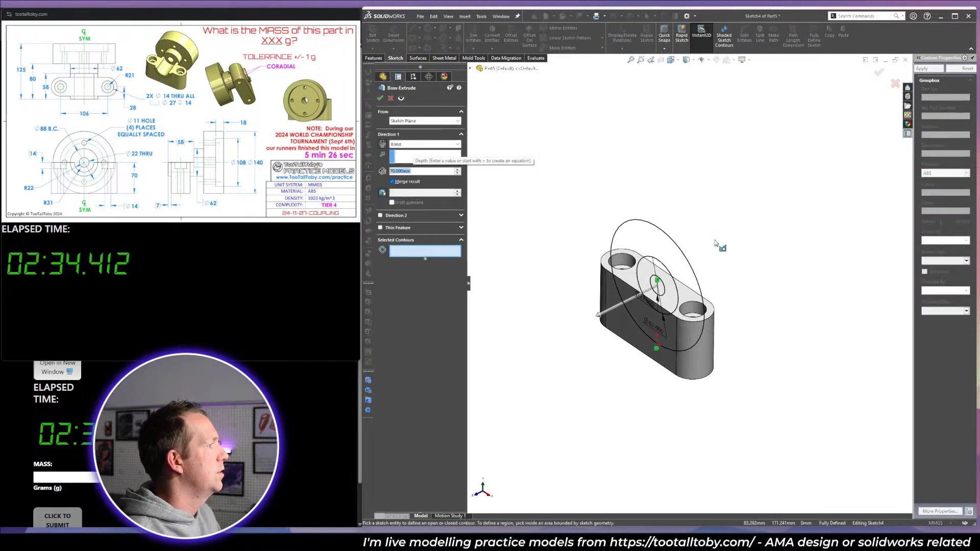
pyautogui.click(676, 256)
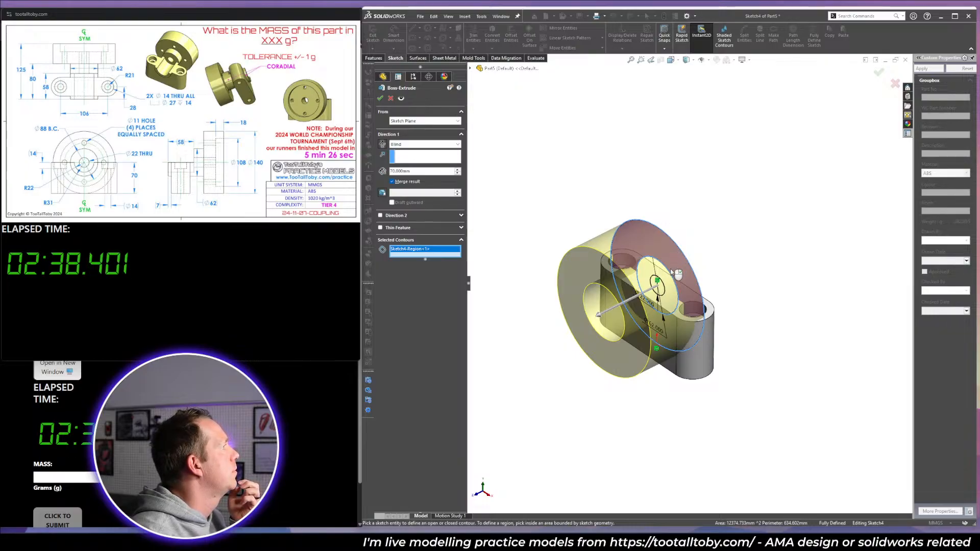
pyautogui.scroll(-4, 674, 273)
pyautogui.click(672, 274)
pyautogui.scroll(3, 669, 281)
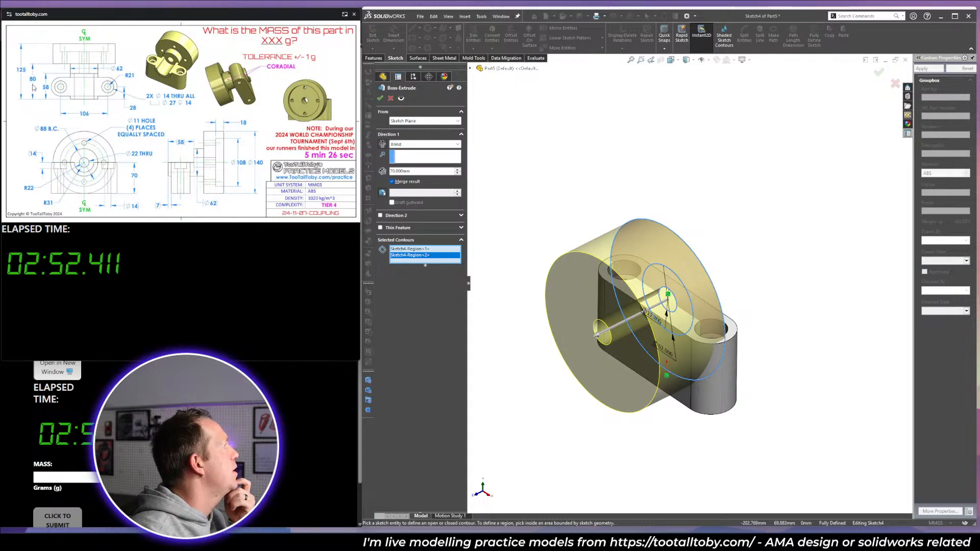
pyautogui.doubleClick(425, 172)
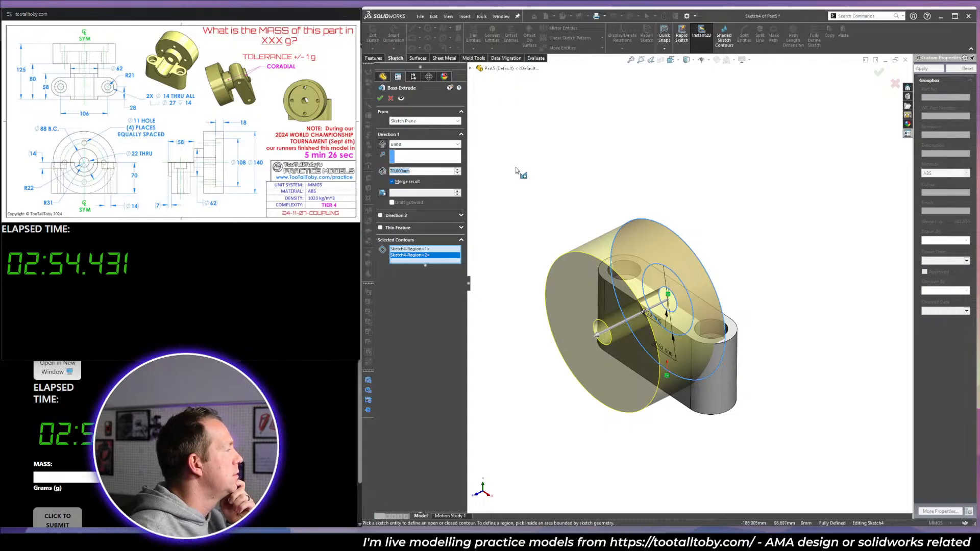
pyautogui.write('45')
pyautogui.press('Return')
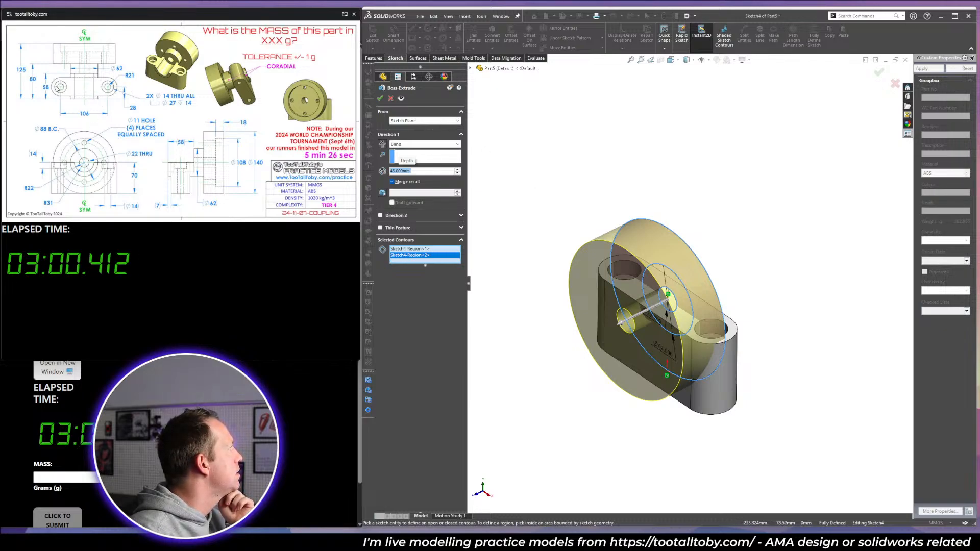
# Start the disc extrusion from a 93 mm offset behind the sketch plane, running back toward the slot body, and finish it.
pyautogui.click(425, 121)
pyautogui.click(402, 145)
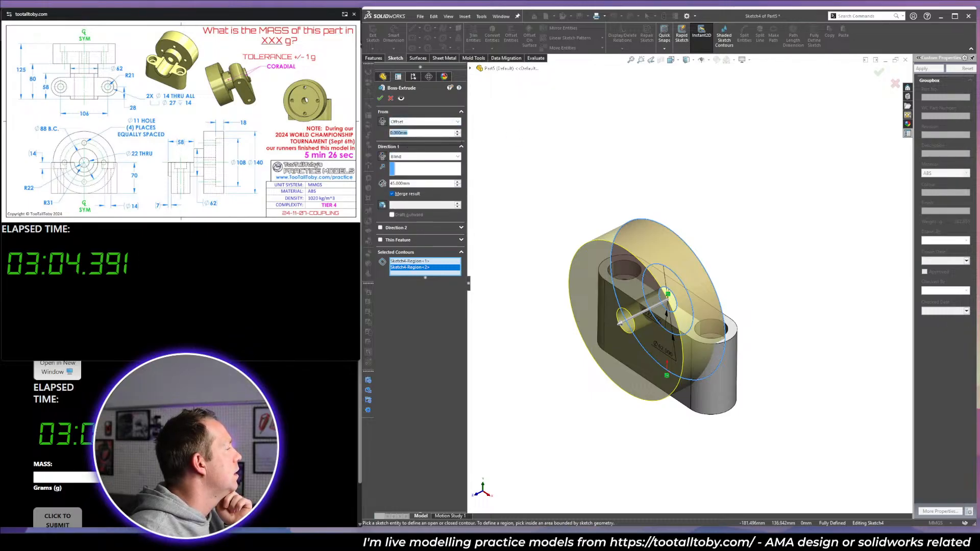
pyautogui.write('93')
pyautogui.press('Return')
pyautogui.click(383, 122)
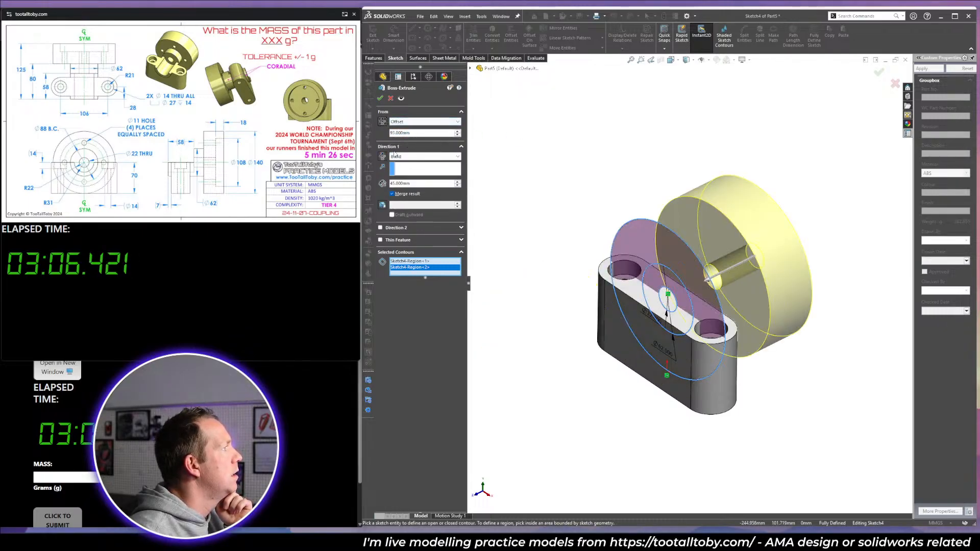
pyautogui.click(382, 157)
pyautogui.moveTo(841, 254); pyautogui.dragTo(749, 232, button='middle')
pyautogui.click(383, 157)
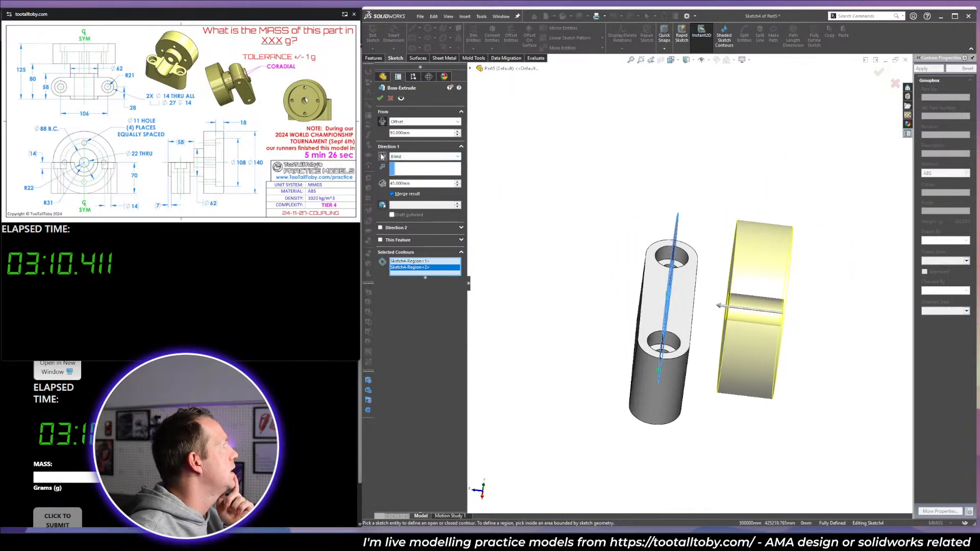
pyautogui.click(380, 98)
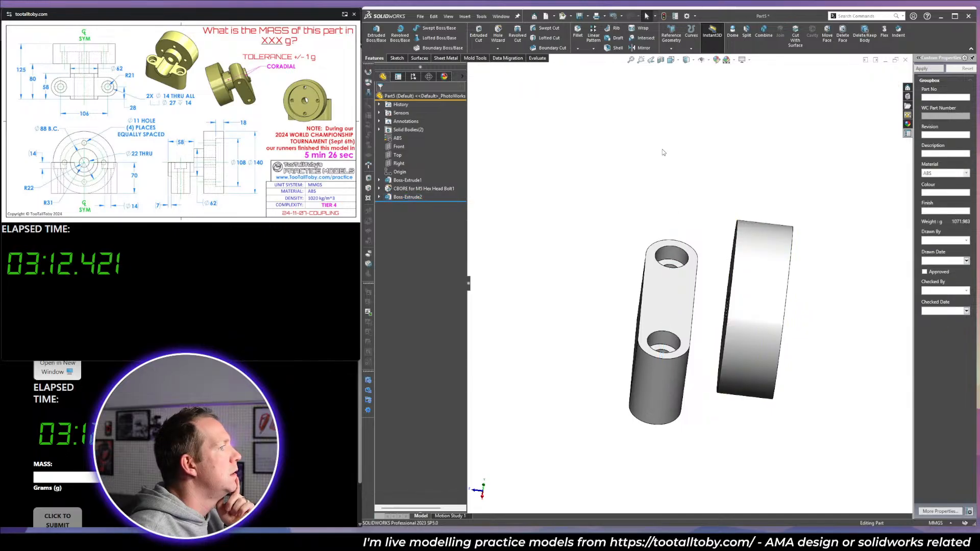
# Reuse the disc's sketch for a new boss extrusion of the ring region between the 62 mm and 22 mm circles.
pyautogui.moveTo(665, 152); pyautogui.dragTo(604, 220, button='middle')
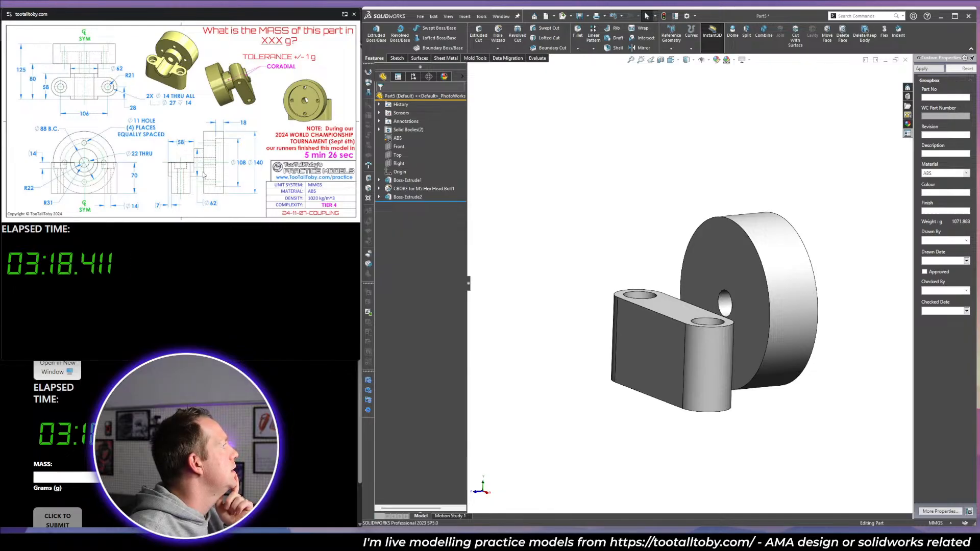
pyautogui.click(379, 197)
pyautogui.click(410, 205)
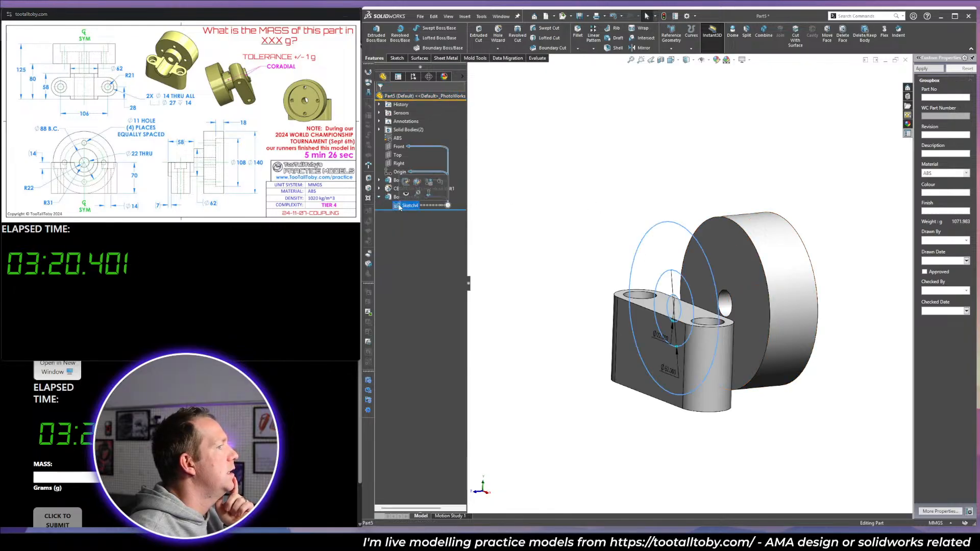
pyautogui.press('e')
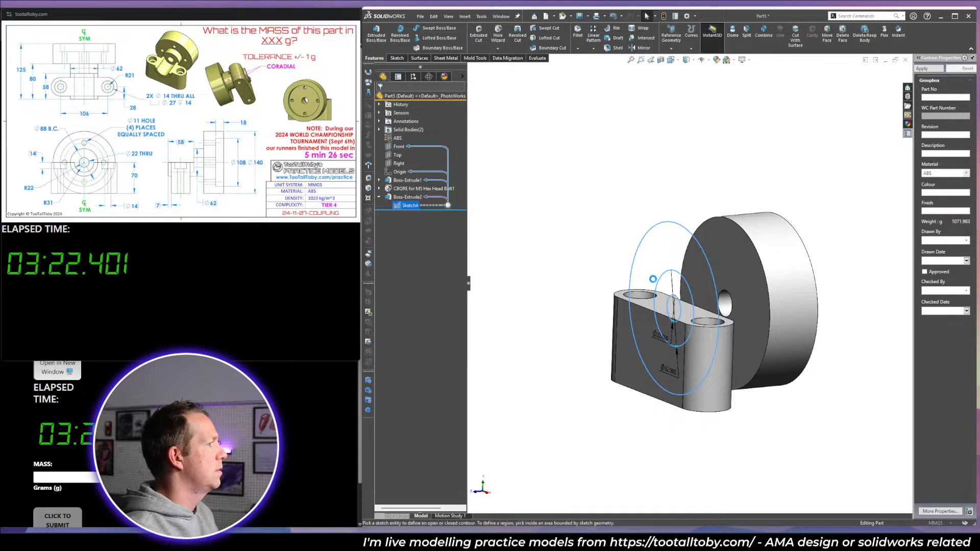
pyautogui.click(673, 289)
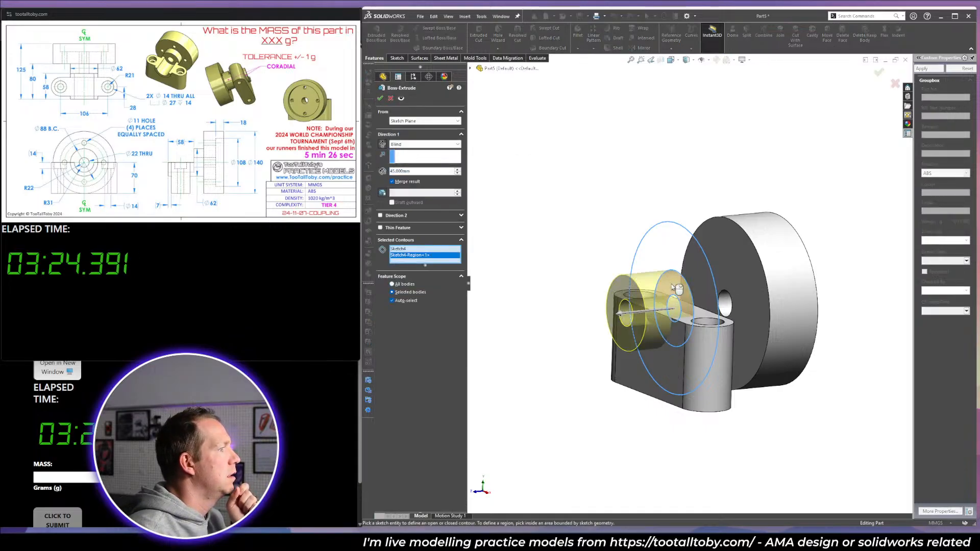
pyautogui.click(425, 121)
pyautogui.click(408, 133)
pyautogui.click(755, 303)
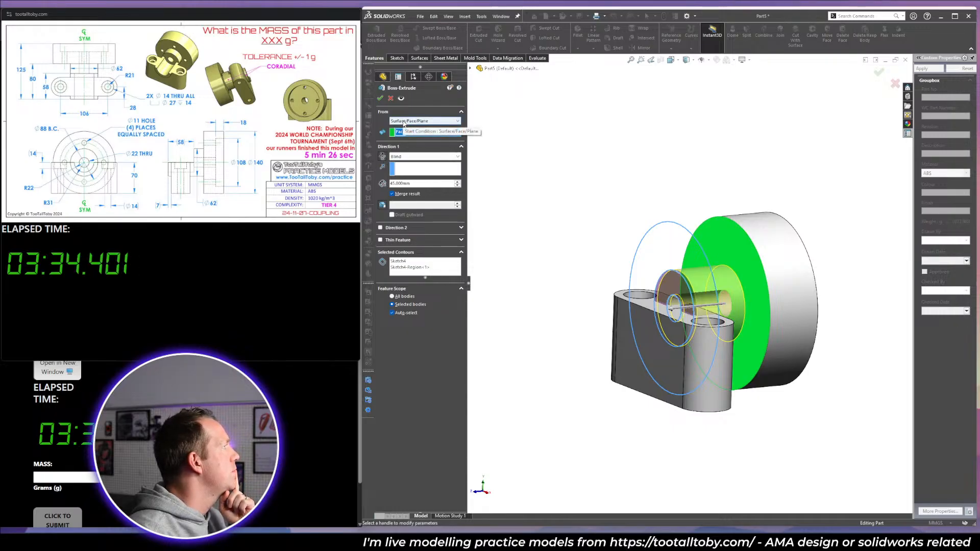
# Start the 62 mm boss at a 28 mm offset in front of the sketch plane and extrude it up to the disc's near face.
pyautogui.click(404, 122)
pyautogui.click(401, 142)
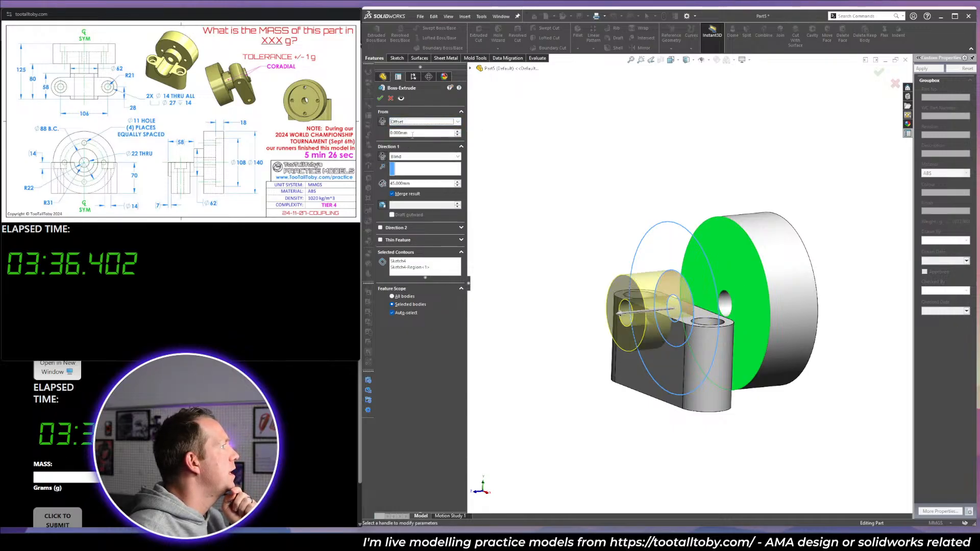
pyautogui.write('28')
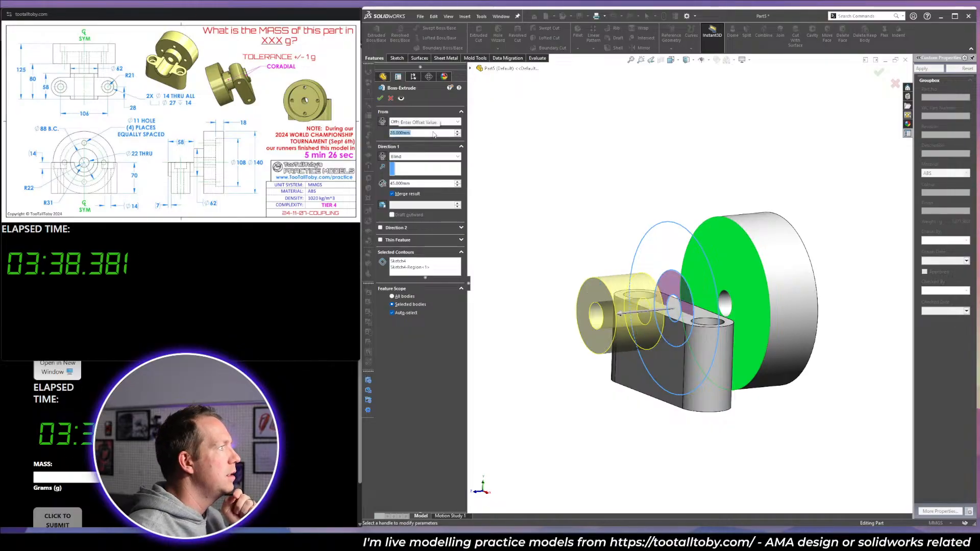
pyautogui.click(416, 158)
pyautogui.click(404, 184)
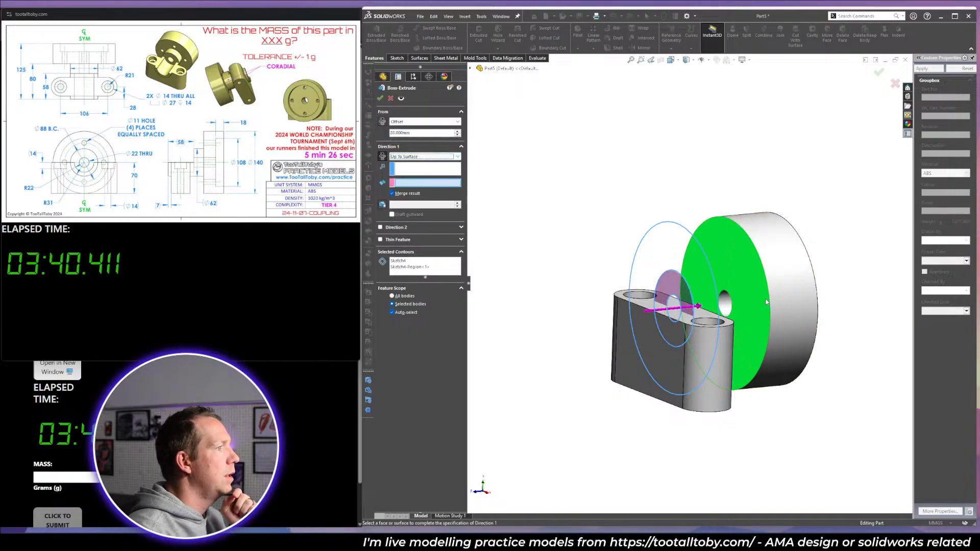
pyautogui.click(766, 301)
pyautogui.rightClick(765, 301)
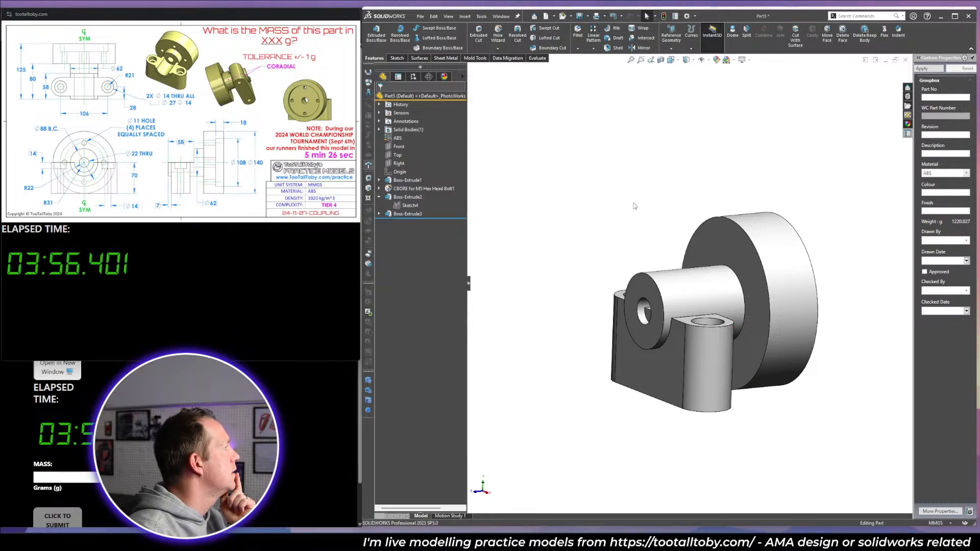
# Edit the 62 mm boss so its start offset is 29 mm and lies behind the sketch plane, between slot body and disc.
pyautogui.click(409, 214)
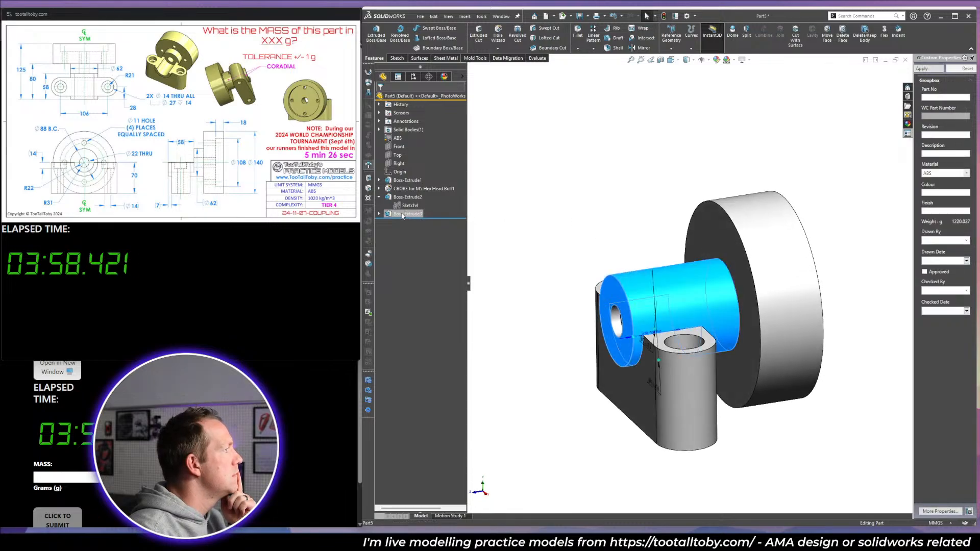
pyautogui.click(408, 189)
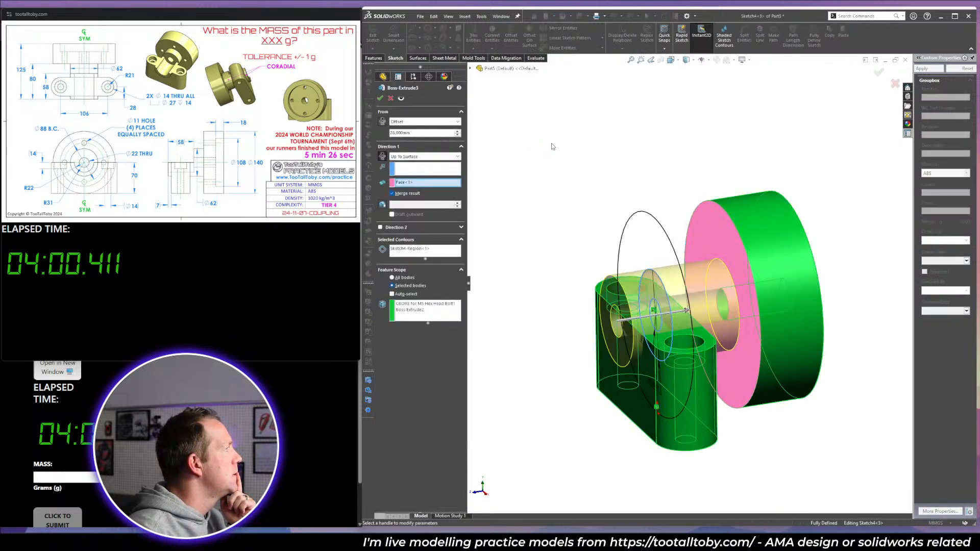
pyautogui.scroll(1, 401, 131)
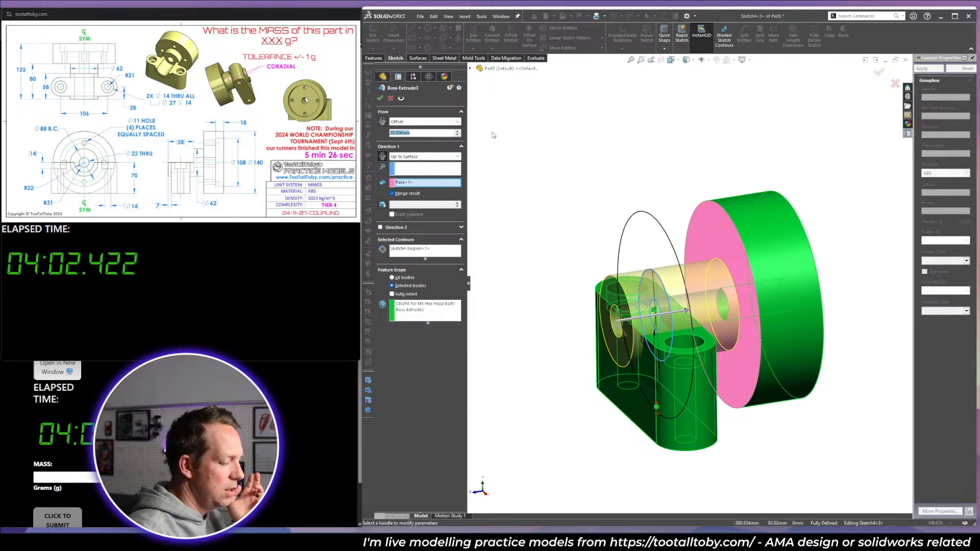
pyautogui.click(383, 122)
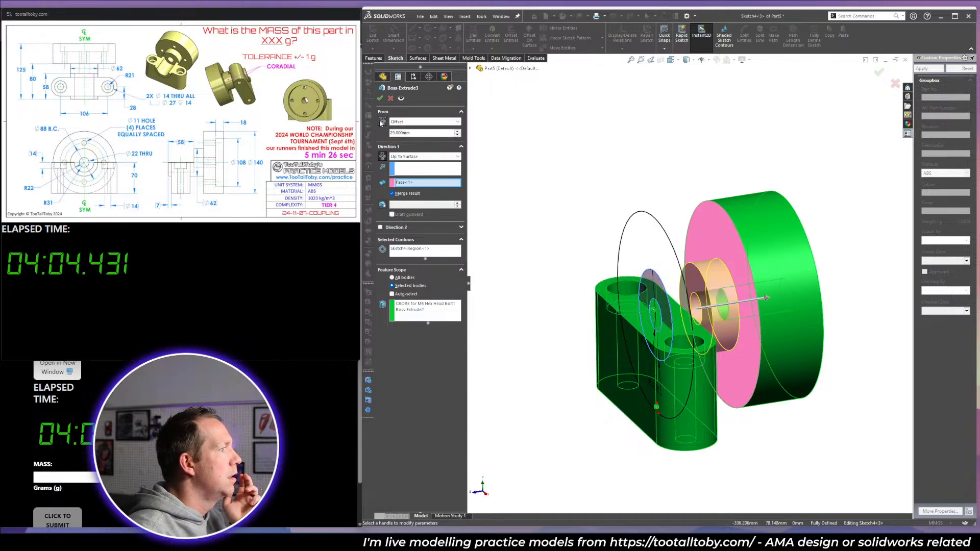
pyautogui.moveTo(707, 208); pyautogui.dragTo(646, 214, button='middle')
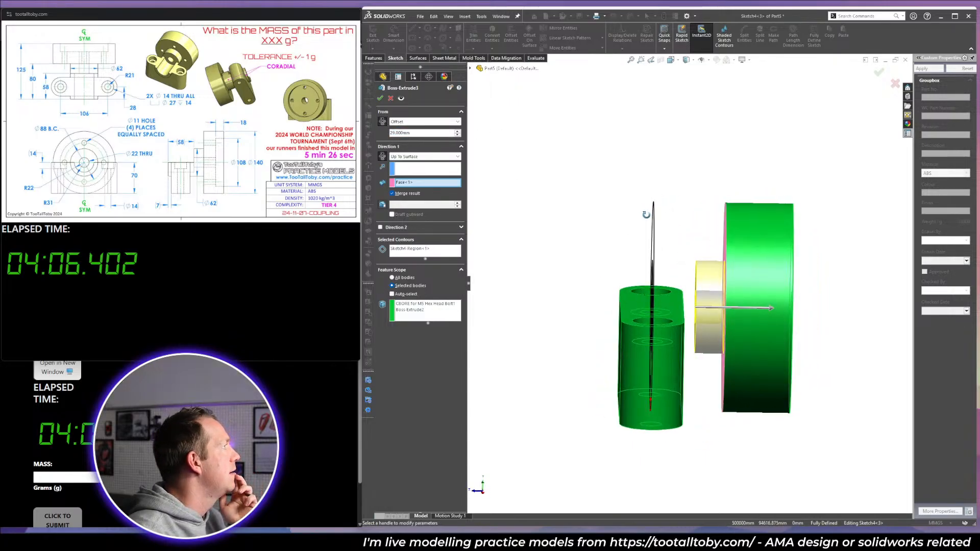
pyautogui.click(380, 98)
# Edit the shared circle sketch, adding a horizontal line through the centre across the full 62 mm circle.
pyautogui.moveTo(593, 225); pyautogui.dragTo(699, 268, button='middle')
pyautogui.press('space')
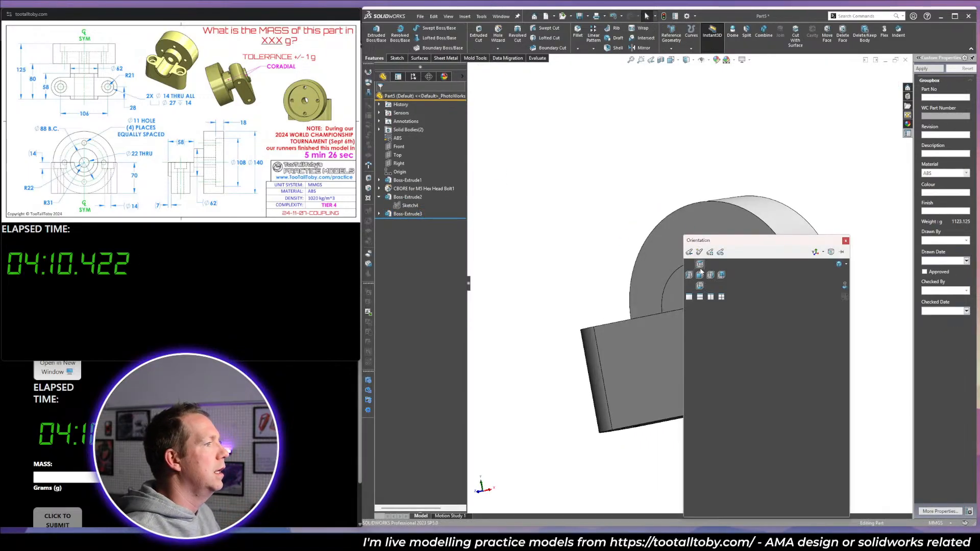
pyautogui.click(700, 274)
pyautogui.click(408, 206)
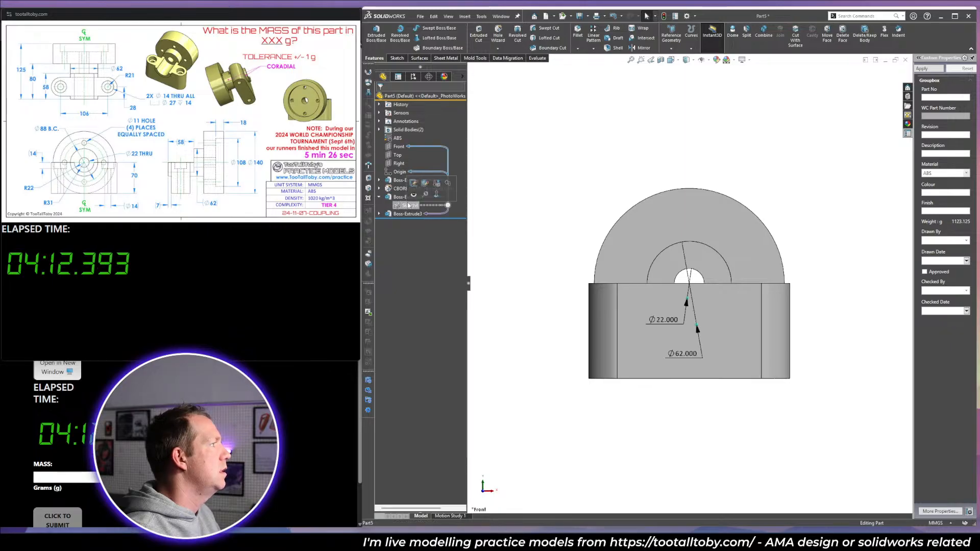
pyautogui.click(413, 182)
pyautogui.press('l')
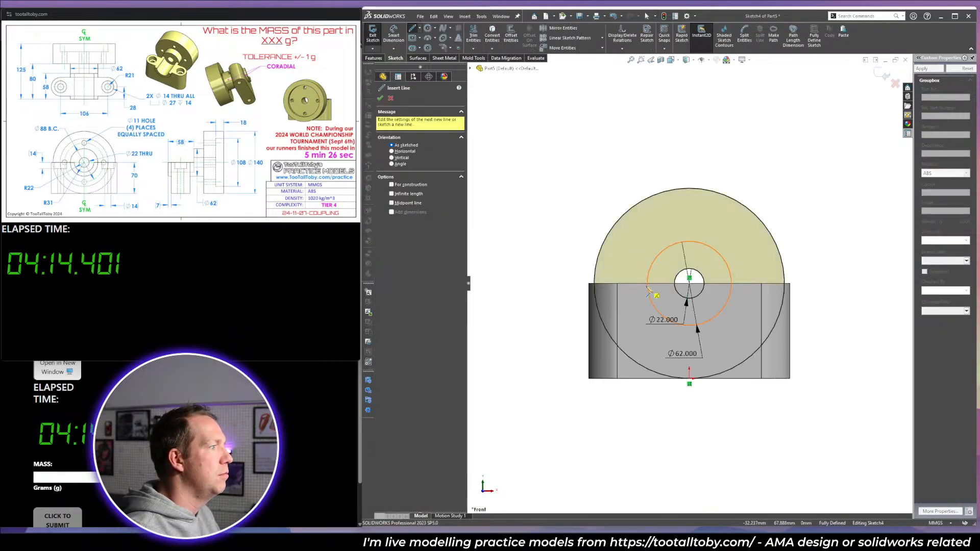
pyautogui.click(648, 282)
pyautogui.click(731, 282)
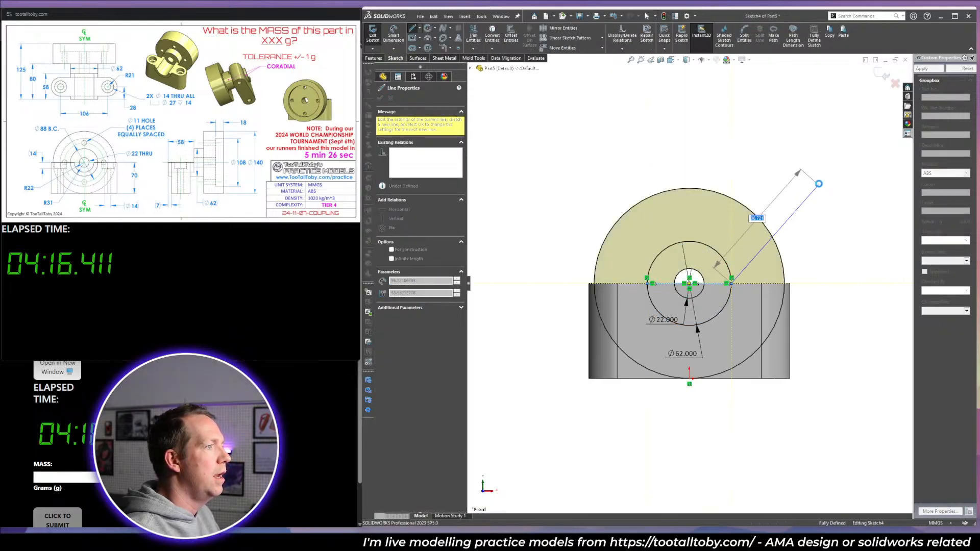
pyautogui.press('Escape')
pyautogui.click(884, 75)
# Edit the disc extrusion and add the missing lower half-ring region to its selected contours.
pyautogui.moveTo(747, 219); pyautogui.dragTo(572, 245, button='middle')
pyautogui.click(407, 196)
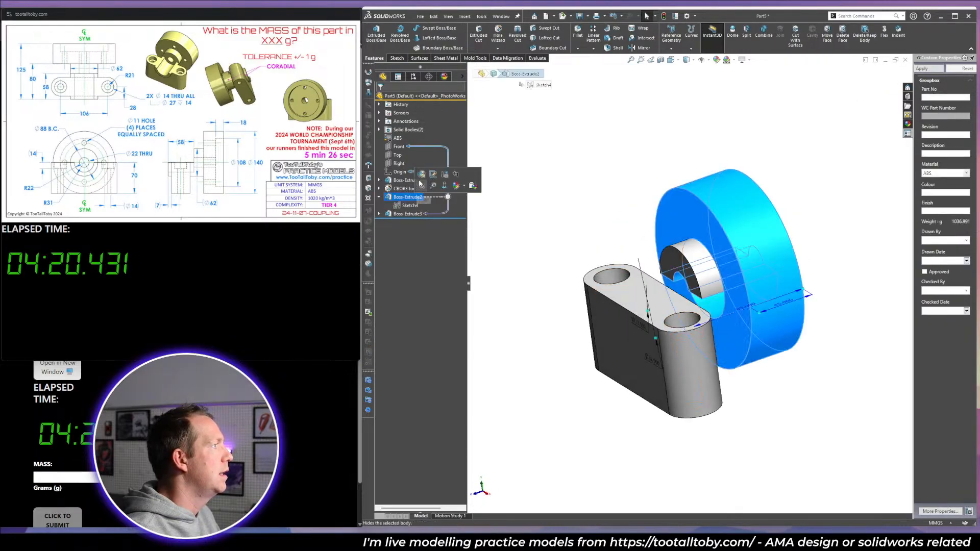
pyautogui.click(421, 175)
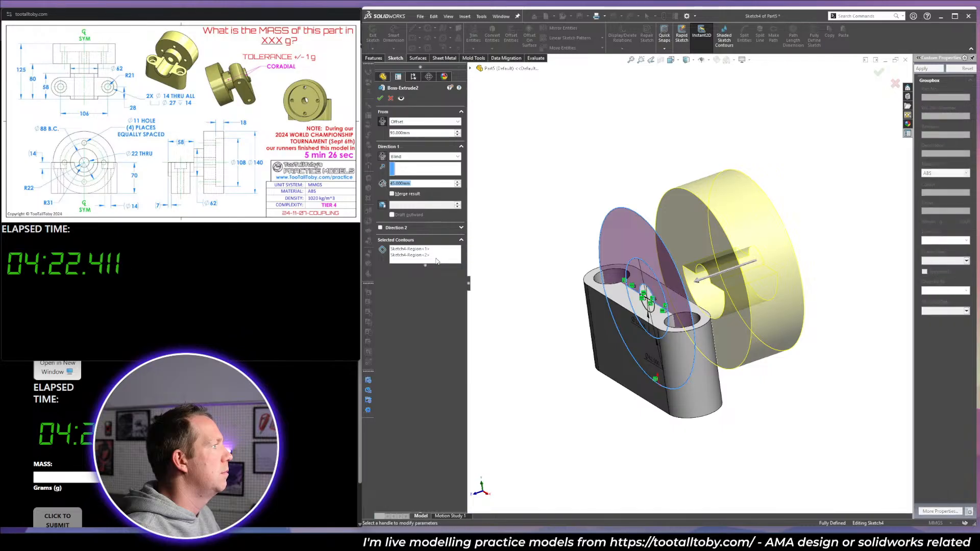
pyautogui.click(436, 261)
pyautogui.click(664, 331)
pyautogui.press('Return')
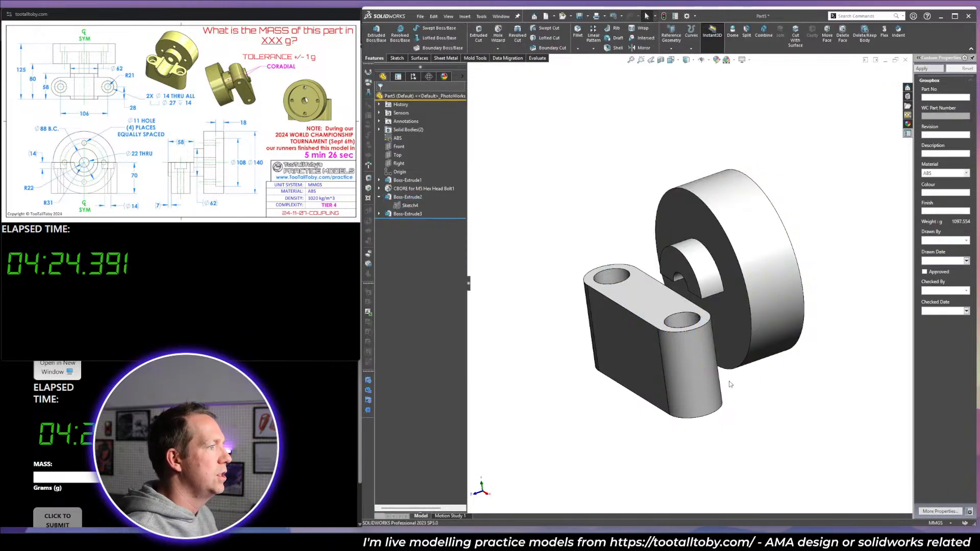
# Edit the 62 mm boss extrusion to include the lower half-ring region as well.
pyautogui.click(407, 214)
pyautogui.click(422, 191)
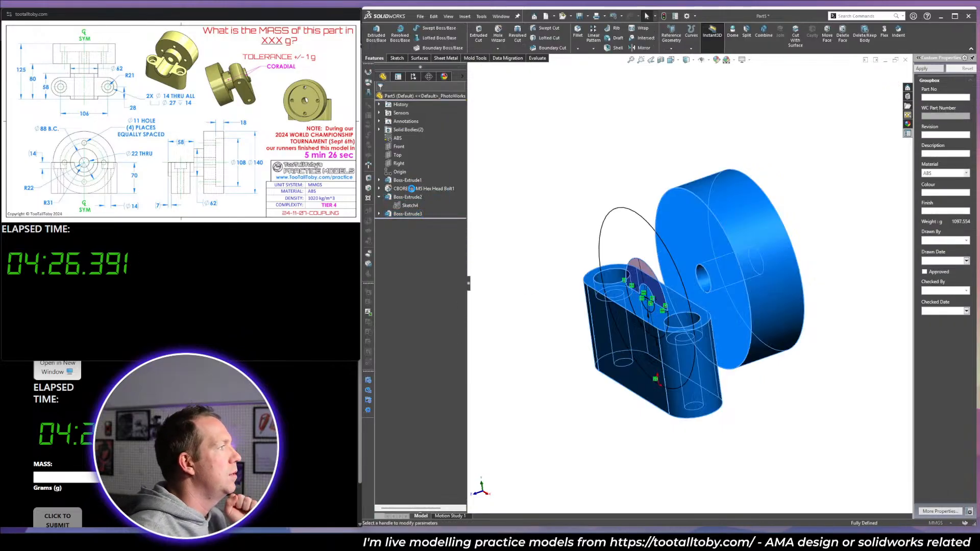
pyautogui.click(448, 313)
pyautogui.click(428, 250)
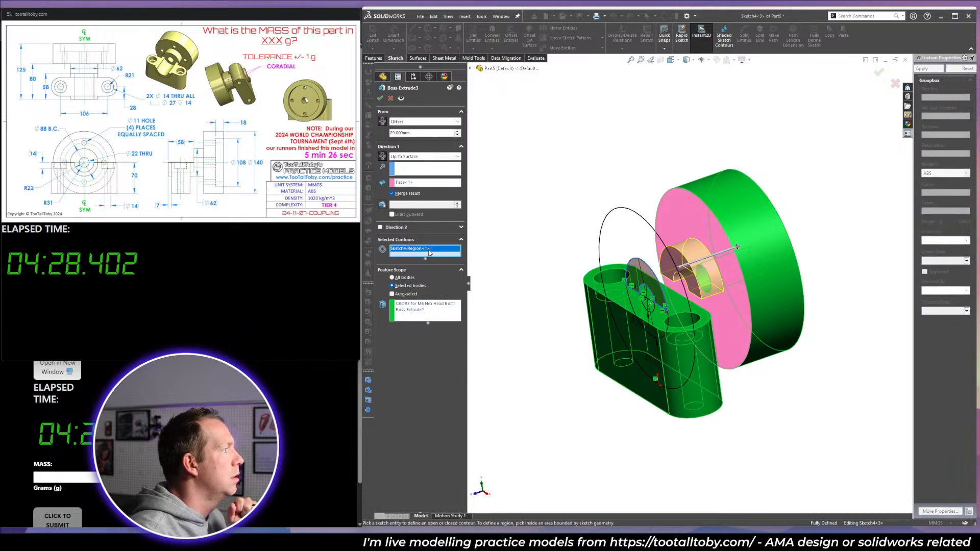
pyautogui.click(663, 327)
pyautogui.press('Return')
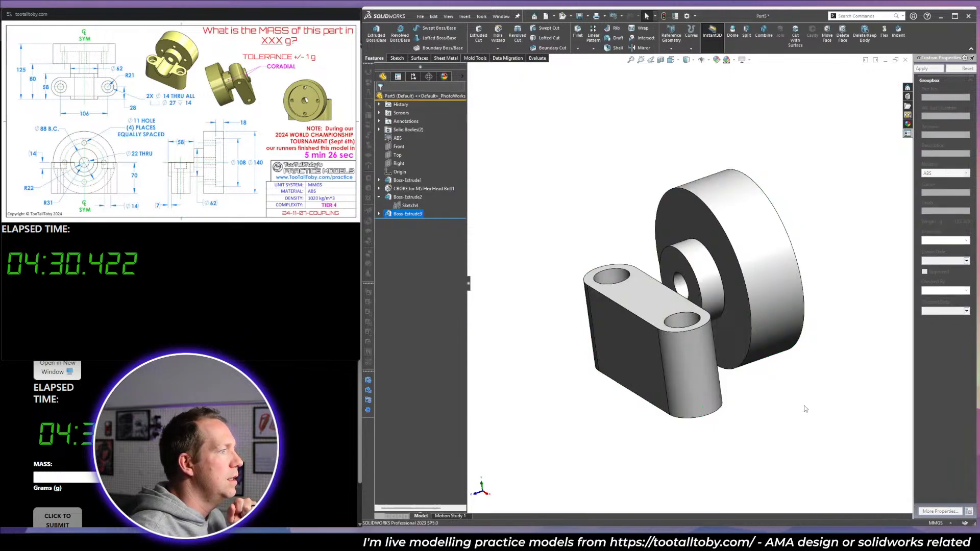
# Extrude the sketch's lower half-ring region from a 28 mm offset in front of the plane, through the slot body, up to the 62 mm boss's near face.
pyautogui.click(410, 205)
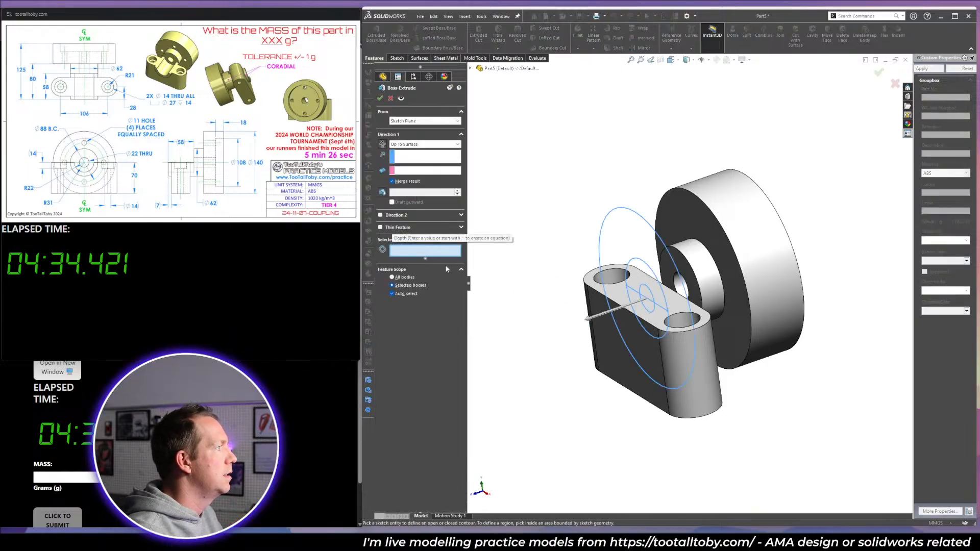
pyautogui.click(646, 323)
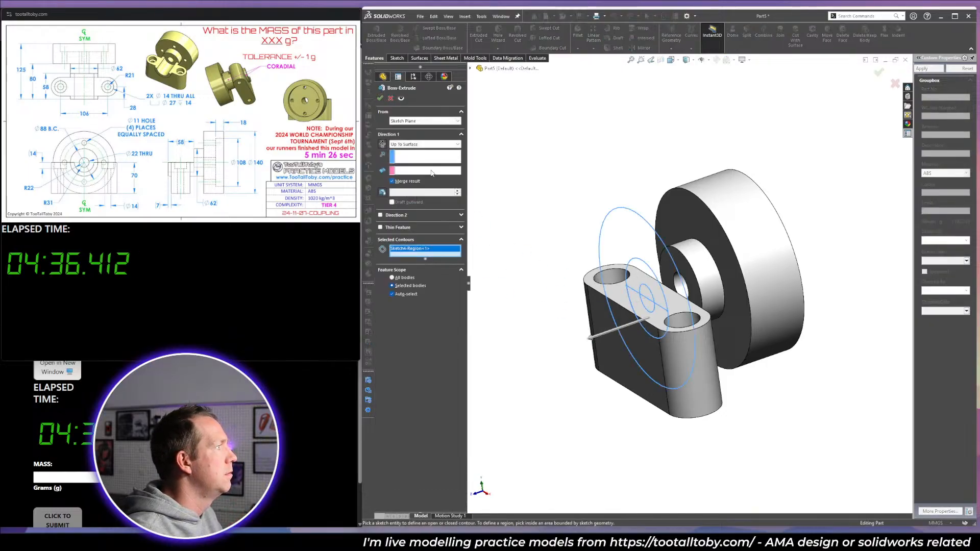
pyautogui.click(413, 121)
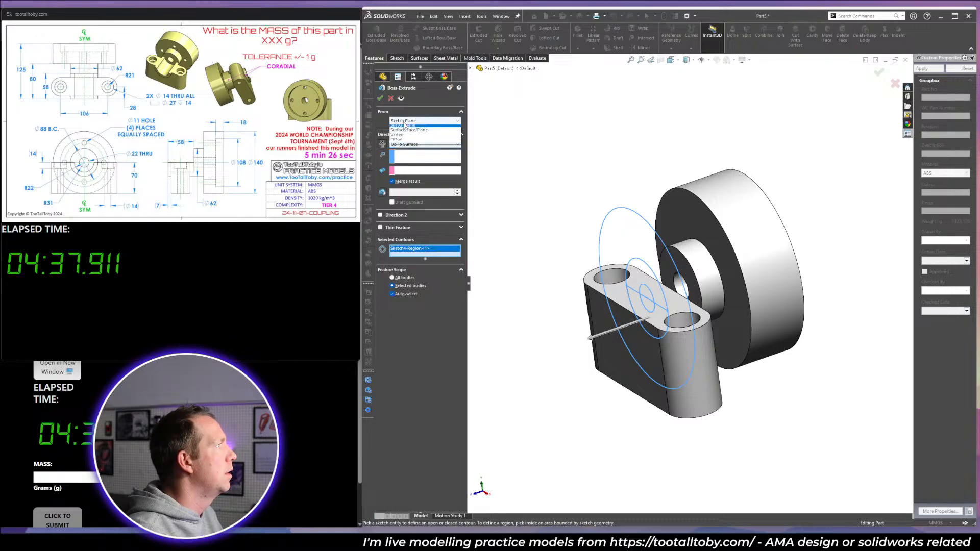
pyautogui.click(406, 143)
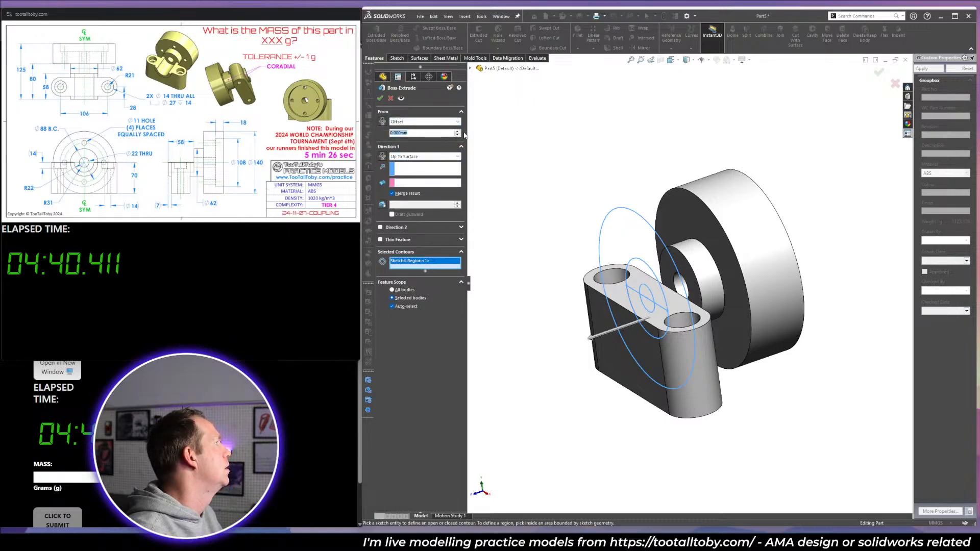
pyautogui.write('28')
pyautogui.press('Return')
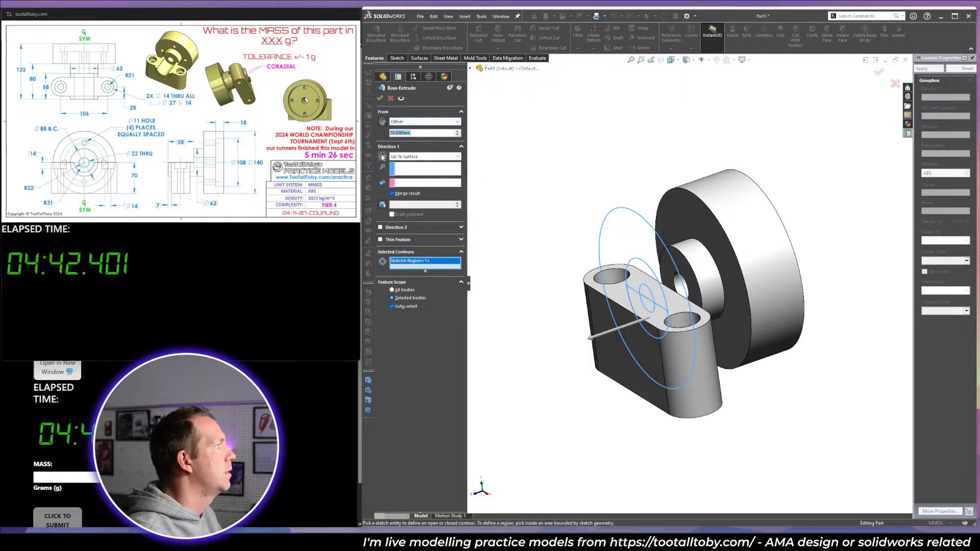
pyautogui.click(427, 183)
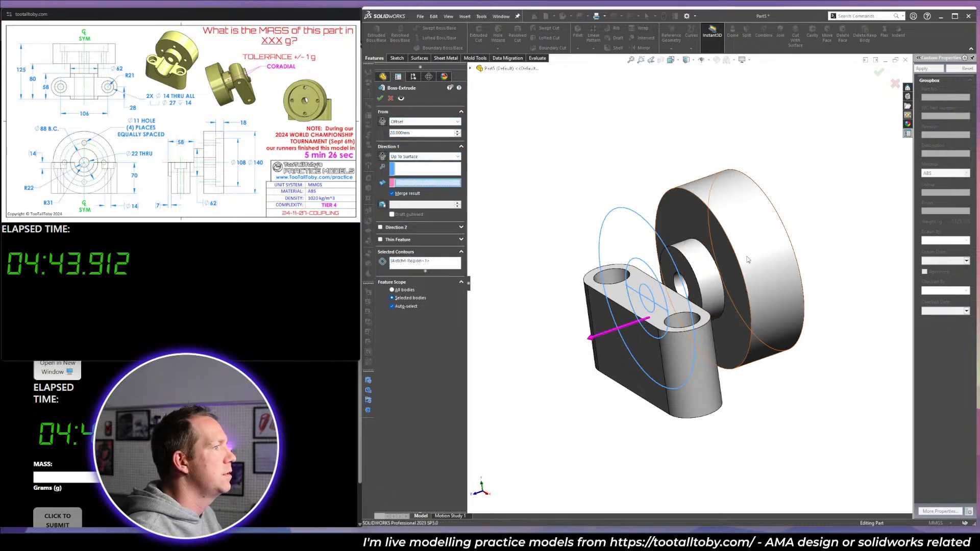
pyautogui.click(700, 284)
pyautogui.press('Return')
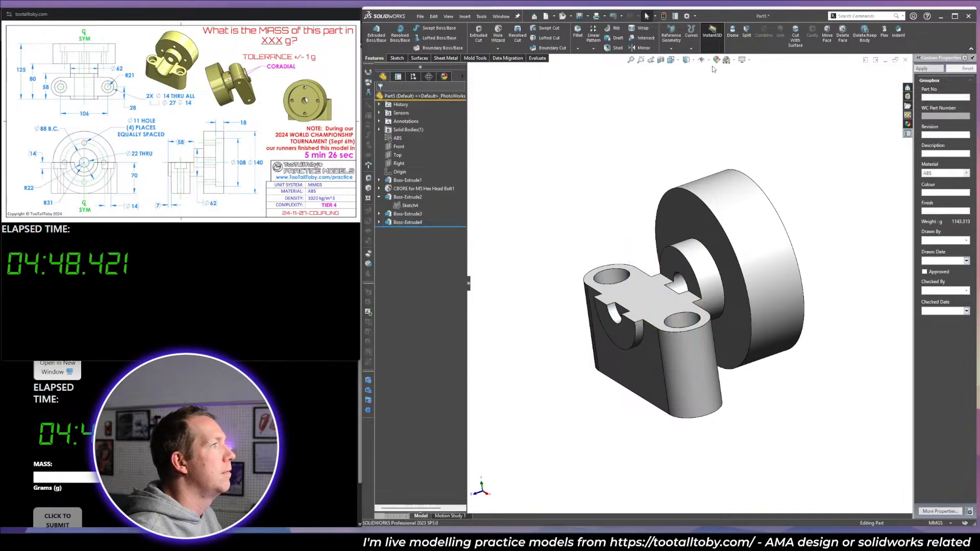
# Delete and patch the two slot-body faces that block the half-round 22 mm bore.
pyautogui.click(842, 32)
pyautogui.scroll(-3, 679, 286)
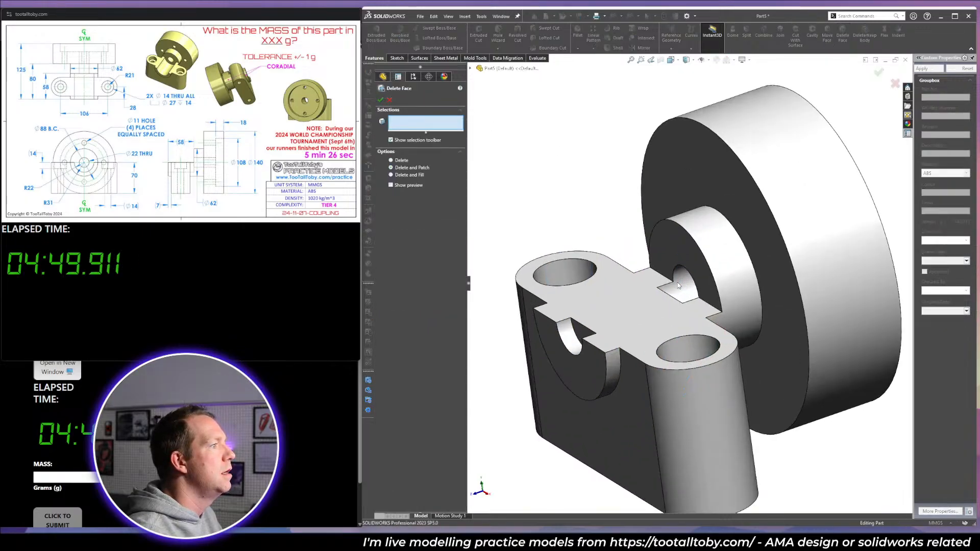
pyautogui.click(589, 334)
pyautogui.moveTo(590, 335); pyautogui.dragTo(670, 309, button='middle')
pyautogui.click(672, 307)
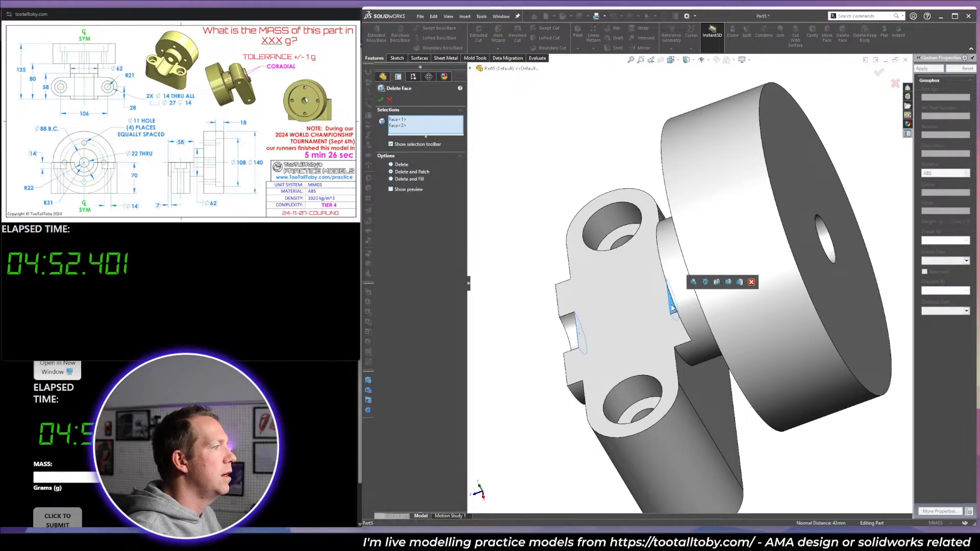
pyautogui.press('Return')
pyautogui.hotkey('ctrl', '7')
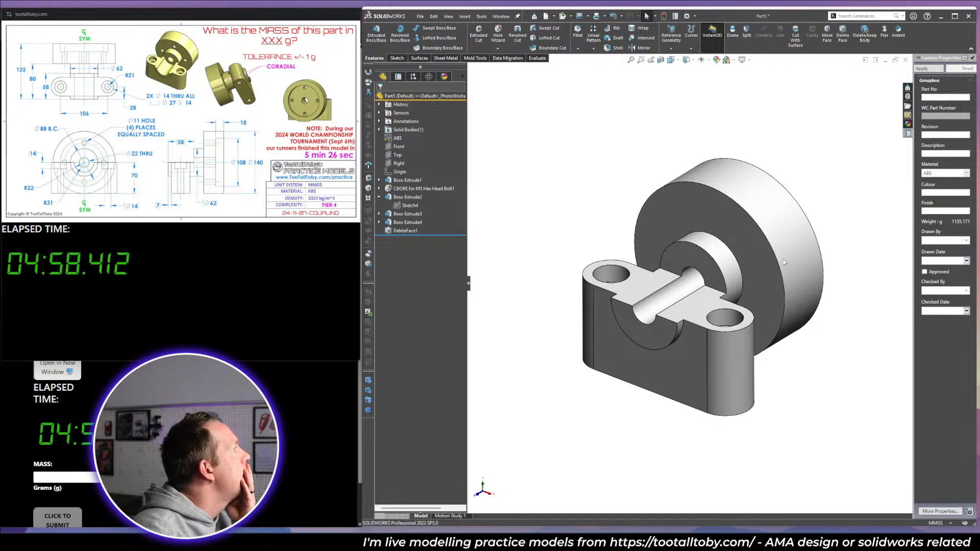
# Sketch a 108 mm diameter circle on the disc's outer face, centred on the bore.
pyautogui.moveTo(786, 264); pyautogui.dragTo(675, 256, button='middle')
pyautogui.click(773, 228)
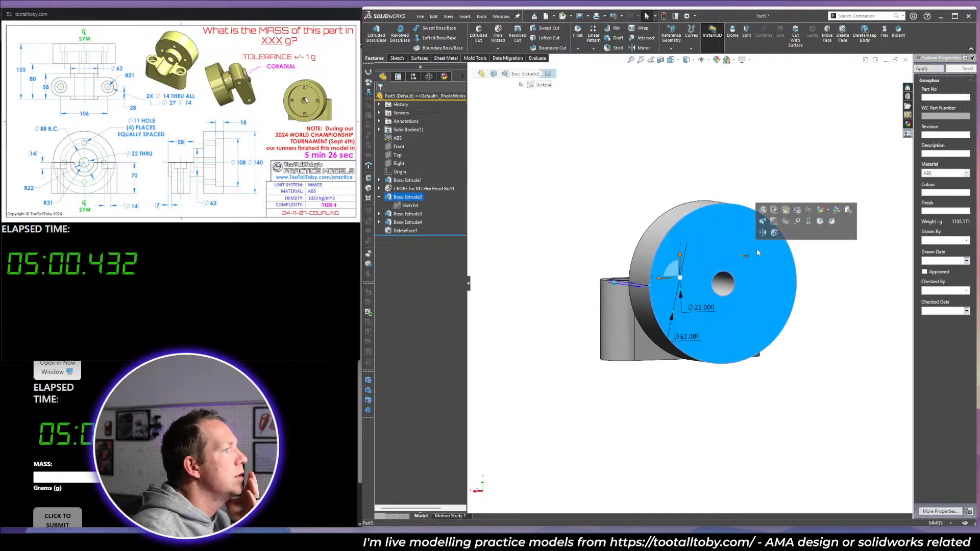
pyautogui.press('s')
pyautogui.press('c')
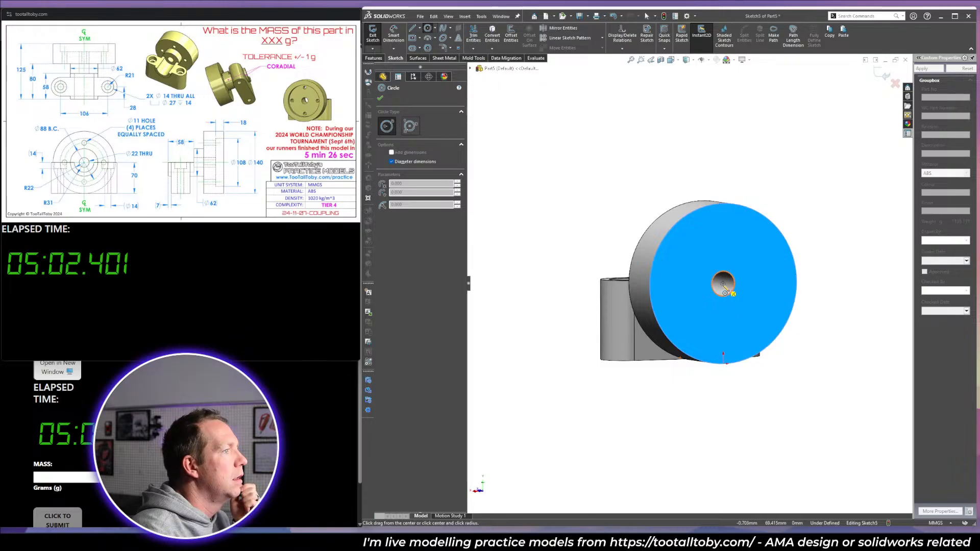
pyautogui.click(723, 284)
pyautogui.write('108')
pyautogui.press('Return')
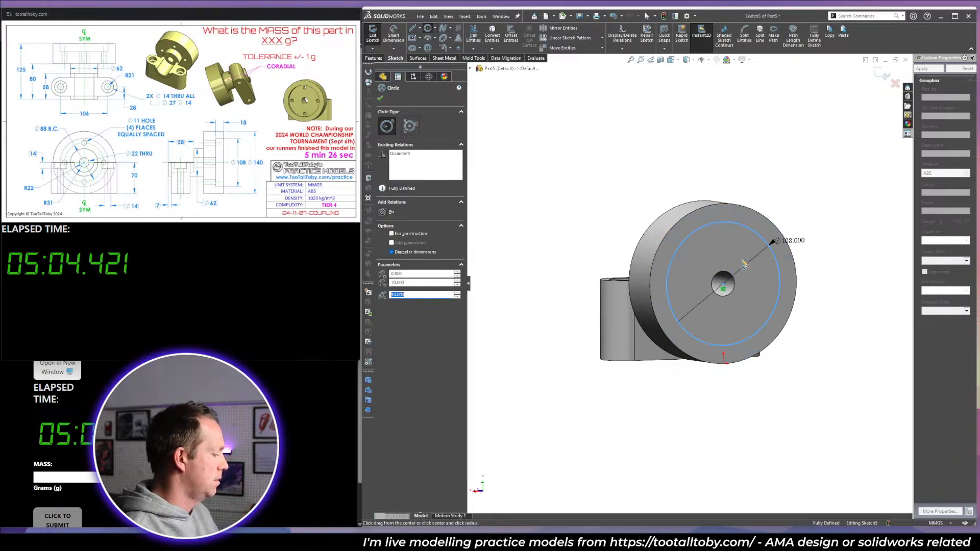
# Cut the 108 mm circle into the disc as a blind recess 18 mm deep.
pyautogui.press('x')
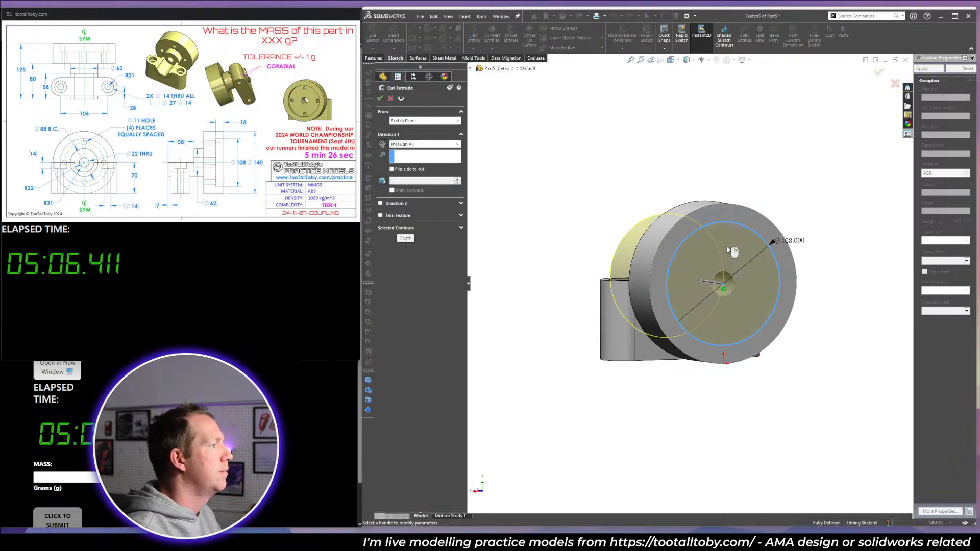
pyautogui.click(408, 145)
pyautogui.click(399, 152)
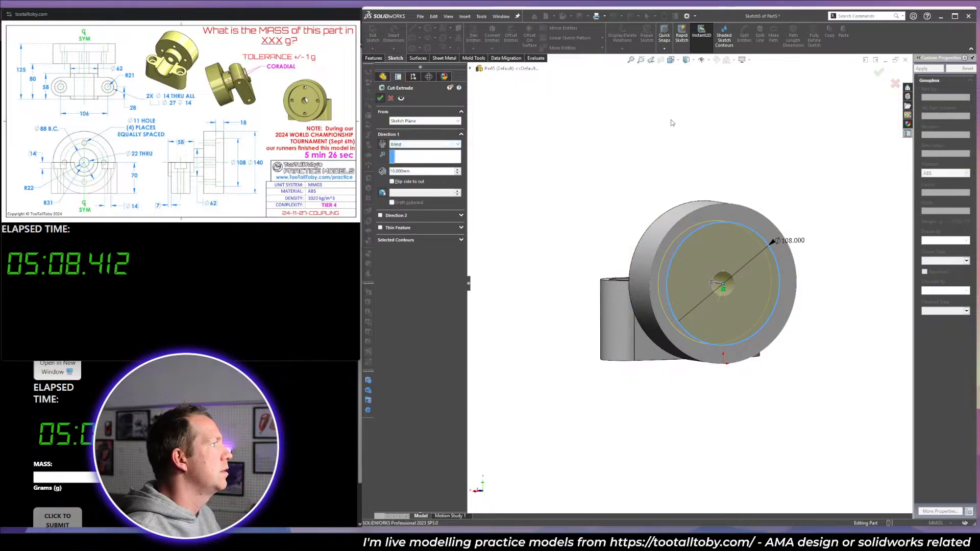
pyautogui.press('Return')
# Sketch an 88 mm diameter construction circle on the disc's outer rim face, centred on the bore.
pyautogui.moveTo(723, 262); pyautogui.dragTo(711, 248, button='middle')
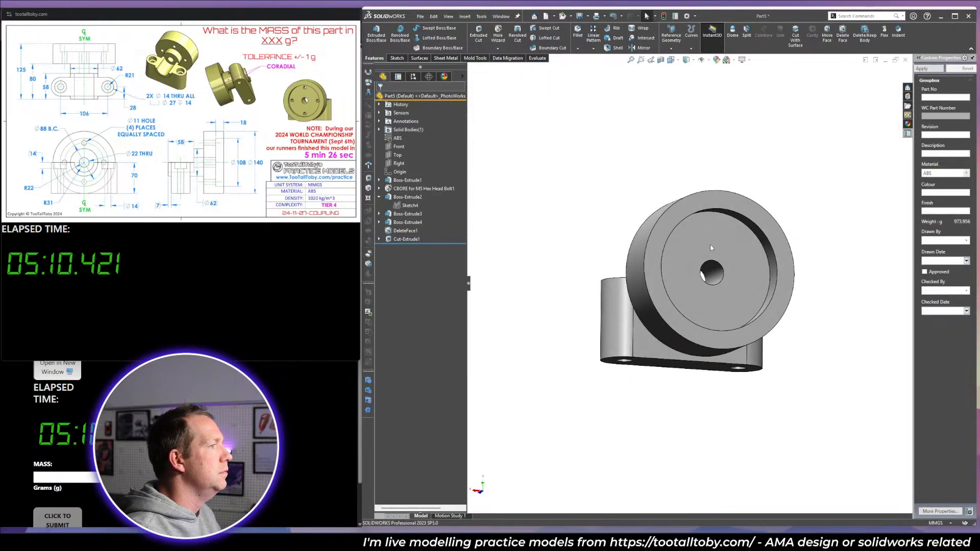
pyautogui.click(712, 242)
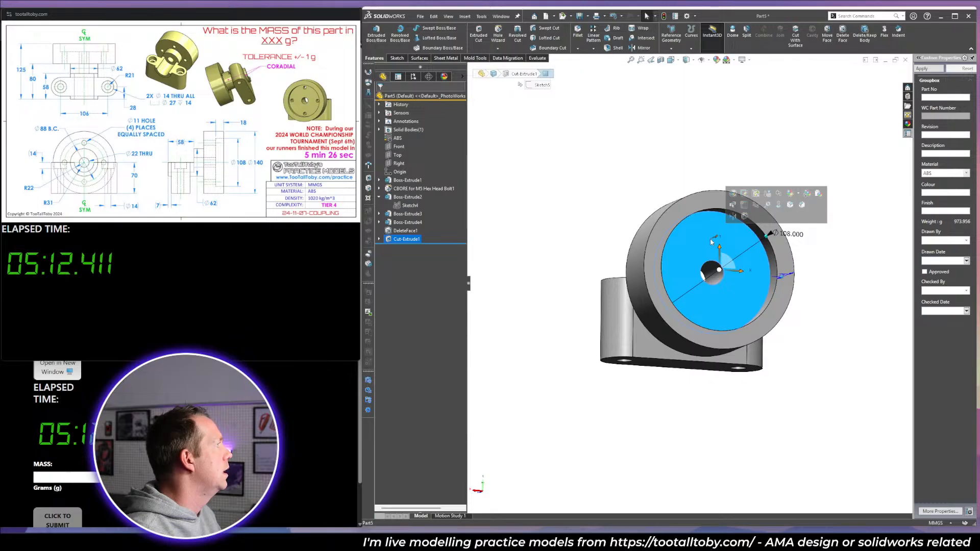
pyautogui.press('space')
pyautogui.hotkey('ctrl', '8')
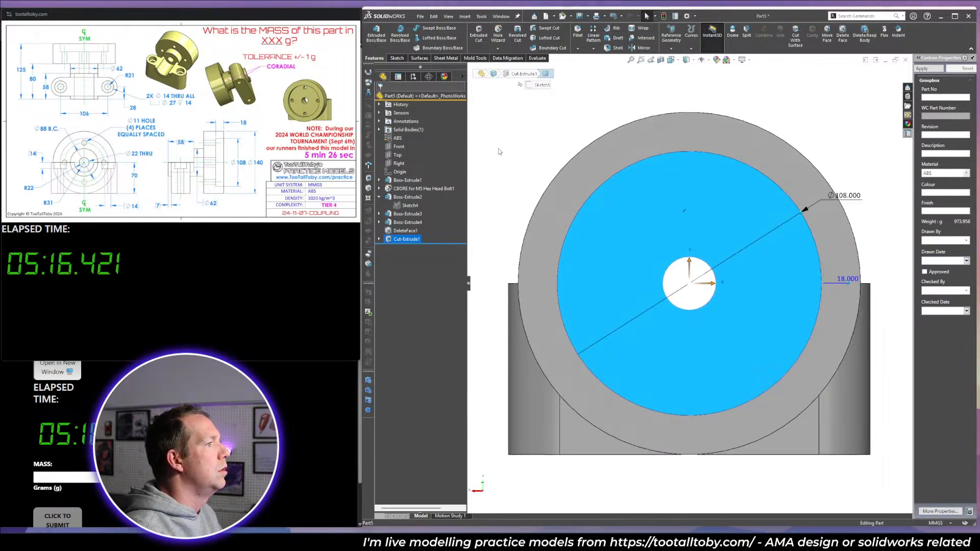
pyautogui.press('s')
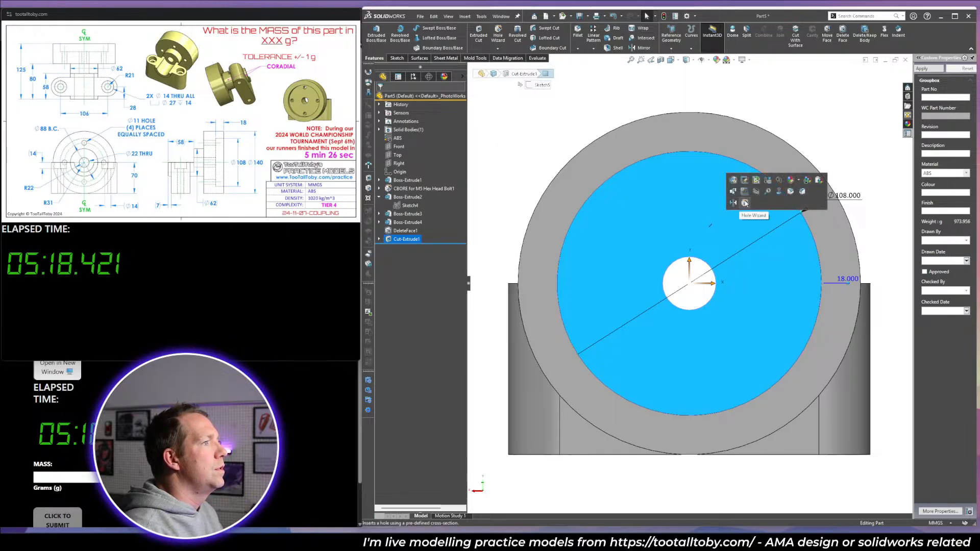
pyautogui.click(743, 200)
pyautogui.moveTo(590, 193); pyautogui.dragTo(628, 207, button='right')
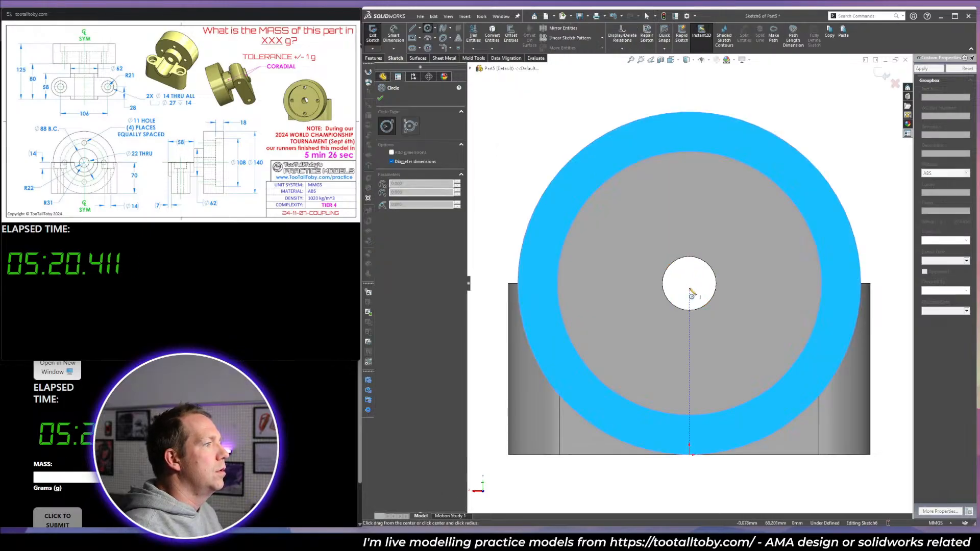
pyautogui.click(690, 283)
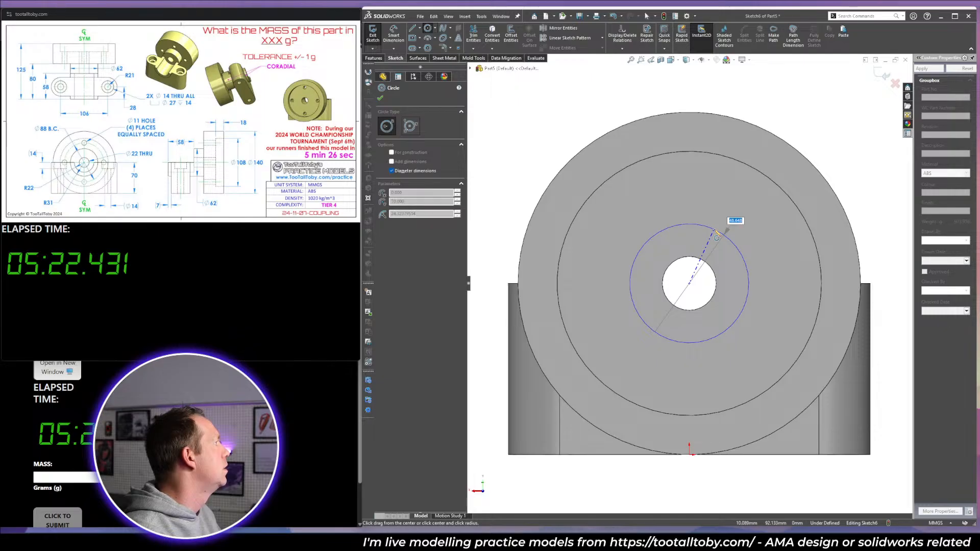
pyautogui.write('88')
pyautogui.press('Return')
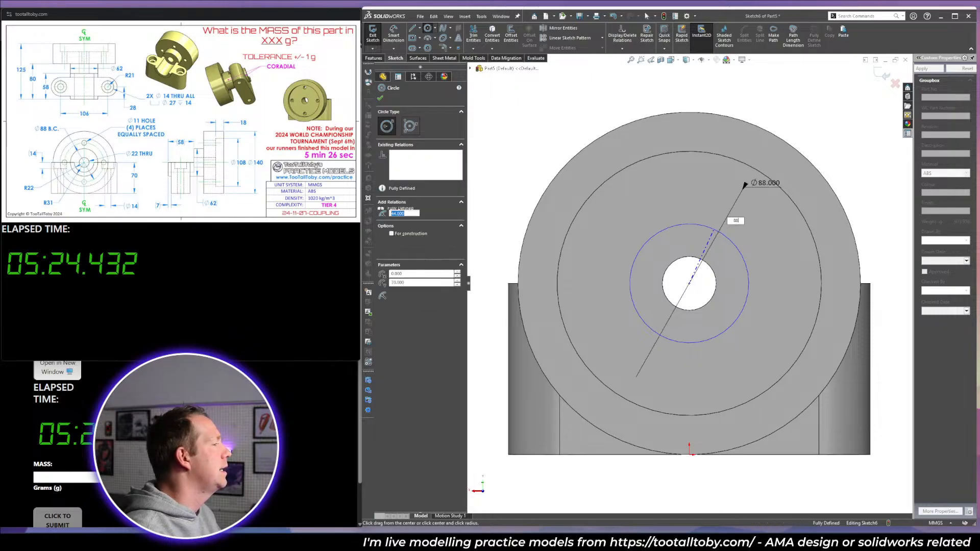
pyautogui.click(420, 234)
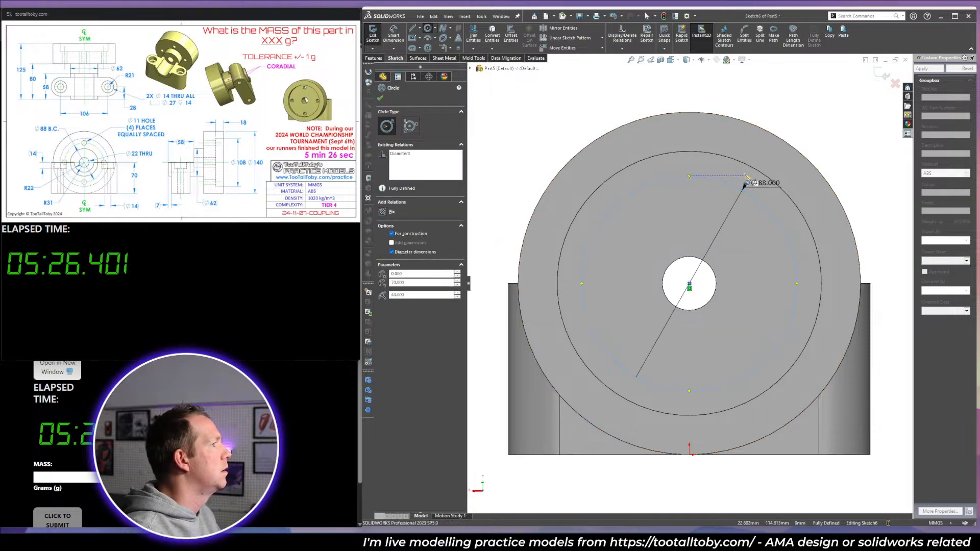
# Add an 11 mm circle at the 88 mm circle's upper quadrant and pattern it circularly as four equally spaced instances about the bore centre.
pyautogui.click(689, 176)
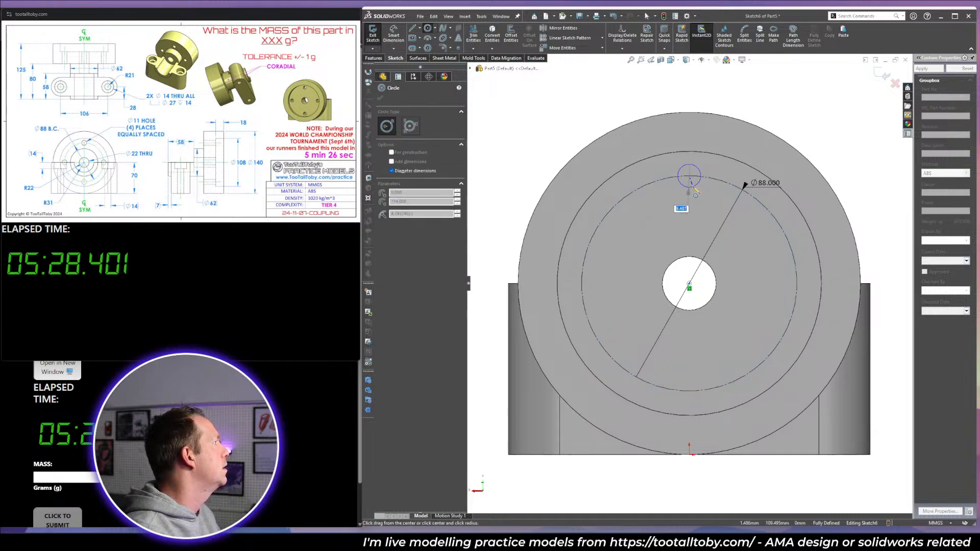
pyautogui.write('11')
pyautogui.press('Return')
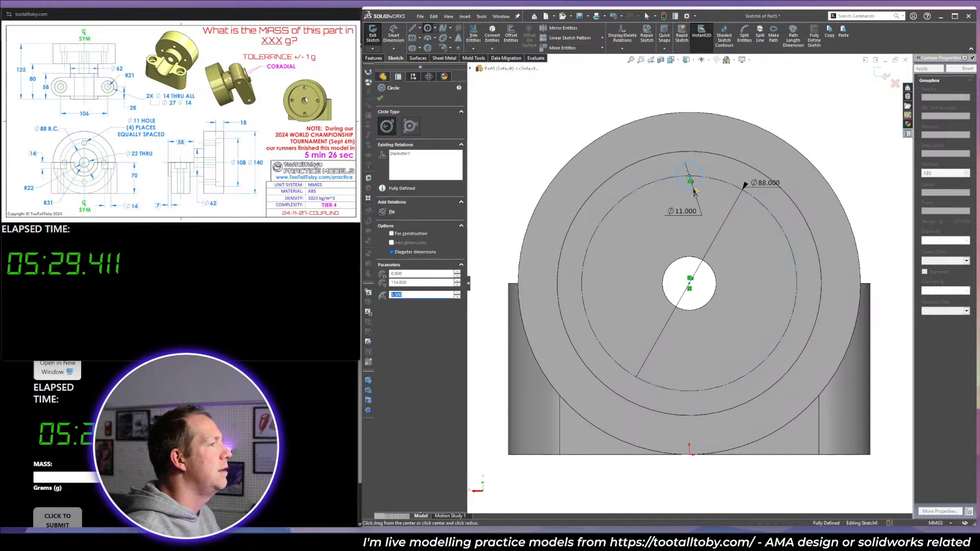
pyautogui.click(602, 38)
pyautogui.click(592, 56)
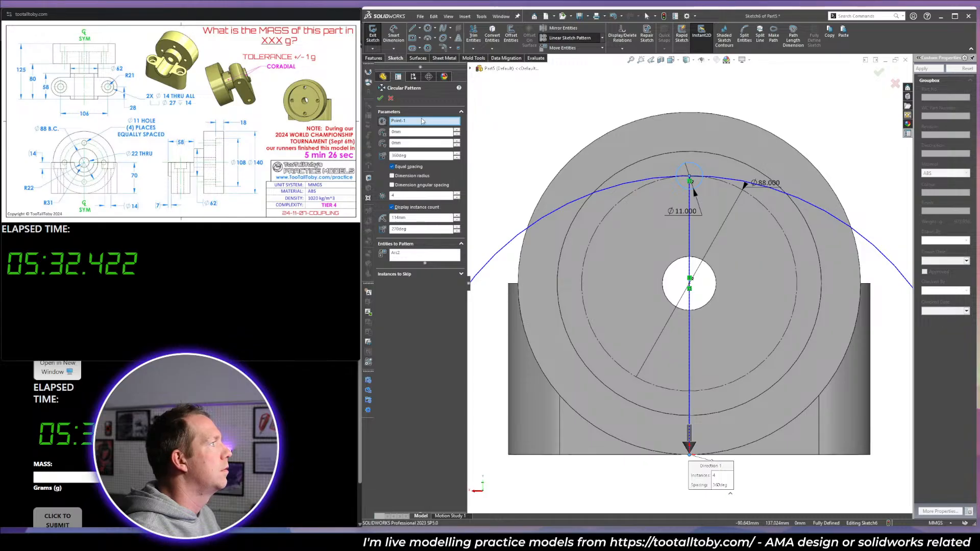
pyautogui.click(689, 284)
pyautogui.press('Return')
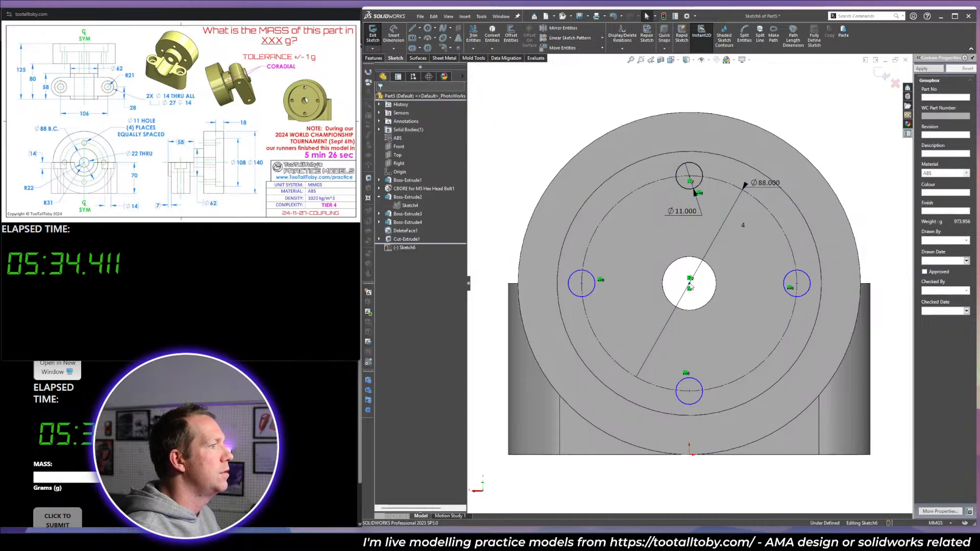
# Cut the four 11 mm circles through the disc up to its face on the 62 mm boss side.
pyautogui.scroll(4, 664, 242)
pyautogui.moveTo(665, 243); pyautogui.dragTo(810, 265, button='middle')
pyautogui.press('c')
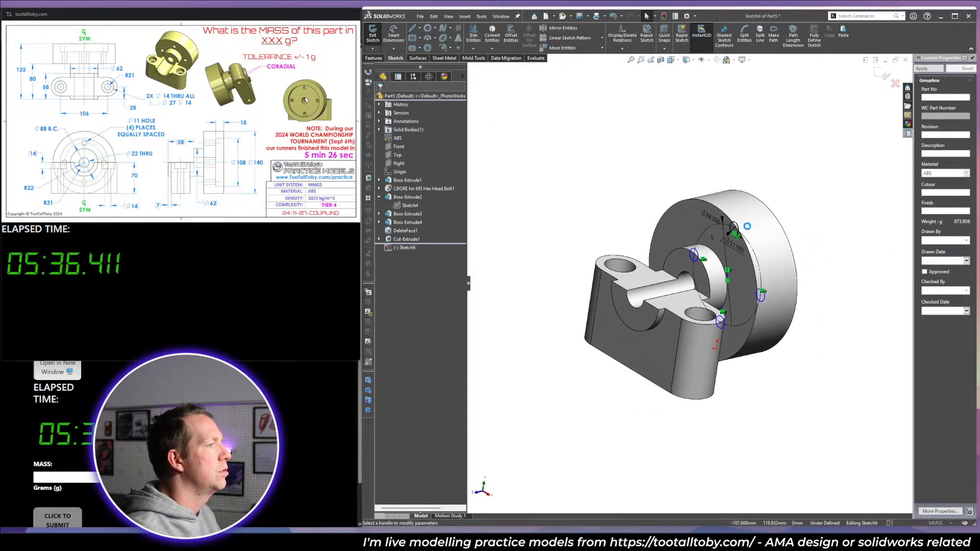
pyautogui.click(425, 144)
pyautogui.click(409, 177)
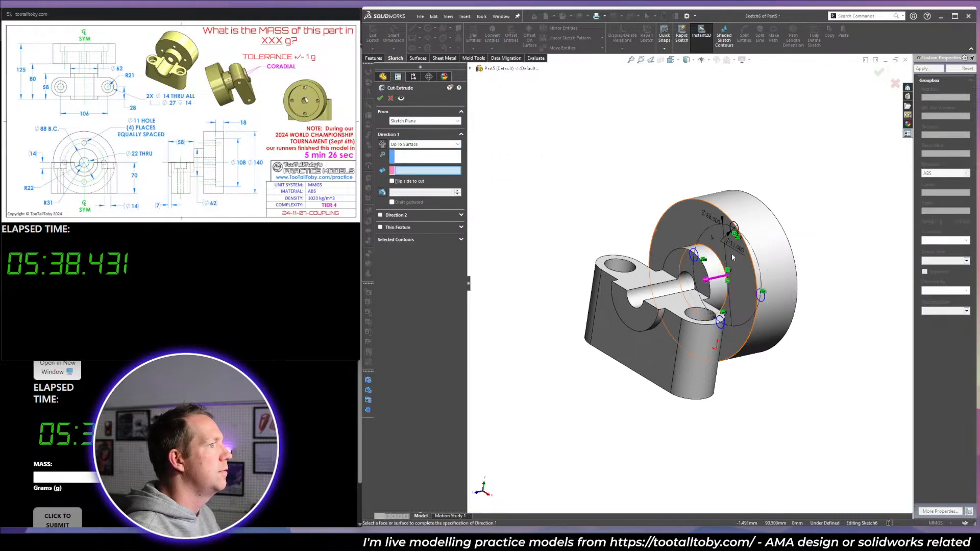
pyautogui.click(694, 235)
pyautogui.press('Return')
pyautogui.moveTo(766, 278)
pyautogui.mouseDown(button='middle')
pyautogui.moveTo(732, 232)
pyautogui.moveTo(767, 283)
pyautogui.moveTo(762, 276)
pyautogui.mouseUp(button='middle')
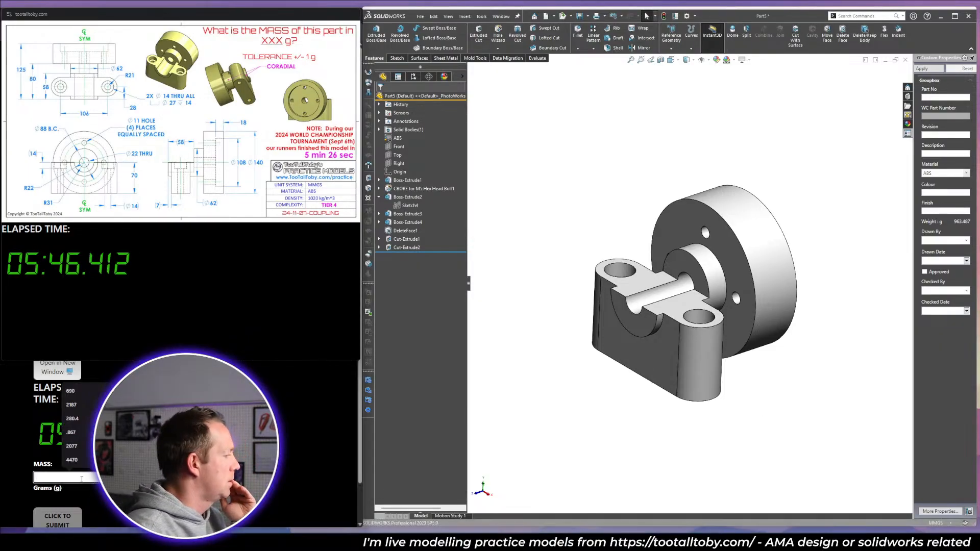
# Submit 963 g as the part's mass and dismiss the response.
pyautogui.write('963')
pyautogui.press('Return')
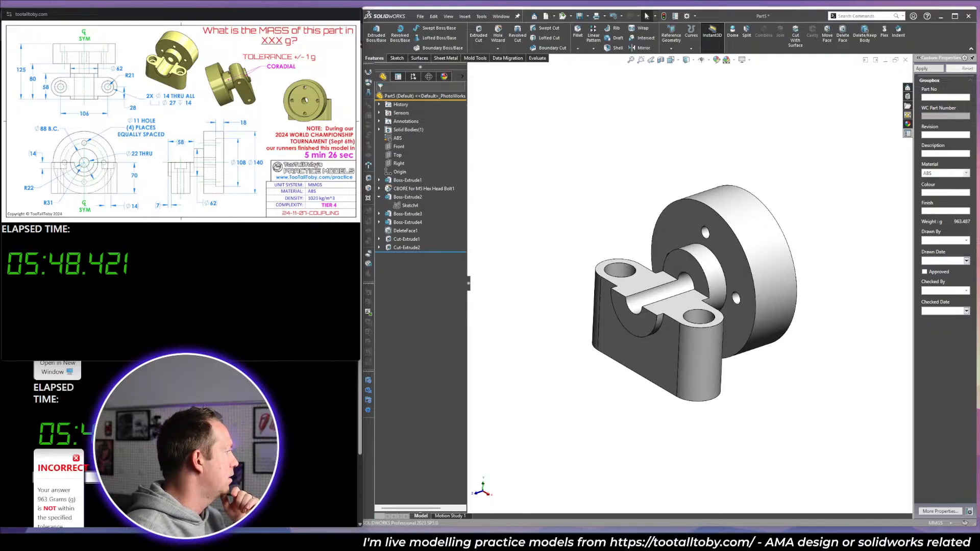
pyautogui.click(77, 459)
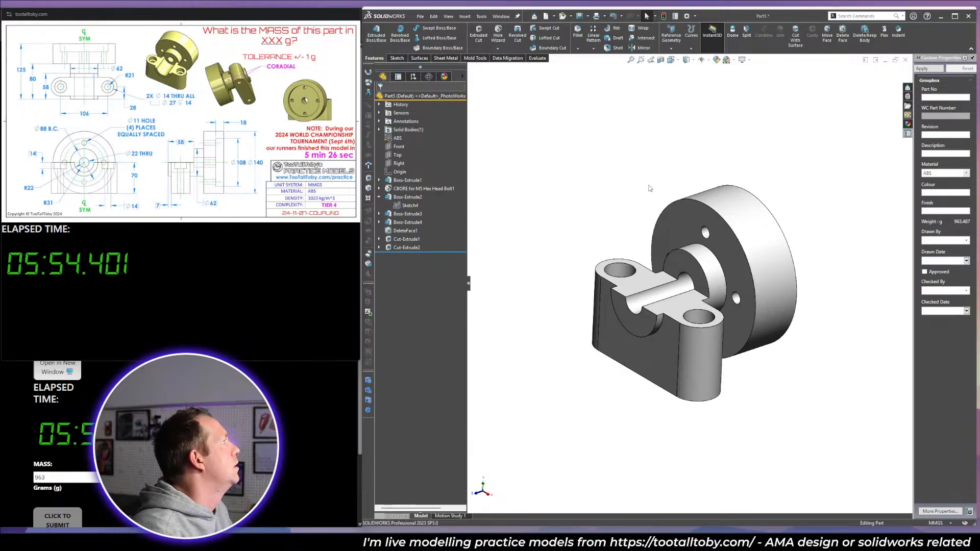
# Sketch a 44 mm diameter circle on the 62 mm boss's face above the slot body, centred on the bore.
pyautogui.moveTo(650, 188); pyautogui.dragTo(737, 228, button='middle')
pyautogui.scroll(-3, 677, 318)
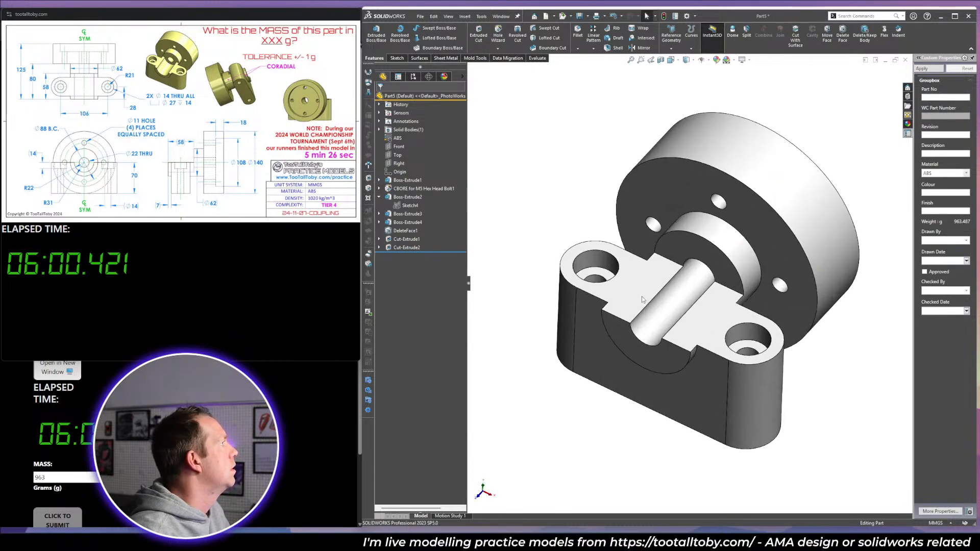
pyautogui.click(654, 335)
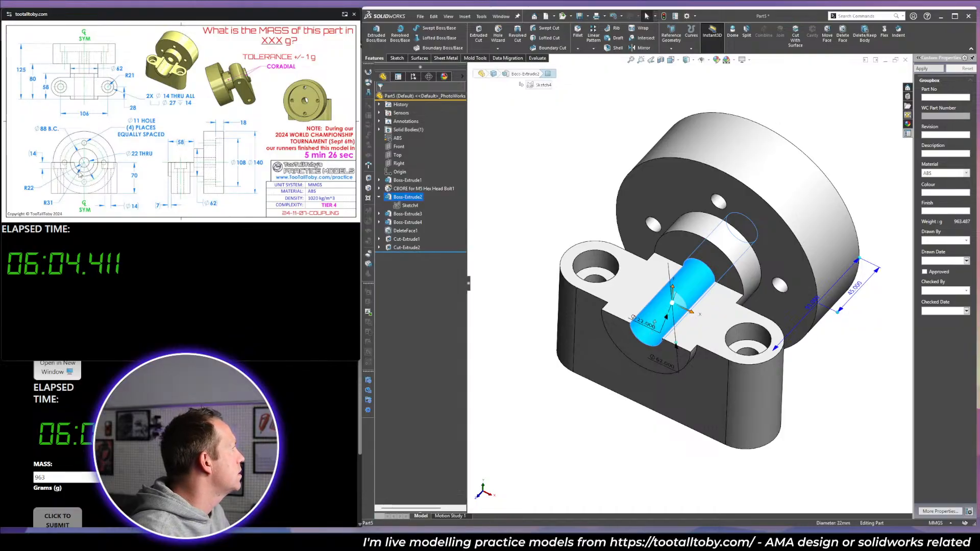
pyautogui.click(846, 368)
pyautogui.moveTo(648, 278); pyautogui.dragTo(687, 245, button='middle')
pyautogui.click(687, 245)
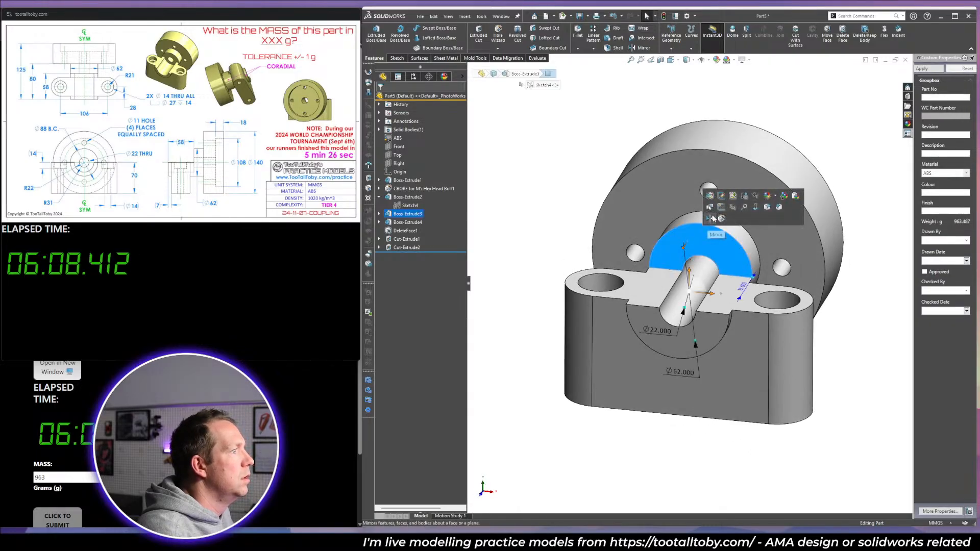
pyautogui.click(711, 208)
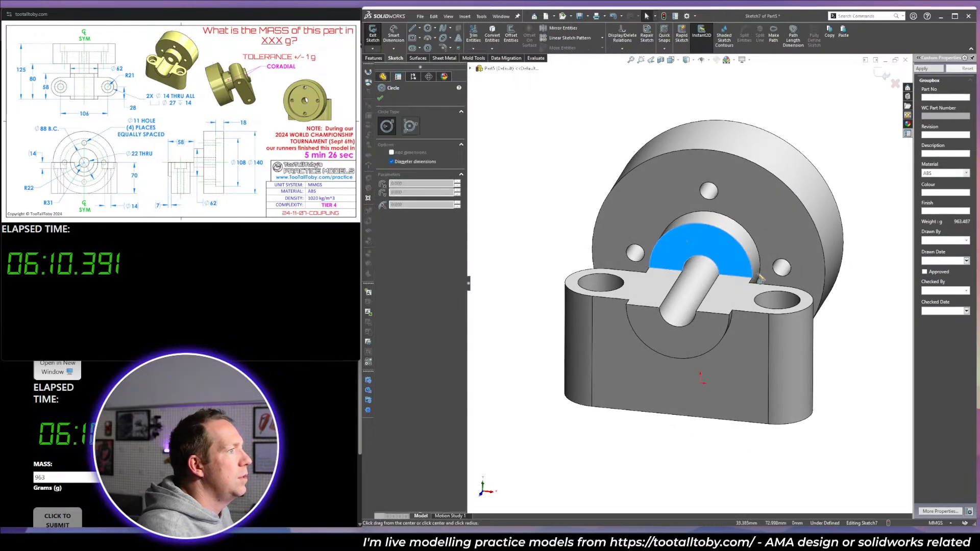
pyautogui.press('c')
pyautogui.click(702, 272)
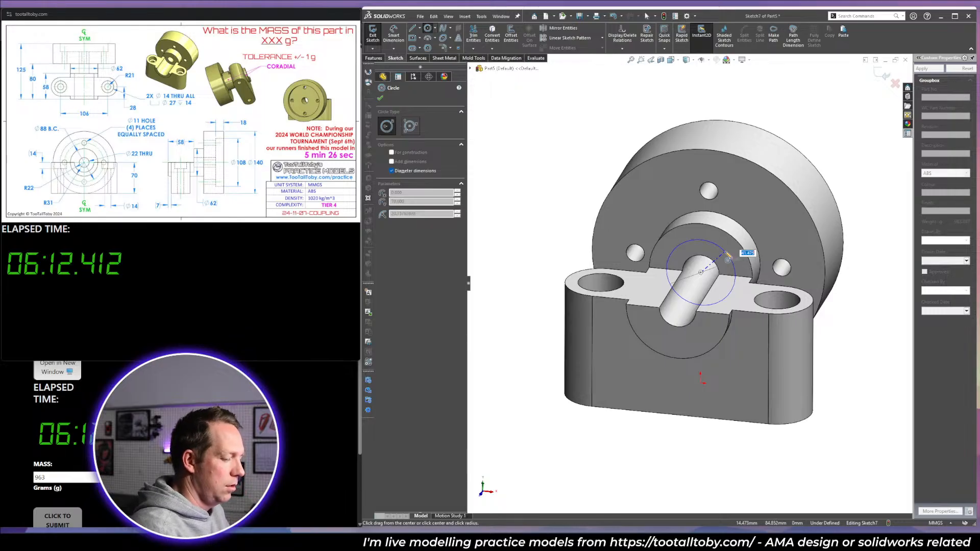
pyautogui.write('44')
pyautogui.press('Return')
# Cut the 44 mm circle Through All across the slot body to form the larger half-round channel.
pyautogui.press('x')
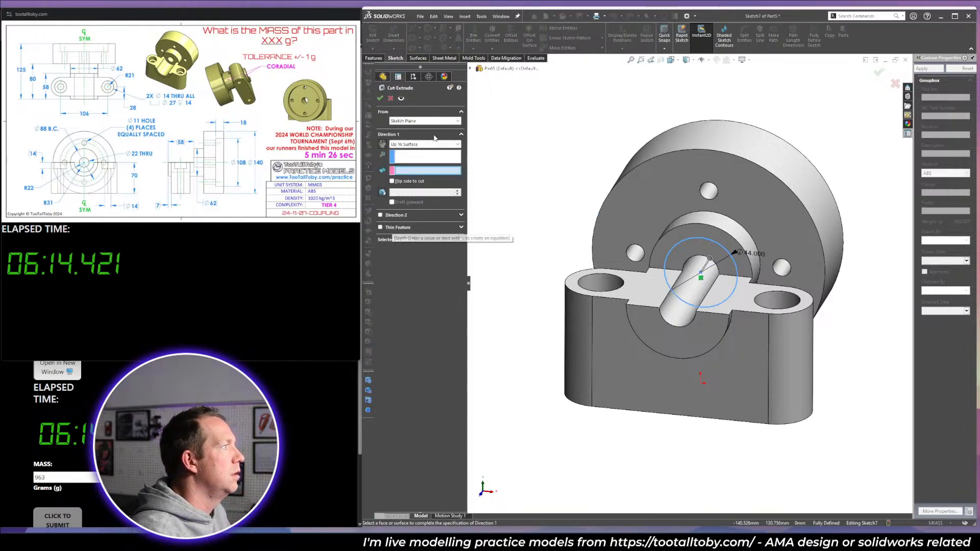
pyautogui.click(425, 144)
pyautogui.click(413, 156)
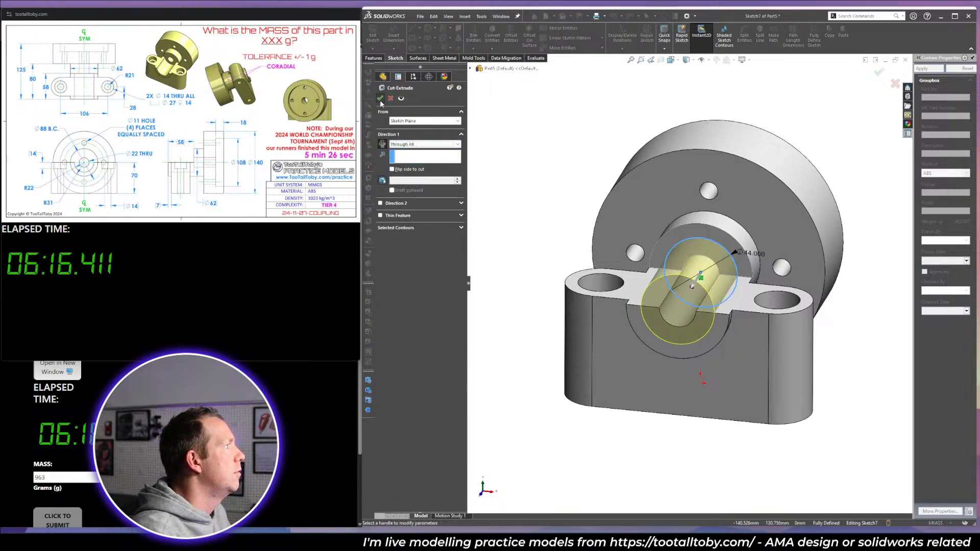
pyautogui.click(380, 98)
# Enter 930 g as the part's mass in the practice model's answer form.
pyautogui.moveTo(754, 332); pyautogui.dragTo(747, 347, button='middle')
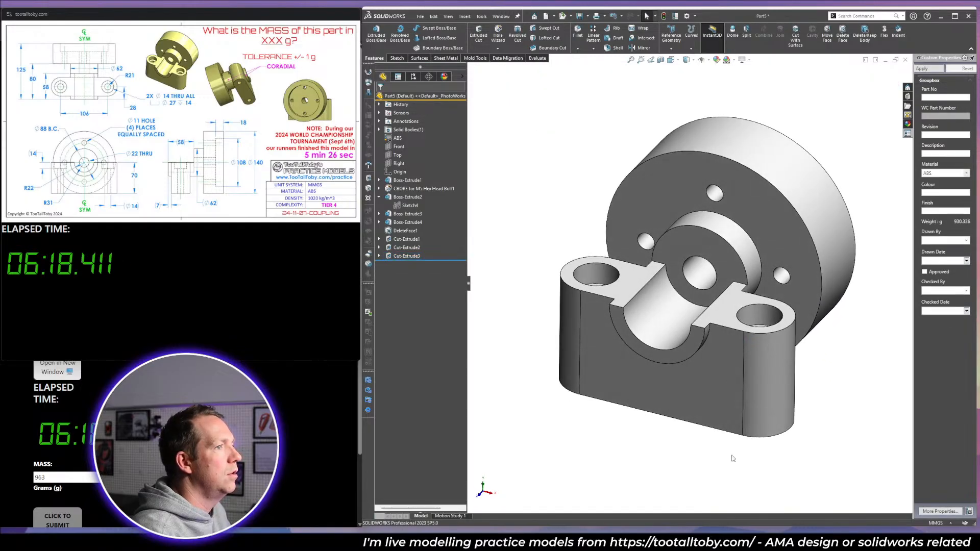
pyautogui.click(92, 478)
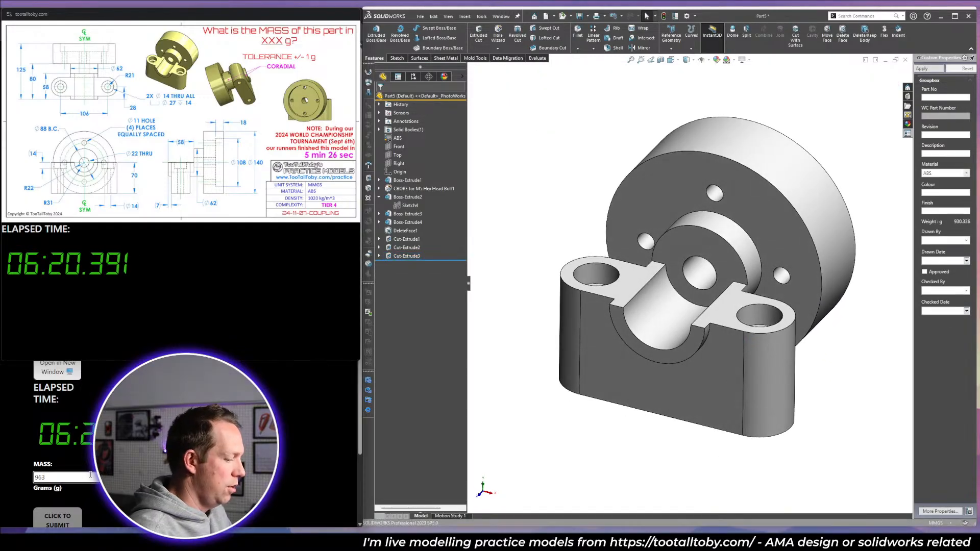
pyautogui.write('30')
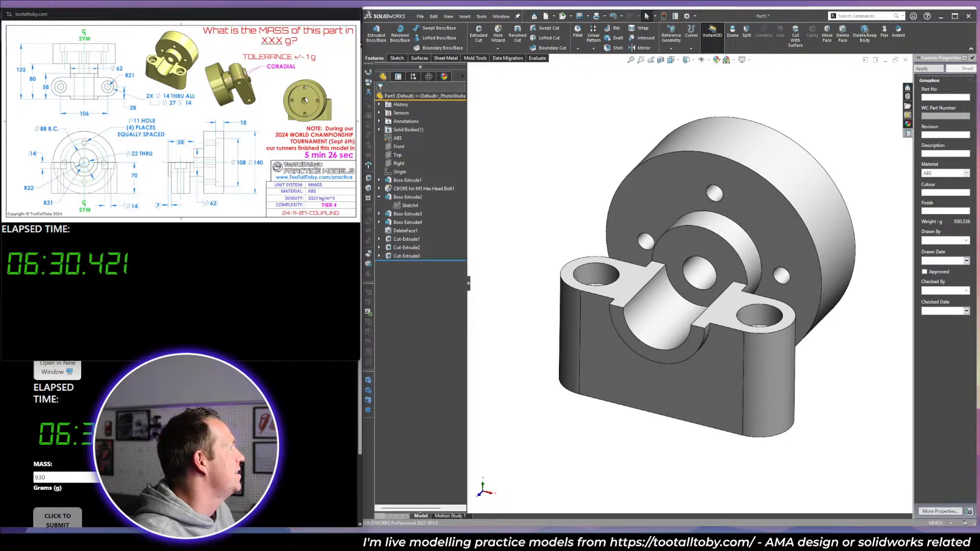
# Examine the finished coupling's half-round channel, boss and bolt holes from several angles against the reference drawing.
pyautogui.moveTo(684, 230); pyautogui.dragTo(716, 267, button='middle')
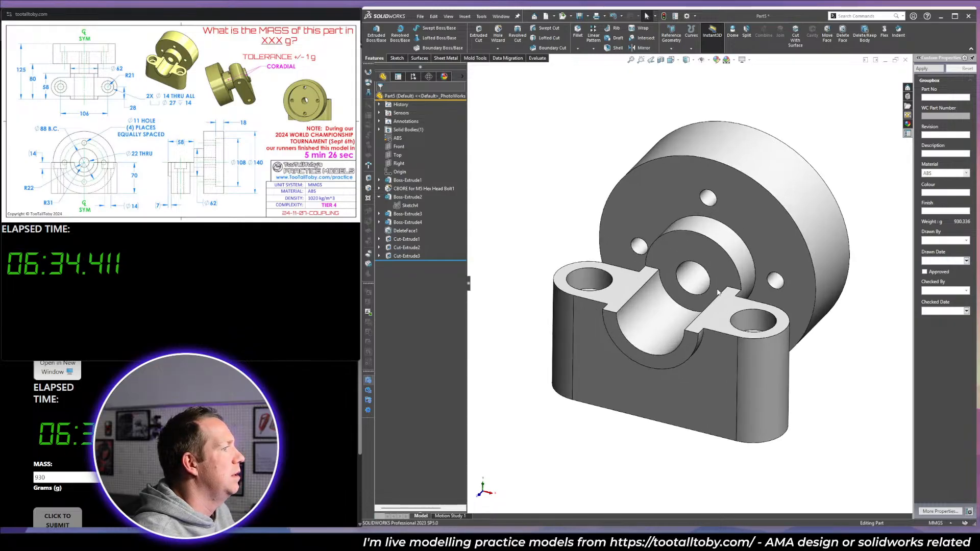
pyautogui.moveTo(724, 283); pyautogui.dragTo(727, 301, button='middle')
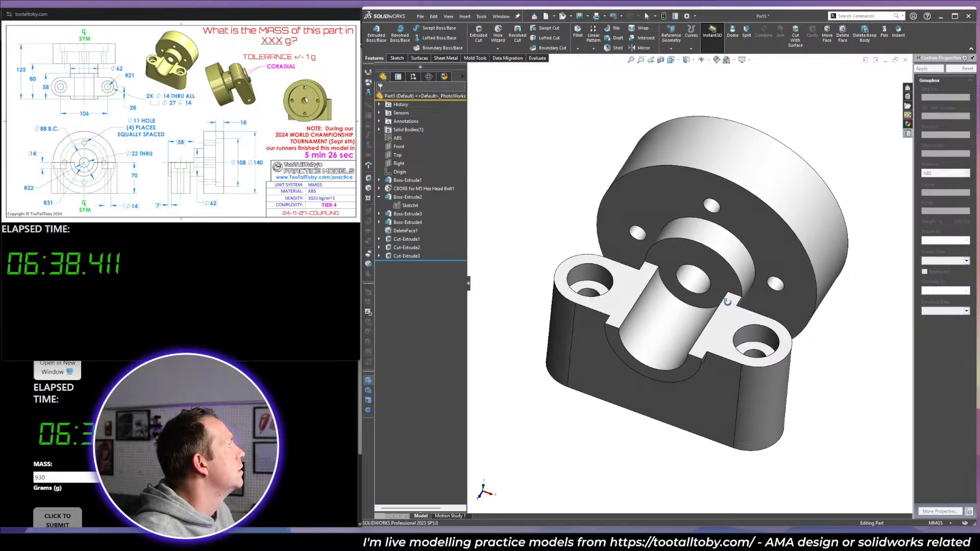
pyautogui.scroll(2, 748, 302)
pyautogui.scroll(-1, 748, 302)
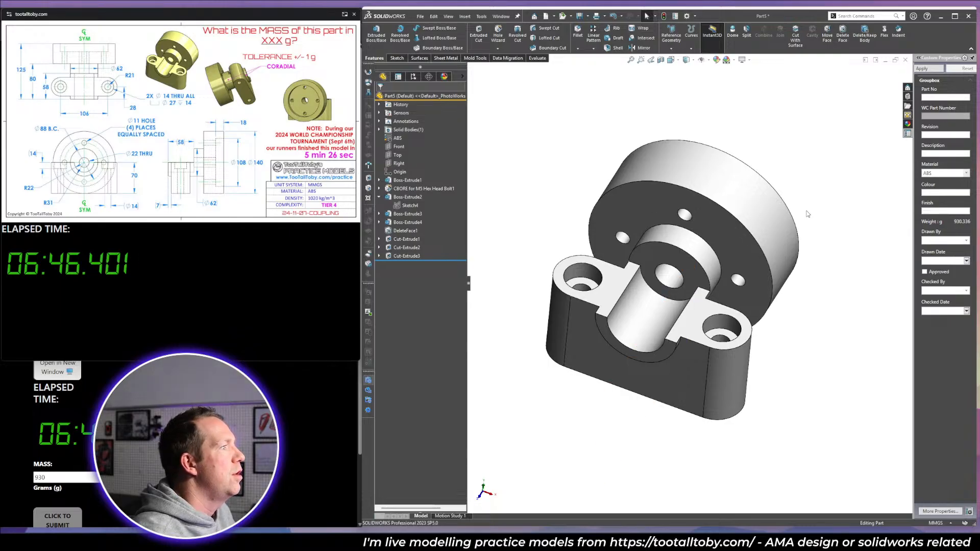
pyautogui.moveTo(722, 245); pyautogui.dragTo(667, 264, button='middle')
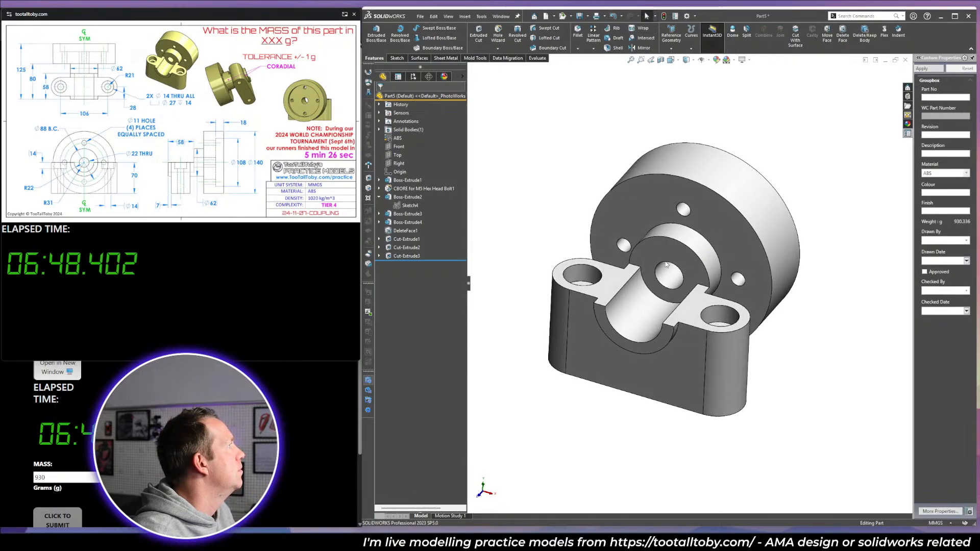
pyautogui.scroll(-2, 667, 265)
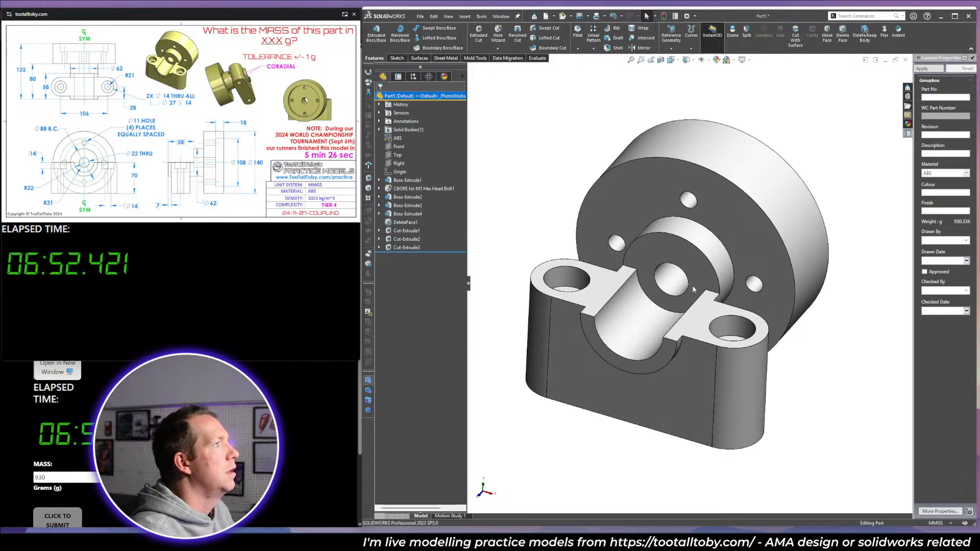
pyautogui.scroll(2, 693, 290)
pyautogui.moveTo(709, 299); pyautogui.dragTo(705, 300, button='middle')
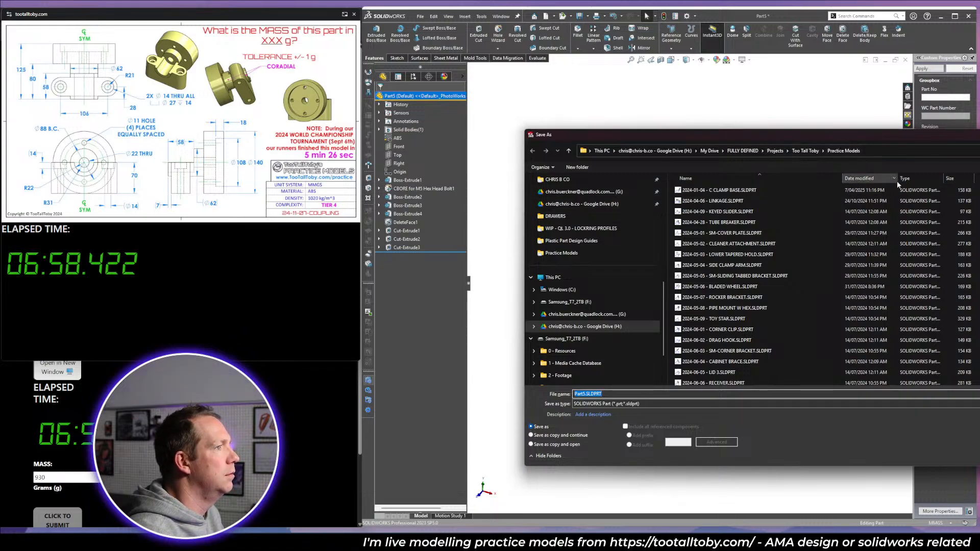
# Save the part as 2024-11-07 - COUPLING in the Practice Models folder.
pyautogui.write('2024-11-07 - COUPLING')
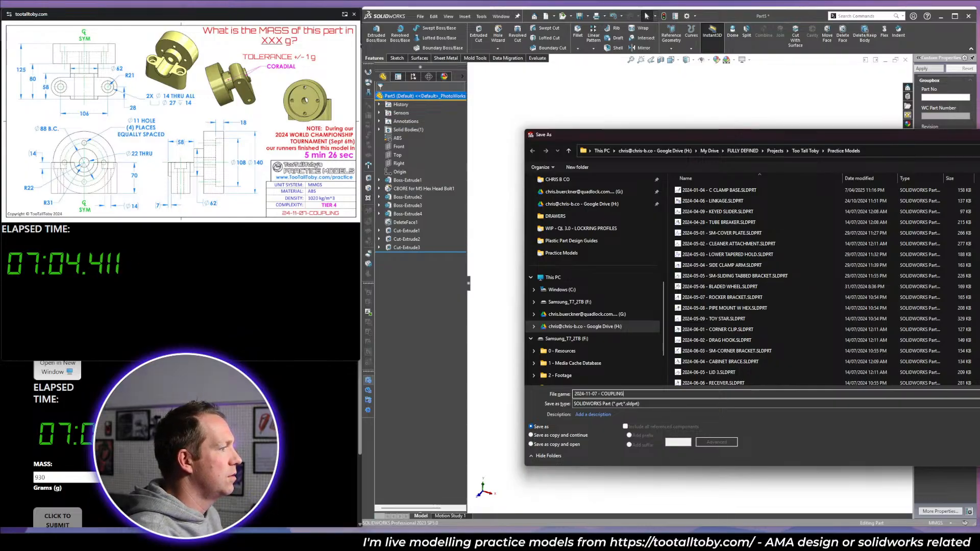
pyautogui.press('Return')
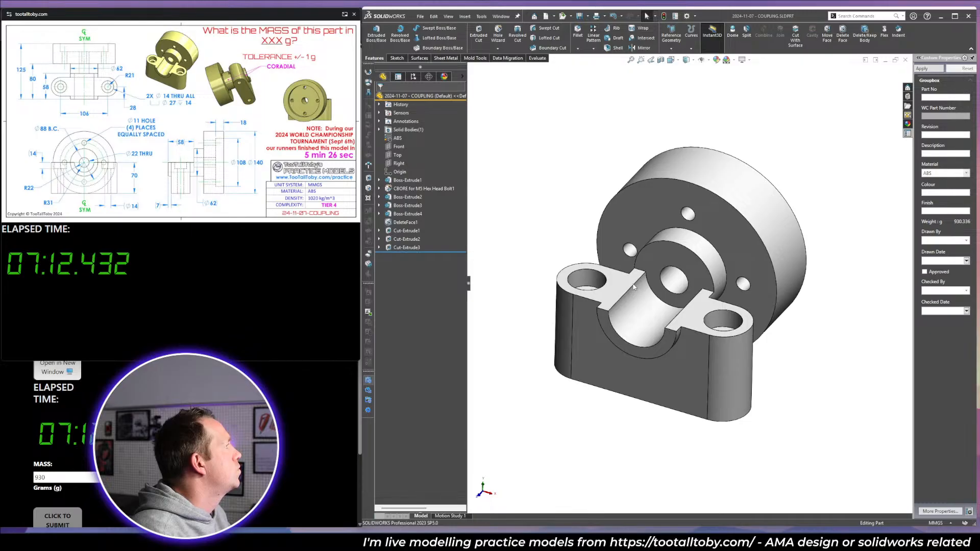
# Inspect the diameters of the raised half-round collar around the channel against the reference drawing.
pyautogui.moveTo(633, 289)
pyautogui.mouseDown(button='middle')
pyautogui.moveTo(614, 265)
pyautogui.moveTo(615, 285)
pyautogui.mouseUp(button='middle')
pyautogui.scroll(-3, 616, 286)
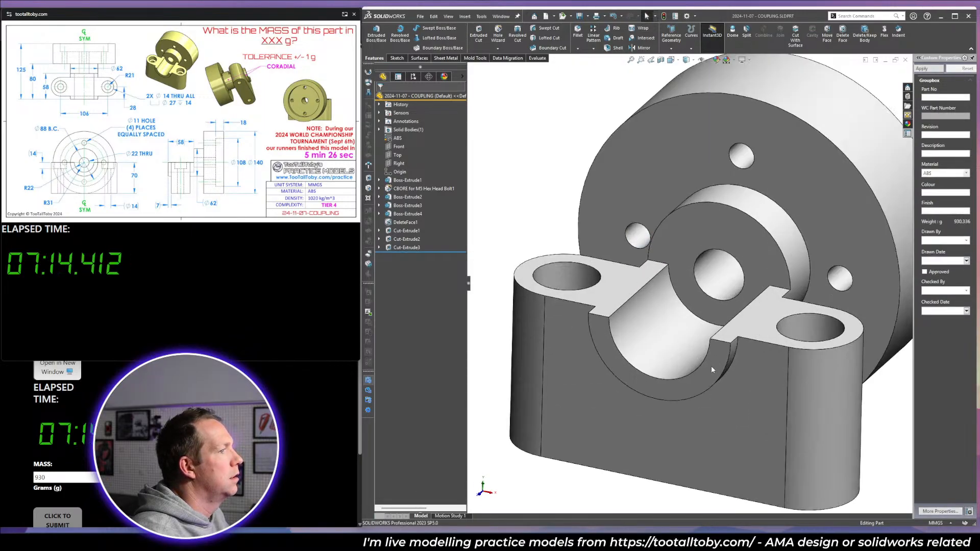
pyautogui.click(712, 366)
pyautogui.scroll(3, 703, 364)
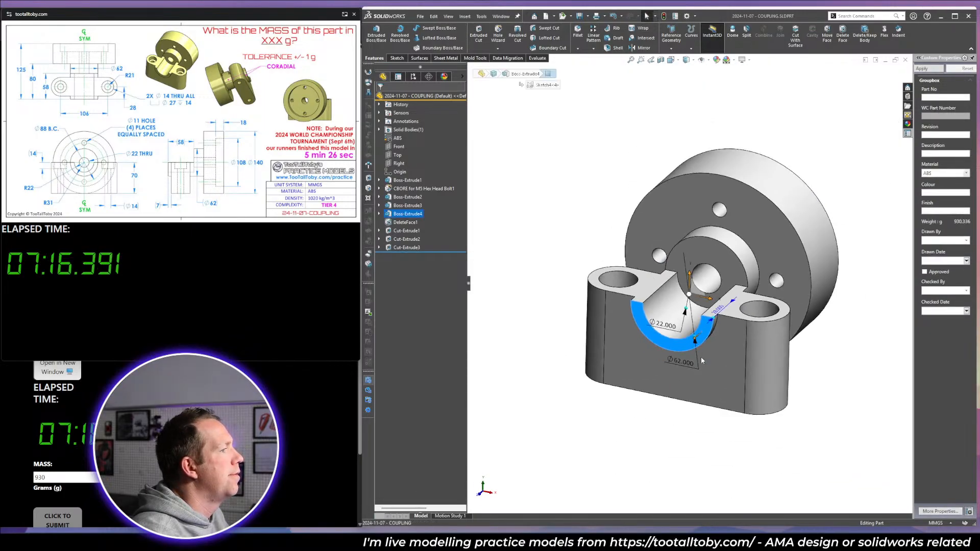
pyautogui.moveTo(701, 356); pyautogui.dragTo(721, 314, button='middle')
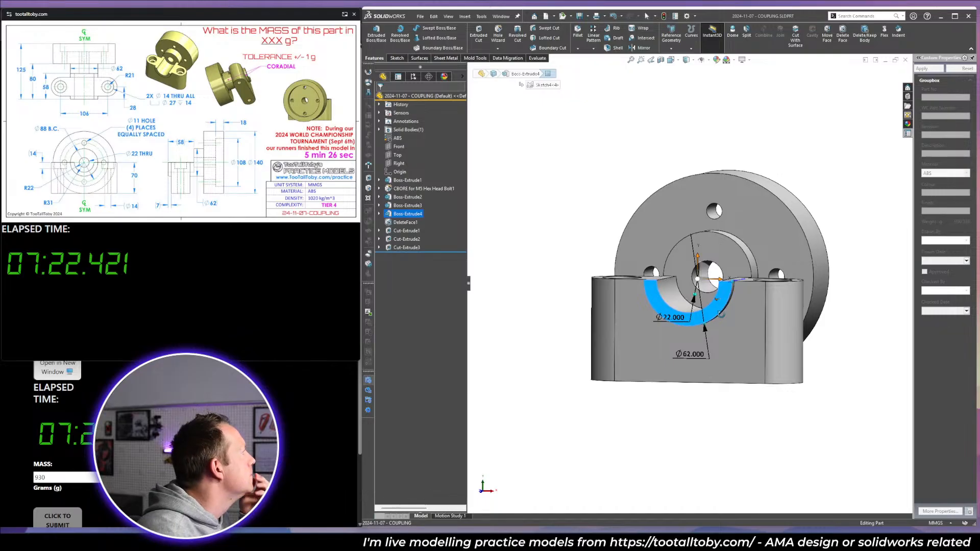
pyautogui.scroll(-2, 725, 317)
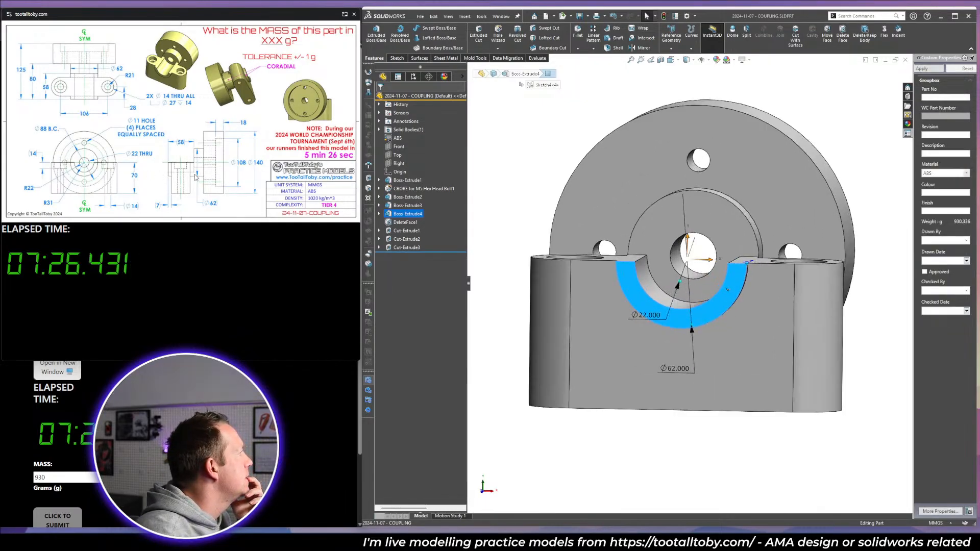
pyautogui.press('Escape')
# Measure the distance between the half-round collar's end face and the slot body's front face.
pyautogui.moveTo(715, 362); pyautogui.dragTo(623, 309, button='middle')
pyautogui.press('m')
pyautogui.click(624, 280)
pyautogui.click(651, 300)
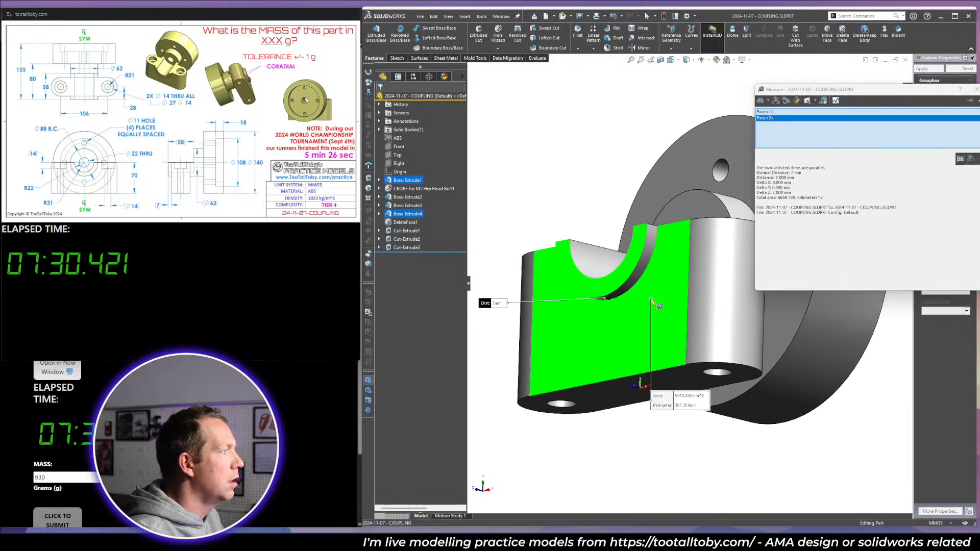
pyautogui.press('Escape')
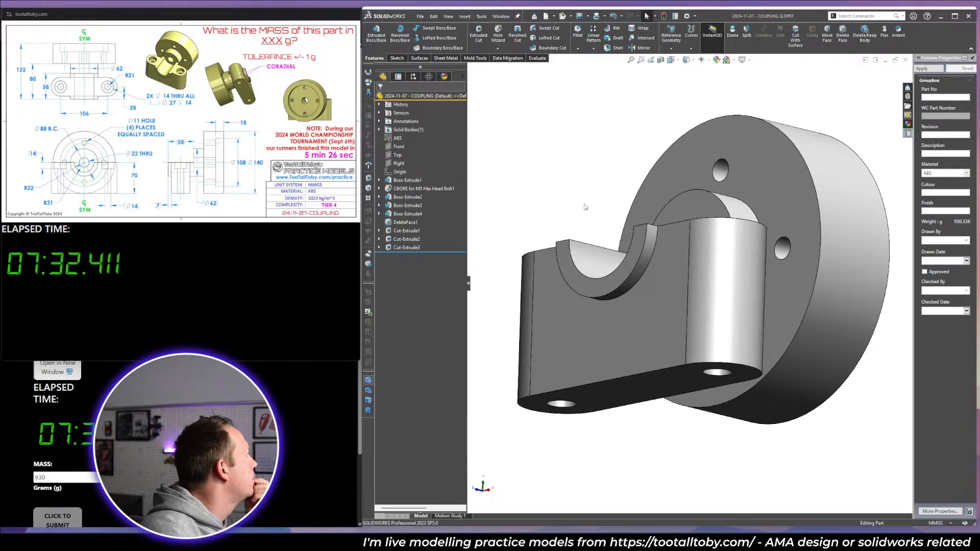
# Measure the radius of the half-round channel and of the collar's outer curved face.
pyautogui.moveTo(586, 207); pyautogui.dragTo(598, 319, button='middle')
pyautogui.press('m')
pyautogui.click(605, 325)
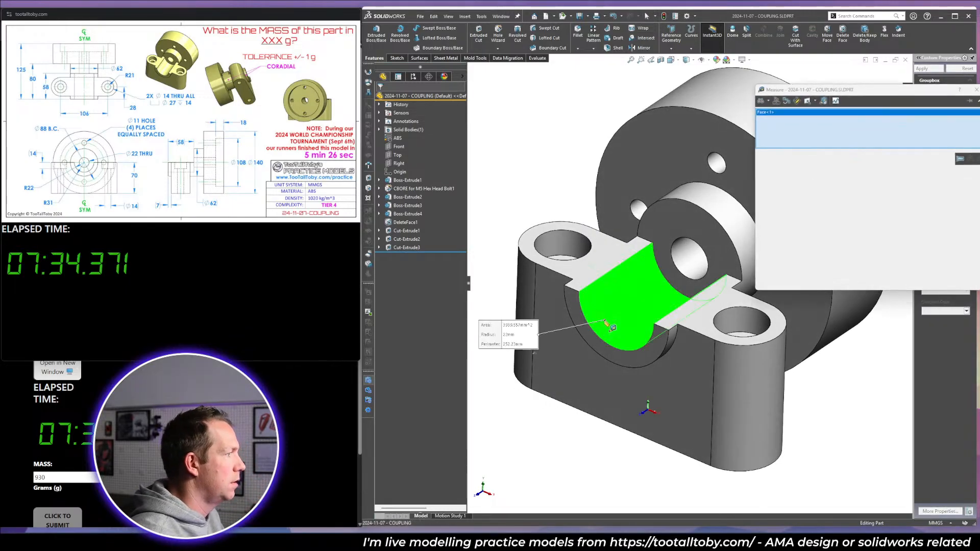
pyautogui.press('Escape')
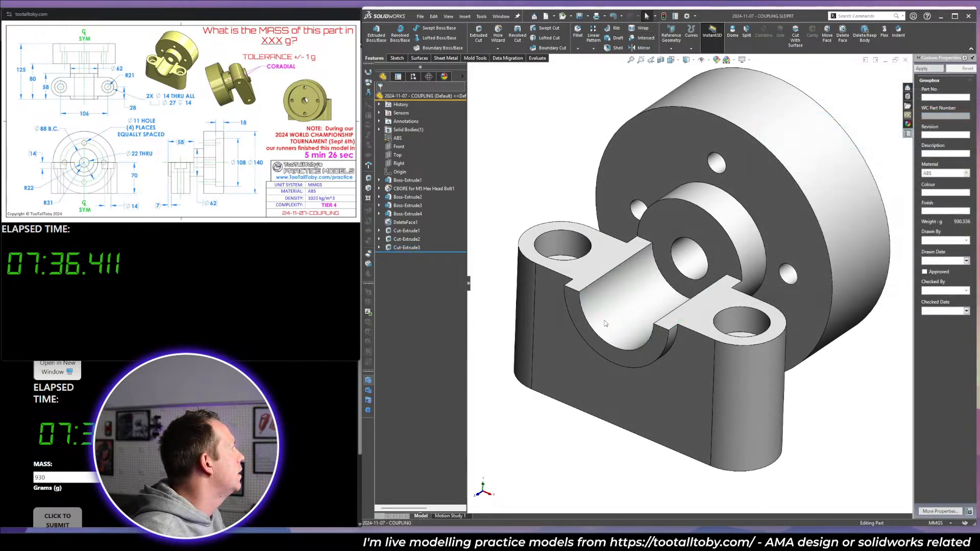
pyautogui.moveTo(631, 348); pyautogui.dragTo(641, 226, button='middle')
pyautogui.scroll(-3, 641, 226)
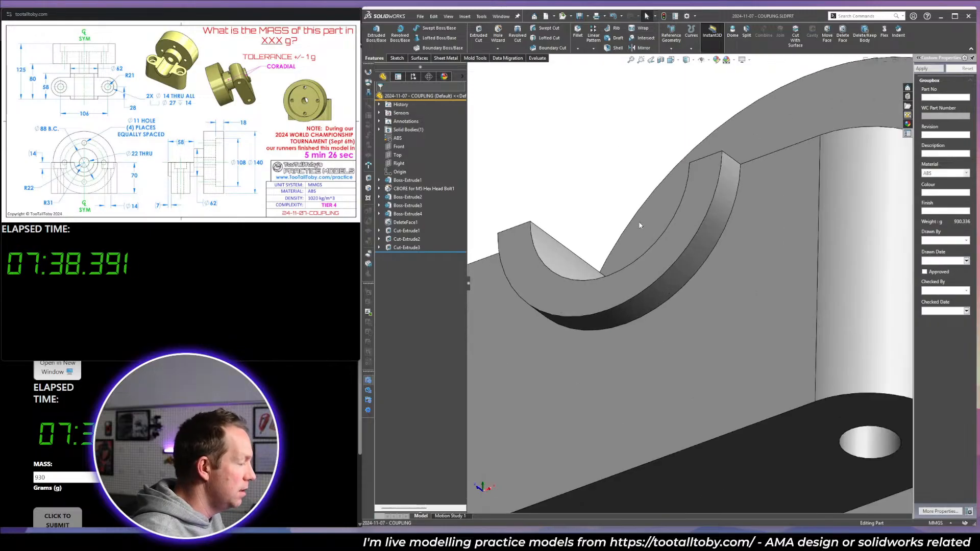
pyautogui.press('m')
pyautogui.click(671, 282)
pyautogui.press('Escape')
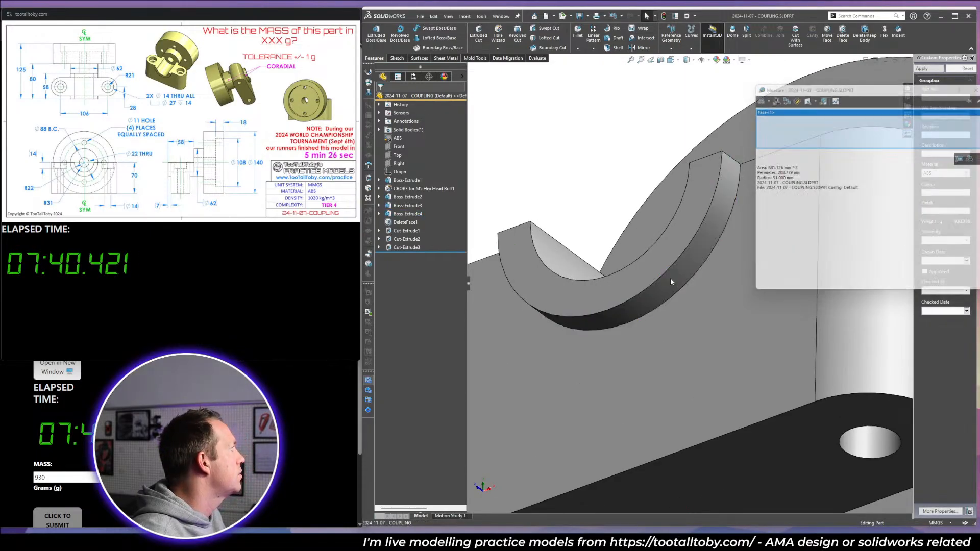
# Capture the reference drawing with Snipping Tool and fit the snip window beside the model in place of the original.
pyautogui.scroll(4, 614, 233)
pyautogui.moveTo(667, 210)
pyautogui.mouseDown(button='middle')
pyautogui.moveTo(673, 308)
pyautogui.moveTo(804, 330)
pyautogui.moveTo(782, 262)
pyautogui.mouseUp(button='middle')
pyautogui.scroll(3, 672, 309)
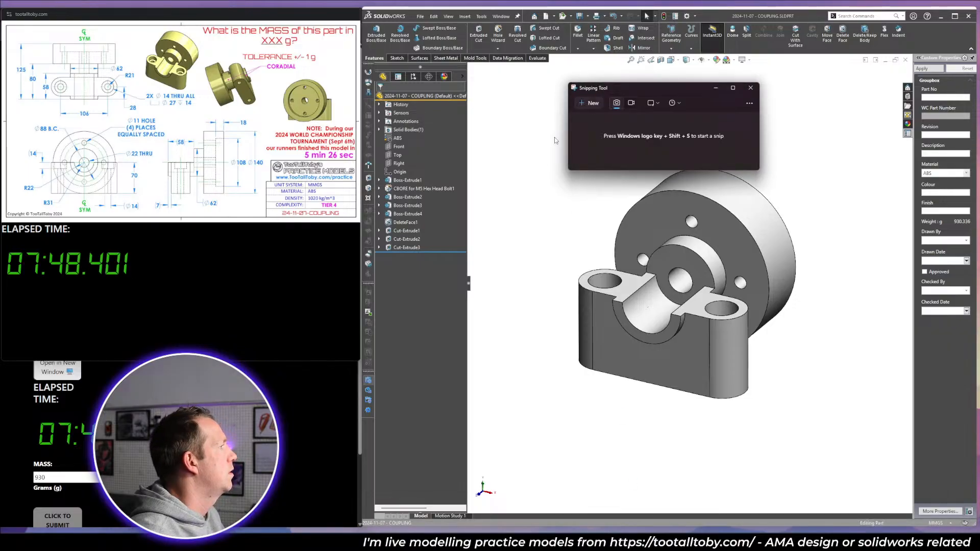
pyautogui.click(592, 104)
pyautogui.moveTo(3, 21)
pyautogui.mouseDown()
pyautogui.moveTo(343, 196)
pyautogui.moveTo(359, 223)
pyautogui.mouseUp()
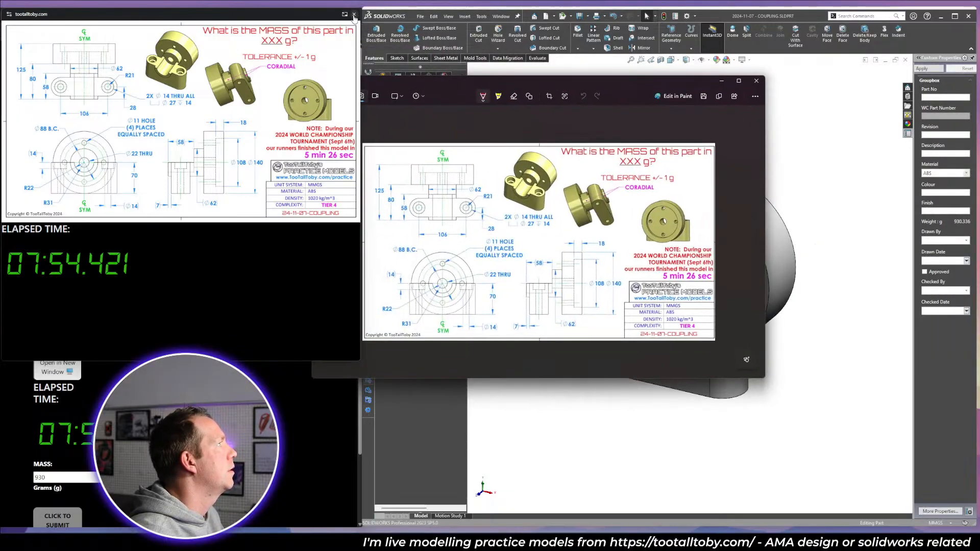
pyautogui.moveTo(626, 101); pyautogui.dragTo(260, 43)
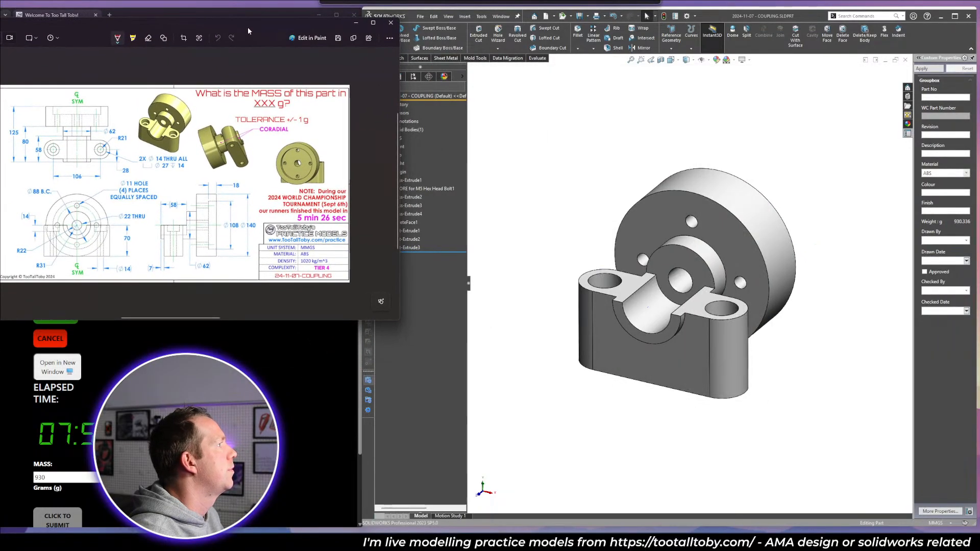
pyautogui.moveTo(400, 184); pyautogui.dragTo(319, 173)
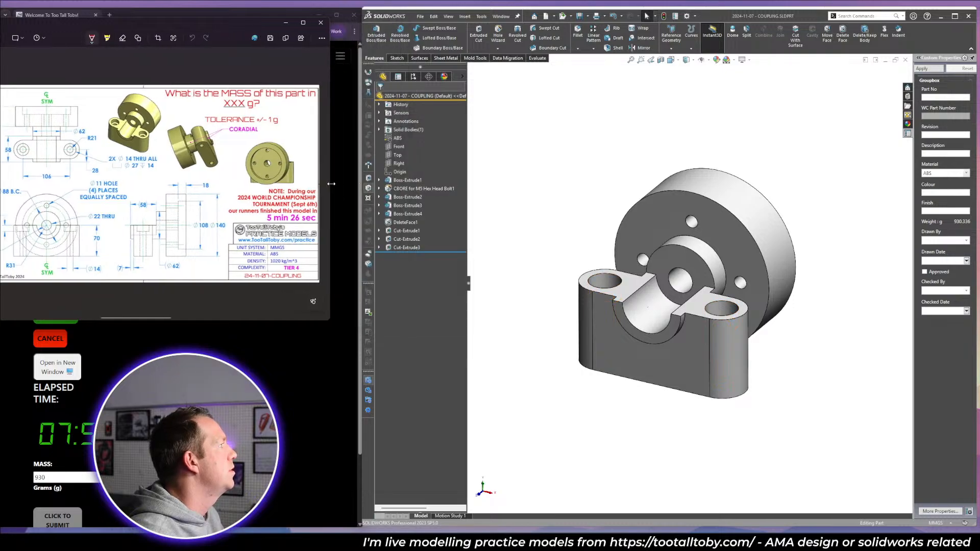
pyautogui.moveTo(200, 25); pyautogui.dragTo(243, 22)
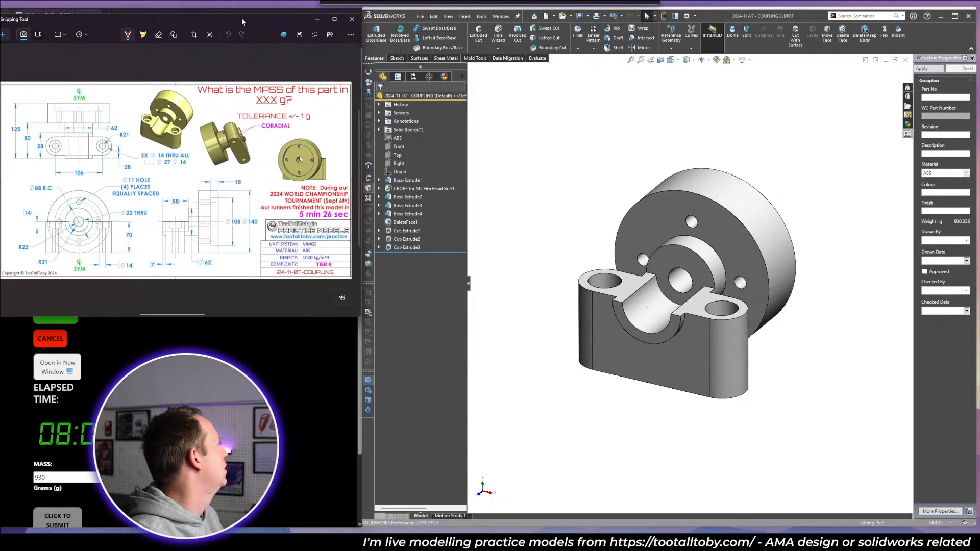
# Check the slot body's base sketch dimensions and cross off the 106 and R21 dimensions in red on the captured drawing.
pyautogui.click(557, 221)
pyautogui.scroll(2, 683, 281)
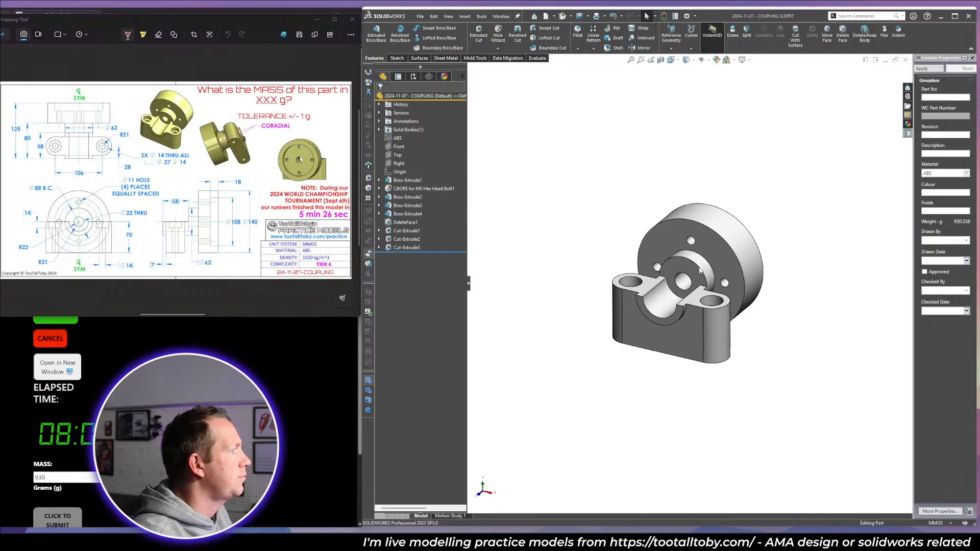
pyautogui.scroll(-3, 684, 281)
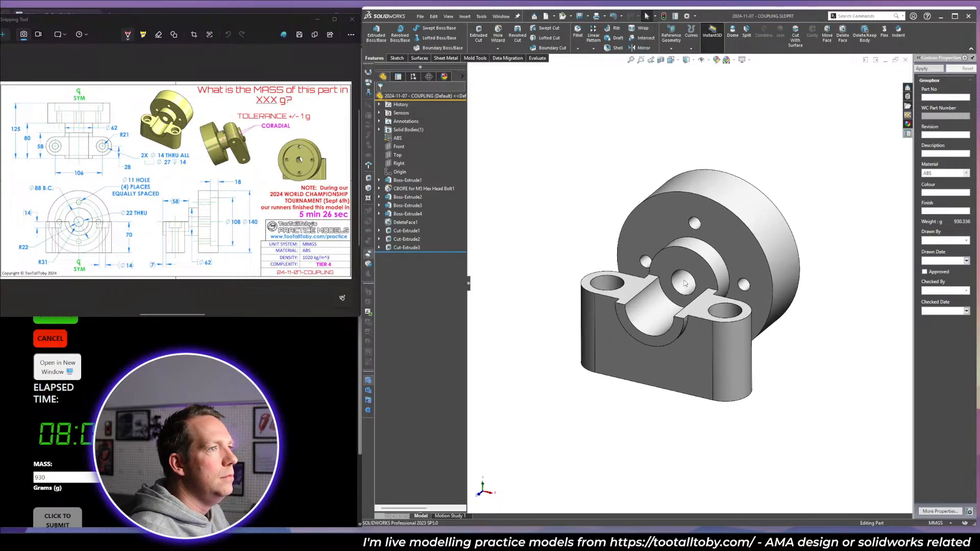
pyautogui.click(378, 180)
pyautogui.click(410, 189)
pyautogui.scroll(3, 620, 276)
pyautogui.moveTo(620, 275); pyautogui.dragTo(657, 332, button='middle')
pyautogui.scroll(-3, 656, 332)
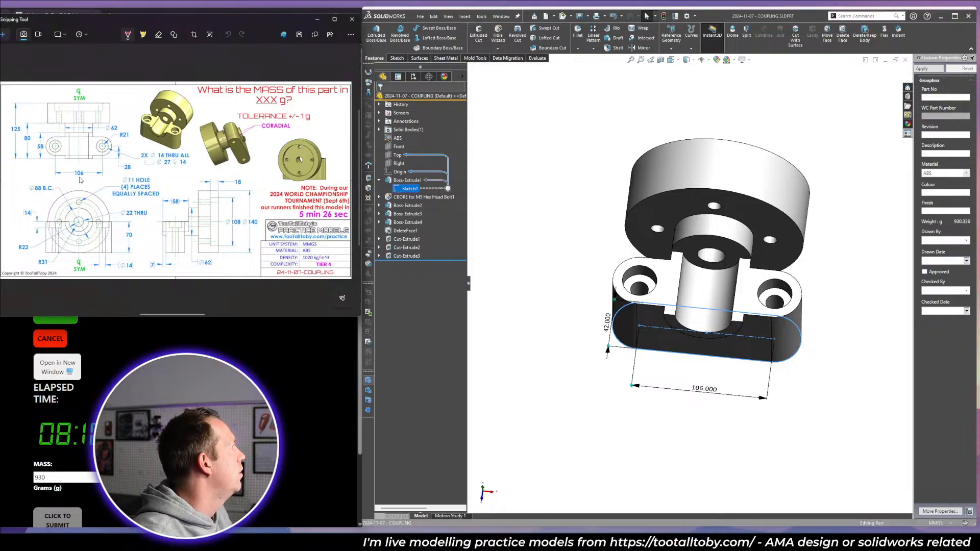
pyautogui.moveTo(83, 167); pyautogui.dragTo(75, 179)
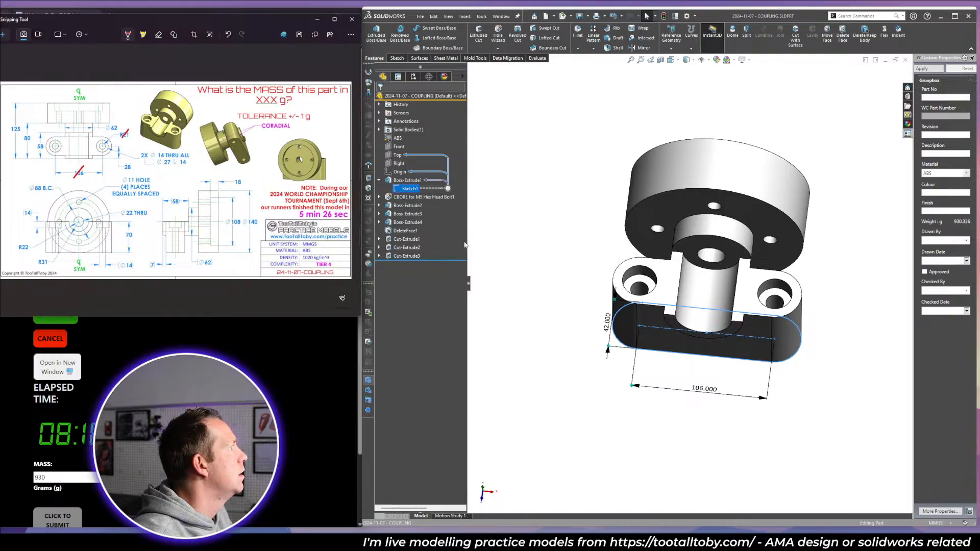
# Review the slot body's extrusion height and turn the part to its flange side.
pyautogui.moveTo(587, 286); pyautogui.dragTo(585, 240, button='middle')
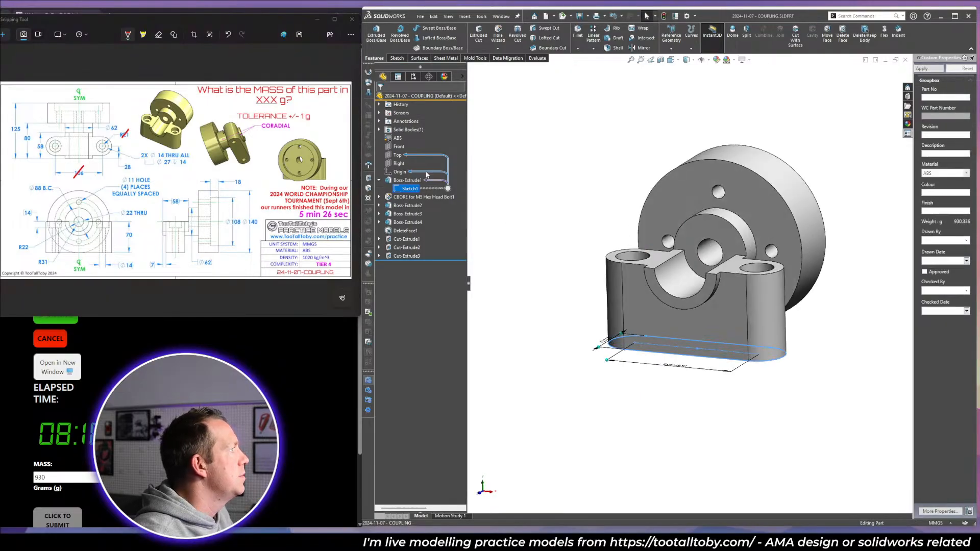
pyautogui.click(408, 180)
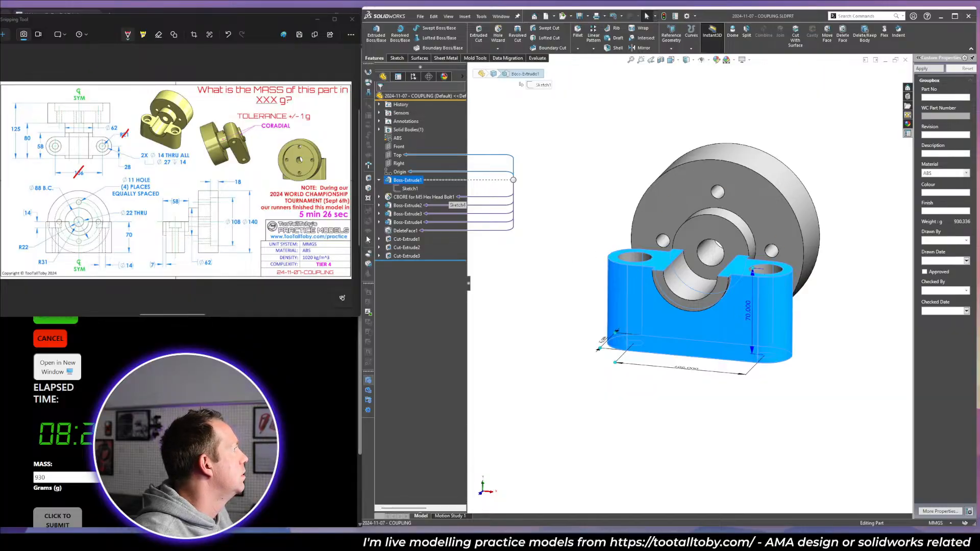
pyautogui.moveTo(659, 225); pyautogui.dragTo(514, 248, button='middle')
pyautogui.click(799, 366)
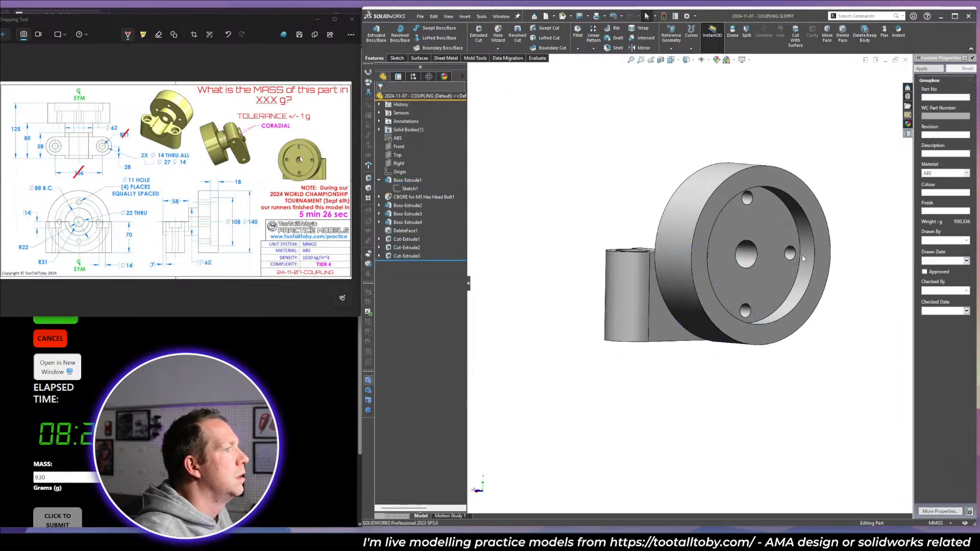
# Check the flange recess's diameter and depth and cross off the 108 and 18 dimensions on the captured drawing.
pyautogui.click(803, 259)
pyautogui.moveTo(804, 261); pyautogui.dragTo(808, 233, button='middle')
pyautogui.scroll(-1, 812, 225)
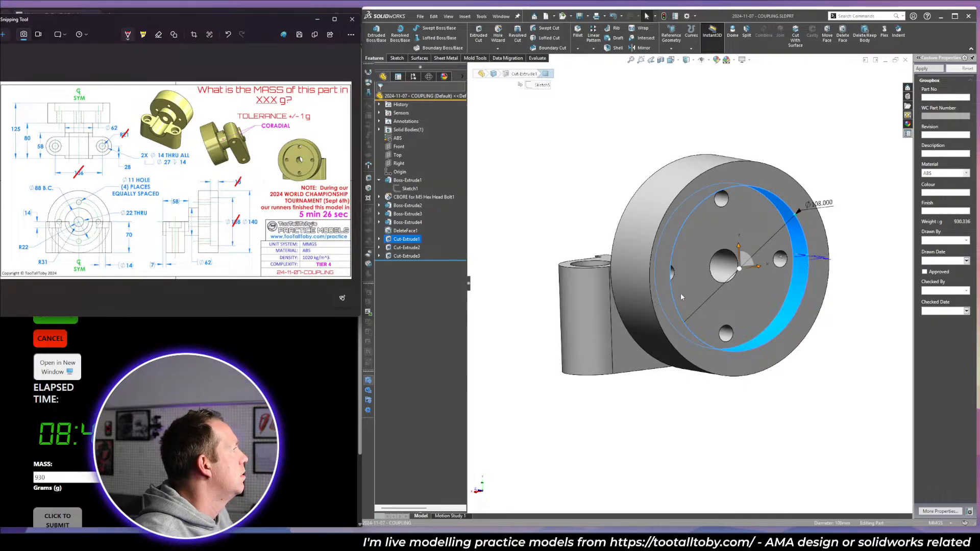
# Check the slot body's extrusion height and cross off the 70 dimension on the captured drawing.
pyautogui.moveTo(681, 293); pyautogui.dragTo(796, 341, button='middle')
pyautogui.scroll(1, 796, 341)
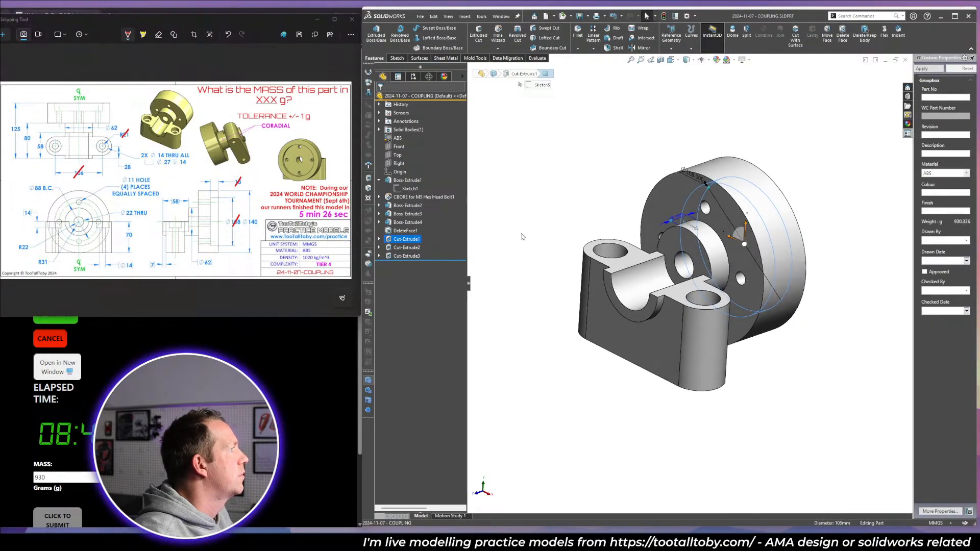
pyautogui.click(408, 180)
pyautogui.moveTo(644, 320)
pyautogui.mouseDown(button='middle')
pyautogui.moveTo(640, 277)
pyautogui.moveTo(668, 318)
pyautogui.mouseUp(button='middle')
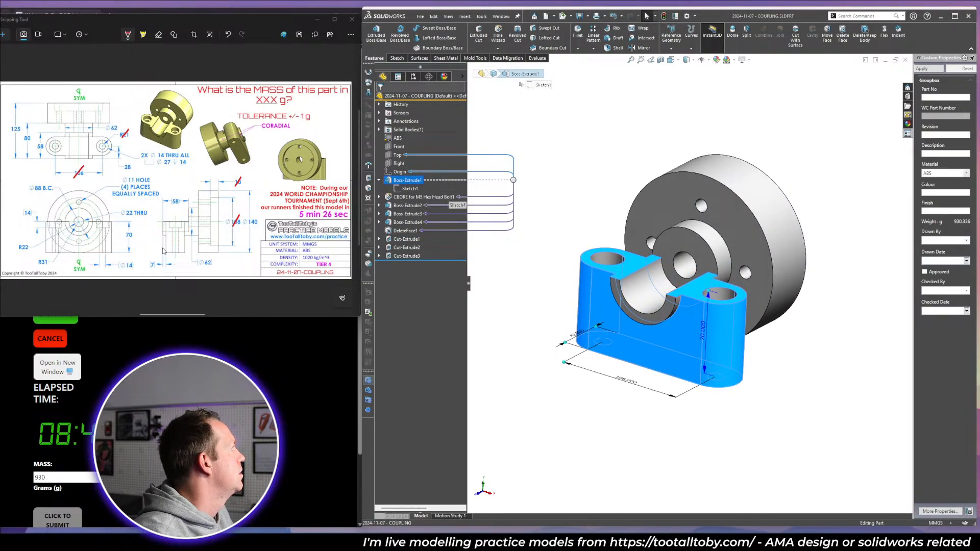
pyautogui.click(136, 237)
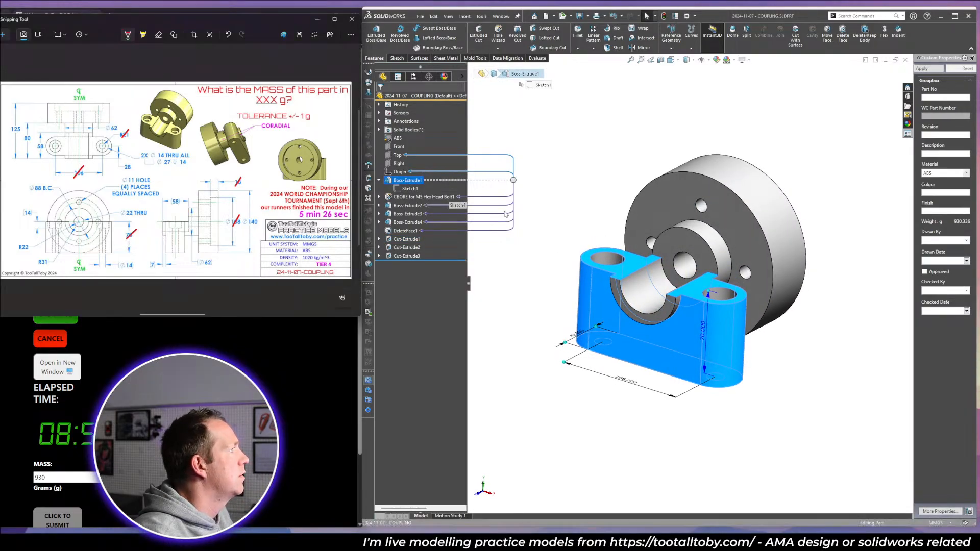
# Check the counterbored holes' dimensions and cross off the 14 through-hole, 27 counterbore and 14 depth values on the captured drawing.
pyautogui.click(416, 198)
pyautogui.moveTo(631, 282); pyautogui.dragTo(618, 267, button='middle')
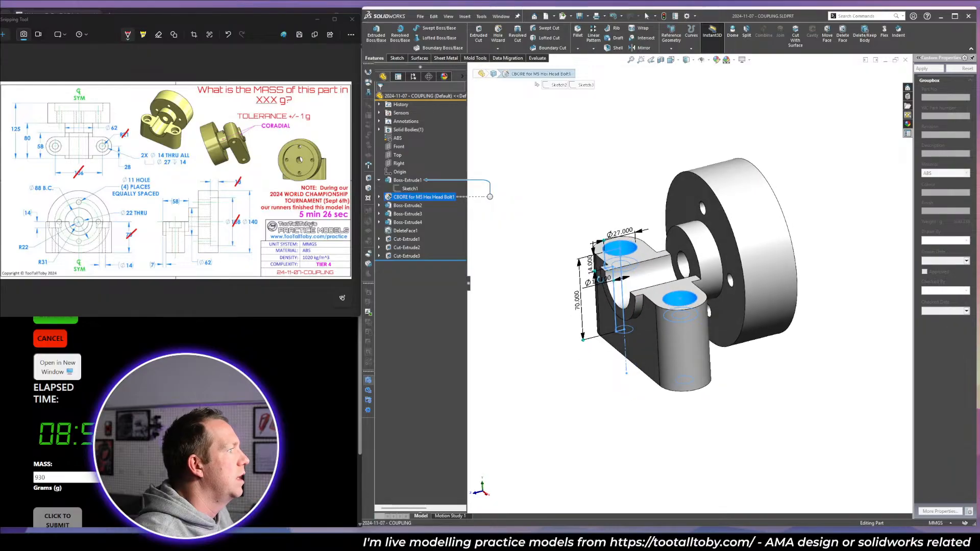
pyautogui.scroll(-4, 616, 268)
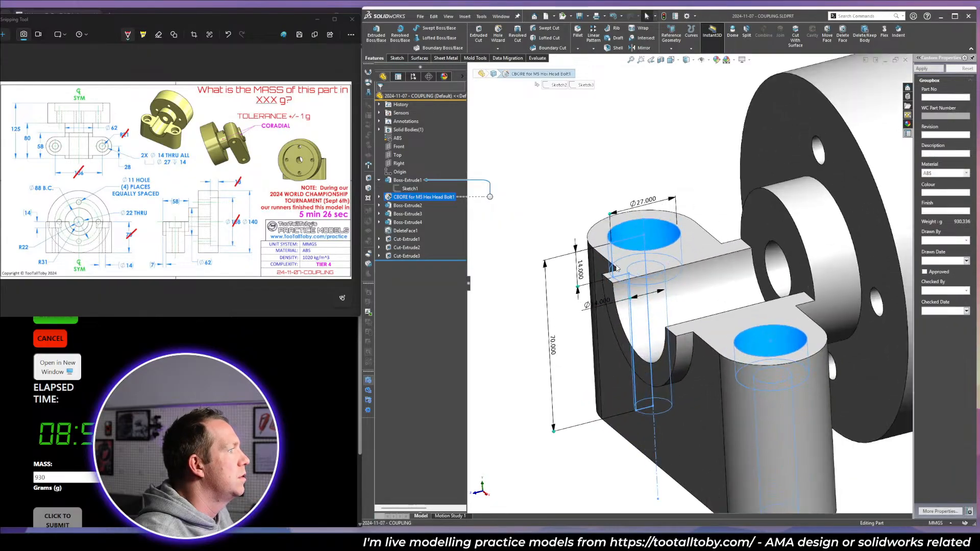
pyautogui.click(158, 163)
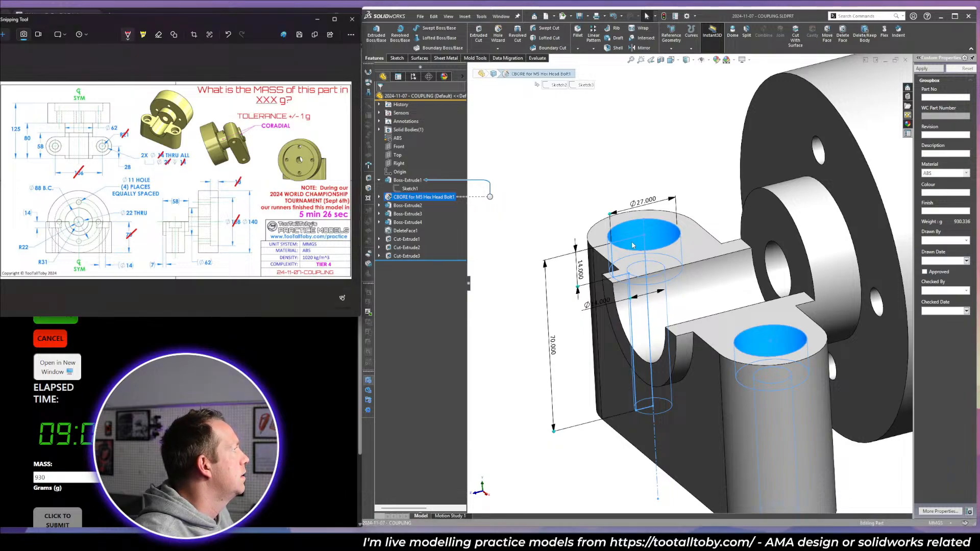
# Review the large flange's extrusion thickness and offset from above against the captured drawing.
pyautogui.scroll(3, 716, 295)
pyautogui.click(407, 206)
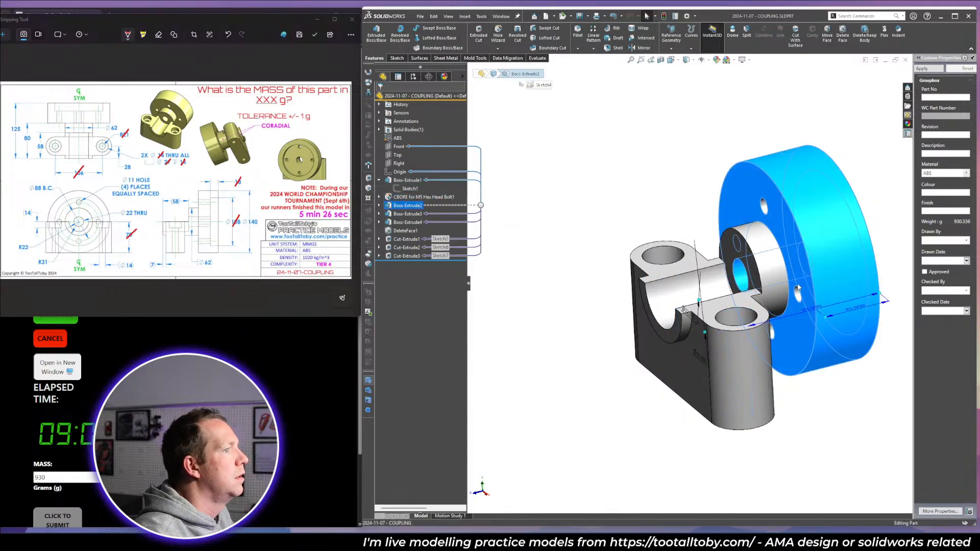
pyautogui.moveTo(810, 245); pyautogui.dragTo(771, 366, button='middle')
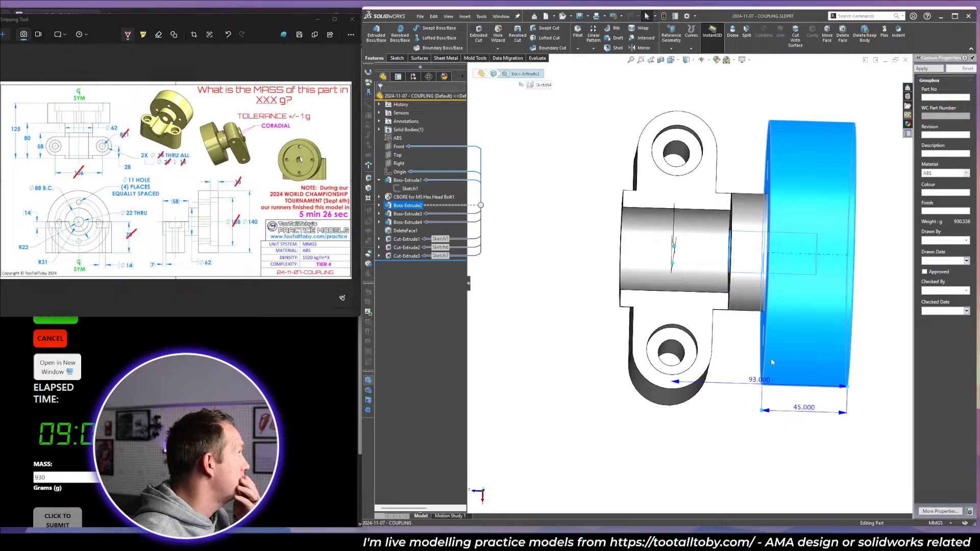
pyautogui.click(711, 446)
# Measure the overall distance from the half-round collar's end face to the flange's outer rim face.
pyautogui.moveTo(710, 445); pyautogui.dragTo(727, 393, button='middle')
pyautogui.press('m')
pyautogui.click(622, 296)
pyautogui.moveTo(790, 352); pyautogui.dragTo(761, 352, button='middle')
pyautogui.click(836, 372)
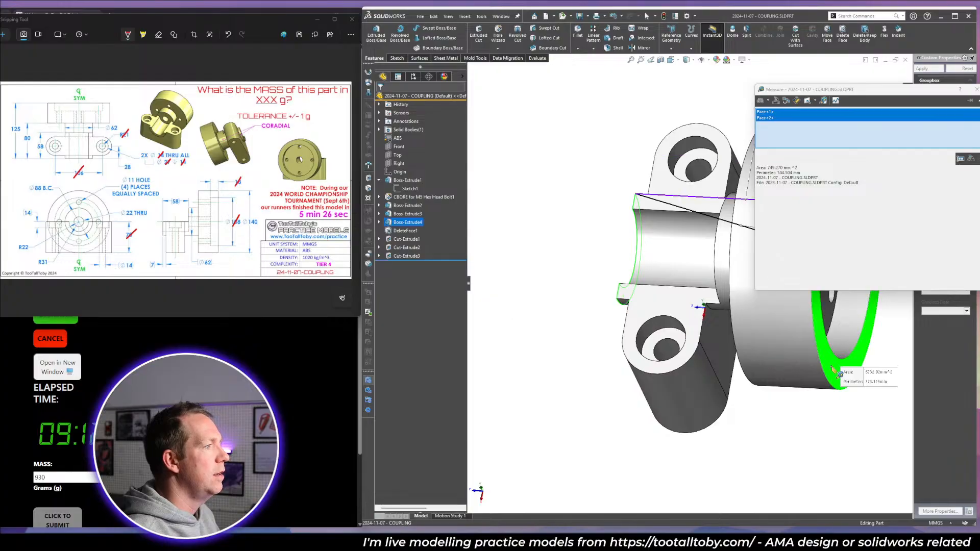
pyautogui.scroll(4, 834, 370)
pyautogui.scroll(-1, 803, 300)
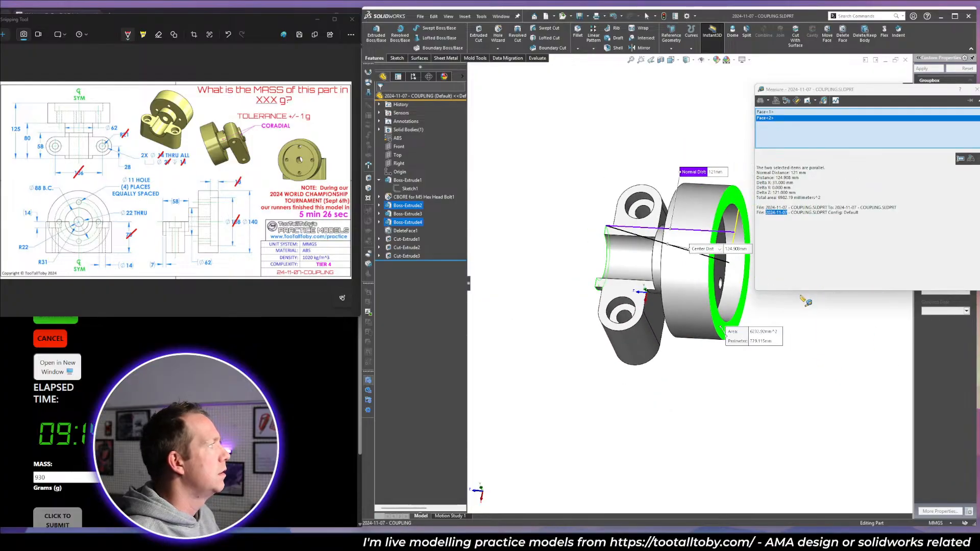
pyautogui.press('Escape')
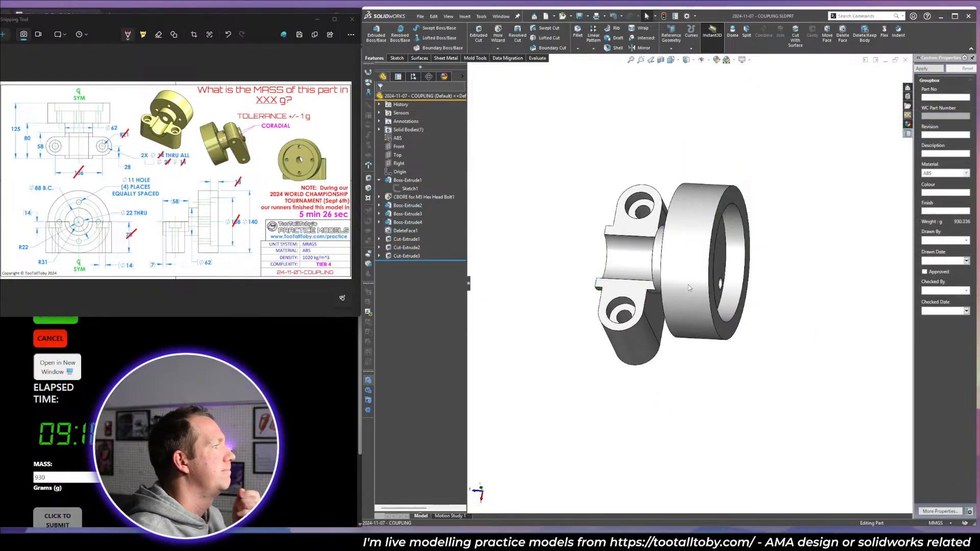
# Set the large flange's outer face distance to 97 mm.
pyautogui.click(688, 288)
pyautogui.moveTo(689, 288); pyautogui.dragTo(713, 292, button='middle')
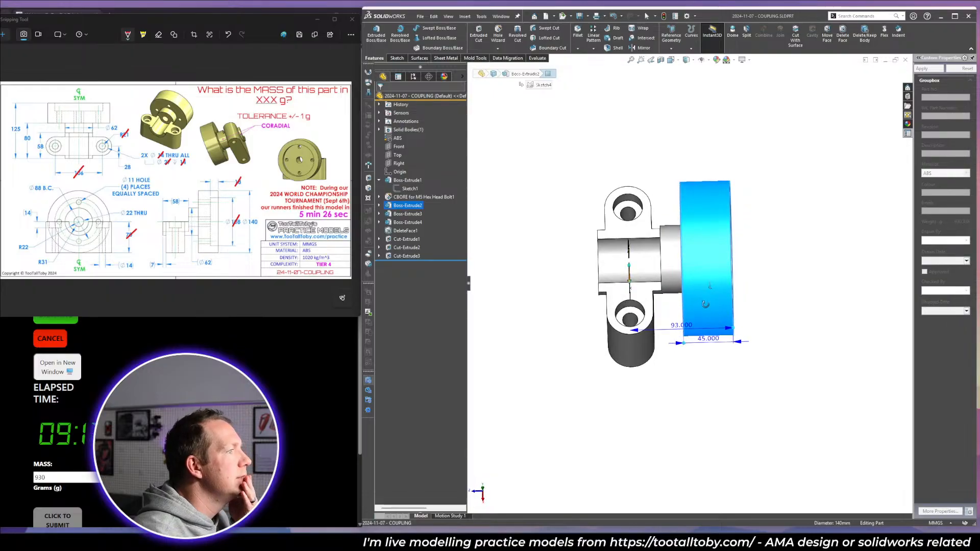
pyautogui.doubleClick(682, 327)
pyautogui.write('97')
pyautogui.press('Return')
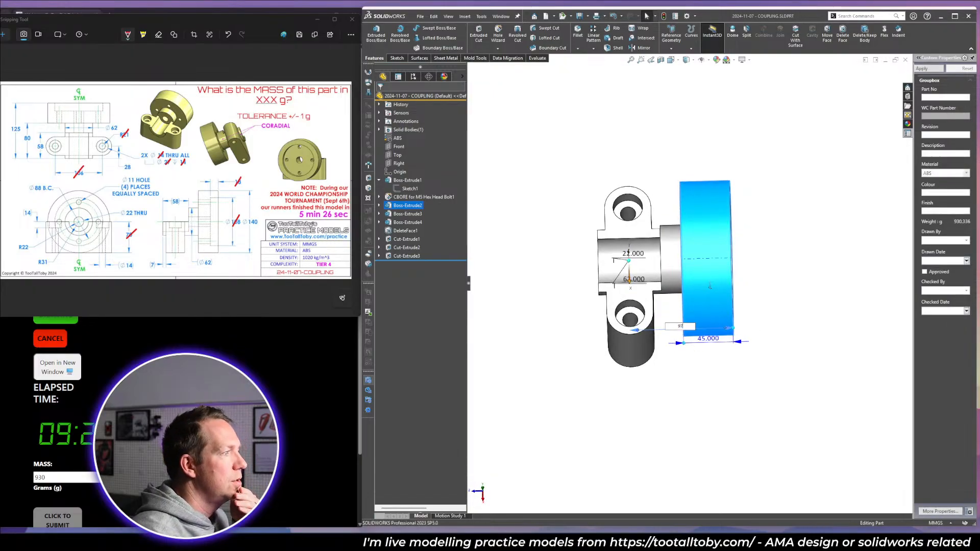
pyautogui.click(798, 292)
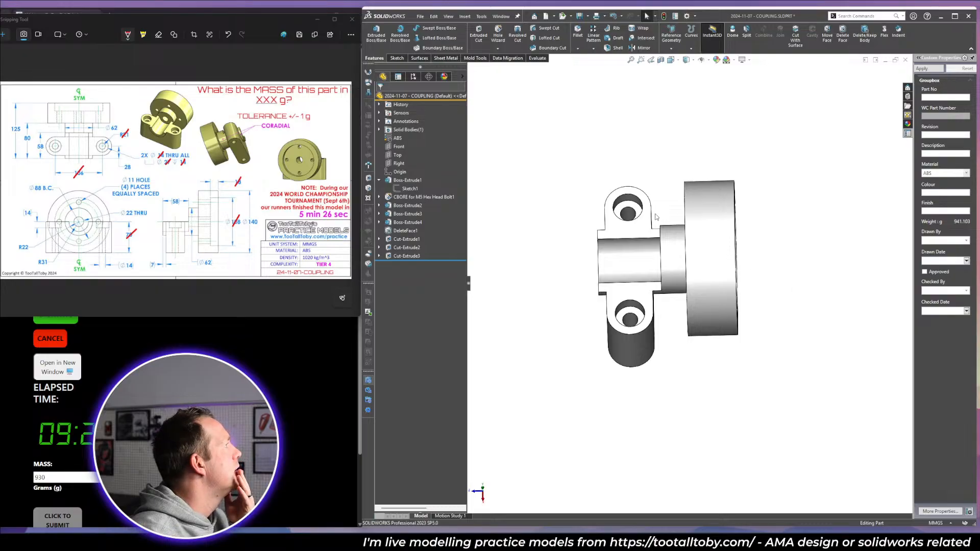
pyautogui.hotkey('ctrl', '7')
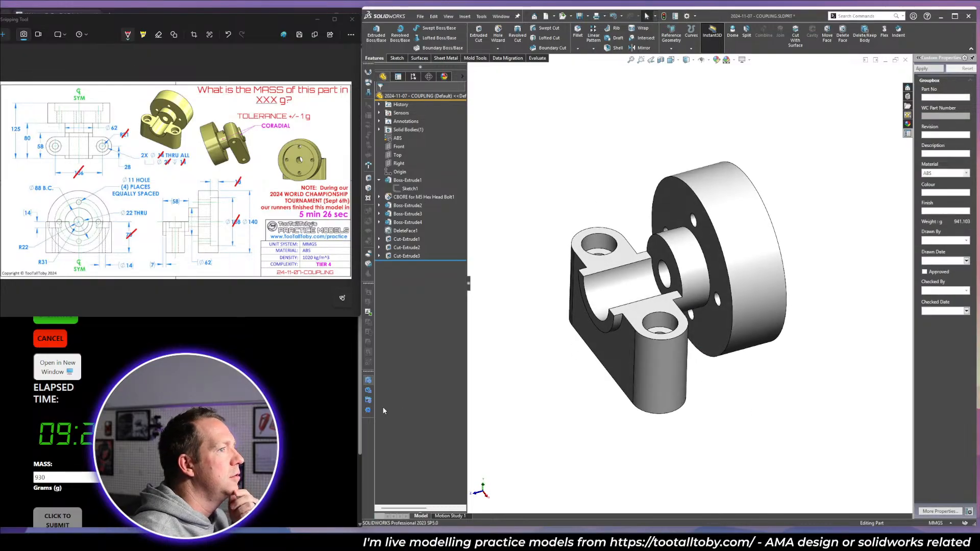
# Try submitting 941 g as the part's mass on the practice page.
pyautogui.doubleClick(118, 477)
pyautogui.write('94')
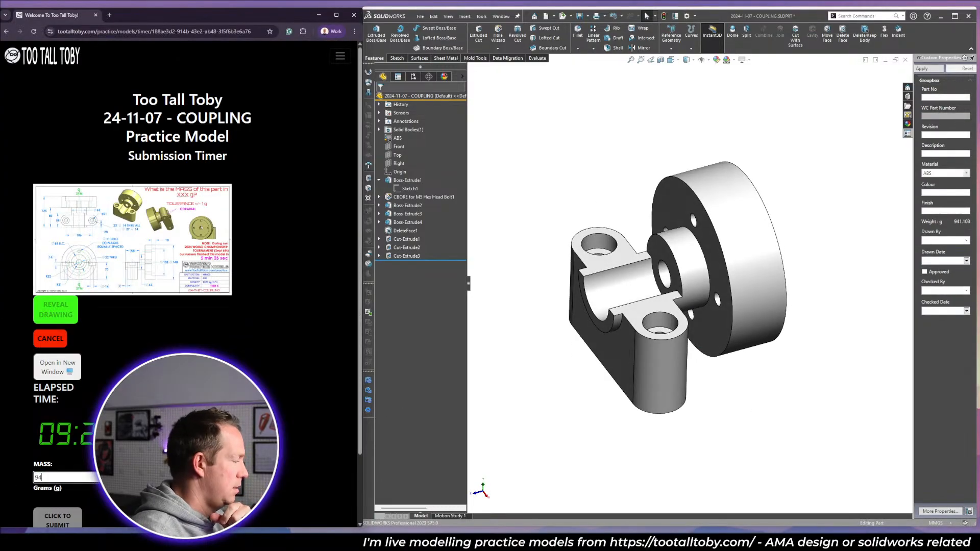
pyautogui.write('1')
pyautogui.press('Return')
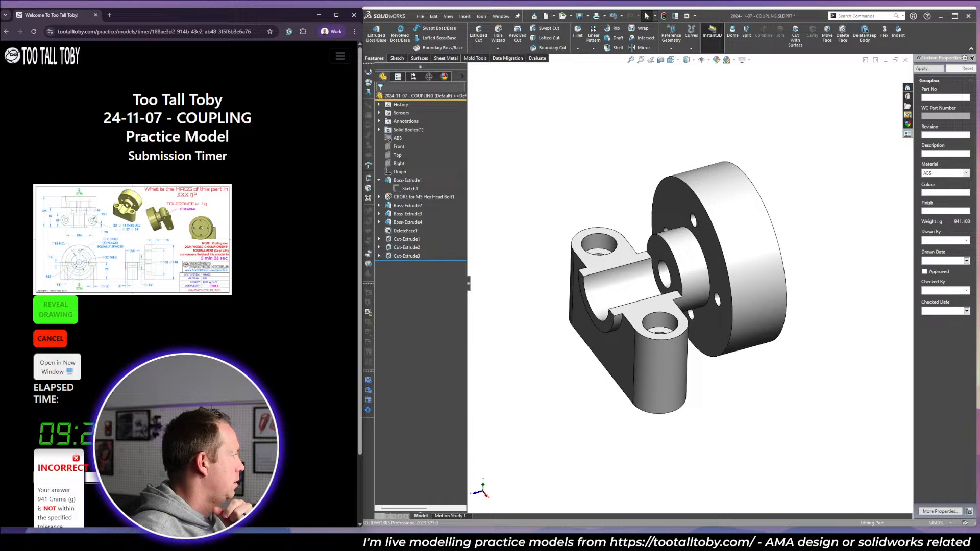
pyautogui.click(77, 459)
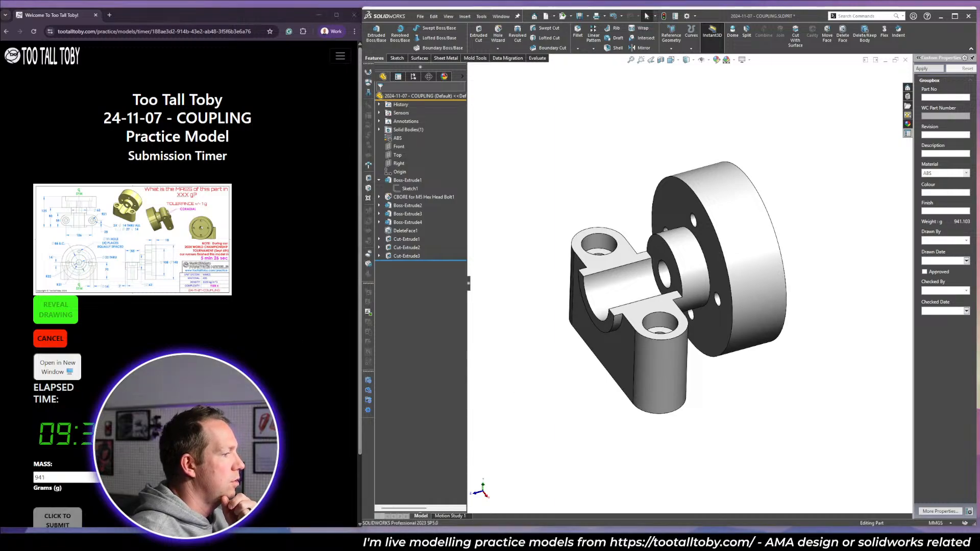
# Measure from the half-round collar's end face to the flange's outer rim face and cross off the 125 dimension on the captured drawing.
pyautogui.hotkey('alt', 'Tab')
pyautogui.moveTo(792, 375); pyautogui.dragTo(655, 336, button='middle')
pyautogui.scroll(-1, 655, 335)
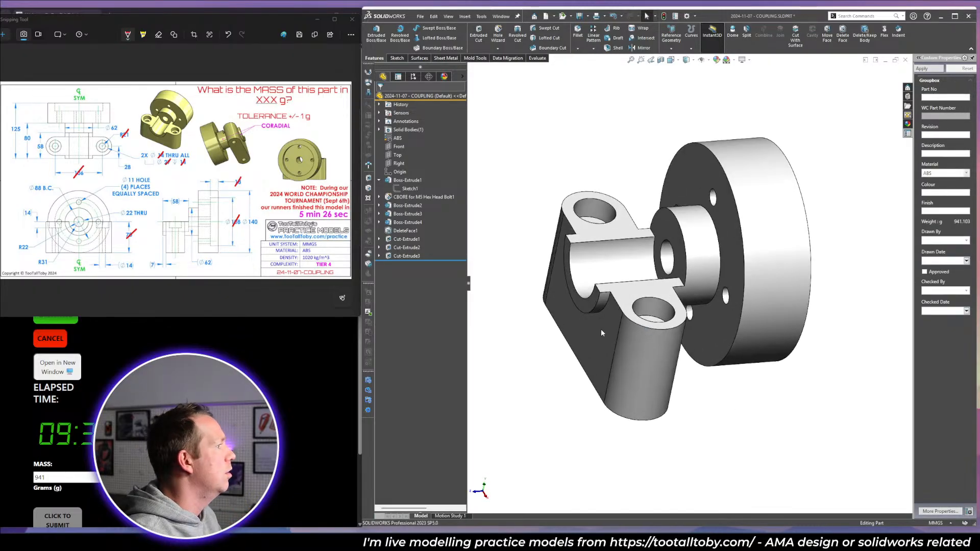
pyautogui.press('m')
pyautogui.click(586, 300)
pyautogui.press('Escape')
pyautogui.click(582, 307)
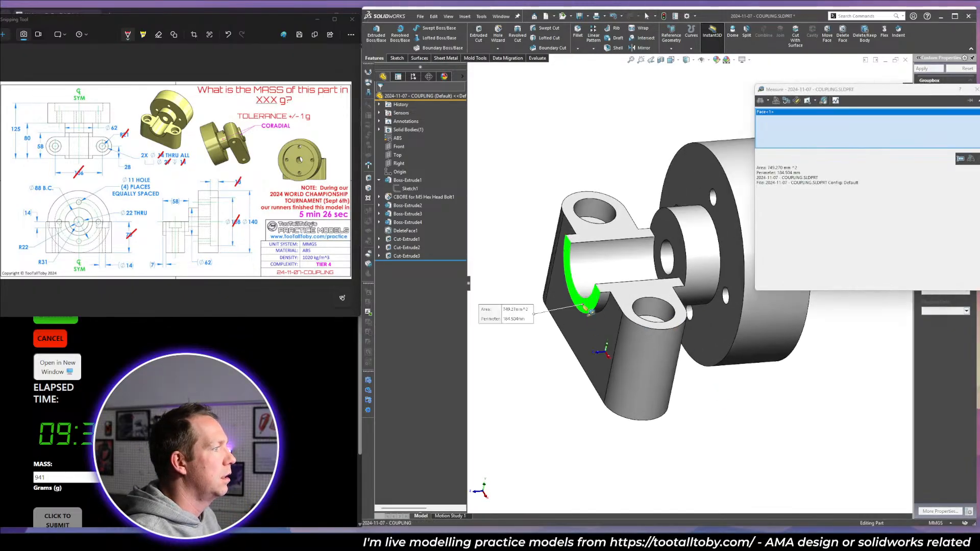
pyautogui.scroll(3, 725, 328)
pyautogui.moveTo(773, 331); pyautogui.dragTo(739, 327, button='middle')
pyautogui.click(742, 328)
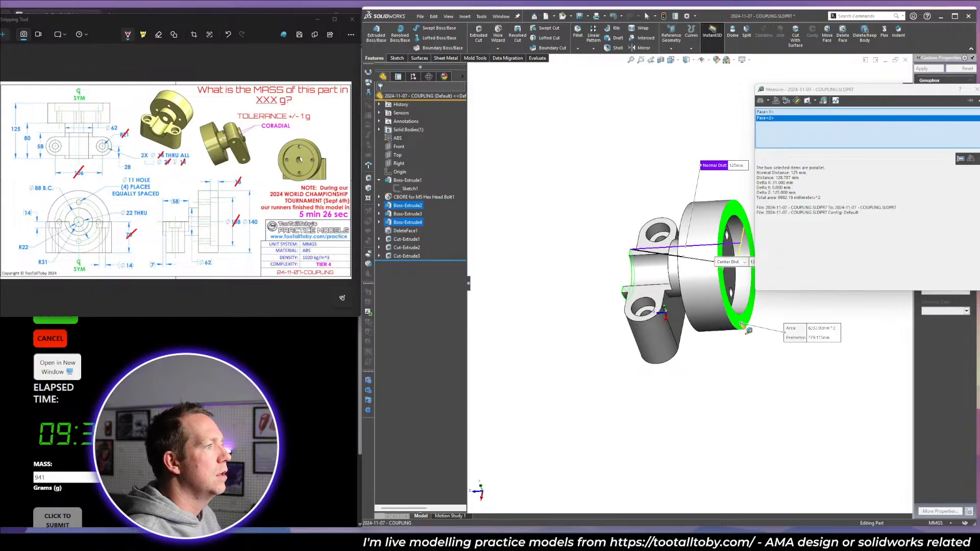
pyautogui.scroll(1, 741, 323)
pyautogui.scroll(-2, 740, 297)
pyautogui.press('Escape')
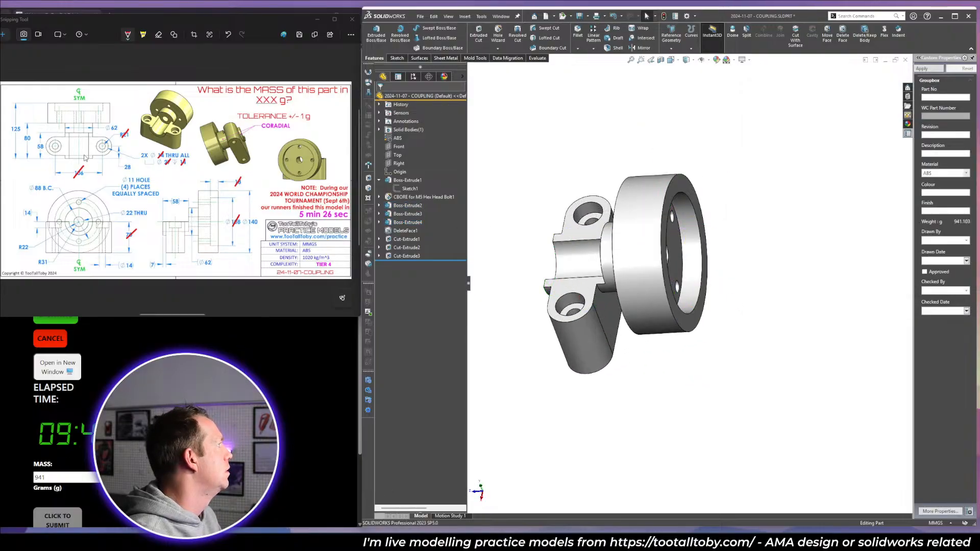
pyautogui.moveTo(21, 121); pyautogui.dragTo(14, 131)
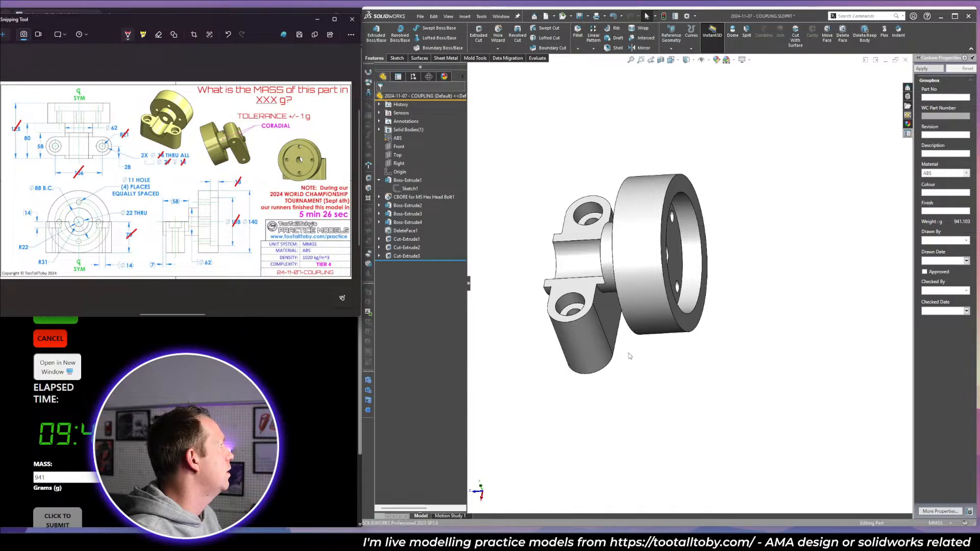
# Measure from the flange's inner face to the half-round collar's end face and cross off the 80 dimension on the captured drawing.
pyautogui.moveTo(630, 356); pyautogui.dragTo(571, 223, button='middle')
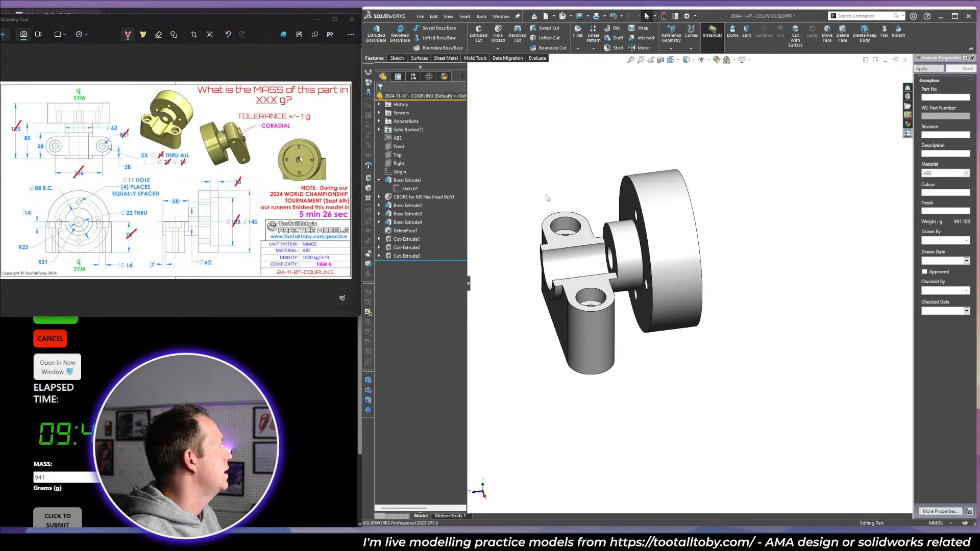
pyautogui.scroll(-1, 548, 200)
pyautogui.moveTo(638, 273); pyautogui.dragTo(700, 388, button='middle')
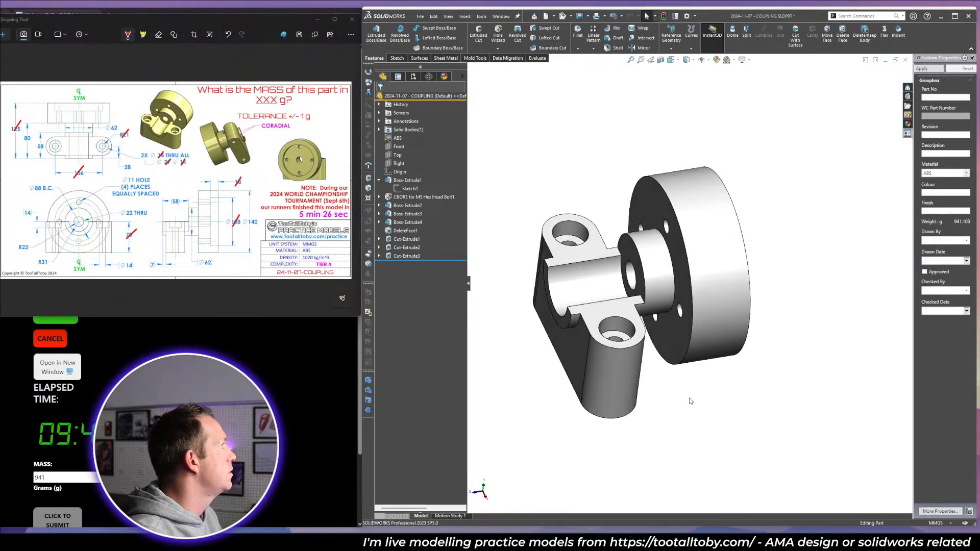
pyautogui.press('m')
pyautogui.click(670, 353)
pyautogui.click(562, 323)
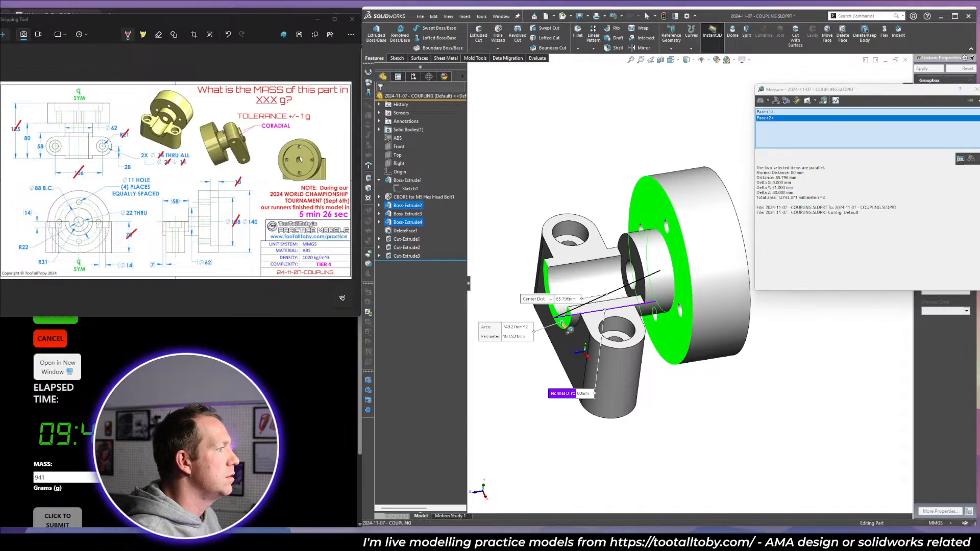
pyautogui.press('Escape')
pyautogui.click(32, 142)
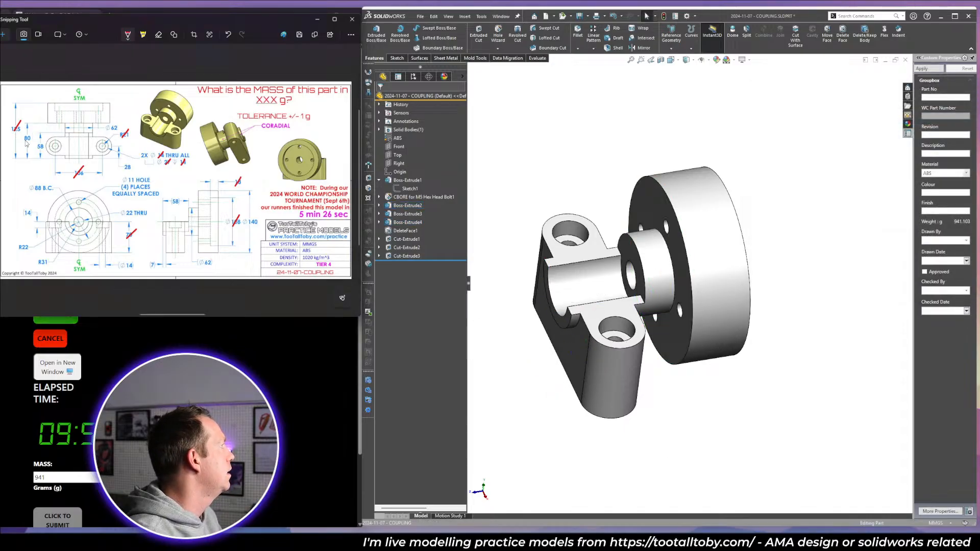
# Measure the length of the half-round channel's straight upper edge.
pyautogui.click(738, 413)
pyautogui.moveTo(593, 283)
pyautogui.mouseDown(button='middle')
pyautogui.moveTo(596, 291)
pyautogui.moveTo(602, 272)
pyautogui.mouseUp(button='middle')
pyautogui.scroll(-1, 602, 272)
pyautogui.press('m')
pyautogui.click(614, 255)
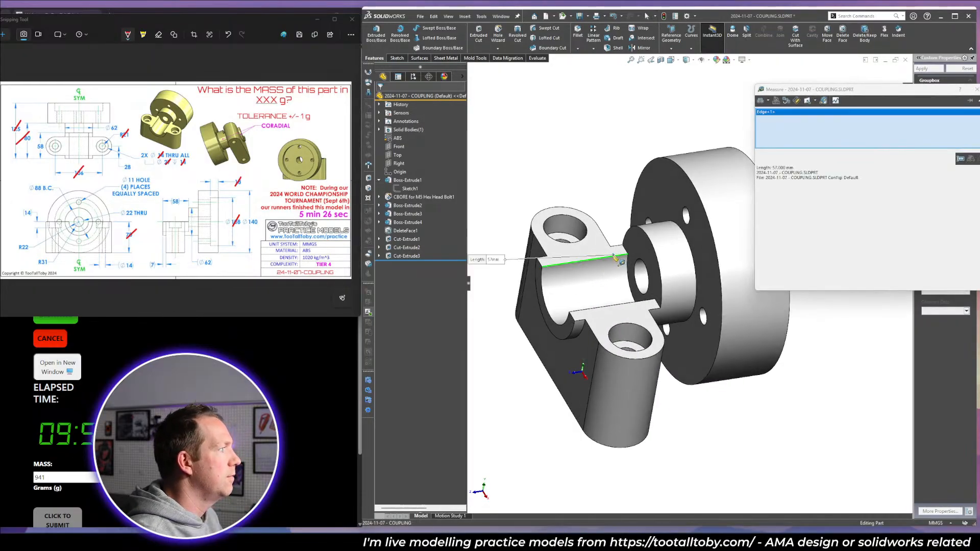
pyautogui.press('Escape')
# Try a different offset for the small hub boss's end face and remeasure the half-round channel's upper edge.
pyautogui.click(631, 255)
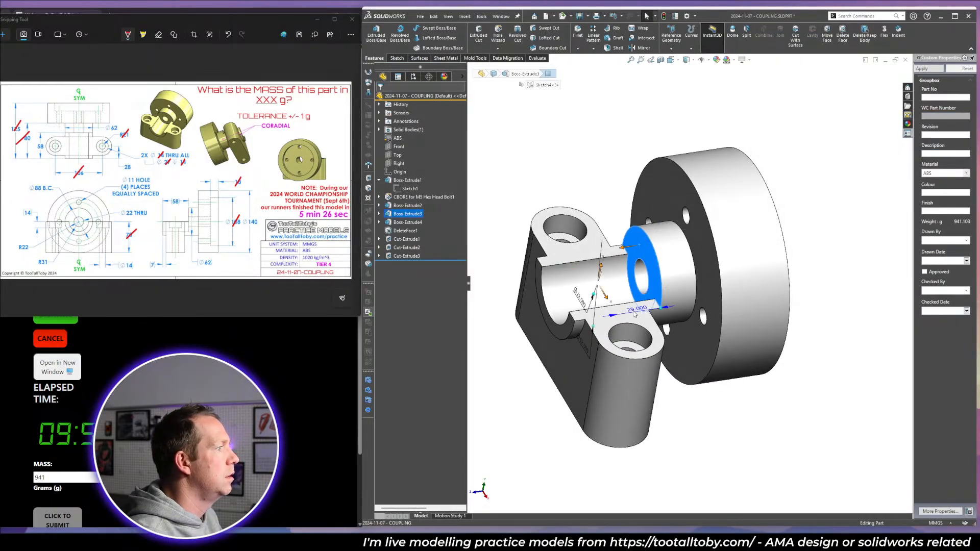
pyautogui.write('30')
pyautogui.press('Return')
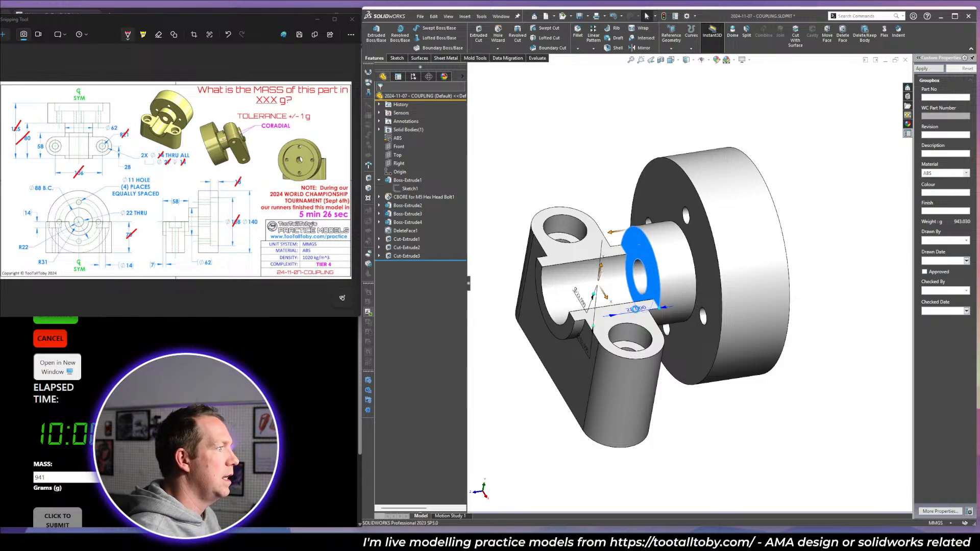
pyautogui.press('Return')
pyautogui.press('m')
pyautogui.click(606, 252)
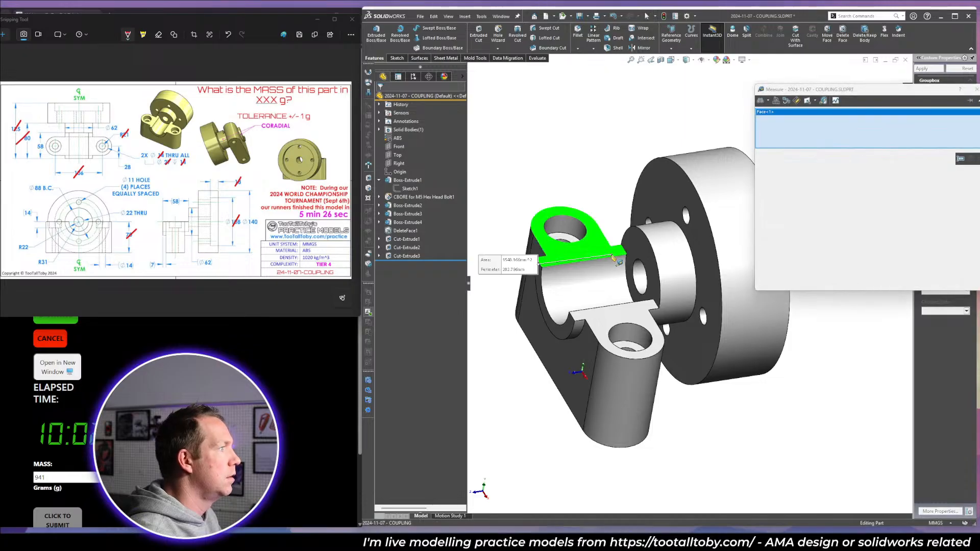
pyautogui.click(617, 219)
pyautogui.click(613, 257)
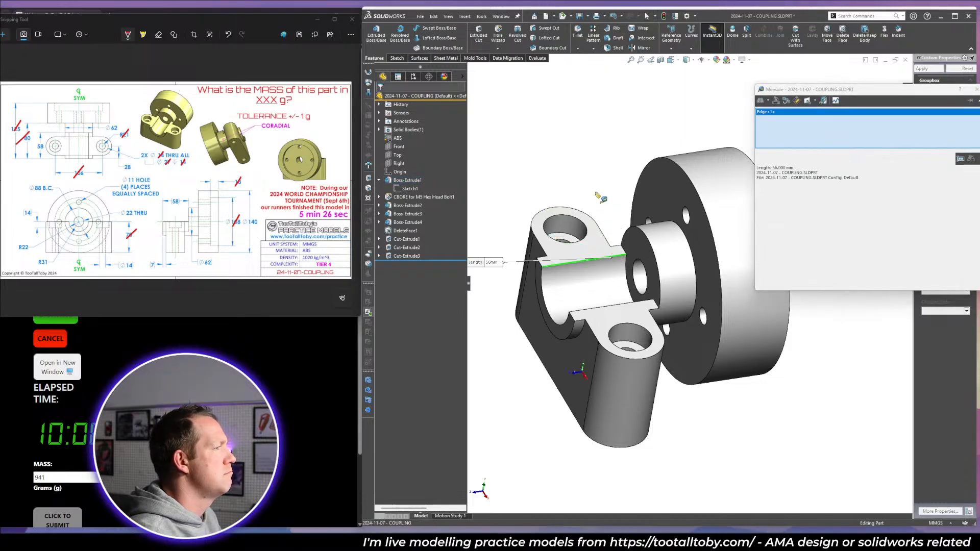
pyautogui.press('Escape')
# Set the offset of the small hub boss's end face to 30 mm.
pyautogui.click(636, 246)
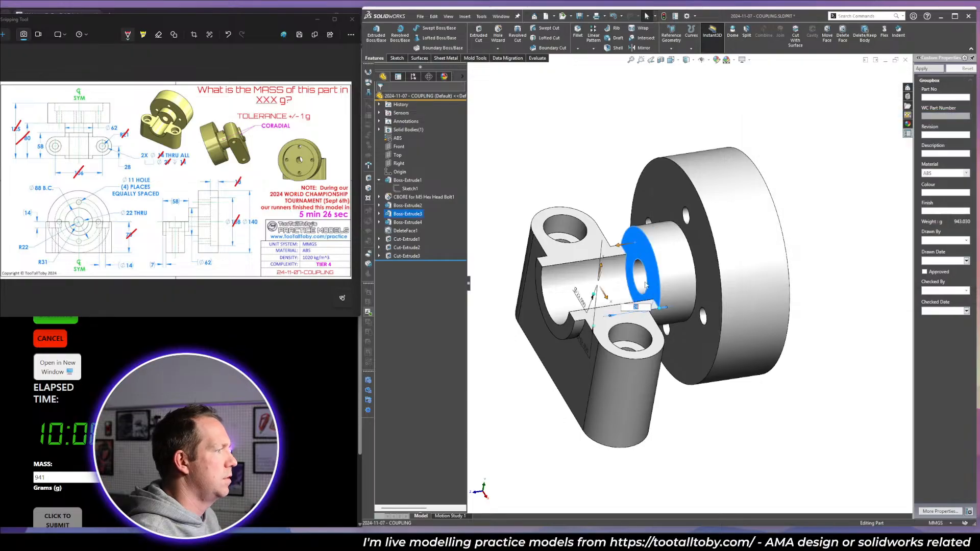
pyautogui.write('30')
pyautogui.press('Return')
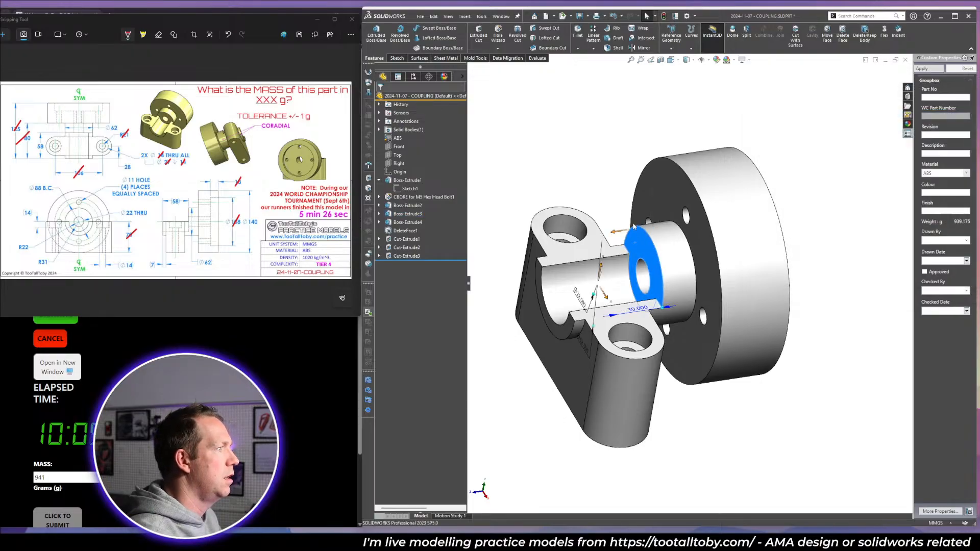
pyautogui.click(604, 207)
# Check the half-round channel's upper edge length and cross off the 58 dimension on the captured drawing.
pyautogui.press('m')
pyautogui.click(612, 256)
pyautogui.press('Escape')
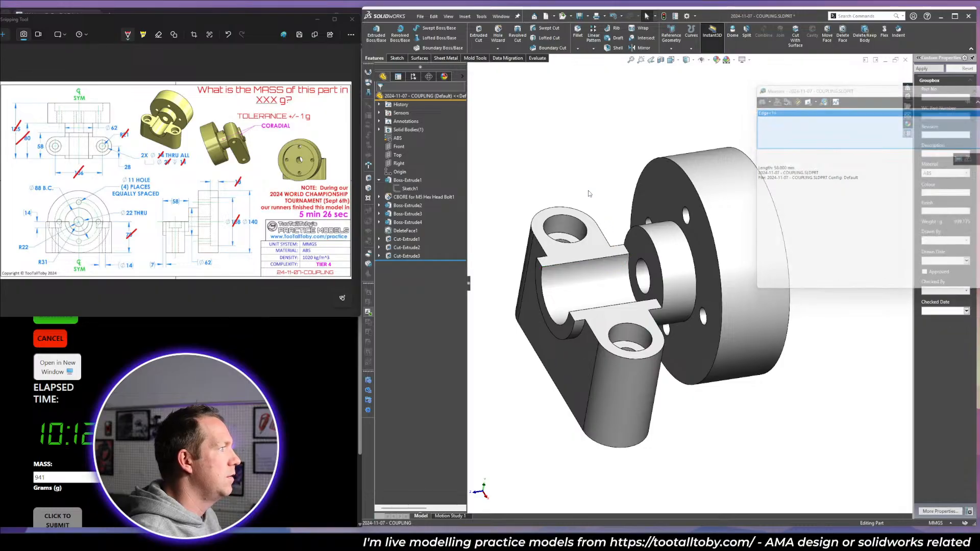
pyautogui.click(48, 149)
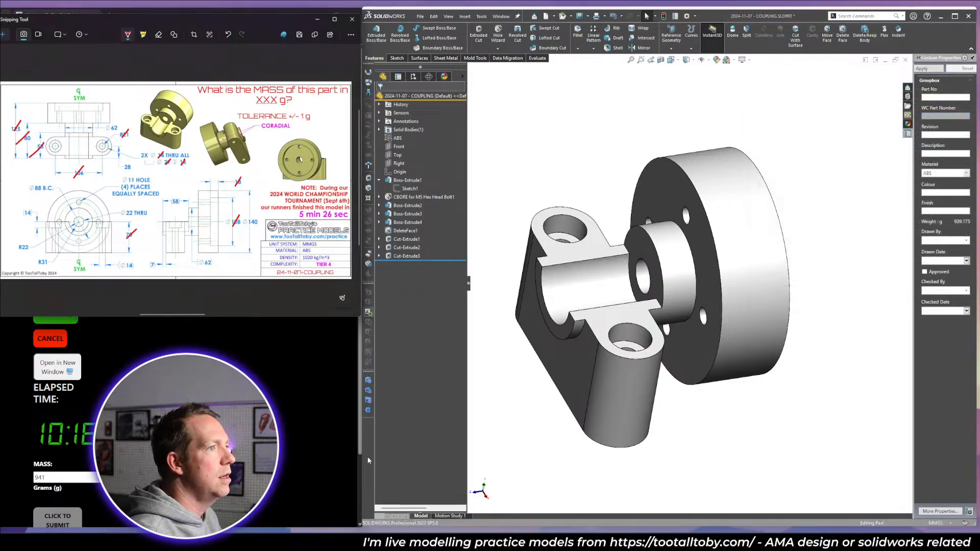
# Submit 939 g as the part's mass on the practice page and complete the result submission.
pyautogui.doubleClick(84, 476)
pyautogui.write('9')
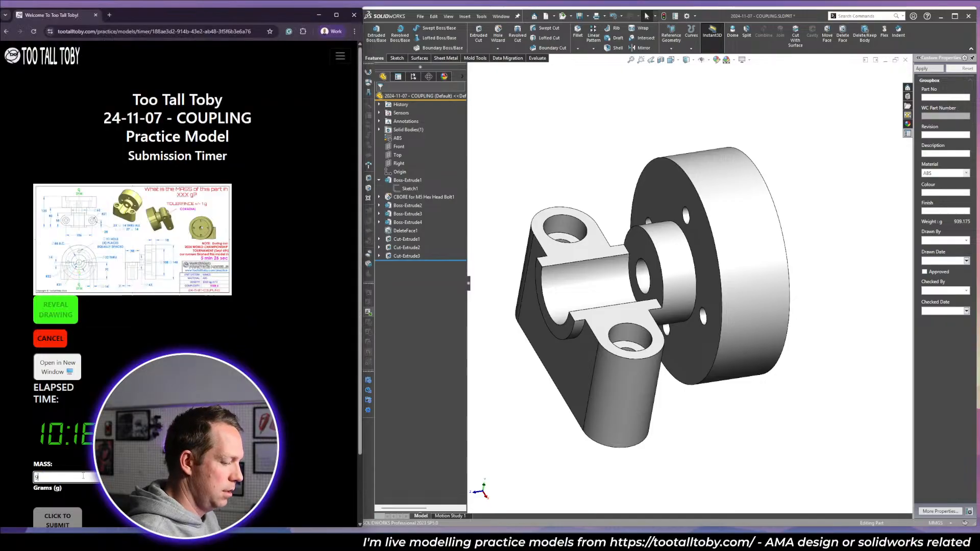
pyautogui.write('39')
pyautogui.press('Return')
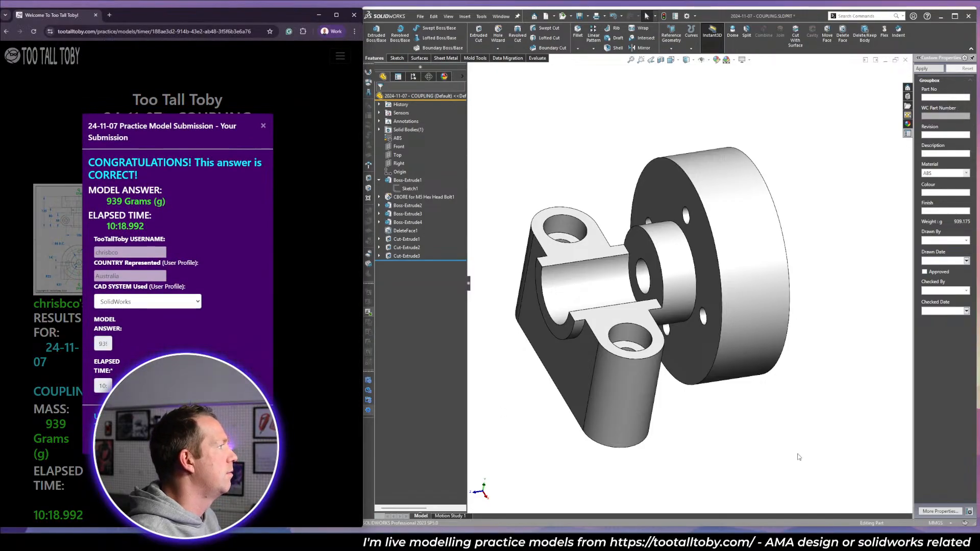
pyautogui.moveTo(660, 422); pyautogui.dragTo(602, 245, button='middle')
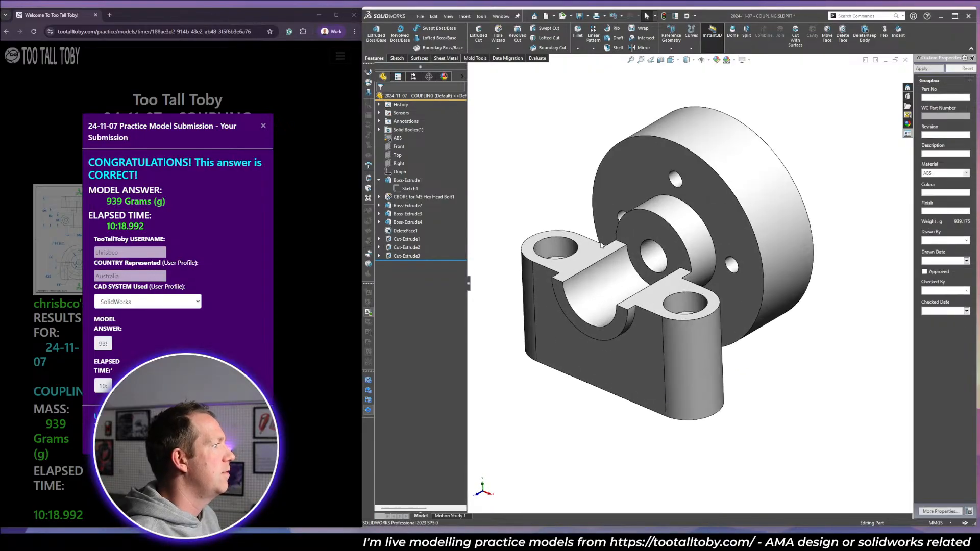
pyautogui.click(306, 444)
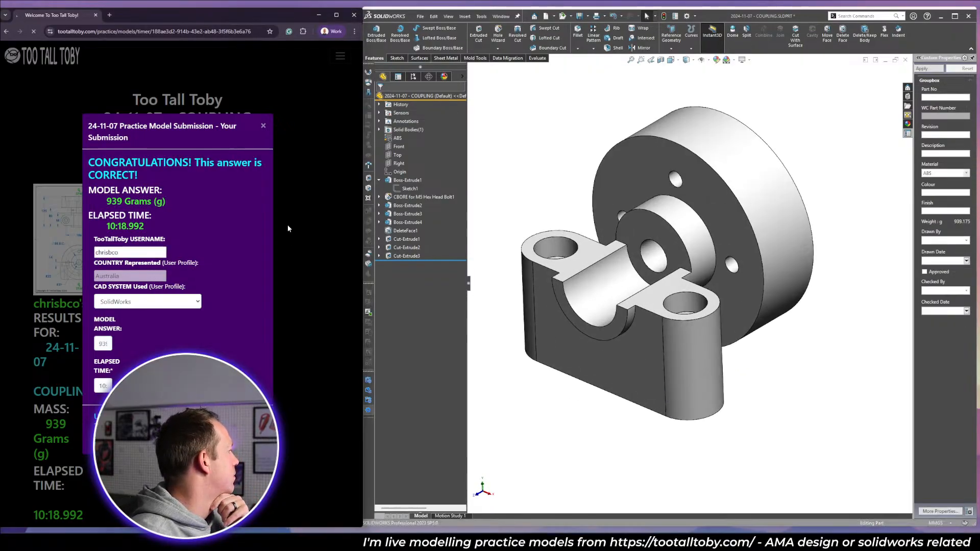
# Collapse the first extrusion in the feature tree and open 24-WC-08 - COUPLING.SLDPRT from the World Champs 2024 folder.
pyautogui.scroll(2, 699, 228)
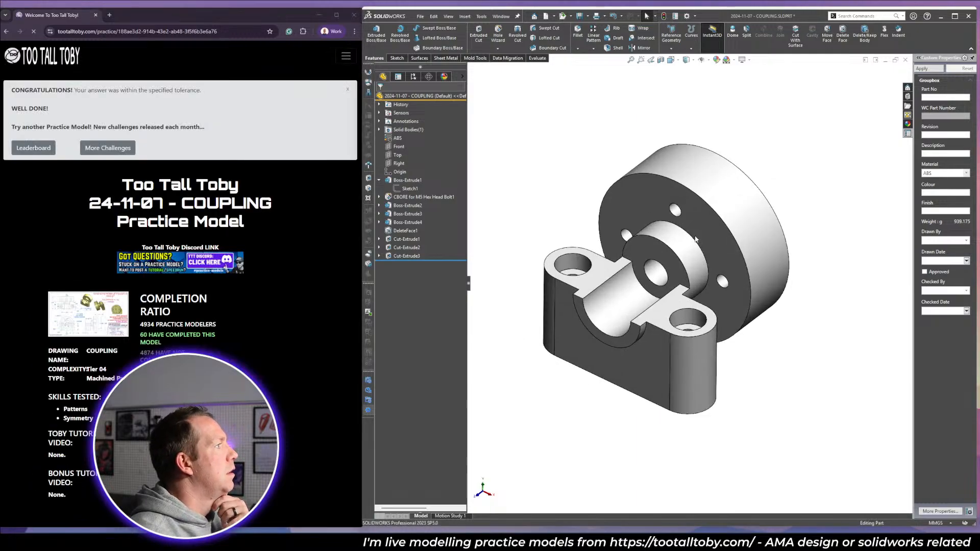
pyautogui.click(379, 180)
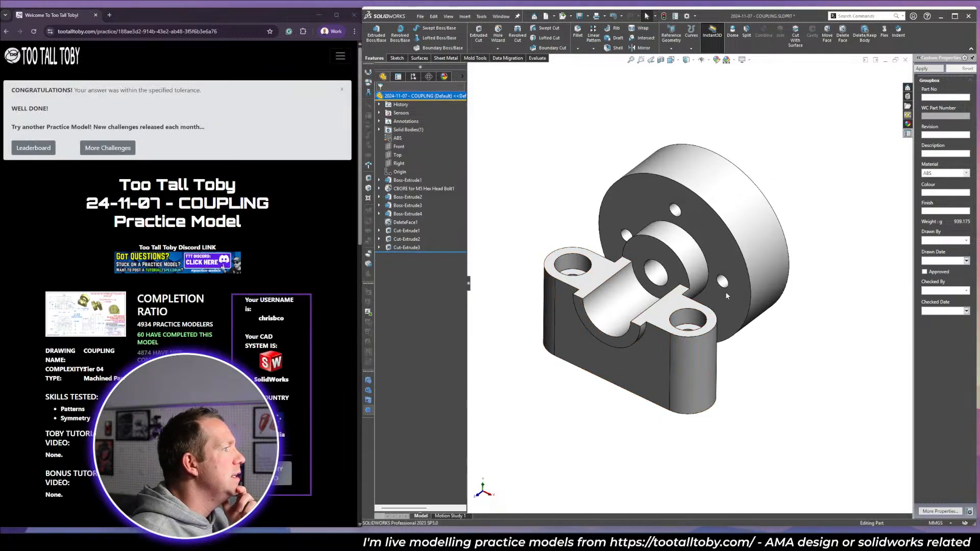
pyautogui.click(563, 16)
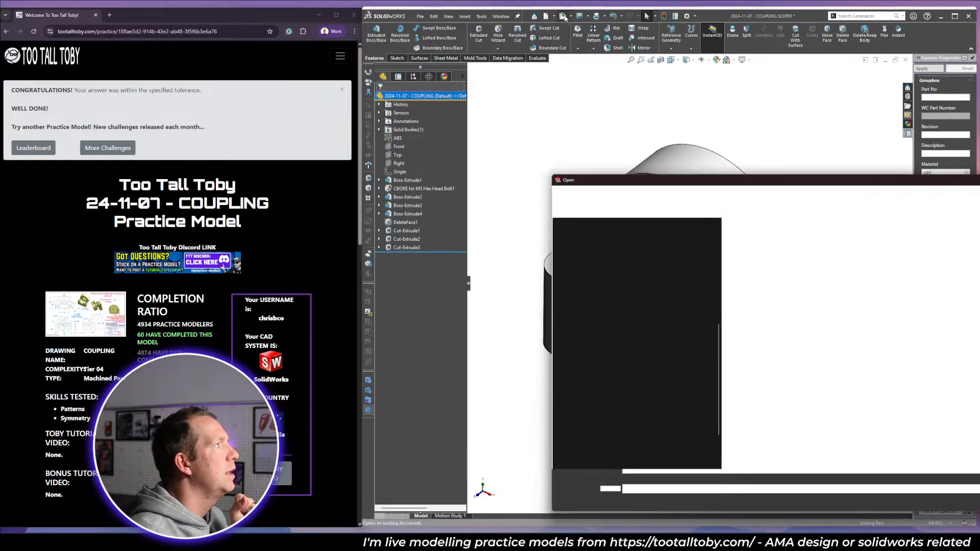
pyautogui.moveTo(864, 176); pyautogui.dragTo(699, 85)
pyautogui.click(724, 136)
pyautogui.doubleClick(656, 201)
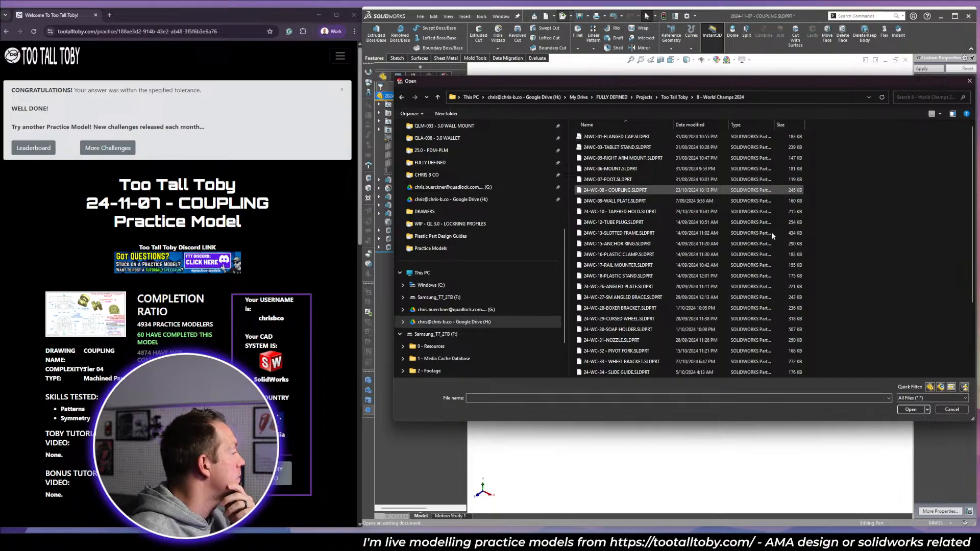
pyautogui.press('Escape')
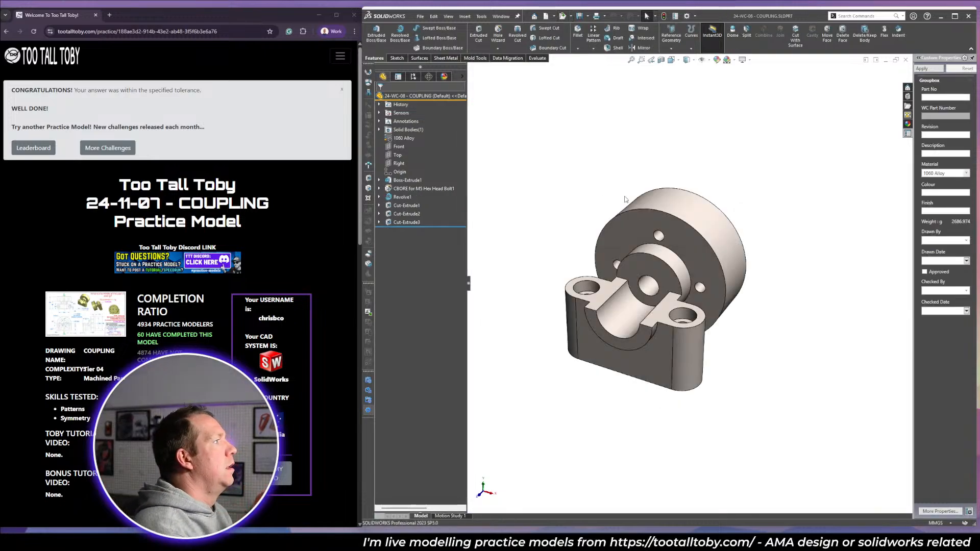
# Turn off the perspective display for the World Champs coupling part.
pyautogui.moveTo(746, 328)
pyautogui.mouseDown(button='middle')
pyautogui.moveTo(742, 308)
pyautogui.moveTo(658, 287)
pyautogui.moveTo(735, 325)
pyautogui.mouseUp(button='middle')
pyautogui.click(746, 62)
pyautogui.click(765, 102)
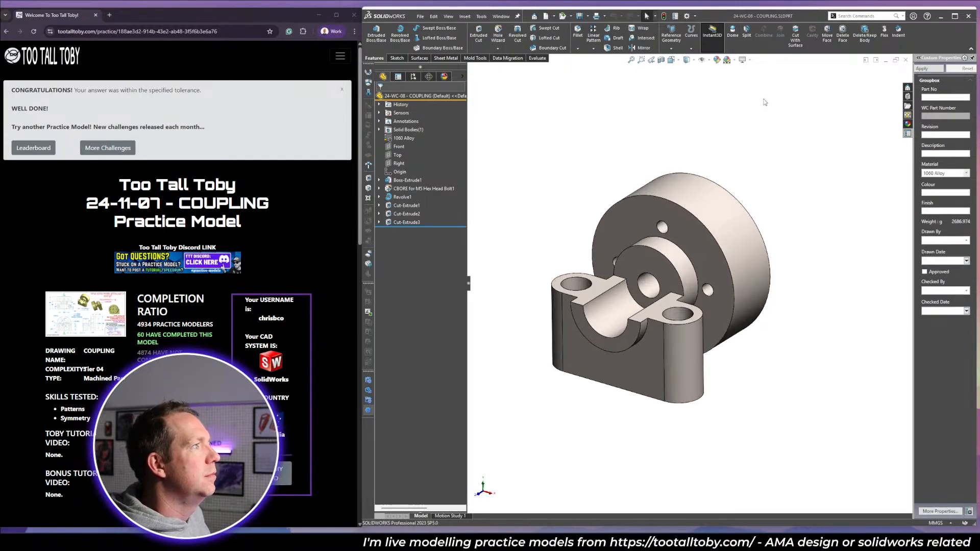
# Tile the two open coupling part windows horizontally so both models can be compared at a similar size.
pyautogui.click(501, 17)
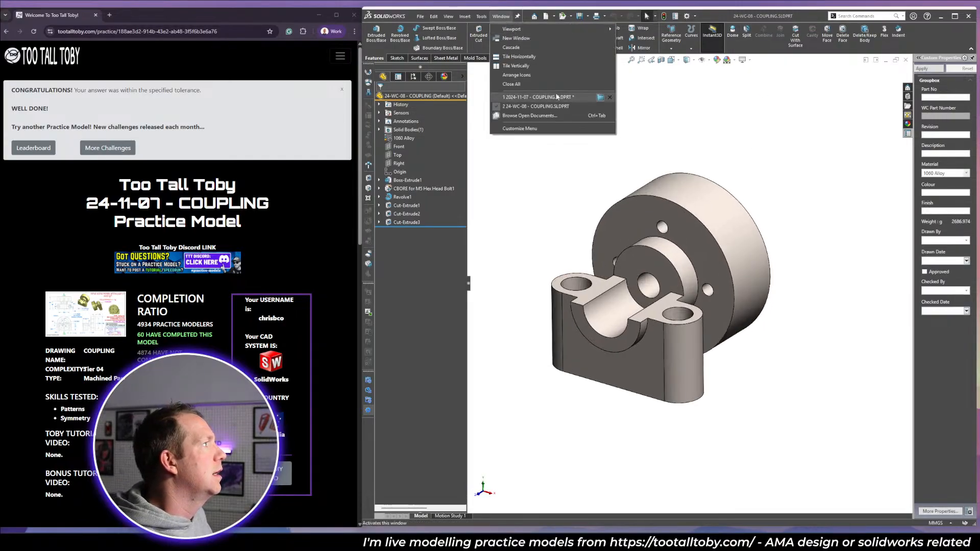
pyautogui.click(519, 57)
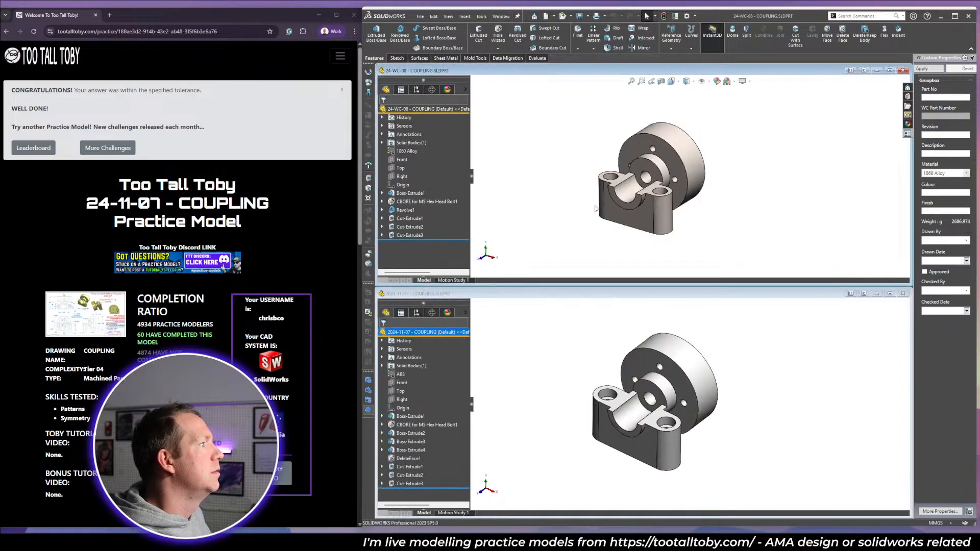
pyautogui.click(514, 413)
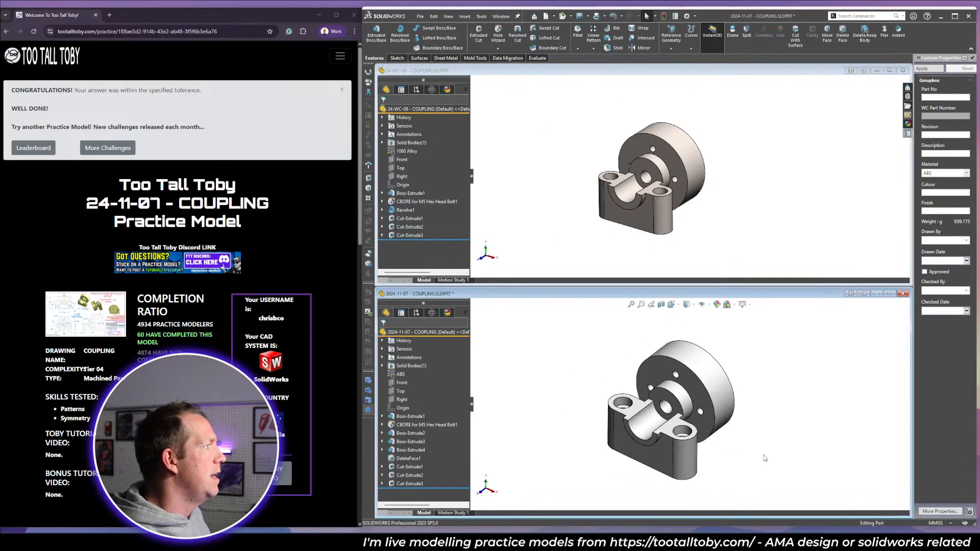
pyautogui.scroll(-2, 766, 459)
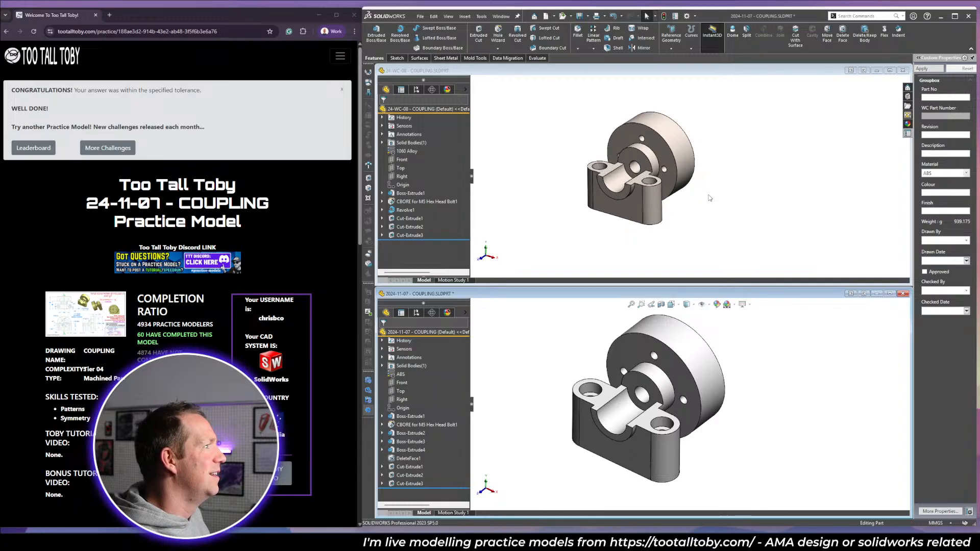
pyautogui.scroll(-2, 667, 170)
# Expand the revolve feature of the World Champs coupling and examine its profile sketch dimensions from the side.
pyautogui.click(809, 224)
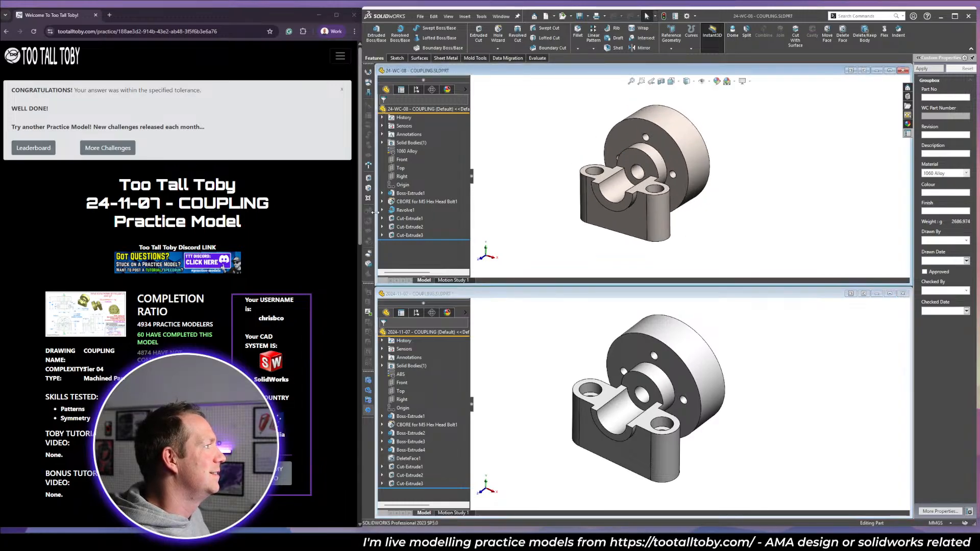
pyautogui.click(382, 210)
pyautogui.click(413, 219)
pyautogui.moveTo(713, 210)
pyautogui.mouseDown(button='middle')
pyautogui.moveTo(675, 172)
pyautogui.moveTo(688, 185)
pyautogui.mouseUp(button='middle')
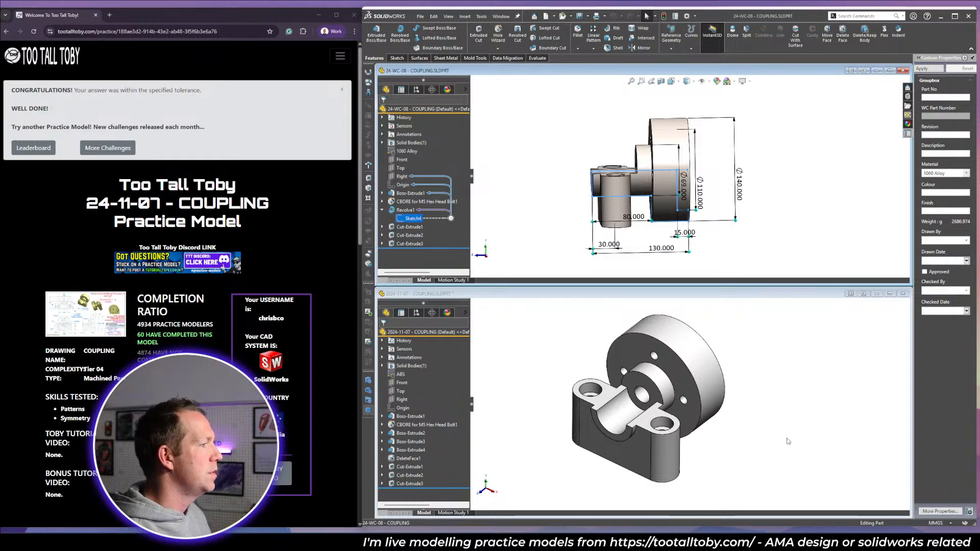
# Examine the offset and depth settings of Boss-Extrude2, the large disc, in the 2024-11-07 COUPLING part without changing them.
pyautogui.click(696, 367)
pyautogui.moveTo(697, 367); pyautogui.dragTo(677, 408, button='middle')
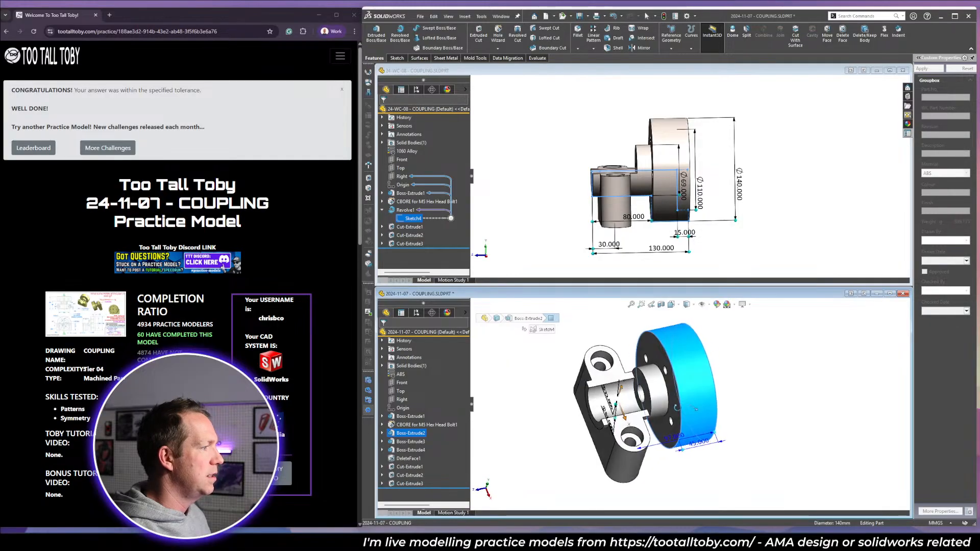
pyautogui.scroll(-3, 659, 447)
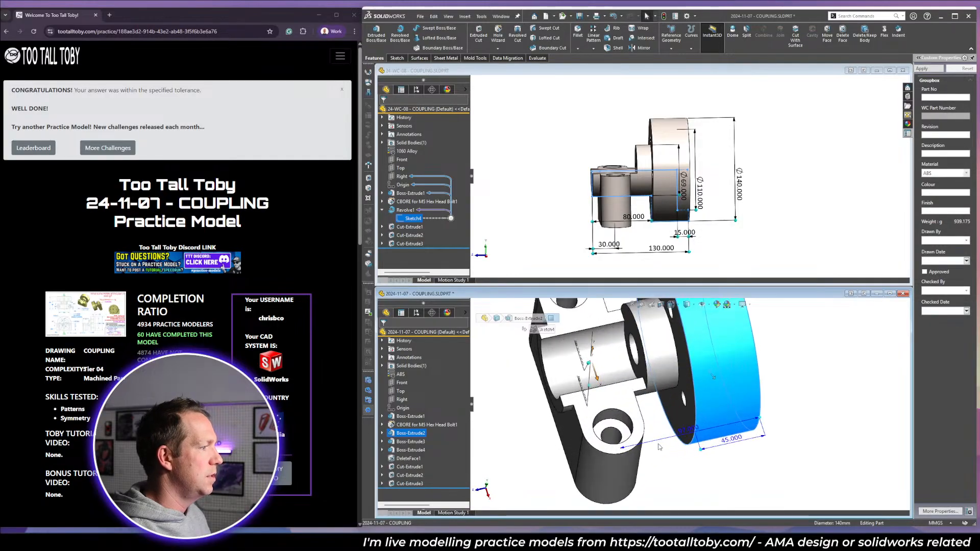
pyautogui.rightClick(408, 432)
pyautogui.click(416, 359)
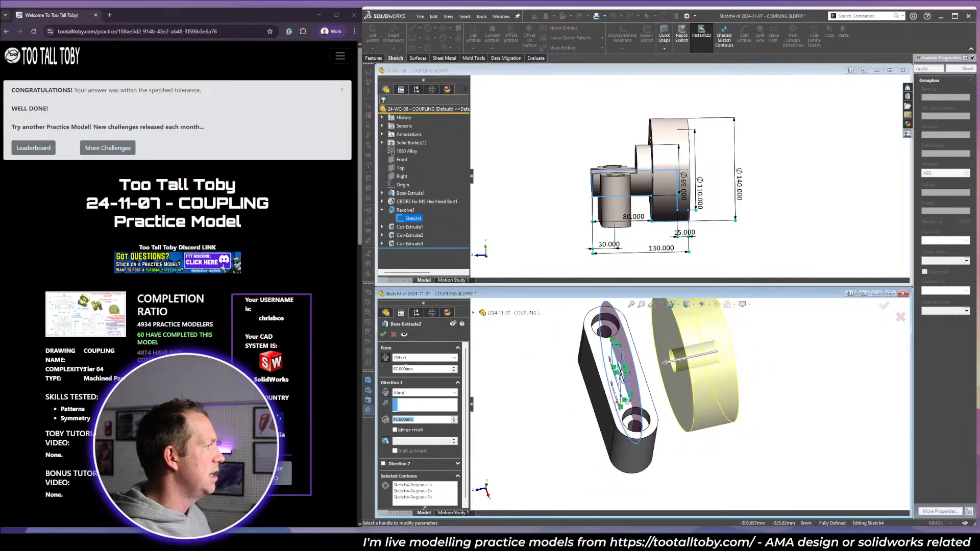
pyautogui.click(394, 335)
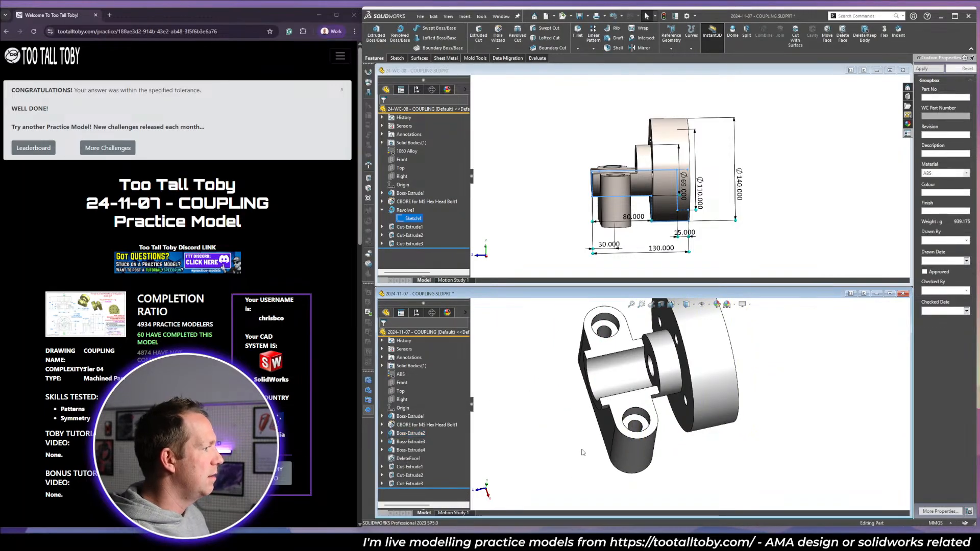
# Consult the marked-up coupling drawing in Snipping Tool, and view the 2024-11-07 COUPLING model in SOLIDWORKS from the side.
pyautogui.click(627, 543)
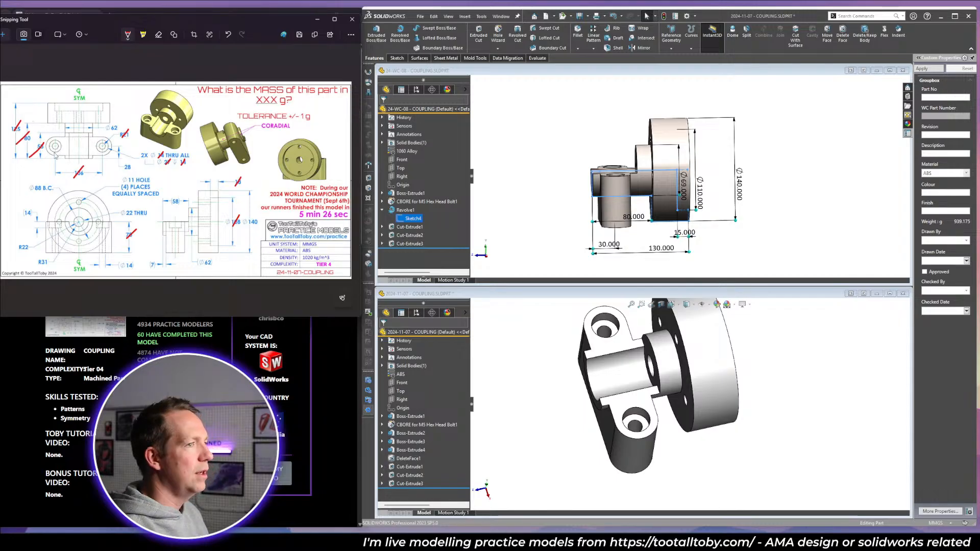
pyautogui.click(320, 19)
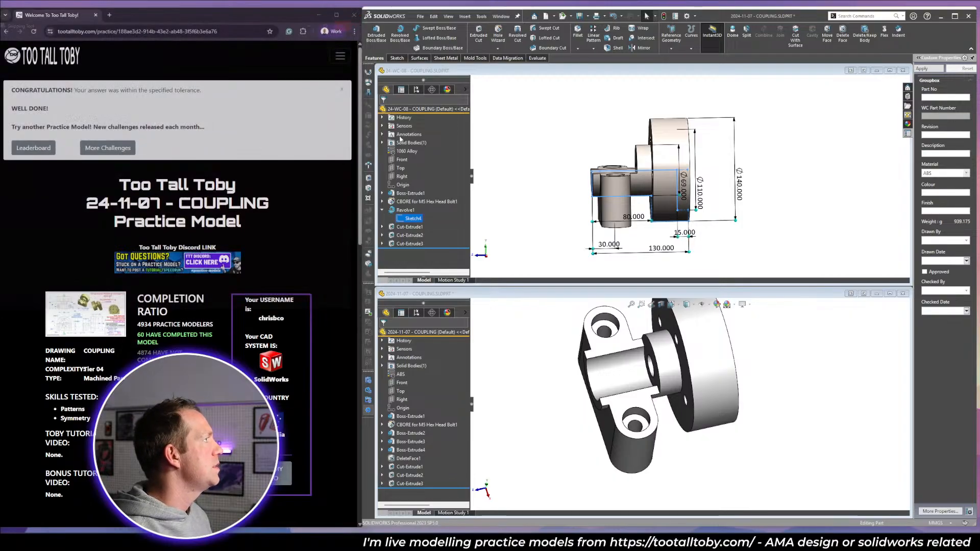
pyautogui.click(796, 410)
pyautogui.scroll(2, 739, 384)
pyautogui.moveTo(739, 384); pyautogui.dragTo(710, 289, button='middle')
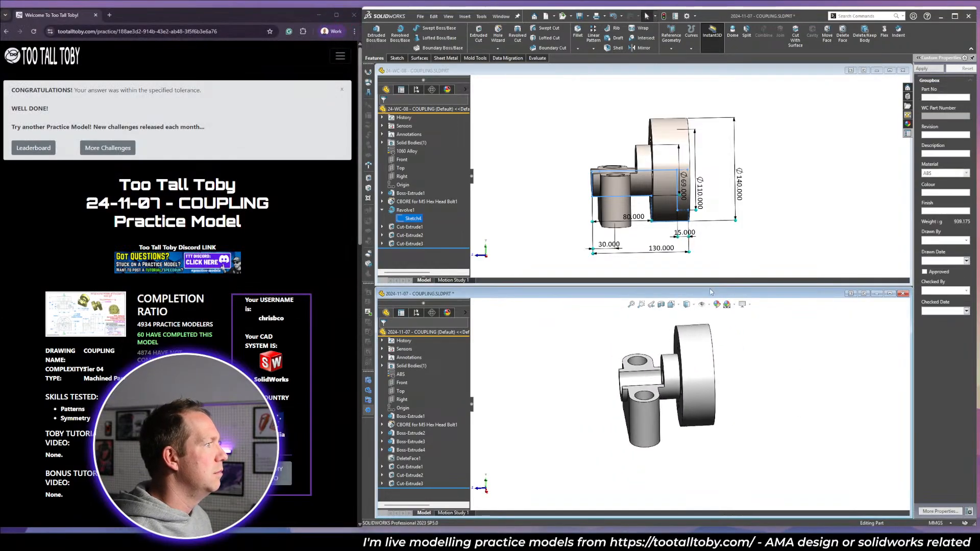
# Display the dimensions of the Revolve1 profile sketch in the 24-WC-08 COUPLING part and examine them from the side.
pyautogui.click(755, 233)
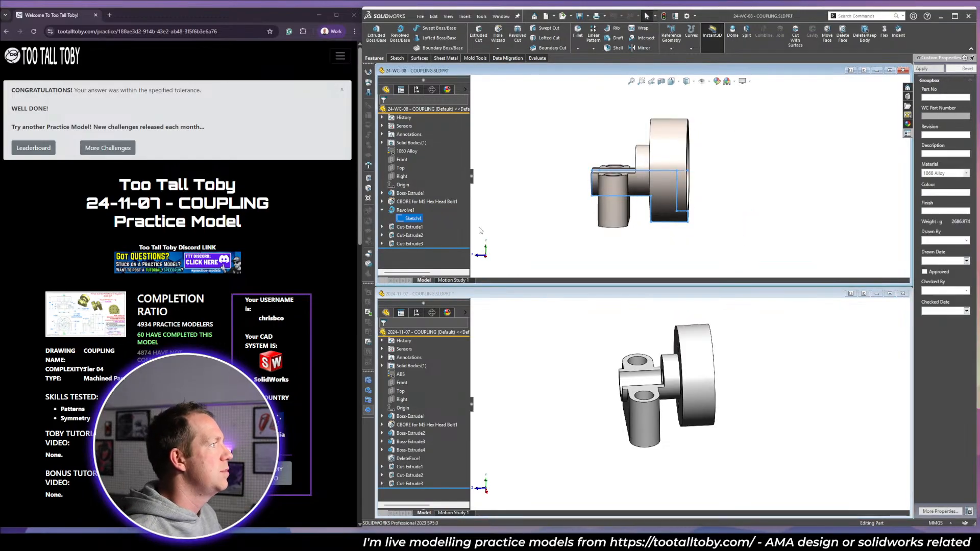
pyautogui.doubleClick(414, 219)
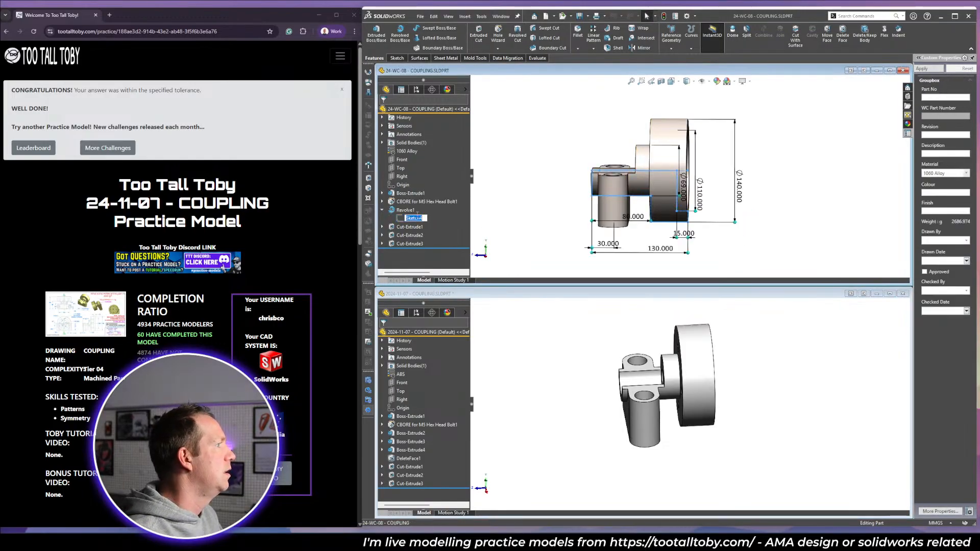
pyautogui.click(503, 221)
pyautogui.click(414, 219)
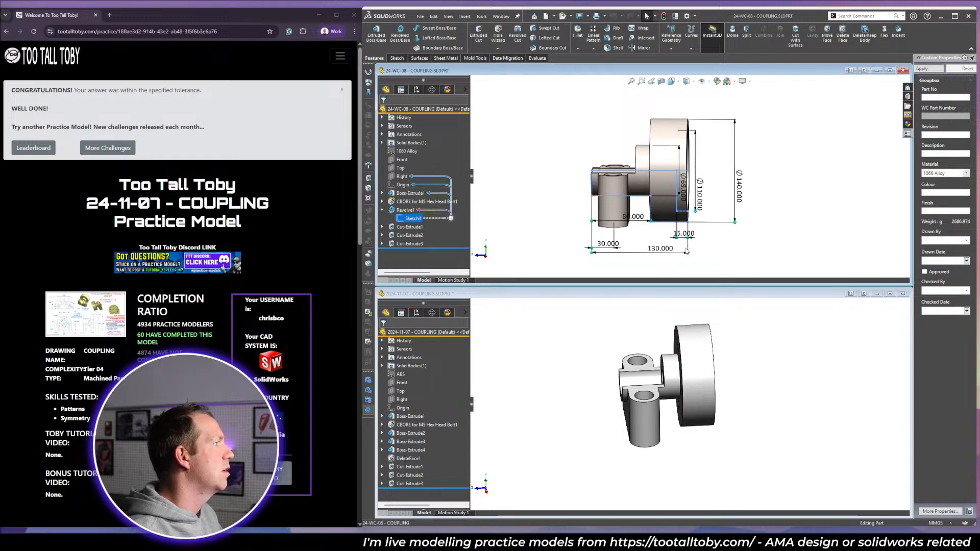
pyautogui.moveTo(612, 220); pyautogui.dragTo(726, 222, button='middle')
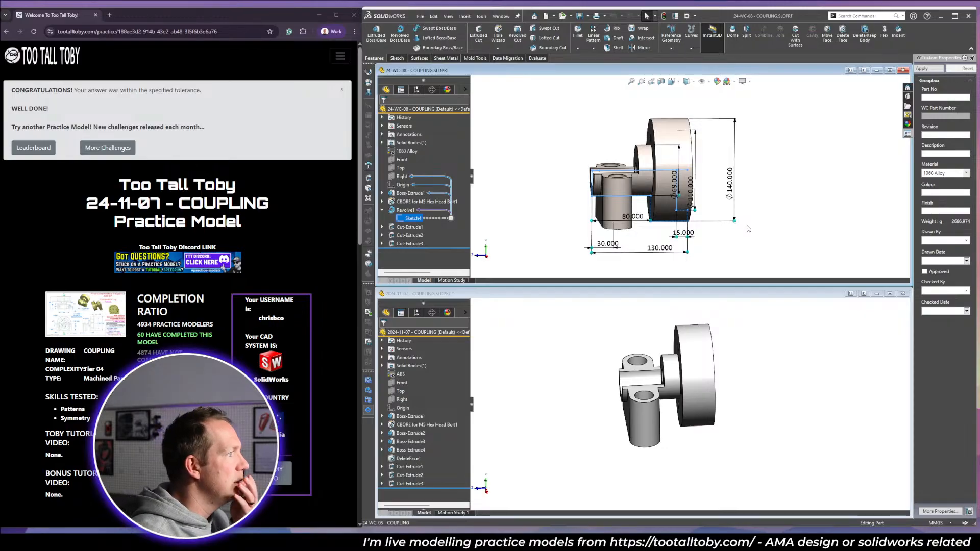
# Examine the Revolve1 feature of 24-WC-08 COUPLING and compare it with the features used in 2024-11-07 COUPLING.
pyautogui.click(404, 210)
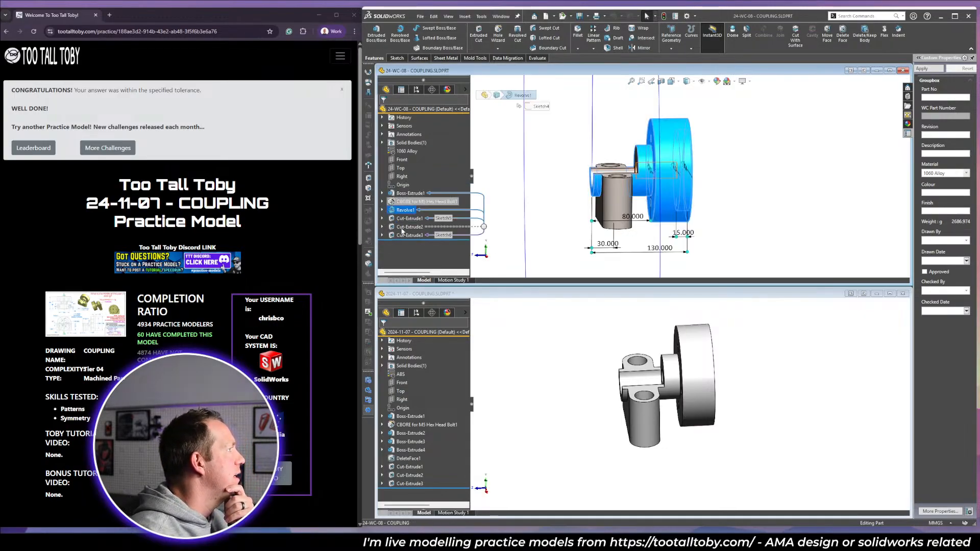
pyautogui.click(497, 207)
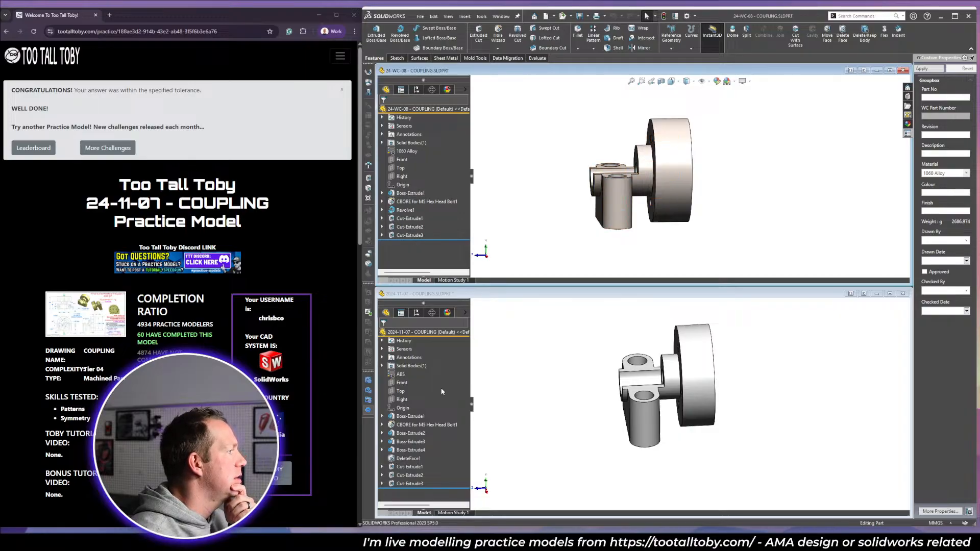
pyautogui.moveTo(408, 444)
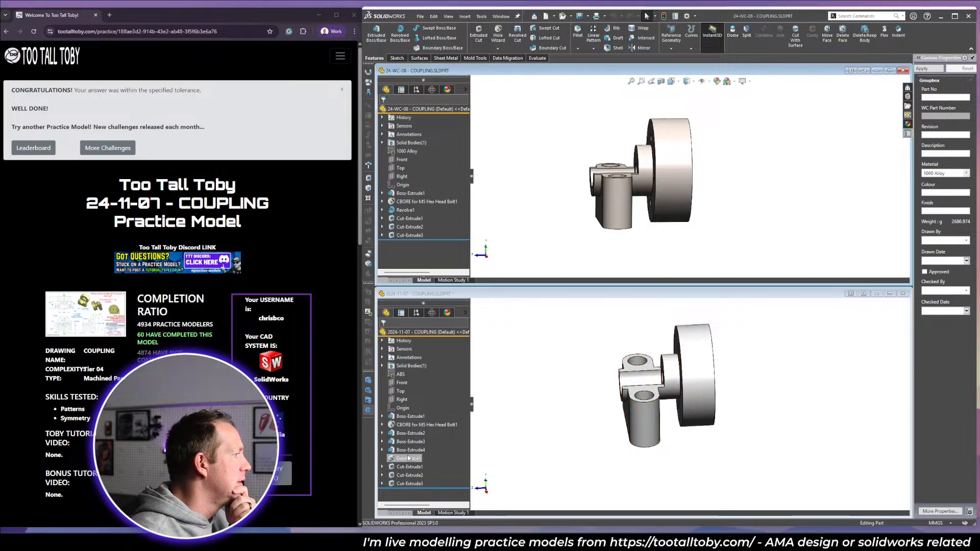
pyautogui.click(479, 463)
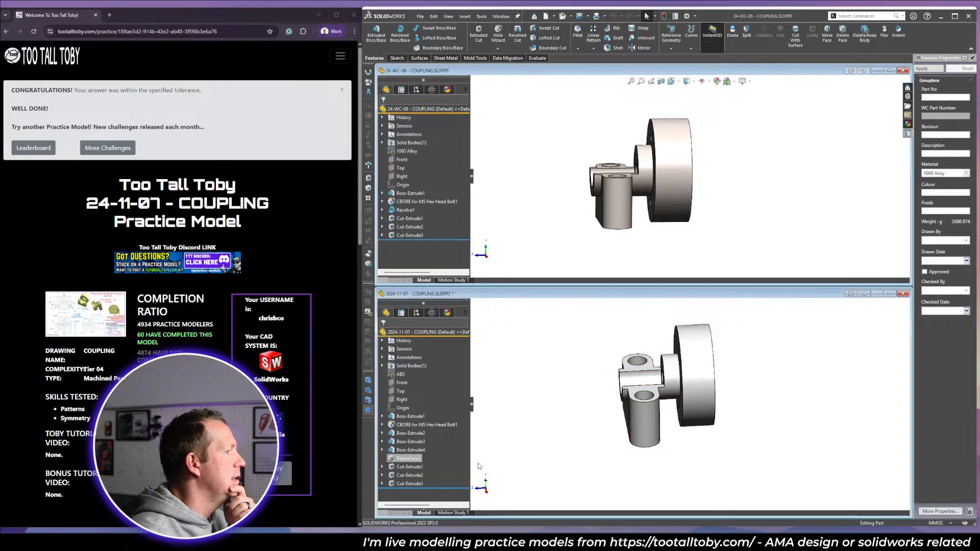
# Examine the base's Boss-Extrude1, its slot sketch and the counterbore feature in the 24-WC-08 COUPLING part.
pyautogui.click(570, 235)
pyautogui.hotkey('ctrl', '7')
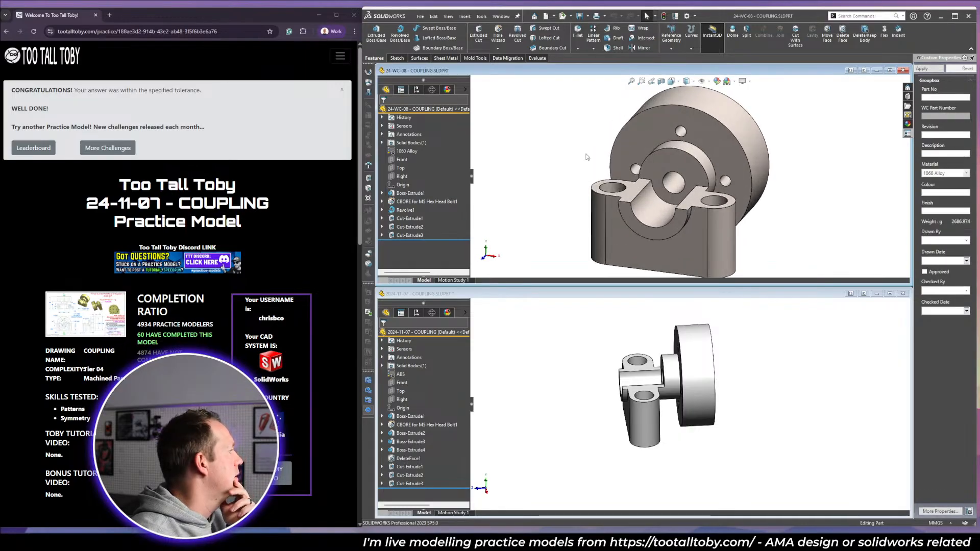
pyautogui.moveTo(715, 179)
pyautogui.mouseDown(button='middle')
pyautogui.moveTo(712, 199)
pyautogui.moveTo(727, 171)
pyautogui.moveTo(711, 186)
pyautogui.mouseUp(button='middle')
pyautogui.scroll(1, 714, 189)
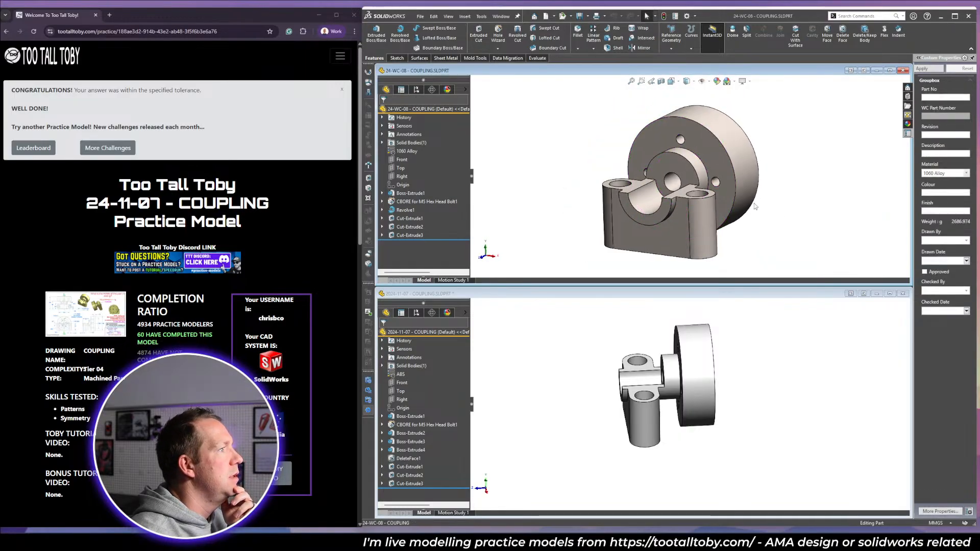
pyautogui.click(411, 193)
pyautogui.click(382, 193)
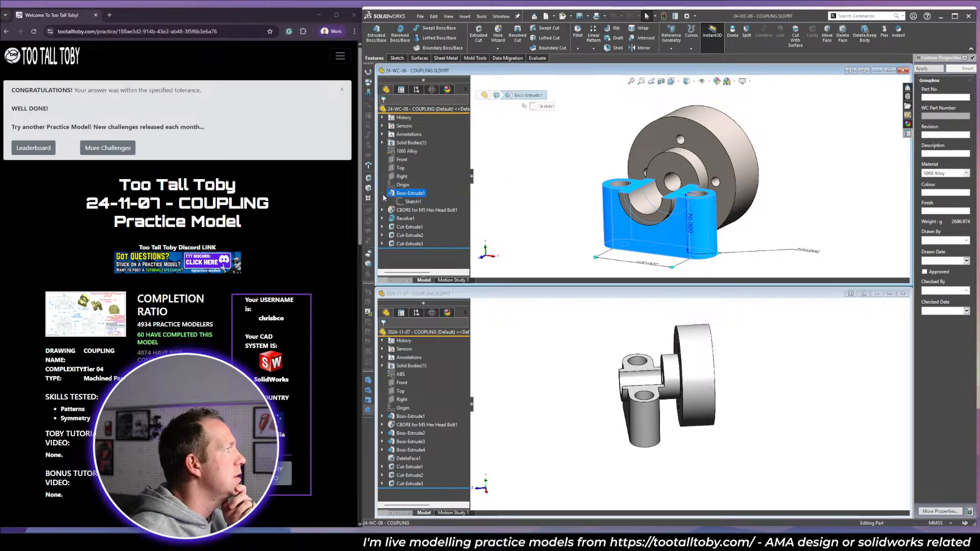
pyautogui.click(412, 201)
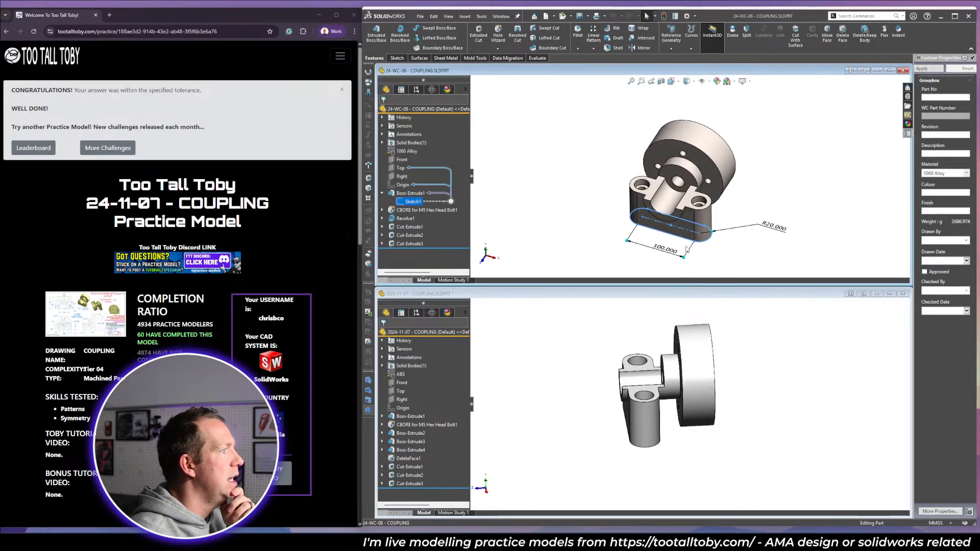
pyautogui.click(422, 210)
pyautogui.click(741, 222)
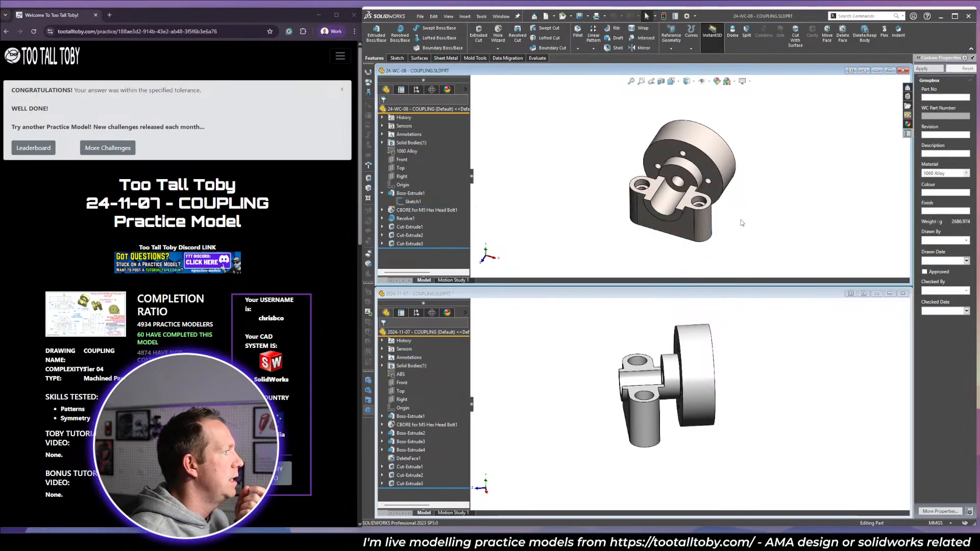
# Examine Revolve1, Cut-Extrude1 and the concentric-circle sketch behind the cut in the 24-WC-08 COUPLING part.
pyautogui.click(406, 218)
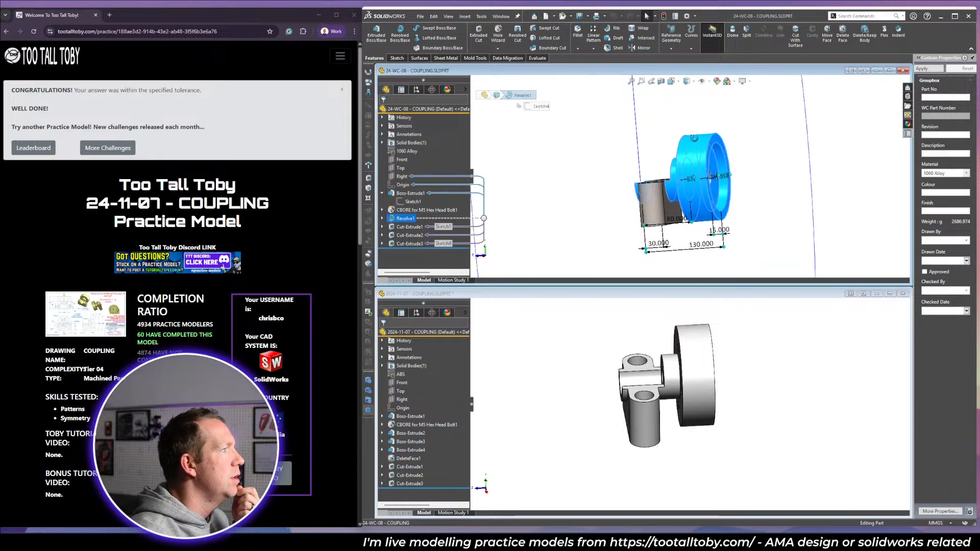
pyautogui.moveTo(718, 145); pyautogui.dragTo(766, 159, button='middle')
pyautogui.click(766, 164)
pyautogui.click(410, 227)
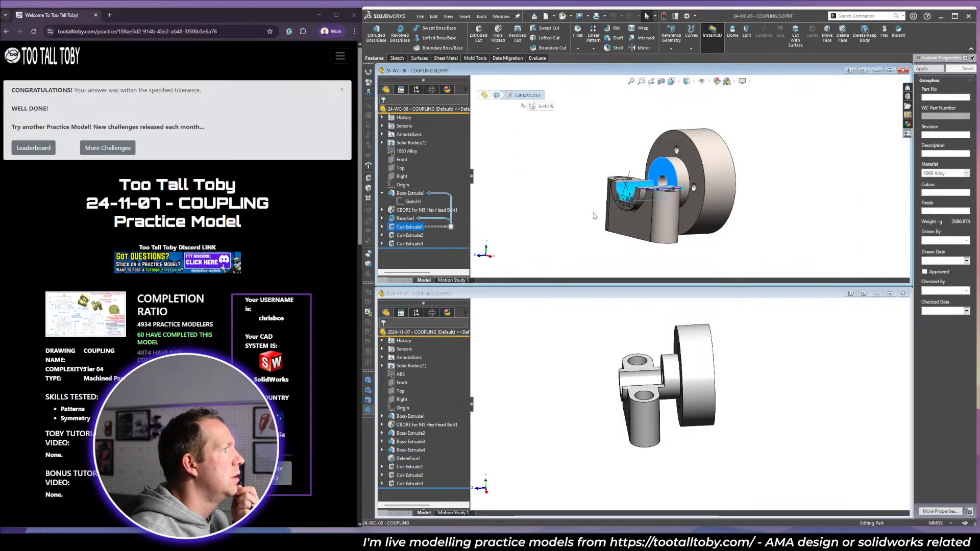
pyautogui.moveTo(593, 216)
pyautogui.mouseDown(button='middle')
pyautogui.moveTo(707, 224)
pyautogui.moveTo(672, 226)
pyautogui.mouseUp(button='middle')
pyautogui.click(382, 227)
pyautogui.click(413, 236)
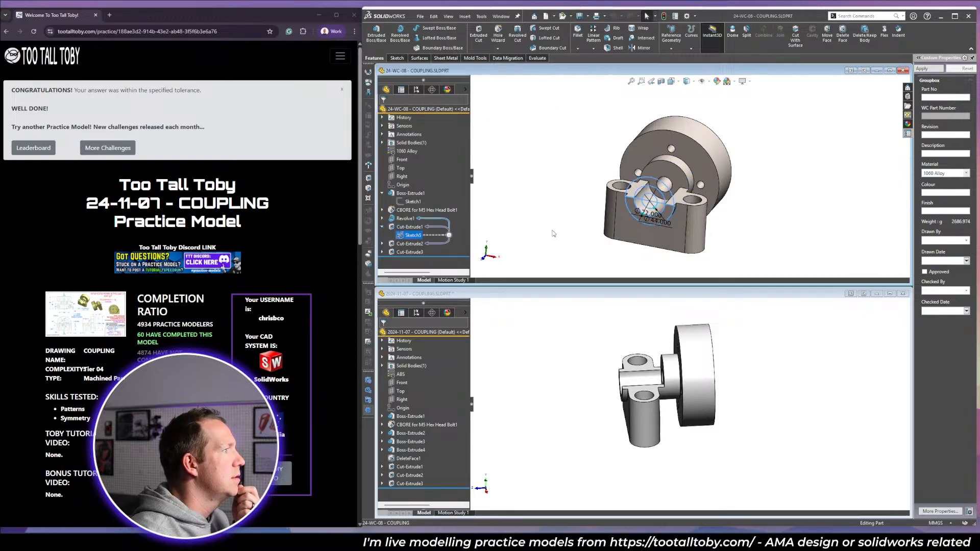
pyautogui.scroll(5, 646, 206)
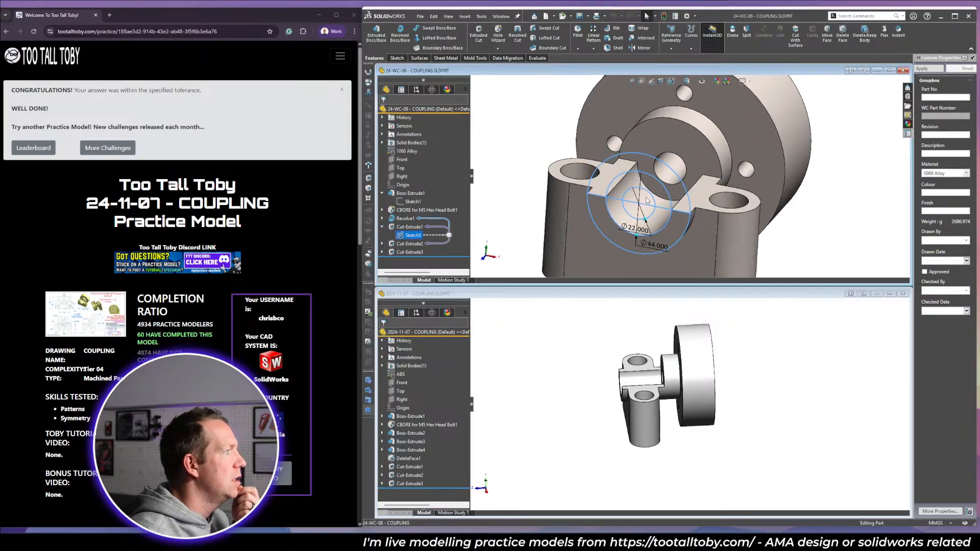
# Examine the through-bore cut Cut-Extrude2 and the bolt-hole cut Cut-Extrude3, and expand both features to show their sketches.
pyautogui.click(410, 243)
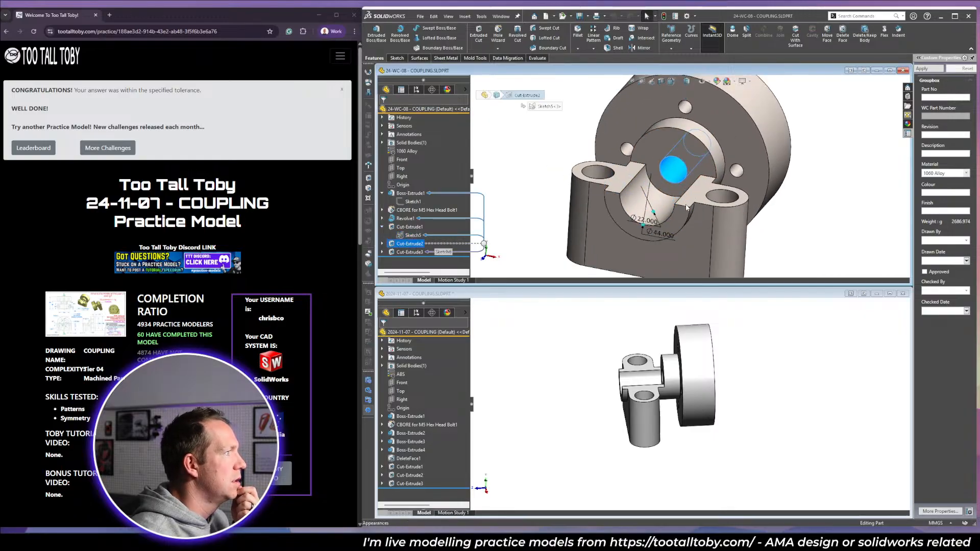
pyautogui.click(400, 252)
pyautogui.moveTo(725, 200)
pyautogui.mouseDown(button='middle')
pyautogui.moveTo(635, 160)
pyautogui.moveTo(731, 184)
pyautogui.mouseUp(button='middle')
pyautogui.scroll(1, 732, 185)
pyautogui.scroll(1, 732, 185)
pyautogui.click(382, 252)
pyautogui.click(382, 244)
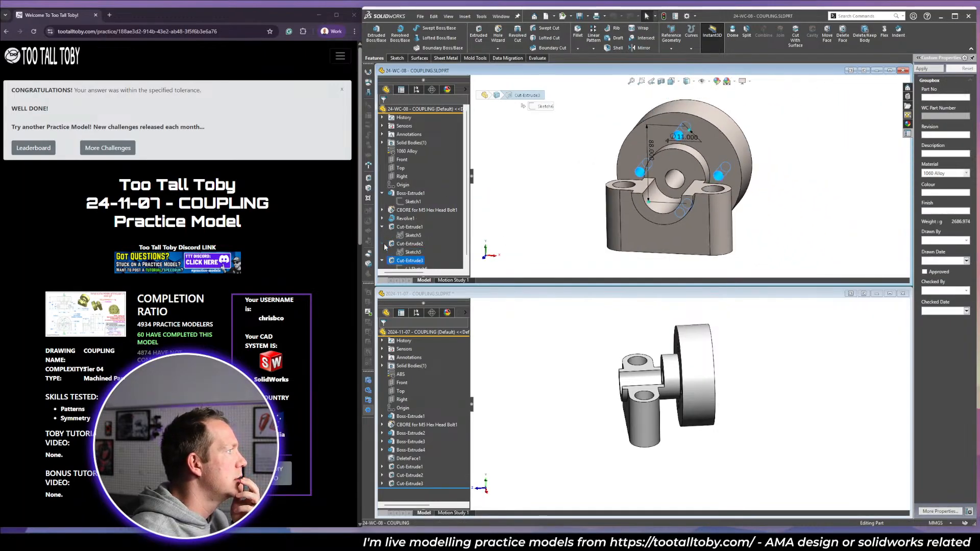
# Examine Sketch5 under Cut-Extrude2, then collapse Cut-Extrude2, Cut-Extrude1 and Boss-Extrude1 in the feature tree.
pyautogui.click(414, 251)
pyautogui.scroll(1, 699, 194)
pyautogui.scroll(-1, 698, 195)
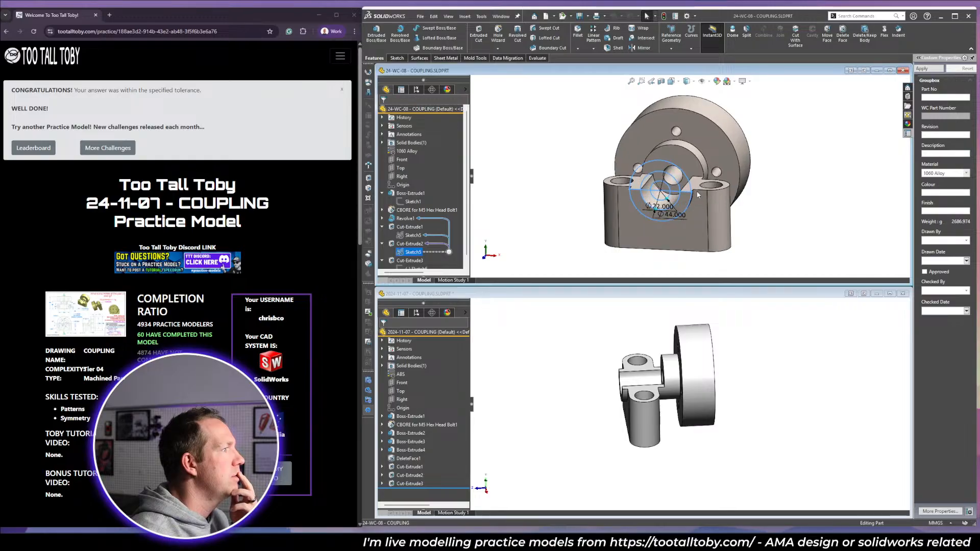
pyautogui.moveTo(698, 193)
pyautogui.mouseDown(button='middle')
pyautogui.moveTo(646, 200)
pyautogui.moveTo(693, 200)
pyautogui.mouseUp(button='middle')
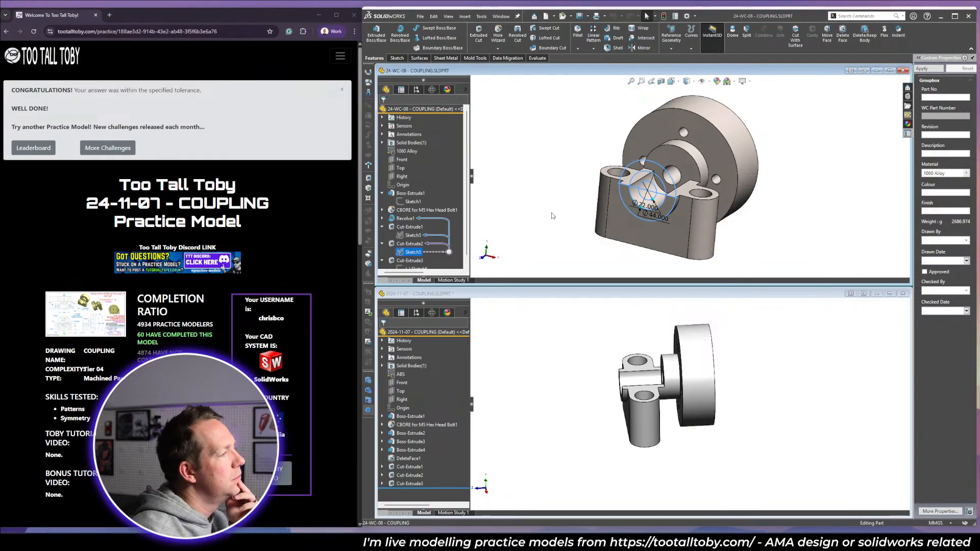
pyautogui.click(382, 244)
pyautogui.click(382, 227)
pyautogui.click(382, 193)
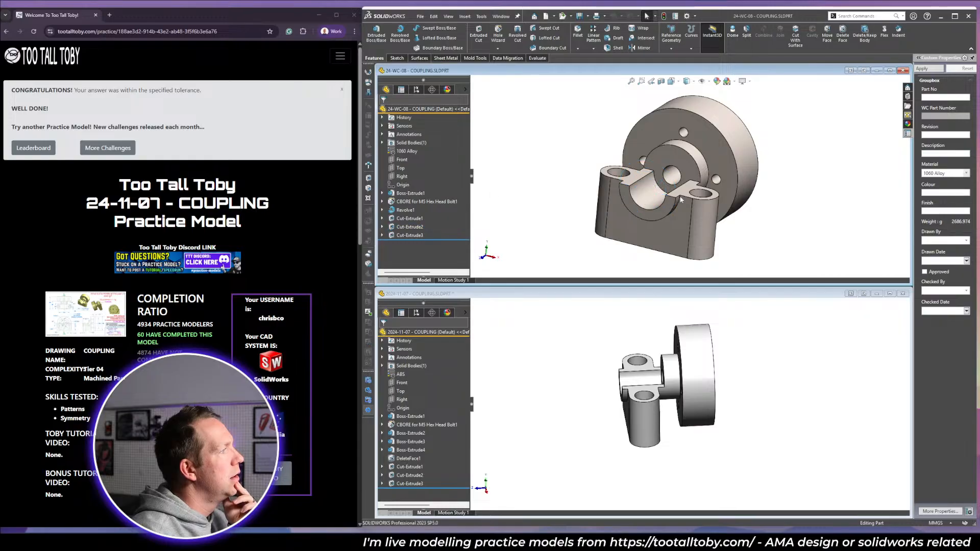
# Review the 24-WC-08 COUPLING model and the dimensions of the profile sketch behind Revolve1 once more.
pyautogui.moveTo(681, 199); pyautogui.dragTo(624, 152, button='middle')
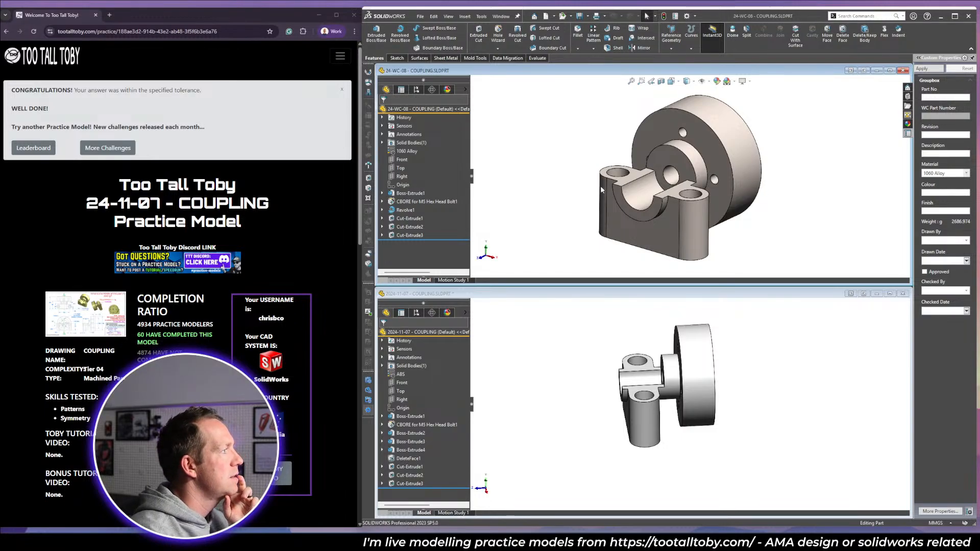
pyautogui.click(406, 209)
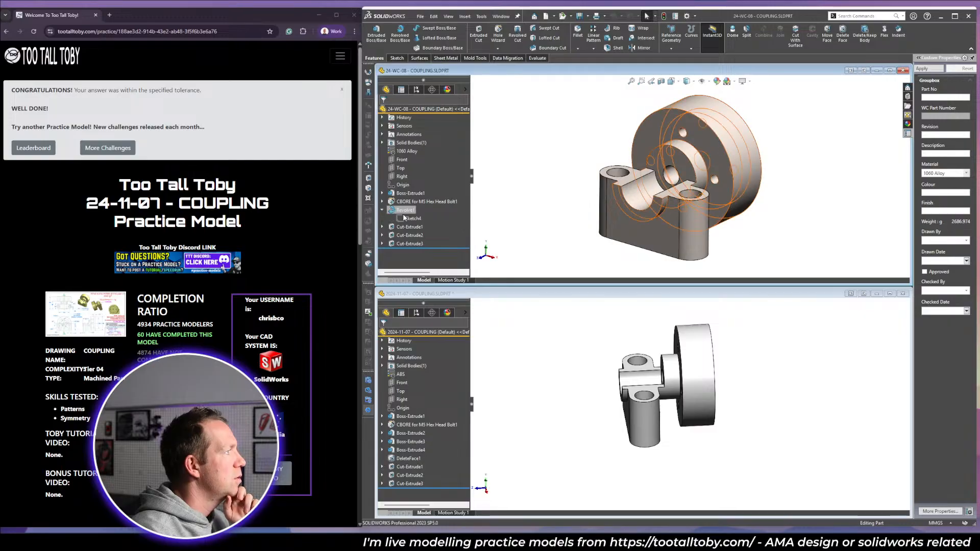
pyautogui.click(412, 219)
pyautogui.moveTo(761, 224)
pyautogui.mouseDown(button='middle')
pyautogui.moveTo(677, 205)
pyautogui.moveTo(715, 218)
pyautogui.mouseUp(button='middle')
pyautogui.scroll(2, 713, 216)
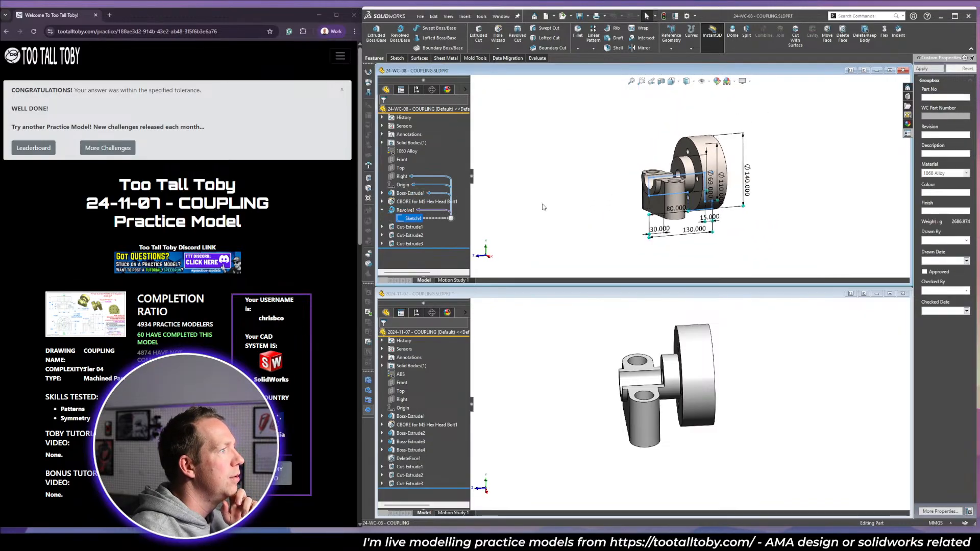
# Clear the sketch selection, collapse Revolve1 and close the 24-WC-08 COUPLING part.
pyautogui.click(543, 228)
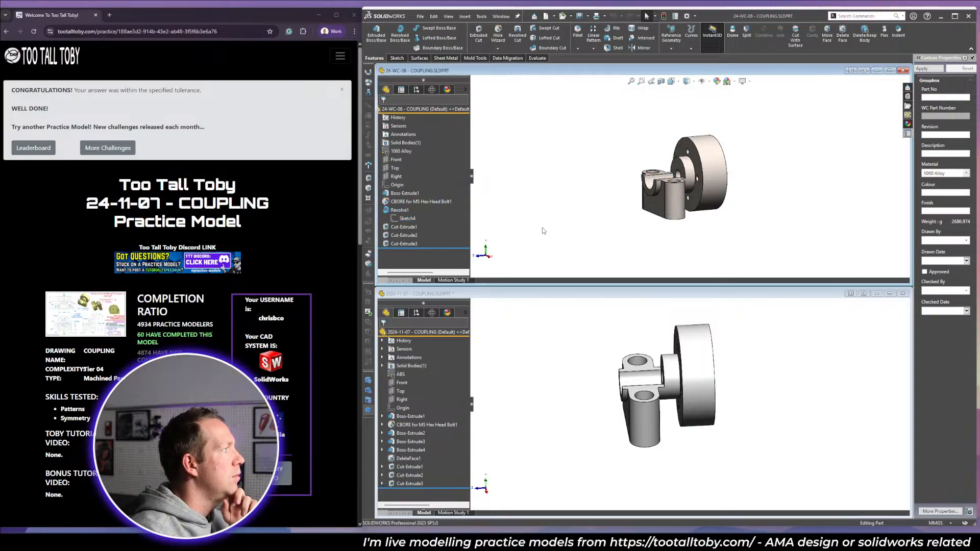
pyautogui.click(383, 211)
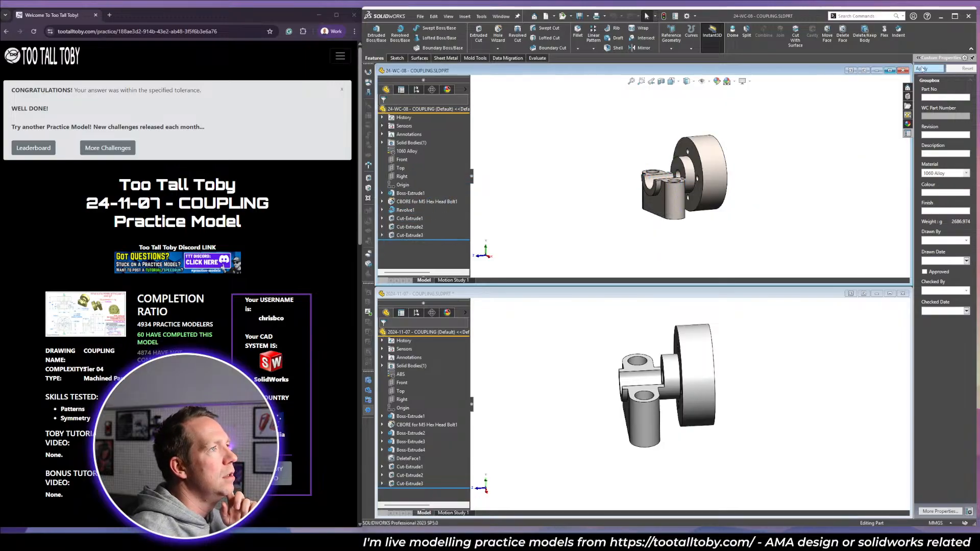
pyautogui.click(904, 70)
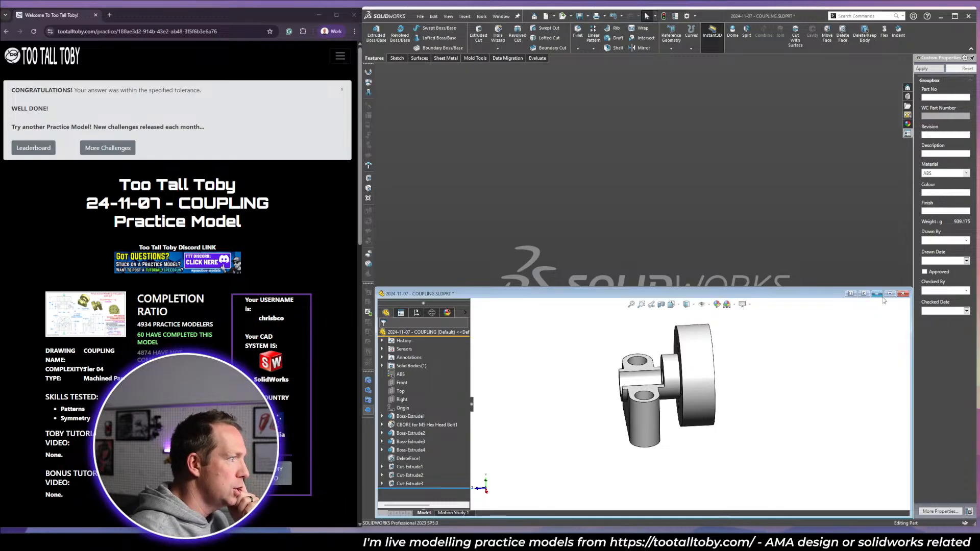
# Maximize the 2024-11-07 COUPLING part, show it isometrically and delete the features from Boss-Extrude2 through Cut-Extrude3.
pyautogui.click(891, 294)
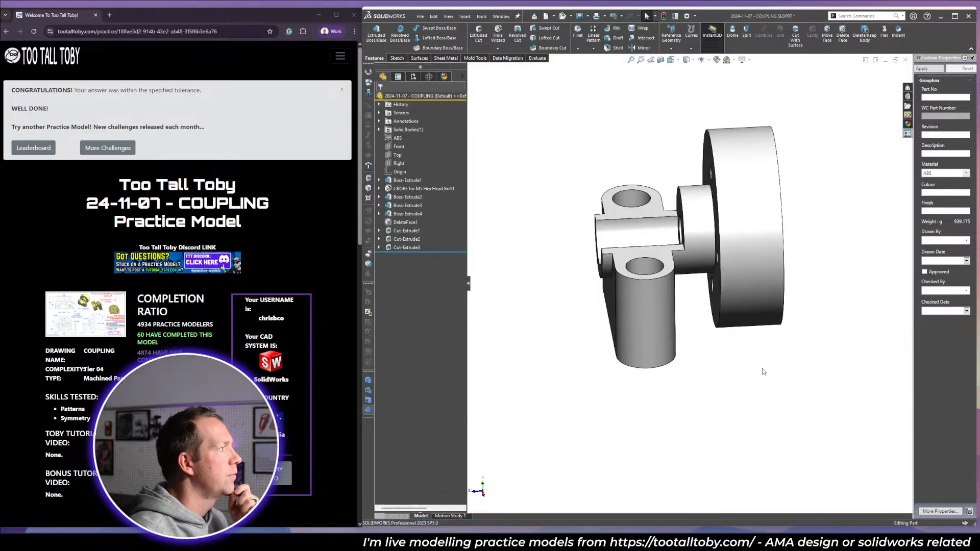
pyautogui.hotkey('ctrl', '7')
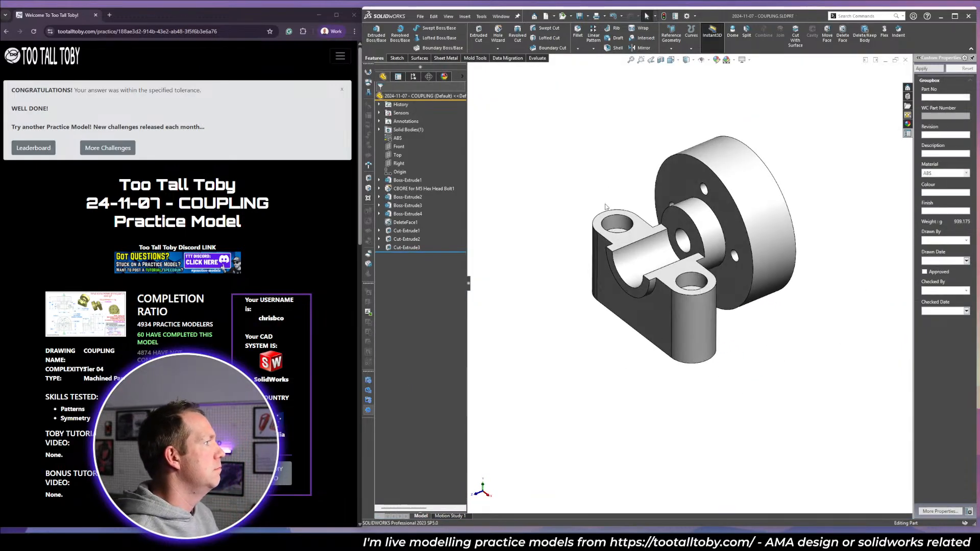
pyautogui.click(414, 198)
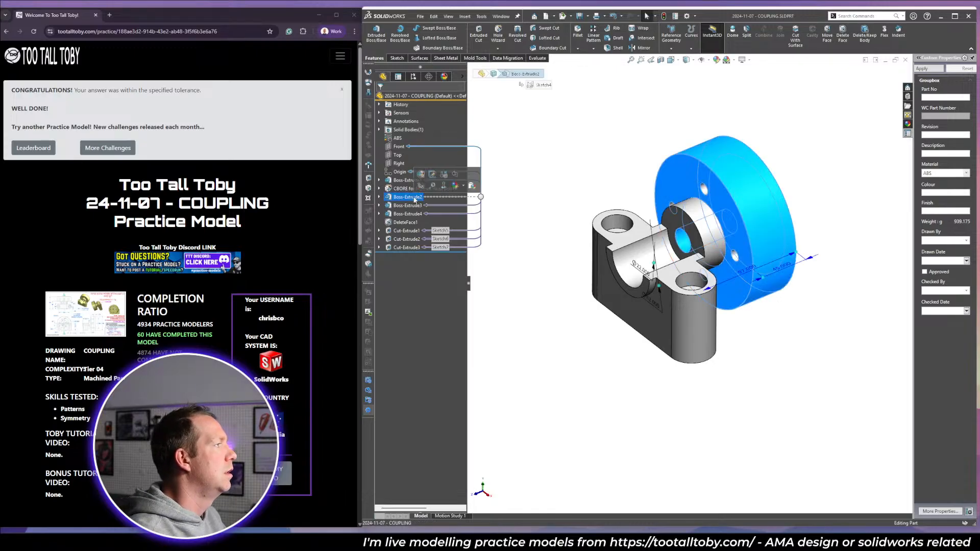
pyautogui.keyDown('shift'); pyautogui.click(412, 248); pyautogui.keyUp('shift')
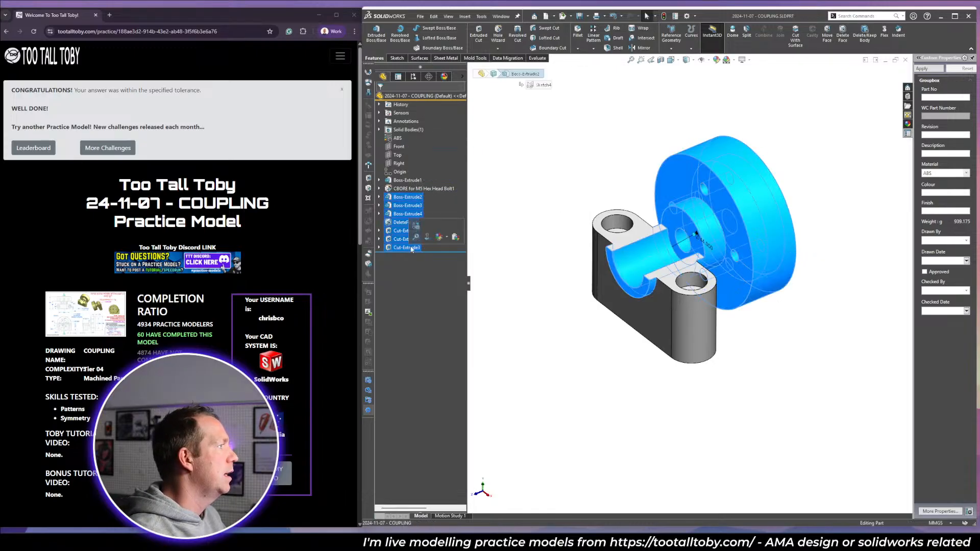
pyautogui.press('Delete')
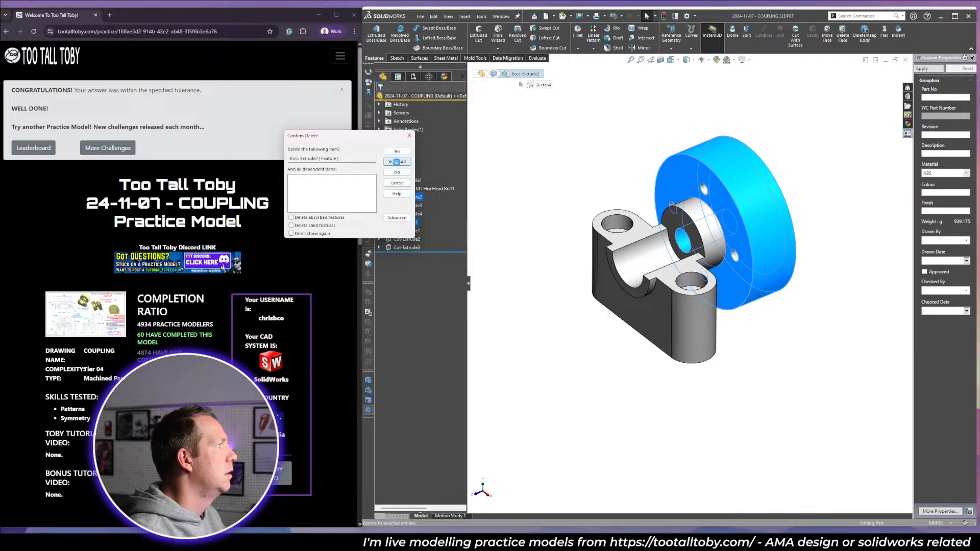
pyautogui.click(397, 162)
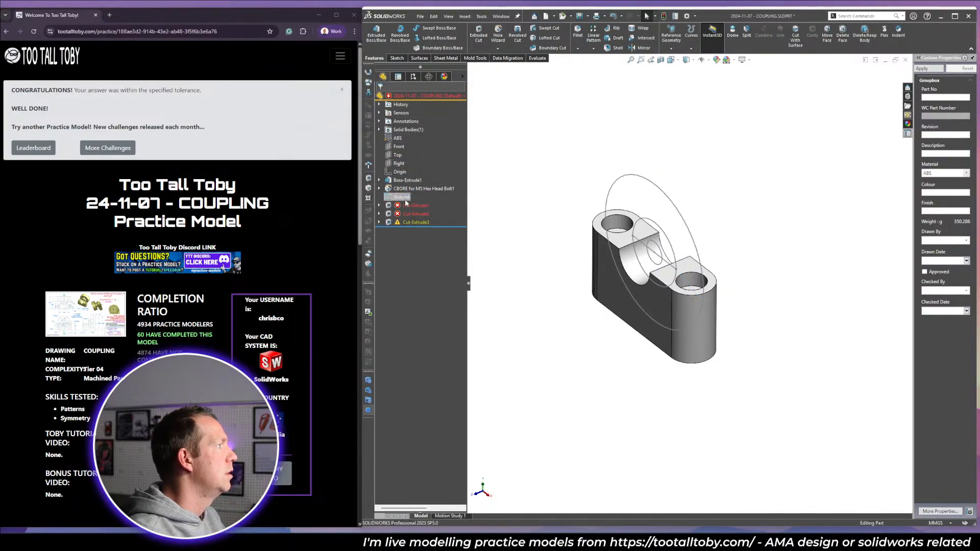
# Delete the cut-extrude features still left after the counterbore holes in the feature tree.
pyautogui.click(406, 205)
pyautogui.press('Delete')
pyautogui.press('Return')
pyautogui.click(406, 207)
pyautogui.press('Delete')
pyautogui.press('Return')
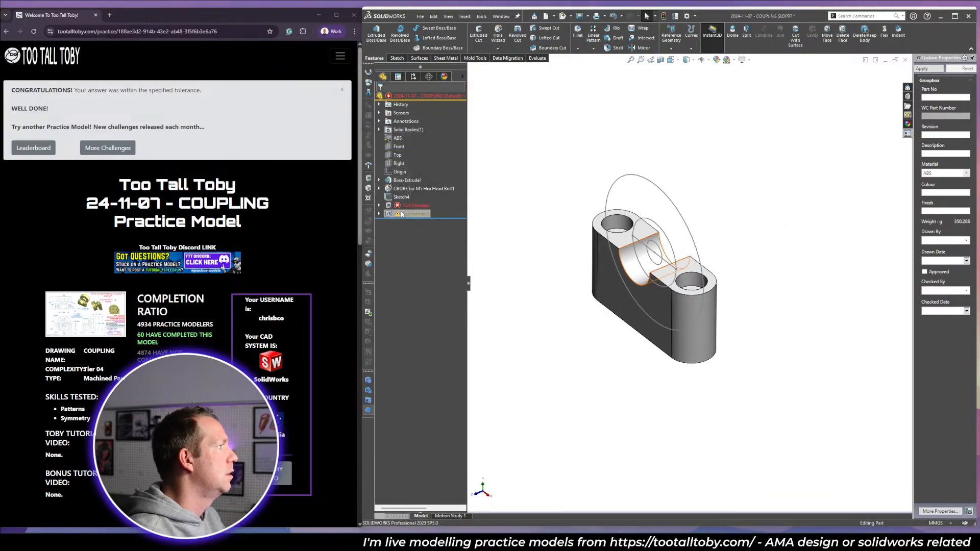
pyautogui.click(413, 207)
pyautogui.press('Delete')
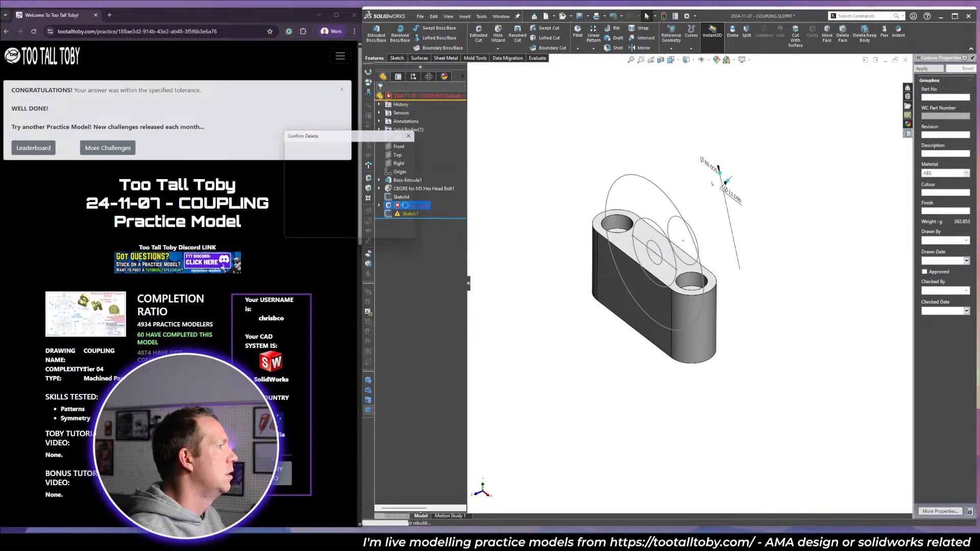
pyautogui.press('Return')
# Delete the leftover sketches Sketch4 and Sketch7, keeping only the base block and its counterbored holes.
pyautogui.click(404, 206)
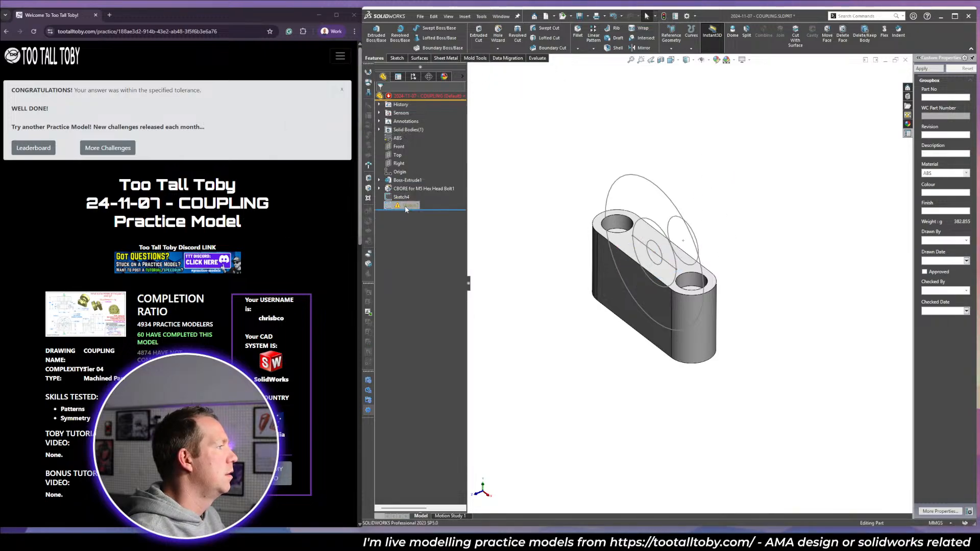
pyautogui.click(406, 197)
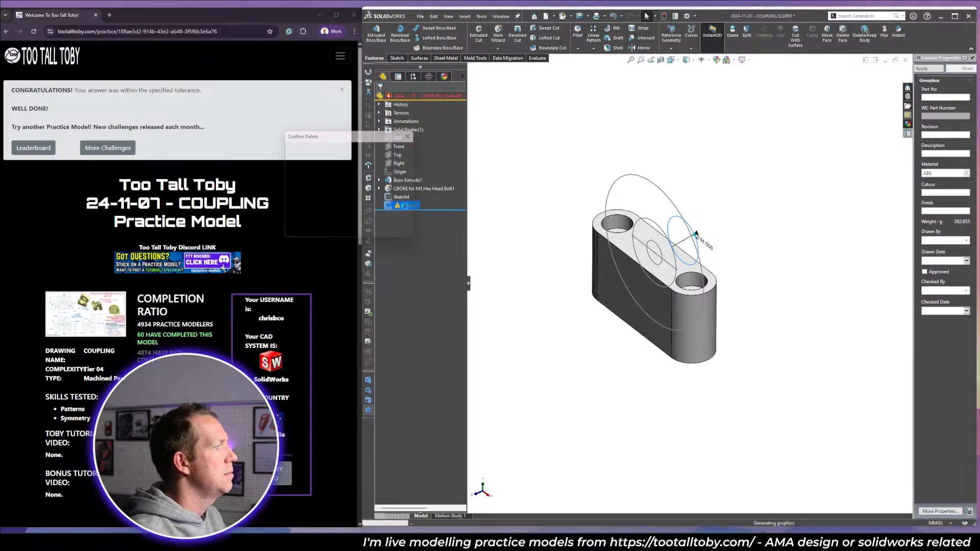
pyautogui.press('Delete')
pyautogui.press('Return')
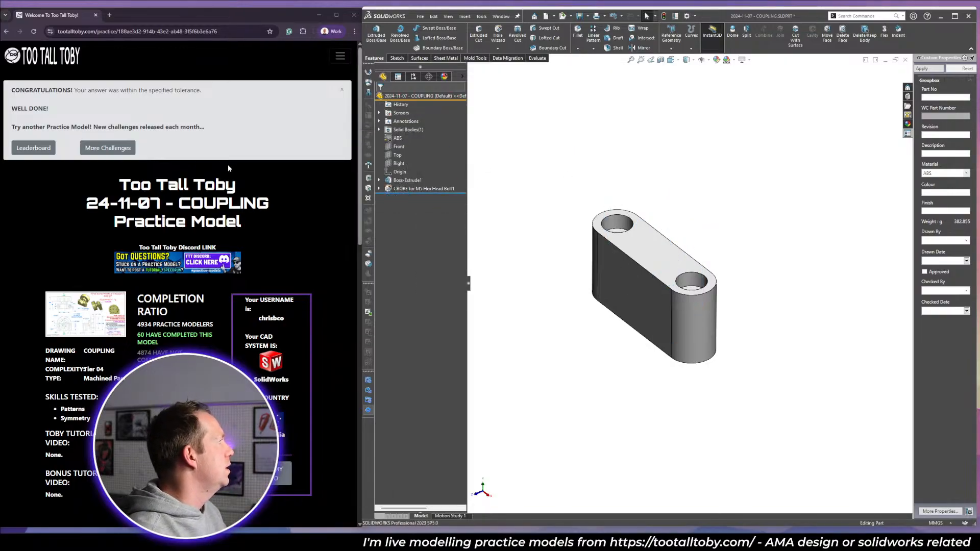
# Open the 24-11-07 COUPLING drawing in a new browser tab and shorten the browser window.
pyautogui.click(103, 329)
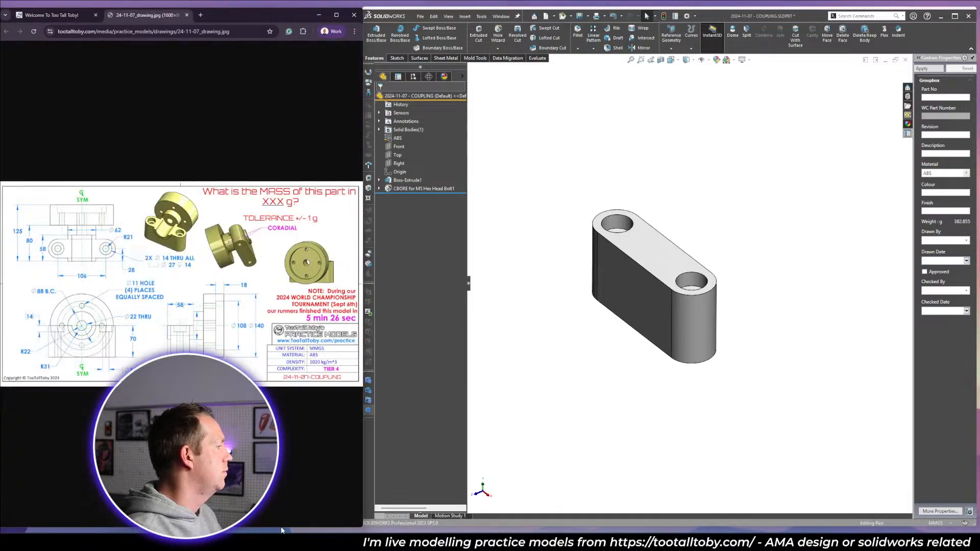
pyautogui.moveTo(282, 531)
pyautogui.mouseDown()
pyautogui.moveTo(293, 319)
pyautogui.moveTo(294, 398)
pyautogui.mouseUp()
pyautogui.click(531, 381)
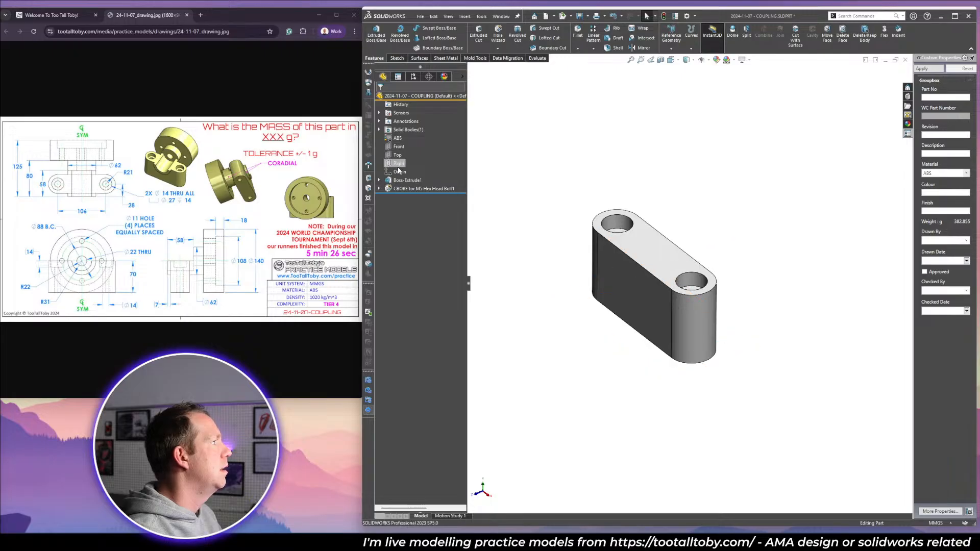
# Start a new sketch on the Right plane and view it face-on.
pyautogui.click(399, 165)
pyautogui.click(406, 157)
pyautogui.press('space')
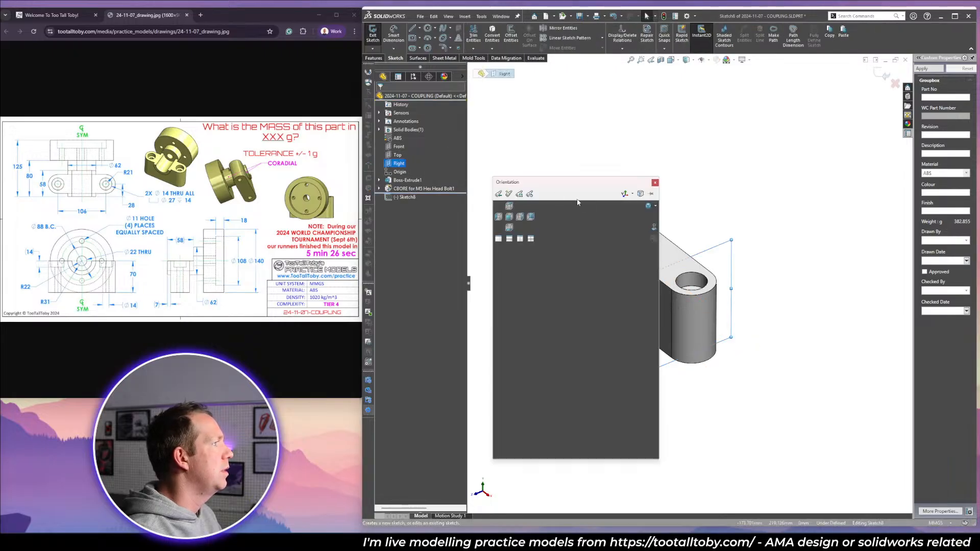
pyautogui.click(655, 228)
pyautogui.click(768, 235)
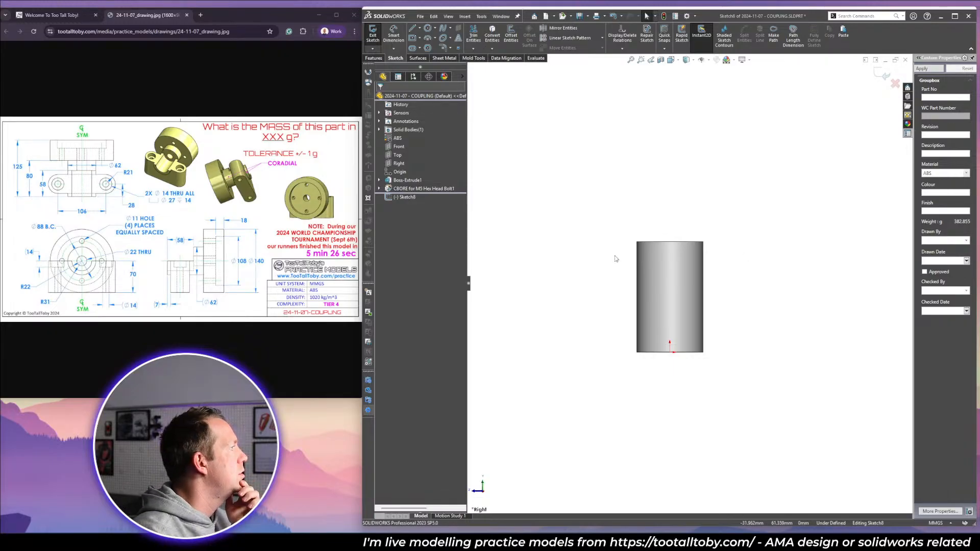
# Draw a closed stepped half-profile of the coupling with lines, its long upper line level with the block's top edge.
pyautogui.press('l')
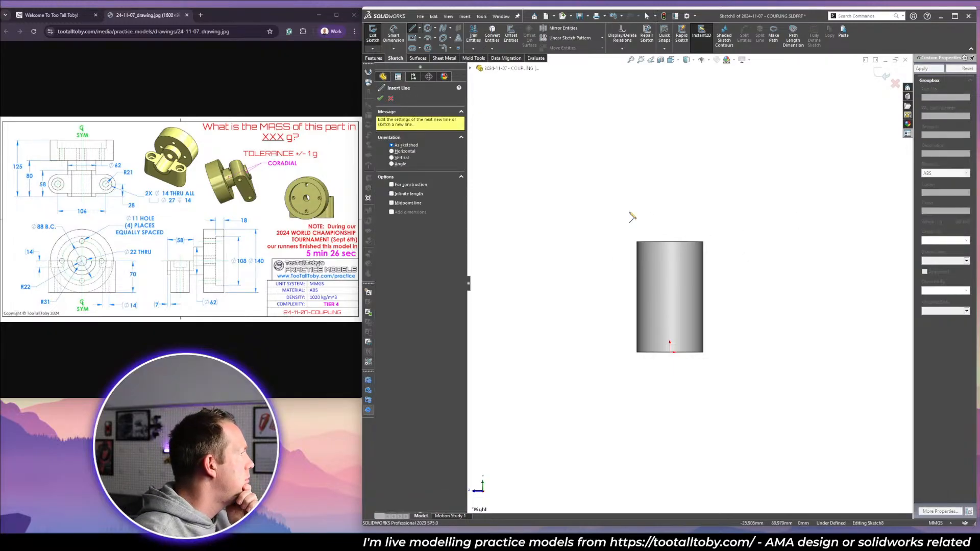
pyautogui.click(627, 241)
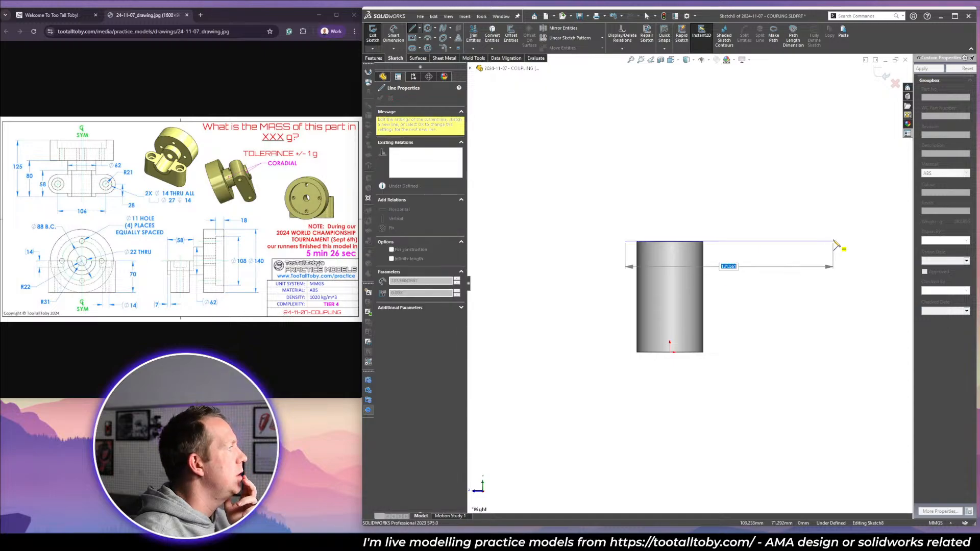
pyautogui.click(779, 241)
pyautogui.click(778, 292)
pyautogui.click(799, 293)
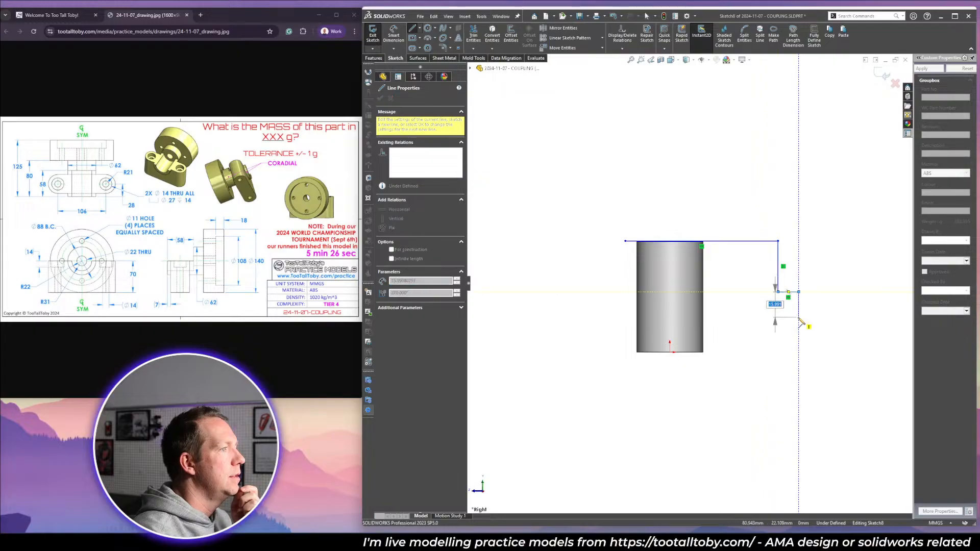
pyautogui.click(799, 317)
pyautogui.click(742, 317)
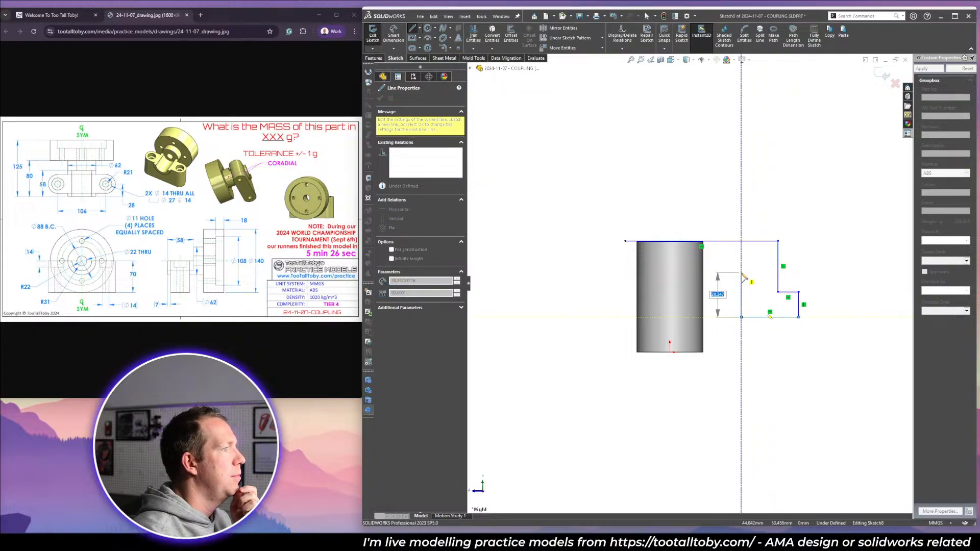
pyautogui.click(741, 281)
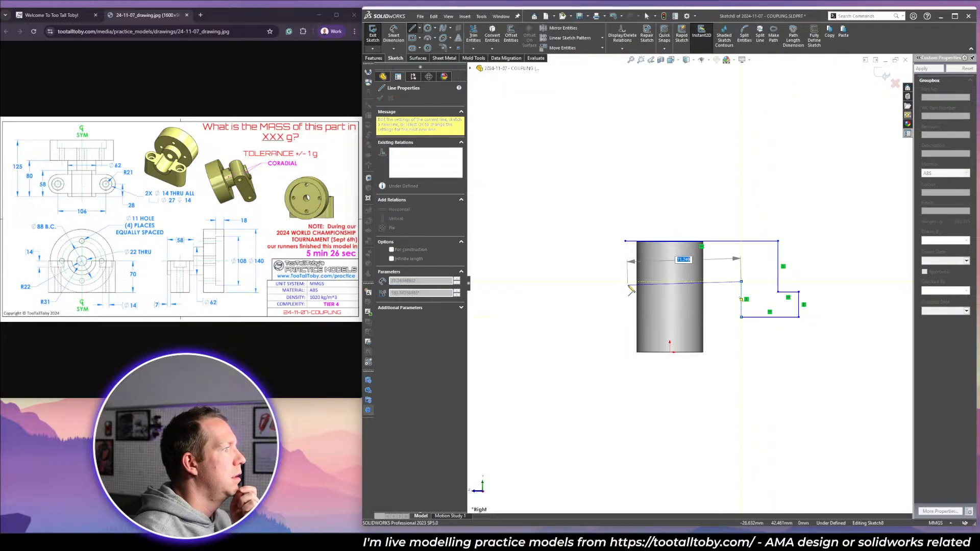
pyautogui.click(626, 281)
pyautogui.click(626, 241)
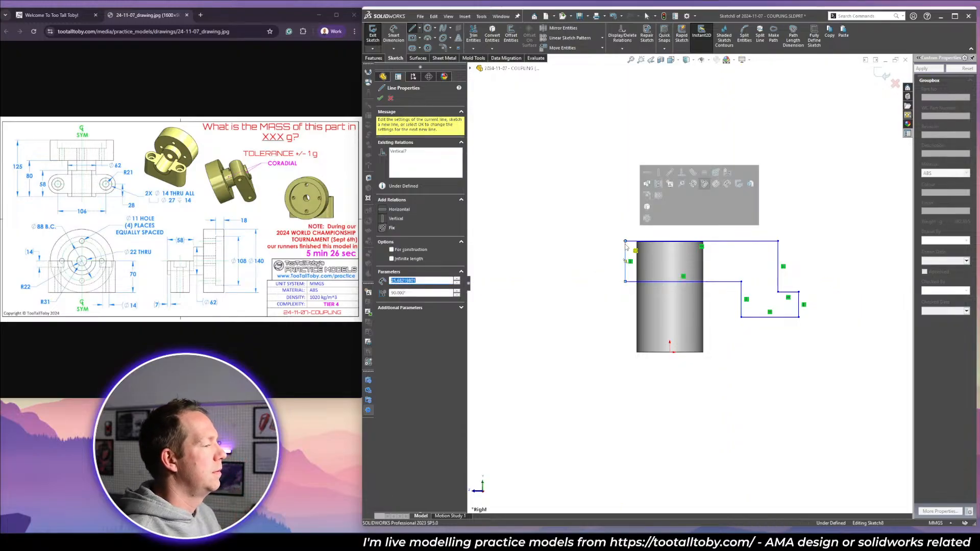
pyautogui.press('Escape')
# Pull the profile's short end line farther out from the block and dimension its offset from the block's side as 7 mm.
pyautogui.moveTo(626, 242); pyautogui.dragTo(623, 261)
pyautogui.click(571, 325)
pyautogui.moveTo(574, 317); pyautogui.dragTo(589, 260, button='right')
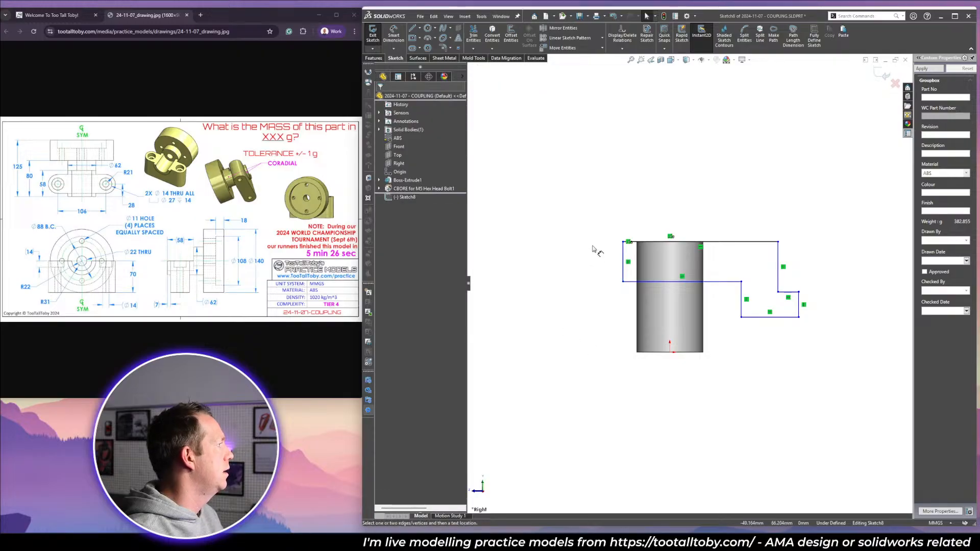
pyautogui.click(638, 298)
pyautogui.click(623, 267)
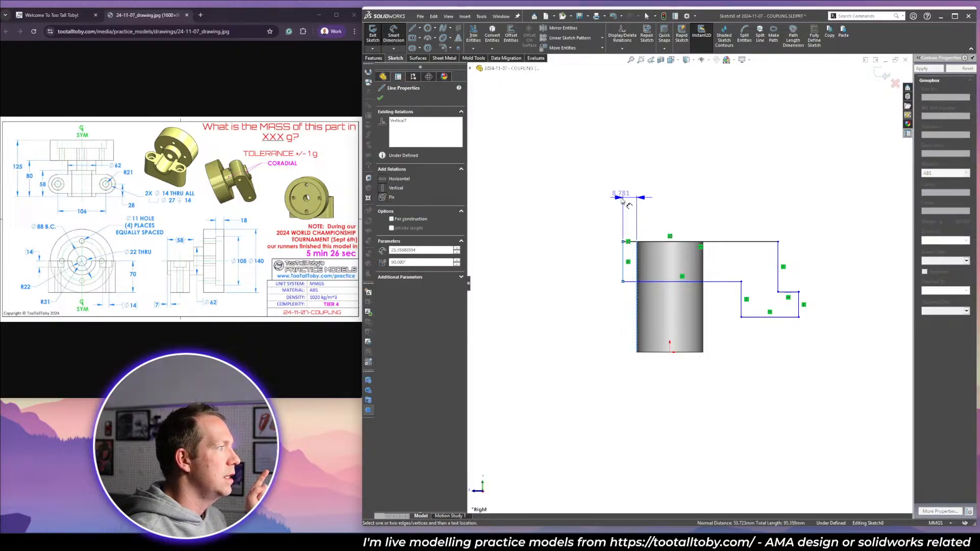
pyautogui.click(622, 199)
pyautogui.write('7')
pyautogui.press('Return')
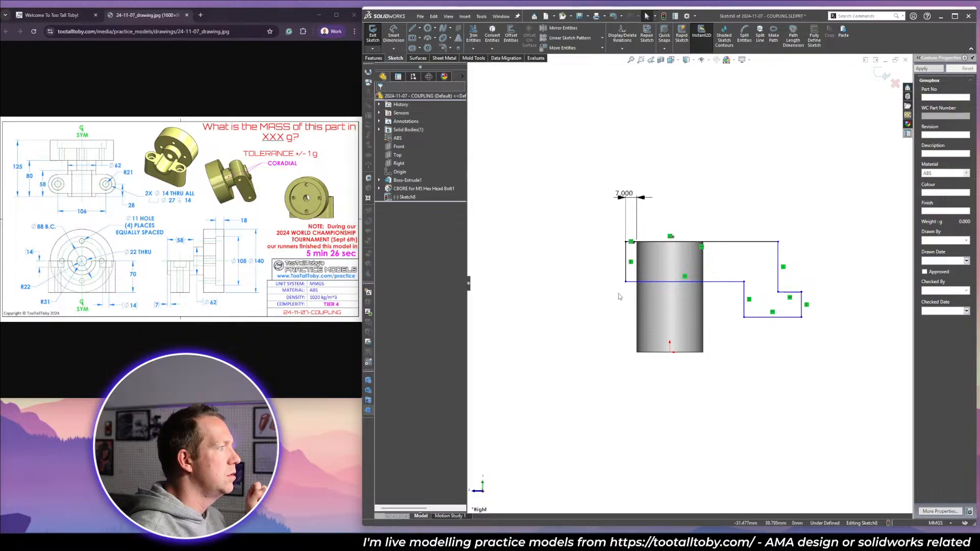
# Dimension the profile's short end line as 31 mm and the long vertical line on the flange side as 54 mm.
pyautogui.click(628, 271)
pyautogui.click(595, 183)
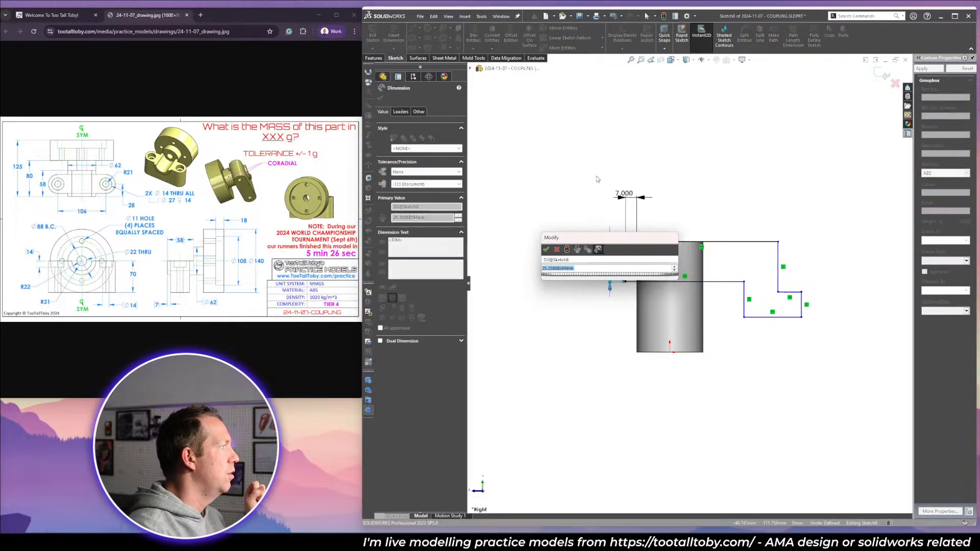
pyautogui.write('31')
pyautogui.press('Return')
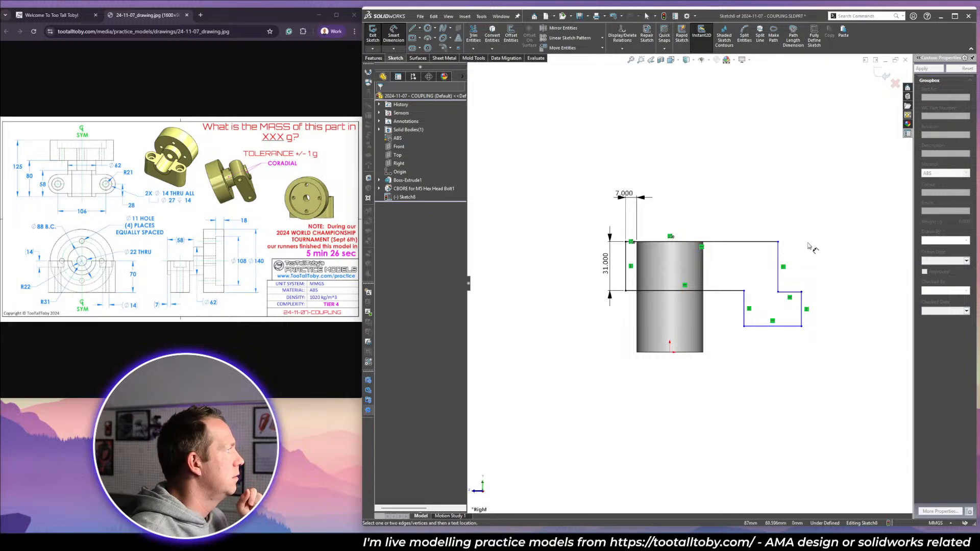
pyautogui.click(778, 278)
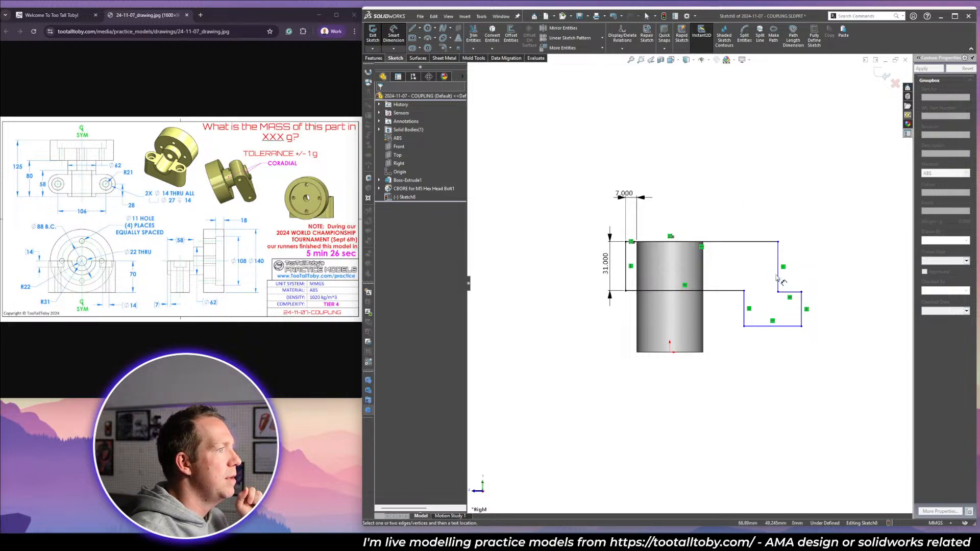
pyautogui.click(869, 260)
pyautogui.write('54')
pyautogui.press('Return')
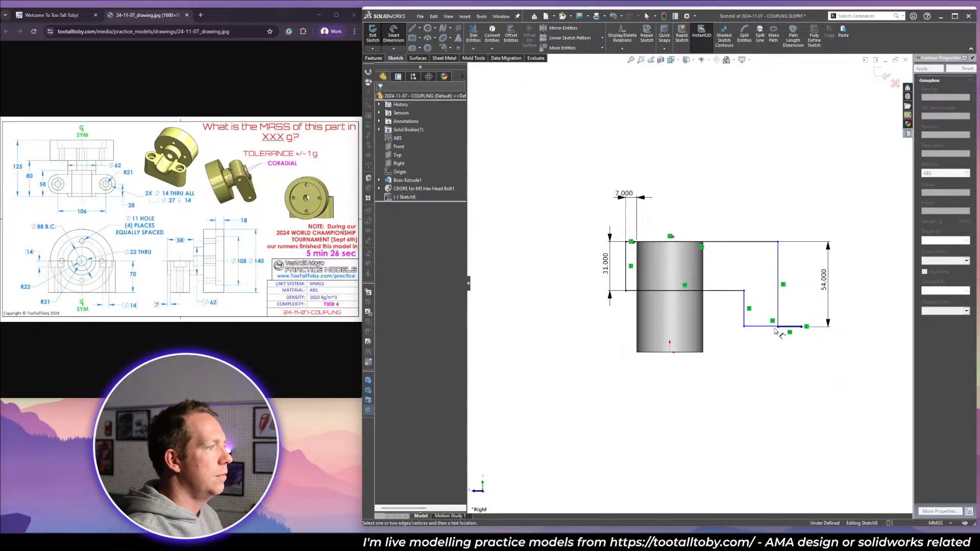
# Dimension the short horizontal line at the flange rim as 18 mm.
pyautogui.scroll(-3, 791, 334)
pyautogui.click(766, 311)
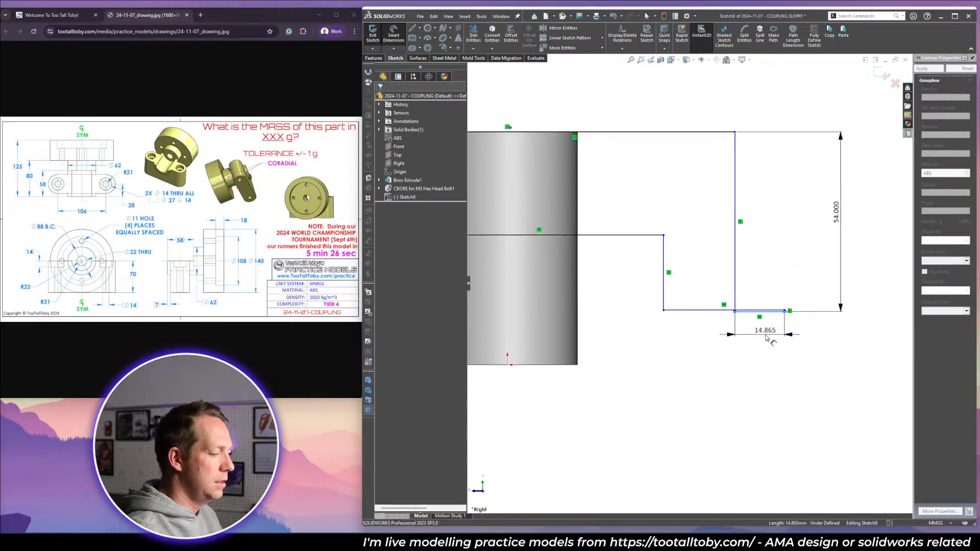
pyautogui.click(765, 334)
pyautogui.write('18')
pyautogui.press('Return')
pyautogui.scroll(3, 707, 283)
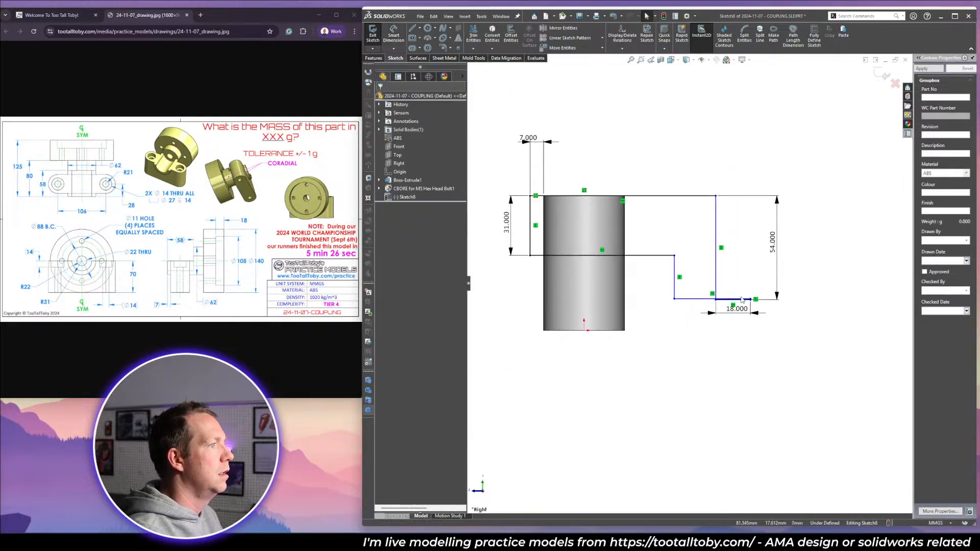
# Move the flange's lowest line down and make it collinear with the block's bottom edge.
pyautogui.click(702, 308)
pyautogui.moveTo(702, 313); pyautogui.dragTo(705, 320)
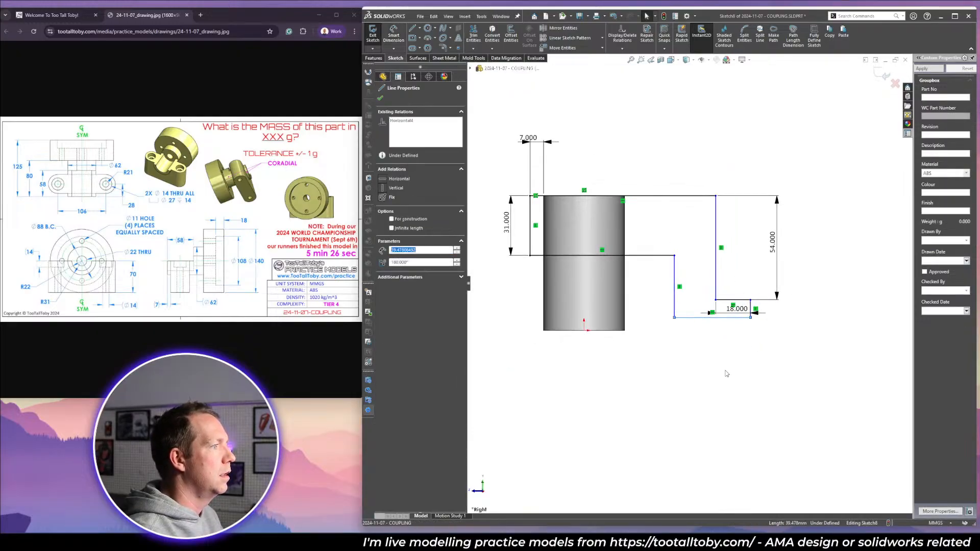
pyautogui.click(727, 372)
pyautogui.press('d')
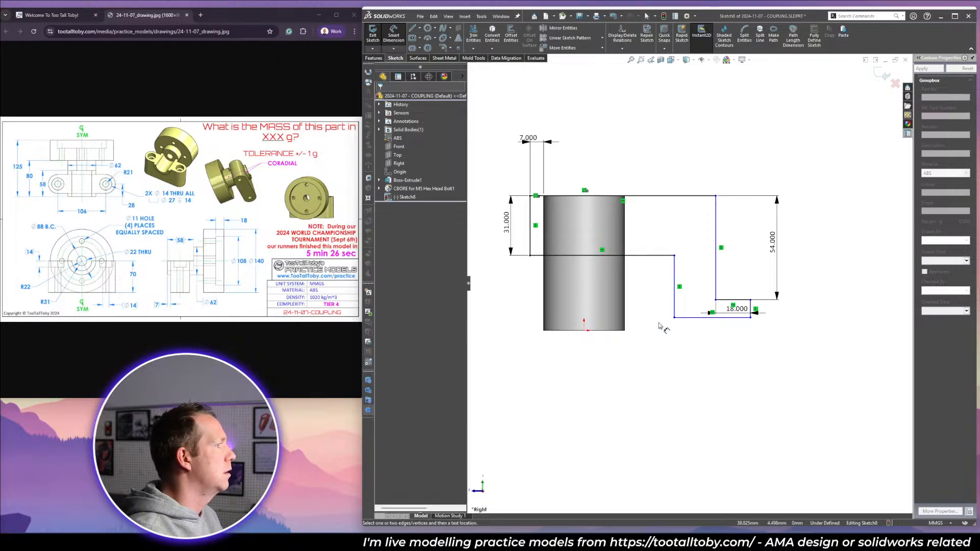
pyautogui.press('Escape')
pyautogui.keyDown('ctrl'); pyautogui.click(684, 318); pyautogui.keyUp('ctrl')
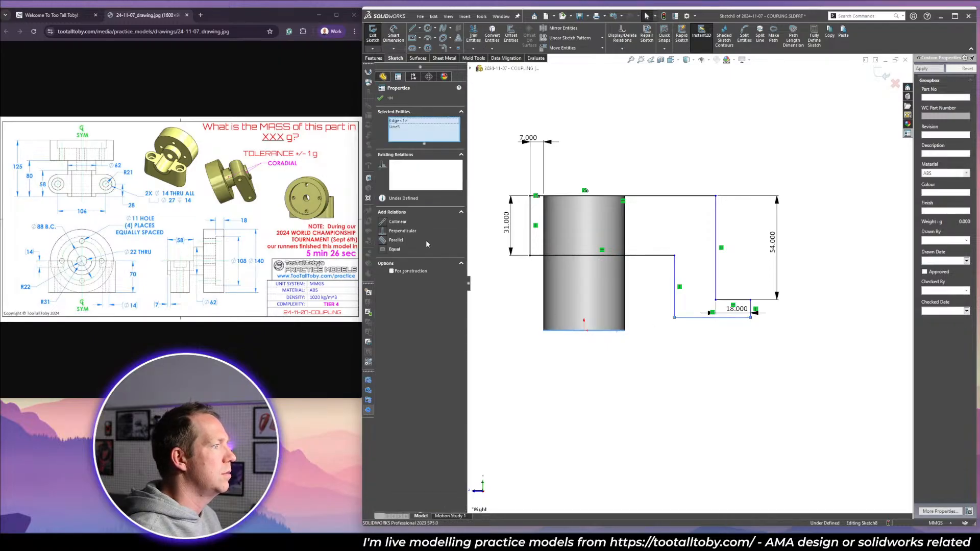
pyautogui.click(398, 221)
pyautogui.click(756, 371)
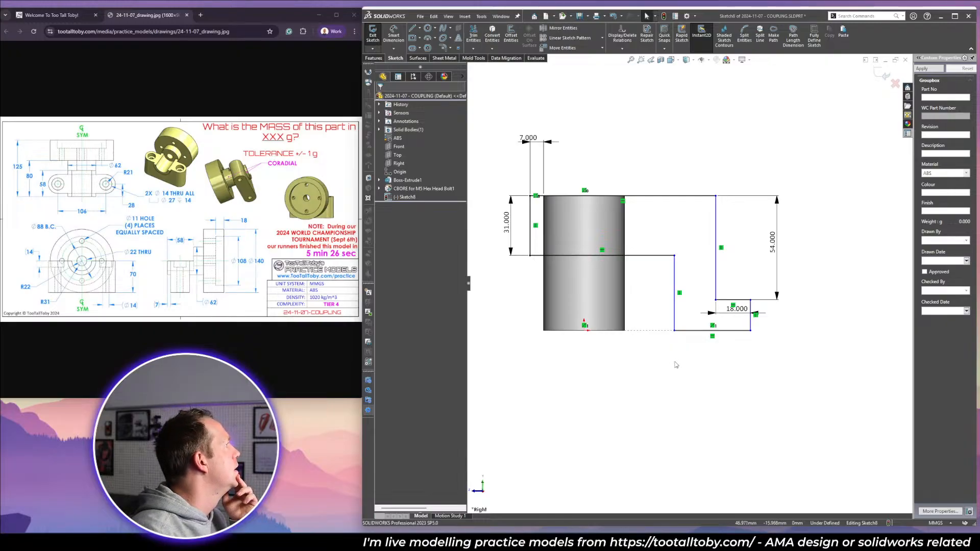
# Dimension the distance from the profile's short end line to the flange's near vertical line as 80 mm.
pyautogui.moveTo(655, 391); pyautogui.dragTo(663, 281, button='right')
pyautogui.click(530, 247)
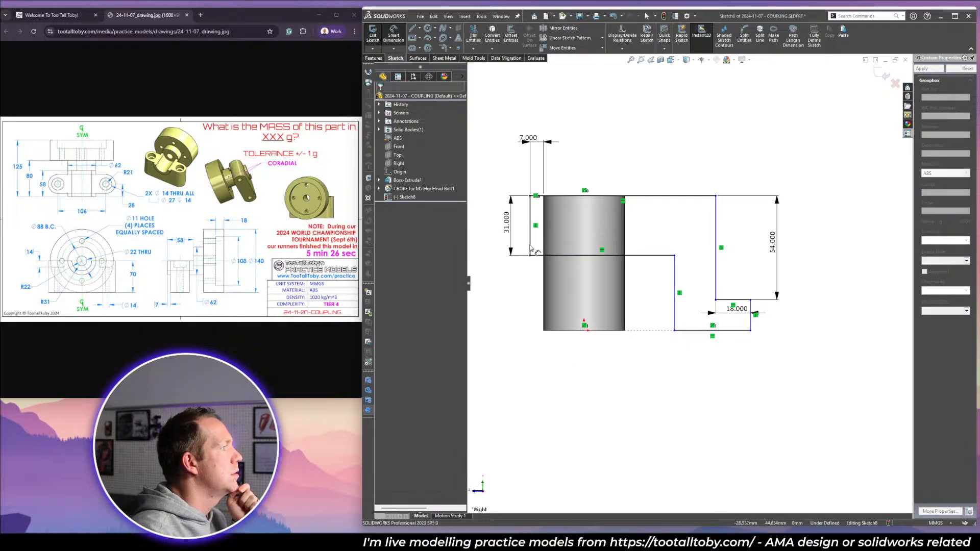
pyautogui.click(675, 331)
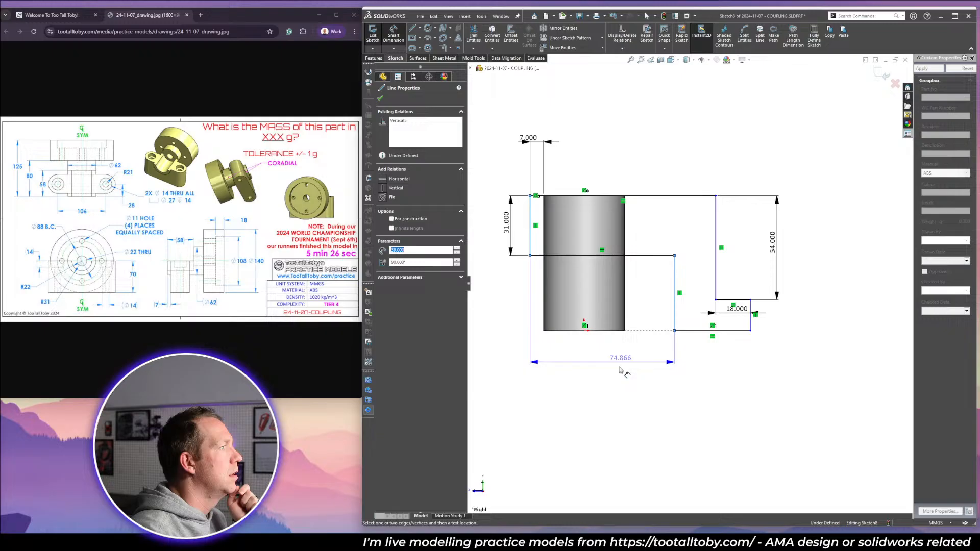
pyautogui.click(674, 384)
pyautogui.write('80')
pyautogui.press('Return')
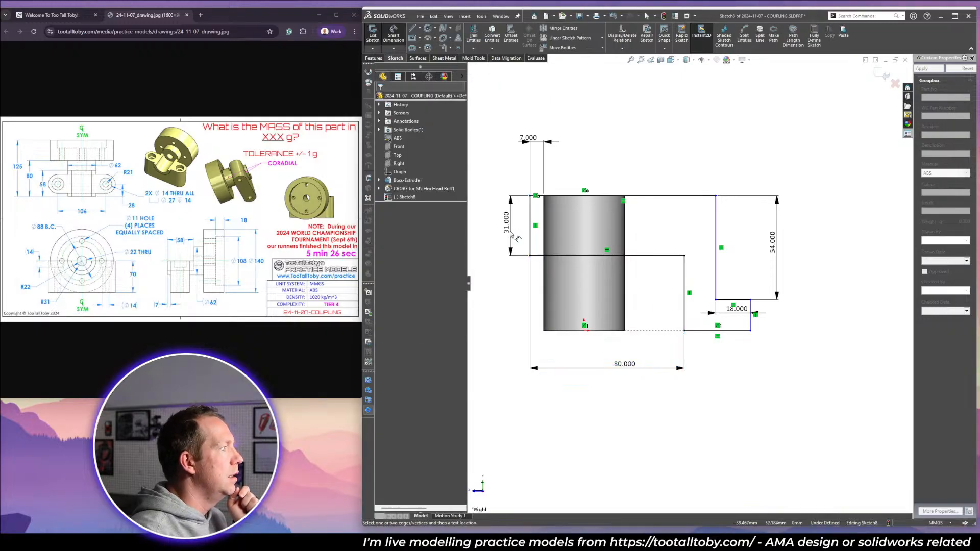
# Dimension the overall distance from the short end line to the flange's outermost vertical line as 125 mm.
pyautogui.click(530, 243)
pyautogui.click(750, 317)
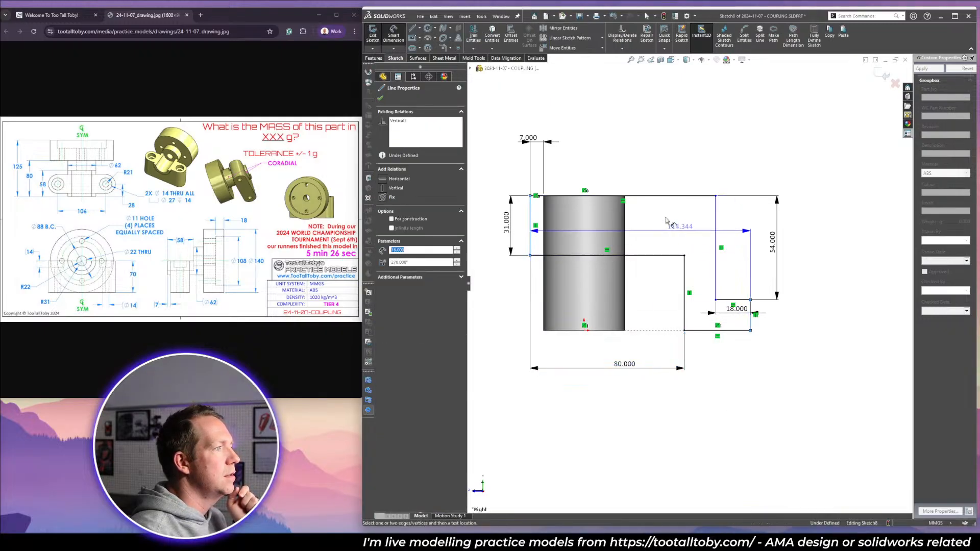
pyautogui.click(660, 390)
pyautogui.write('125')
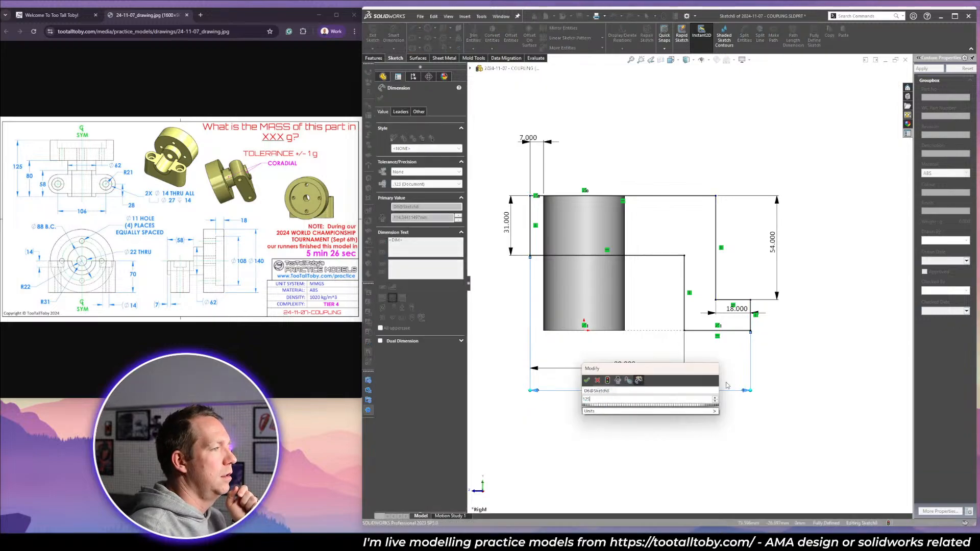
pyautogui.press('Return')
pyautogui.click(749, 406)
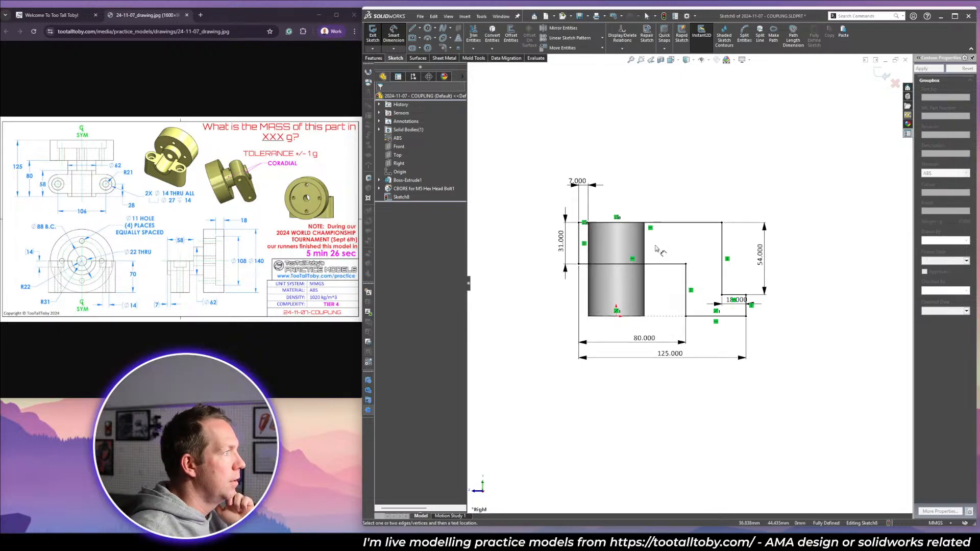
# Revolve the stepped profile 360 degrees about its long top line, merged with the block.
pyautogui.hotkey('ctrl', '7')
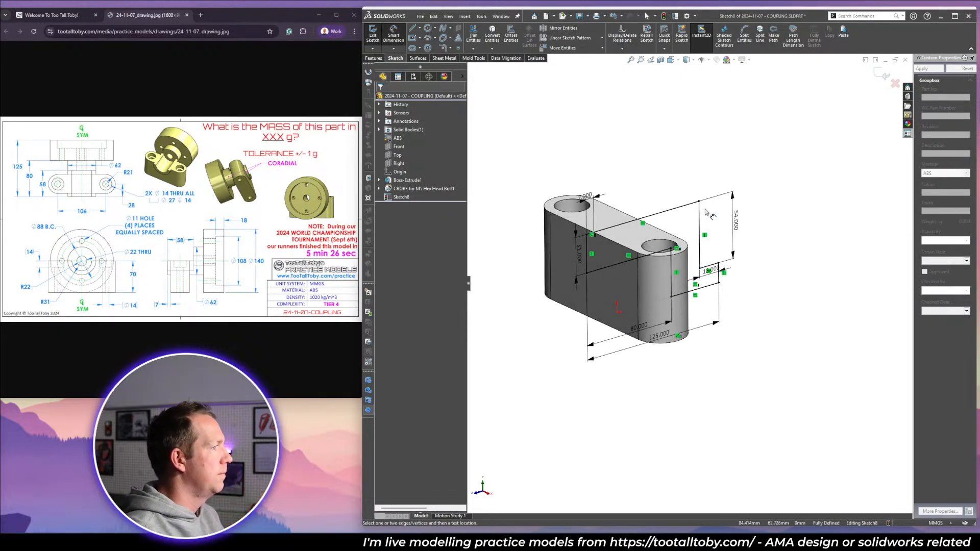
pyautogui.press('r')
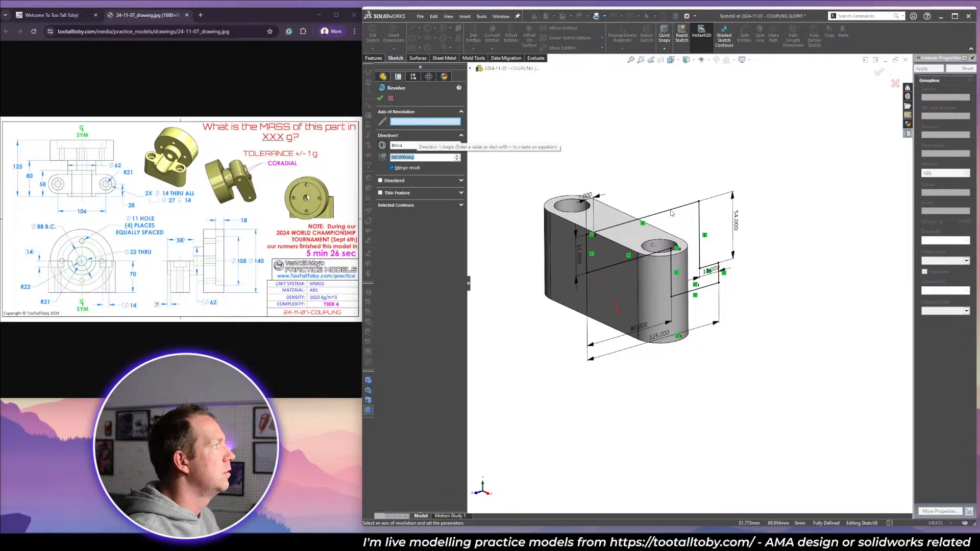
pyautogui.click(671, 210)
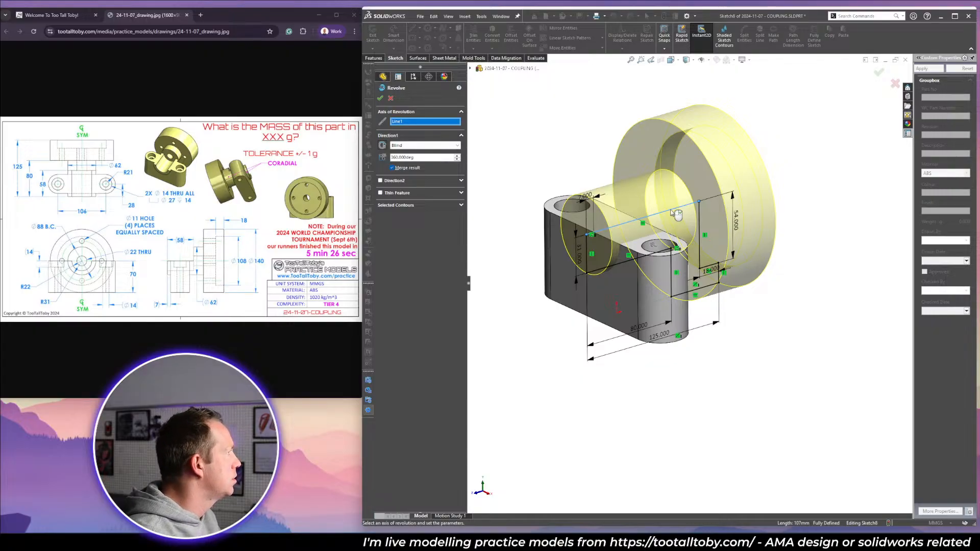
pyautogui.press('Return')
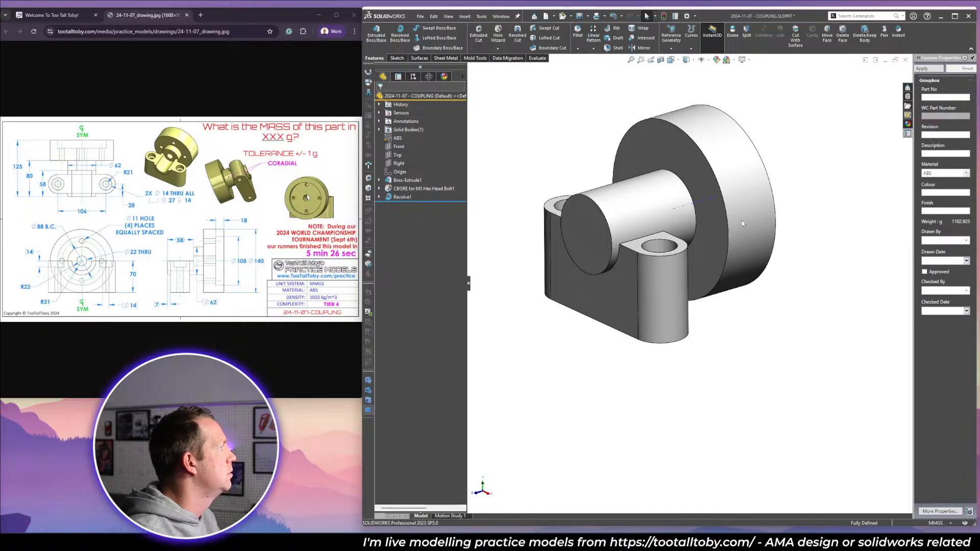
# Start a sketch on the shaft's end face and draw a centred circle reaching the shaft's outer edge.
pyautogui.click(621, 230)
pyautogui.click(632, 208)
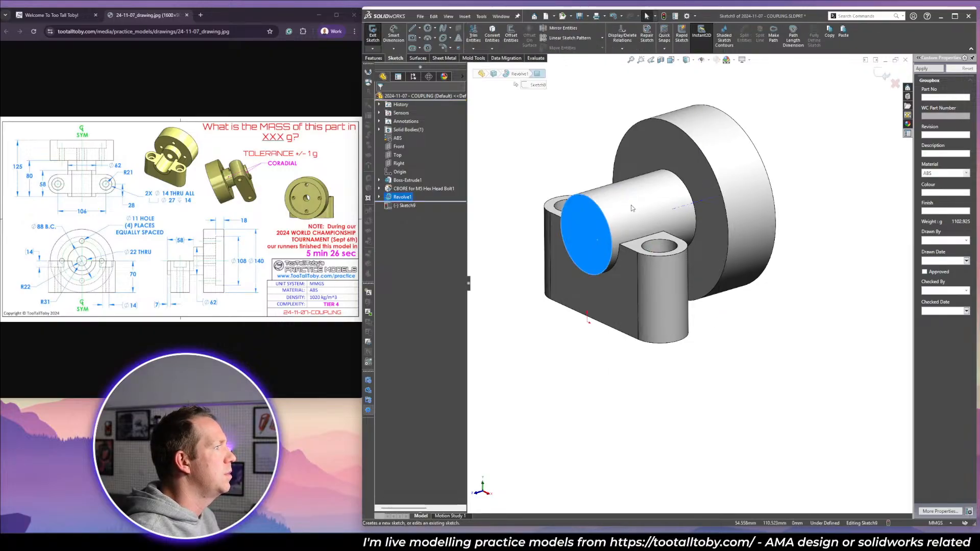
pyautogui.press('space')
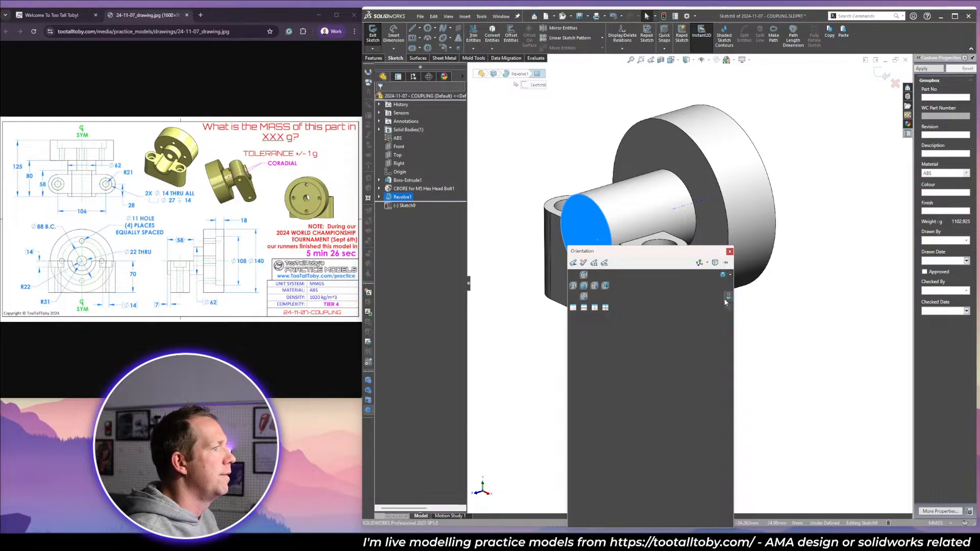
pyautogui.click(727, 298)
pyautogui.click(428, 28)
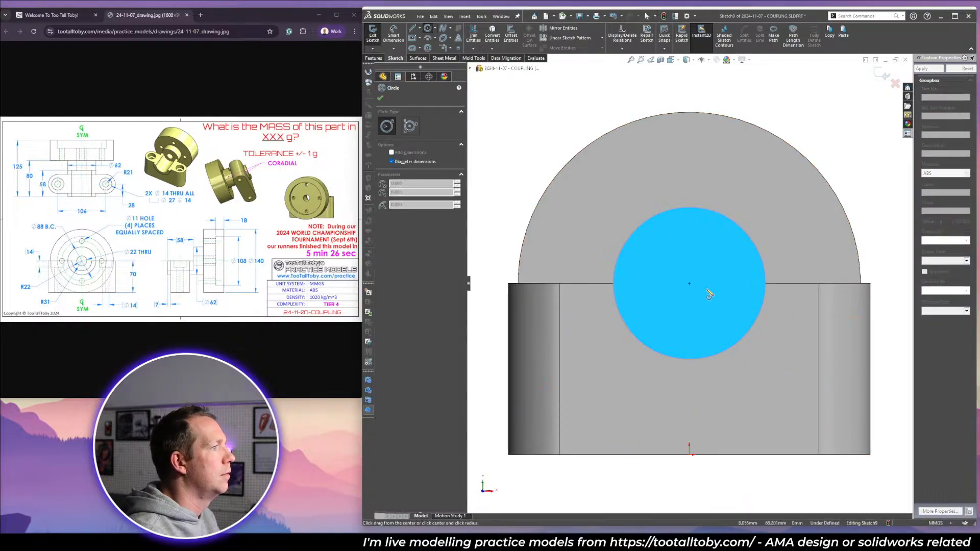
pyautogui.moveTo(690, 284); pyautogui.dragTo(711, 356)
pyautogui.press('Escape')
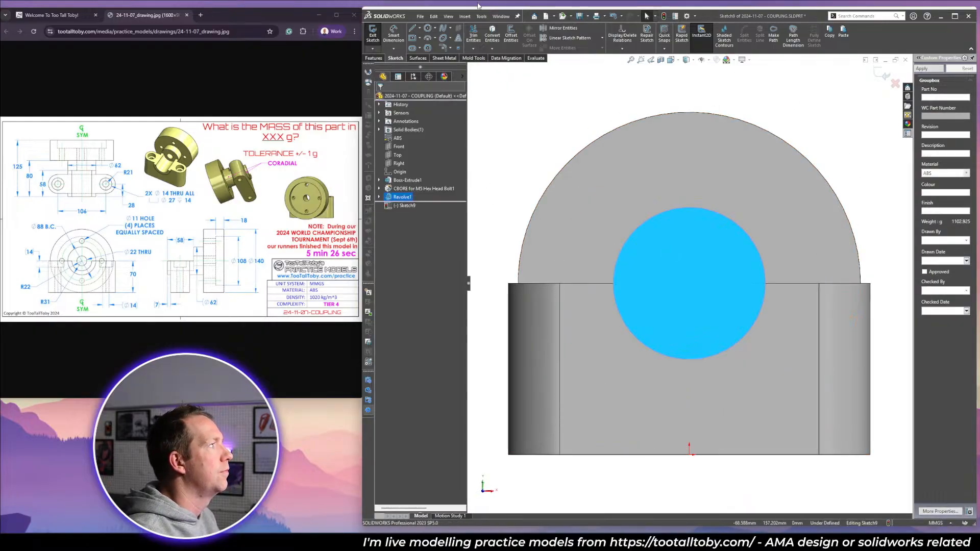
# Draw two circles of 22 mm and 44 mm diameter centred on the shaft's end face.
pyautogui.press('Return')
pyautogui.moveTo(689, 283); pyautogui.dragTo(714, 262)
pyautogui.write('22')
pyautogui.press('Return')
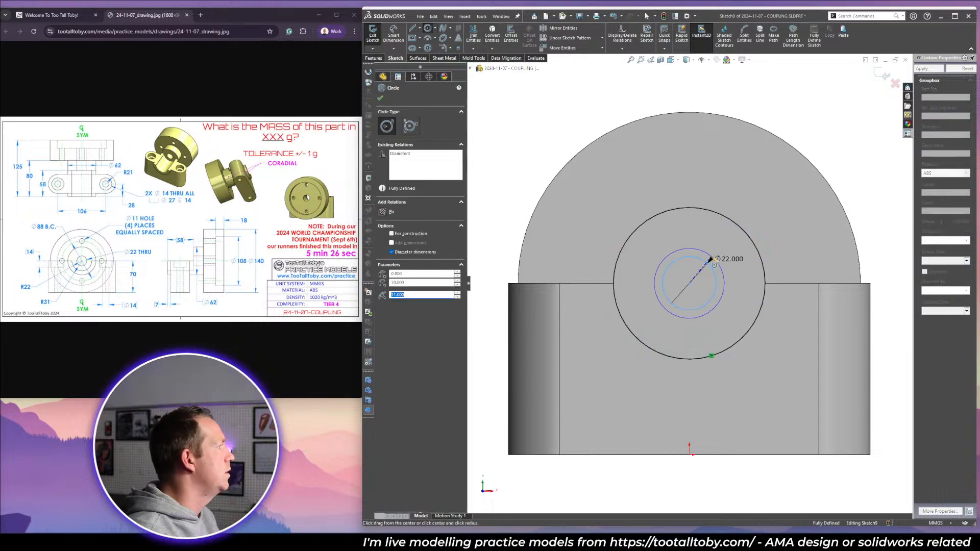
pyautogui.moveTo(689, 283); pyautogui.dragTo(715, 332)
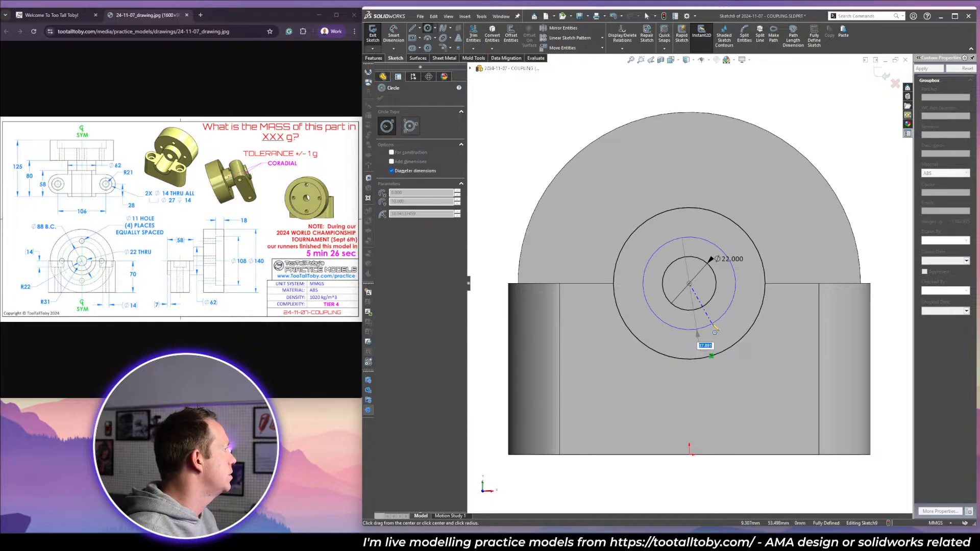
pyautogui.write('44')
pyautogui.press('Return')
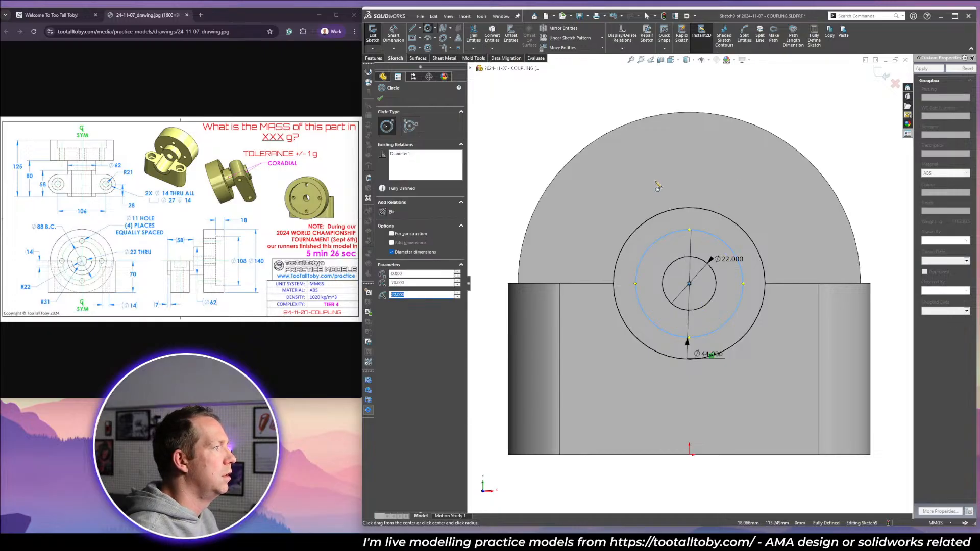
# Draw a horizontal line through the centre across the full diameter of the outer circle.
pyautogui.press('l')
pyautogui.click(613, 284)
pyautogui.click(765, 284)
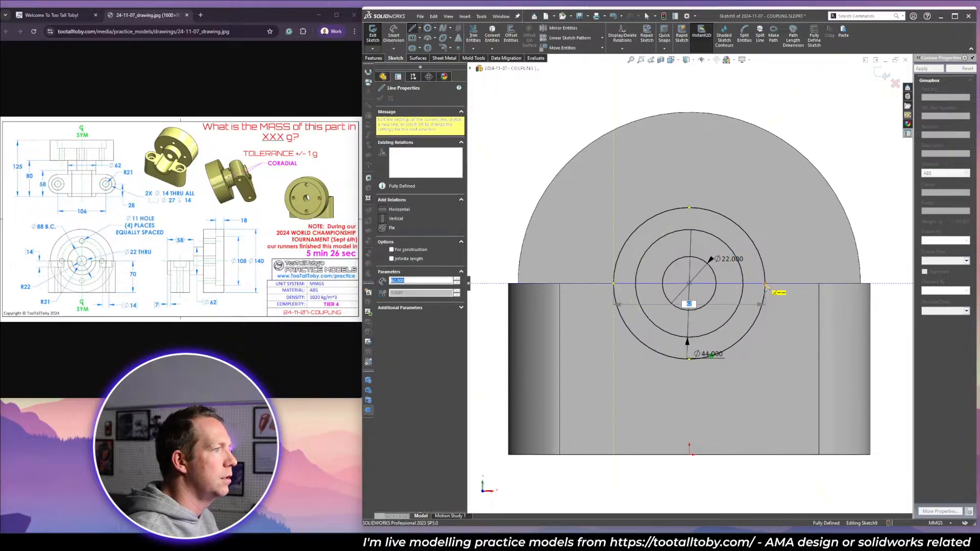
pyautogui.press('Escape')
# Extrude-cut the upper half of the shaft and the lower half of the 44 mm circle up to the flange's inner face.
pyautogui.scroll(5, 724, 238)
pyautogui.moveTo(724, 238); pyautogui.dragTo(673, 306, button='middle')
pyautogui.scroll(-4, 672, 306)
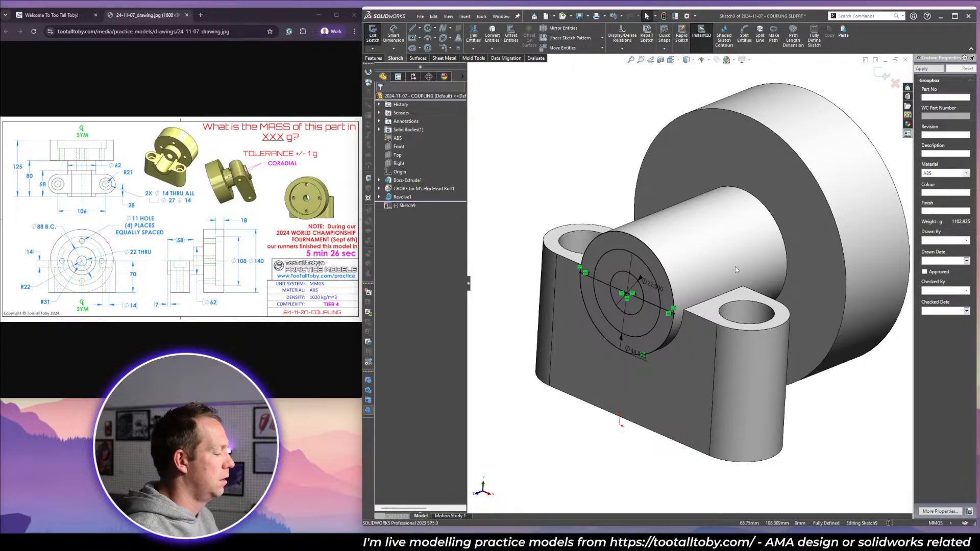
pyautogui.press('x')
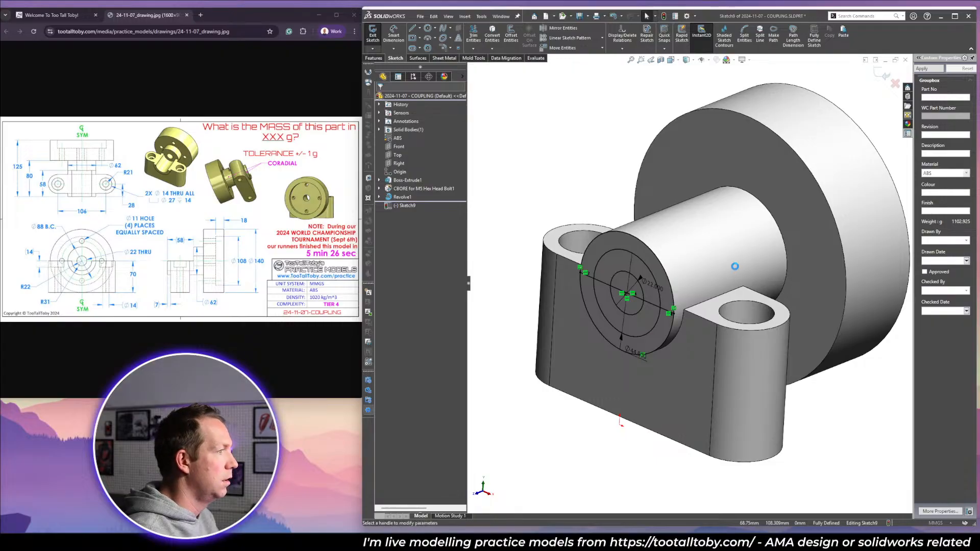
pyautogui.click(618, 245)
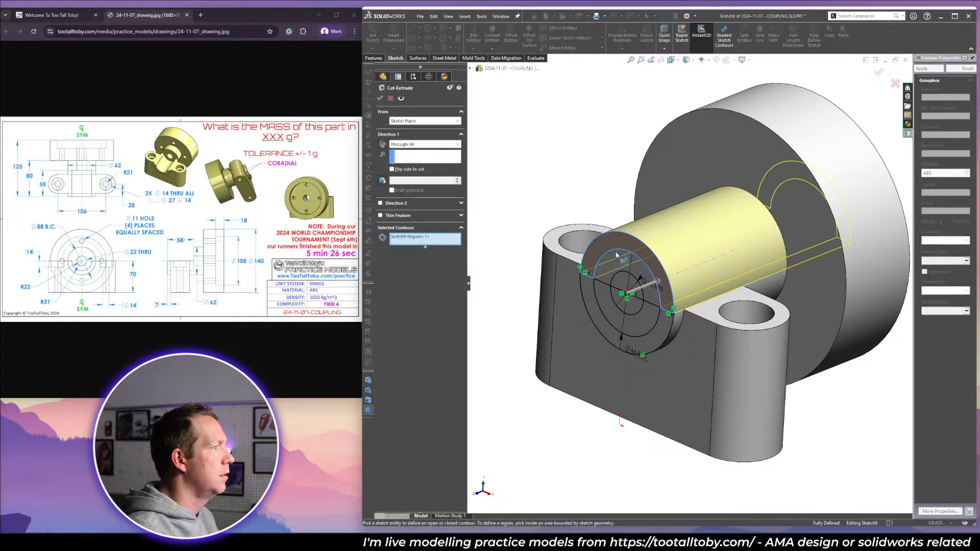
pyautogui.click(620, 259)
pyautogui.click(624, 279)
pyautogui.click(617, 296)
pyautogui.click(606, 305)
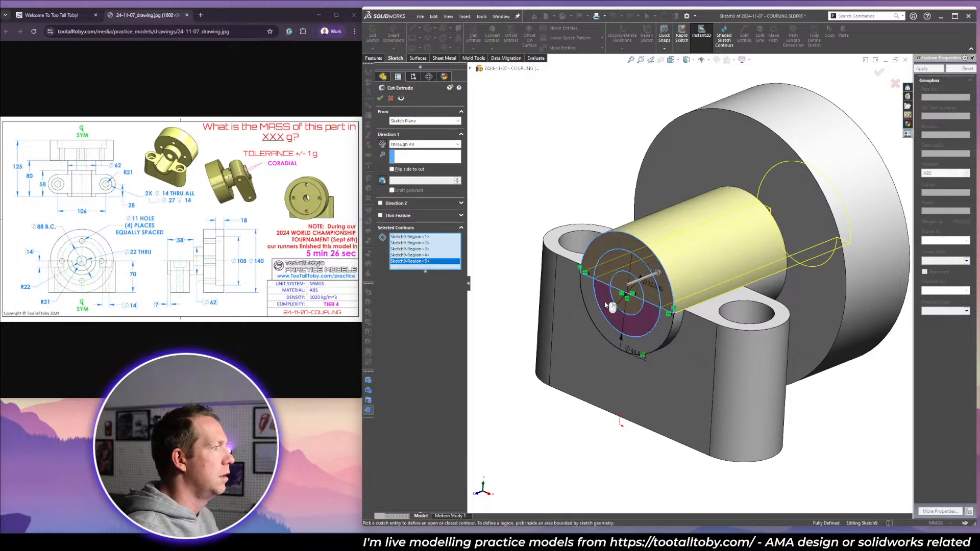
pyautogui.click(425, 144)
pyautogui.click(414, 178)
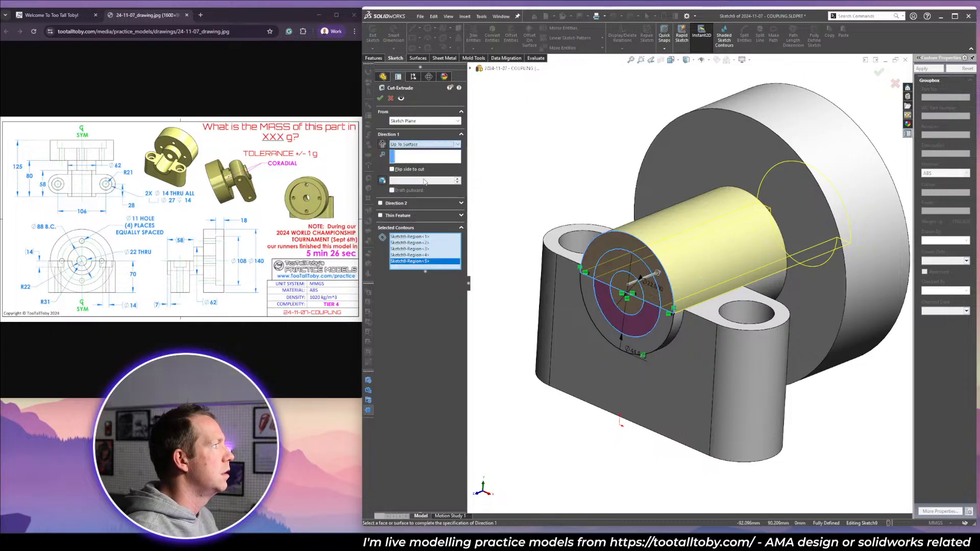
pyautogui.click(715, 176)
pyautogui.press('Return')
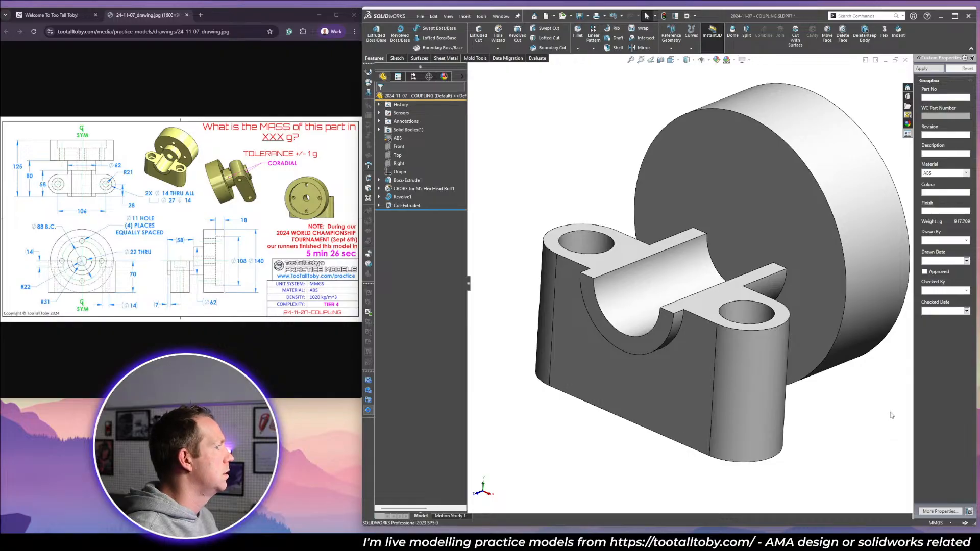
# Edit the shaft cut's sketch to remove the 22 mm circle and rebuild the part.
pyautogui.scroll(4, 780, 282)
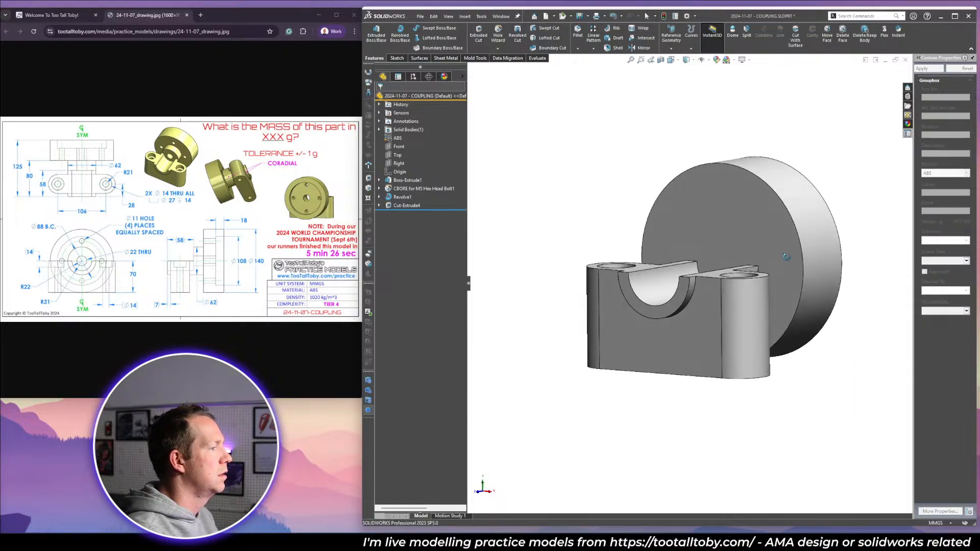
pyautogui.click(379, 205)
pyautogui.click(400, 213)
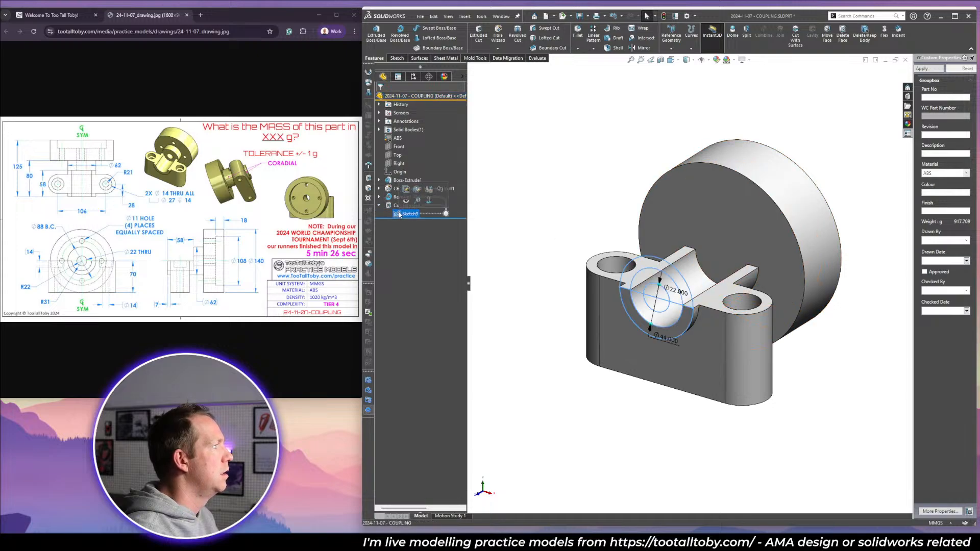
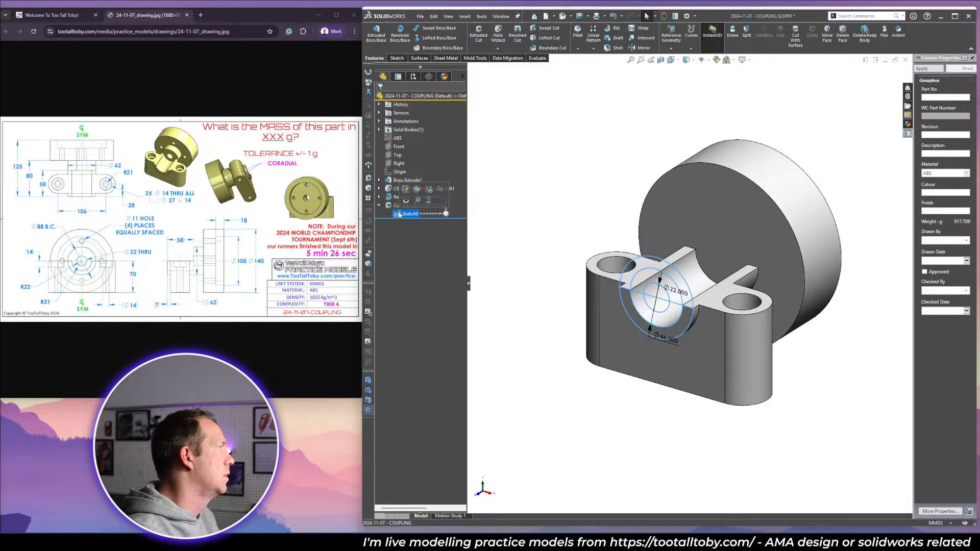
pyautogui.click(406, 189)
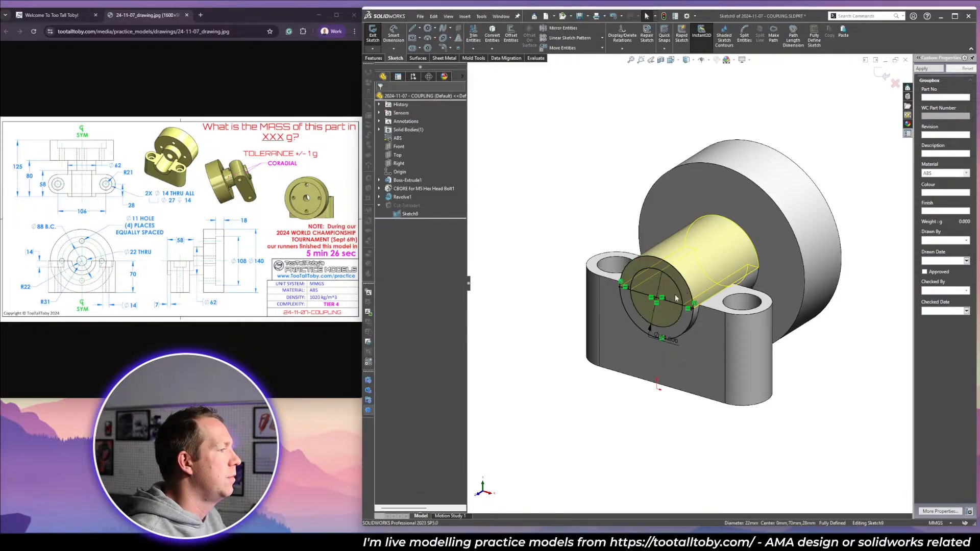
pyautogui.click(882, 76)
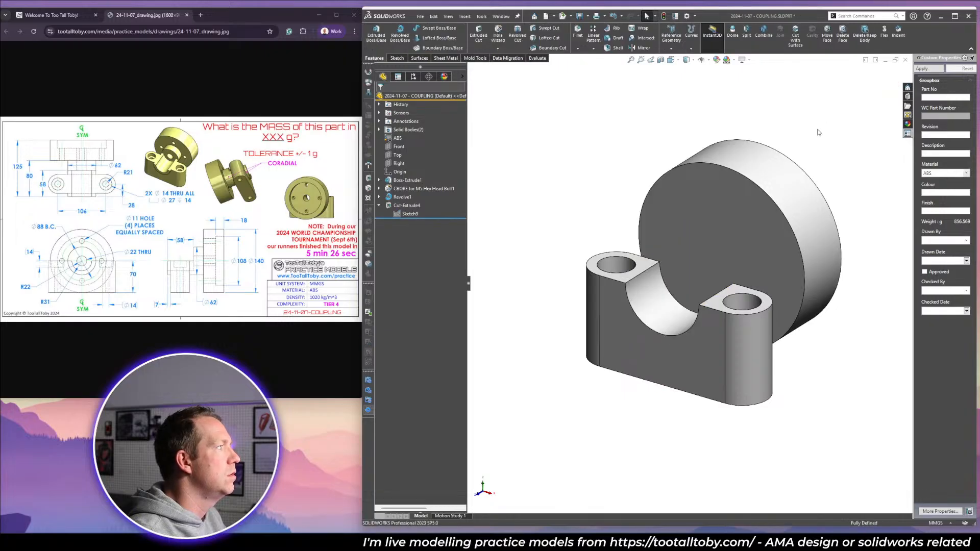
pyautogui.moveTo(597, 244)
pyautogui.mouseDown(button='middle')
pyautogui.moveTo(601, 280)
pyautogui.moveTo(588, 251)
pyautogui.mouseUp(button='middle')
# Edit the shaft cut to clear its contours and reselect the upper half ring and both halves of the 44 mm circle.
pyautogui.click(411, 206)
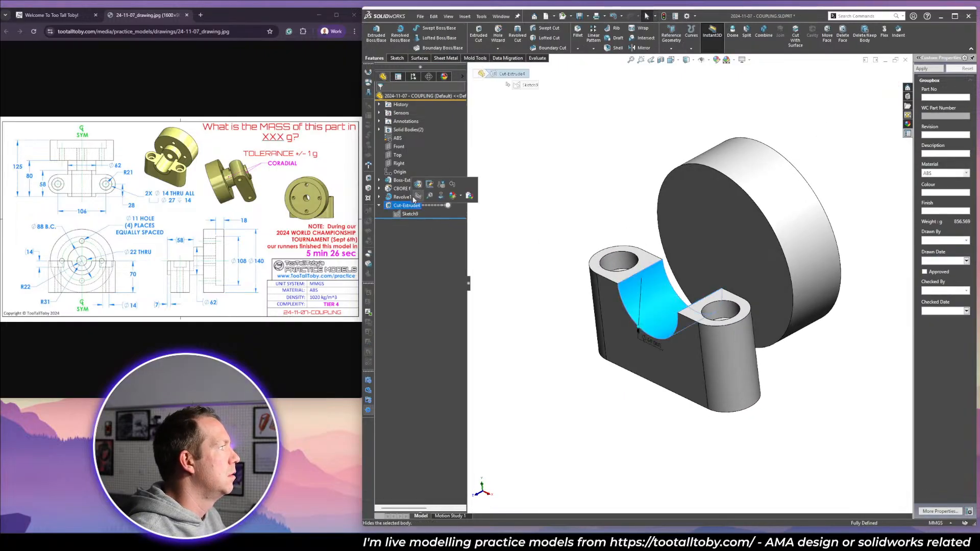
pyautogui.click(418, 186)
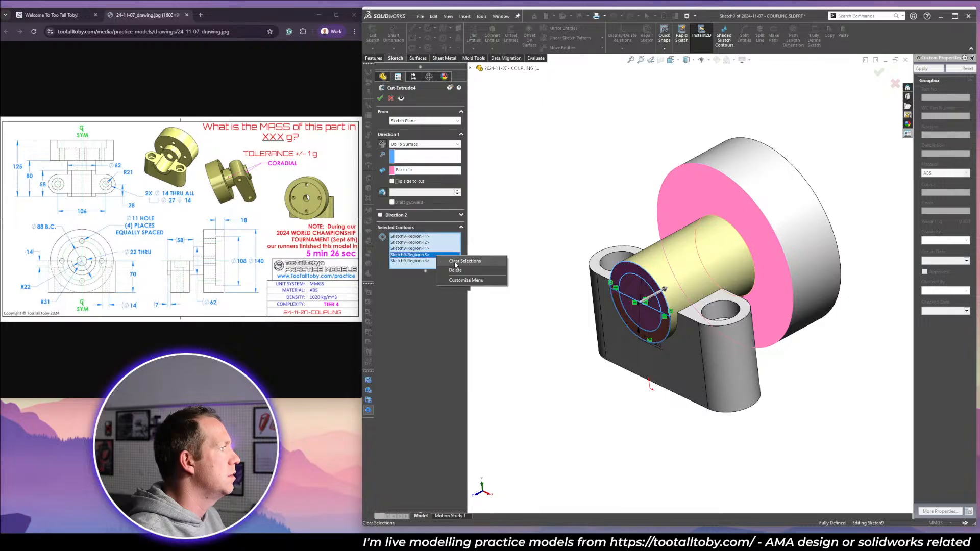
pyautogui.scroll(-4, 672, 300)
pyautogui.click(605, 243)
pyautogui.click(596, 276)
pyautogui.click(579, 307)
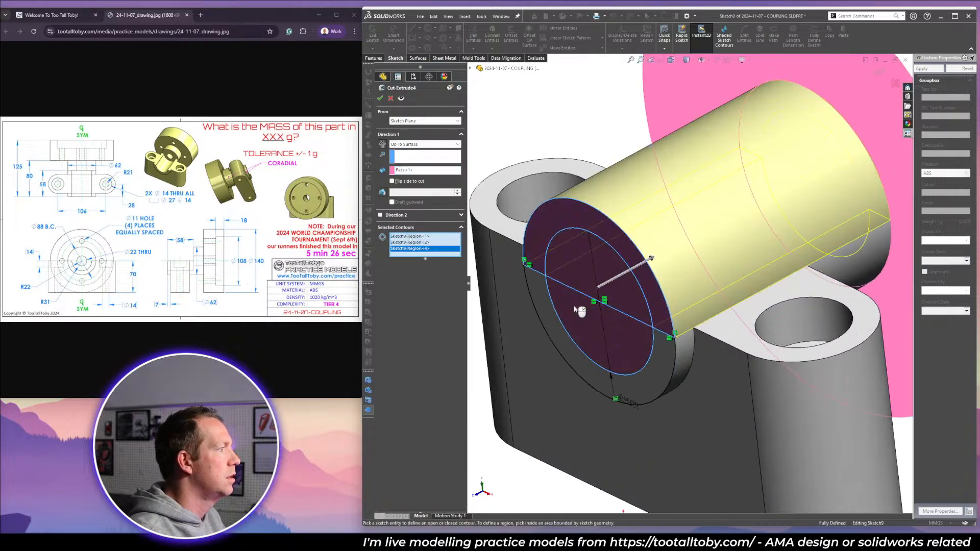
pyautogui.rightClick(575, 308)
pyautogui.scroll(5, 576, 309)
pyautogui.click(821, 382)
# Start a sketch on the flange's recessed face and draw a 22 mm diameter circle at its centre.
pyautogui.moveTo(794, 348); pyautogui.dragTo(648, 317, button='middle')
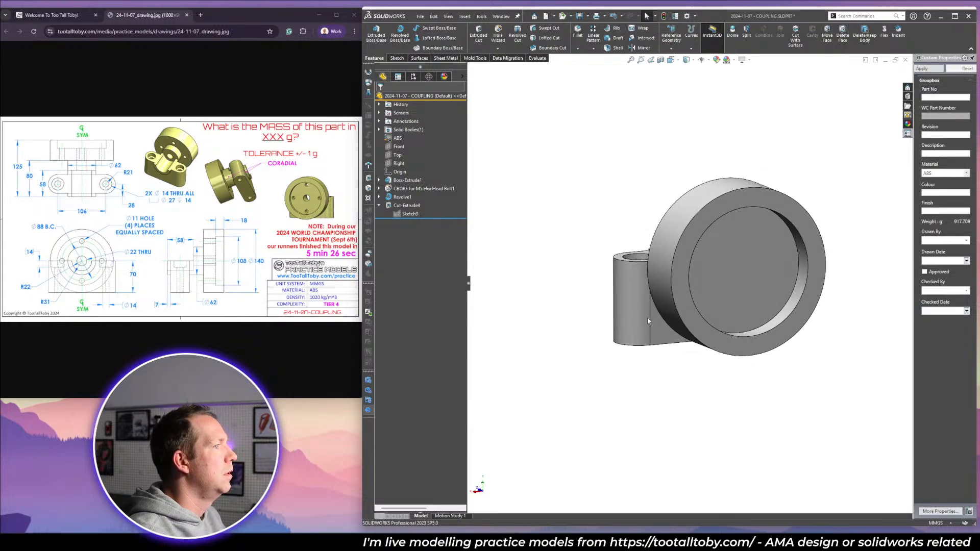
pyautogui.click(719, 263)
pyautogui.click(753, 225)
pyautogui.press('space')
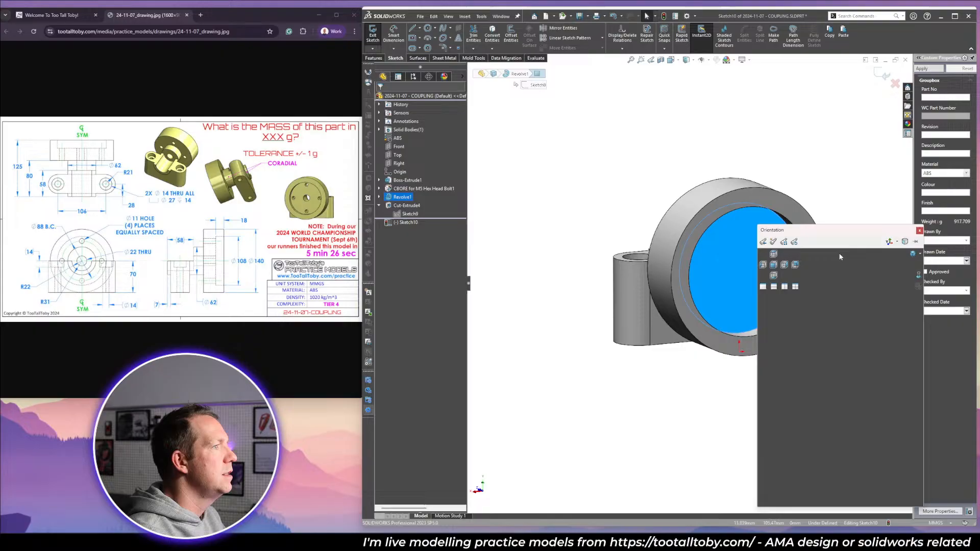
pyautogui.click(919, 277)
pyautogui.press('c')
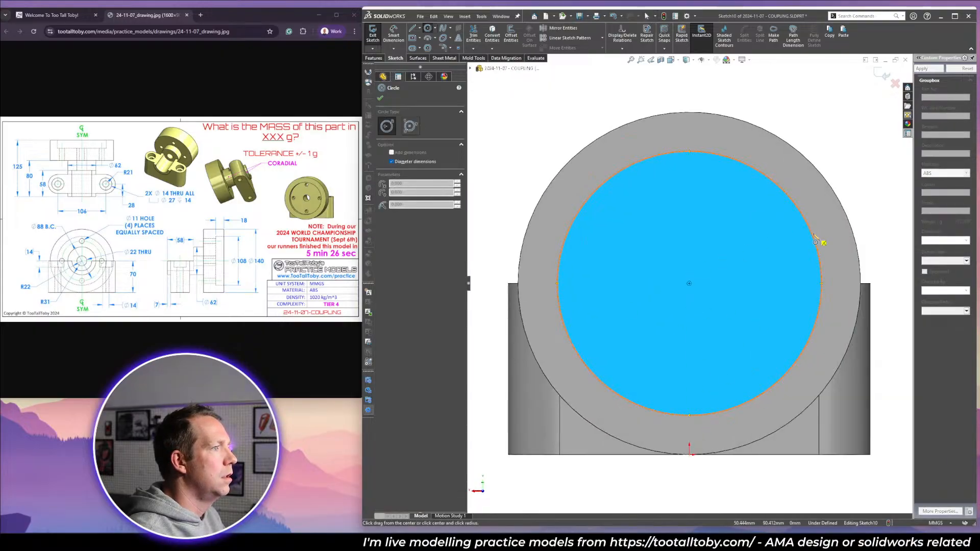
pyautogui.click(689, 284)
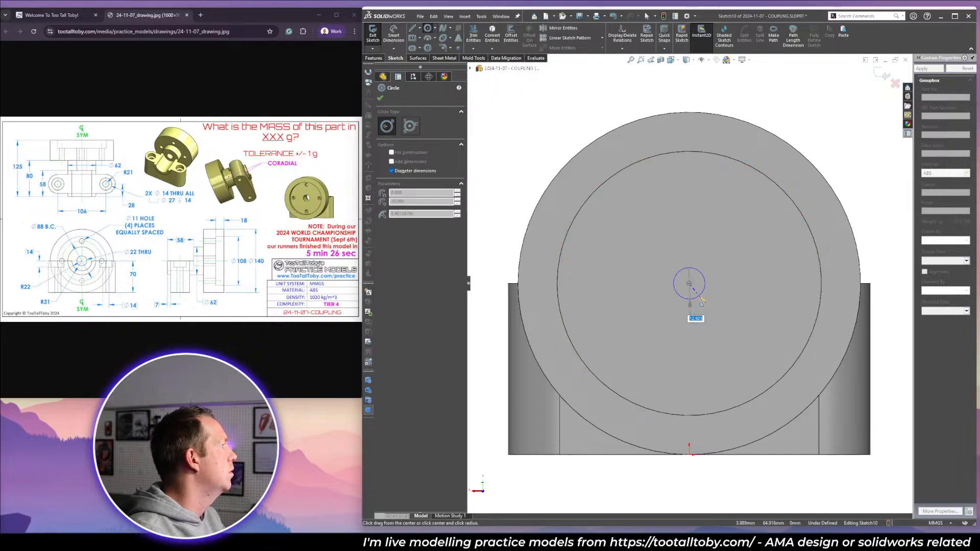
pyautogui.write('22')
pyautogui.press('Return')
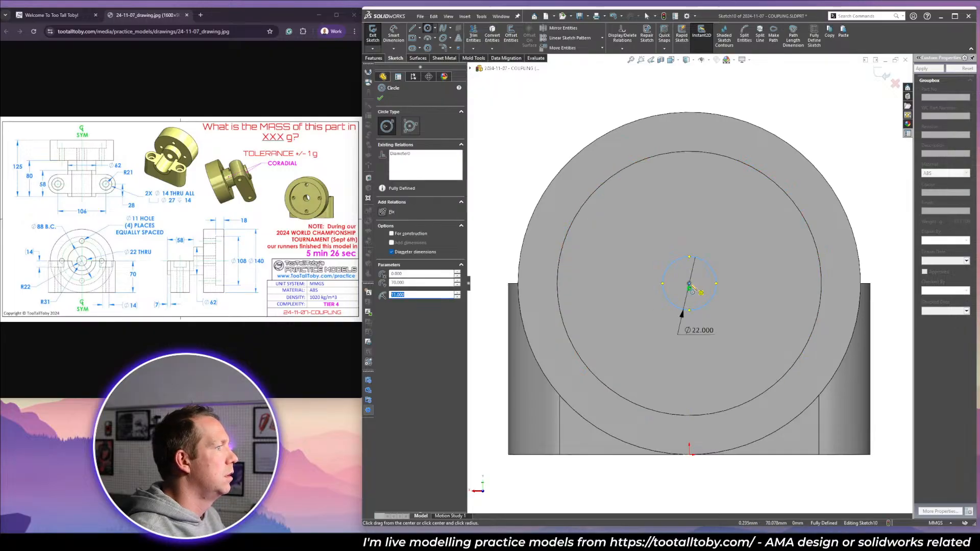
# Draw a concentric 88 mm construction circle and an 11 mm circle centred on its top point.
pyautogui.click(690, 284)
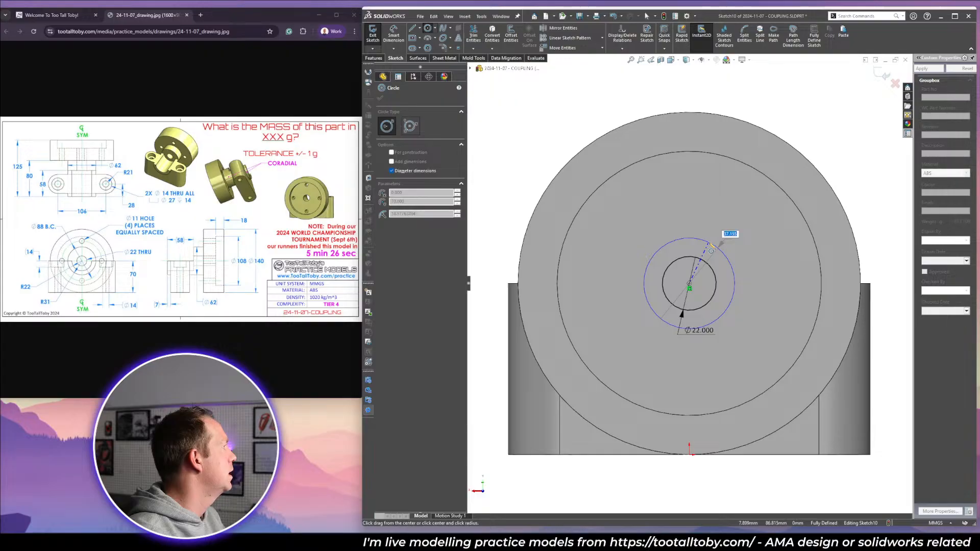
pyautogui.write('88')
pyautogui.press('Return')
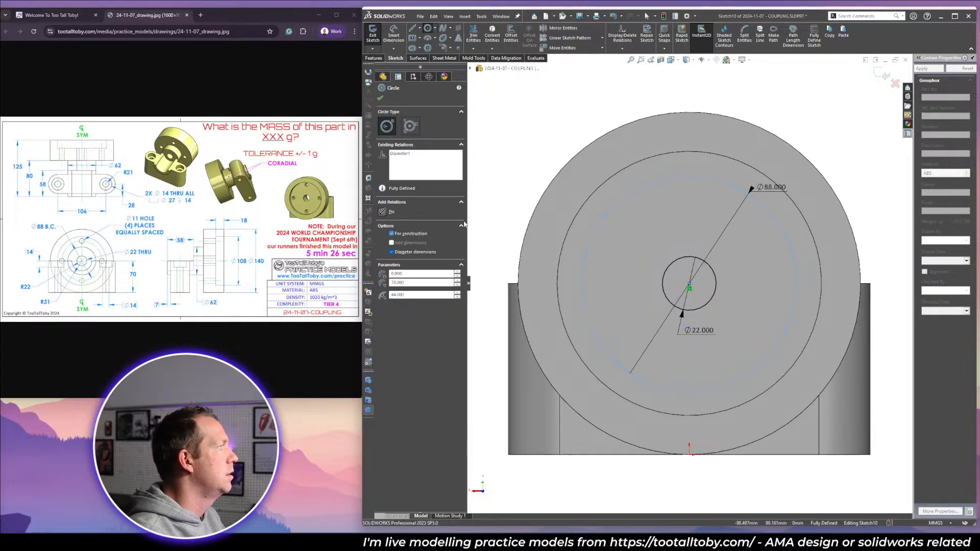
pyautogui.click(689, 176)
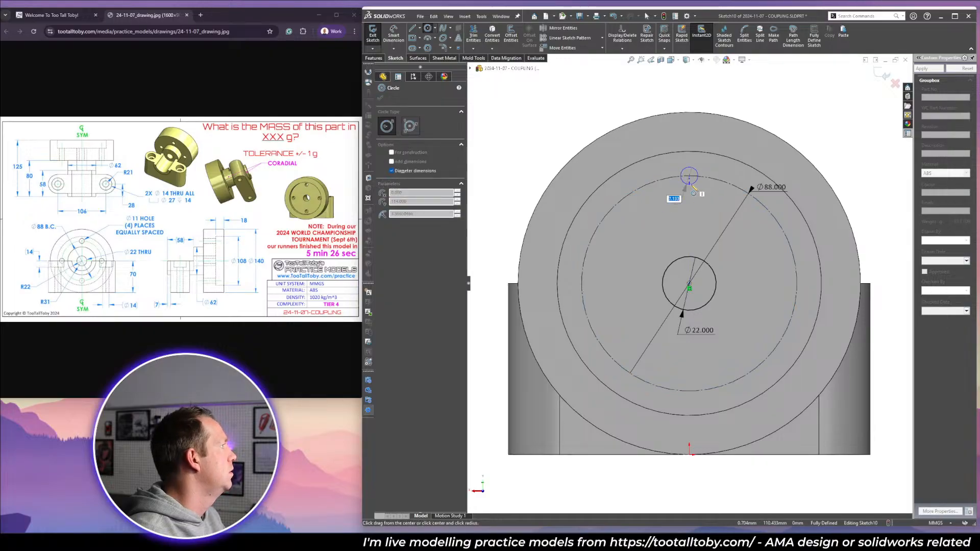
pyautogui.write('11')
pyautogui.press('Return')
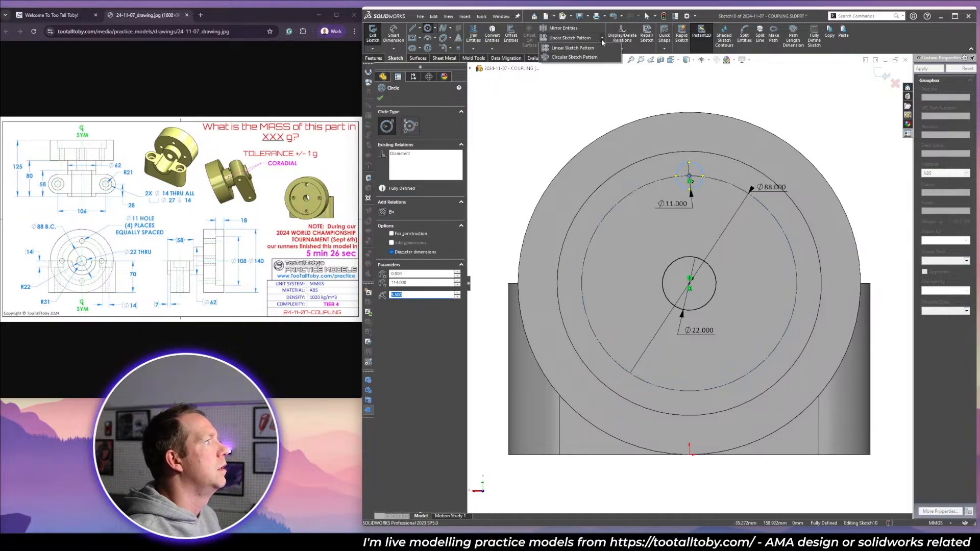
# Circular-pattern the 11 mm circle into four equally spaced instances around the flange's centre.
pyautogui.press('Escape')
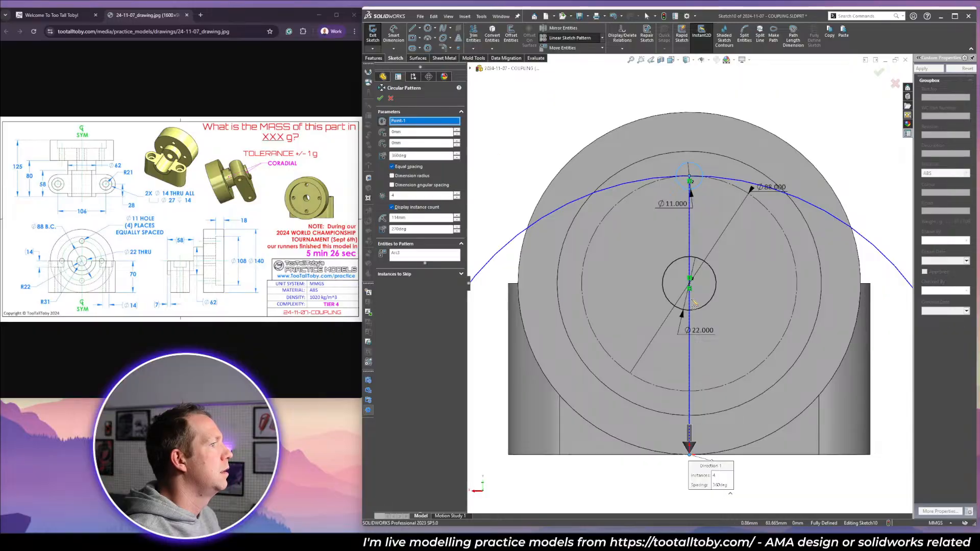
pyautogui.click(690, 284)
pyautogui.press('Return')
pyautogui.scroll(3, 611, 215)
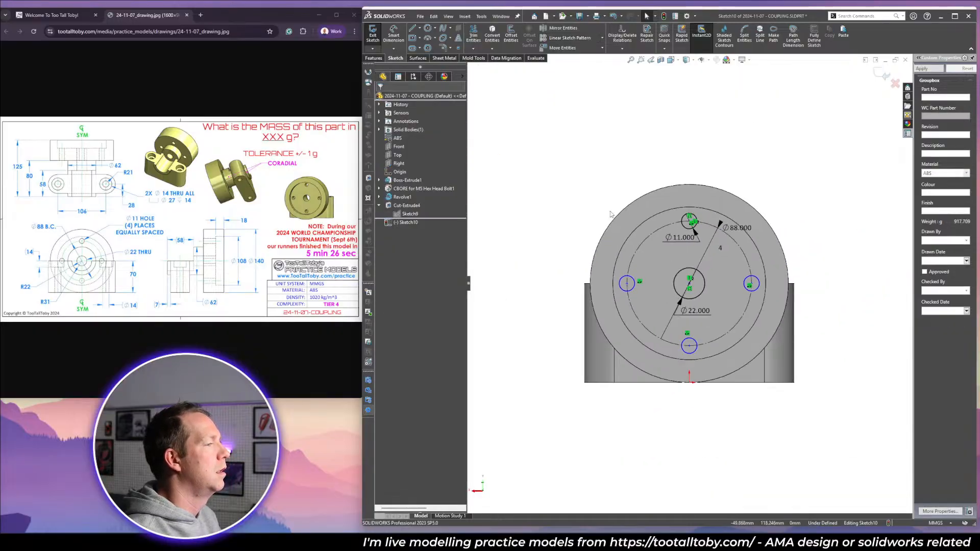
# Extrude-cut the centre hole and the four bolt holes up to the flange face on the shaft side.
pyautogui.press('x')
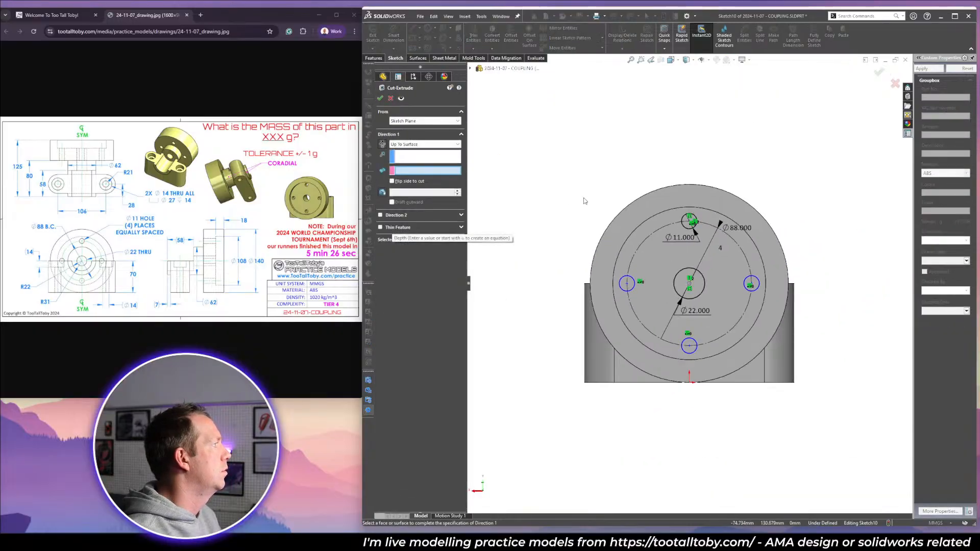
pyautogui.moveTo(584, 201); pyautogui.dragTo(713, 234, button='middle')
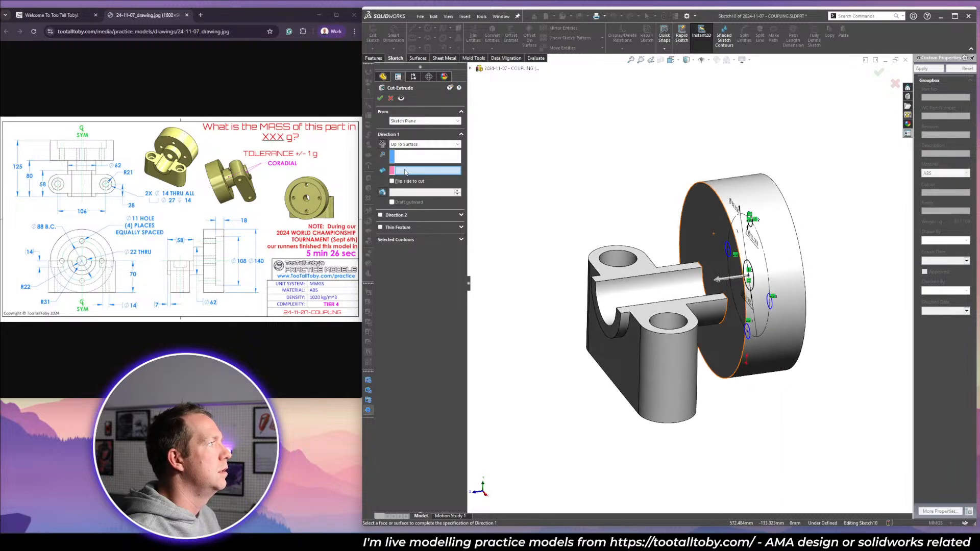
pyautogui.click(697, 214)
pyautogui.press('Return')
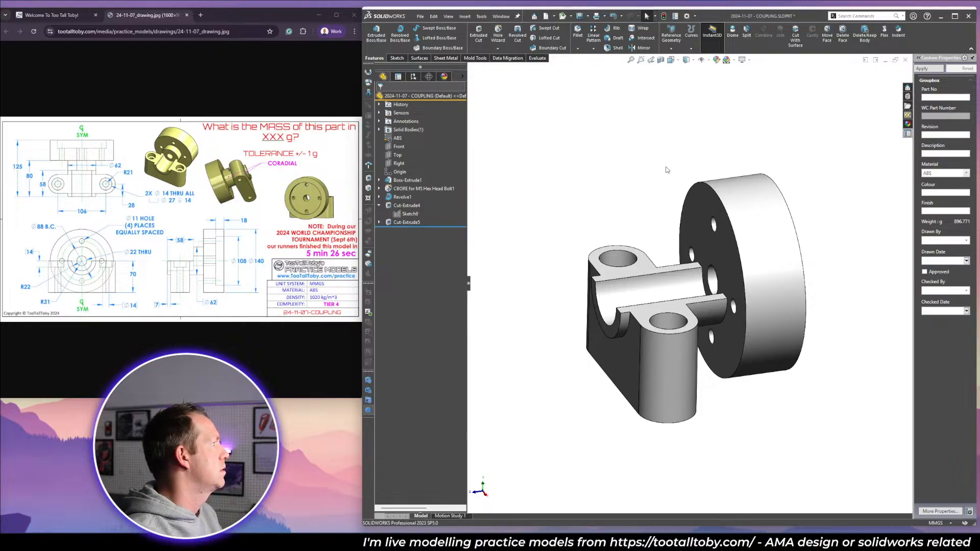
# Edit the shaft cut to end at a blind depth of 58 mm instead of up to the flange face.
pyautogui.moveTo(772, 310); pyautogui.dragTo(792, 320, button='middle')
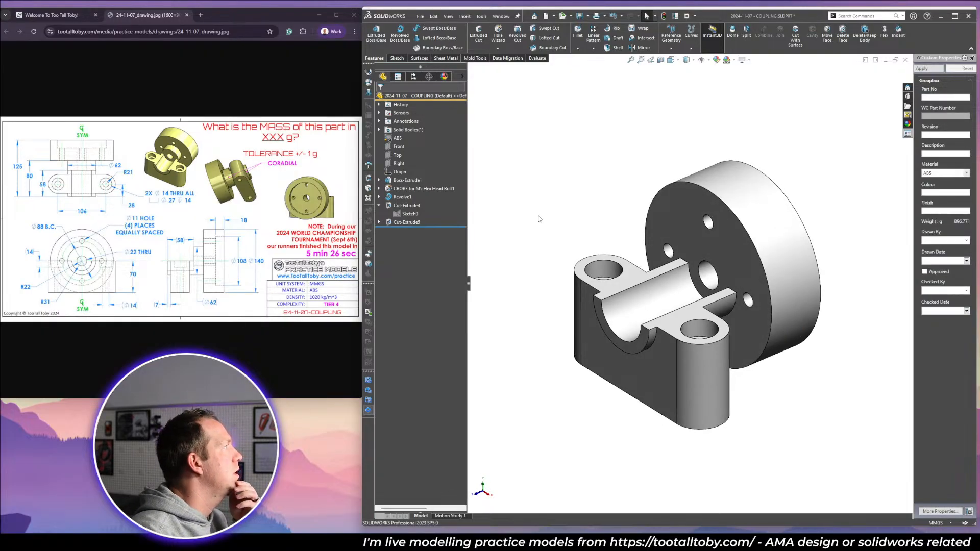
pyautogui.click(428, 208)
pyautogui.click(423, 182)
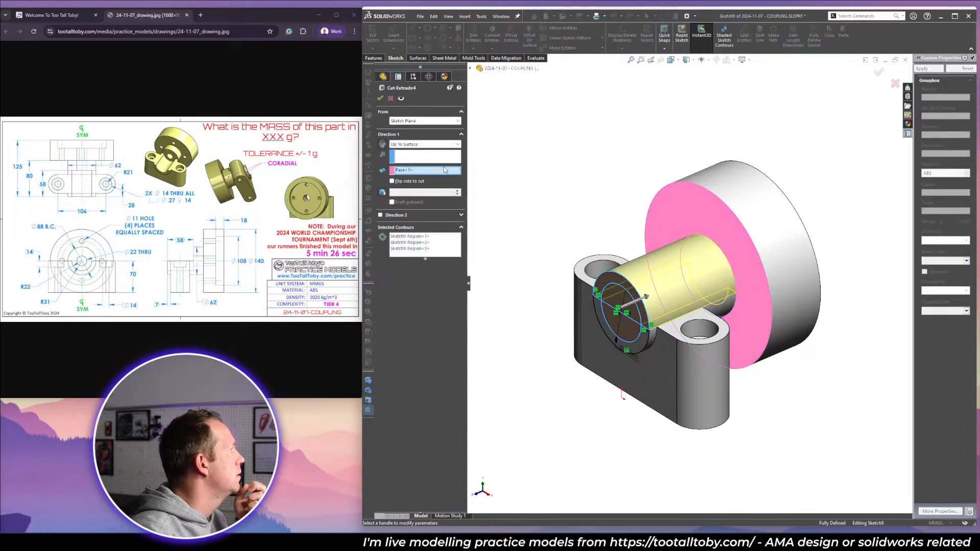
pyautogui.moveTo(696, 280)
pyautogui.mouseDown(button='middle')
pyautogui.moveTo(661, 232)
pyautogui.moveTo(682, 267)
pyautogui.mouseUp(button='middle')
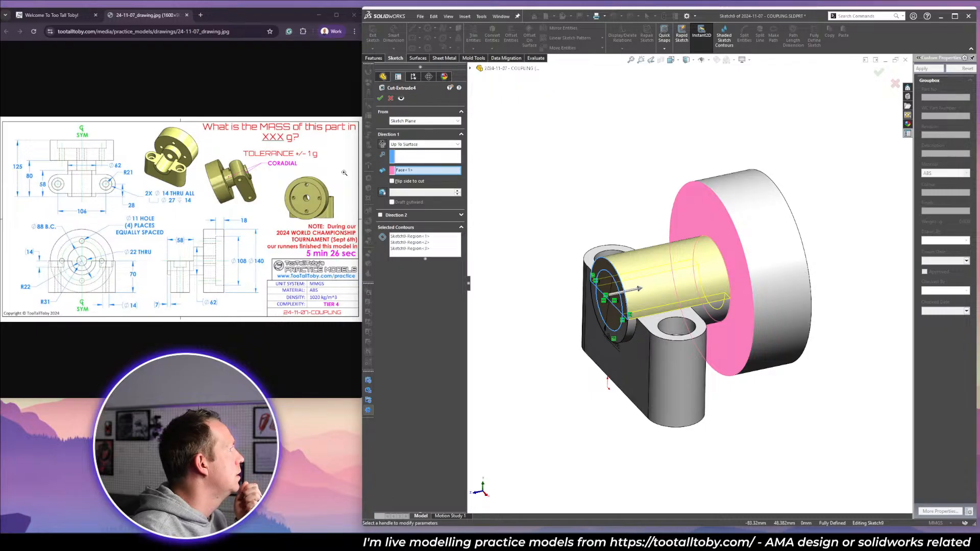
pyautogui.click(405, 145)
pyautogui.click(406, 153)
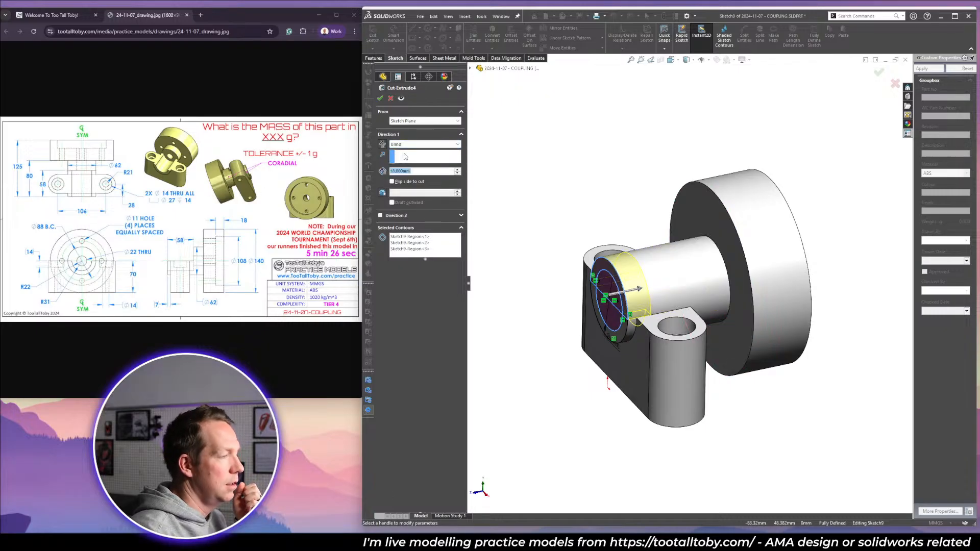
pyautogui.write('80')
pyautogui.press('Return')
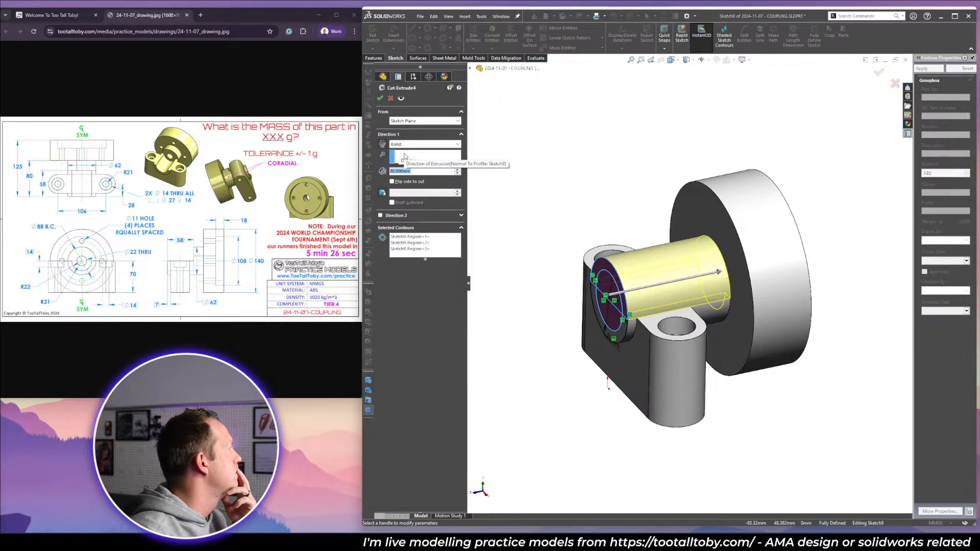
pyautogui.write('58')
pyautogui.press('Return')
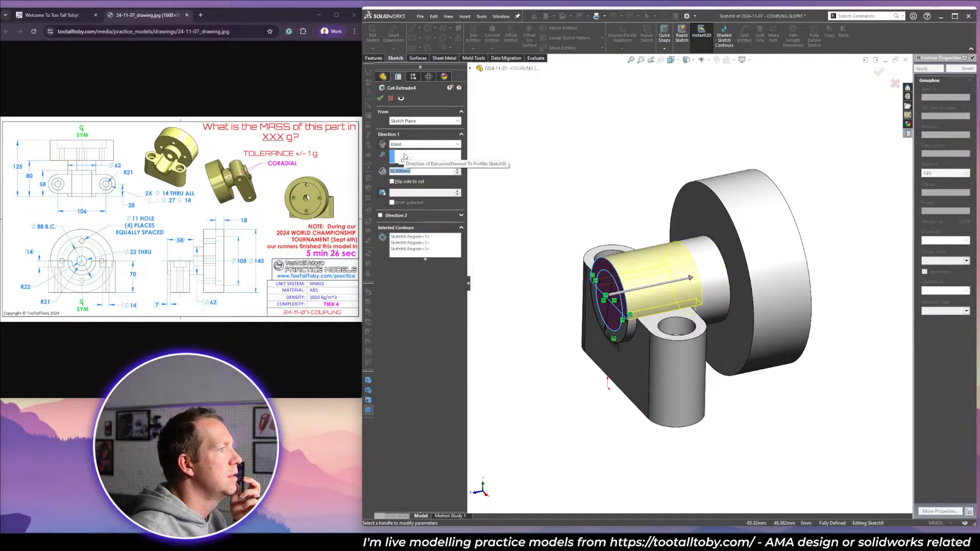
pyautogui.press('Return')
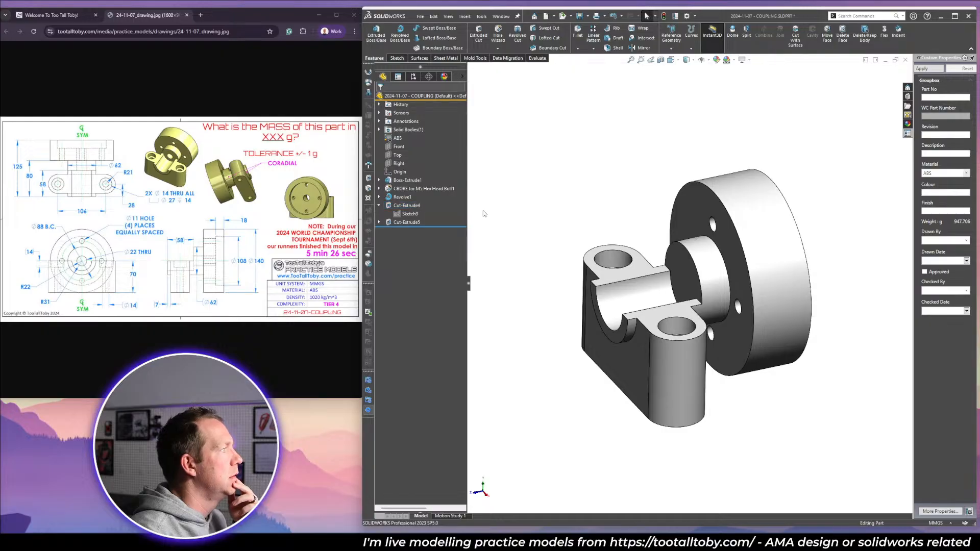
# Edit the hole cut to end at the remaining shaft stub's end face so the 22 mm hole passes through it.
pyautogui.click(403, 222)
pyautogui.click(408, 198)
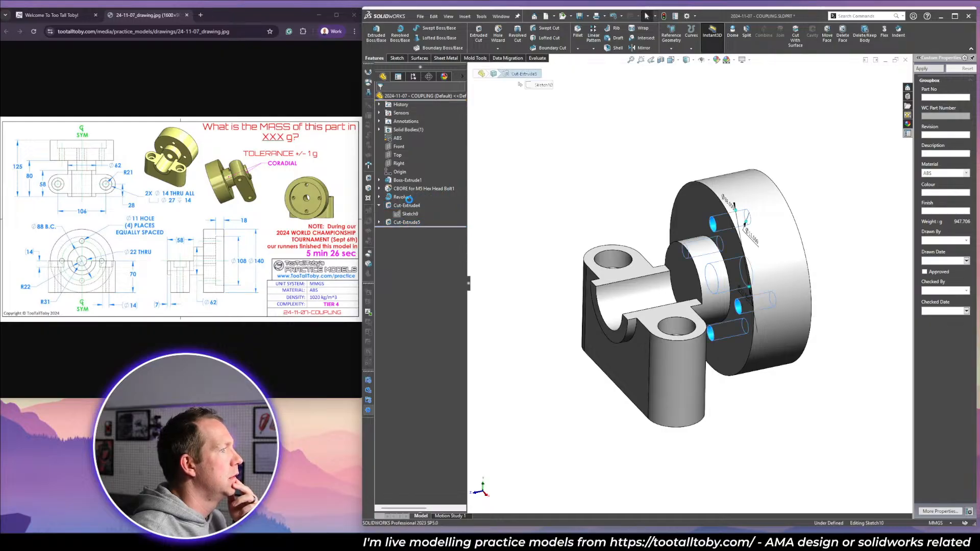
pyautogui.click(416, 170)
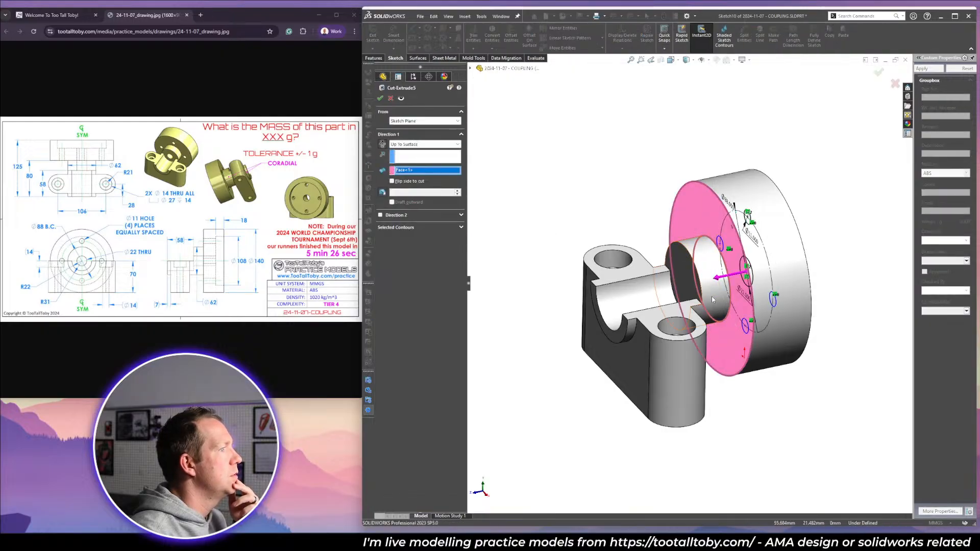
pyautogui.click(677, 273)
pyautogui.rightClick(627, 203)
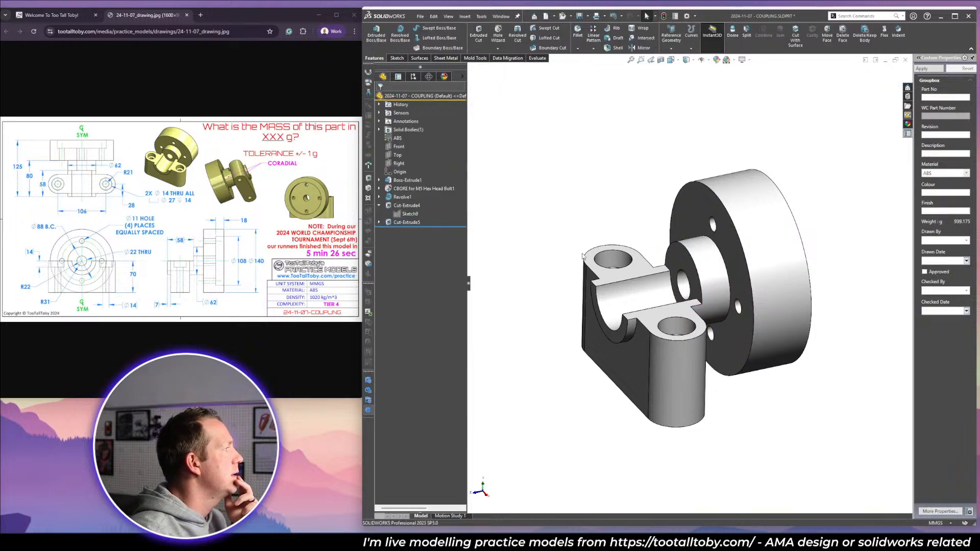
# Collapse all expanded items in the feature tree.
pyautogui.hotkey('shift', 'c')
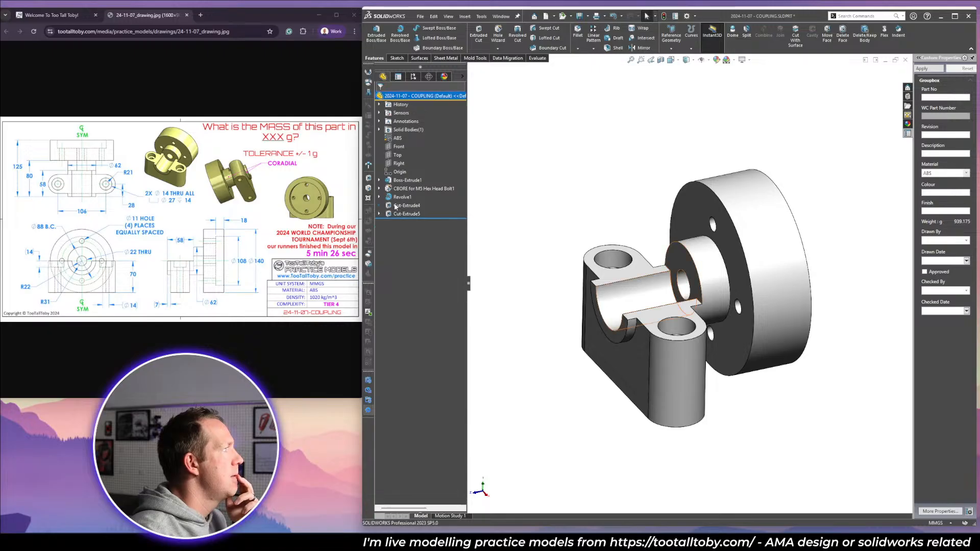
pyautogui.scroll(3, 789, 294)
pyautogui.scroll(-1, 818, 305)
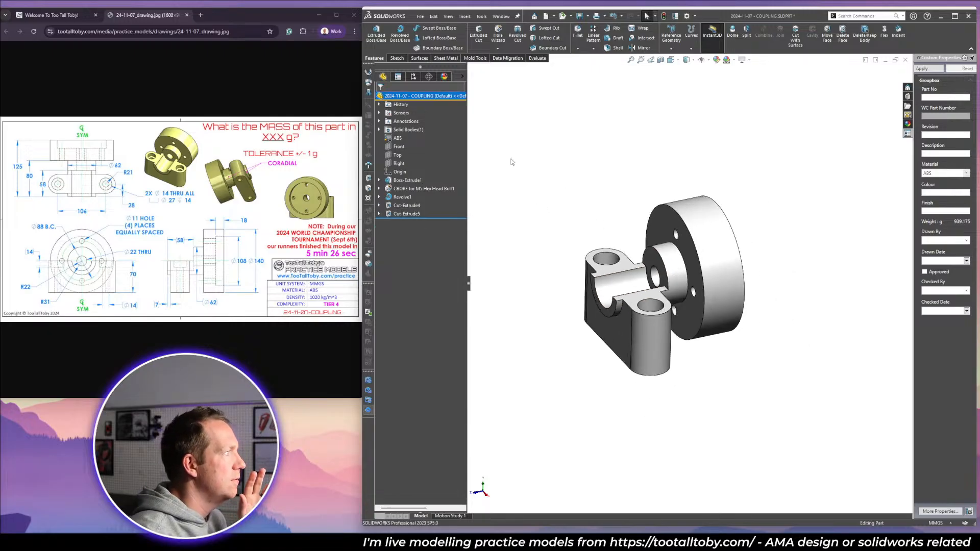
pyautogui.click(500, 16)
pyautogui.click(541, 190)
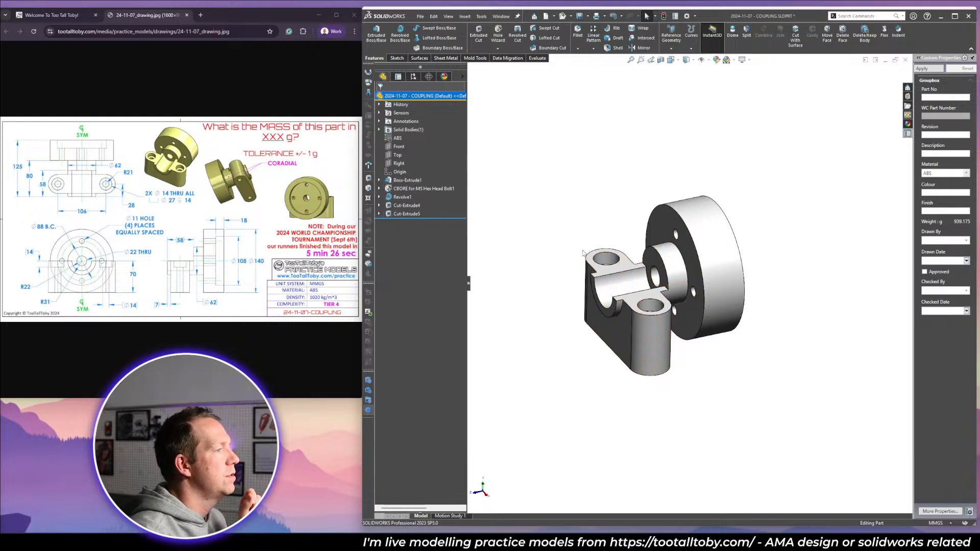
# Apply a dark olive-yellow colour to the whole coupling body.
pyautogui.moveTo(584, 254); pyautogui.dragTo(835, 347, button='middle')
pyautogui.scroll(2, 835, 346)
pyautogui.click(749, 240)
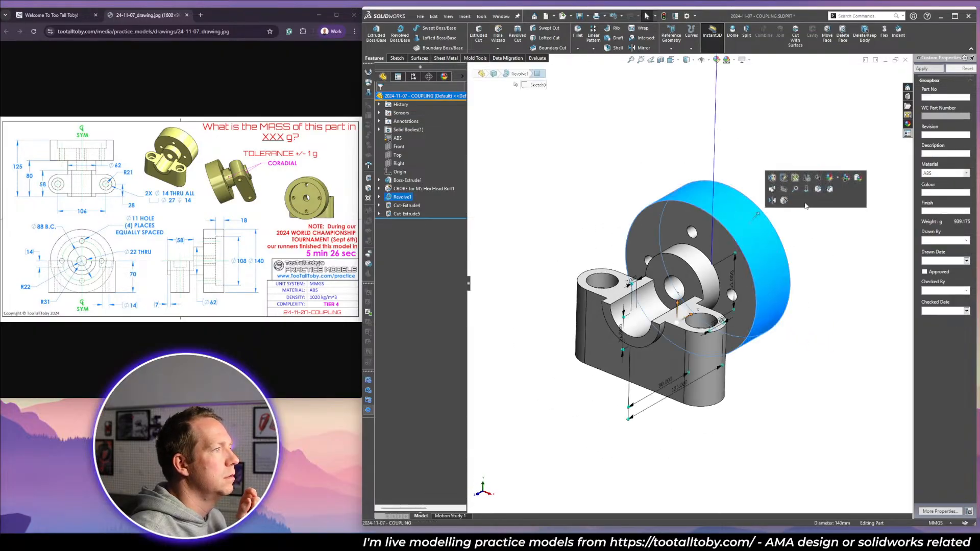
pyautogui.click(831, 178)
pyautogui.click(845, 212)
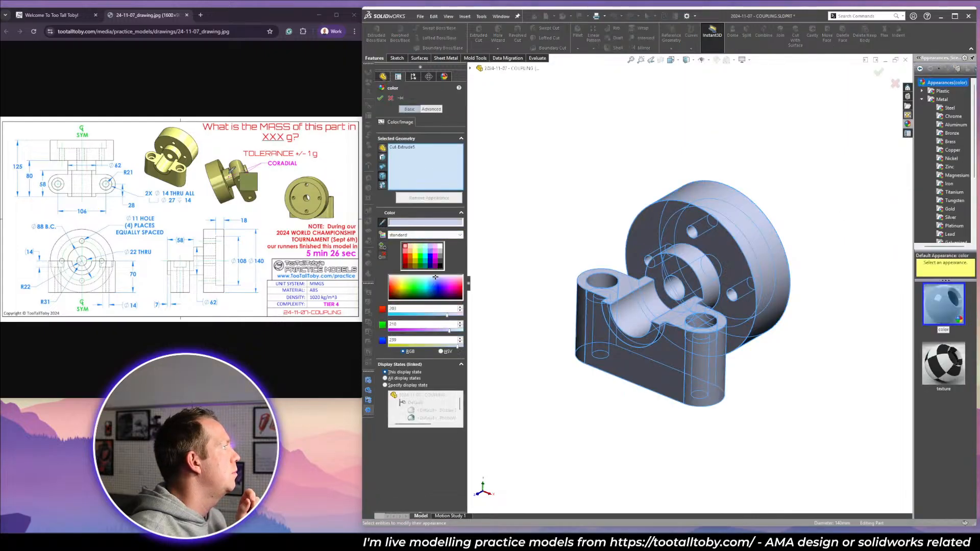
pyautogui.click(401, 281)
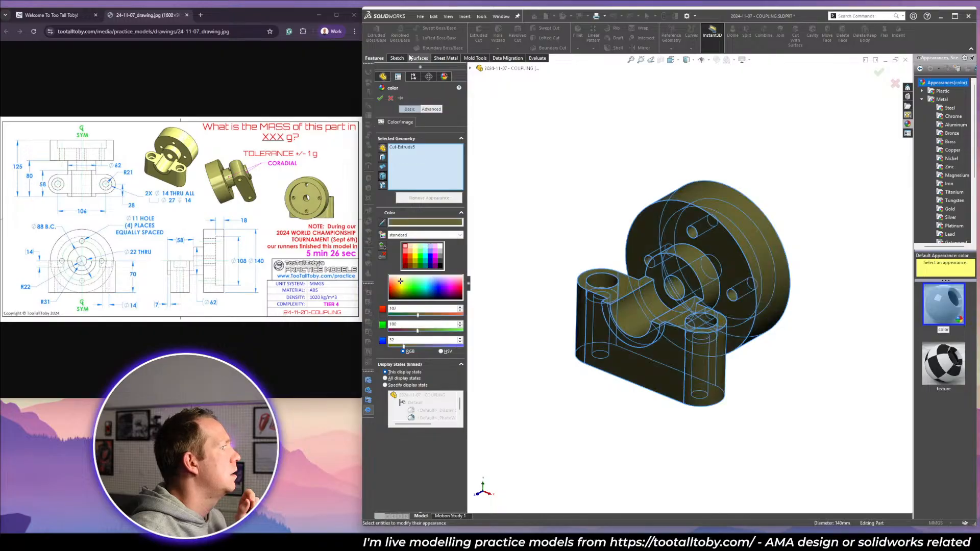
pyautogui.click(380, 98)
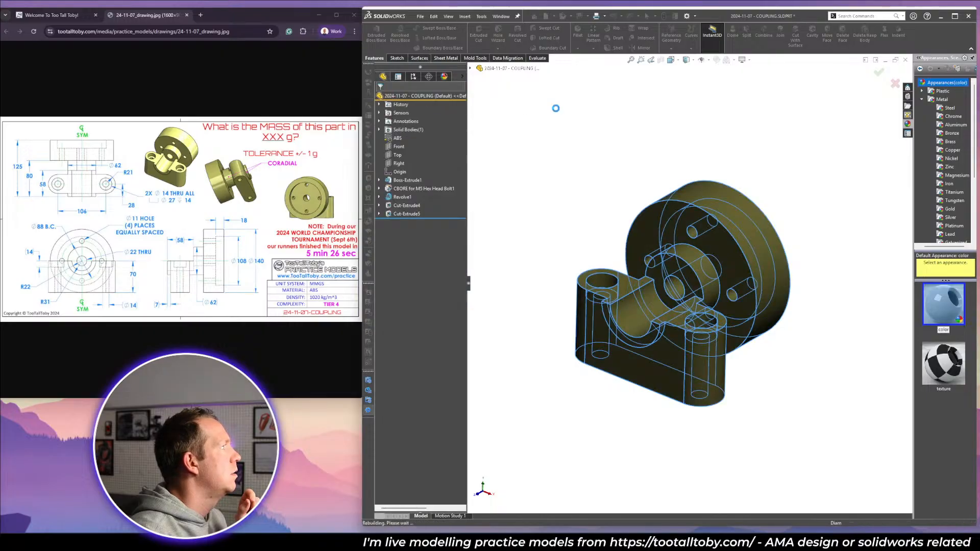
# Turn on the first directional light in SOLIDWORKS and return to the feature tree.
pyautogui.click(445, 77)
pyautogui.click(379, 122)
pyautogui.rightClick(411, 138)
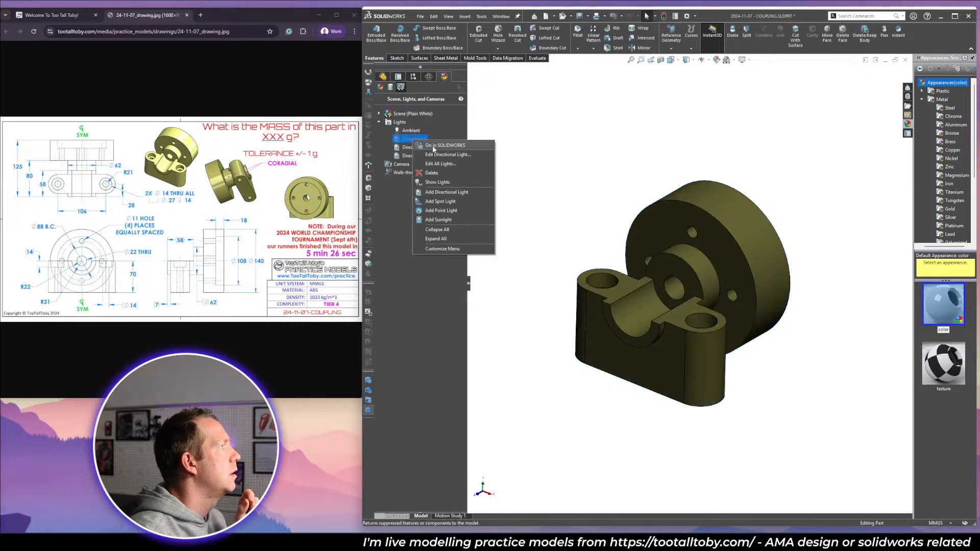
pyautogui.click(433, 146)
pyautogui.click(384, 77)
# Turn on RealView graphics and perspective display for the part view.
pyautogui.click(746, 60)
pyautogui.click(755, 70)
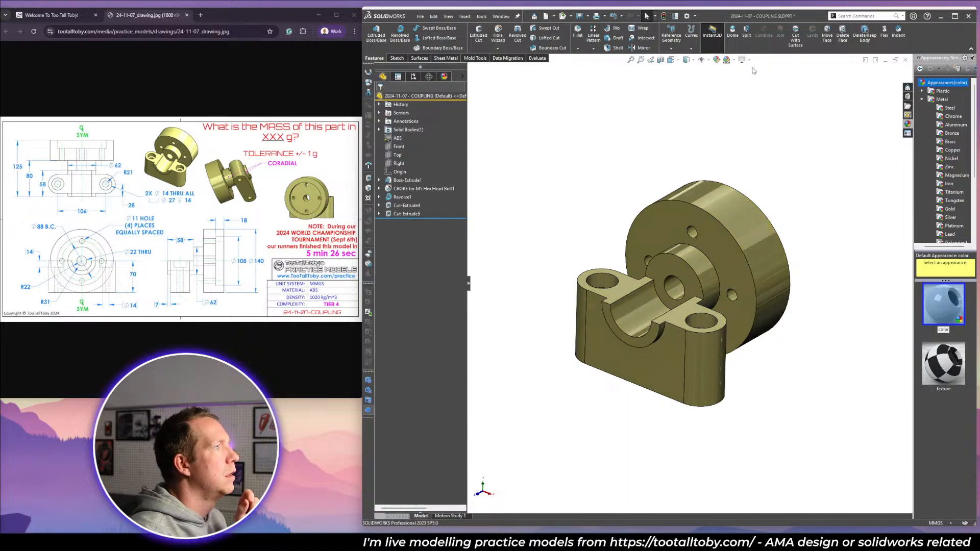
pyautogui.click(748, 61)
pyautogui.click(761, 98)
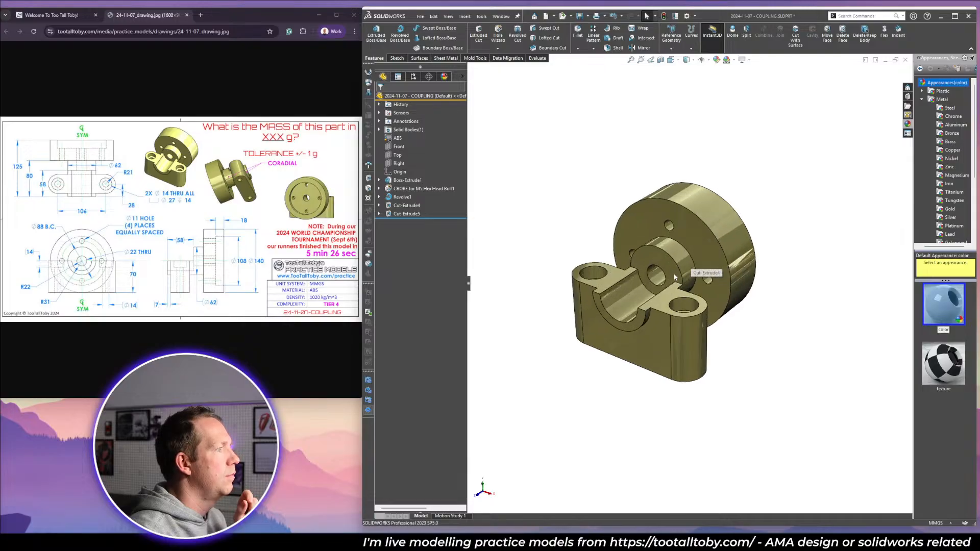
# Capture a rectangular snip of the coupling model with Snipping Tool, and close the snip window.
pyautogui.click(470, 543)
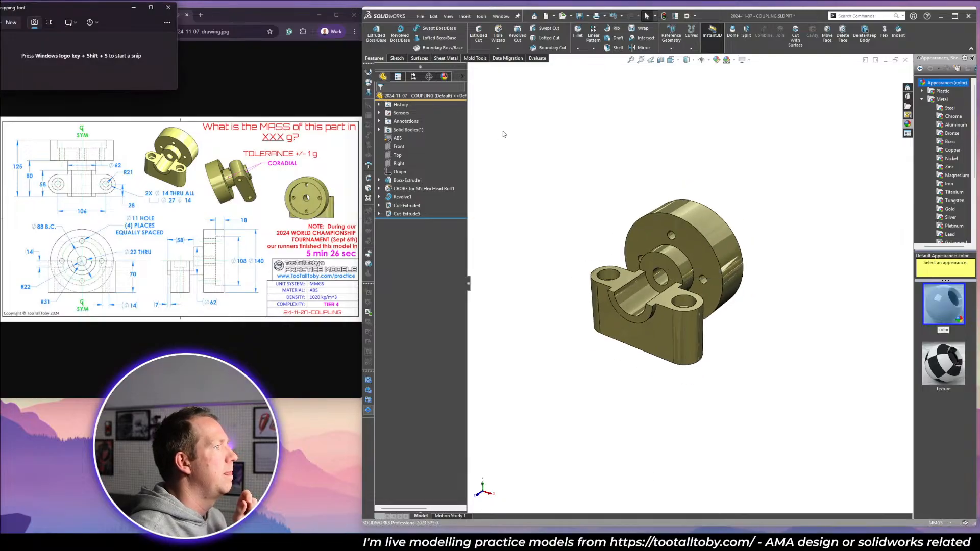
pyautogui.click(12, 23)
pyautogui.moveTo(573, 179); pyautogui.dragTo(763, 386)
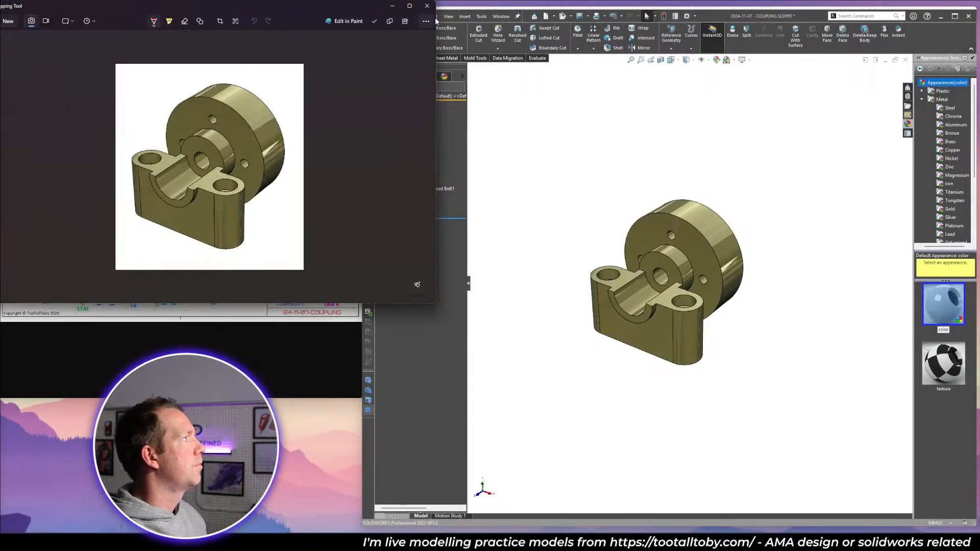
pyautogui.click(428, 5)
# Turn off RealView graphics and perspective display in SOLIDWORKS, and show the part's custom properties.
pyautogui.click(744, 60)
pyautogui.click(756, 70)
pyautogui.click(744, 60)
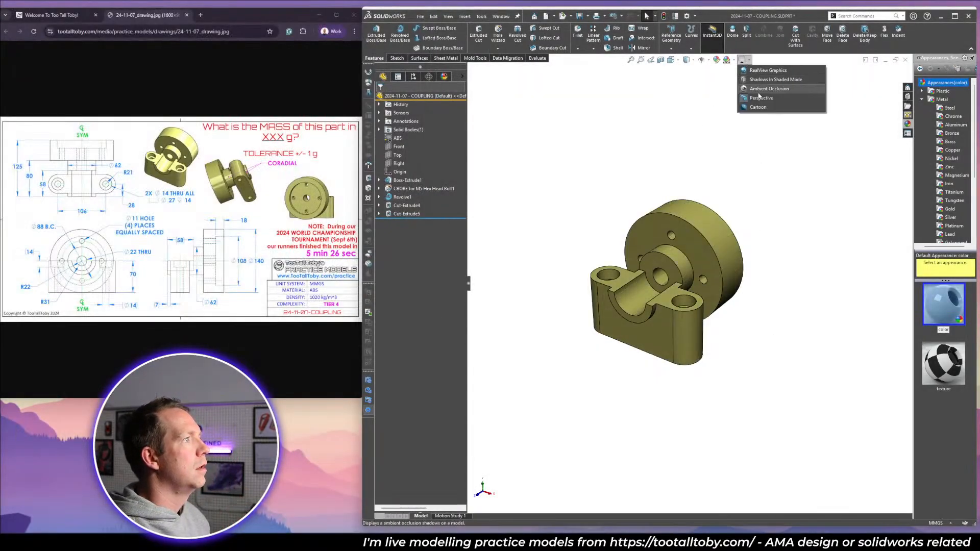
pyautogui.click(758, 99)
pyautogui.scroll(3, 767, 203)
pyautogui.scroll(-1, 767, 203)
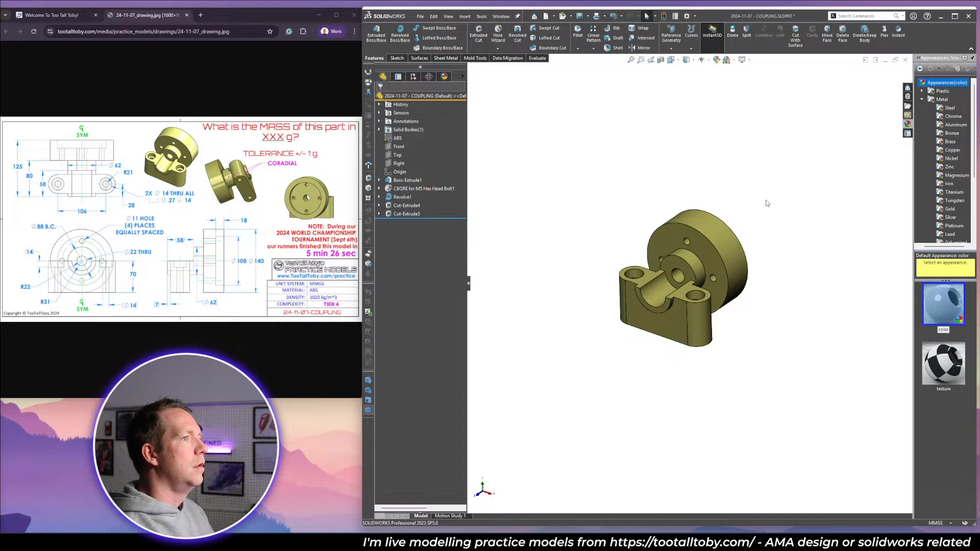
pyautogui.click(908, 134)
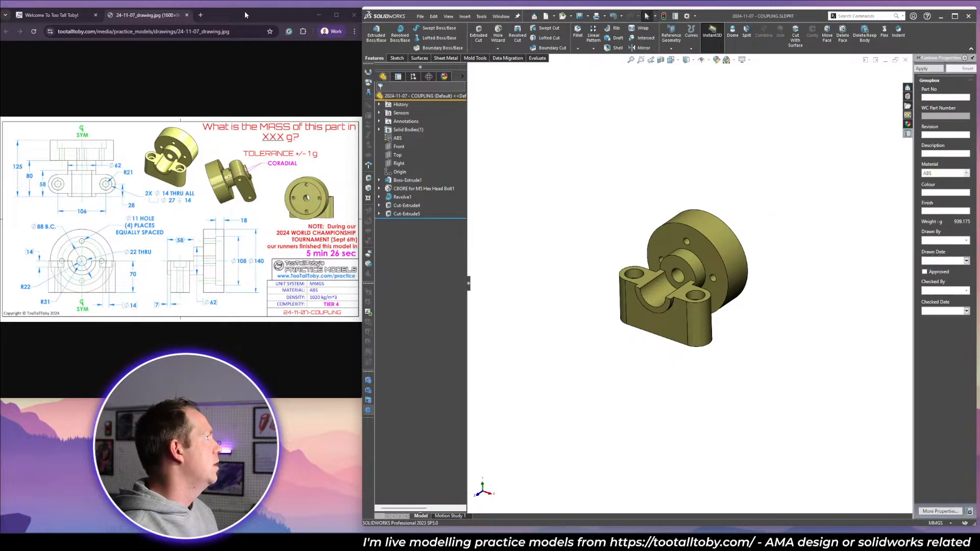
# Close the coupling drawing in the browser and look through the practice model's Top 100 fastest times.
pyautogui.click(187, 16)
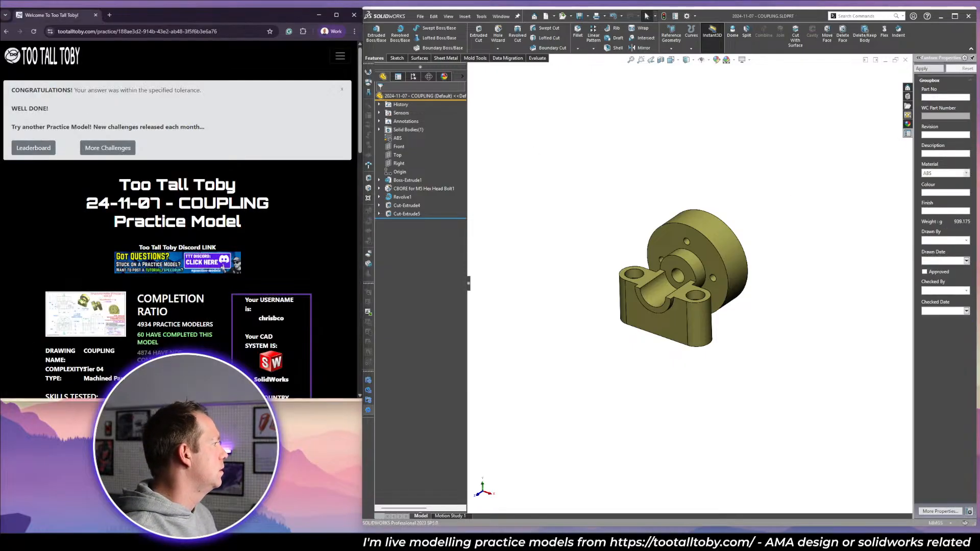
pyautogui.scroll(-5, 164, 341)
pyautogui.scroll(-4, 165, 342)
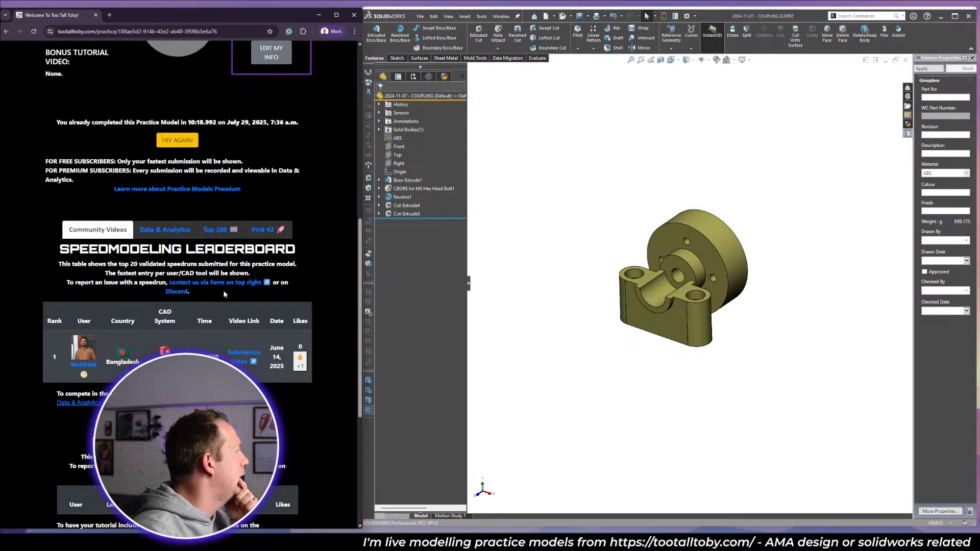
pyautogui.click(215, 230)
pyautogui.scroll(-5, 275, 301)
pyautogui.scroll(-4, 302, 295)
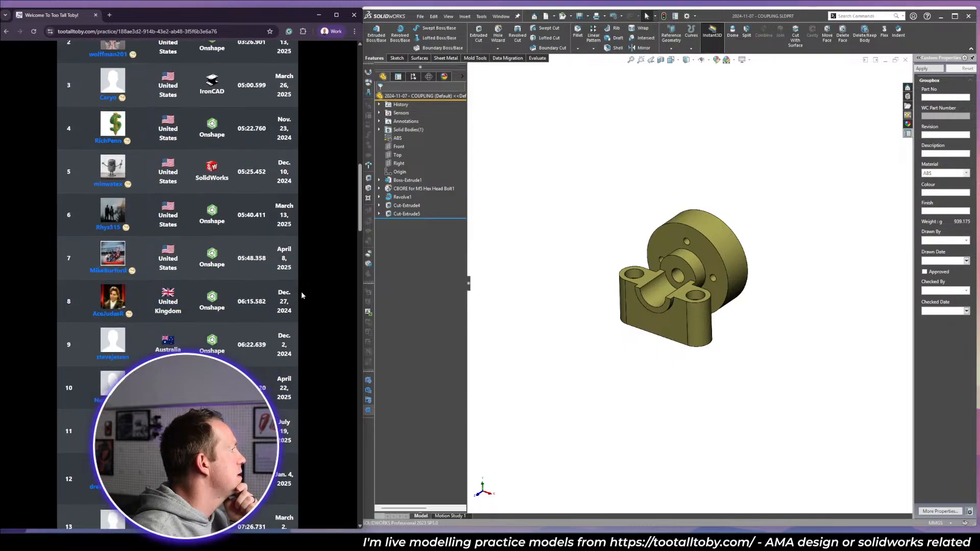
pyautogui.scroll(-4, 302, 295)
pyautogui.scroll(-4, 302, 295)
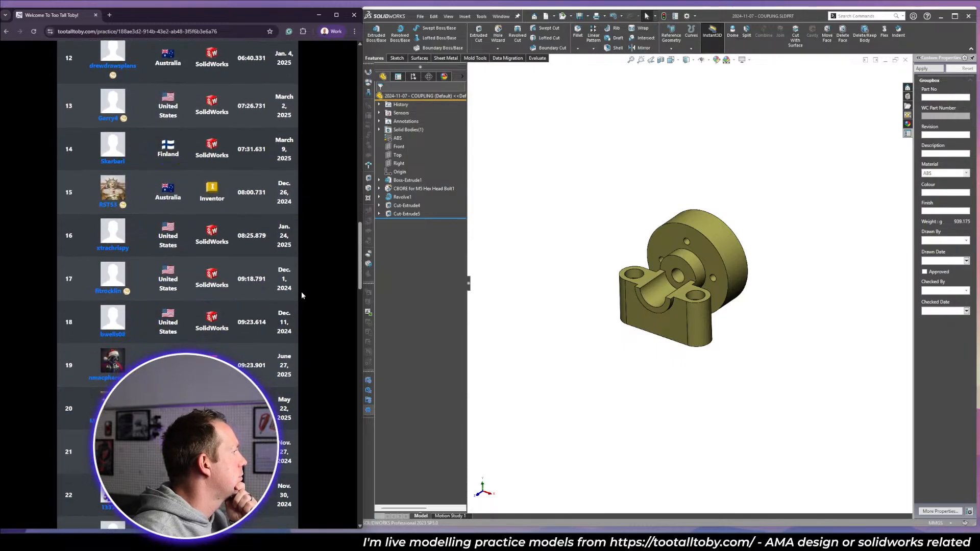
pyautogui.scroll(-8, 302, 295)
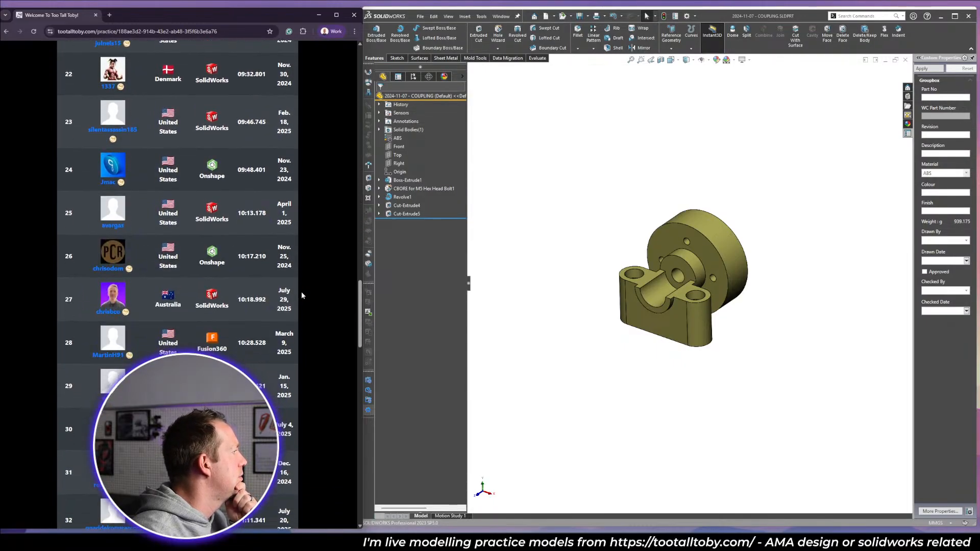
# Start another timed attempt at the 24-11-07 COUPLING practice model.
pyautogui.scroll(20, 302, 295)
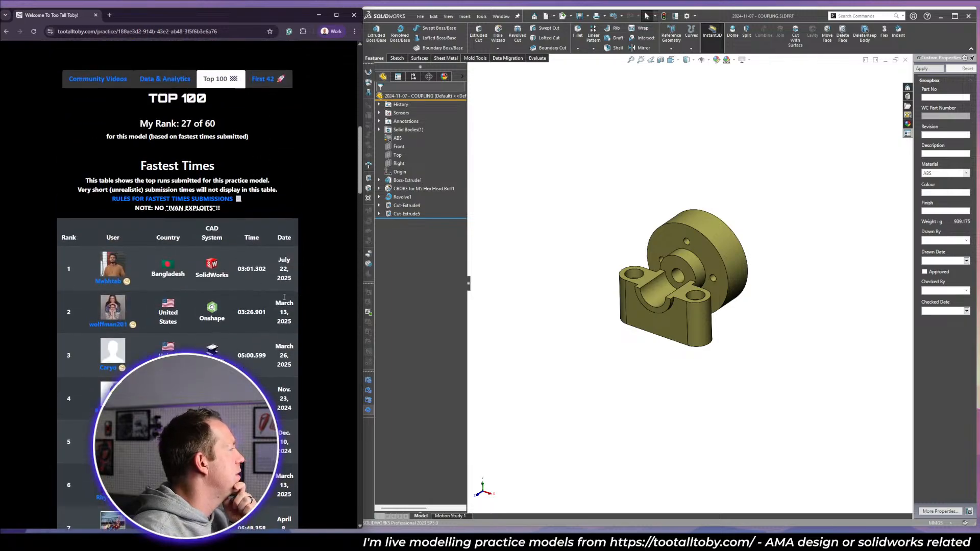
pyautogui.scroll(5, 284, 296)
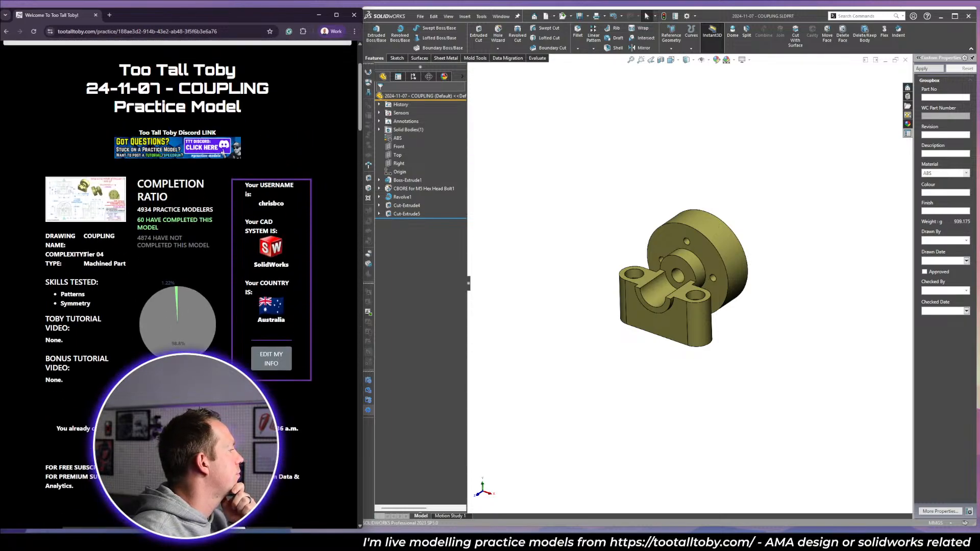
pyautogui.click(177, 449)
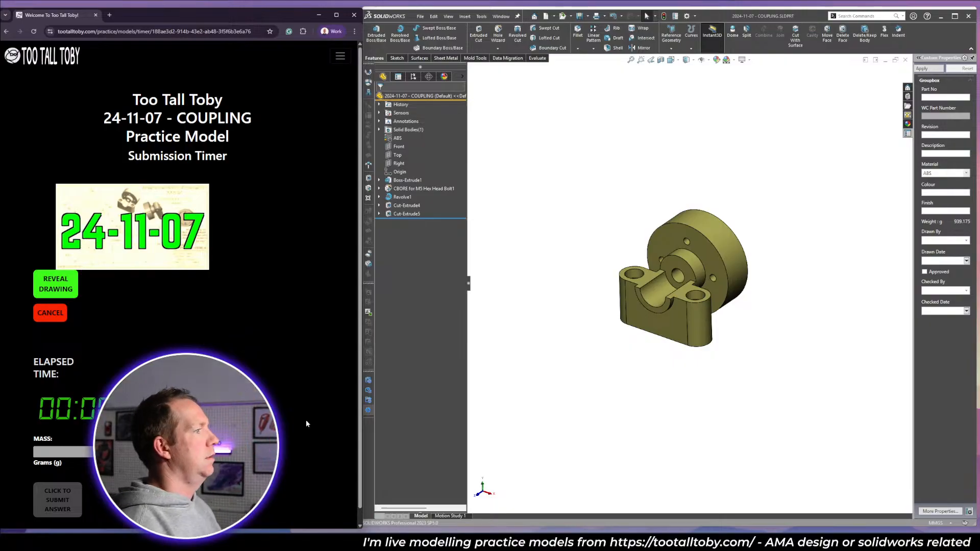
# Examine the base extrusion's slot sketch and the counterbored holes in the finished SOLIDWORKS coupling part.
pyautogui.click(713, 393)
pyautogui.scroll(-2, 700, 155)
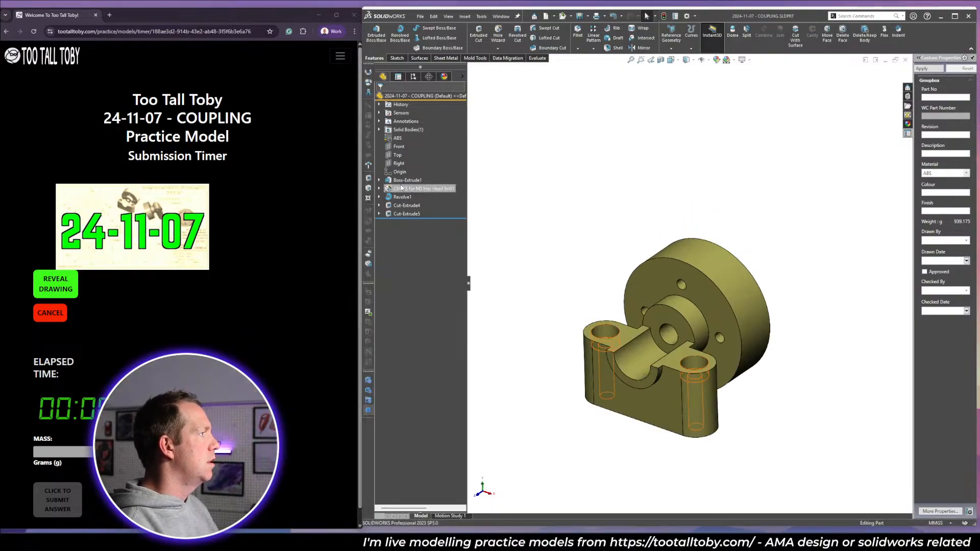
pyautogui.click(380, 180)
pyautogui.click(414, 189)
pyautogui.moveTo(725, 240)
pyautogui.mouseDown(button='middle')
pyautogui.moveTo(752, 260)
pyautogui.moveTo(752, 352)
pyautogui.mouseUp(button='middle')
pyautogui.scroll(-3, 659, 373)
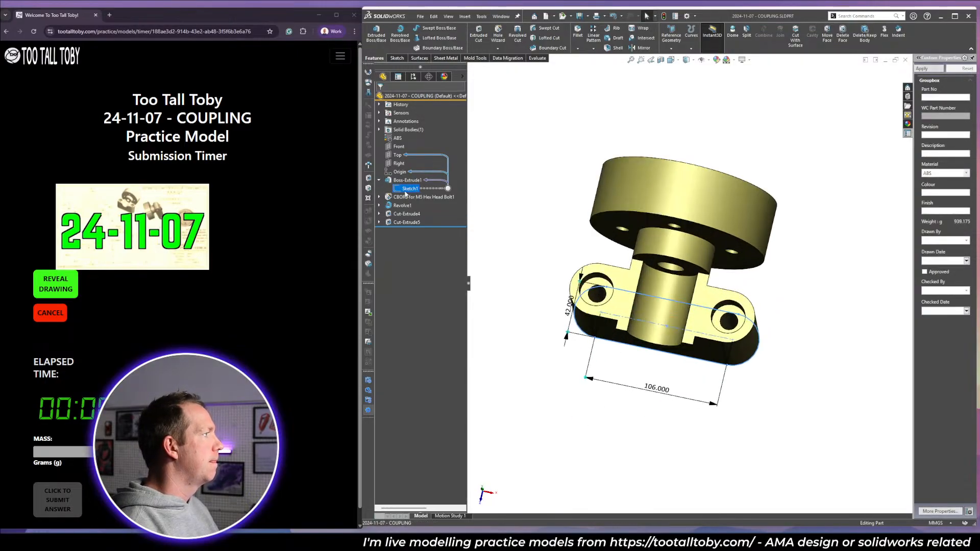
pyautogui.click(407, 197)
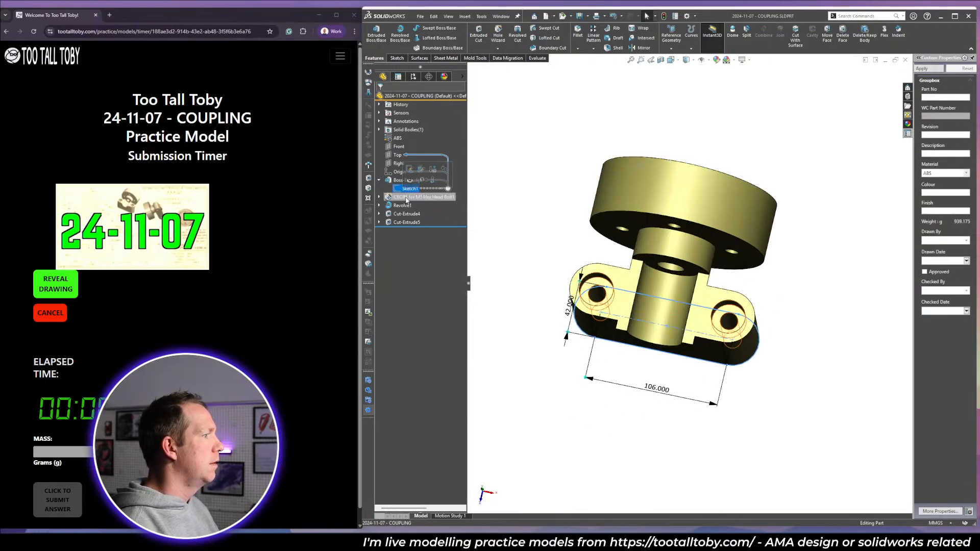
pyautogui.click(407, 214)
pyautogui.moveTo(544, 299); pyautogui.dragTo(495, 224, button='middle')
# Examine the coupling's revolved flange, the half-round cut and the cut for the flange holes with their dimensions.
pyautogui.click(403, 205)
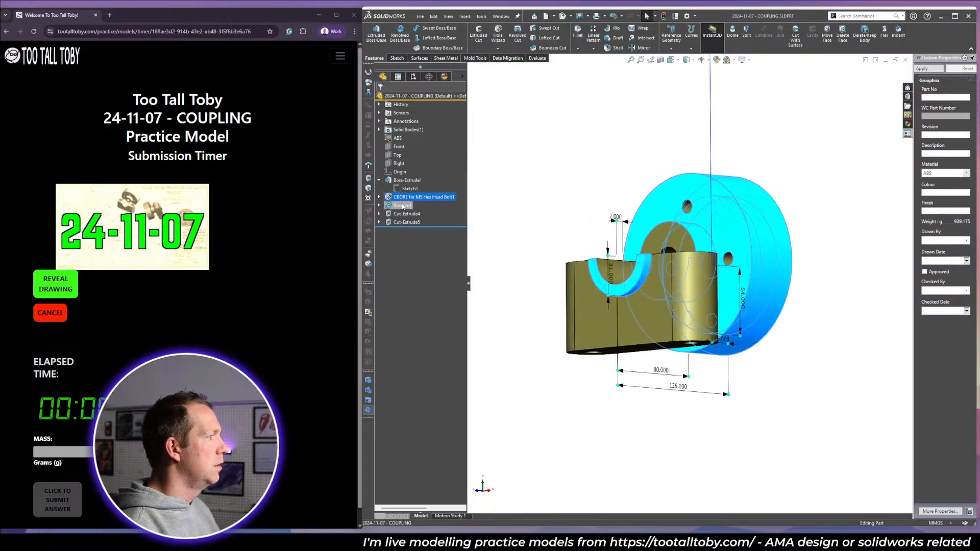
pyautogui.moveTo(623, 266); pyautogui.dragTo(588, 306, button='middle')
pyautogui.click(432, 215)
pyautogui.hotkey('ctrl', '7')
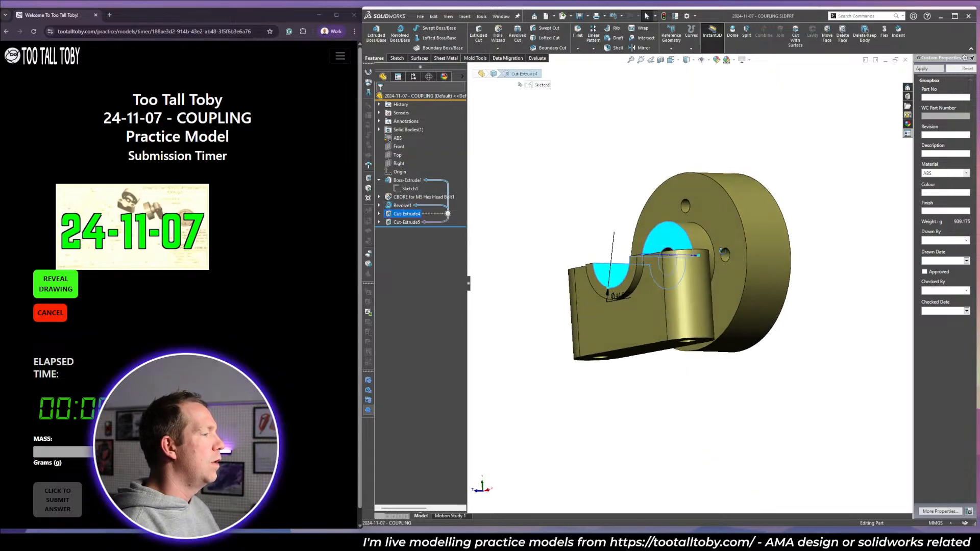
pyautogui.click(402, 223)
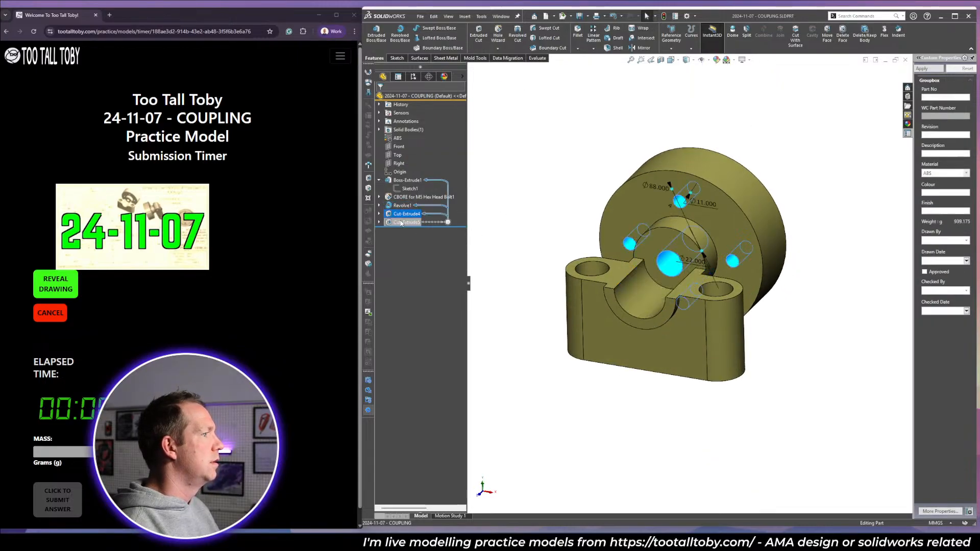
pyautogui.moveTo(884, 278)
pyautogui.mouseDown(button='middle')
pyautogui.moveTo(795, 245)
pyautogui.moveTo(851, 246)
pyautogui.mouseUp(button='middle')
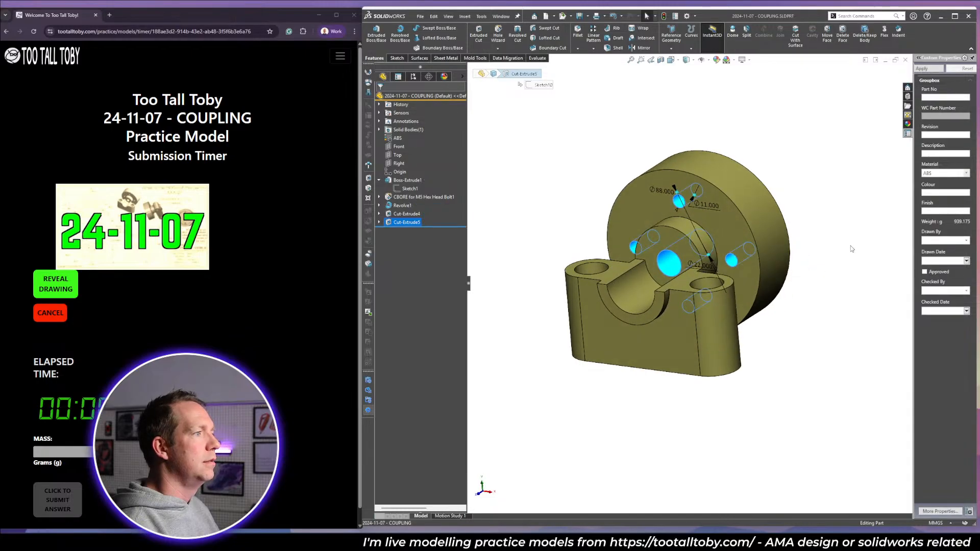
pyautogui.click(850, 246)
pyautogui.scroll(-1, 796, 240)
pyautogui.moveTo(789, 240)
pyautogui.mouseDown(button='middle')
pyautogui.moveTo(759, 212)
pyautogui.moveTo(753, 235)
pyautogui.mouseUp(button='middle')
pyautogui.scroll(-1, 753, 235)
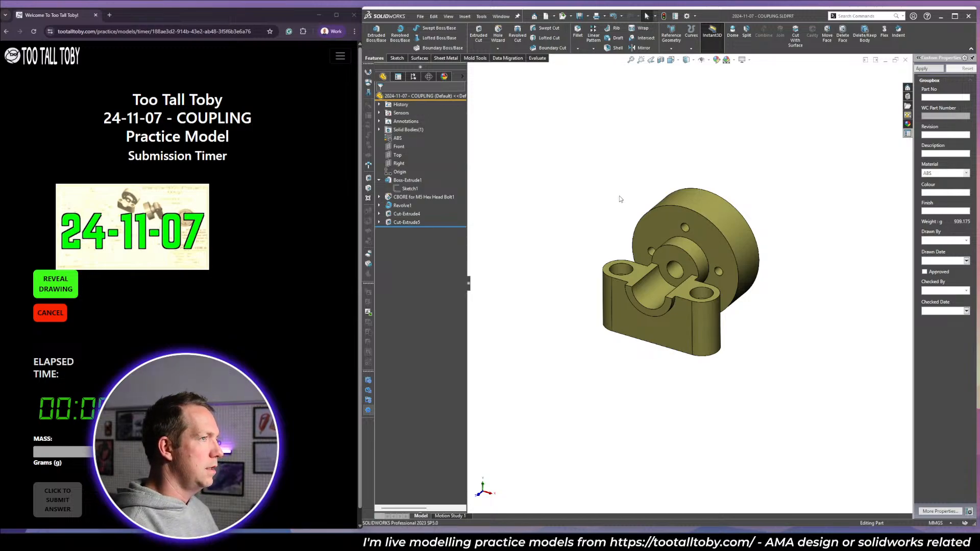
# Close the coupling part and create a new part from the TTT-MM-ABS template.
pyautogui.hotkey('ctrl', 'w')
pyautogui.hotkey('ctrl', 'n')
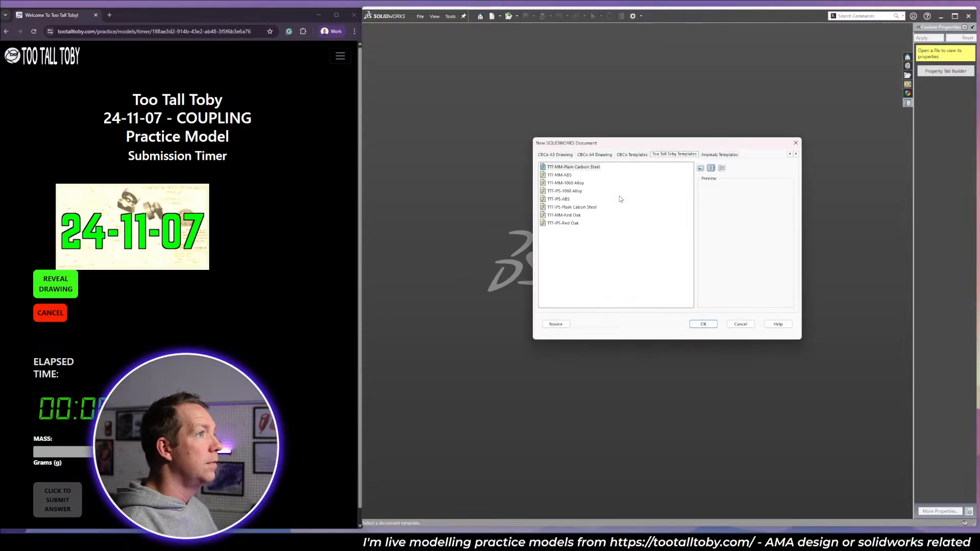
pyautogui.click(564, 175)
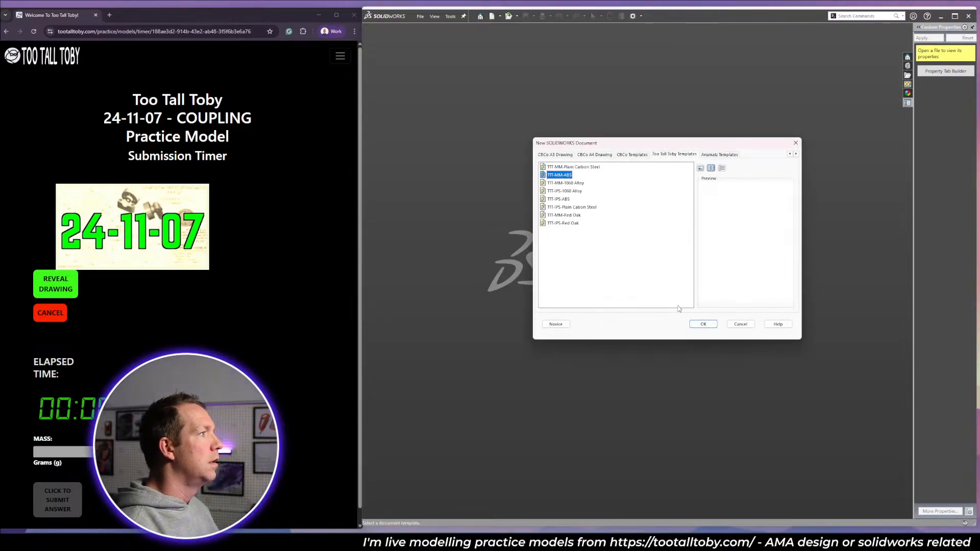
pyautogui.click(709, 324)
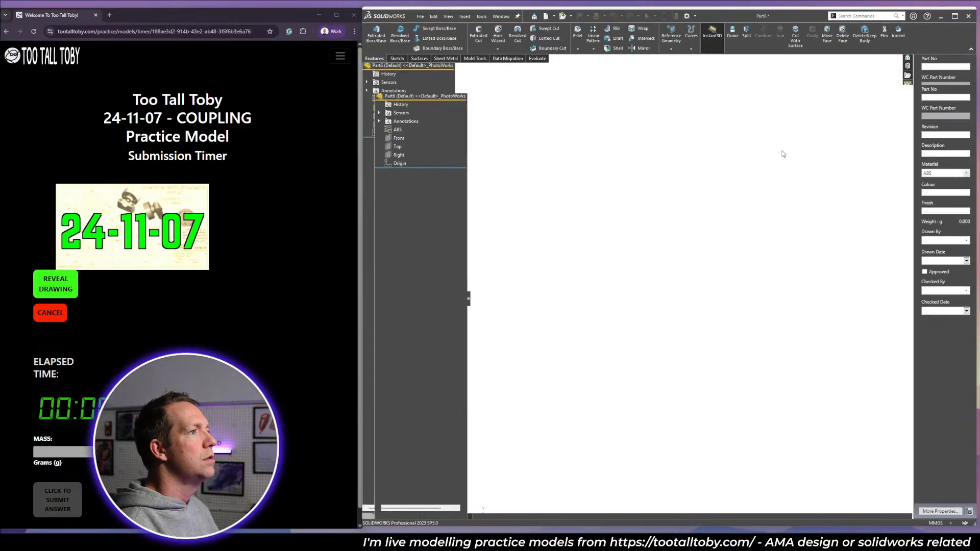
# Reveal the coupling drawing on the practice page and open it in a separate window.
pyautogui.click(63, 290)
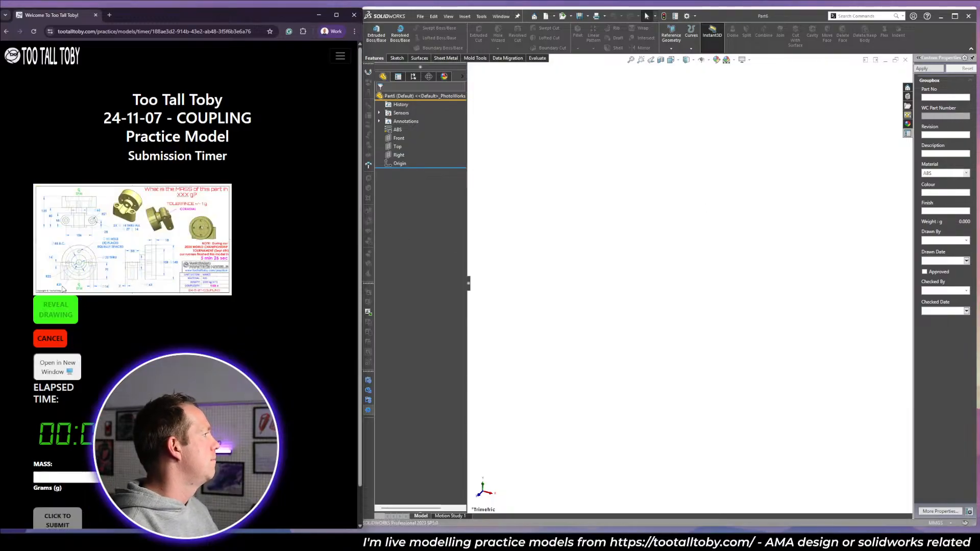
pyautogui.click(67, 373)
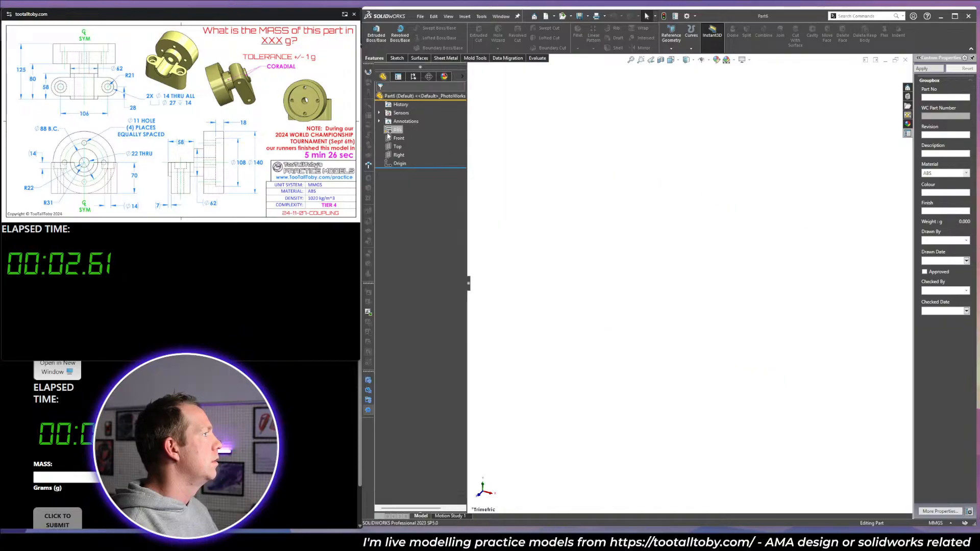
# Sketch a horizontal centrepoint slot at the origin on the Top plane, 53 mm from centre to arc centre and 42 mm wide.
pyautogui.click(397, 147)
pyautogui.click(405, 131)
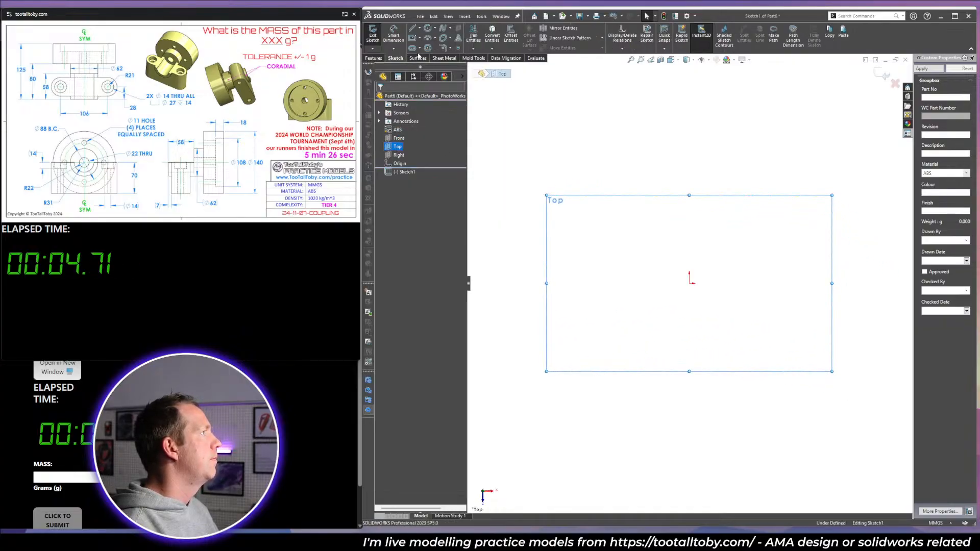
pyautogui.click(412, 47)
pyautogui.click(689, 283)
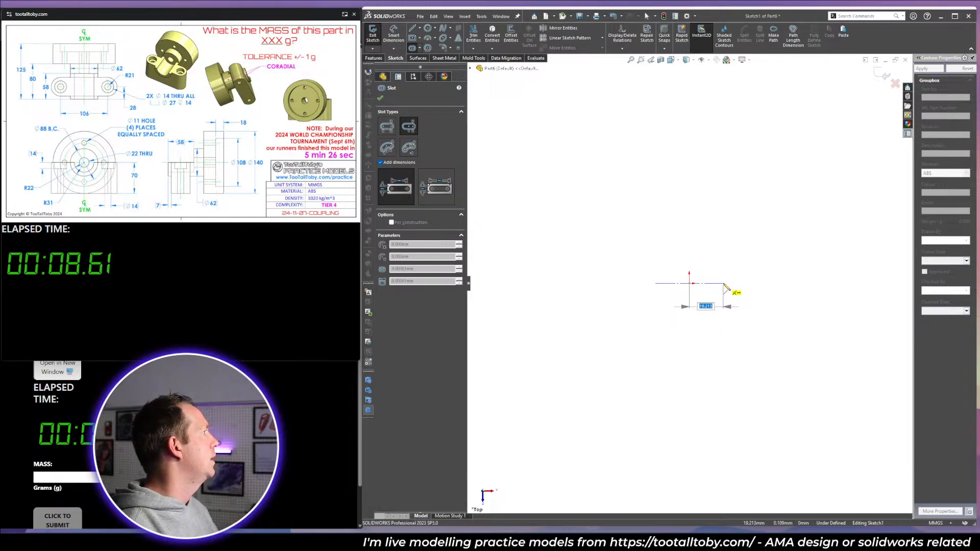
pyautogui.write('53')
pyautogui.press('Return')
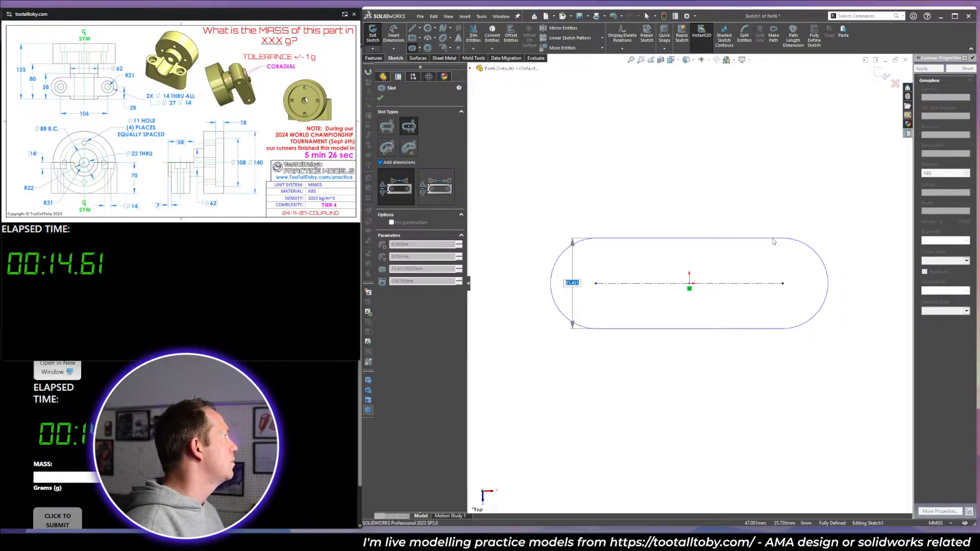
pyautogui.press('Return')
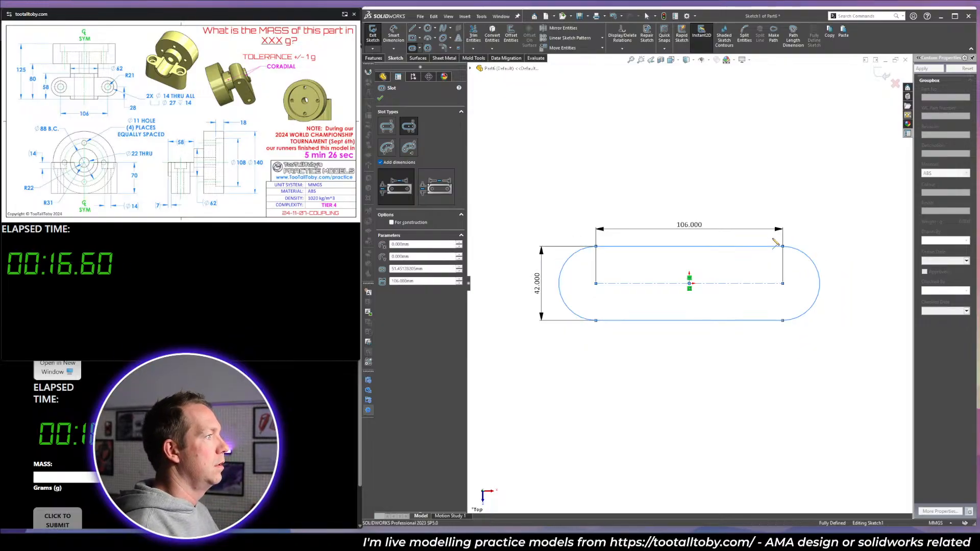
pyautogui.press('Escape')
# Extrude the slot profile upward as a 70 mm blind boss.
pyautogui.press('e')
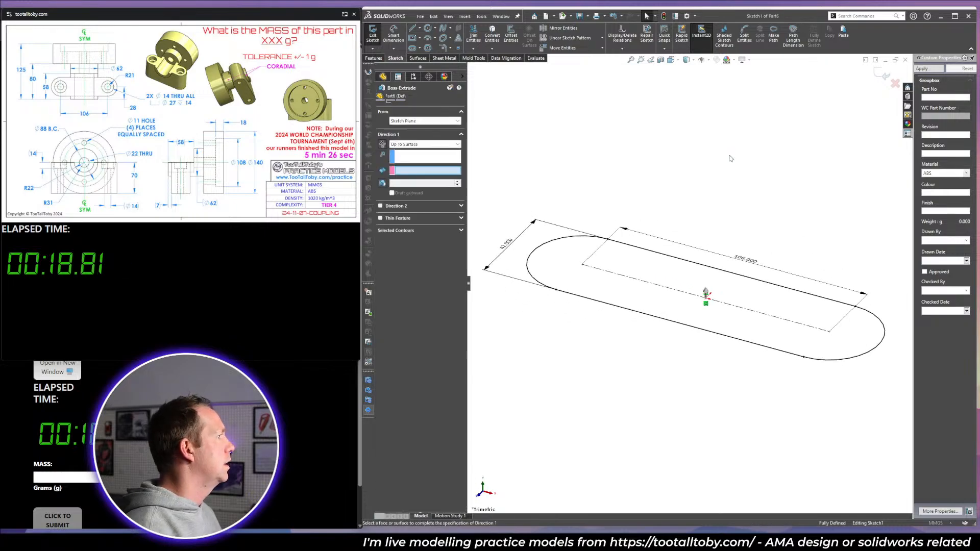
pyautogui.click(426, 147)
pyautogui.click(412, 153)
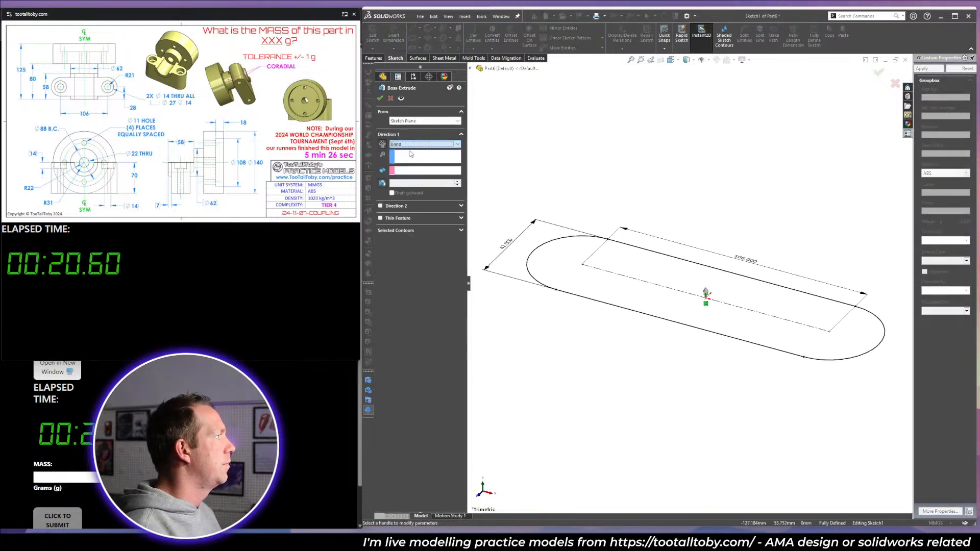
pyautogui.press('Return')
pyautogui.press('f')
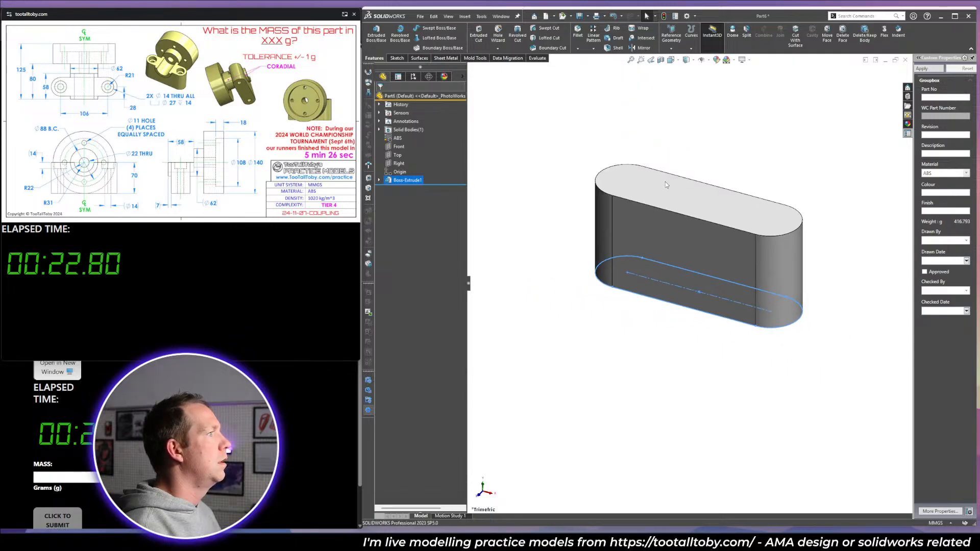
# Place two counterbored through holes on the slot body's top face, centred on its two end arcs.
pyautogui.click(665, 178)
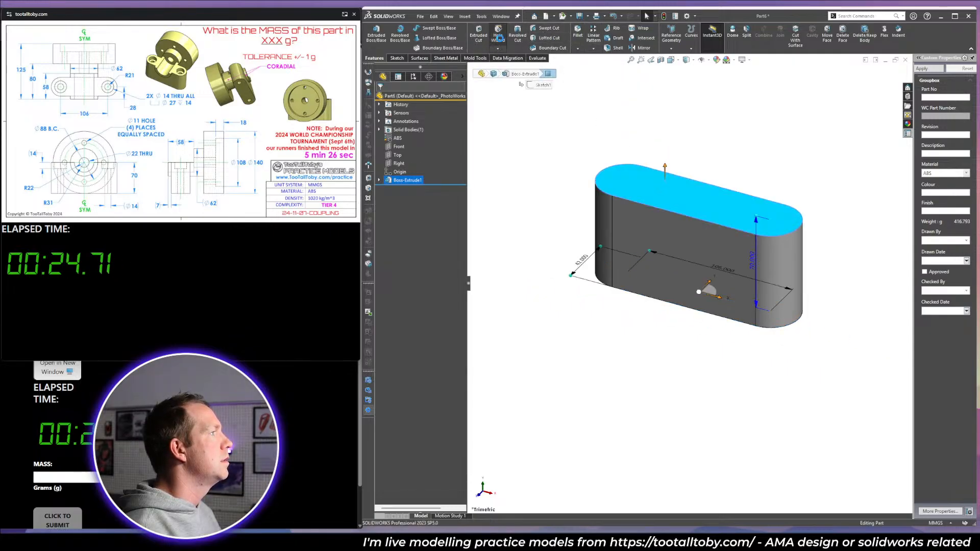
pyautogui.click(419, 111)
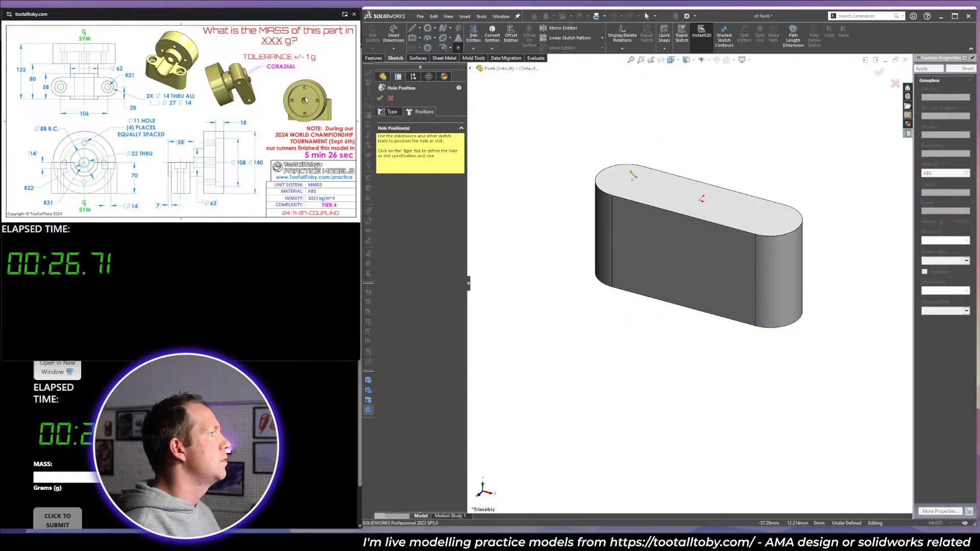
pyautogui.click(627, 181)
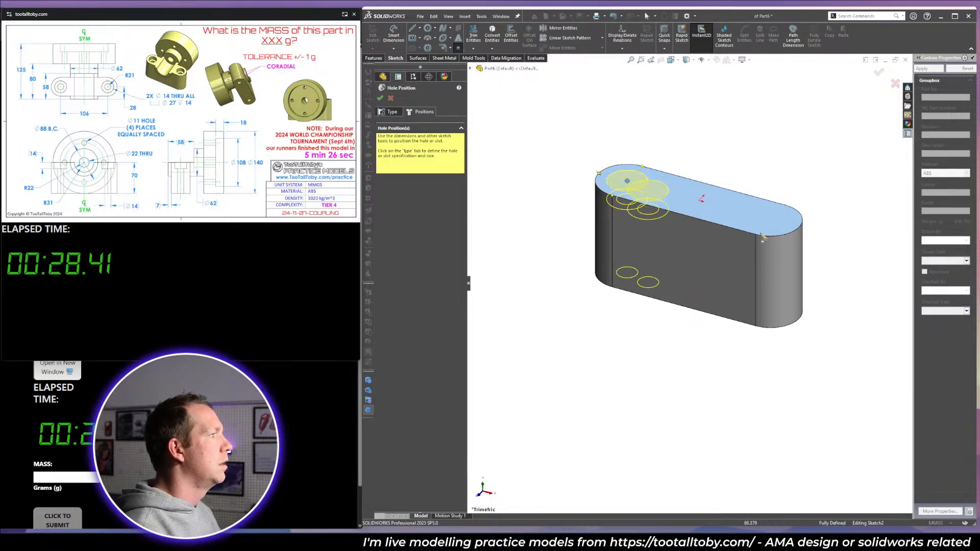
pyautogui.click(771, 221)
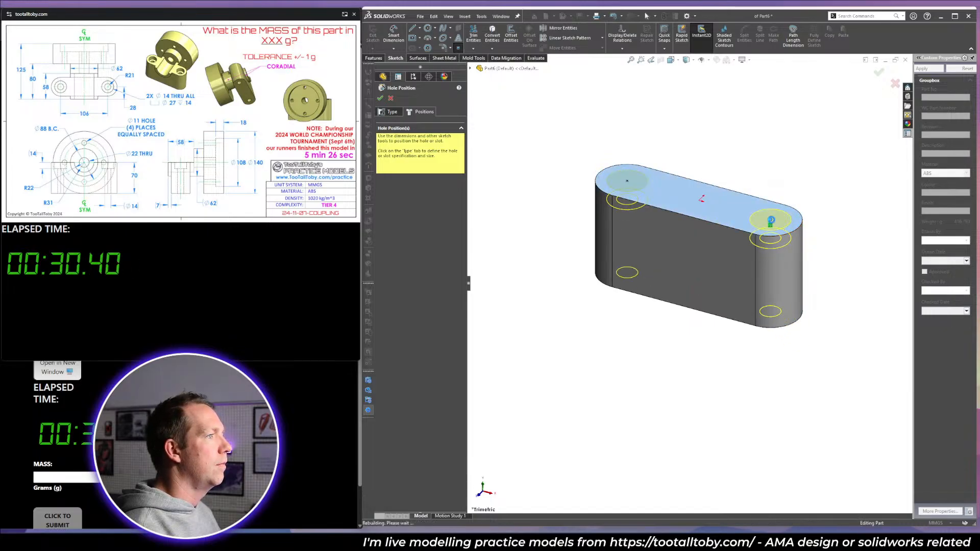
pyautogui.press('Return')
pyautogui.click(401, 146)
pyautogui.click(384, 128)
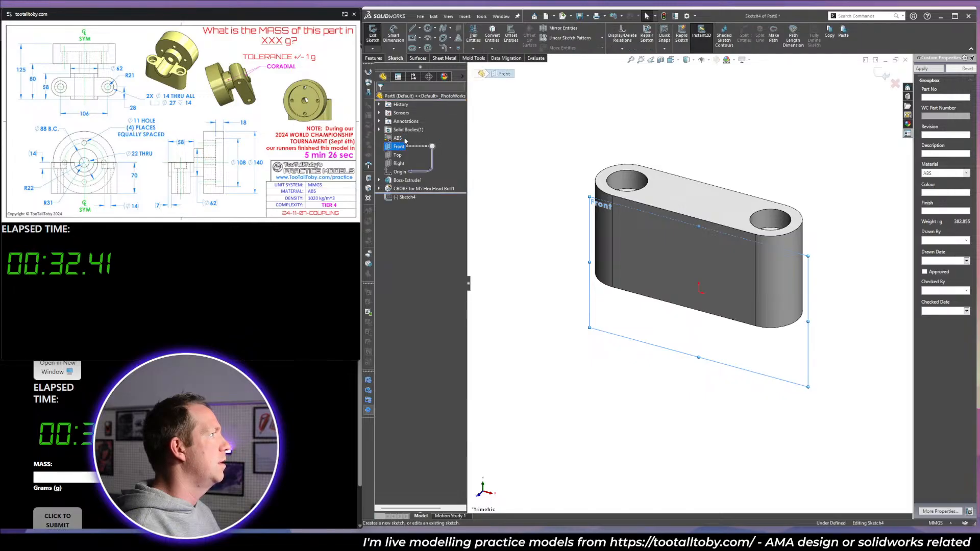
pyautogui.click(841, 120)
pyautogui.click(883, 74)
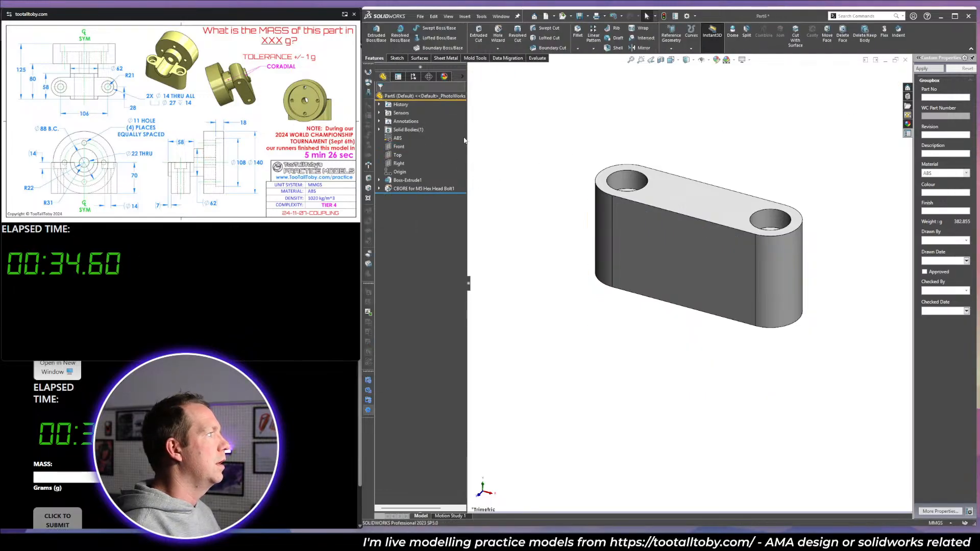
# Sketch a stepped line profile on the Right plane, starting on the body's top edge and ending beyond its front side.
pyautogui.click(399, 163)
pyautogui.click(412, 152)
pyautogui.press('space')
pyautogui.click(493, 172)
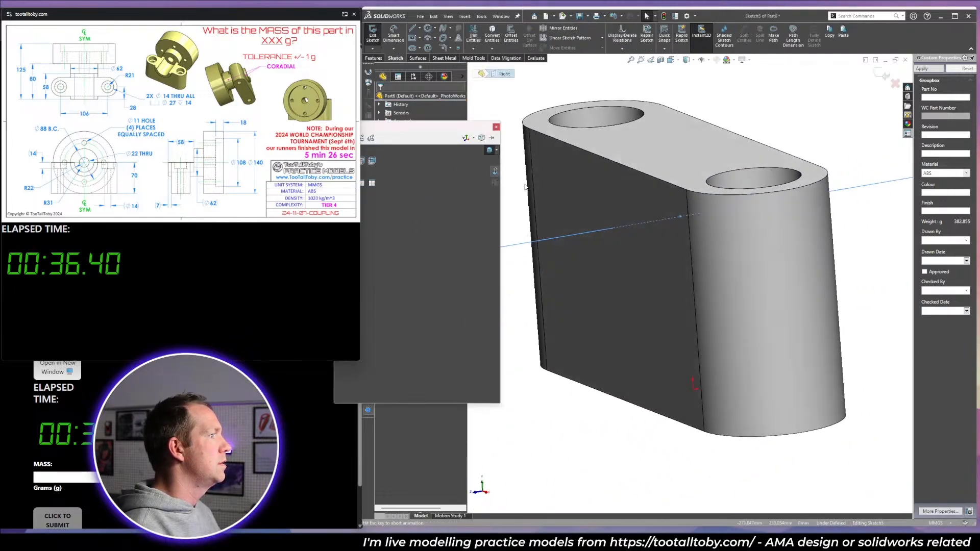
pyautogui.press('l')
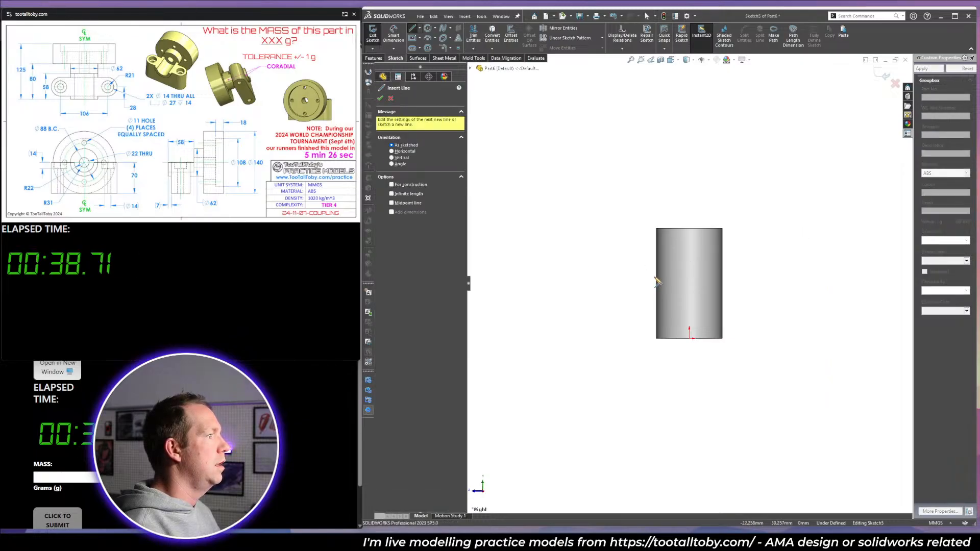
pyautogui.press('Escape')
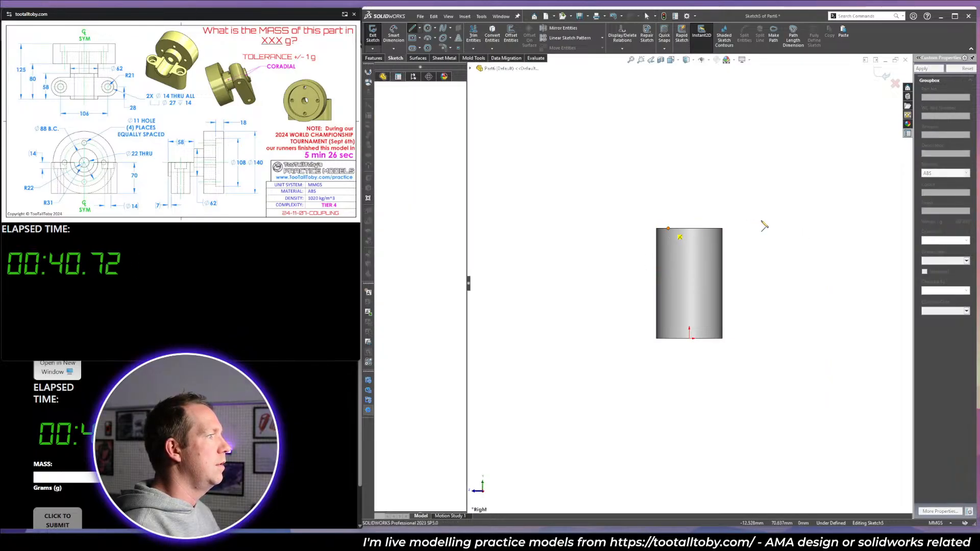
pyautogui.press('l')
pyautogui.click(676, 229)
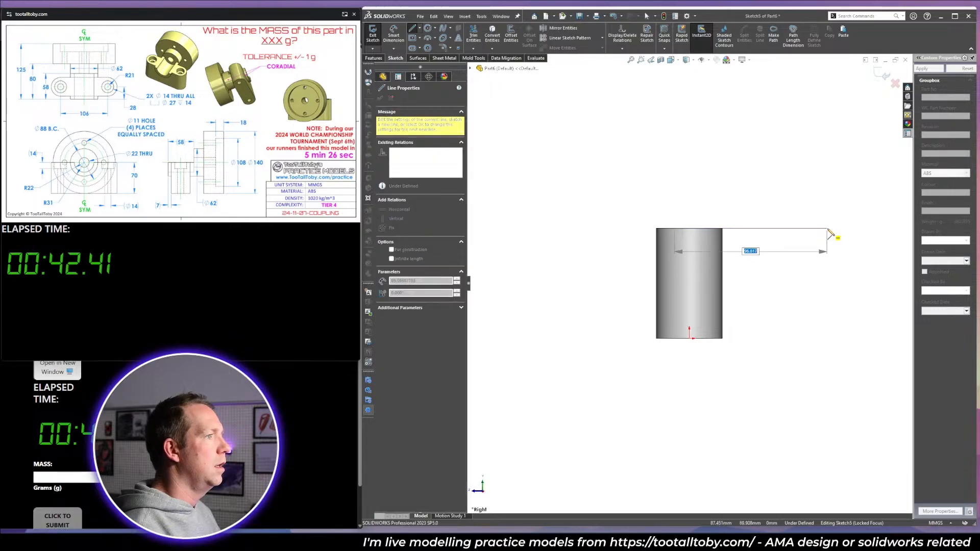
pyautogui.click(782, 237)
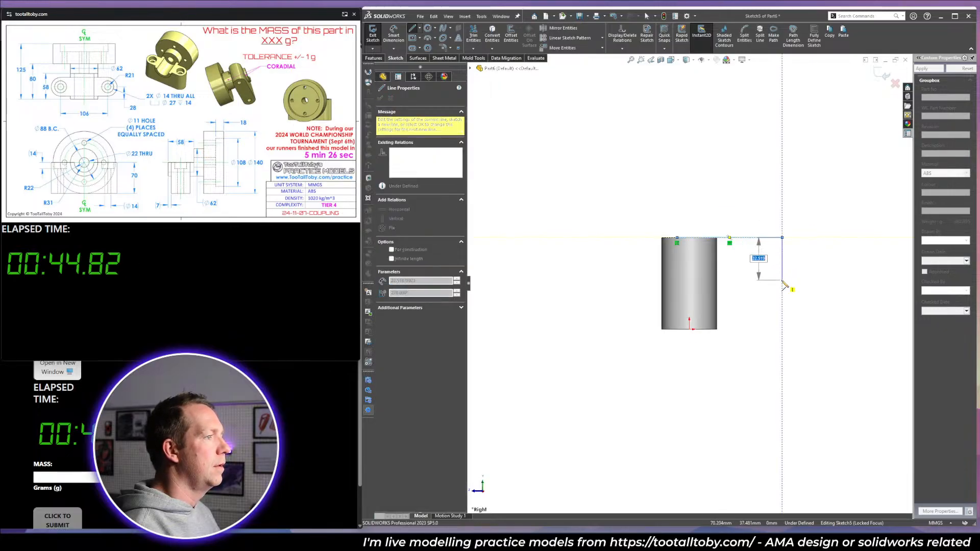
pyautogui.click(782, 280)
pyautogui.click(796, 280)
pyautogui.click(797, 295)
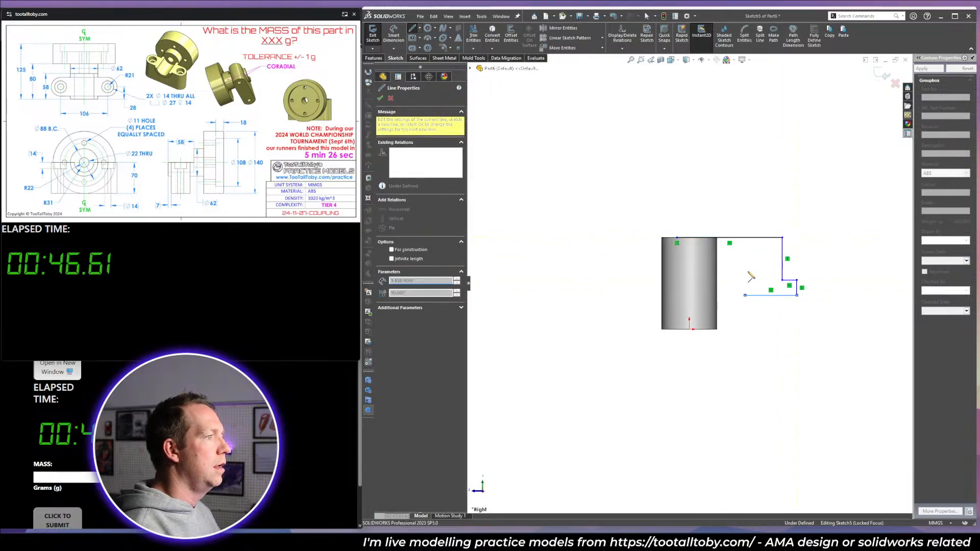
pyautogui.click(746, 295)
pyautogui.click(745, 267)
pyautogui.click(644, 267)
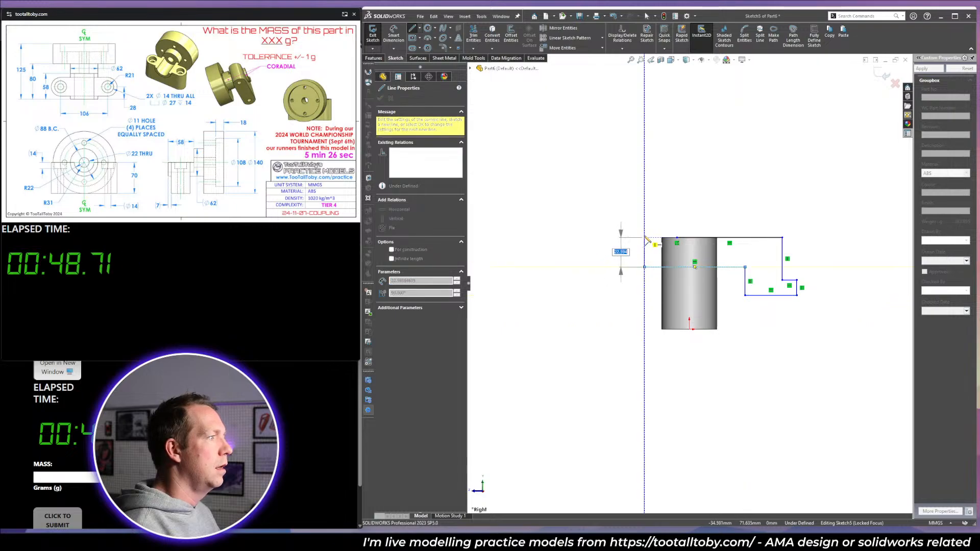
pyautogui.click(644, 237)
# Close the stepped profile by joining its open ends at the upper front corner.
pyautogui.press('Escape')
pyautogui.press('t')
pyautogui.moveTo(679, 238)
pyautogui.mouseDown()
pyautogui.moveTo(612, 237)
pyautogui.moveTo(673, 238)
pyautogui.moveTo(653, 261)
pyautogui.mouseUp()
pyautogui.press('Escape')
pyautogui.click(652, 284)
# Dimension the profile's front edge to project 7 mm beyond the slot body.
pyautogui.press('d')
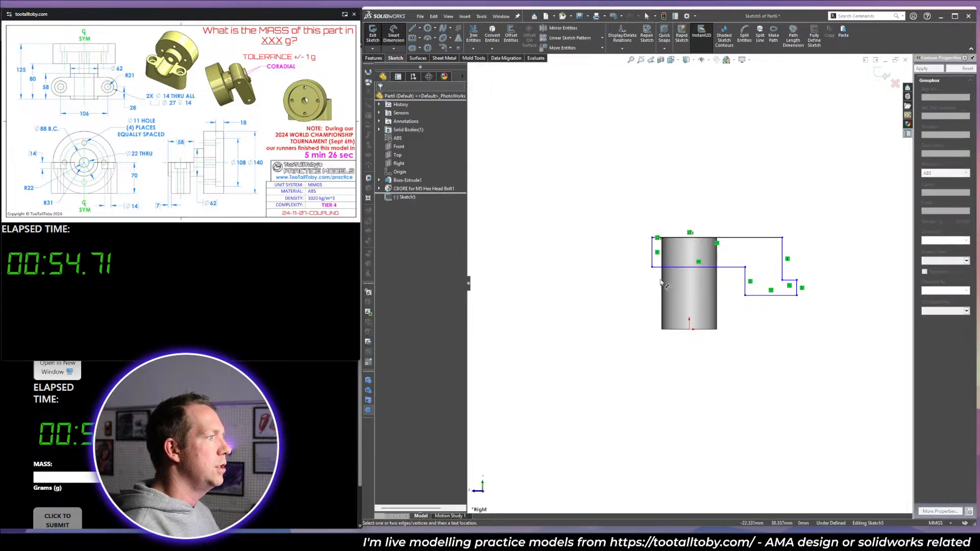
pyautogui.click(662, 279)
pyautogui.click(653, 285)
pyautogui.click(652, 298)
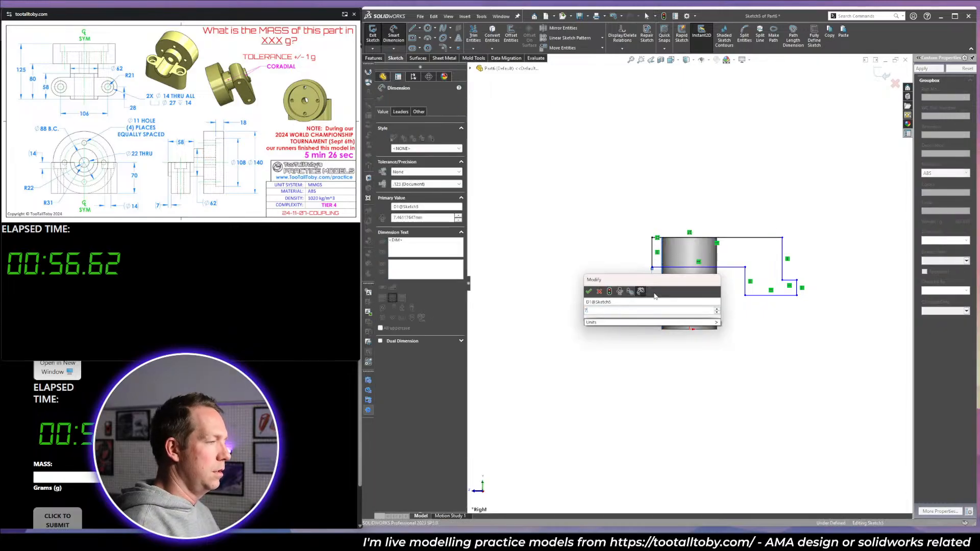
pyautogui.write('7')
pyautogui.press('Return')
# Set the profile's inner recess edge to 54 mm high and the rim width to 18 mm.
pyautogui.click(782, 264)
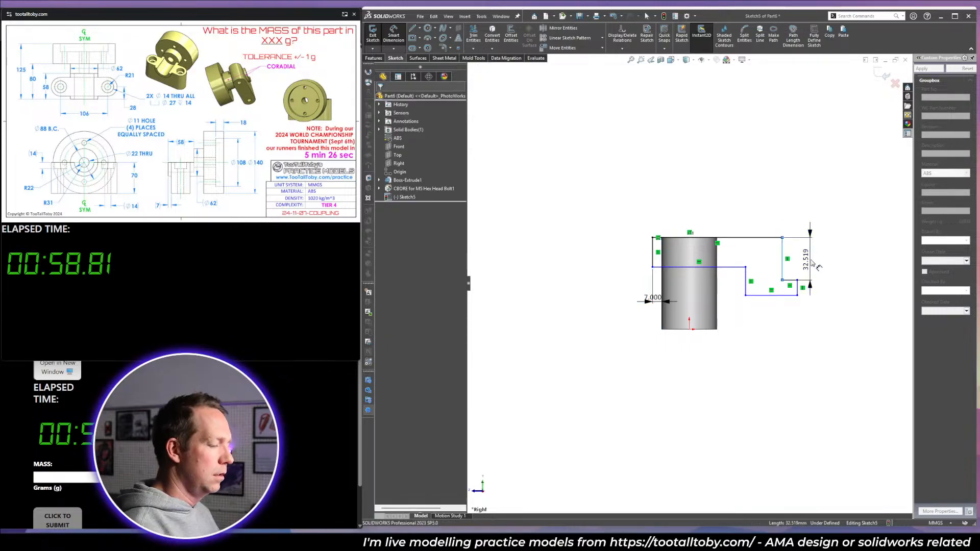
pyautogui.click(811, 261)
pyautogui.write('45')
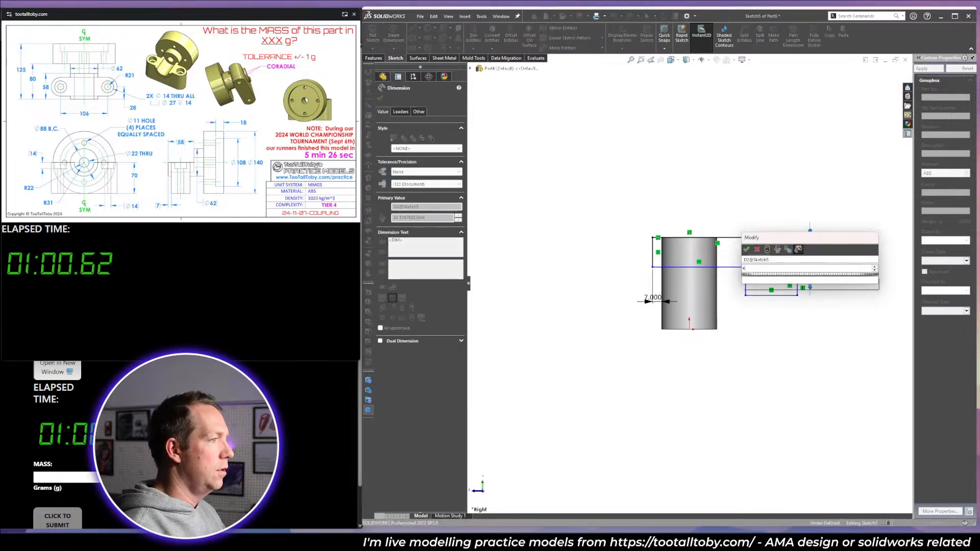
pyautogui.press('Return')
pyautogui.scroll(-2, 786, 305)
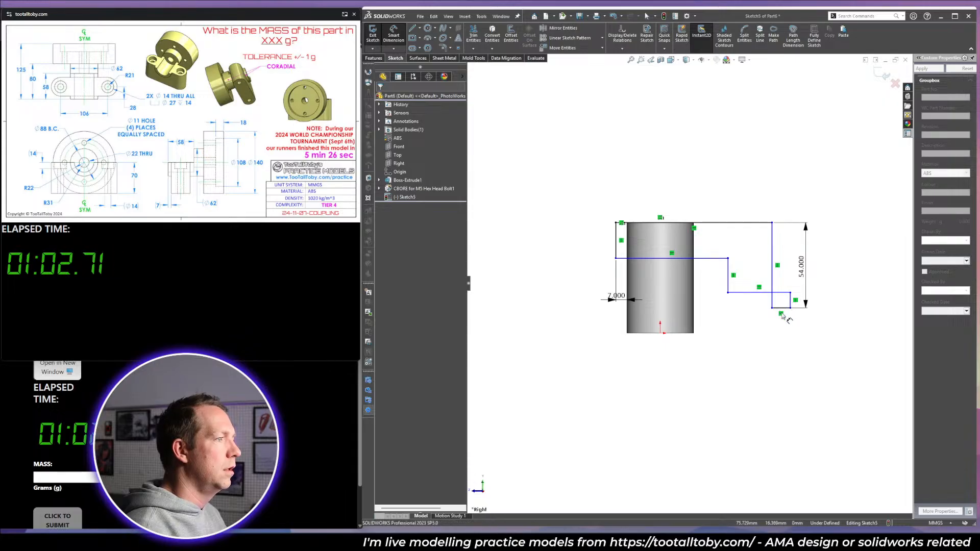
pyautogui.click(784, 309)
pyautogui.click(784, 325)
pyautogui.press('Return')
pyautogui.press('Escape')
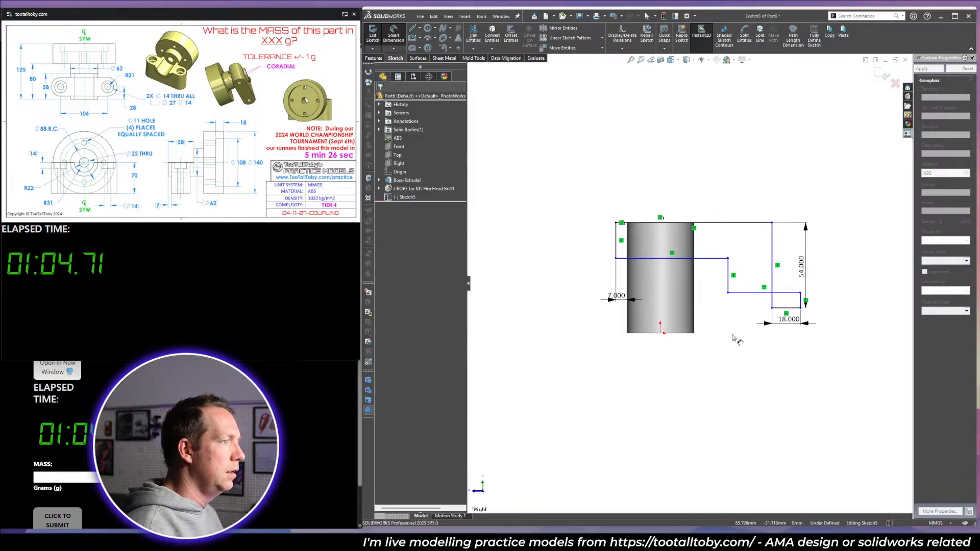
# Align the profile's lower edge with the part's base and set its lower hub edge to 80 mm long.
pyautogui.moveTo(728, 292); pyautogui.dragTo(727, 332)
pyautogui.click(725, 385)
pyautogui.moveTo(725, 385); pyautogui.dragTo(715, 352, button='right')
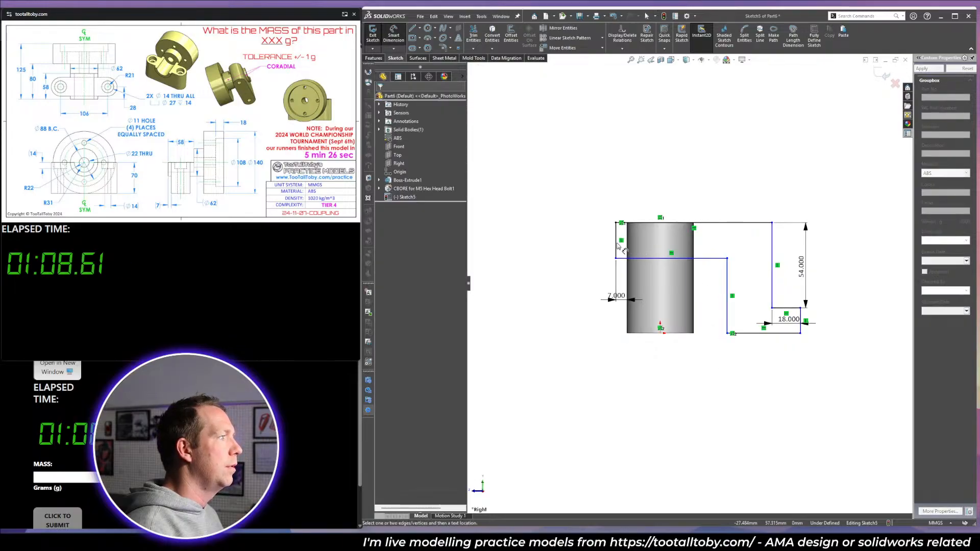
pyautogui.click(712, 258)
pyautogui.click(692, 157)
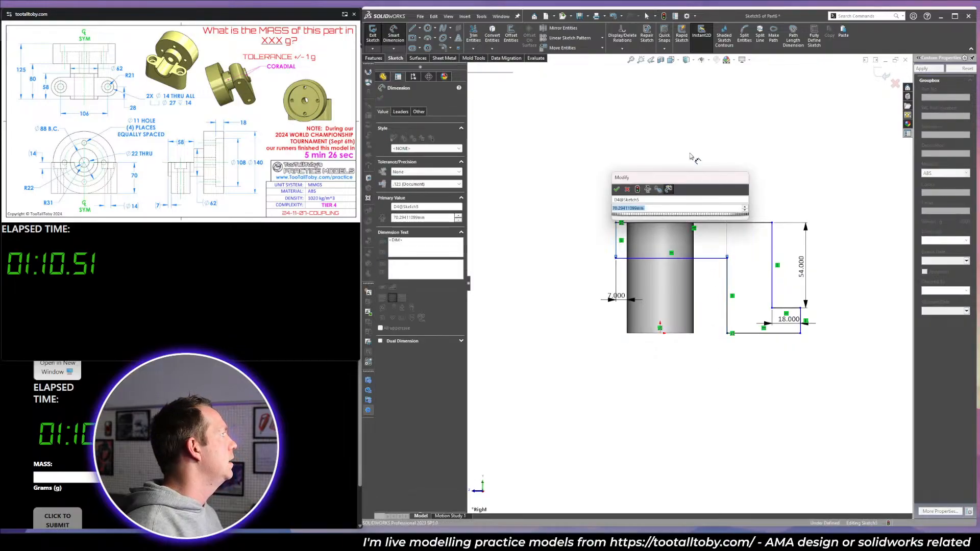
pyautogui.write('80')
pyautogui.press('Return')
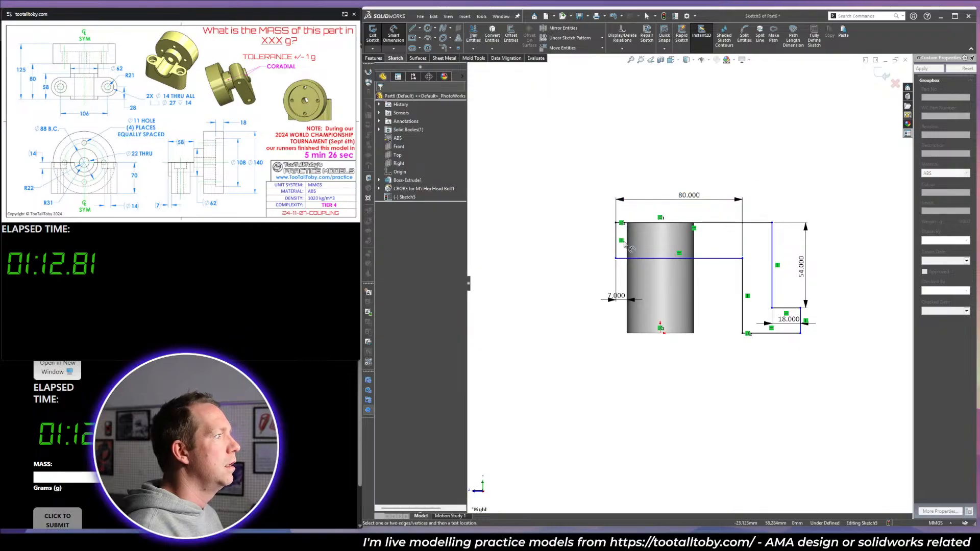
# Set the overall length between the profile's front edge and outer rim edge to 125 mm.
pyautogui.click(618, 249)
pyautogui.click(806, 322)
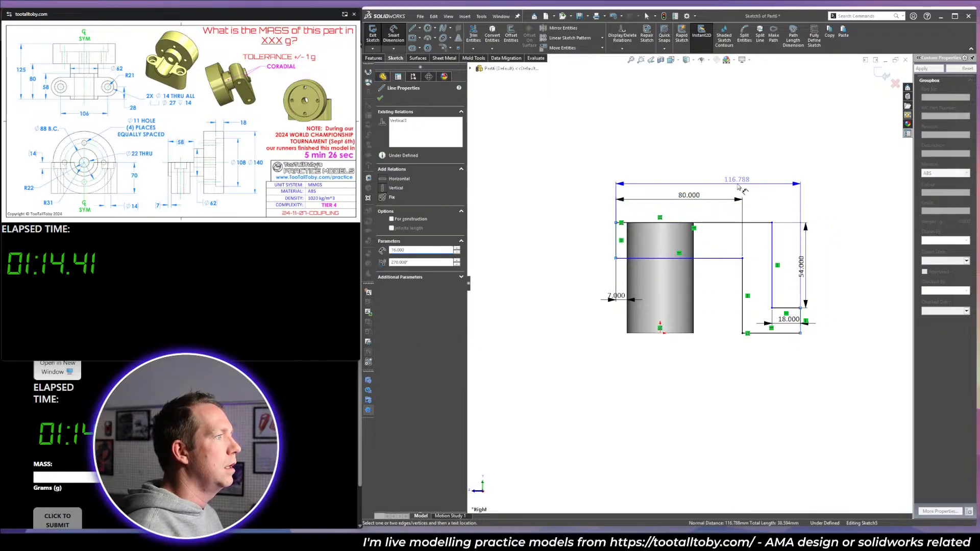
pyautogui.click(756, 154)
pyautogui.write('125')
pyautogui.press('Return')
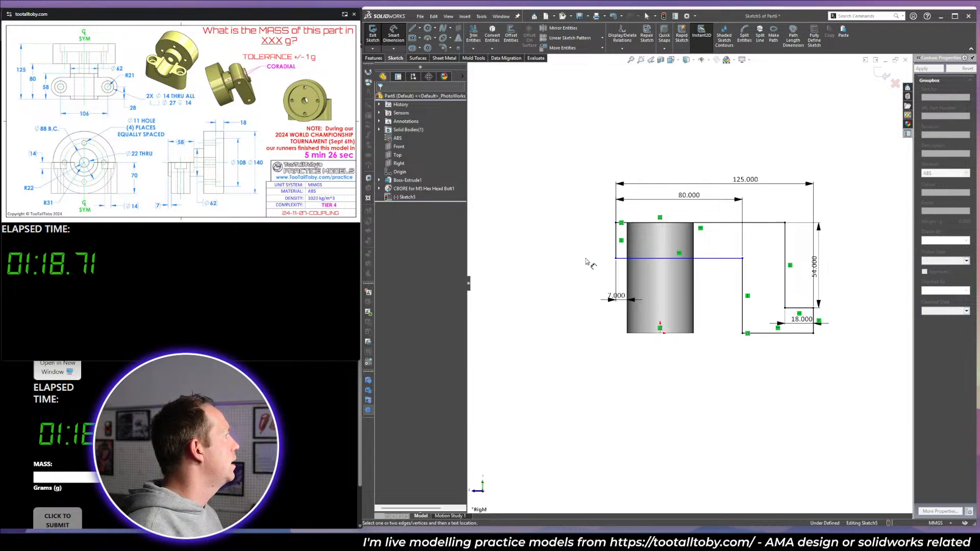
# Set the hub's radius to 31 mm and revolve the profile 360° about its top line, merging the result.
pyautogui.click(619, 255)
pyautogui.click(599, 249)
pyautogui.write('31')
pyautogui.press('Return')
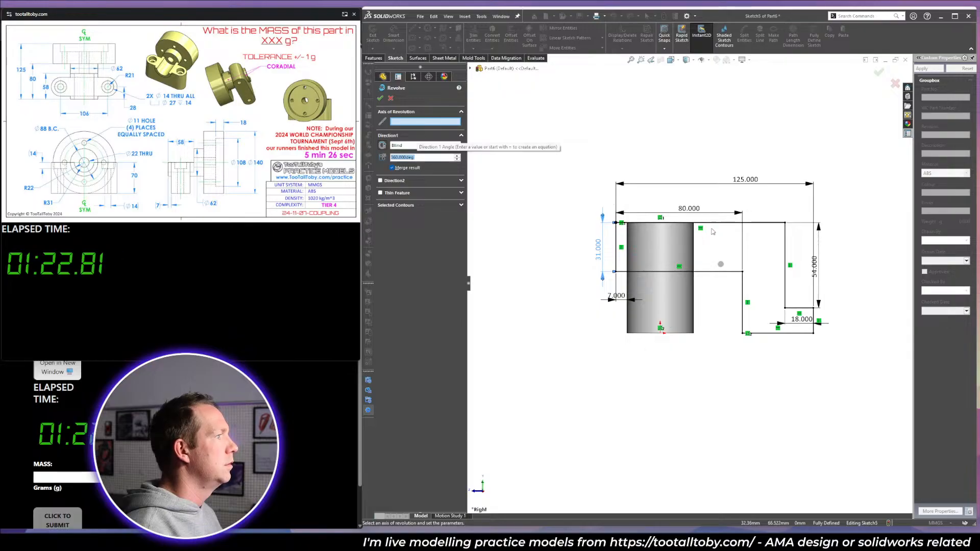
pyautogui.click(633, 222)
pyautogui.press('Return')
# Start a sketch on the hub's end face and convert the face's circular outline into it.
pyautogui.moveTo(693, 159); pyautogui.dragTo(755, 217, button='middle')
pyautogui.click(678, 236)
pyautogui.click(704, 208)
pyautogui.scroll(-2, 655, 239)
pyautogui.moveTo(656, 238); pyautogui.dragTo(733, 232, button='right')
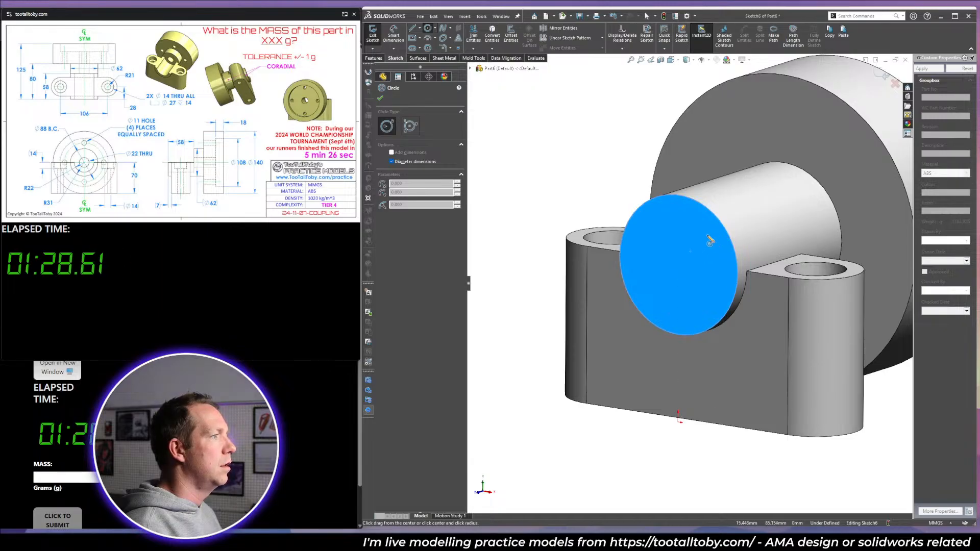
pyautogui.click(492, 35)
# Sketch a 44 mm diameter circle at the hub's centre and a horizontal line across the full width of the end face.
pyautogui.moveTo(679, 268); pyautogui.dragTo(707, 268, button='right')
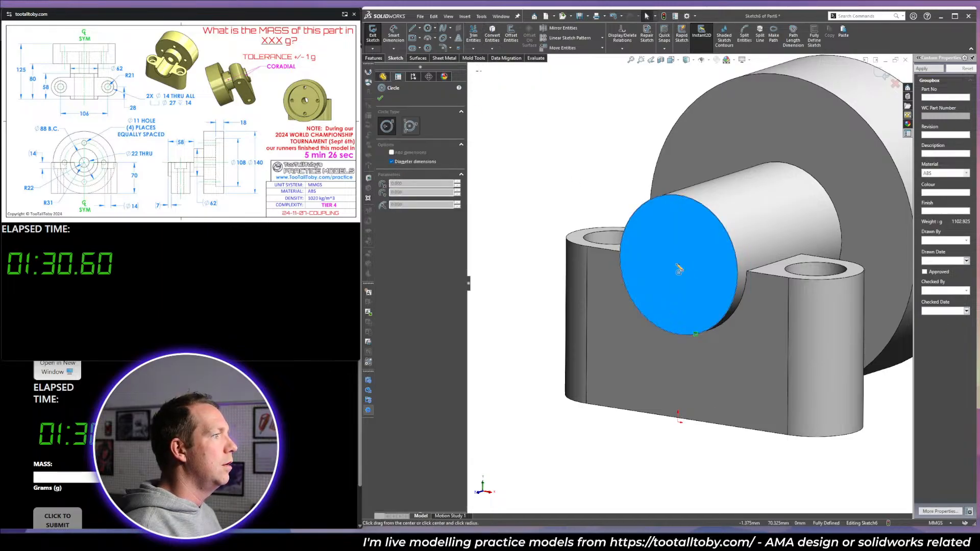
pyautogui.click(679, 265)
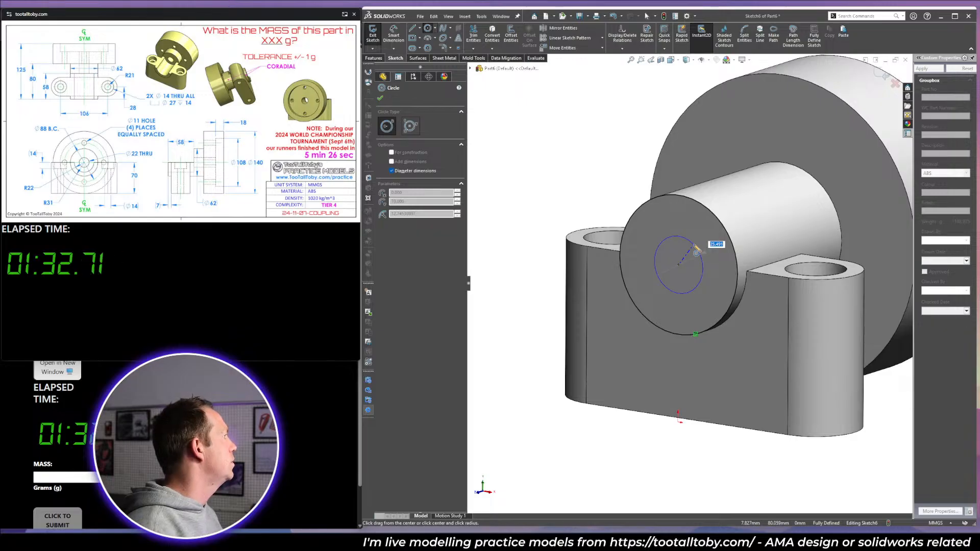
pyautogui.write('44')
pyautogui.press('Return')
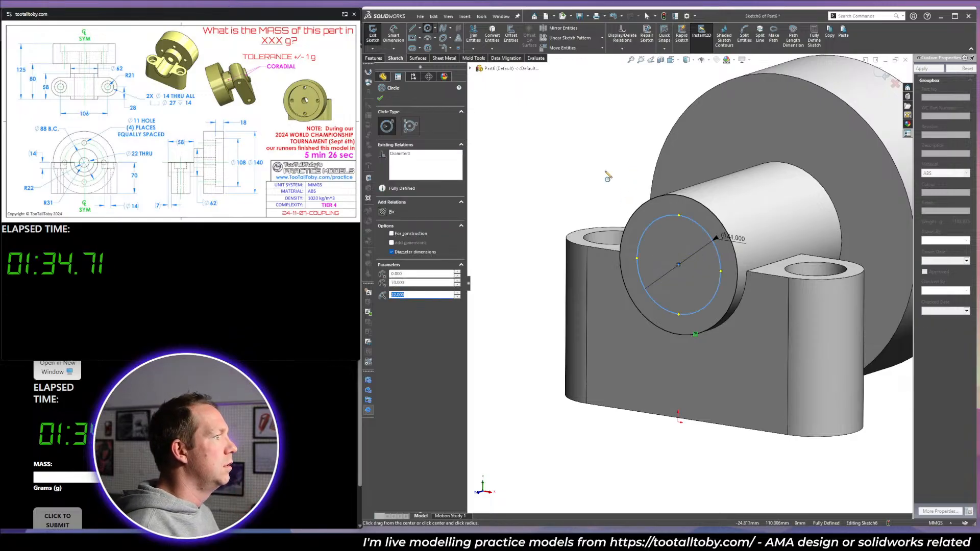
pyautogui.press('l')
pyautogui.click(620, 255)
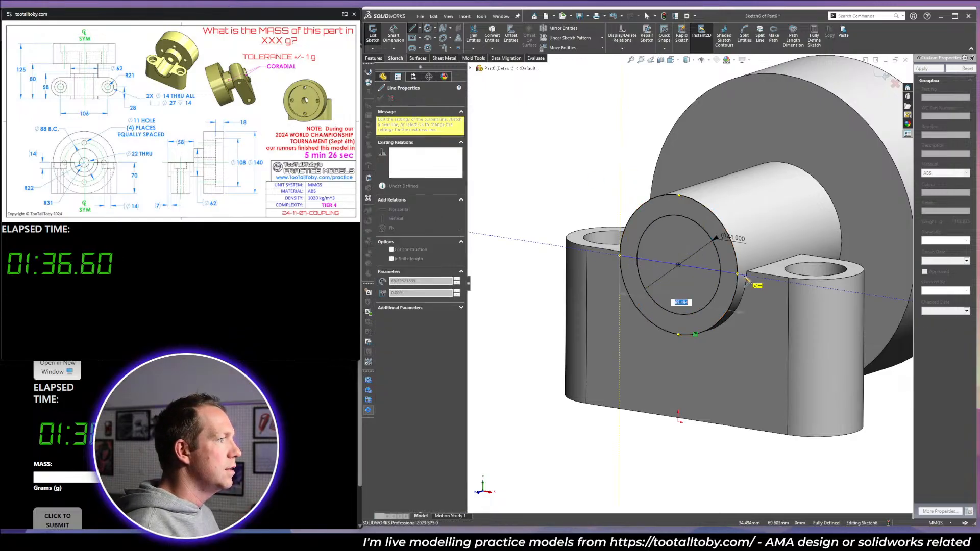
pyautogui.click(738, 274)
pyautogui.press('Escape')
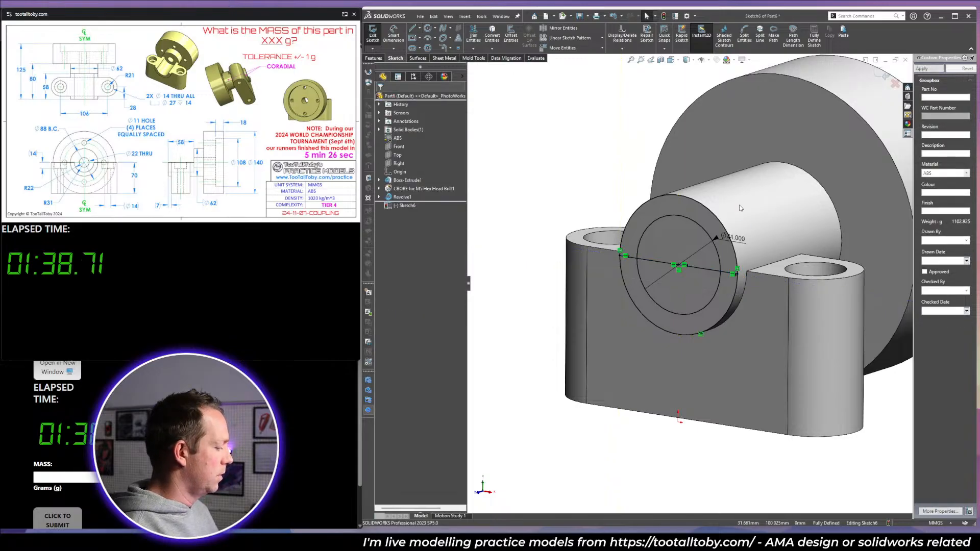
# Cut the upper half ring and both halves of the 44 mm circle 58 mm blind into the hub.
pyautogui.press('x')
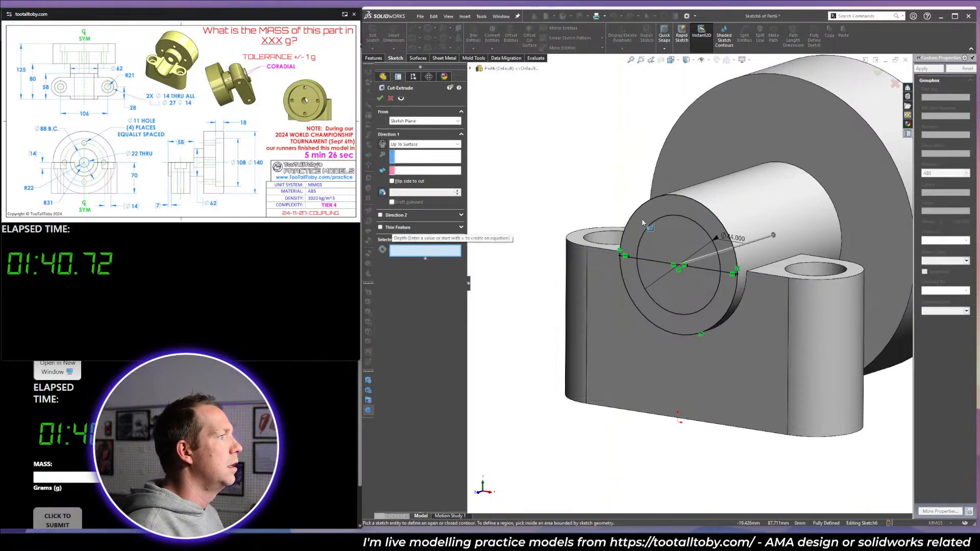
pyautogui.click(643, 223)
pyautogui.click(674, 240)
pyautogui.click(679, 291)
pyautogui.click(425, 145)
pyautogui.click(410, 154)
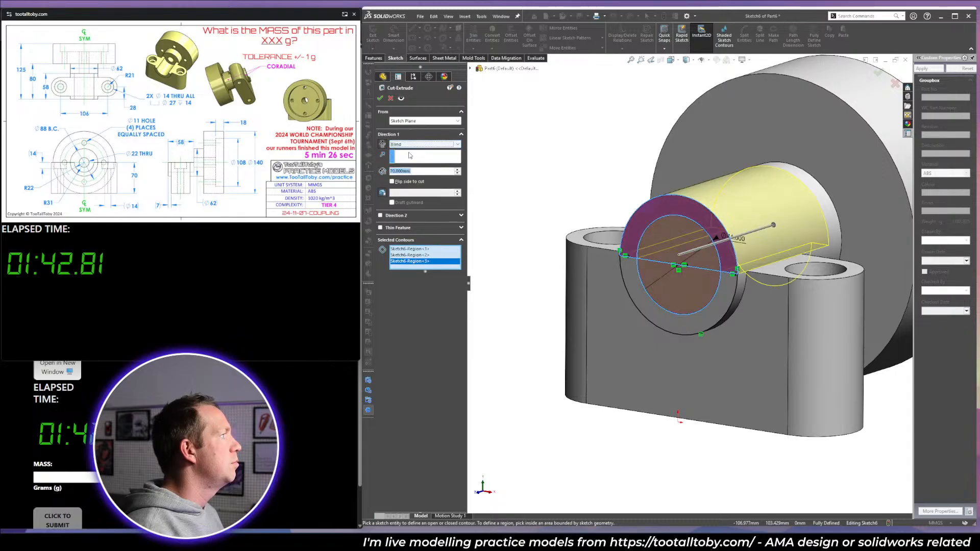
pyautogui.write('58')
pyautogui.press('Return')
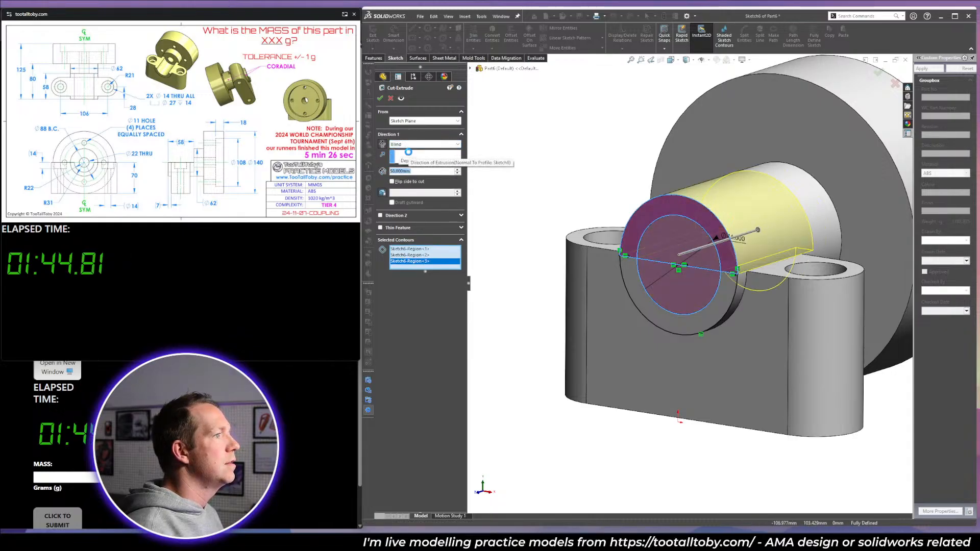
# Start a sketch on the flange's recessed circular face and view that face square-on.
pyautogui.scroll(4, 788, 239)
pyautogui.moveTo(788, 239); pyautogui.dragTo(656, 224, button='middle')
pyautogui.click(761, 273)
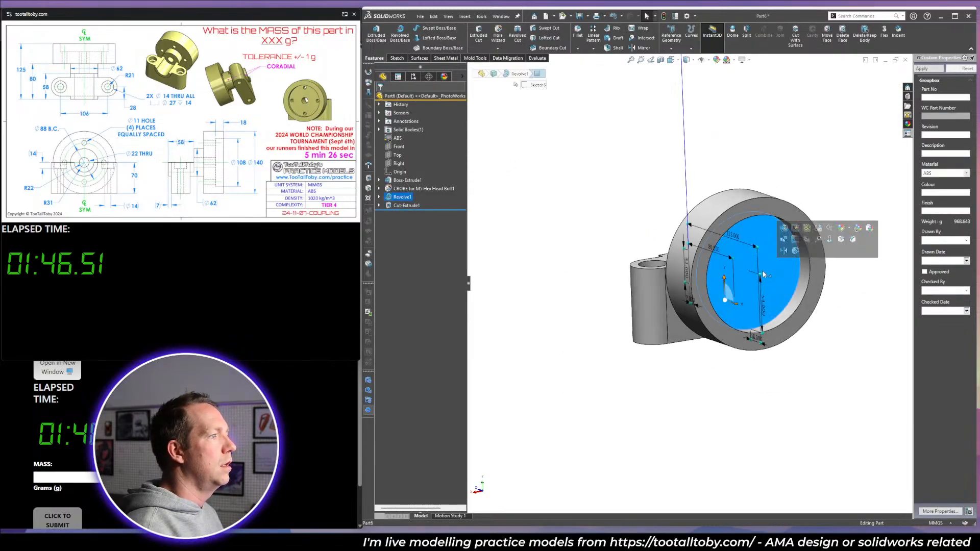
pyautogui.click(795, 239)
pyautogui.press('space')
pyautogui.click(832, 258)
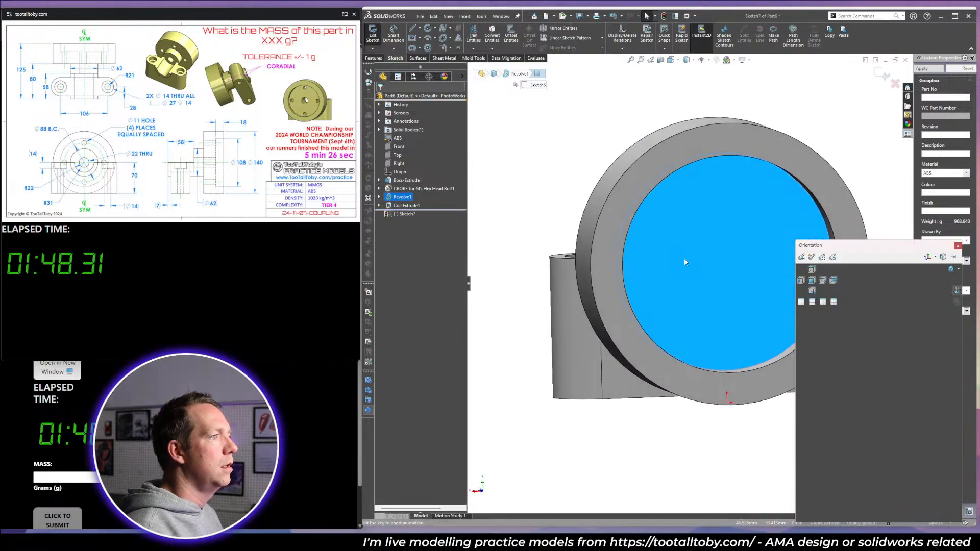
# Sketch two concentric circles of 22 mm and 88 mm diameter at the centre of the recessed face.
pyautogui.press('c')
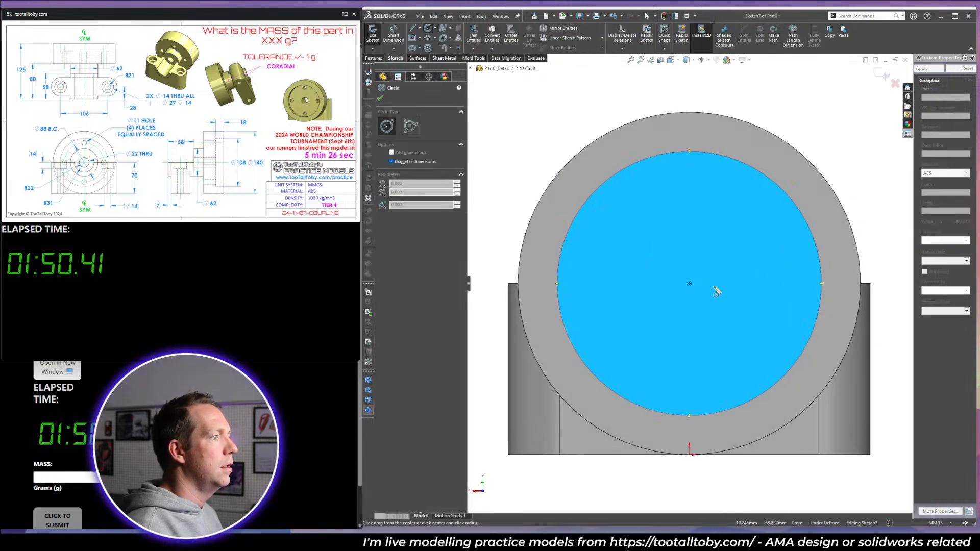
pyautogui.click(690, 284)
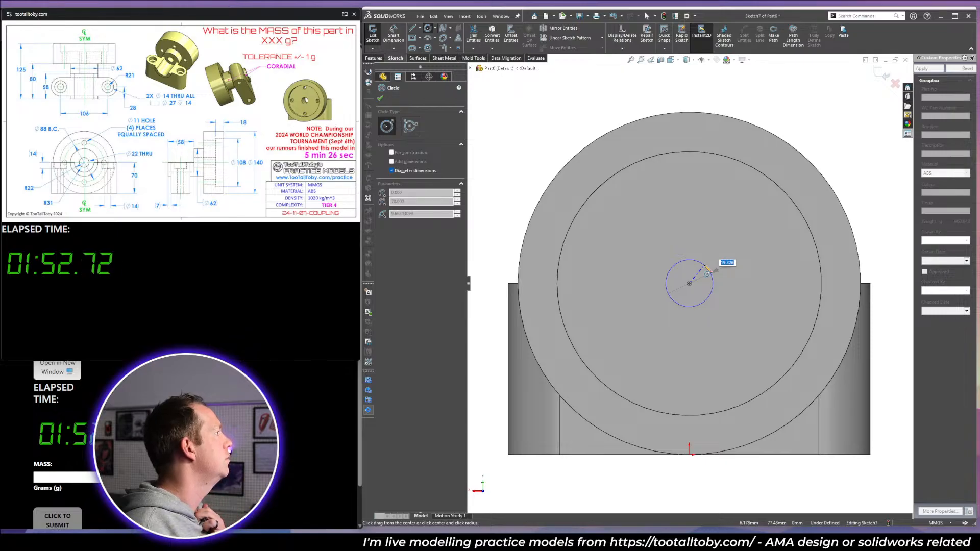
pyautogui.write('22')
pyautogui.press('Return')
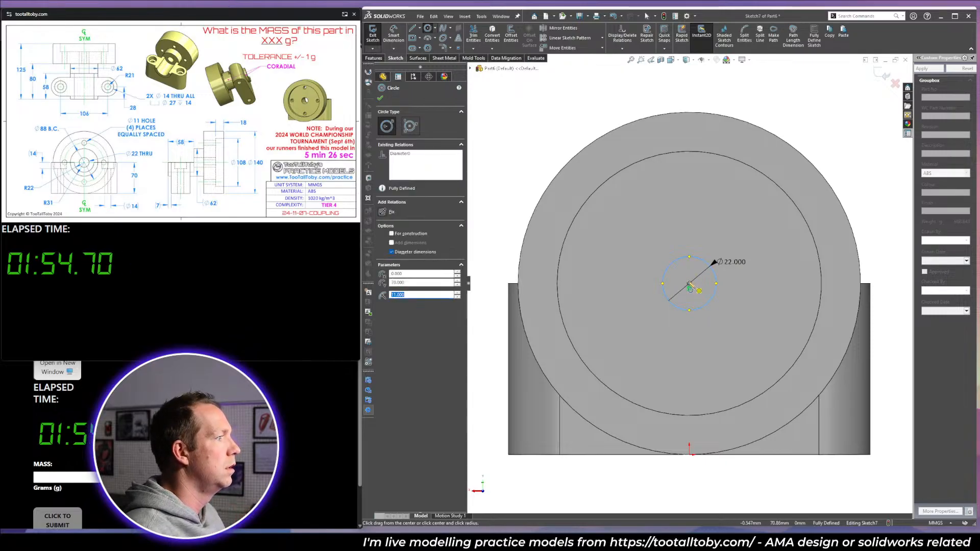
pyautogui.press('Return')
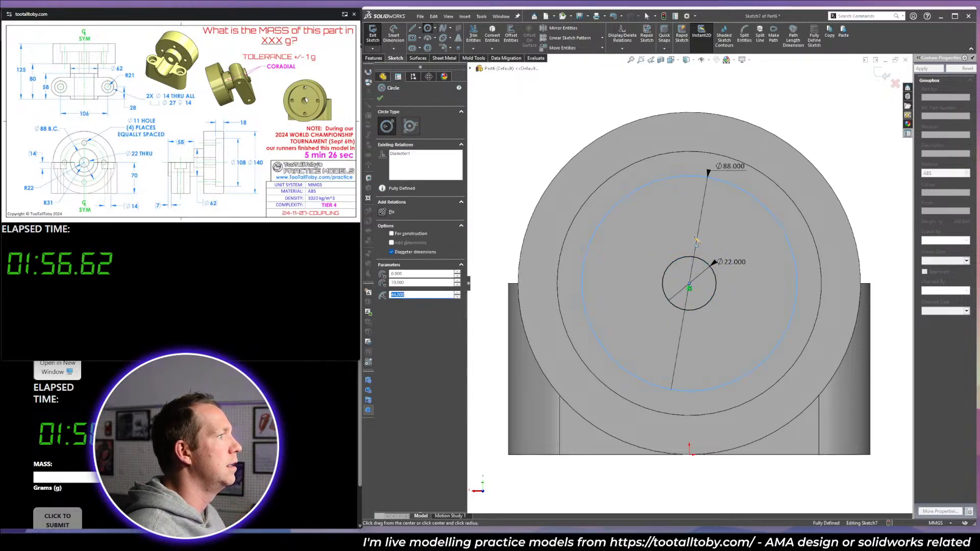
# Sketch an 11 mm circle at the top of the 88 mm construction circle and circular-pattern four equally spaced instances about the flange centre.
pyautogui.click(689, 176)
pyautogui.press('Return')
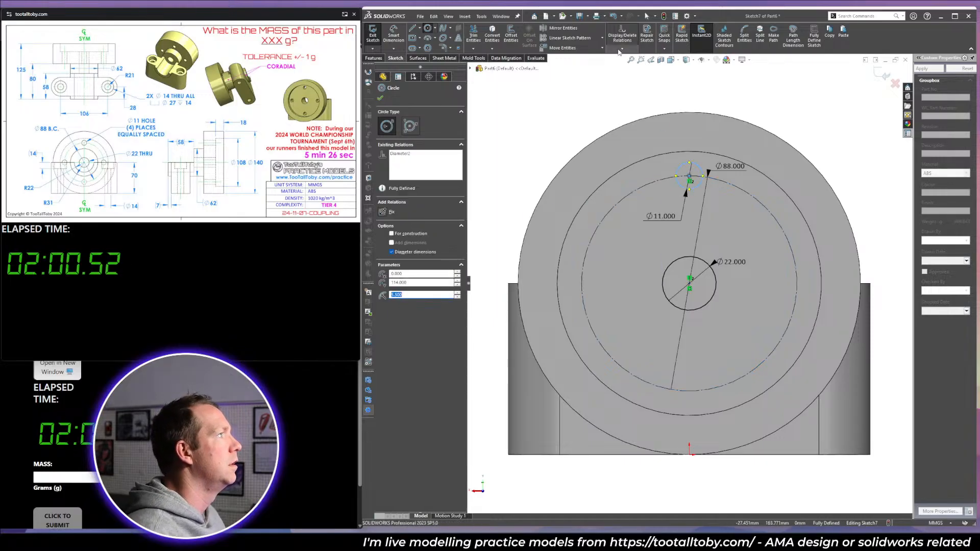
pyautogui.click(603, 38)
pyautogui.click(582, 57)
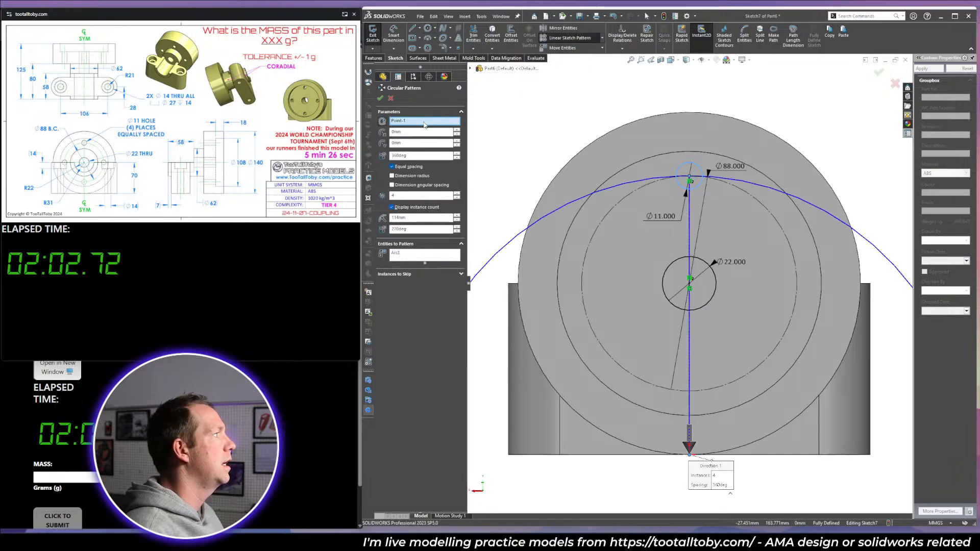
pyautogui.click(691, 280)
pyautogui.press('Return')
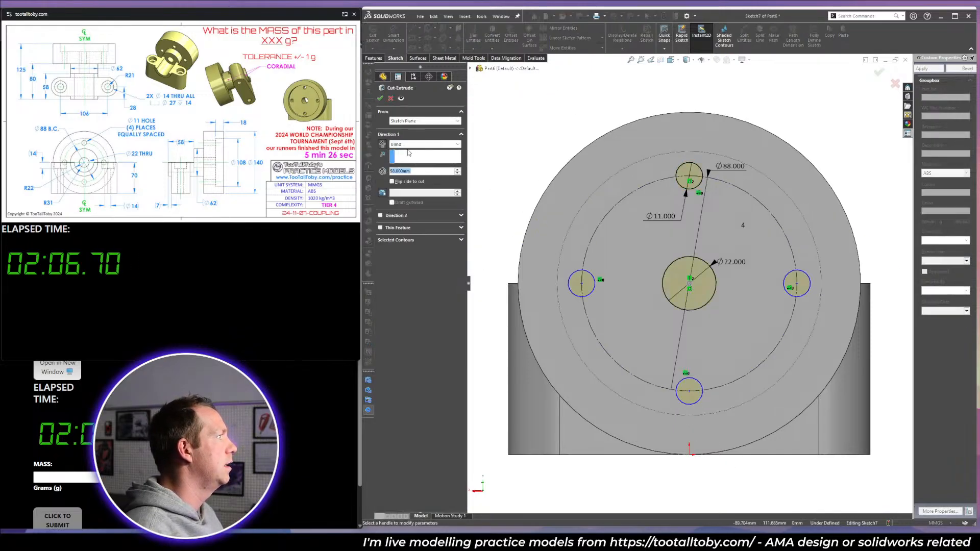
# Cut the 22 mm centre bore and the four 11 mm bolt holes up to the hub's end face.
pyautogui.click(411, 145)
pyautogui.click(413, 177)
pyautogui.moveTo(536, 183); pyautogui.dragTo(683, 197, button='middle')
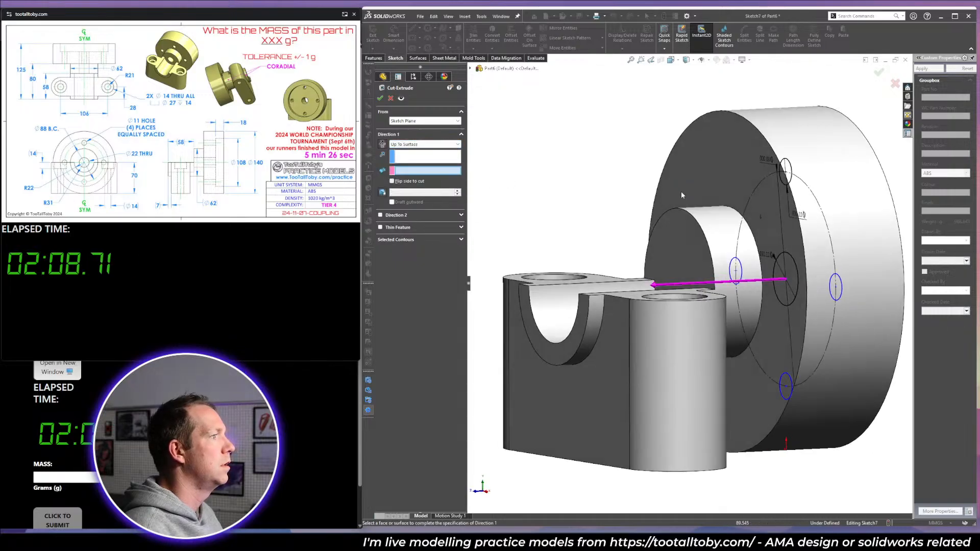
pyautogui.click(702, 258)
pyautogui.press('Return')
pyautogui.click(607, 172)
pyautogui.moveTo(616, 217); pyautogui.dragTo(624, 246, button='middle')
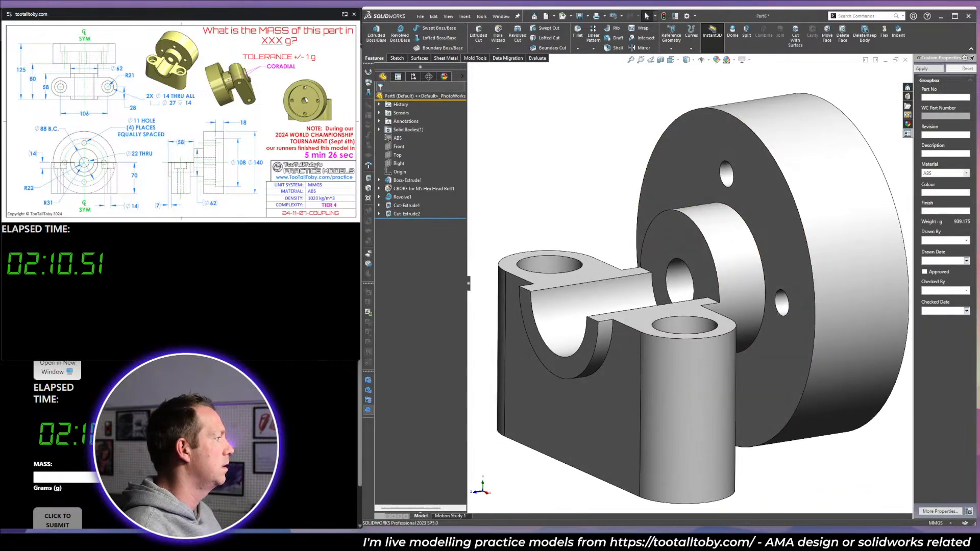
# Enter 939 grams as the part's mass in the practice page and submit it.
pyautogui.click(94, 476)
pyautogui.write('939')
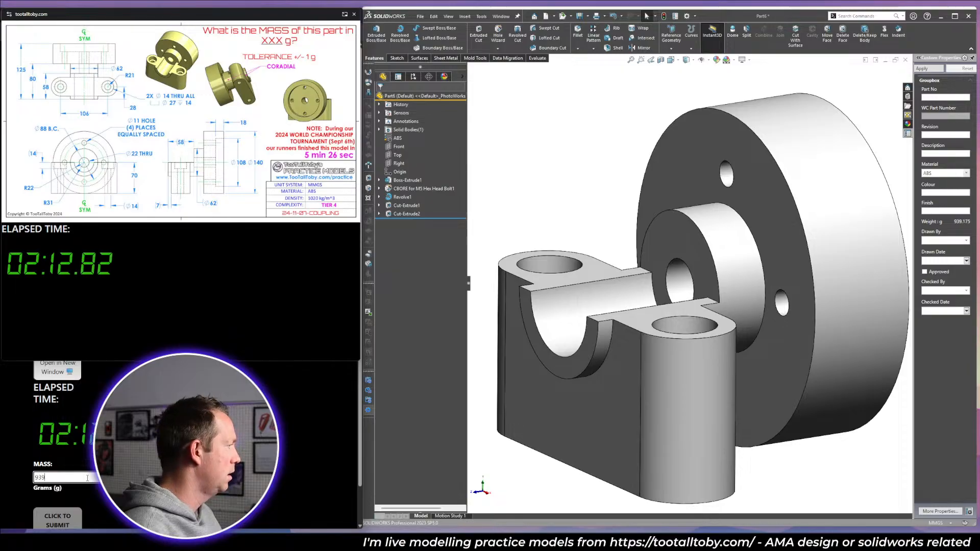
pyautogui.press('Return')
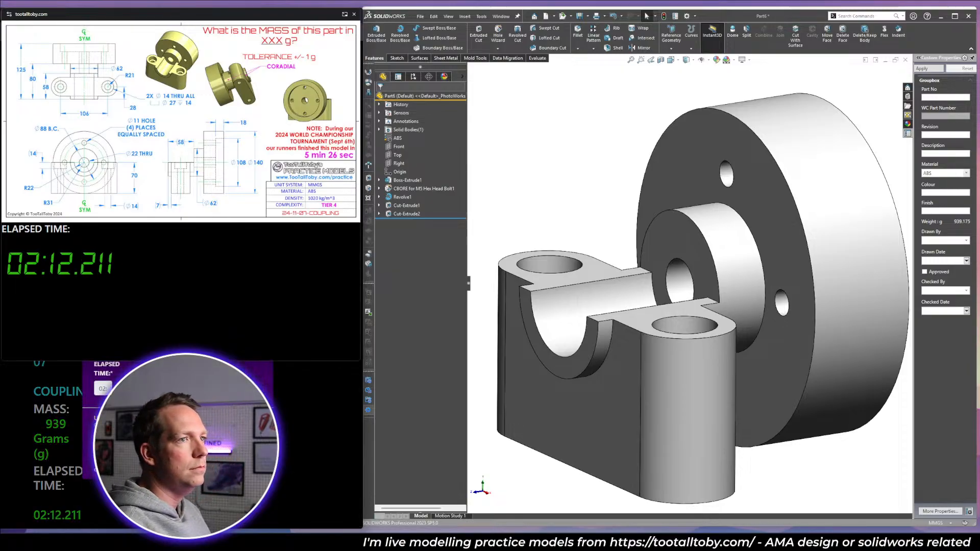
pyautogui.scroll(5, 591, 337)
pyautogui.moveTo(702, 312); pyautogui.dragTo(729, 302, button='middle')
pyautogui.scroll(-2, 730, 301)
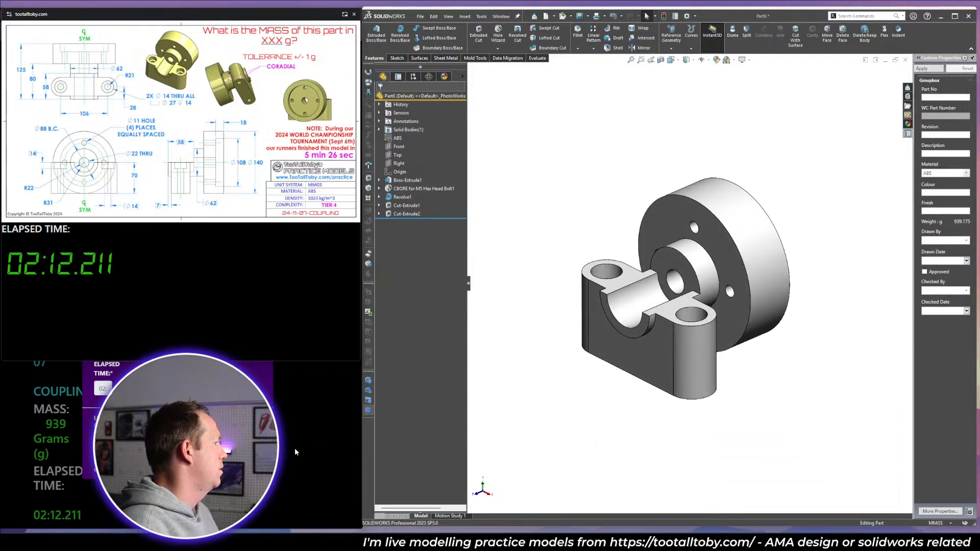
# Return to the COUPLING practice page and examine its Top 100 fastest times and the community speedmodeling leaderboard.
pyautogui.click(290, 370)
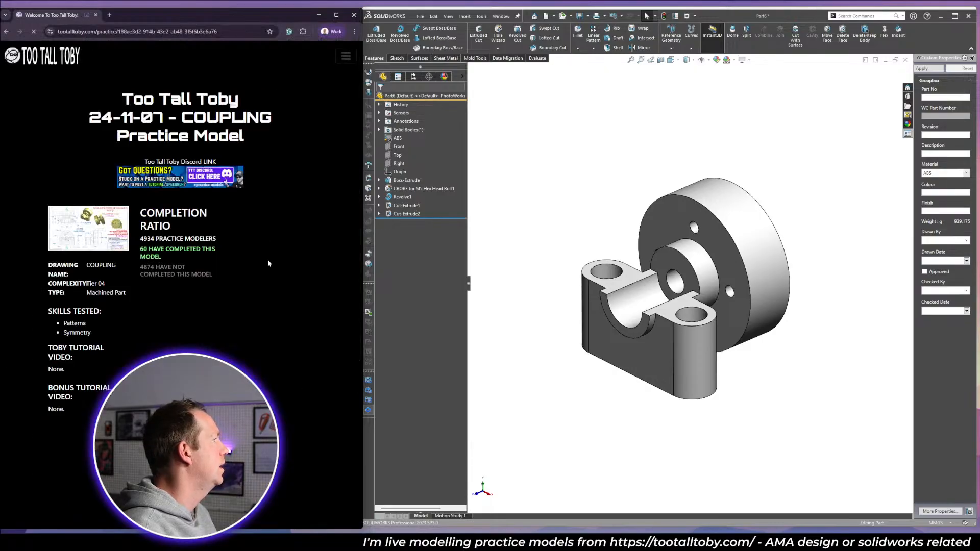
pyautogui.scroll(-4, 198, 332)
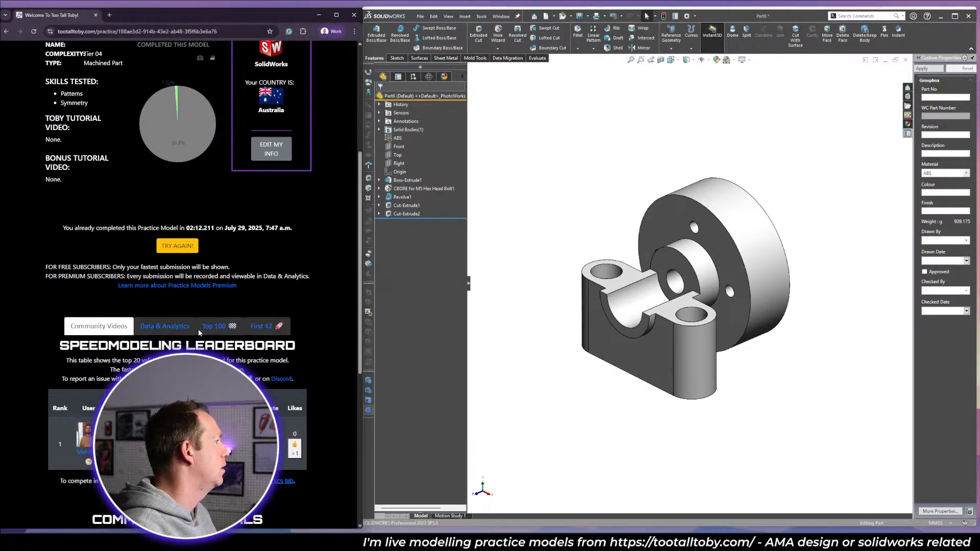
pyautogui.click(216, 328)
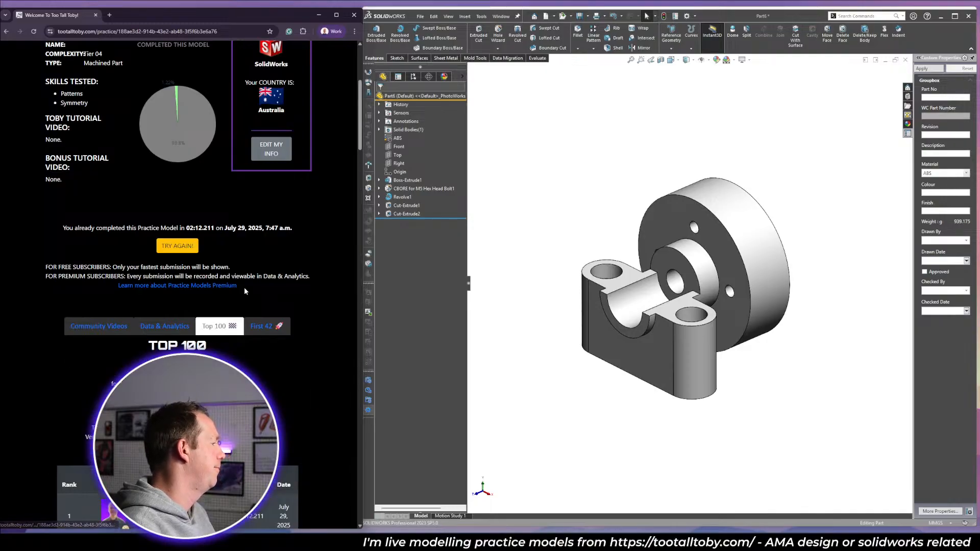
pyautogui.scroll(-3, 279, 251)
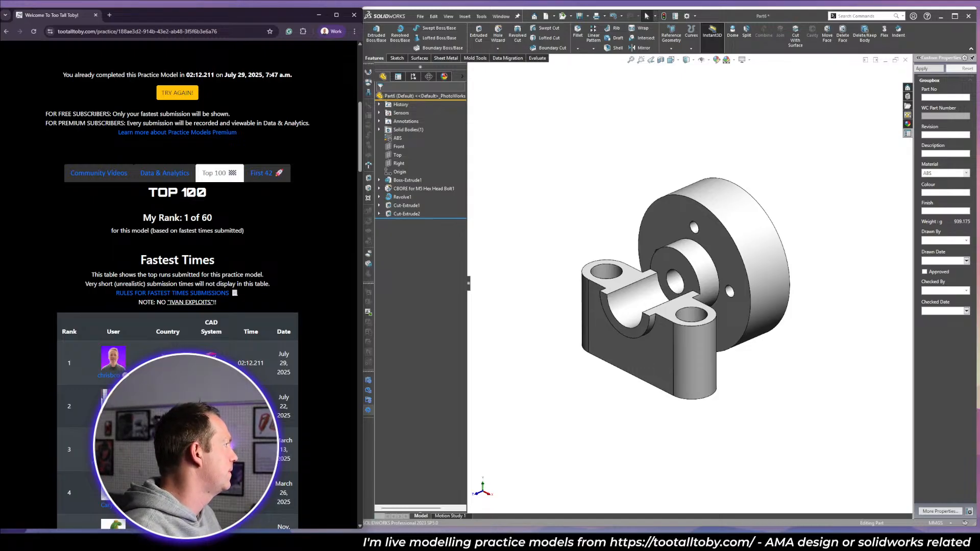
pyautogui.scroll(-1, 265, 387)
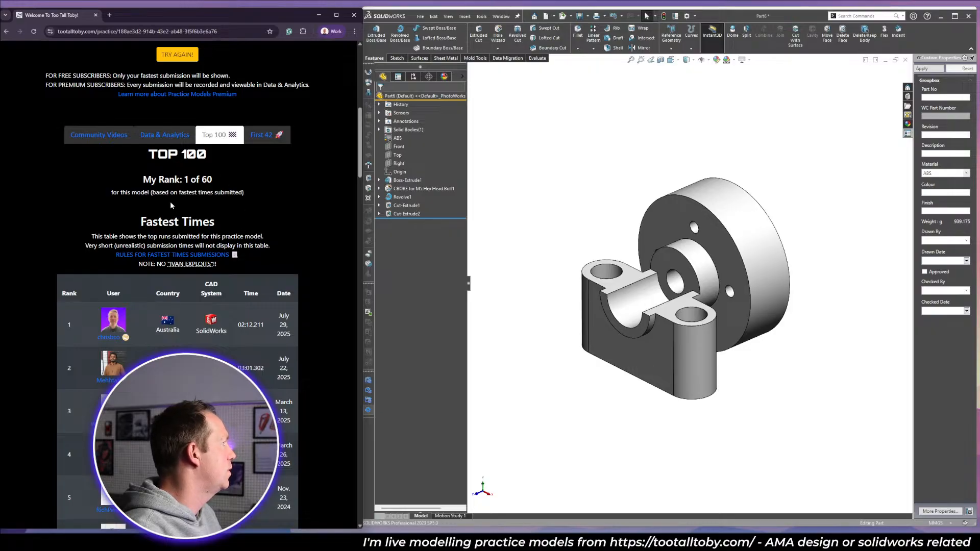
pyautogui.click(121, 137)
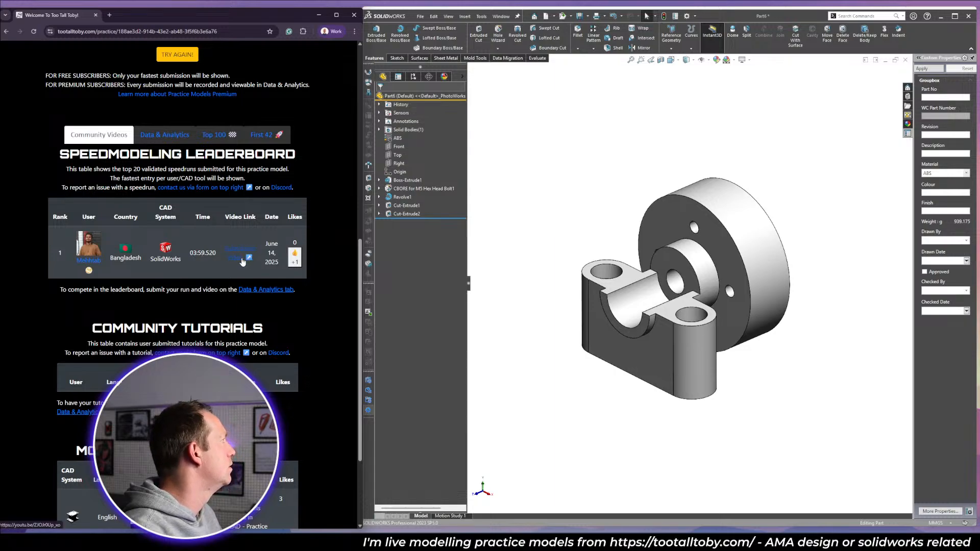
pyautogui.scroll(2, 295, 251)
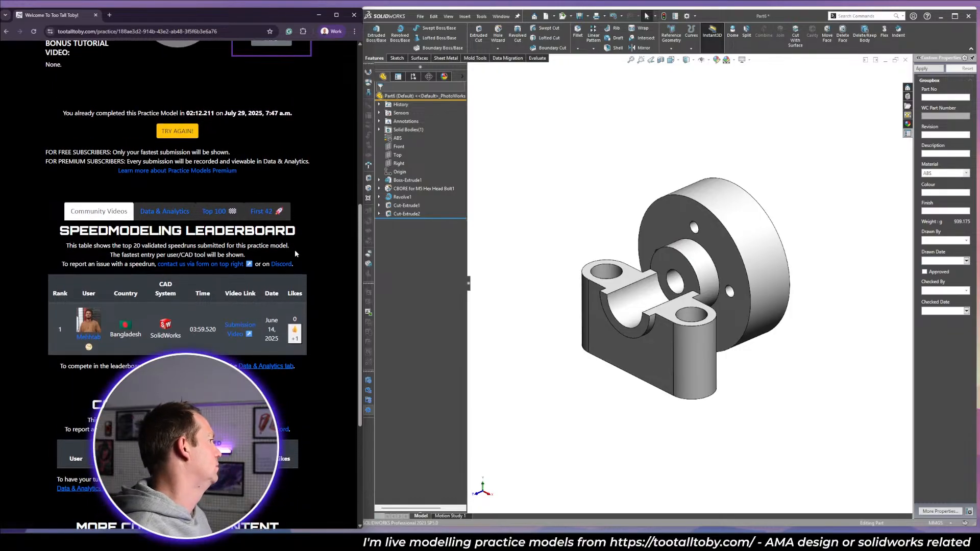
pyautogui.scroll(6, 295, 252)
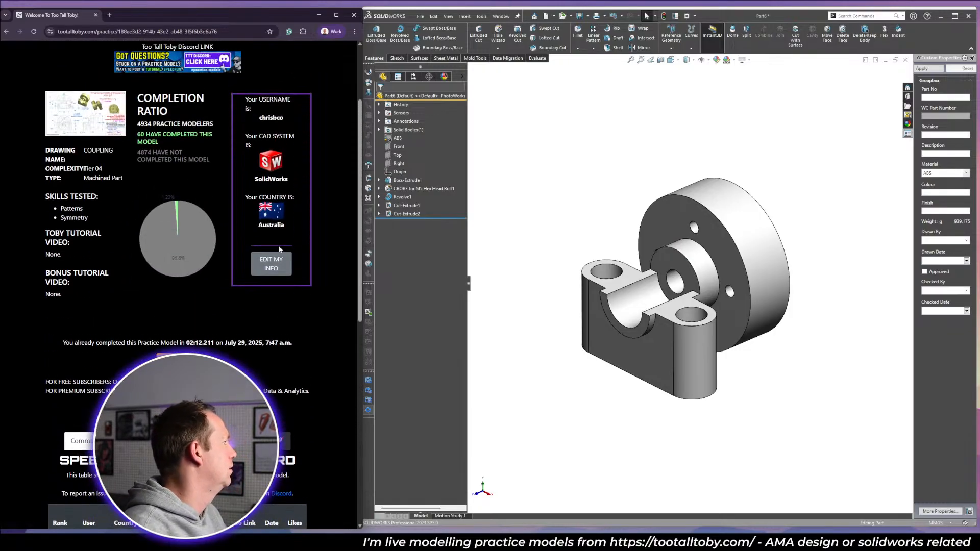
pyautogui.scroll(3, 296, 193)
# Switch to SOLIDWORKS and close the finished coupling part without saving it.
pyautogui.click(740, 378)
pyautogui.scroll(1, 724, 390)
pyautogui.moveTo(724, 391); pyautogui.dragTo(728, 379, button='middle')
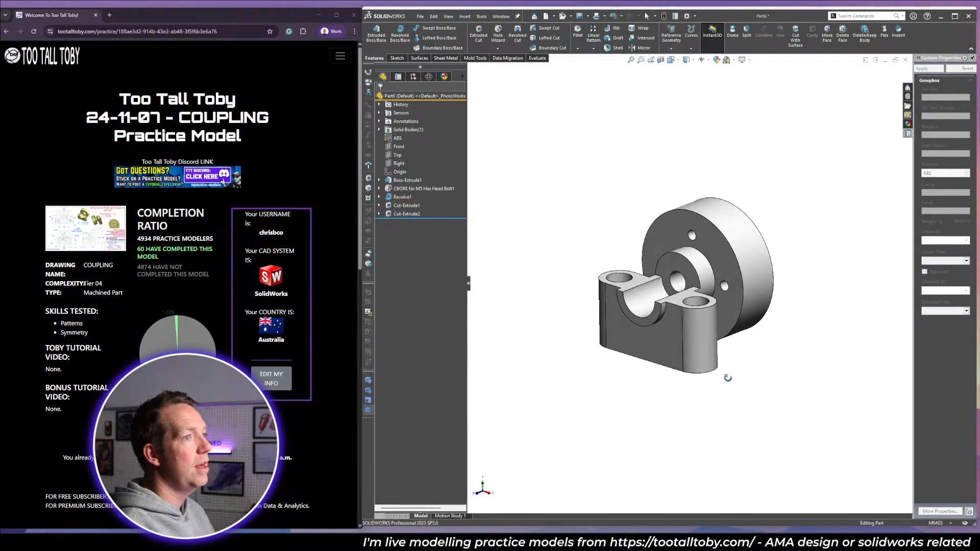
pyautogui.scroll(-1, 735, 399)
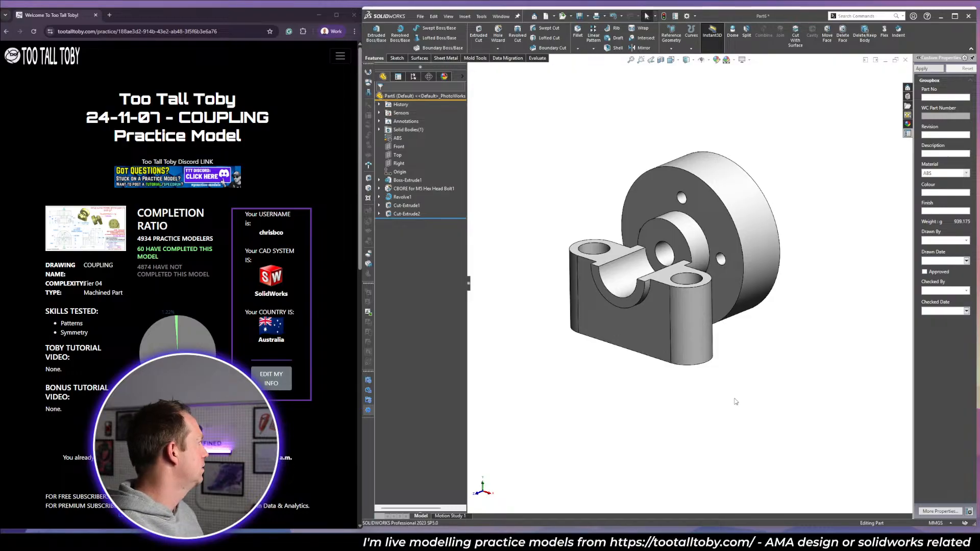
pyautogui.hotkey('ctrl', 'w')
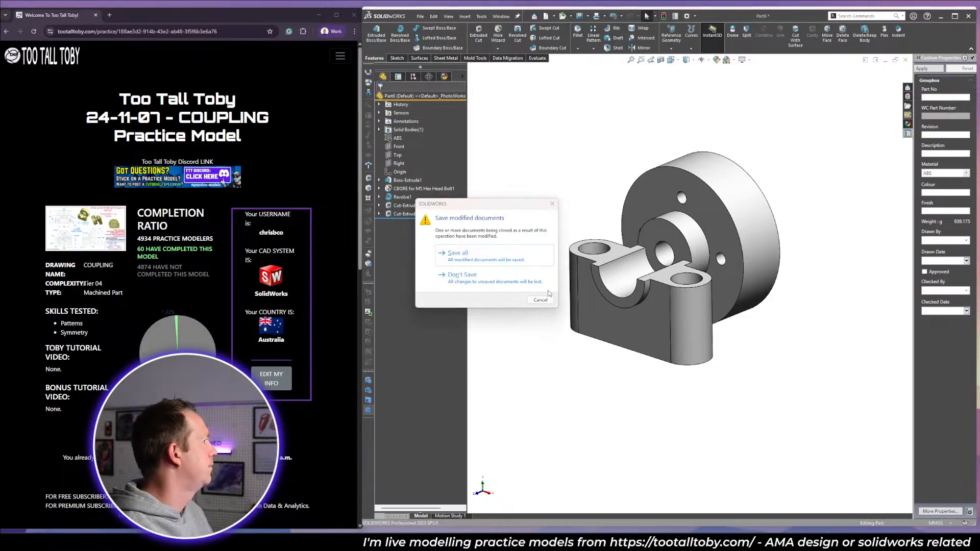
pyautogui.click(514, 280)
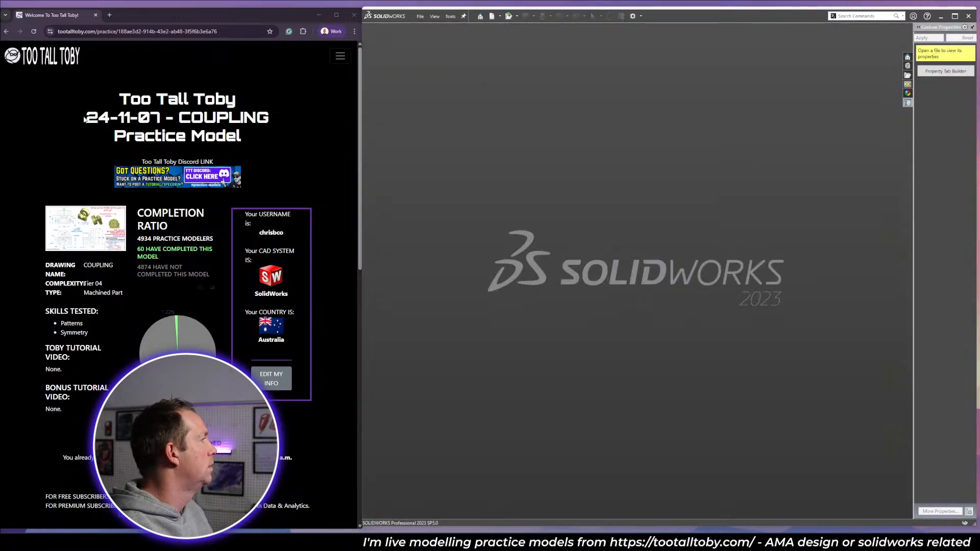
# Open the full Too Tall Toby practice model library and filter it to Tier 05 models that are not completed.
pyautogui.click(46, 59)
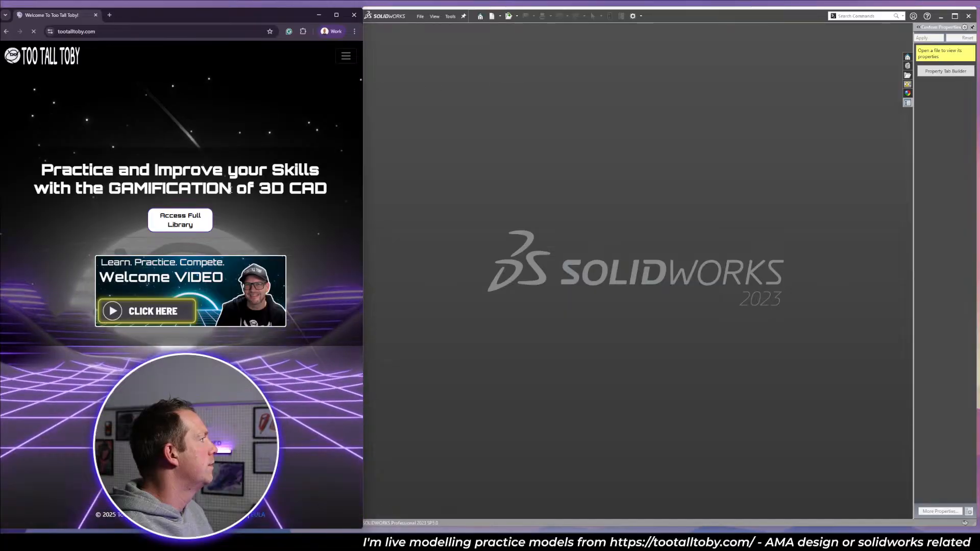
pyautogui.click(169, 219)
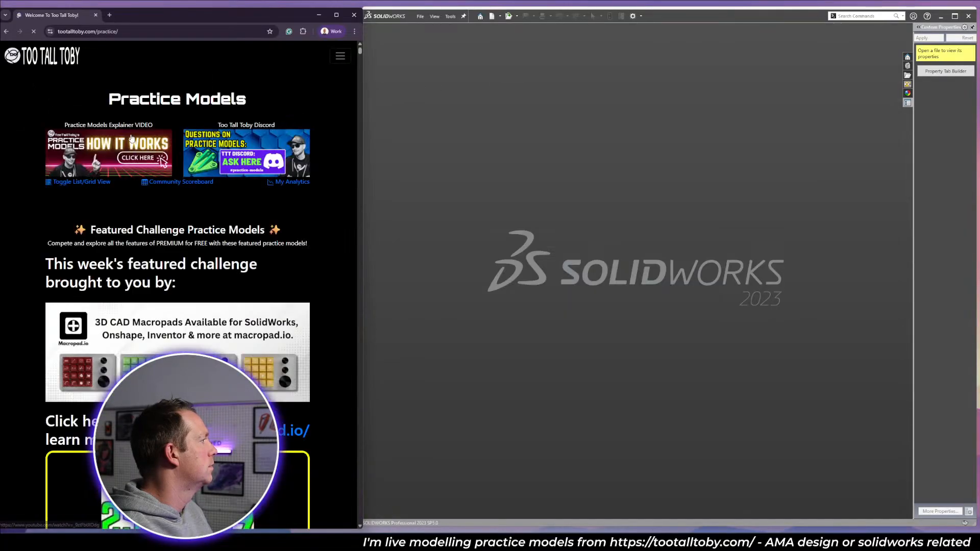
pyautogui.scroll(-15, 225, 288)
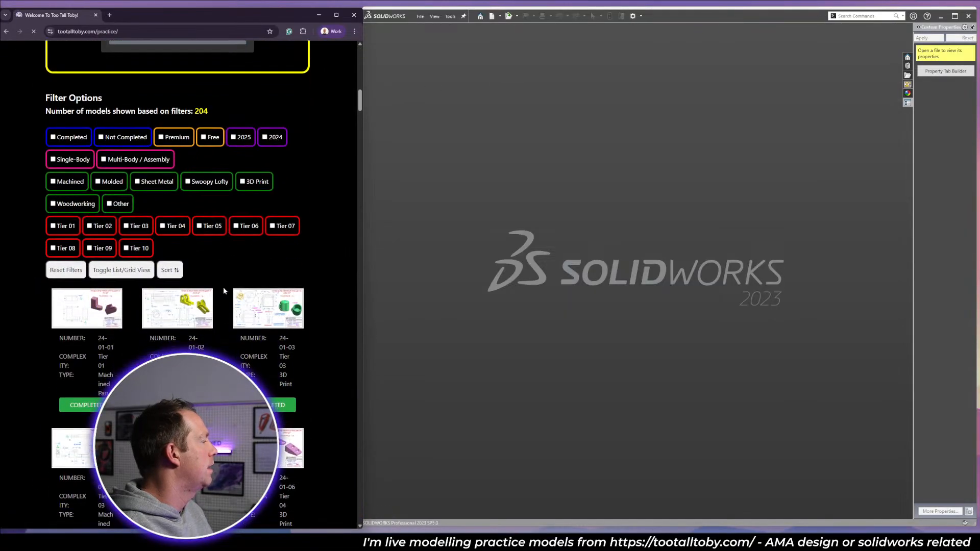
pyautogui.click(215, 226)
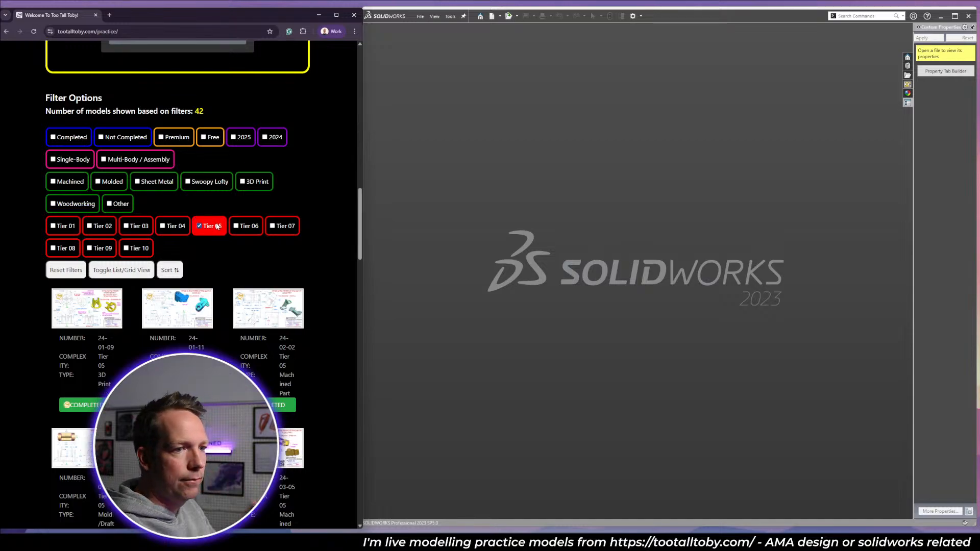
pyautogui.click(121, 138)
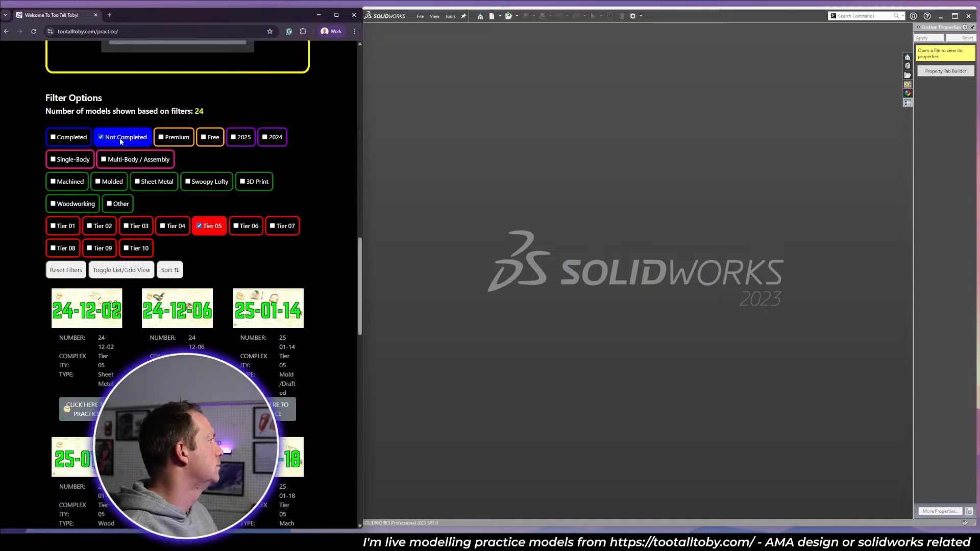
# Open the 25-01-14 KITCHEN TIMER practice model and review its details.
pyautogui.scroll(-2, 280, 229)
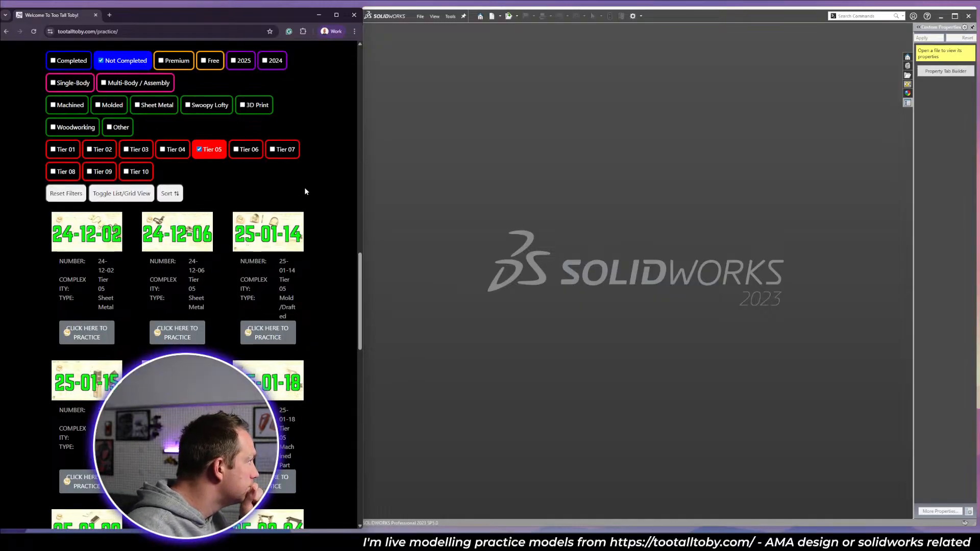
pyautogui.click(279, 338)
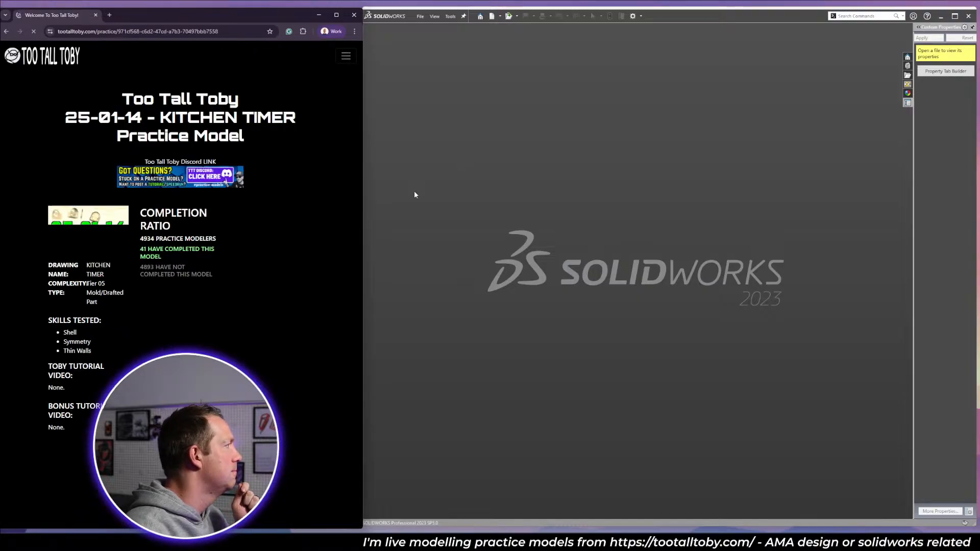
pyautogui.scroll(-3, 259, 281)
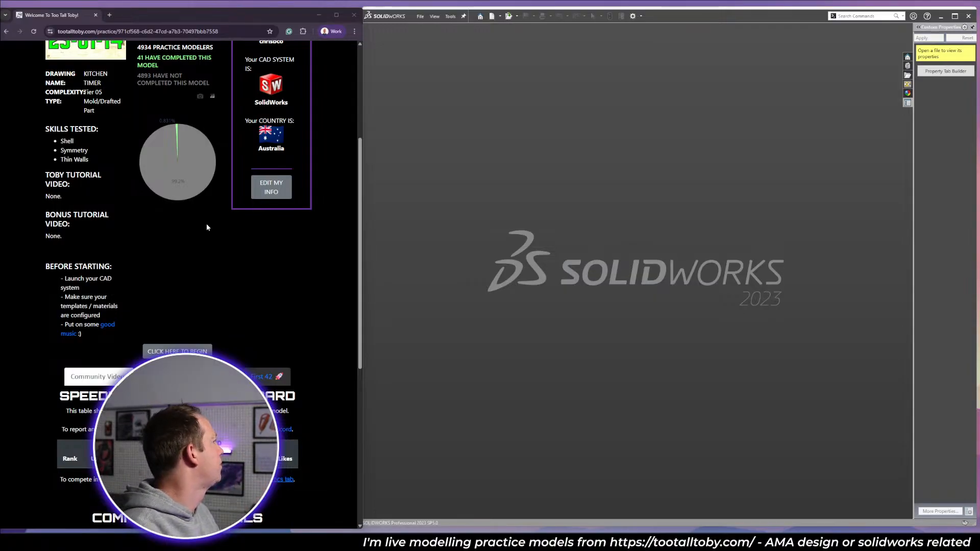
pyautogui.scroll(4, 247, 307)
pyautogui.scroll(-2, 213, 353)
pyautogui.scroll(-2, 213, 353)
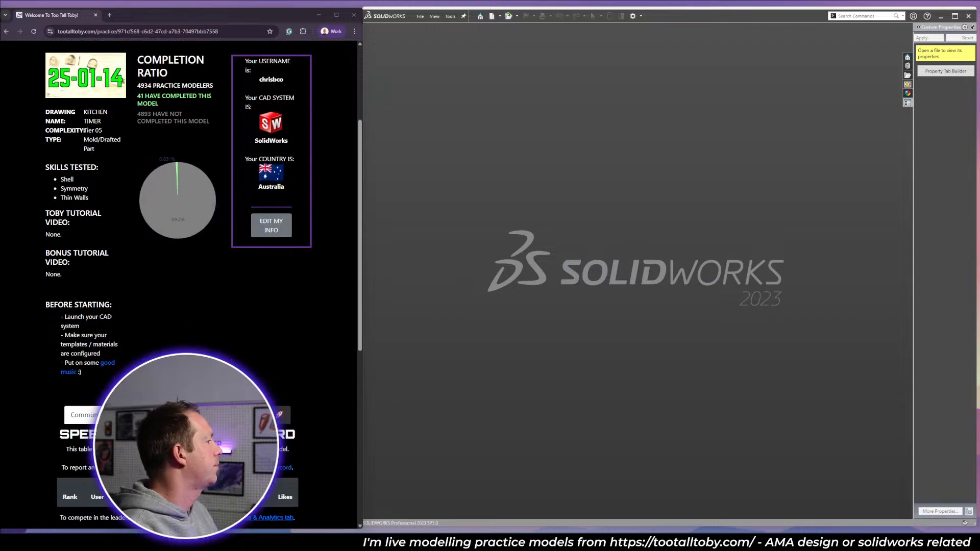
# Start the KITCHEN TIMER submission timer, reveal the drawing and open it in a separate window beside the modelling area.
pyautogui.click(231, 307)
pyautogui.click(491, 16)
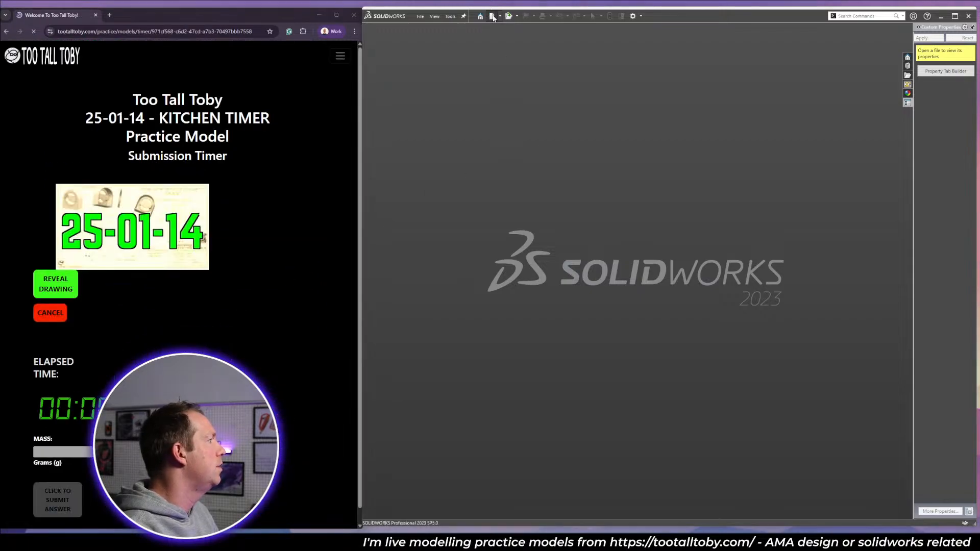
pyautogui.click(56, 290)
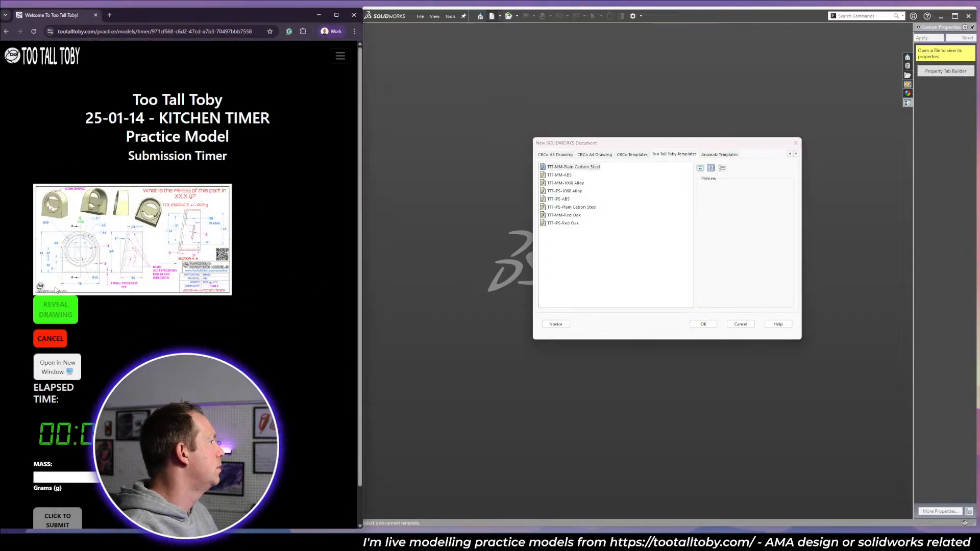
pyautogui.click(60, 372)
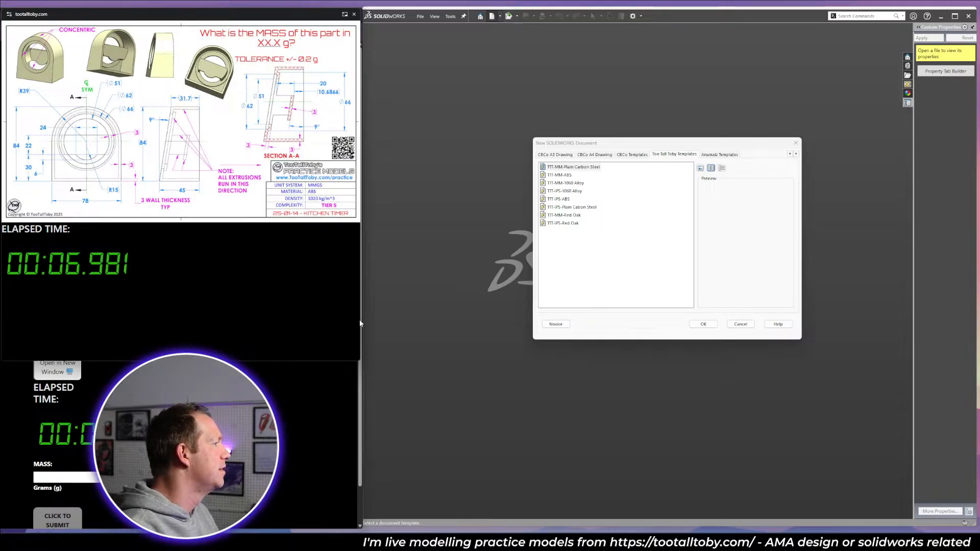
pyautogui.moveTo(361, 319); pyautogui.dragTo(358, 321)
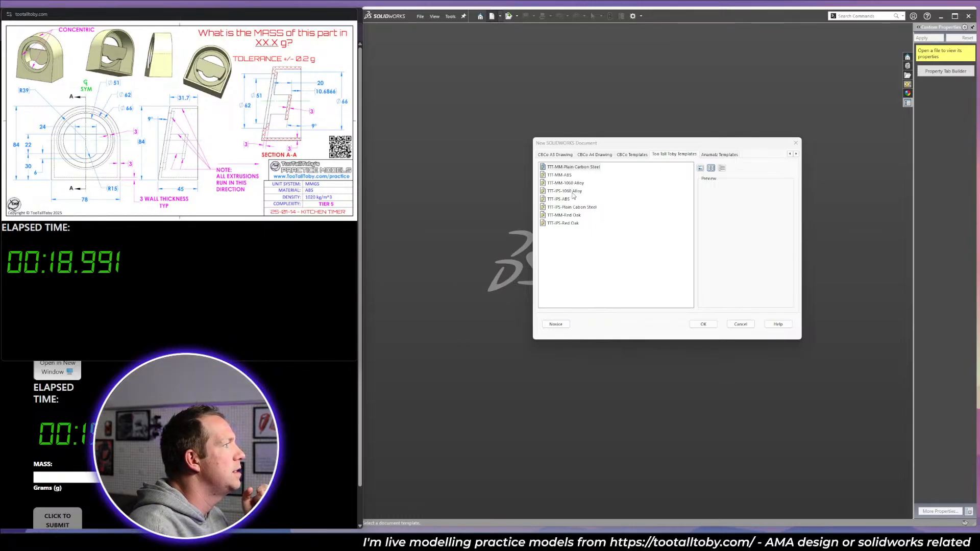
# Create a new part from the TTT-MM-ABS template and enlarge the drawing window to study its dimensions.
pyautogui.click(560, 175)
pyautogui.click(710, 326)
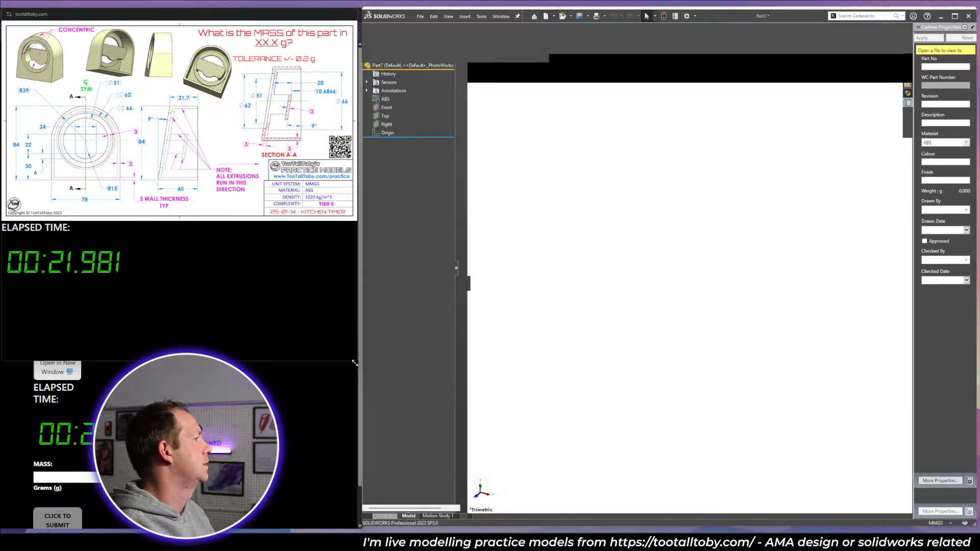
pyautogui.moveTo(355, 362); pyautogui.dragTo(733, 489)
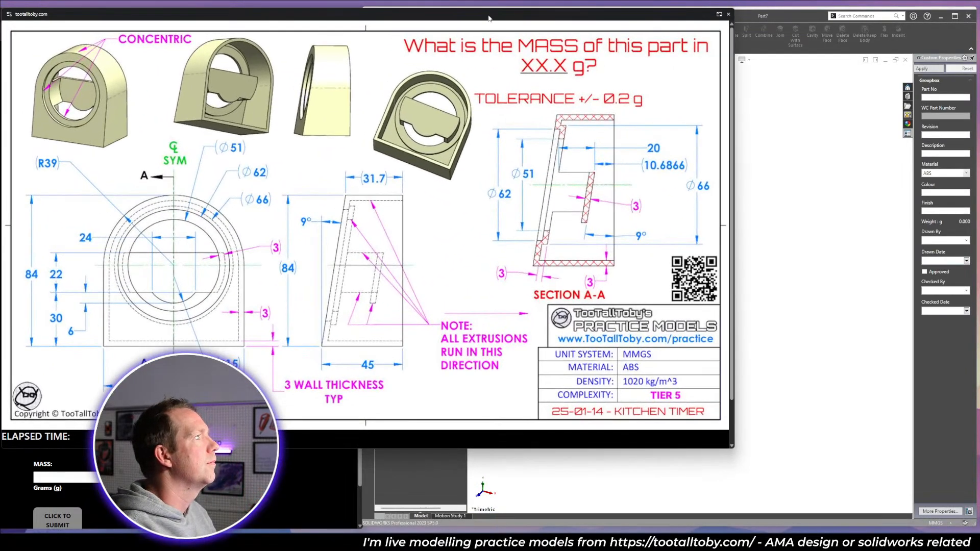
pyautogui.moveTo(488, 19); pyautogui.dragTo(705, 21)
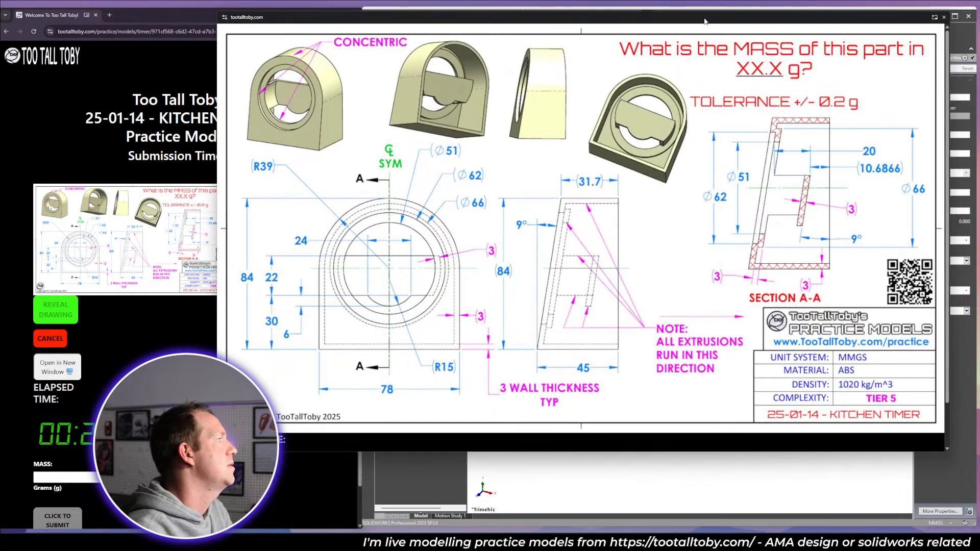
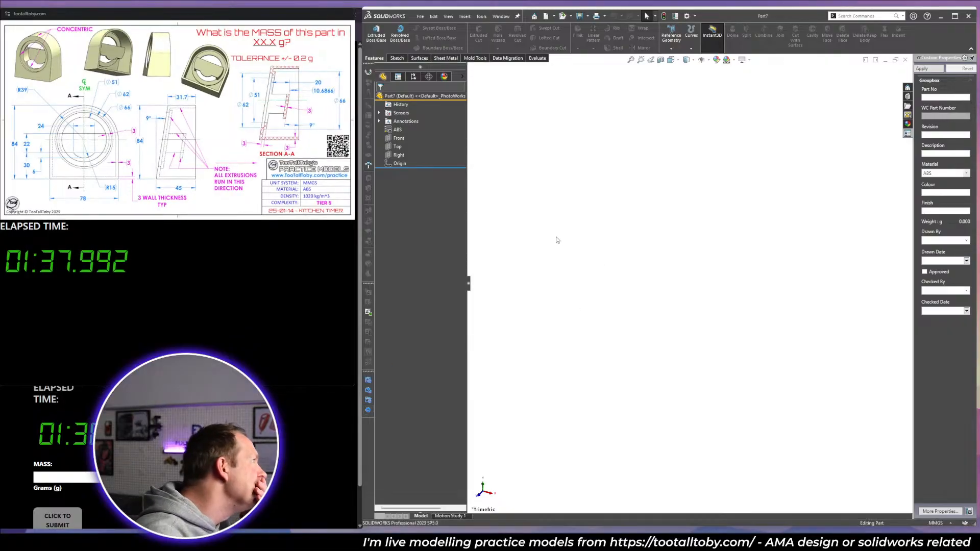
# Start a sketch on the Front plane and draw a 39 mm horizontal line from the origin.
pyautogui.click(398, 137)
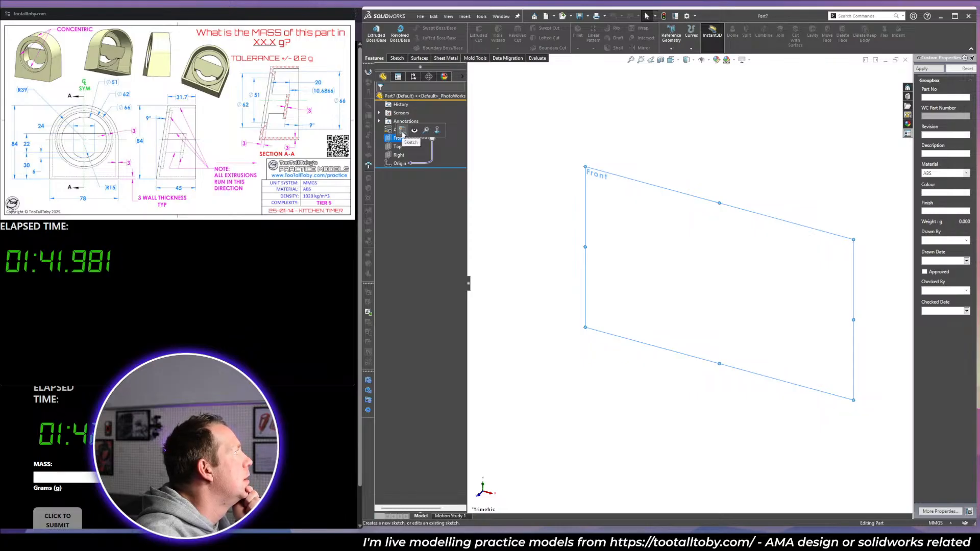
pyautogui.click(403, 132)
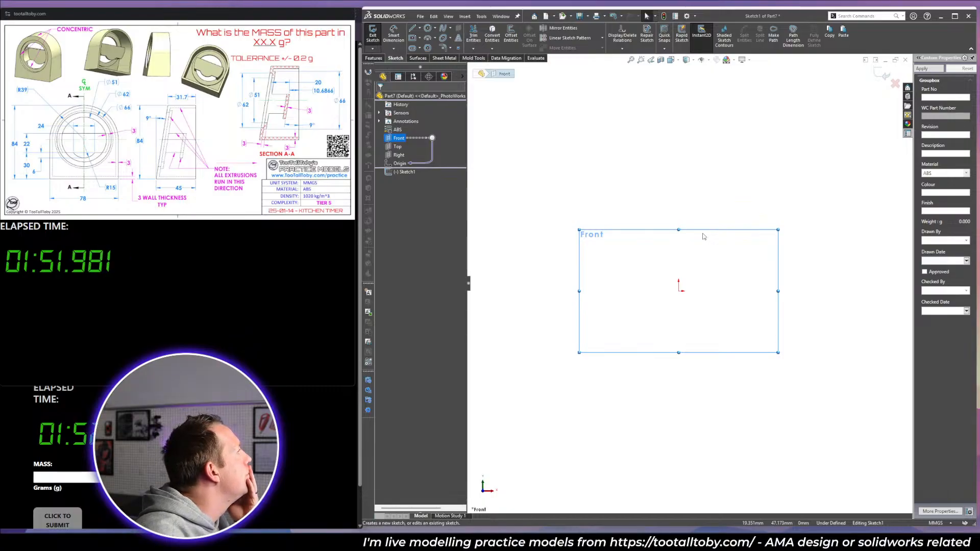
pyautogui.press('l')
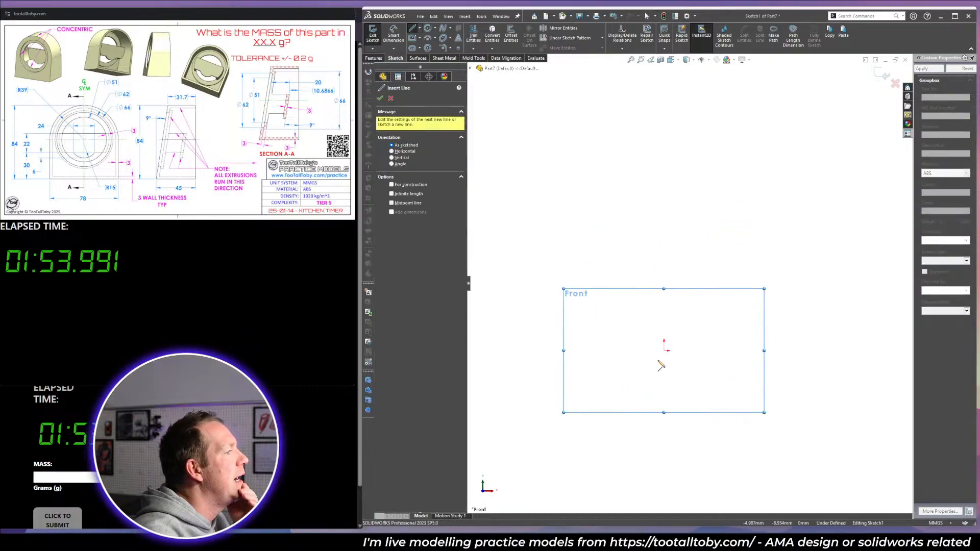
pyautogui.moveTo(665, 353); pyautogui.dragTo(733, 352)
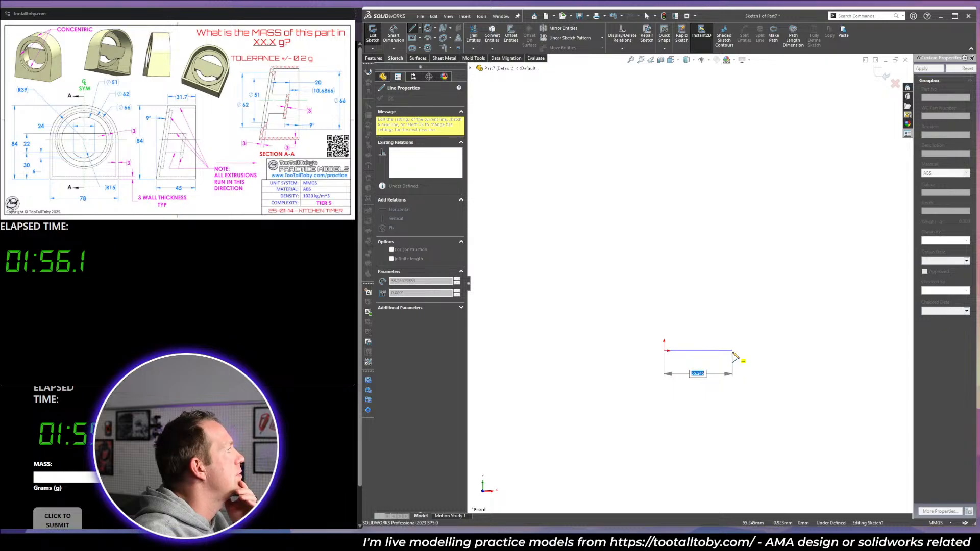
pyautogui.write('39')
pyautogui.press('Return')
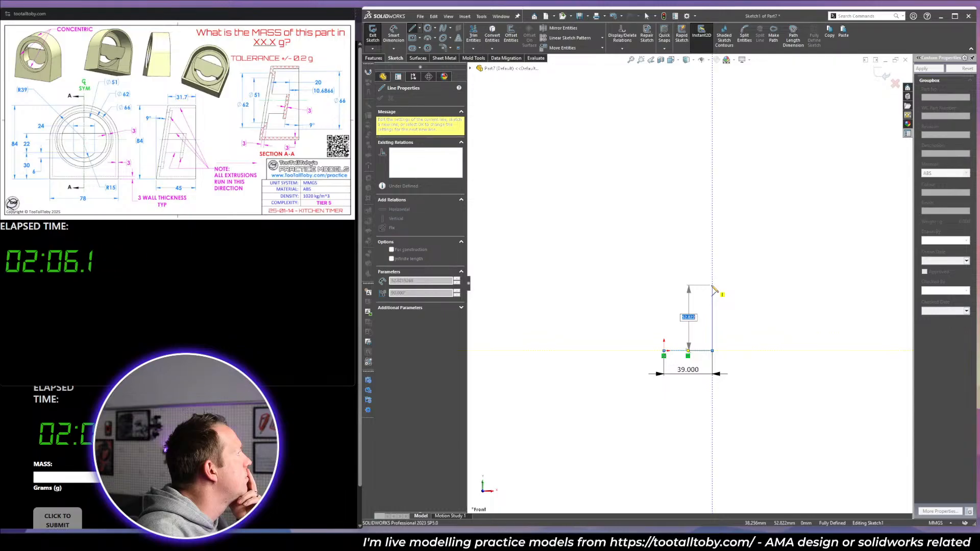
# Close the half profile with a vertical side about 53 mm tall, a tangent arc and a vertical line back to the origin.
pyautogui.click(713, 285)
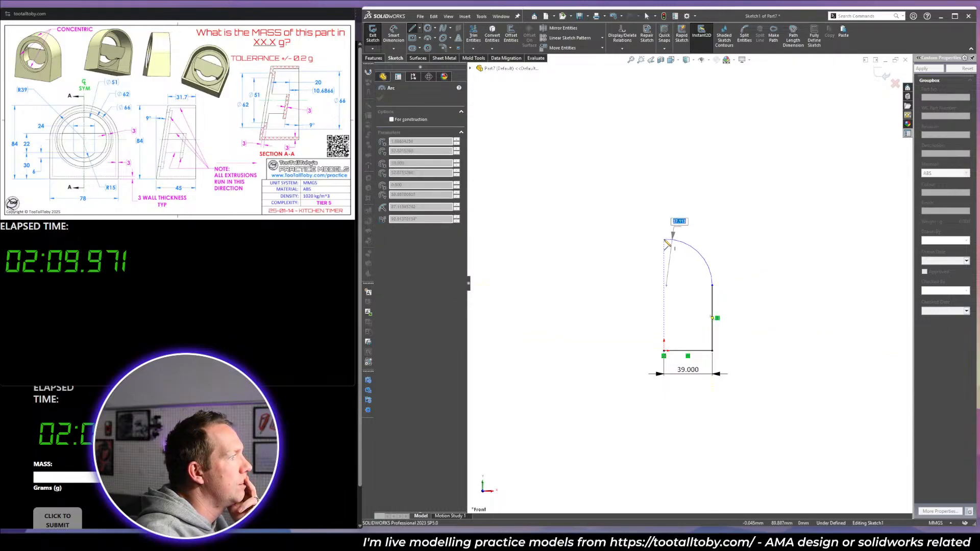
pyautogui.click(665, 239)
pyautogui.click(664, 351)
pyautogui.press('s')
pyautogui.scroll(-1, 663, 292)
pyautogui.press('Escape')
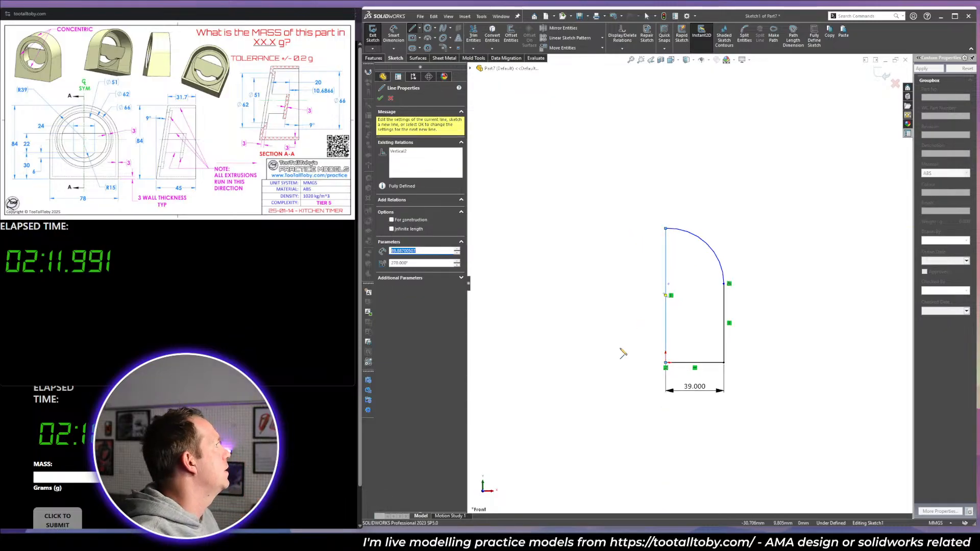
# Set the profile's overall height to 84 mm and place the arc's centre on the vertical centre line.
pyautogui.click(665, 288)
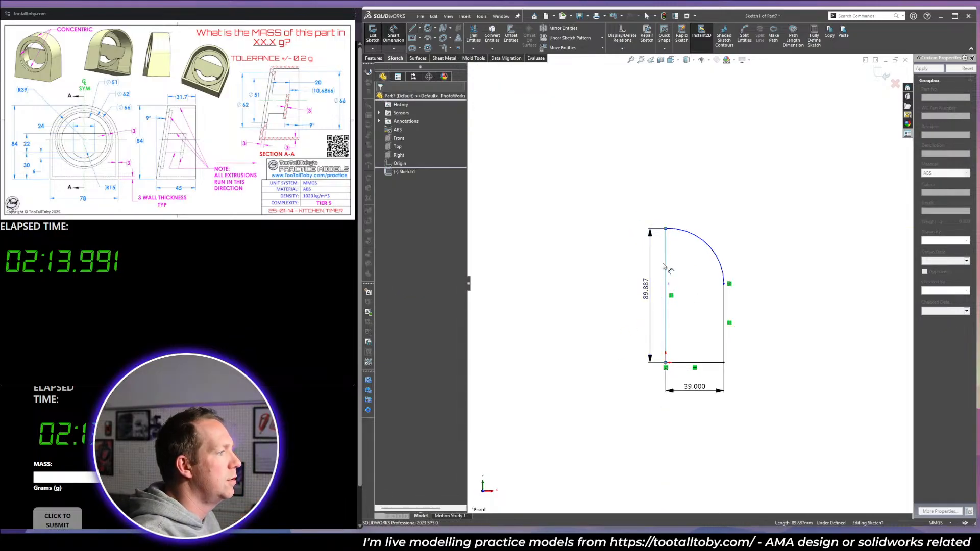
pyautogui.click(647, 294)
pyautogui.write('84')
pyautogui.press('Return')
pyautogui.click(697, 277)
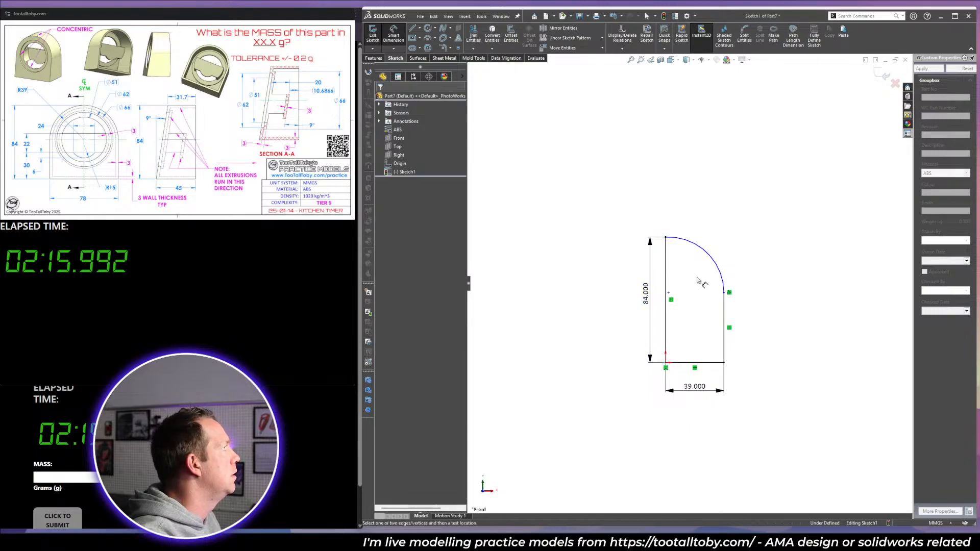
pyautogui.scroll(-2, 698, 277)
pyautogui.press('Escape')
pyautogui.moveTo(655, 300)
pyautogui.mouseDown()
pyautogui.moveTo(652, 289)
pyautogui.moveTo(651, 305)
pyautogui.mouseUp()
pyautogui.click(764, 318)
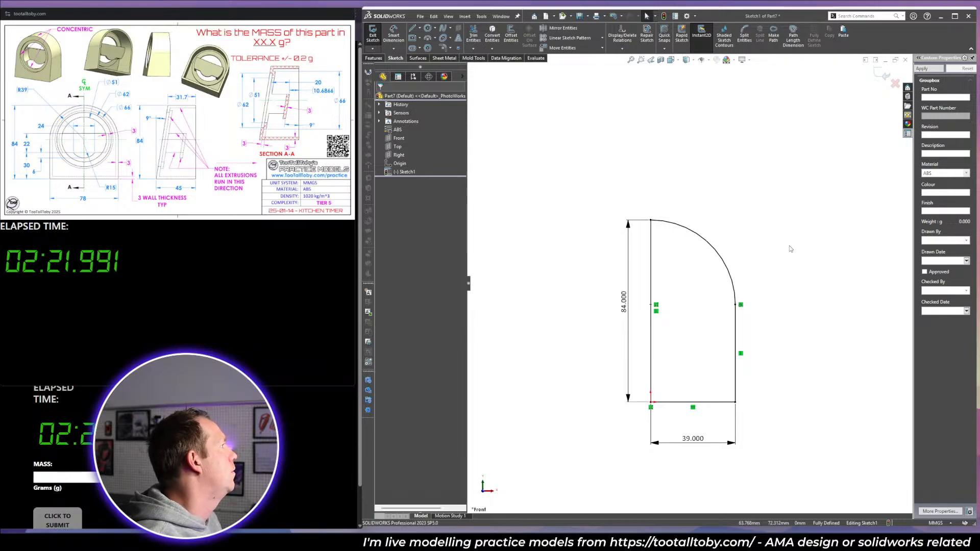
# Extrude the half profile to a blind depth of 45 mm.
pyautogui.press('e')
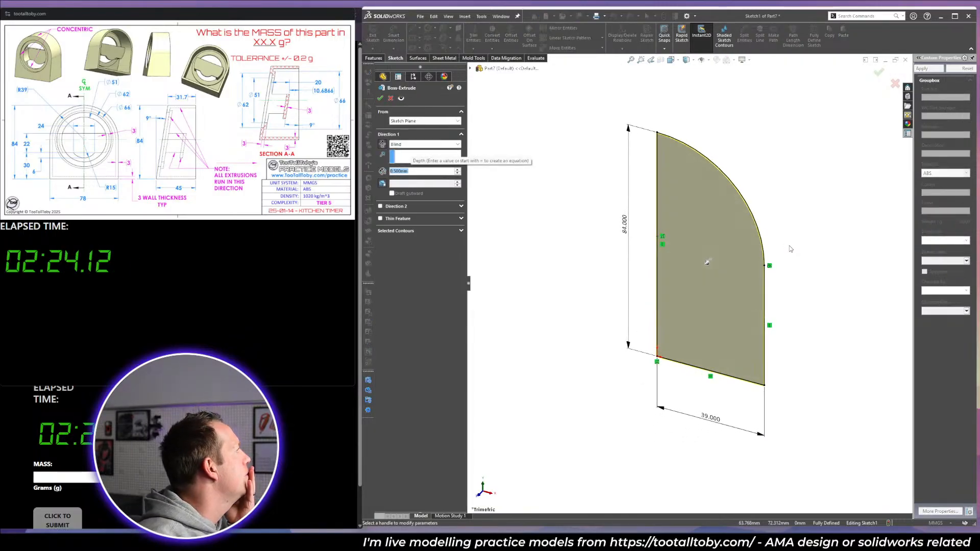
pyautogui.write('45')
pyautogui.press('Return')
pyautogui.press('Return')
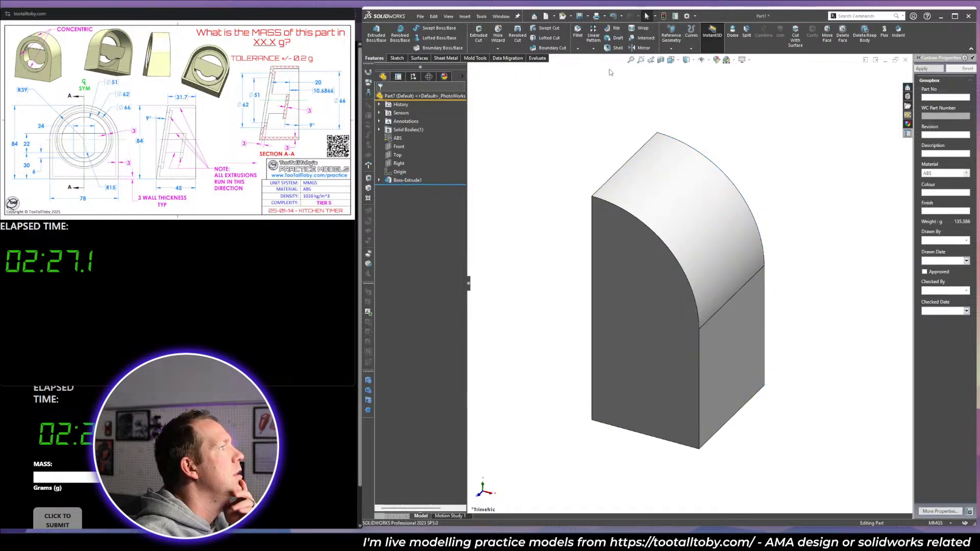
# Apply a 9° parting-line draft to the large front face, pulling from the bottom face along its front bottom edge.
pyautogui.click(608, 38)
pyautogui.moveTo(533, 266); pyautogui.dragTo(664, 352, button='middle')
pyautogui.click(669, 358)
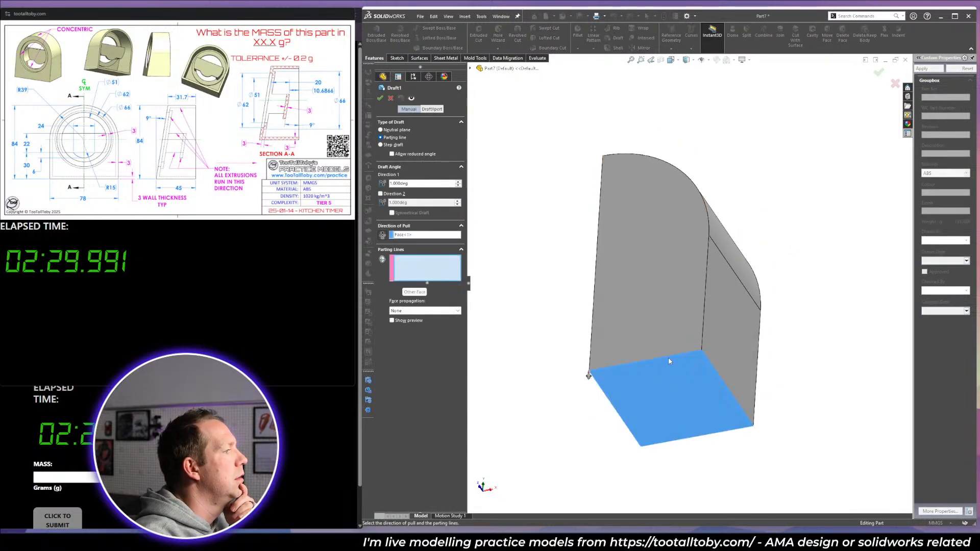
pyautogui.click(670, 356)
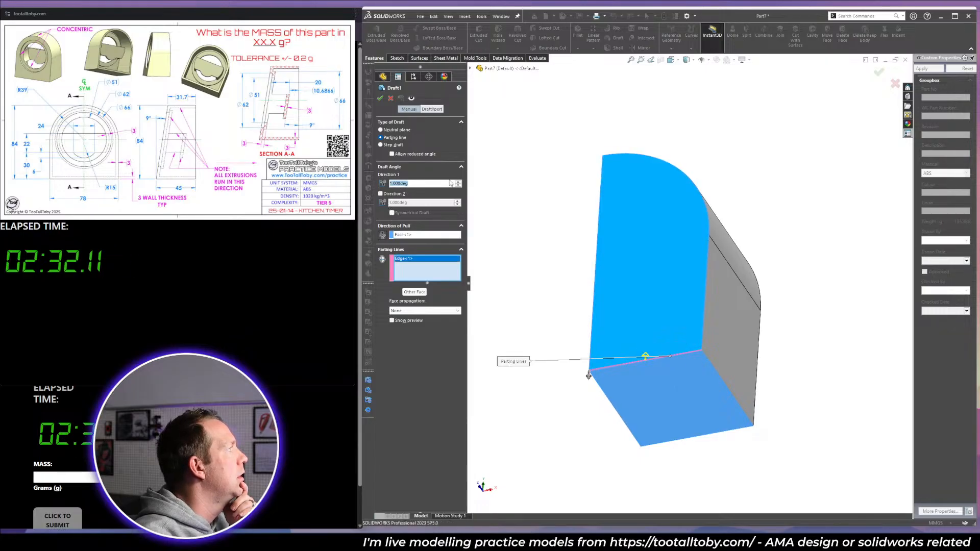
pyautogui.press('Return')
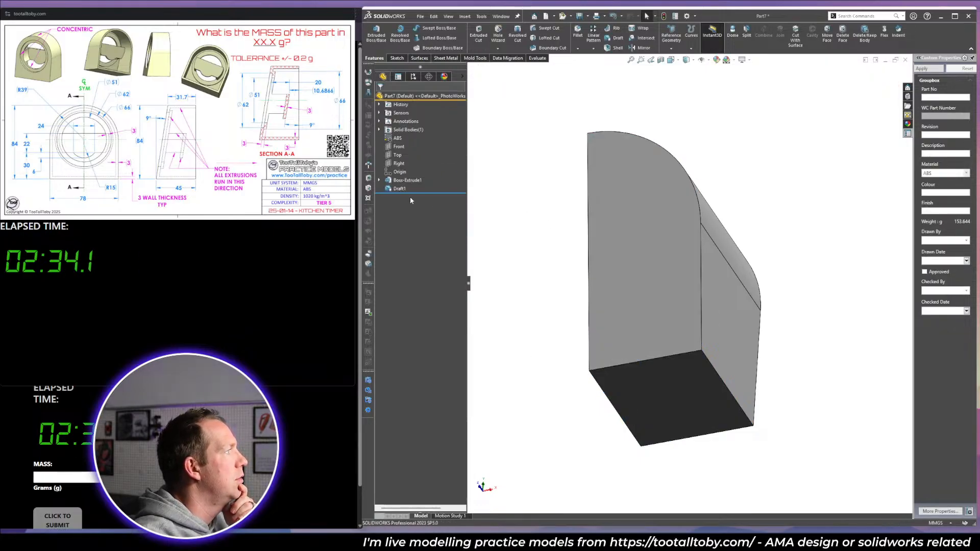
# Edit the draft and reverse its direction of pull so the front face slopes inward toward the top.
pyautogui.click(400, 189)
pyautogui.click(401, 163)
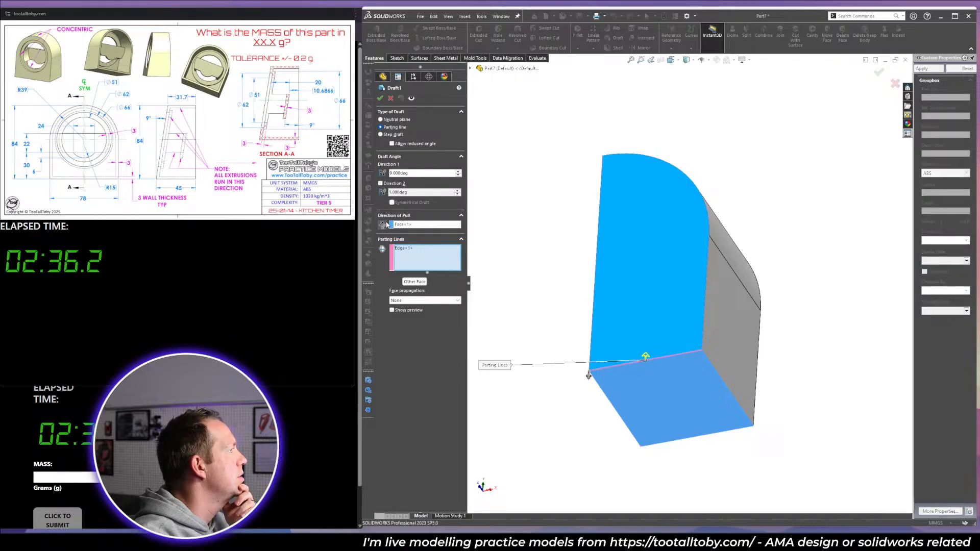
pyautogui.click(381, 98)
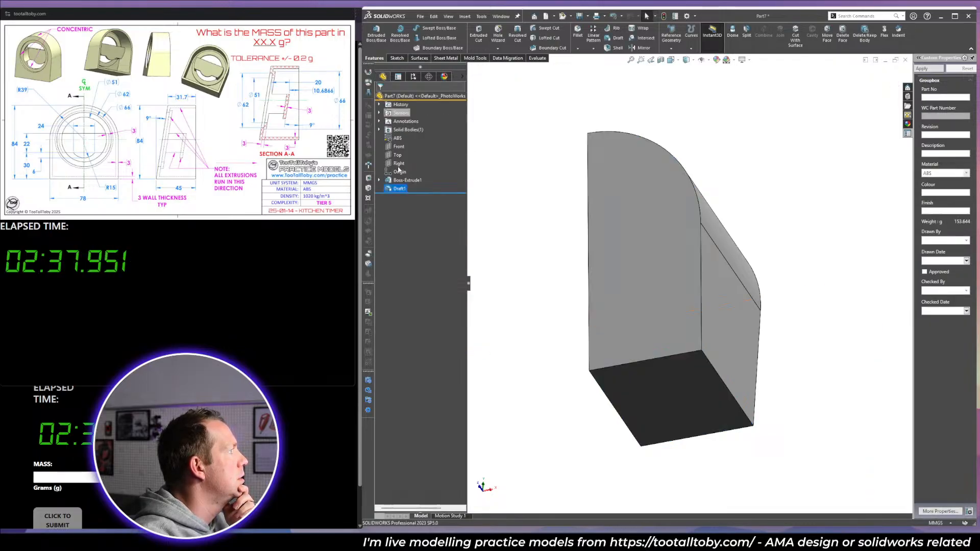
pyautogui.click(401, 189)
pyautogui.rightClick(403, 188)
pyautogui.click(412, 164)
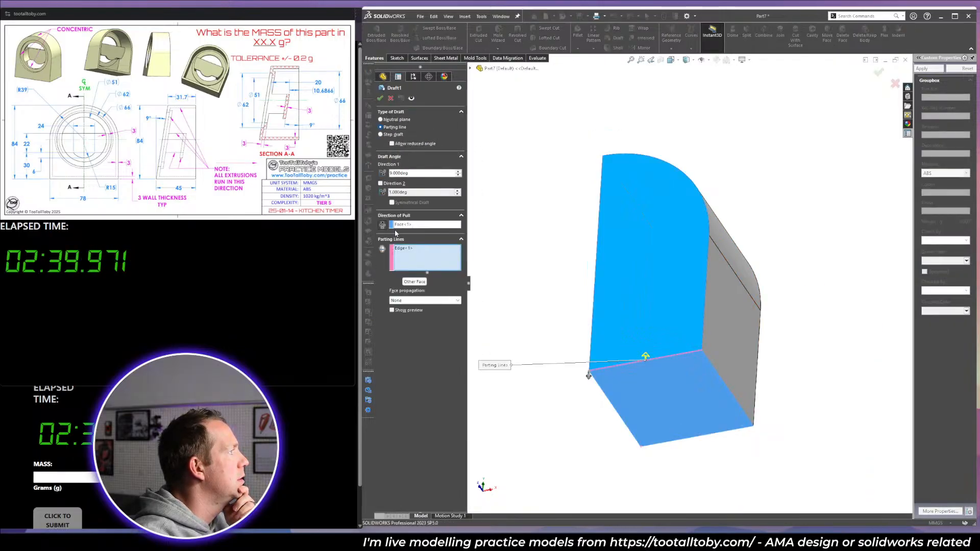
pyautogui.click(381, 98)
pyautogui.moveTo(556, 188); pyautogui.dragTo(805, 200, button='middle')
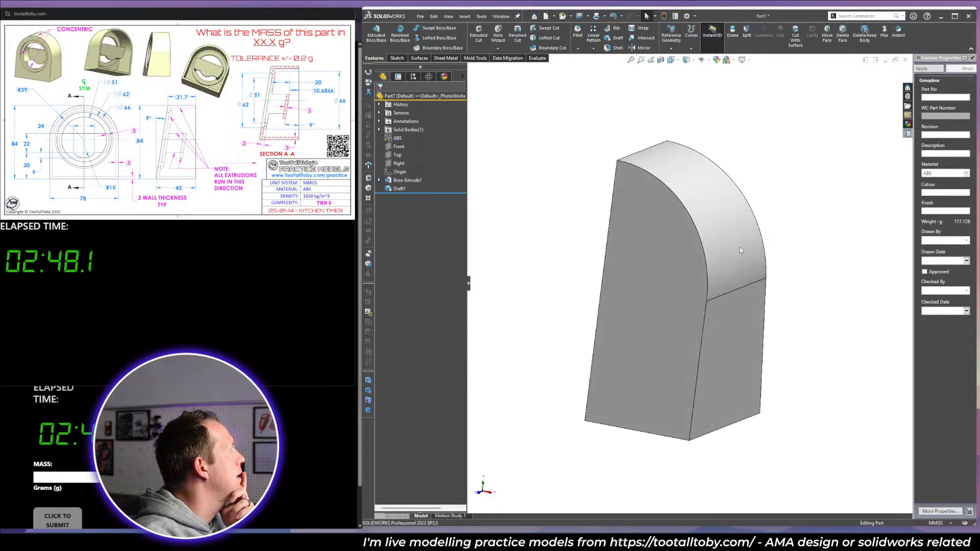
# Start a sketch on the drafted front face and draw a circle about 27 mm in diameter centred on the symmetry-side edge.
pyautogui.click(655, 275)
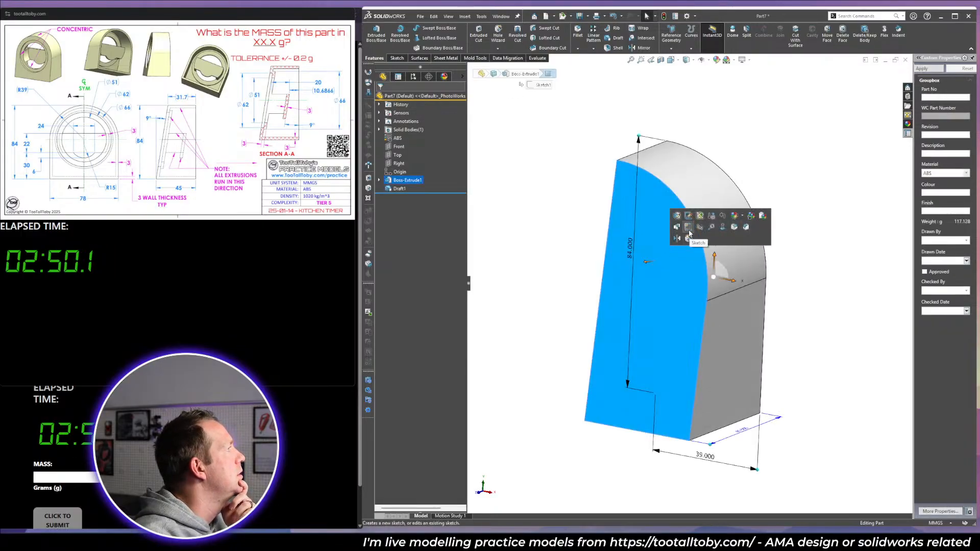
pyautogui.click(828, 308)
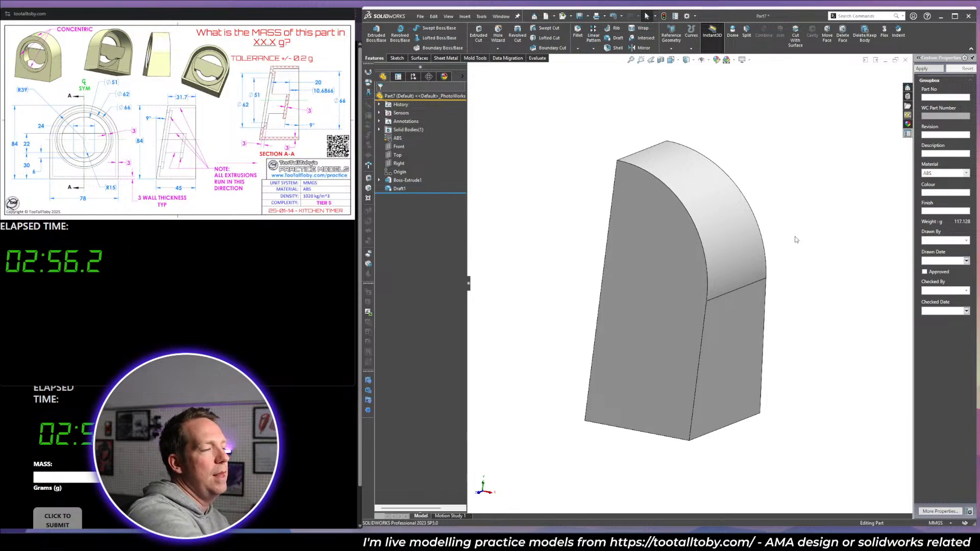
pyautogui.click(639, 282)
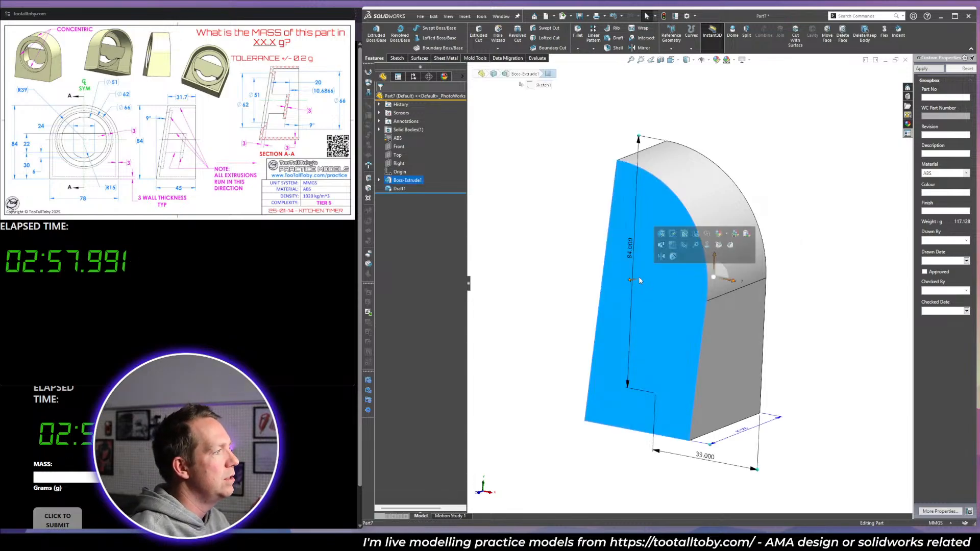
pyautogui.moveTo(640, 282); pyautogui.dragTo(706, 278, button='middle')
pyautogui.click(702, 253)
pyautogui.click(724, 230)
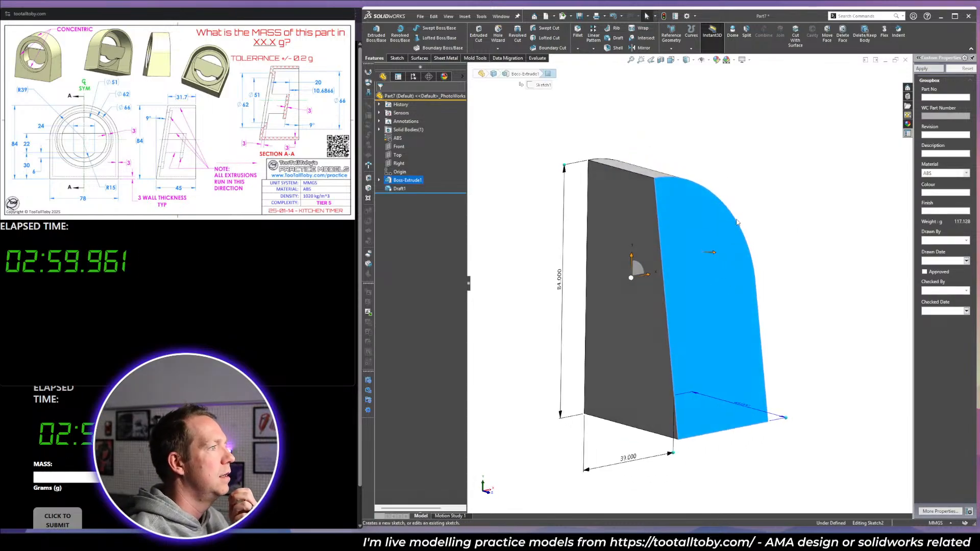
pyautogui.press('c')
pyautogui.click(662, 257)
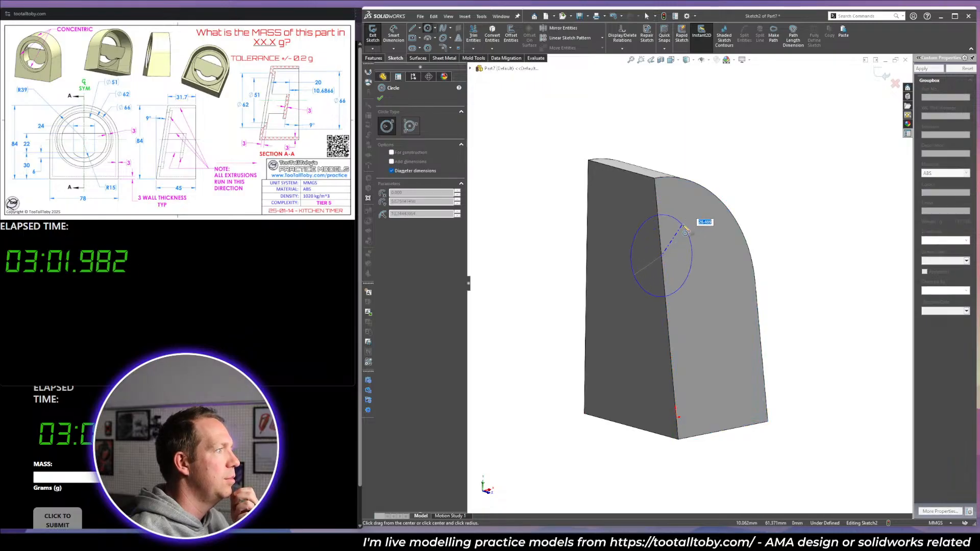
pyautogui.click(683, 224)
pyautogui.click(374, 59)
pyautogui.click(479, 35)
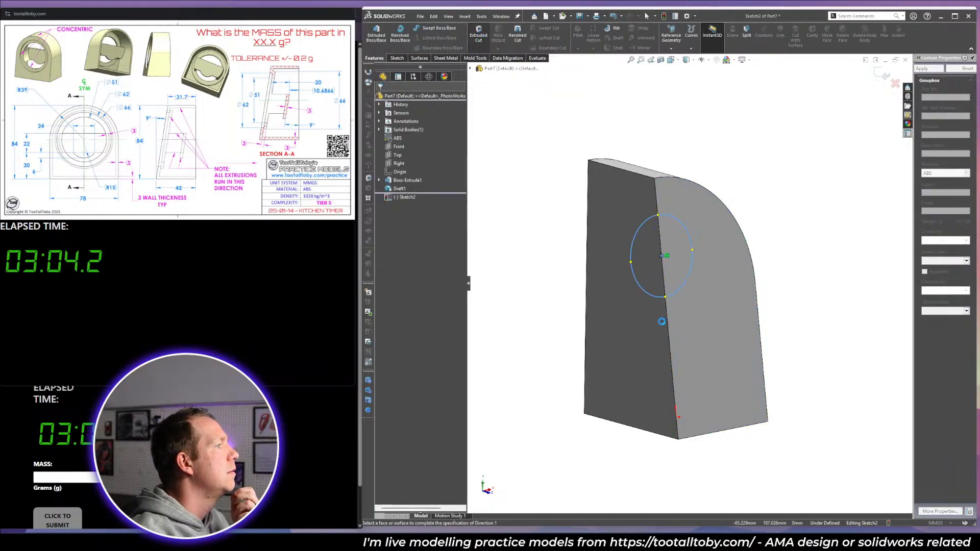
pyautogui.click(405, 144)
pyautogui.click(403, 152)
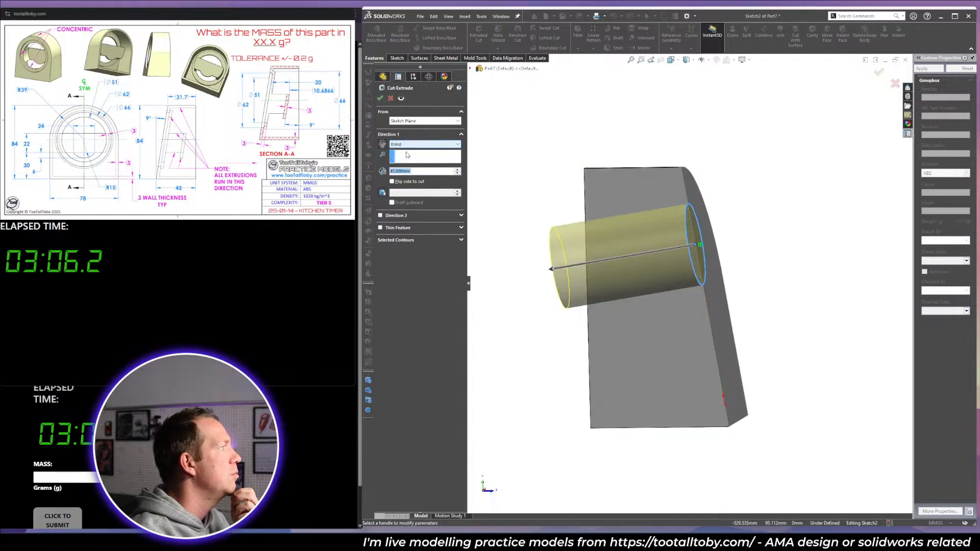
pyautogui.scroll(-4, 513, 305)
pyautogui.moveTo(513, 304); pyautogui.dragTo(609, 286)
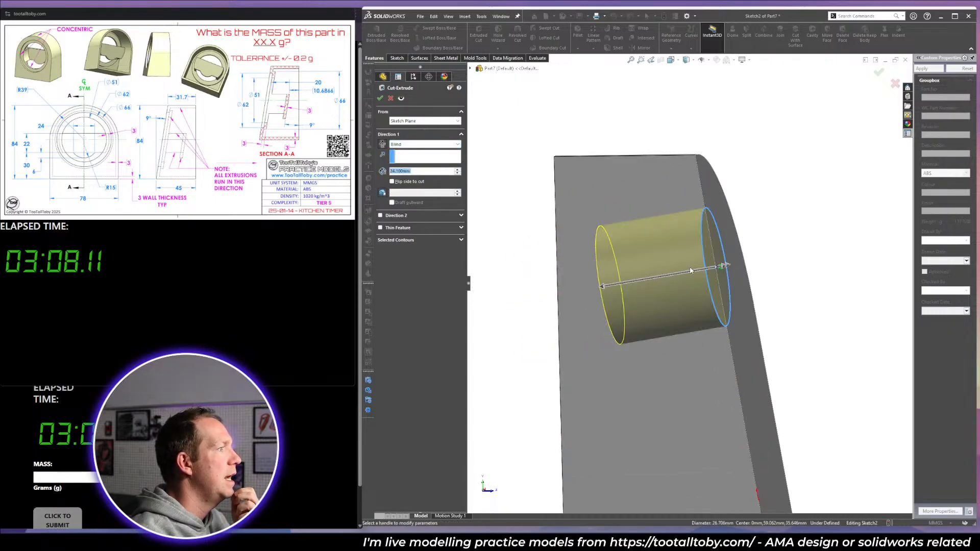
pyautogui.moveTo(692, 271); pyautogui.dragTo(705, 261, button='middle')
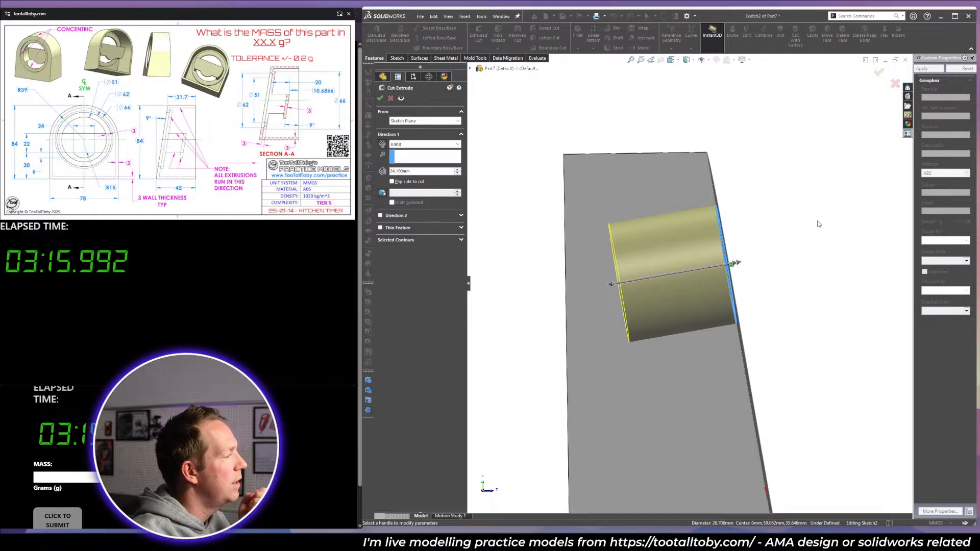
pyautogui.moveTo(795, 219); pyautogui.dragTo(721, 317, button='middle')
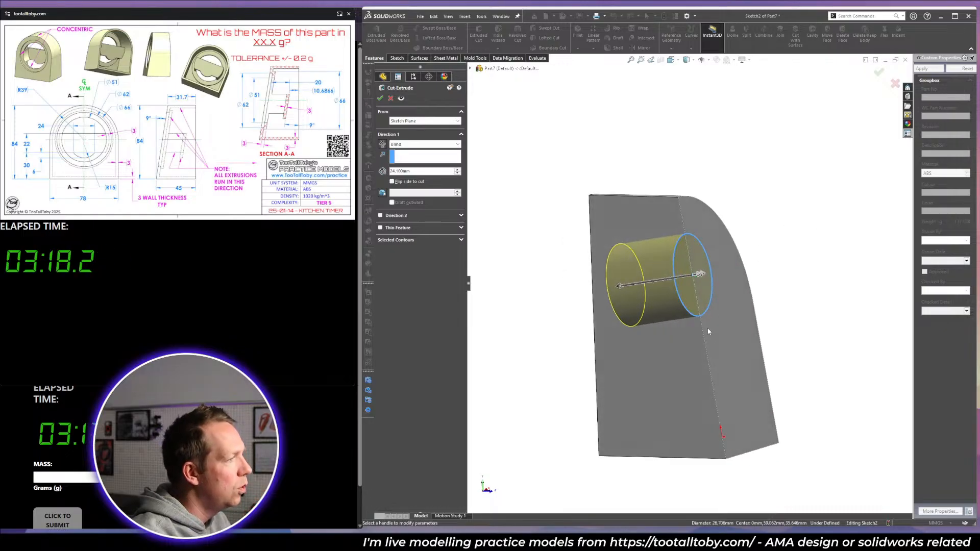
pyautogui.moveTo(612, 280); pyautogui.dragTo(624, 220, button='middle')
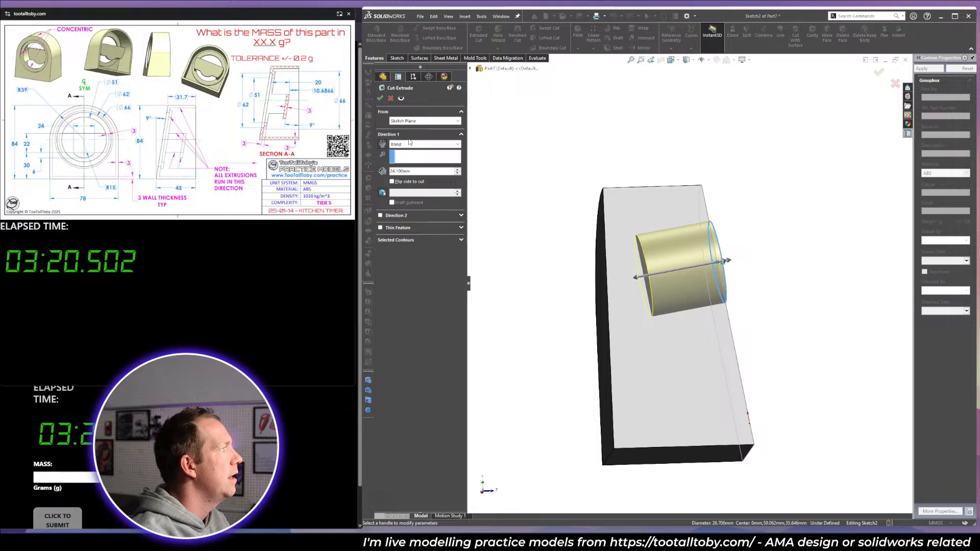
pyautogui.click(648, 187)
pyautogui.moveTo(648, 189); pyautogui.dragTo(679, 278, button='middle')
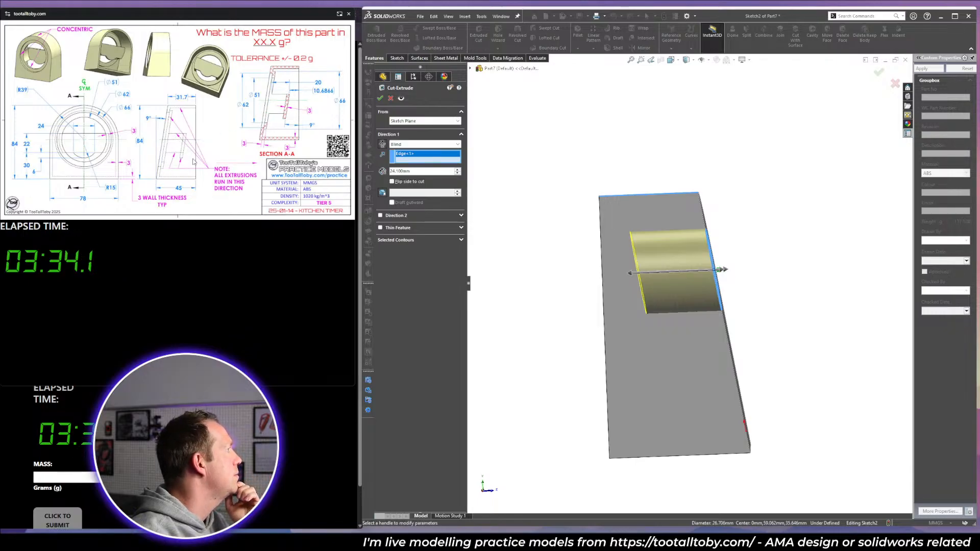
pyautogui.moveTo(422, 171); pyautogui.dragTo(378, 172)
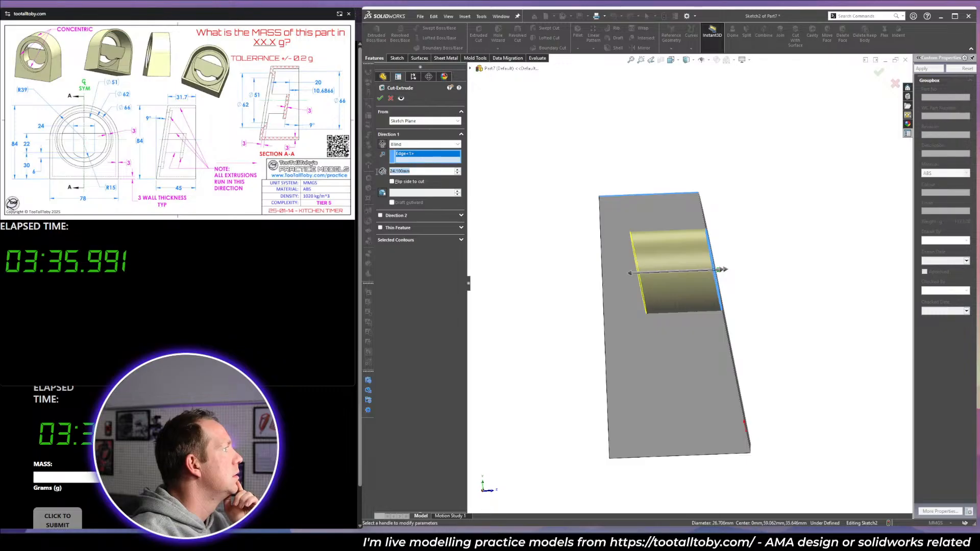
pyautogui.write('3')
pyautogui.press('Return')
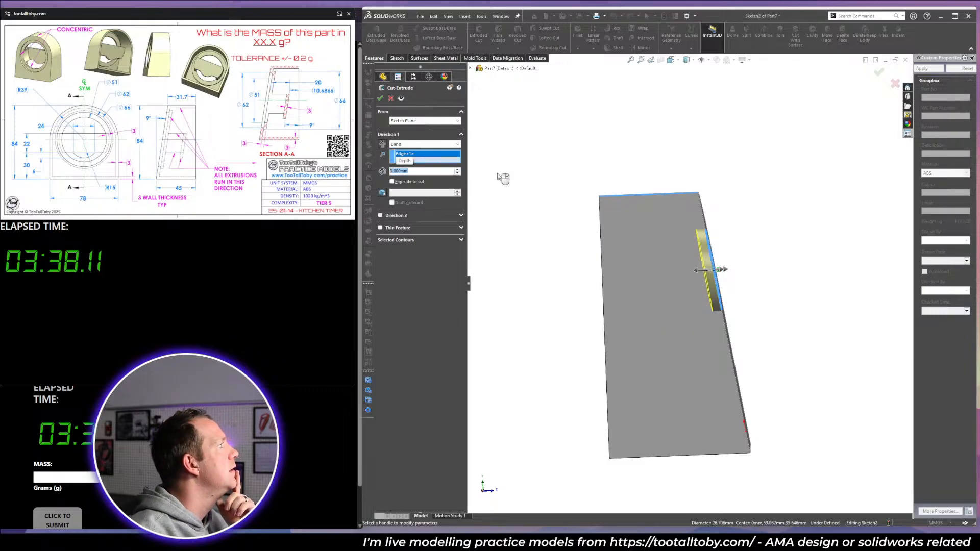
pyautogui.press('Escape')
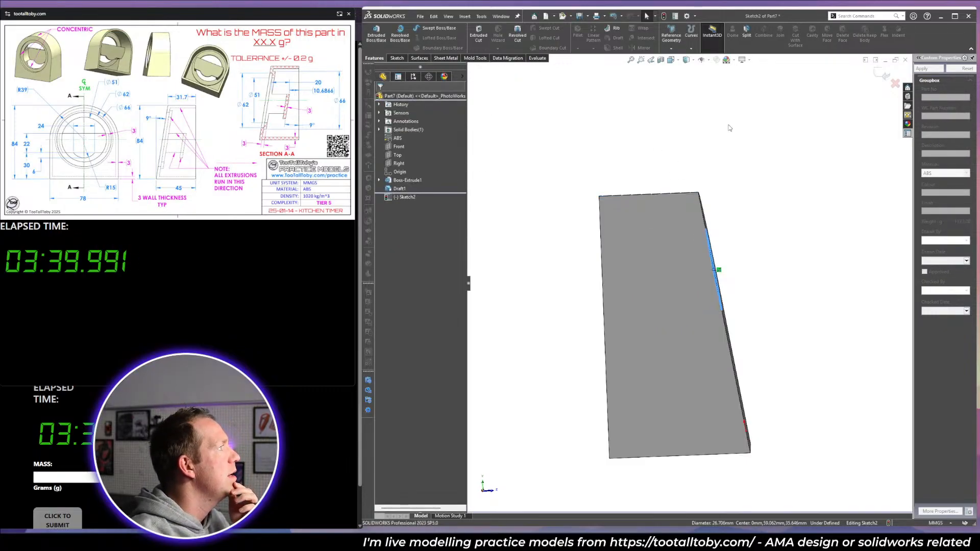
# Leave the circle sketch on the drafted front face and discard it.
pyautogui.moveTo(729, 206)
pyautogui.mouseDown(button='middle')
pyautogui.moveTo(661, 219)
pyautogui.moveTo(744, 215)
pyautogui.moveTo(638, 194)
pyautogui.moveTo(596, 171)
pyautogui.mouseUp(button='middle')
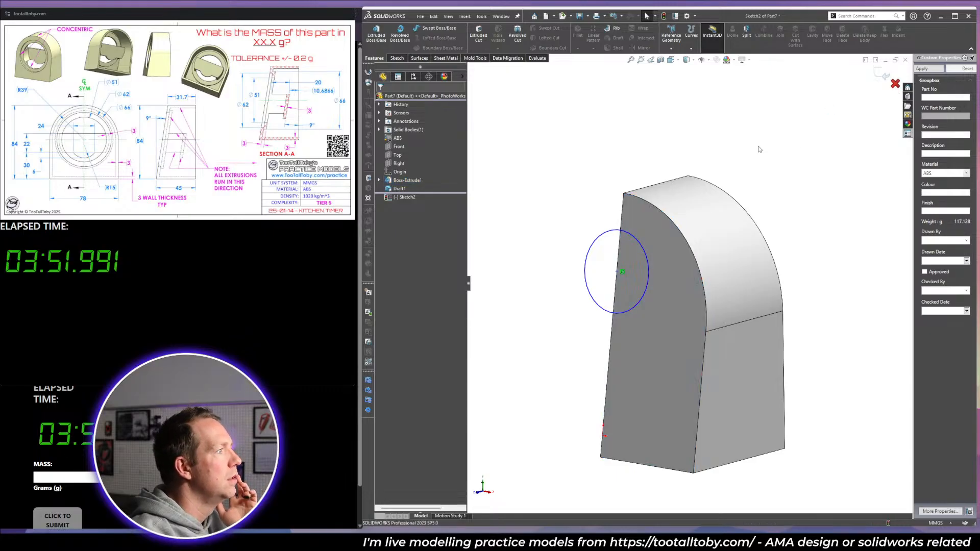
pyautogui.click(895, 83)
# Edit the base extrusion and reverse its direction so the block extends to the opposite side of the Front plane.
pyautogui.click(399, 147)
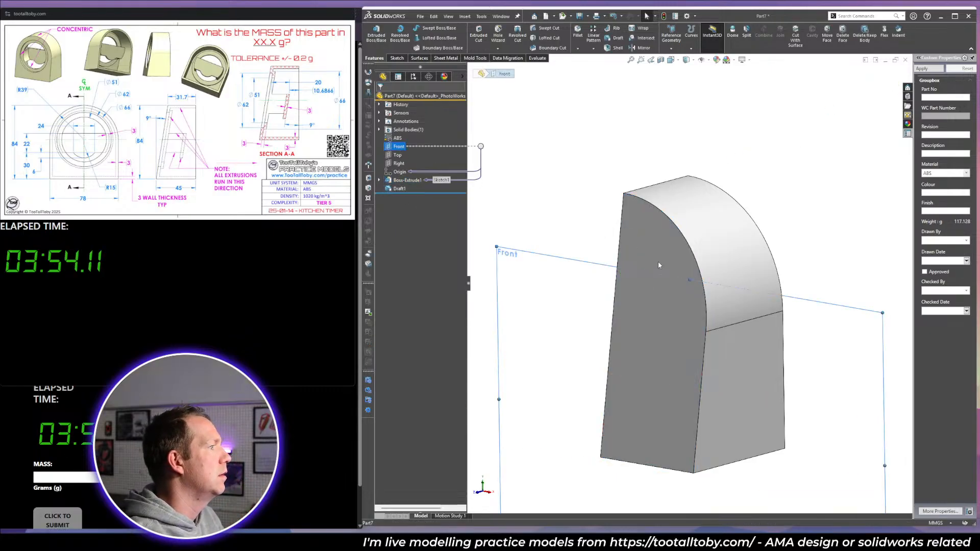
pyautogui.moveTo(658, 262); pyautogui.dragTo(557, 237, button='middle')
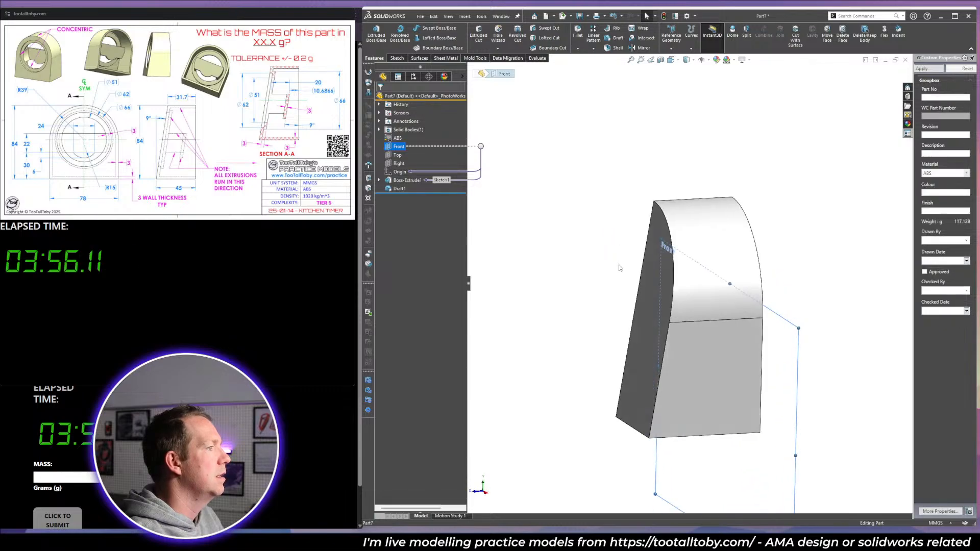
pyautogui.click(424, 180)
pyautogui.click(418, 159)
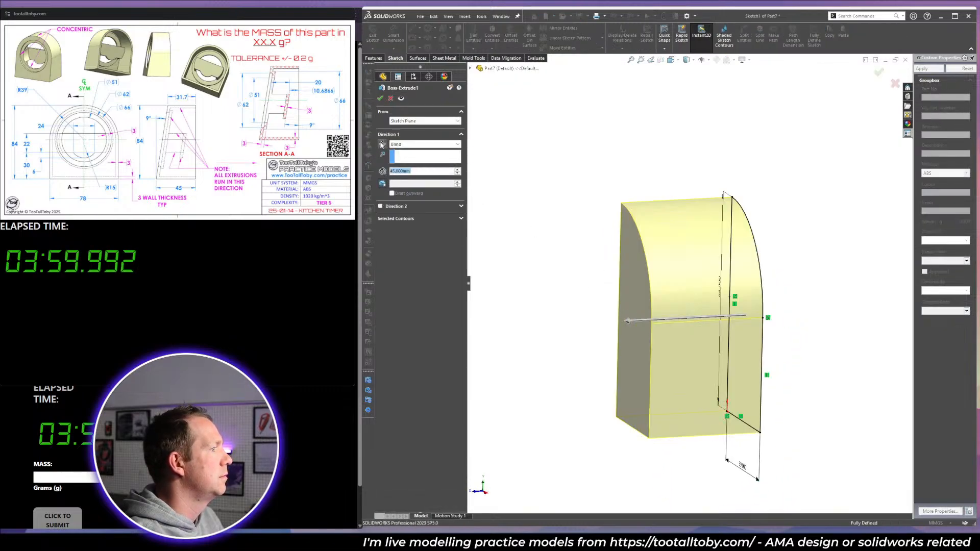
pyautogui.click(382, 145)
pyautogui.press('Return')
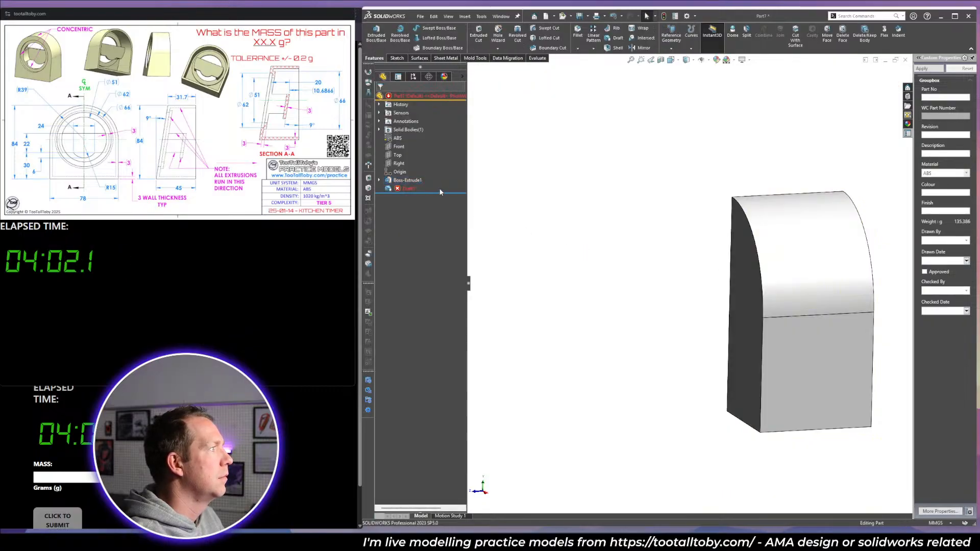
# Edit the draft and reselect its parting line as the bottom edge of the large front face.
pyautogui.click(409, 189)
pyautogui.click(403, 166)
pyautogui.moveTo(838, 402); pyautogui.dragTo(828, 366, button='middle')
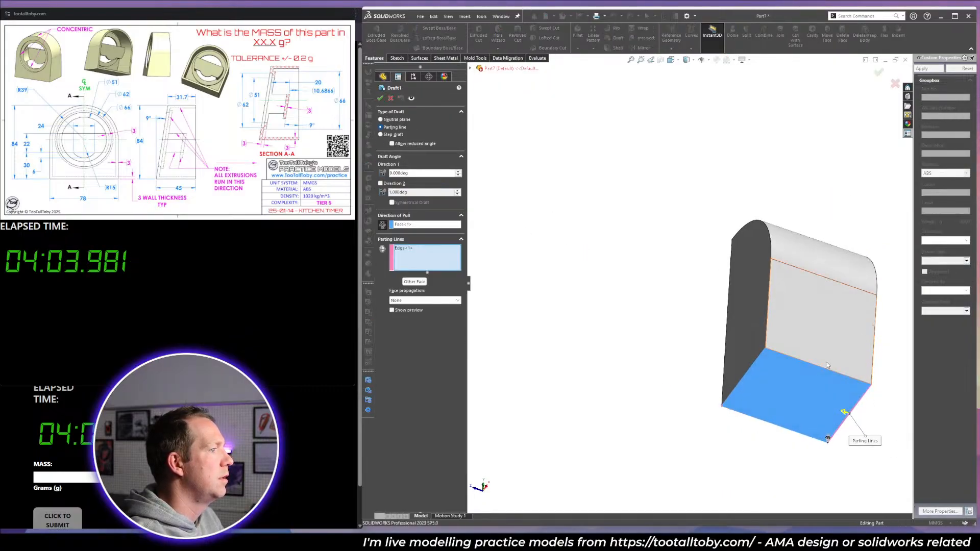
pyautogui.click(828, 365)
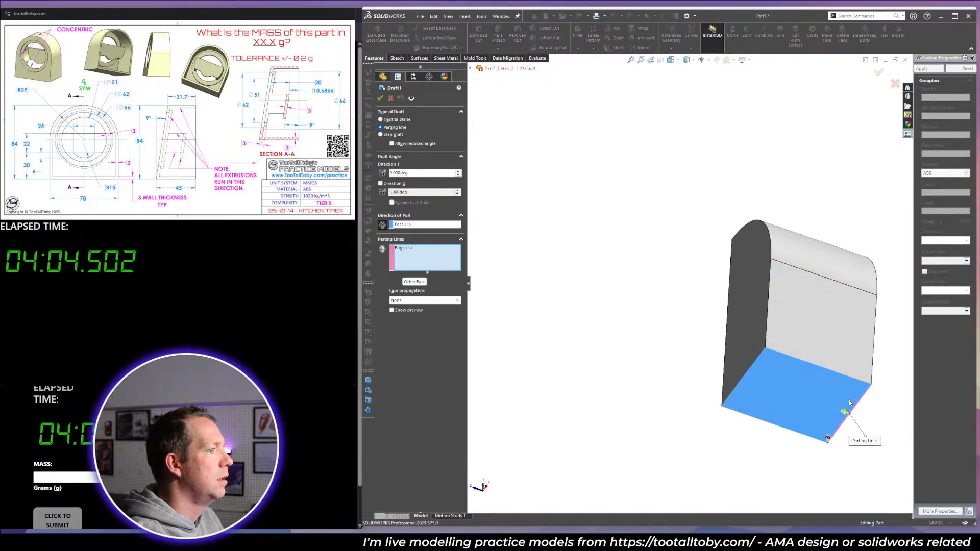
pyautogui.click(757, 365)
pyautogui.press('Return')
pyautogui.moveTo(755, 361); pyautogui.dragTo(613, 282, button='middle')
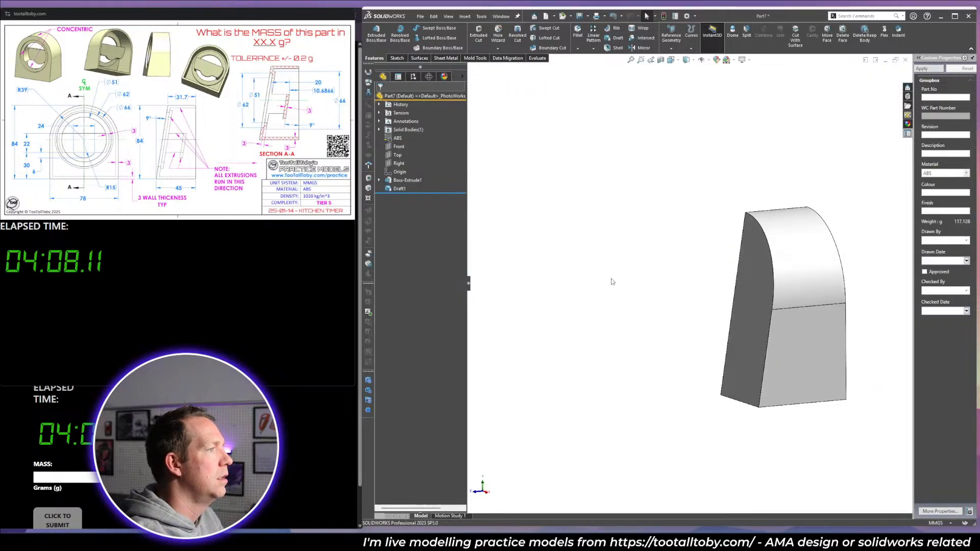
# Start a sketch on the Front plane and draw a 51 mm diameter circle centred at the midpoint of the symmetry edge.
pyautogui.click(407, 146)
pyautogui.click(410, 135)
pyautogui.press('space')
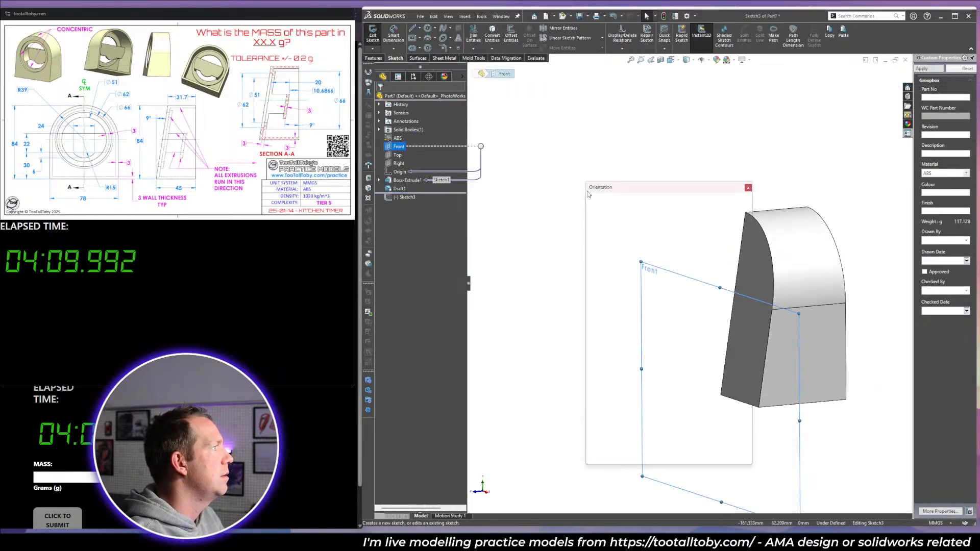
pyautogui.click(746, 234)
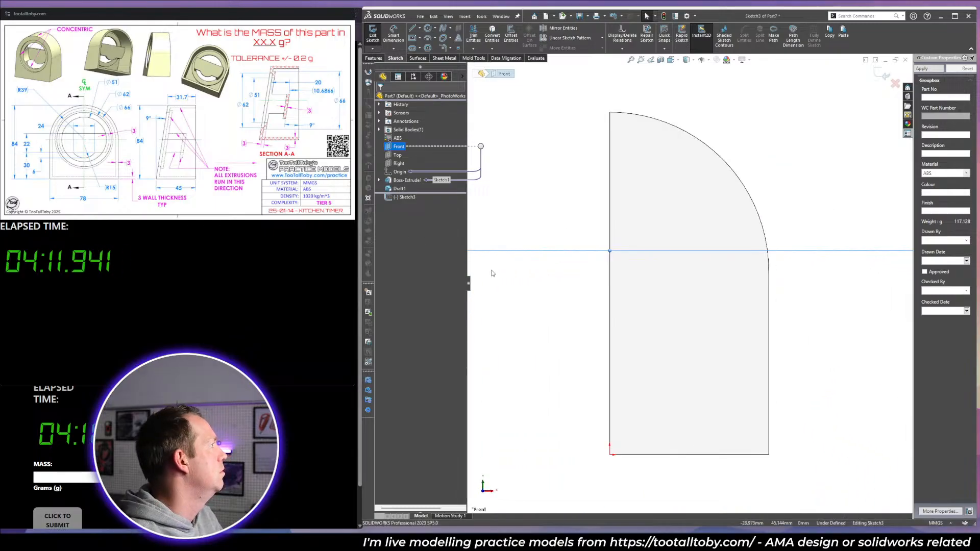
pyautogui.click(577, 304)
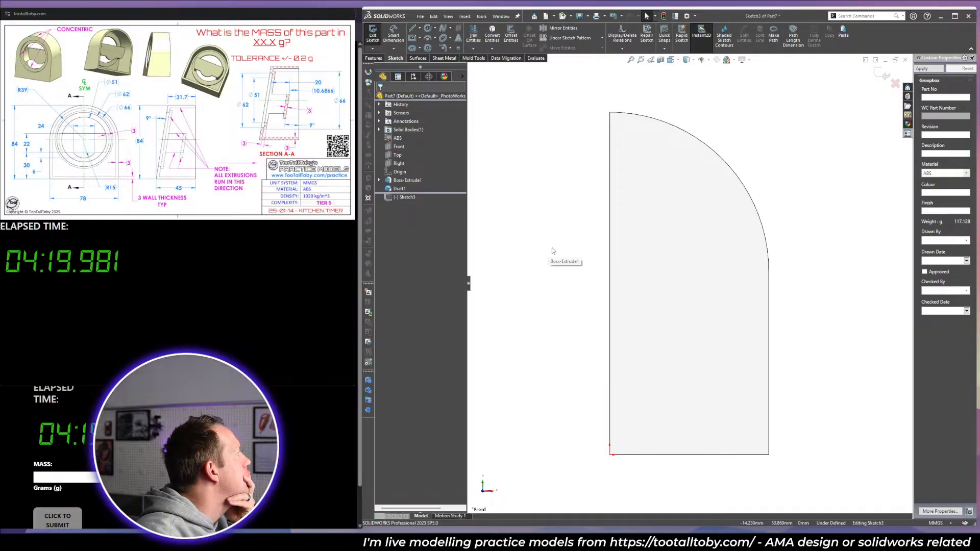
pyautogui.moveTo(548, 288); pyautogui.dragTo(642, 219, button='right')
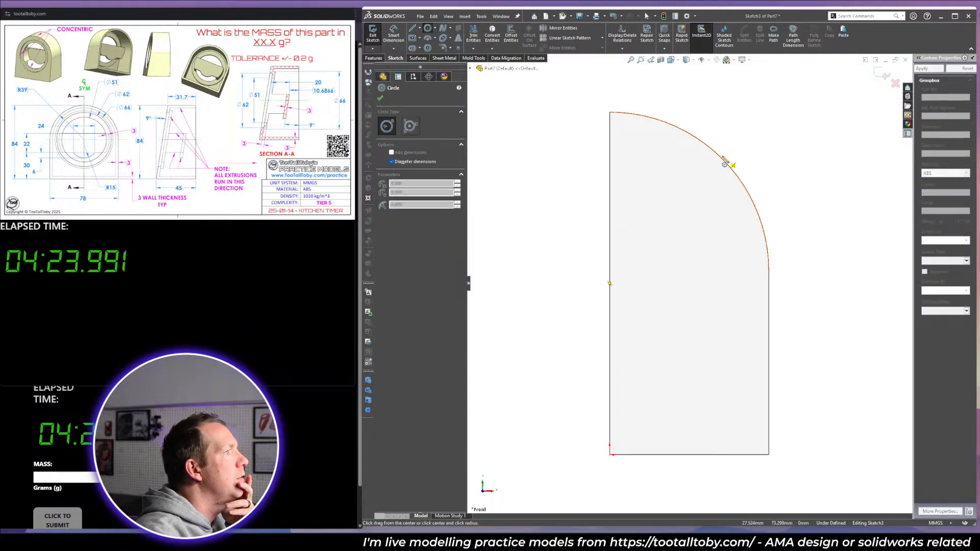
pyautogui.click(611, 284)
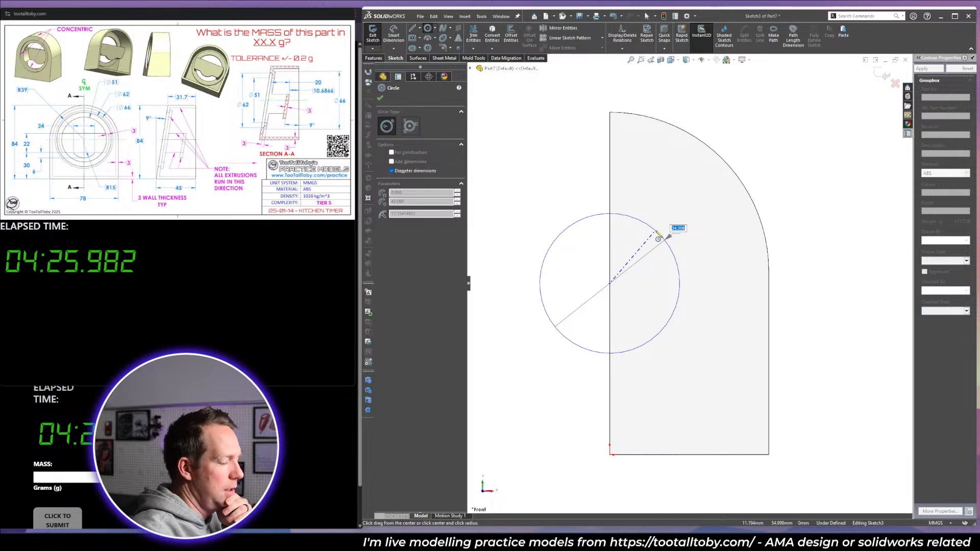
pyautogui.write('51')
pyautogui.press('Return')
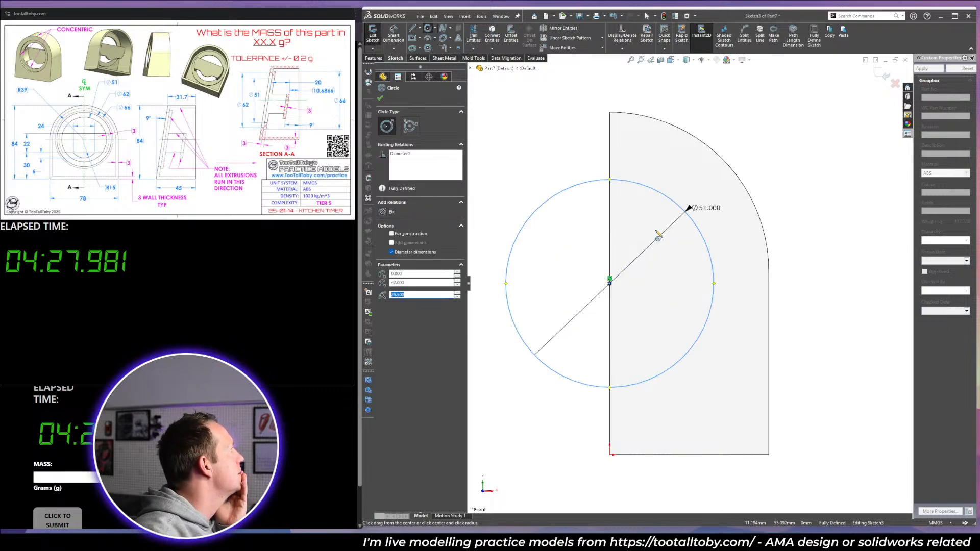
# Add two circles concentric with the 51 mm circle, with diameters of 62 mm and 66 mm.
pyautogui.click(610, 280)
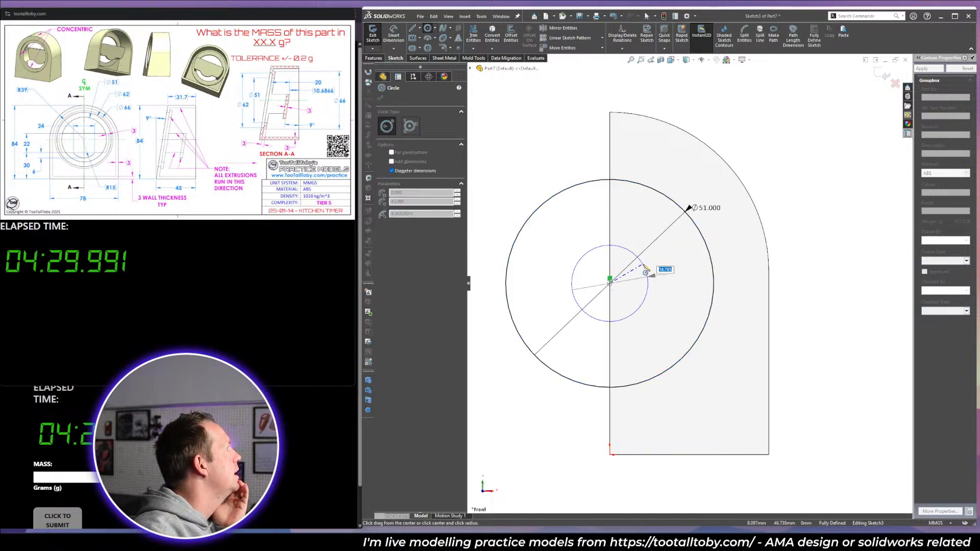
pyautogui.write('62')
pyautogui.press('Return')
pyautogui.click(611, 280)
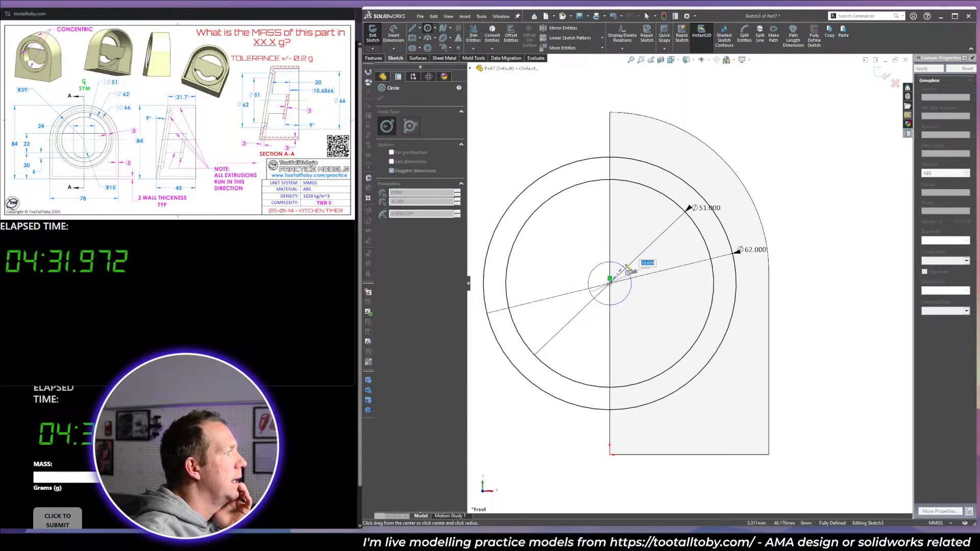
pyautogui.write('66')
pyautogui.press('Return')
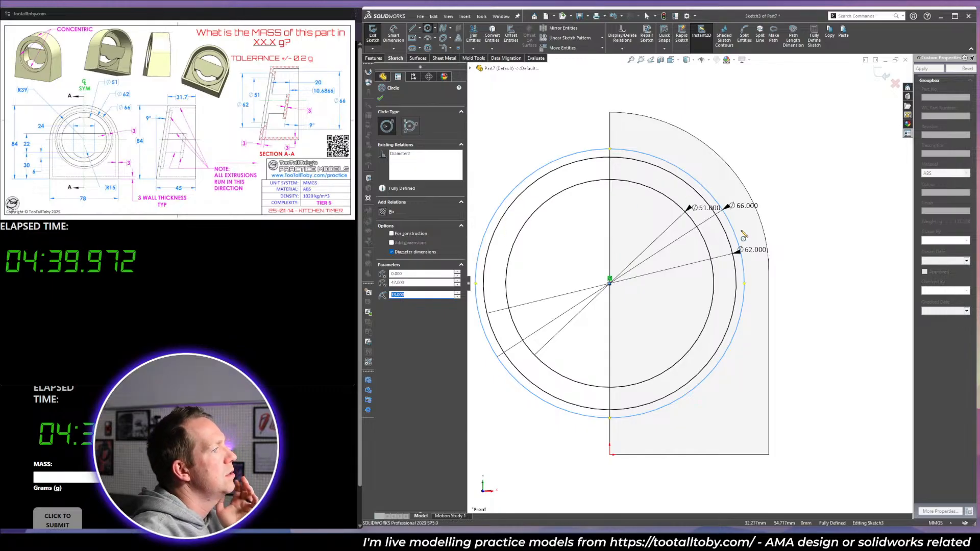
# Delete the 66 mm and 51 mm circles from the sketch, keeping only the 62 mm circle.
pyautogui.press('Escape')
pyautogui.click(737, 280)
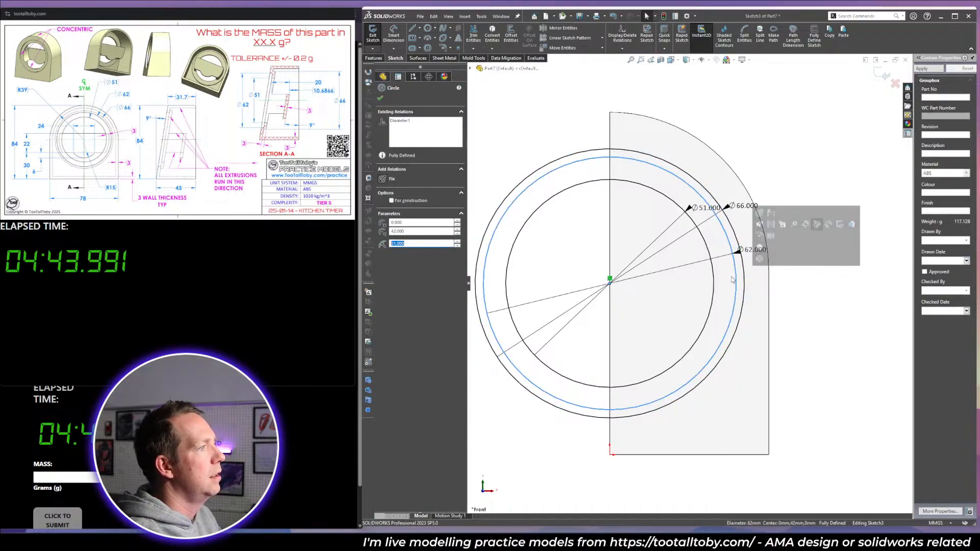
pyautogui.press('Escape')
pyautogui.click(744, 270)
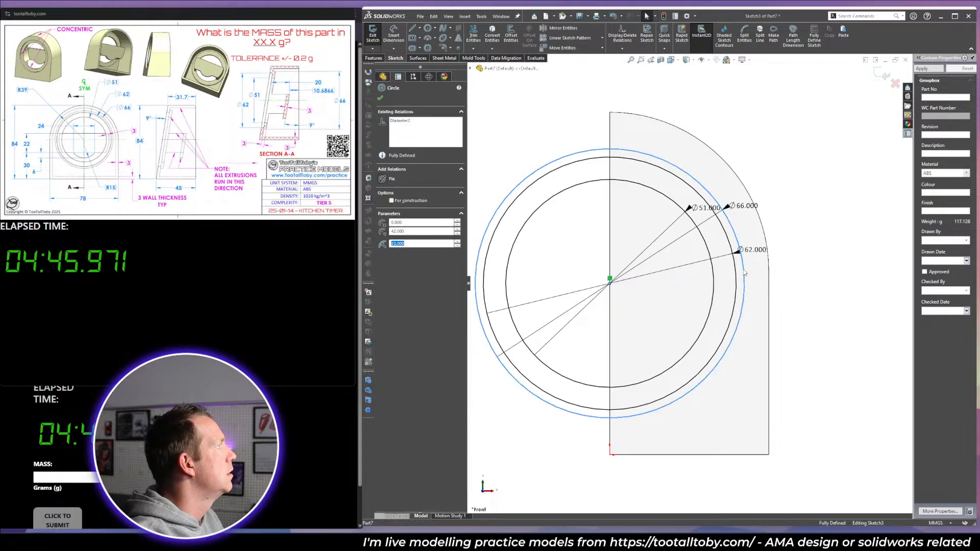
pyautogui.press('Delete')
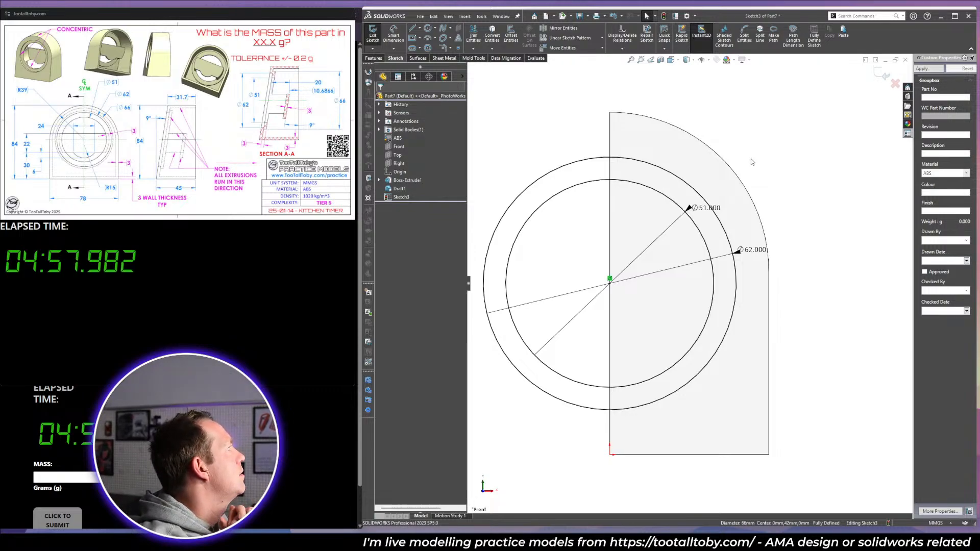
pyautogui.click(705, 236)
pyautogui.press('Delete')
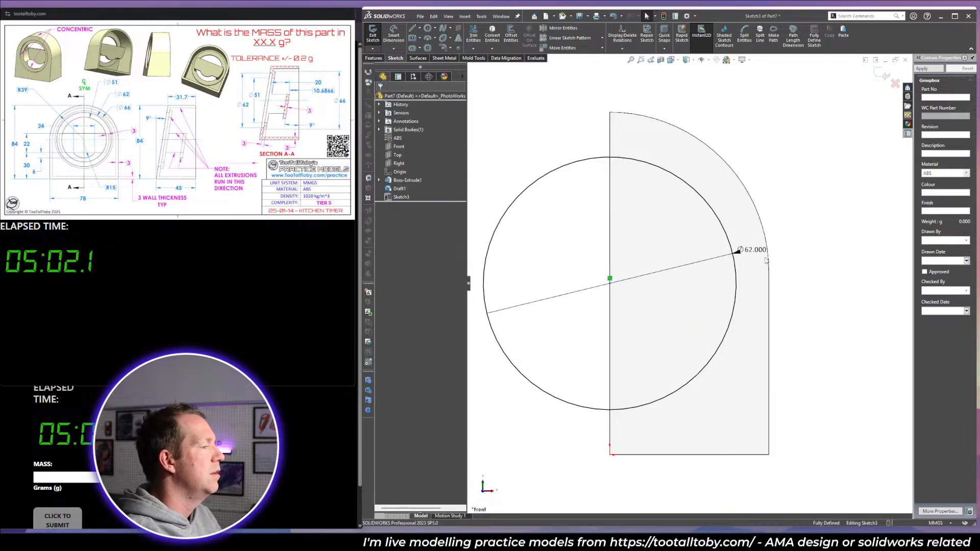
# Cut-extrude the 62 mm circle up to a 3 mm reversed offset from the drafted front face.
pyautogui.scroll(3, 709, 217)
pyautogui.moveTo(710, 220)
pyautogui.mouseDown(button='middle')
pyautogui.moveTo(785, 254)
pyautogui.moveTo(799, 226)
pyautogui.moveTo(792, 240)
pyautogui.moveTo(789, 221)
pyautogui.mouseUp(button='middle')
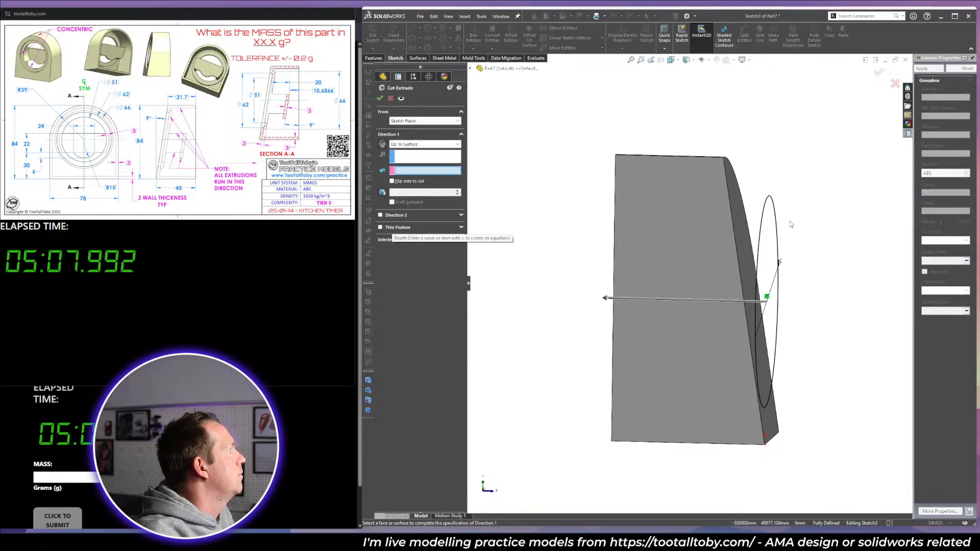
pyautogui.click(411, 145)
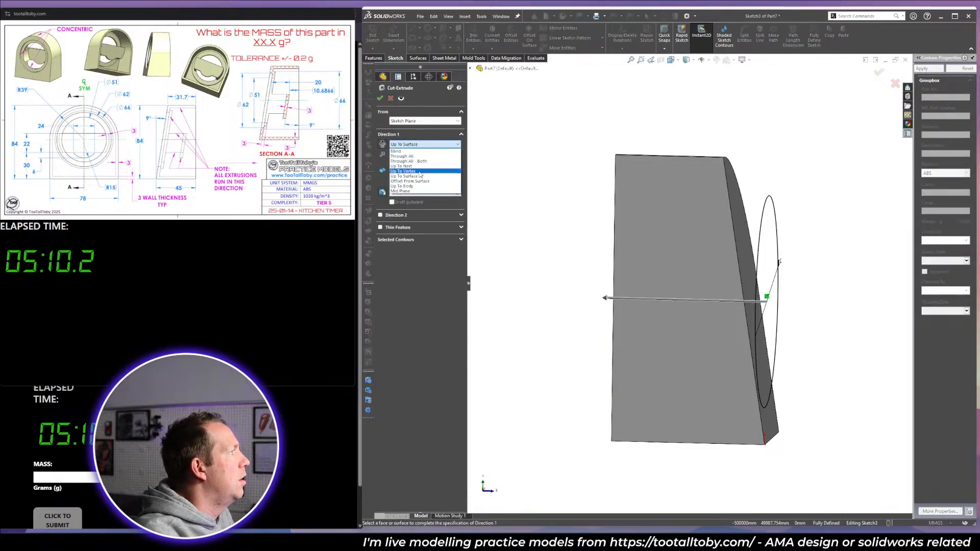
pyautogui.click(424, 181)
pyautogui.click(746, 246)
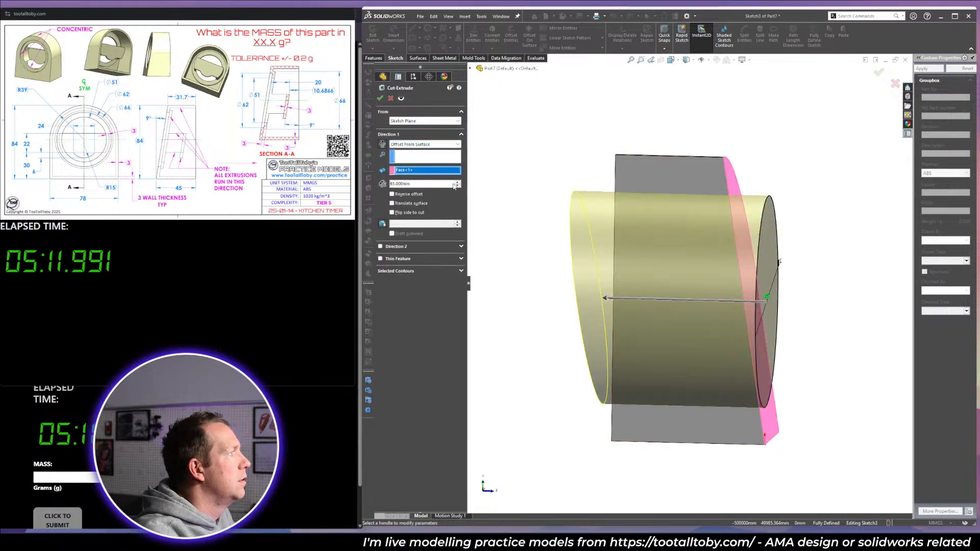
pyautogui.write('3')
pyautogui.press('Return')
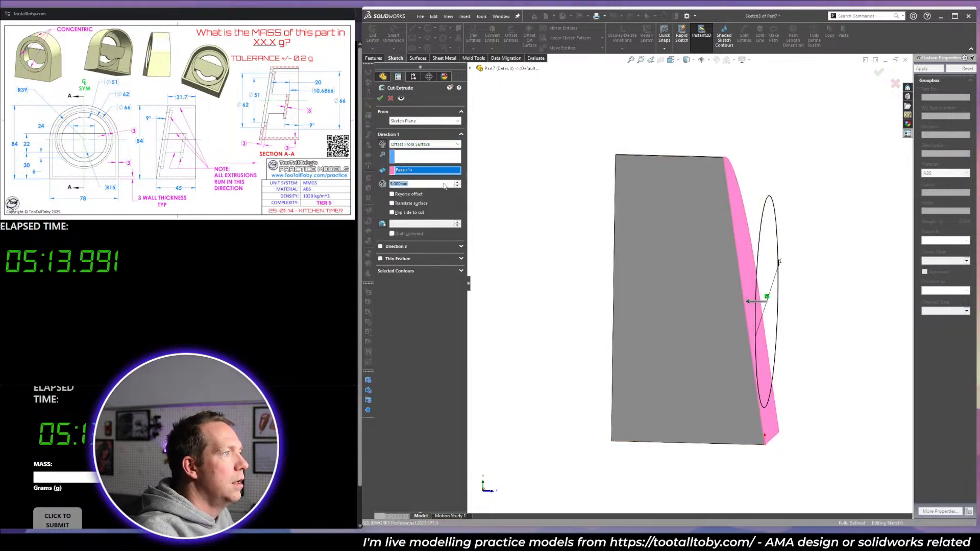
pyautogui.click(392, 194)
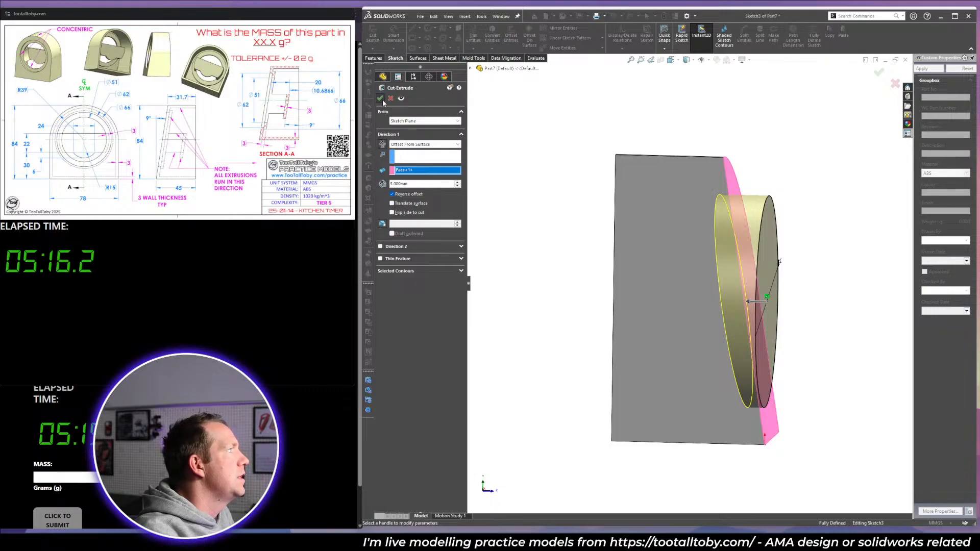
pyautogui.click(380, 99)
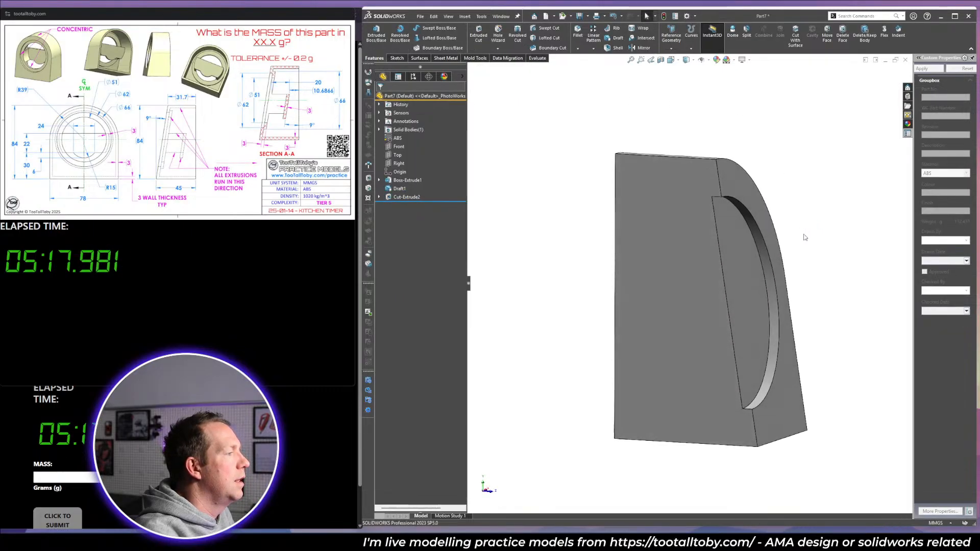
pyautogui.click(399, 146)
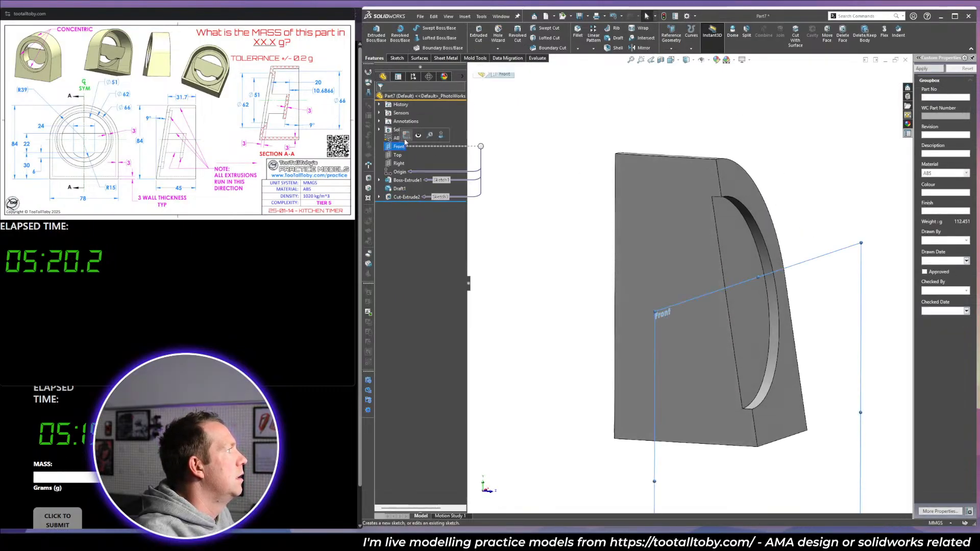
pyautogui.click(408, 134)
pyautogui.click(800, 149)
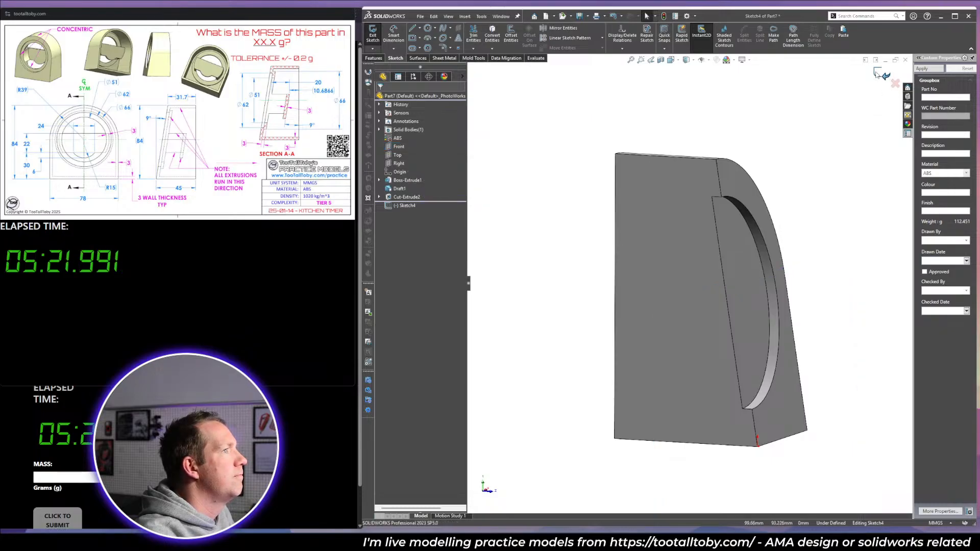
pyautogui.click(883, 75)
# Edit the cut's sketch to add a 51 mm diameter circle concentric with the 62 mm one.
pyautogui.click(379, 197)
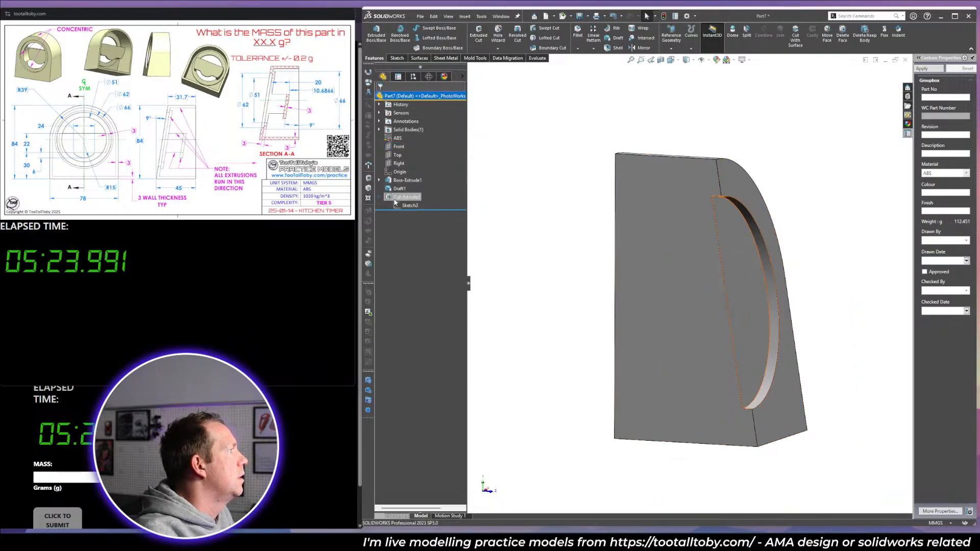
pyautogui.click(409, 206)
pyautogui.click(407, 181)
pyautogui.press('c')
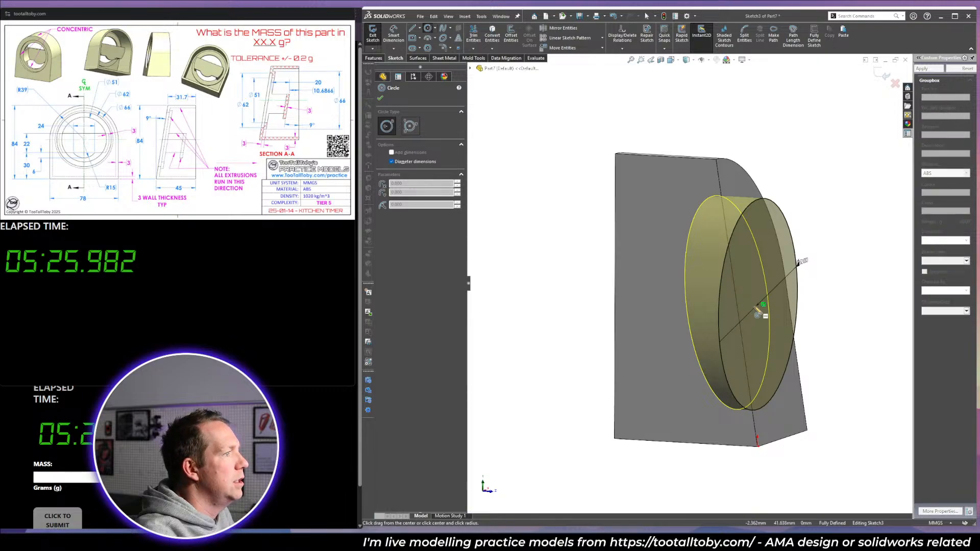
pyautogui.click(763, 305)
pyautogui.write('33.5')
pyautogui.press('Return')
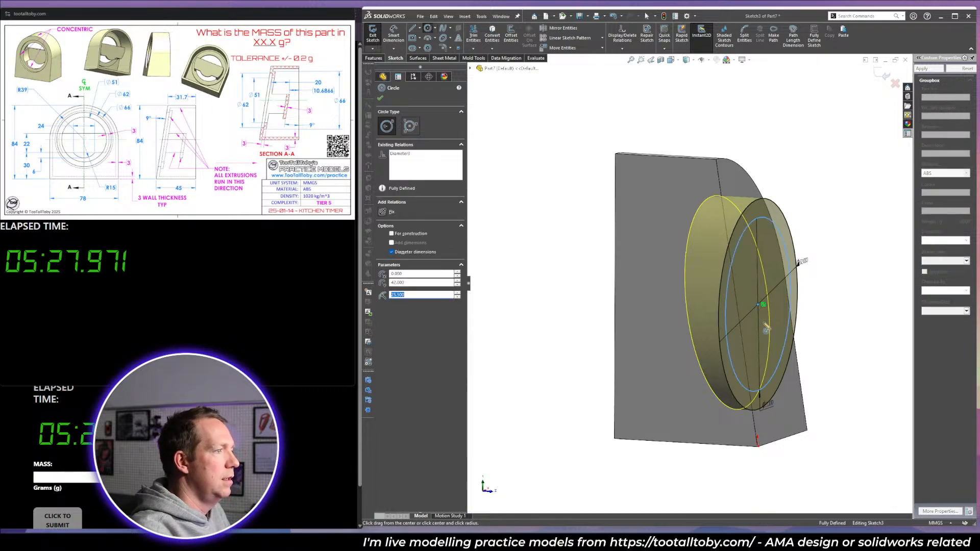
pyautogui.click(884, 75)
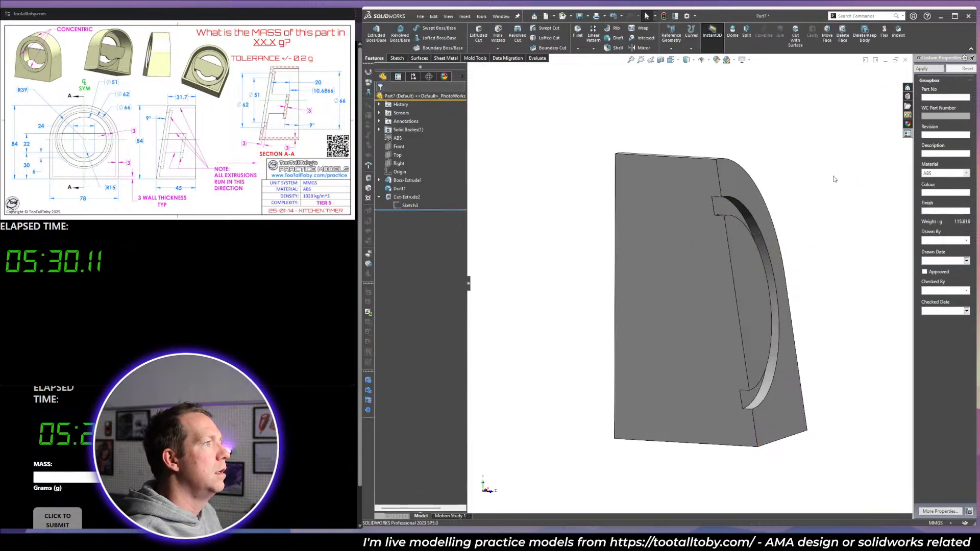
# Start a second cut-extrude from the same sketch and pick the region inside the 51 mm circle as its contour.
pyautogui.click(413, 205)
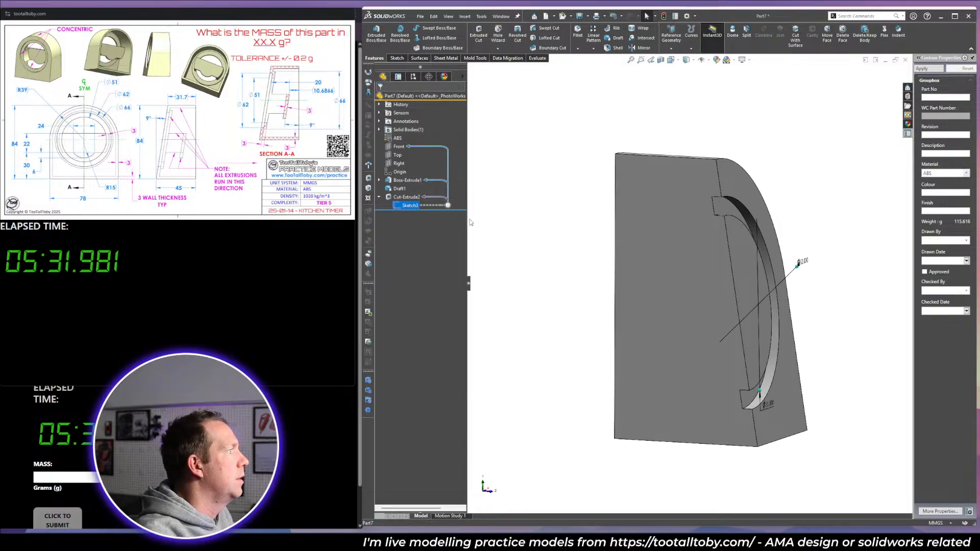
pyautogui.press('c')
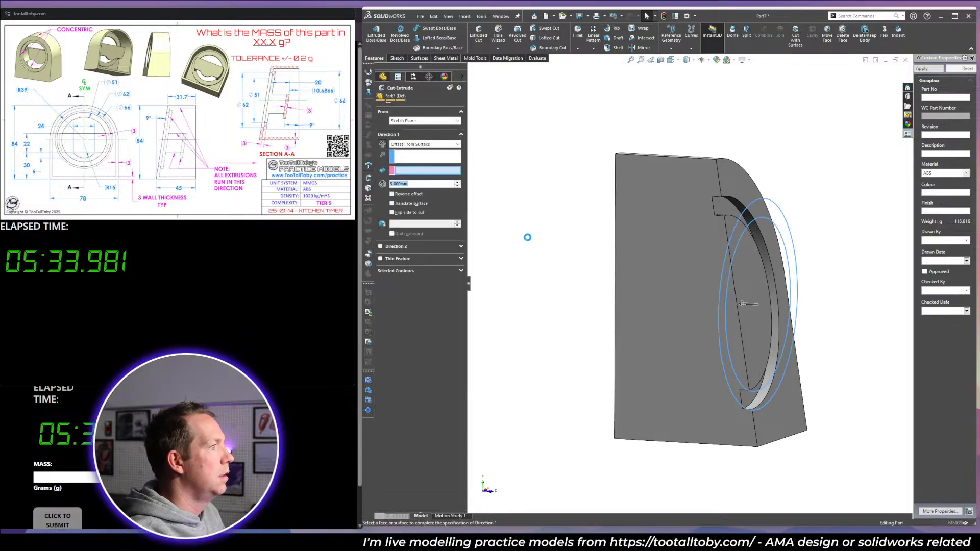
pyautogui.click(404, 271)
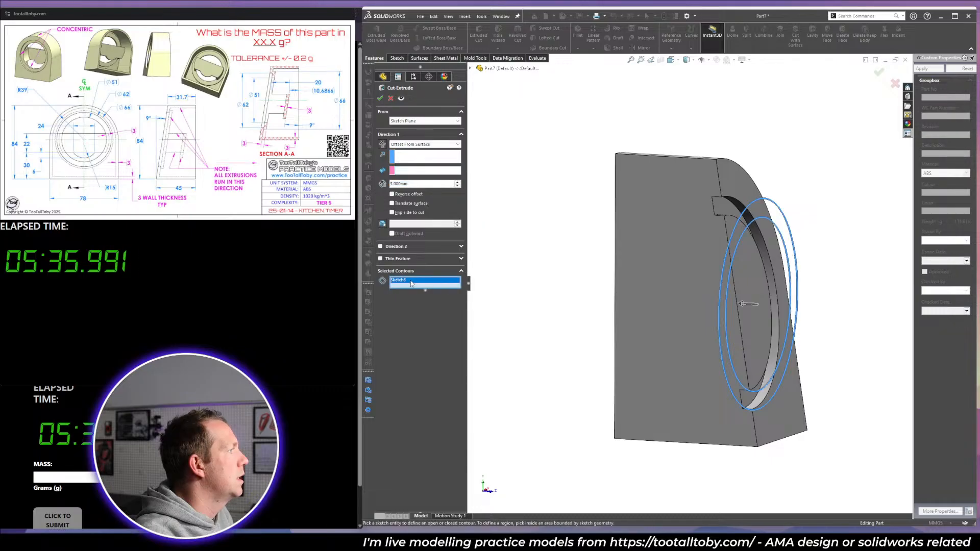
pyautogui.click(756, 280)
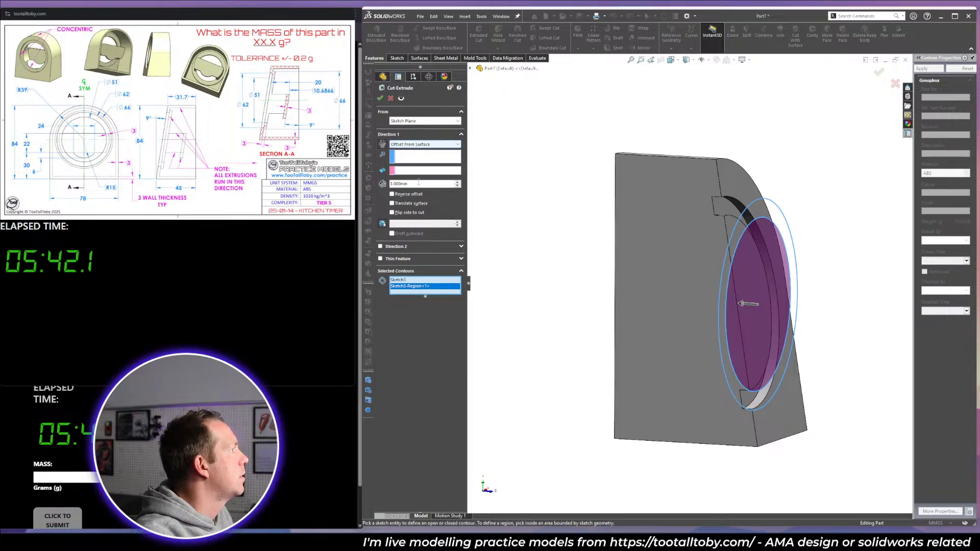
# End the inner circle's cut at a 3 mm reversed offset from the flat floor inside the recess.
pyautogui.click(419, 172)
pyautogui.click(754, 277)
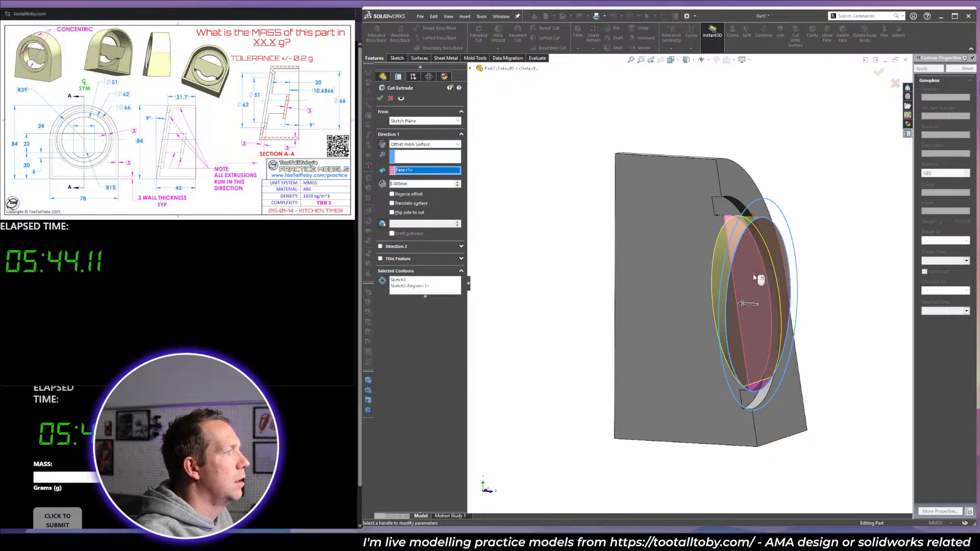
pyautogui.moveTo(740, 240); pyautogui.dragTo(704, 230, button='middle')
pyautogui.click(408, 194)
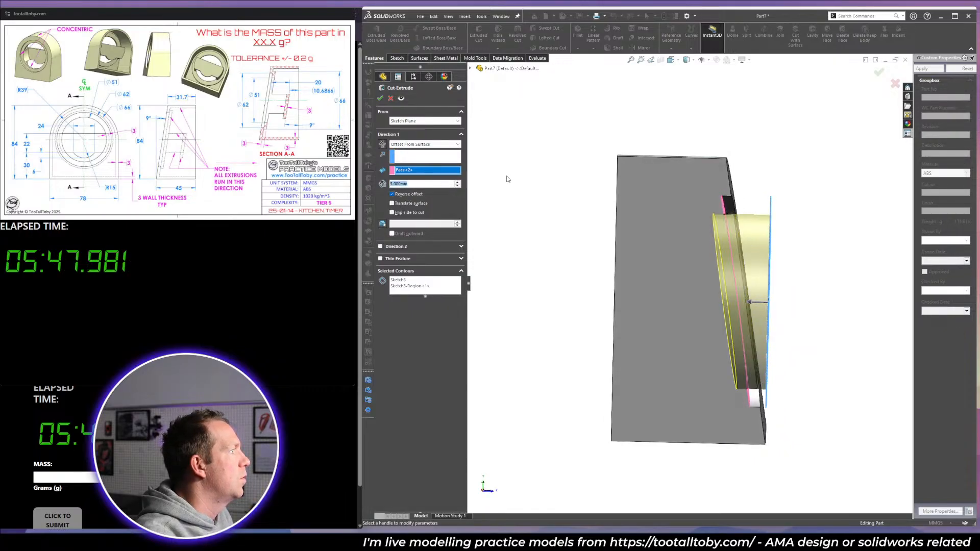
pyautogui.write('20')
pyautogui.press('Return')
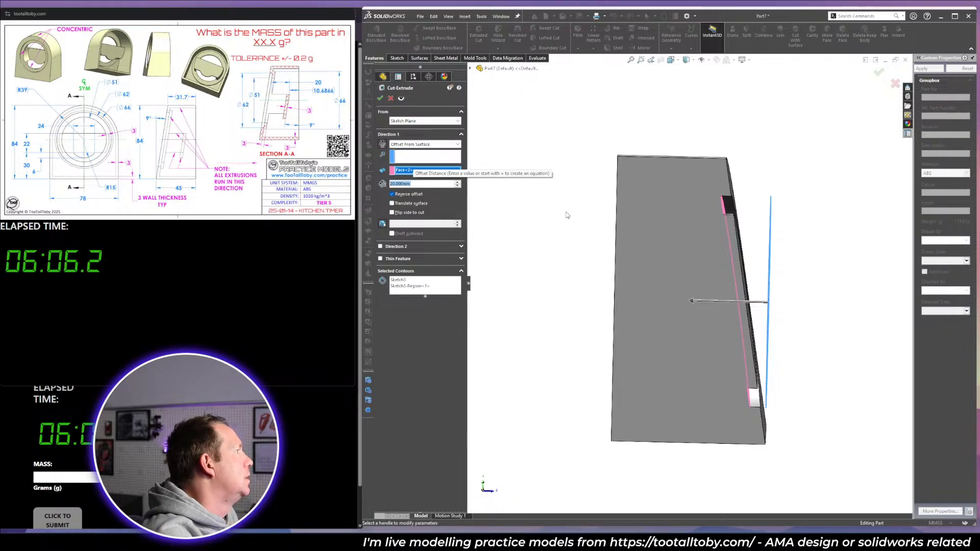
pyautogui.write('3')
pyautogui.press('Return')
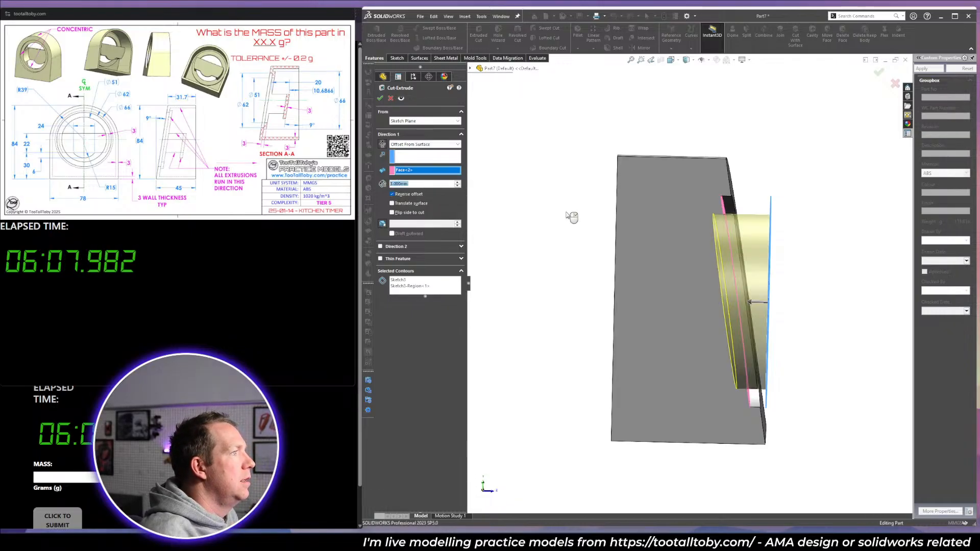
pyautogui.press('Return')
# Shell the half part to a 3 mm wall, removing the flat symmetry face and the back face.
pyautogui.moveTo(731, 244); pyautogui.dragTo(834, 178, button='middle')
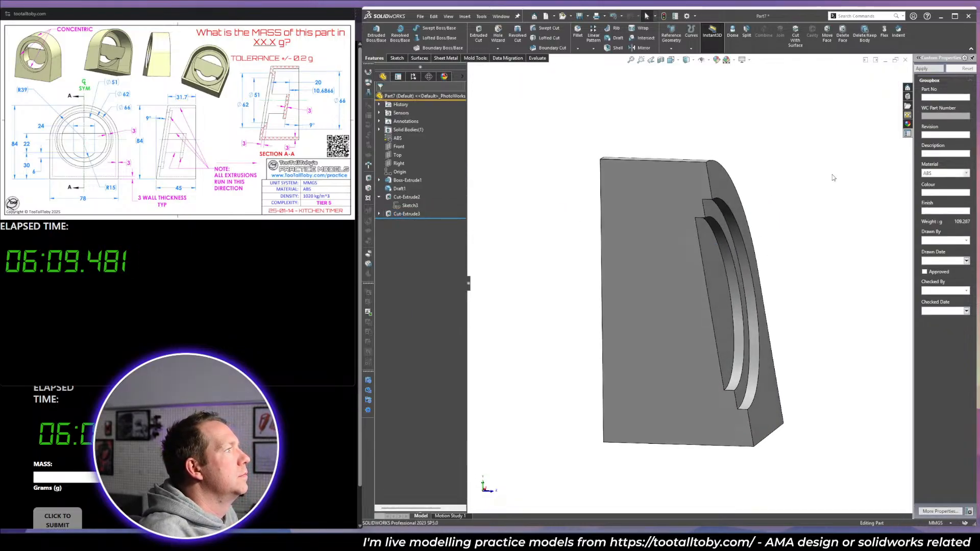
pyautogui.click(613, 47)
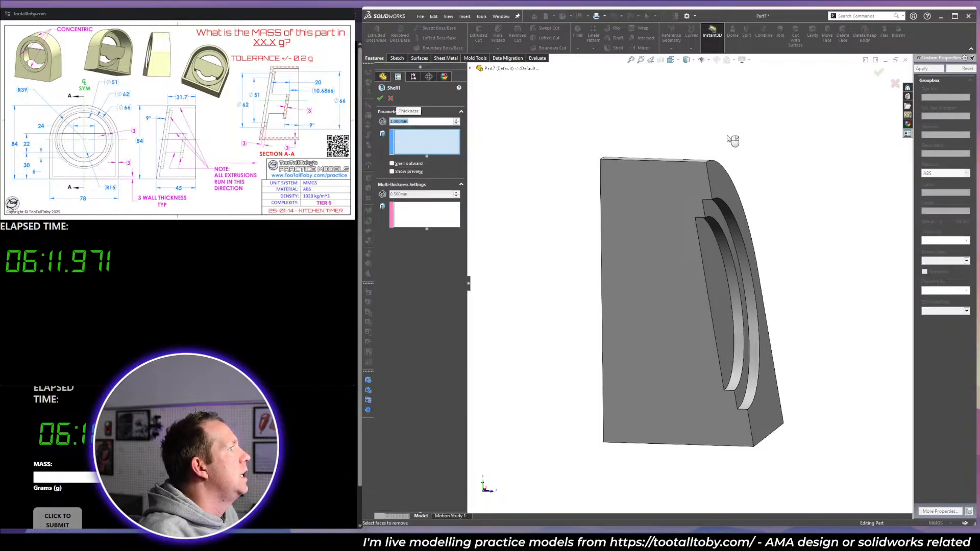
pyautogui.moveTo(733, 140); pyautogui.dragTo(706, 284, button='middle')
pyautogui.click(624, 302)
pyautogui.press('Return')
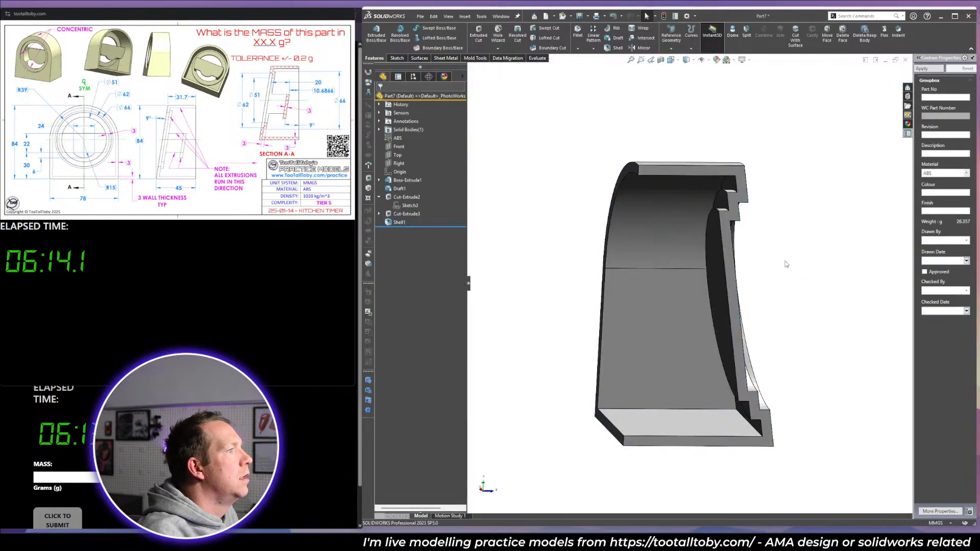
# Inspect the shelled interior and roll the model history back to just before the shell.
pyautogui.moveTo(786, 264); pyautogui.dragTo(757, 248, button='middle')
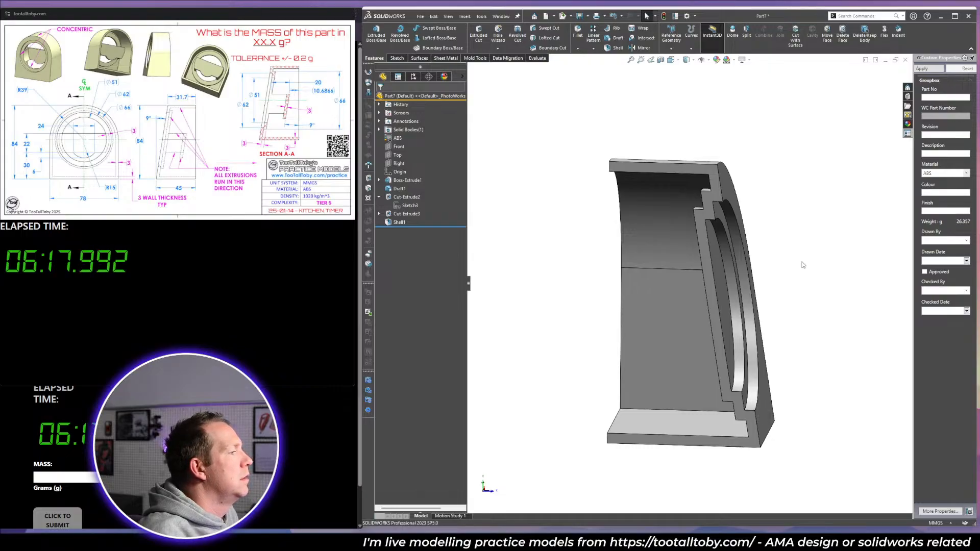
pyautogui.moveTo(781, 296); pyautogui.dragTo(794, 270, button='middle')
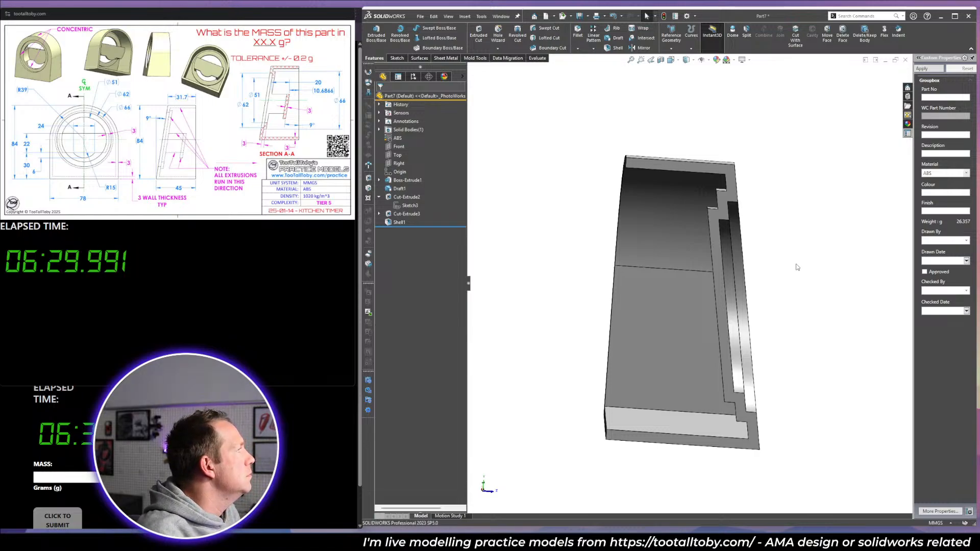
pyautogui.moveTo(797, 267); pyautogui.dragTo(838, 256, button='middle')
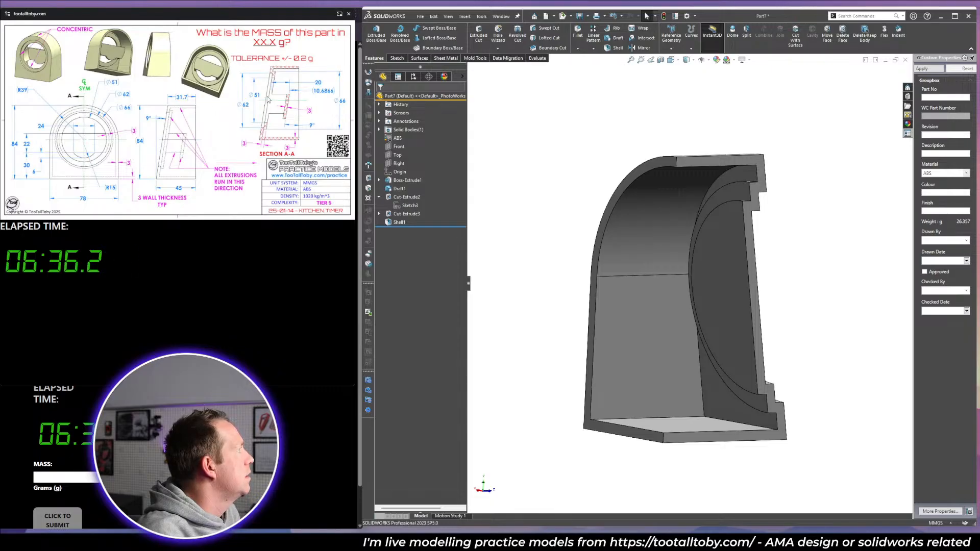
pyautogui.moveTo(769, 238); pyautogui.dragTo(735, 238, button='middle')
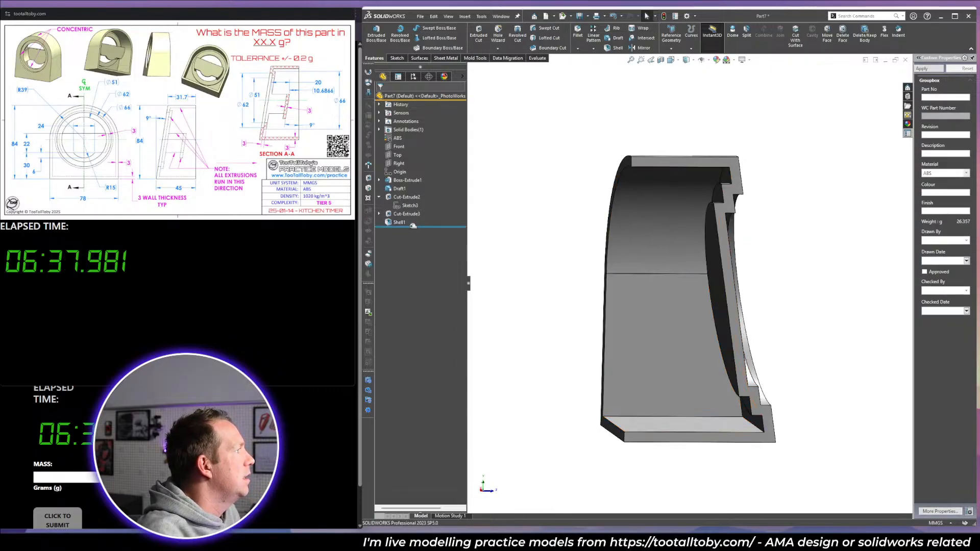
pyautogui.moveTo(411, 227); pyautogui.dragTo(409, 218)
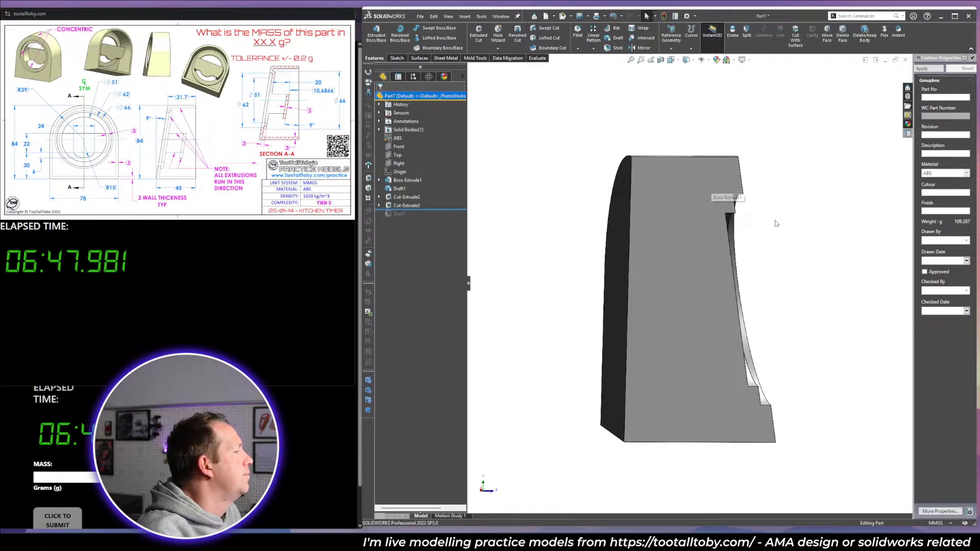
# Start a sketch on the Front plane and draw a 30 mm diameter circle centred on the symmetry edge.
pyautogui.moveTo(775, 223); pyautogui.dragTo(681, 225, button='middle')
pyautogui.click(400, 147)
pyautogui.click(398, 135)
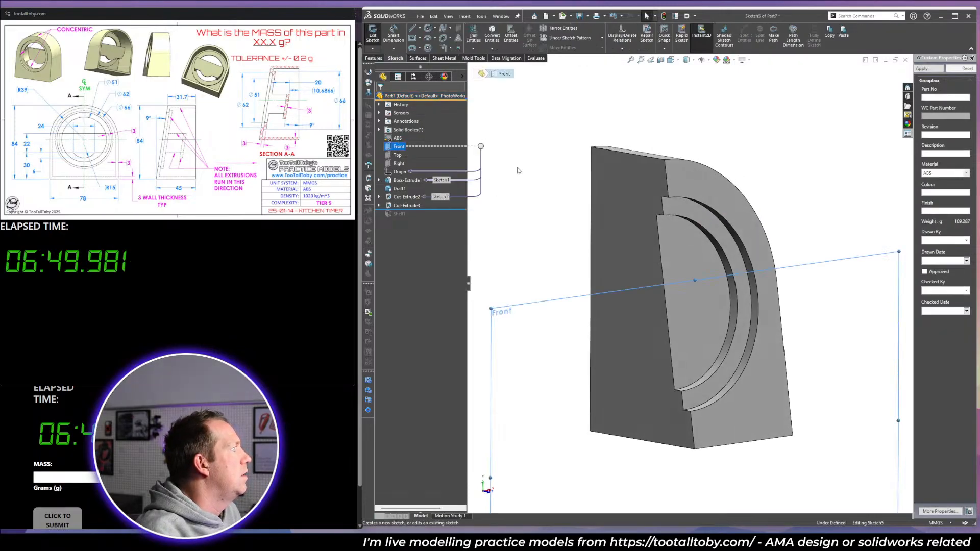
pyautogui.press('space')
pyautogui.click(700, 306)
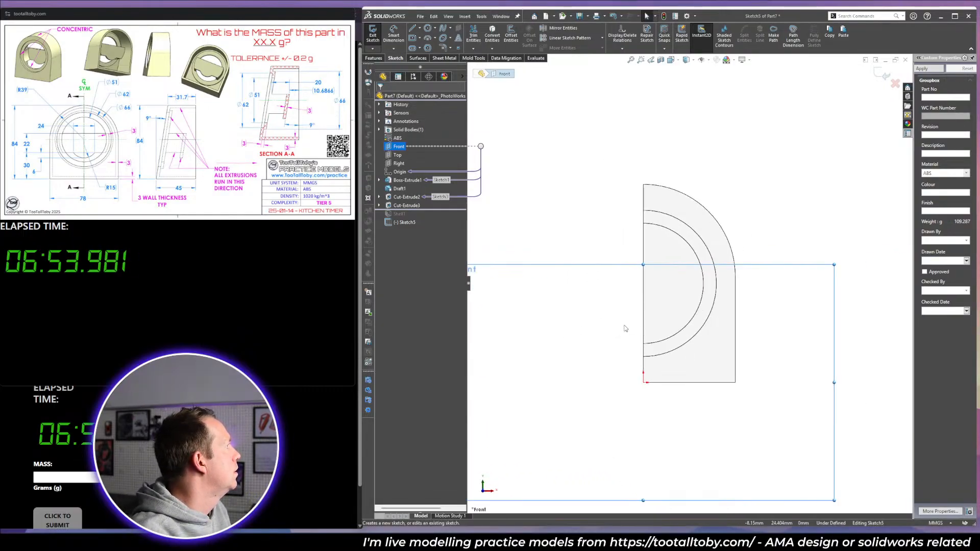
pyautogui.press('c')
pyautogui.scroll(-2, 640, 296)
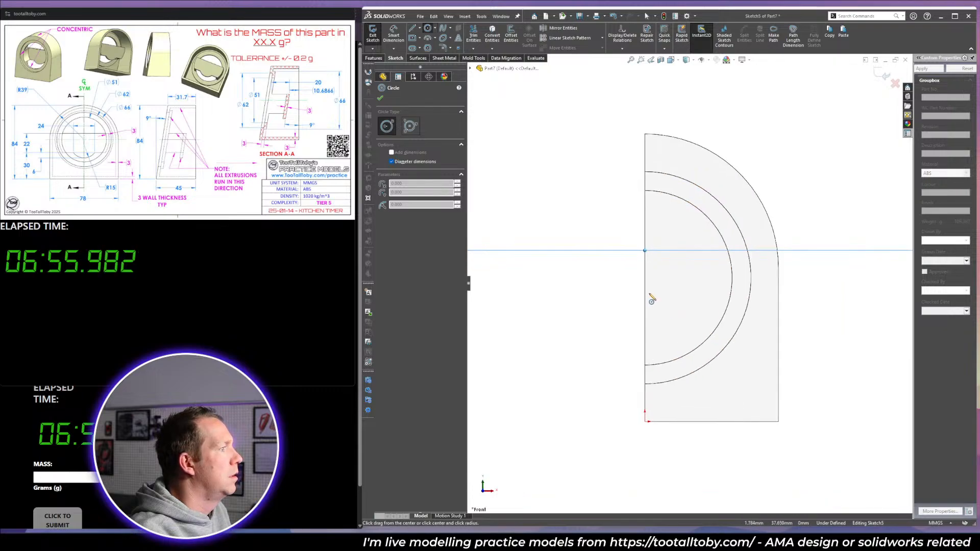
pyautogui.click(645, 306)
pyautogui.write('30')
pyautogui.press('Return')
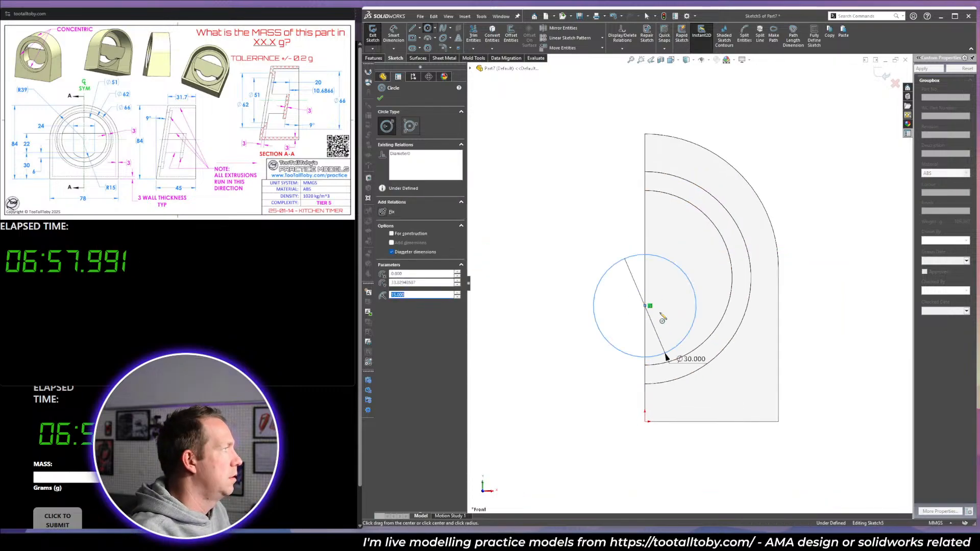
# Draw a horizontal chord about 28.6 mm long across the 30 mm circle, just below its centre.
pyautogui.press('l')
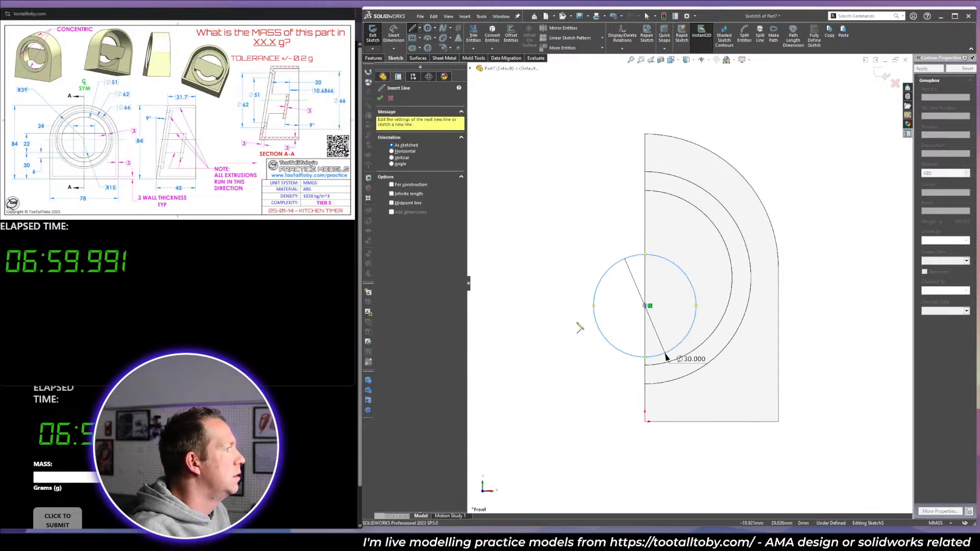
pyautogui.click(596, 322)
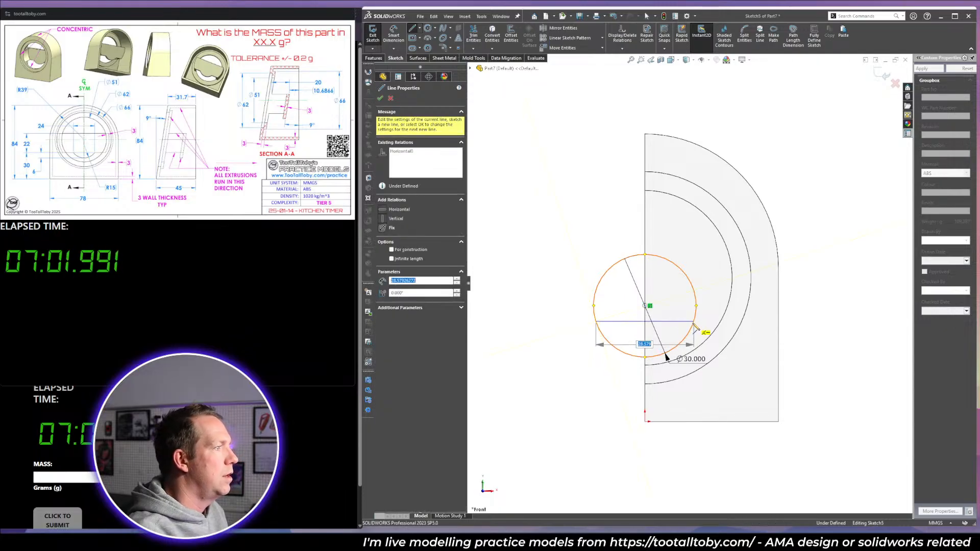
pyautogui.click(695, 323)
pyautogui.press('Escape')
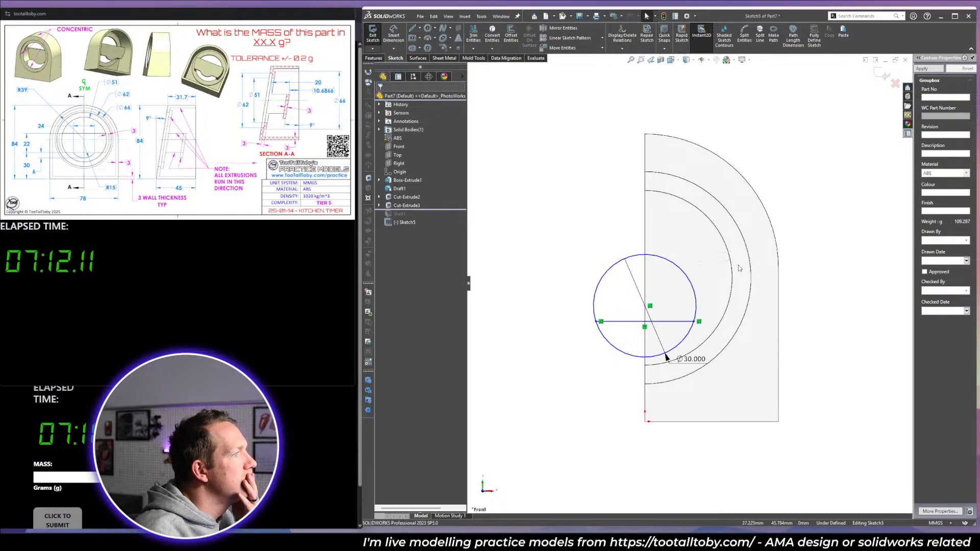
# Draw a horizontal line from the inner arc to the symmetry edge, about 46 mm above the base.
pyautogui.press('l')
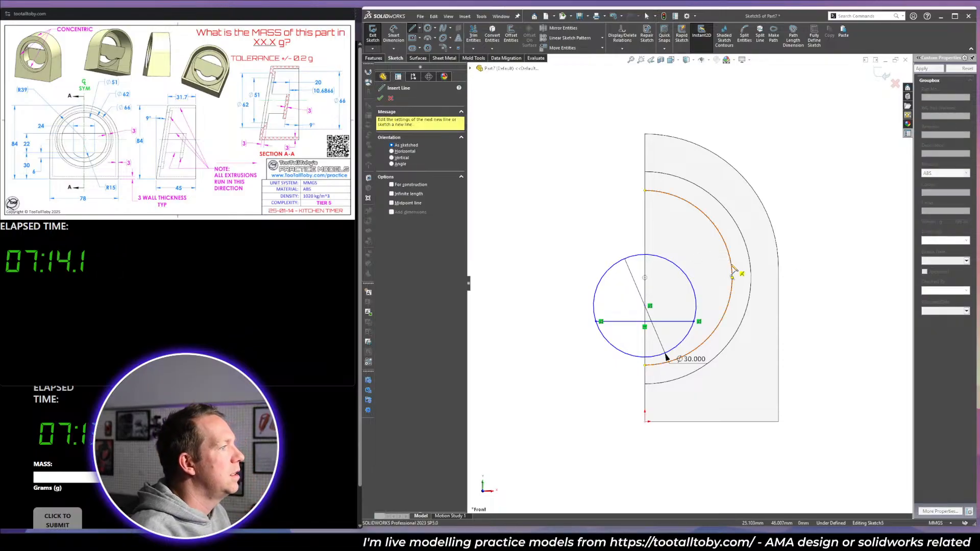
pyautogui.click(732, 265)
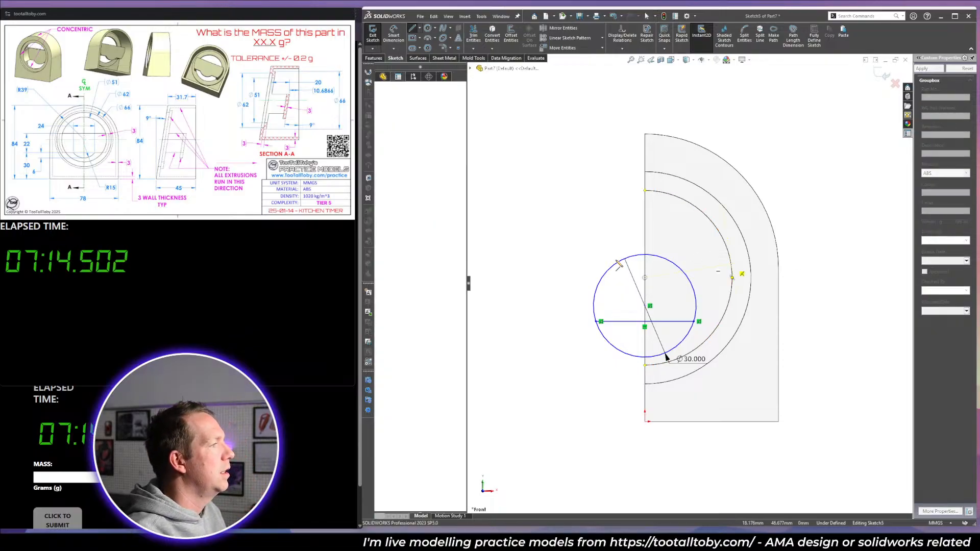
pyautogui.click(647, 264)
pyautogui.press('Escape')
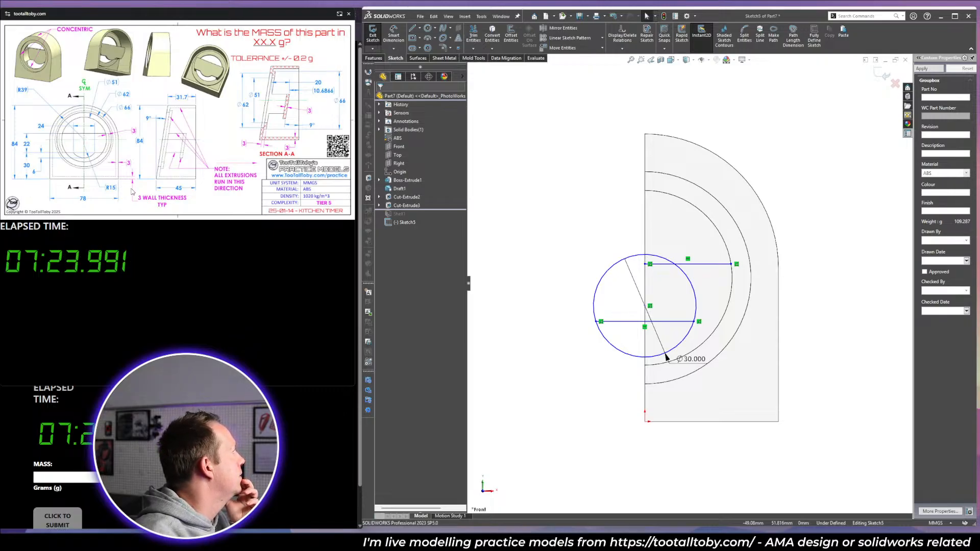
# Delete the 30 mm diameter dimension and trim away the part of the circle above its chord.
pyautogui.click(700, 360)
pyautogui.press('Delete')
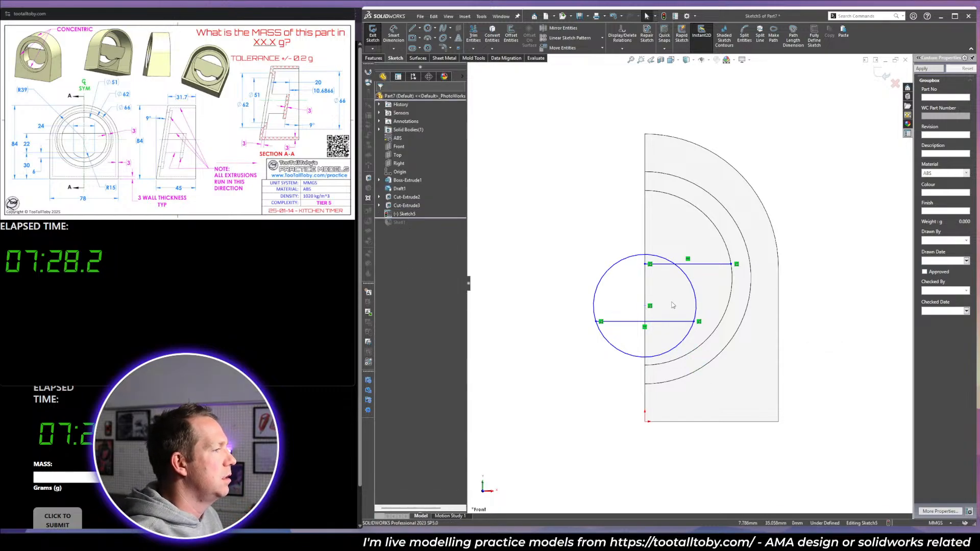
pyautogui.press('t')
pyautogui.moveTo(702, 292); pyautogui.dragTo(678, 291)
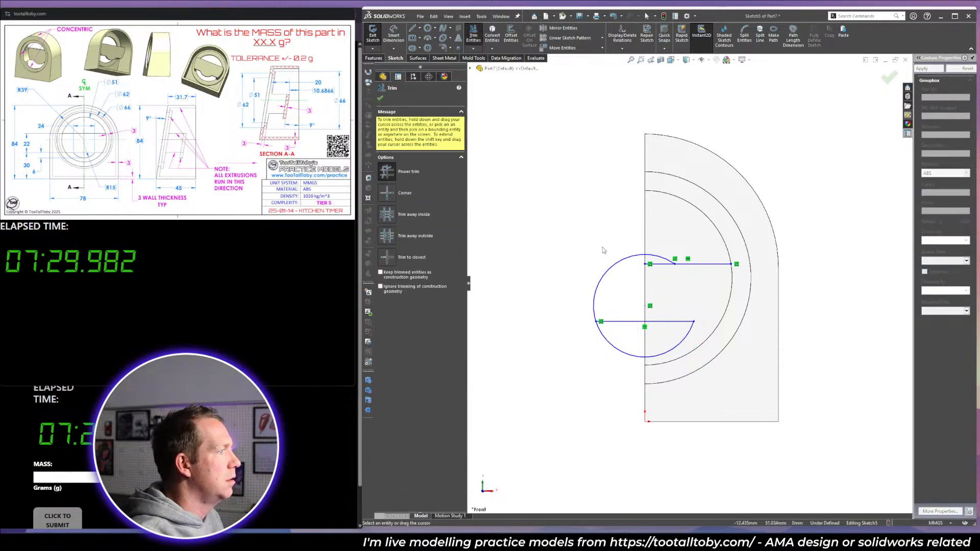
pyautogui.moveTo(604, 250); pyautogui.dragTo(626, 275)
pyautogui.scroll(-2, 651, 301)
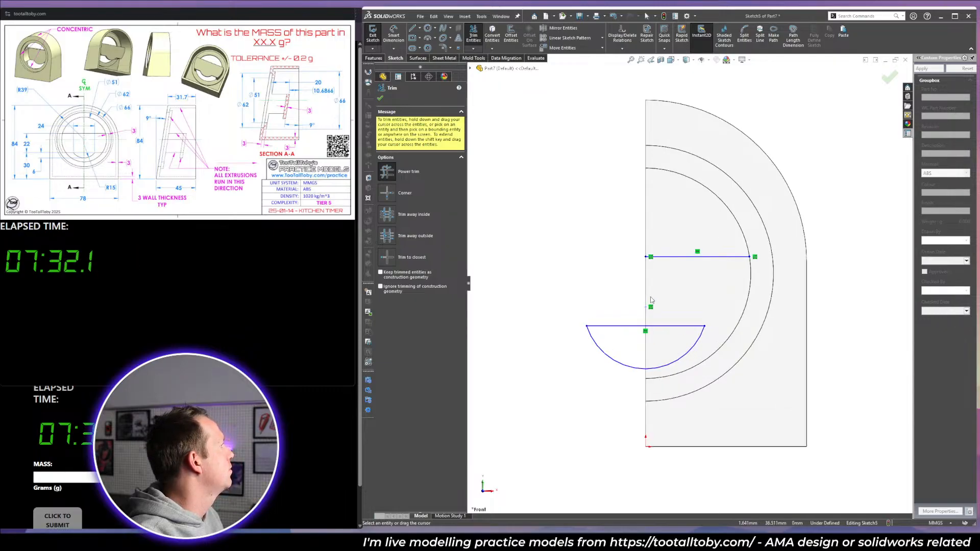
pyautogui.press('Escape')
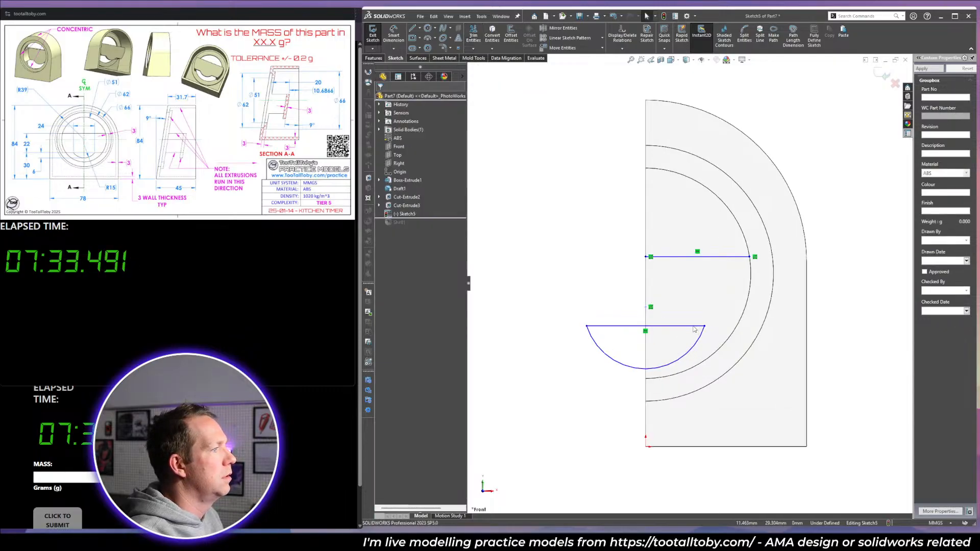
# Convert the edges of the inner half-round recess face into sketch entities.
pyautogui.click(733, 311)
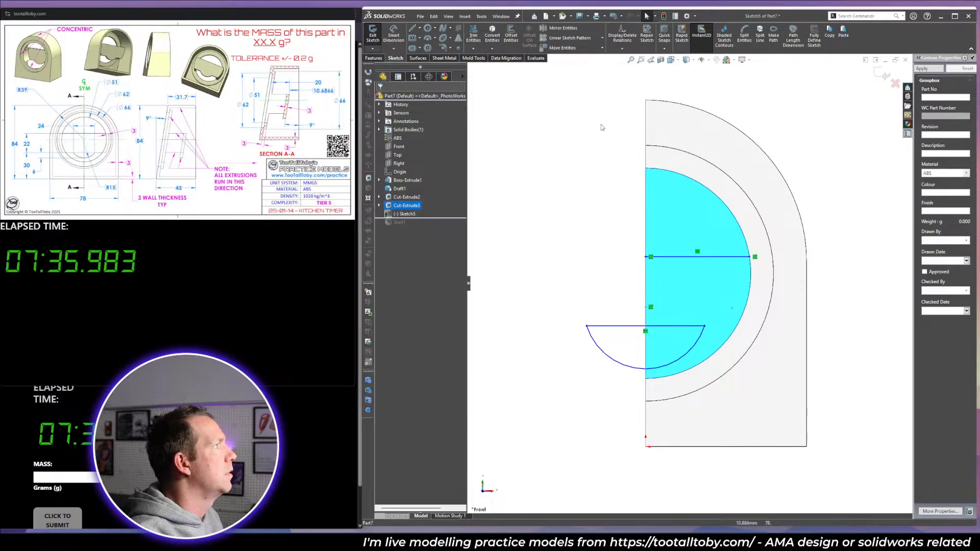
pyautogui.press('Escape')
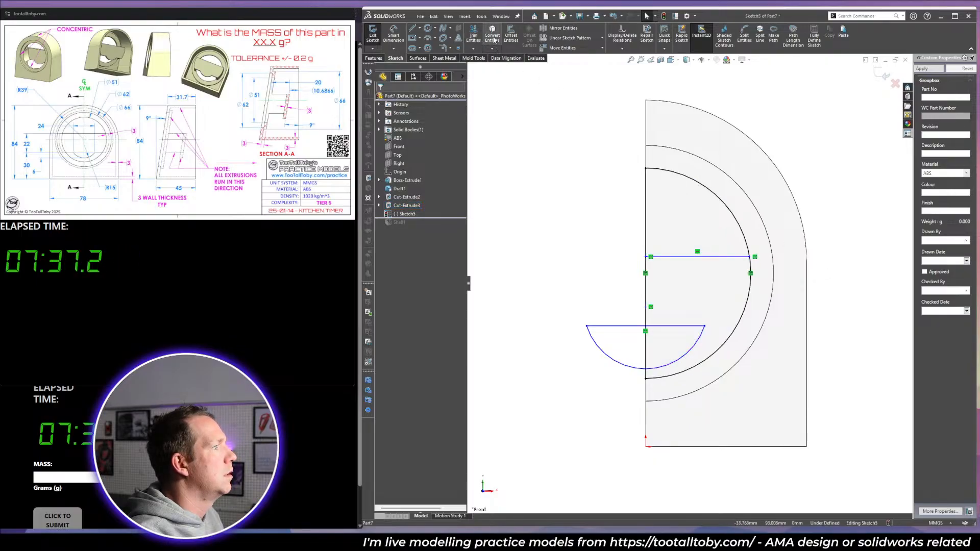
pyautogui.click(646, 285)
pyautogui.click(568, 280)
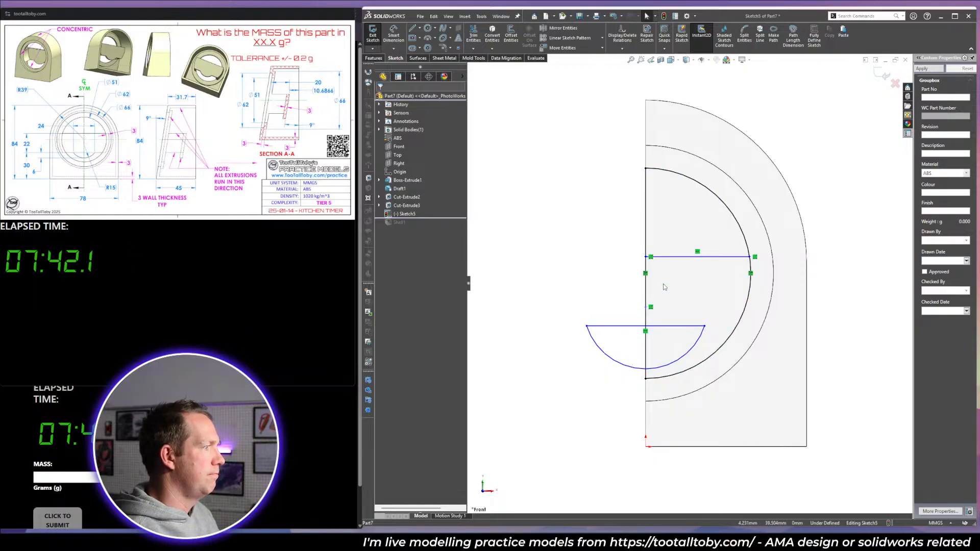
# Trim off the half of the lower circle segment that lies outside the part beyond the symmetry edge.
pyautogui.press('t')
pyautogui.moveTo(613, 386); pyautogui.dragTo(611, 308)
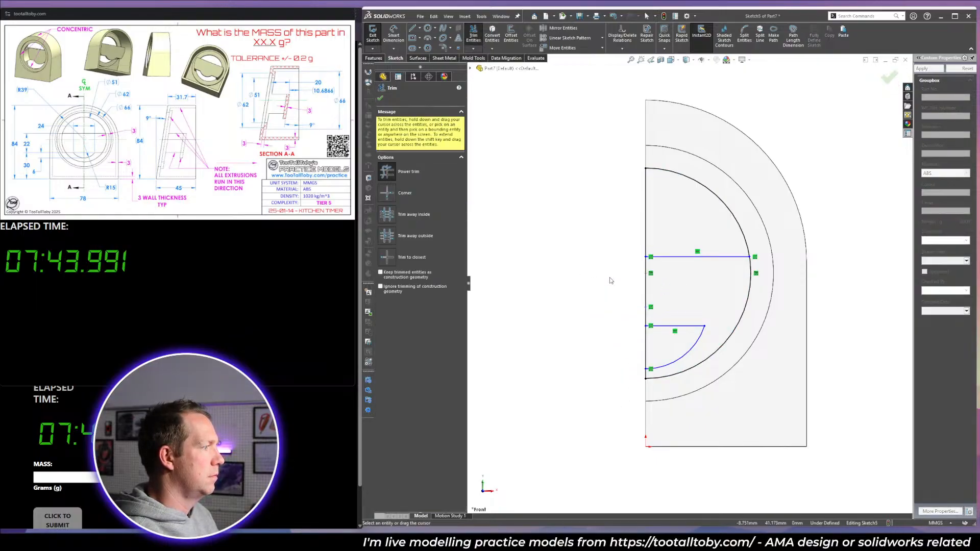
pyautogui.press('Escape')
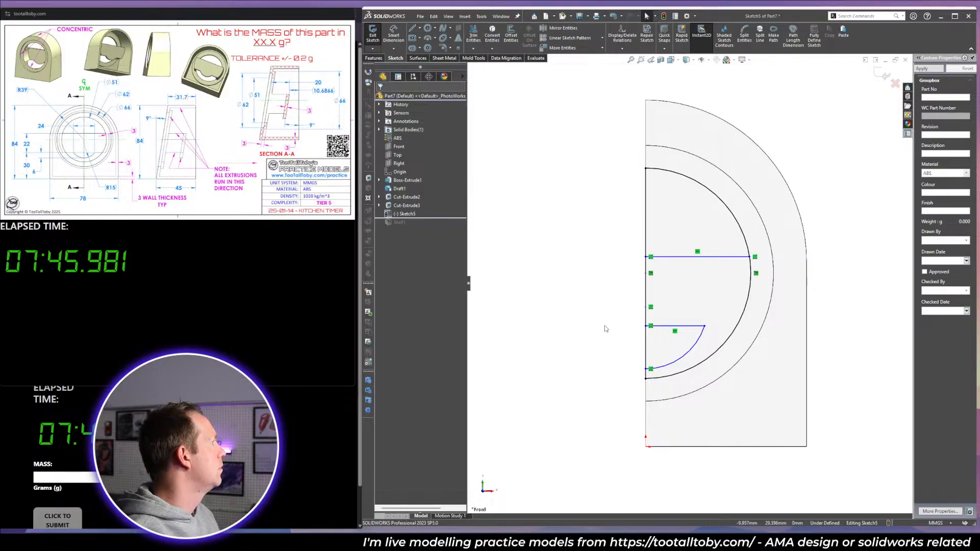
# Dimension the small lower arc with a 15 mm radius.
pyautogui.press('d')
pyautogui.click(688, 356)
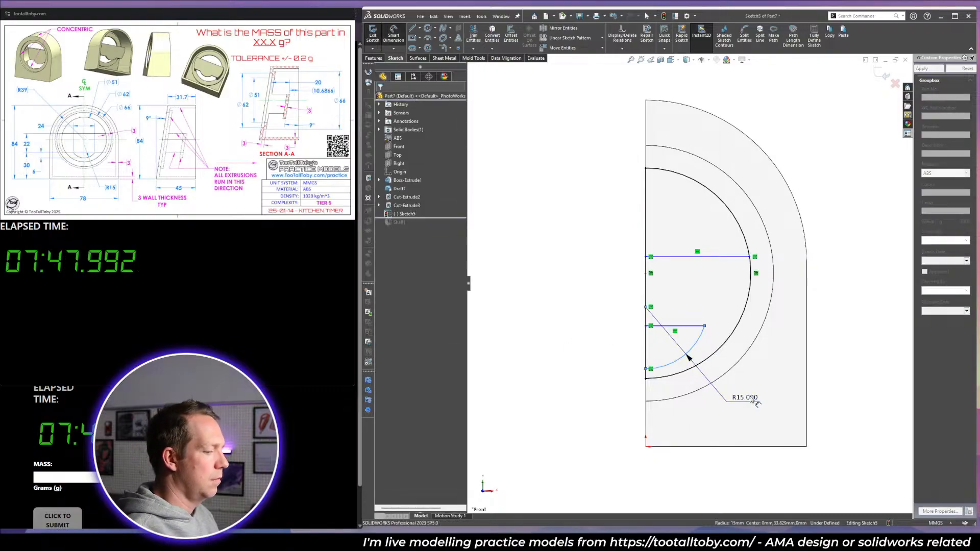
pyautogui.click(750, 397)
pyautogui.press('Return')
pyautogui.click(811, 315)
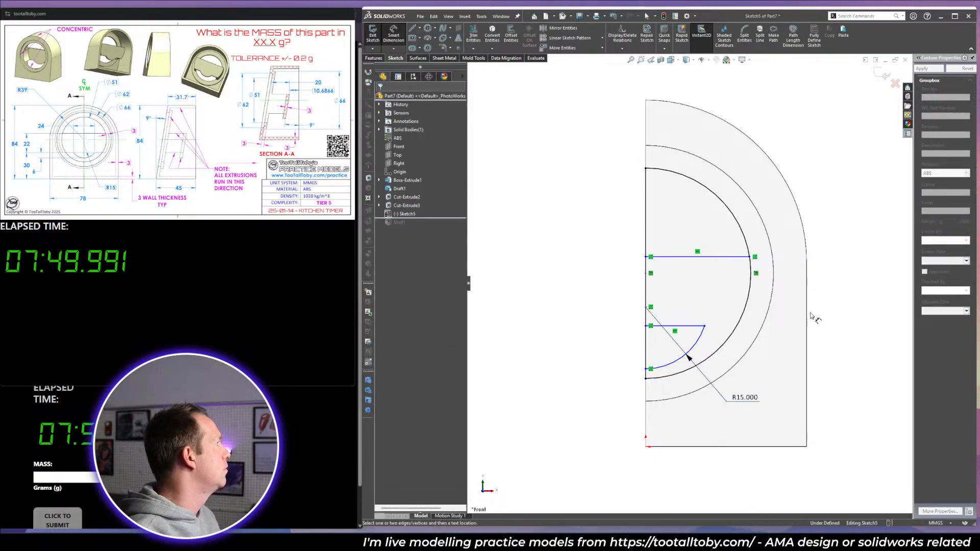
# Extend the lower chord outward to the converted recess arc and trim away its portion above the small arc and its overhang.
pyautogui.scroll(-2, 711, 355)
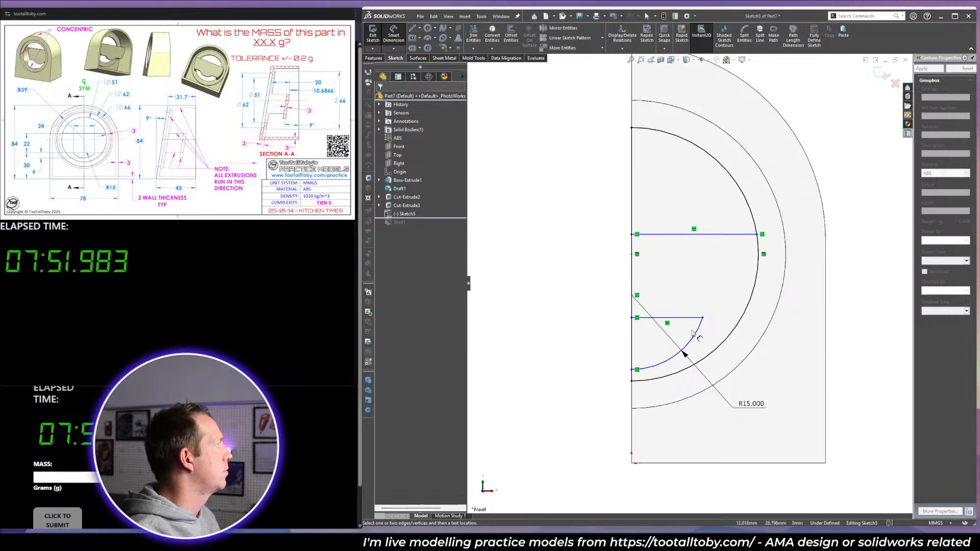
pyautogui.press('t')
pyautogui.click(674, 318)
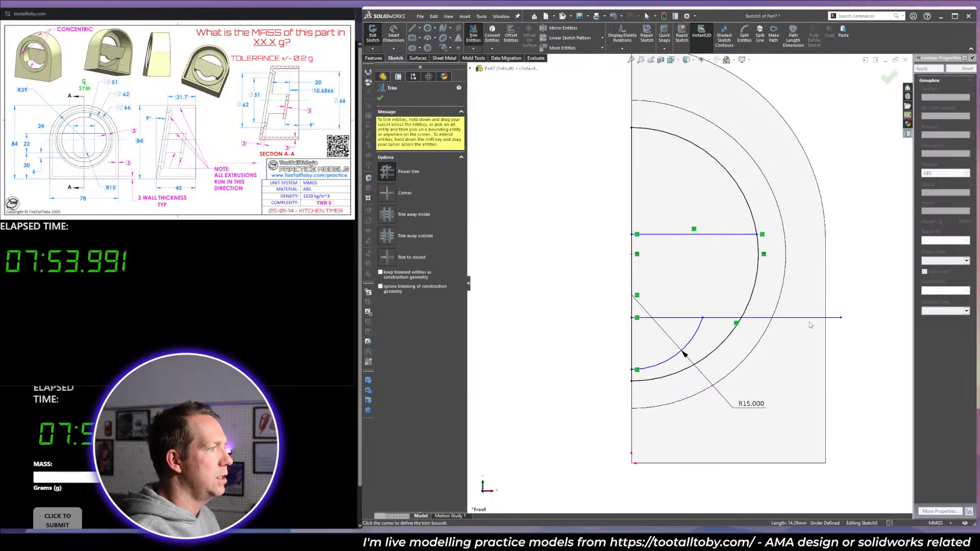
pyautogui.moveTo(811, 324); pyautogui.dragTo(686, 328)
pyautogui.moveTo(788, 313); pyautogui.dragTo(787, 364)
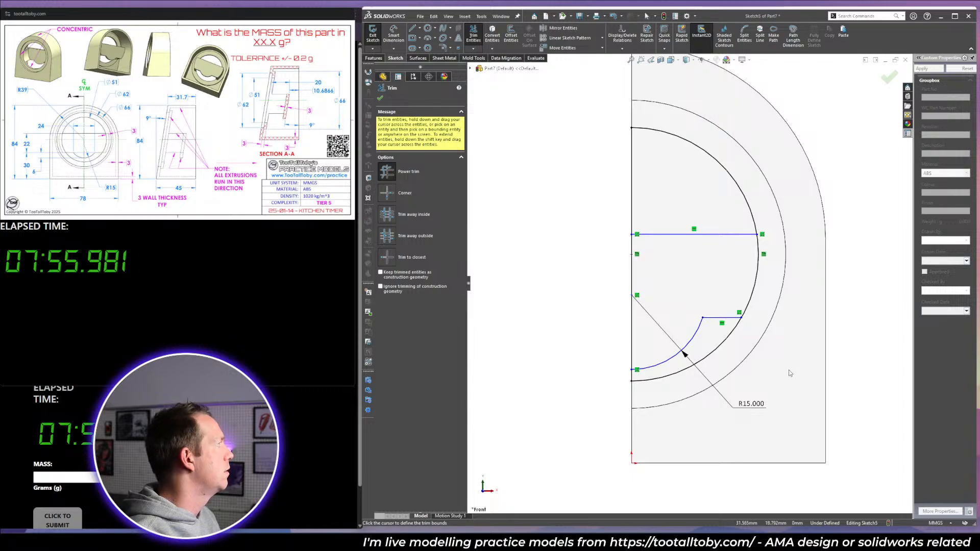
pyautogui.moveTo(791, 384); pyautogui.dragTo(784, 311, button='right')
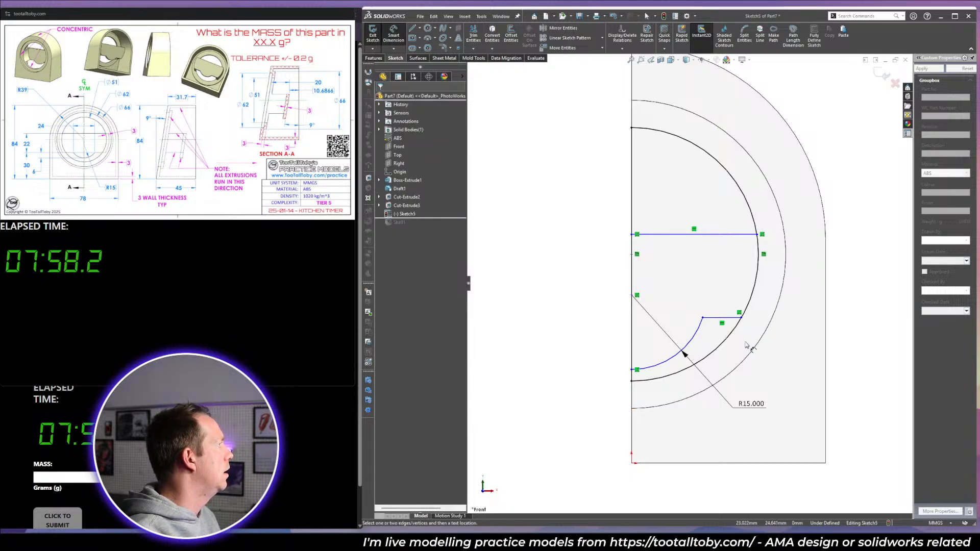
# Set the vertical distance from the lower horizontal line to the bottom of the small arc to 6 mm.
pyautogui.click(725, 318)
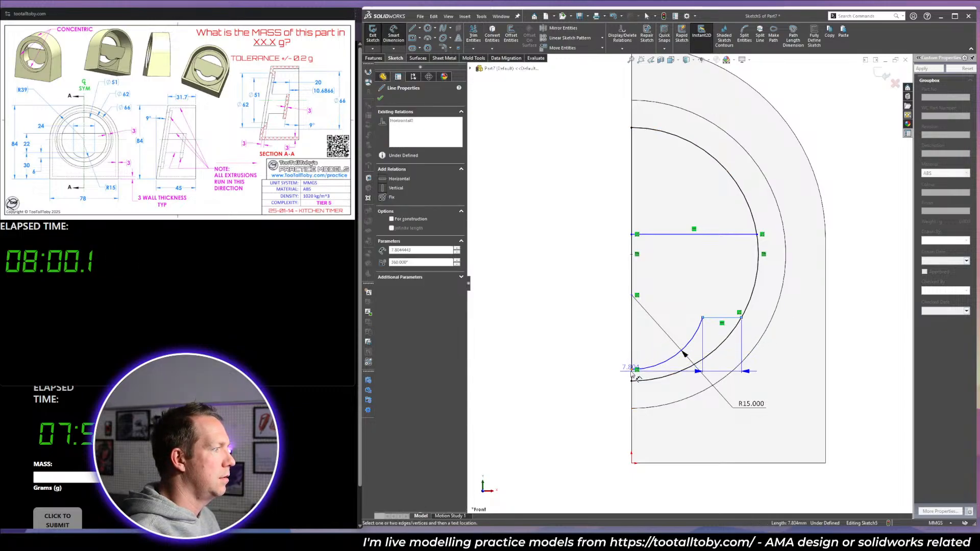
pyautogui.click(635, 369)
pyautogui.click(640, 354)
pyautogui.write('6')
pyautogui.press('Return')
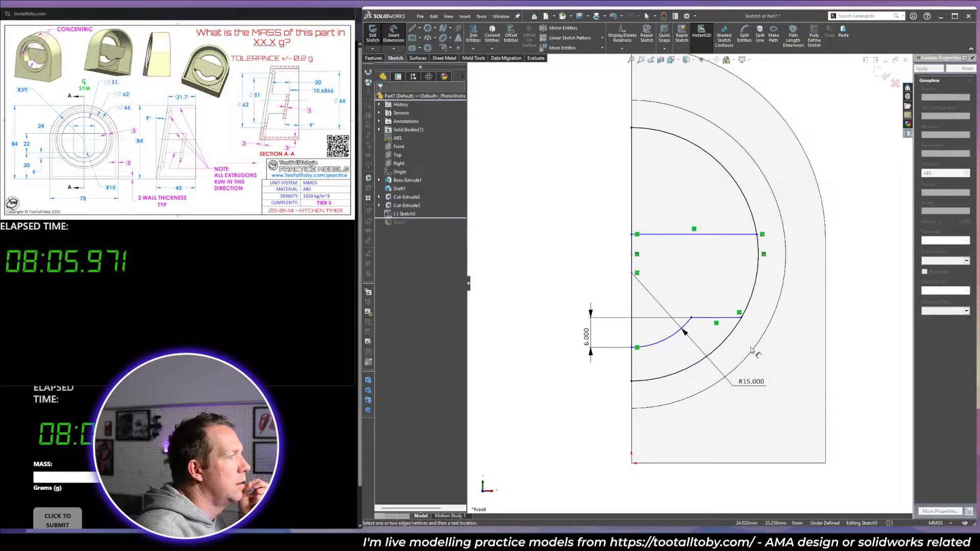
# Dimension the lower horizontal line 30 mm above the part's bottom edge.
pyautogui.click(728, 320)
pyautogui.click(720, 463)
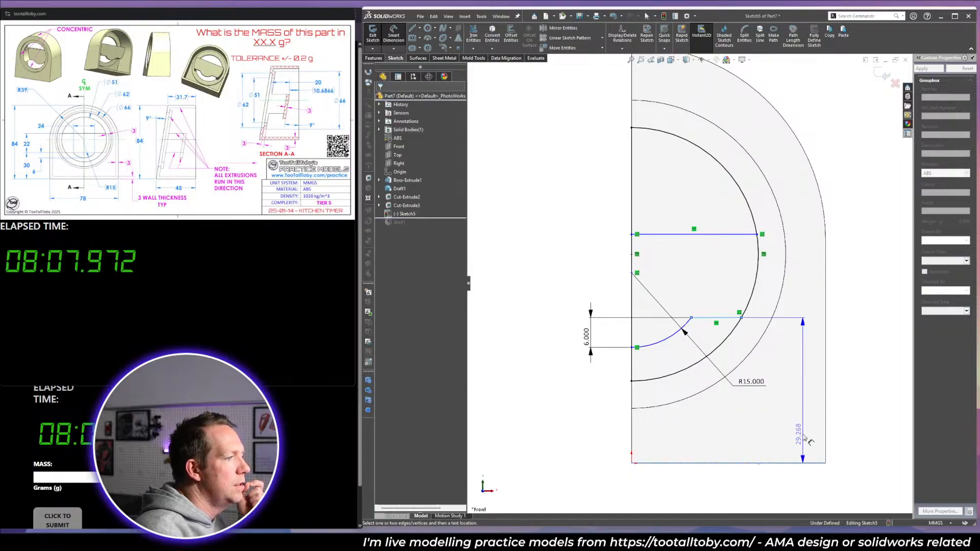
pyautogui.click(879, 393)
pyautogui.write('30')
pyautogui.press('Return')
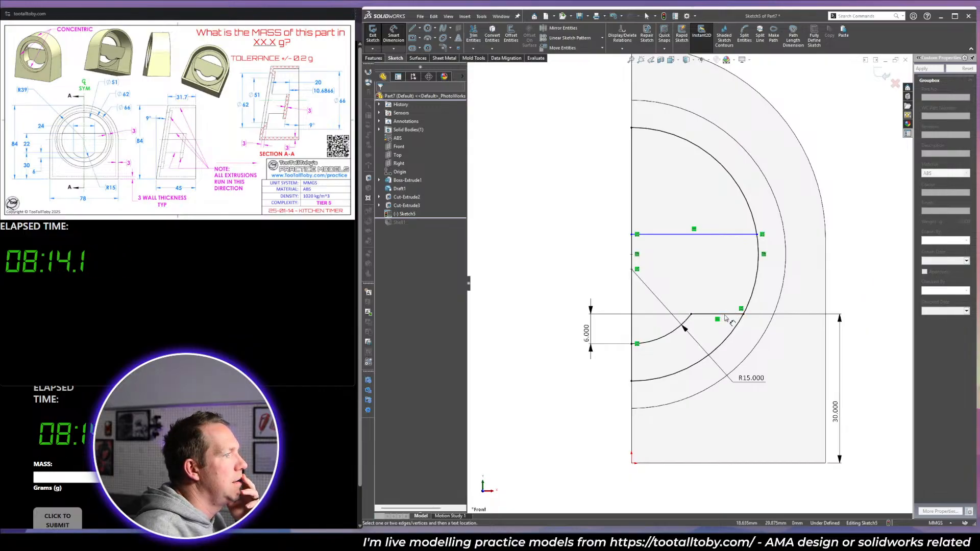
# Set the spacing between the upper and lower horizontal lines to 22 mm.
pyautogui.click(725, 235)
pyautogui.doubleClick(872, 284)
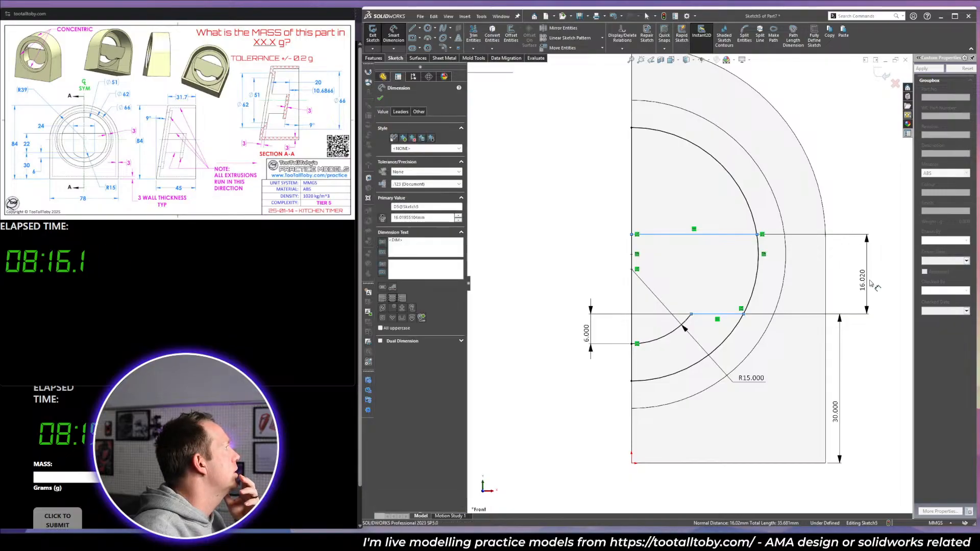
pyautogui.write('22')
pyautogui.press('Return')
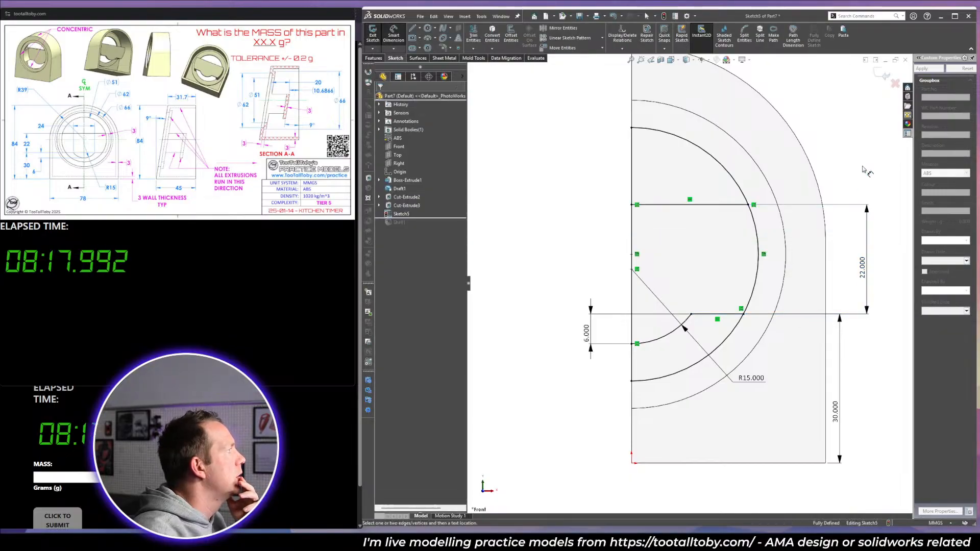
# Add a driven horizontal dimension from the symmetry edge to the corner where the small arc meets the lower line.
pyautogui.click(691, 315)
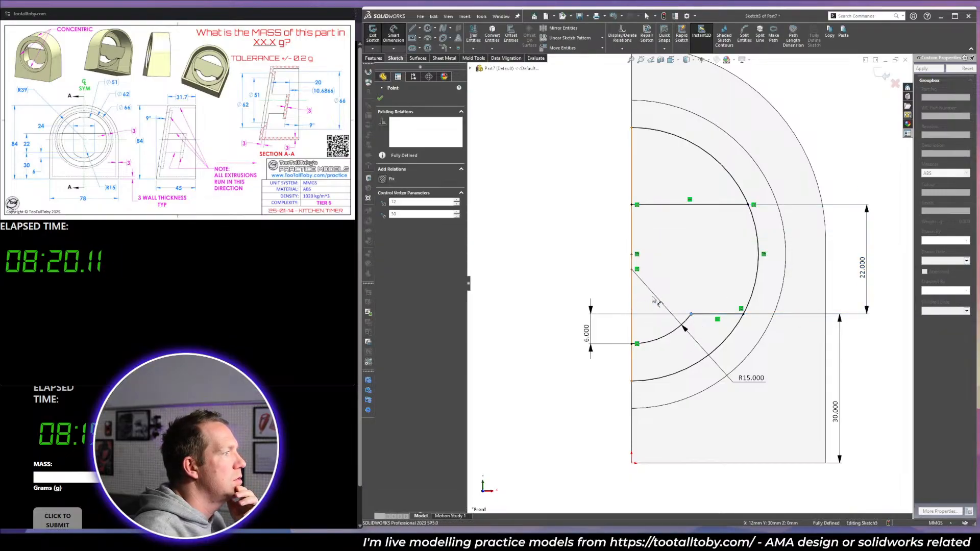
pyautogui.click(633, 301)
pyautogui.click(667, 279)
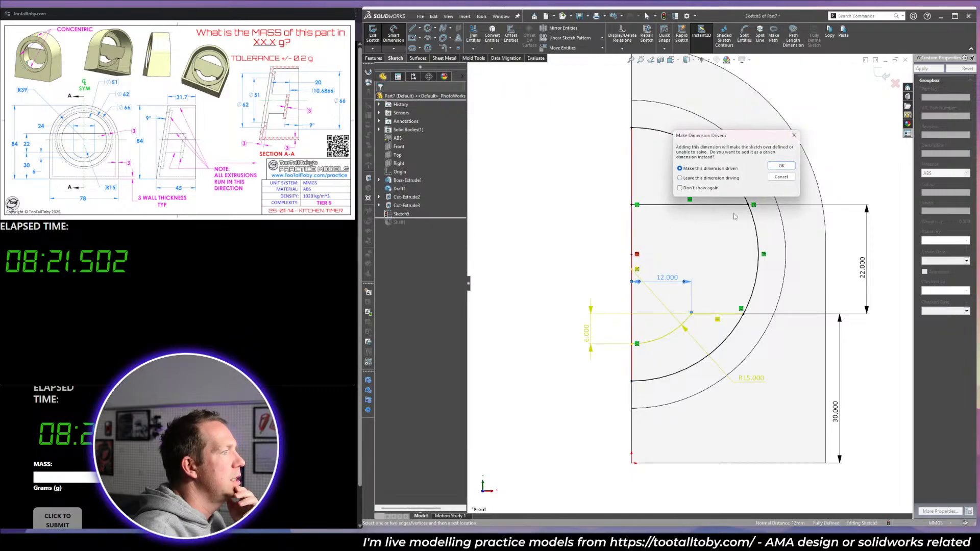
pyautogui.click(779, 166)
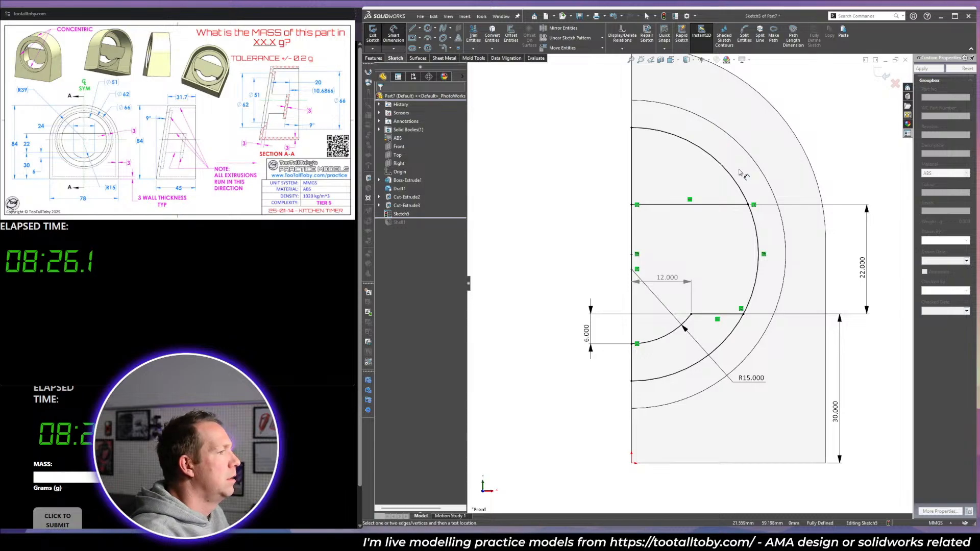
# Start an Extruded Cut from the sketch using the region between the two horizontal lines and the small arc.
pyautogui.moveTo(743, 174); pyautogui.dragTo(754, 247, button='middle')
pyautogui.scroll(1, 756, 249)
pyautogui.scroll(-2, 817, 297)
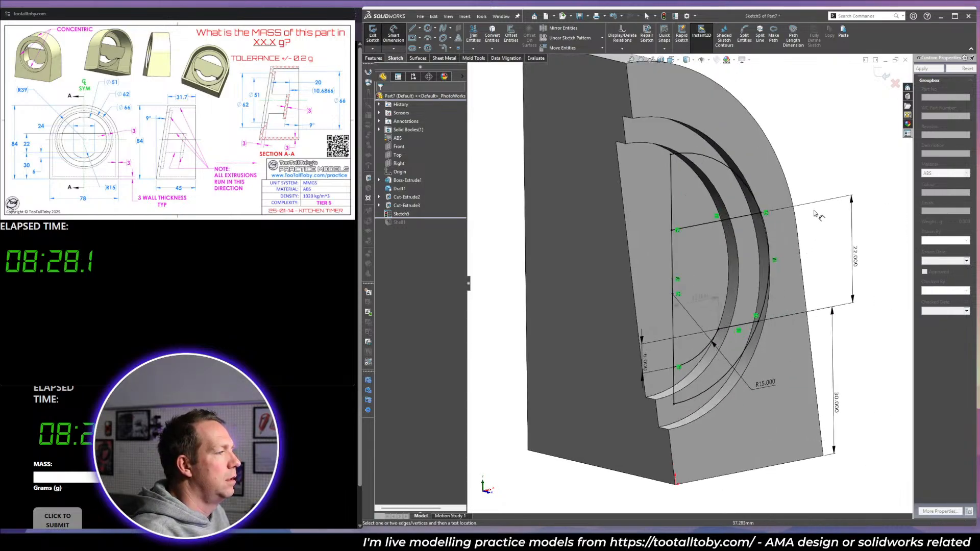
pyautogui.press('c')
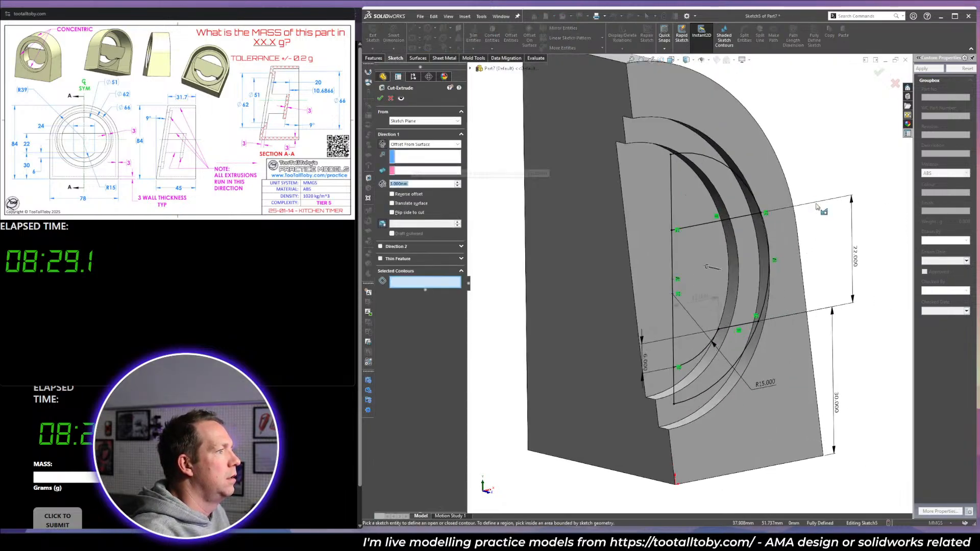
pyautogui.click(710, 288)
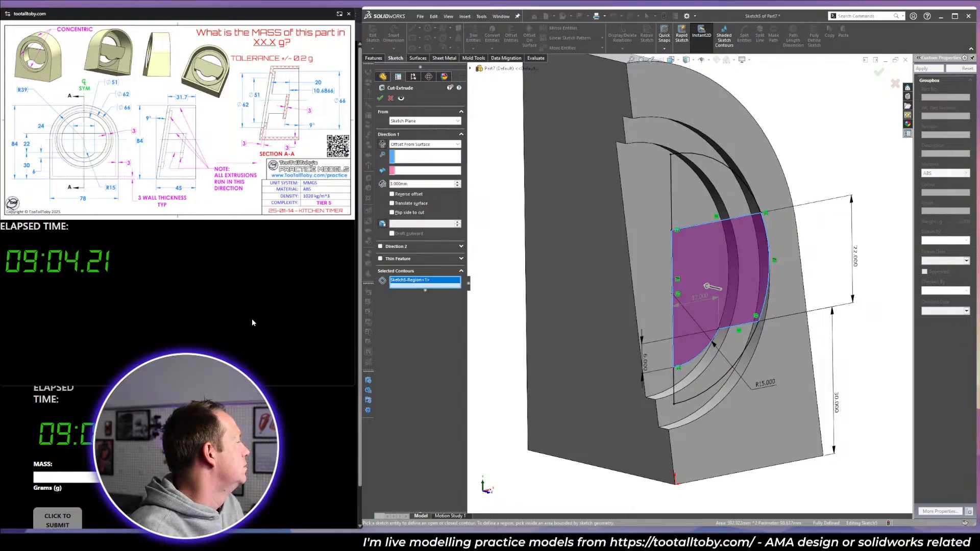
# Examine the selected cut region against the recess from the side and review the cut's end condition.
pyautogui.moveTo(477, 354); pyautogui.dragTo(544, 370, button='middle')
pyautogui.scroll(1, 738, 293)
pyautogui.scroll(-2, 741, 296)
pyautogui.moveTo(743, 309); pyautogui.dragTo(769, 317, button='middle')
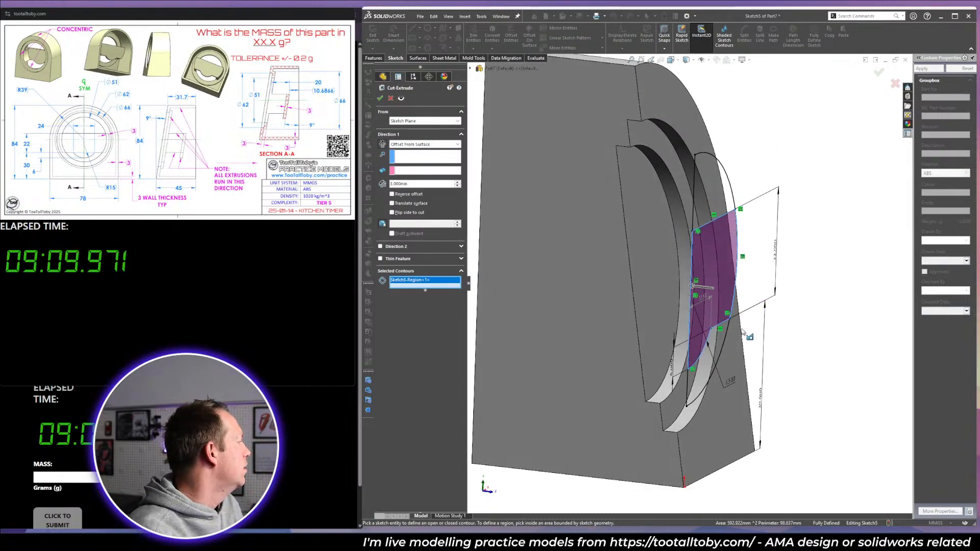
pyautogui.scroll(1, 742, 332)
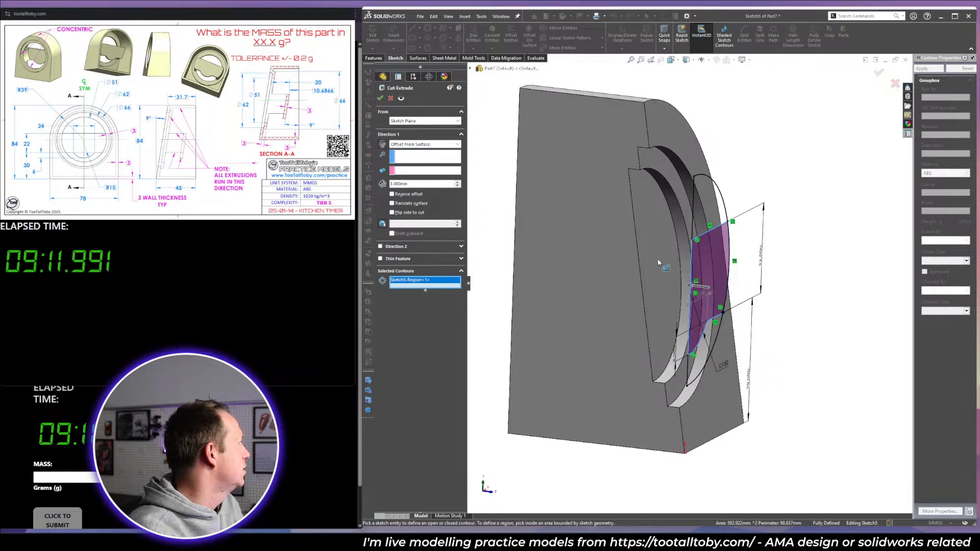
pyautogui.scroll(-1, 649, 260)
pyautogui.scroll(2, 755, 321)
pyautogui.moveTo(759, 310)
pyautogui.mouseDown(button='middle')
pyautogui.moveTo(754, 300)
pyautogui.moveTo(757, 312)
pyautogui.mouseUp(button='middle')
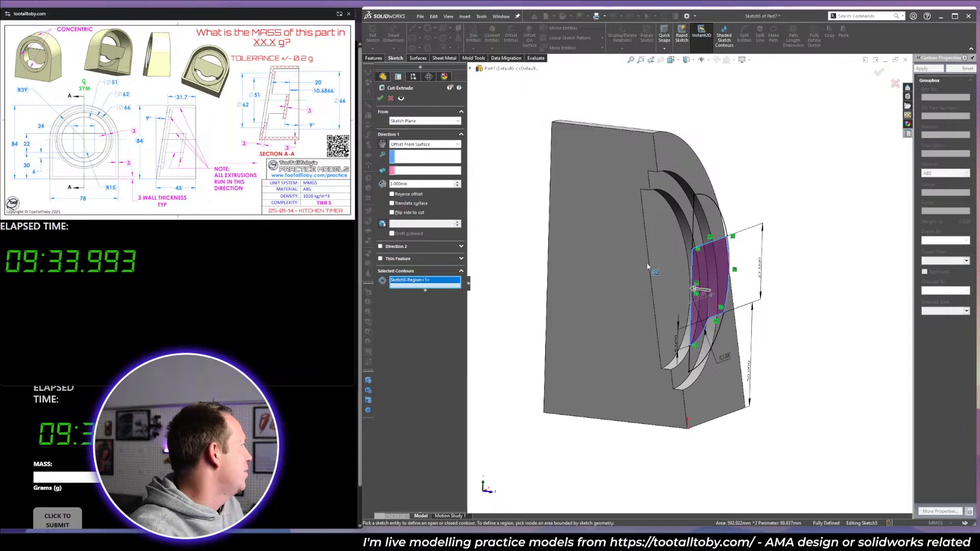
pyautogui.click(403, 145)
pyautogui.click(410, 146)
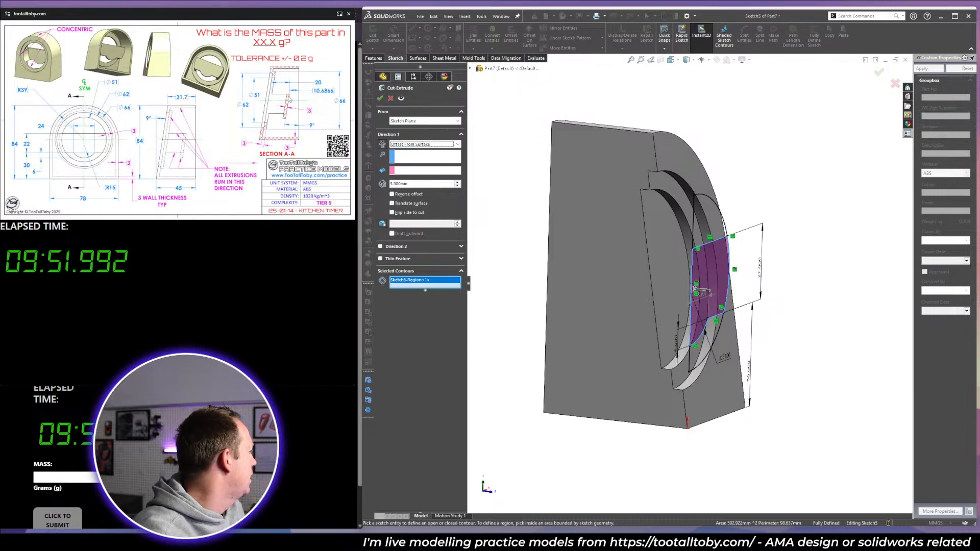
pyautogui.scroll(-1, 651, 250)
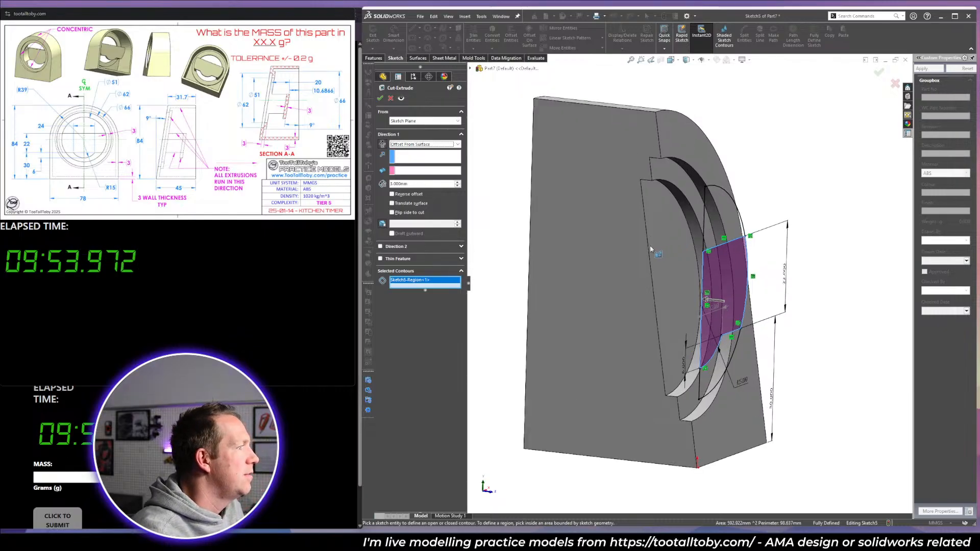
pyautogui.scroll(-1, 651, 250)
pyautogui.moveTo(648, 274); pyautogui.dragTo(647, 259, button='middle')
pyautogui.scroll(1, 648, 259)
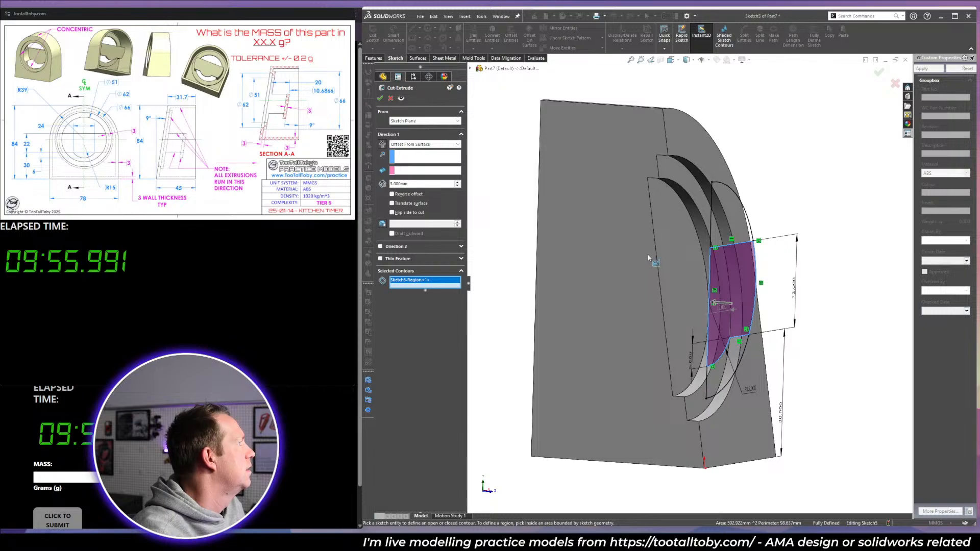
# Set the cut to end at a reversed 20 mm offset from the inner recess floor face.
pyautogui.click(414, 170)
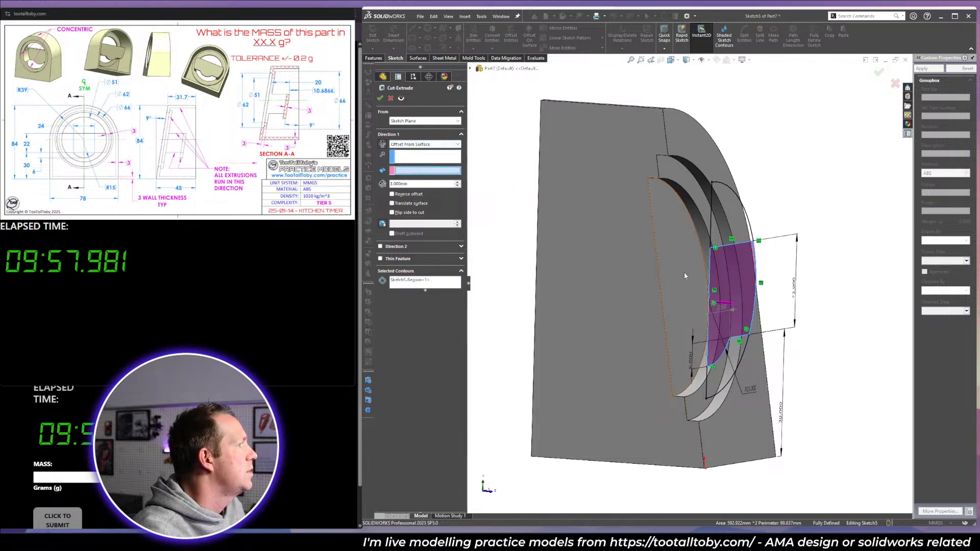
pyautogui.click(685, 276)
pyautogui.click(414, 194)
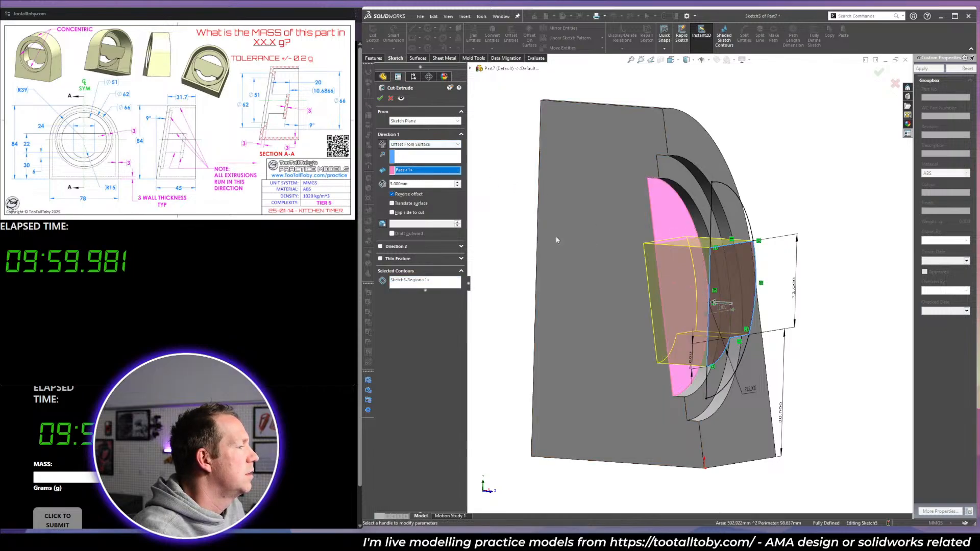
pyautogui.moveTo(556, 237); pyautogui.dragTo(453, 189, button='middle')
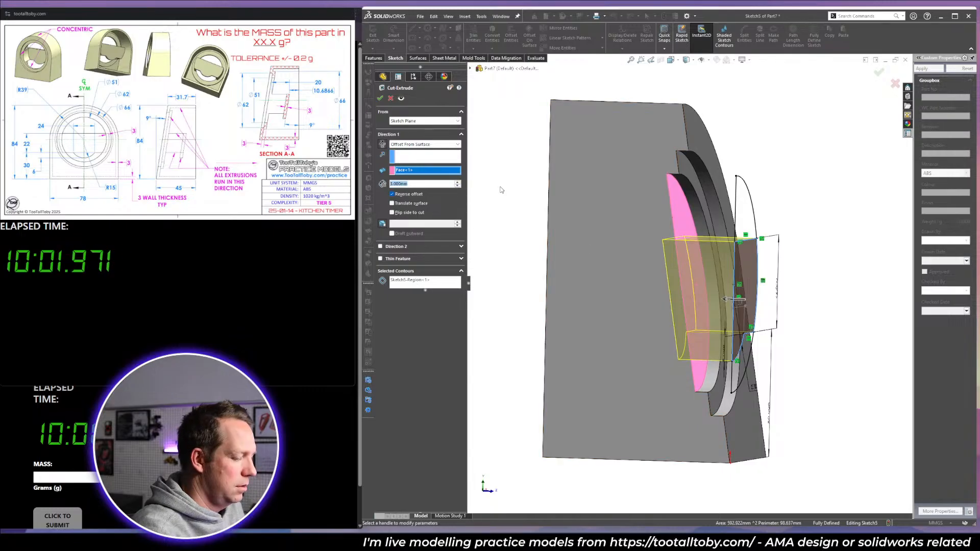
pyautogui.write('20')
pyautogui.press('Return')
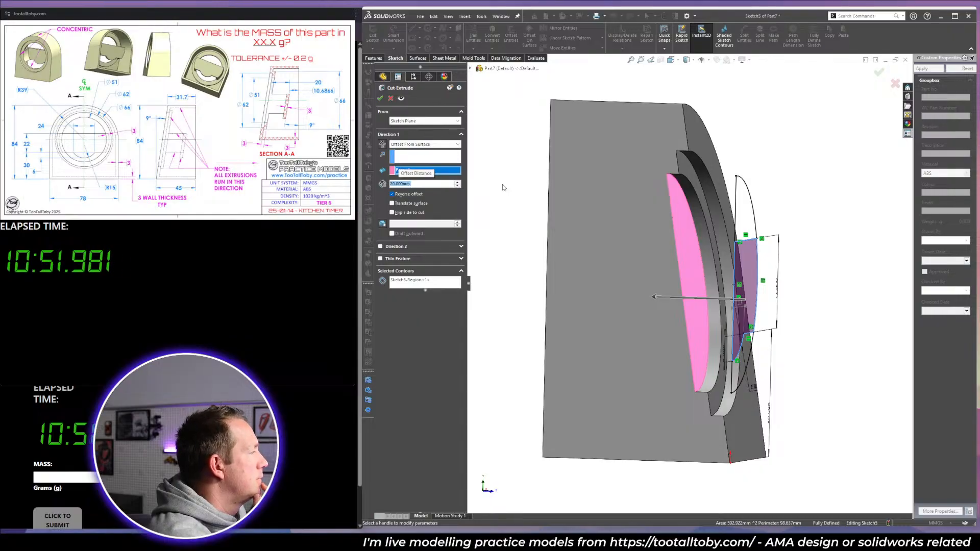
# Cut the slot sketch region up to a 20 mm offset from the recess face, with the offset direction not reversed.
pyautogui.write('15')
pyautogui.press('Return')
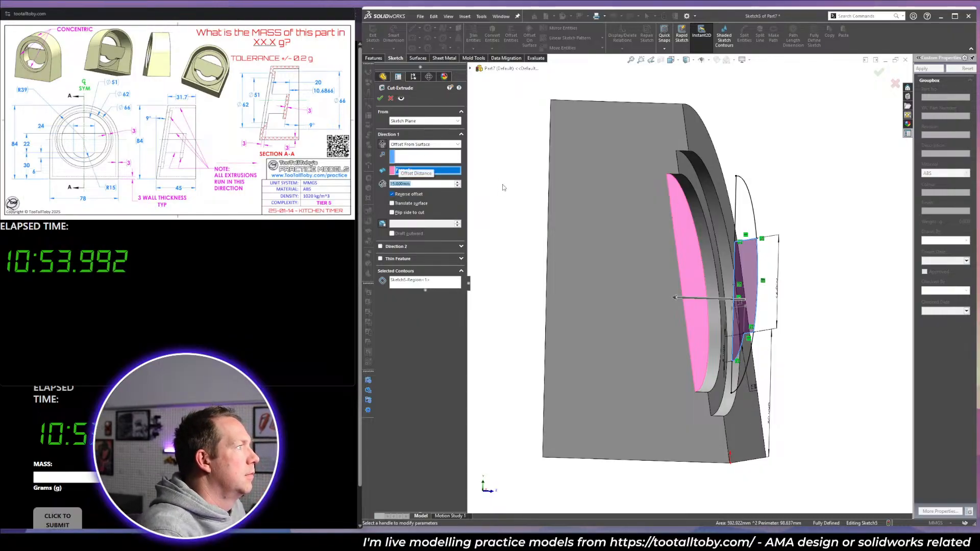
pyautogui.write('10')
pyautogui.press('Return')
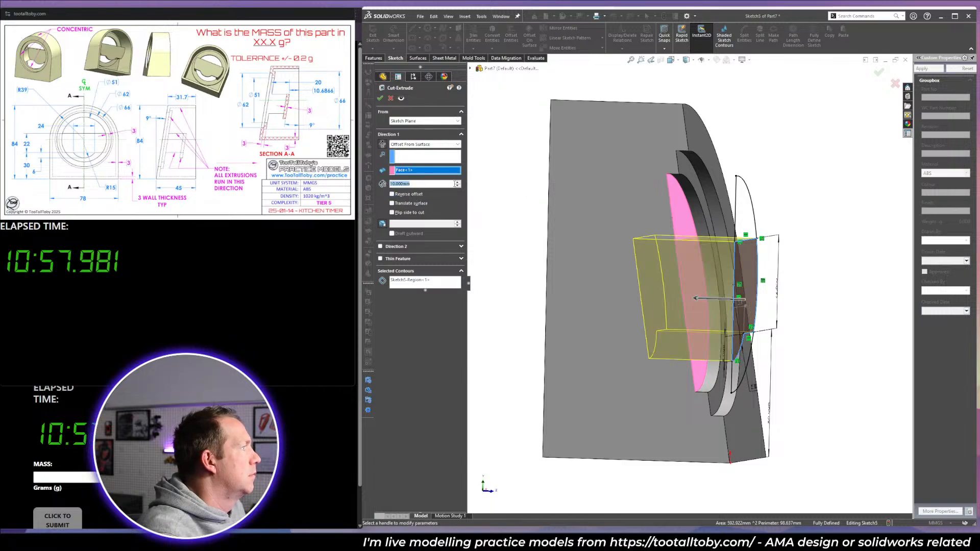
pyautogui.click(456, 184)
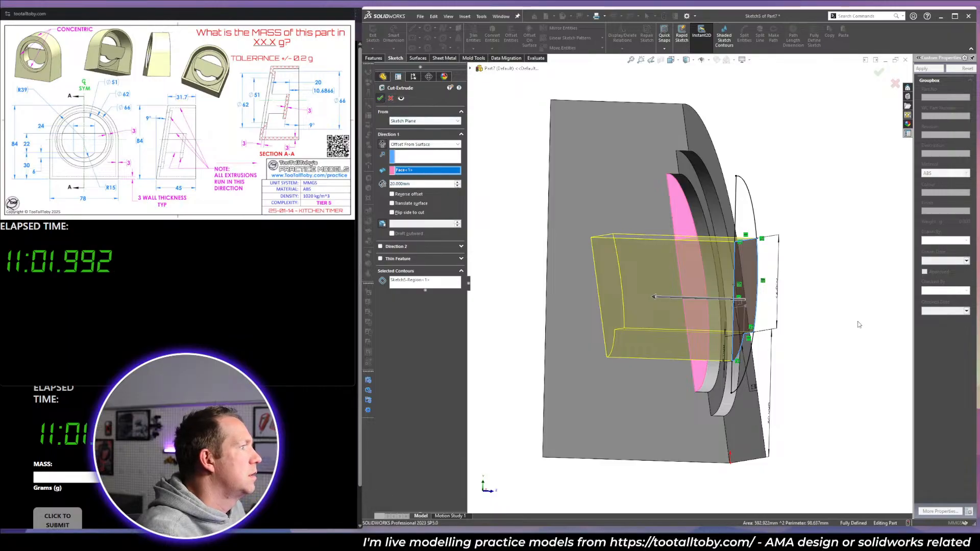
pyautogui.press('Return')
# Shell the half body, removing the flat symmetry-plane face and the back face.
pyautogui.moveTo(859, 325); pyautogui.dragTo(768, 286, button='middle')
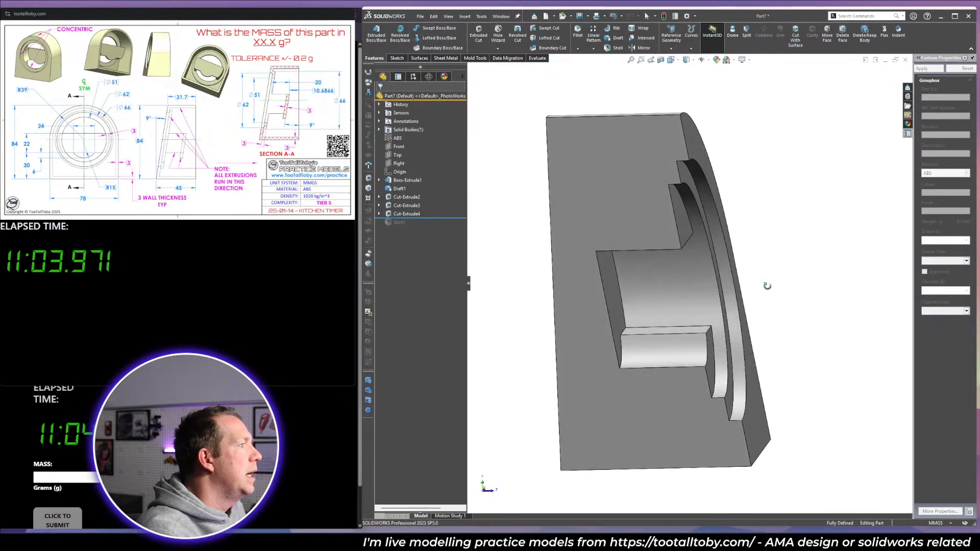
pyautogui.click(612, 47)
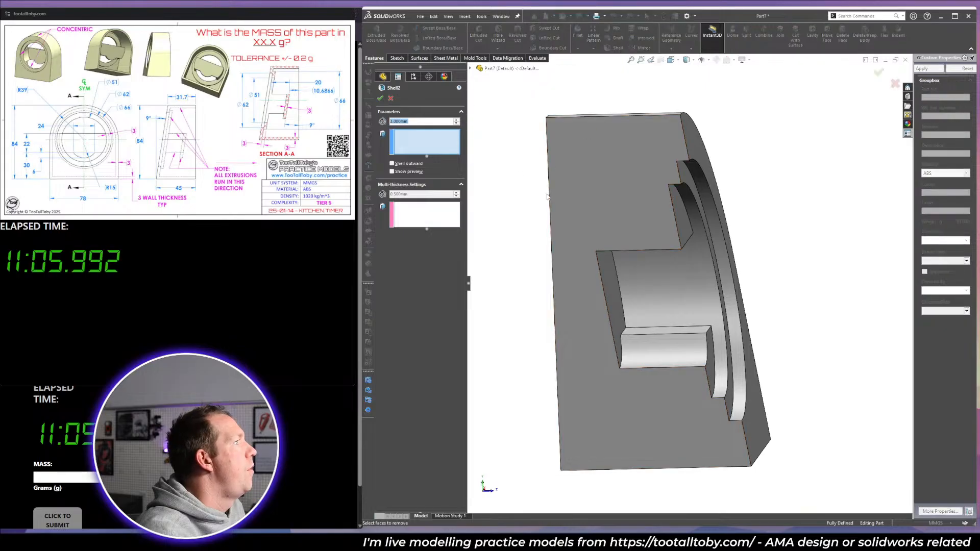
pyautogui.click(639, 222)
pyautogui.moveTo(613, 352); pyautogui.dragTo(657, 359, button='middle')
pyautogui.click(562, 373)
pyautogui.rightClick(651, 359)
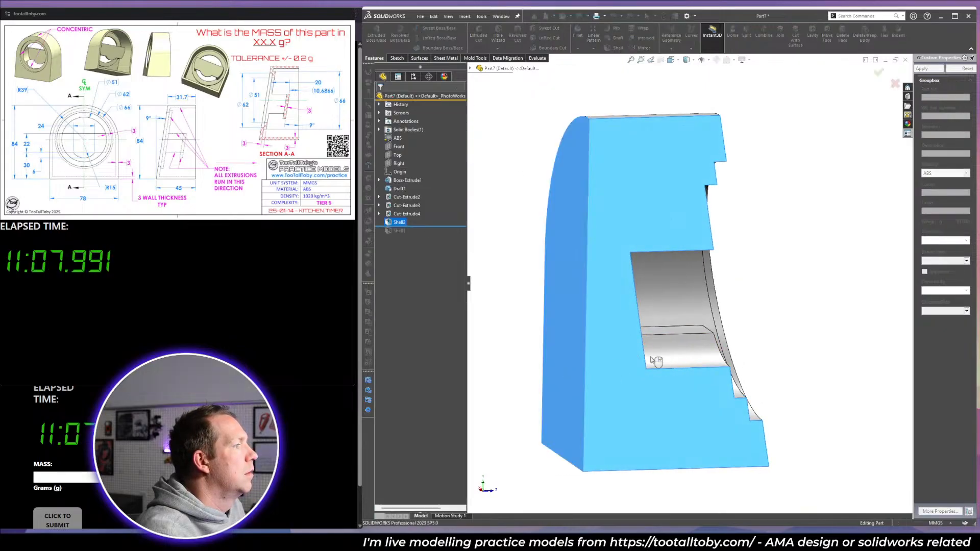
pyautogui.click(795, 306)
pyautogui.moveTo(795, 306); pyautogui.dragTo(735, 259, button='middle')
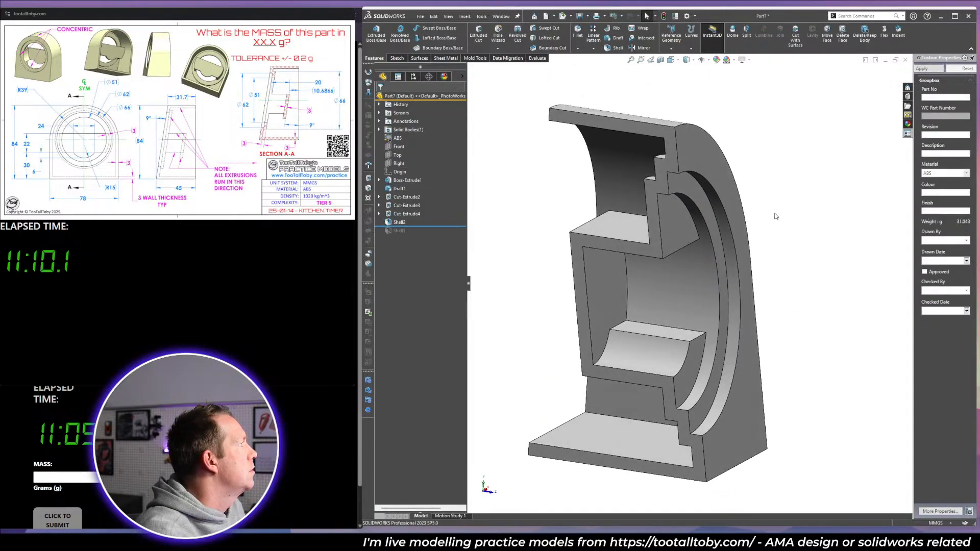
# Roll the feature history forward to include Shell1 and delete the duplicate Shell2.
pyautogui.moveTo(409, 226); pyautogui.dragTo(421, 231)
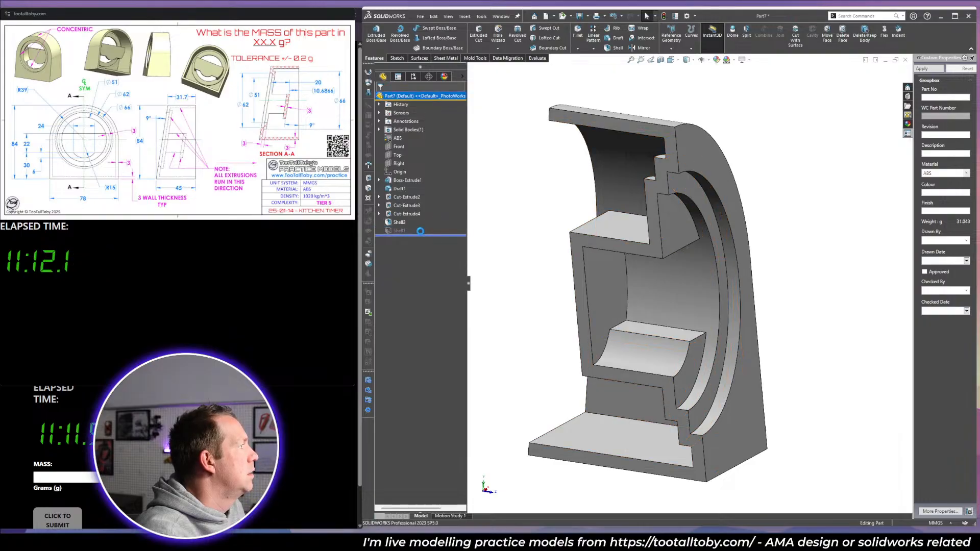
pyautogui.click(403, 223)
pyautogui.press('Delete')
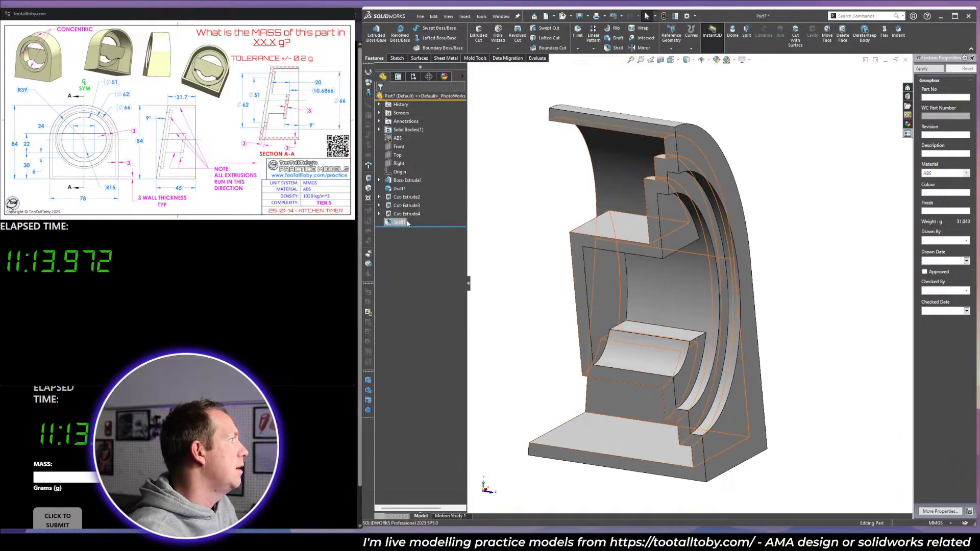
# Edit the shell to also remove the slot's upper face, its lower flat ledge and the curved face beside it.
pyautogui.click(405, 224)
pyautogui.click(402, 199)
pyautogui.moveTo(617, 287); pyautogui.dragTo(647, 348, button='middle')
pyautogui.click(631, 224)
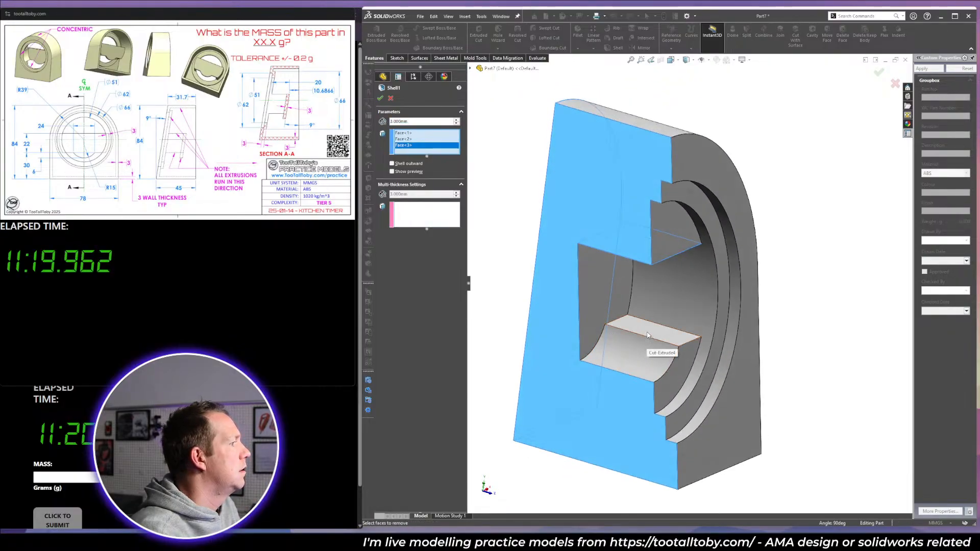
pyautogui.click(647, 337)
pyautogui.click(643, 352)
pyautogui.press('Return')
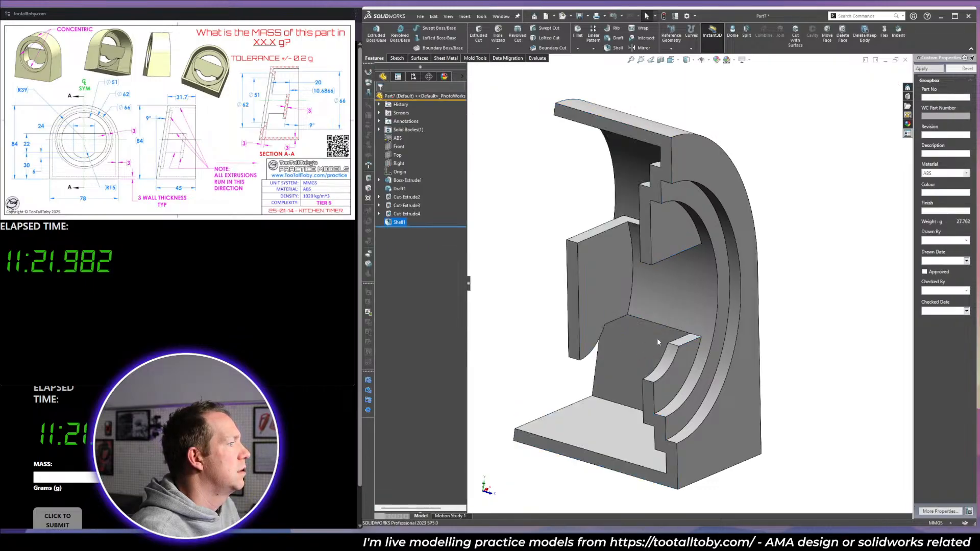
# Add the recess floor faces above and below the slot to the shell's removed faces.
pyautogui.moveTo(686, 283); pyautogui.dragTo(663, 257, button='middle')
pyautogui.scroll(-1, 766, 225)
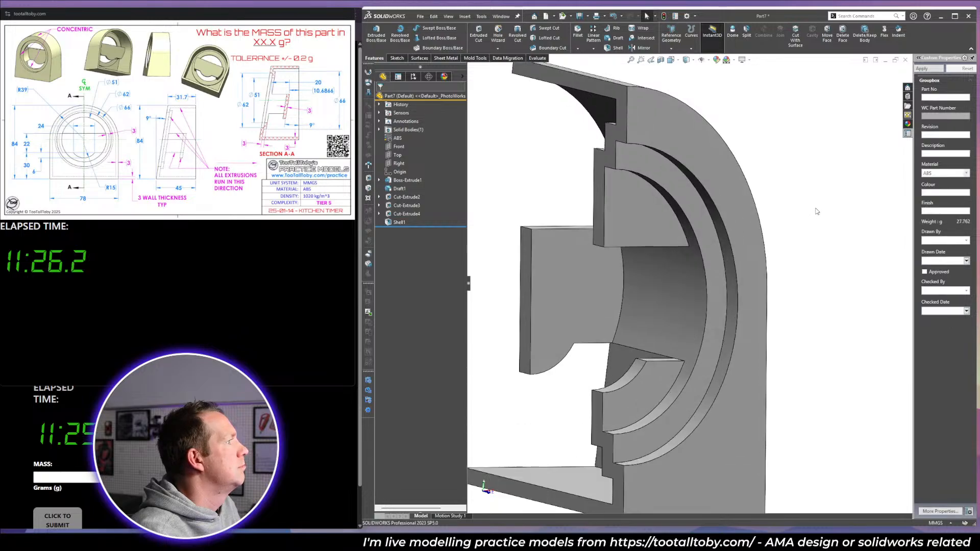
pyautogui.click(397, 224)
pyautogui.click(402, 200)
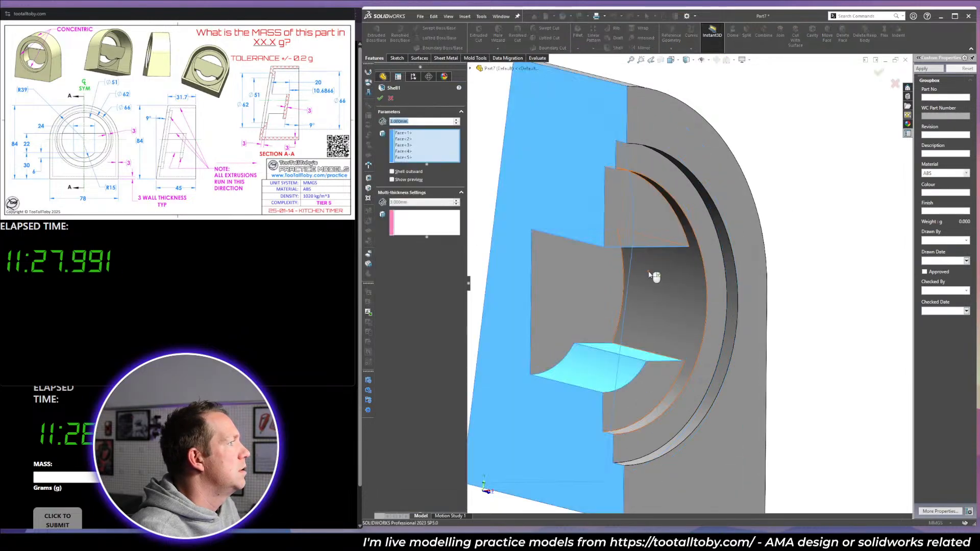
pyautogui.click(619, 228)
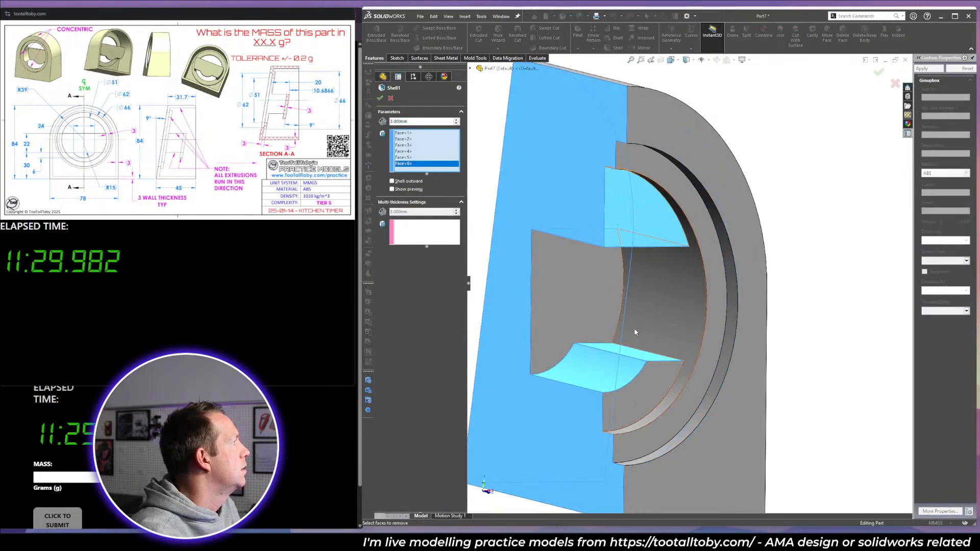
pyautogui.click(650, 379)
pyautogui.press('Return')
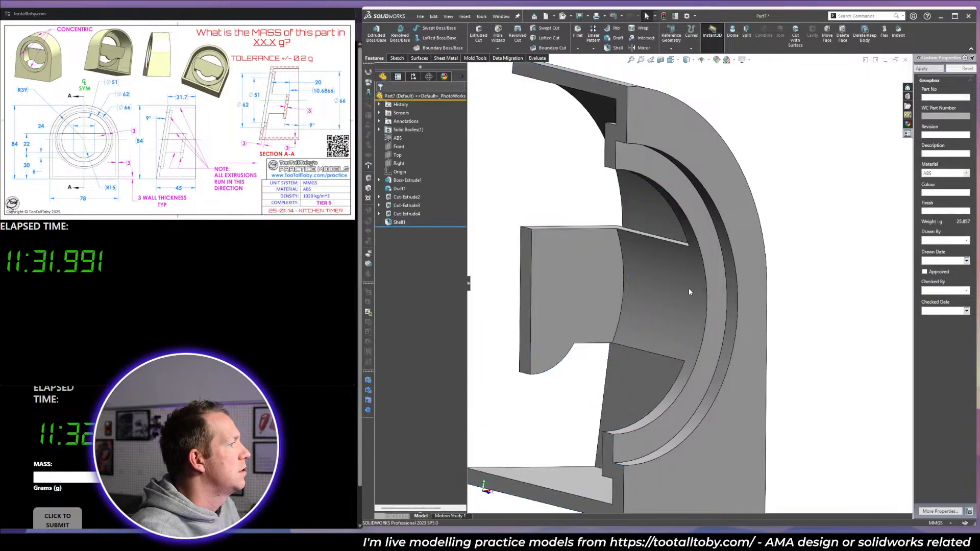
# Mirror the solid half body about the crossbar's flat end face on the symmetry plane, with solids merged.
pyautogui.scroll(3, 636, 280)
pyautogui.moveTo(636, 283); pyautogui.dragTo(627, 287, button='middle')
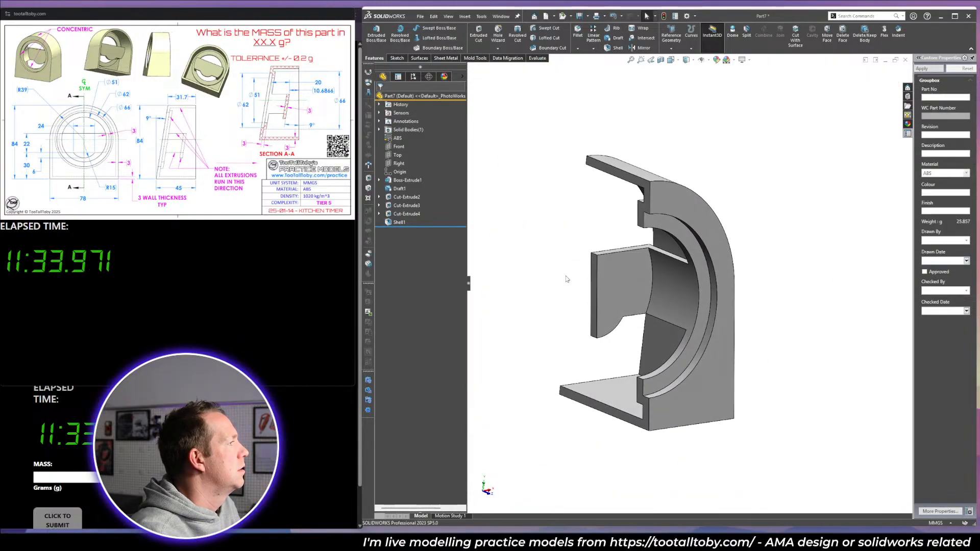
pyautogui.click(595, 300)
pyautogui.click(618, 276)
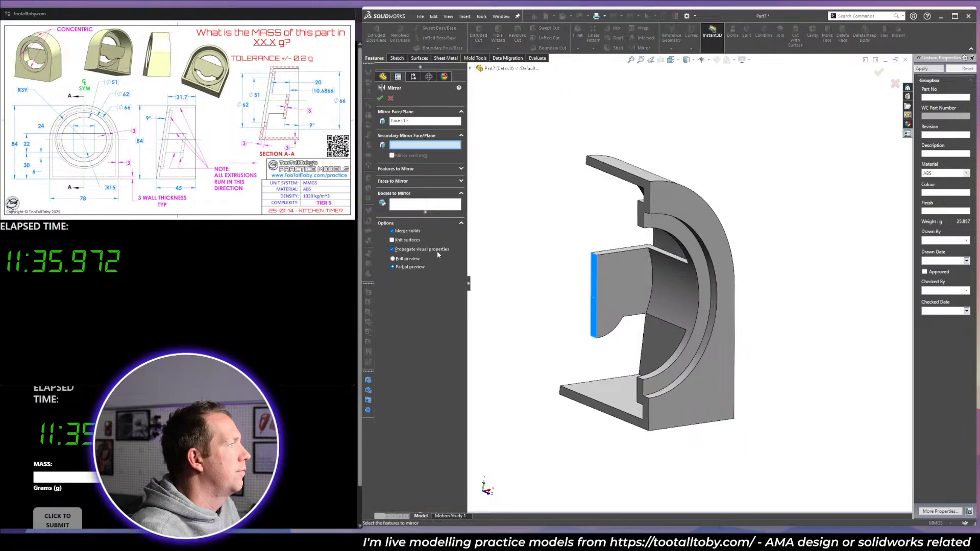
pyautogui.click(424, 206)
pyautogui.click(678, 320)
pyautogui.rightClick(679, 319)
pyautogui.moveTo(797, 272); pyautogui.dragTo(645, 290, button='middle')
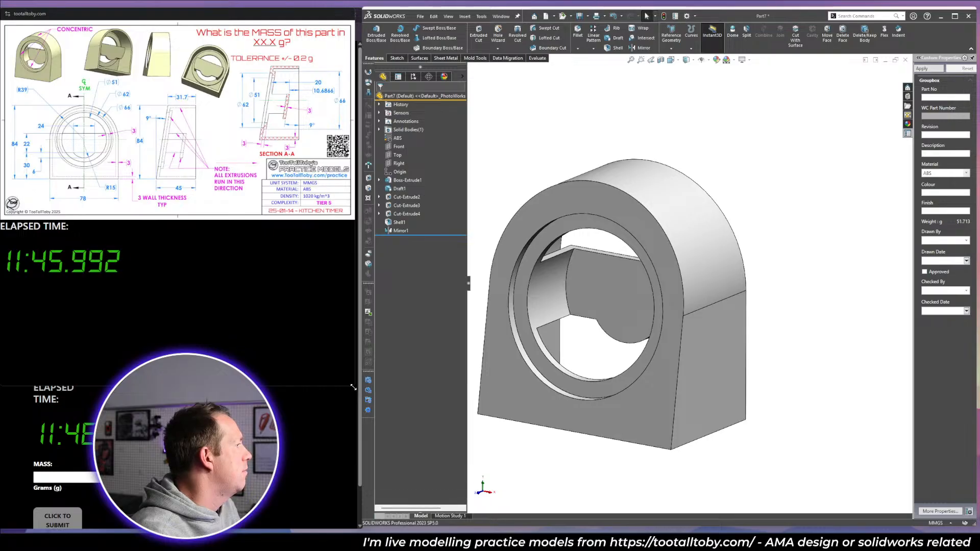
# Enlarge the reference drawing window to study the views and section, and shrink it back beside the model.
pyautogui.moveTo(354, 386)
pyautogui.mouseDown()
pyautogui.moveTo(658, 469)
pyautogui.moveTo(793, 484)
pyautogui.moveTo(695, 456)
pyautogui.mouseUp()
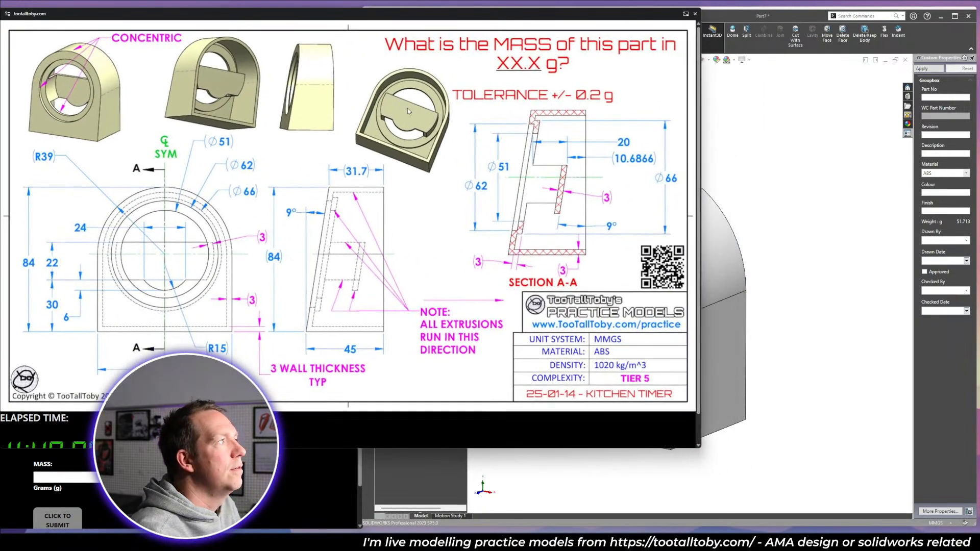
pyautogui.moveTo(425, 19); pyautogui.dragTo(689, 21)
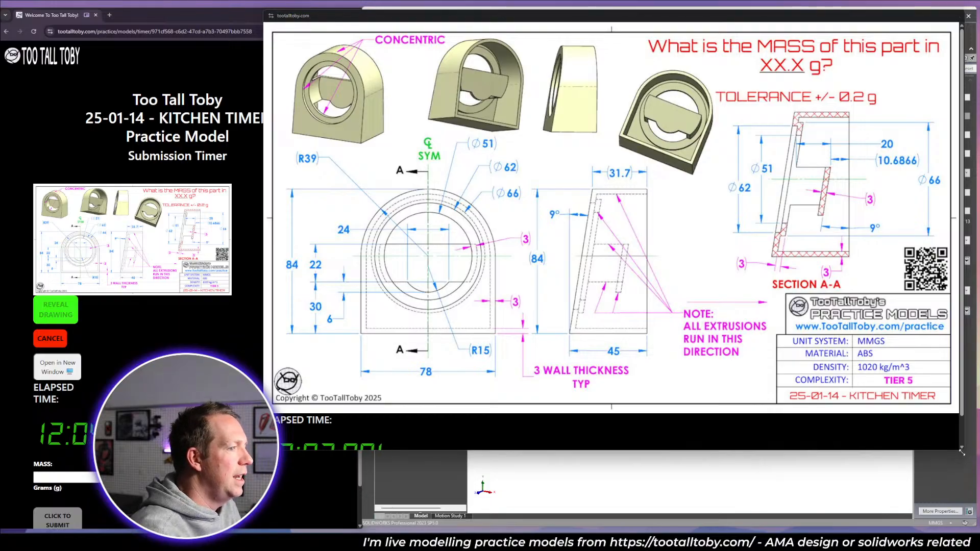
pyautogui.moveTo(963, 452); pyautogui.dragTo(645, 315)
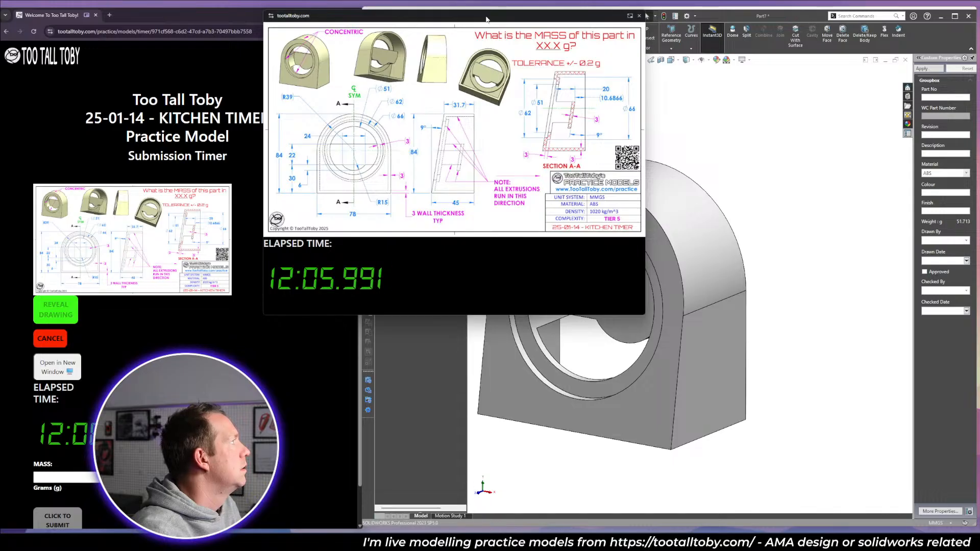
pyautogui.moveTo(486, 20); pyautogui.dragTo(223, 22)
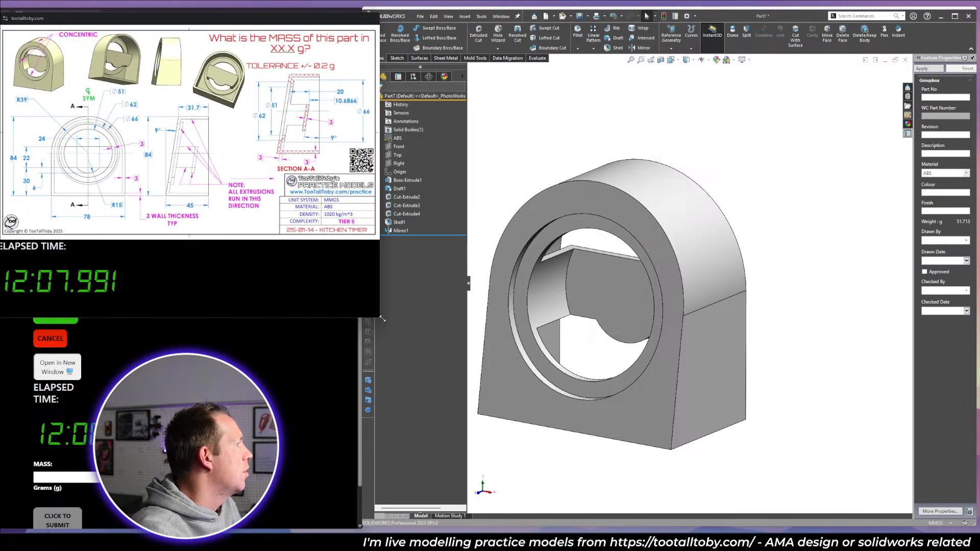
pyautogui.moveTo(382, 319); pyautogui.dragTo(357, 317)
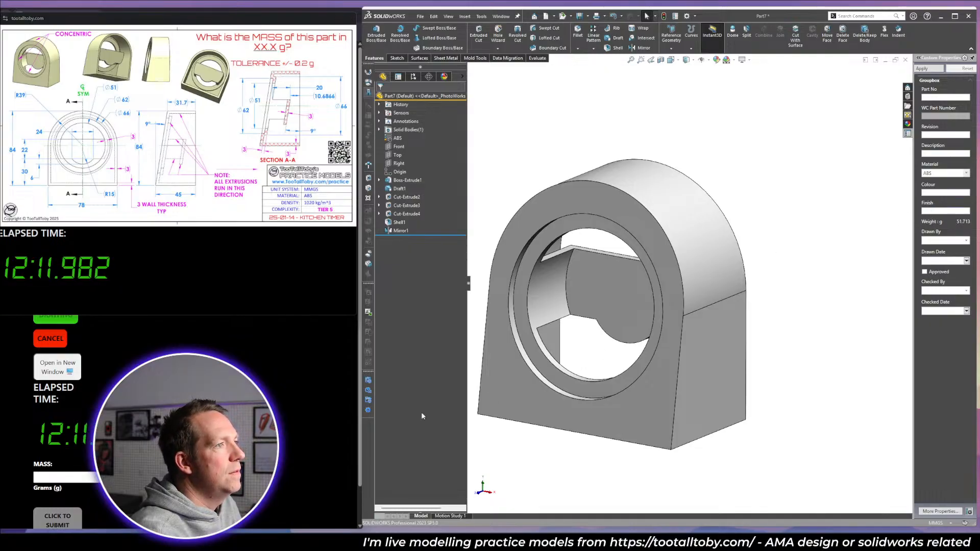
# Submit 51.7 grams as the part's mass on the practice page and dismiss the reply.
pyautogui.click(68, 476)
pyautogui.write('51.7')
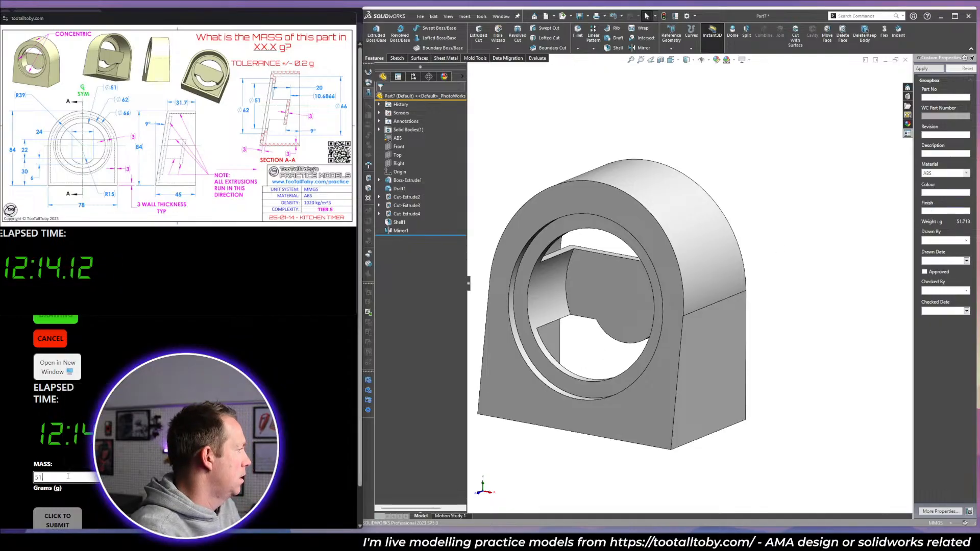
pyautogui.press('Return')
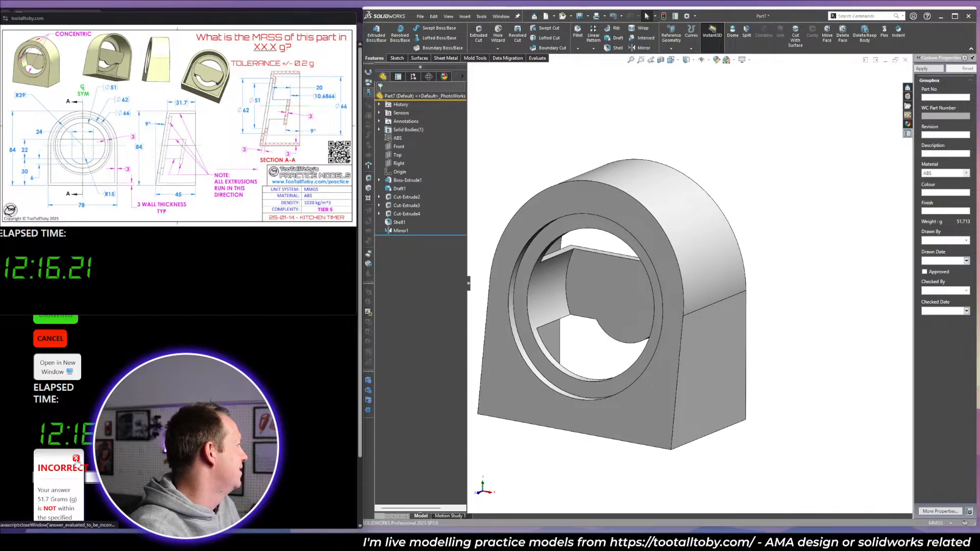
pyautogui.click(76, 458)
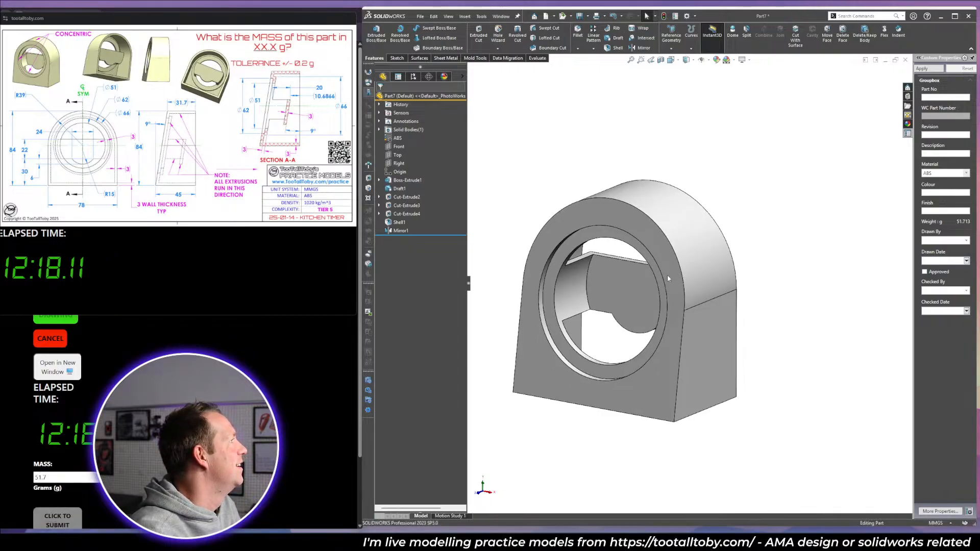
# Examine the kitchen timer model's front recess, crossbar and open back against the reference drawing.
pyautogui.moveTo(667, 275); pyautogui.dragTo(656, 352, button='middle')
pyautogui.scroll(1, 656, 351)
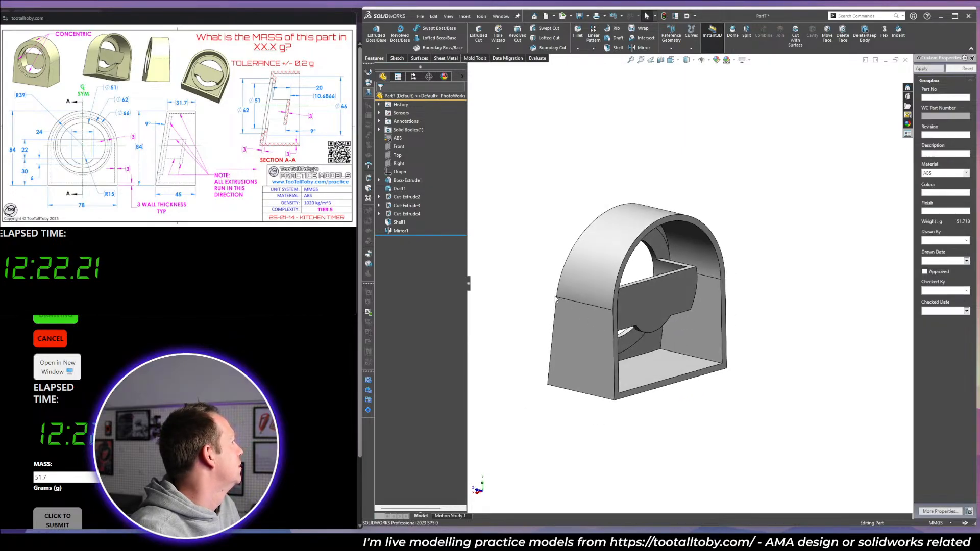
pyautogui.scroll(-1, 556, 298)
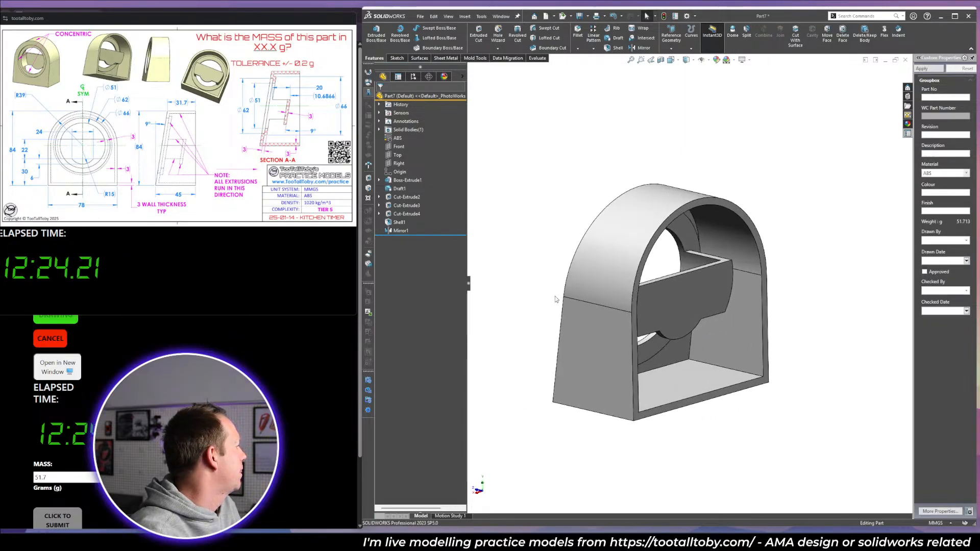
pyautogui.moveTo(557, 299); pyautogui.dragTo(646, 313, button='middle')
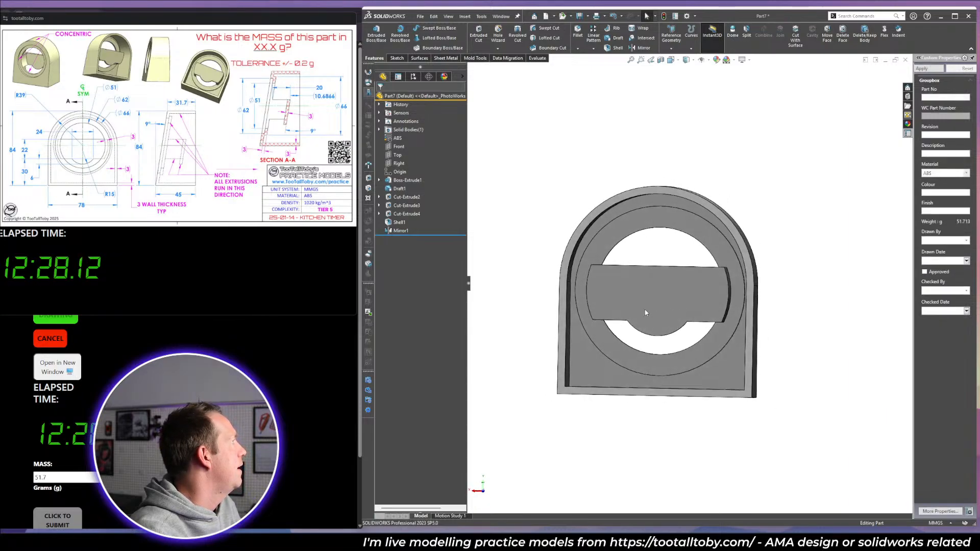
pyautogui.moveTo(611, 217); pyautogui.dragTo(685, 299, button='middle')
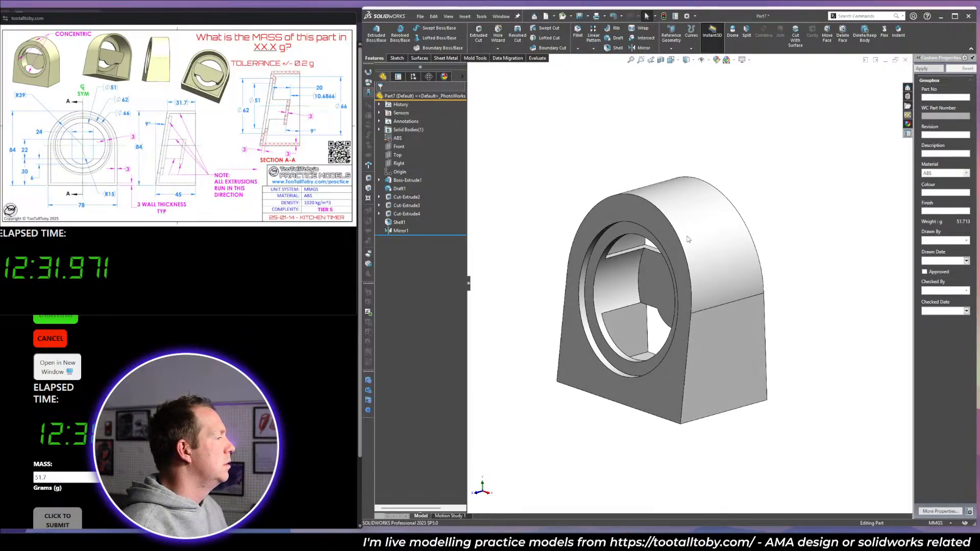
pyautogui.moveTo(688, 240); pyautogui.dragTo(707, 229, button='middle')
pyautogui.scroll(2, 686, 282)
pyautogui.scroll(-2, 596, 287)
pyautogui.scroll(-1, 670, 283)
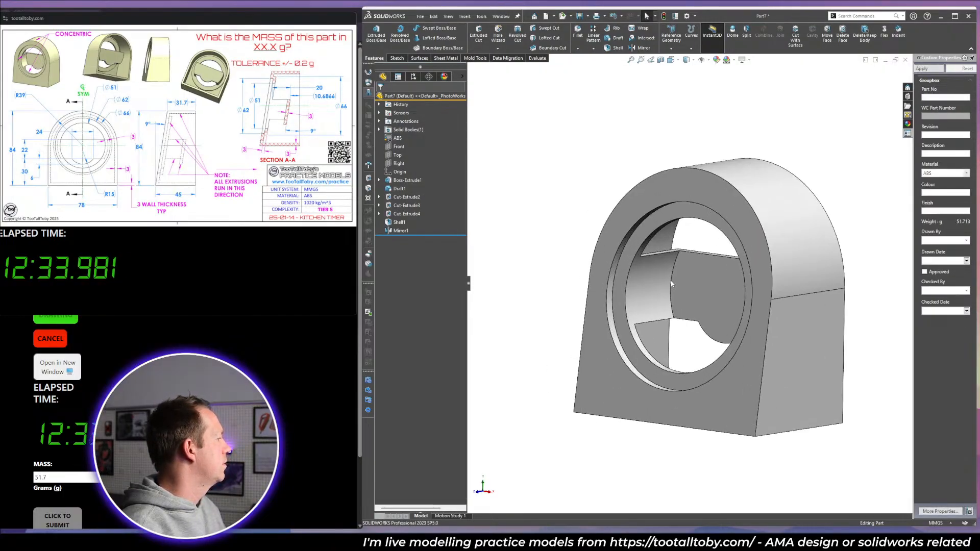
pyautogui.moveTo(711, 257); pyautogui.dragTo(716, 236, button='middle')
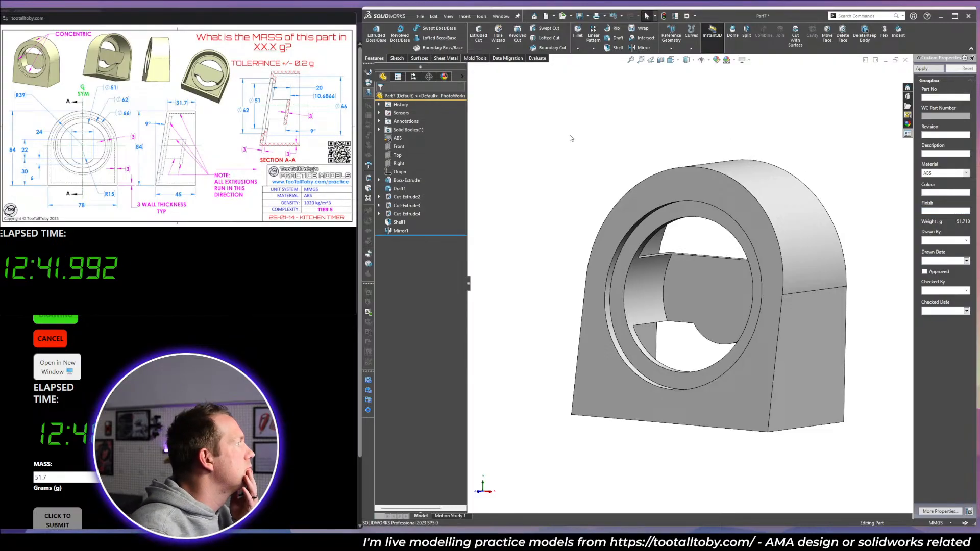
pyautogui.moveTo(570, 135); pyautogui.dragTo(678, 184, button='middle')
# Save the part as 2025-01-14 - KITCHEN TIMER in the Too Tall Toby Practice Models folder.
pyautogui.hotkey('ctrl', 's')
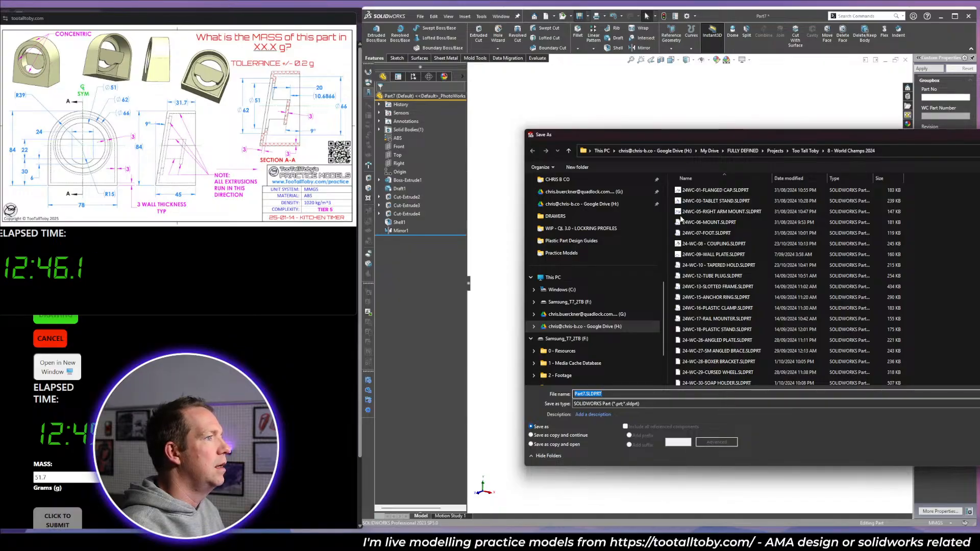
pyautogui.click(805, 151)
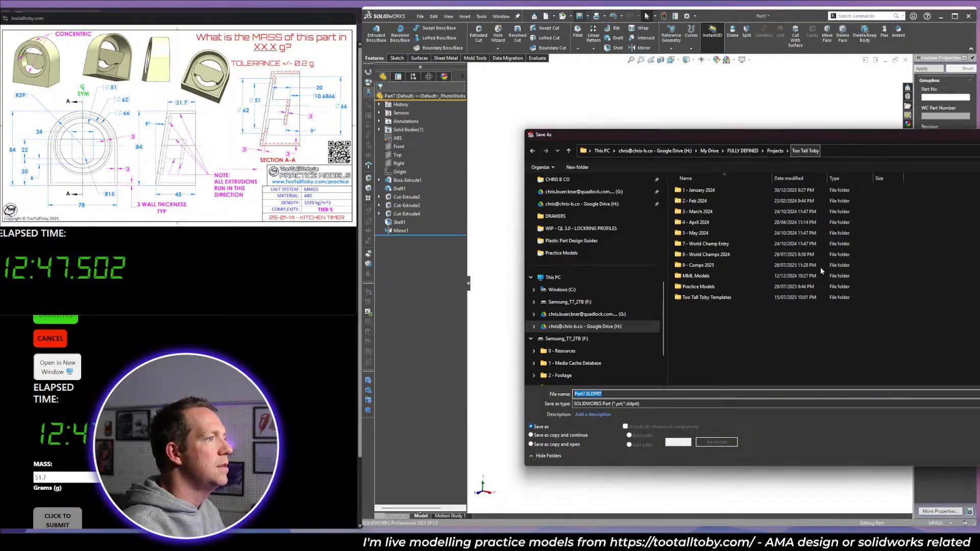
pyautogui.doubleClick(741, 287)
pyautogui.doubleClick(588, 394)
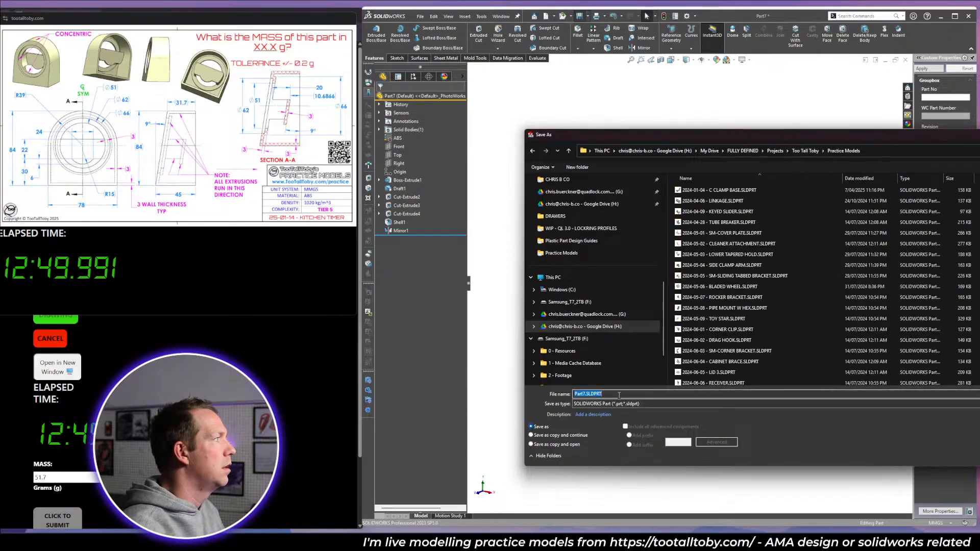
pyautogui.write('2025-01-')
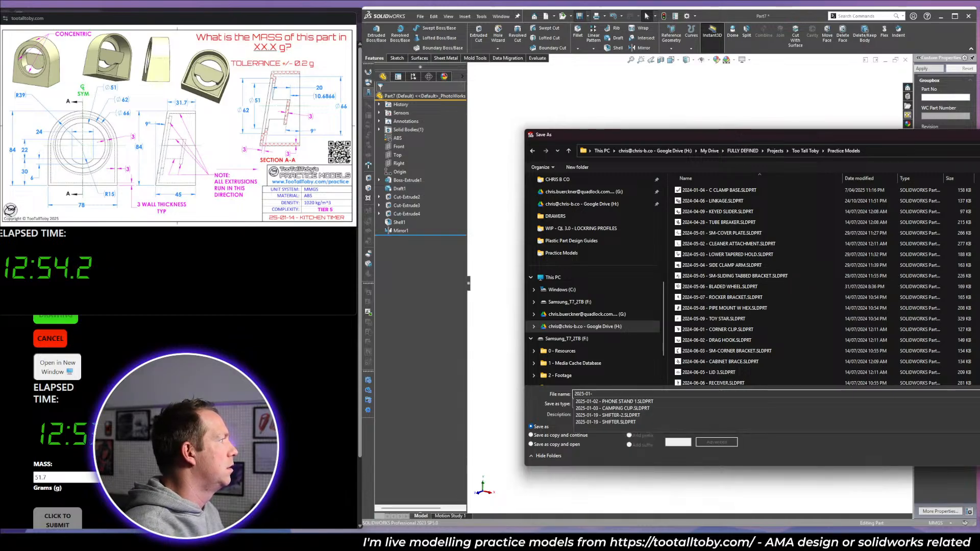
pyautogui.write('14 - ')
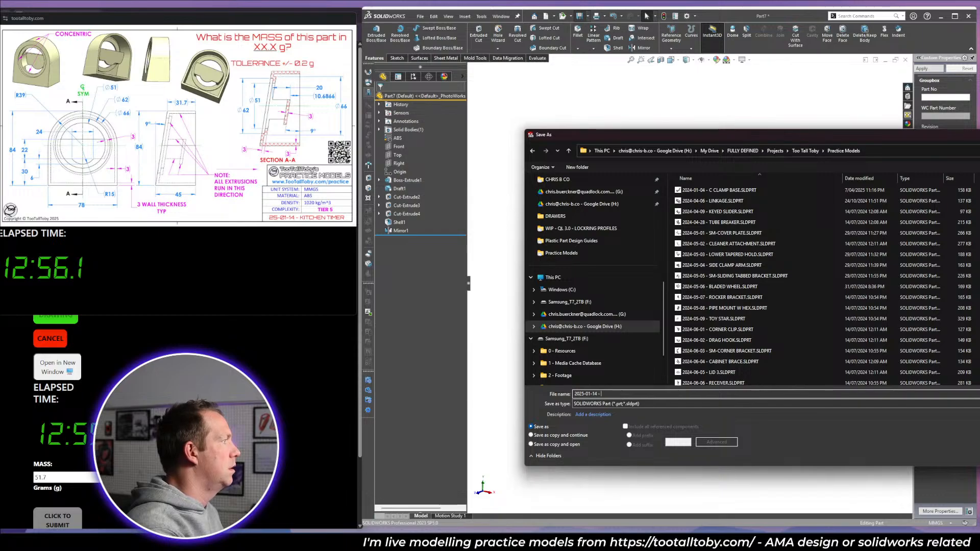
pyautogui.write('KITCHEN TIM')
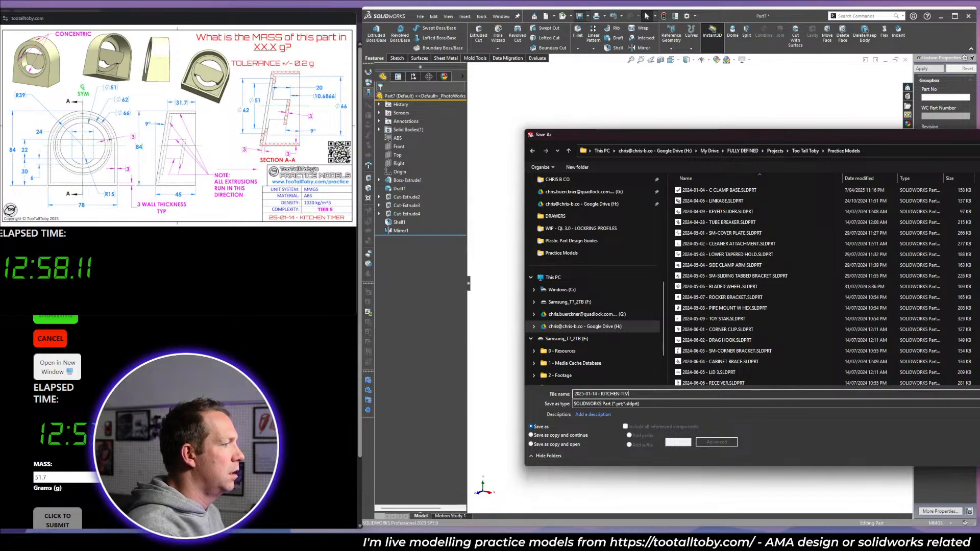
pyautogui.write('ER')
pyautogui.press('Return')
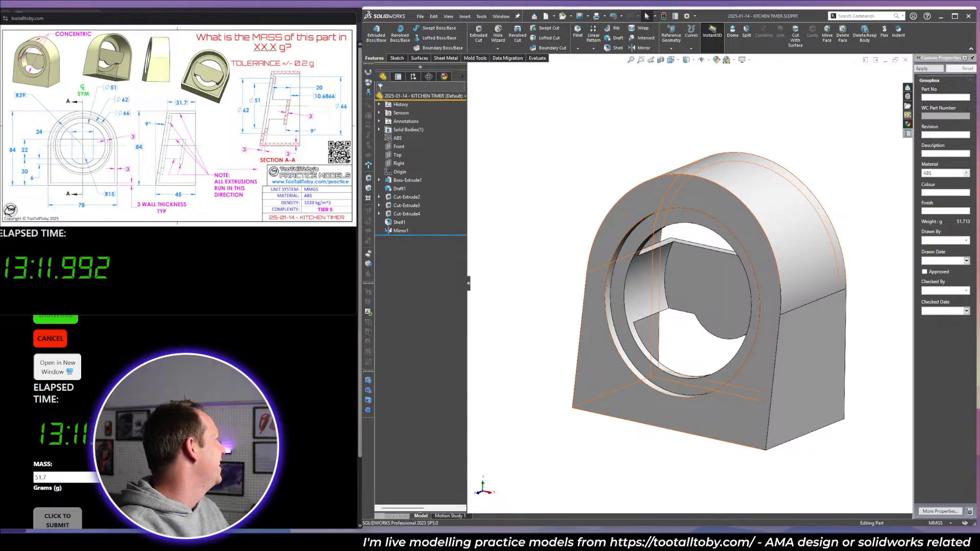
pyautogui.moveTo(764, 327)
pyautogui.mouseDown(button='middle')
pyautogui.moveTo(775, 300)
pyautogui.moveTo(773, 335)
pyautogui.moveTo(774, 311)
pyautogui.moveTo(765, 317)
pyautogui.mouseUp(button='middle')
pyautogui.scroll(1, 774, 335)
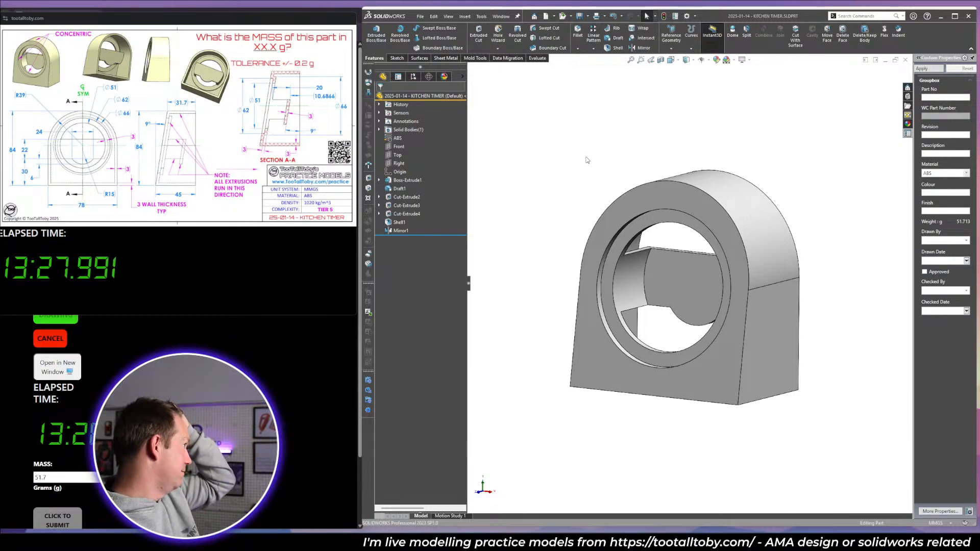
pyautogui.press('f')
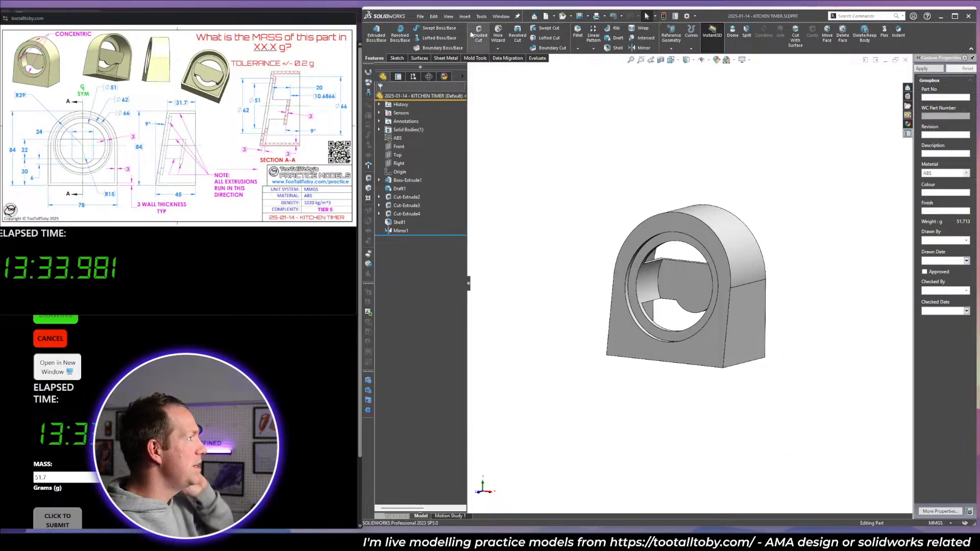
# Create a new drawing of the kitchen timer part from the A4_BLANK template.
pyautogui.click(420, 16)
pyautogui.click(431, 28)
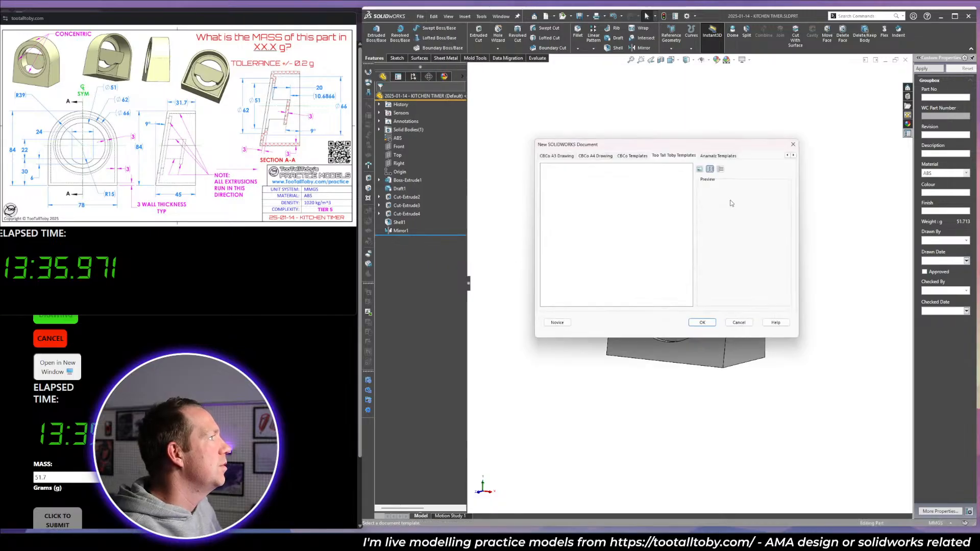
pyautogui.click(633, 156)
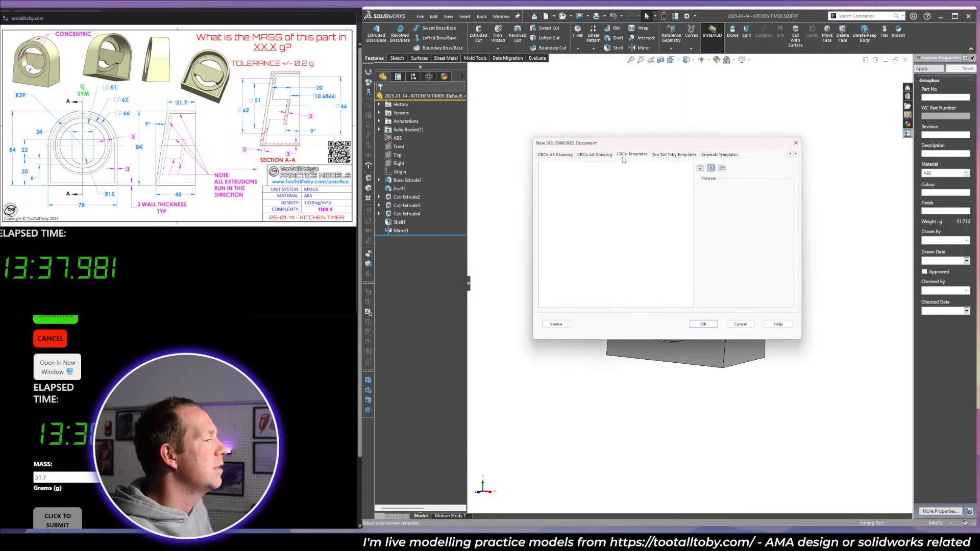
pyautogui.click(589, 158)
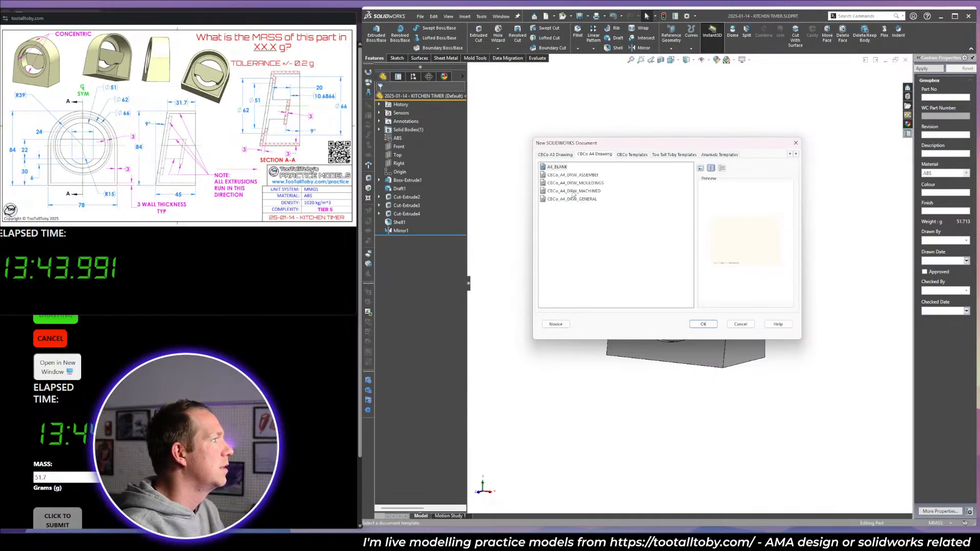
pyautogui.click(705, 324)
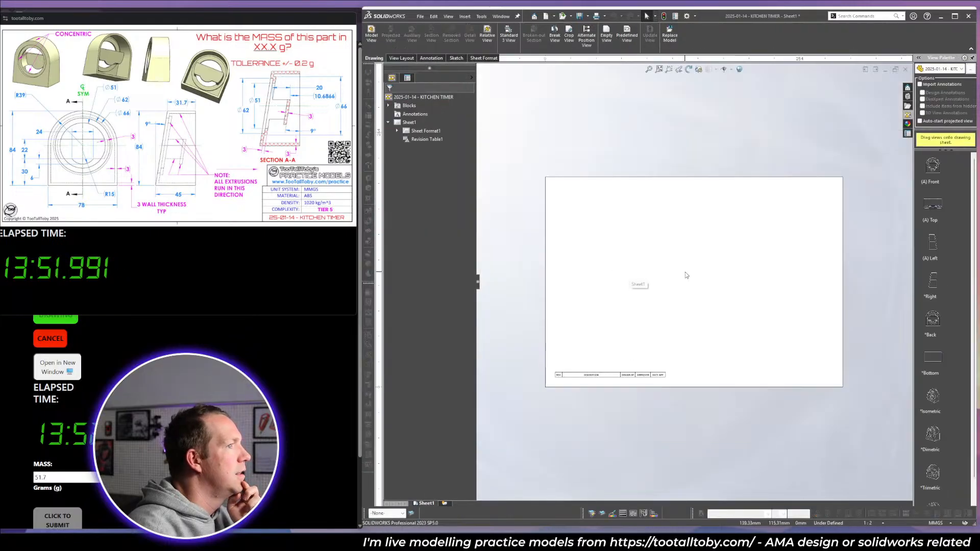
# Place the part's front view on the drawing sheet and set the sheet scale to 1:1.
pyautogui.moveTo(936, 168)
pyautogui.mouseDown()
pyautogui.moveTo(592, 309)
pyautogui.moveTo(604, 310)
pyautogui.mouseUp()
pyautogui.click(872, 523)
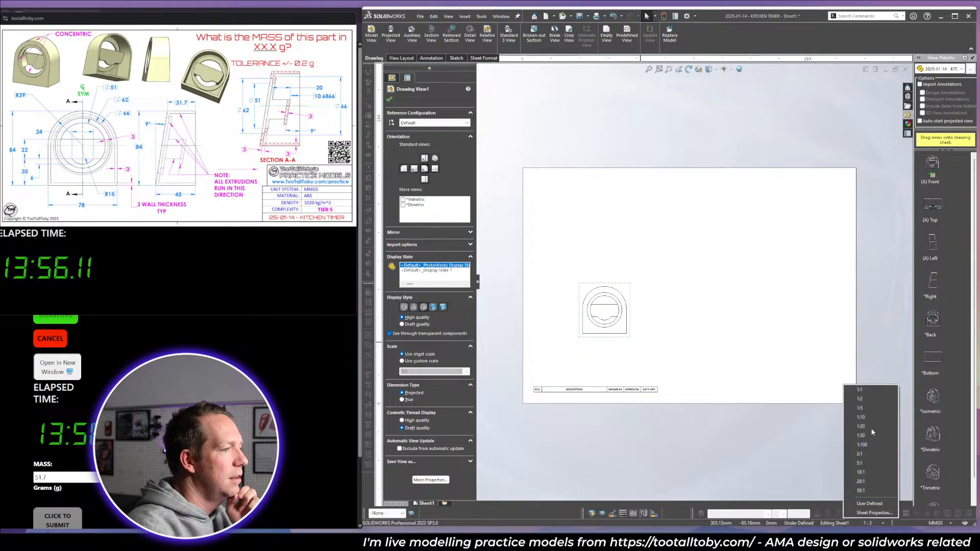
pyautogui.click(865, 391)
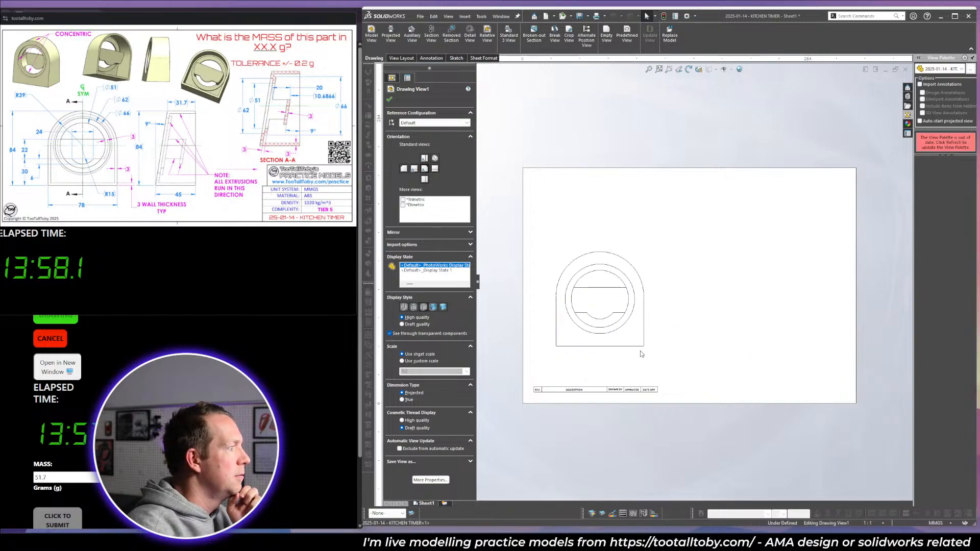
pyautogui.scroll(3, 591, 319)
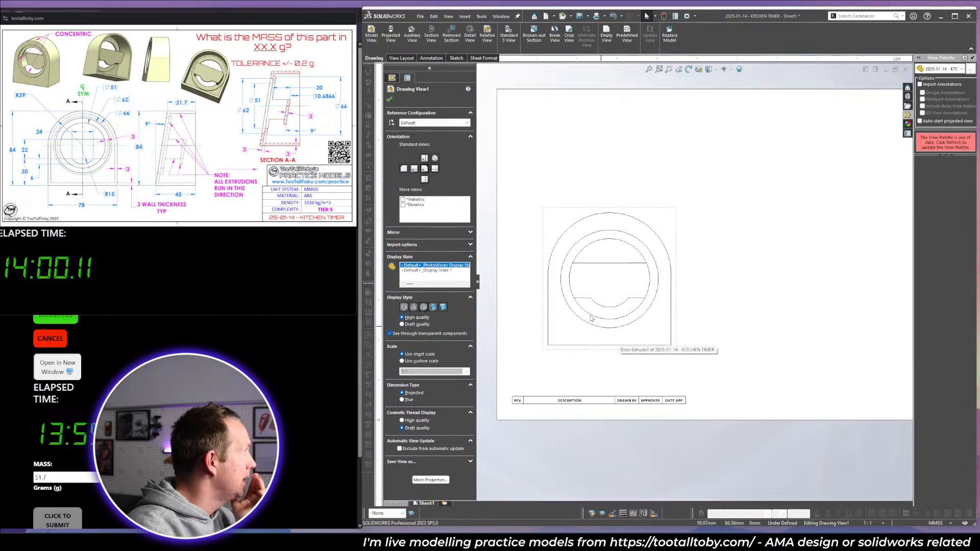
pyautogui.scroll(1, 590, 319)
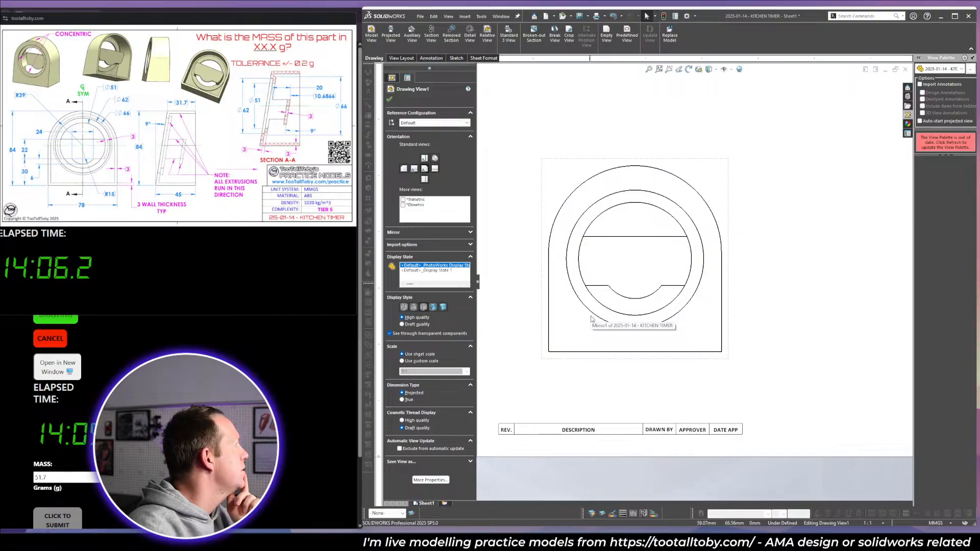
pyautogui.click(780, 303)
# Return to the part, section it on the Right plane and view the cut from the right.
pyautogui.hotkey('ctrl', 'Tab')
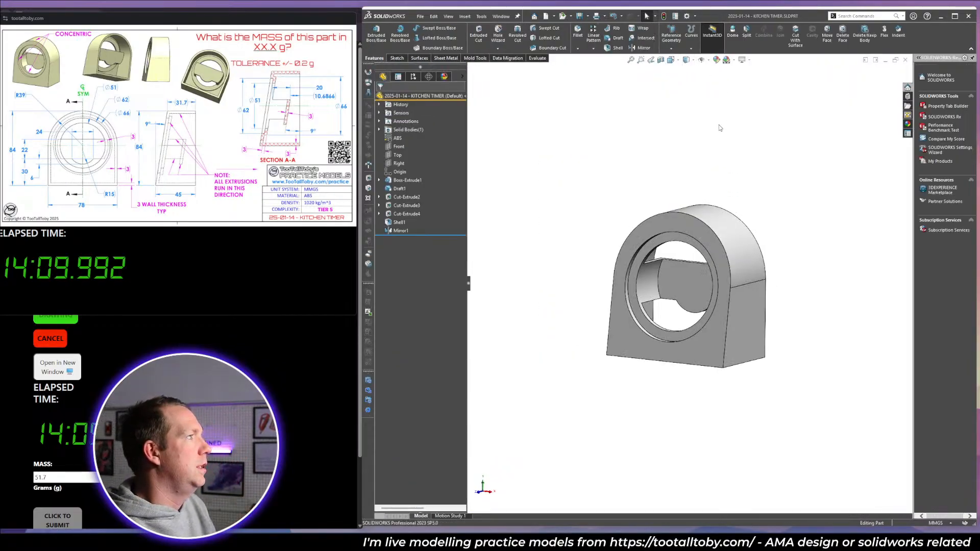
pyautogui.click(661, 59)
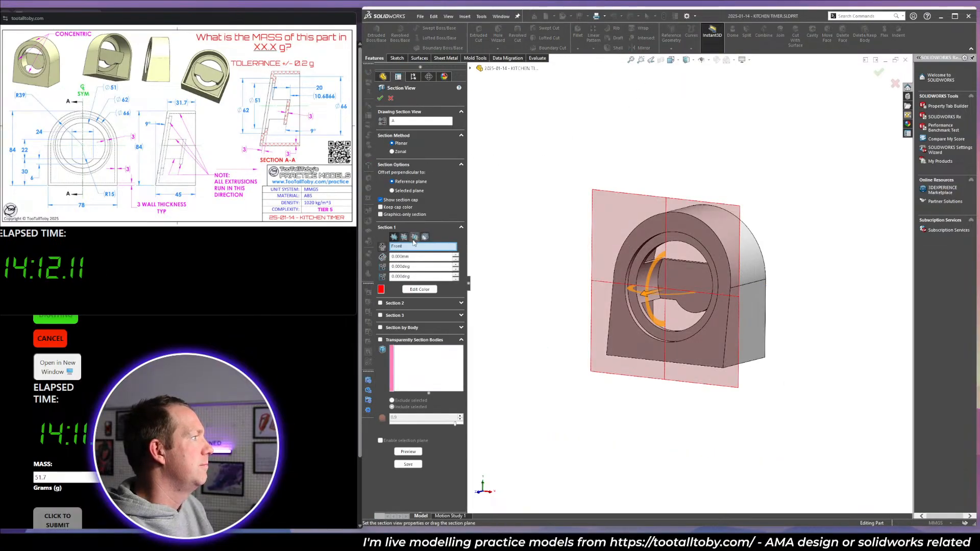
pyautogui.click(380, 98)
pyautogui.press('space')
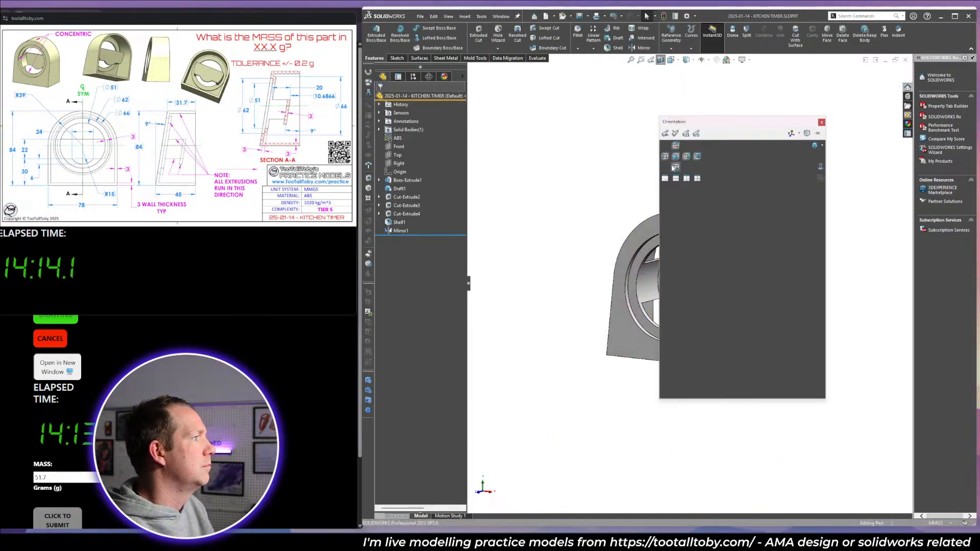
pyautogui.click(688, 158)
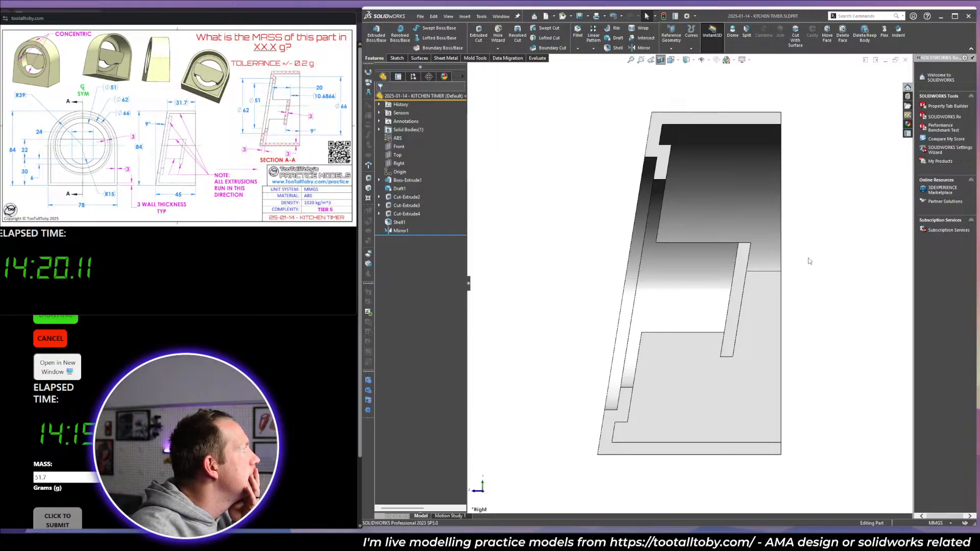
# Measure the distance in the sectioned model between the crossbar's rear edge and the body's open back edge.
pyautogui.moveTo(808, 261); pyautogui.dragTo(764, 263, button='middle')
pyautogui.press('m')
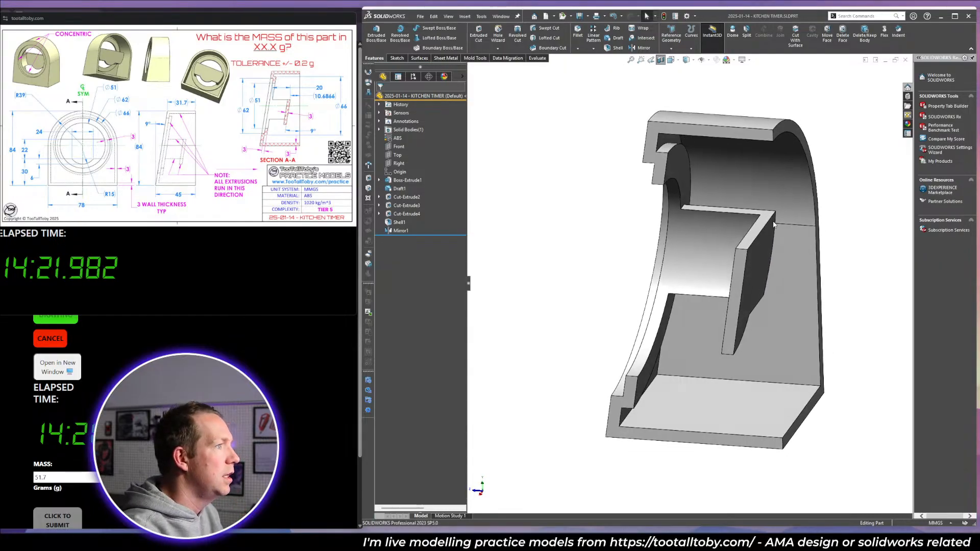
pyautogui.press('f')
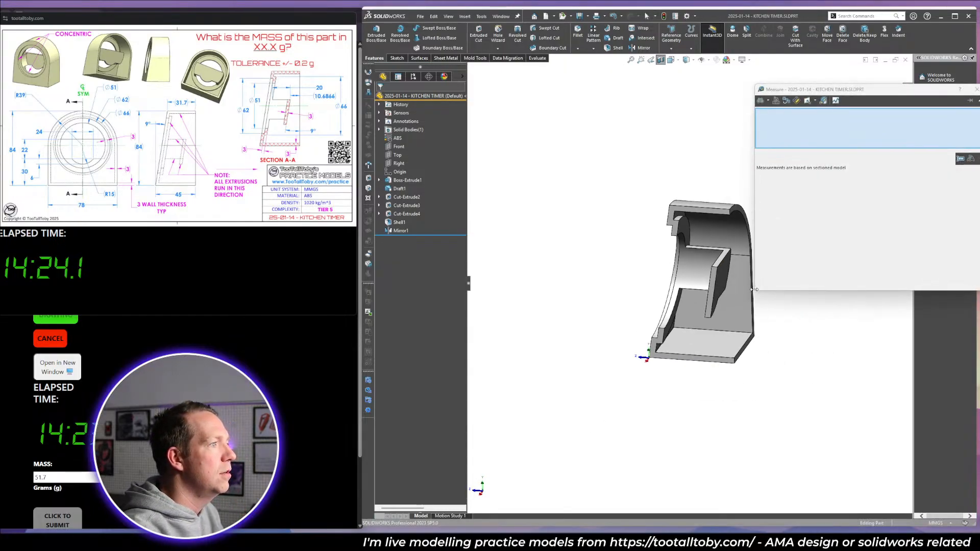
pyautogui.moveTo(754, 289); pyautogui.dragTo(832, 289)
pyautogui.scroll(-3, 763, 270)
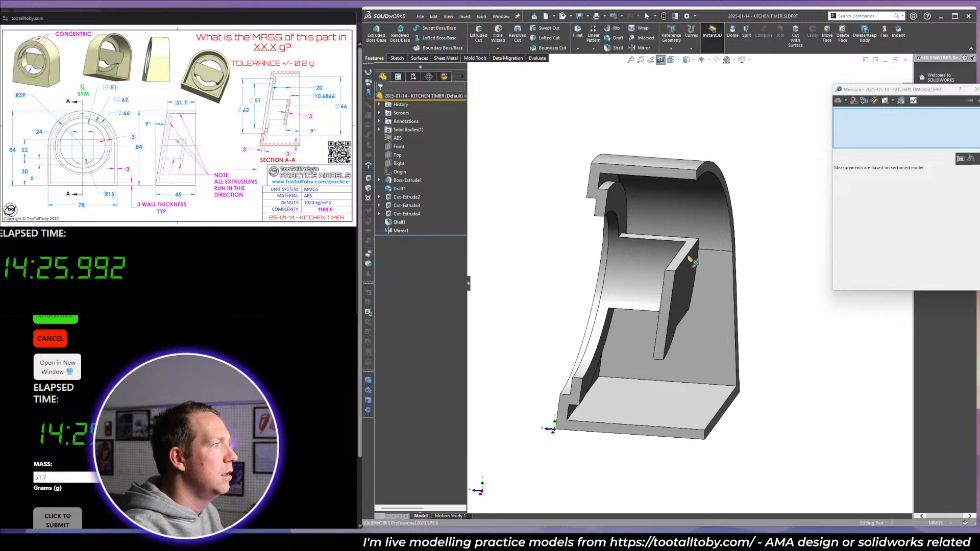
pyautogui.click(692, 261)
pyautogui.click(735, 264)
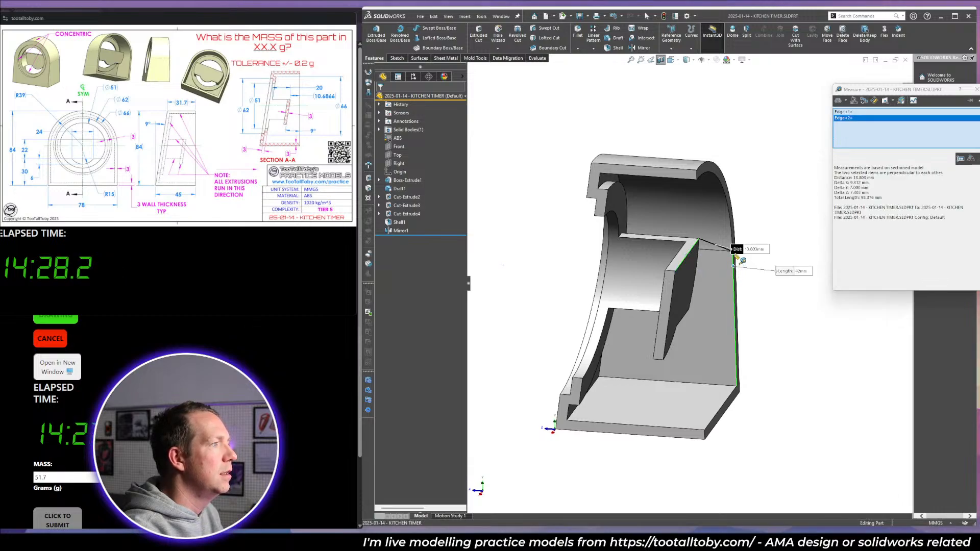
# Replace the measured back edge with the body's rear rim face, check its distance to the crossbar, and close the measurement.
pyautogui.scroll(-5, 735, 263)
pyautogui.scroll(2, 730, 273)
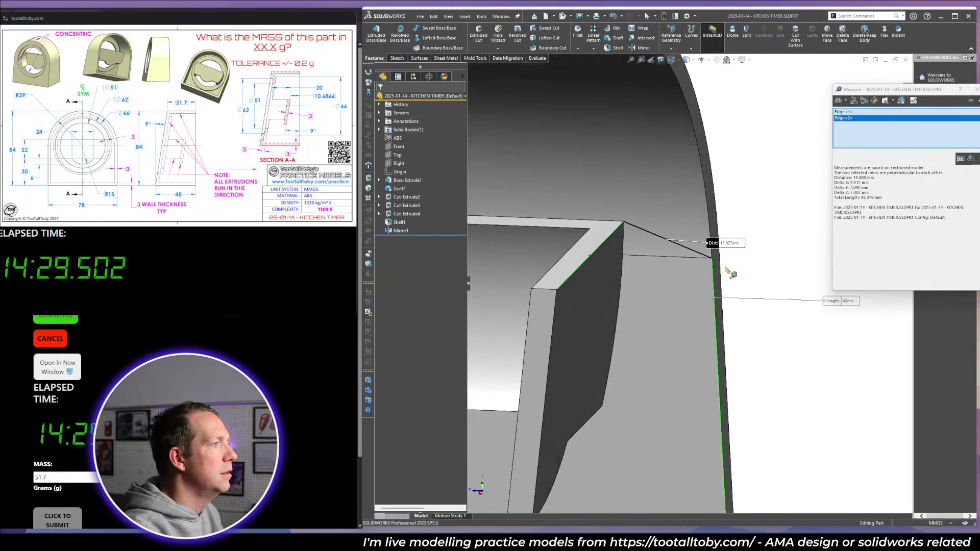
pyautogui.click(716, 297)
pyautogui.click(722, 284)
pyautogui.scroll(5, 722, 285)
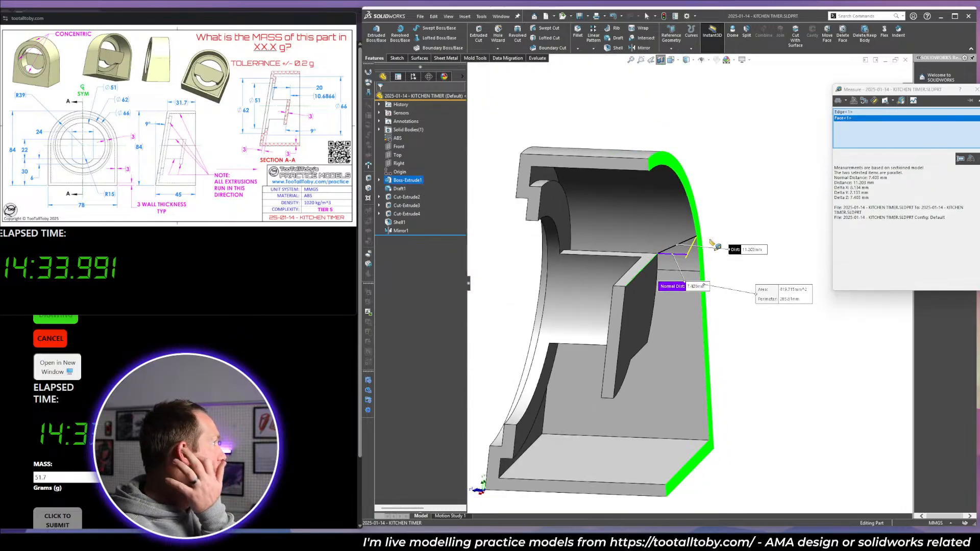
pyautogui.moveTo(639, 278); pyautogui.dragTo(675, 280, button='middle')
pyautogui.press('Escape')
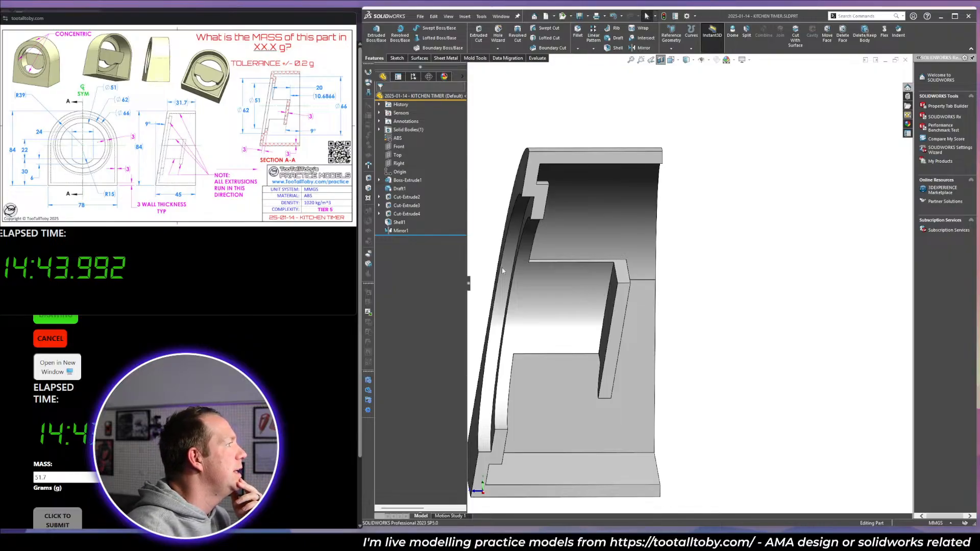
# Edit Cut-Extrude4 and set its Offset From Surface distance to 17 mm.
pyautogui.click(406, 214)
pyautogui.scroll(3, 679, 260)
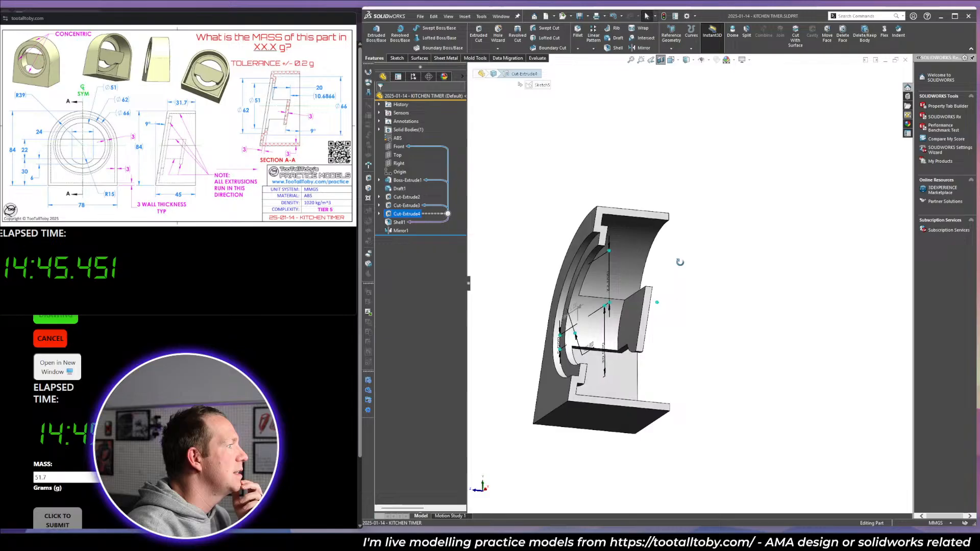
pyautogui.click(754, 298)
pyautogui.click(410, 214)
pyautogui.click(422, 188)
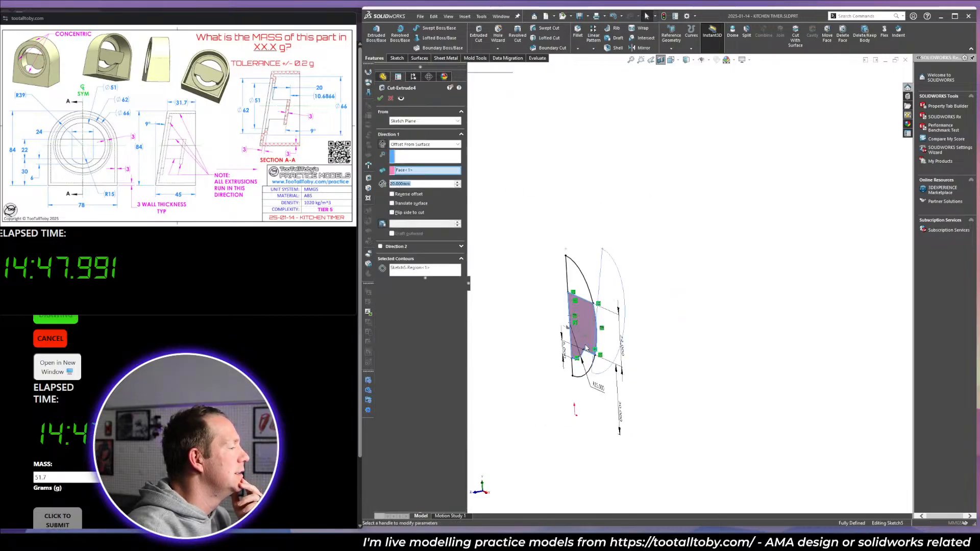
pyautogui.moveTo(586, 348); pyautogui.dragTo(671, 373, button='middle')
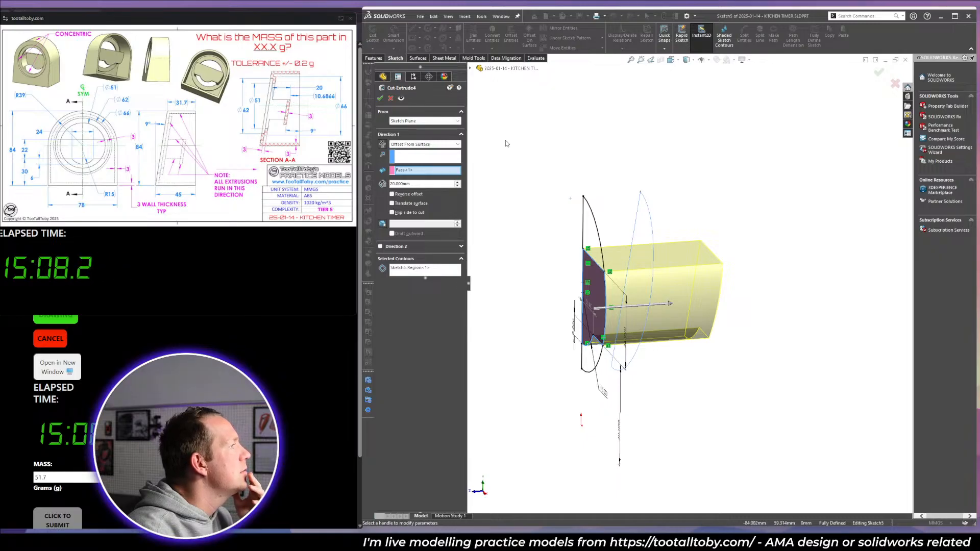
pyautogui.write('17')
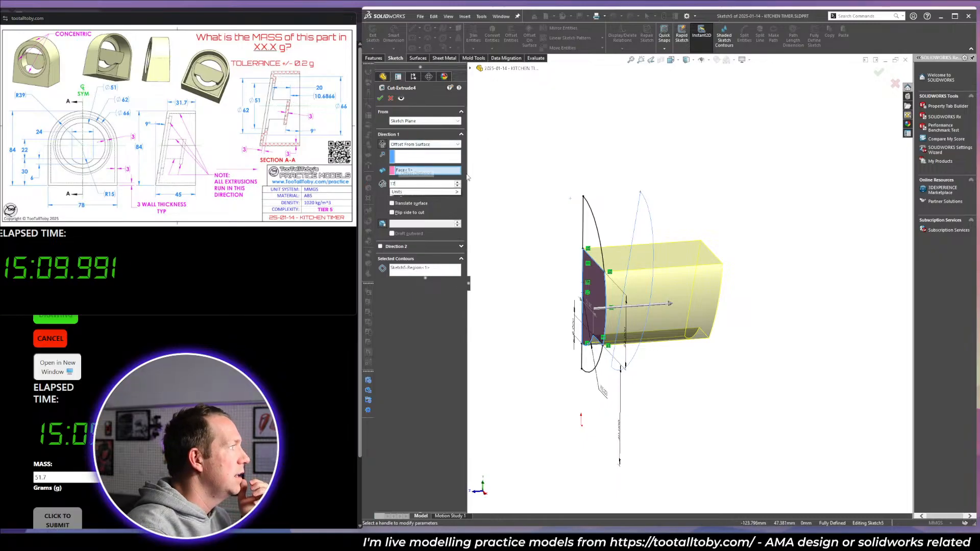
pyautogui.press('Return')
pyautogui.press('Return')
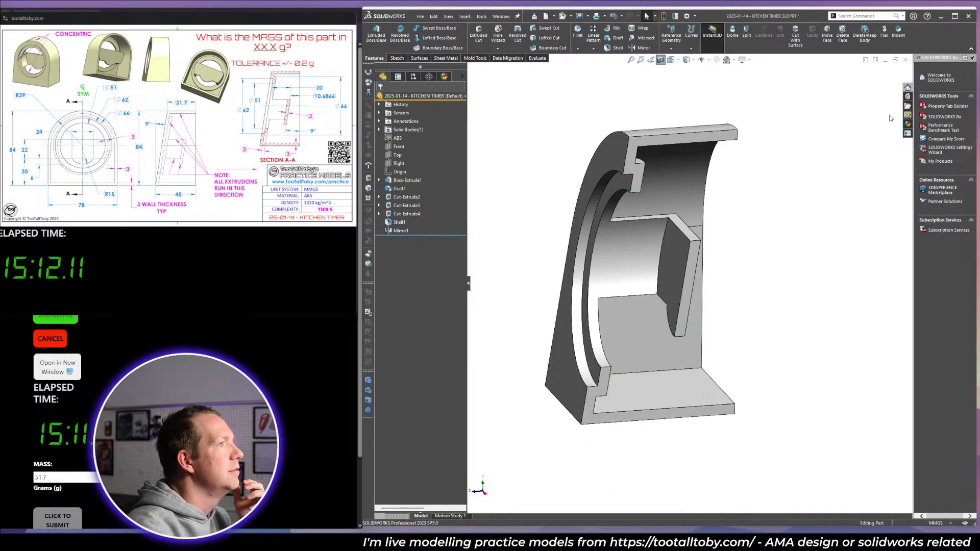
# Turn off the section view and show the part's custom properties to check its weight.
pyautogui.click(661, 60)
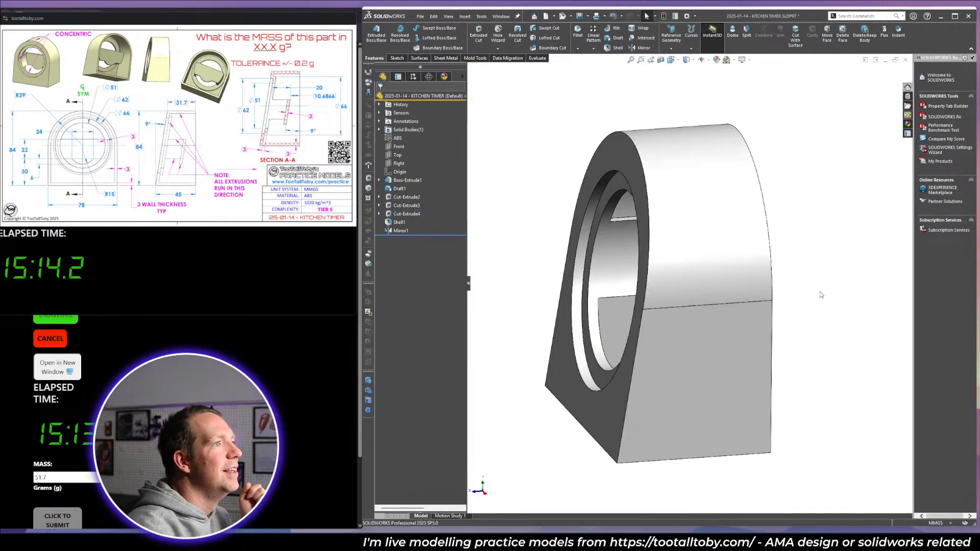
pyautogui.click(908, 134)
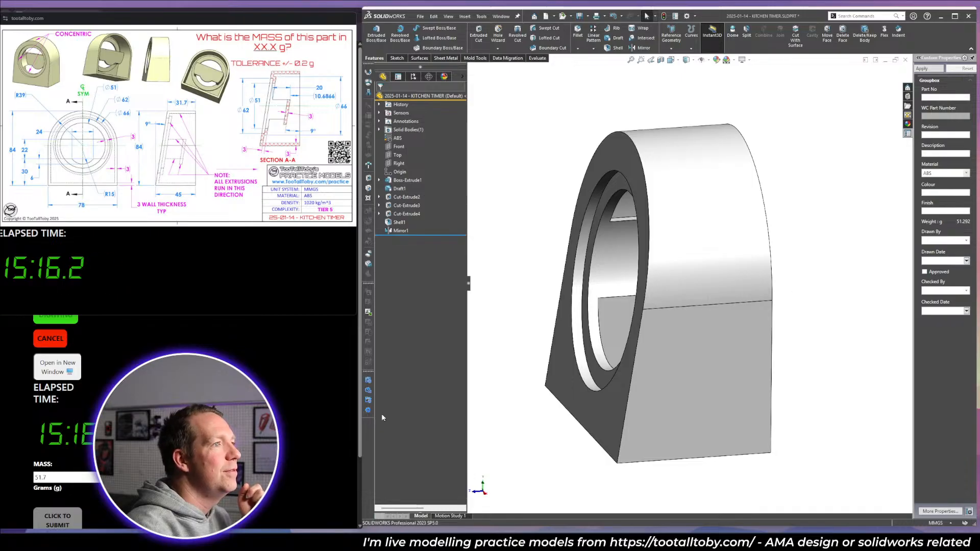
# Submit 51.3 g as the part's mass on the practice page and dismiss the result message.
pyautogui.click(55, 478)
pyautogui.press('BackSpace')
pyautogui.write('3')
pyautogui.press('Return')
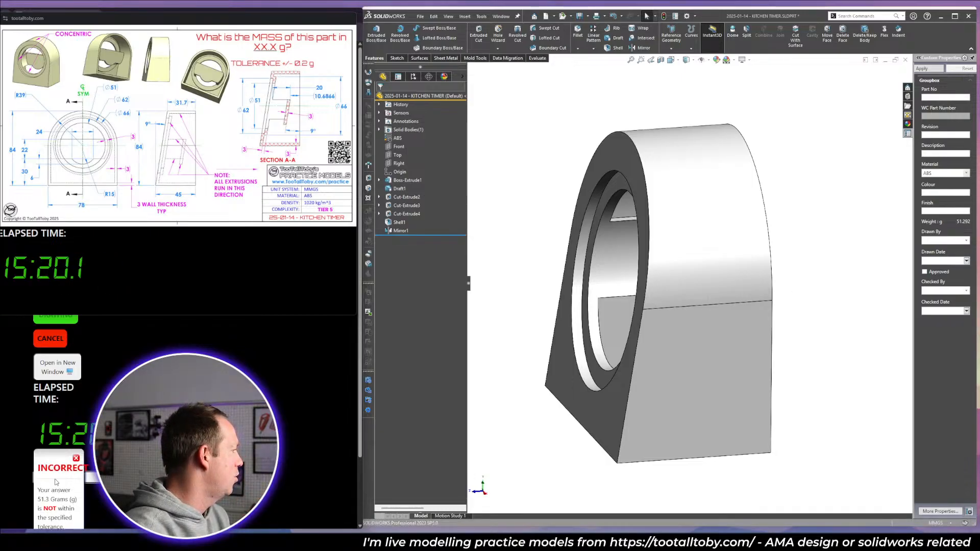
pyautogui.click(79, 453)
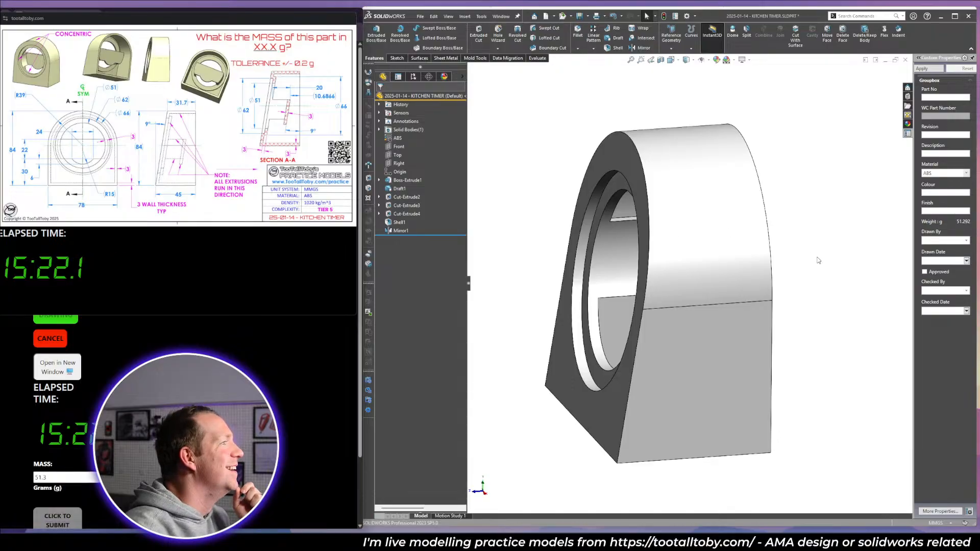
# In the kitchen timer drawing, create vertical section view A-A through the circle centre, place it beside the front view, and lower its label.
pyautogui.click(577, 215)
pyautogui.click(527, 182)
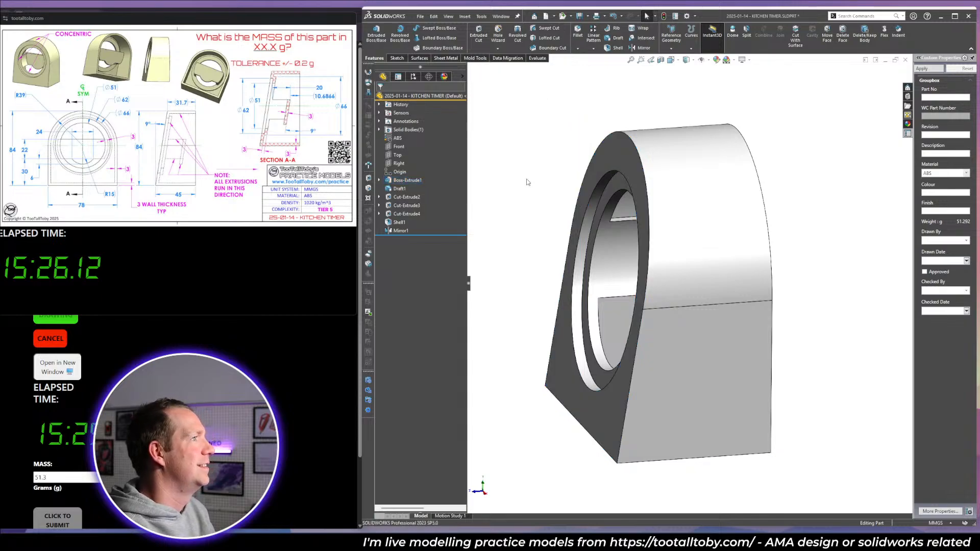
pyautogui.hotkey('ctrl', 'Tab')
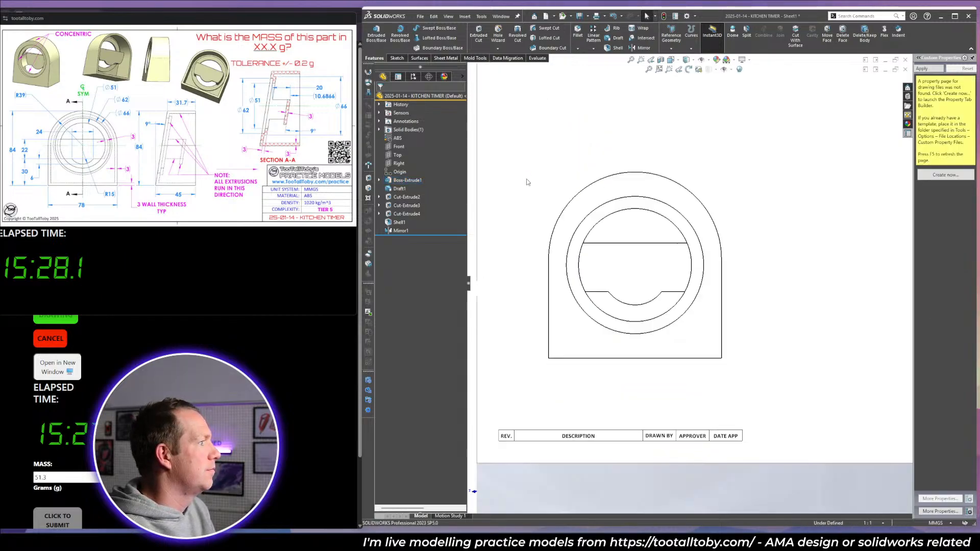
pyautogui.scroll(5, 776, 301)
pyautogui.scroll(-2, 771, 306)
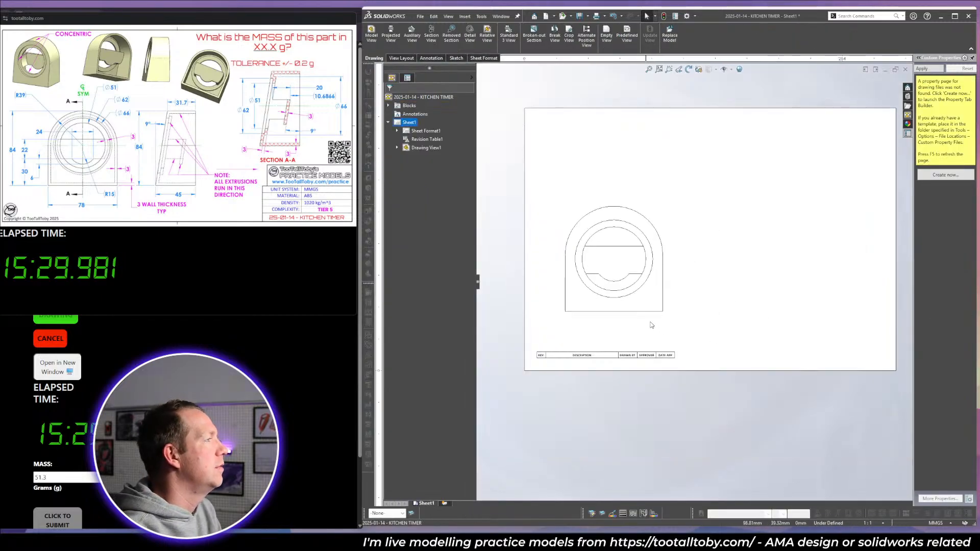
pyautogui.click(431, 36)
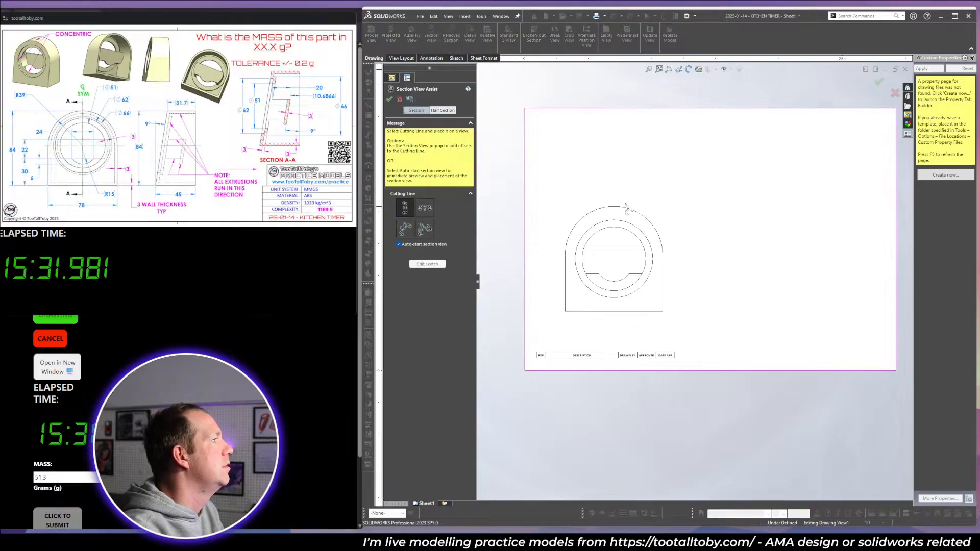
pyautogui.click(615, 263)
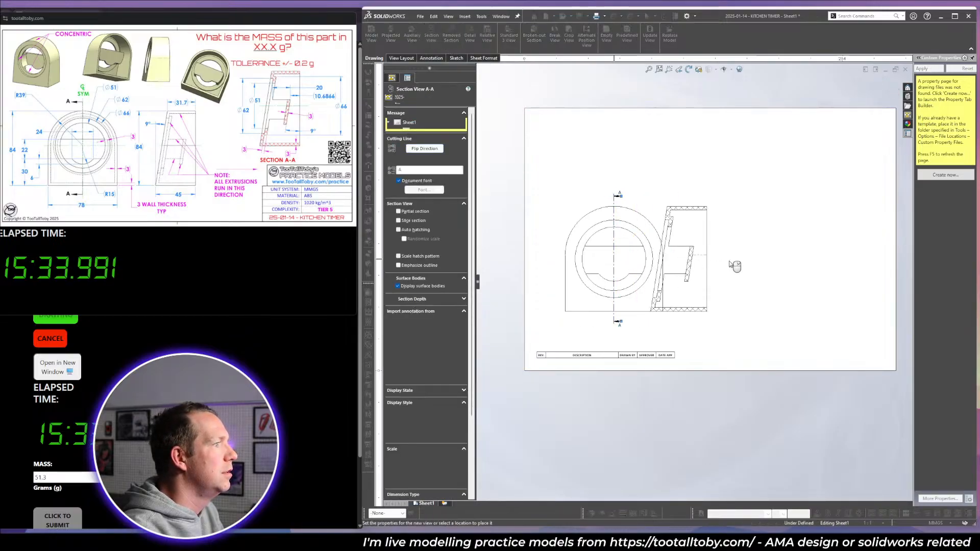
pyautogui.click(766, 283)
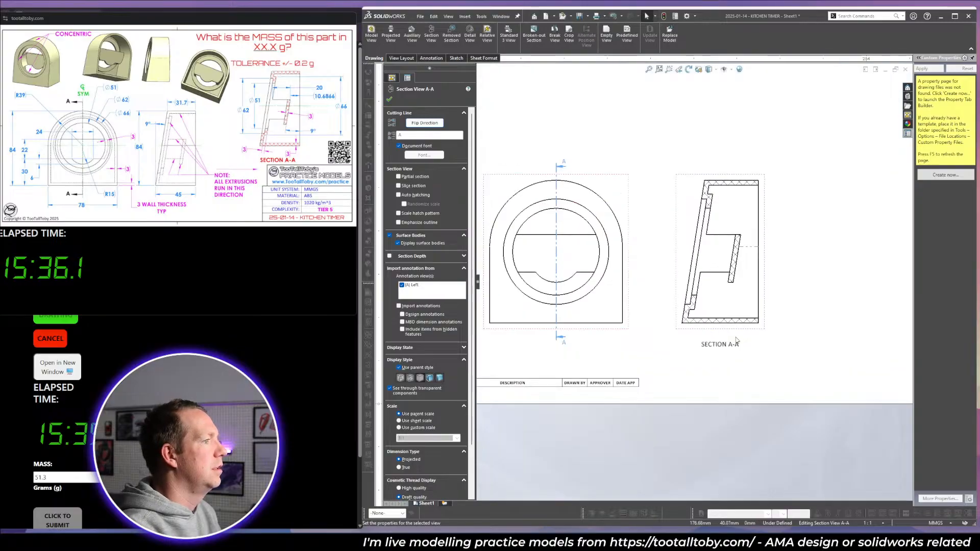
pyautogui.scroll(-2, 776, 282)
pyautogui.click(730, 362)
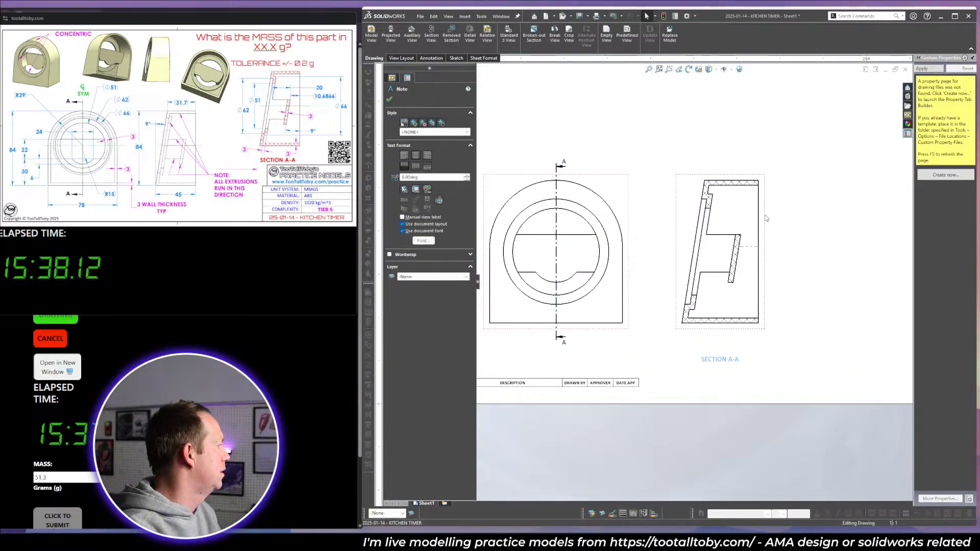
pyautogui.click(770, 209)
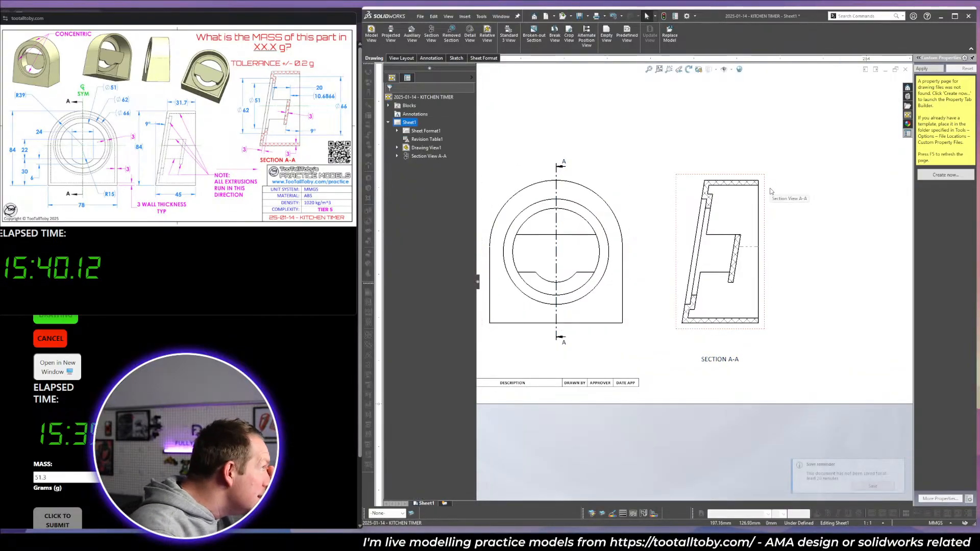
# Dimension the horizontal distance from the crossbar's upper rear corner to the body's back edge in section A-A.
pyautogui.scroll(-1, 780, 115)
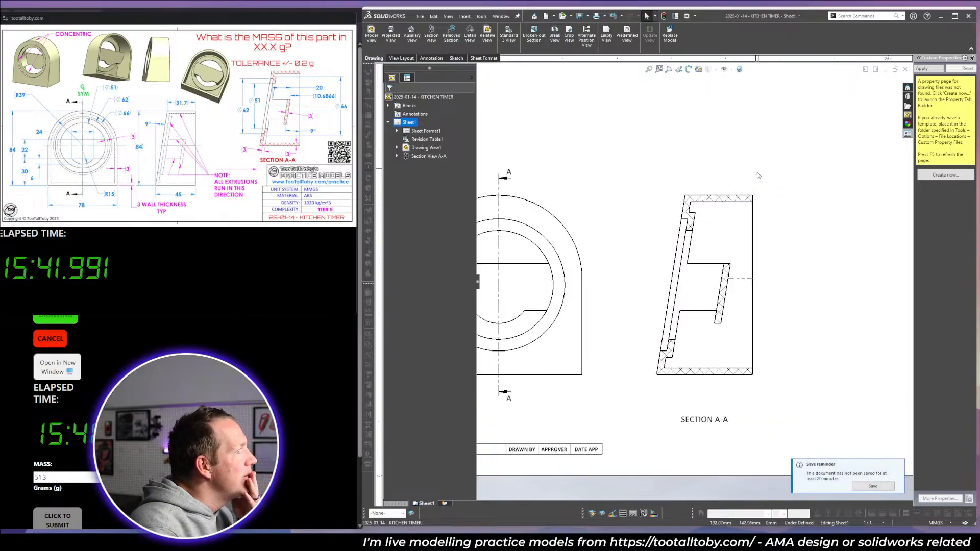
pyautogui.press('d')
pyautogui.scroll(-2, 746, 298)
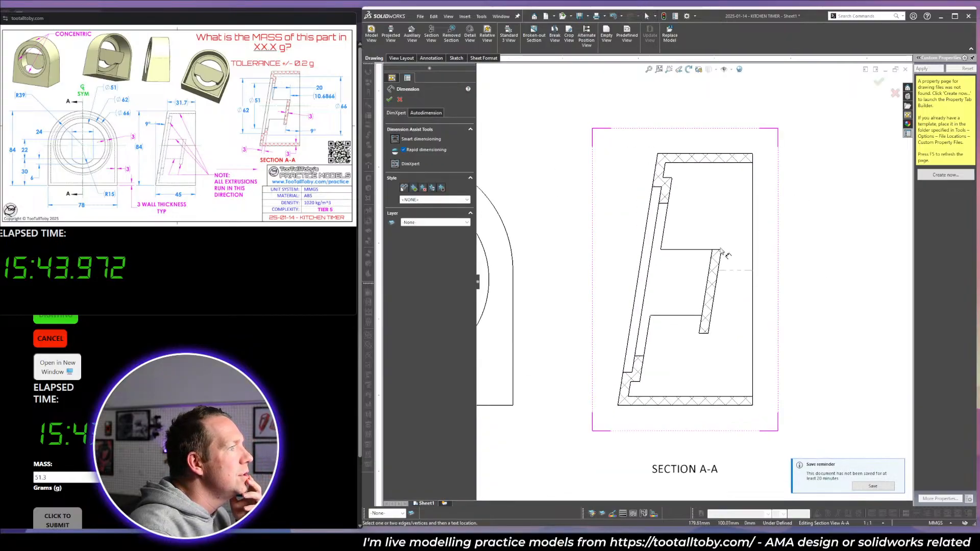
pyautogui.click(721, 251)
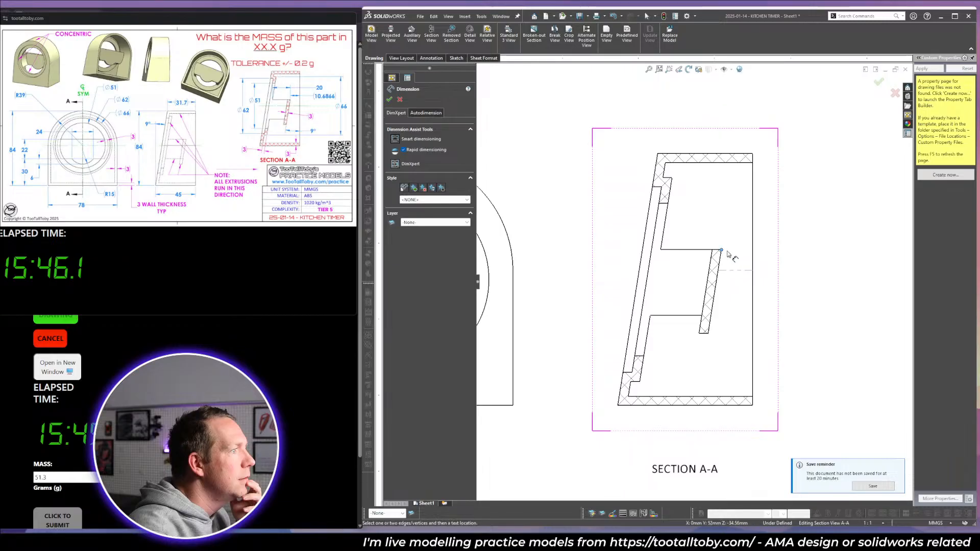
pyautogui.click(753, 254)
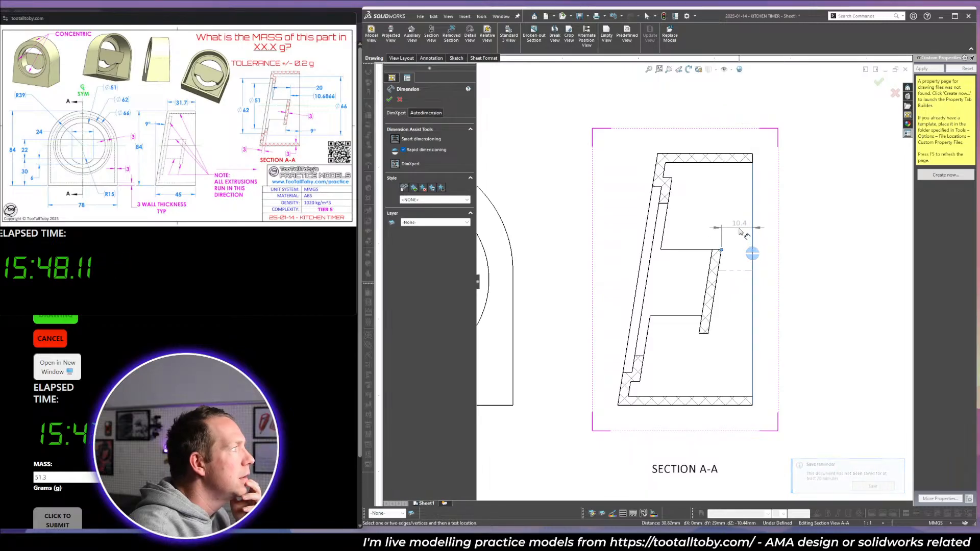
pyautogui.click(740, 235)
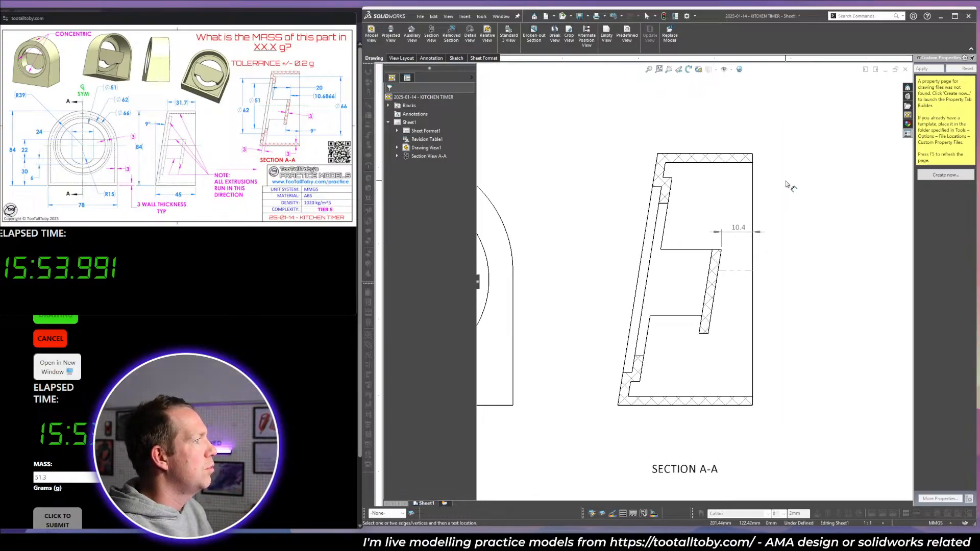
# Reduce the part's 17 mm Cut-Extrude4 offset distance by 0.28 mm and submit 51.2 g as the mass.
pyautogui.hotkey('ctrl', 'Tab')
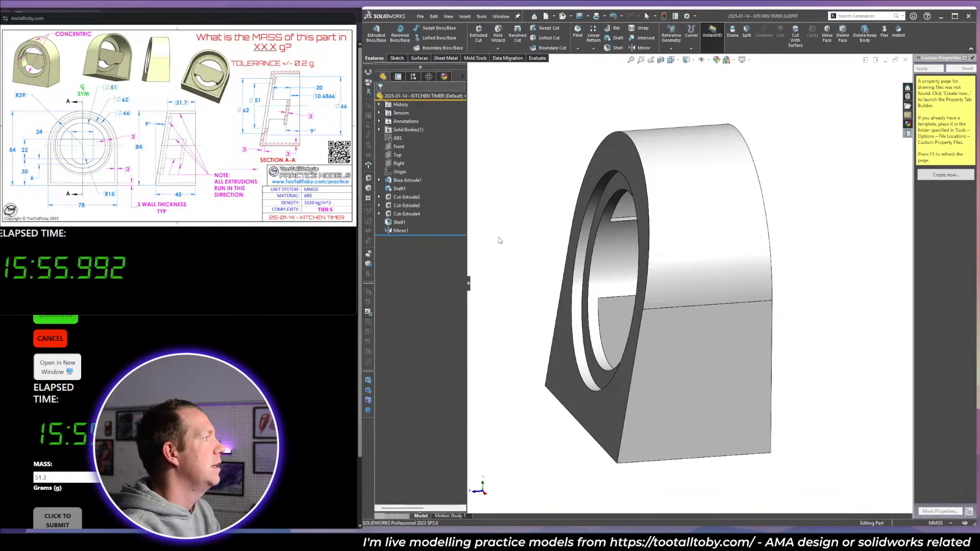
pyautogui.click(407, 214)
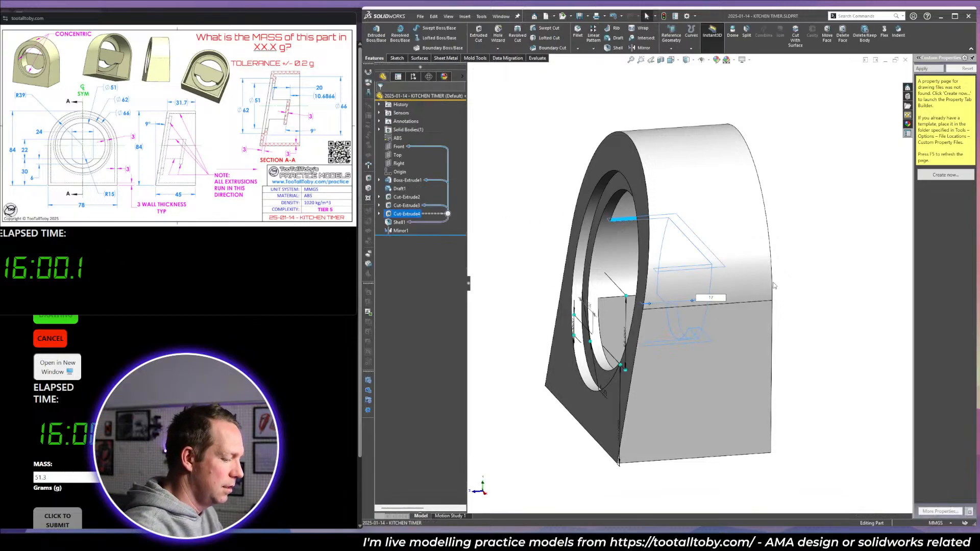
pyautogui.write('-28')
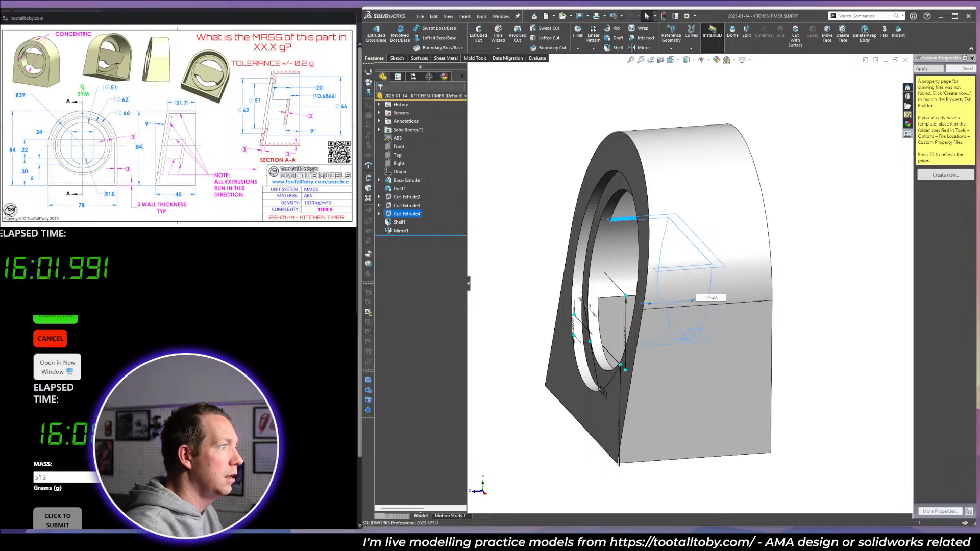
pyautogui.press('Return')
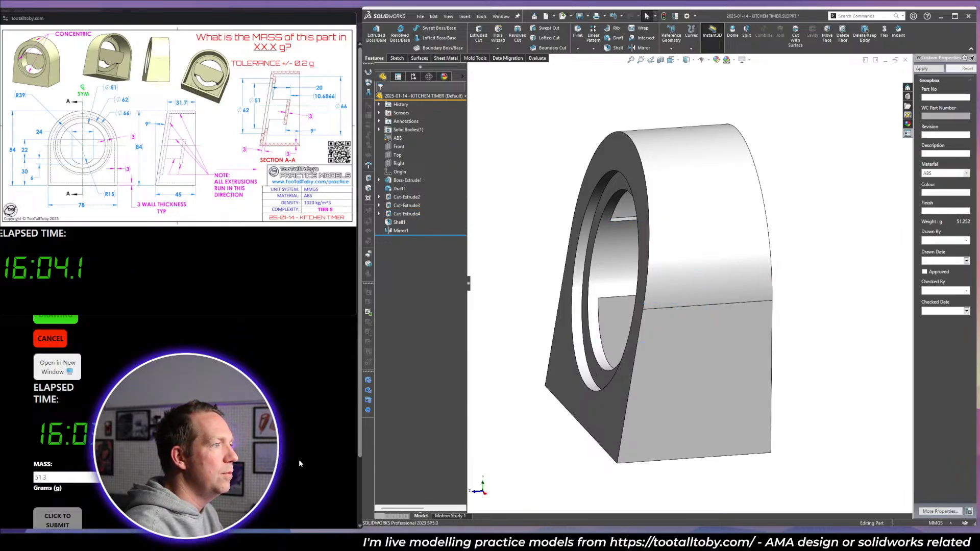
pyautogui.click(82, 478)
pyautogui.press('Return')
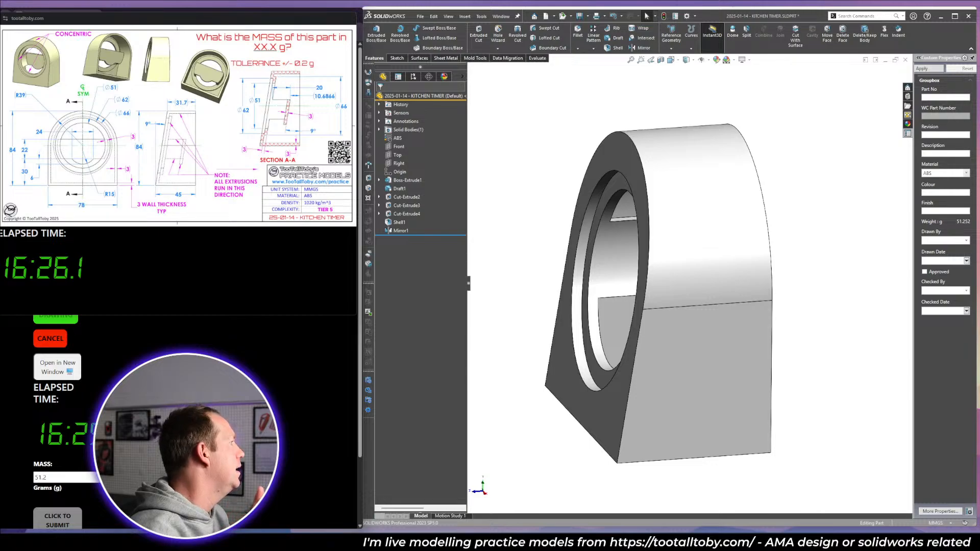
pyautogui.moveTo(511, 327); pyautogui.dragTo(722, 305, button='middle')
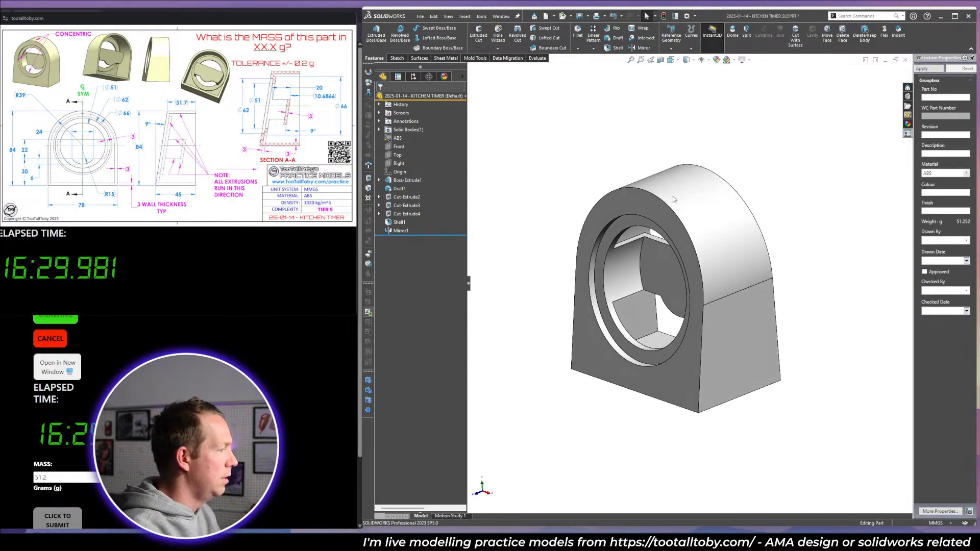
pyautogui.press('e')
pyautogui.press('Escape')
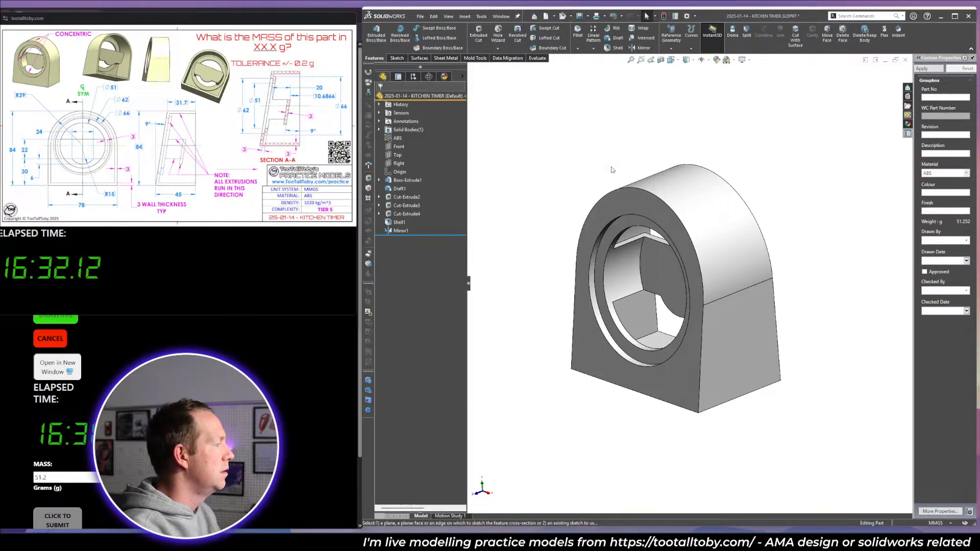
pyautogui.press('e')
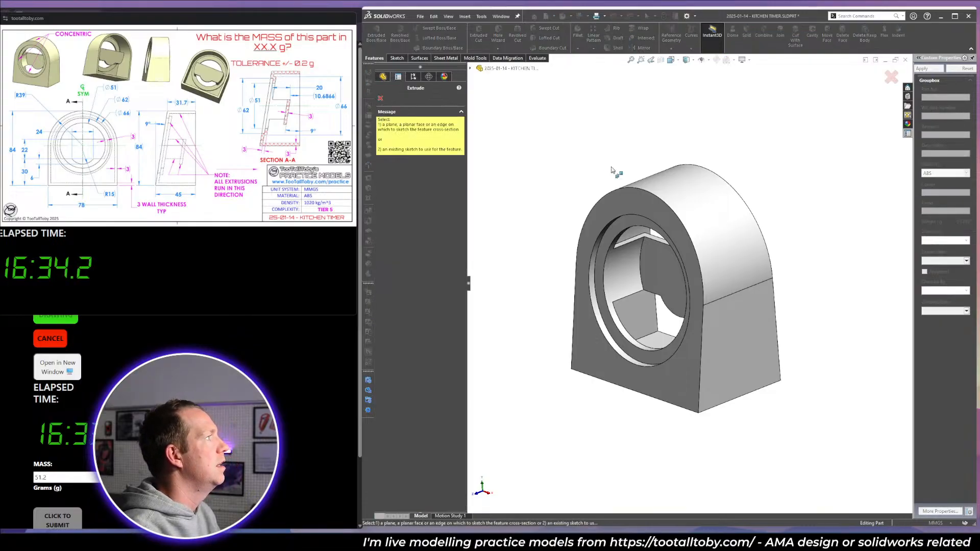
pyautogui.press('Escape')
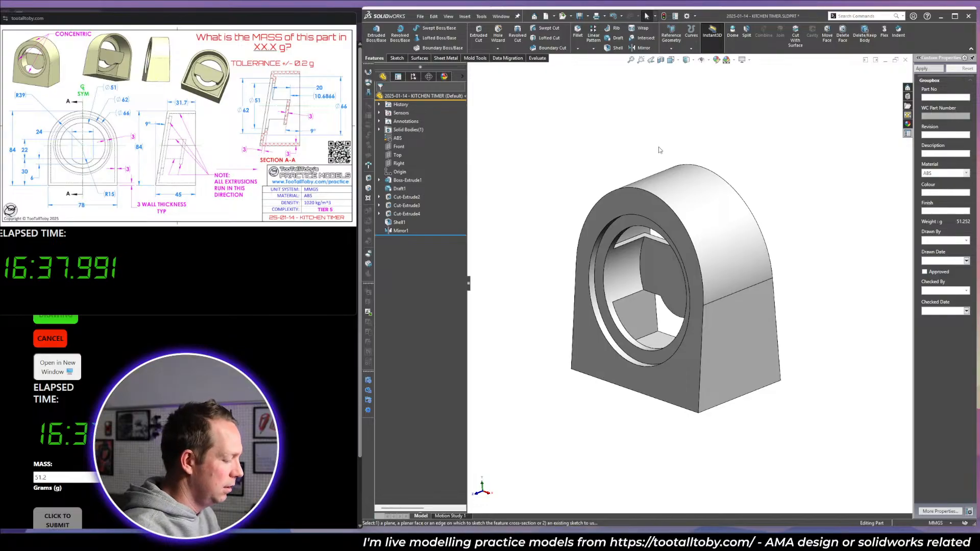
pyautogui.moveTo(660, 150)
pyautogui.mouseDown(button='middle')
pyautogui.moveTo(678, 131)
pyautogui.moveTo(665, 146)
pyautogui.mouseUp(button='middle')
pyautogui.press('m')
pyautogui.press('Escape')
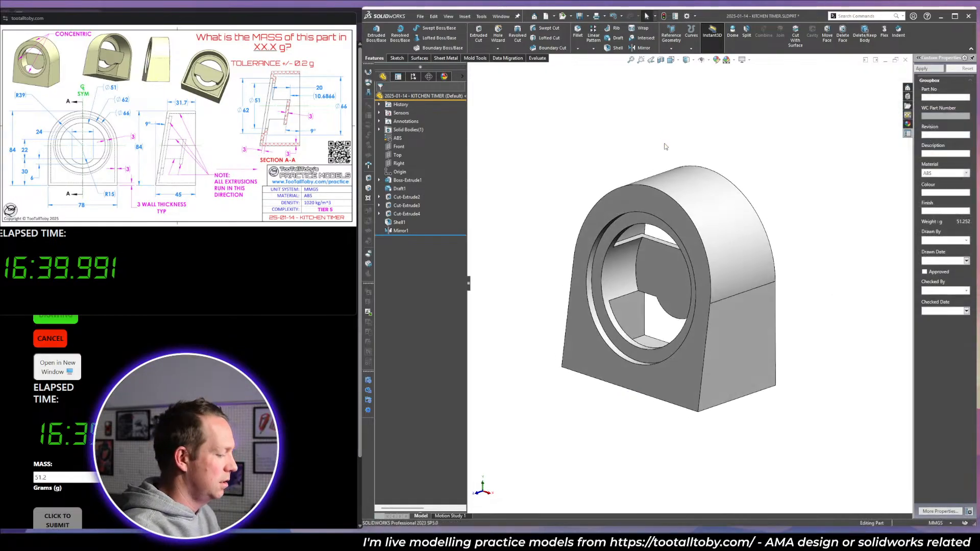
pyautogui.press('s')
pyautogui.click(791, 161)
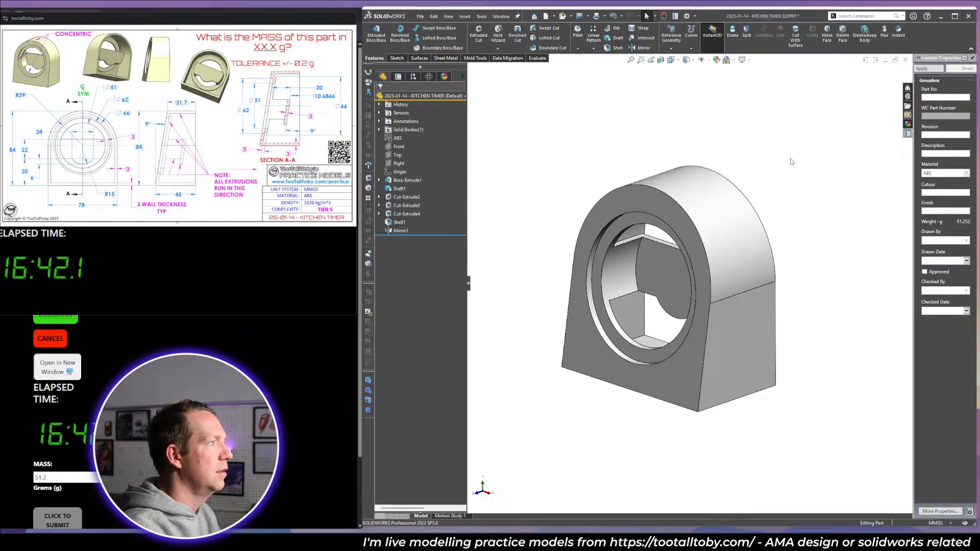
pyautogui.moveTo(793, 170)
pyautogui.mouseDown(button='right')
pyautogui.moveTo(815, 161)
pyautogui.moveTo(793, 169)
pyautogui.mouseUp(button='right')
pyautogui.click(781, 175)
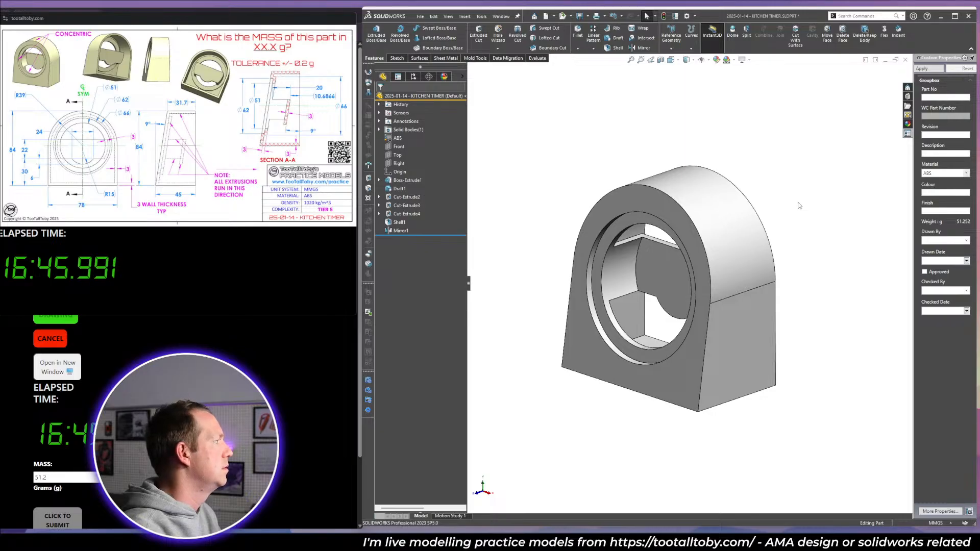
# Return to the drawing and dimension the angle between the crossbar's rear face and the body's back edge.
pyautogui.hotkey('ctrl', 'Tab')
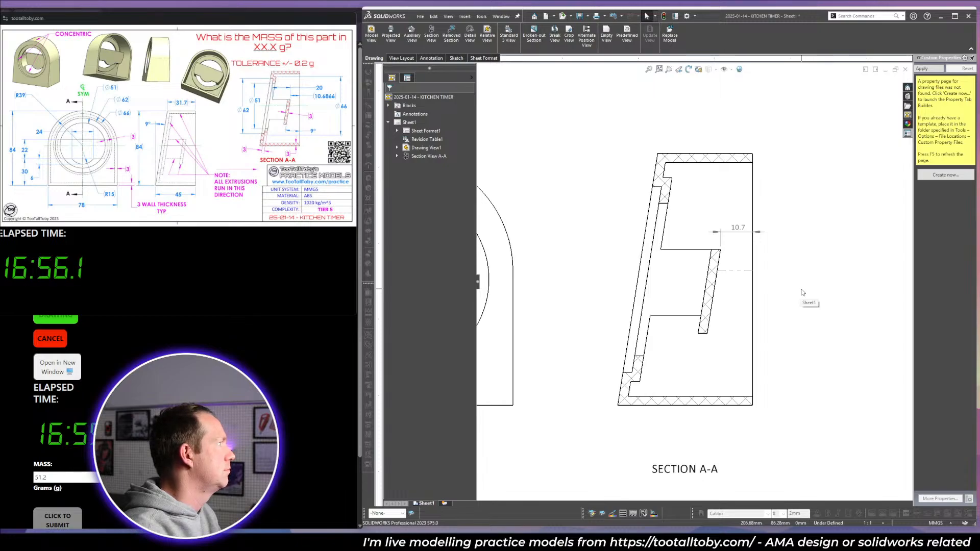
pyautogui.moveTo(804, 333); pyautogui.dragTo(803, 214, button='right')
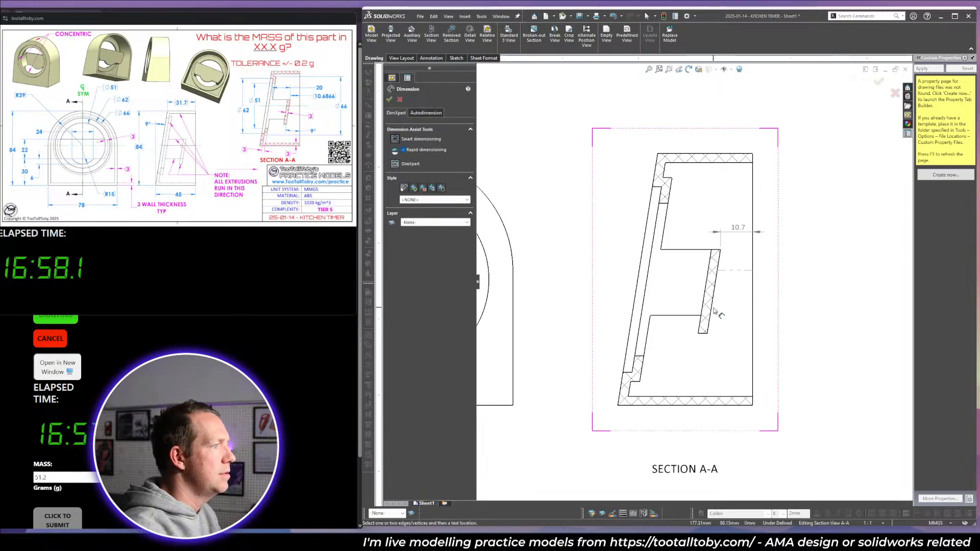
pyautogui.click(711, 308)
pyautogui.click(753, 315)
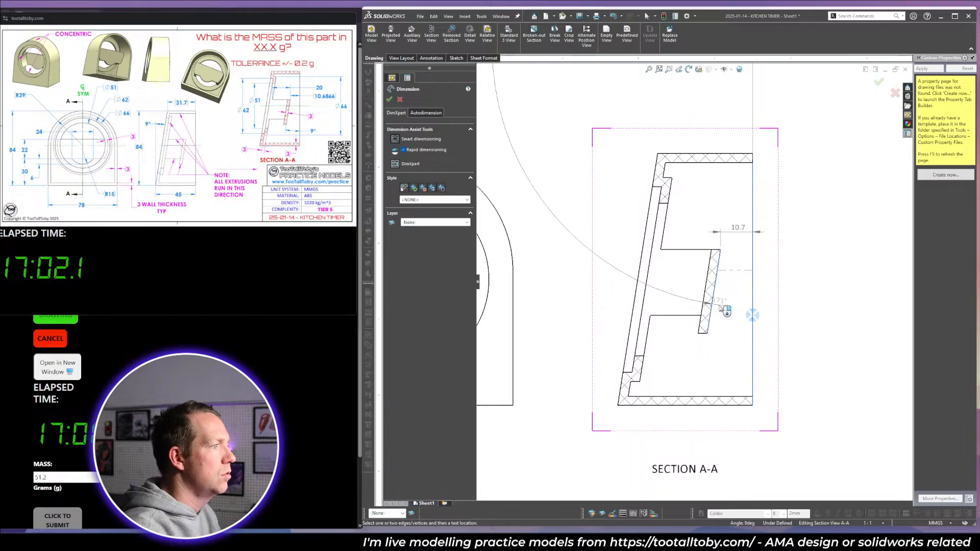
pyautogui.click(747, 305)
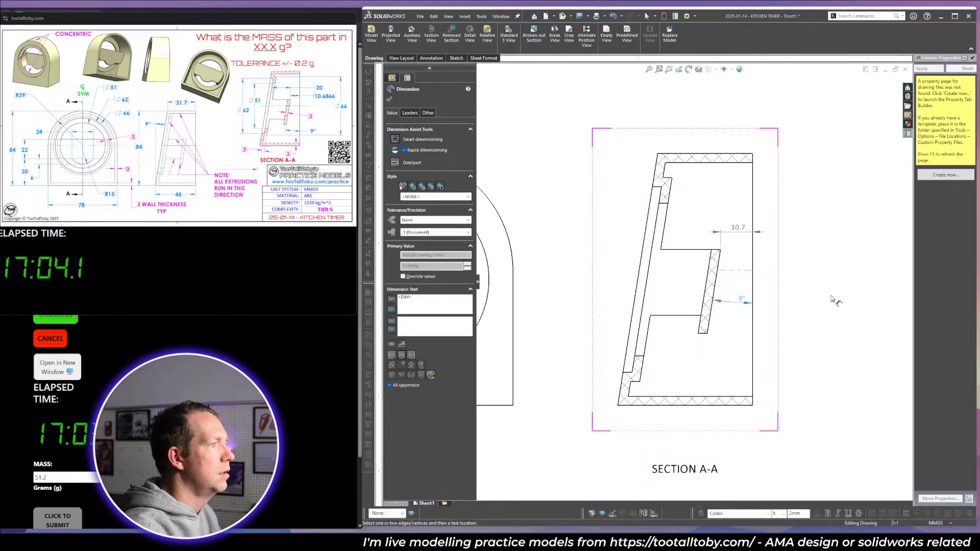
pyautogui.press('Escape')
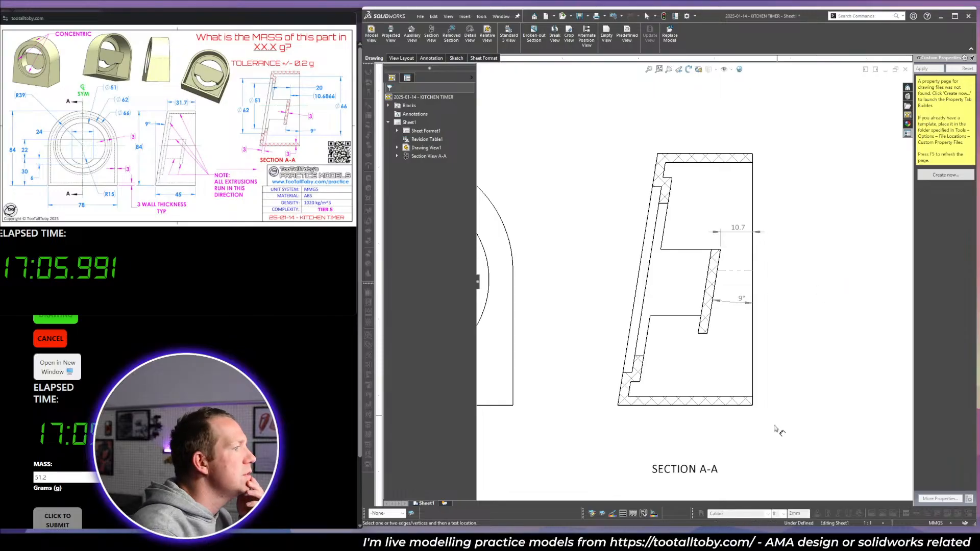
# Dimension the thickness of the body's bottom wall in section A-A.
pyautogui.click(747, 397)
pyautogui.click(746, 406)
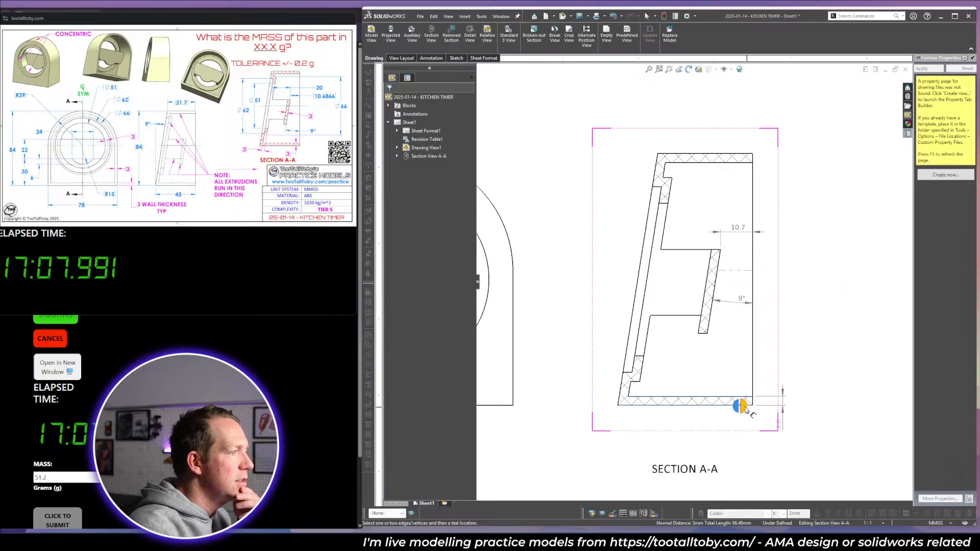
pyautogui.click(776, 426)
pyautogui.press('Escape')
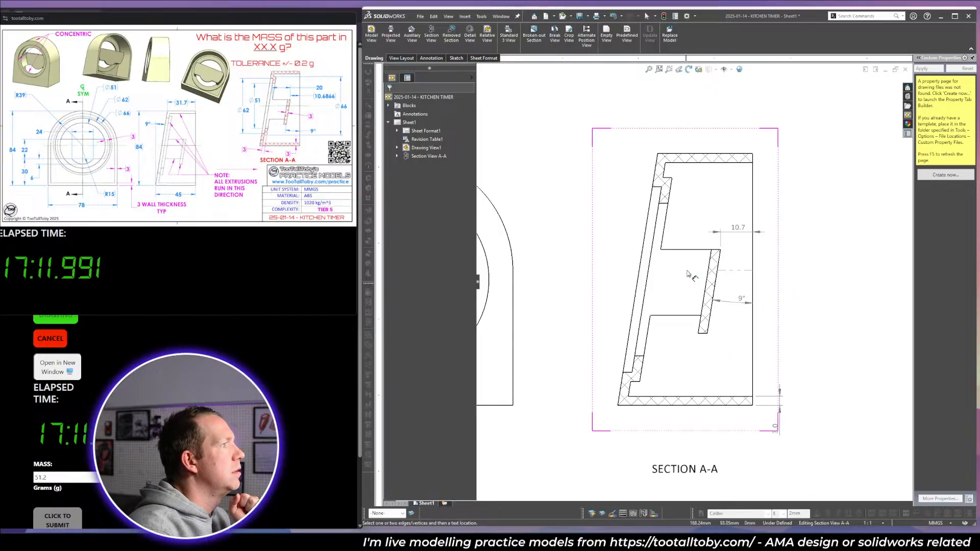
# Dimension the outer diameter of the internal ring and the diameter of the front recess in section A-A.
pyautogui.click(636, 381)
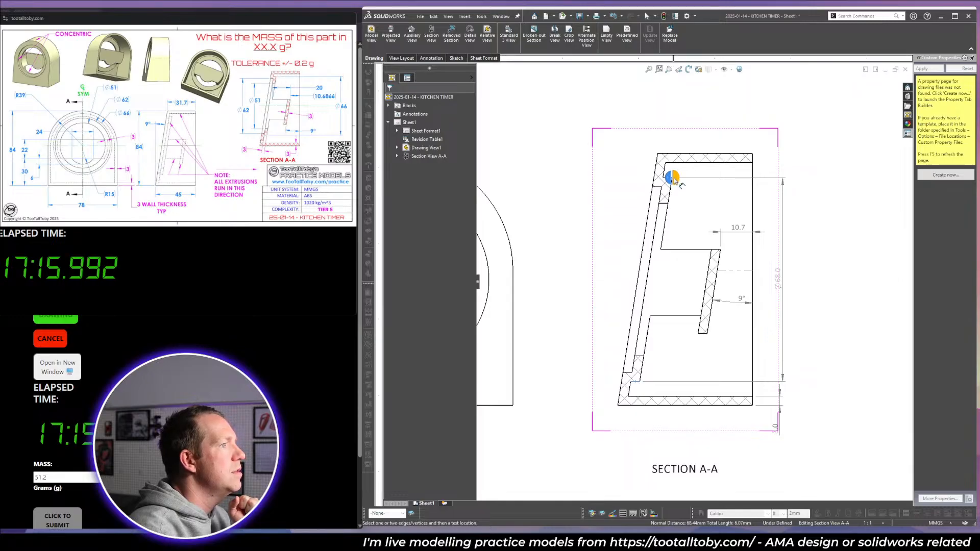
pyautogui.click(673, 179)
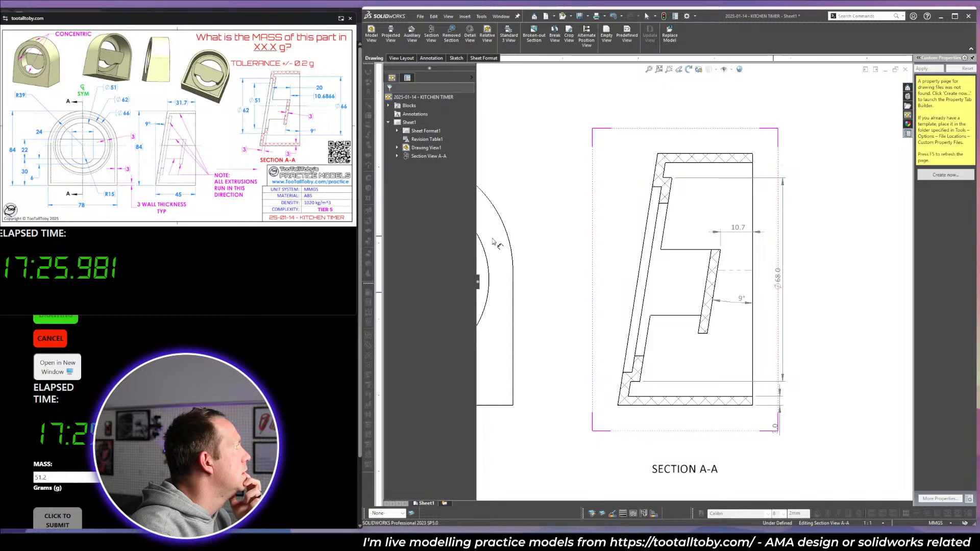
pyautogui.click(628, 373)
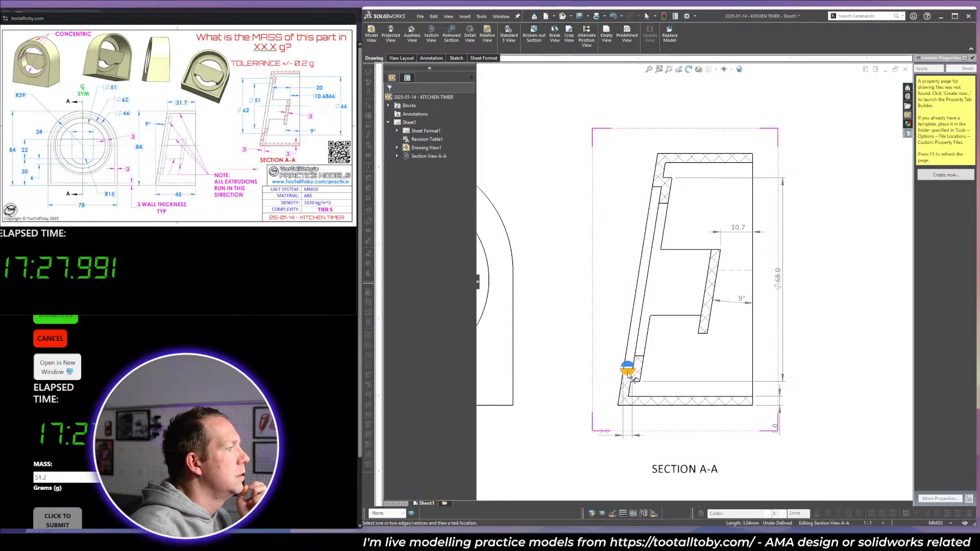
pyautogui.click(659, 188)
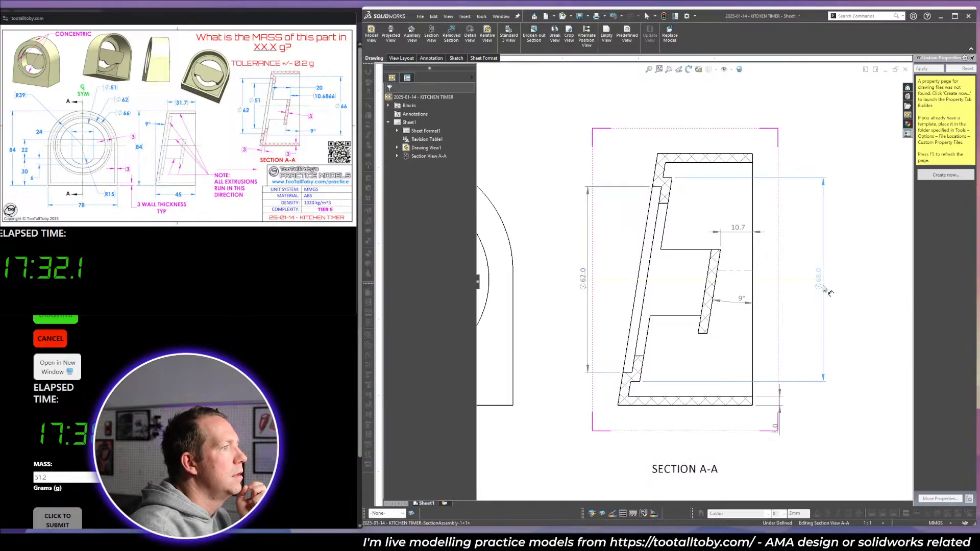
# Reposition the internal ring's diameter dimension clear of the section's back edge and make DIMENSIONS the active layer.
pyautogui.click(824, 287)
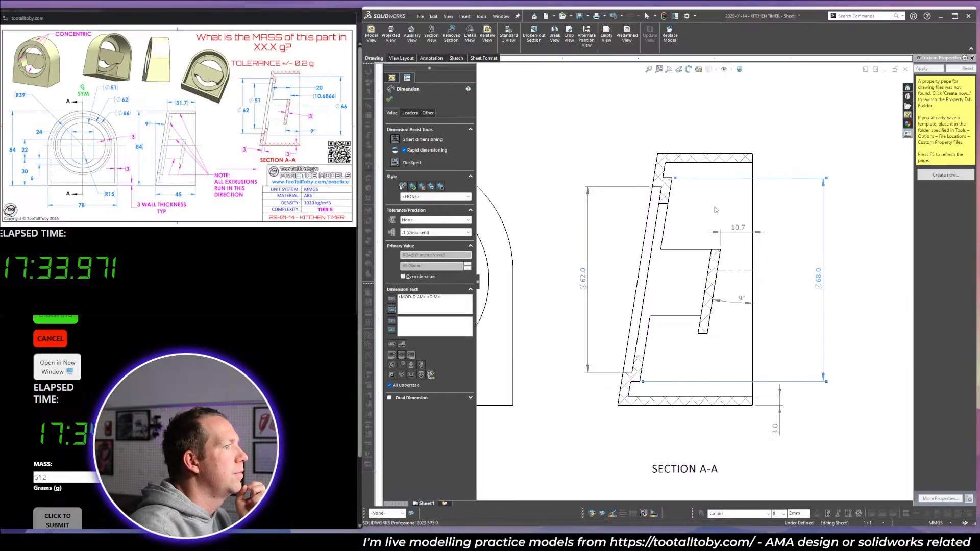
pyautogui.press('Escape')
pyautogui.moveTo(777, 267); pyautogui.dragTo(798, 272)
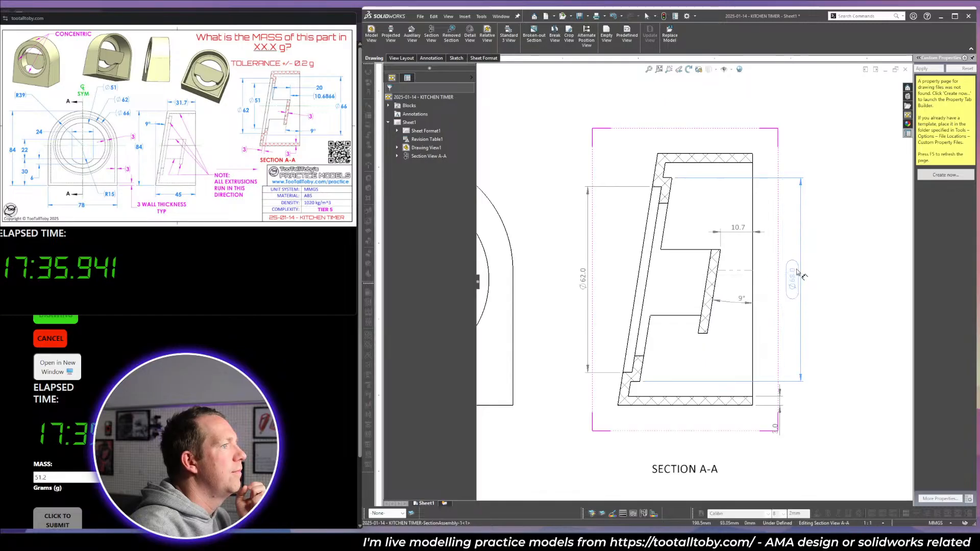
pyautogui.click(403, 513)
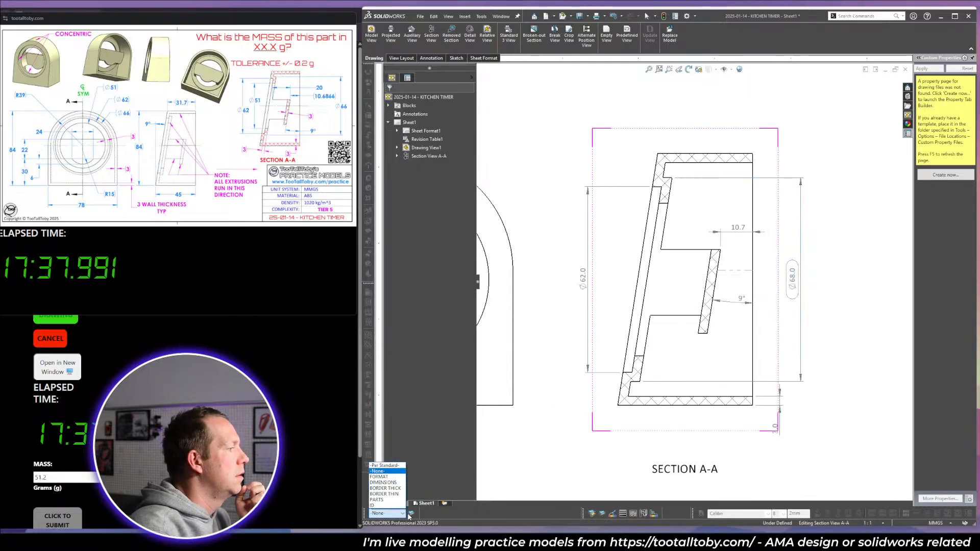
pyautogui.click(383, 482)
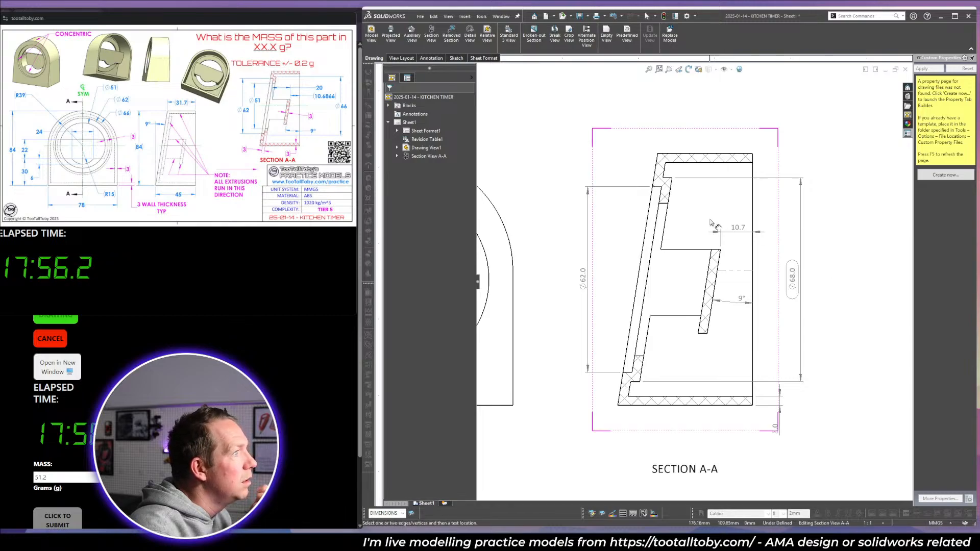
# Set the crossbar-to-back-edge distance dimension to two decimal places.
pyautogui.click(738, 227)
pyautogui.click(435, 232)
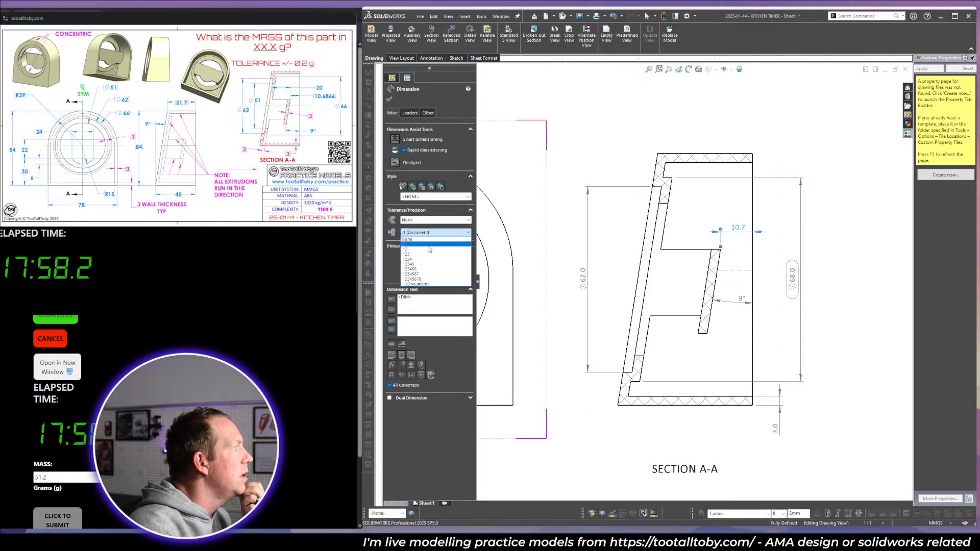
pyautogui.click(432, 251)
pyautogui.click(842, 162)
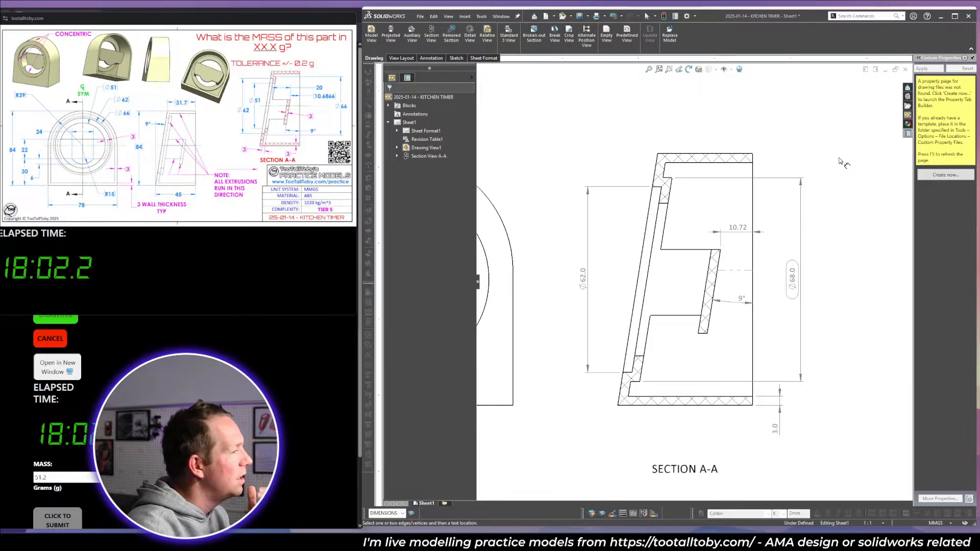
# Set the part's Cut-Extrude4 offset distance to 16.76 mm, rebuild, and return to the drawing to check section A-A.
pyautogui.hotkey('ctrl', 'Tab')
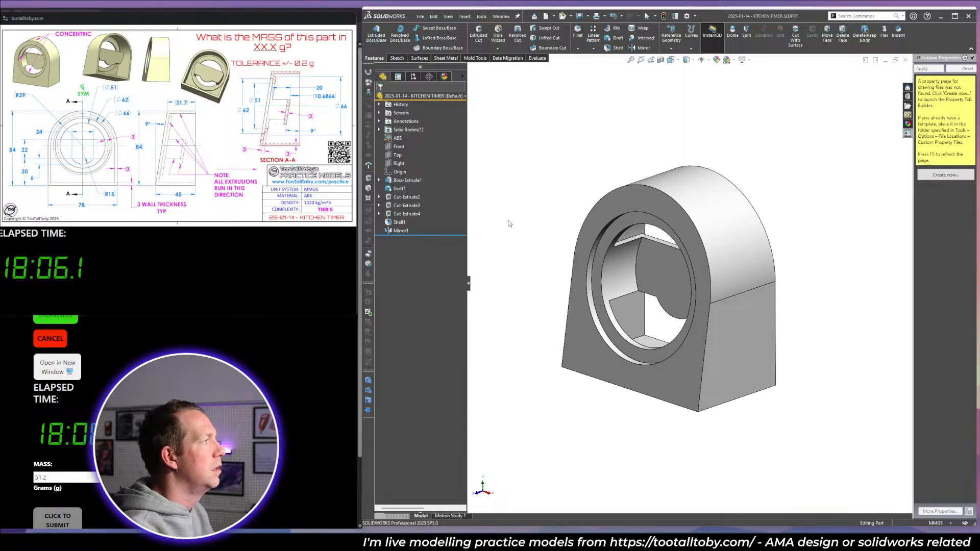
pyautogui.click(407, 214)
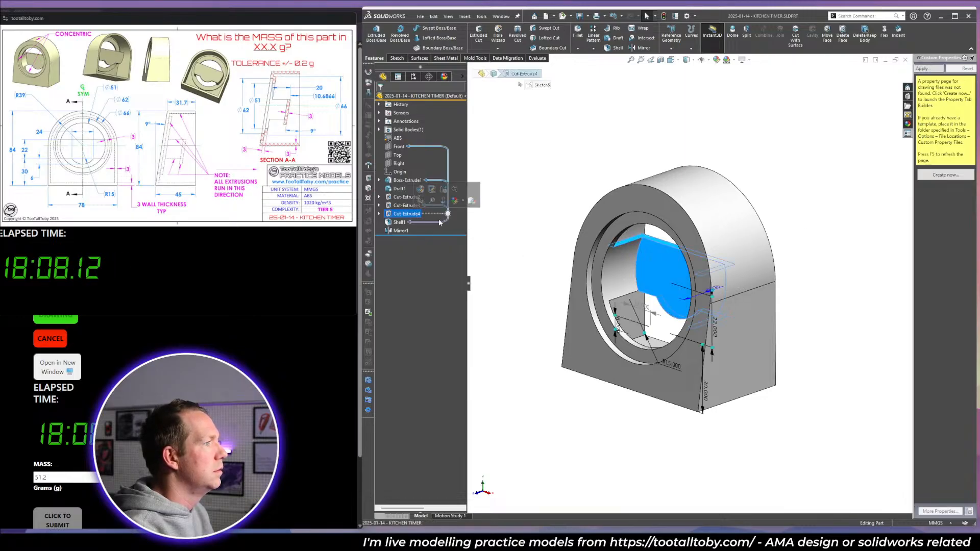
pyautogui.scroll(-5, 680, 278)
pyautogui.doubleClick(779, 318)
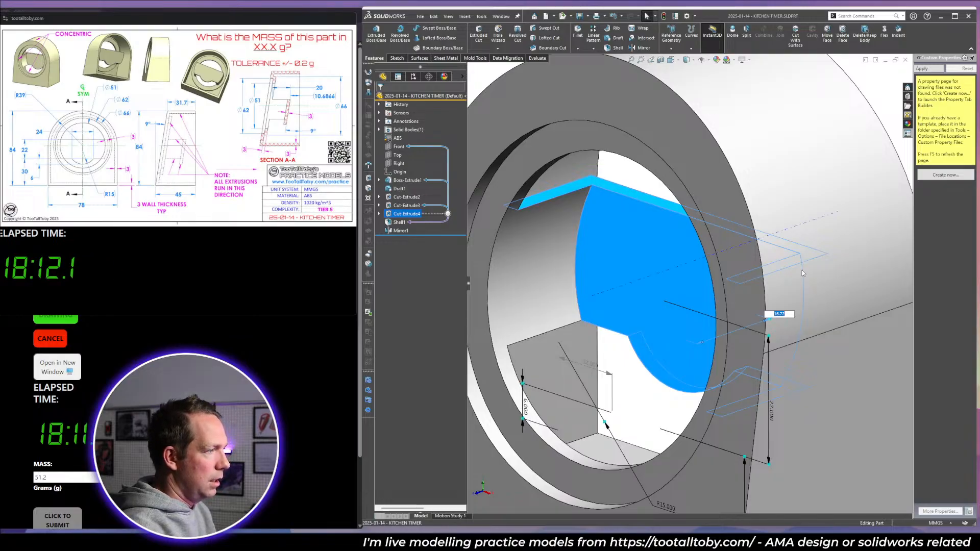
pyautogui.press('Return')
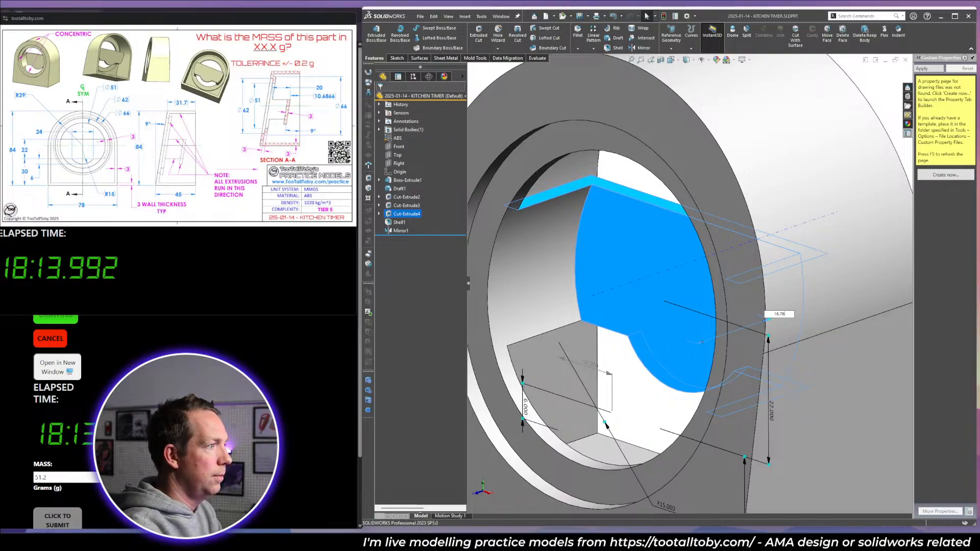
pyautogui.click(837, 220)
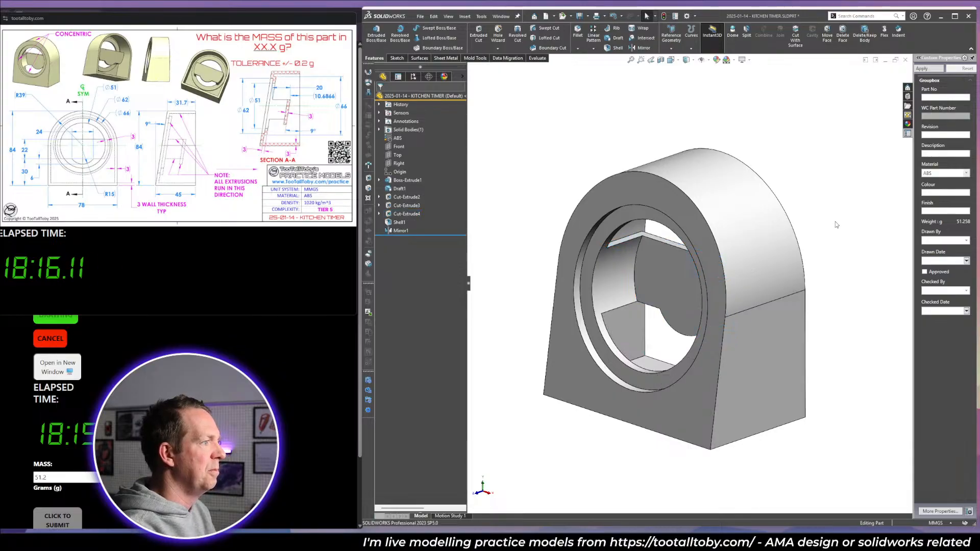
pyautogui.hotkey('ctrl', 'Tab')
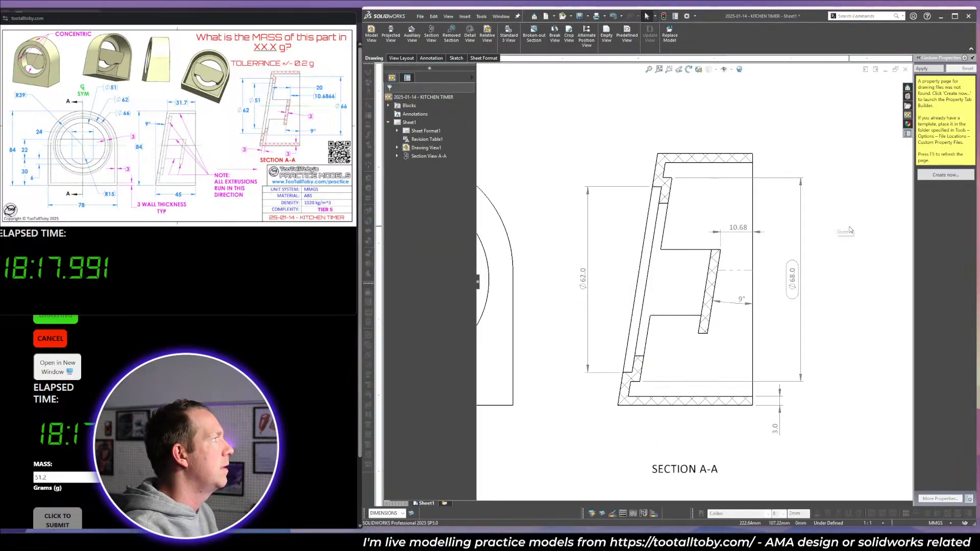
pyautogui.click(850, 231)
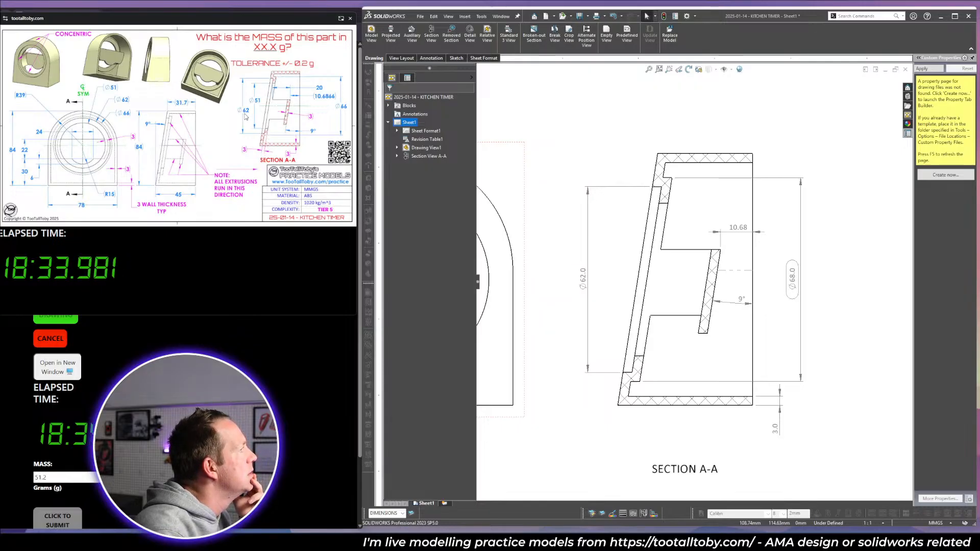
# In the part, offset the outer cylindrical face of the internal ring by 1 mm with Move Face and save the part.
pyautogui.hotkey('ctrl', 'Tab')
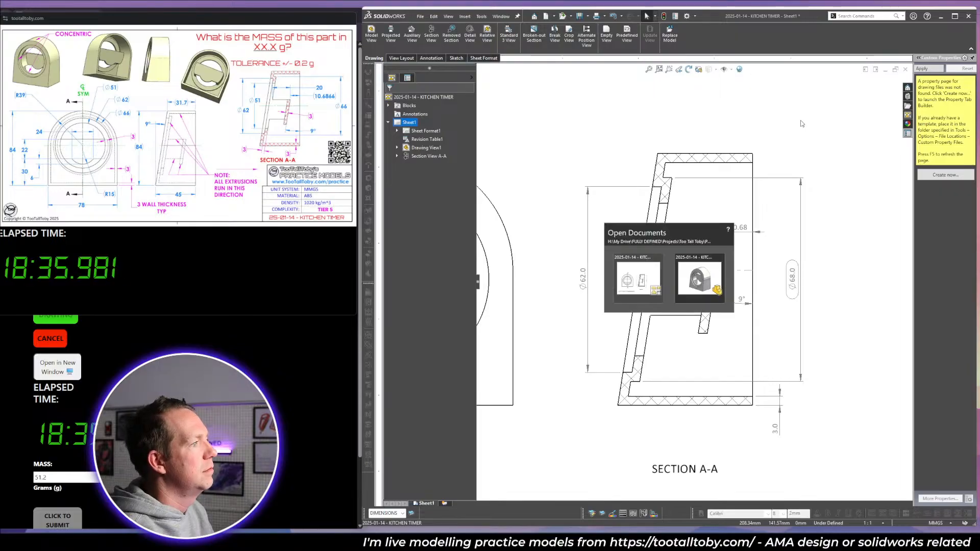
pyautogui.moveTo(746, 177); pyautogui.dragTo(609, 162, button='middle')
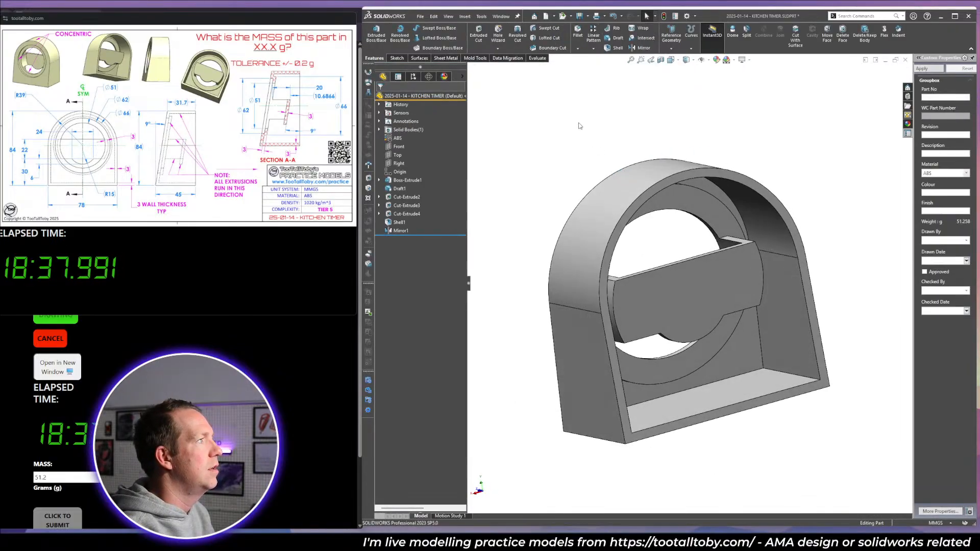
pyautogui.click(826, 35)
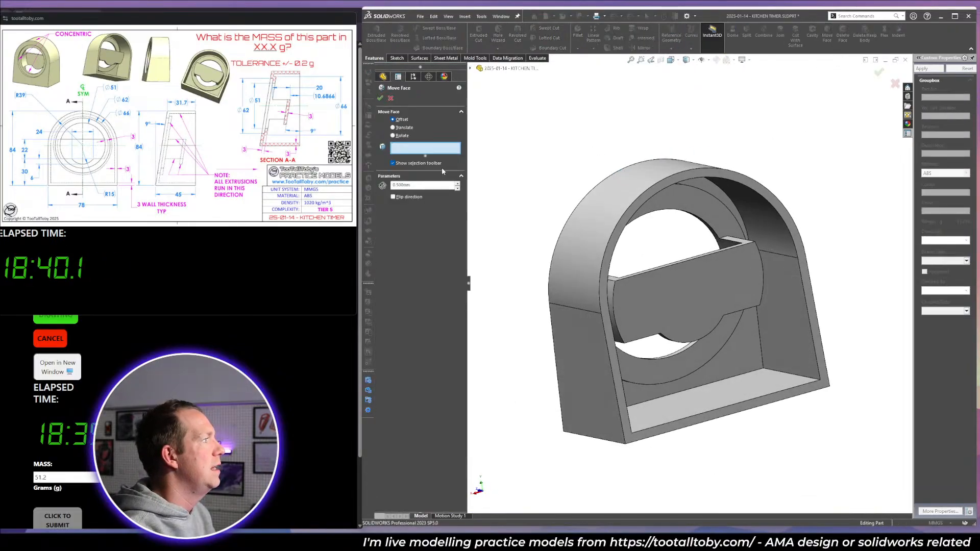
pyautogui.doubleClick(427, 185)
pyautogui.write('1')
pyautogui.press('Return')
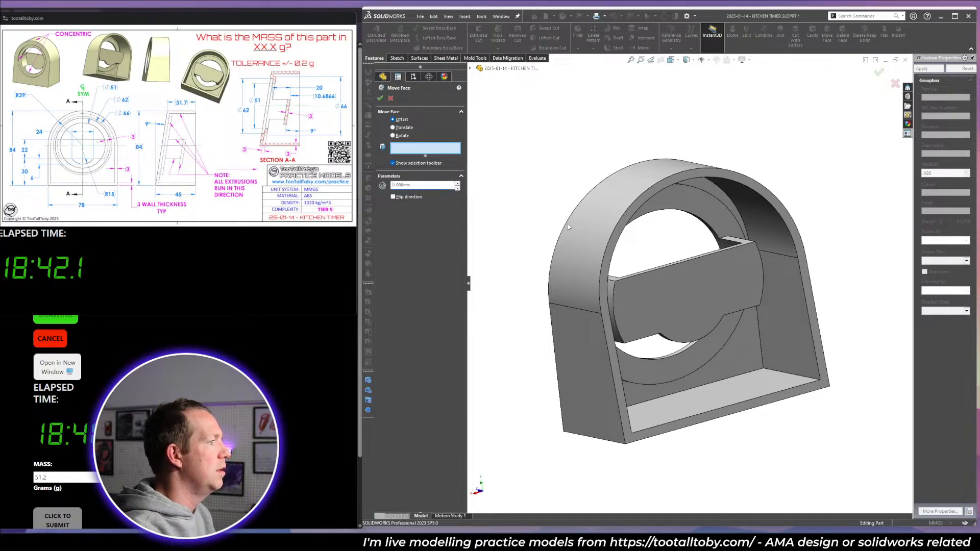
pyautogui.moveTo(569, 228); pyautogui.dragTo(631, 305, button='middle')
pyautogui.scroll(-8, 631, 306)
pyautogui.click(616, 386)
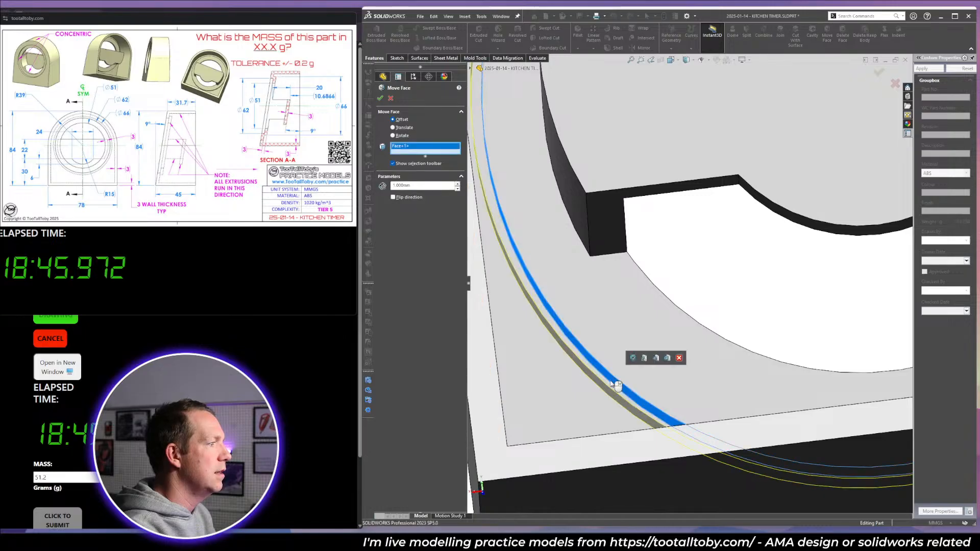
pyautogui.click(379, 98)
pyautogui.scroll(6, 763, 255)
pyautogui.moveTo(772, 235); pyautogui.dragTo(821, 290, button='middle')
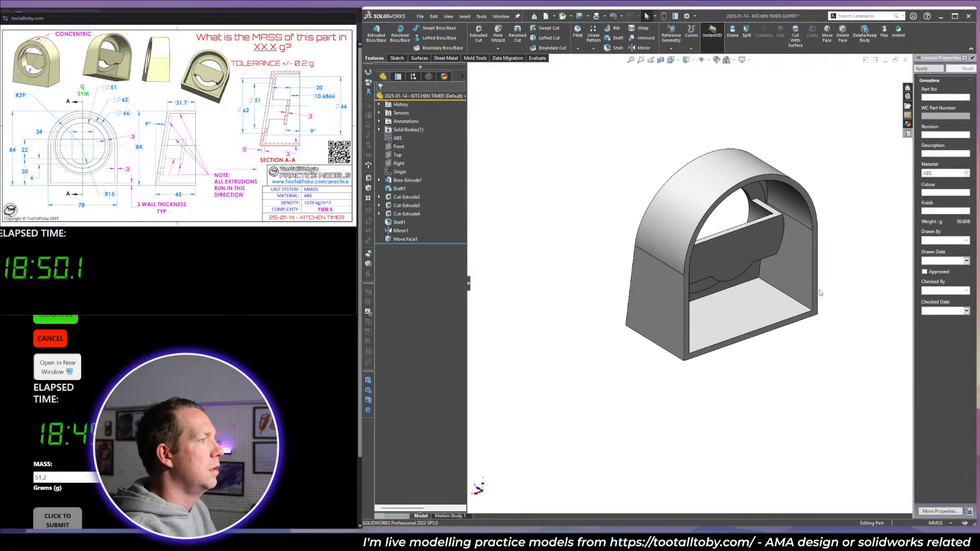
pyautogui.hotkey('ctrl', 's')
# Return to the drawing and shift the internal ring's diameter dimension slightly farther from section A-A.
pyautogui.hotkey('ctrl', 'Tab')
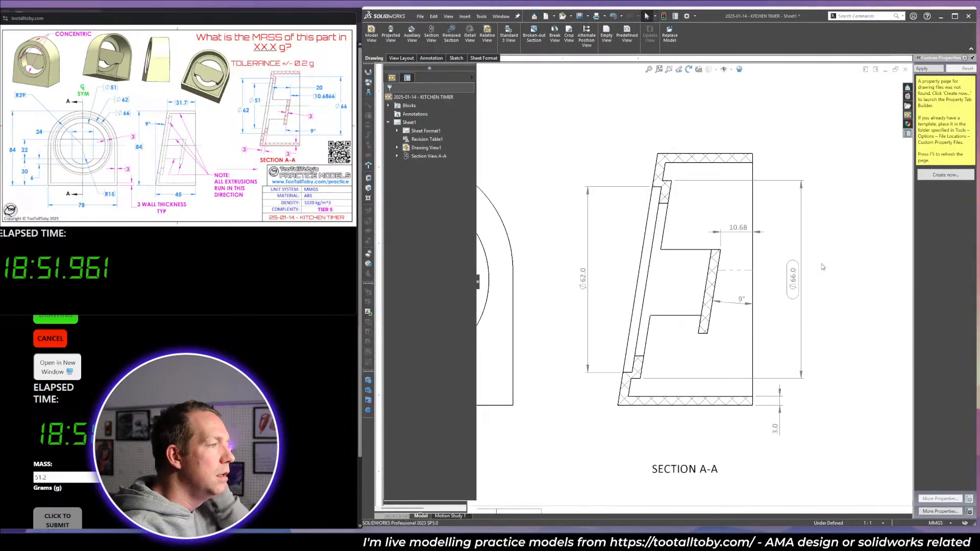
pyautogui.moveTo(798, 280); pyautogui.dragTo(805, 279)
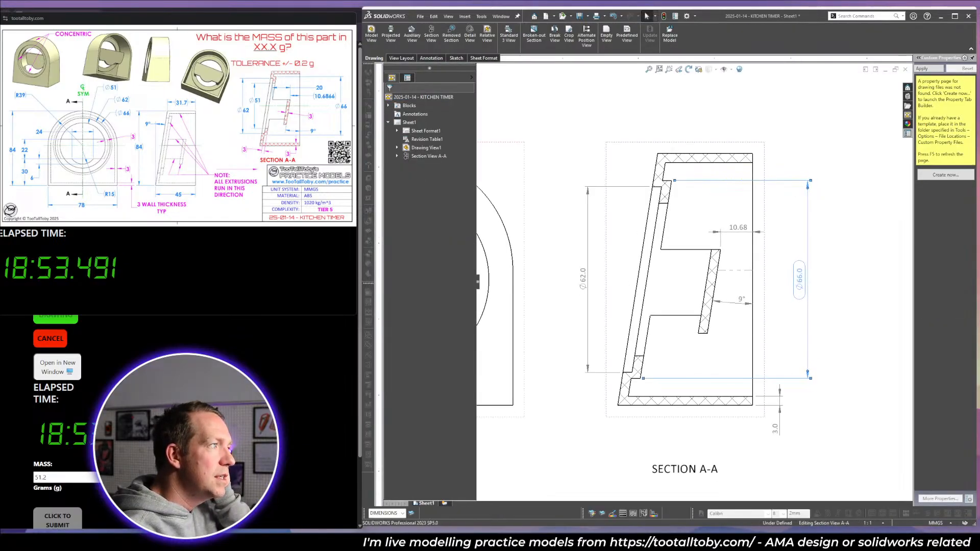
pyautogui.click(863, 325)
# Return to the part and submit 50.6 g as the mass for the practice model.
pyautogui.hotkey('ctrl', 'Tab')
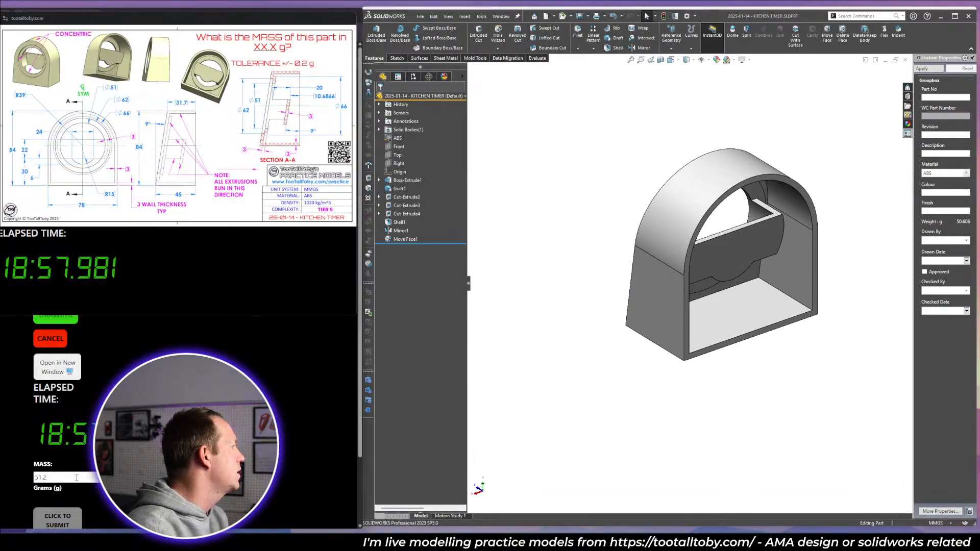
pyautogui.doubleClick(41, 478)
pyautogui.write('50.6')
pyautogui.press('Return')
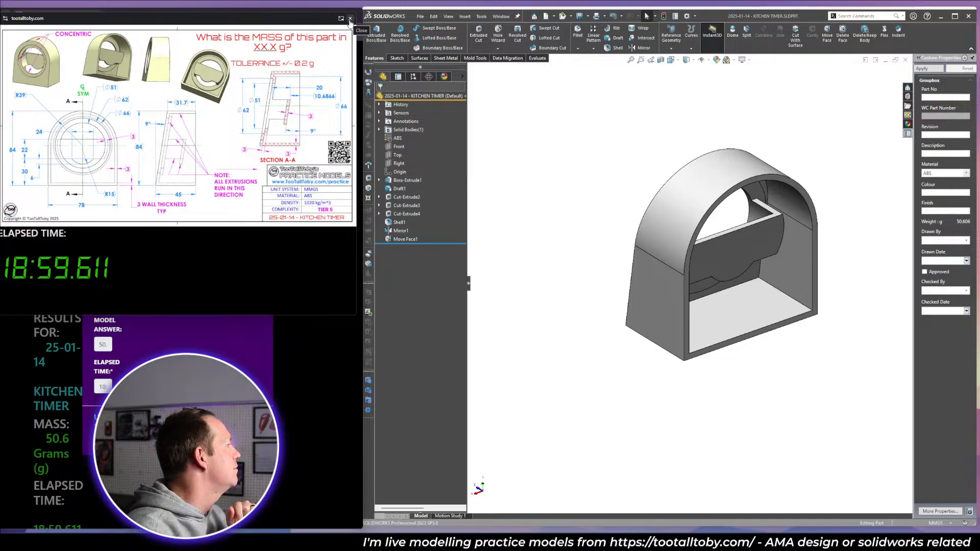
# Close the floating reference drawing window and complete the practice model submission form.
pyautogui.click(349, 19)
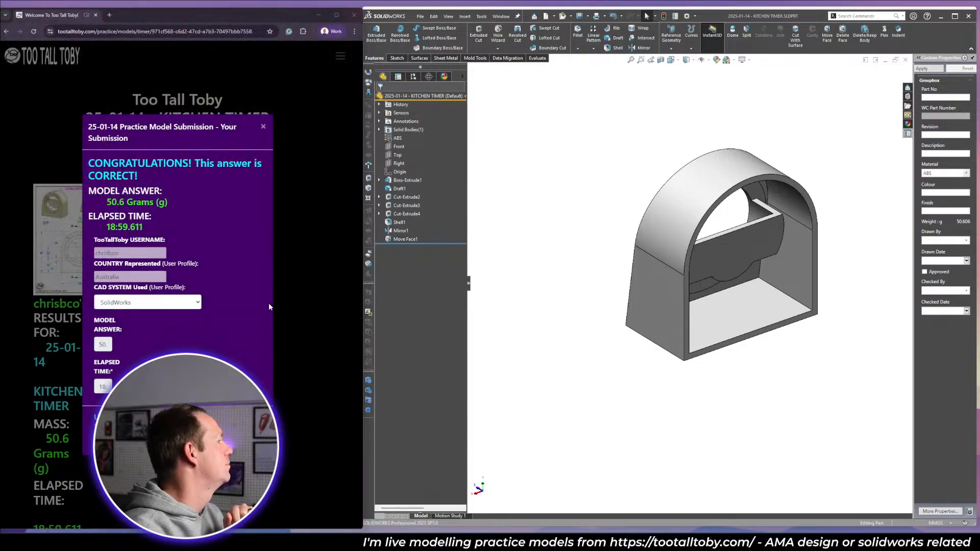
pyautogui.click(240, 435)
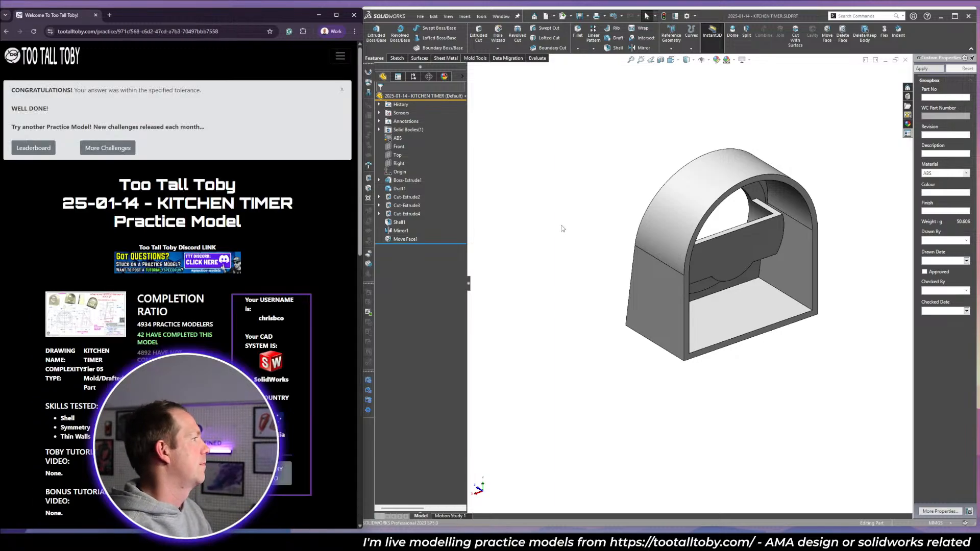
pyautogui.moveTo(564, 225); pyautogui.dragTo(817, 214, button='middle')
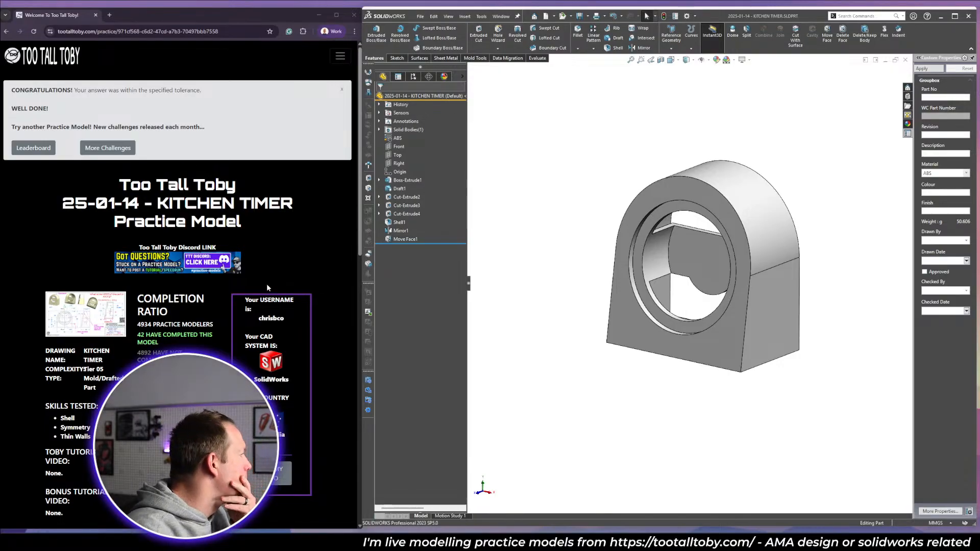
# Review the practice model page's completion, leaderboard and community sections, and open its drawing image in a new tab.
pyautogui.scroll(-3, 257, 220)
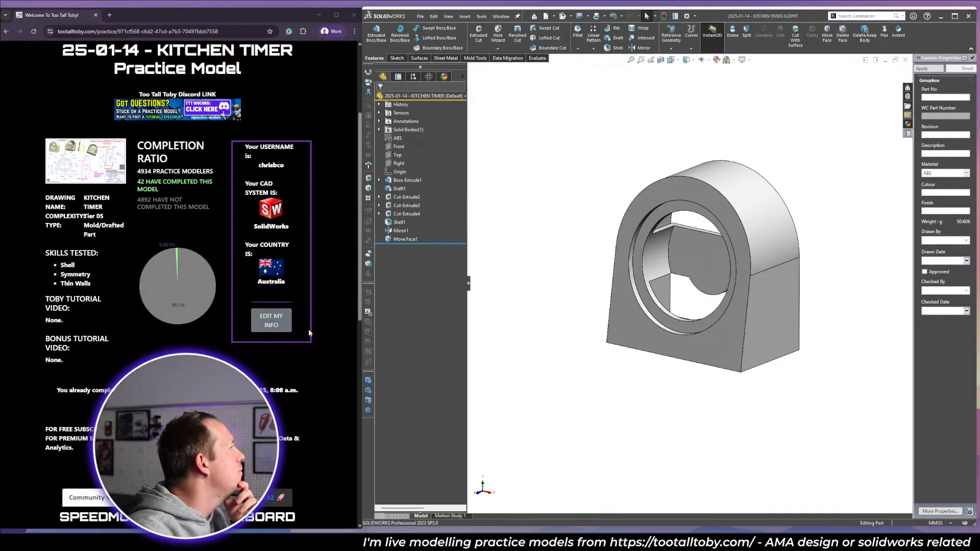
pyautogui.scroll(-8, 308, 332)
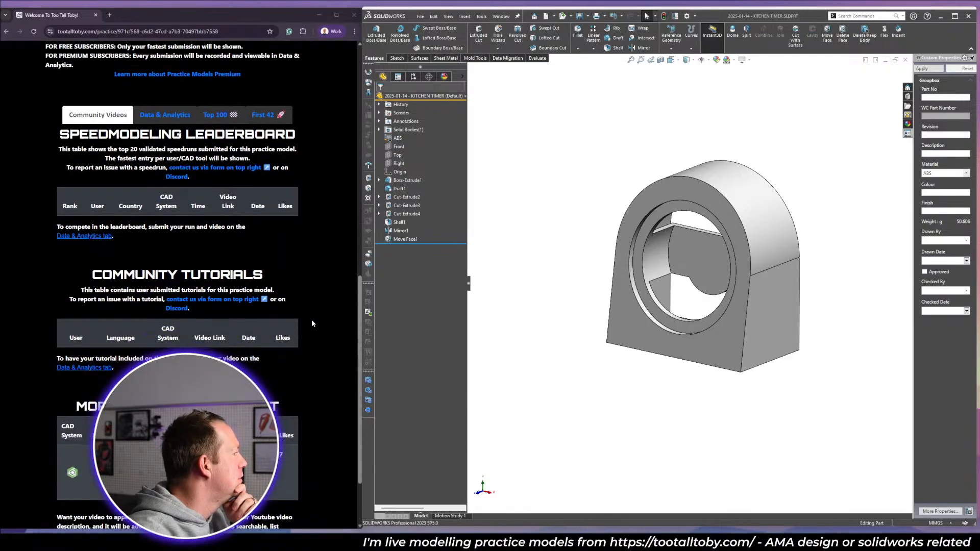
pyautogui.scroll(2, 308, 313)
pyautogui.scroll(-4, 307, 320)
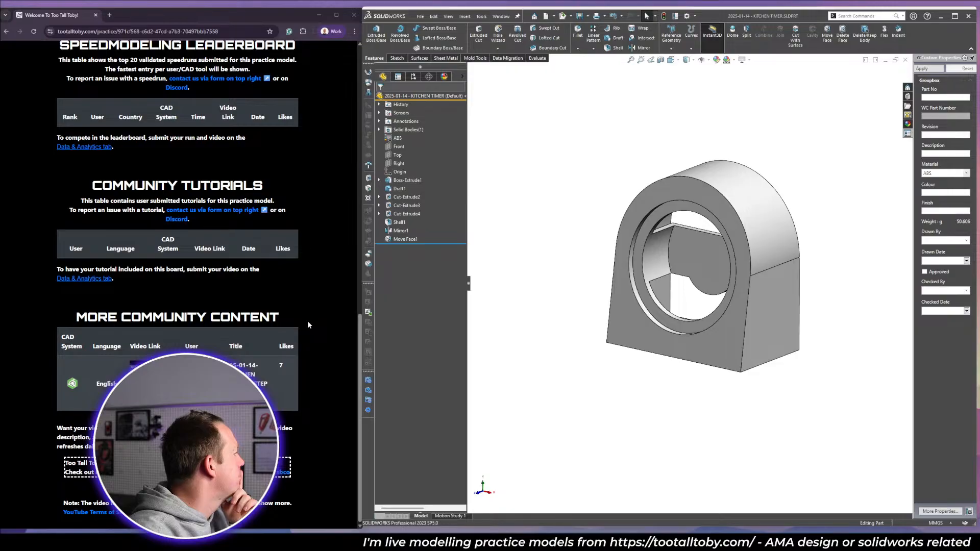
pyautogui.scroll(5, 308, 325)
pyautogui.scroll(1, 307, 321)
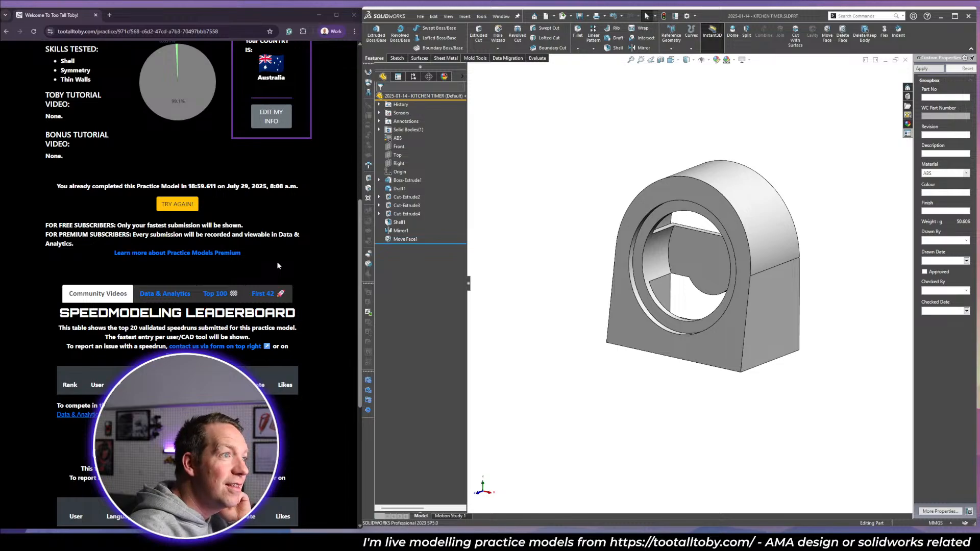
pyautogui.scroll(4, 277, 265)
pyautogui.click(113, 147)
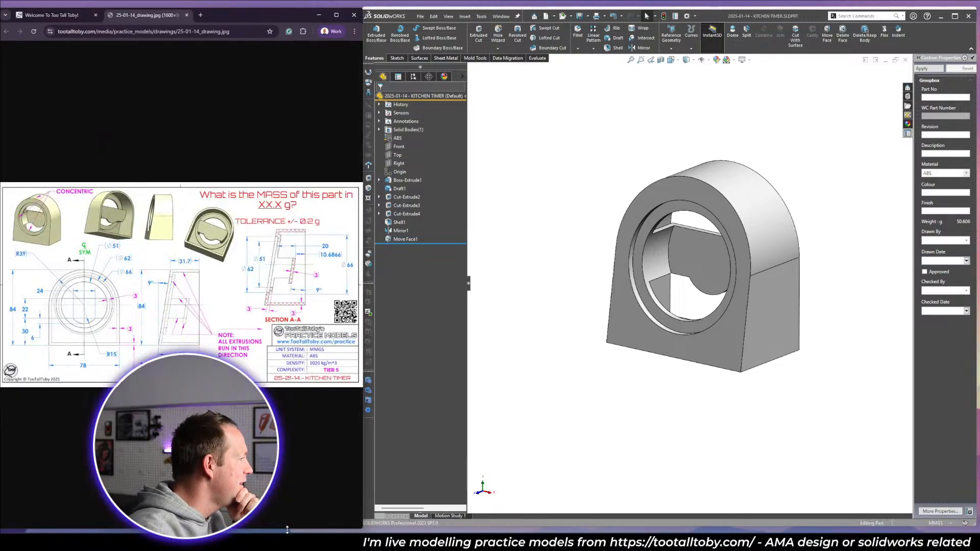
# Inspect the drawing in a temporarily shortened browser window and close the drawing image.
pyautogui.moveTo(287, 530); pyautogui.dragTo(289, 418)
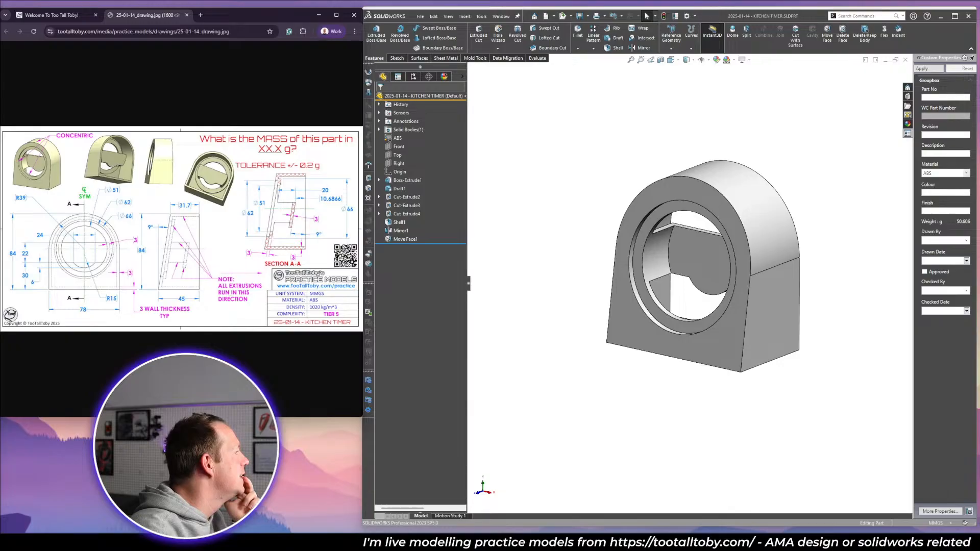
pyautogui.scroll(2, 25, 259)
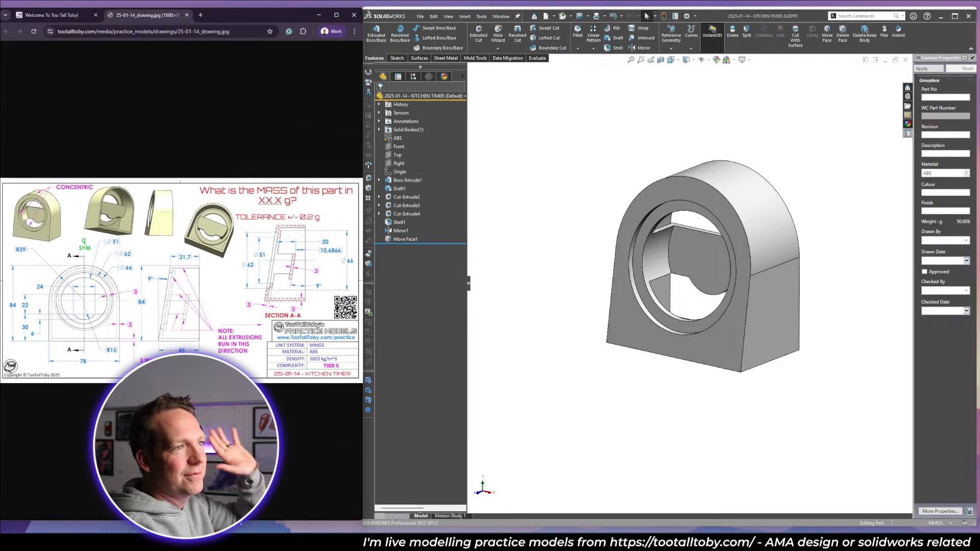
pyautogui.moveTo(241, 530); pyautogui.dragTo(240, 527)
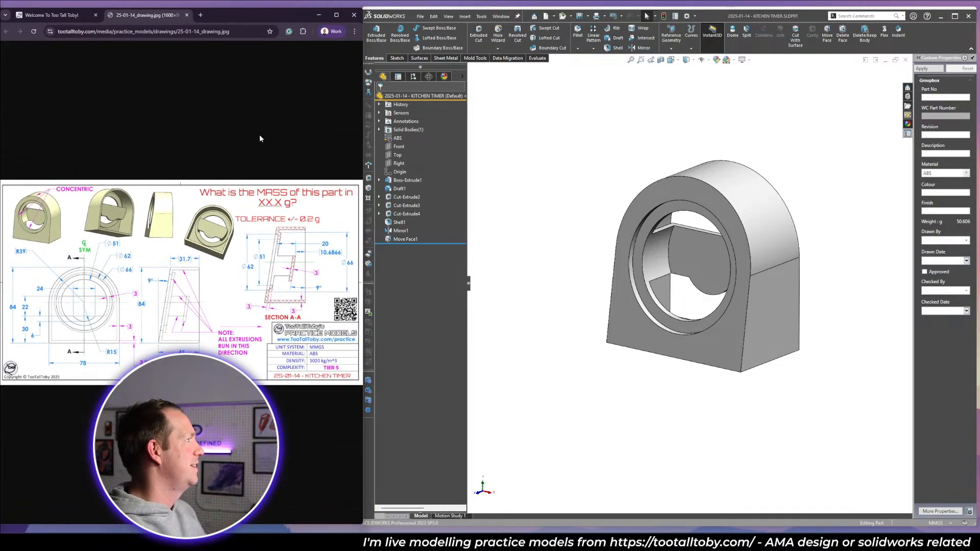
pyautogui.click(184, 14)
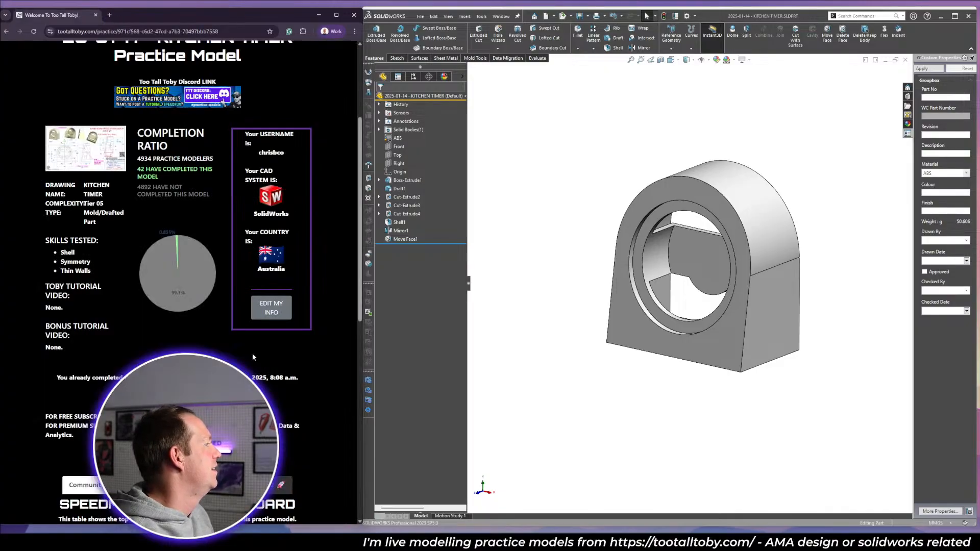
# Examine the practice model's Top 100 leaderboard, including its fastest times, CAD systems and submission dates.
pyautogui.scroll(-4, 265, 385)
pyautogui.click(220, 293)
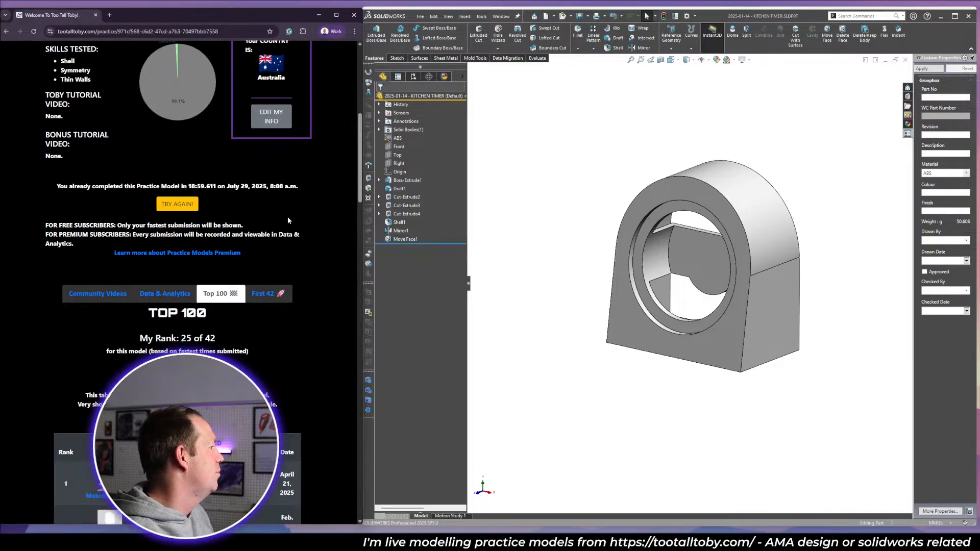
pyautogui.scroll(-3, 289, 221)
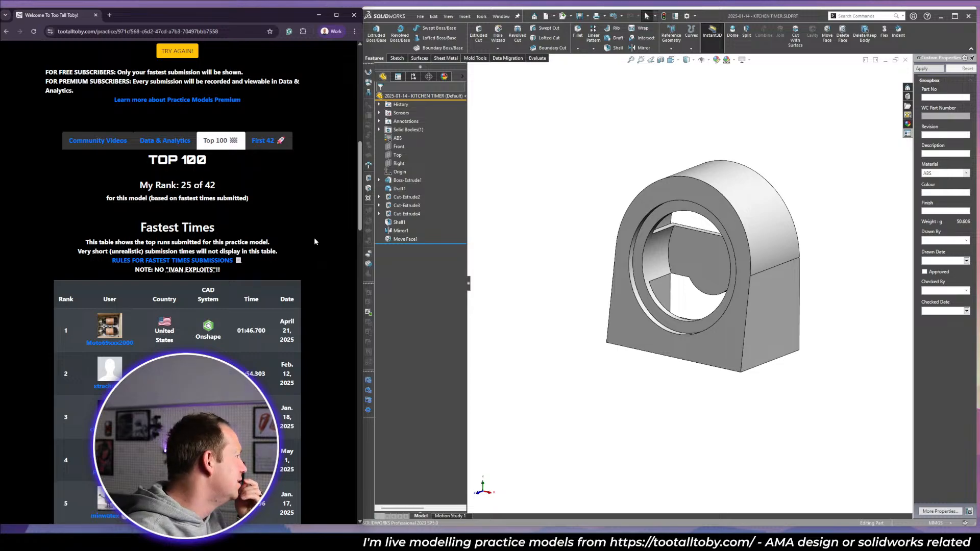
pyautogui.scroll(-3, 315, 239)
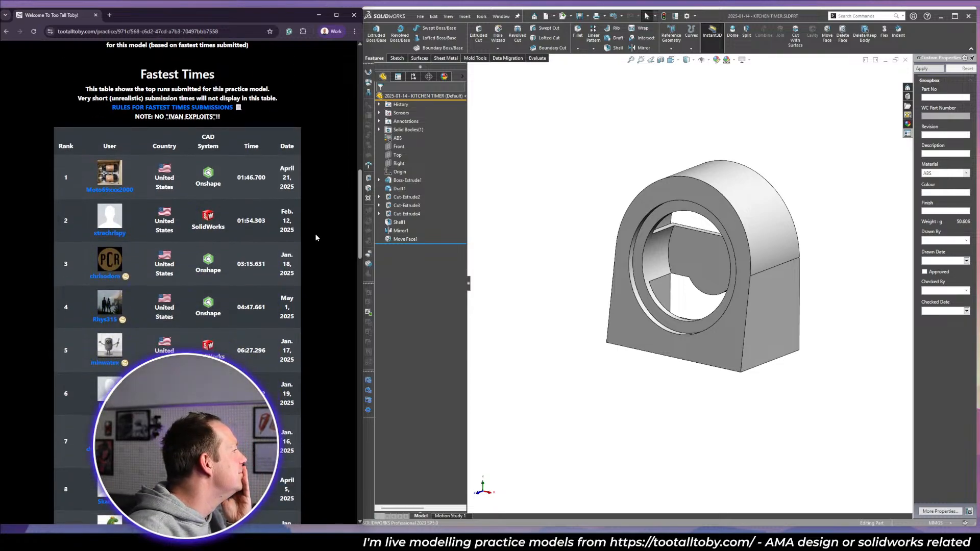
pyautogui.scroll(-1, 316, 237)
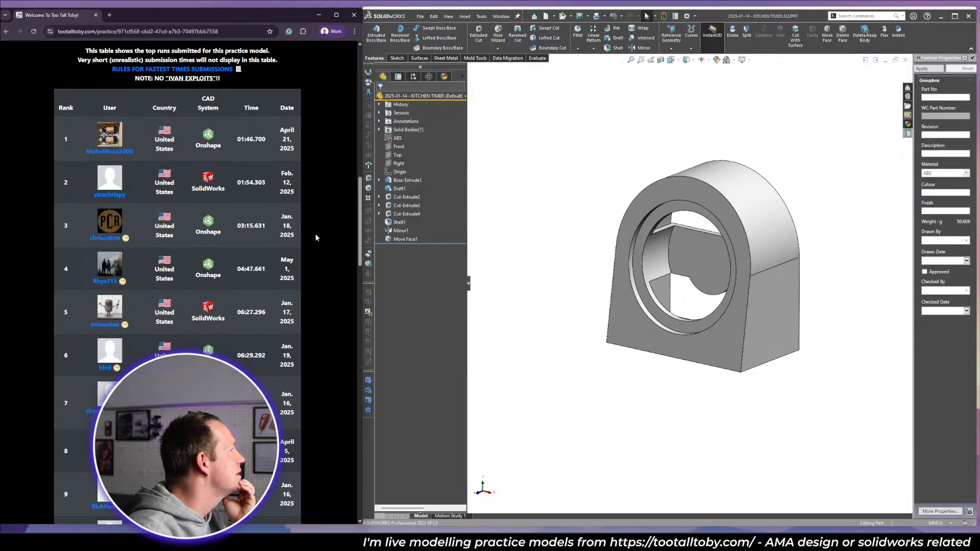
pyautogui.scroll(3, 315, 238)
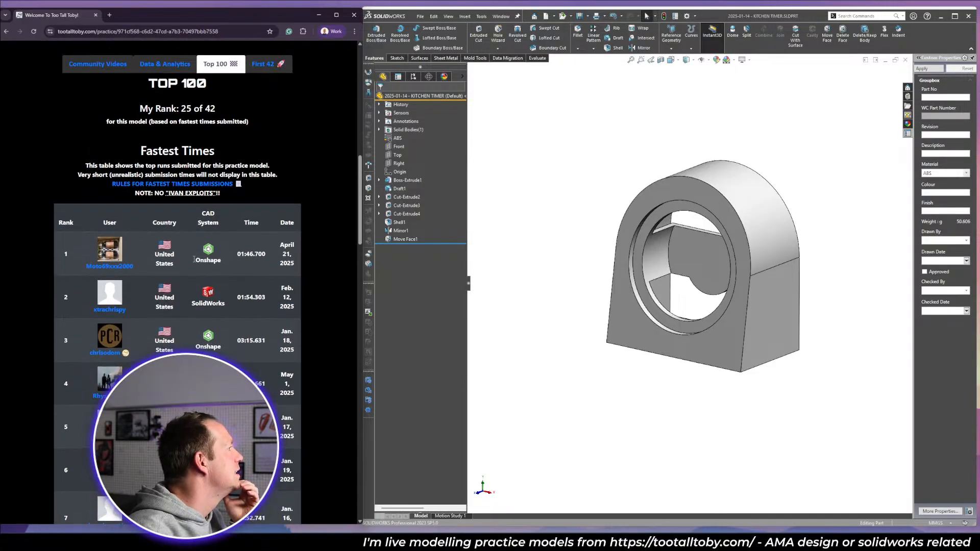
pyautogui.scroll(3, 307, 267)
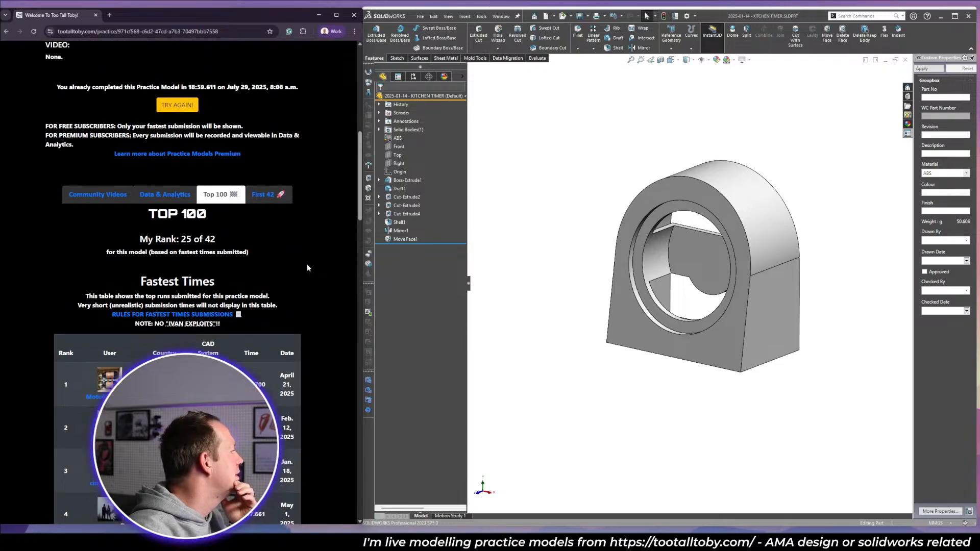
pyautogui.scroll(4, 301, 264)
pyautogui.scroll(-4, 291, 401)
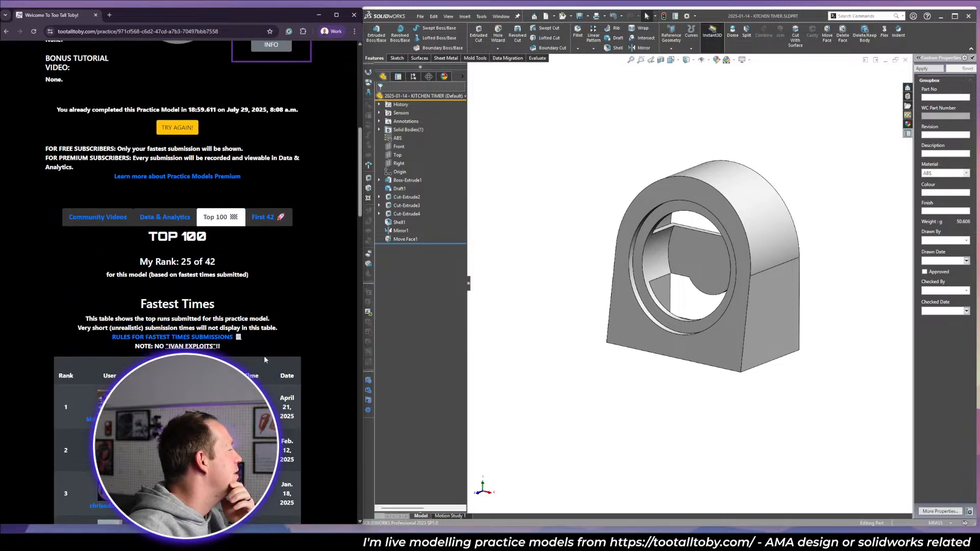
pyautogui.scroll(5, 265, 358)
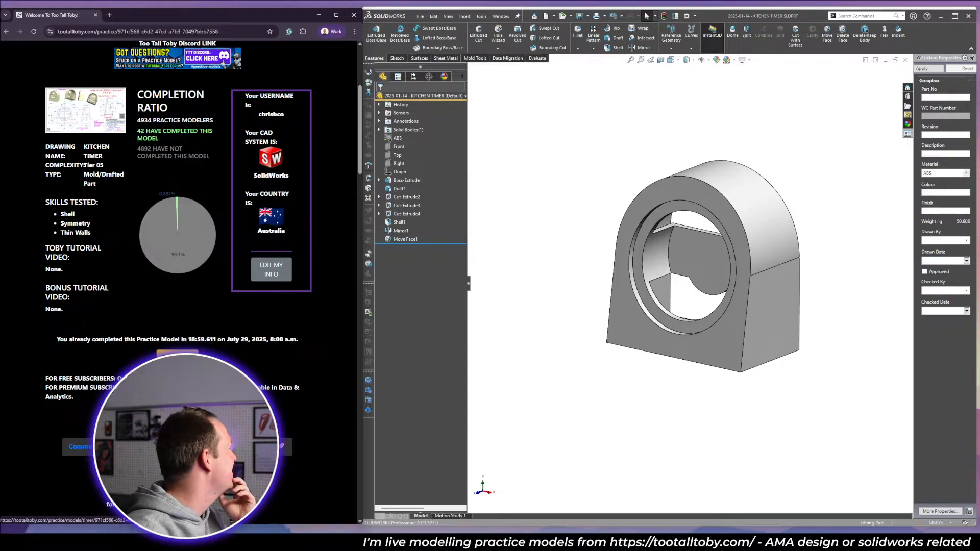
# Open the practice model's drawing image in a new tab and enlarge it by making the browser window shorter and wider.
pyautogui.click(97, 124)
pyautogui.moveTo(235, 525); pyautogui.dragTo(235, 415)
pyautogui.moveTo(363, 351); pyautogui.dragTo(695, 351)
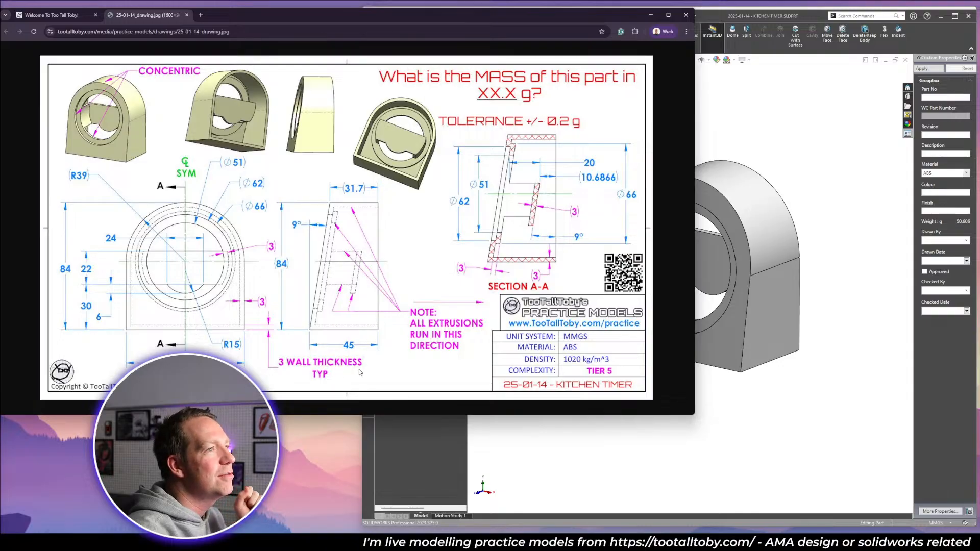
# Switch to the part in SOLIDWORKS and apply a planar section view on the Right plane.
pyautogui.click(769, 430)
pyautogui.moveTo(711, 208); pyautogui.dragTo(689, 215, button='middle')
pyautogui.click(661, 60)
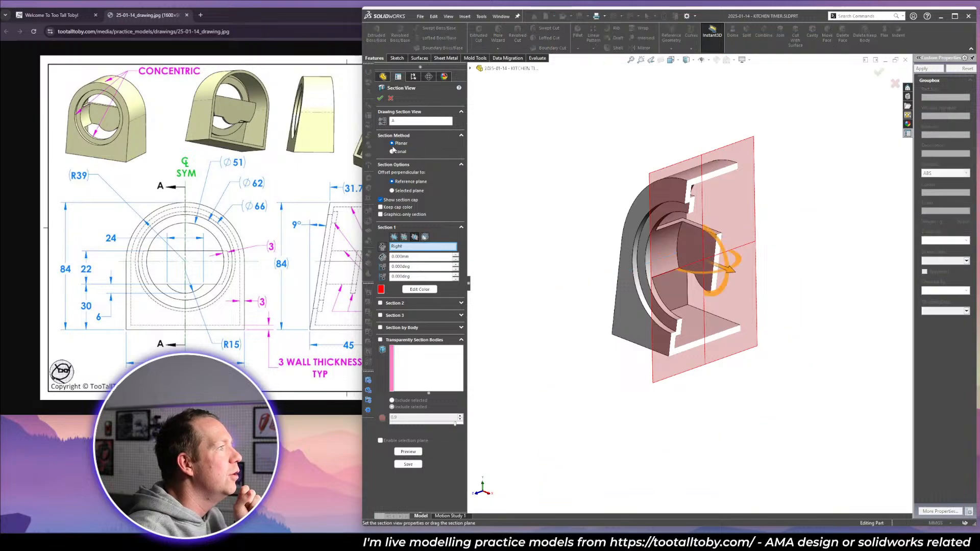
pyautogui.click(381, 98)
# Measure the distance between the two parallel edges of the ring step above the front opening.
pyautogui.scroll(-10, 684, 204)
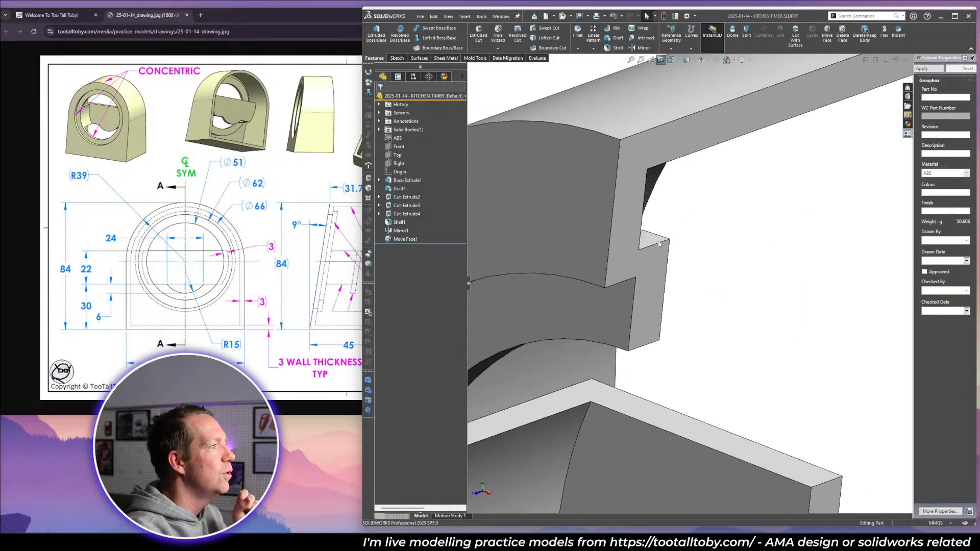
pyautogui.scroll(-3, 636, 245)
pyautogui.press('m')
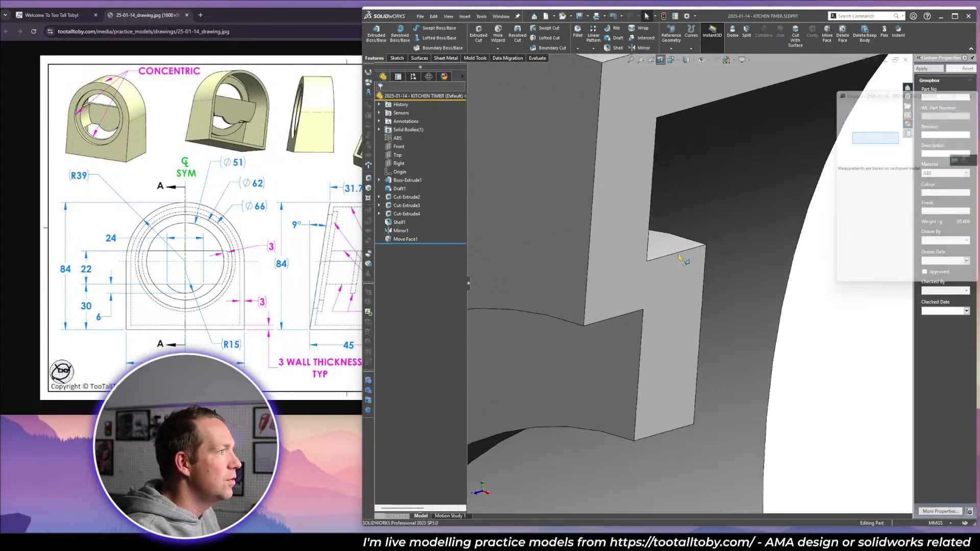
pyautogui.click(675, 253)
pyautogui.click(635, 312)
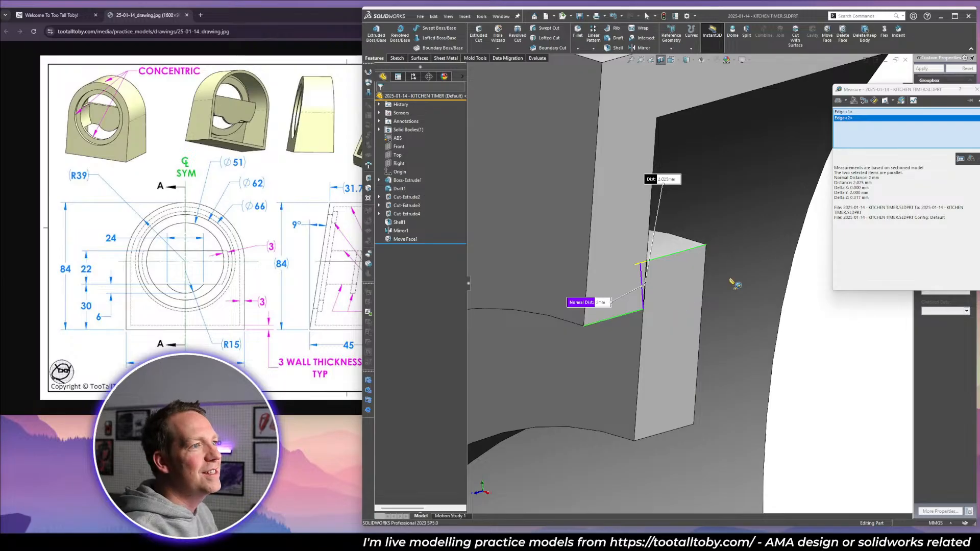
pyautogui.press('Escape')
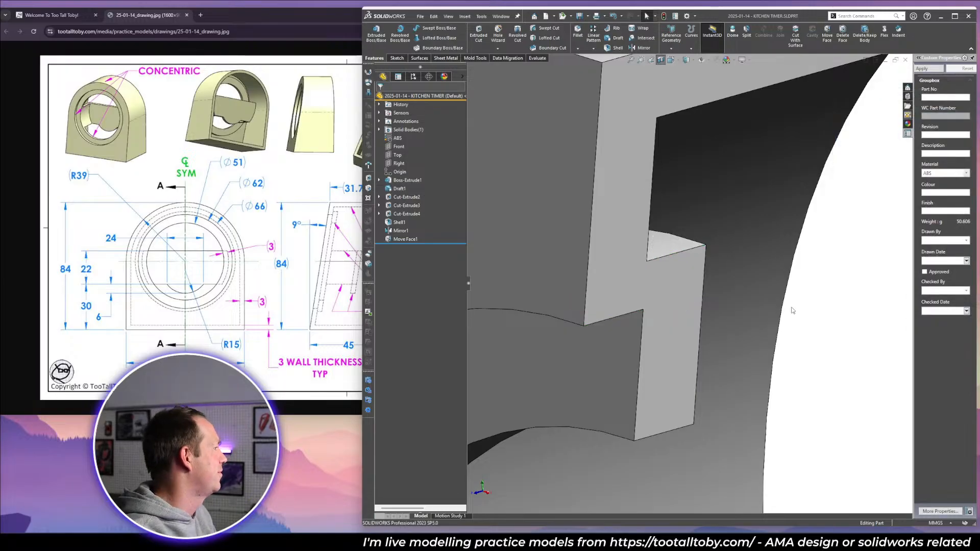
# Turn off the section view and show the whole part.
pyautogui.press('f')
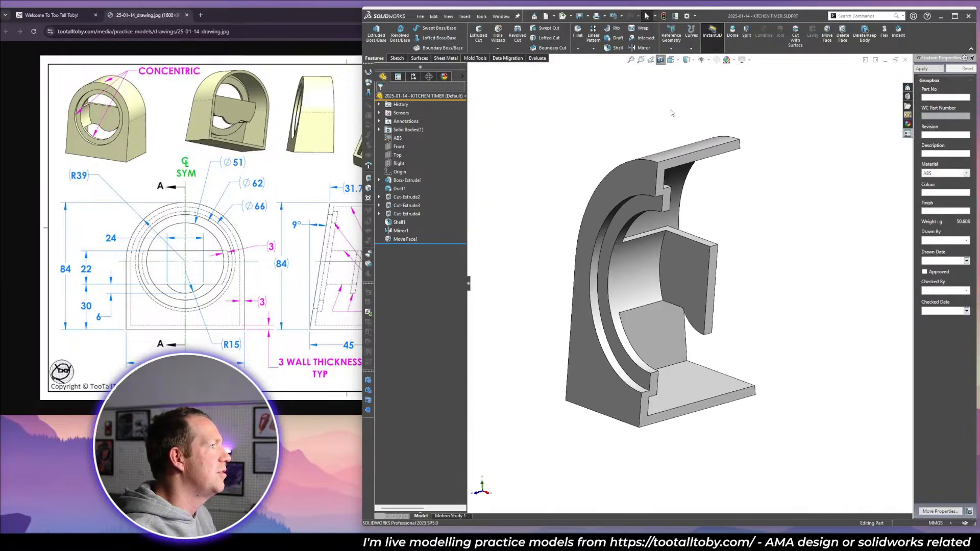
pyautogui.click(661, 60)
pyautogui.moveTo(733, 289)
pyautogui.mouseDown(button='middle')
pyautogui.moveTo(746, 277)
pyautogui.moveTo(738, 283)
pyautogui.mouseUp(button='middle')
# Return the browser window with the drawing to its narrow, full-height size beside the part.
pyautogui.click(314, 415)
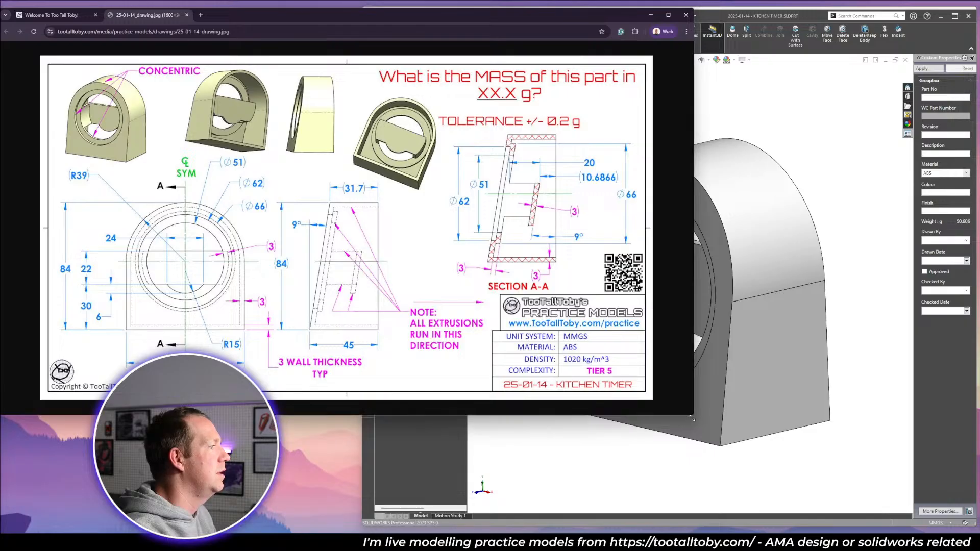
pyautogui.moveTo(691, 415)
pyautogui.mouseDown()
pyautogui.moveTo(372, 531)
pyautogui.moveTo(360, 526)
pyautogui.mouseUp()
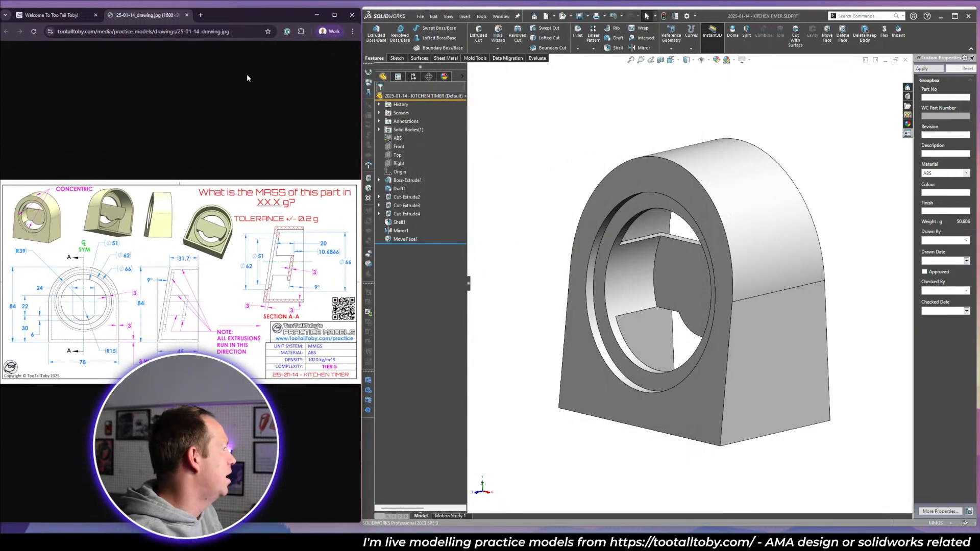
pyautogui.click(599, 144)
# Recheck the rank and fastest times on the practice model page, and return to the drawing and the part.
pyautogui.click(59, 11)
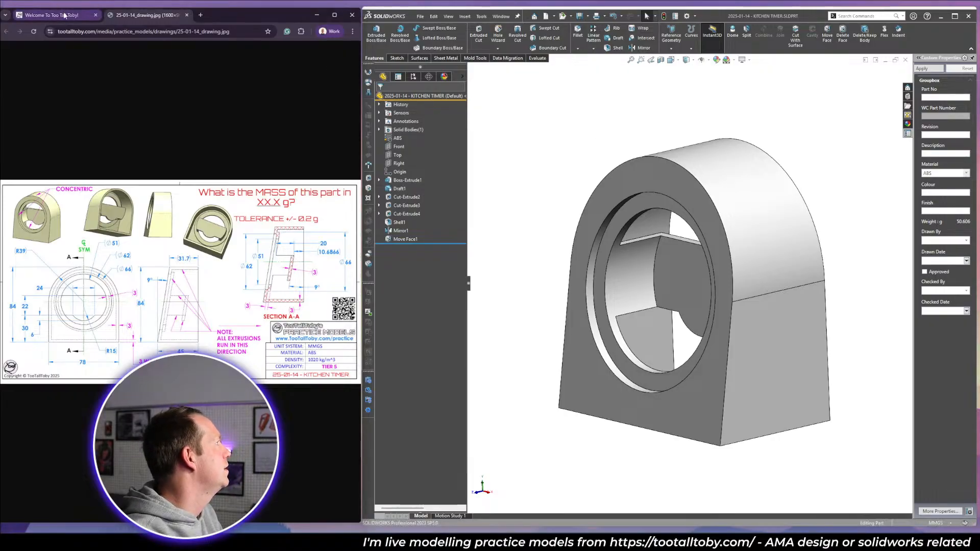
pyautogui.scroll(-5, 287, 356)
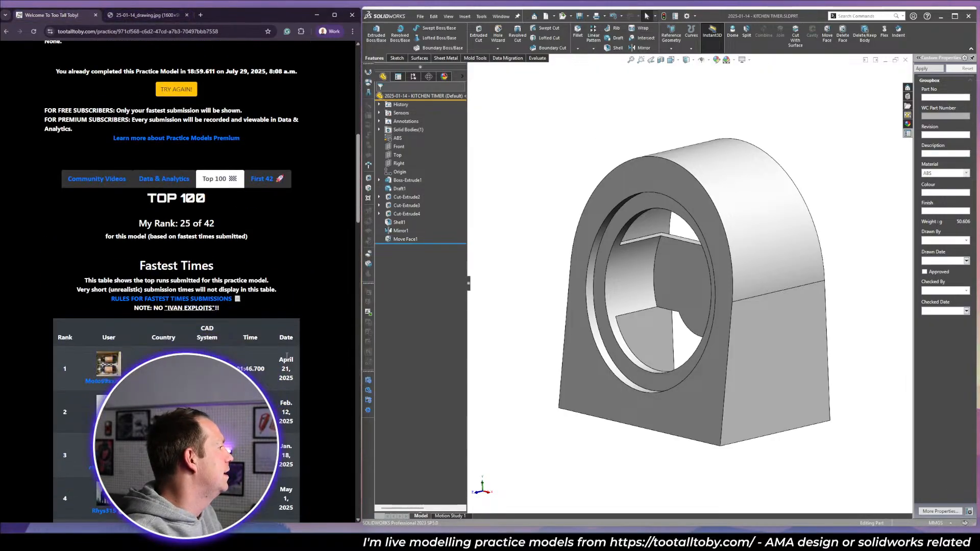
pyautogui.scroll(-2, 291, 352)
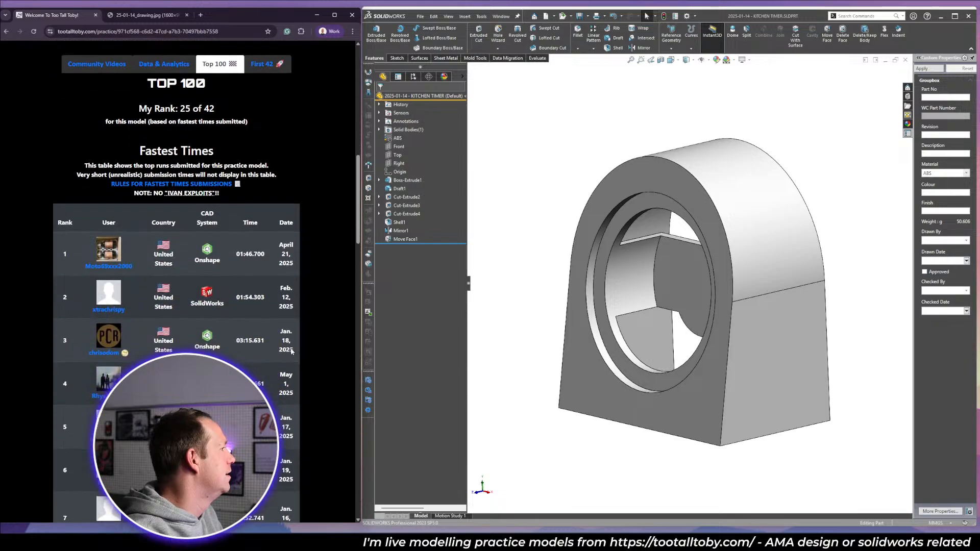
pyautogui.scroll(8, 161, 244)
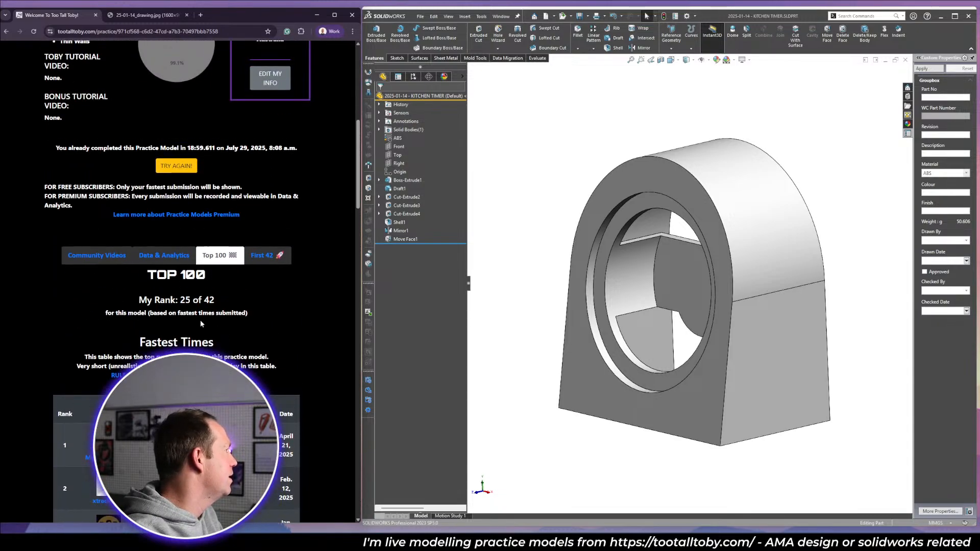
pyautogui.click(140, 16)
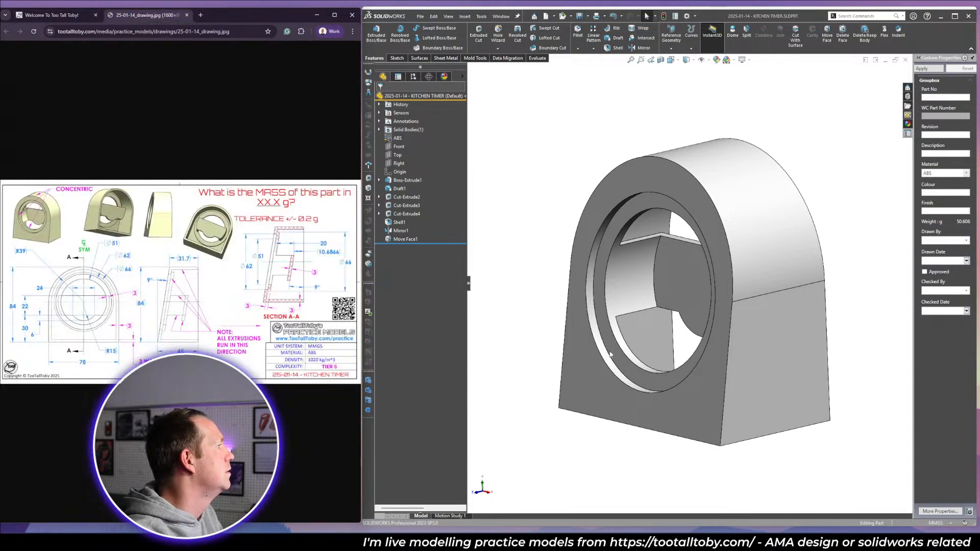
pyautogui.click(709, 454)
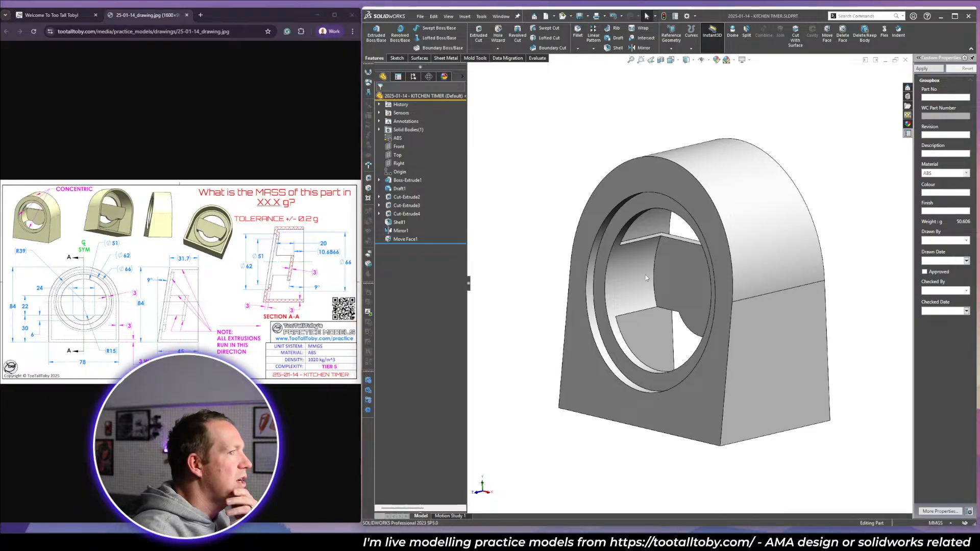
# Reveal the sketch under Boss-Extrude1 and locate the Cut-Extrude2 feature on the part's front face.
pyautogui.scroll(3, 646, 278)
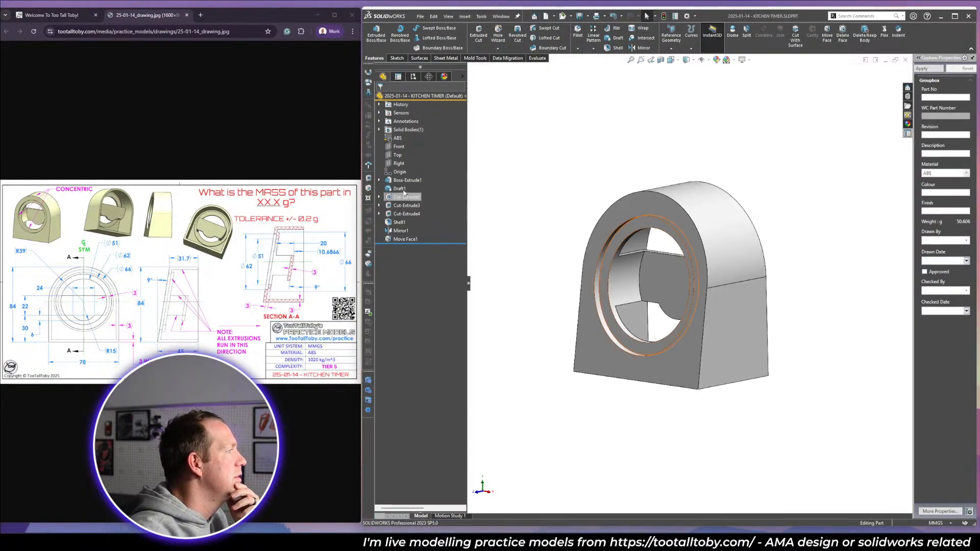
pyautogui.click(379, 180)
pyautogui.moveTo(712, 274); pyautogui.dragTo(531, 208, button='middle')
pyautogui.click(531, 207)
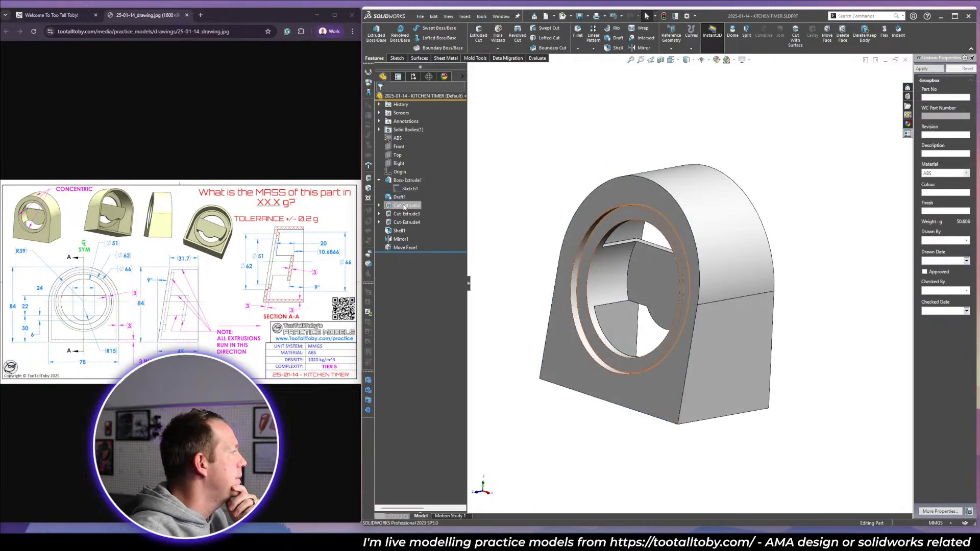
pyautogui.moveTo(405, 207)
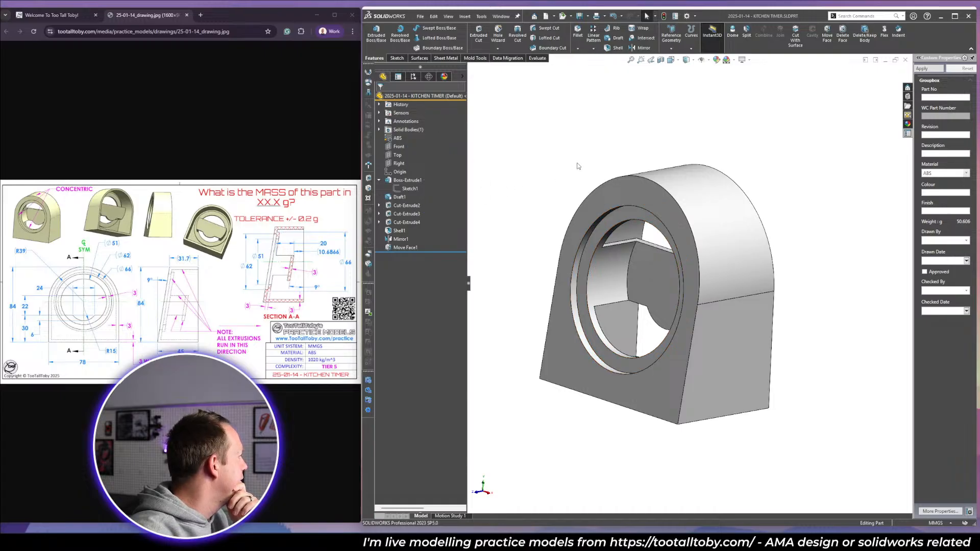
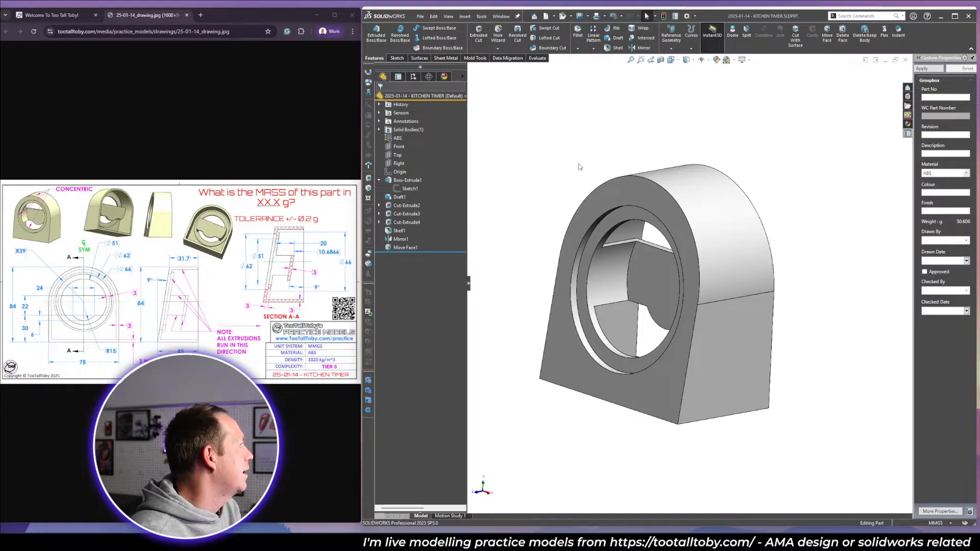
# Display the dimensions of Cut-Extrude2 and examine its cut and Sketch3 from the part's side.
pyautogui.moveTo(734, 220)
pyautogui.mouseDown(button='middle')
pyautogui.moveTo(726, 208)
pyautogui.moveTo(739, 223)
pyautogui.mouseUp(button='middle')
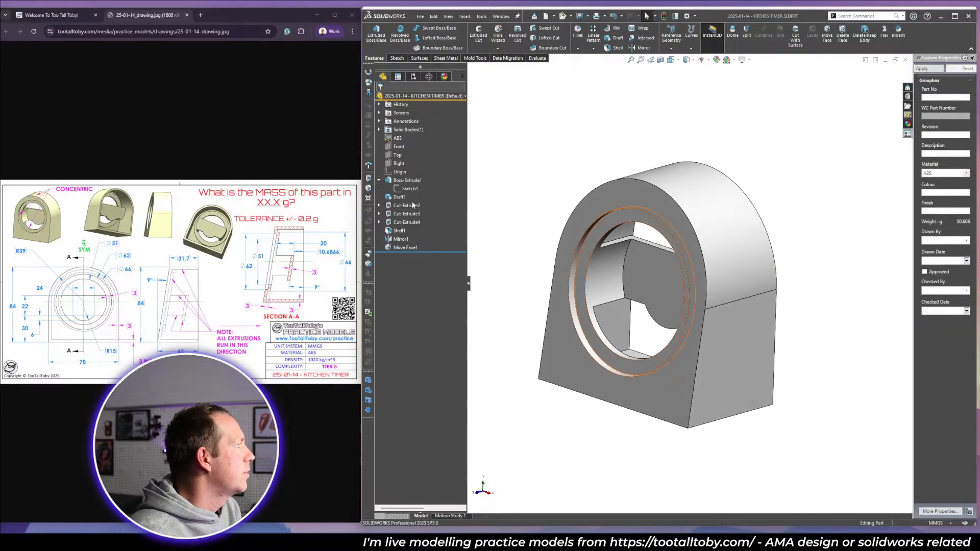
pyautogui.doubleClick(401, 206)
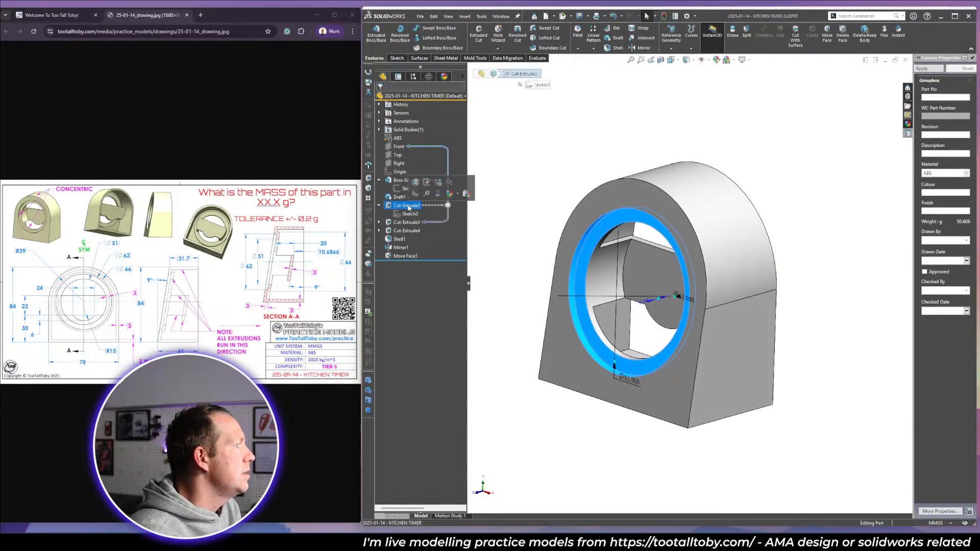
pyautogui.scroll(-3, 580, 265)
pyautogui.moveTo(580, 264); pyautogui.dragTo(825, 300, button='middle')
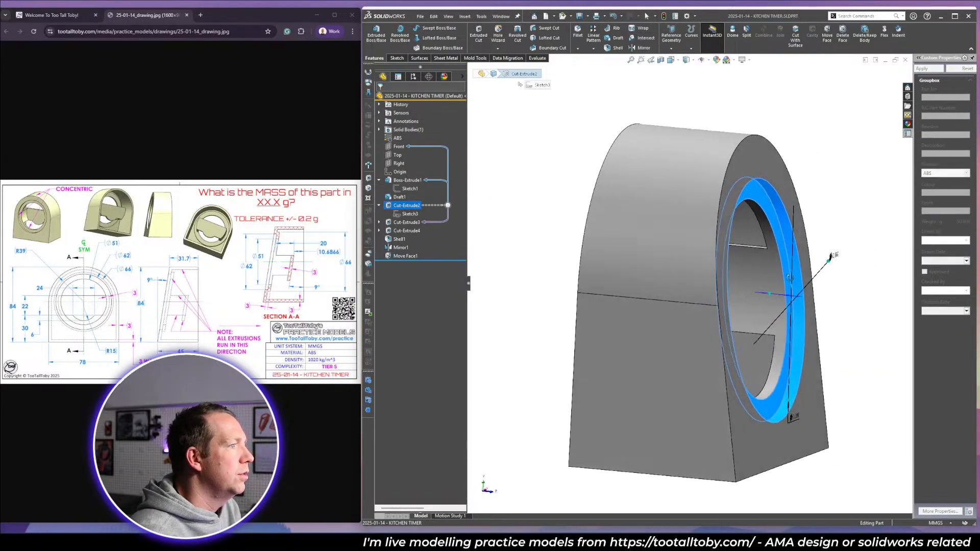
pyautogui.scroll(2, 827, 302)
pyautogui.scroll(-1, 835, 293)
pyautogui.click(414, 213)
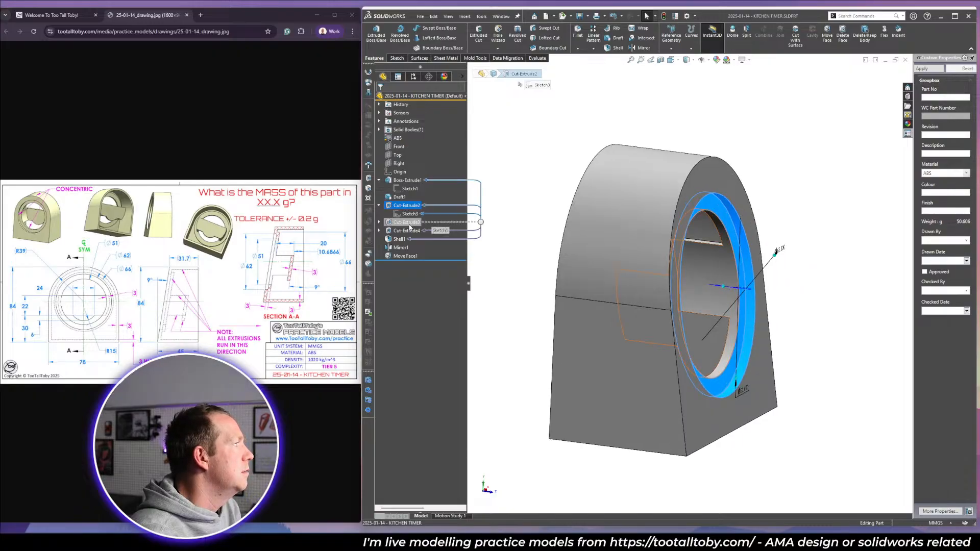
# Display the Cut-Extrude2 recess on the front face and the Cut-Extrude3 feature, and examine both from several angles.
pyautogui.moveTo(769, 278)
pyautogui.mouseDown(button='middle')
pyautogui.moveTo(725, 245)
pyautogui.moveTo(831, 204)
pyautogui.mouseUp(button='middle')
pyautogui.click(831, 204)
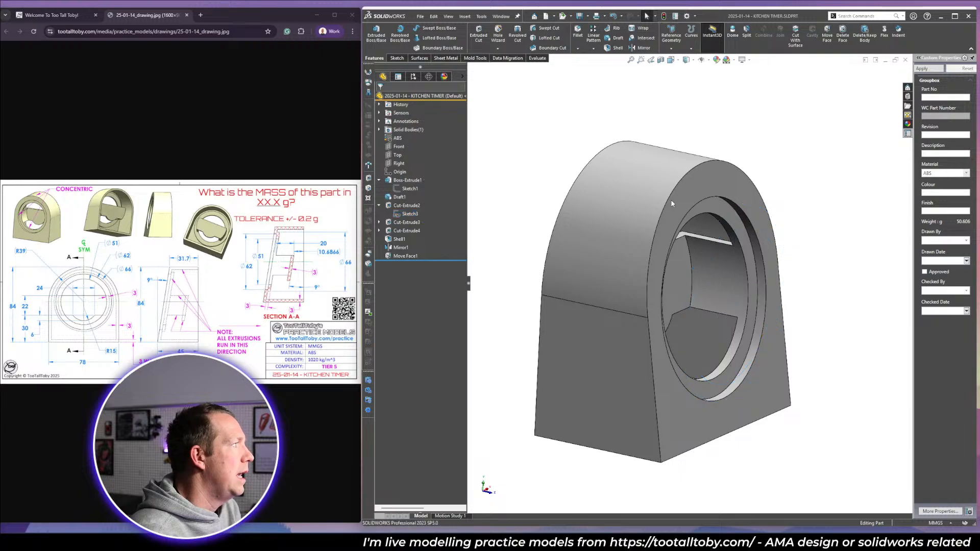
pyautogui.click(669, 238)
pyautogui.moveTo(670, 242); pyautogui.dragTo(620, 267, button='middle')
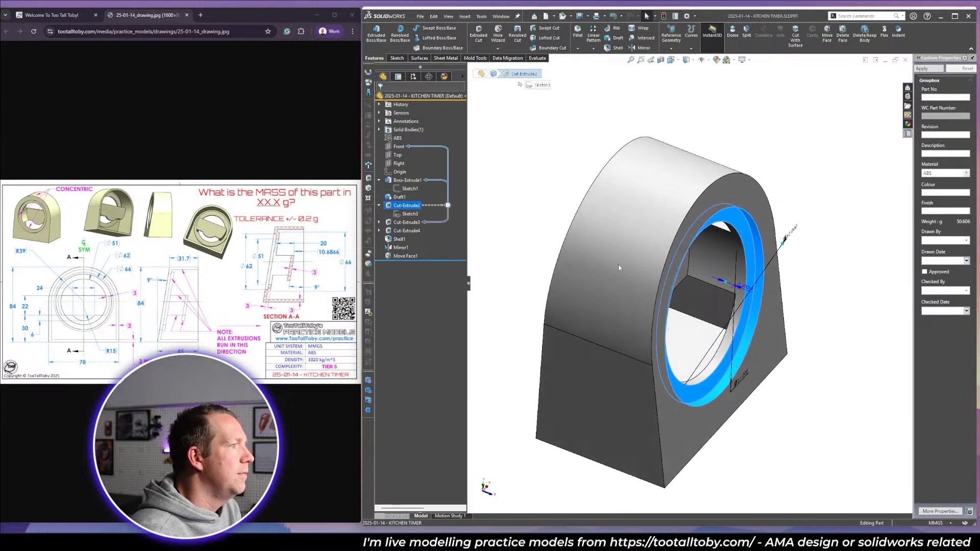
pyautogui.click(416, 224)
pyautogui.moveTo(704, 314)
pyautogui.mouseDown(button='middle')
pyautogui.moveTo(668, 248)
pyautogui.moveTo(658, 278)
pyautogui.mouseUp(button='middle')
pyautogui.click(504, 213)
# Reveal Sketch5 under Cut-Extrude4, check its dimensions on the part, and open the sketch for editing.
pyautogui.click(380, 230)
pyautogui.click(407, 239)
pyautogui.scroll(-2, 797, 316)
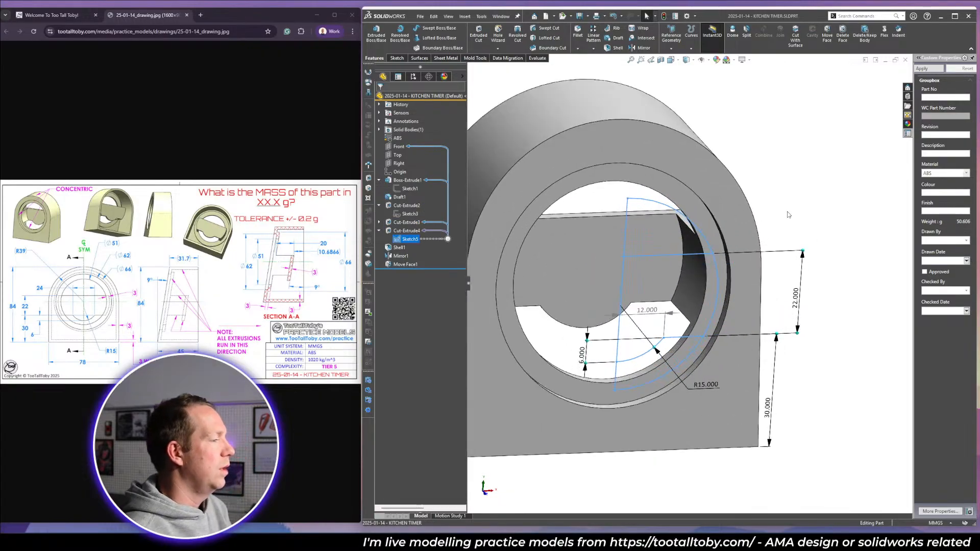
pyautogui.rightClick(788, 215)
pyautogui.click(809, 250)
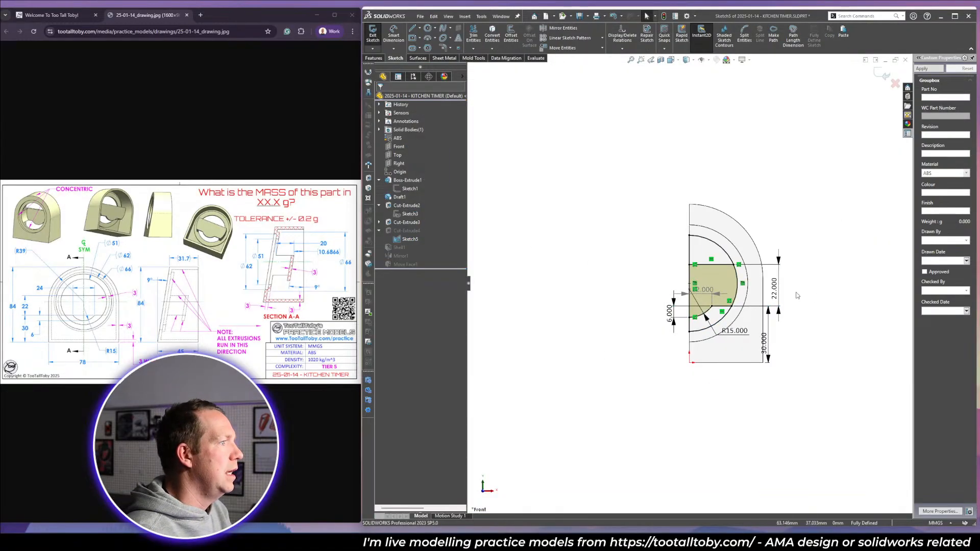
# Trim the surplus parts of the 25.5 mm radius arc outside the closed profile in Sketch5 and exit the sketch.
pyautogui.scroll(-3, 725, 269)
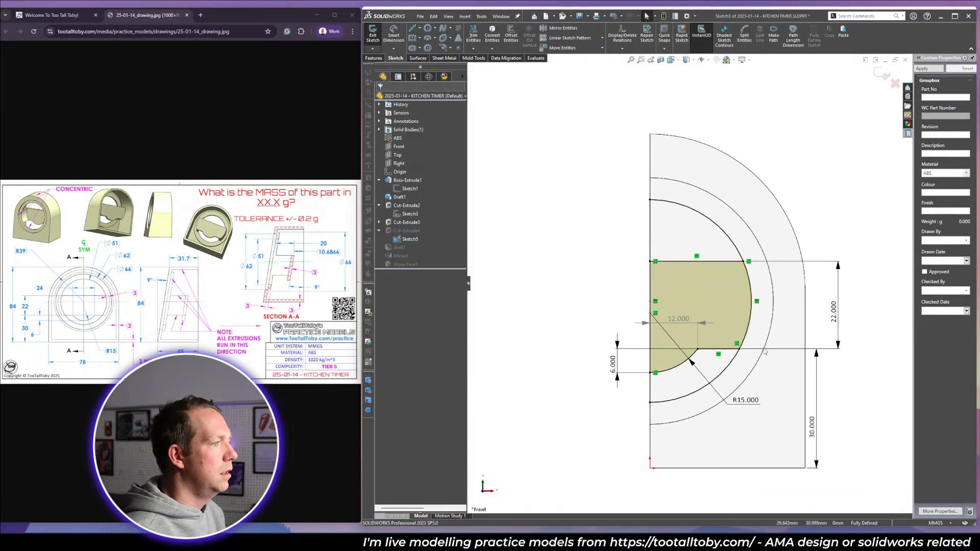
pyautogui.click(734, 365)
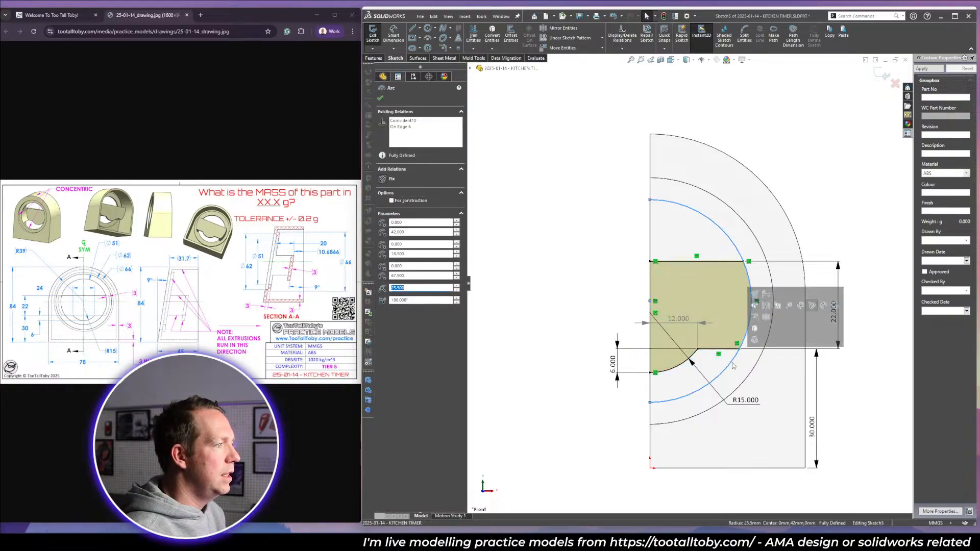
pyautogui.click(814, 201)
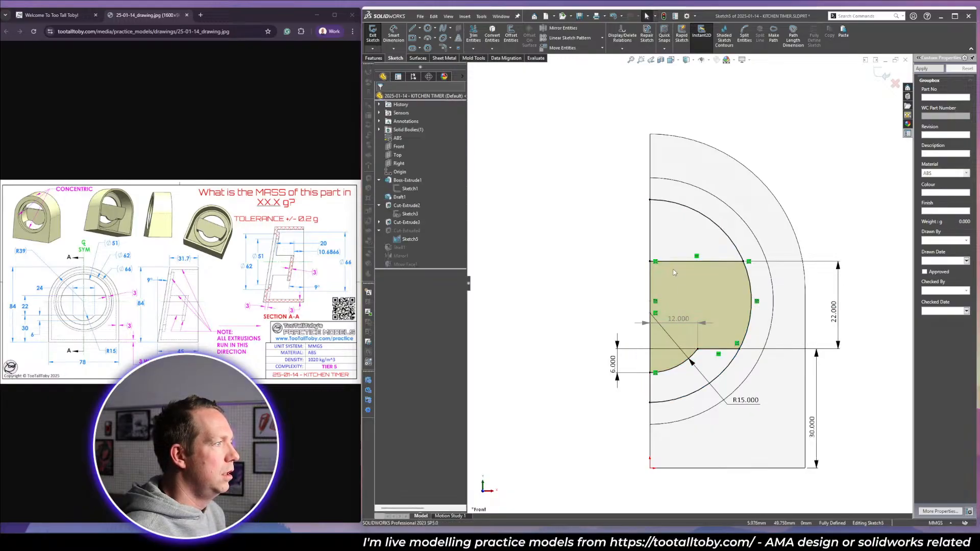
pyautogui.press('t')
pyautogui.moveTo(619, 243); pyautogui.dragTo(808, 211)
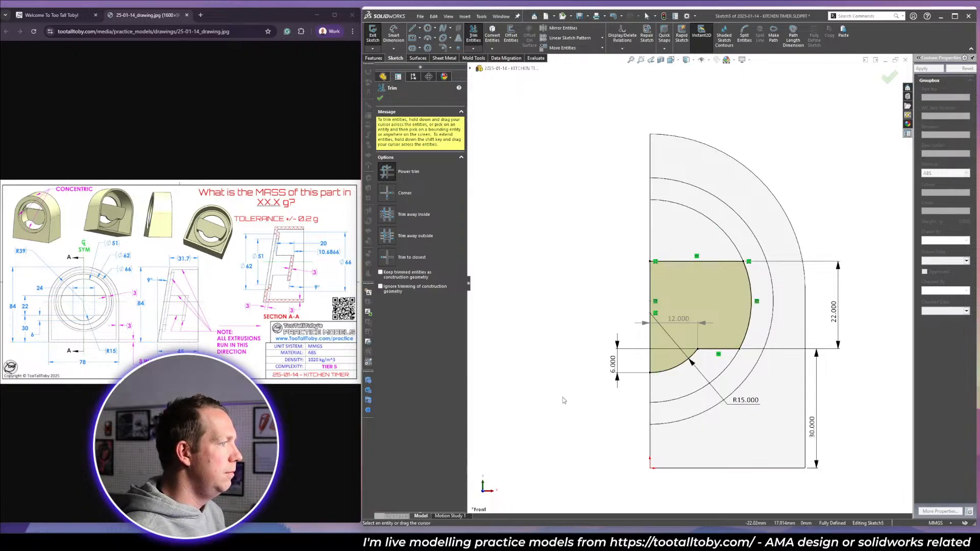
pyautogui.press('Escape')
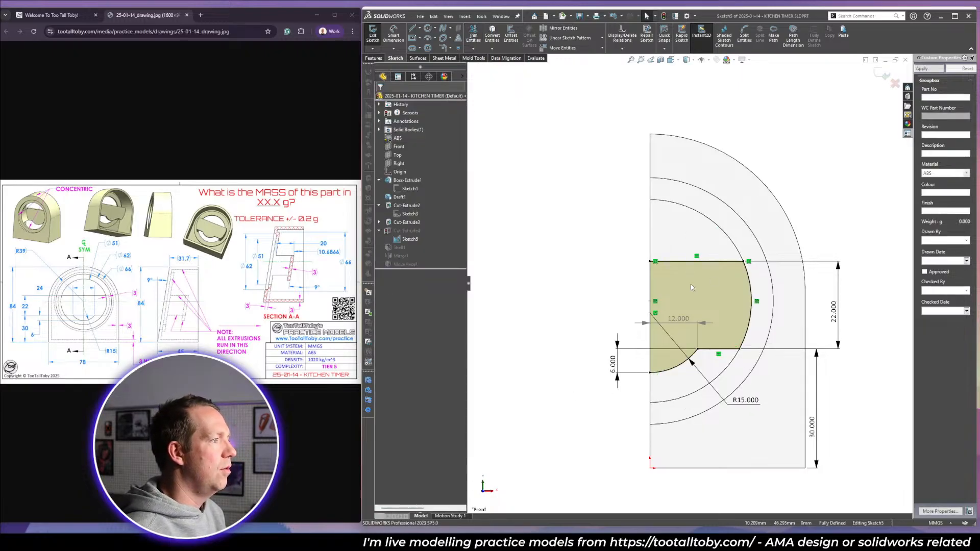
pyautogui.click(882, 76)
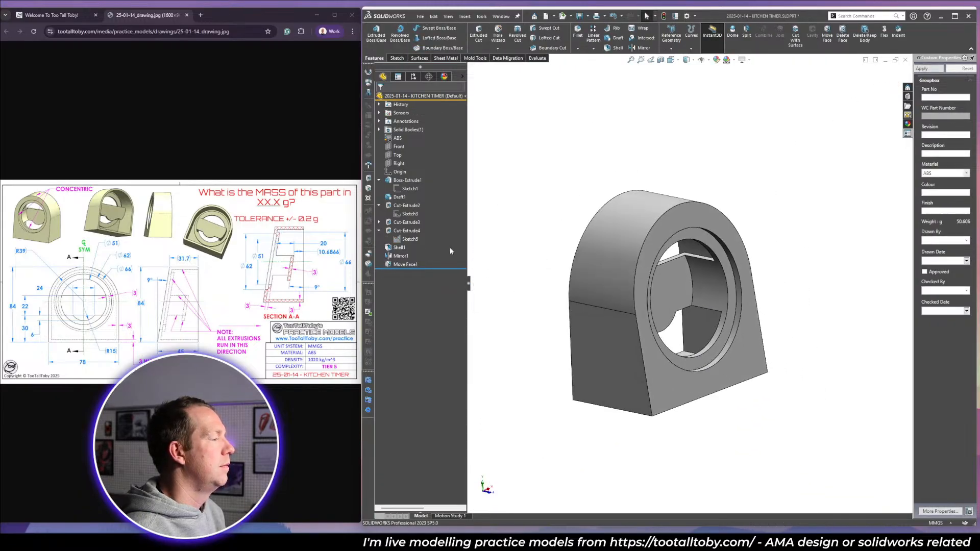
# Open Shell1's definition, examine its removed faces on the half model, and leave it without changes.
pyautogui.click(400, 248)
pyautogui.click(415, 220)
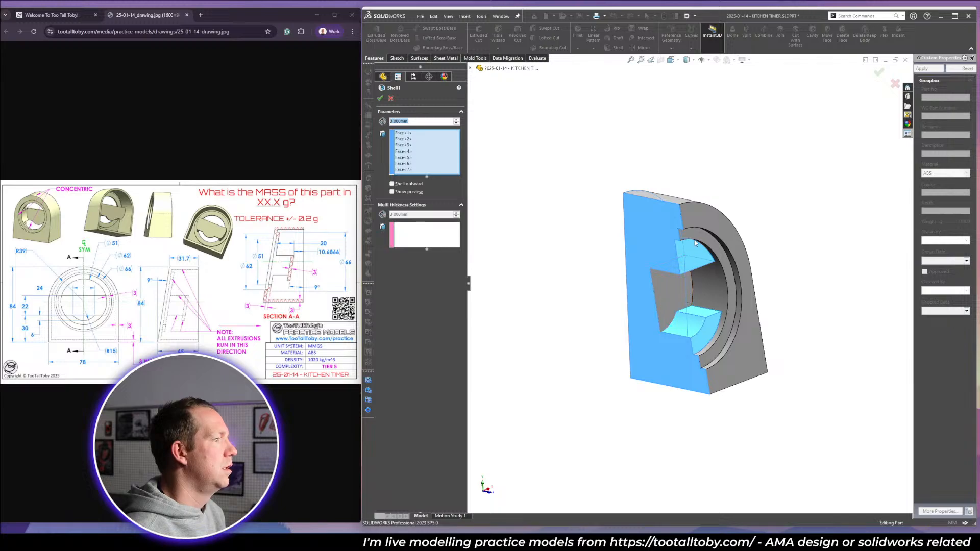
pyautogui.moveTo(687, 263)
pyautogui.mouseDown(button='middle')
pyautogui.moveTo(690, 175)
pyautogui.moveTo(697, 267)
pyautogui.mouseUp(button='middle')
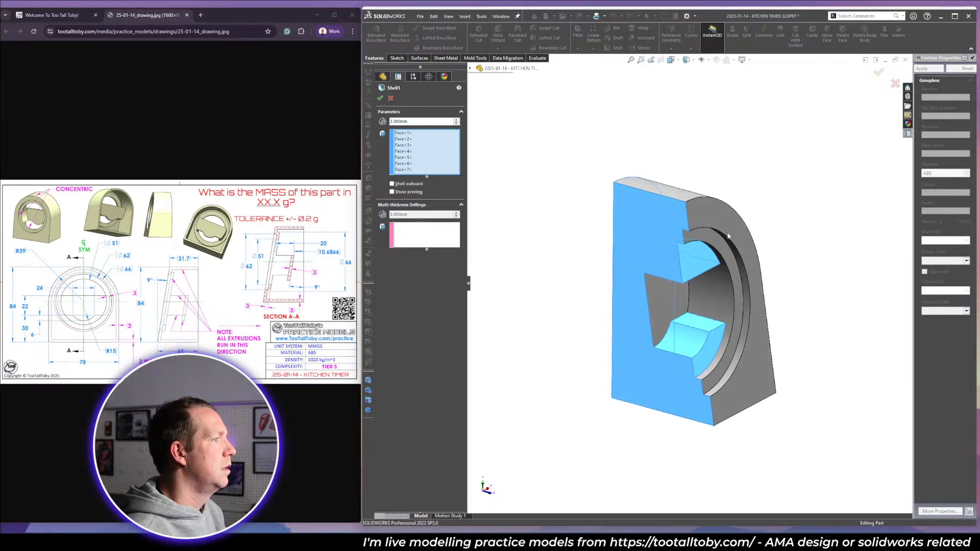
pyautogui.press('Escape')
# Roll the model back to just after Shell1 and assign the outer cylindrical face of the front recess as the shell's multi-thickness face.
pyautogui.moveTo(422, 268); pyautogui.dragTo(421, 251)
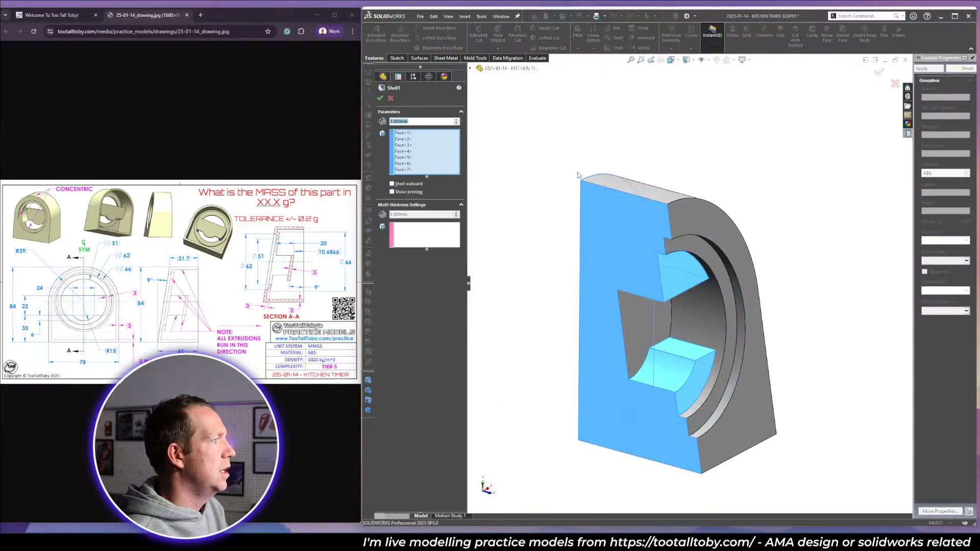
pyautogui.moveTo(627, 225); pyautogui.dragTo(634, 182, button='middle')
pyautogui.scroll(-2, 634, 184)
pyautogui.click(418, 242)
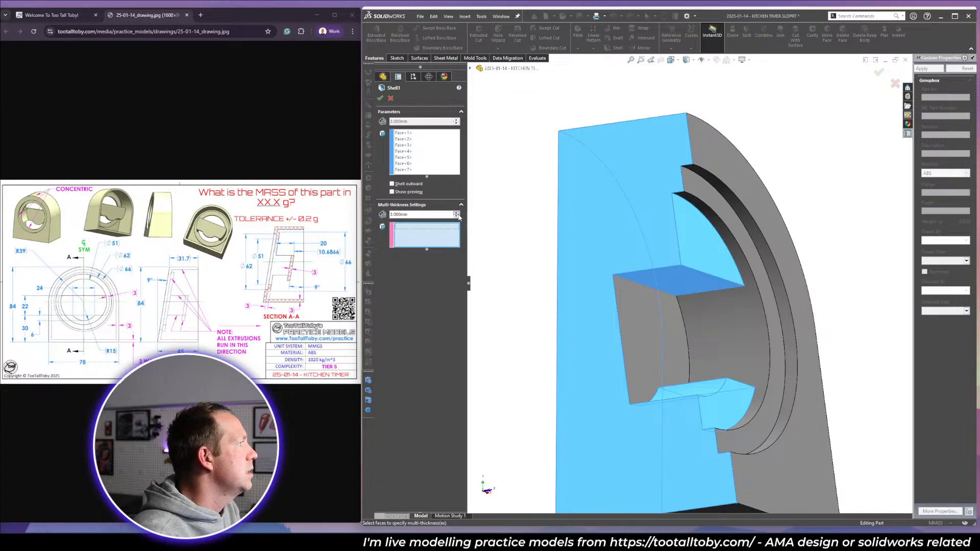
pyautogui.click(458, 216)
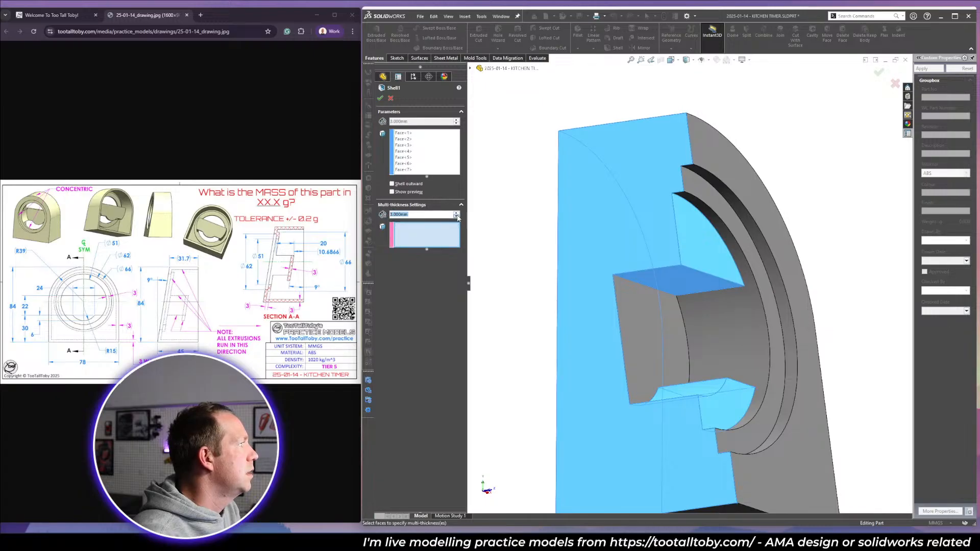
pyautogui.click(710, 212)
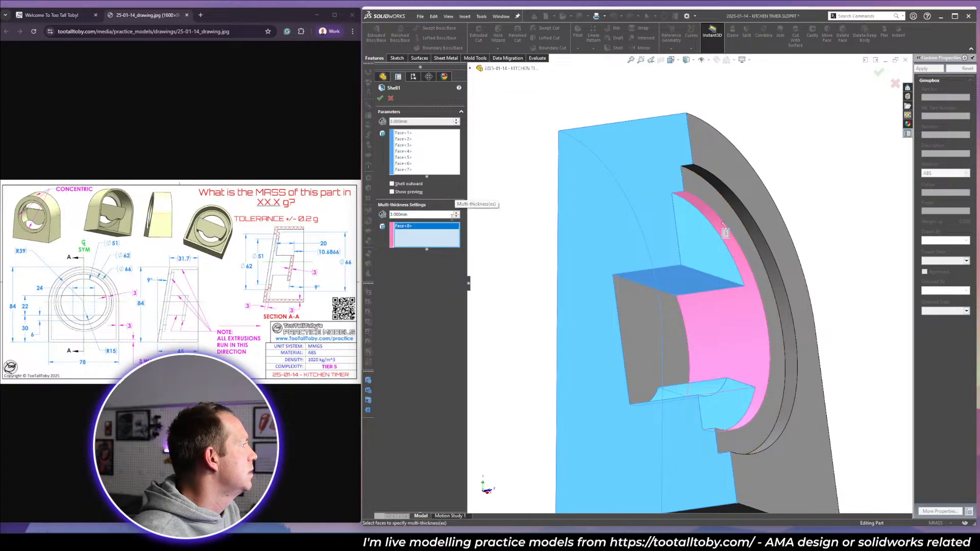
pyautogui.click(705, 213)
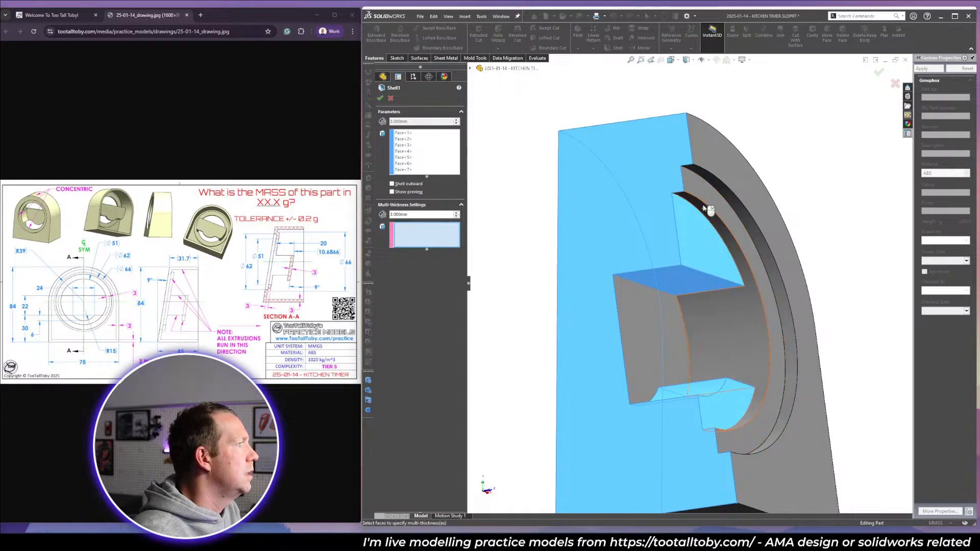
pyautogui.click(703, 175)
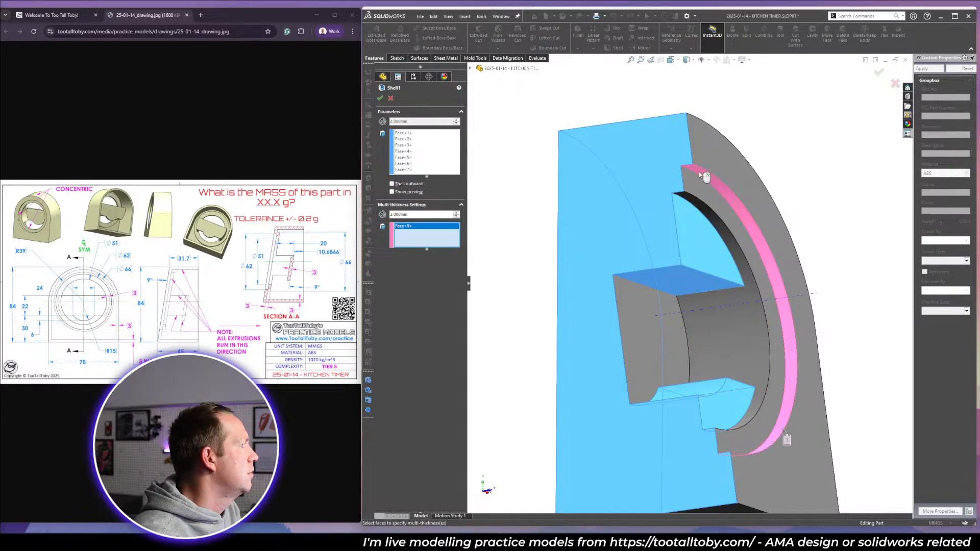
# Set the recess face's wall thickness to 2 mm in Shell1, check it with the shell preview, and apply the shell.
pyautogui.click(457, 217)
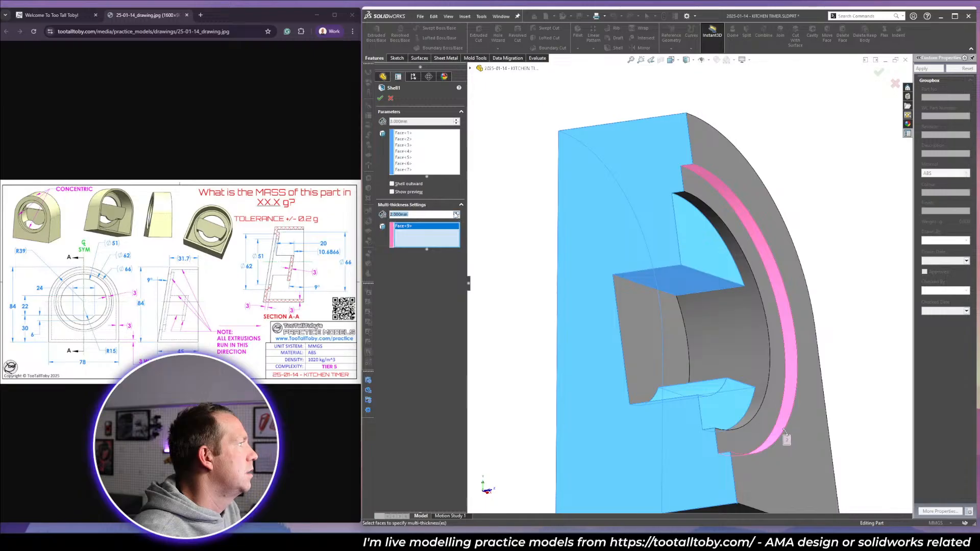
pyautogui.click(417, 192)
pyautogui.scroll(-4, 693, 204)
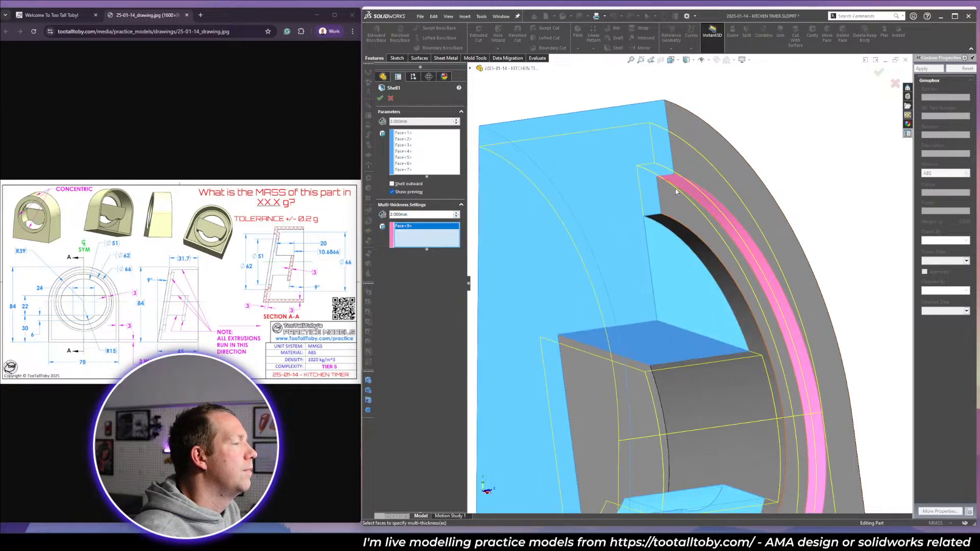
pyautogui.moveTo(693, 204); pyautogui.dragTo(681, 204, button='middle')
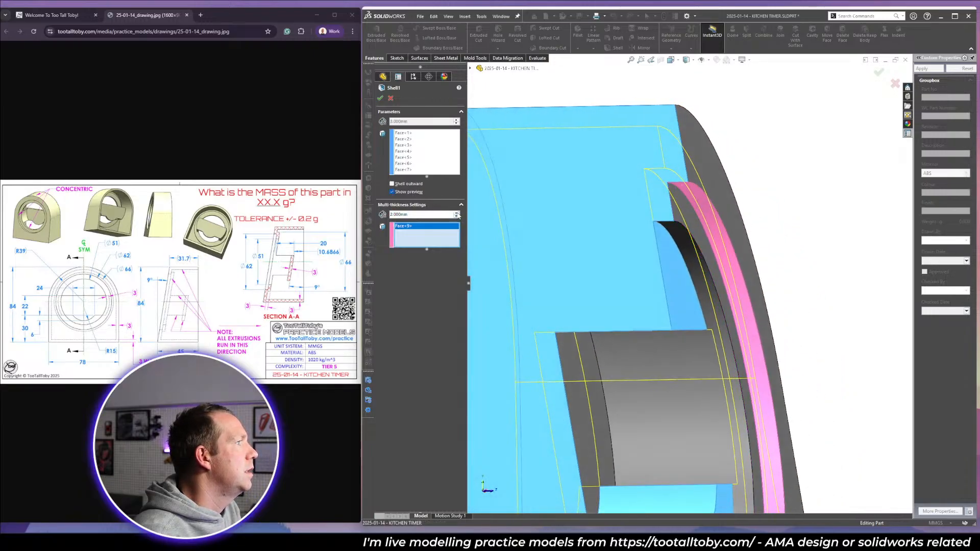
pyautogui.click(457, 213)
pyautogui.click(457, 216)
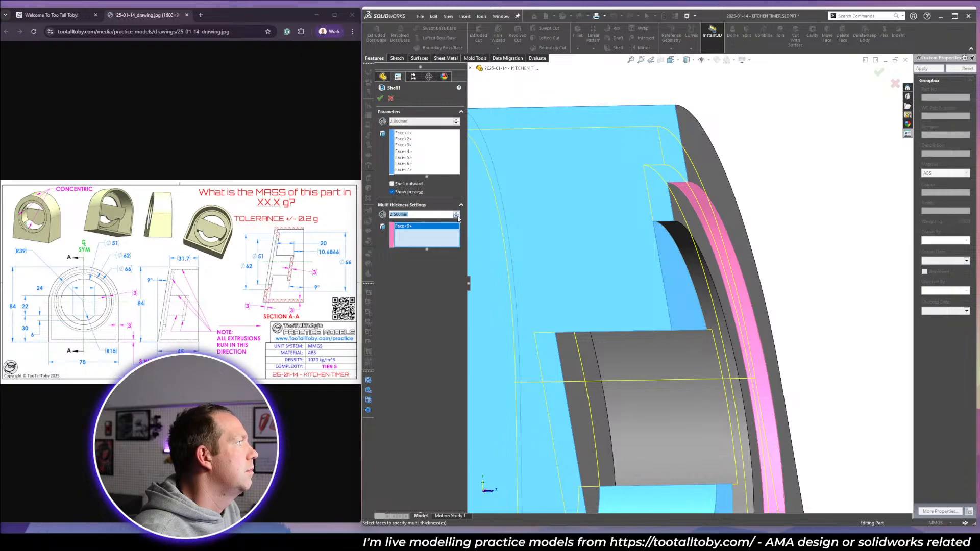
pyautogui.click(380, 98)
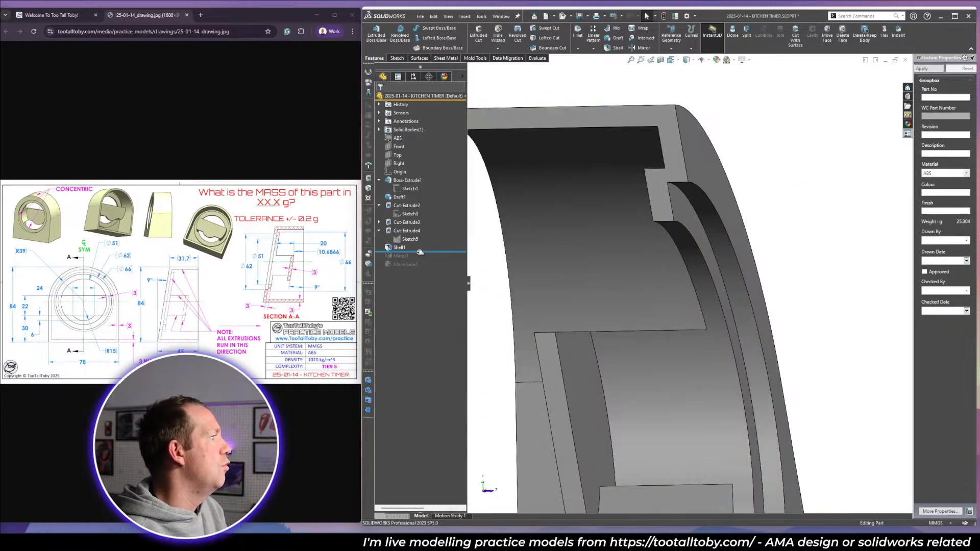
# Roll the model forward to its last feature and delete the Move Face1 feature.
pyautogui.moveTo(420, 252); pyautogui.dragTo(422, 269)
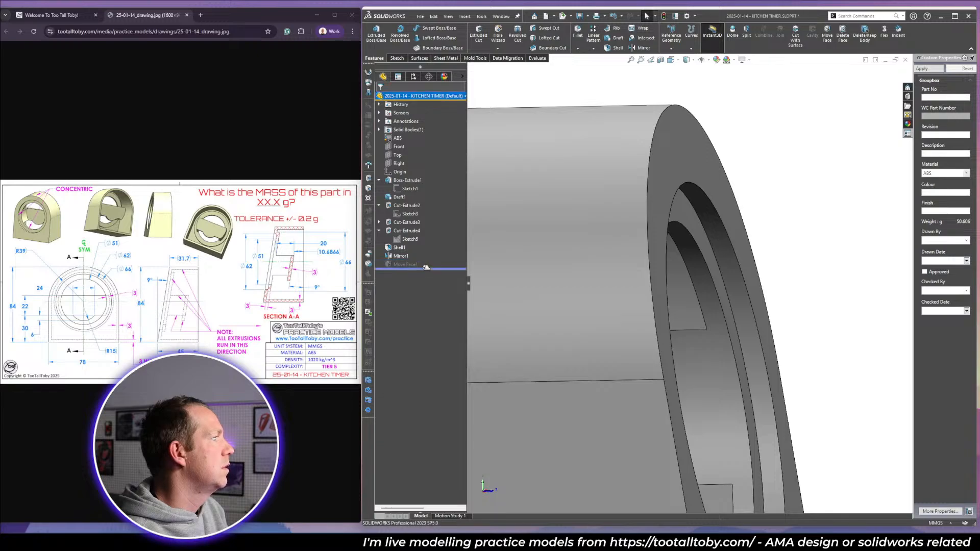
pyautogui.press('f')
pyautogui.press('Delete')
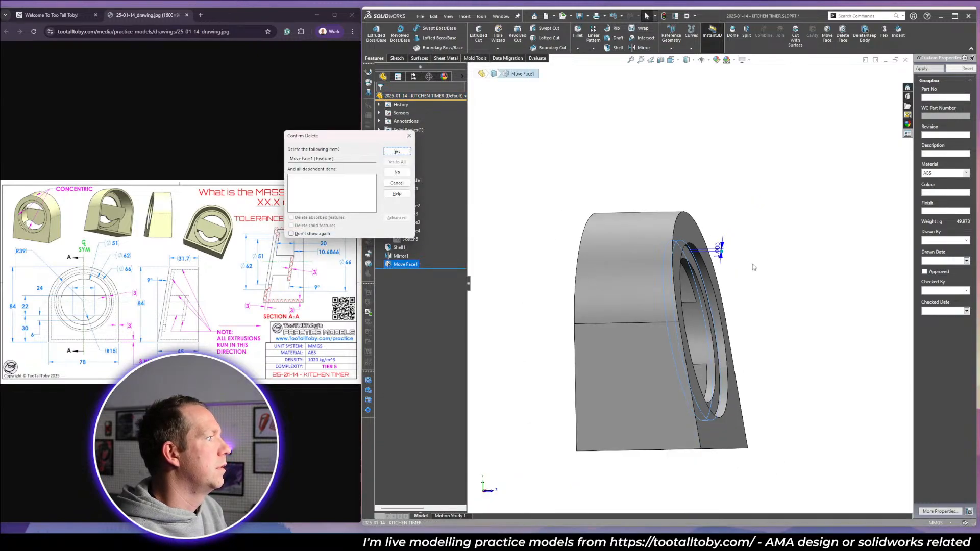
pyautogui.press('Return')
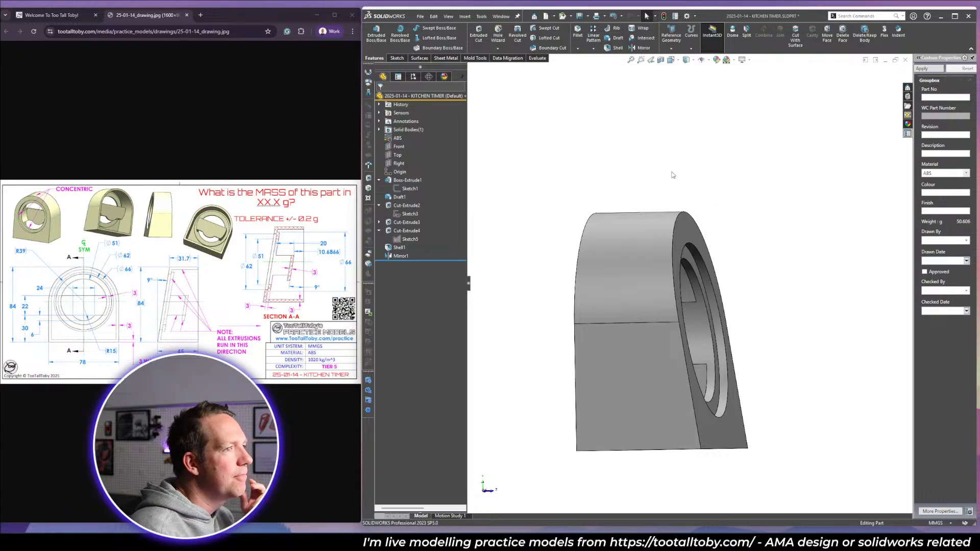
pyautogui.moveTo(710, 286); pyautogui.dragTo(741, 336, button='middle')
pyautogui.scroll(2, 750, 338)
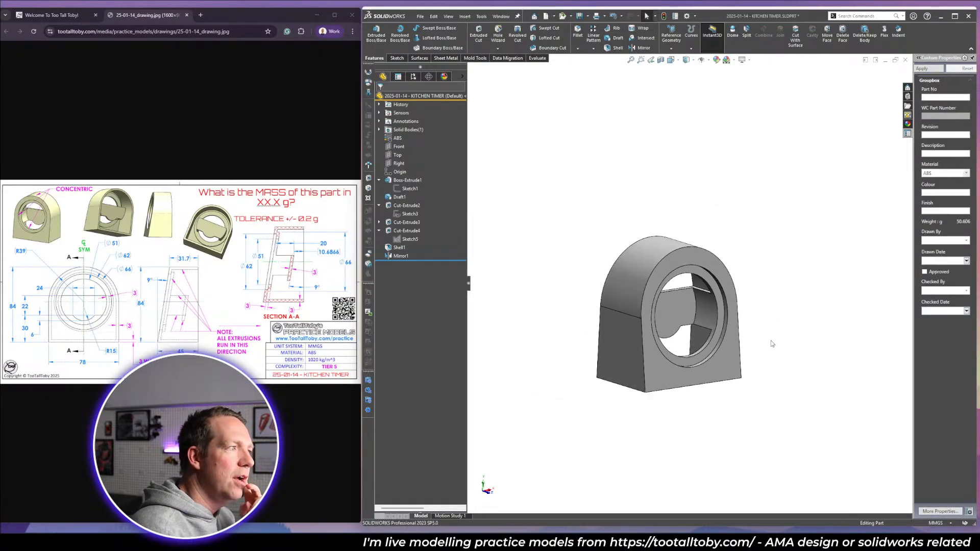
# Check the completion details and Top 100 ranking on the practice model page, and return to the drawing and the part.
pyautogui.click(66, 16)
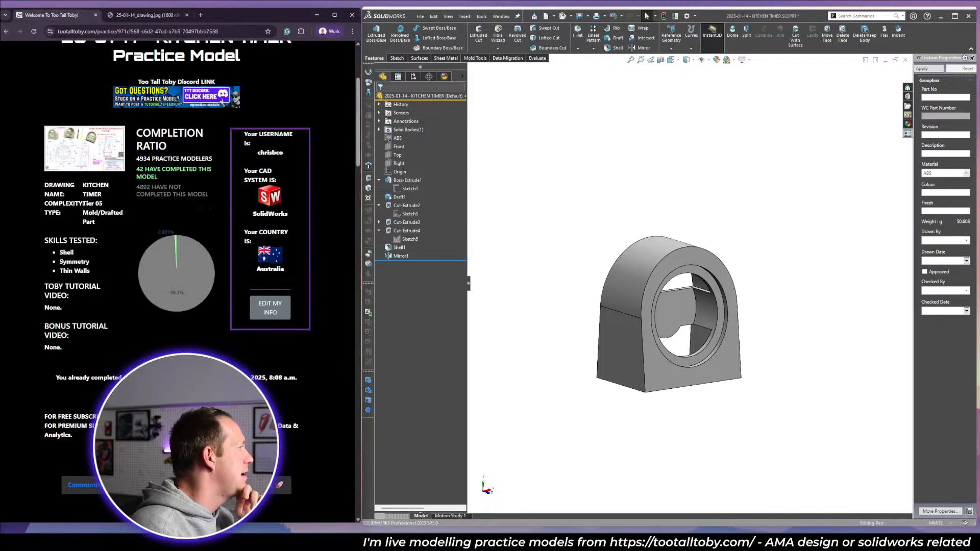
pyautogui.scroll(-5, 228, 336)
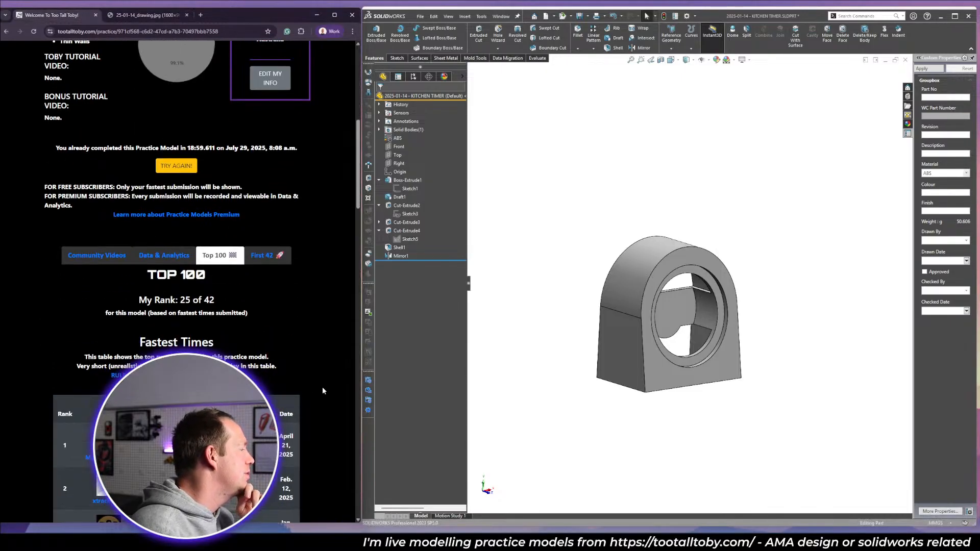
pyautogui.scroll(5, 322, 389)
pyautogui.click(144, 16)
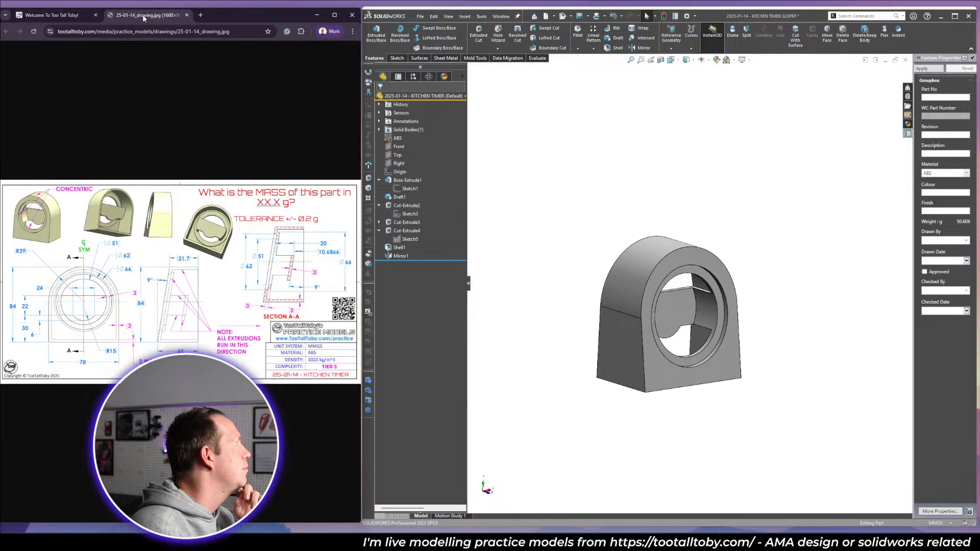
pyautogui.click(757, 370)
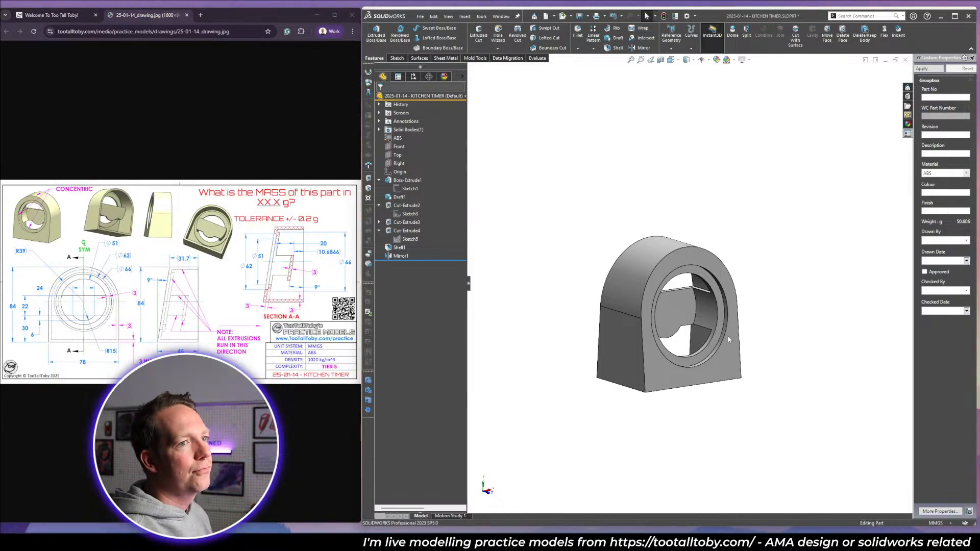
# Collapse the Cut-Extrude4, Cut-Extrude2 and Boss-Extrude1 features in the feature tree.
pyautogui.moveTo(728, 335); pyautogui.dragTo(623, 332, button='middle')
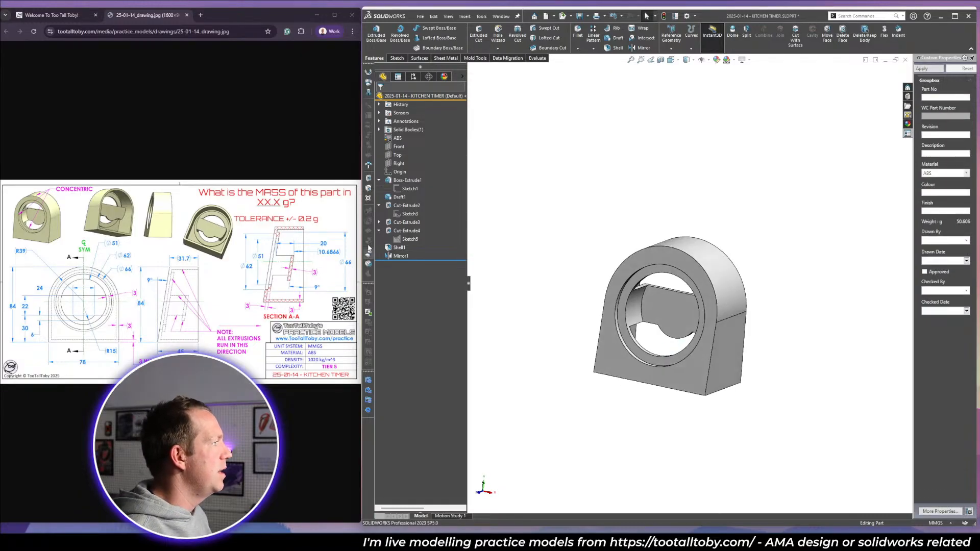
pyautogui.click(379, 230)
pyautogui.click(379, 206)
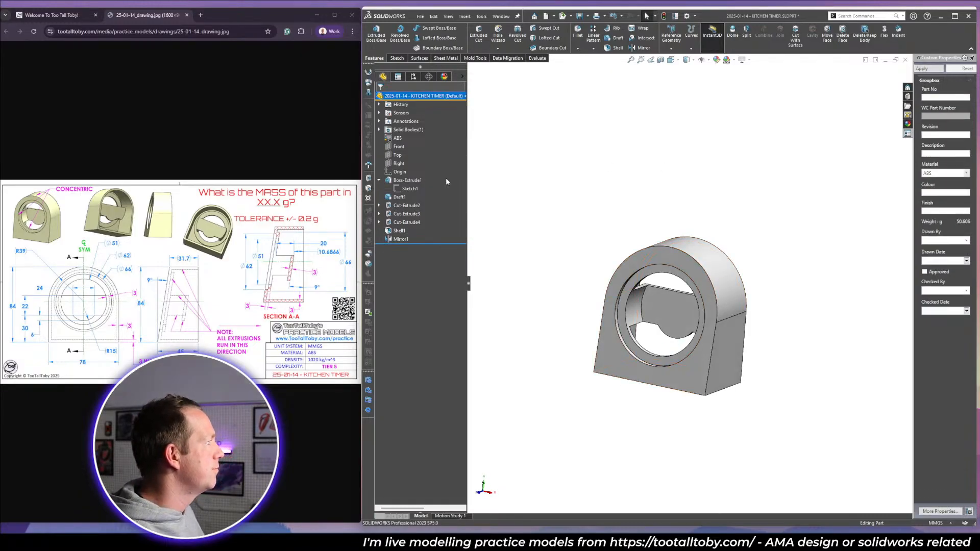
pyautogui.click(379, 180)
# Display the Boss-Extrude1 dimensions from the part's arched outer face.
pyautogui.scroll(-2, 753, 332)
pyautogui.moveTo(753, 332); pyautogui.dragTo(570, 367, button='middle')
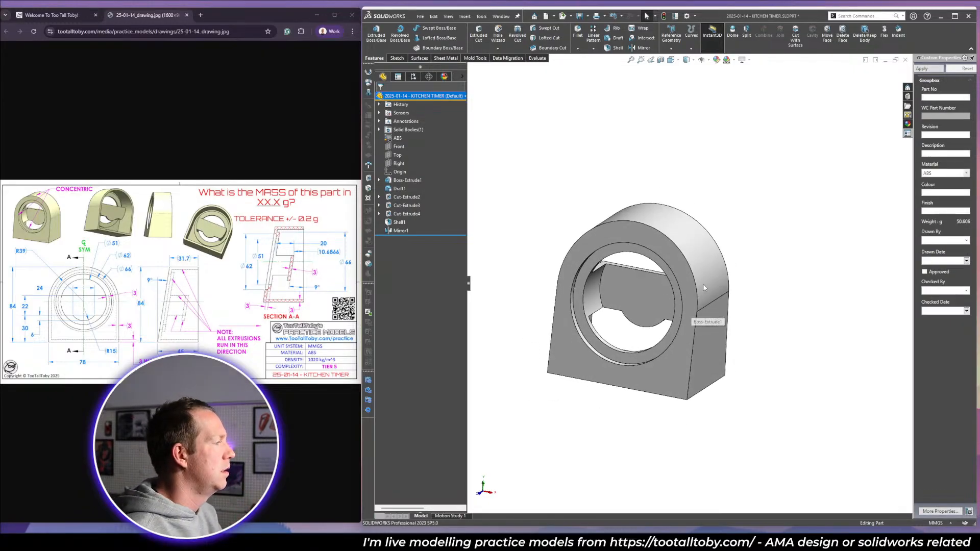
pyautogui.moveTo(697, 322); pyautogui.dragTo(618, 315, button='middle')
pyautogui.click(713, 258)
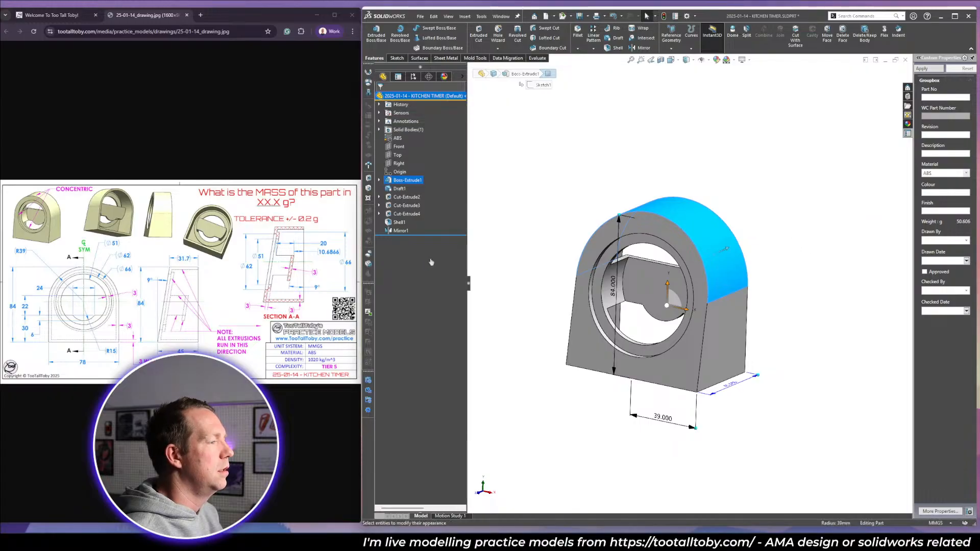
# Apply a yellow colour to the whole part and turn on RealView Graphics and Perspective display.
pyautogui.click(411, 256)
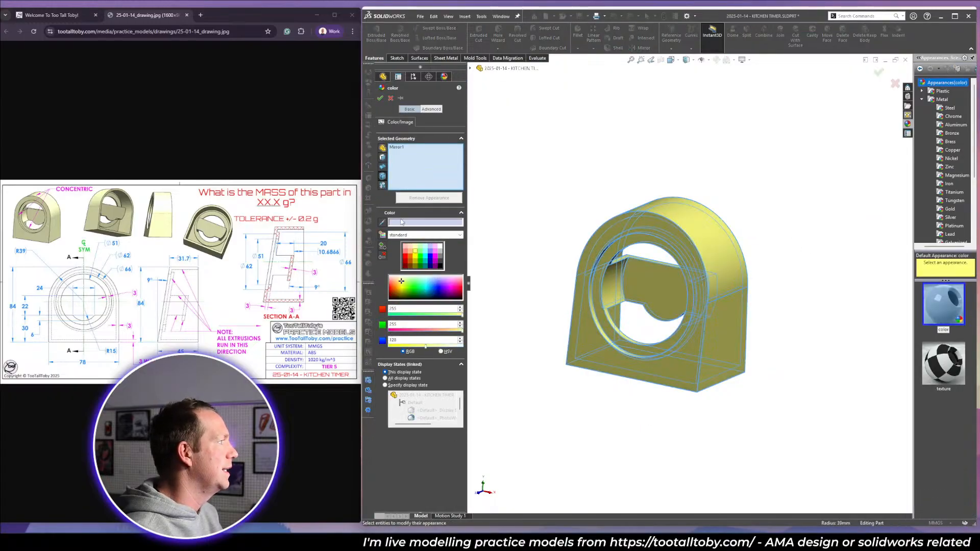
pyautogui.click(380, 98)
pyautogui.click(744, 61)
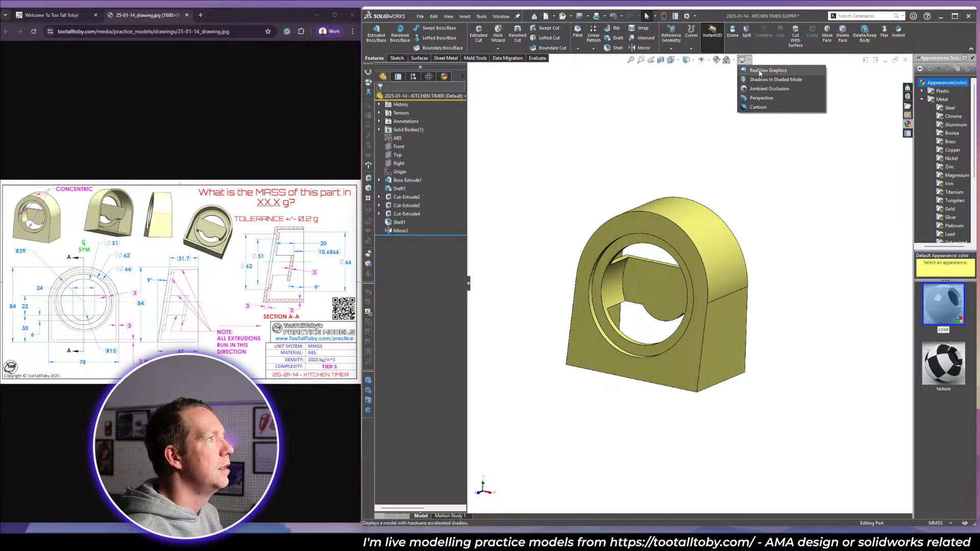
pyautogui.click(759, 71)
pyautogui.click(744, 60)
pyautogui.click(771, 98)
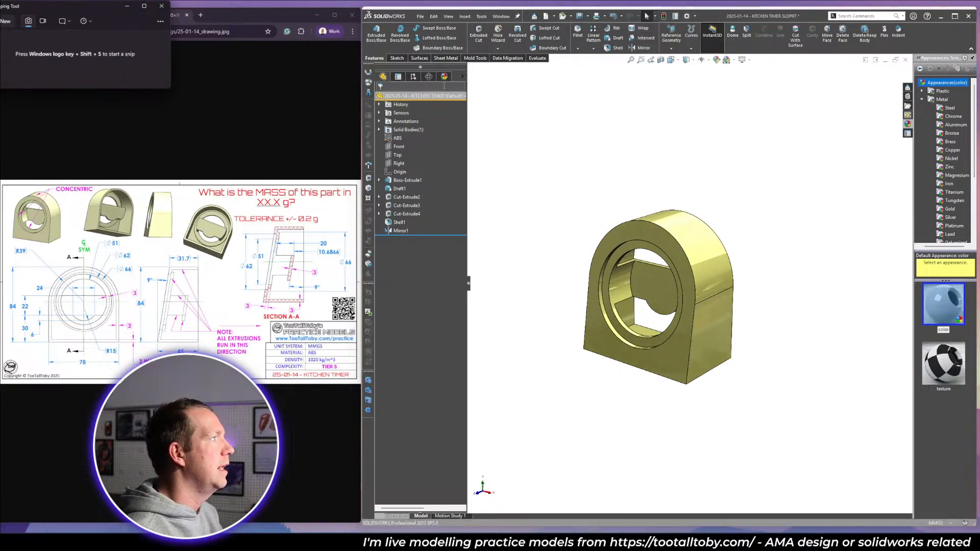
# Capture a rectangular screen snip of the yellow part and close the snipping window.
pyautogui.press('super+shift+s')
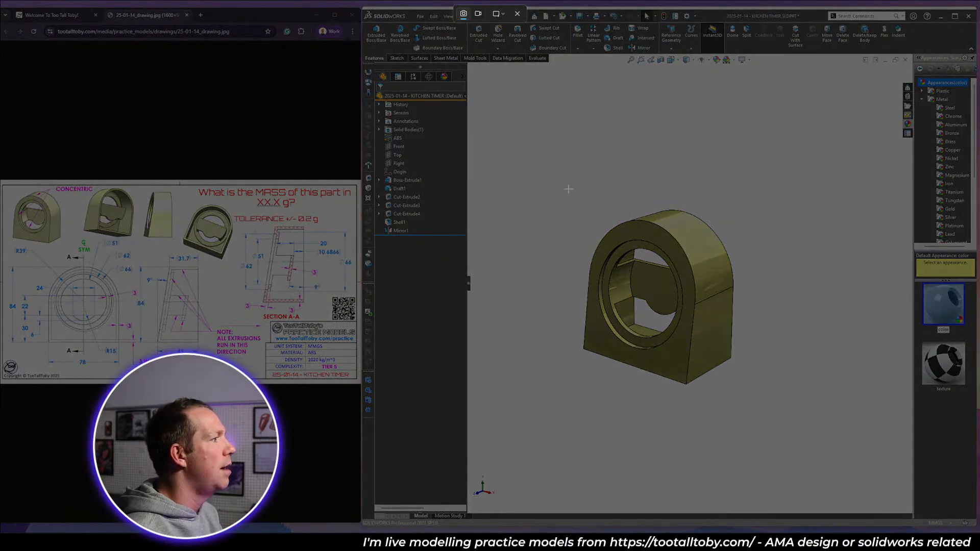
pyautogui.moveTo(566, 186); pyautogui.dragTo(755, 412)
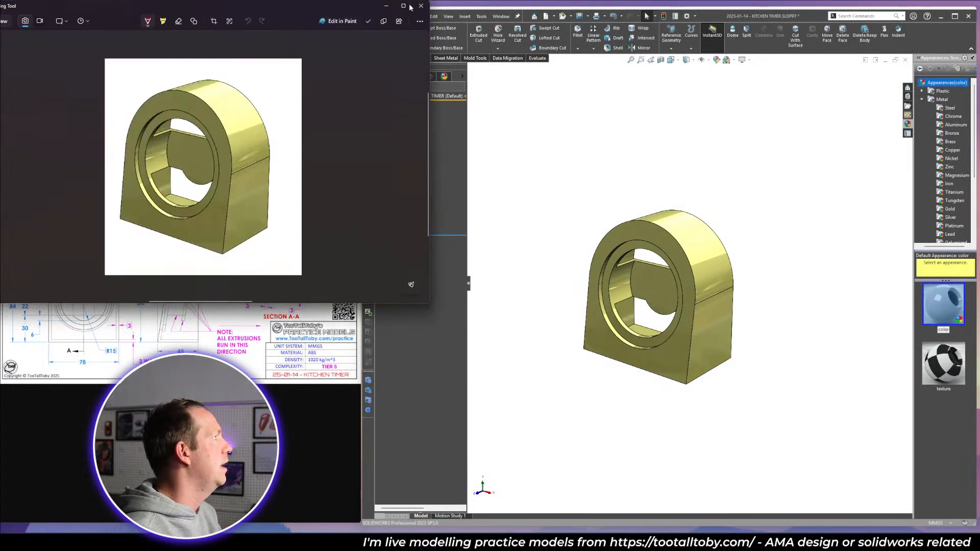
pyautogui.click(422, 7)
# Turn off RealView Graphics and Perspective for the part view.
pyautogui.click(744, 60)
pyautogui.click(756, 69)
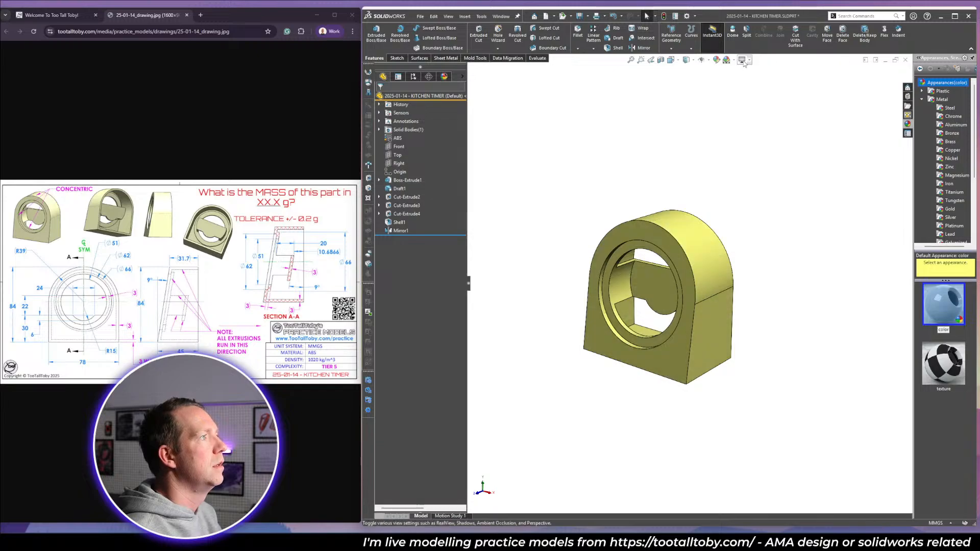
pyautogui.click(744, 61)
pyautogui.click(760, 98)
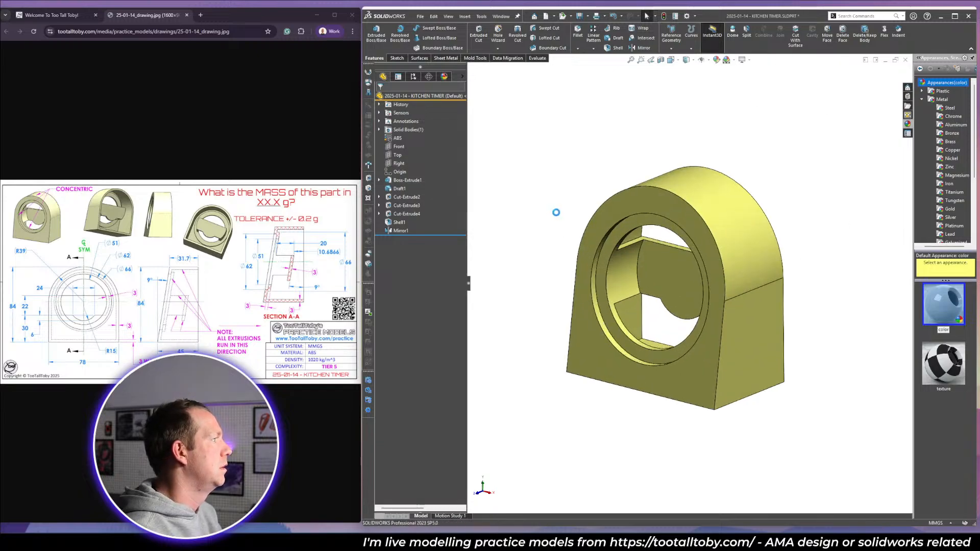
# Inspect the sketch beneath Boss-Extrude1 and collapse the feature again.
pyautogui.click(379, 180)
pyautogui.click(410, 189)
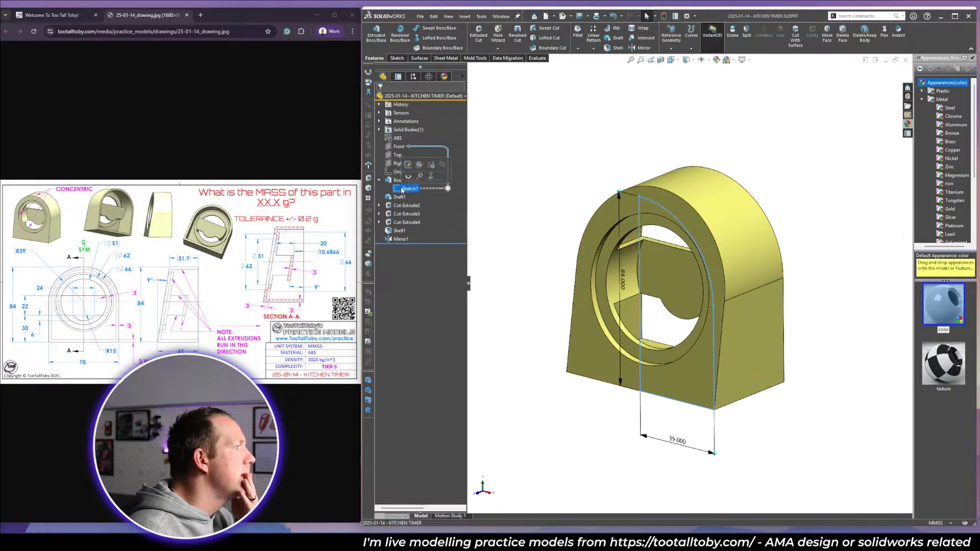
pyautogui.click(379, 181)
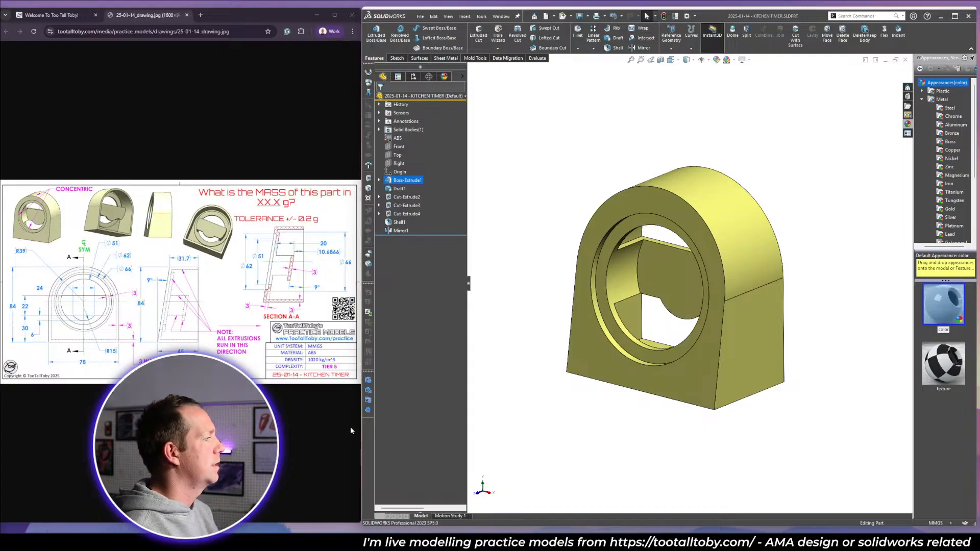
pyautogui.moveTo(360, 426)
pyautogui.mouseDown()
pyautogui.moveTo(735, 426)
pyautogui.moveTo(361, 417)
pyautogui.mouseUp()
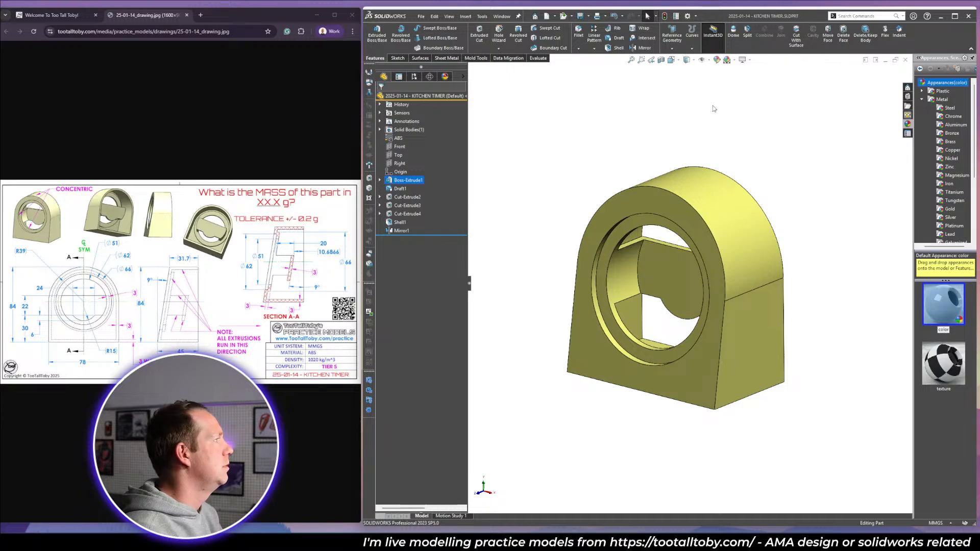
# Close the browser's drawing image, bring up the SOLIDWORKS section drawing, and review the Fastest Times ranking on the practice model page.
pyautogui.click(187, 15)
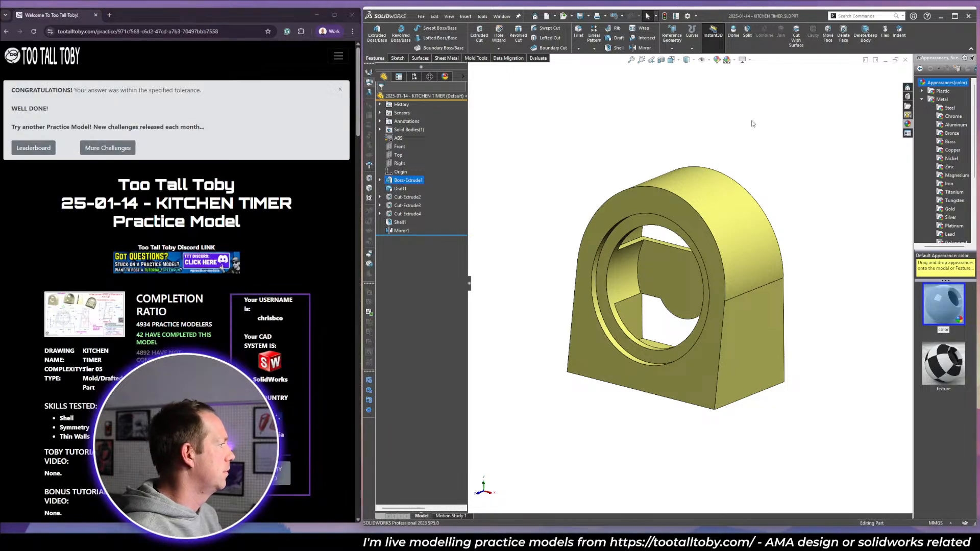
pyautogui.hotkey('ctrl', 'Tab')
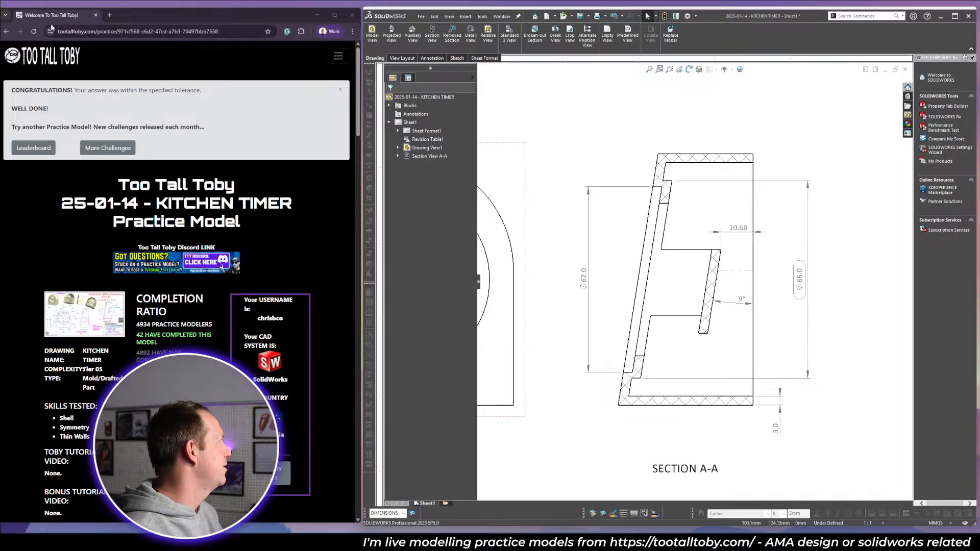
pyautogui.scroll(-6, 238, 362)
pyautogui.scroll(-7, 241, 355)
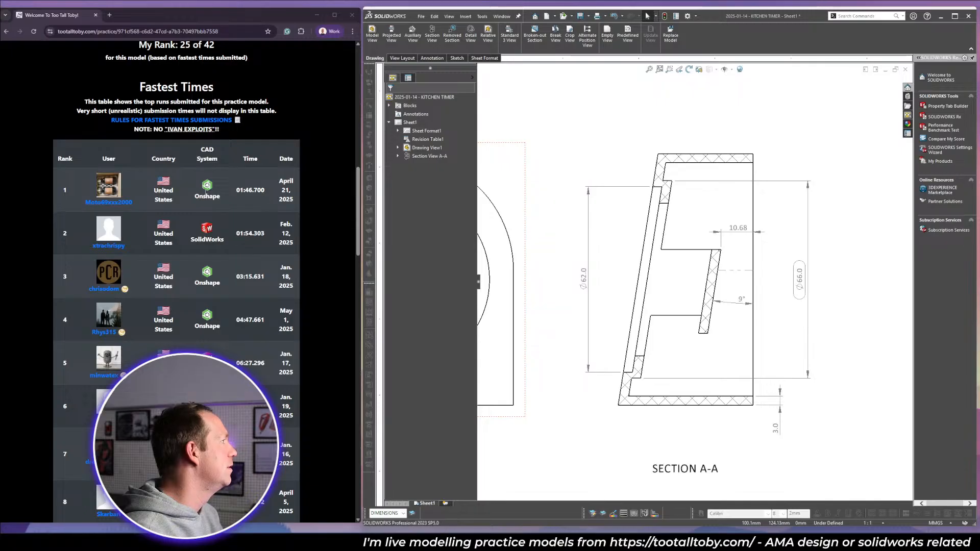
pyautogui.scroll(-1, 314, 246)
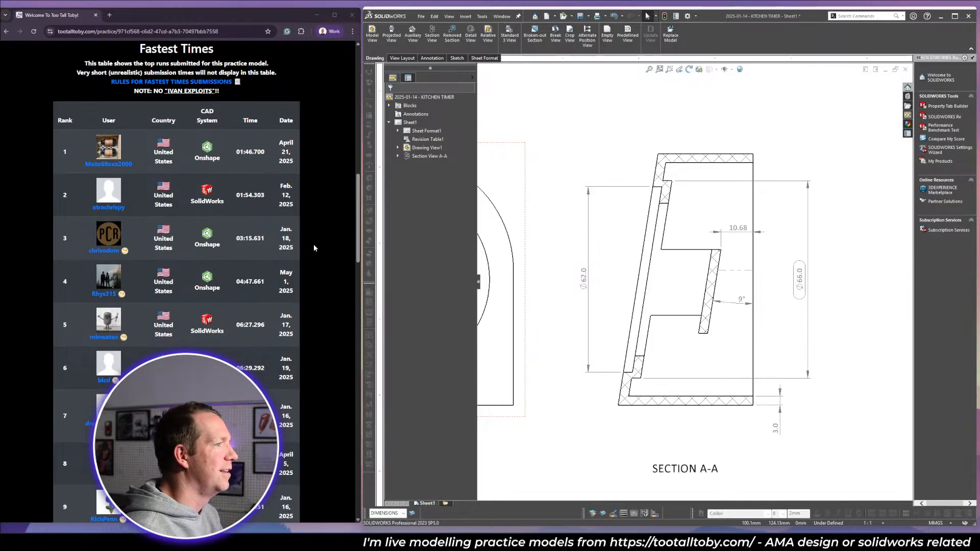
pyautogui.scroll(2, 313, 245)
pyautogui.scroll(1, 313, 245)
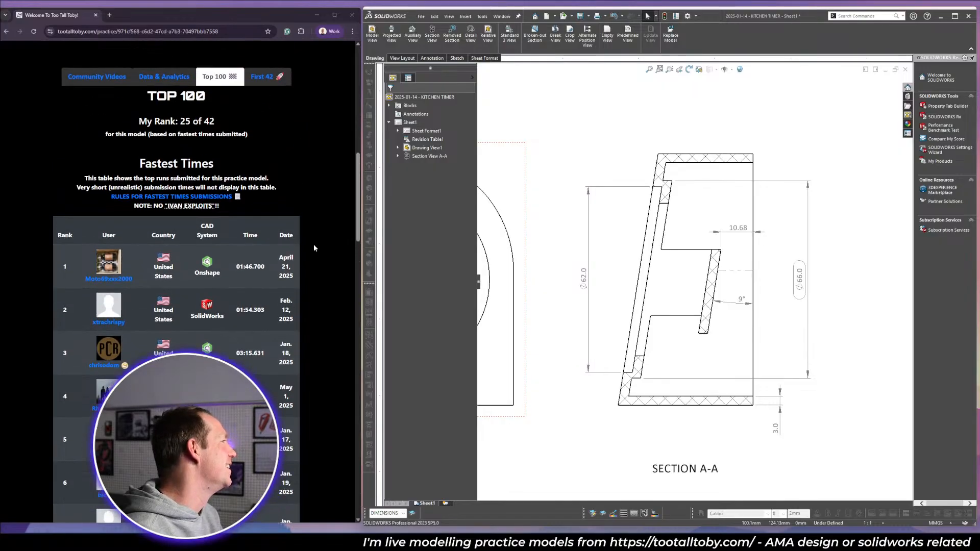
pyautogui.scroll(15, 314, 248)
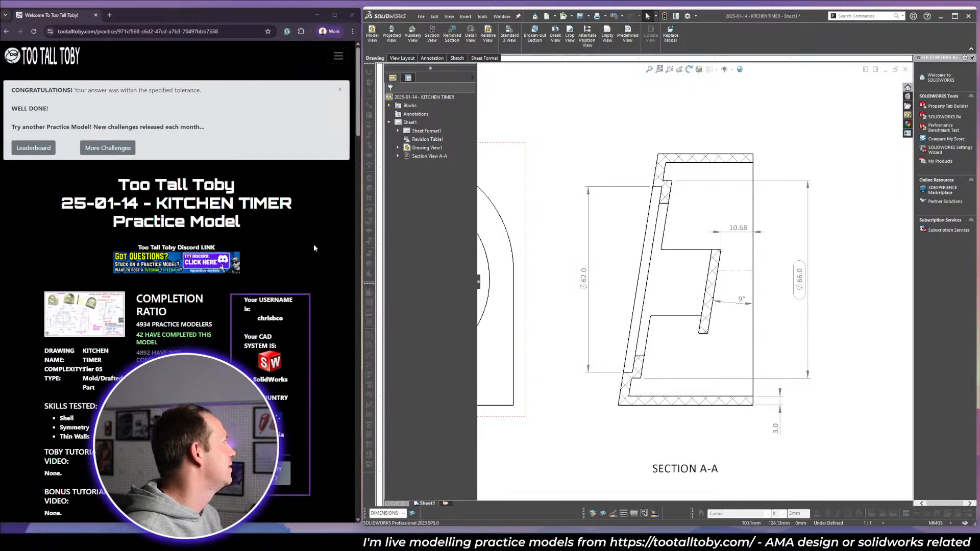
# Start another timed attempt at the 25-01-14 Kitchen Timer practice model.
pyautogui.click(6, 32)
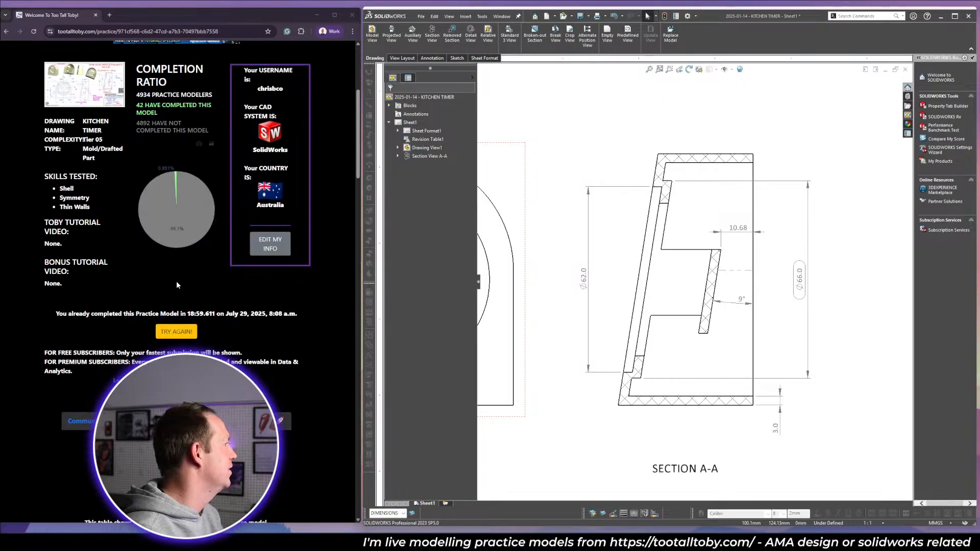
pyautogui.click(185, 336)
pyautogui.scroll(4, 777, 181)
# Close the Kitchen Timer drawing document without saving its changes.
pyautogui.click(777, 183)
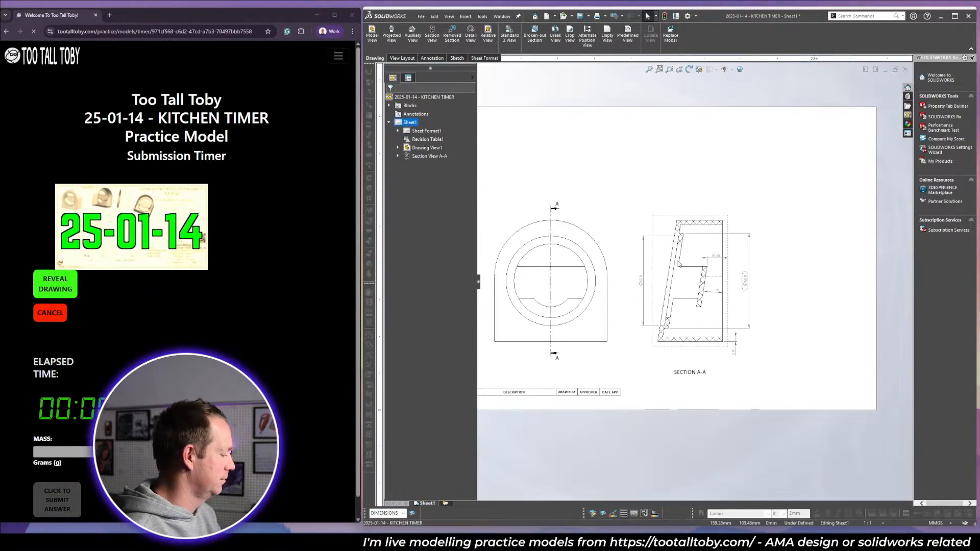
pyautogui.hotkey('ctrl', 'w')
pyautogui.press('n')
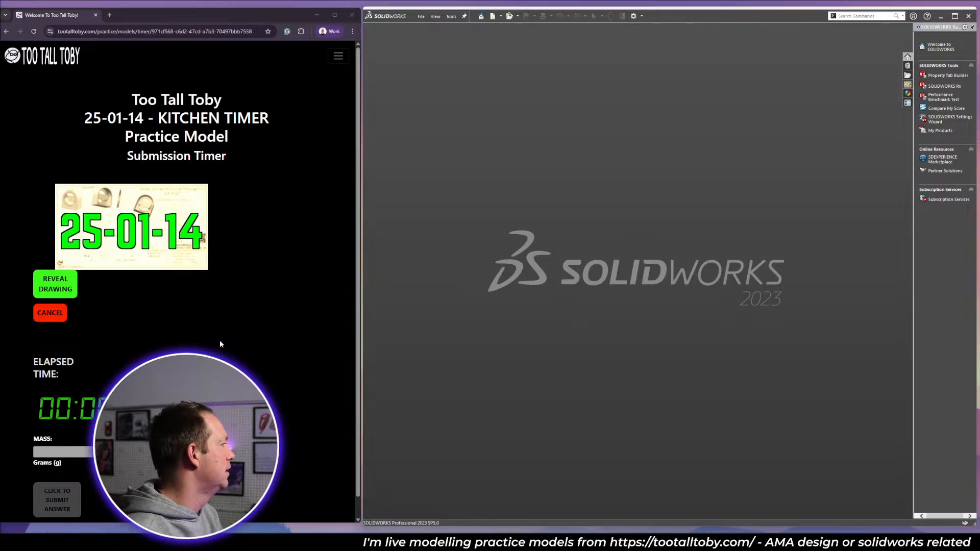
# Reopen the Kitchen Timer part, display its custom properties, and close the part.
pyautogui.scroll(-1, 259, 303)
pyautogui.click(481, 17)
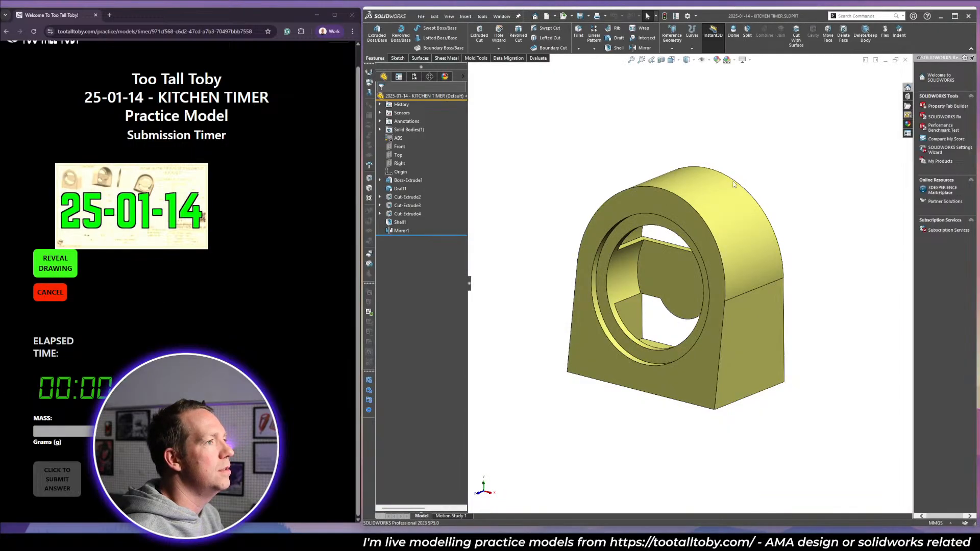
pyautogui.click(908, 133)
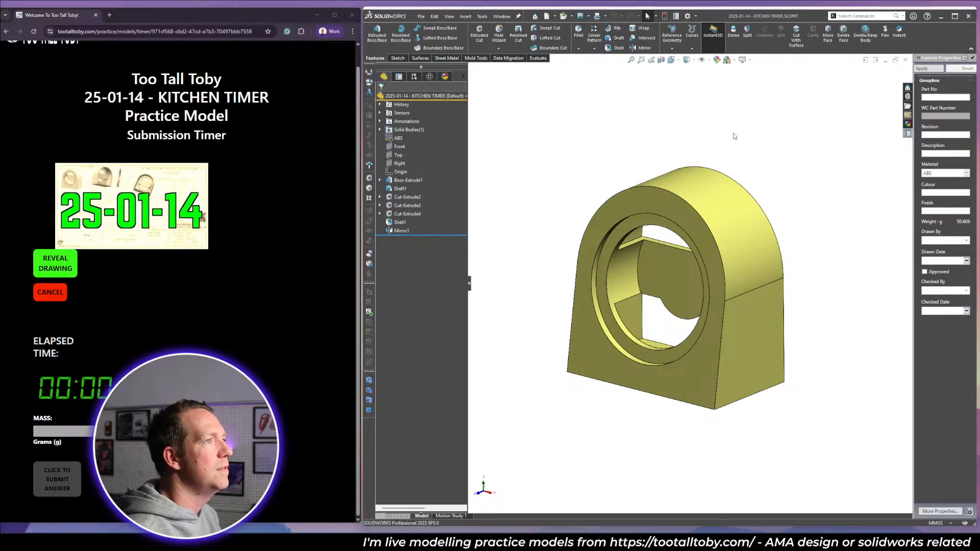
pyautogui.hotkey('ctrl', 'w')
# Create a new part from the TTT-MM-ABS template in the Too Tall Toby templates.
pyautogui.hotkey('ctrl', 'n')
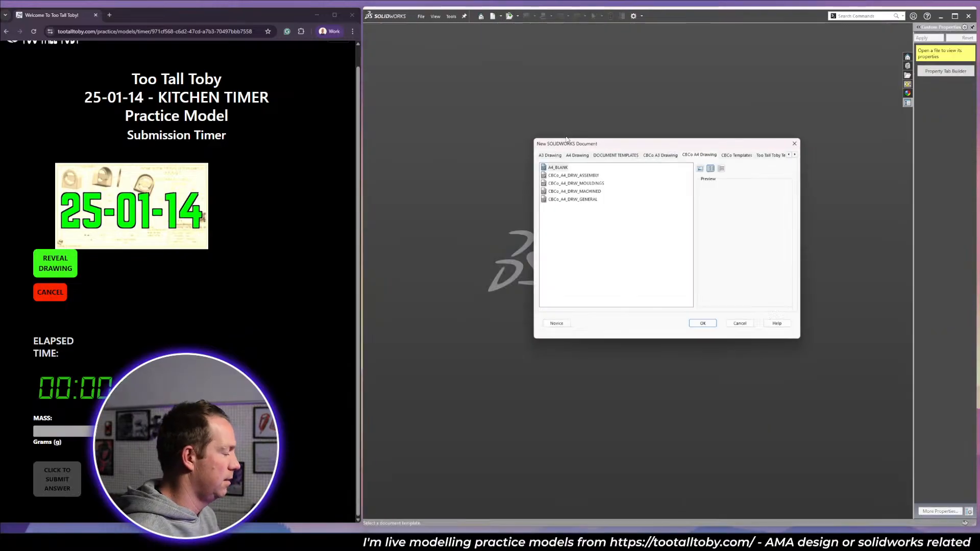
pyautogui.click(773, 155)
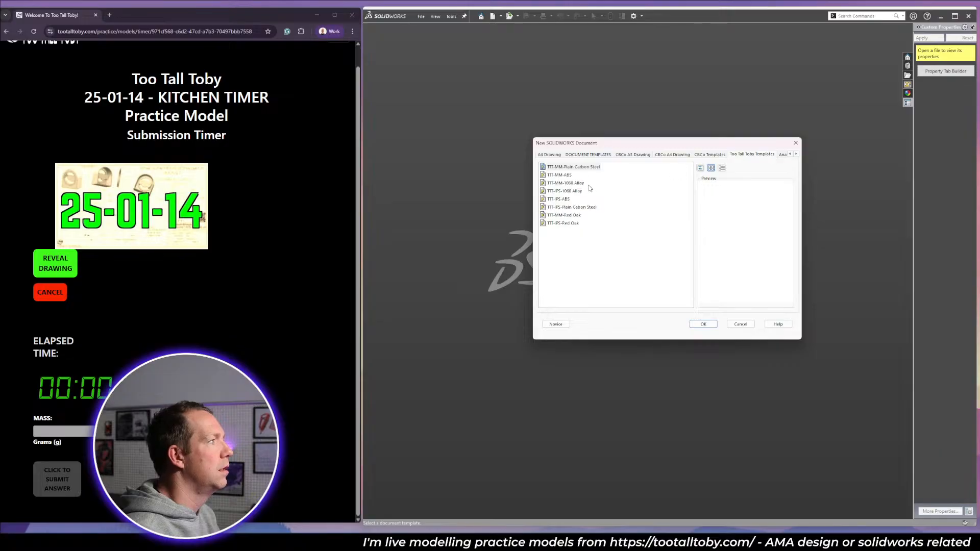
pyautogui.click(703, 325)
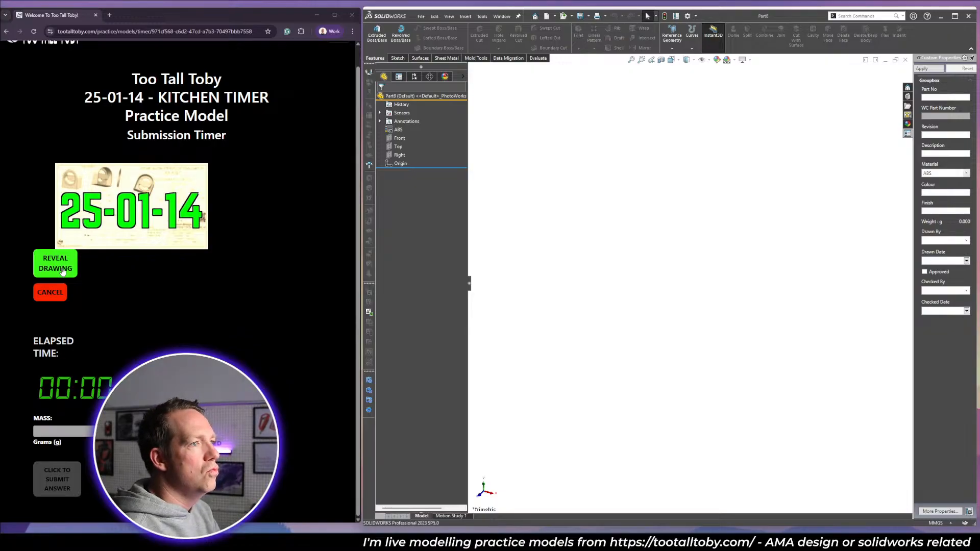
# Reveal the practice drawing to start the timer and open it in a new window.
pyautogui.click(62, 272)
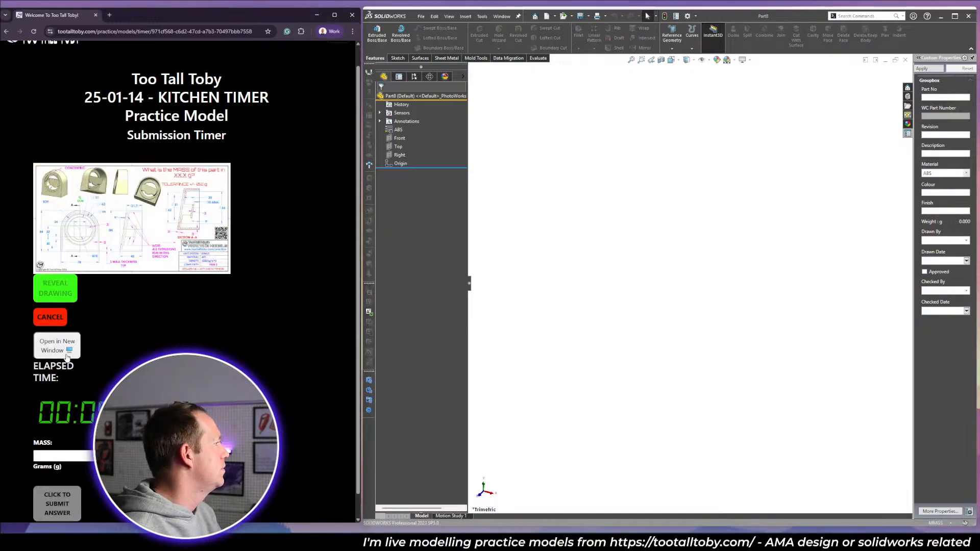
pyautogui.click(57, 346)
# Sketch a closed half-arch on the Front plane with a 39 mm base from the origin, a side about 51 mm high and a tangent arc.
pyautogui.click(400, 138)
pyautogui.click(409, 128)
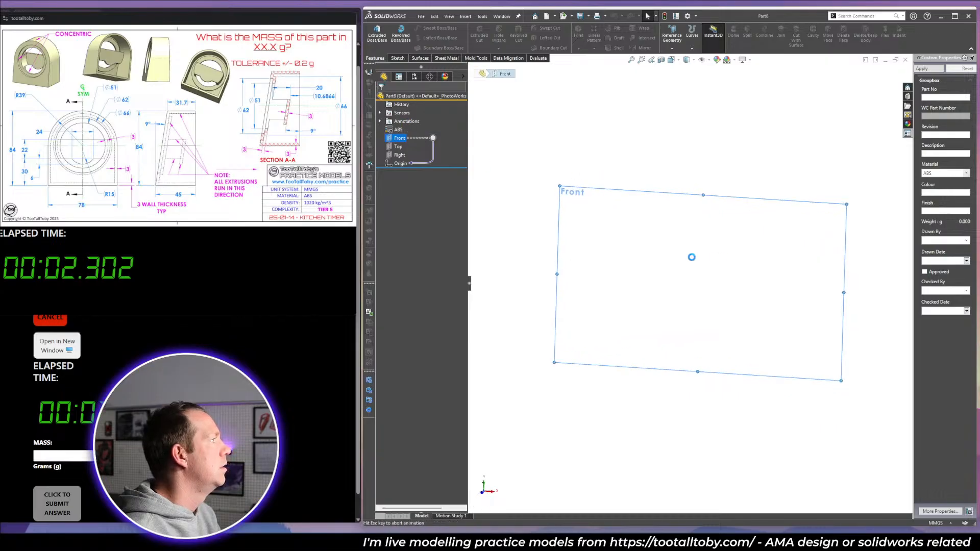
pyautogui.press('l')
pyautogui.click(690, 284)
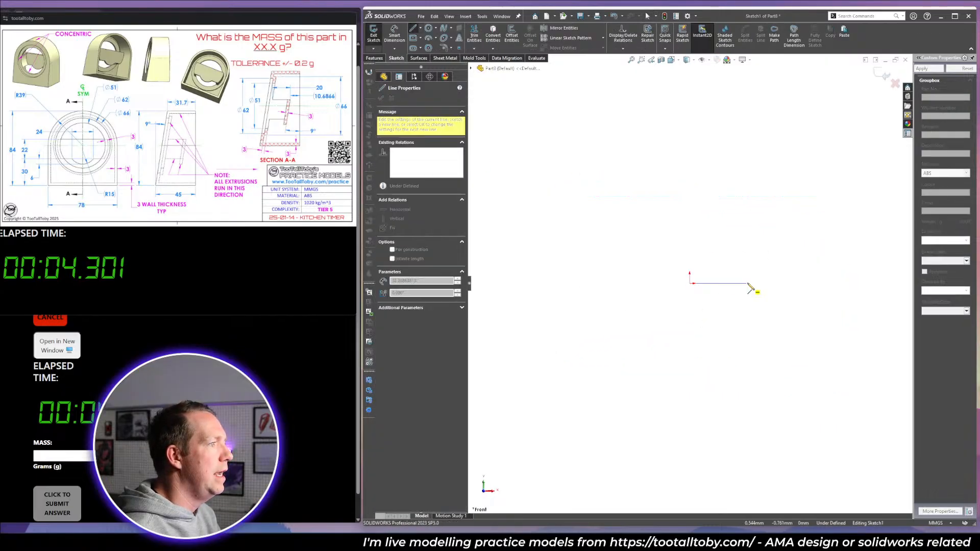
pyautogui.write('39')
pyautogui.press('Return')
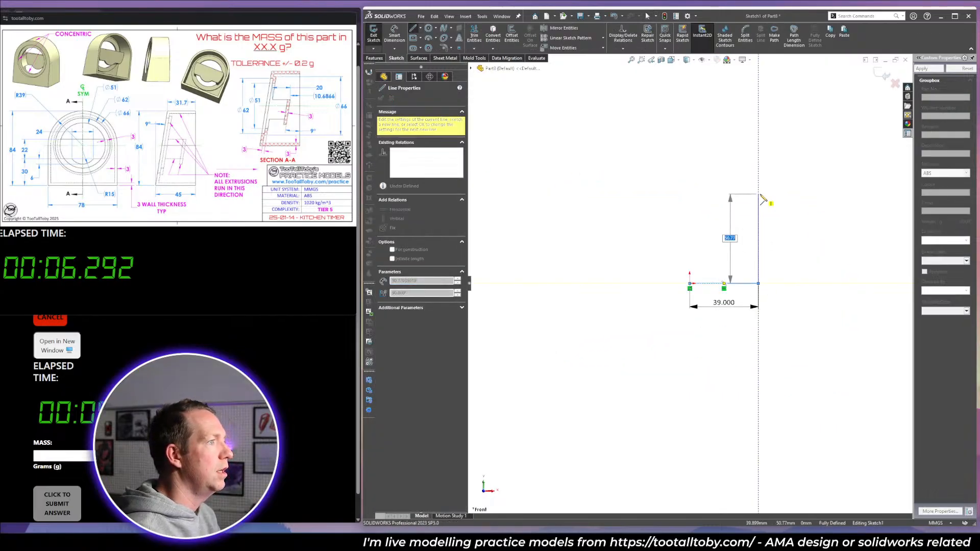
pyautogui.click(758, 193)
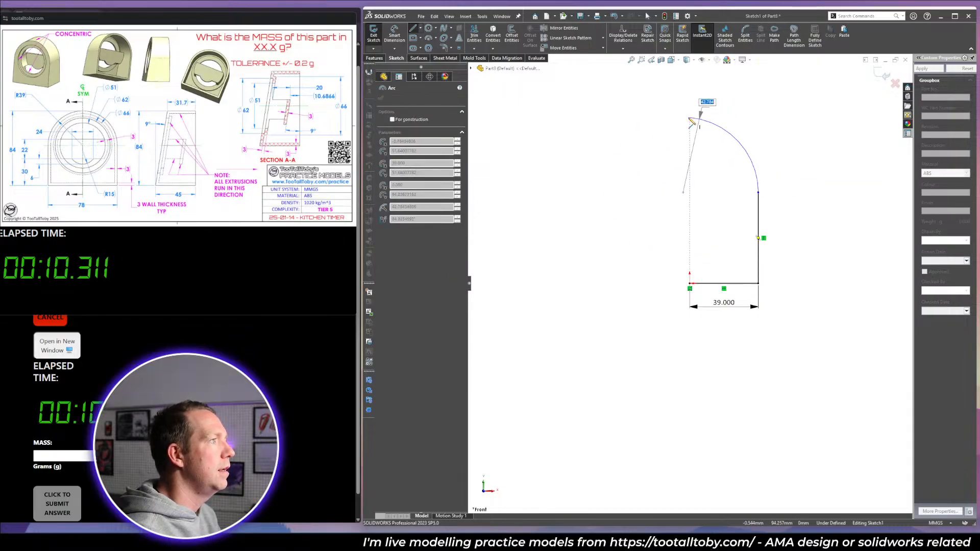
pyautogui.click(689, 118)
pyautogui.click(690, 284)
# Set the half-arch's overall height to 84 mm and place the arc's centre on the vertical centreline edge.
pyautogui.moveTo(673, 219); pyautogui.dragTo(669, 178, button='right')
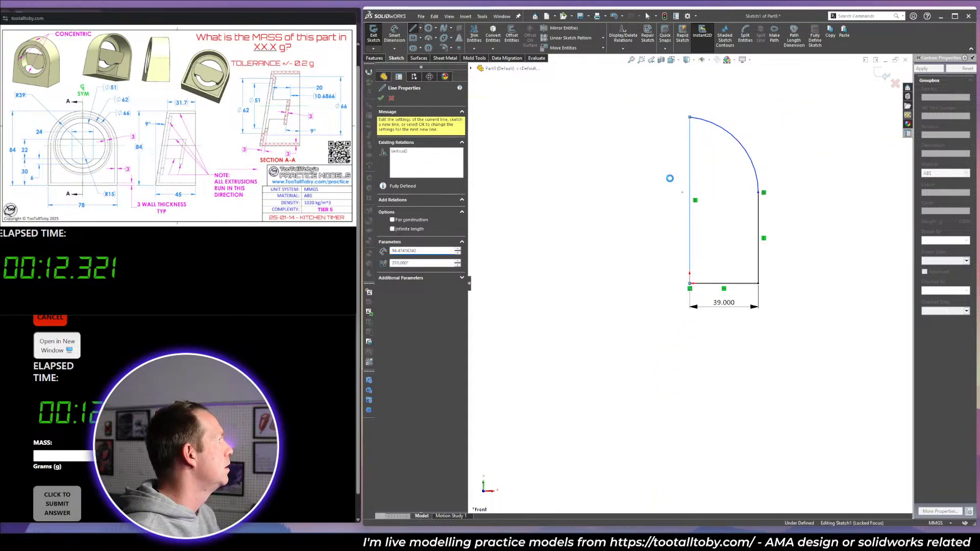
pyautogui.click(690, 237)
pyautogui.click(662, 235)
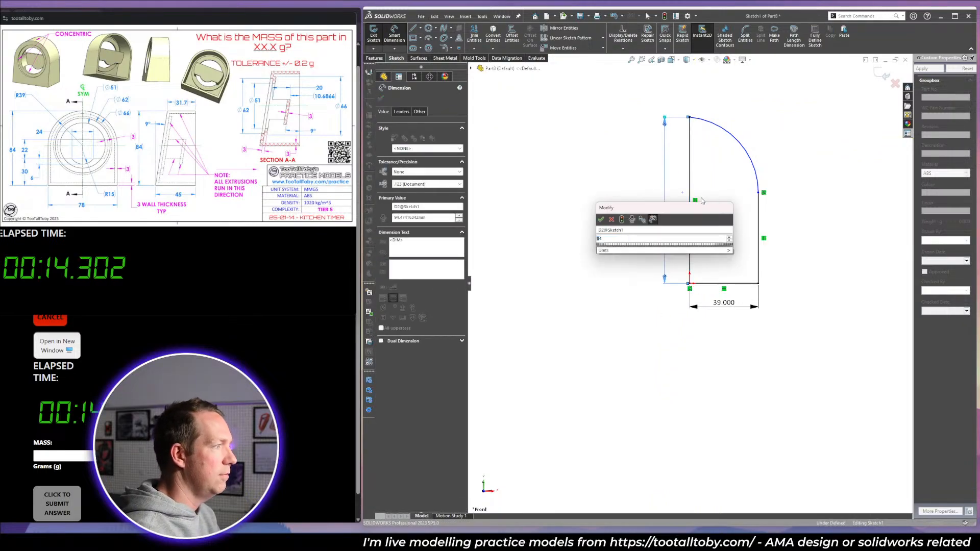
pyautogui.write('84')
pyautogui.press('Return')
pyautogui.moveTo(682, 211); pyautogui.dragTo(690, 205)
# Extrude the half-arch profile 45 mm in the reversed direction.
pyautogui.click(713, 239)
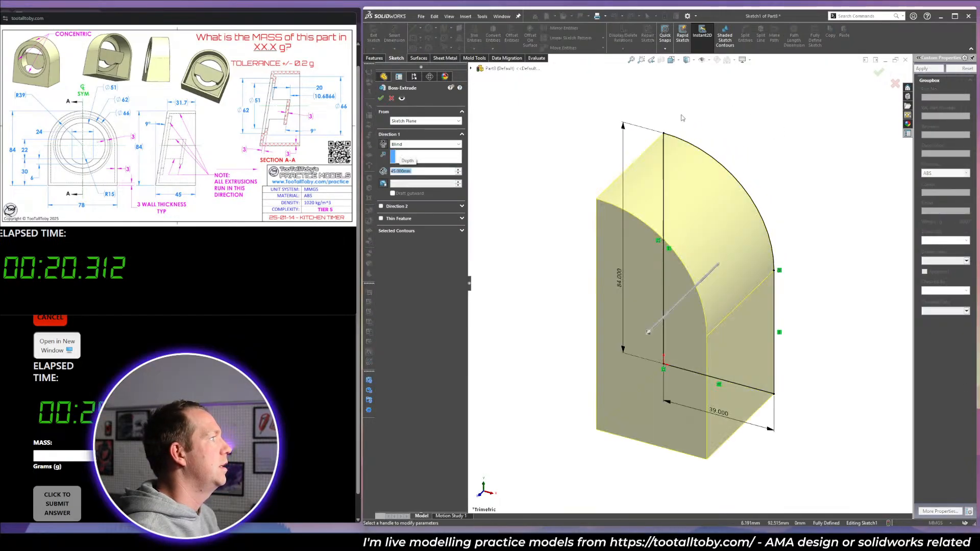
pyautogui.click(383, 144)
pyautogui.press('Return')
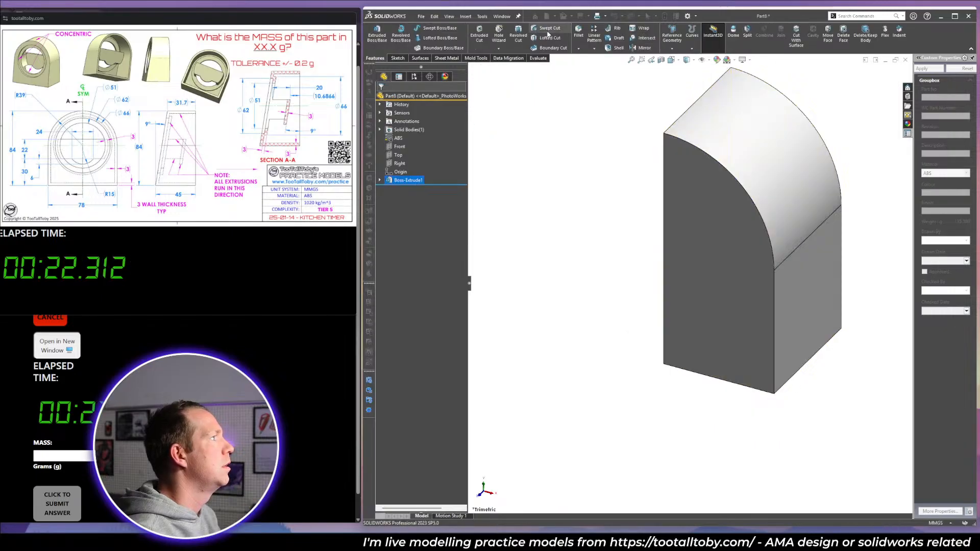
# Draft the front face by 9 degrees from its bottom edge as parting line, pulling along the bottom face's direction.
pyautogui.click(619, 40)
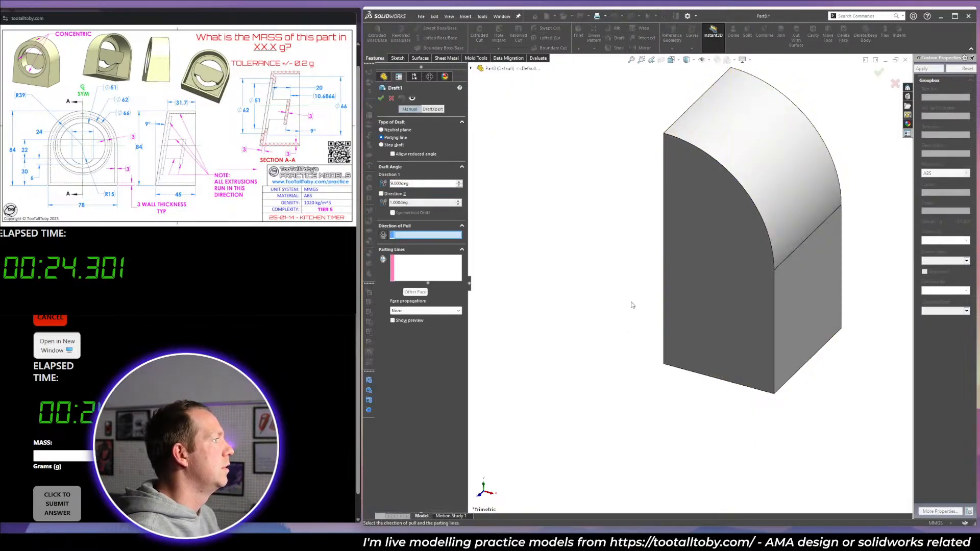
pyautogui.moveTo(632, 304); pyautogui.dragTo(730, 335, button='middle')
pyautogui.click(730, 335)
pyautogui.click(730, 315)
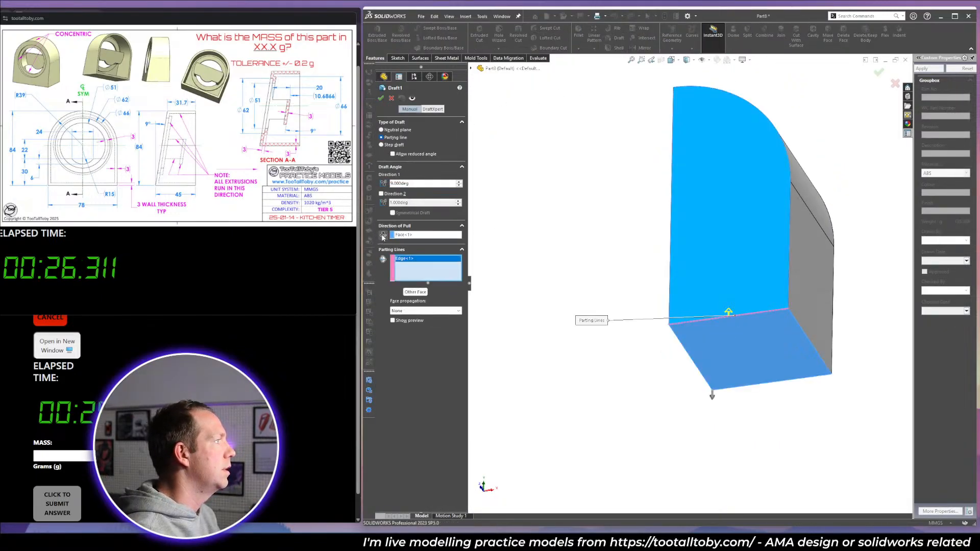
pyautogui.click(380, 98)
pyautogui.hotkey('ctrl', '7')
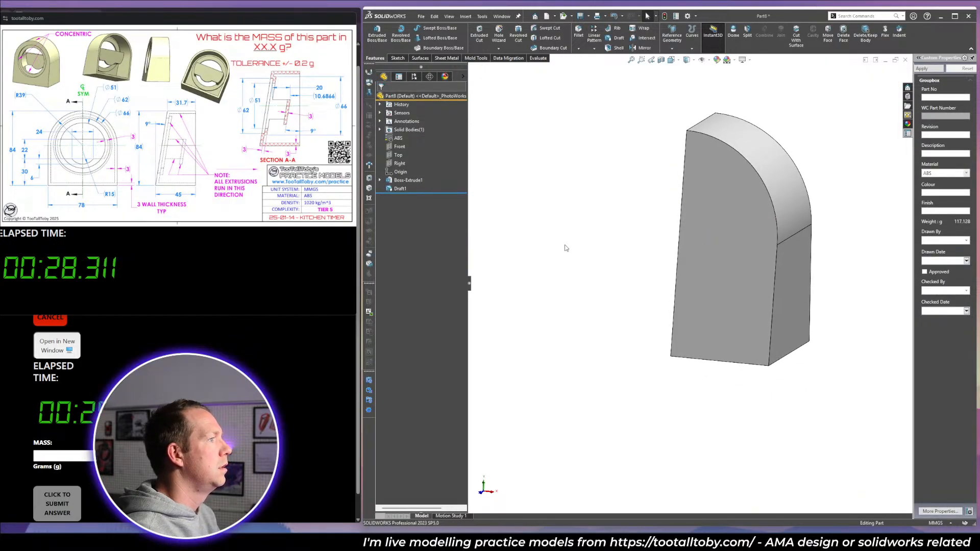
# Sketch a 62 mm diameter circle on the Front plane, centred on the half-arch's arc centre.
pyautogui.click(395, 147)
pyautogui.click(401, 134)
pyautogui.press('space')
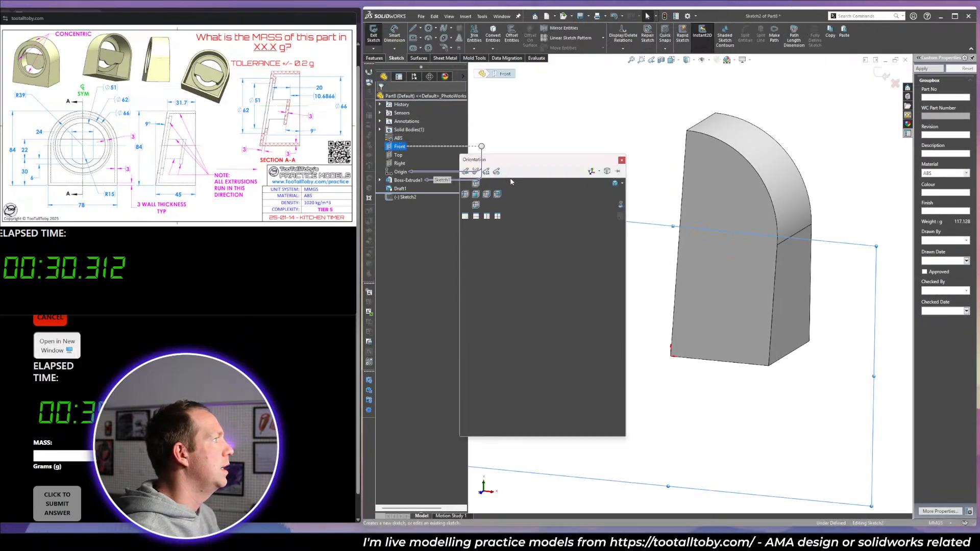
pyautogui.click(621, 204)
pyautogui.press('c')
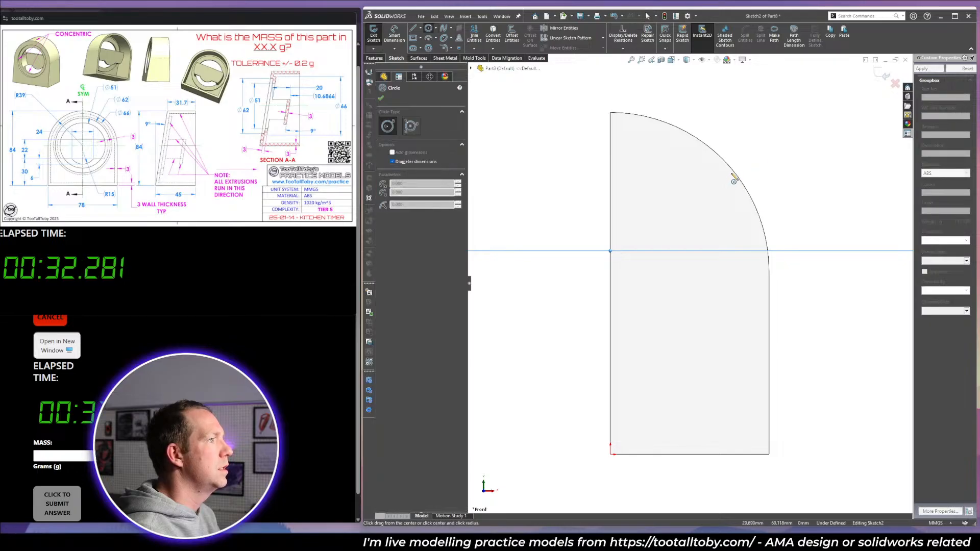
pyautogui.click(611, 271)
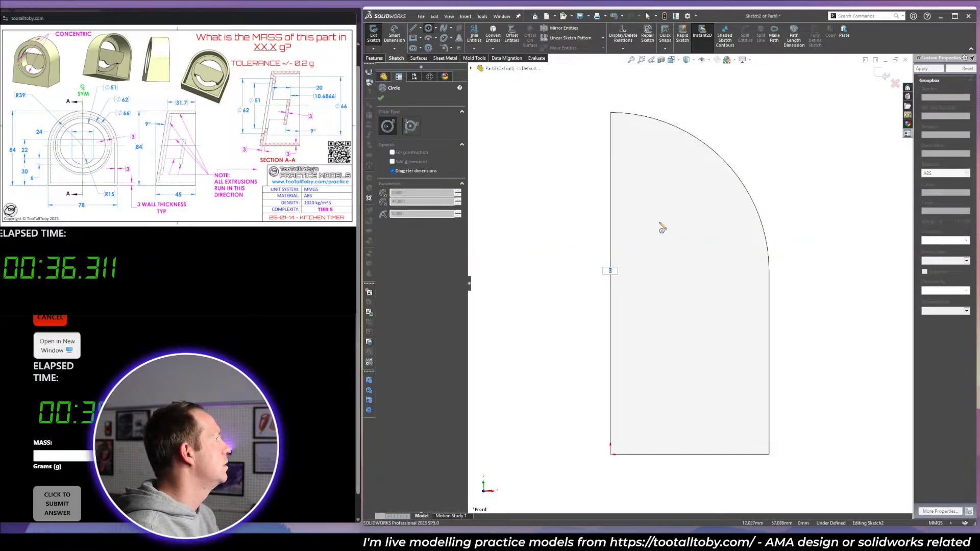
pyautogui.write('62')
pyautogui.press('Return')
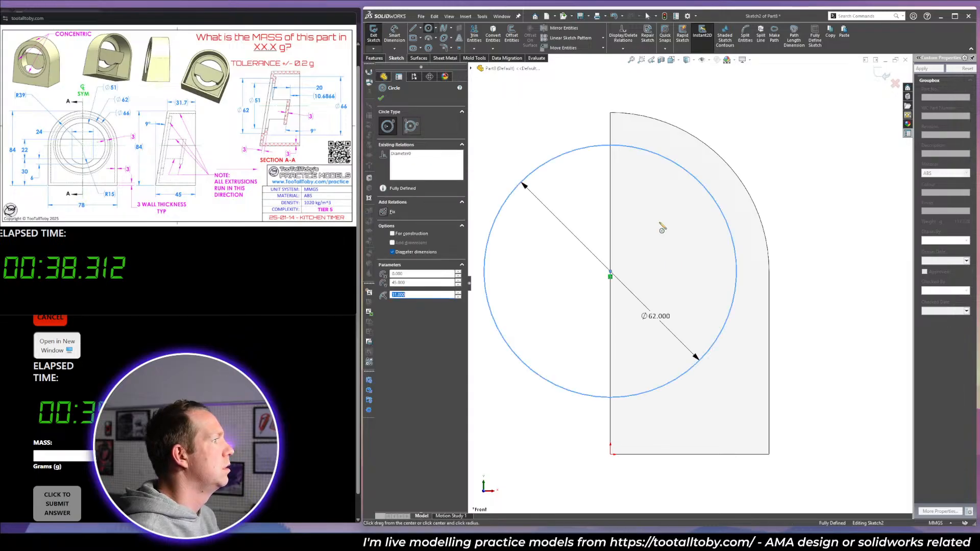
# Add a concentric 51 mm diameter circle inside the 62 mm circle.
pyautogui.click(610, 272)
pyautogui.write('51')
pyautogui.press('Return')
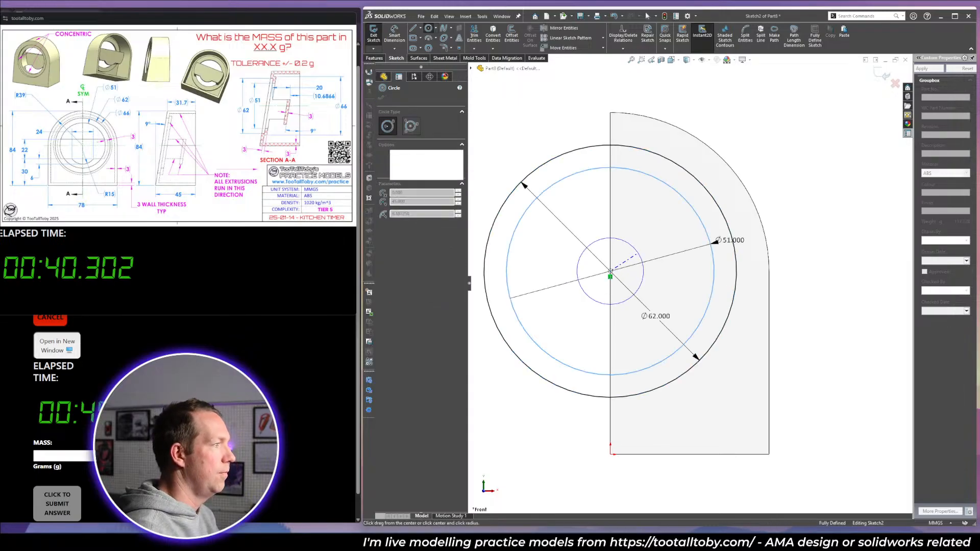
pyautogui.moveTo(640, 255); pyautogui.dragTo(703, 286, button='middle')
pyautogui.press('Escape')
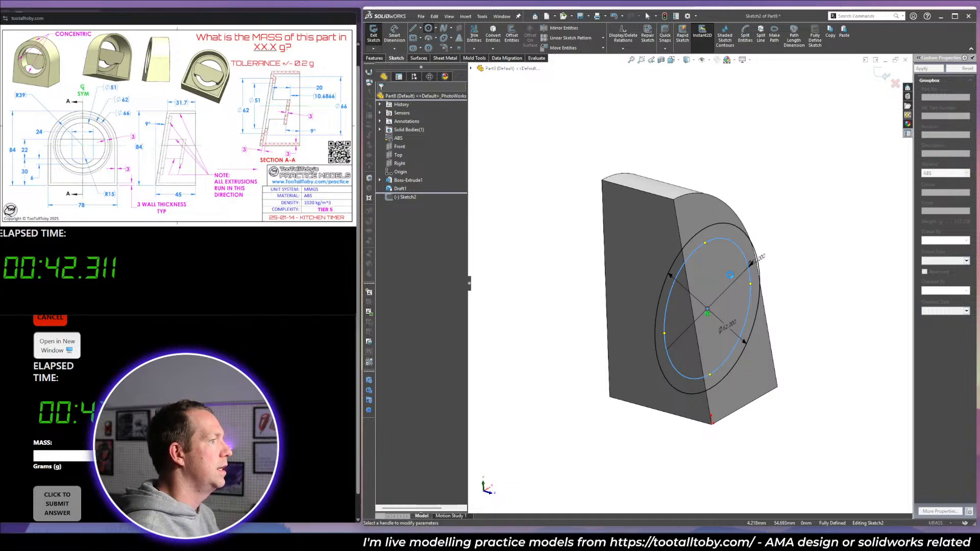
# Try to extrude the ring between the circles as a merged boss, offset 3 mm from the sloped face with the offset reversed.
pyautogui.write('e3')
pyautogui.press('Return')
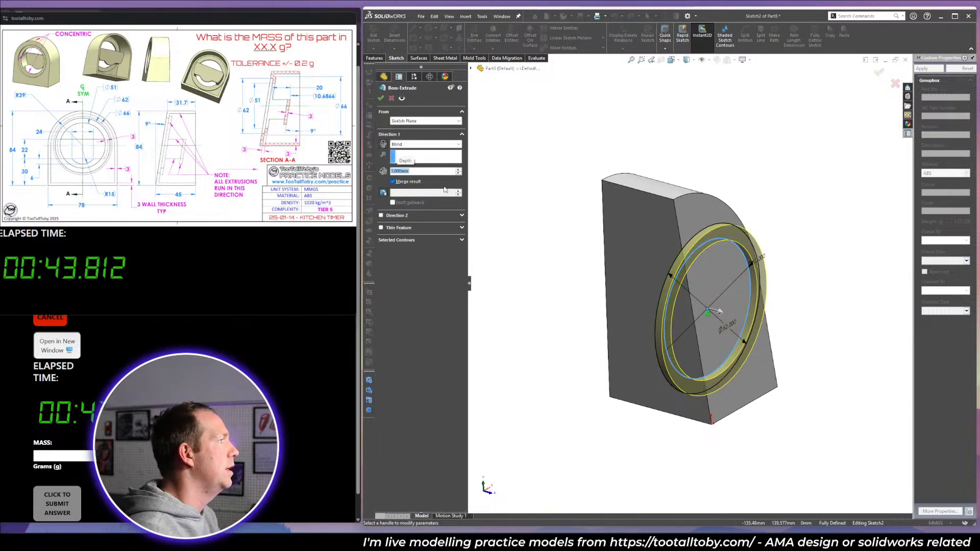
pyautogui.click(412, 145)
pyautogui.click(411, 182)
pyautogui.click(688, 241)
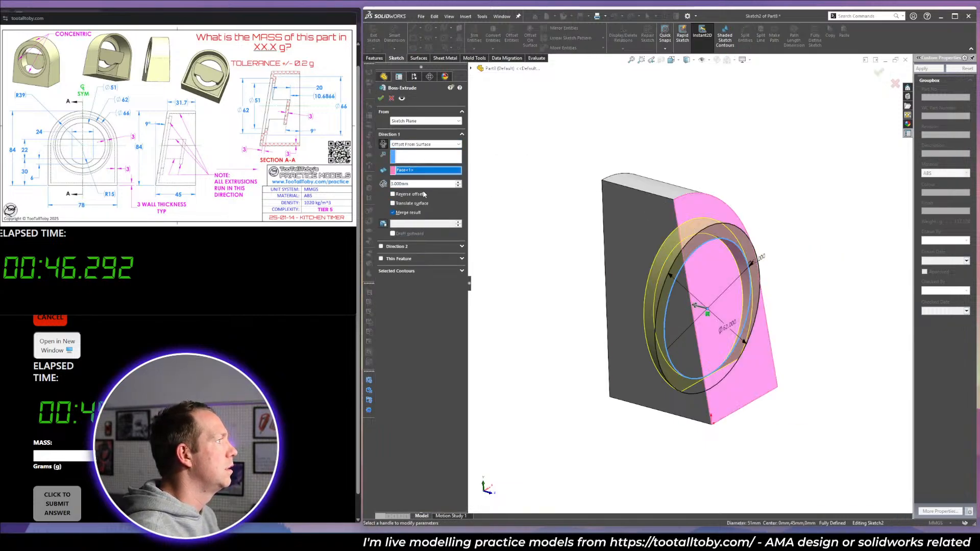
pyautogui.click(423, 193)
pyautogui.moveTo(587, 250); pyautogui.dragTo(617, 224, button='middle')
pyautogui.click(381, 98)
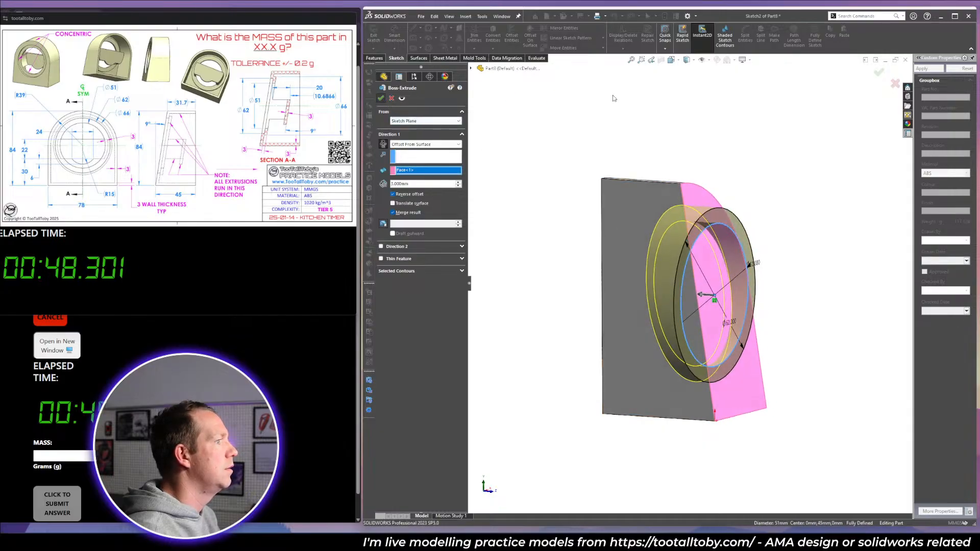
pyautogui.click(407, 197)
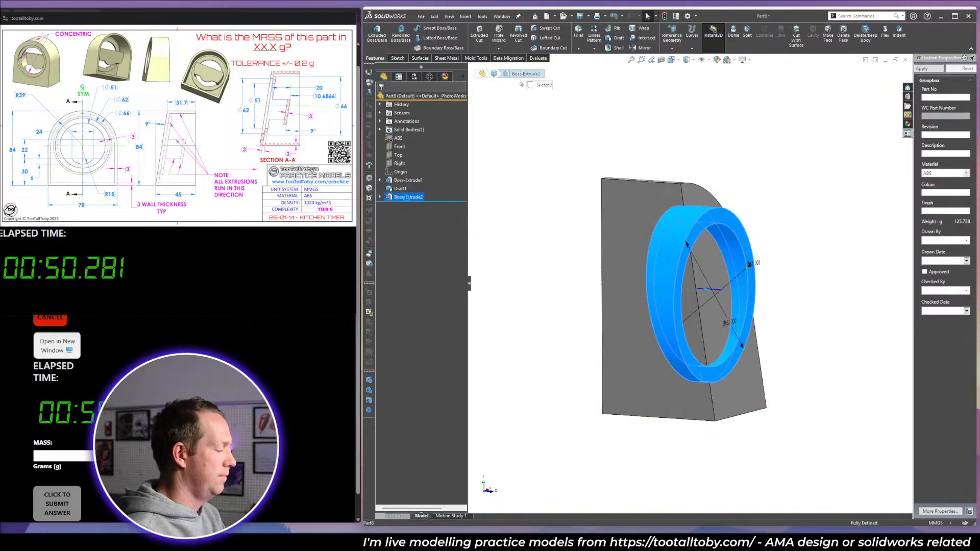
pyautogui.hotkey('ctrl', 'z')
# Cut the ring between the two circles to 3 mm offset from the sloped front face, with the offset reversed.
pyautogui.click(408, 198)
pyautogui.moveTo(513, 161); pyautogui.dragTo(544, 153, button='right')
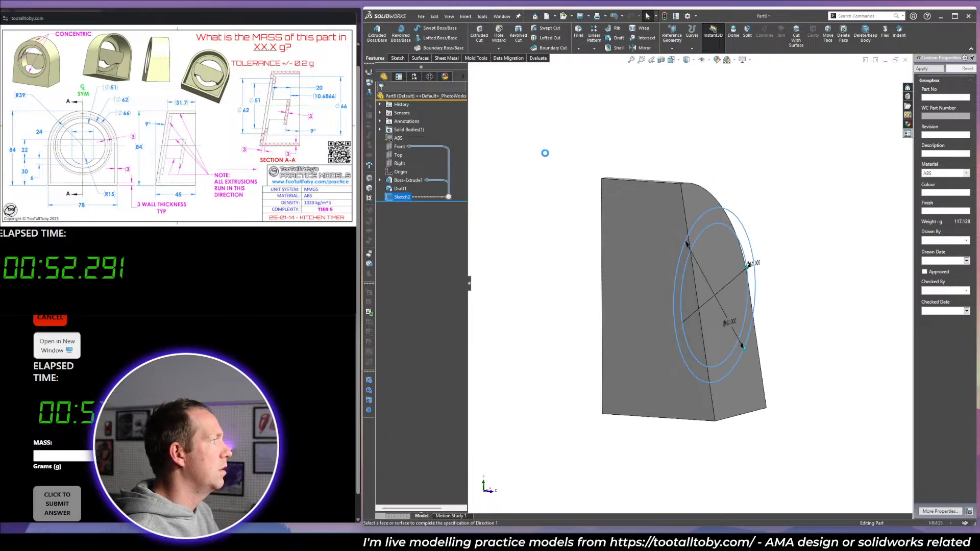
pyautogui.click(710, 266)
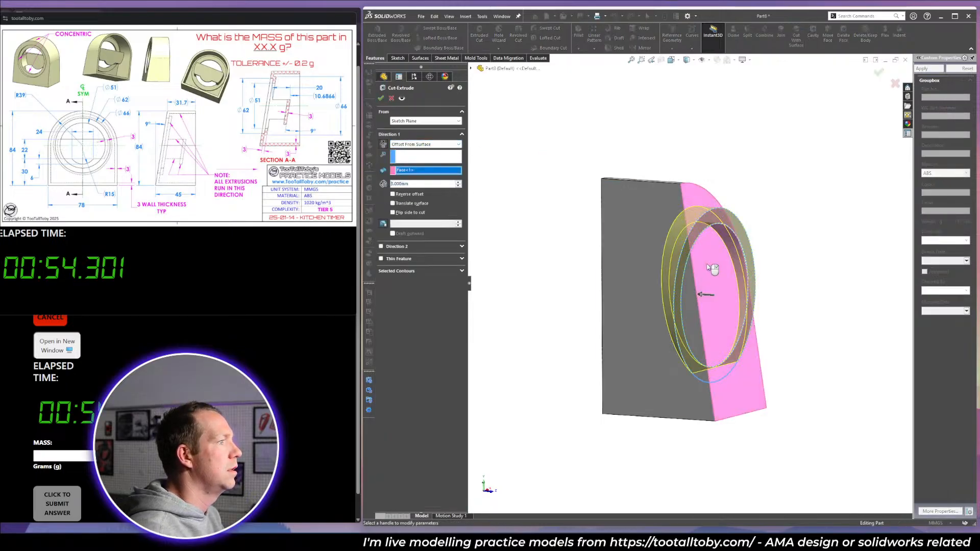
pyautogui.click(404, 195)
pyautogui.click(381, 98)
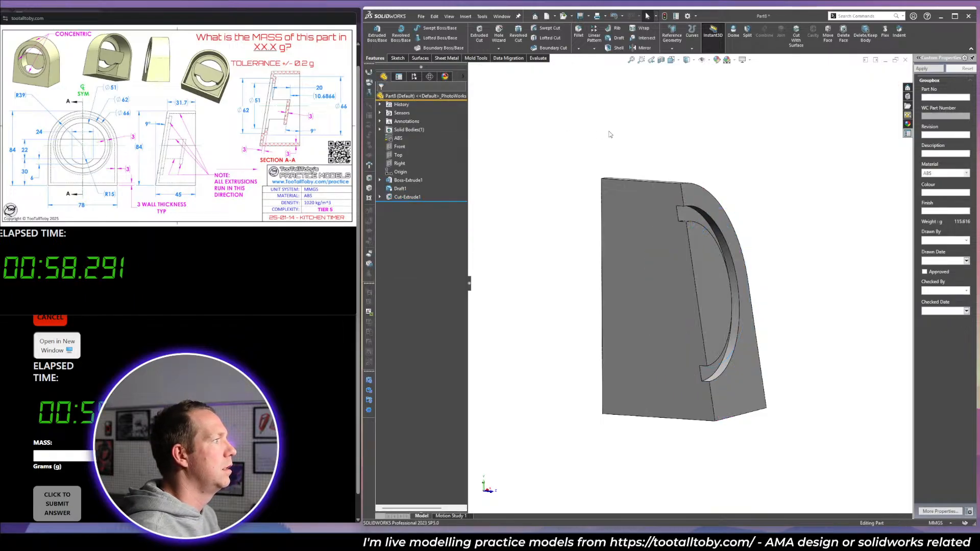
# Reuse the circle sketch to cut the inner 51 mm region to a reversed 3 mm offset from the ring recess floor.
pyautogui.click(380, 197)
pyautogui.click(412, 205)
pyautogui.moveTo(498, 177); pyautogui.dragTo(529, 171, button='right')
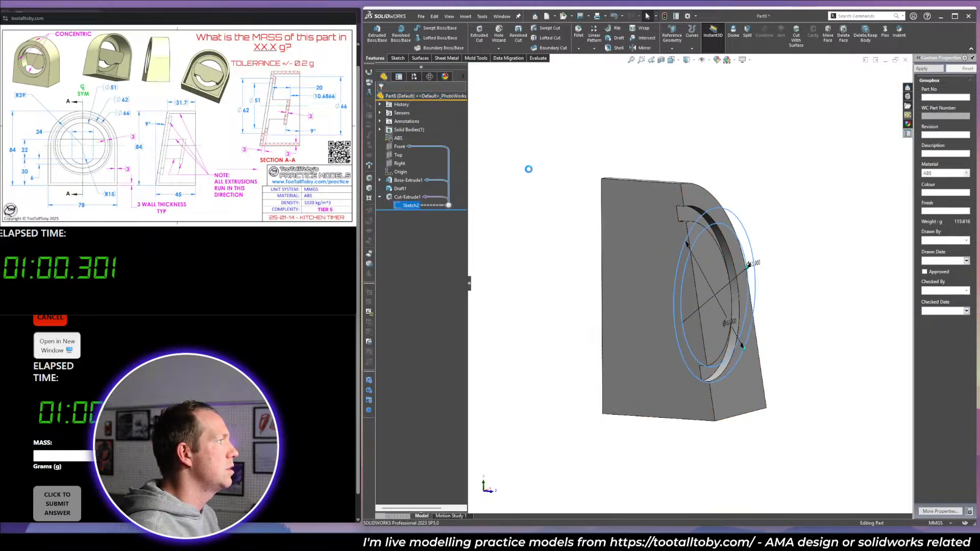
pyautogui.click(714, 264)
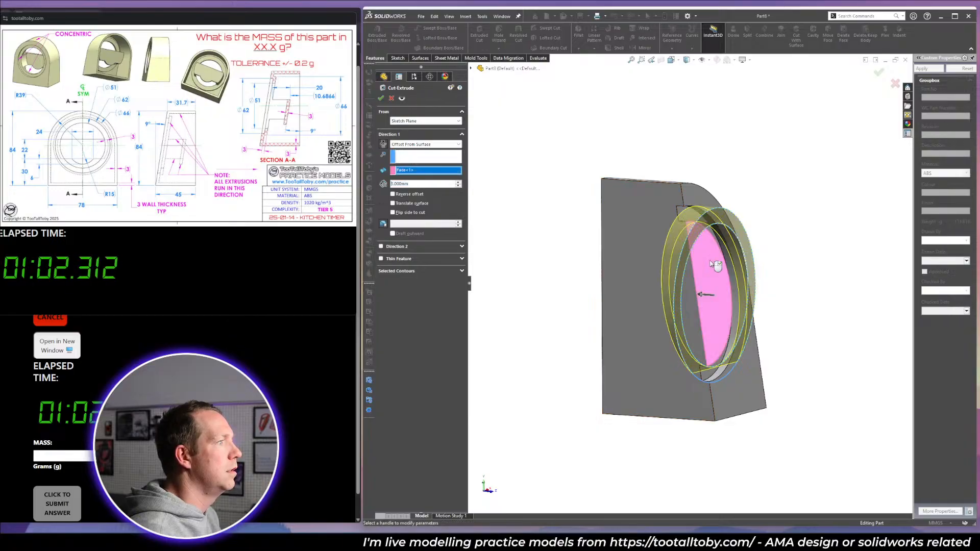
pyautogui.click(693, 222)
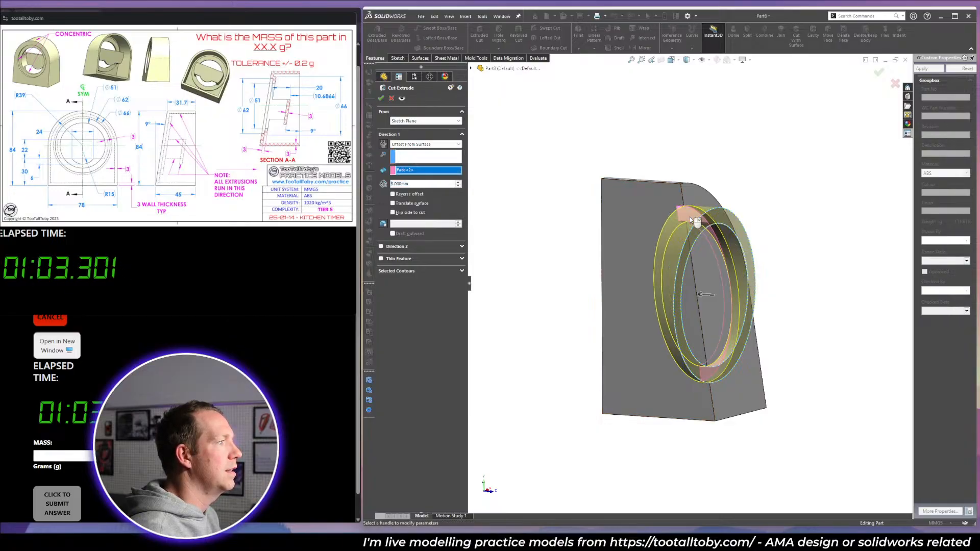
pyautogui.click(403, 271)
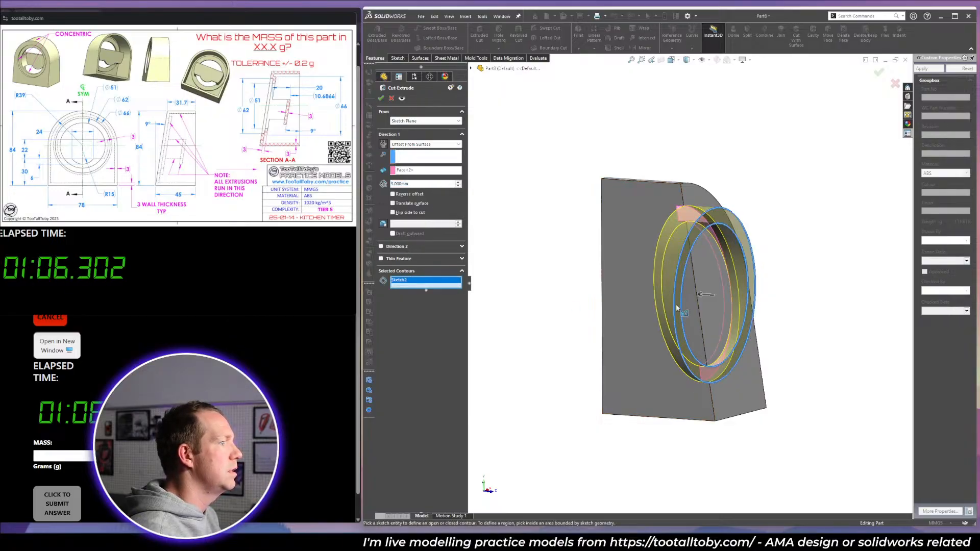
pyautogui.click(705, 329)
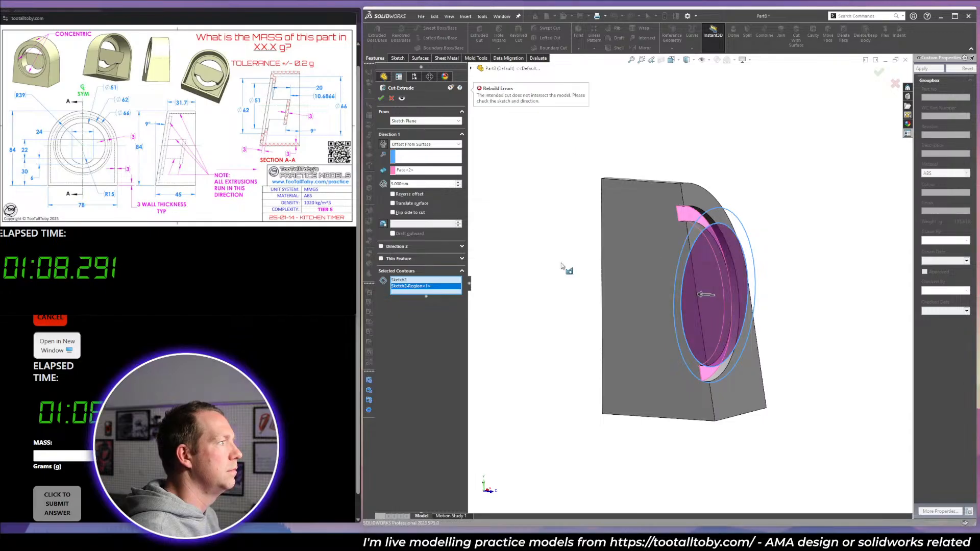
pyautogui.click(394, 195)
pyautogui.click(382, 98)
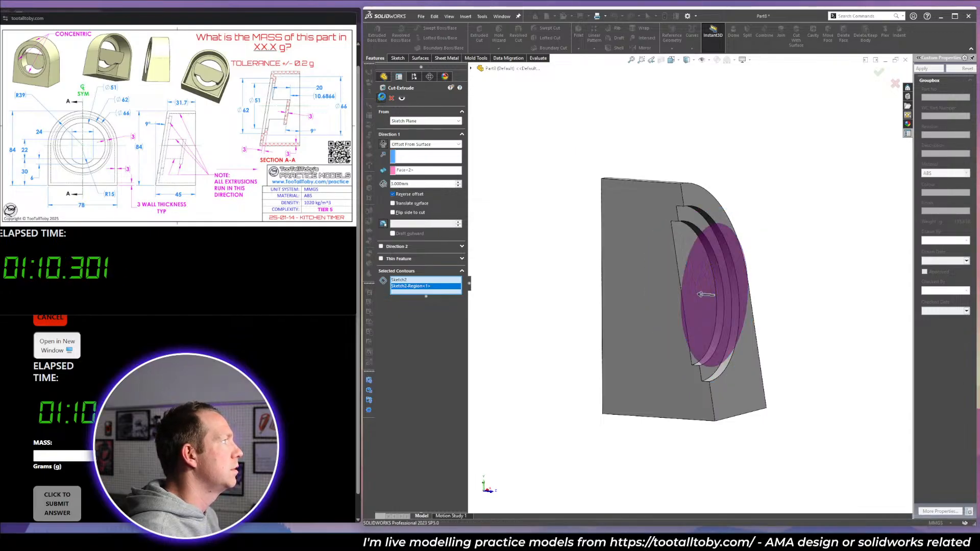
# Start a new sketch on the Front plane and convert the edges of the inner pocket's half-round floor into it.
pyautogui.moveTo(765, 249); pyautogui.dragTo(759, 251, button='middle')
pyautogui.scroll(-3, 750, 209)
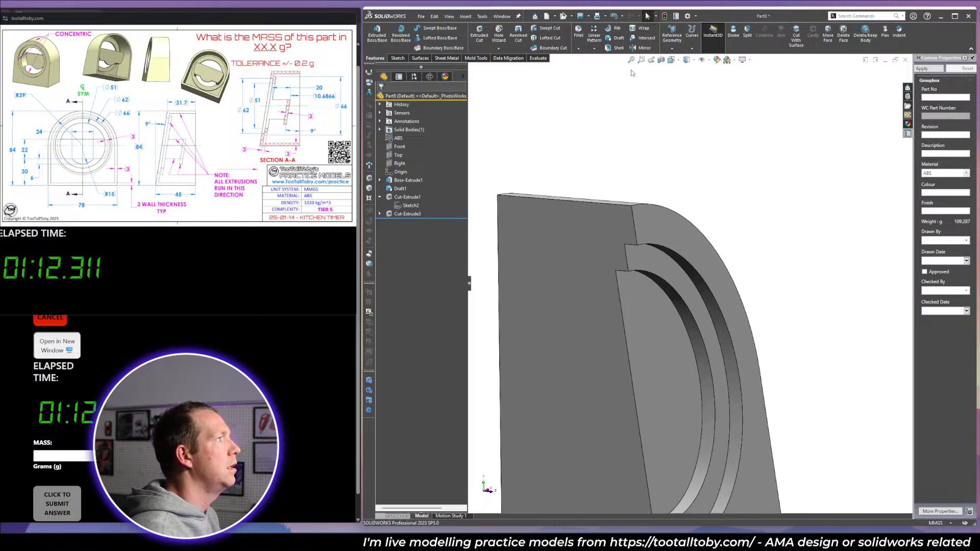
pyautogui.scroll(4, 703, 237)
pyautogui.click(399, 146)
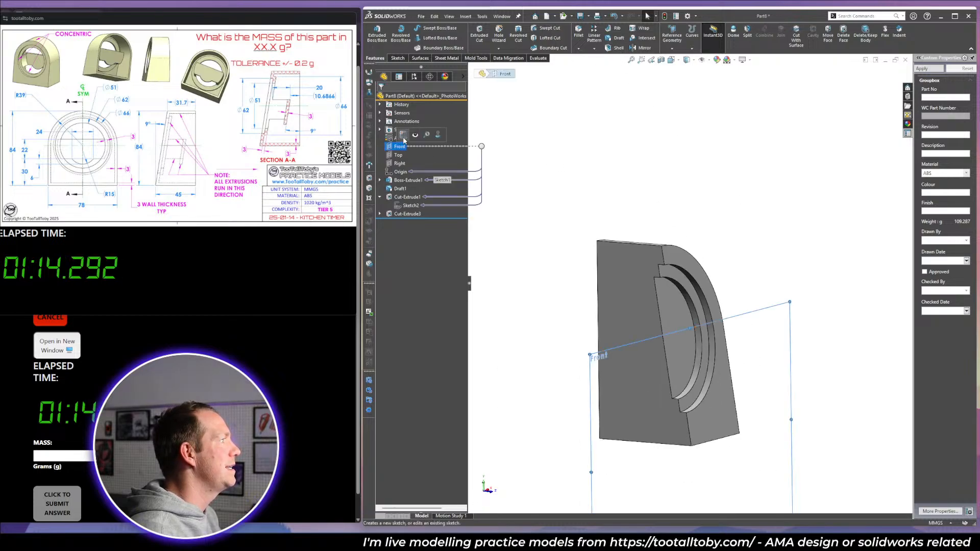
pyautogui.click(402, 136)
pyautogui.press('space')
pyautogui.click(726, 234)
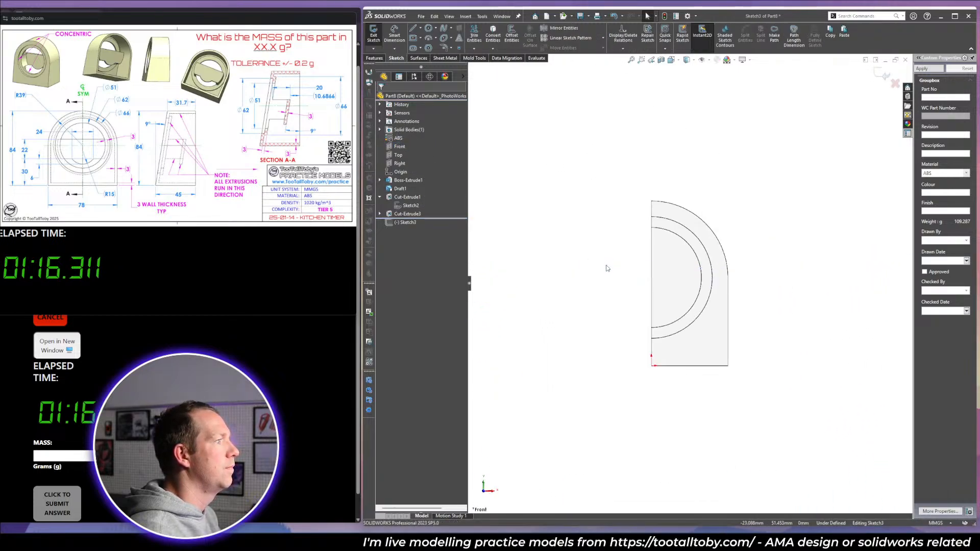
pyautogui.press('c')
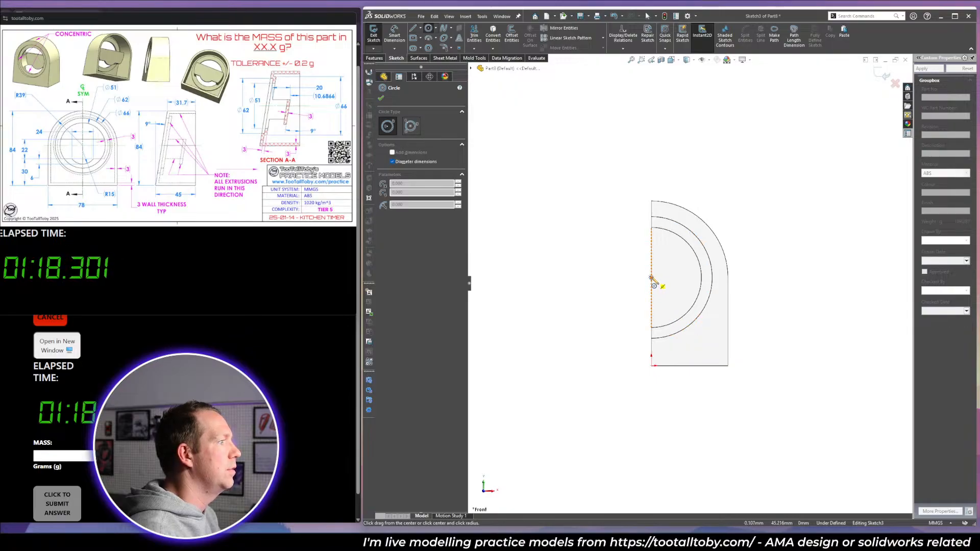
pyautogui.press('Escape')
pyautogui.click(688, 288)
pyautogui.click(493, 35)
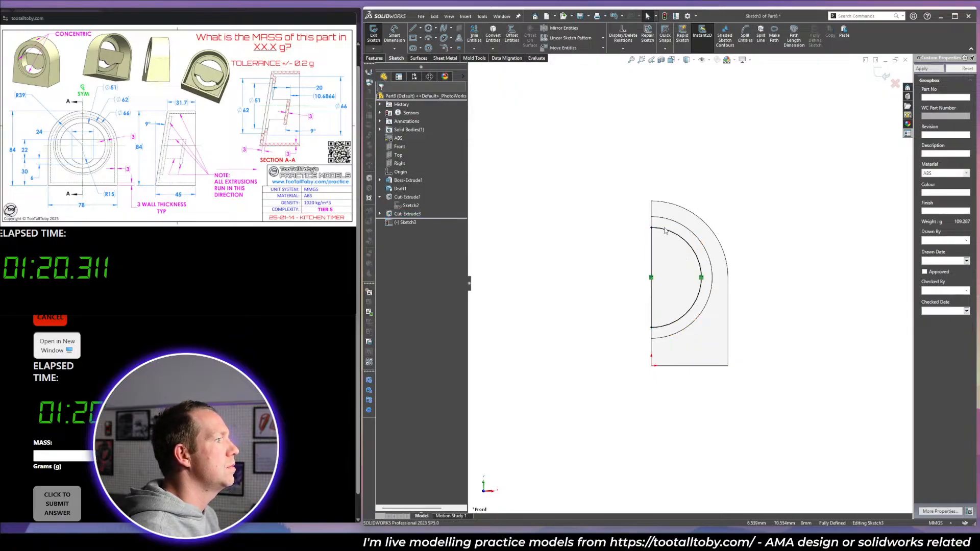
# Draw two horizontal lines from the vertical centreline edge to the converted arc, one above and one below its centre.
pyautogui.scroll(-2, 658, 215)
pyautogui.press('l')
pyautogui.click(654, 284)
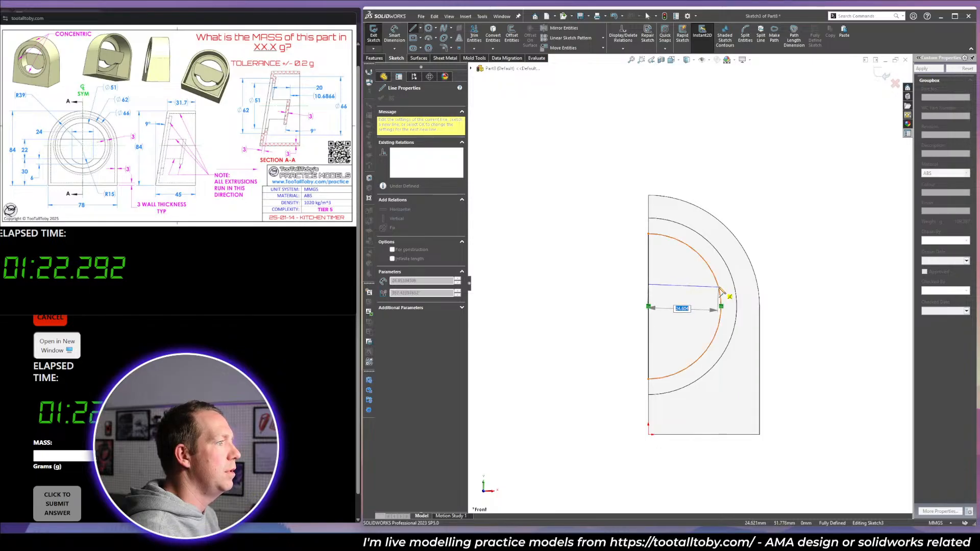
pyautogui.click(720, 284)
pyautogui.moveTo(724, 311); pyautogui.dragTo(819, 317, button='right')
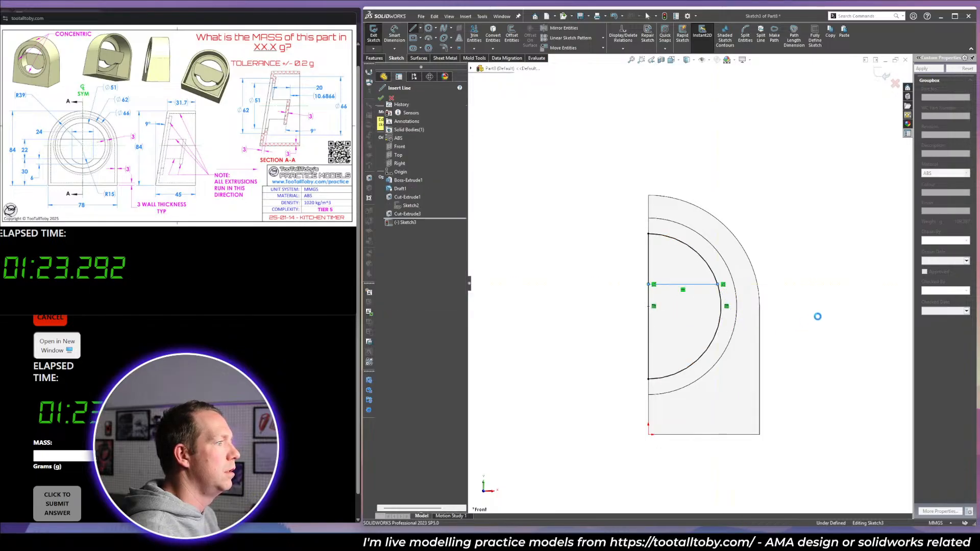
pyautogui.click(649, 345)
pyautogui.click(710, 345)
pyautogui.press('Escape')
# Sketch a circle about 19 mm in diameter, centred on the vertical edge just above the lower horizontal line.
pyautogui.moveTo(715, 341); pyautogui.dragTo(655, 337, button='right')
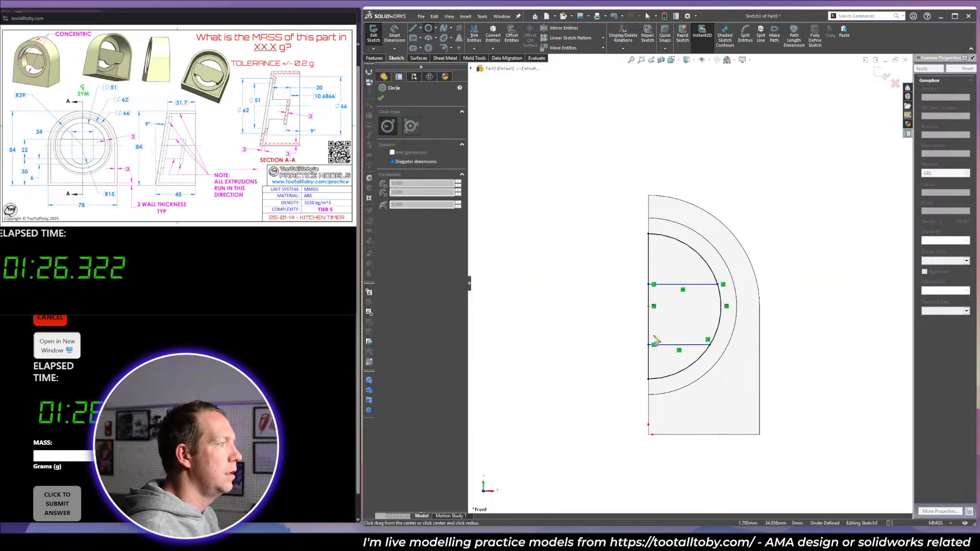
pyautogui.moveTo(649, 333); pyautogui.dragTo(664, 355)
pyautogui.press('Escape')
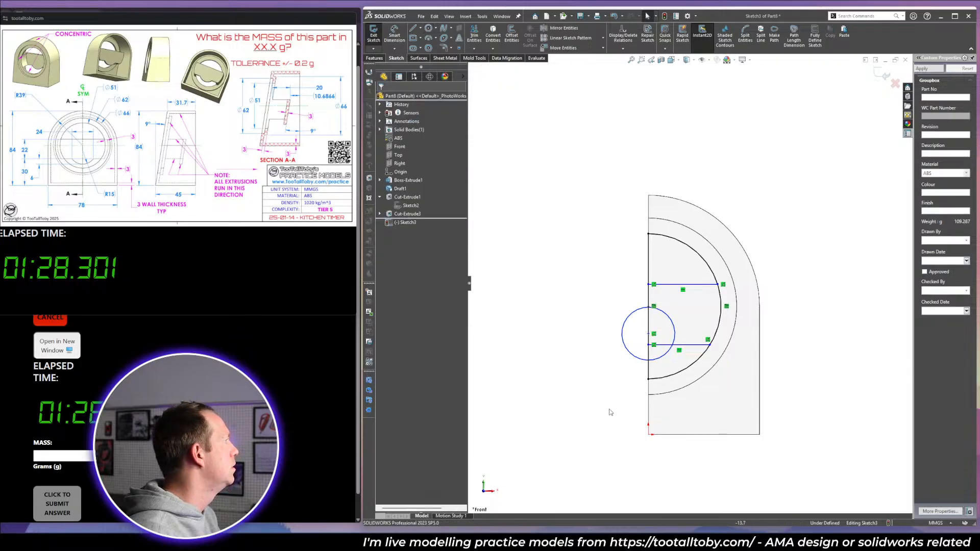
pyautogui.moveTo(611, 412); pyautogui.dragTo(614, 375, button='right')
pyautogui.scroll(-1, 697, 387)
pyautogui.click(663, 346)
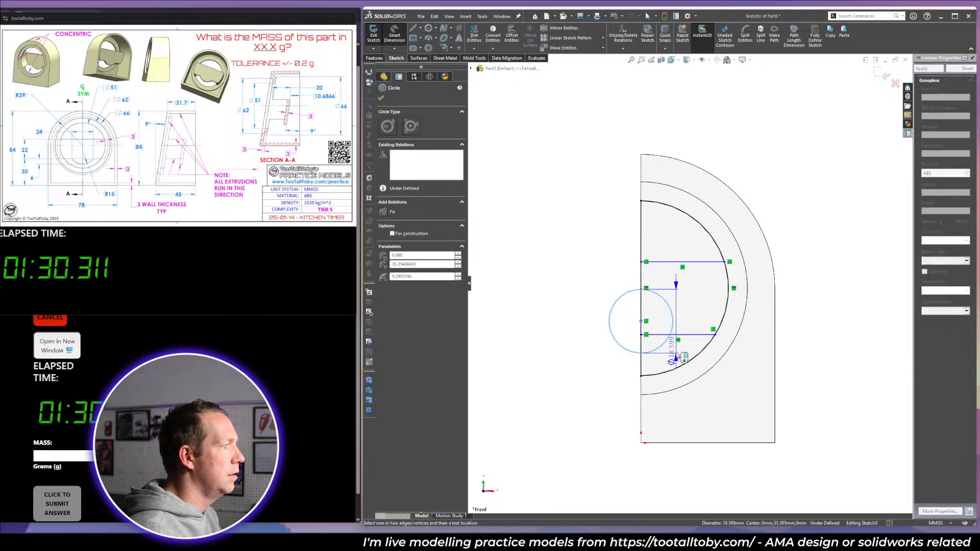
pyautogui.press('Escape')
# Trim the circle and the lower line so only the arc bulging below the line remains, joined to the line's outer part.
pyautogui.moveTo(685, 323); pyautogui.dragTo(683, 311, button='right')
pyautogui.moveTo(684, 311); pyautogui.dragTo(652, 320)
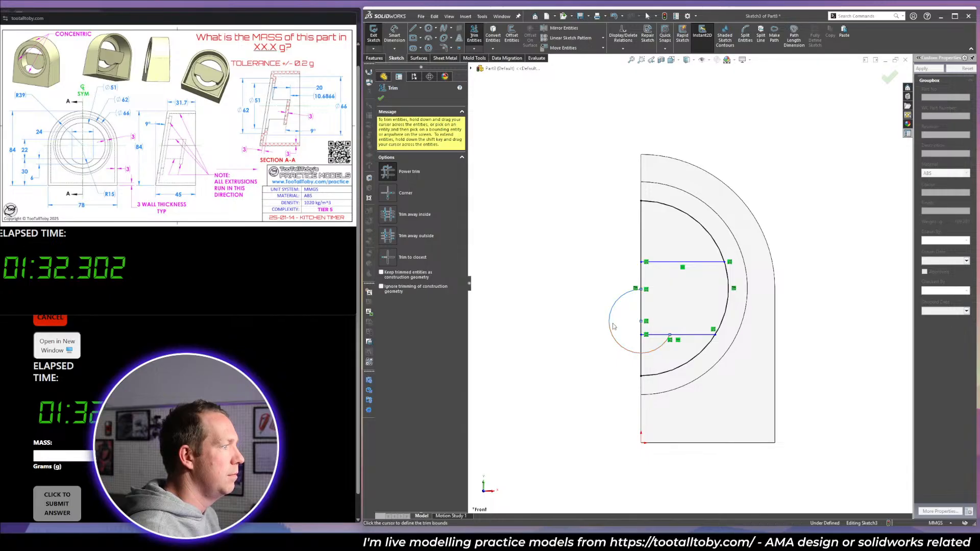
pyautogui.moveTo(616, 353); pyautogui.dragTo(658, 328)
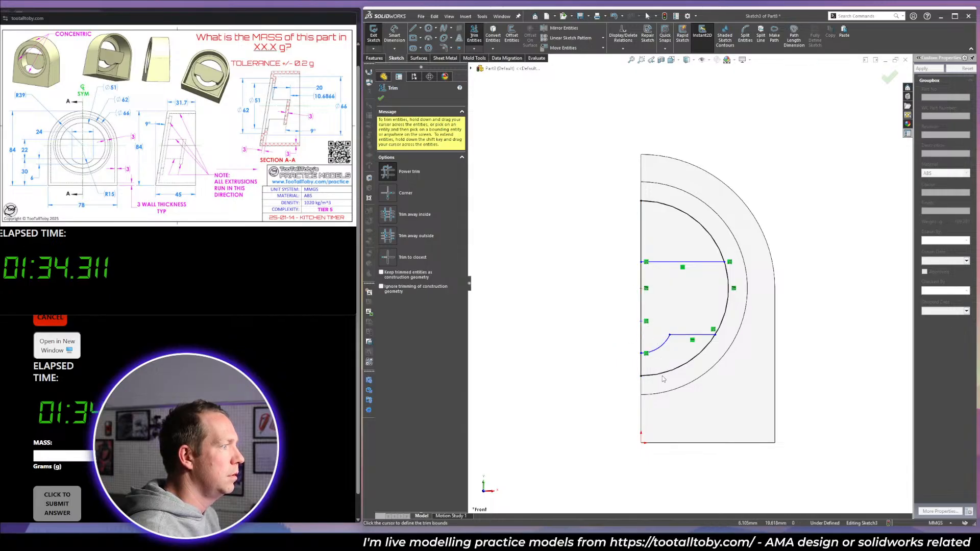
# Dimension the lower arc's radius in the sketch and set it to 15 mm.
pyautogui.moveTo(662, 377); pyautogui.dragTo(664, 349, button='right')
pyautogui.click(663, 346)
pyautogui.click(675, 352)
pyautogui.write('15')
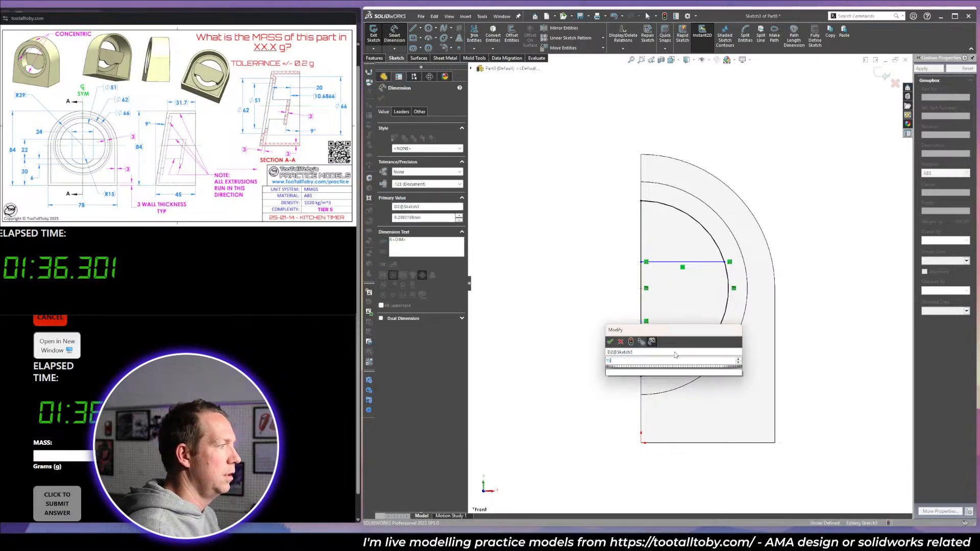
pyautogui.press('Return')
# Dimension the vertical distance from the arc's lowest point to the lower horizontal line and set it to 6 mm.
pyautogui.scroll(-2, 669, 383)
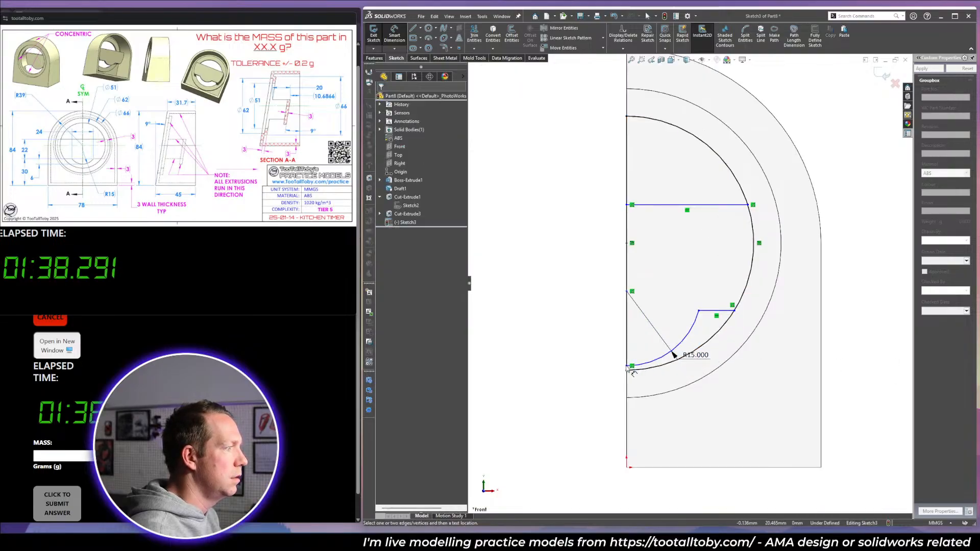
pyautogui.click(632, 366)
pyautogui.click(715, 311)
pyautogui.click(867, 344)
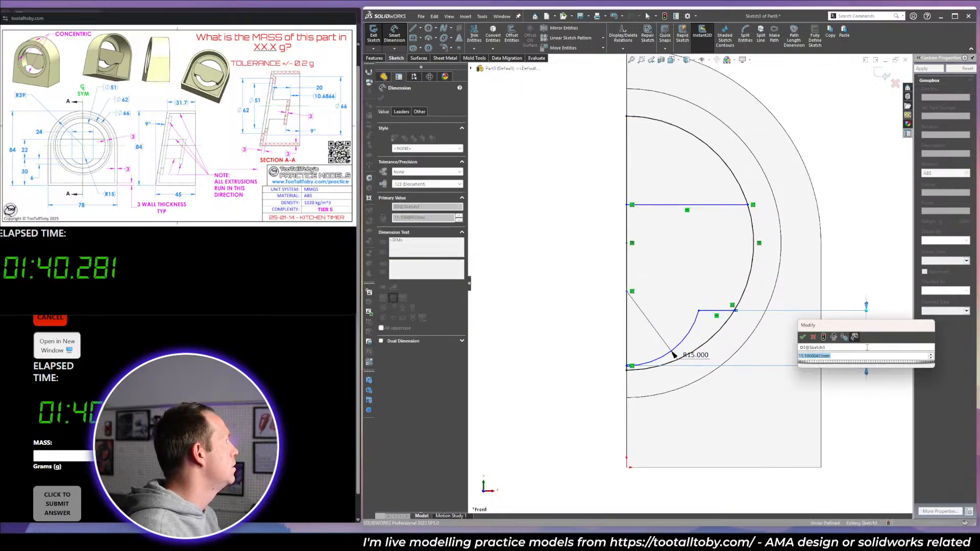
pyautogui.write('6')
pyautogui.press('Return')
# Dimension the height of the lower horizontal line above the body's bottom edge and set it to 30 mm.
pyautogui.click(735, 467)
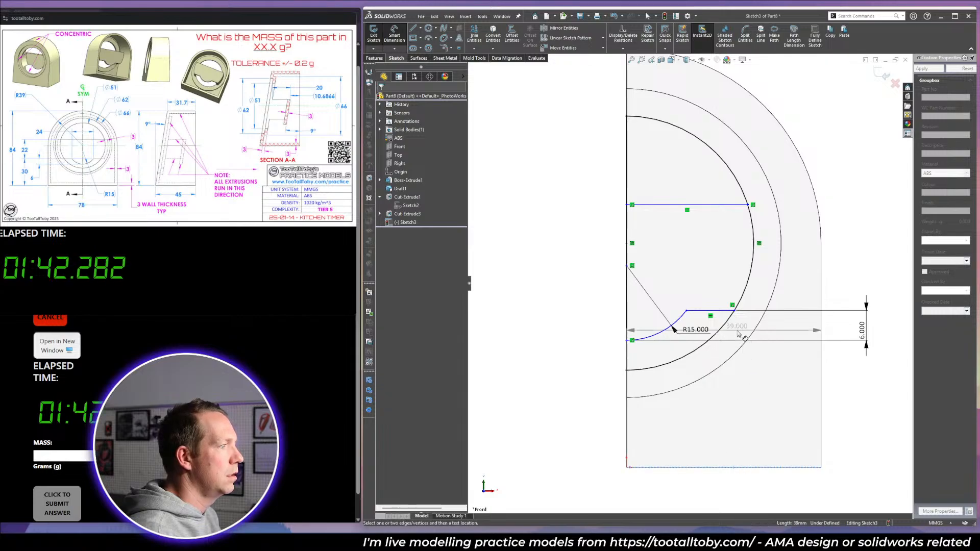
pyautogui.click(736, 311)
pyautogui.click(885, 403)
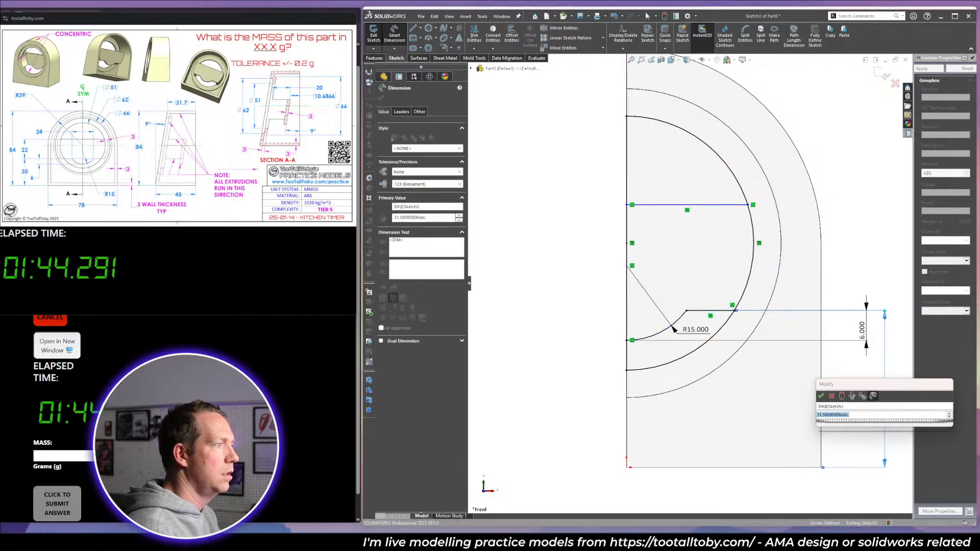
pyautogui.write('30')
pyautogui.press('Return')
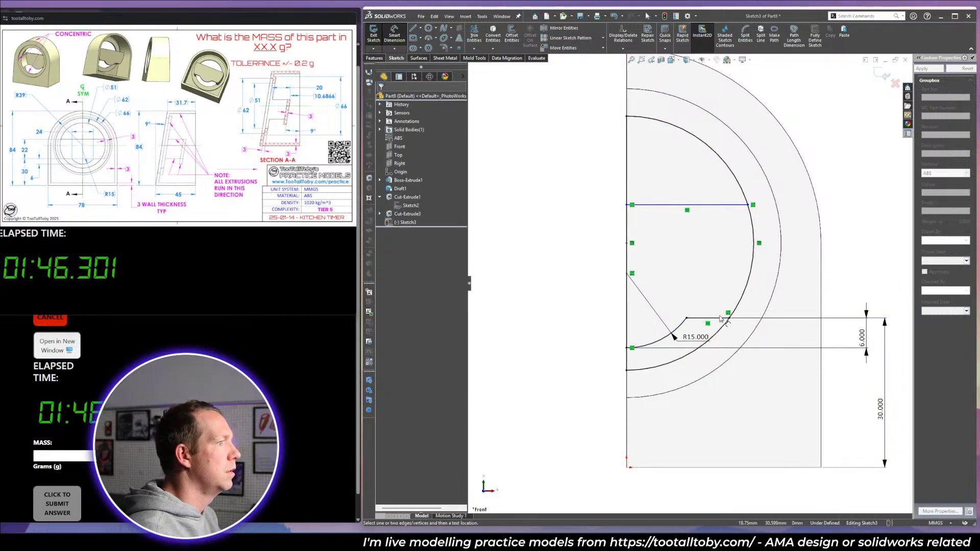
# Dimension the spacing between the lower and upper horizontal lines and set it to 22 mm.
pyautogui.click(721, 318)
pyautogui.click(722, 205)
pyautogui.click(891, 265)
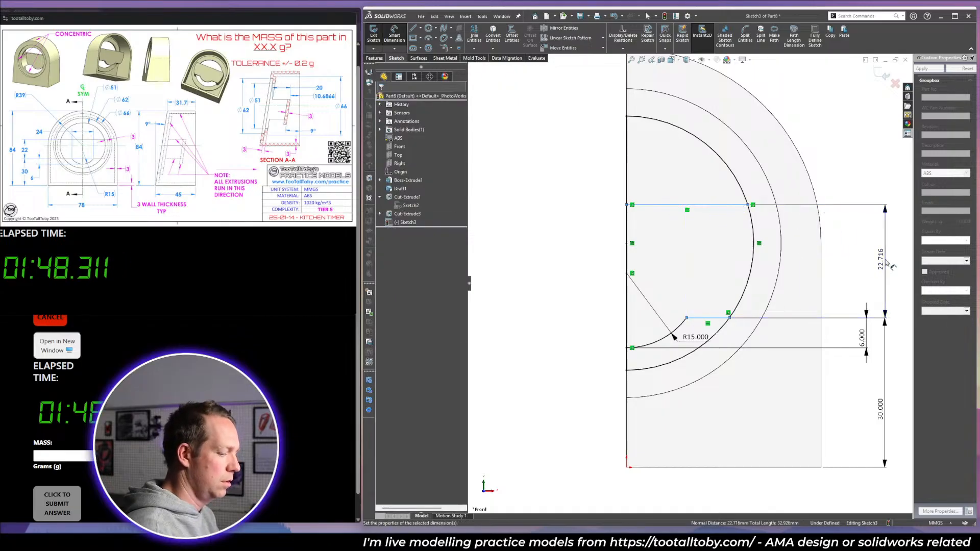
pyautogui.write('22')
pyautogui.press('Return')
# Trim the converted outline outside the two horizontal lines so a single closed profile remains.
pyautogui.click(474, 34)
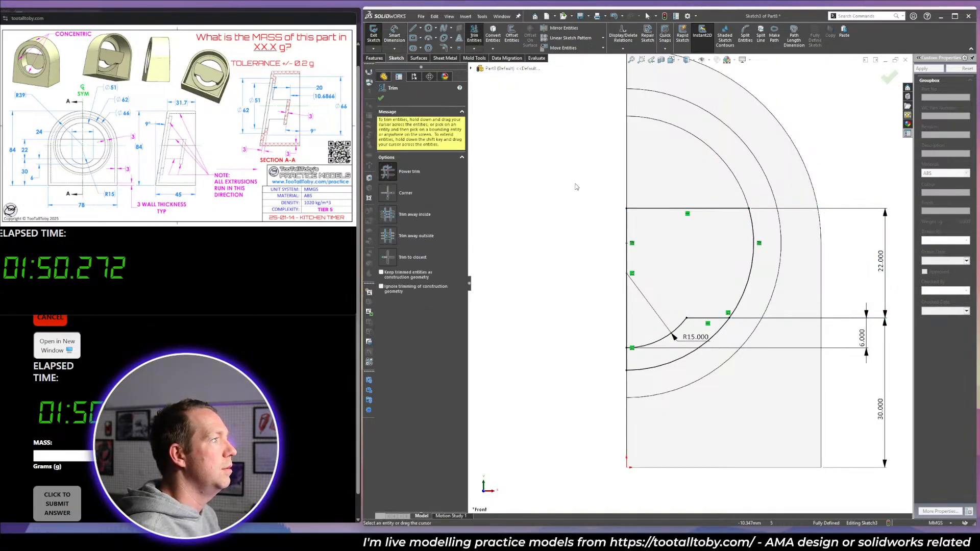
pyautogui.moveTo(675, 379); pyautogui.dragTo(591, 369)
pyautogui.scroll(2, 692, 288)
pyautogui.press('Escape')
# Cut-extrude the closed profile with the Offset From Surface end condition, 20 mm from the inner pocket's floor.
pyautogui.moveTo(692, 287); pyautogui.dragTo(753, 301, button='middle')
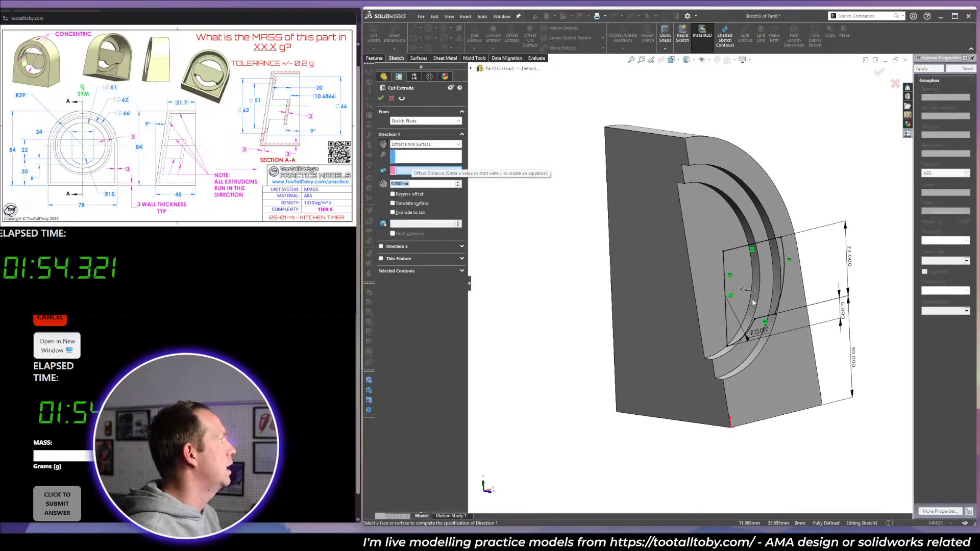
pyautogui.write('20')
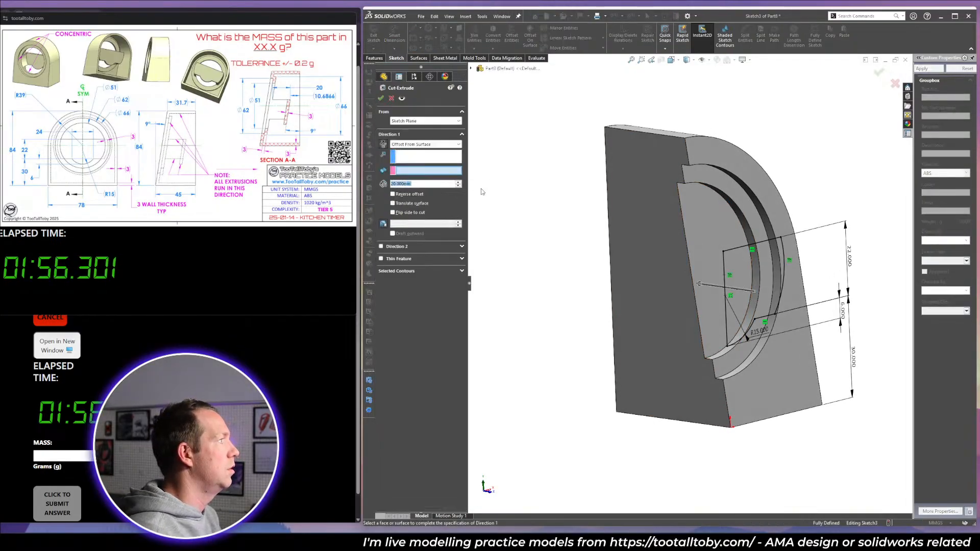
pyautogui.click(707, 220)
pyautogui.moveTo(591, 227); pyautogui.dragTo(633, 219, button='middle')
pyautogui.click(879, 73)
# Start a 3 mm Shell and select the flat symmetry face and the back face for removal.
pyautogui.moveTo(836, 147); pyautogui.dragTo(790, 148, button='middle')
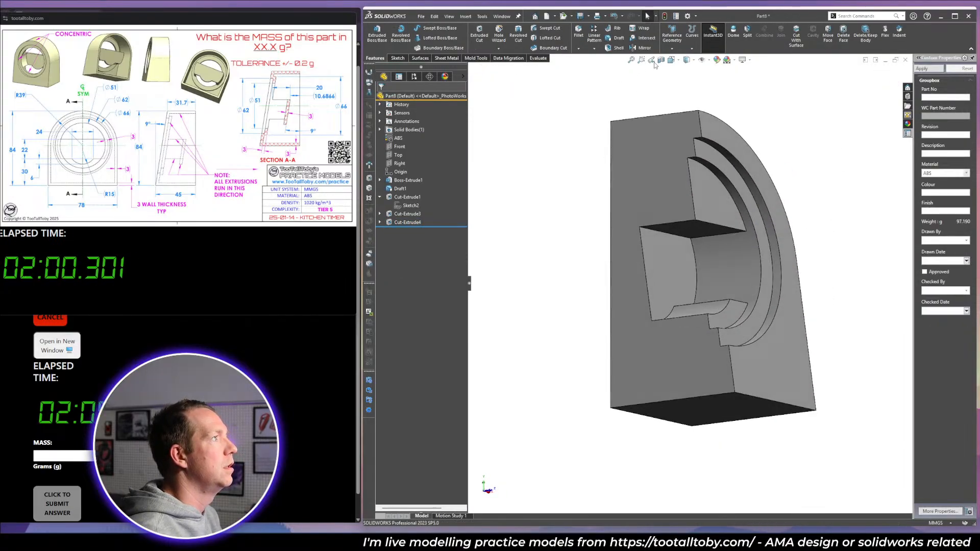
pyautogui.click(623, 49)
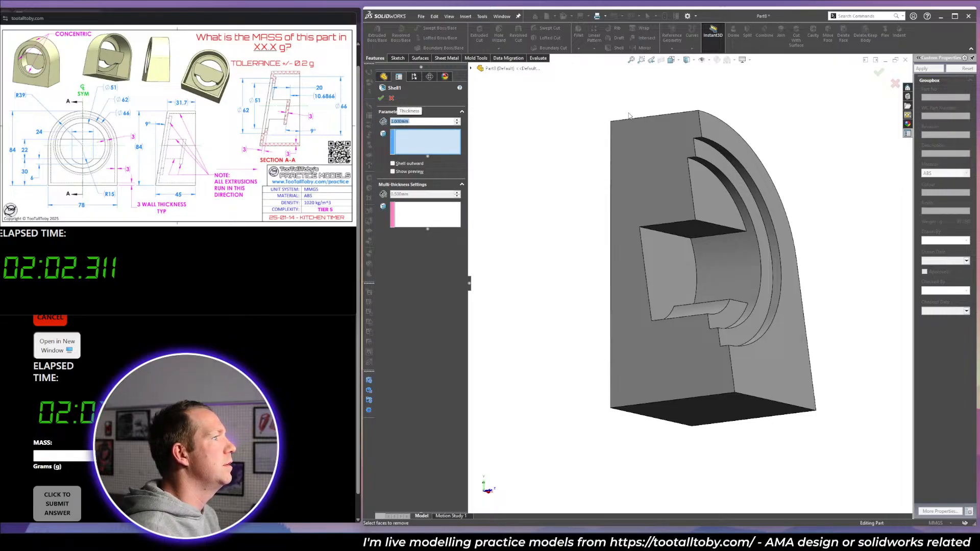
pyautogui.click(681, 211)
pyautogui.moveTo(681, 210); pyautogui.dragTo(625, 337, button='middle')
pyautogui.click(673, 354)
# Add the recess's flat ledge, curved lower wall and flat upper wall, plus the inner pocket's floor pieces, to the shell's removed faces.
pyautogui.scroll(-3, 677, 303)
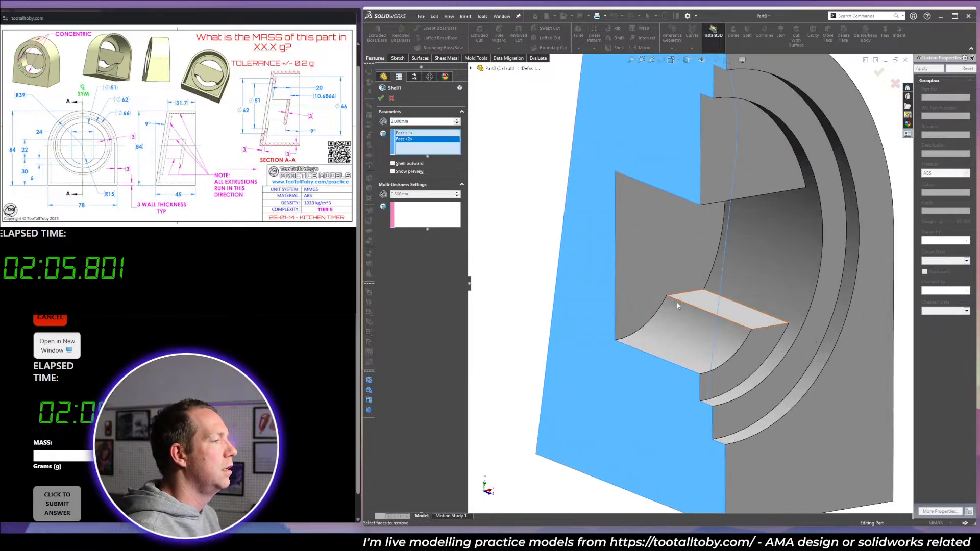
pyautogui.click(725, 314)
pyautogui.click(697, 340)
pyautogui.moveTo(697, 339); pyautogui.dragTo(697, 273, button='middle')
pyautogui.click(712, 228)
pyautogui.click(714, 191)
pyautogui.moveTo(715, 192); pyautogui.dragTo(728, 230, button='middle')
pyautogui.click(749, 399)
# Keep the pocket's curved step wall out of the removed faces, preview the result, and apply the 3 mm shell.
pyautogui.moveTo(749, 399); pyautogui.dragTo(749, 194, button='middle')
pyautogui.click(726, 161)
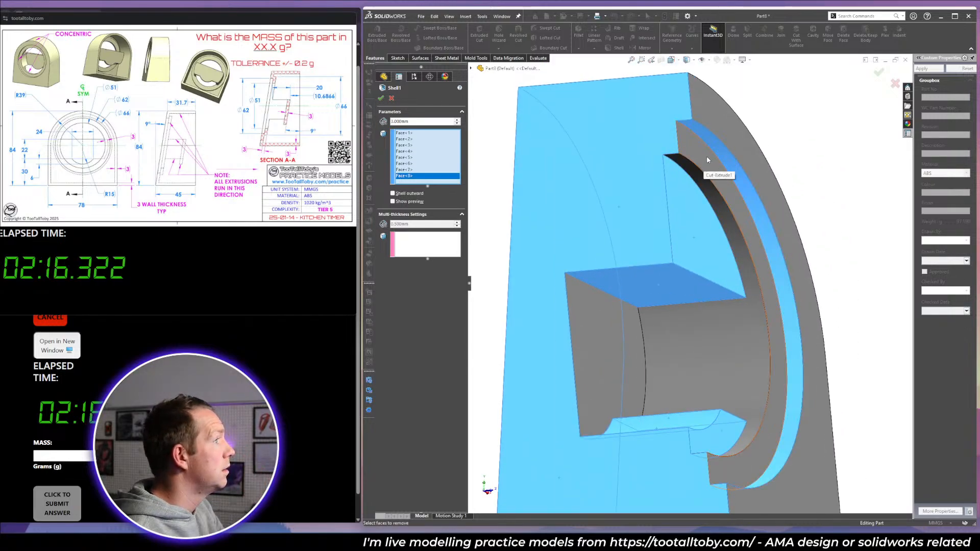
pyautogui.click(708, 135)
pyautogui.click(393, 202)
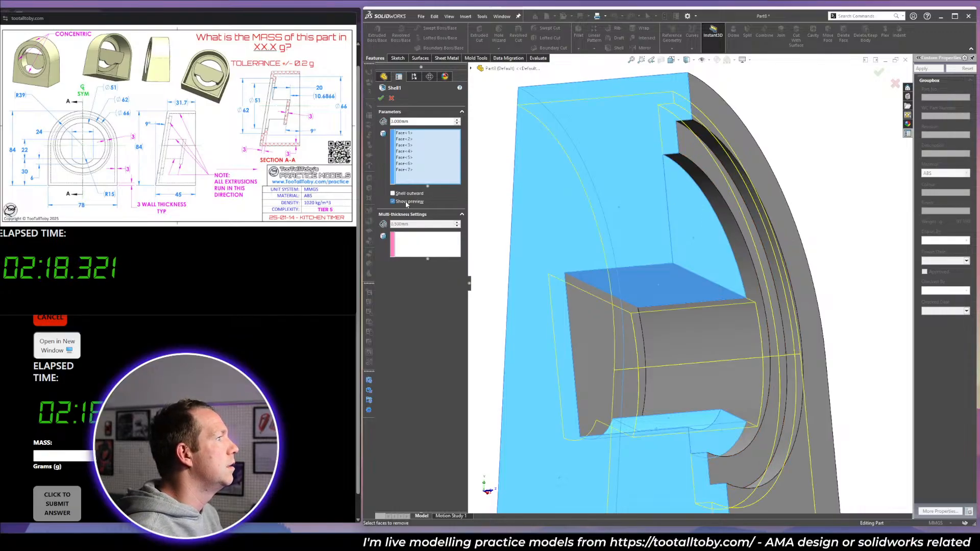
pyautogui.moveTo(755, 126); pyautogui.dragTo(746, 102, button='middle')
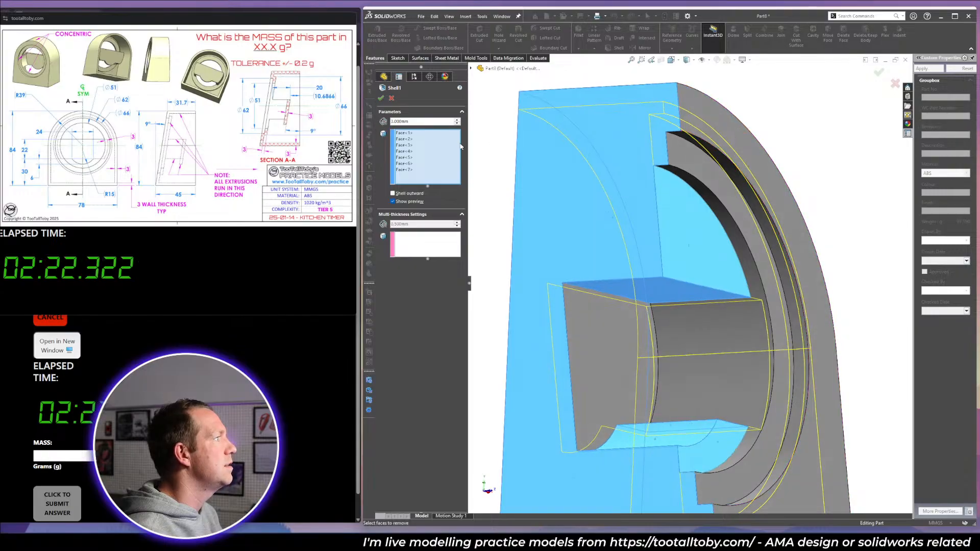
pyautogui.click(427, 237)
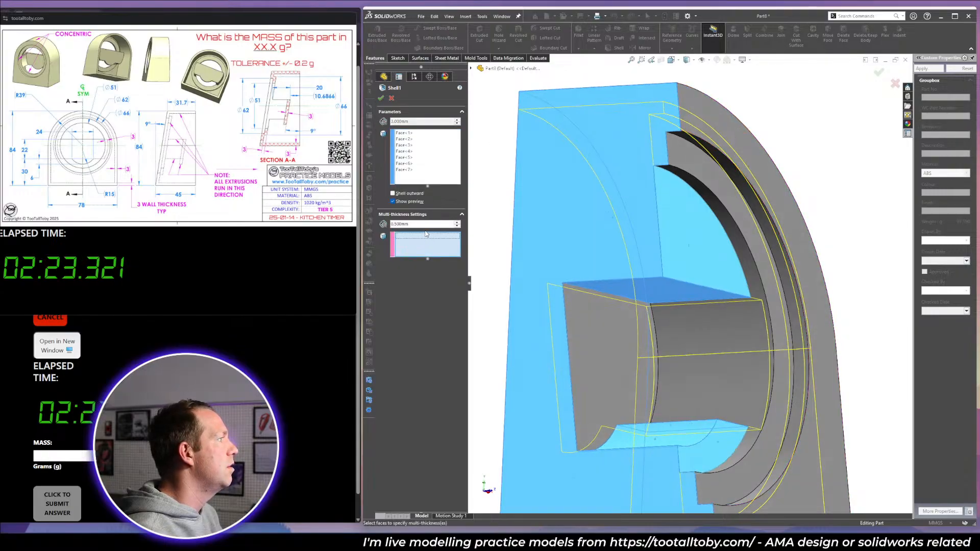
pyautogui.click(707, 147)
pyautogui.rightClick(734, 142)
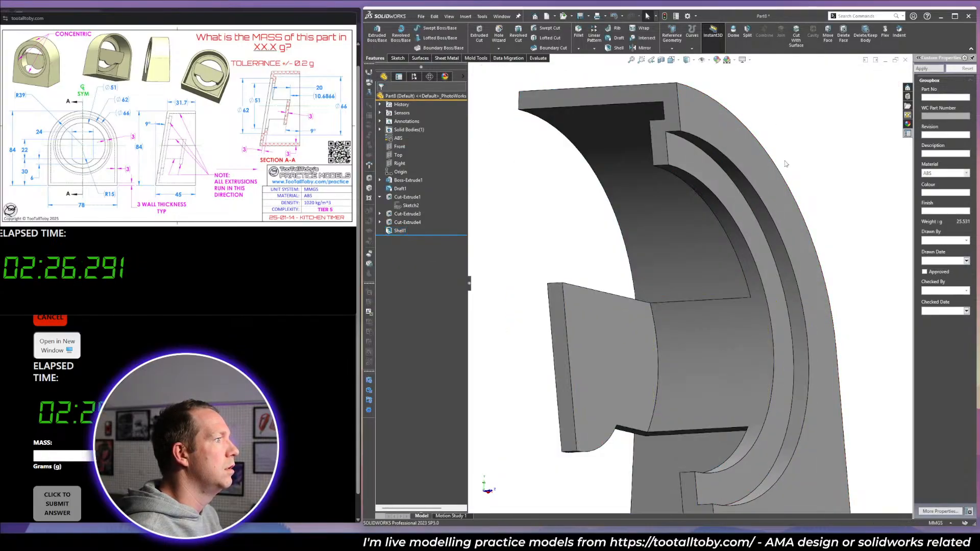
# Mirror the shelled half body about its flat symmetry face with Merge solids enabled.
pyautogui.scroll(2, 687, 255)
pyautogui.moveTo(686, 258)
pyautogui.mouseDown(button='middle')
pyautogui.moveTo(658, 264)
pyautogui.moveTo(694, 267)
pyautogui.mouseUp(button='middle')
pyautogui.scroll(1, 693, 267)
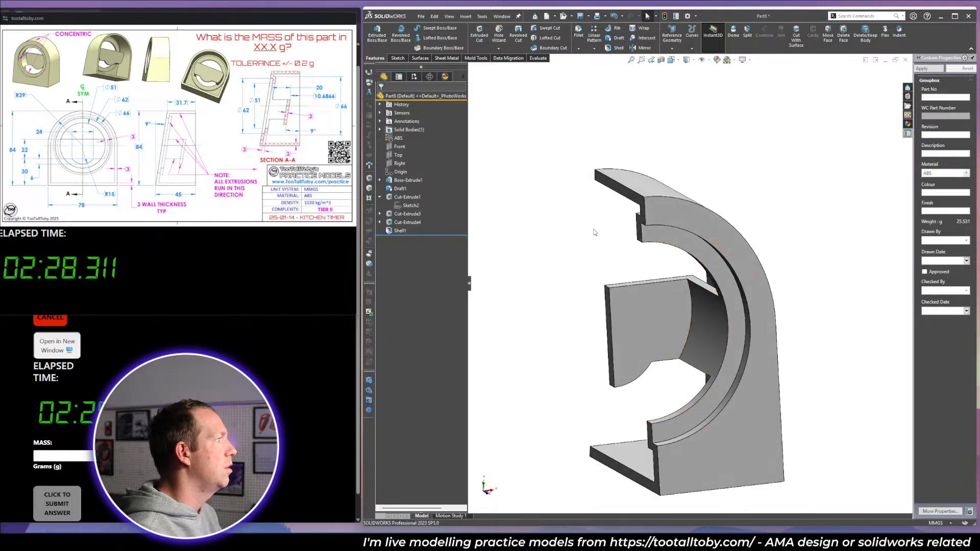
pyautogui.click(609, 336)
pyautogui.click(634, 313)
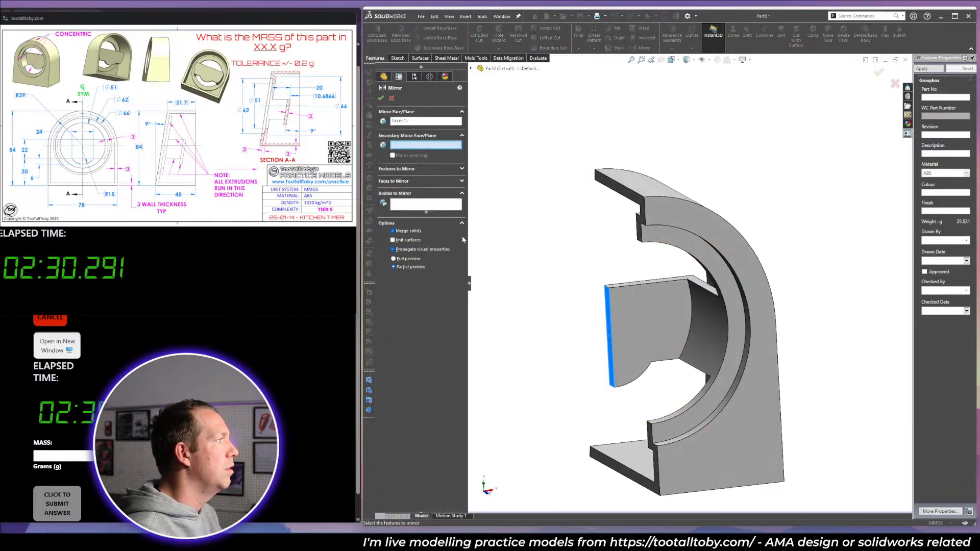
pyautogui.click(410, 207)
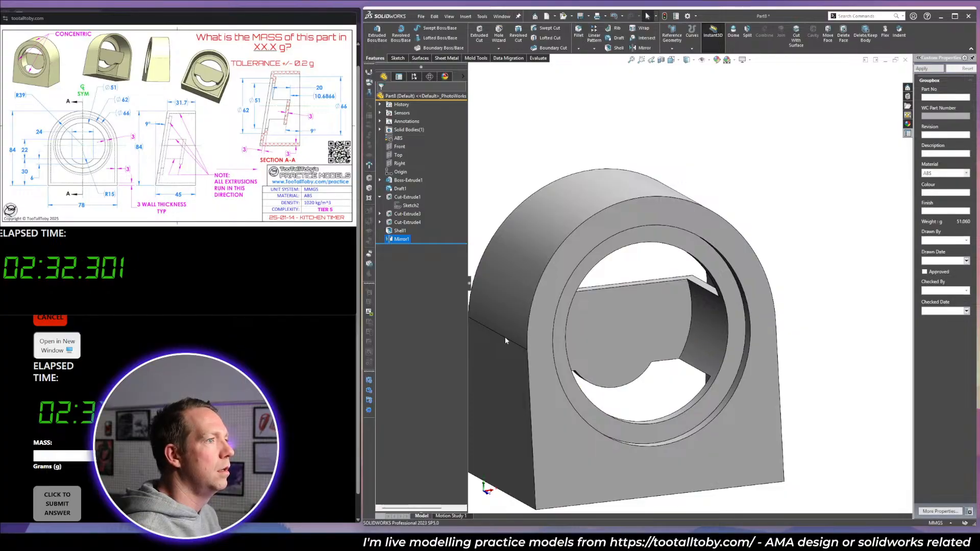
pyautogui.click(754, 192)
# Change the offset distance of the central recess cut to 20-2.72 mm.
pyautogui.scroll(4, 728, 332)
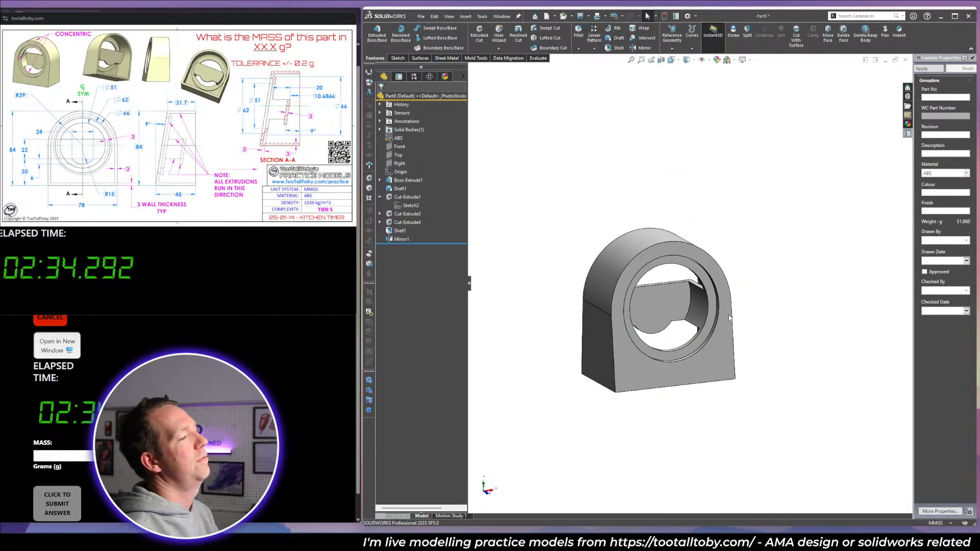
pyautogui.scroll(-2, 702, 302)
pyautogui.click(702, 301)
pyautogui.moveTo(701, 301); pyautogui.dragTo(661, 311, button='middle')
pyautogui.scroll(-2, 662, 313)
pyautogui.click(709, 286)
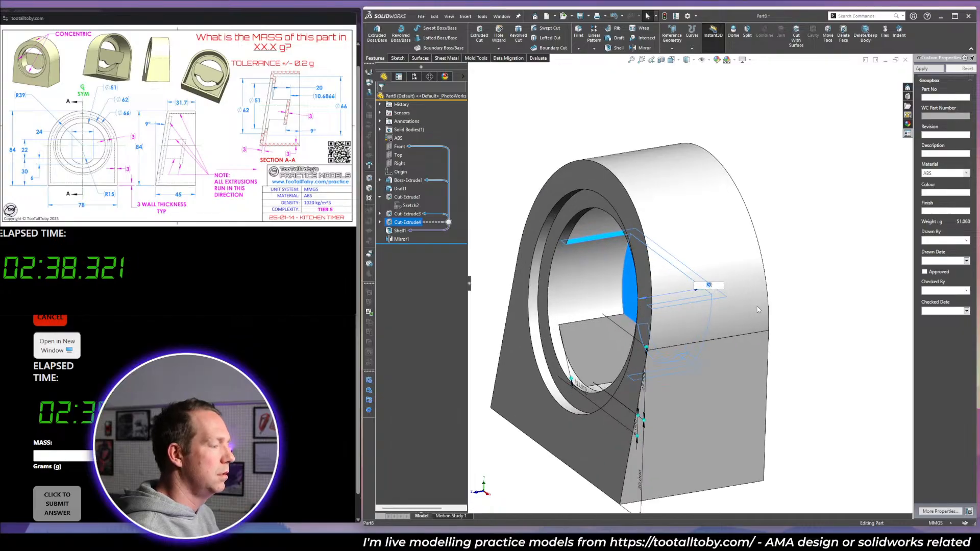
pyautogui.write('-')
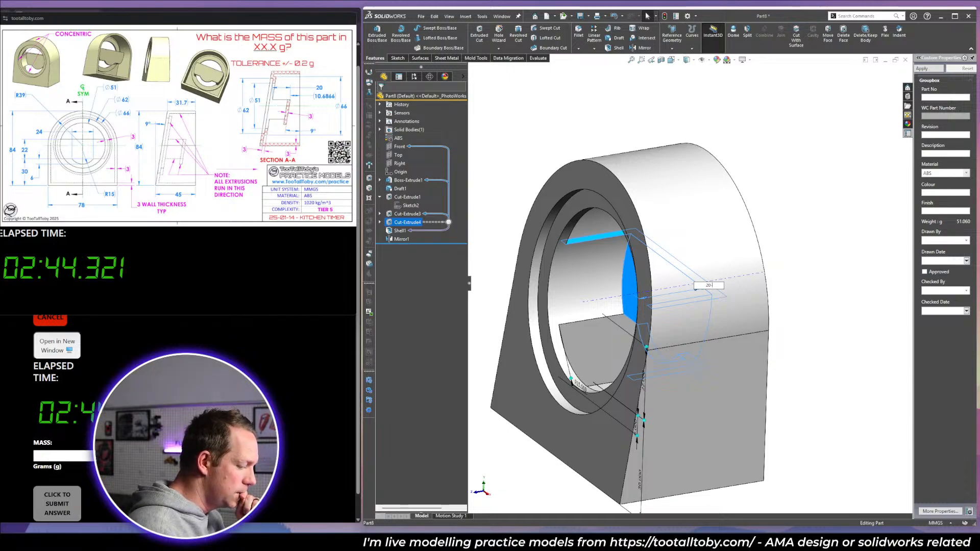
pyautogui.write('2.72')
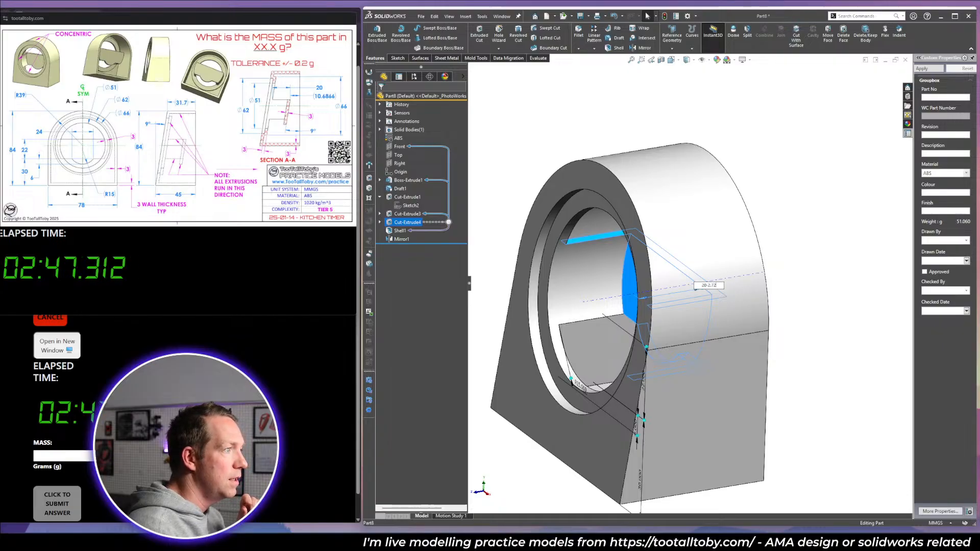
pyautogui.press('Return')
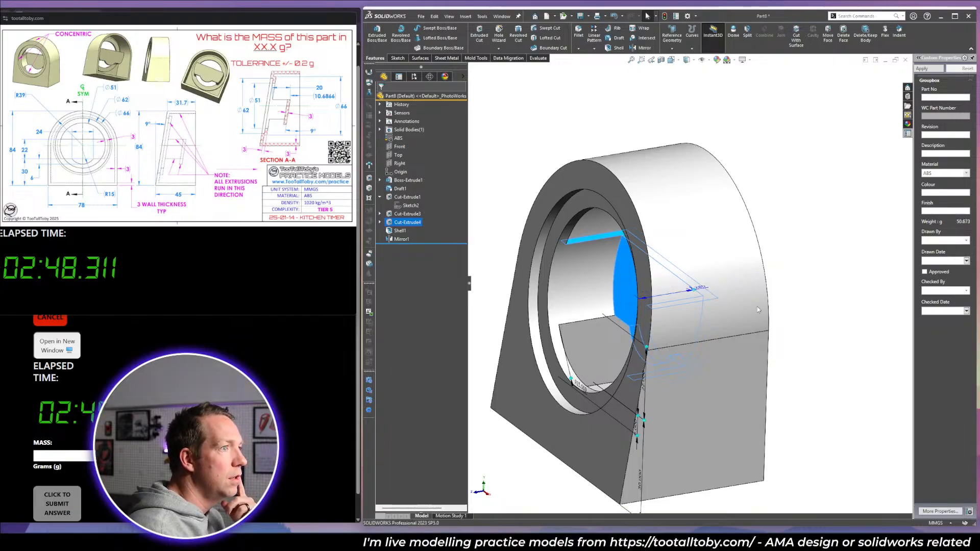
# Enter 50.6 grams as the part's mass on the timed practice page and submit the answer.
pyautogui.click(86, 455)
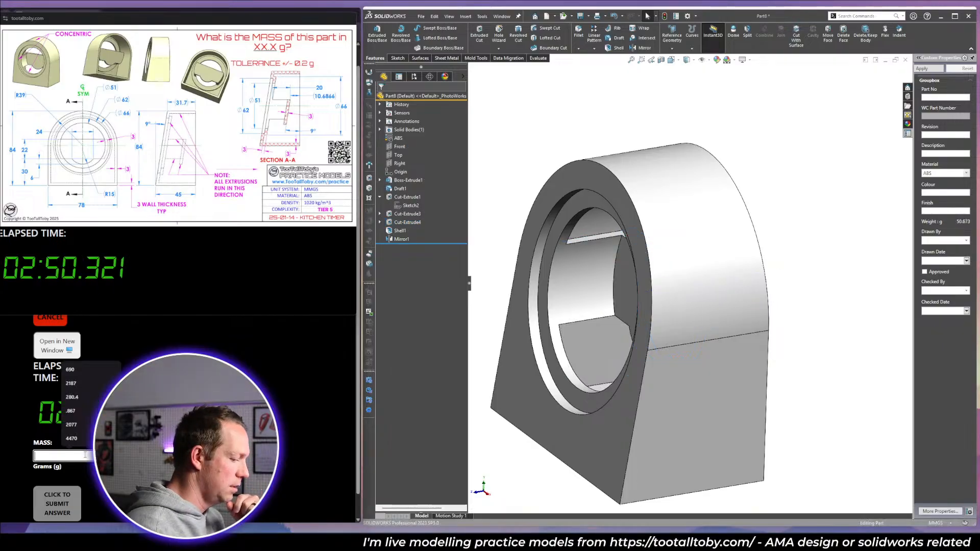
pyautogui.write('50.6')
pyautogui.press('Return')
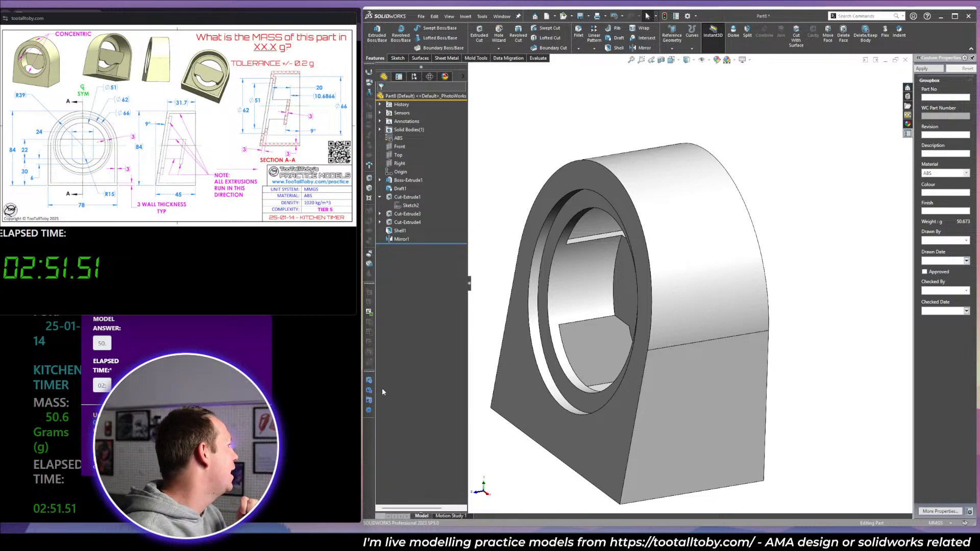
# Close the separate drawing window and finish the practice model submission form.
pyautogui.scroll(4, 675, 342)
pyautogui.moveTo(690, 343); pyautogui.dragTo(699, 363, button='middle')
pyautogui.scroll(-2, 664, 320)
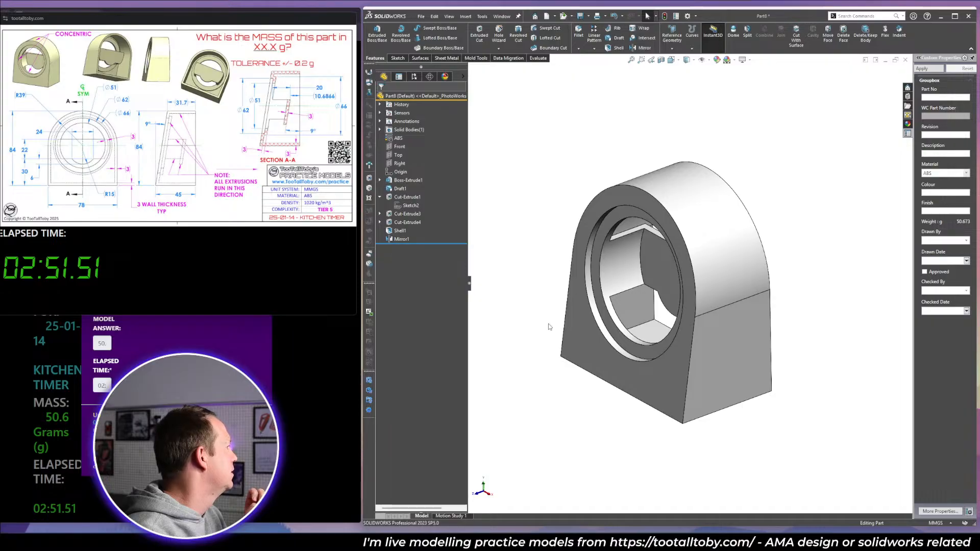
pyautogui.click(350, 19)
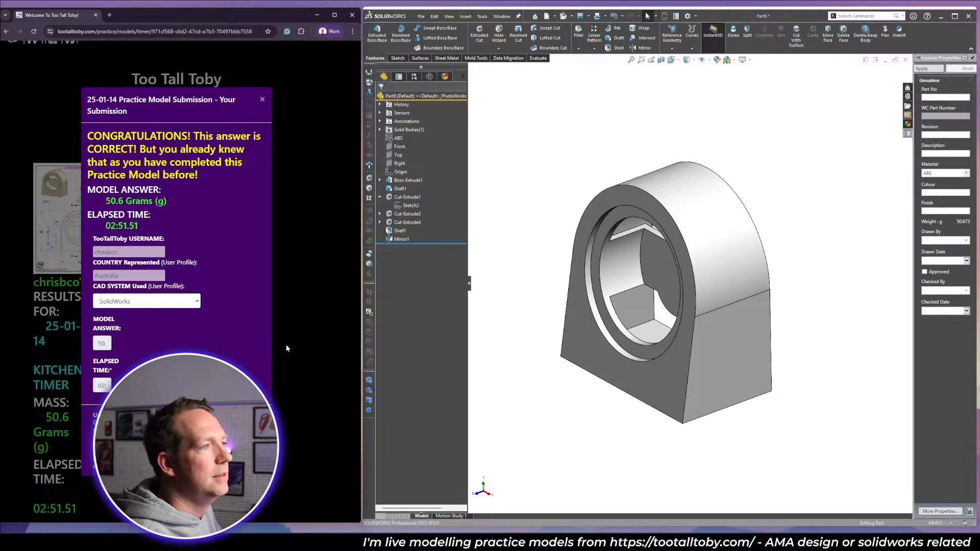
pyautogui.click(245, 441)
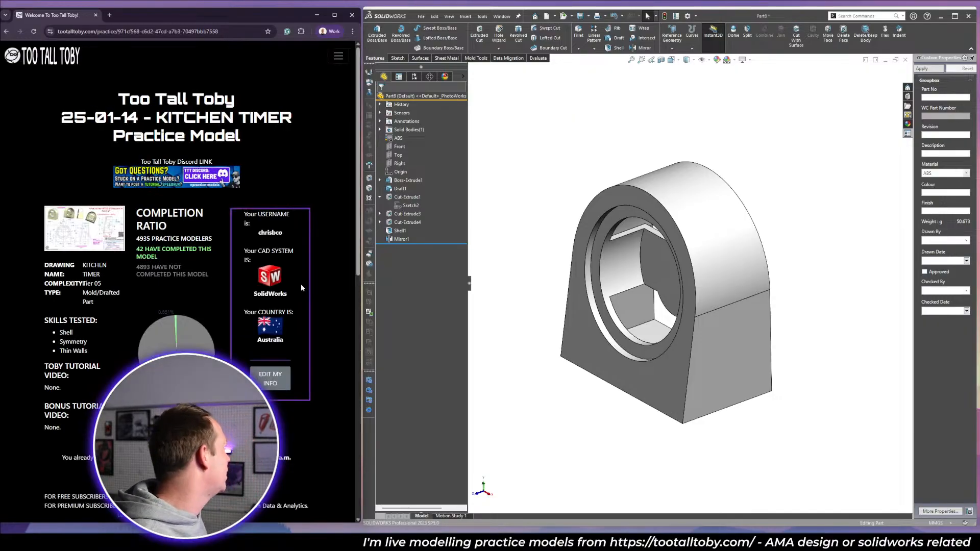
pyautogui.click(741, 401)
pyautogui.moveTo(740, 401); pyautogui.dragTo(751, 390, button='middle')
pyautogui.scroll(1, 752, 388)
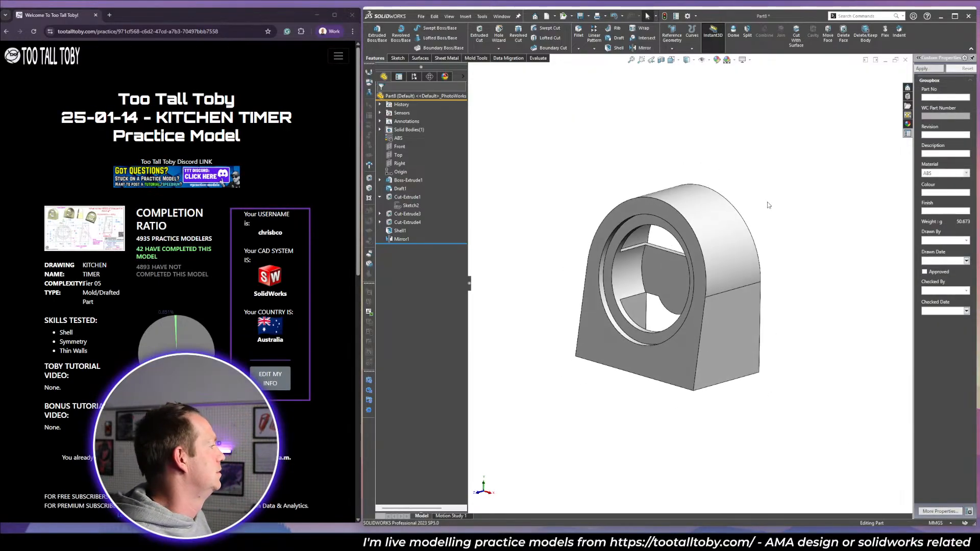
# Open the Top 100 list for the Kitchen Timer practice model and review its Fastest Times table.
pyautogui.scroll(-5, 286, 266)
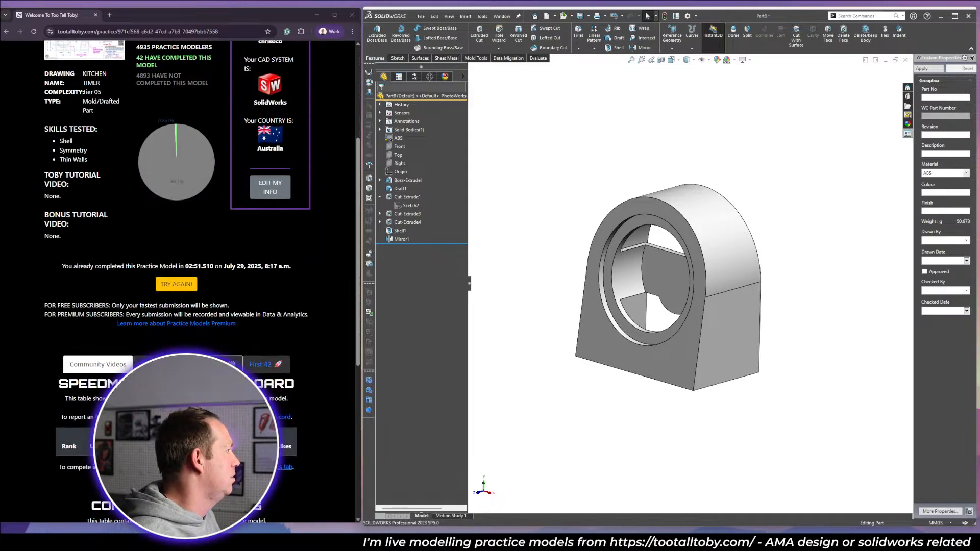
pyautogui.click(293, 258)
pyautogui.scroll(-4, 286, 266)
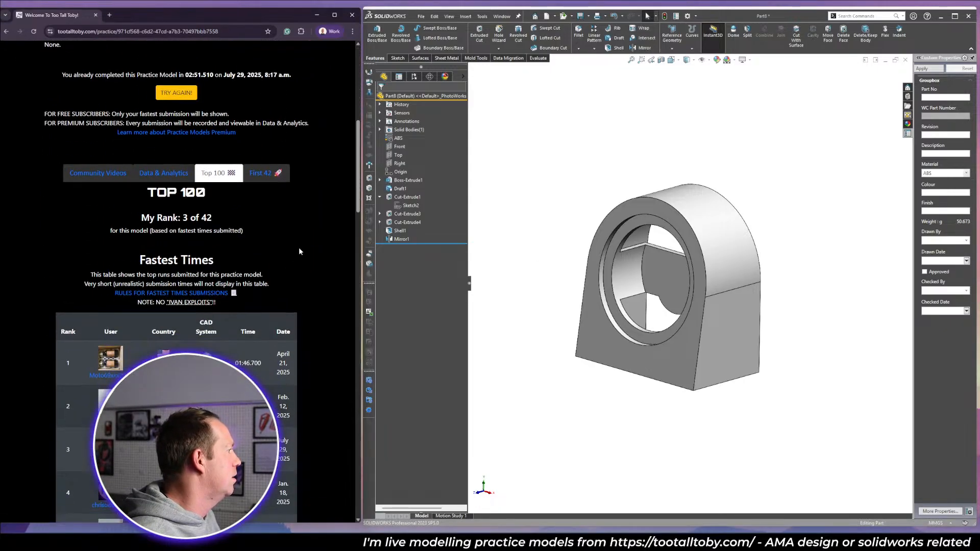
pyautogui.scroll(-4, 299, 255)
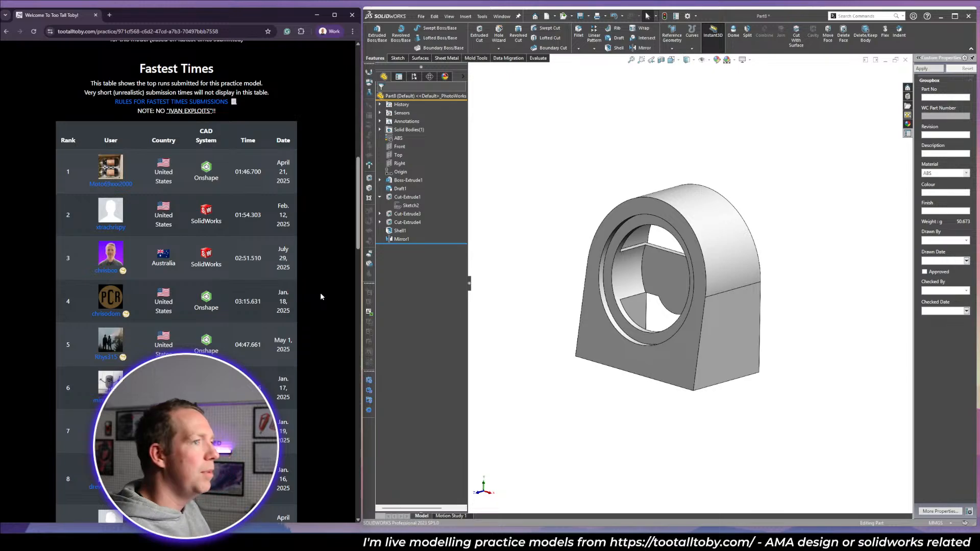
# Open the Kitchen Timer page's Community Videos section and examine its leaderboard, tutorials, community content and completion details.
pyautogui.scroll(-1, 320, 293)
pyautogui.scroll(5, 324, 296)
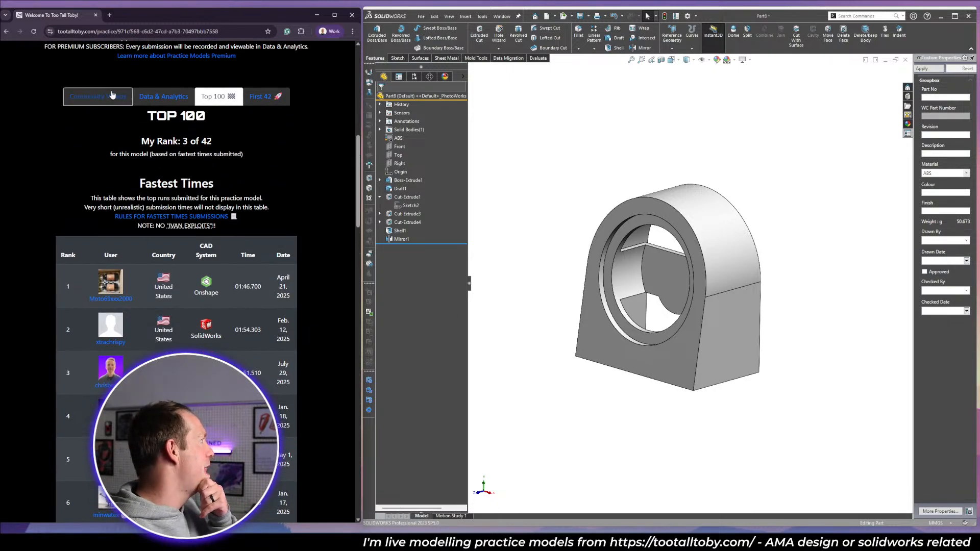
pyautogui.click(97, 96)
pyautogui.scroll(-2, 255, 322)
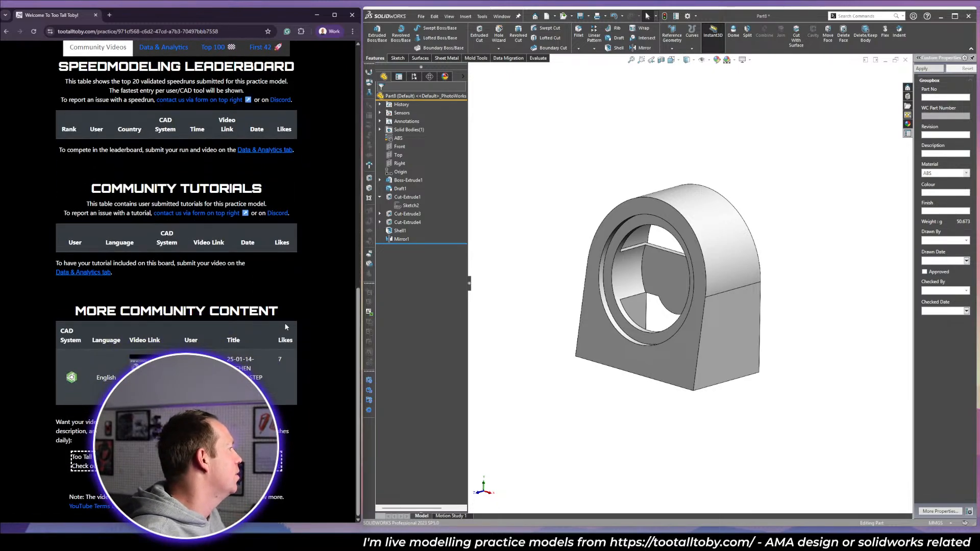
pyautogui.scroll(1, 287, 325)
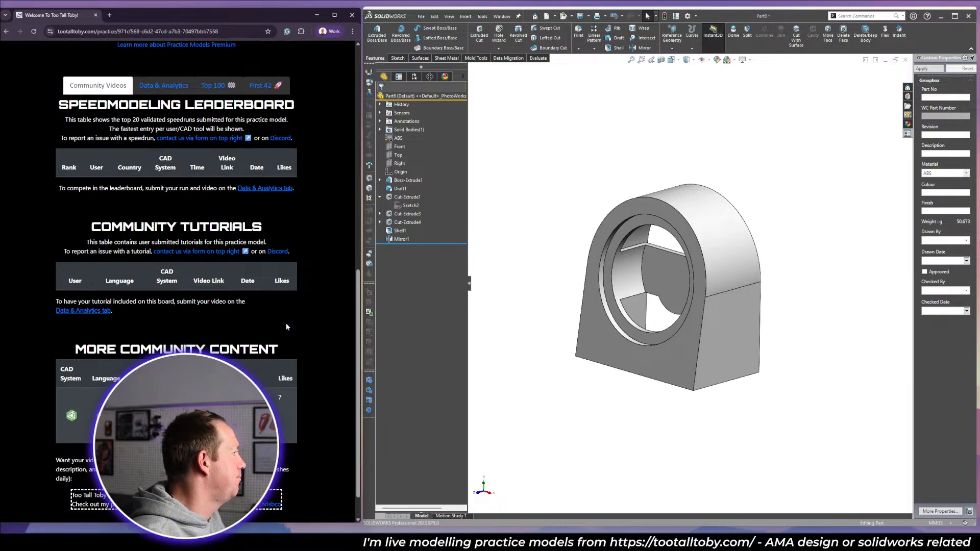
pyautogui.scroll(5, 287, 327)
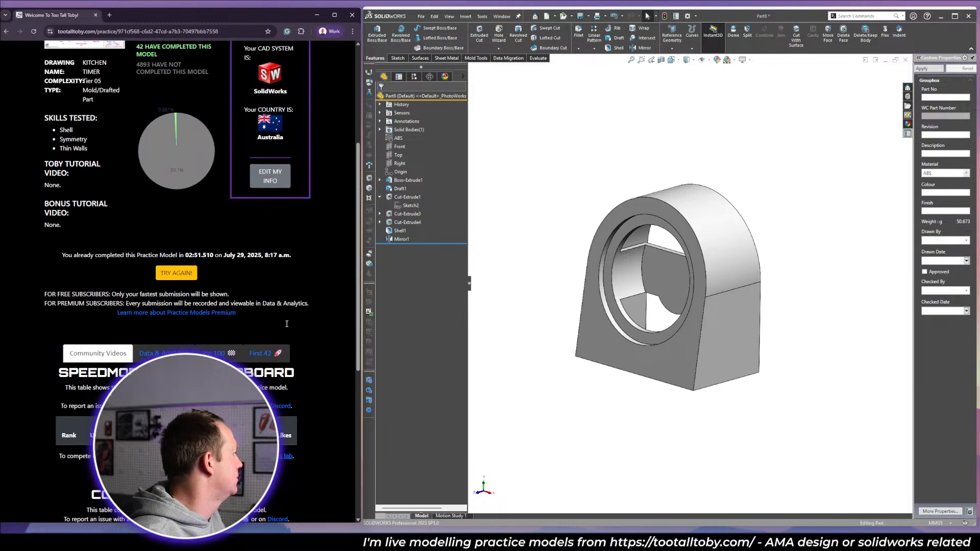
pyautogui.scroll(4, 287, 324)
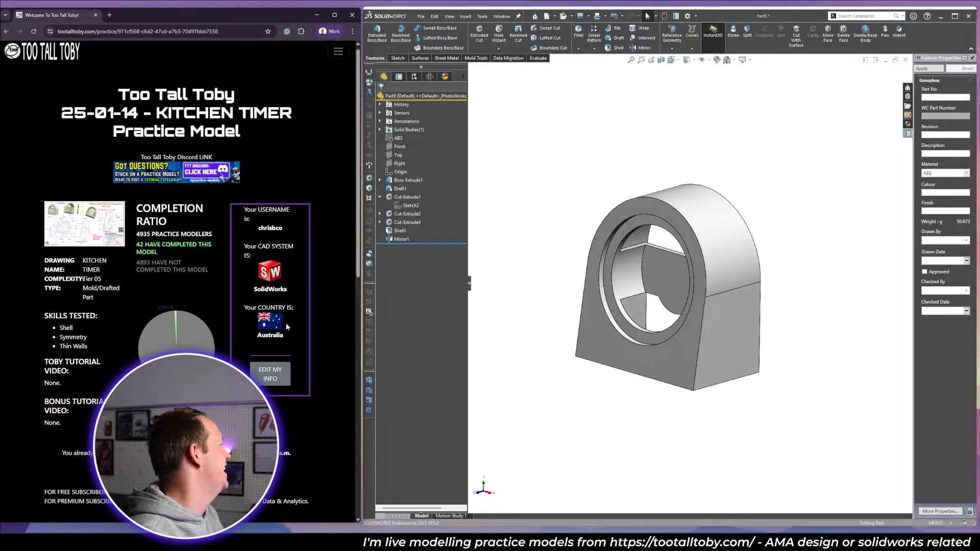
pyautogui.scroll(-2, 286, 323)
pyautogui.scroll(2, 286, 324)
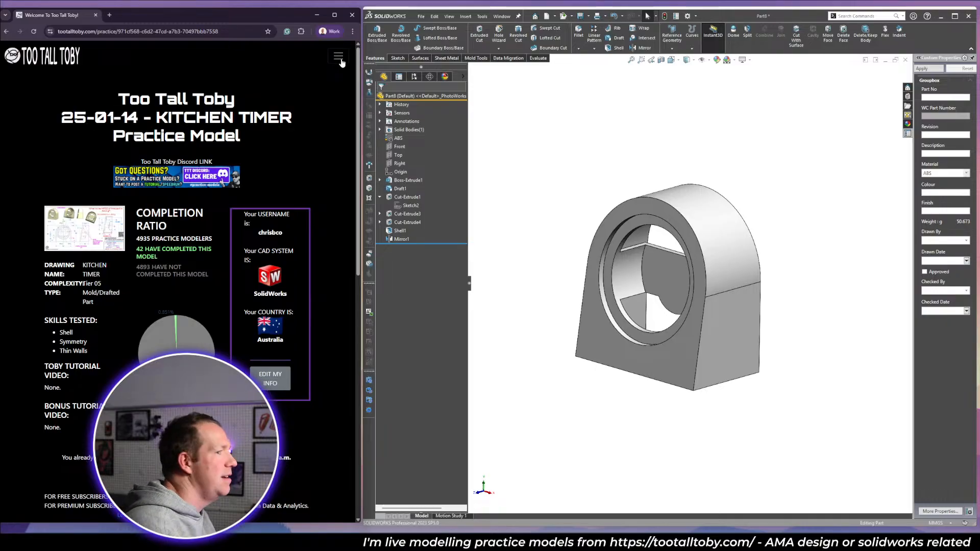
# Reopen the Top 100 list for the Kitchen Timer practice model and check its ranking and Fastest Times table.
pyautogui.scroll(-10, 322, 170)
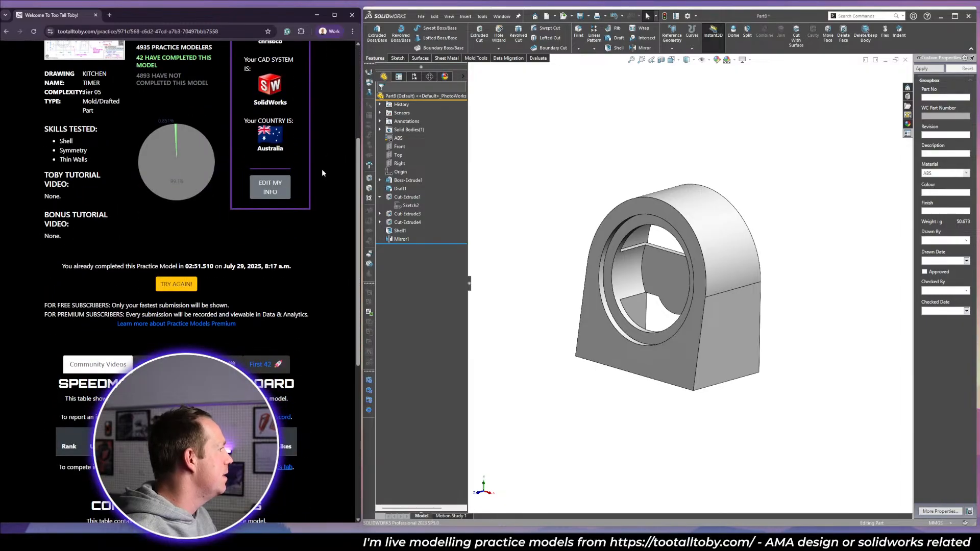
pyautogui.scroll(1, 258, 175)
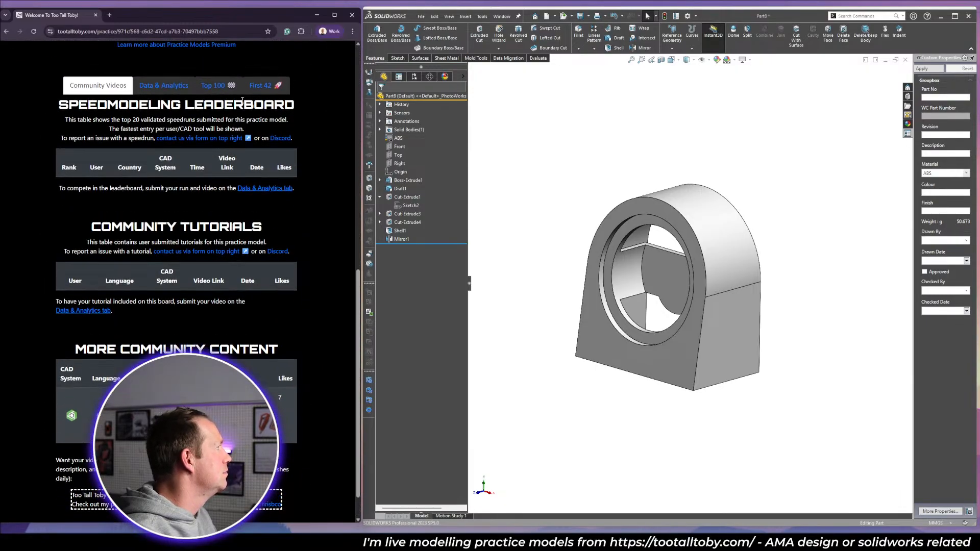
pyautogui.moveTo(217, 69); pyautogui.dragTo(214, 82)
pyautogui.click(214, 86)
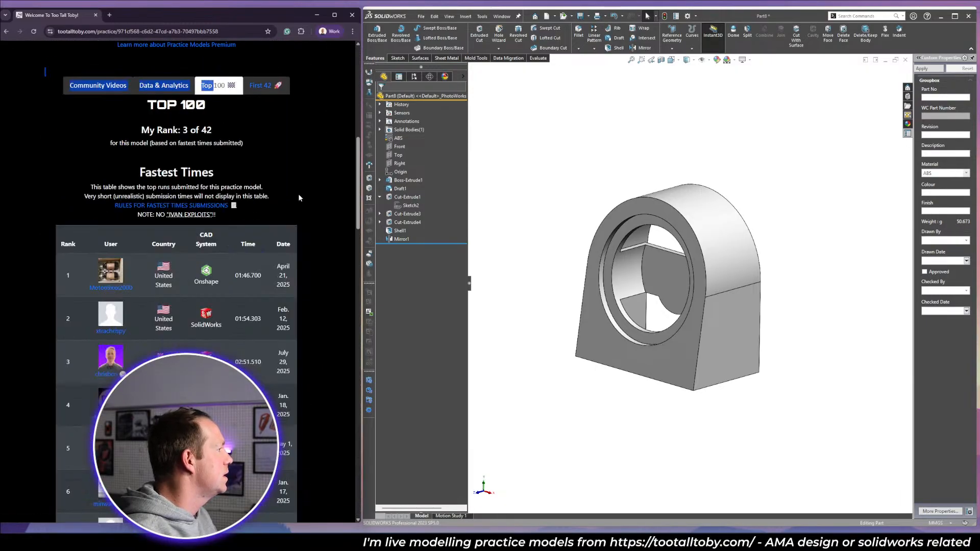
pyautogui.scroll(10, 299, 198)
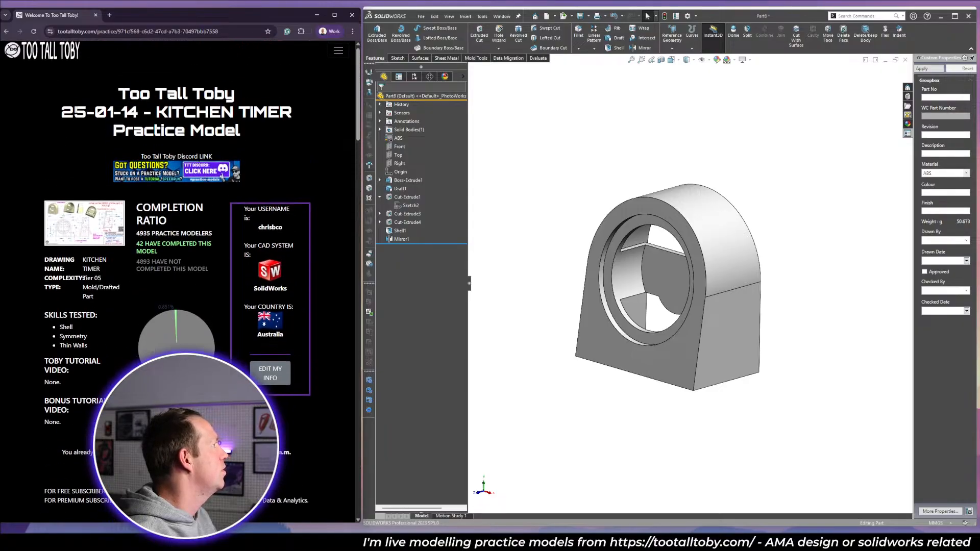
# Go to the Practice Models page of the Too Tall Toby site.
pyautogui.click(338, 50)
pyautogui.click(161, 77)
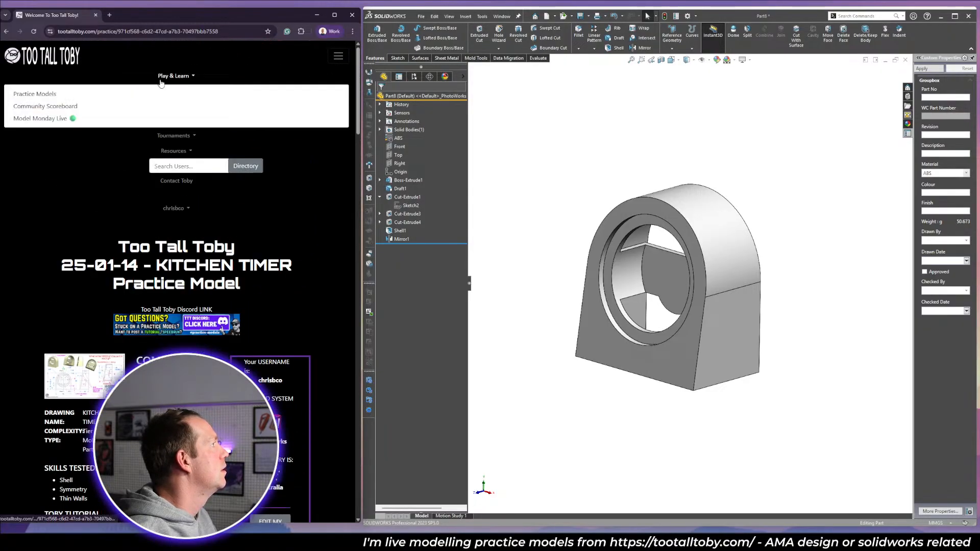
pyautogui.click(161, 94)
pyautogui.scroll(-2, 572, 263)
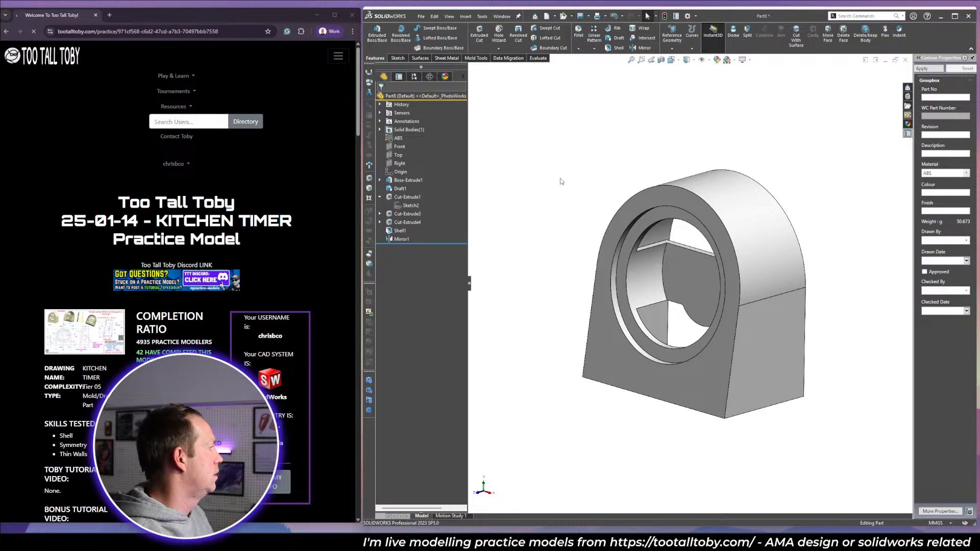
pyautogui.scroll(-1, 663, 273)
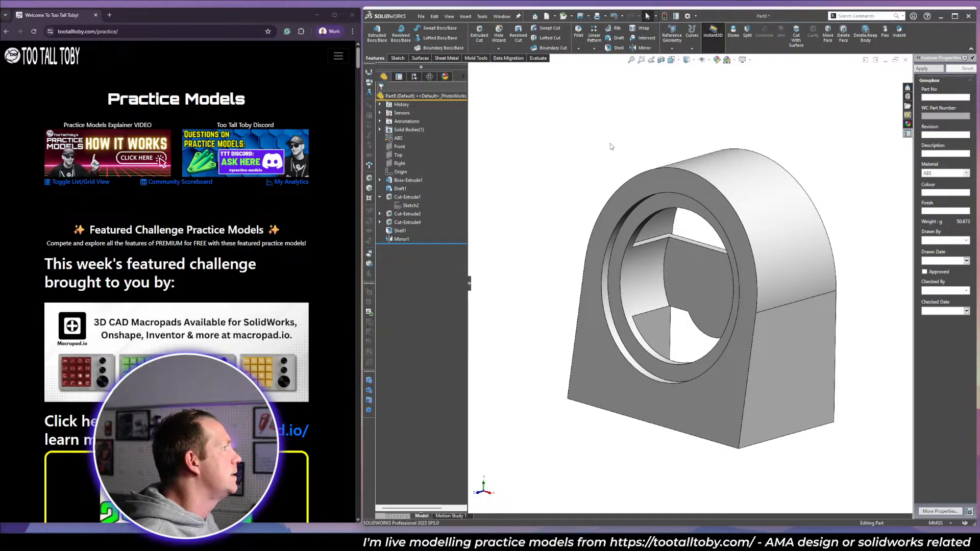
pyautogui.moveTo(750, 317); pyautogui.dragTo(767, 284, button='middle')
pyautogui.scroll(1, 767, 284)
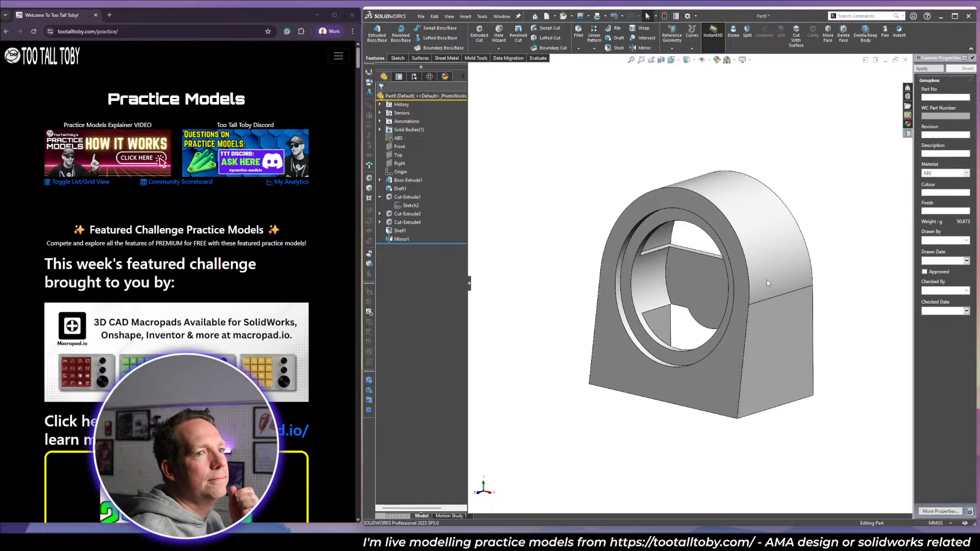
pyautogui.scroll(-1, 783, 268)
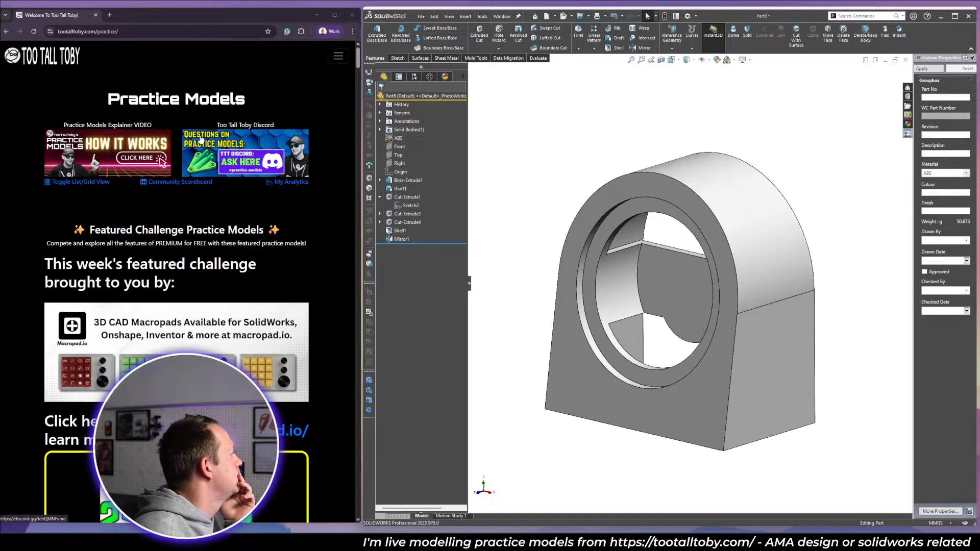
# Find the featured challenge practice model 25-07-09 and open its page.
pyautogui.scroll(-3, 223, 179)
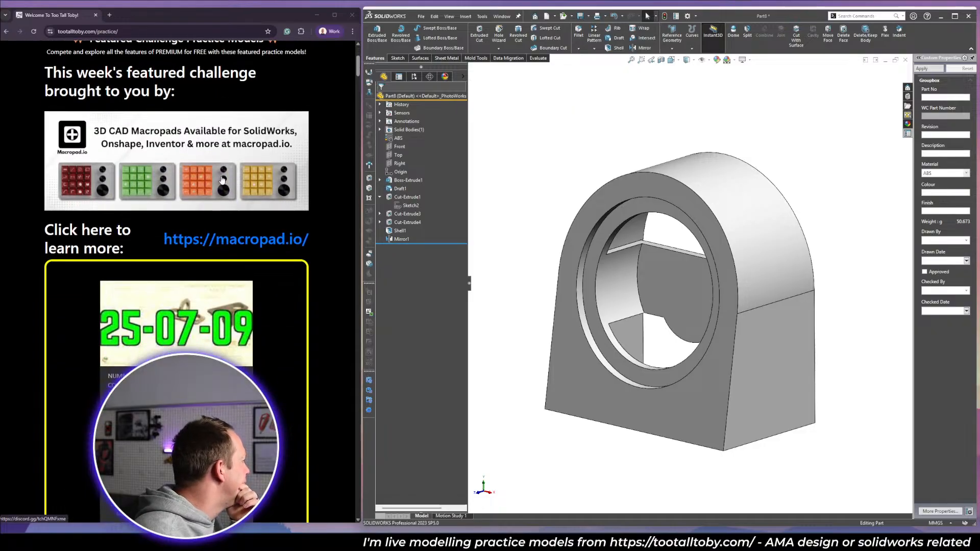
pyautogui.scroll(-1, 223, 179)
pyautogui.scroll(-3, 279, 256)
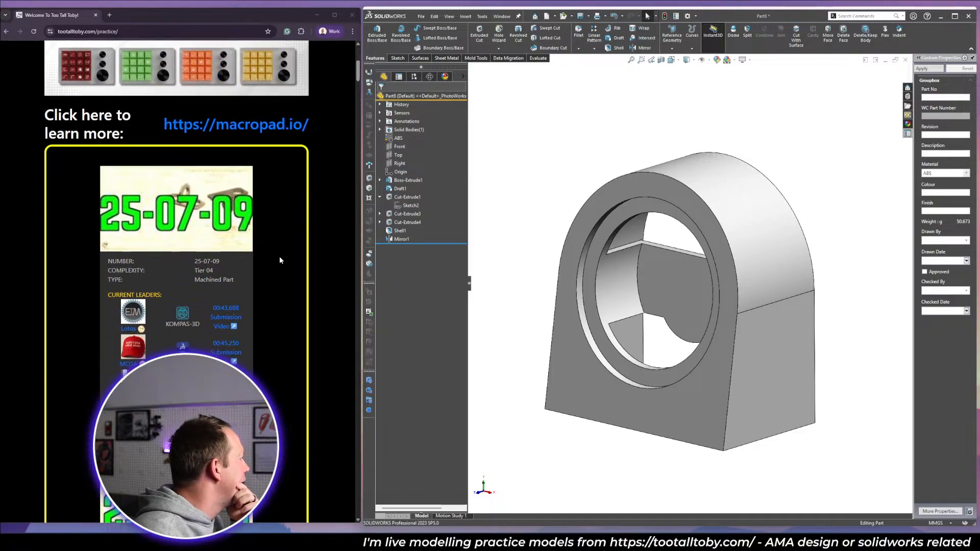
pyautogui.scroll(2, 279, 255)
pyautogui.scroll(1, 253, 203)
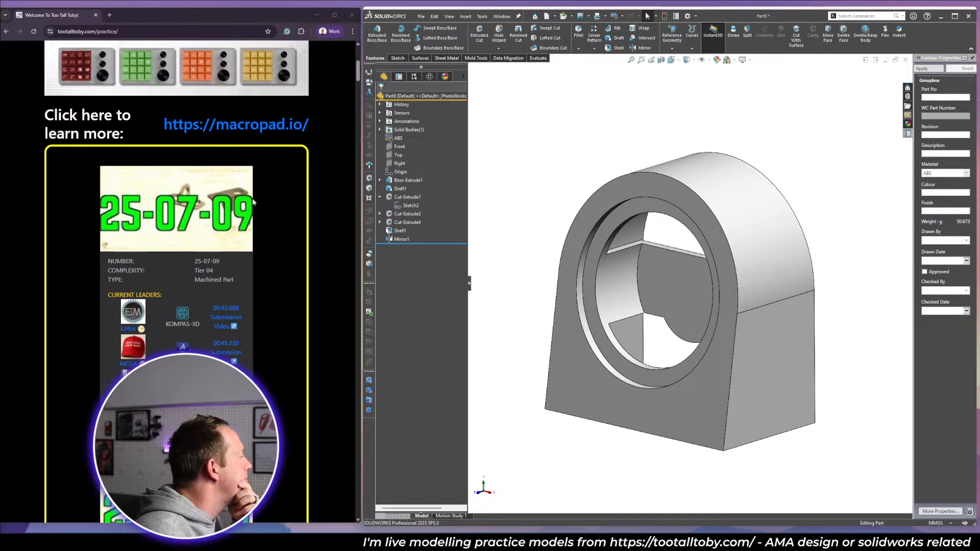
pyautogui.click(290, 189)
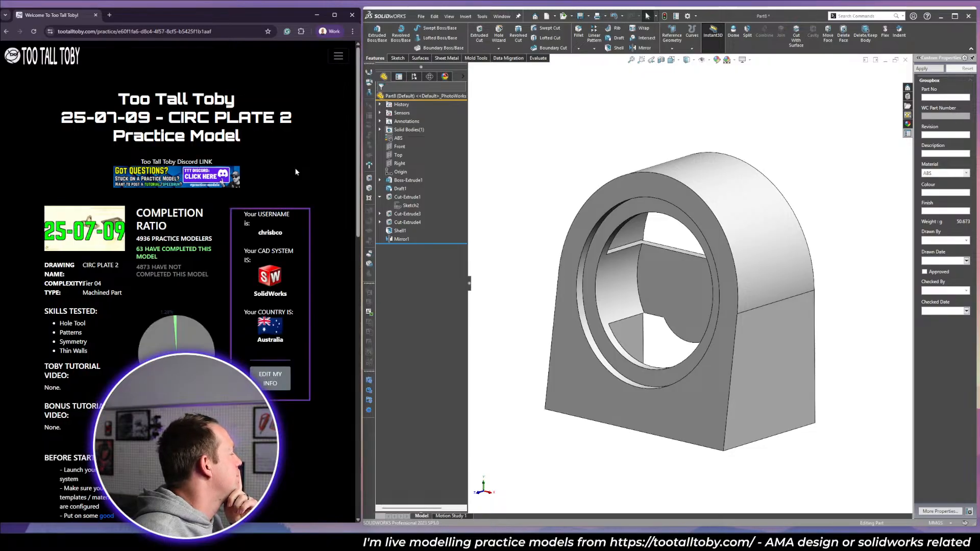
# Examine the Speedmodeling Leaderboard for the 25-07-09 Circ Plate 2 practice model.
pyautogui.scroll(-7, 295, 172)
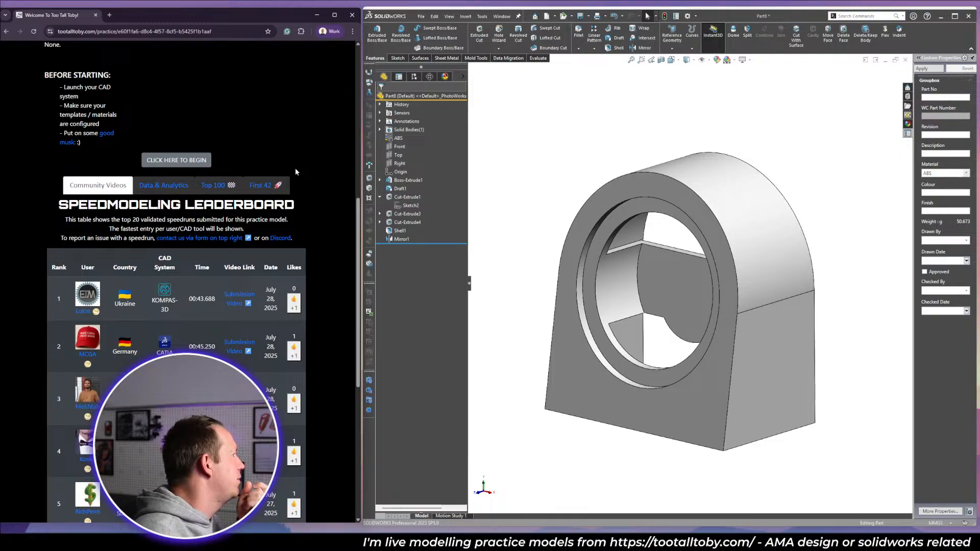
pyautogui.scroll(-2, 255, 217)
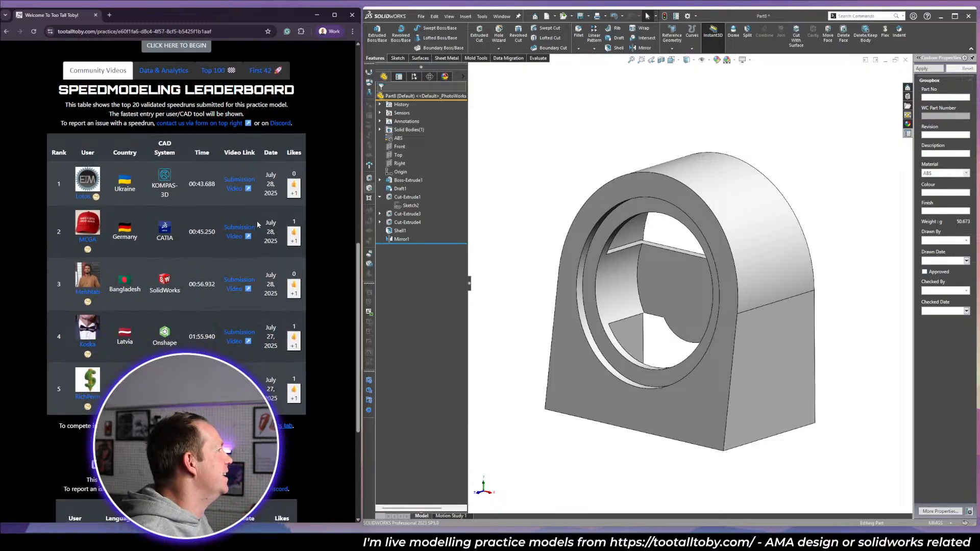
pyautogui.scroll(-1, 315, 321)
pyautogui.scroll(2, 316, 322)
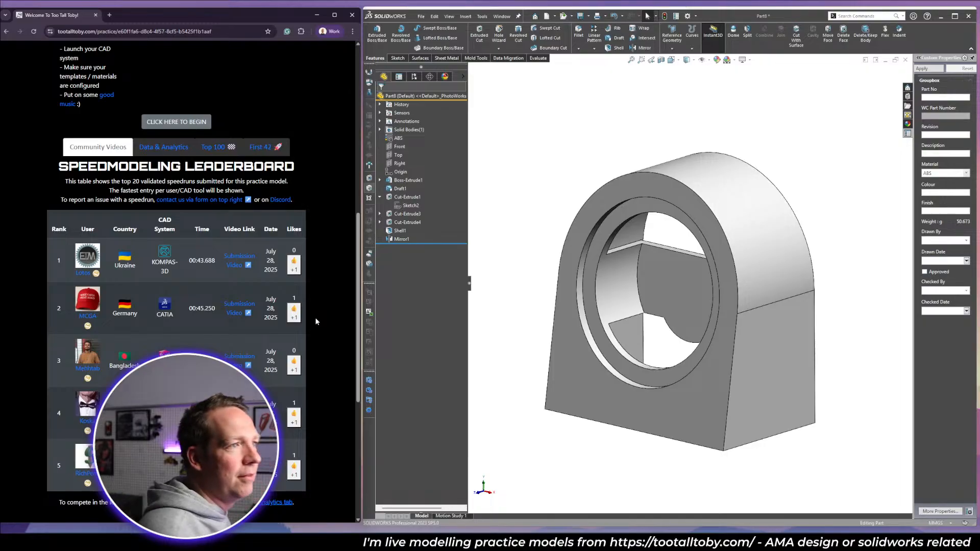
# Close the Kitchen Timer part in SOLIDWORKS without saving it.
pyautogui.click(618, 146)
pyautogui.hotkey('ctrl', 'w')
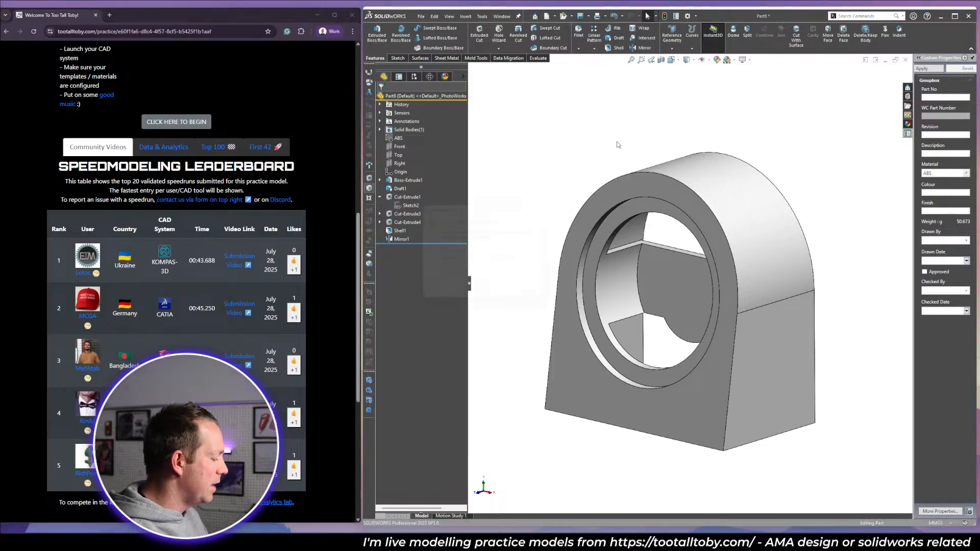
pyautogui.press('n')
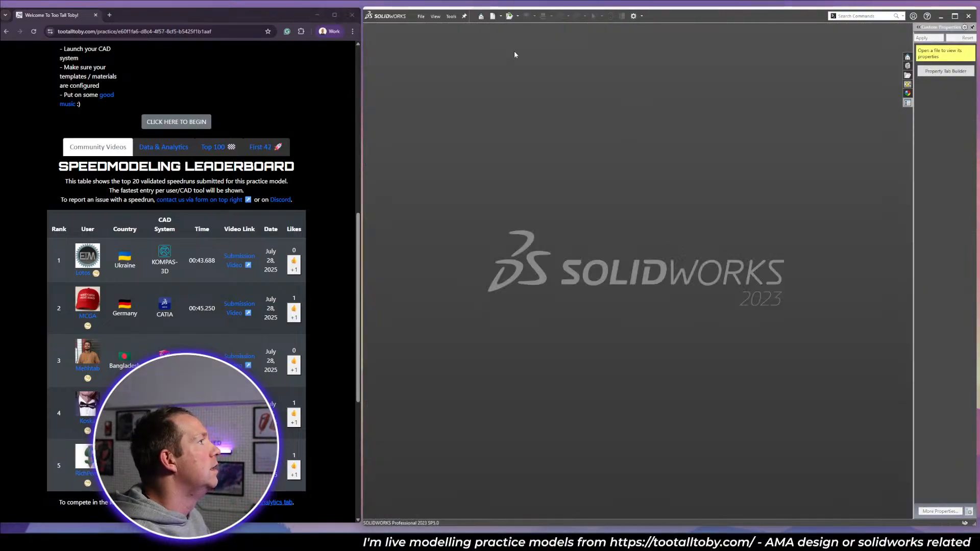
# Bring up the Practice Models folder for opening a part, showing its files as large thumbnails sorted by date modified.
pyautogui.click(509, 16)
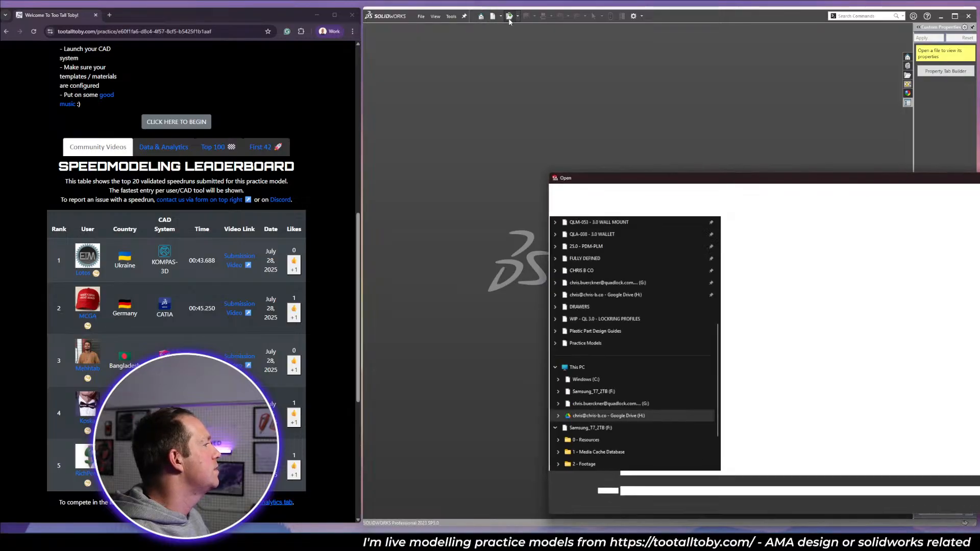
pyautogui.moveTo(841, 182); pyautogui.dragTo(694, 72)
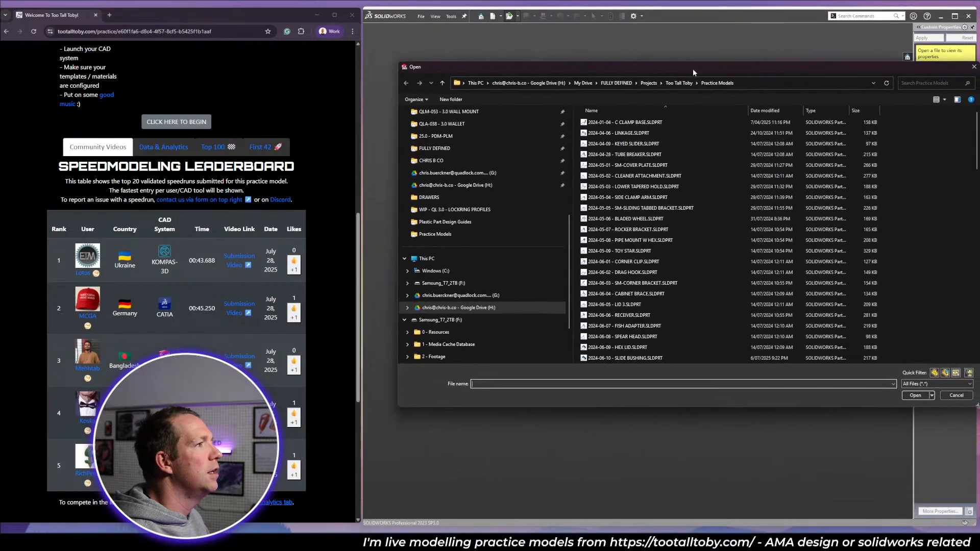
pyautogui.rightClick(936, 181)
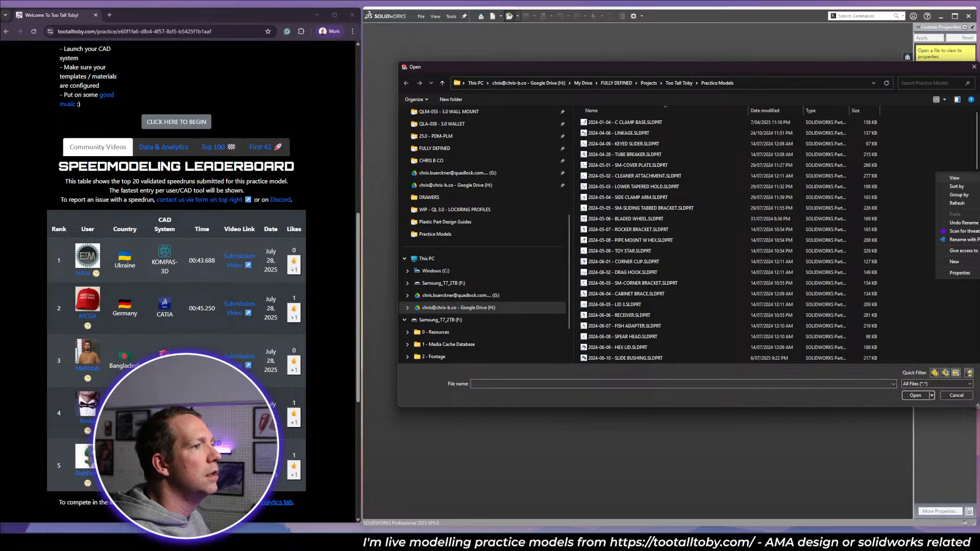
pyautogui.click(979, 179)
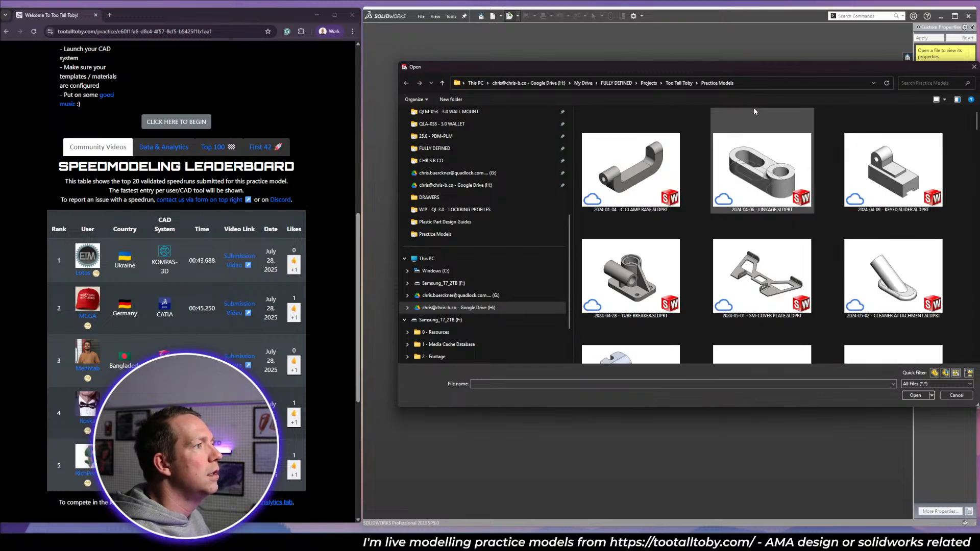
pyautogui.rightClick(863, 118)
pyautogui.moveTo(925, 134)
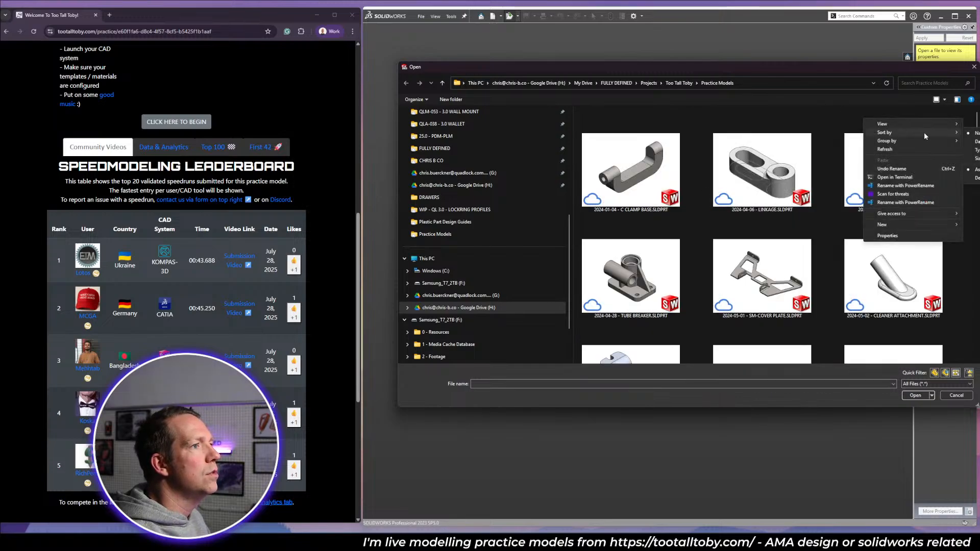
pyautogui.click(971, 142)
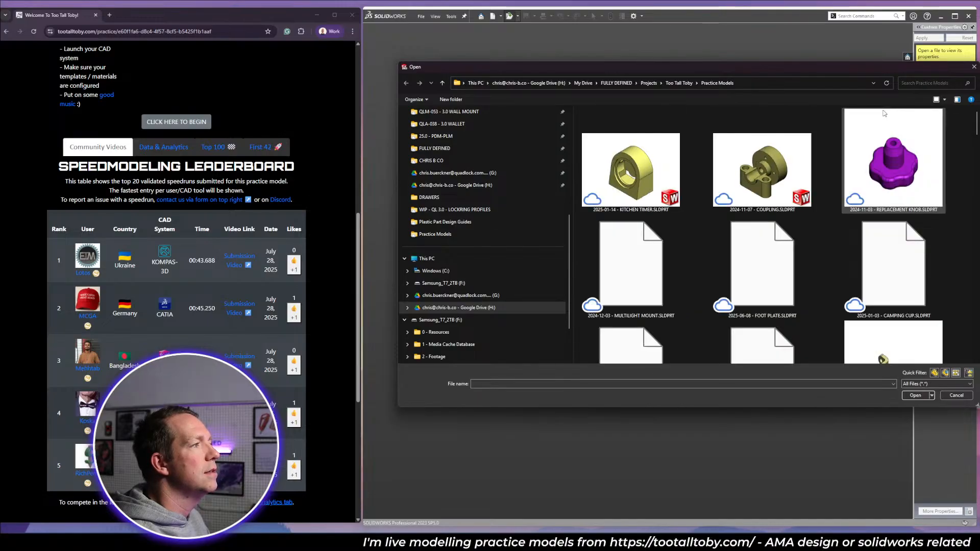
# Look through the saved parts in the Practice Models folder, and leave without opening any.
pyautogui.scroll(-3, 976, 134)
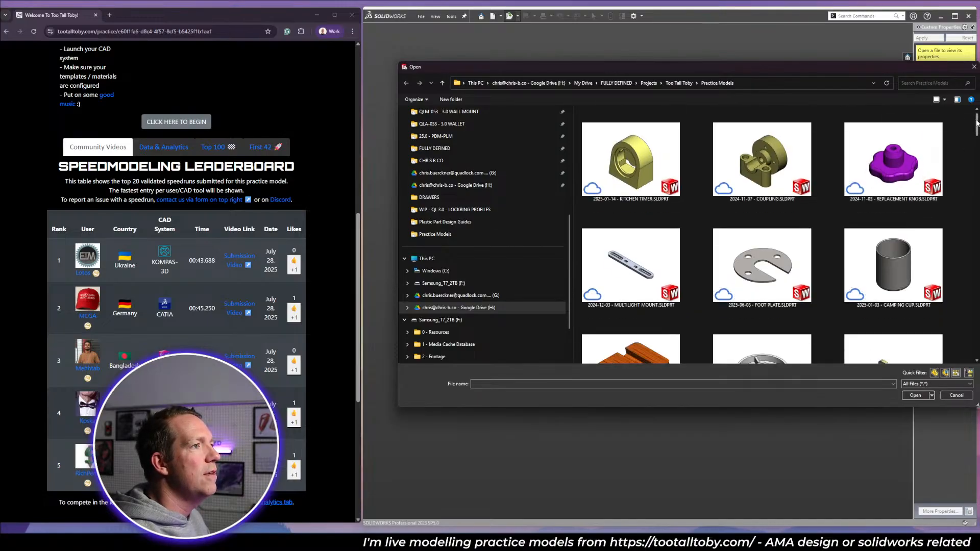
pyautogui.scroll(-5, 977, 134)
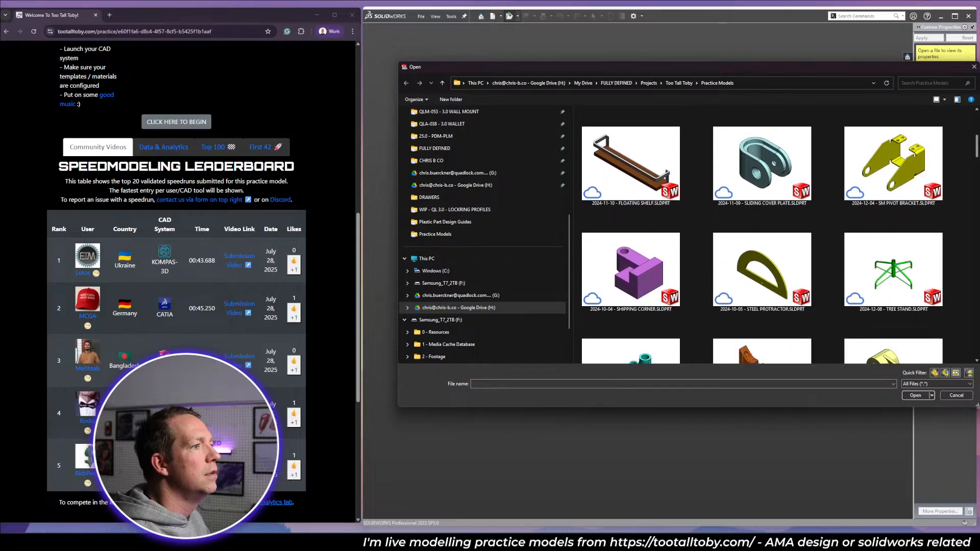
pyautogui.scroll(-6, 763, 235)
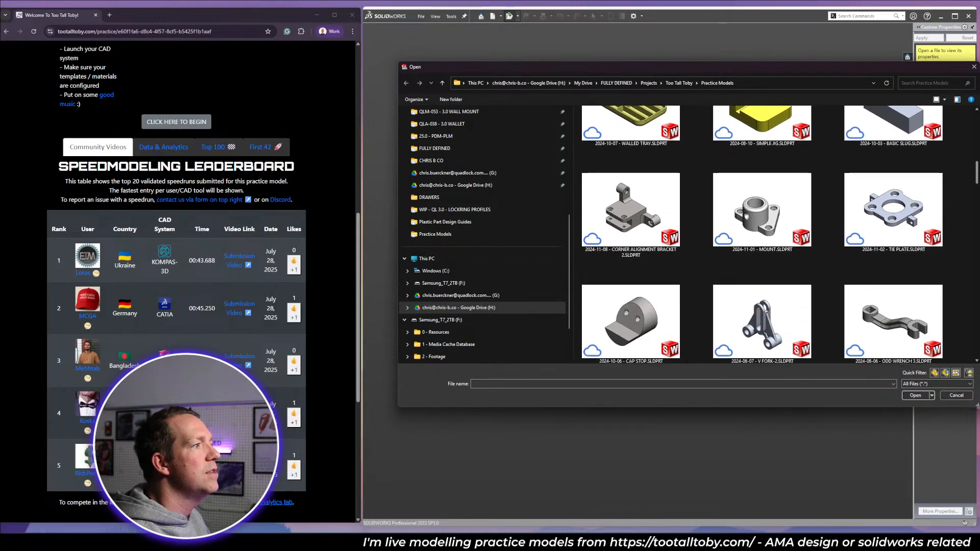
pyautogui.scroll(-7, 763, 235)
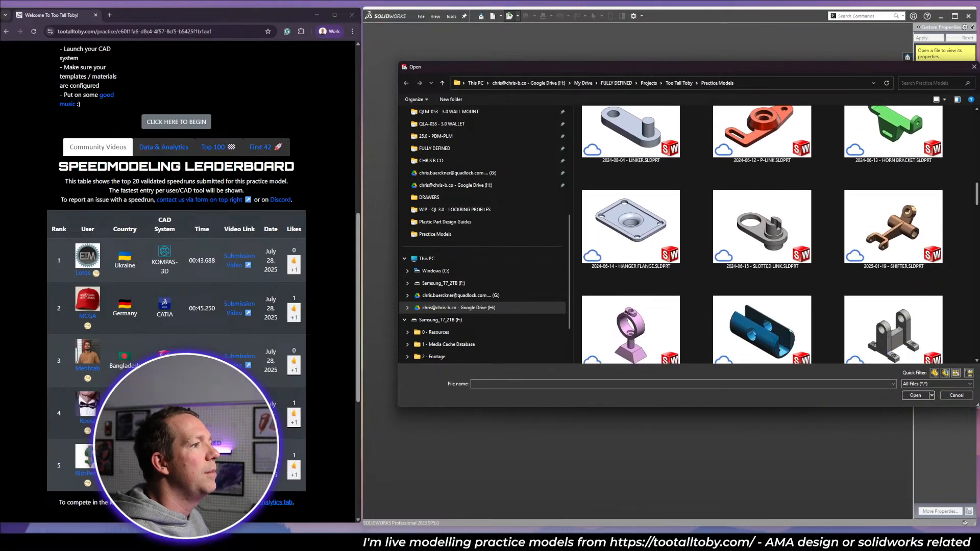
pyautogui.scroll(-4, 977, 212)
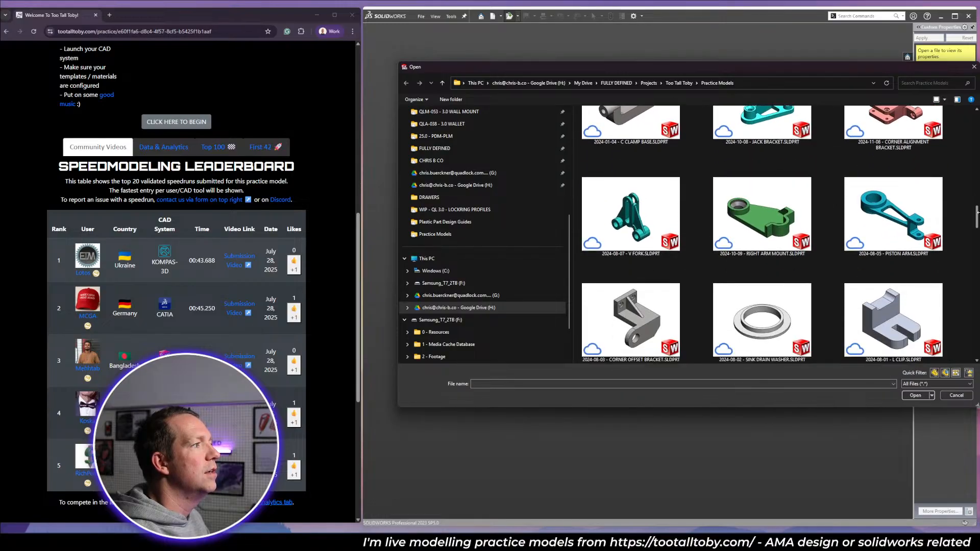
pyautogui.click(963, 397)
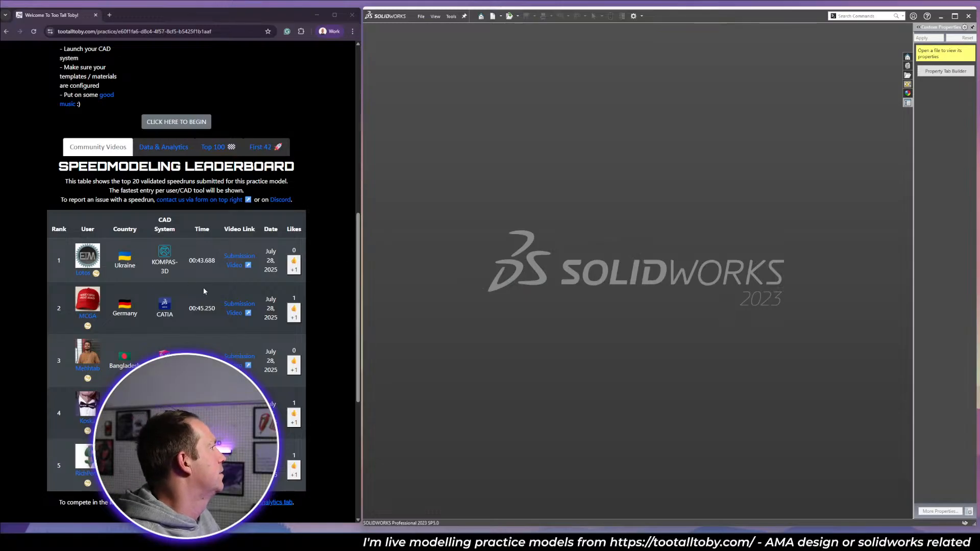
# In the browser, start the timed attempt for the 25-07-09 Circ Plate 2 practice model and open its drawing in a new window.
pyautogui.scroll(-3, 203, 287)
pyautogui.scroll(3, 203, 287)
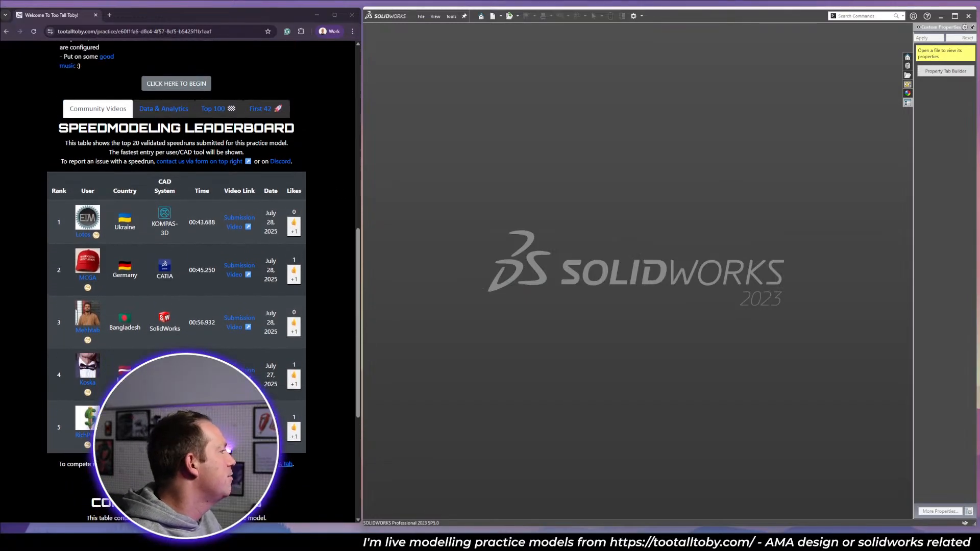
pyautogui.scroll(-2, 203, 287)
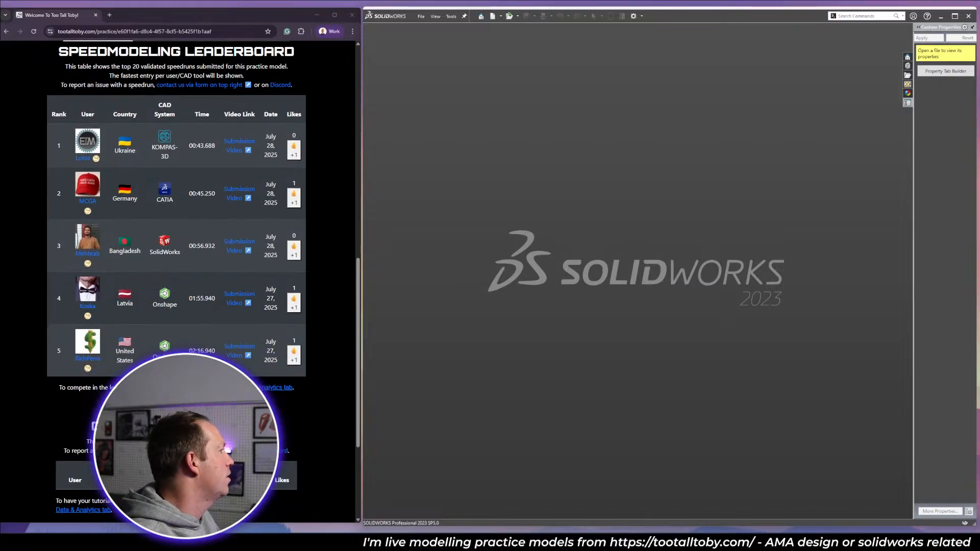
pyautogui.scroll(10, 203, 287)
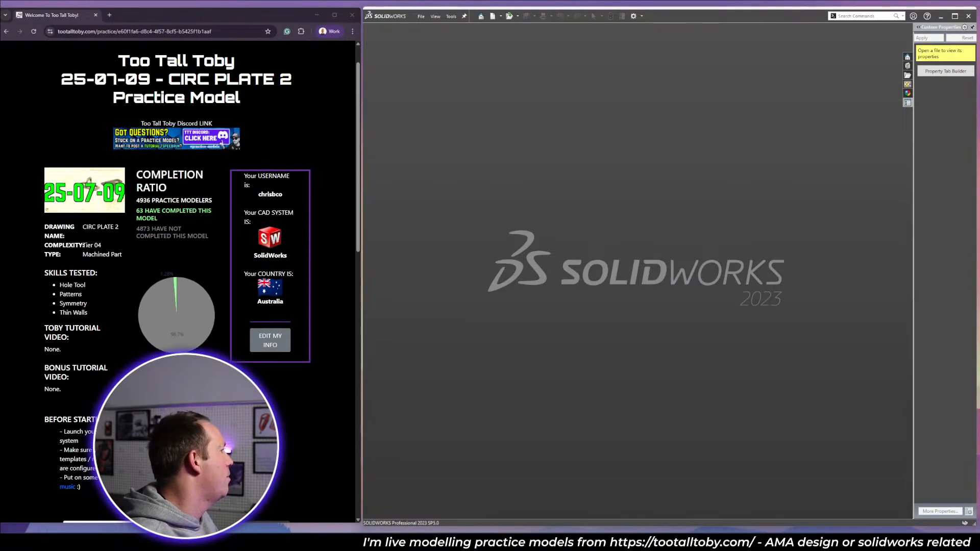
pyautogui.scroll(-1, 199, 282)
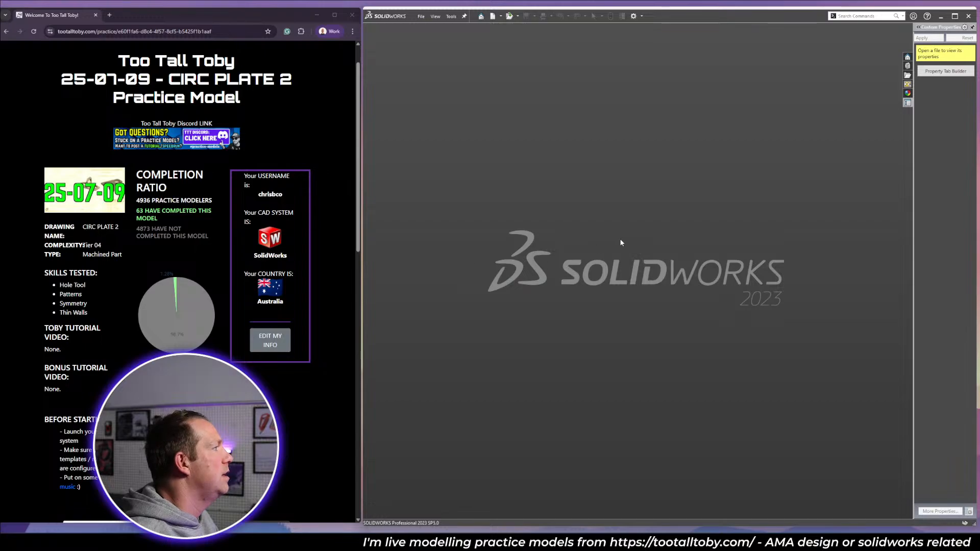
pyautogui.scroll(-1, 202, 282)
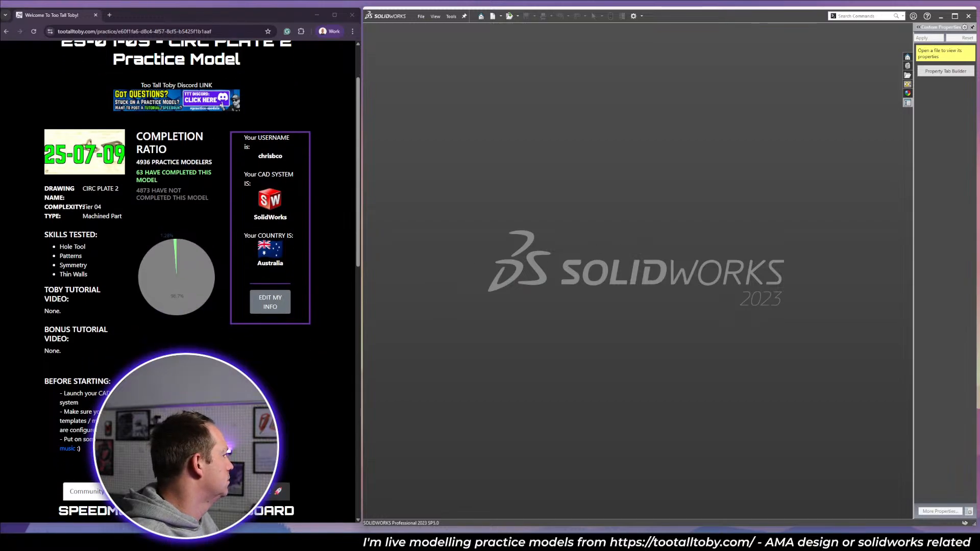
pyautogui.click(178, 399)
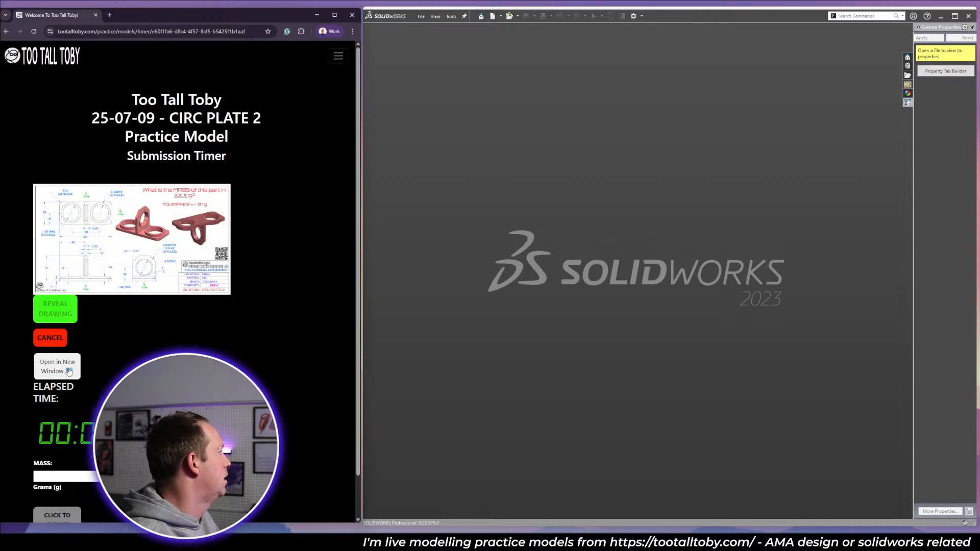
pyautogui.click(69, 372)
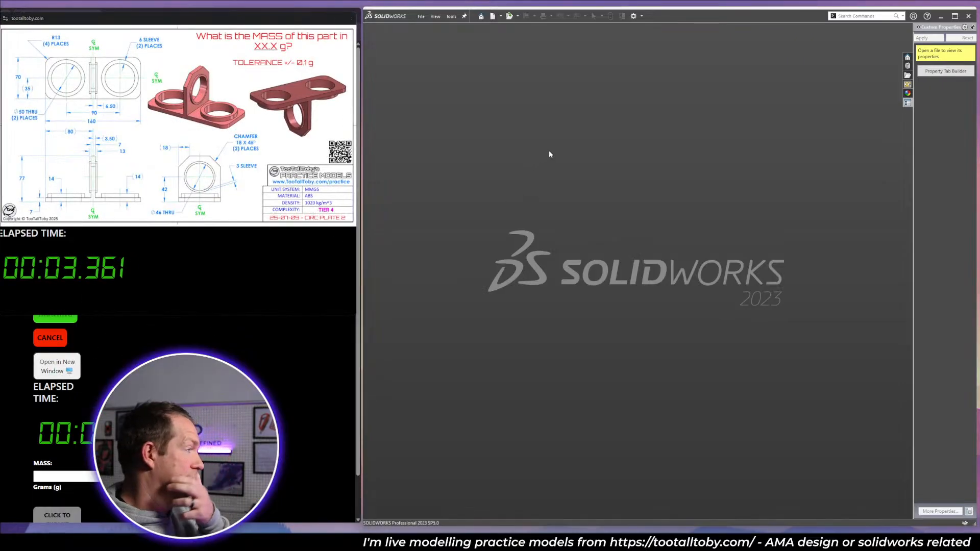
# Create a new SOLIDWORKS part from the TTT-MM-ABS template of the Too Tall Toby set.
pyautogui.click(493, 18)
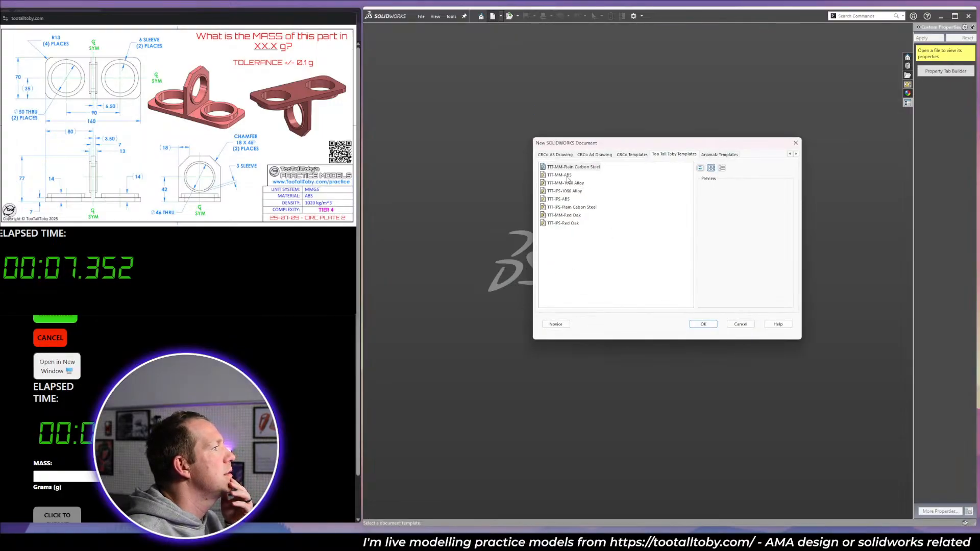
pyautogui.click(562, 176)
pyautogui.click(705, 325)
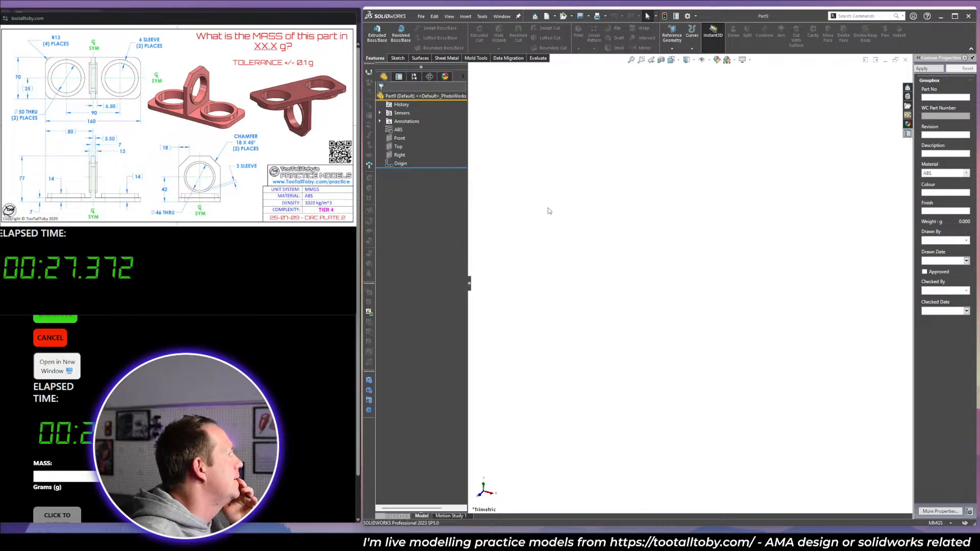
# Sketch a corner rectangle on the Top plane starting at the origin, 80 mm wide and 70 mm high.
pyautogui.click(395, 148)
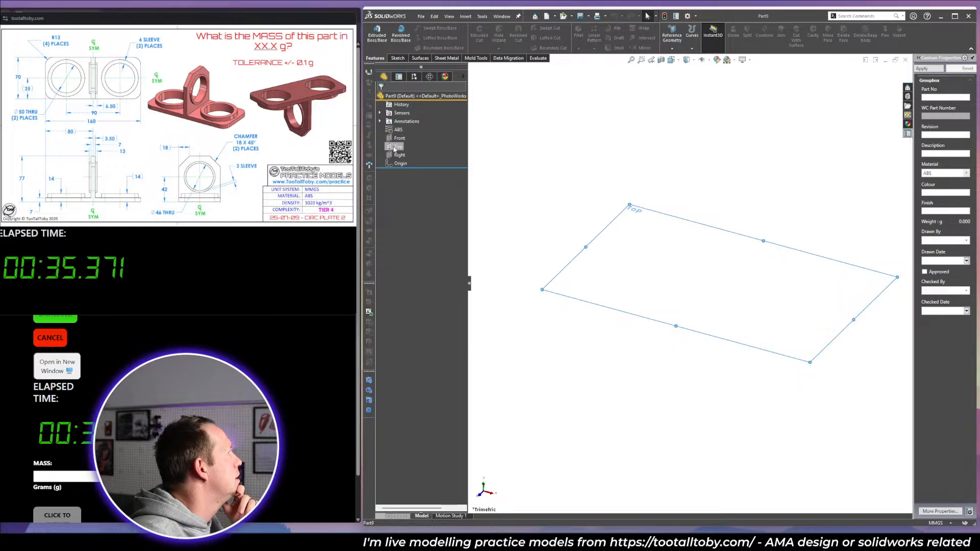
pyautogui.click(400, 135)
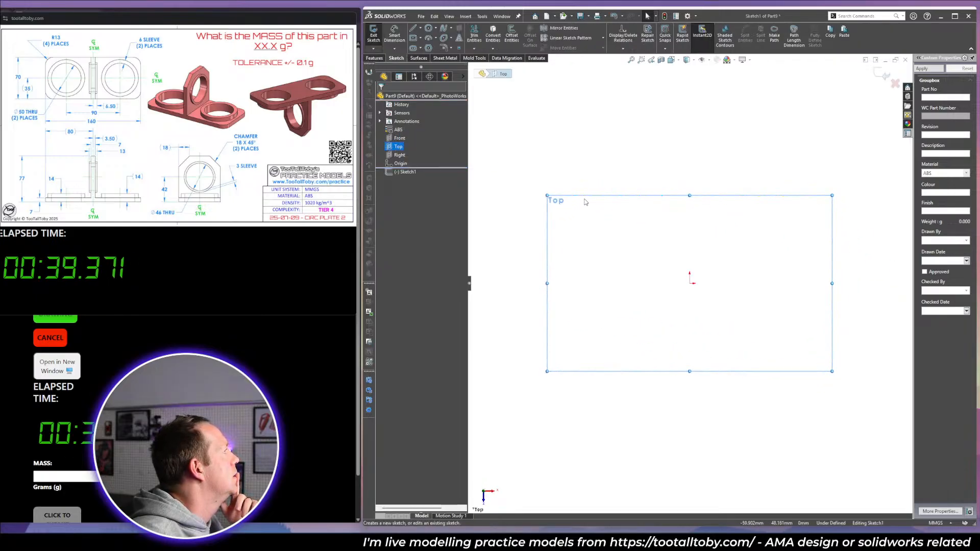
pyautogui.moveTo(627, 160); pyautogui.dragTo(657, 189, button='right')
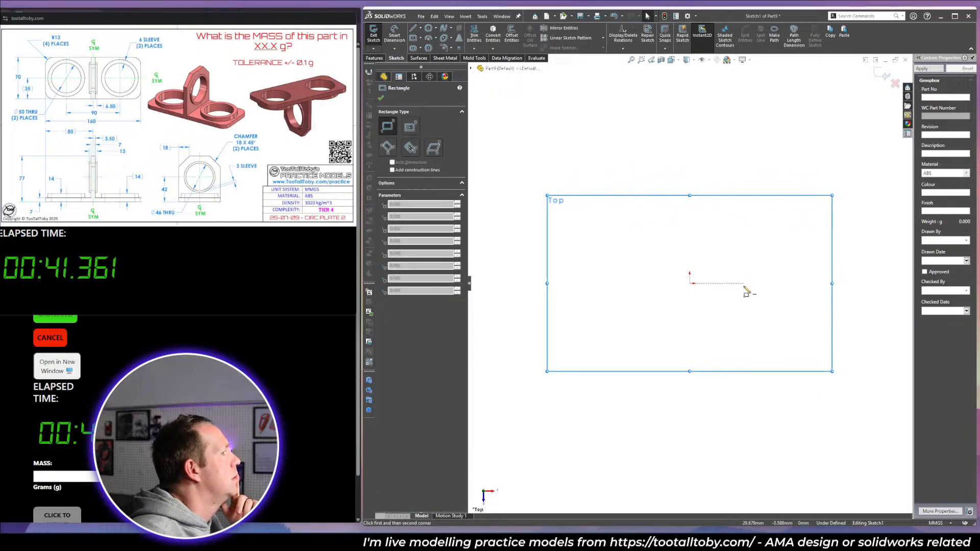
pyautogui.click(690, 283)
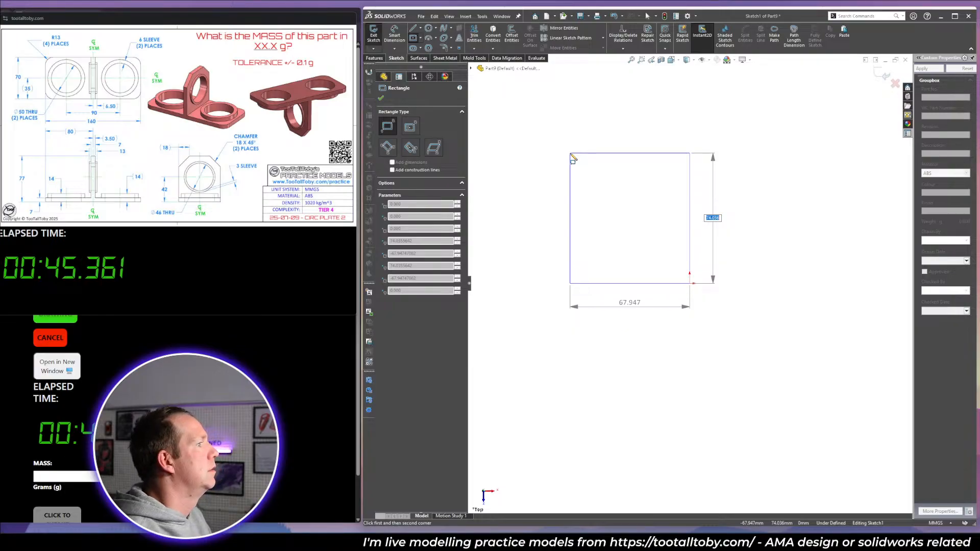
pyautogui.write('70')
pyautogui.press('Tab')
pyautogui.write('80')
pyautogui.press('Return')
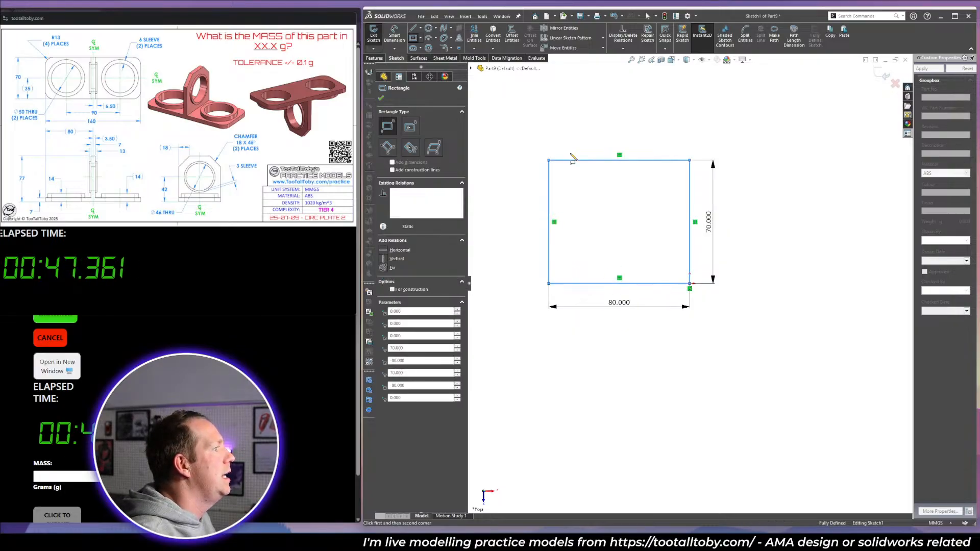
# Round the rectangle's two corners farthest from the origin edge with 13 mm sketch fillets.
pyautogui.click(444, 48)
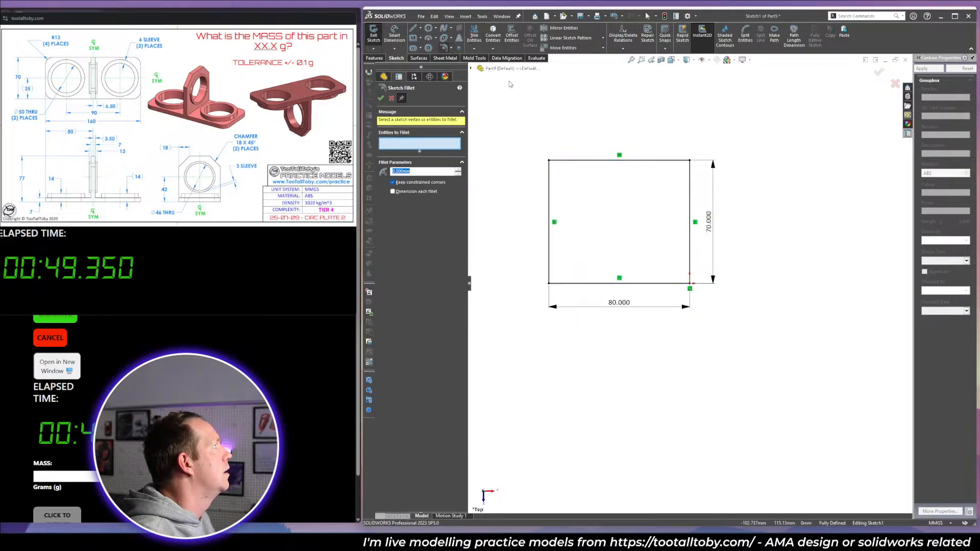
pyautogui.write('13.')
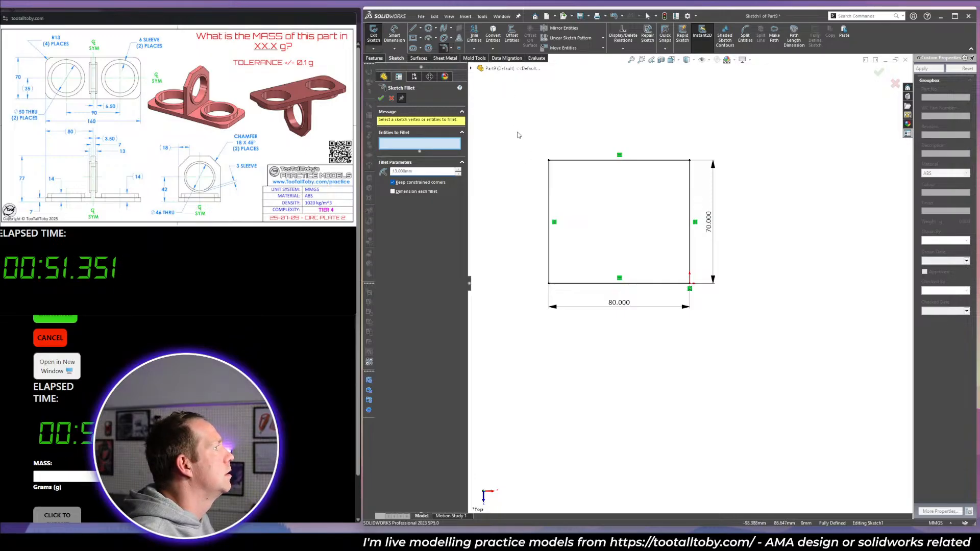
pyautogui.moveTo(519, 136); pyautogui.dragTo(608, 385)
# Draw two concentric circles inside the plate outline with diameters of 50 mm and 62 mm.
pyautogui.moveTo(604, 173); pyautogui.dragTo(685, 174, button='right')
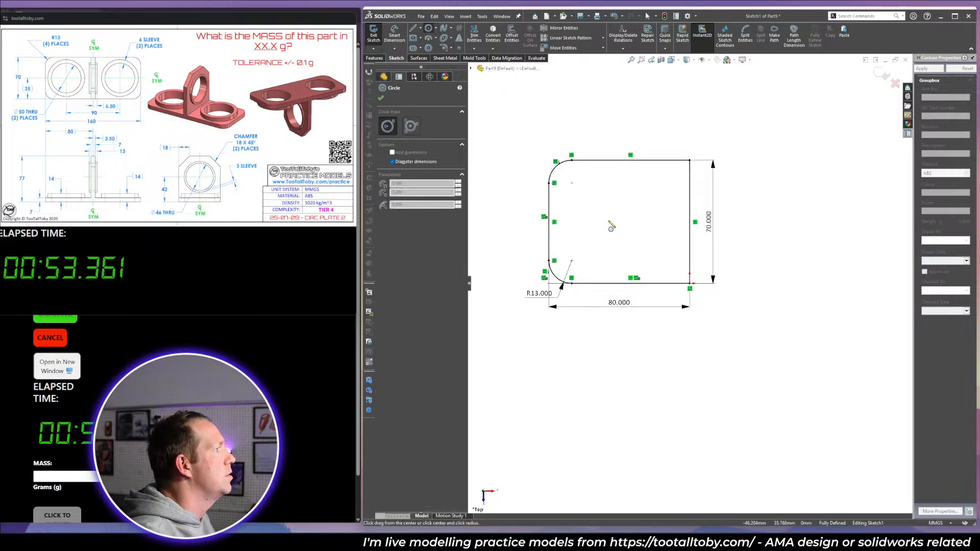
pyautogui.click(609, 220)
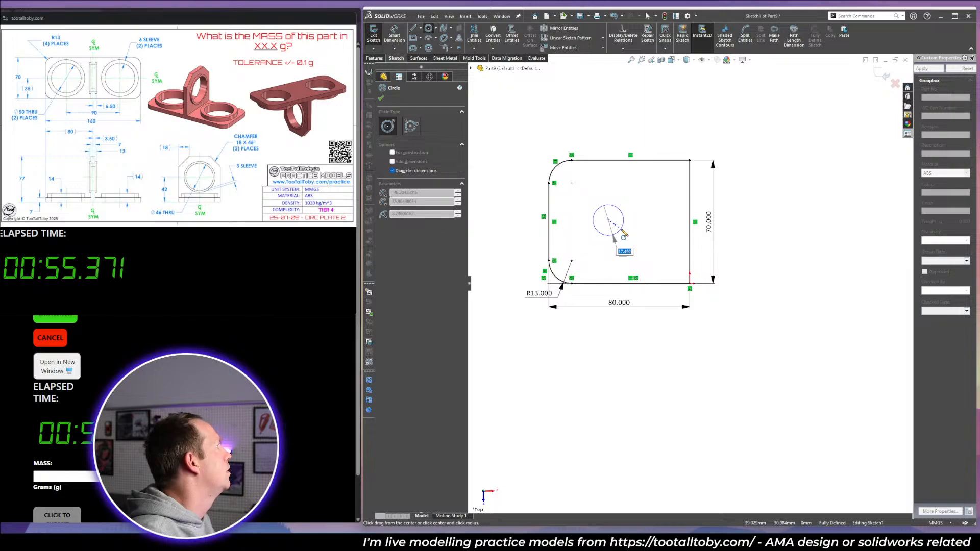
pyautogui.write('50')
pyautogui.press('Return')
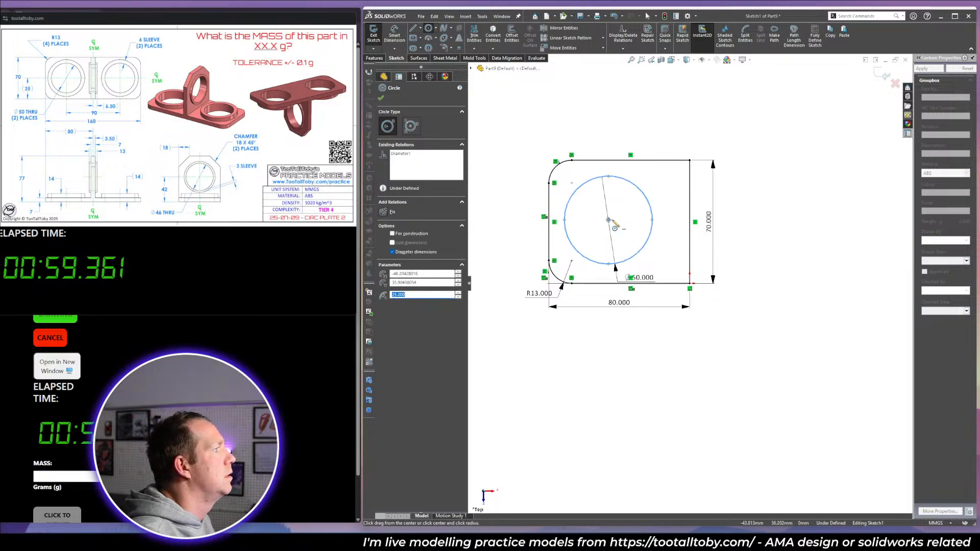
pyautogui.click(609, 220)
pyautogui.write('62')
pyautogui.press('Return')
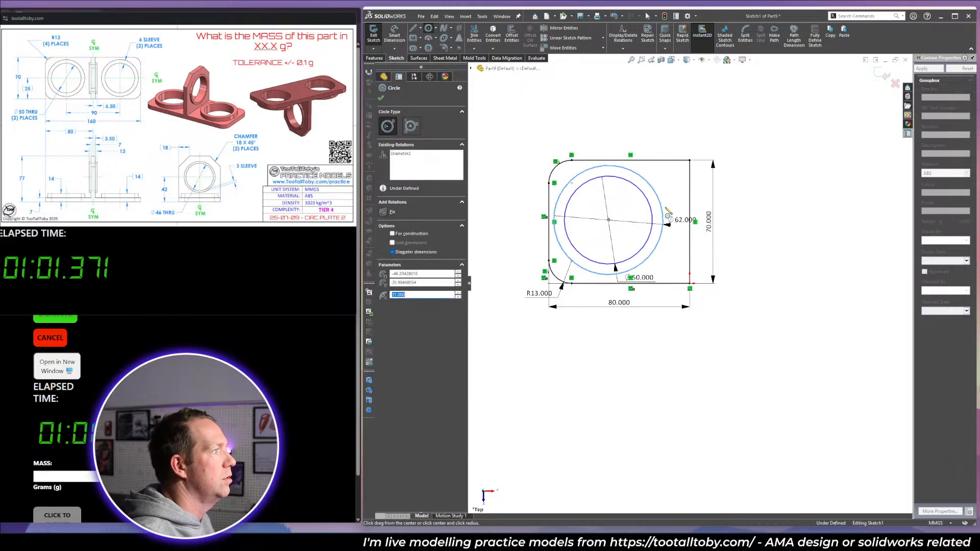
pyautogui.press('Escape')
# Align the circles' centre horizontally with the midpoint of the rectangle's vertical edge at the origin.
pyautogui.rightClick(691, 244)
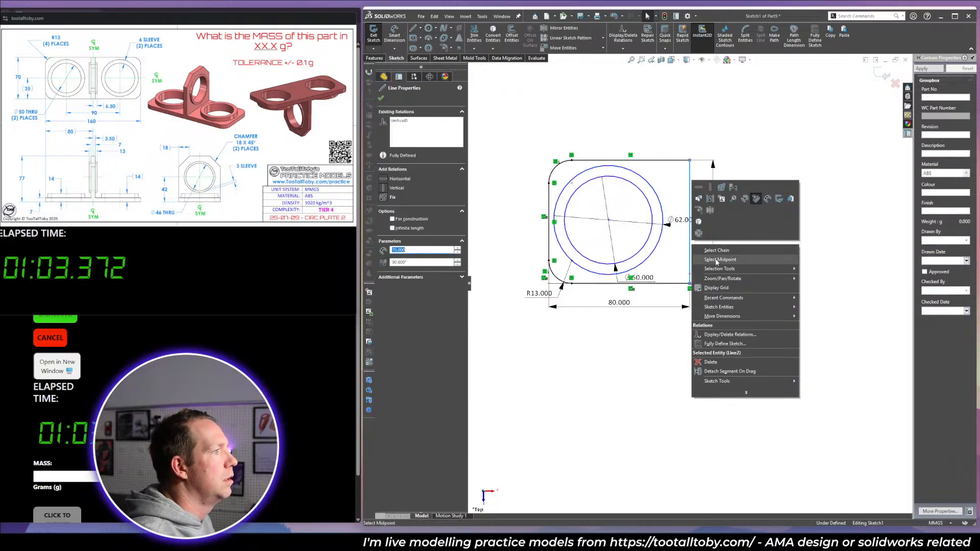
pyautogui.click(720, 260)
pyautogui.keyDown('ctrl'); pyautogui.click(609, 220); pyautogui.keyUp('ctrl')
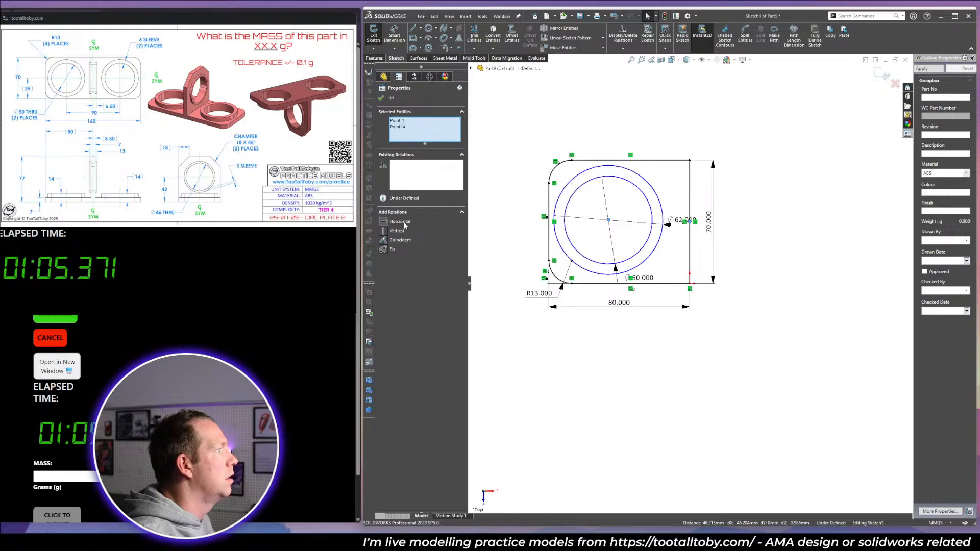
pyautogui.click(394, 221)
pyautogui.click(641, 327)
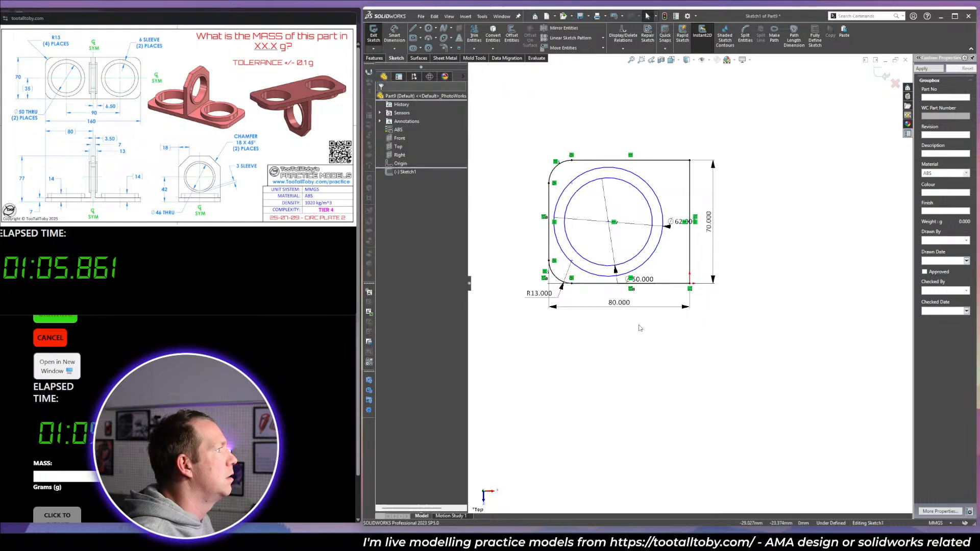
# Dimension the circles' centre 45 mm horizontally from the origin edge.
pyautogui.click(638, 268)
pyautogui.click(688, 301)
pyautogui.click(664, 347)
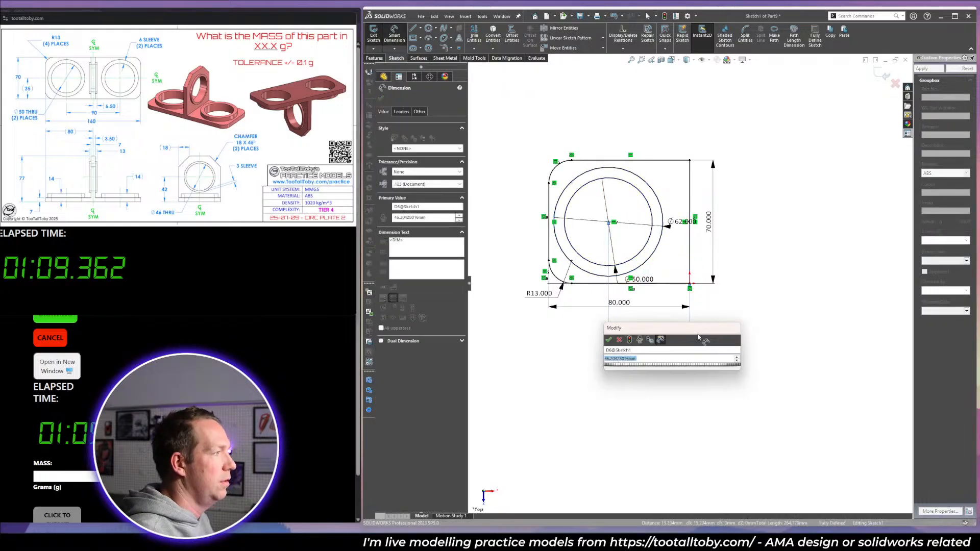
pyautogui.write('45')
pyautogui.press('Return')
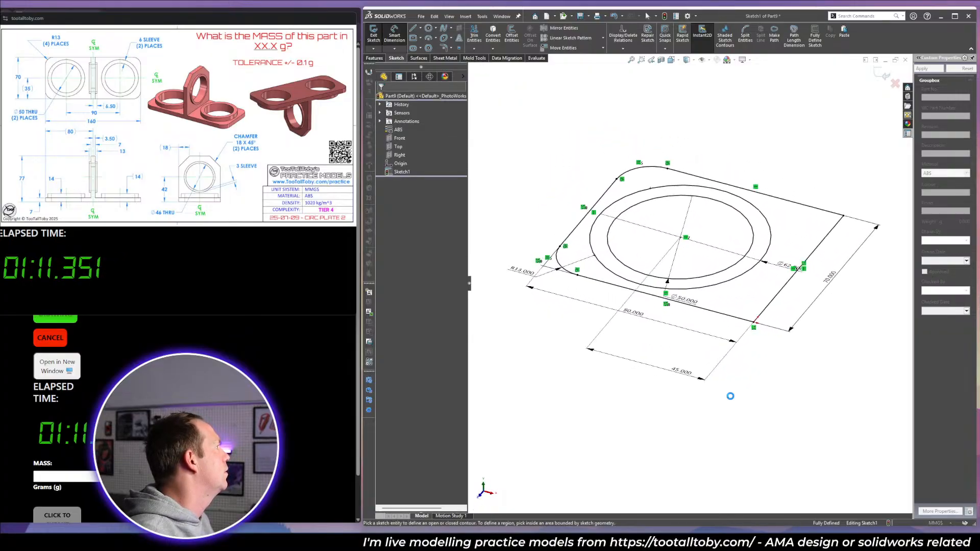
# Extrude the plate region outside the 62 mm circle as a blind boss 7 mm deep.
pyautogui.click(753, 316)
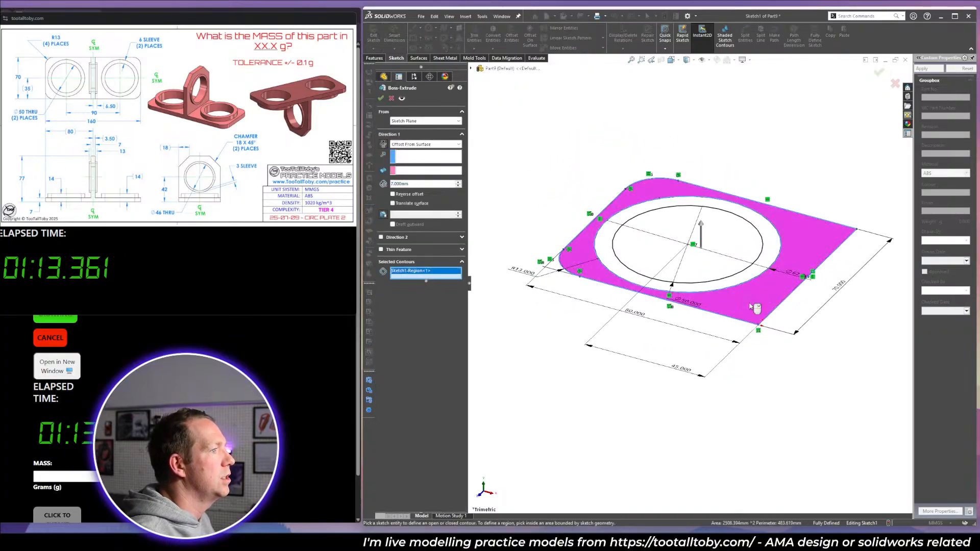
pyautogui.click(418, 145)
pyautogui.scroll(3, 417, 149)
pyautogui.click(418, 149)
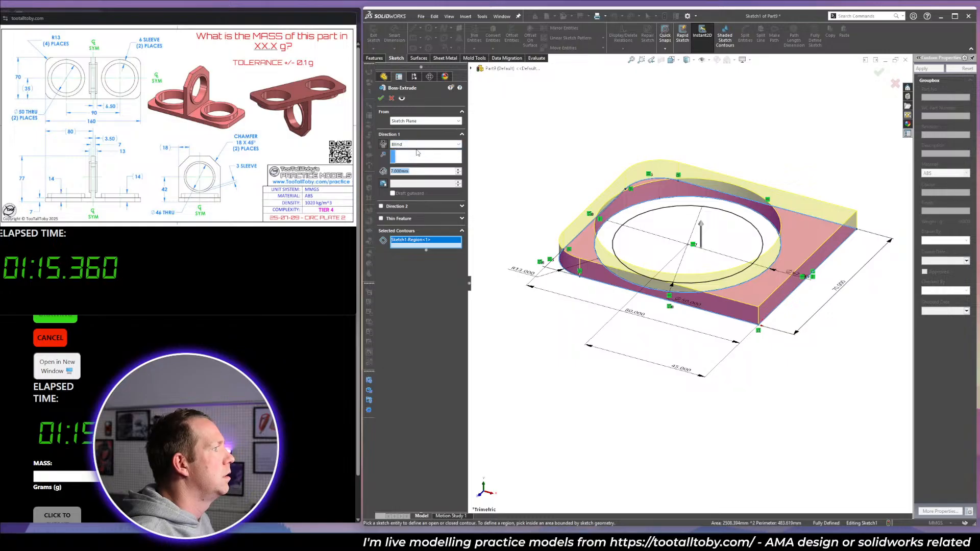
pyautogui.press('Return')
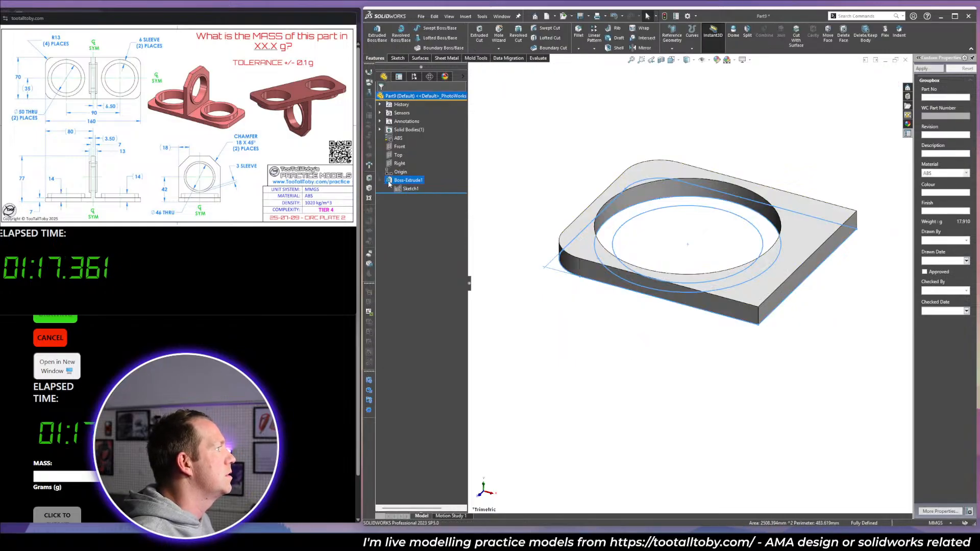
# Reuse the plate sketch to extrude the ring between the two circles 14 mm as a merged boss.
pyautogui.click(407, 188)
pyautogui.press('e')
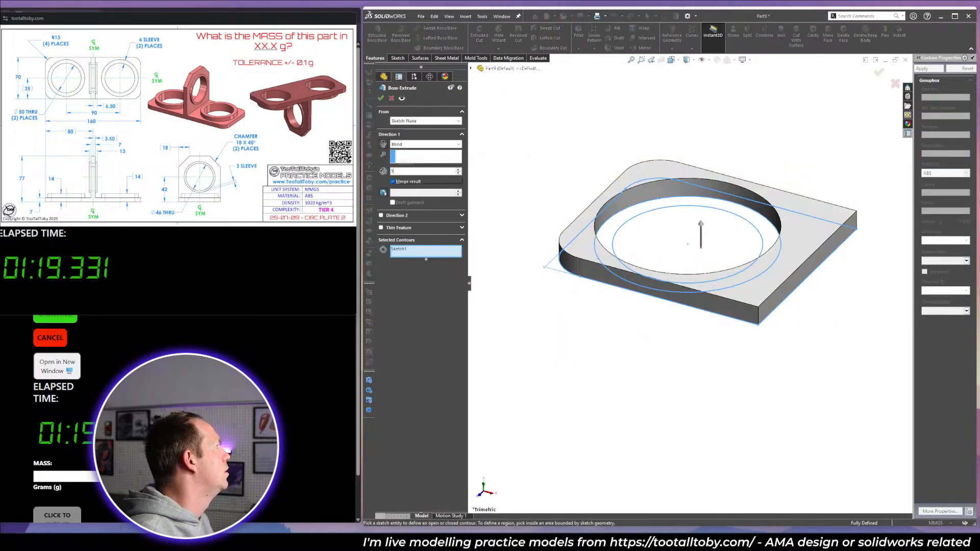
pyautogui.click(612, 236)
pyautogui.press('Return')
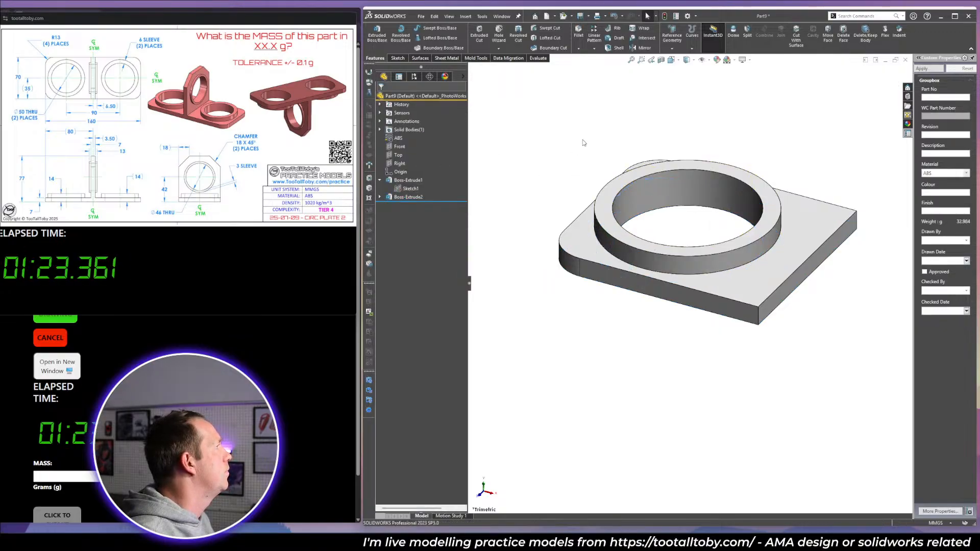
# Start a sketch on the Right plane and place a circle's centre above the plate.
pyautogui.click(401, 165)
pyautogui.click(403, 153)
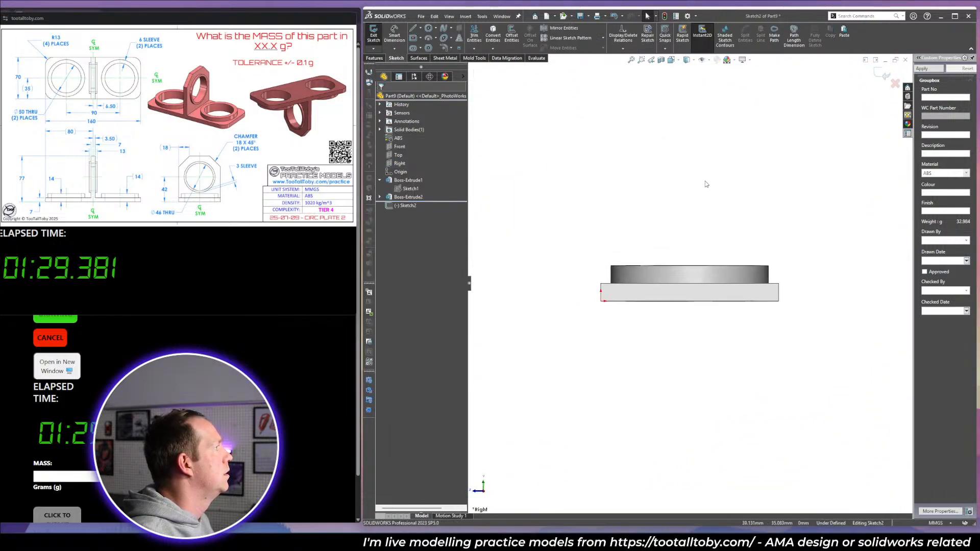
pyautogui.press('c')
pyautogui.click(689, 231)
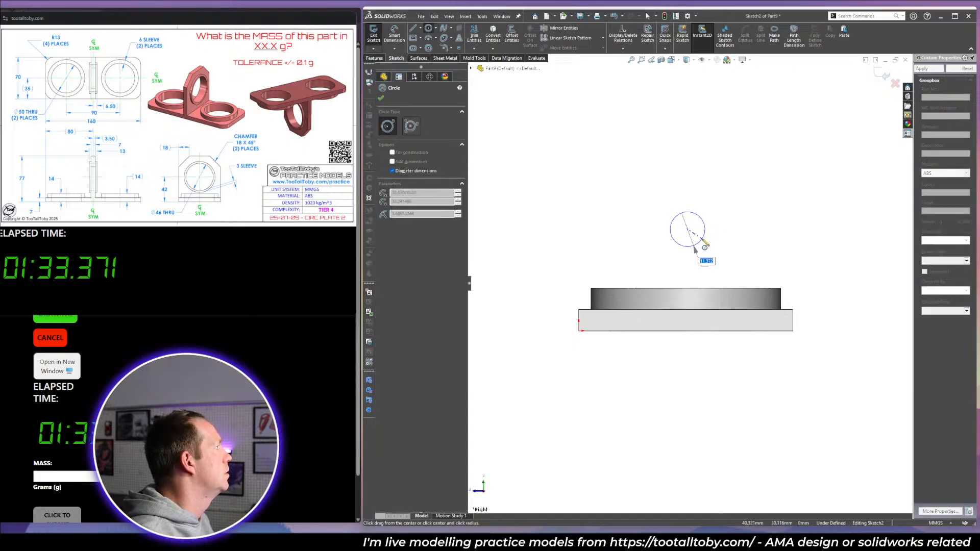
# Sketch two concentric circles of 46 mm and 52 mm diameter above the base plate.
pyautogui.write('46')
pyautogui.press('Return')
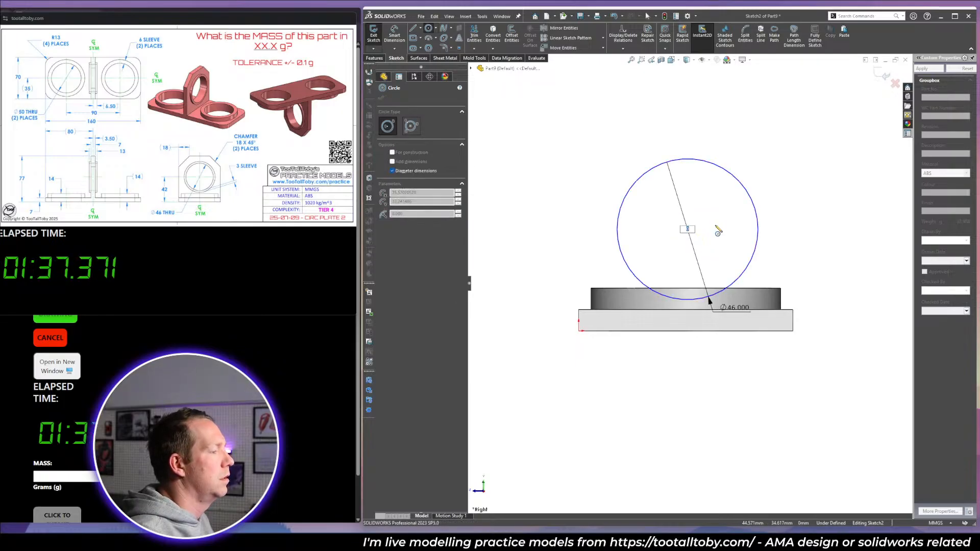
pyautogui.write('52')
pyautogui.press('Return')
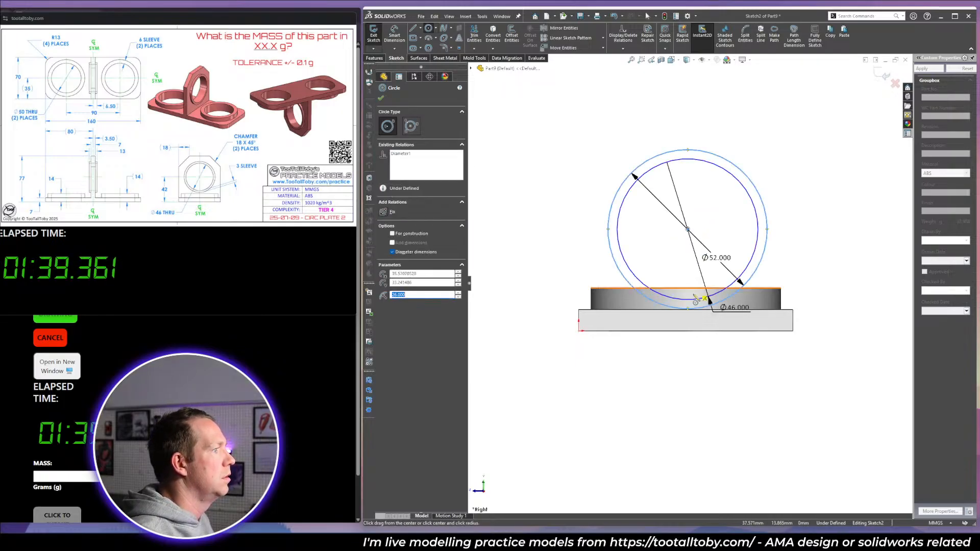
pyautogui.press('Escape')
# Align the circles' shared centre vertically with the midpoint of the base plate's bottom edge.
pyautogui.rightClick(700, 331)
pyautogui.click(709, 336)
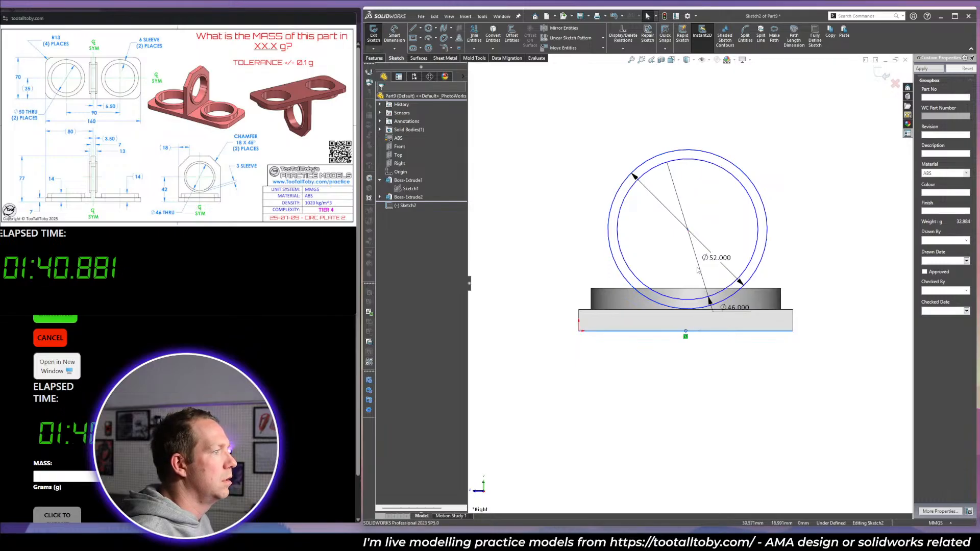
pyautogui.keyDown('ctrl'); pyautogui.click(688, 229); pyautogui.keyUp('ctrl')
pyautogui.click(394, 232)
pyautogui.click(579, 130)
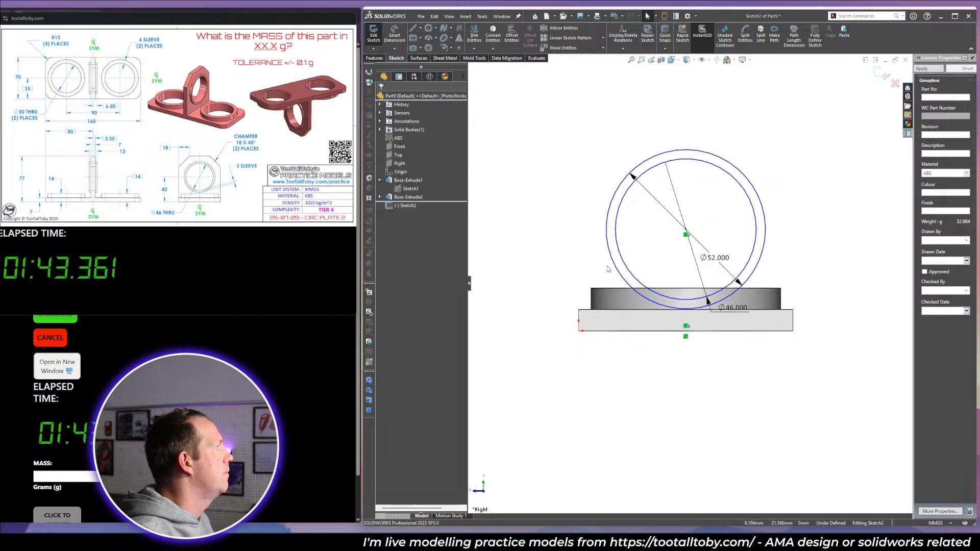
# Sketch a closed upright outline around the circles from the base's bottom corner, with a 59 mm vertical side, sloped upper corners and a horizontal top.
pyautogui.moveTo(625, 171); pyautogui.dragTo(590, 173, button='right')
pyautogui.click(579, 331)
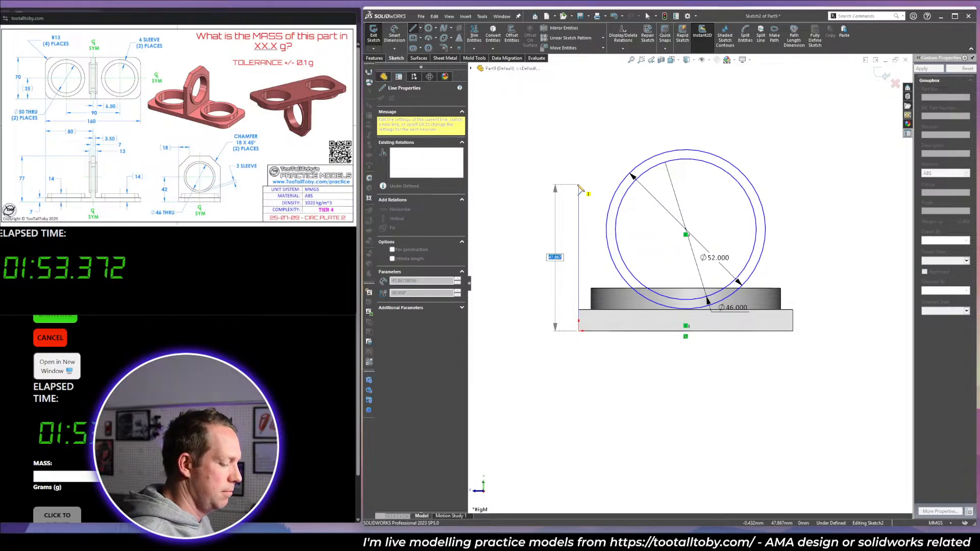
pyautogui.write('18')
pyautogui.press('Return')
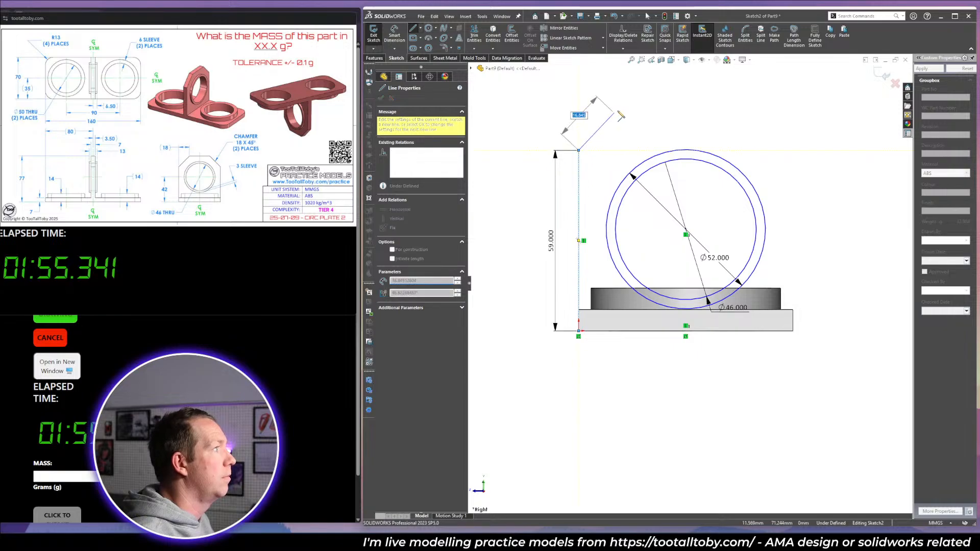
pyautogui.click(621, 98)
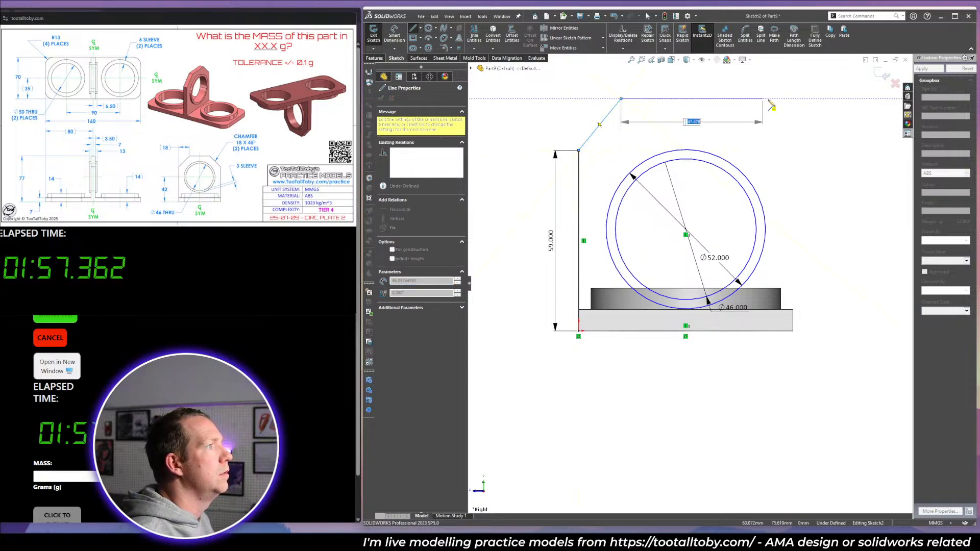
pyautogui.click(751, 99)
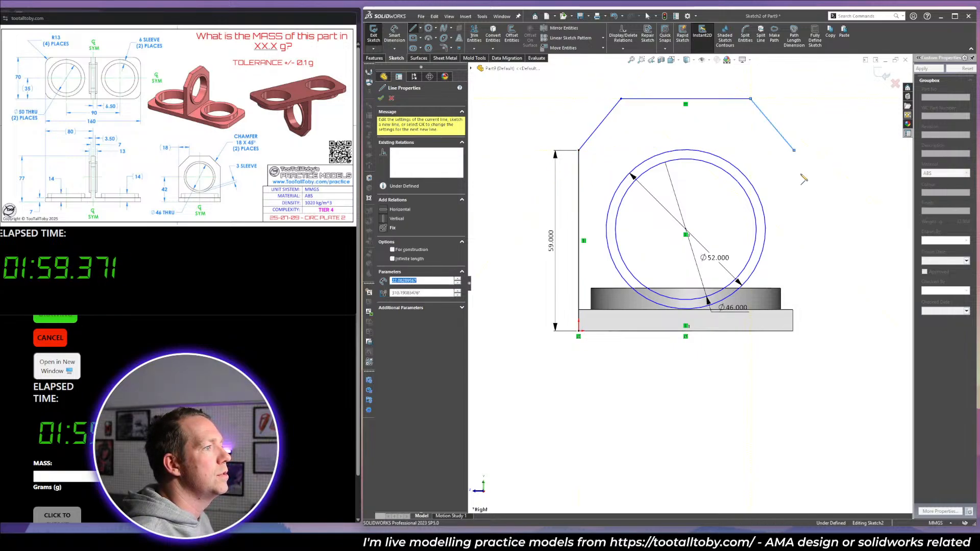
pyautogui.click(794, 150)
pyautogui.click(794, 331)
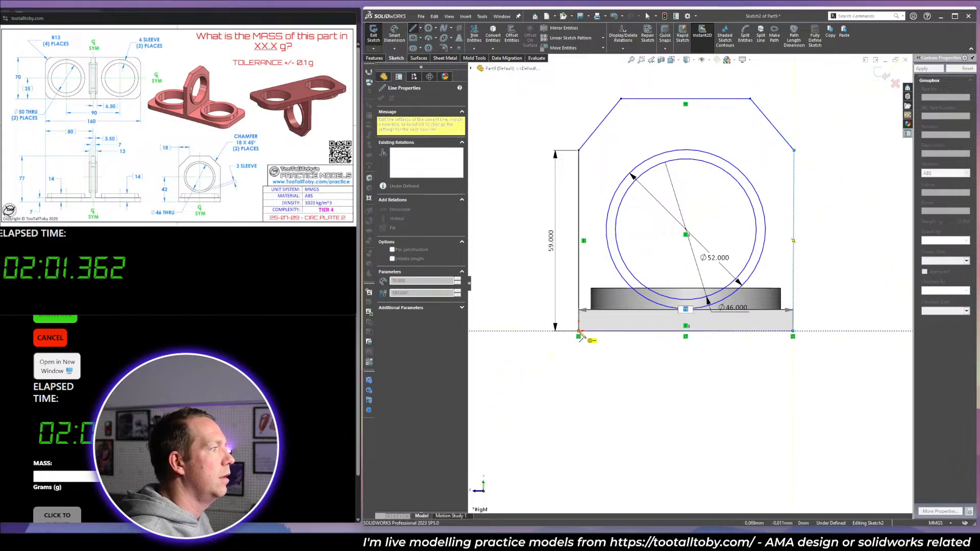
pyautogui.click(579, 331)
pyautogui.press('Escape')
# Dimension the horizontal width of the sloped corner above the 59 mm side as 18 mm.
pyautogui.scroll(2, 684, 128)
pyautogui.scroll(-2, 660, 123)
pyautogui.press('d')
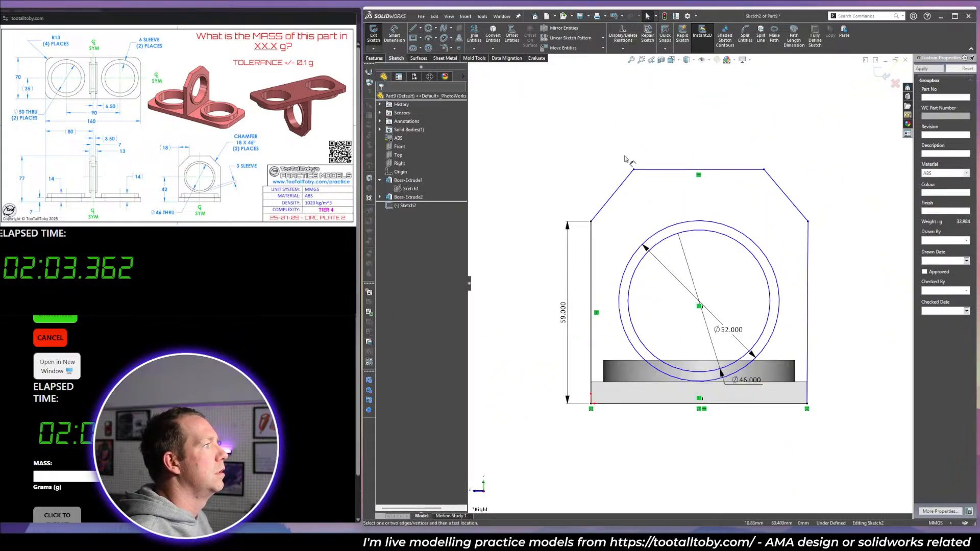
pyautogui.click(625, 185)
pyautogui.click(619, 142)
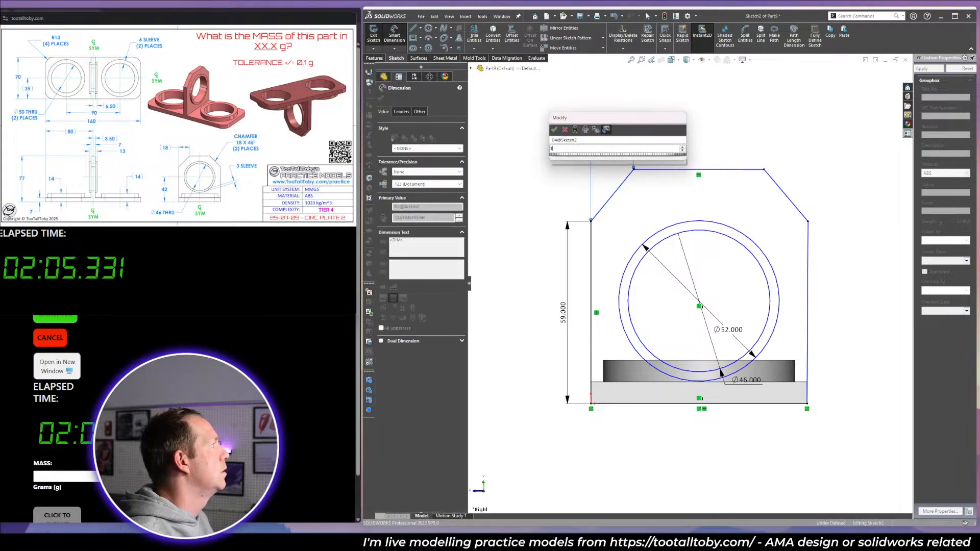
pyautogui.press('Return')
# Dimension the angle between the 59 mm vertical side and its sloped corner line as 45°.
pyautogui.click(592, 238)
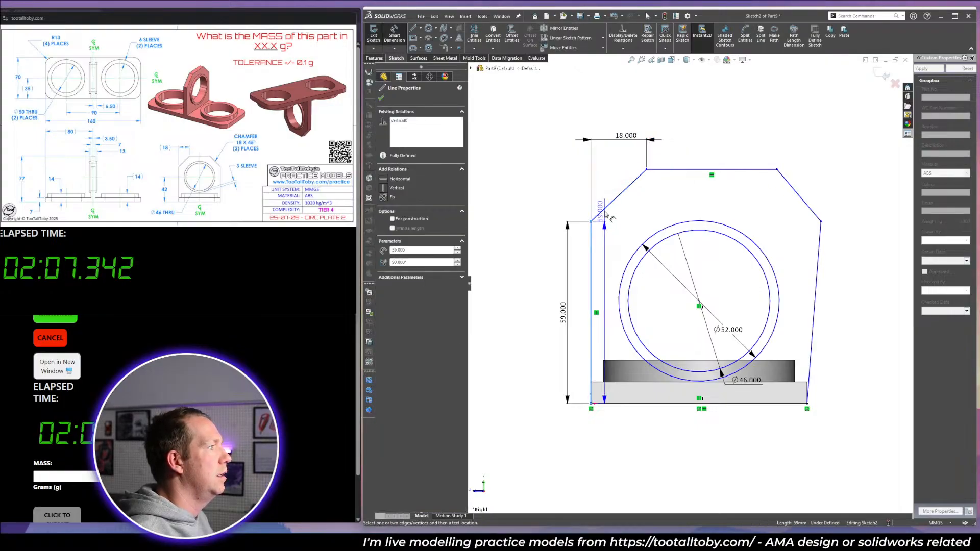
pyautogui.click(607, 207)
pyautogui.click(614, 192)
pyautogui.write('45')
pyautogui.press('Return')
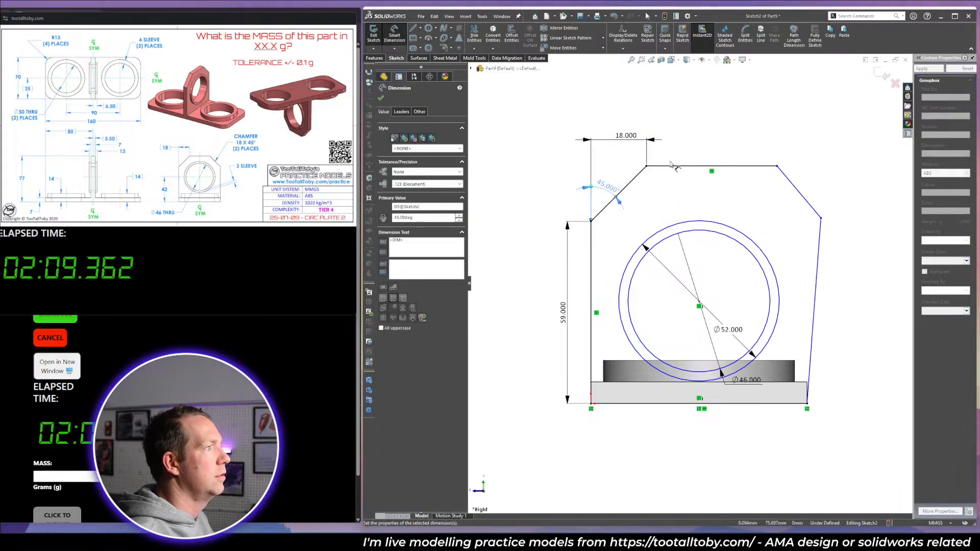
pyautogui.press('Escape')
# Make the slanted side line of the outline vertical and the two sloped corner lines equal in length.
pyautogui.click(820, 242)
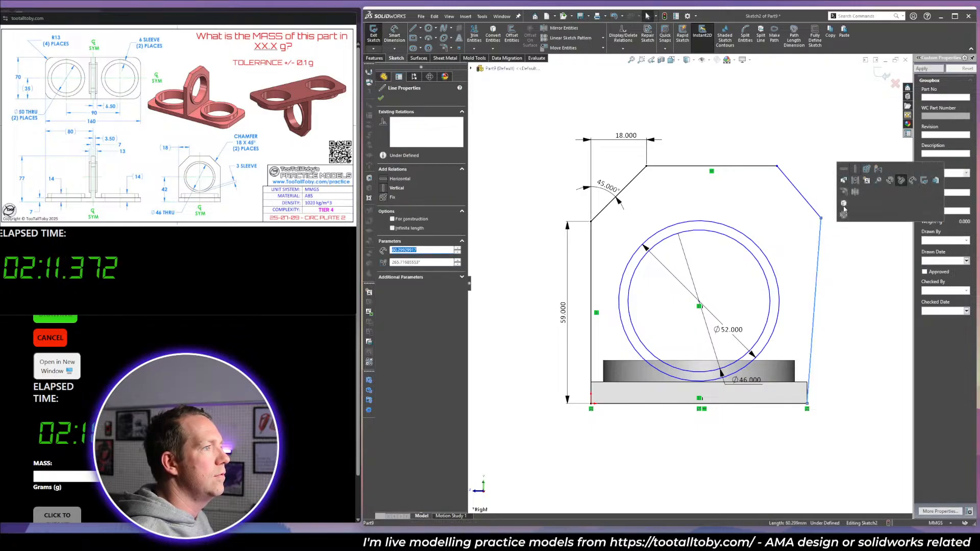
pyautogui.click(858, 173)
pyautogui.moveTo(809, 198); pyautogui.dragTo(634, 179)
pyautogui.click(396, 268)
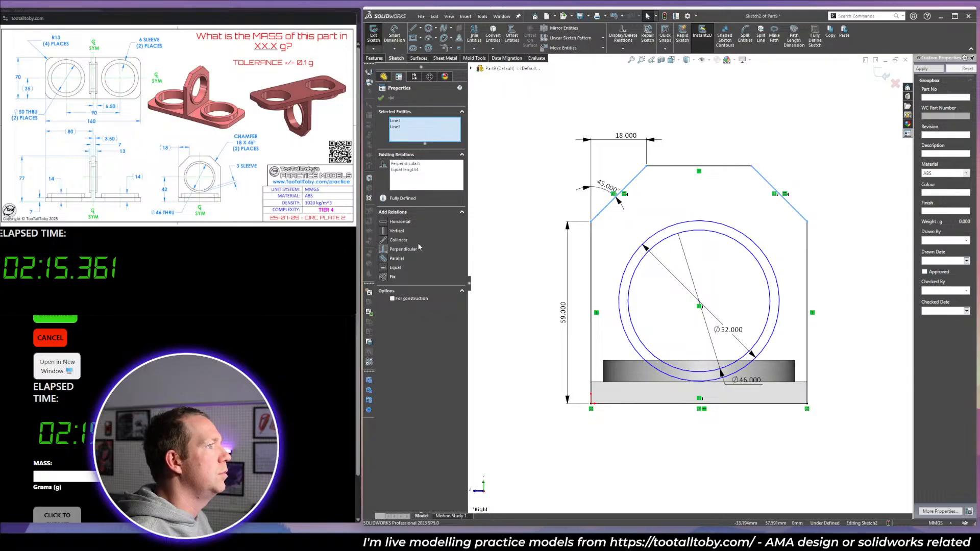
pyautogui.click(806, 143)
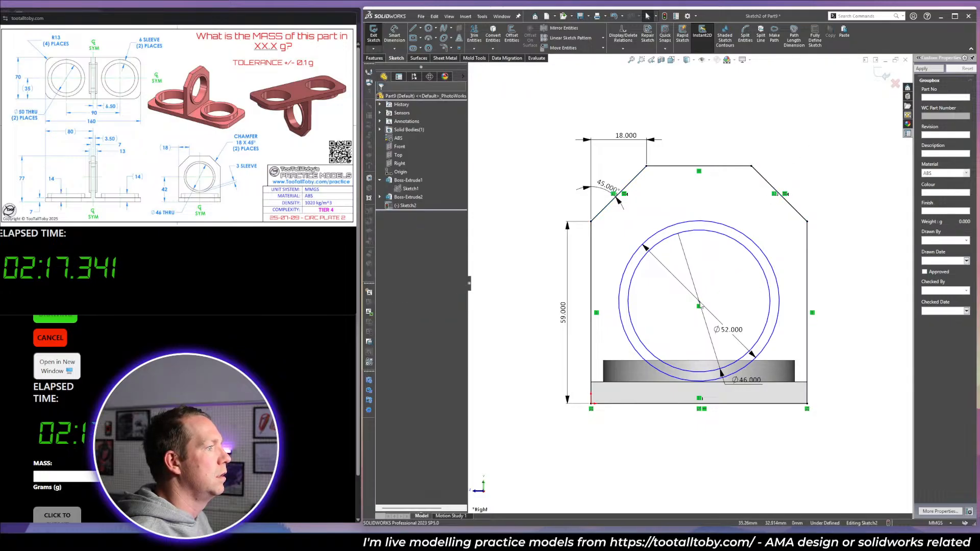
# Raise the circles and dimension their centre 42 mm above the outline's bottom edge.
pyautogui.moveTo(699, 301); pyautogui.dragTo(699, 279)
pyautogui.click(679, 457)
pyautogui.moveTo(680, 455); pyautogui.dragTo(689, 427, button='right')
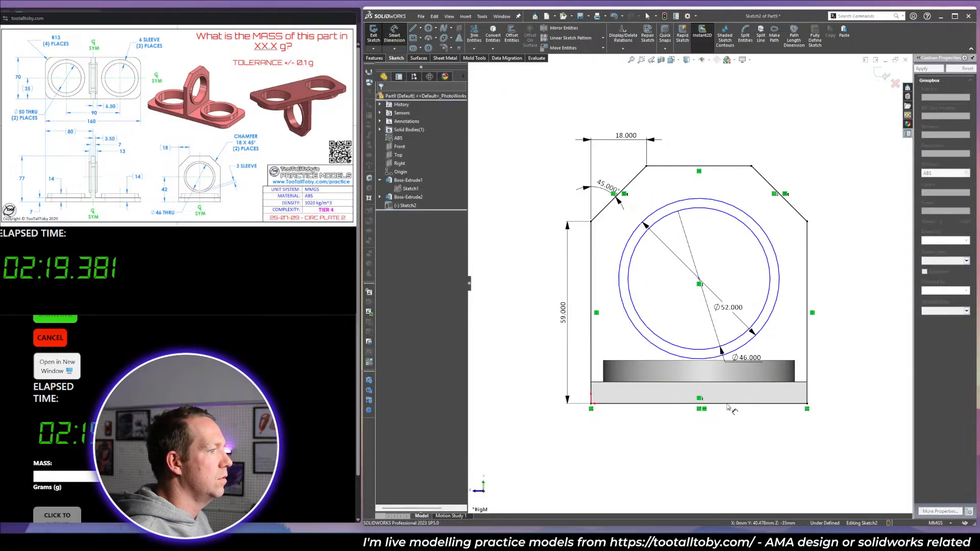
pyautogui.click(727, 403)
pyautogui.click(699, 279)
pyautogui.click(851, 299)
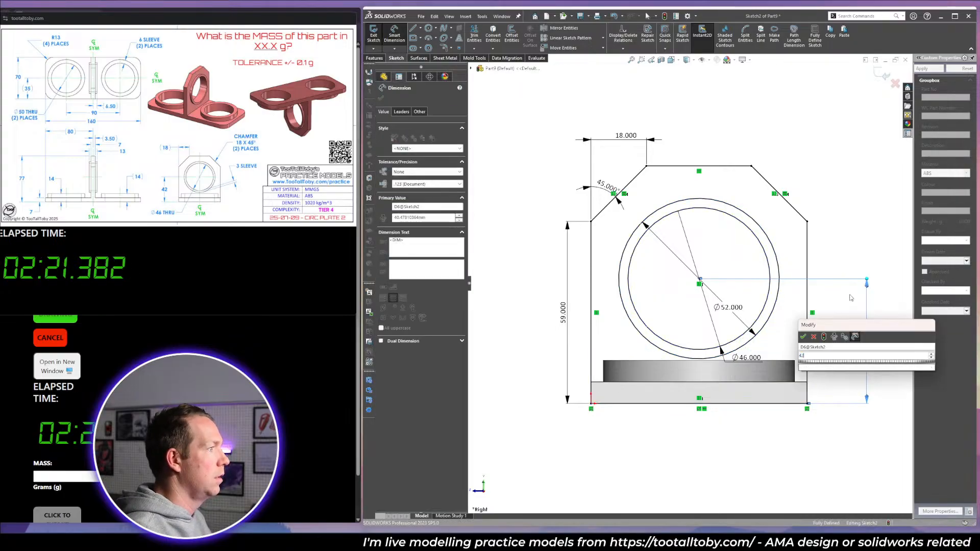
pyautogui.write('42')
pyautogui.press('Return')
# Extrude the region between the upright outline and the 52 mm circle 3.5 mm in the reversed direction, over the base plate.
pyautogui.moveTo(679, 265)
pyautogui.mouseDown(button='middle')
pyautogui.moveTo(731, 239)
pyautogui.moveTo(736, 256)
pyautogui.mouseUp(button='middle')
pyautogui.moveTo(736, 255); pyautogui.dragTo(754, 209, button='right')
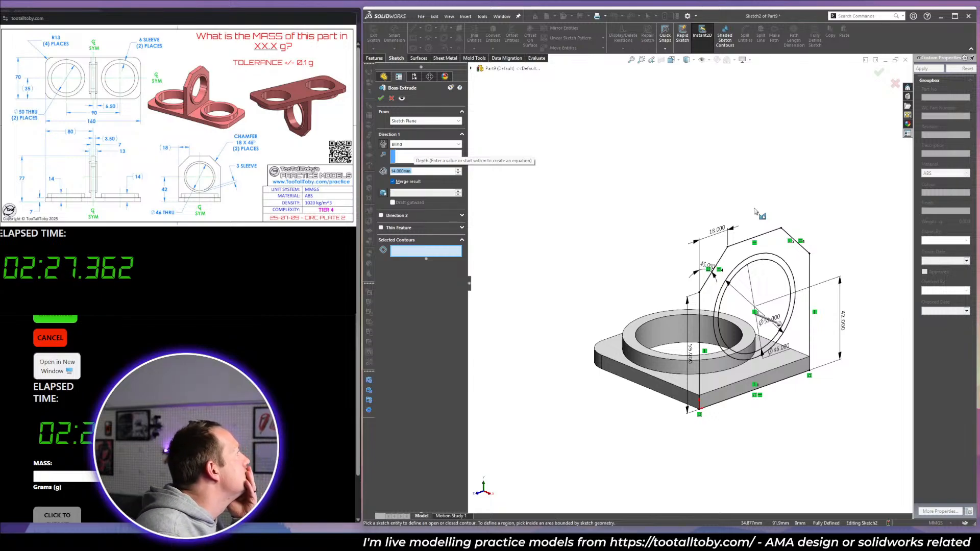
pyautogui.write('3.5')
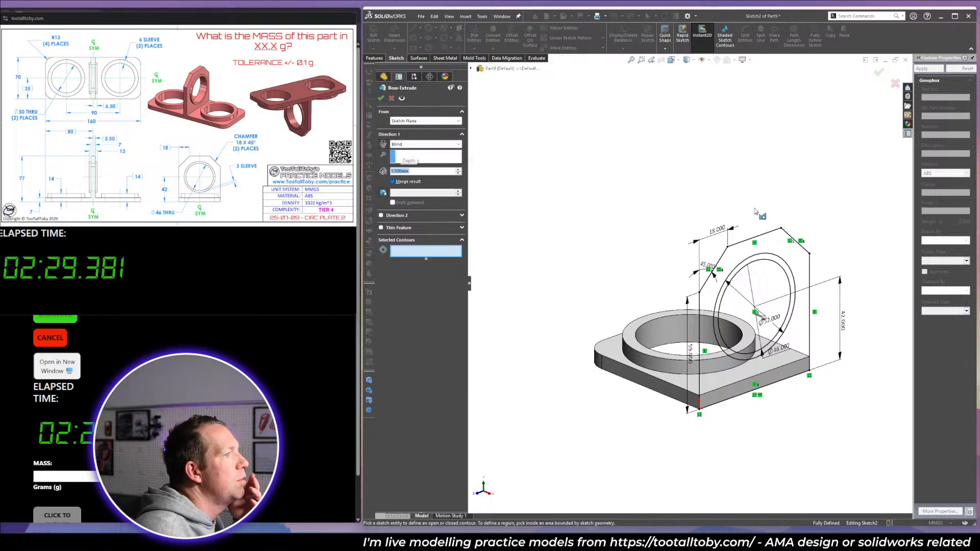
pyautogui.press('Return')
pyautogui.scroll(-1, 766, 214)
pyautogui.click(780, 251)
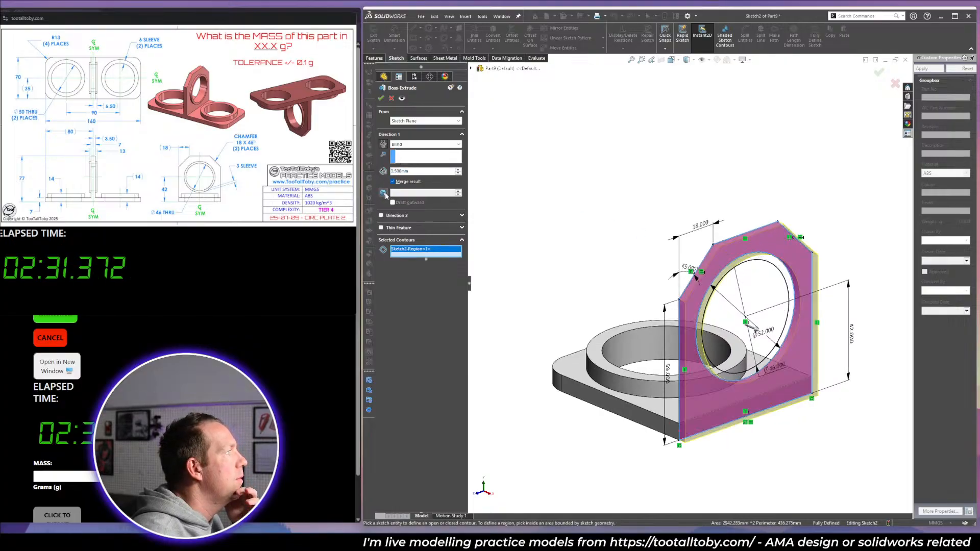
pyautogui.click(383, 144)
pyautogui.click(381, 99)
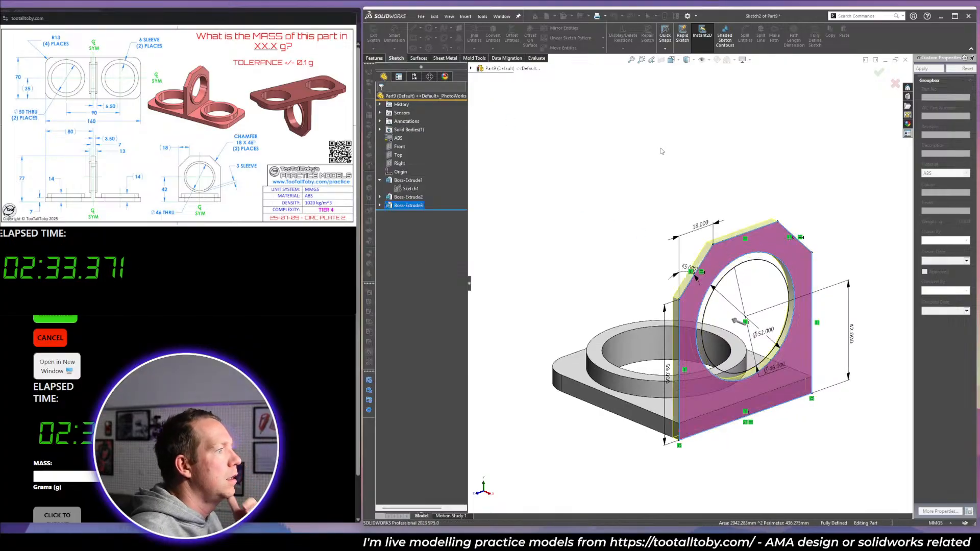
# Reuse the upright's sketch to extrude the ring between the 46 mm and 52 mm circles 6.5 mm in the reversed direction.
pyautogui.click(411, 217)
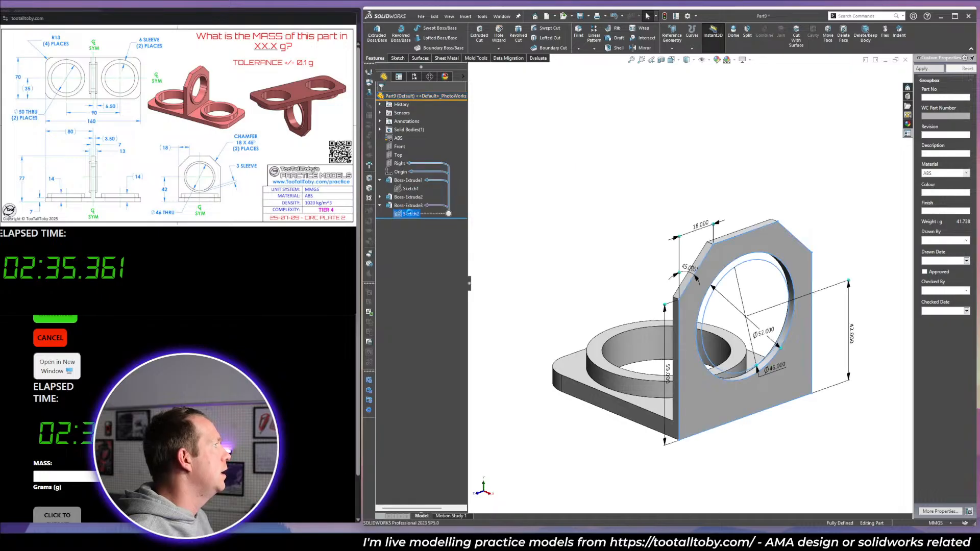
pyautogui.press('e')
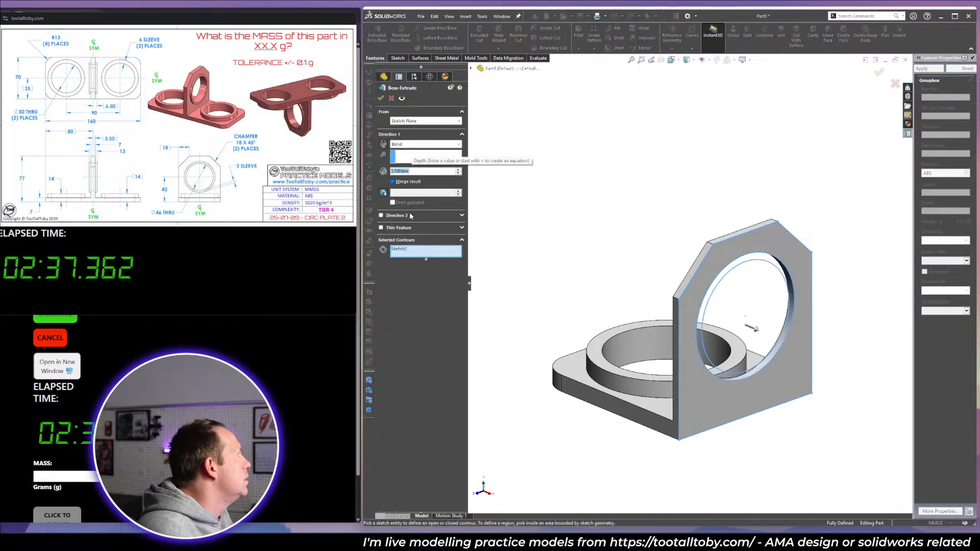
pyautogui.write('7')
pyautogui.press('BackSpace')
pyautogui.write('6.5')
pyautogui.press('Return')
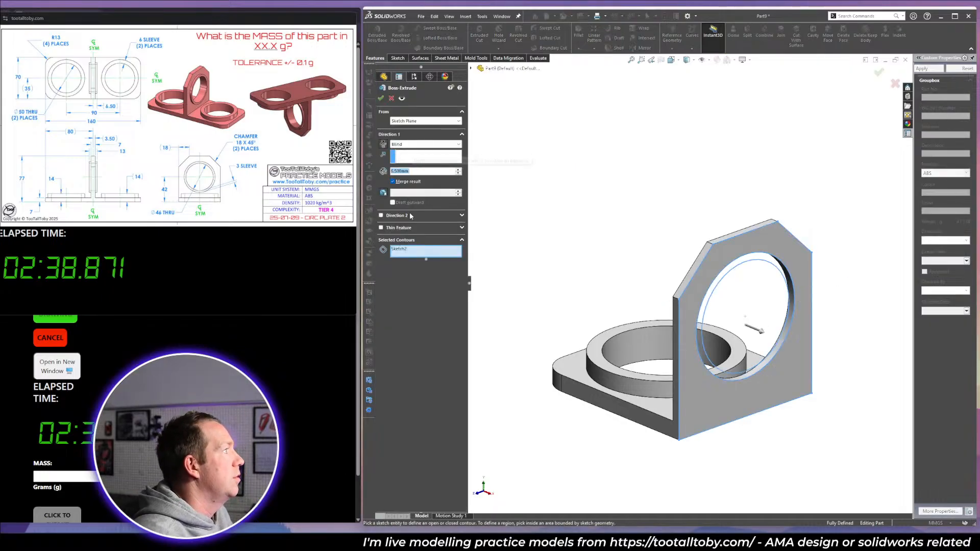
pyautogui.scroll(-2, 789, 287)
pyautogui.click(751, 251)
pyautogui.click(751, 250)
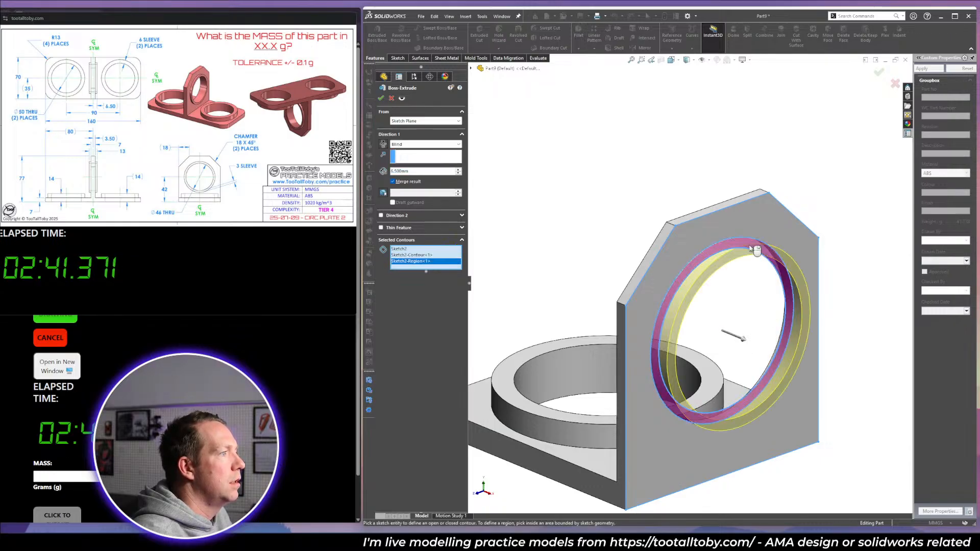
pyautogui.click(383, 145)
pyautogui.click(381, 98)
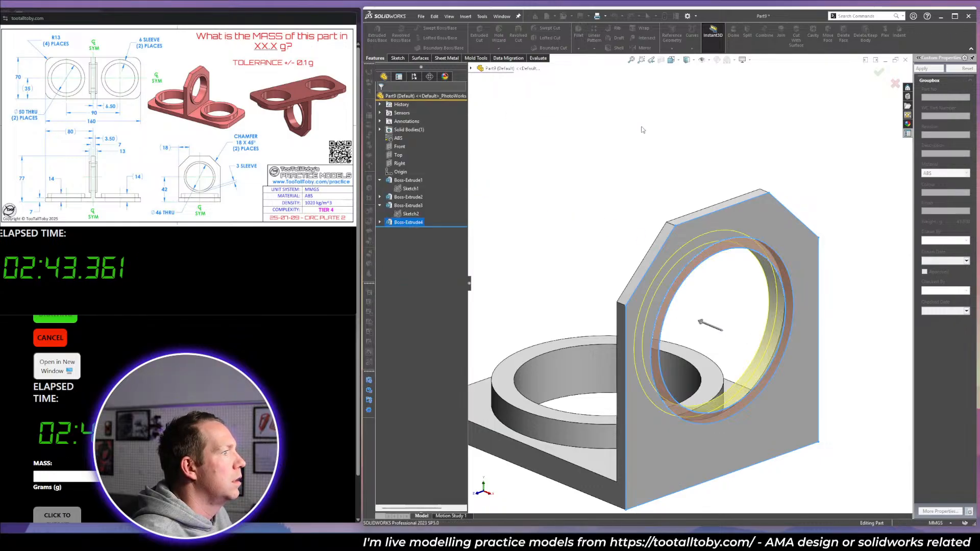
# Mirror the whole solid body about the flat outer face of the upright plate.
pyautogui.scroll(4, 699, 230)
pyautogui.click(678, 361)
pyautogui.click(707, 327)
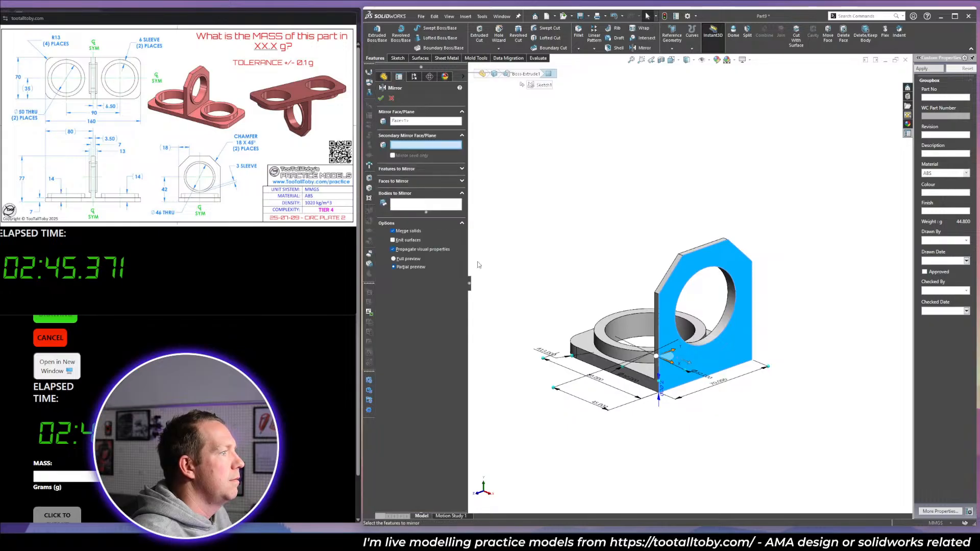
pyautogui.click(419, 206)
pyautogui.click(642, 348)
pyautogui.press('Return')
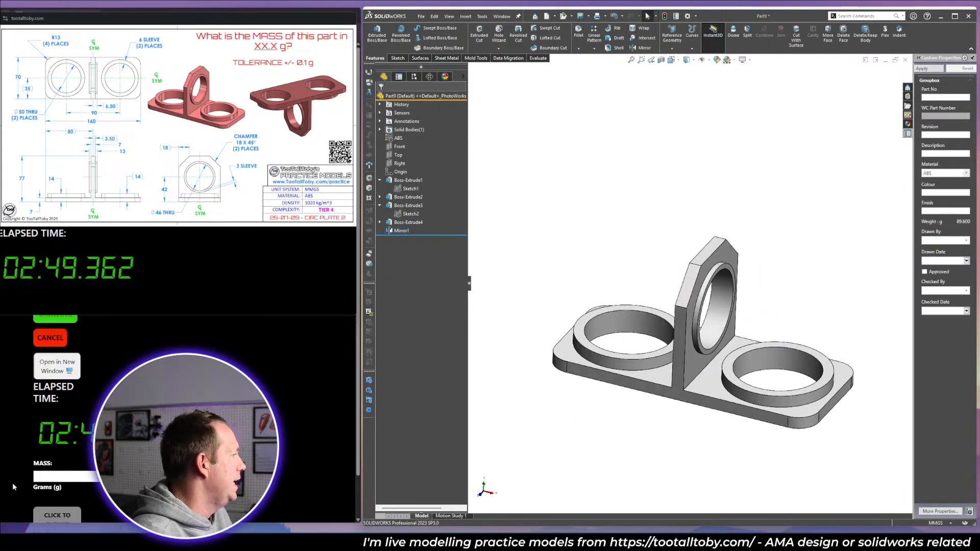
# Submit 89.6 grams as the mass answer on the practice challenge page.
pyautogui.click(64, 476)
pyautogui.write('89.6')
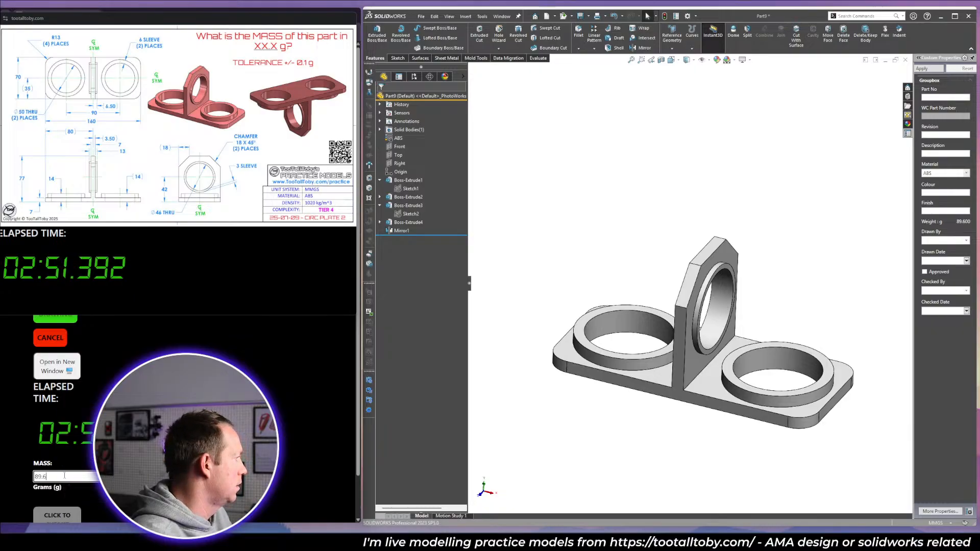
pyautogui.press('Return')
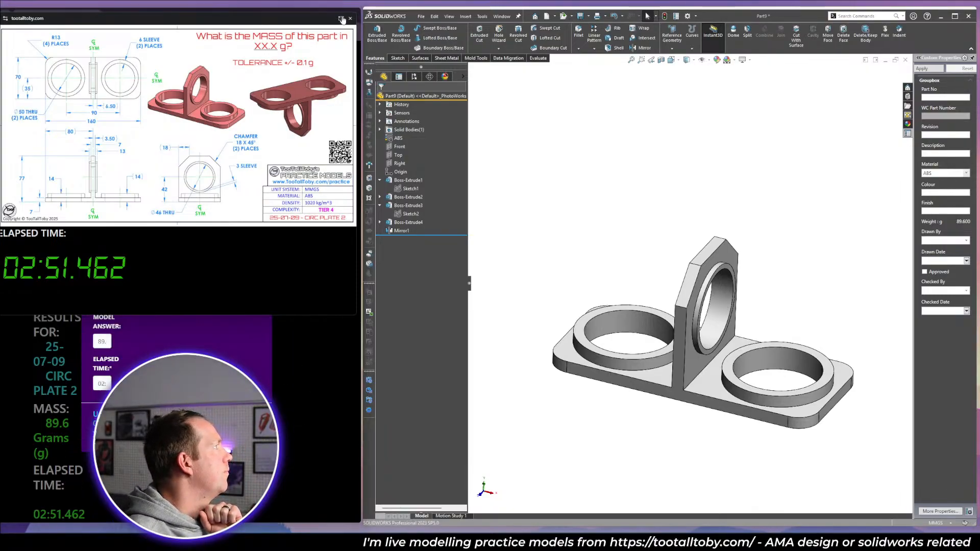
# Close the challenge drawing window and review the practice model's speedmodeling leaderboard and its Top 100 fastest times.
pyautogui.click(350, 18)
pyautogui.click(683, 178)
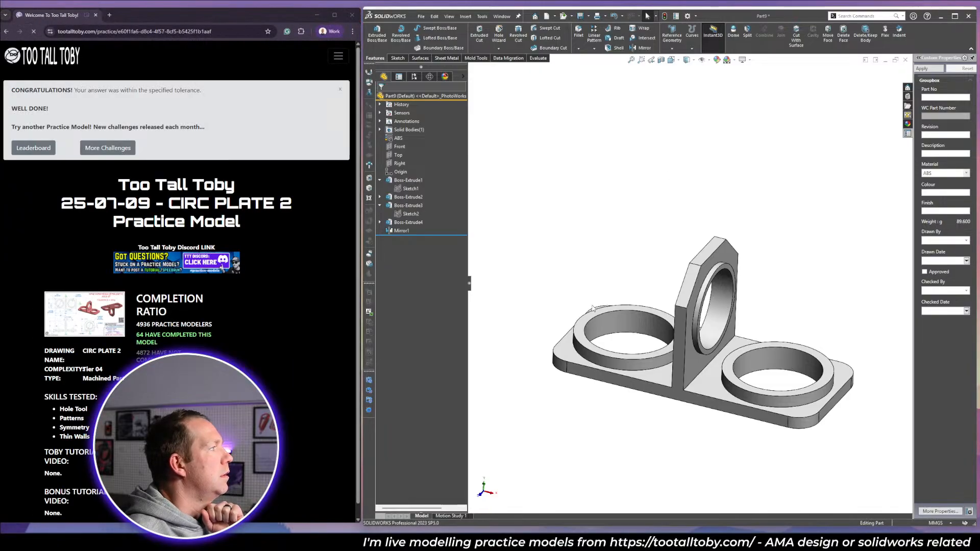
pyautogui.scroll(-5, 265, 318)
pyautogui.scroll(-4, 266, 318)
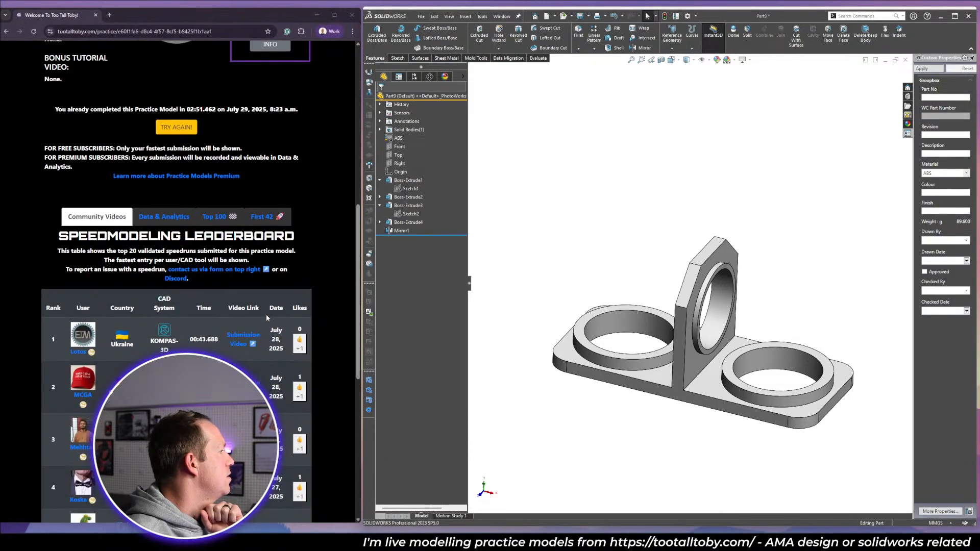
pyautogui.scroll(-2, 330, 245)
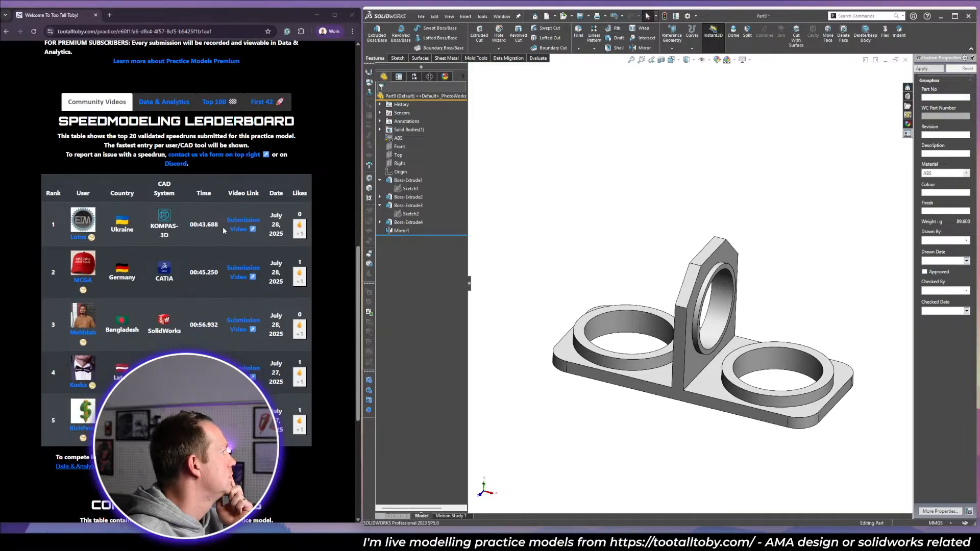
pyautogui.click(214, 101)
pyautogui.scroll(-2, 307, 232)
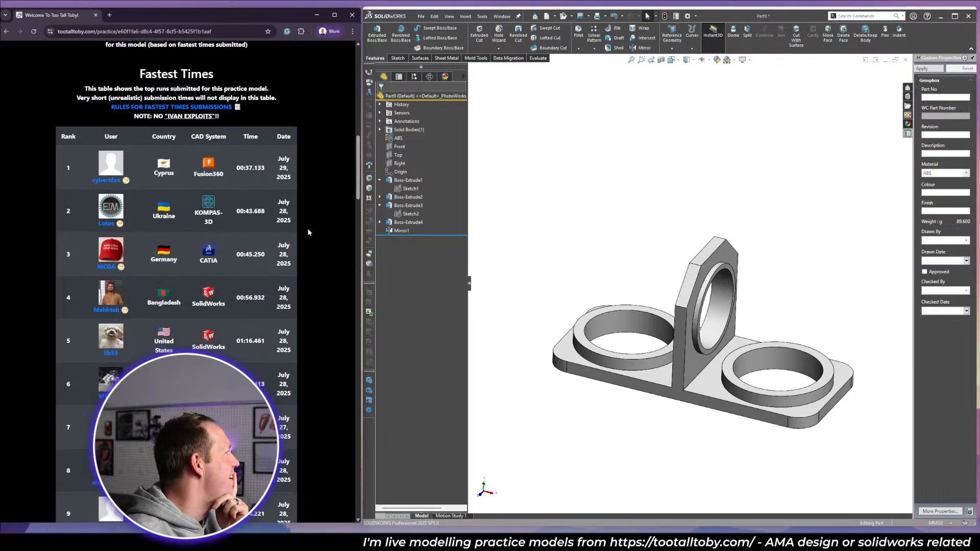
# Examine the rest of the Top 100 fastest times and the Community Videos speedmodeling leaderboard for this practice model.
pyautogui.scroll(-4, 311, 244)
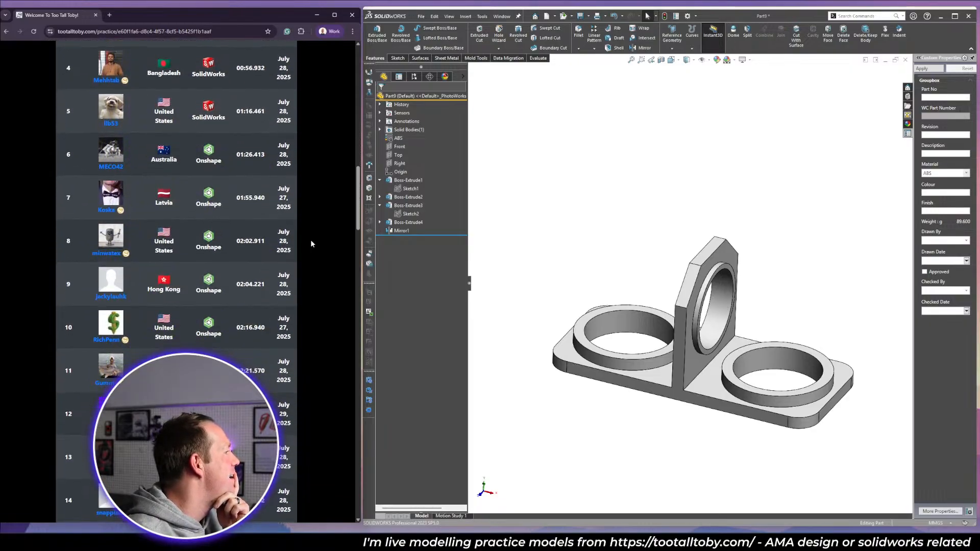
pyautogui.scroll(5, 244, 319)
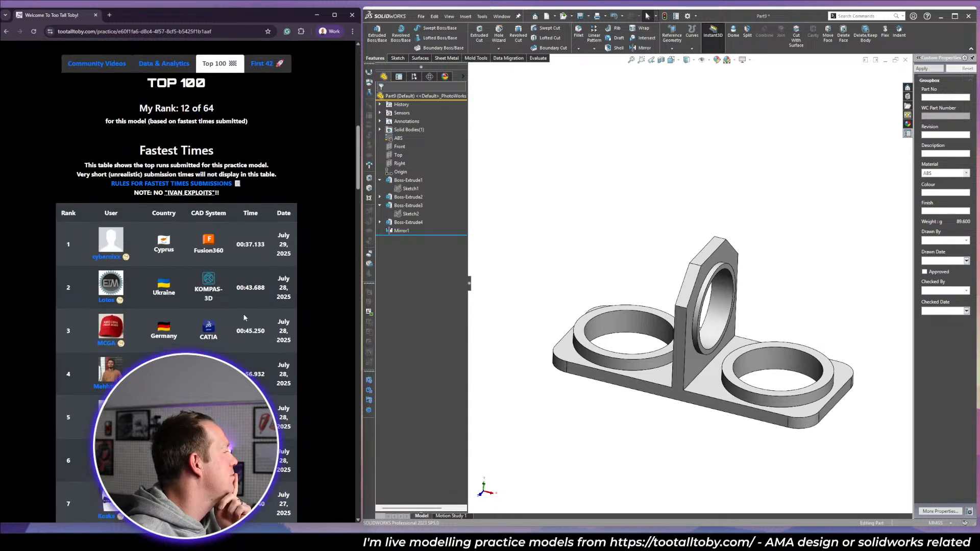
pyautogui.scroll(3, 121, 148)
pyautogui.click(97, 174)
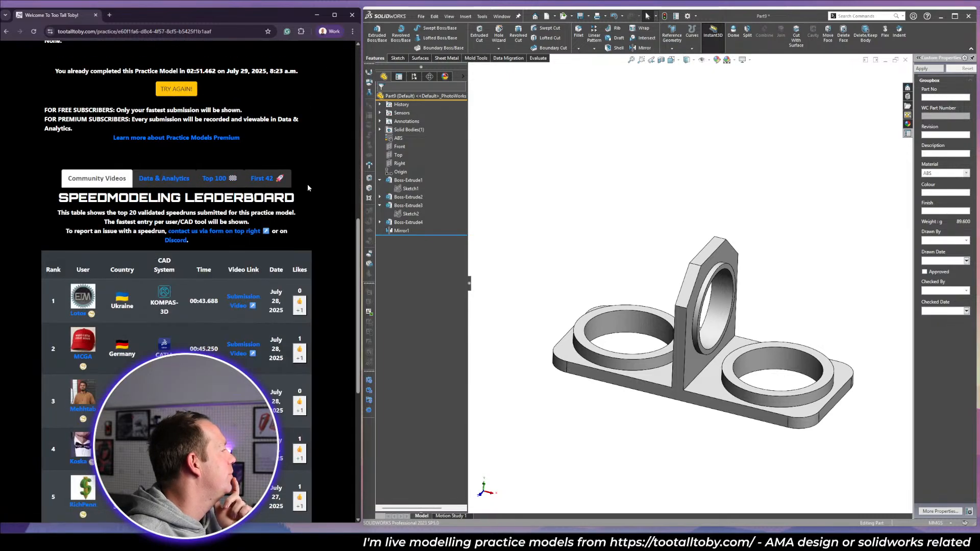
pyautogui.scroll(-4, 309, 185)
pyautogui.scroll(2, 309, 185)
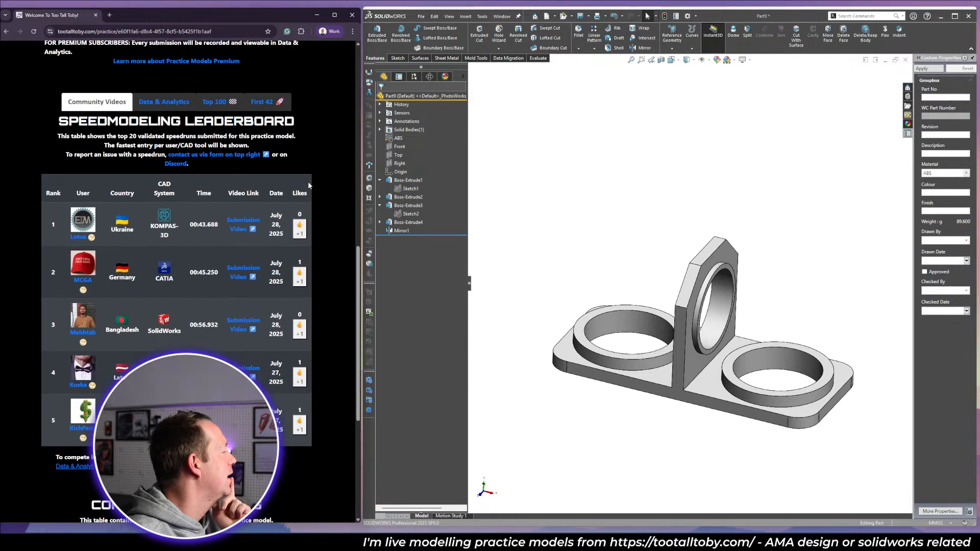
pyautogui.scroll(5, 302, 317)
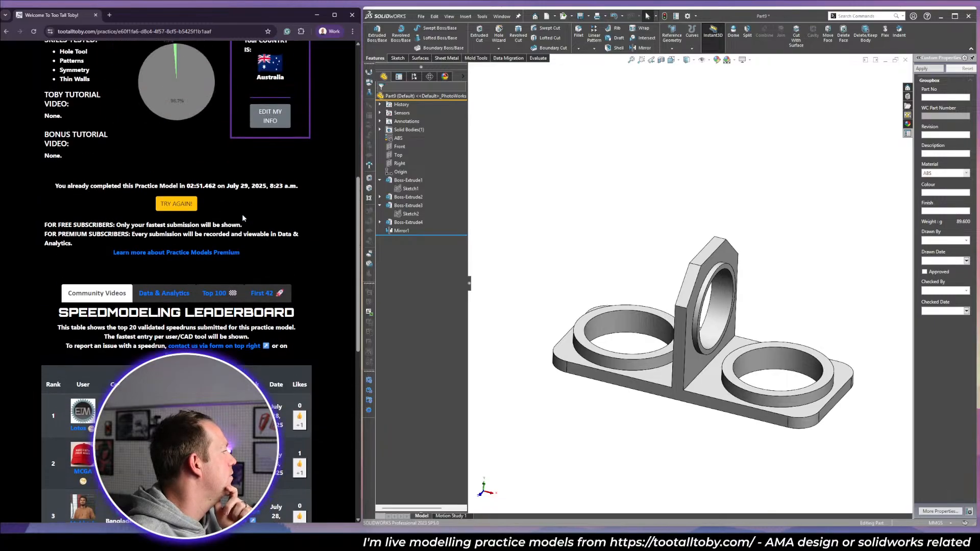
pyautogui.scroll(2, 314, 287)
pyautogui.scroll(3, 316, 290)
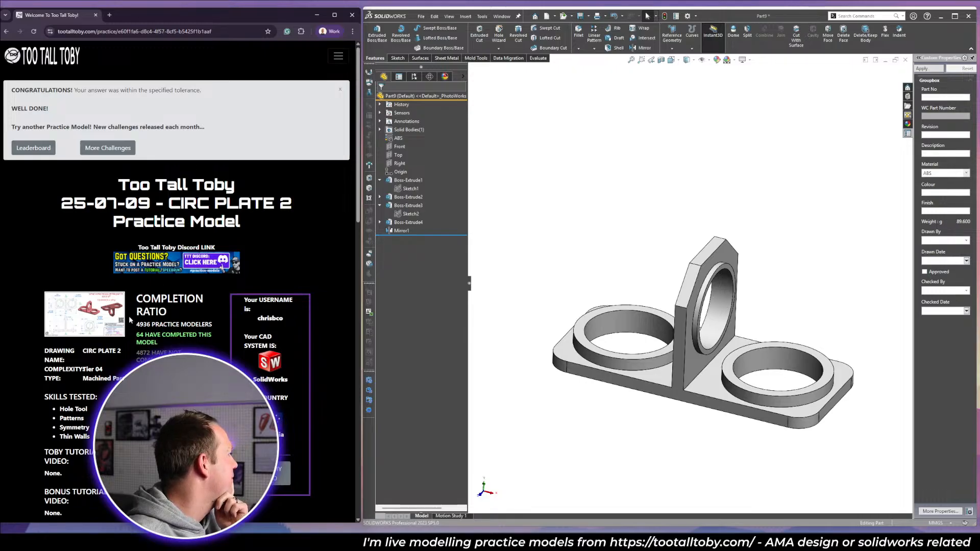
# Open the CIRC PLATE 2 challenge drawing for reference and apply a red colour appearance to the Mirror1 feature in SolidWorks.
pyautogui.click(98, 324)
pyautogui.click(700, 199)
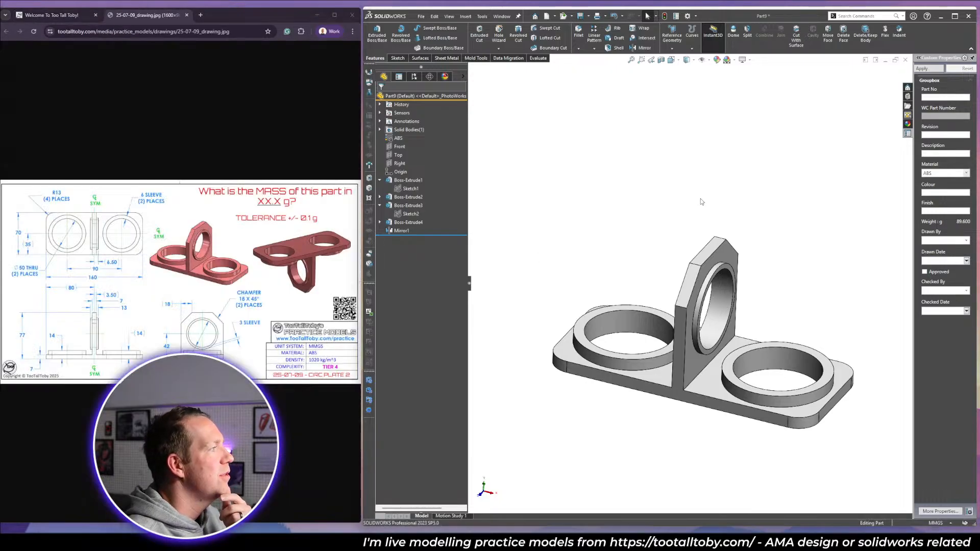
pyautogui.moveTo(743, 304); pyautogui.dragTo(761, 334, button='middle')
pyautogui.click(687, 383)
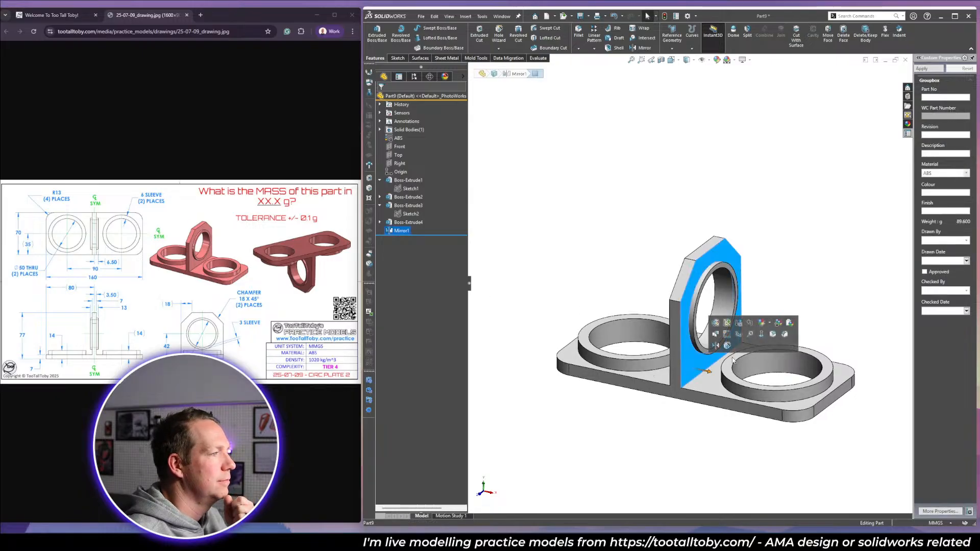
pyautogui.click(770, 324)
pyautogui.click(776, 362)
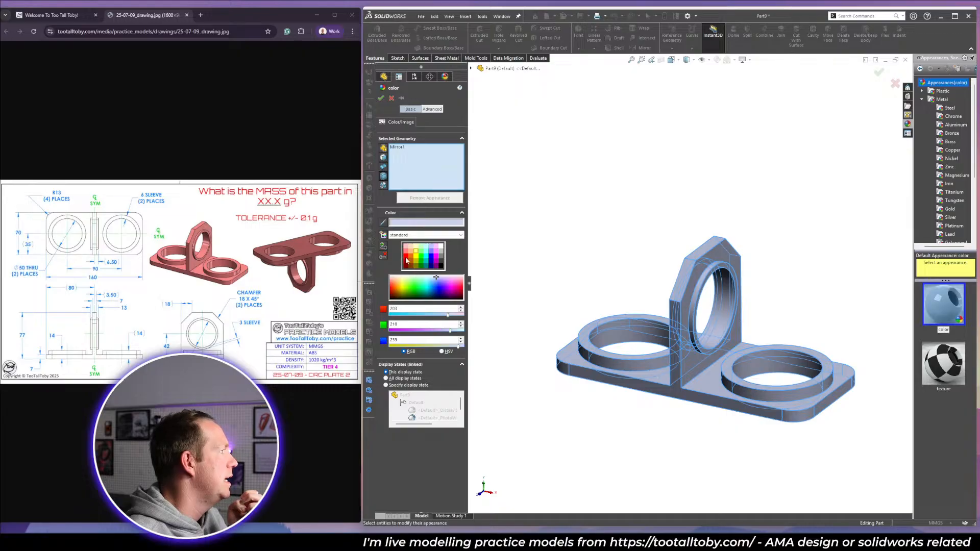
pyautogui.click(407, 253)
pyautogui.click(380, 98)
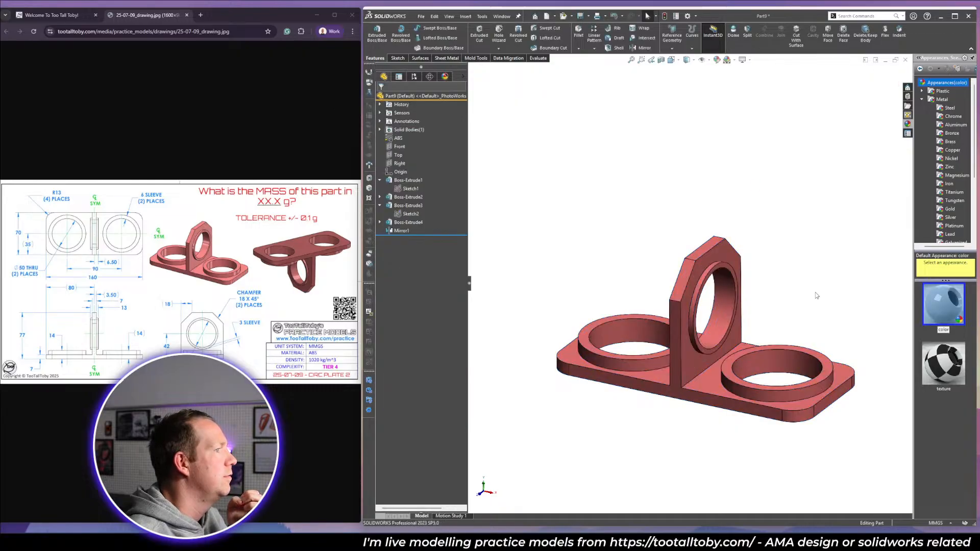
# Turn on RealView Graphics and Perspective for the model display and orient the part in an angled view from above.
pyautogui.click(745, 61)
pyautogui.click(767, 71)
pyautogui.click(745, 61)
pyautogui.click(767, 96)
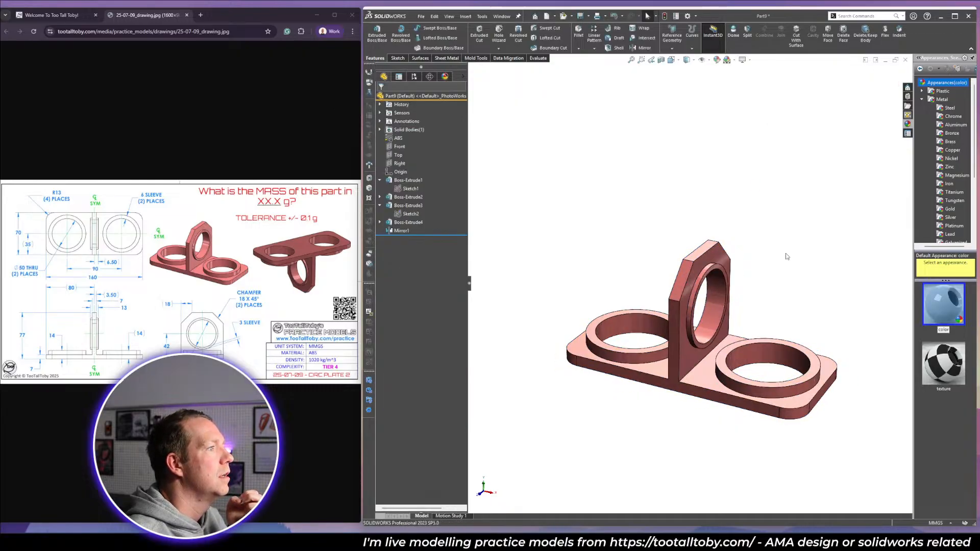
pyautogui.moveTo(770, 339); pyautogui.dragTo(763, 359, button='middle')
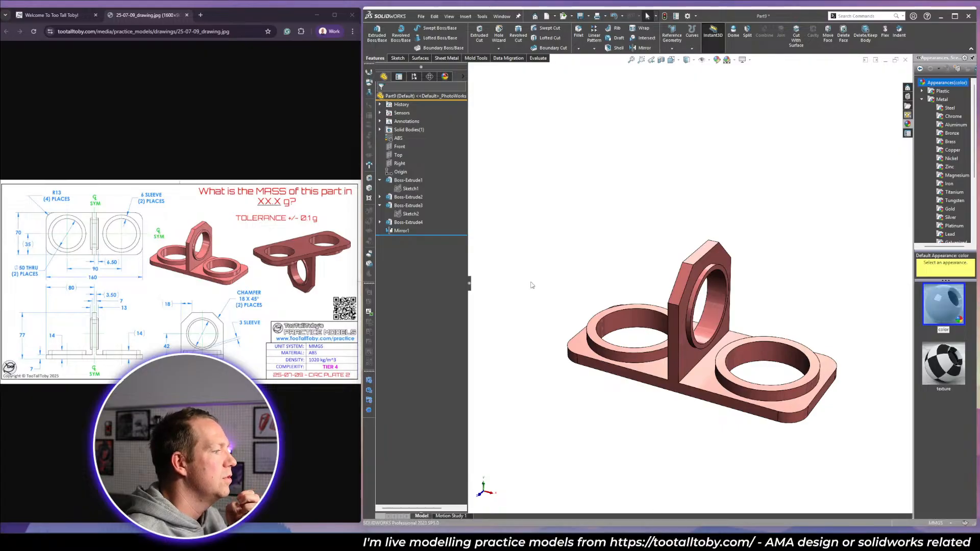
# Capture a rectangular screen snip of the red part and the white space around it.
pyautogui.press('super+shift+s')
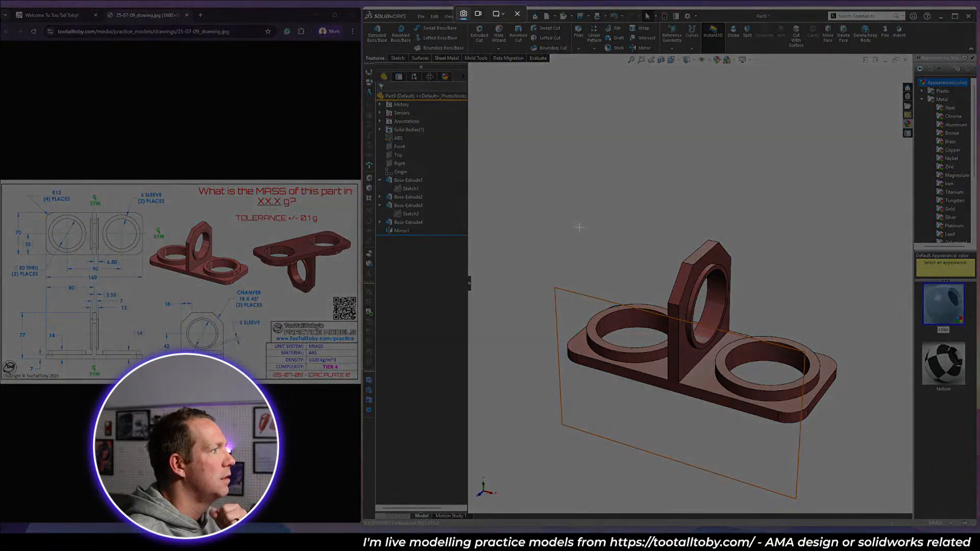
pyautogui.click(518, 15)
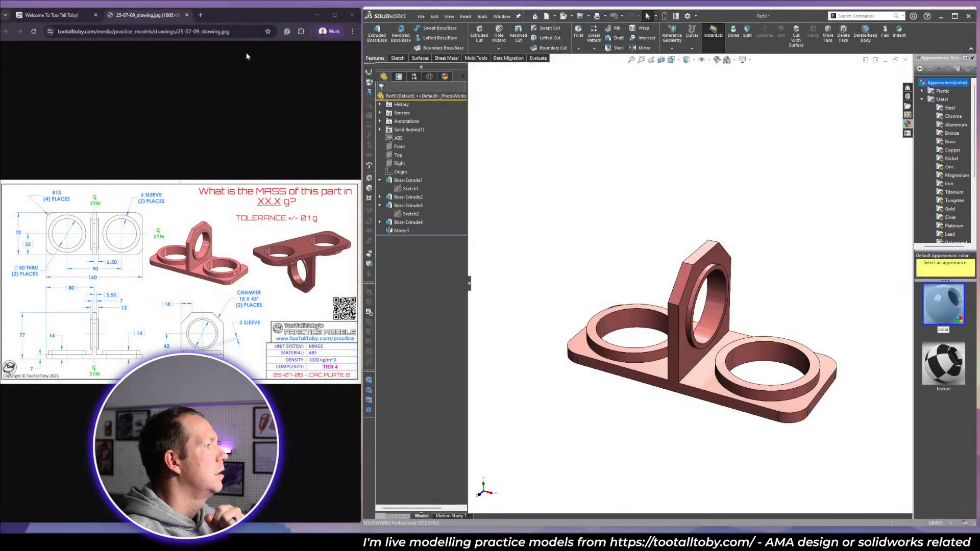
pyautogui.press('super+shift+s')
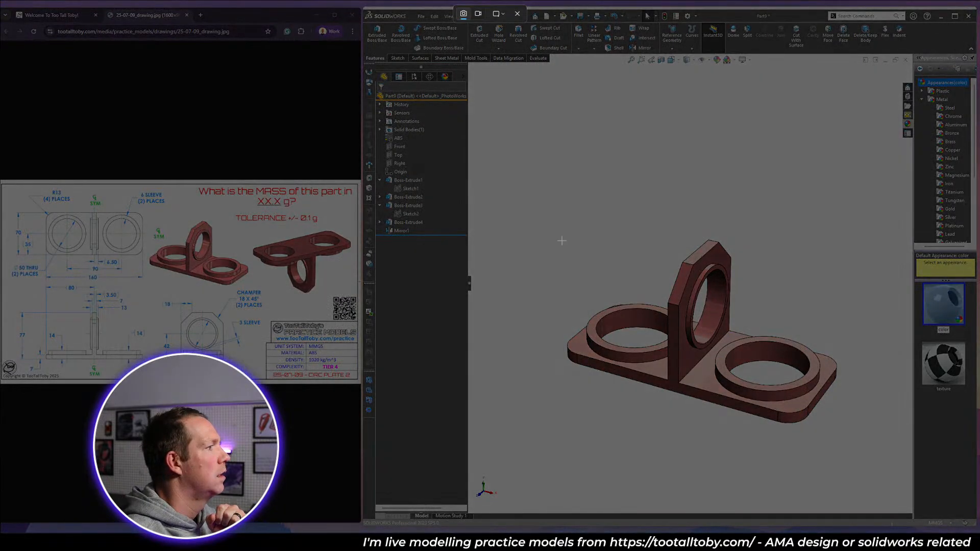
pyautogui.moveTo(551, 203); pyautogui.dragTo(870, 467)
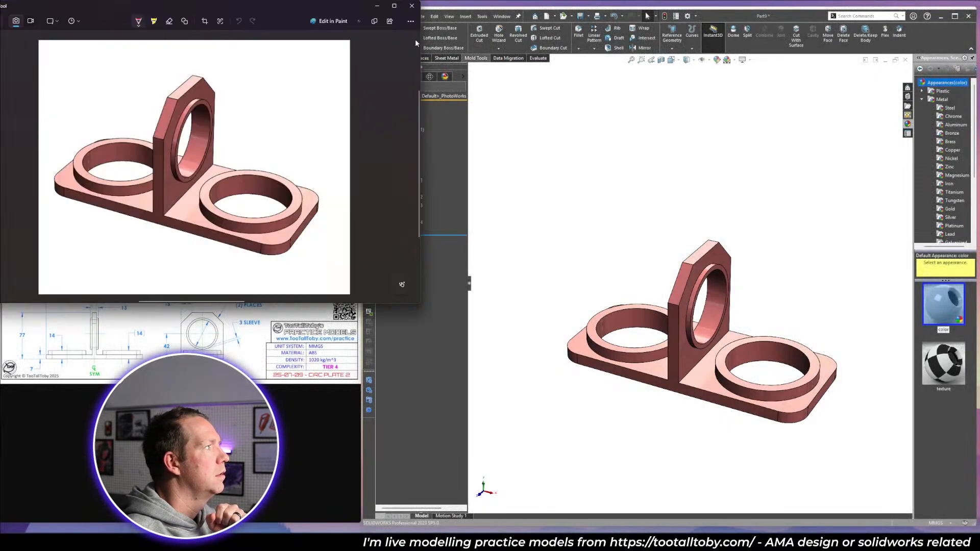
# Turn off RealView Graphics and Perspective in the model display settings.
pyautogui.click(743, 60)
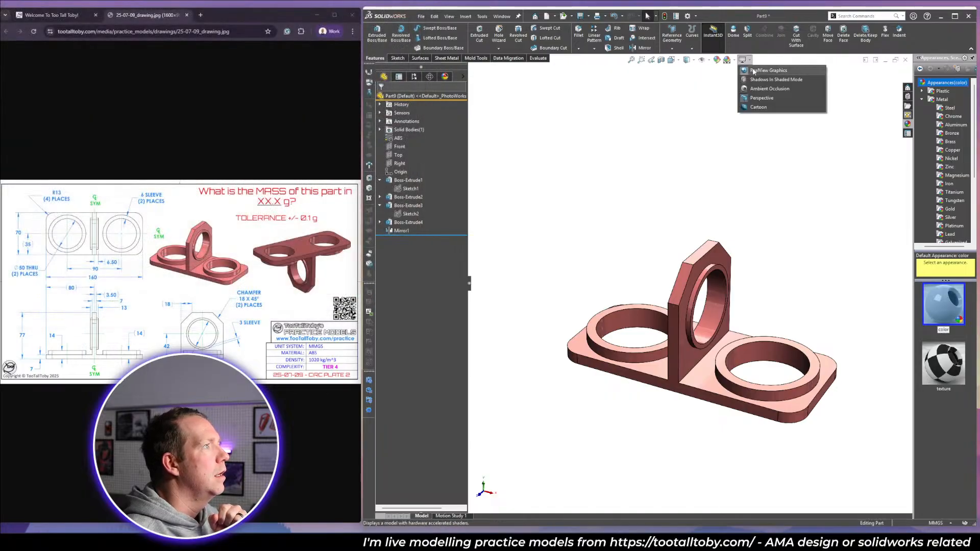
pyautogui.click(754, 71)
pyautogui.click(742, 59)
pyautogui.click(763, 98)
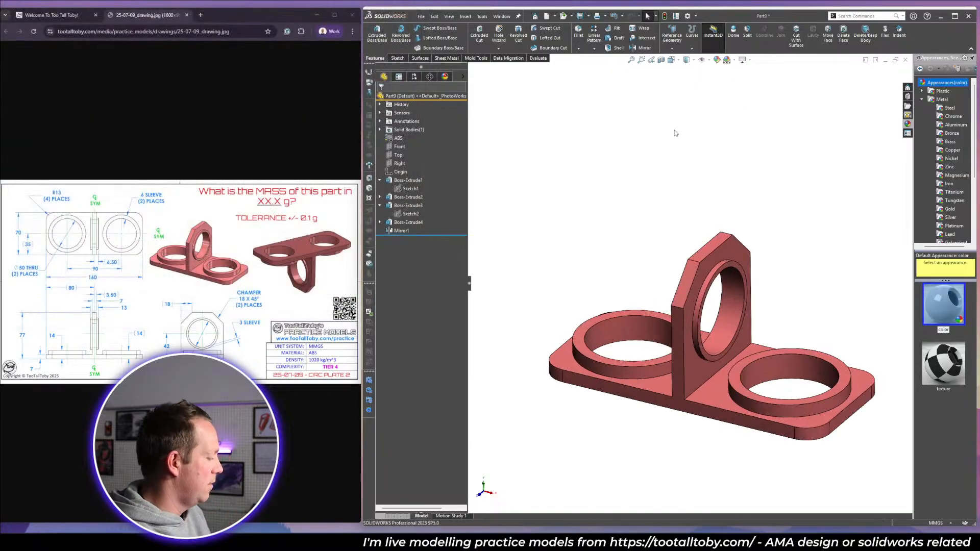
# Save the part as "2025-07-09 - CIRC PLATE 2" in the Practice Models folder.
pyautogui.hotkey('ctrl', 's')
pyautogui.write('2')
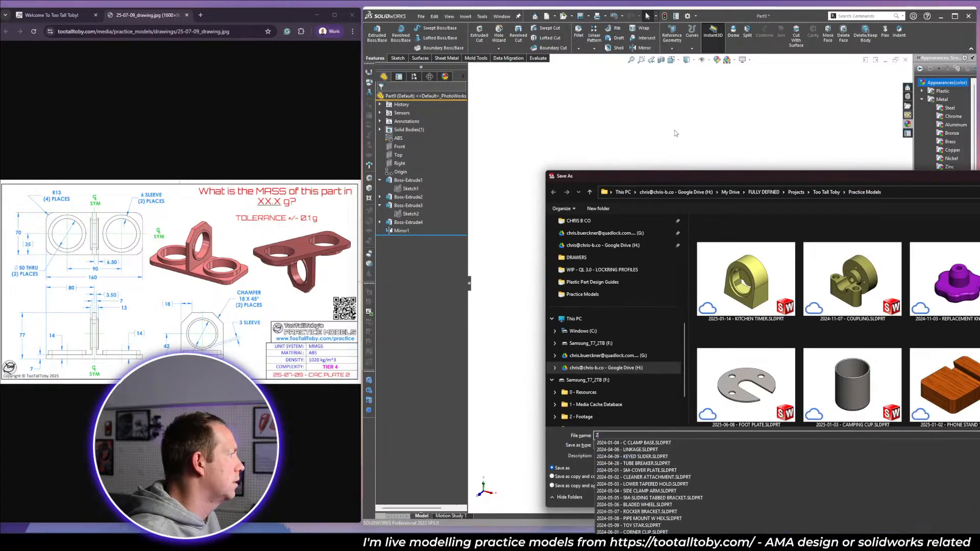
pyautogui.write('025-07-09')
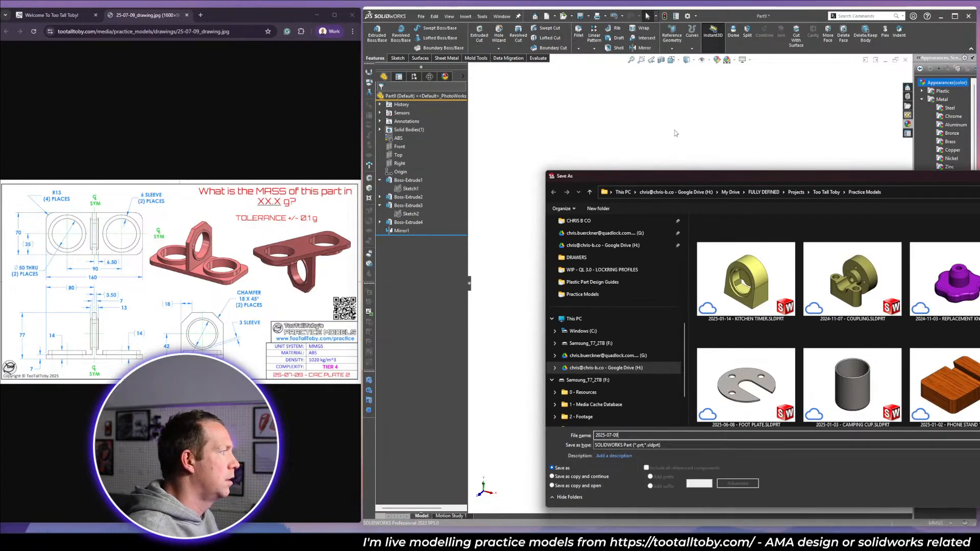
pyautogui.write(' - CIRC PLATE 2')
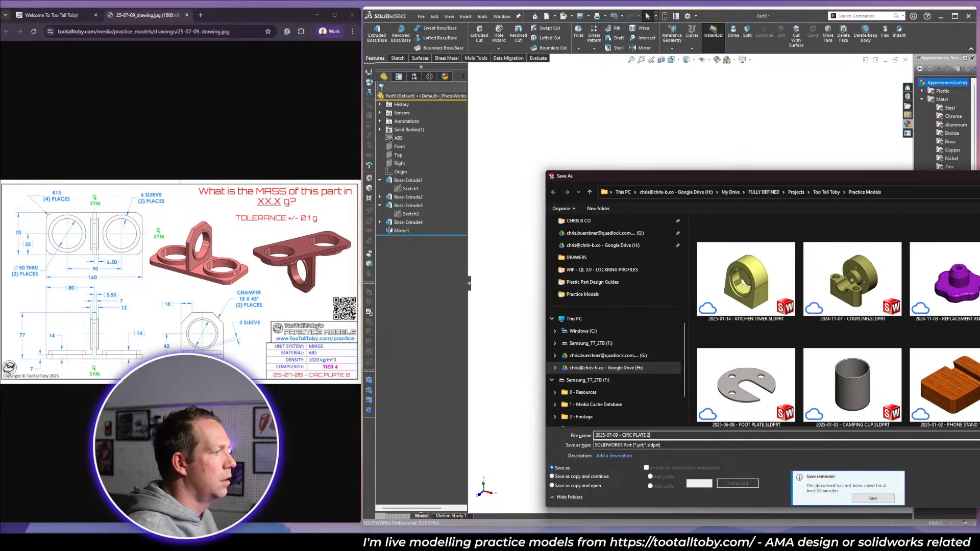
pyautogui.press('Return')
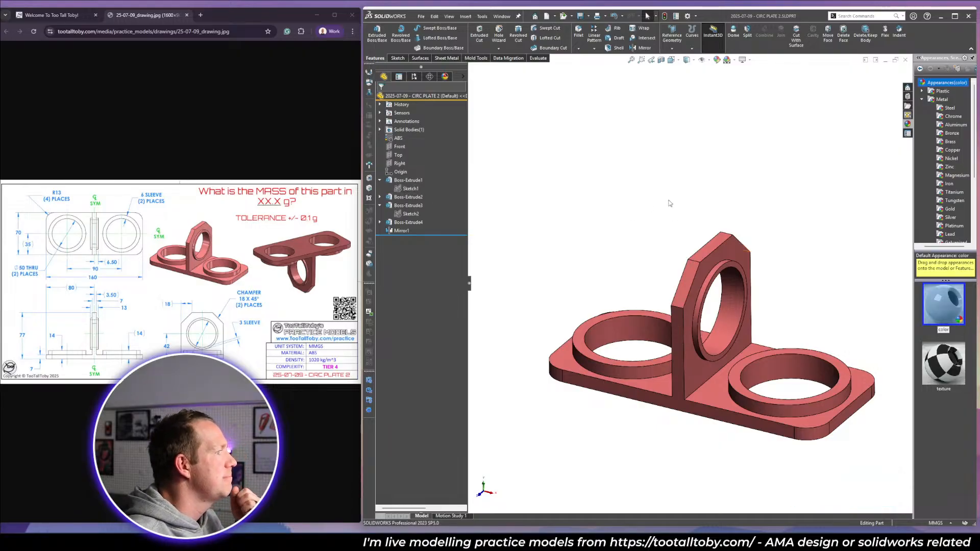
# Examine the base plate's Sketch1 geometry and dimensions in the top view, and leave the sketch unedited.
pyautogui.press('space')
pyautogui.click(687, 229)
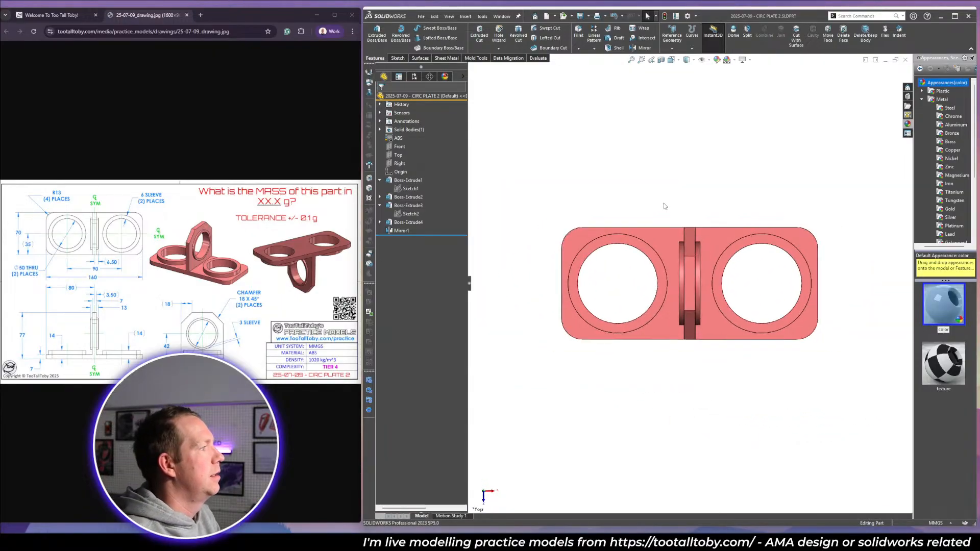
pyautogui.click(411, 189)
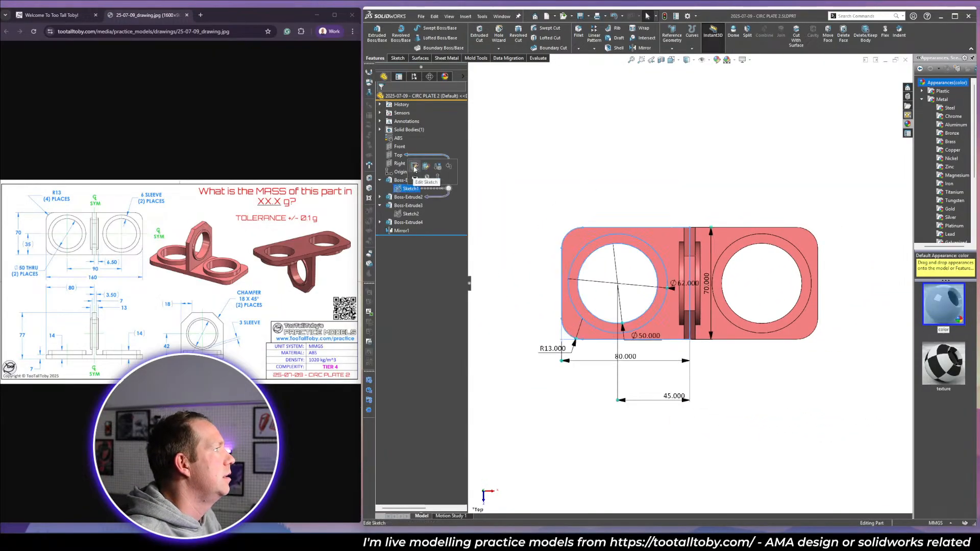
pyautogui.click(416, 171)
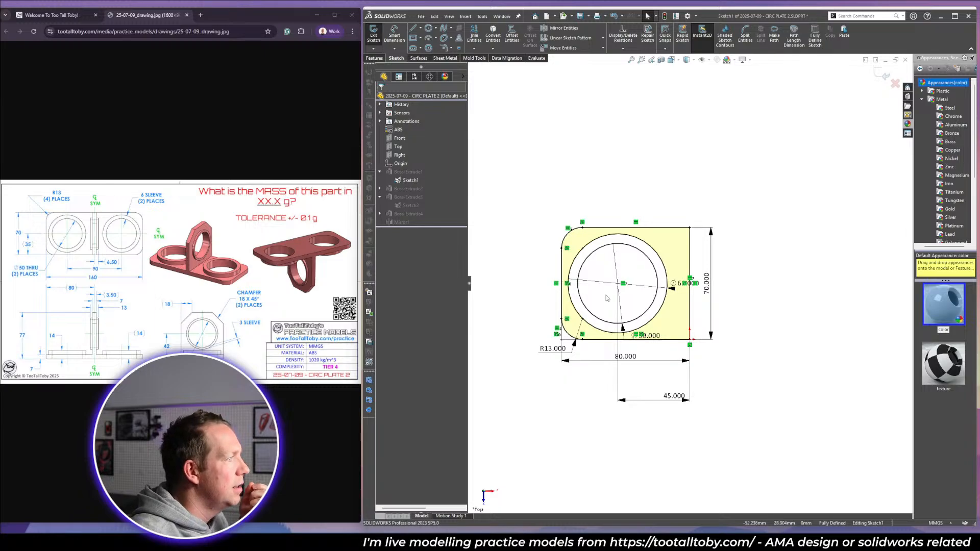
pyautogui.scroll(-2, 590, 277)
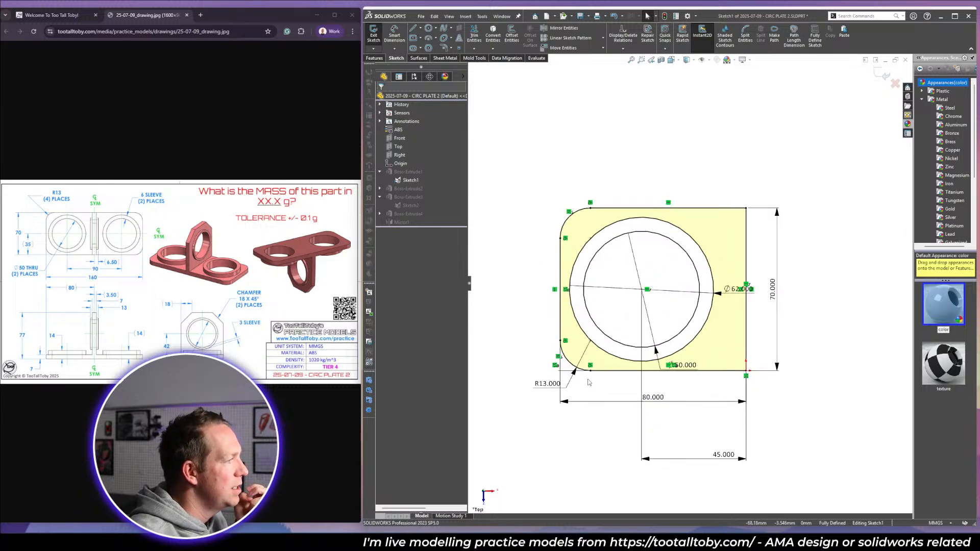
pyautogui.moveTo(519, 161); pyautogui.dragTo(634, 462)
pyautogui.click(561, 465)
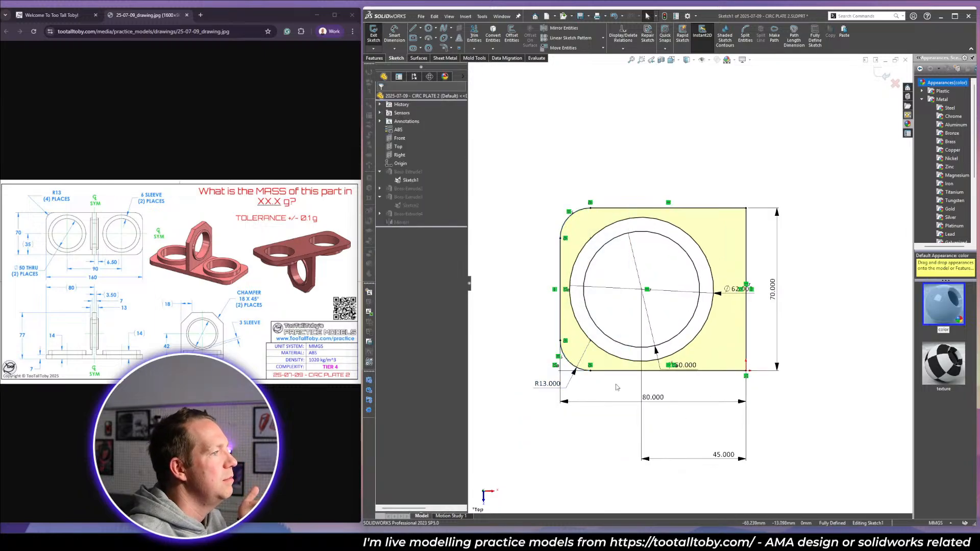
pyautogui.click(885, 74)
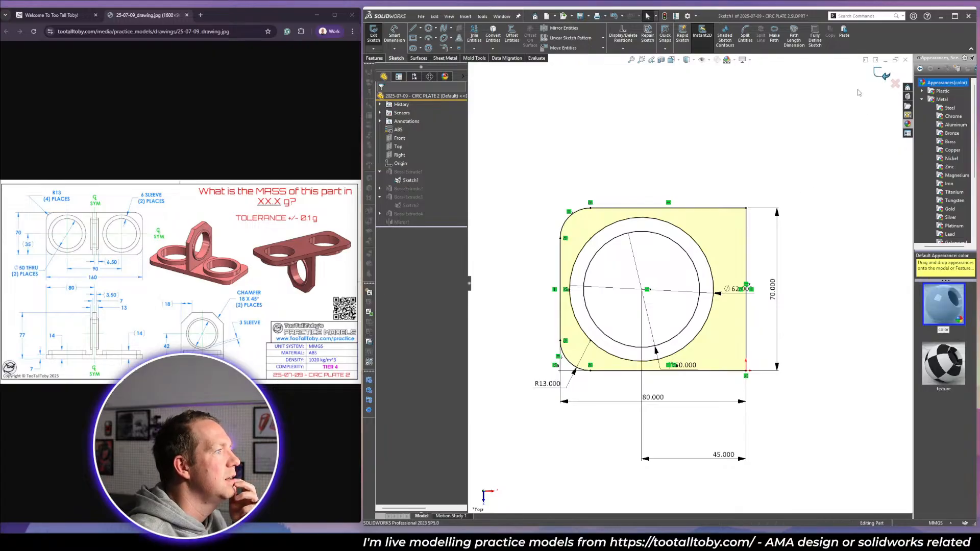
# Examine the sleeve and upright extrudes along with the dimensions of Sketch2 and the Sketch1 reused by Boss-Extrude2.
pyautogui.click(409, 197)
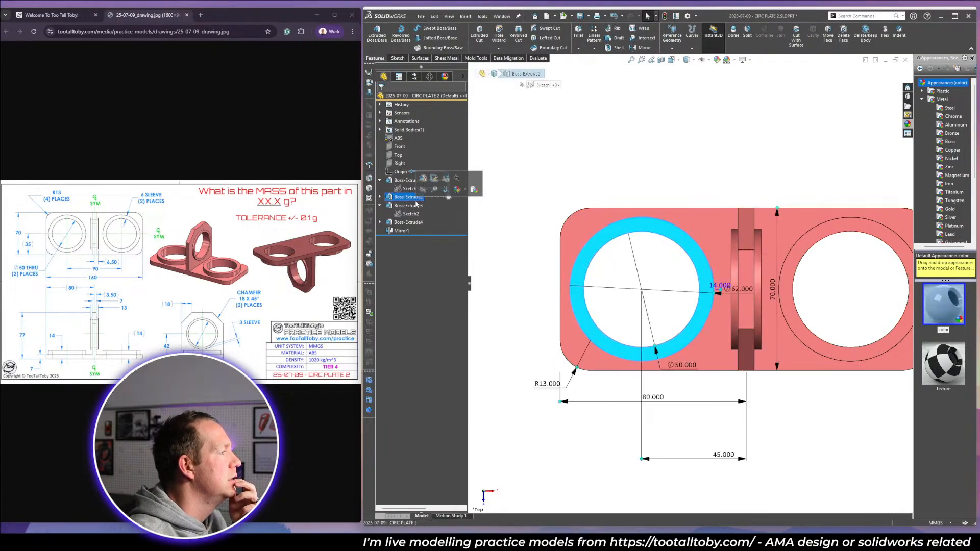
pyautogui.click(649, 157)
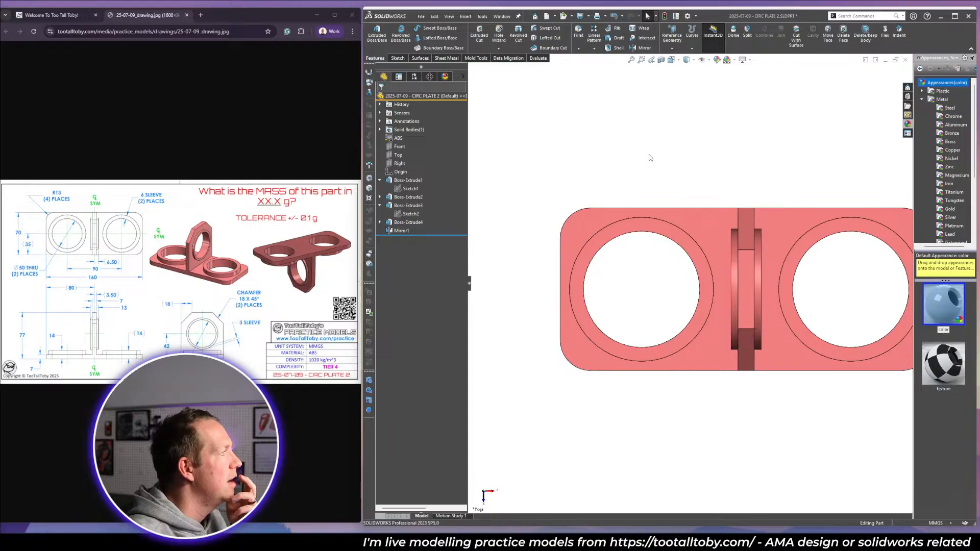
pyautogui.click(401, 206)
pyautogui.click(637, 190)
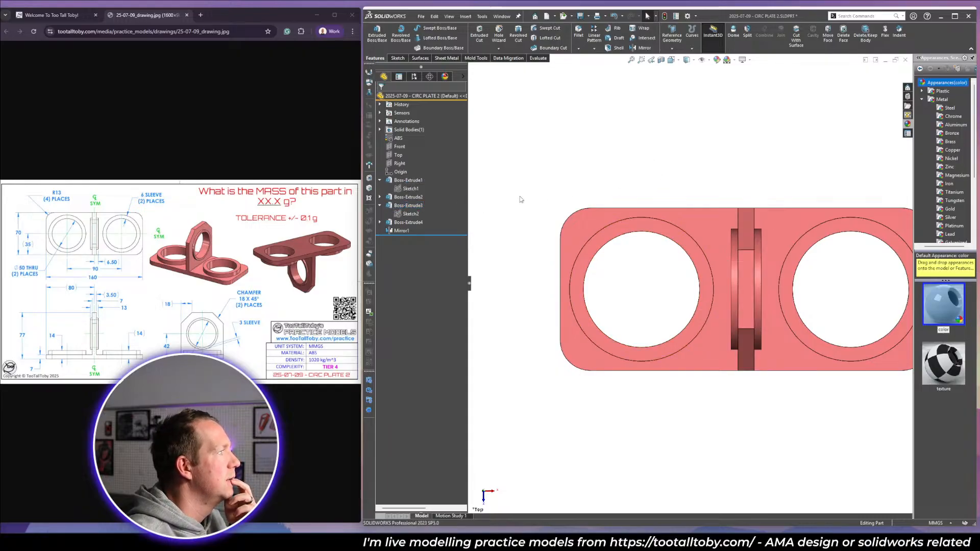
pyautogui.click(403, 215)
pyautogui.moveTo(723, 322)
pyautogui.mouseDown(button='middle')
pyautogui.moveTo(713, 246)
pyautogui.moveTo(602, 200)
pyautogui.mouseUp(button='middle')
pyautogui.scroll(-2, 803, 313)
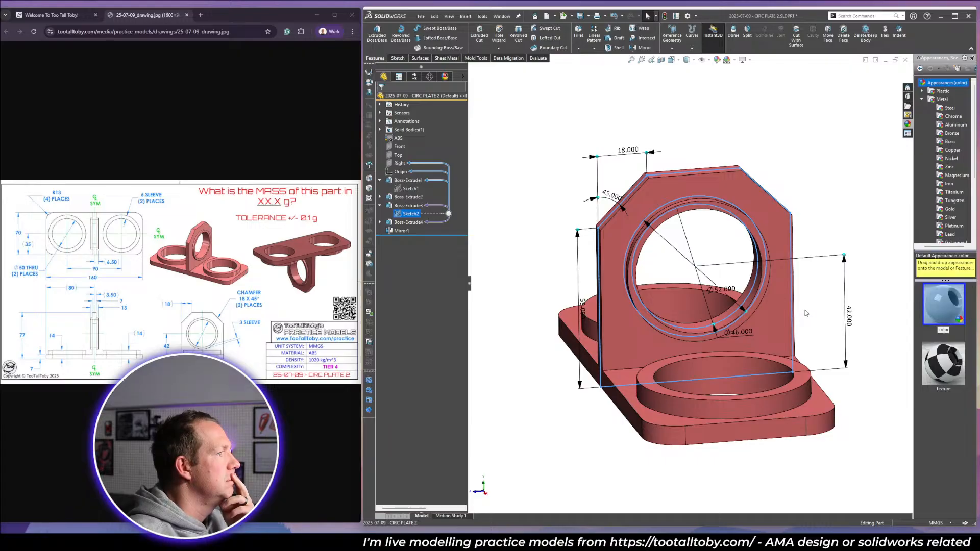
pyautogui.moveTo(706, 348); pyautogui.dragTo(759, 369, button='middle')
pyautogui.press('Escape')
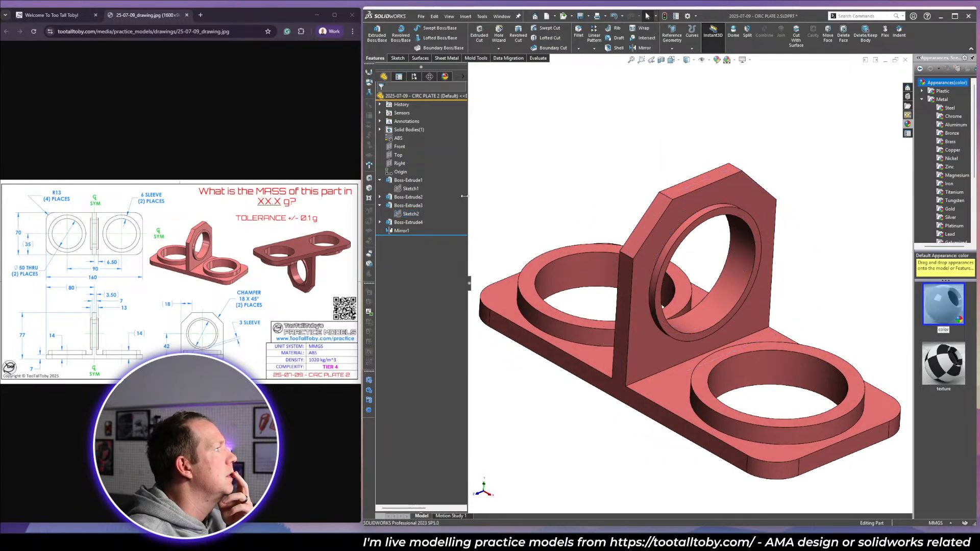
pyautogui.click(380, 197)
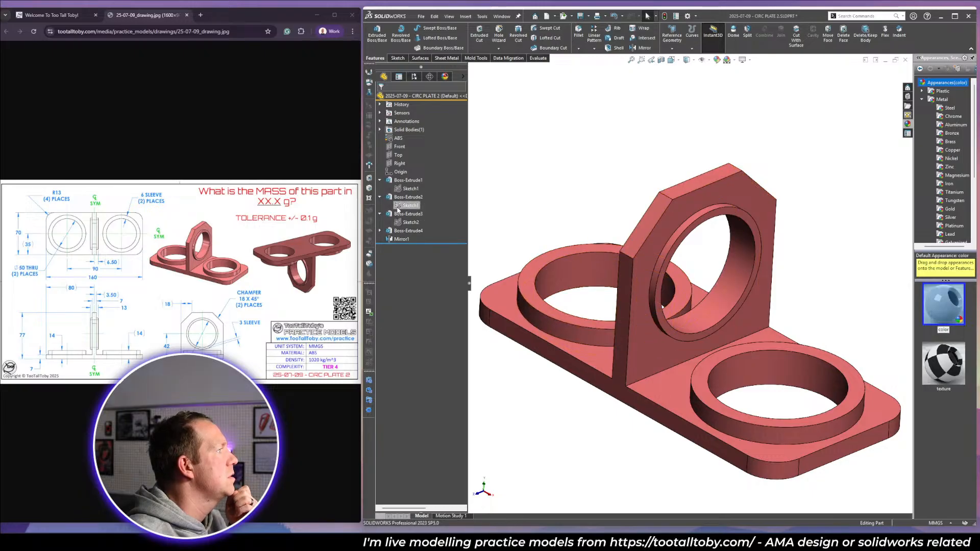
pyautogui.click(414, 206)
pyautogui.click(553, 181)
pyautogui.scroll(3, 577, 271)
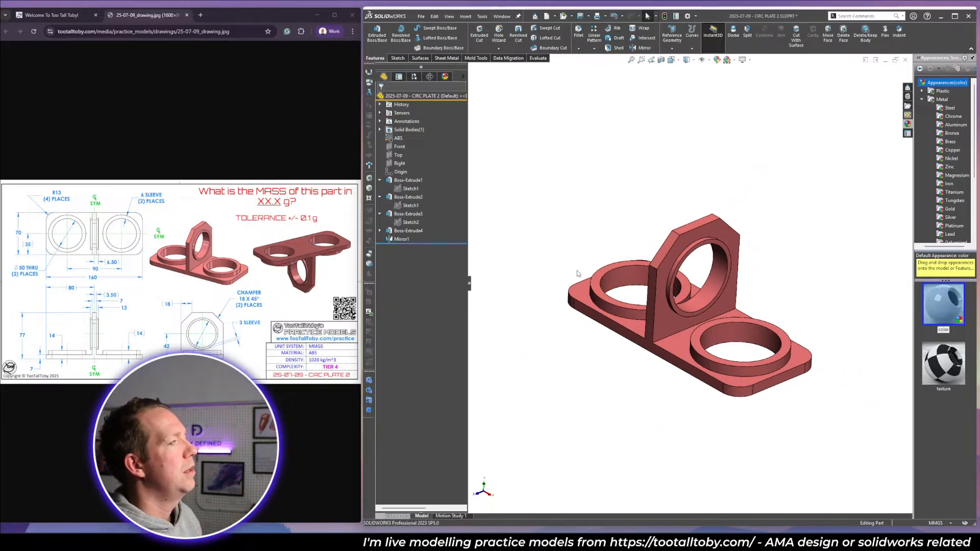
pyautogui.moveTo(690, 338)
pyautogui.mouseDown(button='middle')
pyautogui.moveTo(669, 308)
pyautogui.moveTo(711, 328)
pyautogui.mouseUp(button='middle')
pyautogui.scroll(3, 711, 327)
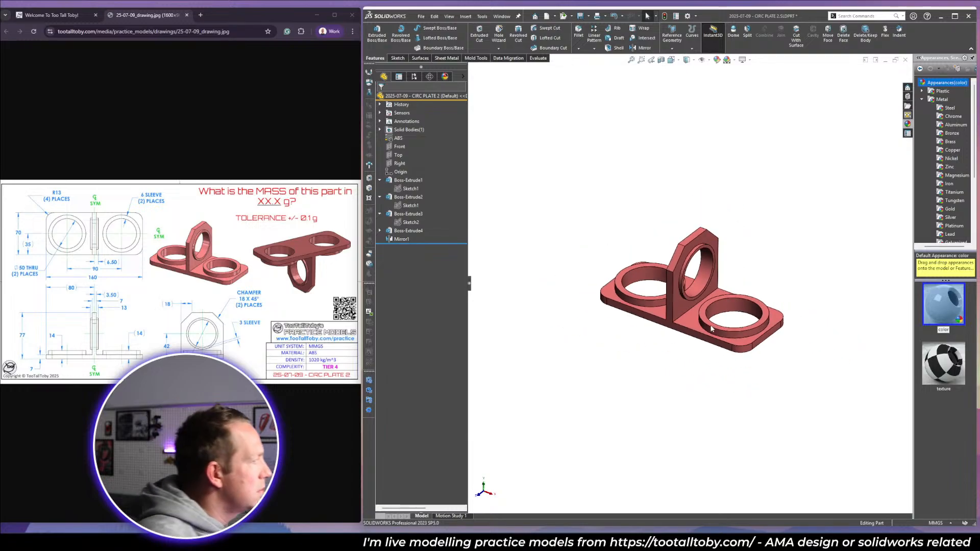
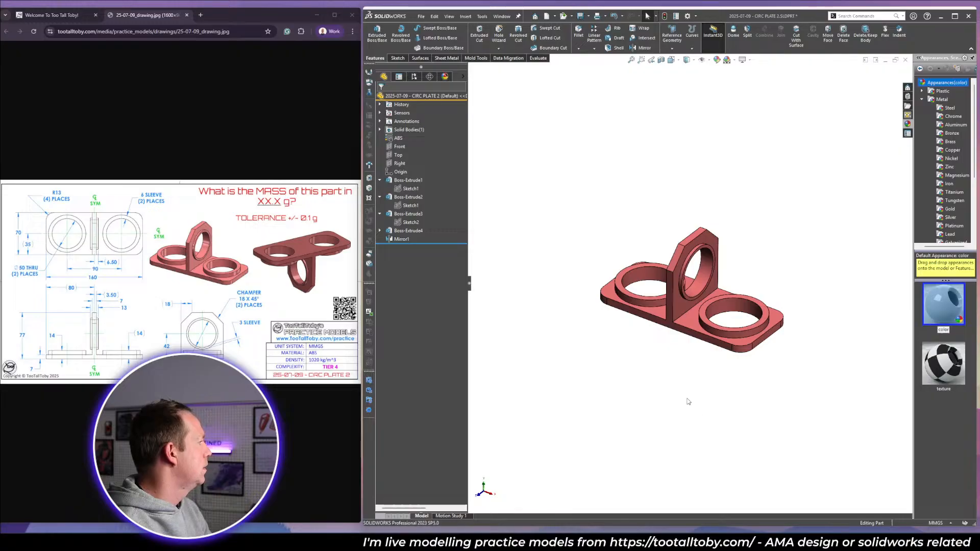
pyautogui.moveTo(687, 357); pyautogui.dragTo(607, 189, button='middle')
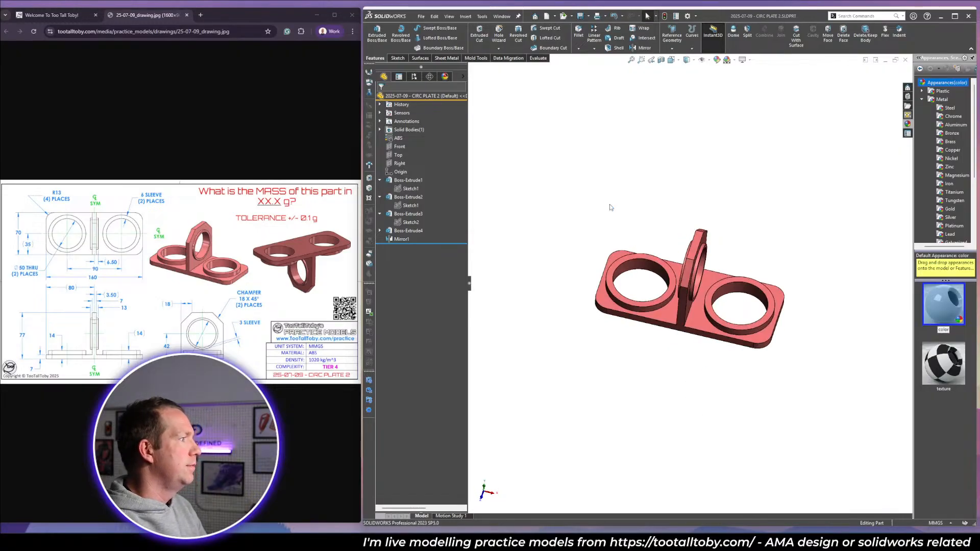
# Close the finished part and create a new part from the TTT-MM-ABS template.
pyautogui.hotkey('ctrl', 'w')
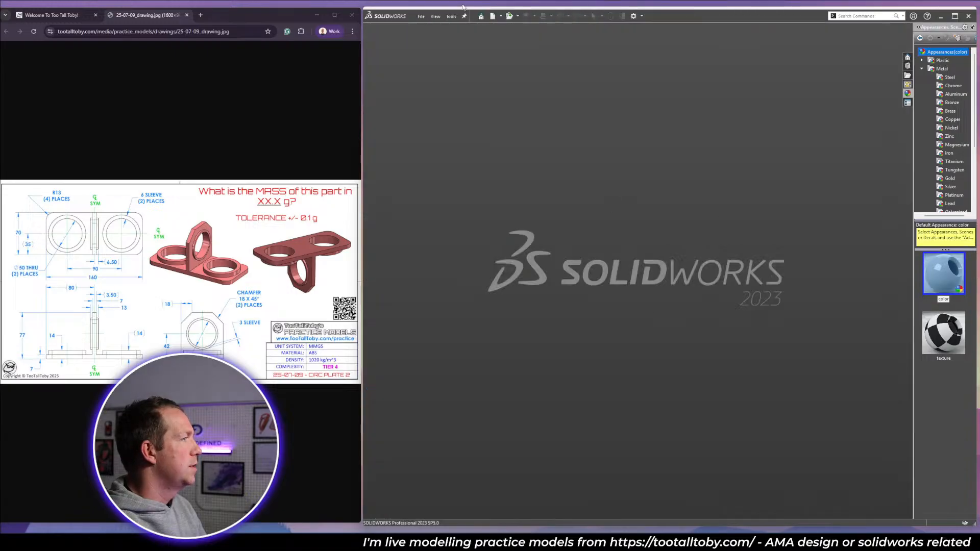
pyautogui.click(493, 16)
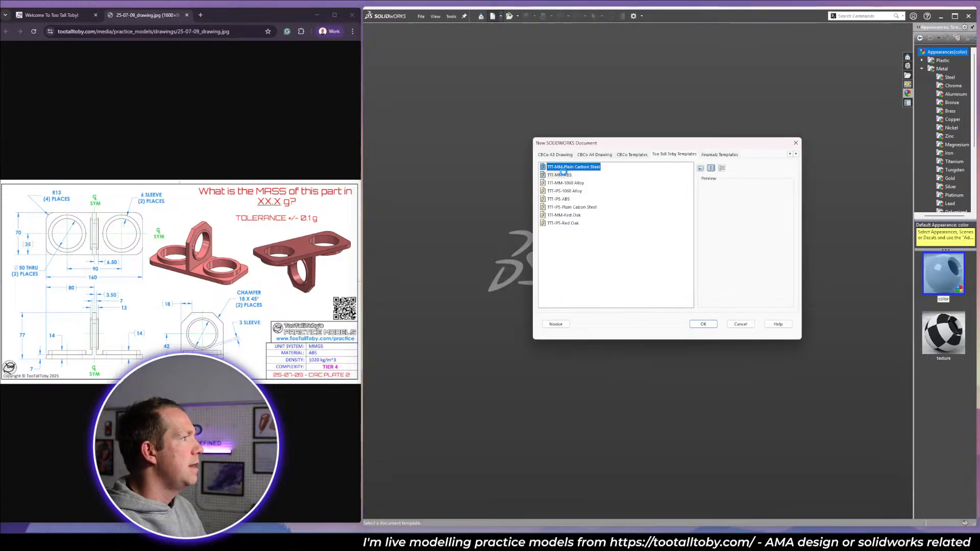
pyautogui.click(560, 175)
pyautogui.click(704, 324)
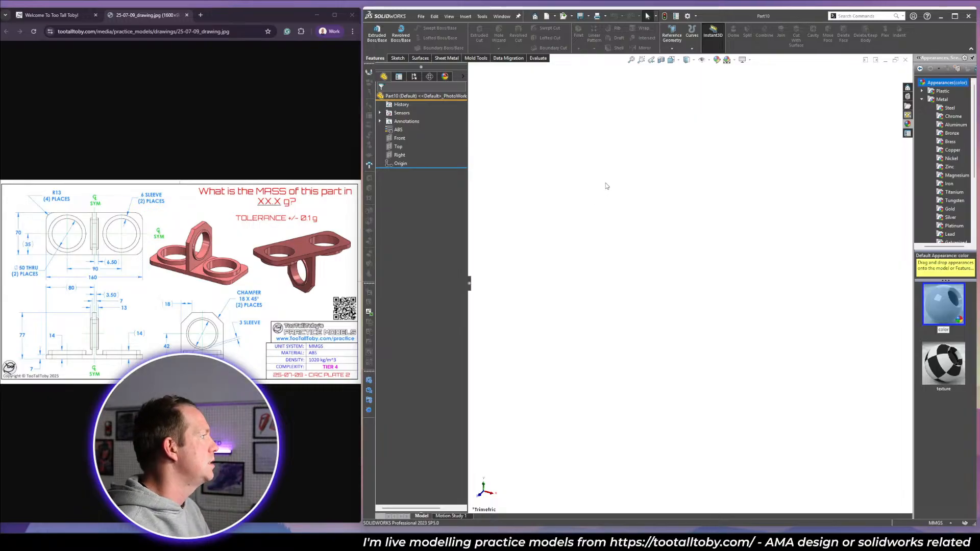
# Close the separate drawing page, restart the CIRC PLATE 2 submission timer and reveal the drawing.
pyautogui.click(187, 15)
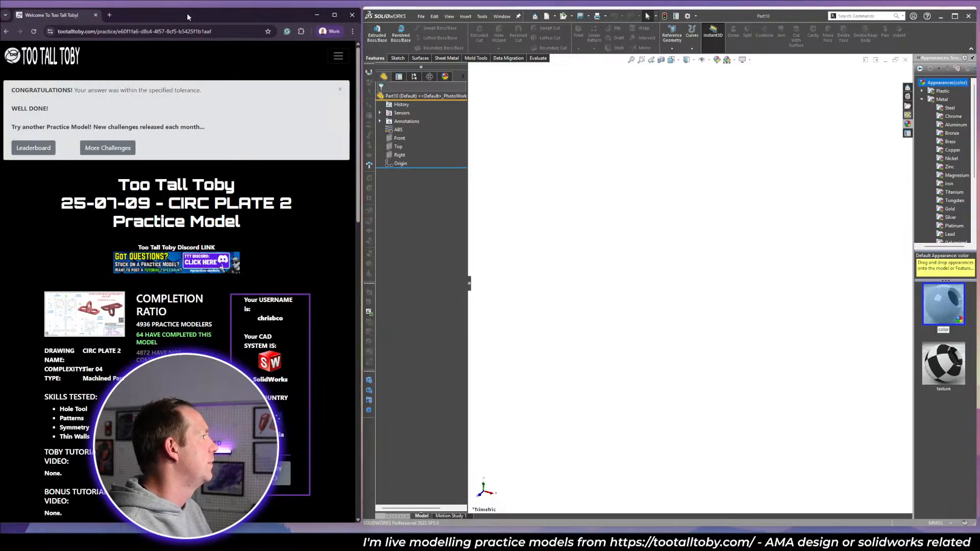
pyautogui.scroll(-5, 172, 309)
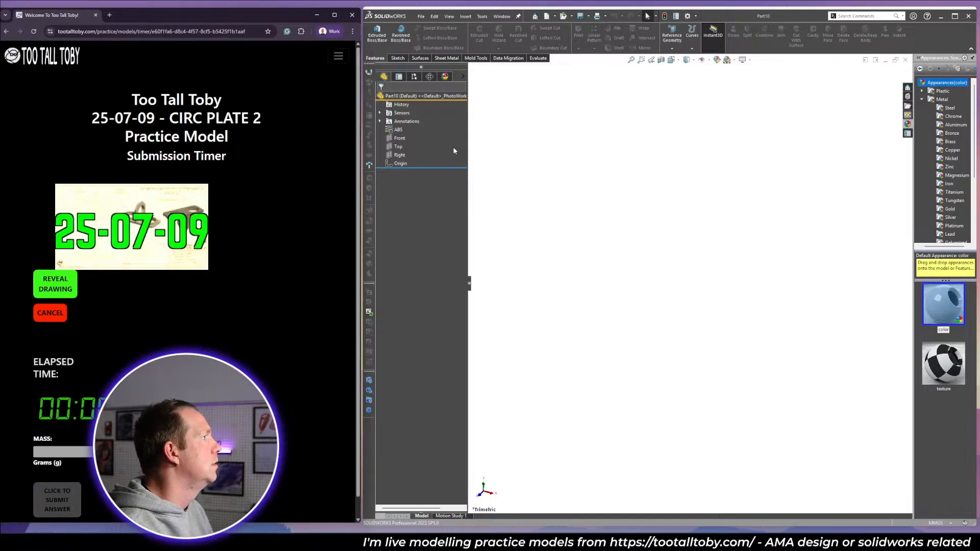
pyautogui.click(55, 290)
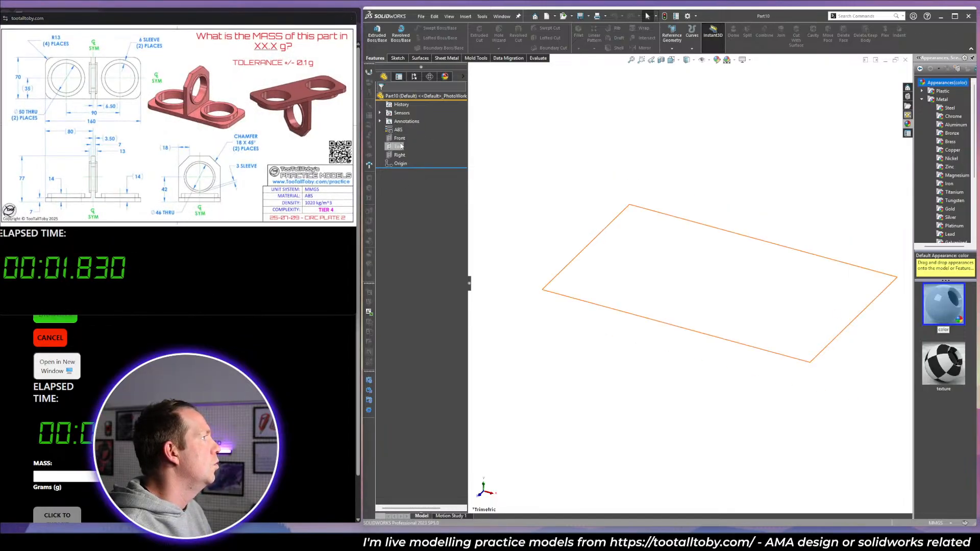
# Start a sketch on the Front plane and draw an 80 mm horizontal line running left from the origin.
pyautogui.click(401, 146)
pyautogui.click(400, 138)
pyautogui.click(397, 127)
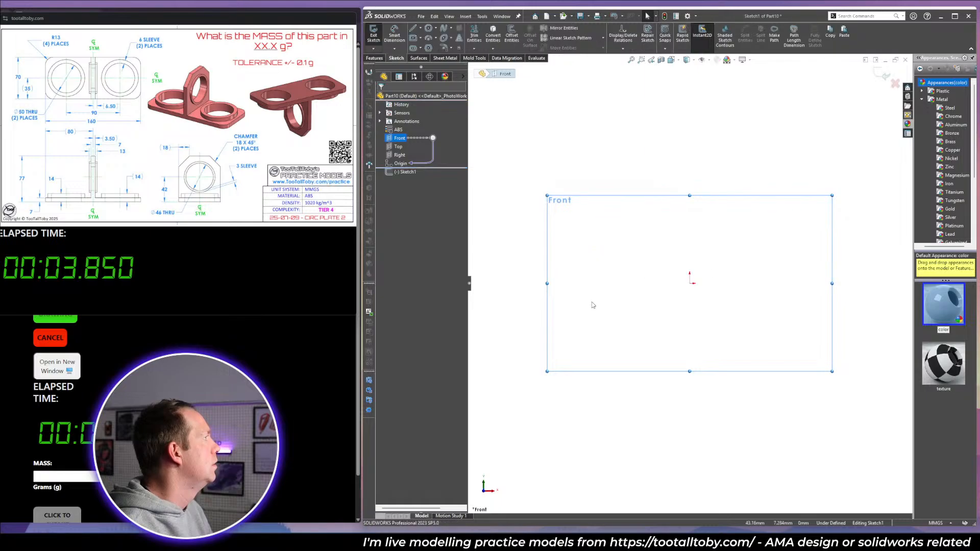
pyautogui.press('l')
pyautogui.click(690, 283)
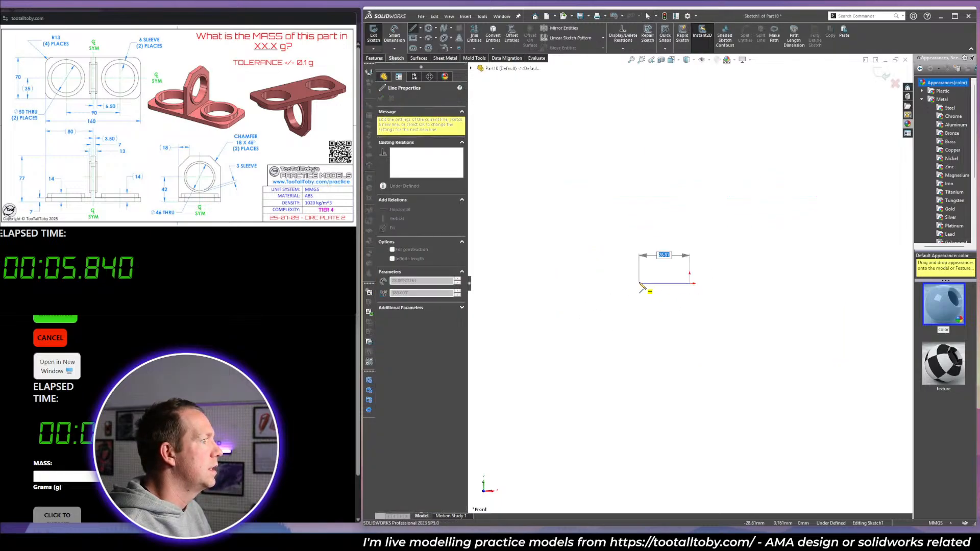
pyautogui.write('80')
pyautogui.press('Return')
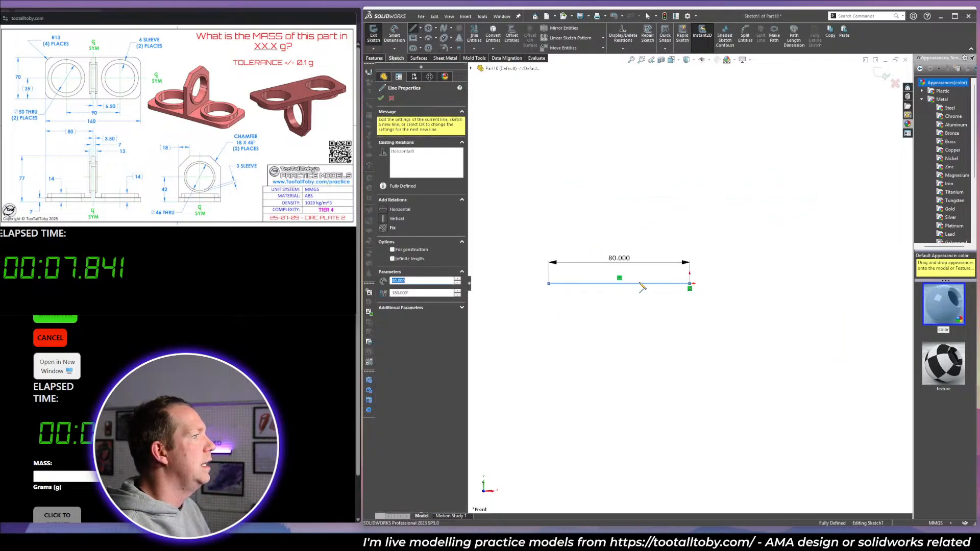
pyautogui.press('Escape')
# Draw a 77 mm vertical line upward from the origin.
pyautogui.press('l')
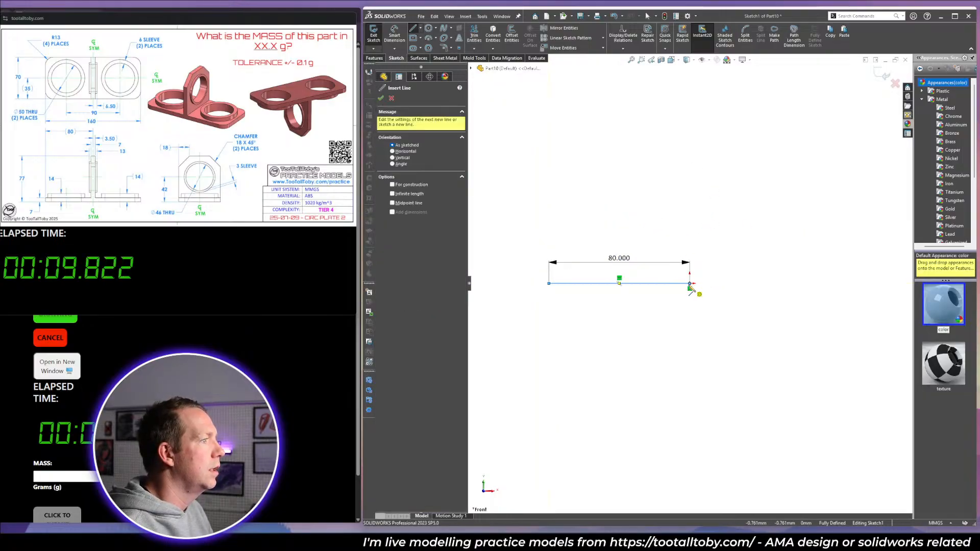
pyautogui.click(690, 283)
pyautogui.write('77')
pyautogui.press('Return')
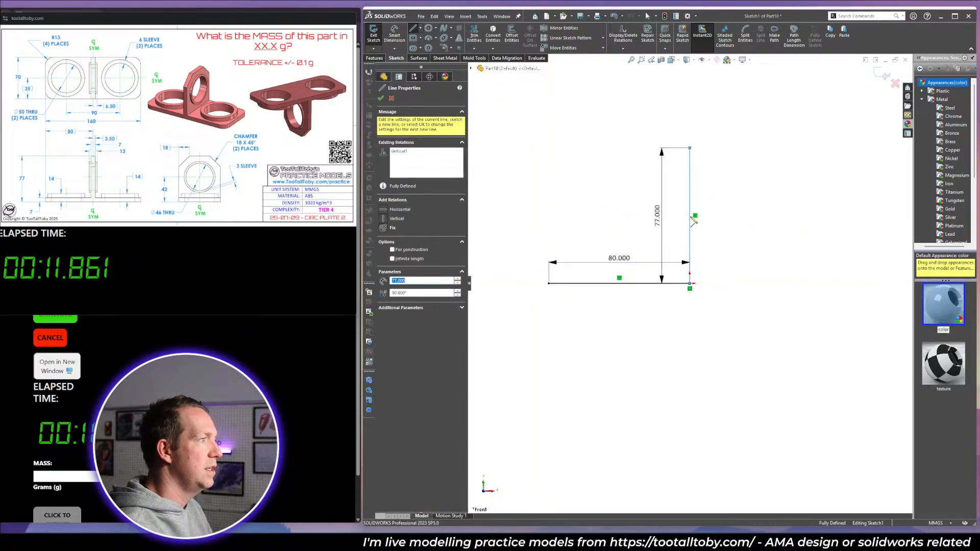
pyautogui.press('Escape')
# Extrude the L-shaped sketch 70 mm as a thin feature, 7 mm thick toward the inside of the L.
pyautogui.press('e')
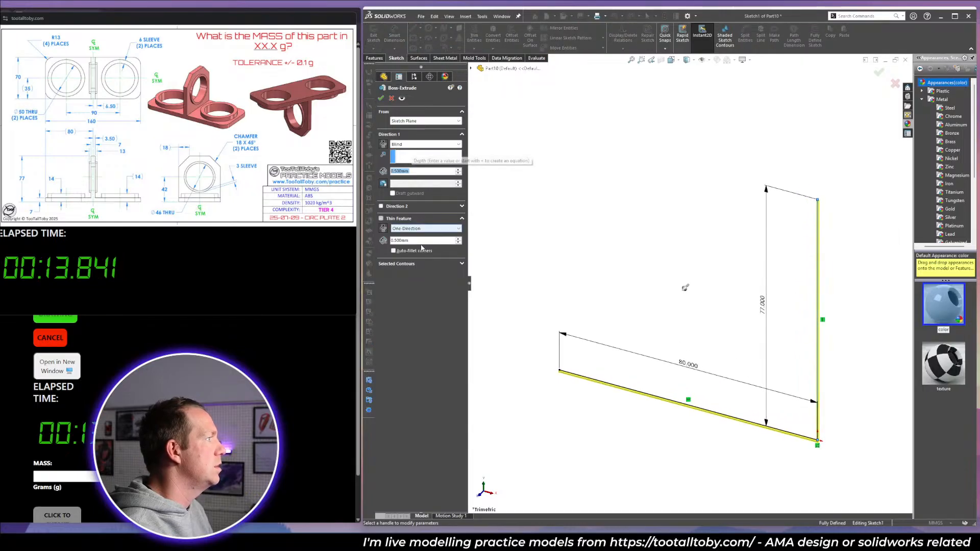
pyautogui.doubleClick(423, 240)
pyautogui.write('7')
pyautogui.press('Return')
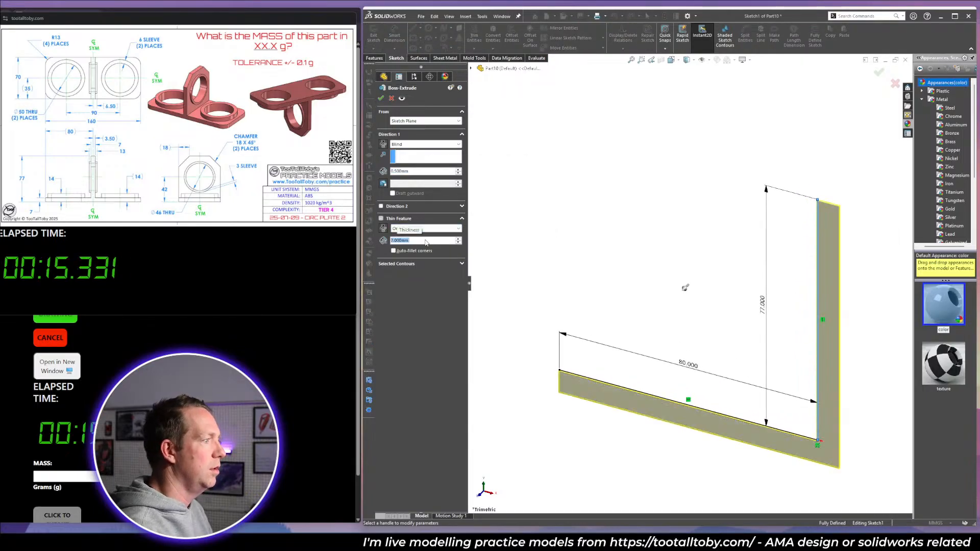
pyautogui.click(386, 230)
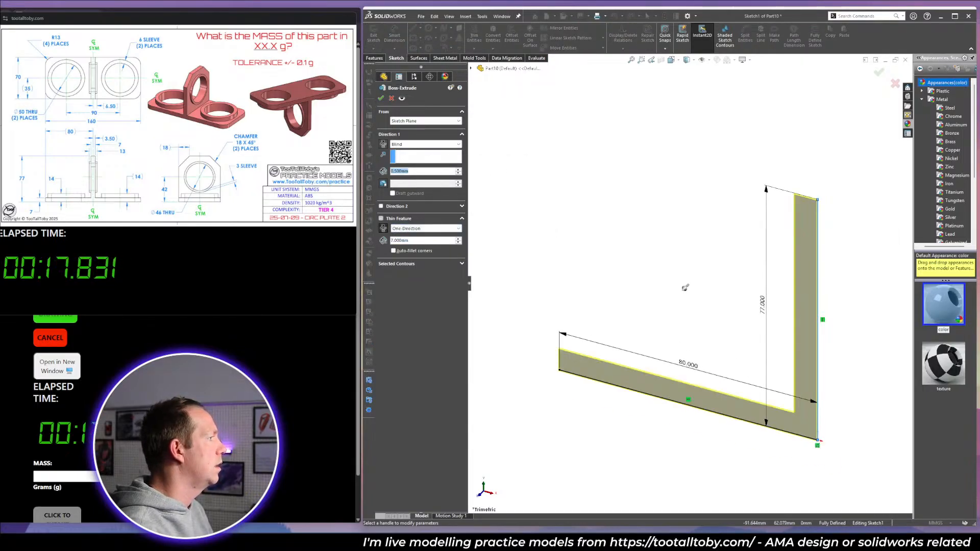
pyautogui.write('70')
pyautogui.press('Return')
pyautogui.press('Return')
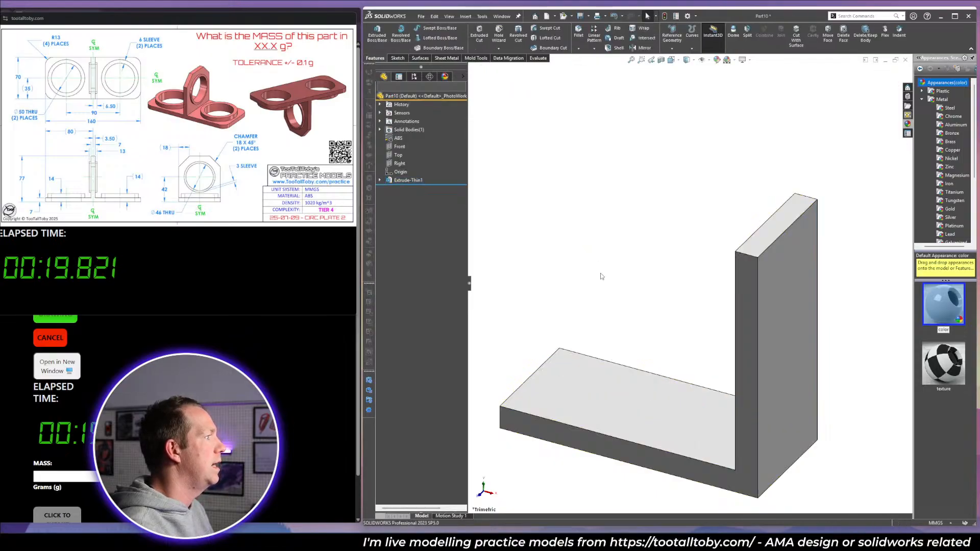
# Sketch concentric 50 mm and 62 mm diameter circles on the base plate's upper face, centred on its long rear edge.
pyautogui.scroll(2, 601, 276)
pyautogui.click(652, 367)
pyautogui.click(684, 333)
pyautogui.press('space')
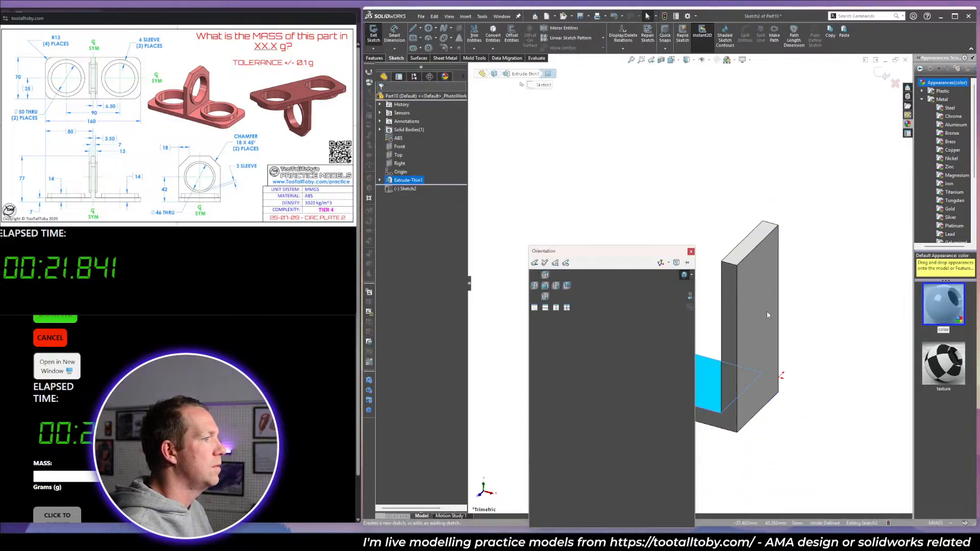
pyautogui.click(689, 296)
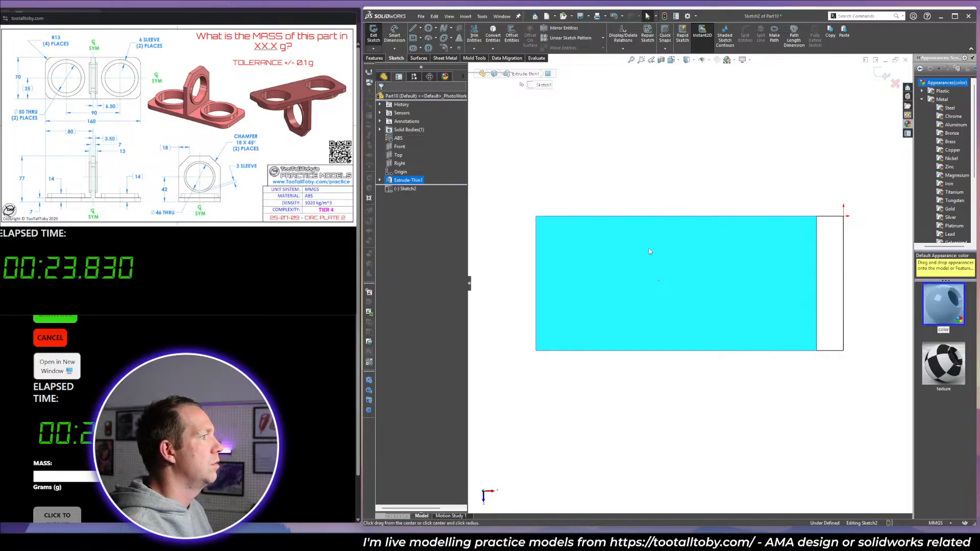
pyautogui.press('c')
pyautogui.click(641, 216)
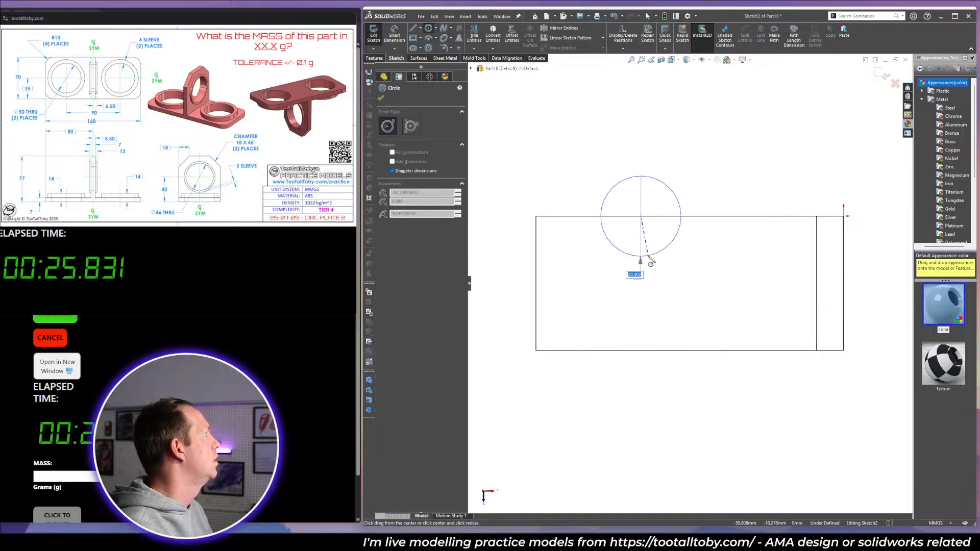
pyautogui.write('50')
pyautogui.press('Return')
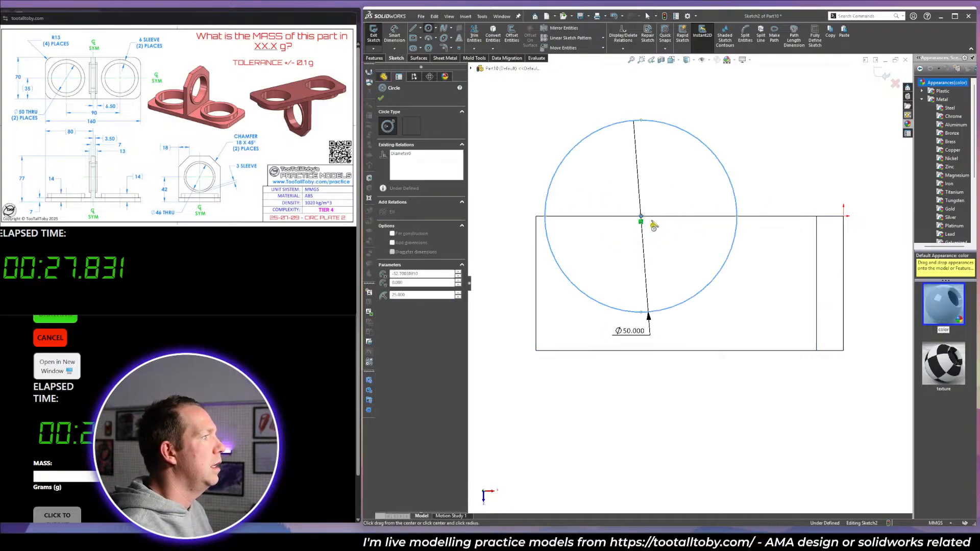
pyautogui.click(641, 218)
pyautogui.write('62')
pyautogui.press('Return')
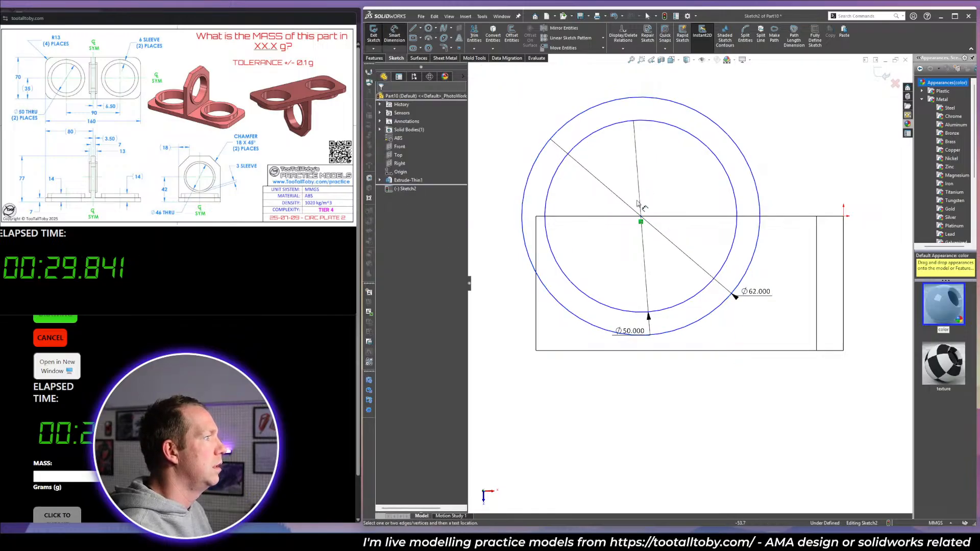
pyautogui.press('Escape')
# Dimension the circles' centre 45 mm from the outer face of the upright.
pyautogui.click(643, 220)
pyautogui.click(843, 240)
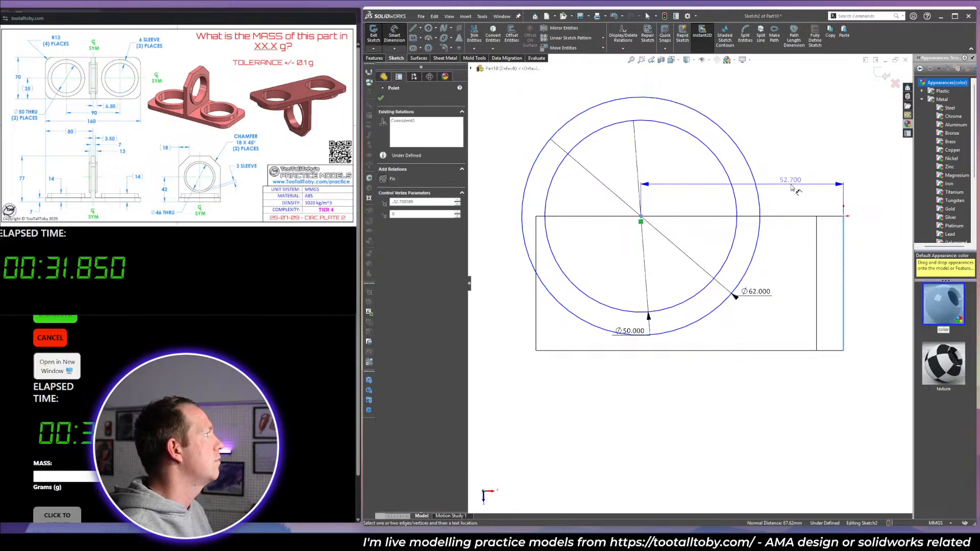
pyautogui.click(793, 188)
pyautogui.write('45')
pyautogui.press('Return')
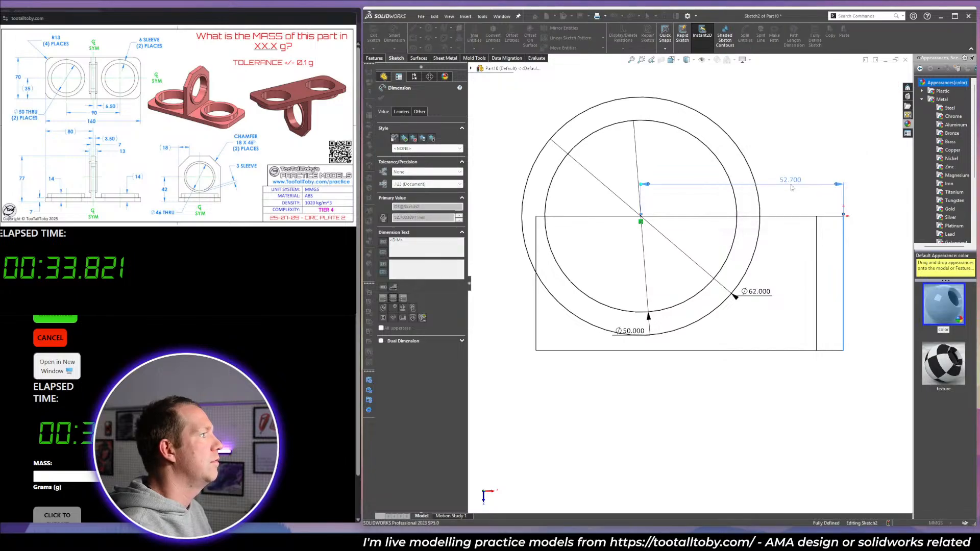
pyautogui.press('Escape')
# Cut the half-circle region inside the 50 mm circle through all of the base plate.
pyautogui.hotkey('ctrl', '7')
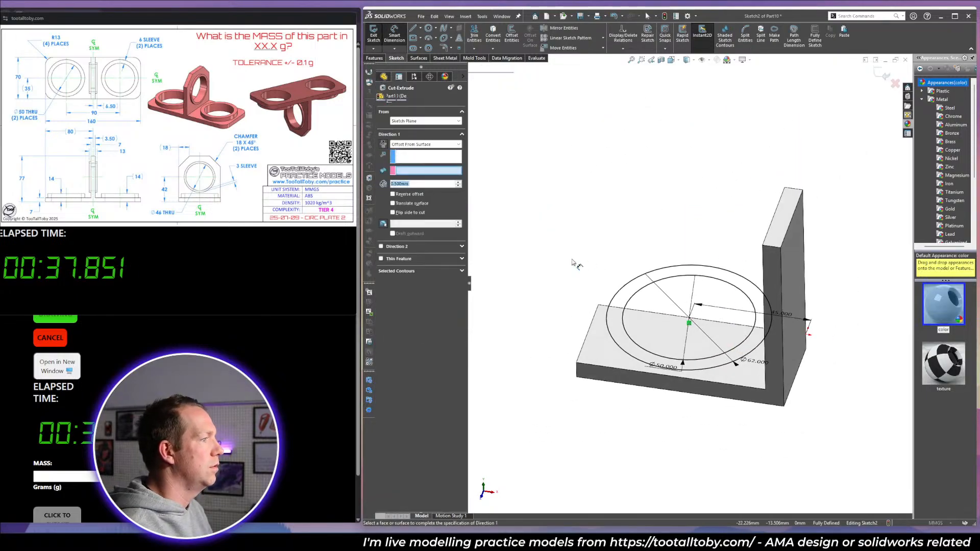
pyautogui.click(411, 146)
pyautogui.click(403, 154)
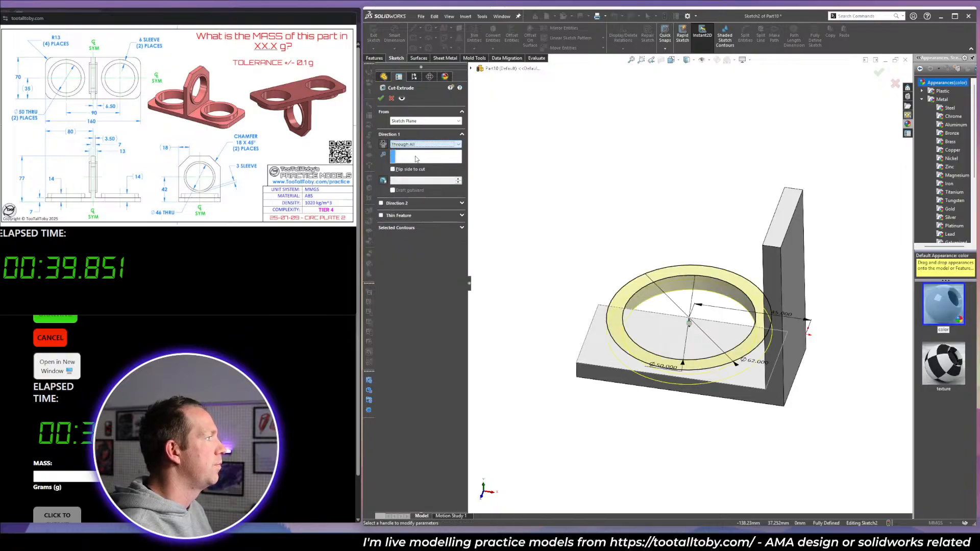
pyautogui.click(651, 341)
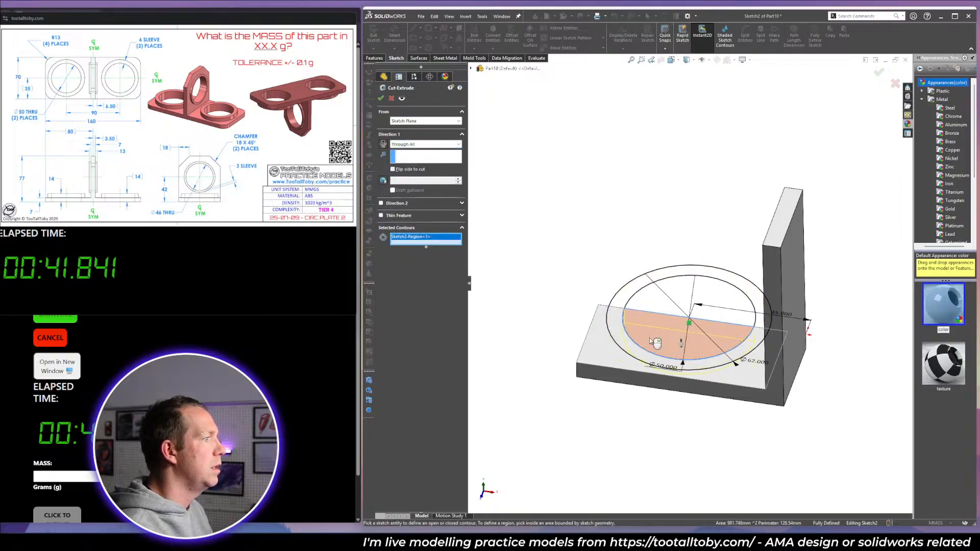
pyautogui.rightClick(655, 342)
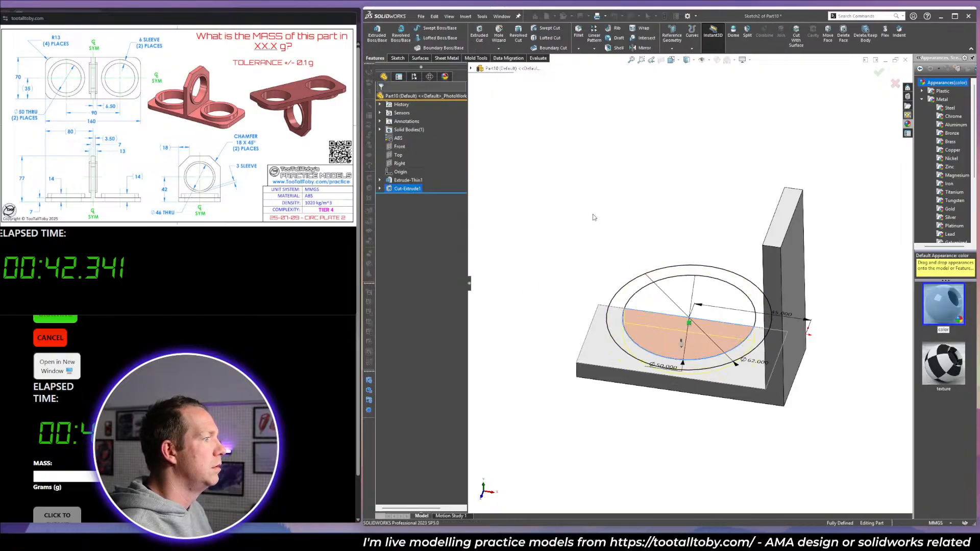
# Reuse Sketch2 to extrude the half-ring region between the two circles 7 mm upward as the sleeve.
pyautogui.click(380, 189)
pyautogui.click(411, 197)
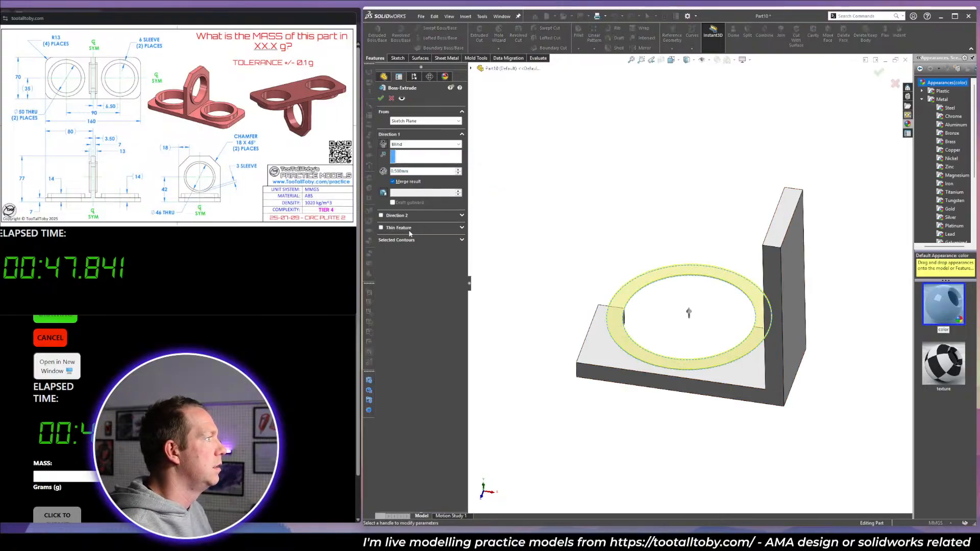
pyautogui.click(409, 240)
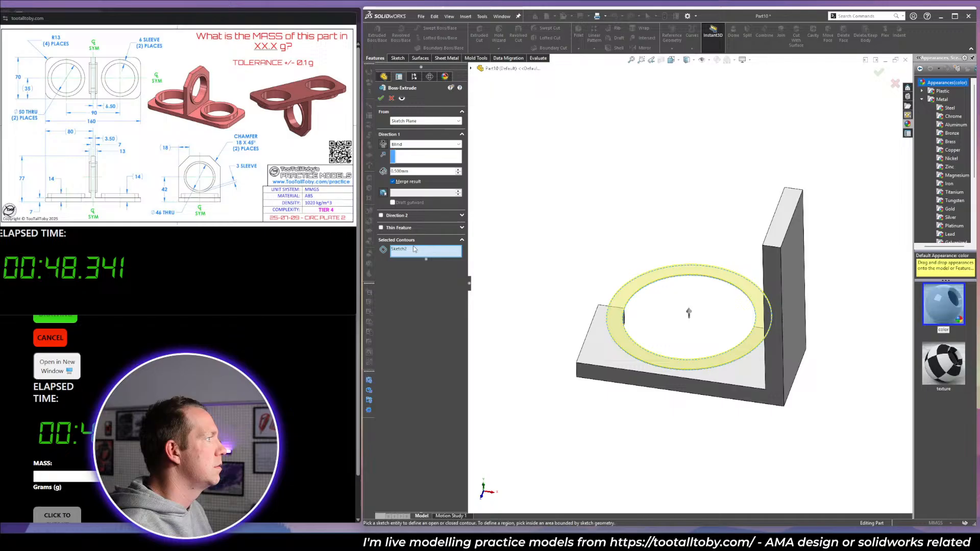
pyautogui.click(613, 321)
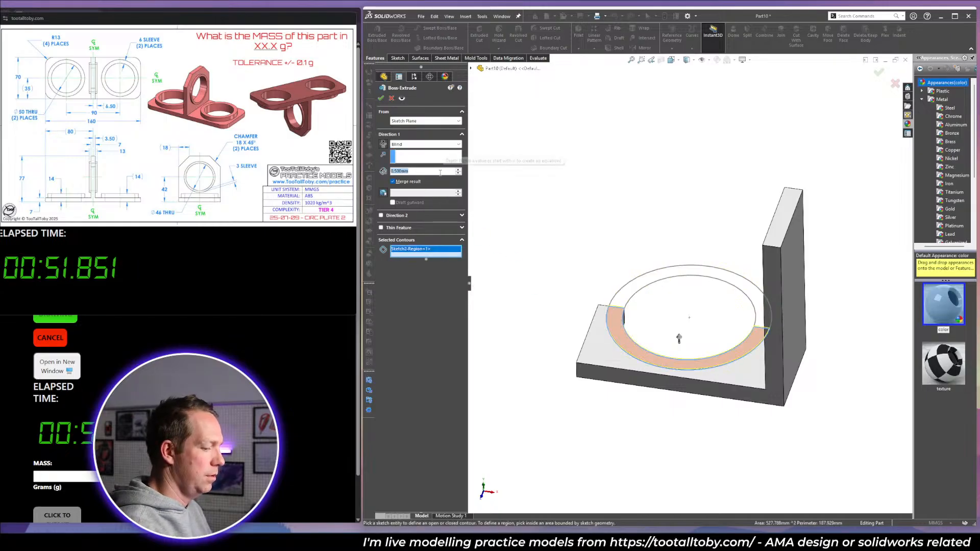
pyautogui.write('7')
pyautogui.press('Return')
pyautogui.press('Return')
pyautogui.click(571, 193)
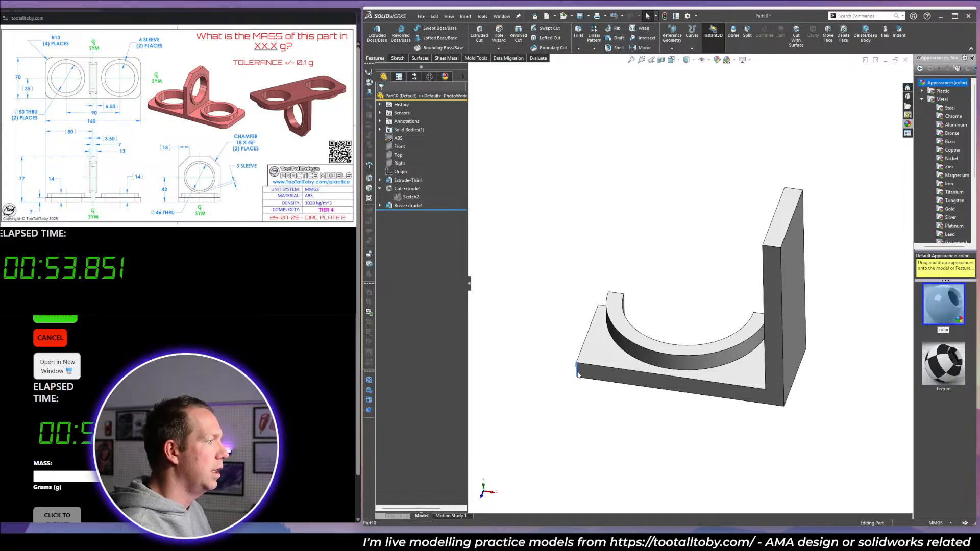
# Fillet the base plate's outer front vertical corner edge with a 13 mm radius.
pyautogui.click(578, 376)
pyautogui.click(645, 342)
pyautogui.write('7')
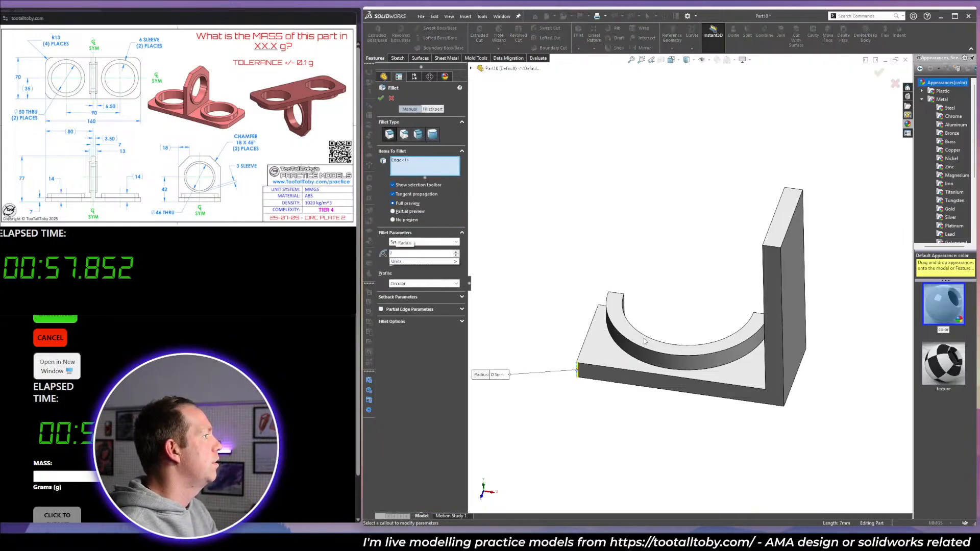
pyautogui.press('Return')
pyautogui.press('Return')
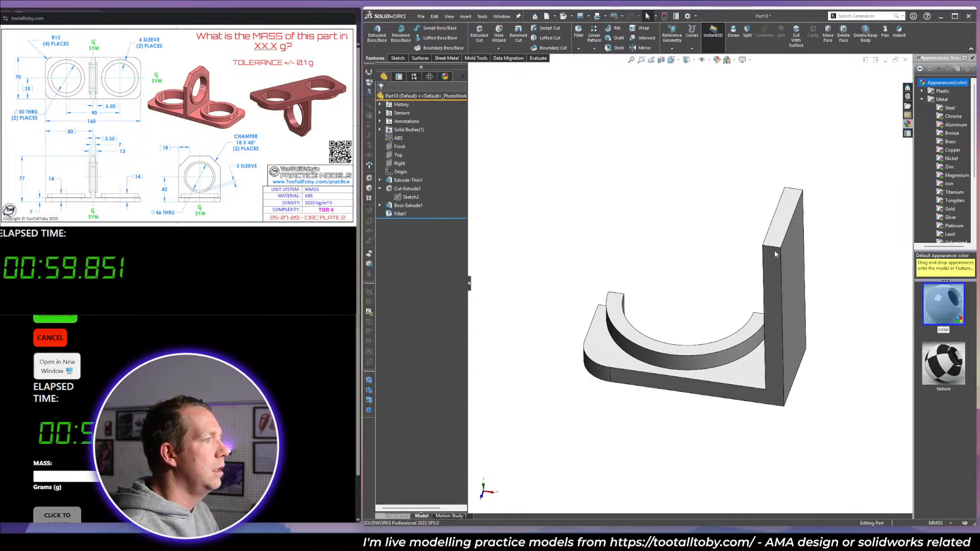
# Chamfer the upright's upper front corner edge 18 mm at 45°.
pyautogui.click(775, 254)
pyautogui.click(855, 219)
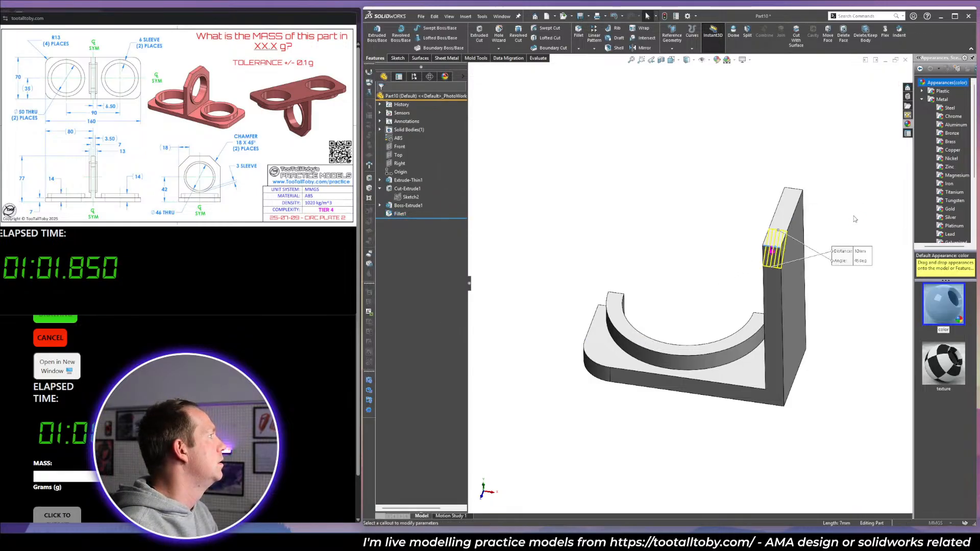
pyautogui.press('Return')
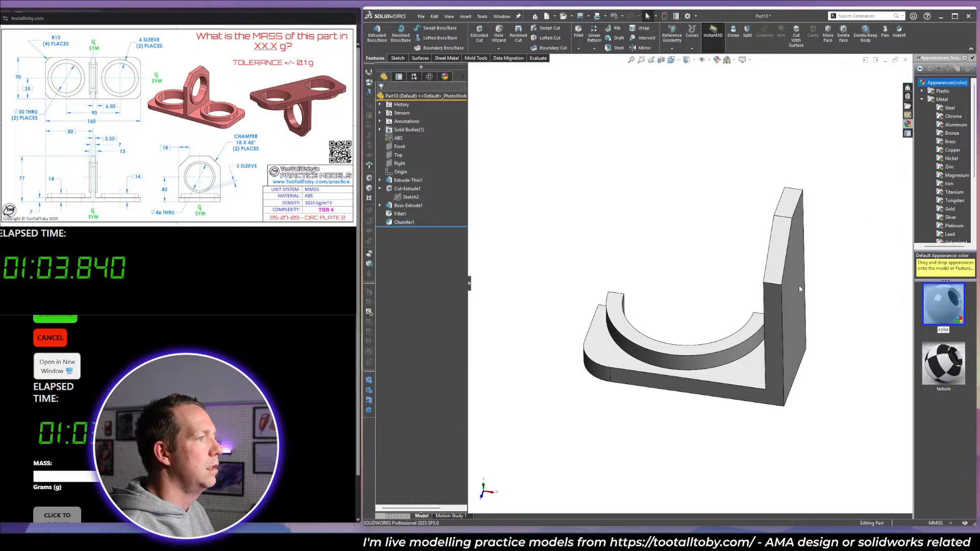
# Sketch concentric 46 mm and 52 mm circles on the upright's outer face, centred on its long symmetry edge.
pyautogui.click(796, 286)
pyautogui.click(835, 251)
pyautogui.press('space')
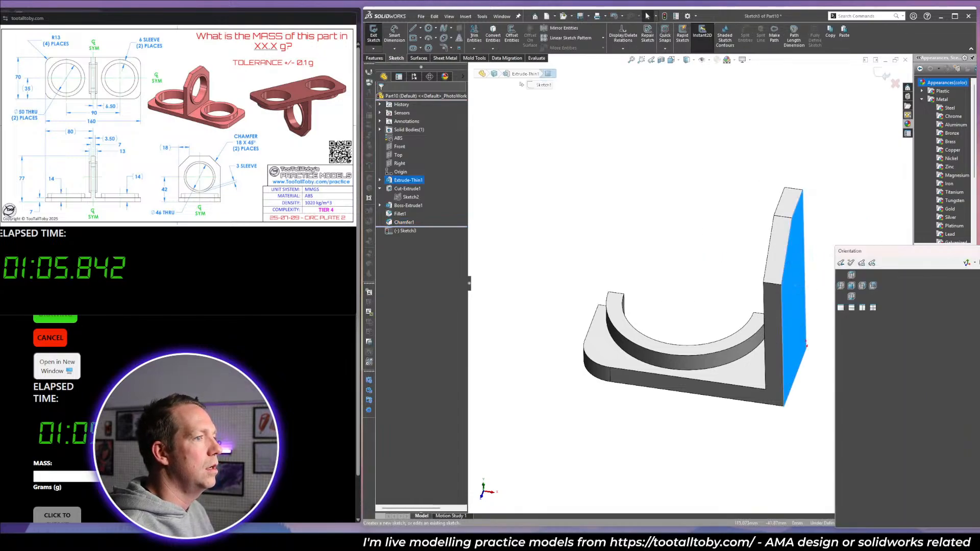
pyautogui.hotkey('ctrl', '8')
pyautogui.press('c')
pyautogui.click(768, 258)
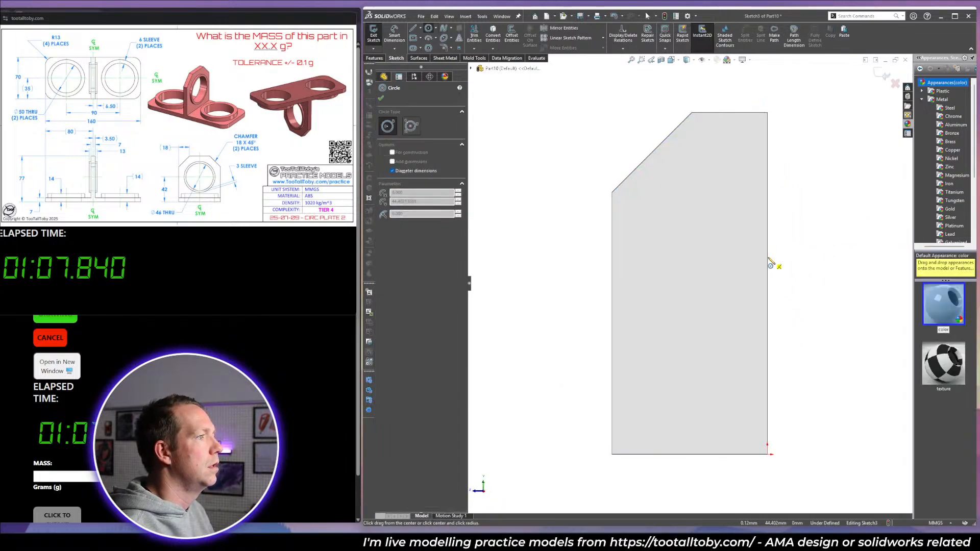
pyautogui.write('46')
pyautogui.press('Return')
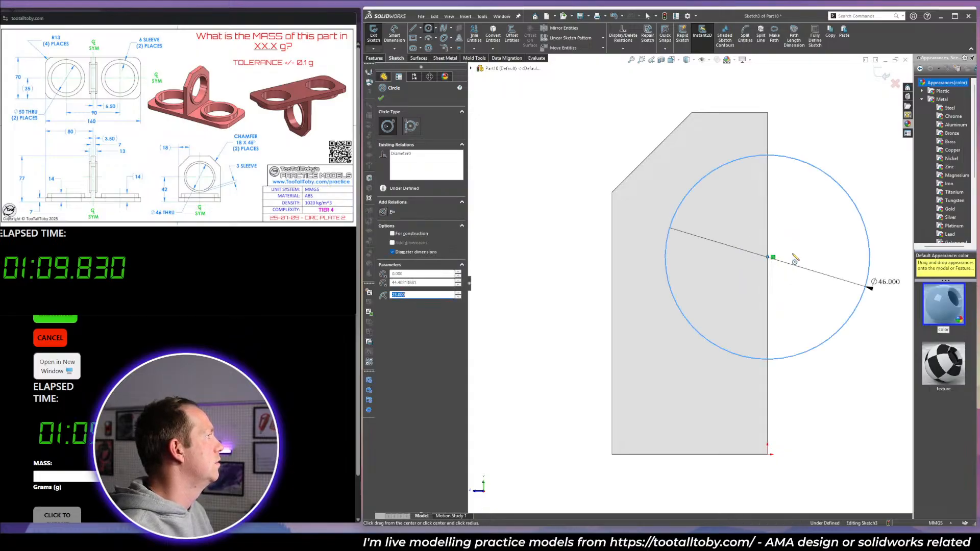
pyautogui.click(769, 258)
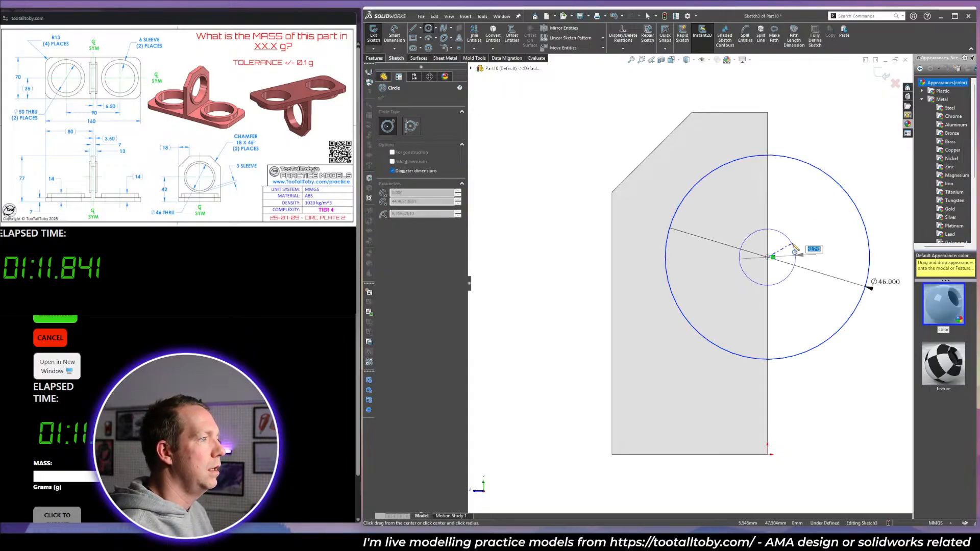
pyautogui.write('52')
pyautogui.press('Return')
# Dimension the circles' centre 42 mm above the bottom edge of the upright.
pyautogui.press('d')
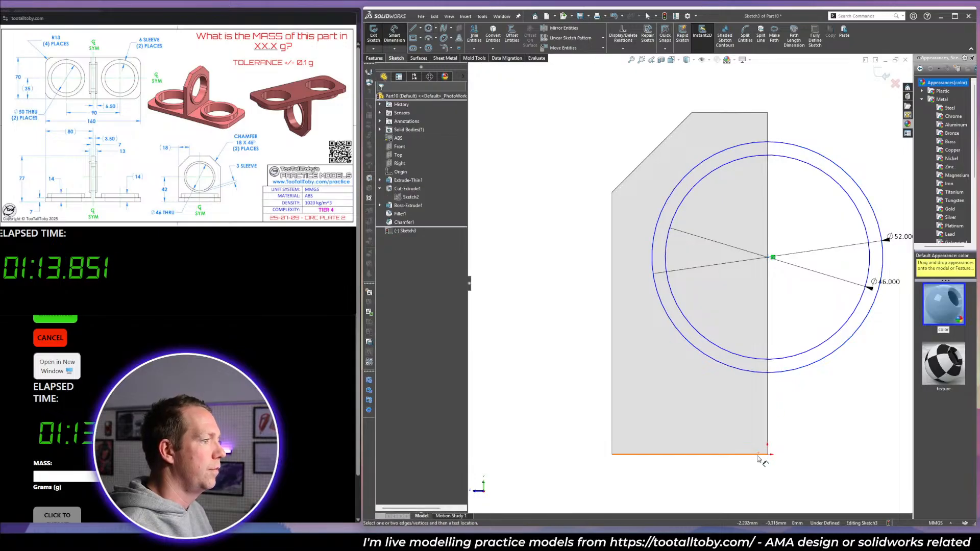
pyautogui.click(758, 455)
pyautogui.click(784, 372)
pyautogui.click(828, 396)
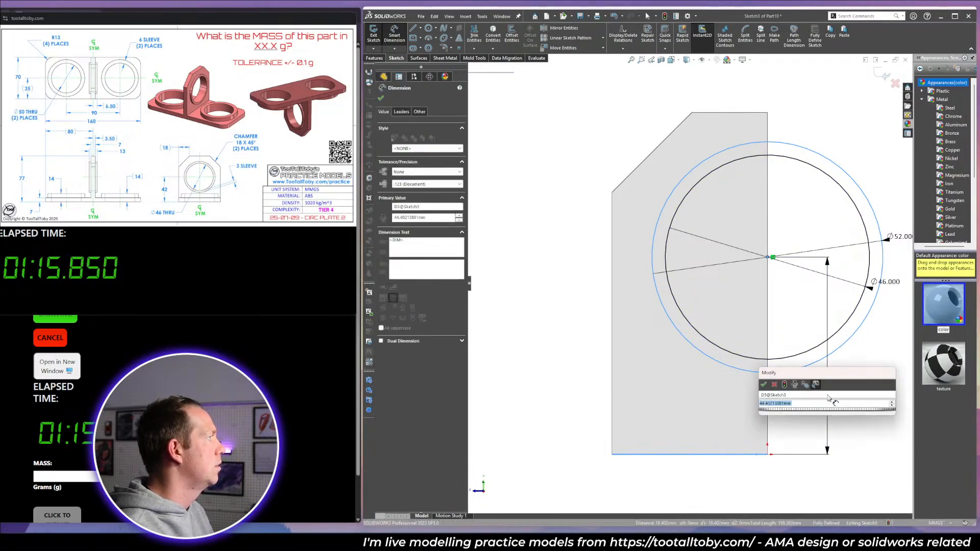
pyautogui.write('42')
pyautogui.press('Return')
# Cut both half-circle regions inside the 46 mm circle through all of the upright.
pyautogui.scroll(3, 795, 381)
pyautogui.press('x')
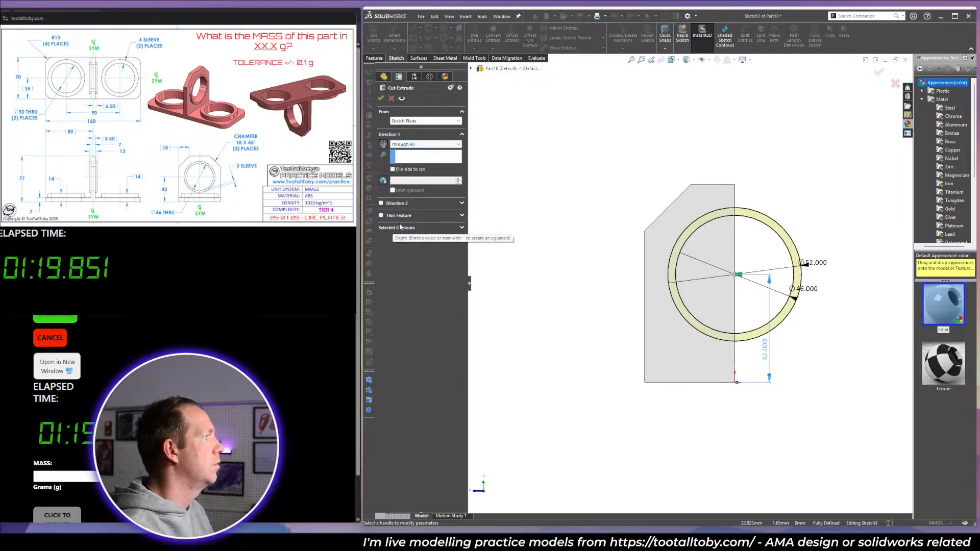
pyautogui.click(401, 228)
pyautogui.click(755, 303)
pyautogui.click(725, 306)
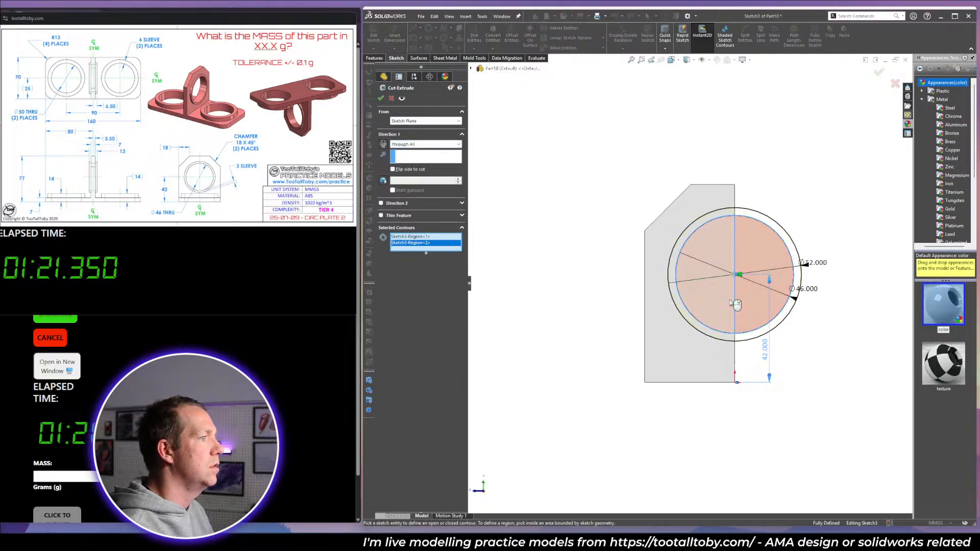
pyautogui.rightClick(789, 176)
# Reuse Sketch3 to extrude the half-ring region between the two circles 6.5 mm in the reversed direction.
pyautogui.click(380, 231)
pyautogui.click(411, 239)
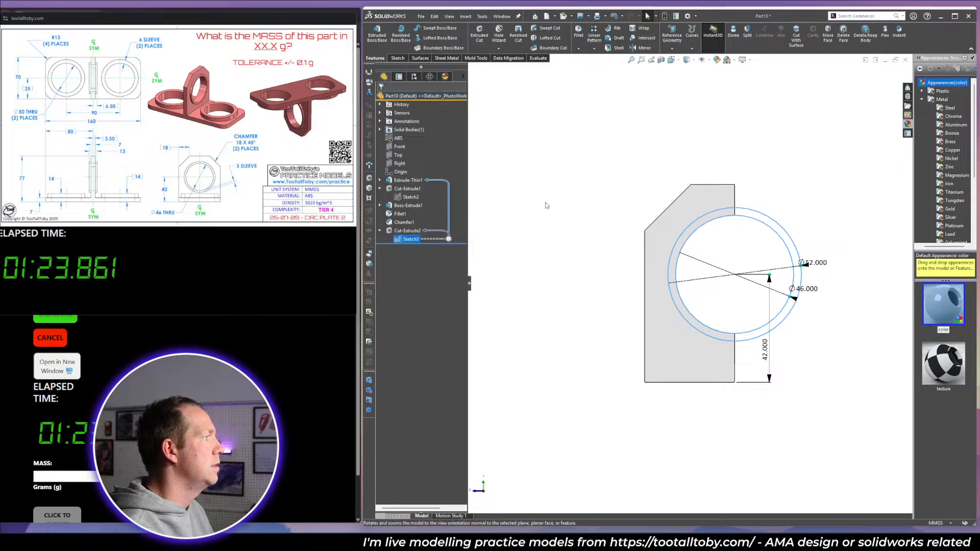
pyautogui.press('e')
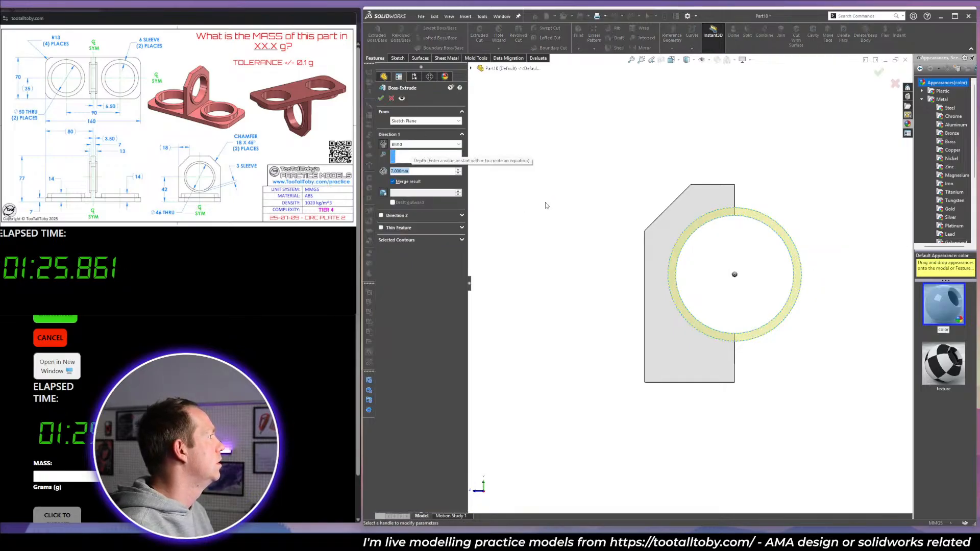
pyautogui.write('6.5')
pyautogui.press('Return')
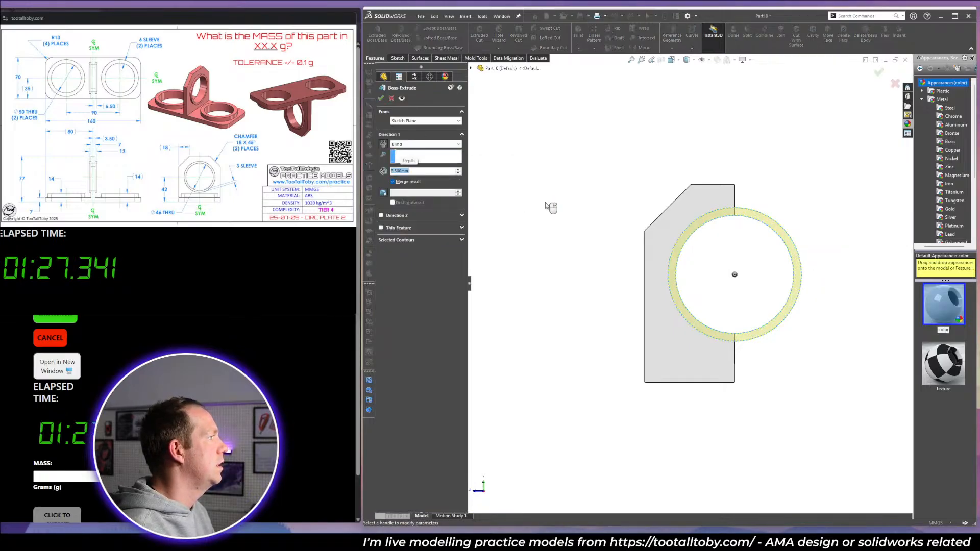
pyautogui.click(409, 239)
pyautogui.click(678, 291)
pyautogui.moveTo(678, 291)
pyautogui.mouseDown(button='middle')
pyautogui.moveTo(760, 306)
pyautogui.moveTo(773, 324)
pyautogui.mouseUp(button='middle')
pyautogui.click(384, 146)
pyautogui.click(381, 98)
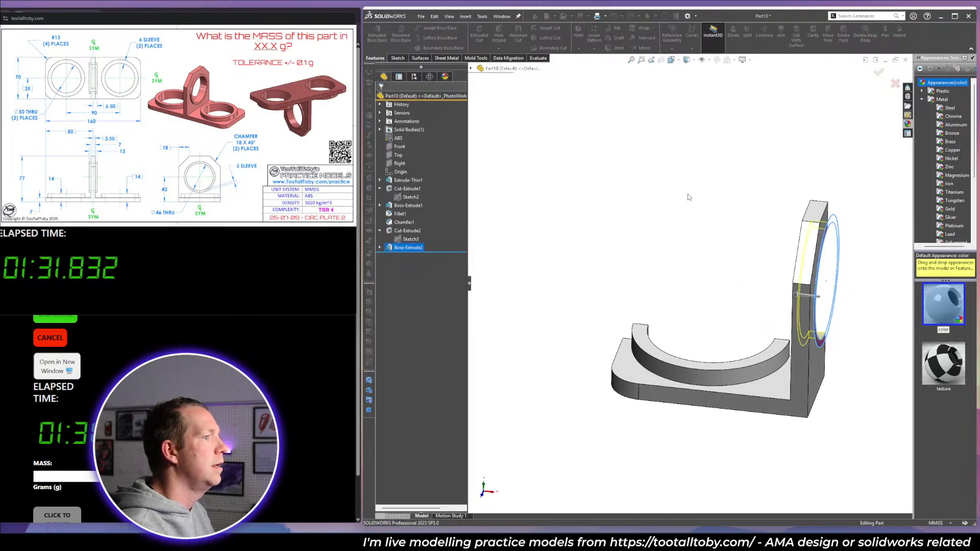
# Mirror the body about its two perpendicular symmetry faces, merging the solids into the full part.
pyautogui.moveTo(689, 198); pyautogui.dragTo(659, 373, button='middle')
pyautogui.click(657, 387)
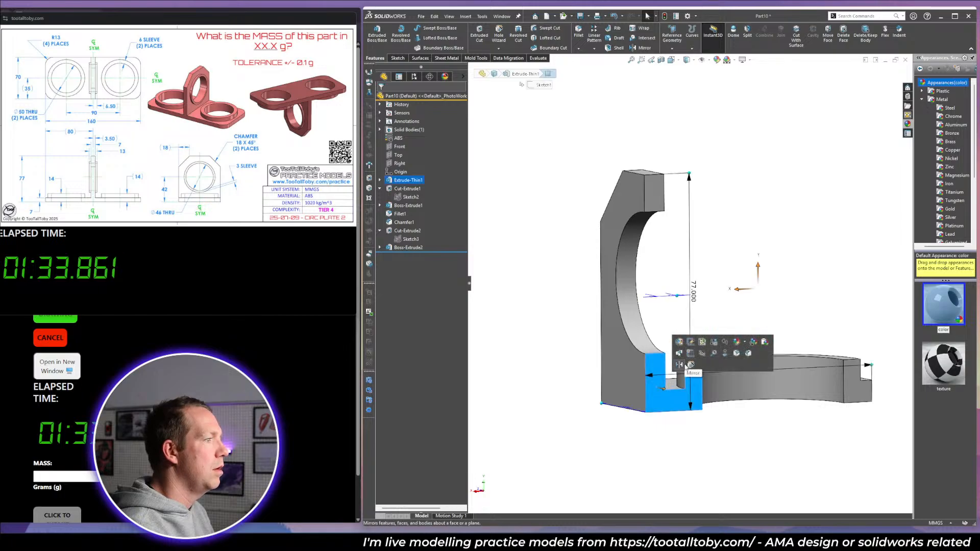
pyautogui.click(685, 369)
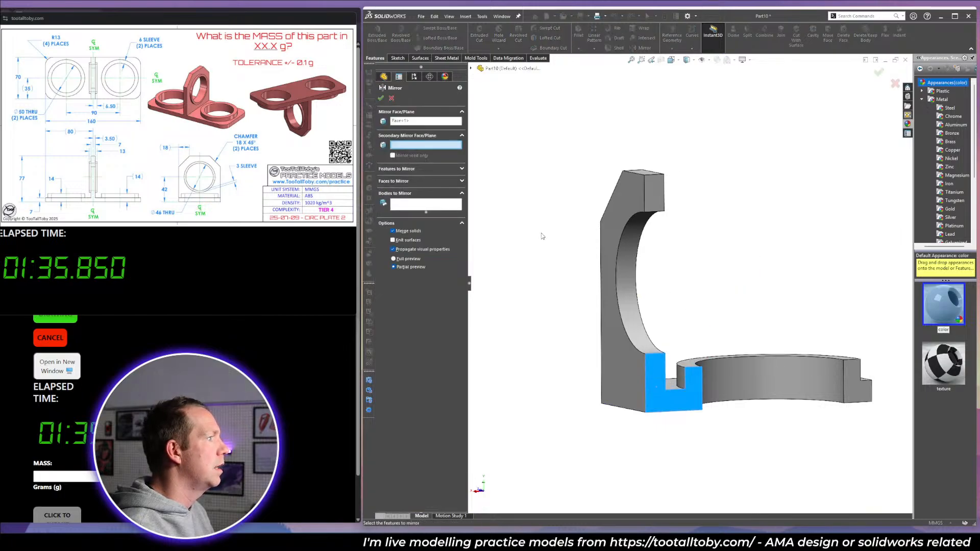
pyautogui.click(608, 252)
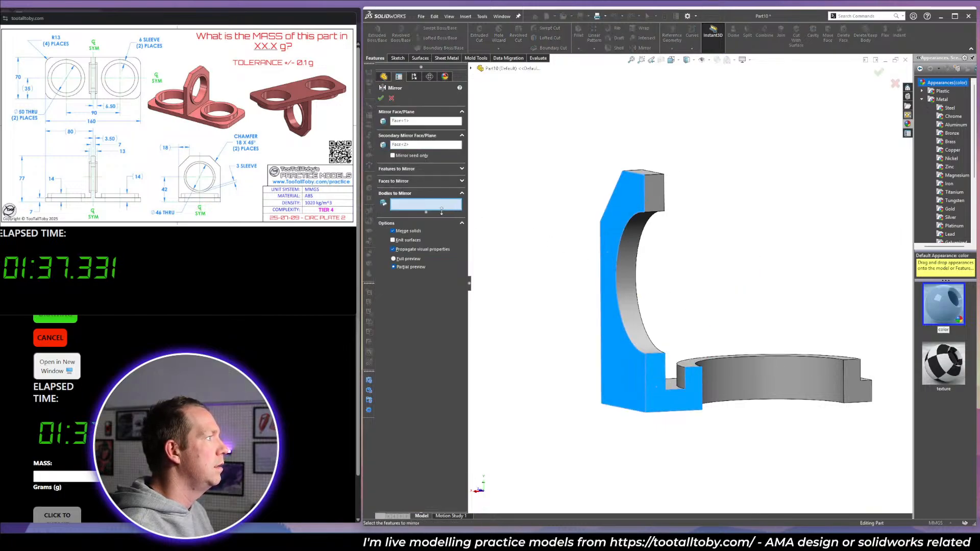
pyautogui.click(718, 380)
pyautogui.rightClick(718, 379)
# Look up the part's weight in its custom properties, submit 107.6 g as the mass and dismiss the response.
pyautogui.click(87, 478)
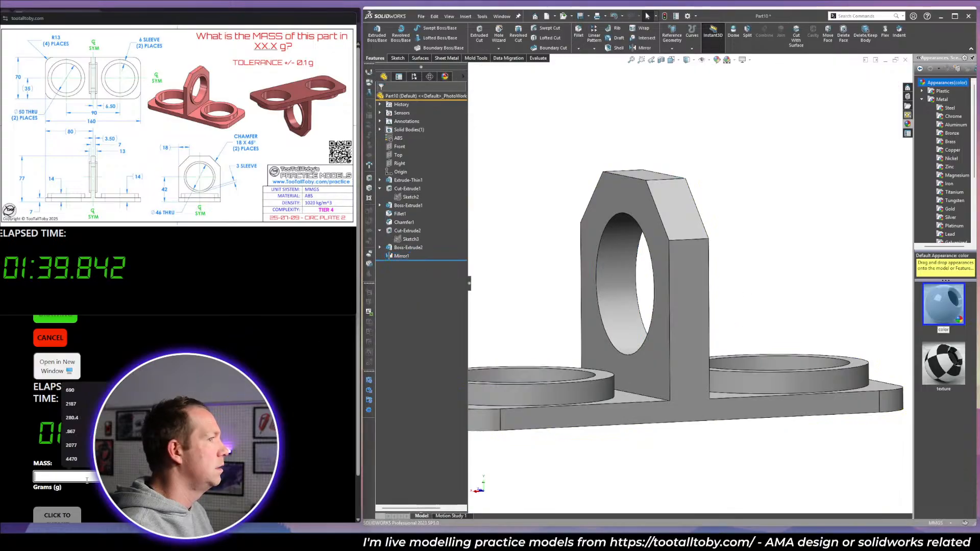
pyautogui.click(908, 134)
pyautogui.click(81, 476)
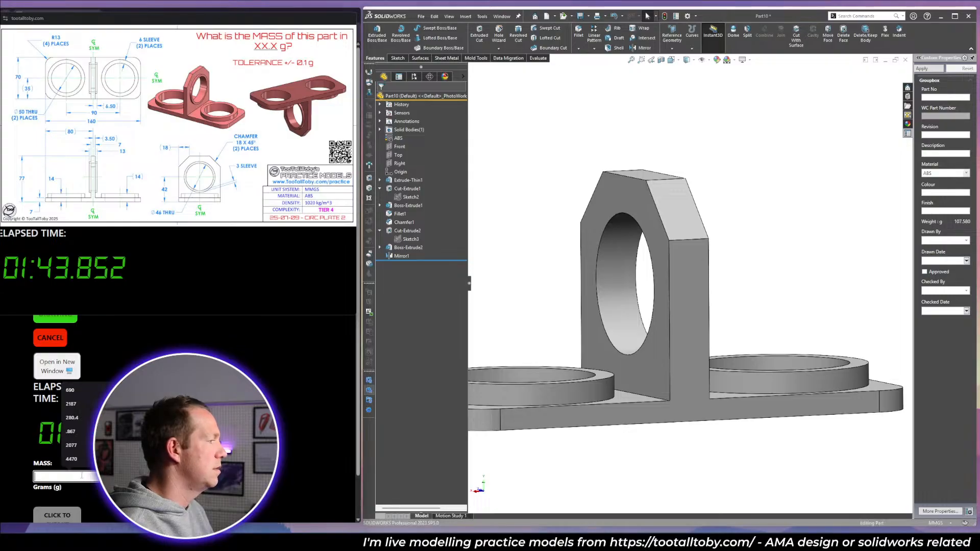
pyautogui.write('107.')
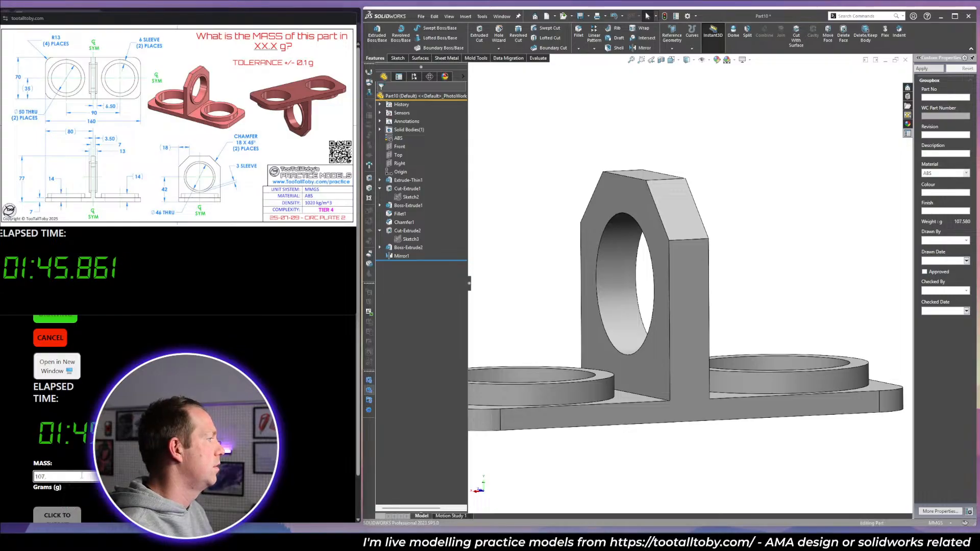
pyautogui.write('6')
pyautogui.press('Return')
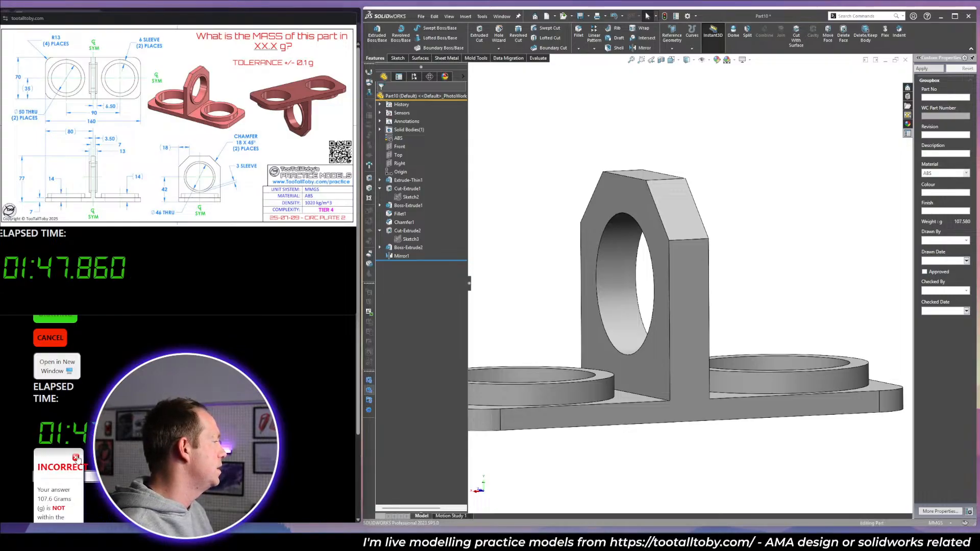
pyautogui.click(77, 458)
# Compare the mirrored part, its upright circle sketch, chamfer and thin-extrude dimensions with the drawing to find the modelling error.
pyautogui.scroll(2, 577, 296)
pyautogui.moveTo(577, 296); pyautogui.dragTo(628, 278, button='middle')
pyautogui.scroll(2, 628, 277)
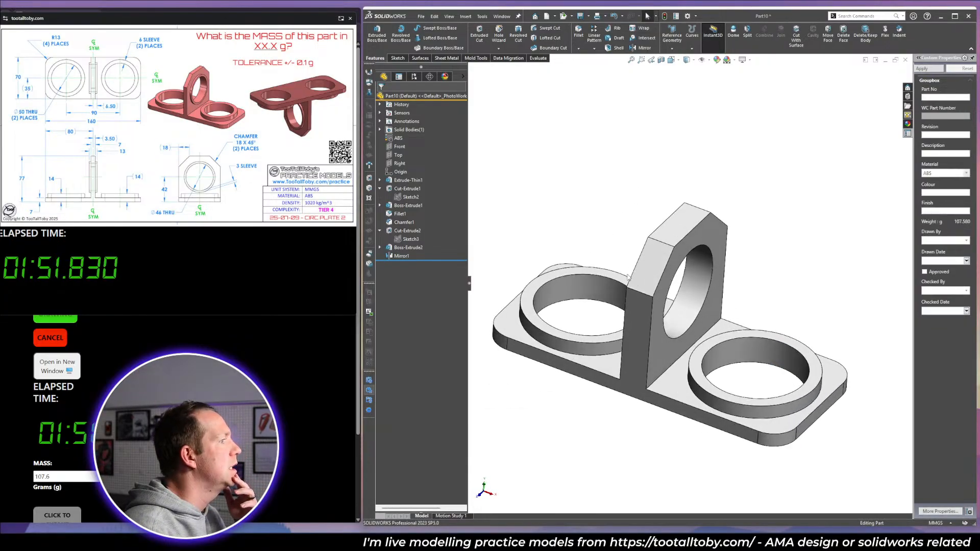
pyautogui.click(380, 248)
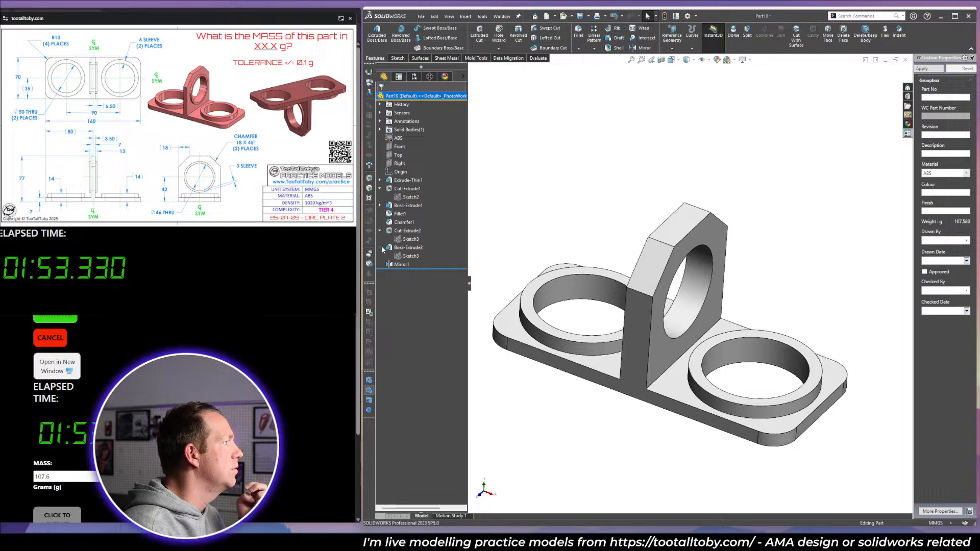
pyautogui.click(409, 240)
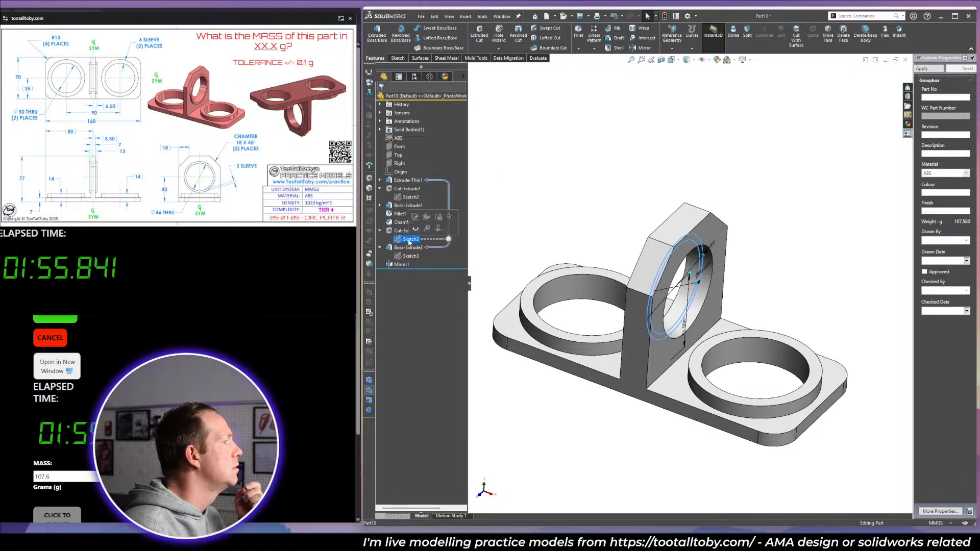
pyautogui.click(648, 261)
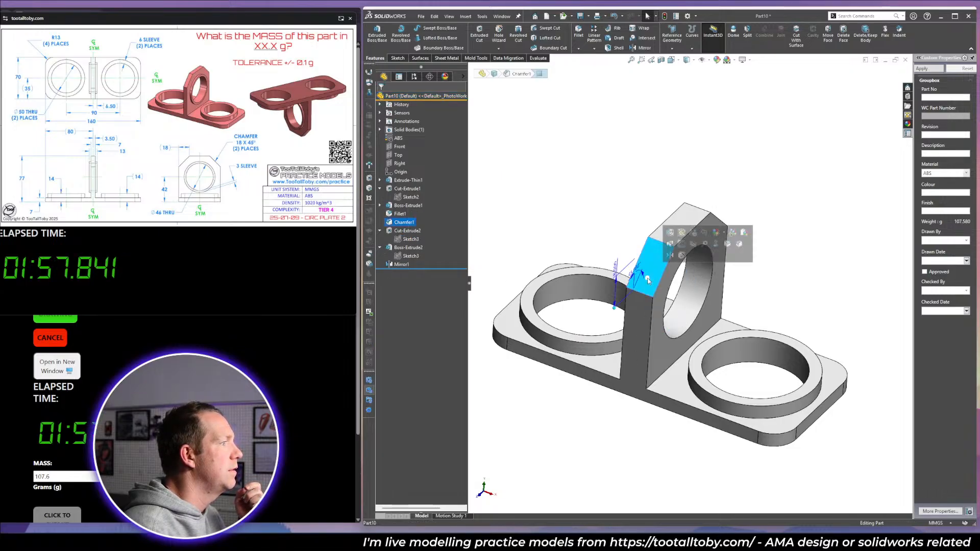
pyautogui.moveTo(629, 312); pyautogui.dragTo(545, 290, button='middle')
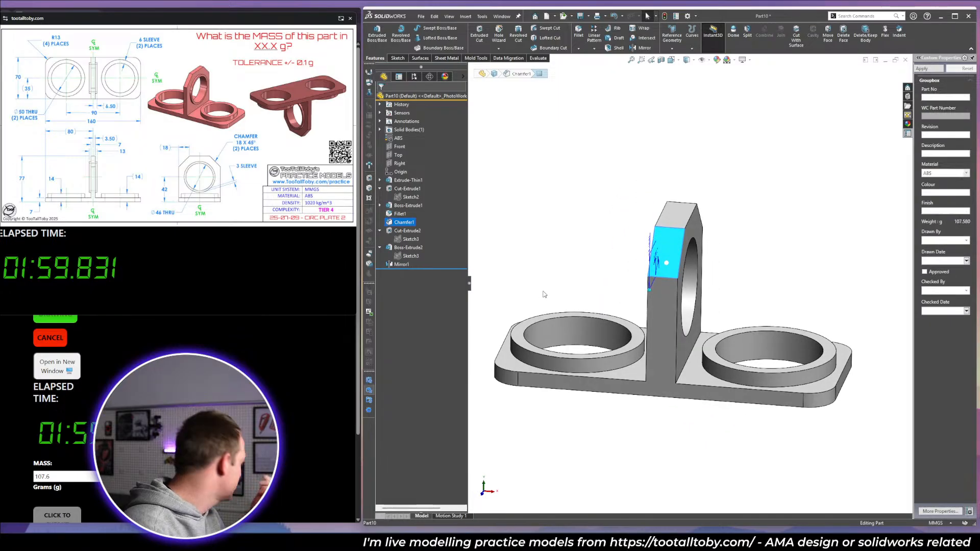
pyautogui.click(545, 290)
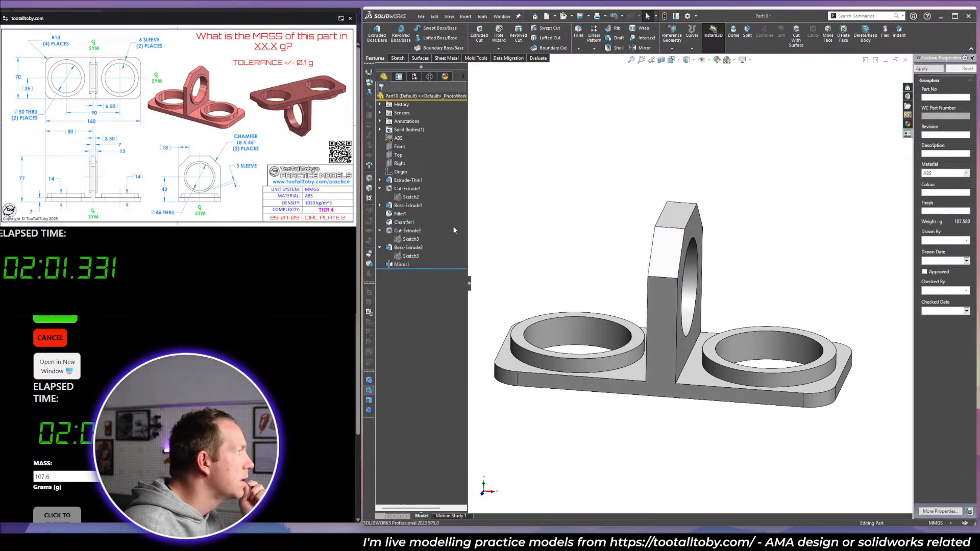
pyautogui.click(409, 180)
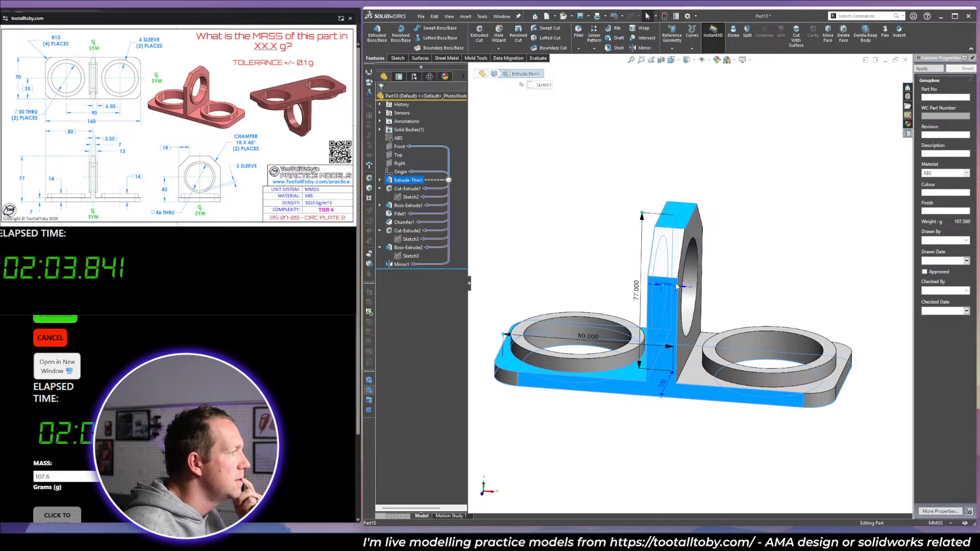
pyautogui.moveTo(673, 284); pyautogui.dragTo(684, 284, button='middle')
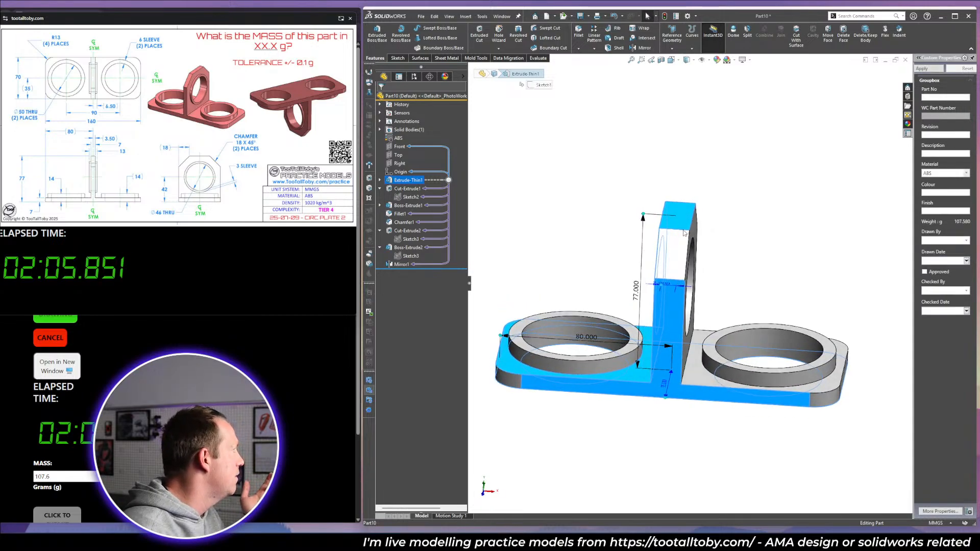
pyautogui.click(716, 197)
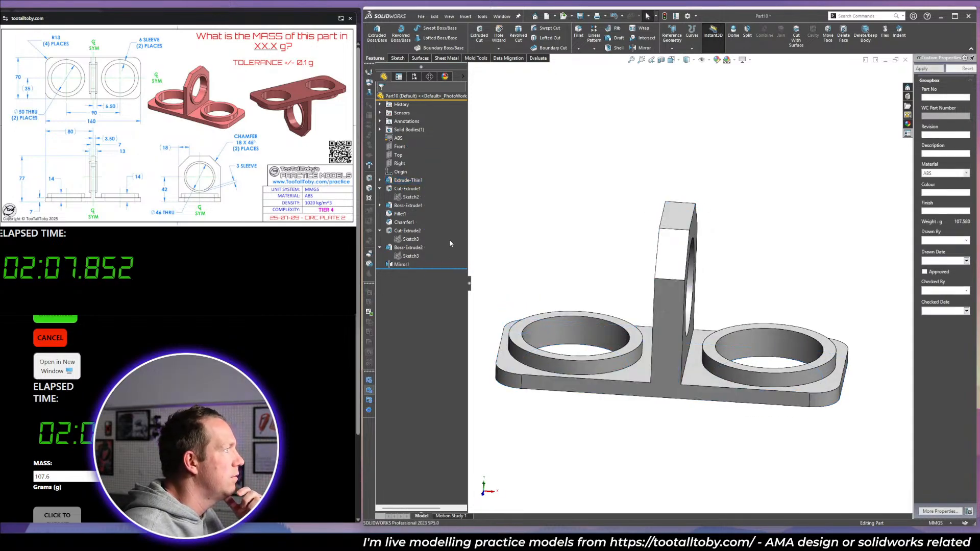
# Roll the model back to just after the chamfer feature and cancel the timed attempt.
pyautogui.moveTo(429, 269); pyautogui.dragTo(429, 226)
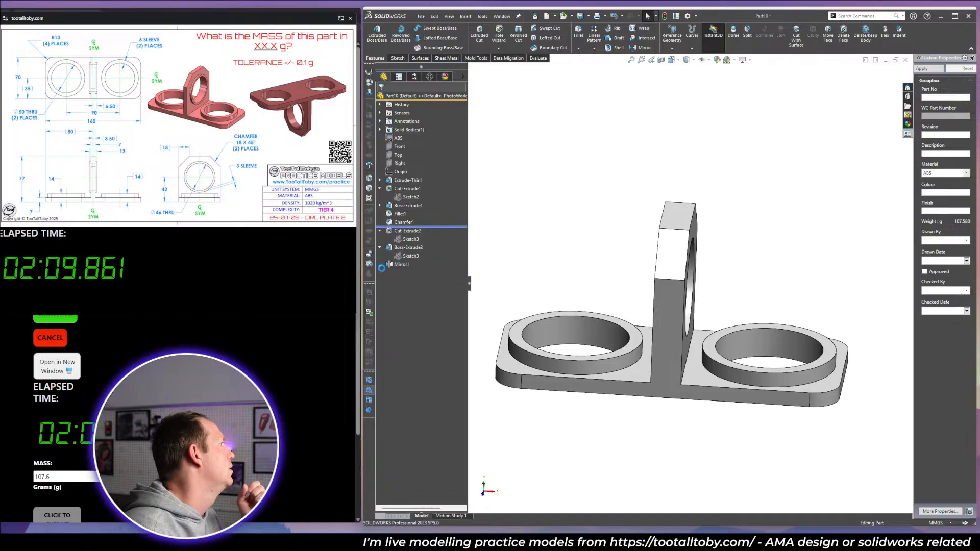
pyautogui.click(49, 339)
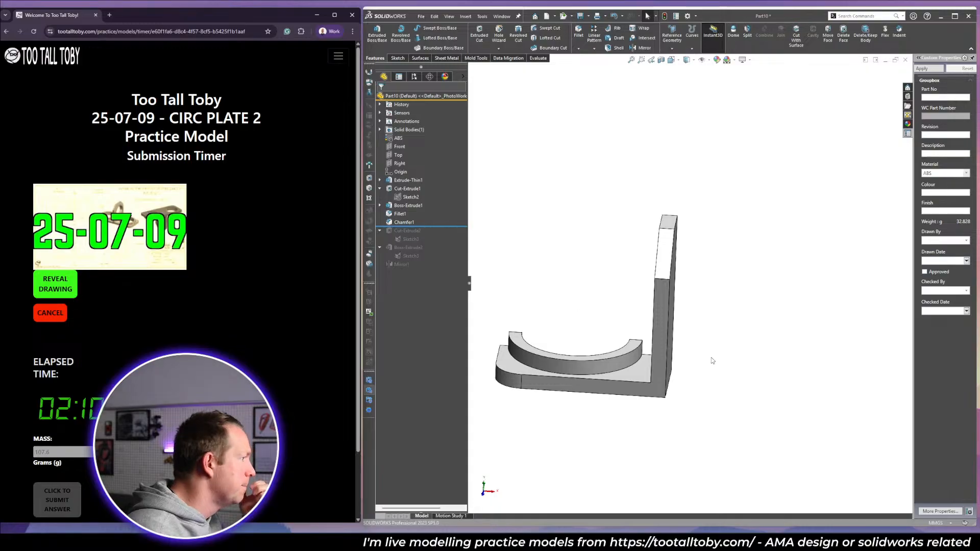
pyautogui.moveTo(712, 358); pyautogui.dragTo(590, 388, button='middle')
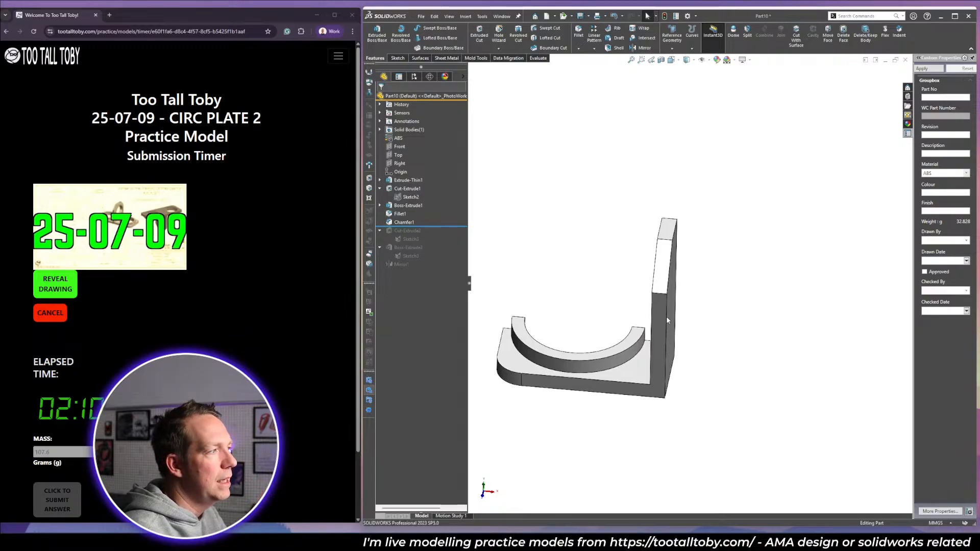
pyautogui.moveTo(666, 316); pyautogui.dragTo(567, 364, button='middle')
# Reveal the CIRC PLATE 2 drawing again and open it in a new window.
pyautogui.click(56, 285)
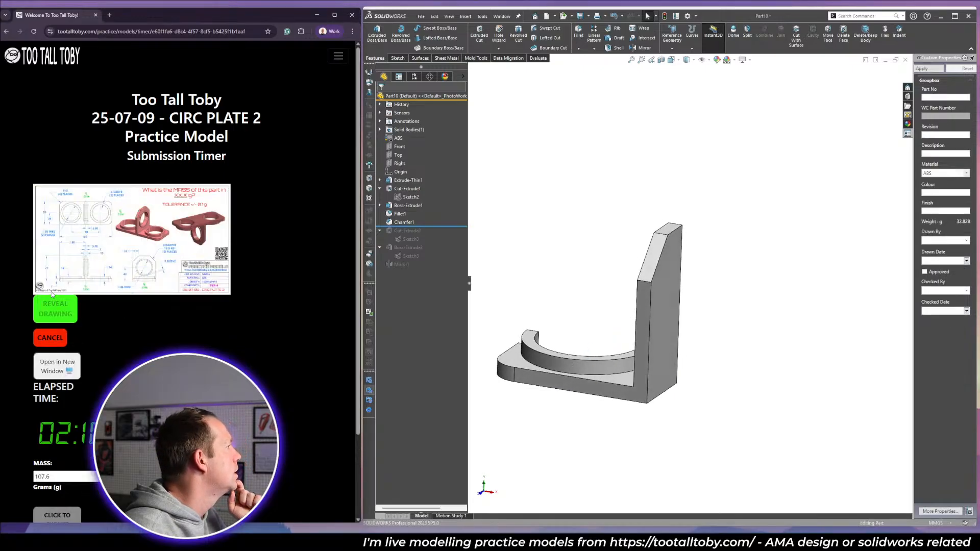
pyautogui.click(65, 375)
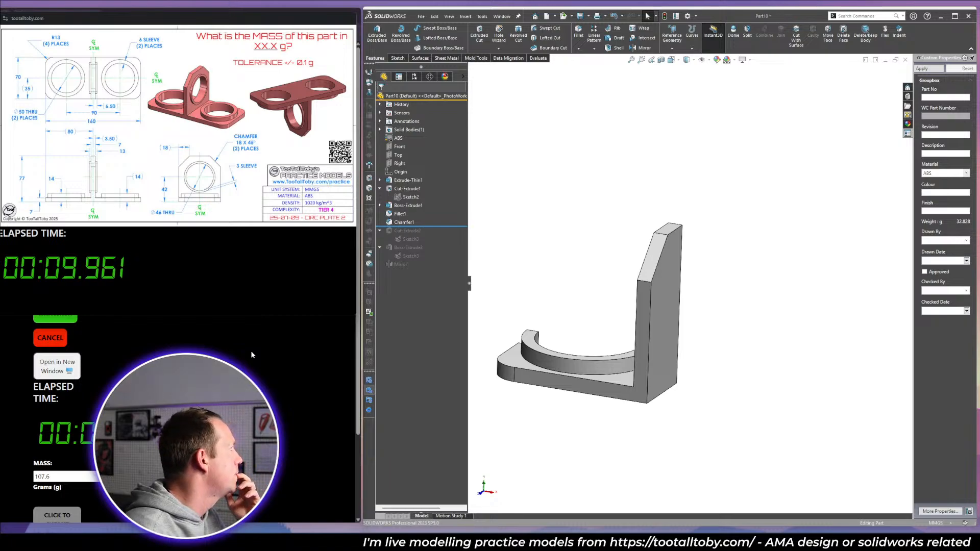
# Delete the 62 mm circle from the base plate's cut sketch, keeping only the 50 mm circle, and leave the sketch.
pyautogui.moveTo(660, 280); pyautogui.dragTo(605, 302, button='middle')
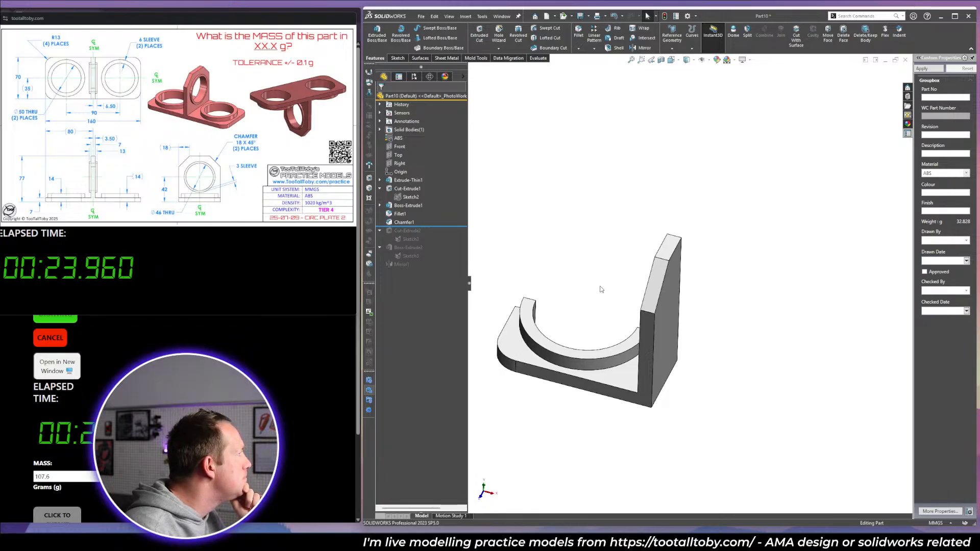
pyautogui.moveTo(673, 420); pyautogui.dragTo(687, 377, button='middle')
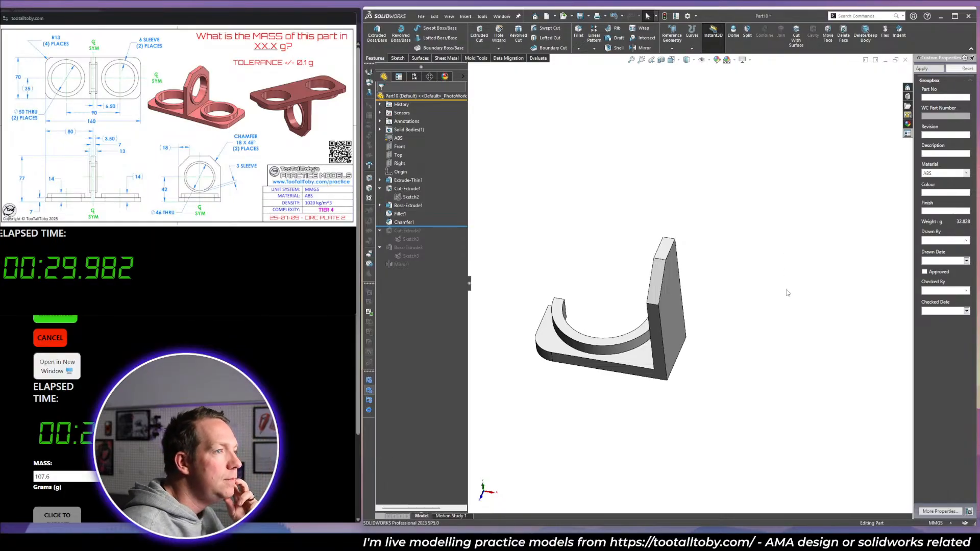
pyautogui.moveTo(788, 293); pyautogui.dragTo(796, 250, button='middle')
pyautogui.moveTo(689, 300); pyautogui.dragTo(691, 335, button='middle')
pyautogui.click(417, 197)
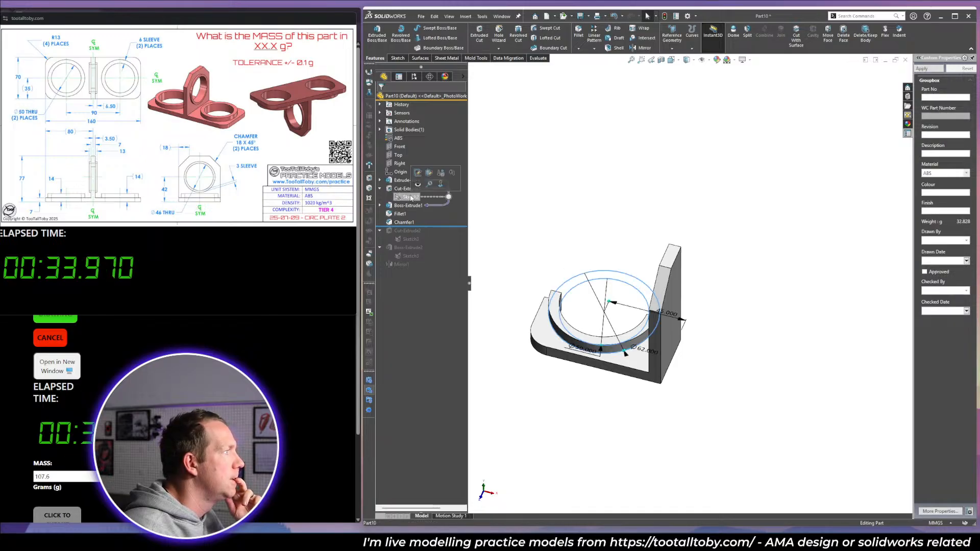
pyautogui.click(417, 173)
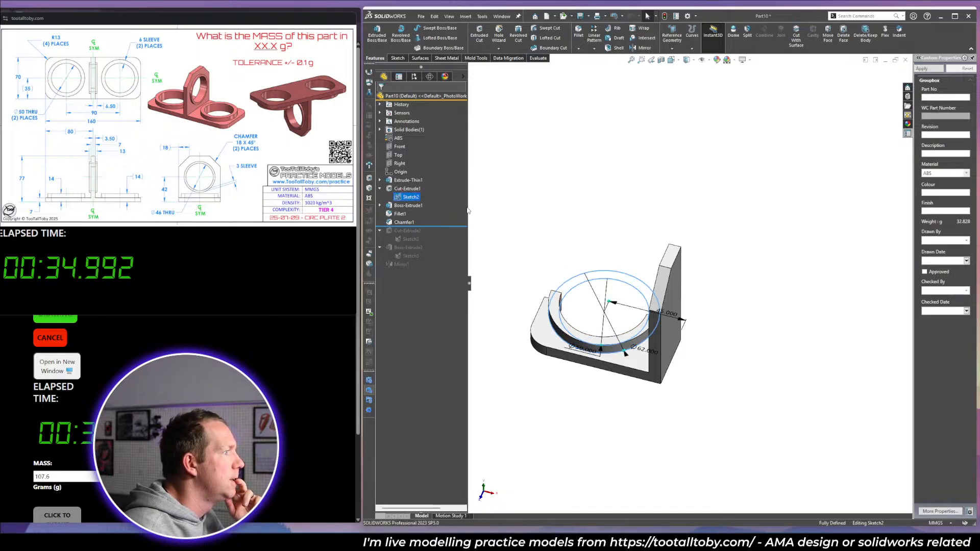
pyautogui.click(648, 288)
pyautogui.press('Delete')
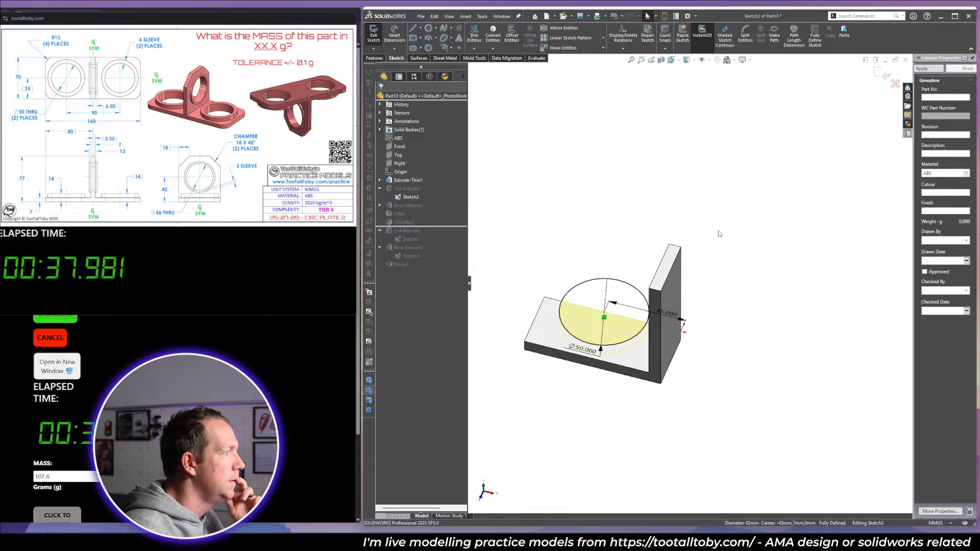
pyautogui.click(883, 74)
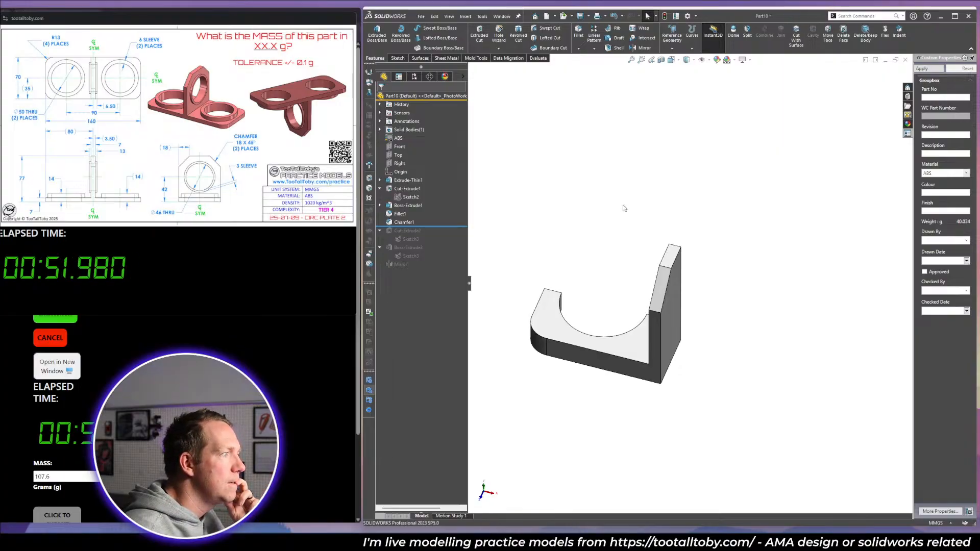
# Close the part without saving it and cancel the running timed attempt.
pyautogui.click(906, 60)
pyautogui.click(489, 281)
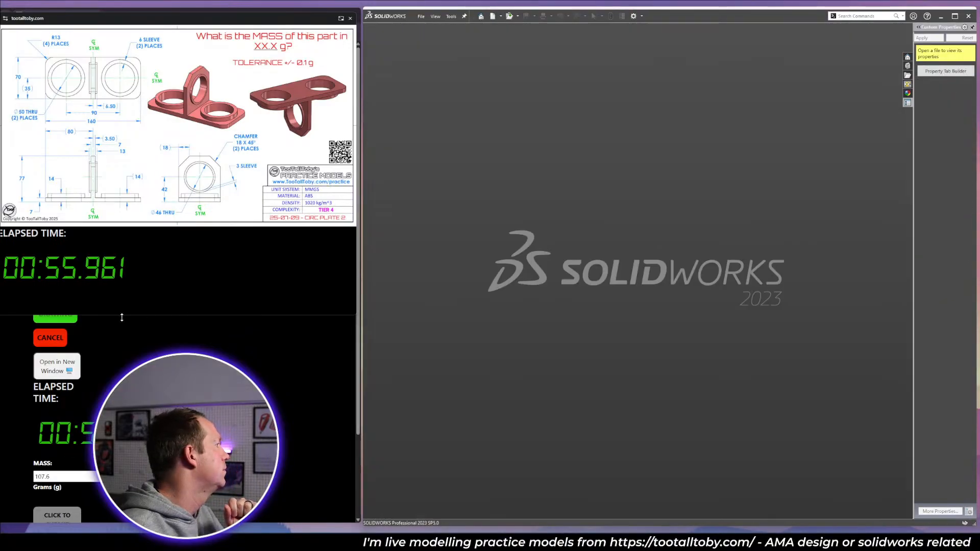
pyautogui.click(57, 339)
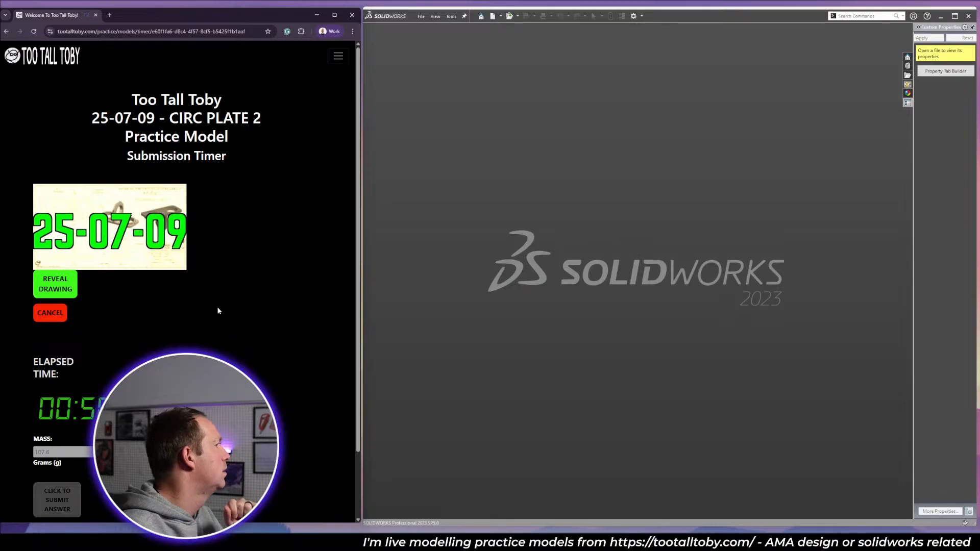
# Create a new part from the TTT-MM-ABS template and restart the timed attempt by revealing the CIRC PLATE 2 drawing.
pyautogui.click(493, 17)
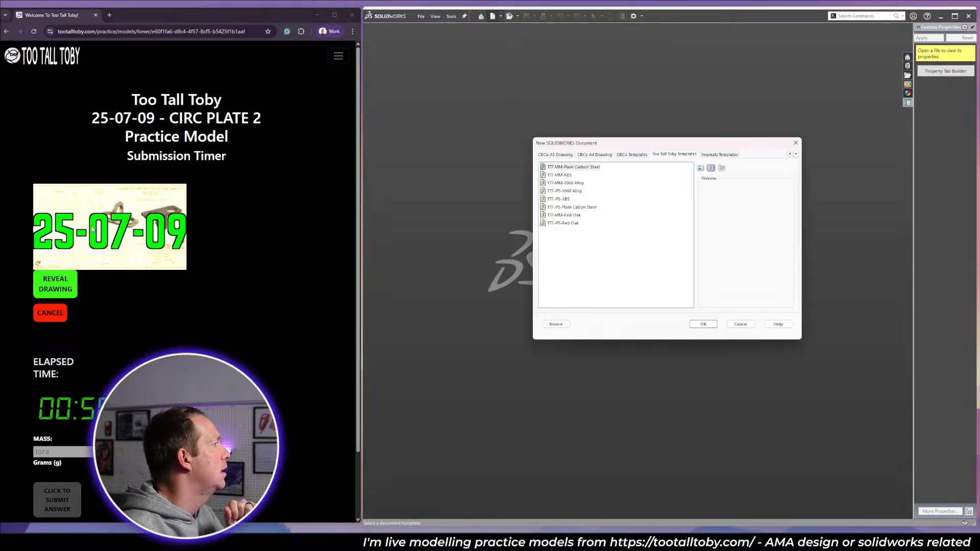
pyautogui.click(55, 284)
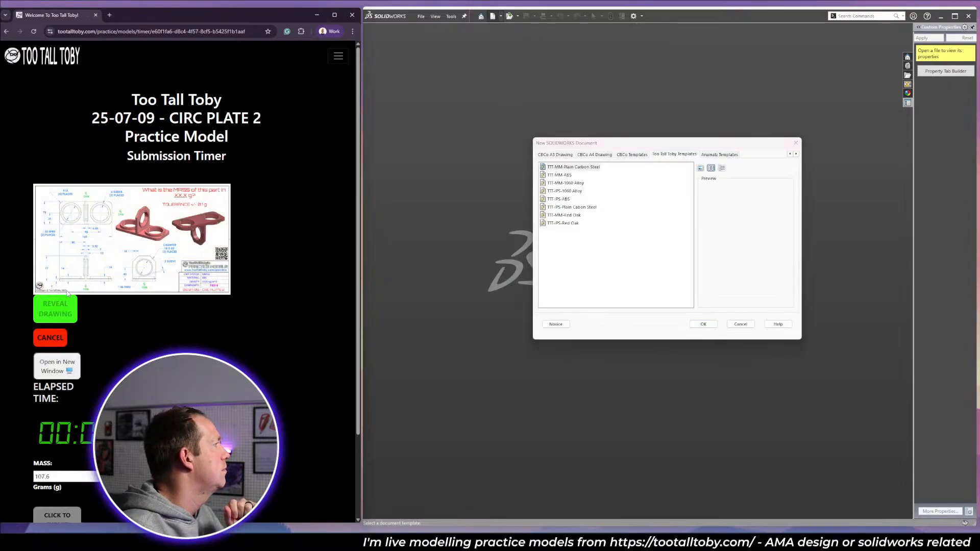
pyautogui.click(561, 175)
pyautogui.click(704, 325)
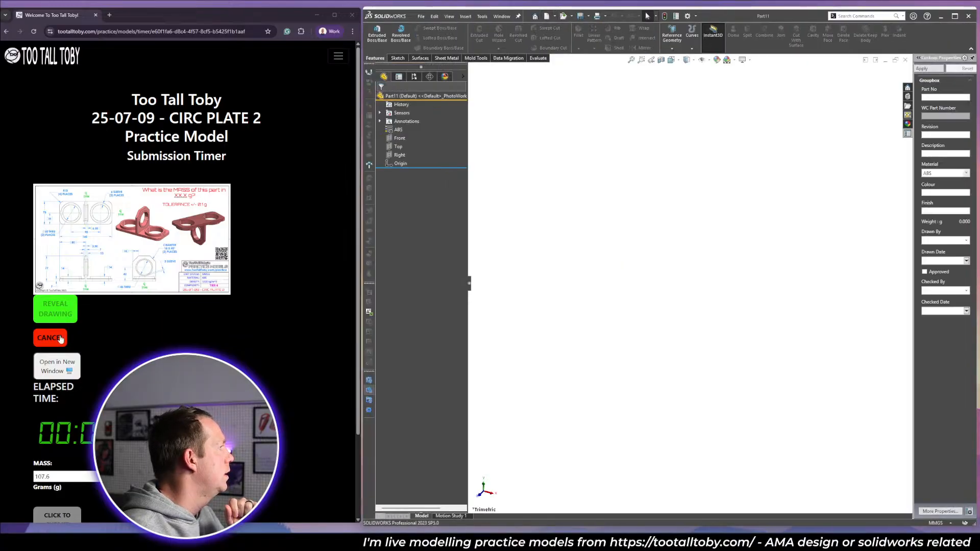
pyautogui.click(60, 339)
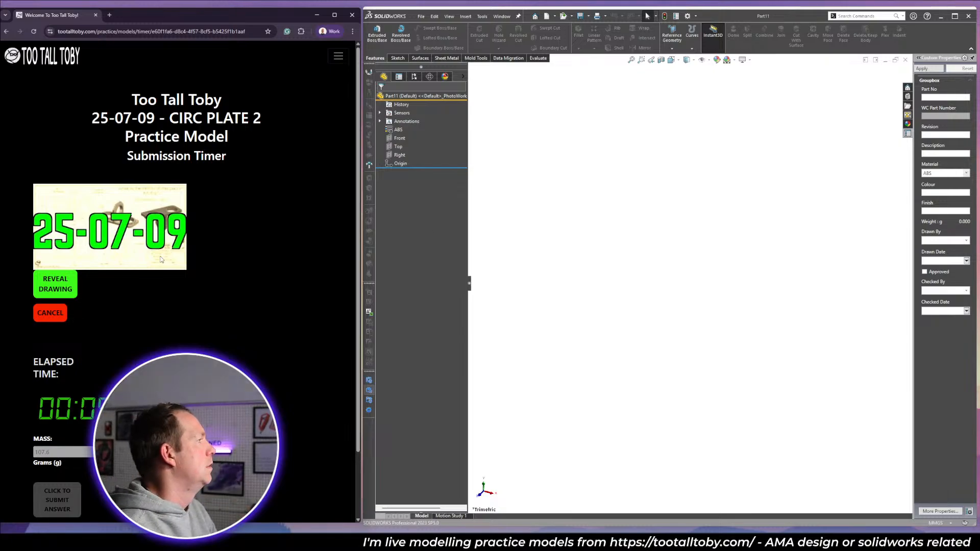
pyautogui.click(71, 291)
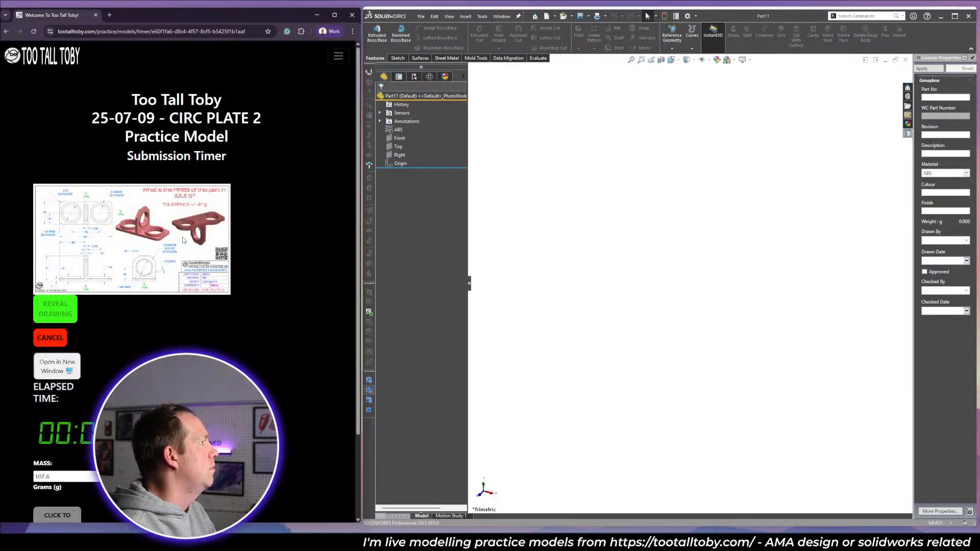
# Start a sketch on the Front plane and open the drawing in a new window.
pyautogui.click(400, 138)
pyautogui.click(411, 128)
pyautogui.press('l')
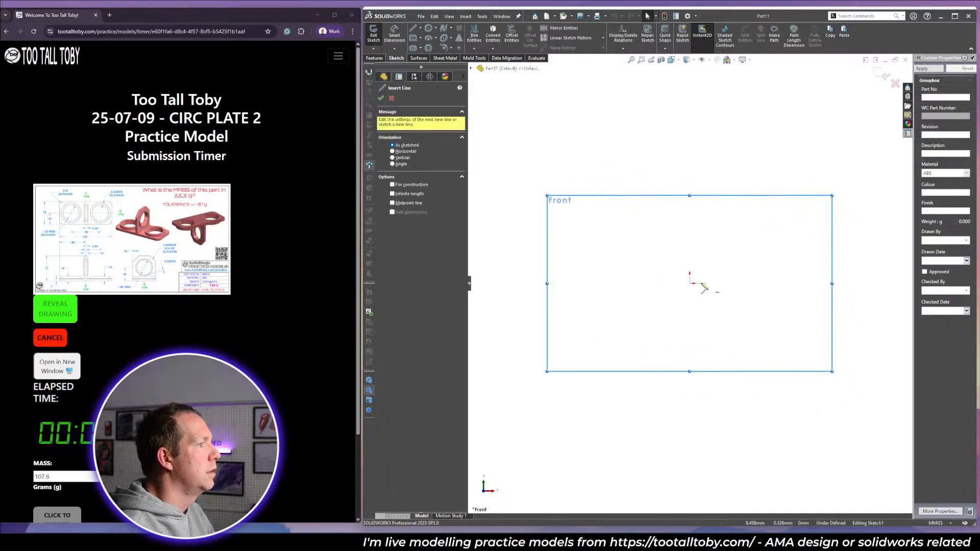
pyautogui.click(689, 283)
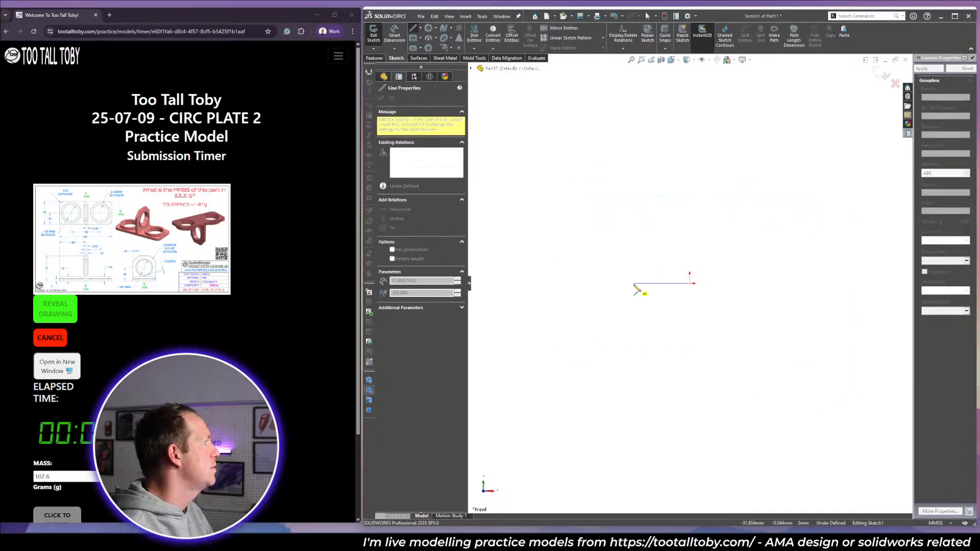
pyautogui.press('Escape')
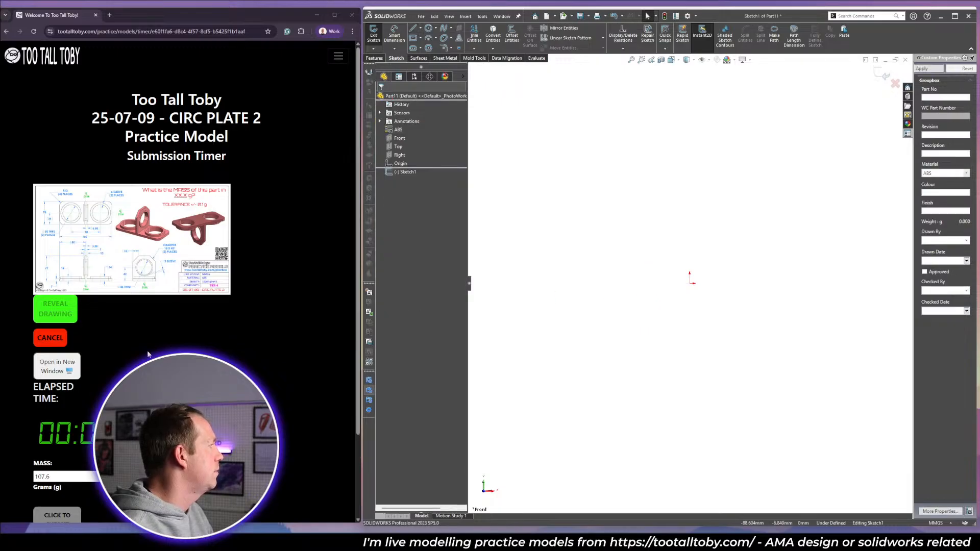
pyautogui.click(70, 365)
# Draw a horizontal line 80 mm long from the origin towards negative X.
pyautogui.click(789, 313)
pyautogui.press('l')
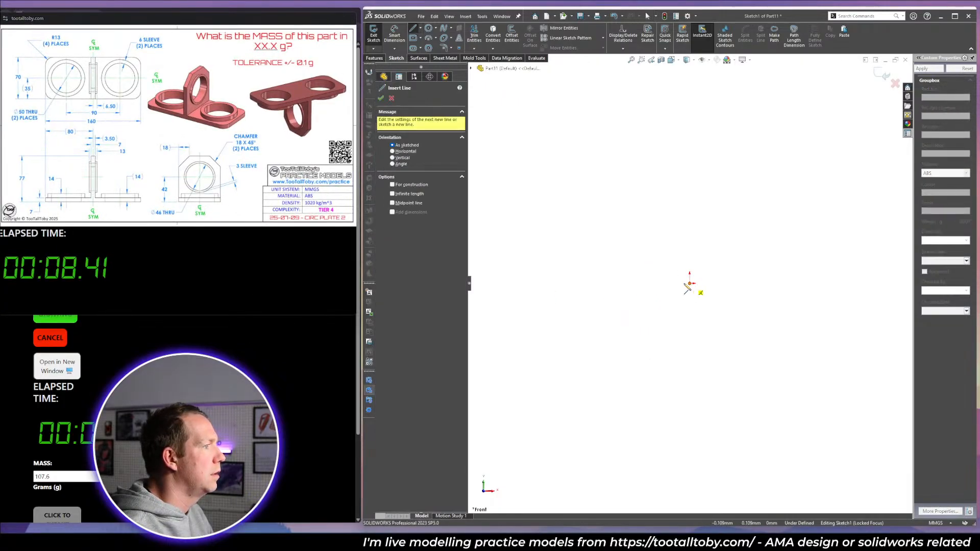
pyautogui.click(691, 284)
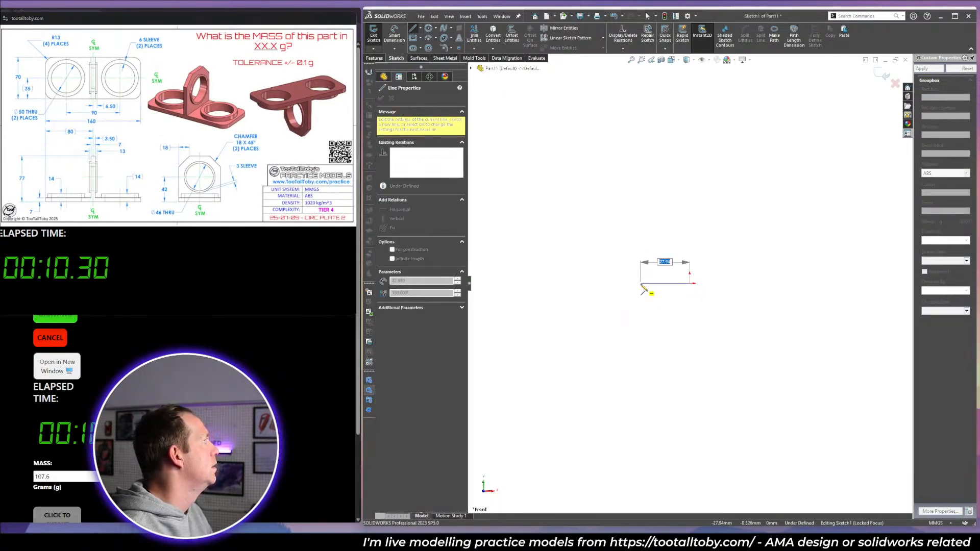
pyautogui.write('80')
pyautogui.press('Return')
pyautogui.press('Escape')
# Draw a vertical line 77 mm long upwards from the origin.
pyautogui.press('l')
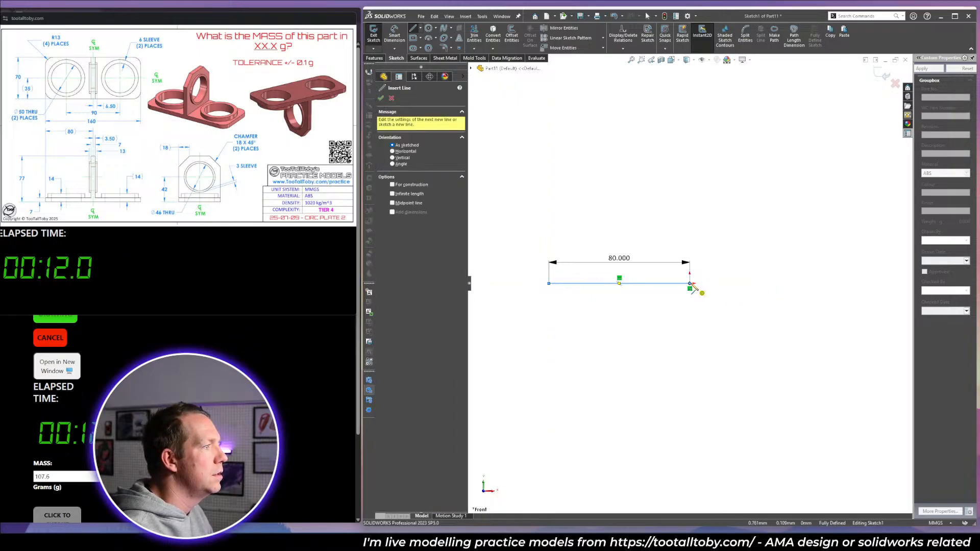
pyautogui.click(691, 283)
pyautogui.write('7')
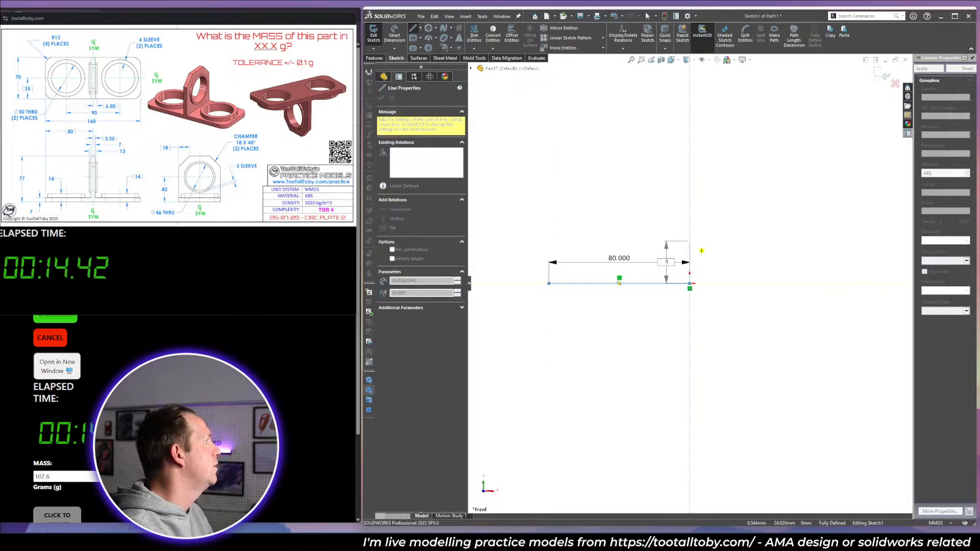
pyautogui.write('7')
pyautogui.press('Return')
pyautogui.press('Escape')
# Extrude the L-shaped sketch 35 mm as a thin feature 7 mm thick, with the thickness reversed to the inside of the L.
pyautogui.press('e')
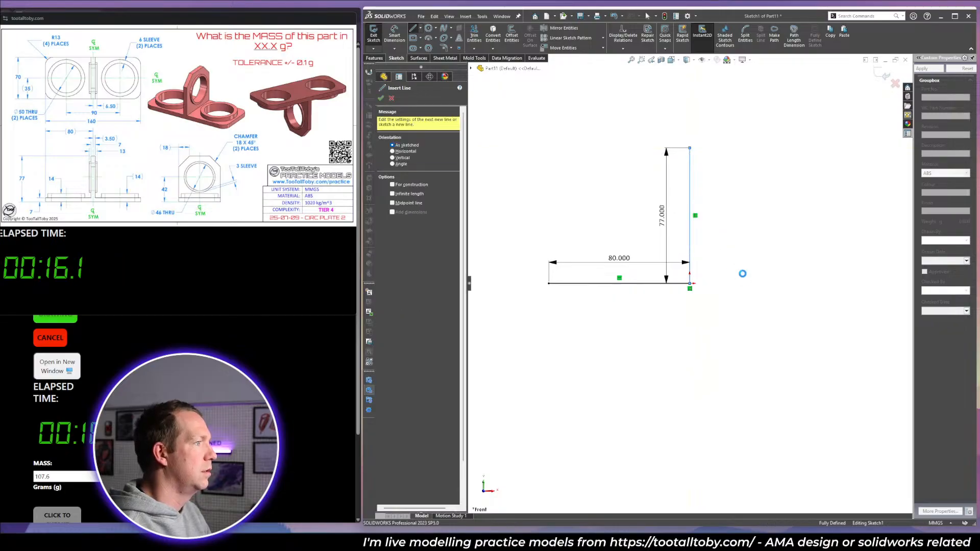
pyautogui.moveTo(432, 241); pyautogui.dragTo(377, 242)
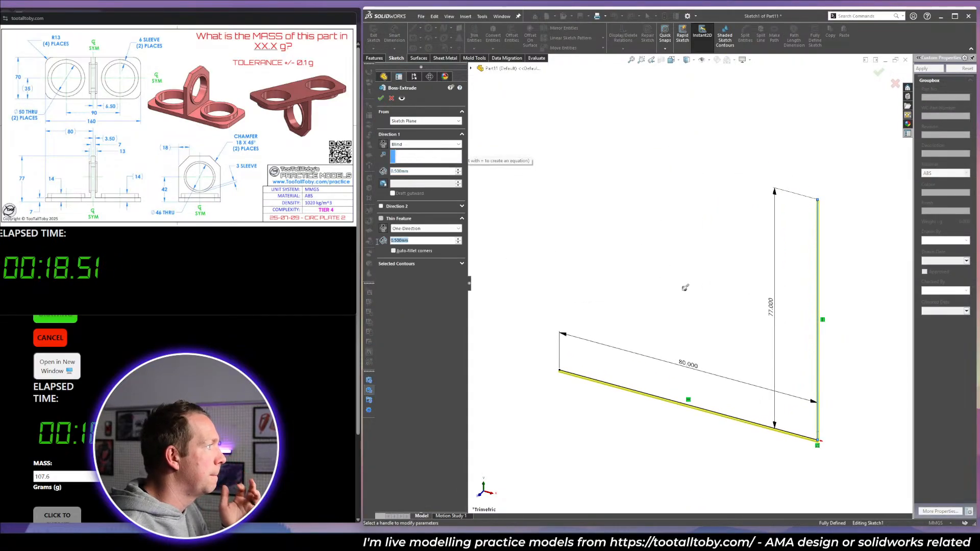
pyautogui.write('7')
pyautogui.press('Return')
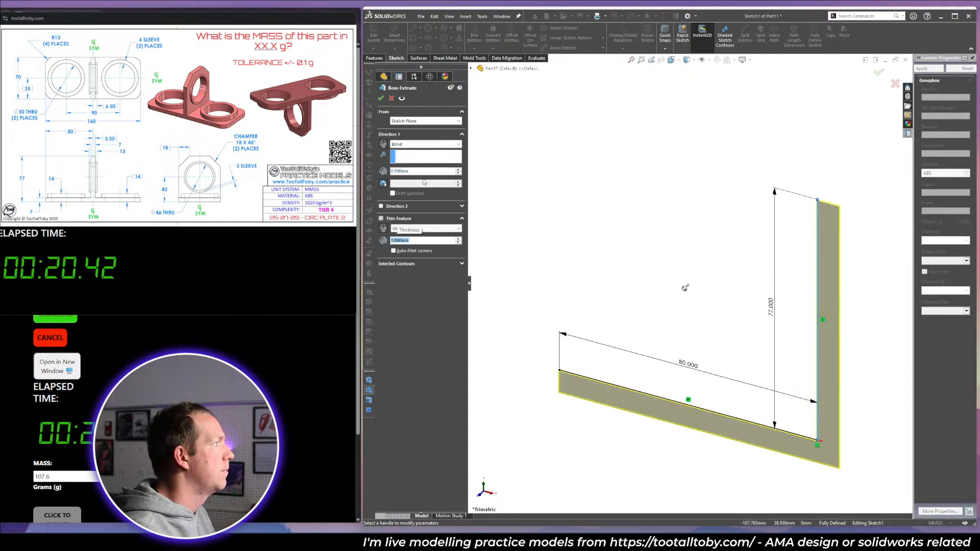
pyautogui.moveTo(425, 172); pyautogui.dragTo(379, 171)
pyautogui.write('35')
pyautogui.press('Return')
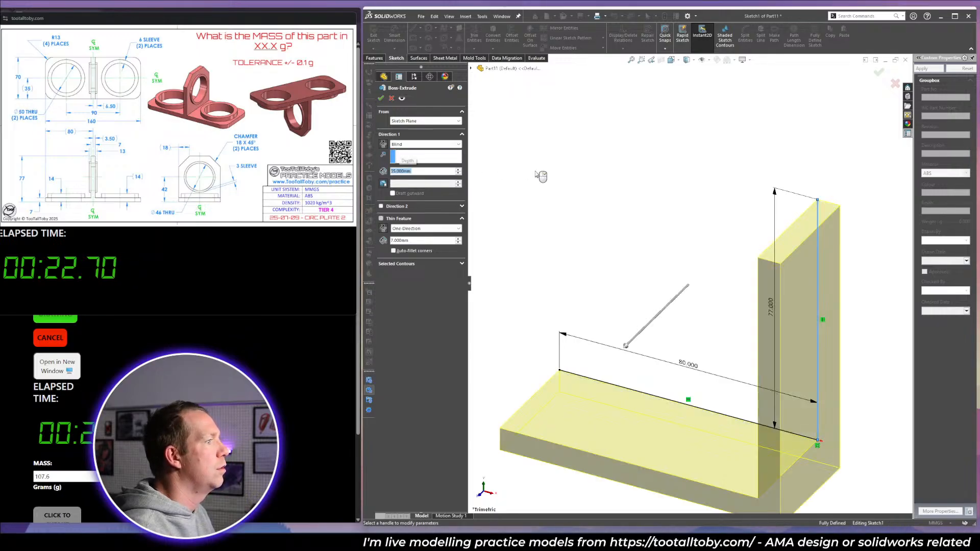
pyautogui.click(384, 229)
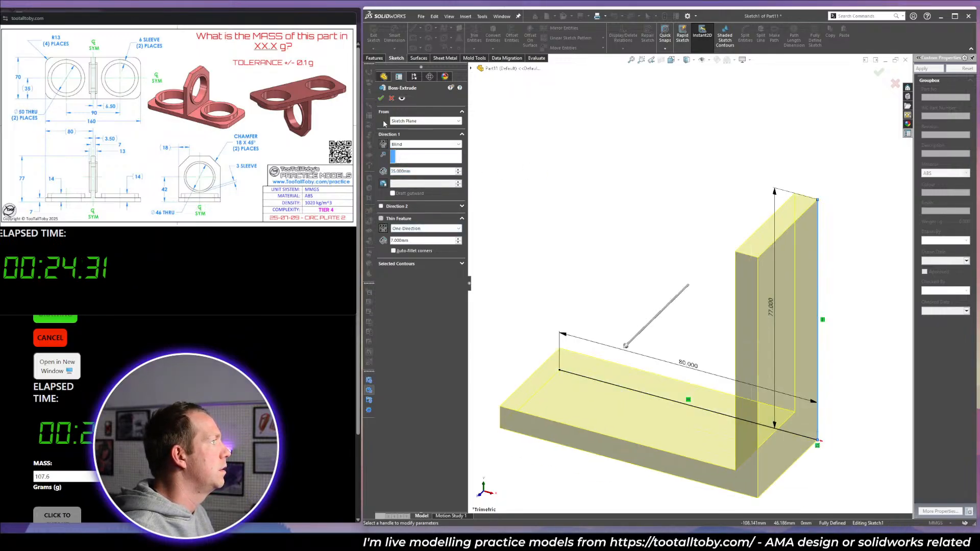
pyautogui.click(382, 98)
# Offset the upright's inner face 3.5 mm into the wall with Move Face, flipping the direction to thin it.
pyautogui.click(830, 41)
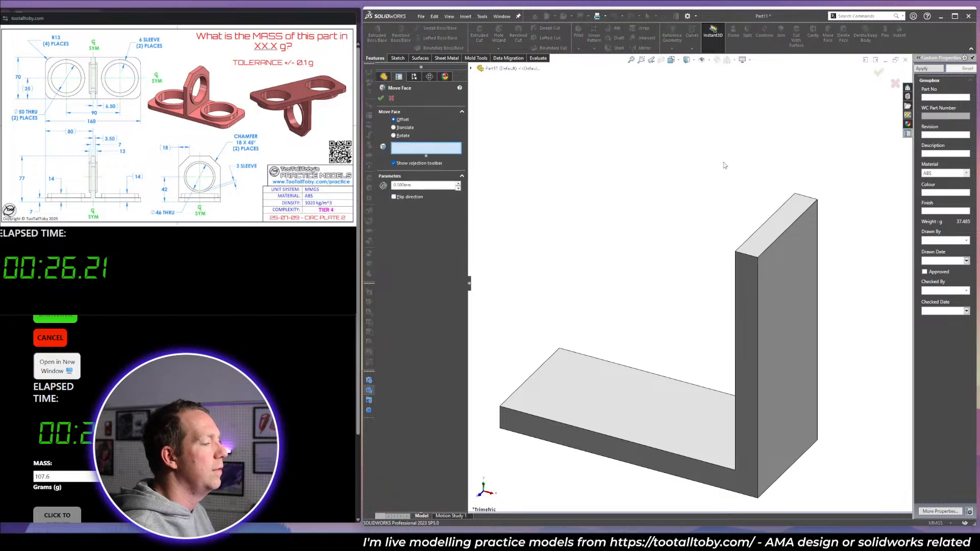
pyautogui.moveTo(420, 186); pyautogui.dragTo(373, 187)
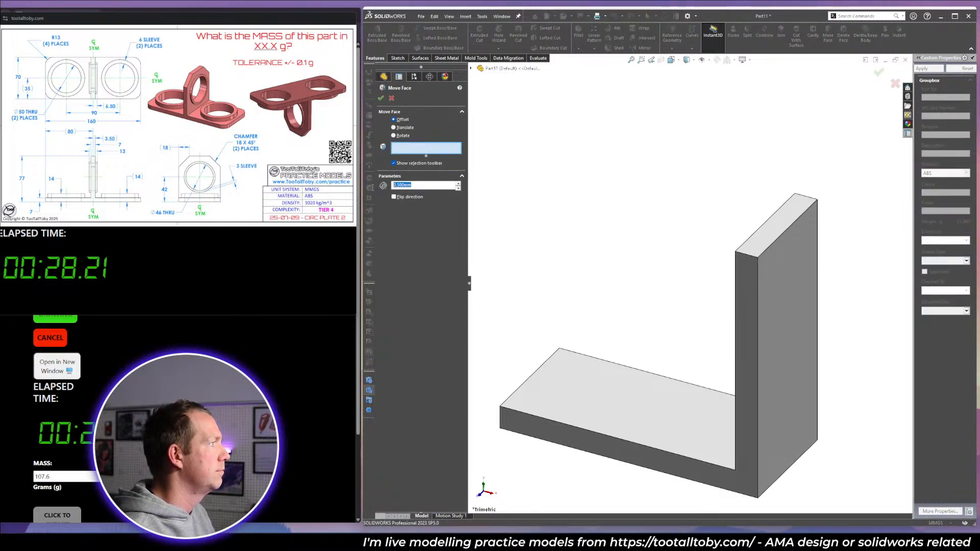
pyautogui.moveTo(679, 304); pyautogui.dragTo(770, 368, button='middle')
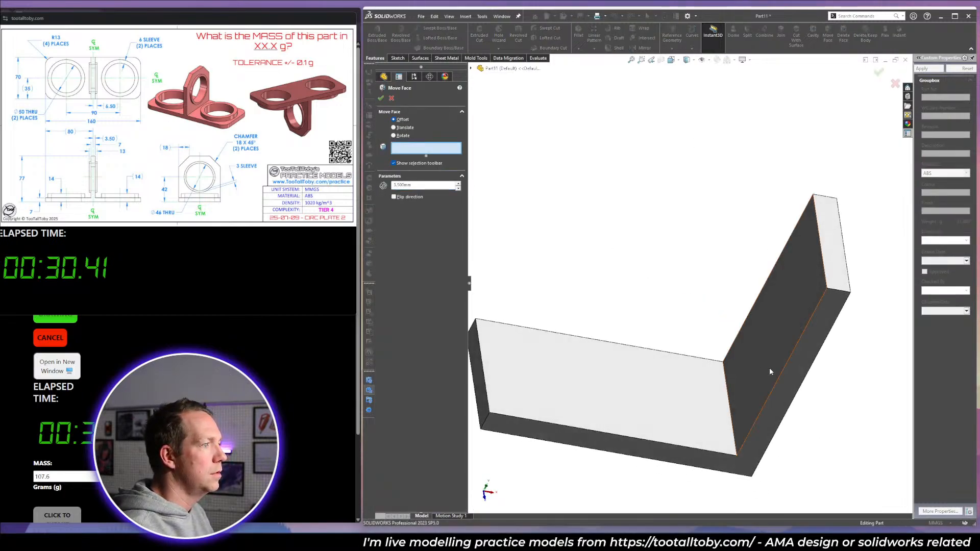
pyautogui.click(774, 370)
pyautogui.click(394, 197)
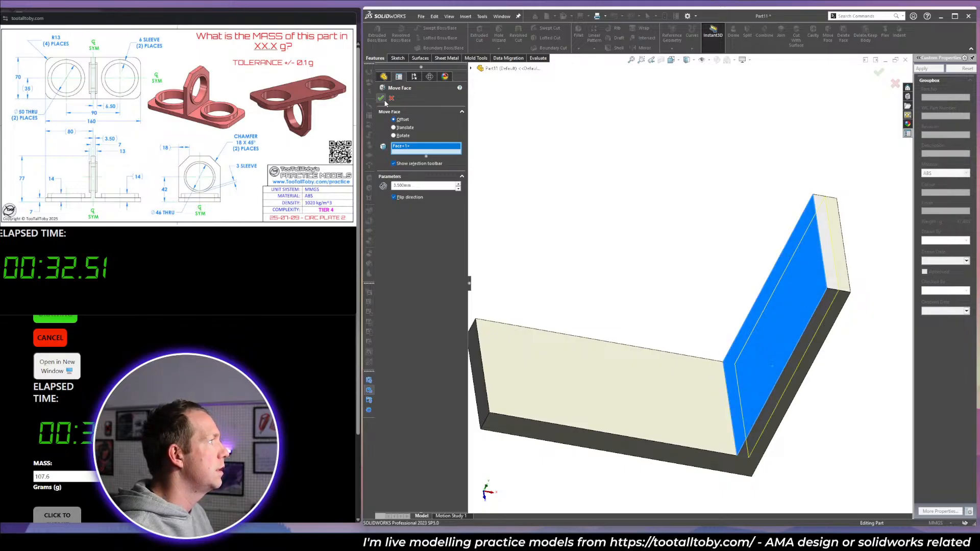
pyautogui.click(382, 99)
# Fillet the base plate's outer front corner with a 13 mm radius.
pyautogui.click(489, 424)
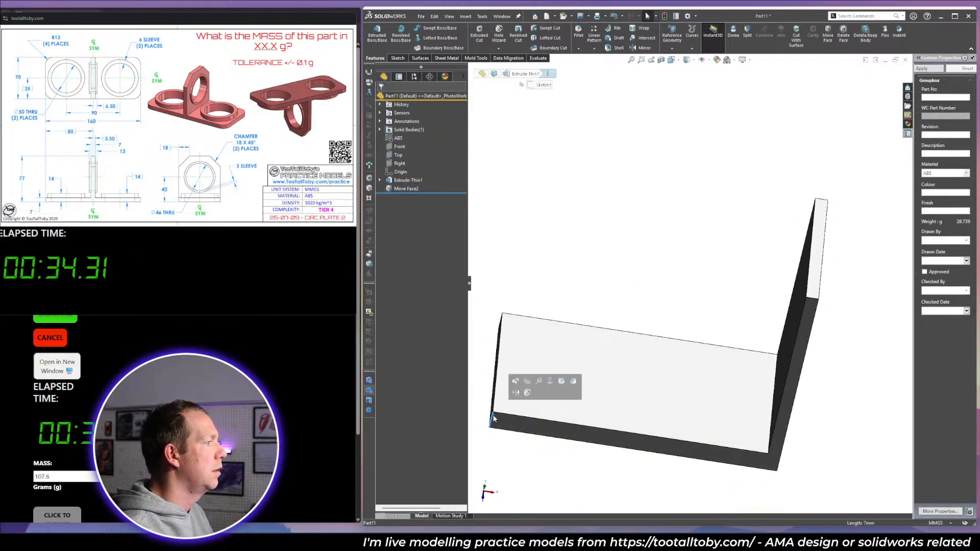
pyautogui.click(559, 382)
pyautogui.write('13.000mm')
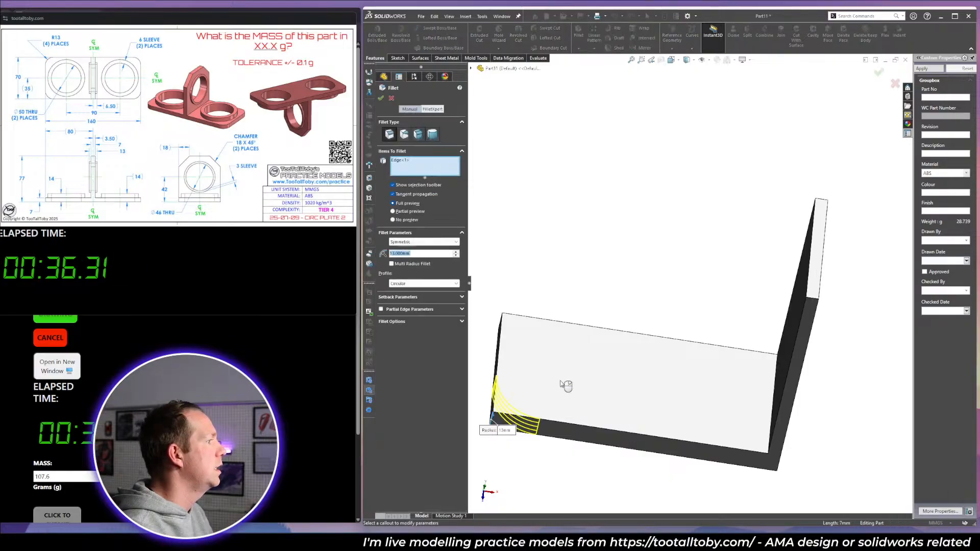
pyautogui.press('Return')
# Chamfer the upright's top front corner edge by 18 mm at 45 degrees.
pyautogui.click(815, 301)
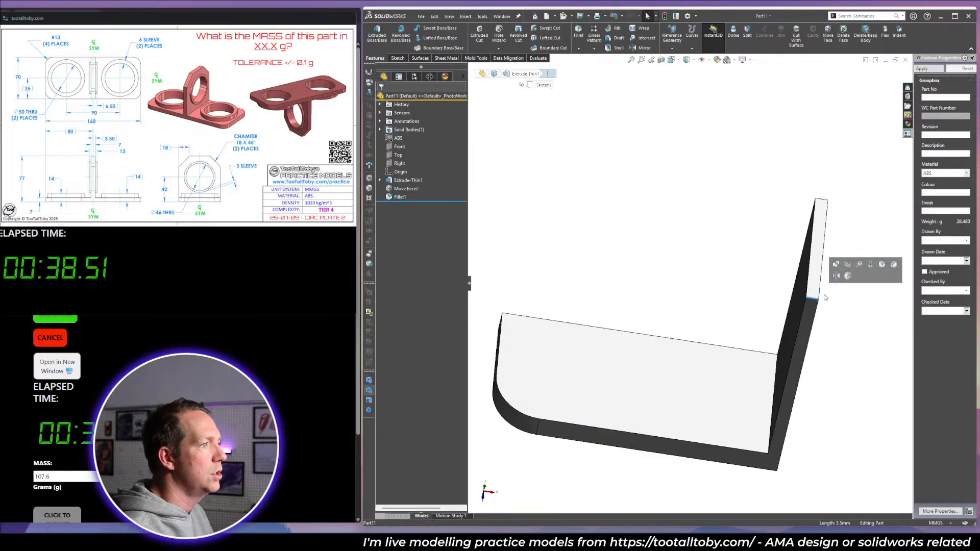
pyautogui.click(893, 270)
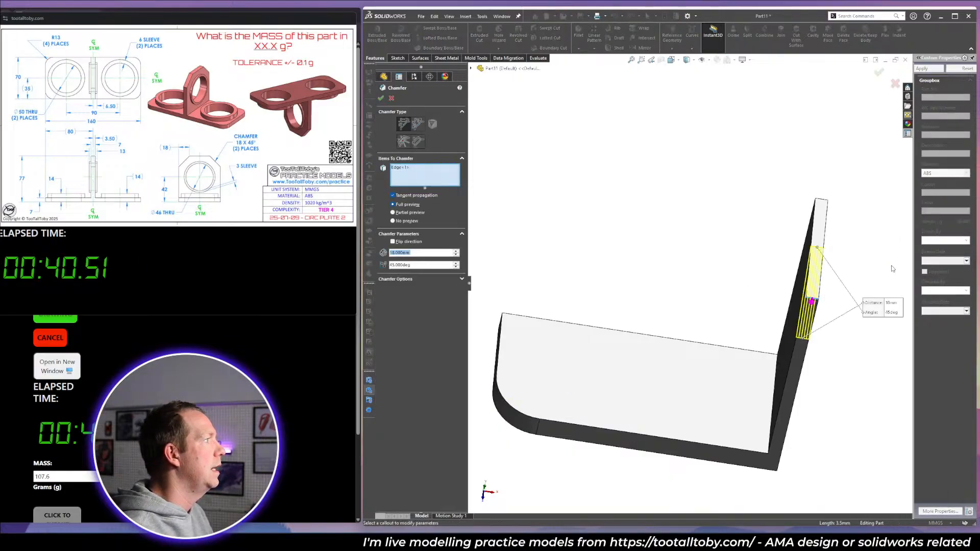
pyautogui.press('Return')
# Sketch a 50 mm diameter circle on the base plate's upper face, centred on its rear edge.
pyautogui.click(684, 377)
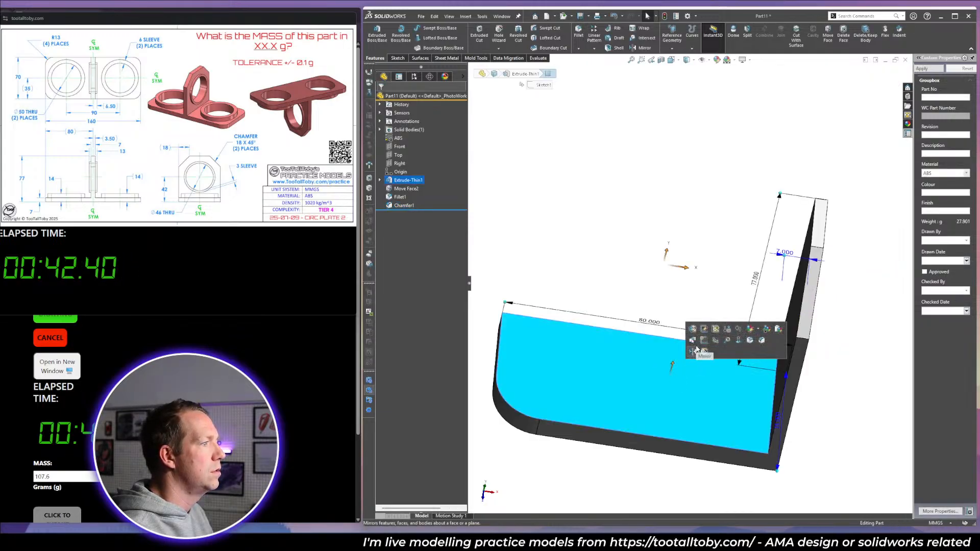
pyautogui.click(719, 334)
pyautogui.click(872, 298)
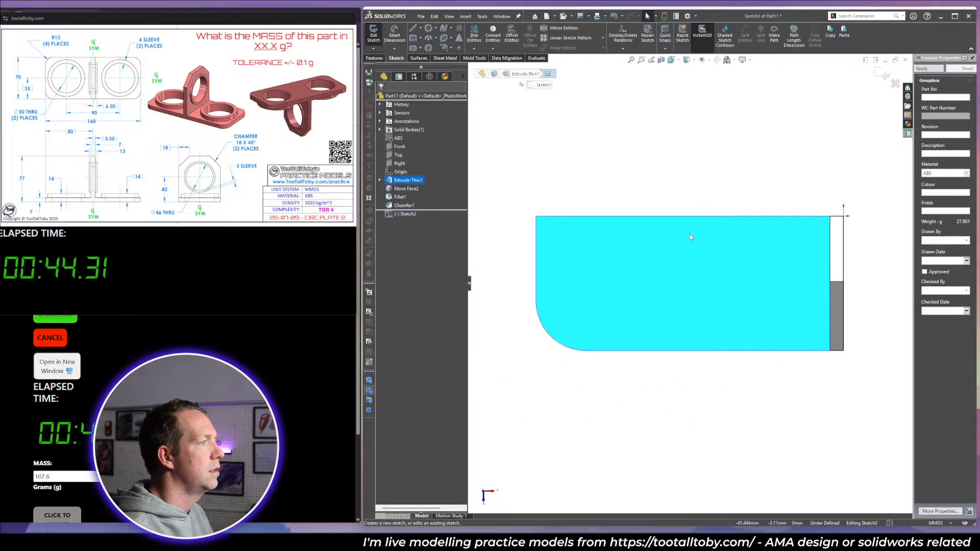
pyautogui.press('c')
pyautogui.click(659, 217)
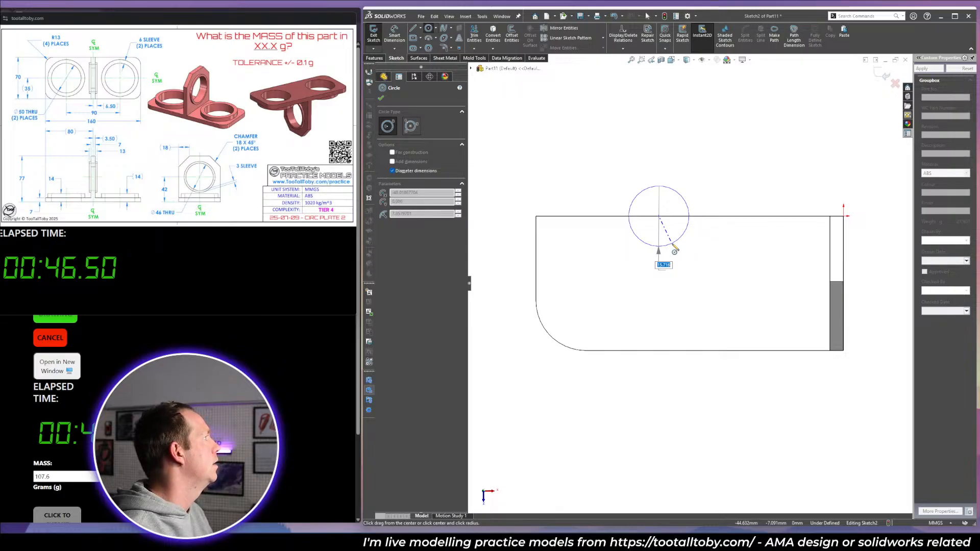
pyautogui.write('5')
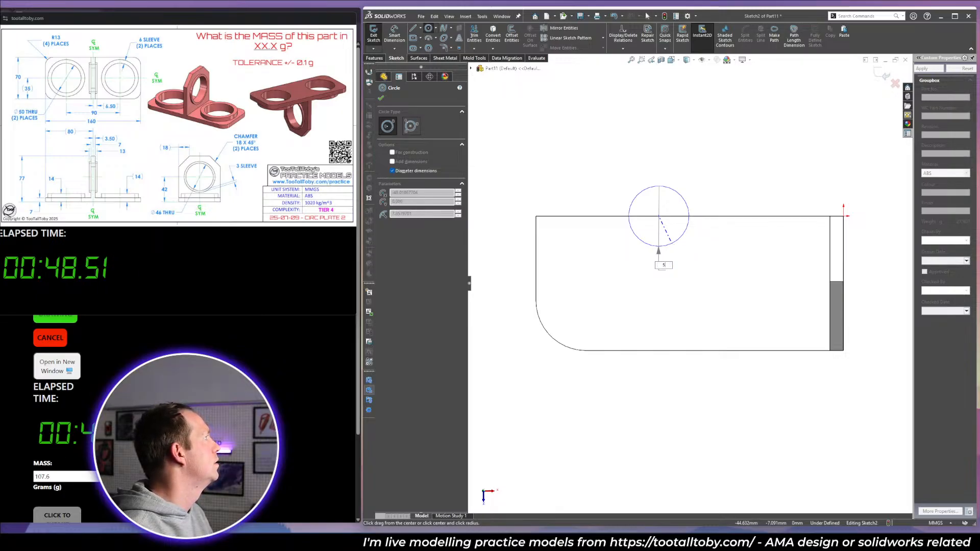
pyautogui.write('0')
pyautogui.press('Return')
# Dimension the circle's centre 45 mm from the origin and cut the circle through all of the base plate.
pyautogui.press('d')
pyautogui.click(754, 228)
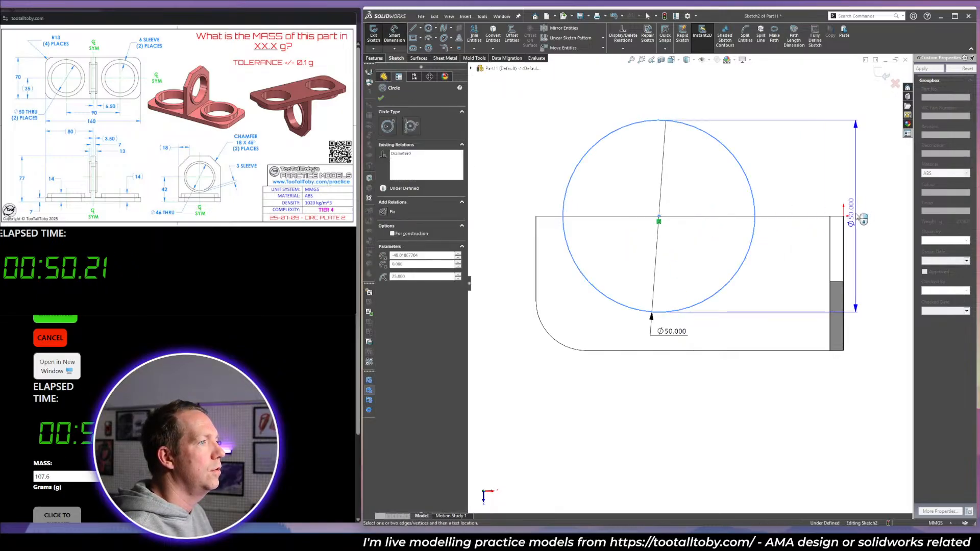
pyautogui.click(845, 216)
pyautogui.click(798, 168)
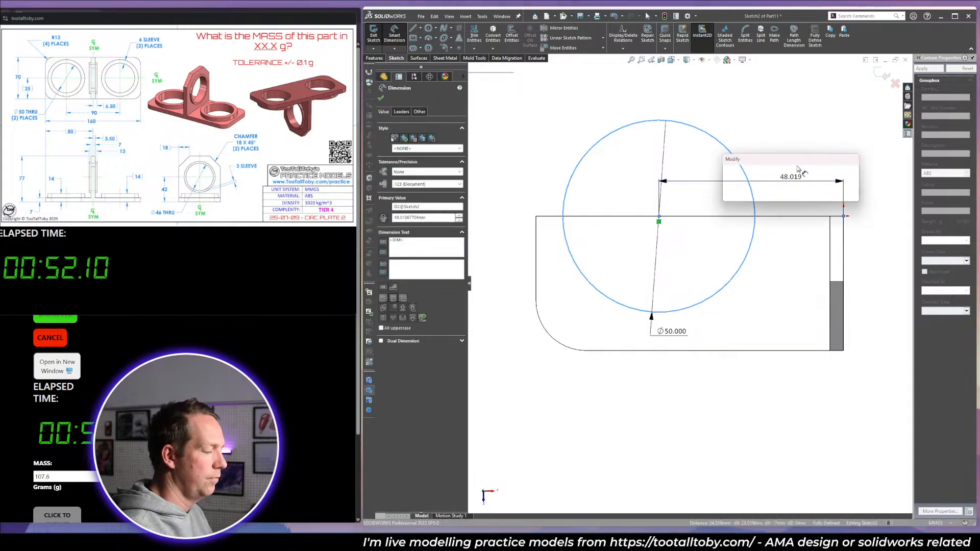
pyautogui.write('45')
pyautogui.press('Return')
pyautogui.press('c')
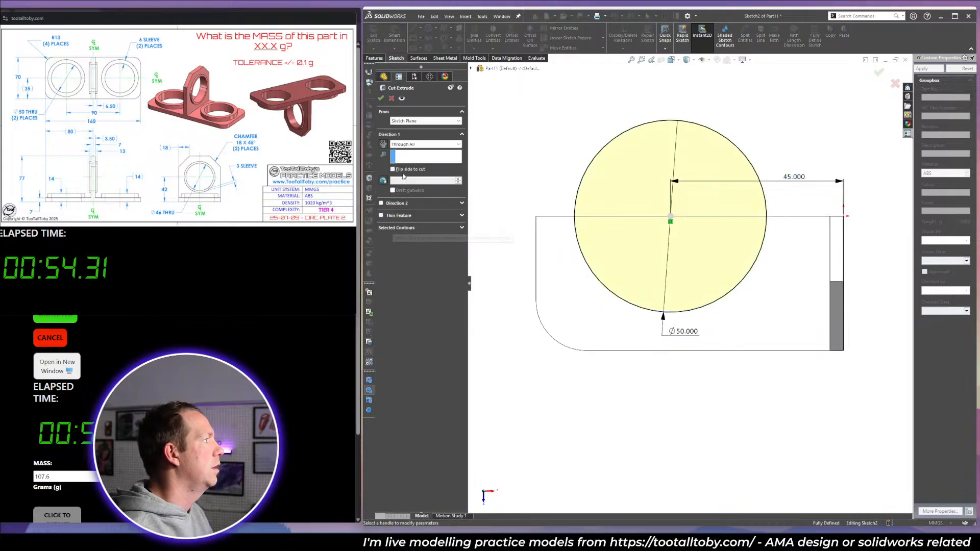
pyautogui.press('Return')
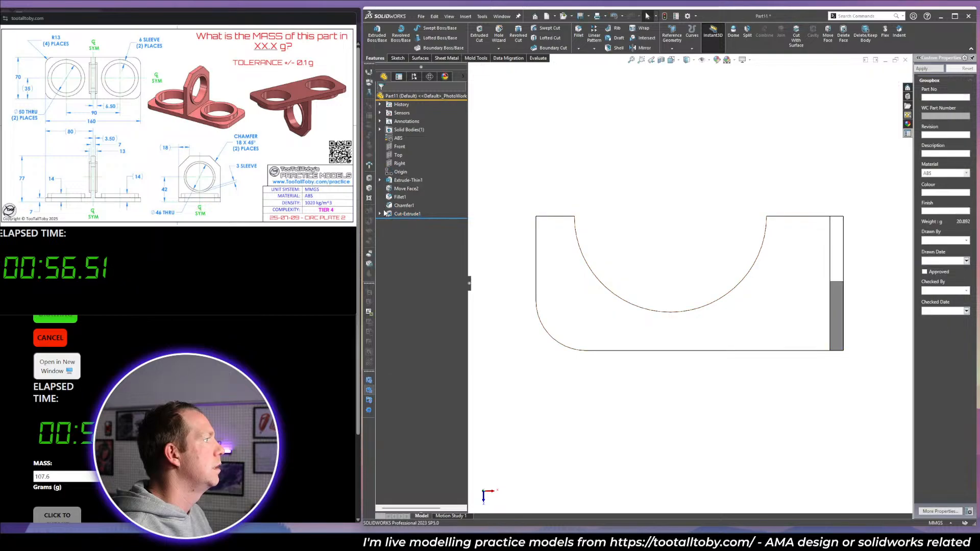
# Try to cut a ring 6 mm wide and 7 mm deep around the base plate's hole, reusing the hole sketch as a thin cut.
pyautogui.click(380, 213)
pyautogui.click(411, 222)
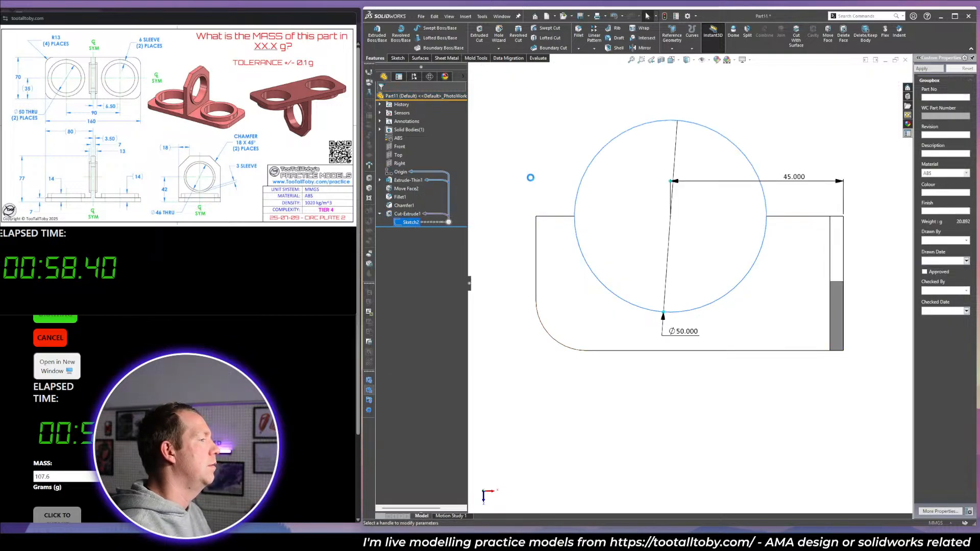
pyautogui.press('c')
pyautogui.click(381, 216)
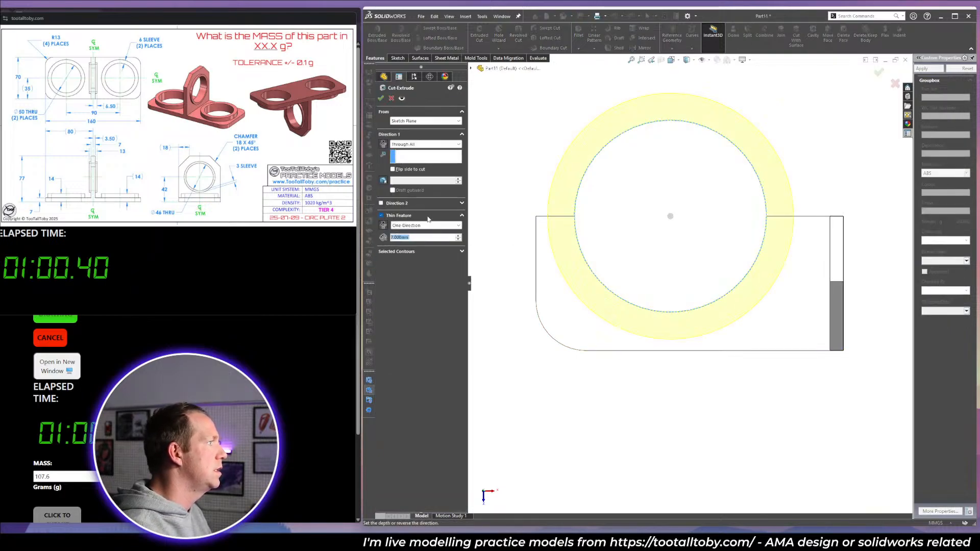
pyautogui.write('6')
pyautogui.press('Return')
pyautogui.click(424, 145)
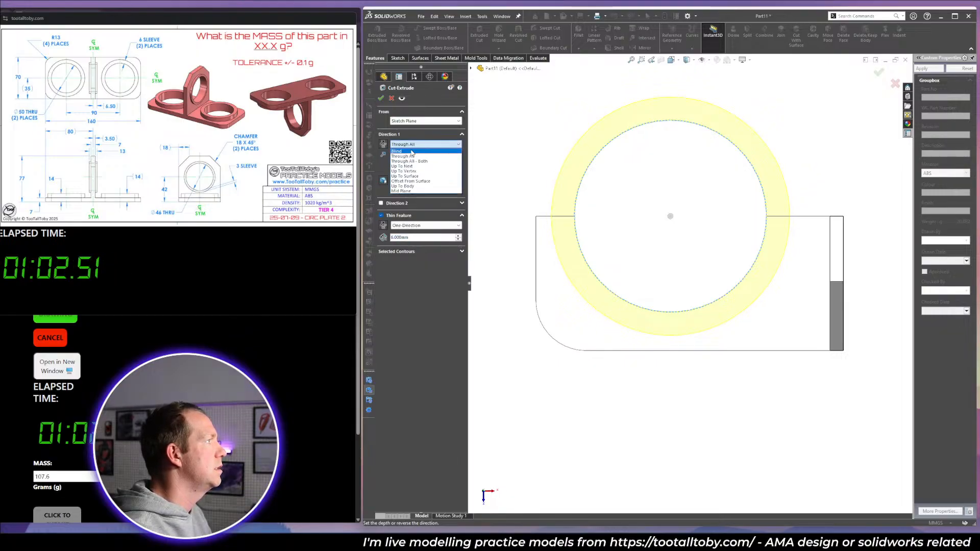
pyautogui.click(413, 154)
pyautogui.write('7')
pyautogui.press('Return')
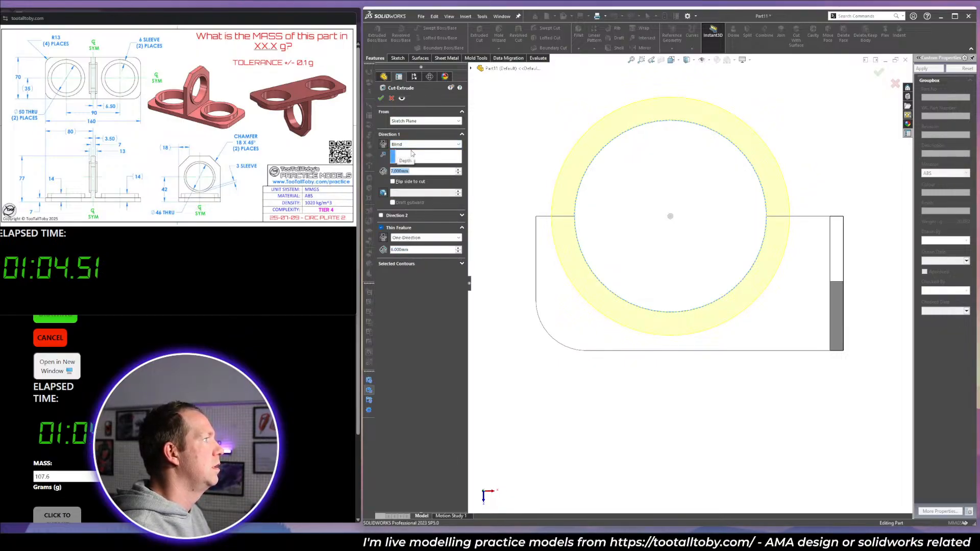
pyautogui.press('Return')
pyautogui.click(734, 212)
pyautogui.scroll(2, 702, 293)
pyautogui.moveTo(702, 294); pyautogui.dragTo(696, 213, button='middle')
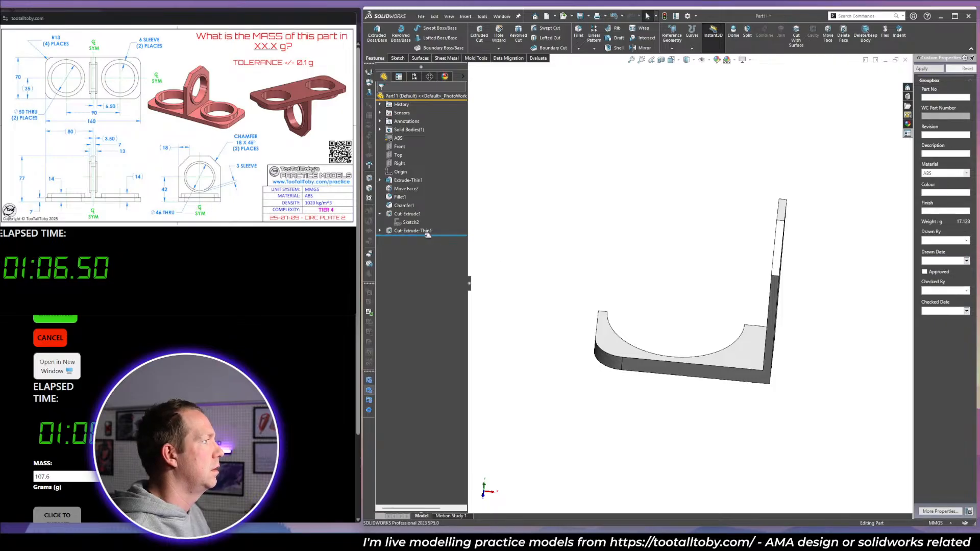
pyautogui.moveTo(454, 235); pyautogui.dragTo(407, 228)
# Extrude the base hole's circle sketch 7 mm upward as a thin boss with a 6 mm wall outside the hole.
pyautogui.click(409, 223)
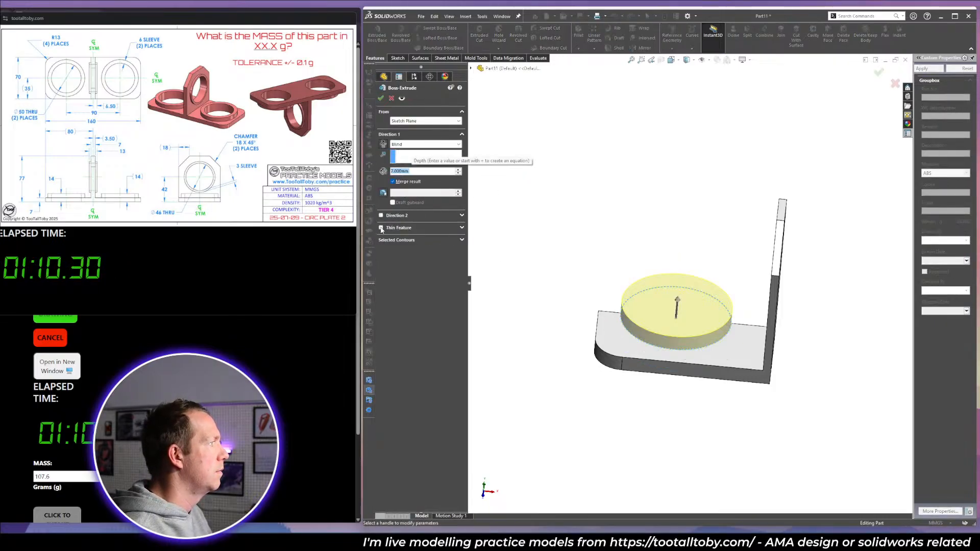
pyautogui.click(381, 228)
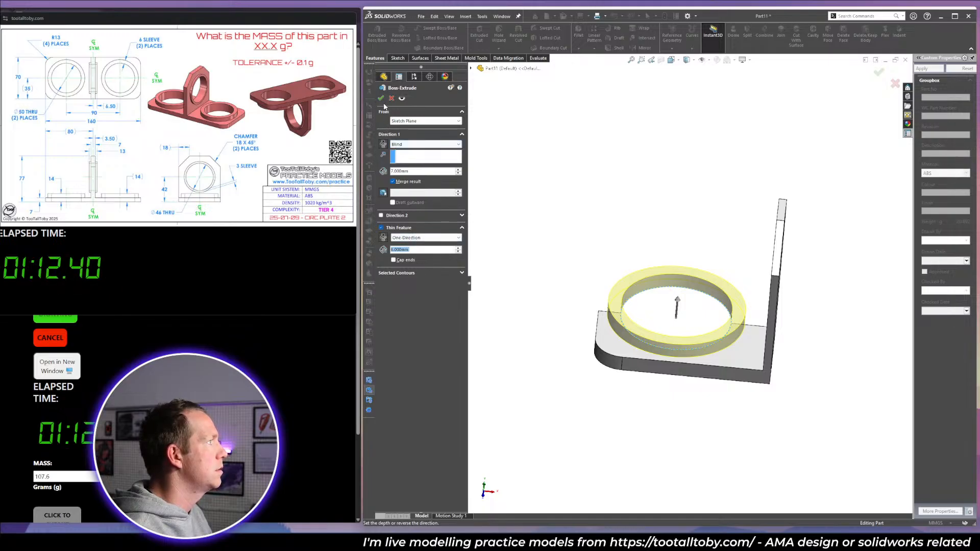
pyautogui.click(381, 99)
# Sketch a 46 mm diameter circle on the upright's outer face, centred on its straight vertical symmetry edge.
pyautogui.scroll(3, 658, 204)
pyautogui.moveTo(731, 270); pyautogui.dragTo(657, 281, button='middle')
pyautogui.scroll(-2, 703, 284)
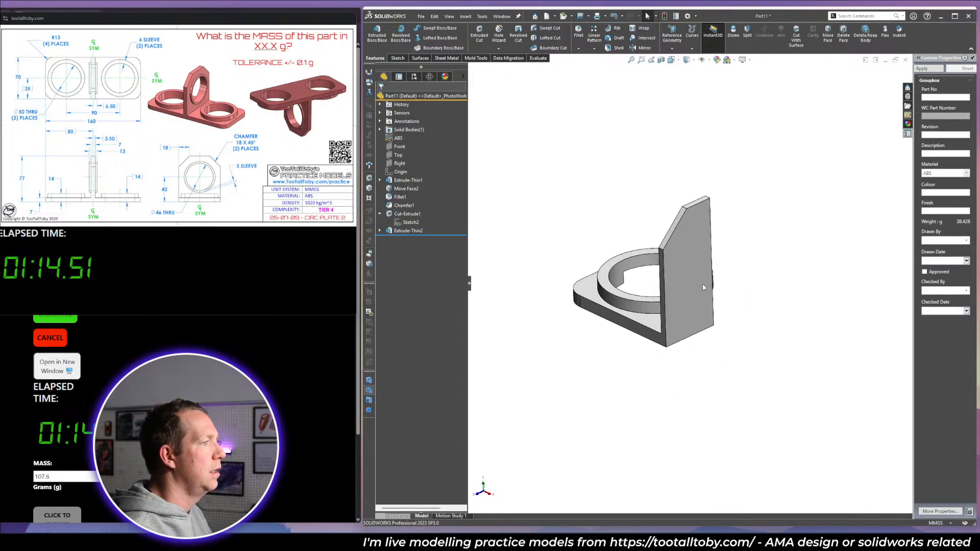
pyautogui.click(702, 284)
pyautogui.click(739, 254)
pyautogui.press('space')
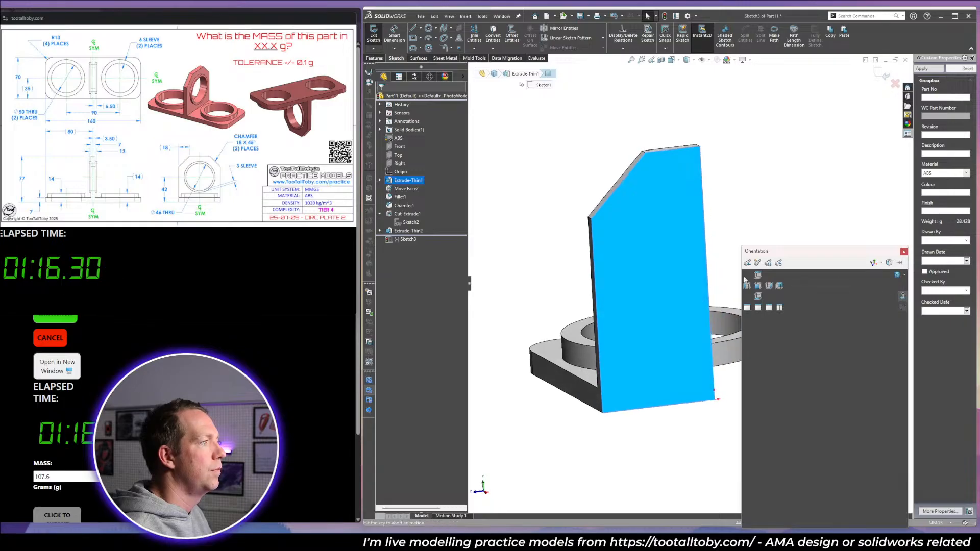
pyautogui.press('c')
pyautogui.click(698, 272)
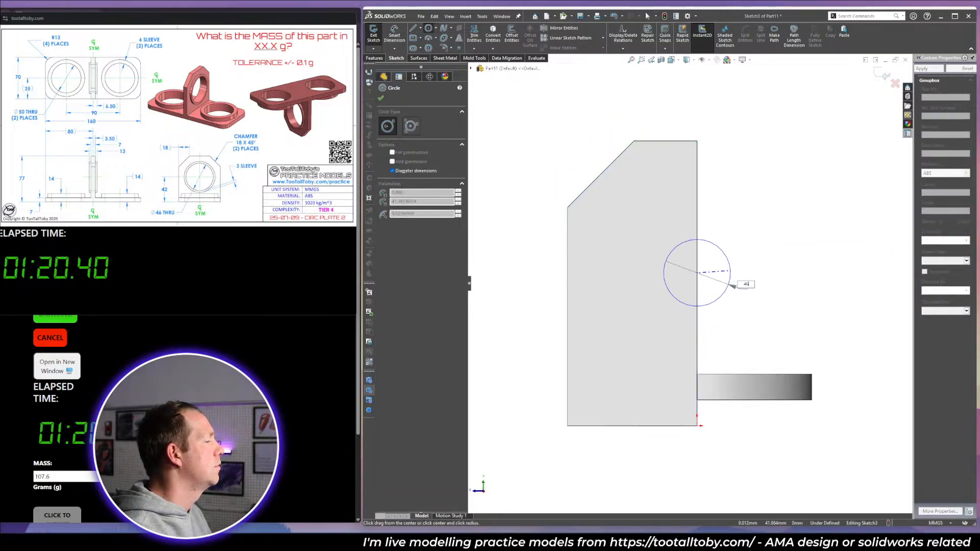
pyautogui.write('46')
pyautogui.press('Return')
# Dimension the circle's centre 42 mm above the upright's bottom edge and cut the circle through all.
pyautogui.press('d')
pyautogui.click(695, 426)
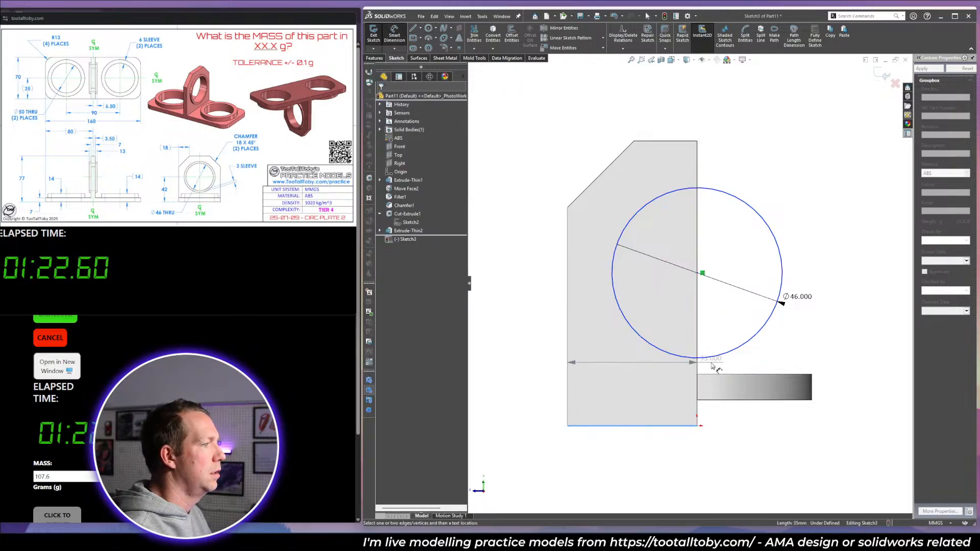
pyautogui.click(709, 357)
pyautogui.click(769, 357)
pyautogui.write('42')
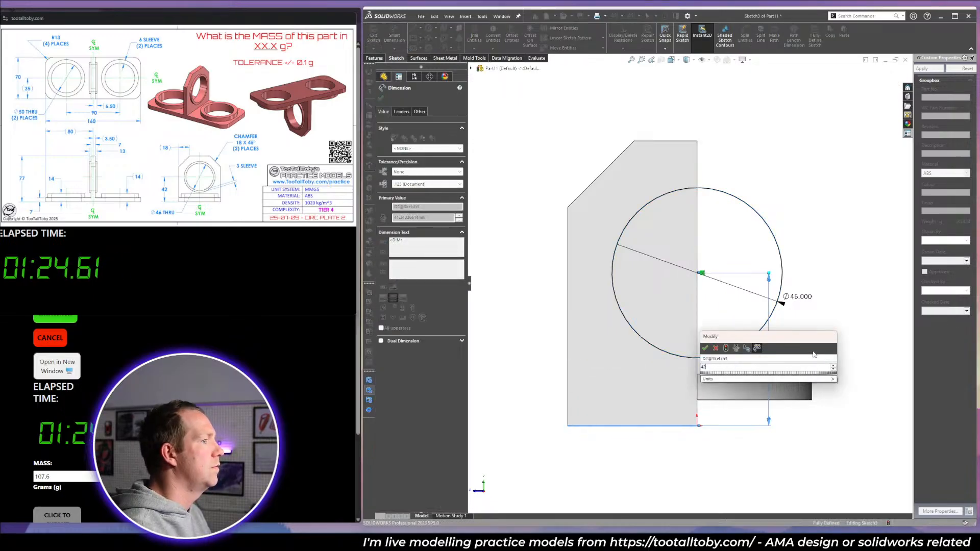
pyautogui.press('Return')
pyautogui.press('x')
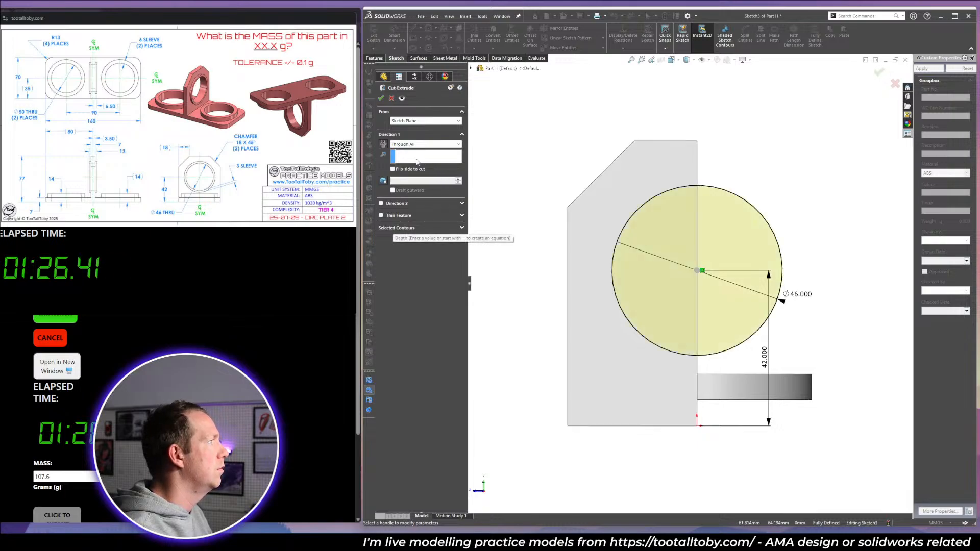
pyautogui.click(381, 98)
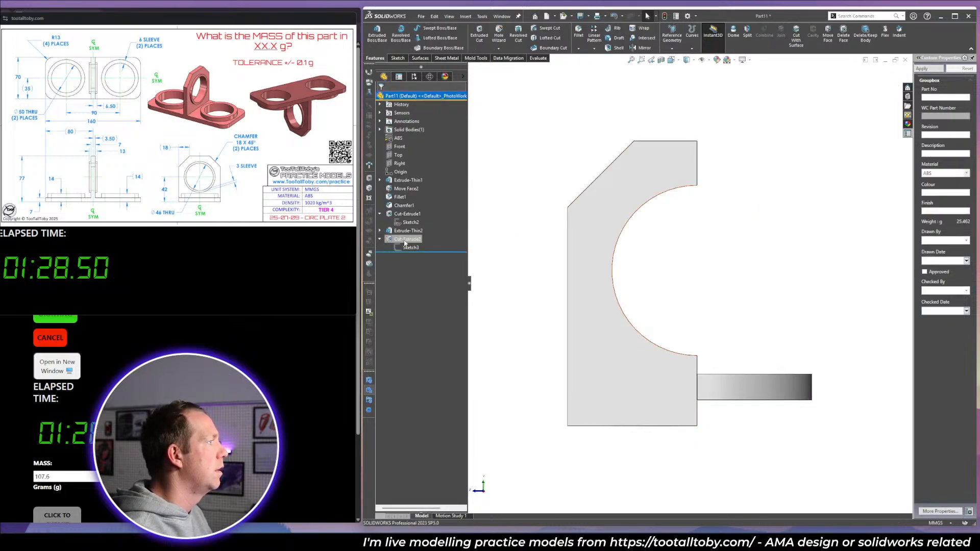
# Extrude the upright's circle sketch 7 mm as a thin boss with a 3 mm wall, reversed toward the base plate side.
pyautogui.press('e')
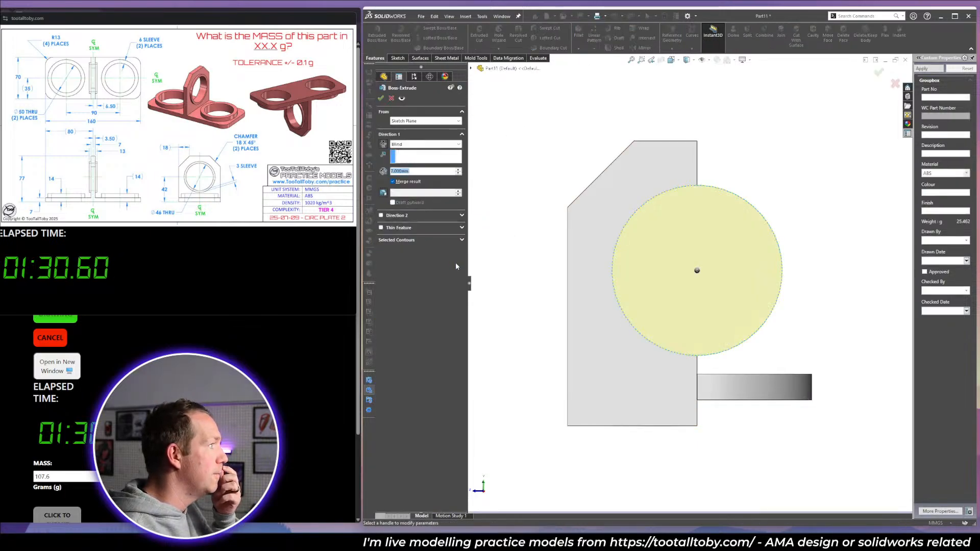
pyautogui.click(382, 229)
pyautogui.write('3.000mm')
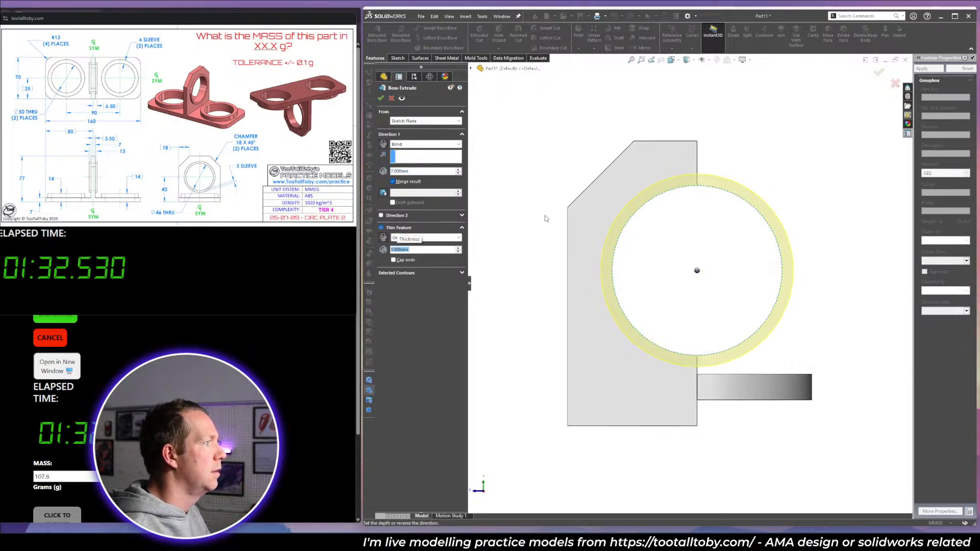
pyautogui.moveTo(545, 216); pyautogui.dragTo(755, 262, button='middle')
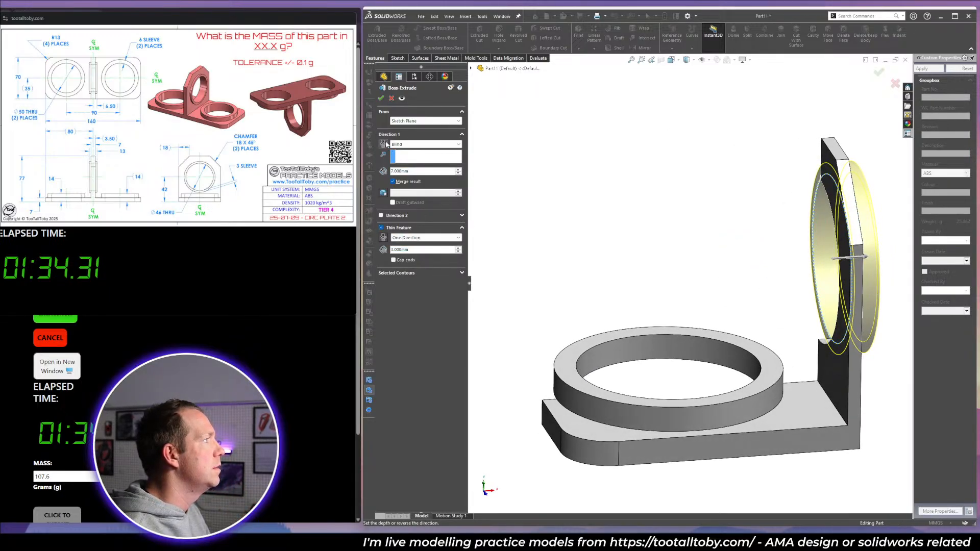
pyautogui.click(386, 144)
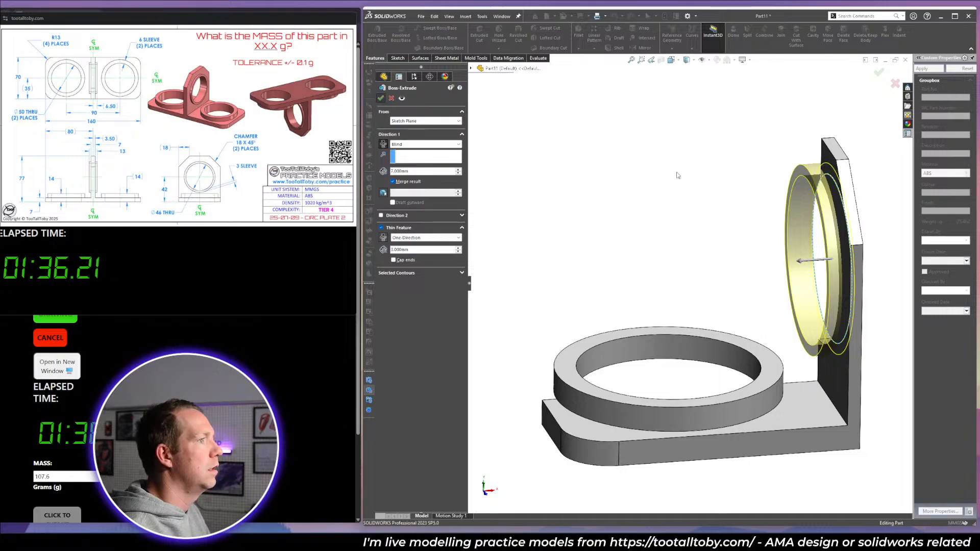
pyautogui.click(381, 99)
# Mirror the whole body about the L-shaped symmetry face and the upright's outer face, merging the solids.
pyautogui.moveTo(541, 224); pyautogui.dragTo(659, 362, button='middle')
pyautogui.click(659, 362)
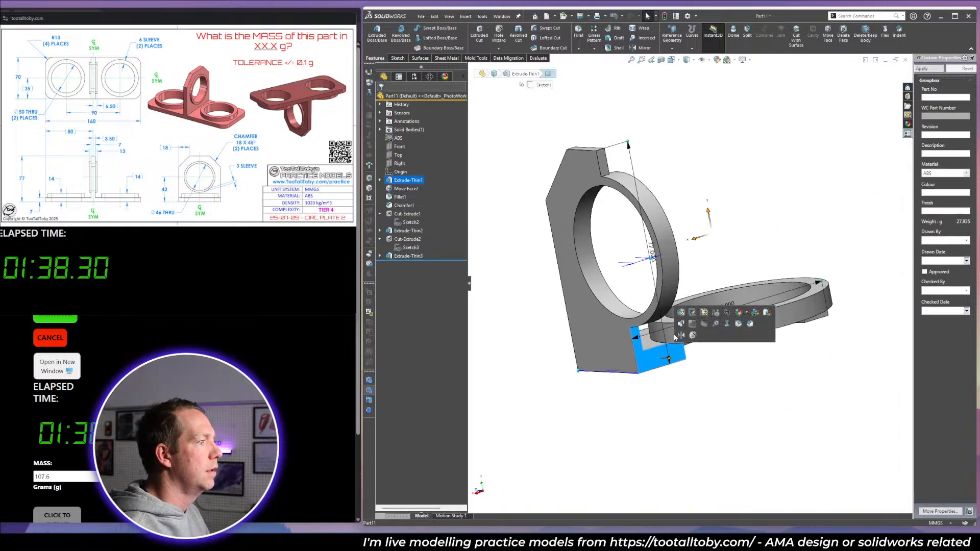
pyautogui.click(683, 337)
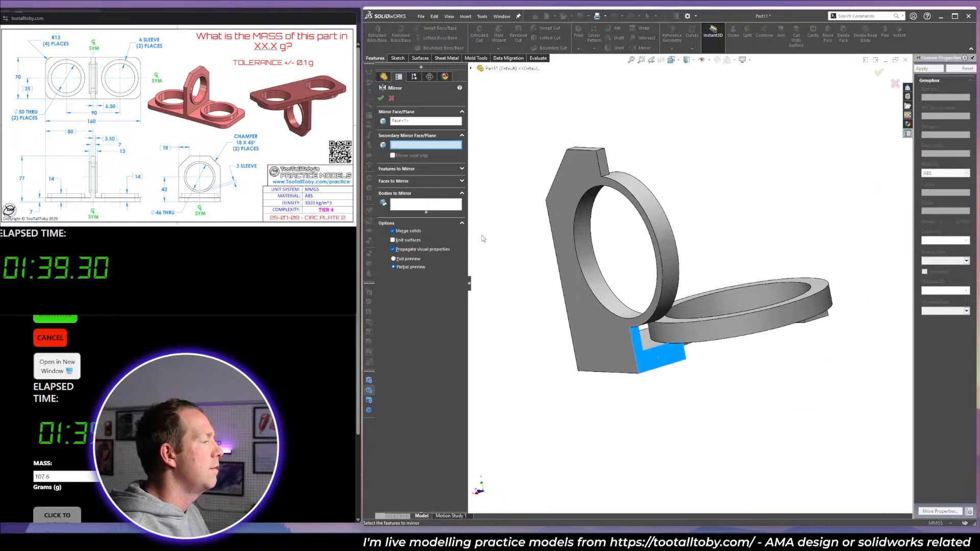
pyautogui.click(600, 330)
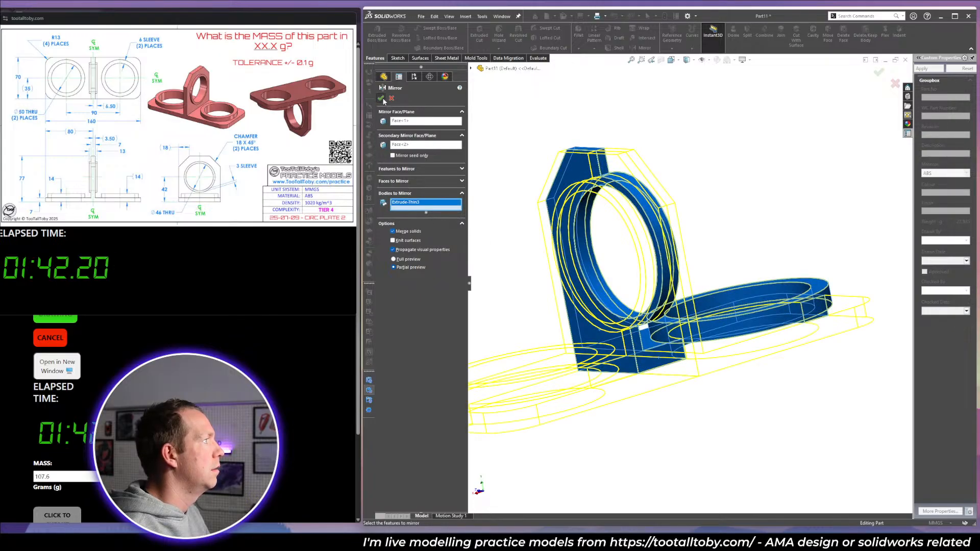
pyautogui.click(381, 99)
# Replace the mass answer with 90.7 grams, submit it, and dismiss the feedback message.
pyautogui.moveTo(90, 478); pyautogui.dragTo(10, 473)
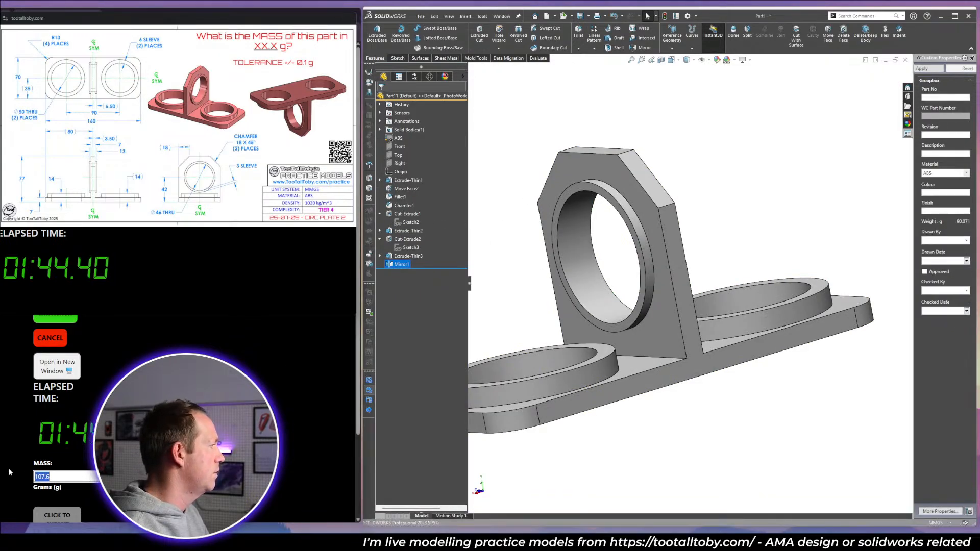
pyautogui.write('90.7')
pyautogui.press('Return')
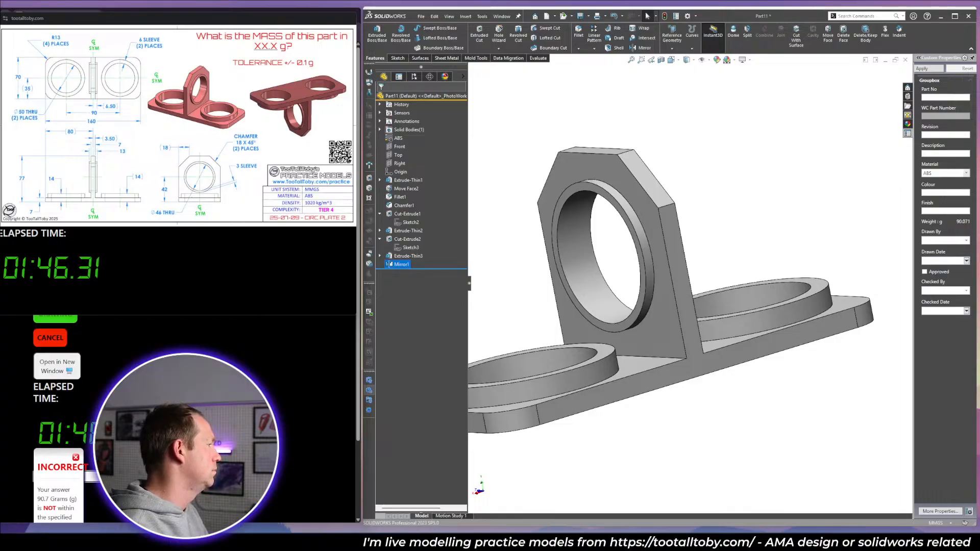
pyautogui.click(76, 458)
# Inspect the mirrored part against the drawing, checking the dimensions behind the base plate's upper face.
pyautogui.scroll(2, 662, 282)
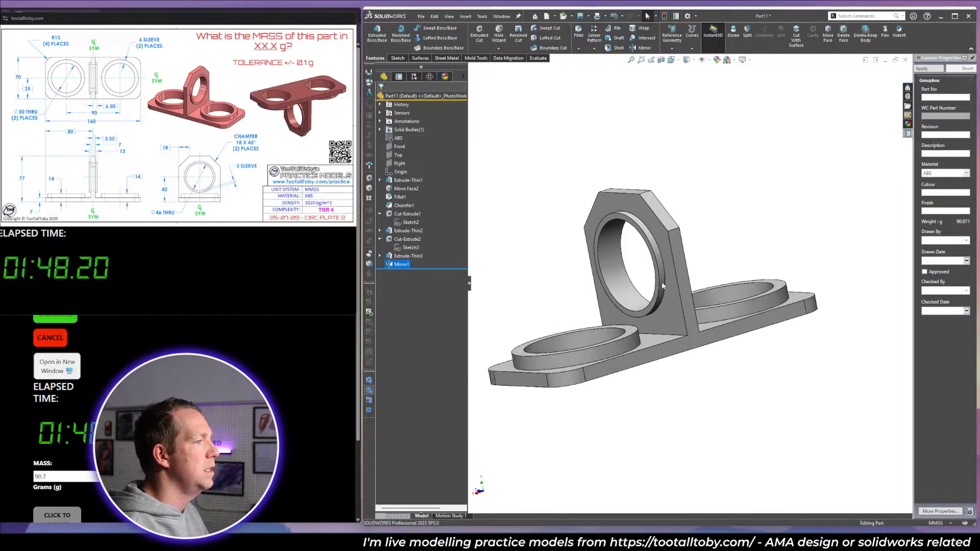
pyautogui.moveTo(663, 283)
pyautogui.mouseDown(button='middle')
pyautogui.moveTo(842, 265)
pyautogui.moveTo(838, 240)
pyautogui.moveTo(812, 280)
pyautogui.moveTo(722, 275)
pyautogui.moveTo(735, 345)
pyautogui.moveTo(659, 255)
pyautogui.moveTo(646, 285)
pyautogui.mouseUp(button='middle')
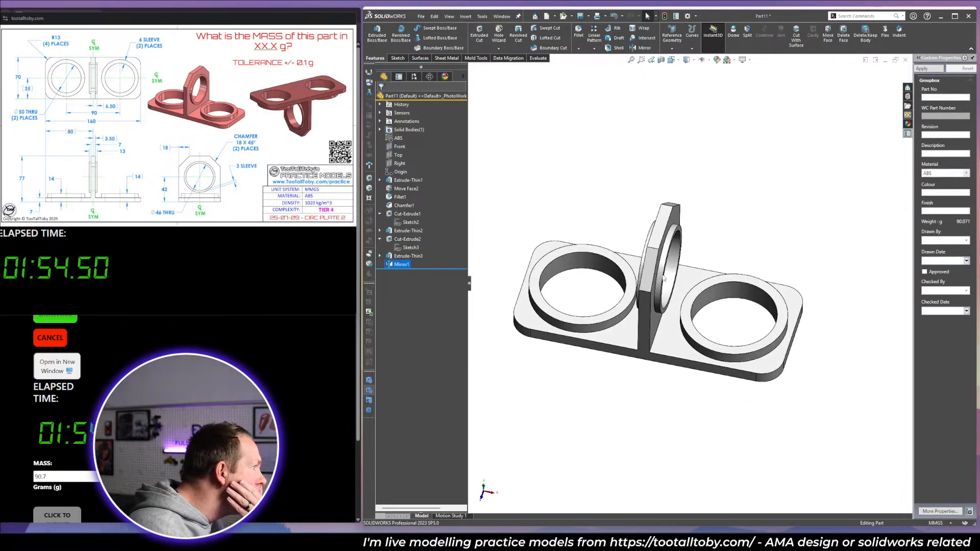
pyautogui.click(633, 334)
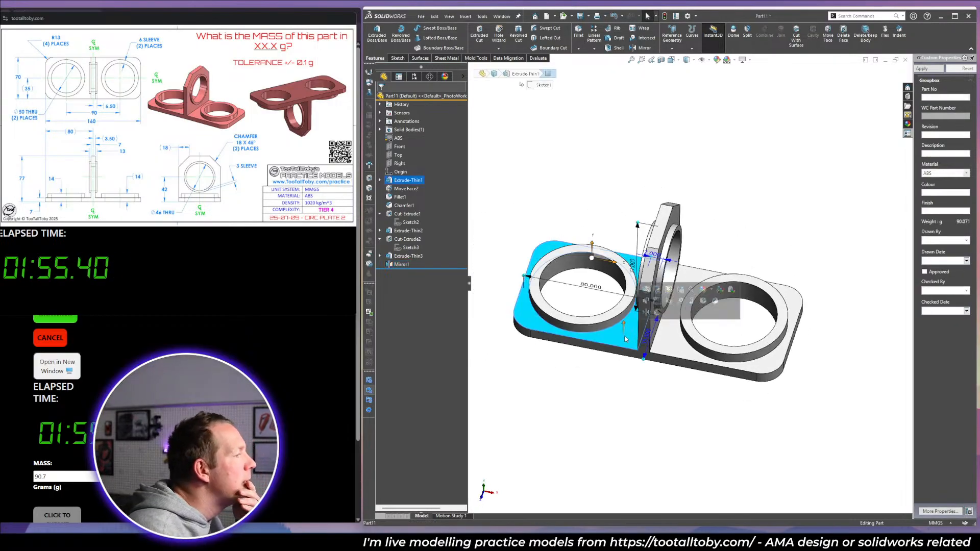
pyautogui.click(610, 381)
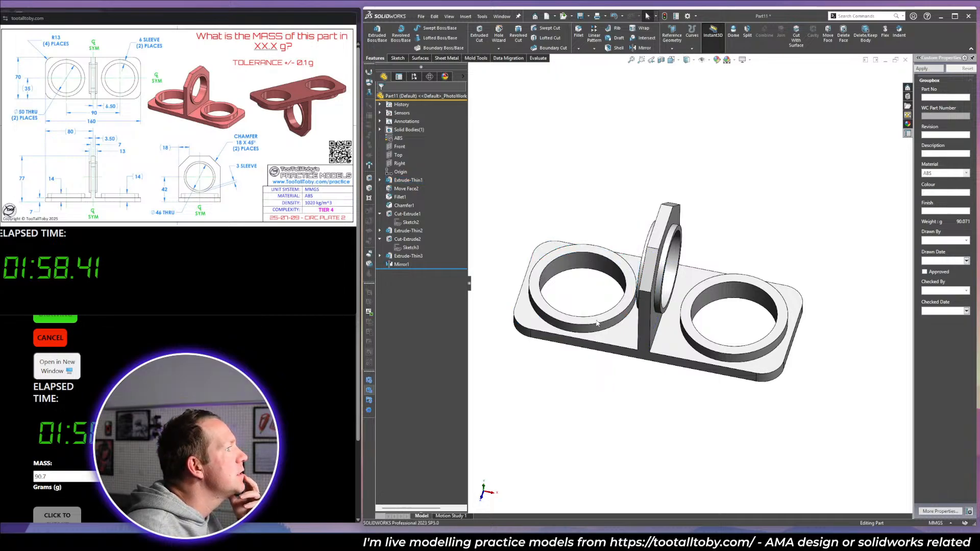
# Compare the upright and the circular sleeves with the drawing's views from several angles.
pyautogui.moveTo(611, 381); pyautogui.dragTo(591, 301, button='middle')
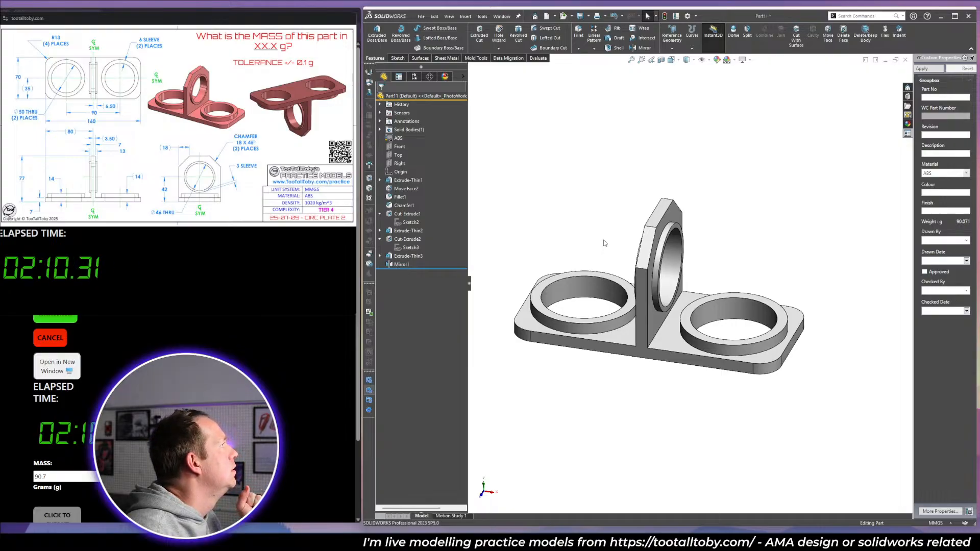
pyautogui.moveTo(603, 249); pyautogui.dragTo(611, 208, button='middle')
pyautogui.scroll(-2, 611, 209)
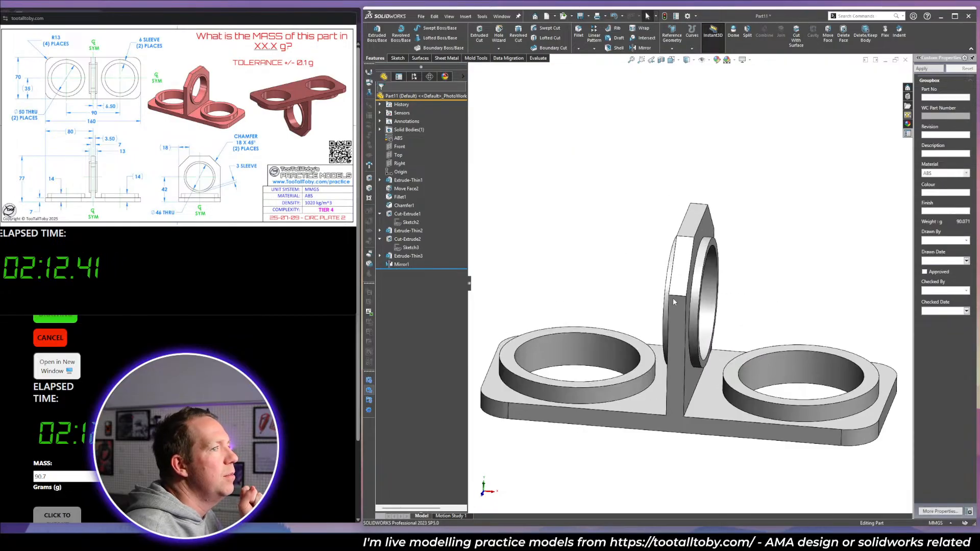
pyautogui.scroll(3, 743, 415)
pyautogui.scroll(-1, 719, 334)
pyautogui.moveTo(690, 303); pyautogui.dragTo(667, 288, button='middle')
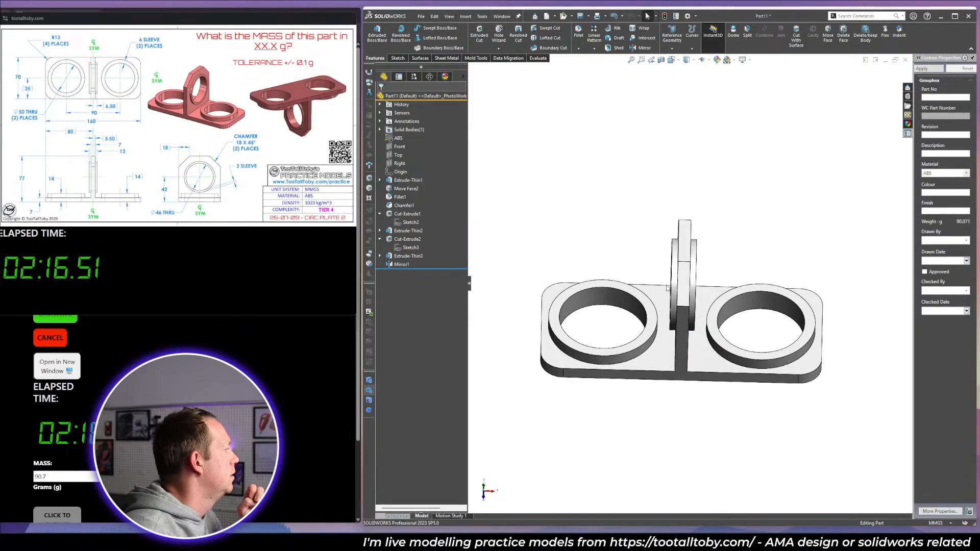
pyautogui.moveTo(644, 234); pyautogui.dragTo(782, 278, button='middle')
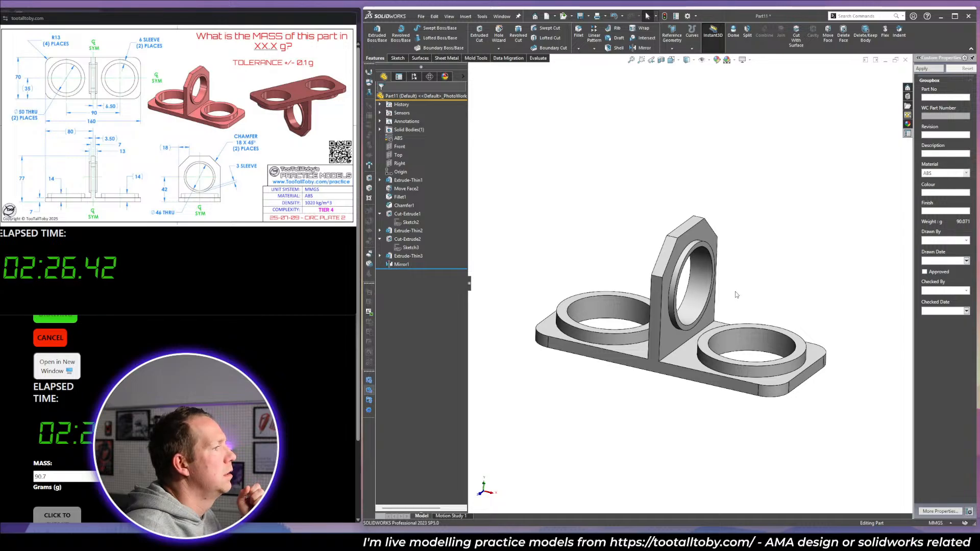
pyautogui.moveTo(736, 295); pyautogui.dragTo(693, 316, button='middle')
pyautogui.press('f')
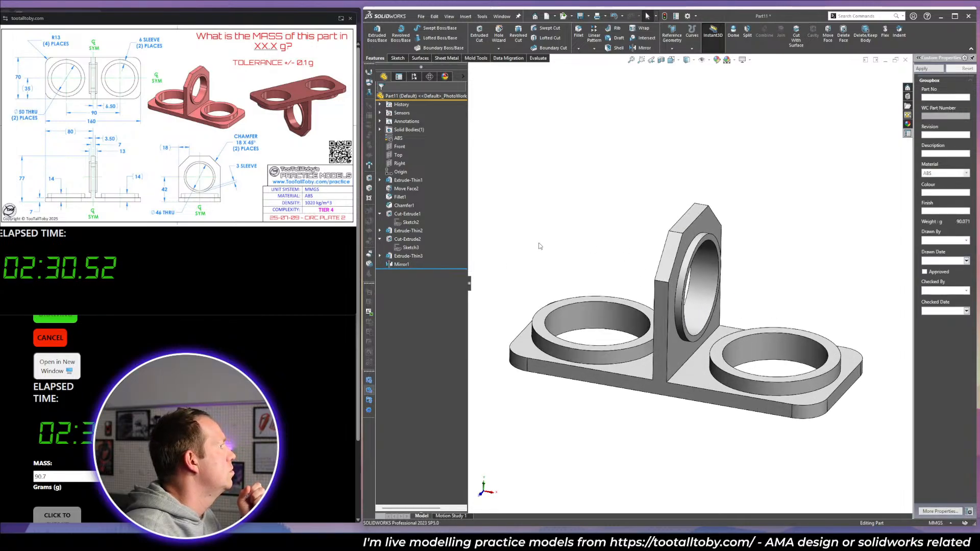
# Check the dimensions of the first L-shaped extrusion and of the upright's moved face.
pyautogui.click(421, 182)
pyautogui.moveTo(551, 274); pyautogui.dragTo(595, 313, button='middle')
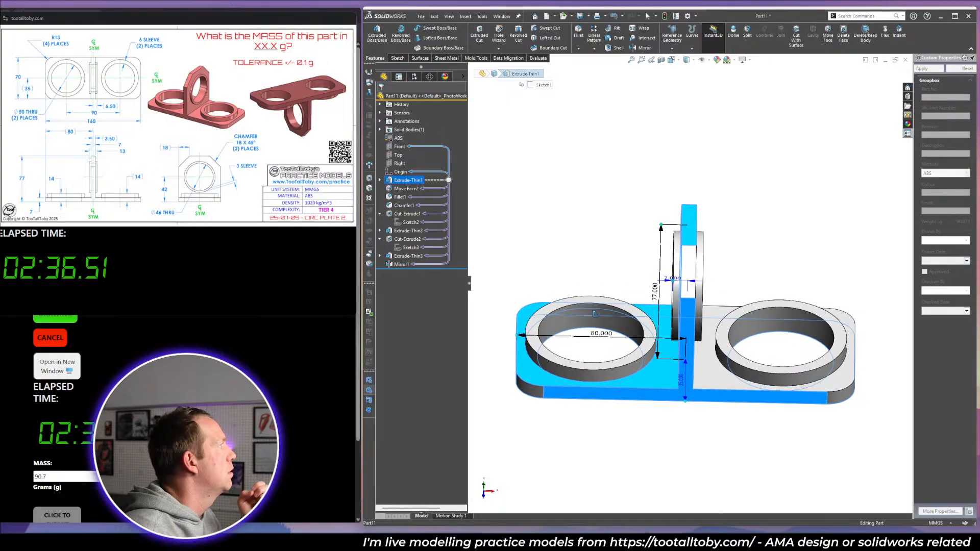
pyautogui.click(677, 305)
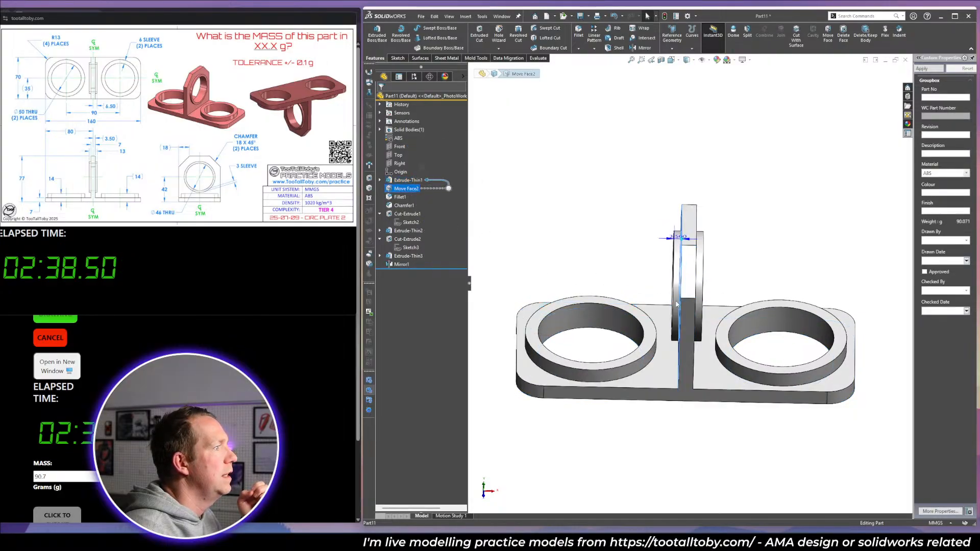
pyautogui.click(614, 236)
pyautogui.scroll(-1, 673, 272)
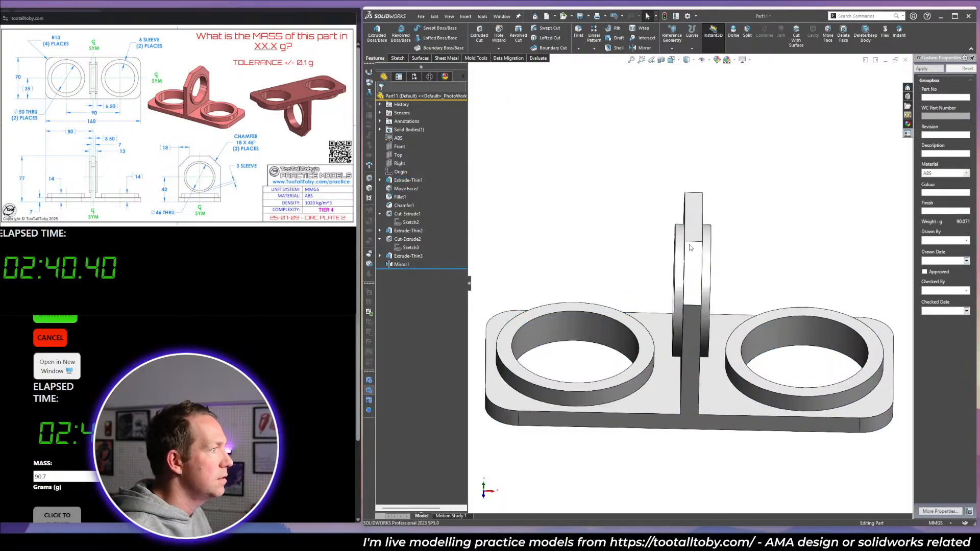
# Measure the distance between the two outer ring faces of the upright's sleeve.
pyautogui.press('m')
pyautogui.click(694, 242)
pyautogui.click(698, 274)
pyautogui.moveTo(704, 277); pyautogui.dragTo(716, 284, button='middle')
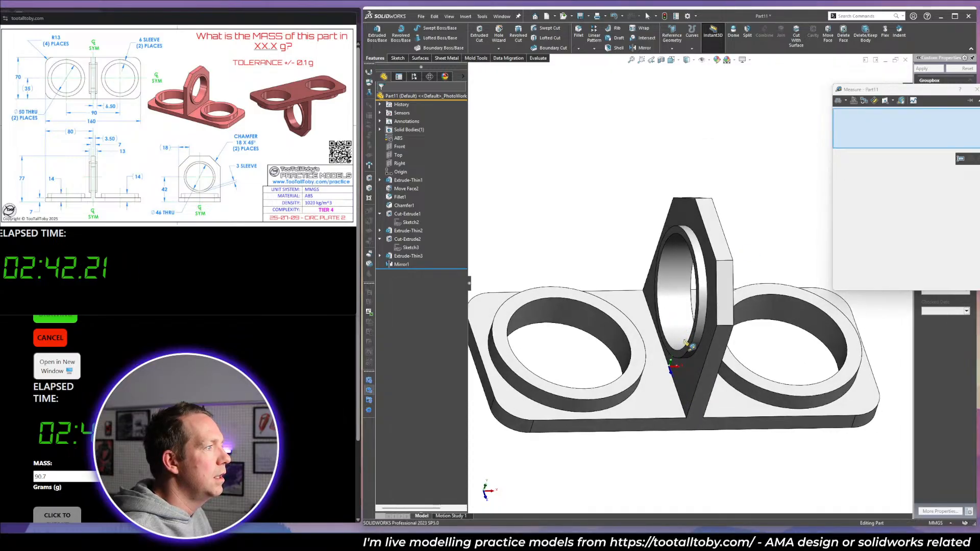
pyautogui.click(684, 354)
pyautogui.moveTo(685, 354); pyautogui.dragTo(669, 341, button='middle')
pyautogui.click(715, 356)
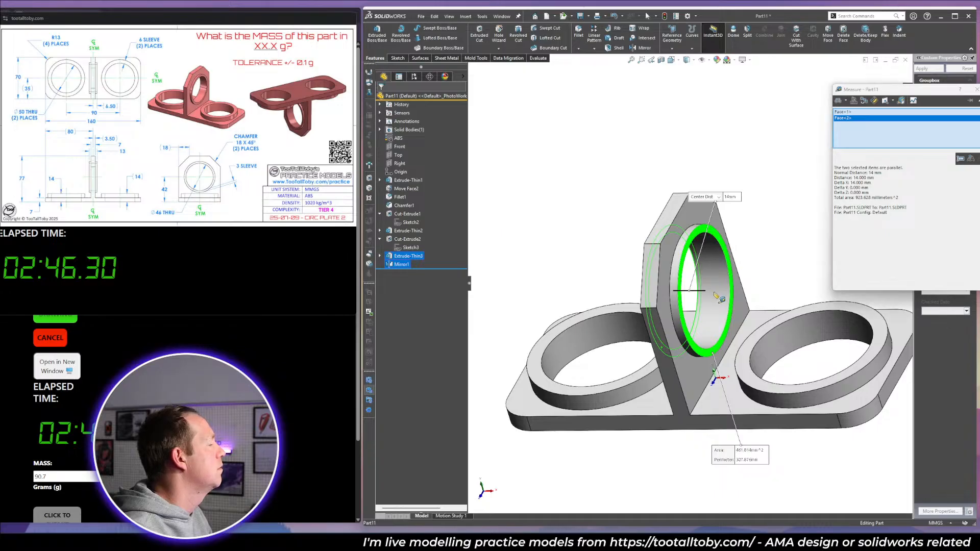
pyautogui.moveTo(679, 331); pyautogui.dragTo(696, 335, button='middle')
pyautogui.scroll(-2, 694, 335)
pyautogui.press('Escape')
# Set the extrusion depth of the upright's sleeve to 6.5 mm.
pyautogui.click(685, 341)
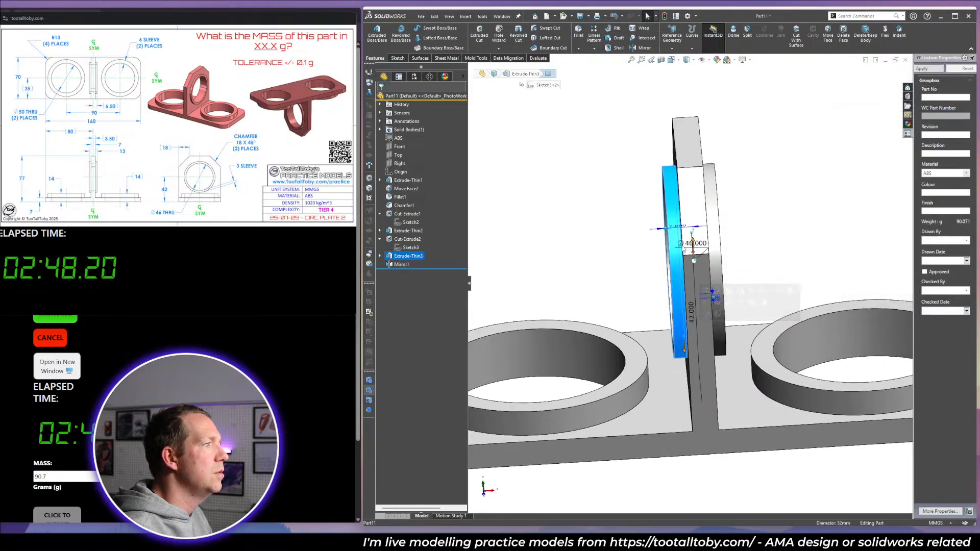
pyautogui.press('Return')
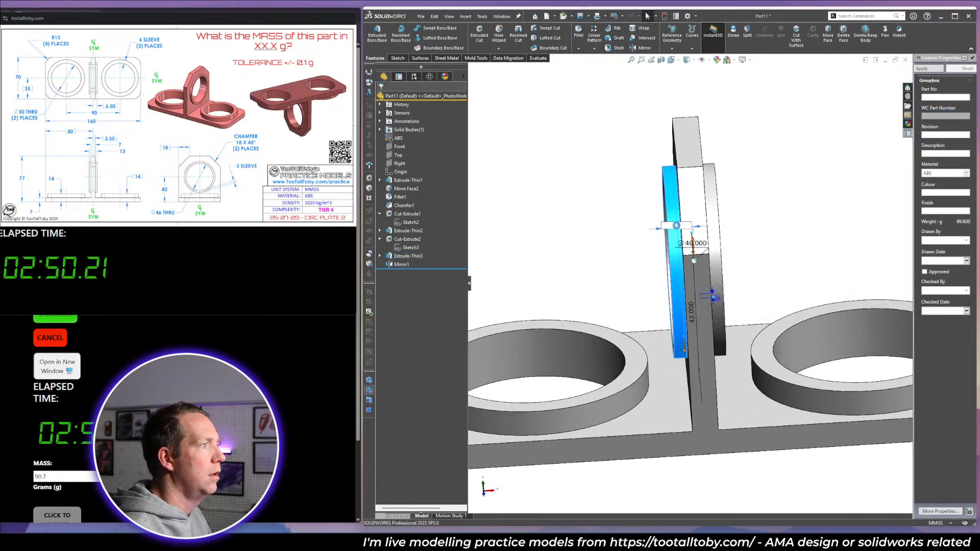
pyautogui.press('f')
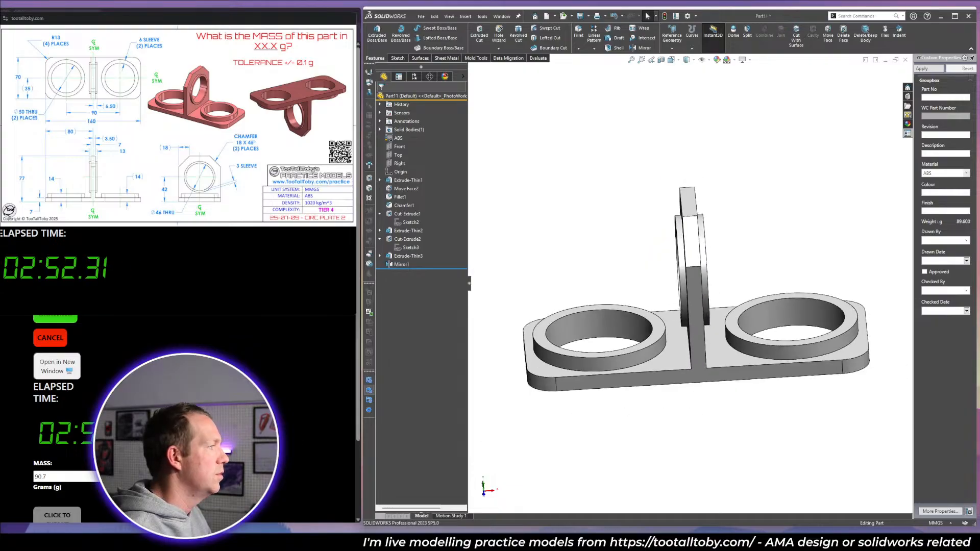
# Replace the mass answer with 89.6 grams and submit it.
pyautogui.moveTo(59, 477); pyautogui.dragTo(33, 476)
pyautogui.write('89.6')
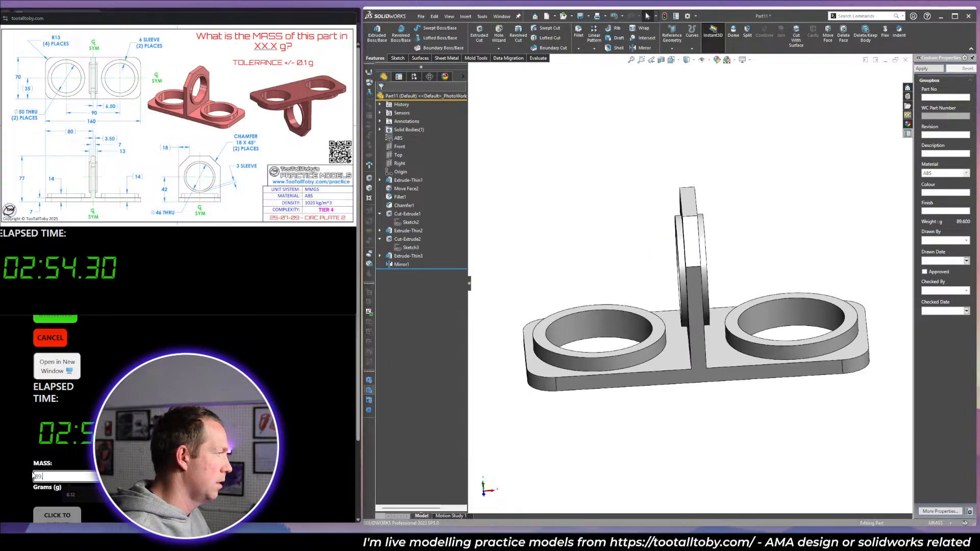
pyautogui.press('Return')
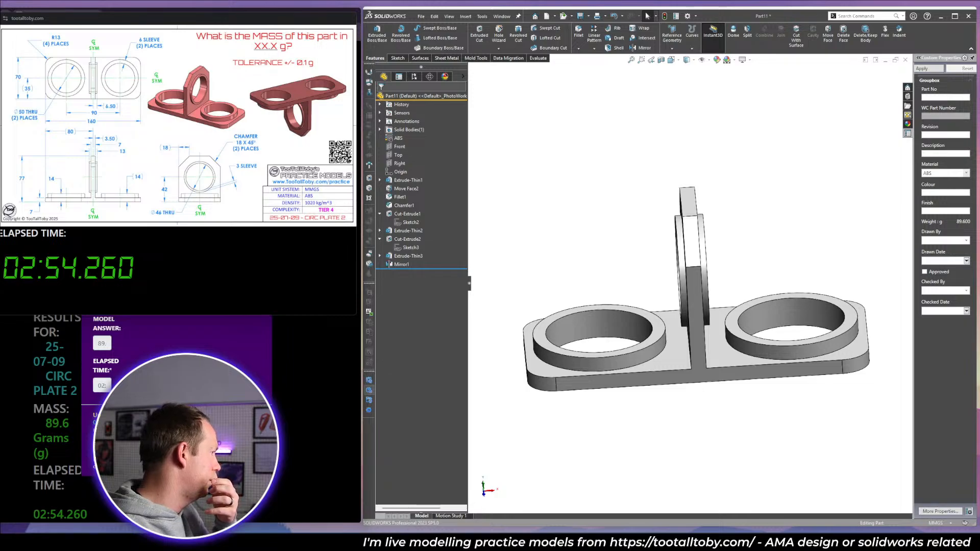
# Review the finished part and its feature tree, collapsing the expanded features.
pyautogui.scroll(2, 784, 269)
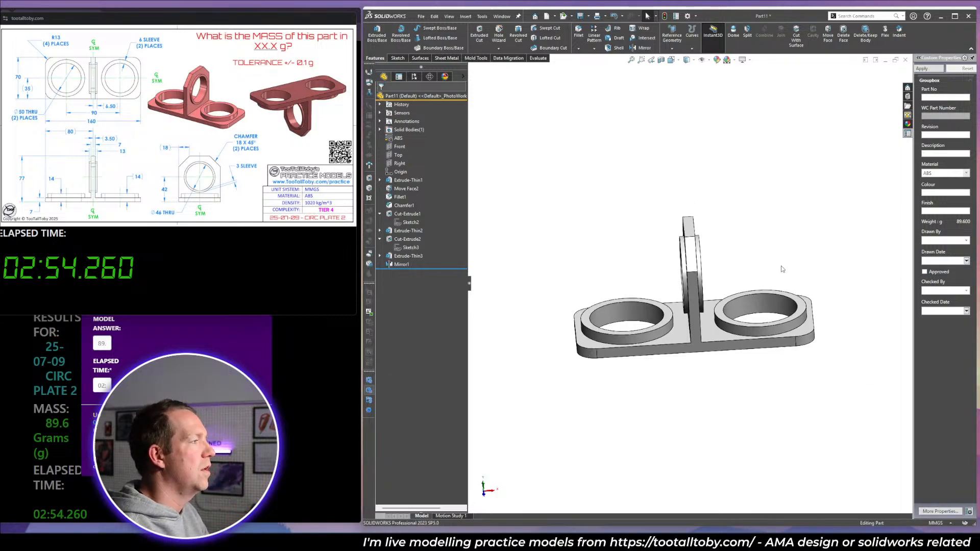
pyautogui.moveTo(783, 269); pyautogui.dragTo(736, 284, button='middle')
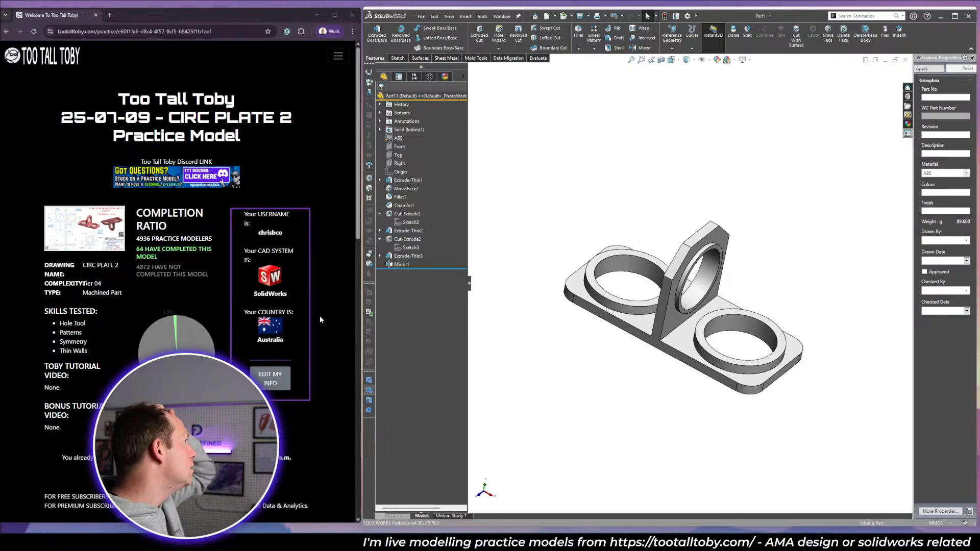
pyautogui.moveTo(796, 376); pyautogui.dragTo(806, 356, button='middle')
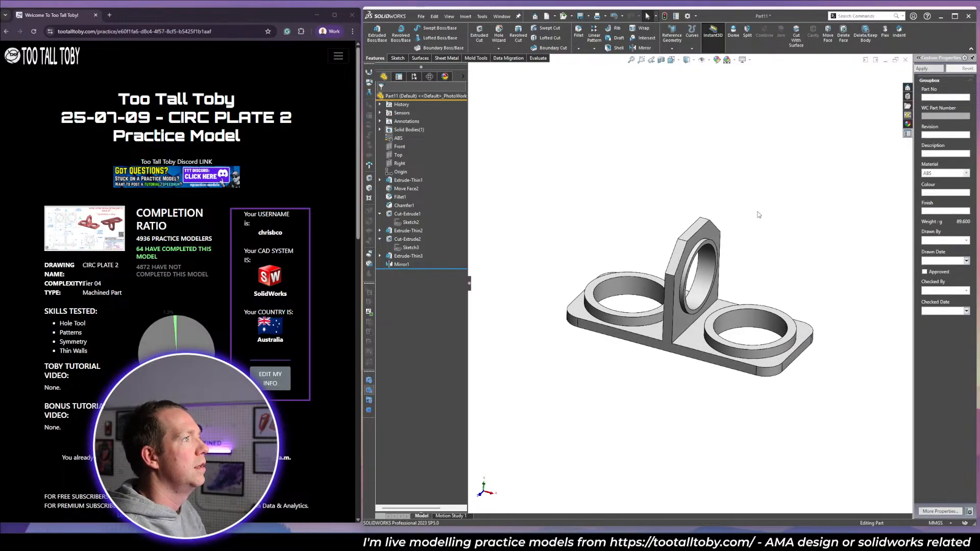
pyautogui.click(380, 215)
pyautogui.click(380, 232)
pyautogui.click(380, 181)
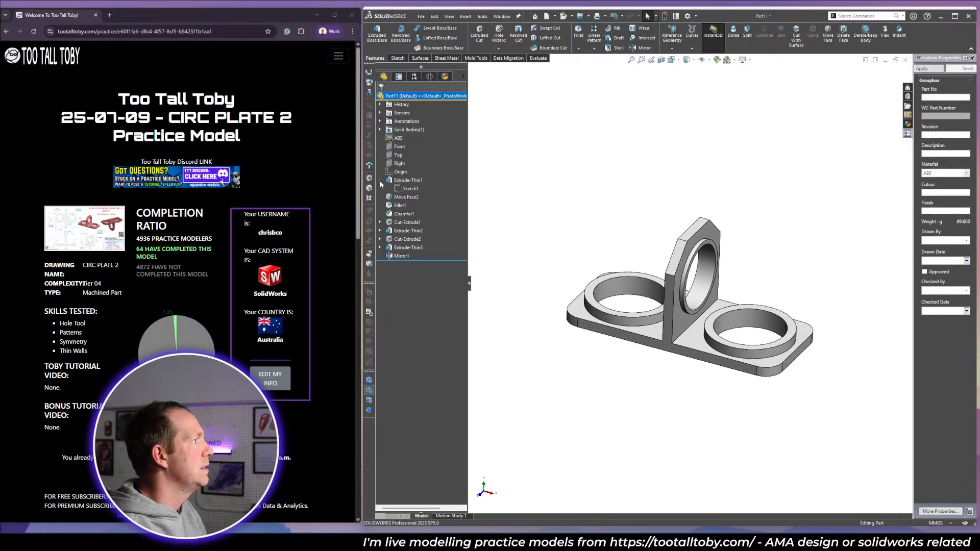
pyautogui.click(403, 190)
pyautogui.click(380, 180)
pyautogui.click(761, 154)
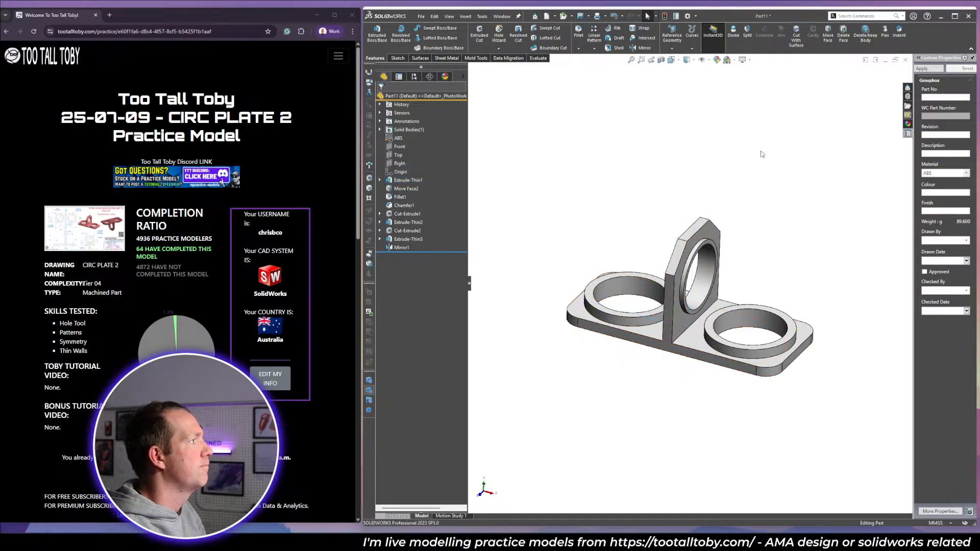
pyautogui.scroll(1, 818, 243)
pyautogui.moveTo(818, 244)
pyautogui.mouseDown(button='middle')
pyautogui.moveTo(842, 237)
pyautogui.moveTo(823, 237)
pyautogui.mouseUp(button='middle')
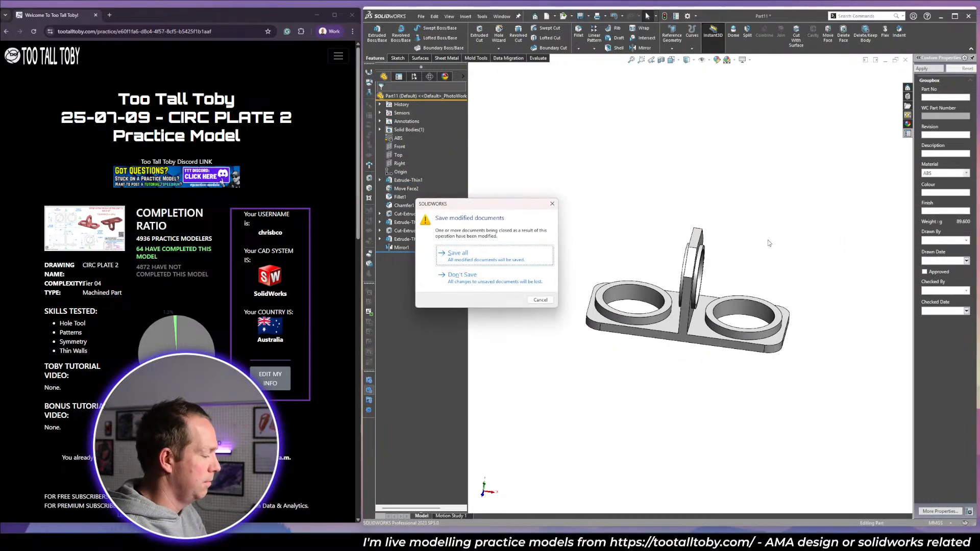
# Close the part without saving and create a new part from the TTT-MM-ABS template.
pyautogui.press('n')
pyautogui.click(493, 17)
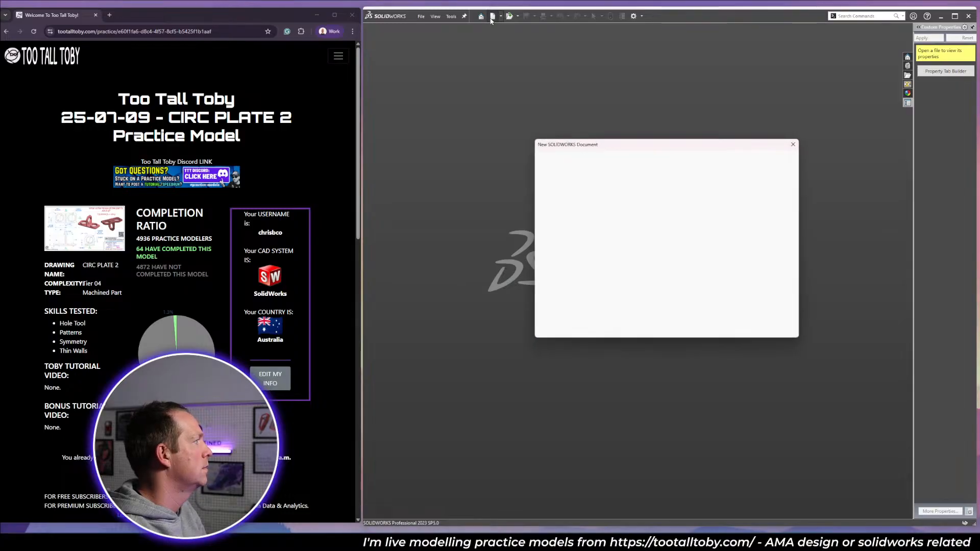
pyautogui.click(566, 183)
pyautogui.click(565, 178)
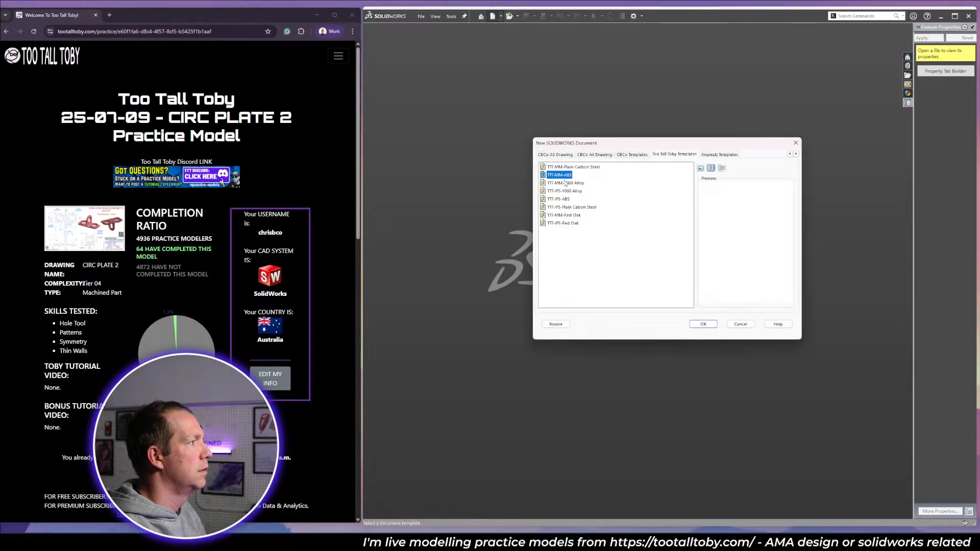
pyautogui.click(709, 325)
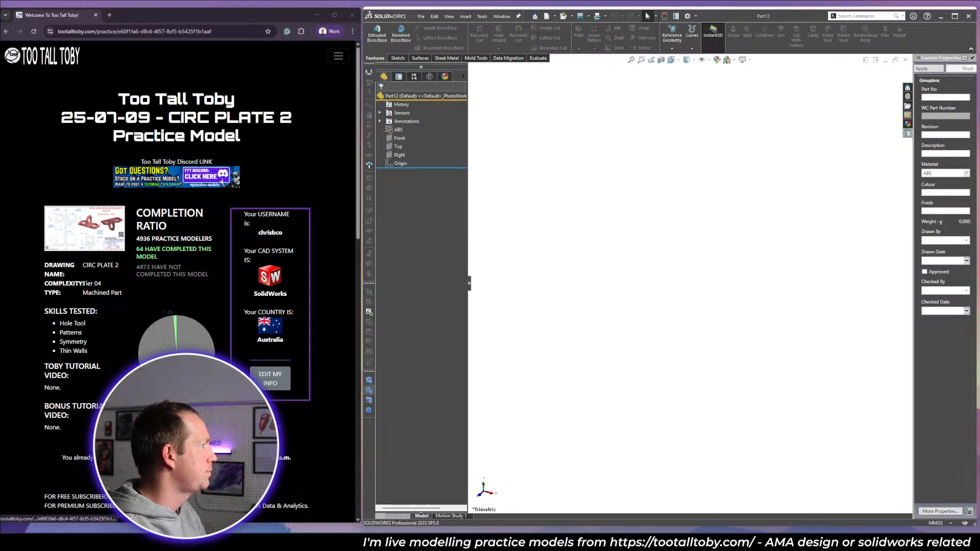
# Start a new timed attempt at CIRC PLATE 2, reveal the drawing and open it in a separate window.
pyautogui.click(176, 477)
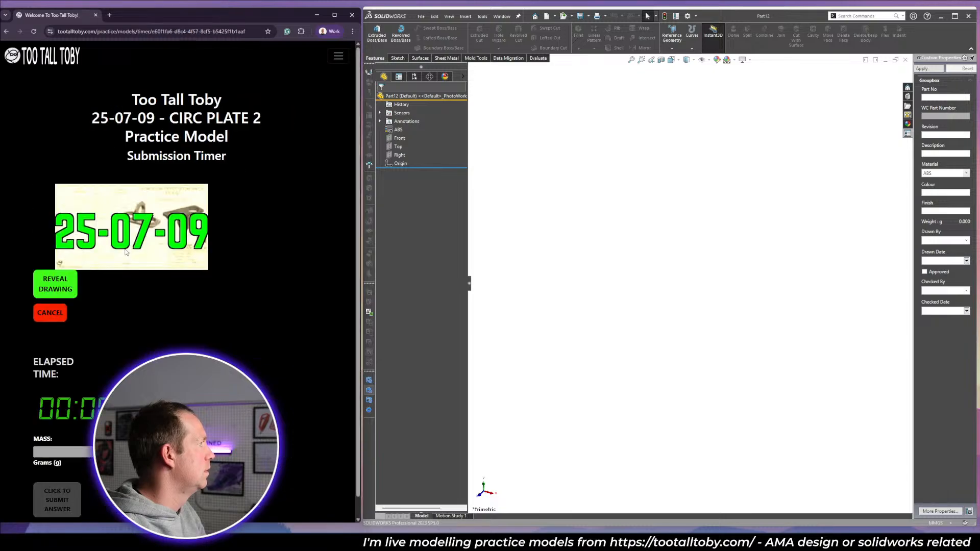
pyautogui.click(63, 291)
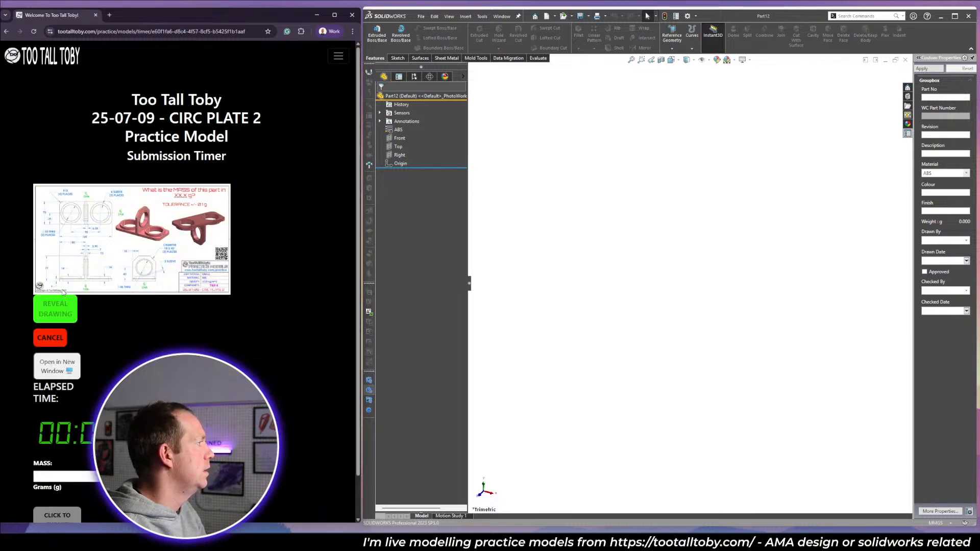
pyautogui.click(61, 368)
# Sketch an L on the Front plane with a horizontal line about 47.5 mm long ending at the origin and a 77 mm vertical line upward.
pyautogui.click(404, 141)
pyautogui.press('l')
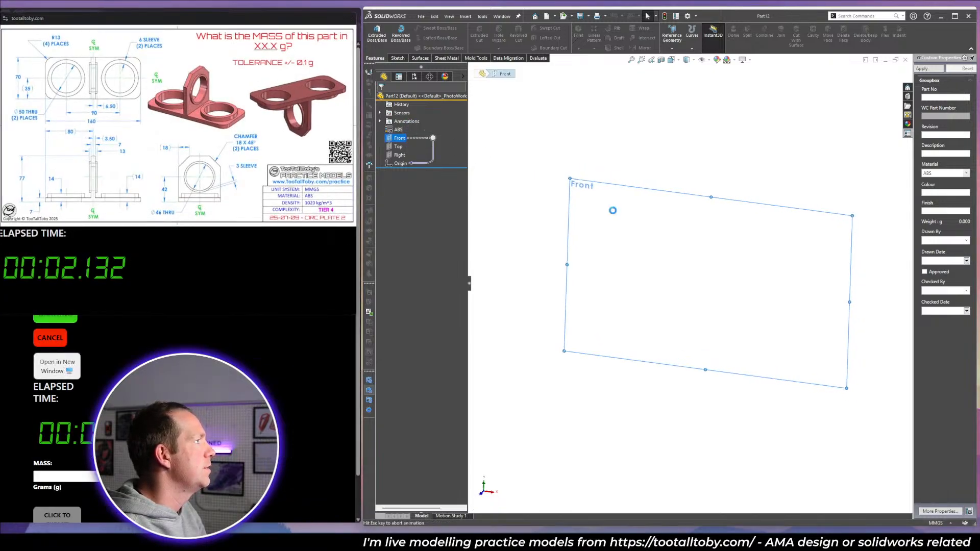
pyautogui.click(607, 284)
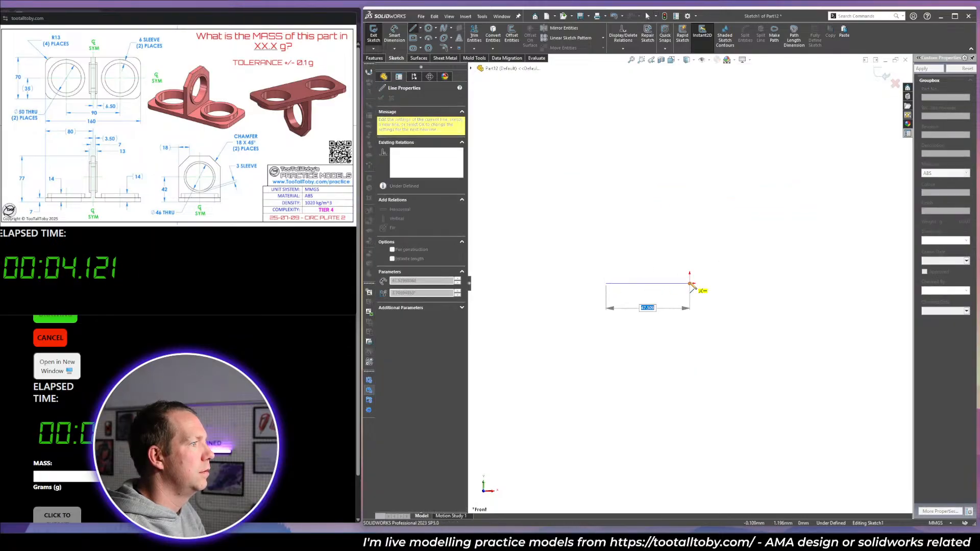
pyautogui.click(690, 283)
pyautogui.write('77')
pyautogui.press('Return')
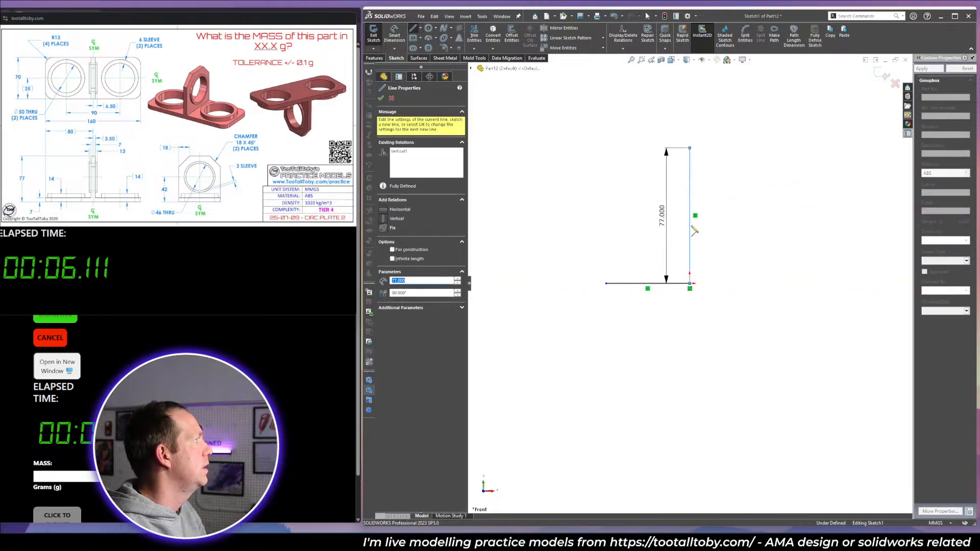
# Dimension the L sketch's horizontal line to 80 mm.
pyautogui.press('d')
pyautogui.click(680, 284)
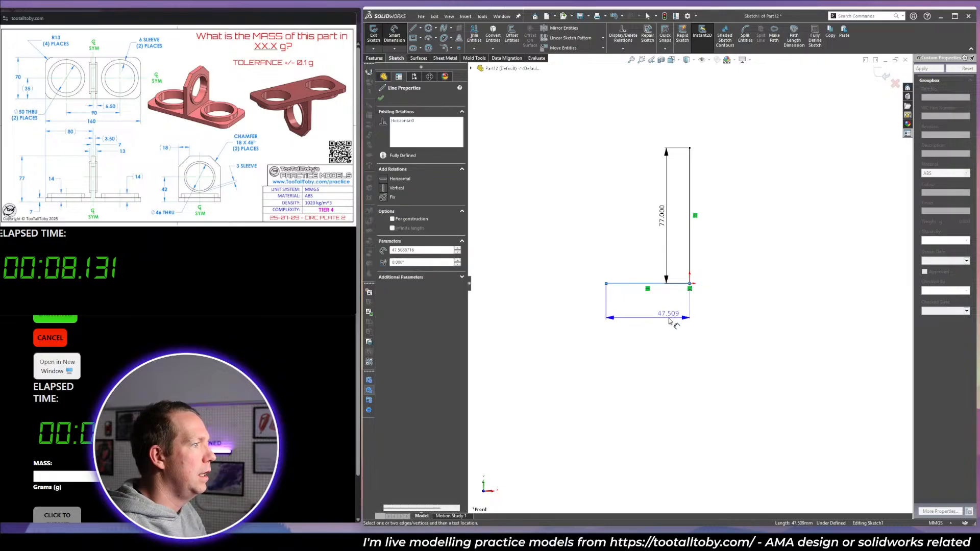
pyautogui.click(666, 316)
pyautogui.write('80')
pyautogui.press('Return')
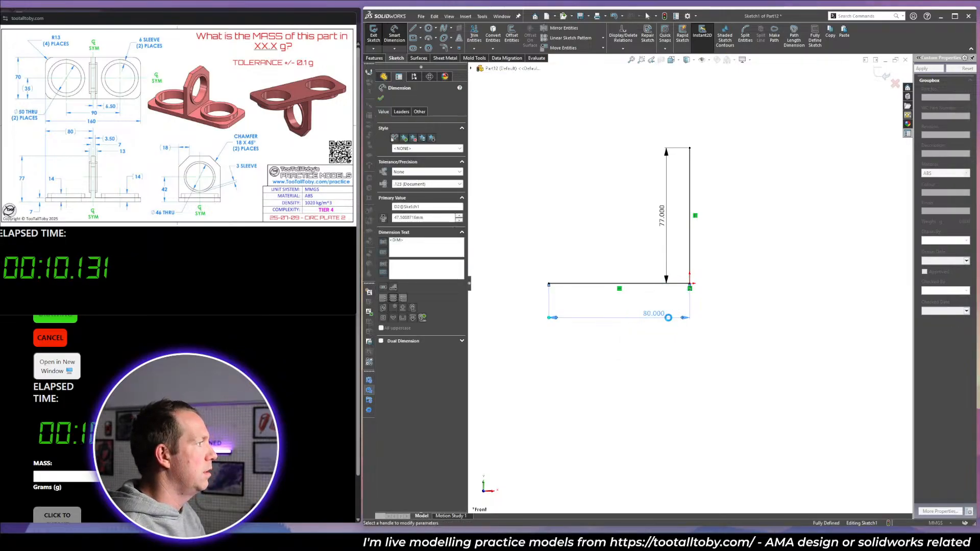
# Extrude the L sketch 35 mm as a thin boss with a 7 mm wall, reversed toward the inside of the L.
pyautogui.press('e')
pyautogui.moveTo(443, 240); pyautogui.dragTo(360, 240)
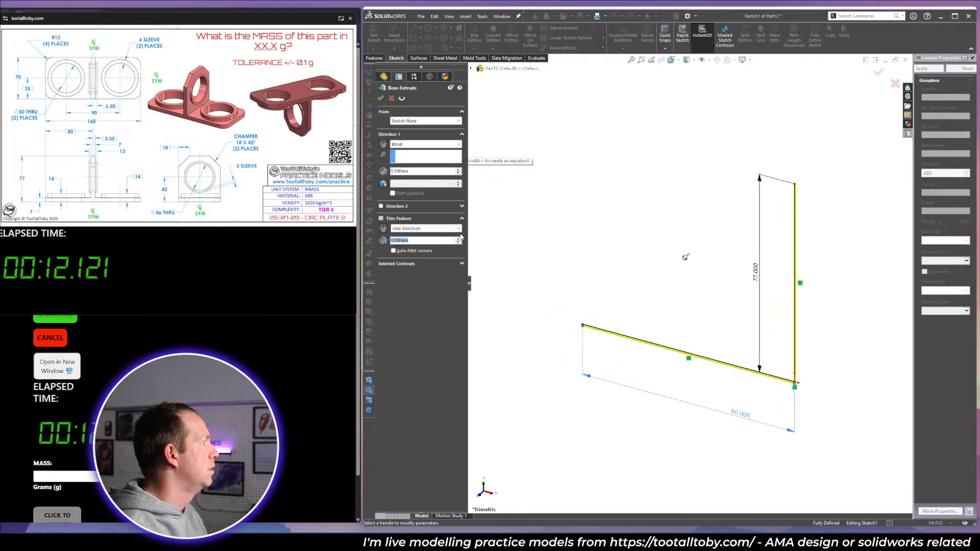
pyautogui.write('7')
pyautogui.press('Return')
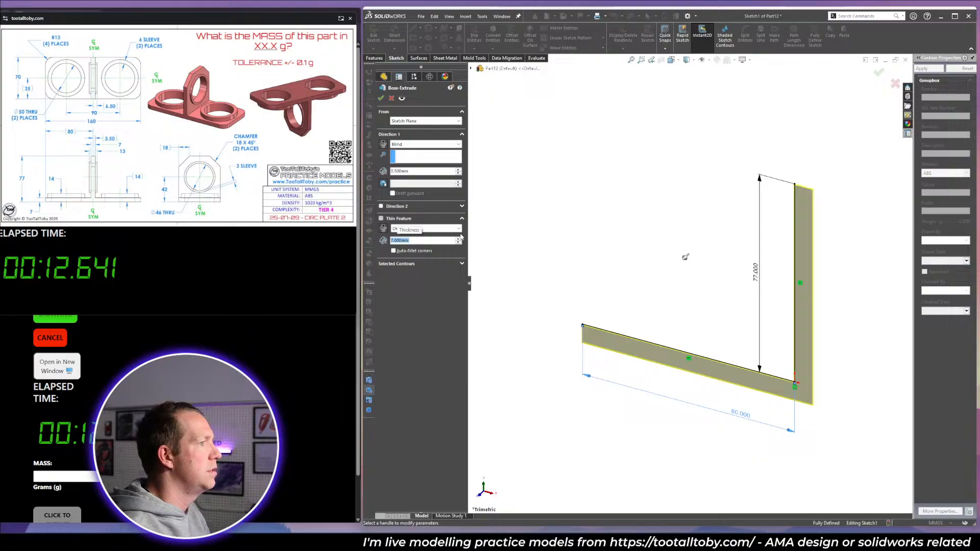
pyautogui.click(384, 228)
pyautogui.write('35')
pyautogui.press('Return')
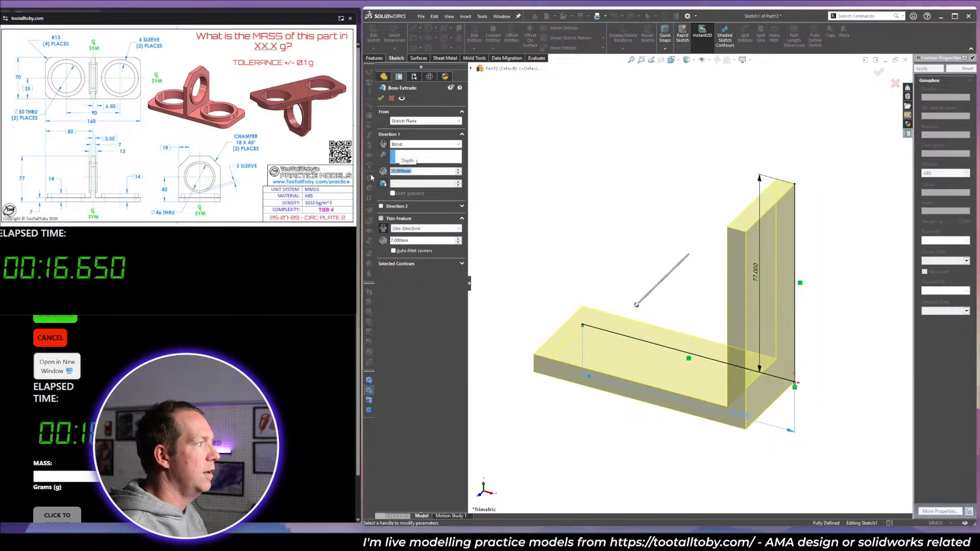
pyautogui.click(381, 99)
# Thin the upright wall by offsetting its inner face 3.5 mm with Move Face, flipped into the material.
pyautogui.click(828, 36)
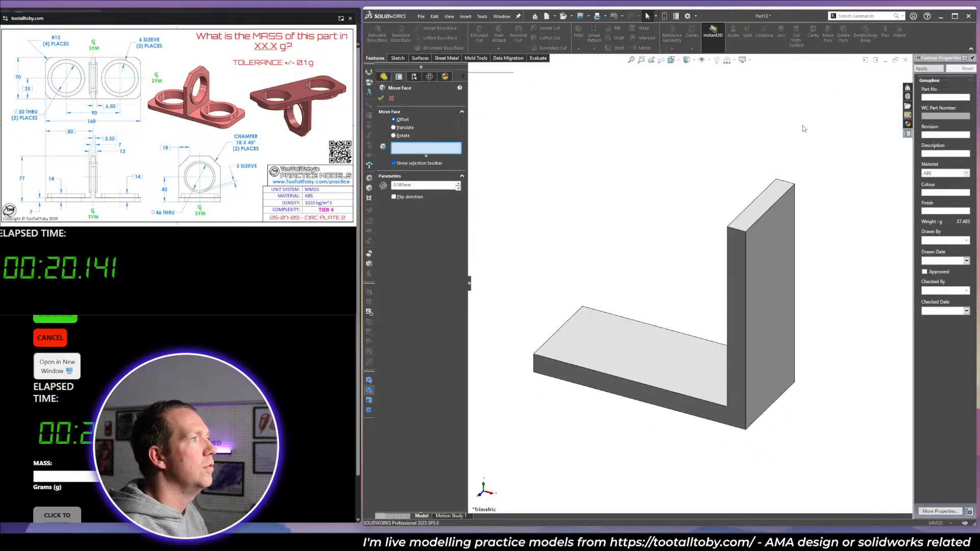
pyautogui.moveTo(681, 298); pyautogui.dragTo(745, 311, button='middle')
pyautogui.click(744, 312)
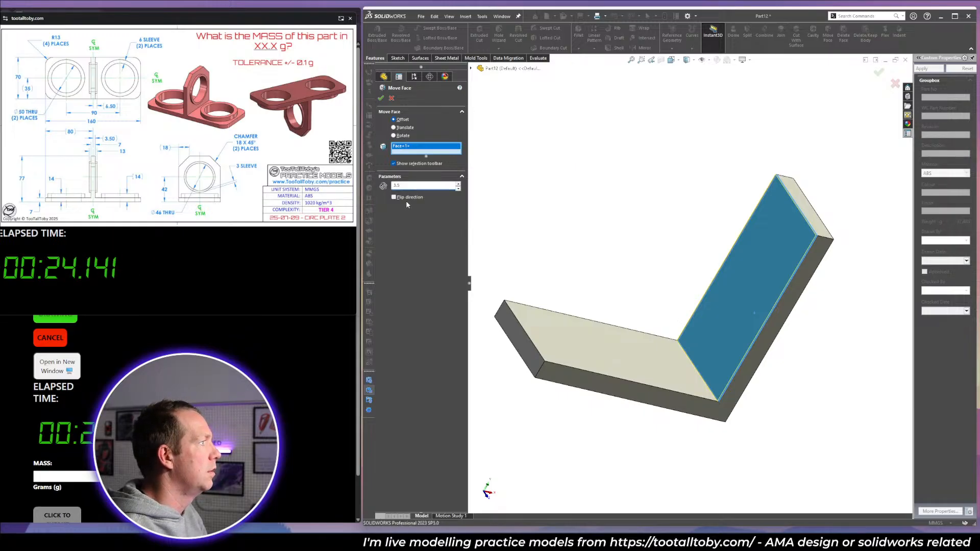
pyautogui.click(394, 197)
pyautogui.click(381, 98)
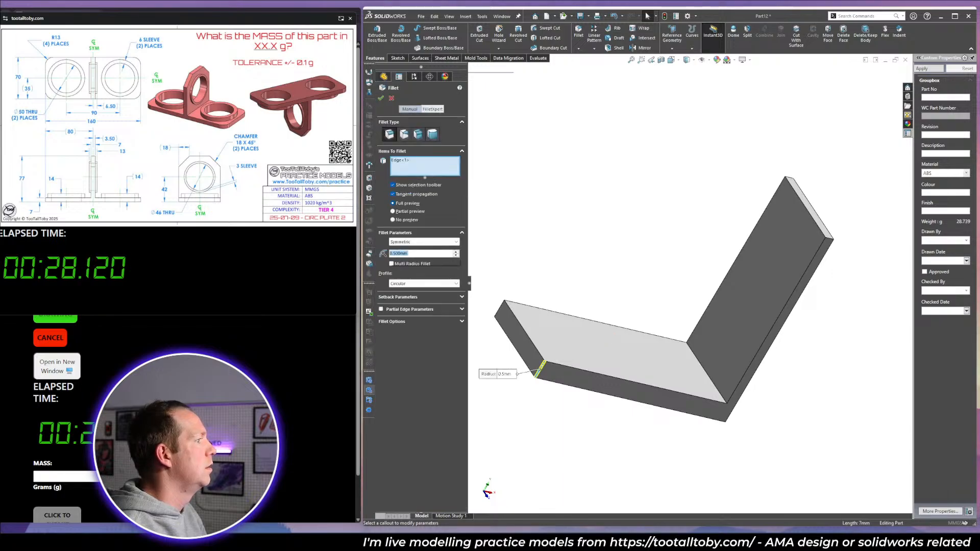
# Fillet the base plate's outer end corner with a 13 mm radius and chamfer the upright's top corner 18 mm at 45 degrees.
pyautogui.write('13')
pyautogui.press('Return')
pyautogui.click(829, 240)
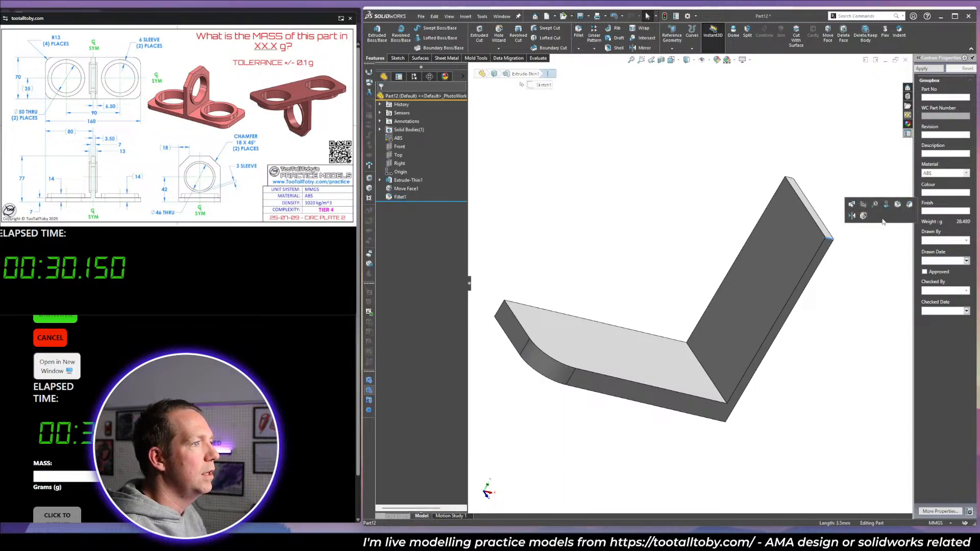
pyautogui.click(908, 208)
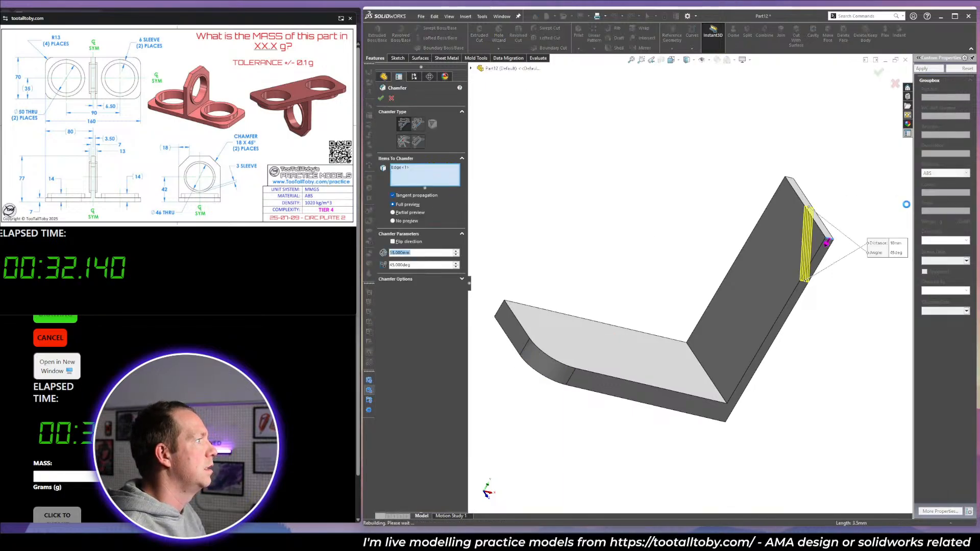
pyautogui.press('Return')
# Sketch a 50 mm diameter circle on the base plate's upper face, centred on its long symmetry edge.
pyautogui.click(624, 337)
pyautogui.click(628, 313)
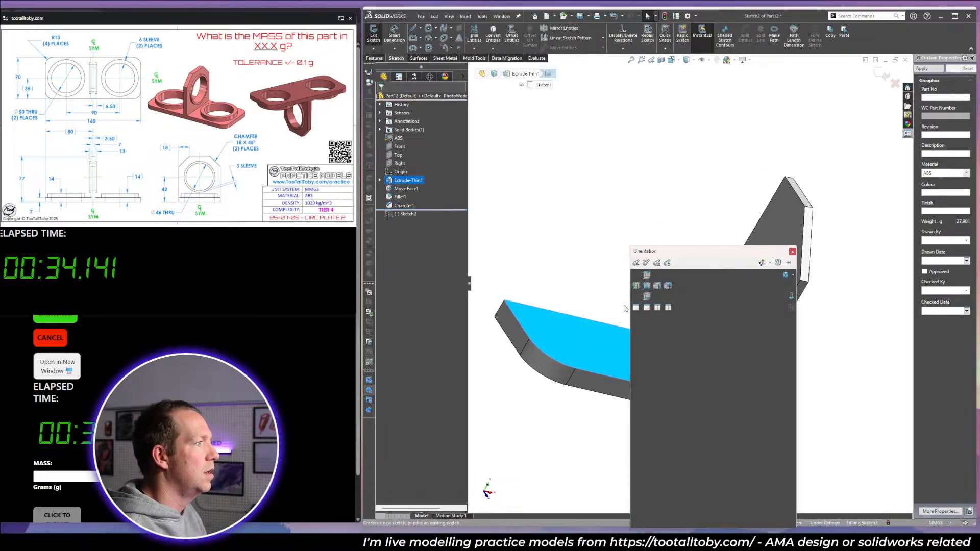
pyautogui.click(791, 297)
pyautogui.press('c')
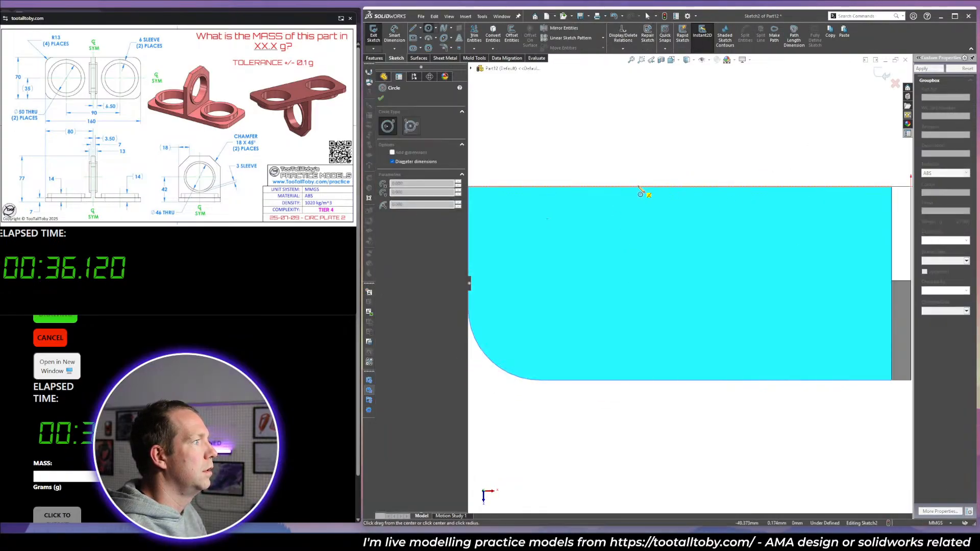
pyautogui.click(638, 186)
pyautogui.click(653, 218)
pyautogui.write('50')
pyautogui.press('Return')
pyautogui.scroll(4, 696, 271)
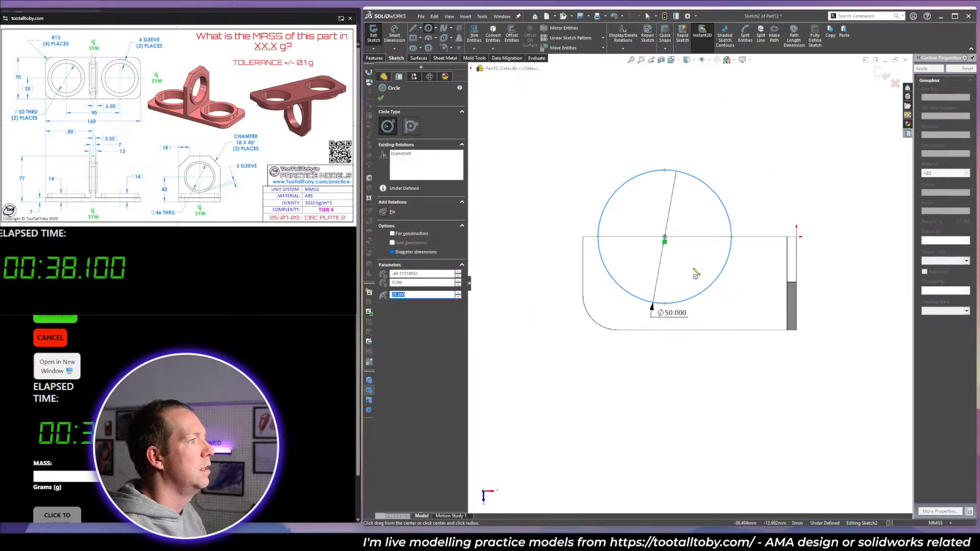
# Dimension the circle's centre 45 mm from the upright's outer edge and cut the circle through the base plate.
pyautogui.press('Escape')
pyautogui.click(732, 244)
pyautogui.click(796, 237)
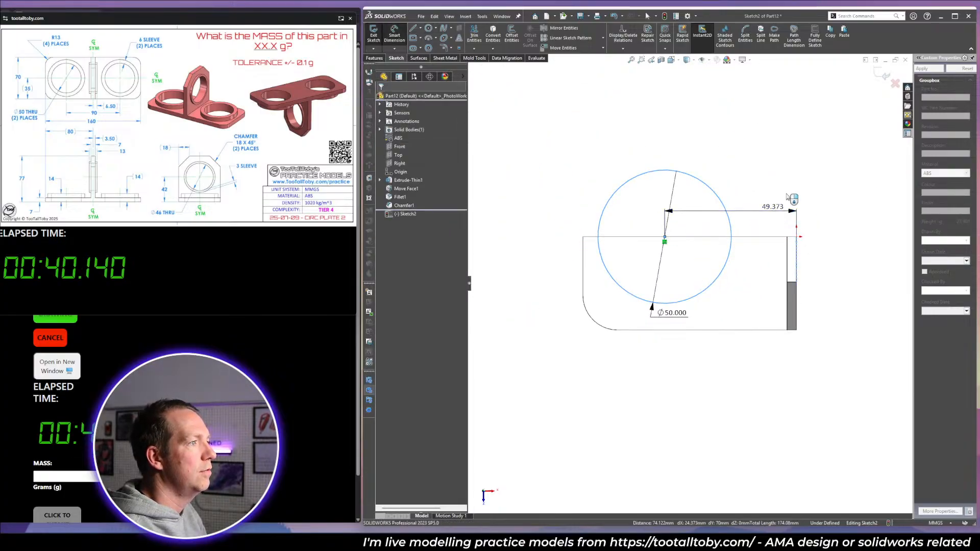
pyautogui.click(786, 195)
pyautogui.write('45')
pyautogui.press('Return')
pyautogui.press('x')
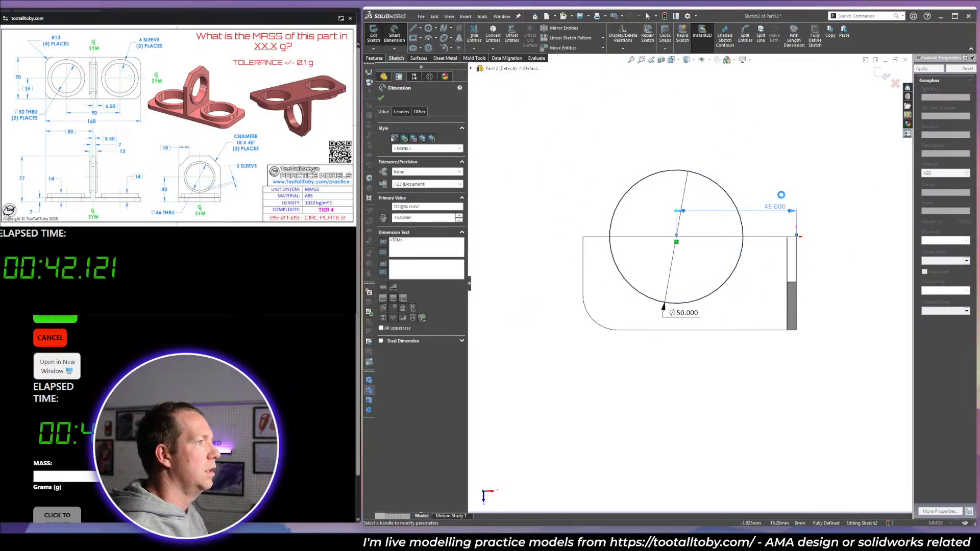
pyautogui.click(382, 99)
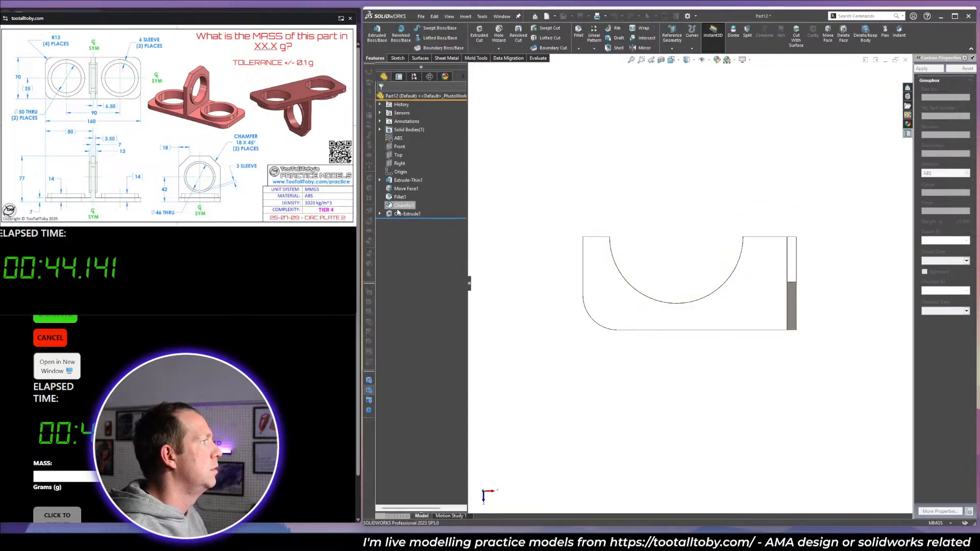
# Reuse the 50 mm circle sketch to extrude a thin sleeve 7 mm high with a 6 mm wall outward.
pyautogui.press('e')
pyautogui.press('Escape')
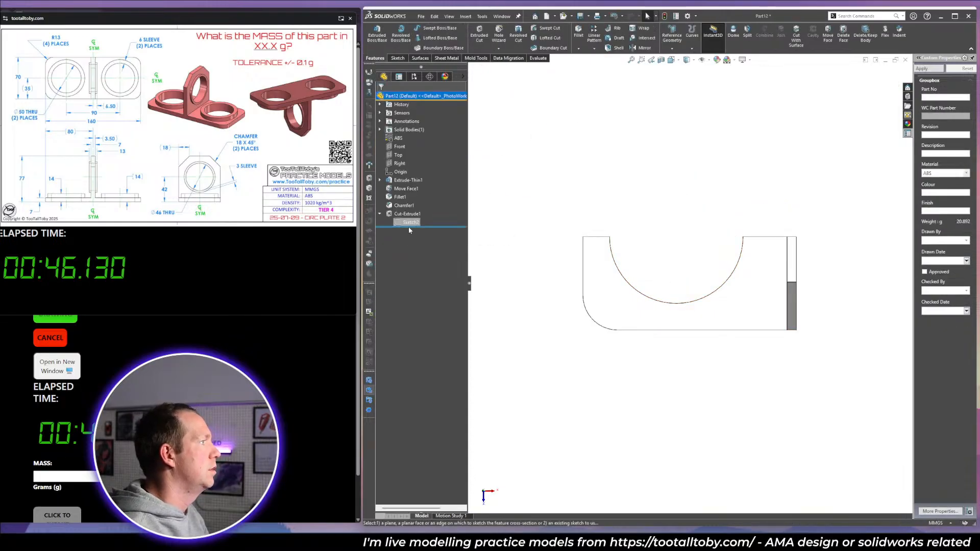
pyautogui.click(403, 223)
pyautogui.press('e')
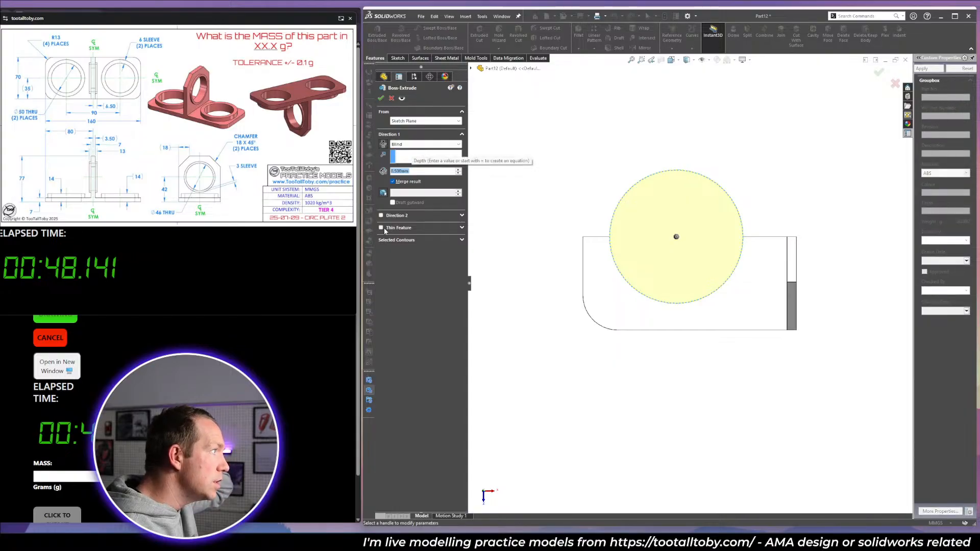
pyautogui.click(381, 227)
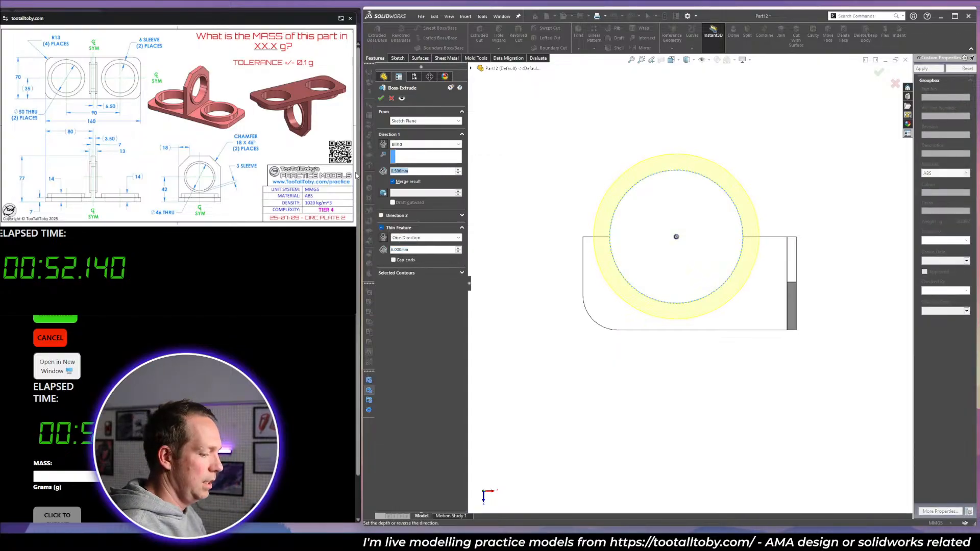
pyautogui.press('Return')
# Sketch a 46 mm diameter circle on the upright's outer face, centred on its vertical symmetry edge.
pyautogui.moveTo(535, 171)
pyautogui.mouseDown(button='middle')
pyautogui.moveTo(656, 188)
pyautogui.moveTo(700, 259)
pyautogui.mouseUp(button='middle')
pyautogui.click(715, 240)
pyautogui.click(735, 229)
pyautogui.press('space')
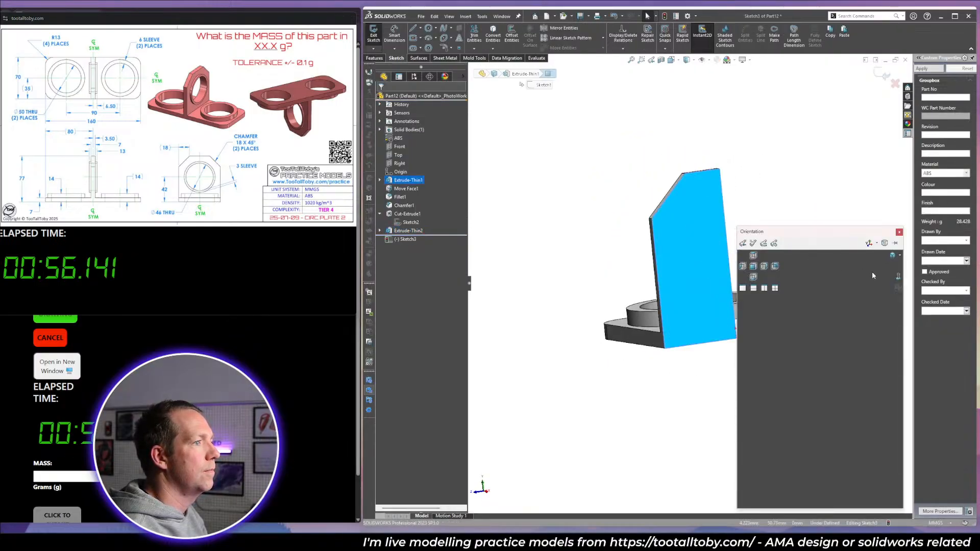
pyautogui.click(880, 274)
pyautogui.press('c')
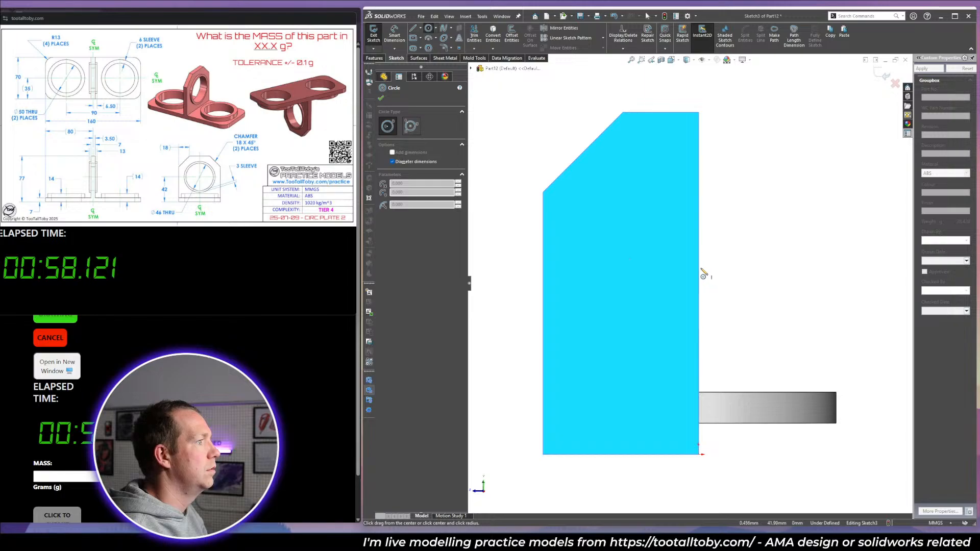
pyautogui.click(699, 267)
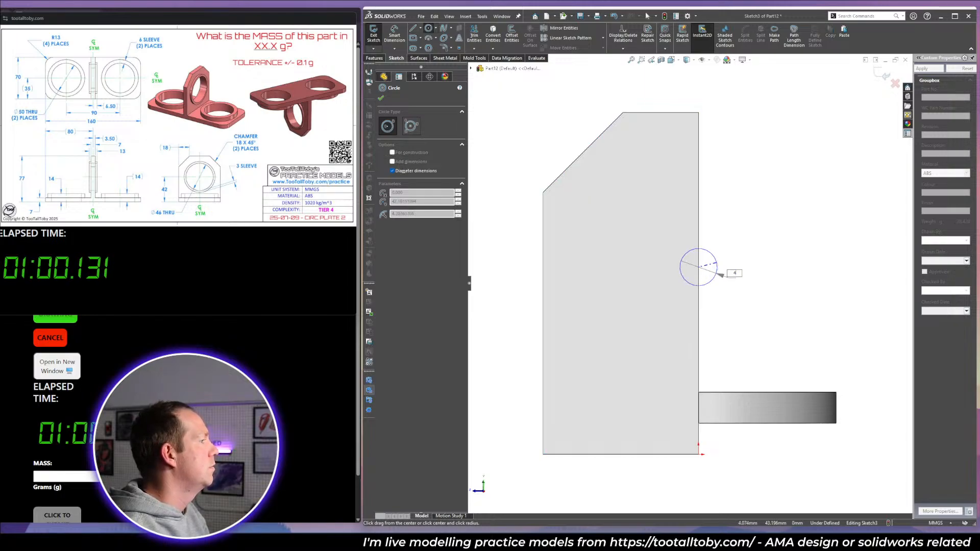
pyautogui.write('46')
pyautogui.press('Return')
# Dimension the circle's centre 42 mm above the part's lower edge and cut it through all of the upright.
pyautogui.press('d')
pyautogui.click(695, 454)
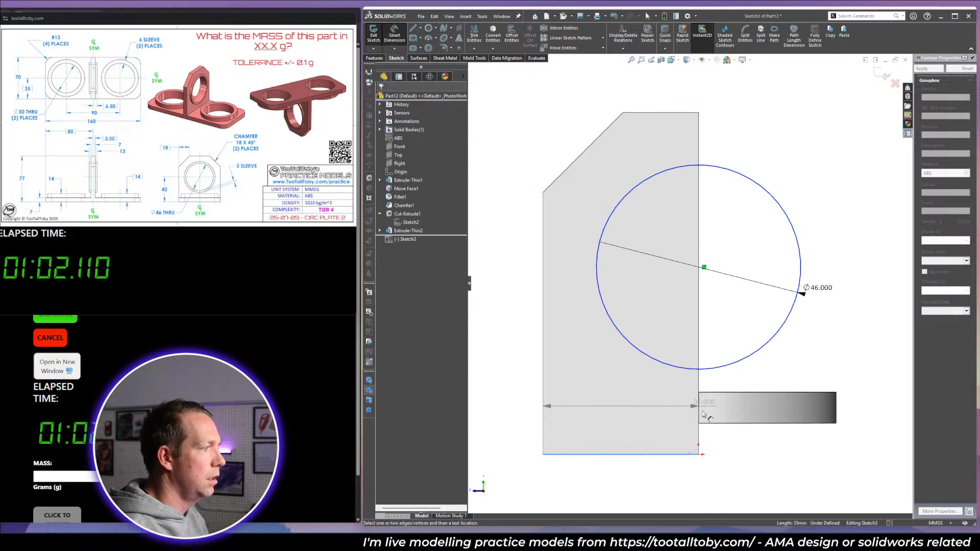
pyautogui.click(720, 369)
pyautogui.click(792, 368)
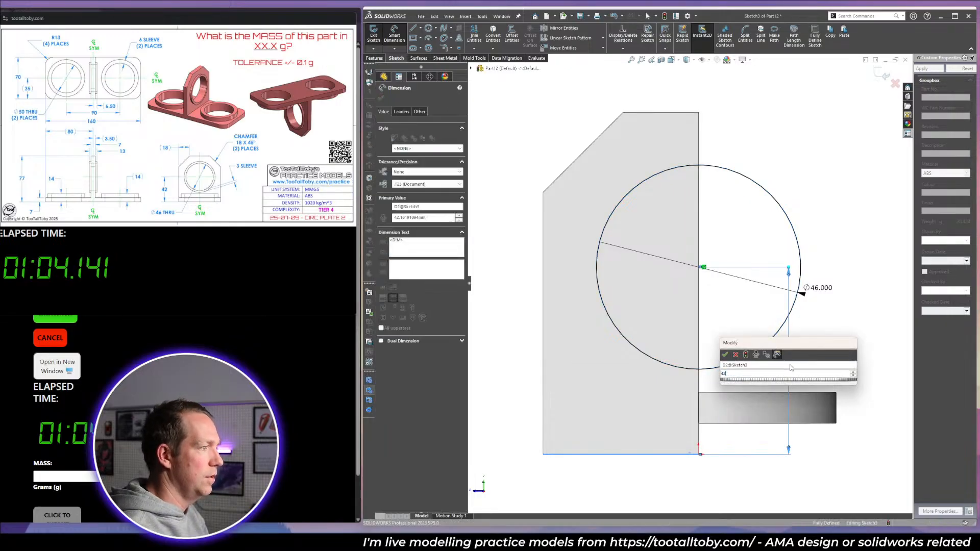
pyautogui.write('42')
pyautogui.press('Return')
pyautogui.press('Escape')
pyautogui.press('x')
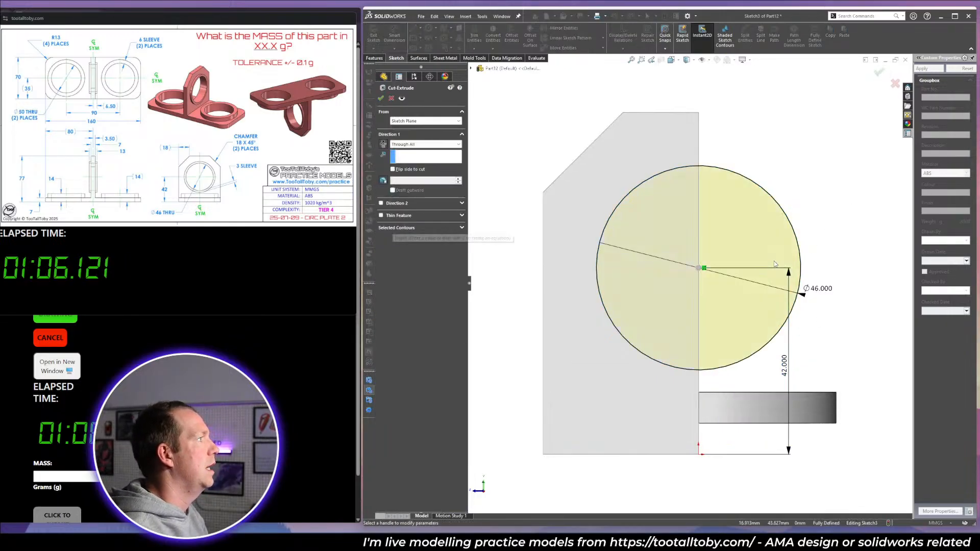
pyautogui.press('Return')
# Extrude the 46 mm circle sketch as a thin sleeve 6.5 mm deep with a 3 mm wall, reversed through the upright.
pyautogui.click(380, 239)
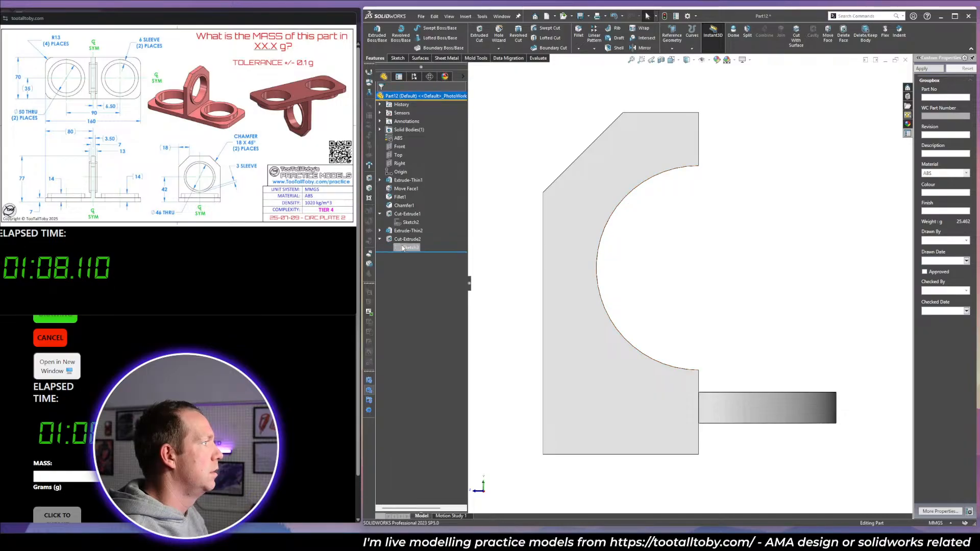
pyautogui.click(410, 247)
pyautogui.press('e')
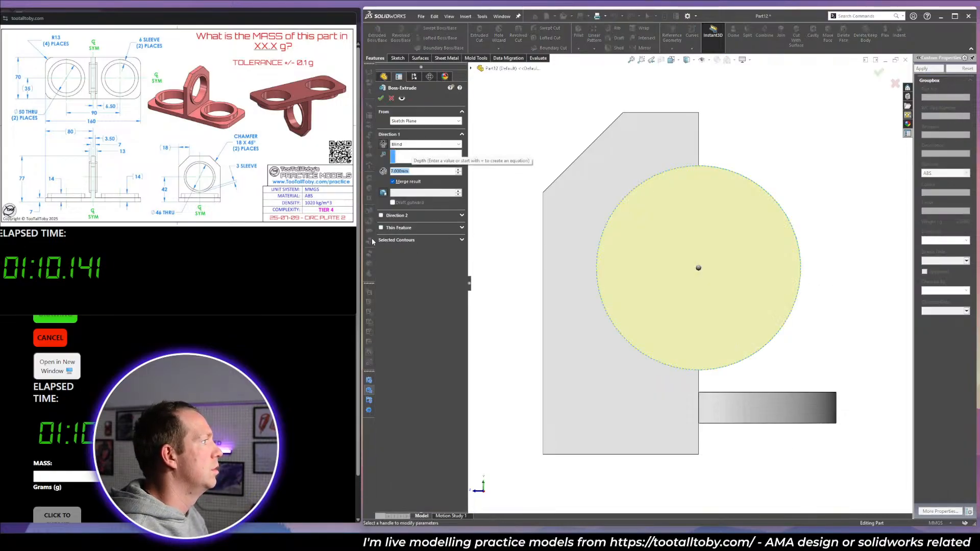
pyautogui.click(400, 228)
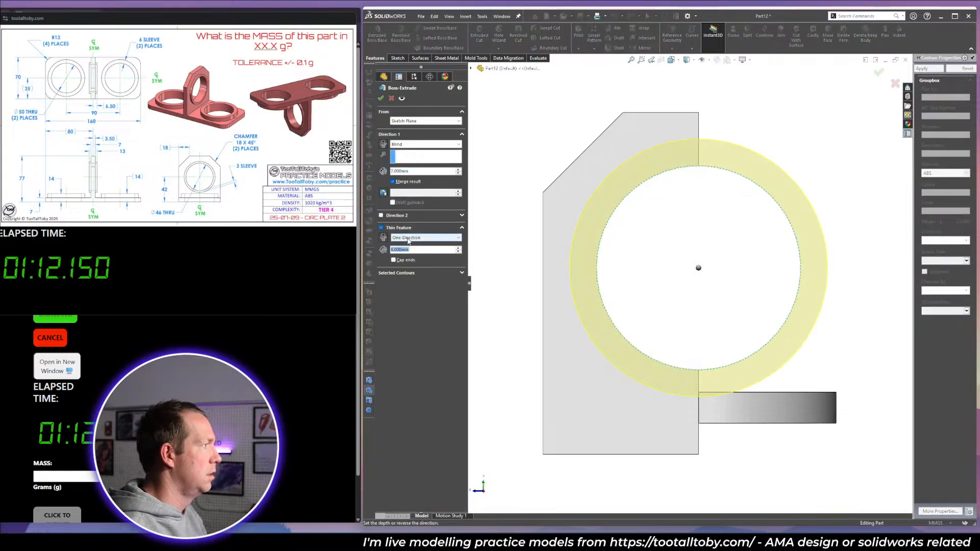
pyautogui.write('3')
pyautogui.press('Return')
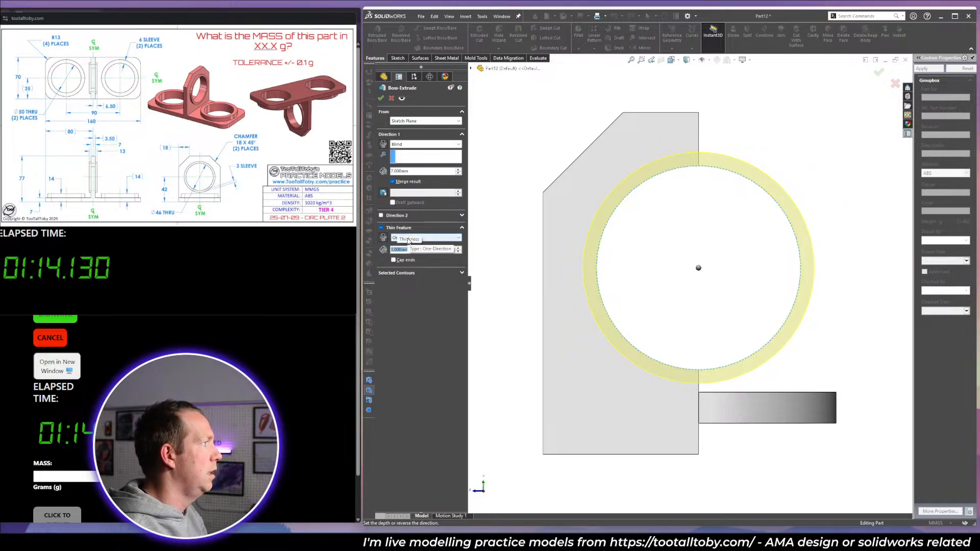
pyautogui.click(382, 172)
pyautogui.write('6.5')
pyautogui.press('Return')
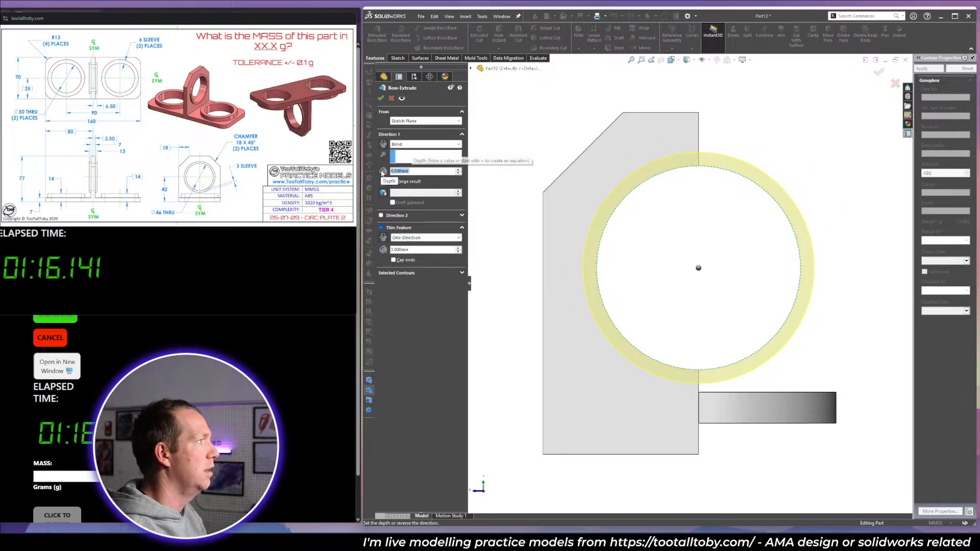
pyautogui.moveTo(632, 265); pyautogui.dragTo(615, 349, button='middle')
pyautogui.click(383, 156)
pyautogui.click(381, 98)
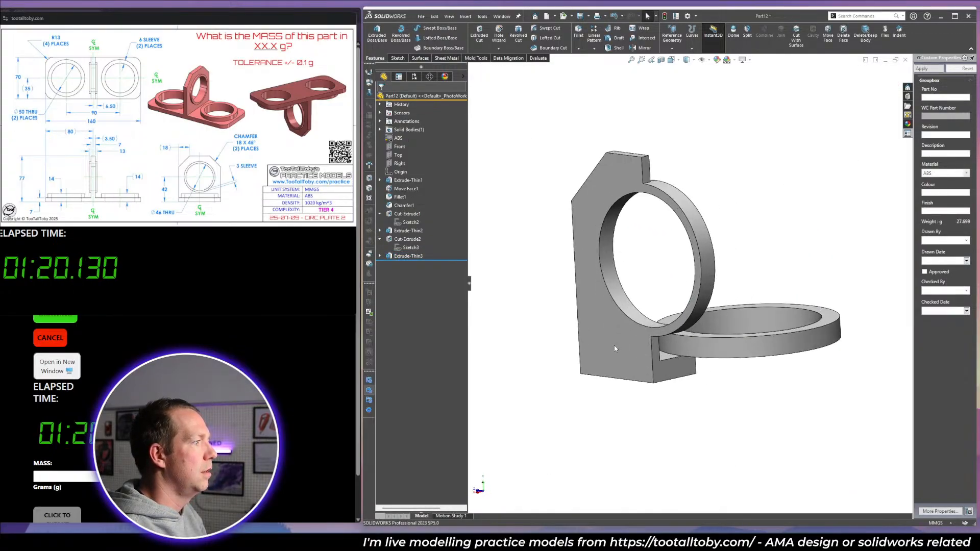
# Mirror the solid body about the upright's outer face and the face along the symmetry cut, merging the solids.
pyautogui.click(625, 347)
pyautogui.click(653, 324)
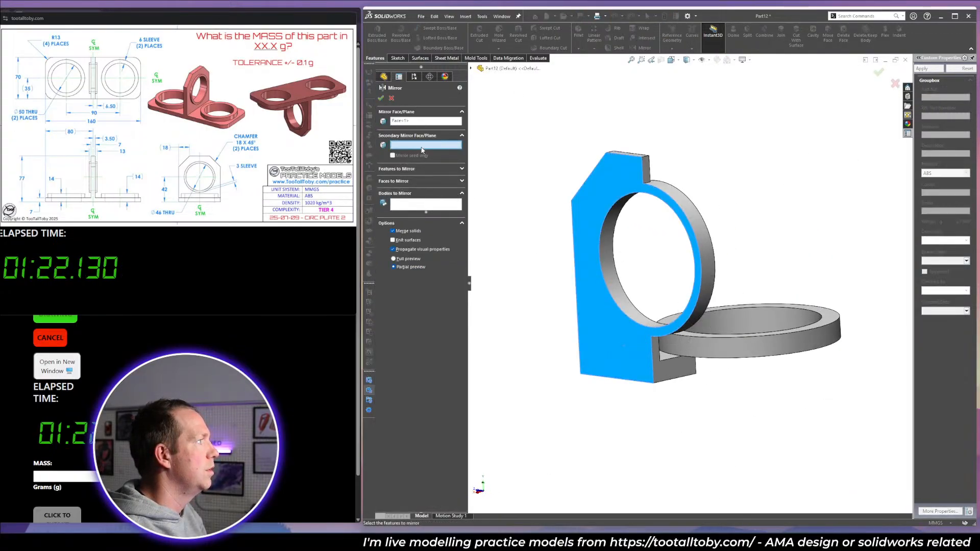
pyautogui.click(667, 363)
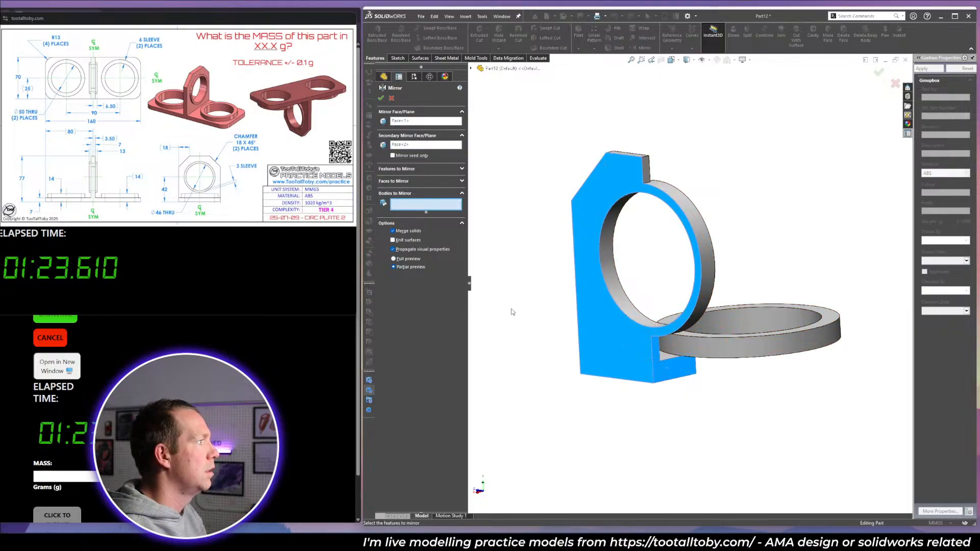
pyautogui.click(656, 372)
pyautogui.rightClick(656, 372)
# Submit 89.6 g as the mass of CIRC PLATE 2 and close the separate drawing window.
pyautogui.click(88, 477)
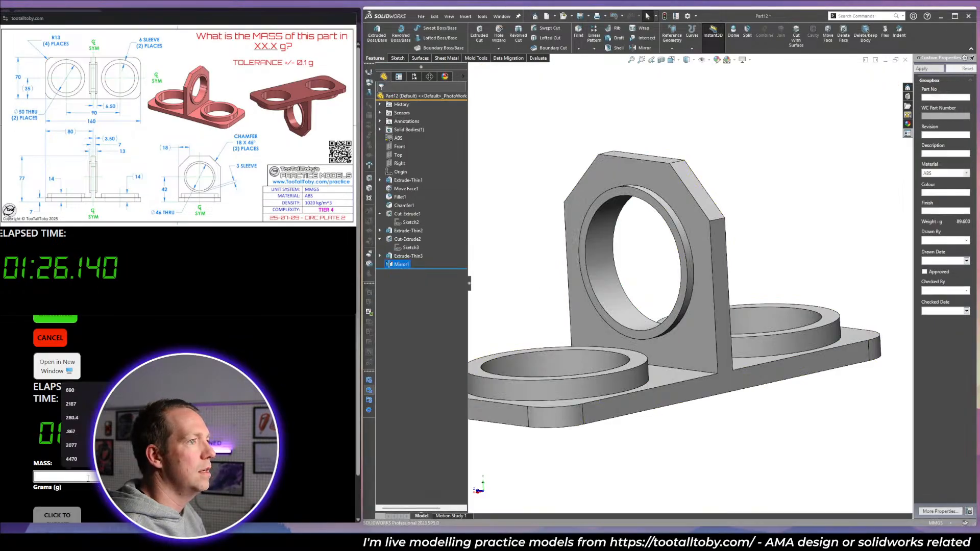
pyautogui.write('89.6')
pyautogui.press('Return')
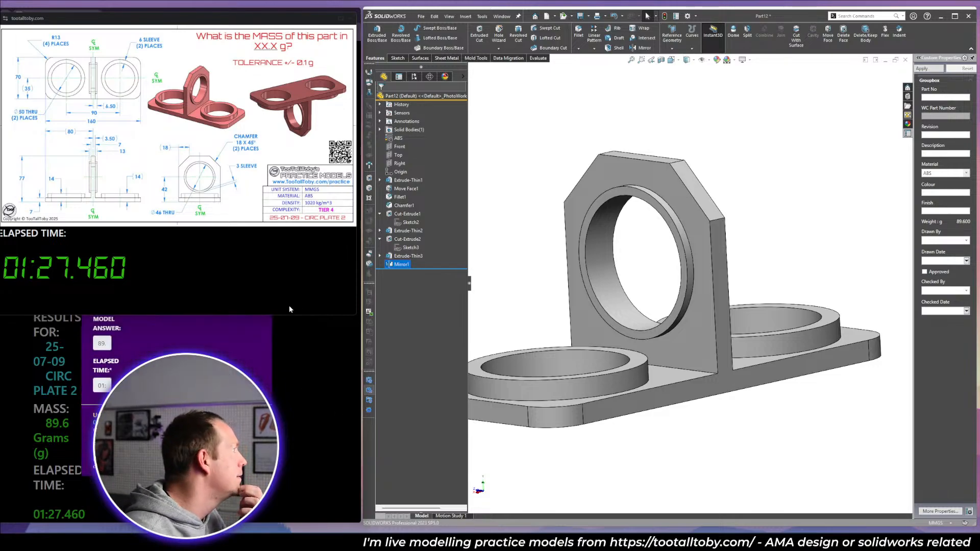
pyautogui.click(351, 19)
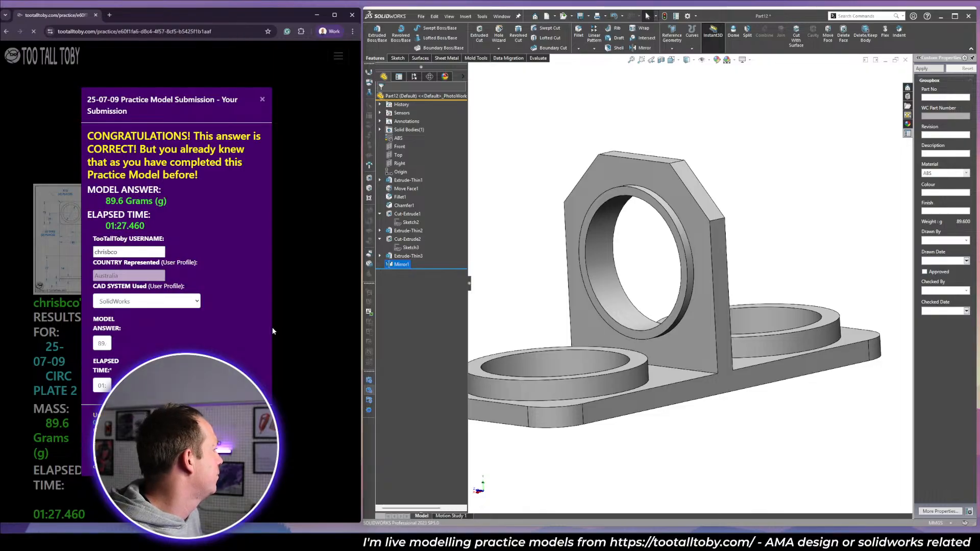
# Examine the speedmodeling leaderboard and the Top 100 fastest times for this practice model.
pyautogui.scroll(-7, 274, 332)
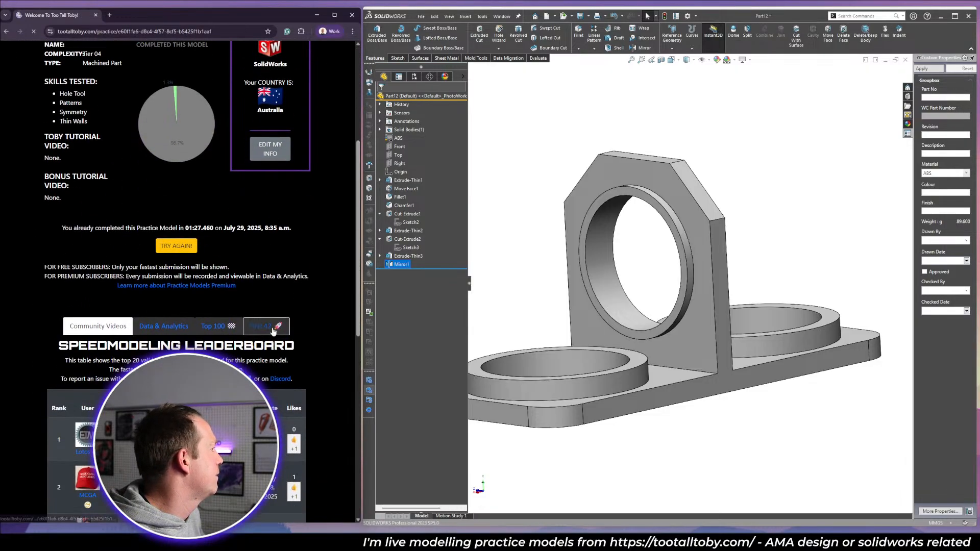
pyautogui.scroll(-2, 273, 381)
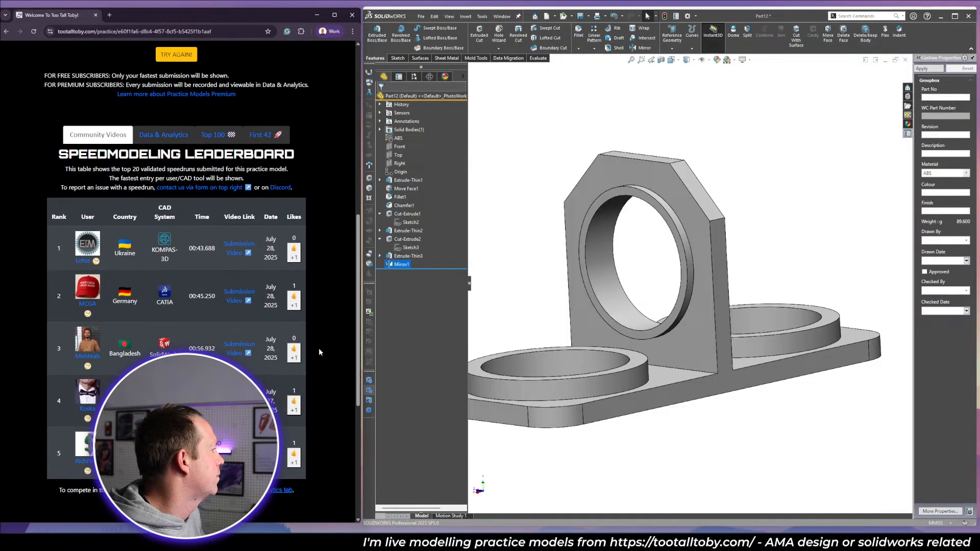
pyautogui.click(212, 135)
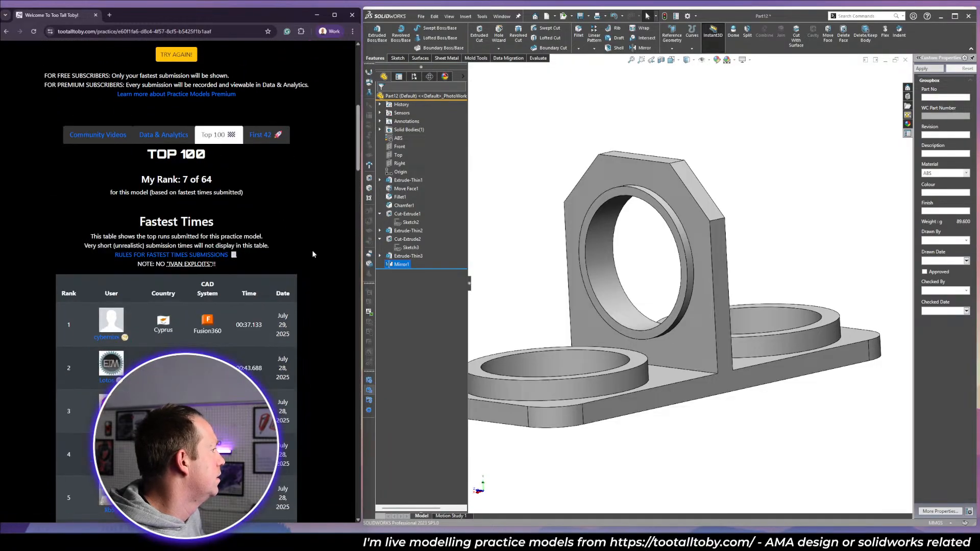
pyautogui.scroll(-3, 313, 253)
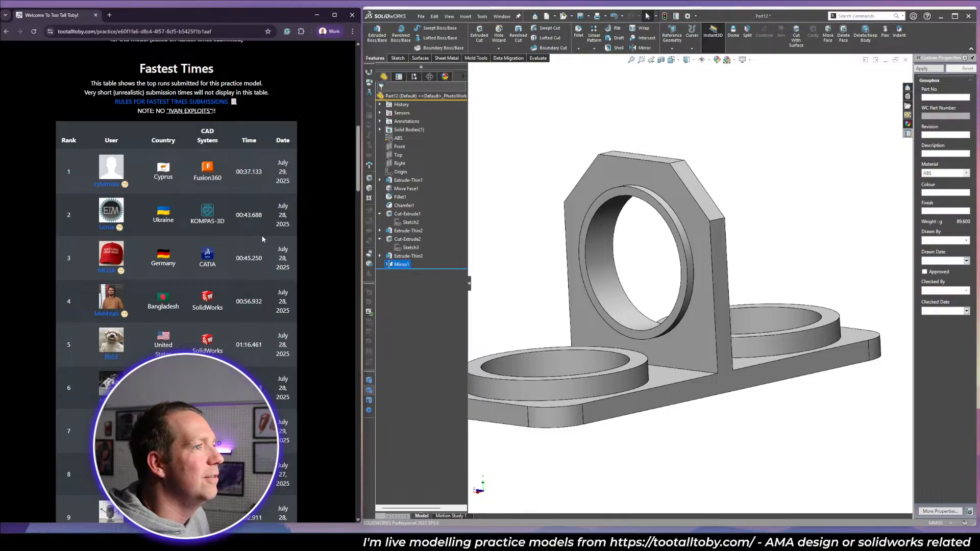
# Compare the fastest times for CIRC PLATE 2 and inspect the finished plate model from several angles.
pyautogui.scroll(-1, 263, 239)
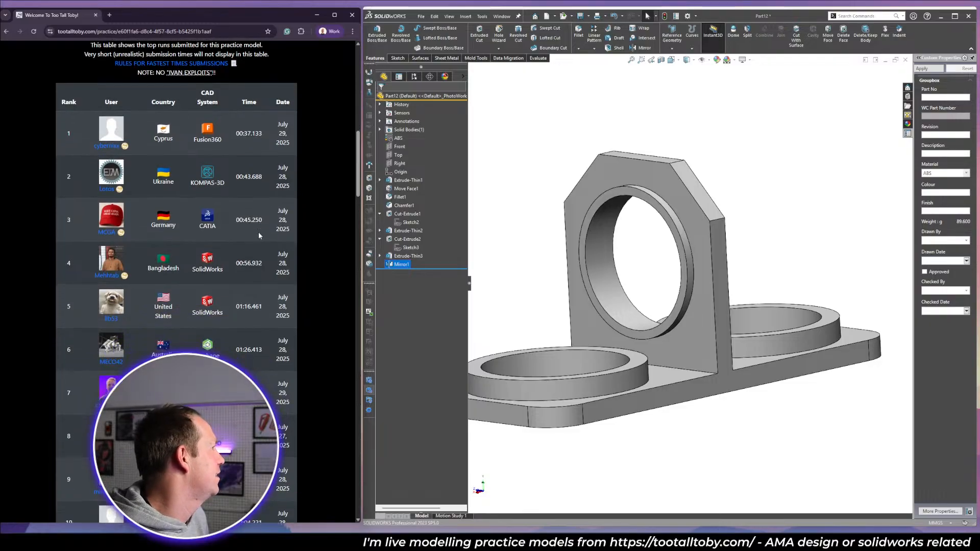
pyautogui.scroll(-1, 256, 273)
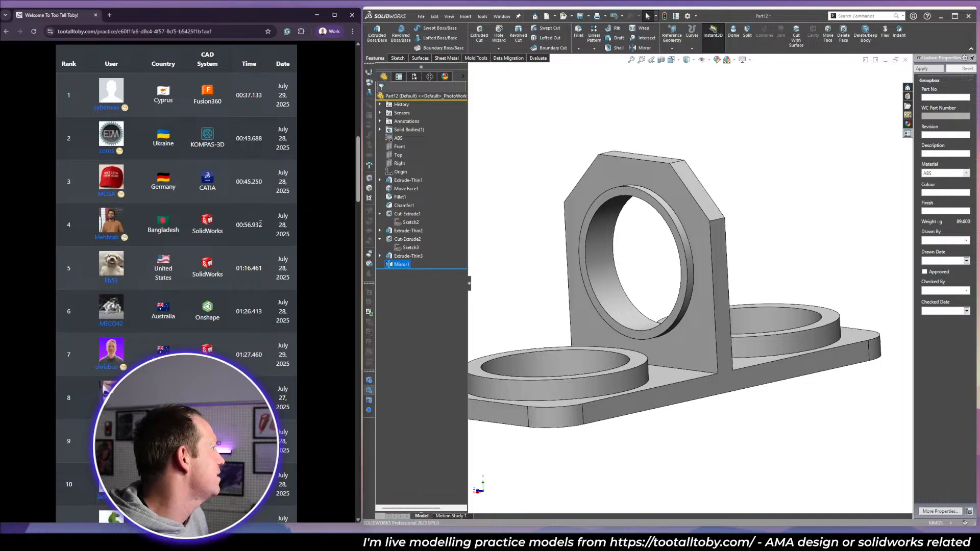
pyautogui.click(531, 280)
pyautogui.moveTo(531, 280); pyautogui.dragTo(703, 337, button='middle')
pyautogui.scroll(1, 703, 337)
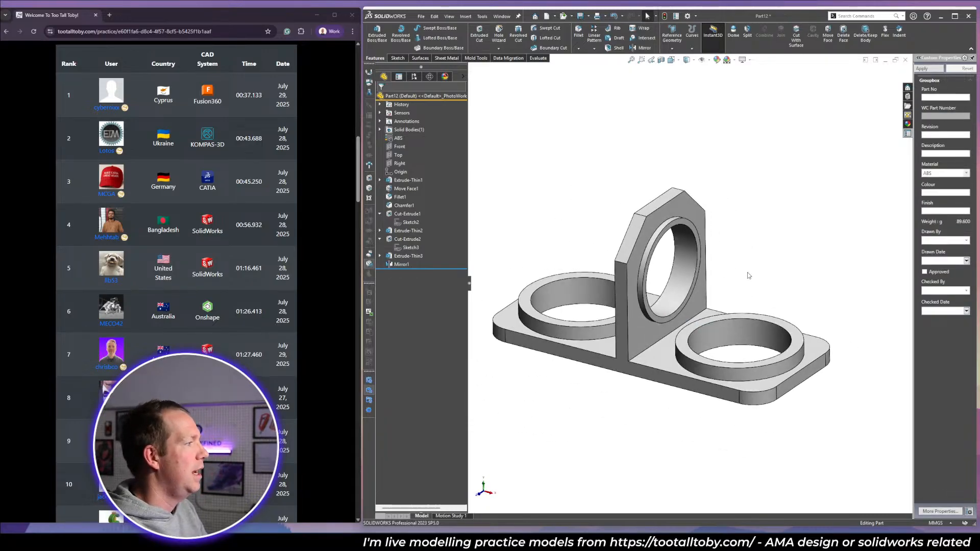
pyautogui.moveTo(749, 276)
pyautogui.mouseDown(button='middle')
pyautogui.moveTo(751, 258)
pyautogui.moveTo(751, 274)
pyautogui.mouseUp(button='middle')
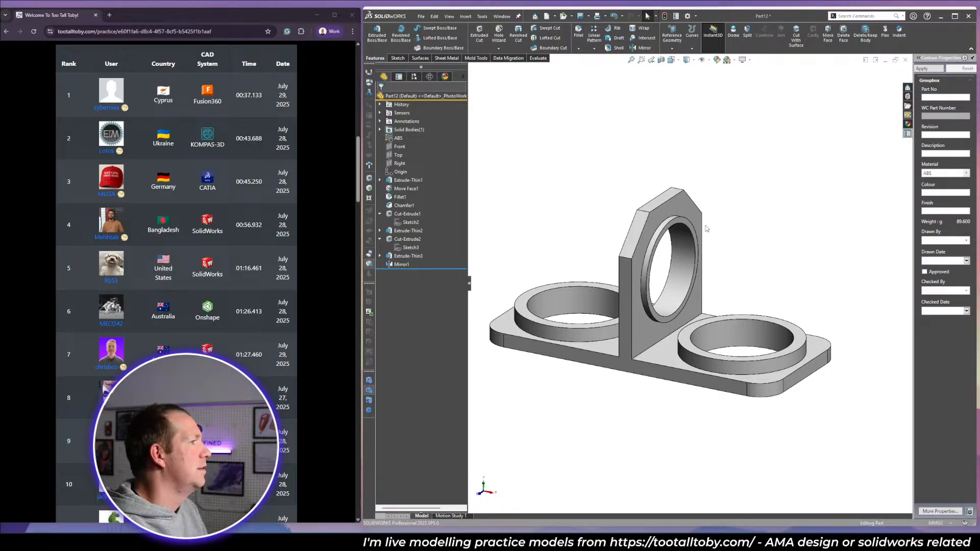
pyautogui.scroll(2, 644, 252)
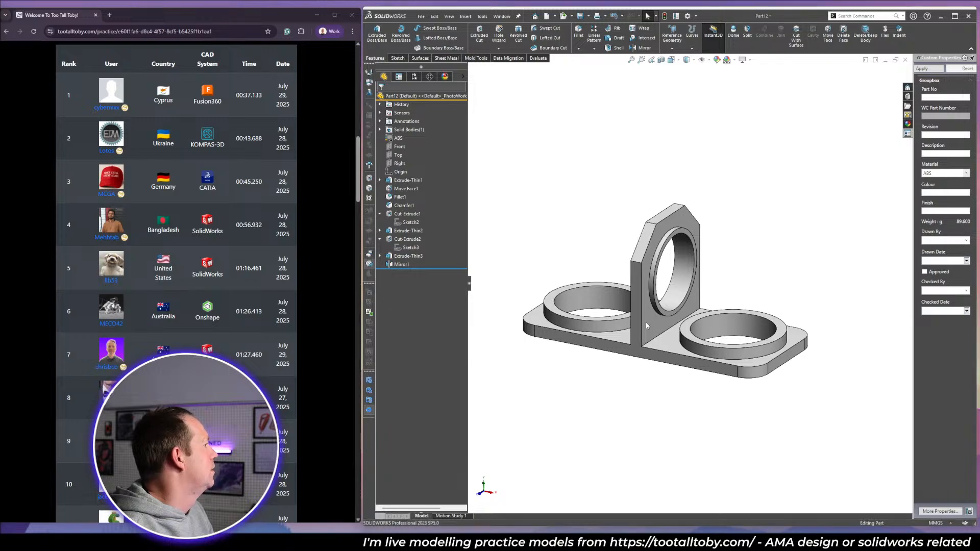
pyautogui.scroll(5, 216, 256)
pyautogui.scroll(10, 216, 256)
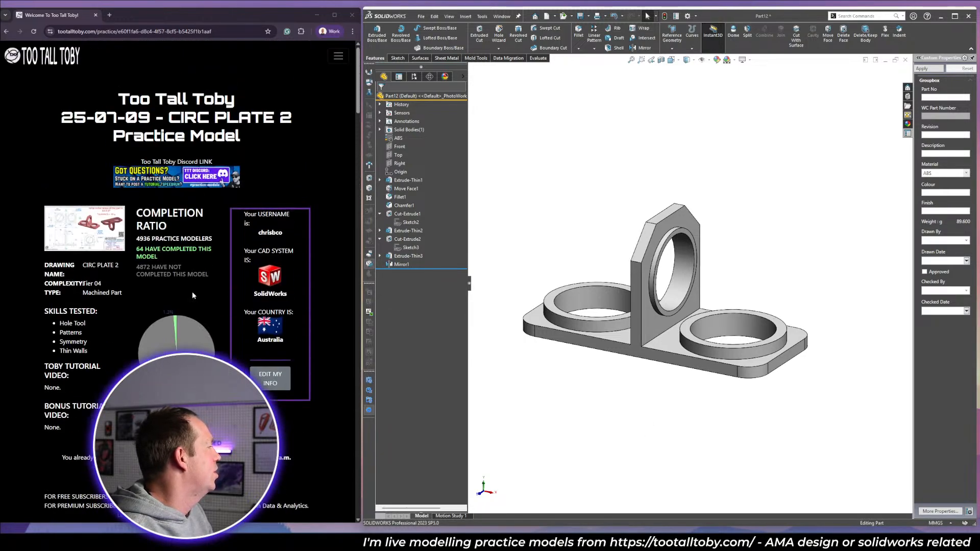
pyautogui.moveTo(809, 257); pyautogui.dragTo(749, 272, button='middle')
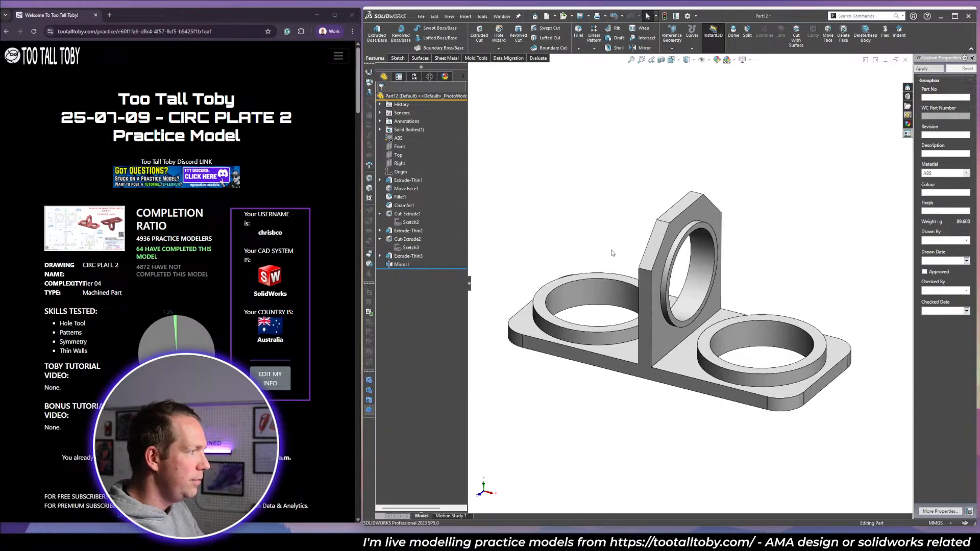
# Close the finished plate part without saving it.
pyautogui.scroll(-2, 616, 274)
pyautogui.hotkey('ctrl', 'w')
pyautogui.press('n')
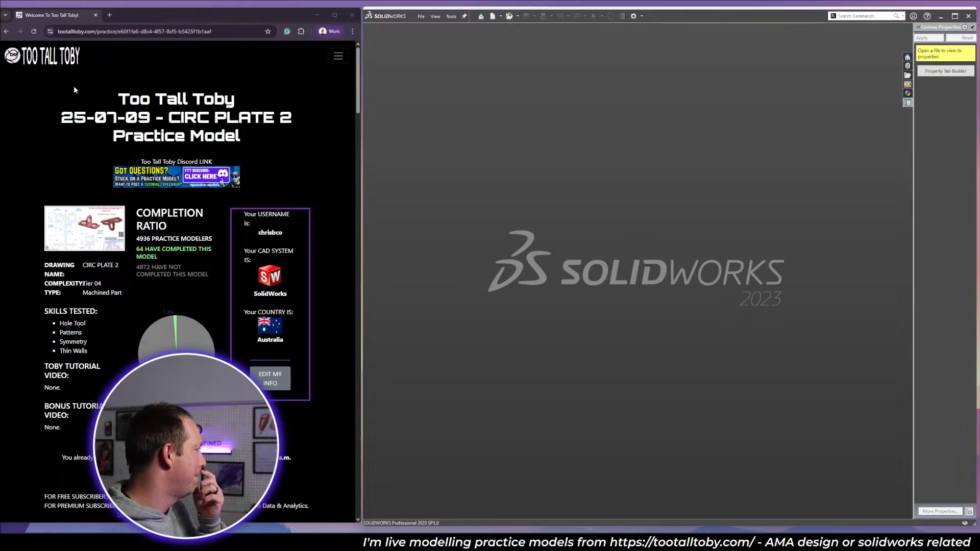
# Examine the user's own rank and the neighbouring entries in the Top 100 table for CIRC PLATE 2.
pyautogui.scroll(-7, 246, 362)
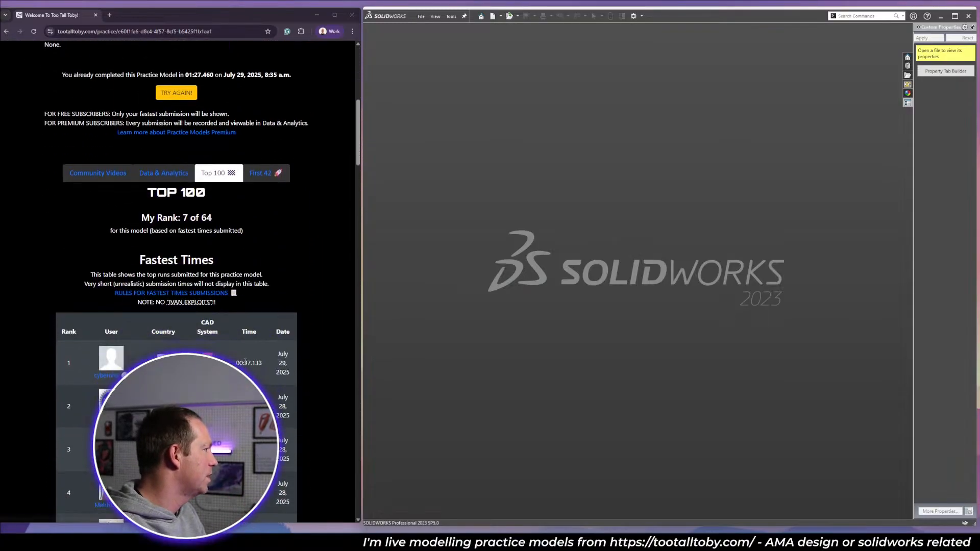
pyautogui.scroll(-3, 292, 309)
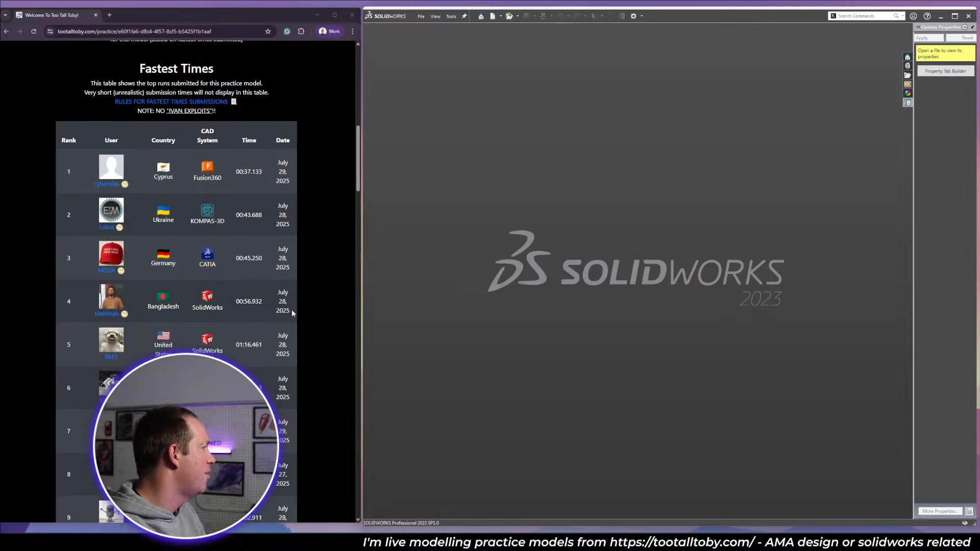
pyautogui.scroll(-3, 292, 310)
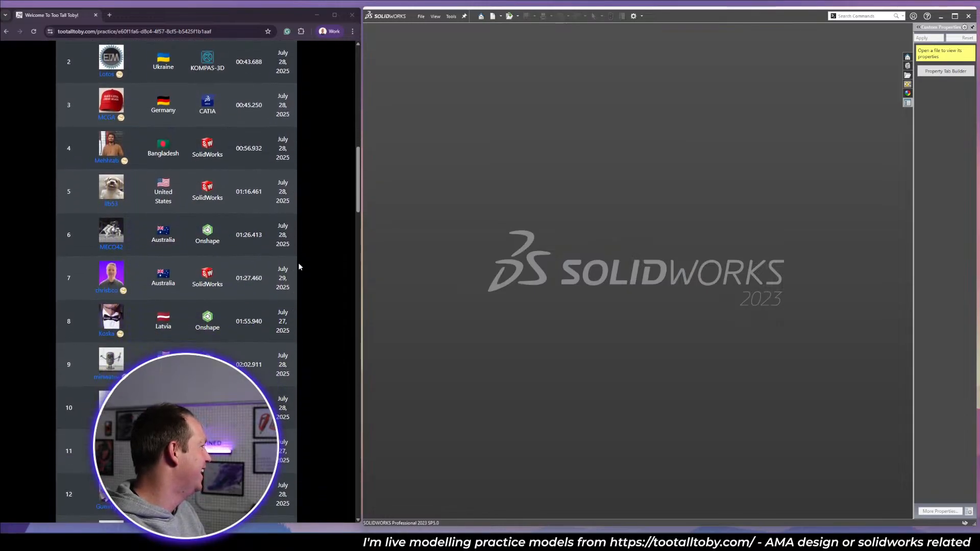
pyautogui.click(287, 159)
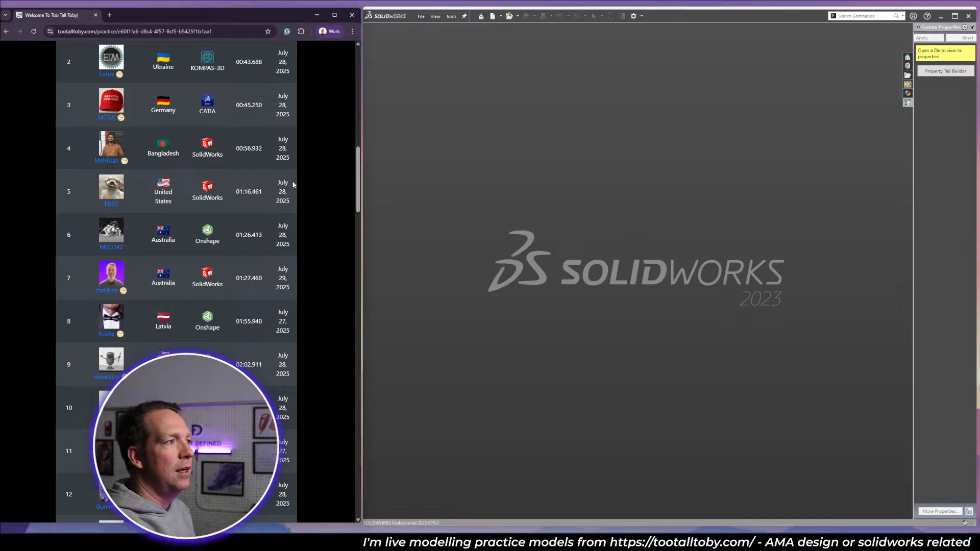
pyautogui.click(481, 16)
pyautogui.click(127, 231)
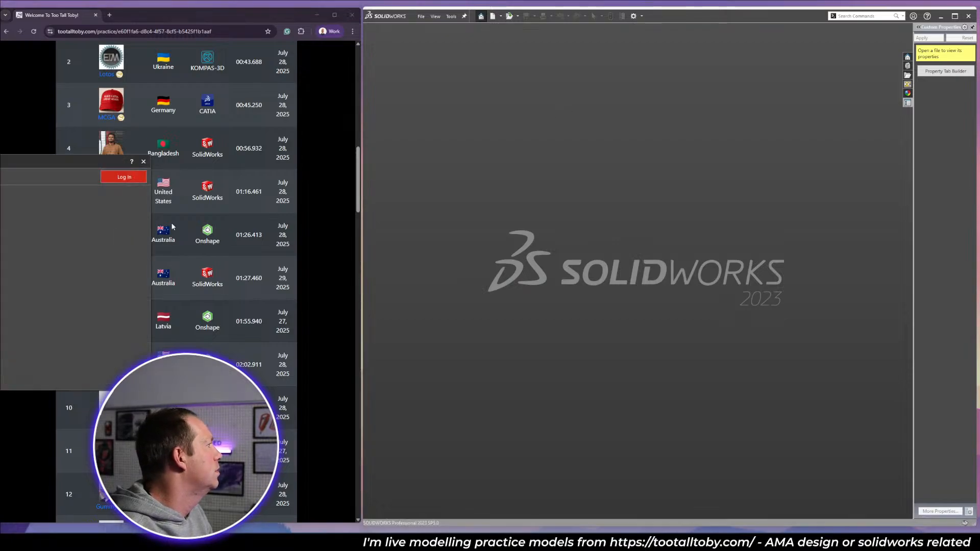
pyautogui.click(143, 162)
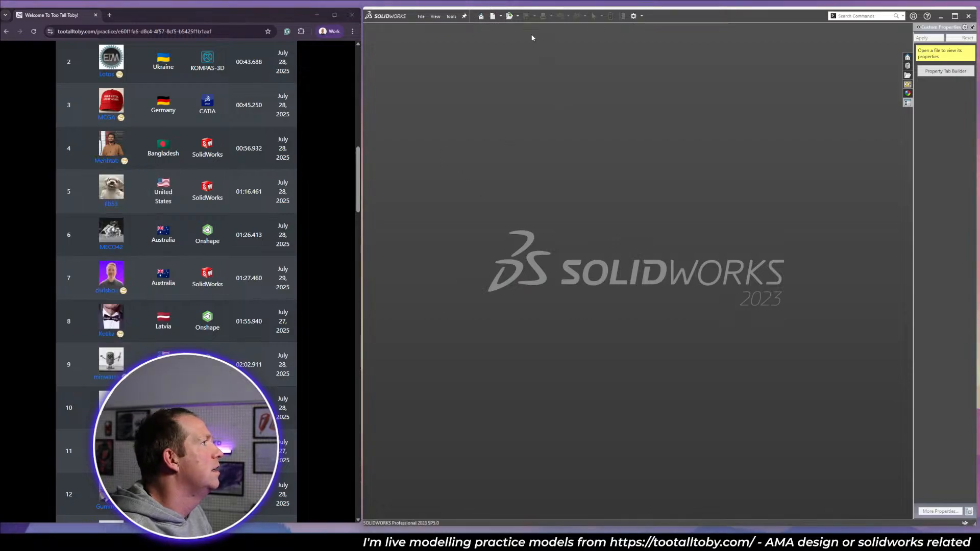
# View the 25-VT-15 - TABLE STAND part from the 9 - Comps 2025 folder in 3D and close it.
pyautogui.click(509, 16)
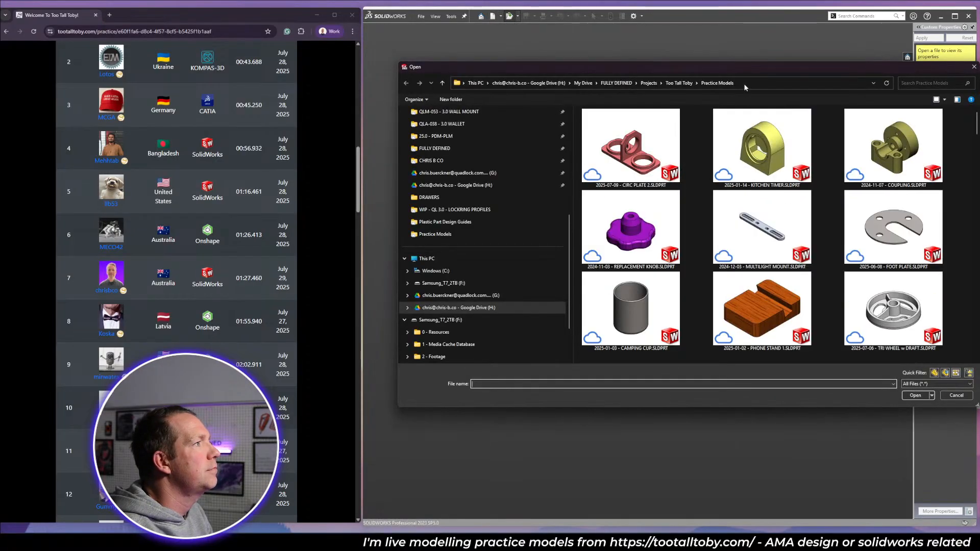
pyautogui.click(584, 71)
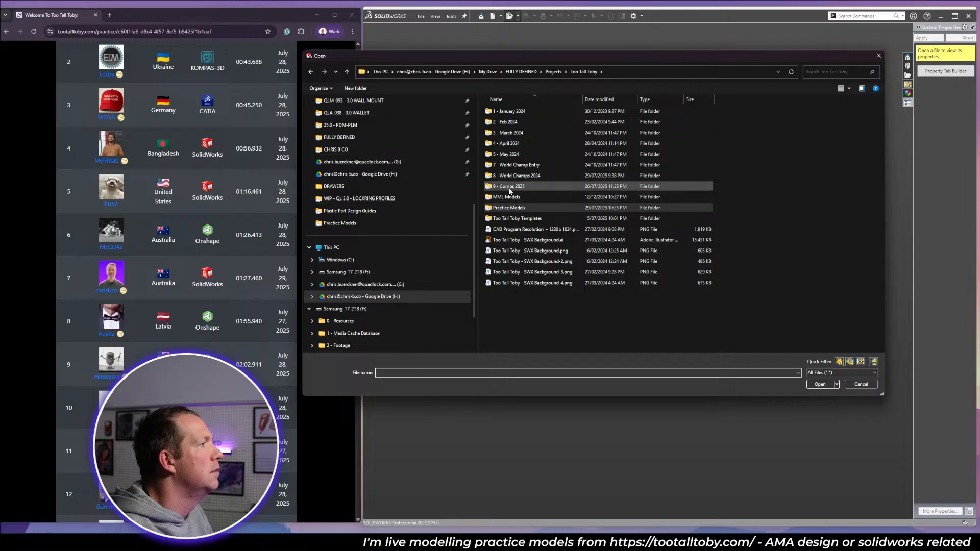
pyautogui.doubleClick(510, 188)
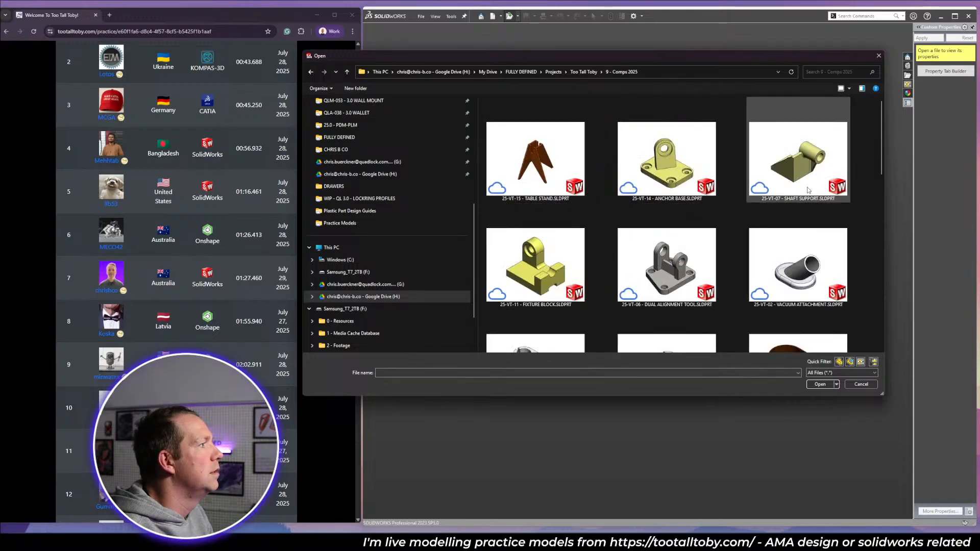
pyautogui.scroll(-1, 884, 151)
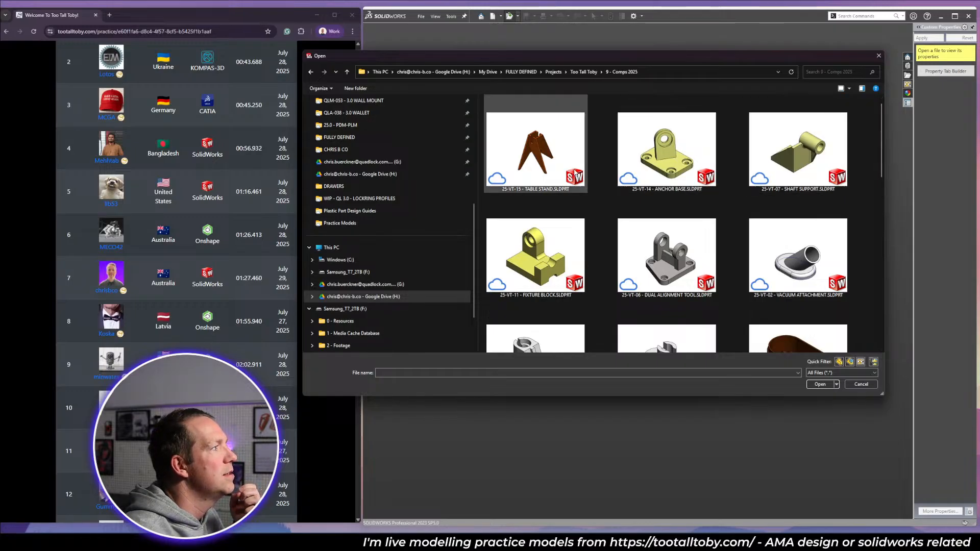
pyautogui.click(576, 175)
pyautogui.click(819, 384)
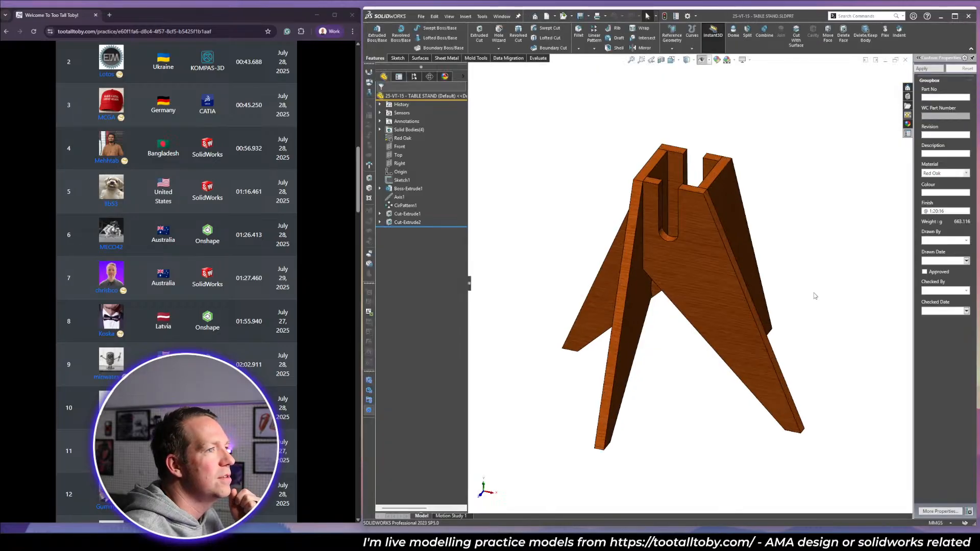
pyautogui.moveTo(815, 295); pyautogui.dragTo(813, 253, button='middle')
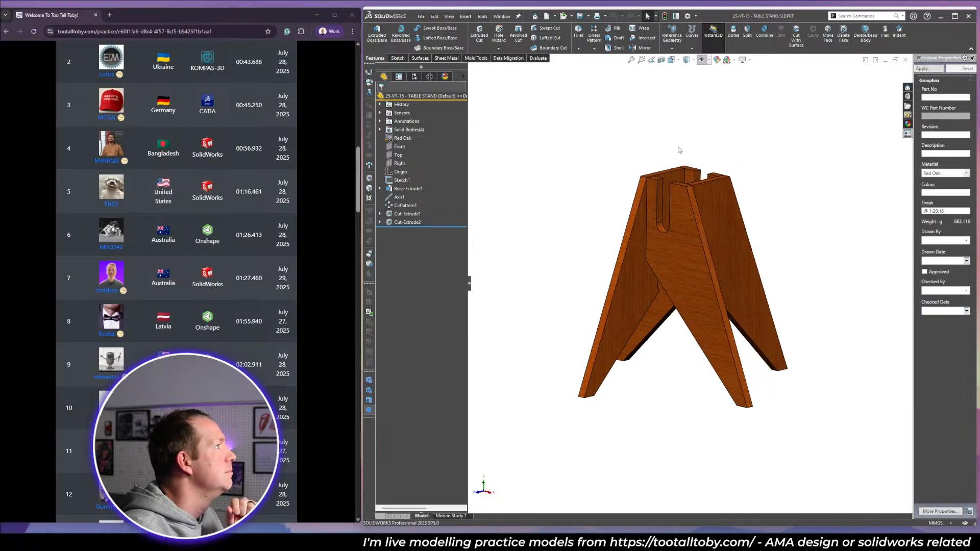
pyautogui.click(905, 60)
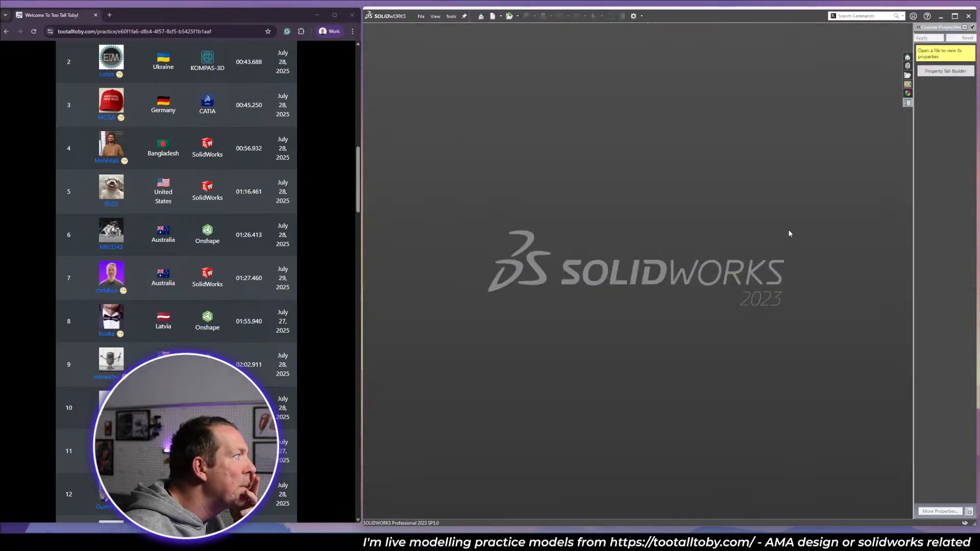
# Go to the Practice Models page of the Too Tall Toby website.
pyautogui.scroll(15, 242, 253)
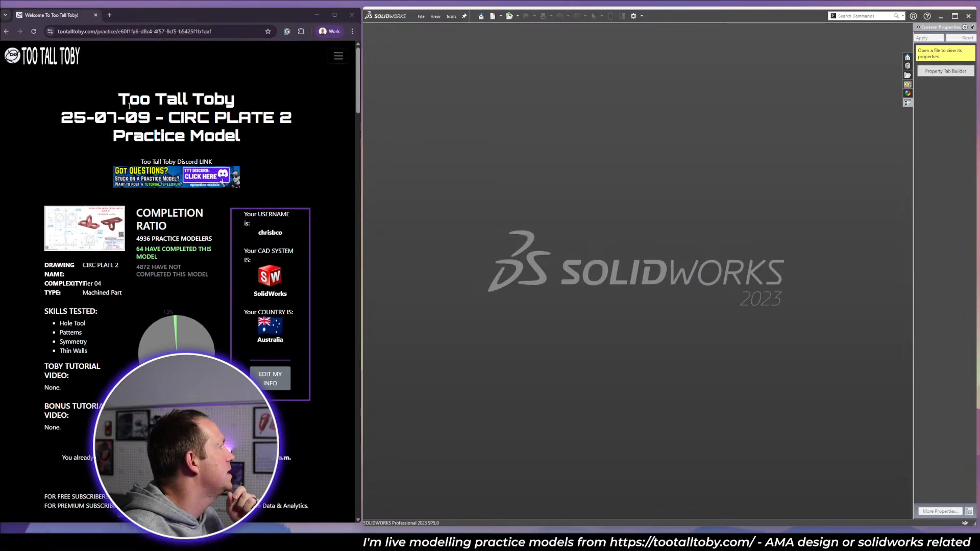
pyautogui.click(338, 56)
pyautogui.click(173, 75)
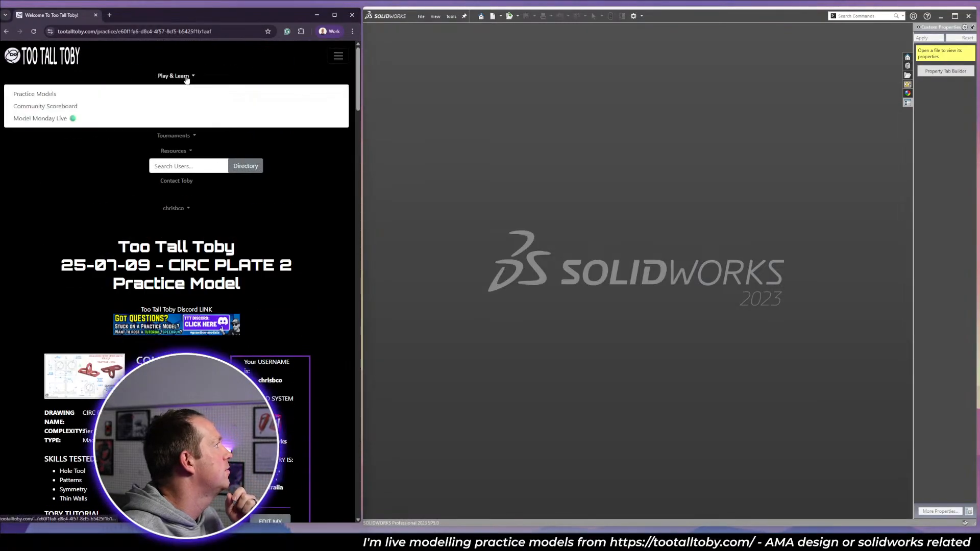
pyautogui.click(44, 95)
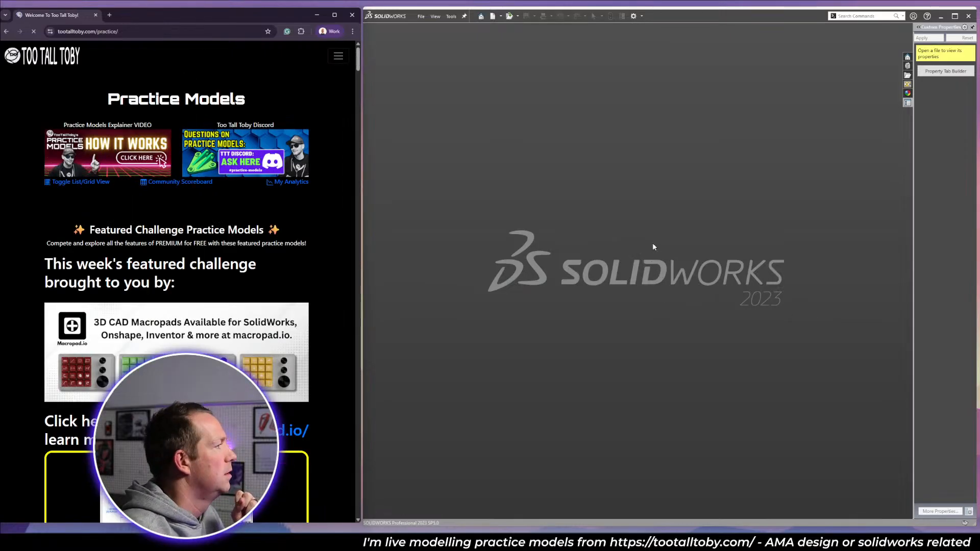
# Filter the practice models to Tier 06 and Not Completed, and open the 25-04-04 FRAME MOUNT 4 page.
pyautogui.scroll(-12, 326, 228)
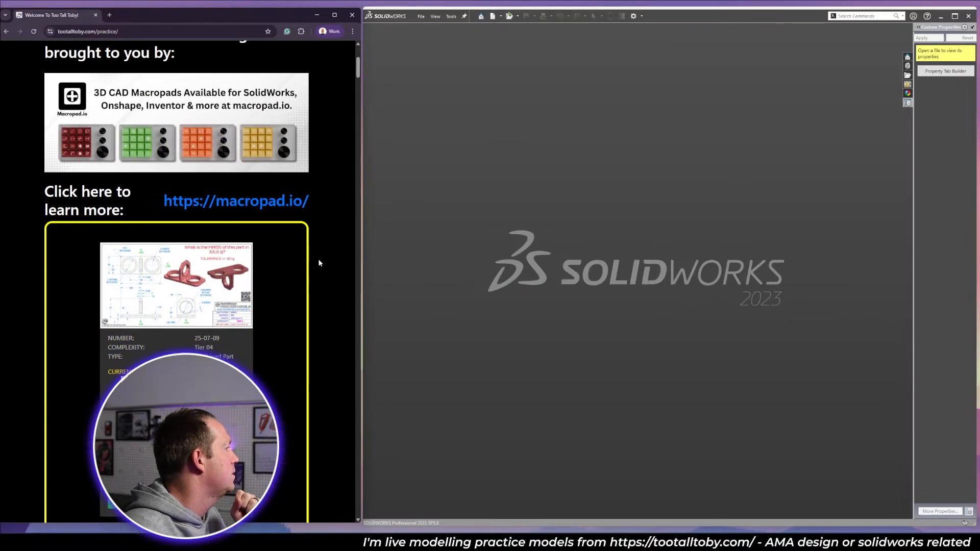
pyautogui.scroll(-9, 317, 256)
pyautogui.scroll(2, 317, 256)
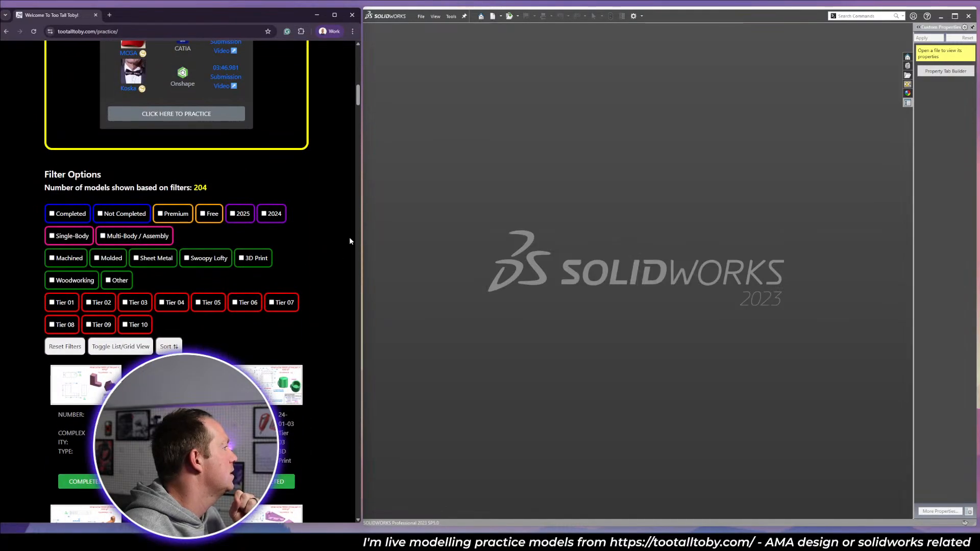
pyautogui.click(251, 305)
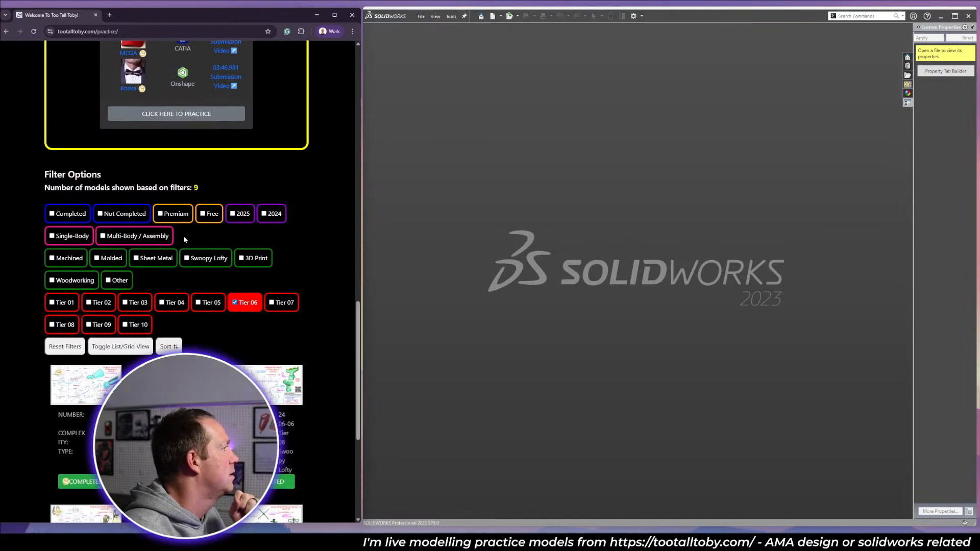
pyautogui.click(121, 214)
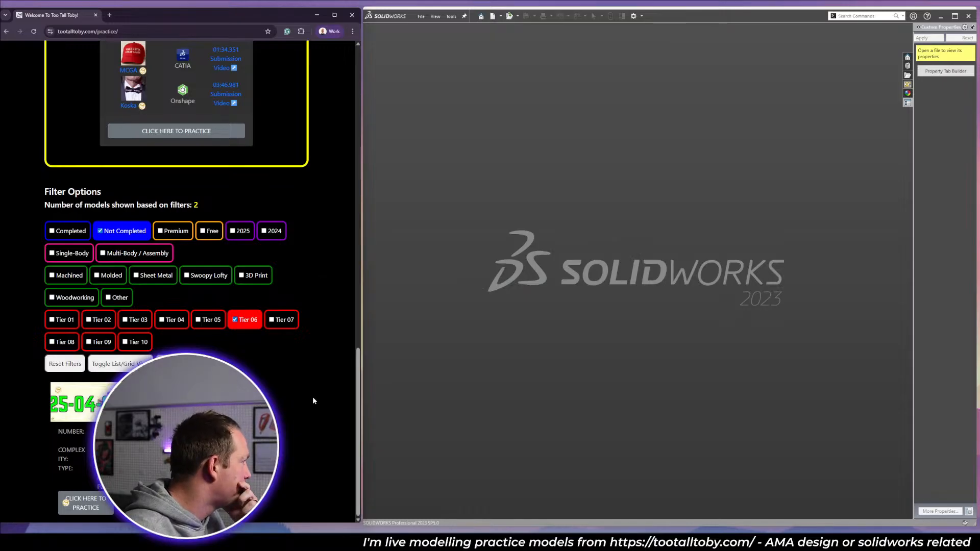
pyautogui.click(102, 504)
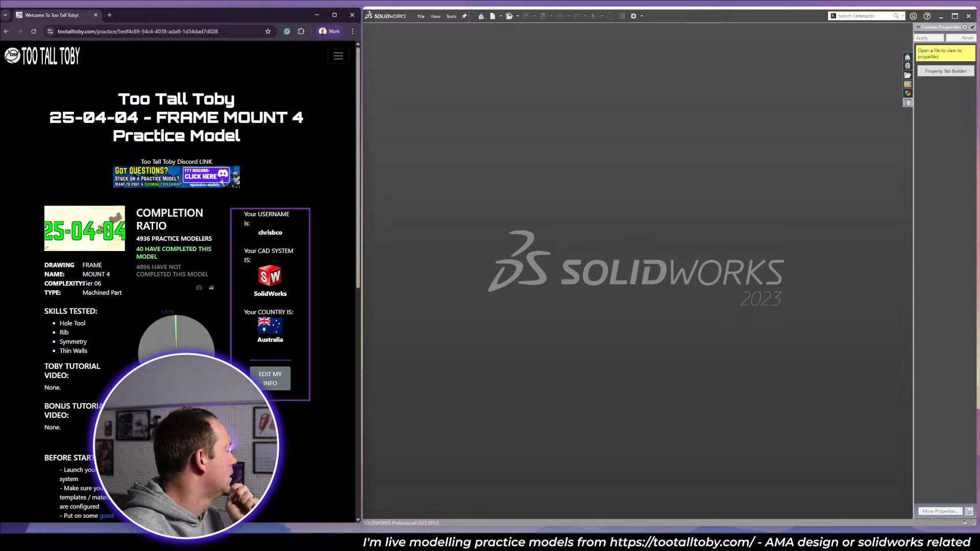
# Examine the FRAME MOUNT 4 page, including its tested skills, starting notes and Top 100 times.
pyautogui.scroll(-4, 181, 281)
pyautogui.scroll(4, 181, 281)
pyautogui.scroll(-4, 181, 280)
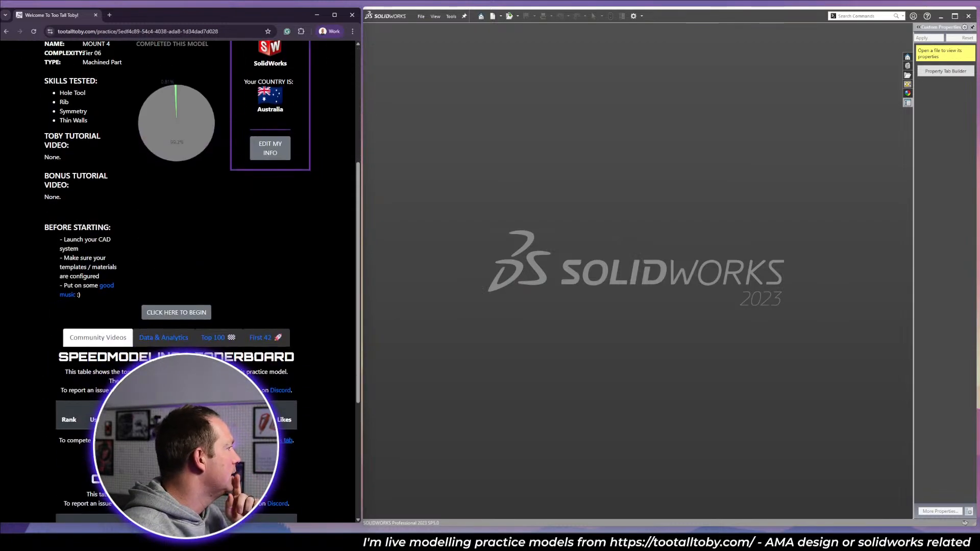
pyautogui.scroll(-3, 229, 327)
pyautogui.scroll(3, 230, 327)
pyautogui.click(218, 341)
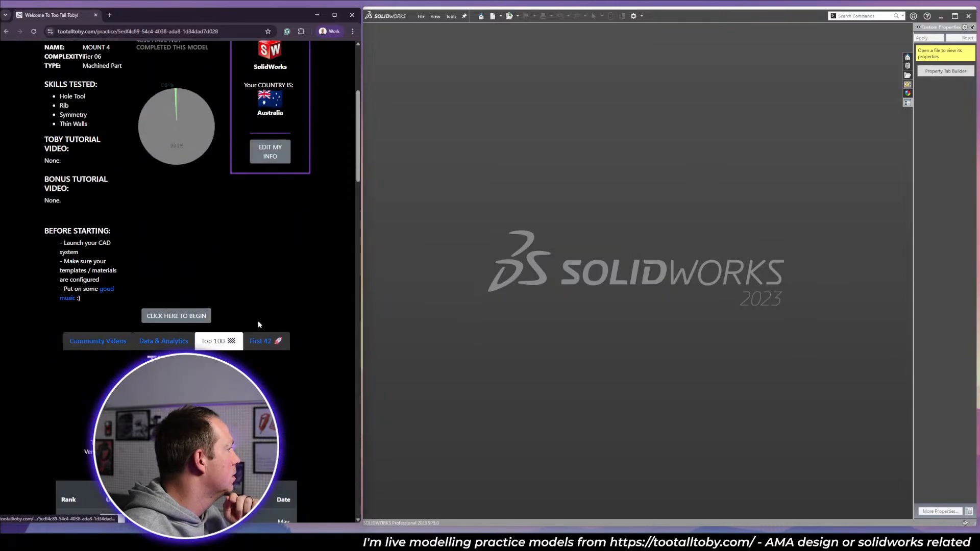
pyautogui.scroll(-4, 258, 325)
pyautogui.scroll(4, 306, 356)
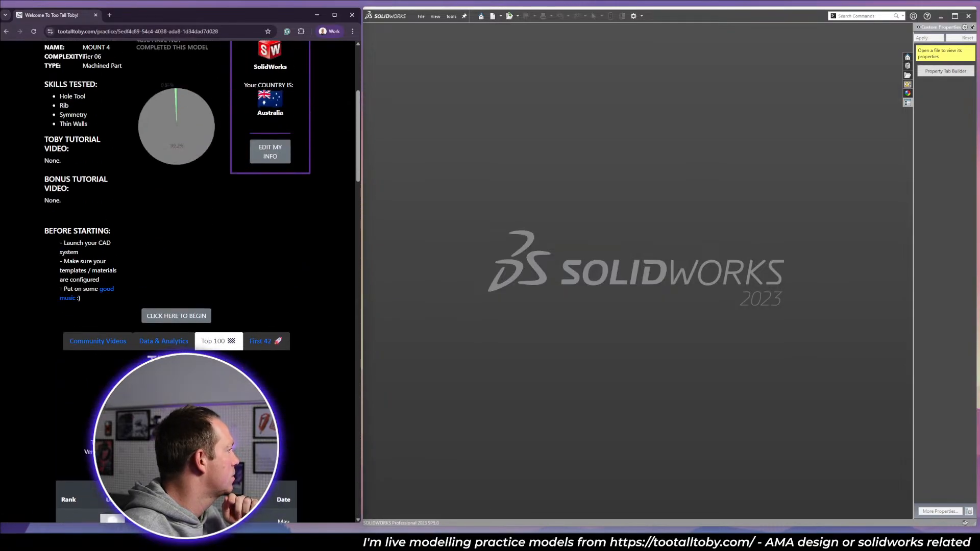
pyautogui.scroll(-4, 145, 287)
pyautogui.scroll(8, 145, 287)
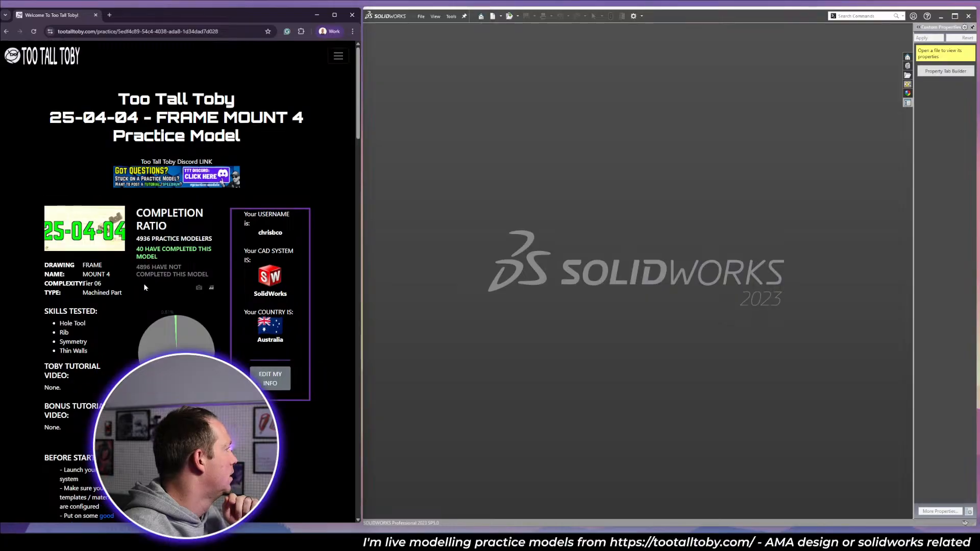
# Start the FRAME MOUNT 4 timer with the drawing in a separate window, and create a part from the TTT-MM-Plain Carbon Steel template.
pyautogui.scroll(-3, 145, 287)
pyautogui.click(259, 412)
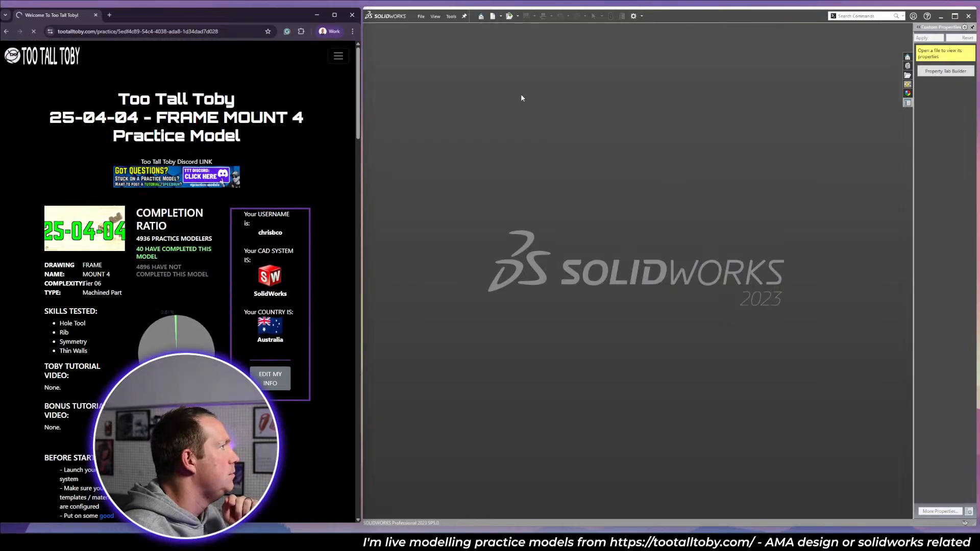
pyautogui.click(493, 16)
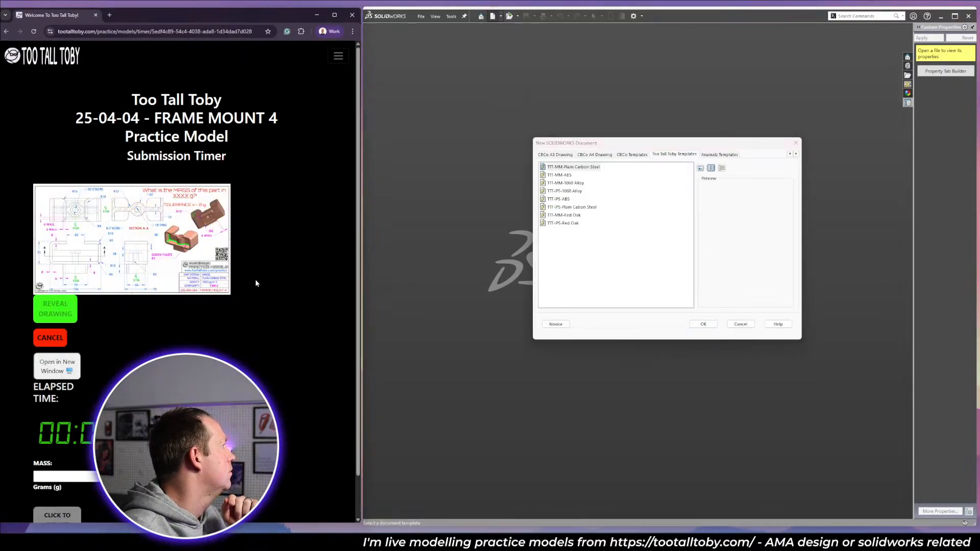
pyautogui.click(77, 367)
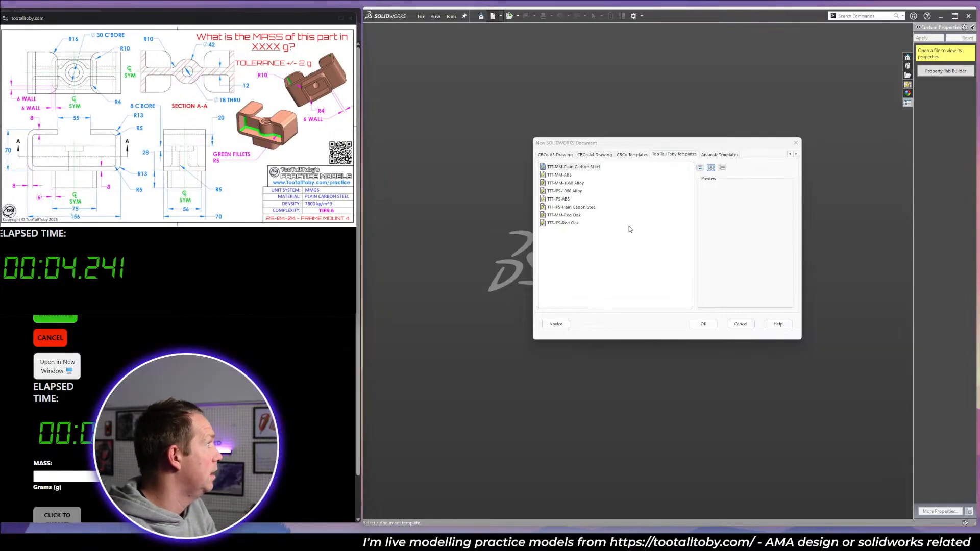
pyautogui.click(609, 189)
pyautogui.click(703, 324)
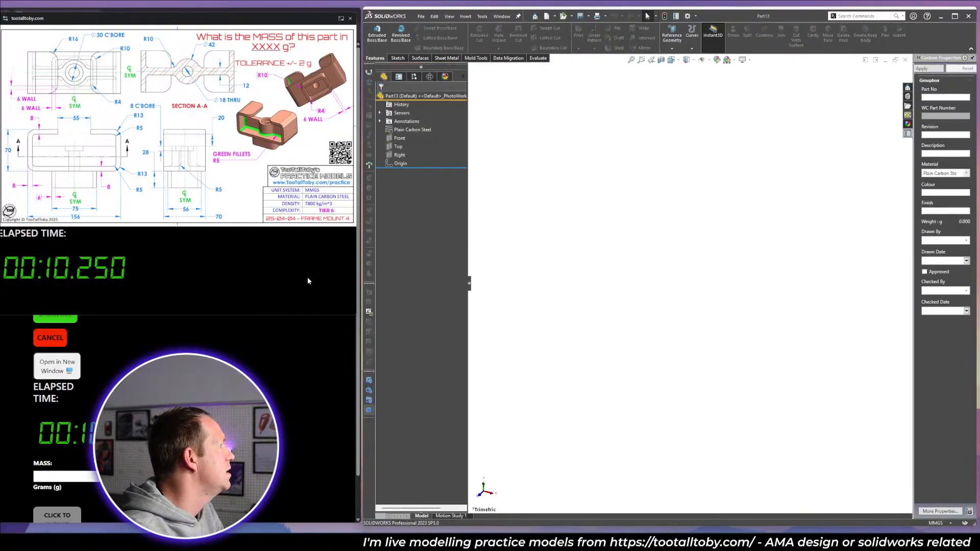
# Enlarge the drawing window to examine the FRAME MOUNT 4 views and dimensions, and shrink it again beside the part.
pyautogui.moveTo(356, 317); pyautogui.dragTo(572, 417)
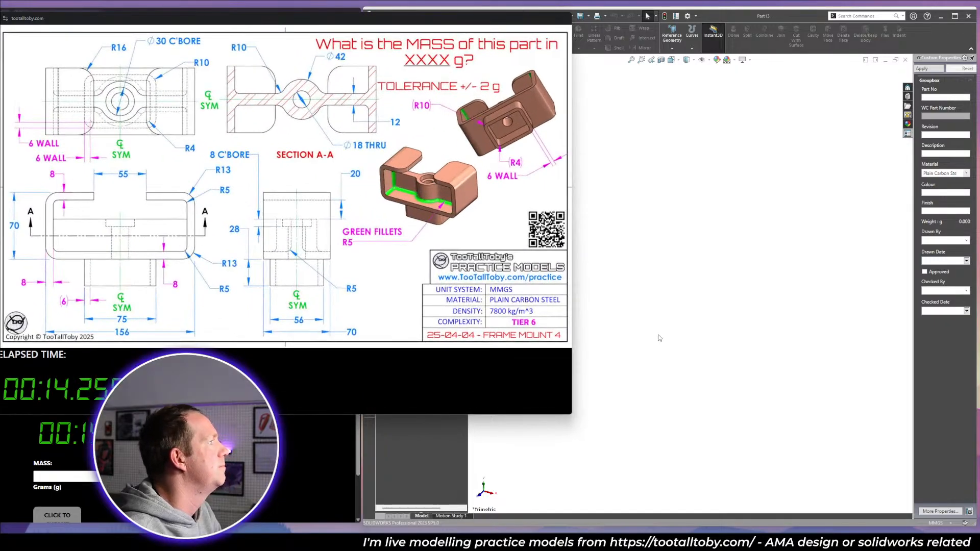
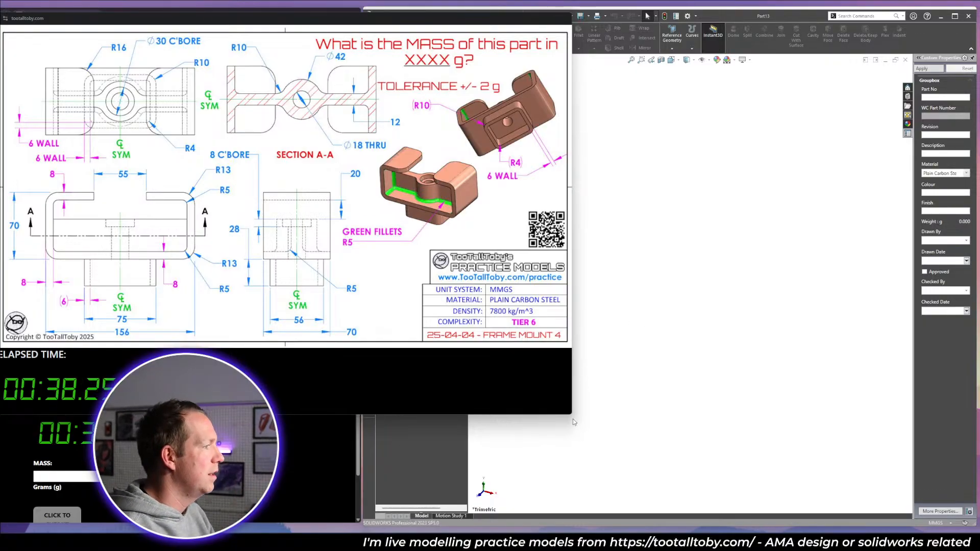
pyautogui.moveTo(572, 415); pyautogui.dragTo(356, 349)
pyautogui.click(527, 250)
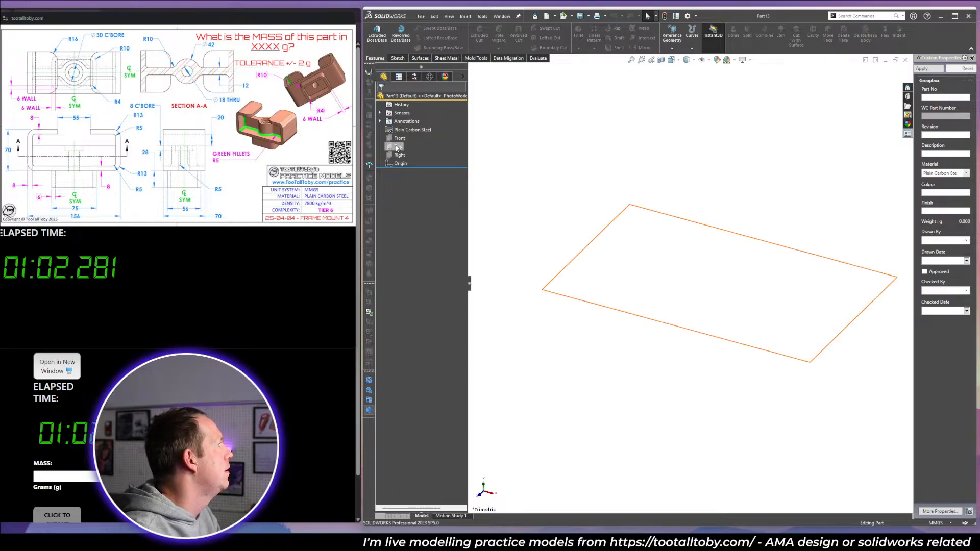
# Start a sketch on the Top plane.
pyautogui.click(397, 147)
pyautogui.click(402, 135)
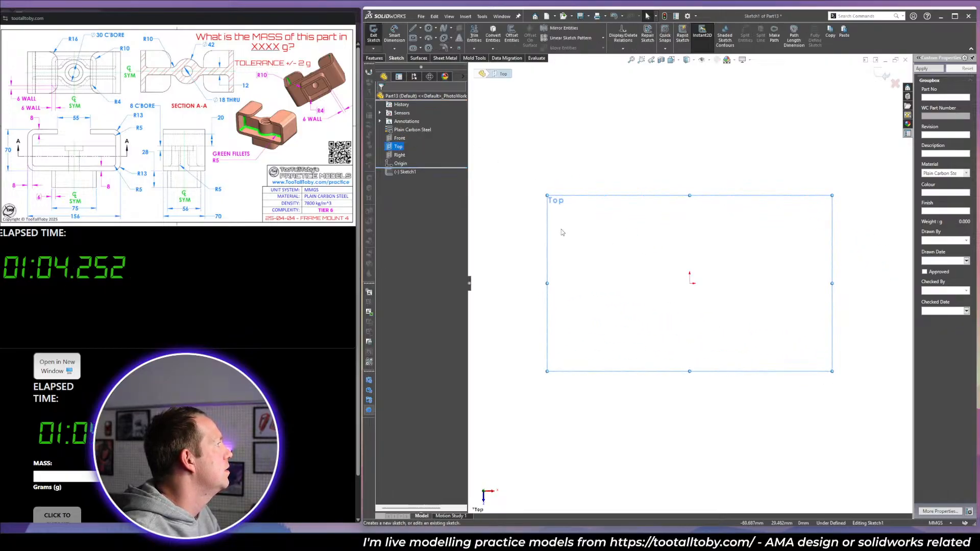
pyautogui.click(413, 39)
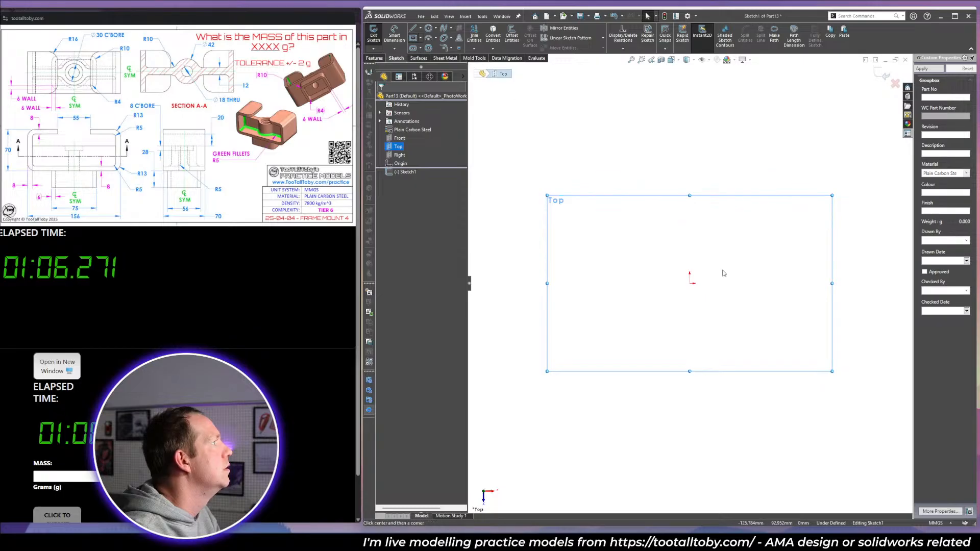
pyautogui.click(692, 285)
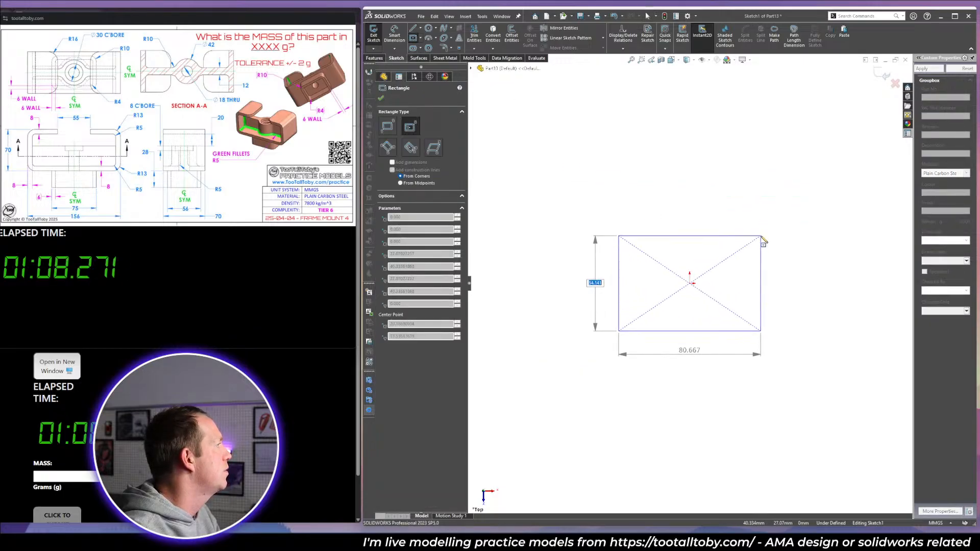
pyautogui.write('75')
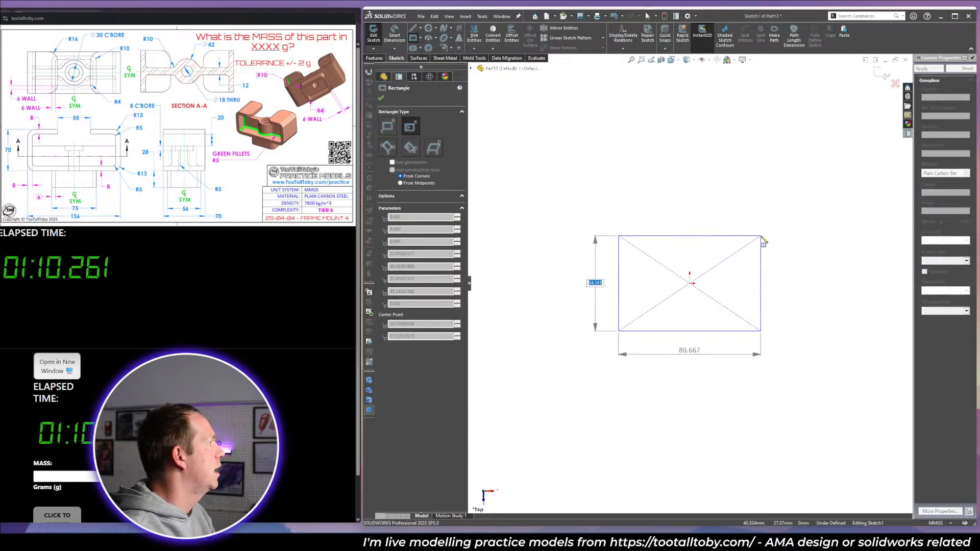
pyautogui.press('Tab')
pyautogui.write('56')
pyautogui.press('Return')
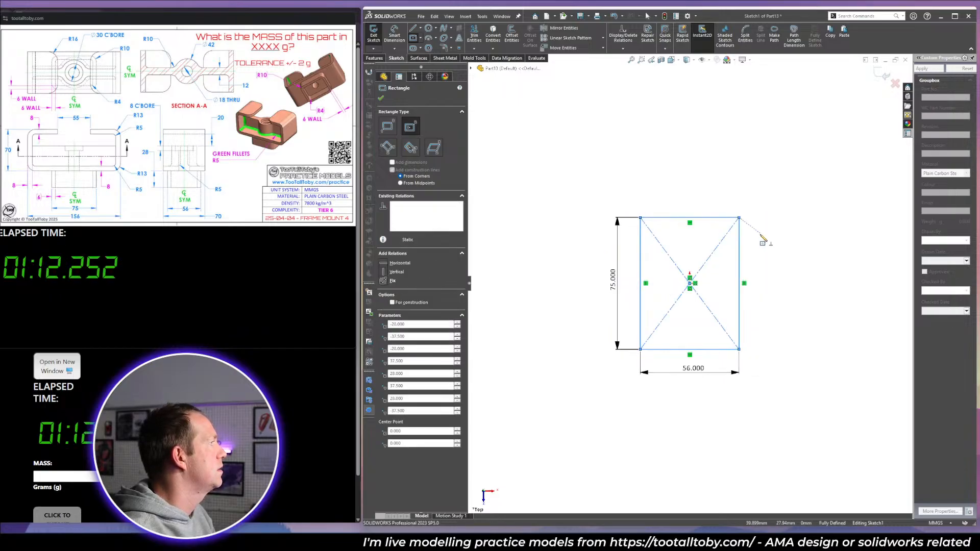
pyautogui.hotkey('ctrl', 'z')
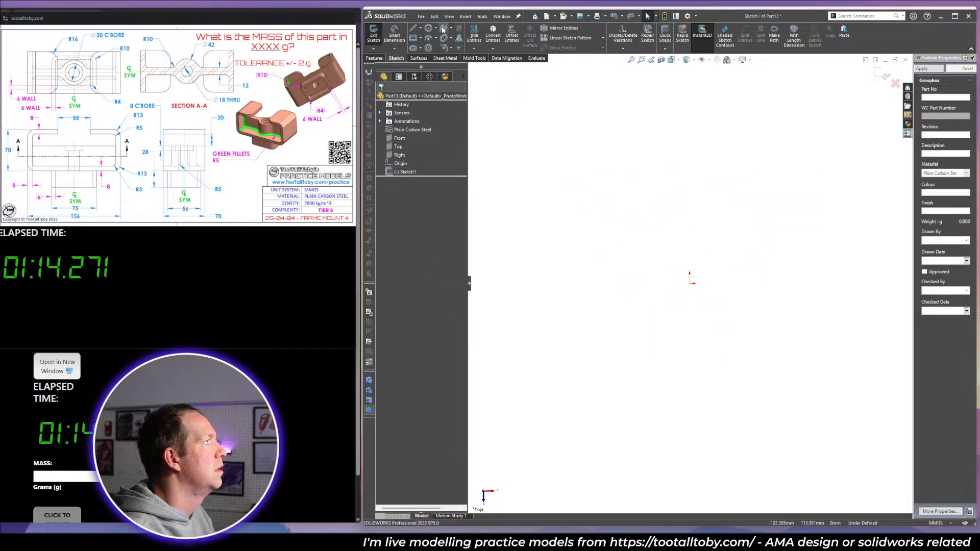
# Sketch a center rectangle on the origin, 56 mm high and 75 mm wide.
pyautogui.click(413, 38)
pyautogui.click(689, 284)
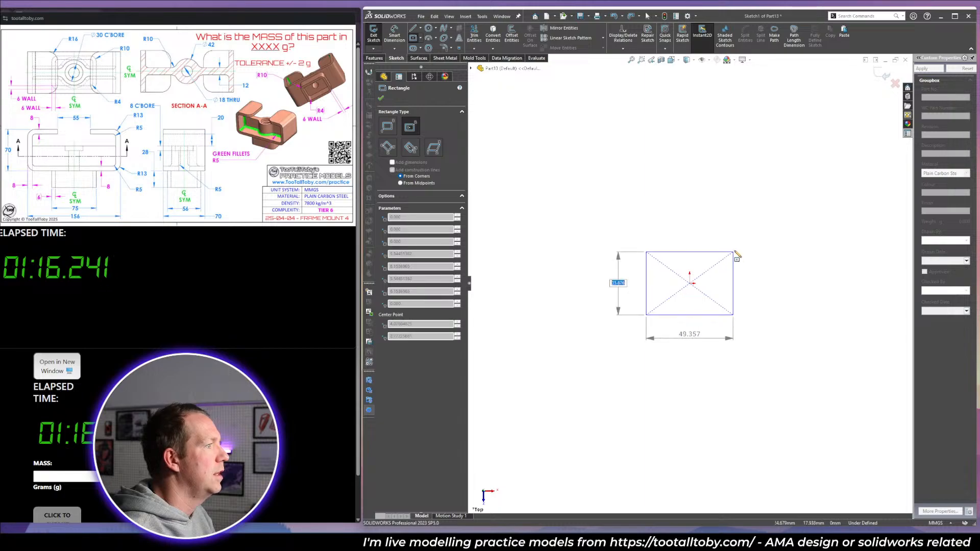
pyautogui.write('56')
pyautogui.press('Return')
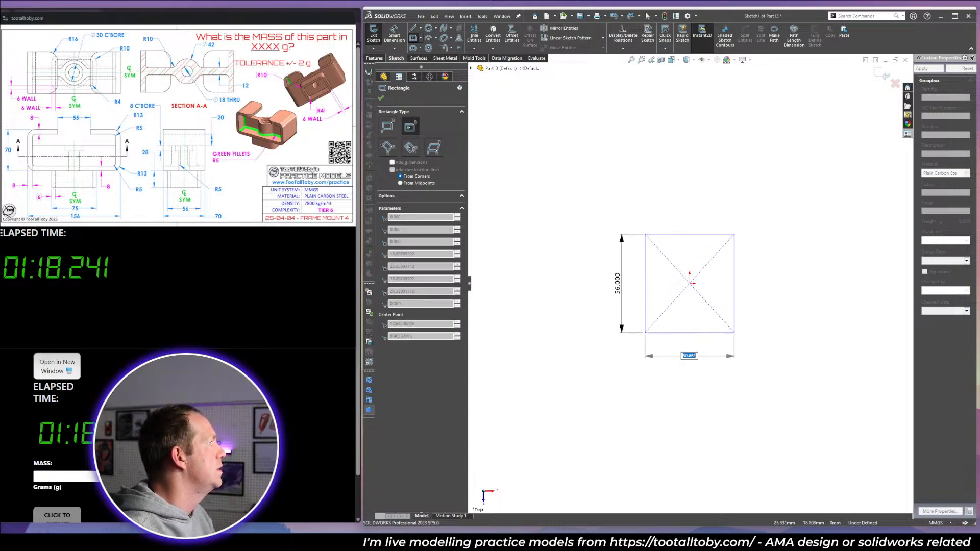
pyautogui.write('75')
pyautogui.press('Return')
pyautogui.press('Escape')
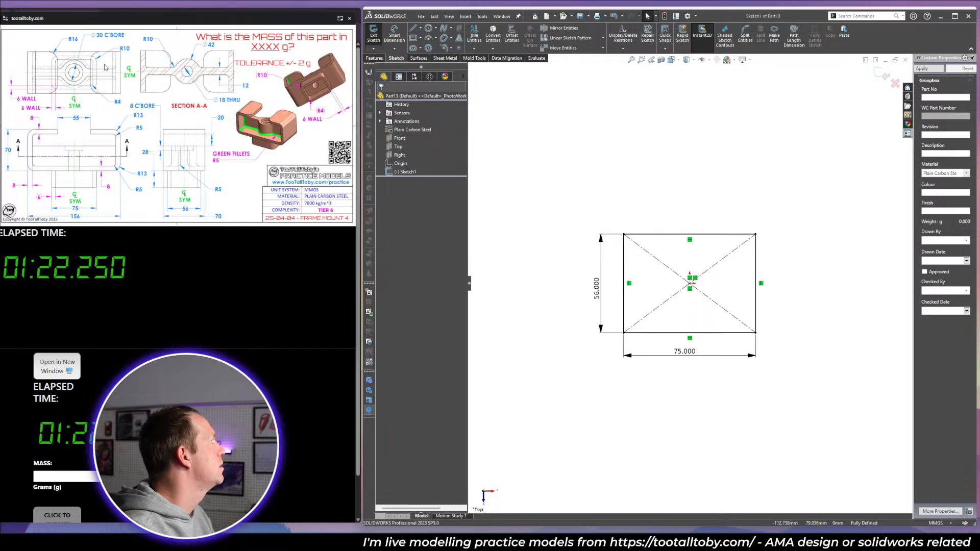
# Round all four corners of the rectangle with 10 mm sketch fillets.
pyautogui.click(443, 48)
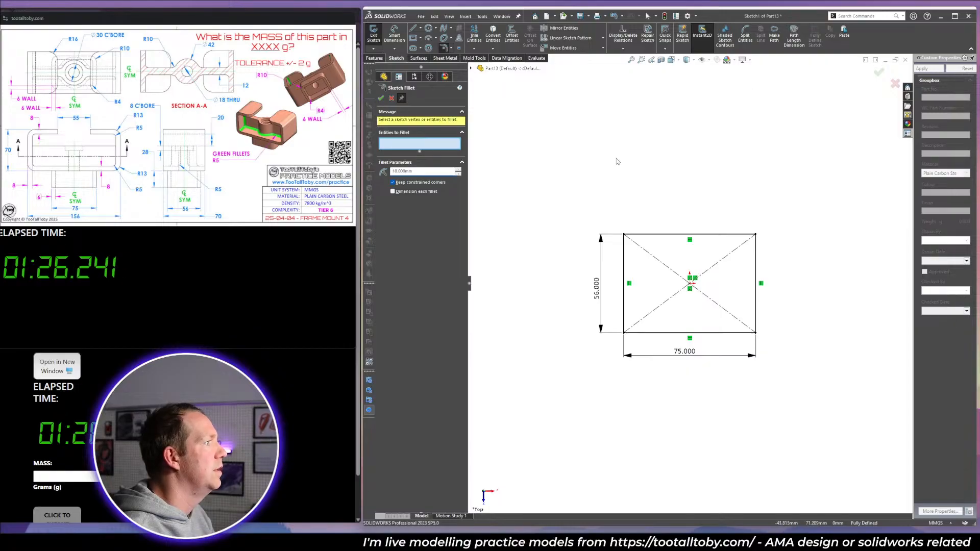
pyautogui.moveTo(616, 161); pyautogui.dragTo(888, 410)
pyautogui.press('Return')
pyautogui.press('Return')
# Extrude the rounded rectangle 28 mm upward as a thin feature with a 6 mm wall on the inside.
pyautogui.press('e')
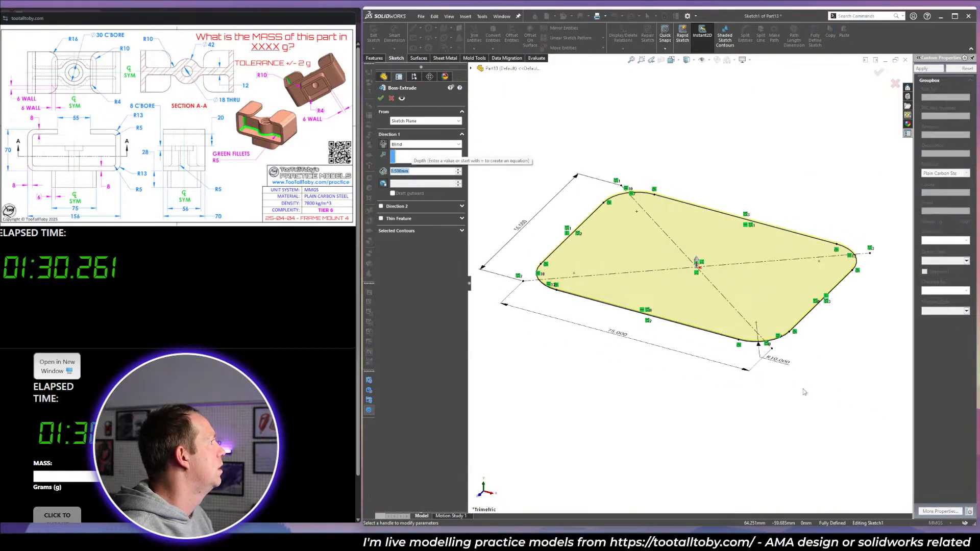
pyautogui.write('28')
pyautogui.press('Return')
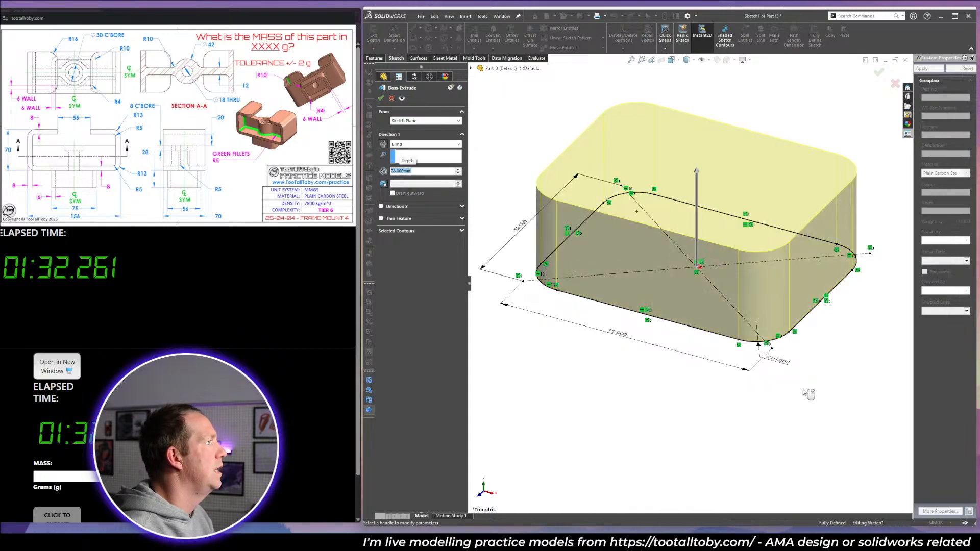
pyautogui.click(388, 220)
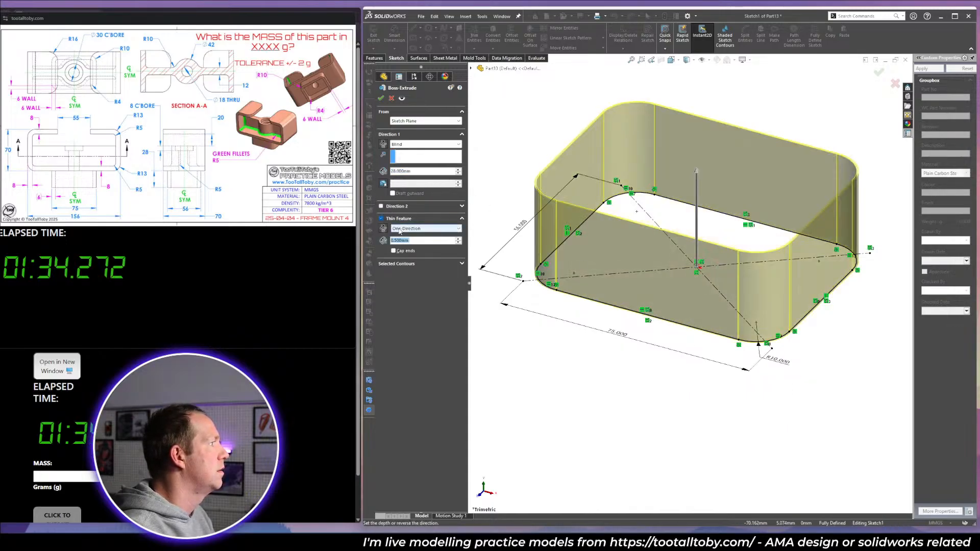
pyautogui.write('6.')
pyautogui.press('Return')
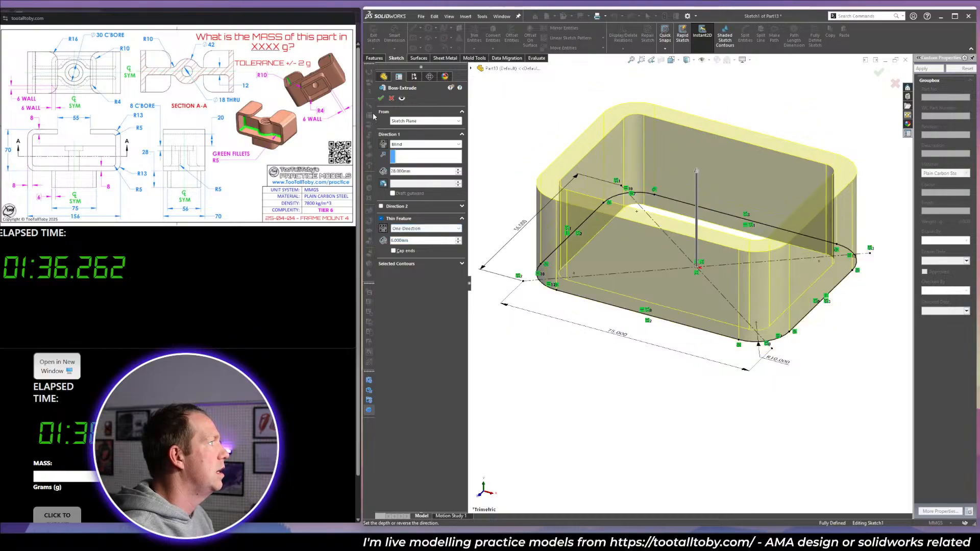
pyautogui.click(381, 98)
pyautogui.click(543, 111)
pyautogui.scroll(4, 743, 173)
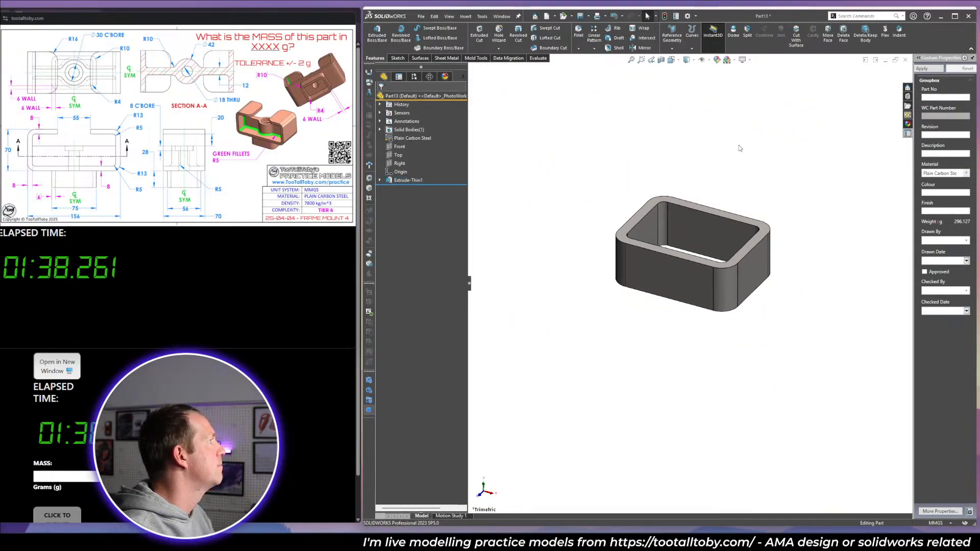
# Start a sketch on the Front plane and draw a 78 mm horizontal line leftward from the midpoint of the ring's top edge.
pyautogui.click(401, 147)
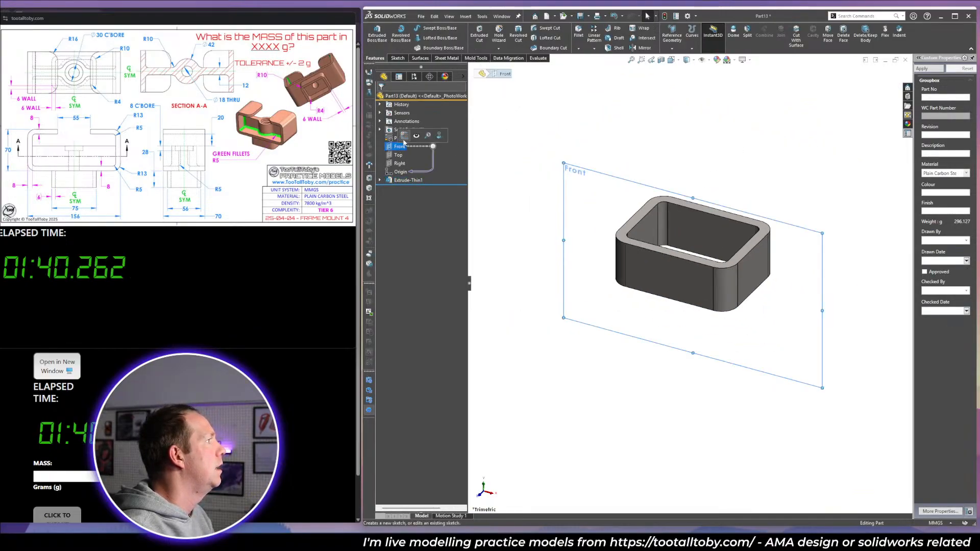
pyautogui.click(402, 137)
pyautogui.press('space')
pyautogui.click(540, 160)
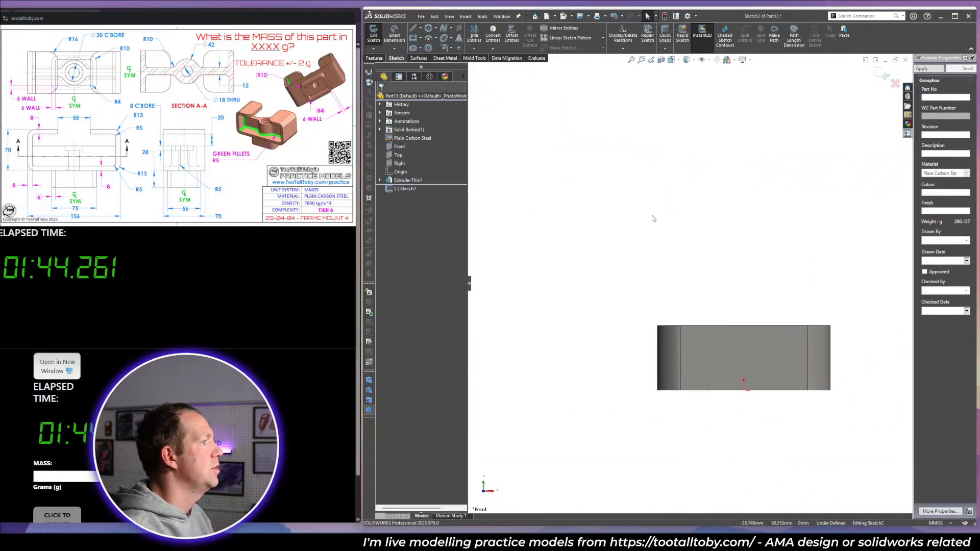
pyautogui.press('l')
pyautogui.click(744, 326)
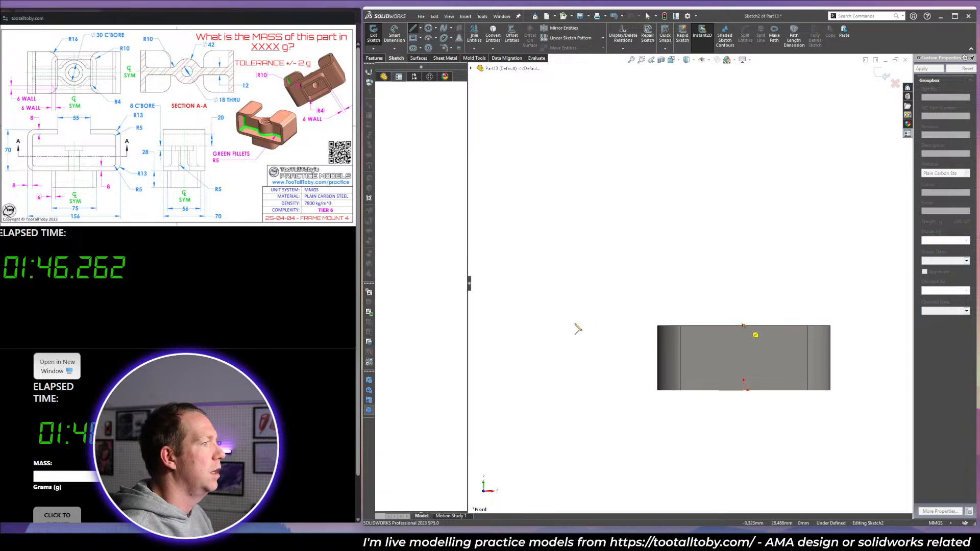
pyautogui.click(575, 326)
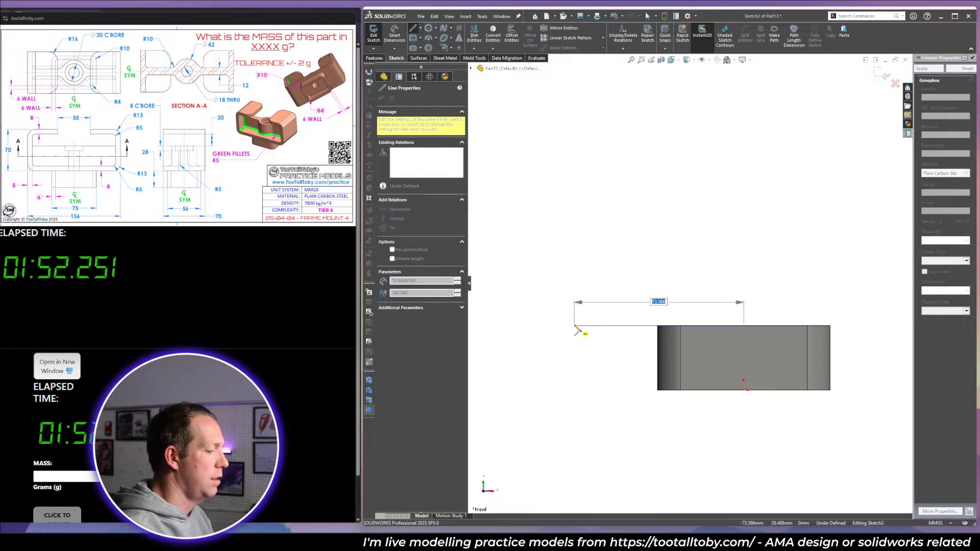
pyautogui.press('Return')
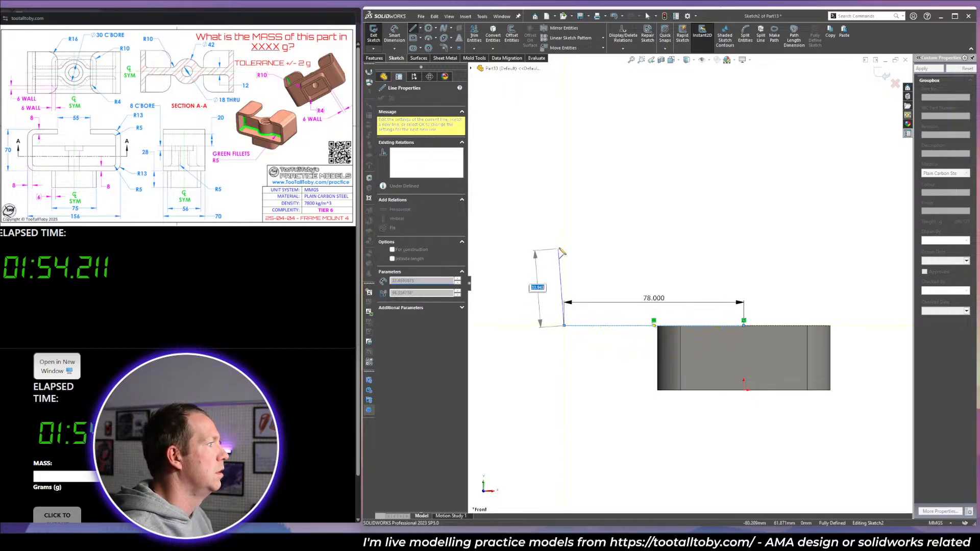
# Continue the open profile with a 70 mm vertical line upward and a 50.5 mm horizontal line back toward the center.
pyautogui.write('70')
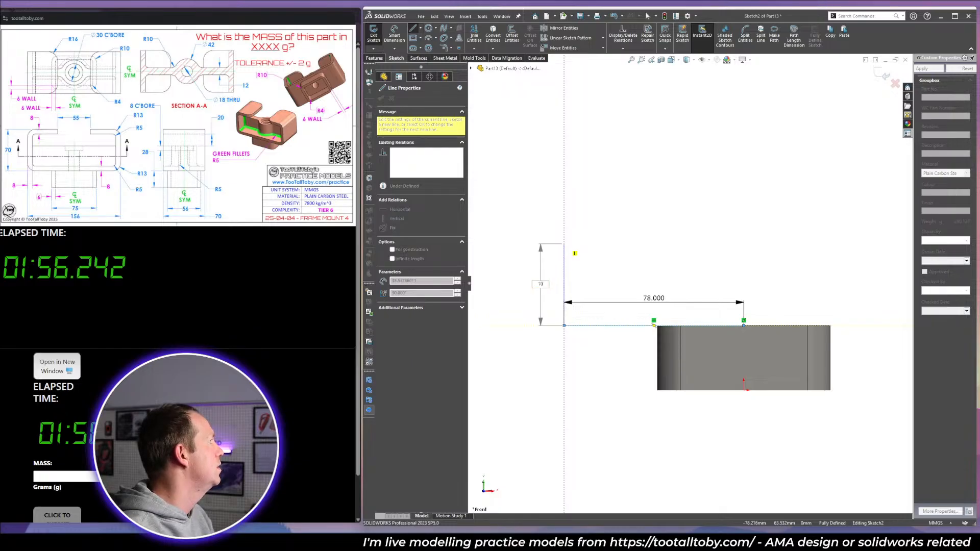
pyautogui.press('Return')
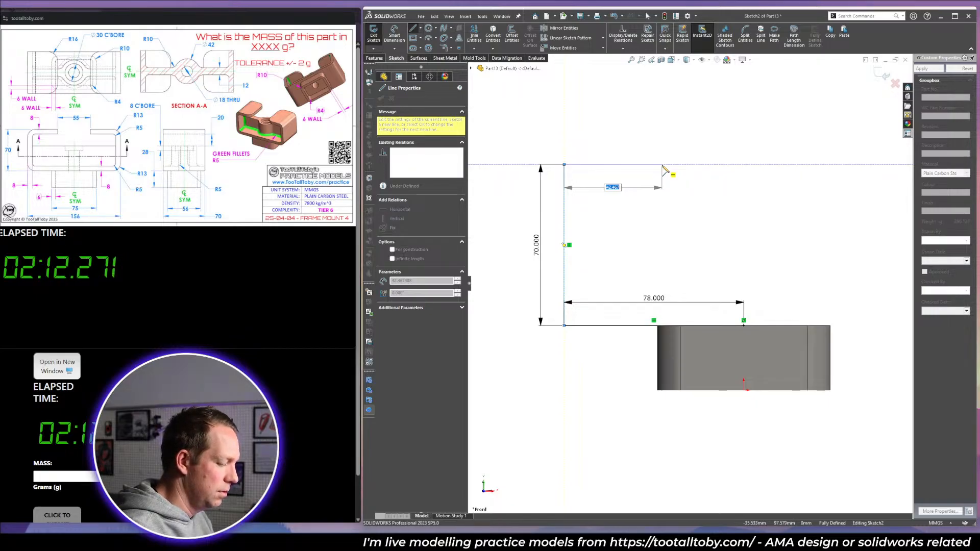
pyautogui.press('Return')
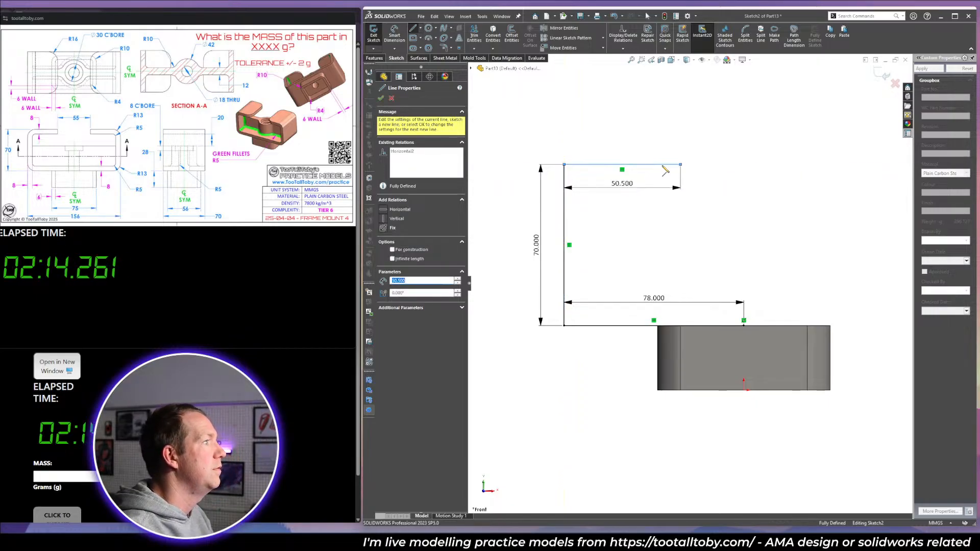
pyautogui.press('Escape')
pyautogui.press('Escape')
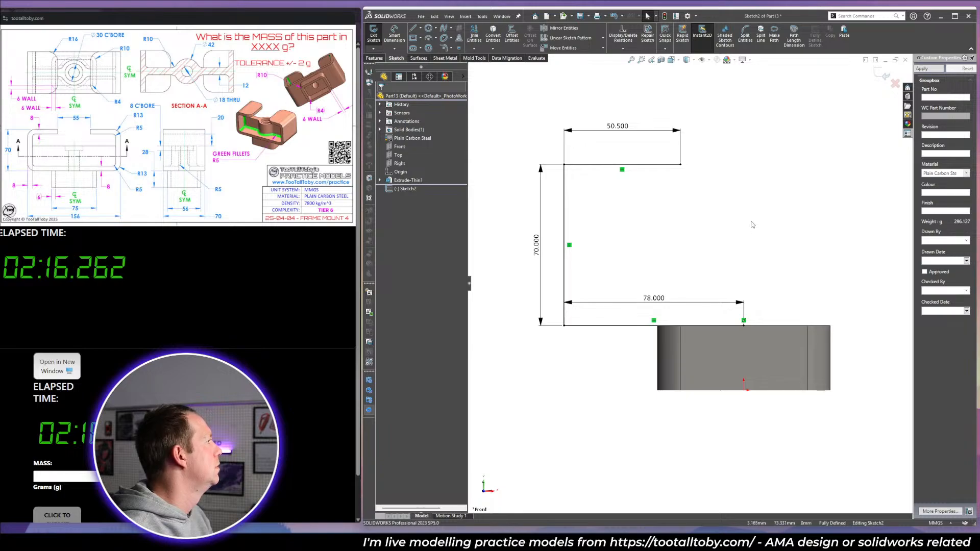
# Extrude the open profile 35 mm as a thin feature with 8 mm thickness and auto-filleted corners.
pyautogui.moveTo(754, 220)
pyautogui.mouseDown(button='middle')
pyautogui.moveTo(713, 229)
pyautogui.moveTo(707, 259)
pyautogui.mouseUp(button='middle')
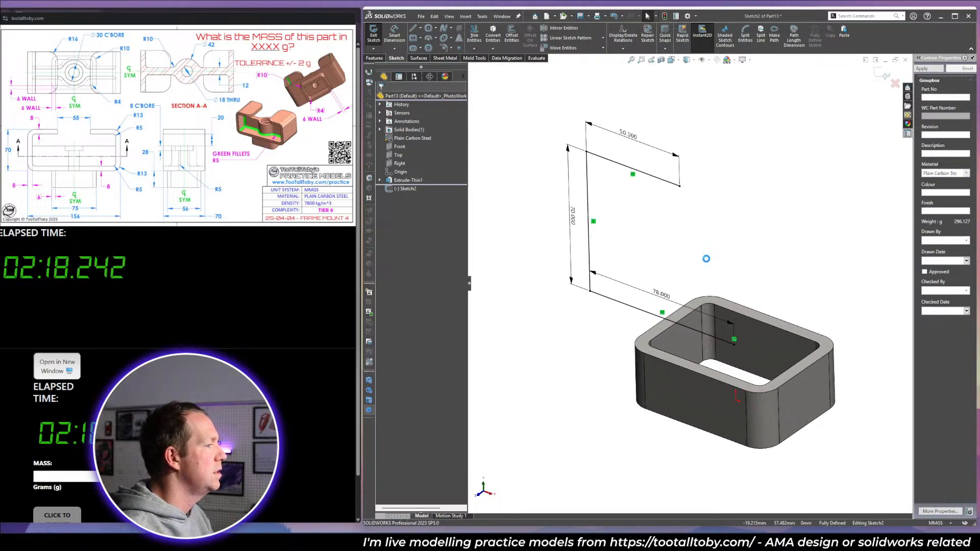
pyautogui.press('e')
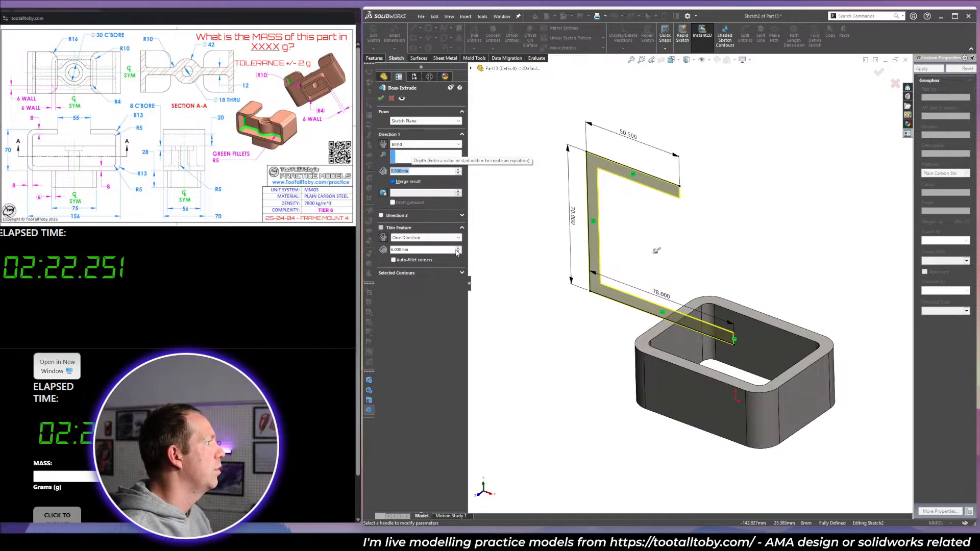
pyautogui.doubleClick(400, 249)
pyautogui.write('8')
pyautogui.press('Return')
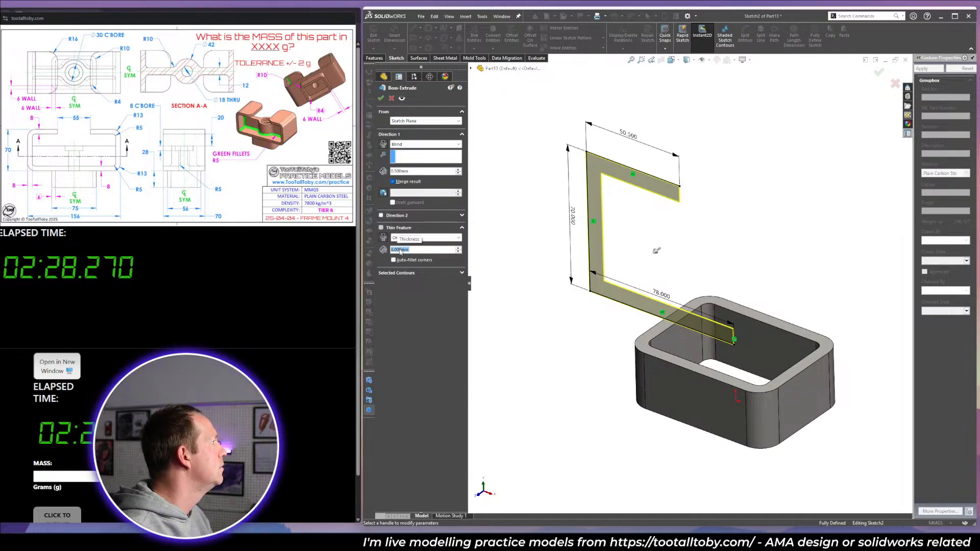
pyautogui.click(402, 260)
pyautogui.click(418, 270)
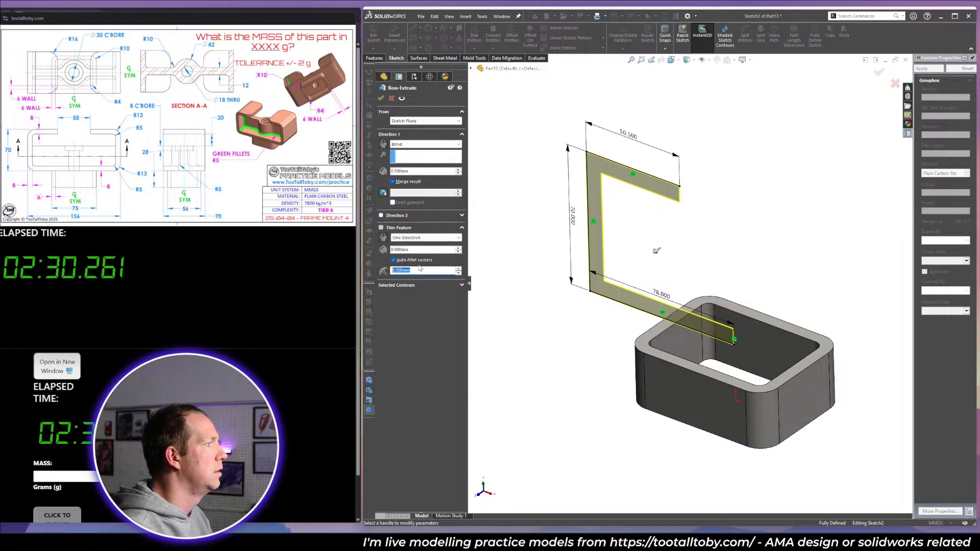
pyautogui.click(416, 171)
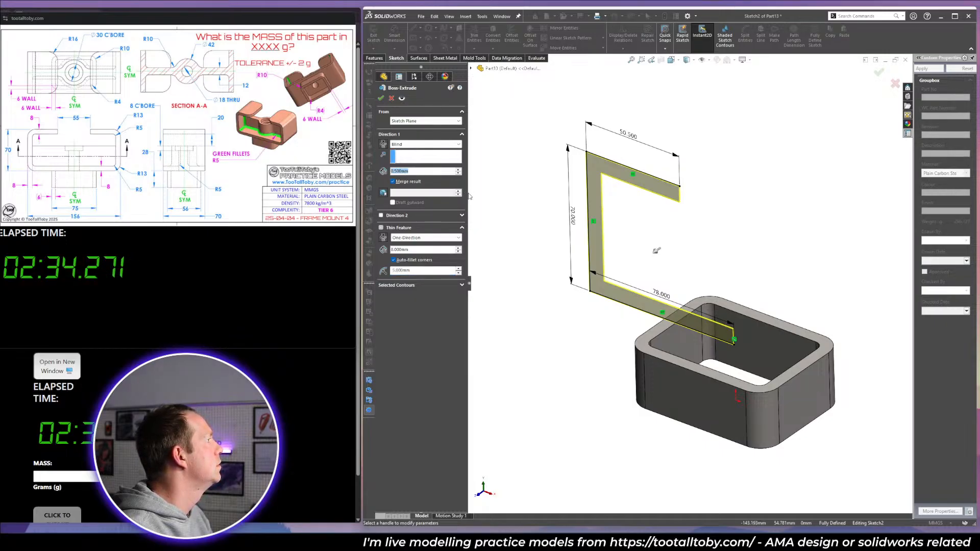
pyautogui.write('35')
pyautogui.press('Return')
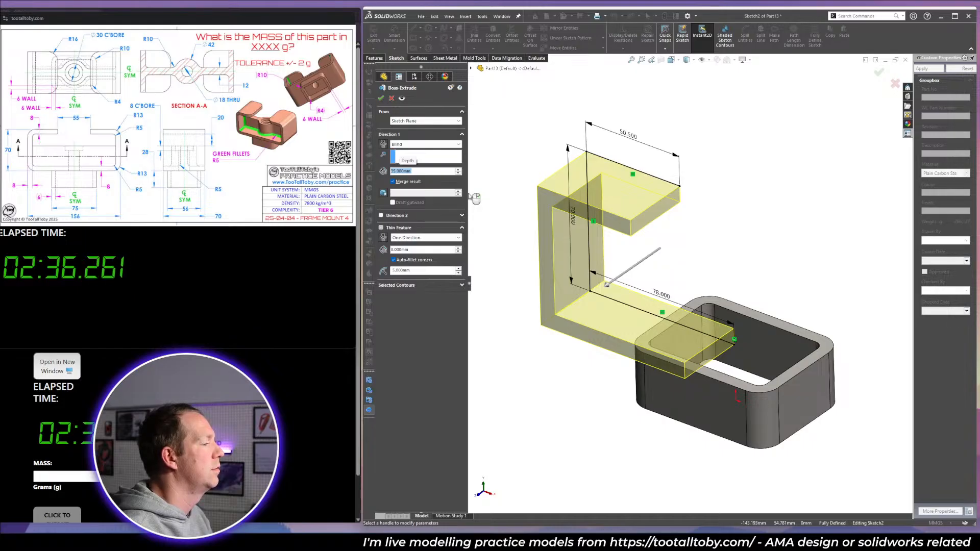
pyautogui.rightClick(475, 198)
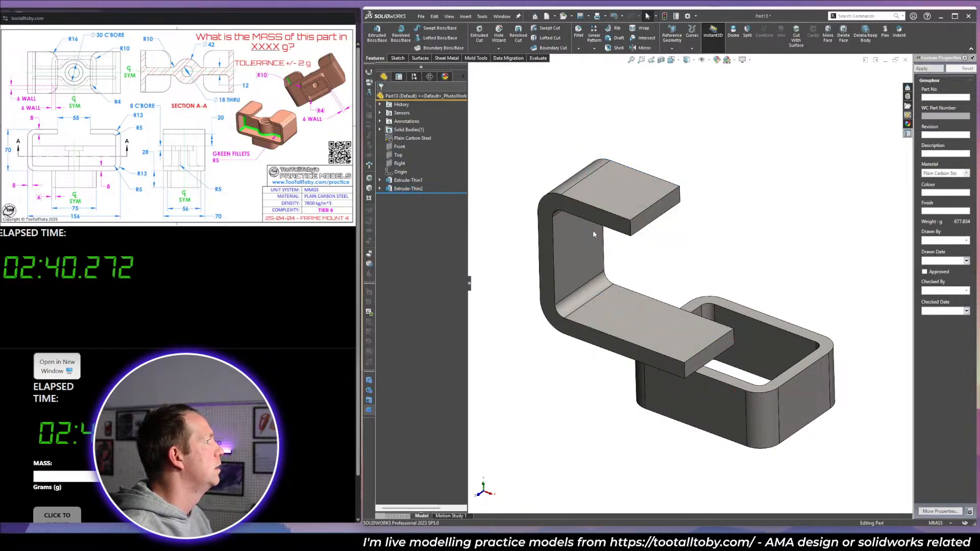
# Round the outer vertical corner at the free end of the bracket's upper flange with a 16 mm fillet.
pyautogui.click(632, 228)
pyautogui.click(700, 191)
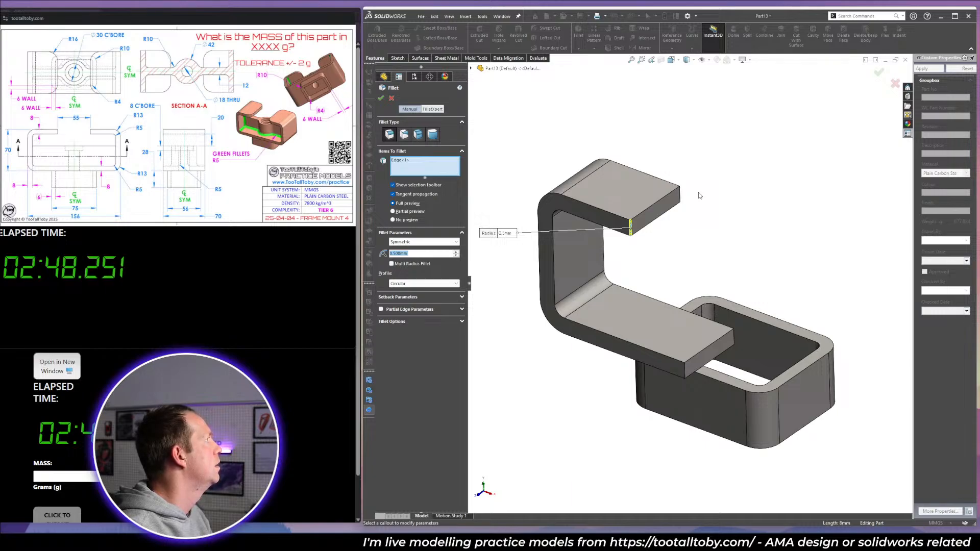
pyautogui.write('16')
pyautogui.press('Return')
pyautogui.rightClick(699, 197)
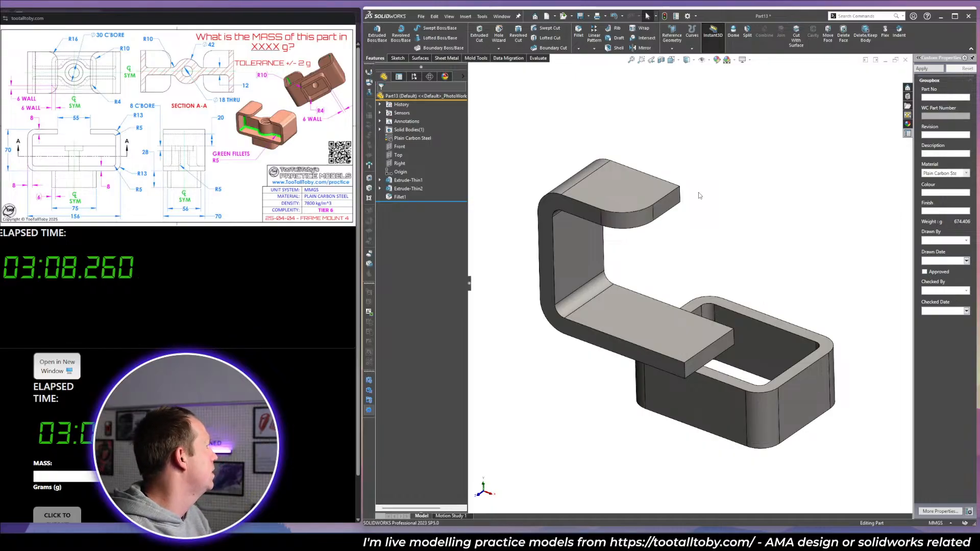
# Sketch concentric circles of 42 mm and 18 mm diameter on the ring's top face, centered on the origin.
pyautogui.moveTo(681, 248)
pyautogui.mouseDown(button='middle')
pyautogui.moveTo(681, 228)
pyautogui.moveTo(688, 265)
pyautogui.mouseUp(button='middle')
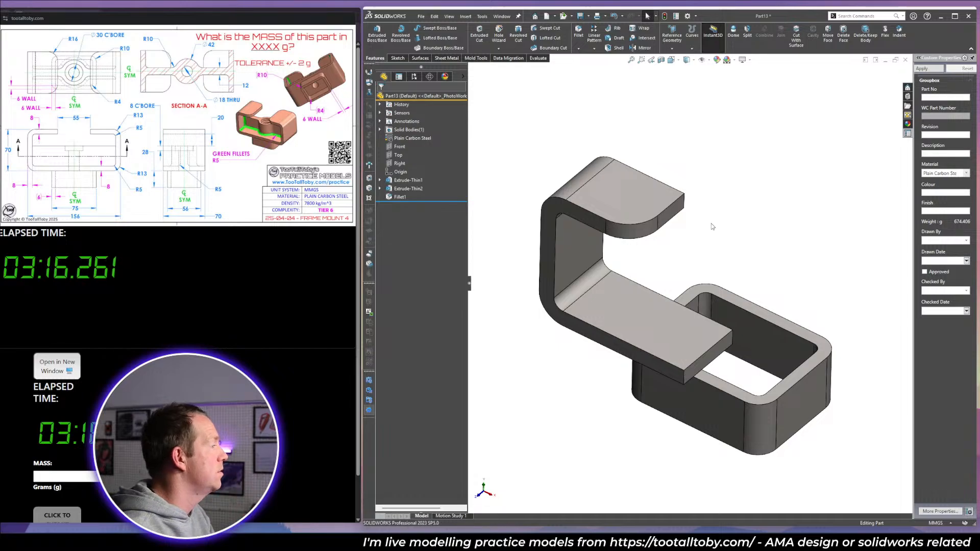
pyautogui.click(699, 339)
pyautogui.click(727, 229)
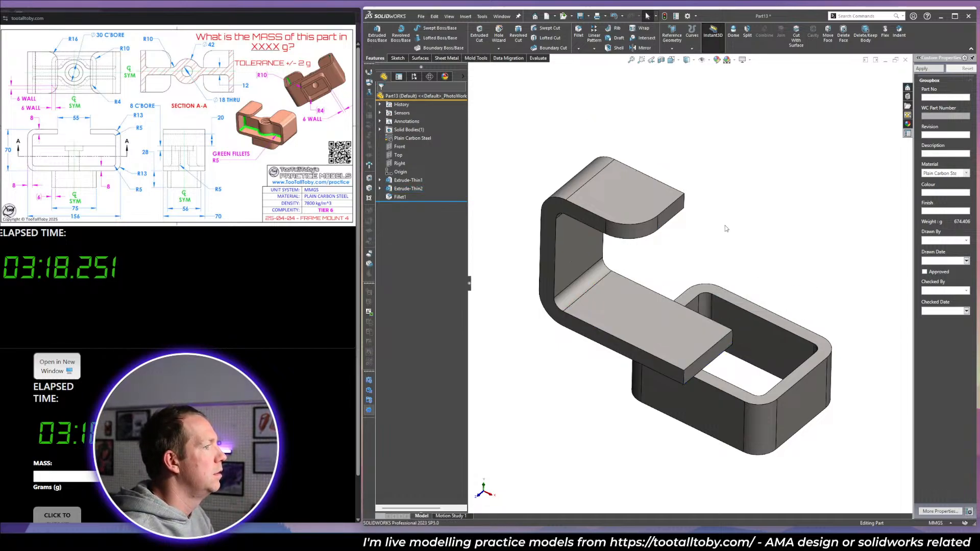
pyautogui.click(763, 311)
pyautogui.press('c')
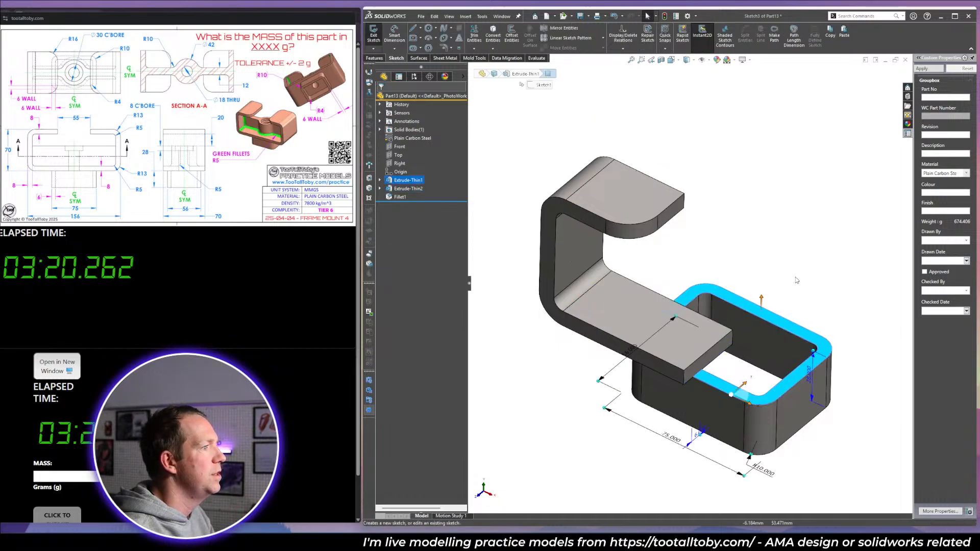
pyautogui.click(735, 344)
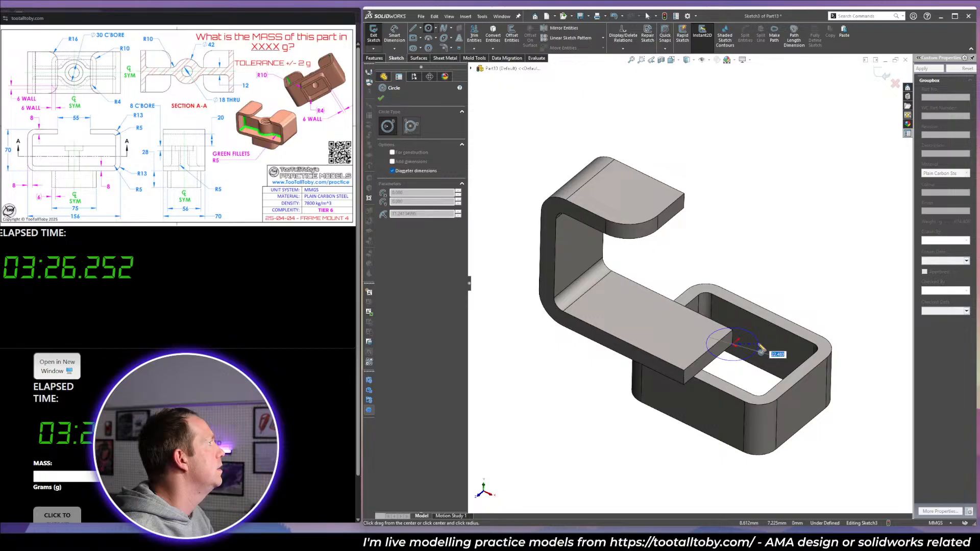
pyautogui.write('21')
pyautogui.press('Return')
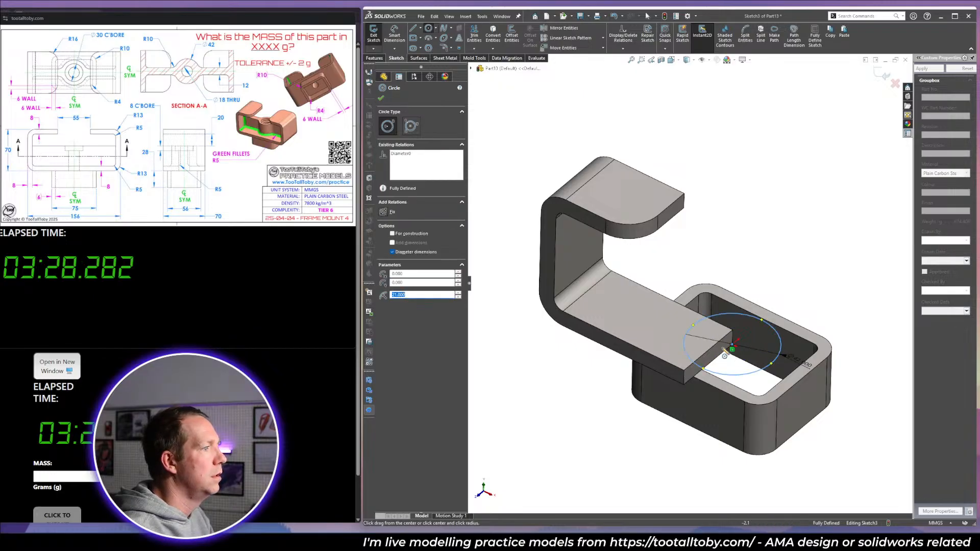
pyautogui.click(733, 349)
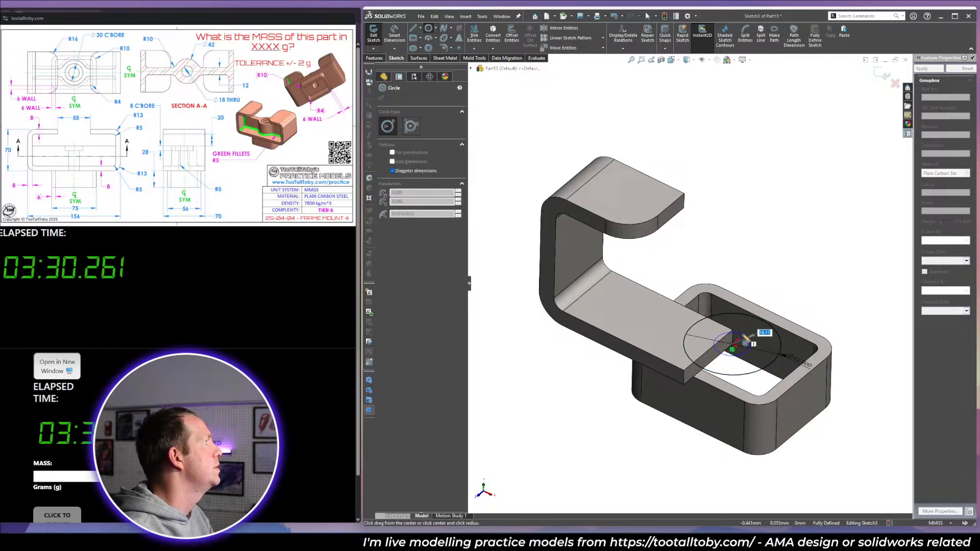
pyautogui.write('18')
pyautogui.press('Return')
pyautogui.press('Escape')
# Extrude the two-circle profile upward, ending at a 20 mm offset from the underside of the upper flange.
pyautogui.moveTo(737, 274); pyautogui.dragTo(742, 236, button='right')
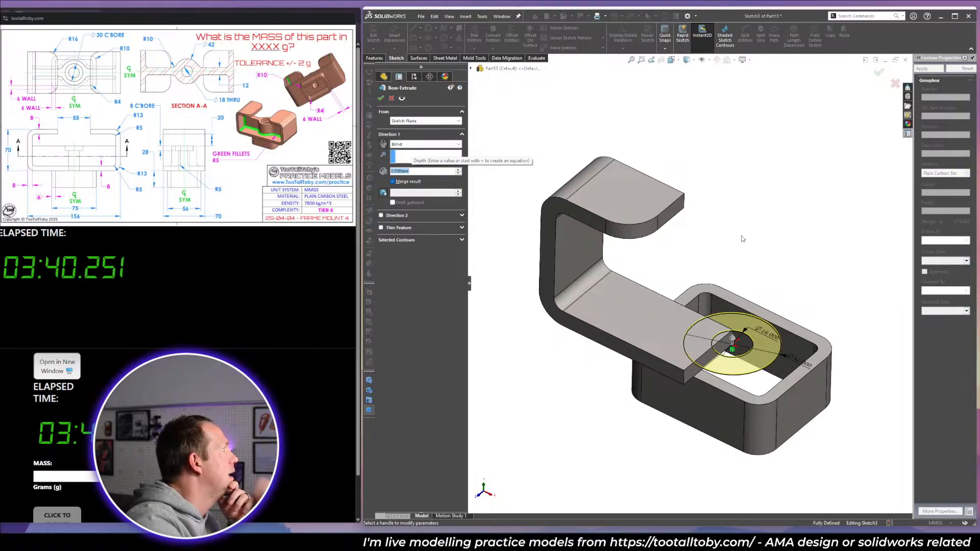
pyautogui.moveTo(742, 239); pyautogui.dragTo(664, 205, button='middle')
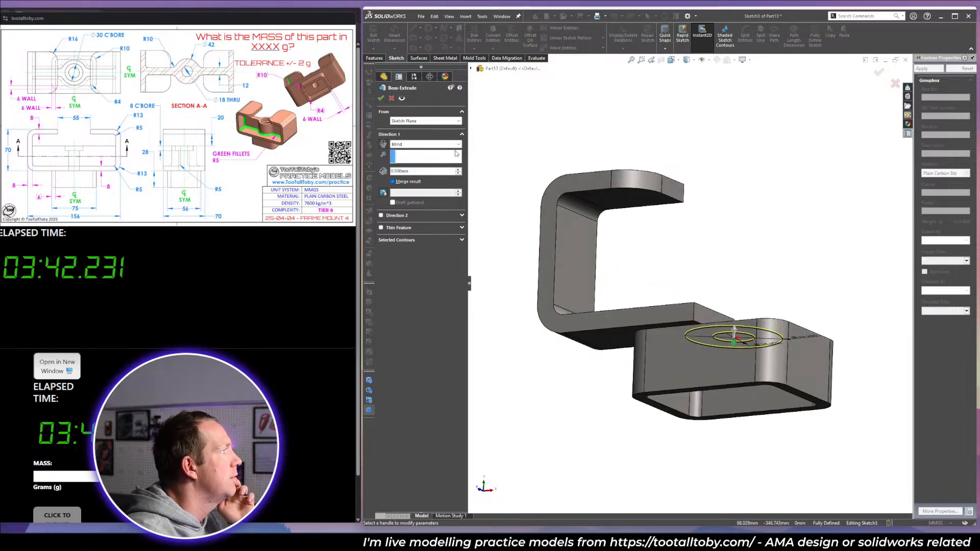
pyautogui.click(425, 144)
pyautogui.click(419, 173)
pyautogui.click(645, 212)
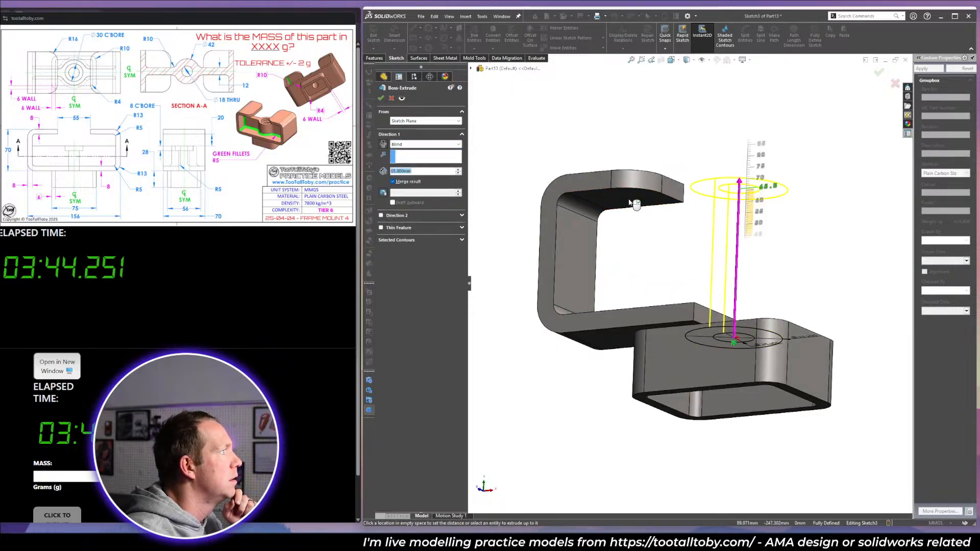
pyautogui.click(391, 144)
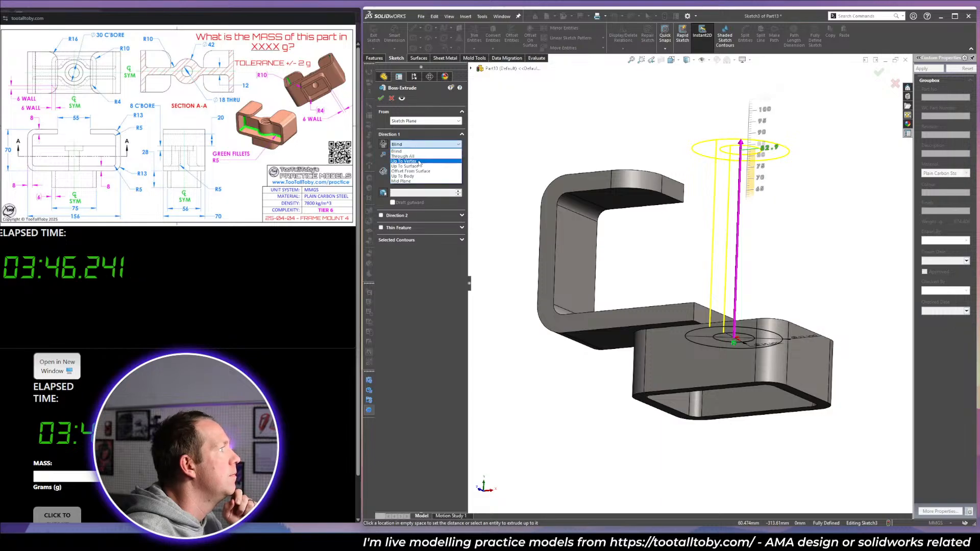
pyautogui.click(419, 173)
pyautogui.doubleClick(428, 185)
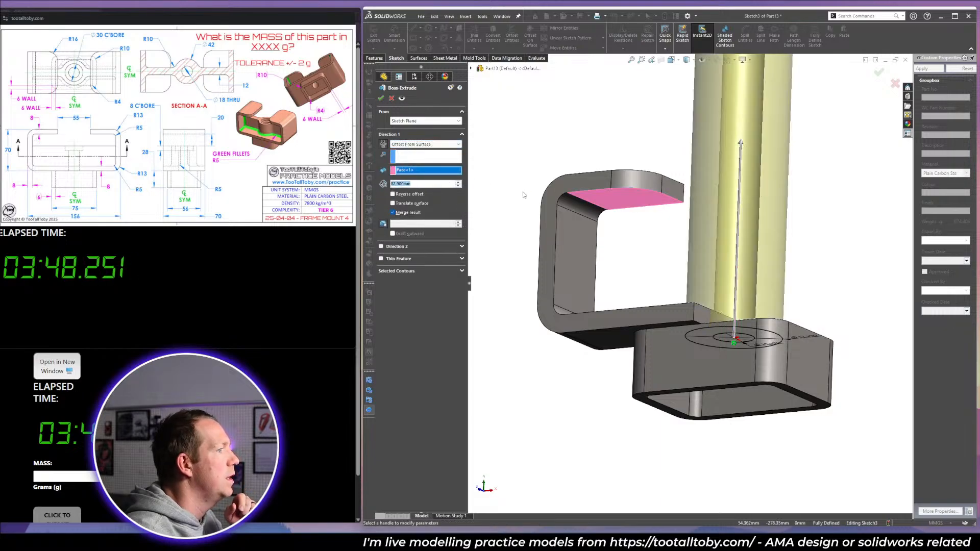
pyautogui.write('20')
pyautogui.press('Return')
pyautogui.rightClick(525, 195)
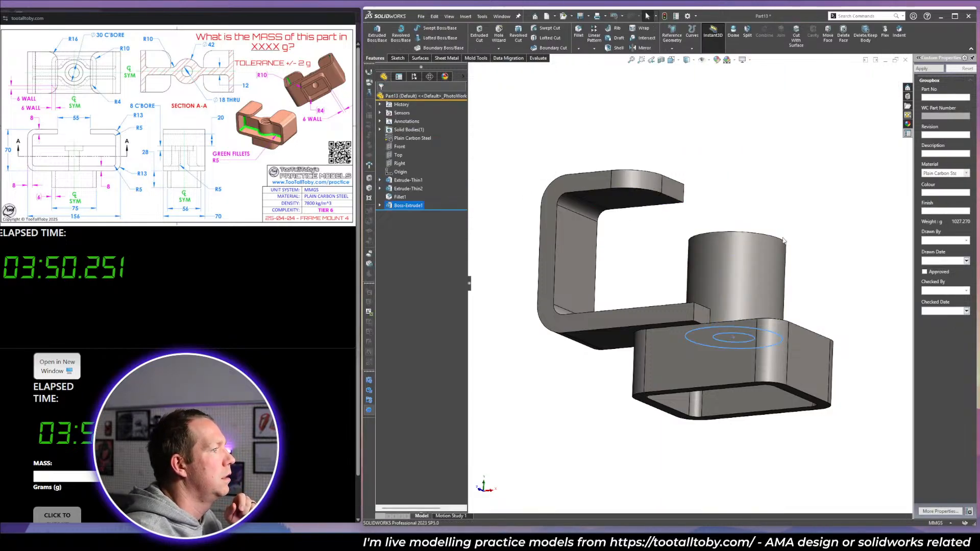
# Delete and patch the three faces of the lower arm that protrude into the cylinder's 18 mm hole.
pyautogui.click(801, 228)
pyautogui.hotkey('ctrl', '7')
pyautogui.click(379, 205)
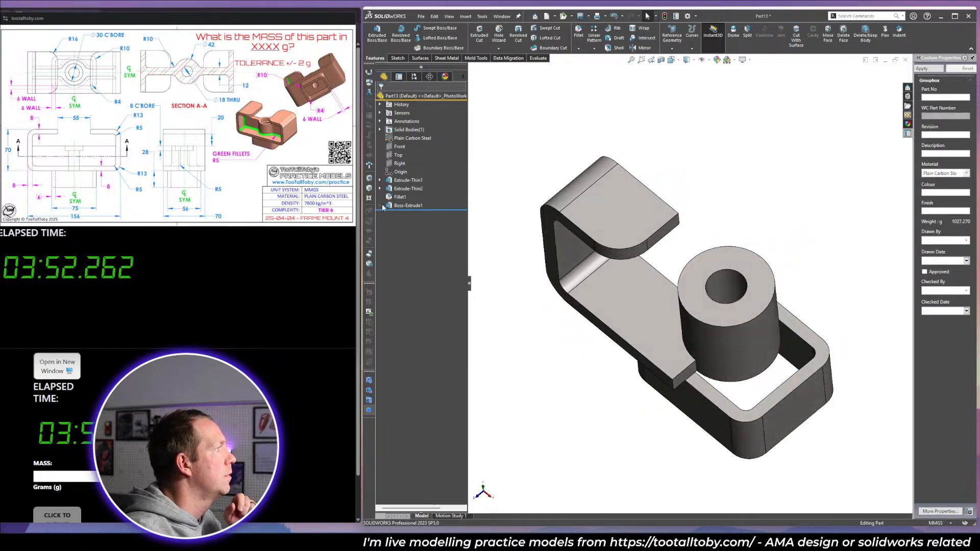
pyautogui.moveTo(805, 199); pyautogui.dragTo(803, 234, button='middle')
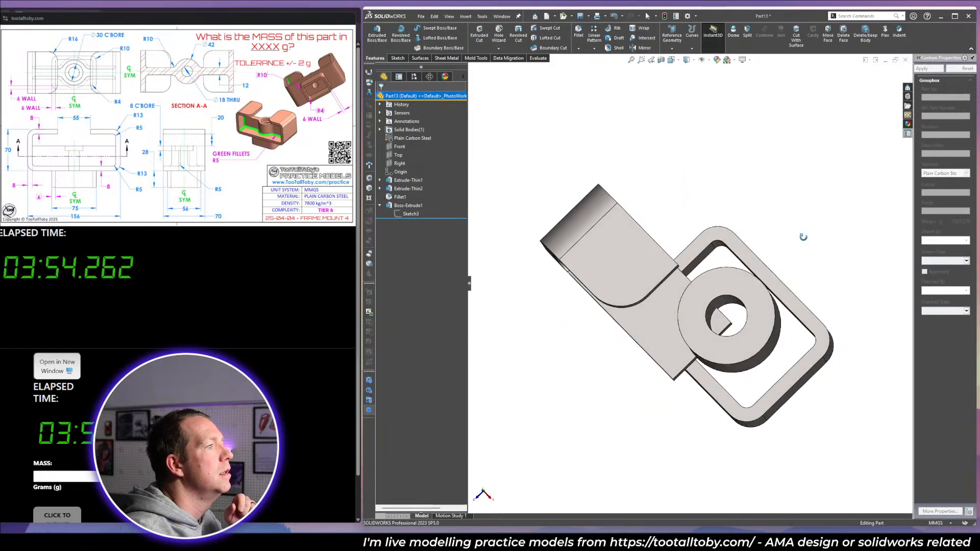
pyautogui.scroll(5, 738, 300)
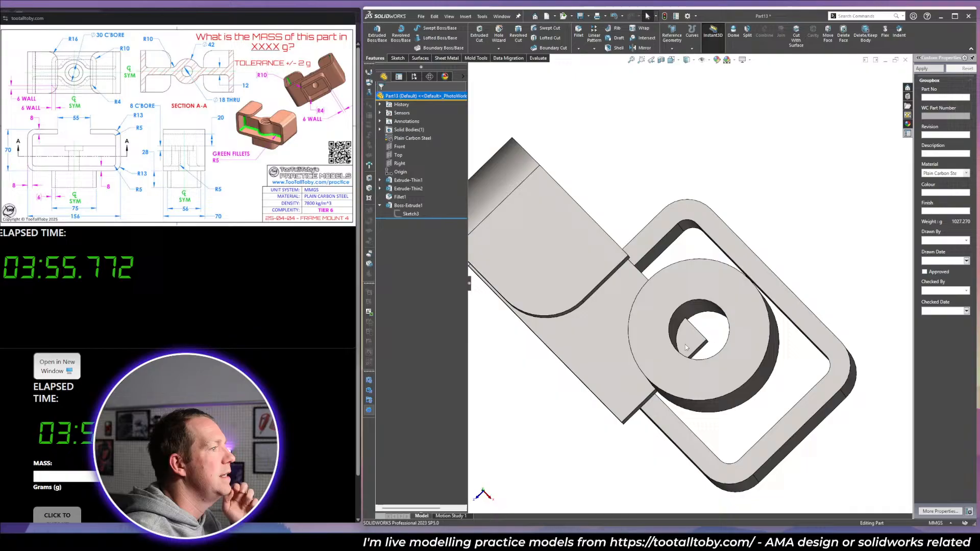
pyautogui.click(843, 37)
pyautogui.scroll(4, 703, 323)
pyautogui.moveTo(703, 323); pyautogui.dragTo(740, 326, button='middle')
pyautogui.click(706, 311)
pyautogui.click(700, 319)
pyautogui.click(709, 325)
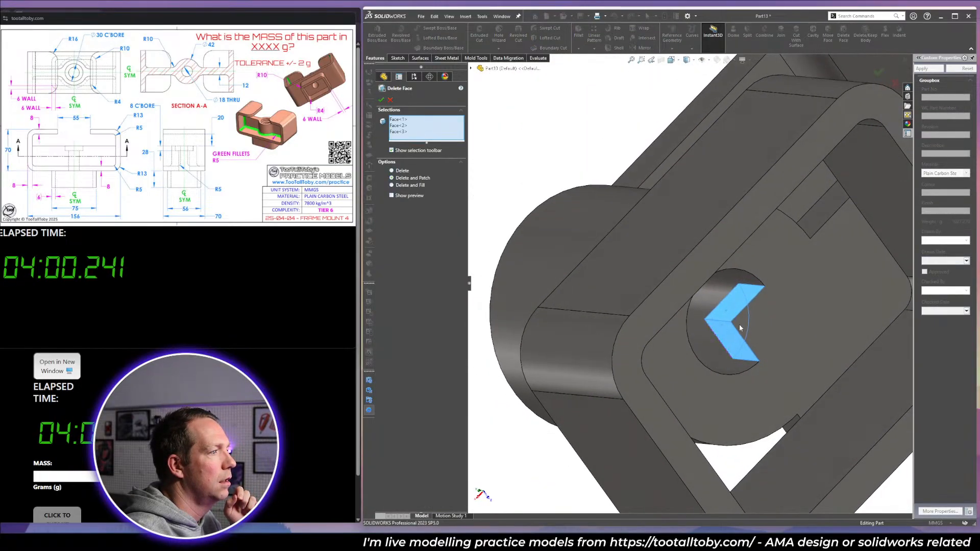
pyautogui.press('Return')
pyautogui.press('f')
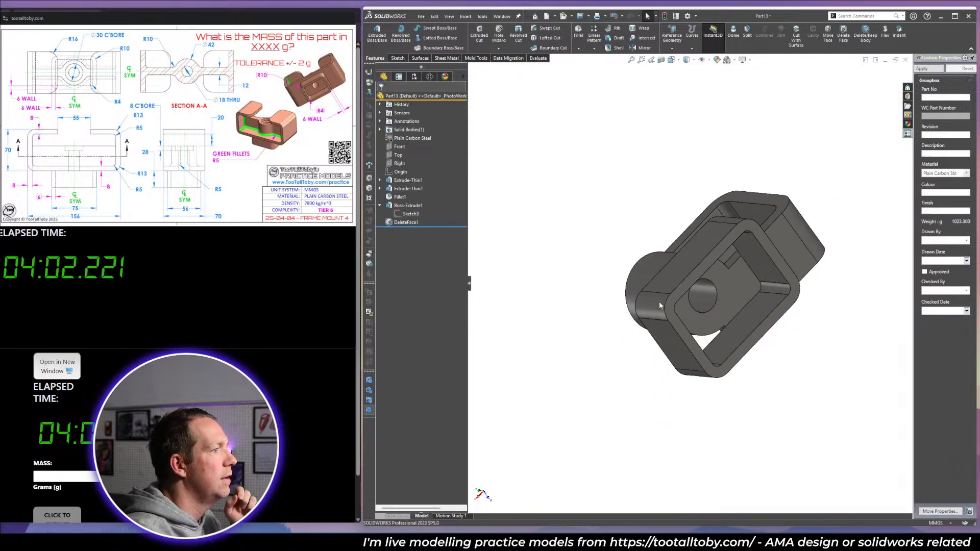
# Sketch a horizontal line on the Front plane from the cylinder's top edge to the inner face of the bracket's vertical wall.
pyautogui.moveTo(807, 283); pyautogui.dragTo(770, 229, button='middle')
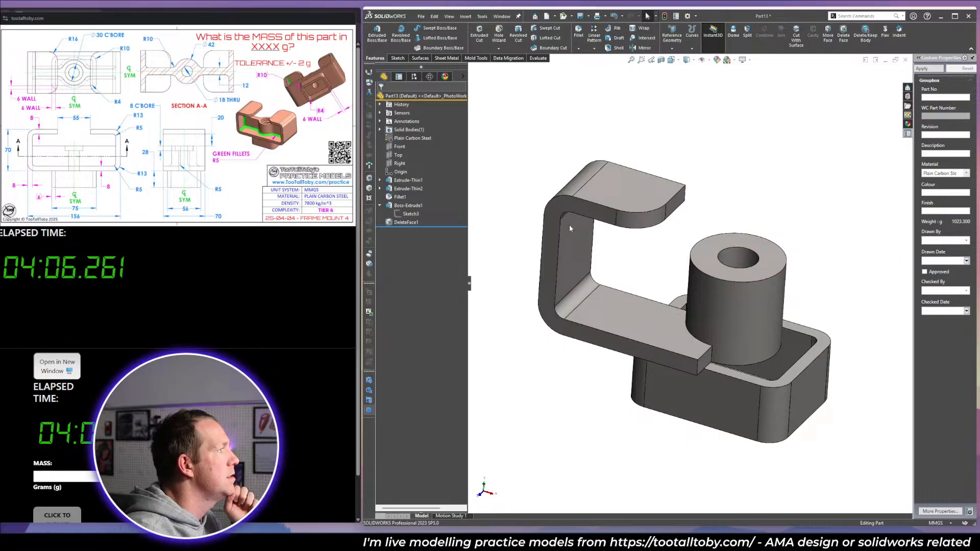
pyautogui.click(401, 147)
pyautogui.click(409, 137)
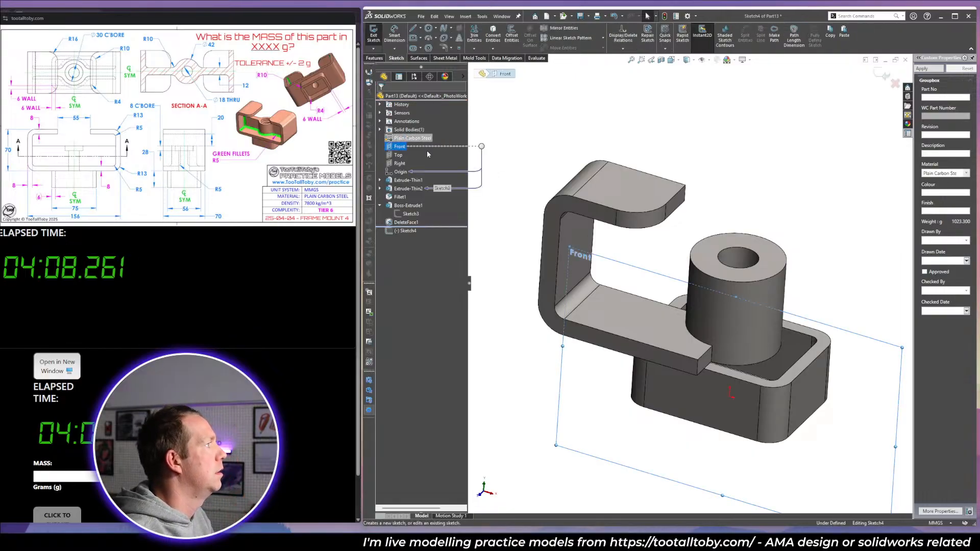
pyautogui.press('space')
pyautogui.click(580, 197)
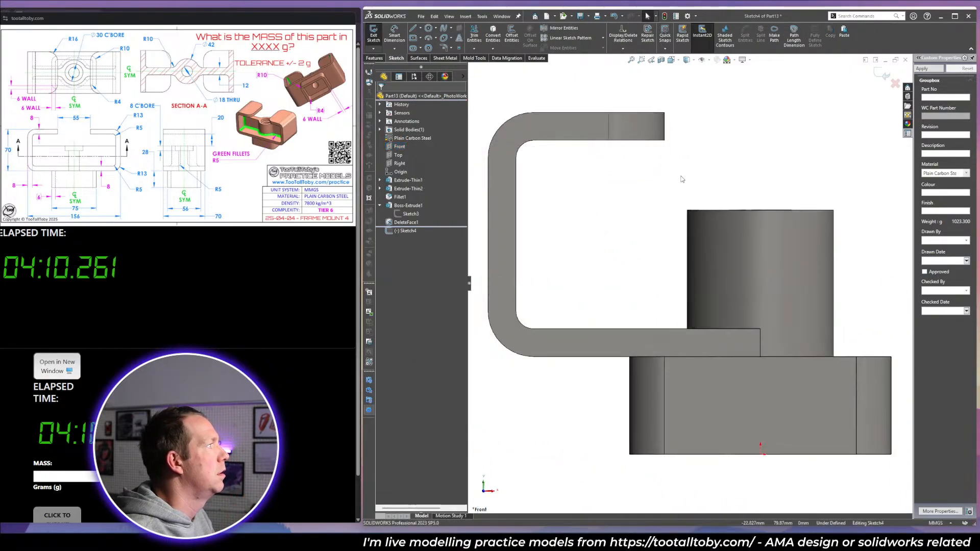
pyautogui.press('l')
pyautogui.click(688, 210)
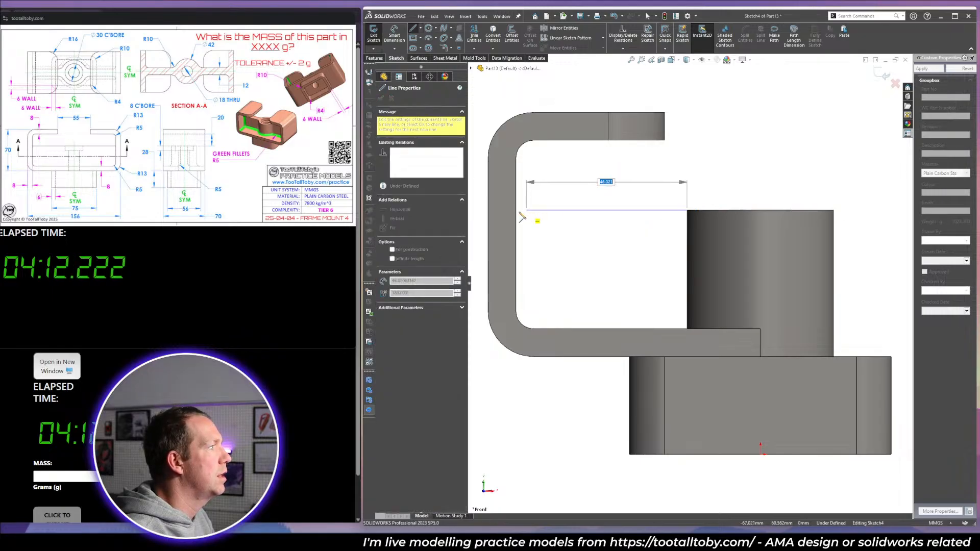
pyautogui.click(516, 212)
pyautogui.press('Escape')
pyautogui.hotkey('ctrl', '7')
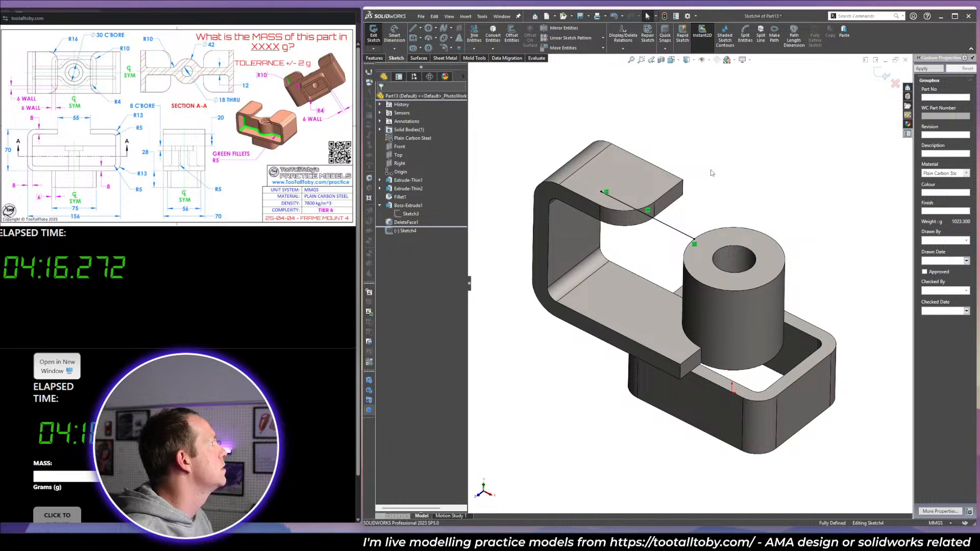
# Create a 6 mm thick rib from the sketched line, with its thickness on one side only.
pyautogui.press('e')
pyautogui.press('Escape')
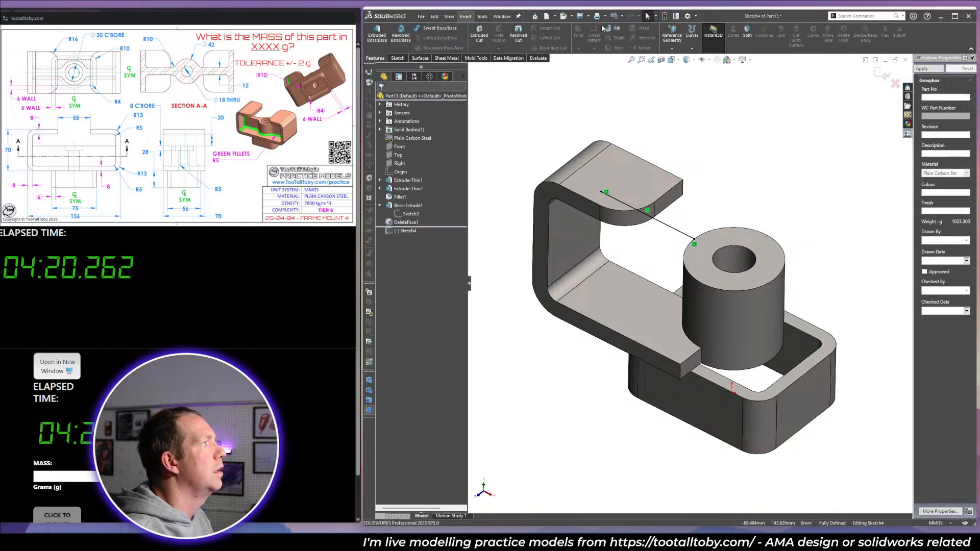
pyautogui.click(607, 28)
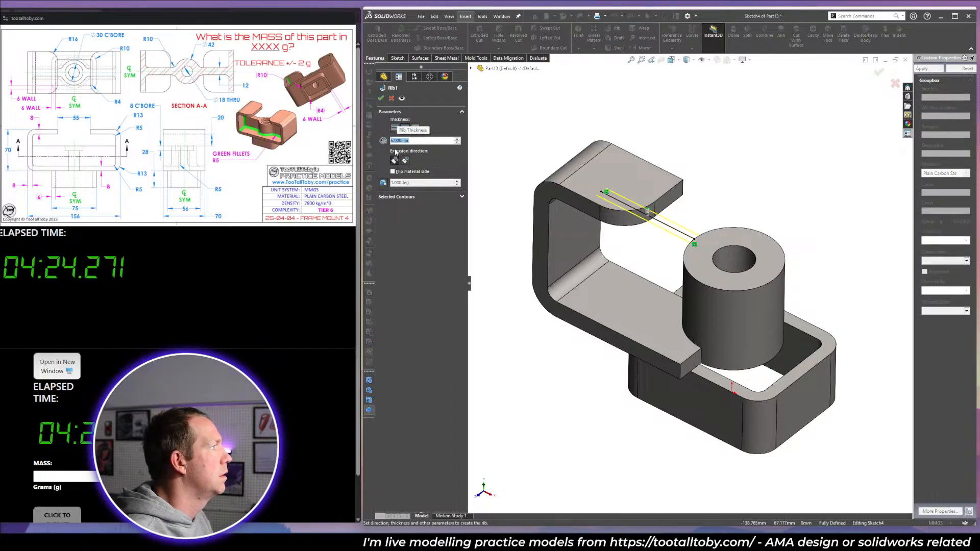
pyautogui.click(395, 127)
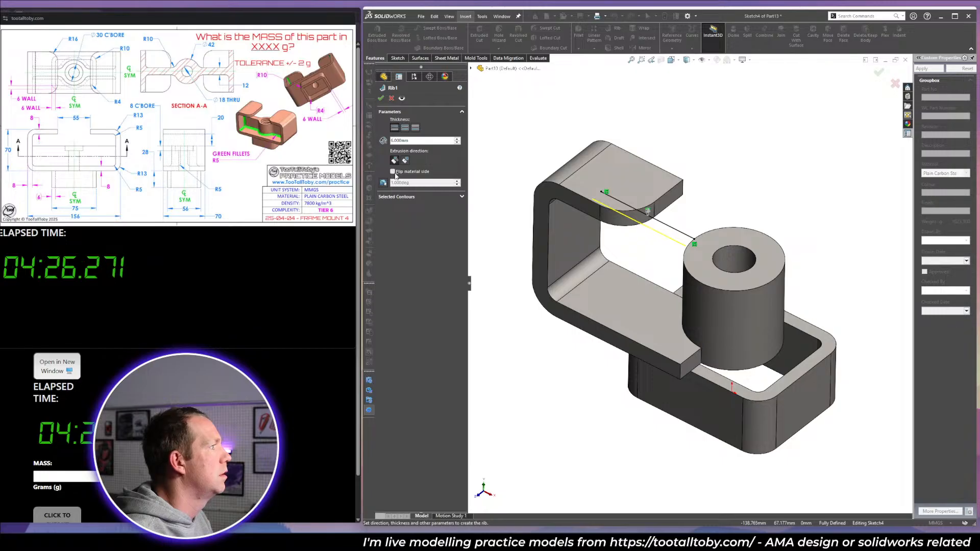
pyautogui.click(381, 98)
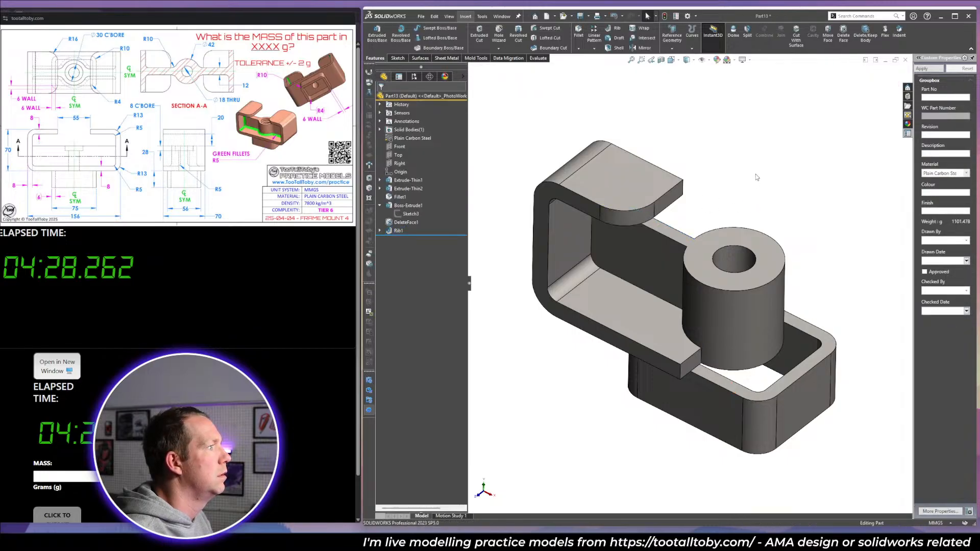
# Fillet the inner edges where the rib meets the frame wall and floor with a 5 mm radius.
pyautogui.moveTo(756, 173); pyautogui.dragTo(745, 219, button='middle')
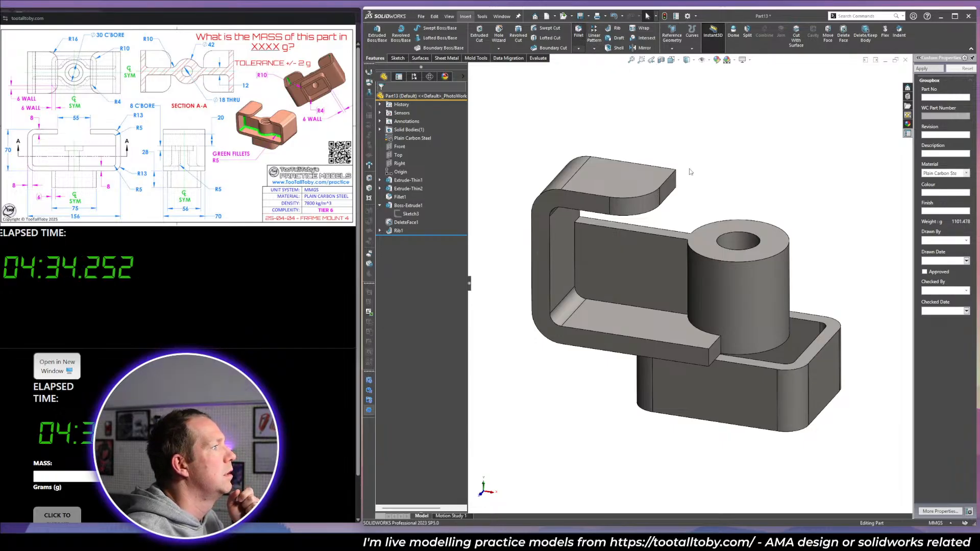
pyautogui.click(578, 32)
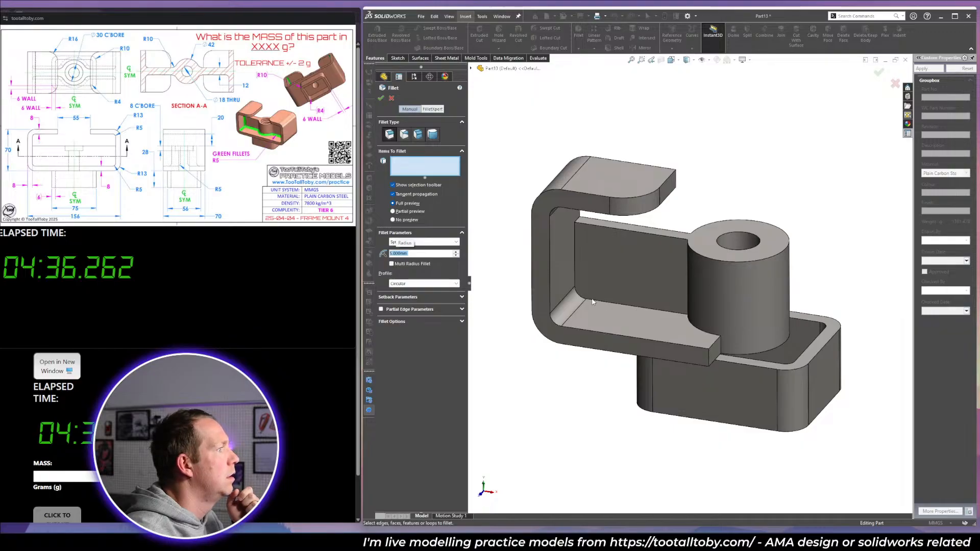
pyautogui.click(574, 279)
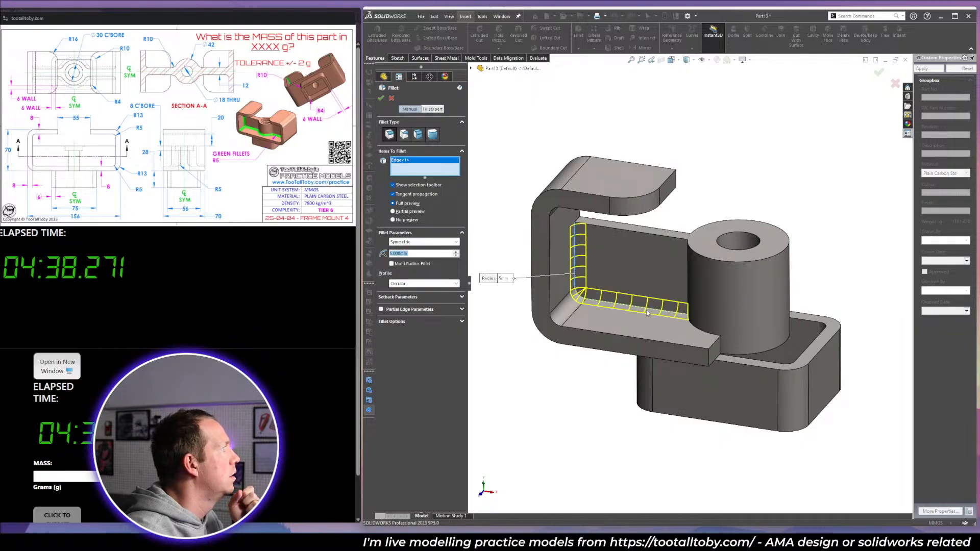
pyautogui.press('Return')
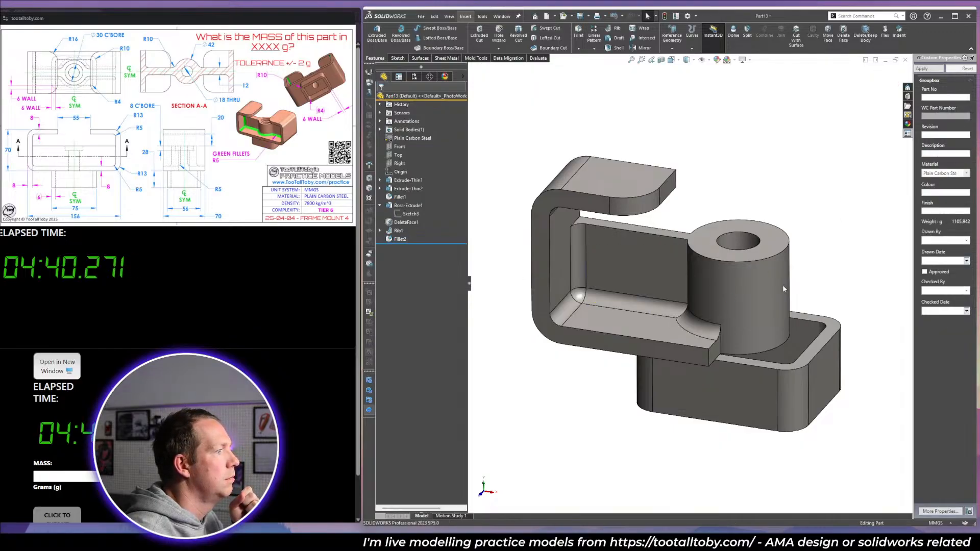
# Mirror the body in two directions about the floor's cut end face and the rib's flat side face, with solids merged.
pyautogui.press('f')
pyautogui.moveTo(787, 280); pyautogui.dragTo(784, 309, button='middle')
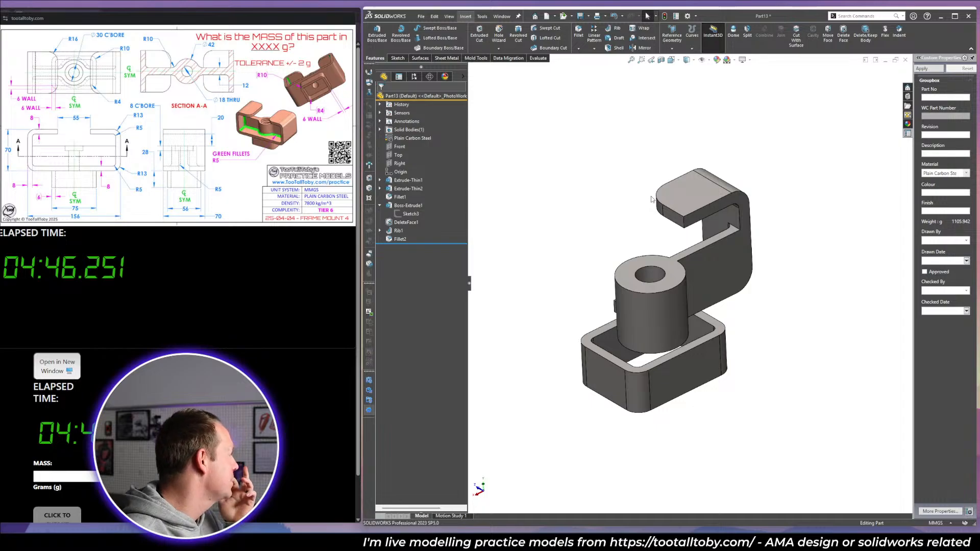
pyautogui.scroll(2, 654, 230)
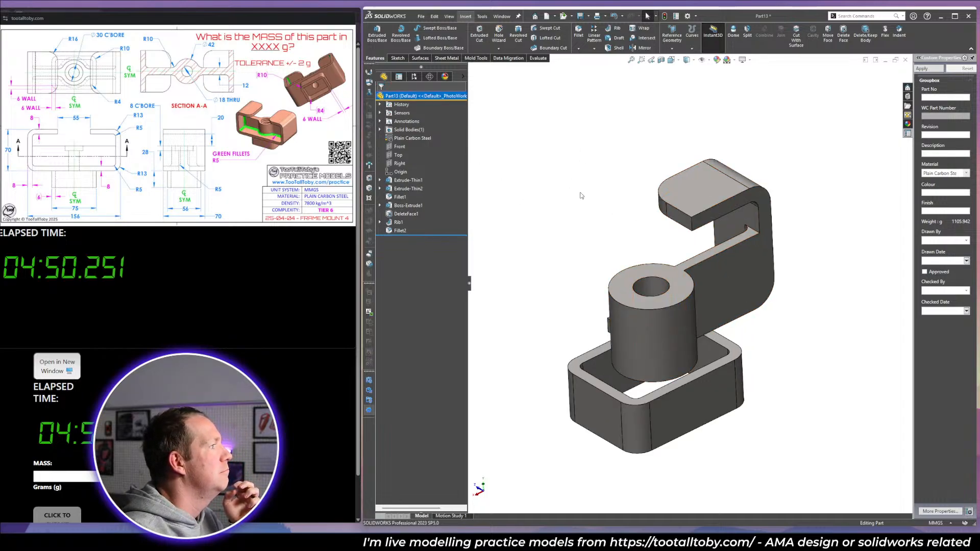
pyautogui.moveTo(581, 194); pyautogui.dragTo(659, 333, button='middle')
pyautogui.click(660, 341)
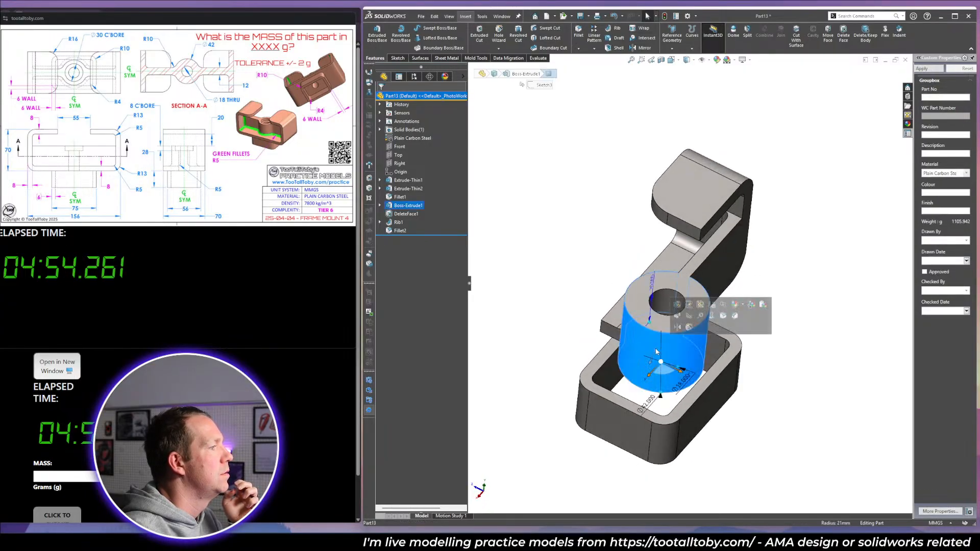
pyautogui.click(682, 327)
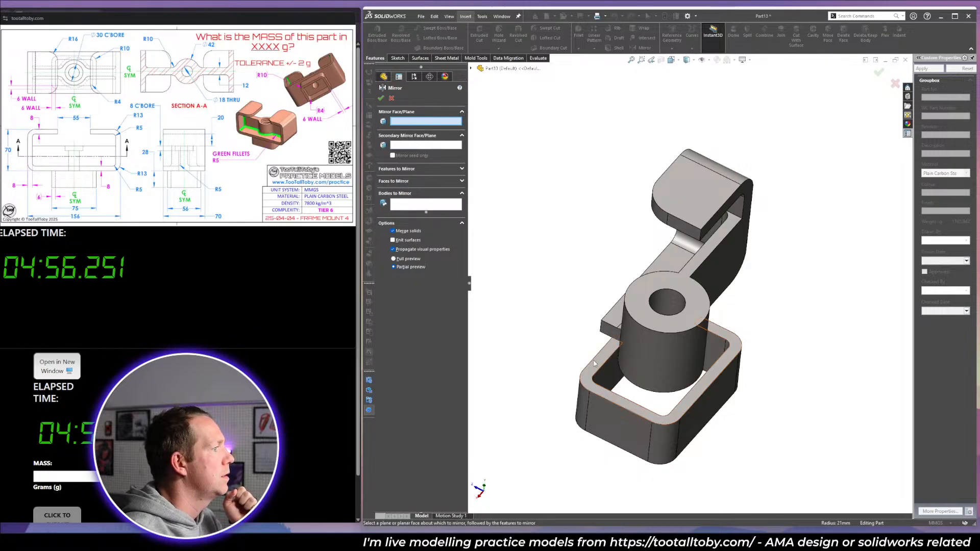
pyautogui.click(612, 331)
pyautogui.click(728, 281)
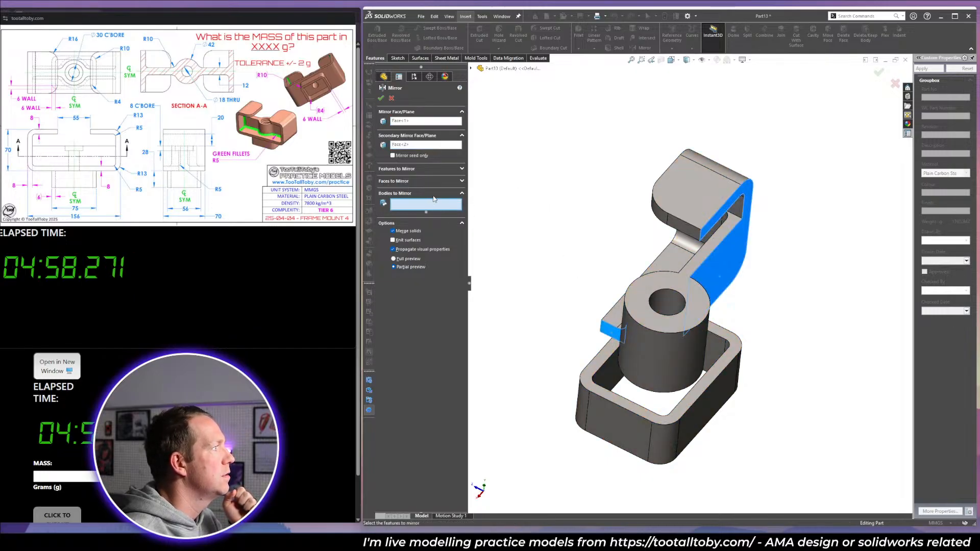
pyautogui.click(661, 351)
pyautogui.rightClick(659, 352)
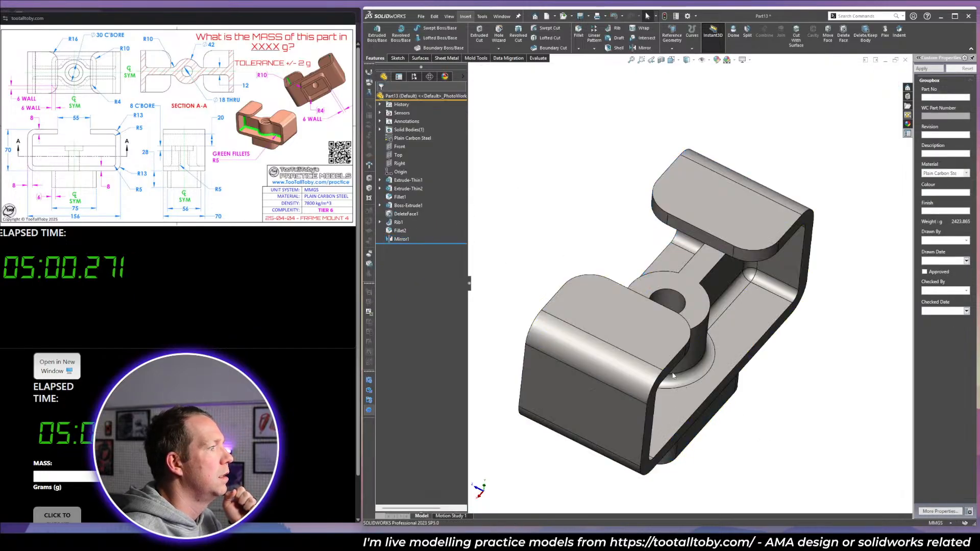
# Submit 2424 g as the mass answer on the practice page and dismiss the result message.
pyautogui.scroll(3, 669, 327)
pyautogui.moveTo(669, 327); pyautogui.dragTo(752, 296, button='middle')
pyautogui.scroll(-2, 640, 289)
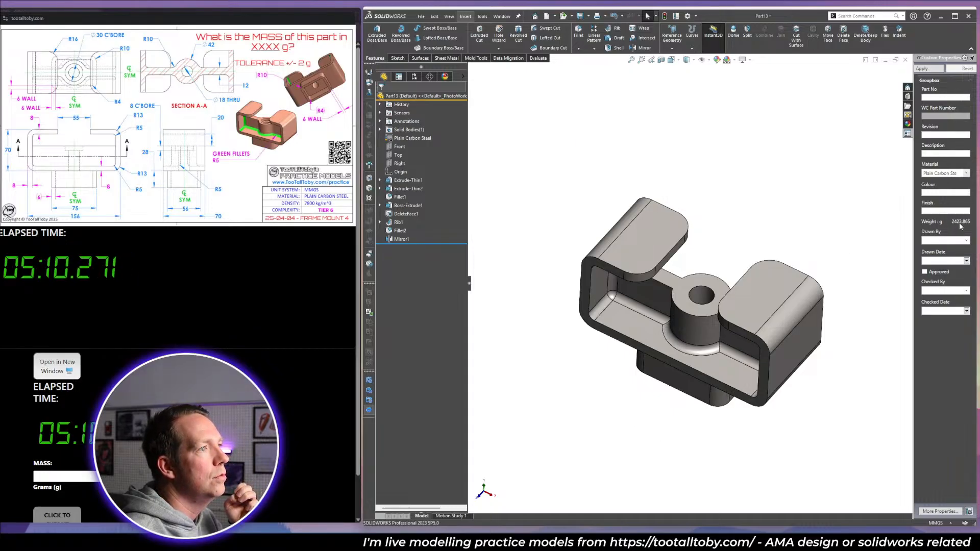
pyautogui.click(73, 476)
pyautogui.write('2424')
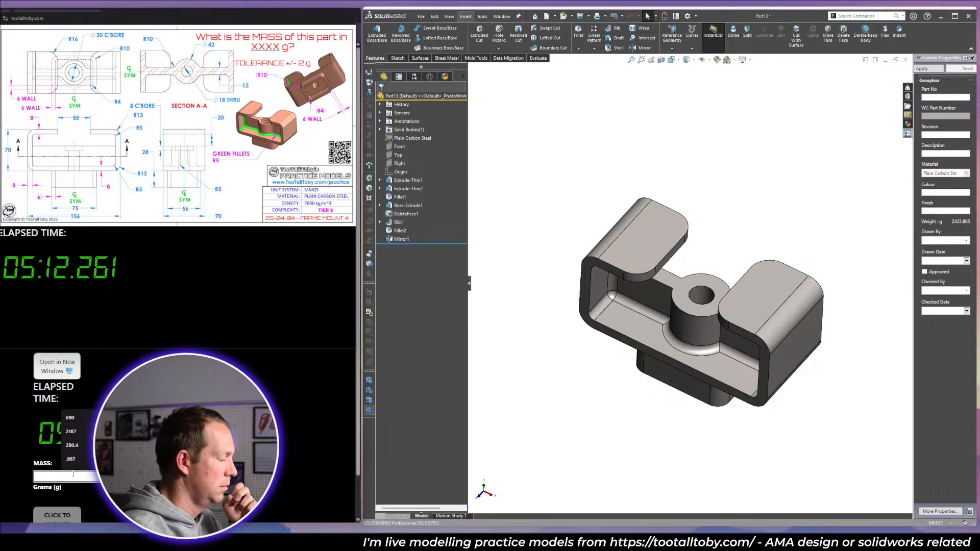
pyautogui.press('Return')
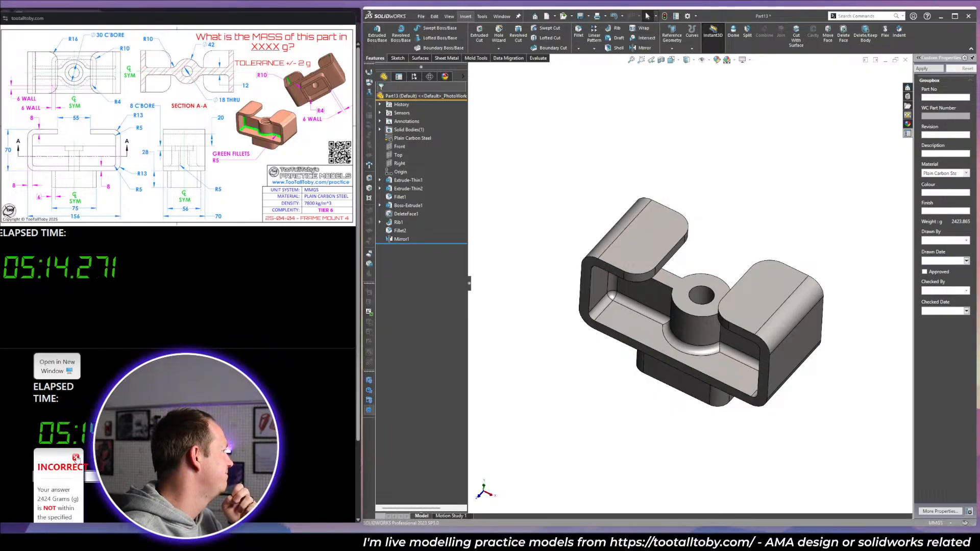
pyautogui.click(76, 458)
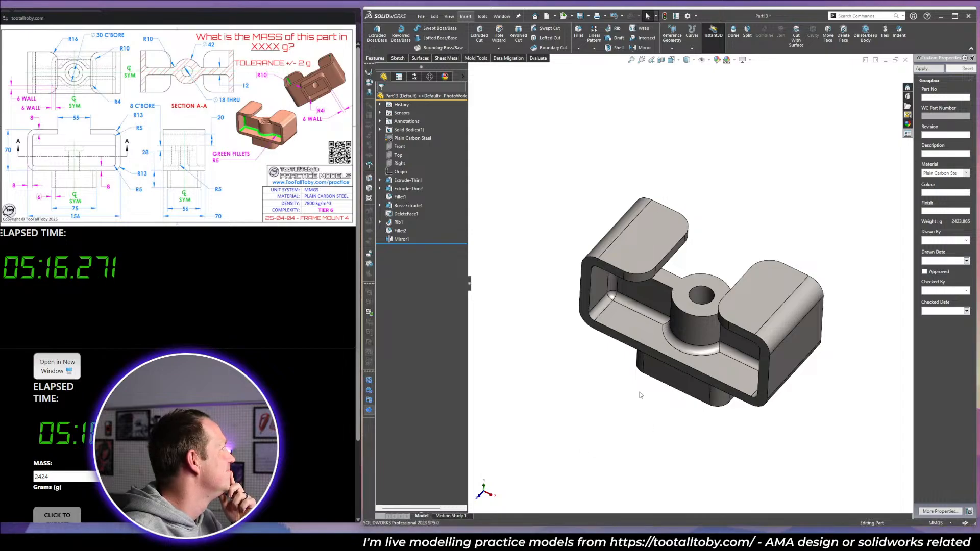
# Inspect the mirrored model and measure the gap between the two upper flanges' facing end faces.
pyautogui.moveTo(722, 373); pyautogui.dragTo(737, 362, button='middle')
pyautogui.moveTo(780, 407); pyautogui.dragTo(787, 381, button='middle')
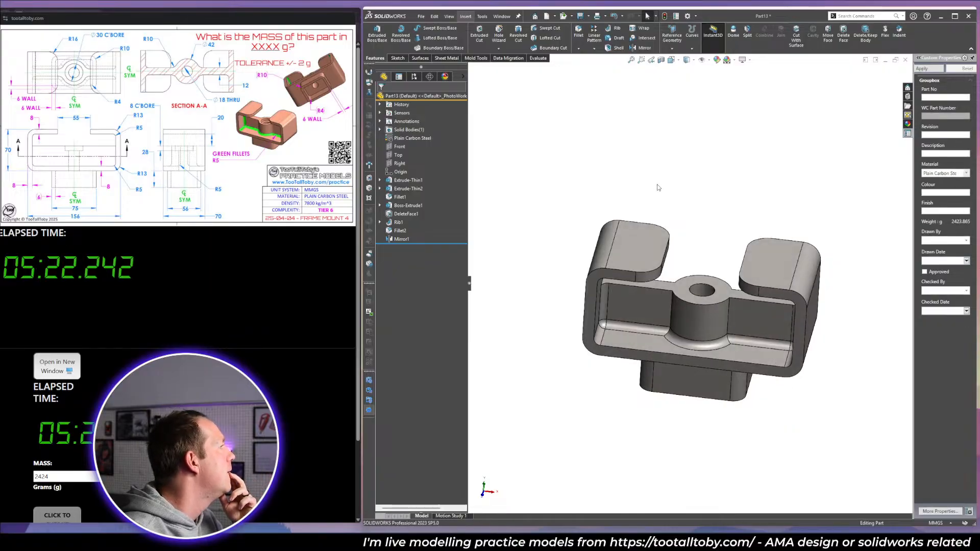
pyautogui.scroll(-3, 681, 261)
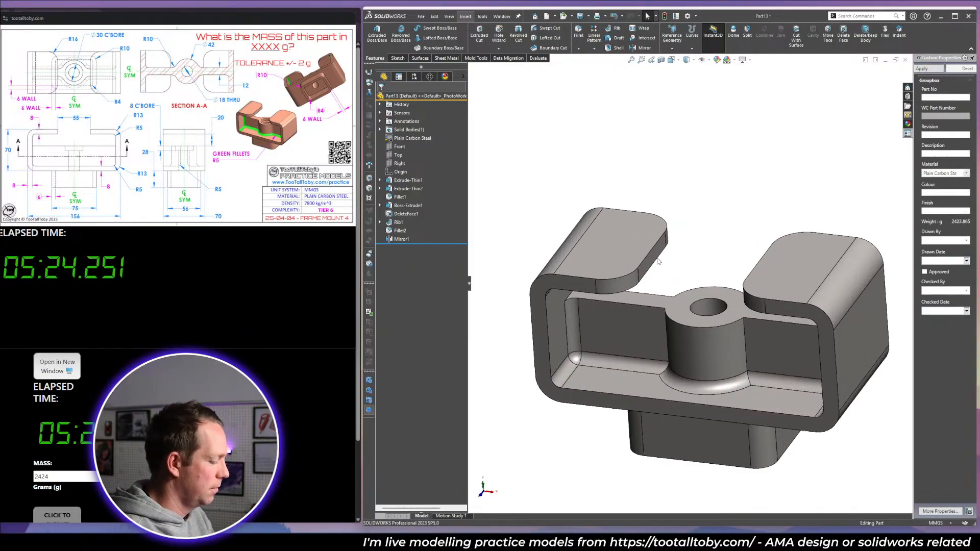
pyautogui.press('m')
pyautogui.click(666, 259)
pyautogui.moveTo(689, 266)
pyautogui.mouseDown(button='middle')
pyautogui.moveTo(743, 250)
pyautogui.moveTo(778, 277)
pyautogui.moveTo(716, 234)
pyautogui.moveTo(722, 212)
pyautogui.moveTo(703, 251)
pyautogui.mouseUp(button='middle')
pyautogui.click(779, 265)
pyautogui.press('Escape')
pyautogui.press('Escape')
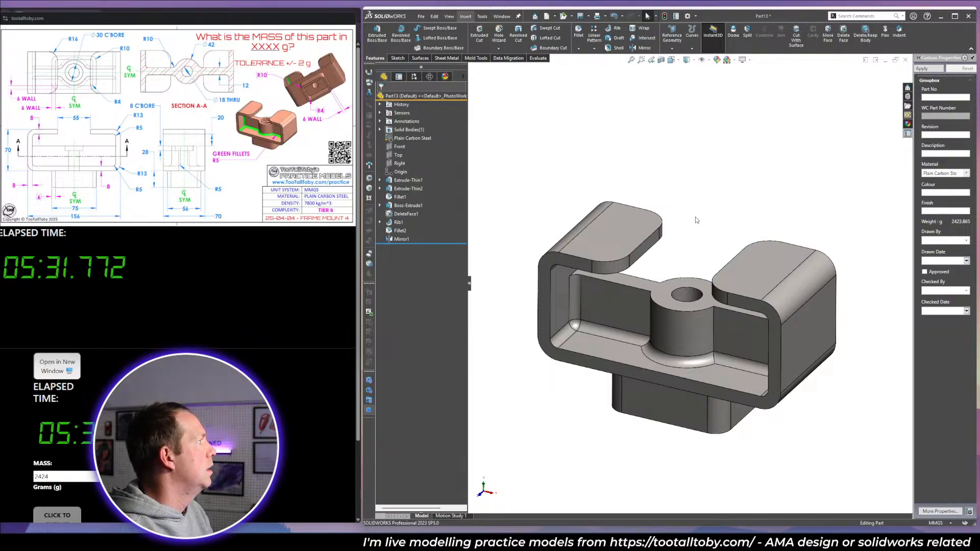
pyautogui.click(703, 278)
pyautogui.click(611, 158)
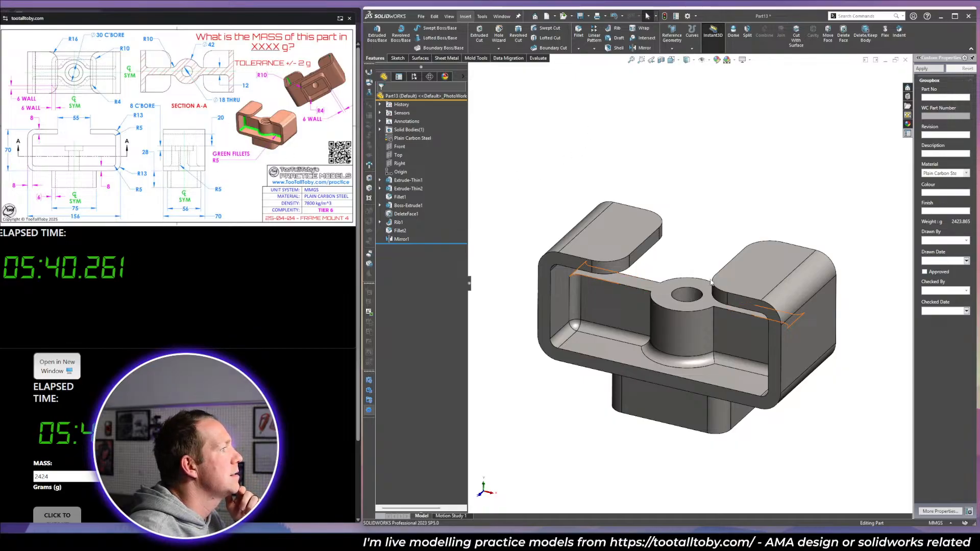
# Roll the feature history back to just before the DeleteFace1 feature.
pyautogui.click(407, 206)
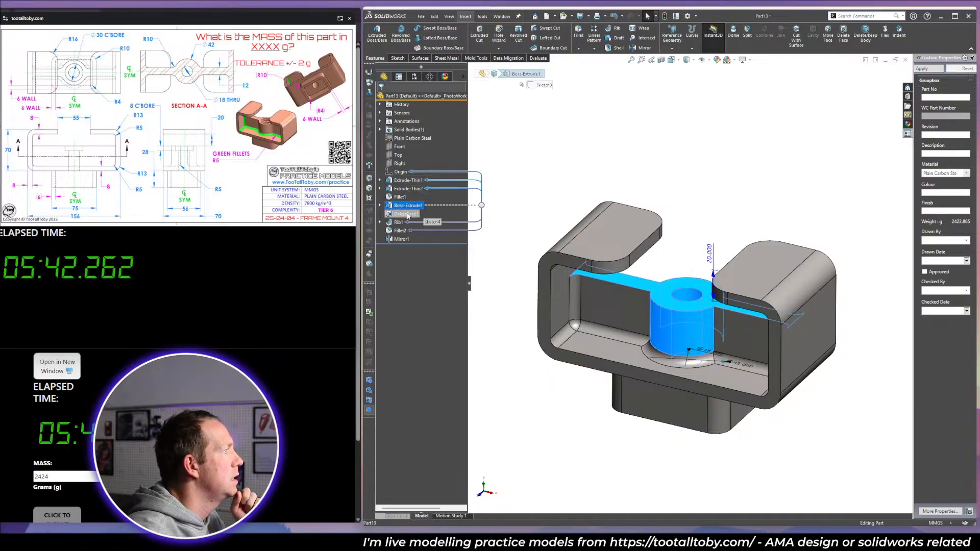
pyautogui.rightClick(407, 213)
pyautogui.click(437, 192)
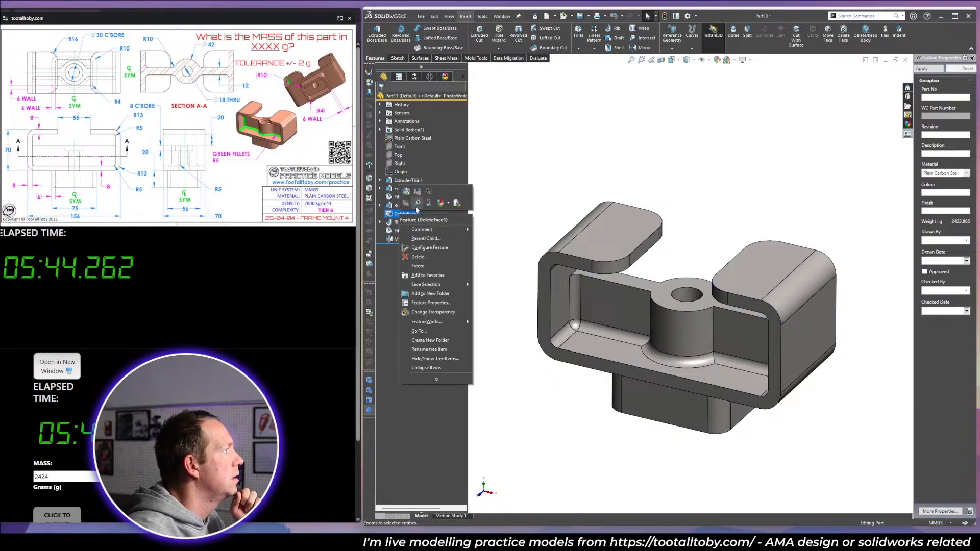
# Start a sketch on the central boss's top face and draw a 30 mm diameter circle concentric with the hole.
pyautogui.click(684, 290)
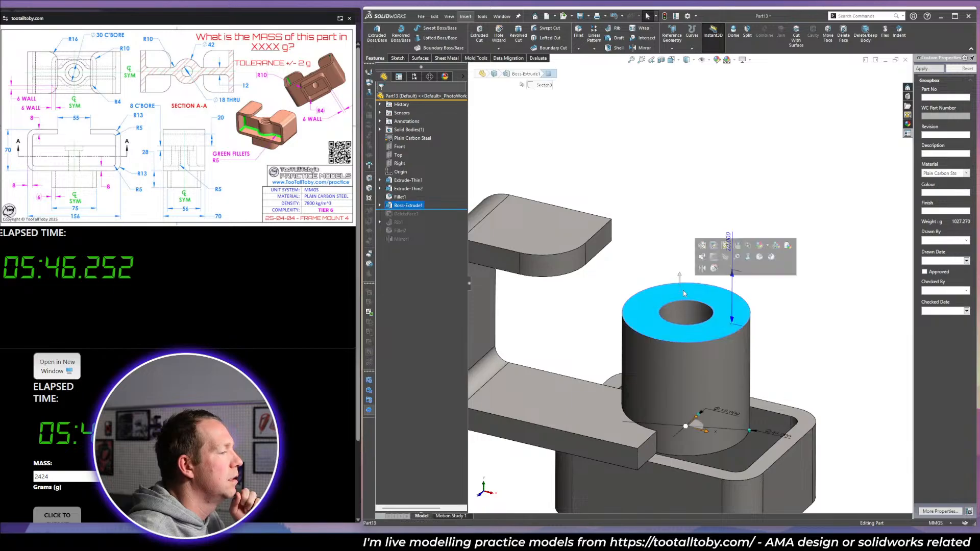
pyautogui.click(716, 258)
pyautogui.moveTo(714, 257); pyautogui.dragTo(601, 246, button='right')
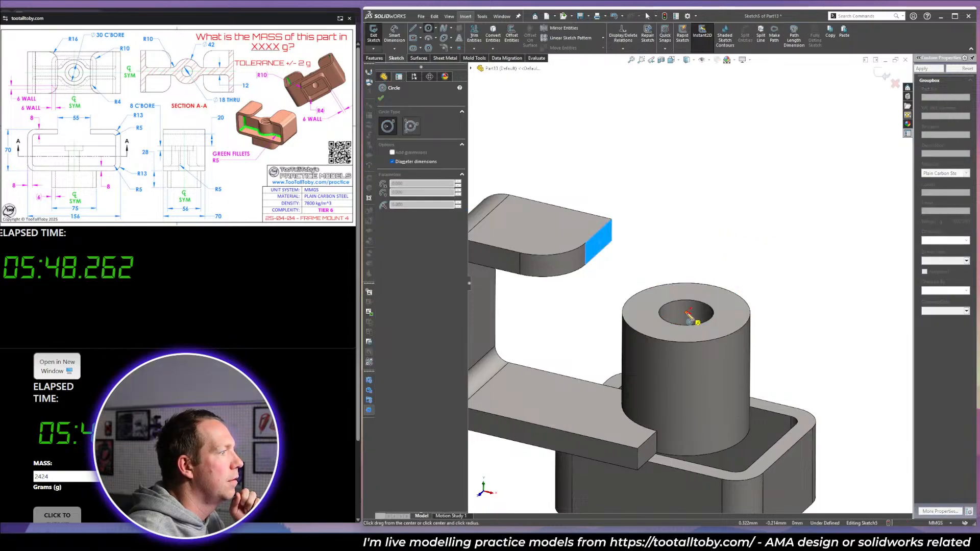
pyautogui.click(687, 312)
pyautogui.click(708, 311)
pyautogui.press('Escape')
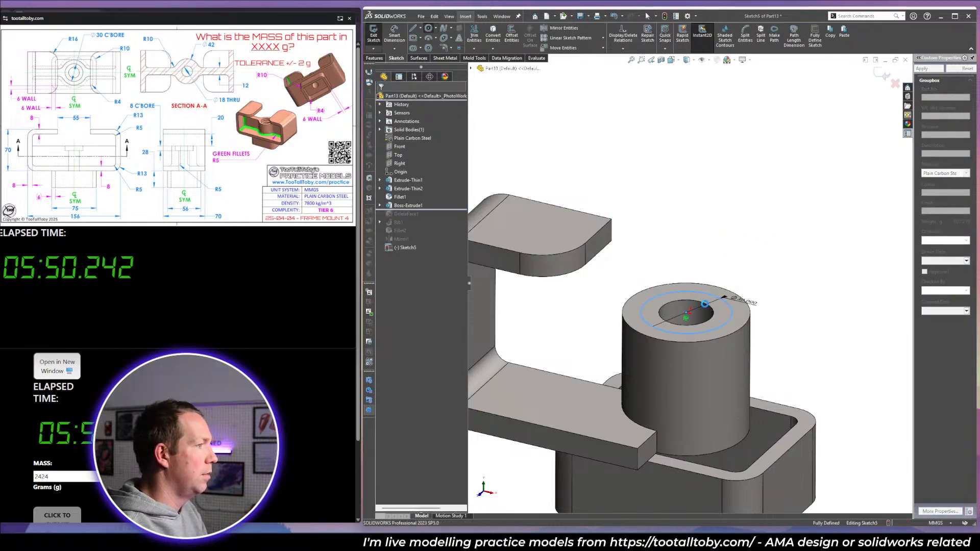
# Cut the circle into the boss as a blind counterbore 8 mm deep.
pyautogui.press('c')
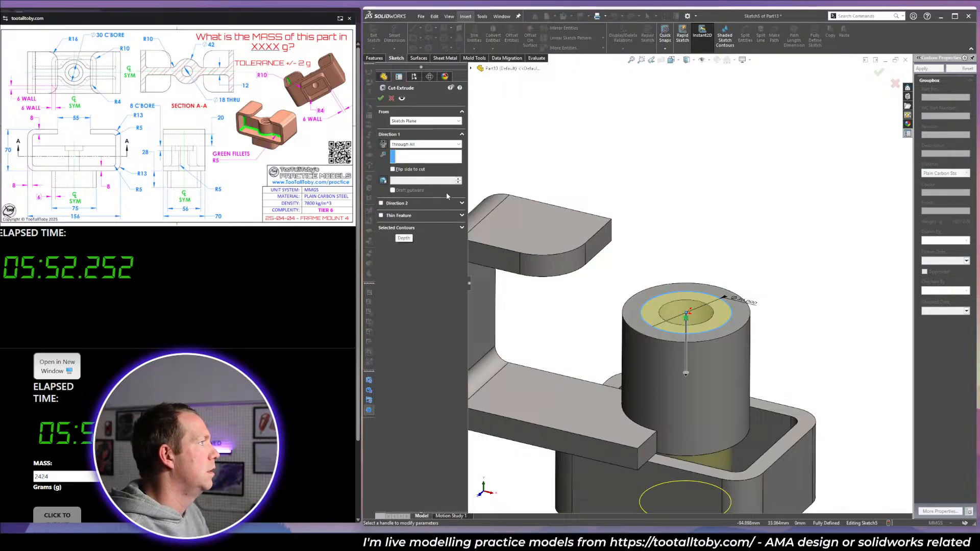
pyautogui.click(426, 144)
pyautogui.click(404, 152)
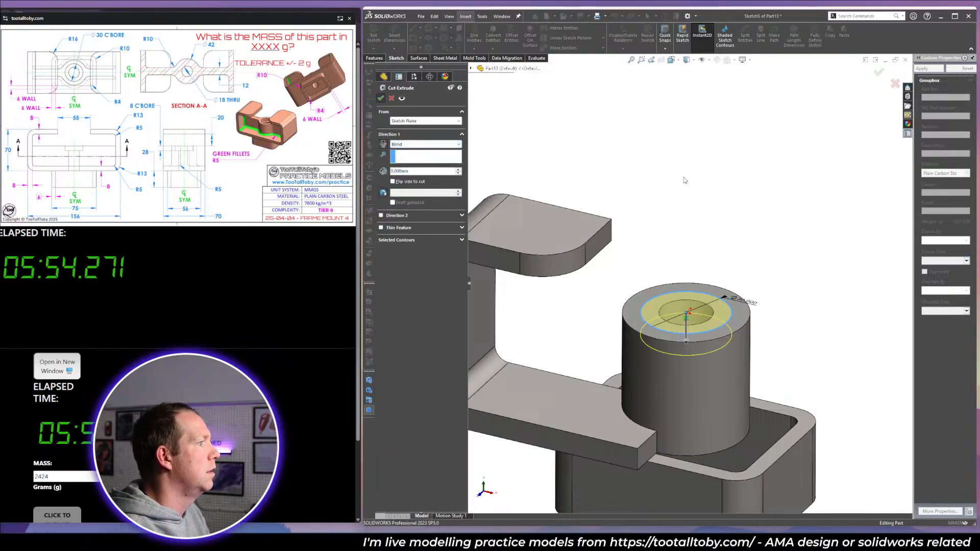
pyautogui.click(383, 99)
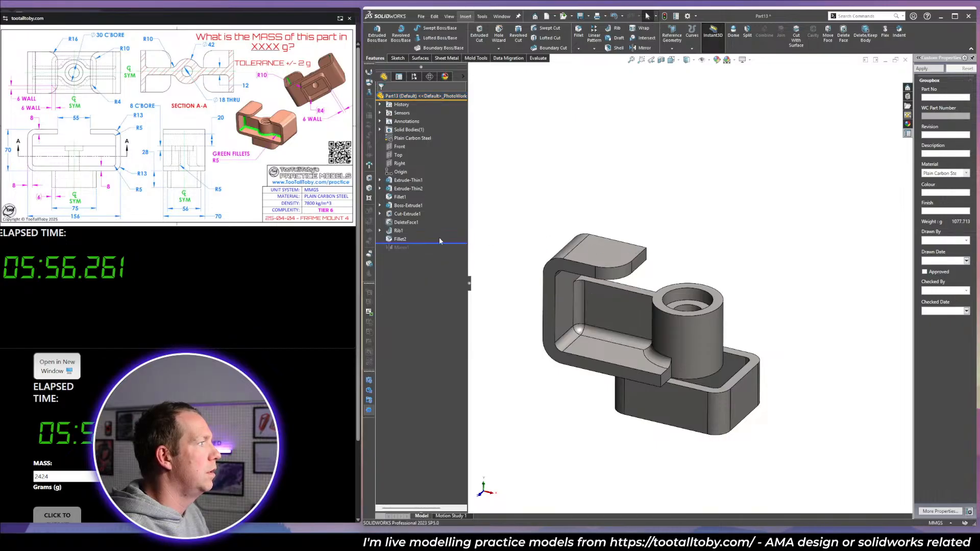
# Replace the mass answer on the practice page with 2396 g, submit it and dismiss the result message.
pyautogui.doubleClick(94, 476)
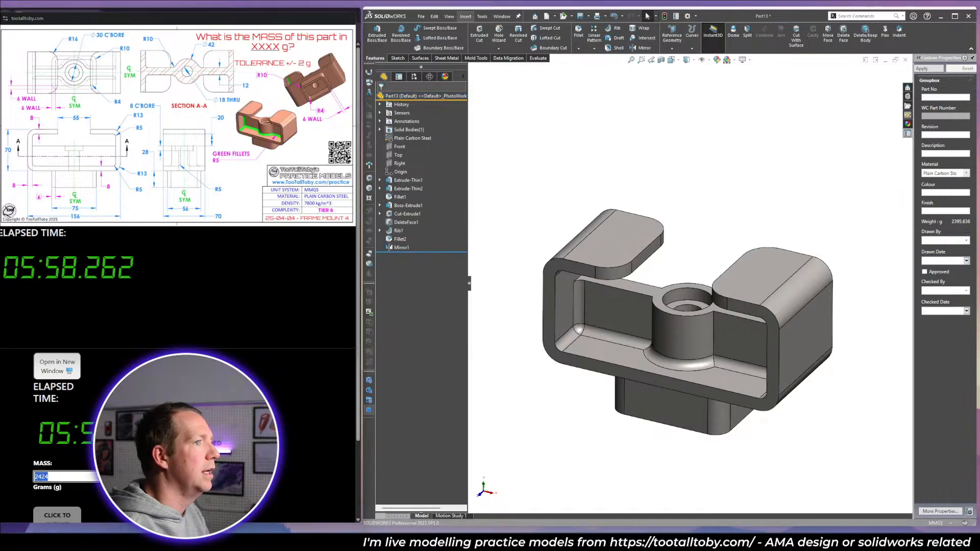
pyautogui.write('2396')
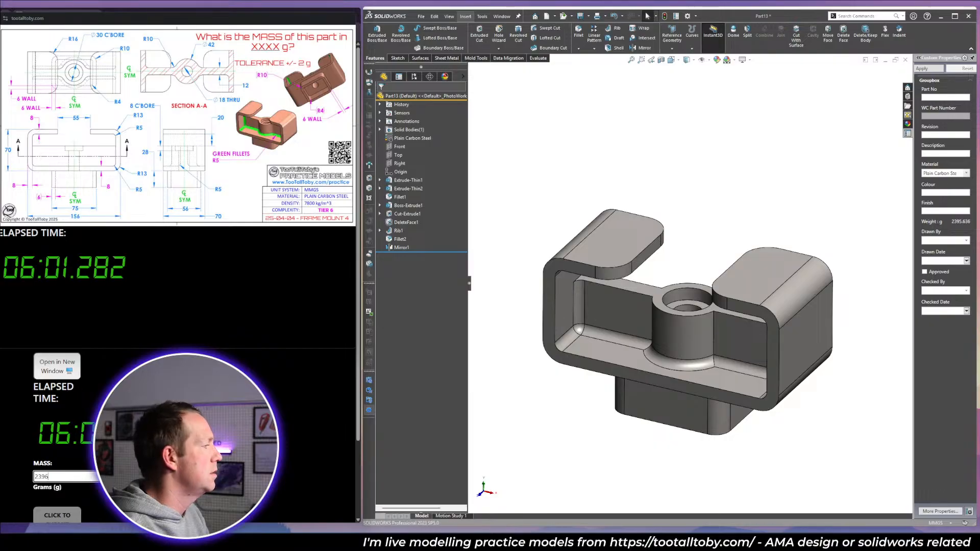
pyautogui.press('Return')
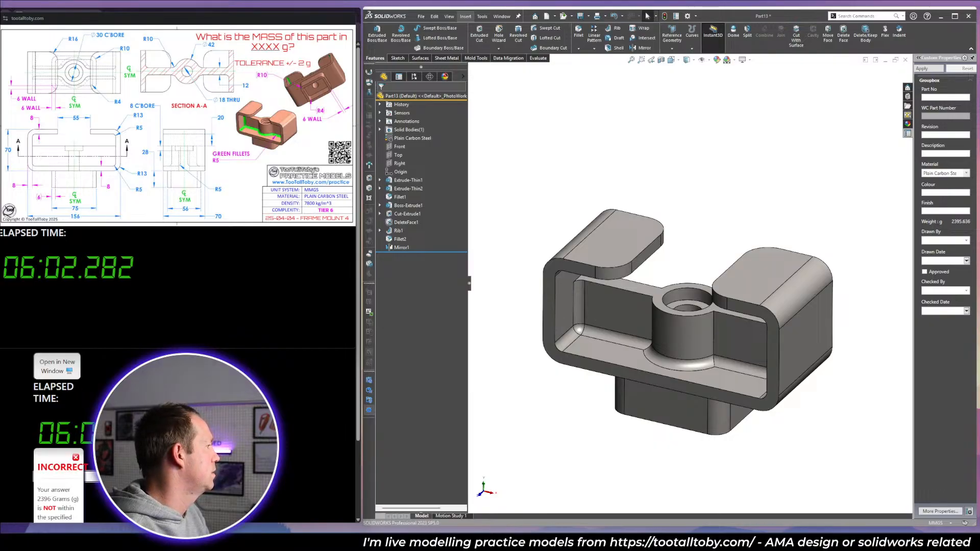
pyautogui.click(75, 457)
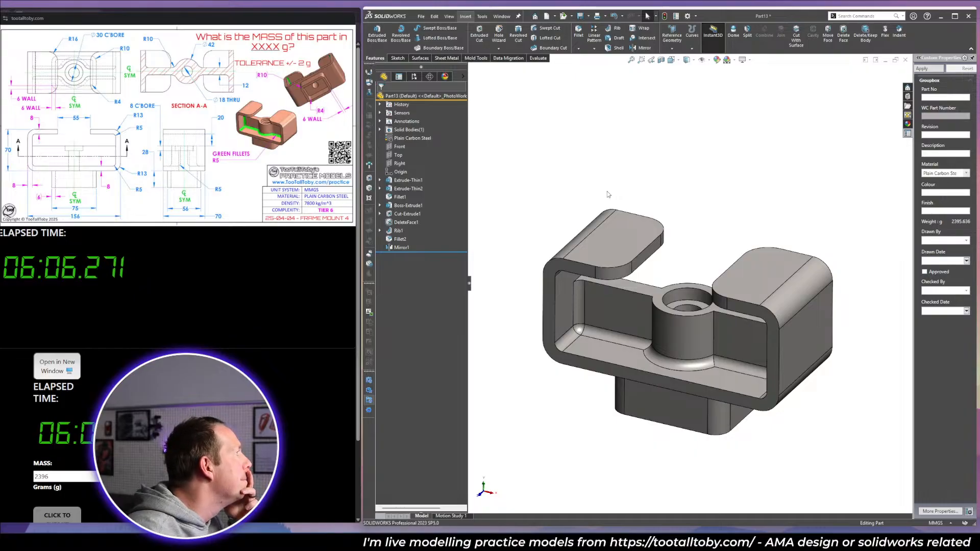
# Recolour the whole mount body light red, RGB 255, 128, 128, through its appearance.
pyautogui.moveTo(675, 287); pyautogui.dragTo(680, 335, button='middle')
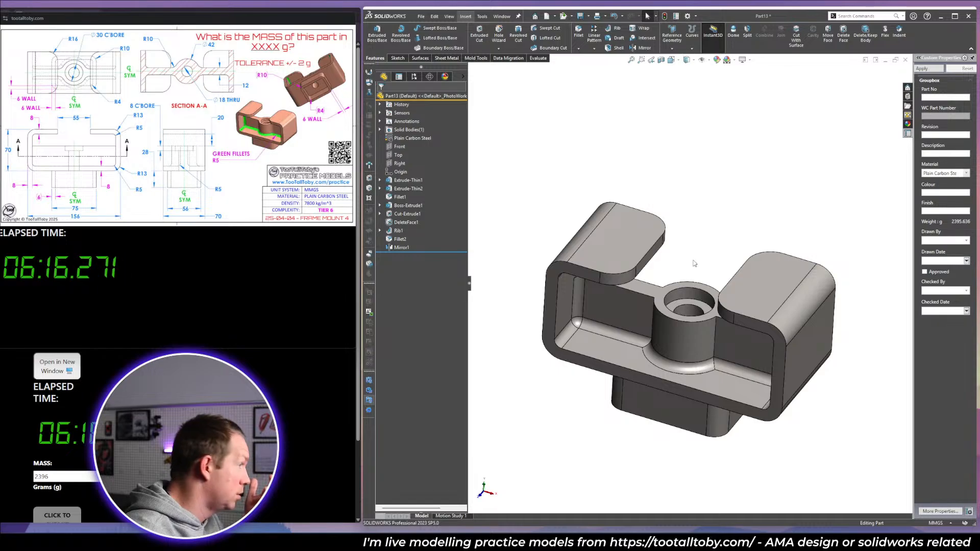
pyautogui.moveTo(706, 262); pyautogui.dragTo(702, 250, button='middle')
pyautogui.click(619, 244)
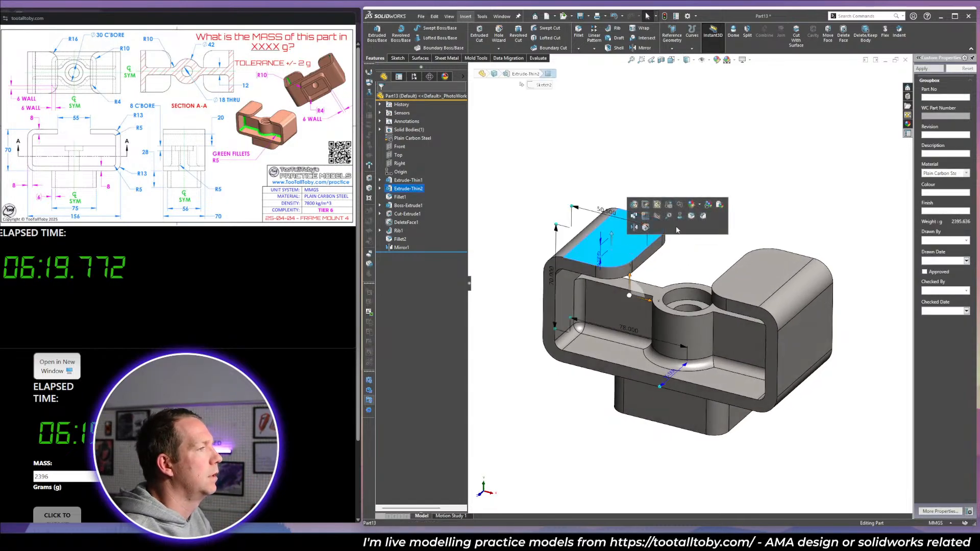
pyautogui.click(704, 205)
pyautogui.click(655, 235)
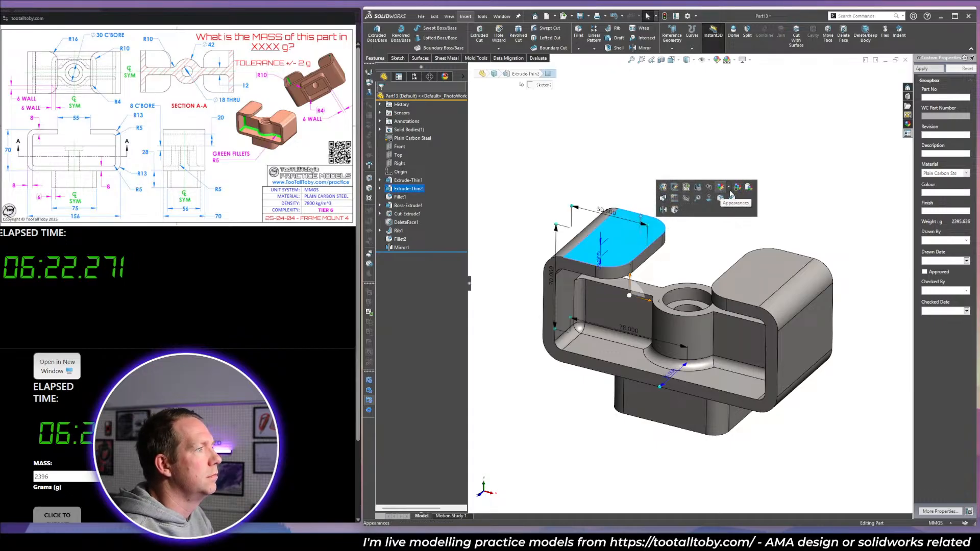
pyautogui.click(736, 211)
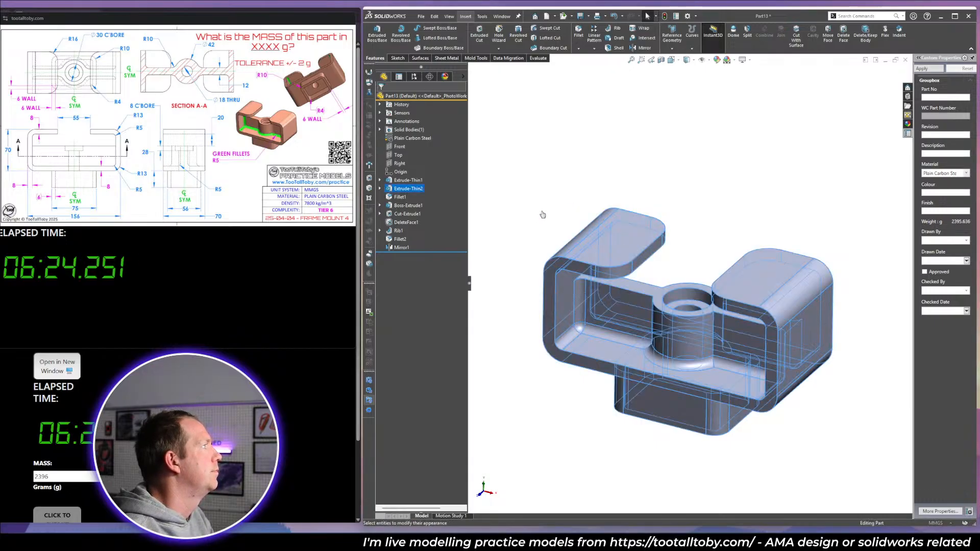
pyautogui.click(412, 252)
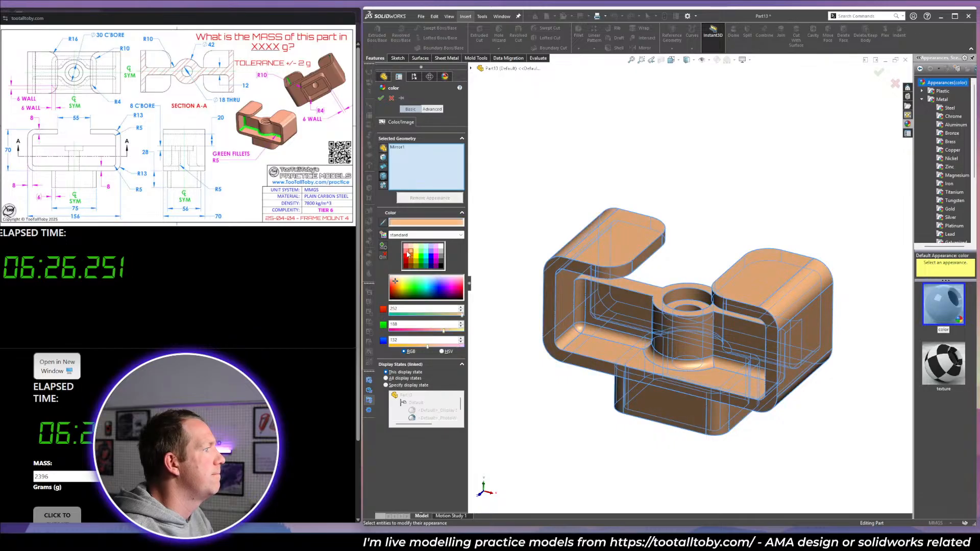
pyautogui.click(407, 251)
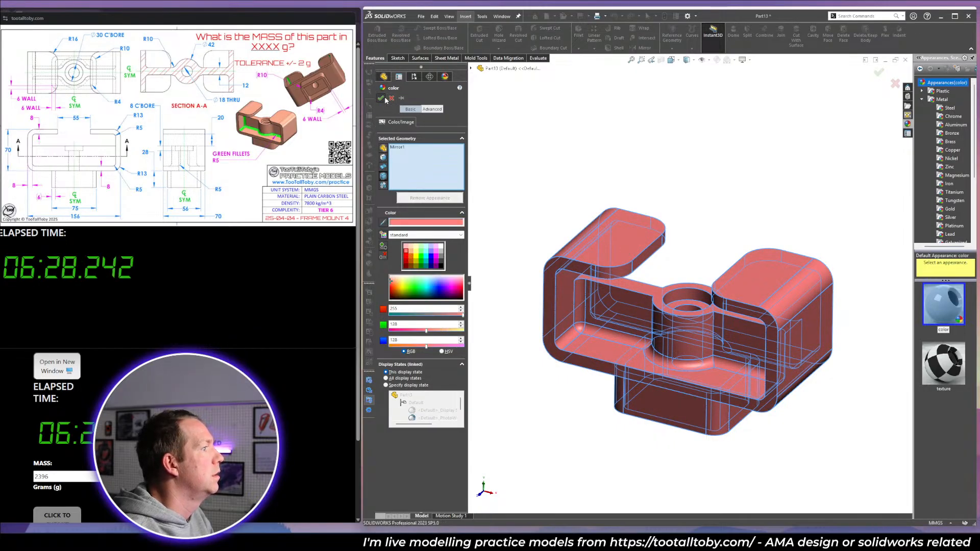
pyautogui.click(381, 98)
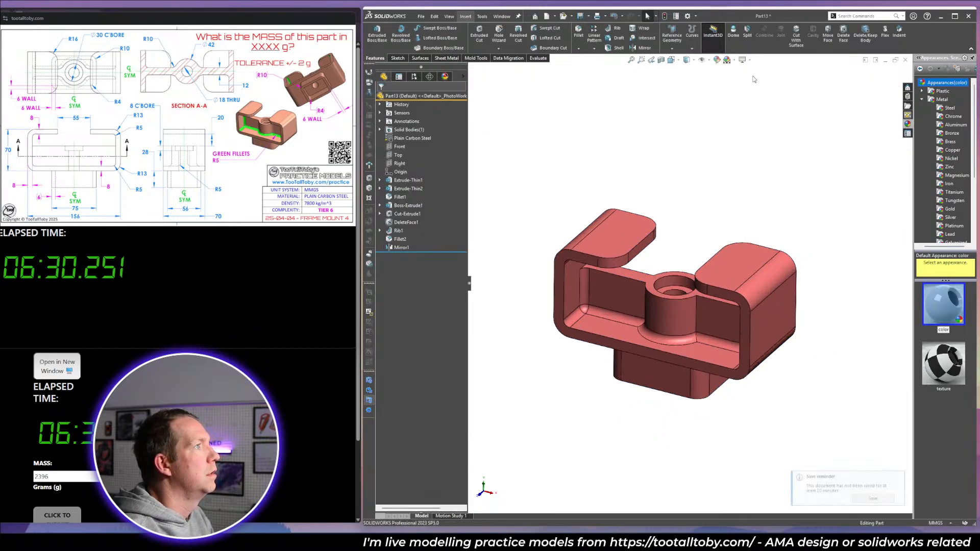
# Save the part in the Practice Models folder as 2025-04-04 - FRAME MOUNT 4 and bring back its custom properties.
pyautogui.hotkey('ctrl', 's')
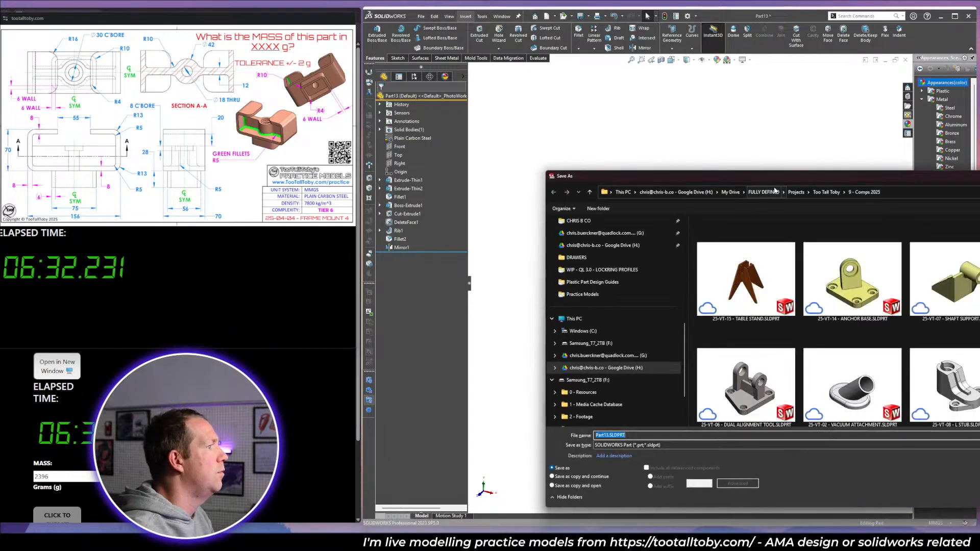
pyautogui.click(823, 192)
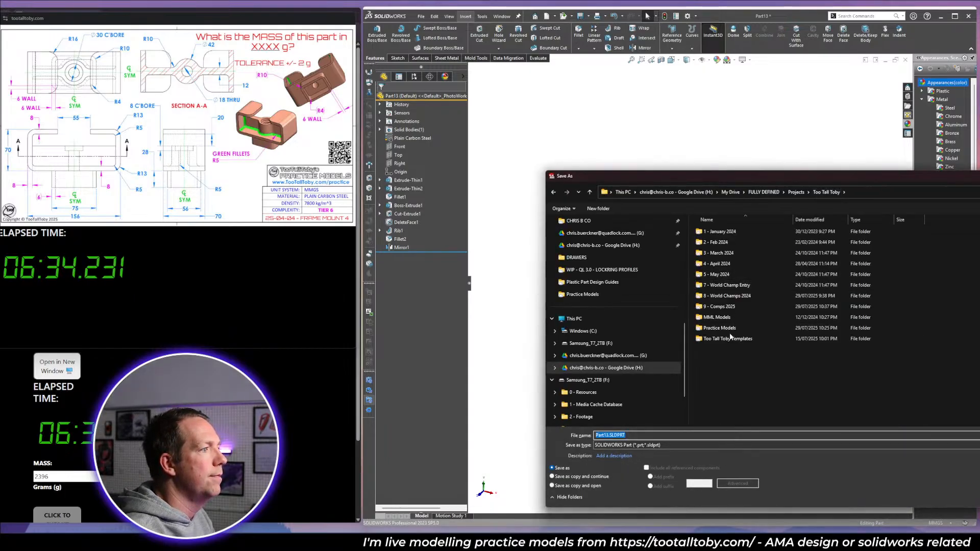
pyautogui.doubleClick(765, 329)
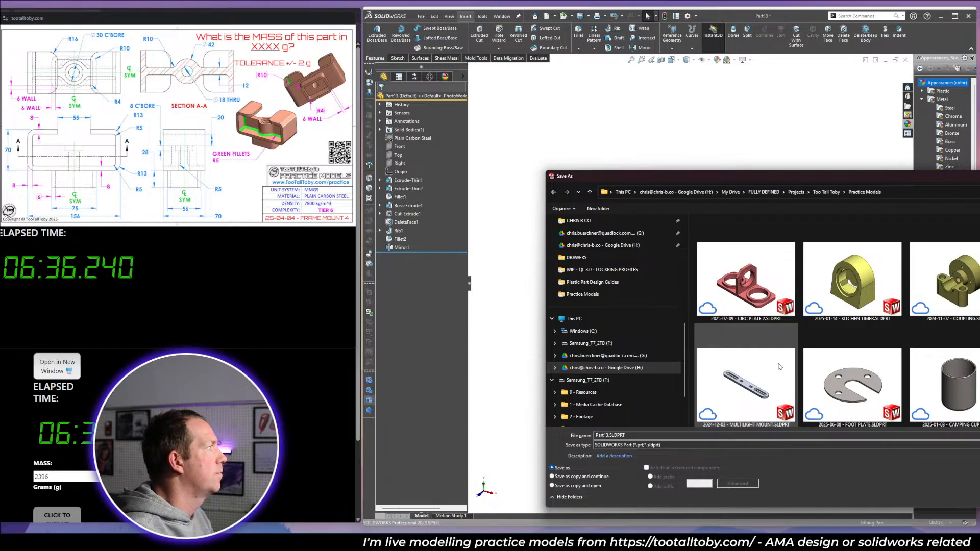
pyautogui.click(683, 434)
pyautogui.write('202')
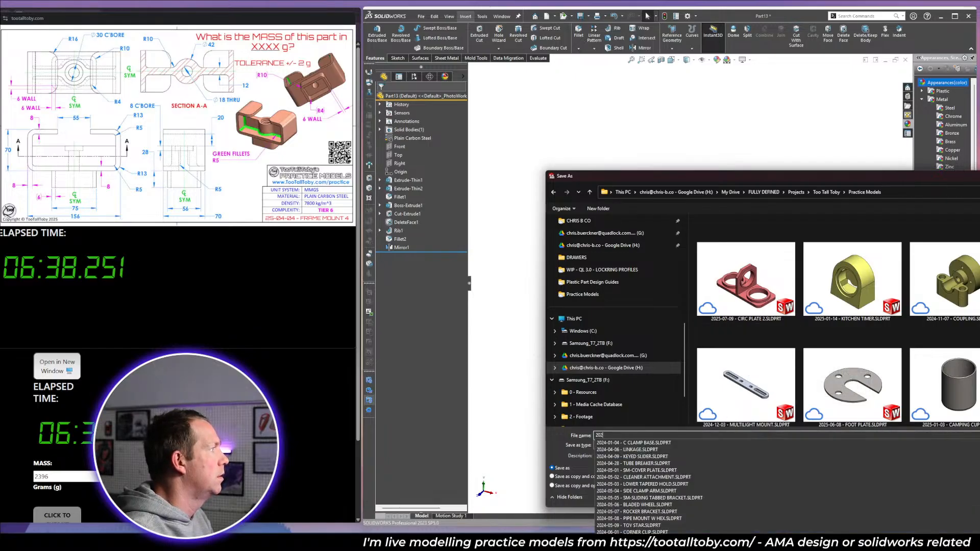
pyautogui.write('5-04-04 - FRAME MOUNT 4')
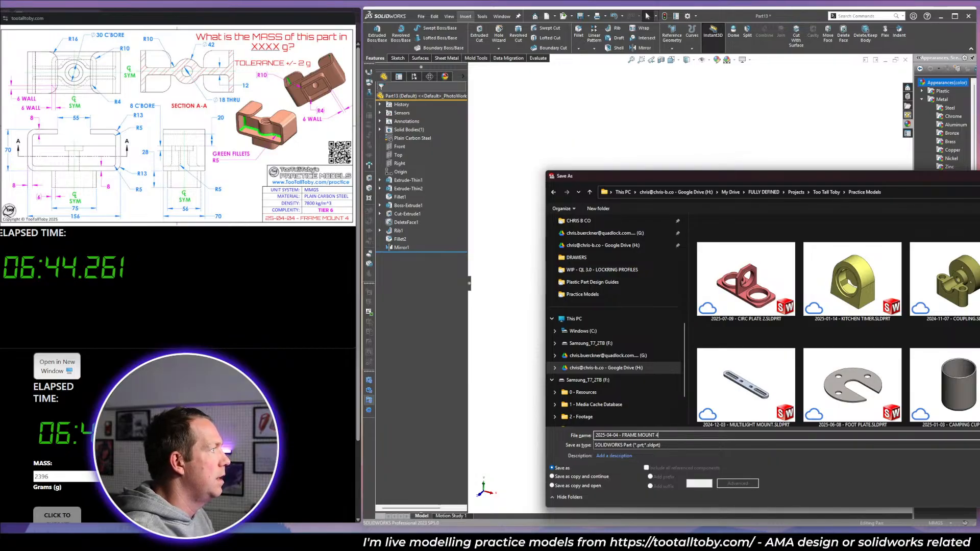
pyautogui.press('Return')
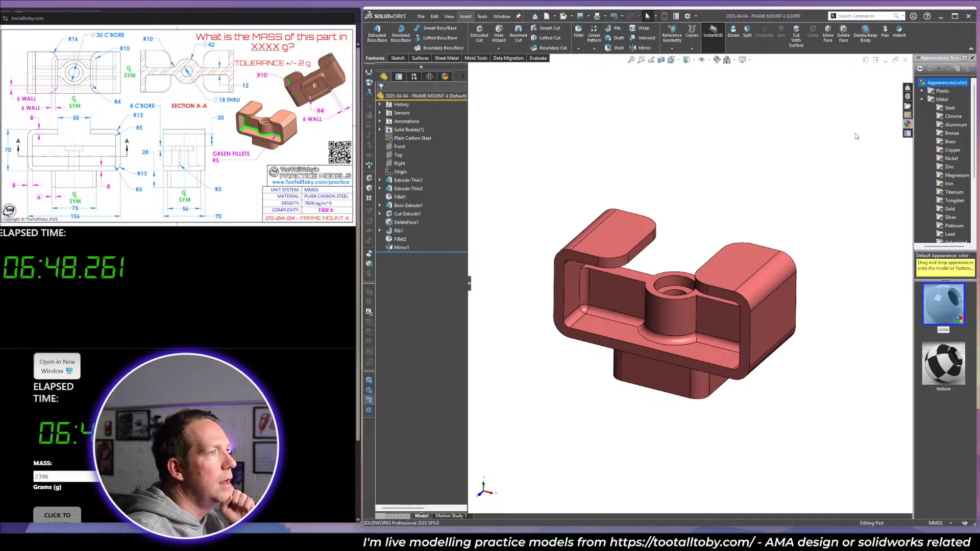
pyautogui.click(908, 134)
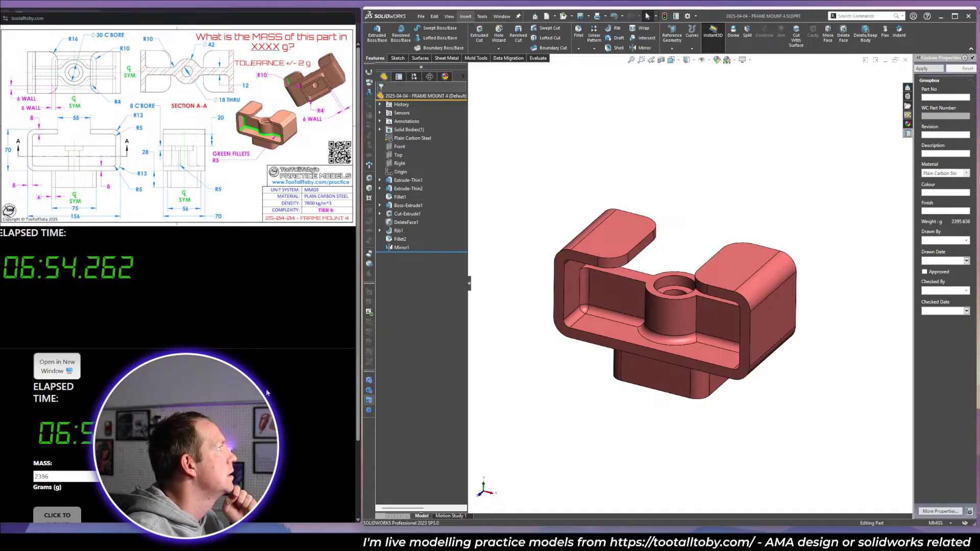
# Resubmit the 2396 g mass answer on the practice page and dismiss the result message.
pyautogui.click(72, 508)
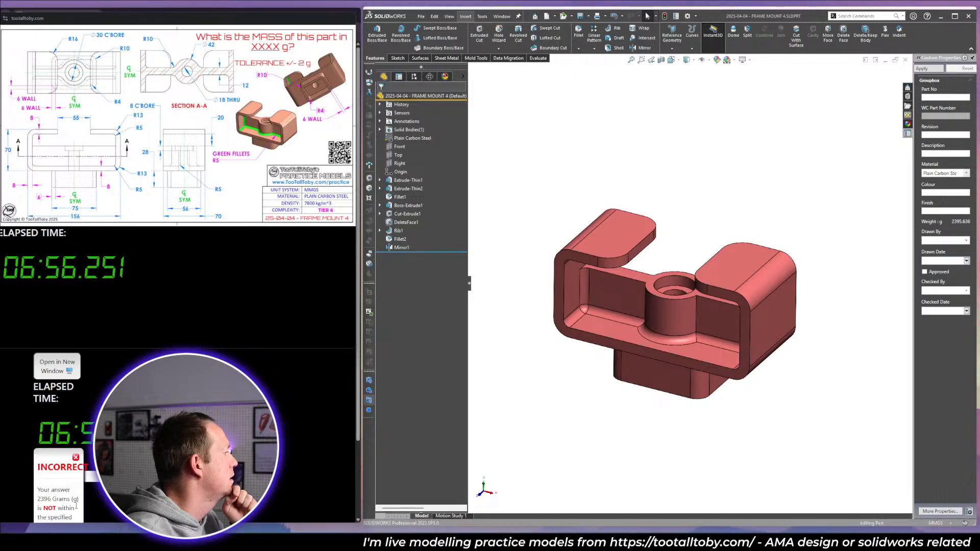
pyautogui.click(77, 458)
pyautogui.click(602, 365)
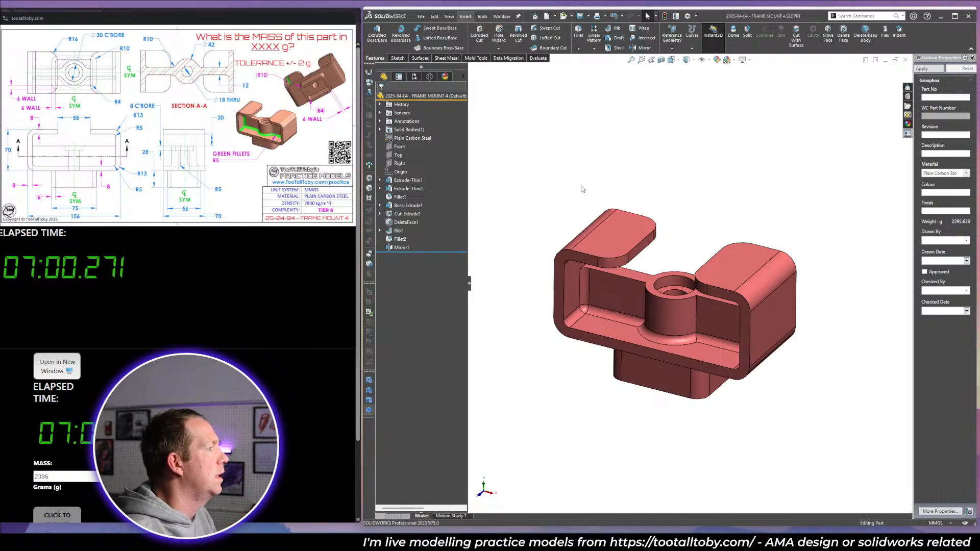
# Examine the dimensions of Sketch1 under Extrude-Thin1 for comparison with the drawing.
pyautogui.press('space')
pyautogui.click(601, 223)
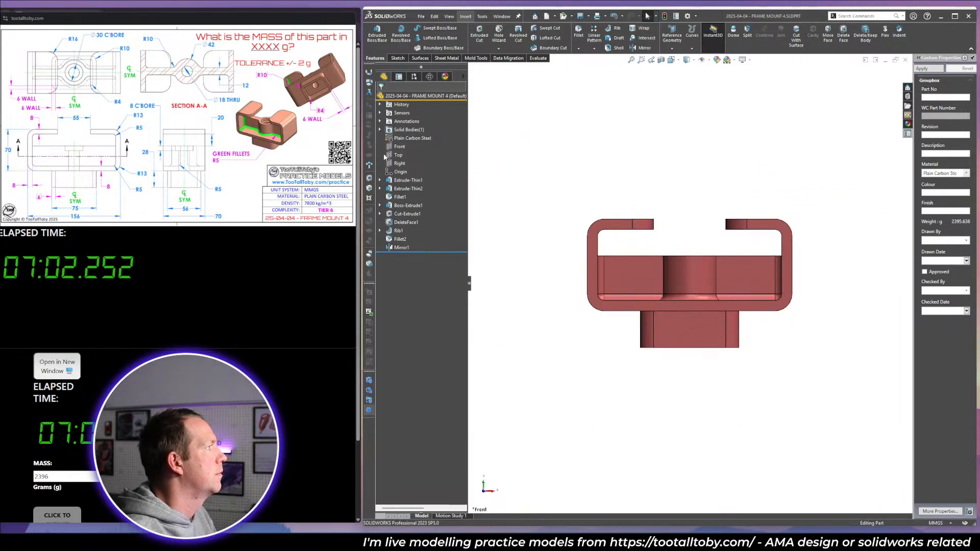
pyautogui.click(380, 181)
pyautogui.click(416, 189)
pyautogui.moveTo(750, 249); pyautogui.dragTo(737, 310, button='middle')
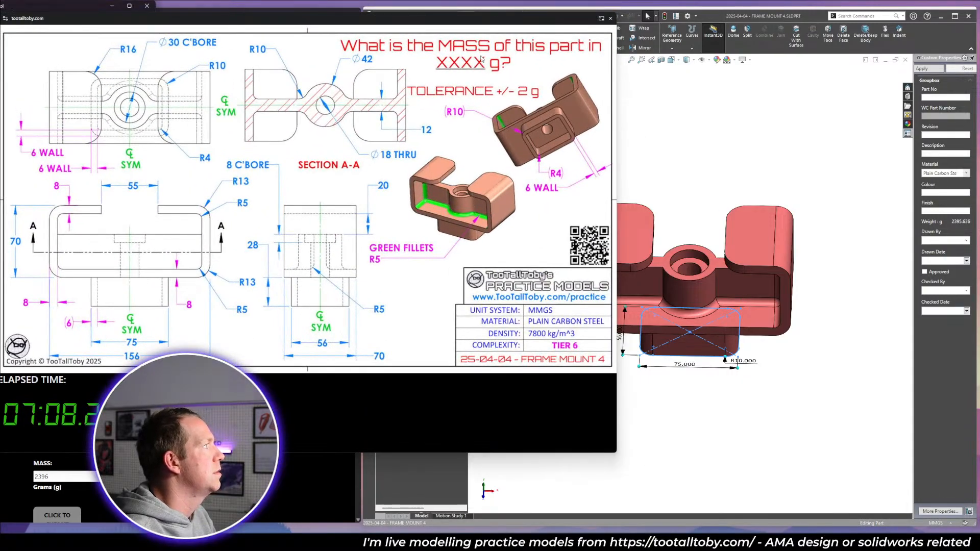
# Capture the enlarged practice drawing with the Snipping Tool and fit its window beside the model for marking up.
pyautogui.press('super+shift+s')
pyautogui.moveTo(3, 28)
pyautogui.mouseDown()
pyautogui.moveTo(559, 318)
pyautogui.moveTo(610, 365)
pyautogui.mouseUp()
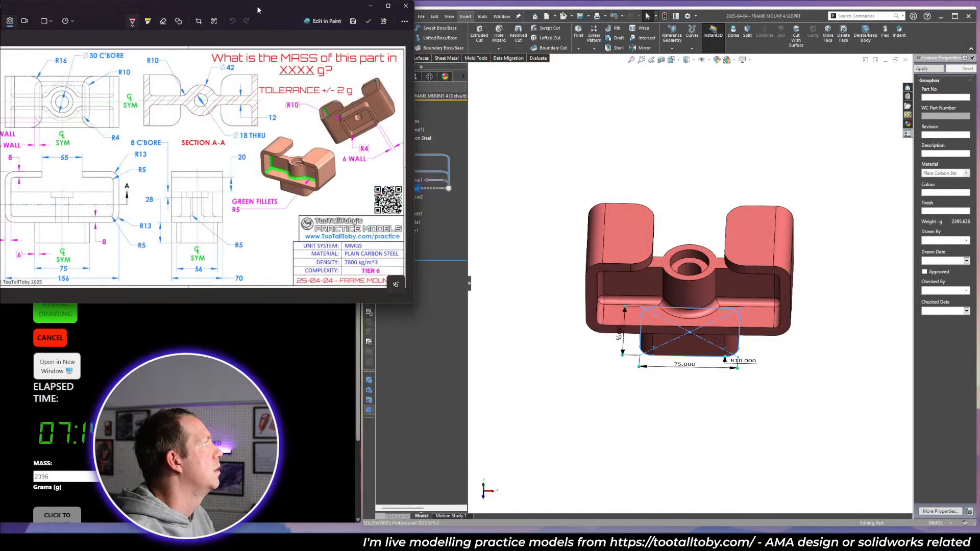
pyautogui.moveTo(316, 40); pyautogui.dragTo(298, 24)
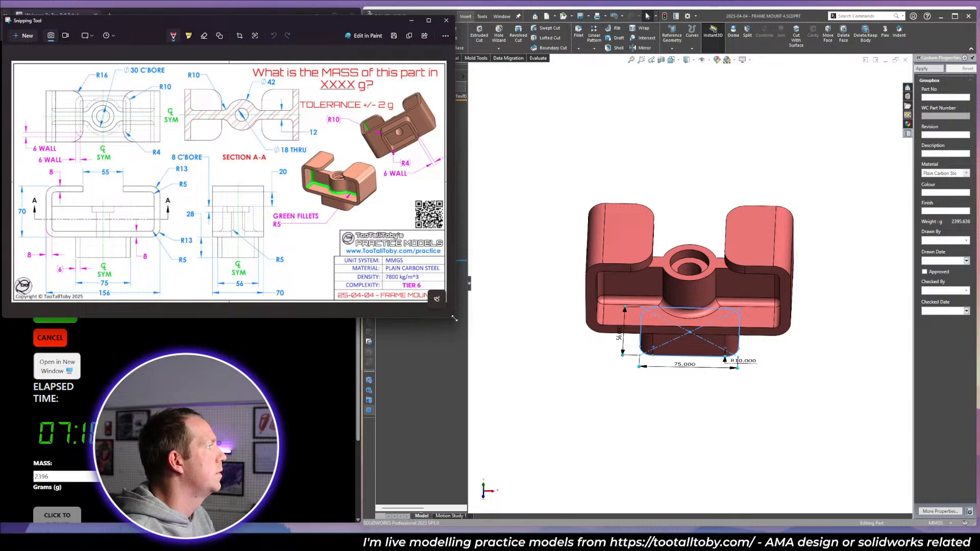
pyautogui.moveTo(454, 318); pyautogui.dragTo(352, 296)
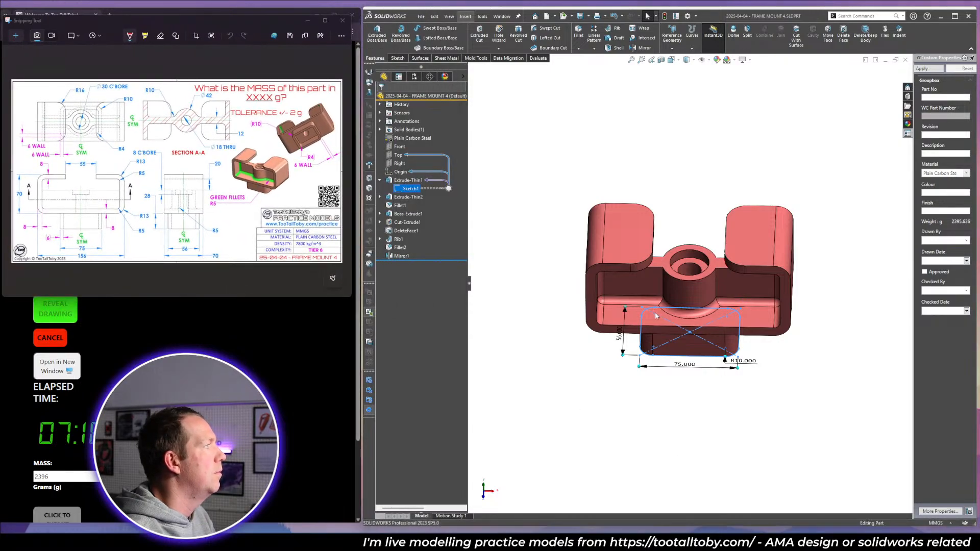
# Compare the model from above with the drawing using hidden lines, and restore the shaded-with-edges display.
pyautogui.hotkey('ctrl', '8')
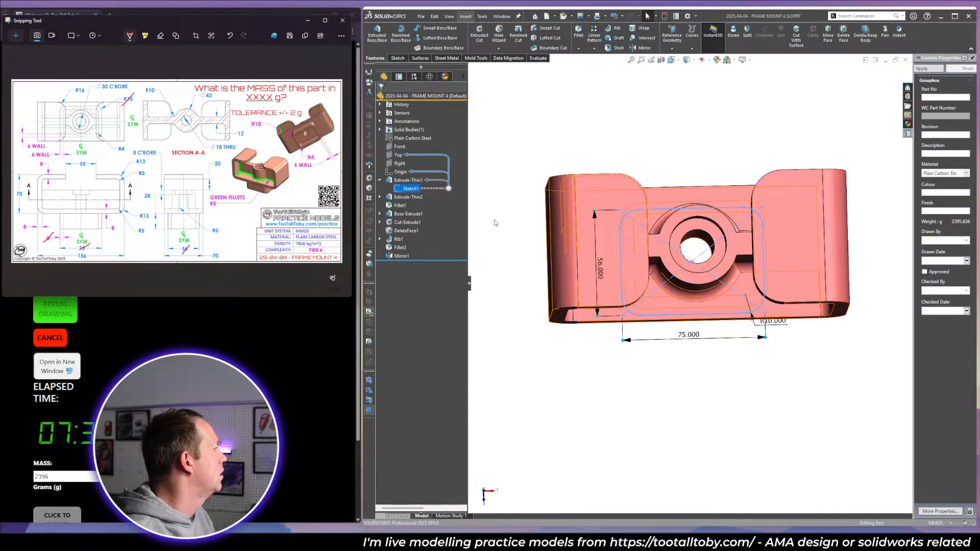
pyautogui.click(673, 150)
pyautogui.click(686, 60)
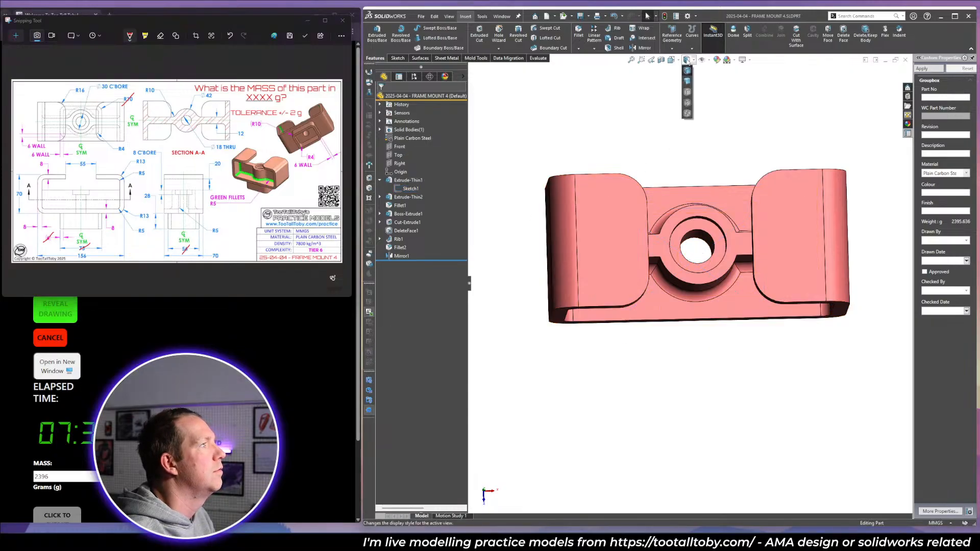
pyautogui.click(689, 104)
pyautogui.press('space')
pyautogui.click(703, 150)
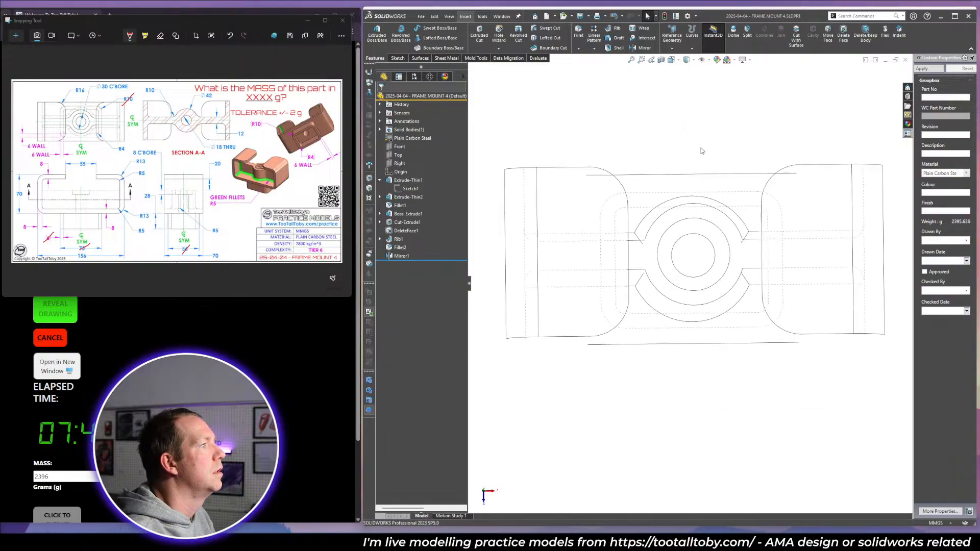
pyautogui.moveTo(670, 309); pyautogui.dragTo(667, 250, button='middle')
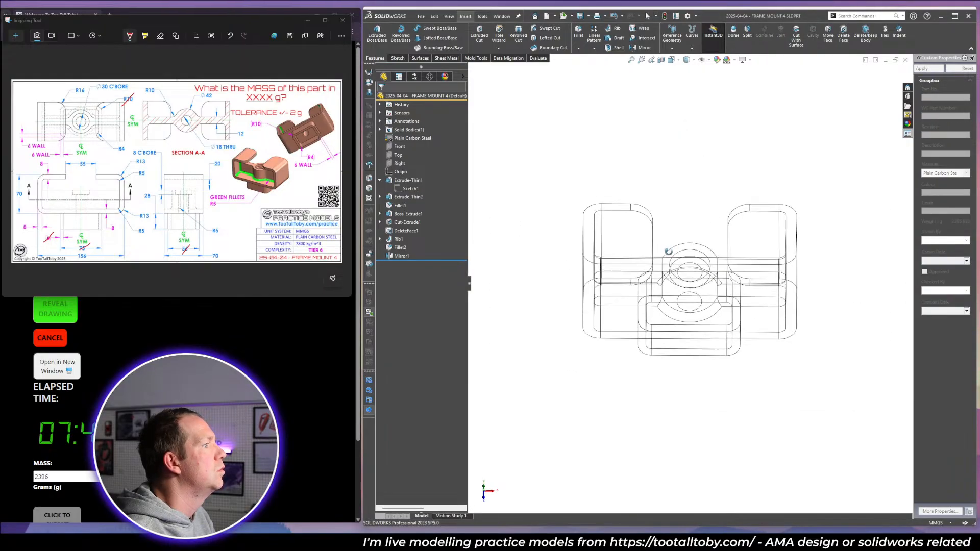
pyautogui.scroll(-2, 669, 238)
pyautogui.click(687, 59)
pyautogui.click(688, 72)
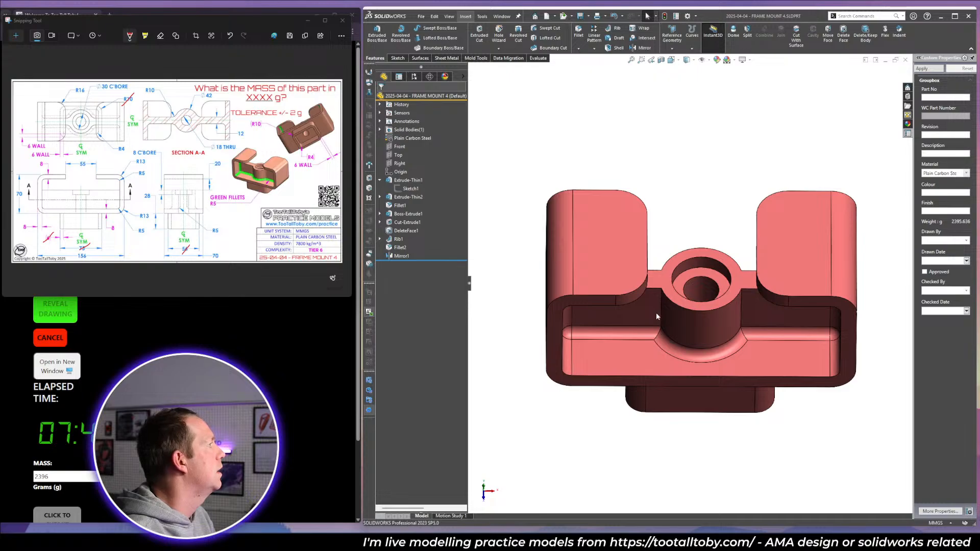
# Inspect the edge where the rib meets the central boss and roll the feature history back to just after Rib1.
pyautogui.moveTo(657, 312); pyautogui.dragTo(671, 273, button='middle')
pyautogui.scroll(-3, 671, 273)
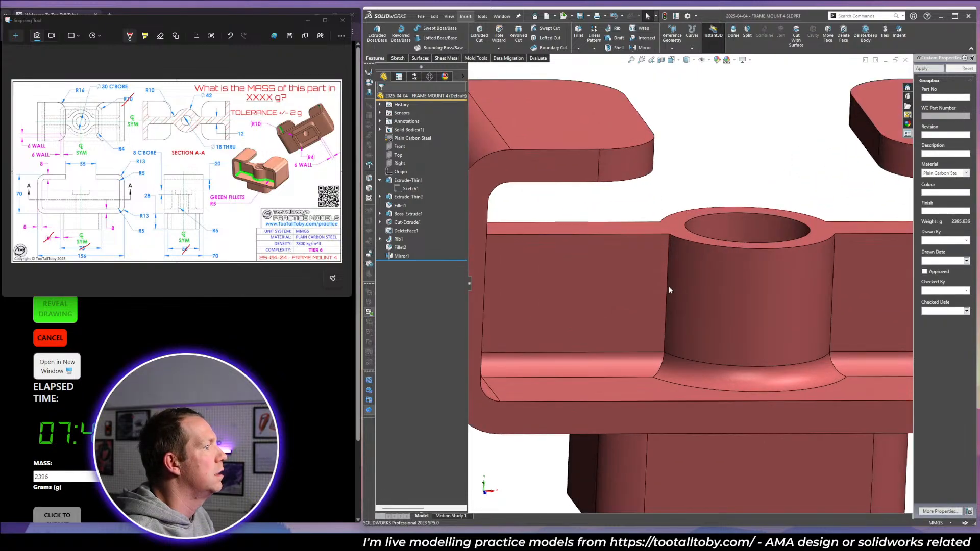
pyautogui.click(669, 285)
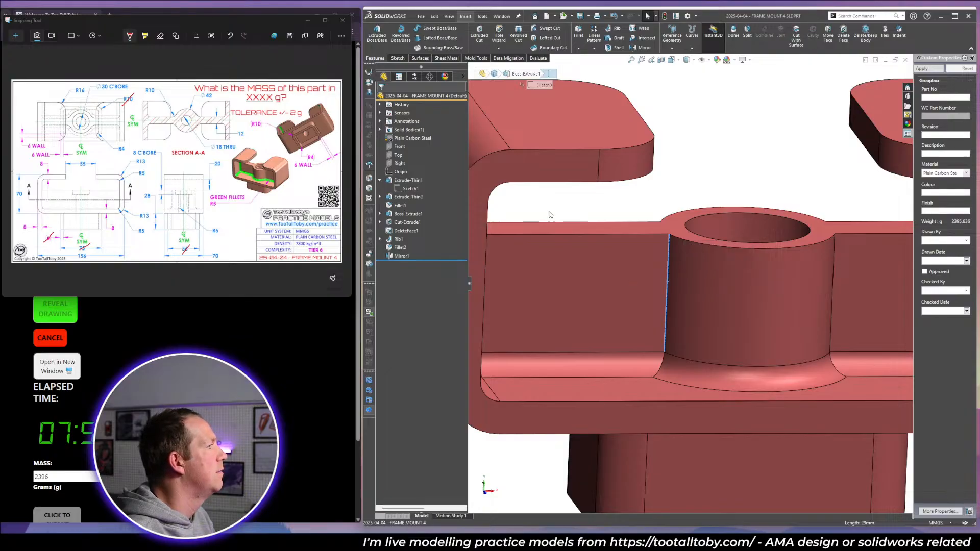
pyautogui.moveTo(431, 261)
pyautogui.mouseDown()
pyautogui.moveTo(429, 236)
pyautogui.moveTo(428, 246)
pyautogui.mouseUp()
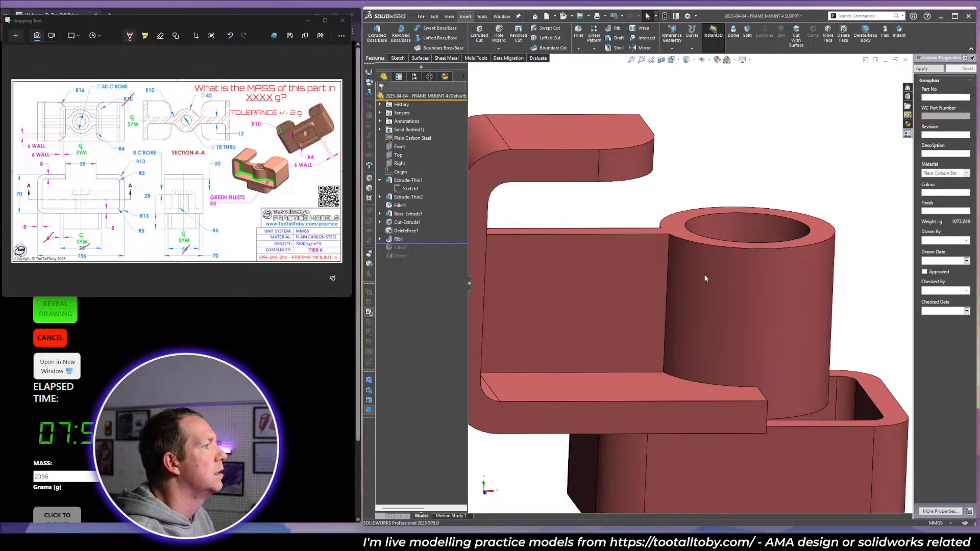
# Fillet the vertical edge between the rib and the central boss at 10 mm radius and roll the history forward past Mirror1.
pyautogui.click(667, 264)
pyautogui.click(733, 227)
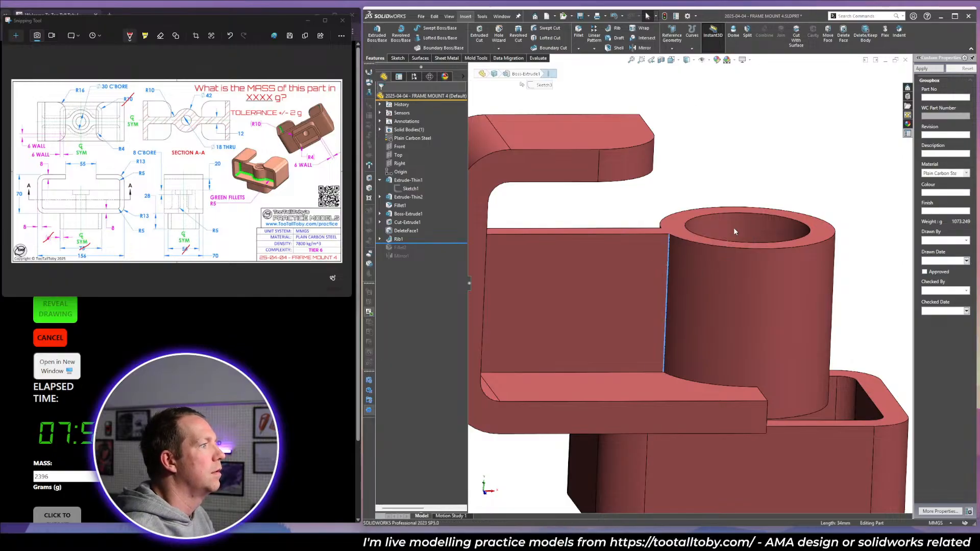
pyautogui.press('Return')
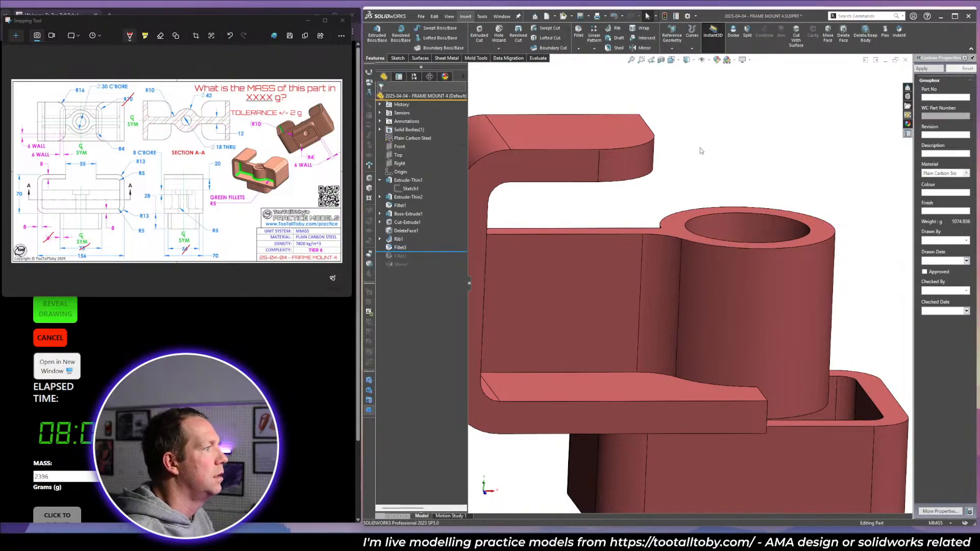
pyautogui.moveTo(415, 252); pyautogui.dragTo(415, 269)
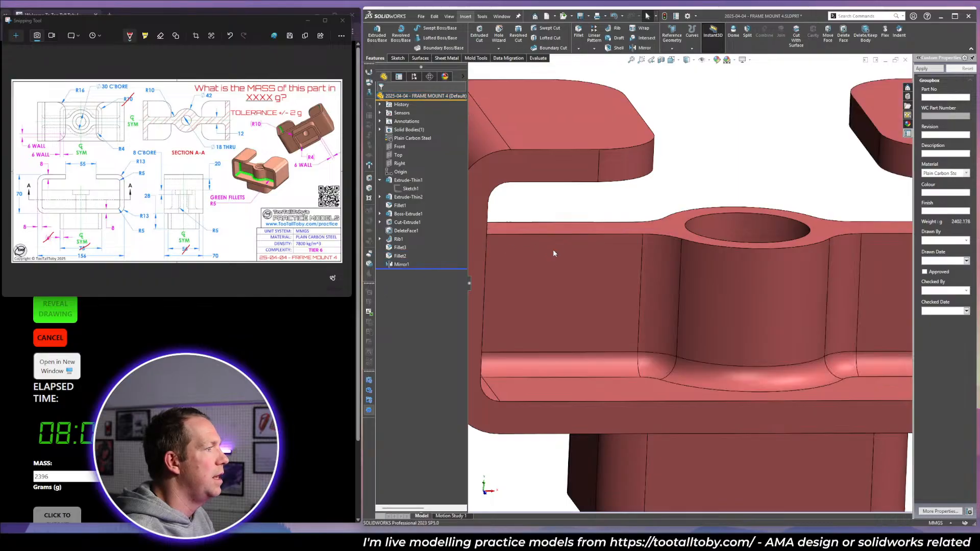
pyautogui.press('f')
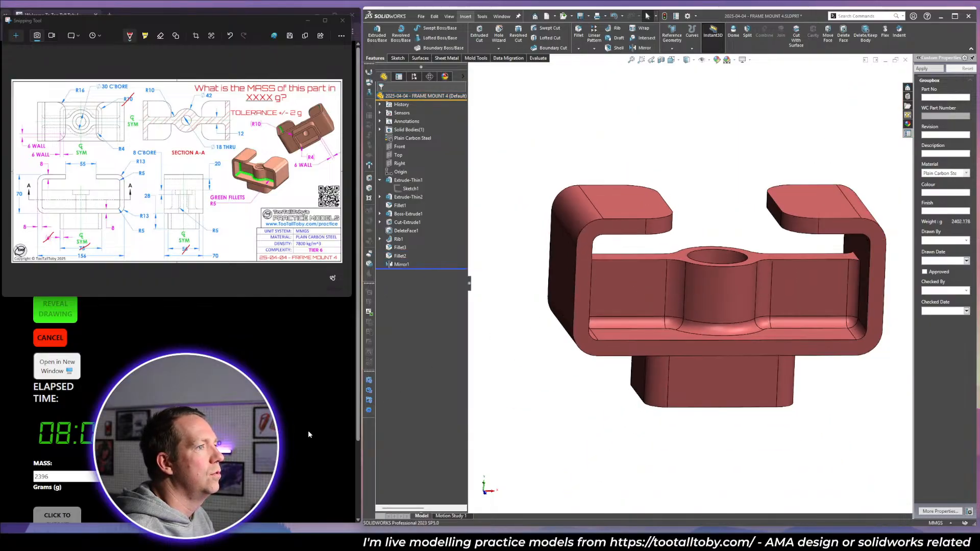
# Replace the mass answer on the practice page with 2402 g and submit it.
pyautogui.moveTo(67, 477); pyautogui.dragTo(26, 479)
pyautogui.write('2402')
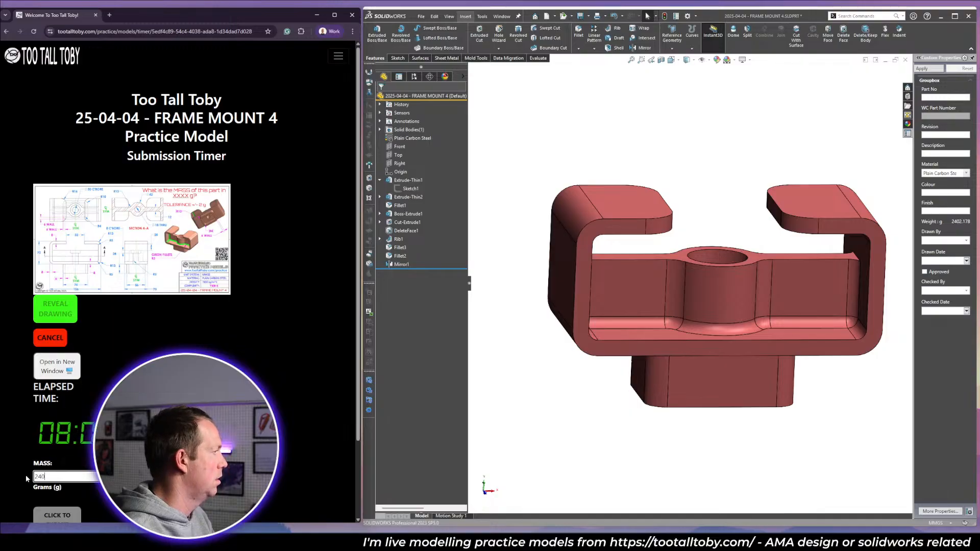
pyautogui.press('Return')
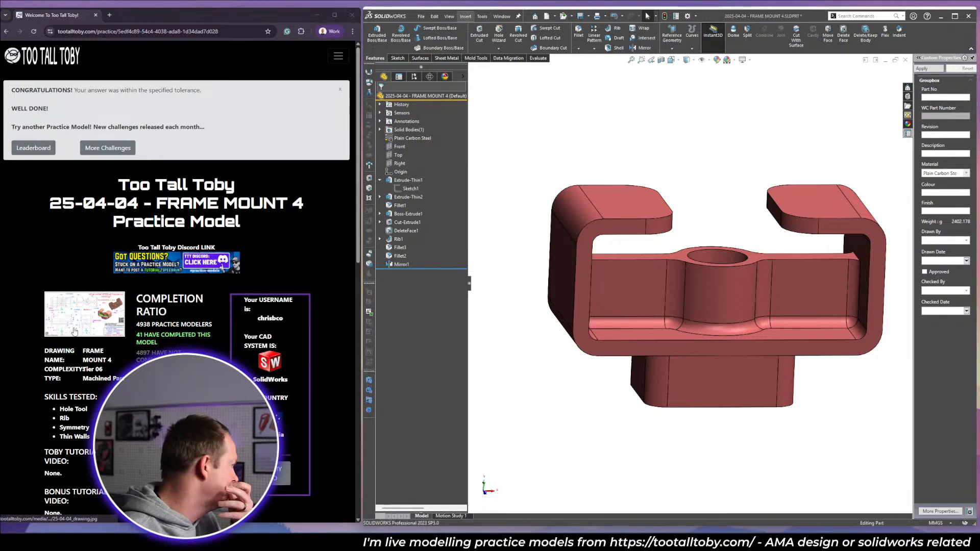
# Check the Top 100 fastest times for the Frame Mount 4 practice model and return to the start of the page.
pyautogui.scroll(-9, 74, 332)
pyautogui.click(217, 191)
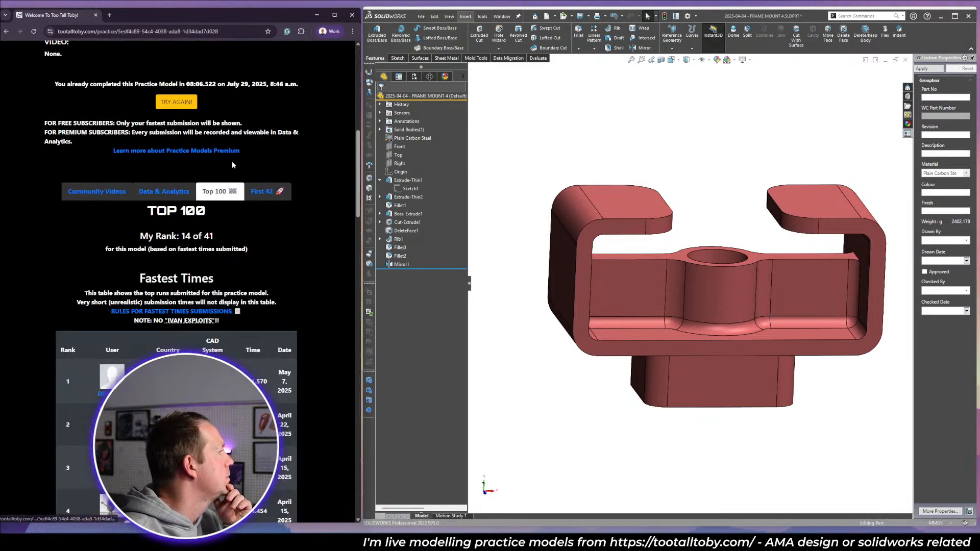
pyautogui.scroll(-3, 233, 165)
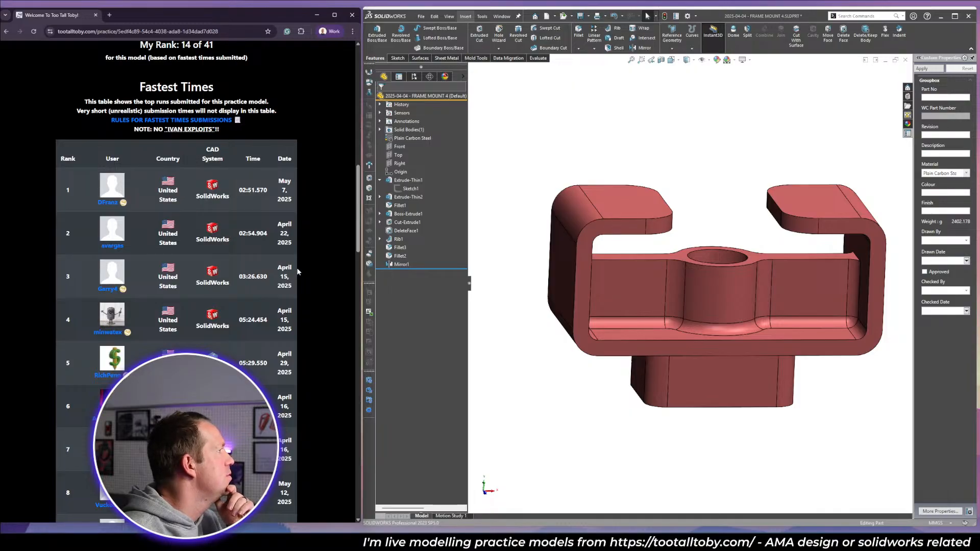
pyautogui.scroll(4, 297, 272)
pyautogui.scroll(5, 298, 272)
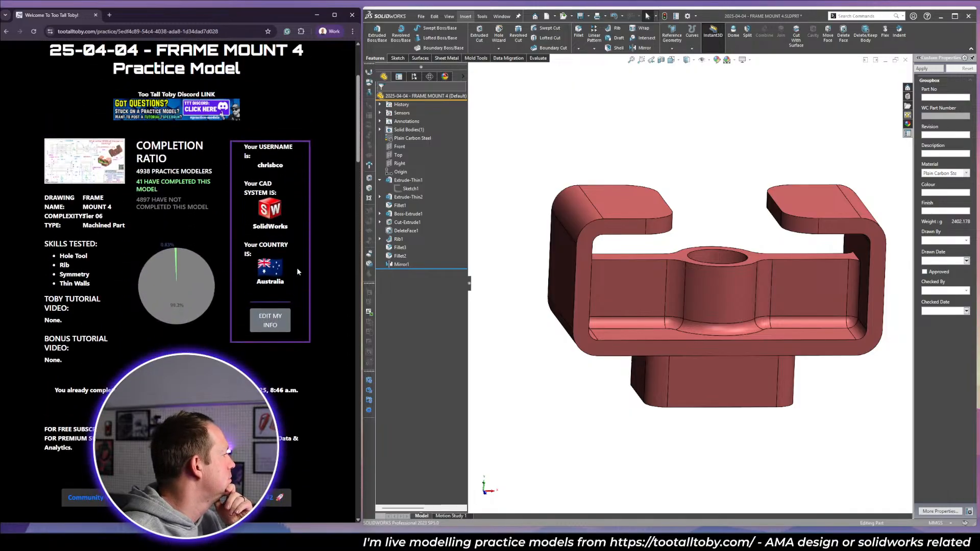
pyautogui.scroll(3, 305, 321)
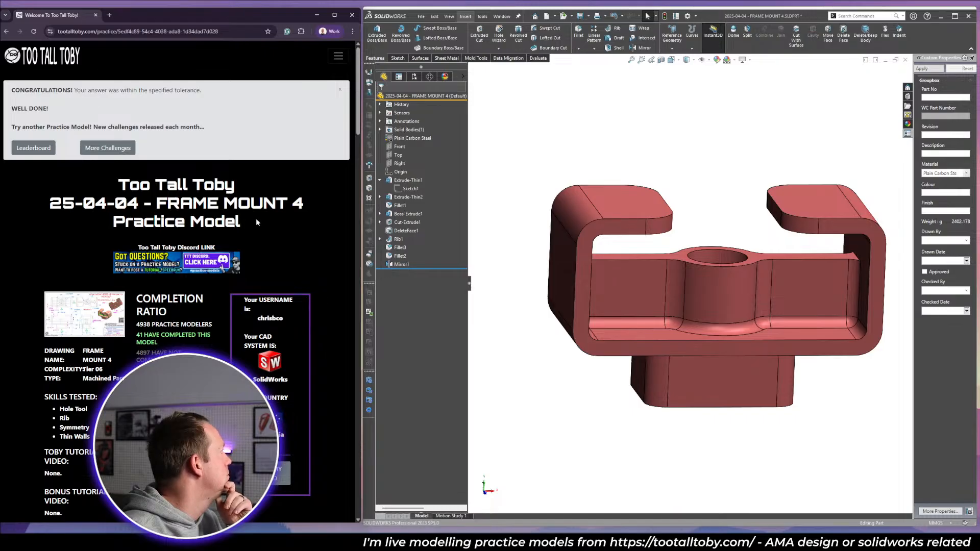
pyautogui.scroll(-4, 232, 189)
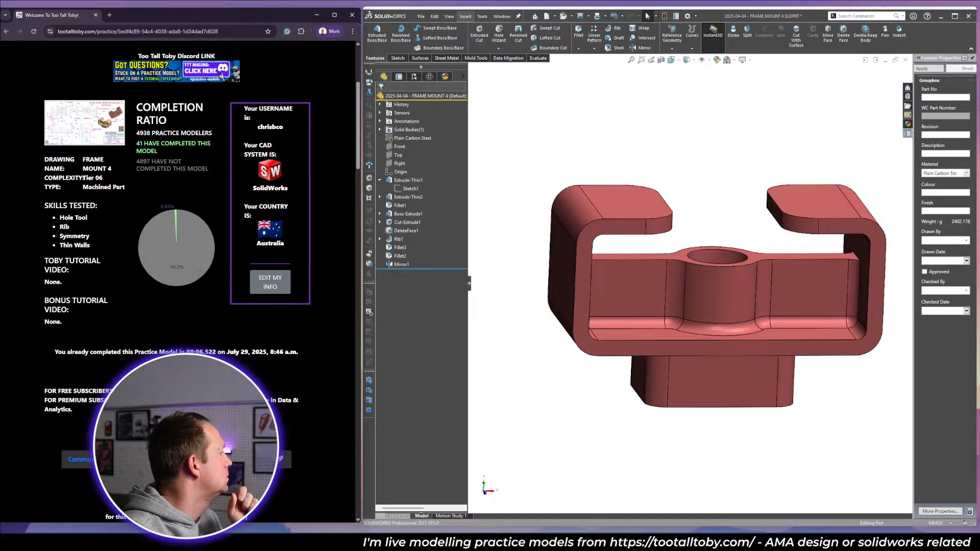
pyautogui.scroll(4, 179, 281)
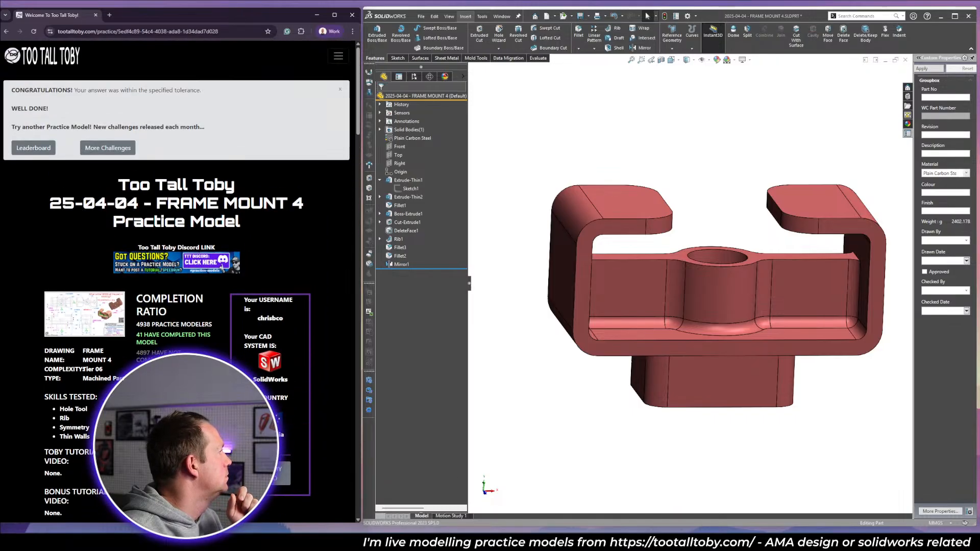
# Save the Frame Mount 4 part.
pyautogui.click(580, 422)
pyautogui.scroll(4, 789, 284)
pyautogui.moveTo(789, 284); pyautogui.dragTo(749, 280, button='middle')
pyautogui.scroll(-2, 749, 280)
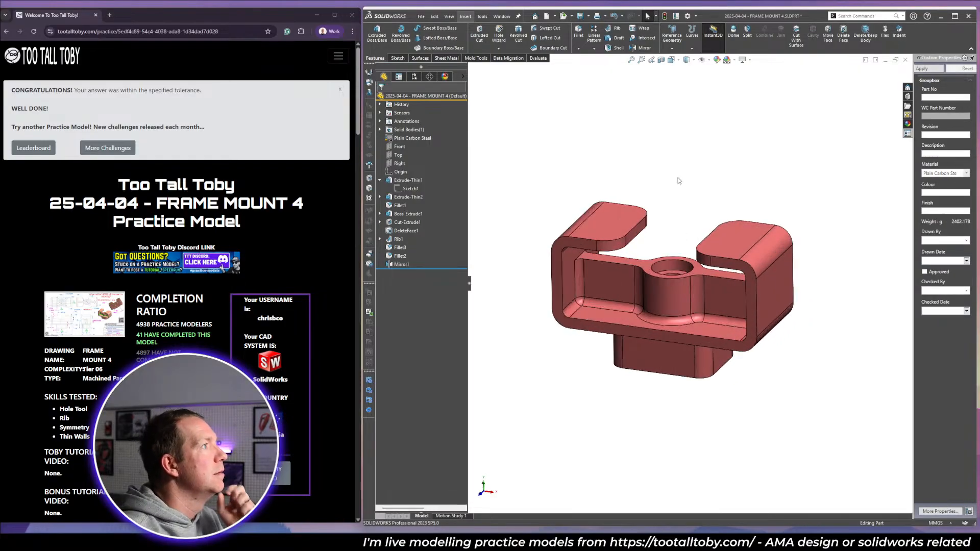
pyautogui.click(580, 16)
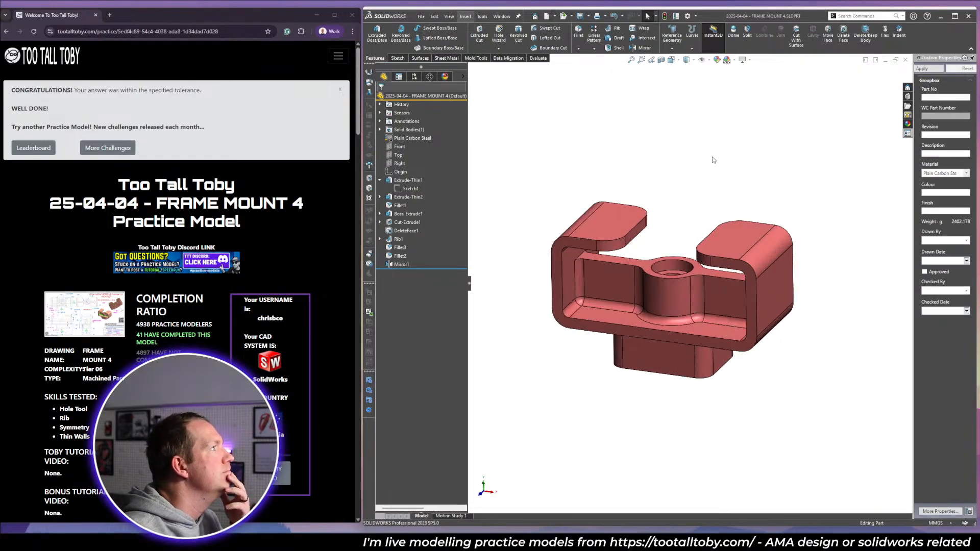
# Examine the dimensions and shape of Sketch1, Extrude-Thin2 and Fillet1 from the feature history.
pyautogui.click(410, 189)
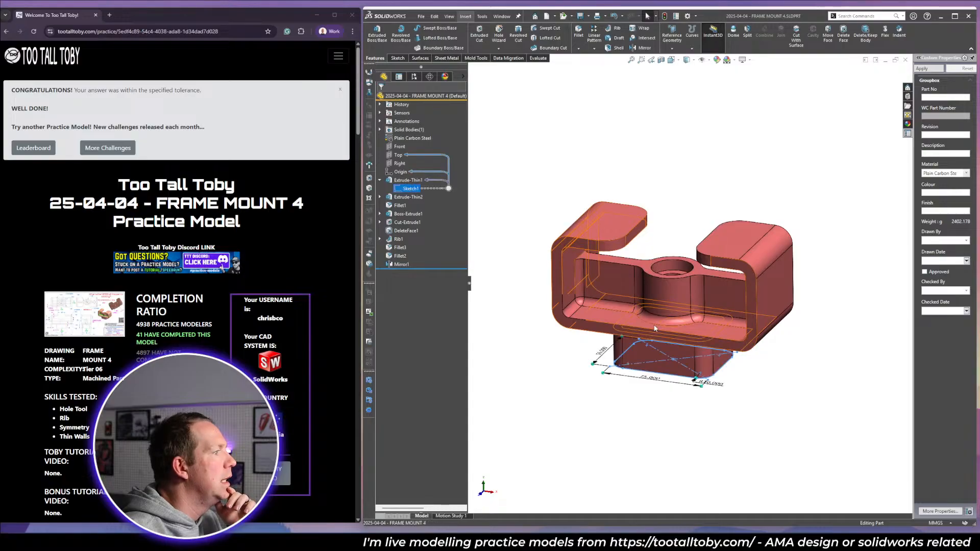
pyautogui.moveTo(643, 296); pyautogui.dragTo(674, 403, button='middle')
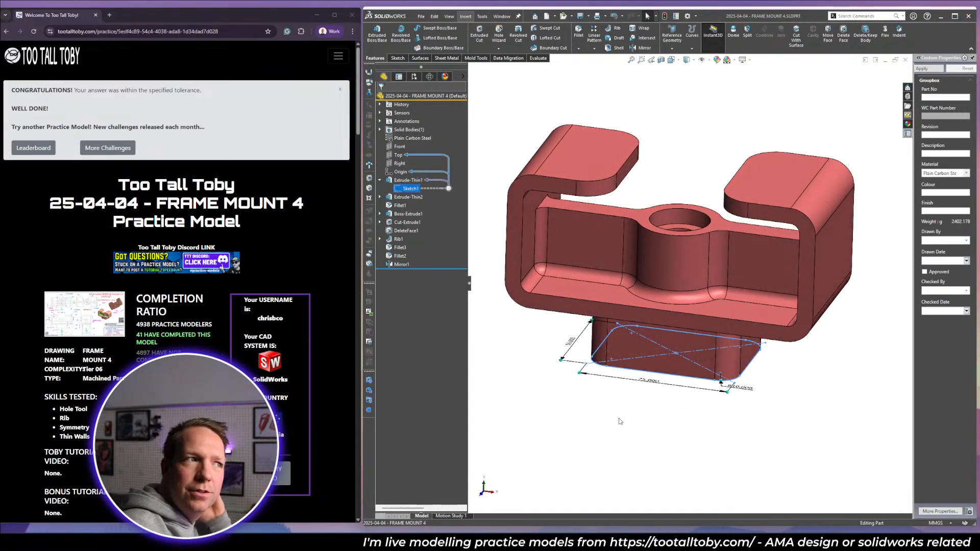
pyautogui.click(630, 462)
pyautogui.click(410, 197)
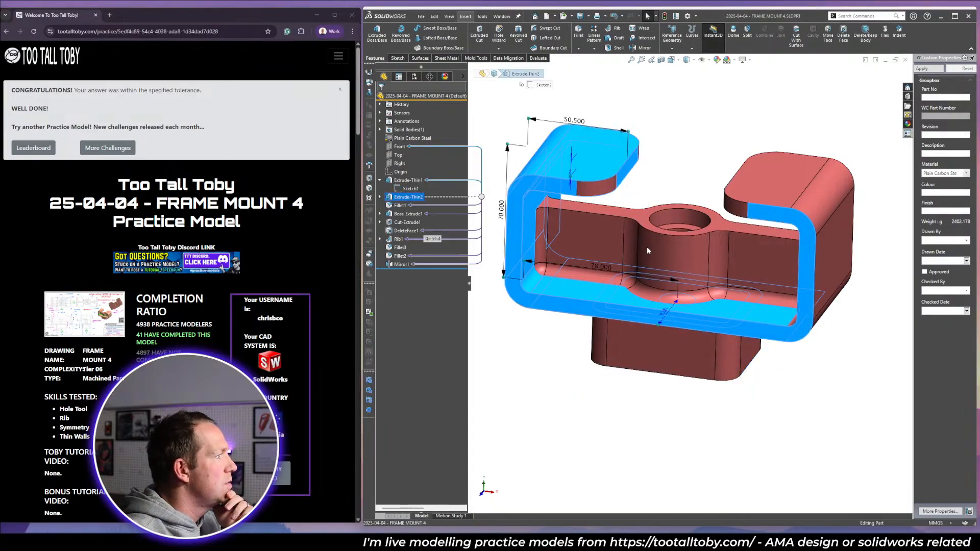
pyautogui.moveTo(648, 251); pyautogui.dragTo(579, 174, button='middle')
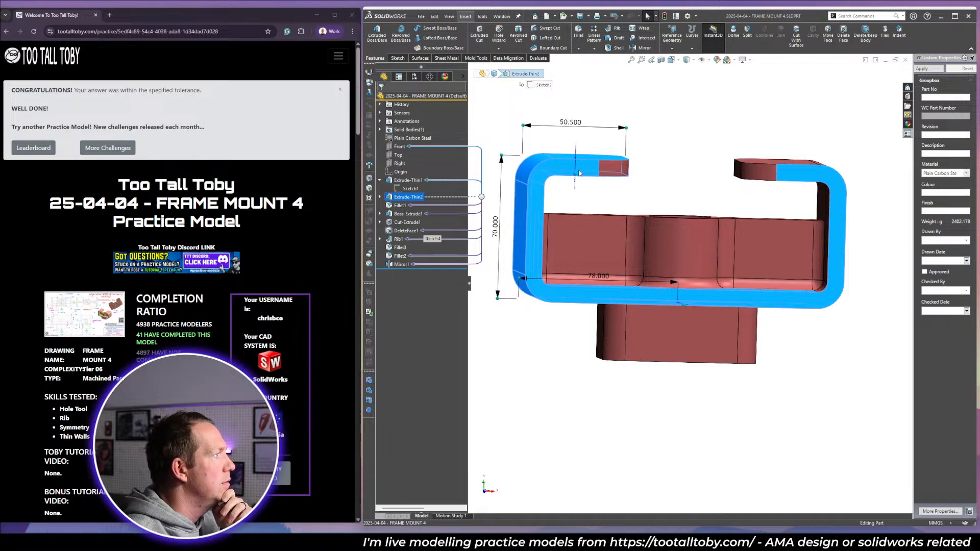
pyautogui.scroll(1, 579, 173)
pyautogui.scroll(-1, 579, 174)
pyautogui.moveTo(672, 224); pyautogui.dragTo(677, 250, button='middle')
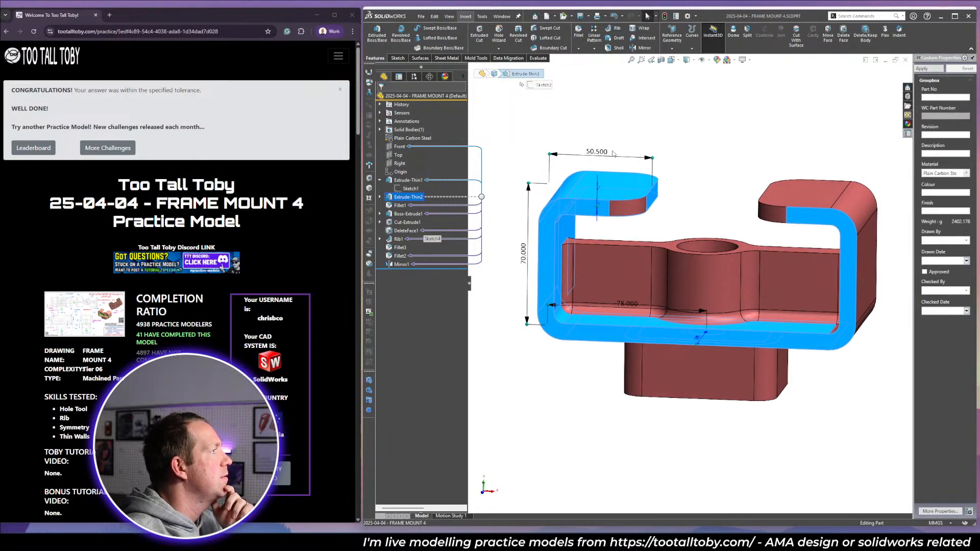
pyautogui.click(404, 206)
pyautogui.moveTo(678, 221)
pyautogui.mouseDown(button='middle')
pyautogui.moveTo(663, 264)
pyautogui.moveTo(667, 284)
pyautogui.moveTo(672, 238)
pyautogui.mouseUp(button='middle')
pyautogui.click(692, 186)
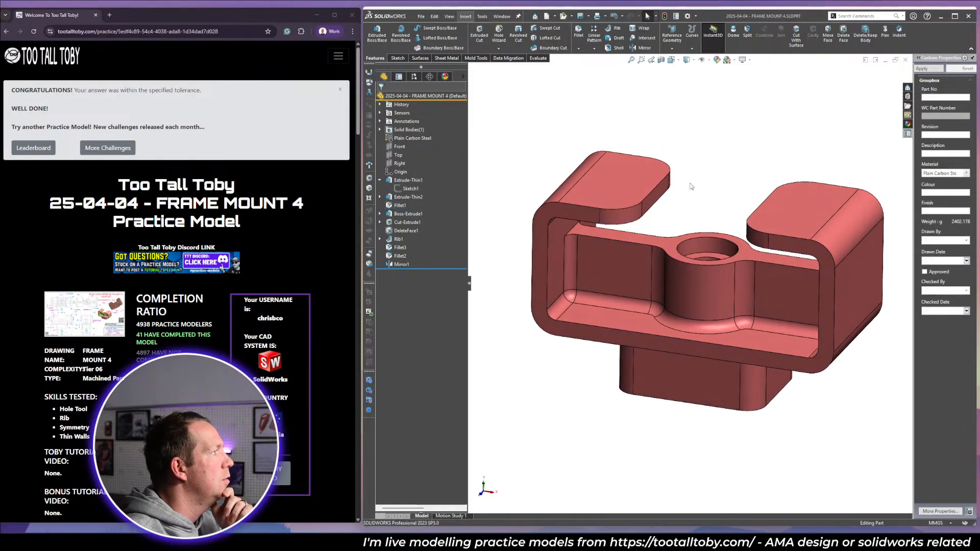
# Examine the sketches behind the central boss extrusion and its counterbore cut.
pyautogui.click(407, 214)
pyautogui.click(380, 214)
pyautogui.click(411, 222)
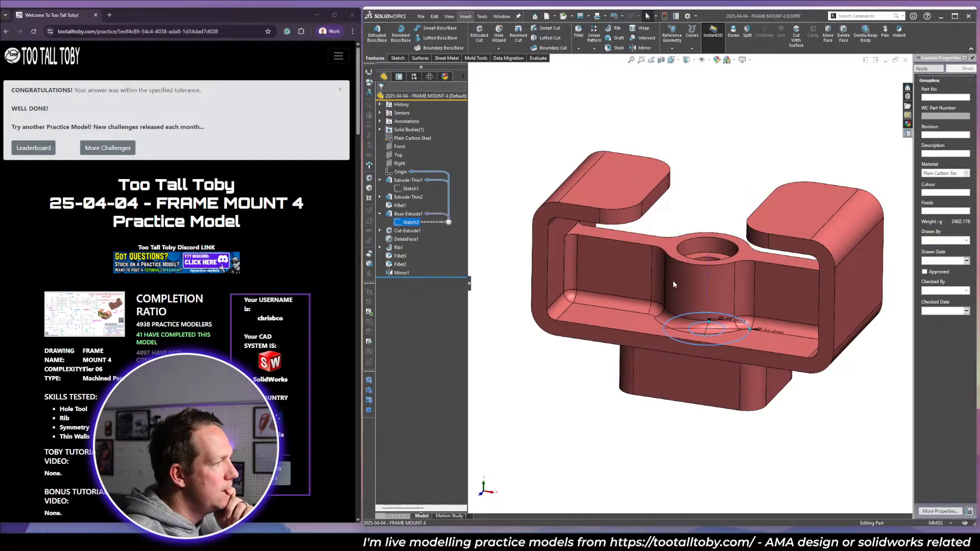
pyautogui.moveTo(673, 284)
pyautogui.mouseDown(button='middle')
pyautogui.moveTo(667, 377)
pyautogui.moveTo(679, 240)
pyautogui.moveTo(739, 349)
pyautogui.mouseUp(button='middle')
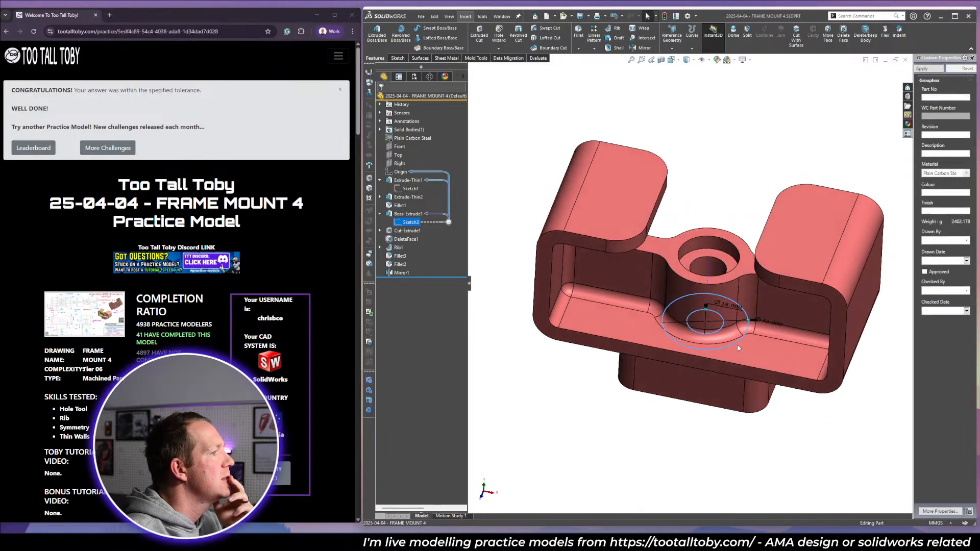
pyautogui.scroll(-2, 708, 305)
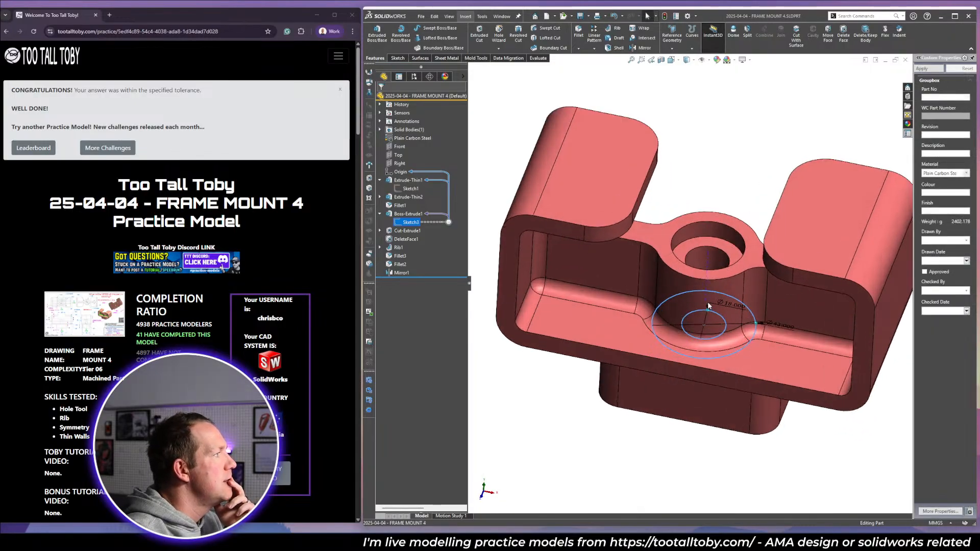
pyautogui.click(380, 231)
pyautogui.click(407, 231)
pyautogui.click(411, 239)
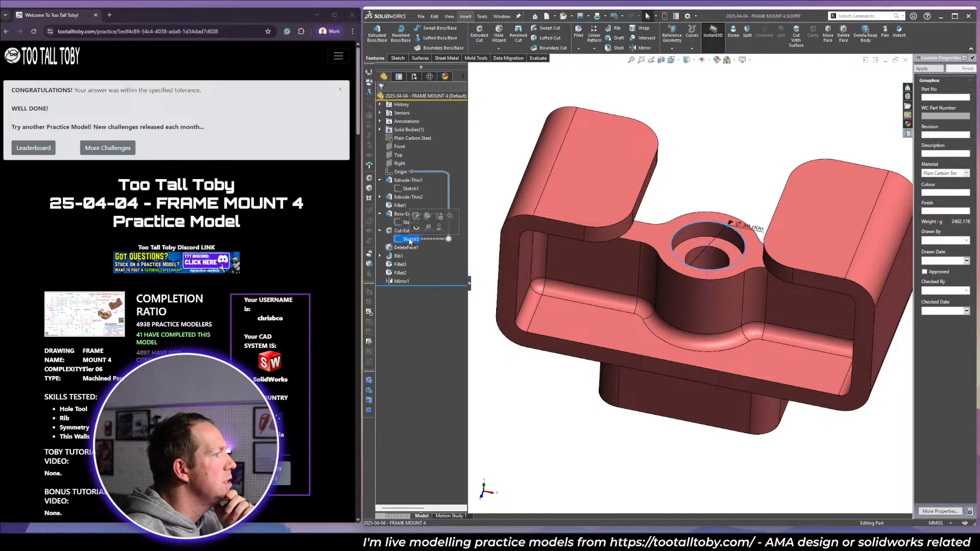
pyautogui.click(702, 175)
# Roll the feature history back to before Cut-Extrude1, open the boss's Sketch3 for editing and display the part drawing.
pyautogui.rightClick(407, 231)
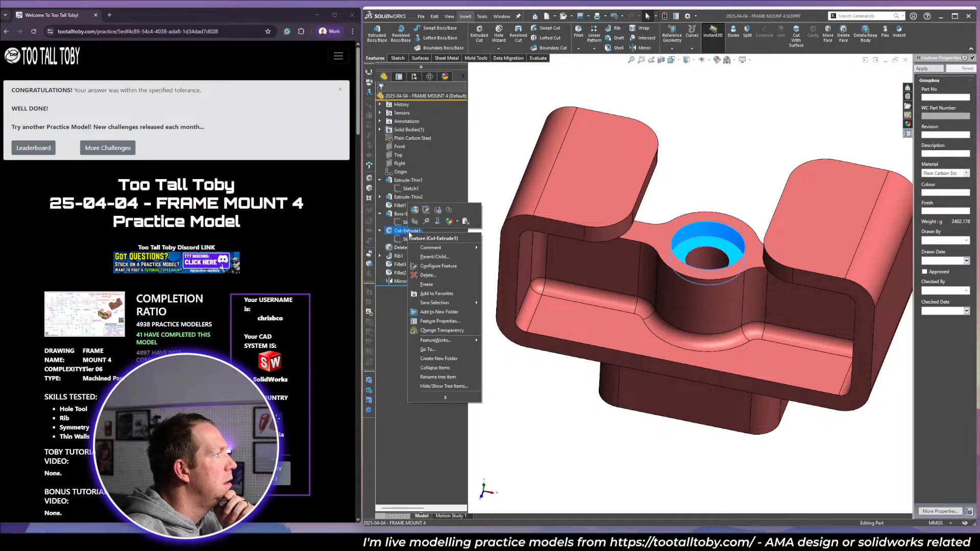
pyautogui.click(449, 212)
pyautogui.click(411, 222)
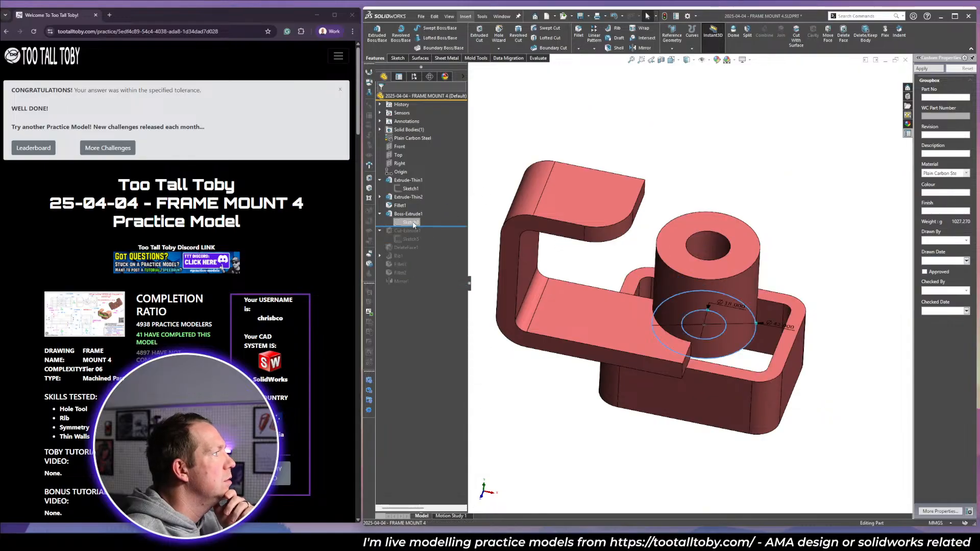
pyautogui.click(85, 300)
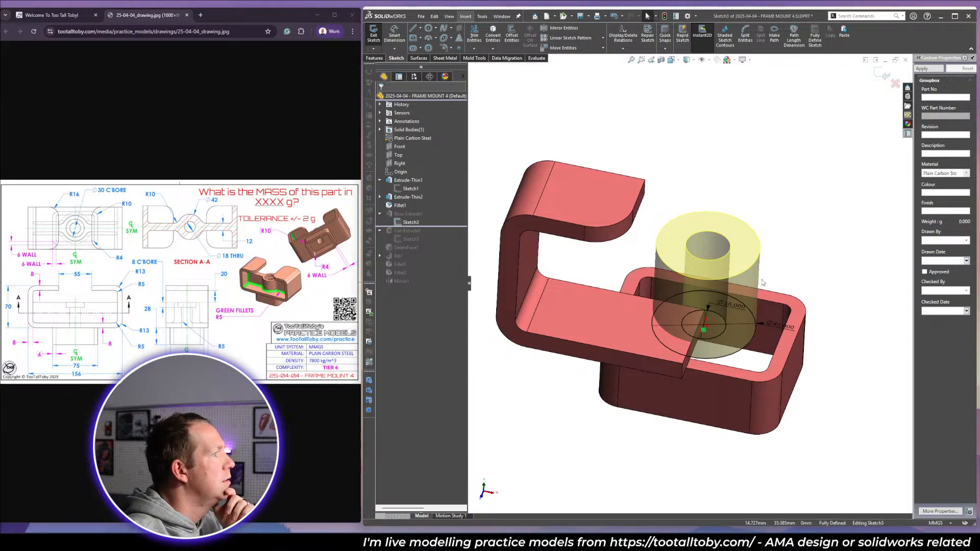
# Add a 30 mm diameter circle concentric with the boss circles in Sketch3, and exit the sketch, rebuilding anyway.
pyautogui.moveTo(658, 207); pyautogui.dragTo(659, 220, button='middle')
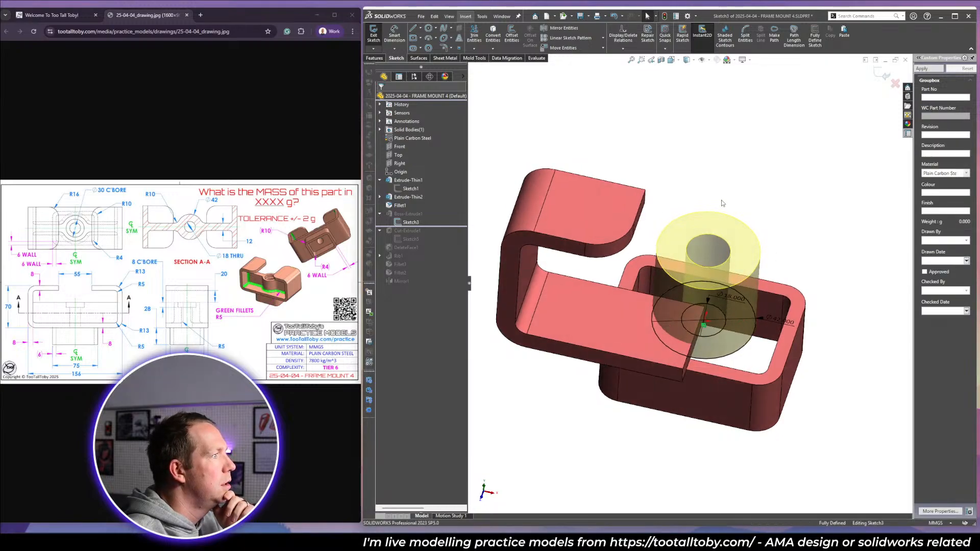
pyautogui.moveTo(722, 204); pyautogui.dragTo(741, 206, button='right')
pyautogui.click(704, 320)
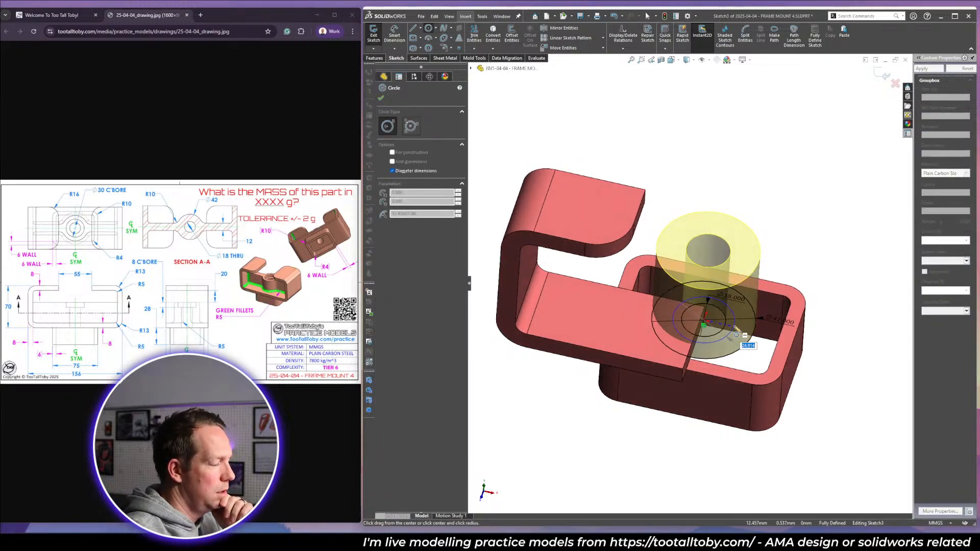
pyautogui.write('30')
pyautogui.press('Return')
pyautogui.click(885, 76)
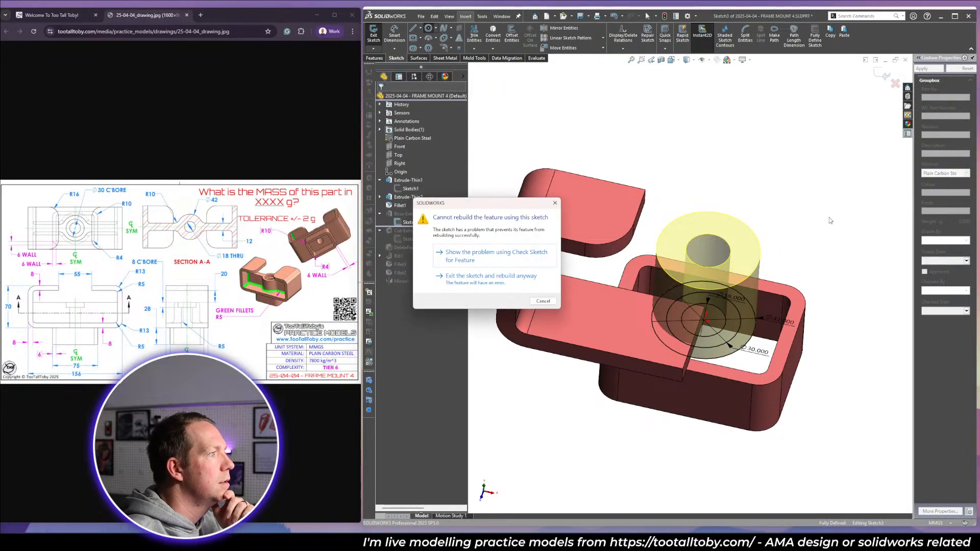
pyautogui.click(490, 276)
# Redefine Boss-Extrude1 to use both ring contours between the 18 mm and 42 mm circles.
pyautogui.click(409, 214)
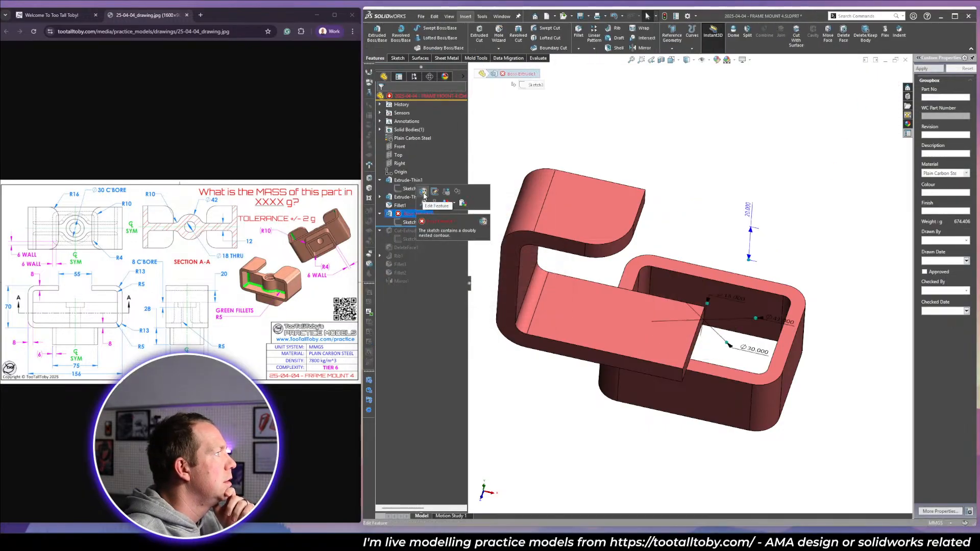
pyautogui.click(424, 193)
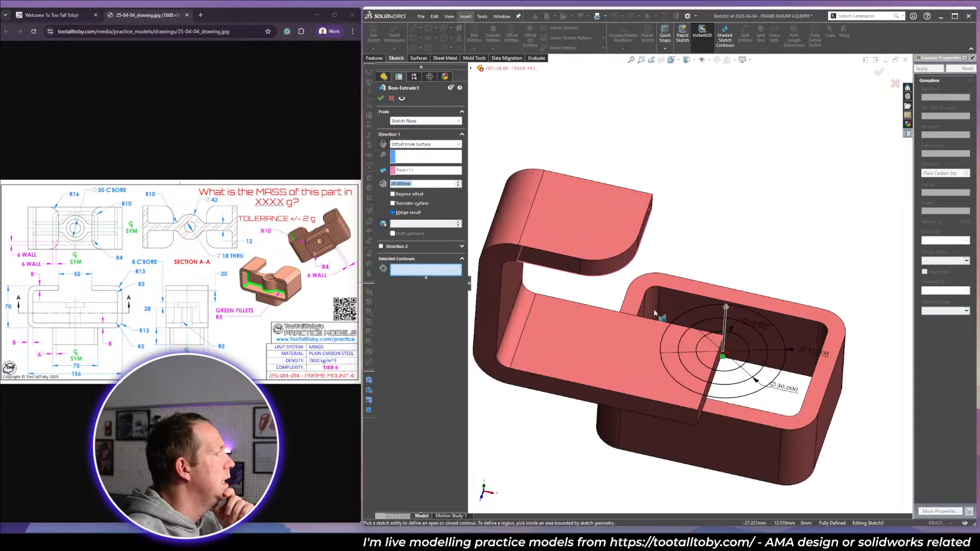
pyautogui.click(673, 351)
pyautogui.click(690, 358)
pyautogui.rightClick(693, 358)
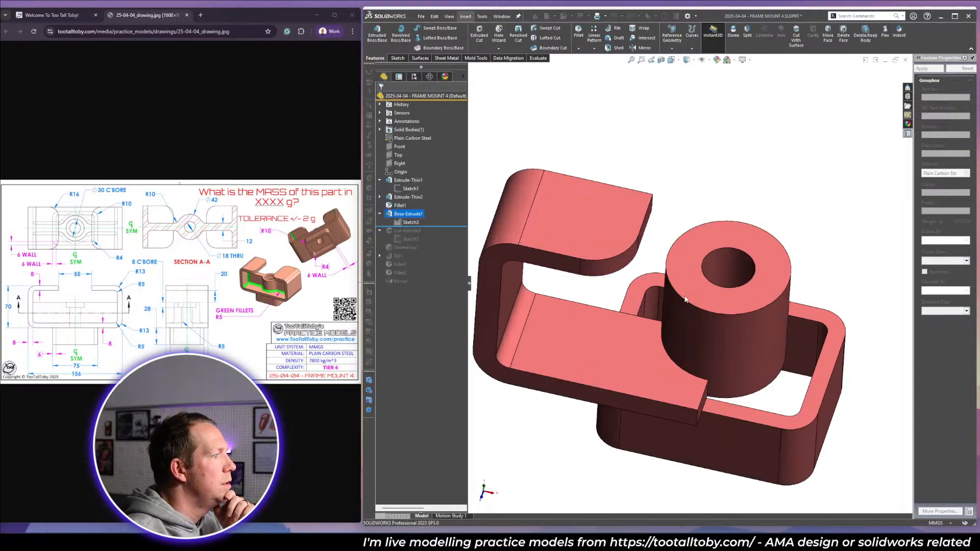
# Roll the history forward past Cut-Extrude1, and delete that cut together with its leftover sketch.
pyautogui.moveTo(426, 225); pyautogui.dragTo(431, 241)
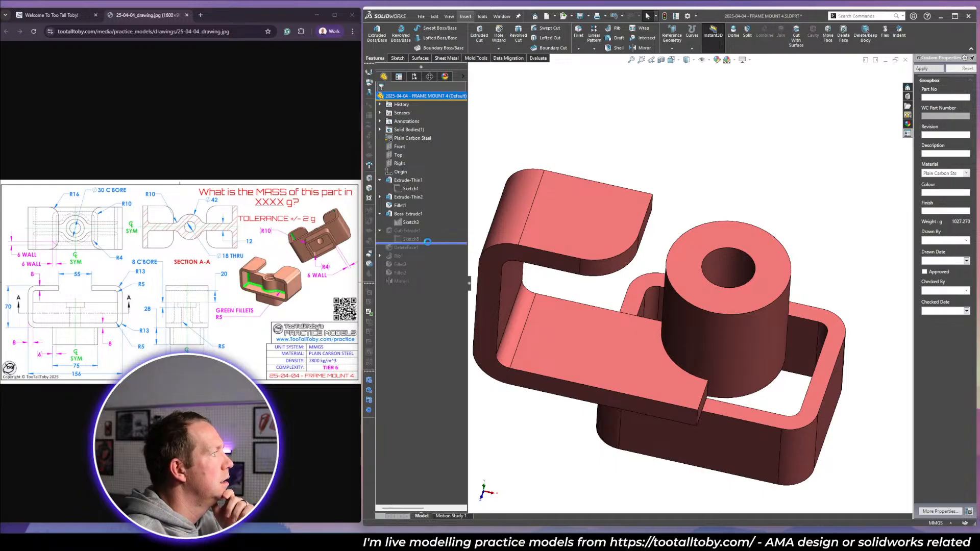
pyautogui.click(409, 232)
pyautogui.press('Delete')
pyautogui.press('Return')
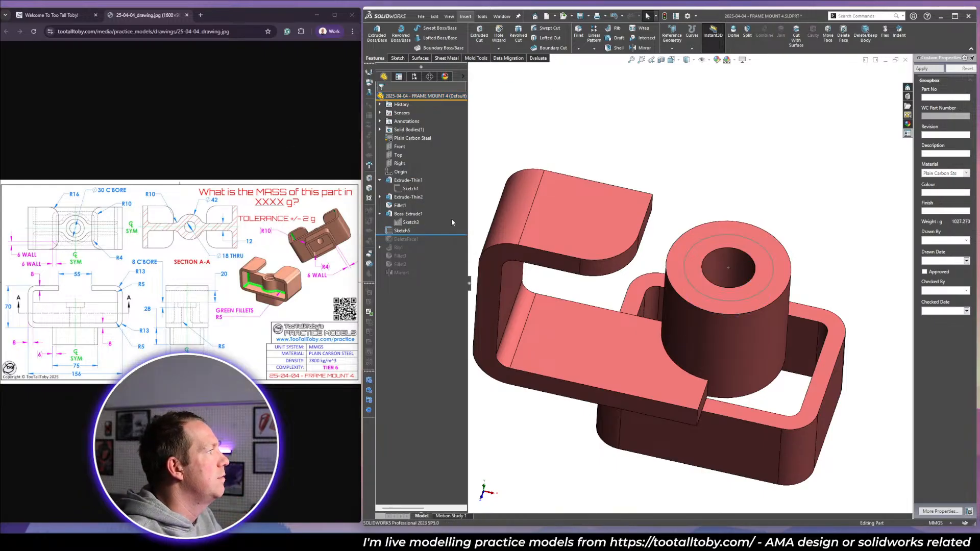
pyautogui.press('Delete')
pyautogui.press('Return')
# Cut the 30 mm counterbore 8 mm deep from the boss's top face, using Sketch3's ring contour between the 18 and 30 mm circles.
pyautogui.click(406, 223)
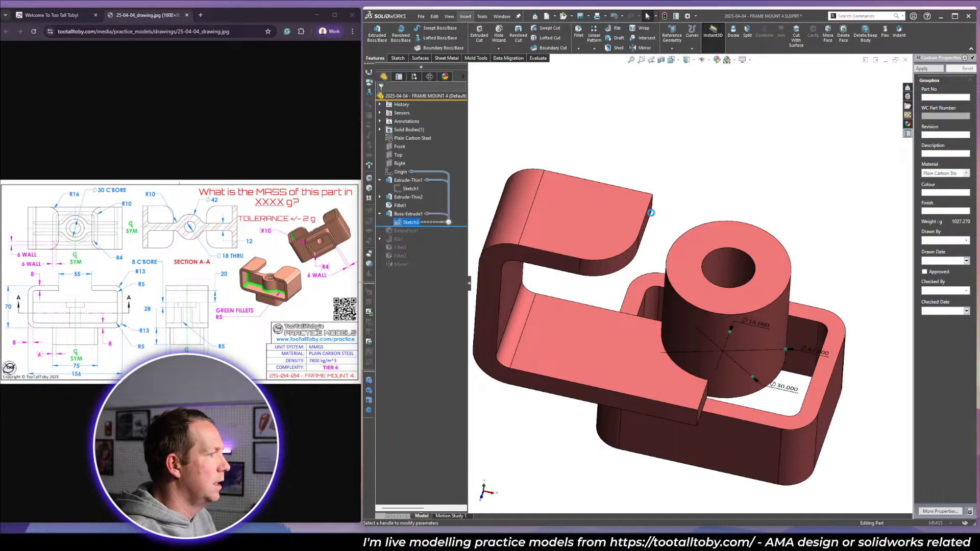
pyautogui.press('c')
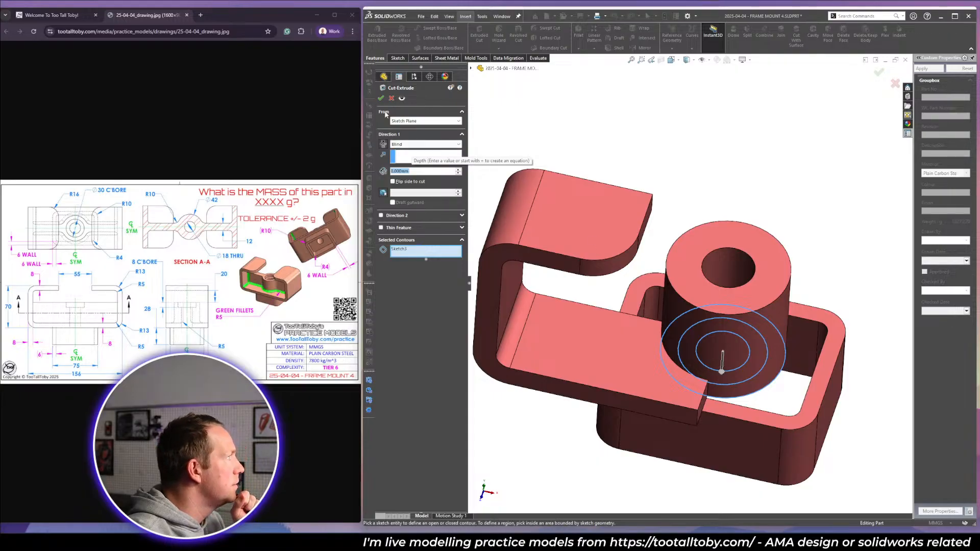
pyautogui.click(413, 250)
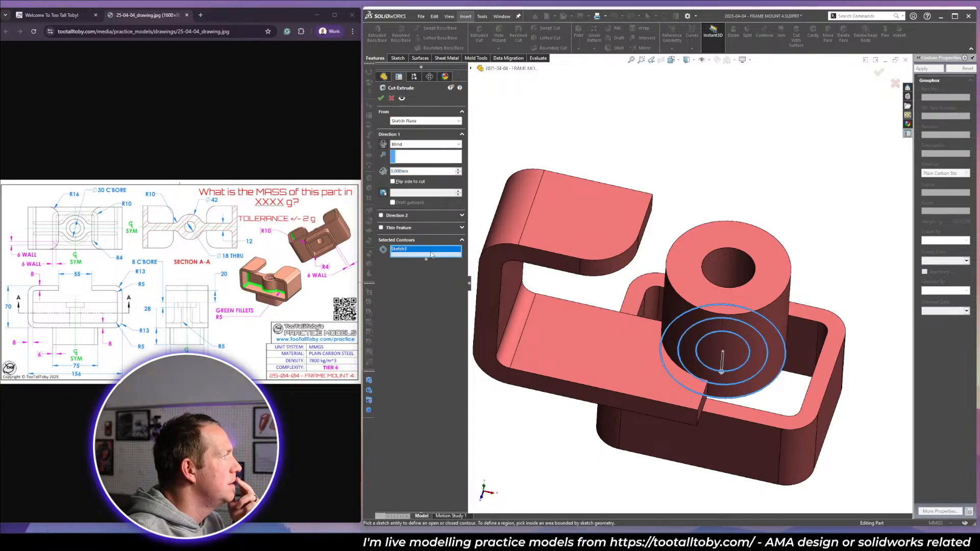
pyautogui.rightClick(413, 250)
pyautogui.click(439, 257)
pyautogui.click(693, 357)
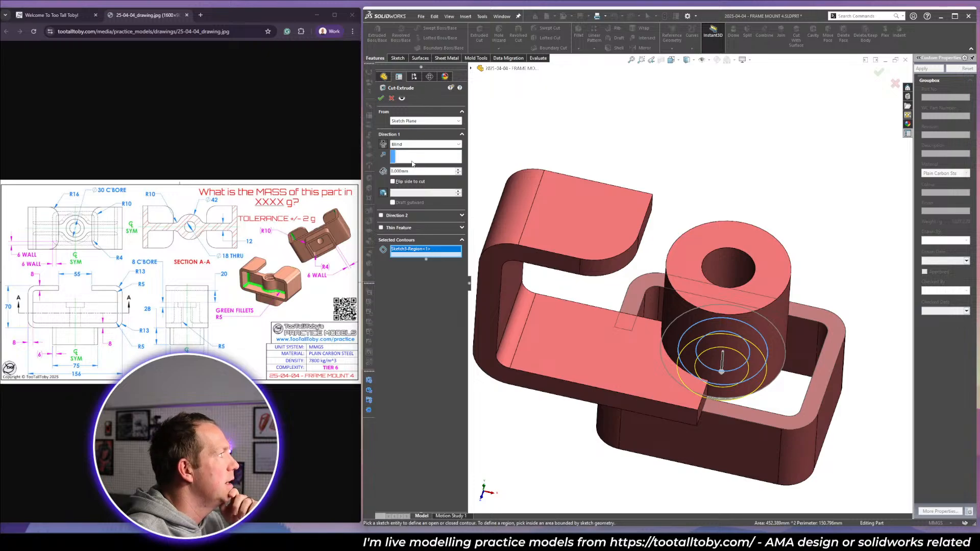
pyautogui.click(426, 121)
pyautogui.click(411, 134)
pyautogui.click(685, 239)
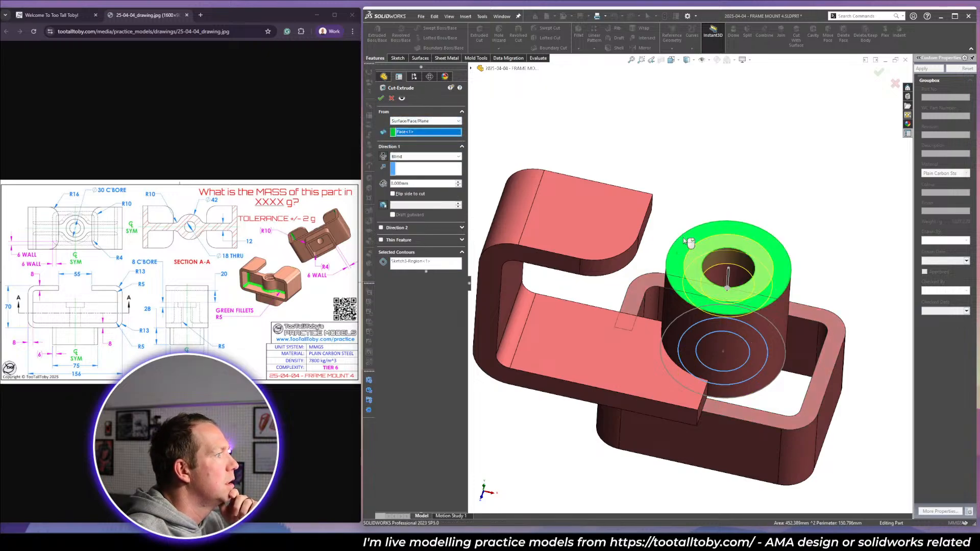
pyautogui.rightClick(688, 243)
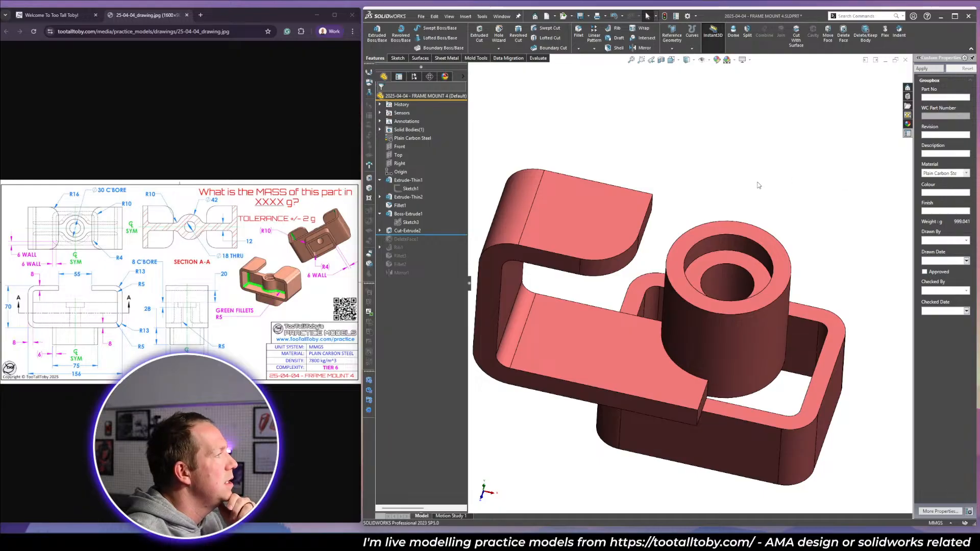
# Delete the 18 mm and 30 mm circles from Sketch3, keeping only the 42 mm circle, and exit the sketch.
pyautogui.click(408, 222)
pyautogui.click(414, 207)
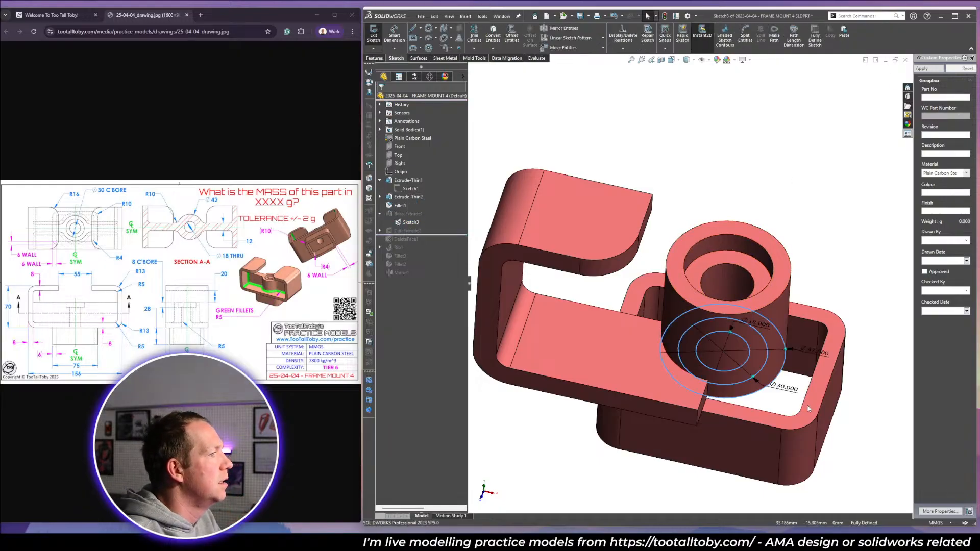
pyautogui.moveTo(765, 362); pyautogui.dragTo(744, 356)
pyautogui.press('Delete')
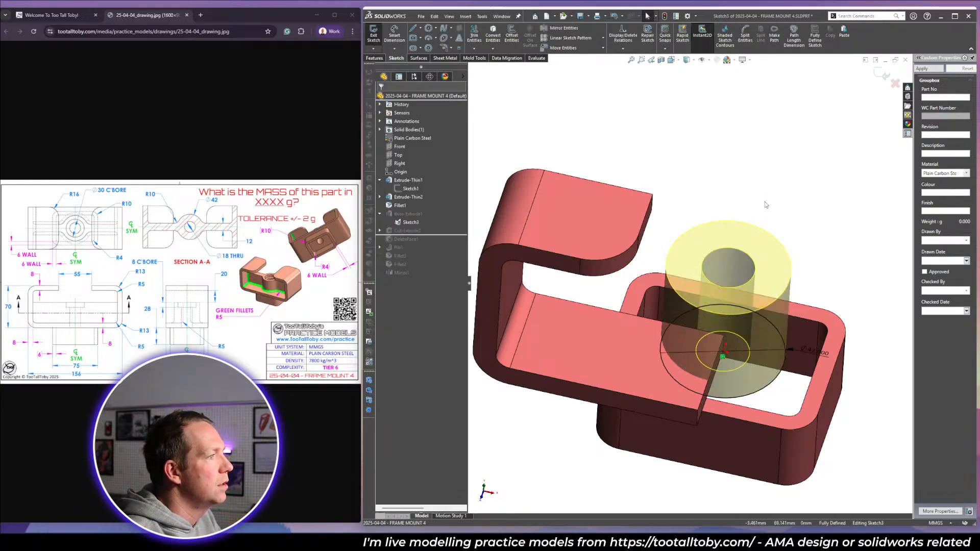
pyautogui.click(881, 74)
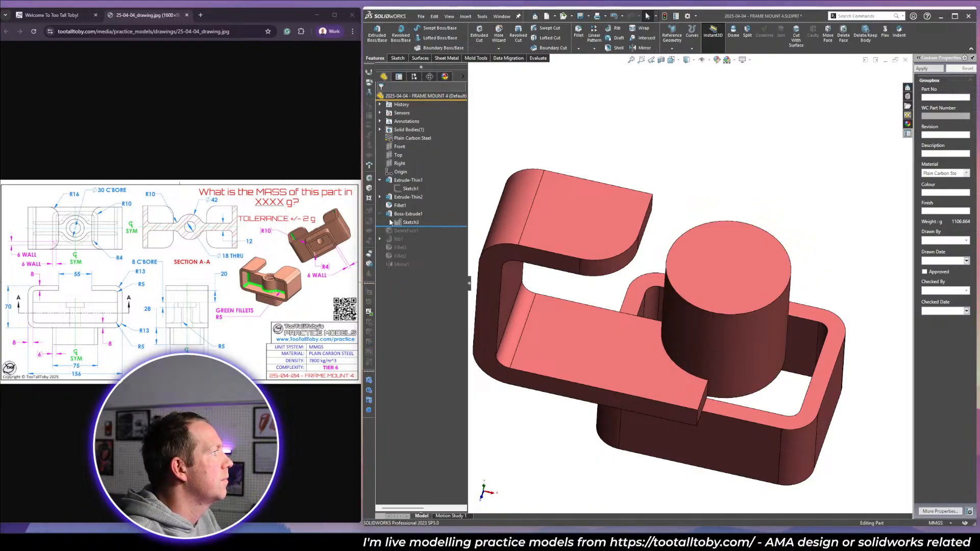
# Try to redefine Boss-Extrude1 with its selected contour cleared, and cancel the edit.
pyautogui.click(402, 224)
pyautogui.click(400, 215)
pyautogui.click(402, 195)
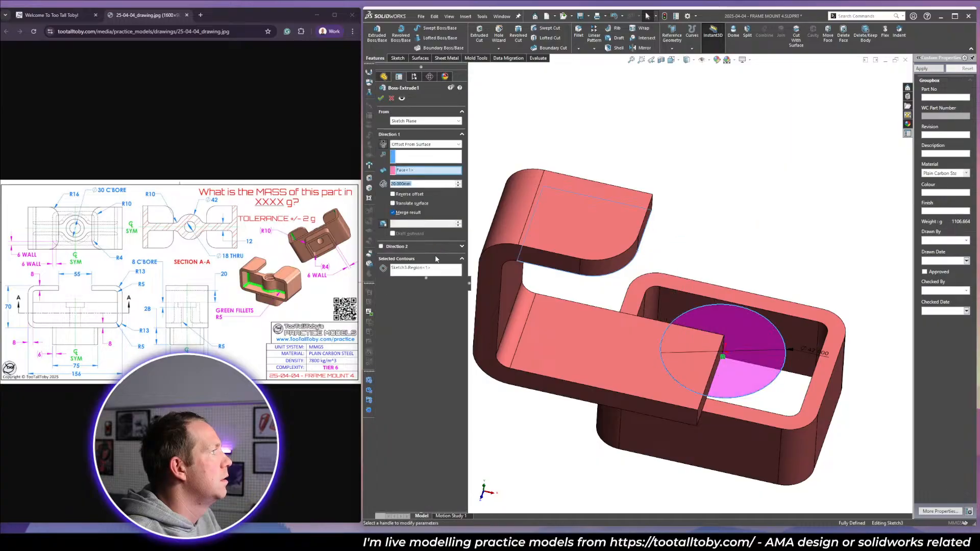
pyautogui.rightClick(431, 268)
pyautogui.click(459, 274)
pyautogui.click(382, 98)
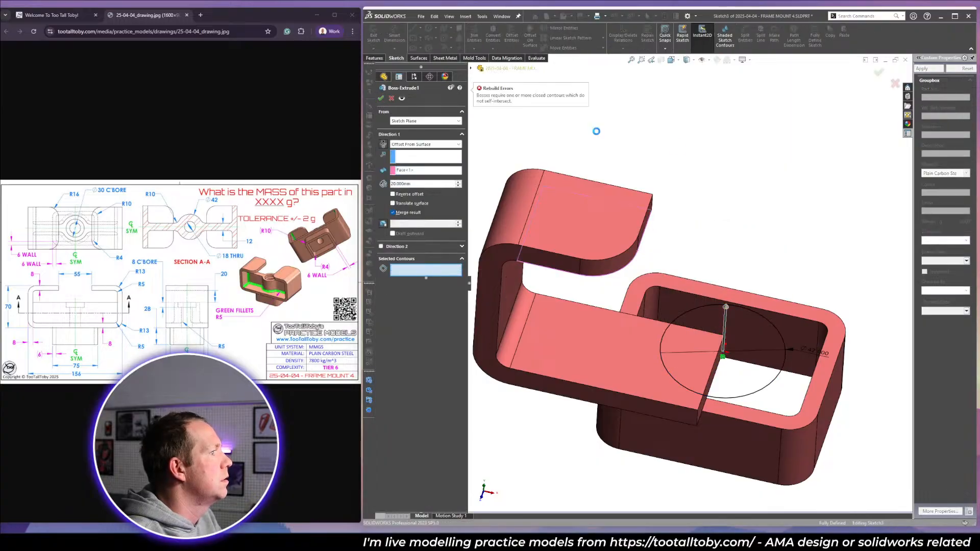
pyautogui.click(393, 100)
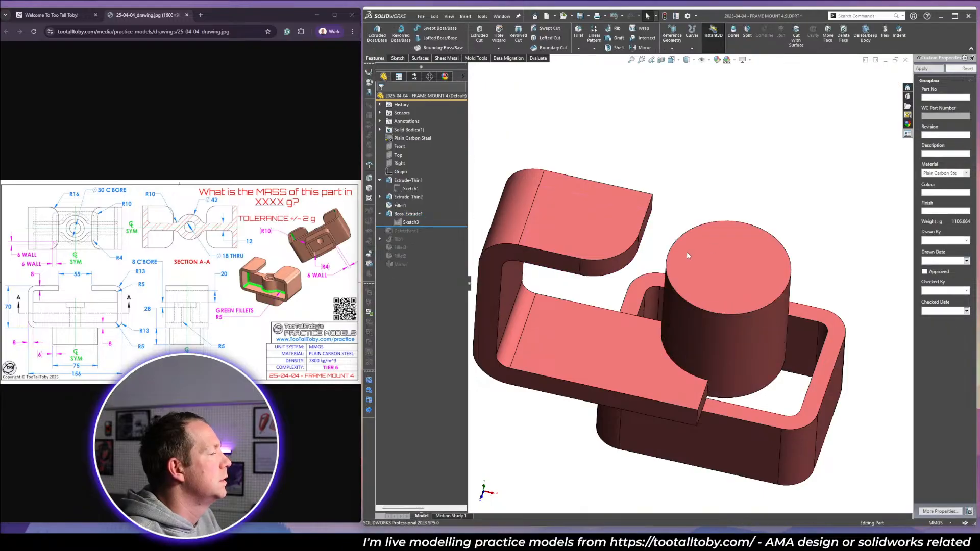
# Roll the history forward past DeleteFace1, and delete that feature.
pyautogui.click(380, 214)
pyautogui.moveTo(434, 218); pyautogui.dragTo(435, 226)
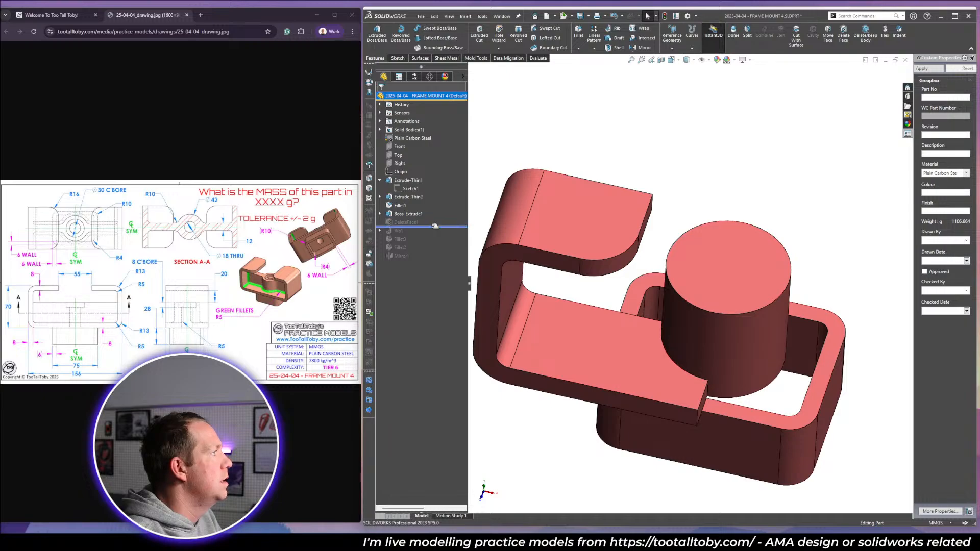
pyautogui.click(436, 222)
pyautogui.press('Delete')
pyautogui.press('Return')
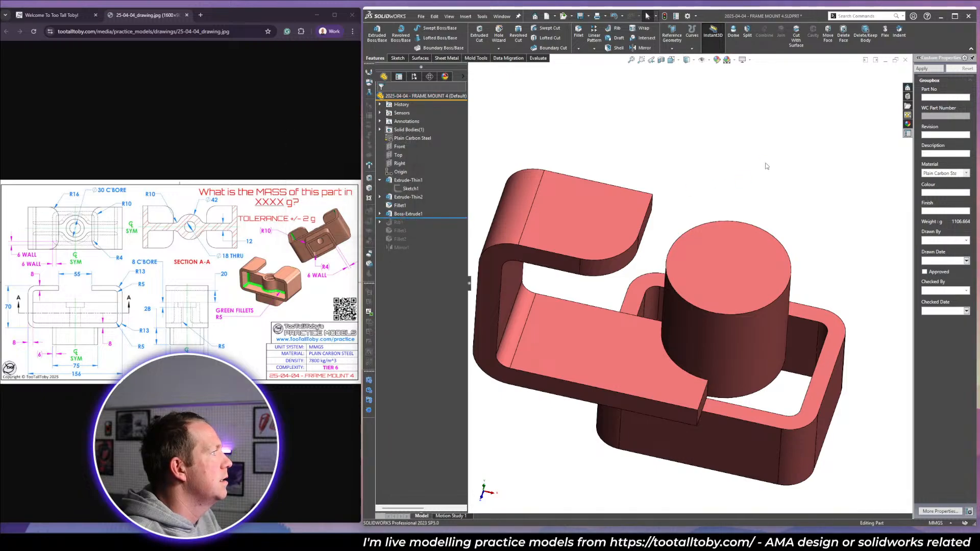
# Add a Hole Wizard counterbore at the centre of the boss's top face: 18 mm through all, counterbore 30 mm diameter and 8 mm deep.
pyautogui.click(722, 262)
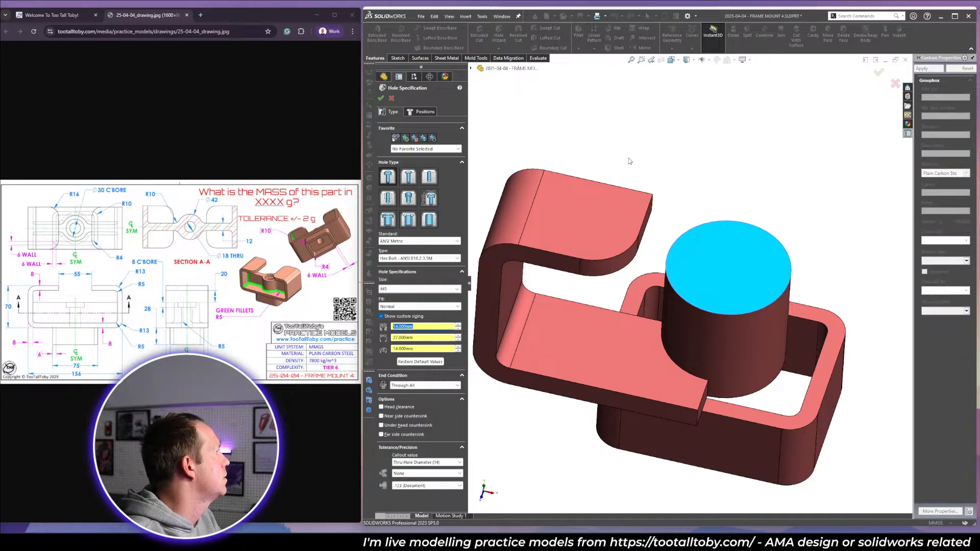
pyautogui.write('18')
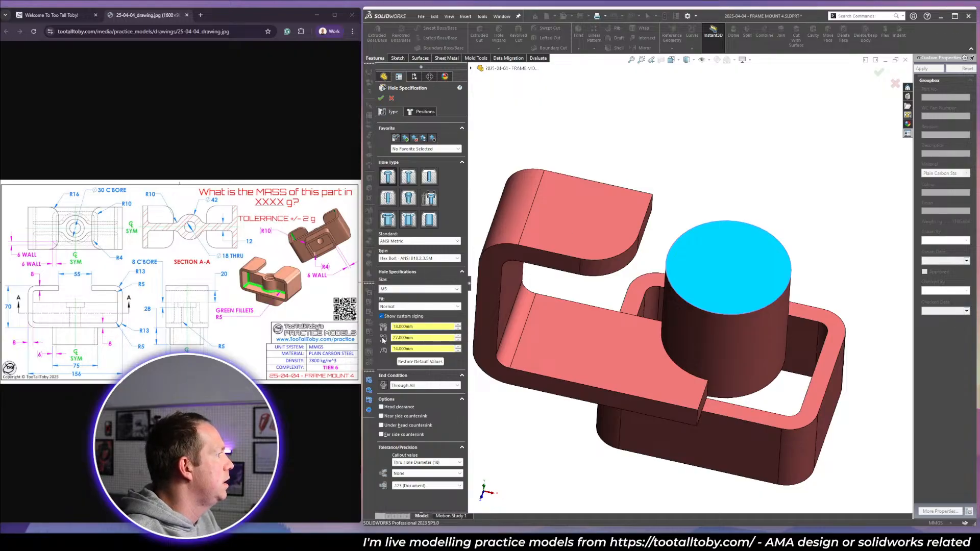
pyautogui.write('30')
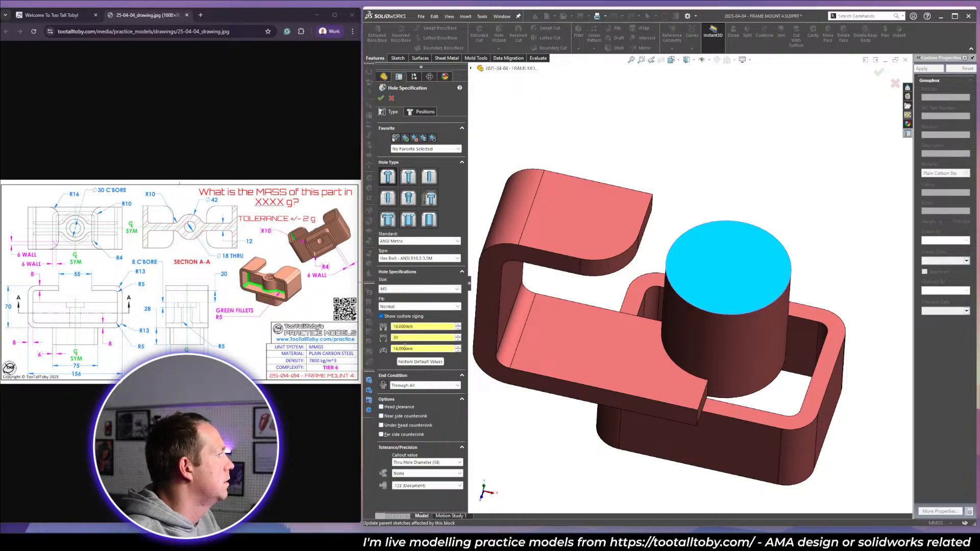
pyautogui.press('Tab')
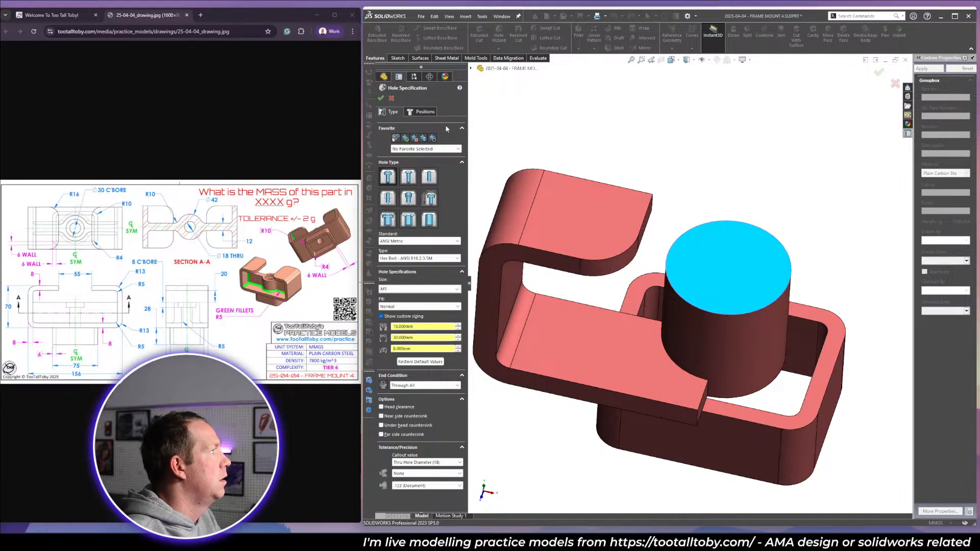
pyautogui.click(729, 269)
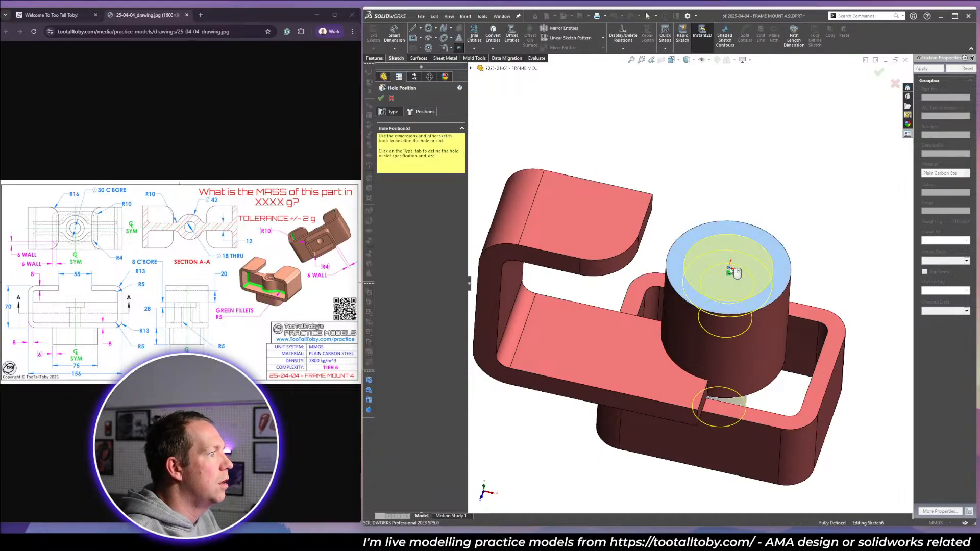
# Roll the feature history forward to the end, past Mirror1.
pyautogui.moveTo(777, 233)
pyautogui.mouseDown(button='middle')
pyautogui.moveTo(770, 323)
pyautogui.moveTo(776, 205)
pyautogui.moveTo(787, 221)
pyautogui.mouseUp(button='middle')
pyautogui.scroll(3, 810, 245)
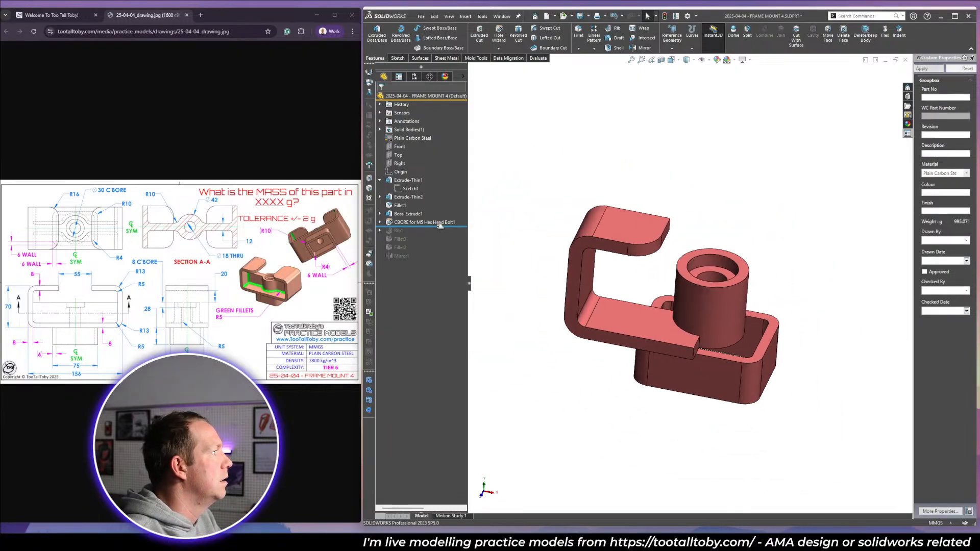
pyautogui.moveTo(440, 226); pyautogui.dragTo(442, 259)
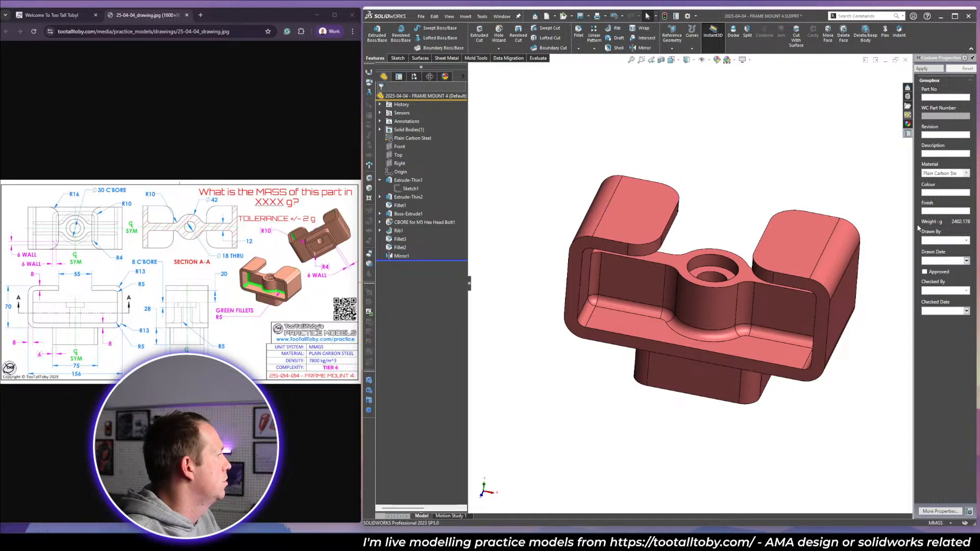
# Check the practice model's result page in the browser, return to the drawing, and inspect the rebuilt frame mount.
pyautogui.click(60, 16)
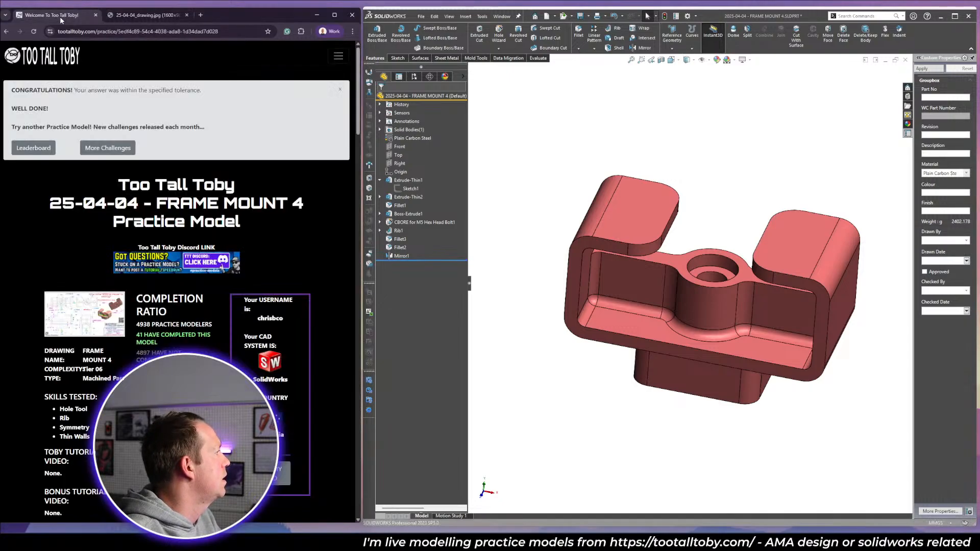
pyautogui.click(131, 19)
pyautogui.click(705, 188)
pyautogui.moveTo(704, 189); pyautogui.dragTo(687, 194, button='middle')
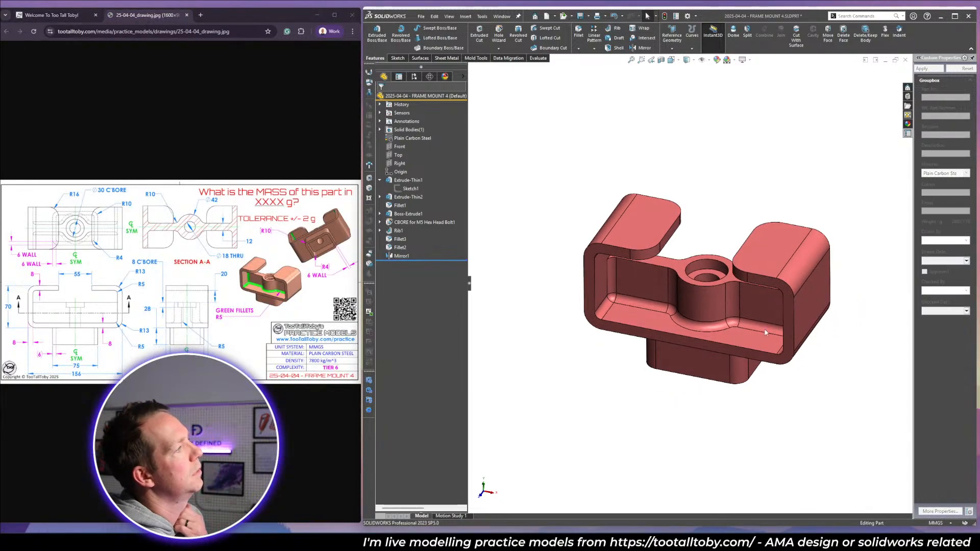
pyautogui.click(380, 180)
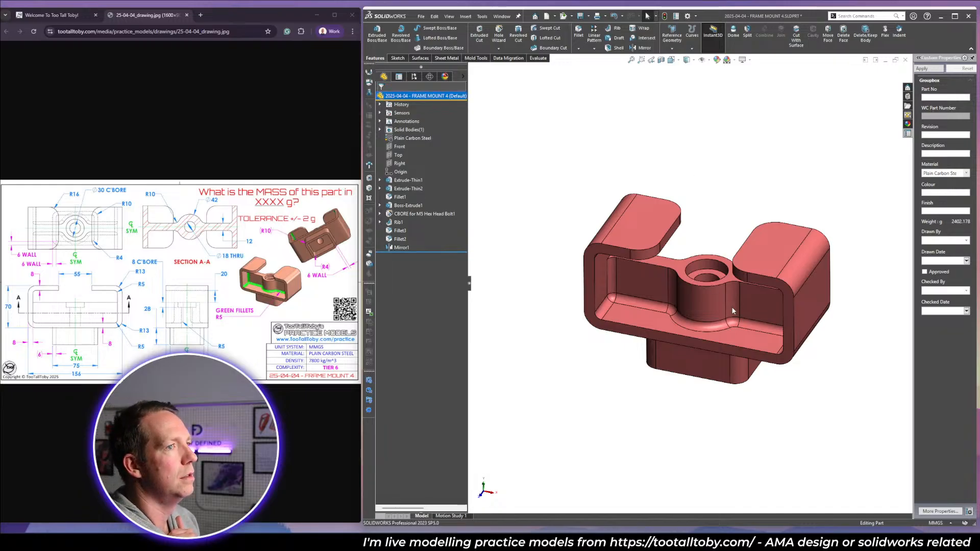
pyautogui.scroll(-2, 733, 311)
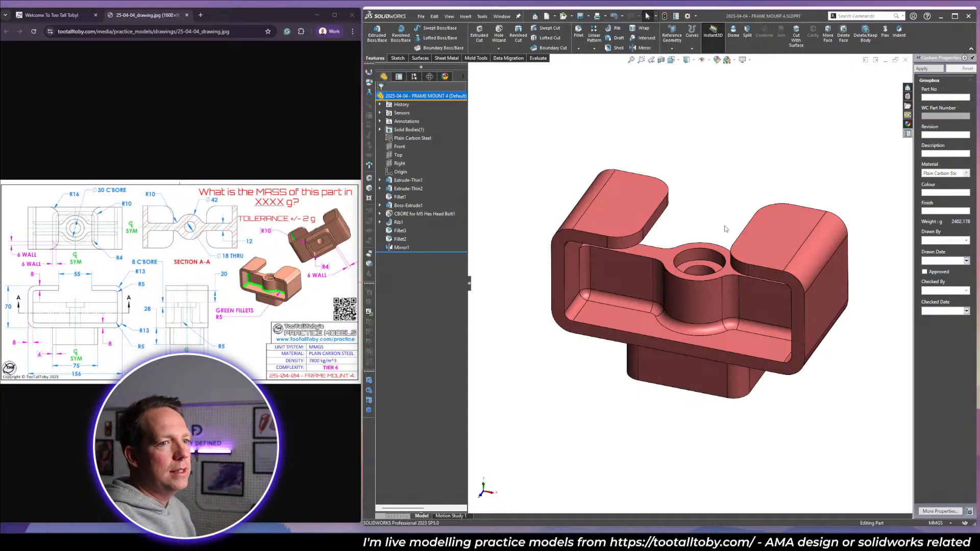
pyautogui.moveTo(725, 229)
pyautogui.mouseDown(button='middle')
pyautogui.moveTo(722, 221)
pyautogui.moveTo(728, 227)
pyautogui.mouseUp(button='middle')
pyautogui.moveTo(675, 327); pyautogui.dragTo(654, 238, button='middle')
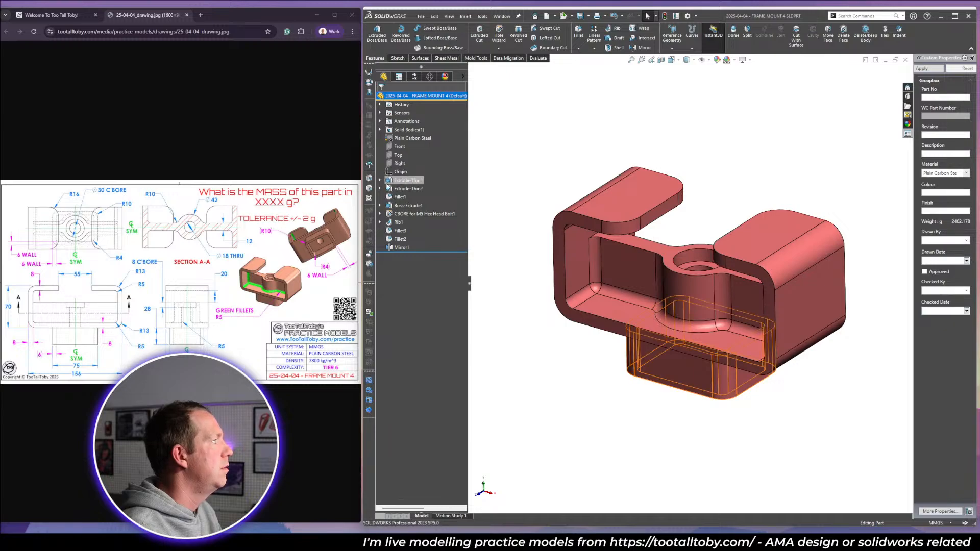
# Review the feature history, expanding both thin extrudes to examine their sketches and highlighting each feature from Fillet1 through Mirror1.
pyautogui.click(379, 181)
pyautogui.click(410, 189)
pyautogui.click(504, 153)
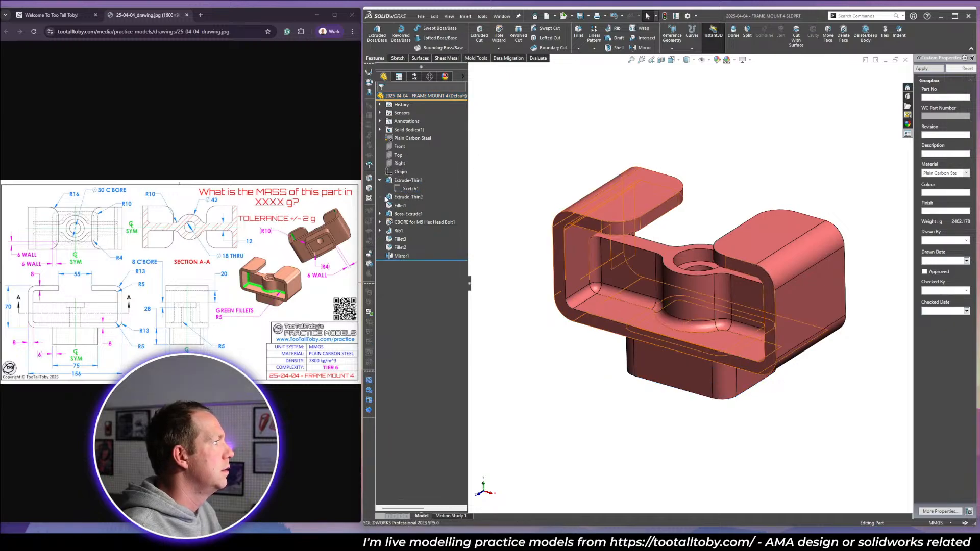
pyautogui.click(379, 197)
pyautogui.click(410, 205)
pyautogui.moveTo(630, 312)
pyautogui.mouseDown(button='middle')
pyautogui.moveTo(656, 314)
pyautogui.moveTo(674, 281)
pyautogui.moveTo(655, 270)
pyautogui.moveTo(645, 309)
pyautogui.mouseUp(button='middle')
pyautogui.click(400, 214)
pyautogui.click(403, 222)
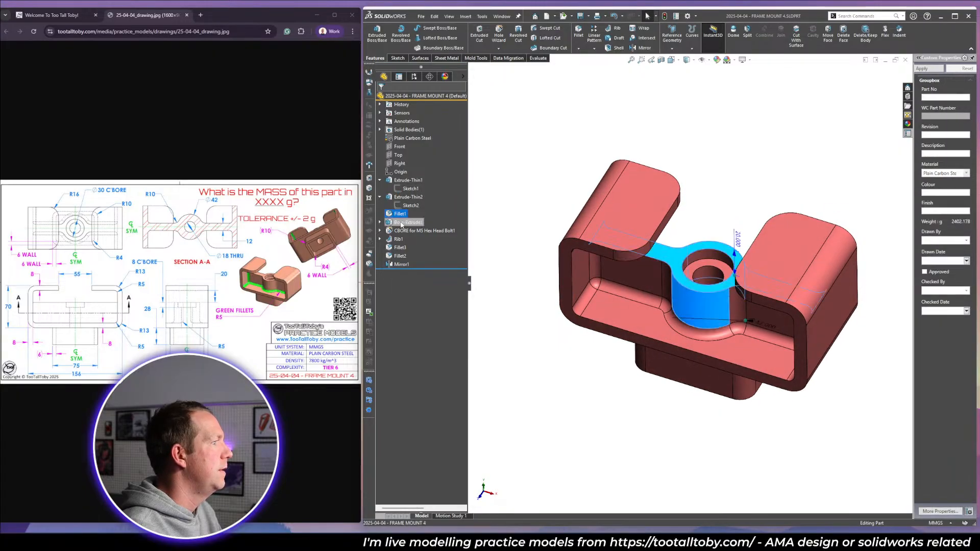
pyautogui.click(405, 230)
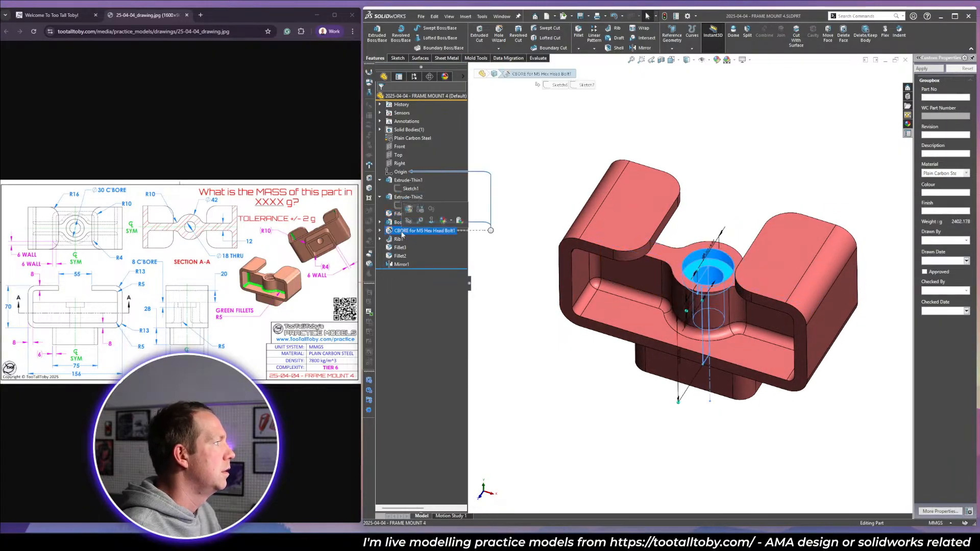
pyautogui.click(399, 239)
pyautogui.click(400, 248)
pyautogui.click(401, 256)
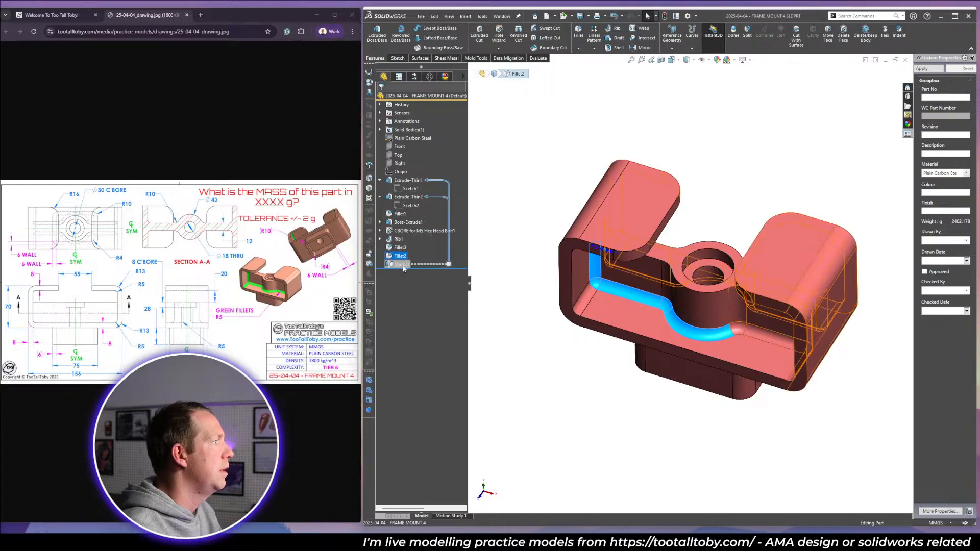
pyautogui.click(402, 264)
pyautogui.press('Escape')
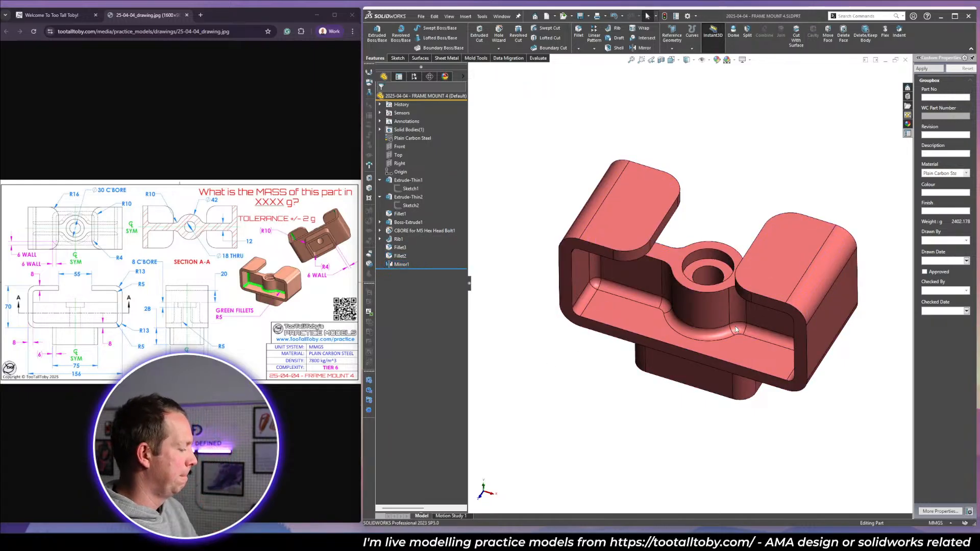
# Close the Frame Mount 4 part and create a new part from the TTT-MM-Plain Carbon Steel template.
pyautogui.hotkey('ctrl', 'w')
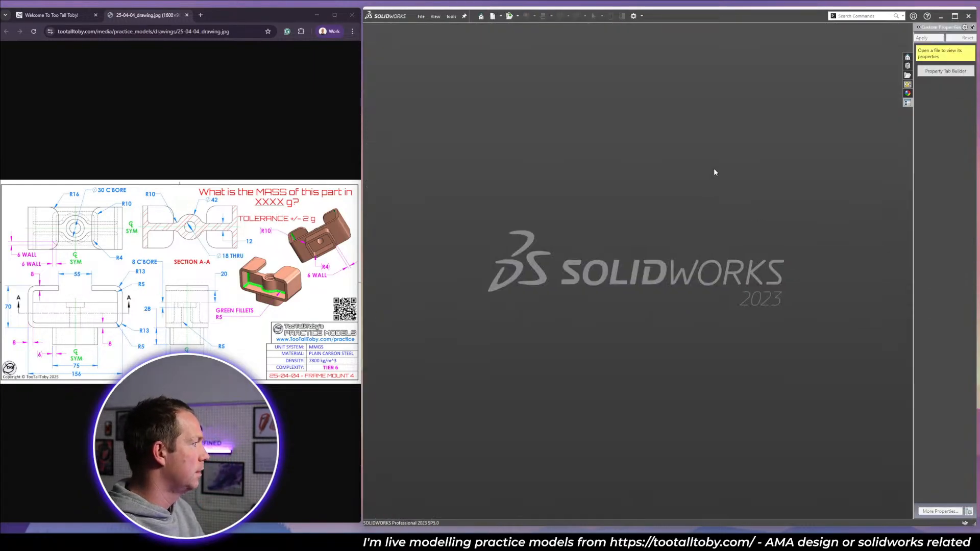
pyautogui.hotkey('ctrl', 'n')
pyautogui.click(582, 168)
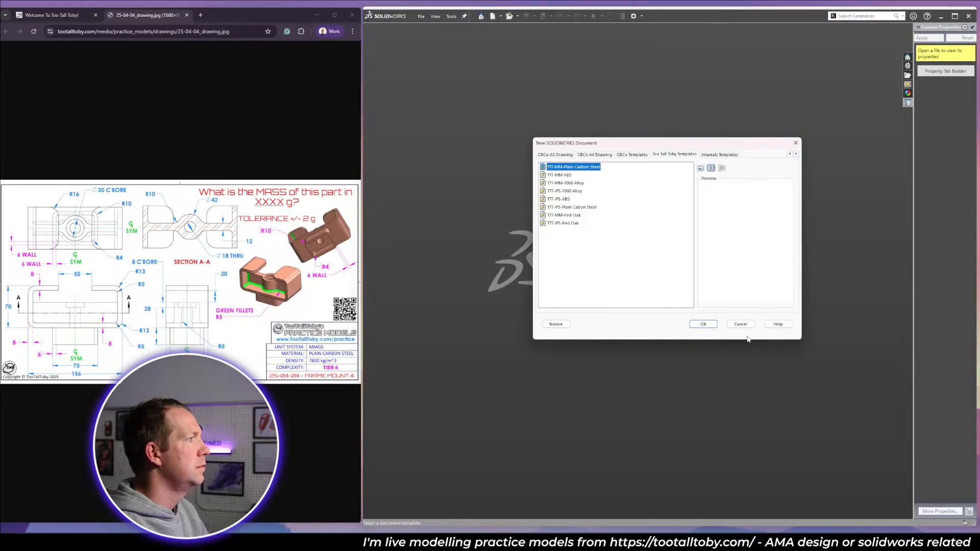
pyautogui.click(708, 327)
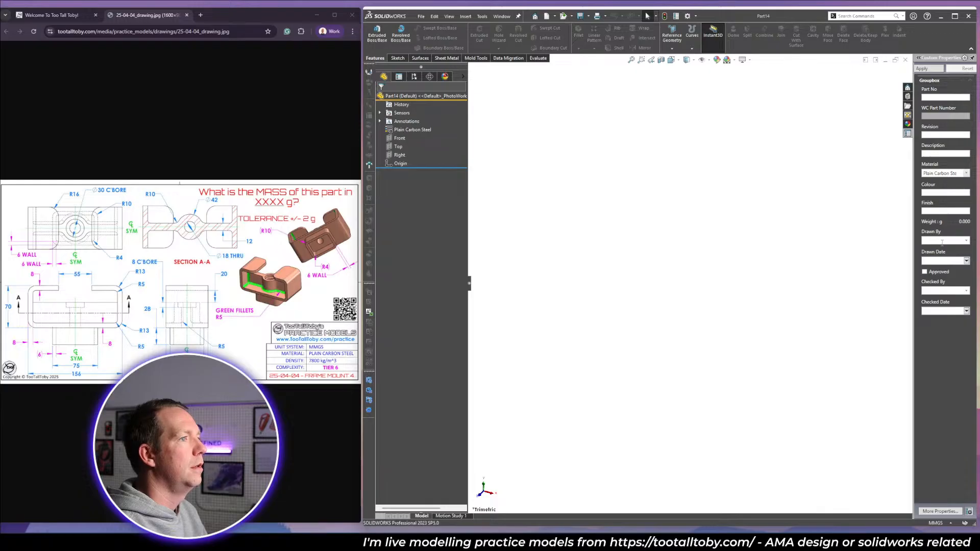
# Close the old drawing page in the browser and start another attempt at the Frame Mount 4 practice model.
pyautogui.click(187, 16)
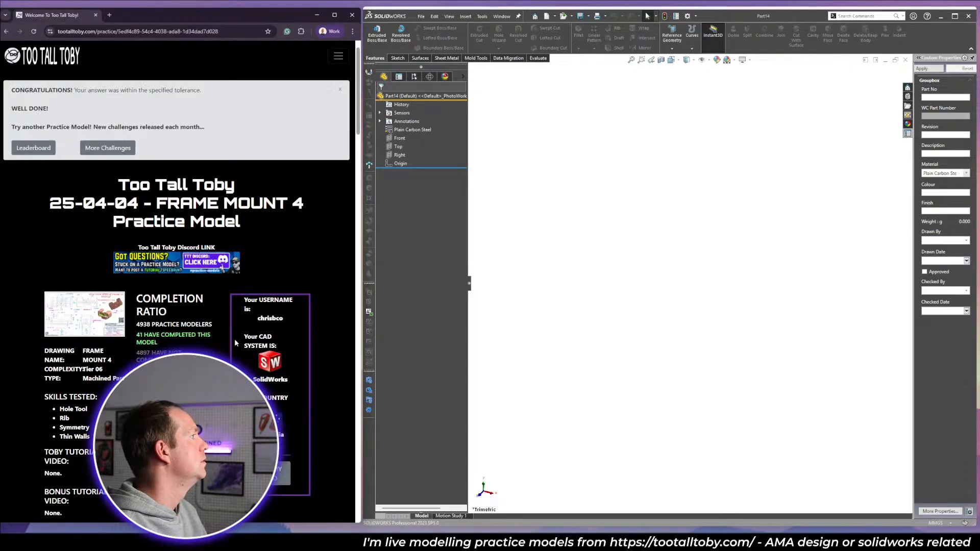
pyautogui.scroll(-6, 191, 318)
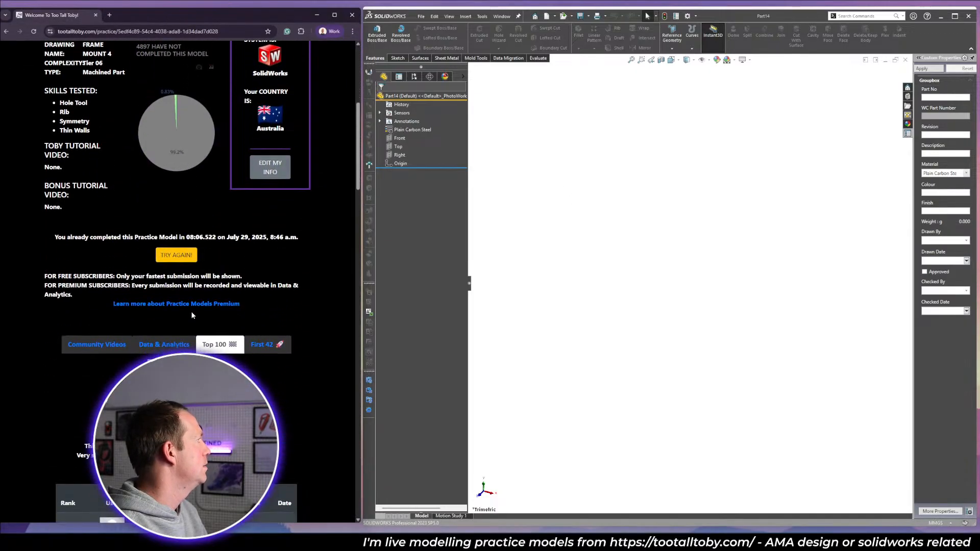
pyautogui.click(176, 255)
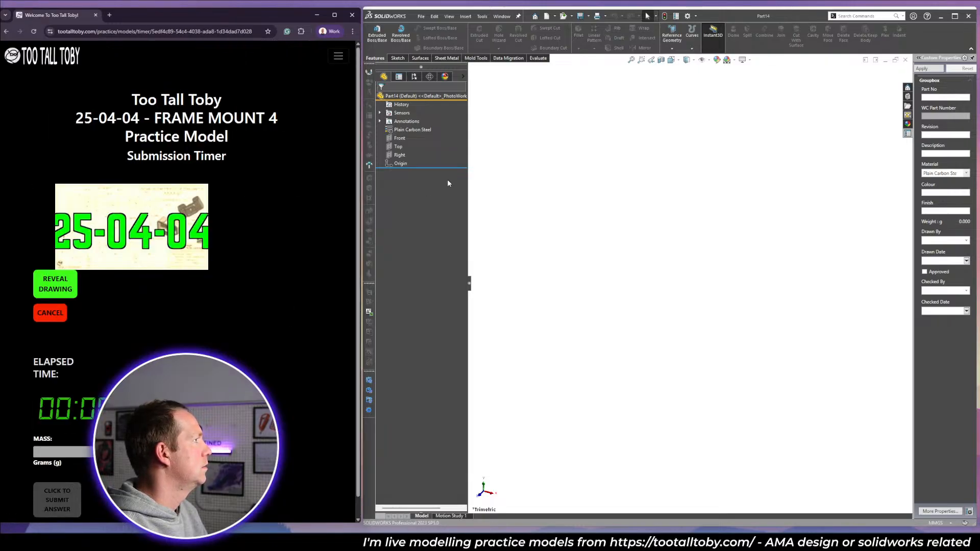
# Reveal the practice drawing, open it in its own window, and shrink that window to fit beside the CAD workspace.
pyautogui.click(73, 284)
pyautogui.click(79, 363)
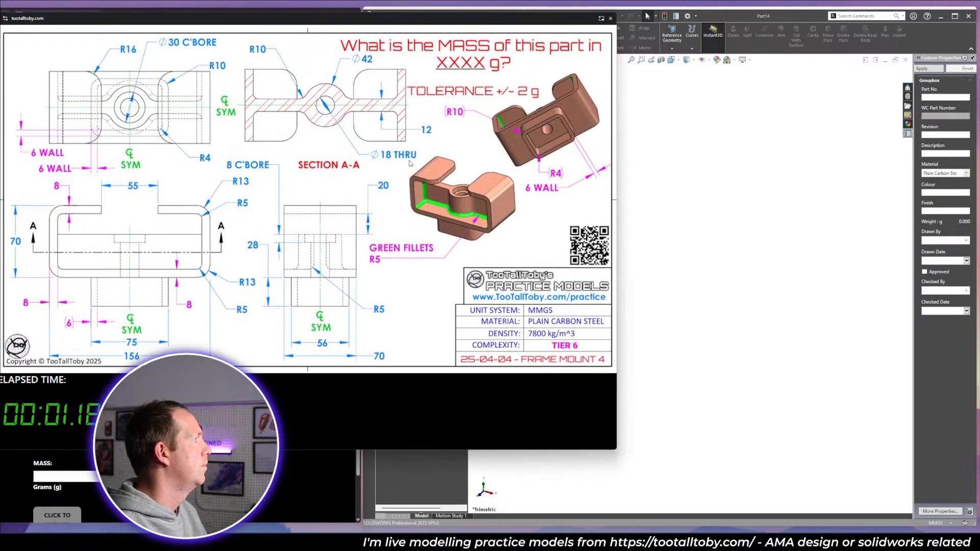
pyautogui.moveTo(617, 471); pyautogui.dragTo(356, 305)
# Sketch a centre rectangle on the Top plane, centred on the origin, 75 mm wide and 56 mm high.
pyautogui.click(398, 147)
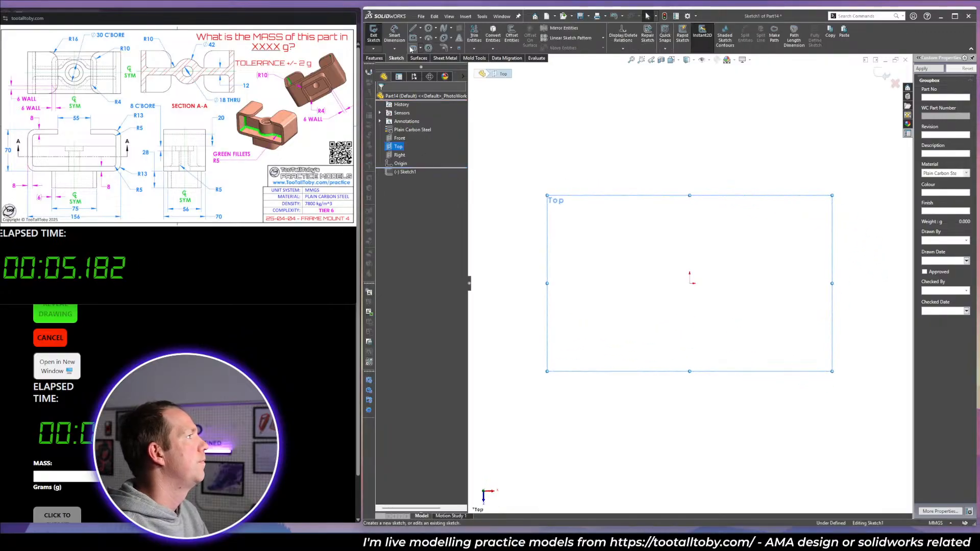
pyautogui.click(414, 38)
pyautogui.click(690, 284)
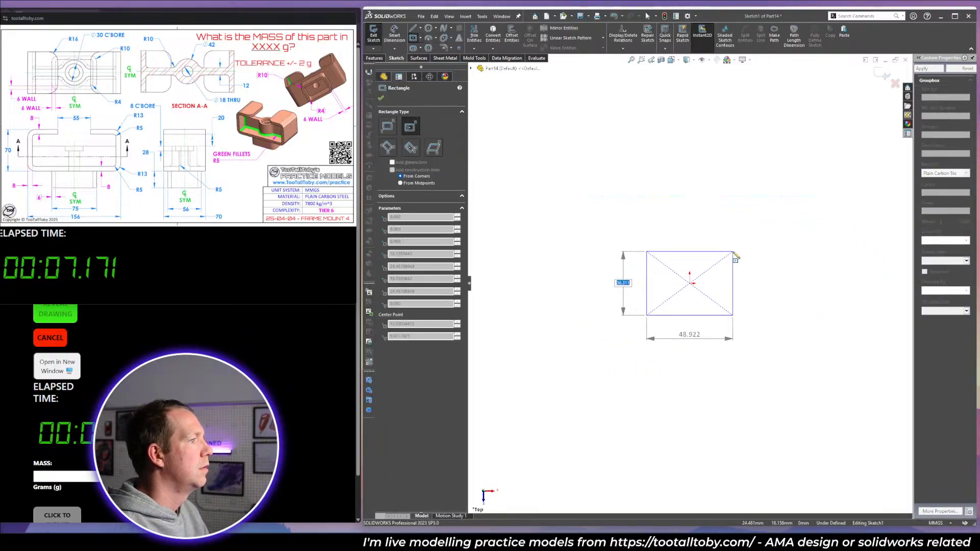
pyautogui.write('56')
pyautogui.press('Tab')
pyautogui.write('75')
pyautogui.press('Return')
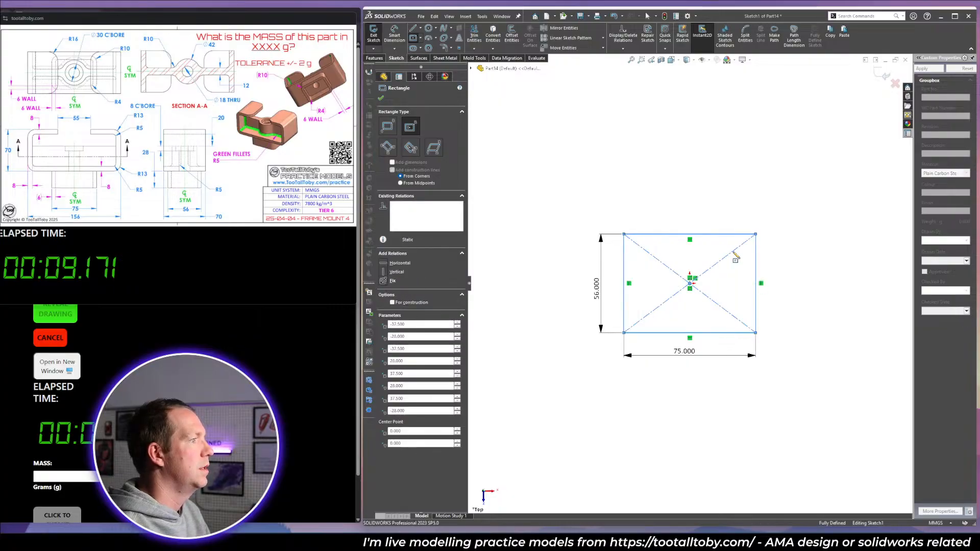
# Round all four corners of the 75 by 56 mm rectangle with 10 mm sketch fillets.
pyautogui.click(444, 47)
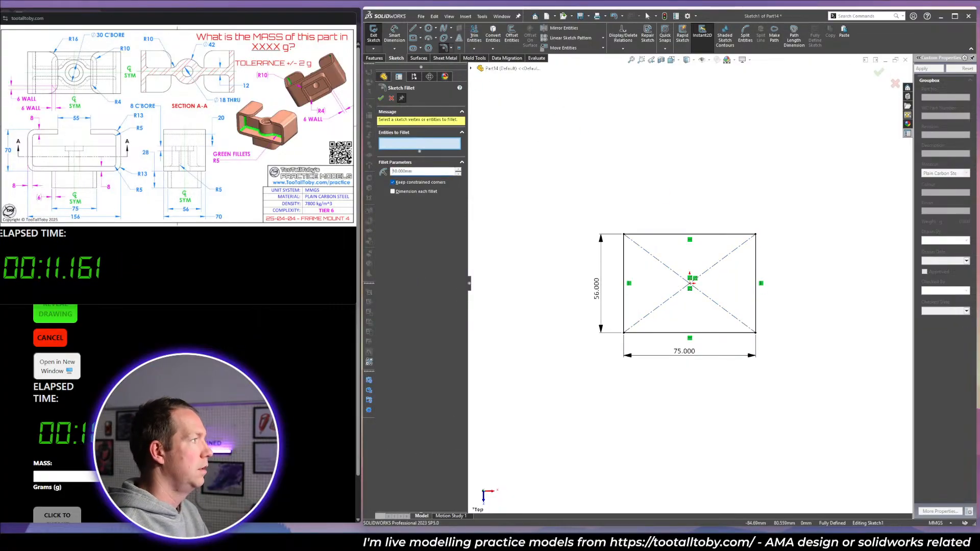
pyautogui.moveTo(562, 173); pyautogui.dragTo(881, 418)
pyautogui.rightClick(881, 419)
pyautogui.moveTo(838, 398); pyautogui.dragTo(788, 342, button='middle')
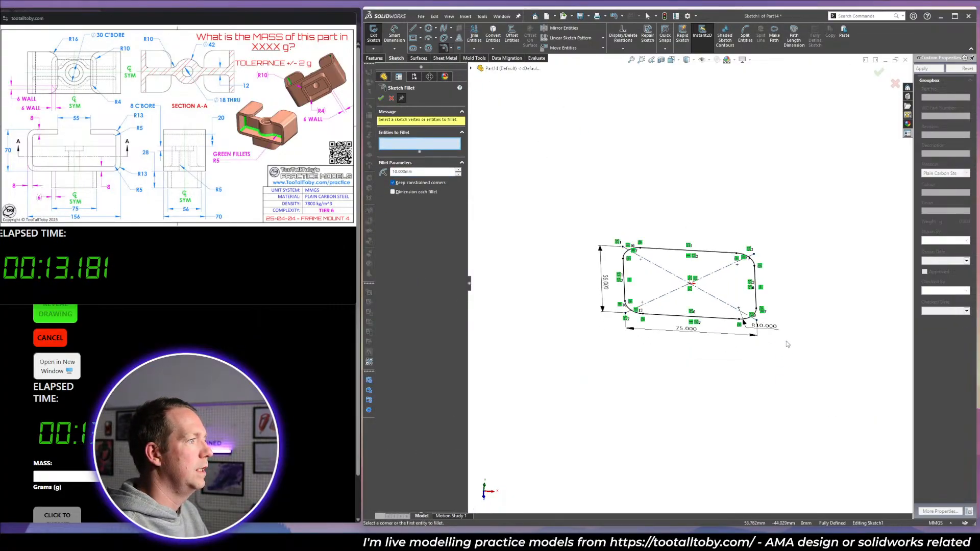
pyautogui.press('Escape')
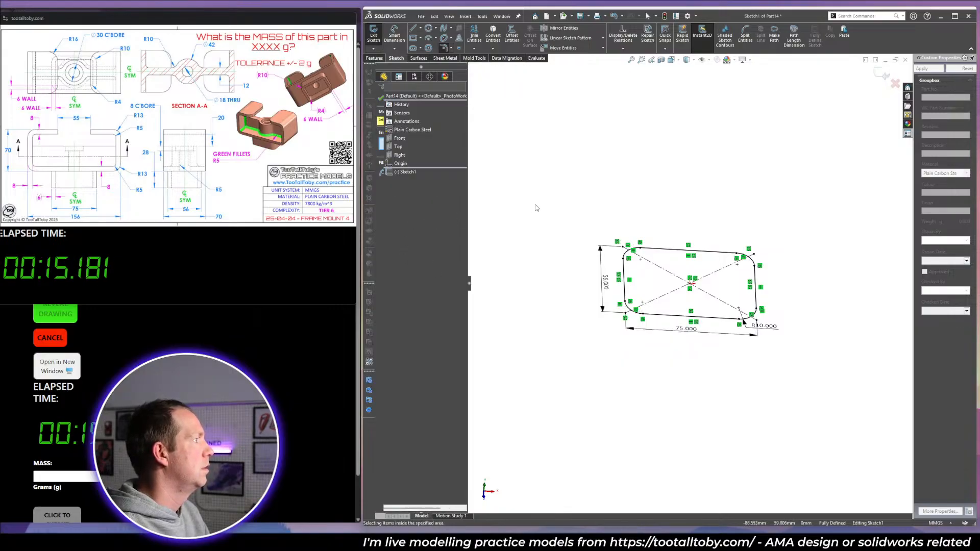
# Extrude the rounded rectangle 28 mm blind as a thin feature with a 6 mm wall offset inward.
pyautogui.press('e')
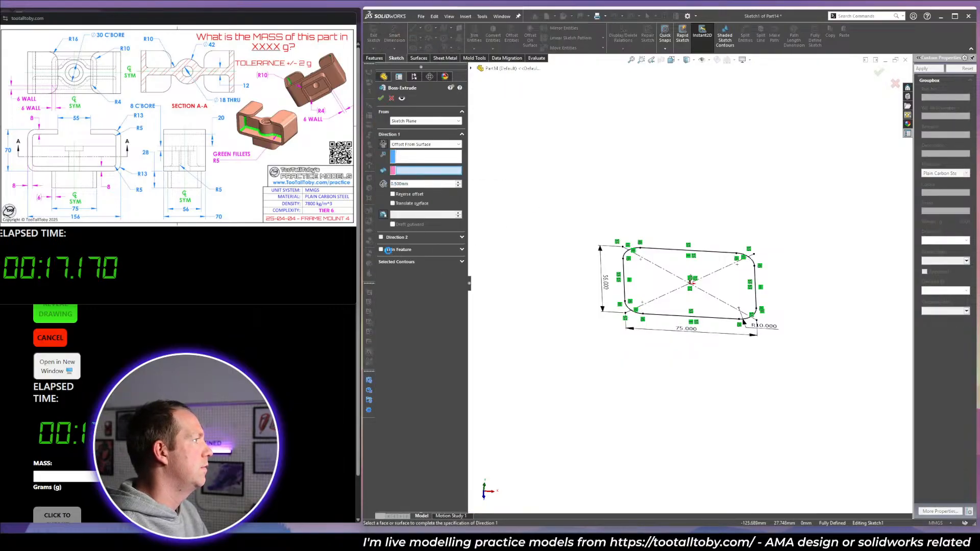
pyautogui.click(398, 250)
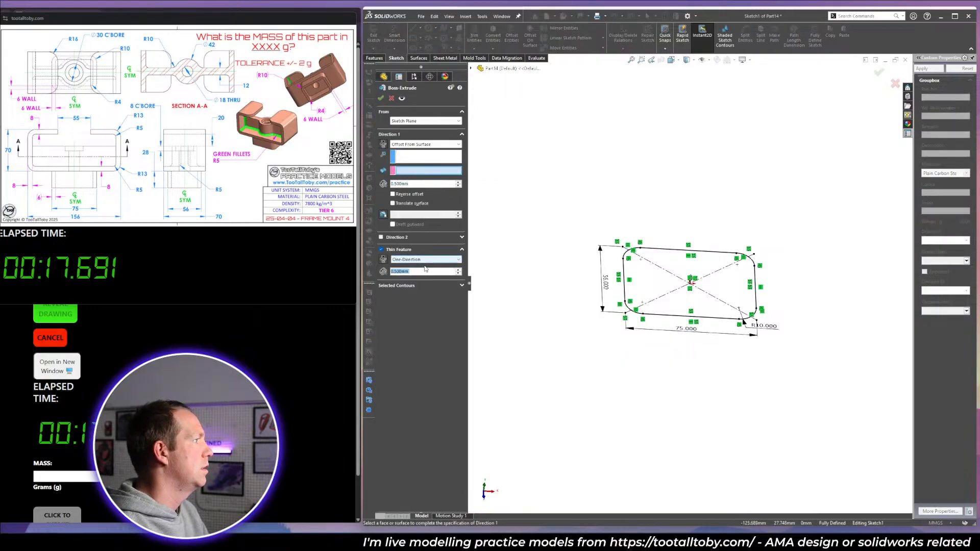
pyautogui.click(406, 145)
pyautogui.click(404, 150)
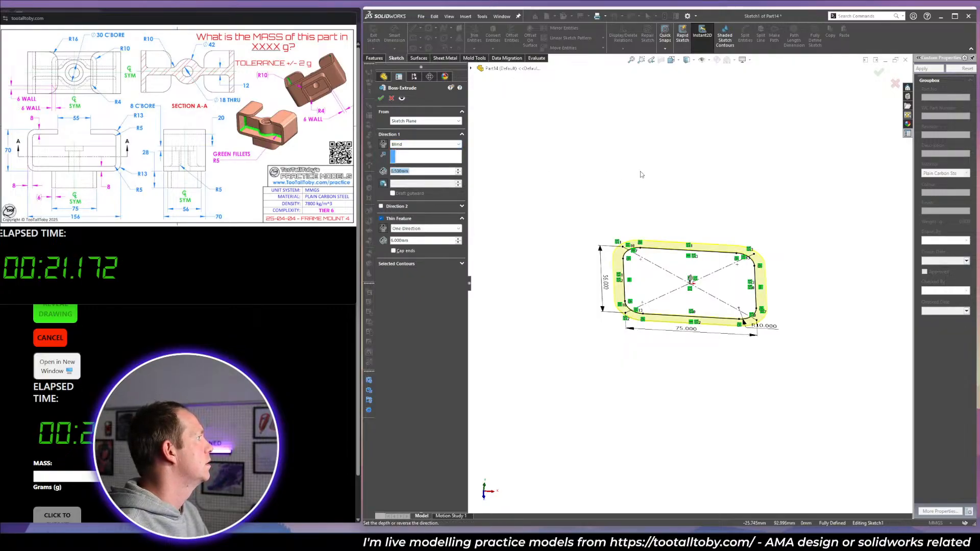
pyautogui.write('28')
pyautogui.press('Return')
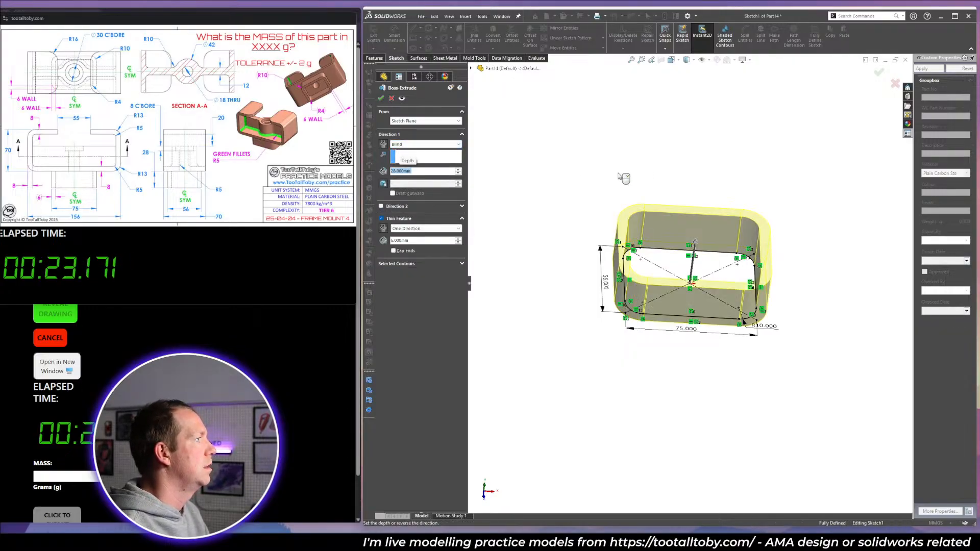
pyautogui.click(386, 153)
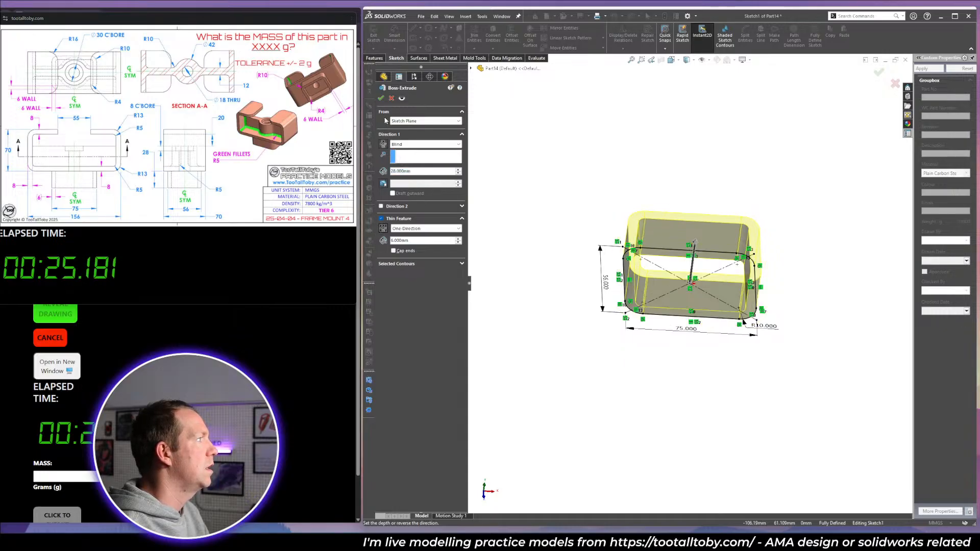
pyautogui.click(382, 99)
# Start a sketch on the Front plane with a 78 mm horizontal line running left from the midpoint of the ring's top edge.
pyautogui.click(399, 147)
pyautogui.press('s')
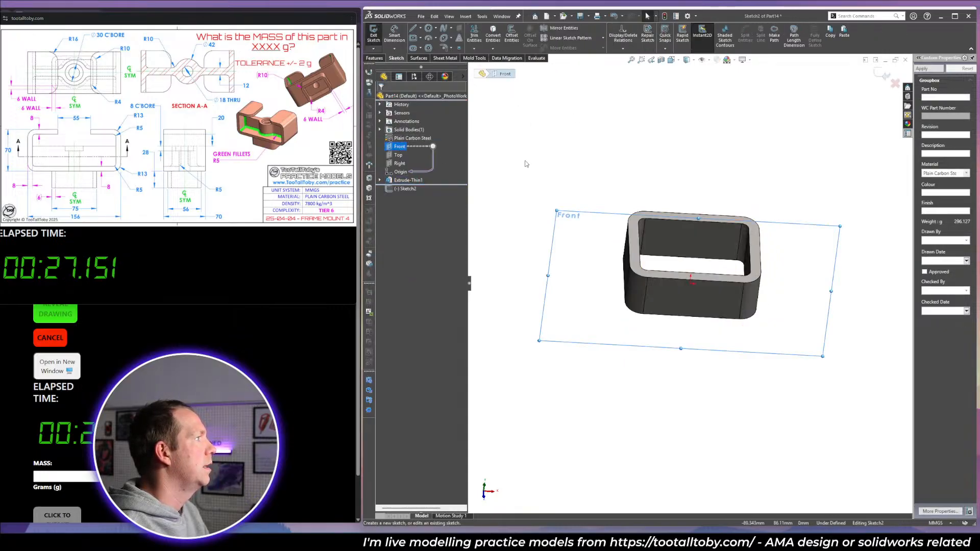
pyautogui.press('space')
pyautogui.click(796, 219)
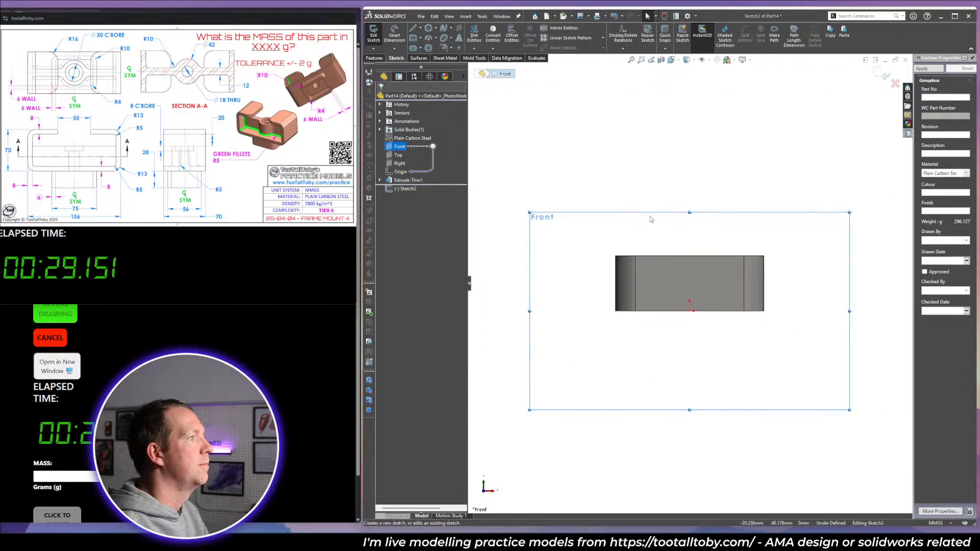
pyautogui.click(723, 151)
pyautogui.press('l')
pyautogui.click(689, 256)
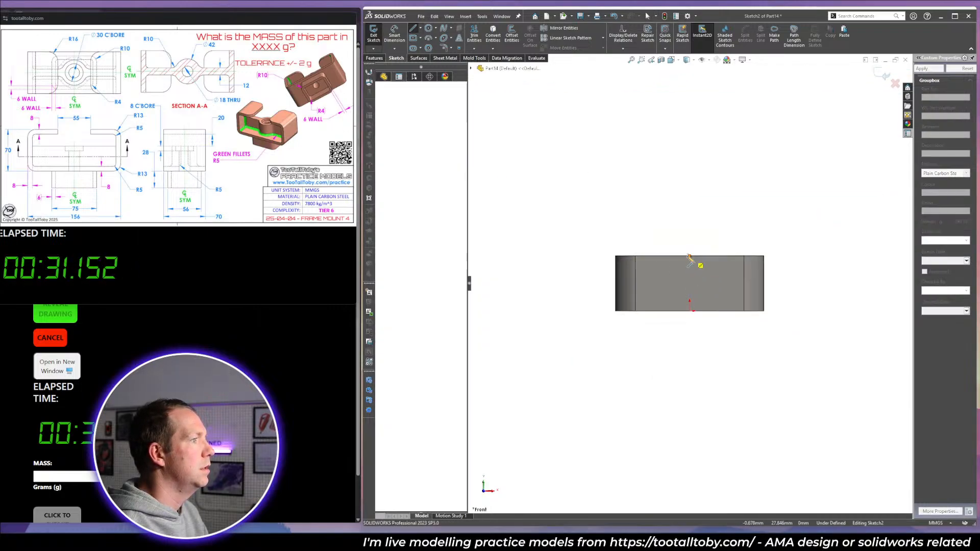
pyautogui.doubleClick(560, 256)
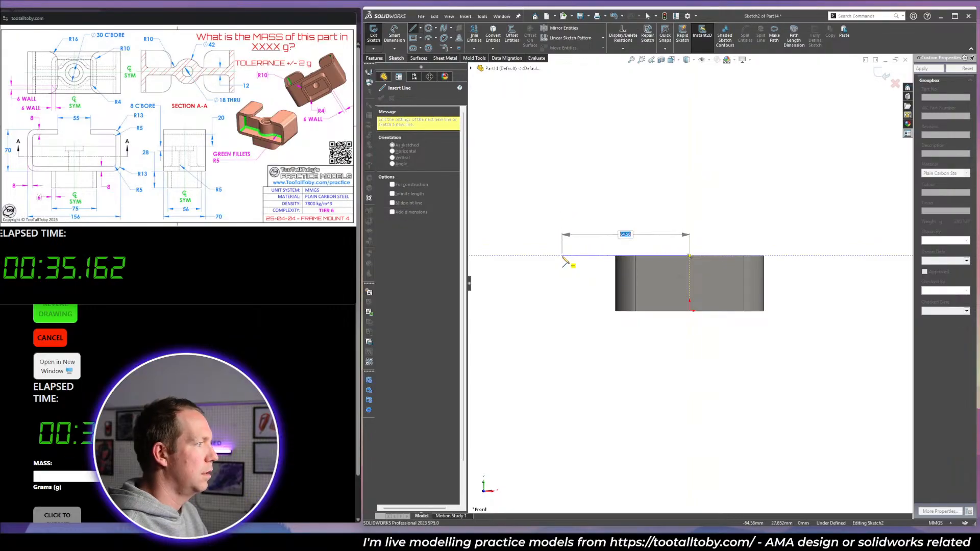
pyautogui.write('78')
pyautogui.press('Return')
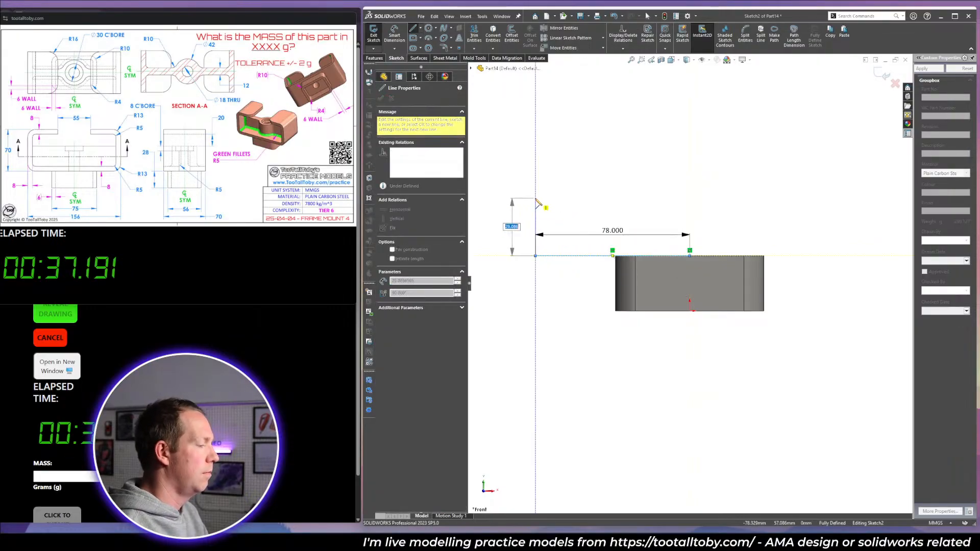
# Continue the open profile with a 70 mm vertical line upward and a 50.5 mm horizontal line back toward the centre.
pyautogui.write('70')
pyautogui.press('Return')
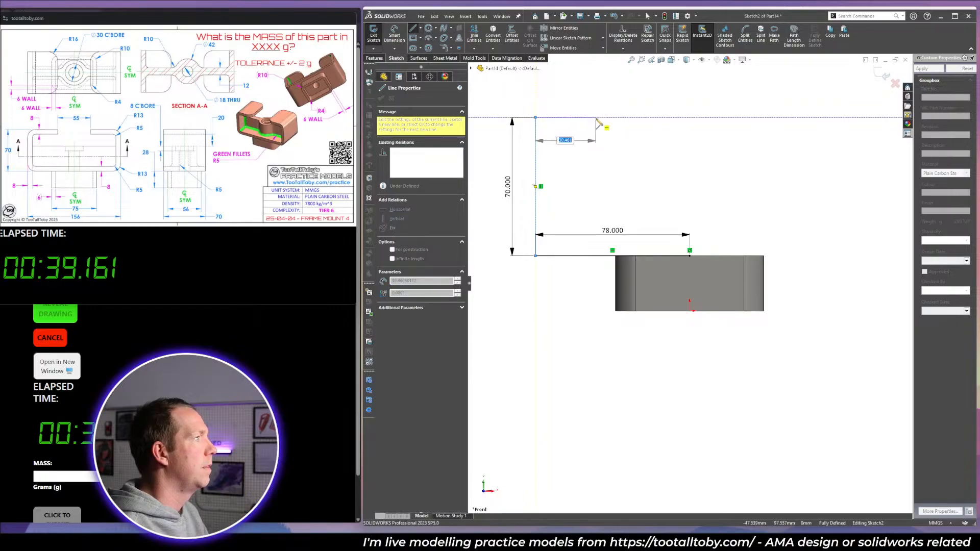
pyautogui.write('50.5')
pyautogui.press('Return')
pyautogui.press('Escape')
# Extrude the open C-shaped profile 35 mm blind as an 8 mm thick thin feature with auto-filleted corners.
pyautogui.moveTo(703, 186); pyautogui.dragTo(654, 224, button='middle')
pyautogui.press('e')
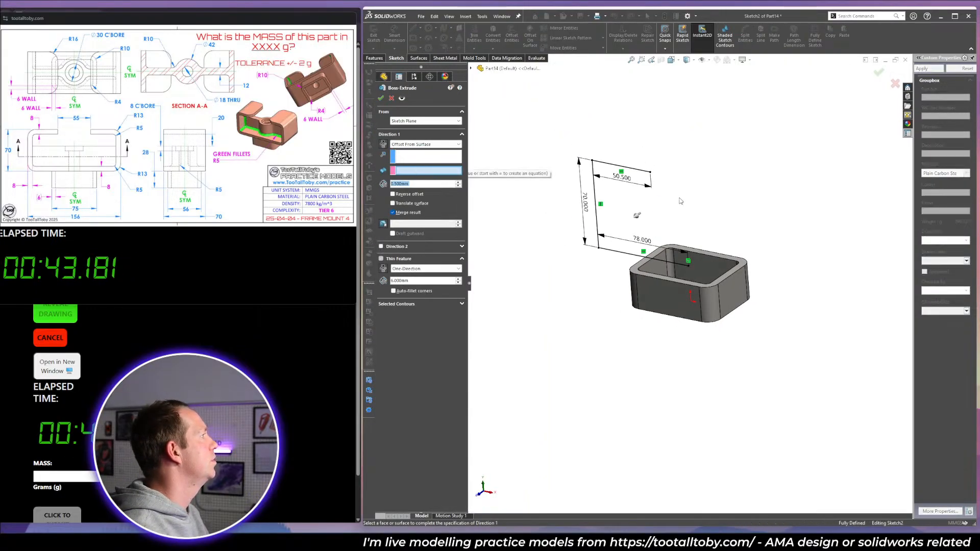
pyautogui.click(425, 145)
pyautogui.click(412, 154)
pyautogui.write('35')
pyautogui.press('Return')
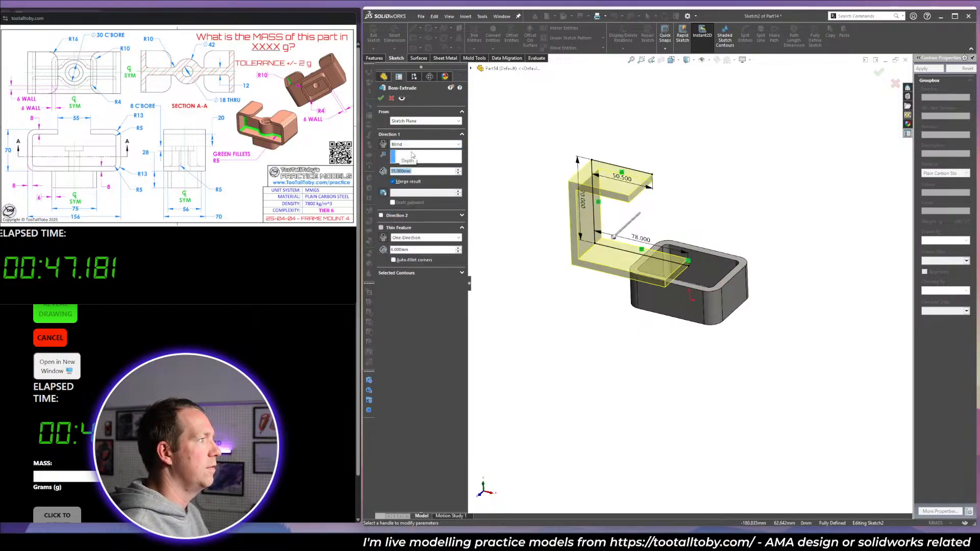
pyautogui.click(393, 261)
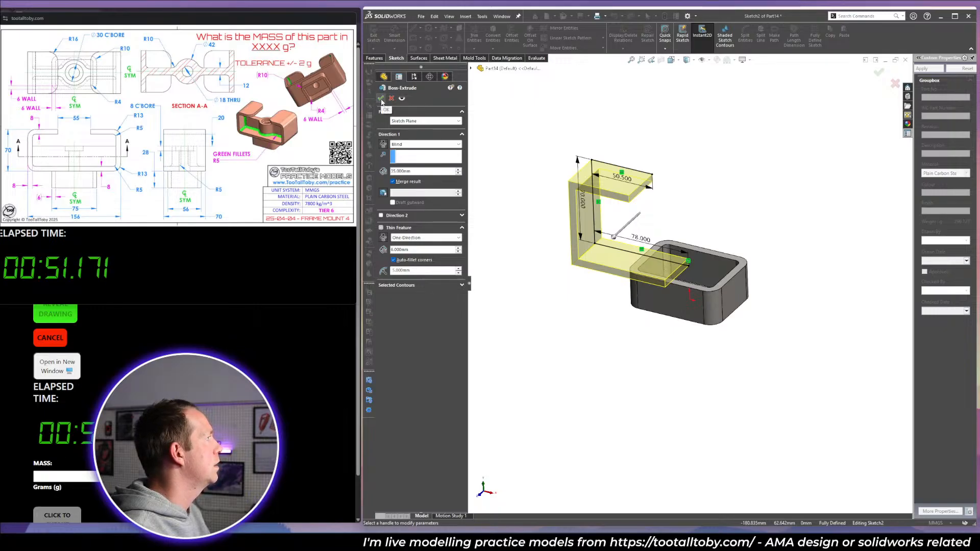
pyautogui.click(459, 248)
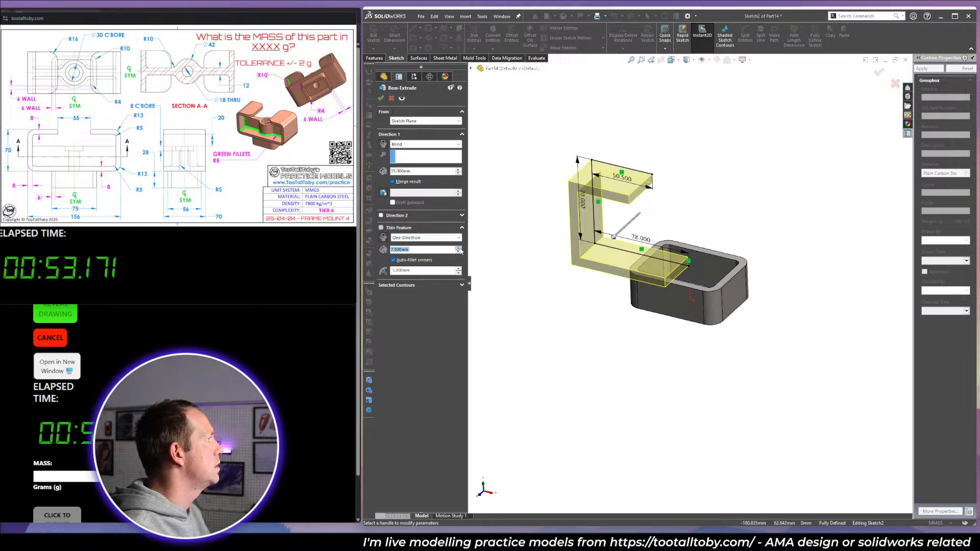
pyautogui.click(459, 249)
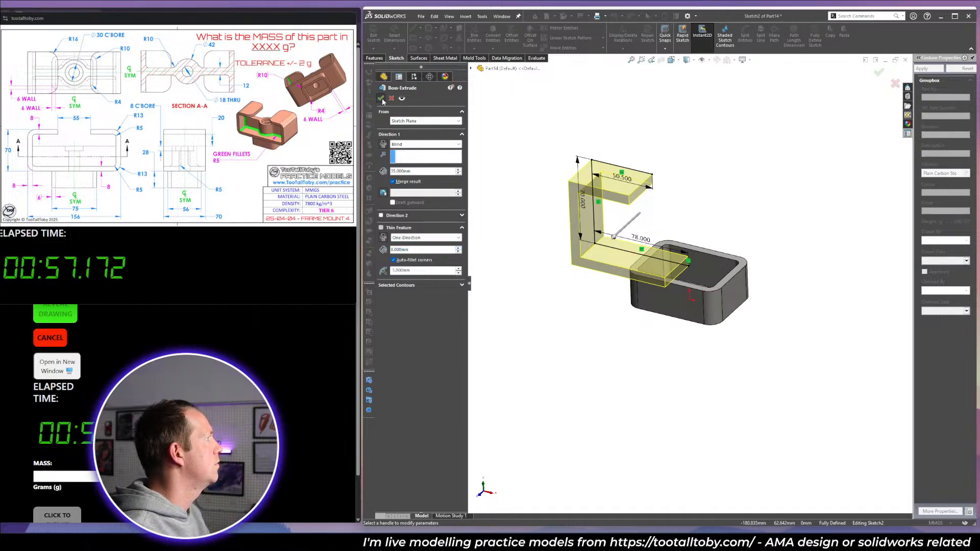
pyautogui.click(381, 99)
# Fillet the vertical corner edge at the free end of the upper flange with a 16 mm radius.
pyautogui.click(631, 202)
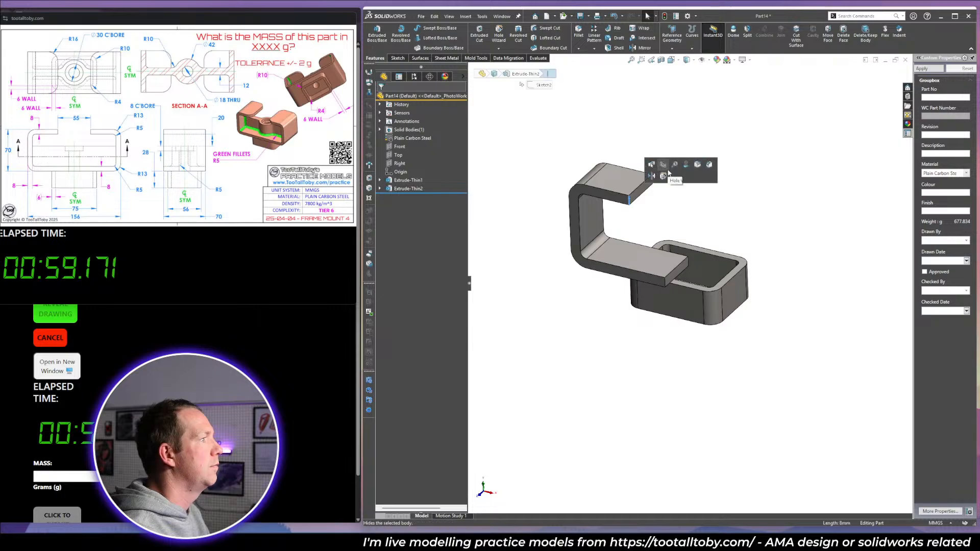
pyautogui.click(698, 164)
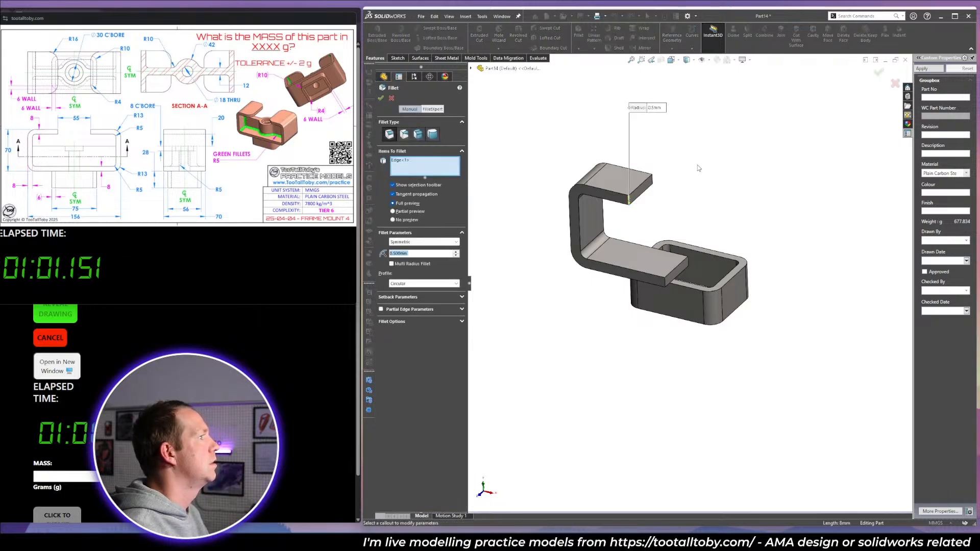
pyautogui.write('16.')
pyautogui.press('Return')
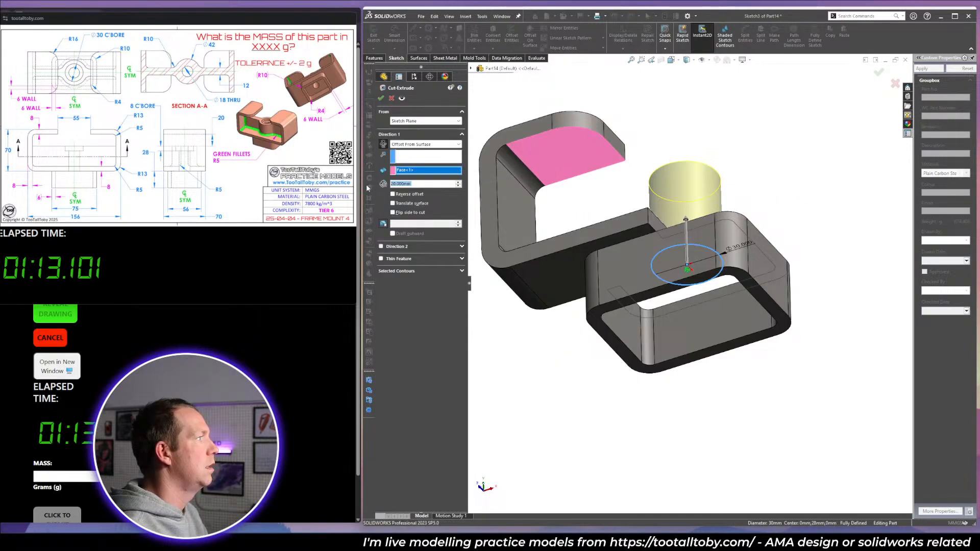
pyautogui.press('Return')
pyautogui.moveTo(755, 155); pyautogui.dragTo(752, 243, button='middle')
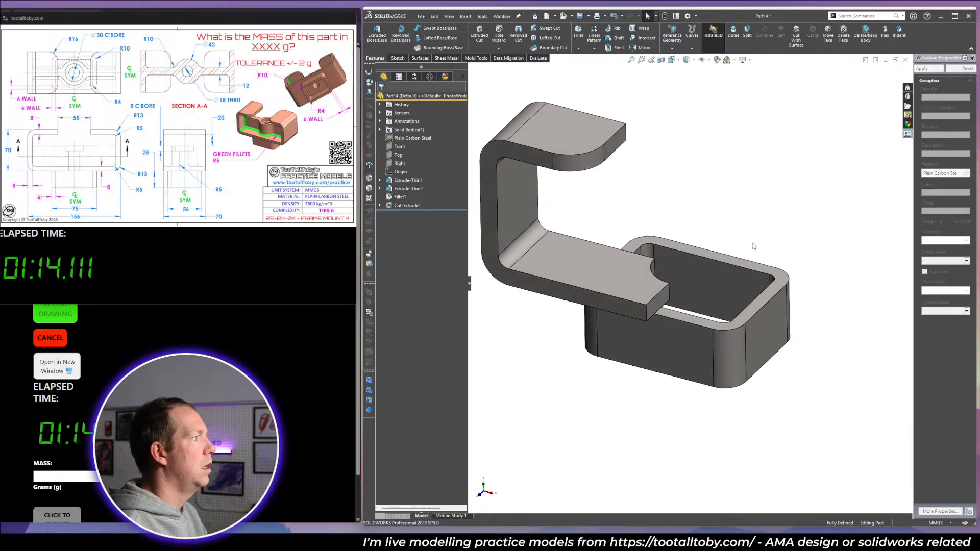
pyautogui.click(409, 206)
pyautogui.press('Delete')
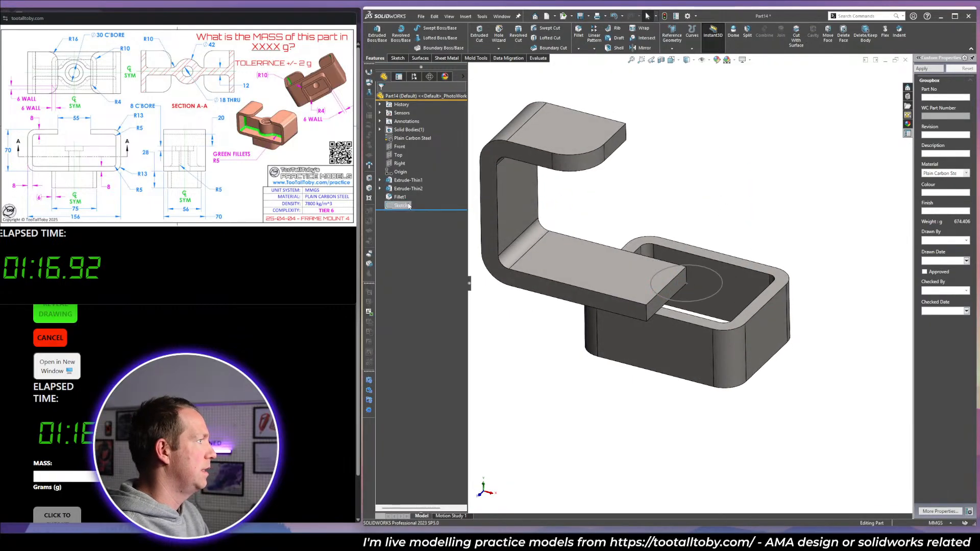
# Extrude the 30 mm circle sketch as a boss ending 28 mm from the underside of the upper flange, using Offset From Surface.
pyautogui.click(401, 206)
pyautogui.click(394, 180)
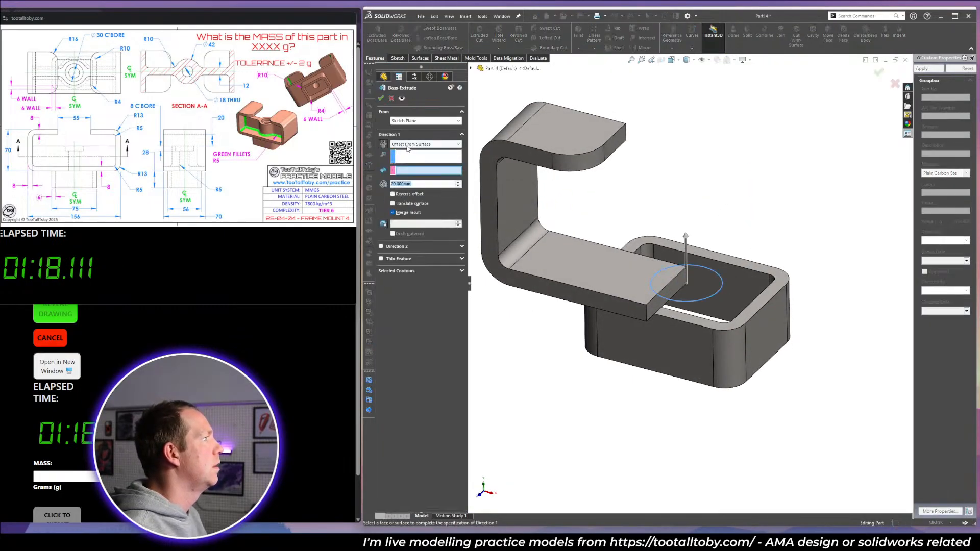
pyautogui.click(425, 144)
pyautogui.click(425, 173)
pyautogui.moveTo(597, 223); pyautogui.dragTo(597, 136, button='middle')
pyautogui.click(598, 137)
pyautogui.rightClick(599, 137)
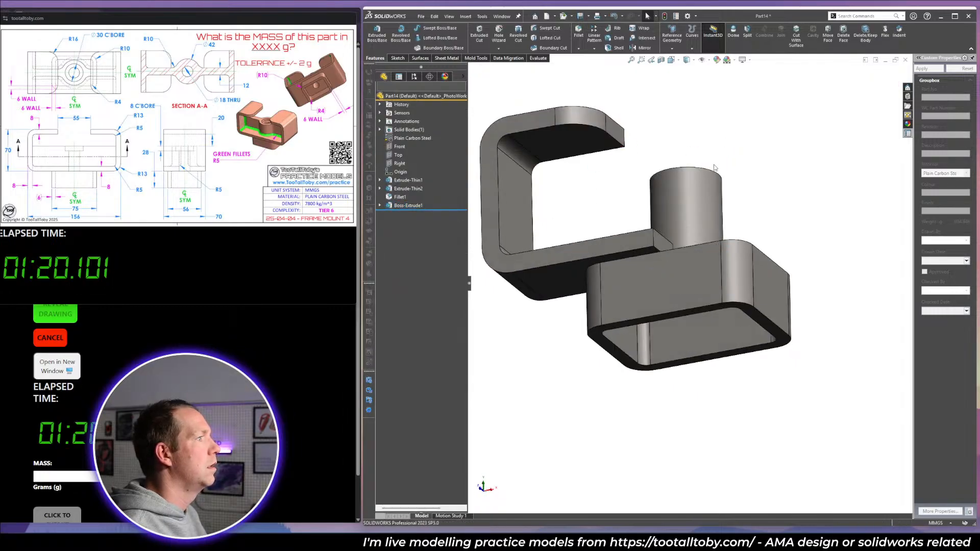
# Add a Hole Wizard counterbore hole at the centre of the cylindrical boss's top face.
pyautogui.moveTo(714, 161); pyautogui.dragTo(709, 237, button='middle')
pyautogui.click(697, 207)
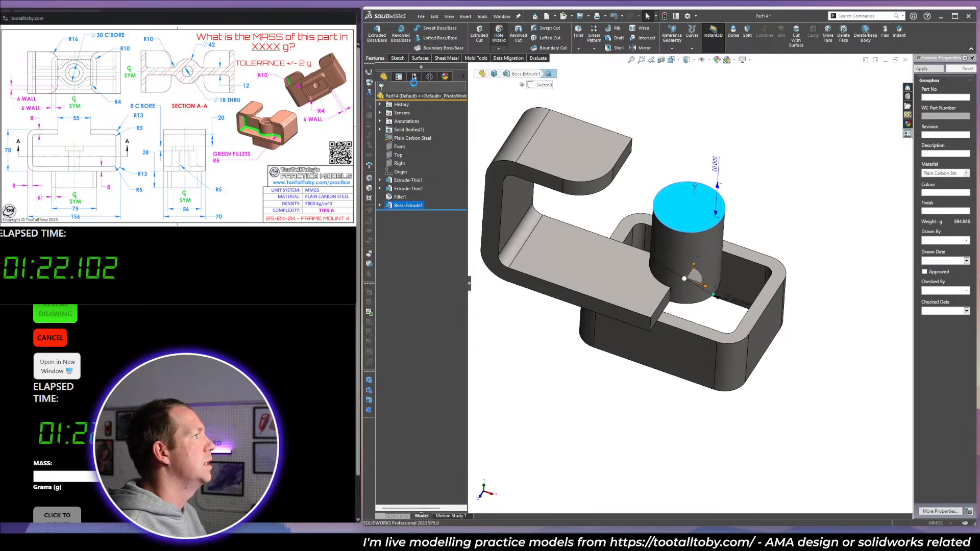
pyautogui.click(418, 112)
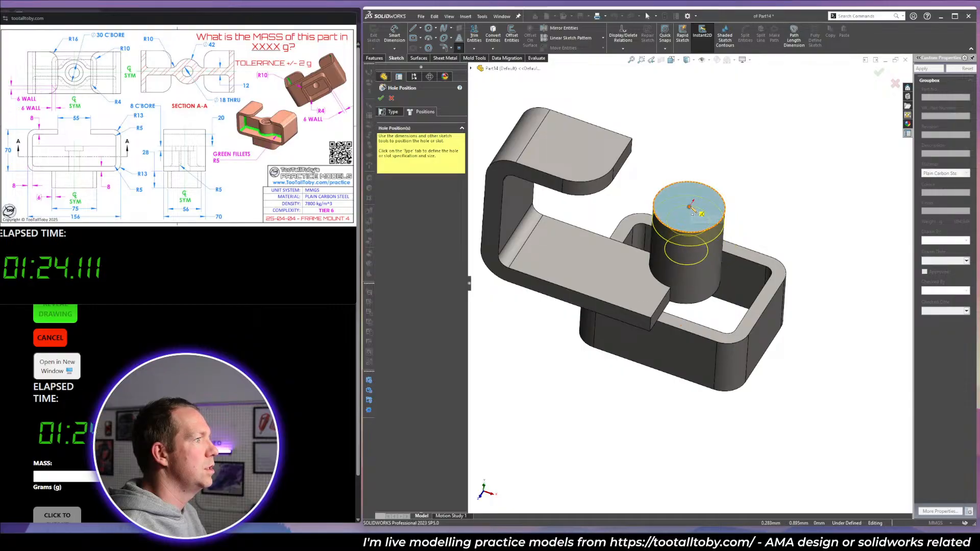
pyautogui.click(689, 206)
pyautogui.press('Return')
# Sketch a horizontal line on the Front plane from the boss's top corner to the inner face of the C-bracket's vertical wall.
pyautogui.moveTo(704, 196); pyautogui.dragTo(603, 172, button='middle')
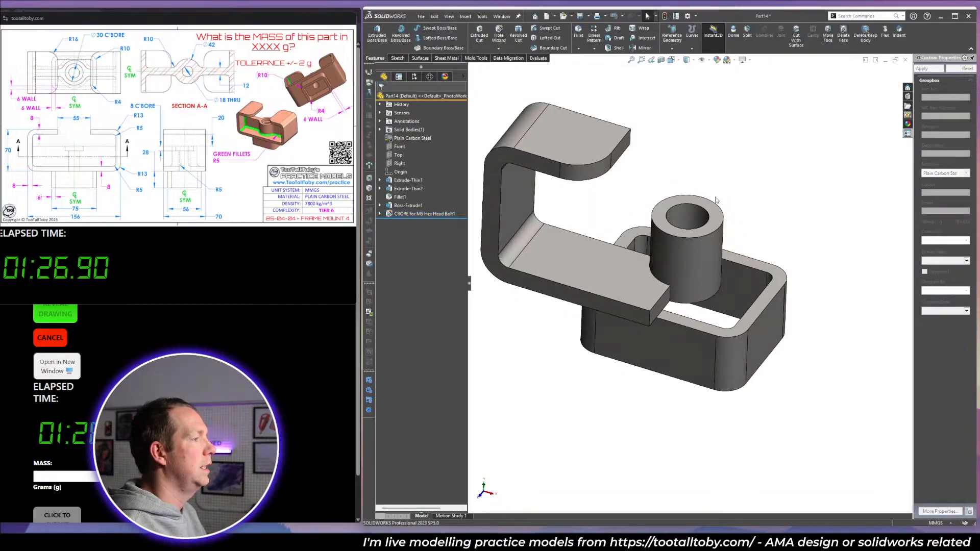
pyautogui.click(409, 148)
pyautogui.press('s')
pyautogui.press('space')
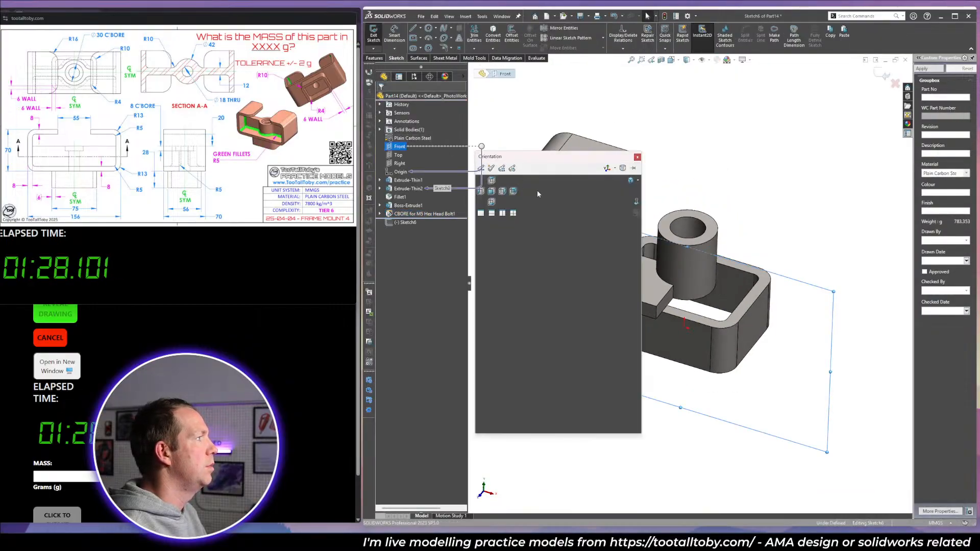
pyautogui.click(638, 203)
pyautogui.press('l')
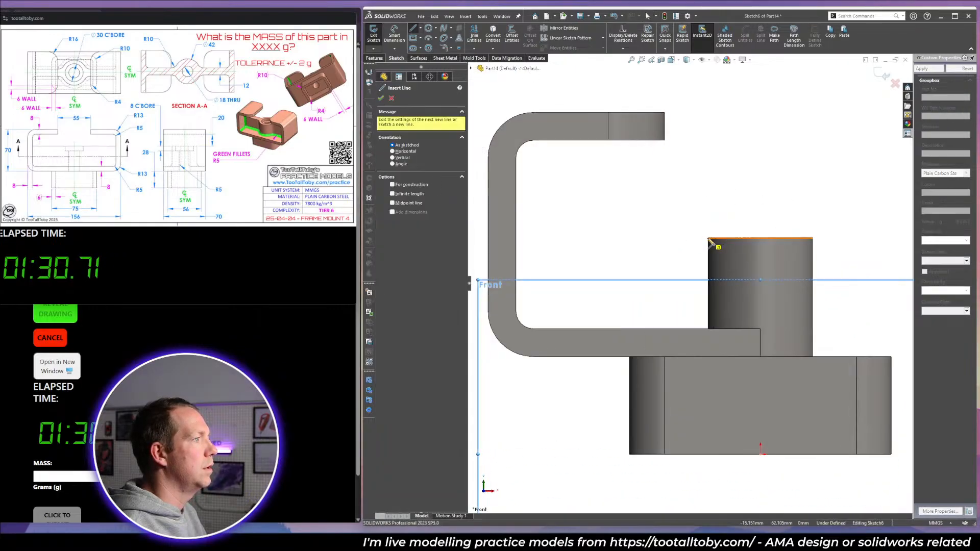
pyautogui.click(710, 239)
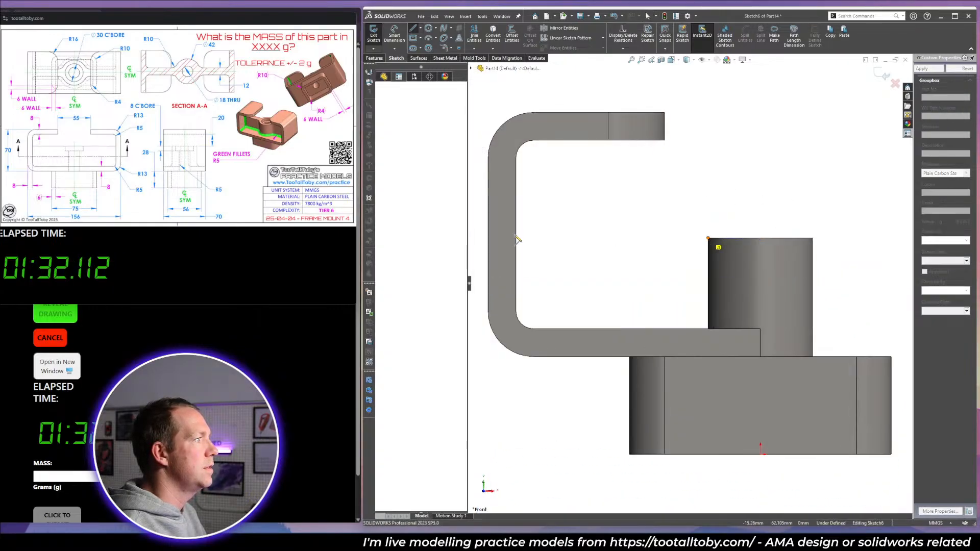
pyautogui.click(522, 241)
pyautogui.press('Escape')
pyautogui.click(539, 241)
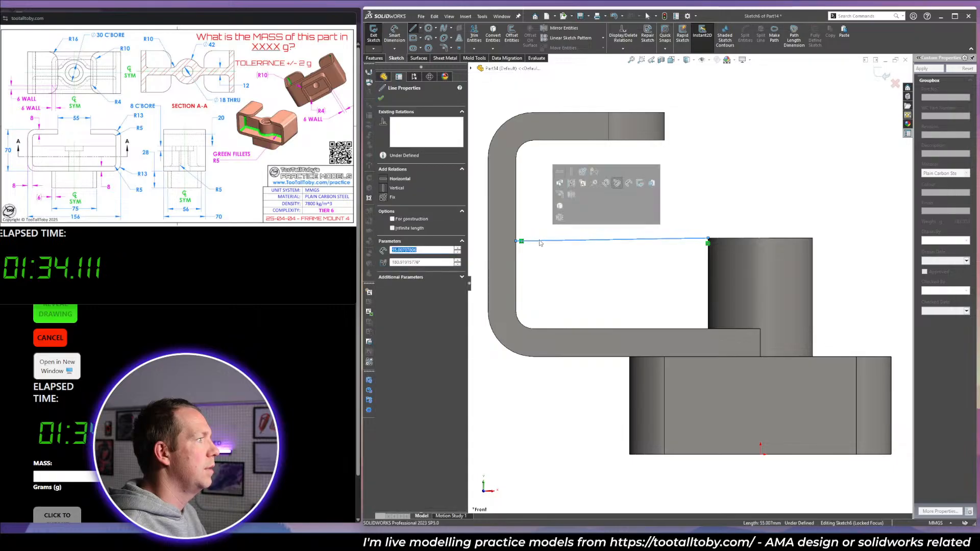
pyautogui.click(562, 183)
pyautogui.click(601, 274)
# Create a 6 mm thick rib from the horizontal line, thickened to one side, with the material flipped down to the lower flange.
pyautogui.scroll(3, 658, 265)
pyautogui.moveTo(658, 265); pyautogui.dragTo(593, 70, button='middle')
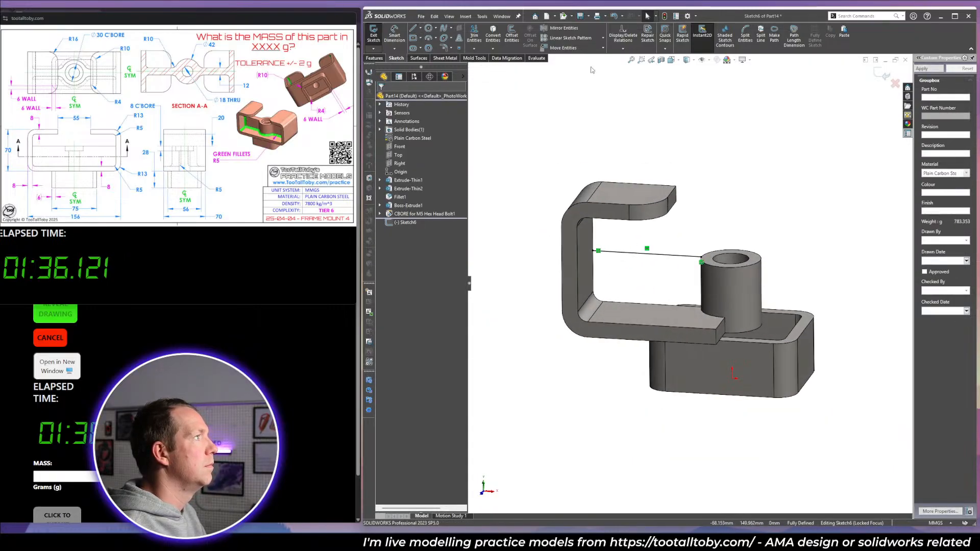
pyautogui.click(380, 59)
pyautogui.click(616, 31)
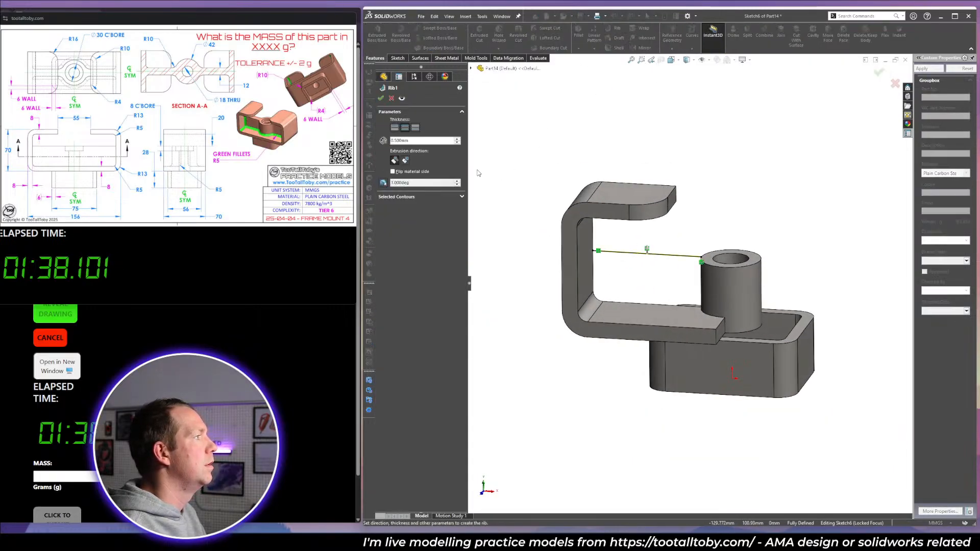
pyautogui.write('6.')
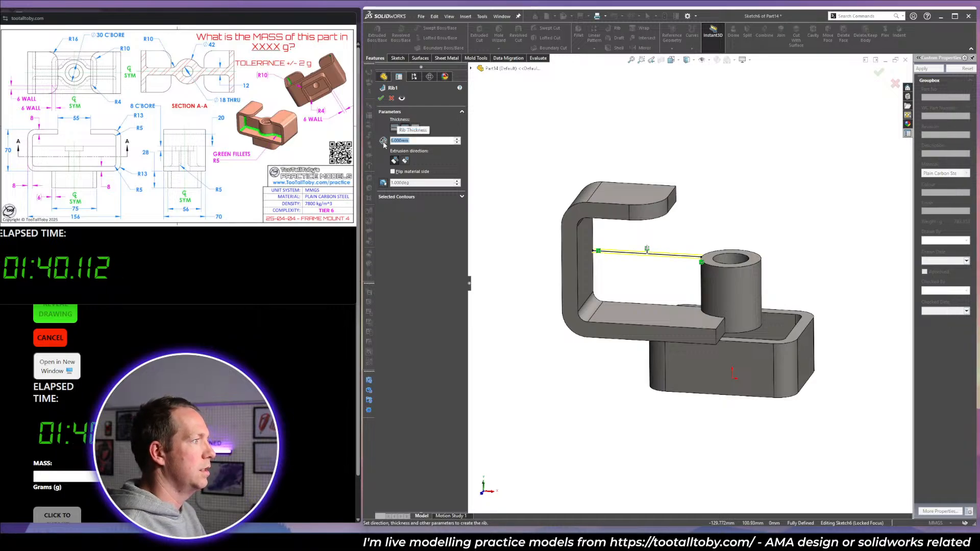
pyautogui.press('Return')
pyautogui.moveTo(613, 245); pyautogui.dragTo(542, 187, button='middle')
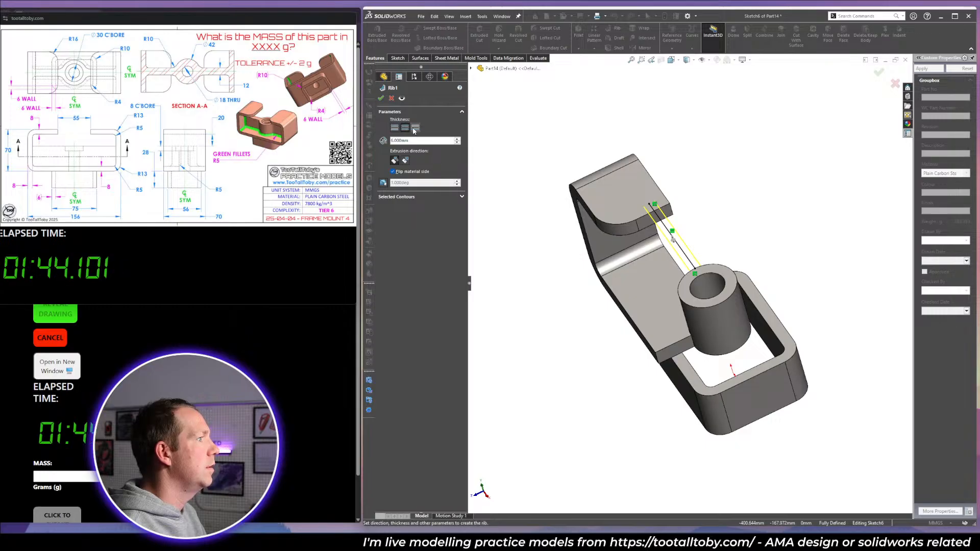
pyautogui.click(382, 98)
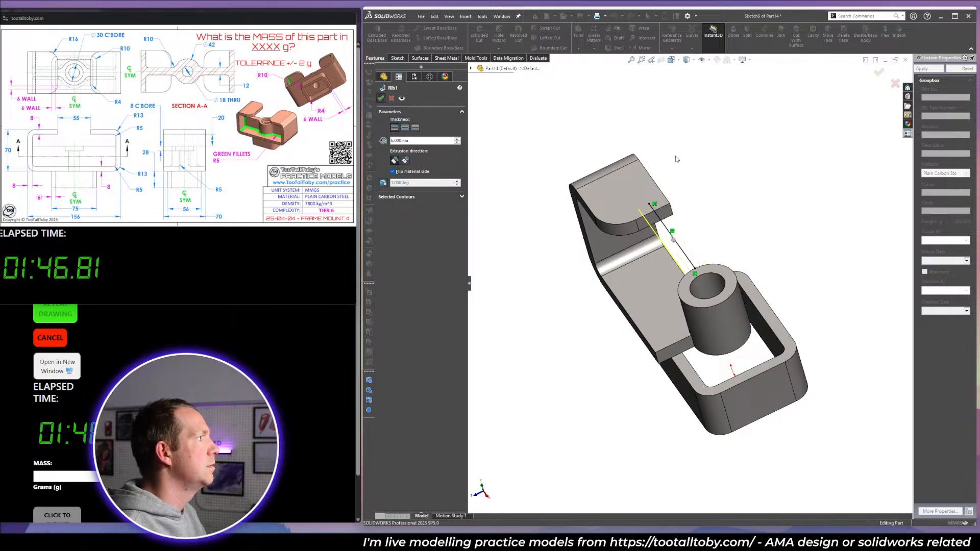
pyautogui.moveTo(659, 286); pyautogui.dragTo(679, 301, button='middle')
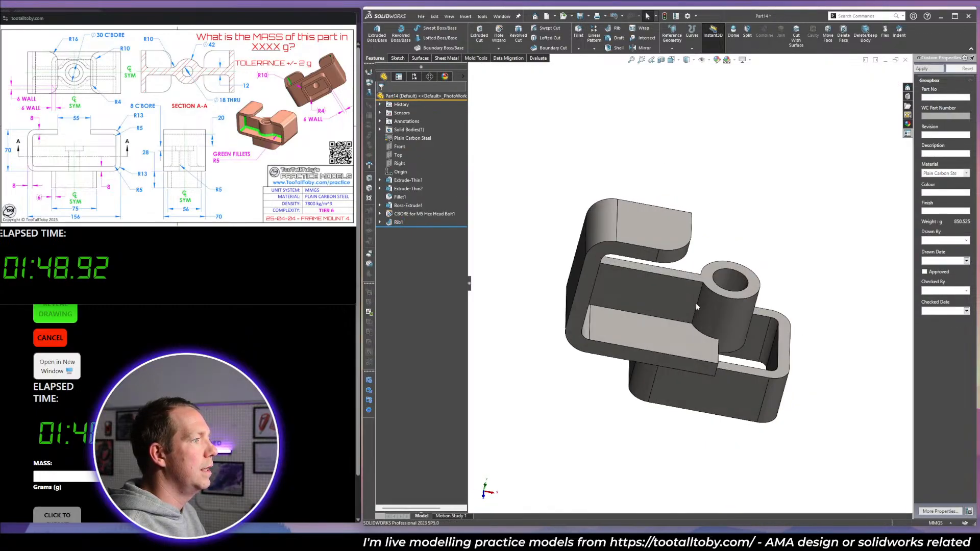
# Fillet the vertical edge between the rib and the cylindrical boss with a 10 mm radius.
pyautogui.click(697, 303)
pyautogui.write('f')
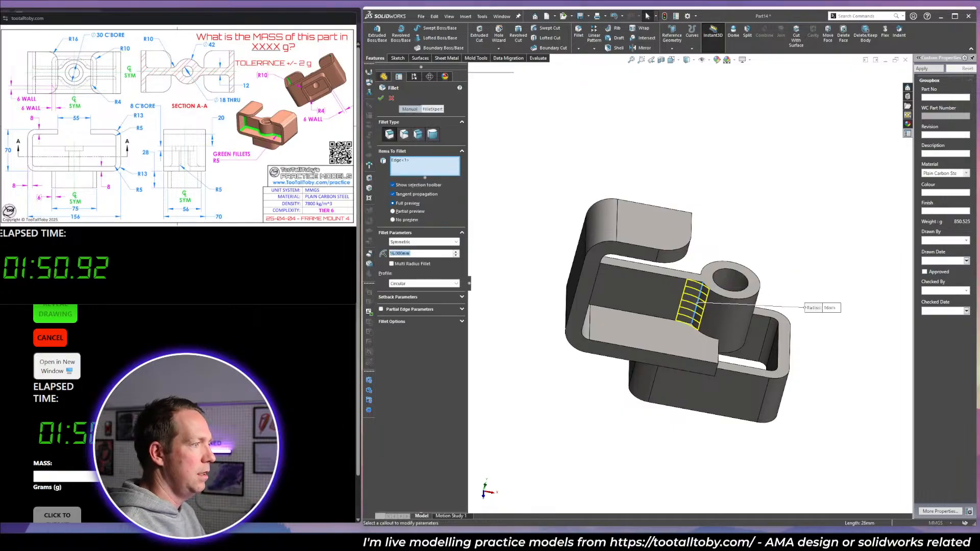
pyautogui.write('10')
pyautogui.press('Return')
# Fillet the edge where the rib meets the lower flange with a 5 mm radius, using tangent propagation.
pyautogui.click(680, 323)
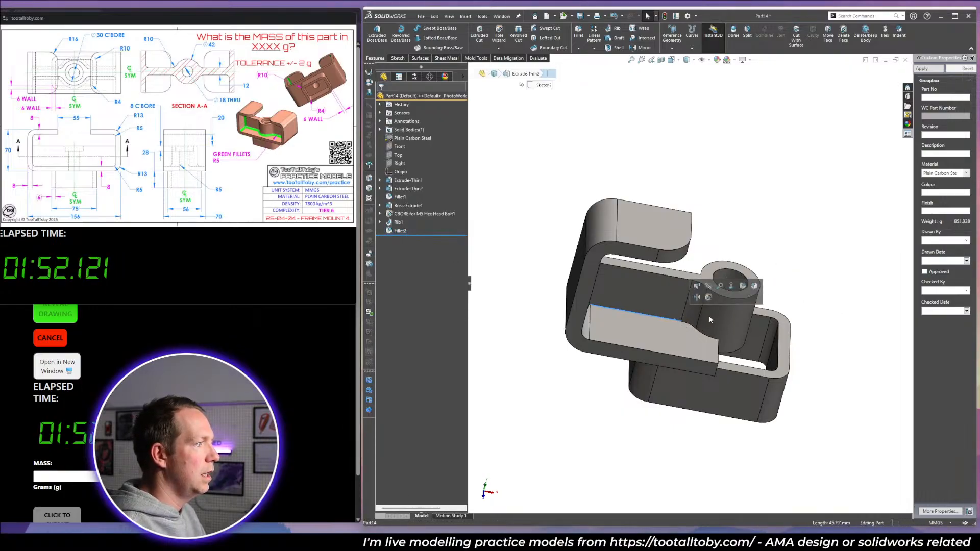
pyautogui.press('f')
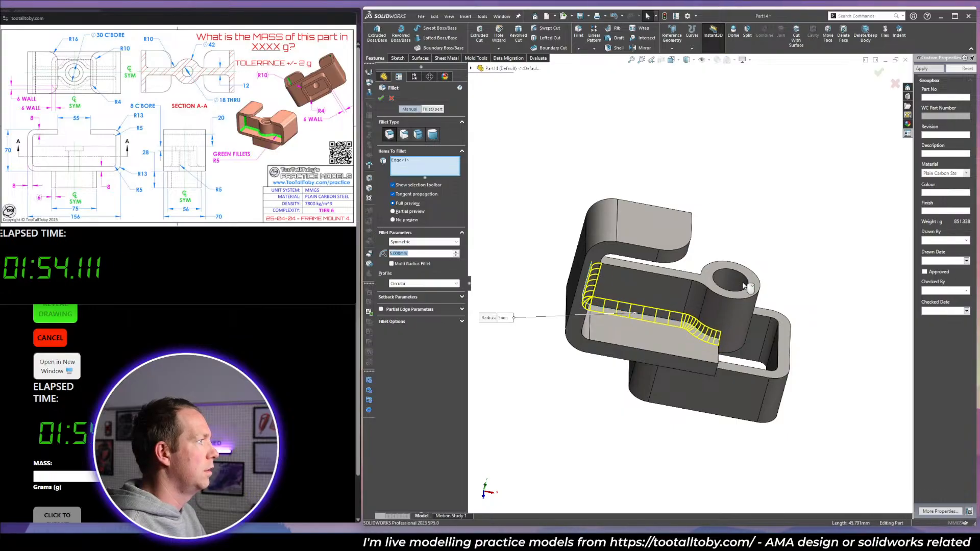
pyautogui.press('Return')
# Mirror the whole body about the bracket's flat cut face and a perpendicular secondary plane, merging the solids.
pyautogui.moveTo(744, 286); pyautogui.dragTo(655, 269, button='middle')
pyautogui.scroll(1, 641, 279)
pyautogui.scroll(-3, 654, 269)
pyautogui.click(723, 294)
pyautogui.click(746, 272)
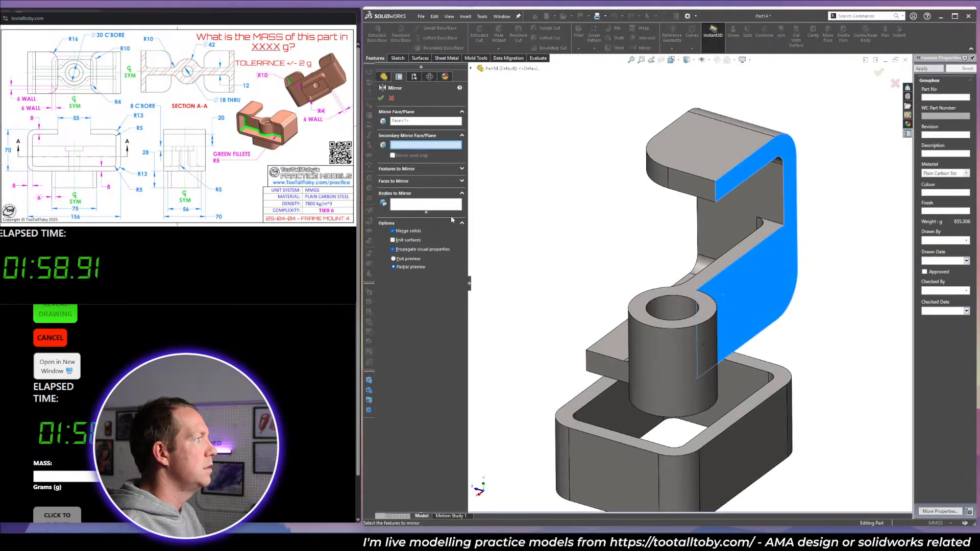
pyautogui.click(416, 145)
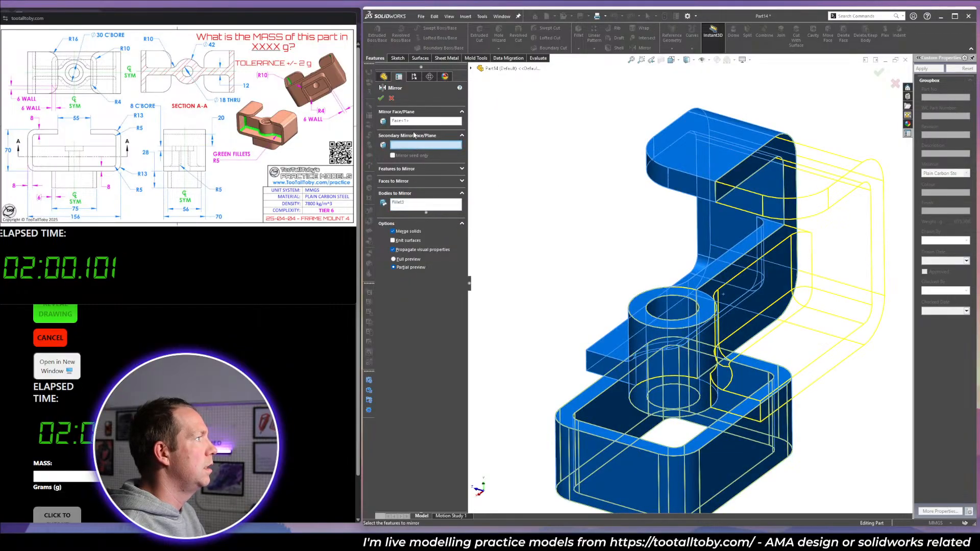
pyautogui.press('Return')
pyautogui.moveTo(658, 221); pyautogui.dragTo(705, 289, button='middle')
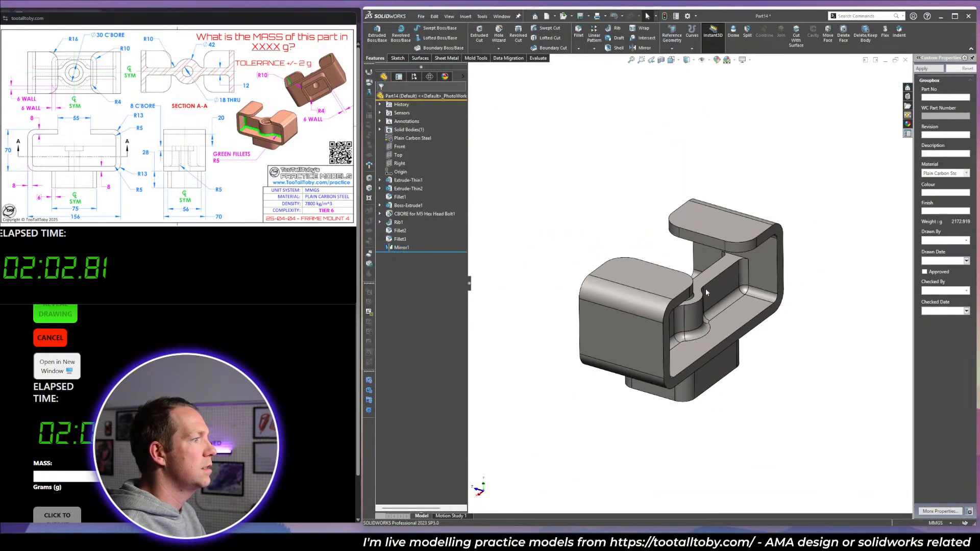
pyautogui.moveTo(622, 332); pyautogui.dragTo(557, 365, button='middle')
pyautogui.scroll(-3, 693, 281)
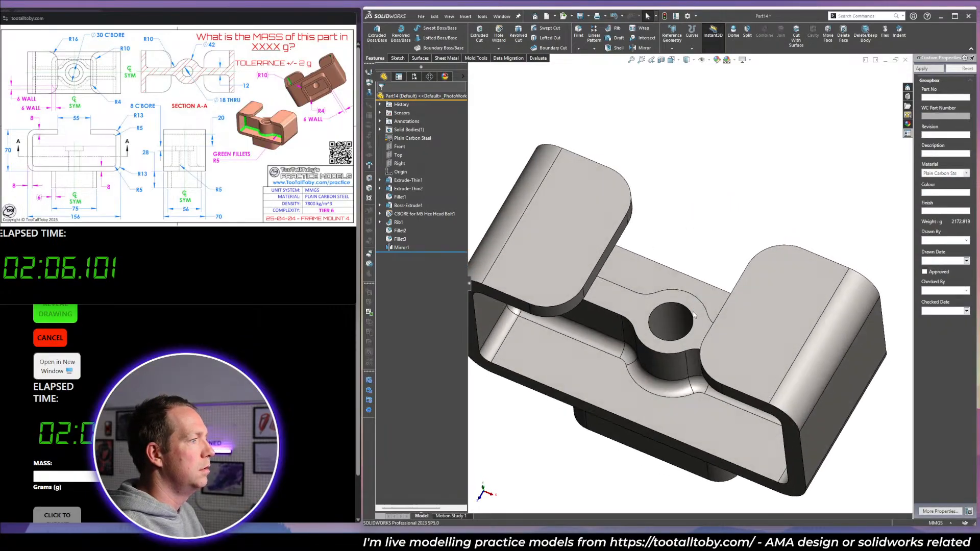
pyautogui.click(687, 294)
pyautogui.click(728, 289)
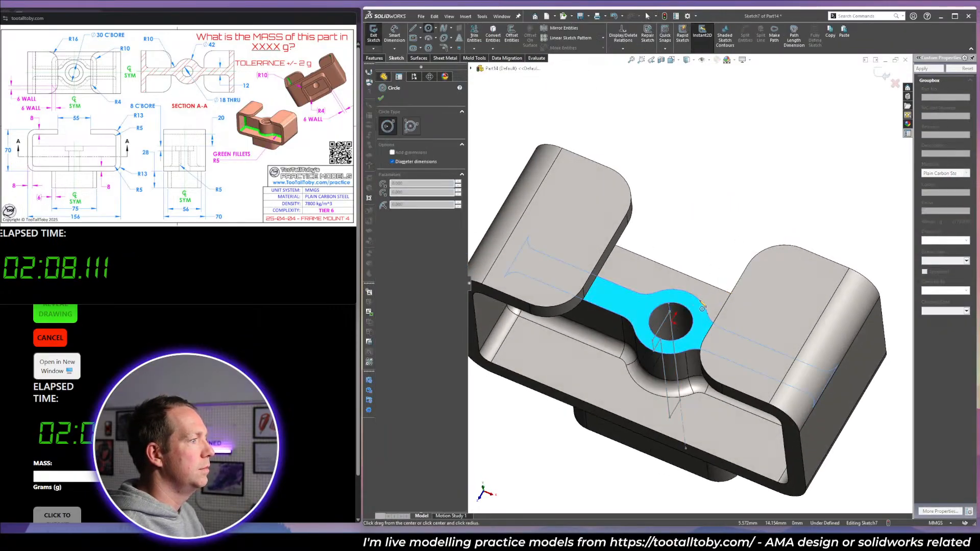
pyautogui.moveTo(714, 230)
pyautogui.mouseDown(button='middle')
pyautogui.moveTo(705, 327)
pyautogui.moveTo(705, 213)
pyautogui.mouseUp(button='middle')
pyautogui.press('Escape')
pyautogui.press('Escape')
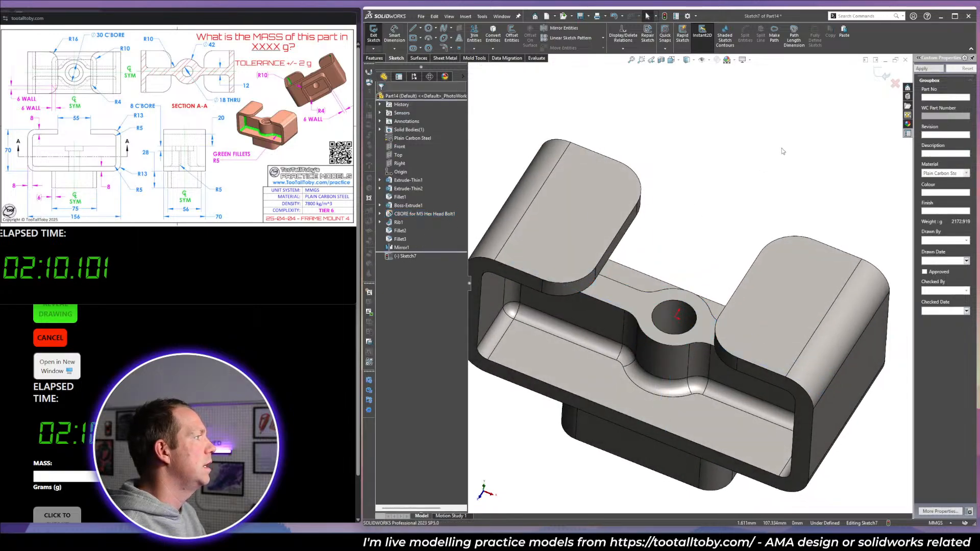
pyautogui.click(886, 77)
pyautogui.click(424, 214)
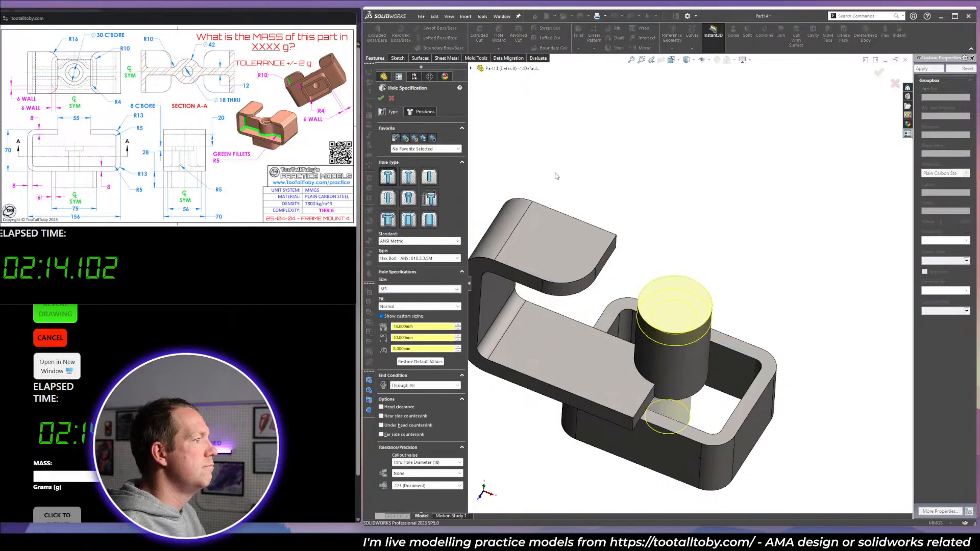
pyautogui.moveTo(683, 321); pyautogui.dragTo(684, 279, button='middle')
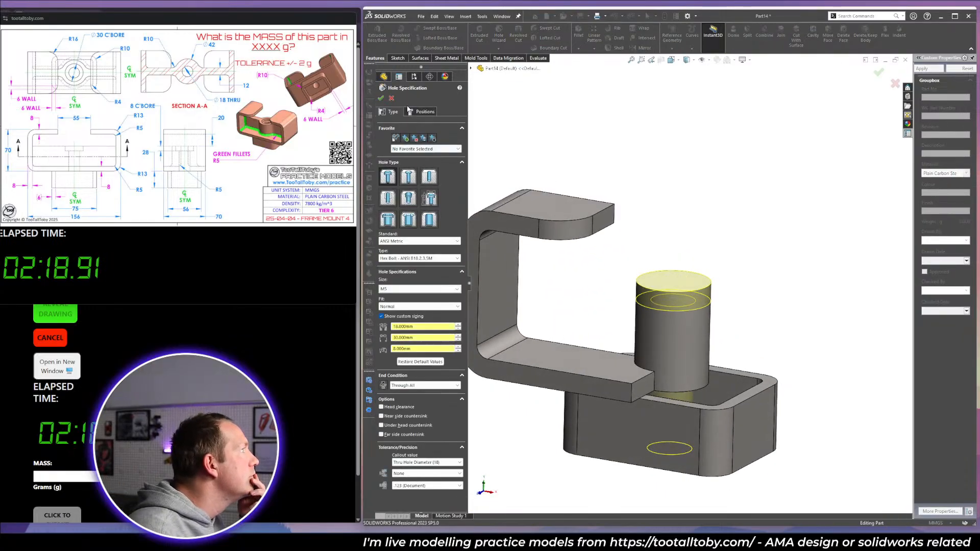
pyautogui.press('Escape')
# Set the diameter of the cylindrical boss to 42 mm.
pyautogui.click(686, 352)
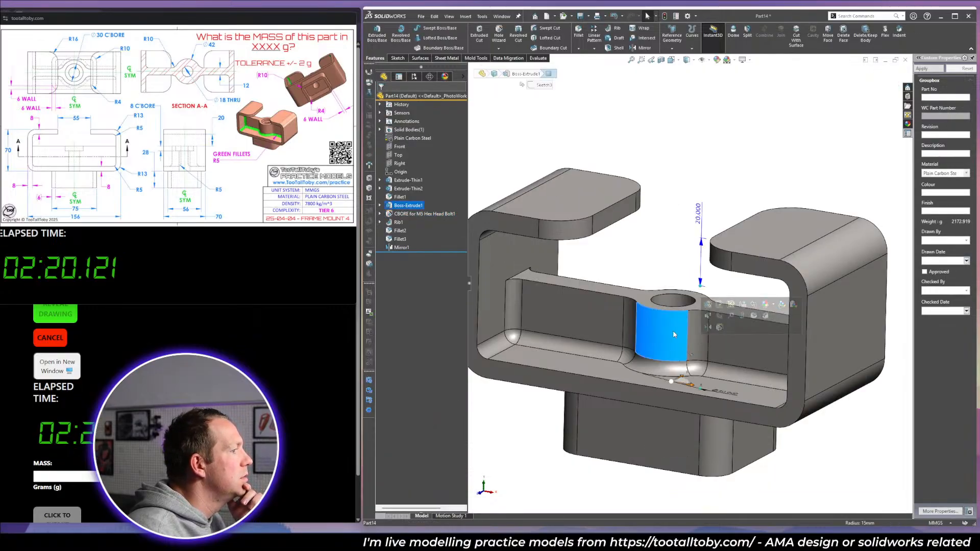
pyautogui.moveTo(687, 352); pyautogui.dragTo(698, 394, button='middle')
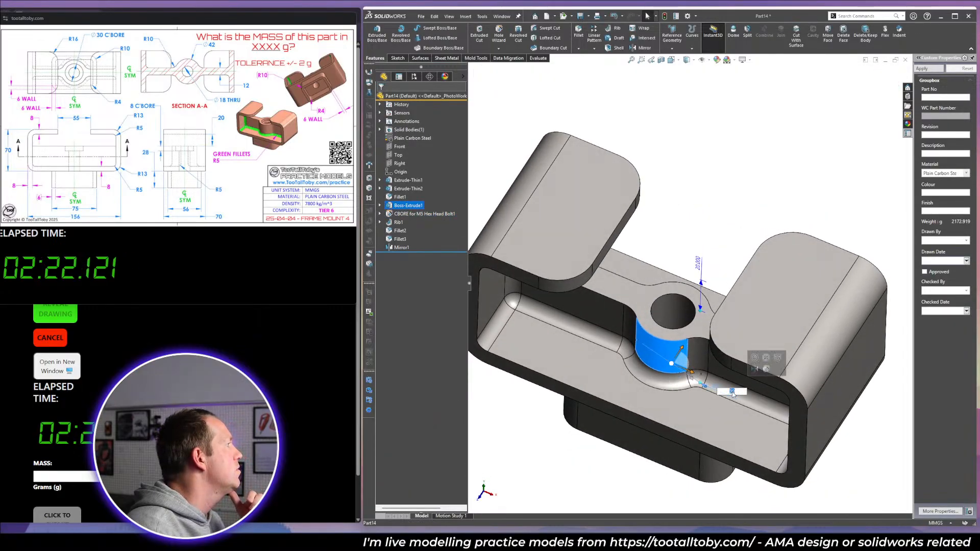
pyautogui.write('42')
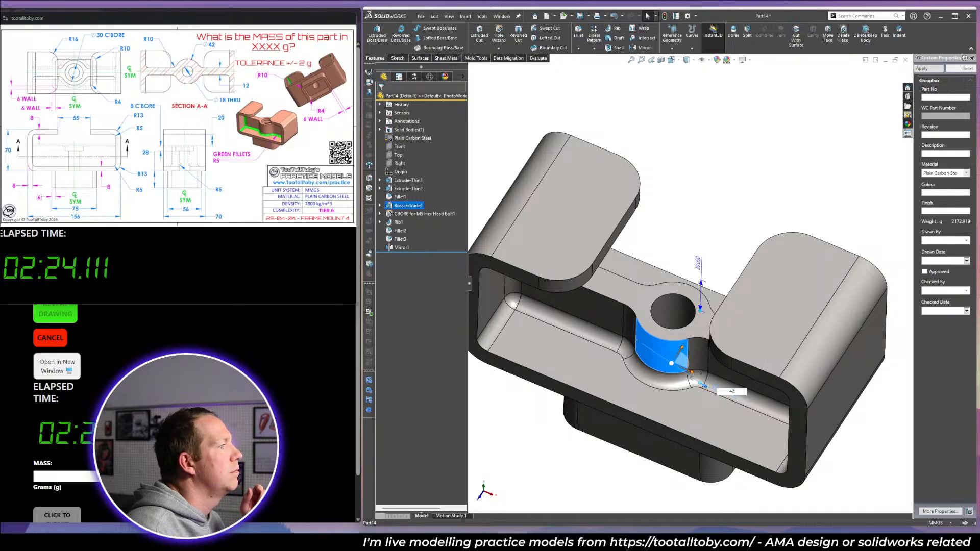
pyautogui.press('Return')
pyautogui.click(723, 233)
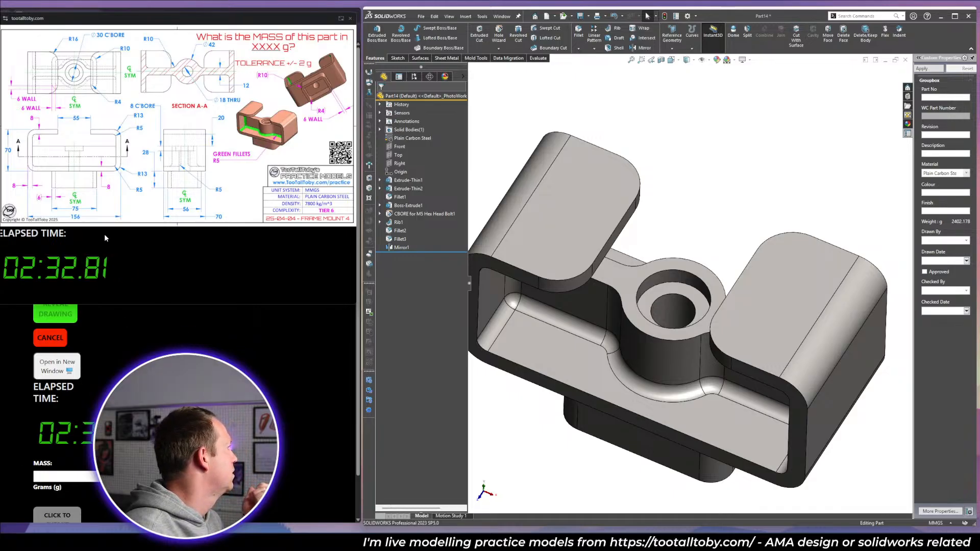
# Cancel the running timed attempt on the practice page and close the part without saving.
pyautogui.click(55, 341)
pyautogui.click(728, 145)
pyautogui.scroll(1, 719, 284)
pyautogui.moveTo(718, 284); pyautogui.dragTo(717, 227, button='middle')
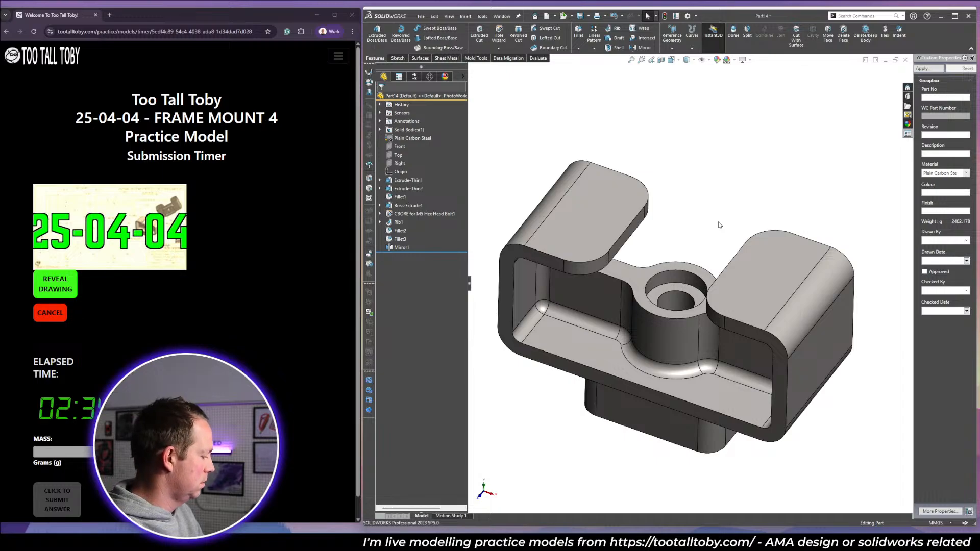
pyautogui.hotkey('ctrl', 'w')
pyautogui.press('n')
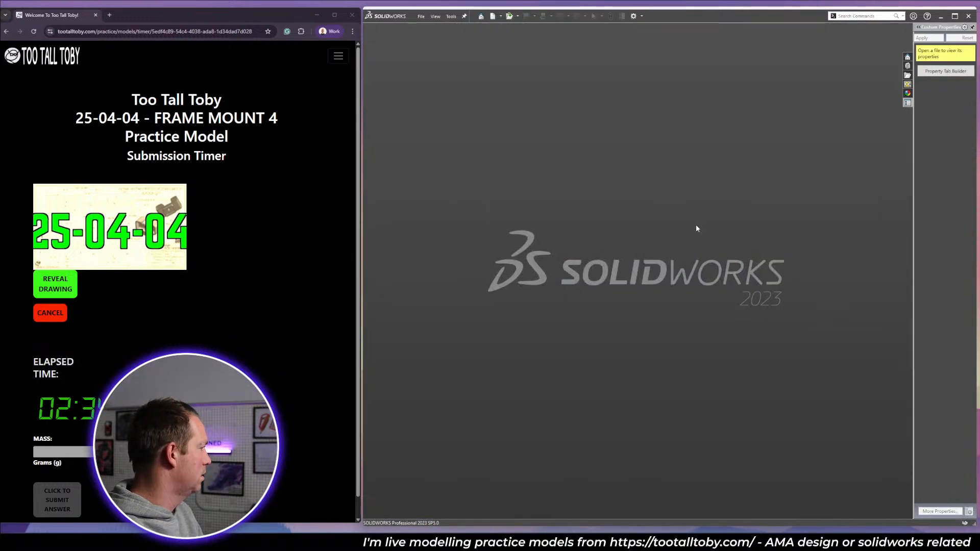
# Create a new part from the TTT-MM-Plain Carbon Steel template and reveal the Frame Mount 4 drawing in a new window.
pyautogui.click(496, 17)
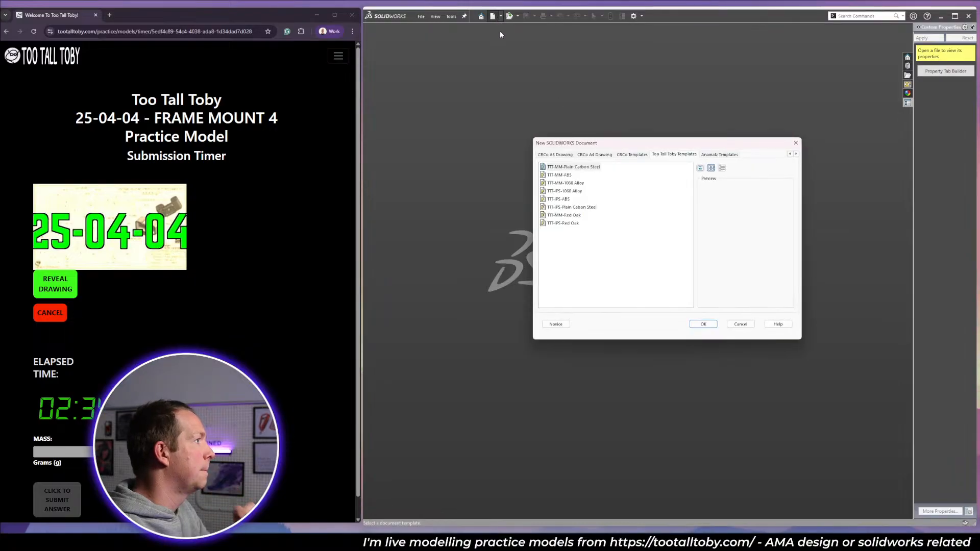
pyautogui.click(590, 167)
pyautogui.click(703, 324)
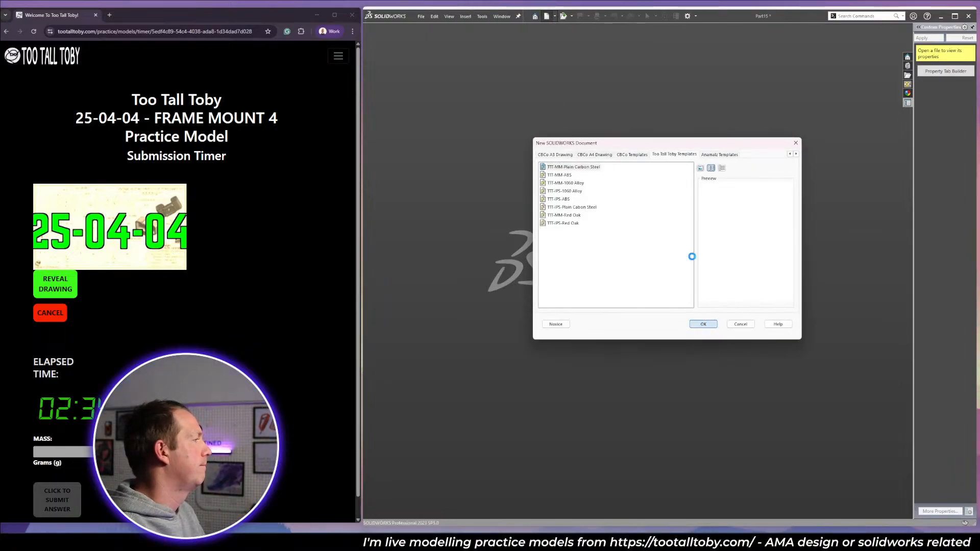
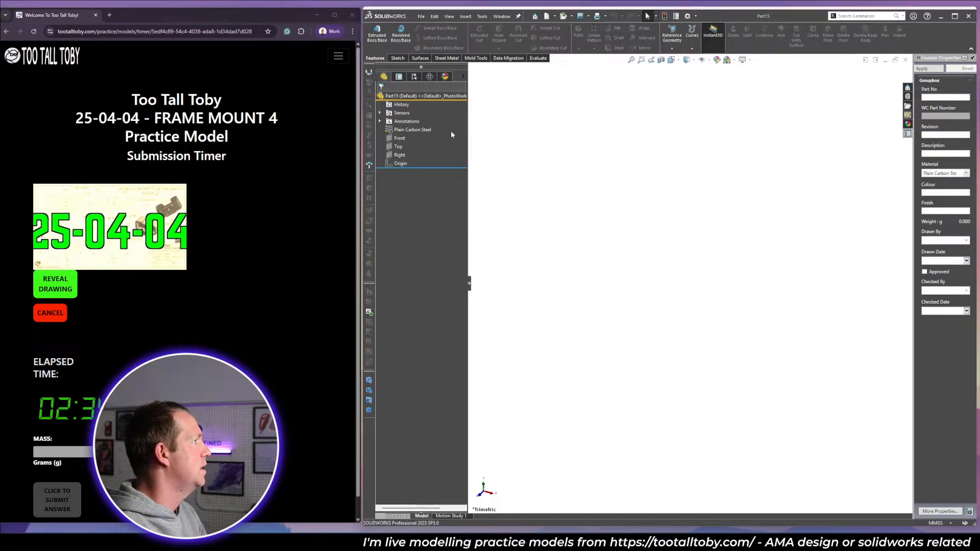
pyautogui.click(72, 289)
pyautogui.click(66, 371)
# Sketch a center rectangle on the Top plane at the origin, 75 mm wide and 56 mm high.
pyautogui.click(401, 147)
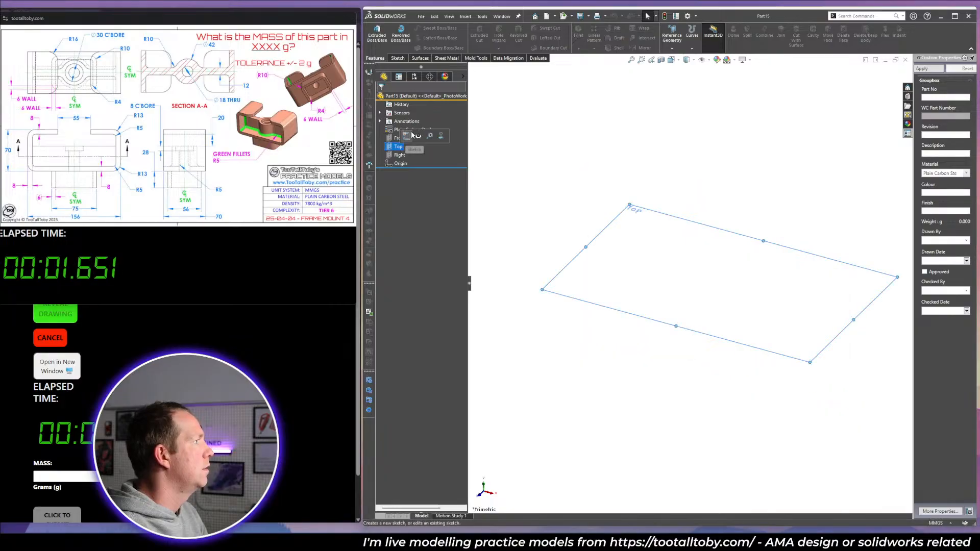
pyautogui.click(407, 135)
pyautogui.click(414, 39)
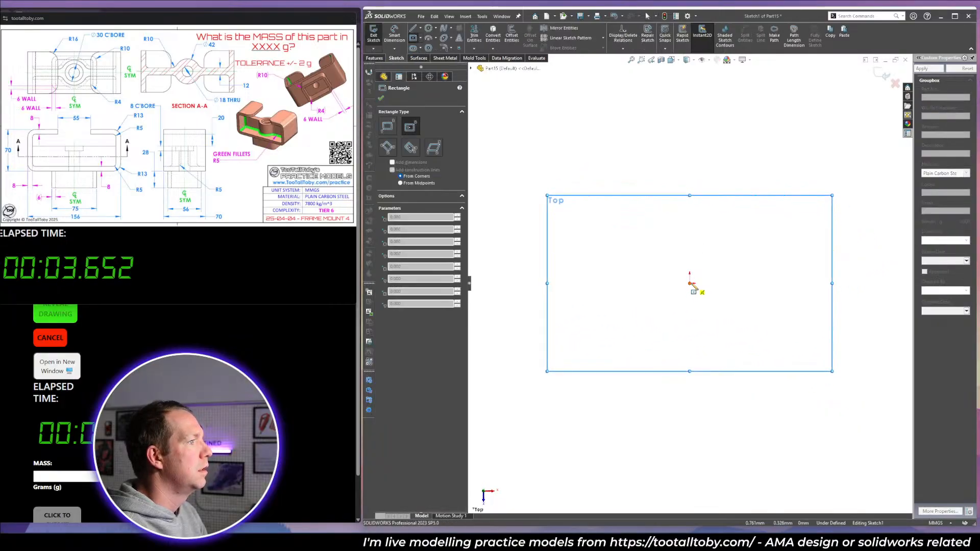
pyautogui.click(690, 282)
pyautogui.write('56')
pyautogui.press('Tab')
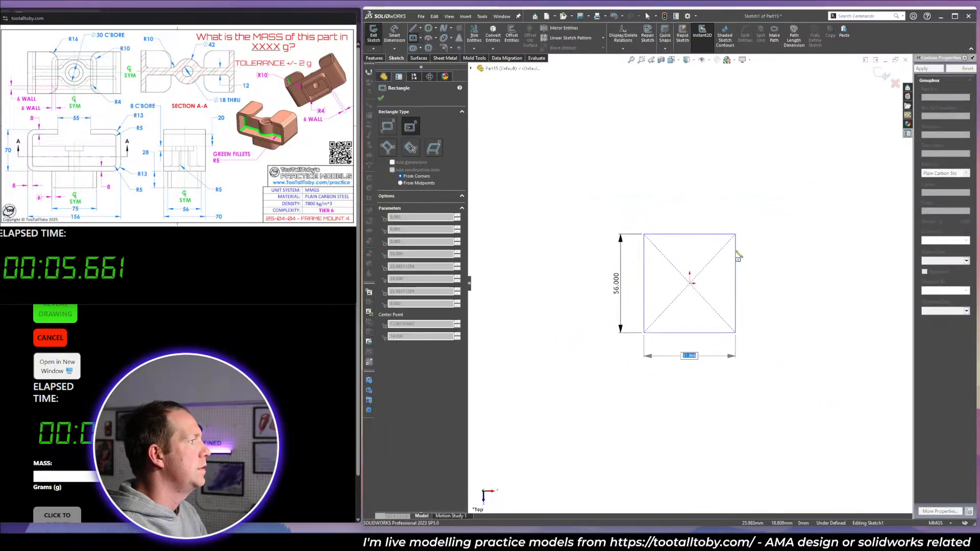
pyautogui.write('75')
pyautogui.press('Return')
pyautogui.press('Escape')
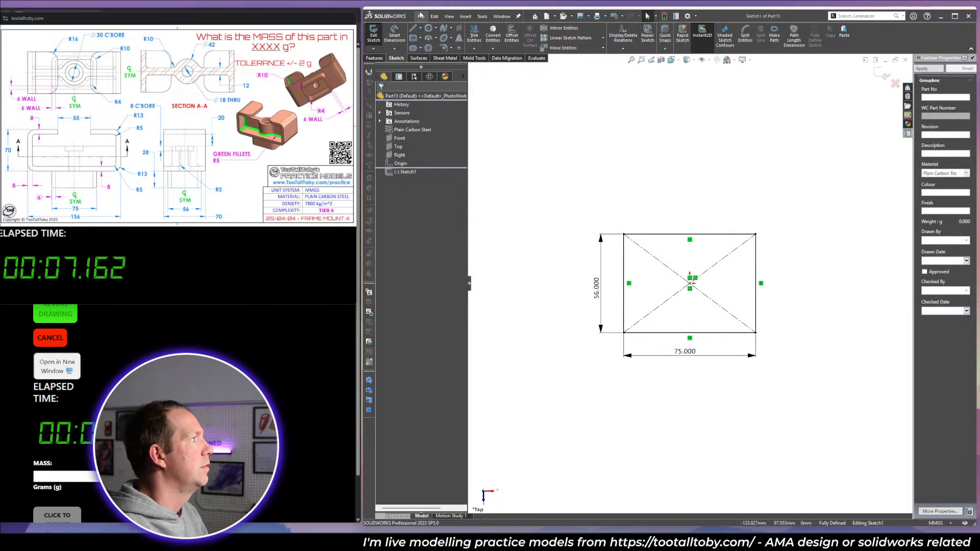
# Round all four corners of the rectangle with 10 mm sketch fillets.
pyautogui.click(443, 48)
pyautogui.moveTo(565, 226); pyautogui.dragTo(894, 419)
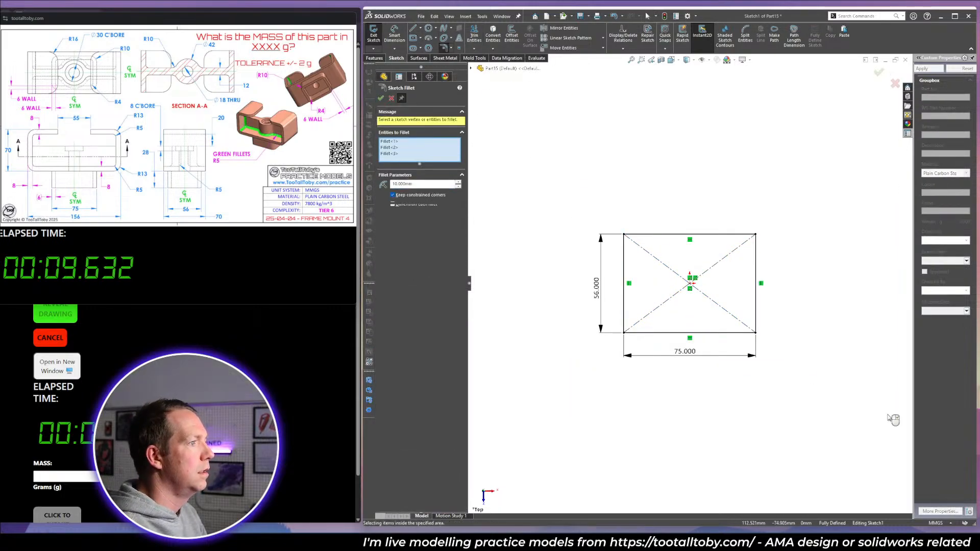
pyautogui.press('Return')
pyautogui.press('Escape')
# Extrude the rounded rectangle 28 mm as a thin feature with a 6 mm wall directed inward.
pyautogui.press('e')
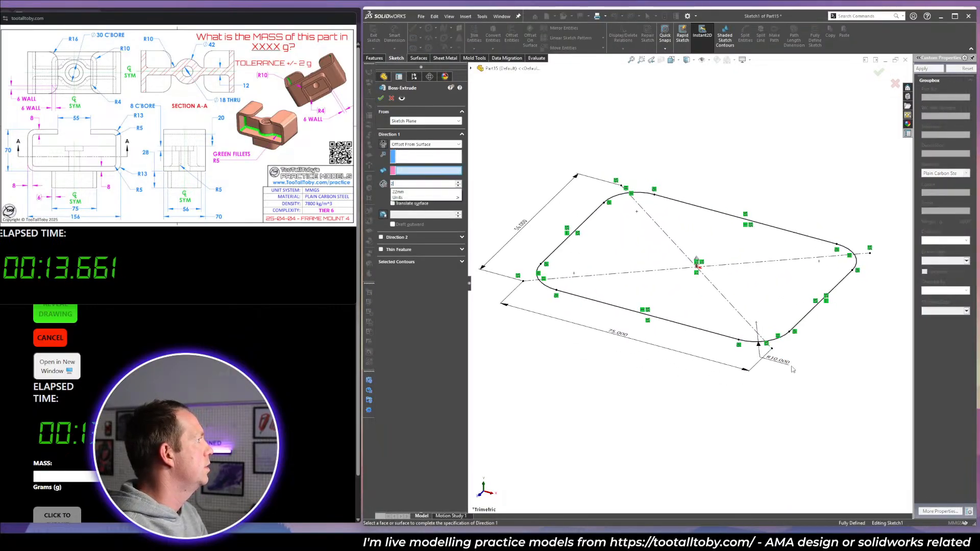
pyautogui.scroll(3, 418, 147)
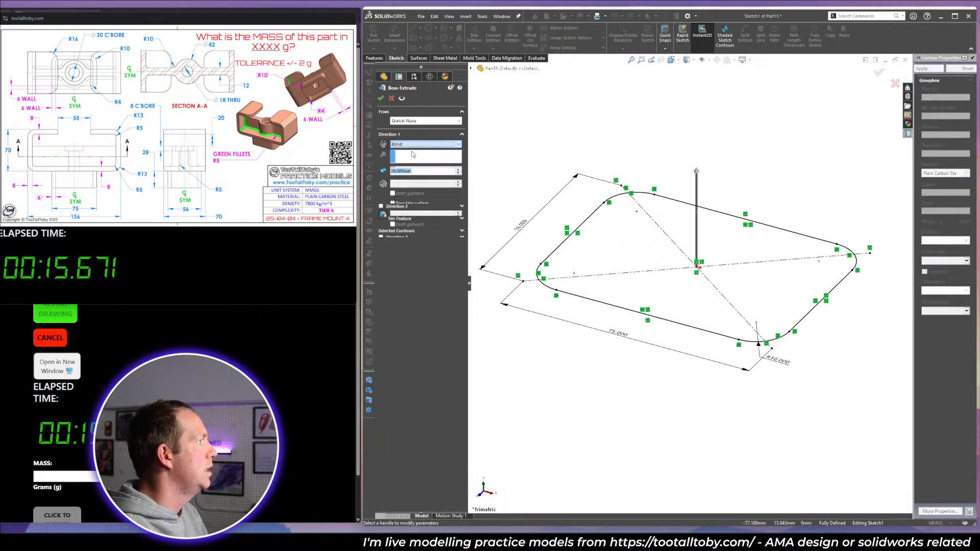
pyautogui.click(381, 218)
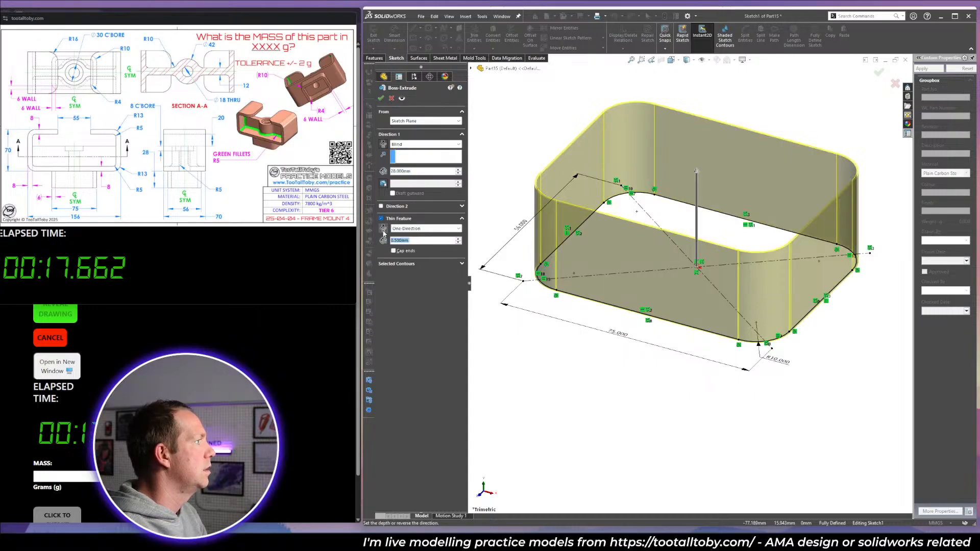
pyautogui.click(412, 241)
pyautogui.write('6')
pyautogui.press('Return')
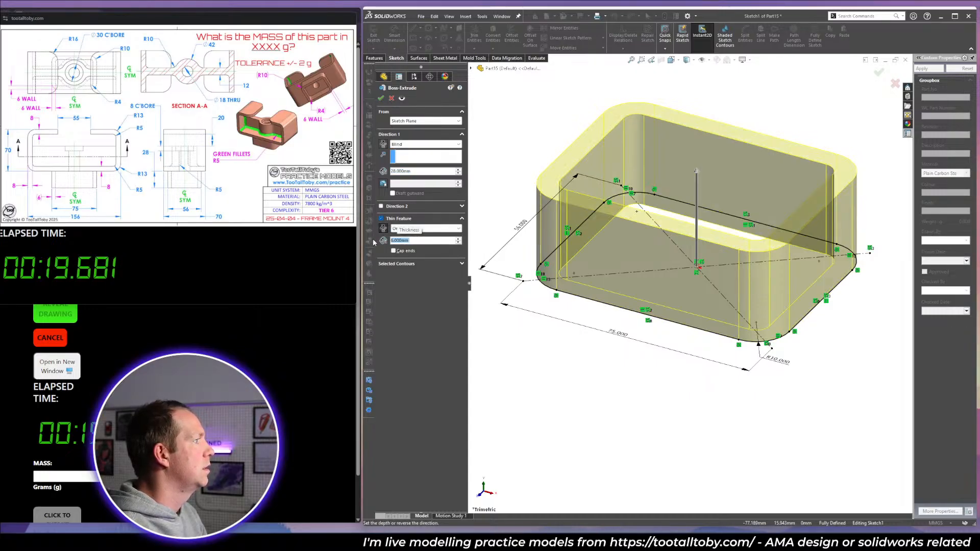
pyautogui.click(381, 99)
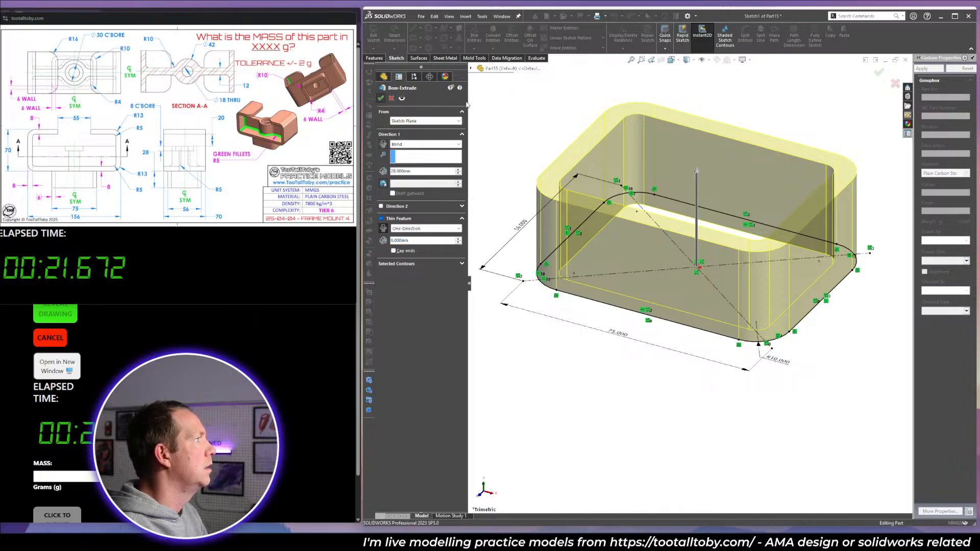
# On the Front plane, sketch a 78 mm horizontal line outward from the midpoint of the frame's upper edge.
pyautogui.click(404, 147)
pyautogui.press('s')
pyautogui.scroll(1, 622, 209)
pyautogui.press('space')
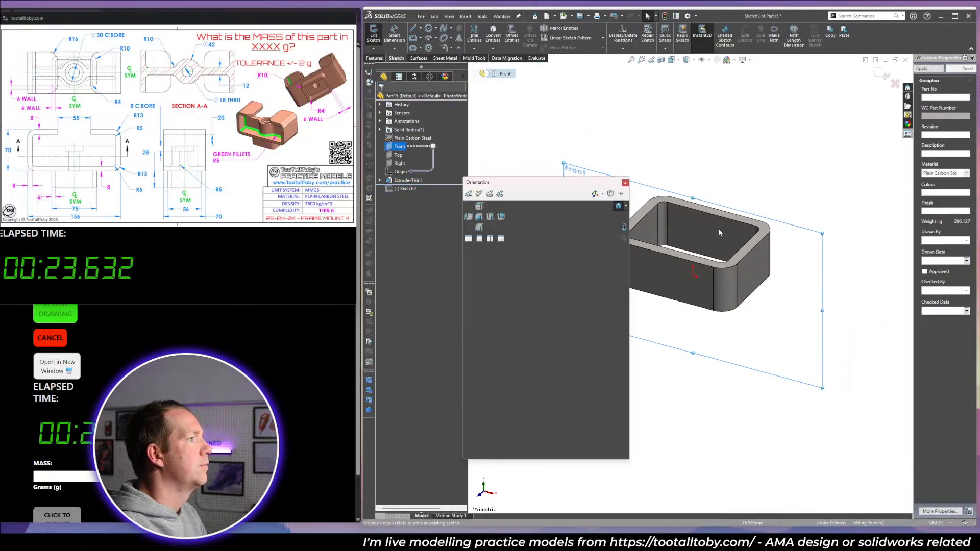
pyautogui.click(624, 228)
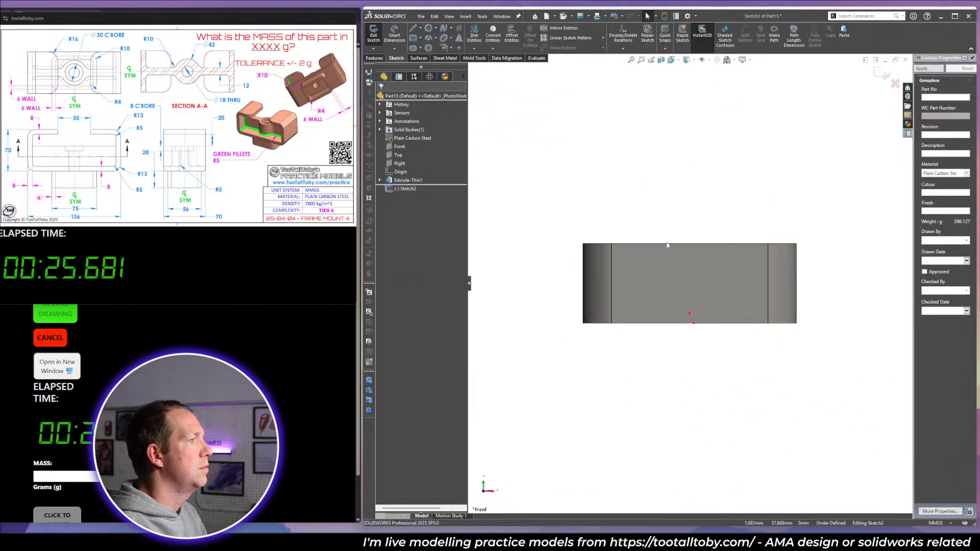
pyautogui.press('l')
pyautogui.click(690, 244)
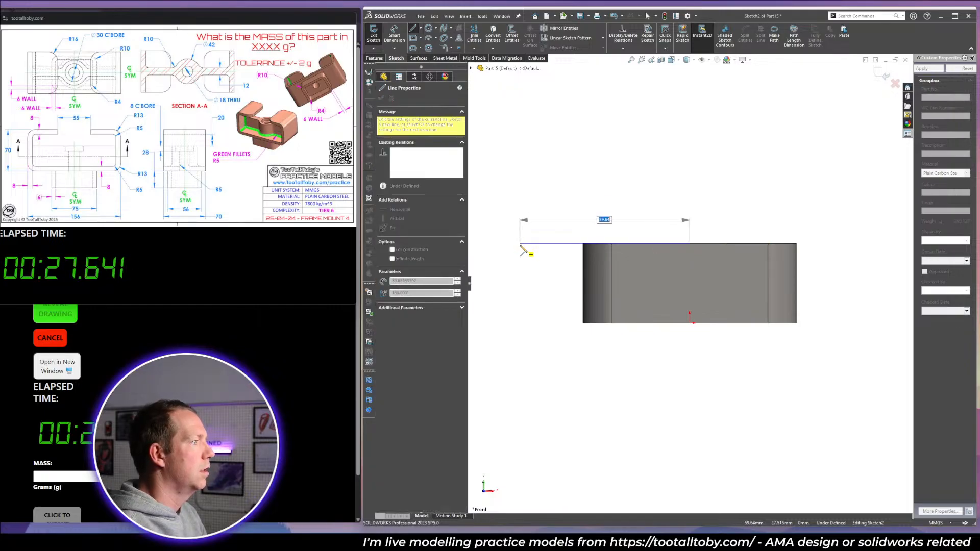
pyautogui.write('78')
pyautogui.press('Return')
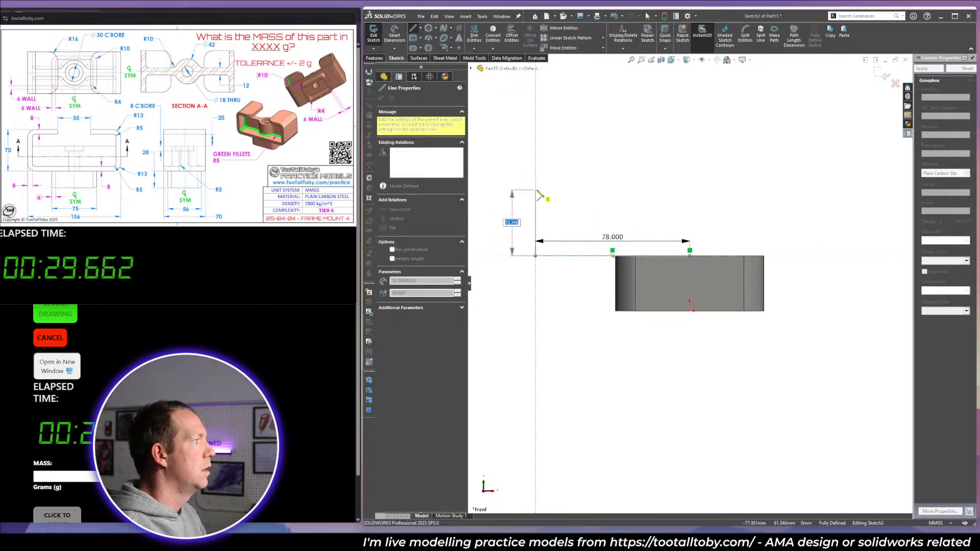
# Continue the profile with a 70 mm vertical line upward and a 50.5 mm horizontal line back toward the centre.
pyautogui.write('70')
pyautogui.press('Return')
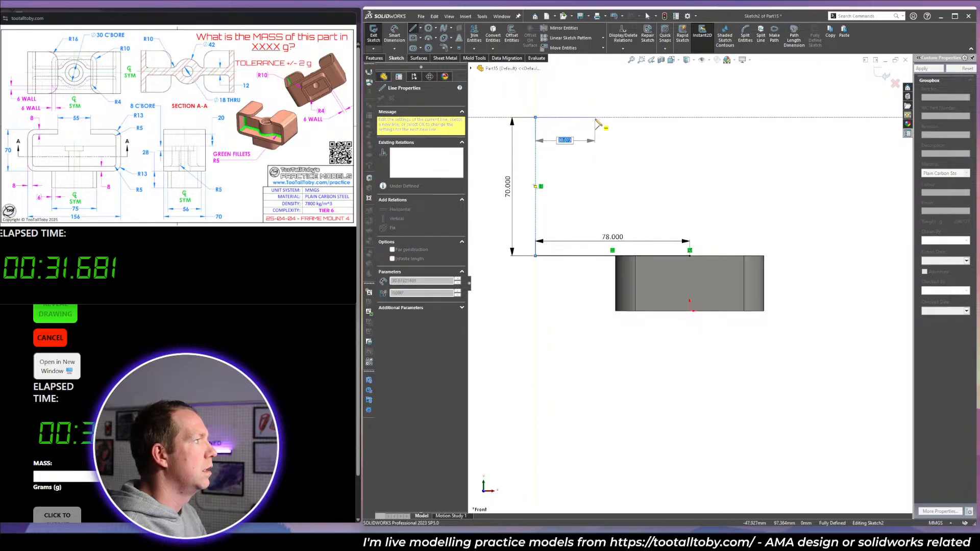
pyautogui.write('50.5')
pyautogui.press('Return')
pyautogui.press('Escape')
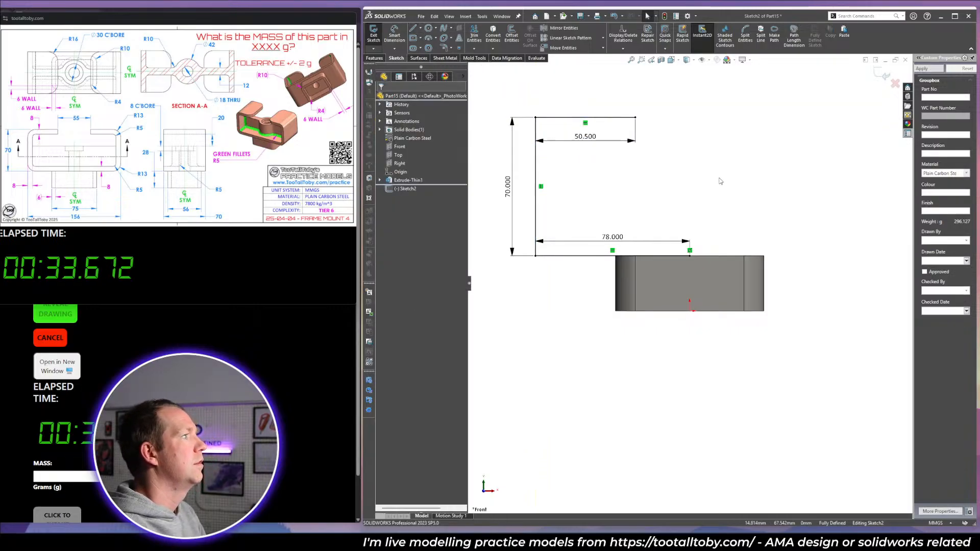
# Extrude the open C profile blind 35 mm as an 8 mm thin feature with 5 mm auto-filleted corners.
pyautogui.press('e')
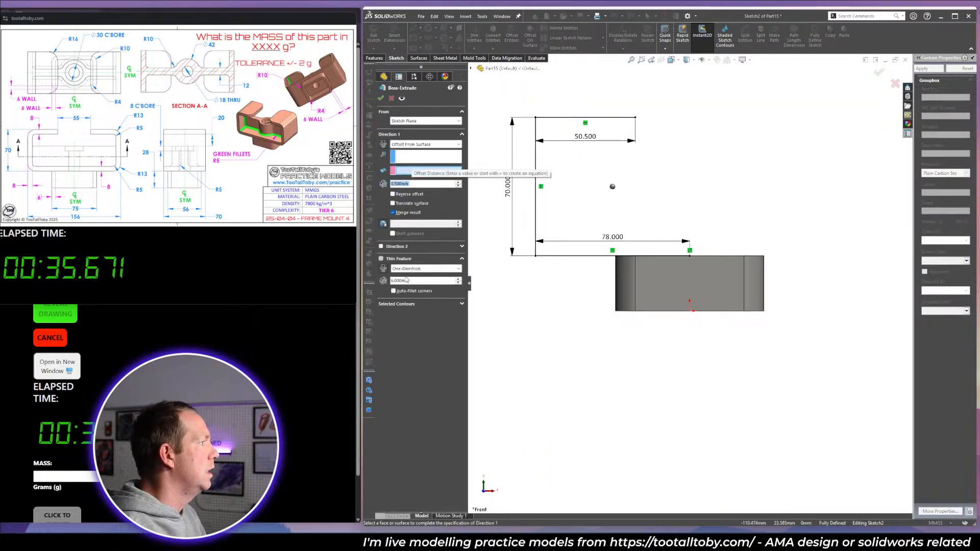
pyautogui.click(397, 145)
pyautogui.click(408, 153)
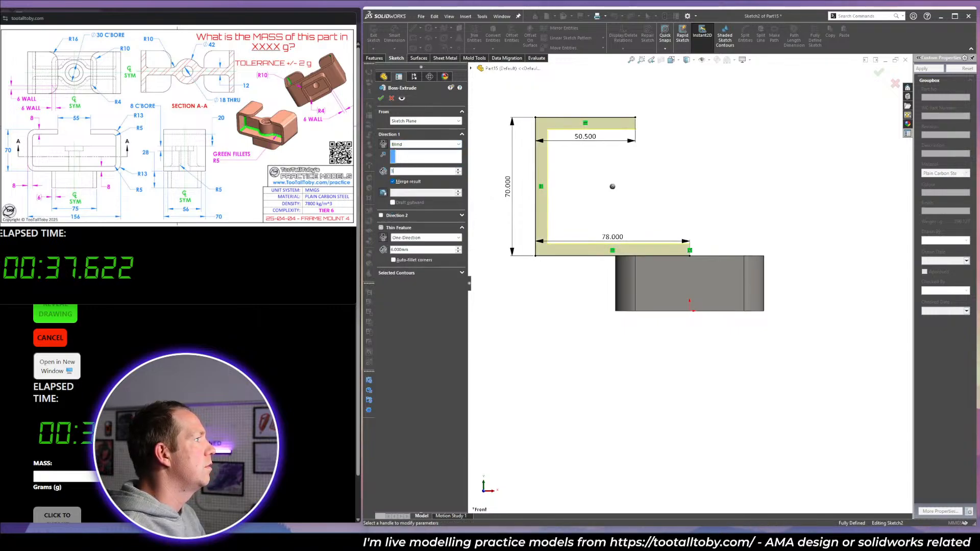
pyautogui.moveTo(650, 207); pyautogui.dragTo(620, 248, button='middle')
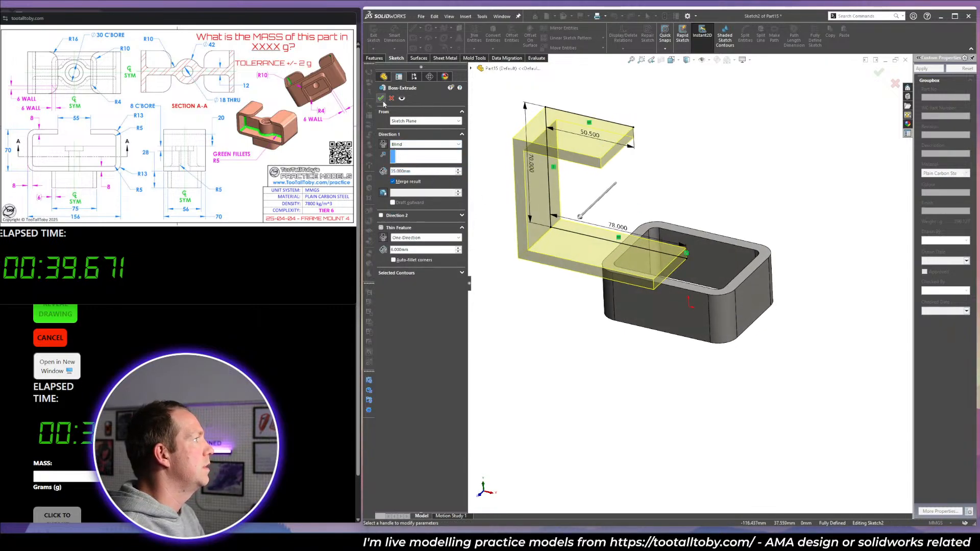
pyautogui.click(406, 261)
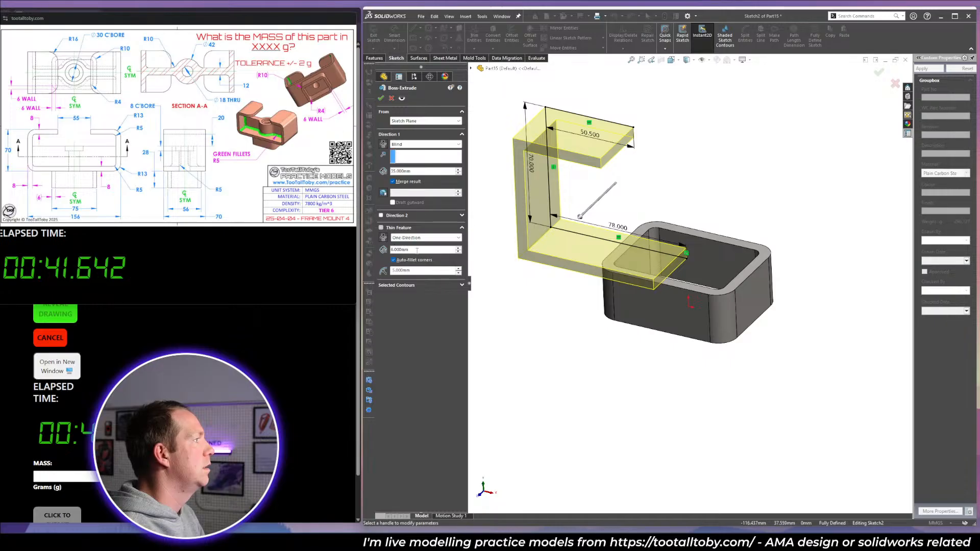
pyautogui.write('8')
pyautogui.press('Return')
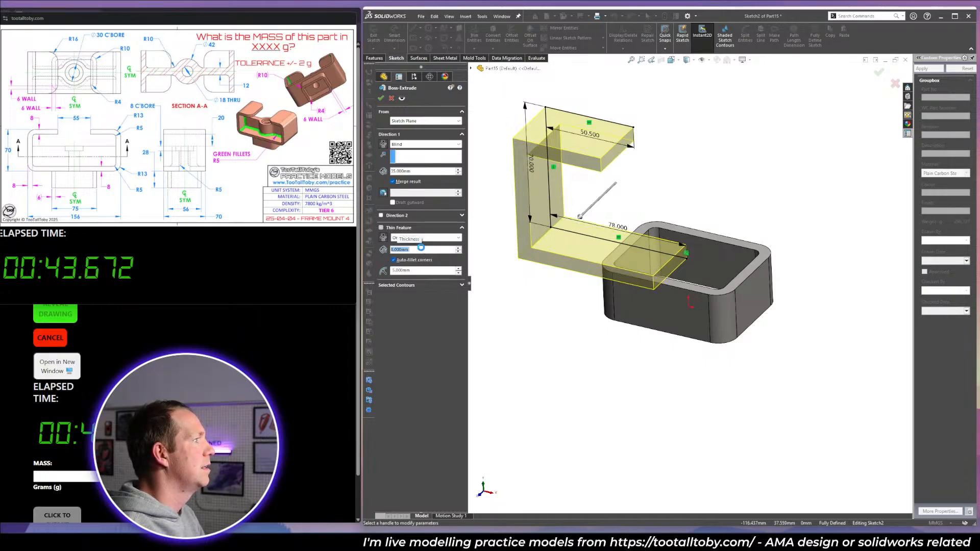
pyautogui.click(631, 175)
# Round the free outer corner of the upper arm with a 16 mm fillet.
pyautogui.click(603, 166)
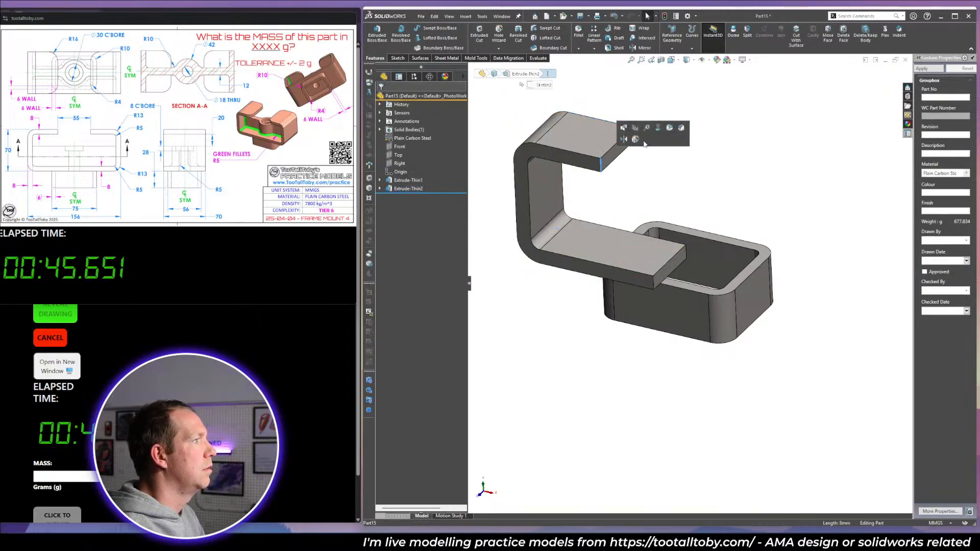
pyautogui.click(672, 133)
pyautogui.write('16')
pyautogui.press('Return')
pyautogui.press('Return')
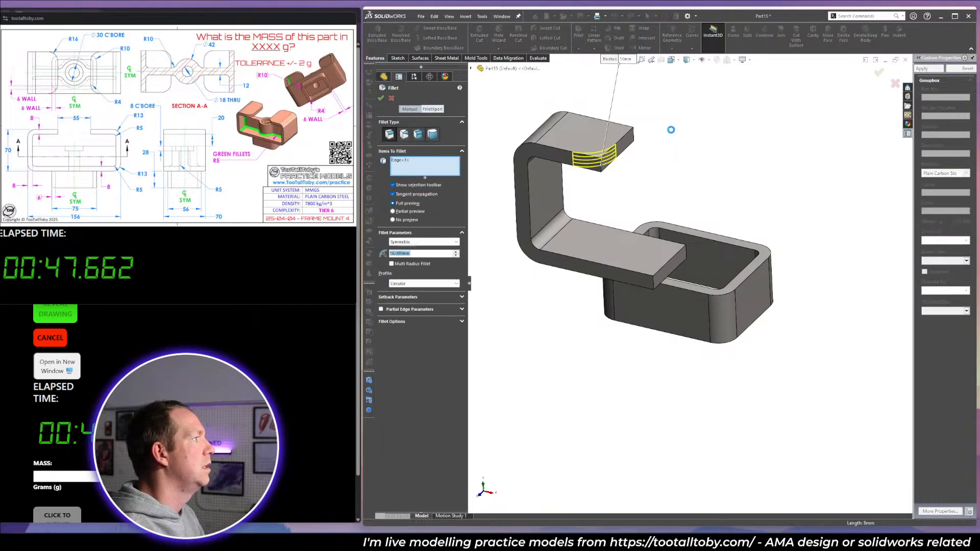
# Sketch a 42 mm diameter circle centred on the origin on the frame's upper face.
pyautogui.scroll(-2, 725, 201)
pyautogui.click(694, 250)
pyautogui.click(730, 215)
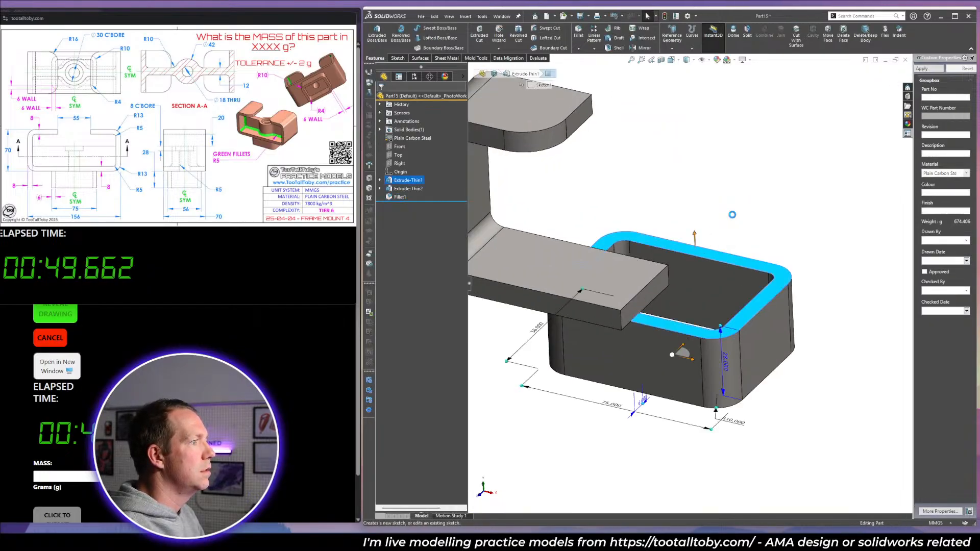
pyautogui.press('c')
pyautogui.click(669, 285)
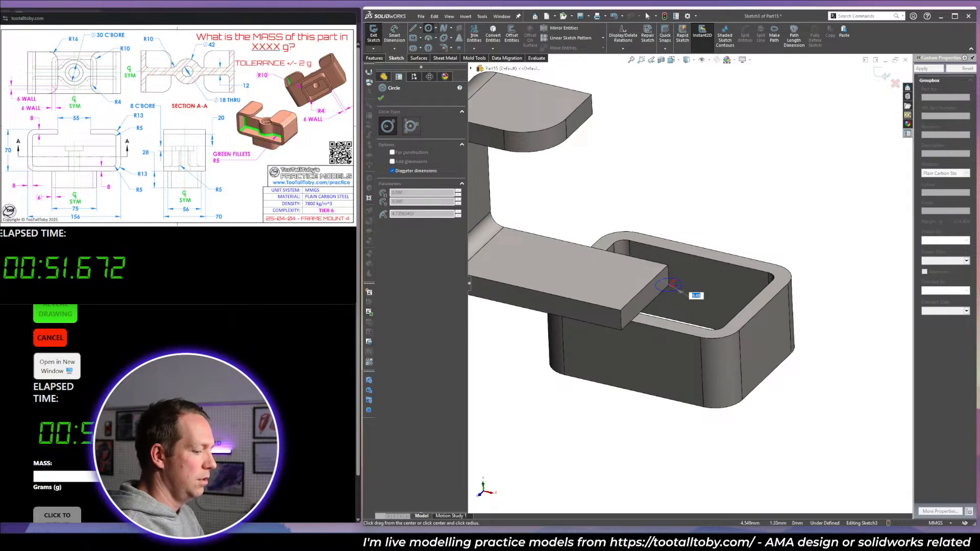
pyautogui.write('21')
pyautogui.press('Return')
pyautogui.press('Escape')
# Extrude the circle into a boss ending 20 mm short of the upper arm's underside, using Offset From Surface.
pyautogui.press('e')
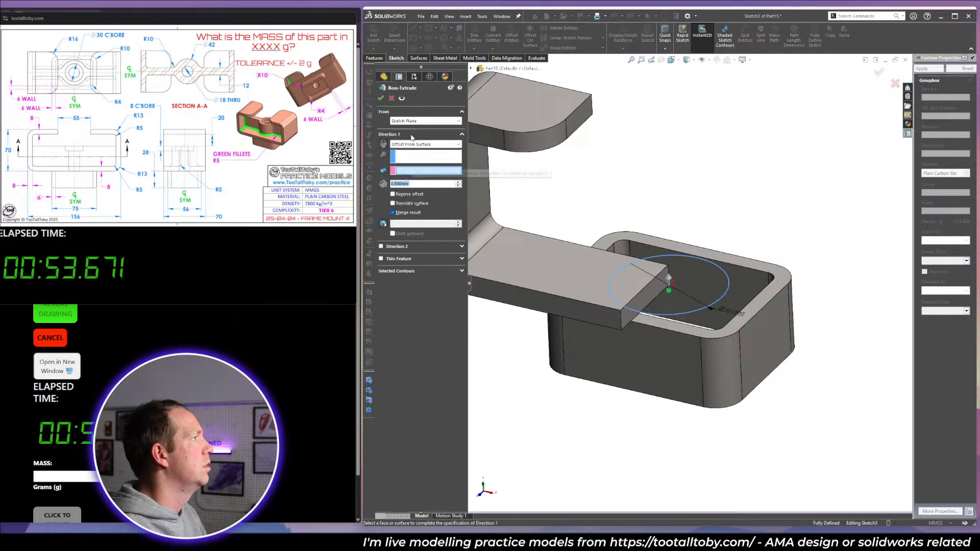
pyautogui.moveTo(557, 191); pyautogui.dragTo(562, 136, button='middle')
pyautogui.click(561, 134)
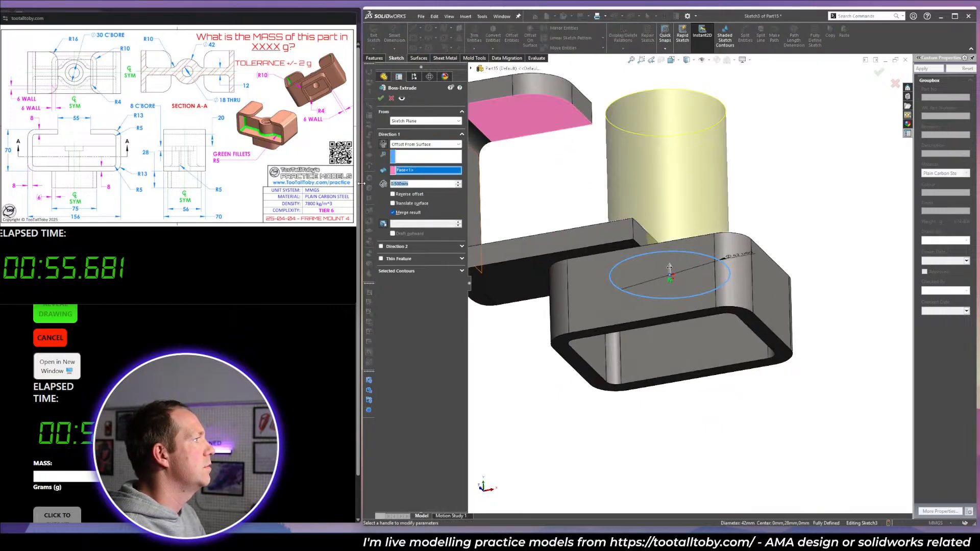
pyautogui.press('Return')
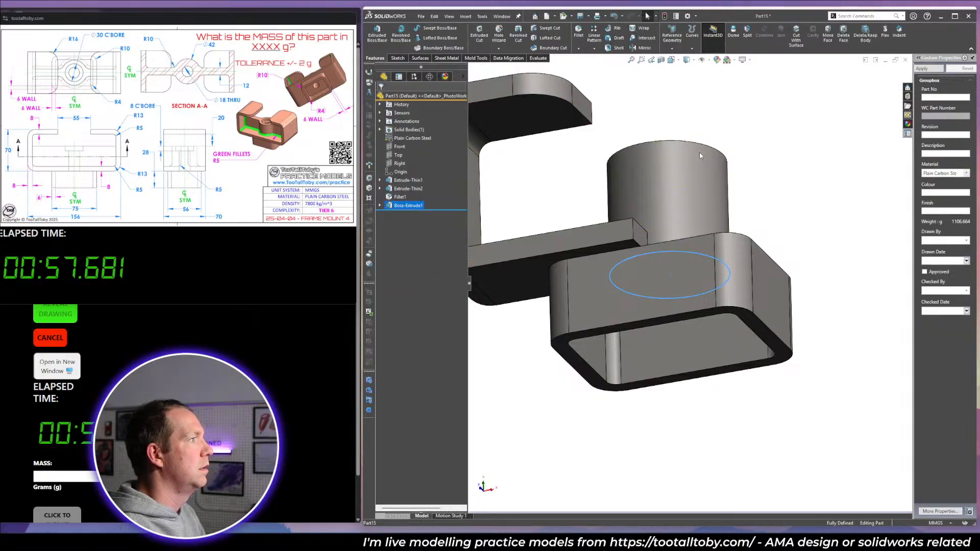
# Add a through-all counterbored hole at the boss centre, 18 mm through diameter with a 30 mm counterbore 8 mm deep.
pyautogui.moveTo(700, 153); pyautogui.dragTo(681, 203, button='middle')
pyautogui.click(670, 176)
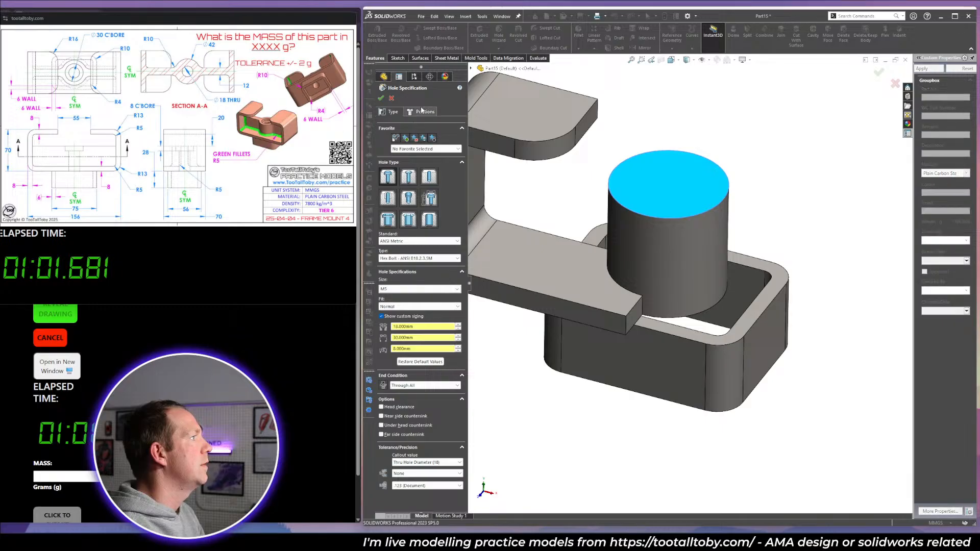
pyautogui.click(422, 111)
pyautogui.click(673, 183)
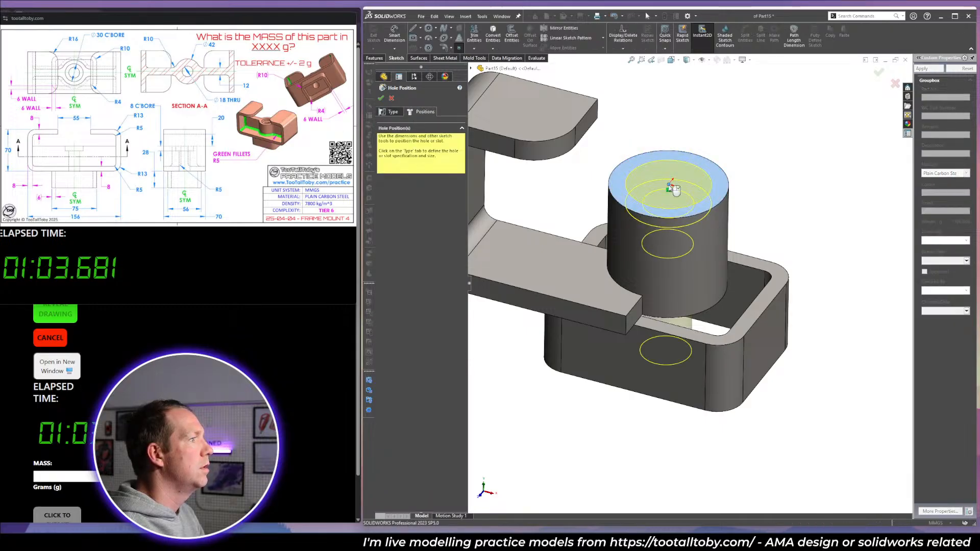
pyautogui.press('Return')
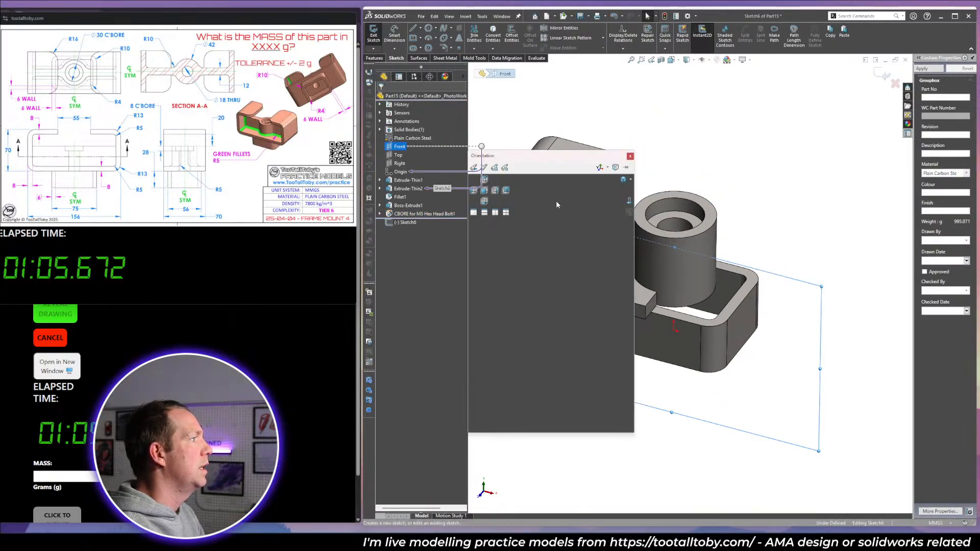
# On the Front plane, sketch a horizontal line from the boss's upper edge to the inner wall of the C arm.
pyautogui.click(634, 210)
pyautogui.press('l')
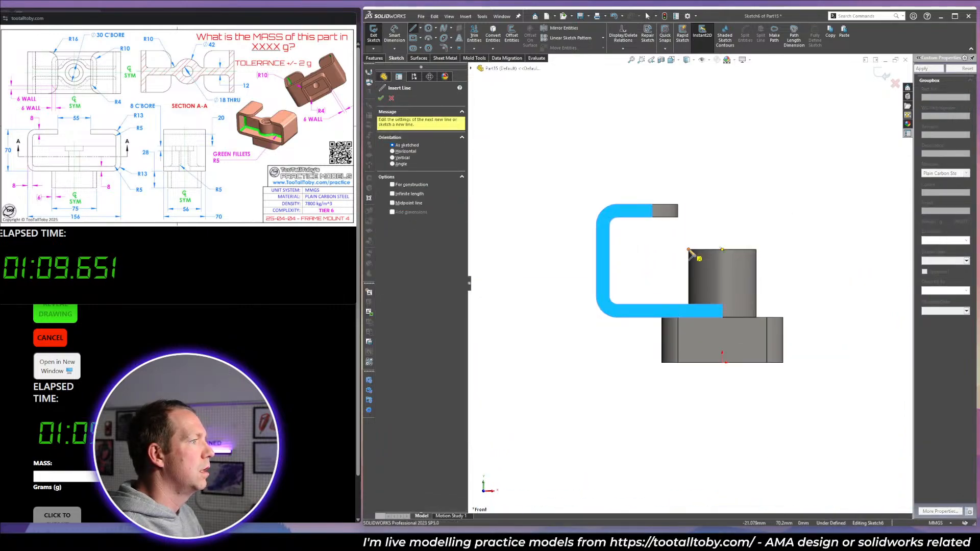
pyautogui.click(689, 250)
pyautogui.click(614, 250)
pyautogui.press('Escape')
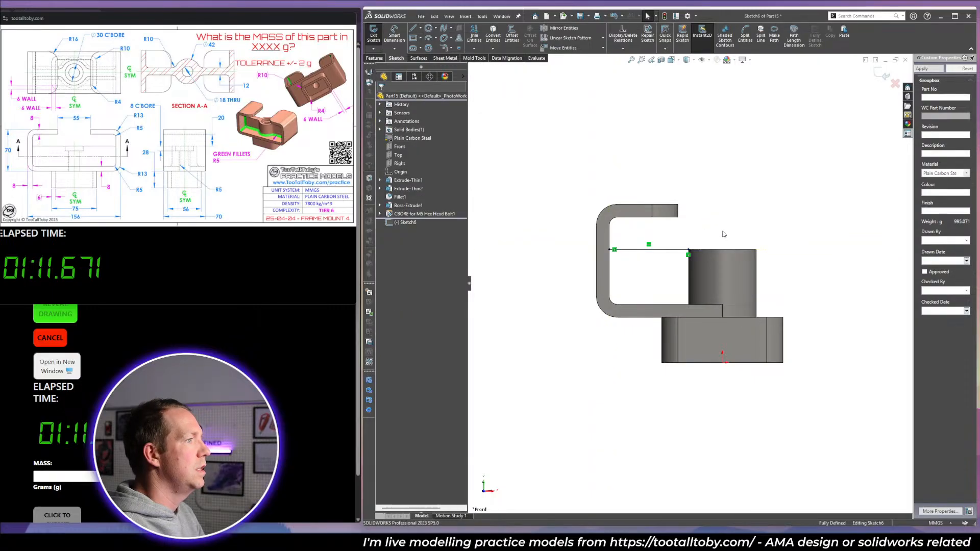
# Create a 6 mm thick rib from the line, filling down to the lower arm.
pyautogui.hotkey('ctrl', '7')
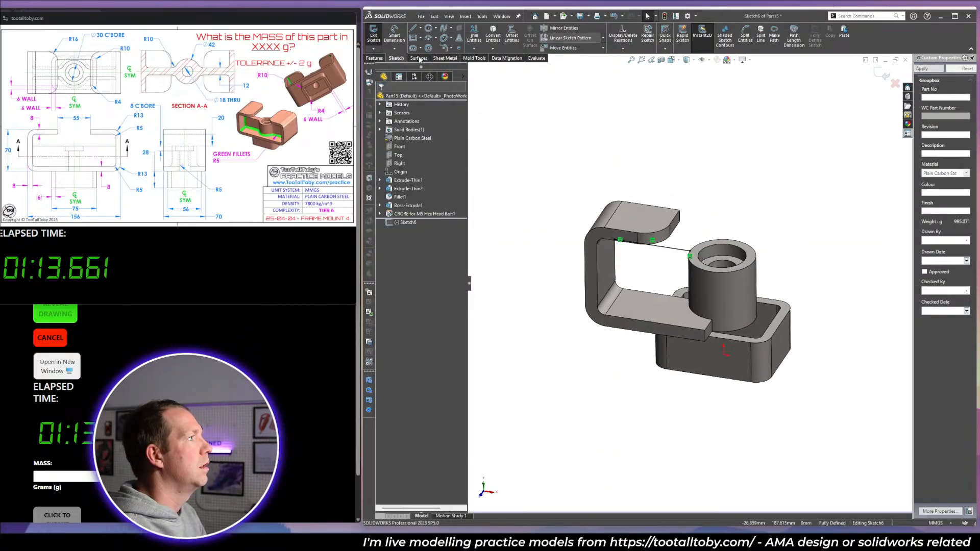
pyautogui.click(374, 57)
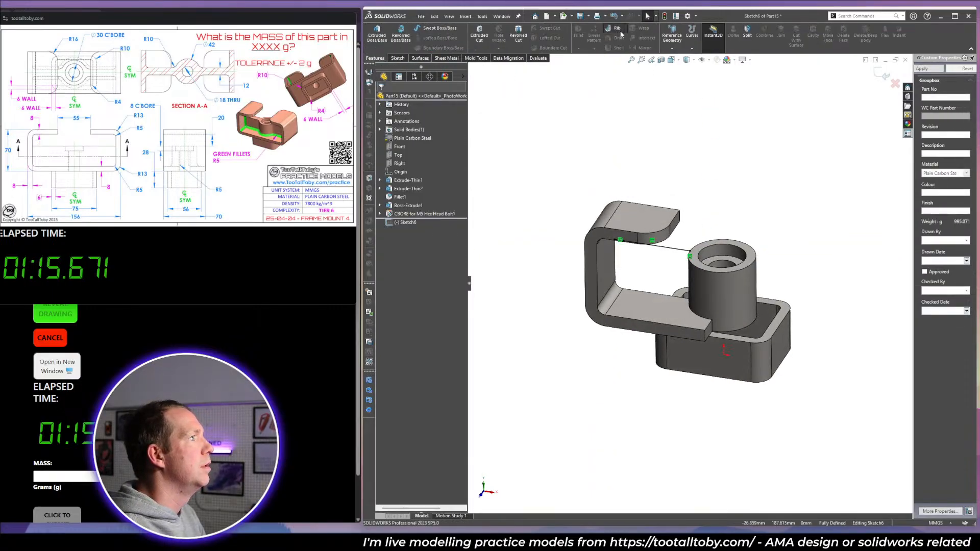
pyautogui.click(617, 31)
pyautogui.write('6')
pyautogui.press('Return')
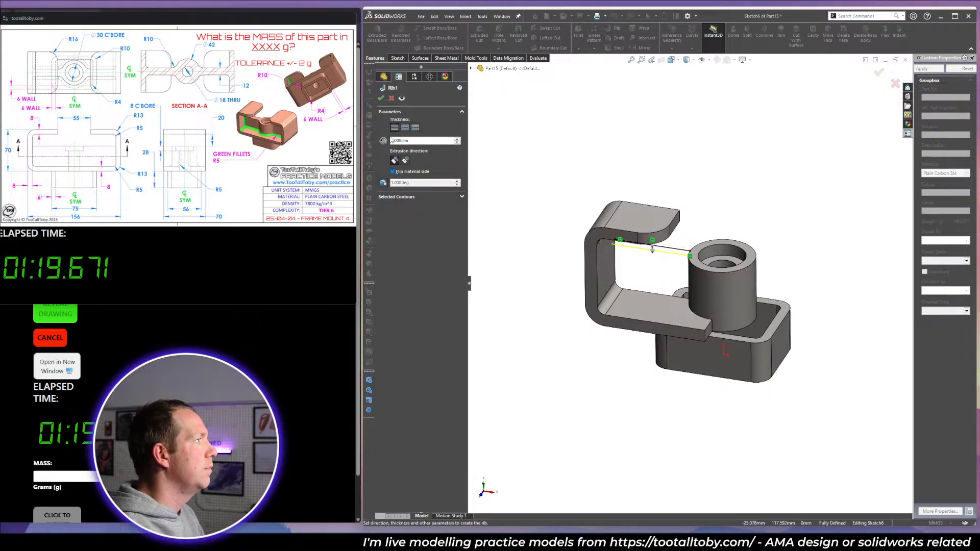
pyautogui.click(380, 98)
# Fillet the vertical rib-to-boss edge at 10 mm and the edges where rib and boss meet the lower arm at 5 mm.
pyautogui.moveTo(620, 276); pyautogui.dragTo(684, 276, button='middle')
pyautogui.scroll(-2, 685, 276)
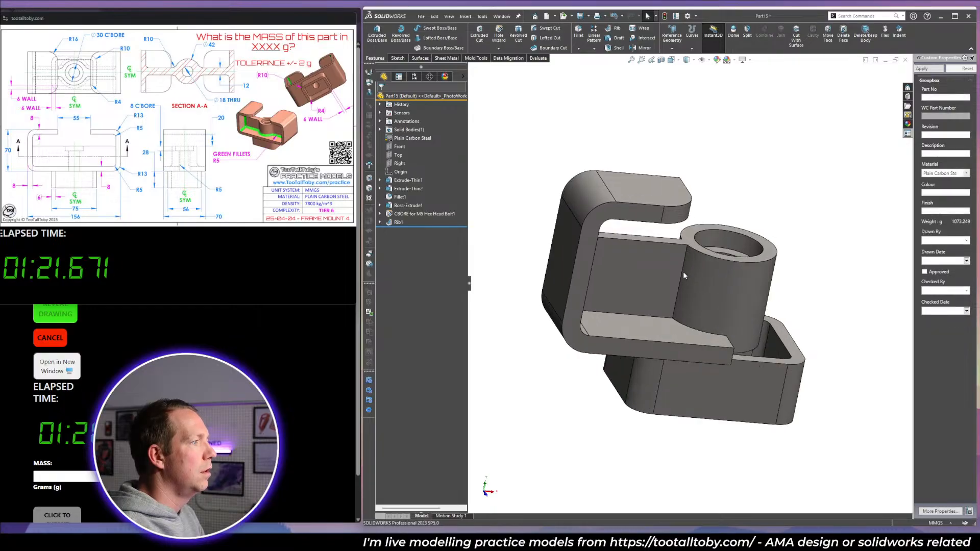
pyautogui.click(682, 274)
pyautogui.click(747, 239)
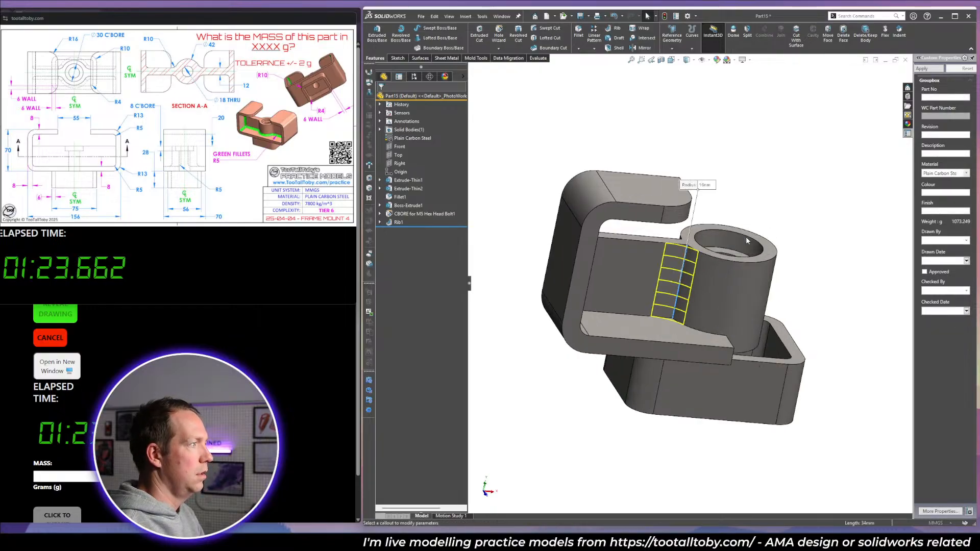
pyautogui.press('Return')
pyautogui.click(651, 313)
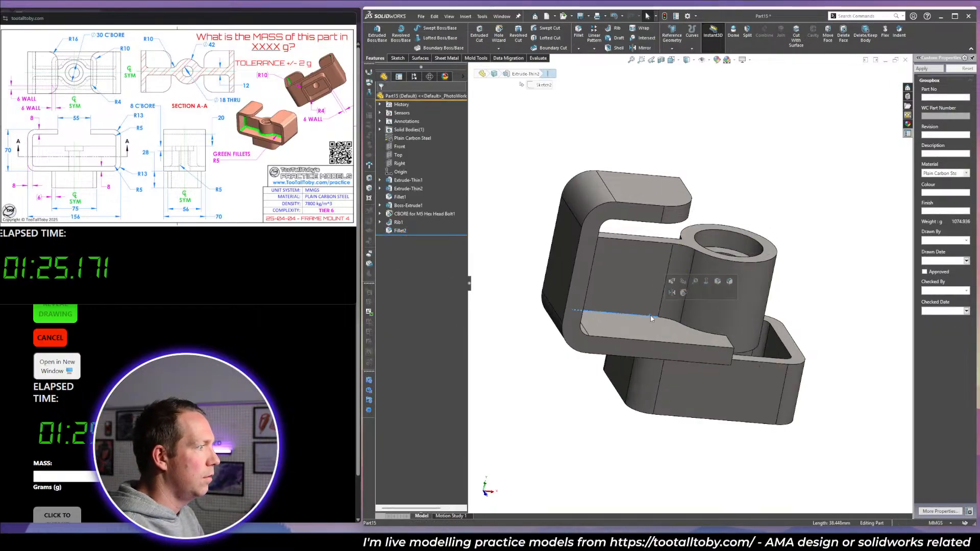
pyautogui.click(718, 281)
pyautogui.press('Return')
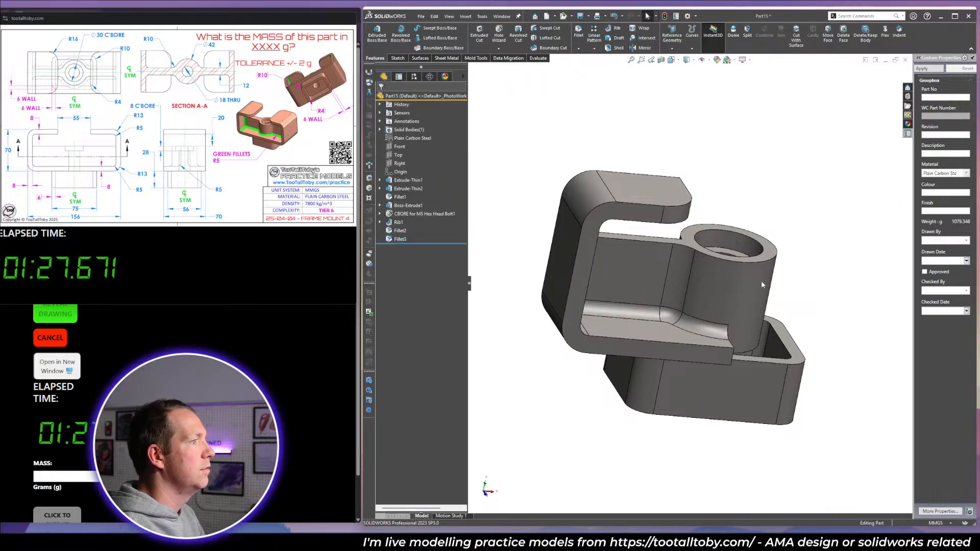
# Mirror the whole body about the lower arm's cut end face, using the C arm's flat side face as the secondary mirror plane.
pyautogui.moveTo(762, 285); pyautogui.dragTo(608, 276, button='middle')
pyautogui.click(638, 338)
pyautogui.click(656, 312)
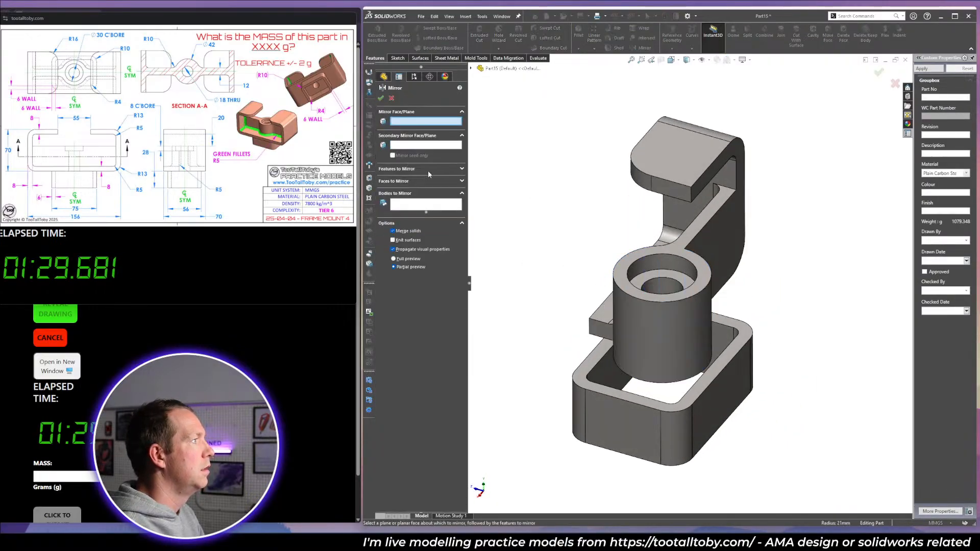
pyautogui.click(602, 328)
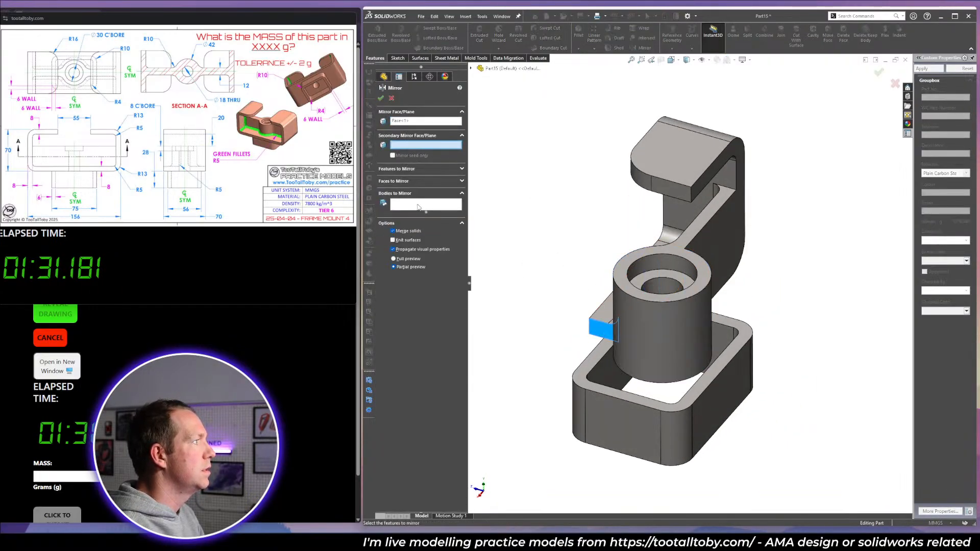
pyautogui.click(720, 251)
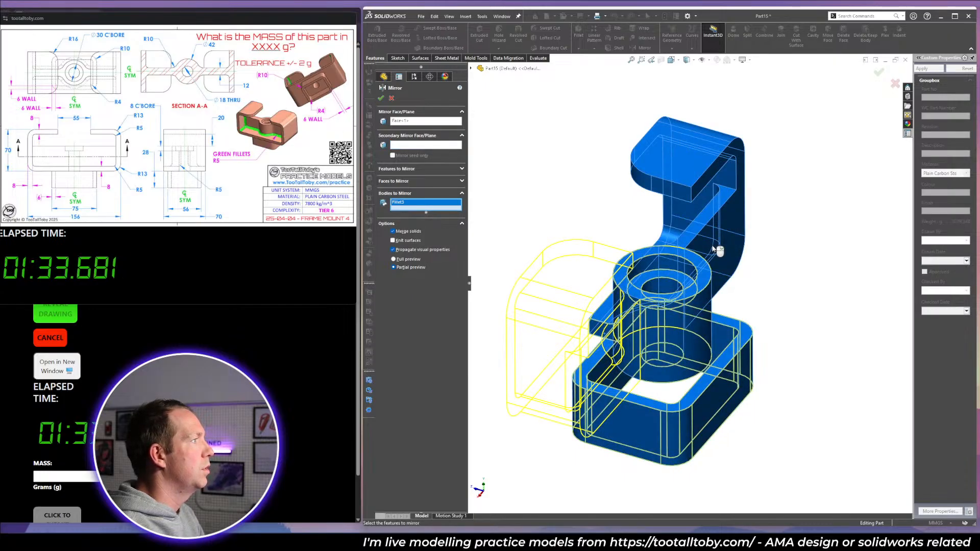
pyautogui.click(413, 145)
pyautogui.click(714, 246)
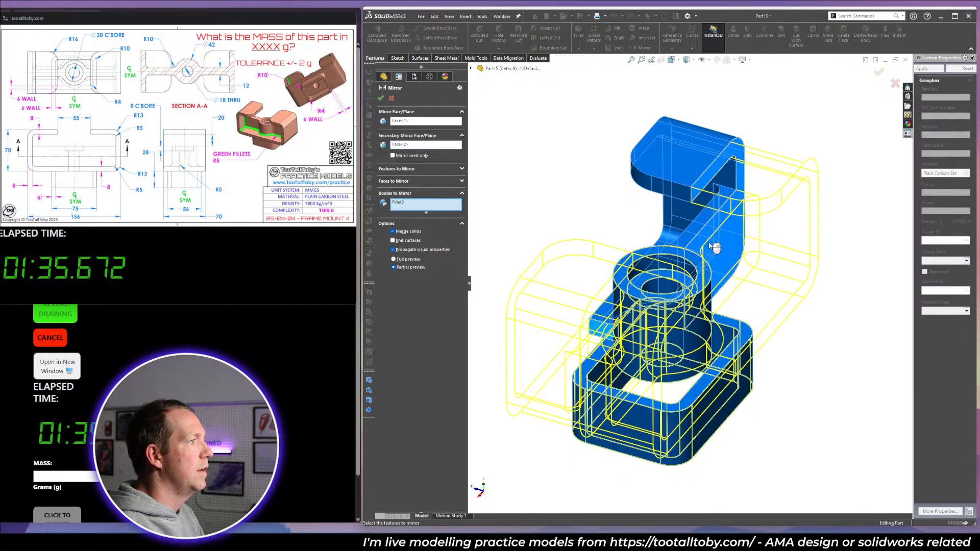
pyautogui.rightClick(715, 246)
# Submit 2042 grams as the mass answer for the practice model.
pyautogui.click(81, 476)
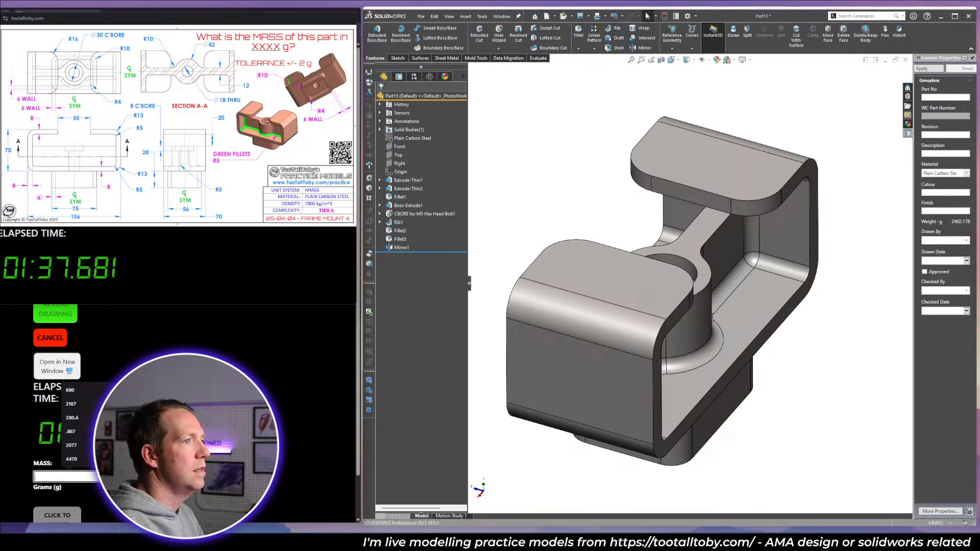
pyautogui.write('2042')
pyautogui.press('Return')
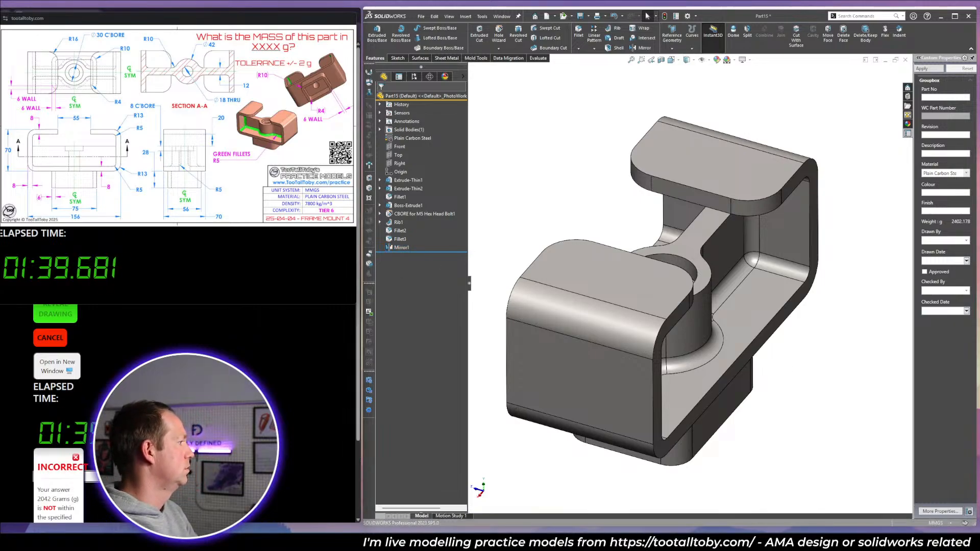
# Dismiss the answer notice, correct the mass to 2402 grams and resubmit it.
pyautogui.click(75, 457)
pyautogui.click(85, 477)
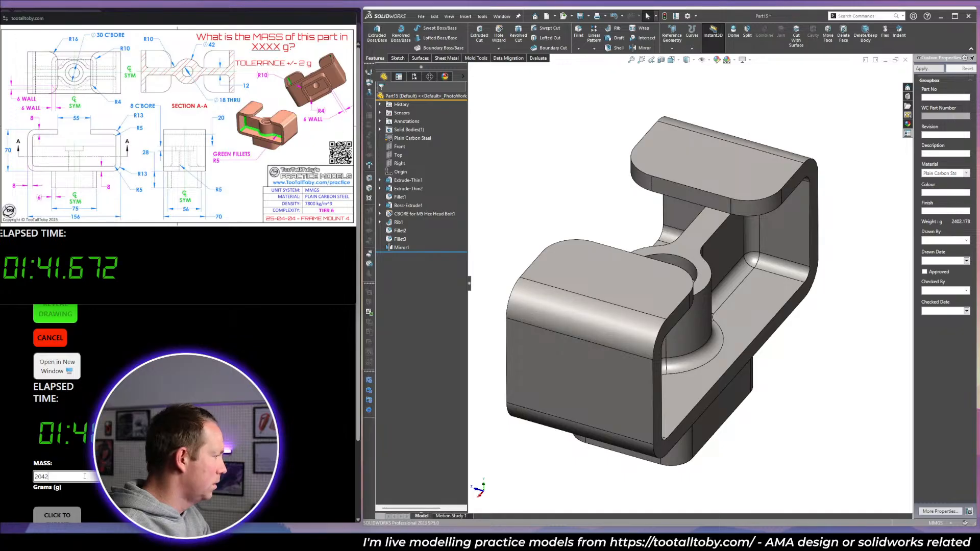
pyautogui.press('BackSpace')
pyautogui.press('BackSpace')
pyautogui.press('BackSpace')
pyautogui.write('402')
pyautogui.press('Return')
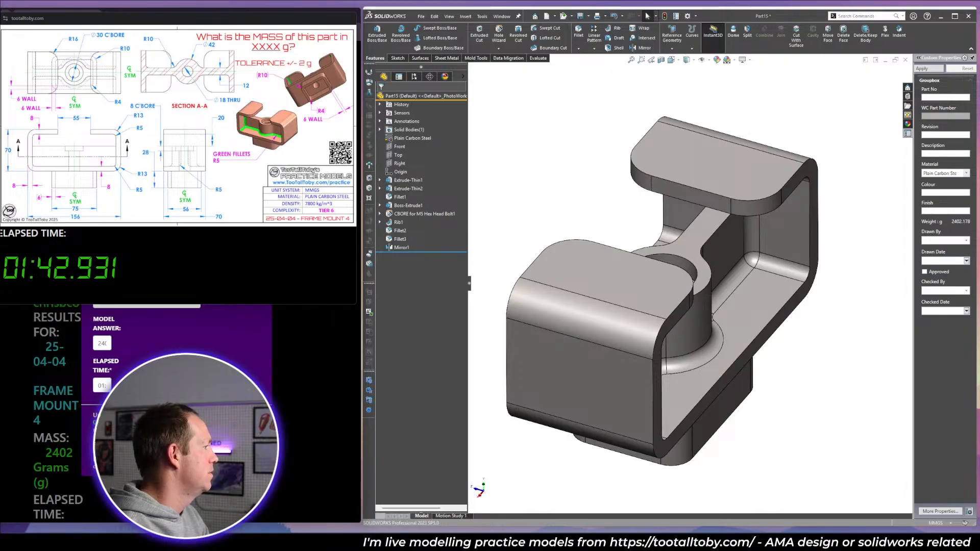
# Close the drawing window and submission notice, and examine the Top 100 fastest times for Frame Mount 4.
pyautogui.click(351, 19)
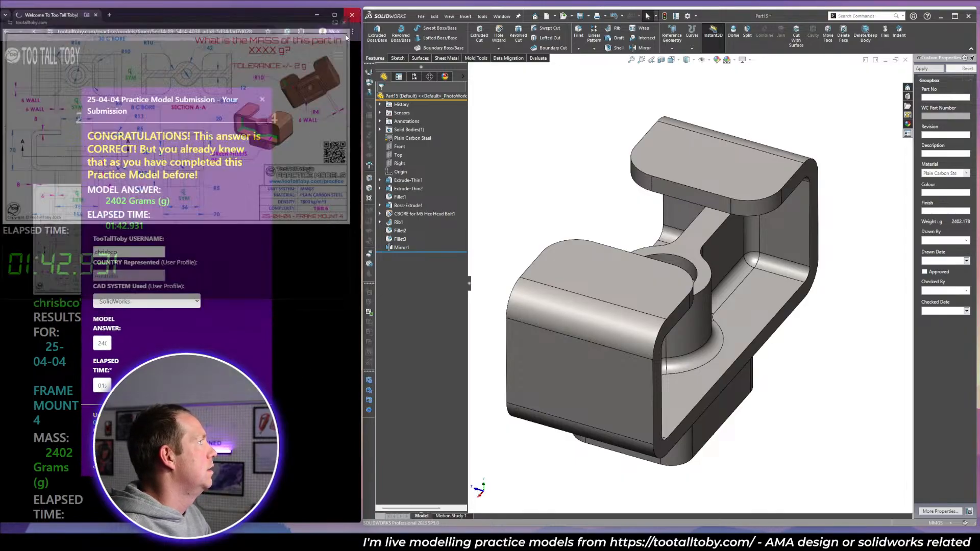
pyautogui.click(286, 313)
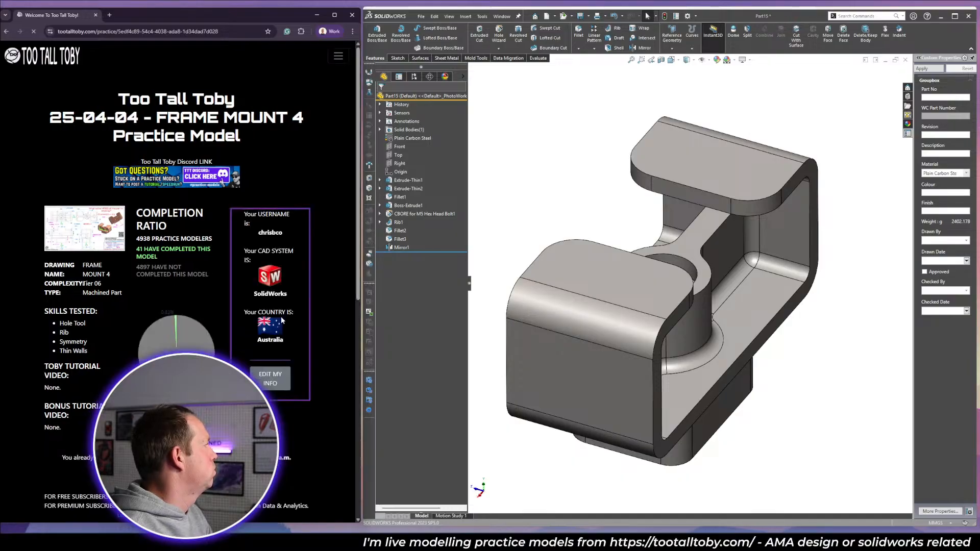
pyautogui.scroll(-2, 281, 320)
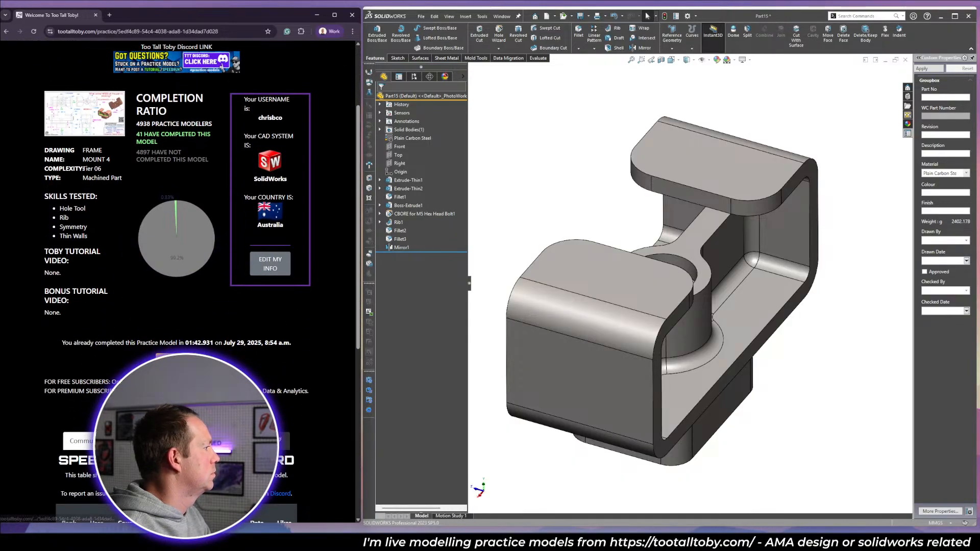
pyautogui.scroll(-4, 281, 327)
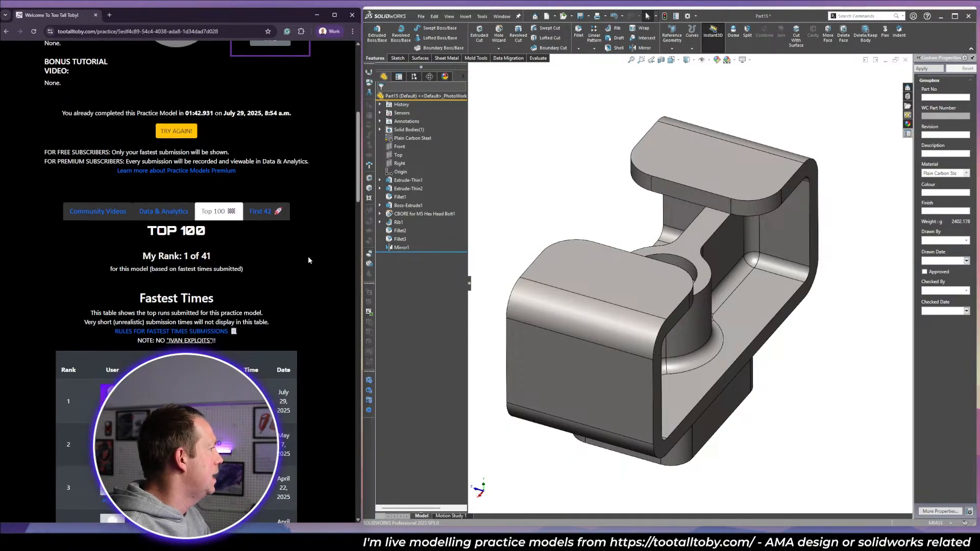
pyautogui.scroll(-1, 308, 260)
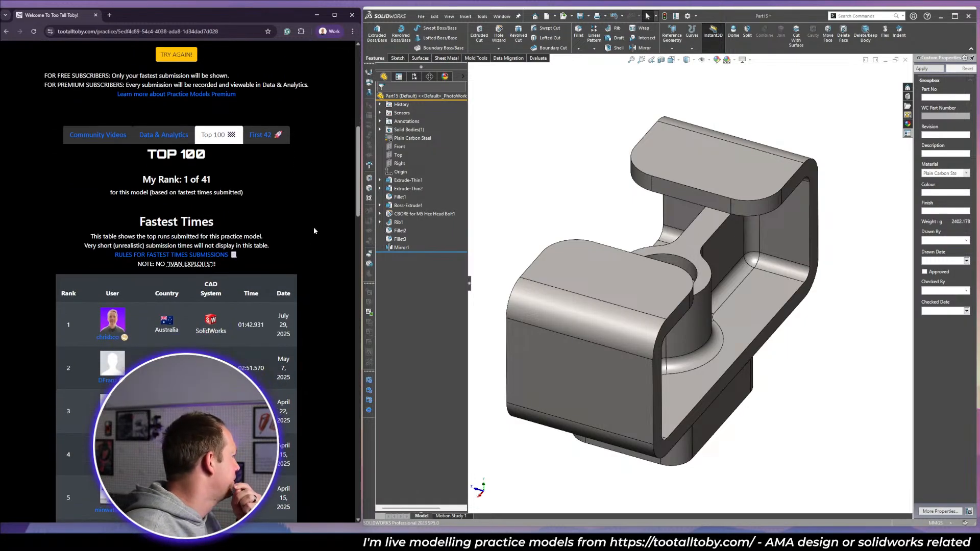
pyautogui.scroll(-1, 313, 231)
pyautogui.scroll(-1, 314, 231)
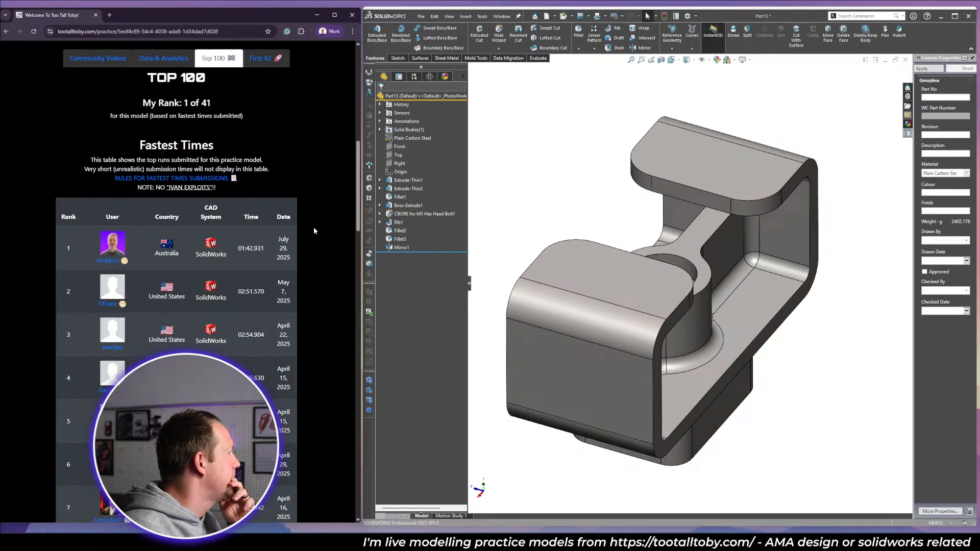
pyautogui.scroll(5, 314, 230)
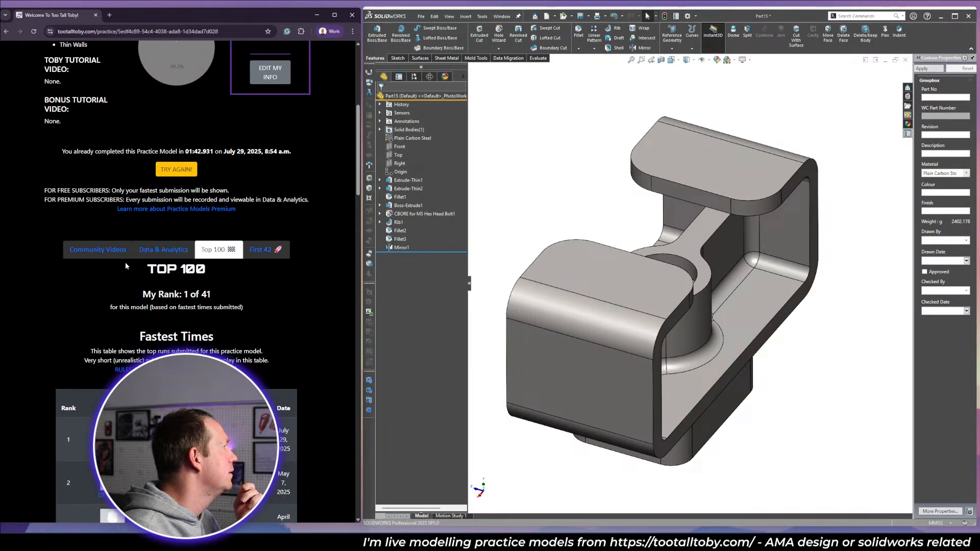
pyautogui.scroll(7, 304, 324)
pyautogui.scroll(1, 313, 245)
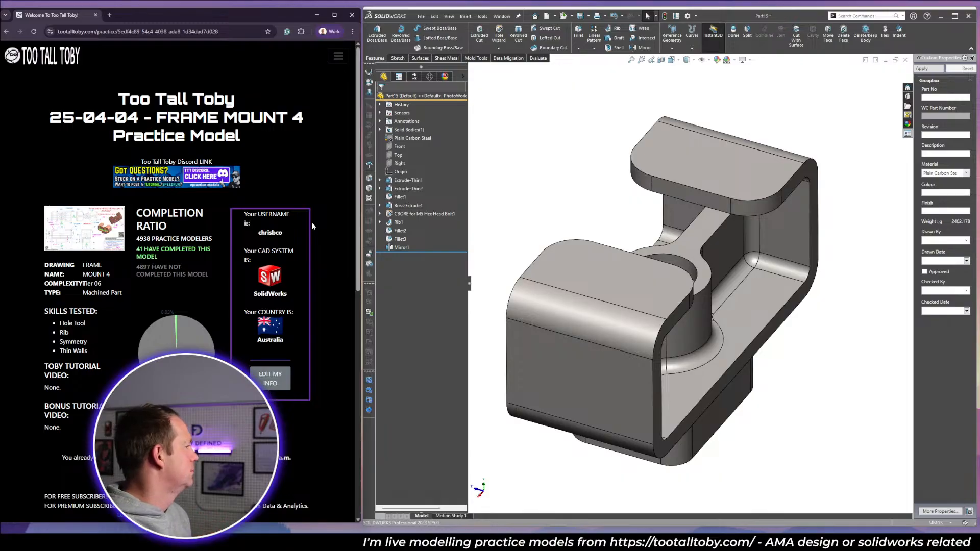
pyautogui.moveTo(607, 247); pyautogui.dragTo(631, 283, button='middle')
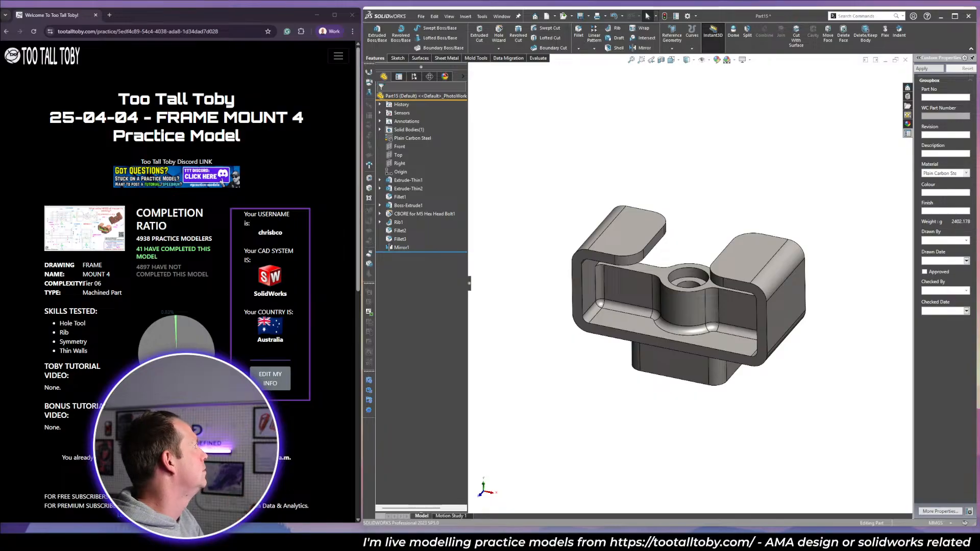
# View the Car - Cup Holder Mount product among Quad Lock's car mounts, play its video, and close the page.
pyautogui.moveTo(431, 1); pyautogui.dragTo(403, 22)
pyautogui.click(264, 305)
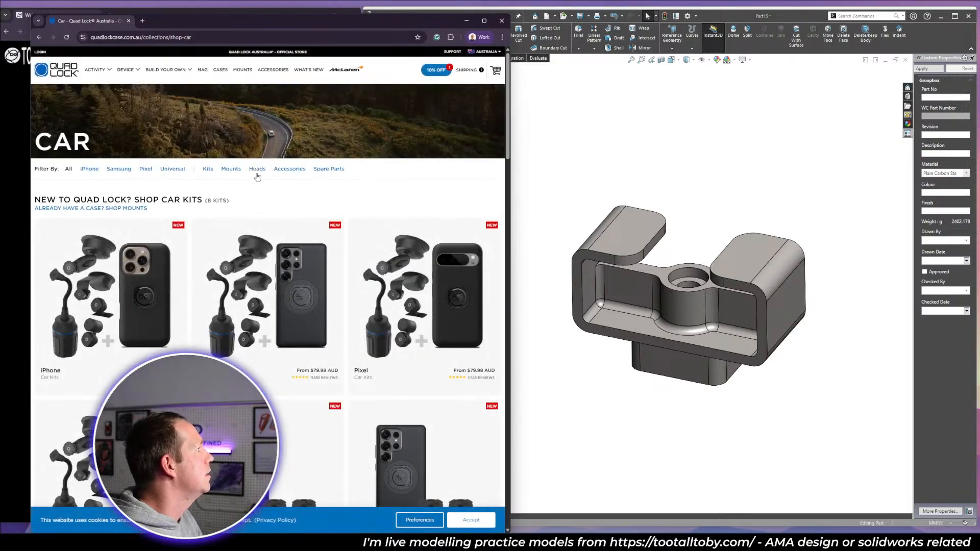
pyautogui.click(235, 169)
pyautogui.click(290, 314)
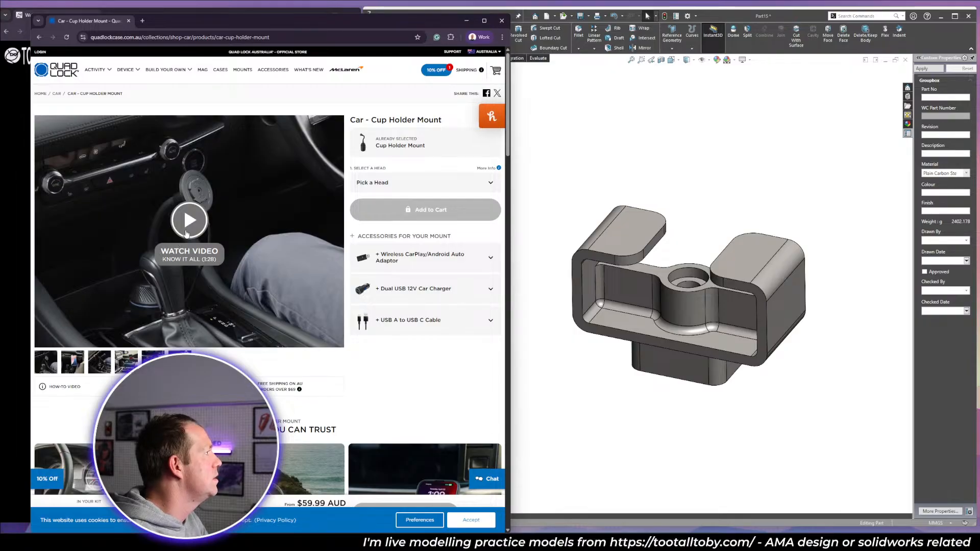
pyautogui.click(189, 221)
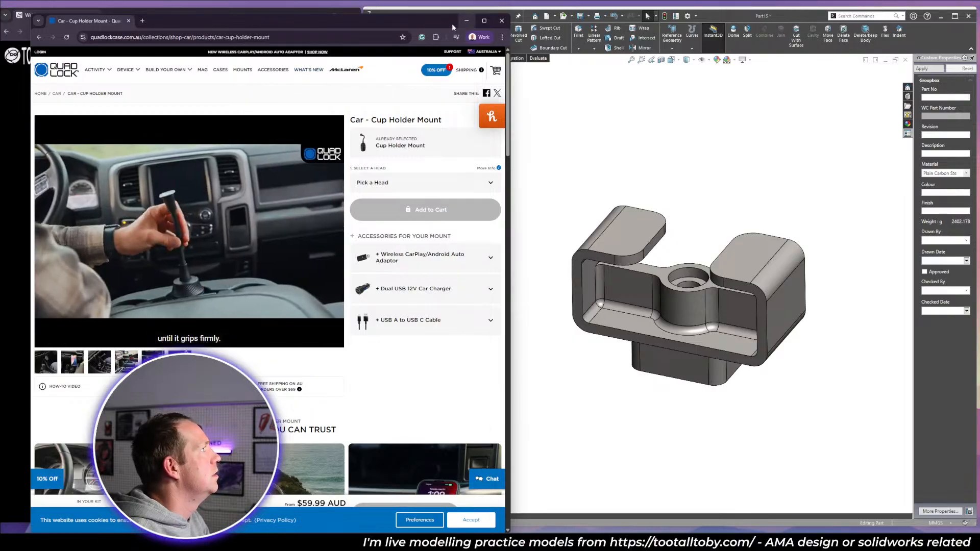
pyautogui.hotkey('ctrl', 'l')
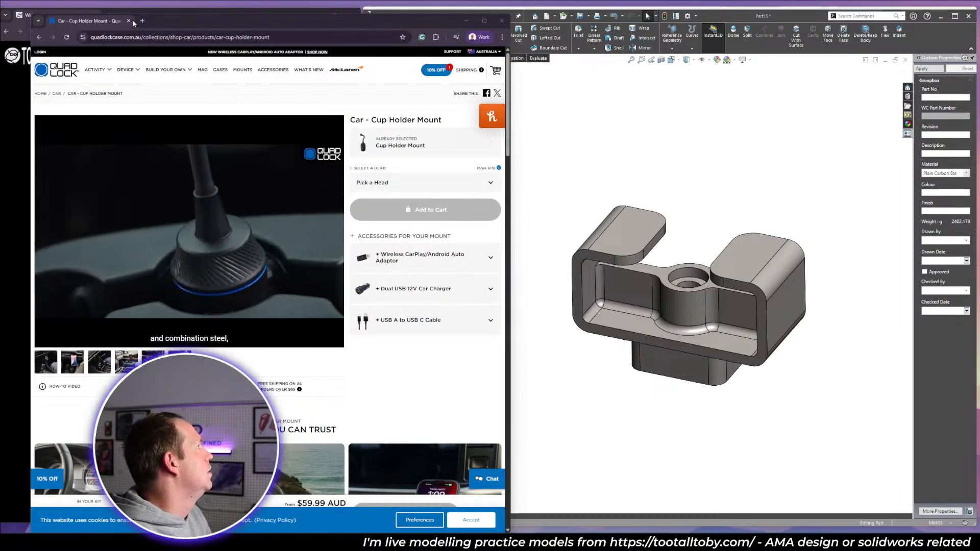
pyautogui.click(129, 21)
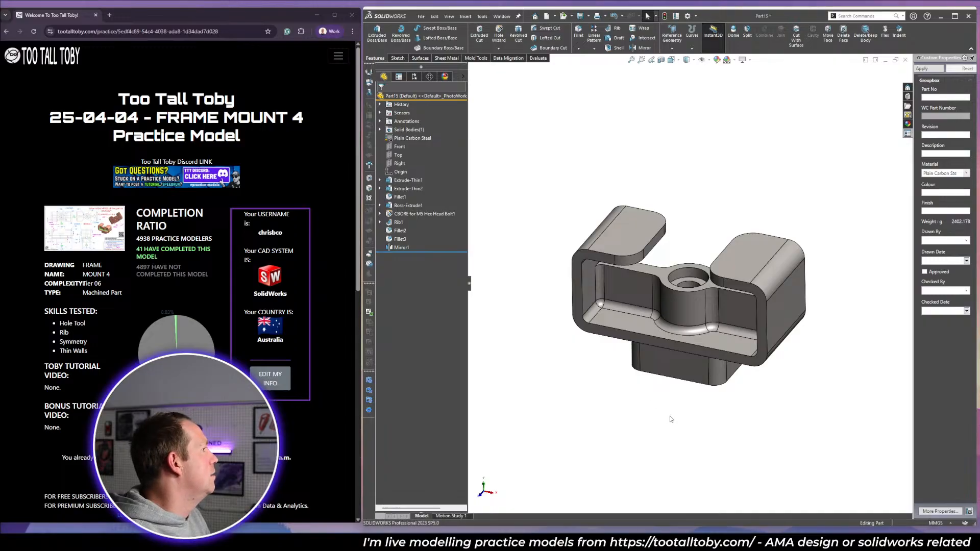
pyautogui.scroll(3, 714, 313)
pyautogui.scroll(-3, 676, 249)
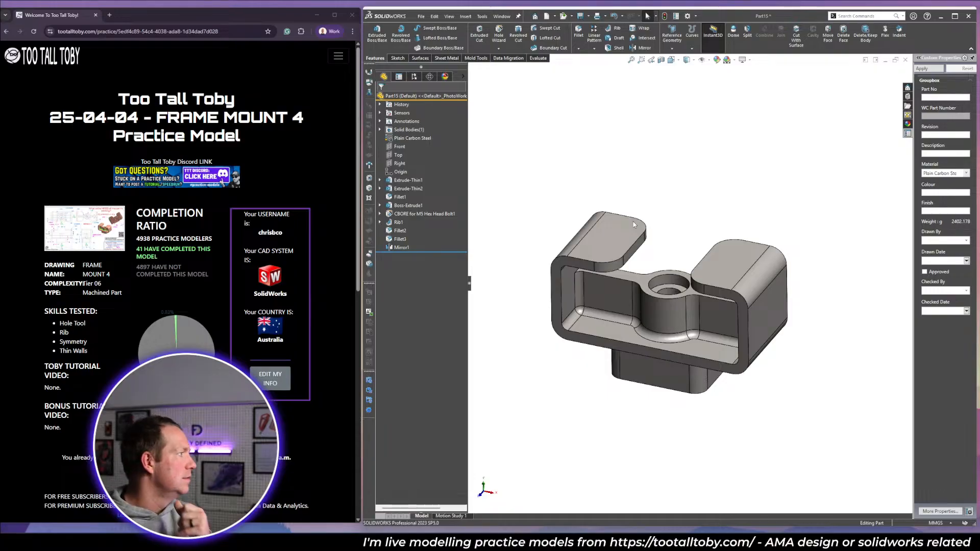
# Go to the Practice Models page on the Too Tall Toby site.
pyautogui.click(51, 61)
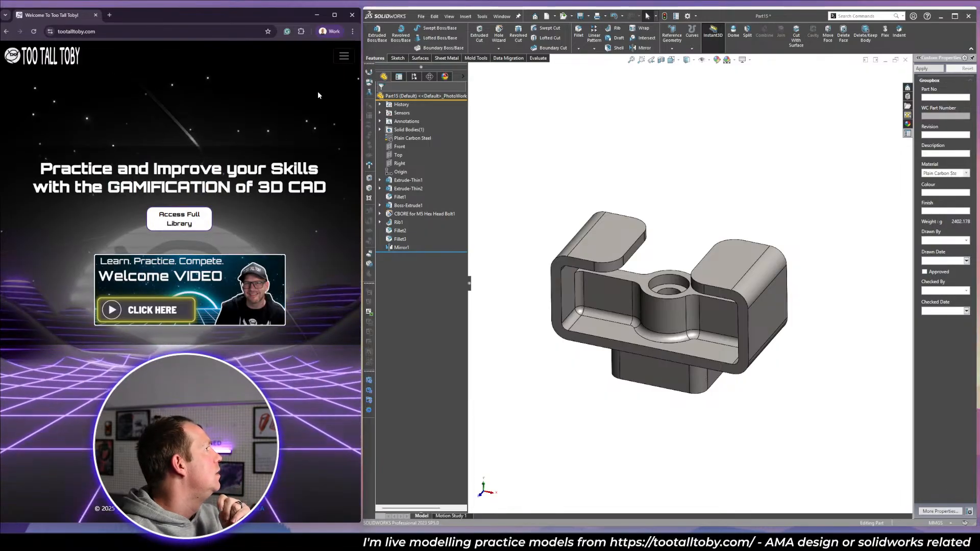
pyautogui.click(344, 55)
pyautogui.click(184, 76)
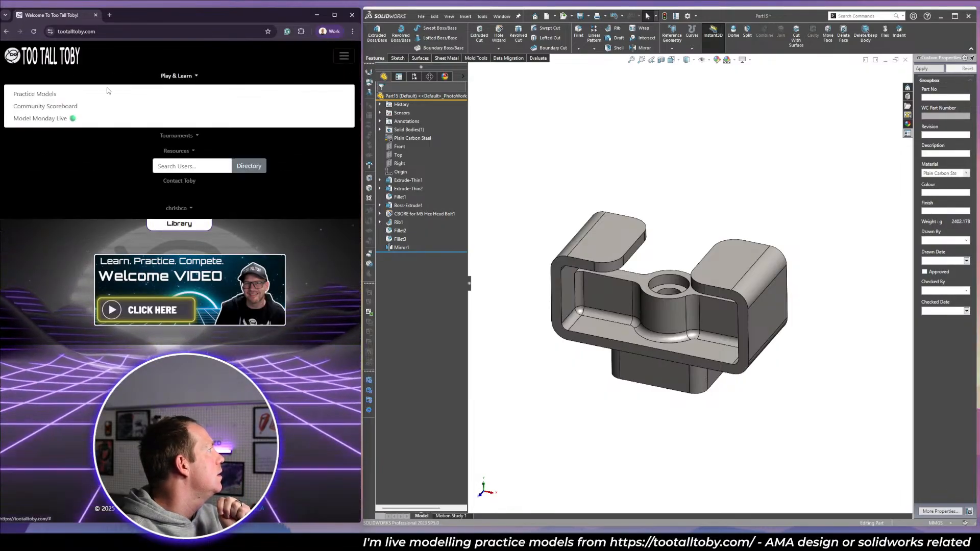
pyautogui.click(108, 92)
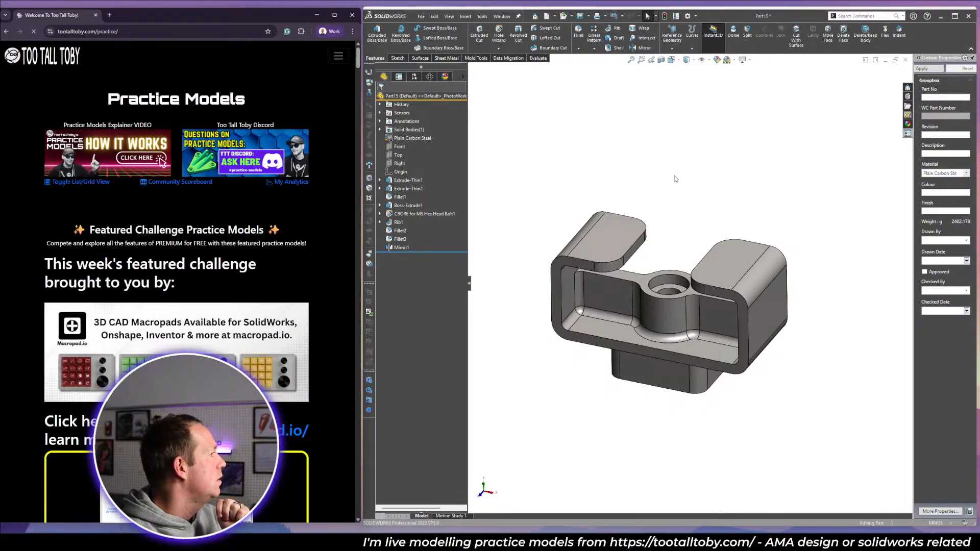
# Close the finished Frame Mount 4 part without saving it.
pyautogui.scroll(2, 692, 232)
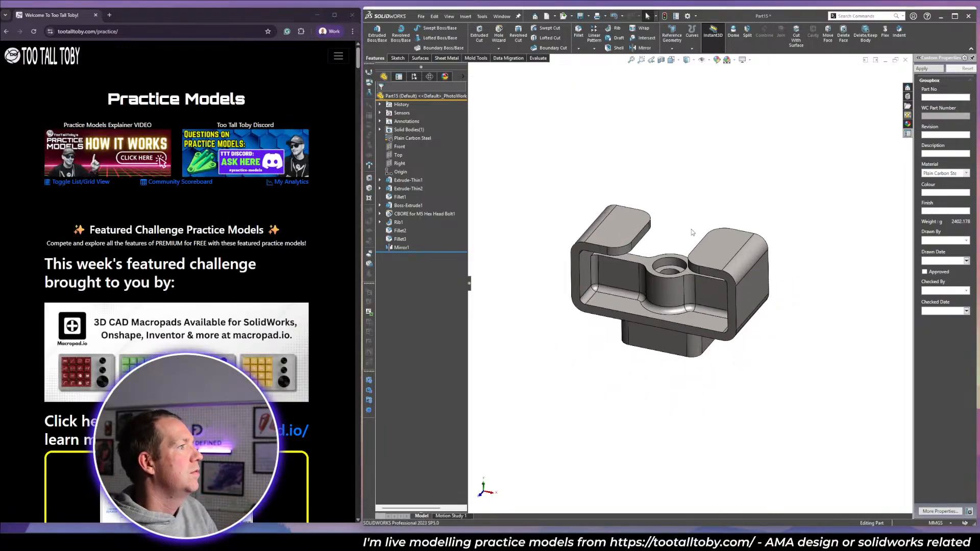
pyautogui.hotkey('ctrl', 'w')
pyautogui.press('n')
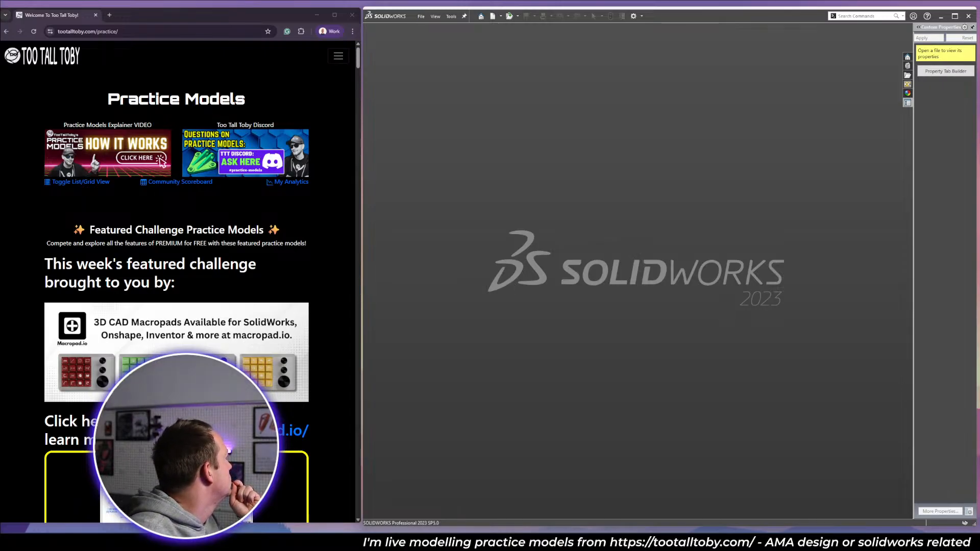
# Open the Speedmodeling Circ Plate video from the featured challenge 25-07-09 leaders and watch it in a widened browser window.
pyautogui.scroll(-1, 162, 261)
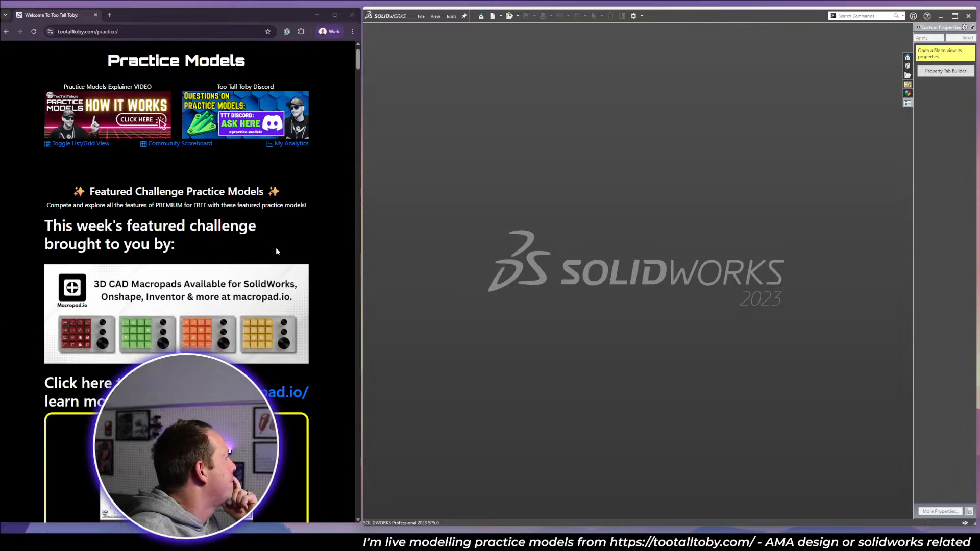
pyautogui.scroll(1, 277, 252)
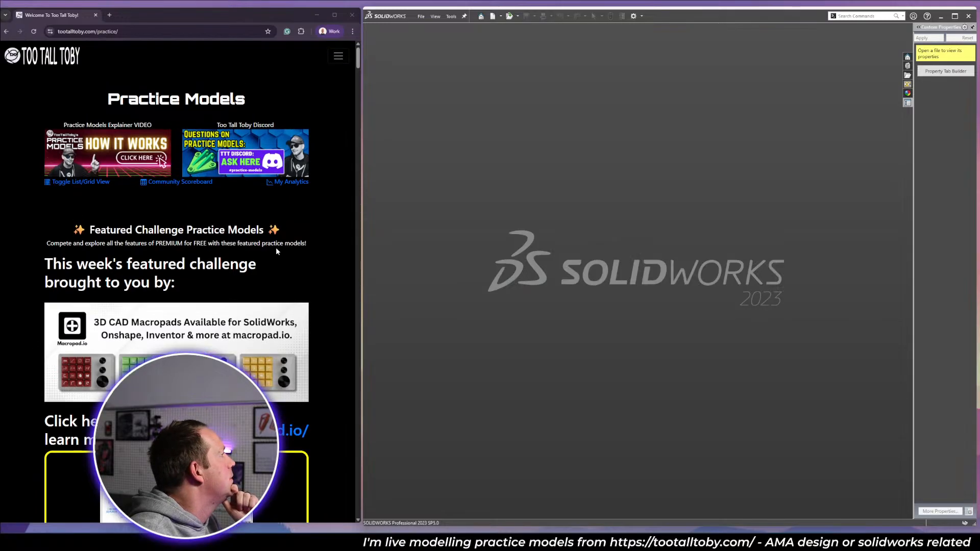
pyautogui.scroll(-5, 309, 271)
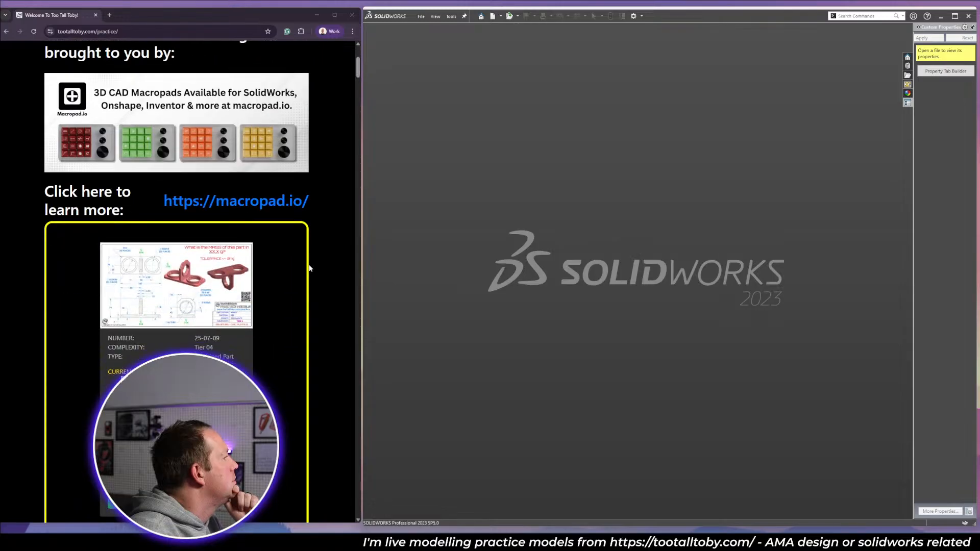
pyautogui.scroll(-1, 309, 269)
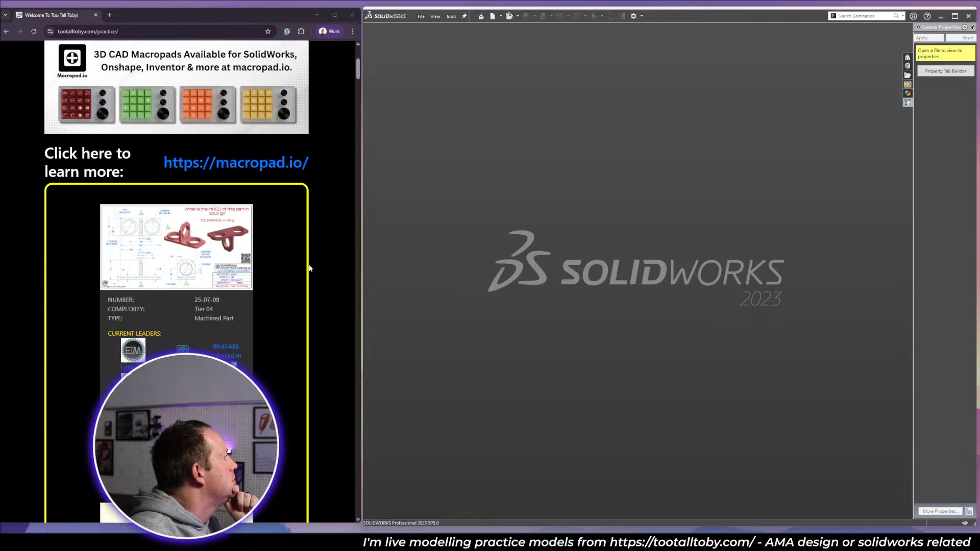
pyautogui.scroll(-2, 310, 269)
pyautogui.click(228, 351)
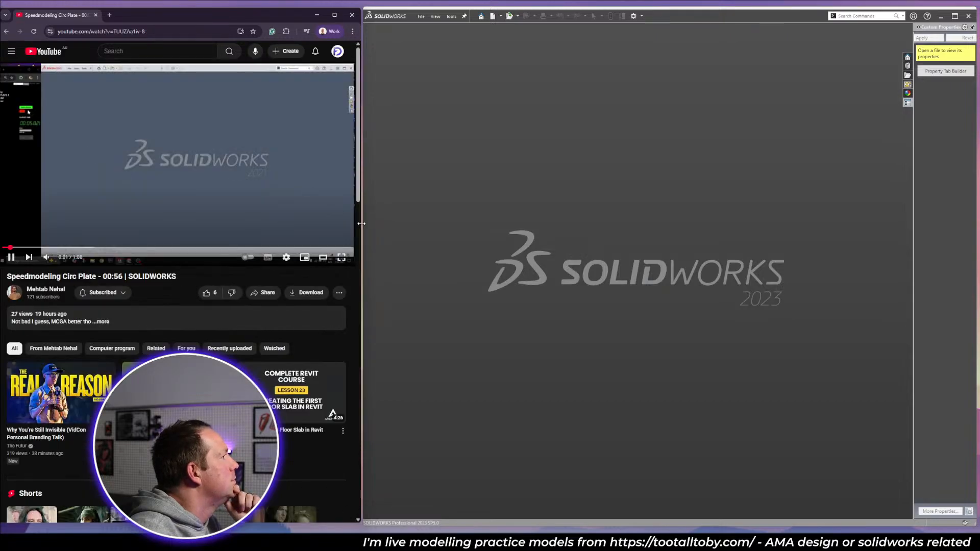
pyautogui.moveTo(362, 223); pyautogui.dragTo(586, 230)
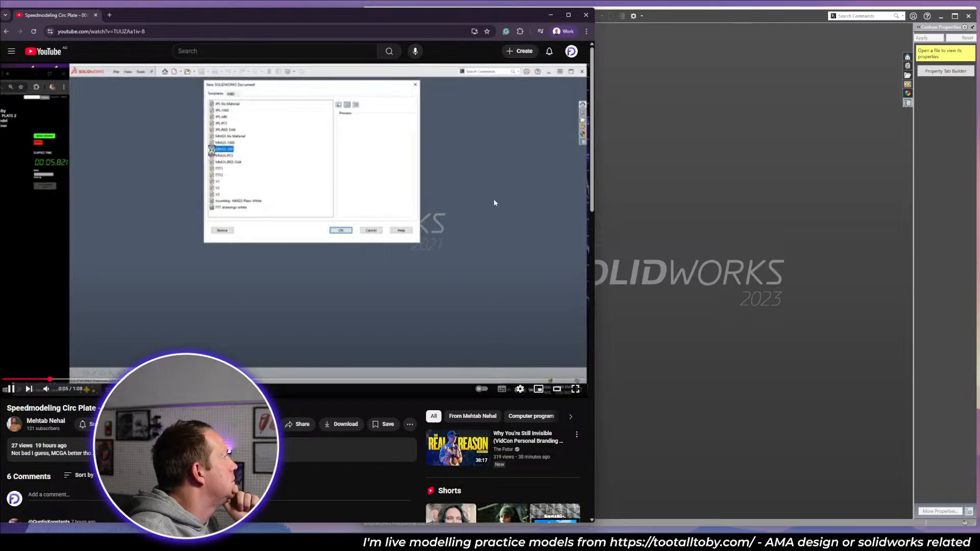
pyautogui.click(6, 31)
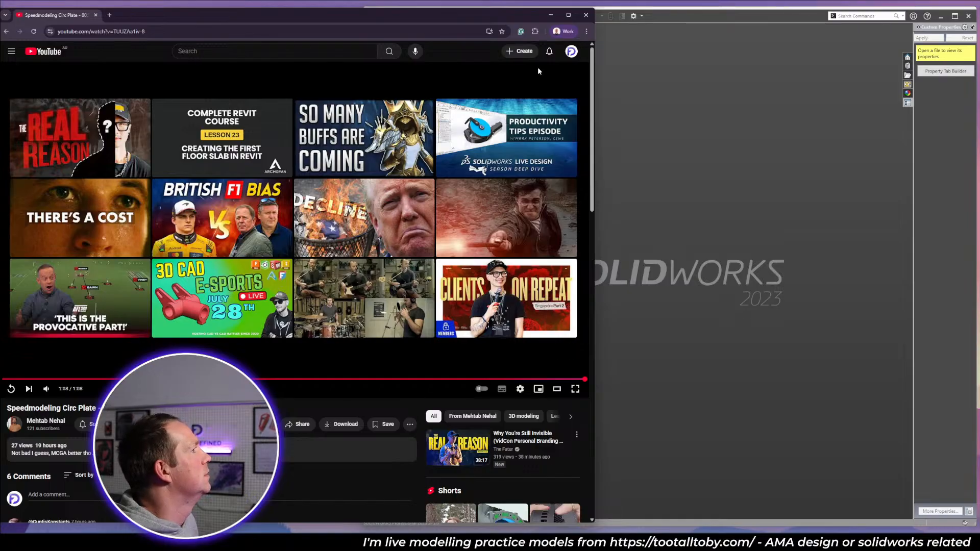
# Narrow the browser window to sit beside SOLIDWORKS and return from the YouTube video to the Practice Models page.
pyautogui.moveTo(593, 90); pyautogui.dragTo(364, 84)
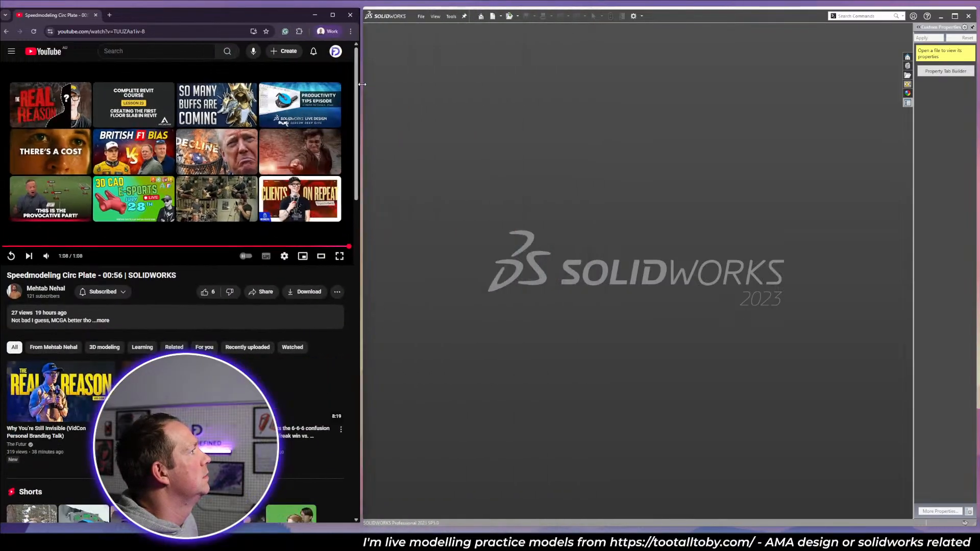
pyautogui.click(6, 31)
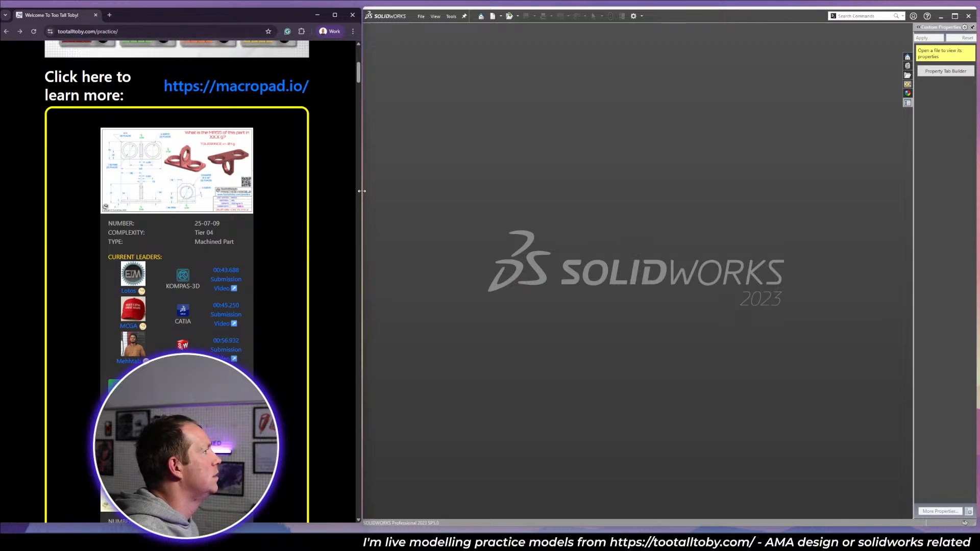
pyautogui.moveTo(362, 190); pyautogui.dragTo(363, 190)
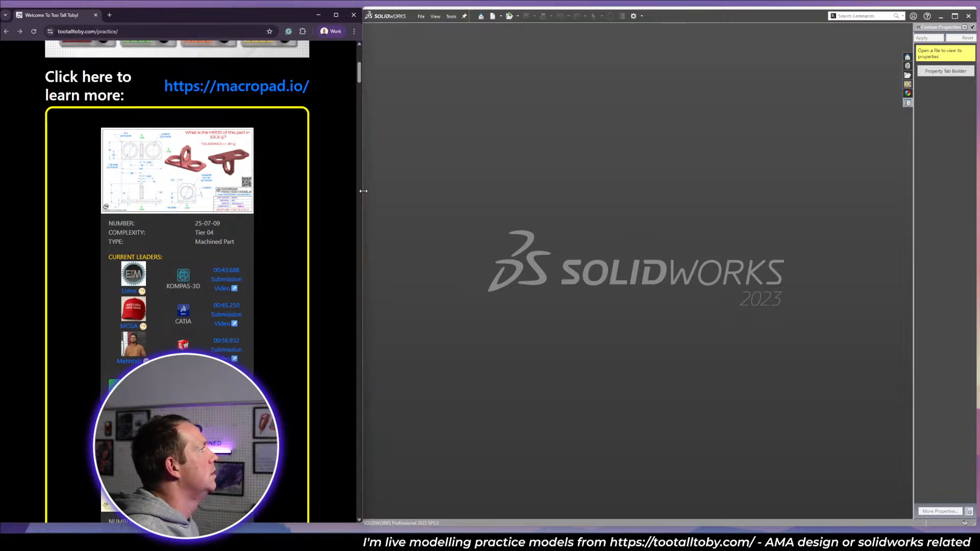
# Open the Quad Lock Australia store in a new tab, widen the browser window, and go to the Off Road collection.
pyautogui.click(109, 15)
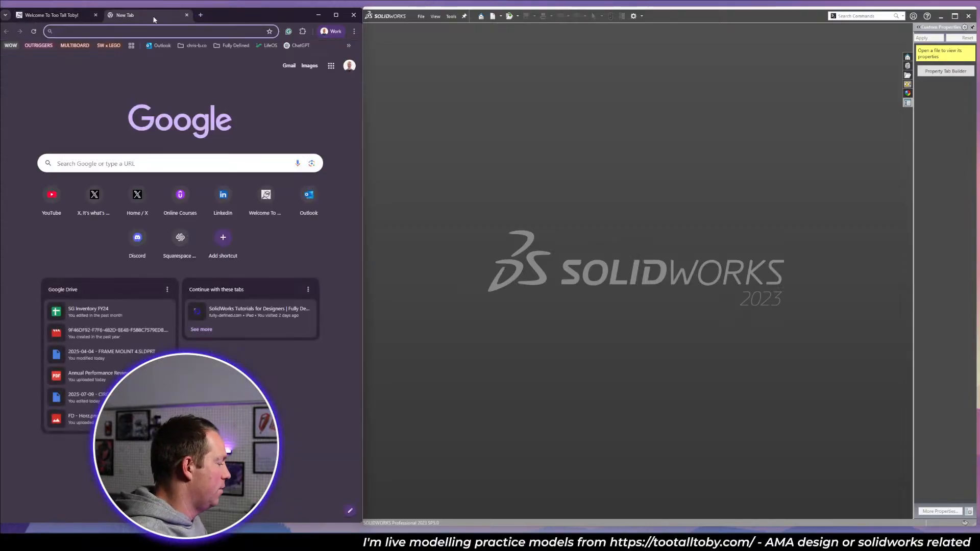
pyautogui.write('a')
pyautogui.press('BackSpace')
pyautogui.press('BackSpace')
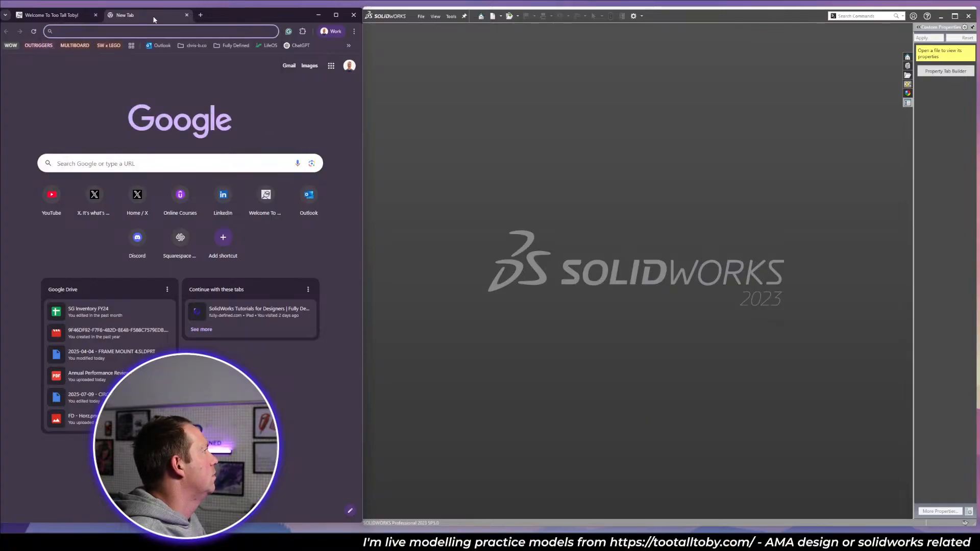
pyautogui.write('quad')
pyautogui.press('Down')
pyautogui.press('Return')
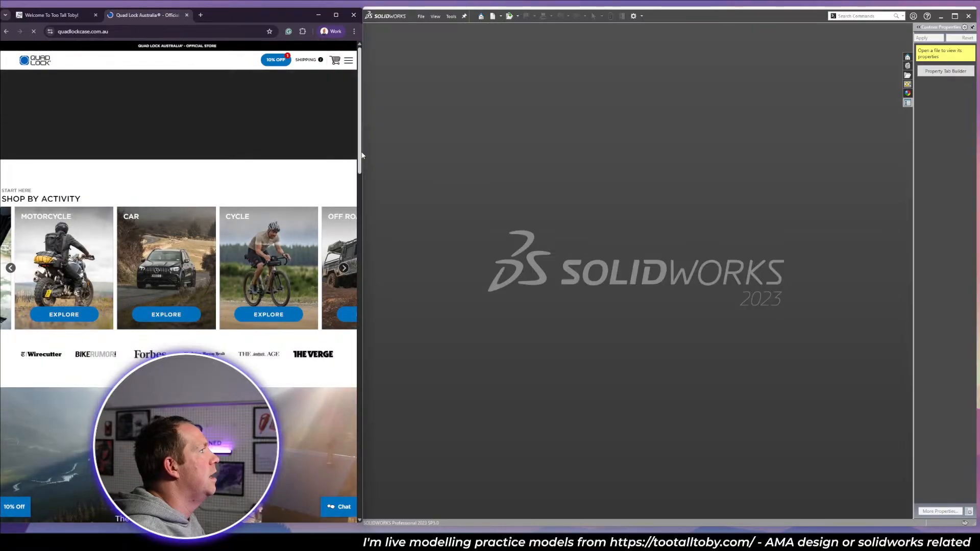
pyautogui.moveTo(367, 155); pyautogui.dragTo(612, 150)
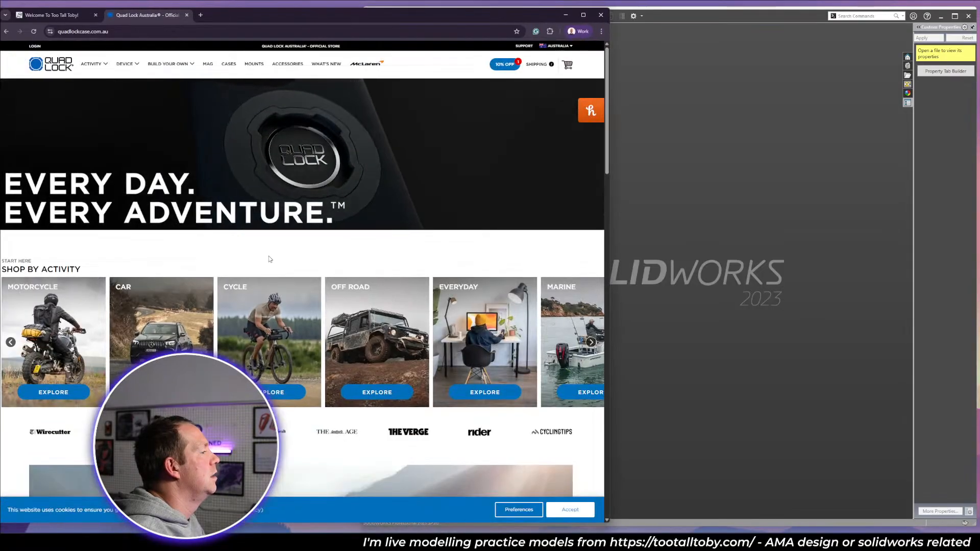
pyautogui.click(374, 323)
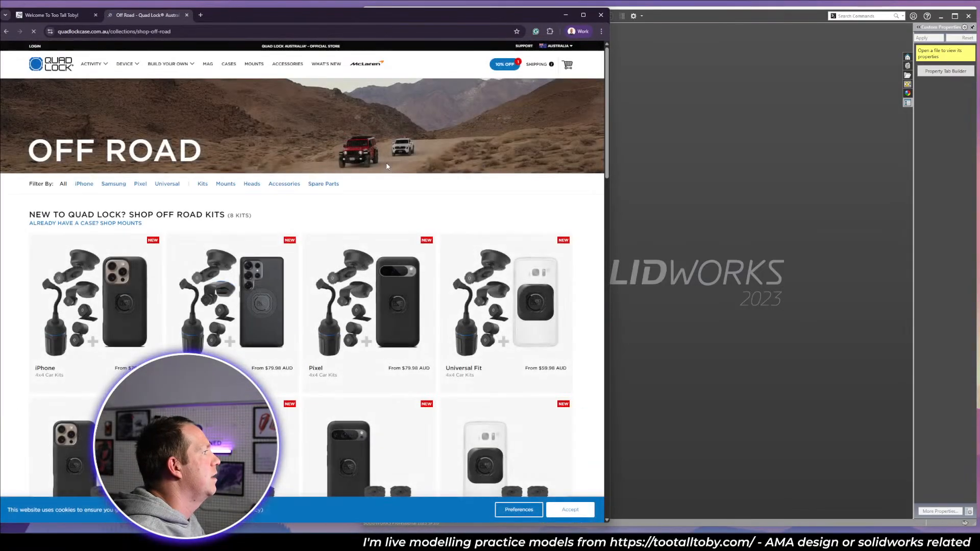
# Look through the kits, mounts and heads in Quad Lock's Off Road collection.
pyautogui.scroll(-12, 387, 167)
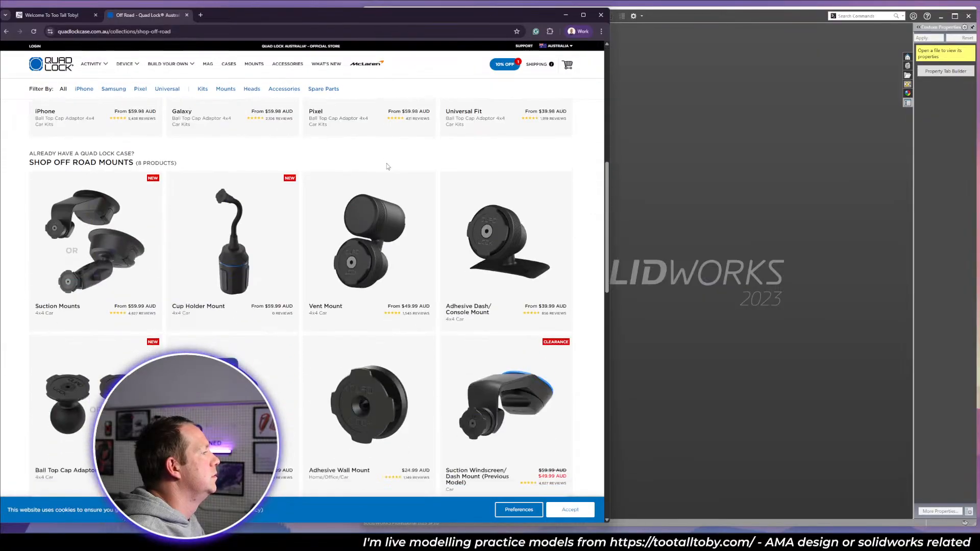
pyautogui.scroll(-2, 228, 232)
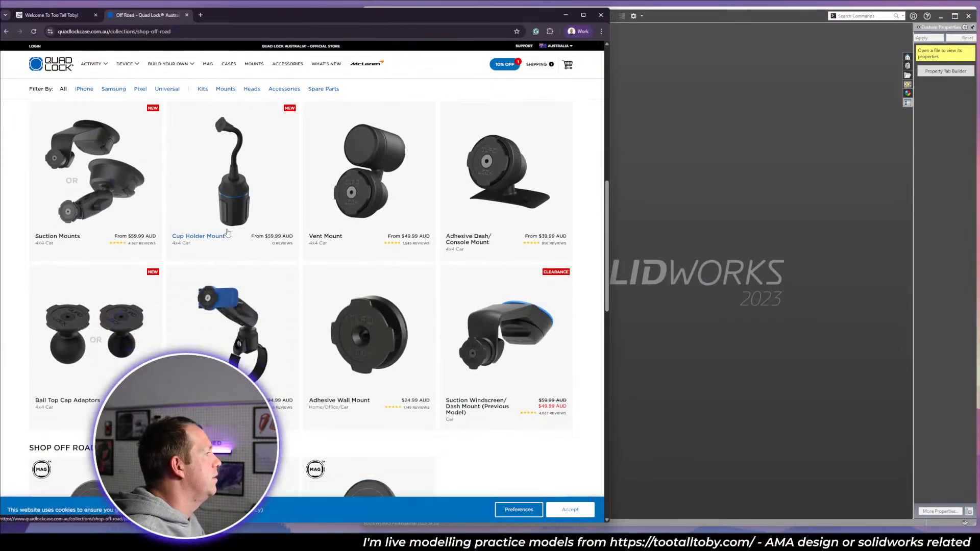
pyautogui.scroll(-2, 100, 341)
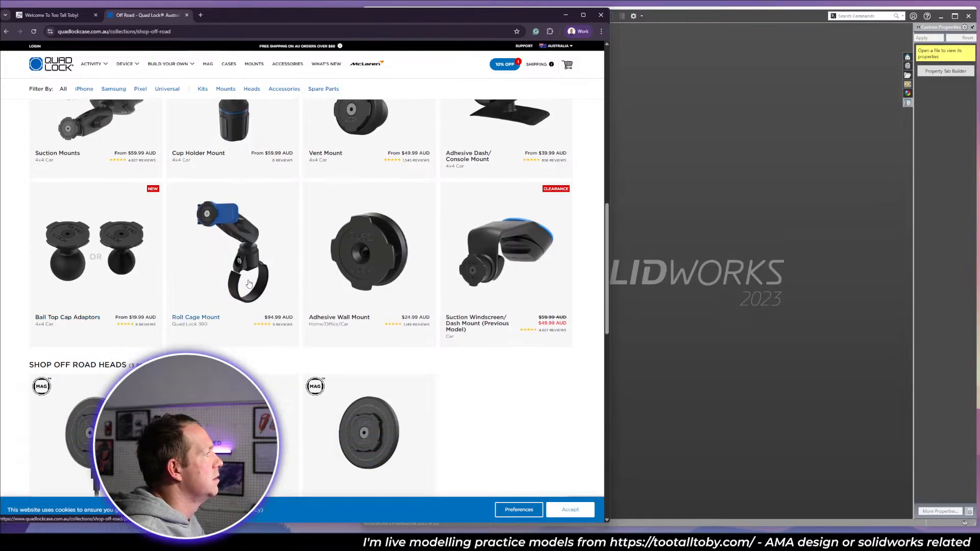
pyautogui.scroll(2, 250, 284)
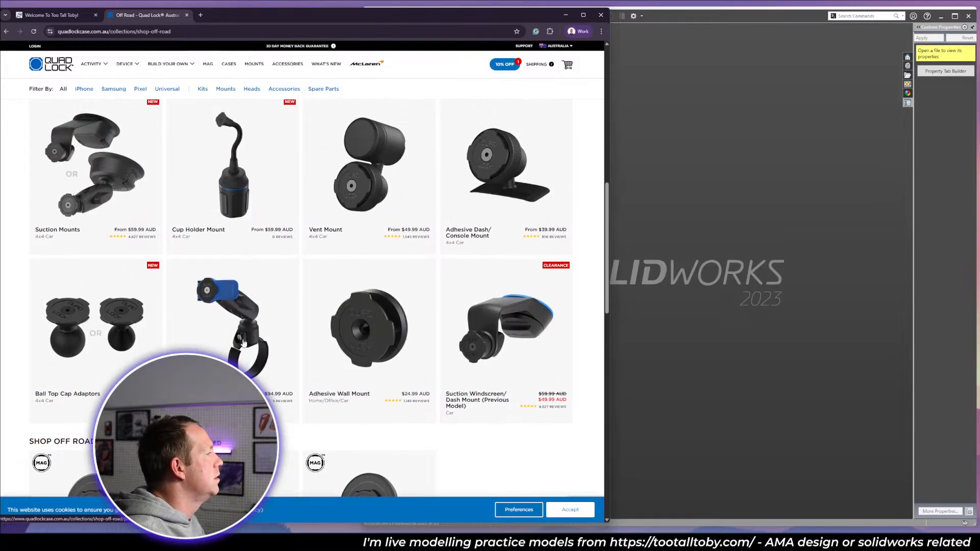
pyautogui.scroll(1, 243, 342)
pyautogui.scroll(-2, 244, 343)
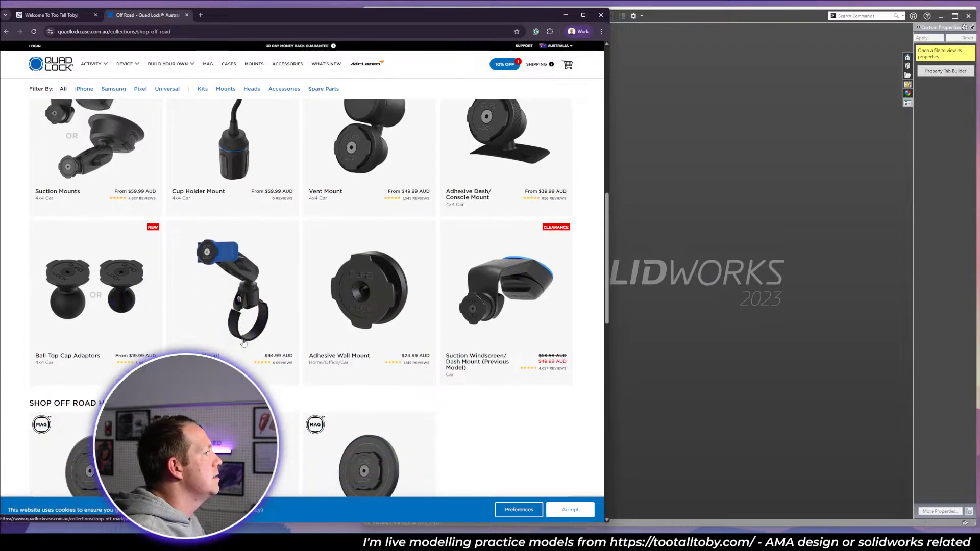
pyautogui.scroll(7, 244, 343)
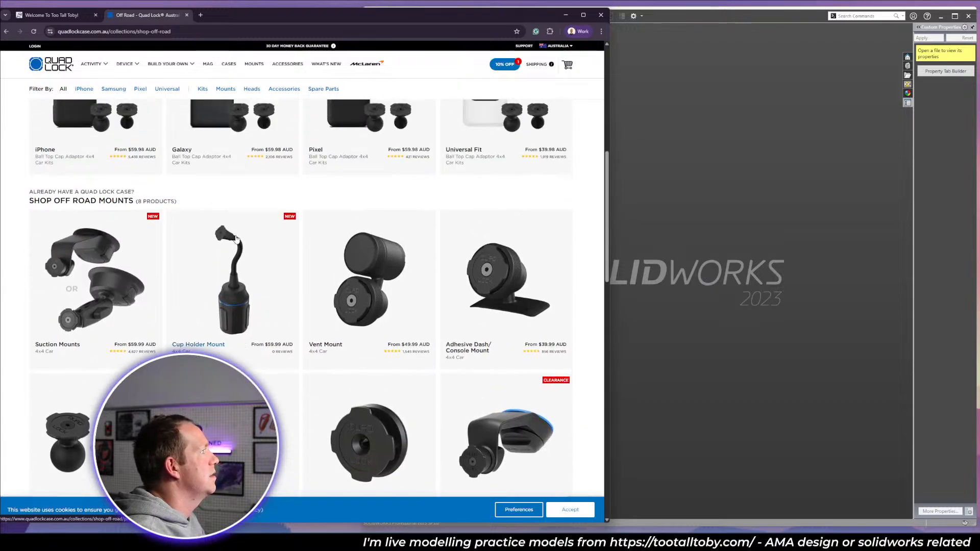
pyautogui.scroll(6, 242, 250)
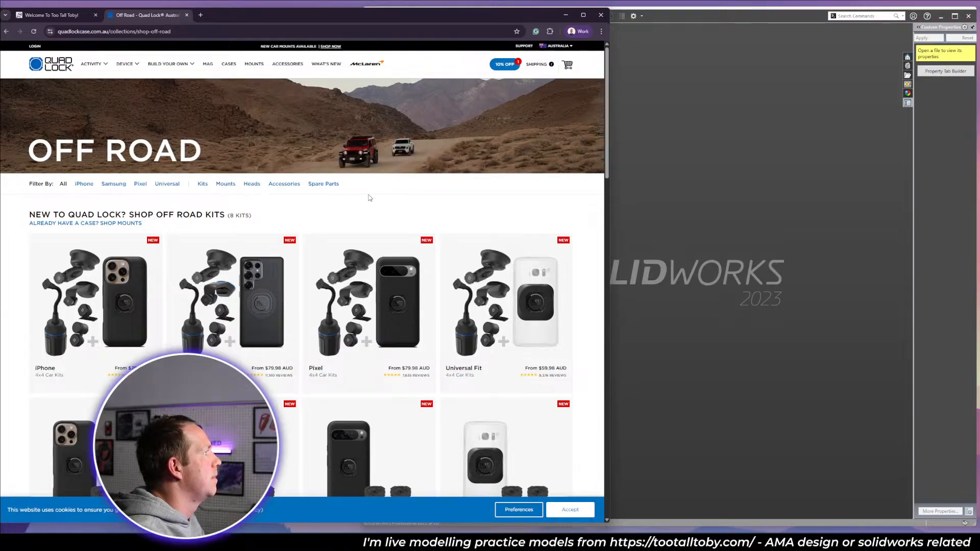
# Filter the Off Road collection by Mounts and open the 4x4 Car Cup Holder Mount product.
pyautogui.click(229, 187)
pyautogui.scroll(-2, 247, 233)
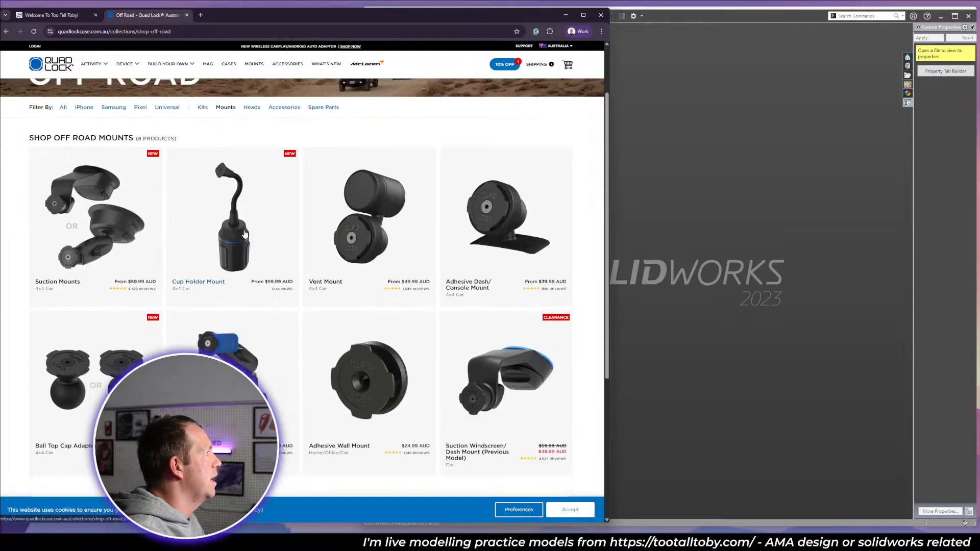
pyautogui.click(260, 200)
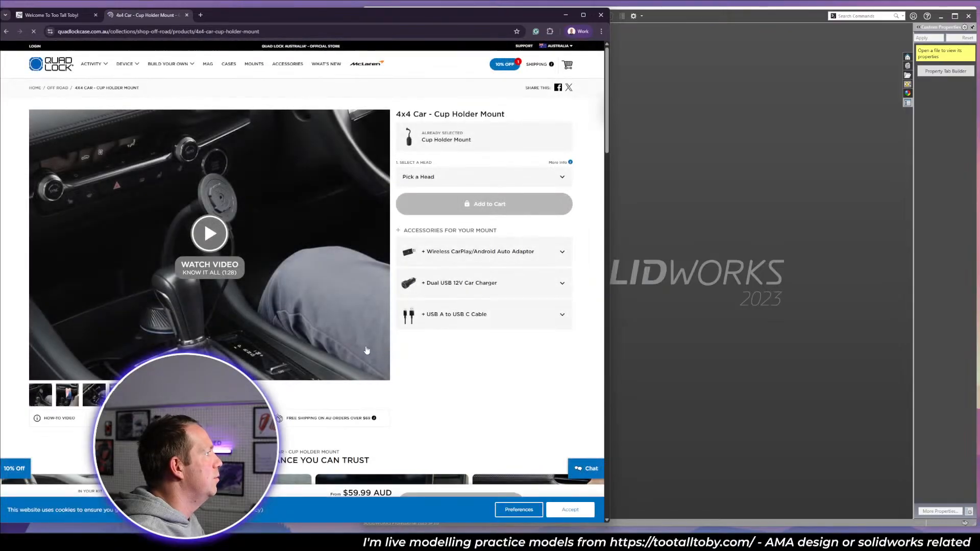
# Browse the photo gallery of the 4x4 Car - Cup Holder Mount, close it, and look over the product page.
pyautogui.click(147, 396)
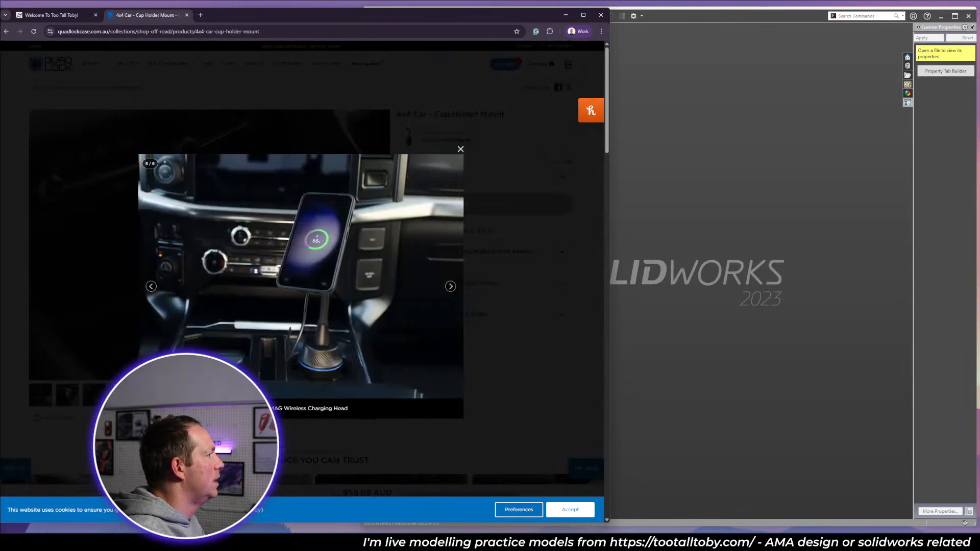
pyautogui.click(451, 287)
pyautogui.click(451, 288)
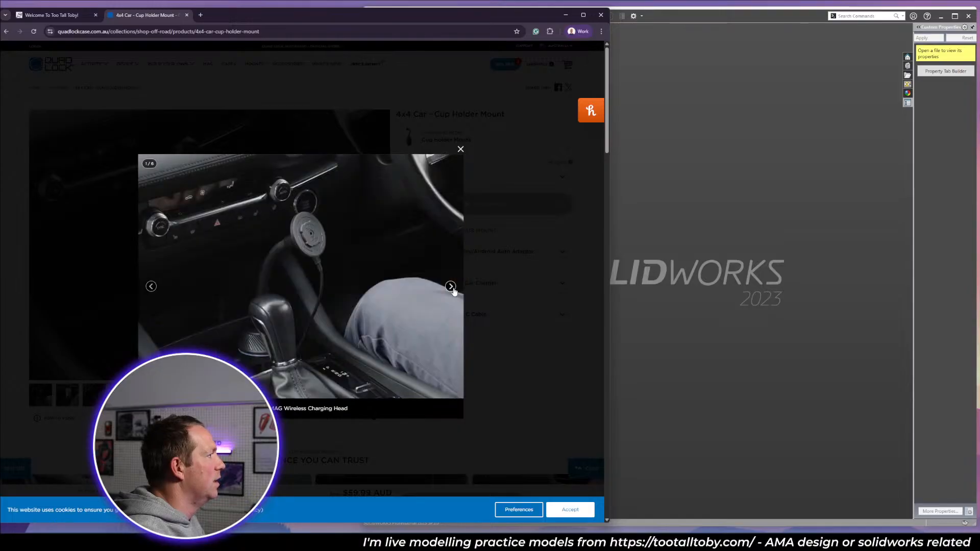
pyautogui.click(451, 287)
pyautogui.click(450, 287)
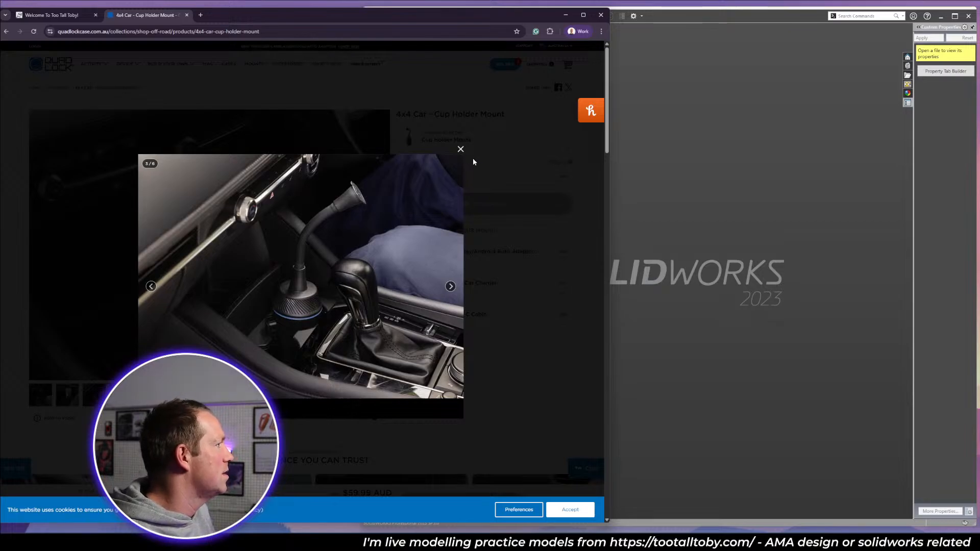
pyautogui.click(461, 150)
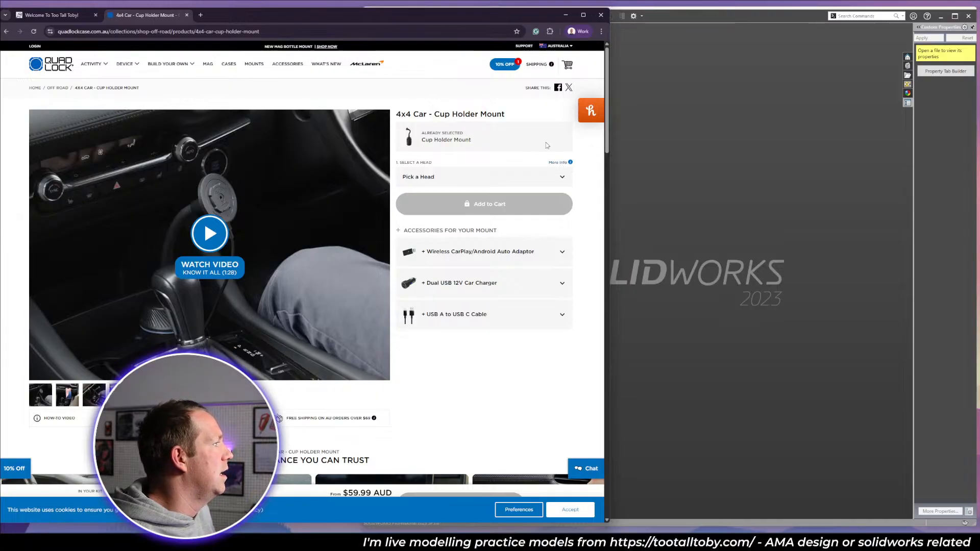
pyautogui.scroll(-1, 488, 315)
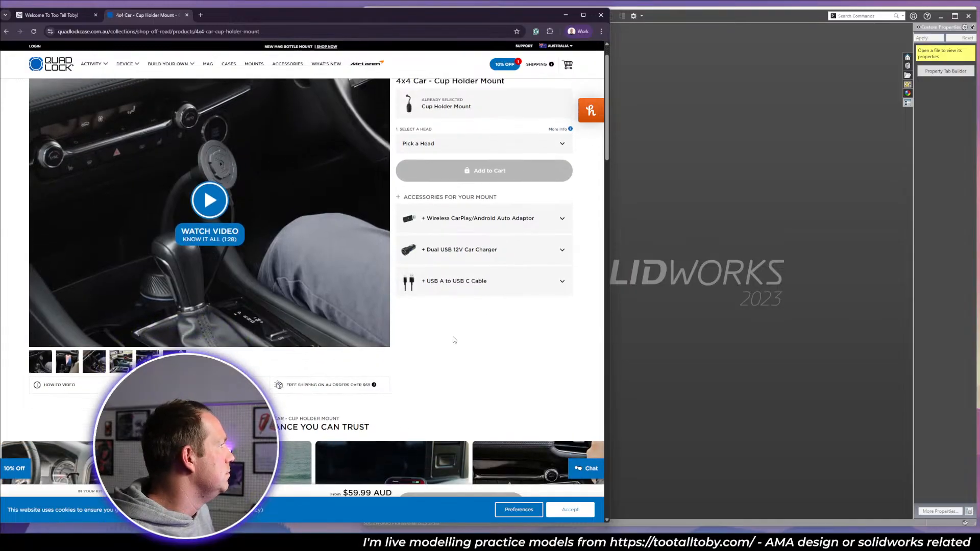
pyautogui.scroll(1, 377, 490)
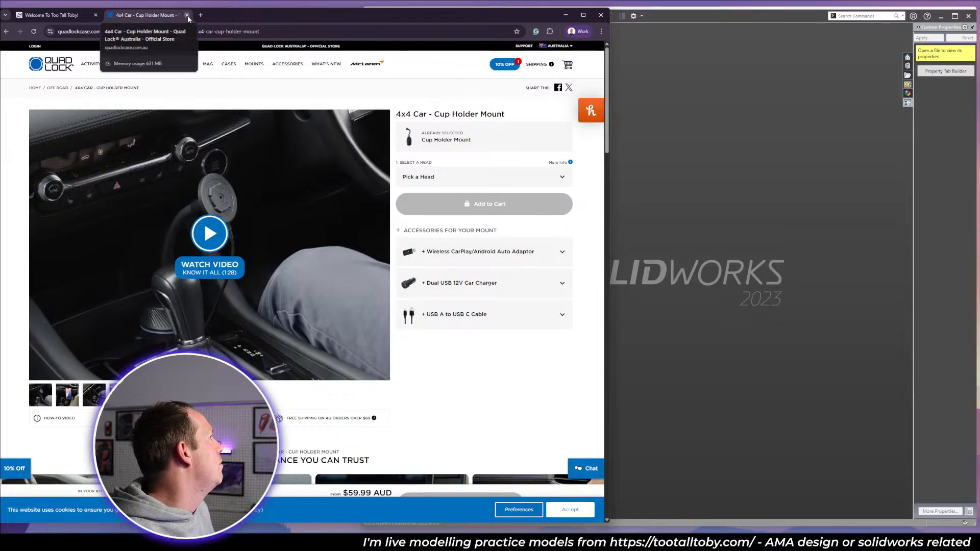
# Go to questpaymentsystems.com in the same tab and look over the Quest Payment Systems home page.
pyautogui.click(208, 29)
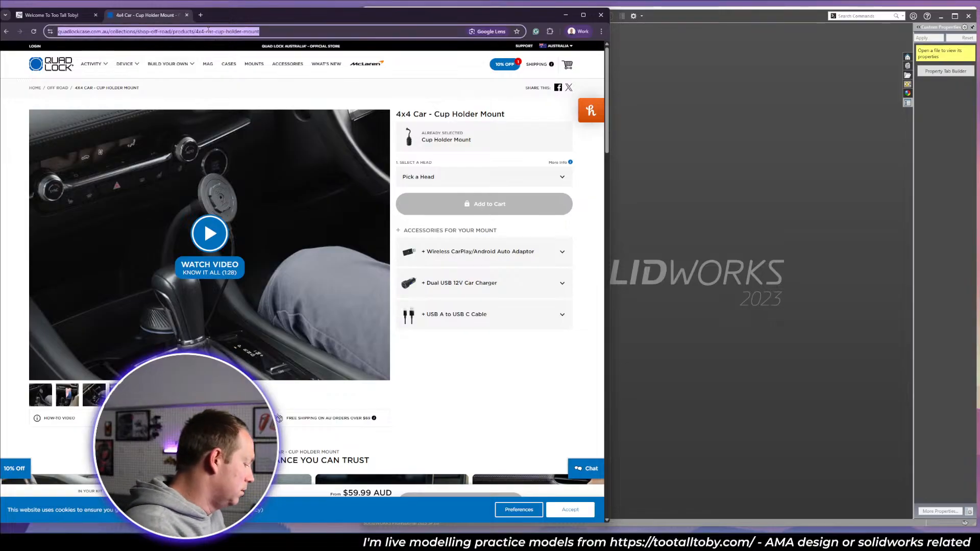
pyautogui.write('que')
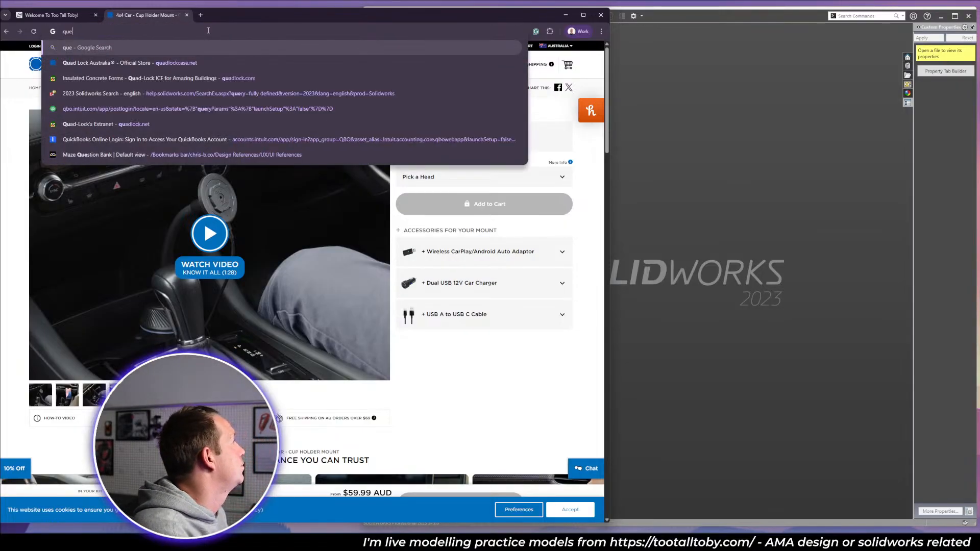
pyautogui.write('stpayments')
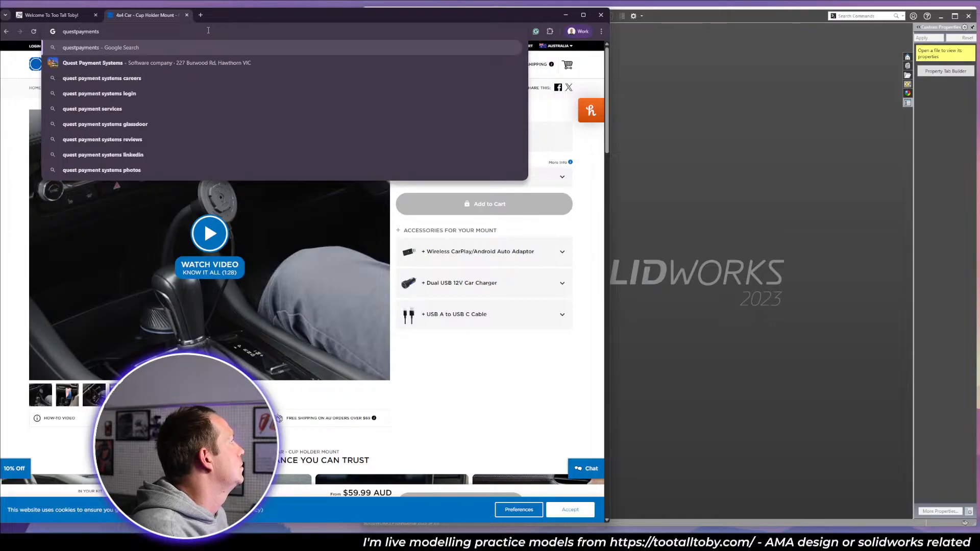
pyautogui.write('ystems.com')
pyautogui.press('Return')
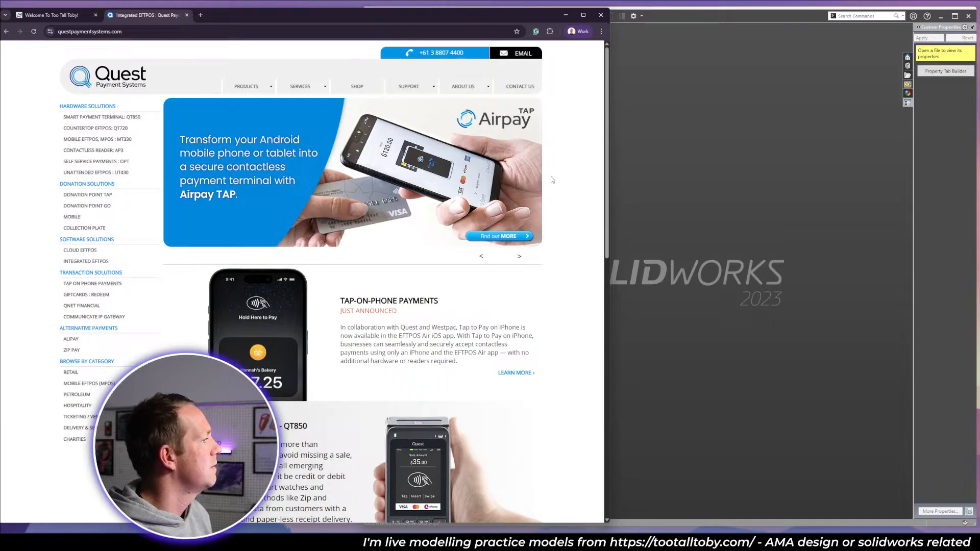
pyautogui.scroll(-3, 559, 180)
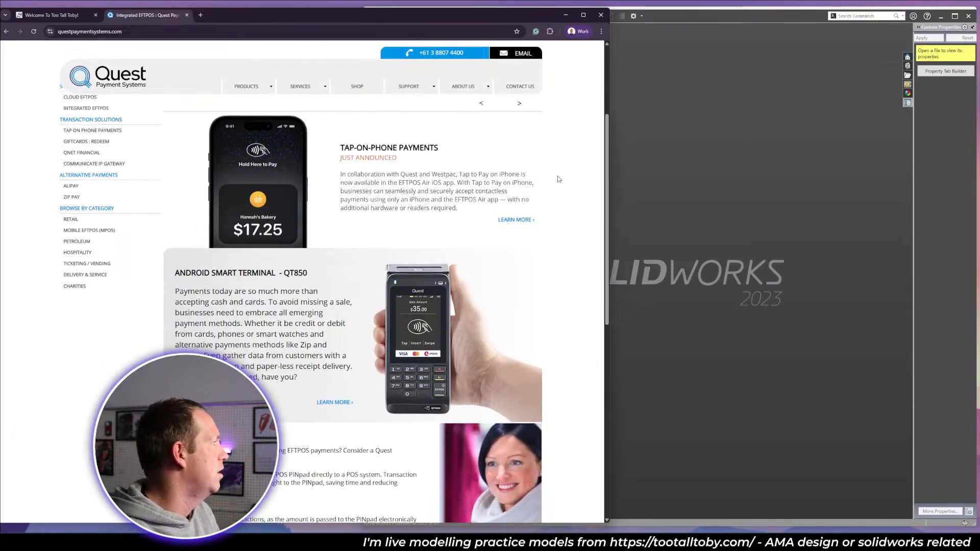
pyautogui.scroll(3, 559, 180)
# Open Donation Point Tap from Quest's donation solutions, narrow the browser window beside SOLIDWORKS, and view the product's page.
pyautogui.moveTo(261, 88)
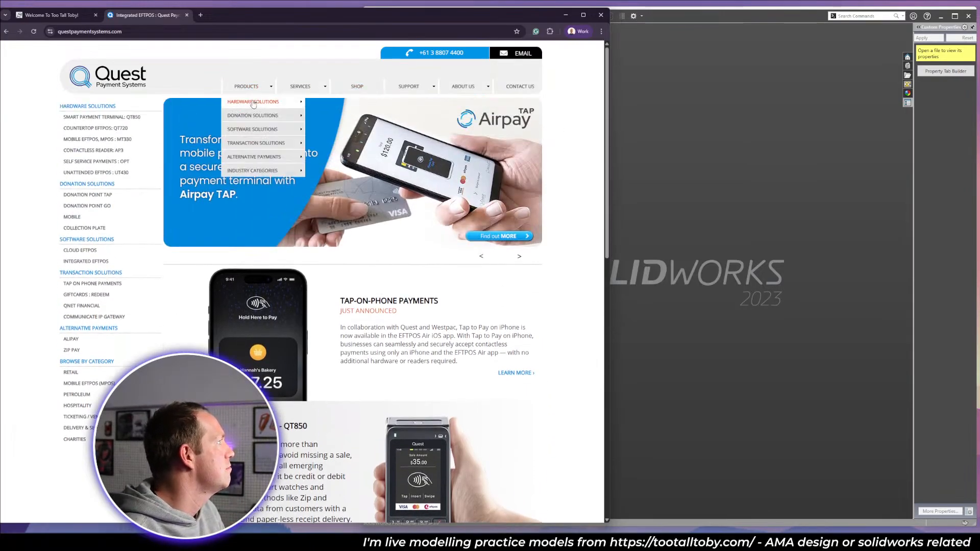
pyautogui.moveTo(285, 113)
pyautogui.click(328, 116)
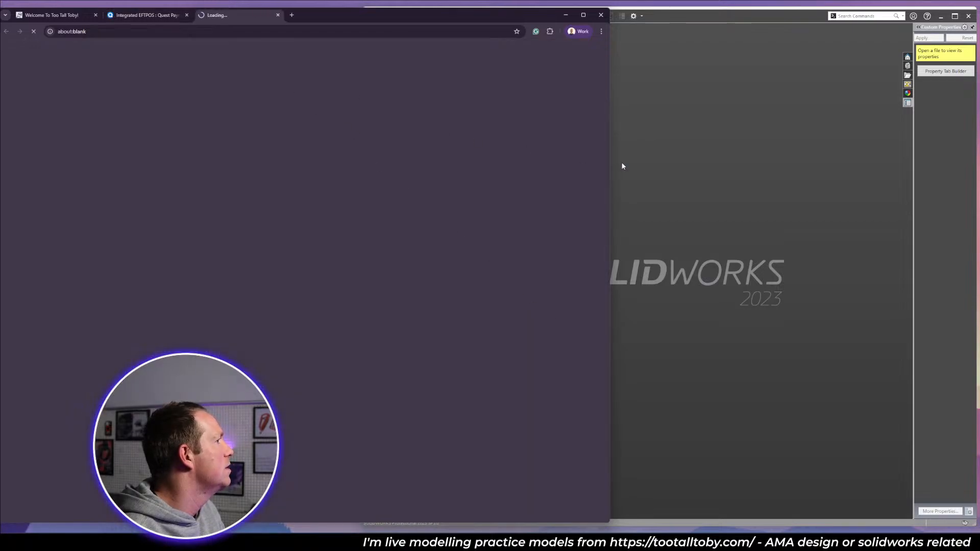
pyautogui.moveTo(610, 161); pyautogui.dragTo(362, 157)
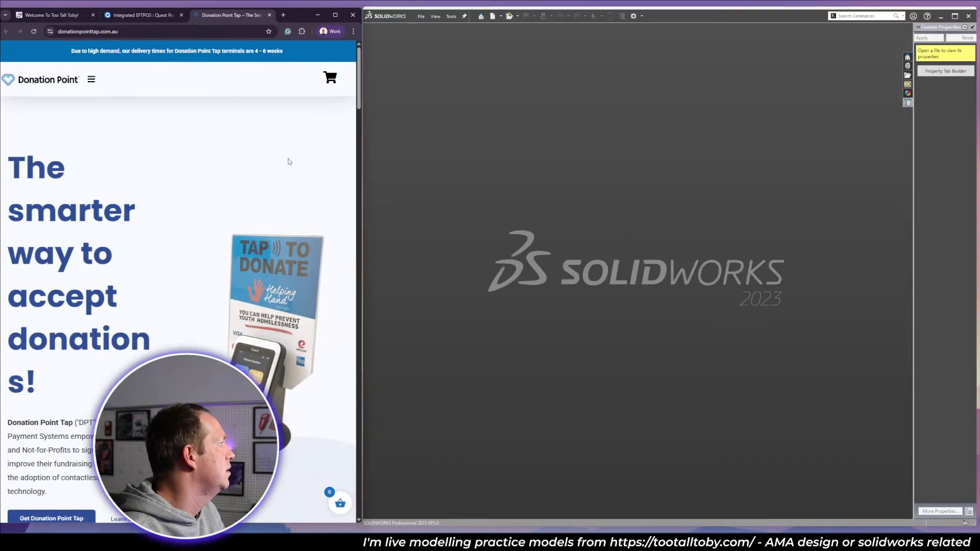
pyautogui.scroll(-3, 289, 161)
pyautogui.scroll(-3, 288, 161)
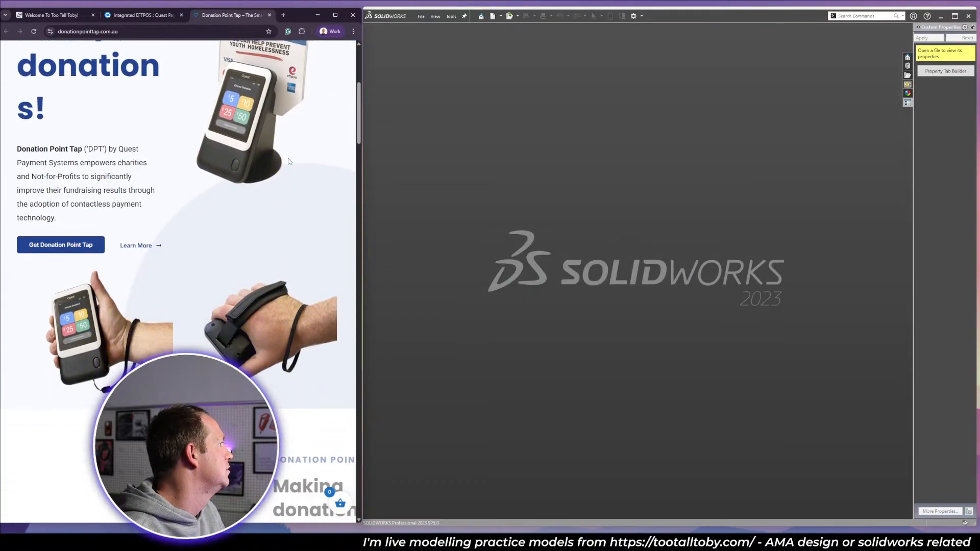
pyautogui.scroll(-1, 288, 161)
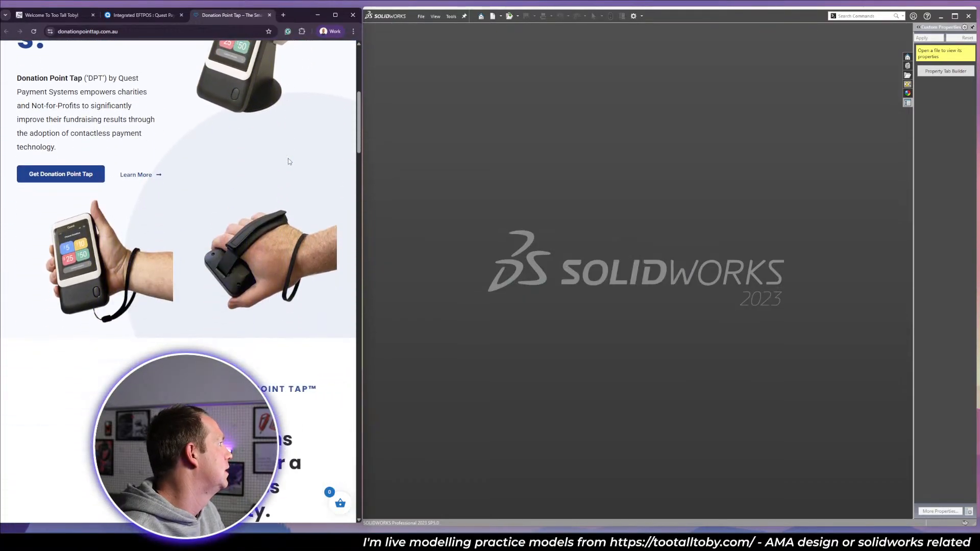
# Close the Donation Point and Quest Payment Systems pages and return to the beginning of the Practice Models page.
pyautogui.click(270, 15)
pyautogui.click(186, 15)
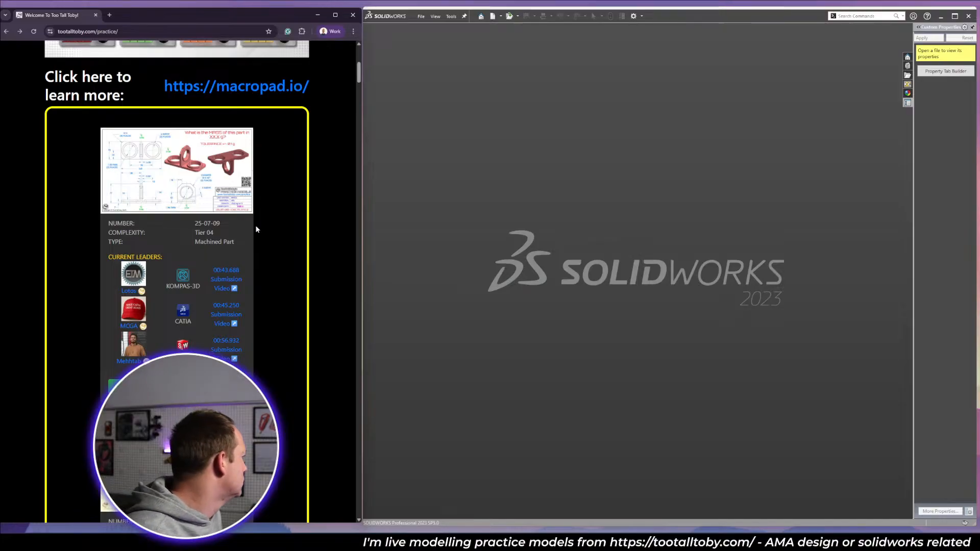
pyautogui.scroll(8, 256, 230)
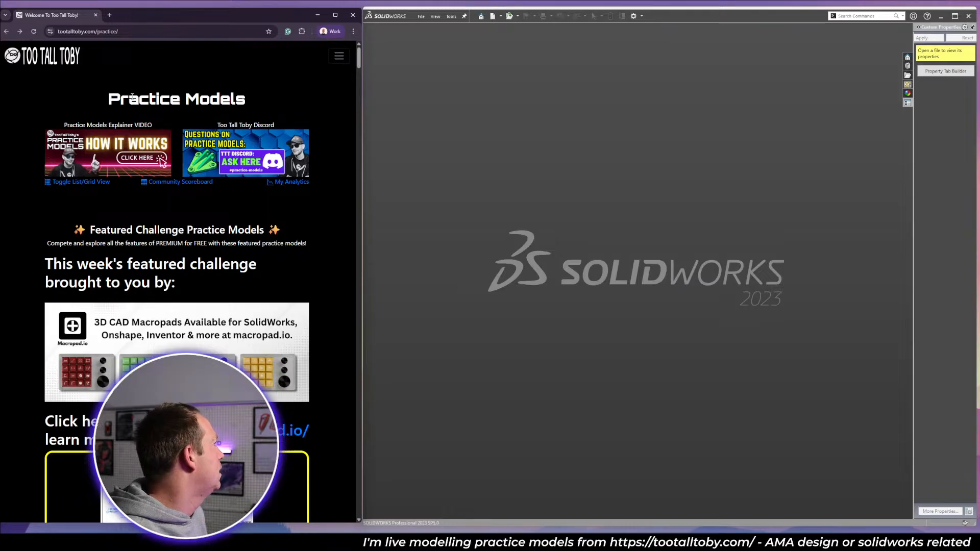
# Reload the Practice Models page from the site navigation and filter the list to Not Completed models.
pyautogui.click(339, 56)
pyautogui.click(189, 77)
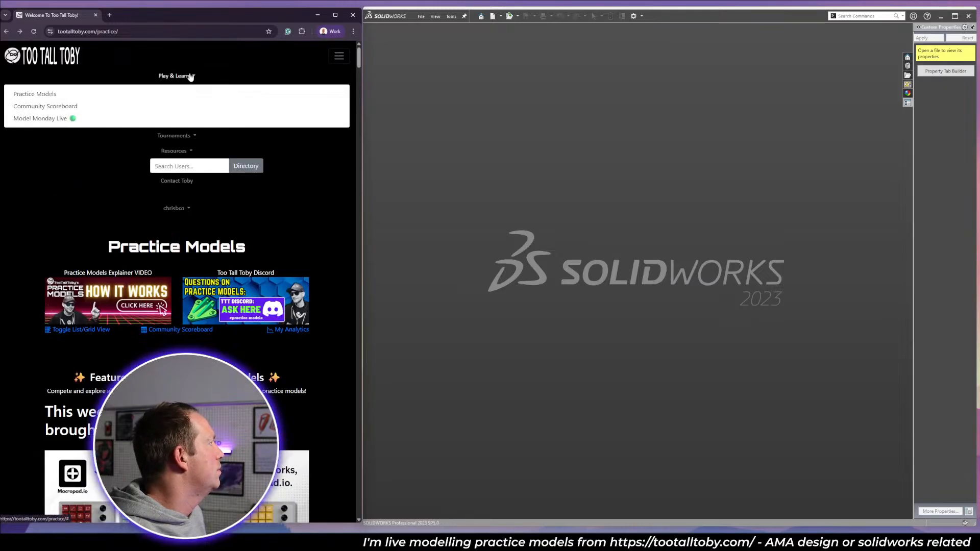
pyautogui.click(65, 94)
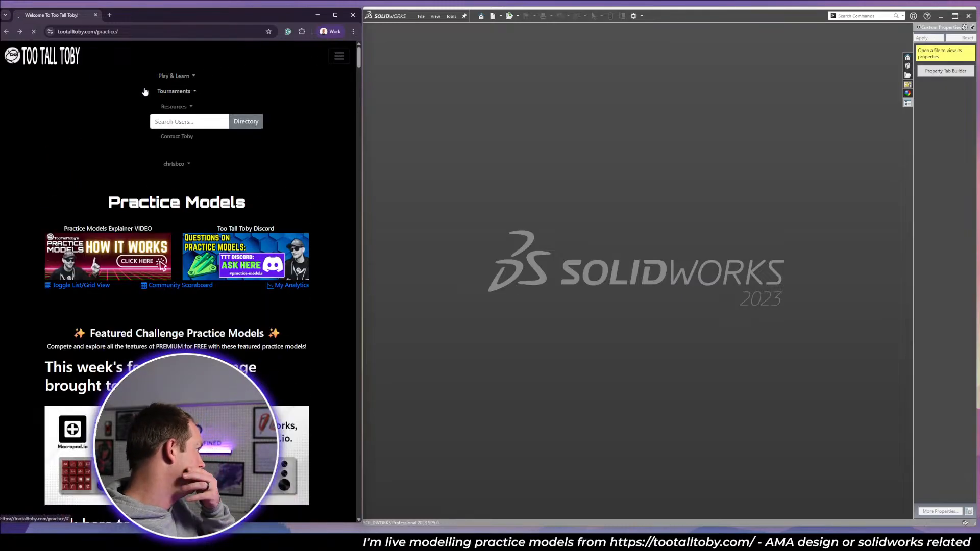
pyautogui.scroll(-15, 201, 271)
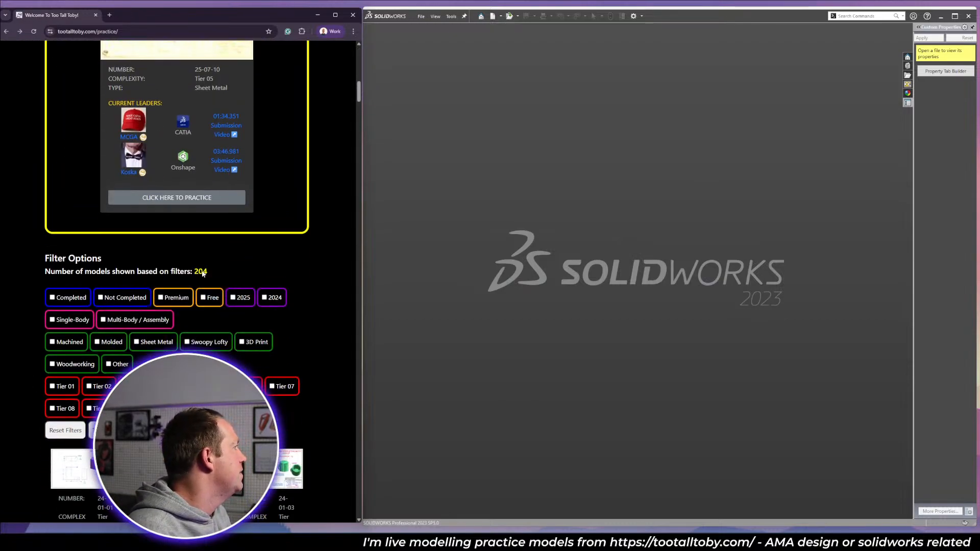
pyautogui.click(123, 294)
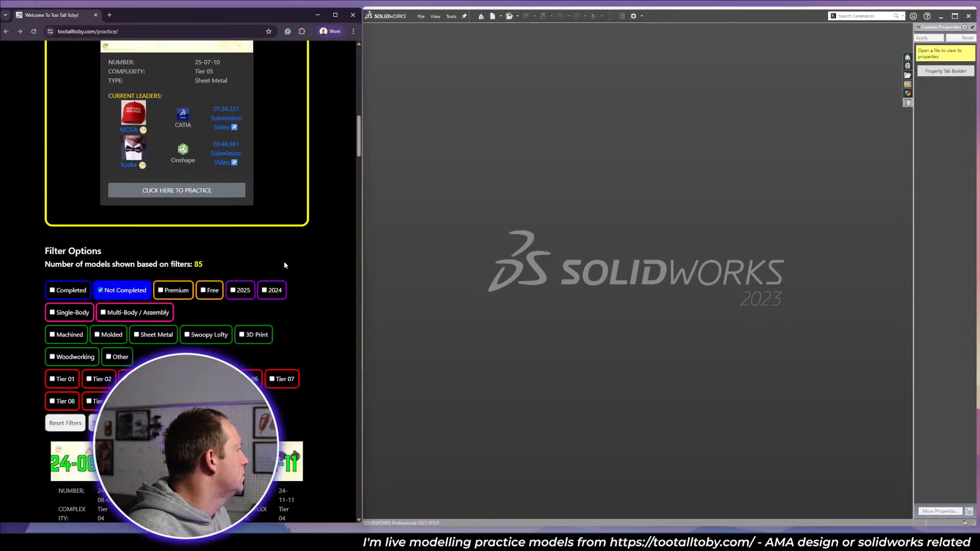
# Try the Tier 06 filter, replace it with Tier 05, and look through the listed practice models.
pyautogui.scroll(-5, 306, 232)
pyautogui.scroll(3, 191, 290)
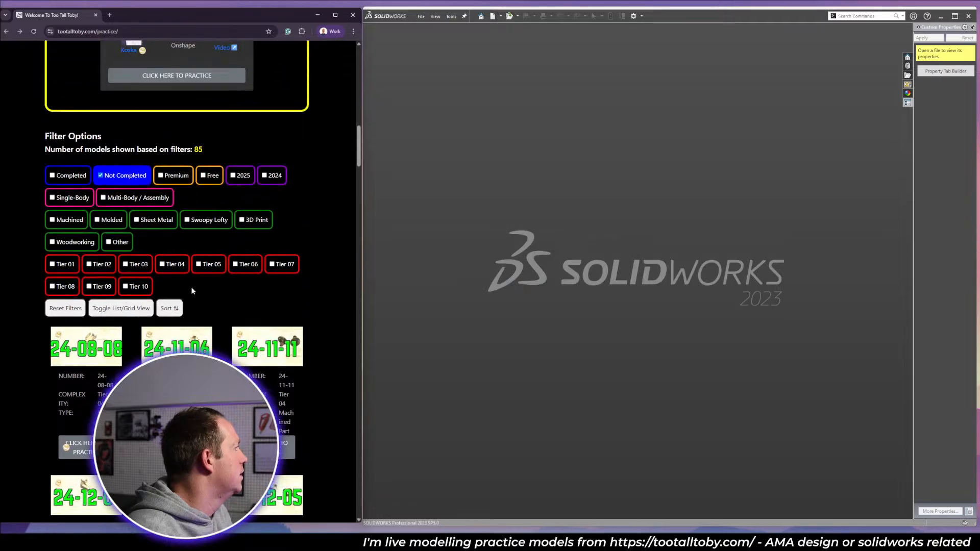
pyautogui.click(252, 269)
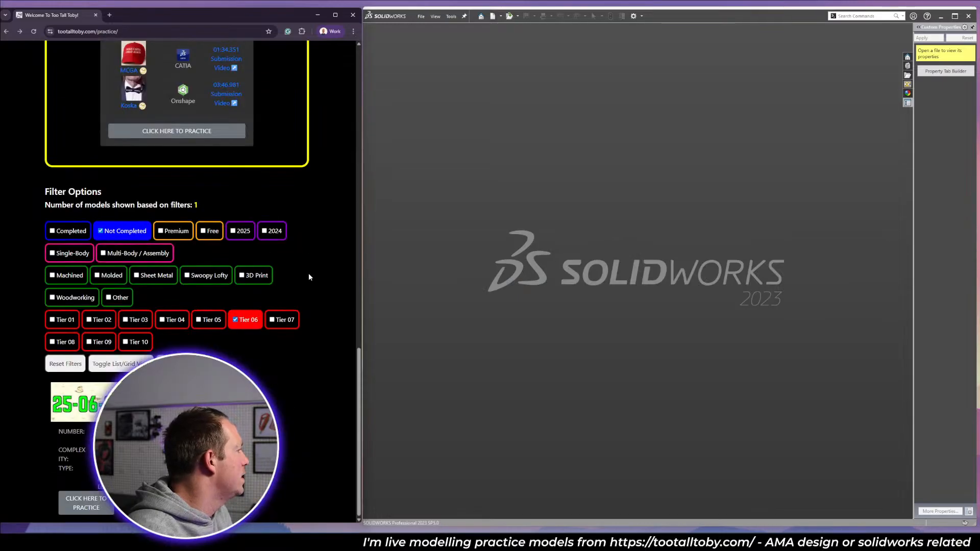
pyautogui.click(258, 313)
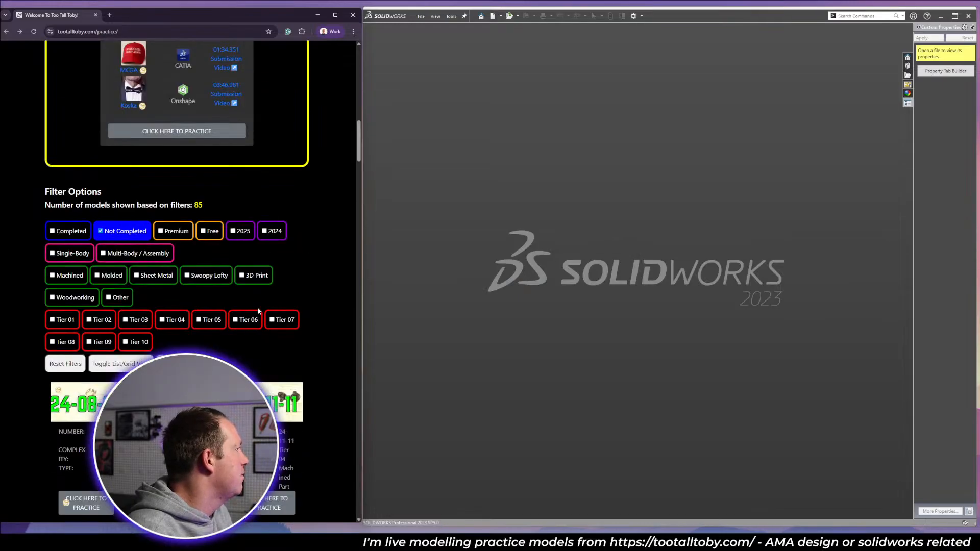
pyautogui.click(214, 325)
pyautogui.scroll(-2, 327, 282)
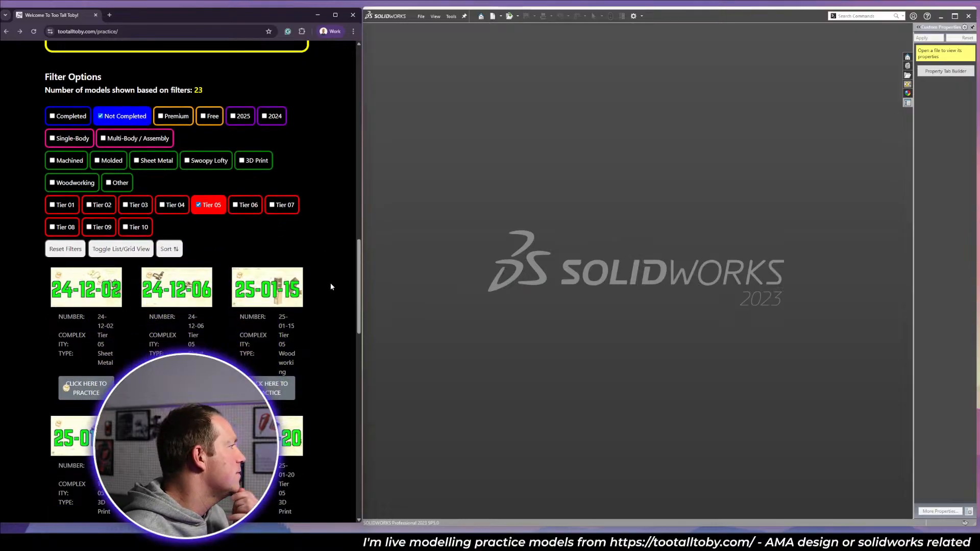
pyautogui.scroll(-2, 329, 287)
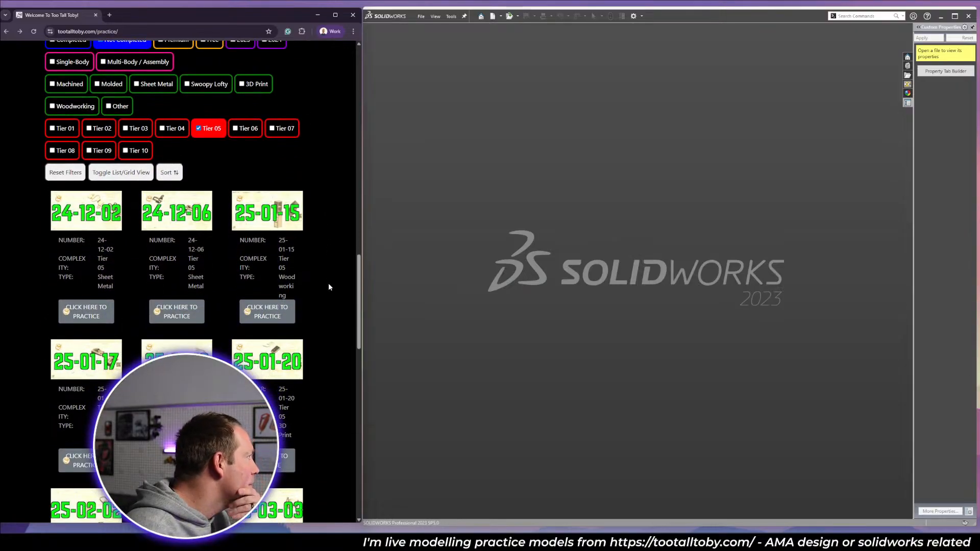
# Open the 25-01-15 Woodworking practice model, begin the timed challenge, reveal its drawing, and show it in a separate window.
pyautogui.click(268, 312)
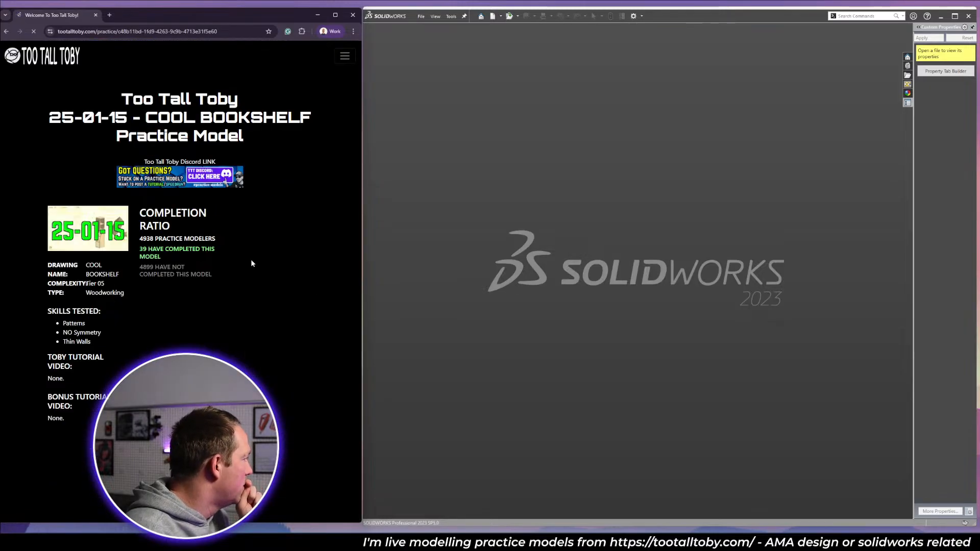
pyautogui.scroll(-4, 184, 325)
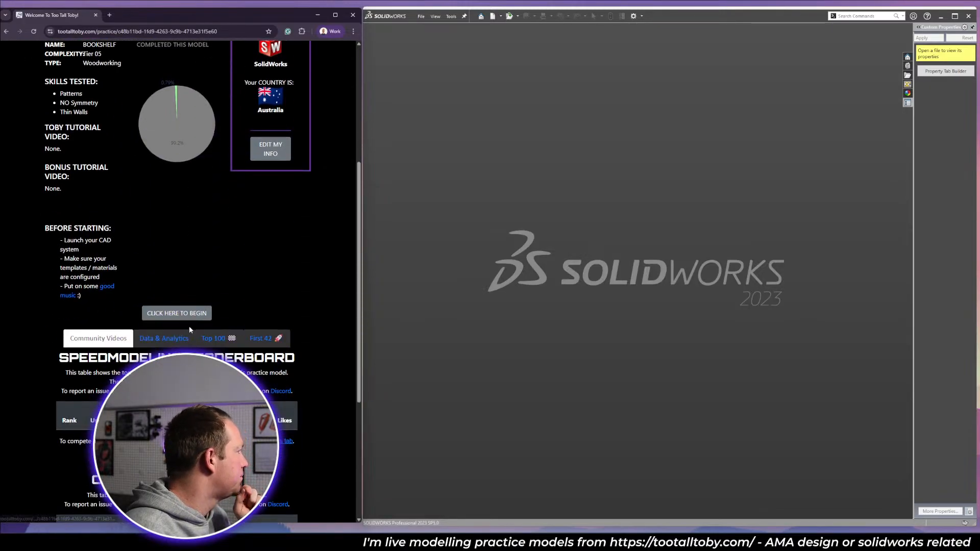
pyautogui.click(56, 284)
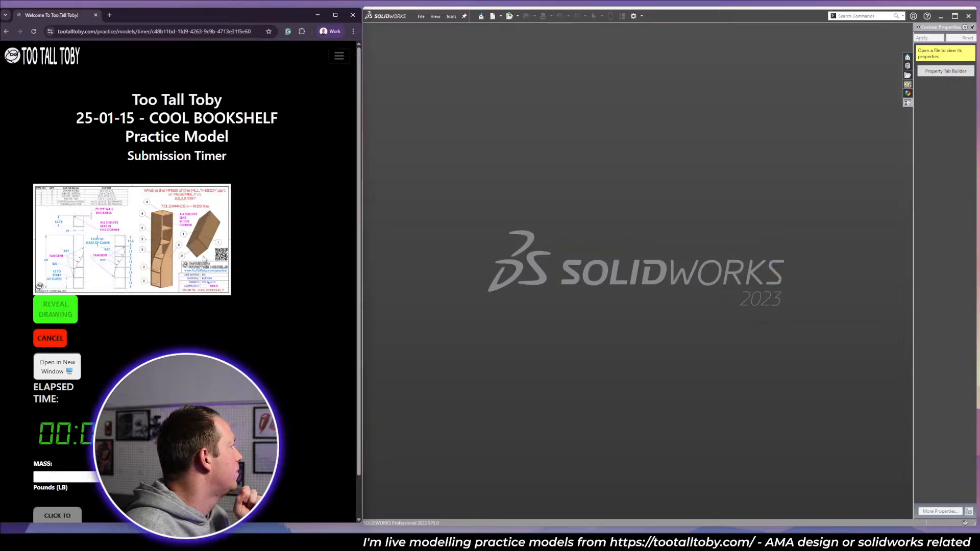
pyautogui.click(76, 366)
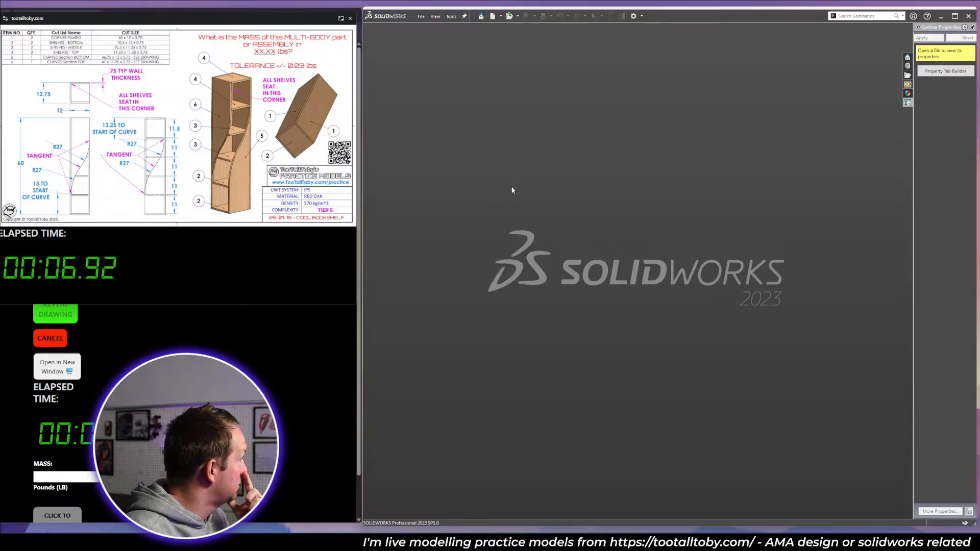
# Create a new SOLIDWORKS part from the TTT-IPS-Red Oak template.
pyautogui.click(493, 16)
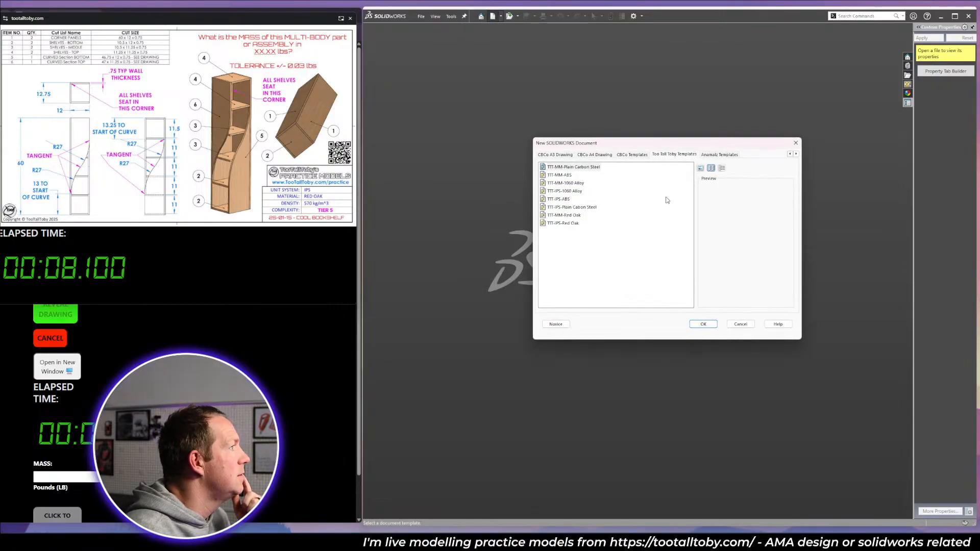
pyautogui.click(566, 223)
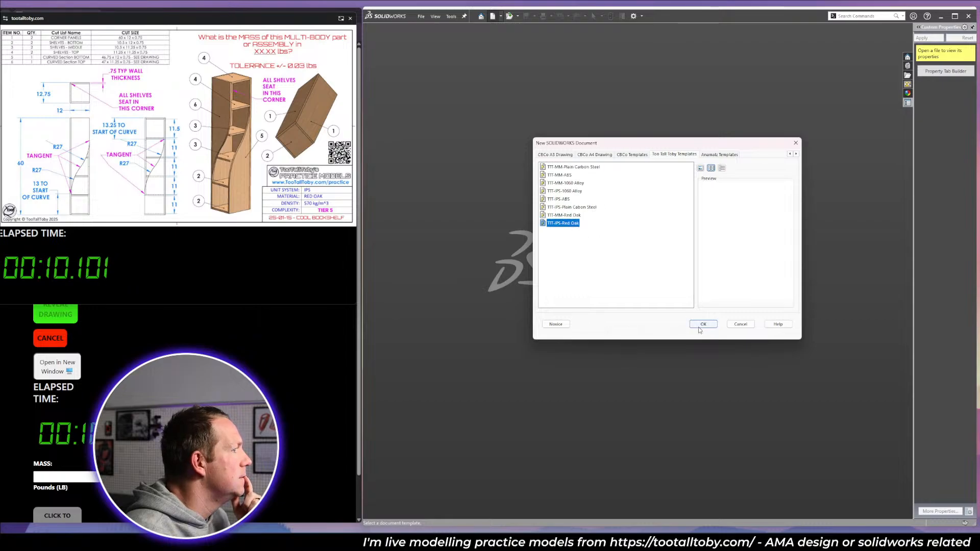
pyautogui.click(703, 325)
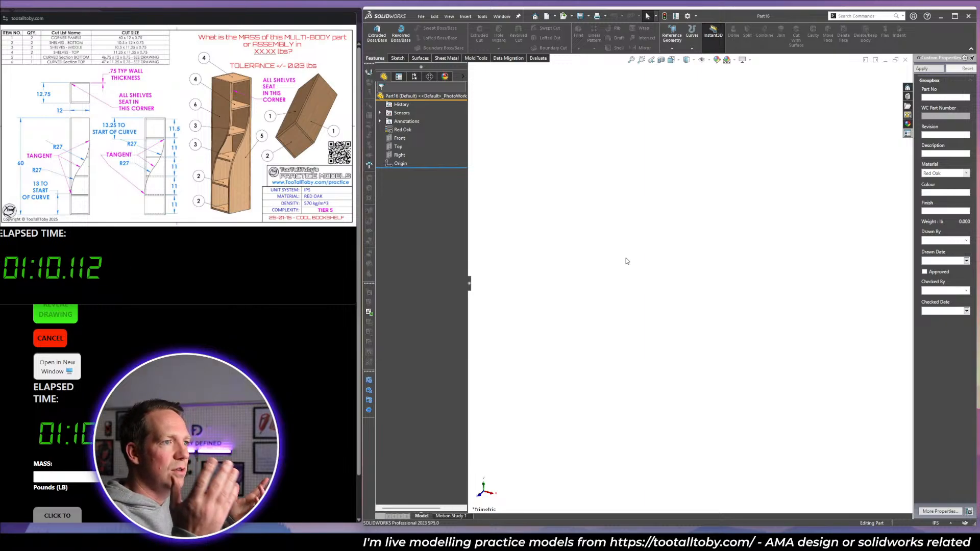
# Sketch a center rectangle on the Top plane at the origin, 12.75 in deep and 12 in wide.
pyautogui.click(398, 147)
pyautogui.click(405, 138)
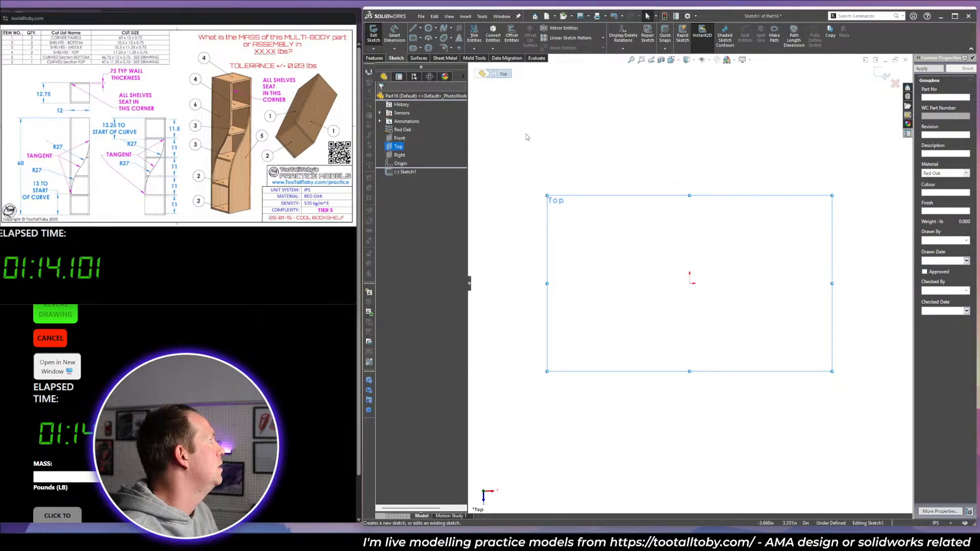
pyautogui.click(413, 38)
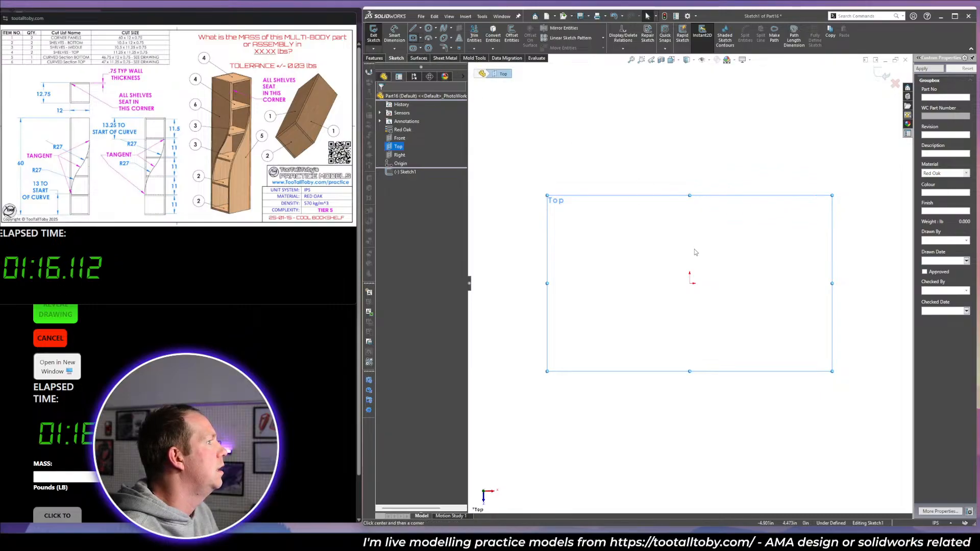
pyautogui.click(690, 284)
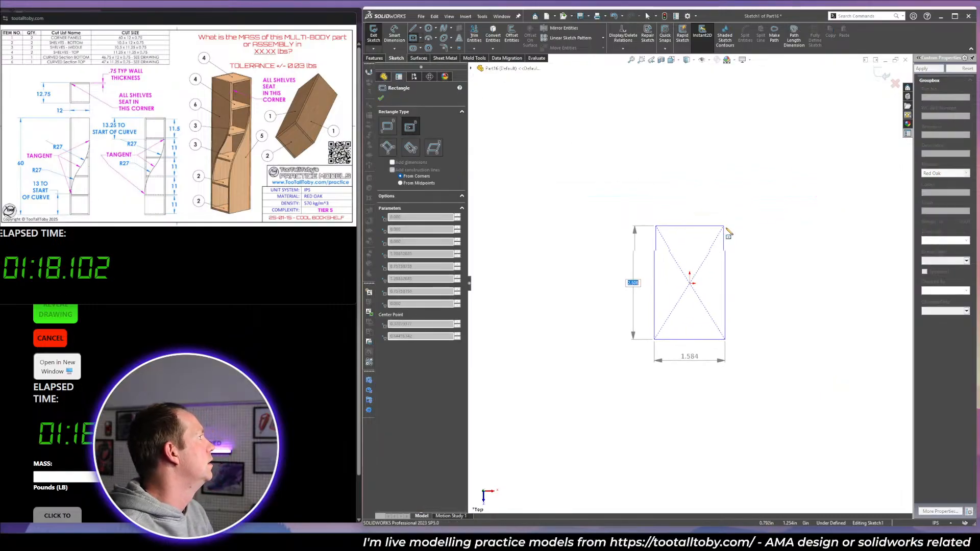
pyautogui.write('12.75')
pyautogui.press('Return')
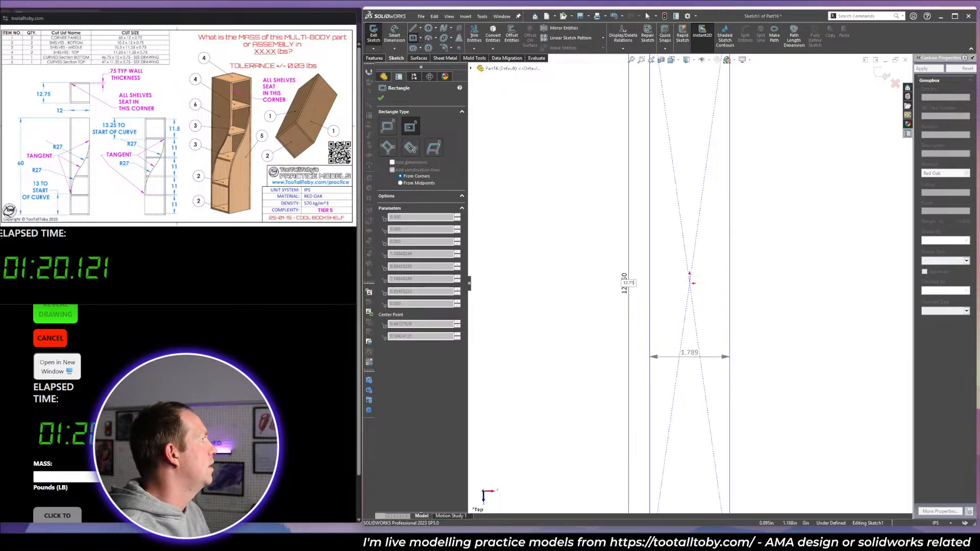
pyautogui.write('12')
pyautogui.press('Return')
pyautogui.press('Escape')
pyautogui.scroll(6, 733, 234)
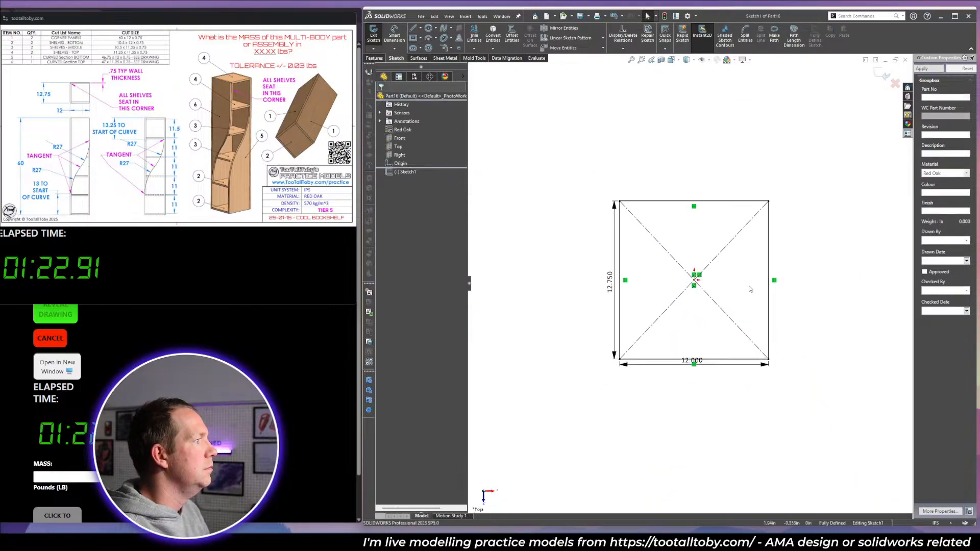
# Extrude the rectangle 60 in upward with a Blind end condition.
pyautogui.moveTo(751, 289); pyautogui.dragTo(744, 192, button='middle')
pyautogui.write('e')
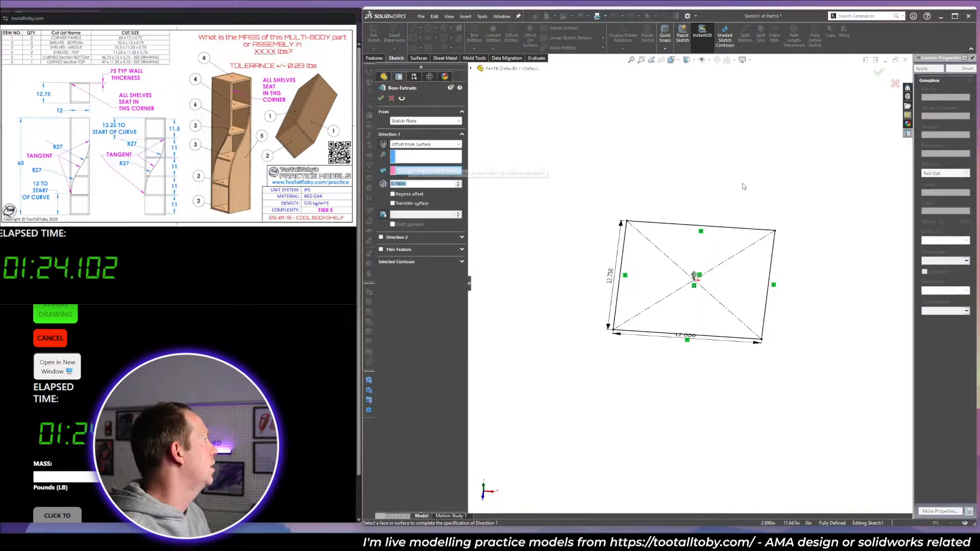
pyautogui.write('=60')
pyautogui.press('Return')
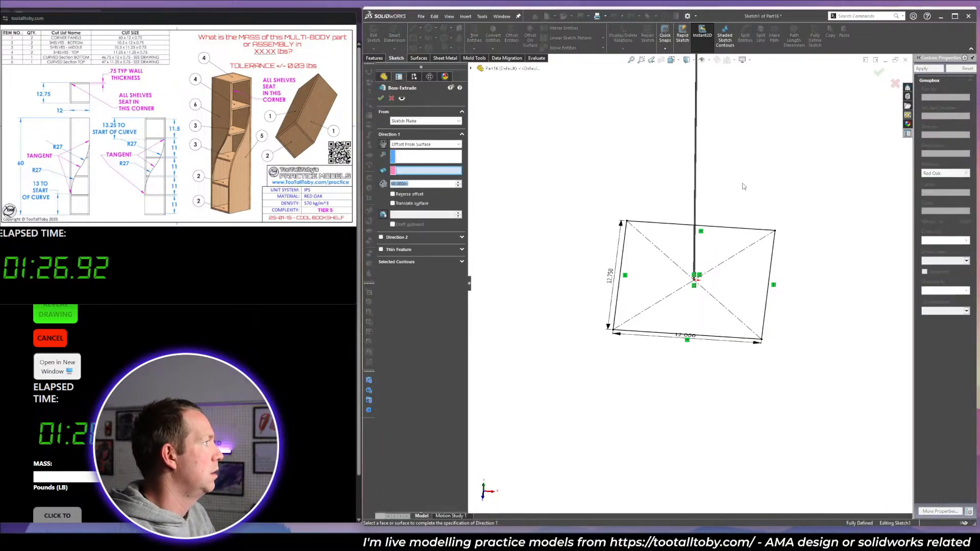
pyautogui.click(426, 145)
pyautogui.click(416, 151)
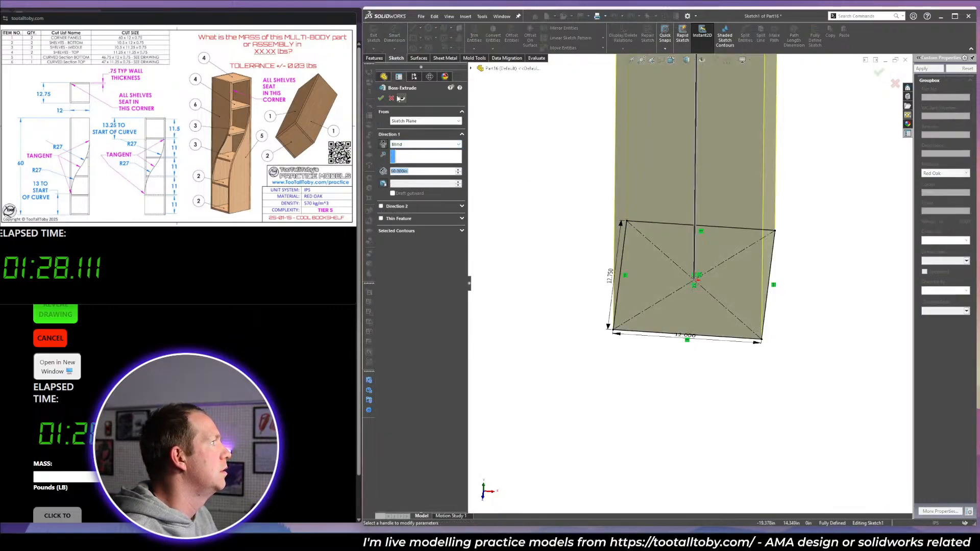
pyautogui.click(637, 196)
pyautogui.scroll(7, 838, 192)
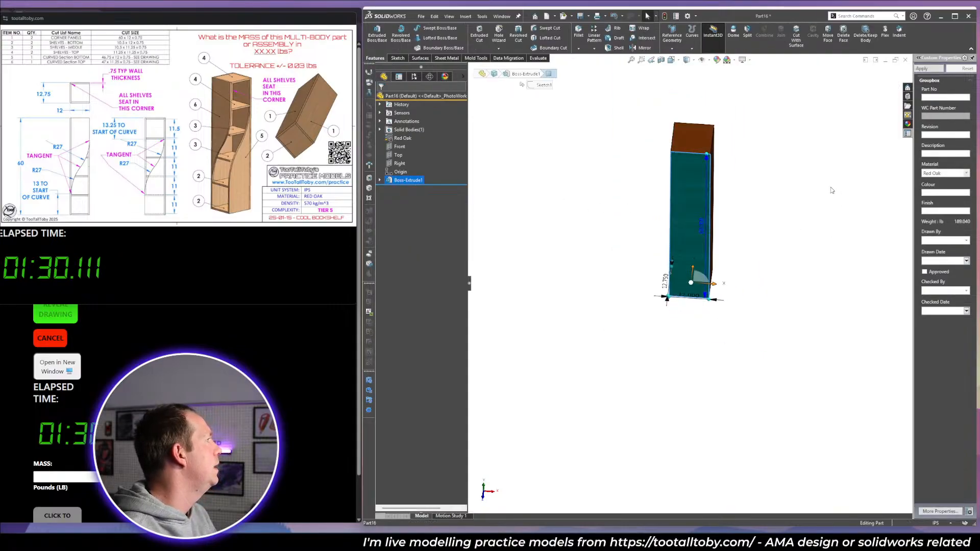
pyautogui.click(830, 189)
pyautogui.scroll(-2, 786, 183)
pyautogui.moveTo(740, 225); pyautogui.dragTo(709, 190, button='middle')
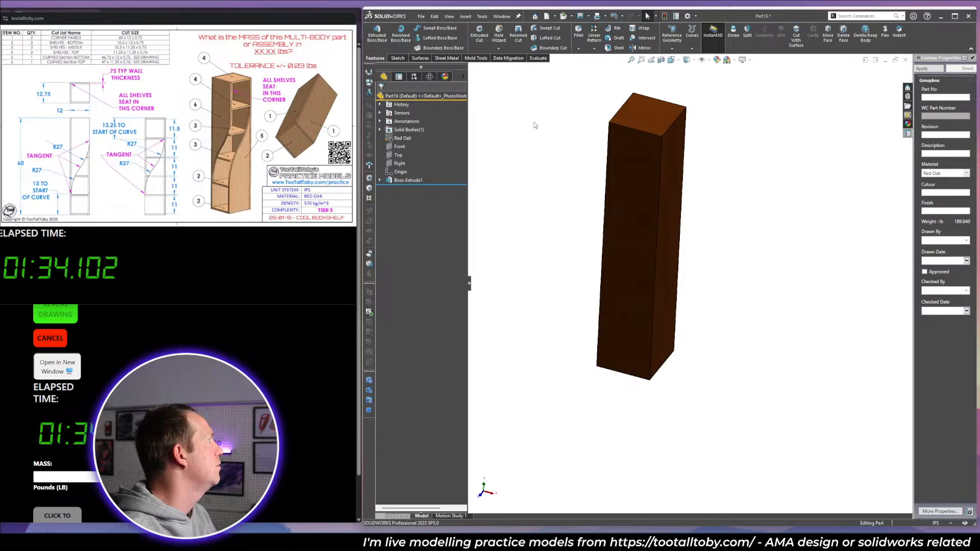
# Shell the solid block with a 0.75 in wall thickness, without removing any faces.
pyautogui.click(615, 47)
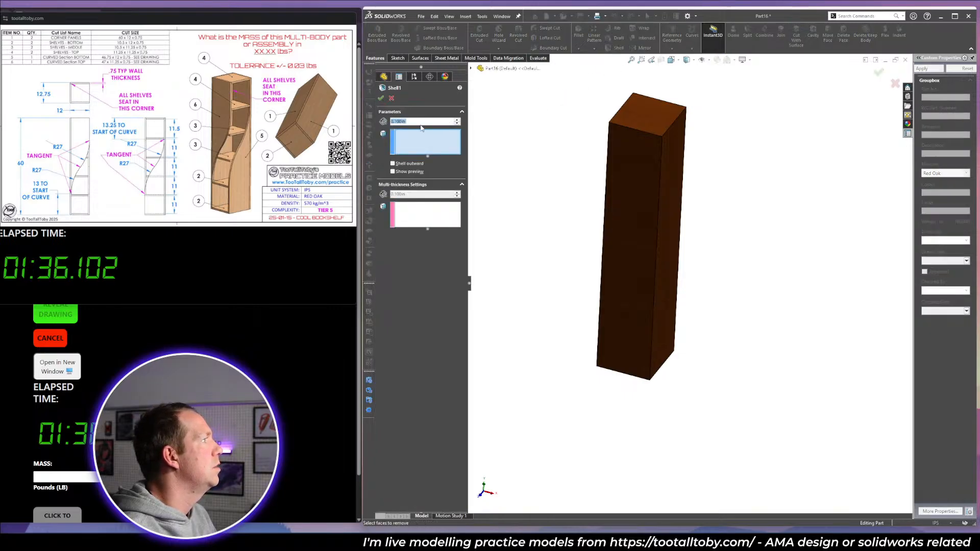
pyautogui.write('.75')
pyautogui.press('Return')
pyautogui.press('Return')
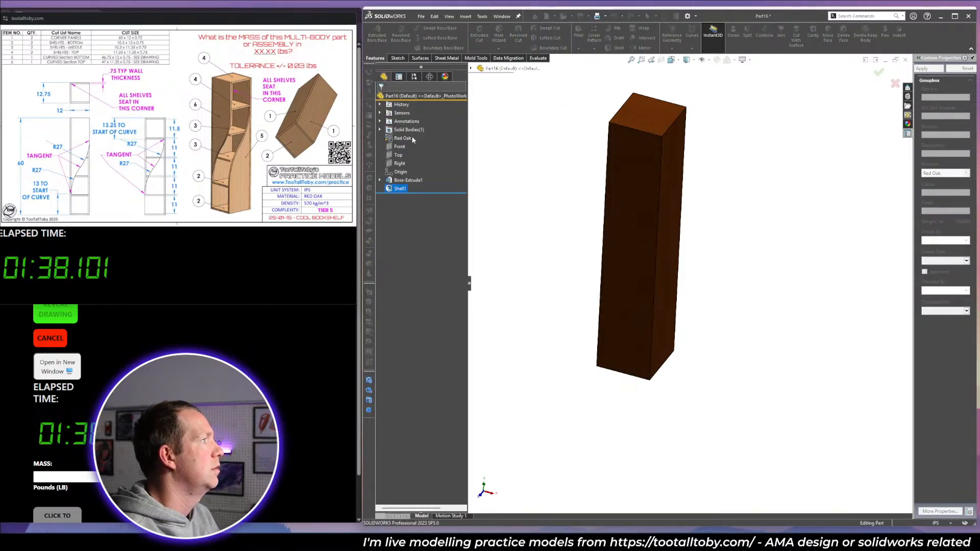
pyautogui.click(773, 203)
pyautogui.scroll(2, 674, 261)
pyautogui.moveTo(651, 264); pyautogui.dragTo(645, 220, button='middle')
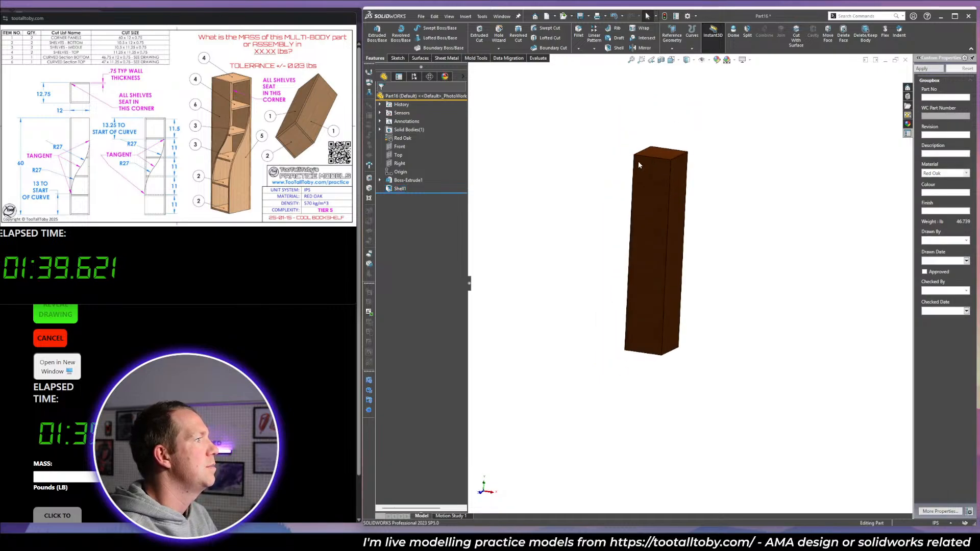
# Turn on the Directional1 light in the scene's lights and return to the feature tree.
pyautogui.click(445, 76)
pyautogui.click(380, 122)
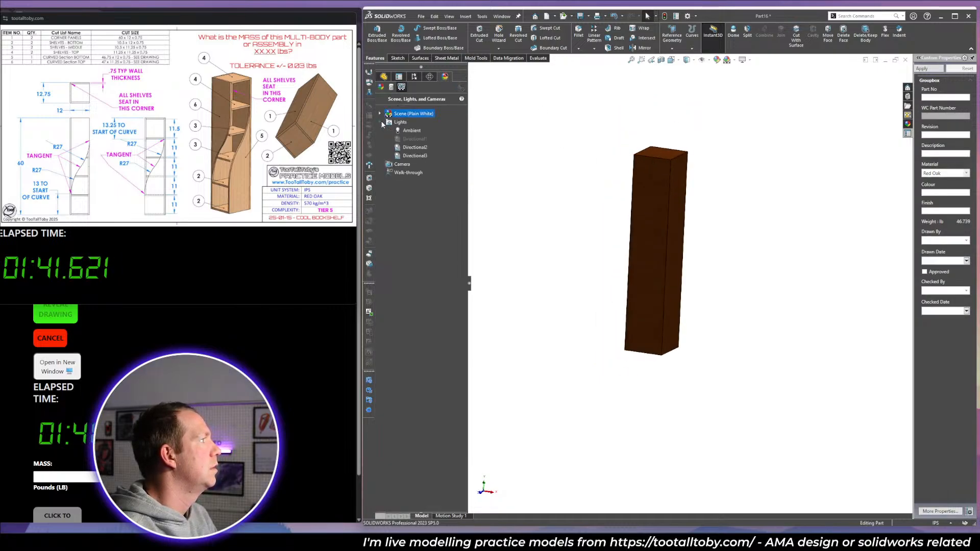
pyautogui.rightClick(410, 139)
pyautogui.click(428, 144)
pyautogui.click(384, 77)
pyautogui.moveTo(645, 205); pyautogui.dragTo(649, 229, button='middle')
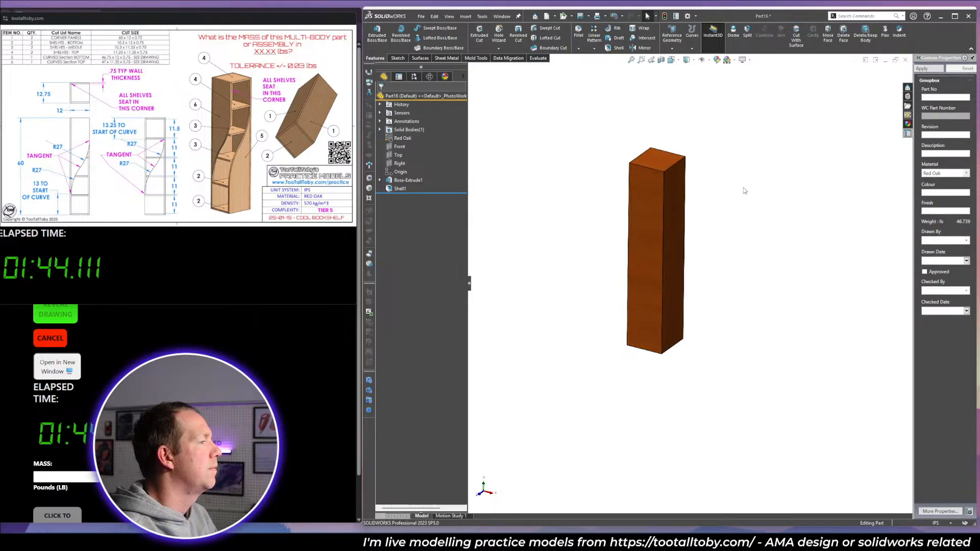
pyautogui.scroll(-1, 628, 137)
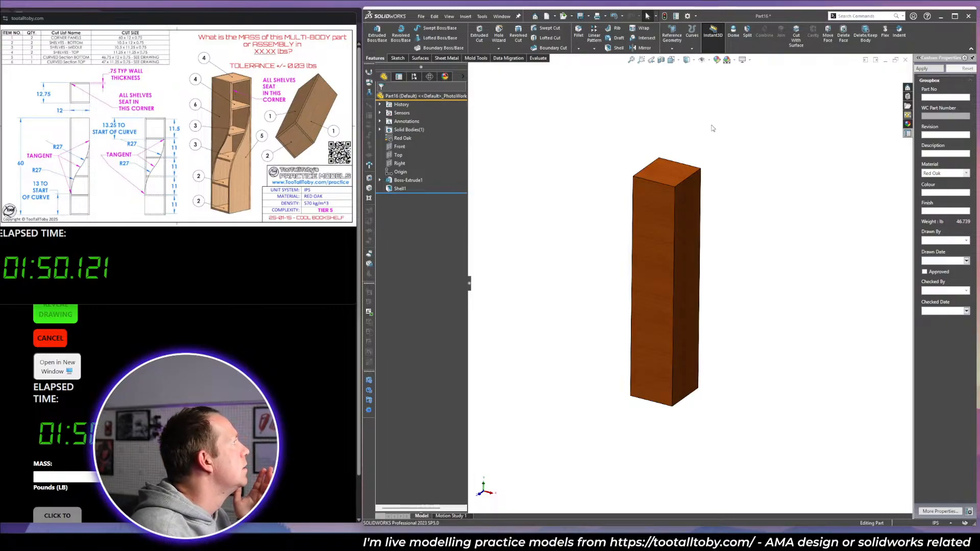
# Orient the view square to the 12.75 in wide side face of the box.
pyautogui.moveTo(696, 155); pyautogui.dragTo(674, 215, button='middle')
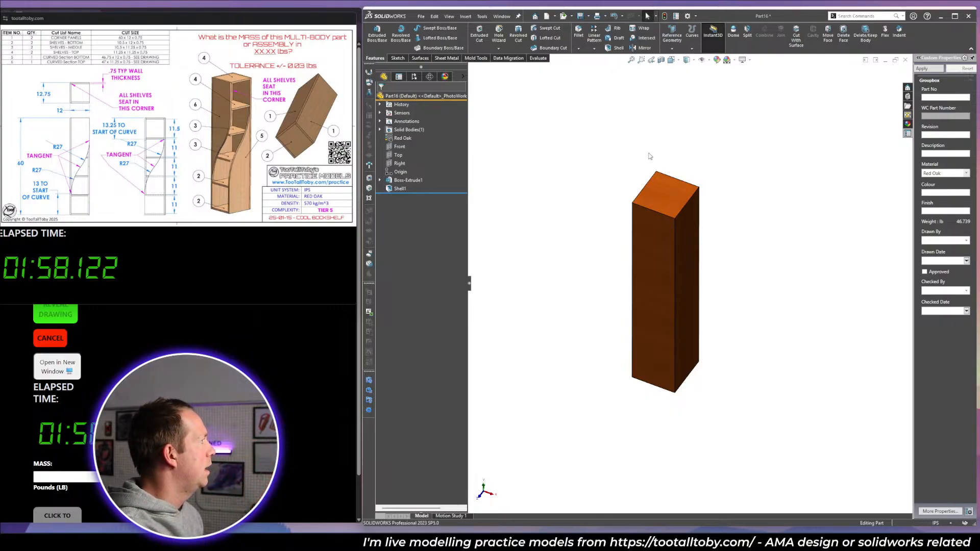
pyautogui.click(686, 224)
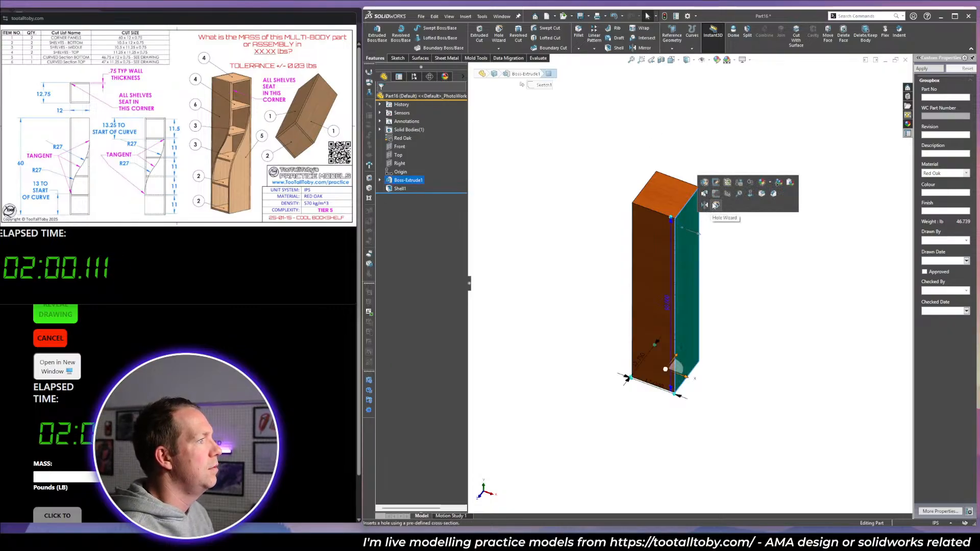
pyautogui.moveTo(720, 228); pyautogui.dragTo(736, 327, button='middle')
pyautogui.press('space')
pyautogui.click(722, 241)
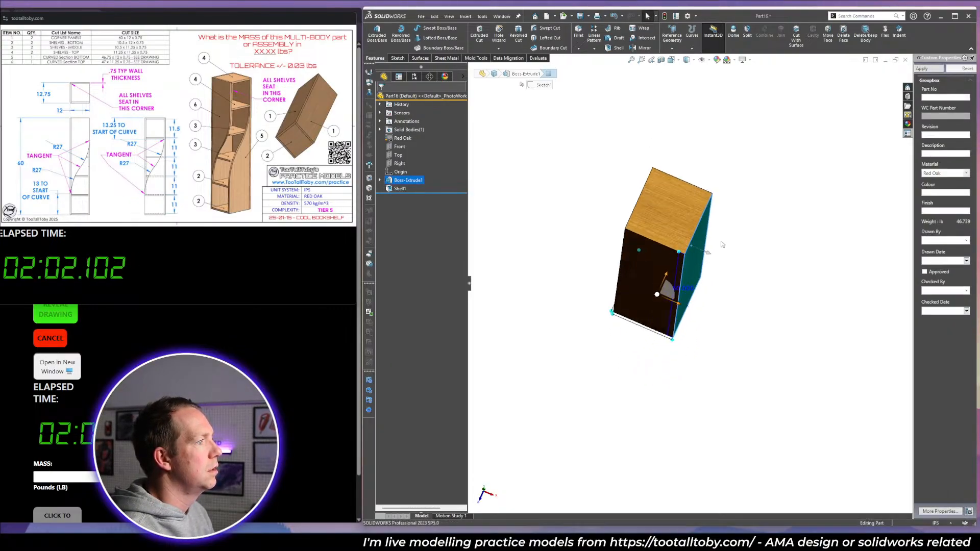
pyautogui.hotkey('ctrl', '8')
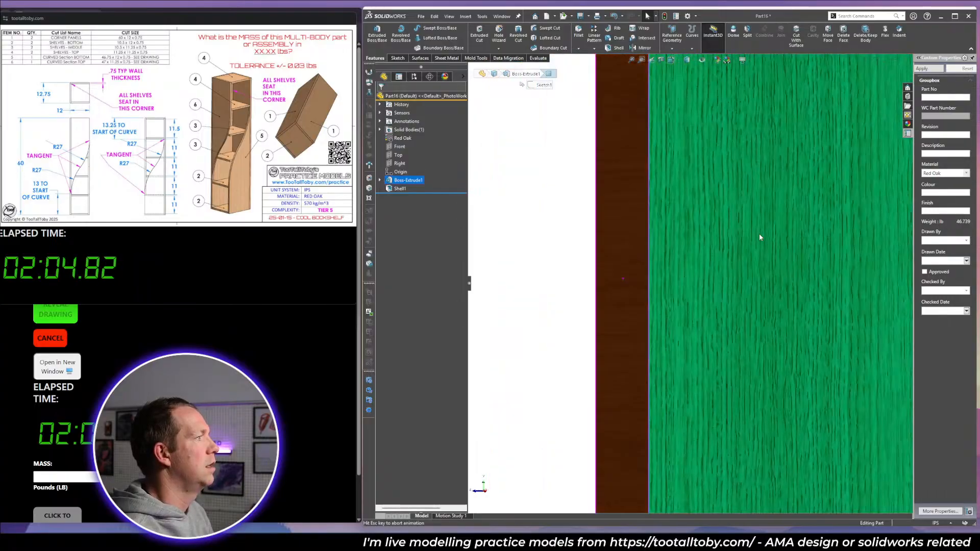
pyautogui.click(672, 218)
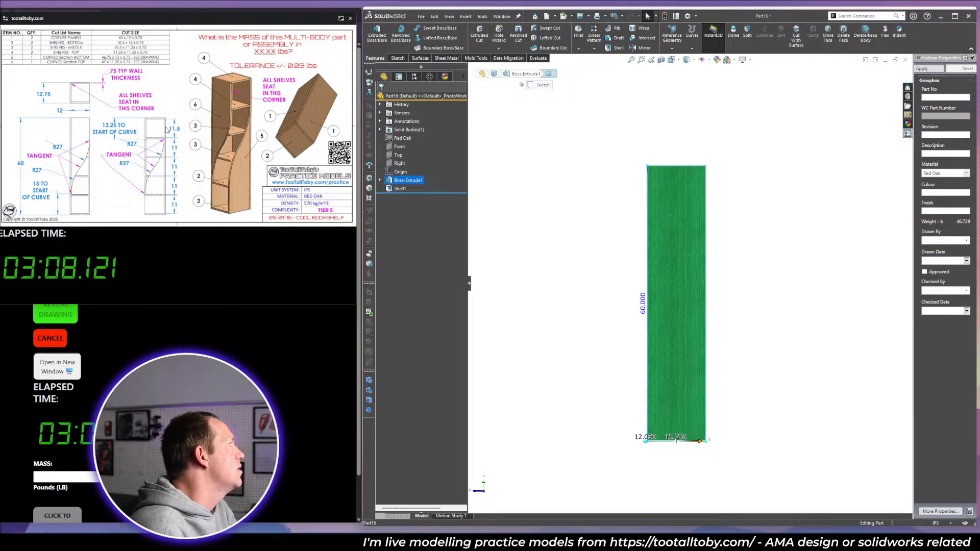
pyautogui.click(786, 294)
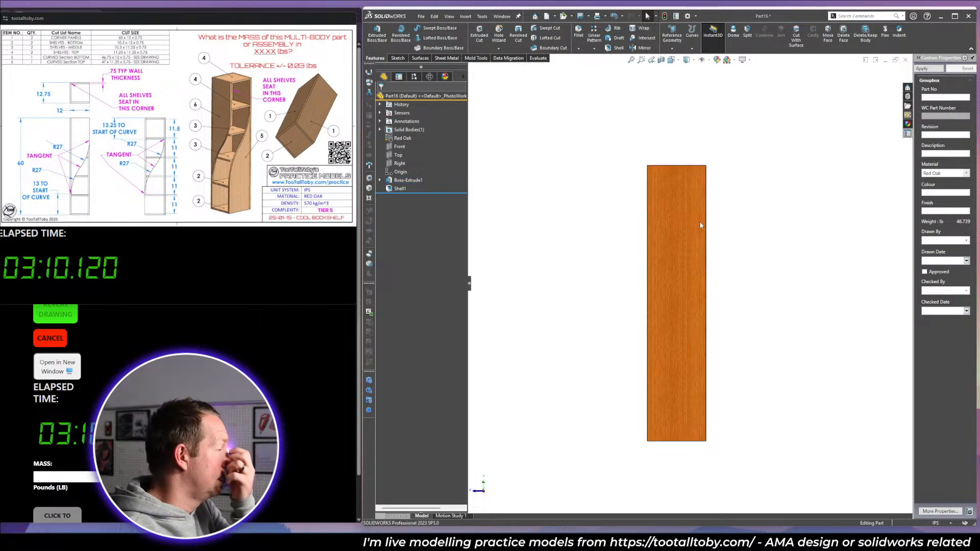
pyautogui.click(689, 60)
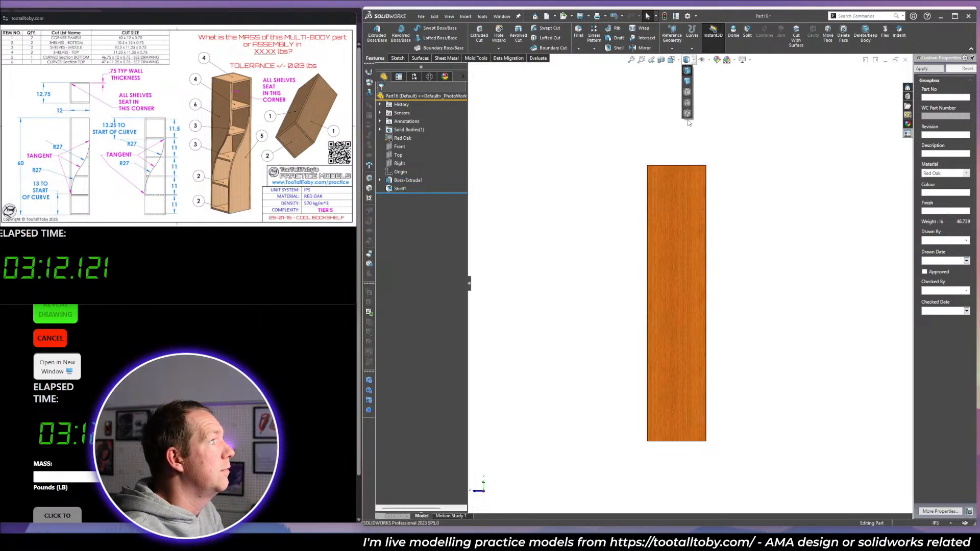
pyautogui.click(688, 115)
pyautogui.scroll(-2, 688, 244)
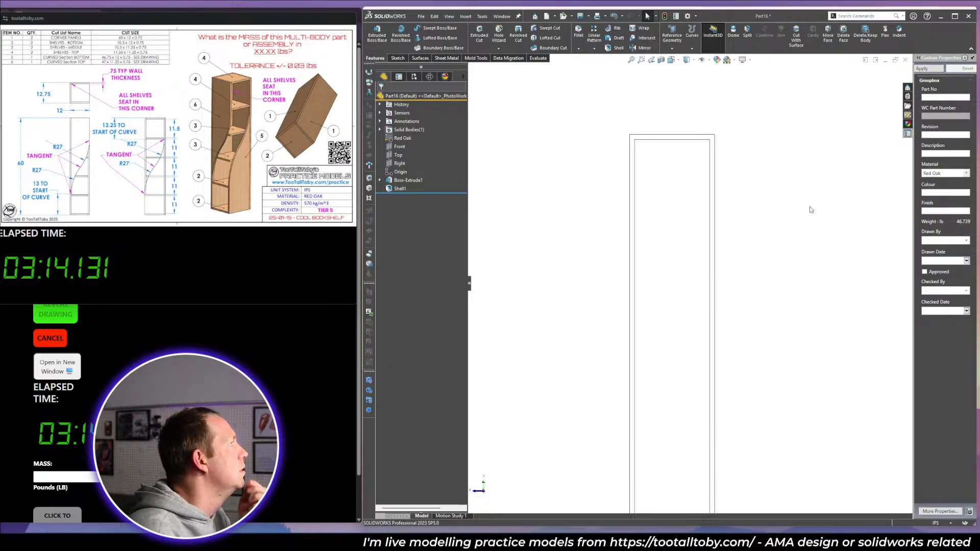
pyautogui.click(404, 58)
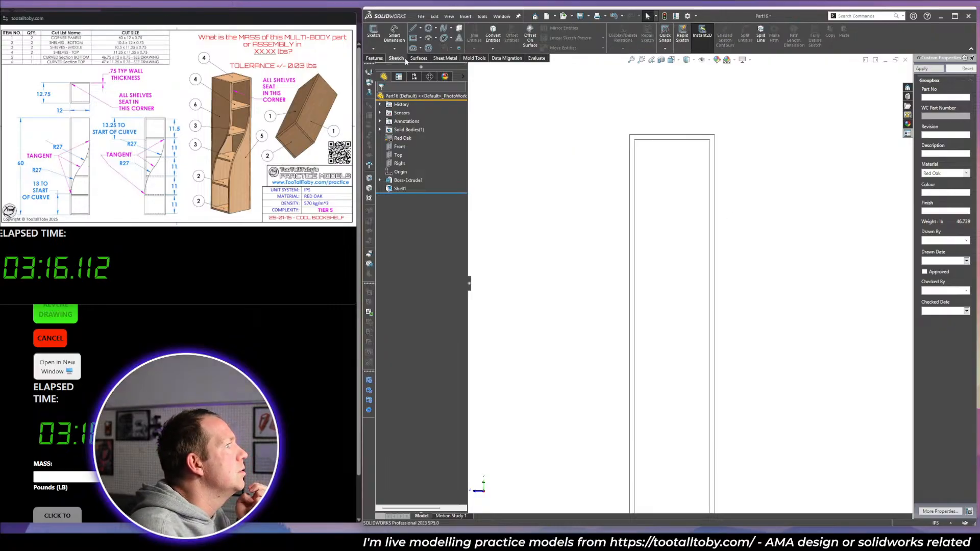
pyautogui.click(688, 60)
pyautogui.click(689, 70)
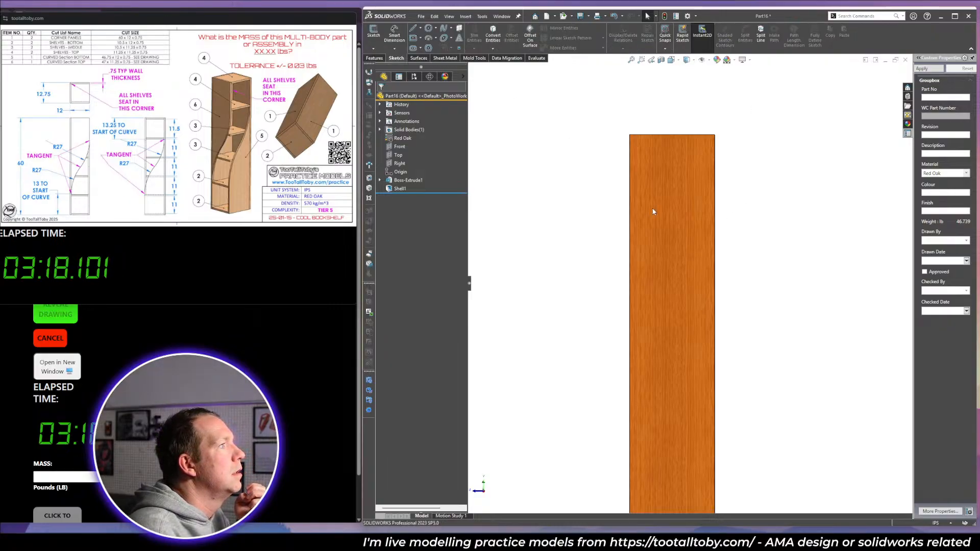
# Start a sketch on the 12.75 in wide side face and switch the display style to wireframe.
pyautogui.click(652, 209)
pyautogui.click(687, 174)
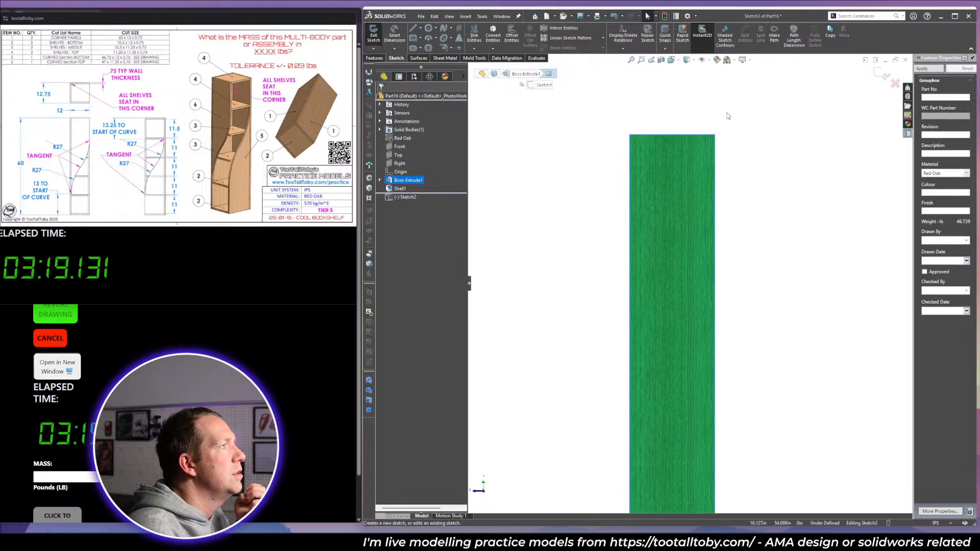
pyautogui.click(689, 60)
pyautogui.click(689, 113)
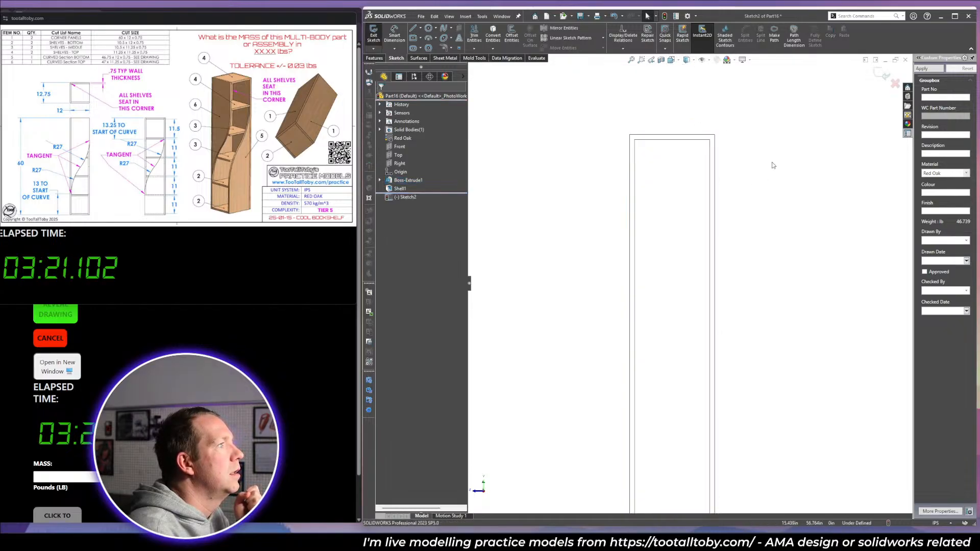
# Sketch two connected three-point arcs forming an S-curve from the inner edge of one wall down to the inner edge of the opposite wall.
pyautogui.click(429, 39)
pyautogui.click(710, 257)
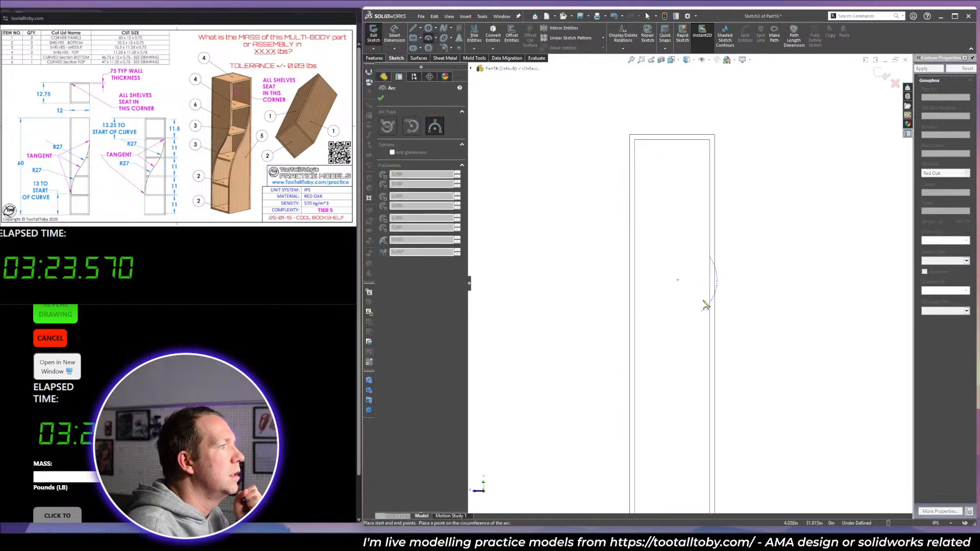
pyautogui.click(677, 373)
pyautogui.click(699, 320)
pyautogui.scroll(2, 663, 403)
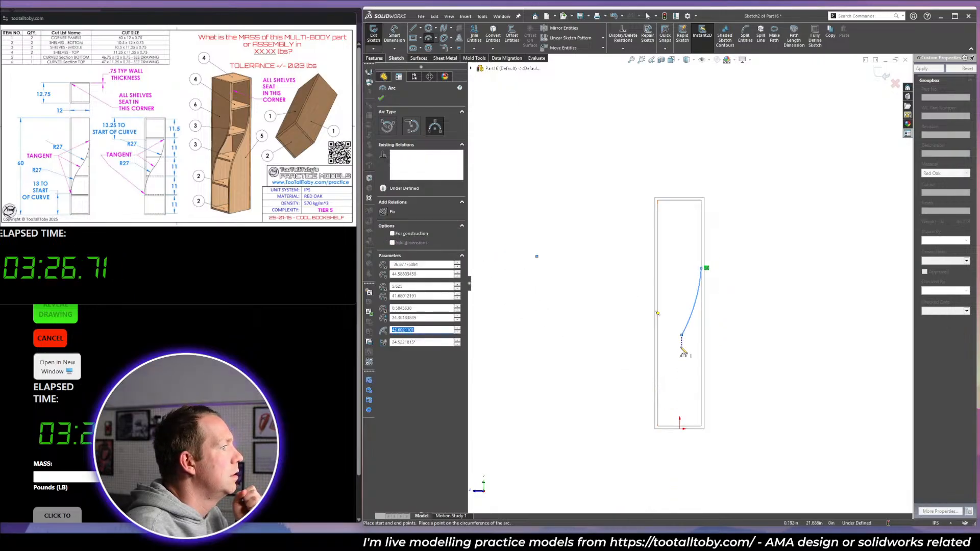
pyautogui.click(683, 336)
pyautogui.click(659, 387)
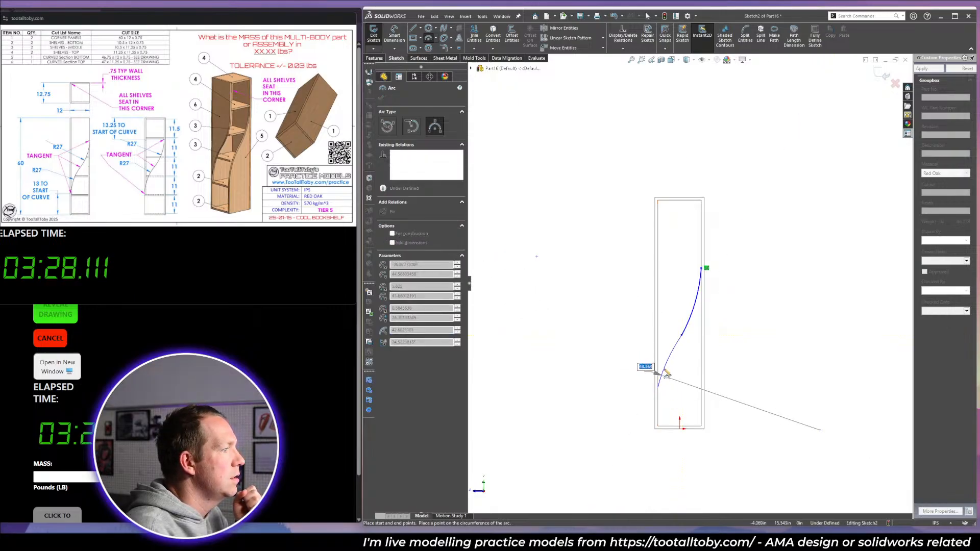
pyautogui.click(666, 361)
pyautogui.press('Escape')
# Make the two arcs tangent at their shared endpoint and give them equal radii.
pyautogui.click(683, 336)
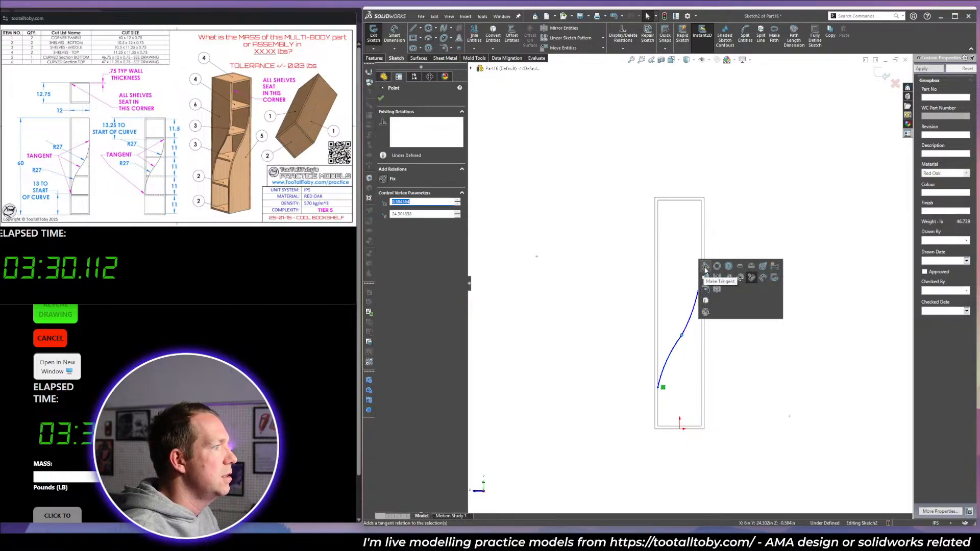
pyautogui.press('Escape')
pyautogui.scroll(-2, 682, 310)
pyautogui.moveTo(676, 362); pyautogui.dragTo(678, 350)
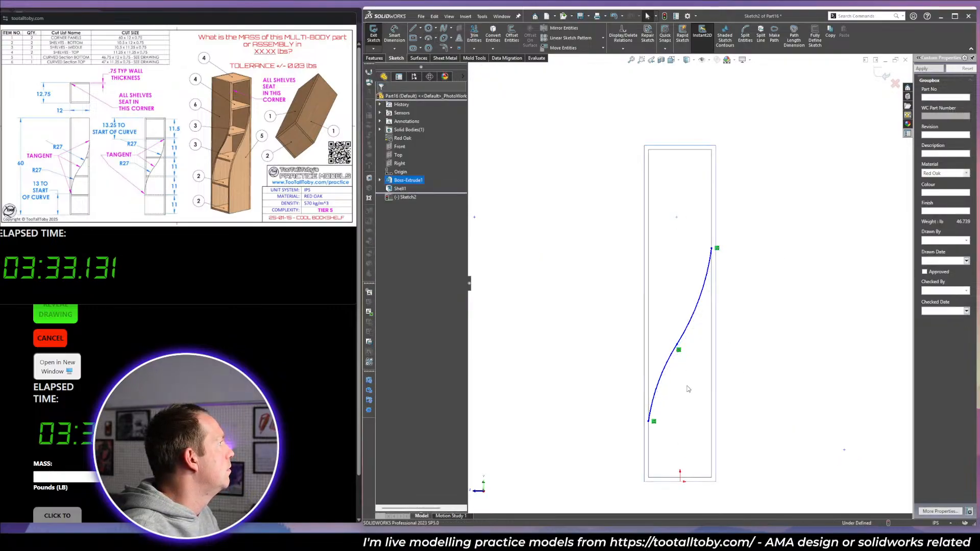
pyautogui.click(742, 319)
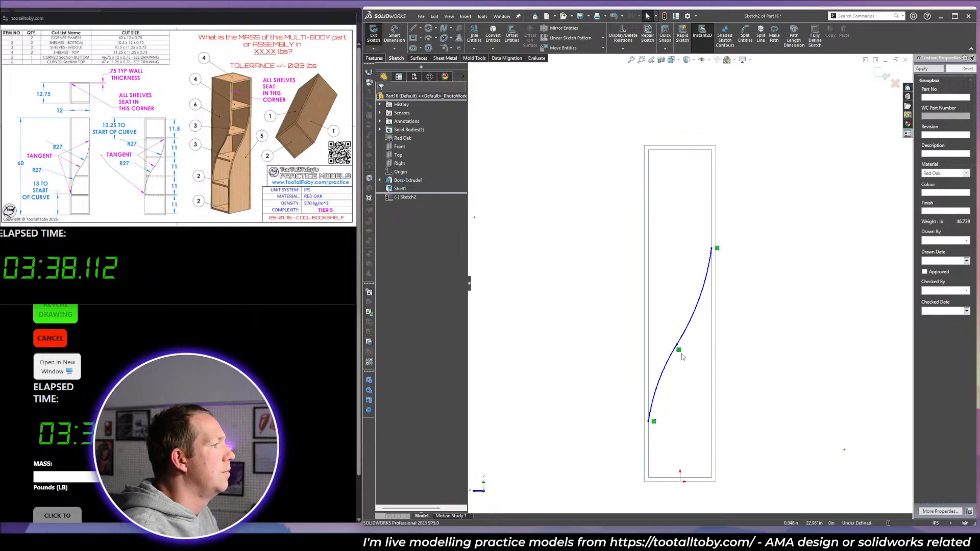
pyautogui.moveTo(689, 368); pyautogui.dragTo(662, 323)
pyautogui.click(395, 250)
pyautogui.click(600, 325)
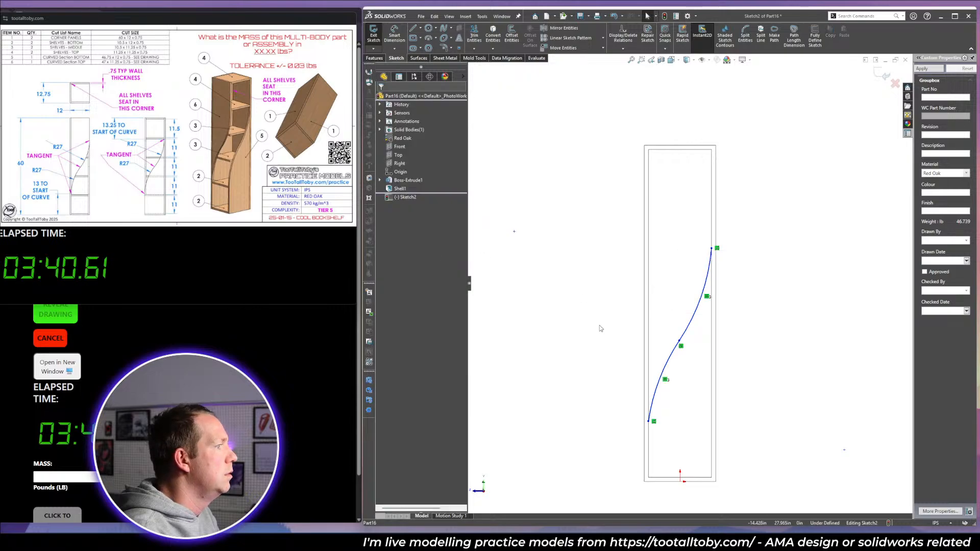
# Dimension the upper arc with a radius of 27 in.
pyautogui.press('d')
pyautogui.click(697, 318)
pyautogui.click(684, 269)
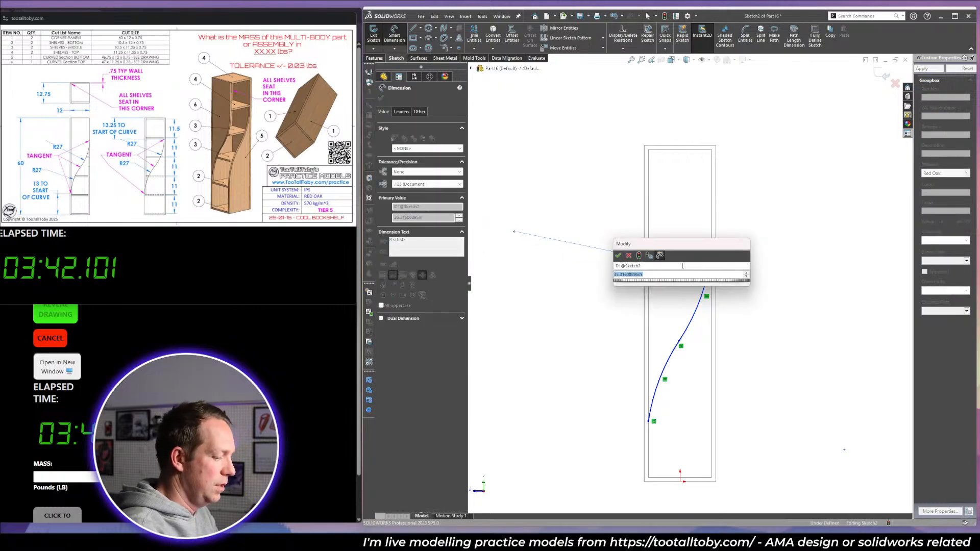
pyautogui.write('27')
pyautogui.press('Return')
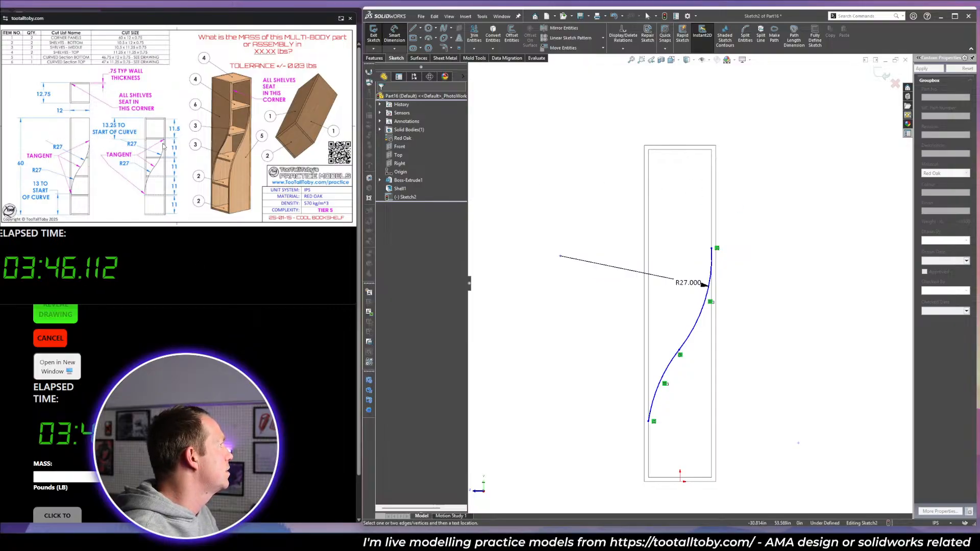
# Dimension the upper arc's start point 13.25 in below the top outer edge of the box.
pyautogui.click(738, 211)
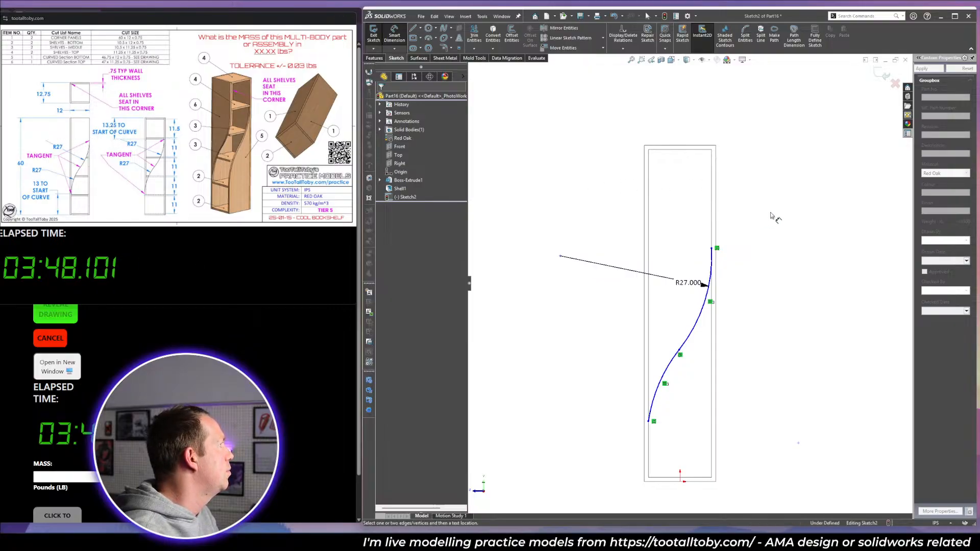
pyautogui.press('d')
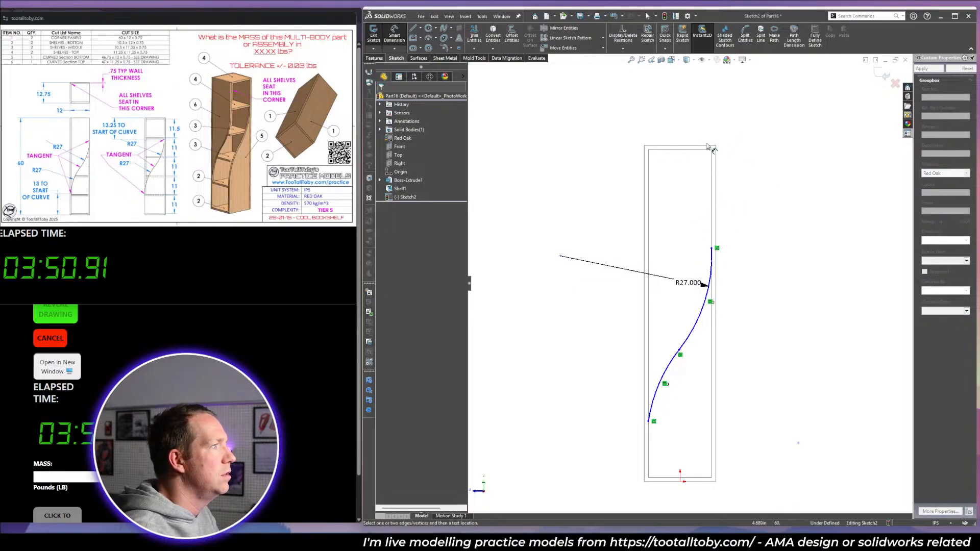
pyautogui.click(712, 147)
pyautogui.click(716, 249)
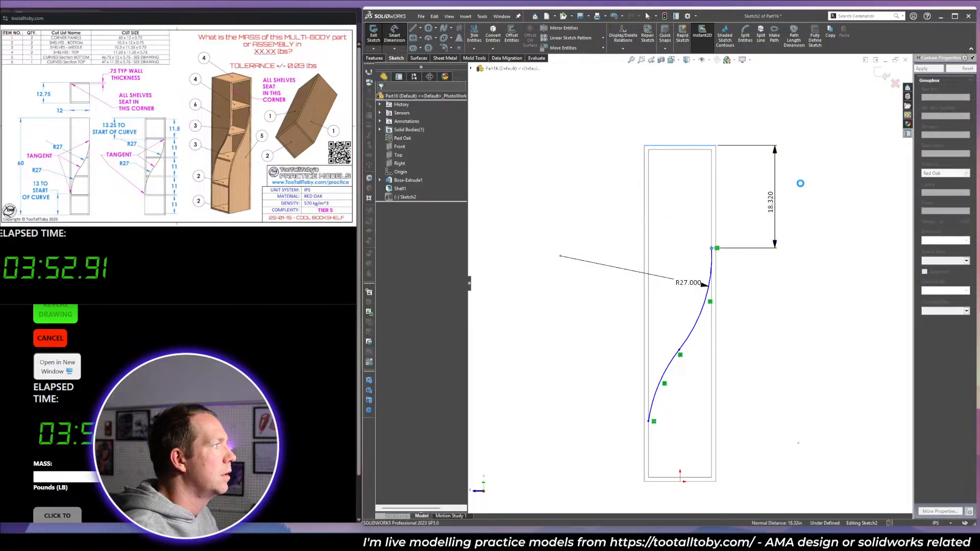
pyautogui.click(802, 186)
pyautogui.write('13.25')
pyautogui.press('Return')
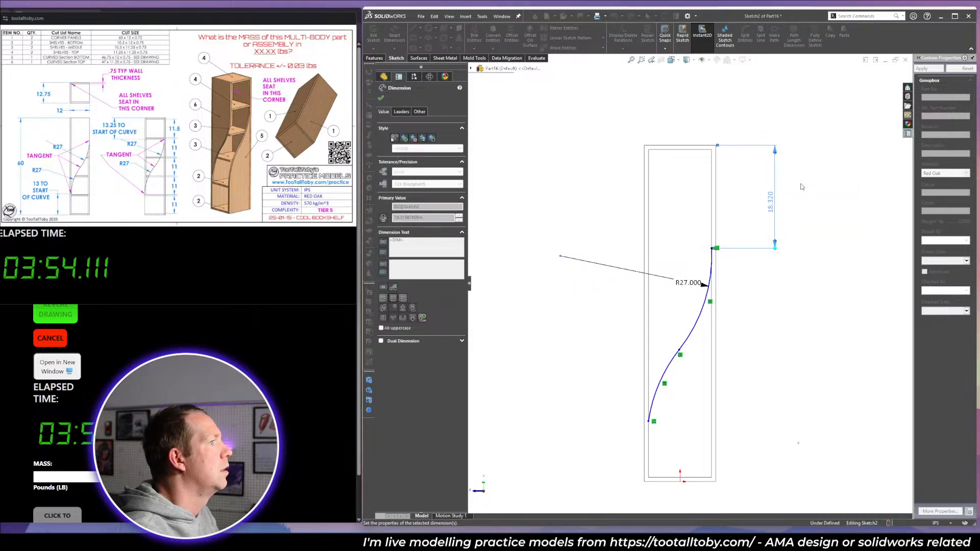
# Make the upper arc tangent to the inner vertical wall edge where the curve starts.
pyautogui.press('Escape')
pyautogui.keyDown('ctrl'); pyautogui.click(714, 230); pyautogui.keyUp('ctrl')
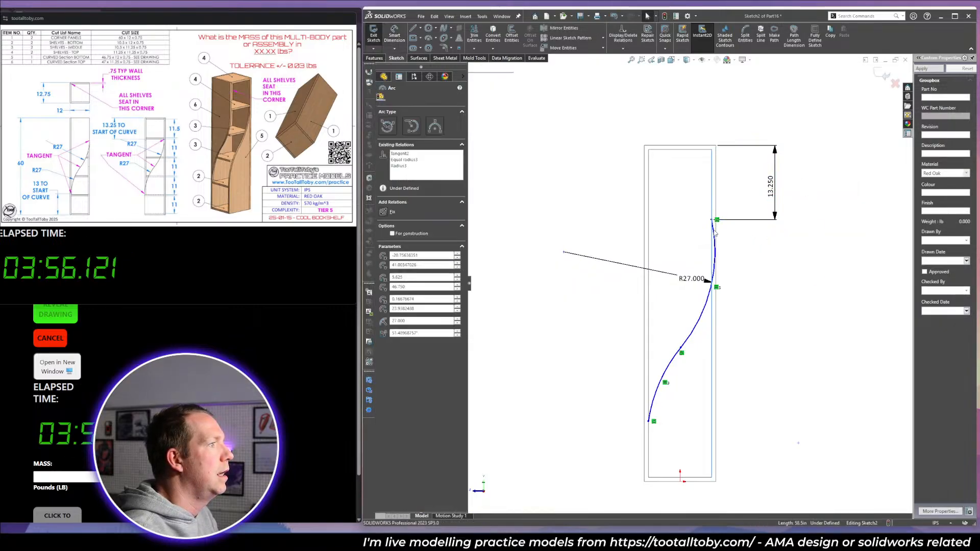
pyautogui.click(397, 221)
pyautogui.click(816, 286)
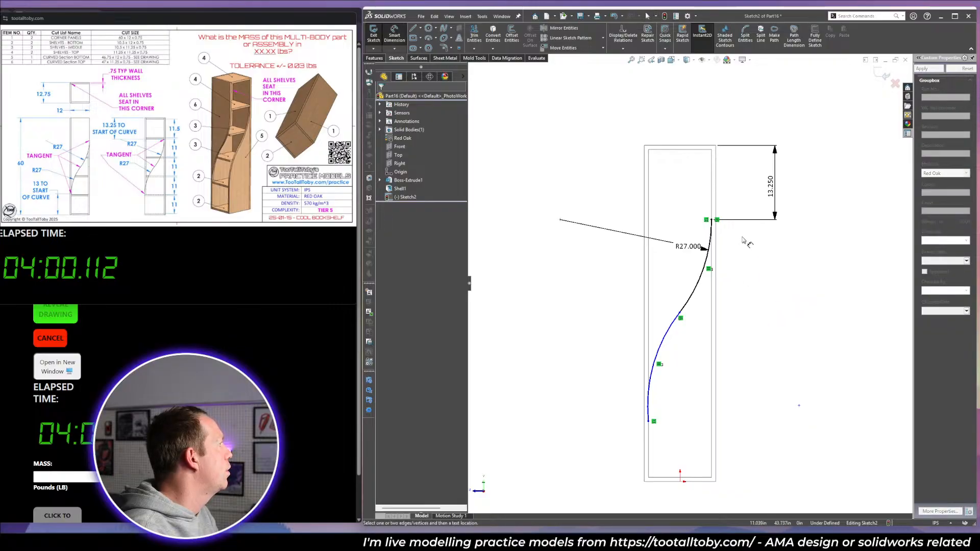
# Dimension the lower arc's endpoint 13 in above the bottom outer edge of the box.
pyautogui.press('d')
pyautogui.click(649, 422)
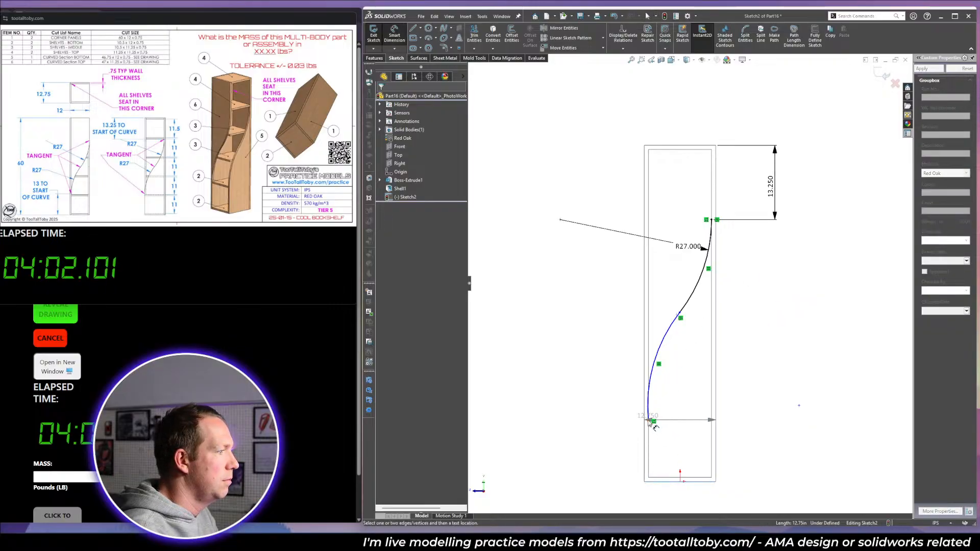
pyautogui.click(614, 449)
pyautogui.write('13')
pyautogui.press('Return')
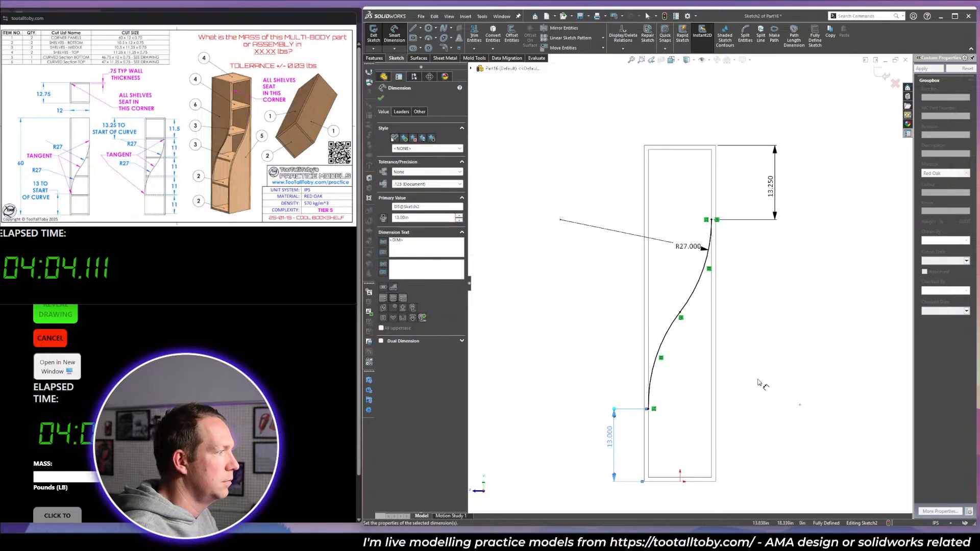
# Close the profile with lines from the lower arc endpoint along the inner wall and top edges to the upper arc's start.
pyautogui.press('Escape')
pyautogui.press('l')
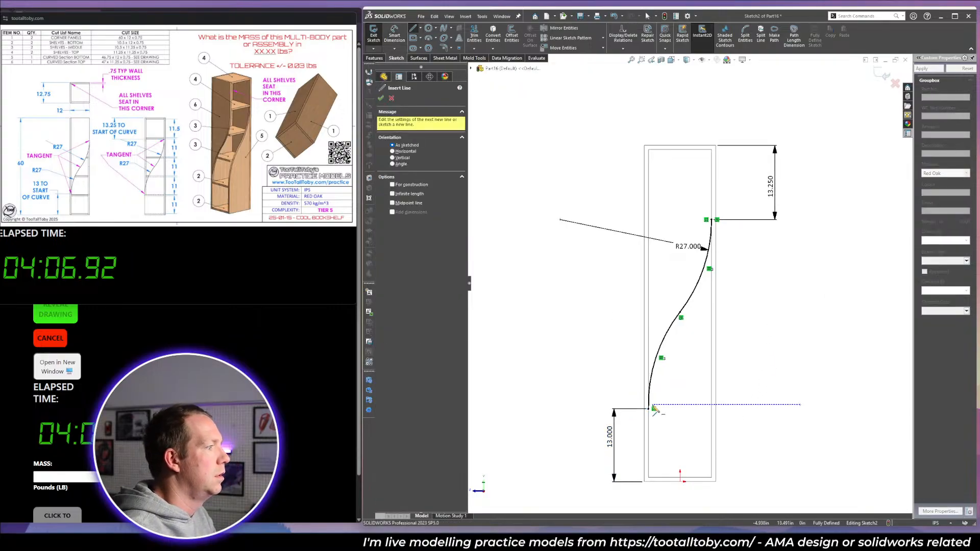
pyautogui.click(649, 408)
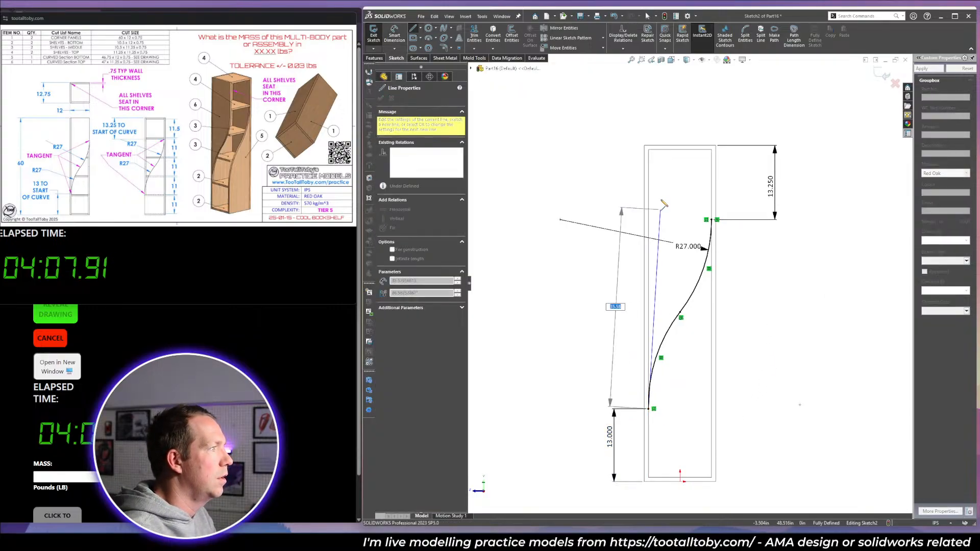
pyautogui.click(649, 150)
pyautogui.click(712, 150)
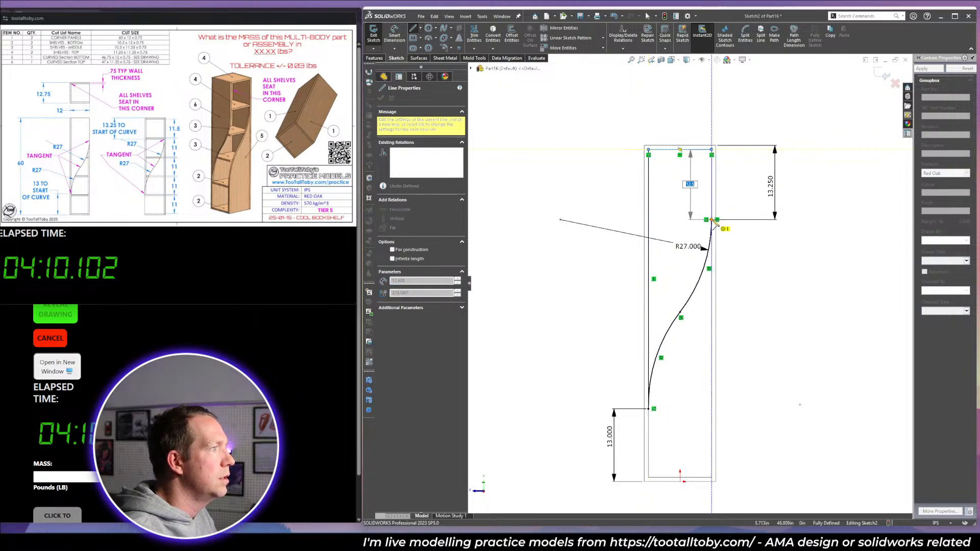
pyautogui.click(711, 220)
pyautogui.press('Escape')
# Cut-extrude the region above the S-curve through the side panel with a Blind depth of 1 in.
pyautogui.moveTo(772, 305); pyautogui.dragTo(807, 308, button='middle')
pyautogui.press('x')
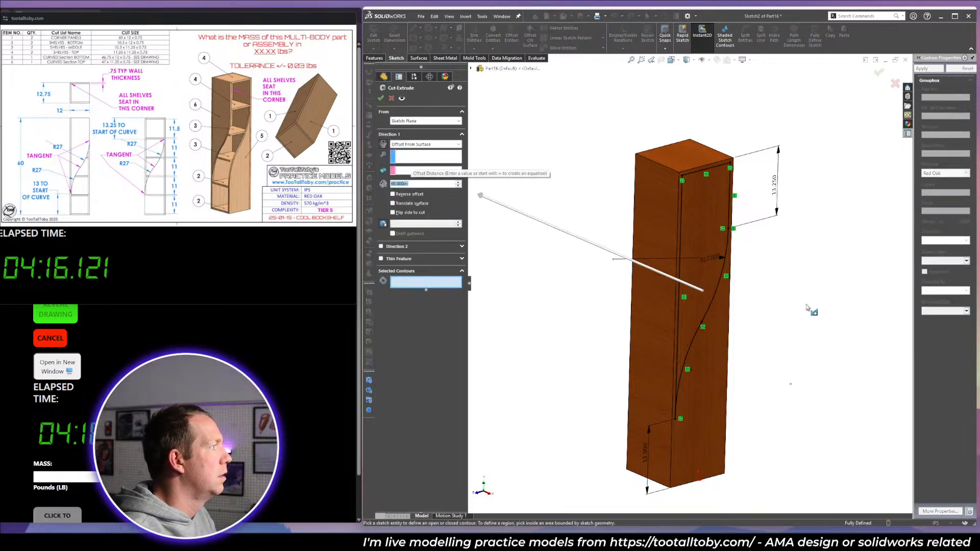
pyautogui.click(424, 145)
pyautogui.click(420, 151)
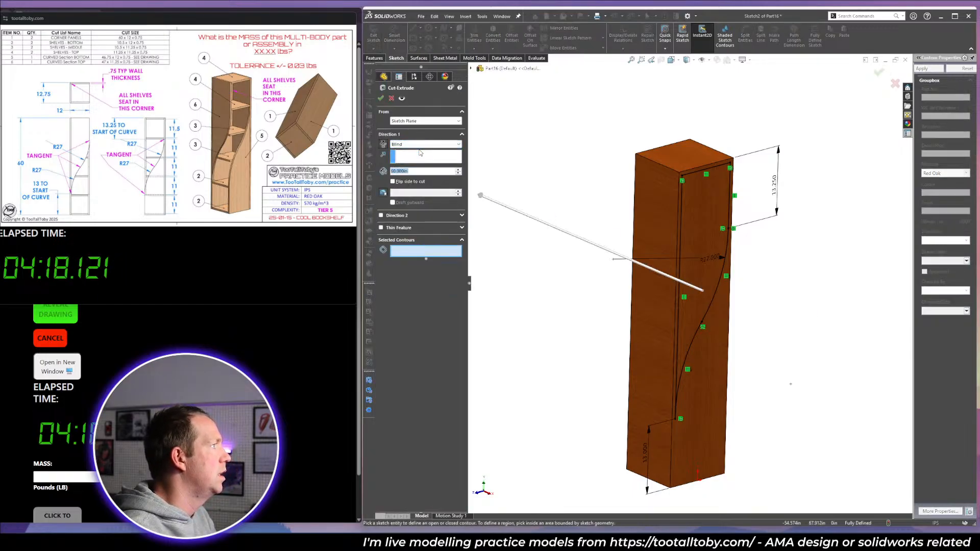
pyautogui.write('1')
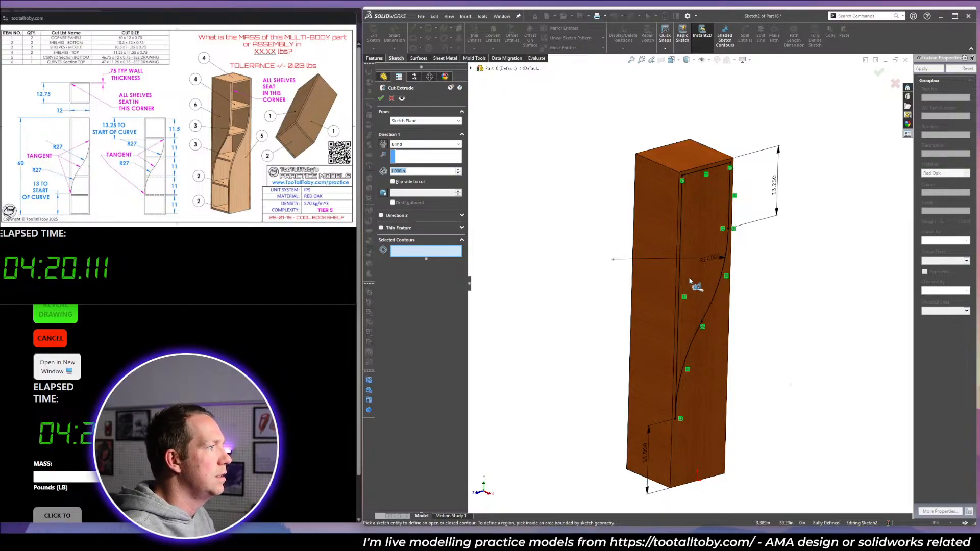
pyautogui.click(698, 274)
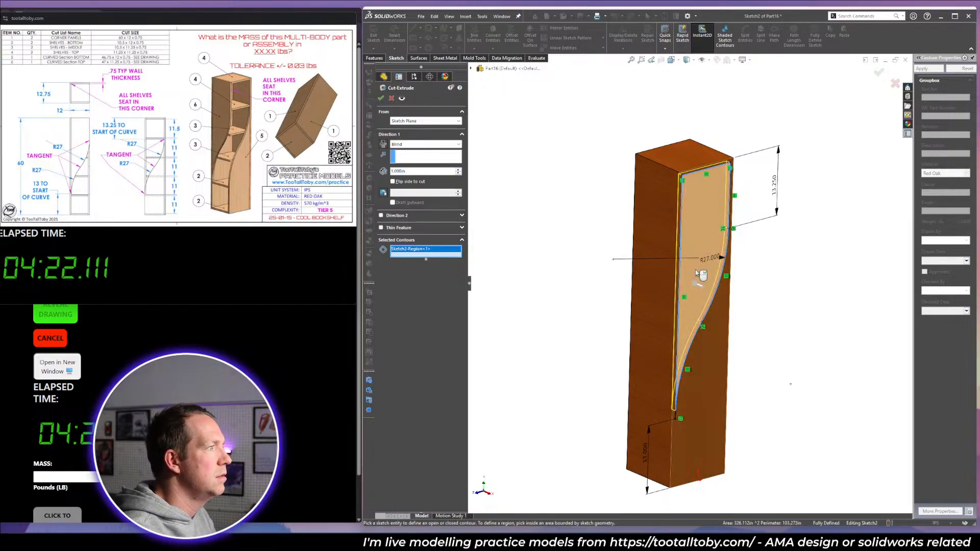
pyautogui.rightClick(700, 274)
pyautogui.scroll(-2, 736, 248)
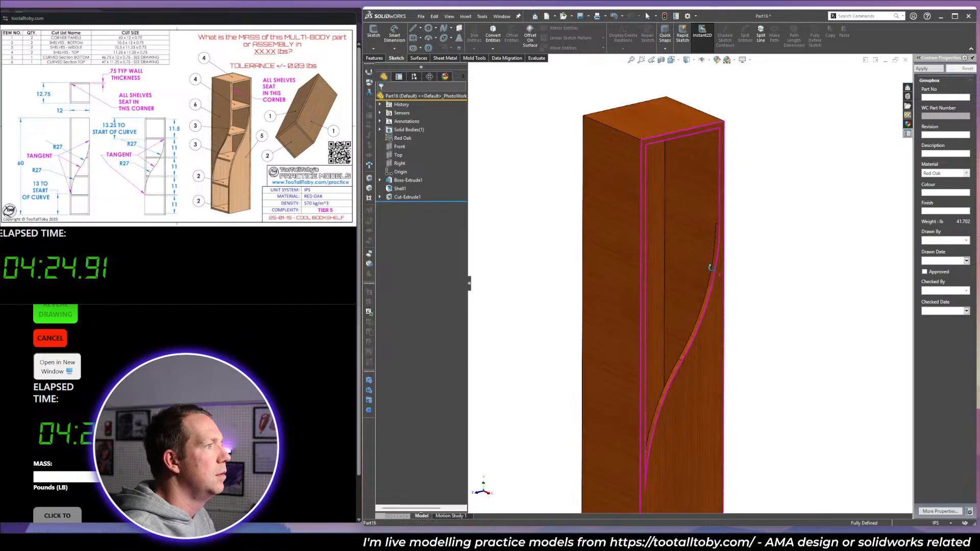
# Select the adjacent 12 in wide face beside the curved opening for a new sketch.
pyautogui.moveTo(709, 267); pyautogui.dragTo(708, 314, button='middle')
pyautogui.scroll(2, 708, 313)
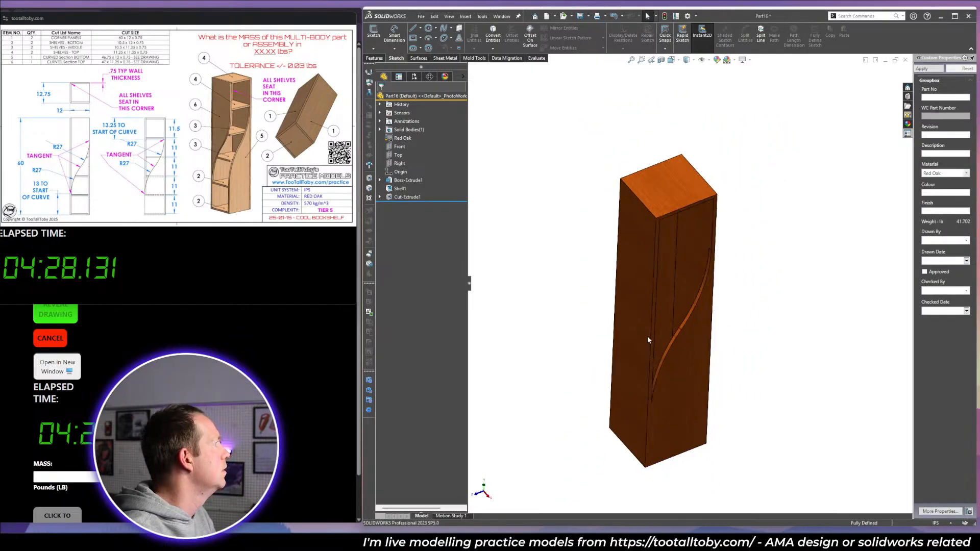
pyautogui.moveTo(663, 371); pyautogui.dragTo(632, 392, button='middle')
pyautogui.click(633, 390)
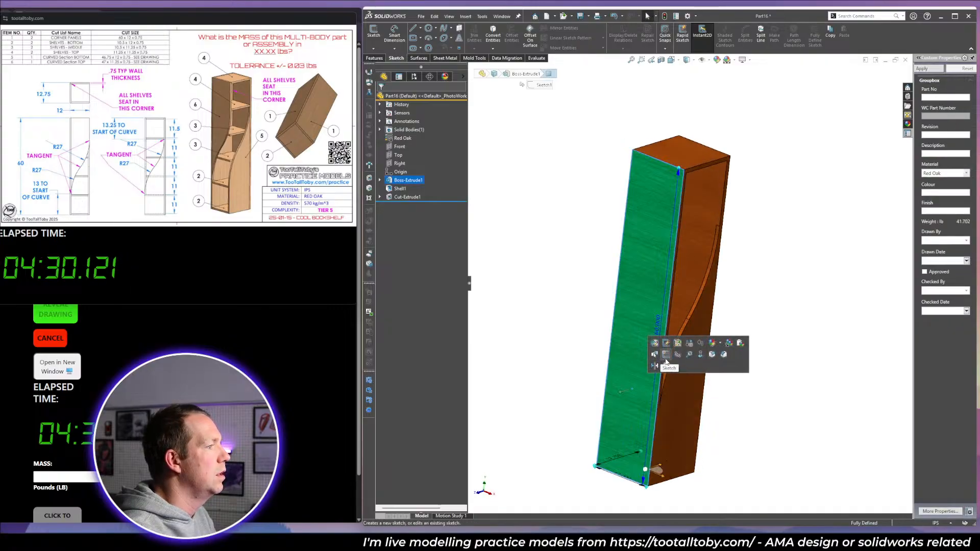
# Start a sketch on the uncut side face and draw two connected three-point arcs forming an S-curve between the inner vertical edges.
pyautogui.click(667, 357)
pyautogui.press('space')
pyautogui.click(829, 298)
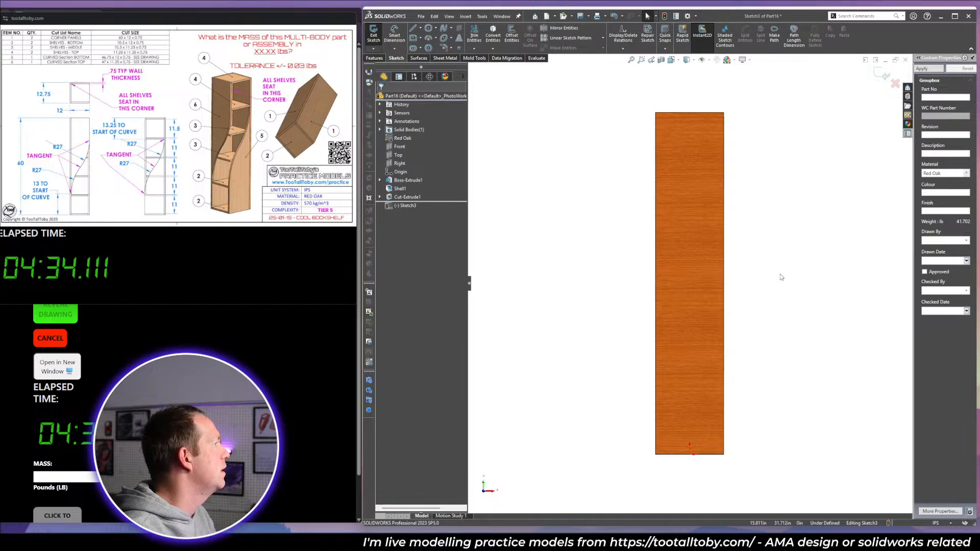
pyautogui.click(688, 60)
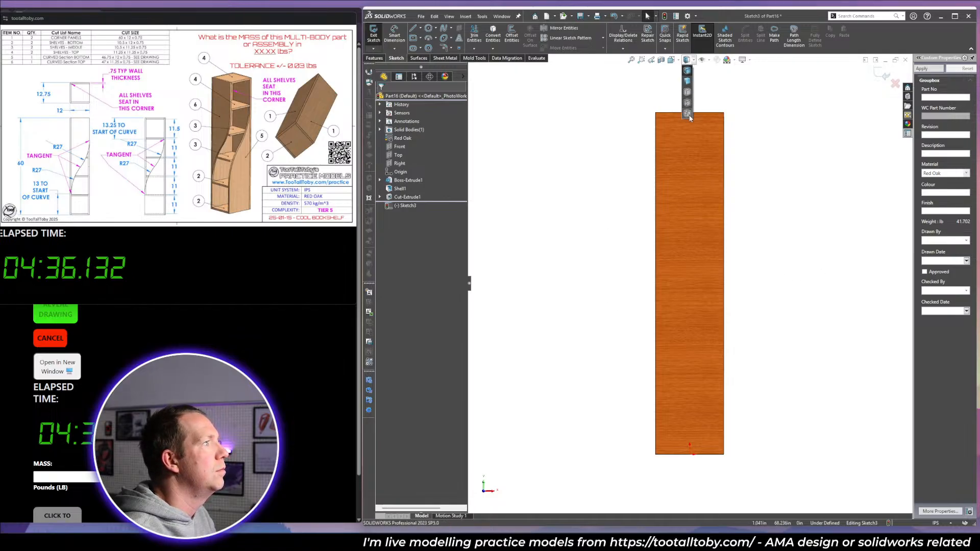
pyautogui.click(689, 115)
pyautogui.click(429, 38)
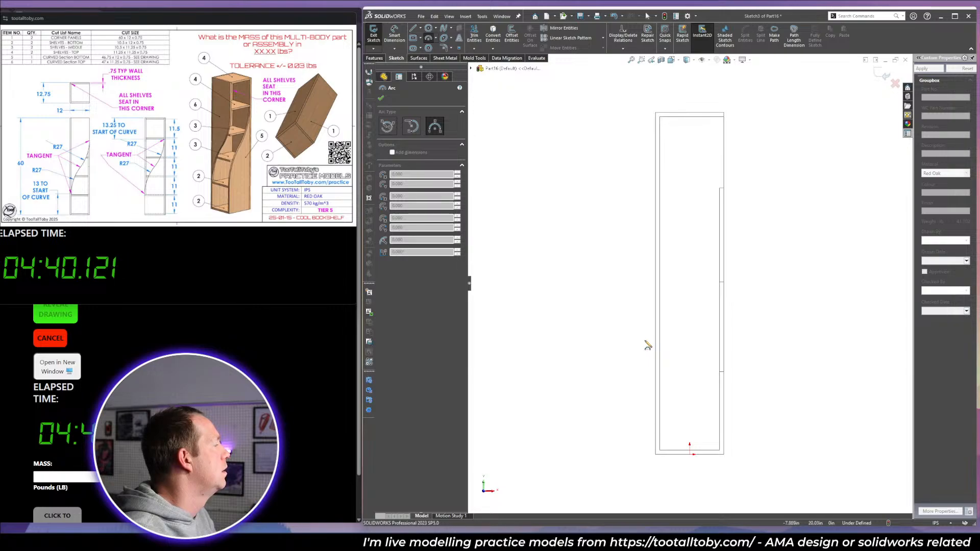
pyautogui.click(660, 371)
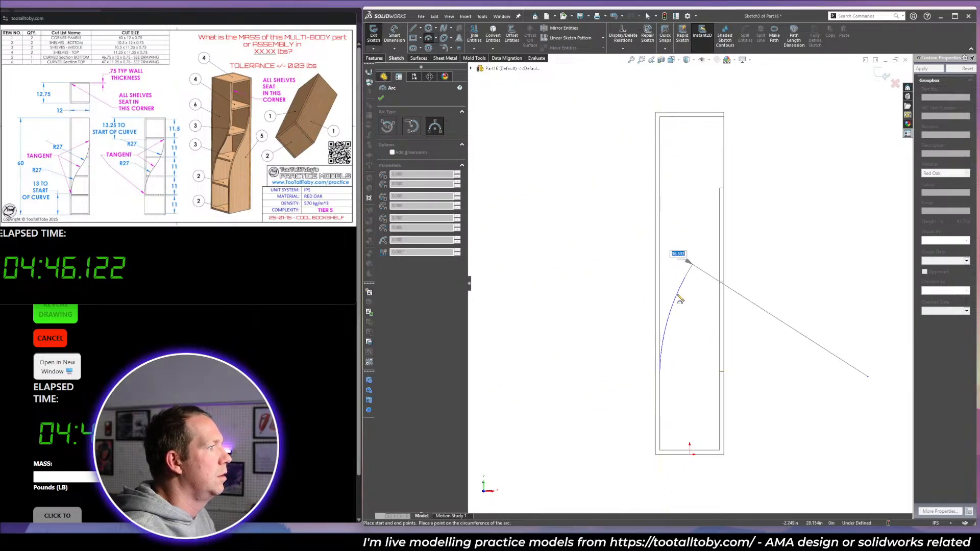
pyautogui.click(689, 275)
pyautogui.click(686, 275)
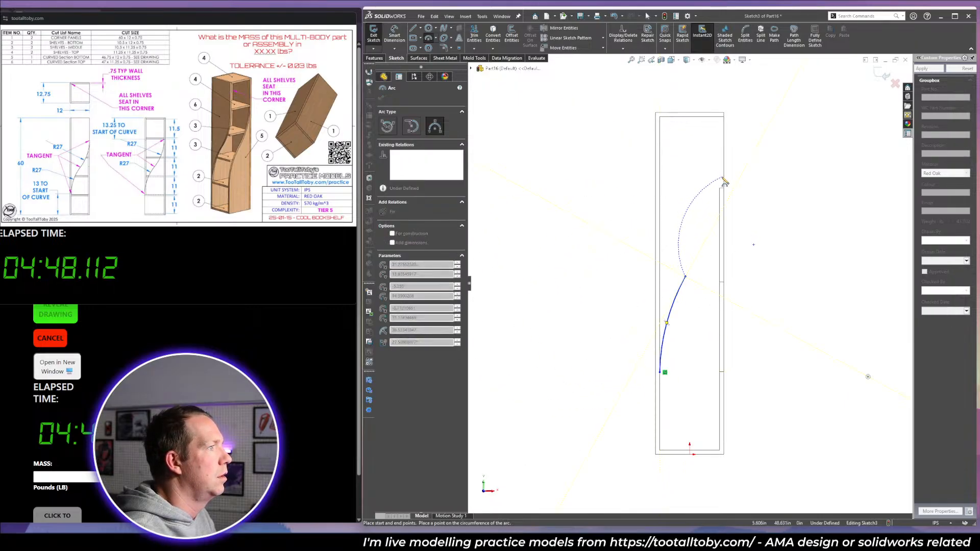
pyautogui.click(720, 189)
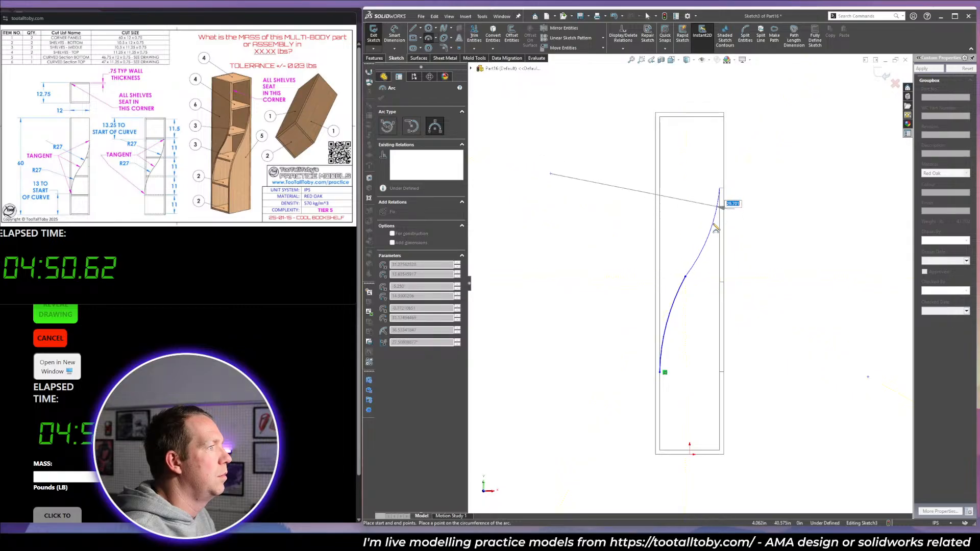
pyautogui.click(717, 207)
pyautogui.press('Escape')
# Make the two arcs tangent to each other and equal in radius.
pyautogui.click(686, 277)
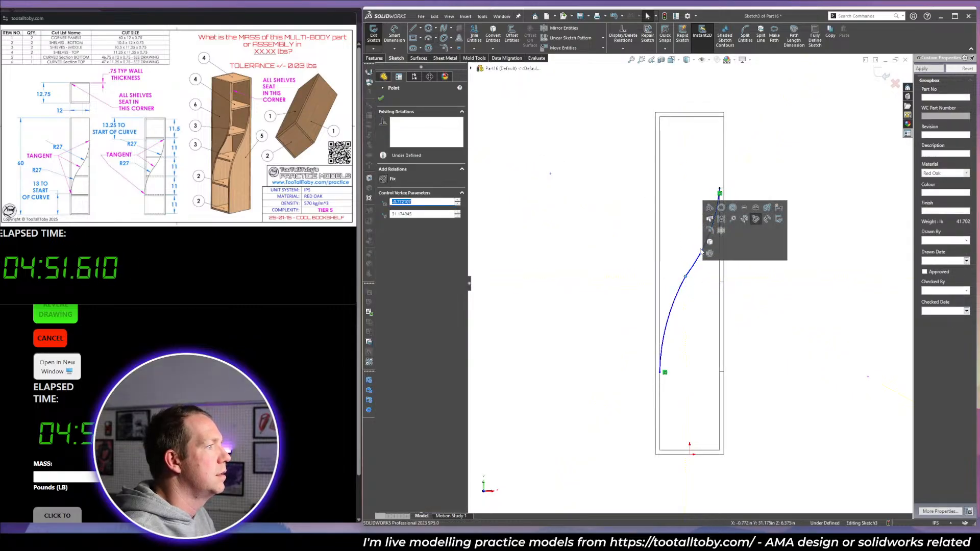
pyautogui.click(709, 209)
pyautogui.moveTo(712, 272); pyautogui.dragTo(682, 225)
pyautogui.click(397, 251)
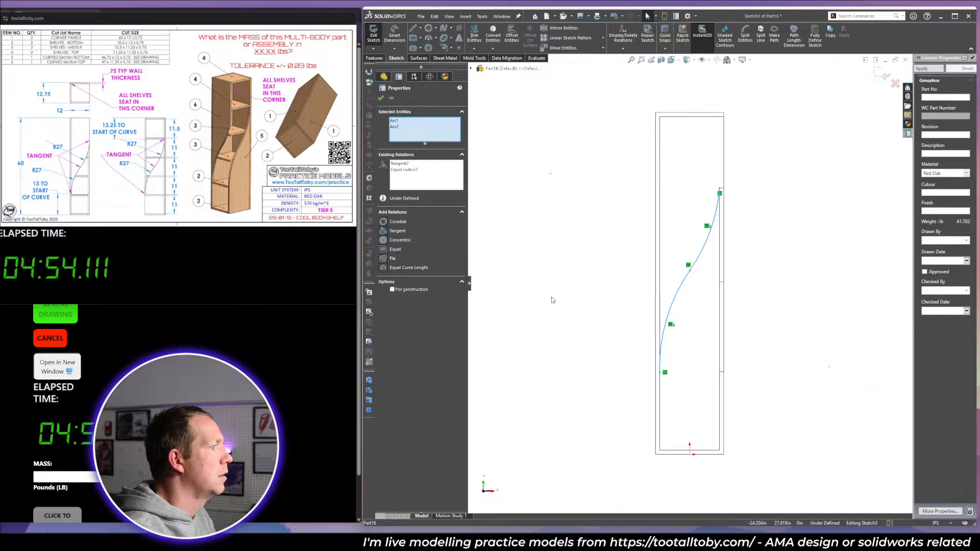
pyautogui.click(555, 301)
# Align the lower arc's endpoint horizontally with the existing curve's lower vertex on the opposite edge.
pyautogui.click(660, 372)
pyautogui.keyDown('ctrl'); pyautogui.click(720, 372); pyautogui.keyUp('ctrl')
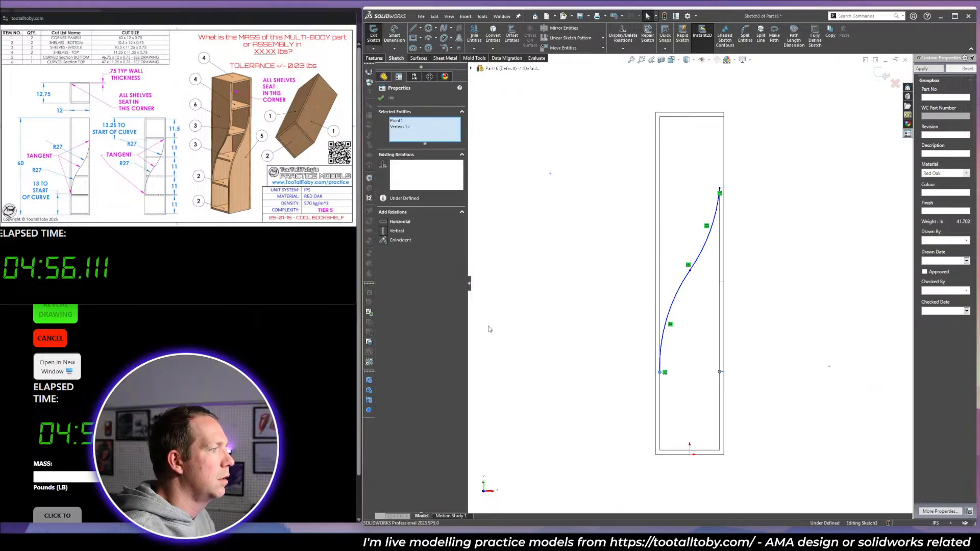
pyautogui.click(403, 241)
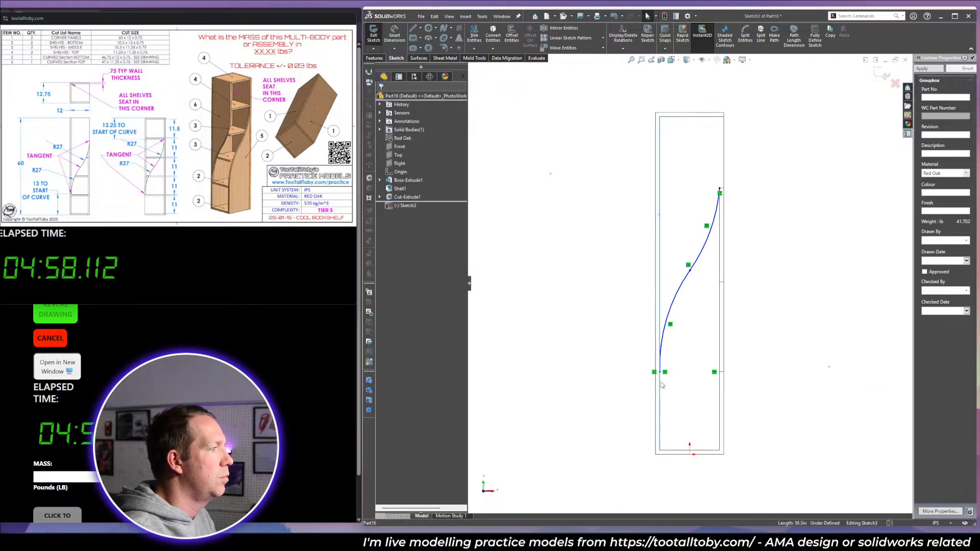
# Make the lower arc tangent to the adjacent inner vertical edge and test the curve by moving the arcs' shared point.
pyautogui.keyDown('ctrl'); pyautogui.click(663, 340); pyautogui.keyUp('ctrl')
pyautogui.click(398, 222)
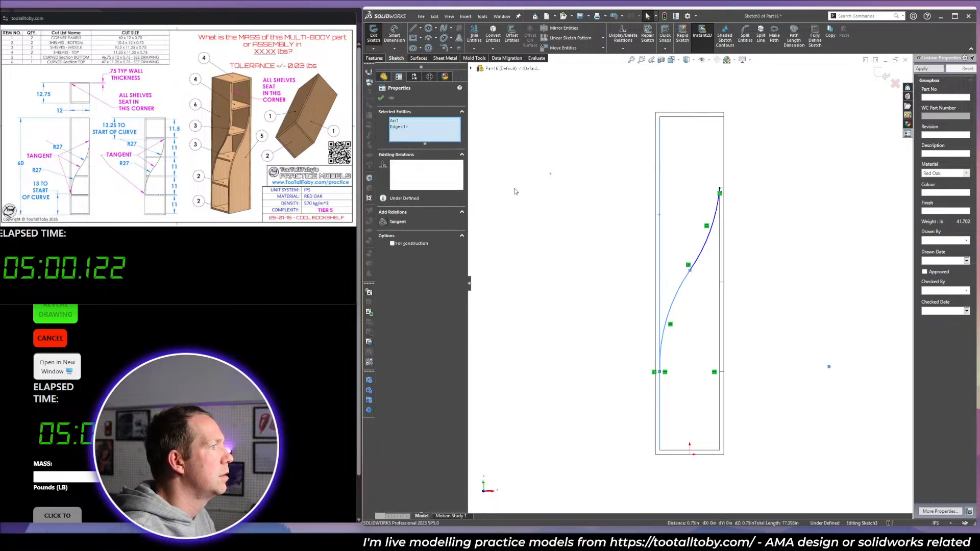
pyautogui.click(568, 214)
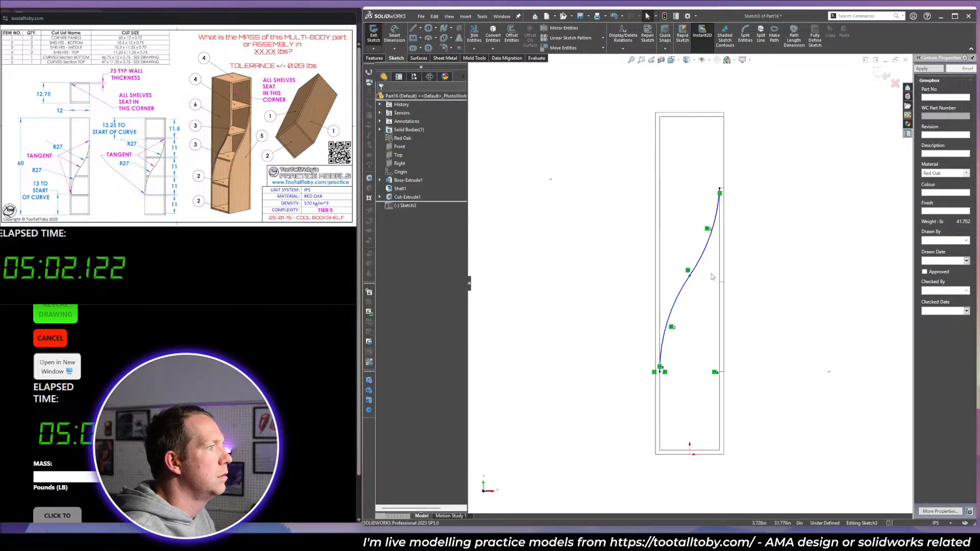
pyautogui.moveTo(690, 276)
pyautogui.mouseDown()
pyautogui.moveTo(692, 291)
pyautogui.moveTo(691, 277)
pyautogui.mouseUp()
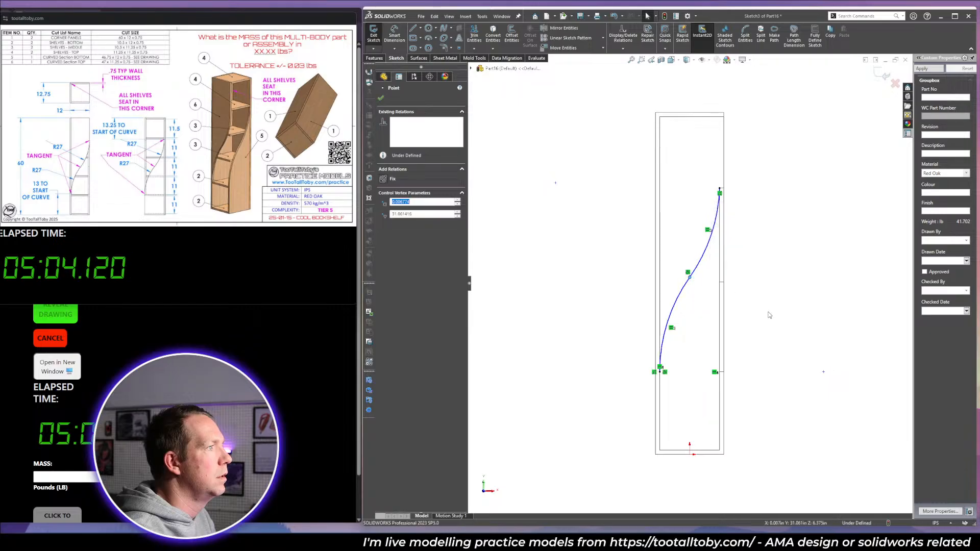
pyautogui.click(769, 314)
# Make the upper arc tangent to the inner vertical edge beside the existing cut.
pyautogui.click(720, 226)
pyautogui.keyDown('ctrl'); pyautogui.click(716, 218); pyautogui.keyUp('ctrl')
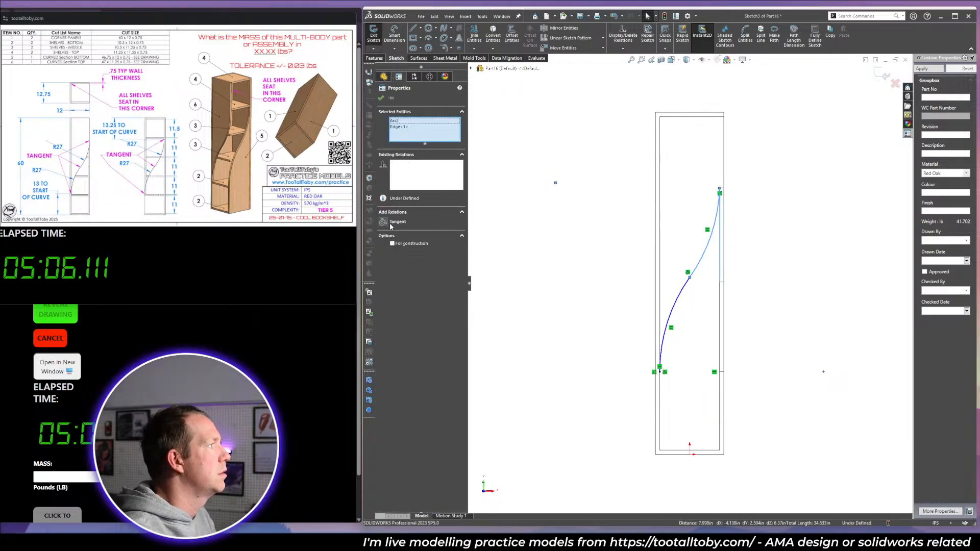
pyautogui.click(386, 223)
pyautogui.click(807, 310)
# Close the profile below the S-curve with lines along the inner side edges and the inner bottom edge.
pyautogui.press('l')
pyautogui.click(661, 372)
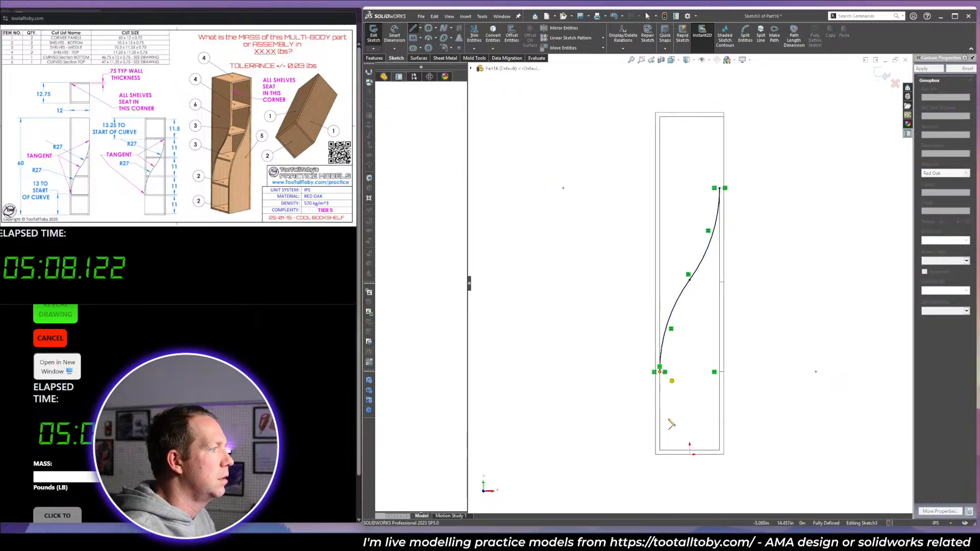
pyautogui.click(660, 452)
pyautogui.click(720, 452)
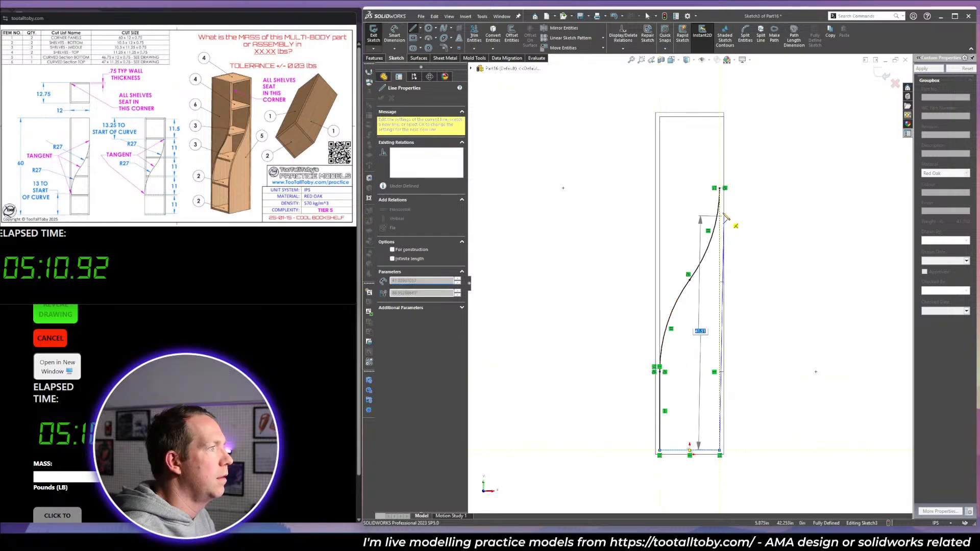
pyautogui.click(720, 188)
pyautogui.press('Escape')
# Cut-extrude the closed profile through the side panel as a blind cut 1 in deep.
pyautogui.press('w')
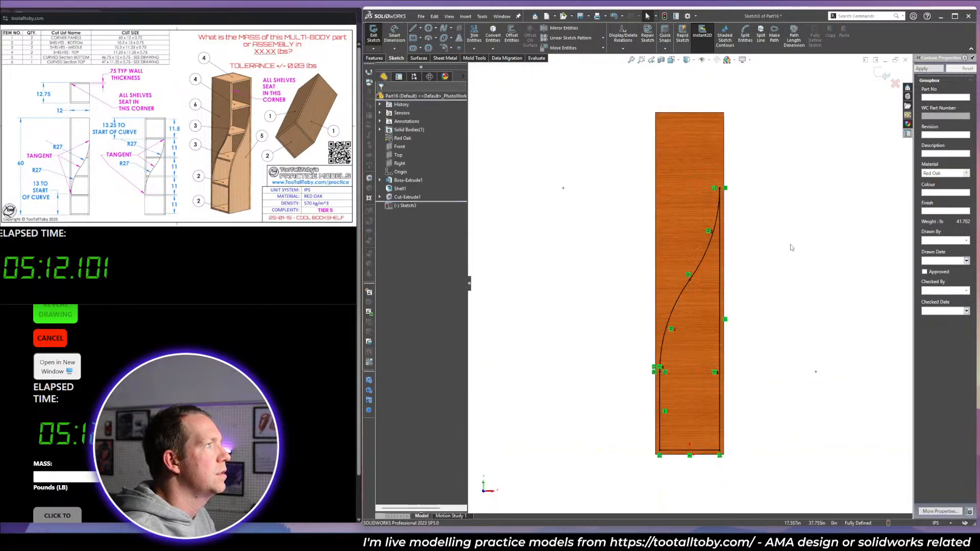
pyautogui.moveTo(792, 247)
pyautogui.mouseDown(button='middle')
pyautogui.moveTo(749, 277)
pyautogui.moveTo(746, 302)
pyautogui.mouseUp(button='middle')
pyautogui.press('c')
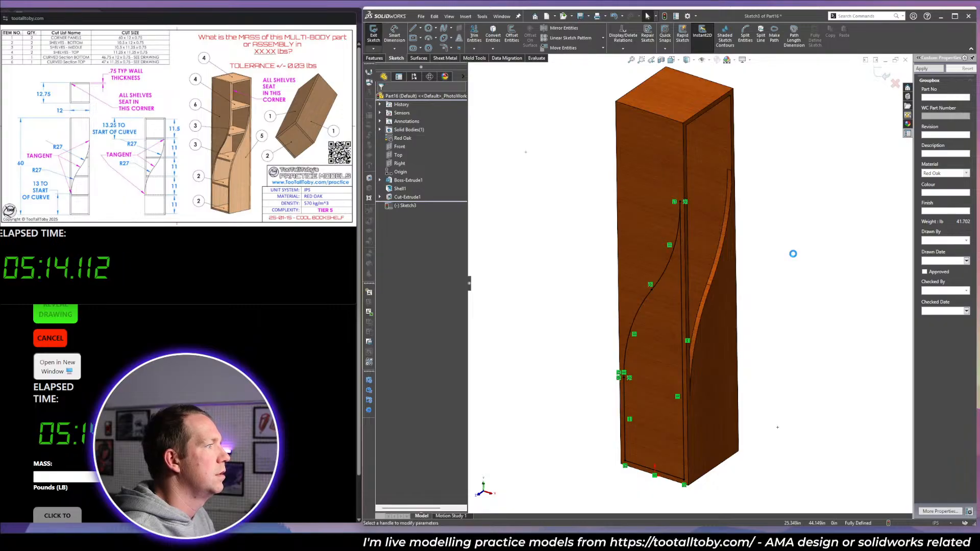
pyautogui.click(381, 99)
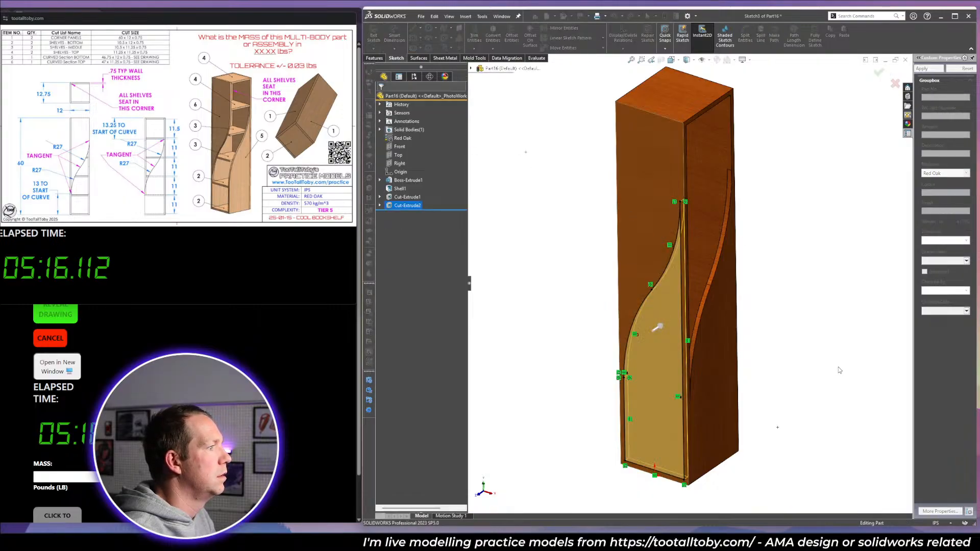
pyautogui.moveTo(697, 249); pyautogui.dragTo(684, 258, button='middle')
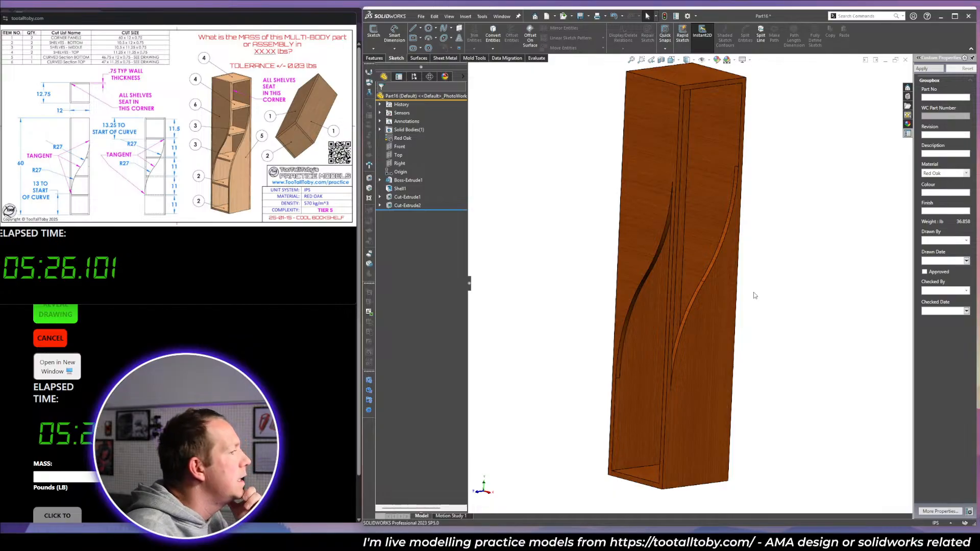
# In the first cut's sketch, delete the relation at the upper corner opposite the 13.25 in dimension and move that corner onto the outer vertical edge.
pyautogui.click(415, 184)
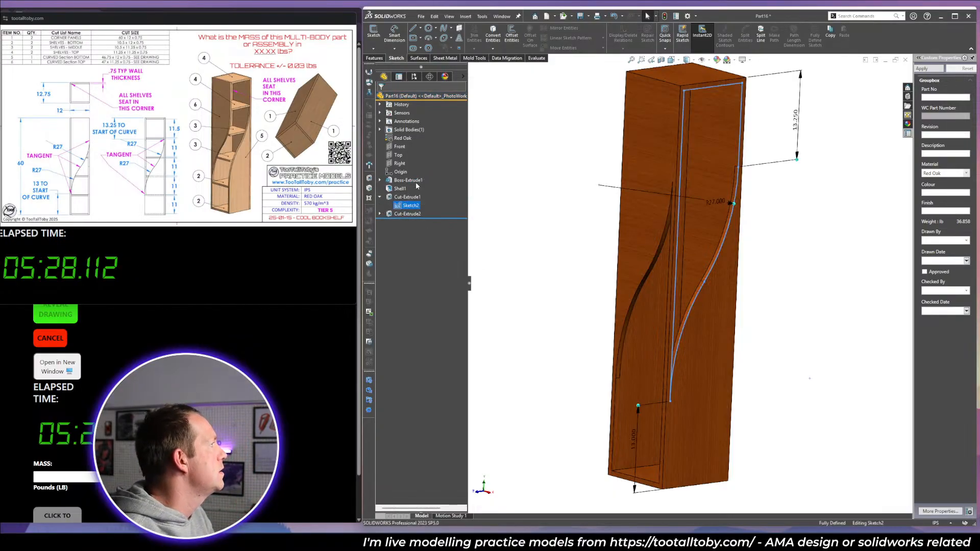
pyautogui.press('space')
pyautogui.click(678, 240)
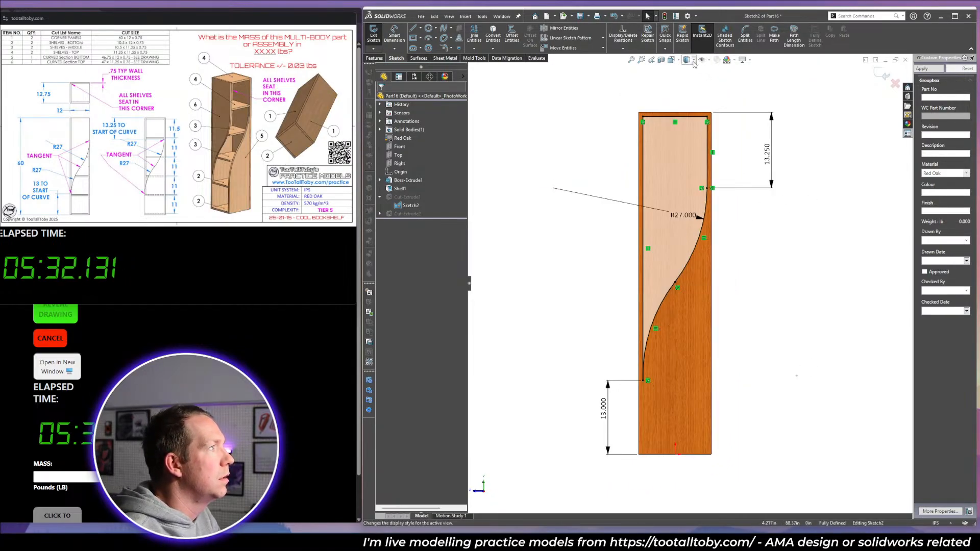
pyautogui.click(687, 59)
pyautogui.click(687, 92)
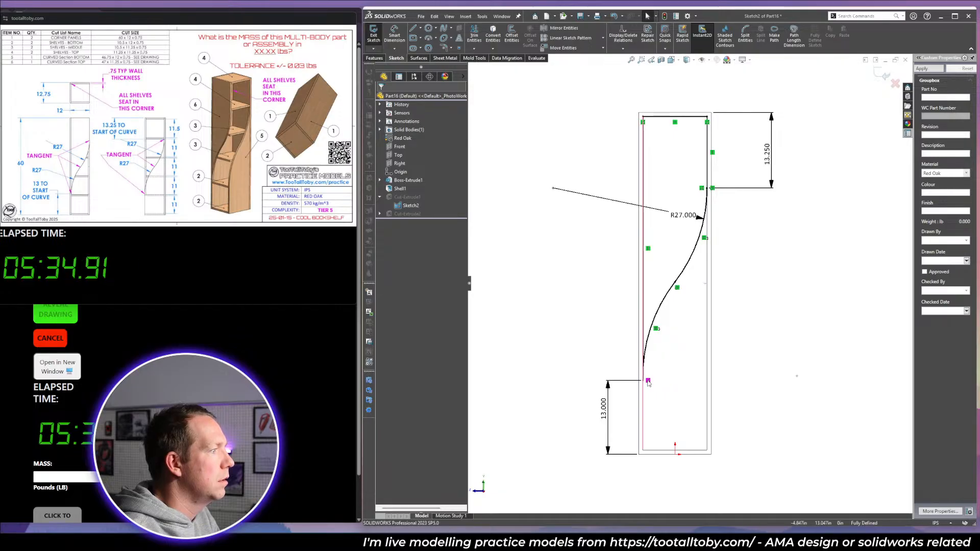
pyautogui.click(644, 122)
pyautogui.press('Delete')
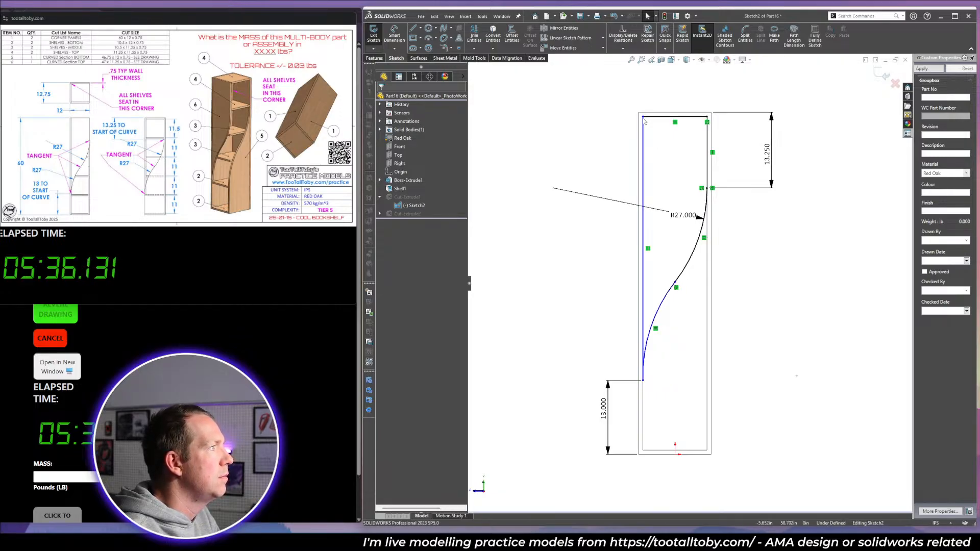
pyautogui.moveTo(643, 117); pyautogui.dragTo(638, 117)
pyautogui.click(599, 331)
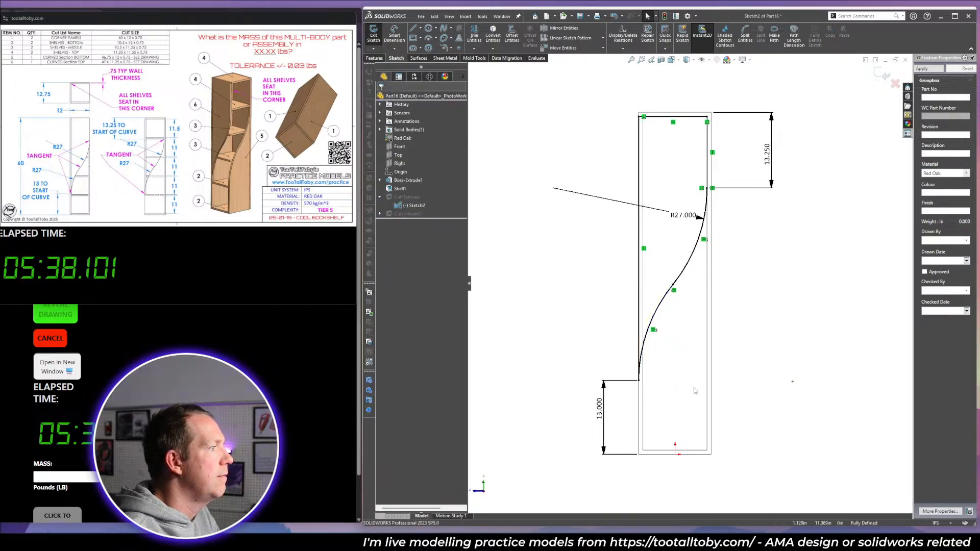
pyautogui.click(886, 75)
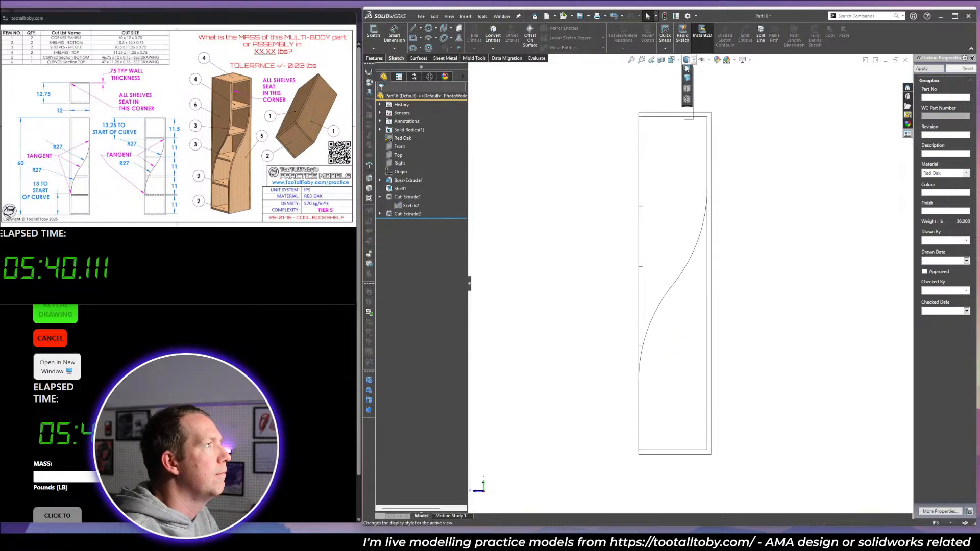
# Open the second cut's sketch and examine how the curve's upper end meets the shared corner edge.
pyautogui.moveTo(716, 235); pyautogui.dragTo(703, 261, button='middle')
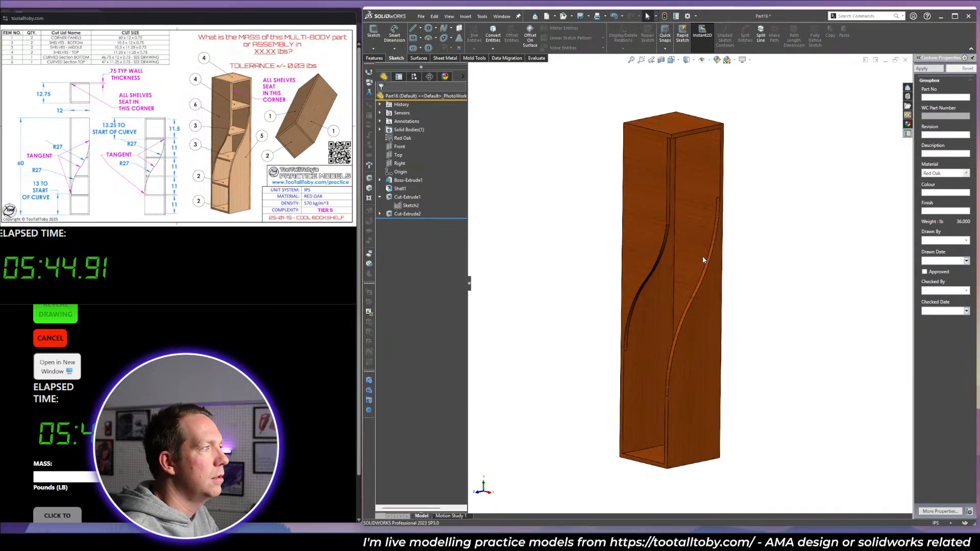
pyautogui.scroll(-1, 703, 257)
pyautogui.click(380, 214)
pyautogui.click(402, 224)
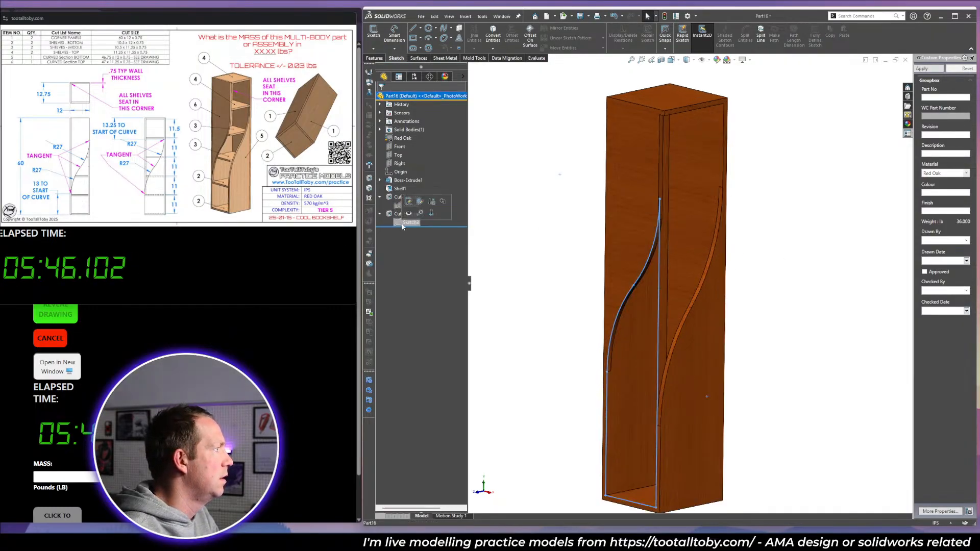
pyautogui.click(409, 202)
pyautogui.press('space')
pyautogui.click(850, 223)
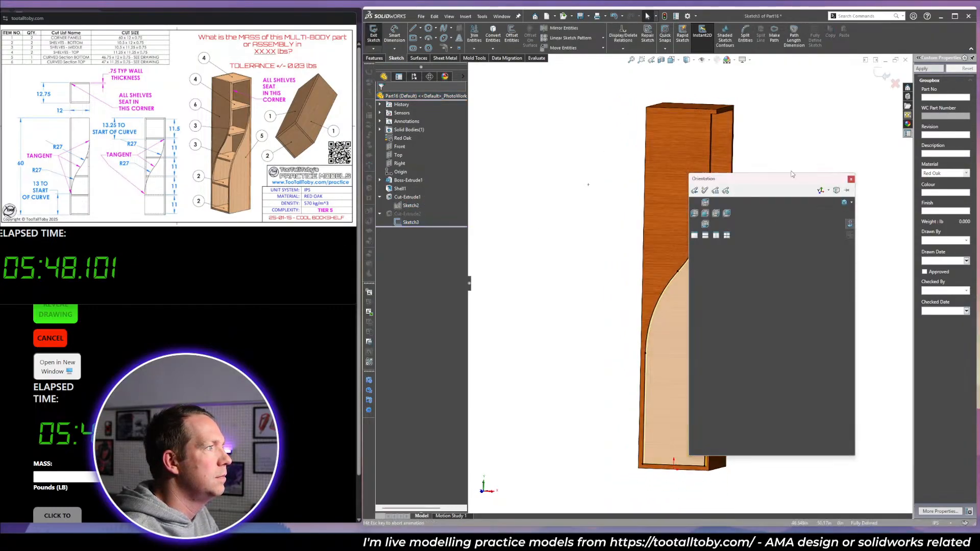
pyautogui.scroll(-2, 707, 197)
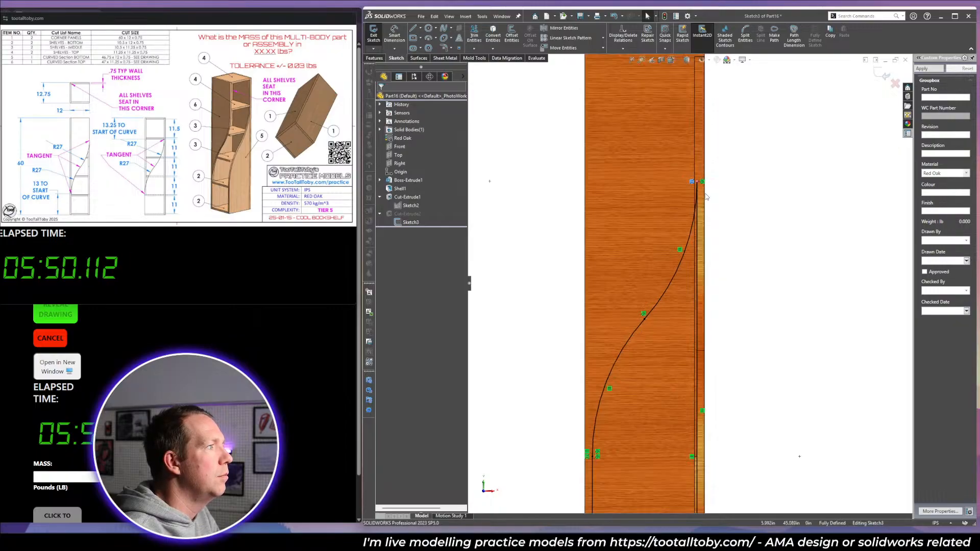
pyautogui.scroll(-1, 706, 197)
pyautogui.click(882, 75)
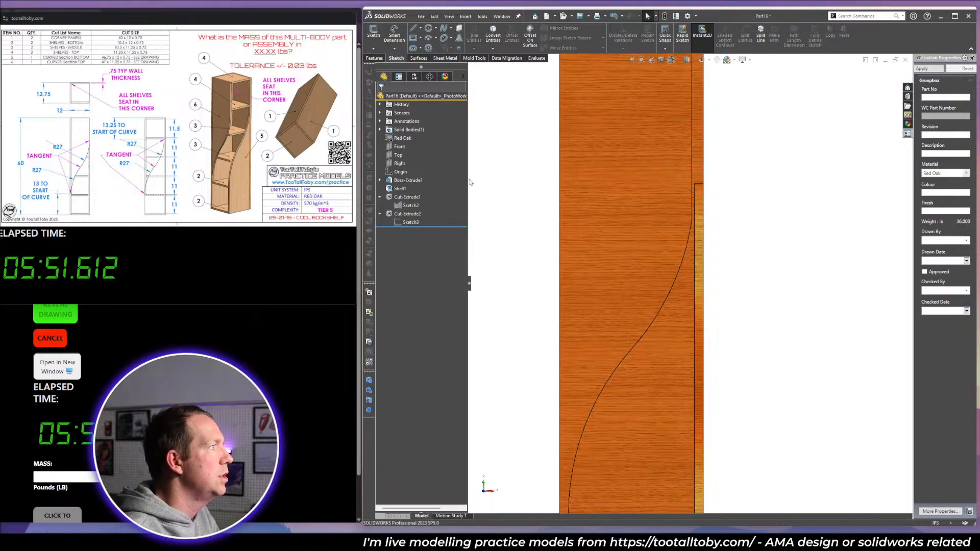
# Set the first cut's blind depth to 0.75 in.
pyautogui.click(411, 200)
pyautogui.click(416, 178)
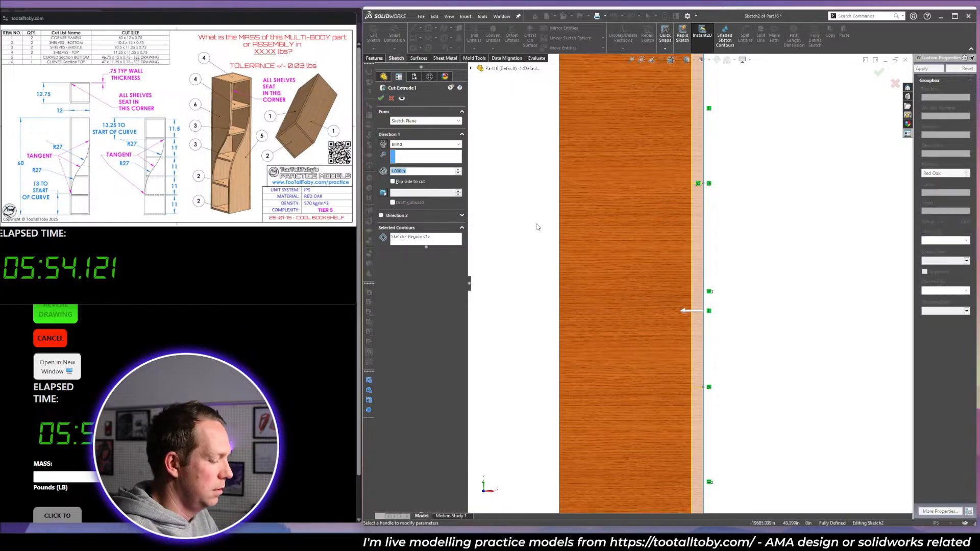
pyautogui.write('.75')
pyautogui.press('Return')
pyautogui.press('Return')
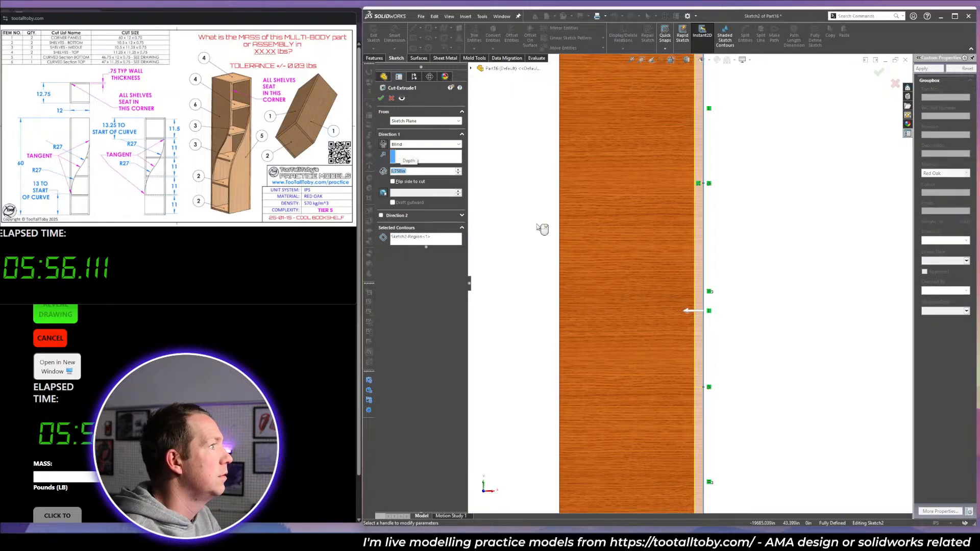
# Set the second curved cut's blind depth to 0.75 in.
pyautogui.click(411, 222)
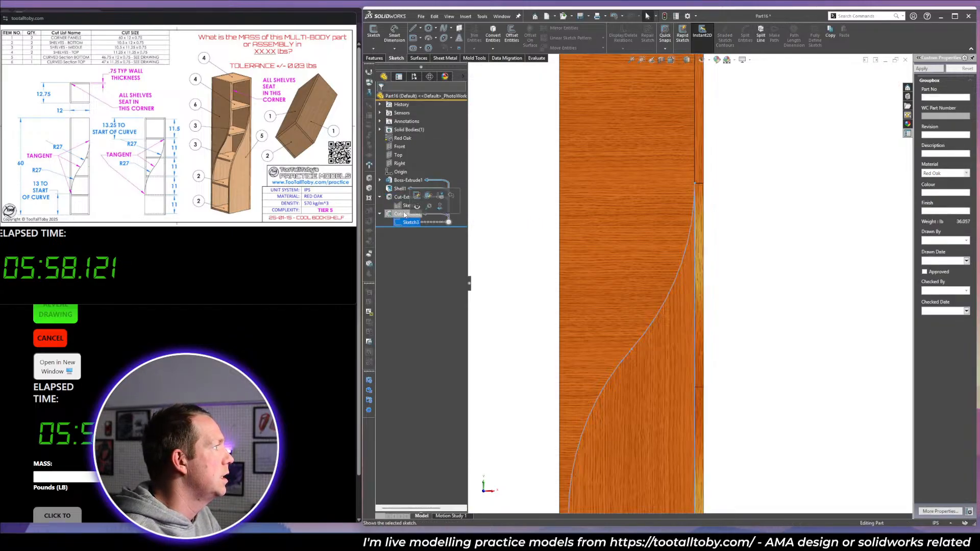
pyautogui.click(416, 202)
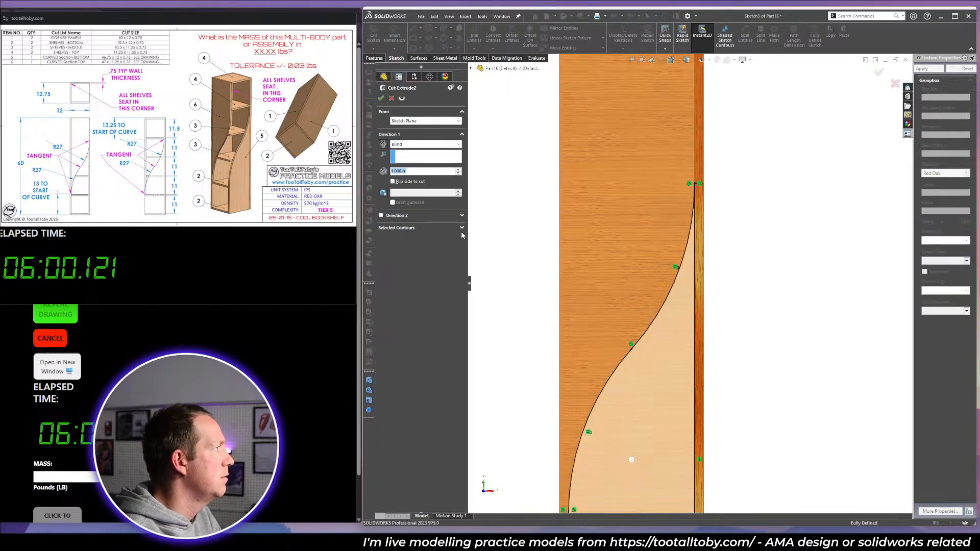
pyautogui.write('.75')
pyautogui.press('Return')
pyautogui.press('Return')
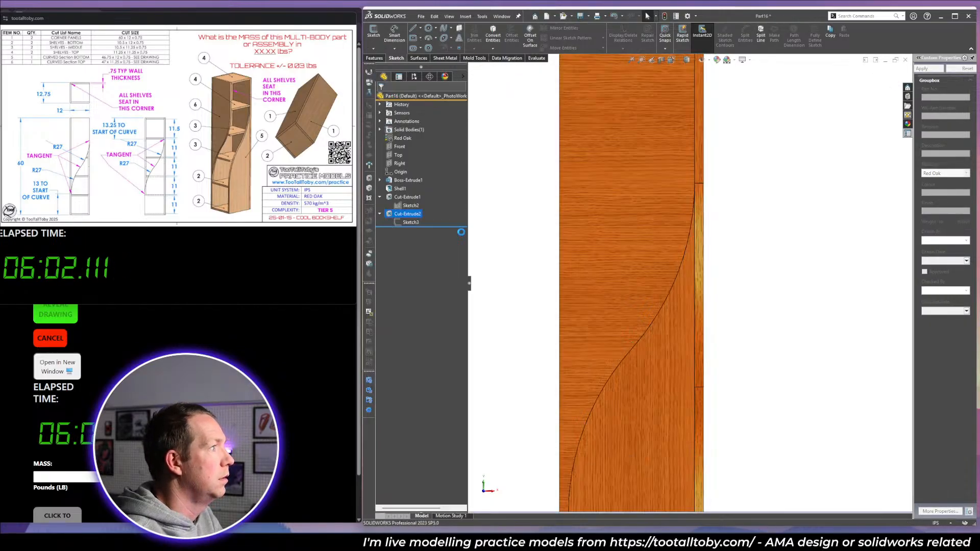
# Inspect both curved side cuts on the model and enlarge the reference drawing to read the shelf layout.
pyautogui.scroll(4, 684, 292)
pyautogui.moveTo(673, 290); pyautogui.dragTo(619, 305, button='middle')
pyautogui.moveTo(686, 394); pyautogui.dragTo(717, 352, button='middle')
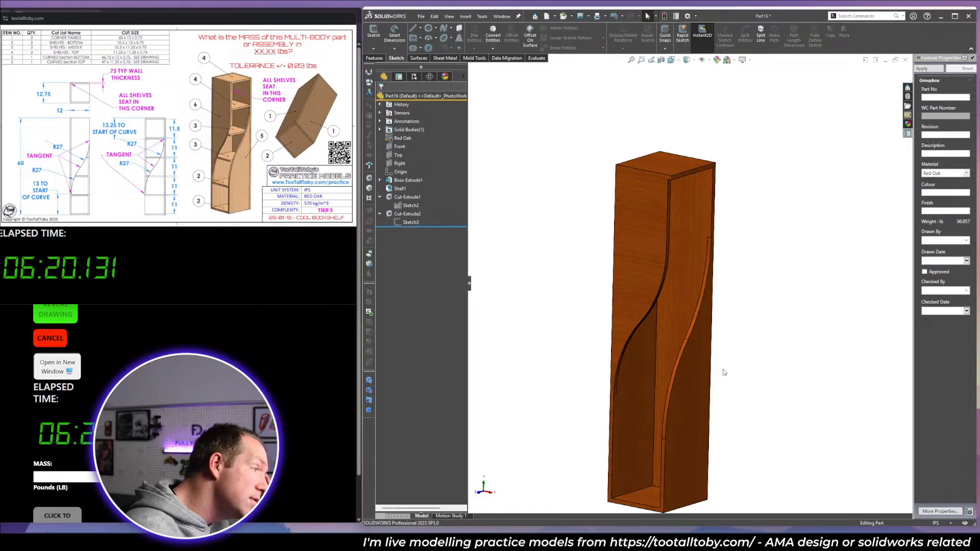
pyautogui.moveTo(629, 418)
pyautogui.mouseDown(button='middle')
pyautogui.moveTo(582, 384)
pyautogui.moveTo(571, 389)
pyautogui.moveTo(621, 398)
pyautogui.moveTo(630, 432)
pyautogui.mouseUp(button='middle')
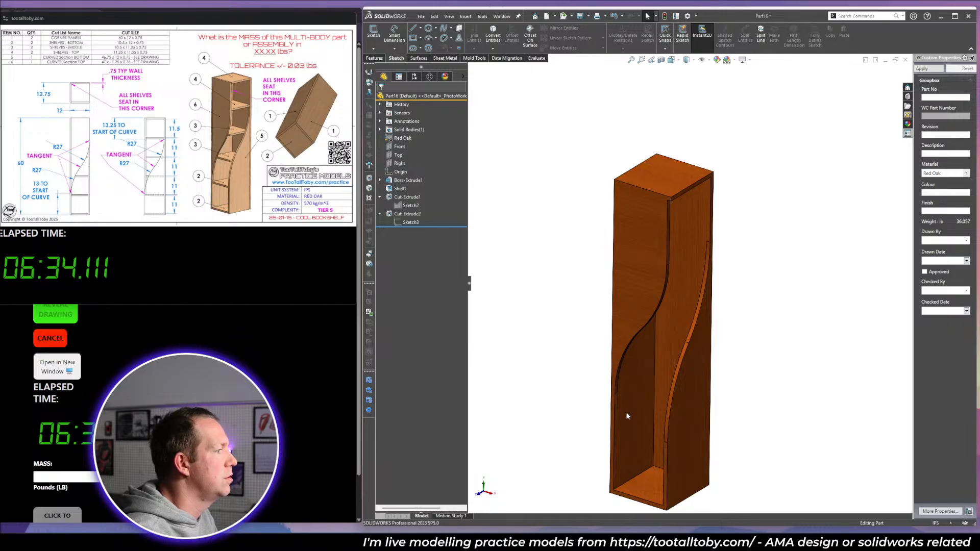
pyautogui.click(221, 189)
pyautogui.moveTo(356, 304); pyautogui.dragTo(740, 451)
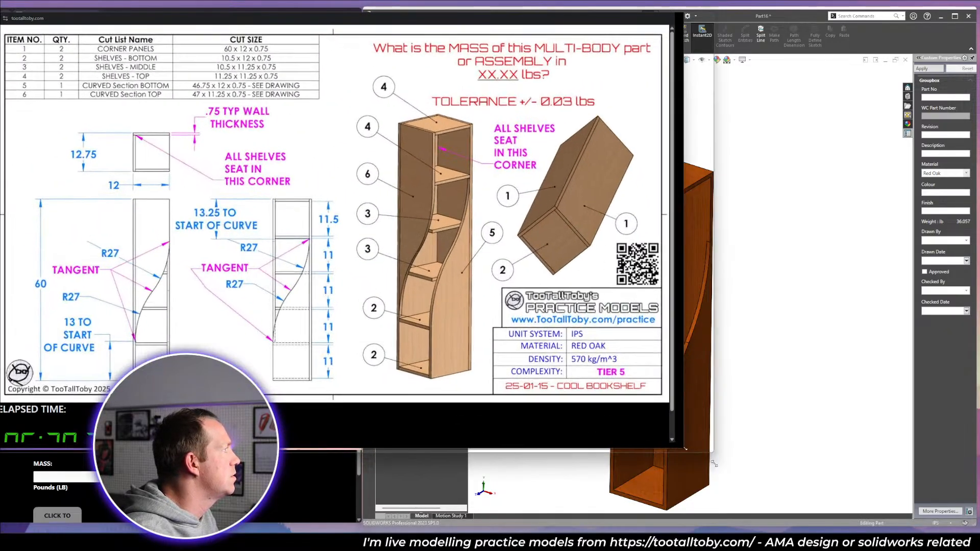
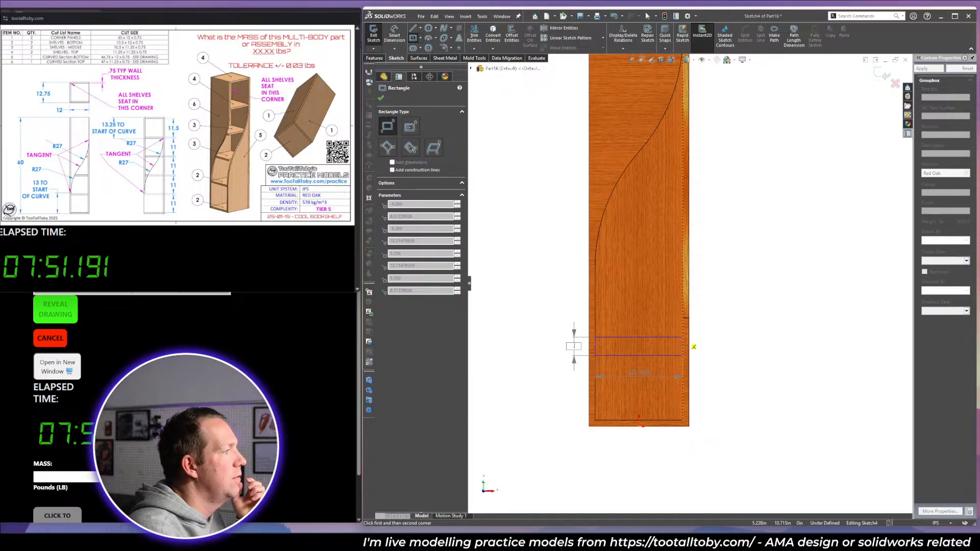
# Make the lower shelf rectangle 0.75 in thick and dimension its lower edge 11 in above the bottom panel's inner face.
pyautogui.write('.75')
pyautogui.press('Tab')
pyautogui.press('Return')
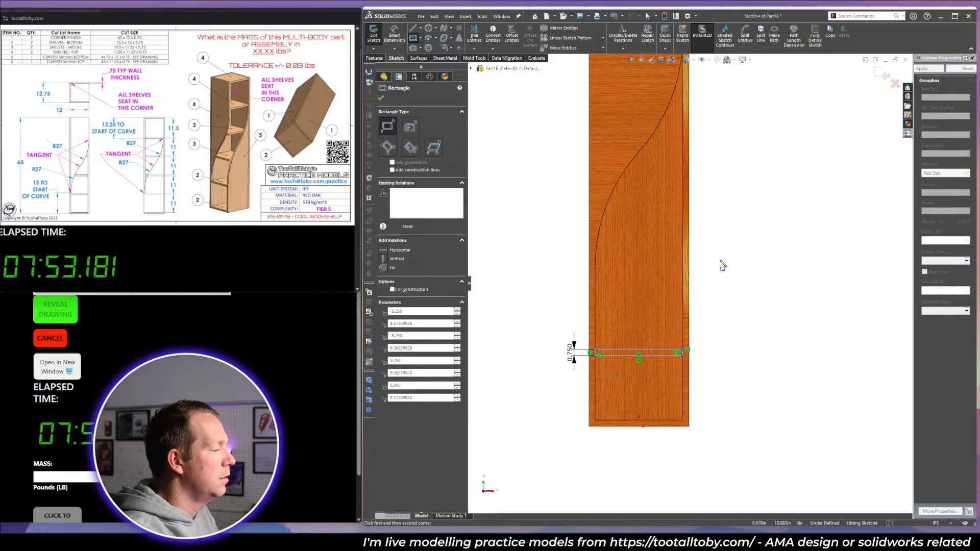
pyautogui.press('Escape')
pyautogui.moveTo(679, 442); pyautogui.dragTo(686, 324, button='right')
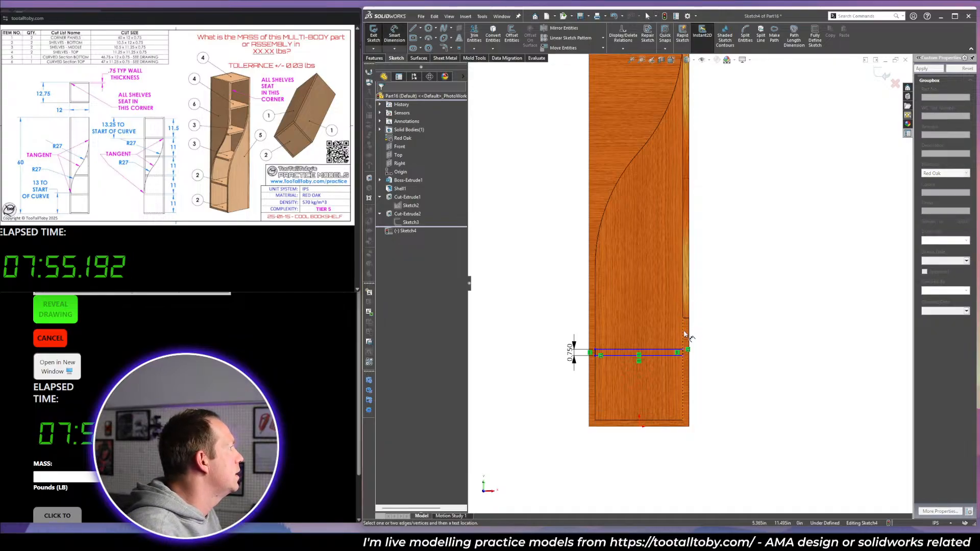
pyautogui.click(675, 377)
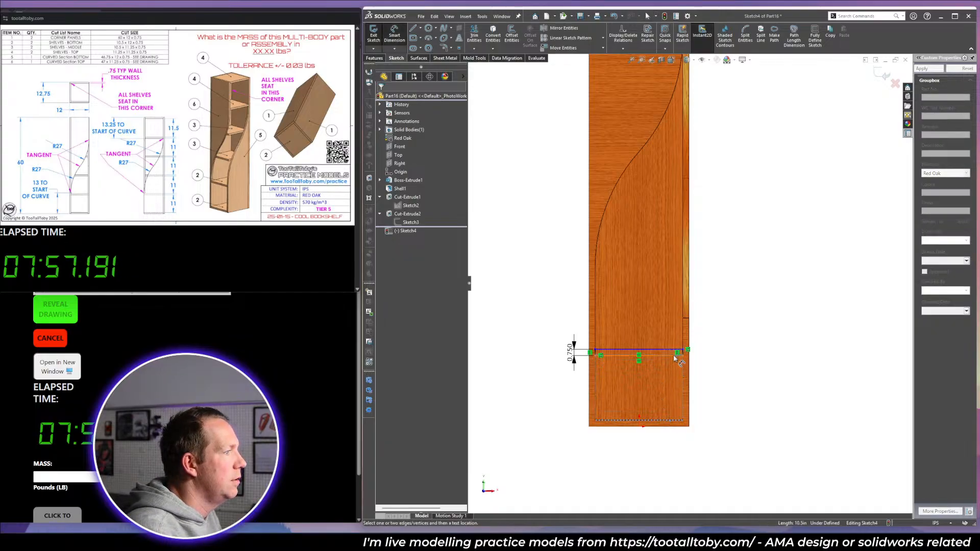
pyautogui.click(779, 389)
pyautogui.write('11')
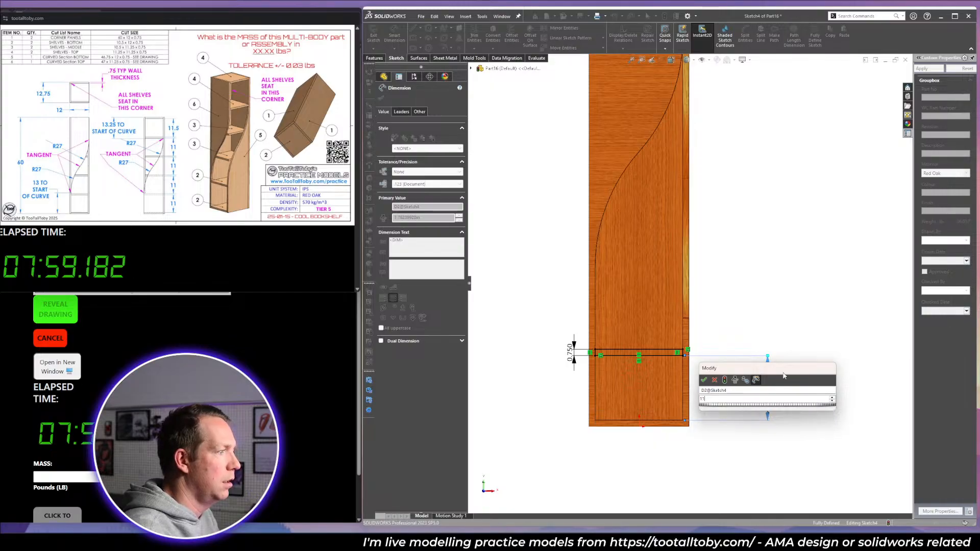
pyautogui.press('Return')
# Extrude the lower shelf profile up to the bookshelf's front edge face as a separate body, without merging the result.
pyautogui.moveTo(746, 284); pyautogui.dragTo(704, 317, button='middle')
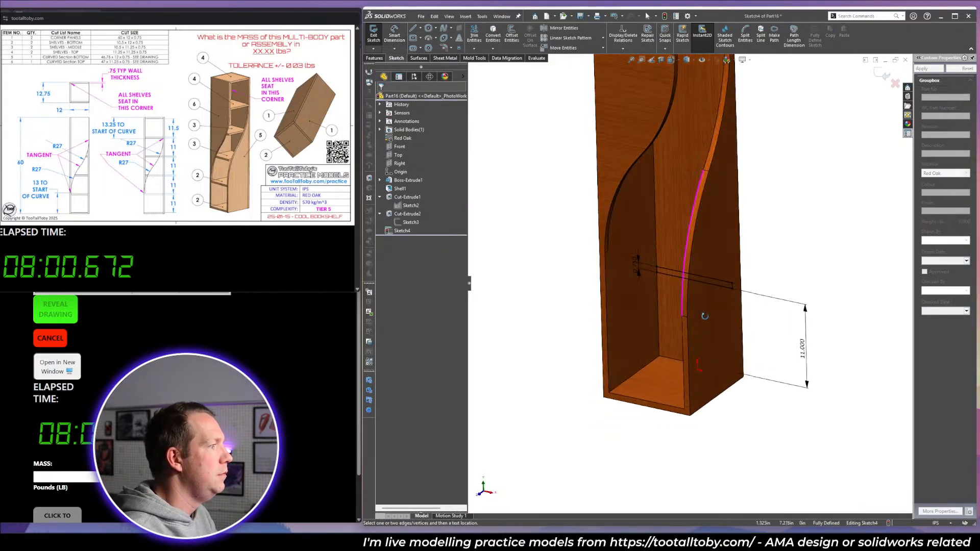
pyautogui.click(424, 144)
pyautogui.click(411, 172)
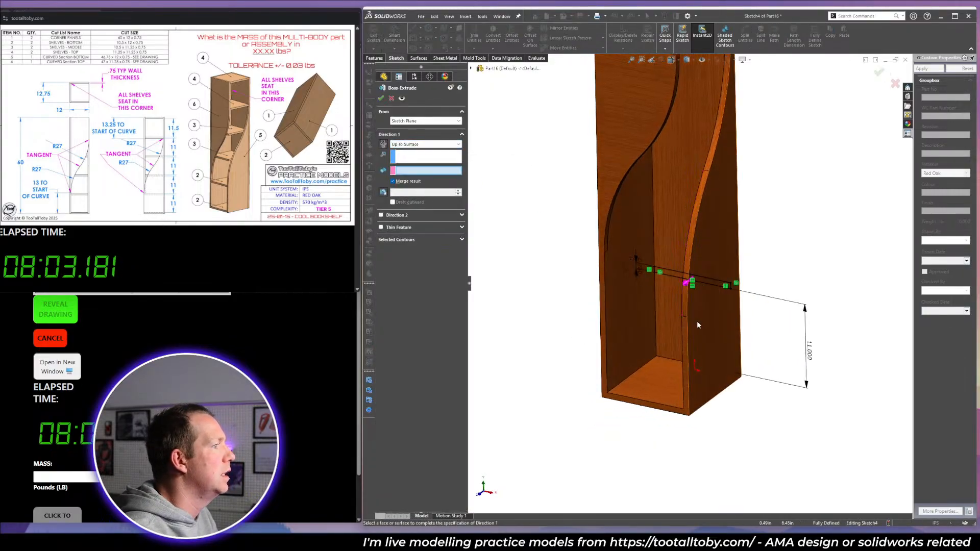
pyautogui.click(685, 326)
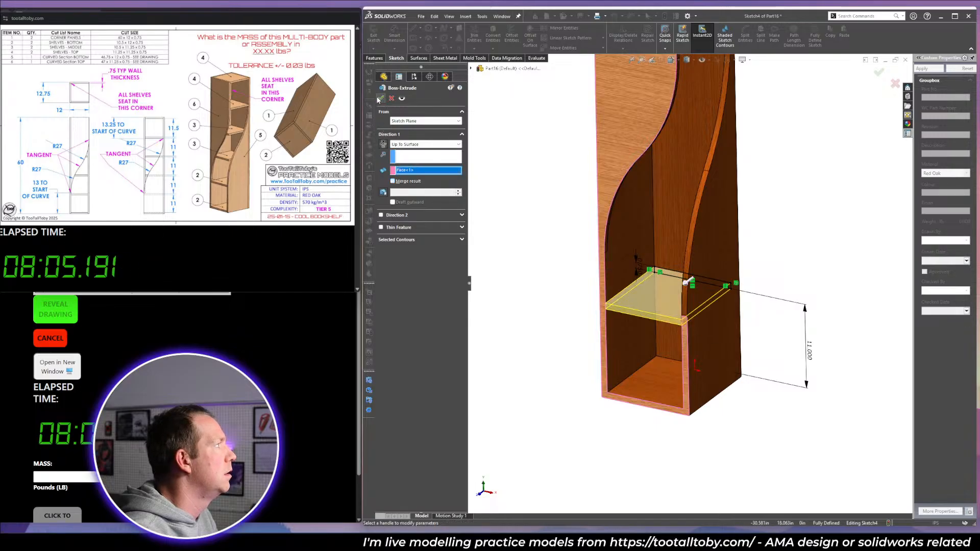
pyautogui.press('Return')
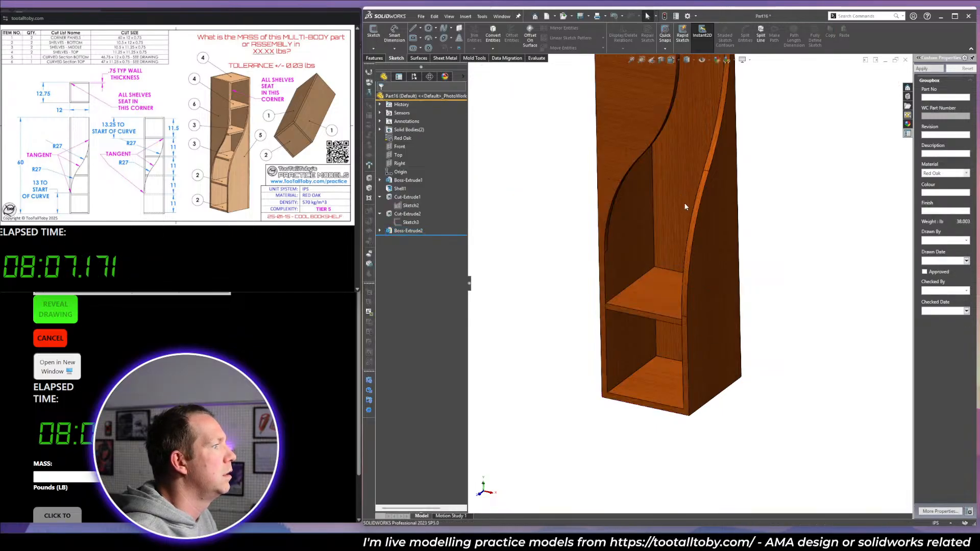
# Start a sketch on the upright panel's inner face and draw a shelf rectangle across its full inner width near the top.
pyautogui.scroll(5, 697, 185)
pyautogui.scroll(-5, 675, 179)
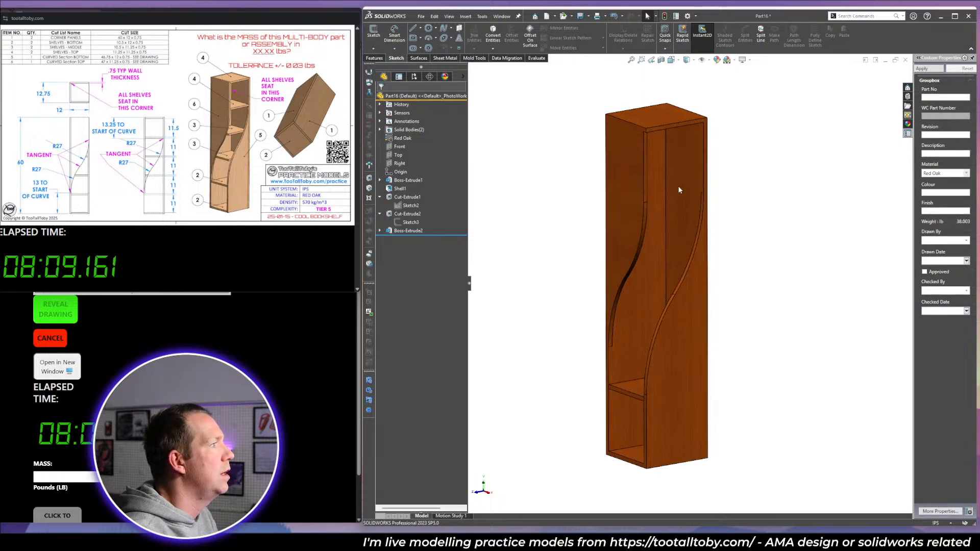
pyautogui.click(664, 176)
pyautogui.click(688, 146)
pyautogui.press('space')
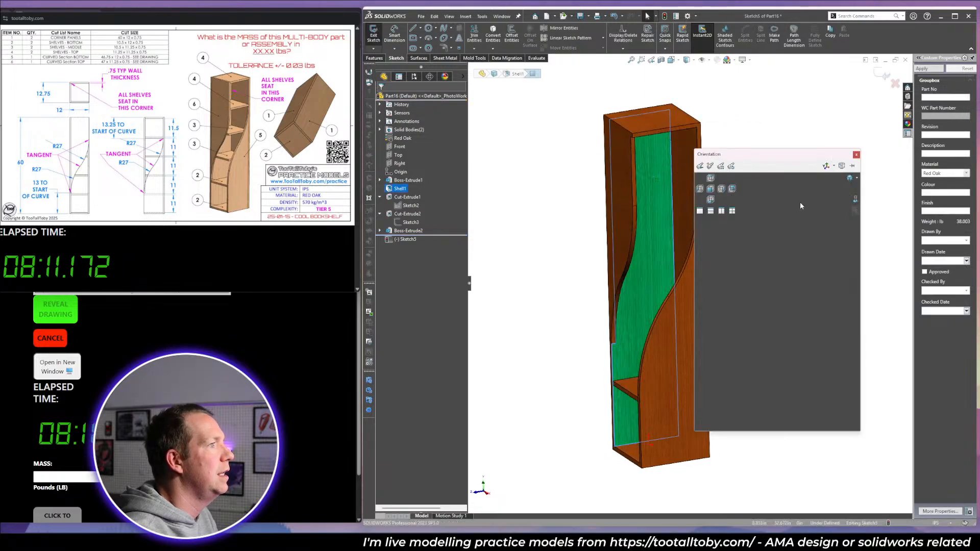
pyautogui.click(855, 201)
pyautogui.press('r')
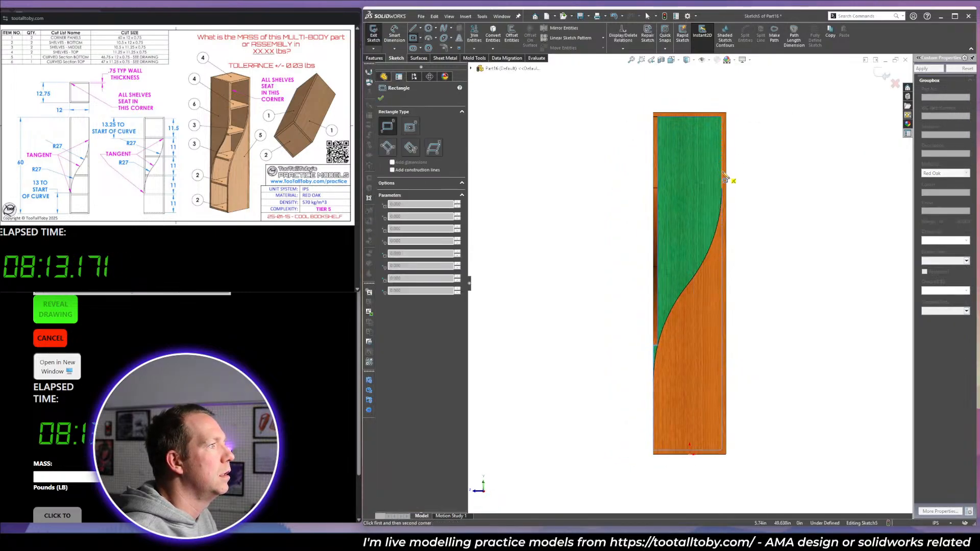
pyautogui.click(722, 172)
pyautogui.click(658, 162)
# Dimension the upper shelf rectangle's thickness as 0.75 in.
pyautogui.press('d')
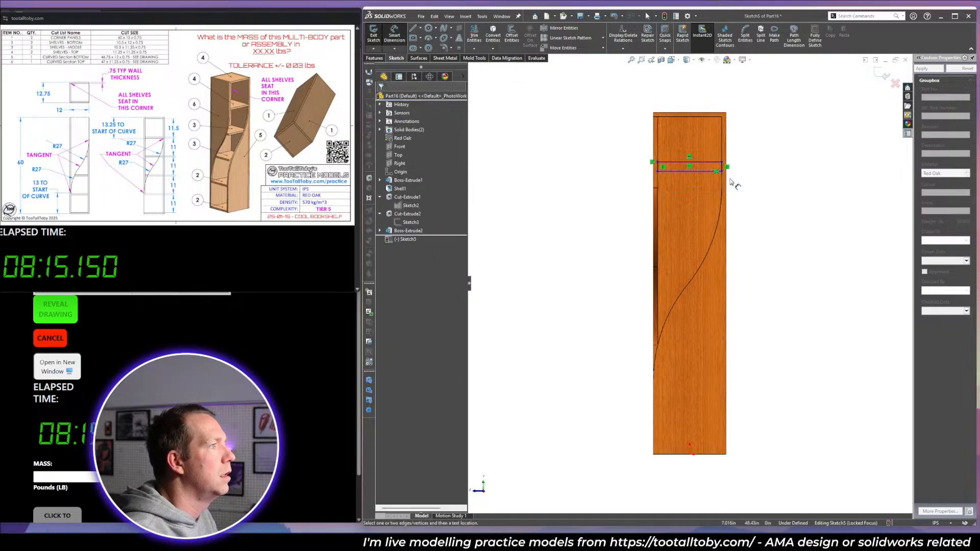
pyautogui.scroll(-3, 735, 184)
pyautogui.click(709, 178)
pyautogui.click(760, 177)
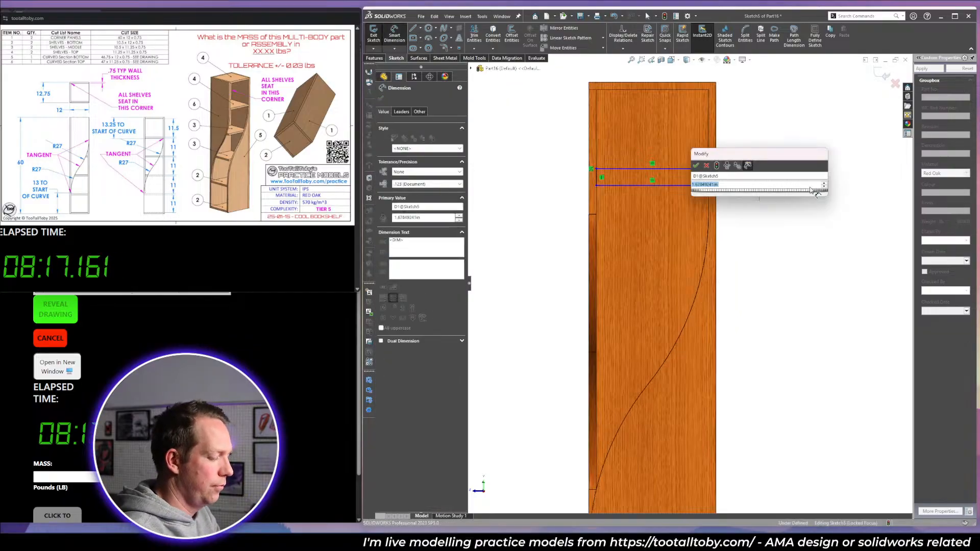
pyautogui.write('.75')
pyautogui.press('Return')
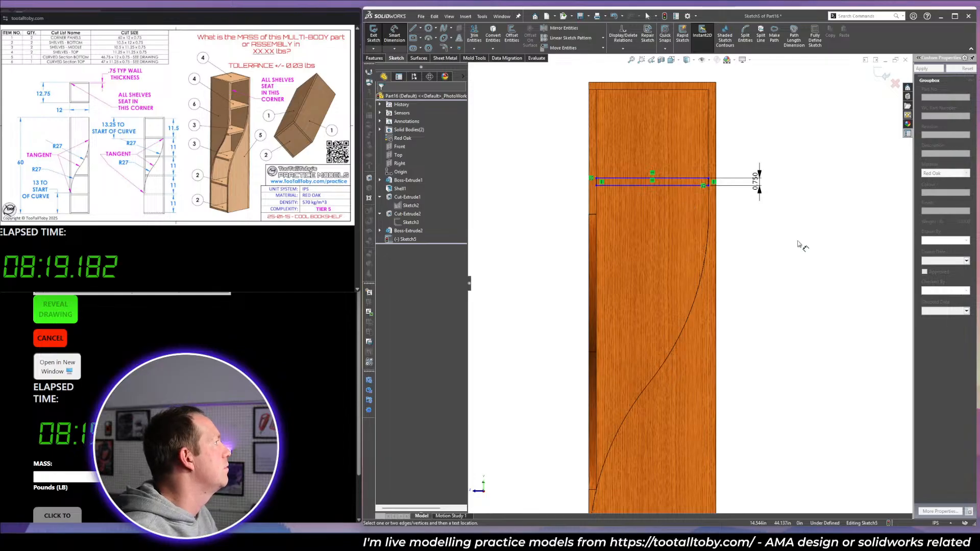
# Dimension the upper shelf's top edge 11.5 in below the top panel's inner face.
pyautogui.click(700, 178)
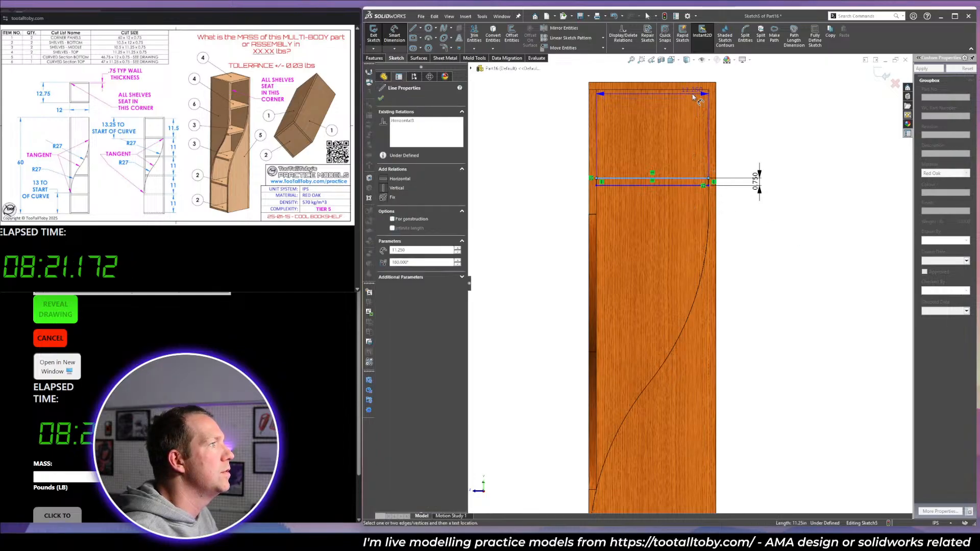
pyautogui.click(698, 91)
pyautogui.click(743, 112)
pyautogui.write('11.5')
pyautogui.press('Return')
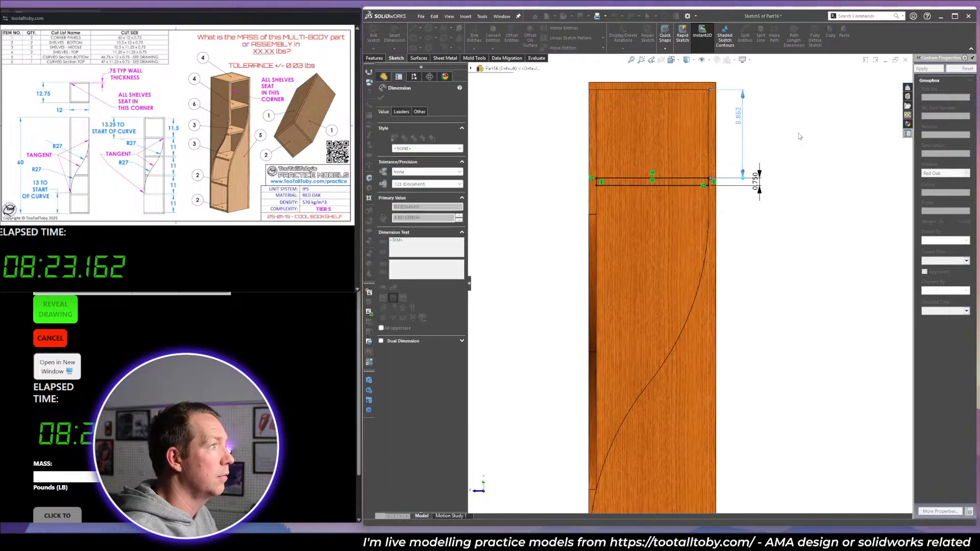
pyautogui.press('Escape')
# Extrude the upper shelf profile up to the opposite curved panel's outer face as a separate body, without merging the result.
pyautogui.moveTo(687, 236); pyautogui.dragTo(730, 272, button='middle')
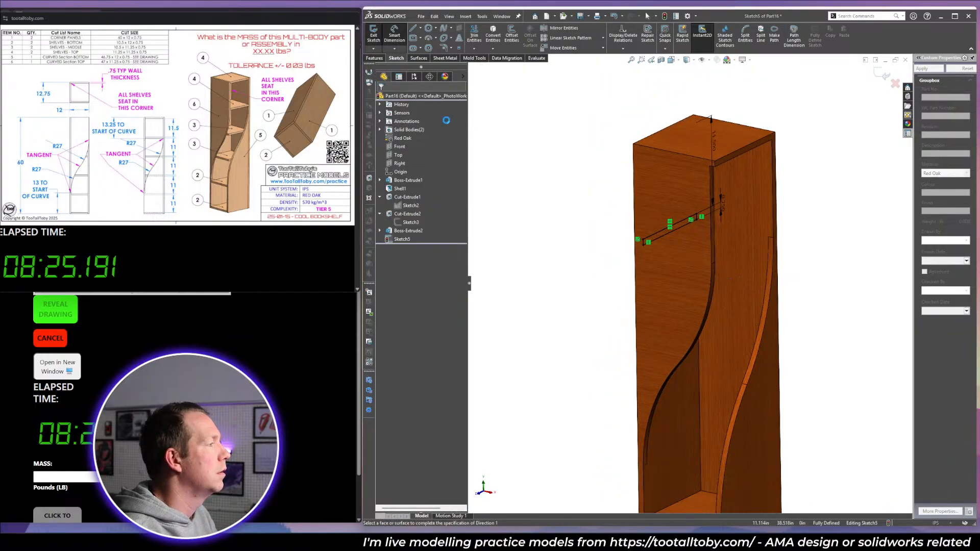
pyautogui.click(778, 236)
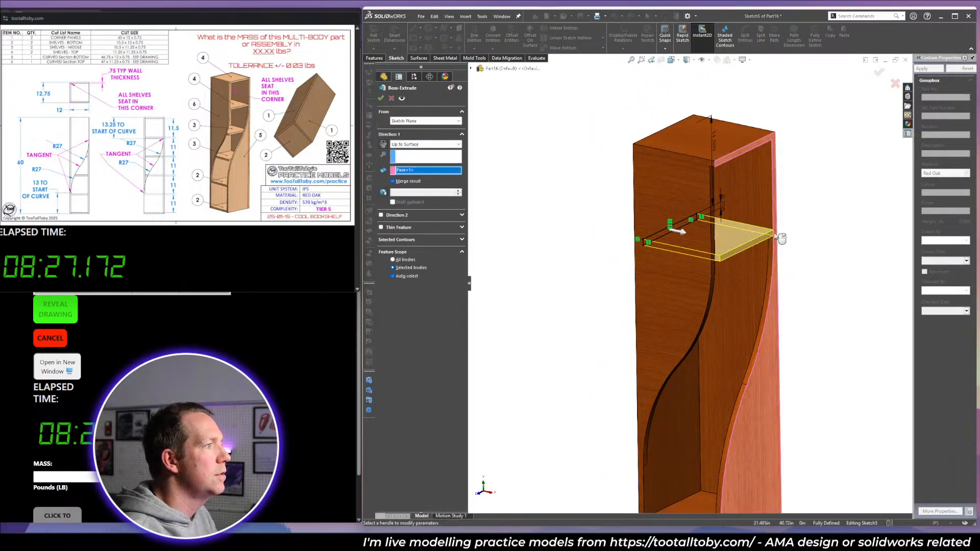
pyautogui.click(417, 182)
pyautogui.click(382, 99)
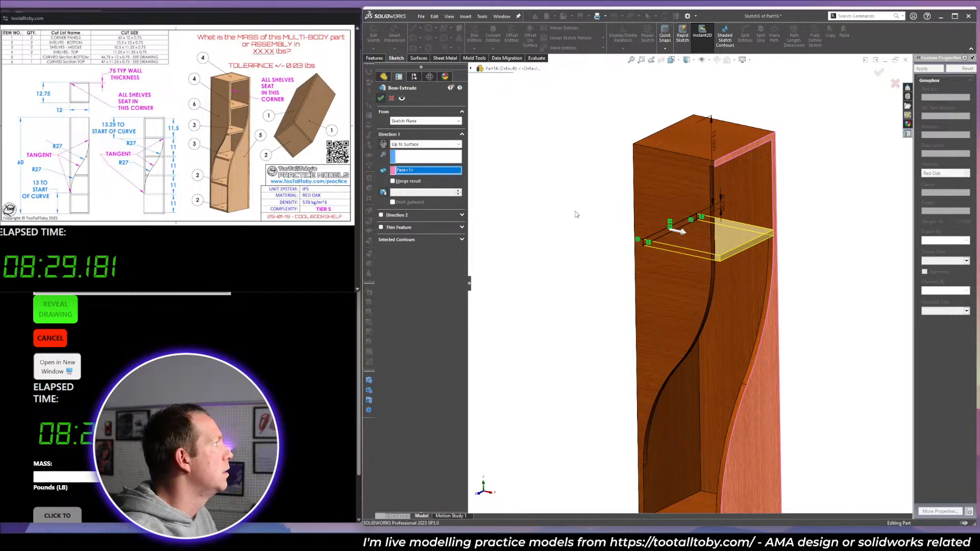
# Open the first cut's sketch and examine how its profile and the curved side panels meet the top panel, comparing with the drawing.
pyautogui.moveTo(595, 216); pyautogui.dragTo(758, 245, button='middle')
pyautogui.scroll(-2, 691, 191)
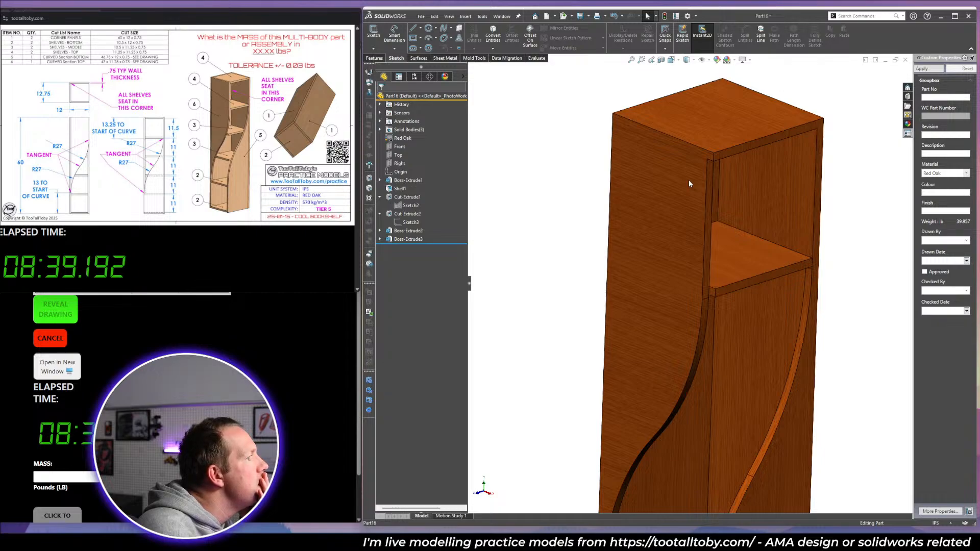
pyautogui.click(711, 195)
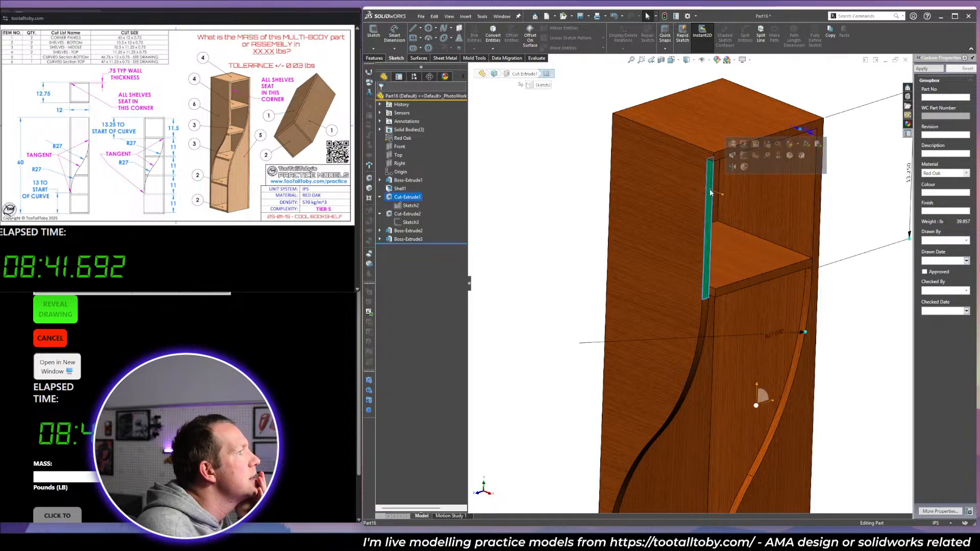
pyautogui.click(745, 148)
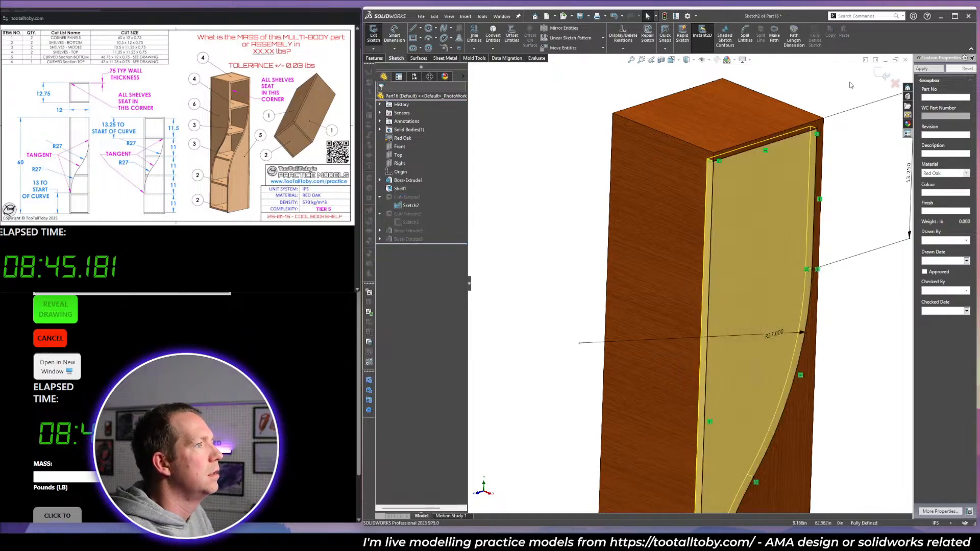
pyautogui.click(881, 74)
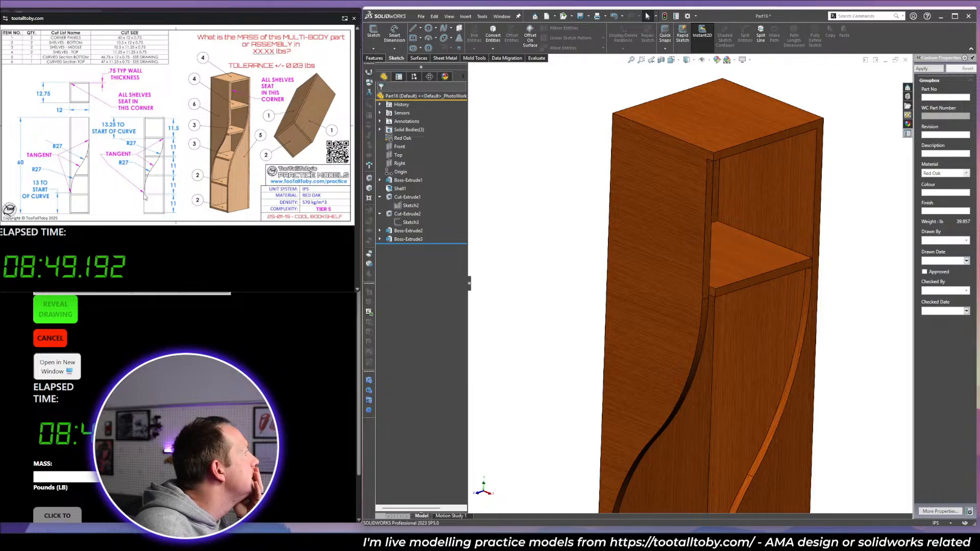
pyautogui.click(710, 181)
pyautogui.click(744, 149)
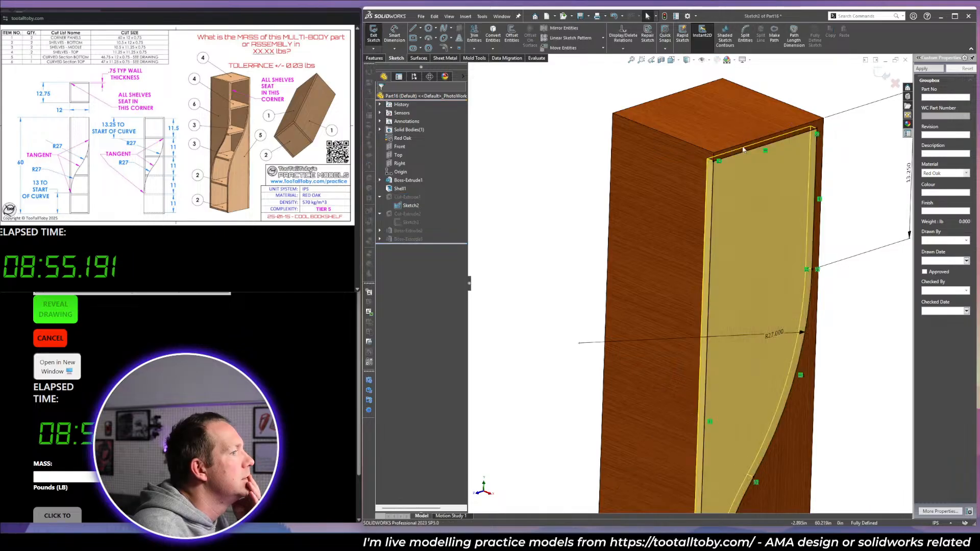
pyautogui.scroll(1, 746, 286)
pyautogui.moveTo(745, 309)
pyautogui.mouseDown(button='middle')
pyautogui.moveTo(729, 291)
pyautogui.moveTo(731, 318)
pyautogui.mouseUp(button='middle')
pyautogui.scroll(2, 732, 321)
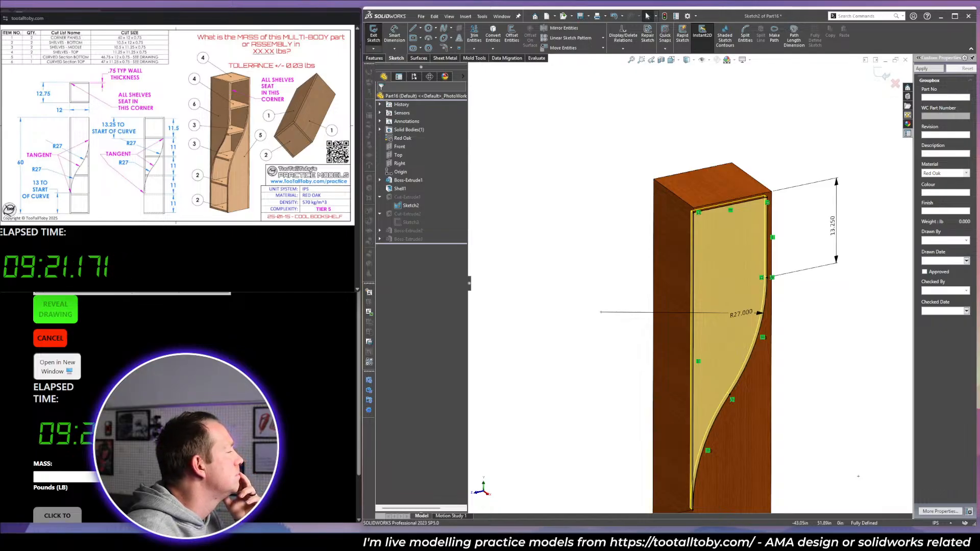
pyautogui.click(879, 71)
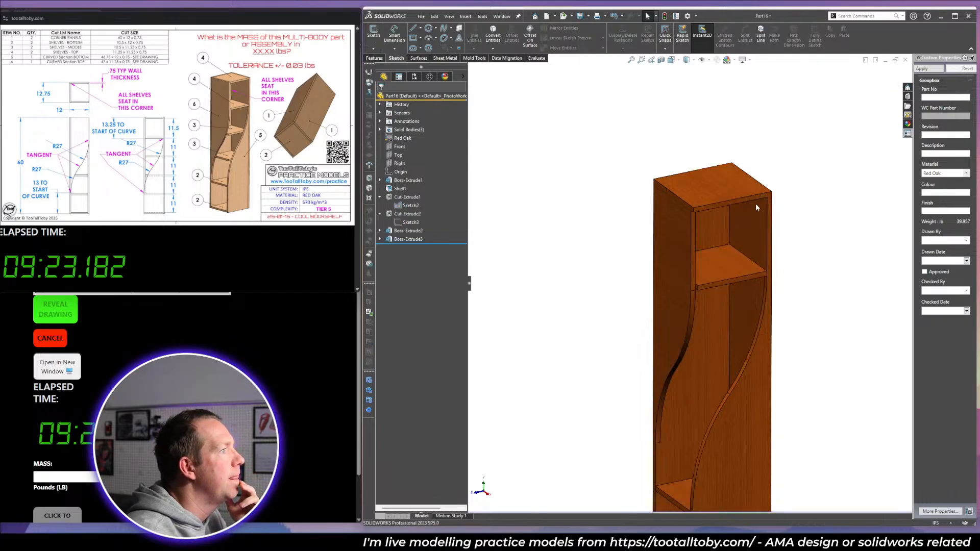
pyautogui.scroll(-3, 709, 204)
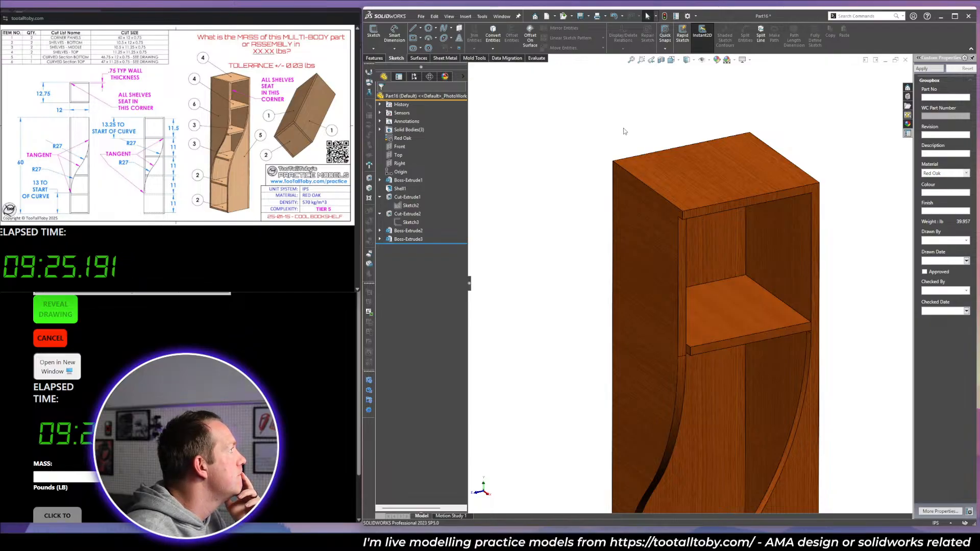
pyautogui.scroll(-3, 846, 202)
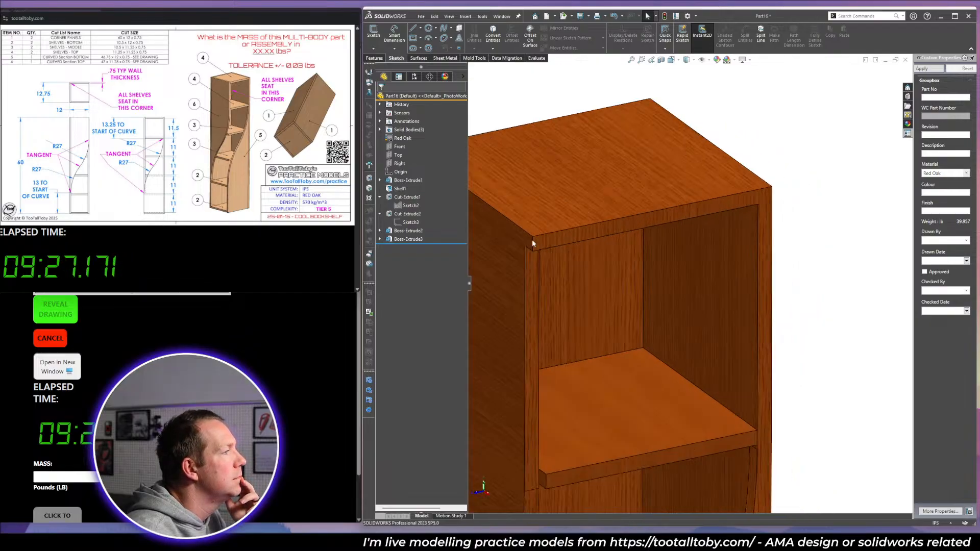
# Roll the model back to before the two shelf extrusions and check the enlarged practice drawing against it.
pyautogui.scroll(5, 517, 215)
pyautogui.scroll(-1, 483, 222)
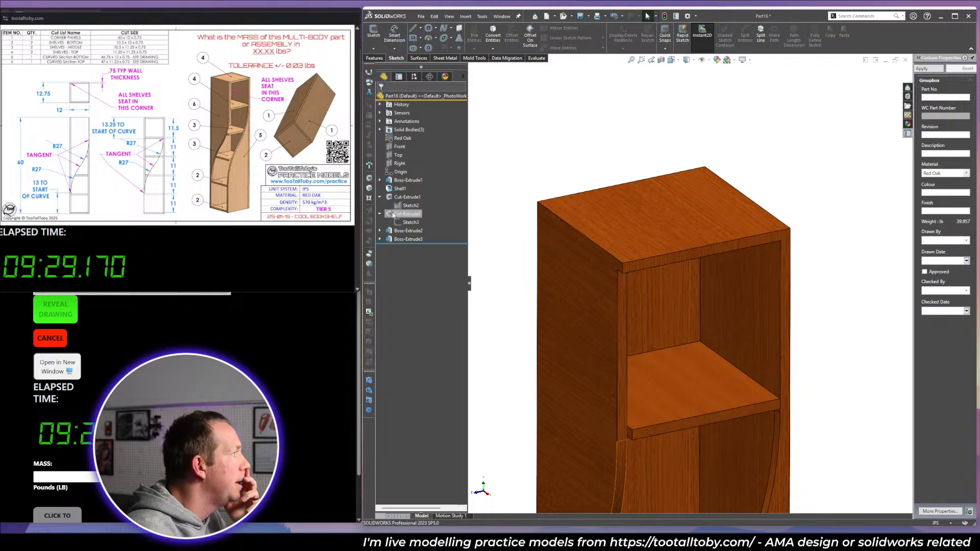
pyautogui.moveTo(426, 244); pyautogui.dragTo(424, 227)
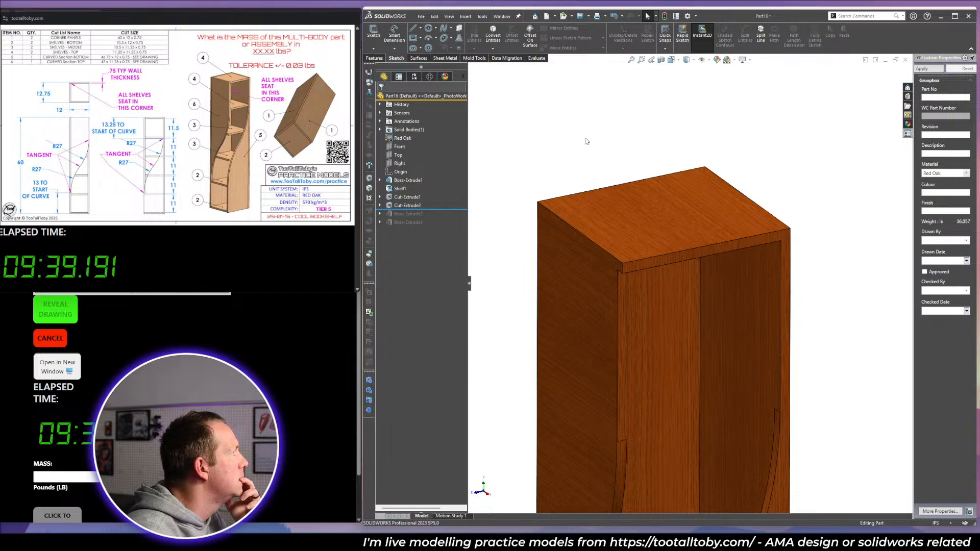
pyautogui.moveTo(356, 224); pyautogui.dragTo(767, 452)
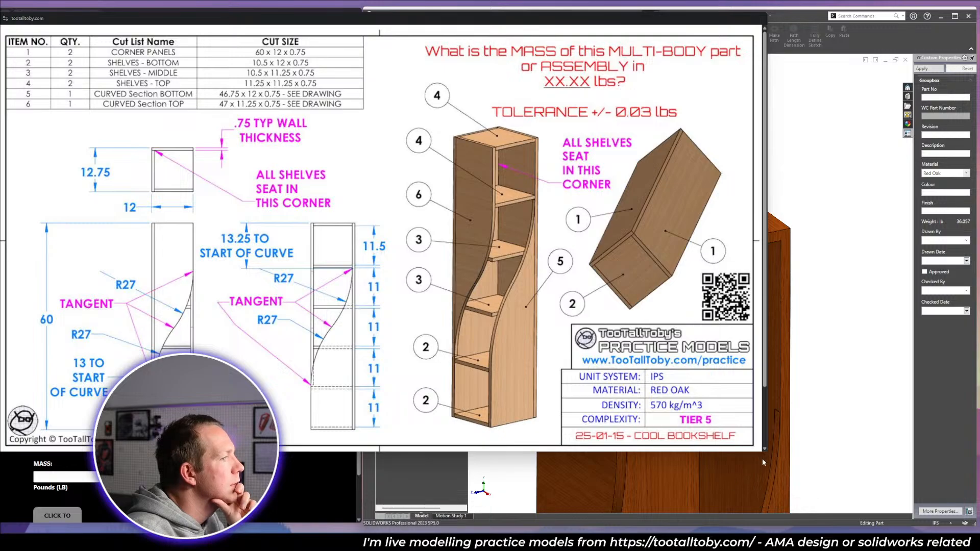
pyautogui.moveTo(766, 451)
pyautogui.mouseDown()
pyautogui.moveTo(322, 251)
pyautogui.moveTo(356, 317)
pyautogui.mouseUp()
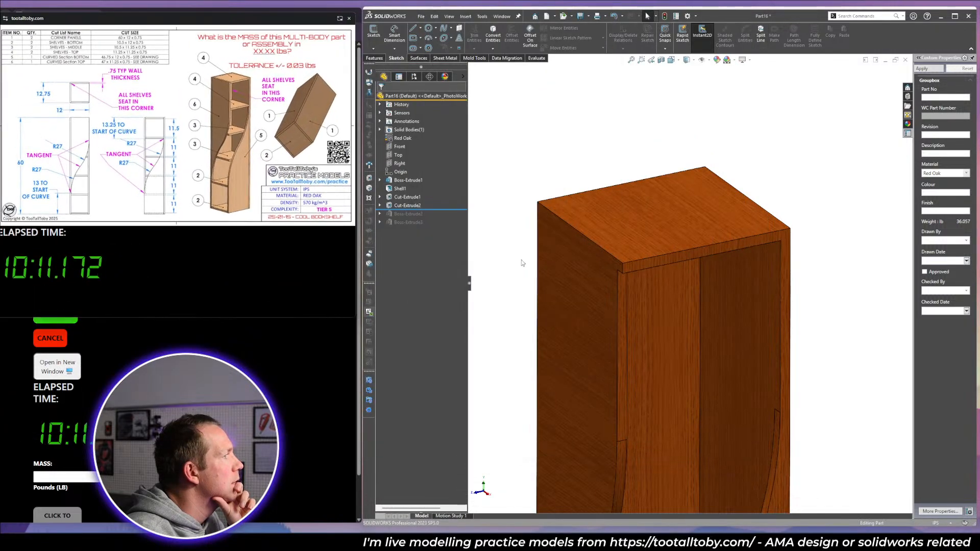
# Examine the narrow cut face at the upper front corner, highlighting the first cut and its sketch profile.
pyautogui.scroll(5, 740, 419)
pyautogui.scroll(-2, 673, 407)
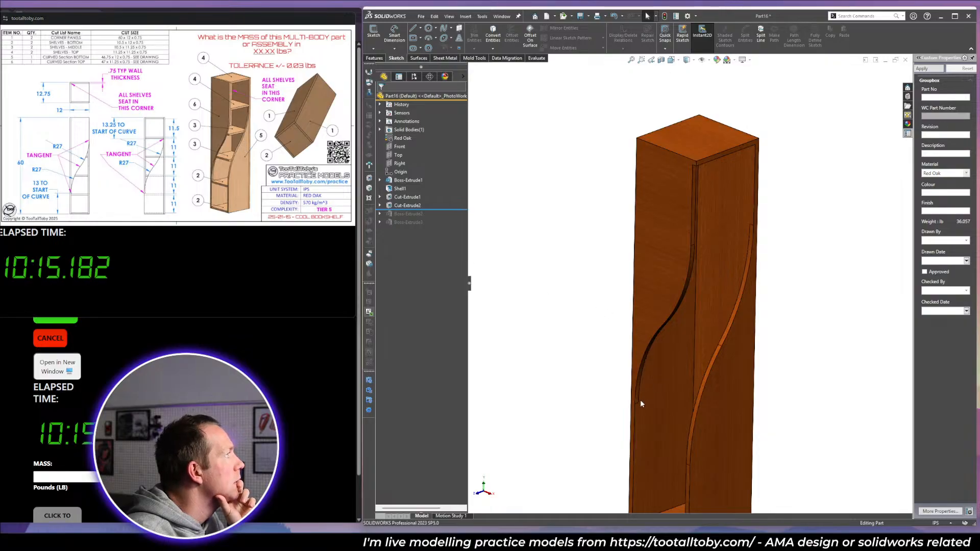
pyautogui.scroll(-2, 710, 175)
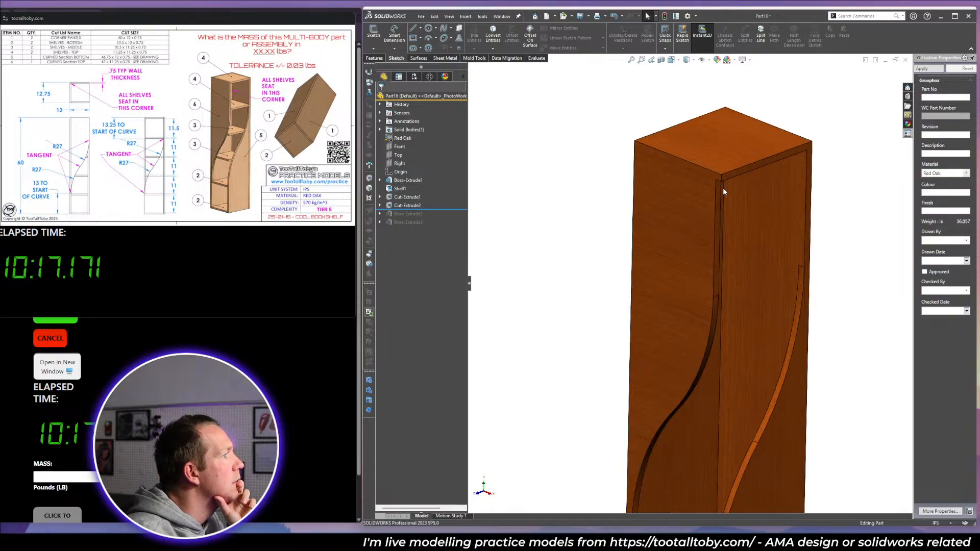
pyautogui.click(718, 195)
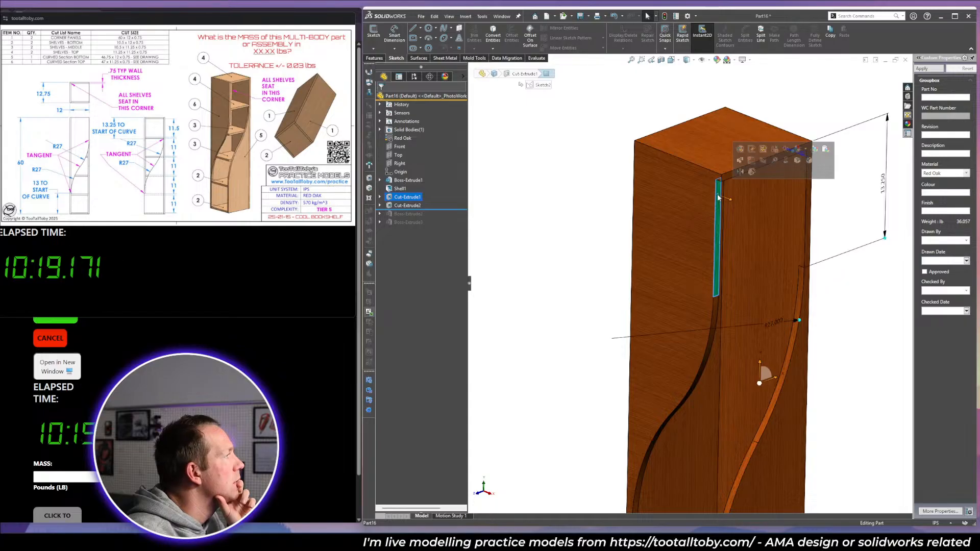
pyautogui.click(586, 213)
pyautogui.click(380, 197)
pyautogui.click(411, 205)
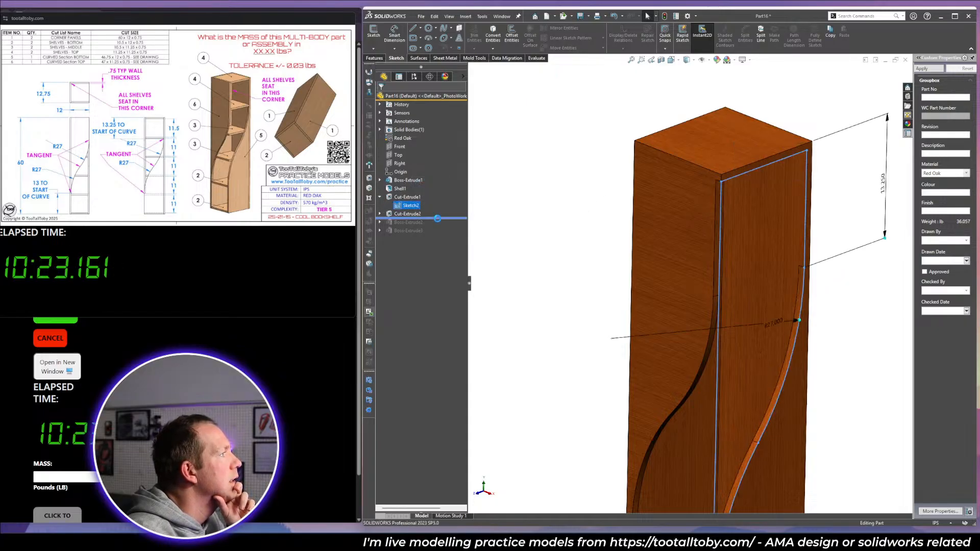
# Roll the model back to before the second side cut and inspect the first curved cut on its own.
pyautogui.moveTo(437, 219); pyautogui.dragTo(437, 210)
pyautogui.scroll(1, 767, 301)
pyautogui.moveTo(766, 304); pyautogui.dragTo(701, 203, button='middle')
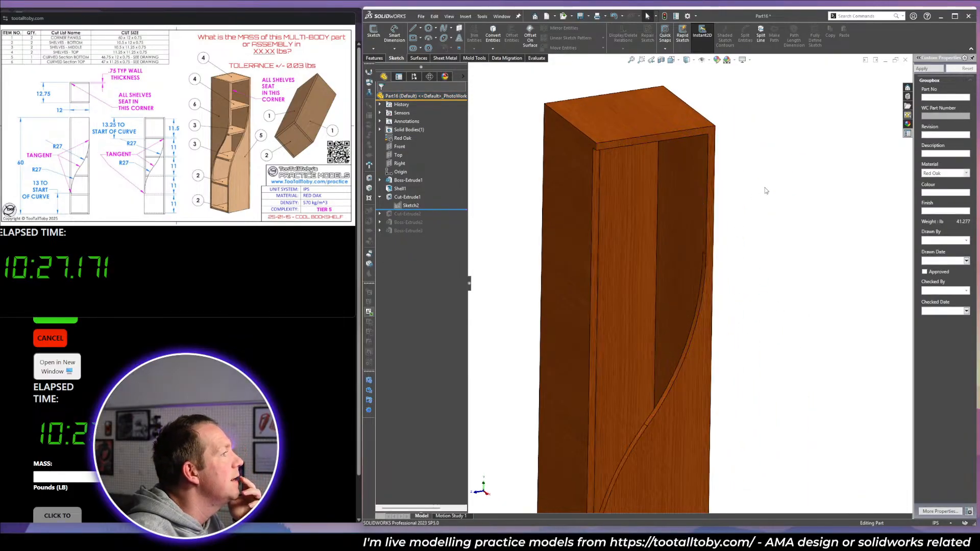
pyautogui.scroll(6, 695, 393)
pyautogui.scroll(-5, 655, 375)
pyautogui.scroll(4, 677, 364)
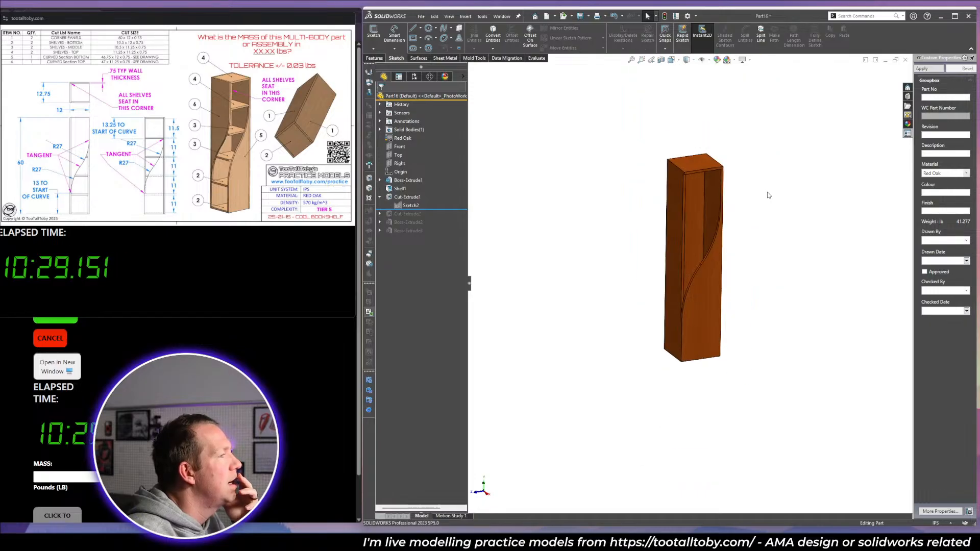
pyautogui.scroll(-4, 768, 192)
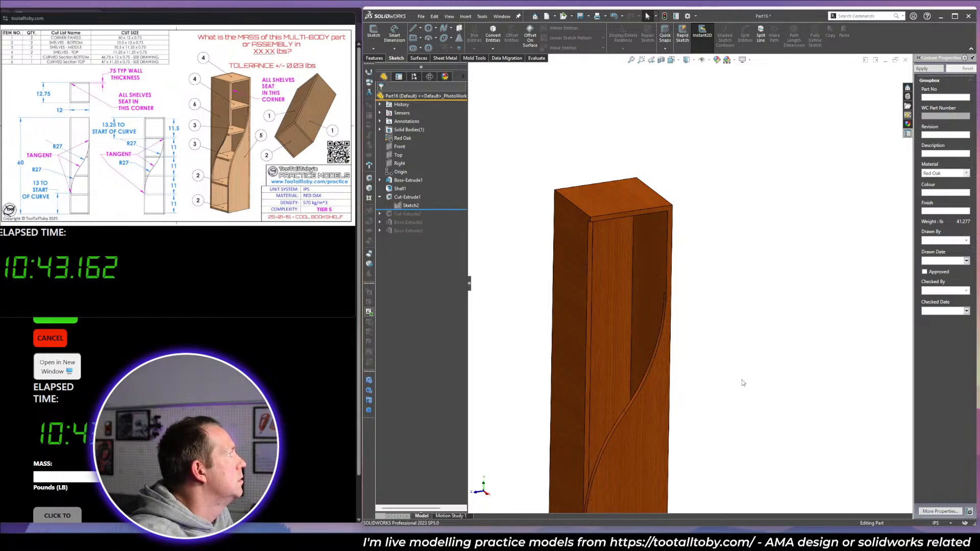
# Open the first cut for editing and examine its profile against the top panel, side edges and curve ends.
pyautogui.click(406, 198)
pyautogui.click(409, 177)
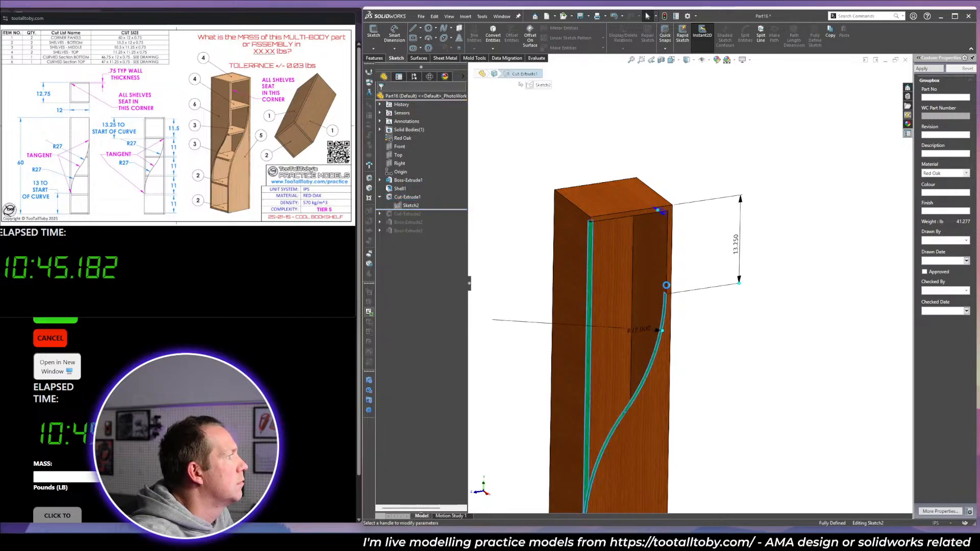
pyautogui.scroll(-5, 621, 232)
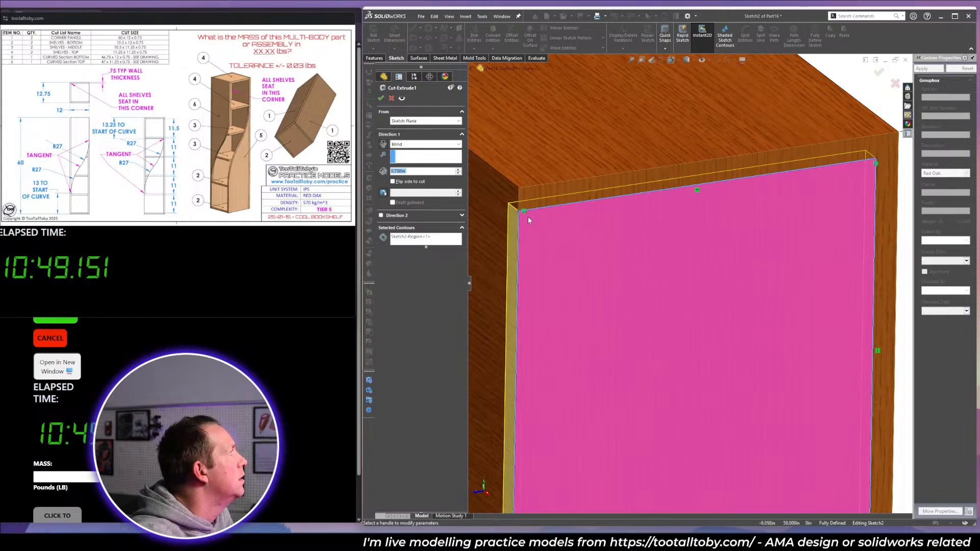
pyautogui.scroll(3, 690, 281)
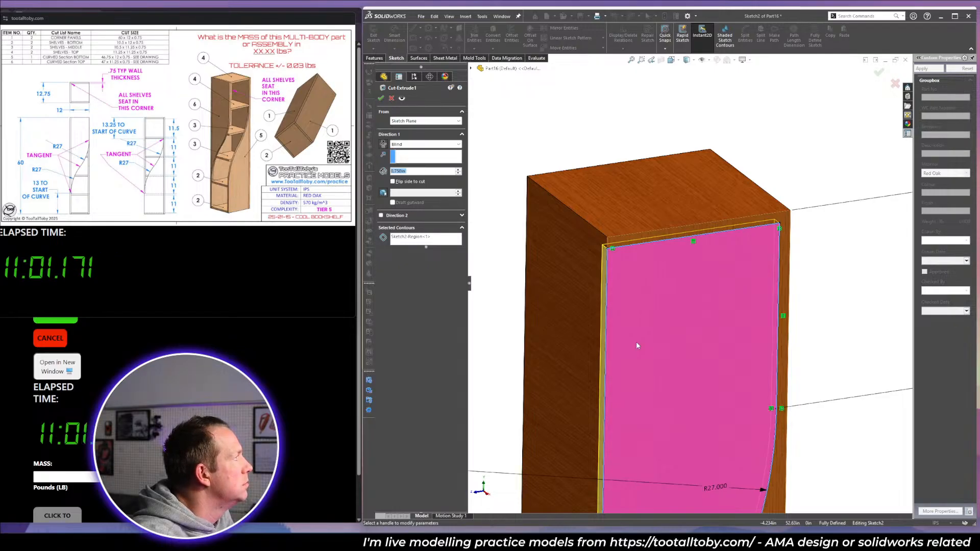
pyautogui.scroll(5, 690, 284)
pyautogui.scroll(-3, 697, 438)
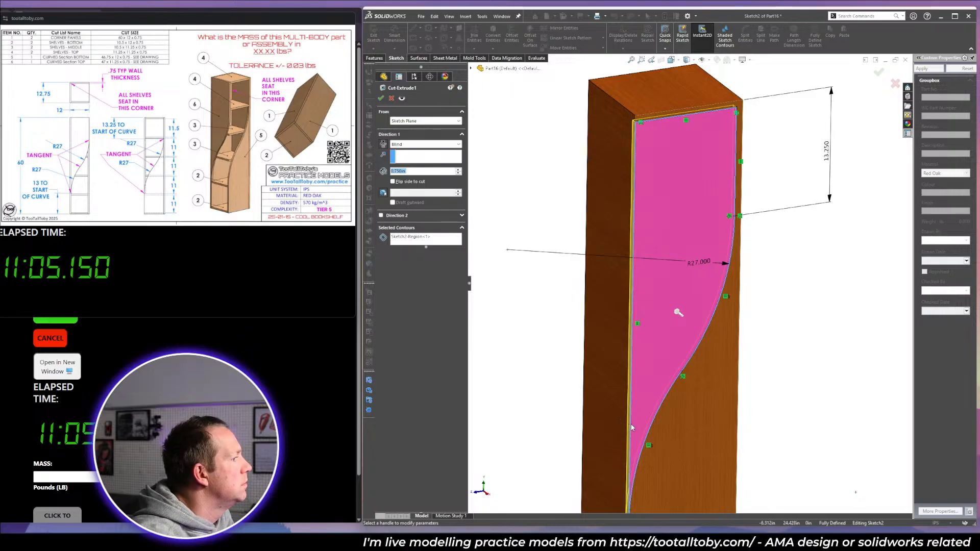
pyautogui.scroll(2, 652, 483)
pyautogui.scroll(-2, 665, 476)
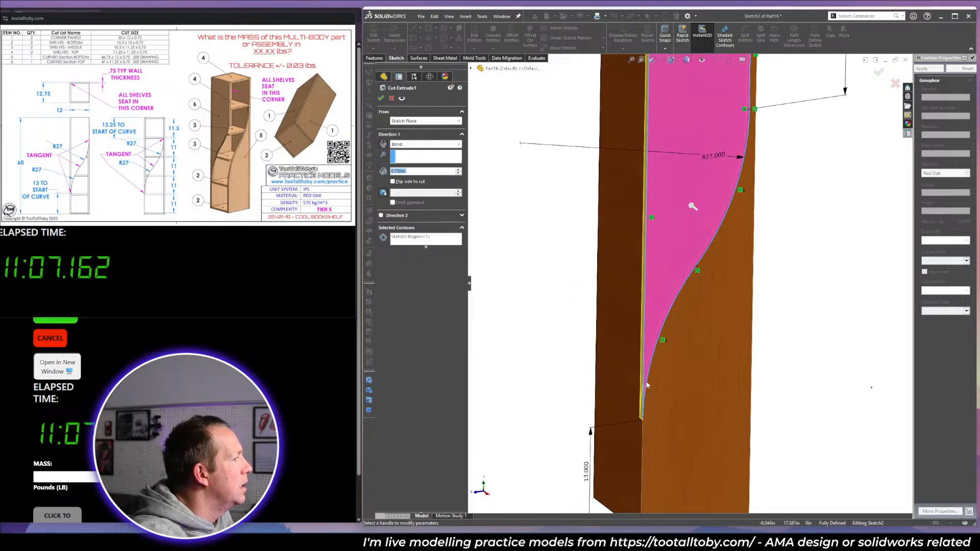
pyautogui.scroll(-3, 721, 175)
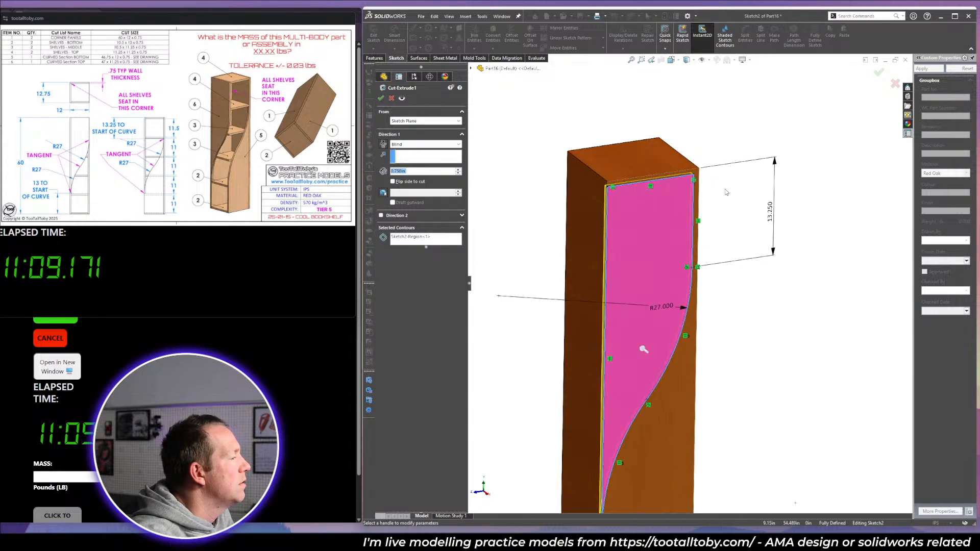
pyautogui.click(391, 99)
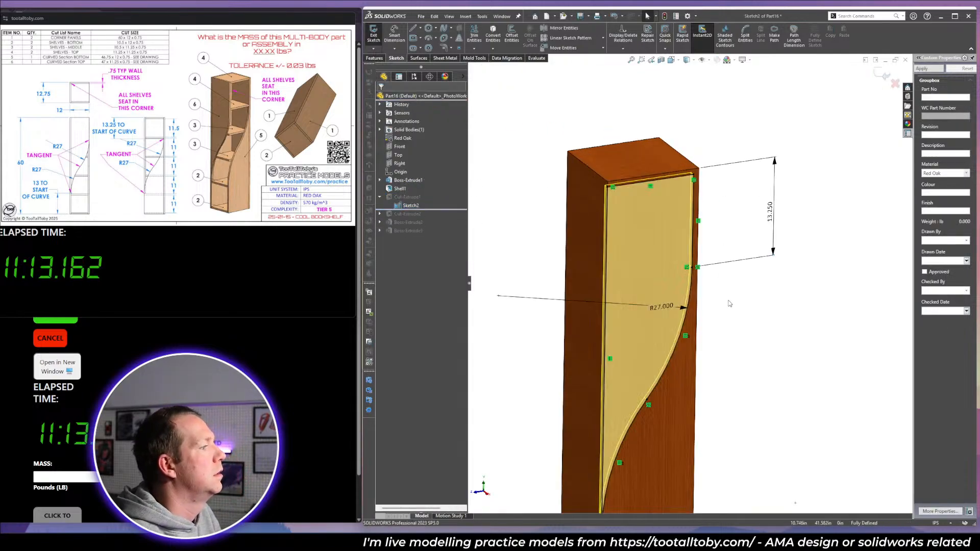
# Facing the first cut's sketch squarely, draw a short horizontal line in from its long straight edge and a vertical line up to the profile's top edge.
pyautogui.press('space')
pyautogui.click(897, 297)
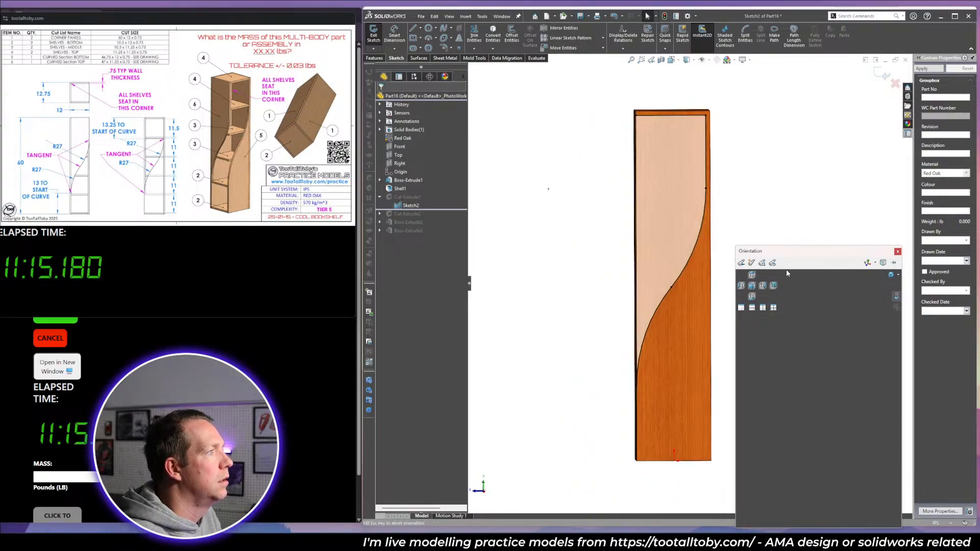
pyautogui.moveTo(542, 357); pyautogui.dragTo(750, 459)
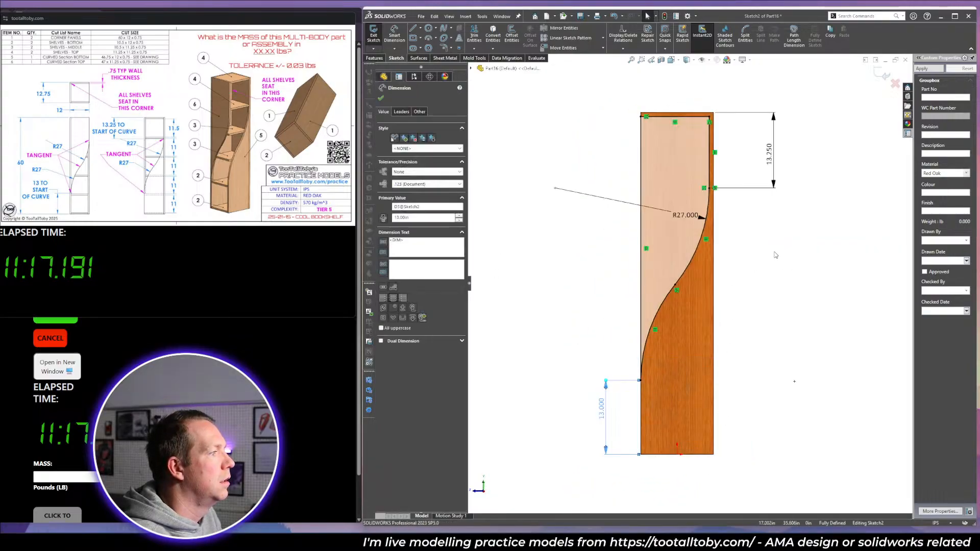
pyautogui.scroll(-3, 783, 251)
pyautogui.press('l')
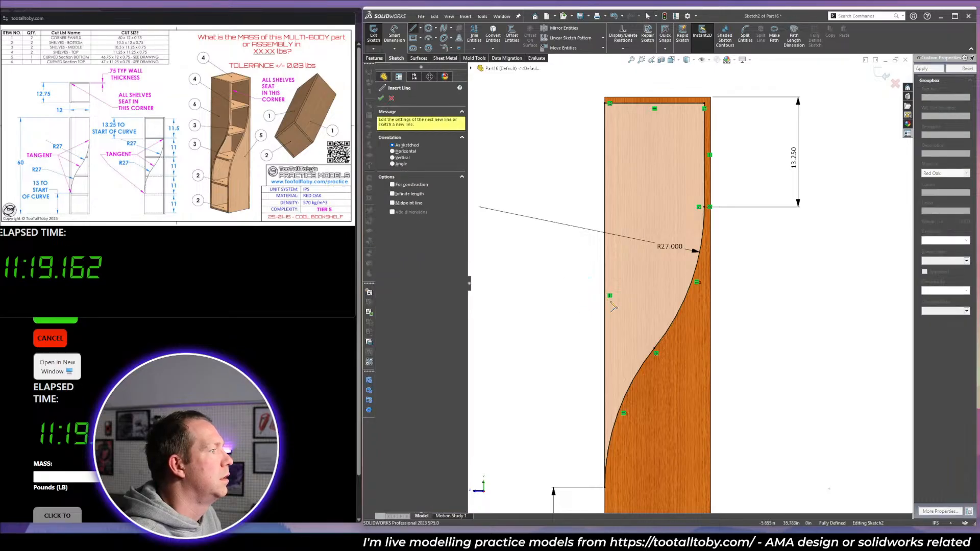
pyautogui.click(606, 295)
pyautogui.click(609, 332)
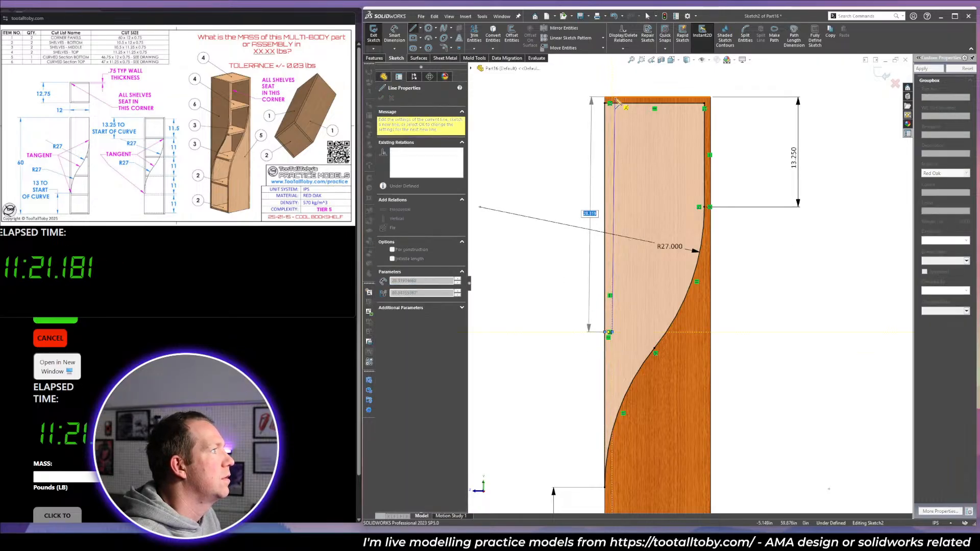
pyautogui.click(611, 103)
pyautogui.press('Escape')
# Display the model as wireframe and trim the profile's upper corner outside the new vertical line.
pyautogui.click(689, 63)
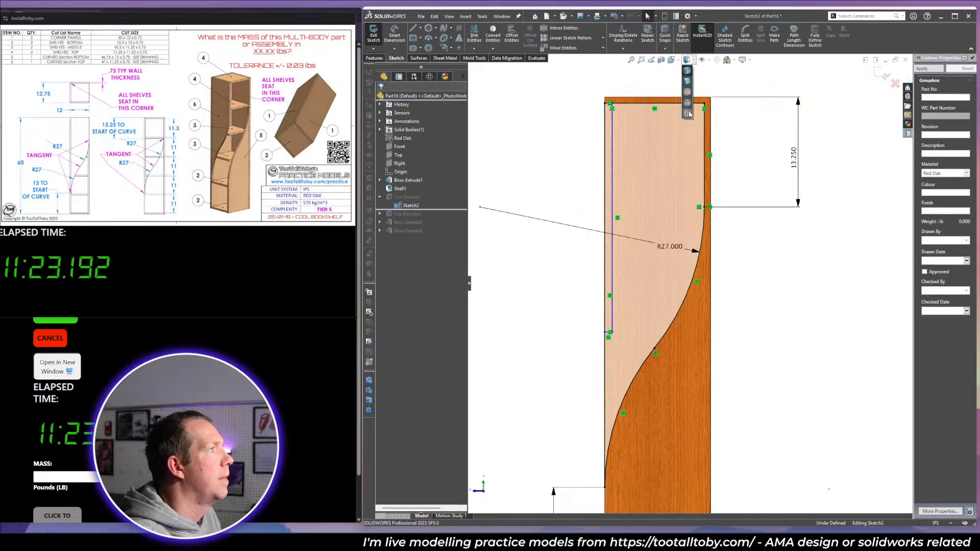
pyautogui.click(688, 114)
pyautogui.scroll(-5, 620, 128)
pyautogui.moveTo(617, 131); pyautogui.dragTo(577, 157)
pyautogui.press('t')
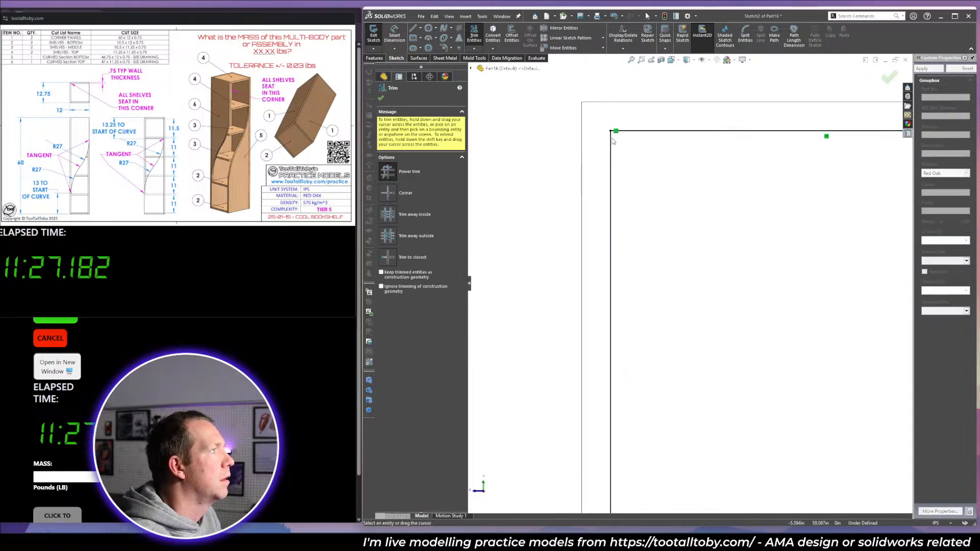
pyautogui.press('Escape')
# Place the notch's lower inner corner on the adjoining panel's edge line and finish the first cut's sketch.
pyautogui.scroll(12, 703, 334)
pyautogui.scroll(-3, 687, 460)
pyautogui.scroll(-4, 675, 317)
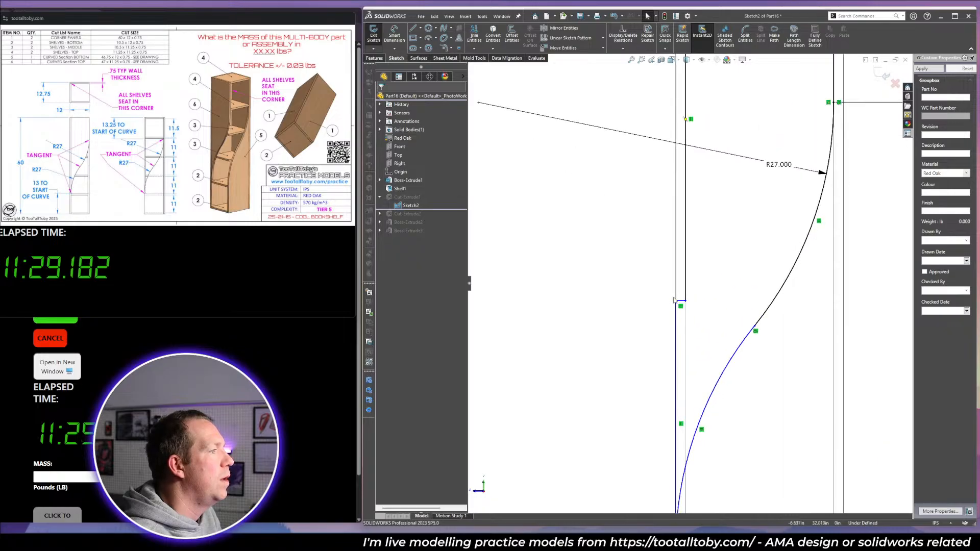
pyautogui.scroll(5, 679, 286)
pyautogui.scroll(-2, 685, 238)
pyautogui.moveTo(685, 238); pyautogui.dragTo(684, 251)
pyautogui.click(591, 298)
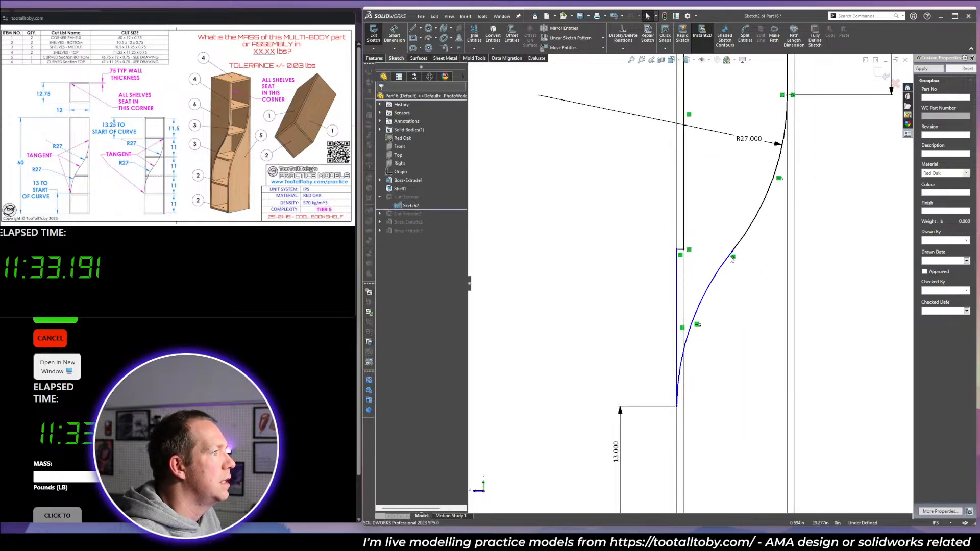
pyautogui.moveTo(677, 407)
pyautogui.mouseDown()
pyautogui.moveTo(664, 406)
pyautogui.moveTo(677, 407)
pyautogui.mouseUp()
pyautogui.click(669, 436)
pyautogui.click(884, 77)
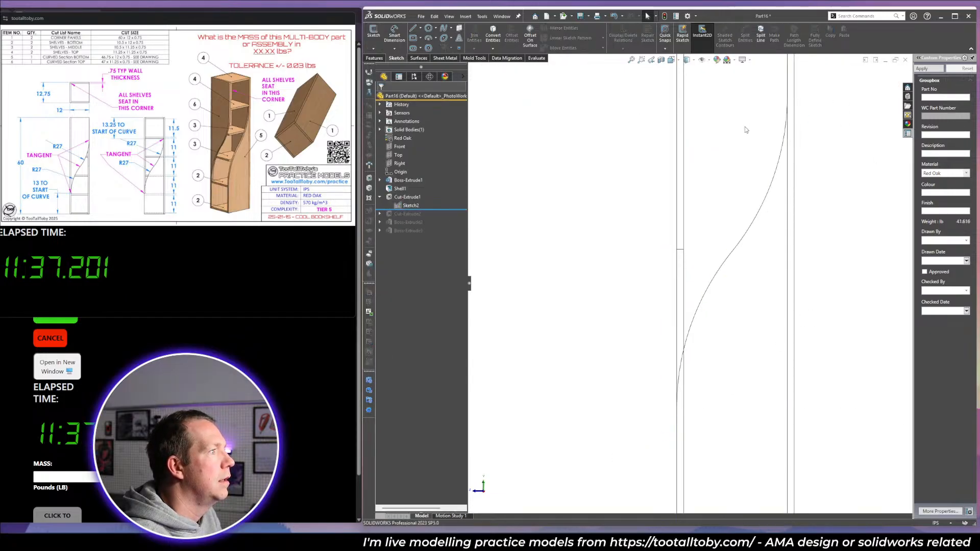
# Return to the shaded display and roll the model forward to include the second side cut.
pyautogui.click(688, 72)
pyautogui.scroll(5, 770, 201)
pyautogui.moveTo(770, 201)
pyautogui.mouseDown(button='middle')
pyautogui.moveTo(726, 206)
pyautogui.moveTo(741, 398)
pyautogui.mouseUp(button='middle')
pyautogui.scroll(-4, 727, 207)
pyautogui.moveTo(433, 209); pyautogui.dragTo(433, 217)
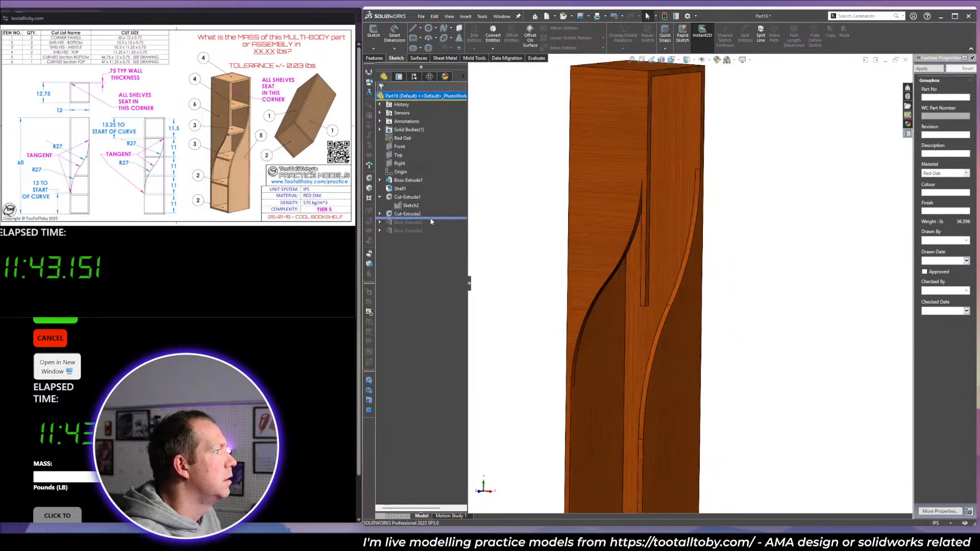
# Open the second side cut's sketch for editing, facing it squarely in a line-only display.
pyautogui.click(380, 213)
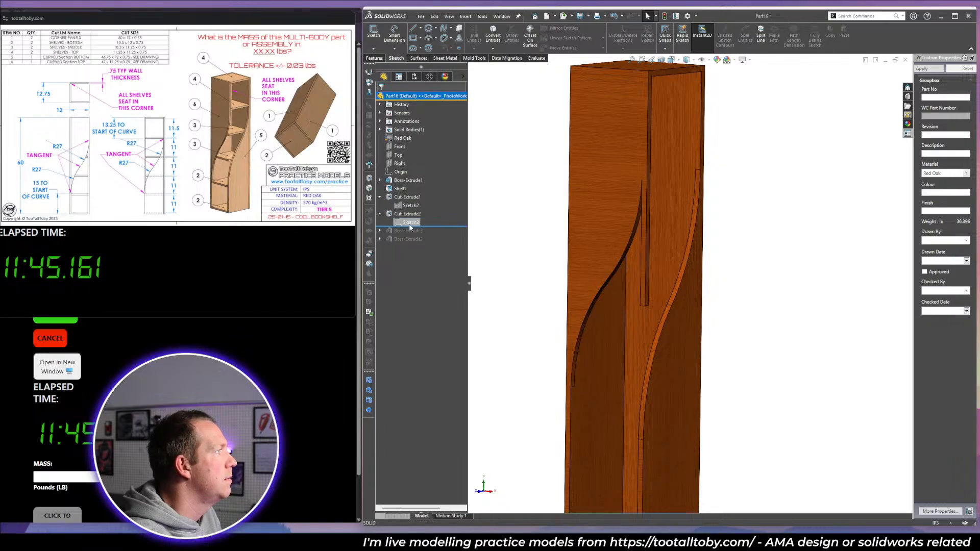
pyautogui.click(409, 223)
pyautogui.click(417, 202)
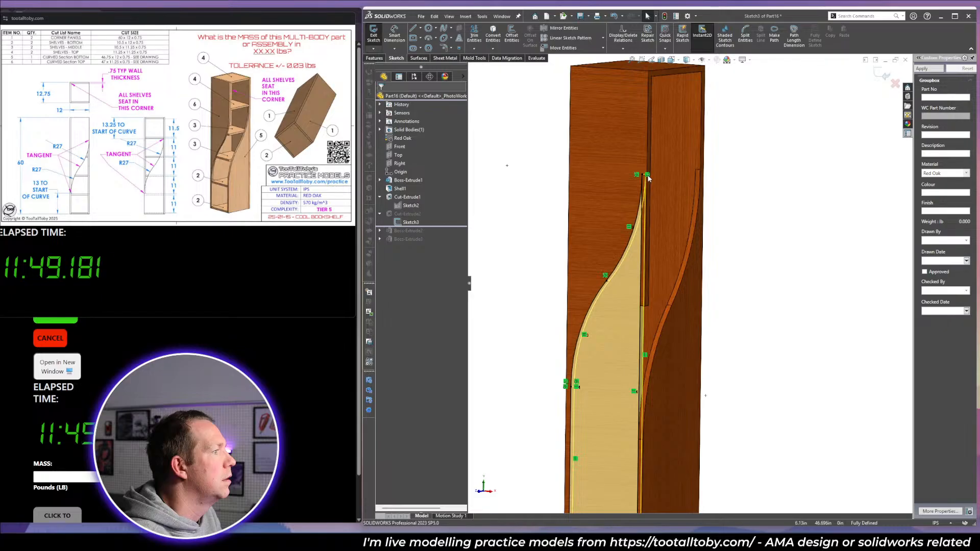
pyautogui.press('space')
pyautogui.click(943, 294)
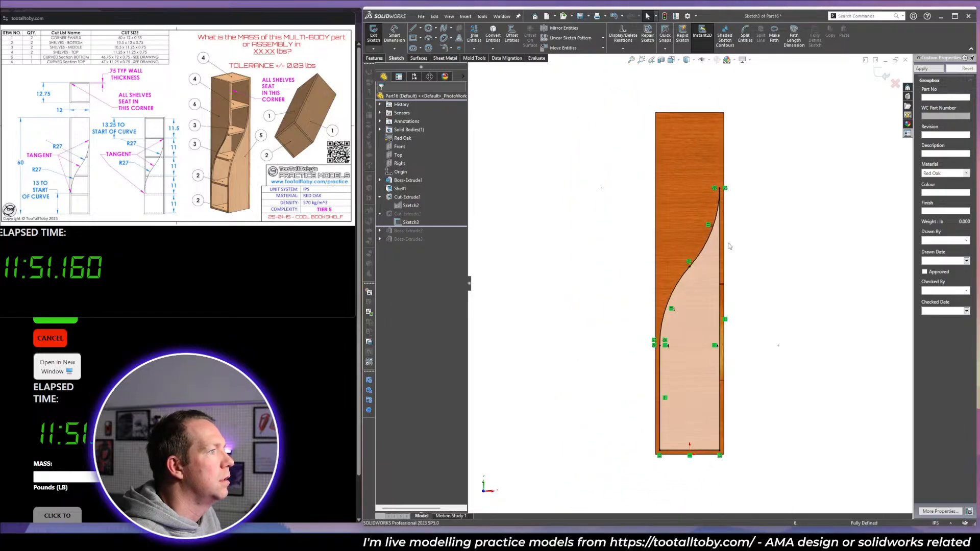
pyautogui.scroll(-2, 737, 214)
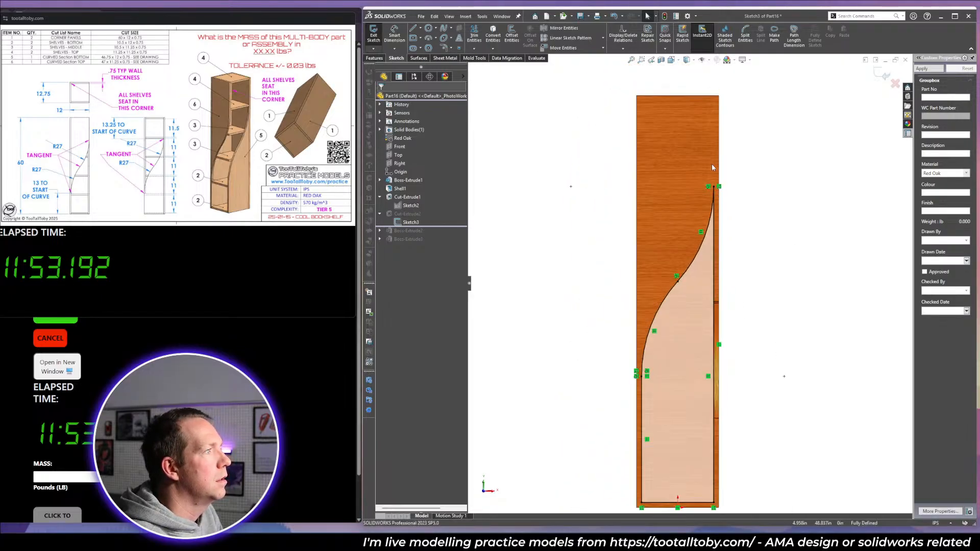
pyautogui.moveTo(688, 62)
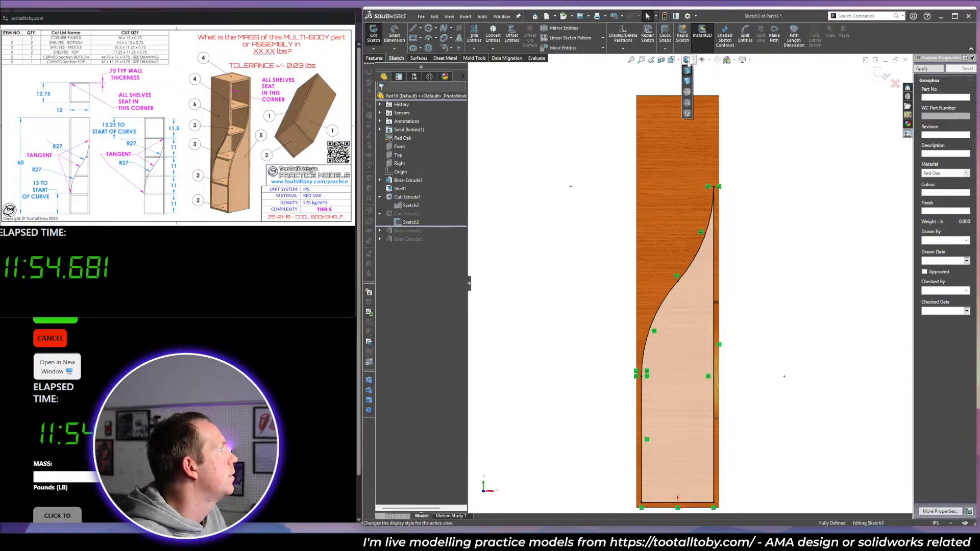
pyautogui.click(688, 102)
pyautogui.scroll(-3, 720, 201)
# Delete the tangent relation at the curve's upper end and move that endpoint to the upper corner of the adjoining panel's outer edge.
pyautogui.click(695, 201)
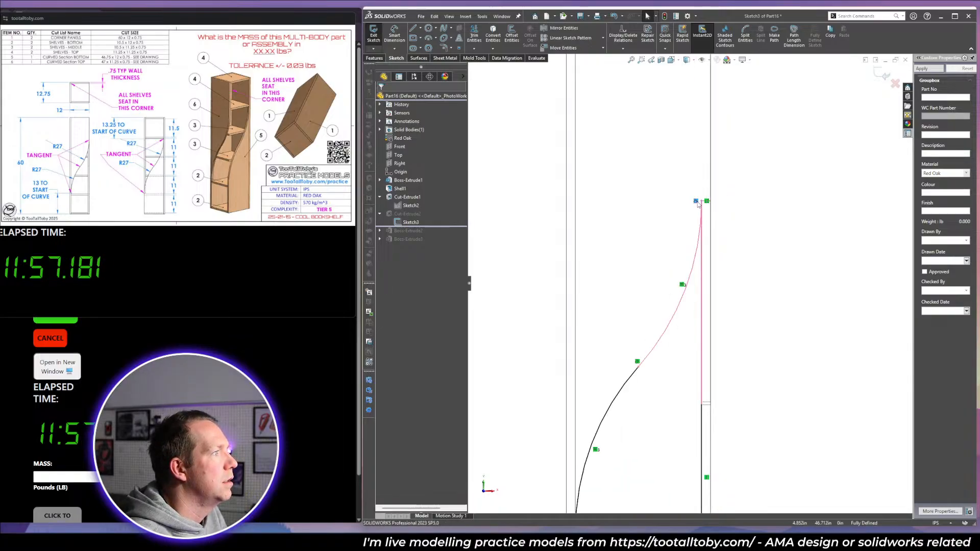
pyautogui.press('Delete')
pyautogui.click(702, 204)
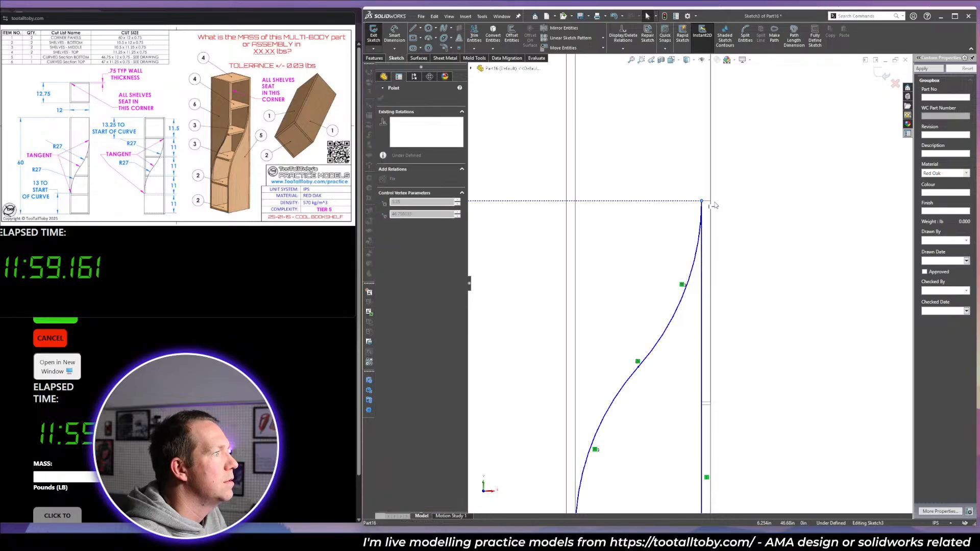
pyautogui.scroll(3, 693, 308)
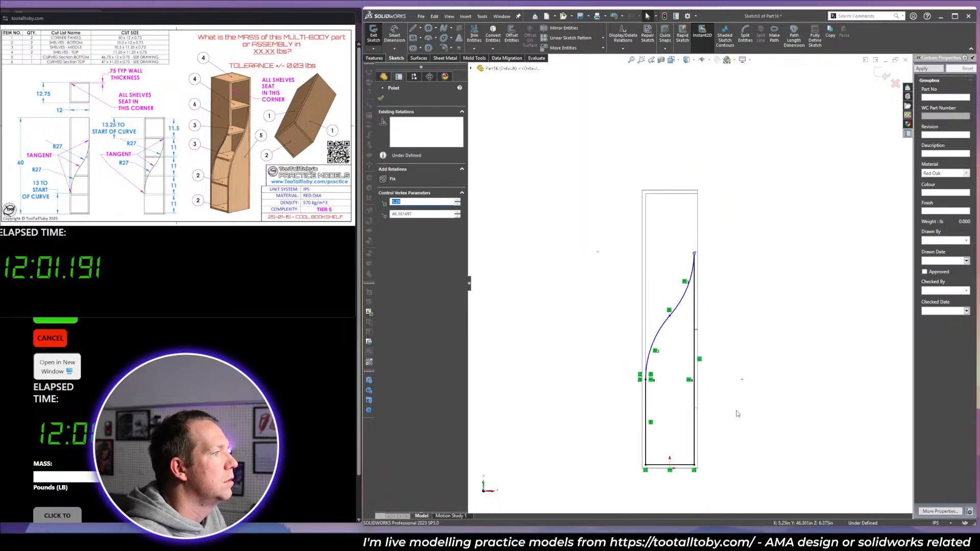
pyautogui.press('Escape')
pyautogui.scroll(-4, 707, 312)
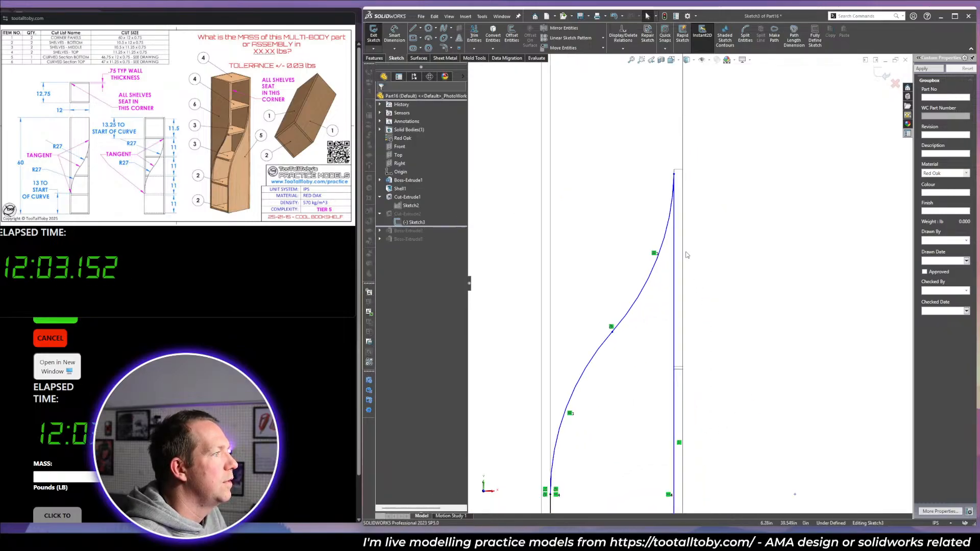
pyautogui.moveTo(674, 173)
pyautogui.mouseDown()
pyautogui.moveTo(682, 147)
pyautogui.moveTo(682, 170)
pyautogui.mouseUp()
pyautogui.press('Escape')
pyautogui.scroll(3, 689, 219)
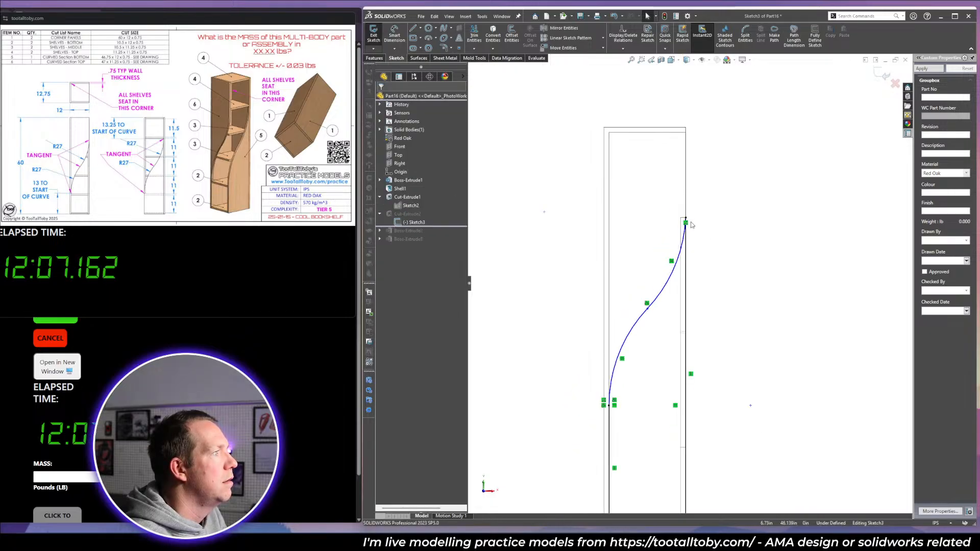
# Make the upper arc tangent to the profile's long vertical line on the outer edge.
pyautogui.scroll(-2, 686, 215)
pyautogui.moveTo(693, 245); pyautogui.dragTo(680, 238)
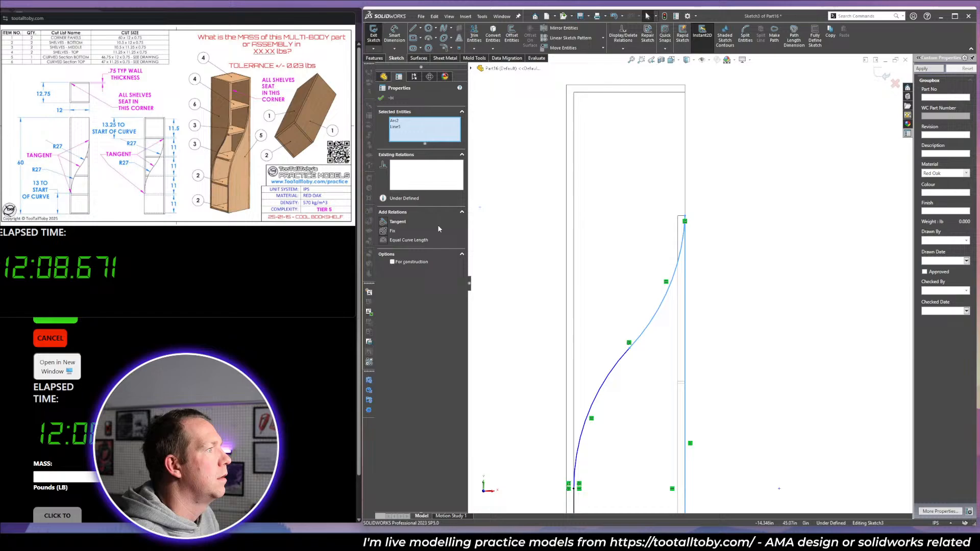
pyautogui.click(384, 223)
pyautogui.click(723, 382)
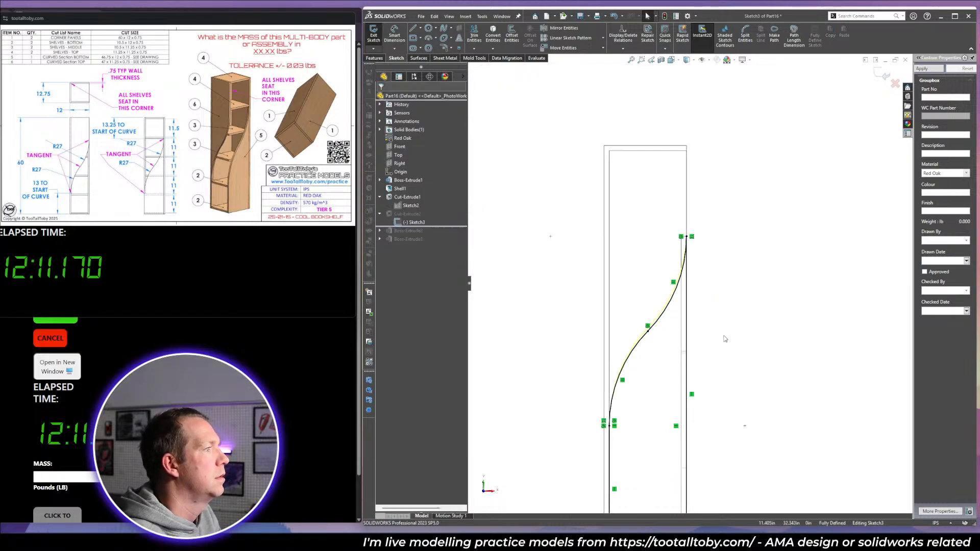
# Return to the shaded display and check the second cut's profile against the adjoining panel.
pyautogui.click(688, 60)
pyautogui.click(689, 73)
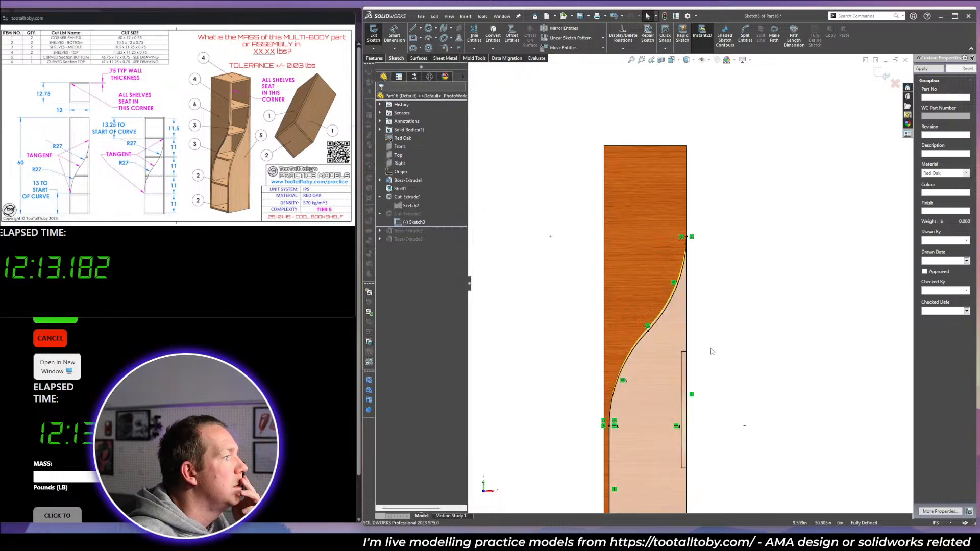
pyautogui.scroll(1, 712, 352)
pyautogui.moveTo(713, 351); pyautogui.dragTo(636, 361, button='middle')
pyautogui.scroll(-2, 639, 327)
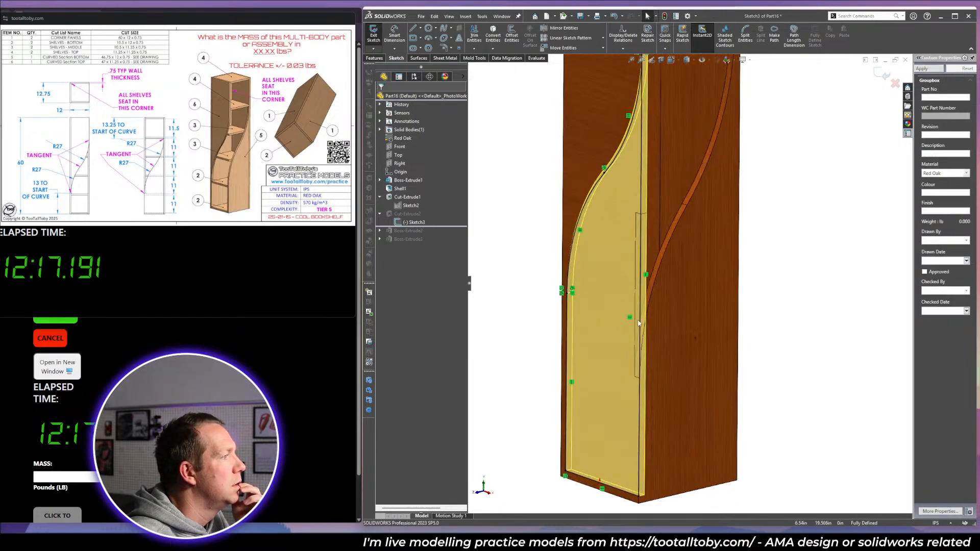
# Facing the sketch squarely, draw a horizontal line across the adjoining panel's exposed strip and a vertical line down to the profile's bottom line.
pyautogui.press('space')
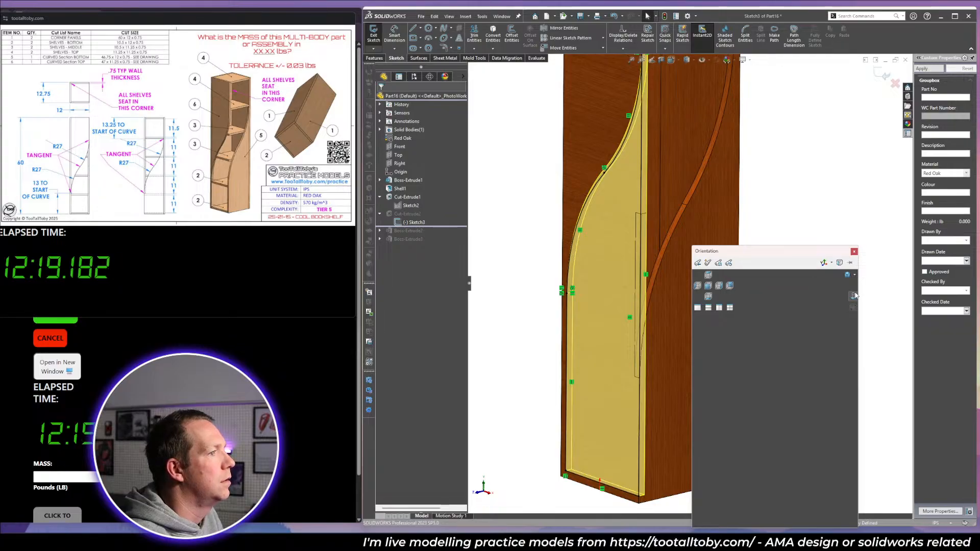
pyautogui.click(854, 296)
pyautogui.press('l')
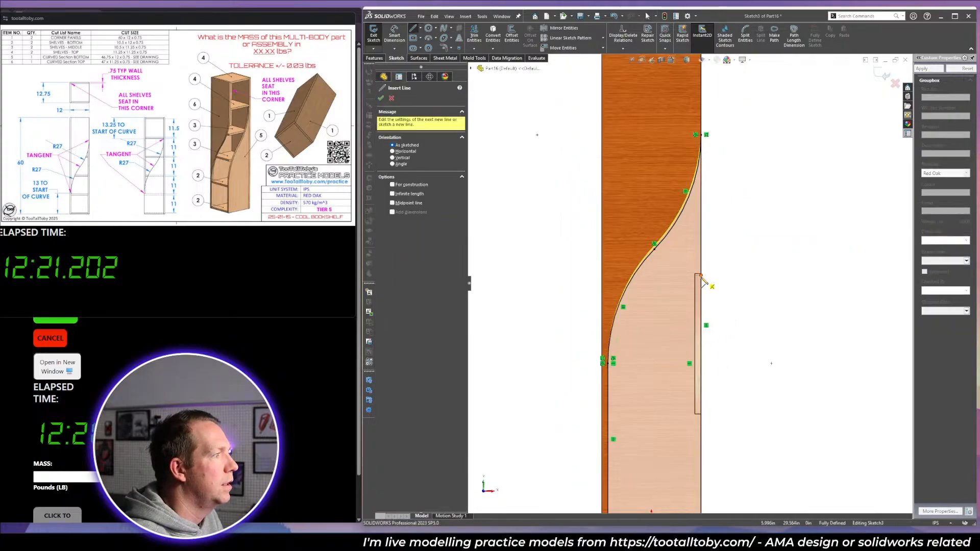
pyautogui.scroll(-5, 702, 280)
pyautogui.click(680, 250)
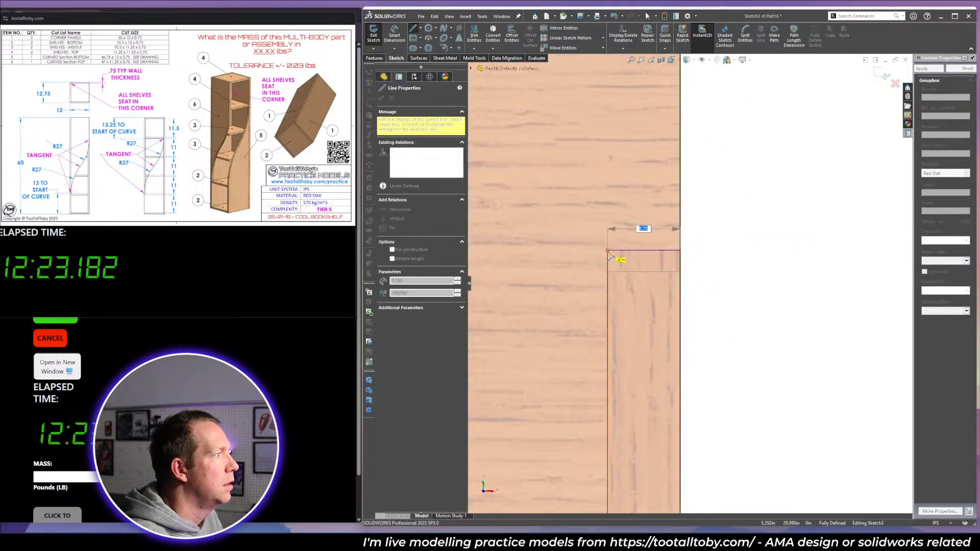
pyautogui.click(608, 250)
pyautogui.scroll(6, 664, 393)
pyautogui.scroll(1, 689, 437)
pyautogui.scroll(-1, 691, 449)
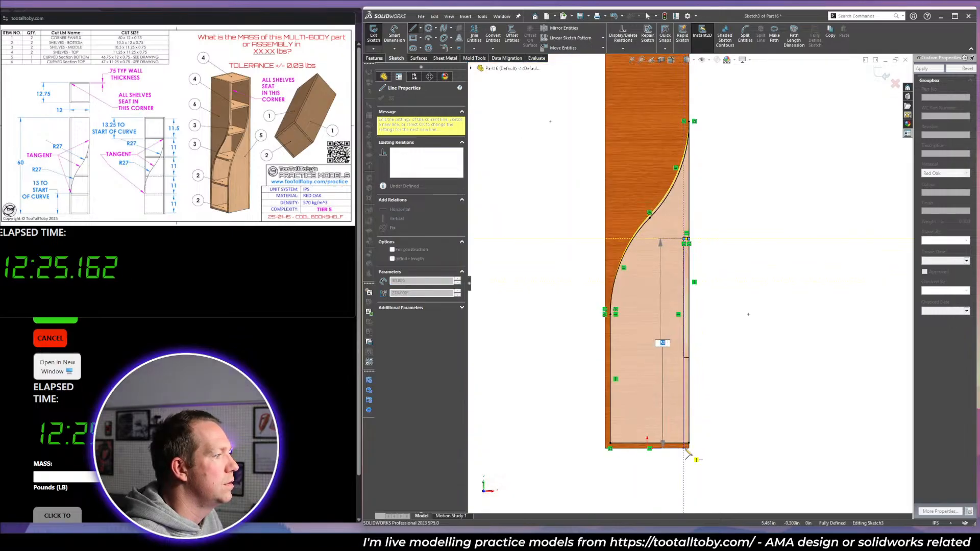
pyautogui.click(684, 443)
pyautogui.press('Escape')
# Trim the profile's lower corner outside the new vertical line and finish the second cut's sketch.
pyautogui.scroll(-5, 681, 438)
pyautogui.press('t')
pyautogui.moveTo(710, 447); pyautogui.dragTo(696, 457)
pyautogui.press('Escape')
pyautogui.scroll(5, 699, 286)
pyautogui.scroll(3, 702, 167)
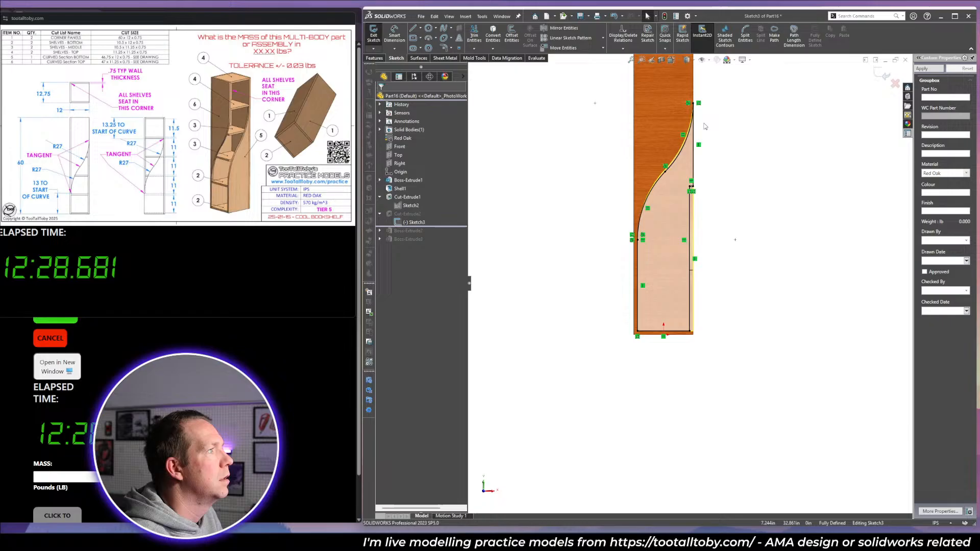
pyautogui.click(884, 75)
# Collapse both cut features and examine the recut side panels and their shared corner from the top down to the base.
pyautogui.moveTo(717, 166); pyautogui.dragTo(670, 178, button='middle')
pyautogui.scroll(1, 682, 117)
pyautogui.scroll(-6, 687, 153)
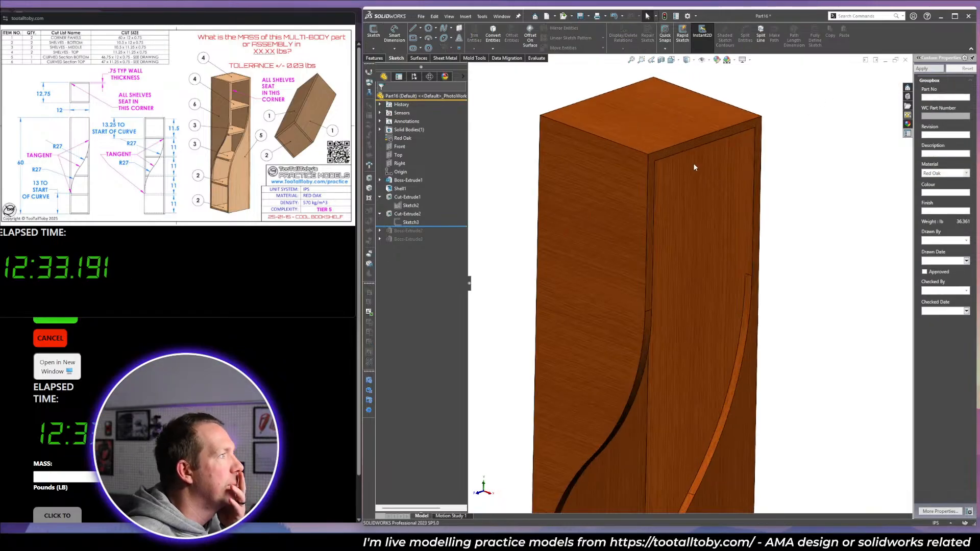
pyautogui.moveTo(679, 209); pyautogui.dragTo(671, 203, button='middle')
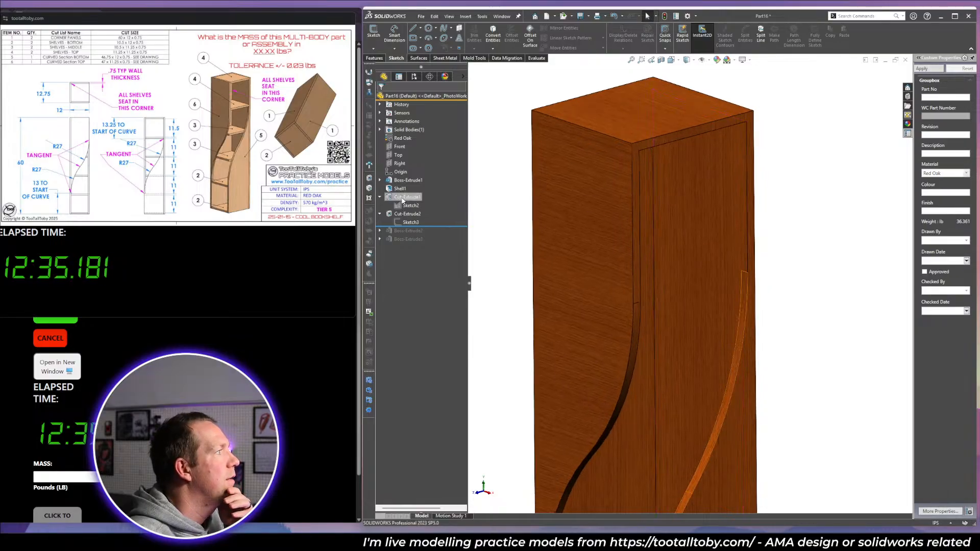
pyautogui.click(380, 214)
pyautogui.click(380, 197)
pyautogui.scroll(6, 698, 301)
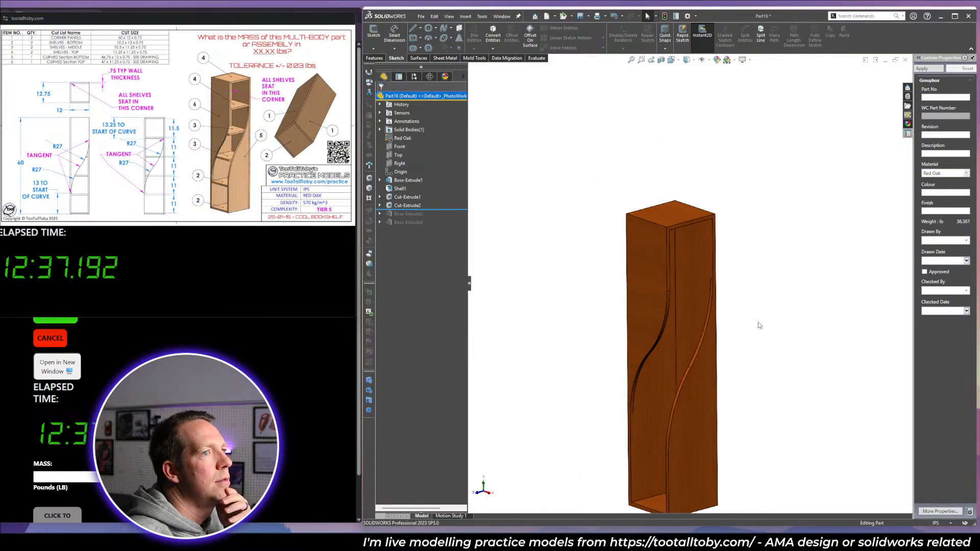
pyautogui.scroll(-3, 739, 354)
pyautogui.moveTo(678, 289); pyautogui.dragTo(726, 284, button='middle')
pyautogui.scroll(-2, 637, 179)
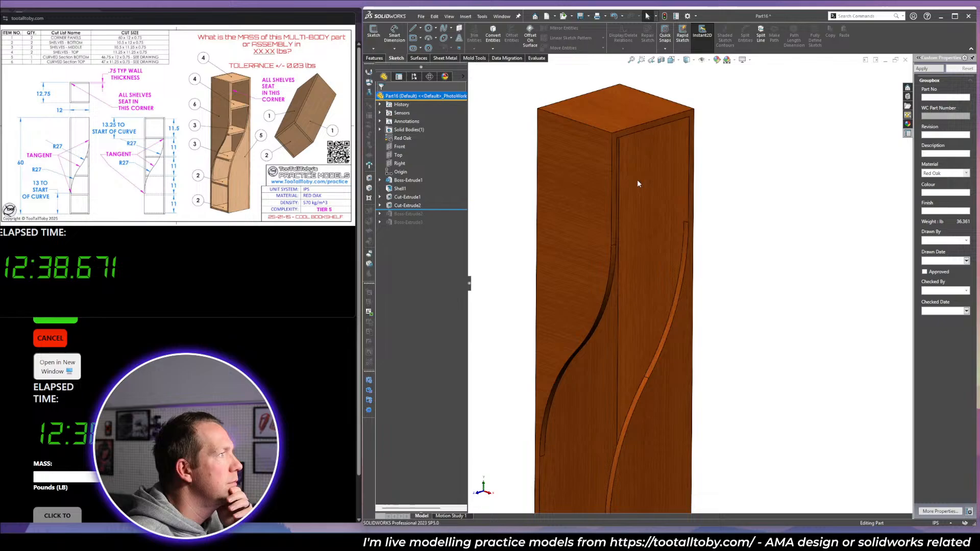
pyautogui.click(631, 129)
pyautogui.scroll(5, 658, 378)
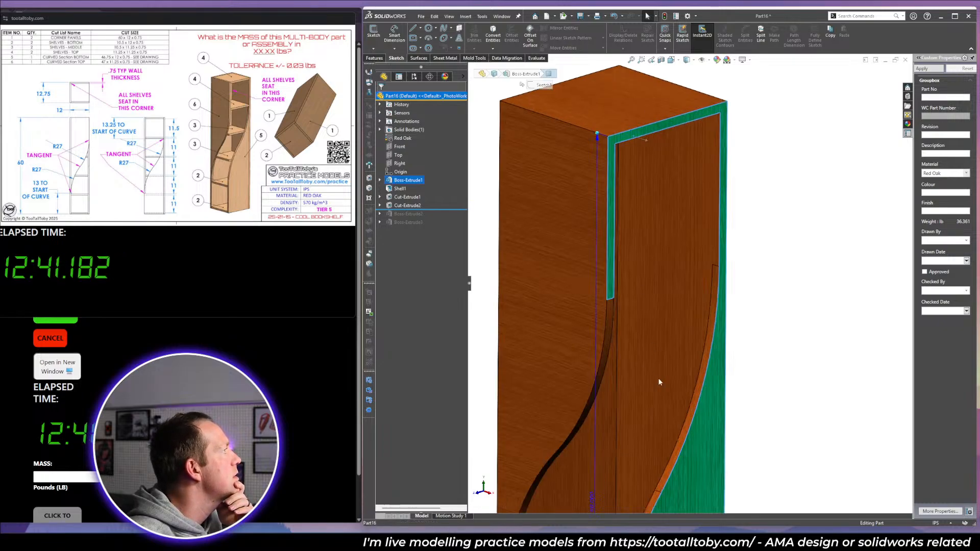
pyautogui.scroll(-3, 648, 493)
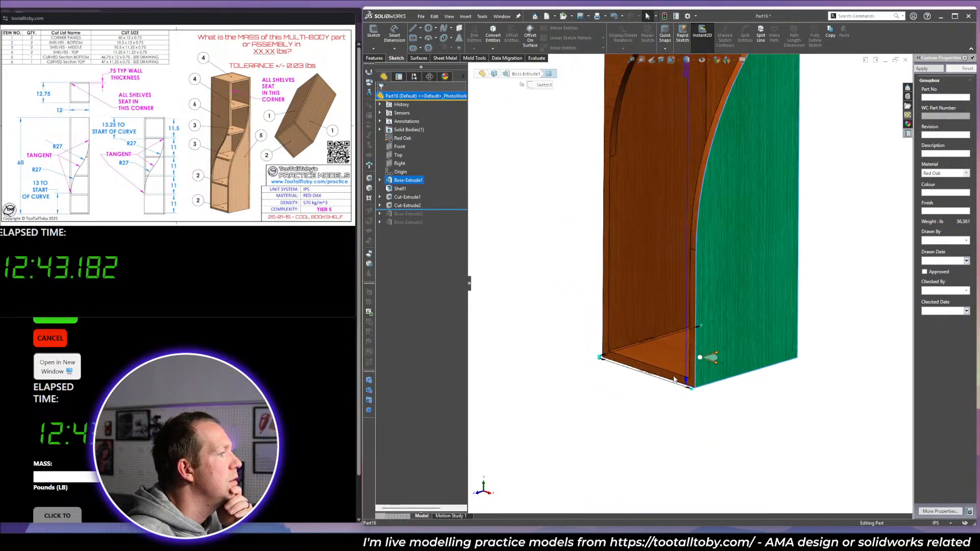
pyautogui.click(672, 380)
pyautogui.scroll(4, 659, 285)
pyautogui.scroll(4, 704, 125)
pyautogui.scroll(-4, 705, 124)
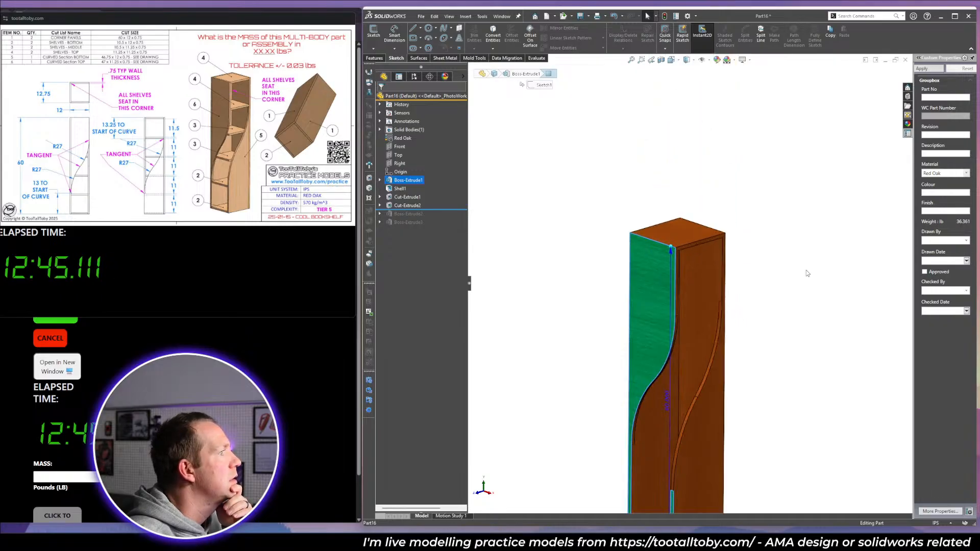
pyautogui.click(808, 275)
pyautogui.scroll(-2, 807, 392)
pyautogui.scroll(4, 726, 398)
pyautogui.scroll(-3, 640, 358)
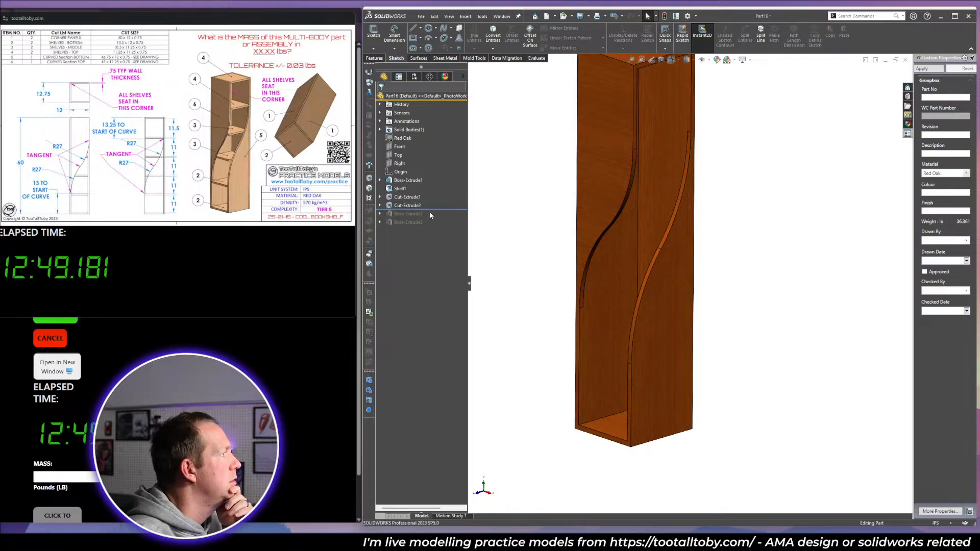
# Roll the model forward to its end and delete the upper shelf extrusion, Boss-Extrude3, together with its sketch.
pyautogui.moveTo(430, 210); pyautogui.dragTo(437, 225)
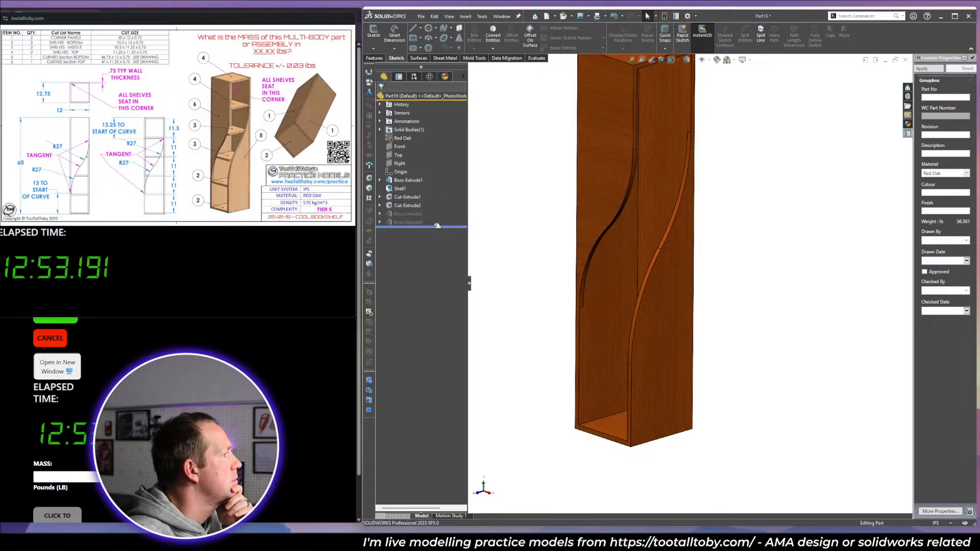
pyautogui.moveTo(437, 226)
pyautogui.mouseDown()
pyautogui.moveTo(437, 211)
pyautogui.moveTo(442, 225)
pyautogui.mouseUp()
pyautogui.click(416, 215)
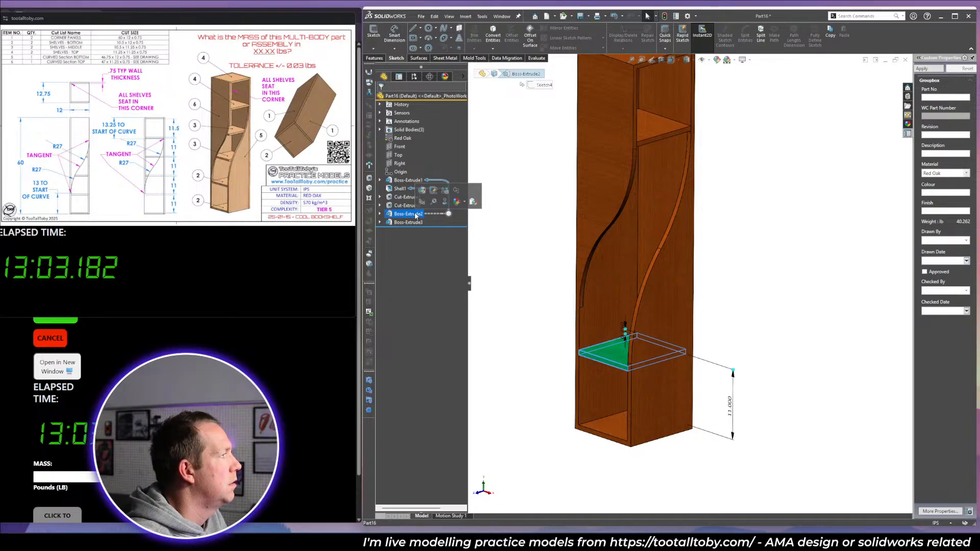
pyautogui.click(413, 222)
pyautogui.press('Delete')
pyautogui.press('Return')
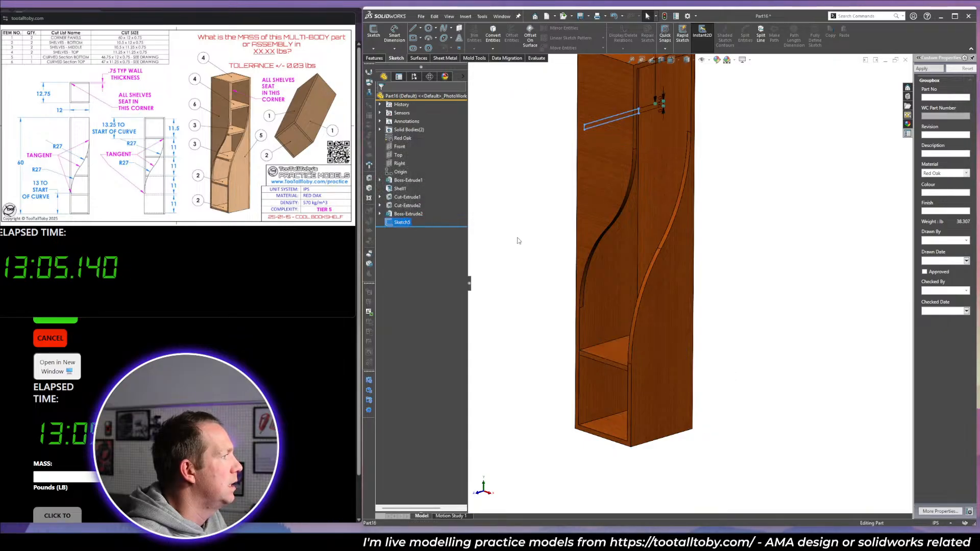
pyautogui.press('Delete')
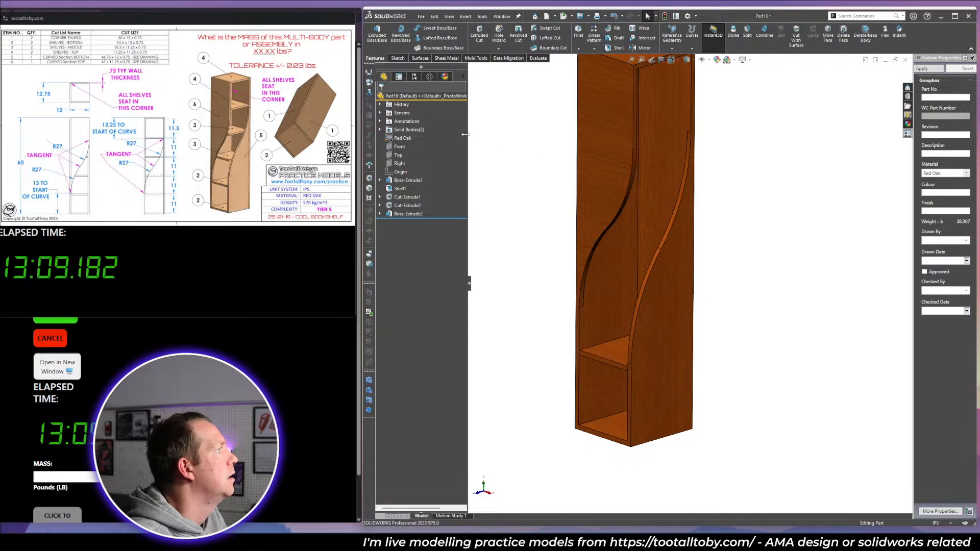
# Create a linear pattern of the lower shelf body perpendicular to the Top plane, with 4 instances spaced 11.75 in apart.
pyautogui.click(398, 155)
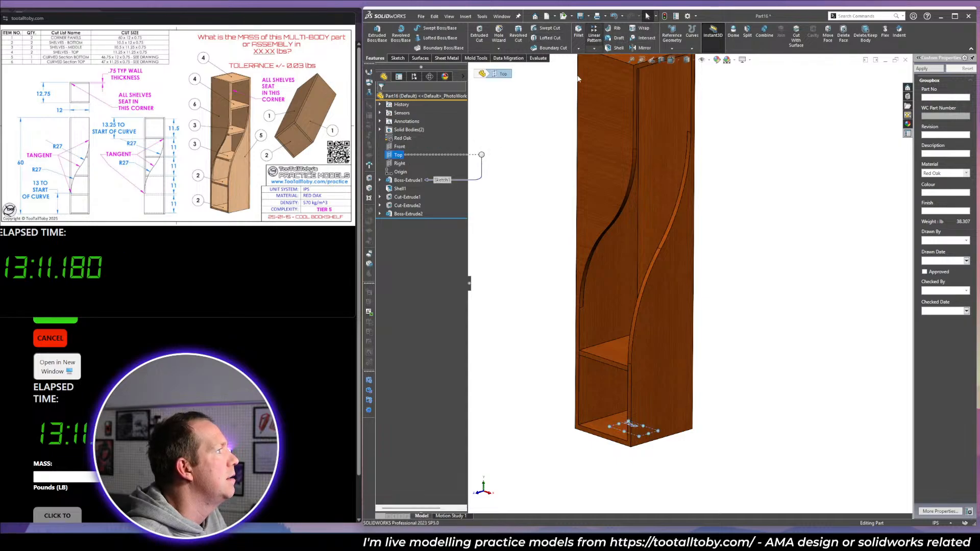
pyautogui.click(594, 33)
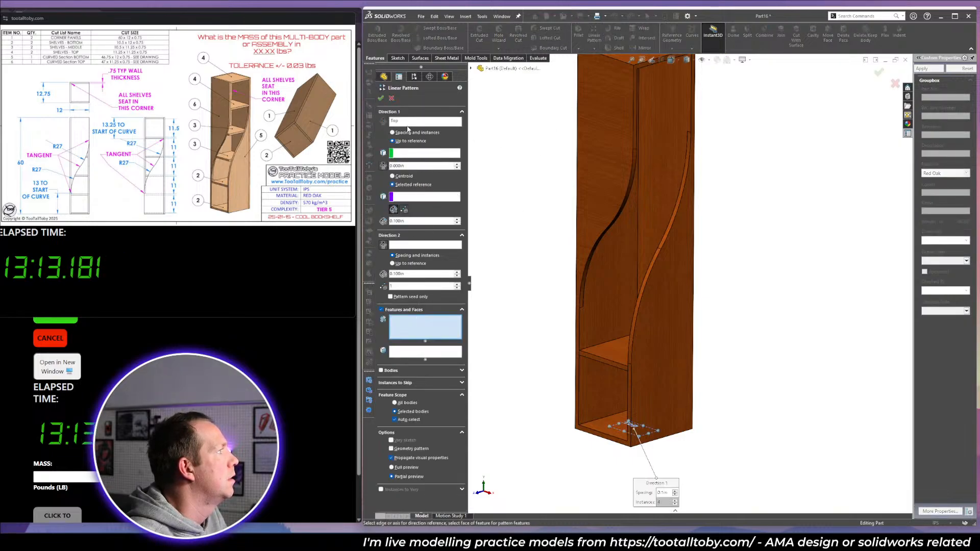
pyautogui.click(408, 131)
pyautogui.doubleClick(412, 152)
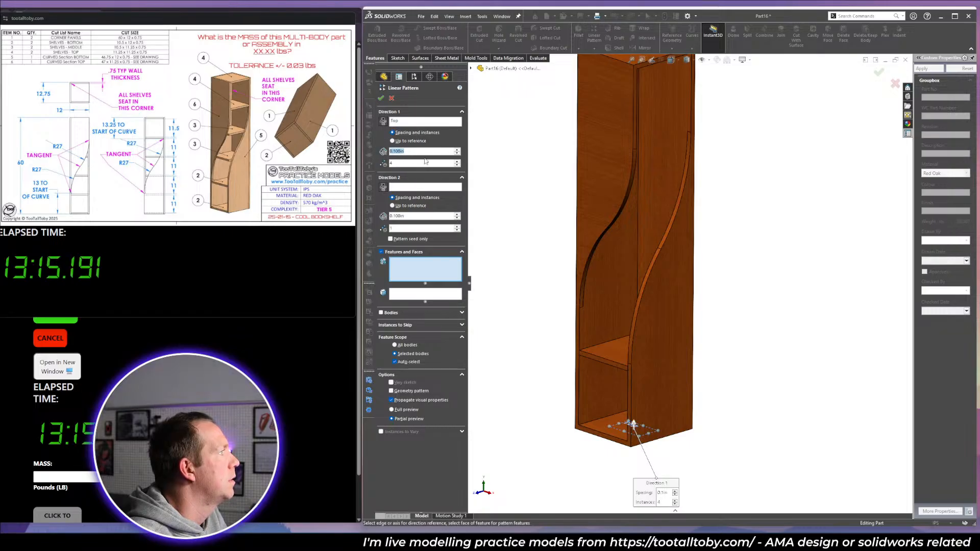
pyautogui.write('11.75')
pyautogui.press('Return')
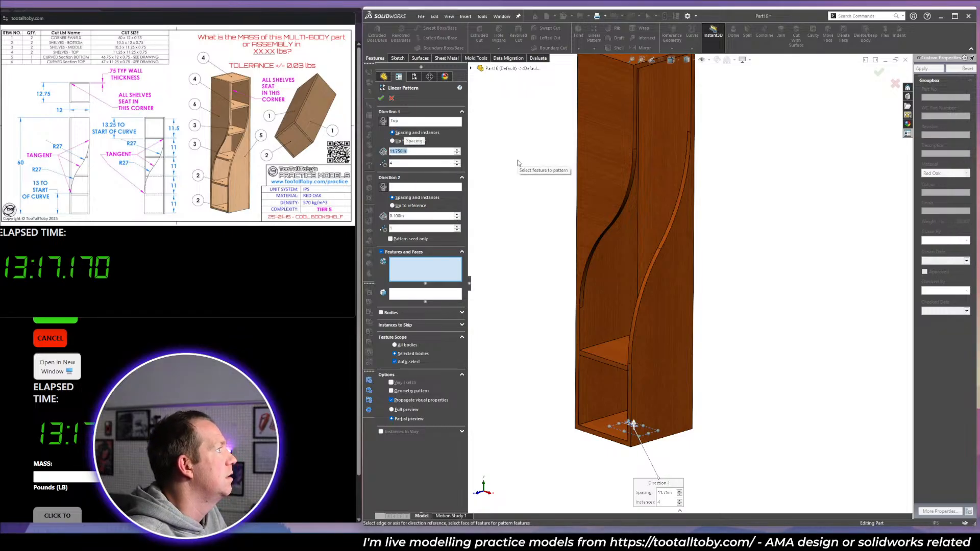
pyautogui.click(402, 315)
pyautogui.click(606, 350)
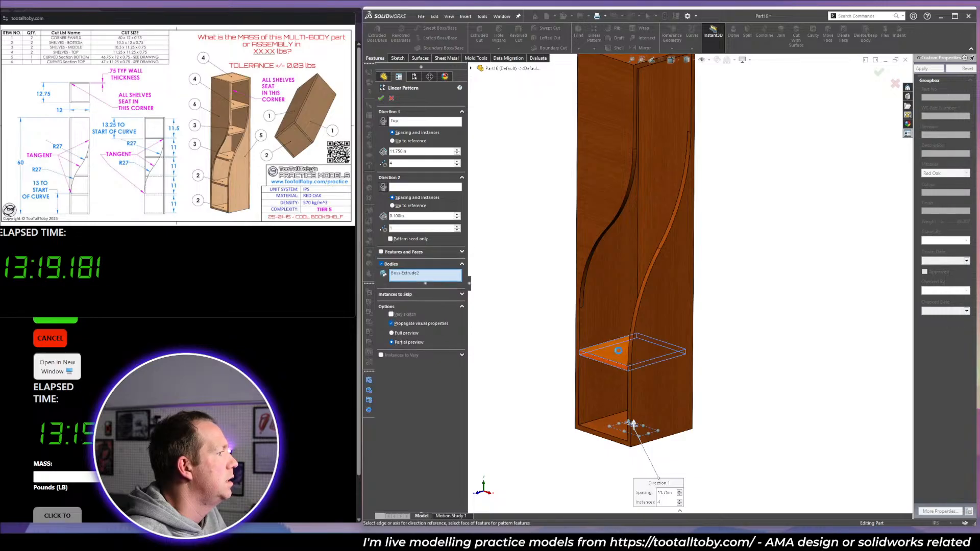
pyautogui.scroll(3, 705, 145)
pyautogui.scroll(-1, 704, 145)
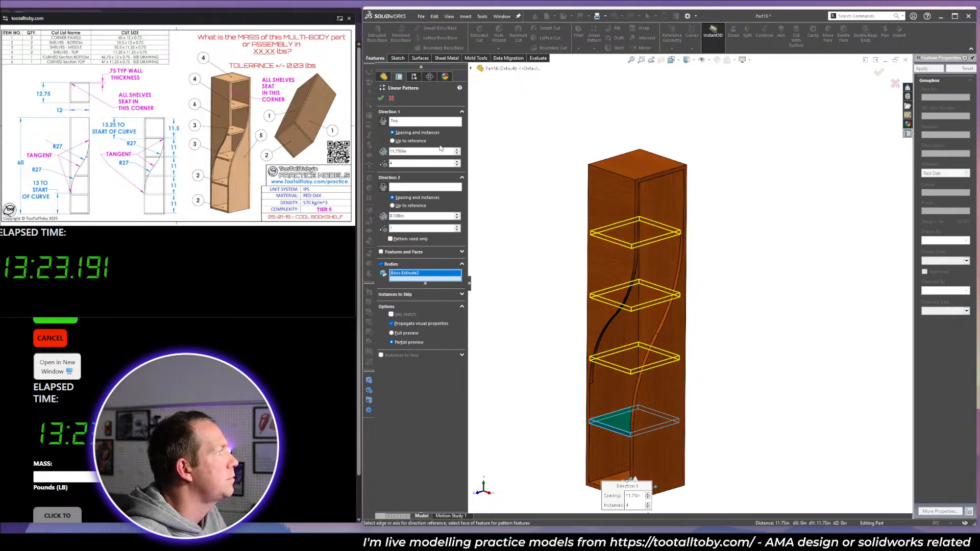
pyautogui.click(381, 99)
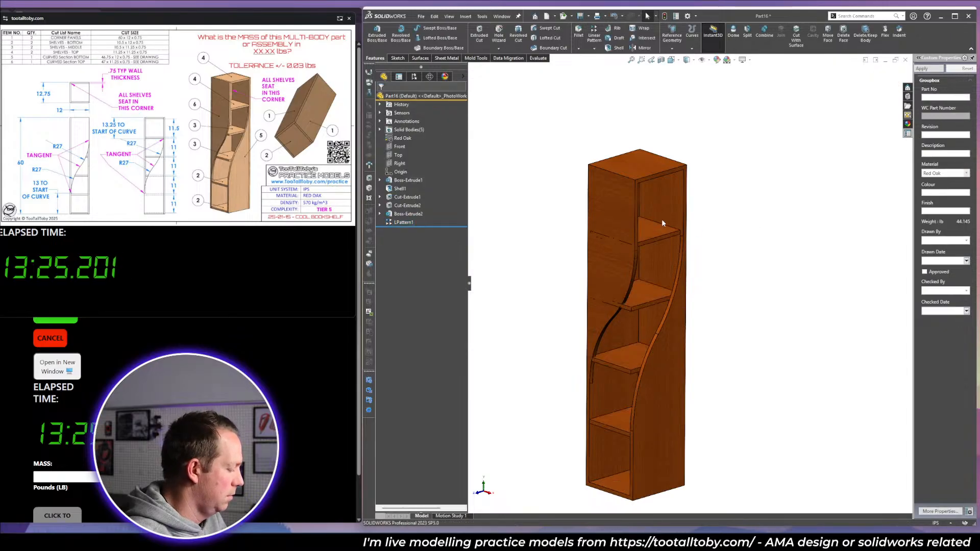
# Measure the distance between the uppermost shelf and the bookshelf's top panel.
pyautogui.press('m')
pyautogui.click(657, 233)
pyautogui.moveTo(657, 234); pyautogui.dragTo(660, 268, button='middle')
pyautogui.click(651, 177)
pyautogui.press('Escape')
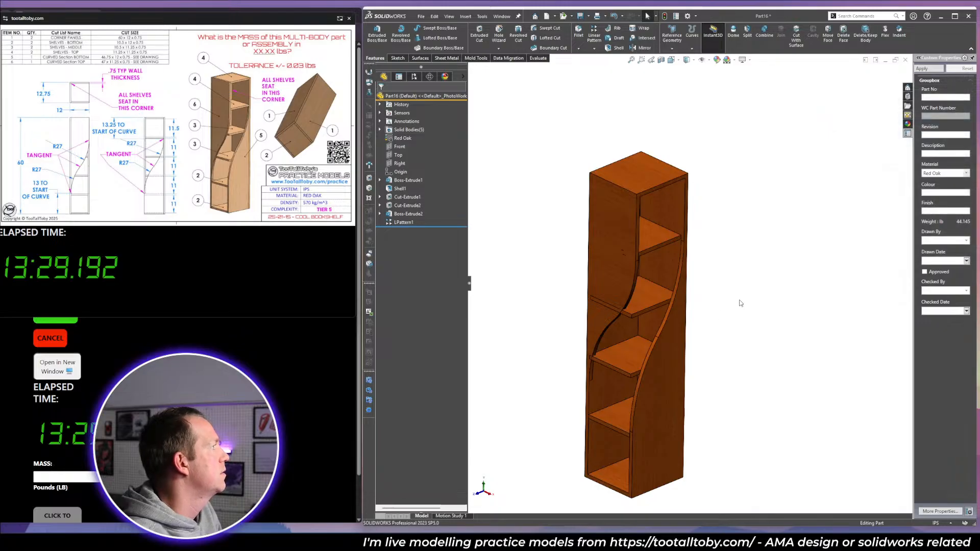
pyautogui.scroll(-5, 613, 332)
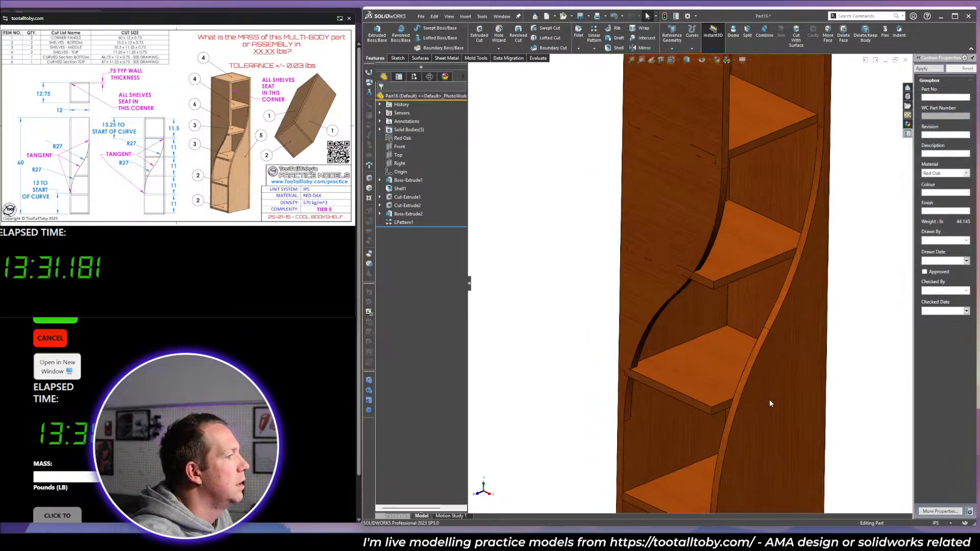
# Offset the left front edge faces of the two middle shelves by 0.75 in with Move Face.
pyautogui.scroll(-2, 770, 399)
pyautogui.scroll(2, 761, 305)
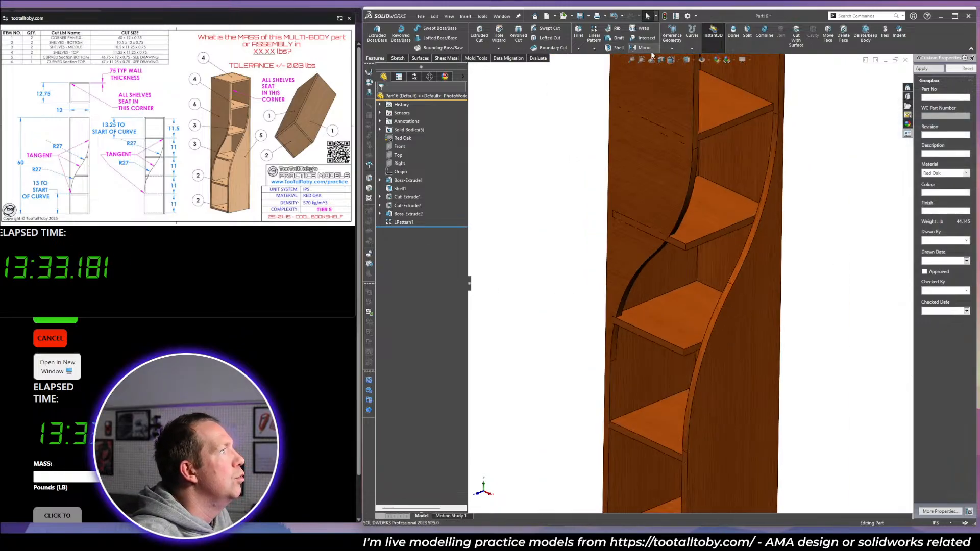
pyautogui.click(829, 34)
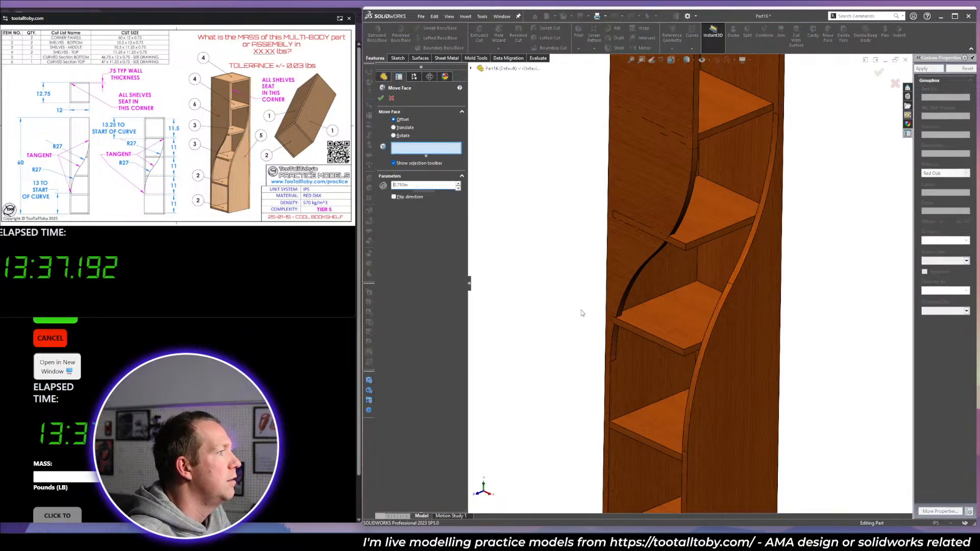
pyautogui.click(673, 352)
pyautogui.click(681, 244)
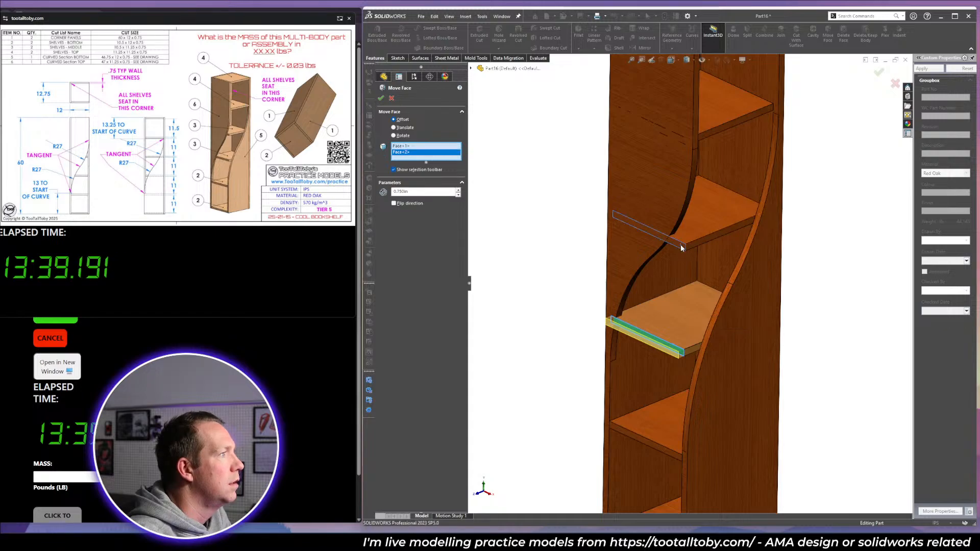
pyautogui.scroll(3, 715, 135)
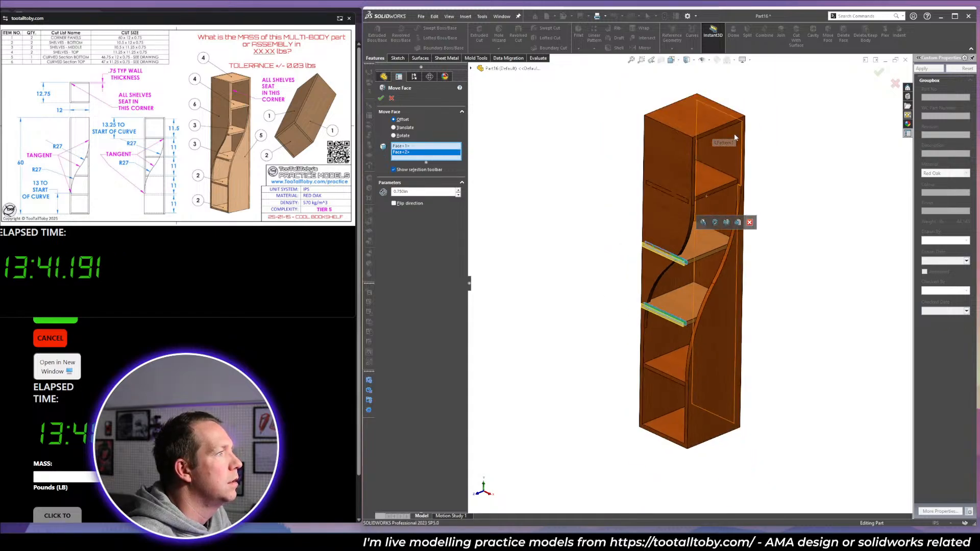
pyautogui.scroll(-4, 735, 133)
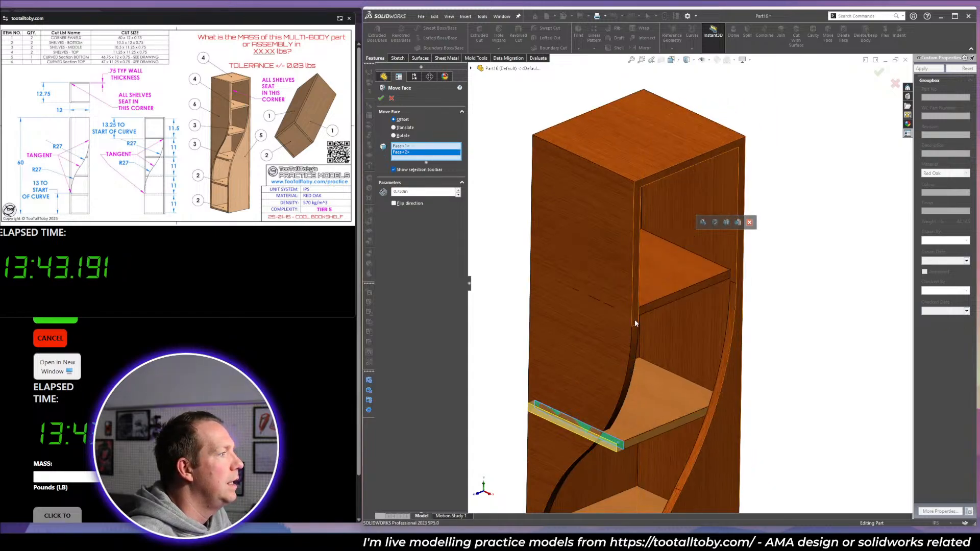
pyautogui.scroll(3, 663, 409)
pyautogui.scroll(-4, 677, 343)
pyautogui.scroll(3, 694, 255)
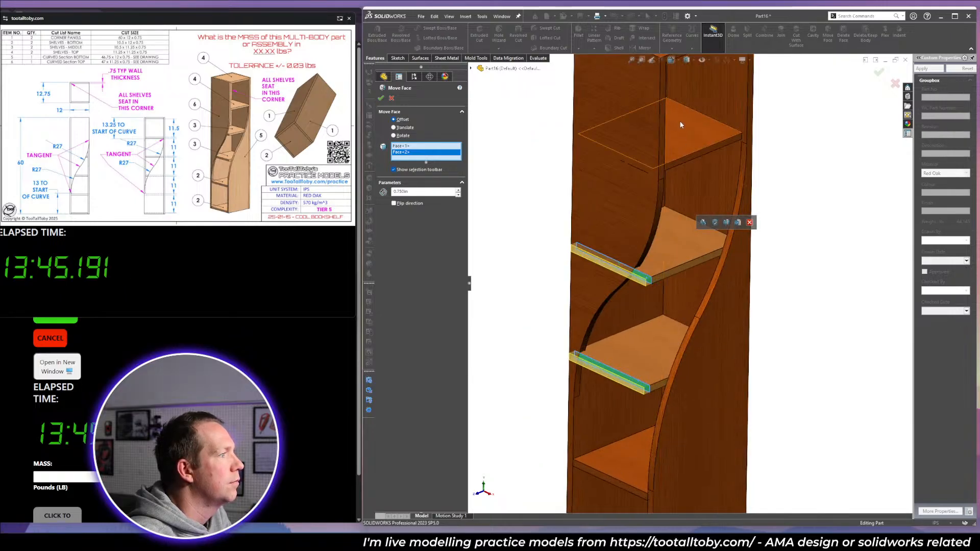
pyautogui.scroll(-4, 672, 260)
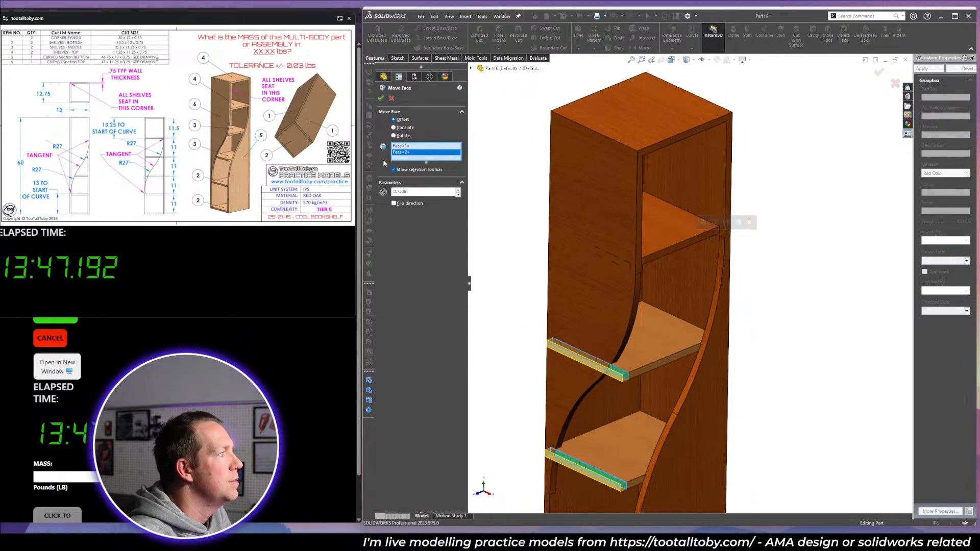
pyautogui.click(381, 98)
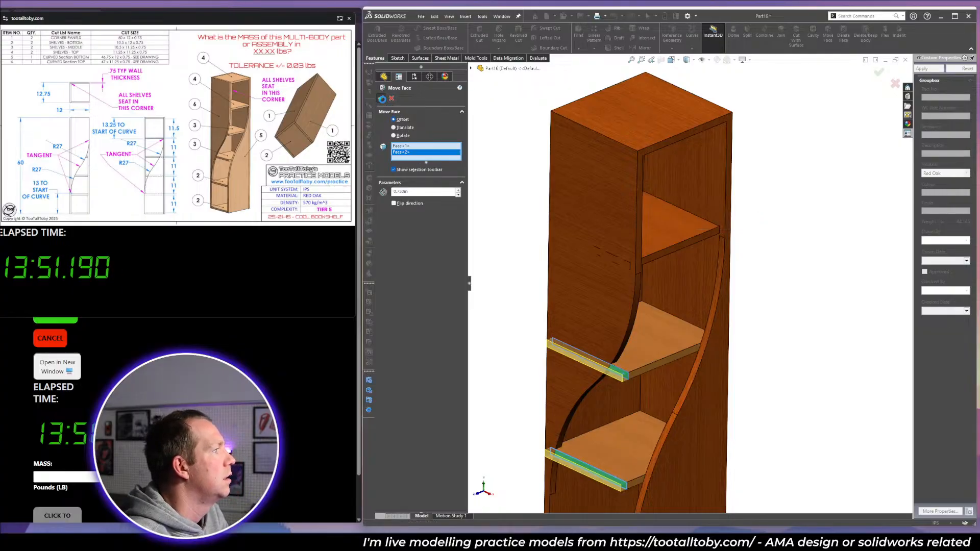
# Select the three upper patterned shelf bodies and isolate them from the rest of the bookshelf.
pyautogui.click(628, 440)
pyautogui.keyDown('ctrl'); pyautogui.click(638, 345); pyautogui.keyUp('ctrl')
pyautogui.keyDown('ctrl'); pyautogui.click(657, 233); pyautogui.keyUp('ctrl')
pyautogui.scroll(5, 713, 421)
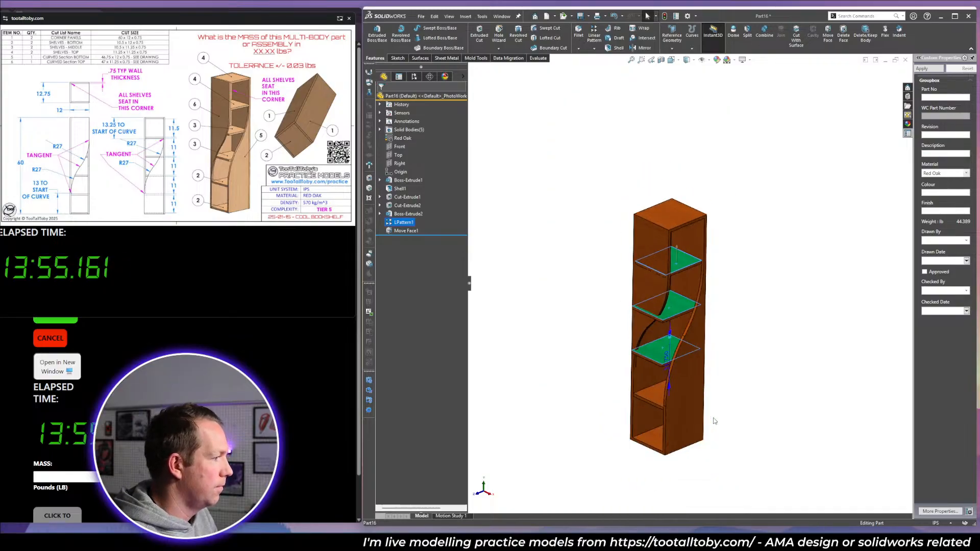
pyautogui.scroll(-4, 672, 353)
pyautogui.press('i')
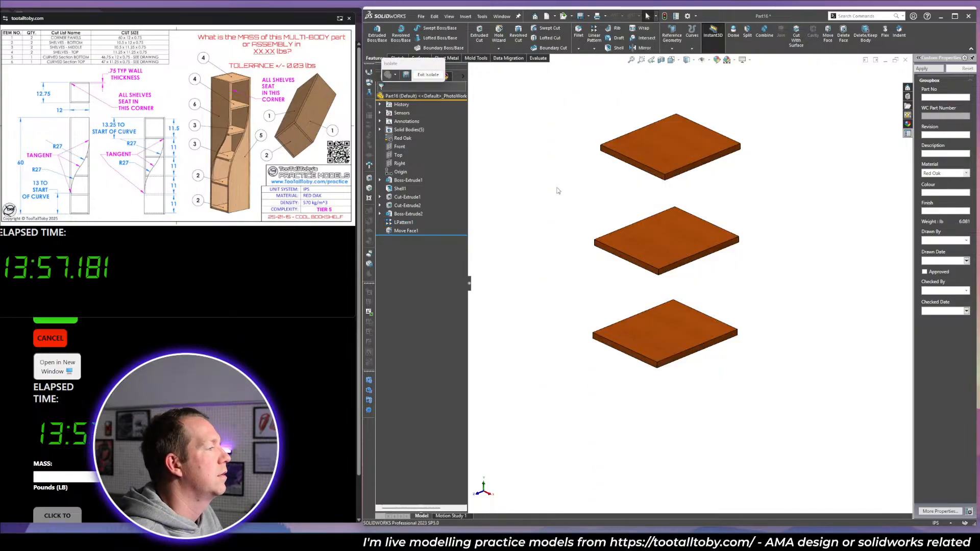
# Edit Move Face1 to include the matching edge face of the uppermost isolated shelf and flip the 0.75 in offset inward.
pyautogui.click(408, 231)
pyautogui.click(413, 205)
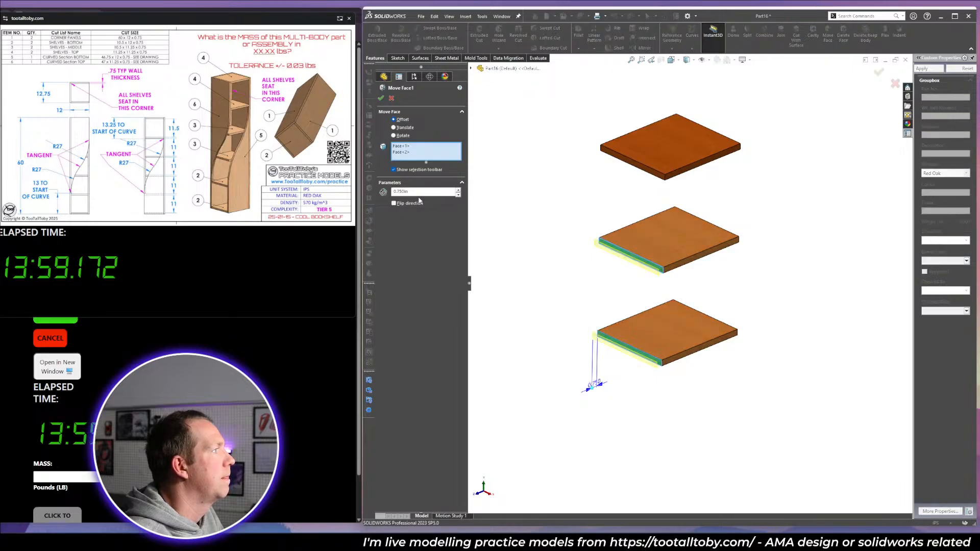
pyautogui.click(655, 173)
pyautogui.rightClick(655, 173)
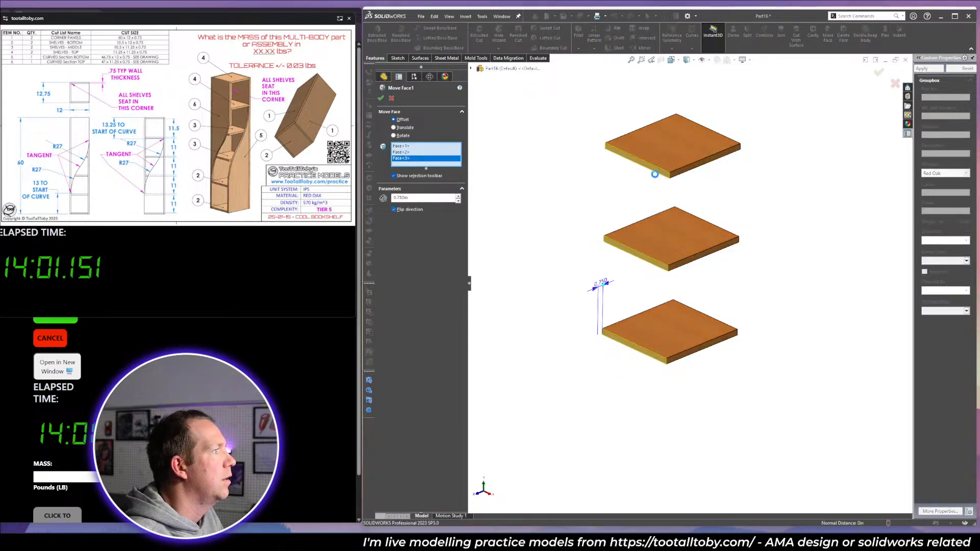
# Offset the right front edge face of the uppermost isolated shelf outward by 0.75 in, and exit the isolated view.
pyautogui.click(690, 171)
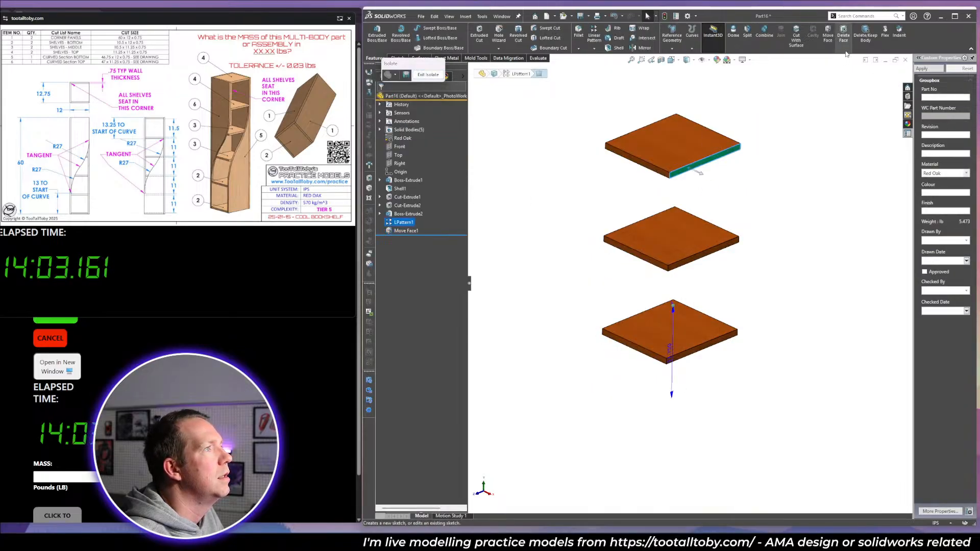
pyautogui.click(828, 33)
pyautogui.click(381, 98)
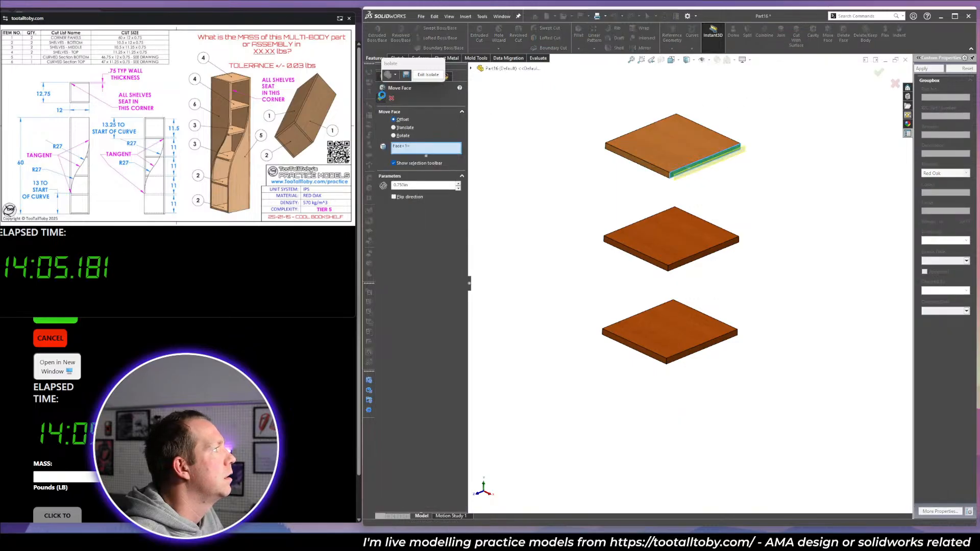
pyautogui.click(428, 74)
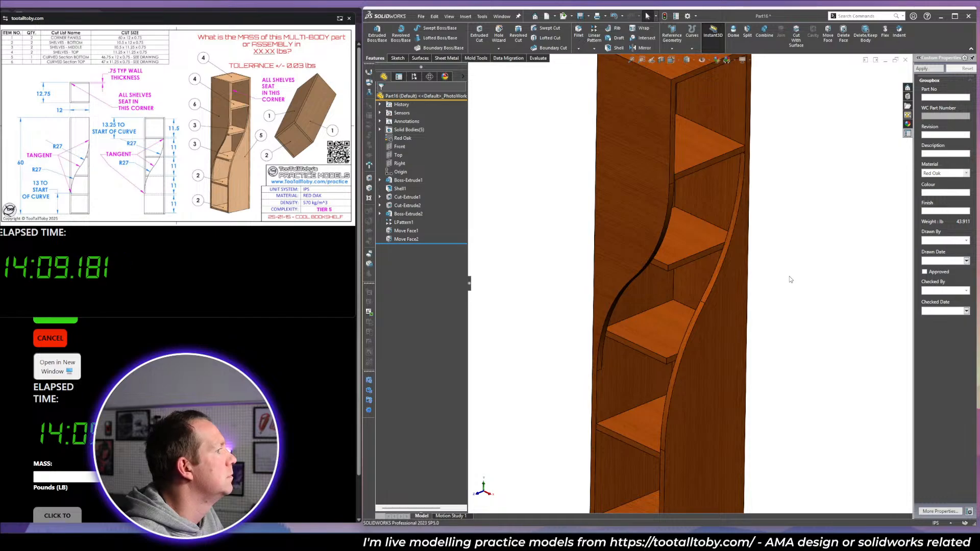
# Switch to the practice model web page and enter 43.91 pounds as the bookshelf's mass.
pyautogui.press('f')
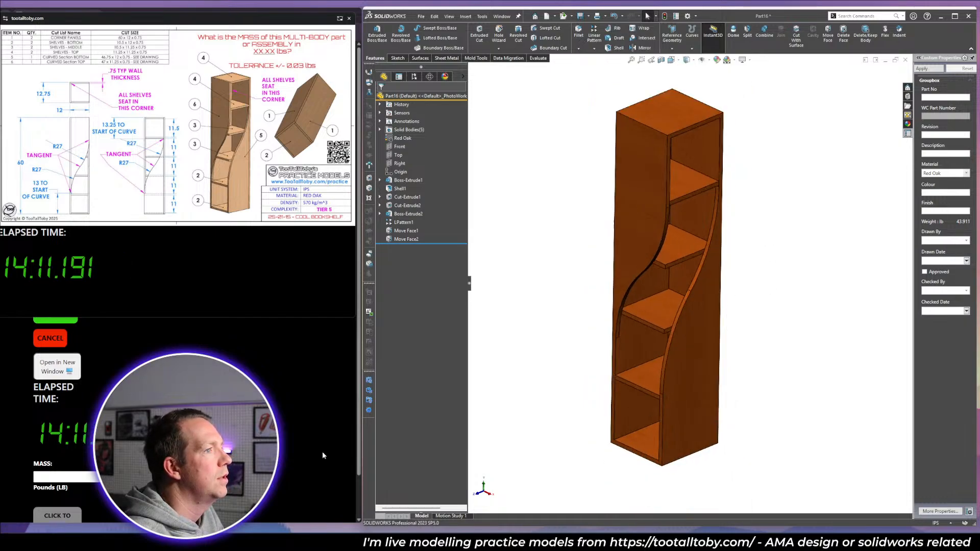
pyautogui.click(75, 476)
pyautogui.write('43.91')
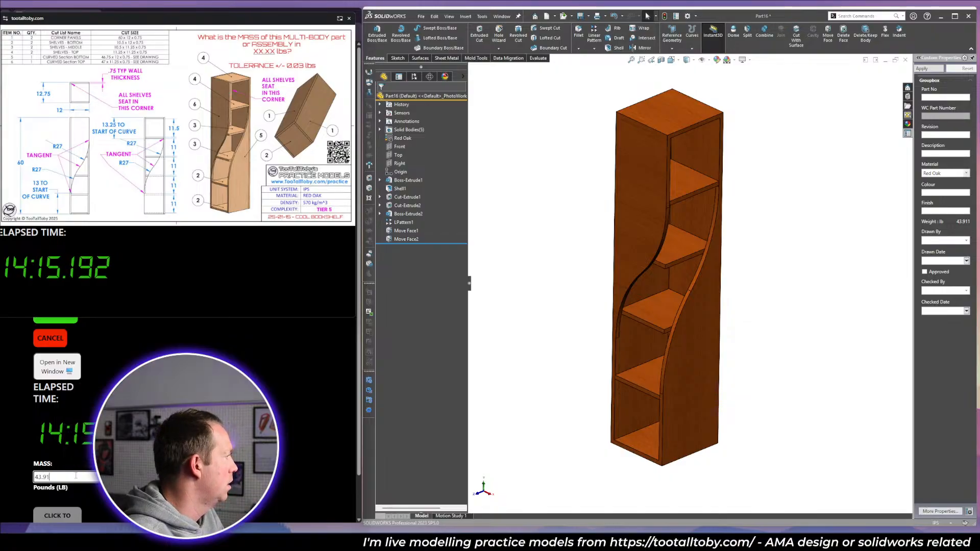
pyautogui.press('Return')
pyautogui.click(76, 458)
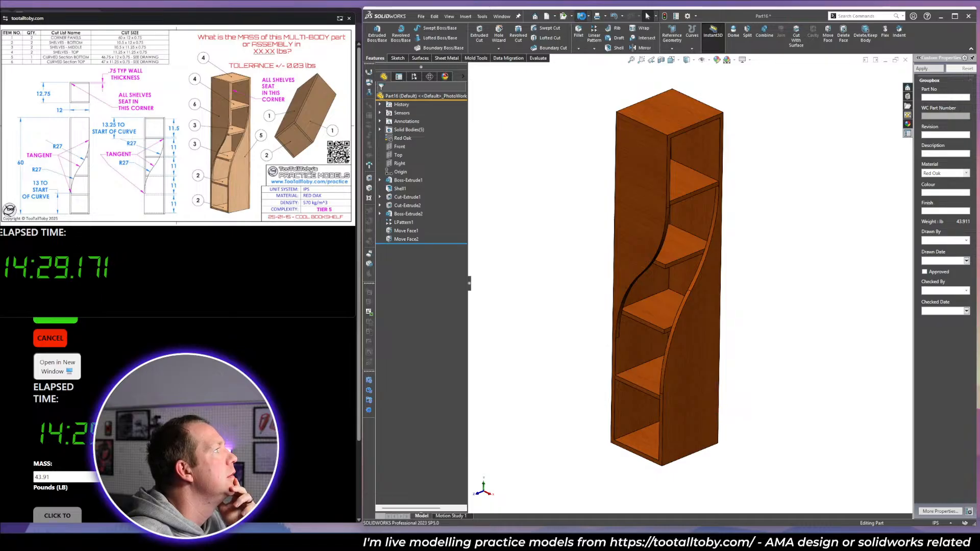
# Save the SOLIDWORKS part in the Practice Models folder as 2025-01-15 - COOL BOOKSHELF.
pyautogui.click(581, 16)
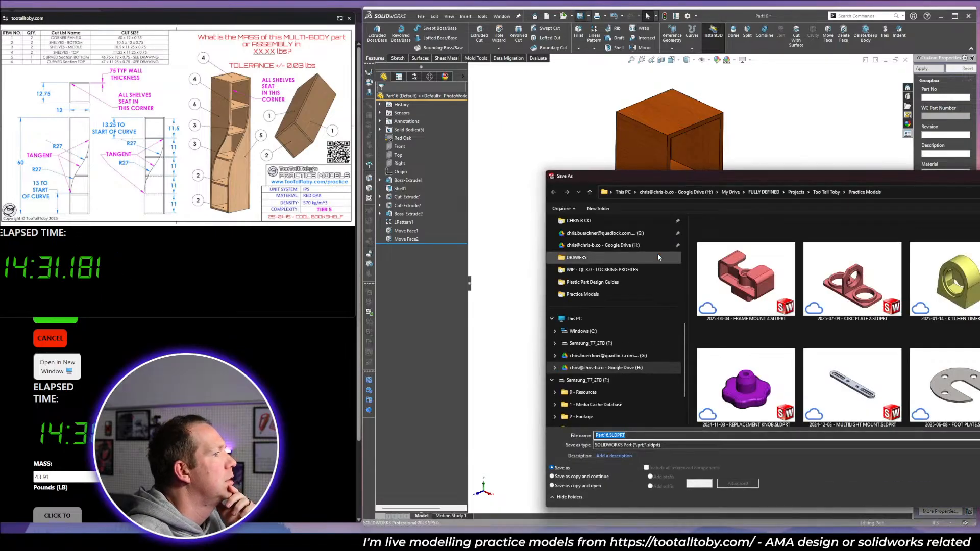
pyautogui.write('2025-01-15')
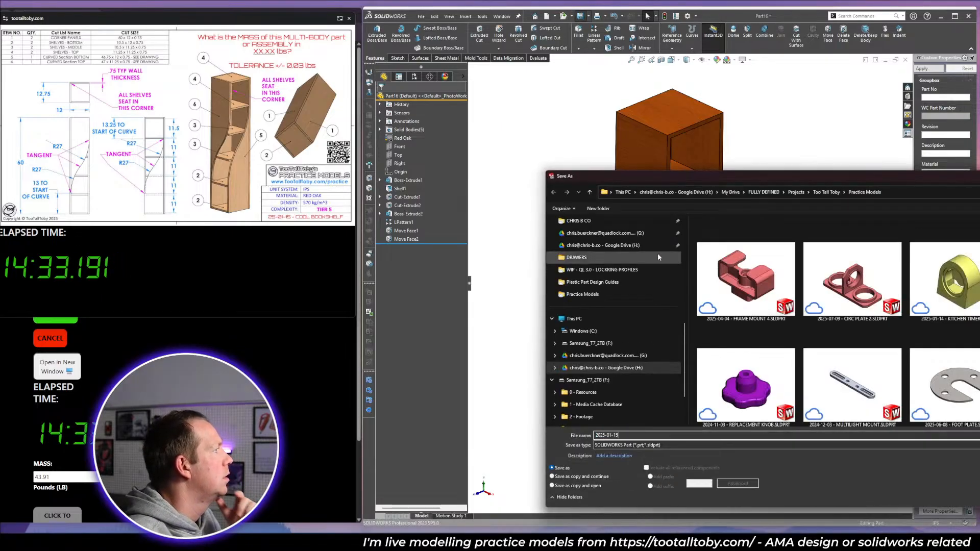
pyautogui.write(' - COO')
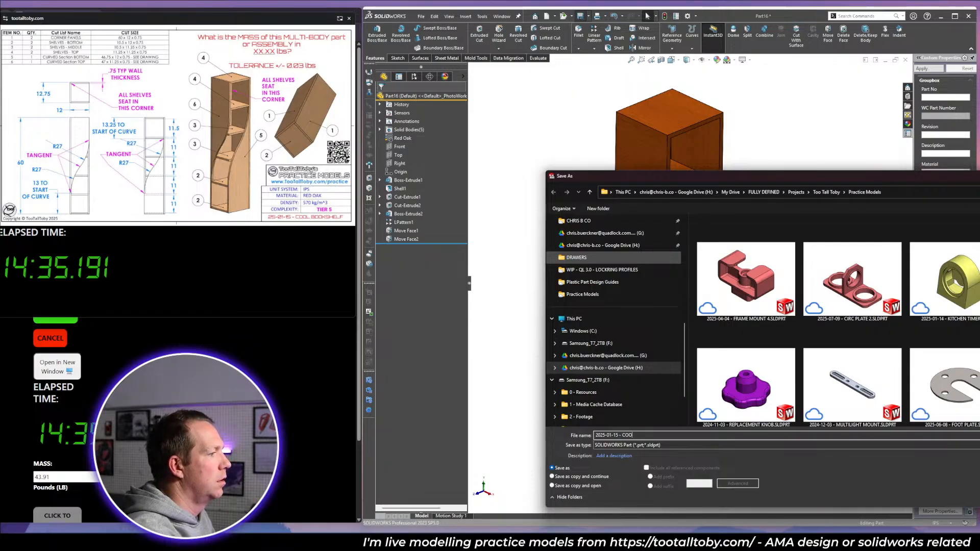
pyautogui.write('L BOOKSHELF')
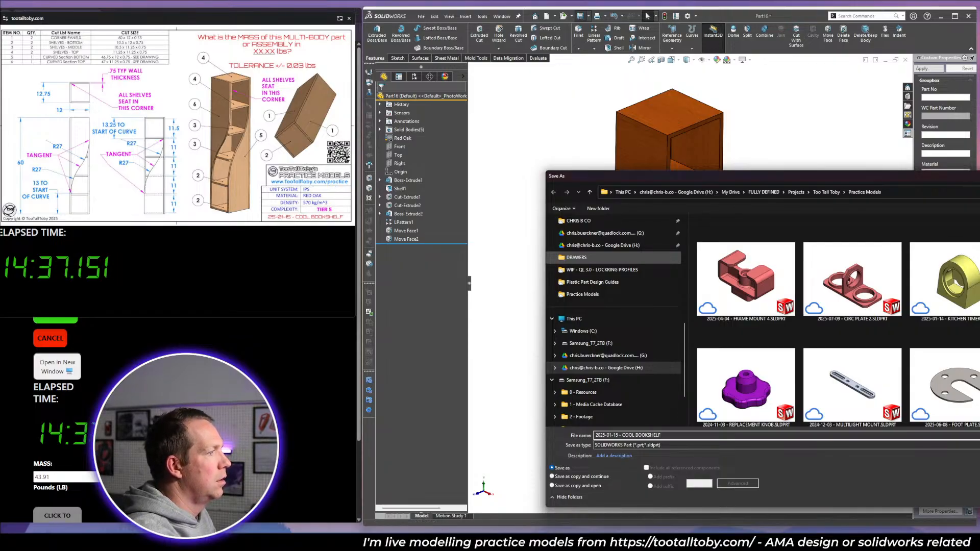
pyautogui.press('Return')
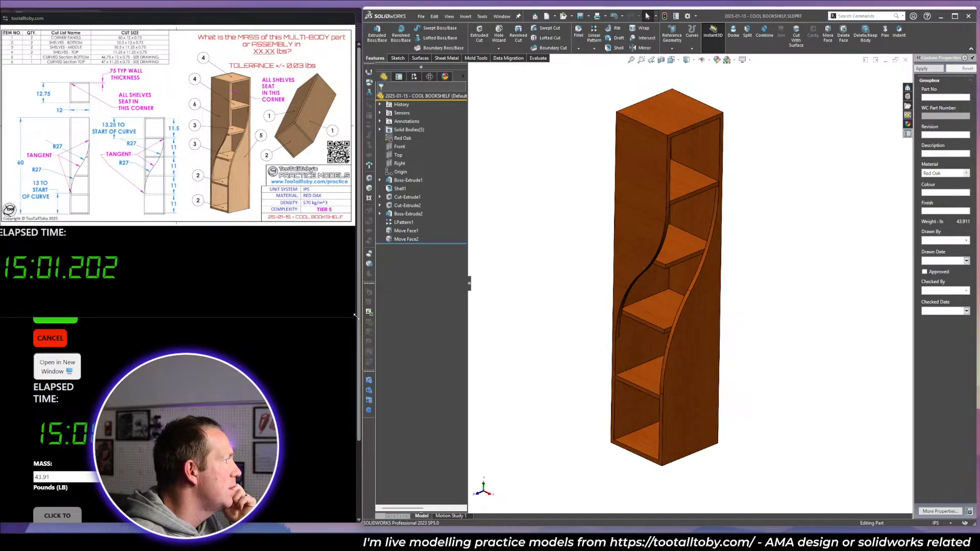
# Enlarge the reference drawing to read its details, restore its size, and examine the bookshelf's shelves and curved sides against it.
pyautogui.moveTo(357, 317)
pyautogui.mouseDown()
pyautogui.moveTo(598, 418)
pyautogui.moveTo(550, 402)
pyautogui.mouseUp()
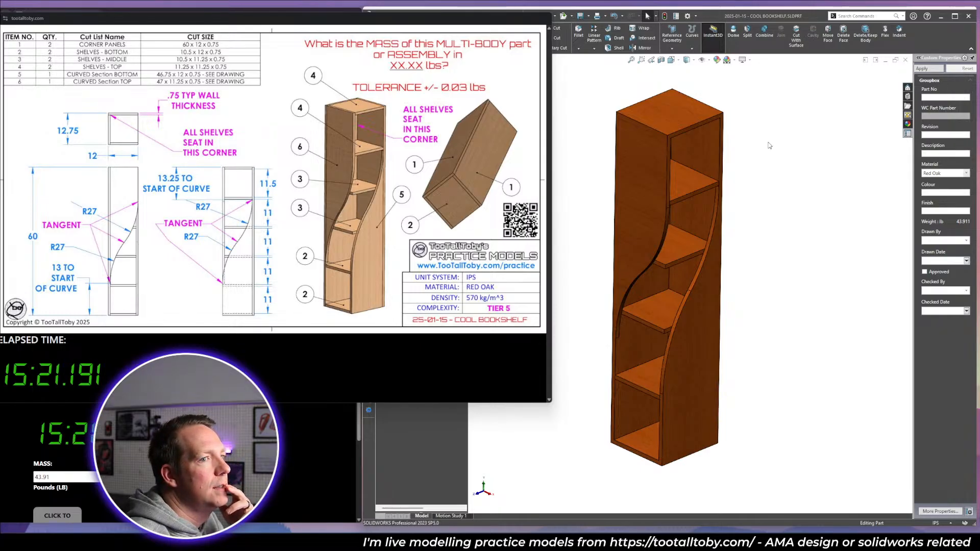
pyautogui.moveTo(549, 403); pyautogui.dragTo(358, 228)
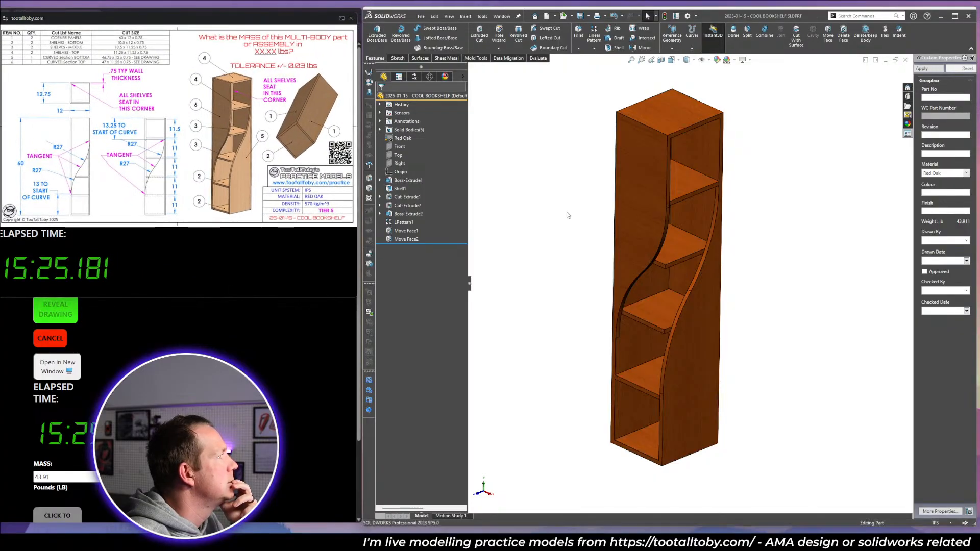
pyautogui.scroll(-2, 666, 437)
pyautogui.scroll(-2, 663, 325)
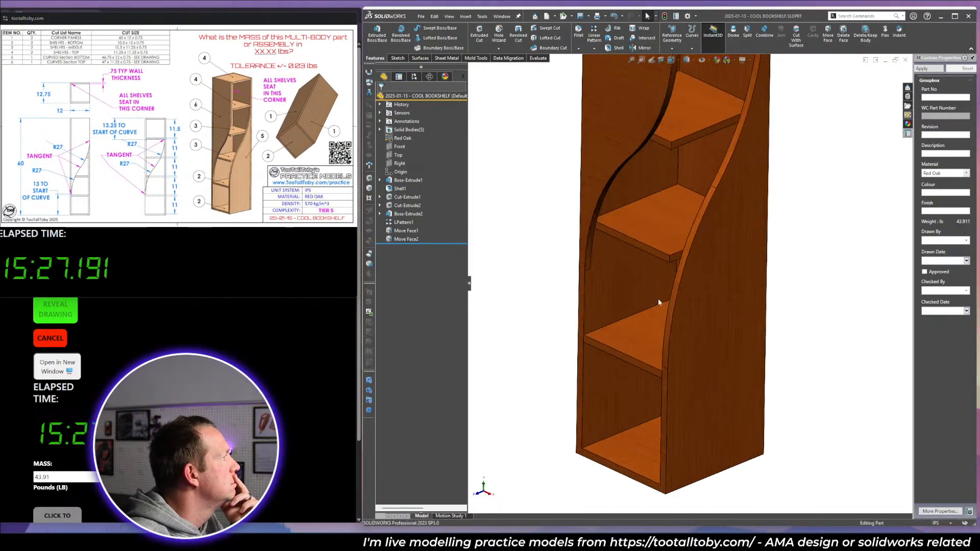
pyautogui.press('f')
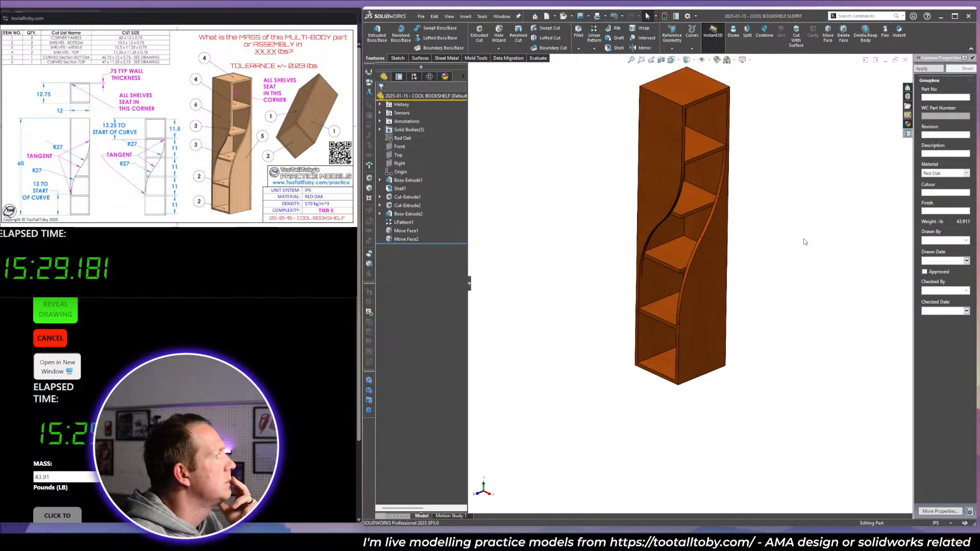
pyautogui.scroll(2, 738, 145)
pyautogui.scroll(-1, 717, 176)
pyautogui.scroll(-1, 677, 117)
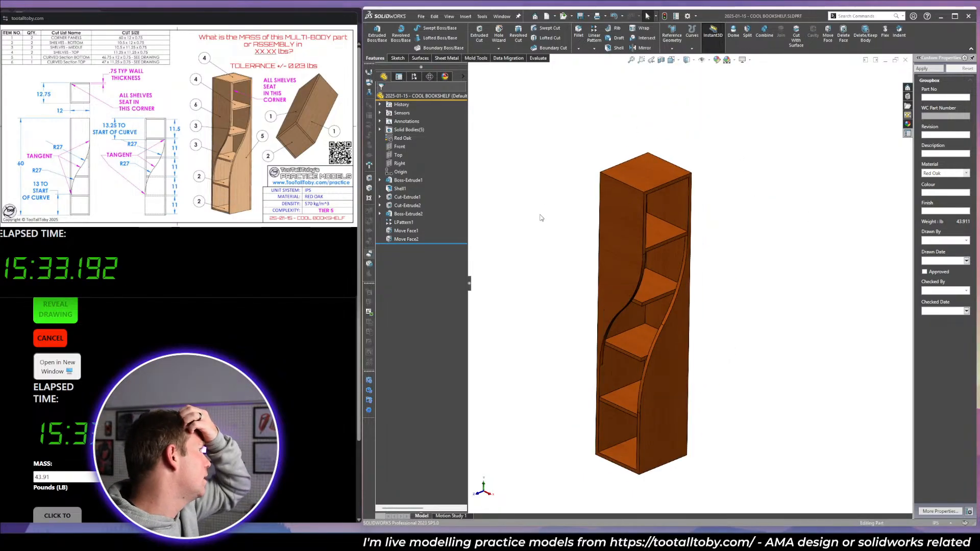
# Check the base sketch's dimensions, the shell's wall thickness and the main extrusion's height against the drawing.
pyautogui.click(380, 180)
pyautogui.click(408, 189)
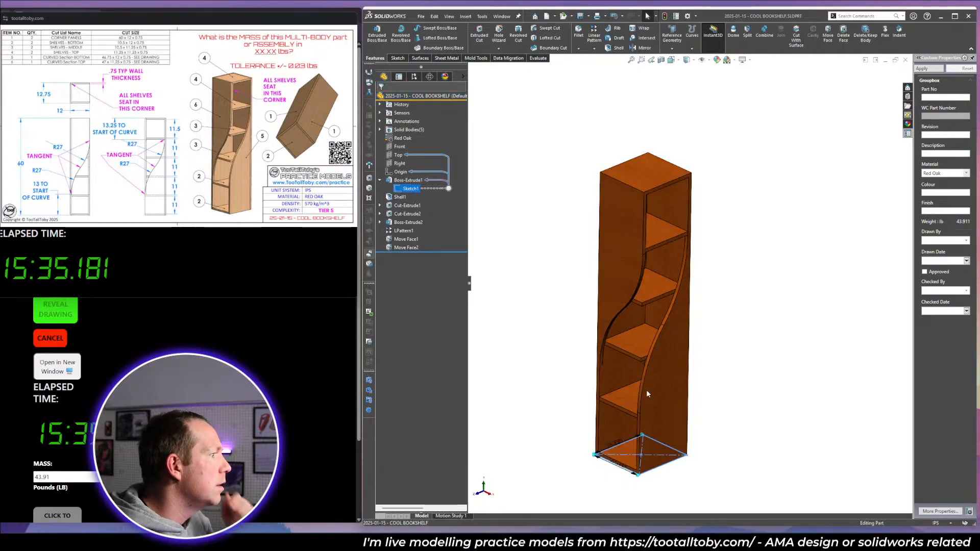
pyautogui.moveTo(650, 393)
pyautogui.mouseDown(button='middle')
pyautogui.moveTo(691, 343)
pyautogui.moveTo(659, 240)
pyautogui.moveTo(677, 248)
pyautogui.mouseUp(button='middle')
pyautogui.scroll(-5, 657, 227)
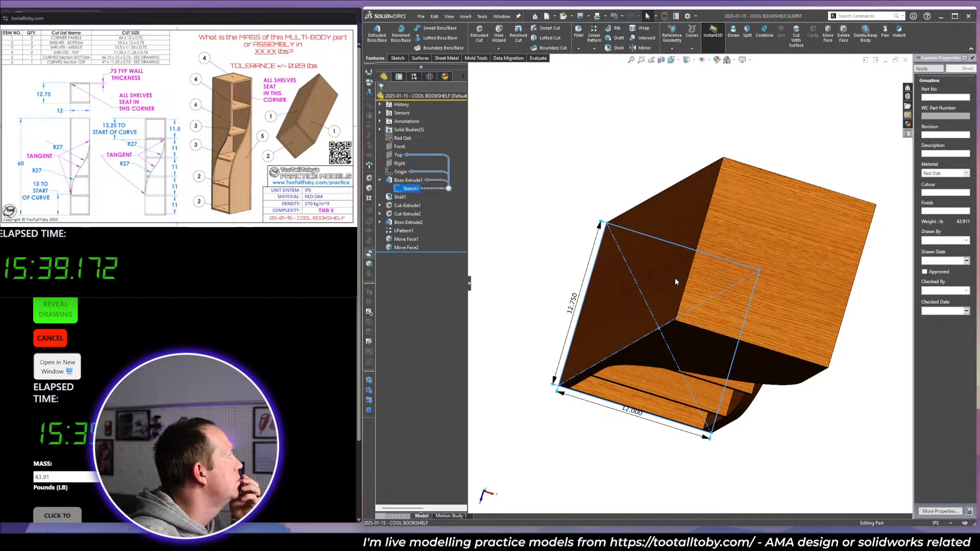
pyautogui.moveTo(675, 281); pyautogui.dragTo(794, 219, button='middle')
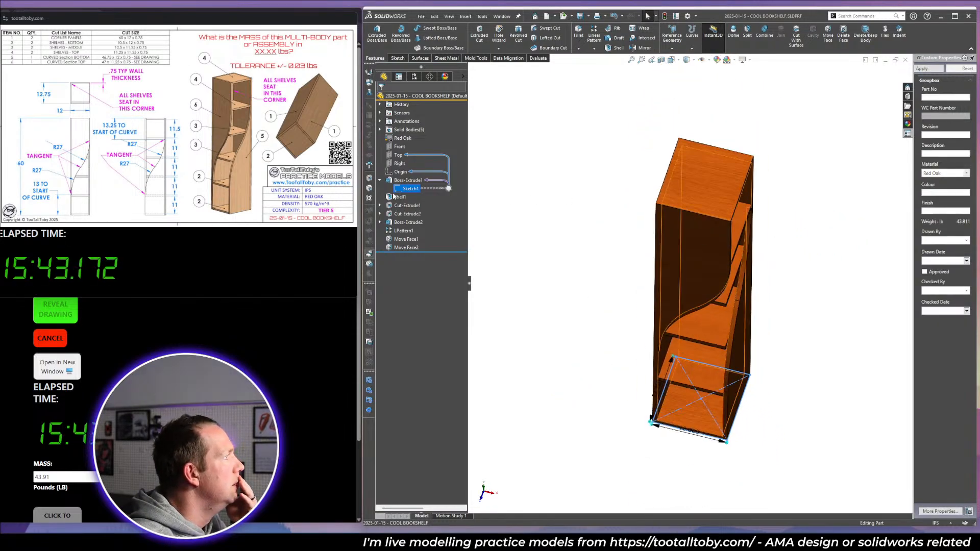
pyautogui.click(388, 197)
pyautogui.moveTo(705, 227)
pyautogui.mouseDown(button='middle')
pyautogui.moveTo(706, 216)
pyautogui.moveTo(698, 257)
pyautogui.moveTo(698, 230)
pyautogui.mouseUp(button='middle')
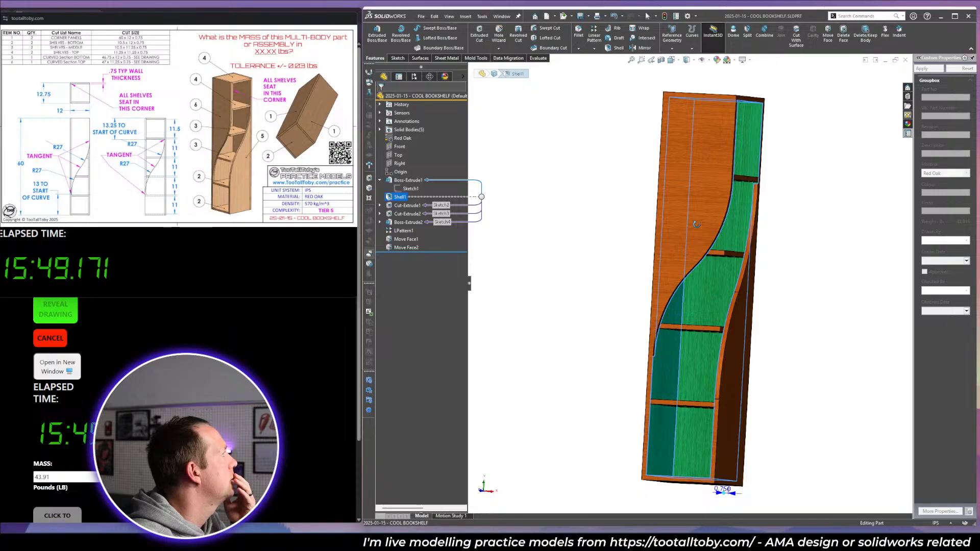
pyautogui.click(406, 180)
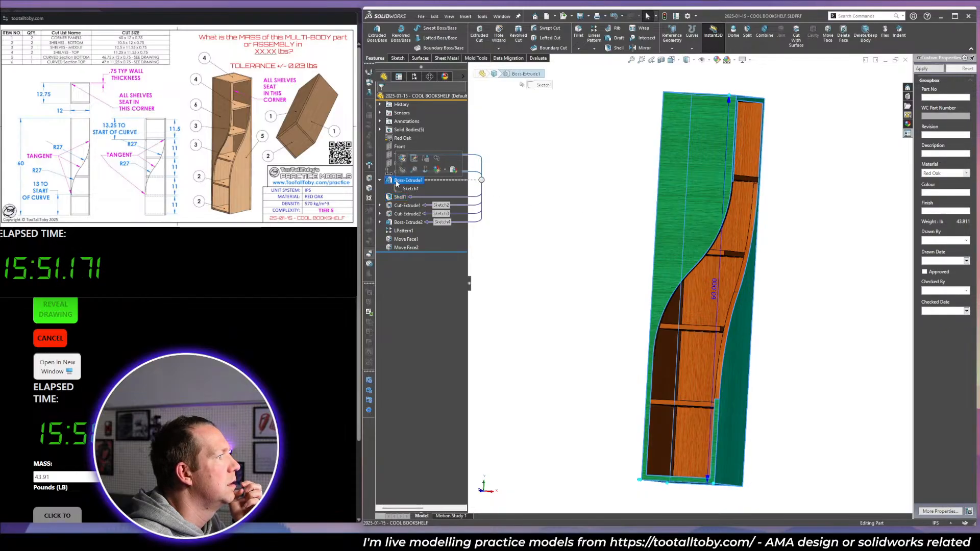
# Check the dimensions of the first curved side cut, Cut-Extrude1, and examine where its curve starts near the upper shelf.
pyautogui.click(407, 205)
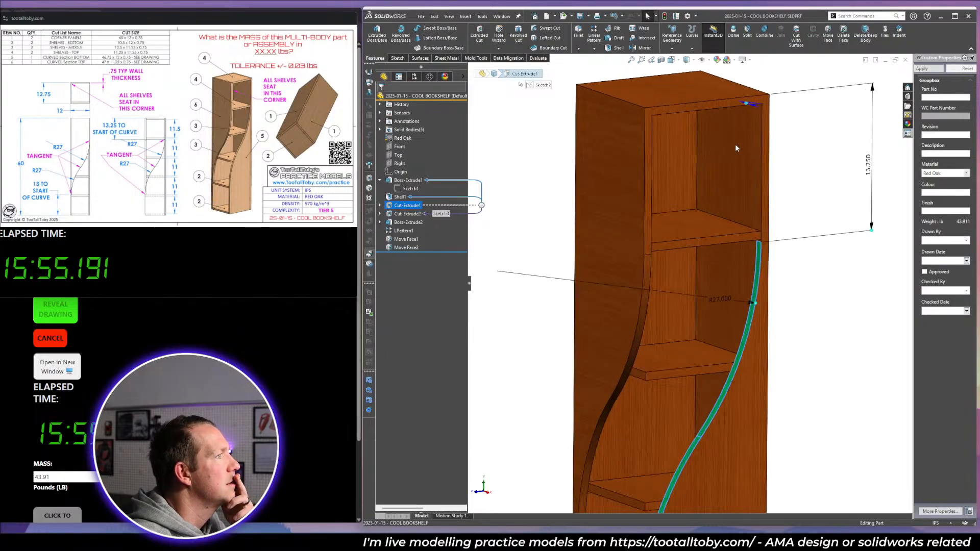
pyautogui.moveTo(735, 144); pyautogui.dragTo(740, 168, button='middle')
pyautogui.scroll(-2, 742, 172)
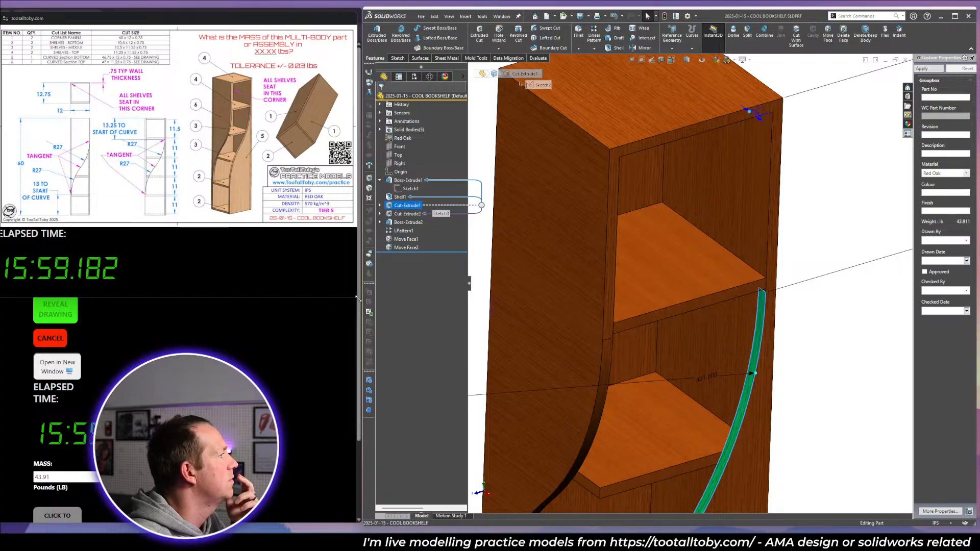
# Enlarge the reference drawing to recheck its dimensions, restore its size, and submit 44 lb as the mass answer.
pyautogui.moveTo(358, 299); pyautogui.dragTo(721, 518)
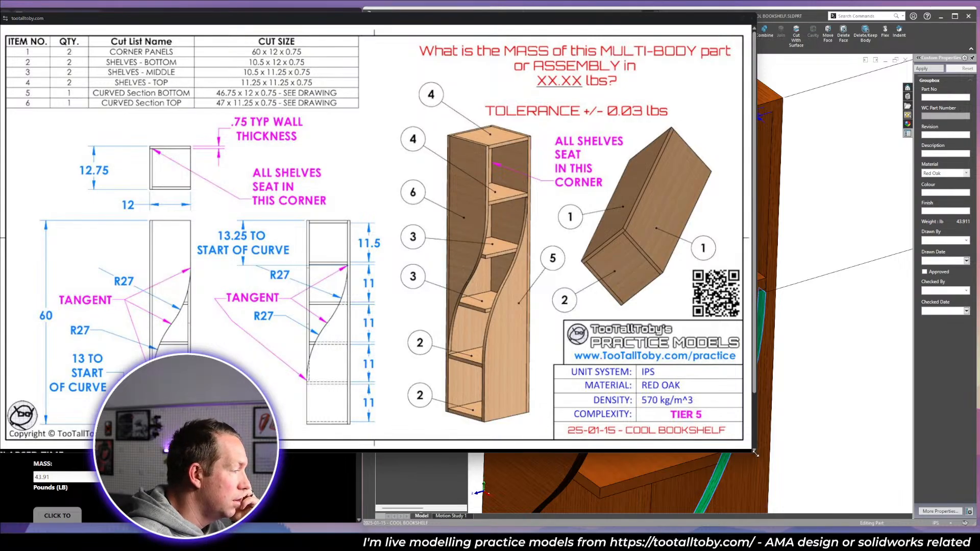
pyautogui.moveTo(755, 453)
pyautogui.mouseDown()
pyautogui.moveTo(388, 202)
pyautogui.moveTo(361, 220)
pyautogui.moveTo(362, 305)
pyautogui.mouseUp()
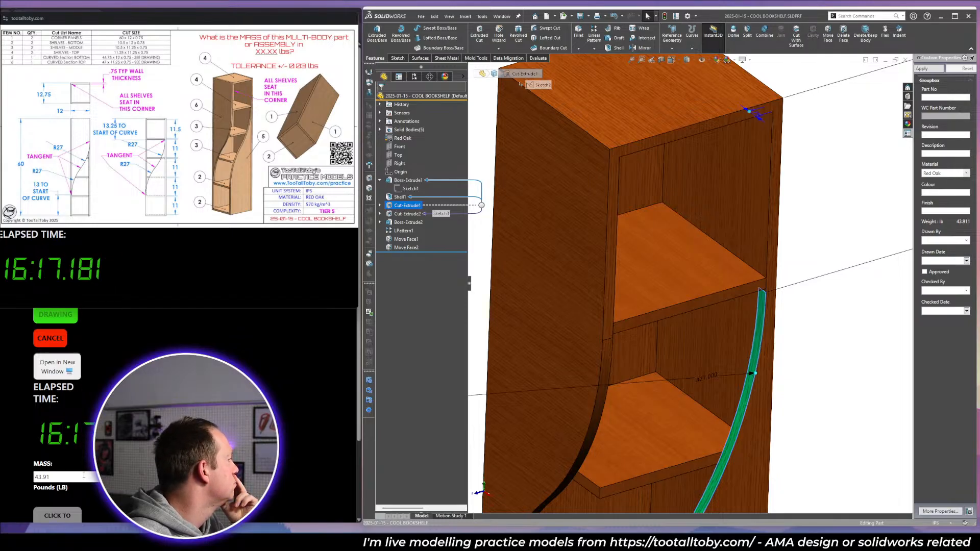
pyautogui.doubleClick(64, 482)
pyautogui.write('44')
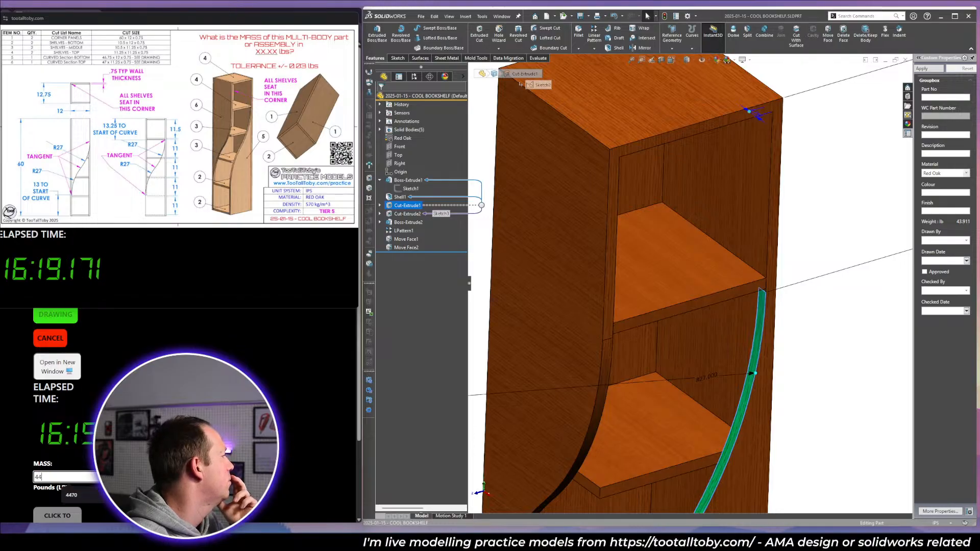
pyautogui.click(92, 497)
pyautogui.scroll(-1, 87, 494)
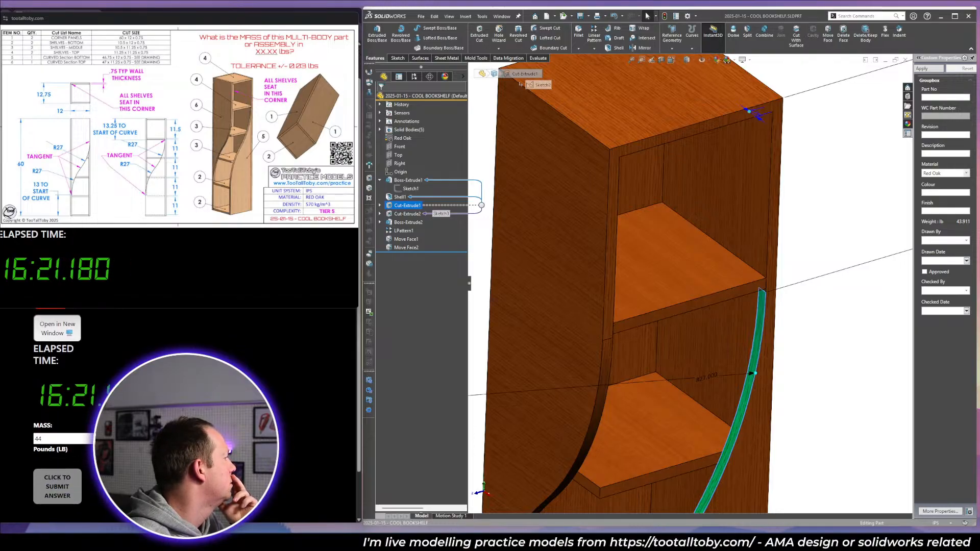
pyautogui.click(64, 489)
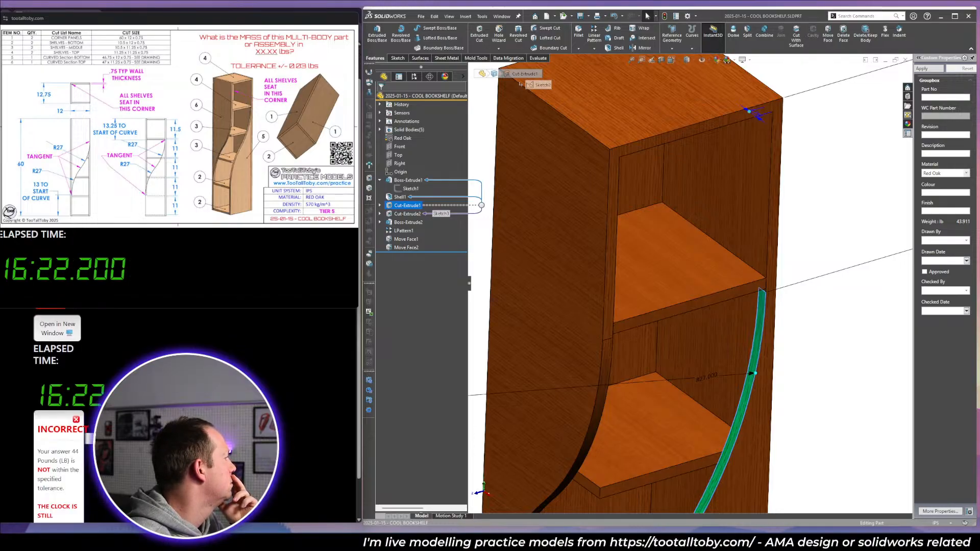
# Dismiss the answer feedback, submit 44.01 lb as the mass, and clear the mass field.
pyautogui.click(75, 419)
pyautogui.click(86, 439)
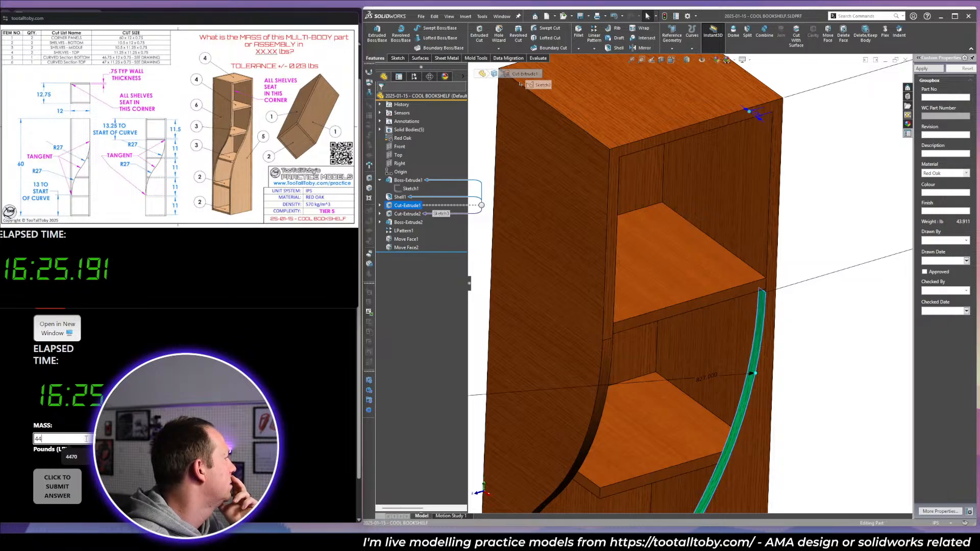
pyautogui.write('.01')
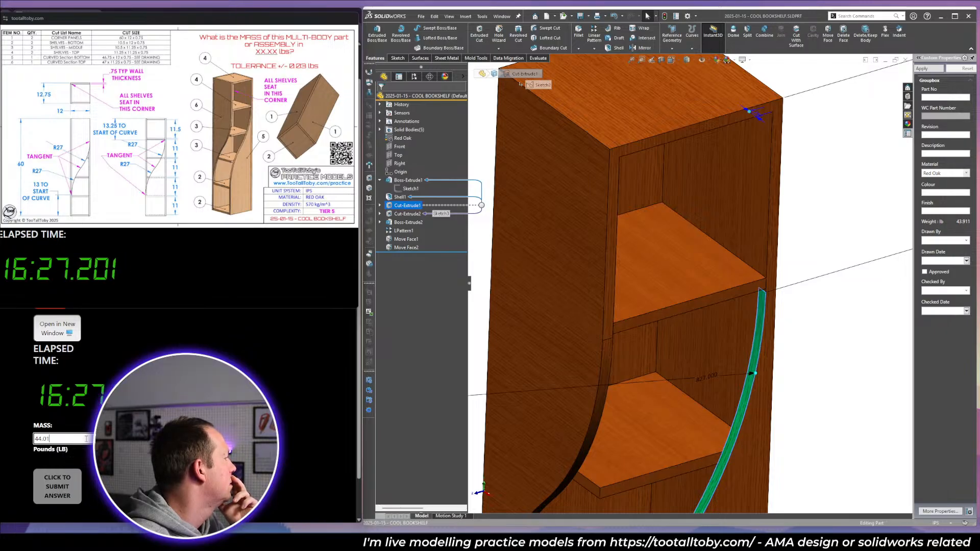
pyautogui.press('Return')
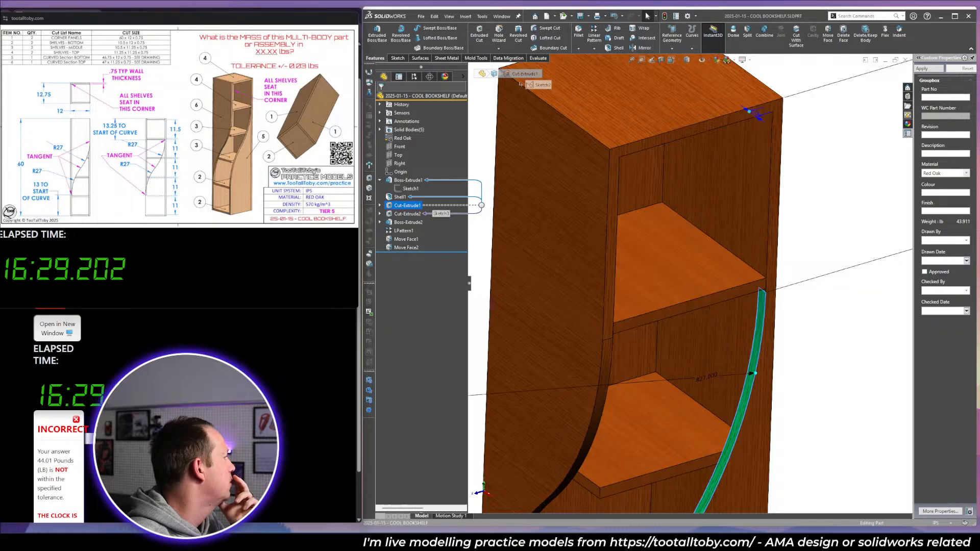
pyautogui.click(76, 420)
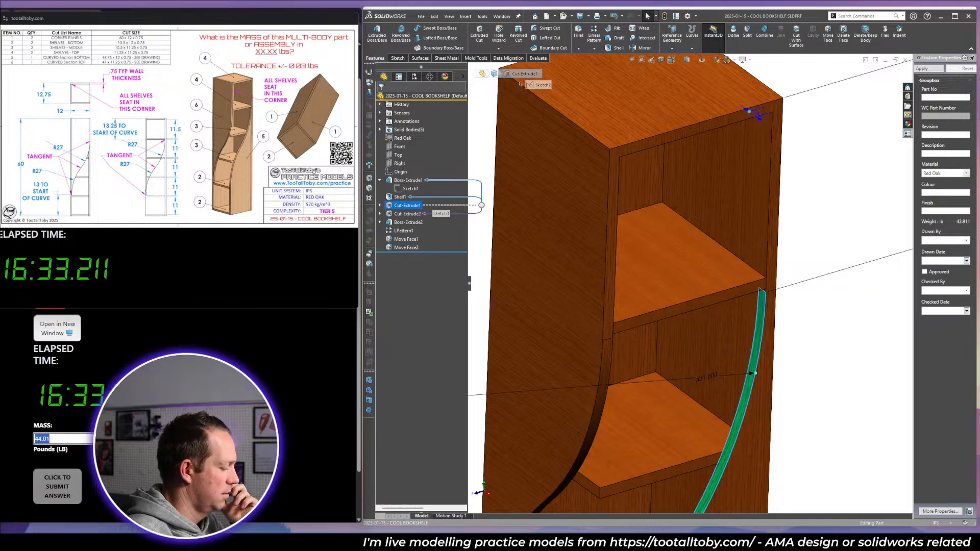
pyautogui.press('BackSpace')
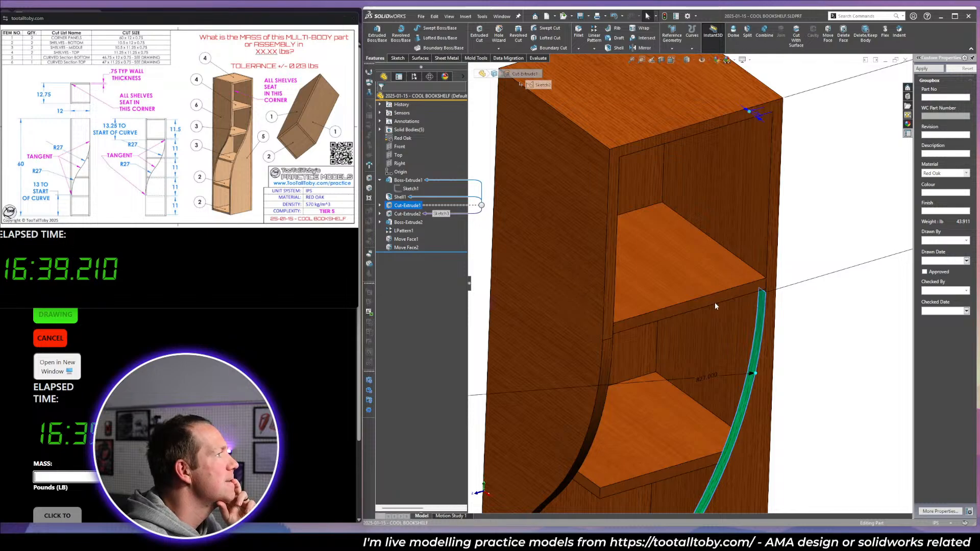
# Clear the selection and roll the model back to directly after the Shell1 feature.
pyautogui.scroll(3, 714, 303)
pyautogui.click(797, 227)
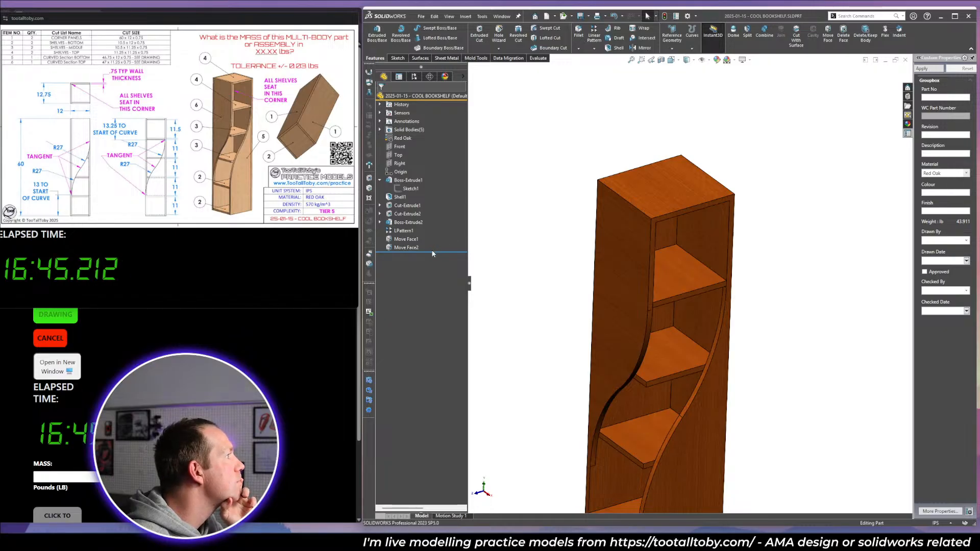
pyautogui.moveTo(429, 252); pyautogui.dragTo(428, 200)
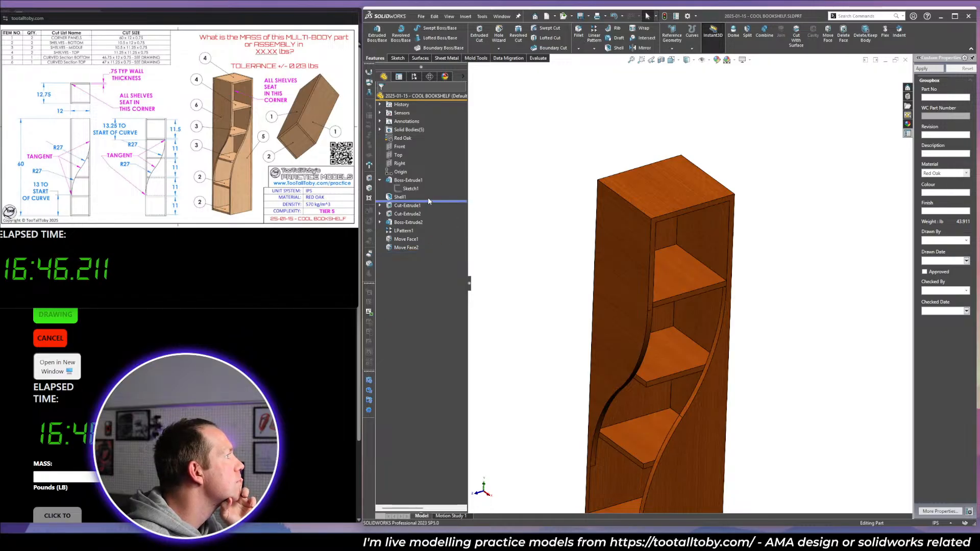
pyautogui.click(380, 181)
# Section the shelled body along the Front plane and examine how its walls and end panels meet inside.
pyautogui.scroll(2, 616, 125)
pyautogui.click(662, 60)
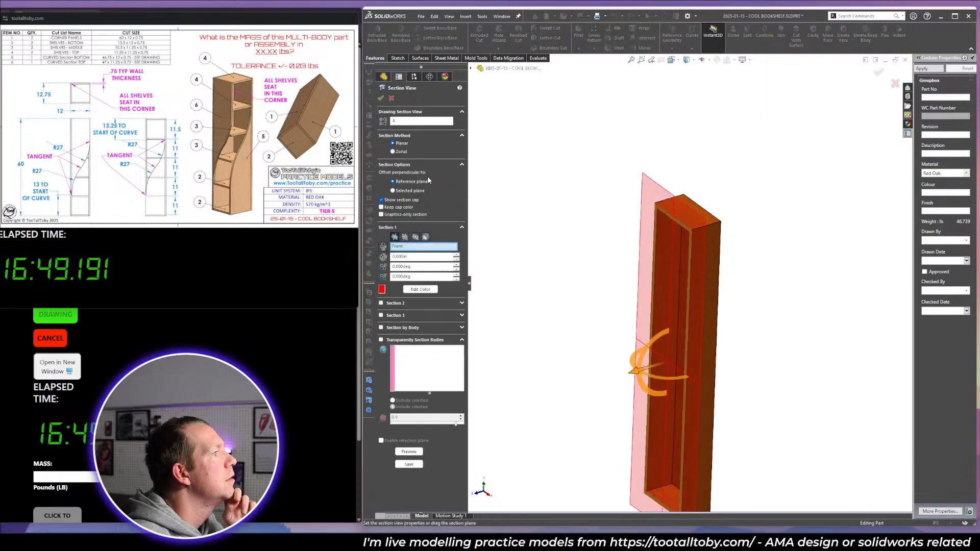
pyautogui.click(381, 97)
pyautogui.moveTo(622, 152); pyautogui.dragTo(788, 258, button='middle')
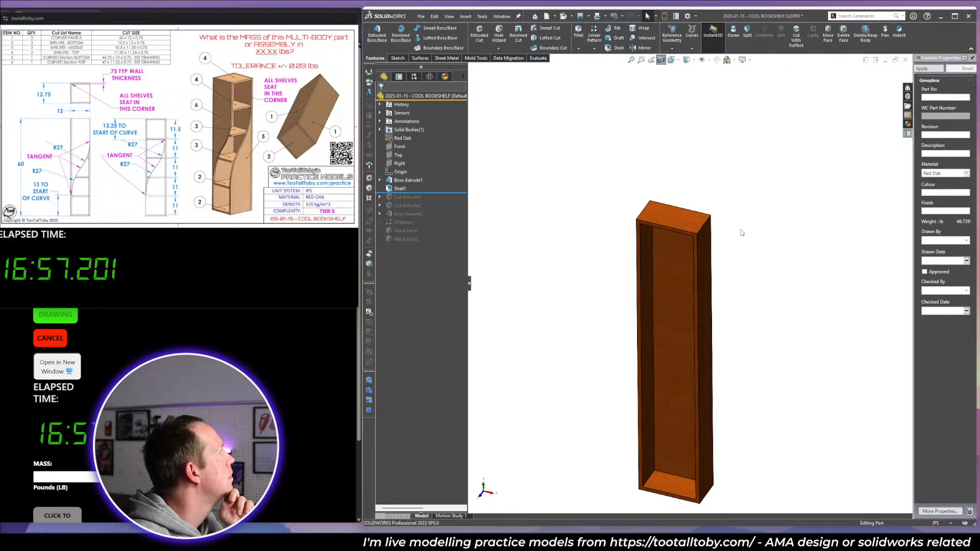
pyautogui.click(662, 61)
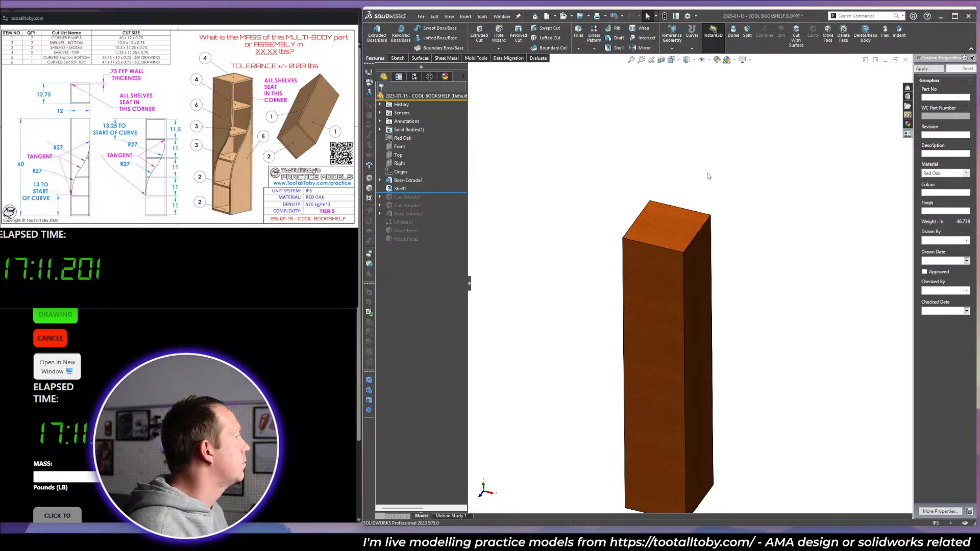
pyautogui.click(662, 61)
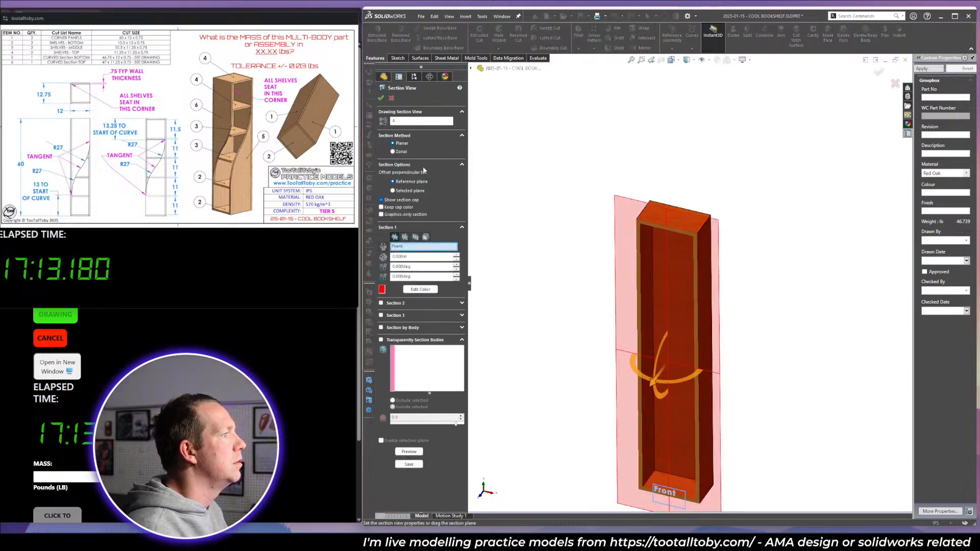
pyautogui.click(383, 99)
pyautogui.click(747, 31)
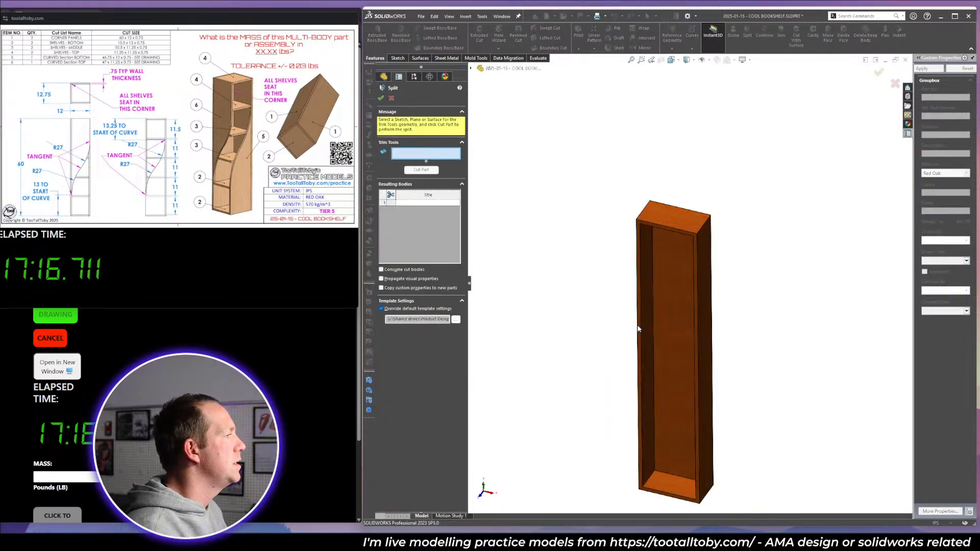
pyautogui.click(669, 248)
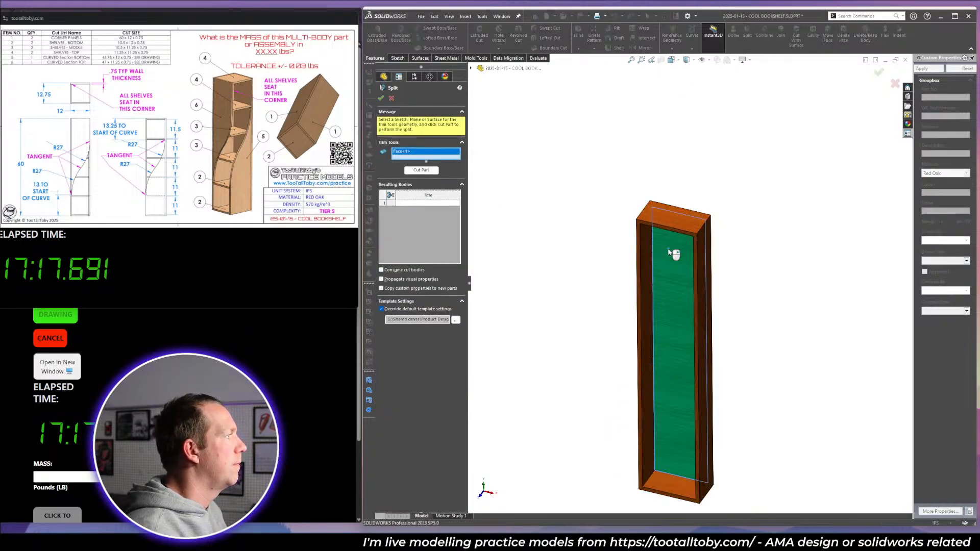
pyautogui.click(391, 98)
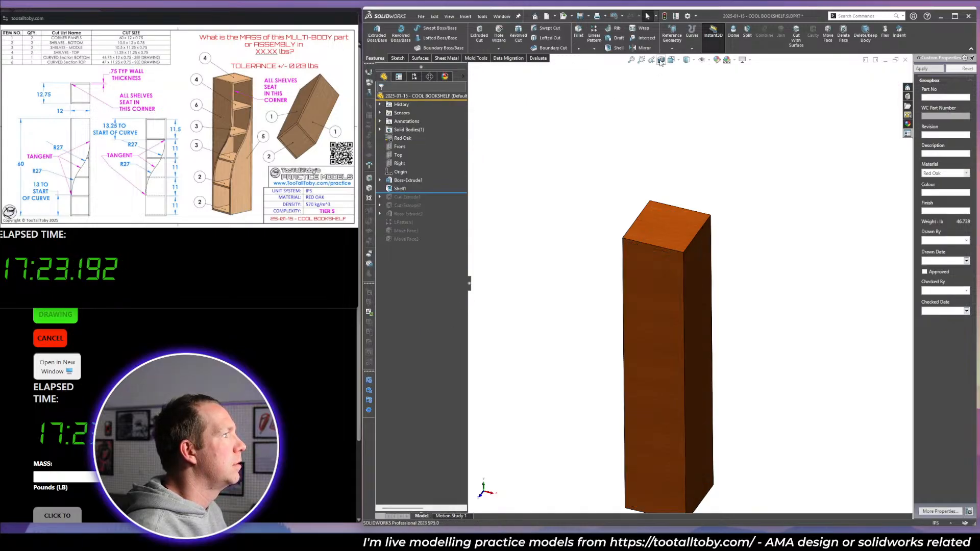
# Section the shelled body parallel to the Top plane, with the cut offset partway up its height.
pyautogui.click(661, 60)
pyautogui.click(405, 237)
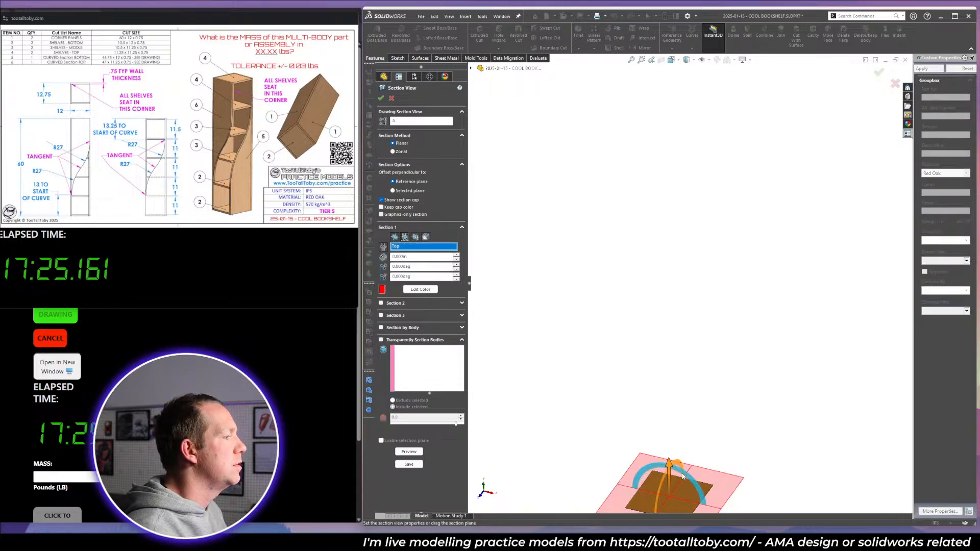
pyautogui.moveTo(672, 468); pyautogui.dragTo(670, 344)
pyautogui.click(381, 99)
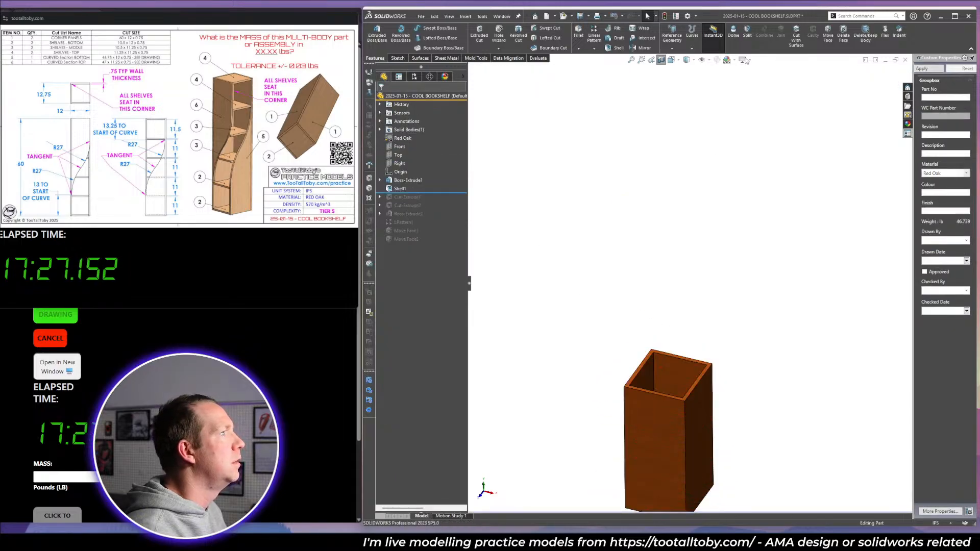
# Start a Split with two opposite inner wall faces as trim tools and cut the part into separate bodies.
pyautogui.click(748, 33)
pyautogui.click(682, 382)
pyautogui.moveTo(681, 382); pyautogui.dragTo(581, 410, button='middle')
pyautogui.click(670, 402)
pyautogui.click(421, 176)
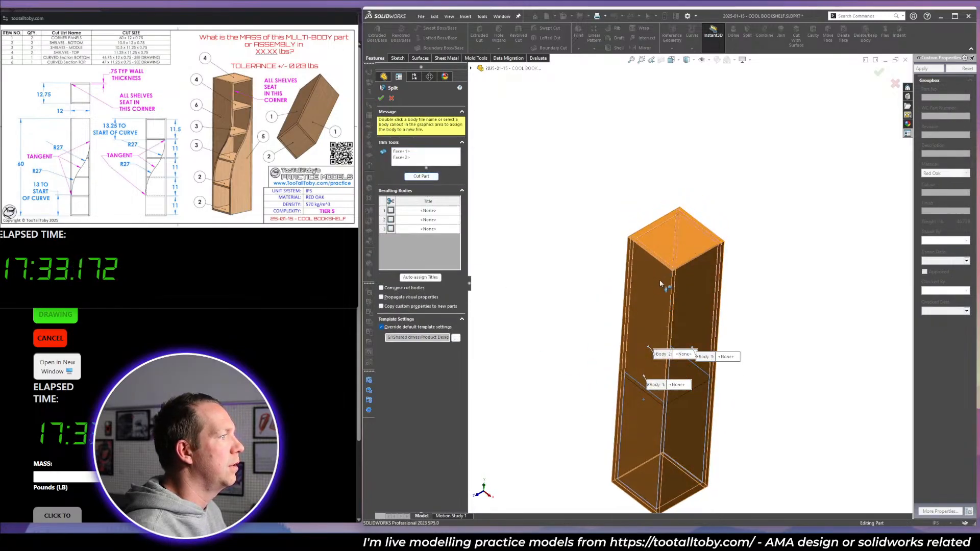
# Mark the two opposite outer wall panels as resulting bodies and complete the first split.
pyautogui.moveTo(660, 281); pyautogui.dragTo(682, 287, button='middle')
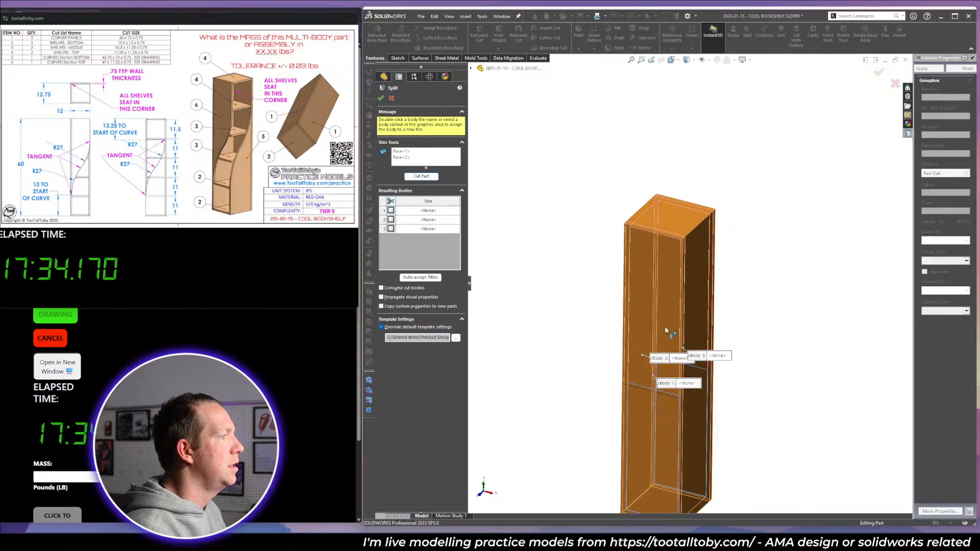
pyautogui.click(664, 403)
pyautogui.moveTo(663, 404); pyautogui.dragTo(733, 432, button='middle')
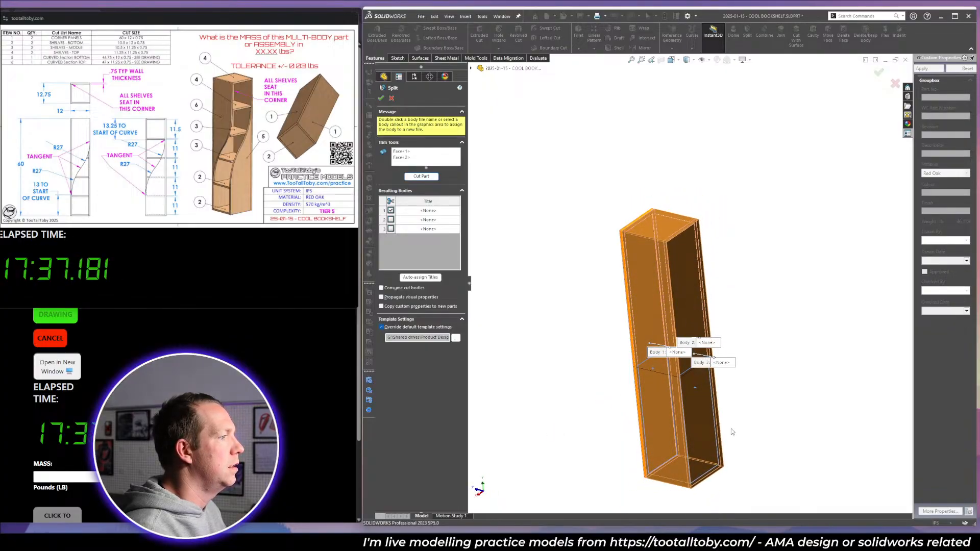
pyautogui.click(712, 434)
pyautogui.scroll(1, 713, 450)
pyautogui.moveTo(625, 266); pyautogui.dragTo(740, 316, button='middle')
pyautogui.click(381, 99)
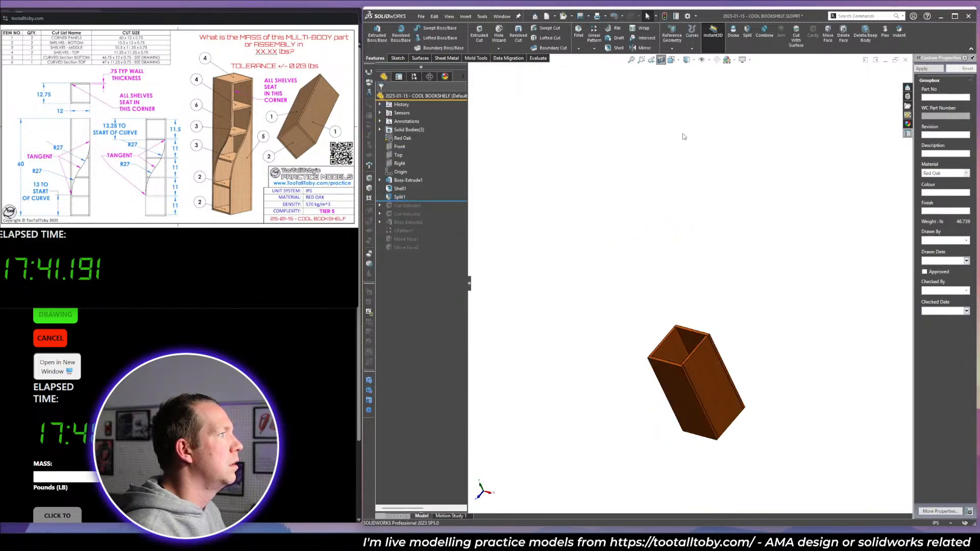
# Examine the split column without the section view, and reapply the Top plane section at its previous offset.
pyautogui.click(661, 60)
pyautogui.scroll(-3, 646, 266)
pyautogui.moveTo(645, 265); pyautogui.dragTo(734, 246, button='middle')
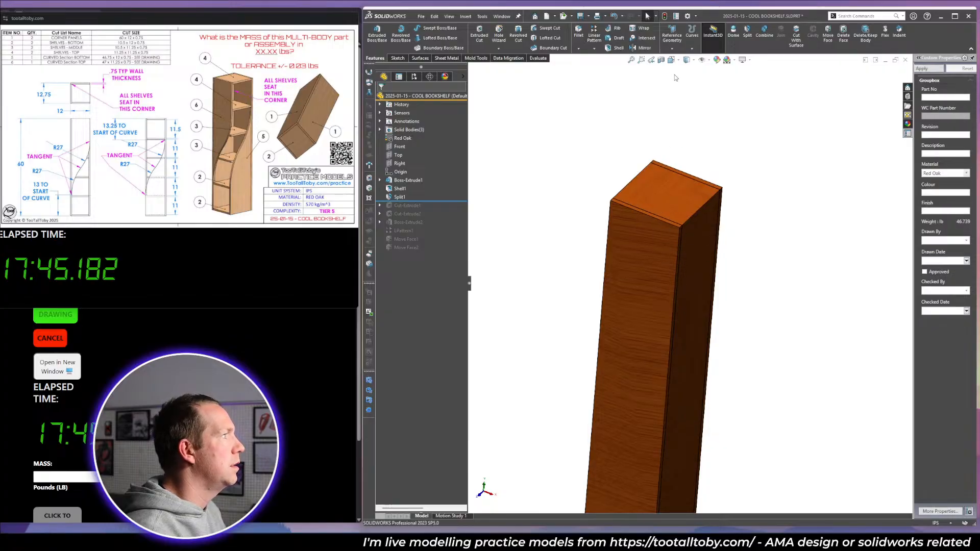
pyautogui.click(661, 60)
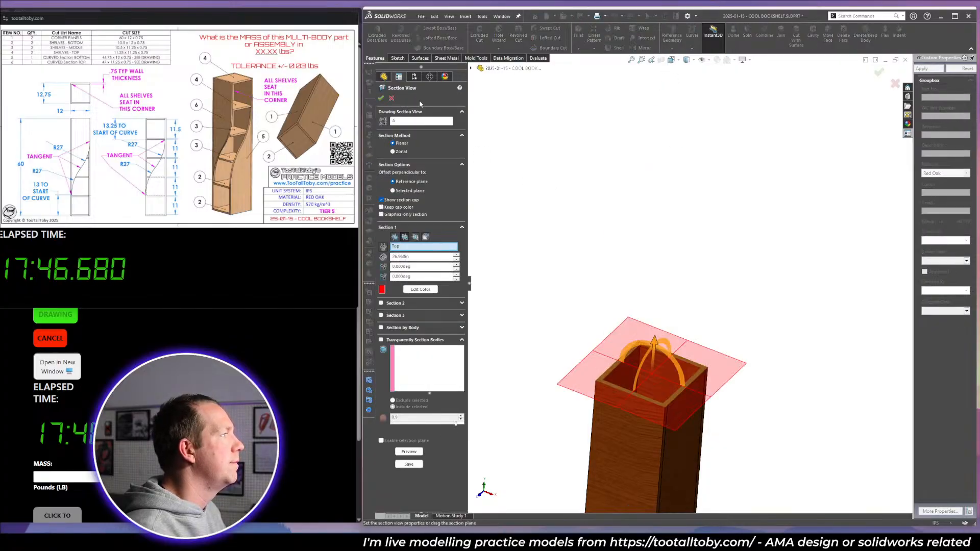
pyautogui.click(381, 98)
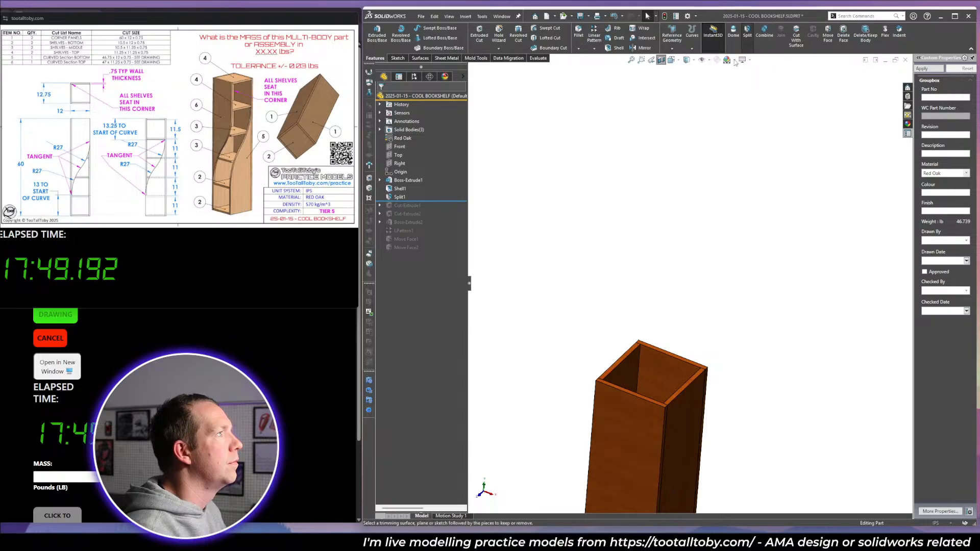
# Start another Split with the remaining two opposite inner wall faces as trim tools and the middle body as the target.
pyautogui.click(748, 32)
pyautogui.click(633, 375)
pyautogui.moveTo(633, 375); pyautogui.dragTo(684, 430, button='middle')
pyautogui.click(660, 391)
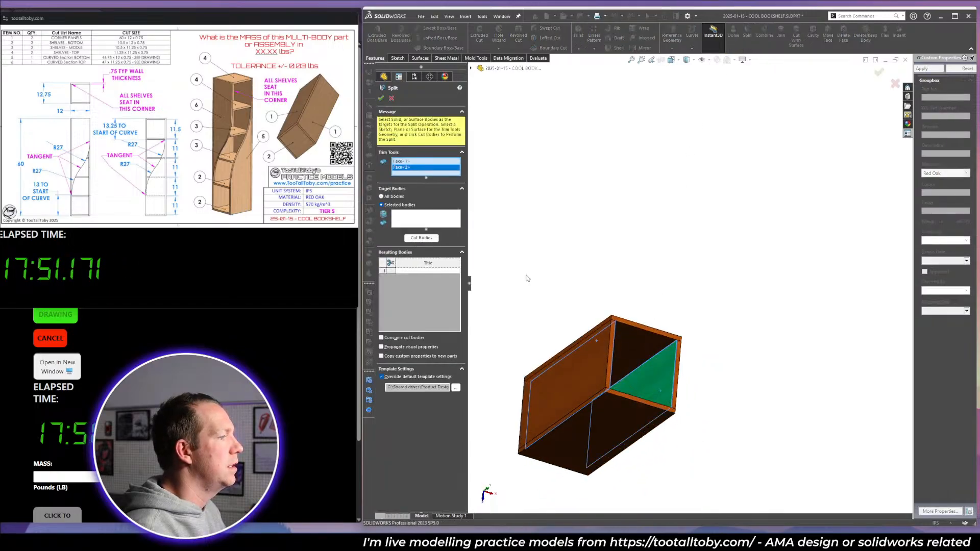
pyautogui.click(414, 219)
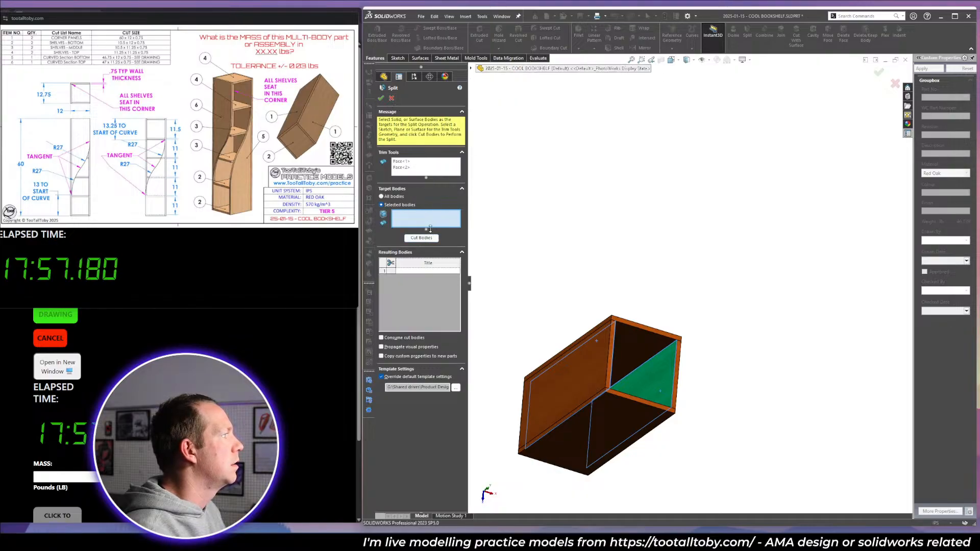
pyautogui.click(567, 351)
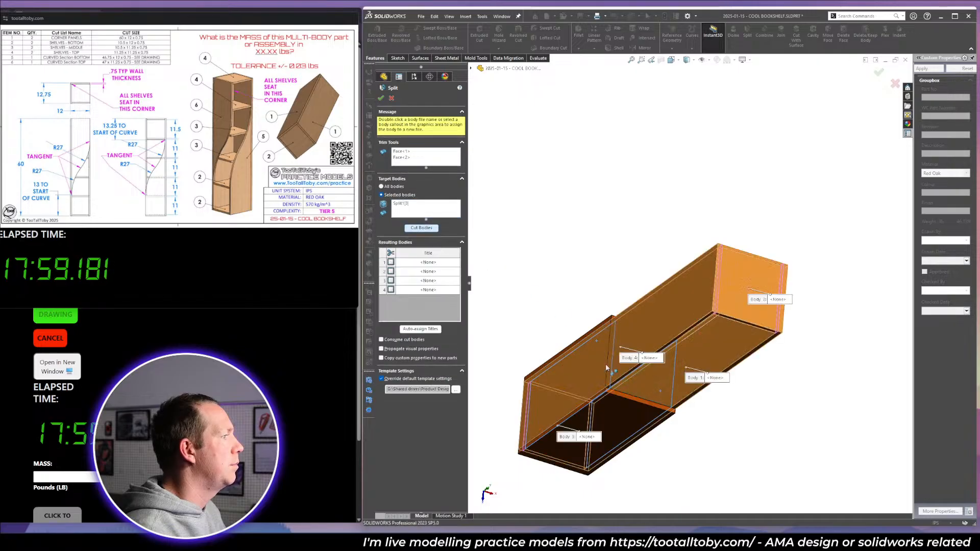
# Mark the two remaining wall panels as resulting bodies, complete the split, and turn off the section view.
pyautogui.click(580, 377)
pyautogui.moveTo(579, 377); pyautogui.dragTo(553, 321, button='middle')
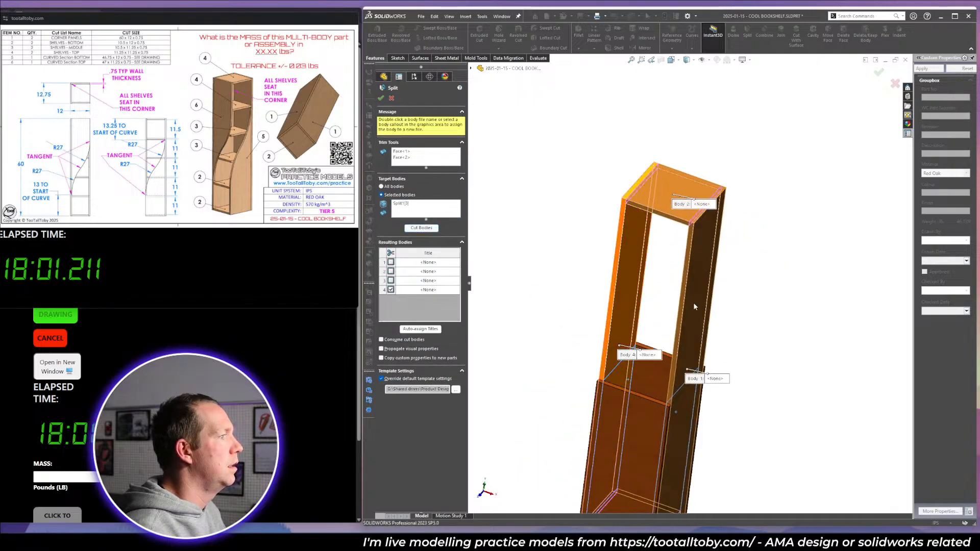
pyautogui.click(681, 426)
pyautogui.rightClick(685, 427)
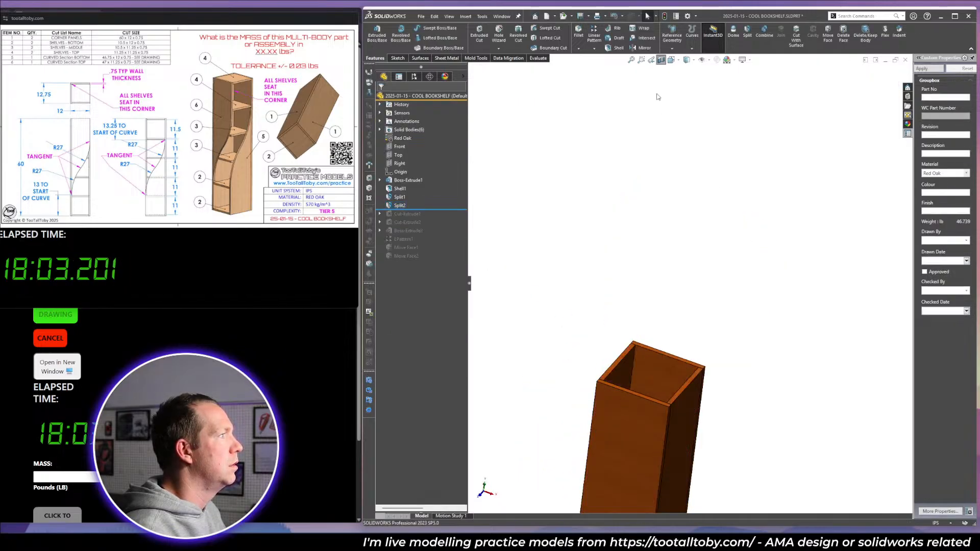
pyautogui.click(664, 59)
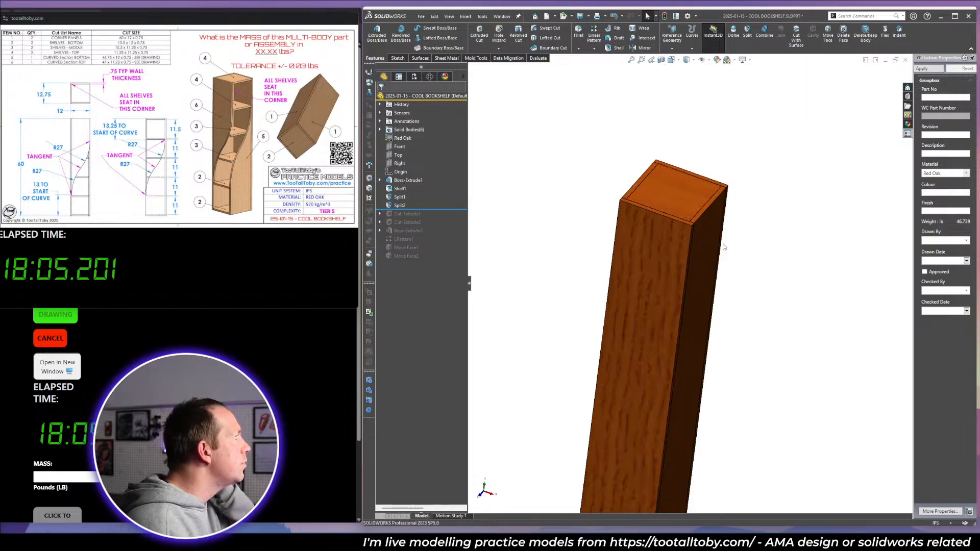
pyautogui.moveTo(723, 247)
pyautogui.mouseDown(button='middle')
pyautogui.moveTo(707, 214)
pyautogui.moveTo(712, 236)
pyautogui.mouseUp(button='middle')
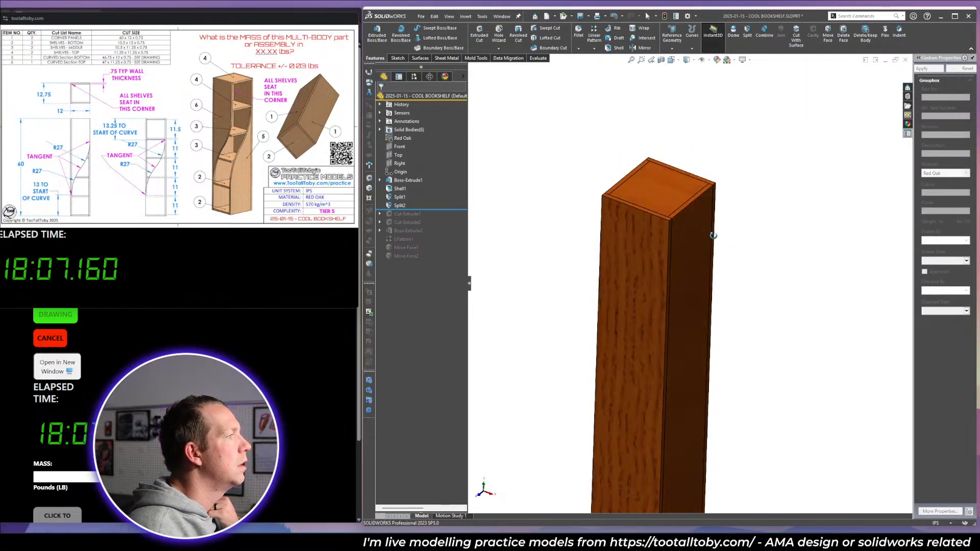
# Enter 44.51 pounds as the Cool Bookshelf mass and submit it for checking.
pyautogui.scroll(2, 714, 237)
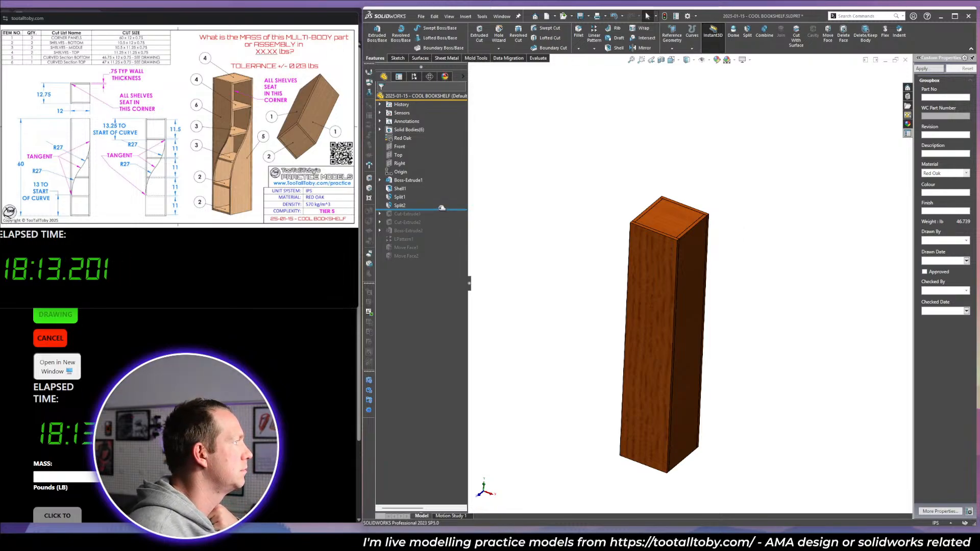
pyautogui.click(94, 477)
pyautogui.write('44.5')
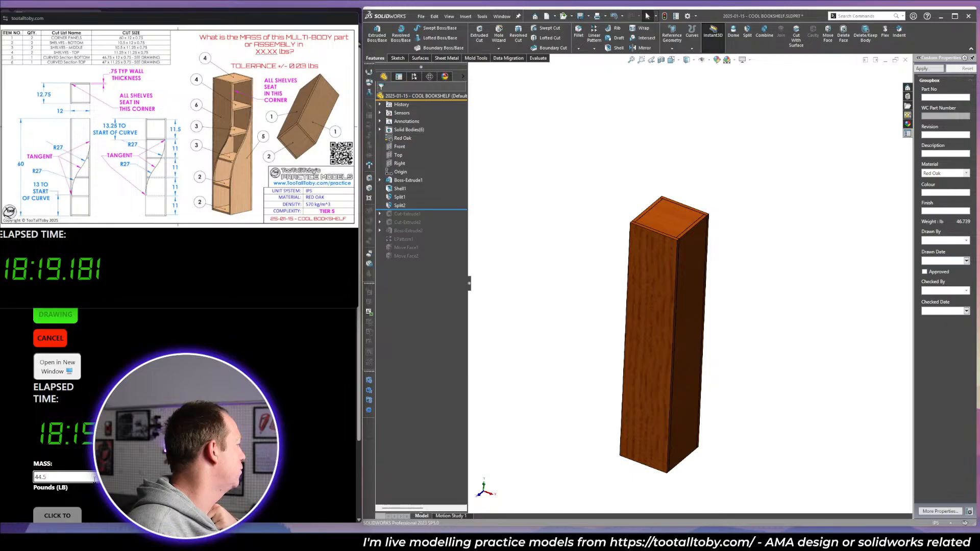
pyautogui.write('1')
pyautogui.press('Return')
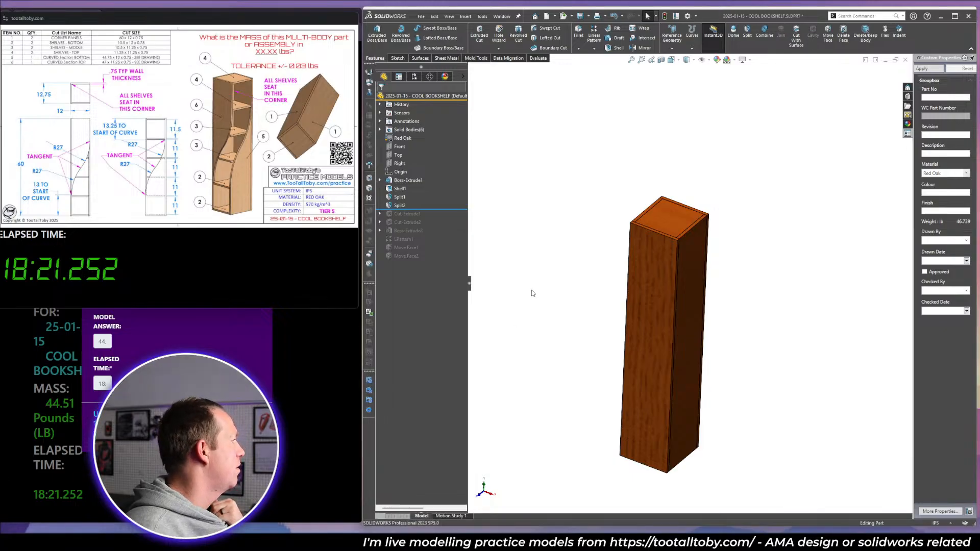
# Roll the history forward past Cut-Extrude1 and replace its feature scope with the adjacent split wall panel lying under the cut sketch.
pyautogui.scroll(-3, 692, 239)
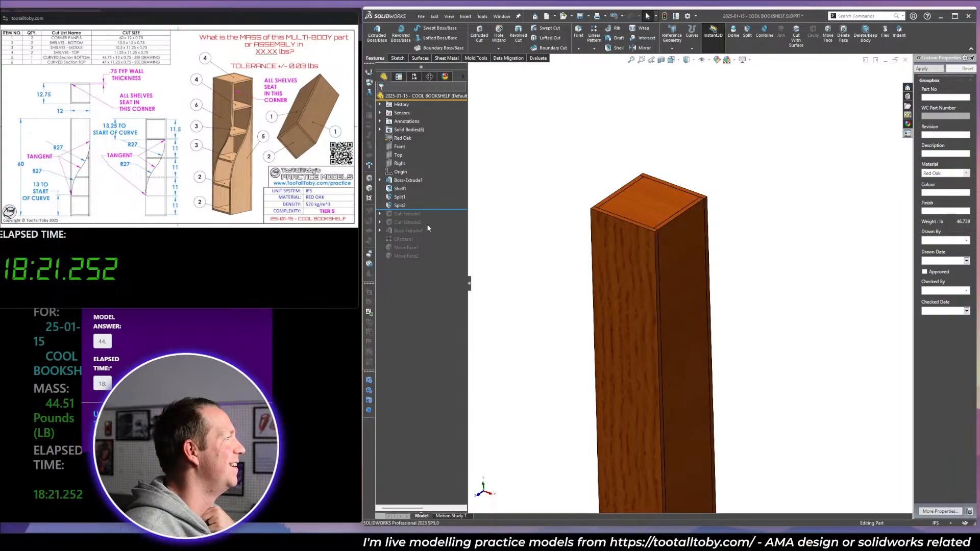
pyautogui.moveTo(431, 211); pyautogui.dragTo(432, 218)
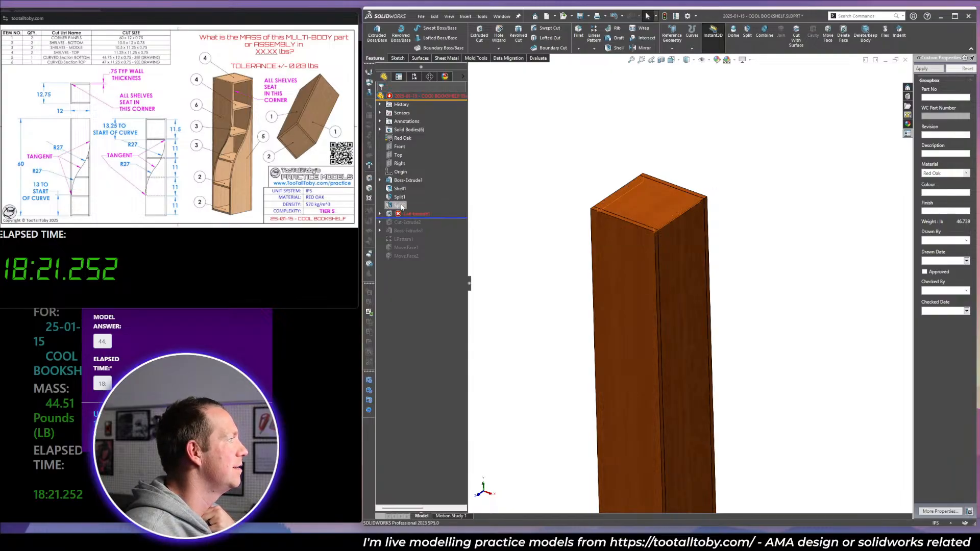
pyautogui.click(412, 214)
pyautogui.click(416, 188)
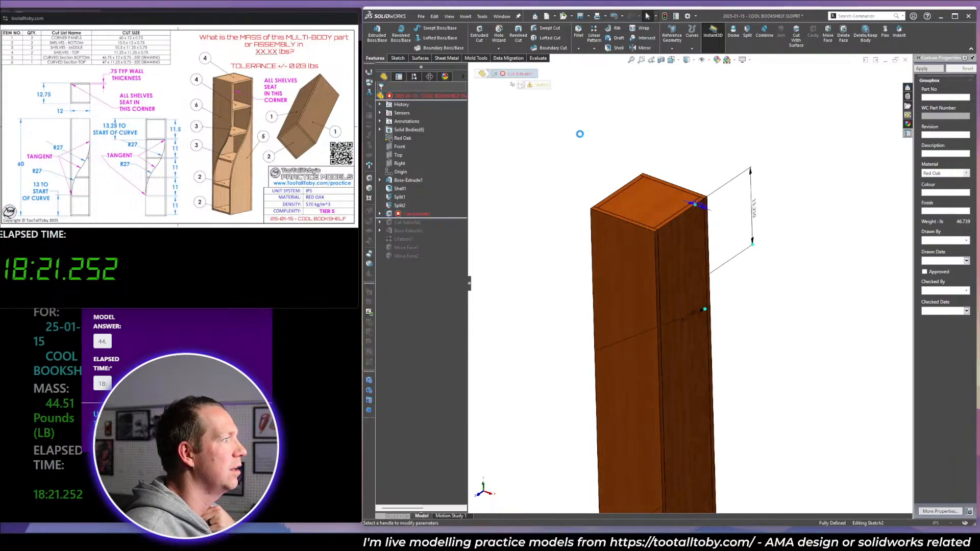
pyautogui.click(439, 297)
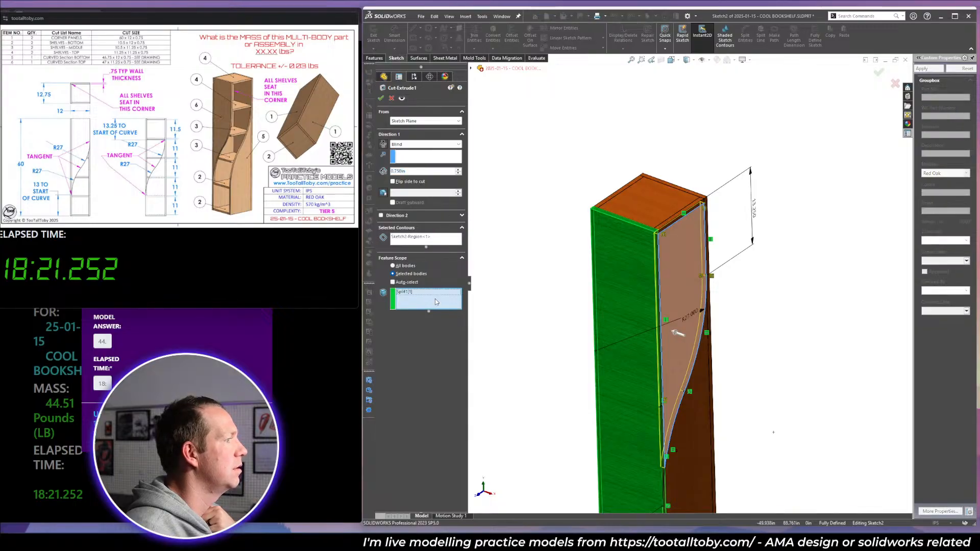
pyautogui.rightClick(435, 299)
pyautogui.click(457, 305)
pyautogui.click(704, 399)
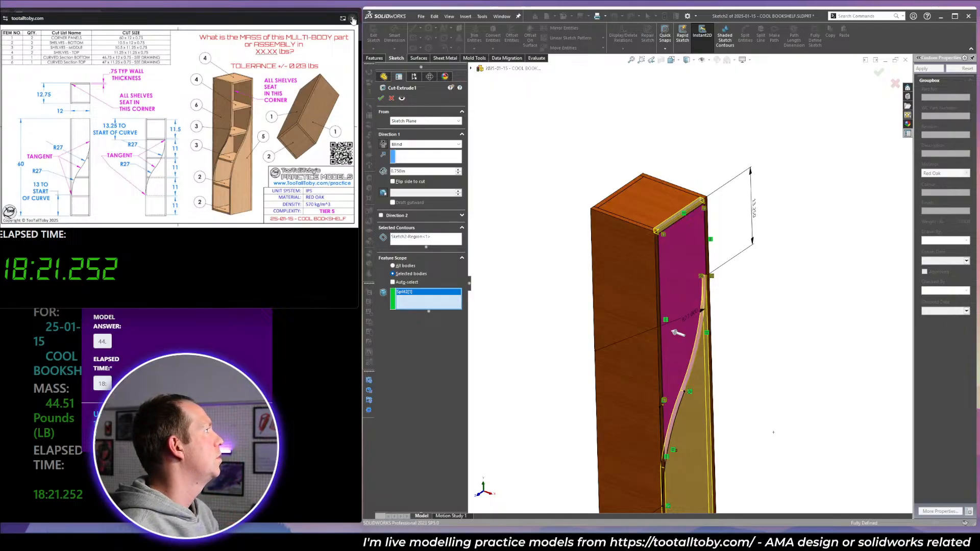
# Close the floating drawing window and complete Cut-Extrude1, keeping only Body 1, the lower curved part of the panel.
pyautogui.click(353, 19)
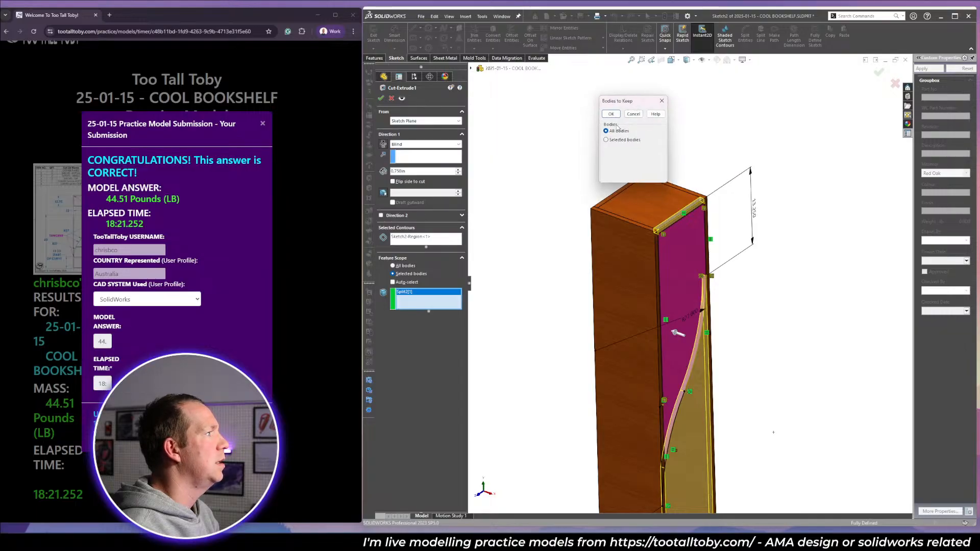
pyautogui.click(621, 140)
pyautogui.click(606, 151)
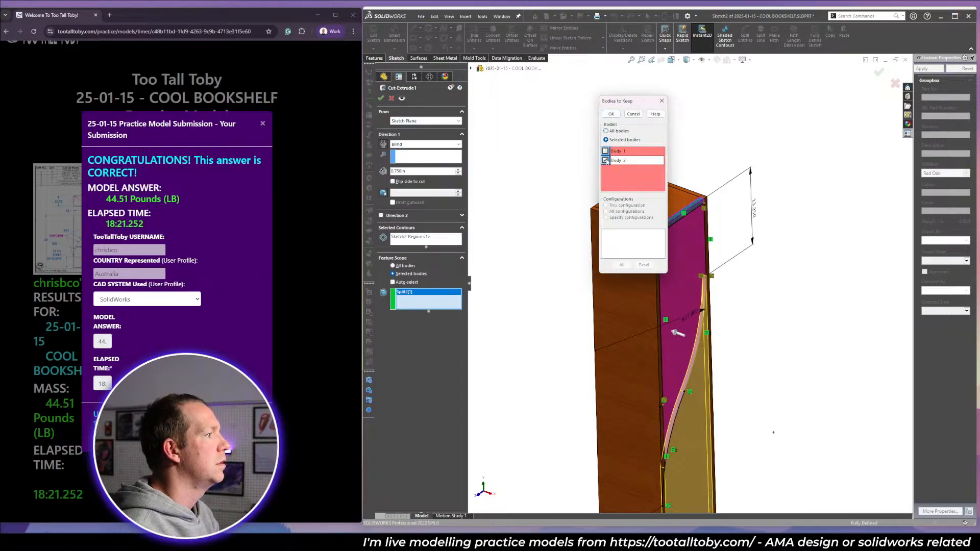
pyautogui.click(606, 151)
pyautogui.click(606, 151)
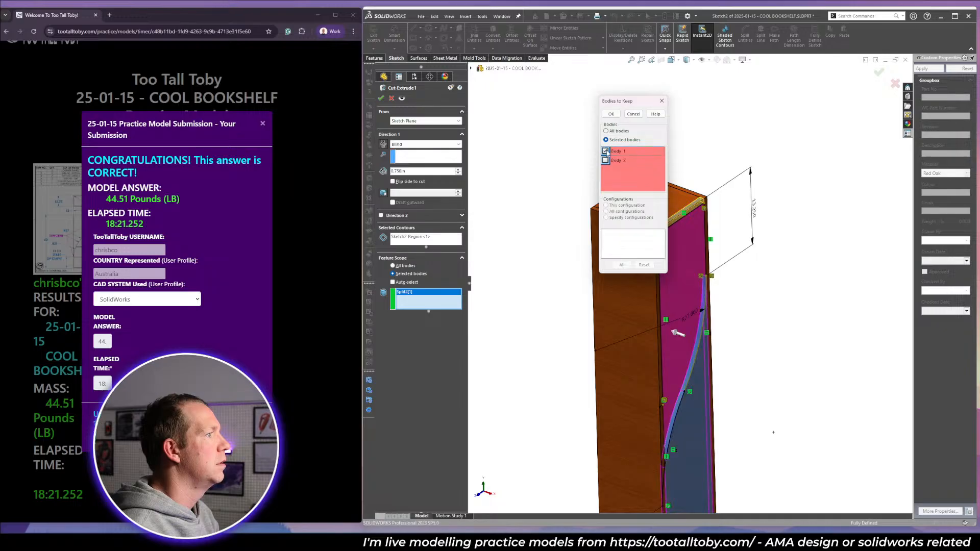
pyautogui.click(614, 115)
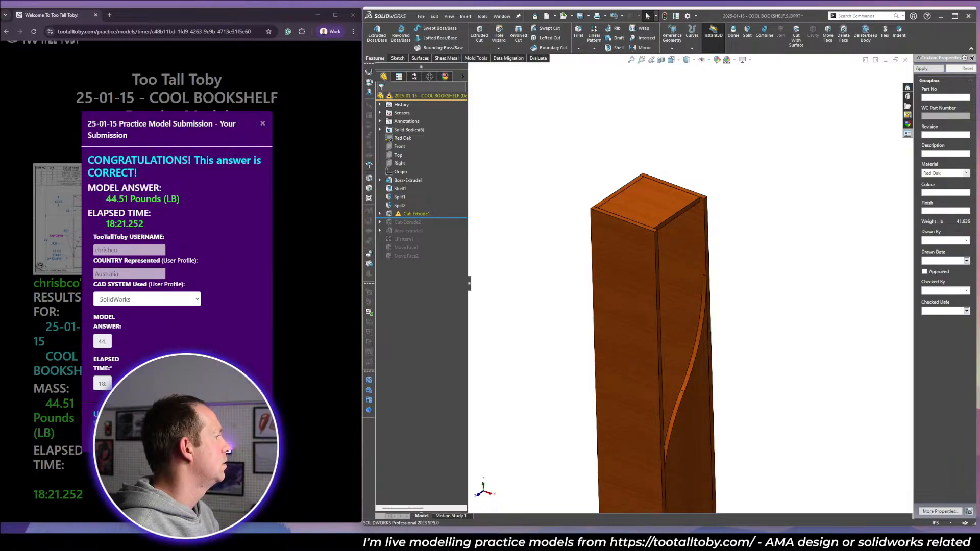
# Submit the completed practice model entry and open the Cool Bookshelf drawing image from its practice page.
pyautogui.click(245, 434)
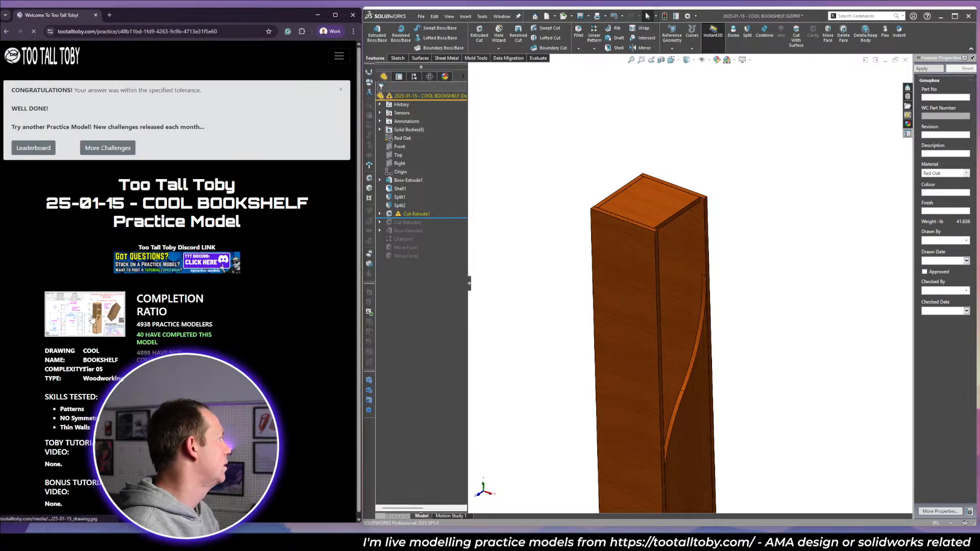
pyautogui.click(88, 322)
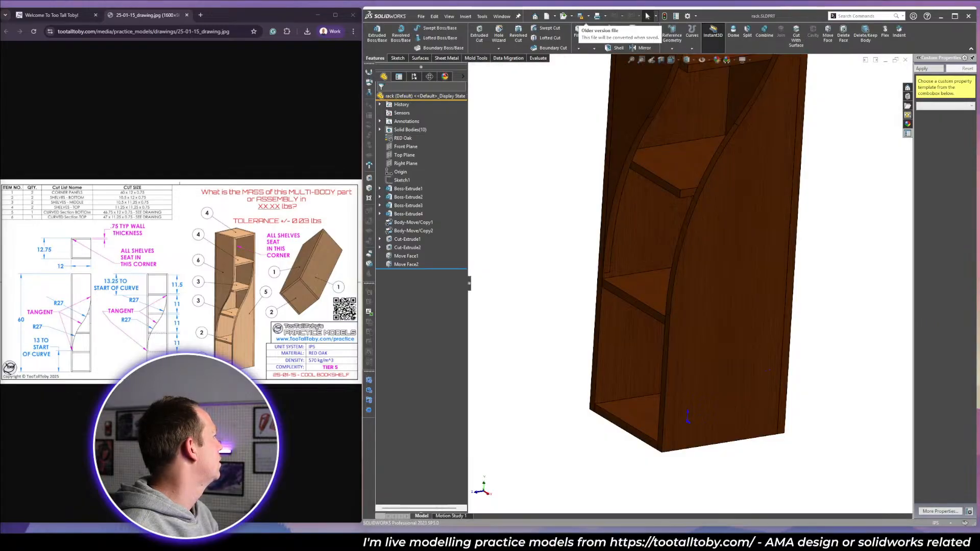
# Apply the Plain White scene to the rack part and return to its feature list.
pyautogui.scroll(5, 749, 252)
pyautogui.scroll(-3, 722, 115)
pyautogui.moveTo(733, 271); pyautogui.dragTo(715, 256, button='middle')
pyautogui.click(445, 76)
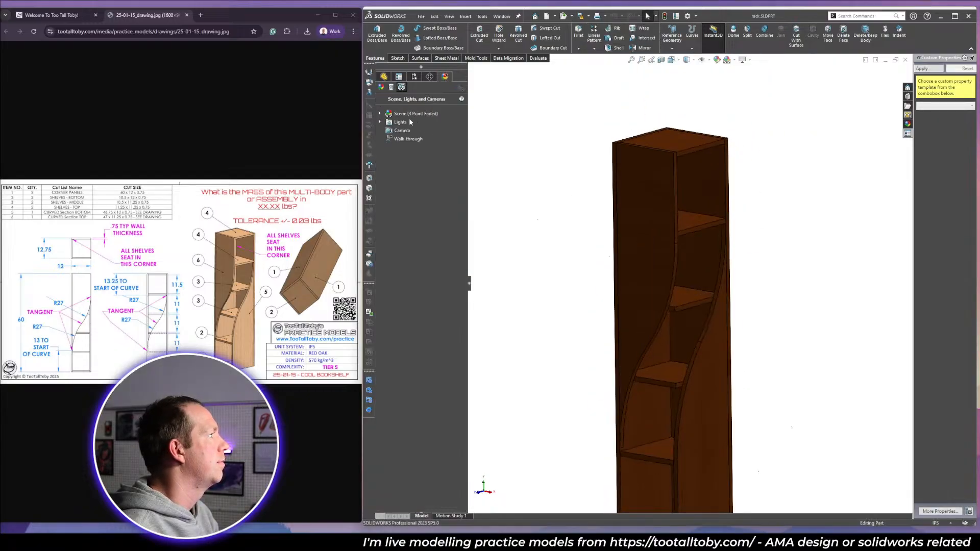
pyautogui.click(380, 122)
pyautogui.rightClick(409, 132)
pyautogui.click(536, 120)
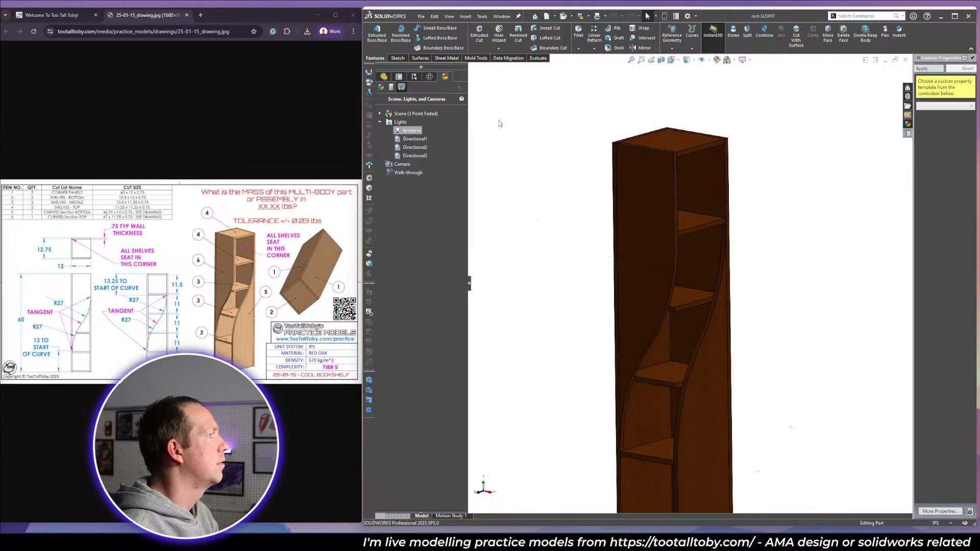
pyautogui.moveTo(669, 187)
pyautogui.mouseDown(button='middle')
pyautogui.moveTo(678, 191)
pyautogui.moveTo(657, 198)
pyautogui.moveTo(664, 184)
pyautogui.mouseUp(button='middle')
pyautogui.click(734, 60)
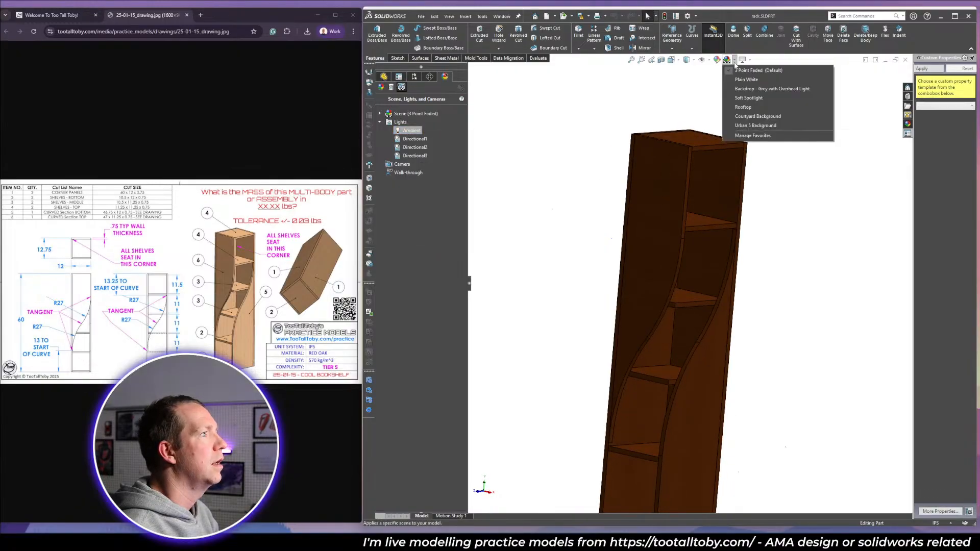
pyautogui.click(746, 80)
pyautogui.click(384, 76)
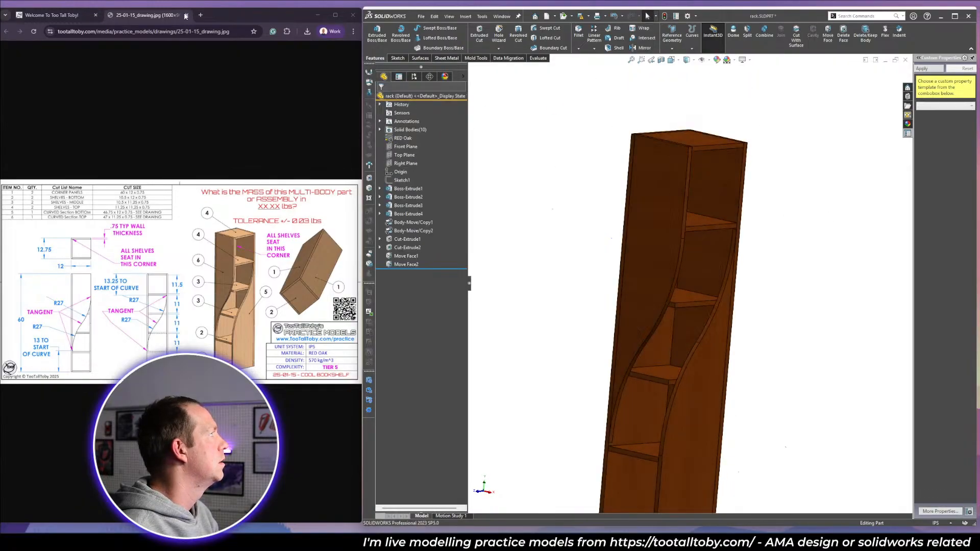
# Return to the practice model page, show the whole rack, and load the custom property template that includes its weight.
pyautogui.click(51, 15)
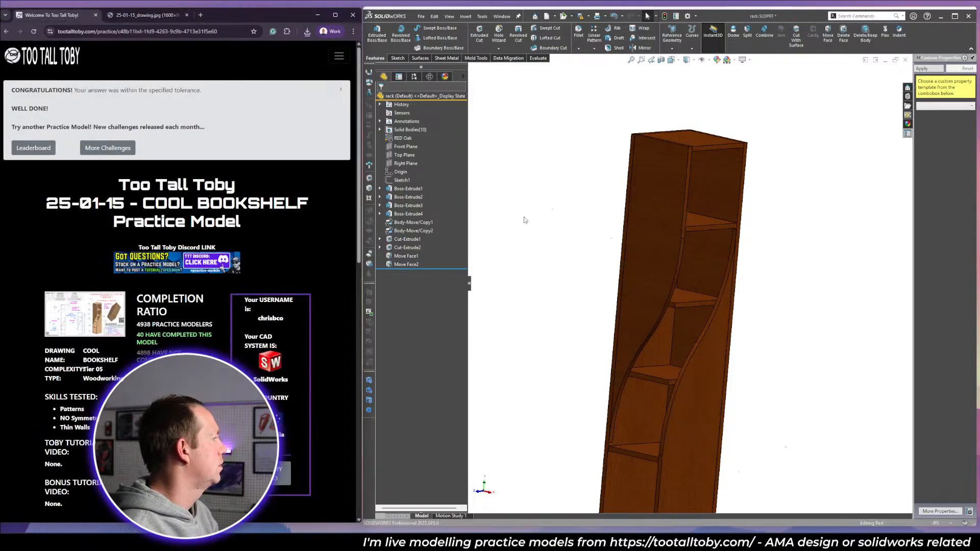
pyautogui.hotkey('ctrl', '7')
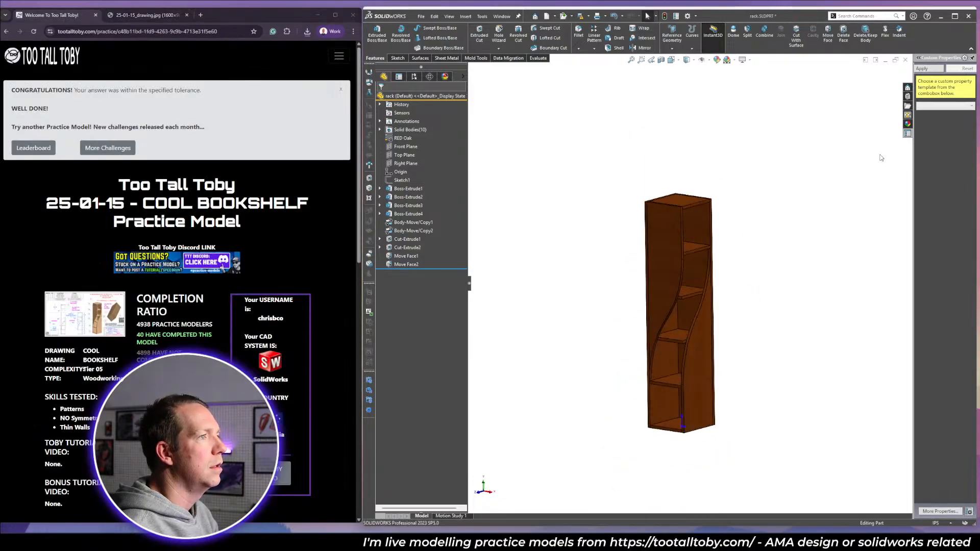
pyautogui.click(945, 106)
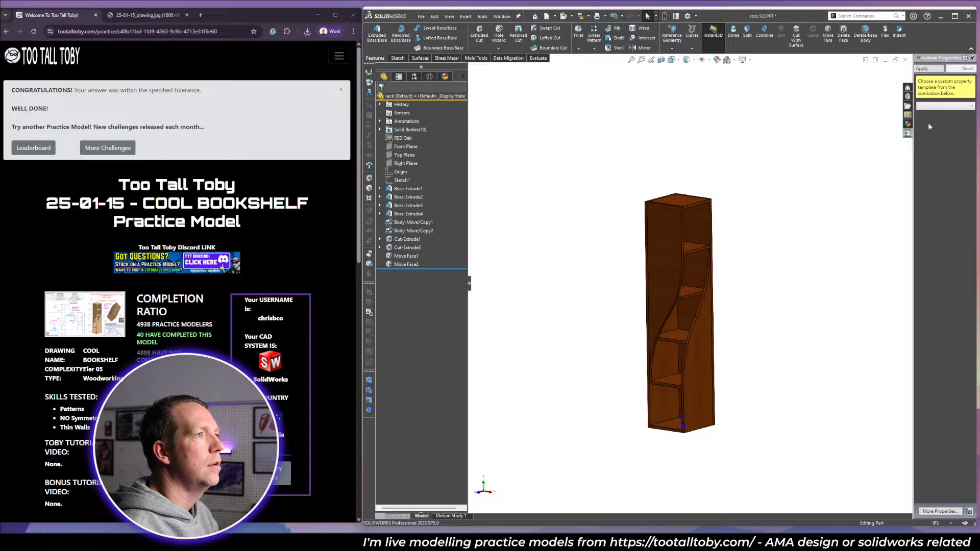
pyautogui.click(914, 119)
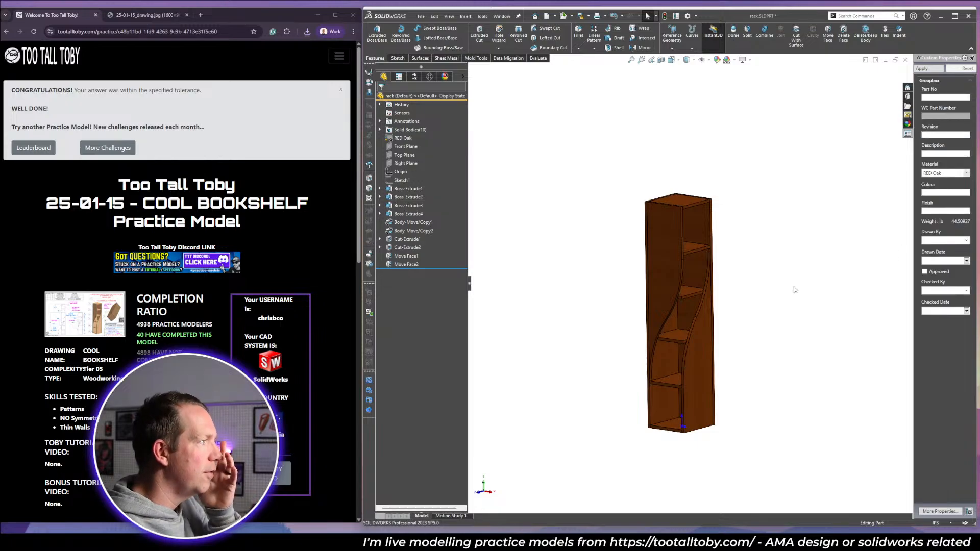
# Examine the rack's base sketch and the wall panel extrusions with their sketches to see how the part is built.
pyautogui.moveTo(749, 314)
pyautogui.mouseDown(button='middle')
pyautogui.moveTo(758, 289)
pyautogui.moveTo(731, 341)
pyautogui.moveTo(713, 274)
pyautogui.mouseUp(button='middle')
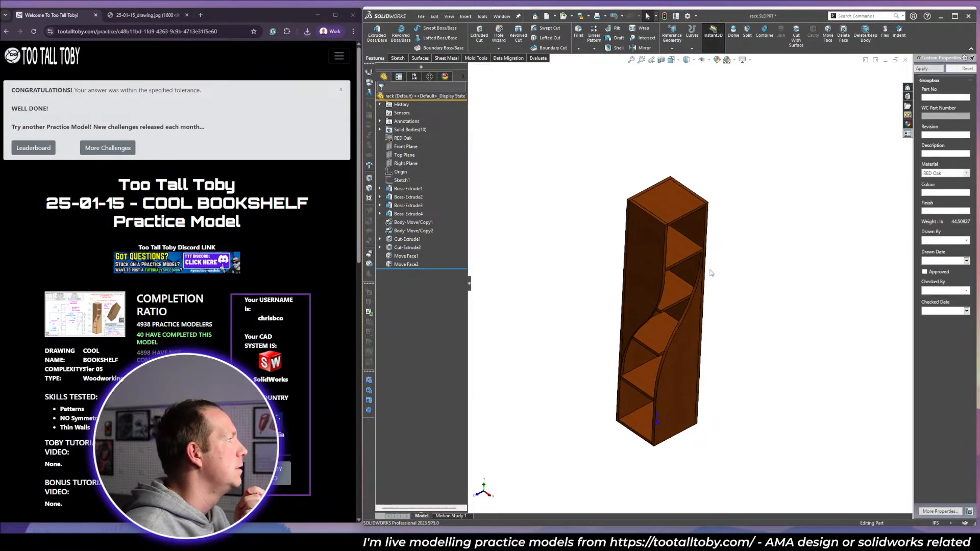
pyautogui.click(401, 180)
pyautogui.scroll(-2, 697, 417)
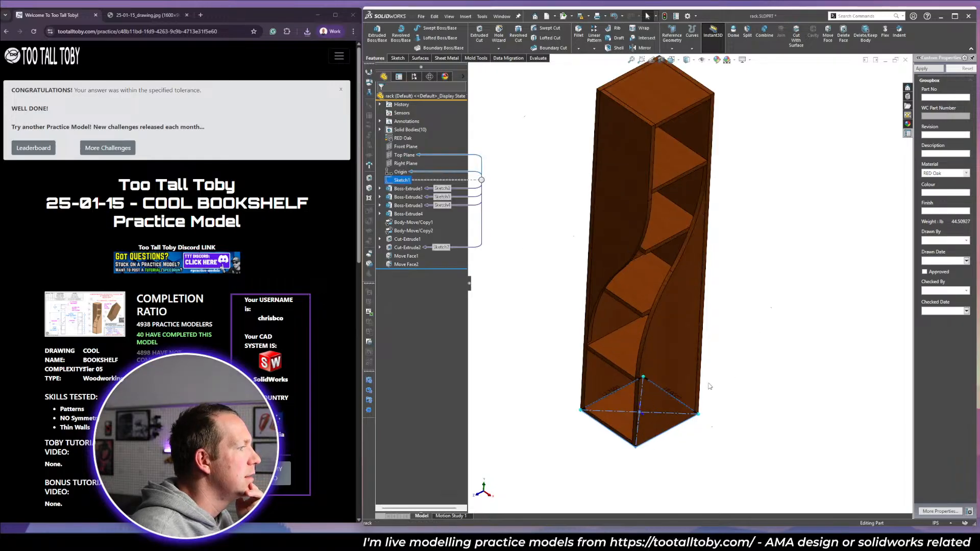
pyautogui.click(733, 367)
pyautogui.click(411, 197)
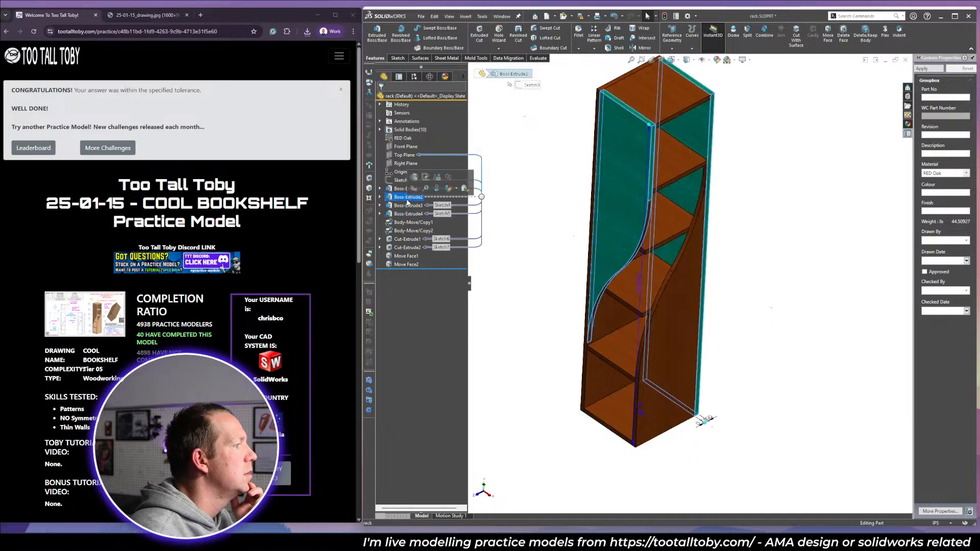
pyautogui.click(407, 206)
pyautogui.click(380, 206)
pyautogui.click(410, 214)
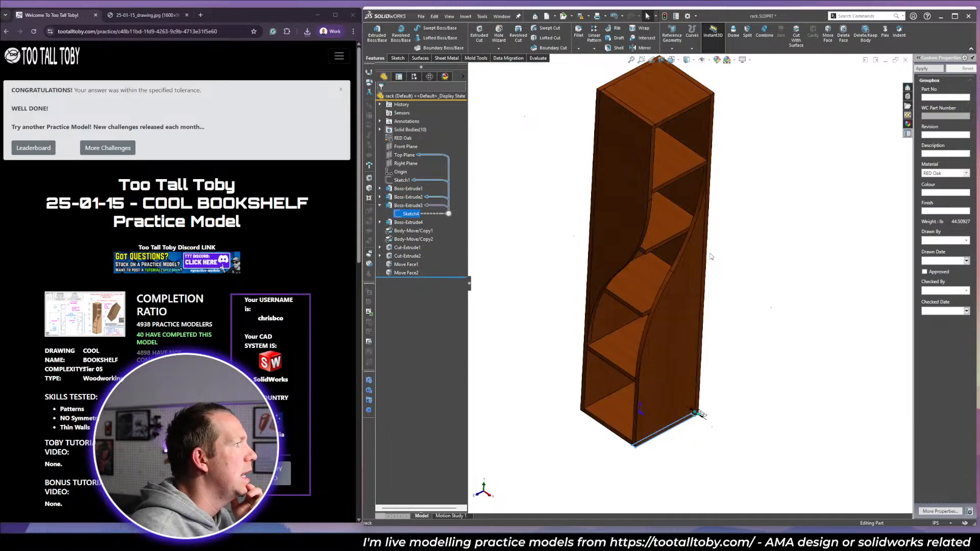
pyautogui.moveTo(712, 256); pyautogui.dragTo(684, 255, button='middle')
# Roll the rack's history back to before Boss-Extrude4 and examine how the separate wall panels meet.
pyautogui.rightClick(421, 223)
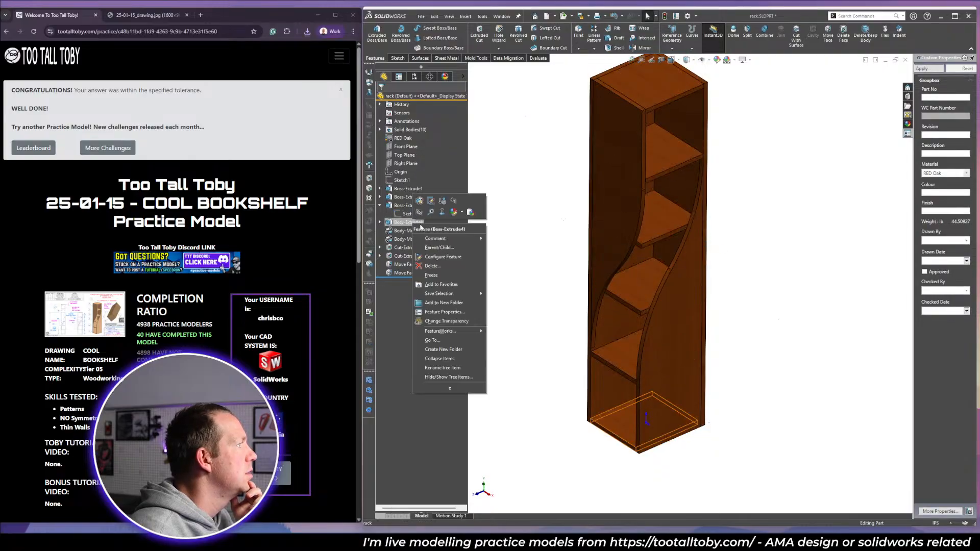
pyautogui.click(453, 201)
pyautogui.scroll(3, 716, 217)
pyautogui.moveTo(702, 199); pyautogui.dragTo(707, 195, button='middle')
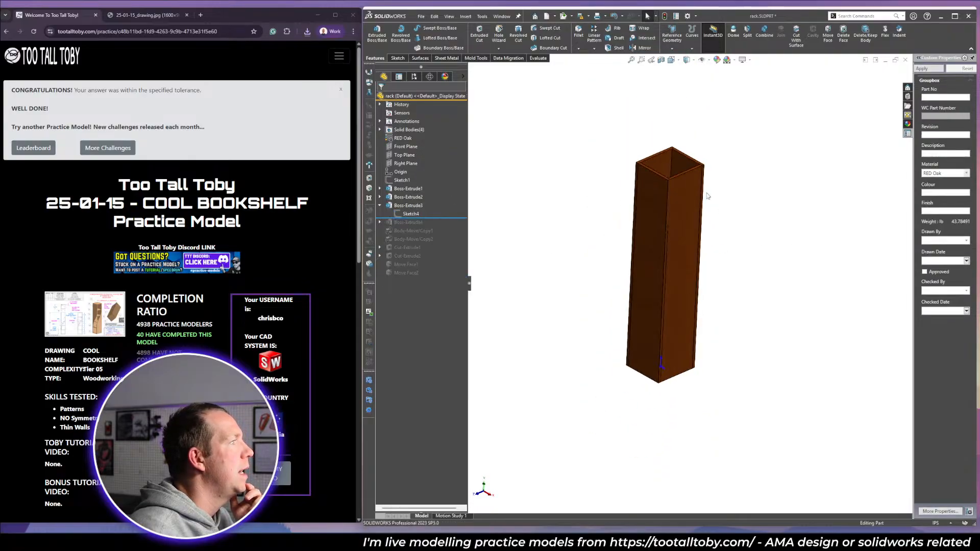
pyautogui.scroll(-5, 679, 208)
pyautogui.click(663, 305)
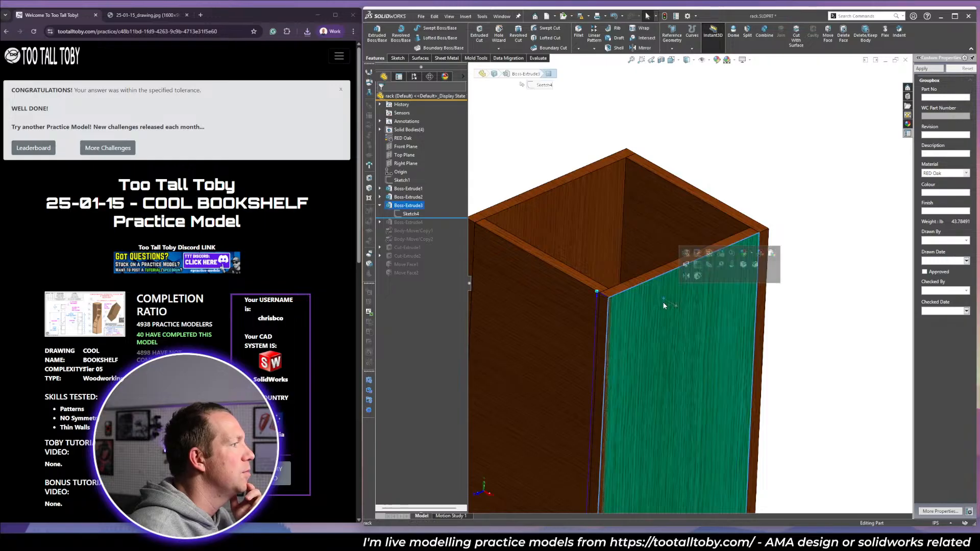
pyautogui.scroll(4, 663, 306)
pyautogui.click(754, 371)
pyautogui.scroll(-5, 633, 282)
pyautogui.click(632, 300)
pyautogui.scroll(5, 633, 300)
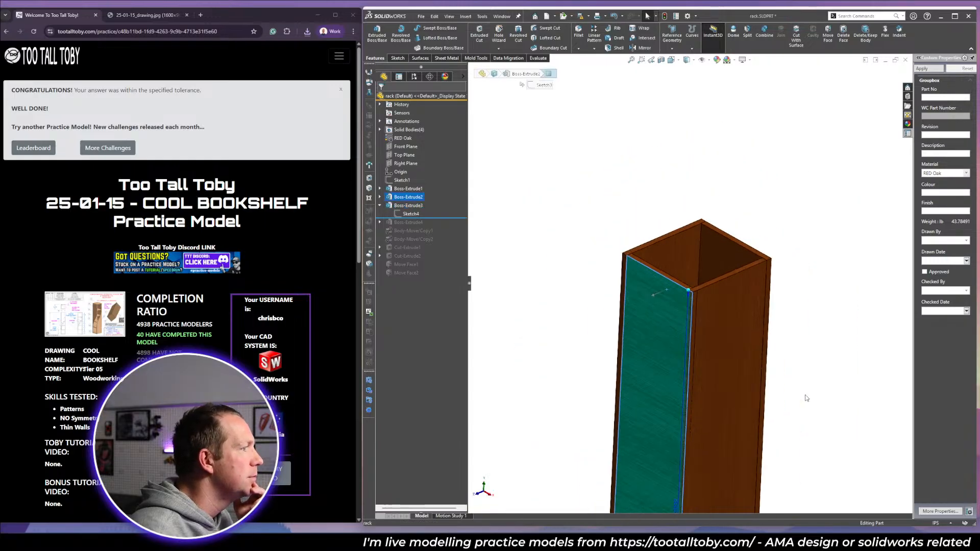
pyautogui.scroll(1, 806, 398)
pyautogui.click(774, 354)
pyautogui.scroll(-2, 773, 353)
# Roll the rack's history forward to include Boss-Extrude4 and examine the bottom shelf inside the column.
pyautogui.moveTo(434, 218); pyautogui.dragTo(435, 225)
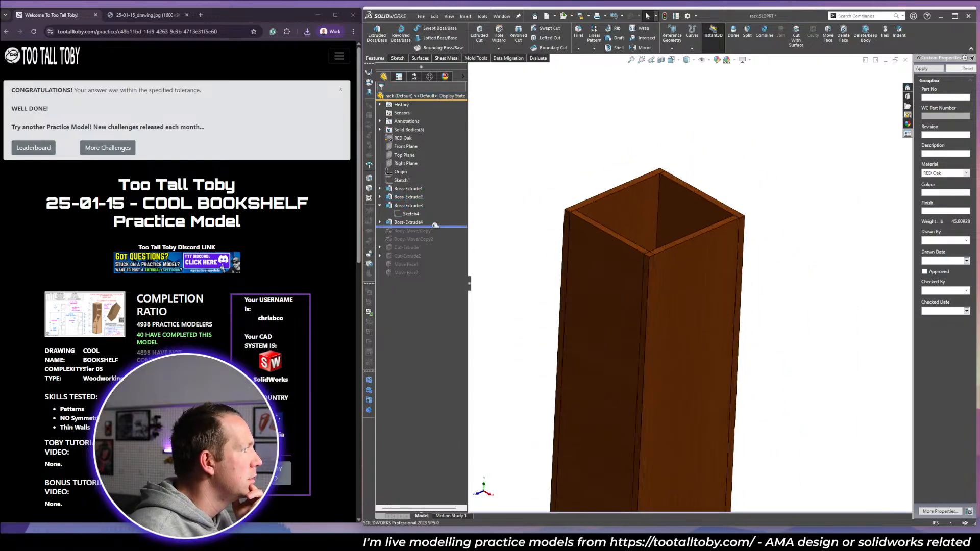
pyautogui.click(411, 223)
pyautogui.click(758, 394)
pyautogui.scroll(3, 759, 396)
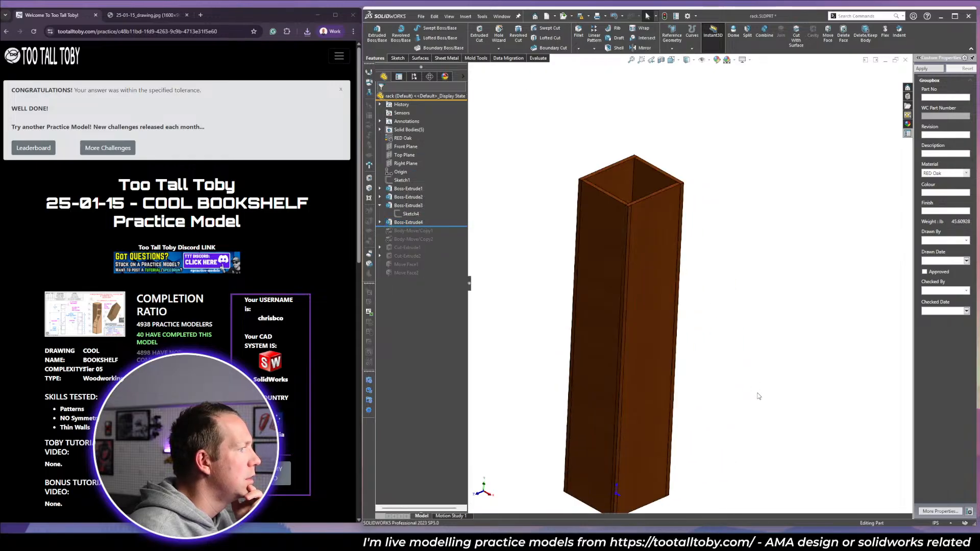
pyautogui.moveTo(664, 438); pyautogui.dragTo(684, 422, button='middle')
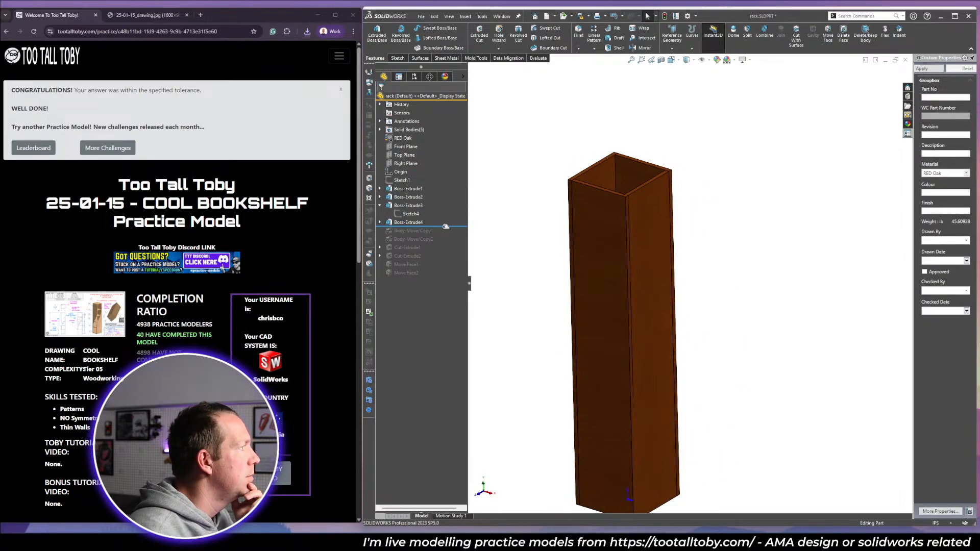
# Roll the rack's history forward to include Body-Move/Copy1 and examine the uppermost copied shelf.
pyautogui.moveTo(446, 226); pyautogui.dragTo(445, 235)
pyautogui.click(633, 173)
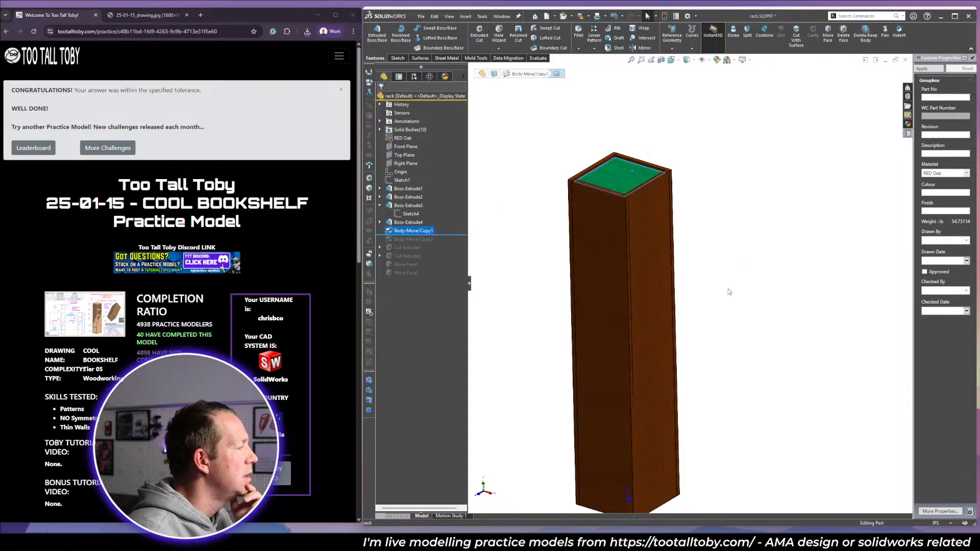
pyautogui.click(740, 284)
pyautogui.scroll(-4, 587, 140)
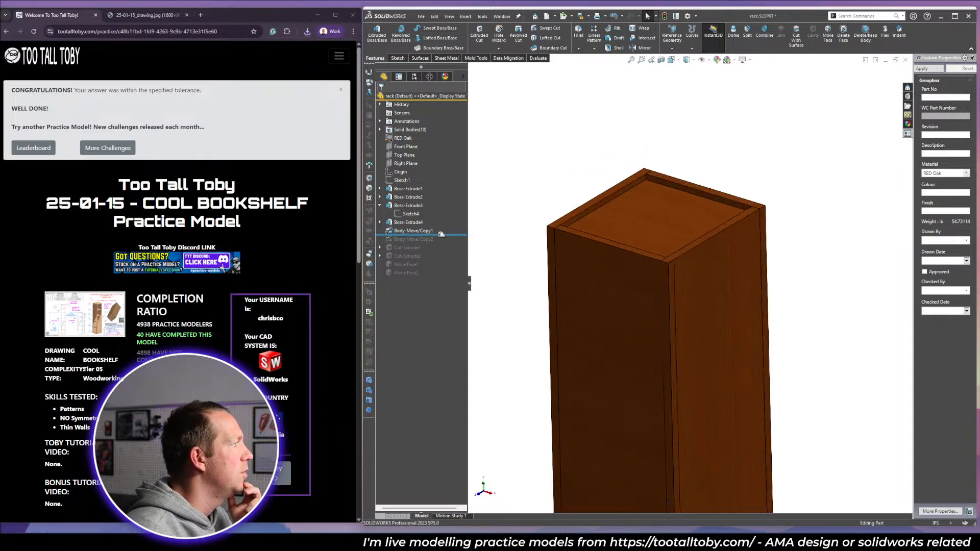
# Roll the rack's history forward through Body-Move/Copy2 and both extruded cuts and examine the curved front opening with its shelves.
pyautogui.moveTo(441, 235); pyautogui.dragTo(441, 244)
pyautogui.scroll(3, 766, 382)
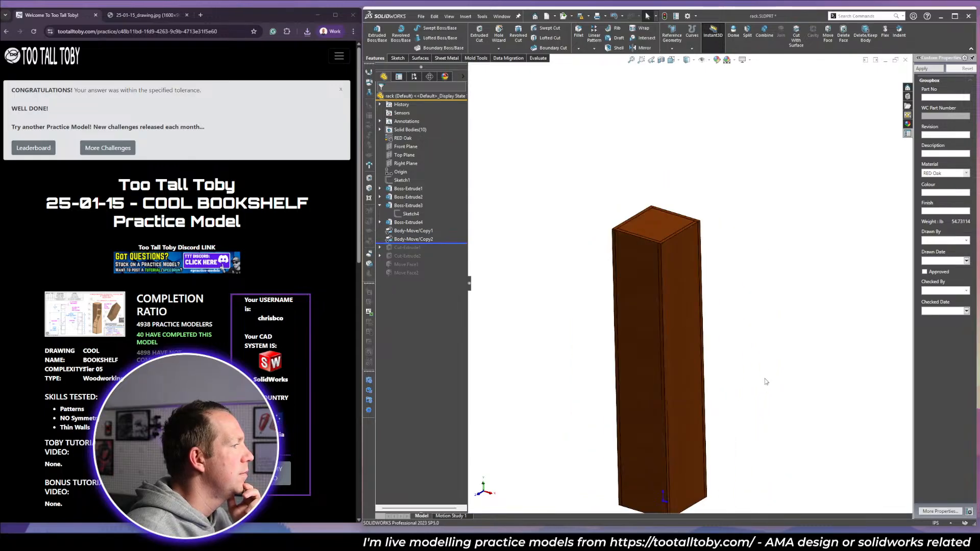
pyautogui.moveTo(452, 243); pyautogui.dragTo(451, 260)
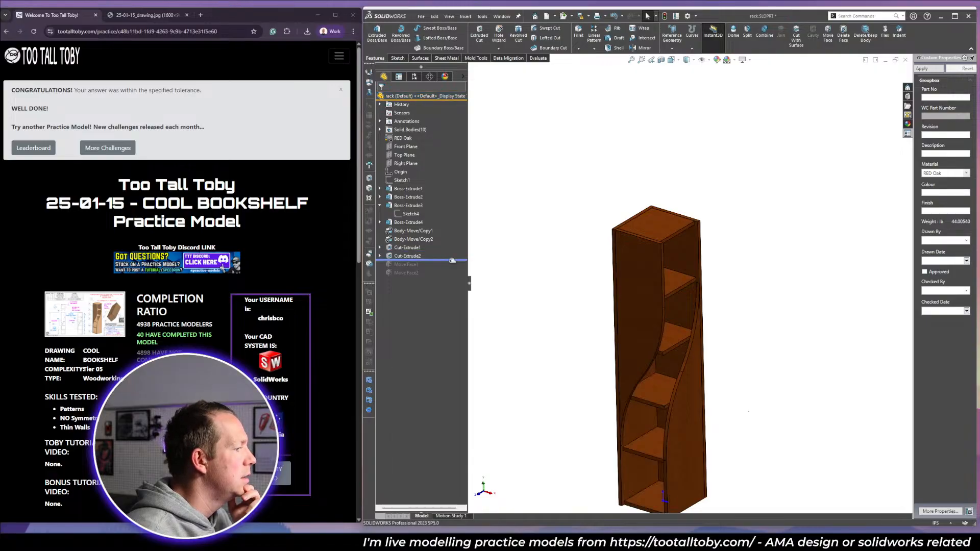
pyautogui.scroll(-5, 603, 445)
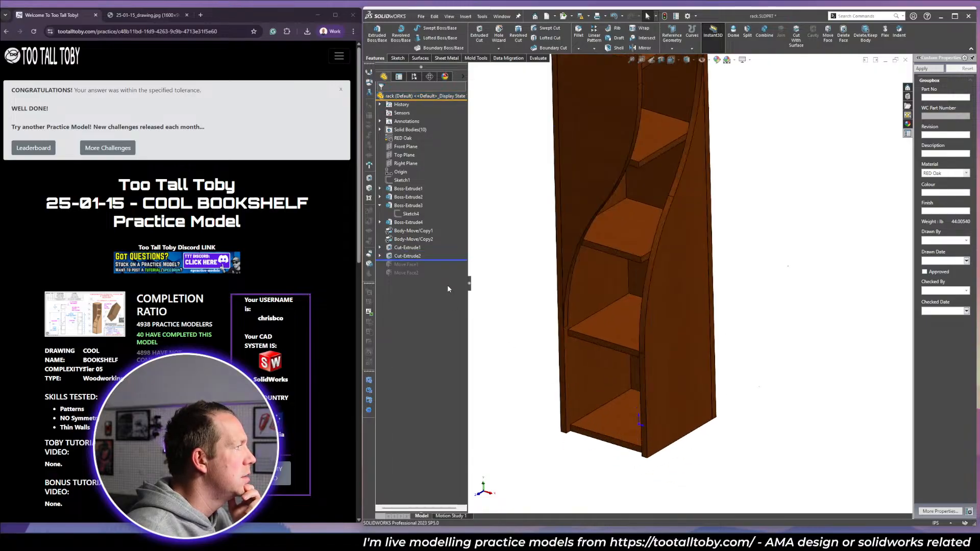
# Roll the rack's history forward through Move Face1 and Move Face2 and examine which shelf faces are moved.
pyautogui.moveTo(427, 262); pyautogui.dragTo(432, 267)
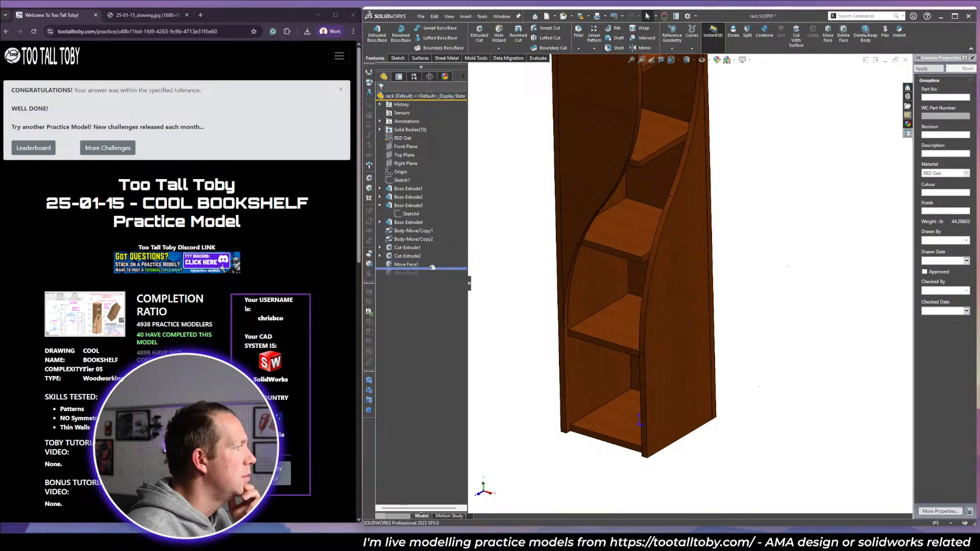
pyautogui.click(413, 265)
pyautogui.scroll(4, 723, 127)
pyautogui.scroll(-4, 690, 157)
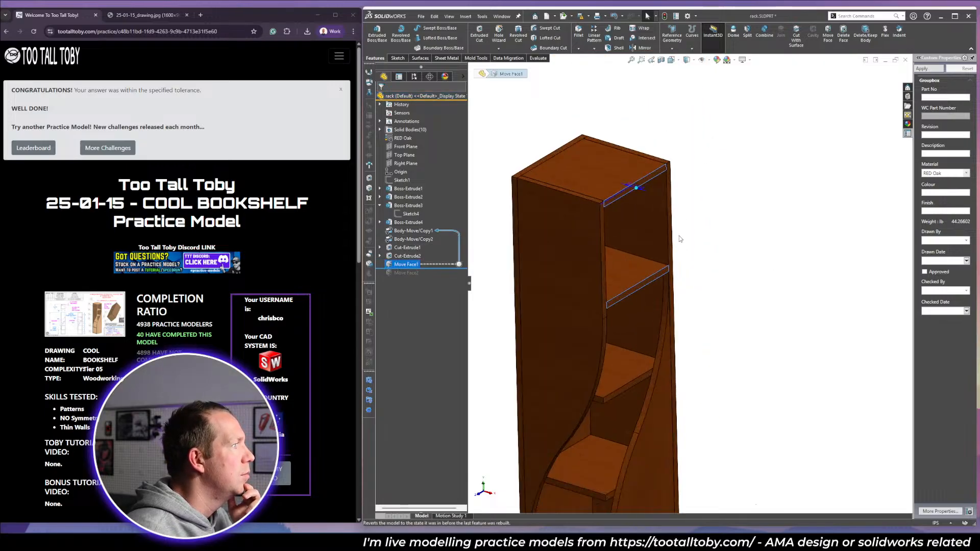
pyautogui.click(724, 235)
pyautogui.scroll(5, 686, 269)
pyautogui.scroll(-6, 704, 413)
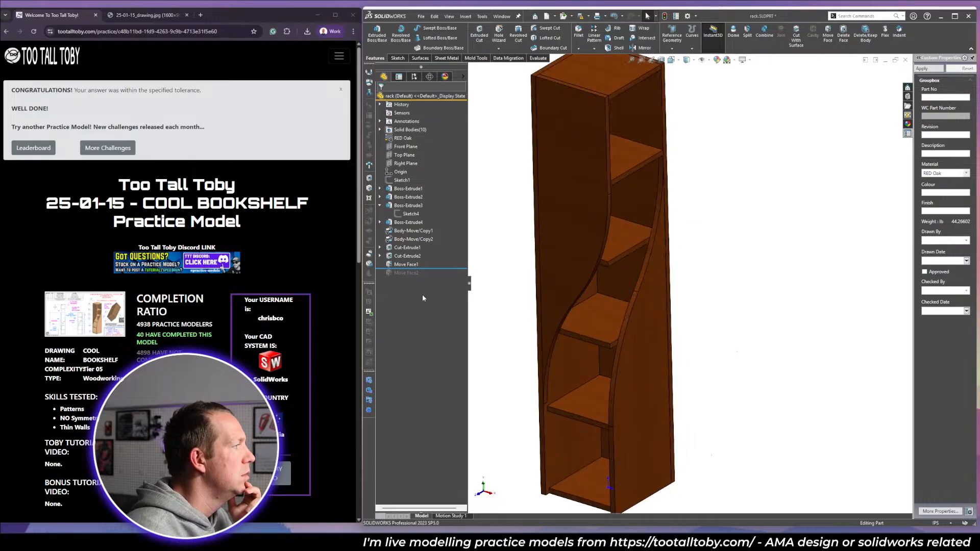
pyautogui.moveTo(424, 269); pyautogui.dragTo(430, 277)
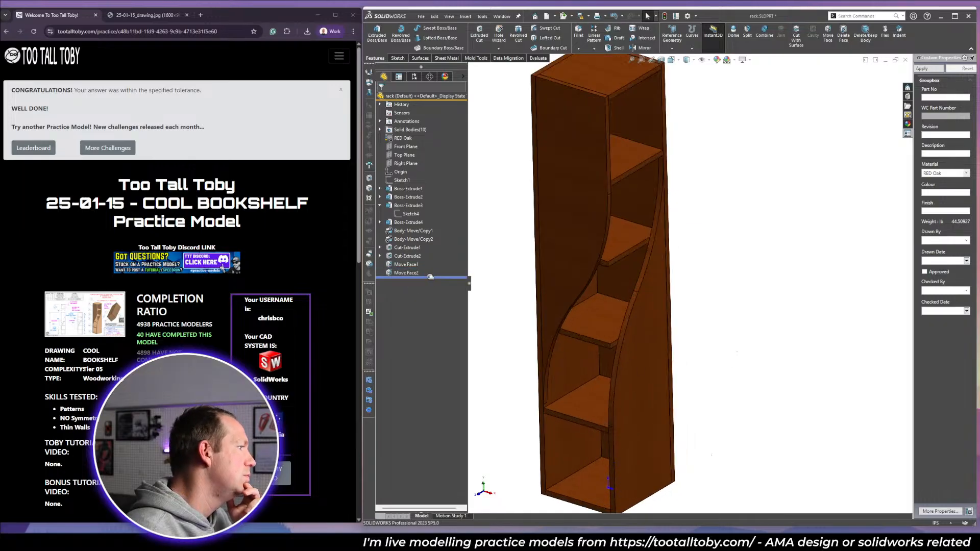
pyautogui.scroll(3, 658, 259)
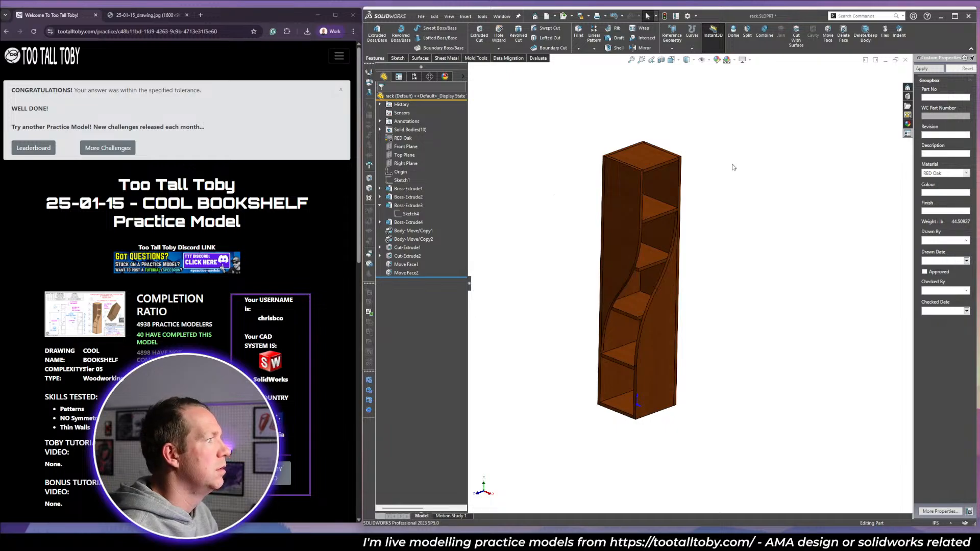
# Switch back and forth between the Cool Bookshelf and rack parts to compare their feature histories and shapes.
pyautogui.hotkey('ctrl', 'Tab')
pyautogui.scroll(3, 721, 309)
pyautogui.moveTo(721, 313); pyautogui.dragTo(704, 298, button='middle')
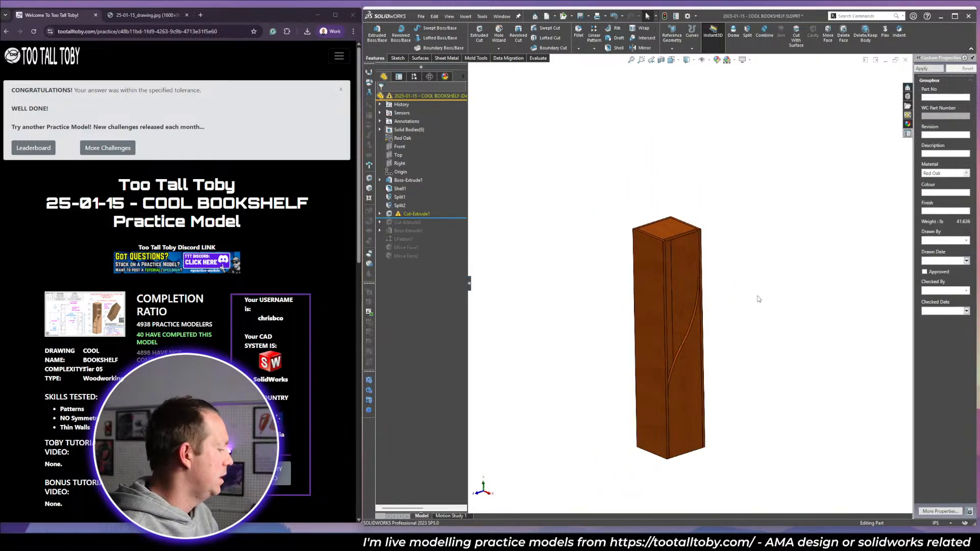
pyautogui.hotkey('ctrl', 'Tab')
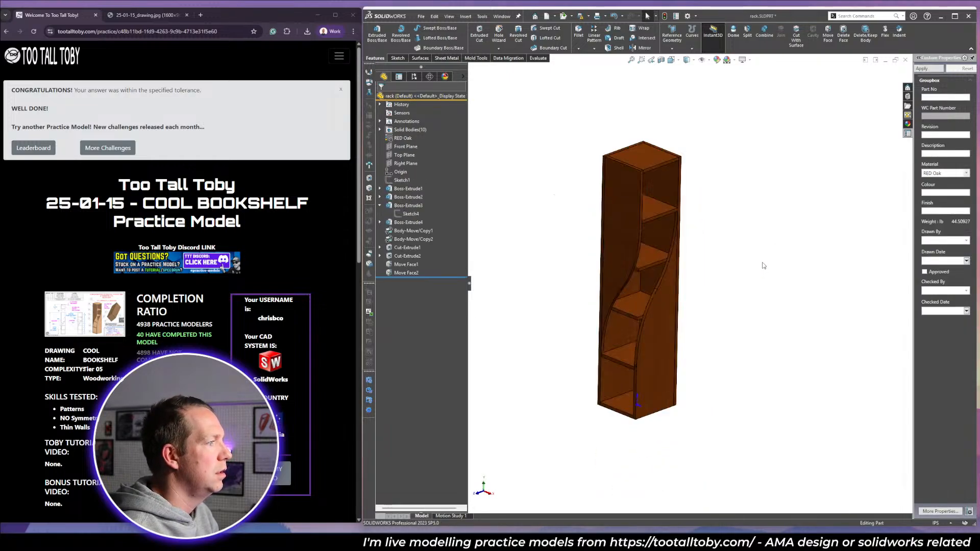
pyautogui.hotkey('ctrl', 'Tab')
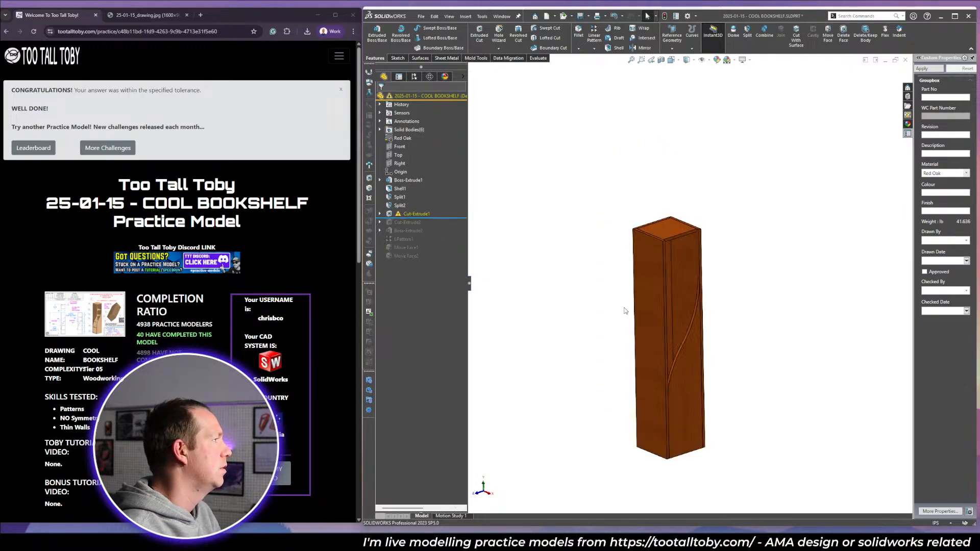
pyautogui.hotkey('ctrl', 'Tab')
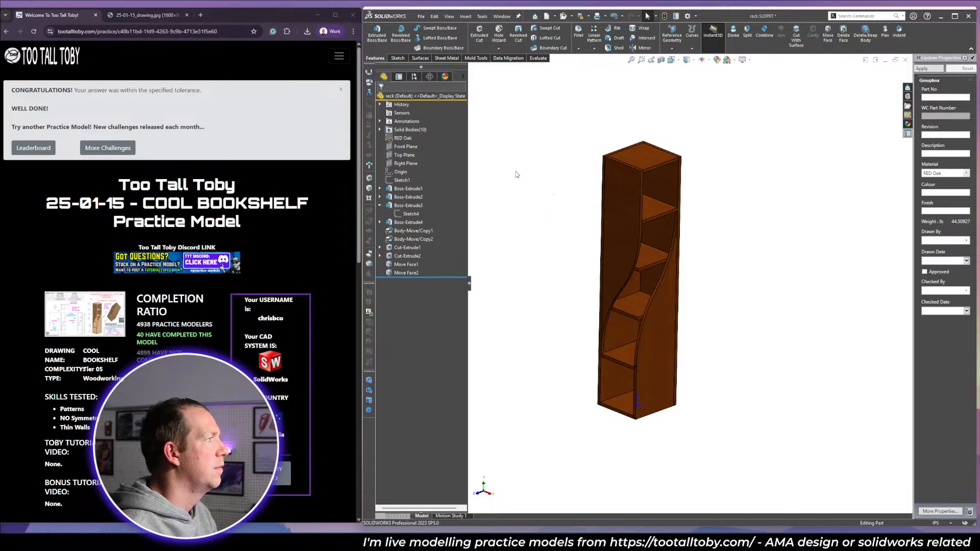
# Remove all part appearances from the rack and from the Cool Bookshelf, ending in the Cool Bookshelf part.
pyautogui.rightClick(418, 96)
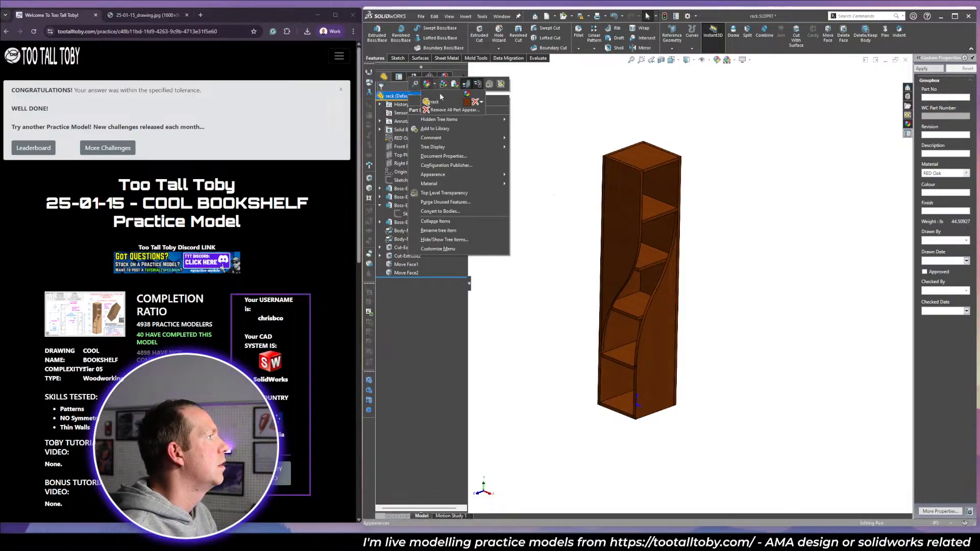
pyautogui.click(449, 110)
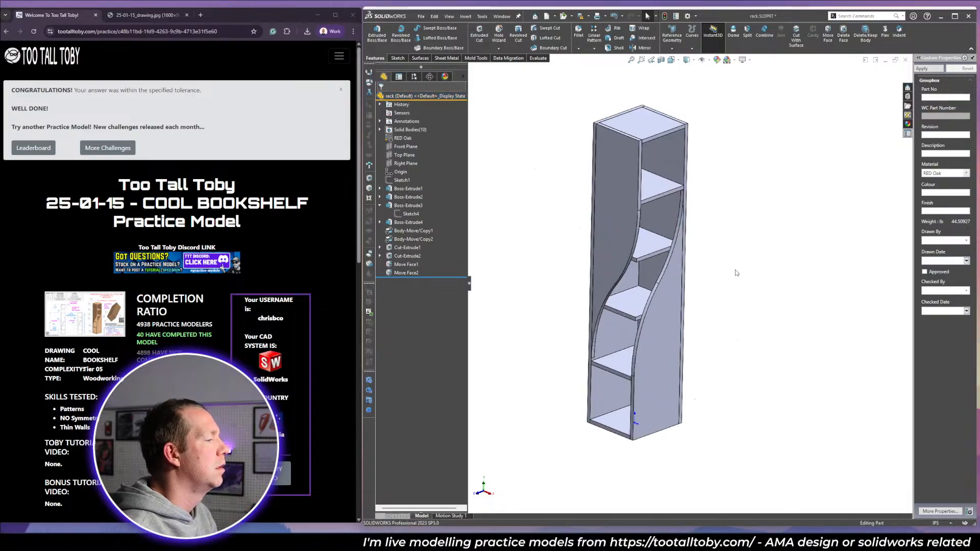
pyautogui.hotkey('ctrl', 'Tab')
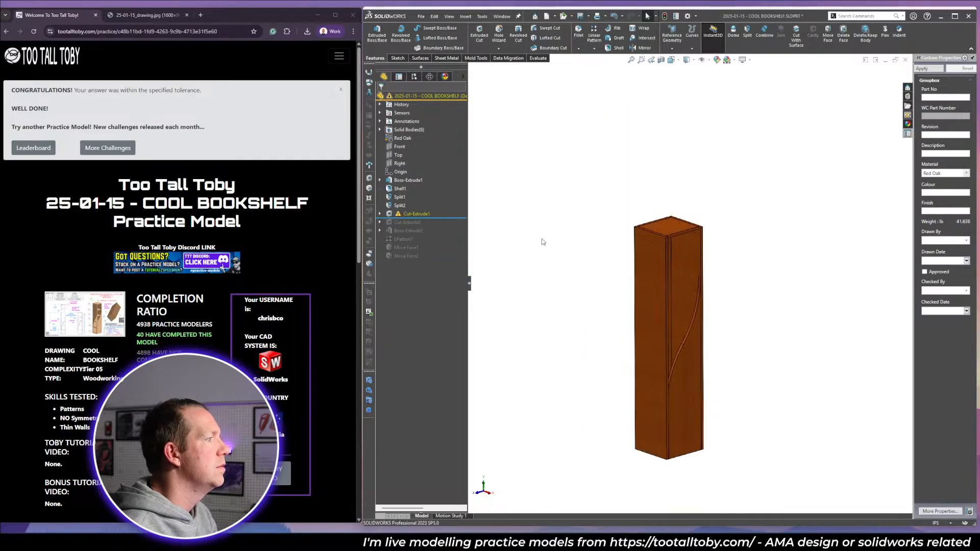
pyautogui.rightClick(410, 98)
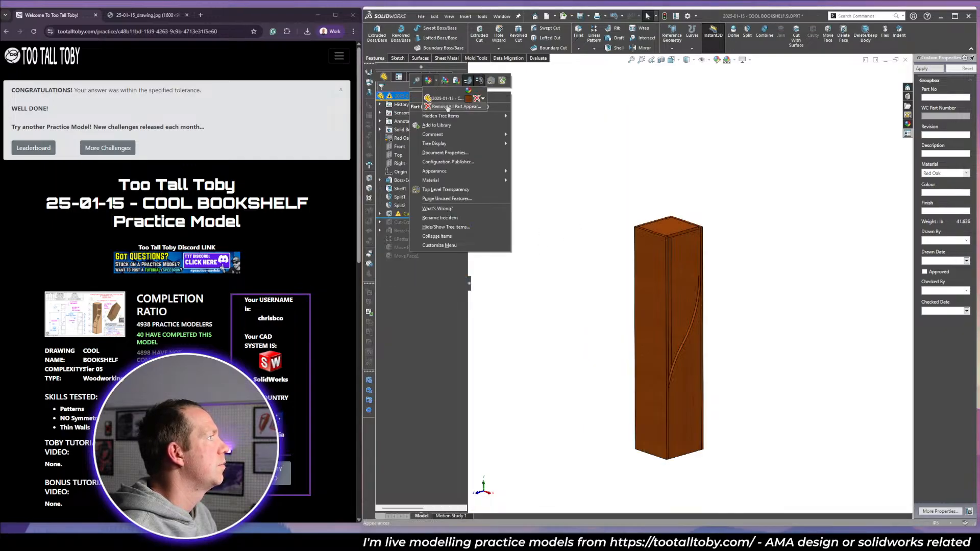
pyautogui.click(447, 107)
pyautogui.scroll(-3, 731, 371)
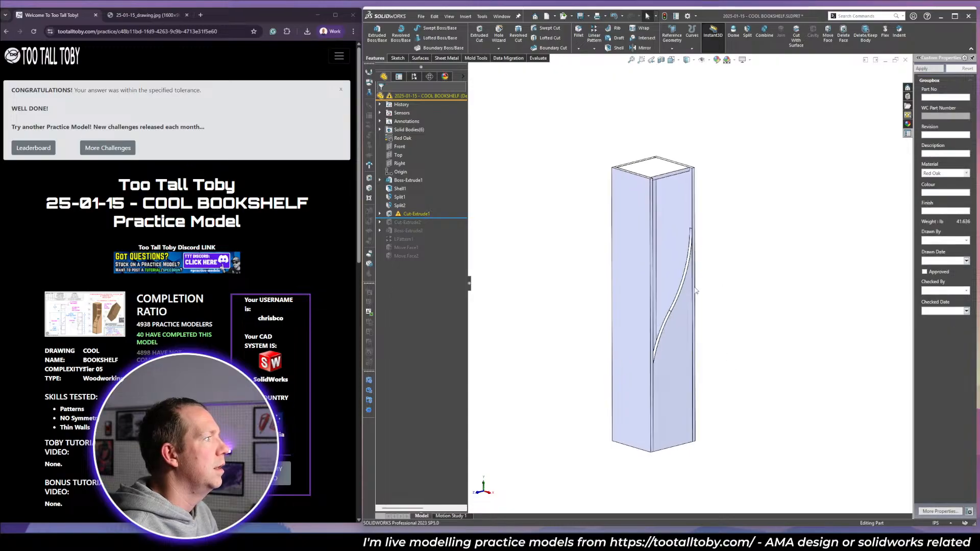
# Open Cut-Extrude1's sketch in the Cool Bookshelf and examine how its profile lines up with the split panels, then leave the sketch.
pyautogui.click(380, 213)
pyautogui.click(412, 221)
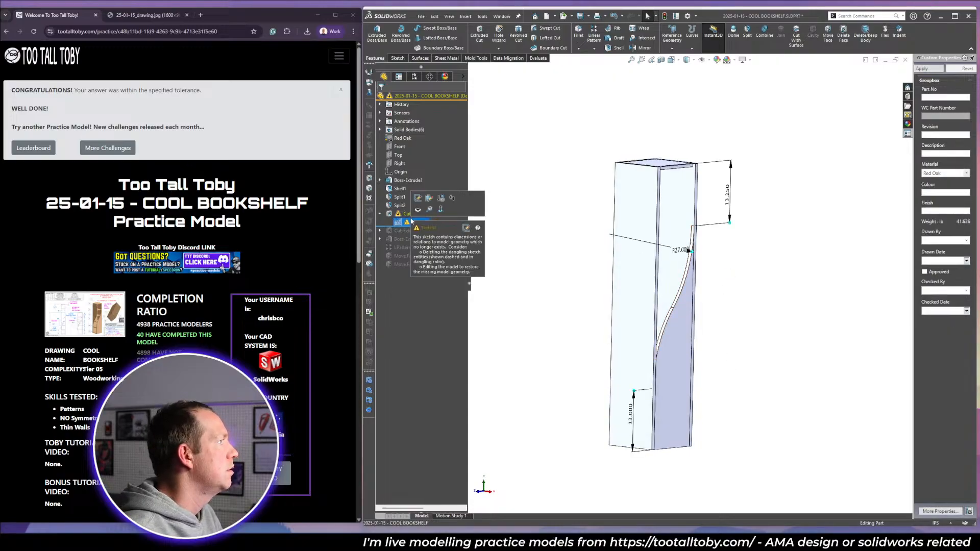
pyautogui.click(418, 198)
pyautogui.press('space')
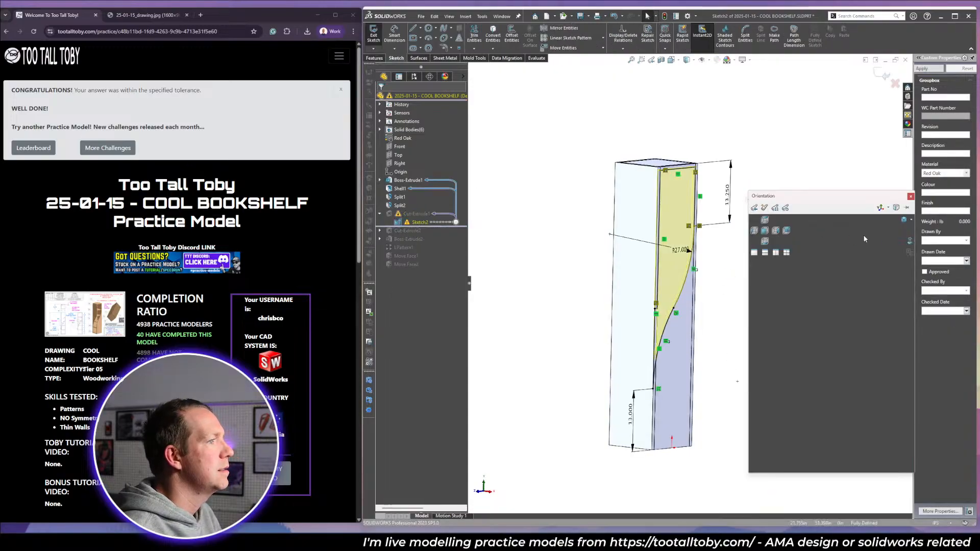
pyautogui.click(910, 241)
pyautogui.scroll(-5, 703, 400)
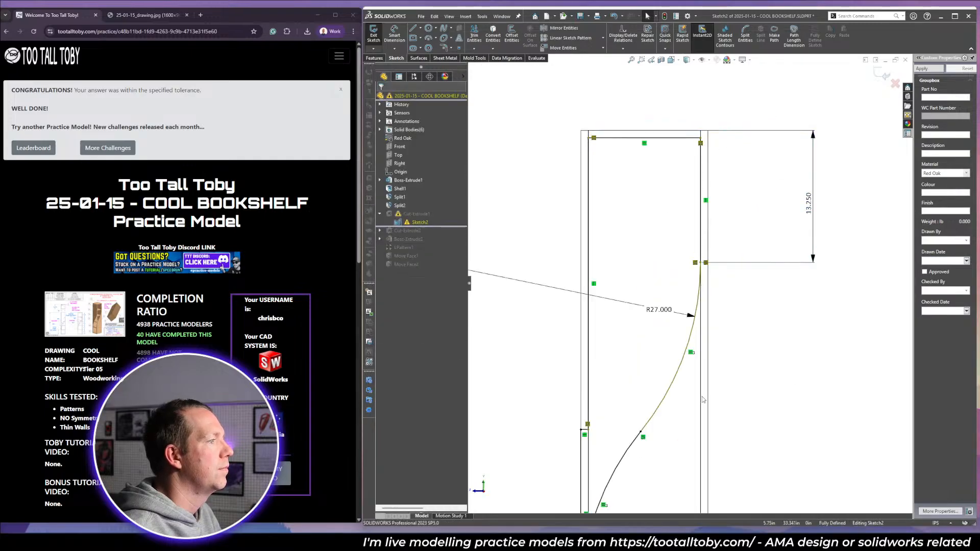
pyautogui.click(694, 430)
pyautogui.press('i')
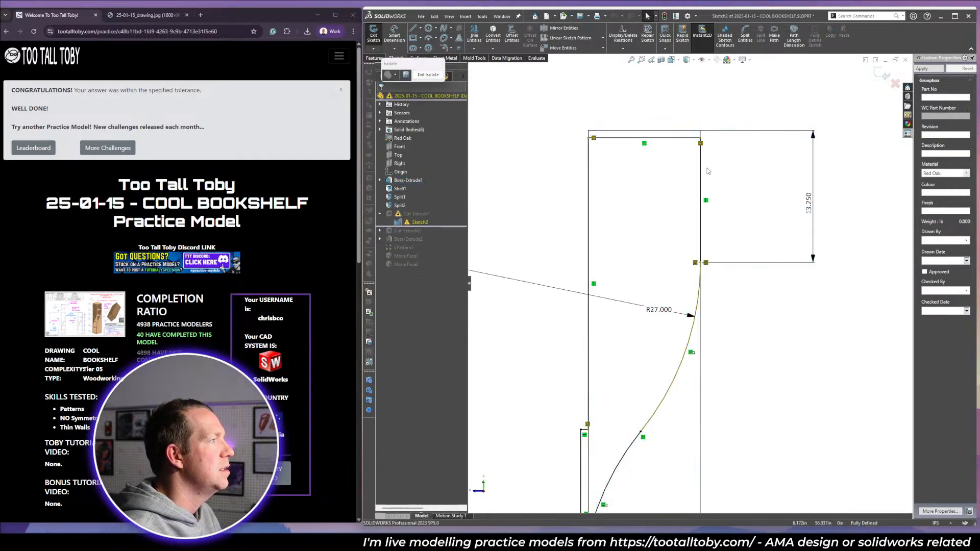
pyautogui.click(429, 75)
pyautogui.moveTo(641, 158); pyautogui.dragTo(687, 197, button='middle')
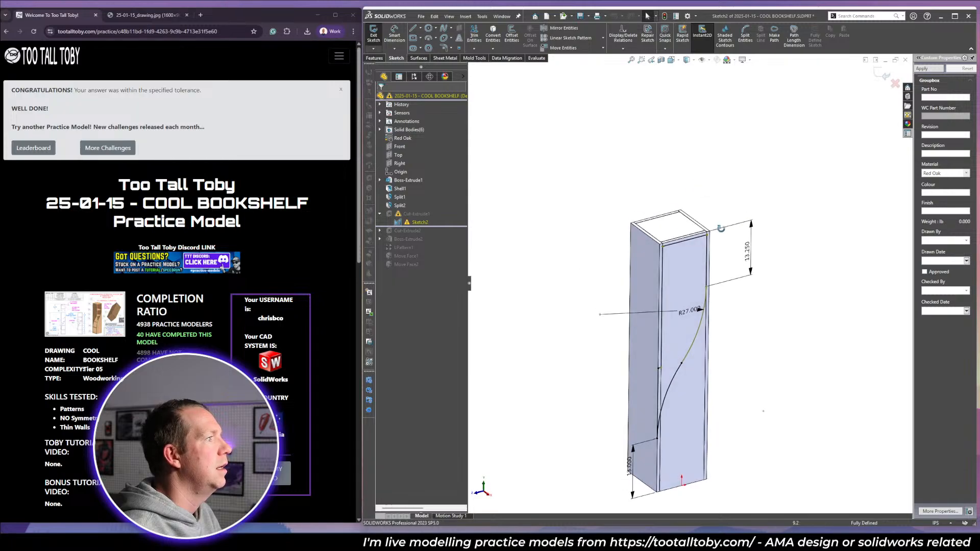
pyautogui.scroll(-7, 664, 225)
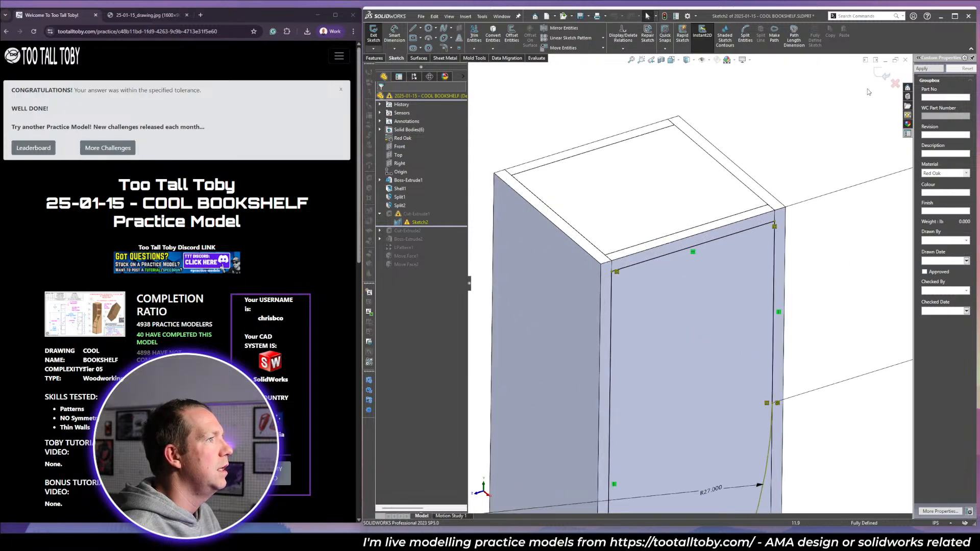
pyautogui.click(882, 74)
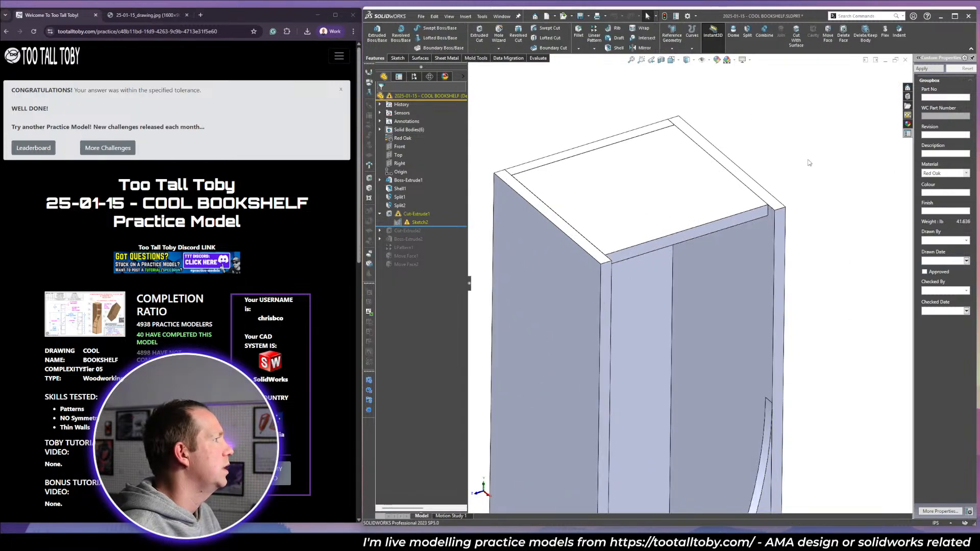
# Switch to Chrome and bring up the 25-01-15 bookshelf drawing in a single tab.
pyautogui.click(117, 332)
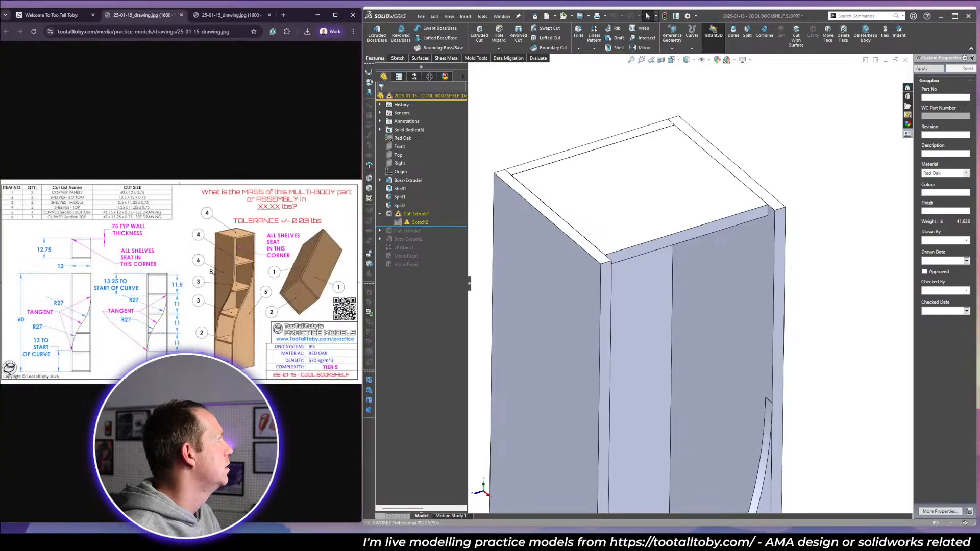
pyautogui.click(181, 14)
pyautogui.click(147, 18)
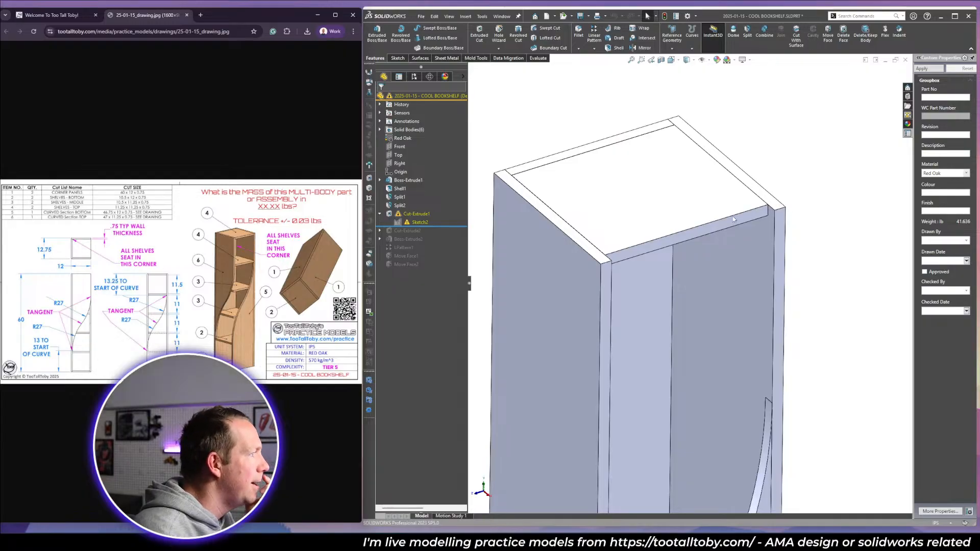
# Switch back to SOLIDWORKS, edit Cut-Extrude1's sketch, isolate the front panel body and view it squarely.
pyautogui.click(414, 222)
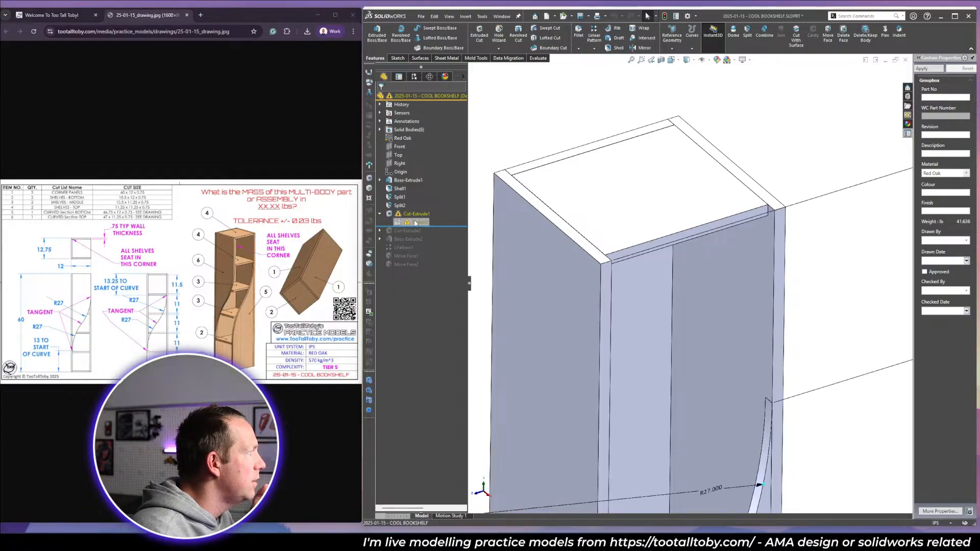
pyautogui.click(420, 197)
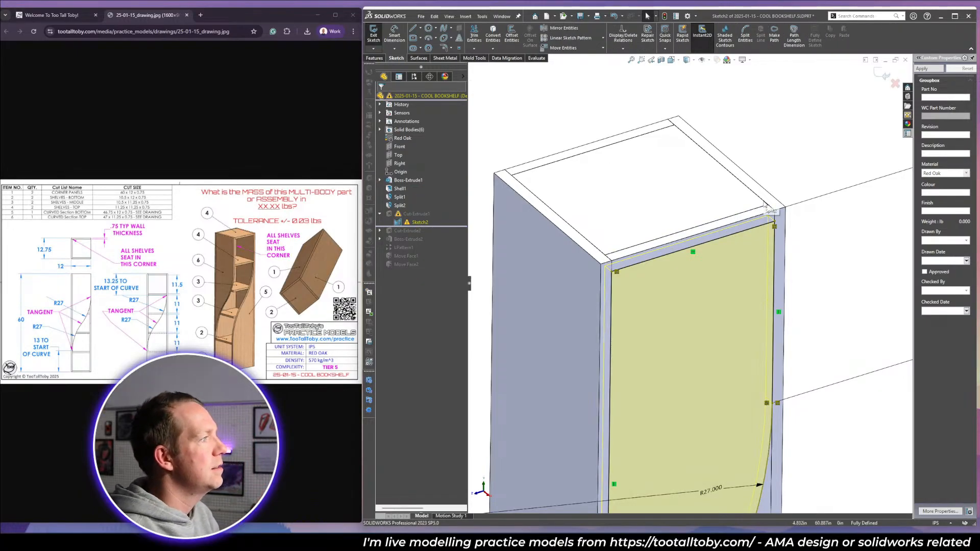
pyautogui.click(694, 304)
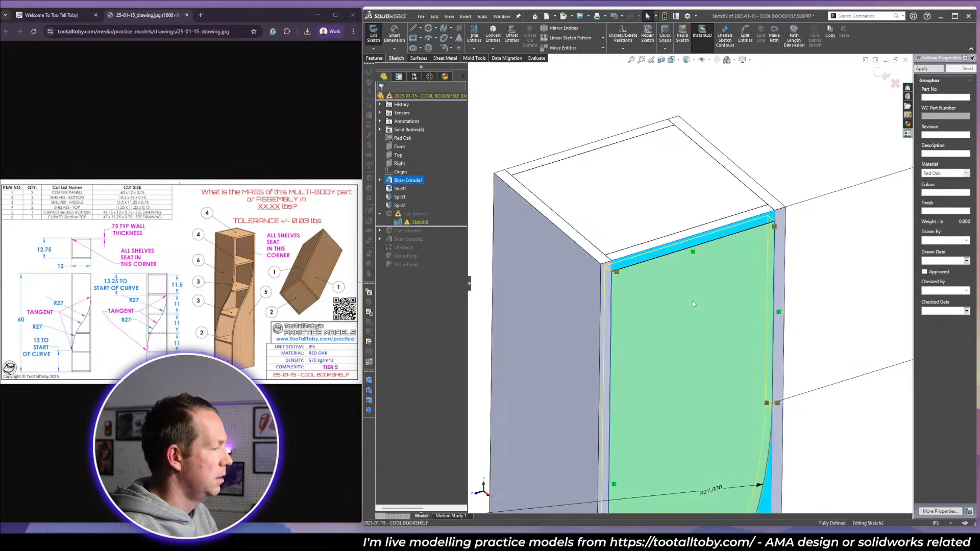
pyautogui.press('i')
pyautogui.press('space')
pyautogui.click(858, 298)
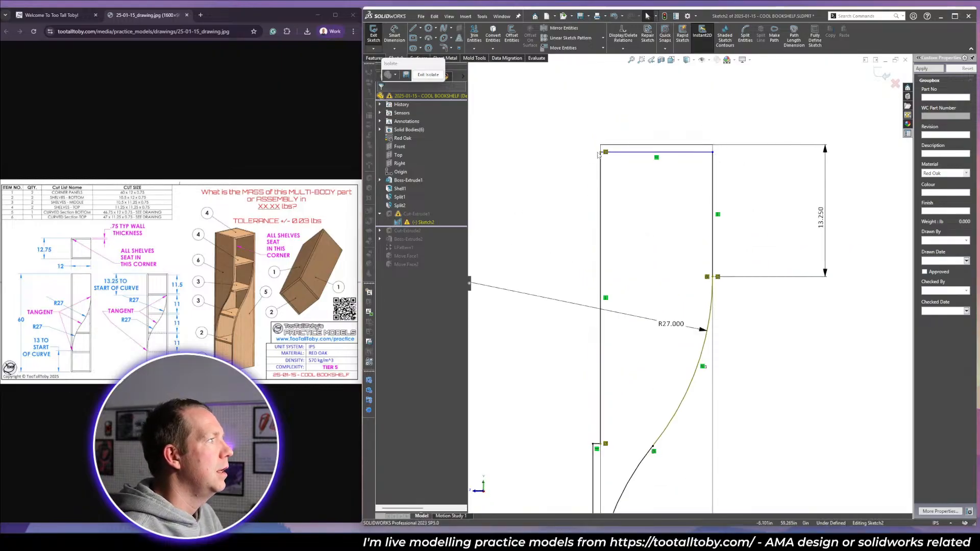
# Snap the cut profile's top line onto the panel's top edge and delete the dangling relations at the curve's upper endpoint.
pyautogui.moveTo(606, 152)
pyautogui.mouseDown()
pyautogui.moveTo(713, 157)
pyautogui.moveTo(713, 145)
pyautogui.mouseUp()
pyautogui.click(719, 278)
pyautogui.press('Delete')
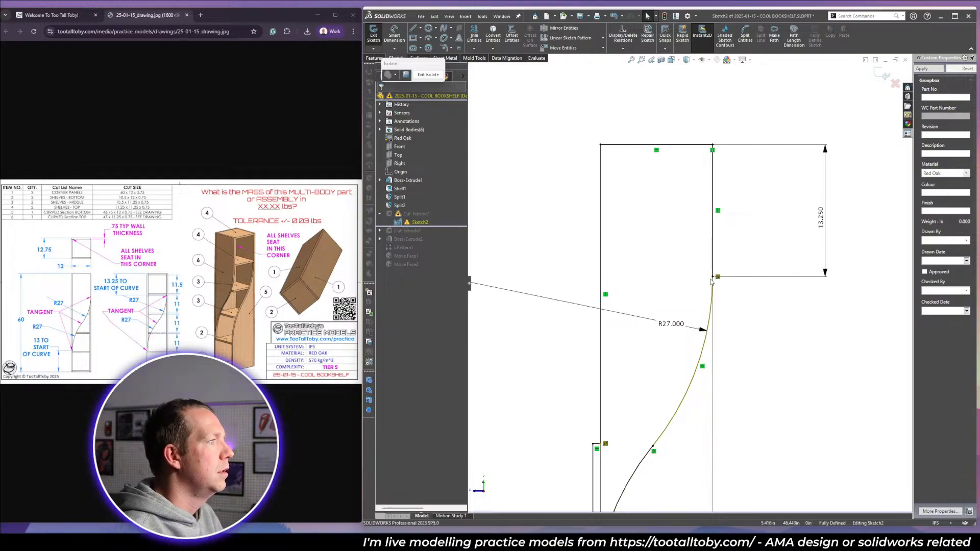
pyautogui.click(719, 279)
pyautogui.press('Delete')
# Constrain the curve's upper endpoint to the panel's vertical edge and restore the other bodies by ending the isolation.
pyautogui.click(714, 278)
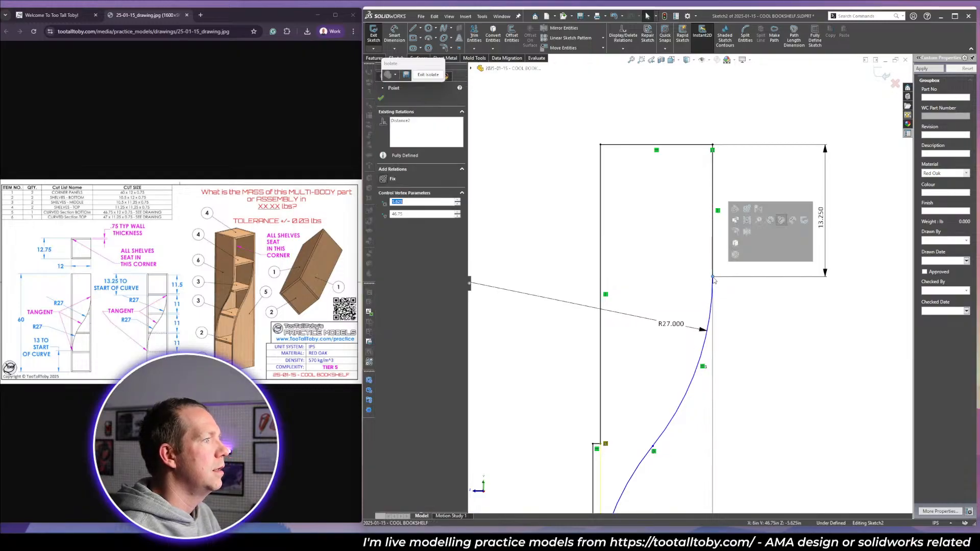
pyautogui.click(735, 212)
pyautogui.click(769, 354)
pyautogui.scroll(3, 737, 369)
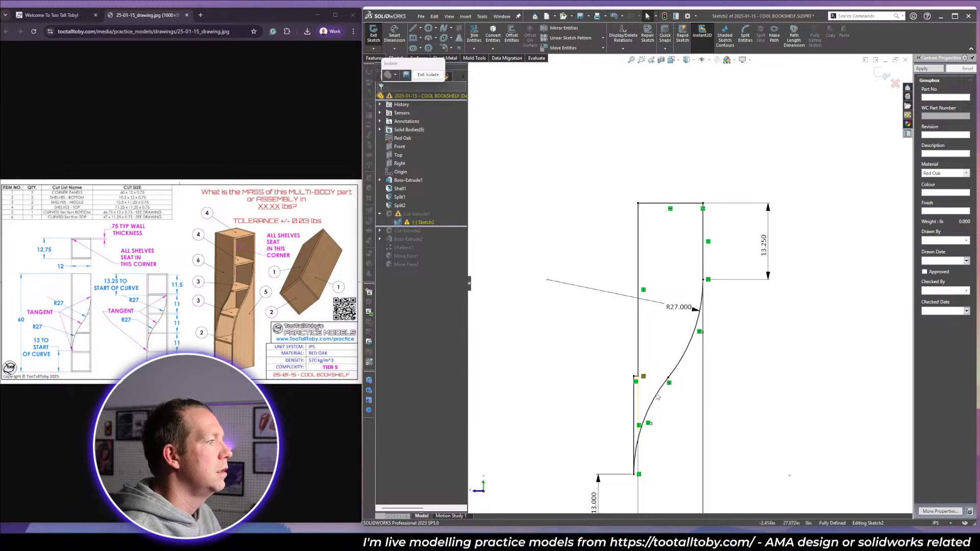
pyautogui.scroll(-1, 670, 430)
pyautogui.scroll(1, 669, 430)
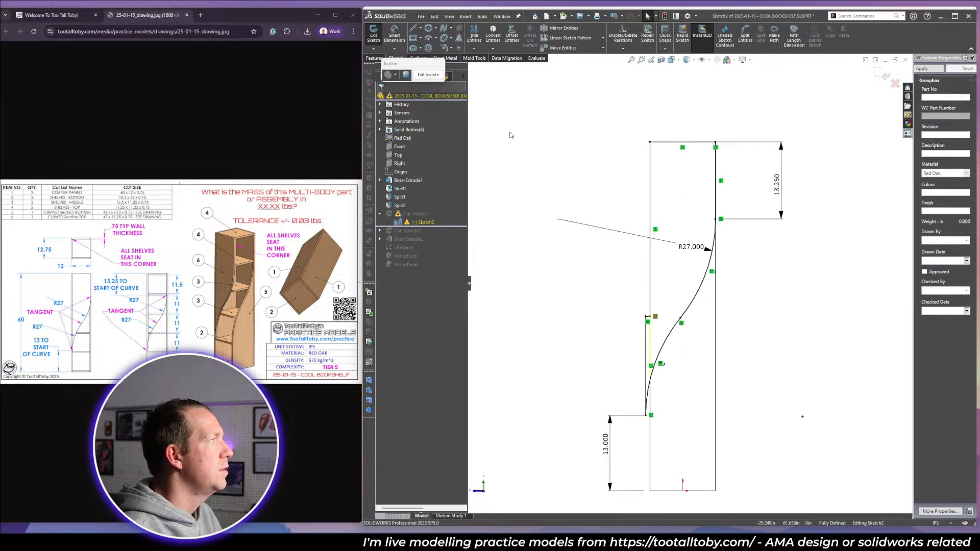
pyautogui.click(428, 74)
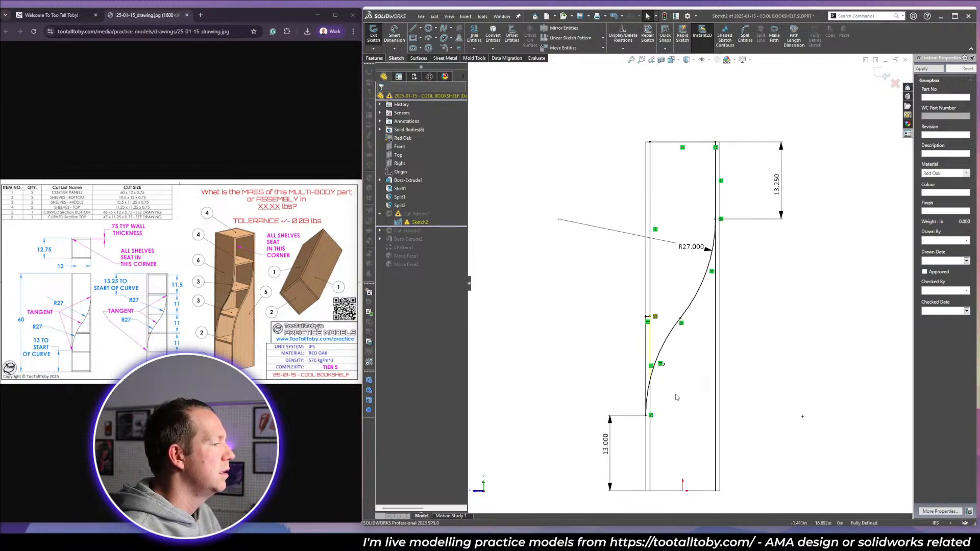
# Examine the curved cut profile on the front panel and the box's upper corner joints from several angles.
pyautogui.moveTo(664, 399); pyautogui.dragTo(688, 431, button='middle')
pyautogui.click(690, 430)
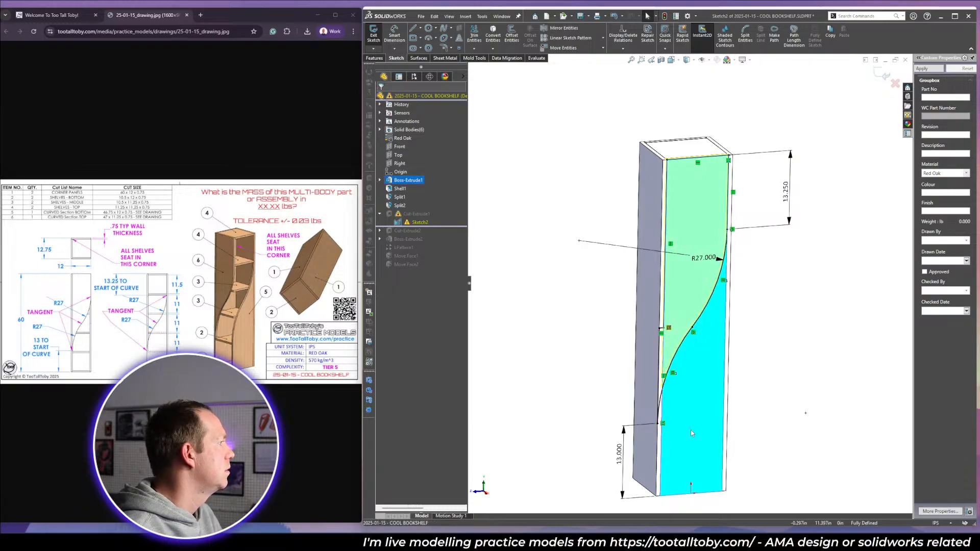
pyautogui.scroll(-4, 672, 498)
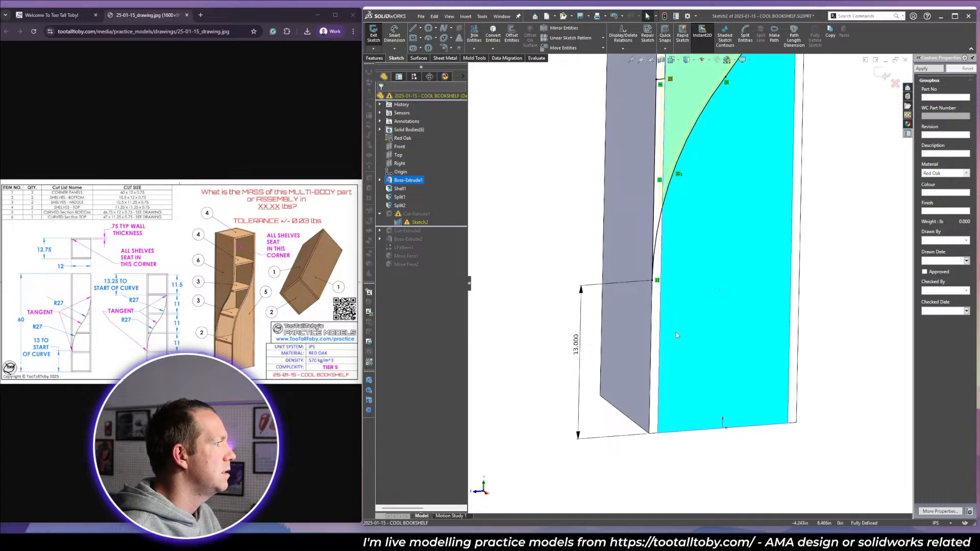
pyautogui.moveTo(677, 335); pyautogui.dragTo(706, 382, button='middle')
pyautogui.scroll(3, 705, 382)
pyautogui.click(706, 381)
pyautogui.scroll(4, 707, 372)
pyautogui.scroll(-4, 653, 152)
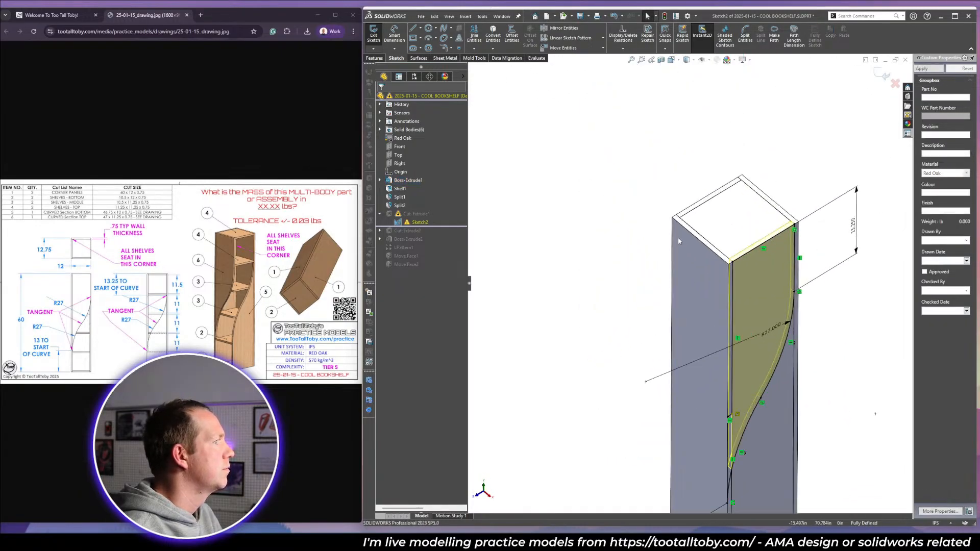
pyautogui.scroll(-4, 733, 209)
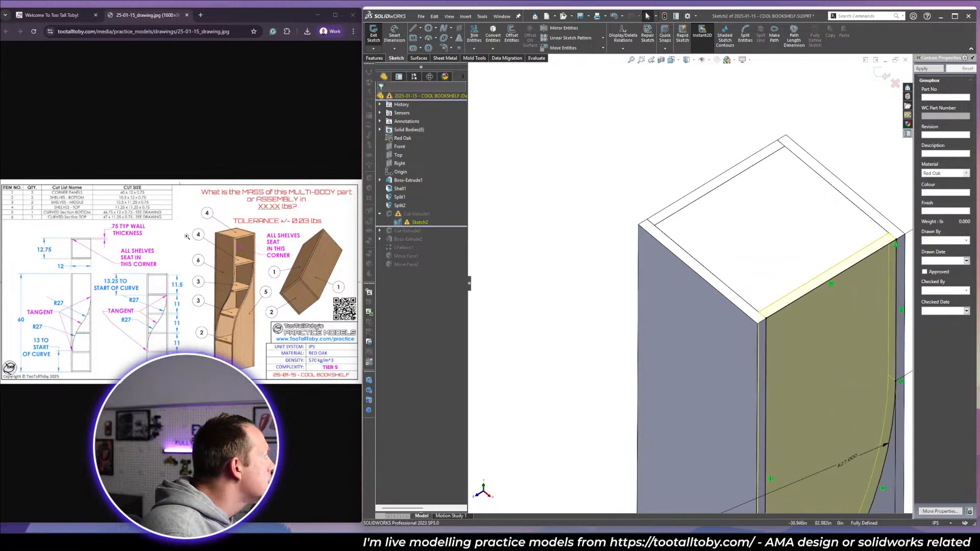
# Enlarge the drawing around its plan view and view the model from the top for comparison.
pyautogui.click(83, 260)
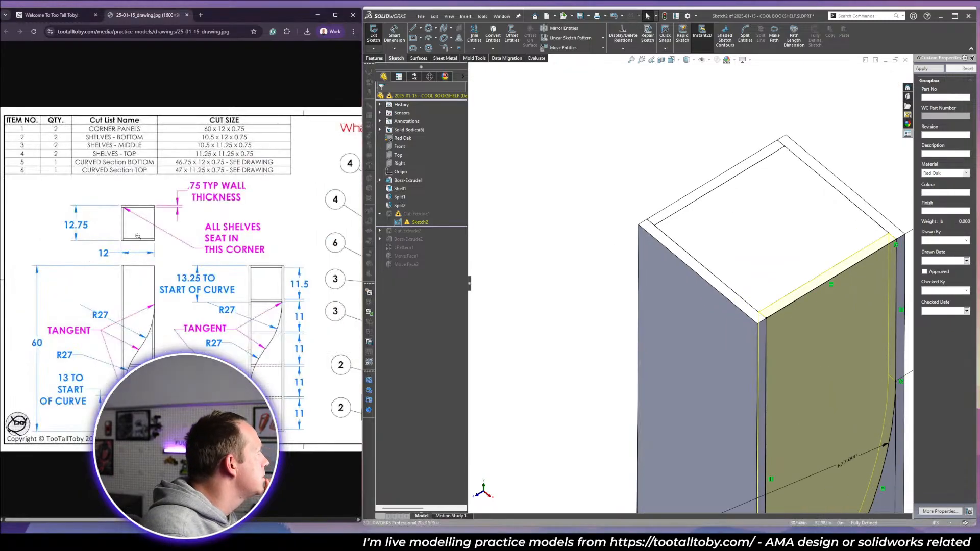
pyautogui.click(683, 168)
pyautogui.scroll(2, 732, 264)
pyautogui.press('space')
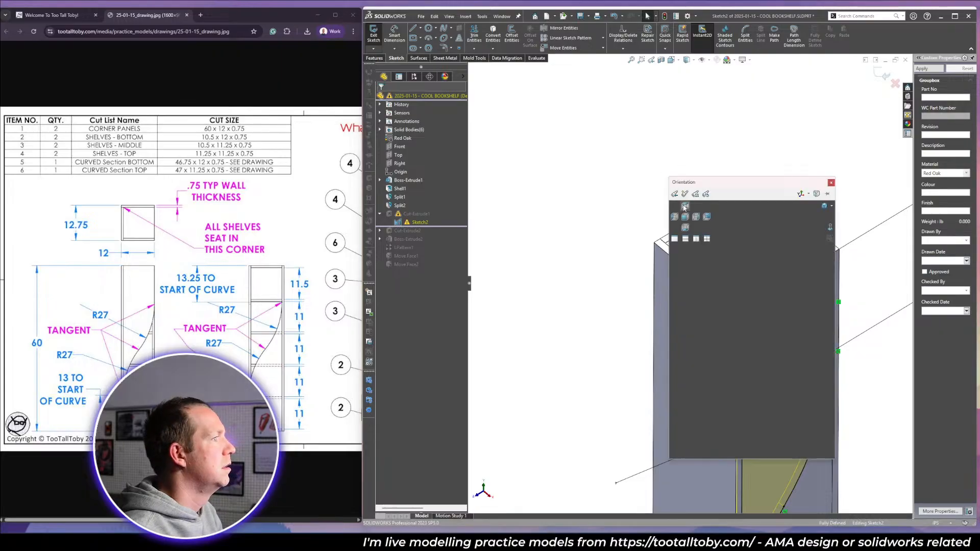
pyautogui.click(687, 208)
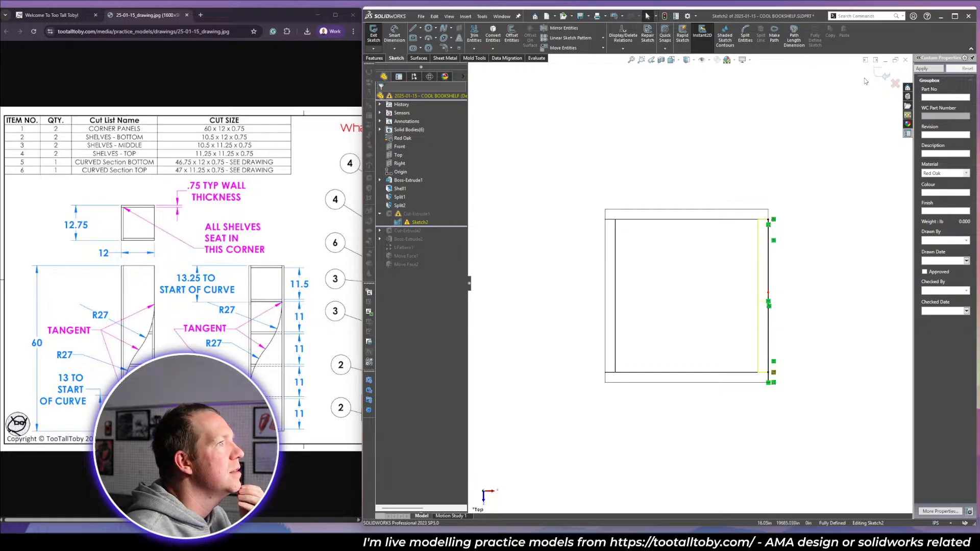
# Exit the cut sketch and compare the model in wireframe rolled back to Shell1 and rolled forward to Split1.
pyautogui.click(884, 73)
pyautogui.moveTo(420, 226); pyautogui.dragTo(420, 193)
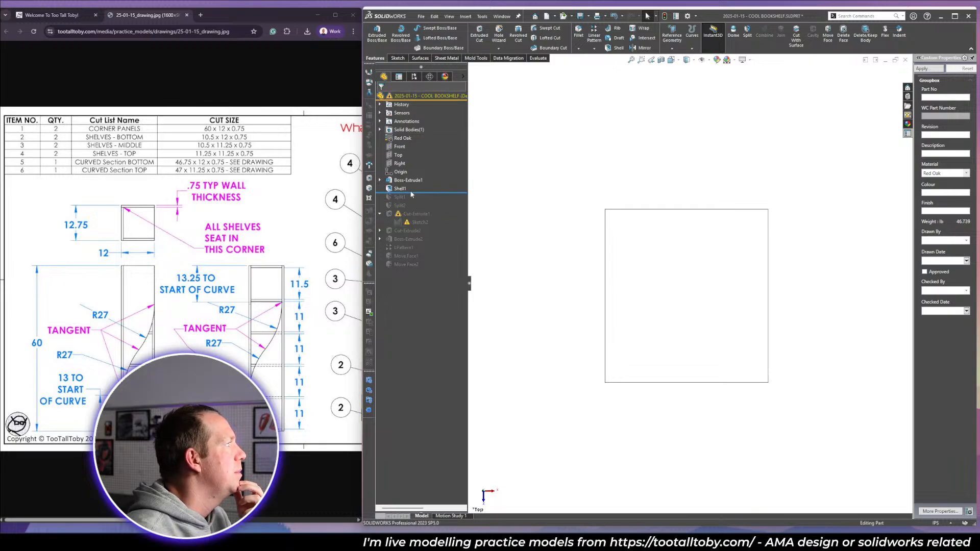
pyautogui.click(688, 60)
pyautogui.click(690, 117)
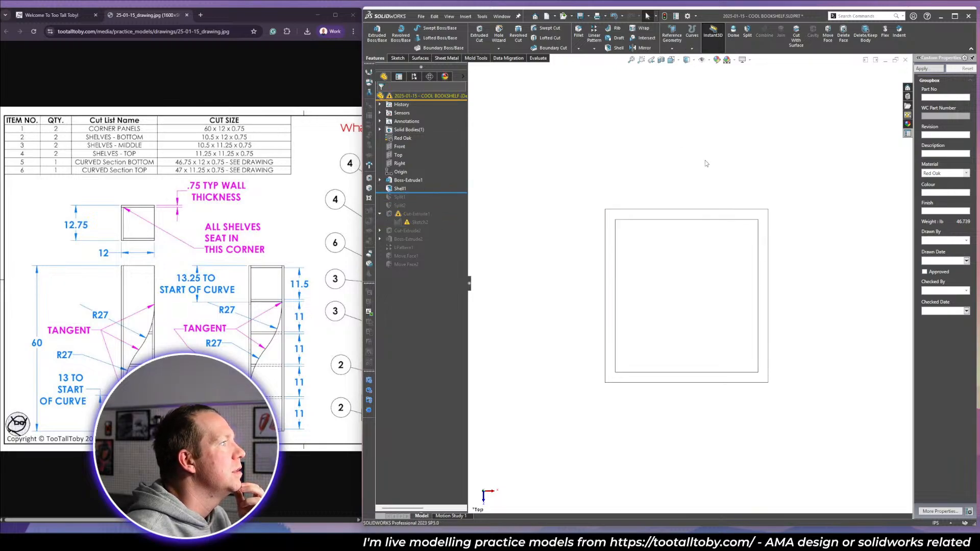
pyautogui.moveTo(421, 193); pyautogui.dragTo(422, 201)
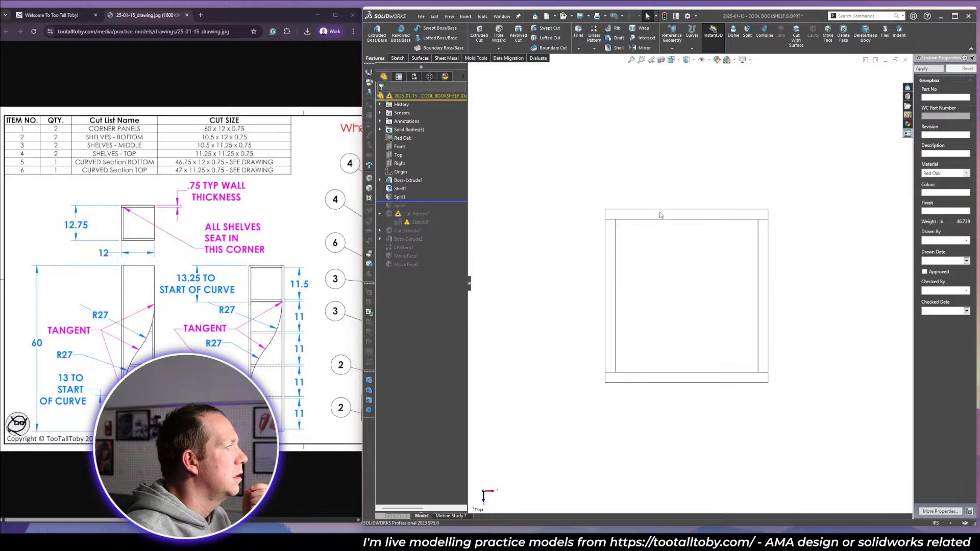
# Restore the shaded display with edges and section the model with the Top plane.
pyautogui.moveTo(661, 215); pyautogui.dragTo(698, 154, button='middle')
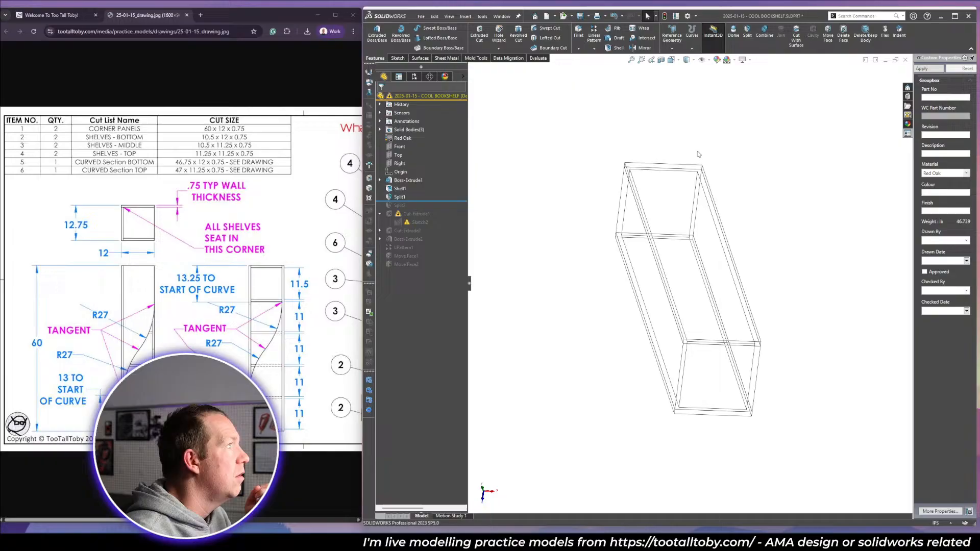
pyautogui.click(688, 60)
pyautogui.click(692, 71)
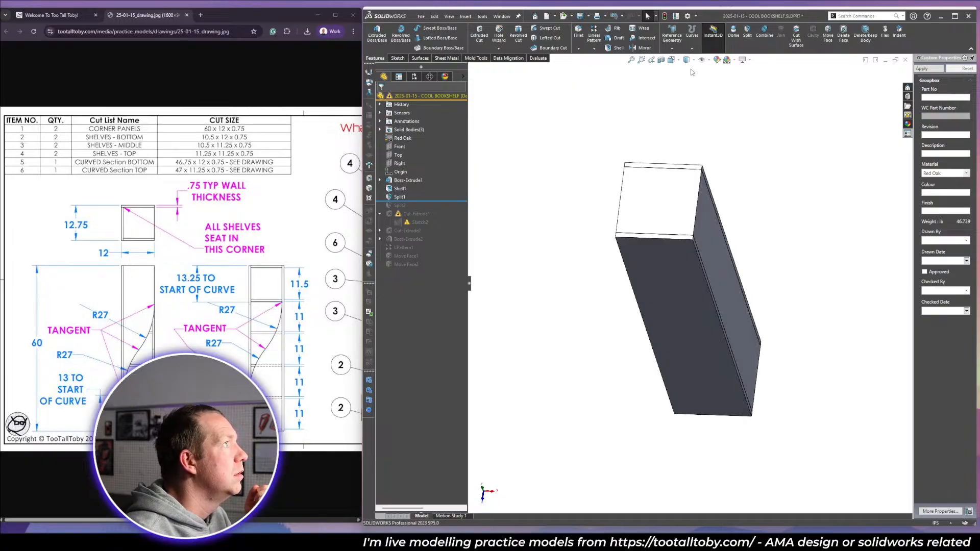
pyautogui.click(662, 60)
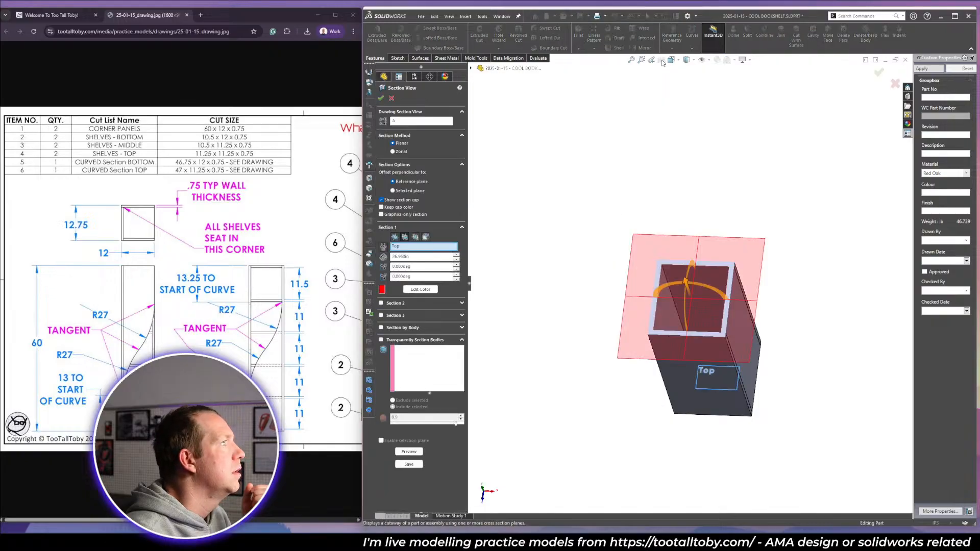
pyautogui.click(391, 99)
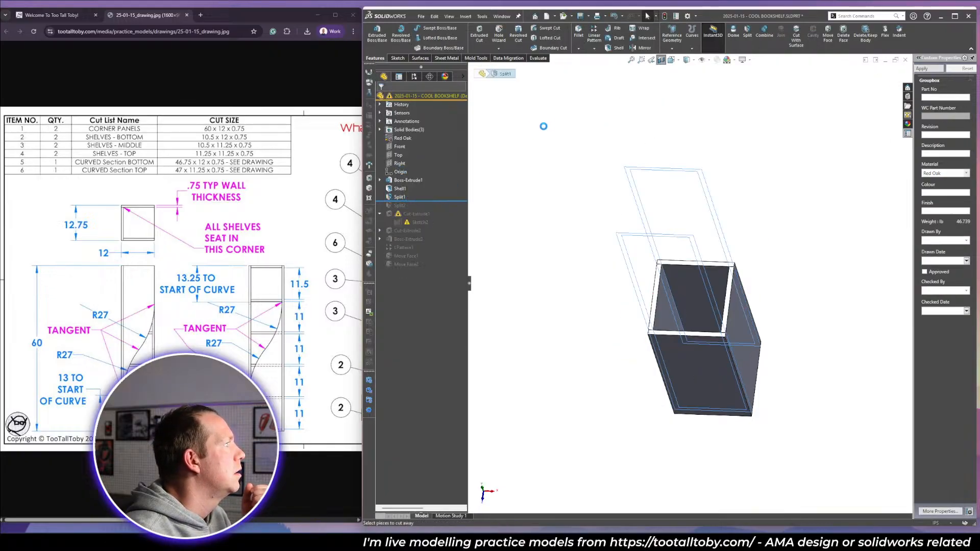
# Remove the second trimming face from Split1, cut the part again and accept the edited split.
pyautogui.click(409, 159)
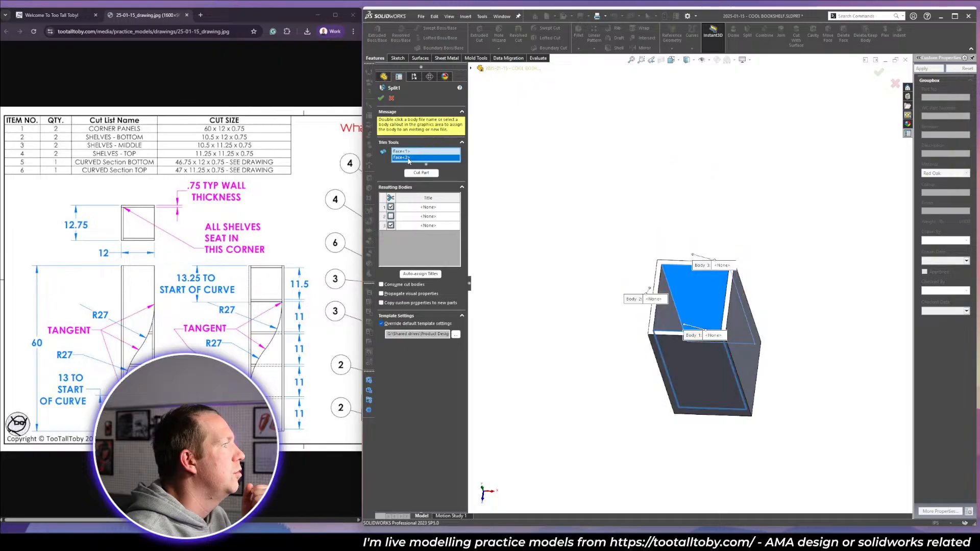
pyautogui.rightClick(409, 158)
pyautogui.click(429, 174)
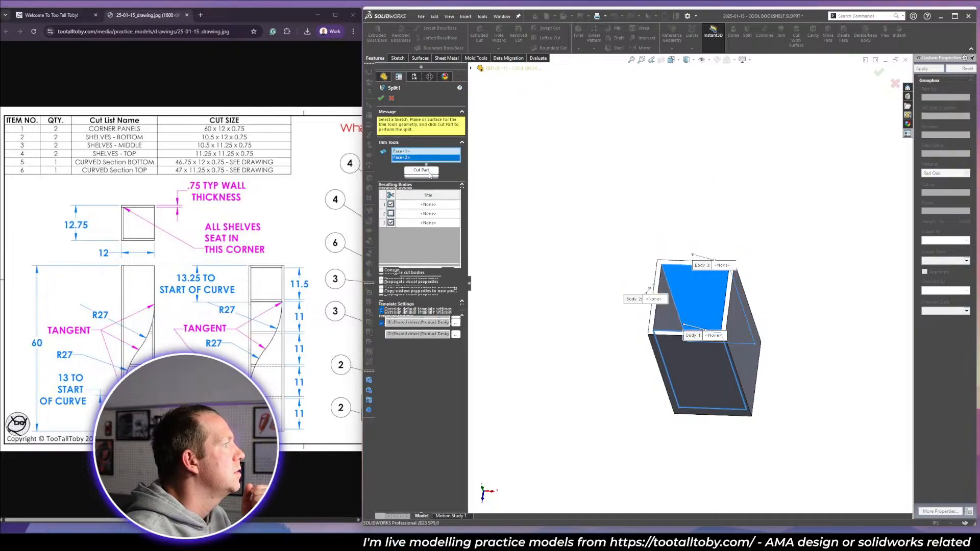
pyautogui.click(421, 170)
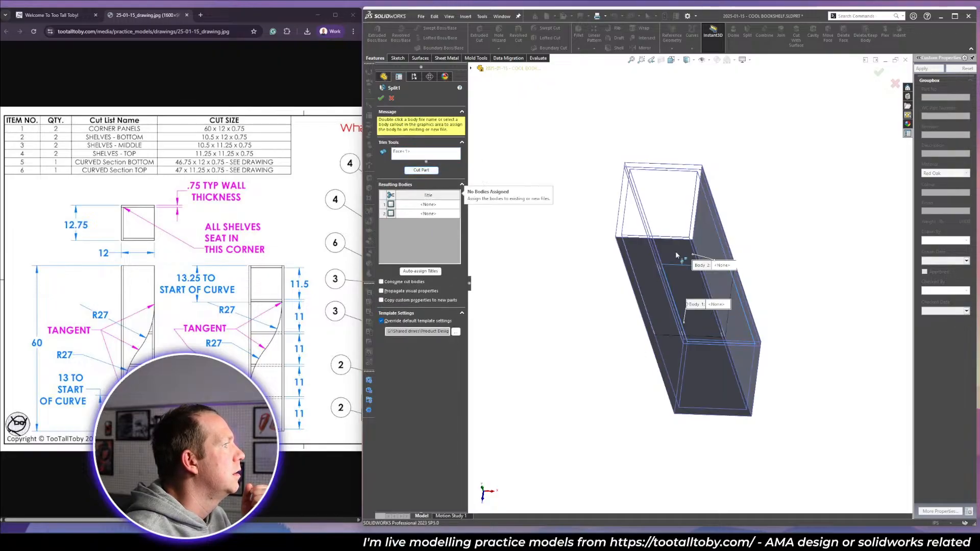
pyautogui.moveTo(680, 170); pyautogui.dragTo(665, 242, button='middle')
pyautogui.click(687, 241)
pyautogui.rightClick(687, 241)
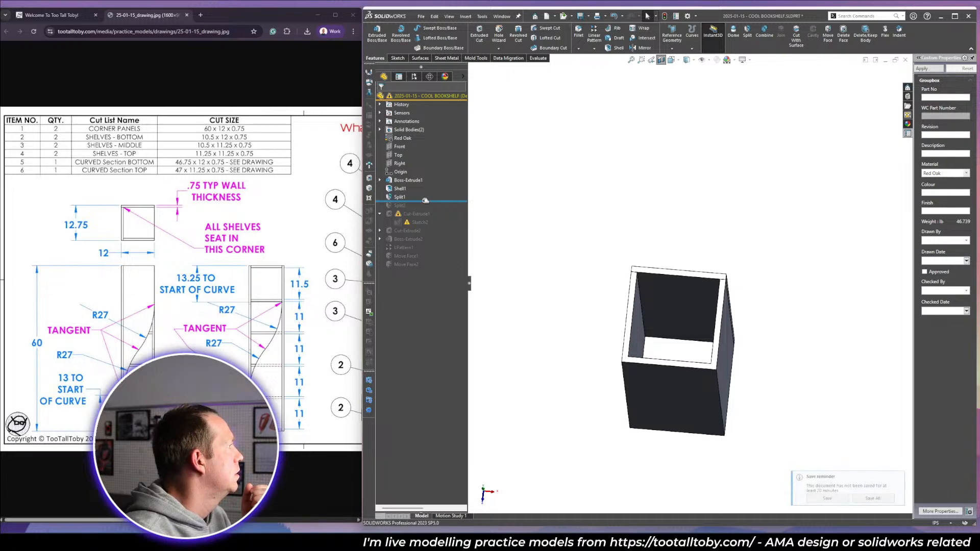
# Roll forward to include Split2 and review its trim faces and bodies against the drawing's isometric view.
pyautogui.moveTo(425, 201); pyautogui.dragTo(427, 211)
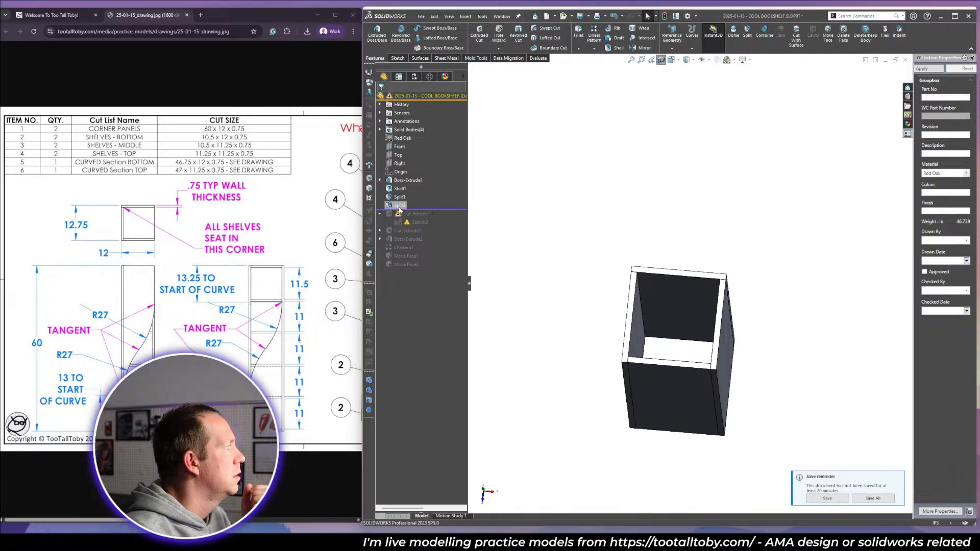
pyautogui.click(401, 206)
pyautogui.click(403, 181)
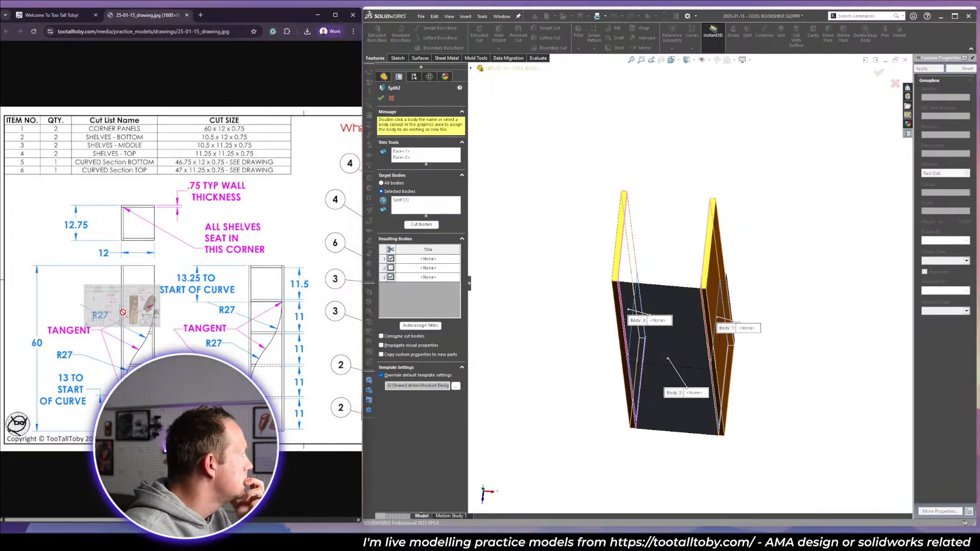
pyautogui.click(210, 283)
pyautogui.click(230, 272)
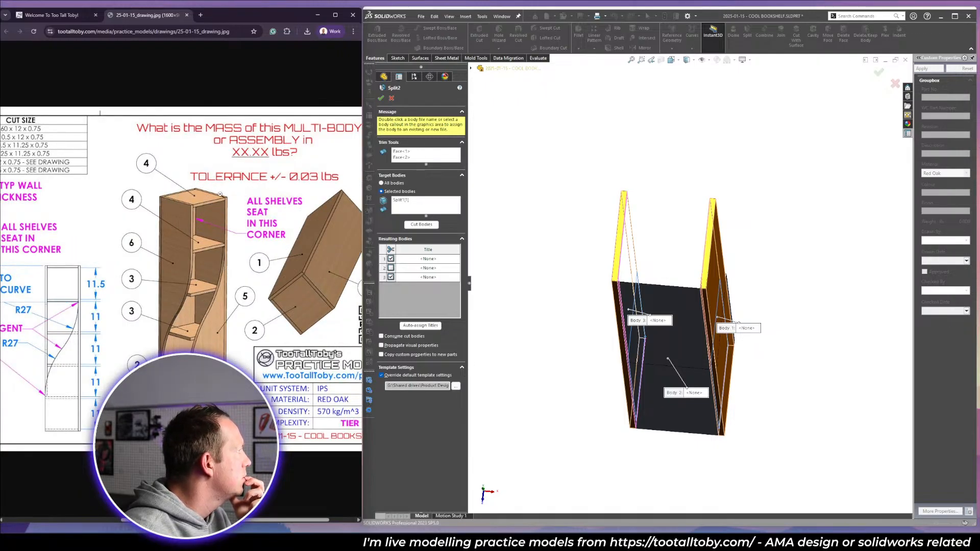
pyautogui.click(220, 224)
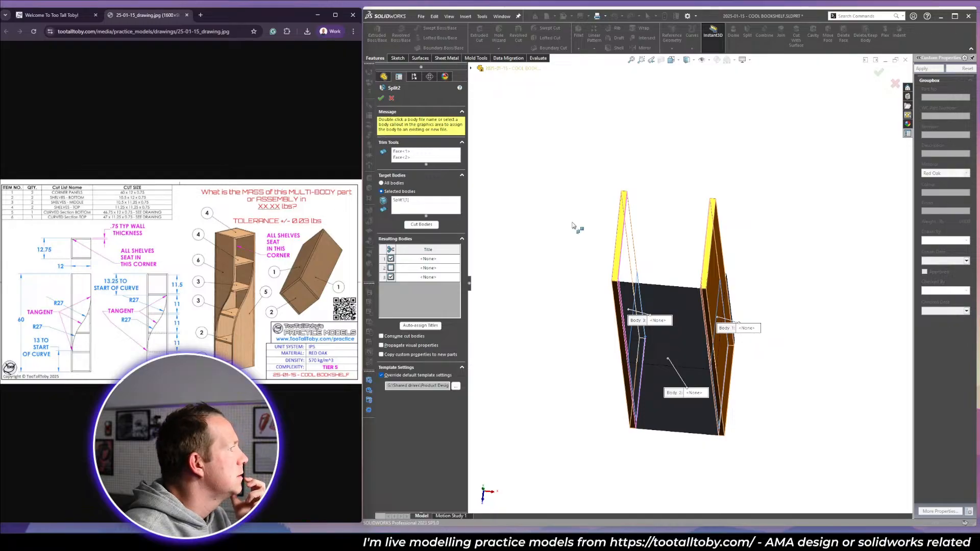
pyautogui.click(381, 98)
# Inspect the split box's panel joints by orbiting around it and viewing it from the top.
pyautogui.scroll(1, 664, 304)
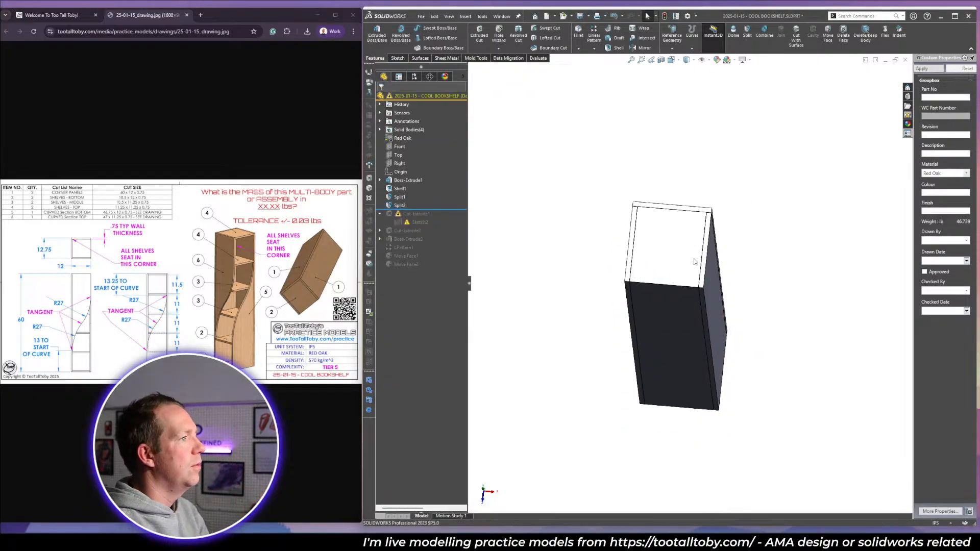
pyautogui.scroll(1, 705, 240)
pyautogui.moveTo(704, 240); pyautogui.dragTo(653, 294, button='middle')
pyautogui.scroll(-2, 653, 294)
pyautogui.scroll(-2, 676, 279)
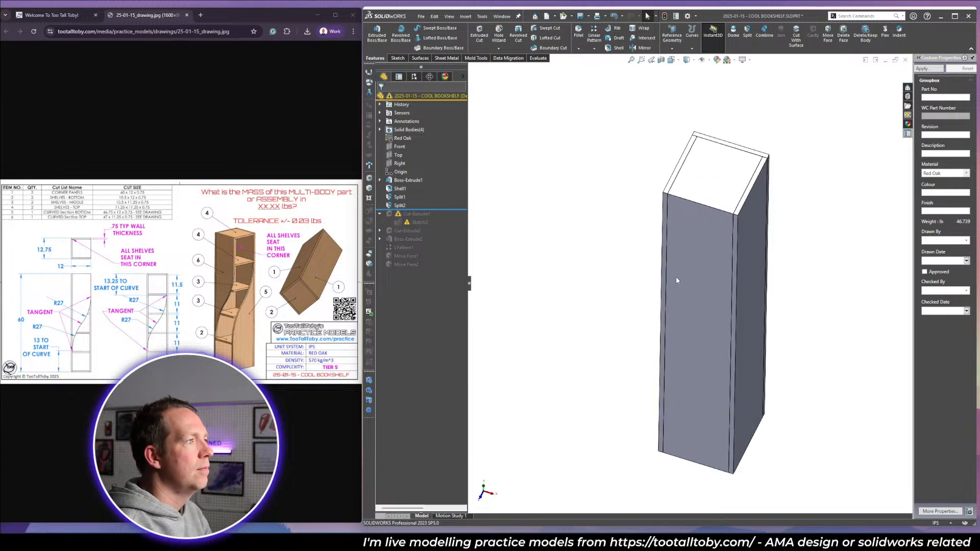
pyautogui.press('space')
pyautogui.click(566, 220)
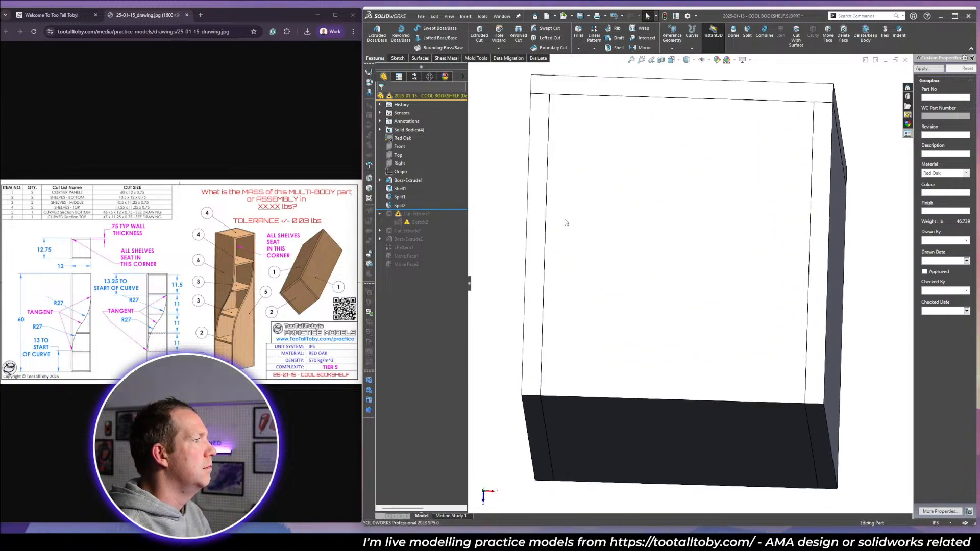
pyautogui.scroll(3, 736, 311)
# Roll the model back to Boss-Extrude1 and inspect the dimensions of its base sketch.
pyautogui.moveTo(441, 209); pyautogui.dragTo(422, 184)
pyautogui.click(380, 180)
pyautogui.click(410, 189)
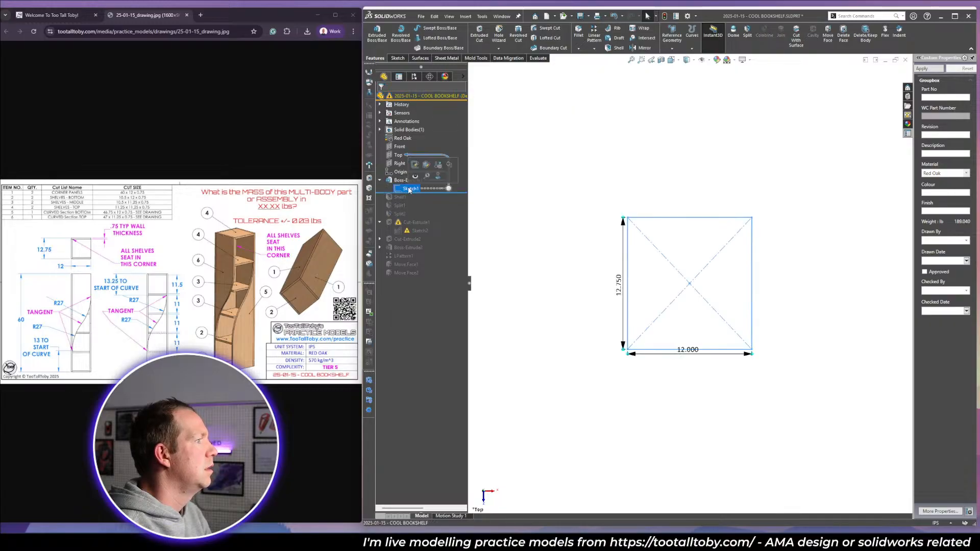
pyautogui.click(531, 180)
# Roll the history back to before Boss-Extrude1 and start a new sketch on the Top plane.
pyautogui.moveTo(426, 193); pyautogui.dragTo(424, 167)
pyautogui.click(400, 147)
pyautogui.click(403, 135)
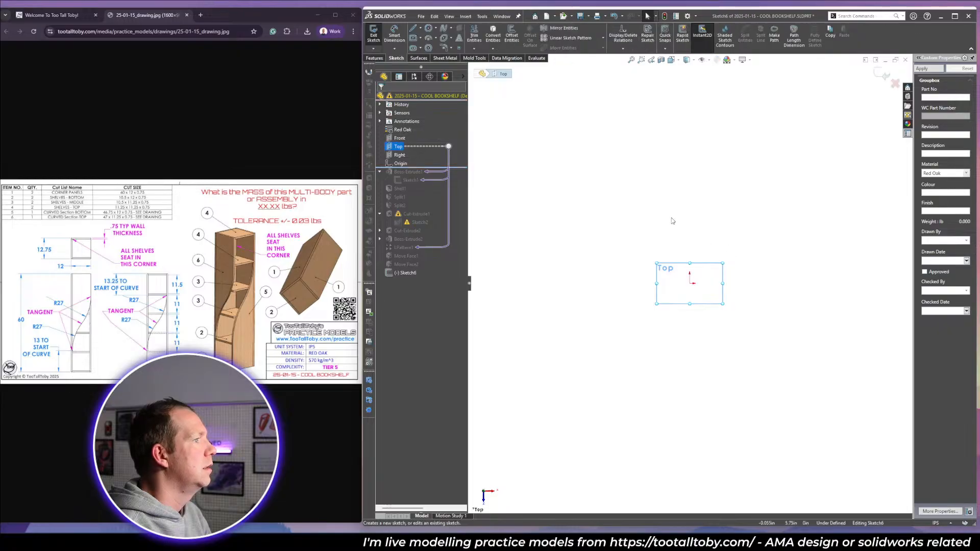
# Sketch a center rectangle on the origin, 12.75 in high and 12 in wide.
pyautogui.click(415, 39)
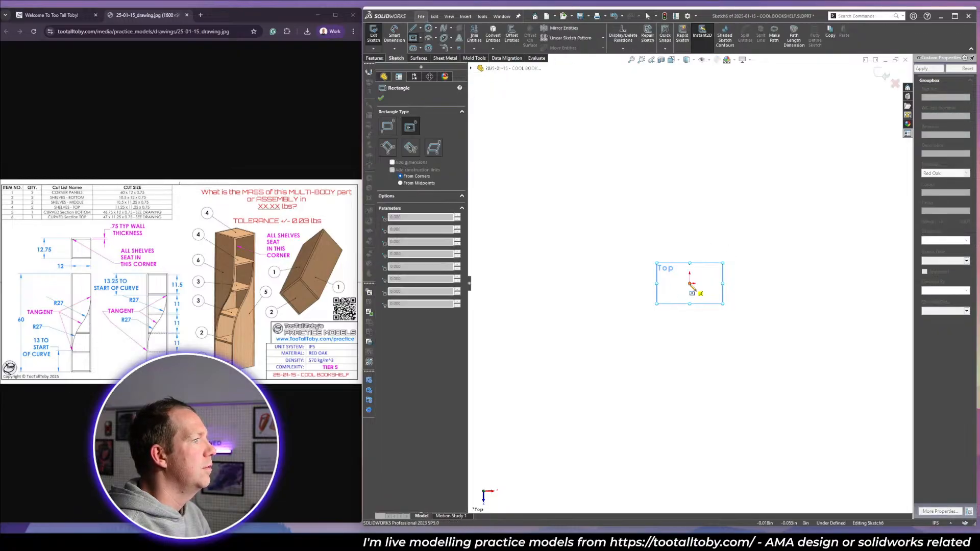
pyautogui.click(690, 282)
pyautogui.write('12.75')
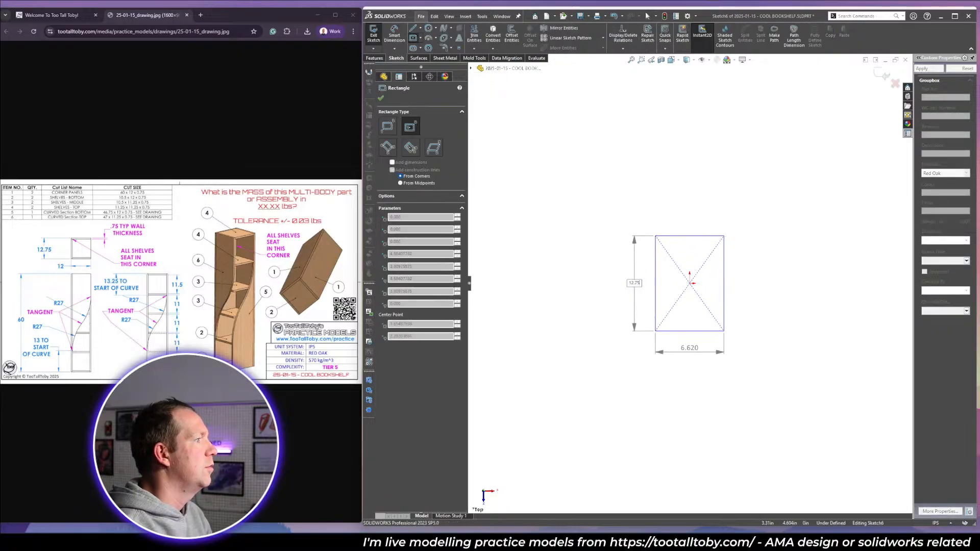
pyautogui.press('Return')
pyautogui.write('12')
pyautogui.press('Return')
pyautogui.press('Escape')
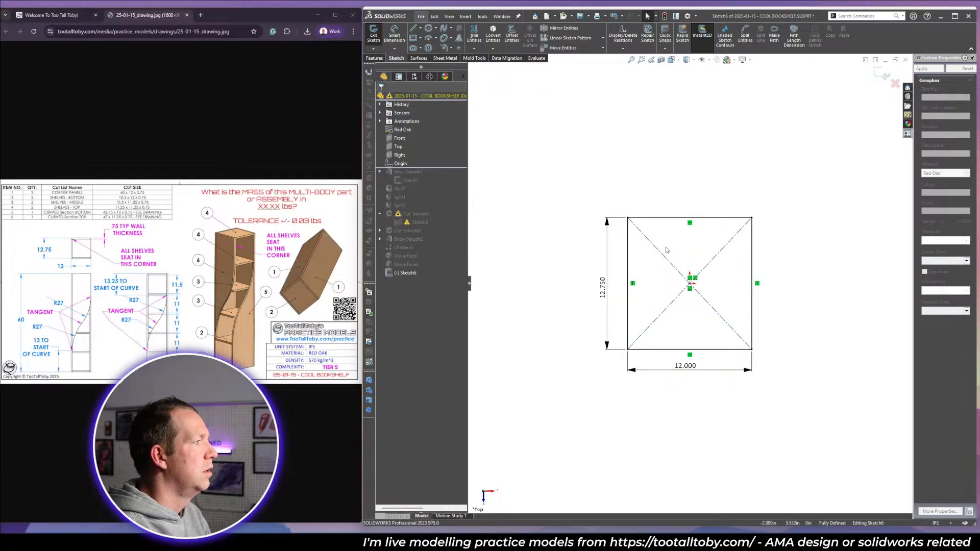
# Convert the whole rectangle, including its outline and diagonals, to construction geometry.
pyautogui.moveTo(575, 168); pyautogui.dragTo(816, 425)
pyautogui.click(404, 191)
pyautogui.click(644, 168)
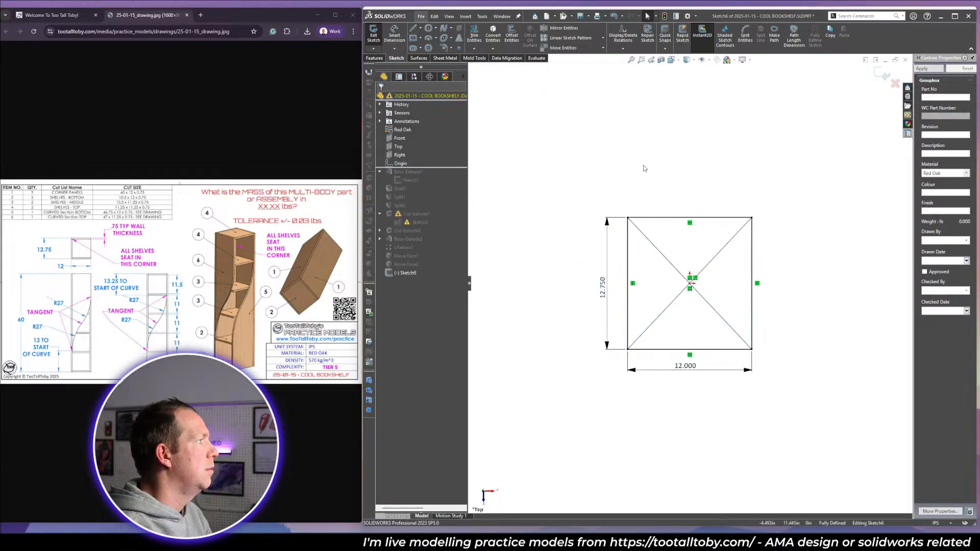
pyautogui.moveTo(591, 173); pyautogui.dragTo(818, 395)
pyautogui.click(405, 191)
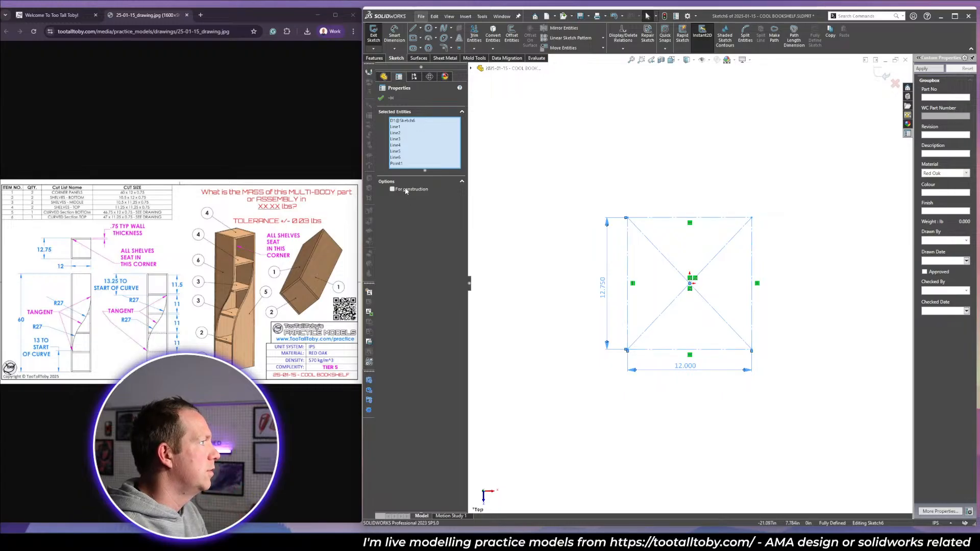
pyautogui.click(513, 176)
# Sketch a corner rectangle 12 in high and 0.75 in wide from the lower-left corner of the construction rectangle.
pyautogui.scroll(-2, 623, 213)
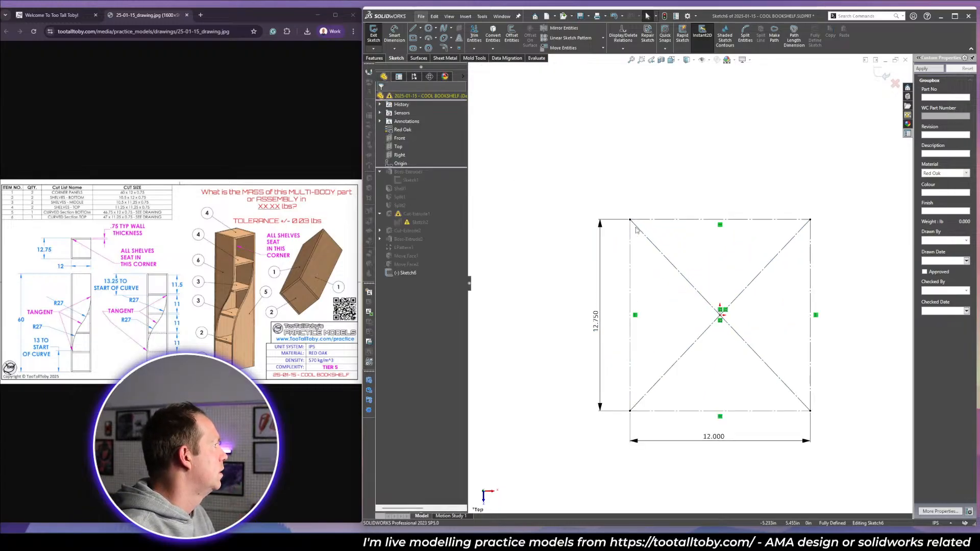
pyautogui.click(413, 38)
pyautogui.click(631, 411)
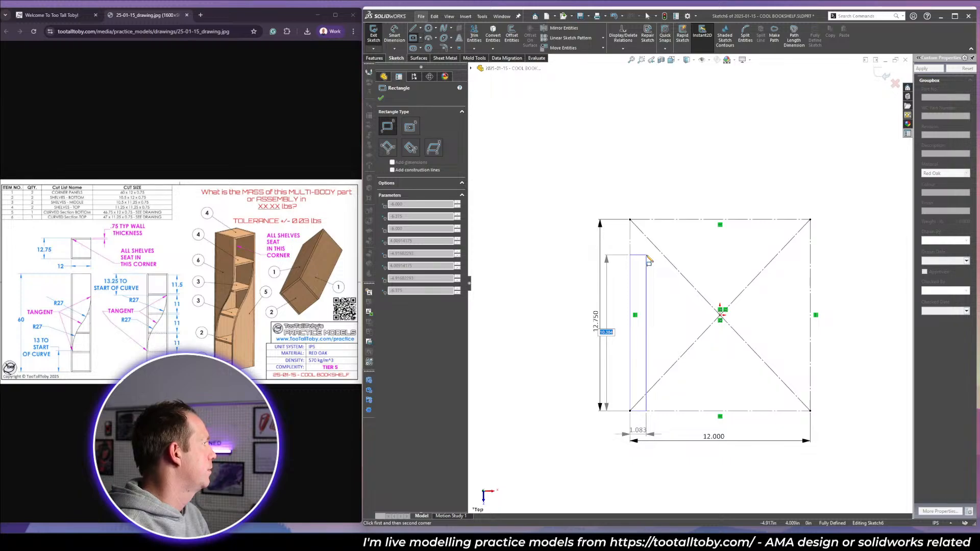
pyautogui.write('12')
pyautogui.press('Tab')
pyautogui.write('.75')
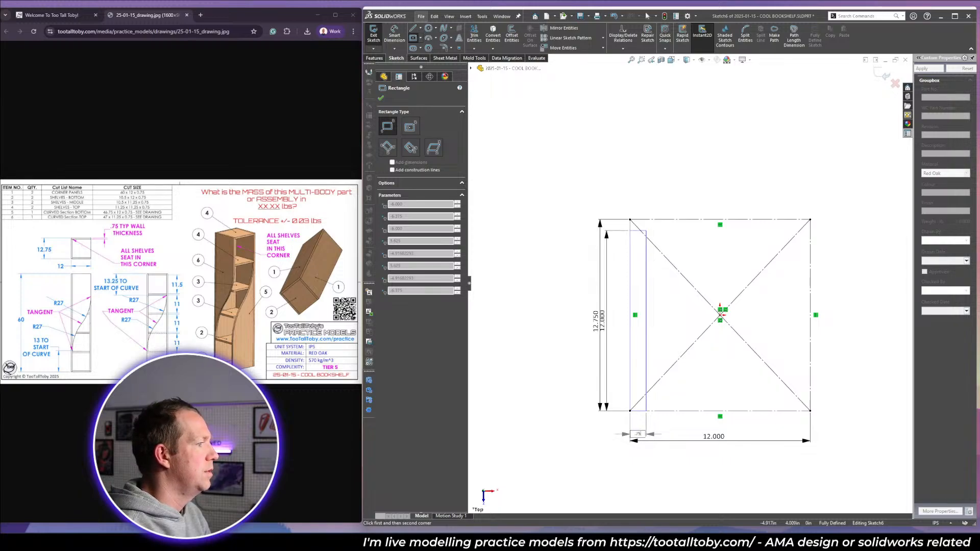
pyautogui.press('Return')
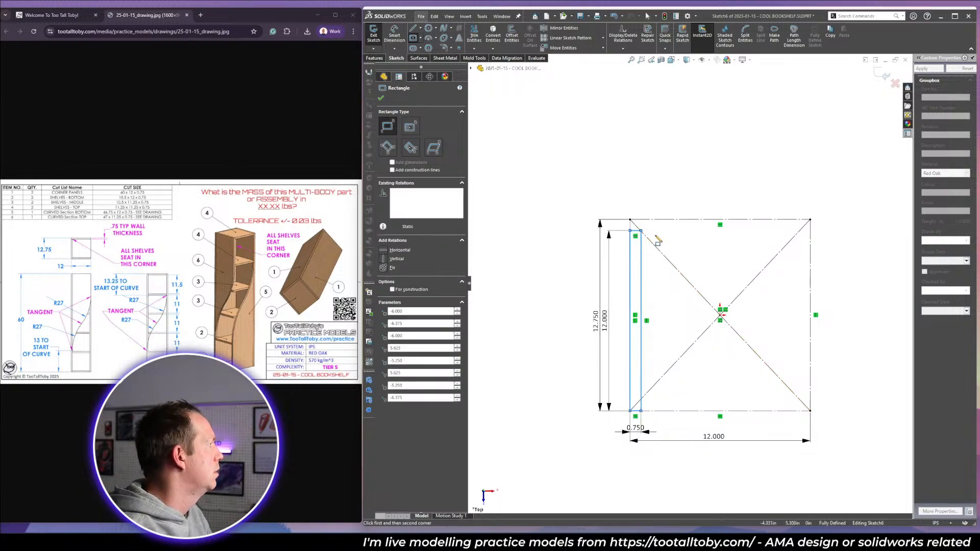
pyautogui.press('Escape')
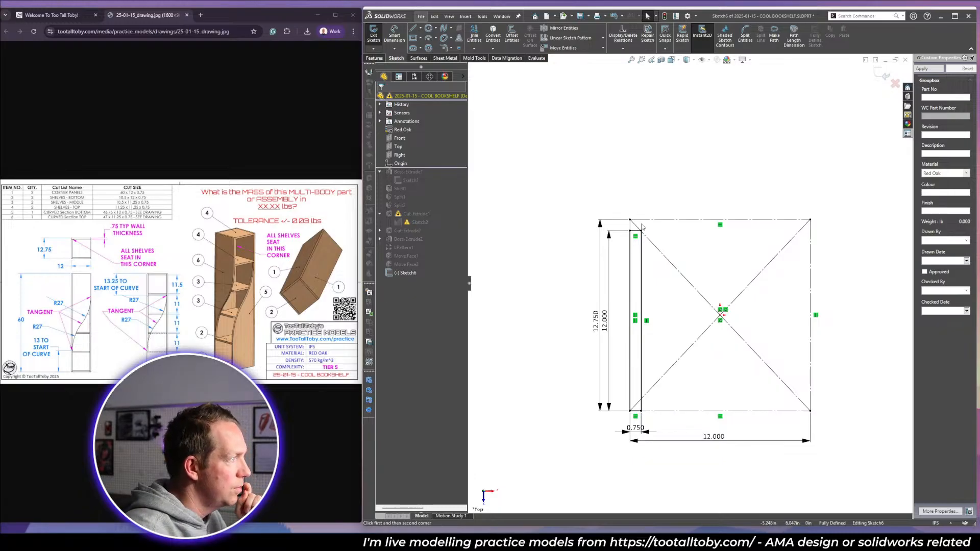
# Try a circular sketch pattern of the panel rectangle with four instances about the origin, and discard the sketch.
pyautogui.rightClick(642, 252)
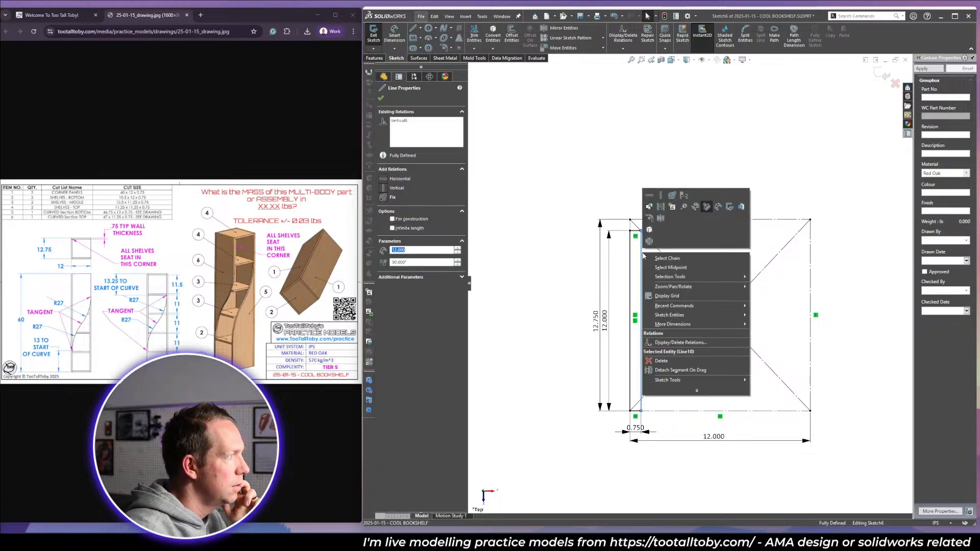
pyautogui.click(659, 259)
pyautogui.click(603, 37)
pyautogui.click(591, 58)
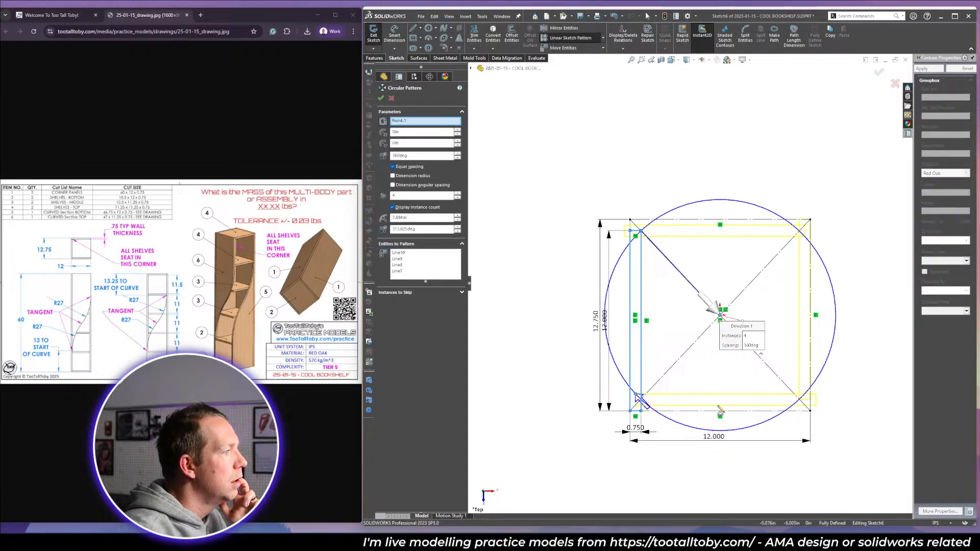
pyautogui.click(392, 98)
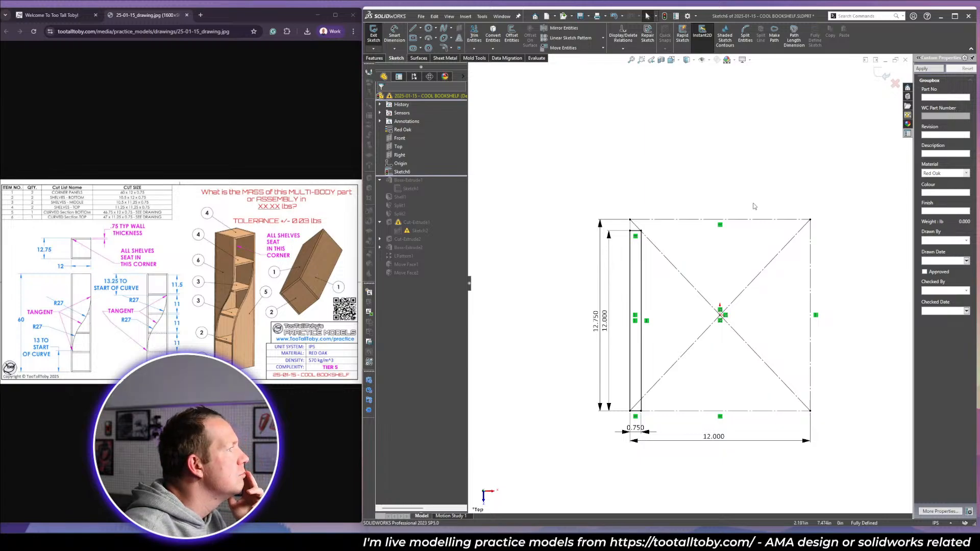
pyautogui.click(896, 84)
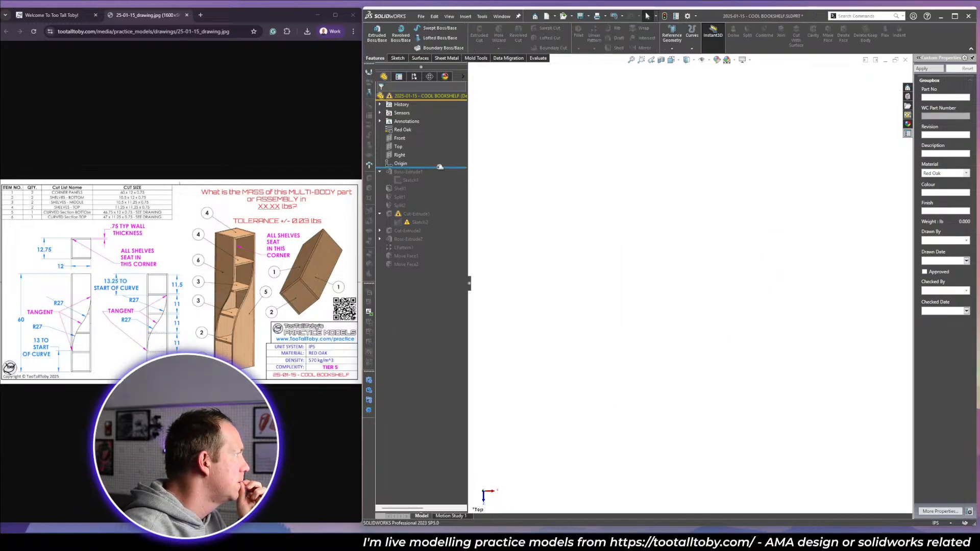
# Roll the history forward past Boss-Extrude1 and delete that feature while keeping its base sketch and the dependent features.
pyautogui.moveTo(439, 167); pyautogui.dragTo(439, 185)
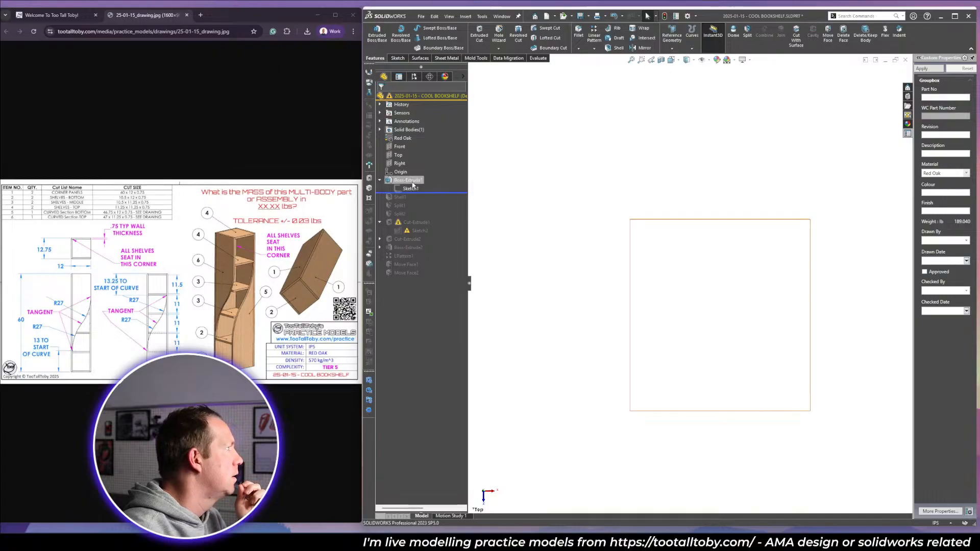
pyautogui.click(414, 180)
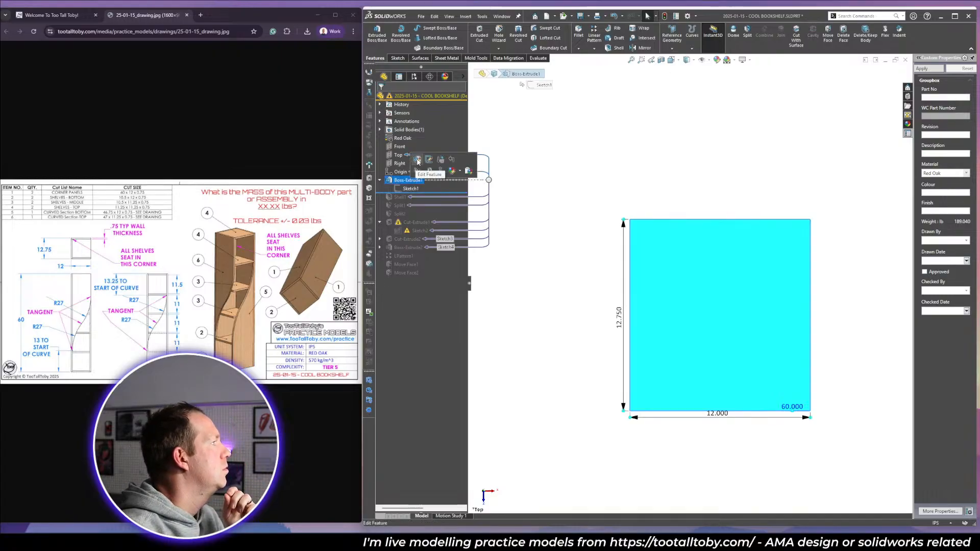
pyautogui.press('Delete')
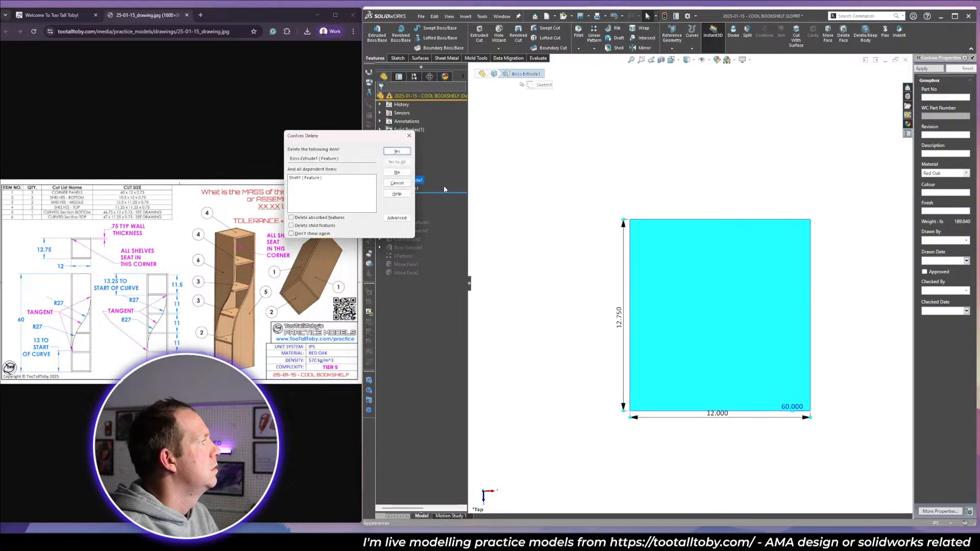
pyautogui.click(407, 217)
pyautogui.click(399, 153)
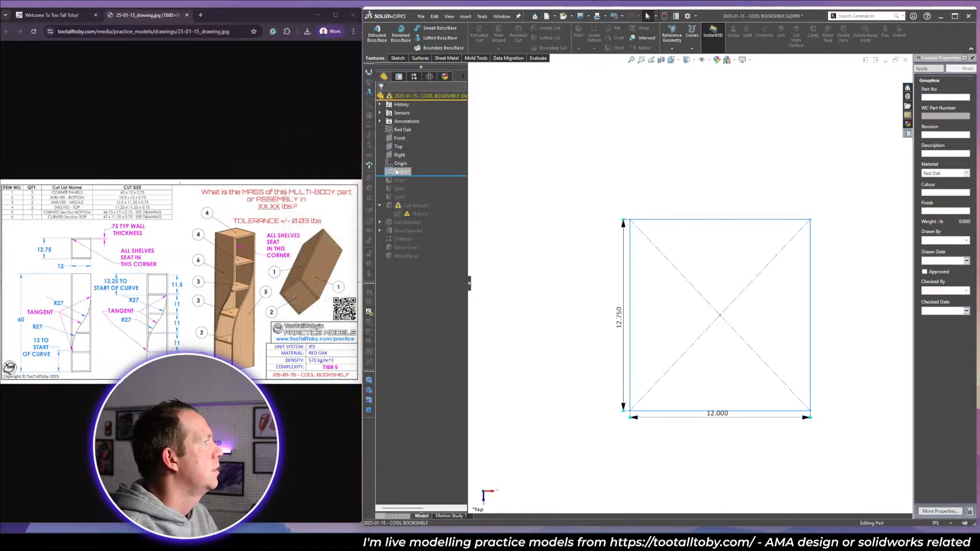
# Extrude the base rectangle sketch as a thin feature with a 0.75 in wall, blind to a depth of 60 in.
pyautogui.click(377, 35)
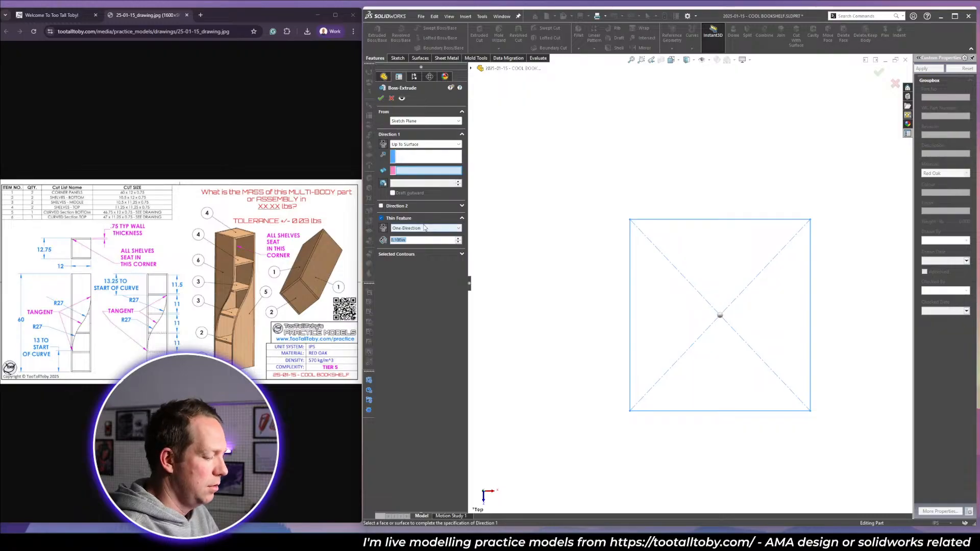
pyautogui.write('.75')
pyautogui.press('Return')
pyautogui.click(425, 144)
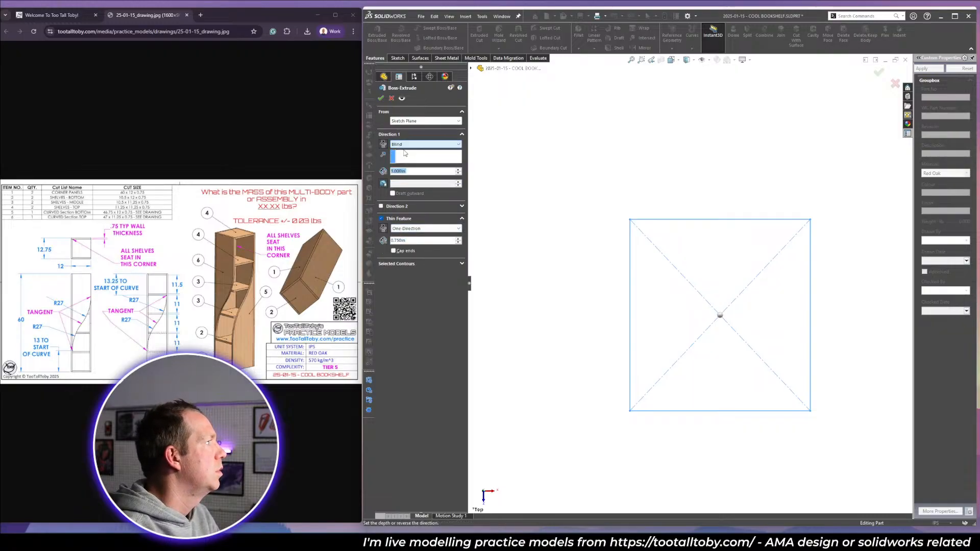
pyautogui.click(405, 152)
pyautogui.write('60')
pyautogui.press('Return')
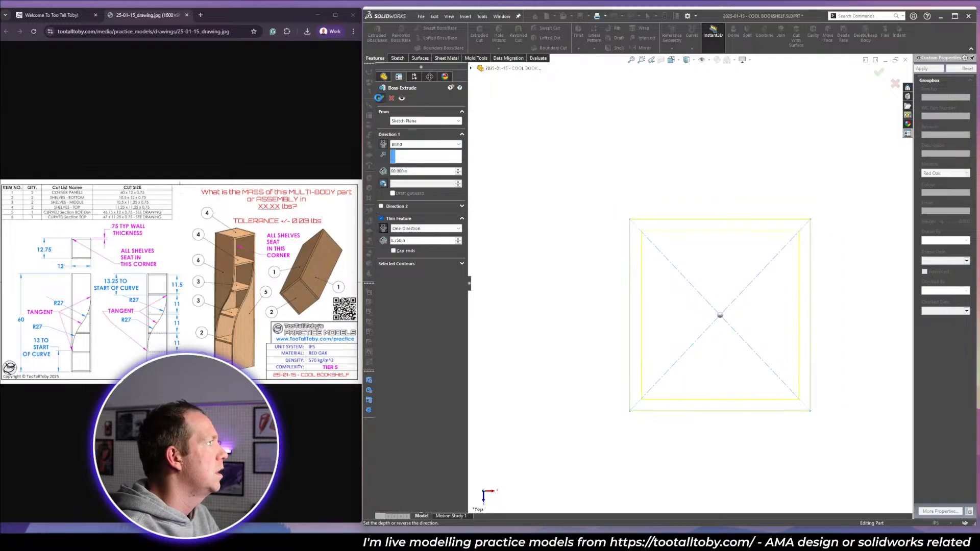
pyautogui.click(381, 98)
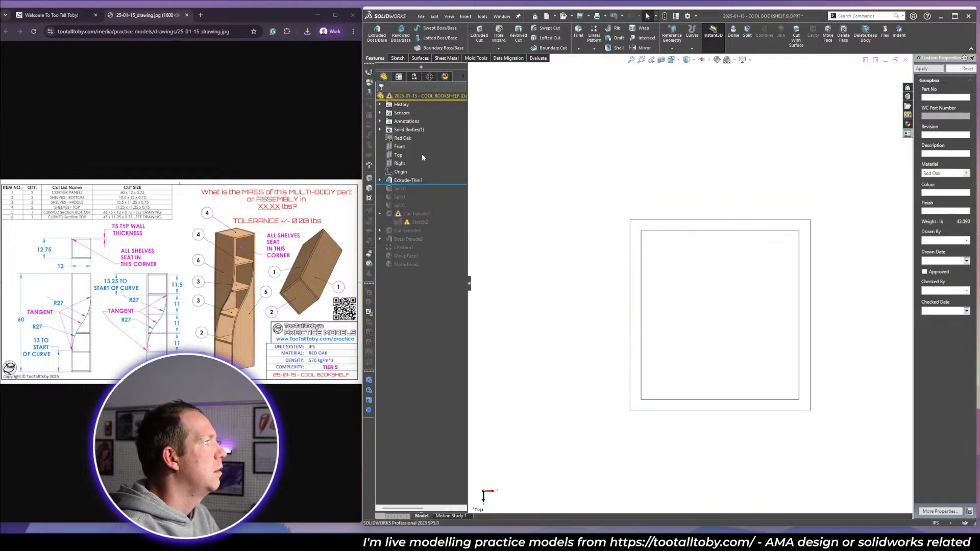
# In a new Top-plane sketch, draw a vertical line across the wall at the inner lower-left corner and a horizontal one at the inner upper-left corner.
pyautogui.click(398, 155)
pyautogui.click(403, 142)
pyautogui.press('l')
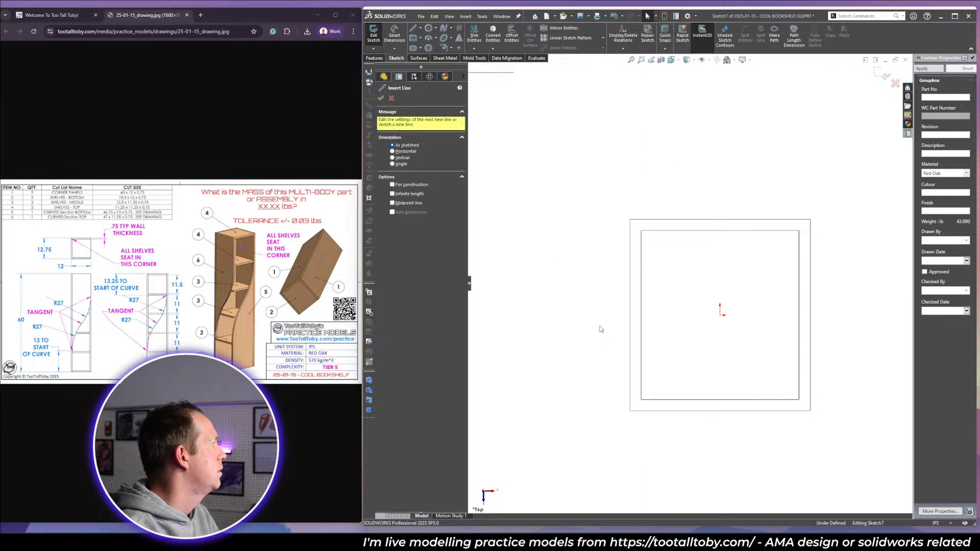
pyautogui.click(642, 399)
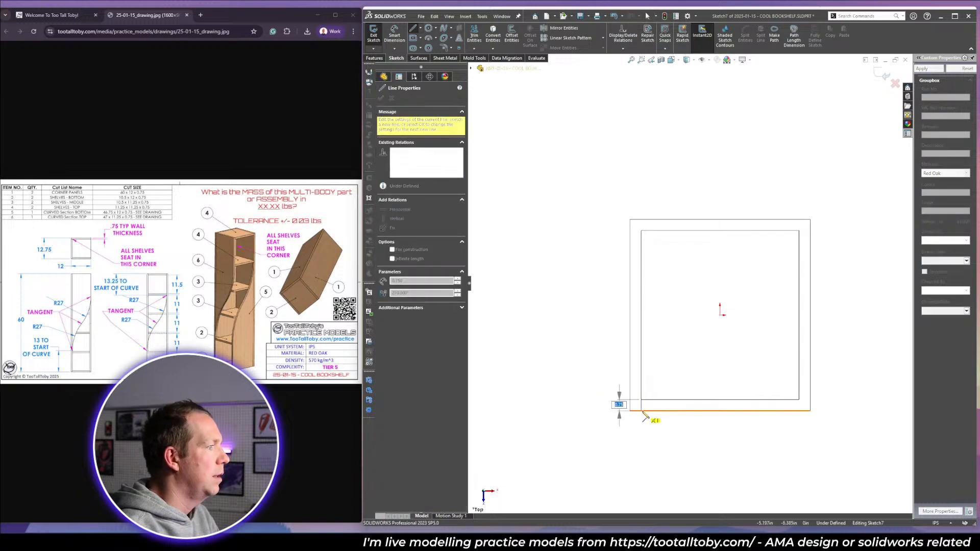
pyautogui.click(641, 411)
pyautogui.press('Escape')
pyautogui.press('l')
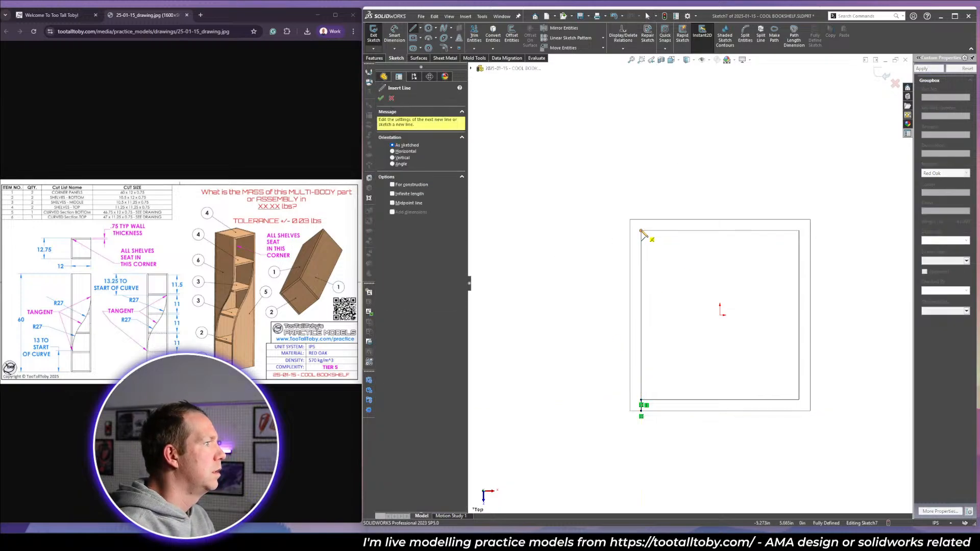
pyautogui.click(641, 230)
pyautogui.click(642, 220)
pyautogui.press('Escape')
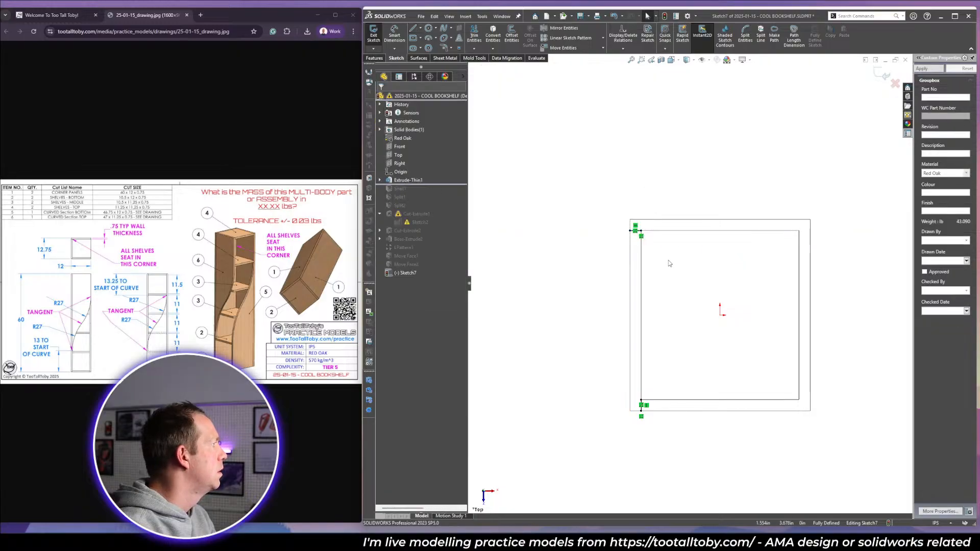
# Check the panel joints on the drawing and stretch the upper horizontal line across the frame to its outer right edge.
pyautogui.press('l')
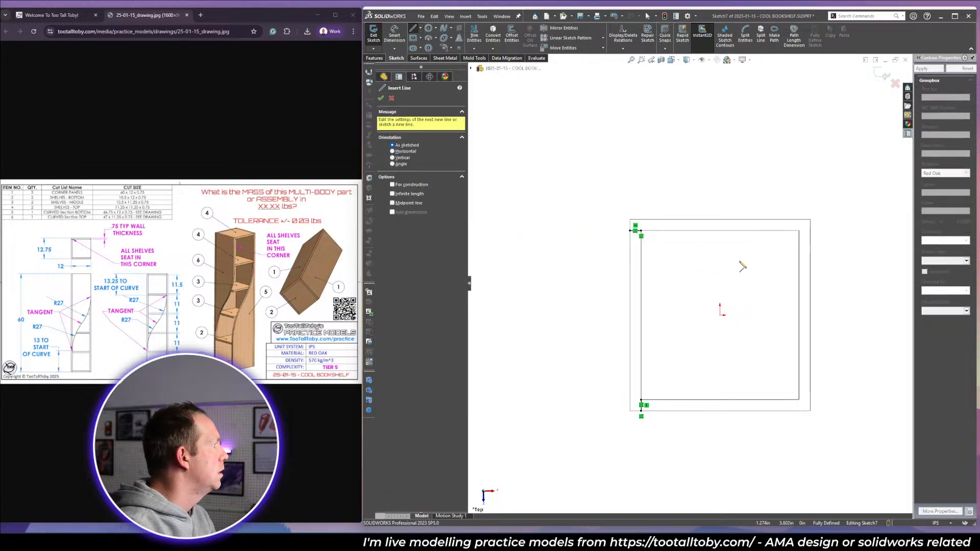
pyautogui.click(244, 256)
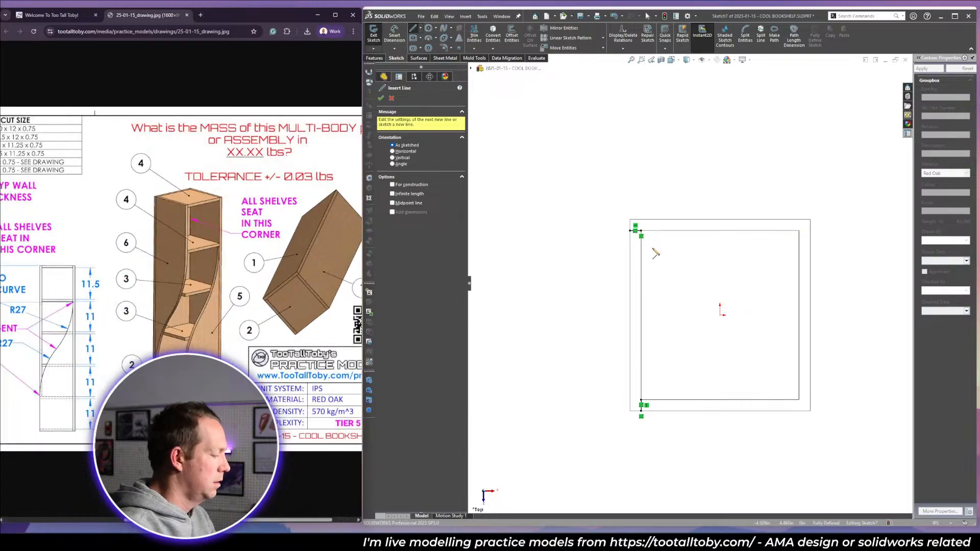
pyautogui.press('Escape')
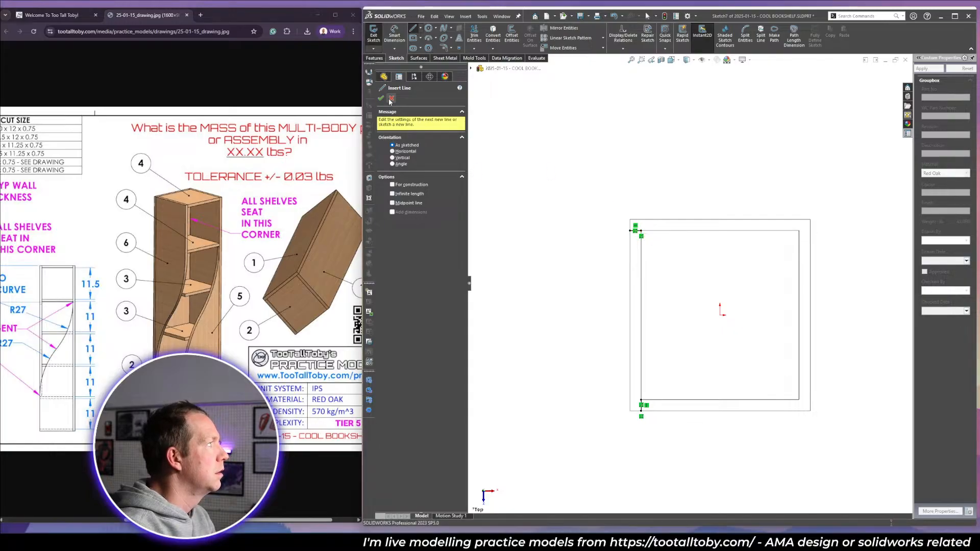
pyautogui.press('t')
pyautogui.moveTo(638, 231)
pyautogui.mouseDown()
pyautogui.moveTo(863, 232)
pyautogui.moveTo(810, 231)
pyautogui.mouseUp()
pyautogui.press('Escape')
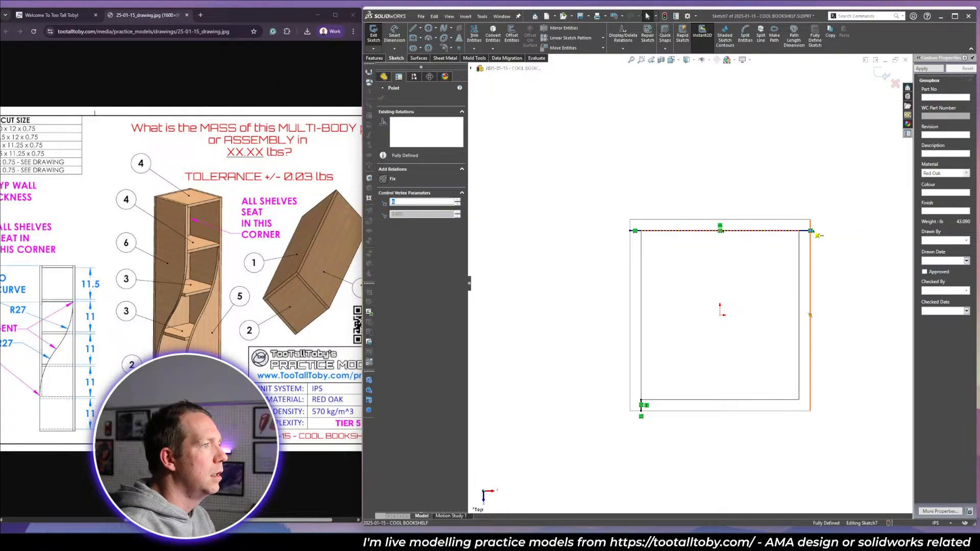
pyautogui.click(830, 302)
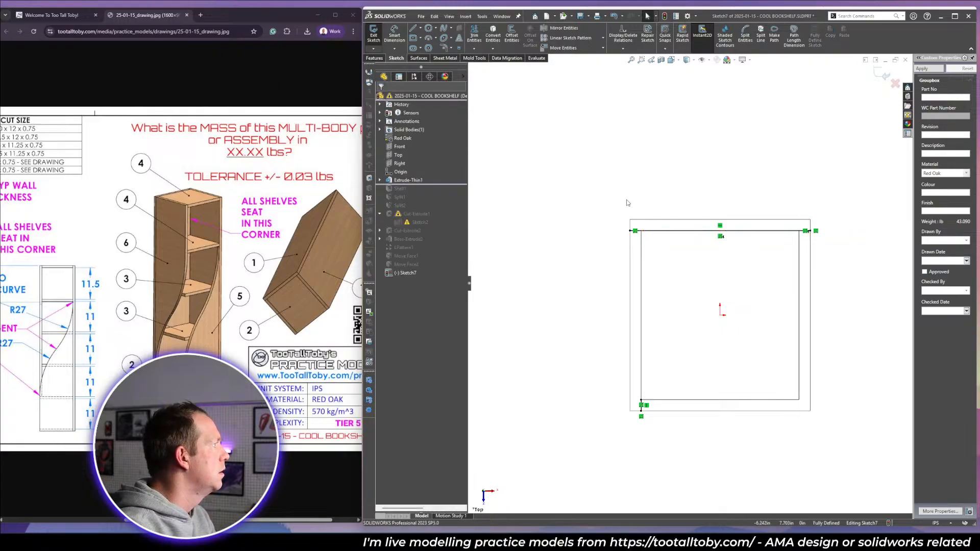
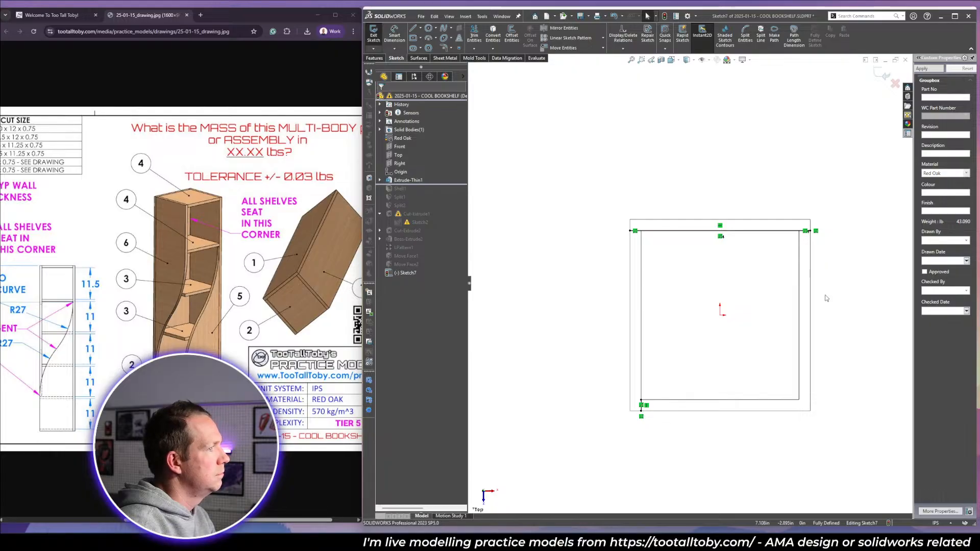
# Finish the sketch and split the frame with it, keeping all three resulting bodies.
pyautogui.click(883, 75)
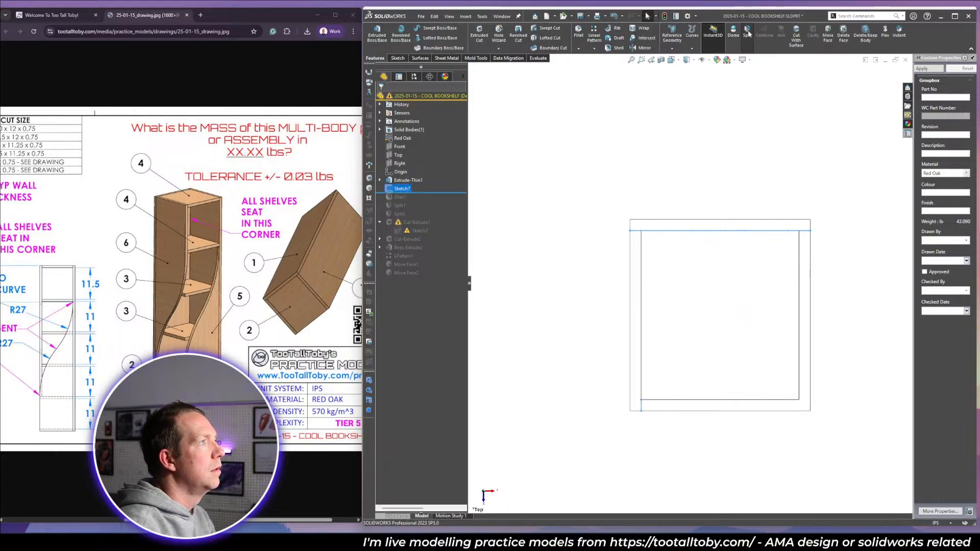
pyautogui.click(748, 33)
pyautogui.click(422, 170)
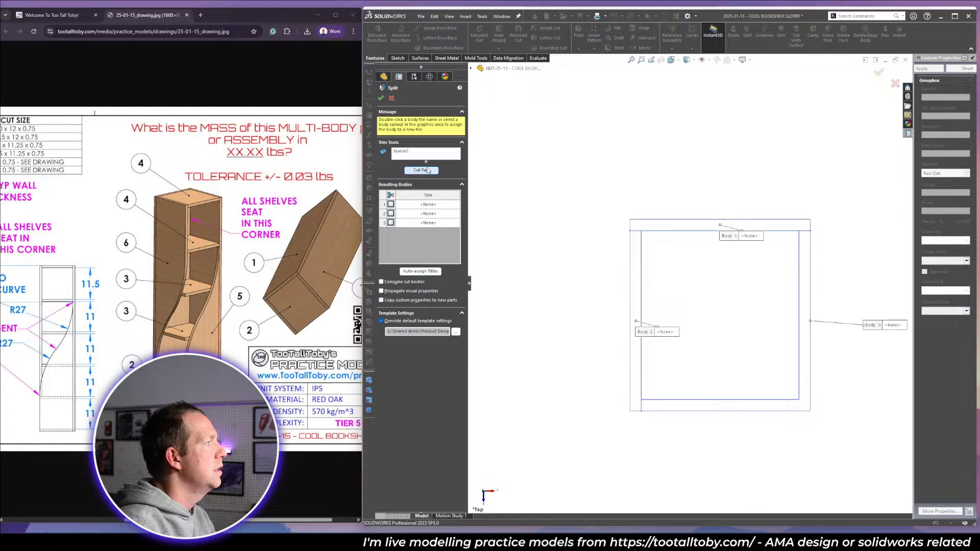
pyautogui.click(642, 299)
pyautogui.click(789, 225)
pyautogui.click(804, 246)
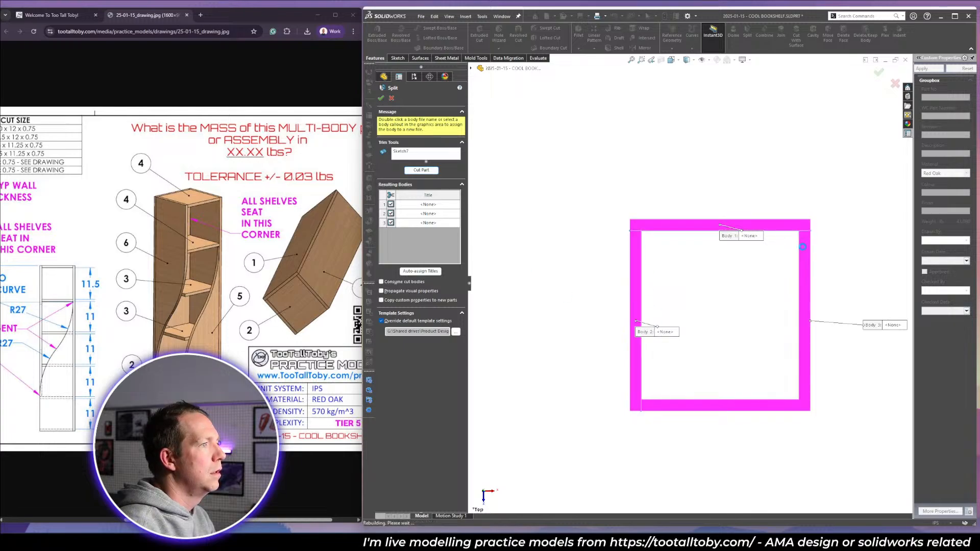
pyautogui.press('Return')
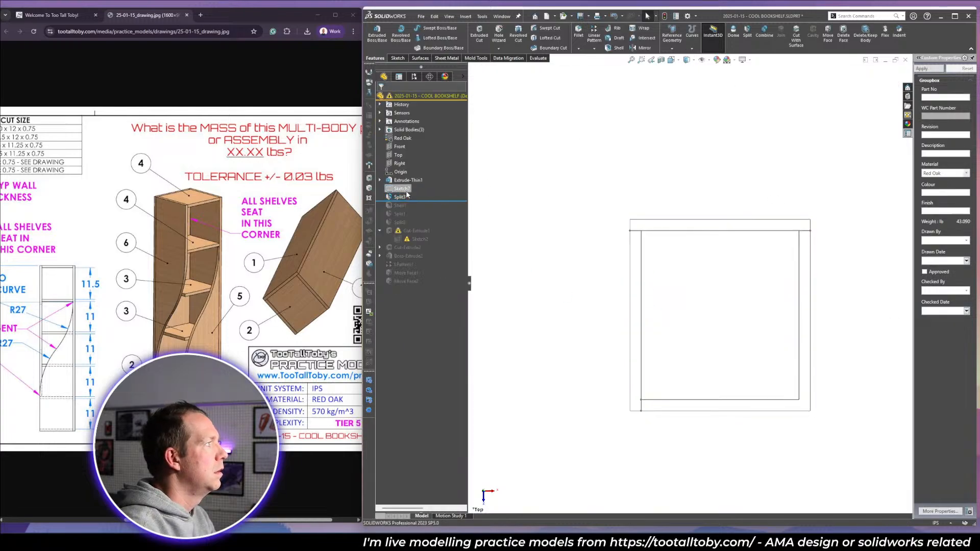
# Examine the split frame in 3D and from the top, checking its panels against the drawing's cut list and dimensions.
pyautogui.click(688, 60)
pyautogui.click(689, 72)
pyautogui.scroll(5, 715, 265)
pyautogui.moveTo(735, 332)
pyautogui.mouseDown(button='middle')
pyautogui.moveTo(723, 220)
pyautogui.moveTo(716, 257)
pyautogui.mouseUp(button='middle')
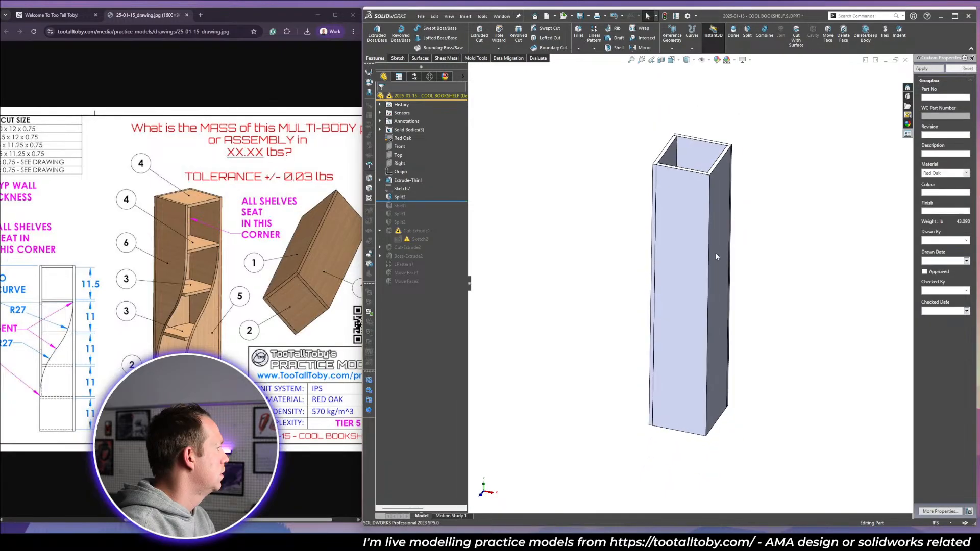
pyautogui.click(126, 115)
pyautogui.click(74, 209)
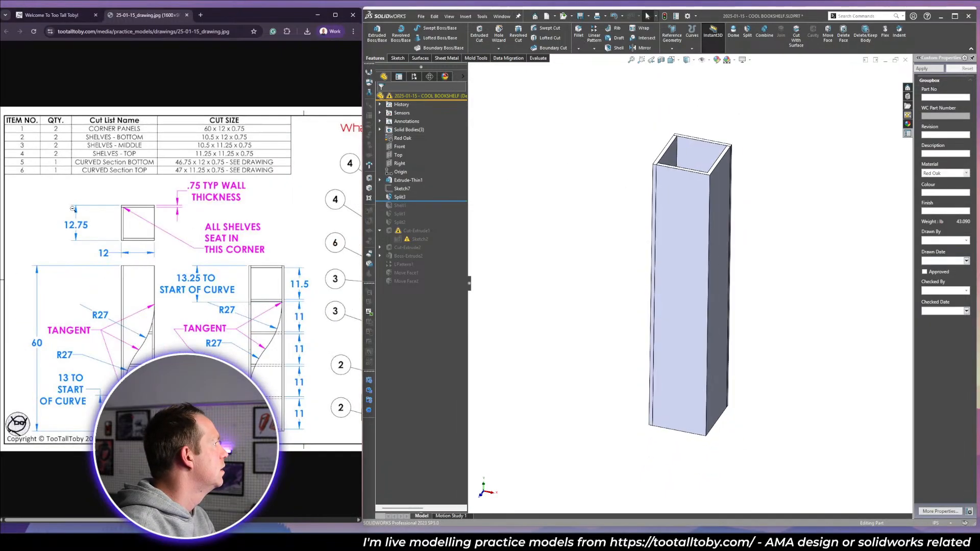
pyautogui.click(234, 158)
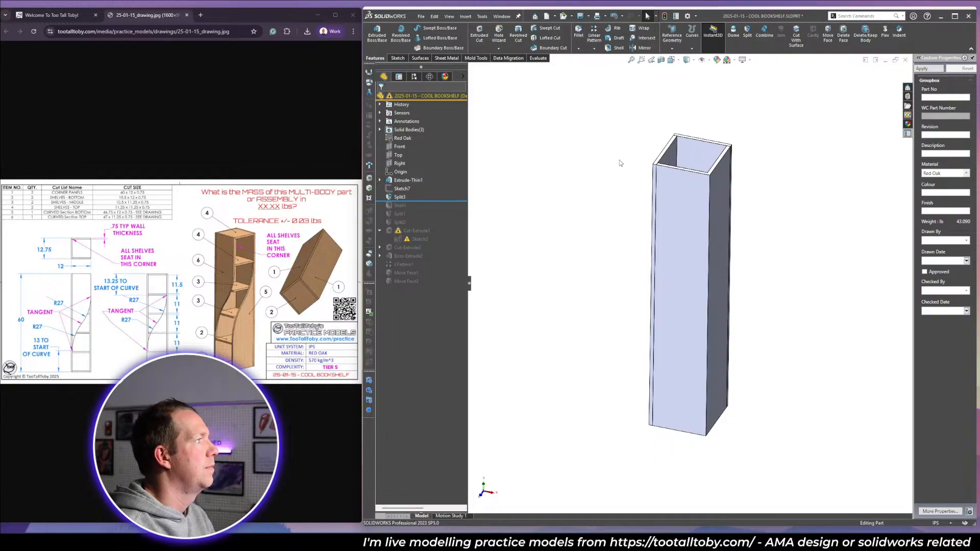
pyautogui.press('s')
pyautogui.click(707, 143)
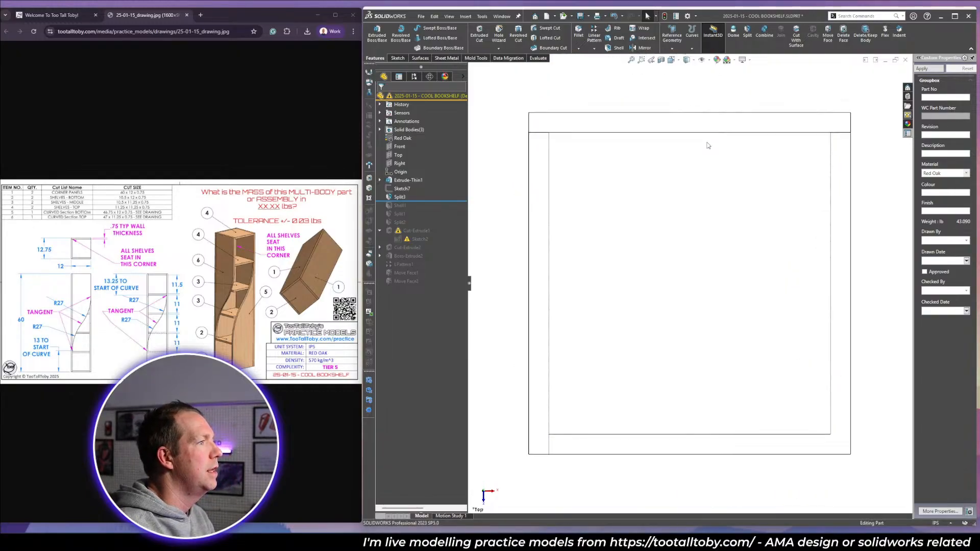
# On the Top plane, sketch a 10.5 in wide corner rectangle filling the frame's inner opening from its upper-left to lower-right inner corner.
pyautogui.scroll(3, 707, 147)
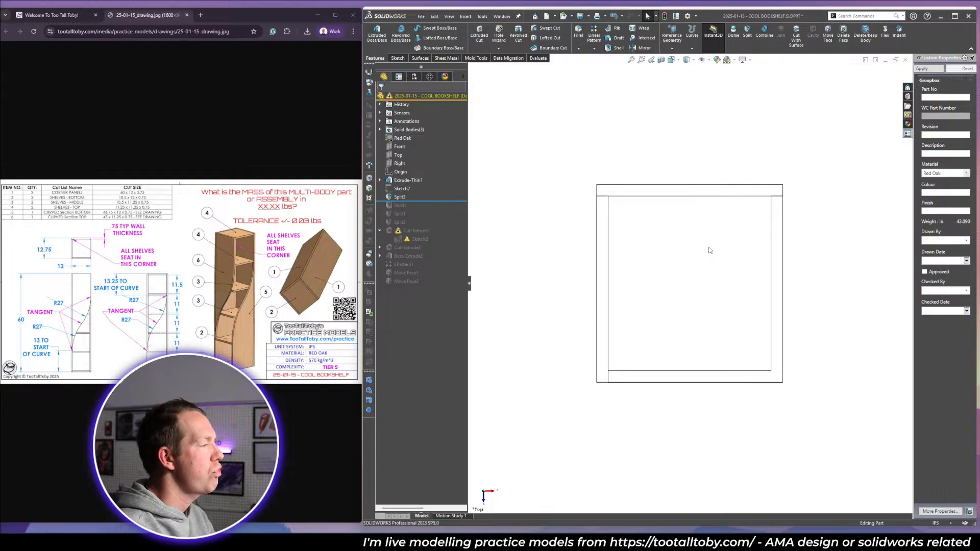
pyautogui.moveTo(395, 157)
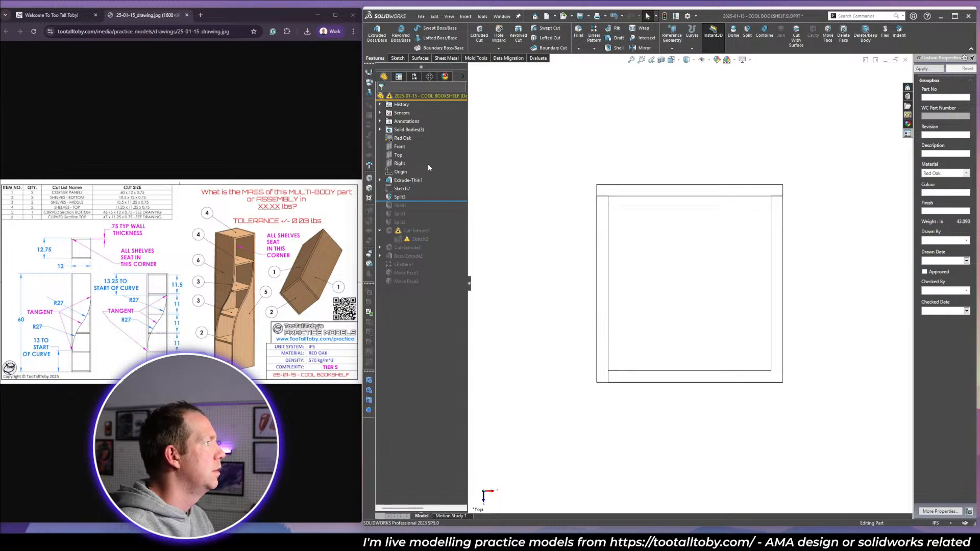
pyautogui.click(398, 155)
pyautogui.click(400, 142)
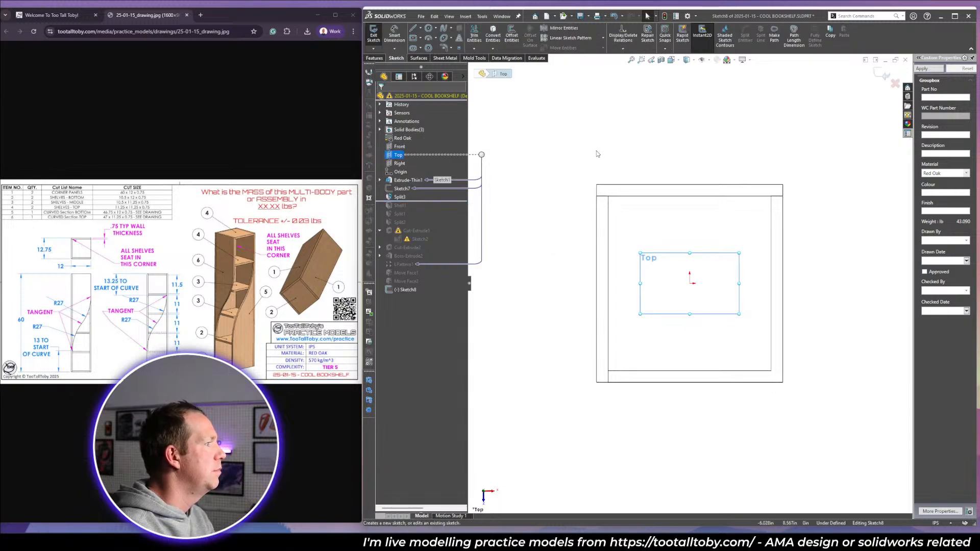
pyautogui.press('r')
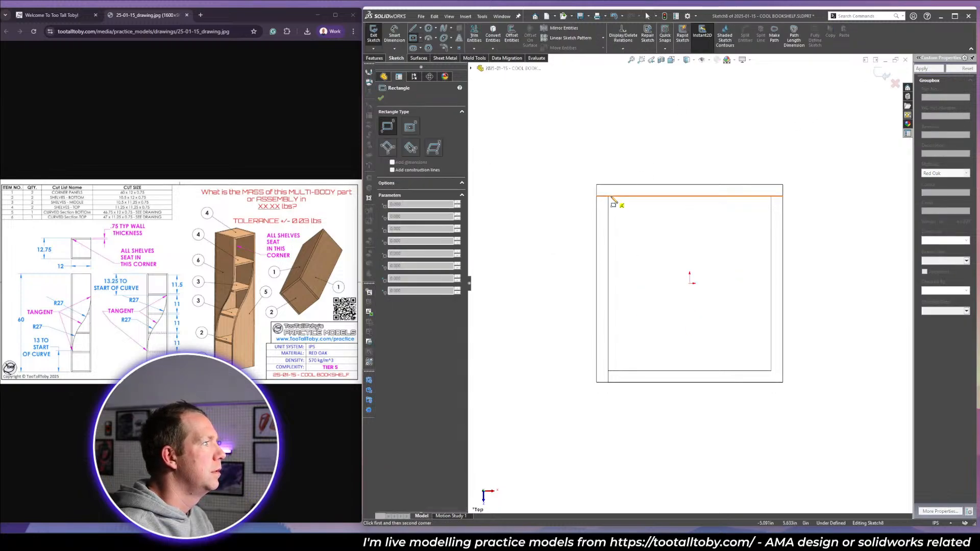
pyautogui.click(609, 196)
pyautogui.click(771, 371)
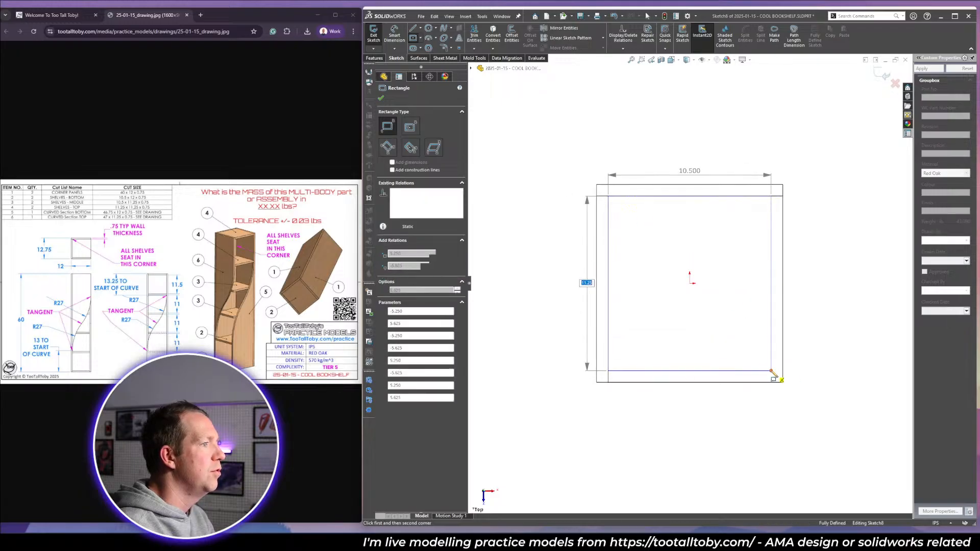
pyautogui.press('Escape')
# Extrude the inner rectangle Blind 0.75 in as the bottom shelf, without merging it into the frame bodies.
pyautogui.press('f')
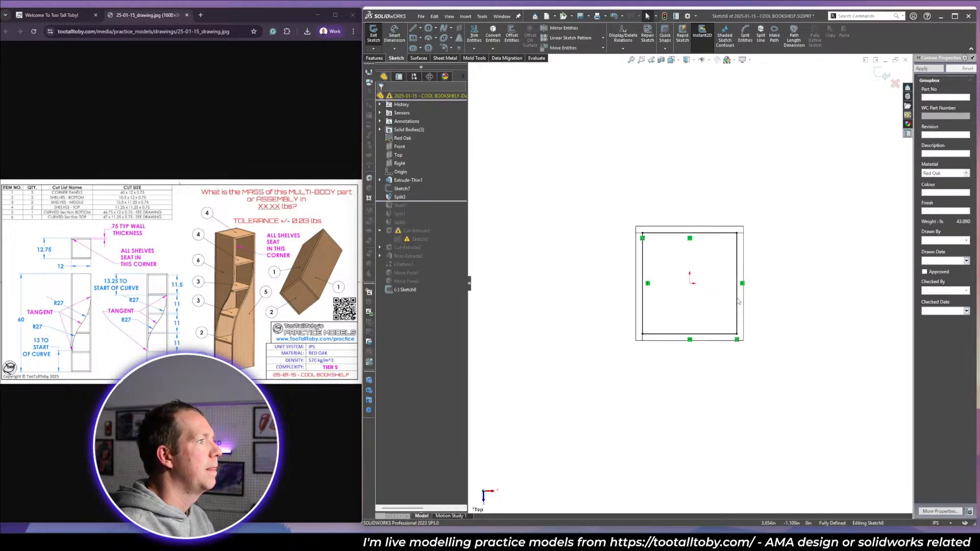
pyautogui.scroll(2, 738, 302)
pyautogui.moveTo(739, 301)
pyautogui.mouseDown(button='middle')
pyautogui.moveTo(734, 190)
pyautogui.moveTo(734, 344)
pyautogui.mouseUp(button='middle')
pyautogui.scroll(2, 733, 255)
pyautogui.scroll(-2, 728, 403)
pyautogui.press('e')
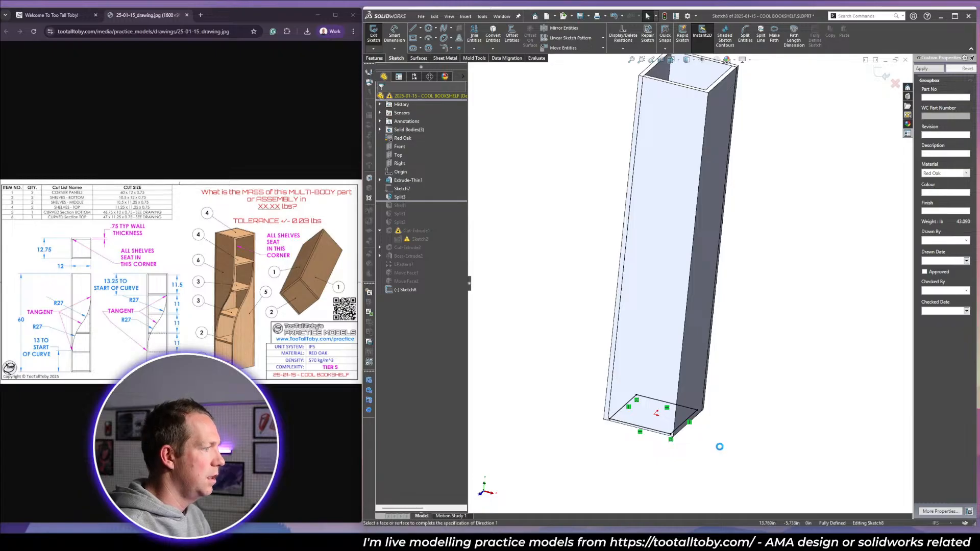
pyautogui.click(409, 145)
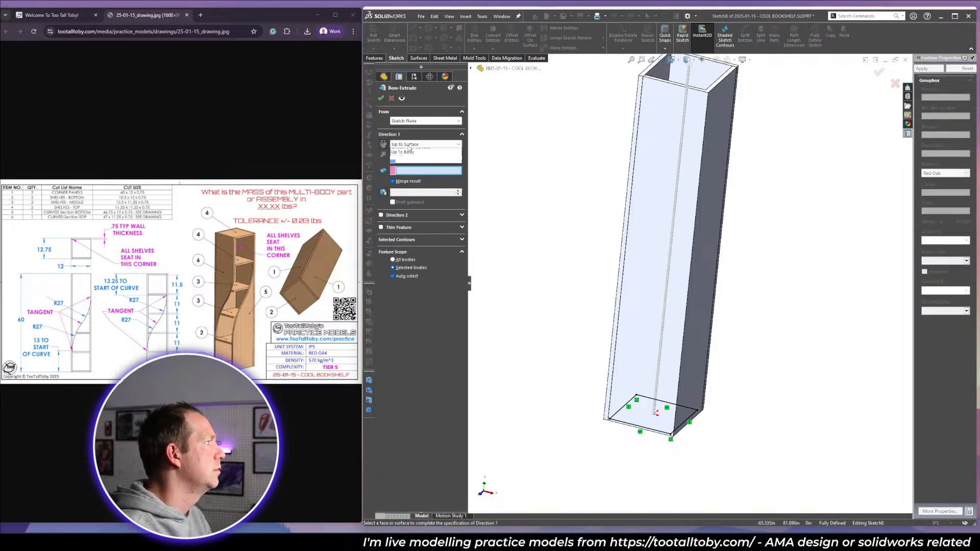
pyautogui.click(408, 154)
pyautogui.click(394, 181)
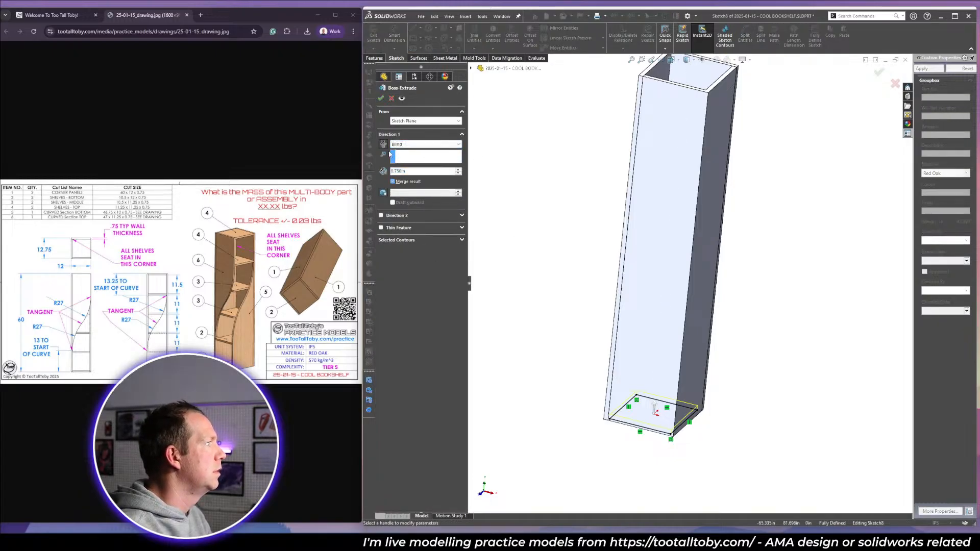
pyautogui.click(380, 98)
pyautogui.click(491, 162)
pyautogui.click(380, 206)
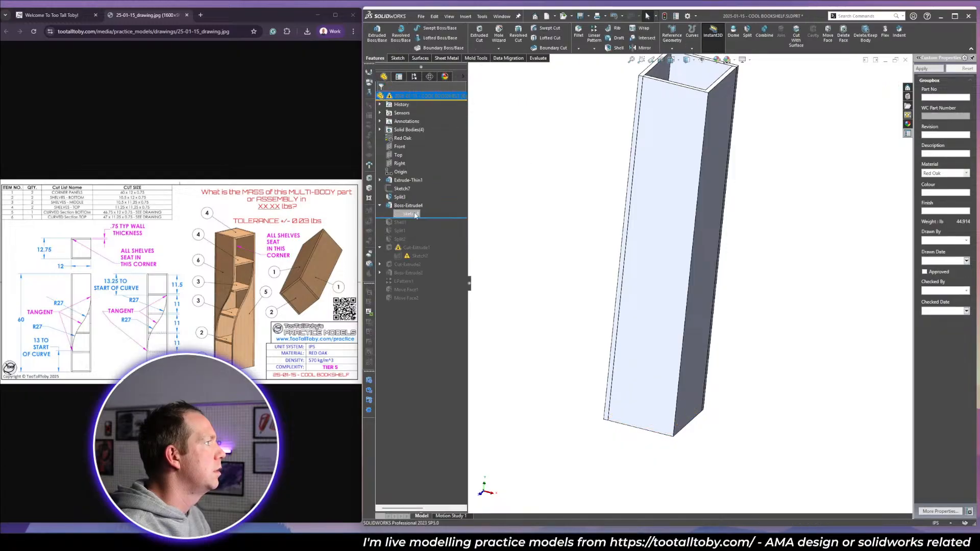
pyautogui.click(405, 214)
pyautogui.press('e')
pyautogui.scroll(3, 681, 169)
pyautogui.scroll(-2, 680, 168)
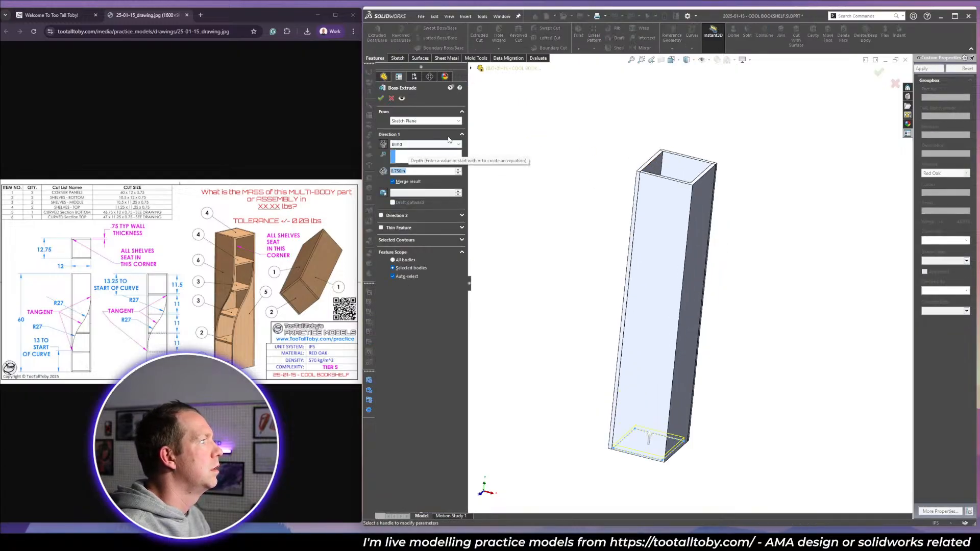
pyautogui.click(426, 121)
pyautogui.click(419, 135)
pyautogui.press('Escape')
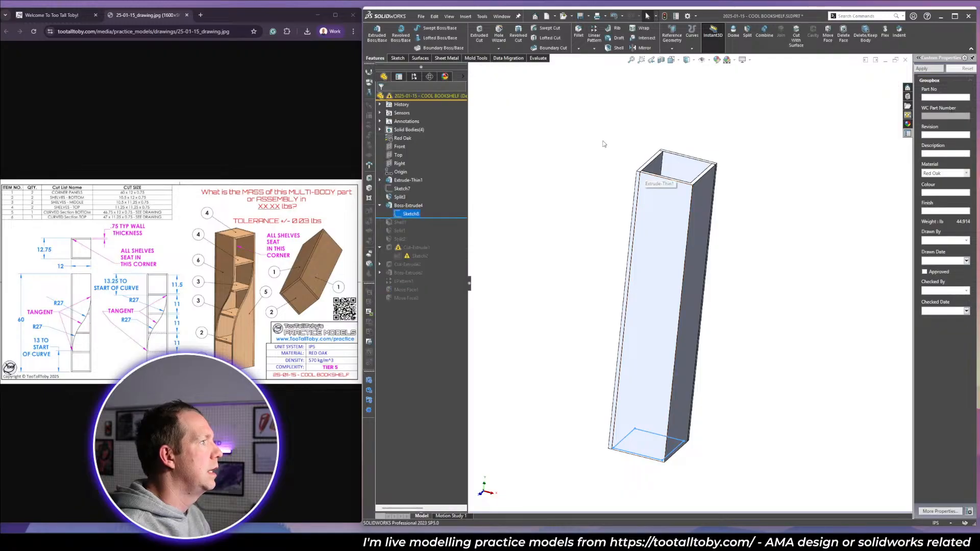
# Examine the shelf copy settings of Body-Move/Copy1 in the open rack part and return to the Cool Bookshelf part.
pyautogui.hotkey('ctrl', 'Tab')
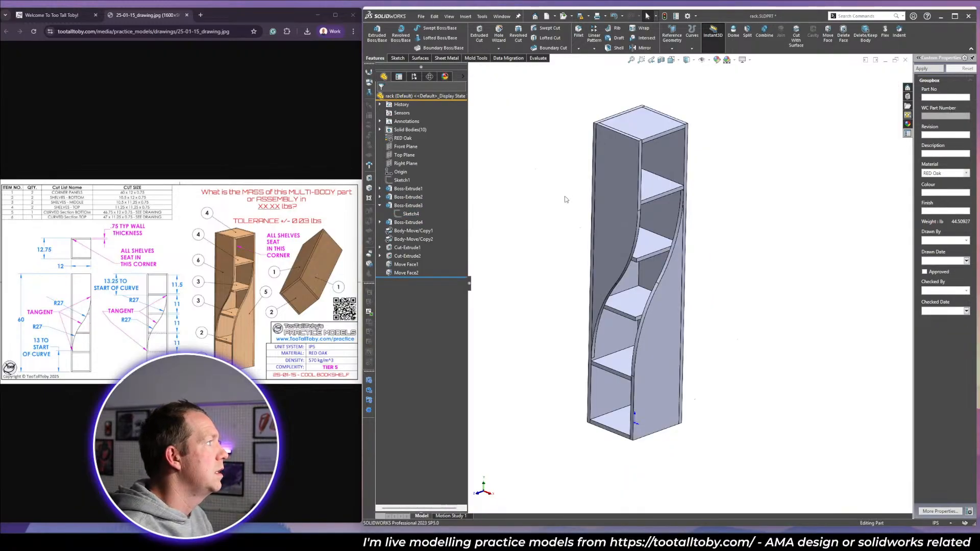
pyautogui.click(404, 231)
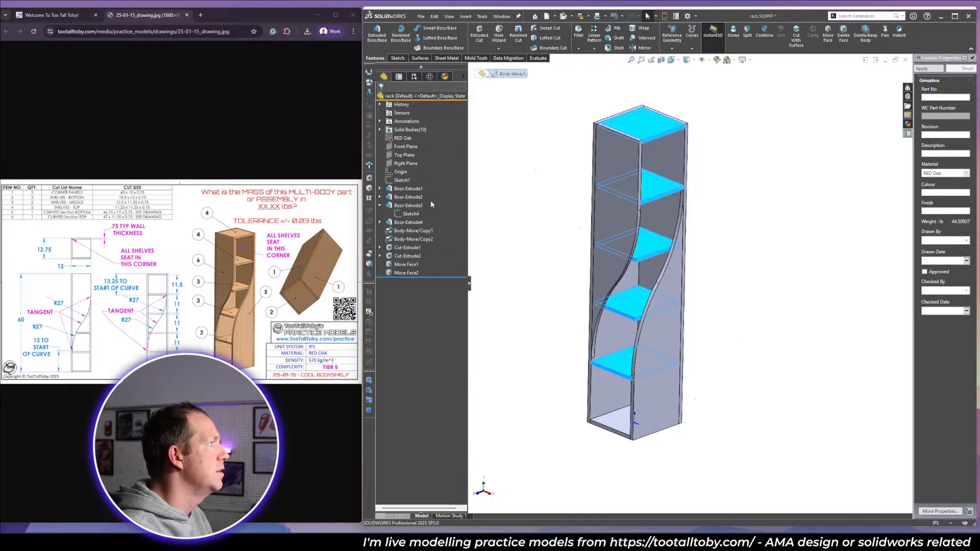
pyautogui.click(430, 200)
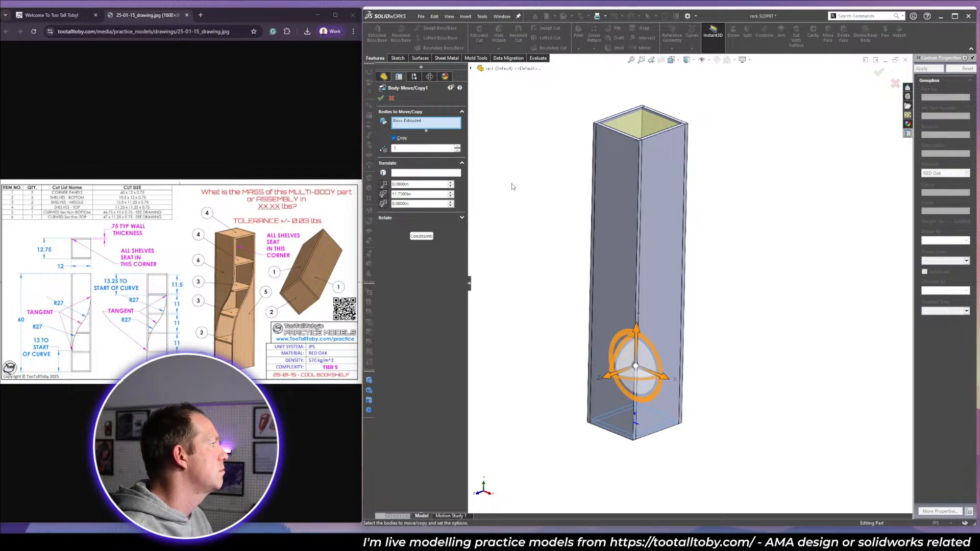
pyautogui.press('Escape')
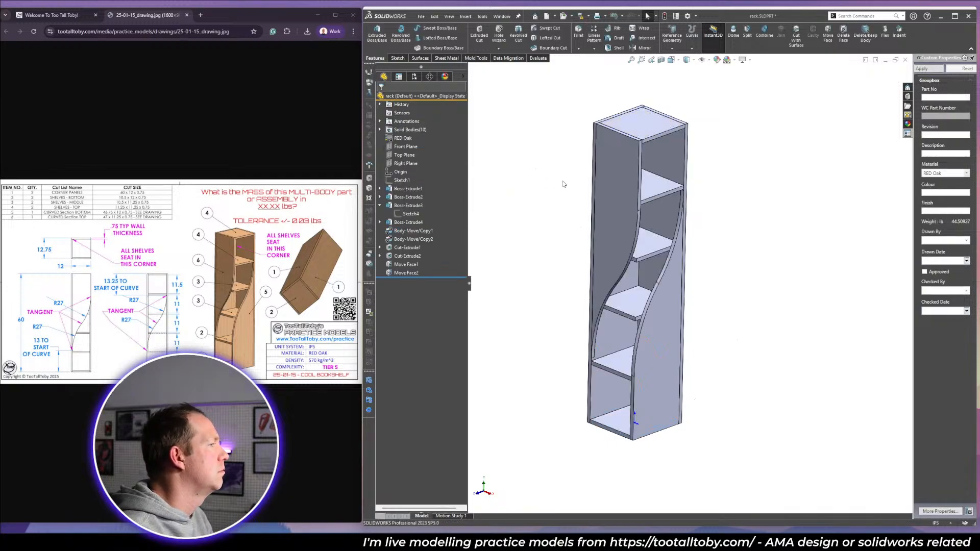
pyautogui.hotkey('ctrl', 'Tab')
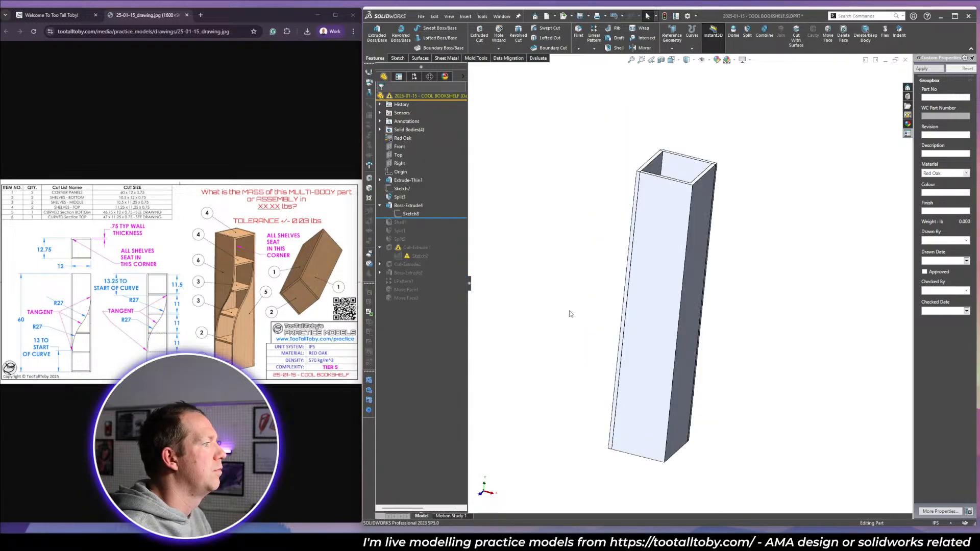
# Set up a linear pattern of the bottom shelf extrusion along the height, using the frame's top face as direction, 11.75 in spacing and 5 instances.
pyautogui.click(414, 206)
pyautogui.moveTo(715, 356)
pyautogui.mouseDown(button='middle')
pyautogui.moveTo(698, 440)
pyautogui.moveTo(728, 350)
pyautogui.mouseUp(button='middle')
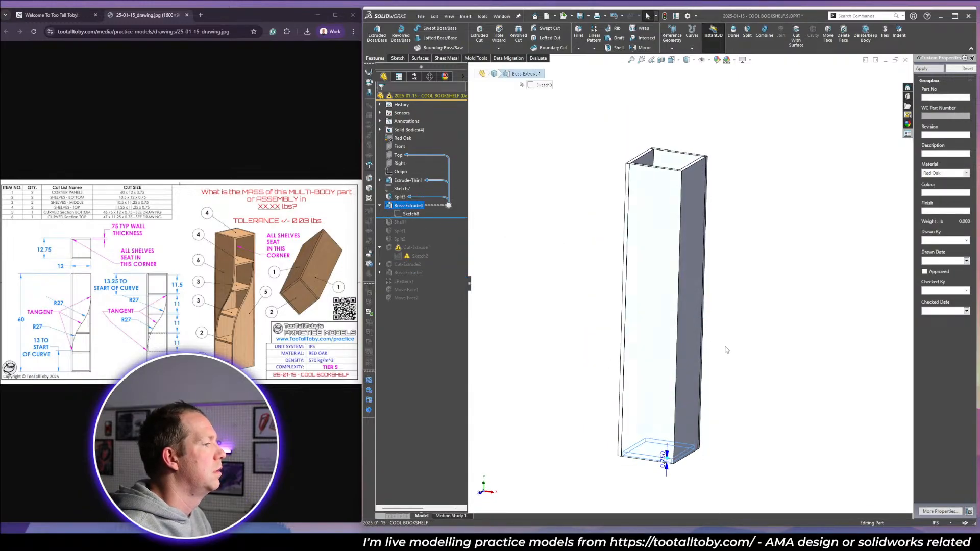
pyautogui.click(594, 35)
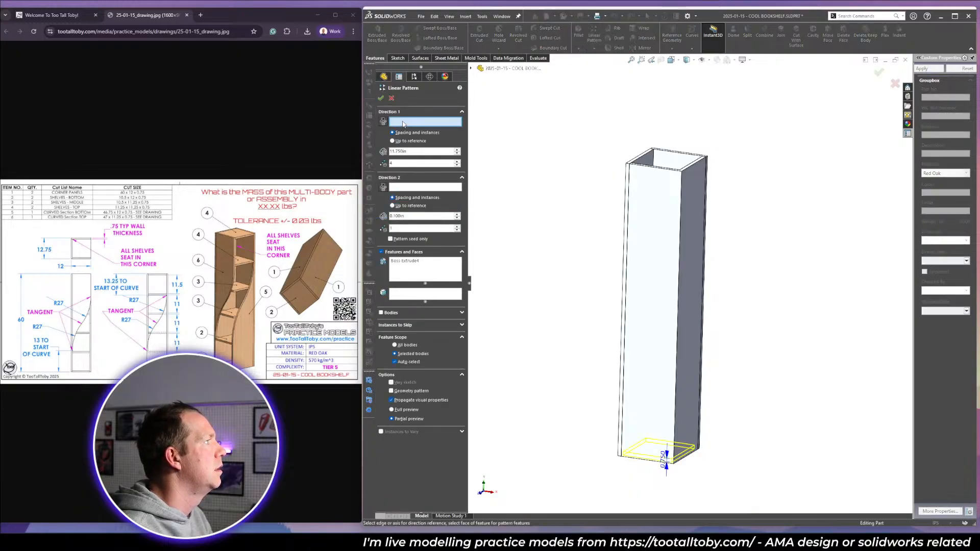
pyautogui.scroll(-3, 641, 219)
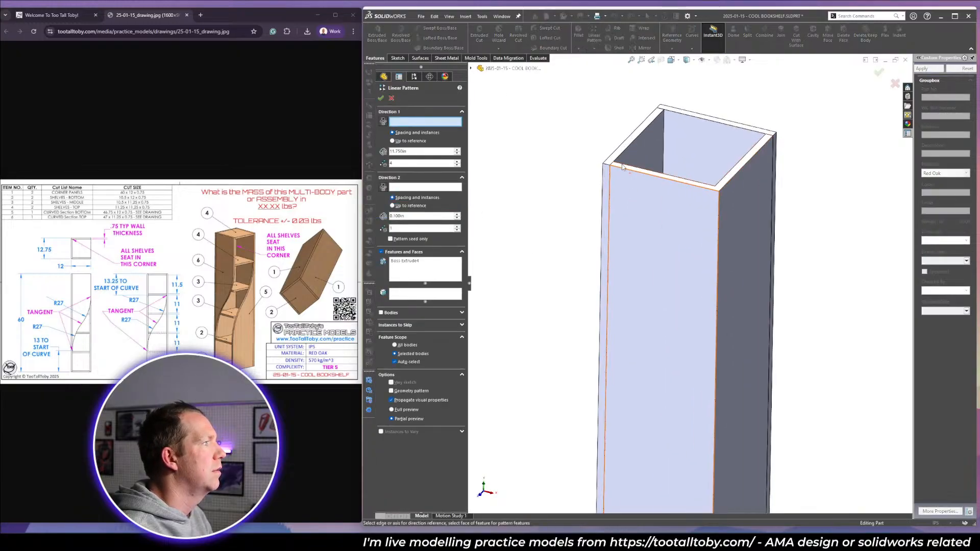
pyautogui.click(633, 131)
pyautogui.scroll(5, 693, 290)
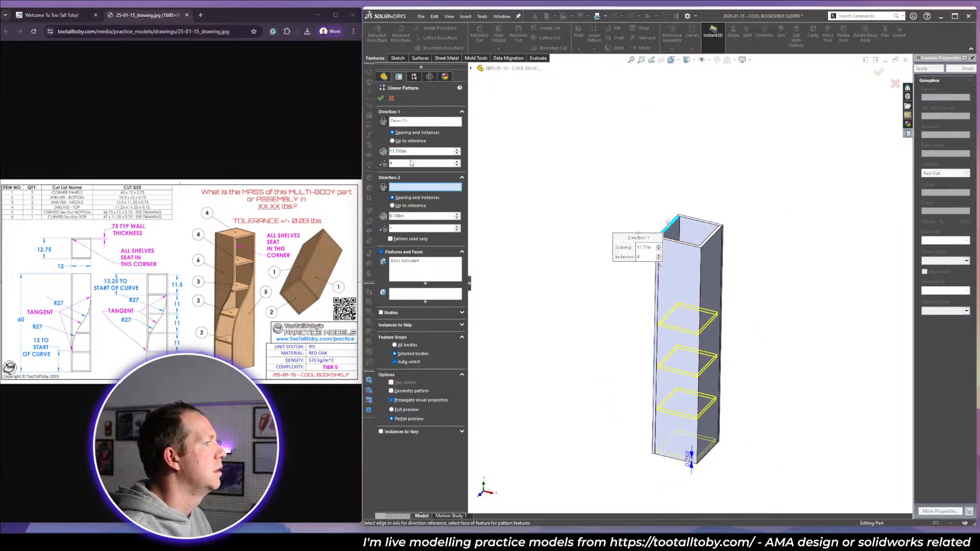
pyautogui.click(458, 162)
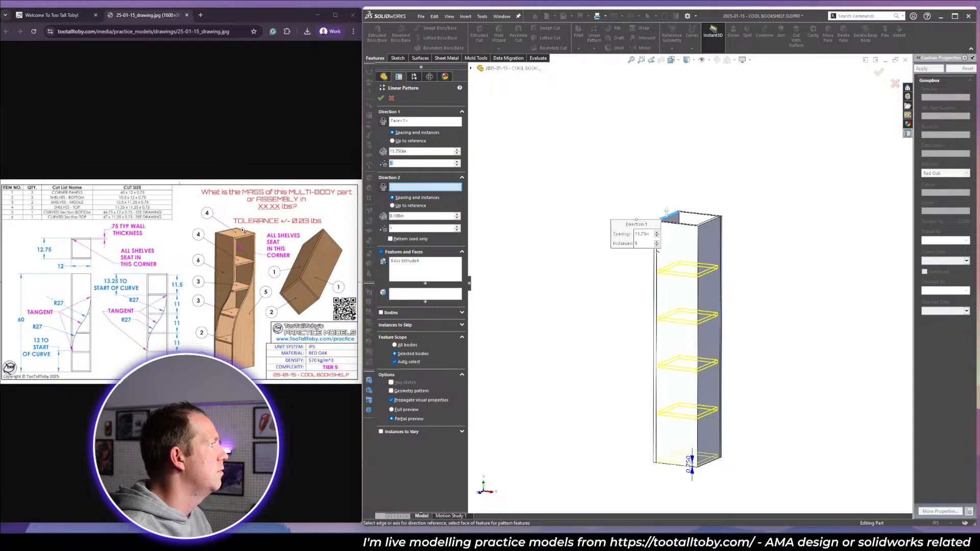
pyautogui.moveTo(777, 328)
pyautogui.mouseDown(button='middle')
pyautogui.moveTo(794, 317)
pyautogui.moveTo(781, 325)
pyautogui.mouseUp(button='middle')
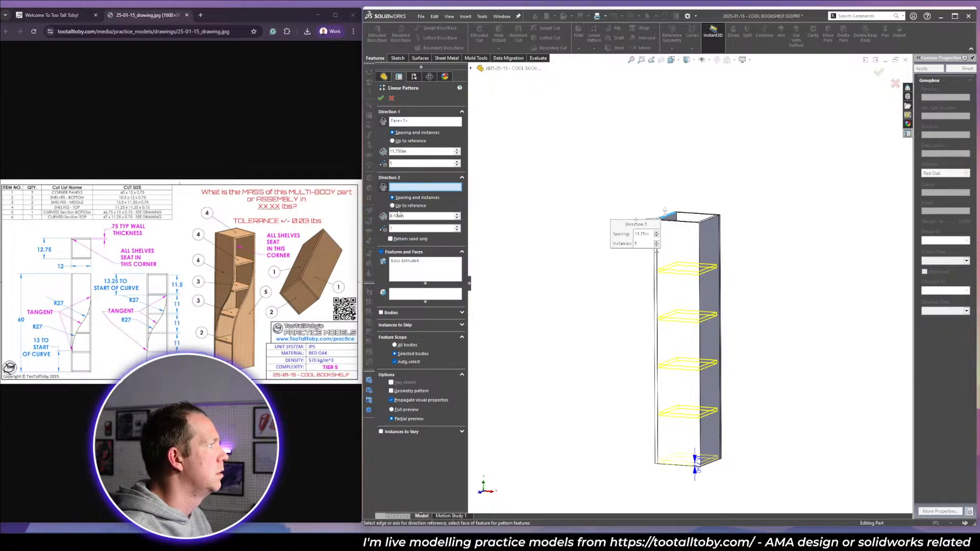
# Raise the linear pattern to 6 instances and create it from the bottom shelf's solid body instead of its feature.
pyautogui.click(410, 263)
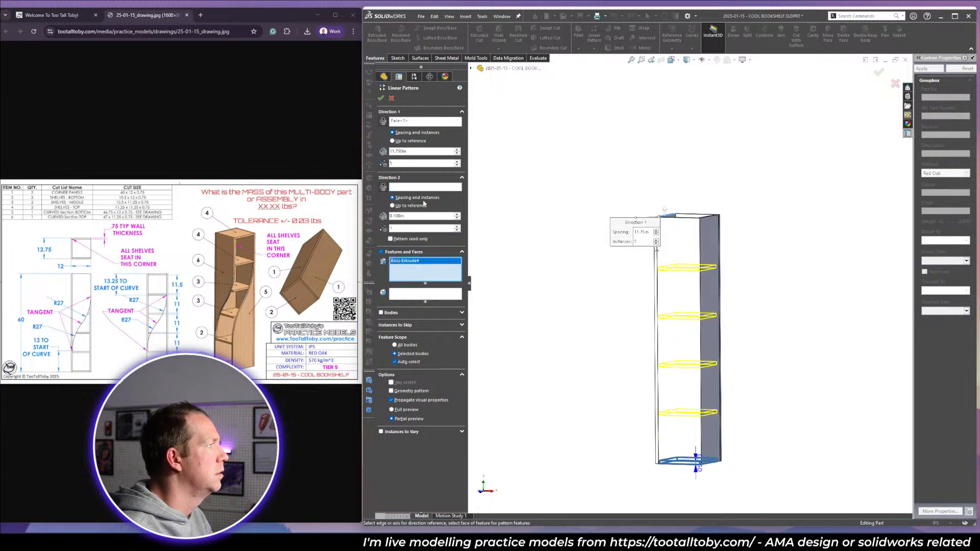
pyautogui.click(458, 166)
pyautogui.click(458, 166)
pyautogui.click(458, 166)
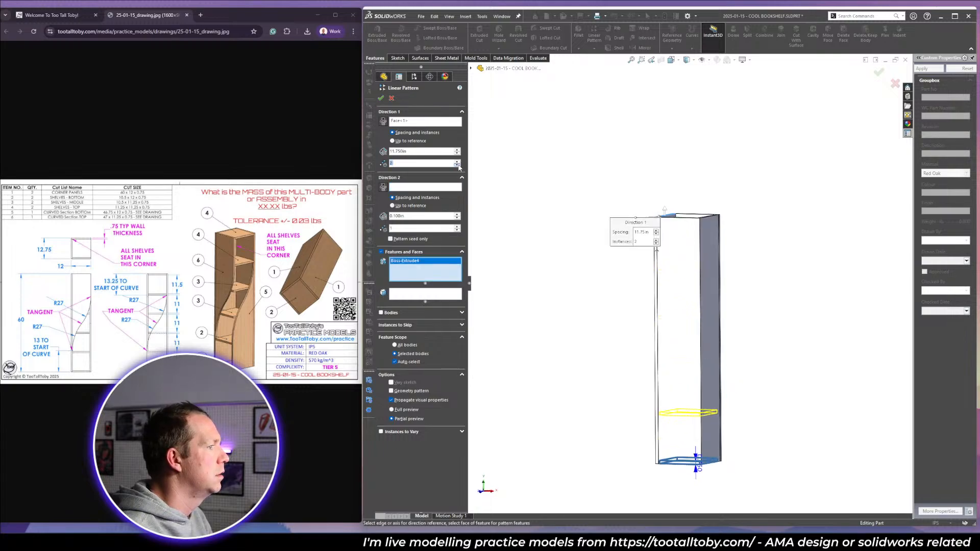
pyautogui.click(458, 161)
pyautogui.click(458, 162)
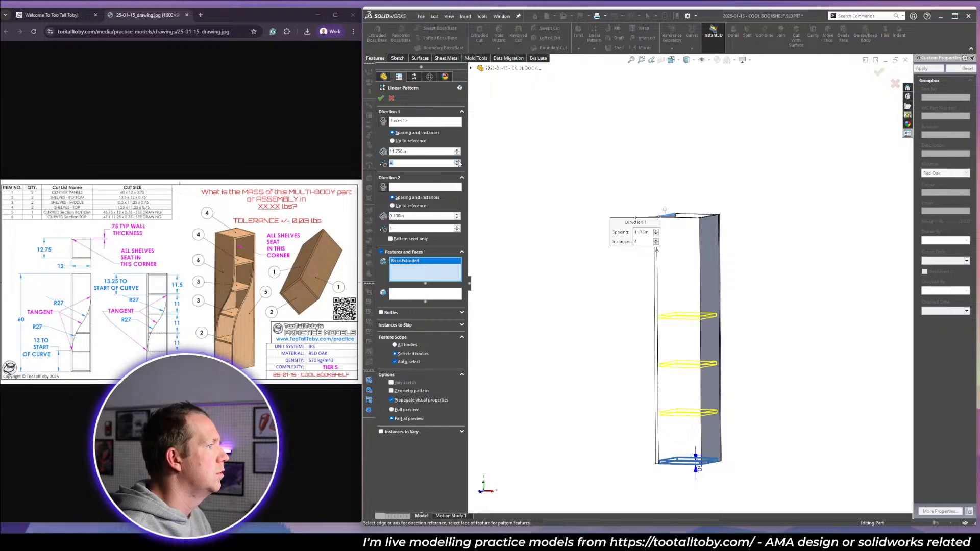
pyautogui.click(458, 161)
pyautogui.click(458, 161)
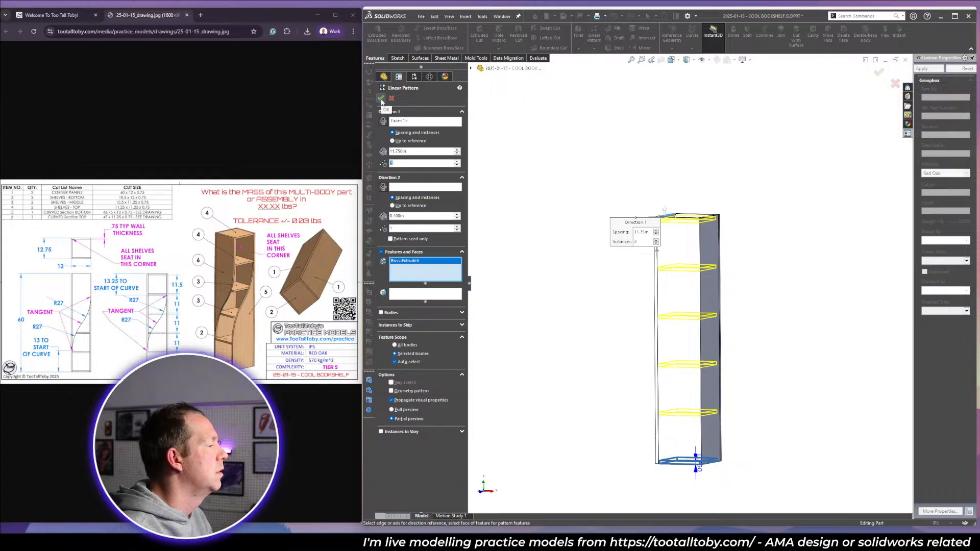
pyautogui.click(391, 312)
pyautogui.click(667, 392)
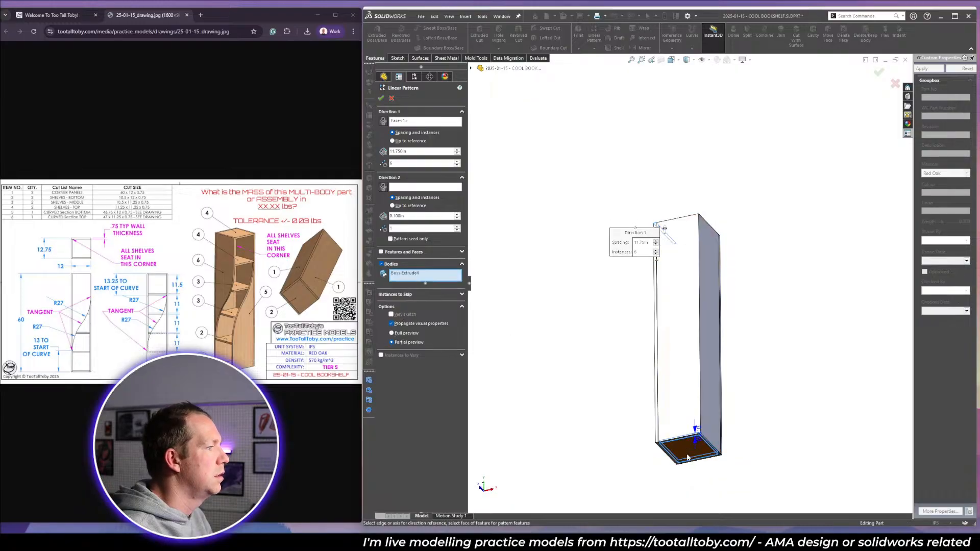
pyautogui.rightClick(734, 350)
# Move the topmost shelf body with a coincident constraint so its upper face is flush with the frame's top face.
pyautogui.scroll(-4, 702, 234)
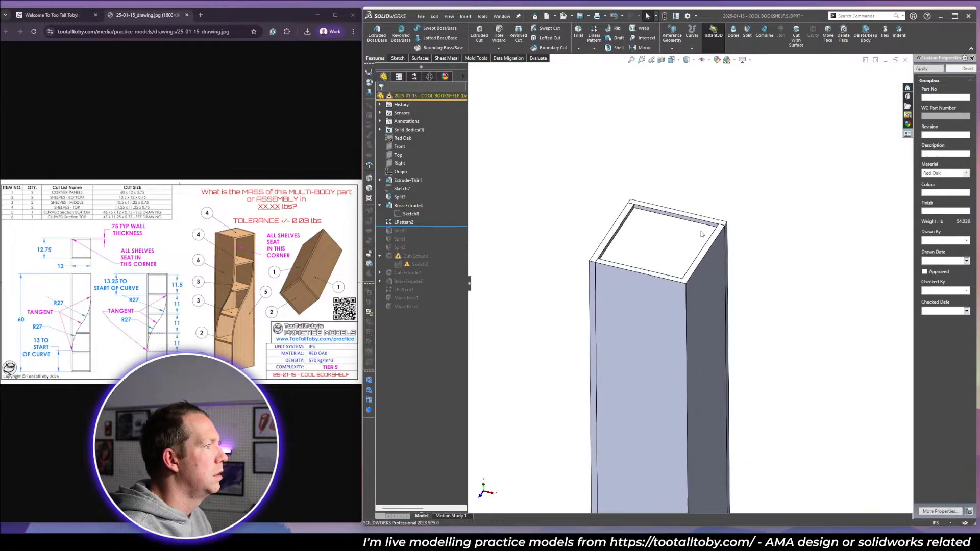
pyautogui.scroll(-3, 688, 201)
pyautogui.press('m')
pyautogui.click(655, 285)
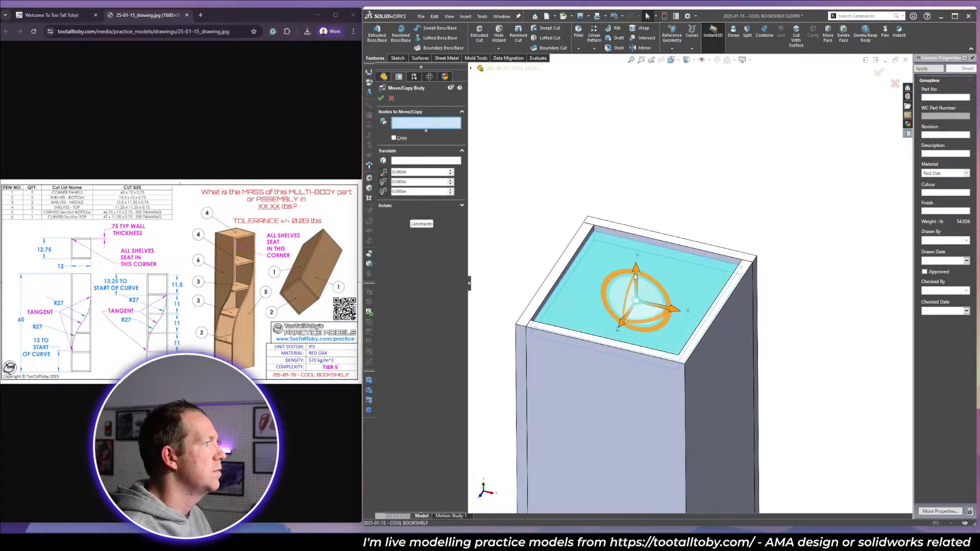
pyautogui.click(423, 223)
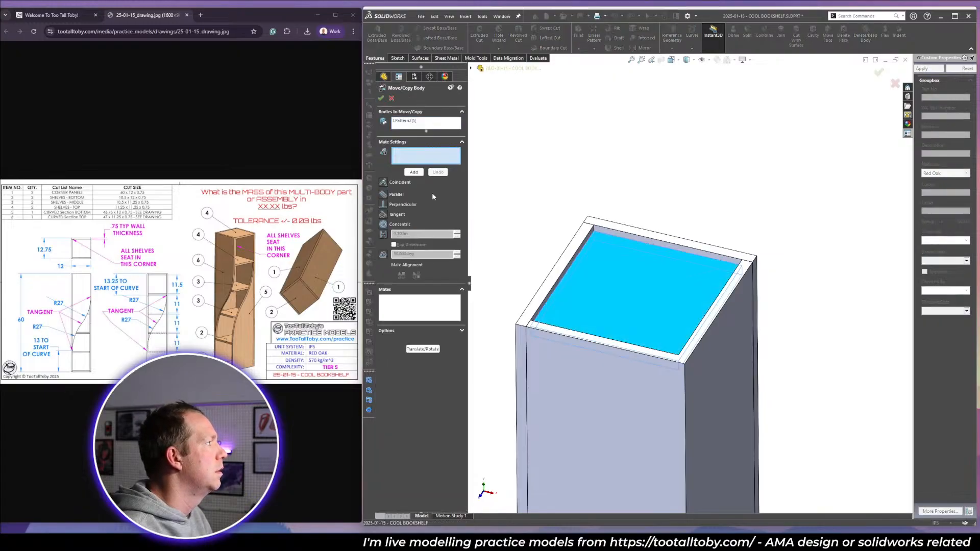
pyautogui.click(571, 286)
pyautogui.click(585, 241)
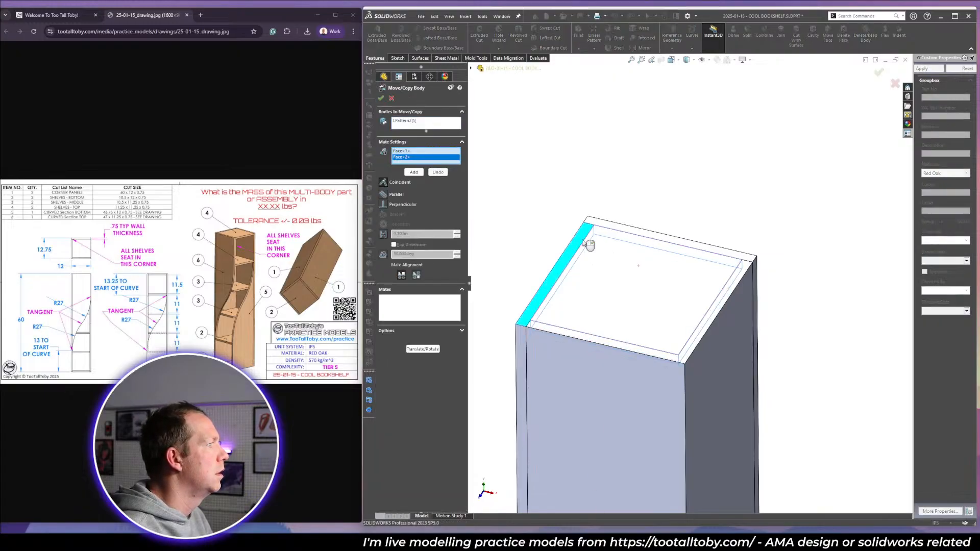
pyautogui.click(380, 98)
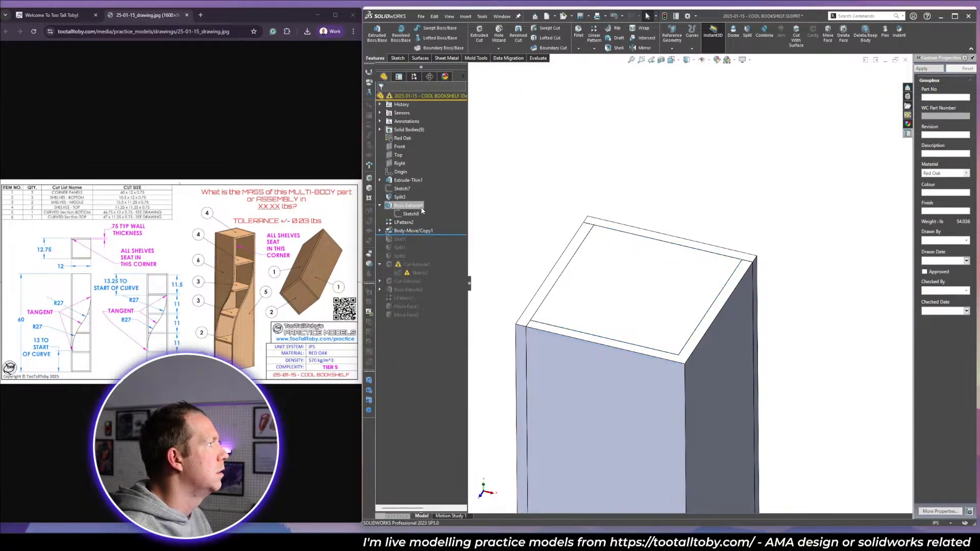
pyautogui.click(380, 180)
pyautogui.click(380, 214)
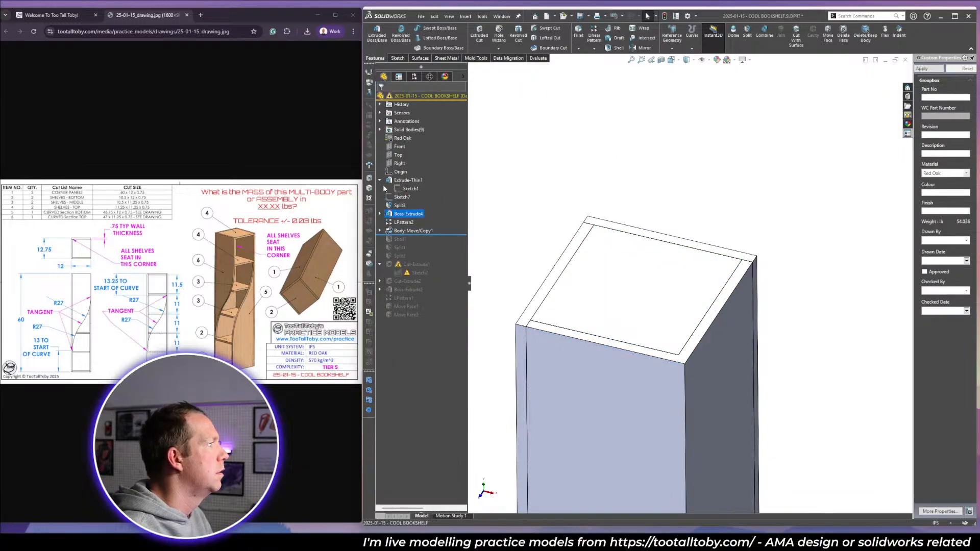
pyautogui.click(380, 180)
pyautogui.click(670, 140)
pyautogui.scroll(6, 729, 335)
pyautogui.moveTo(730, 339)
pyautogui.mouseDown(button='middle')
pyautogui.moveTo(757, 309)
pyautogui.moveTo(715, 334)
pyautogui.mouseUp(button='middle')
pyautogui.scroll(-2, 716, 333)
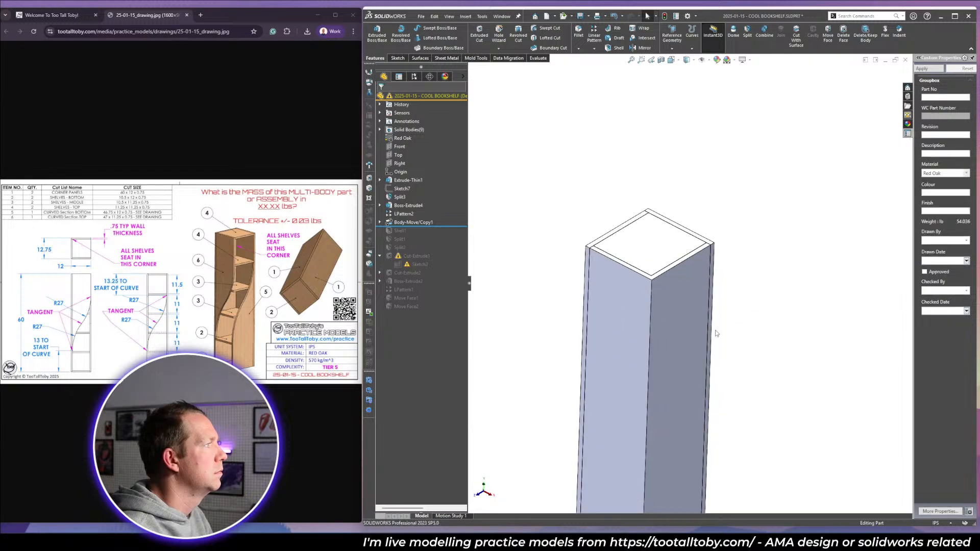
# Roll the feature history forward past the three failing features after Body-Move/Copy1 and delete all three.
pyautogui.moveTo(437, 228); pyautogui.dragTo(439, 252)
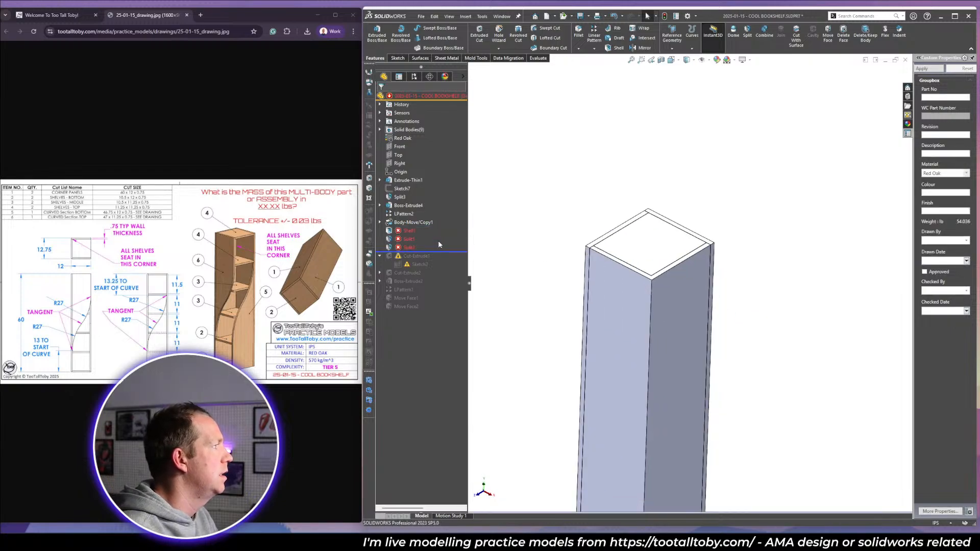
pyautogui.click(402, 233)
pyautogui.press('Delete')
pyautogui.press('Return')
pyautogui.click(403, 233)
pyautogui.press('Delete')
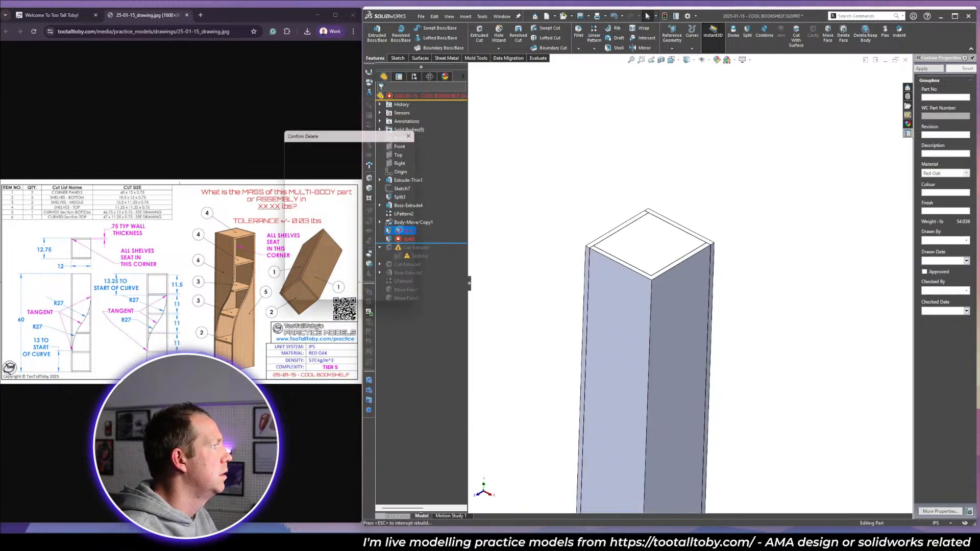
pyautogui.press('Return')
pyautogui.click(421, 231)
pyautogui.press('Delete')
pyautogui.press('Return')
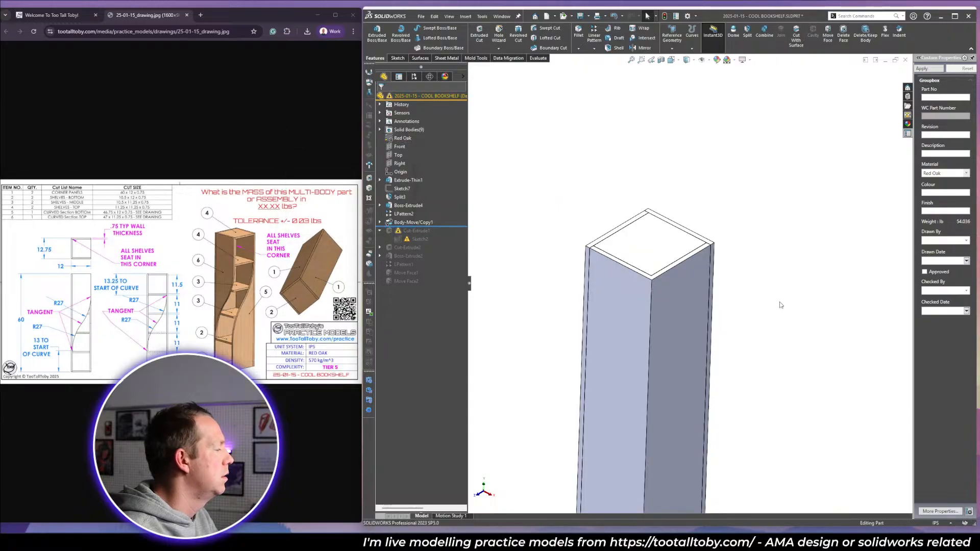
# Roll the history forward to include Cut-Extrude1 and move its Sketch2 onto the tower's outer side face.
pyautogui.scroll(3, 644, 200)
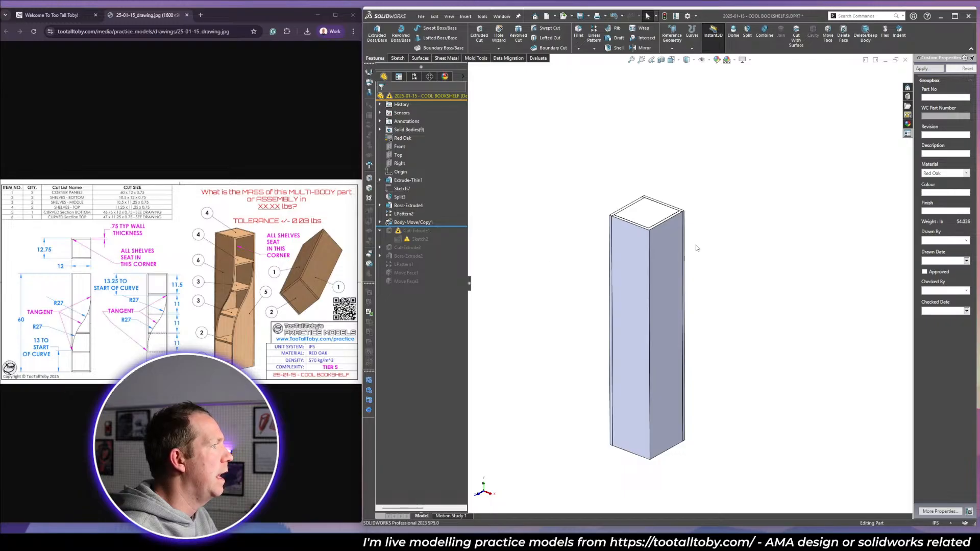
pyautogui.scroll(-2, 698, 248)
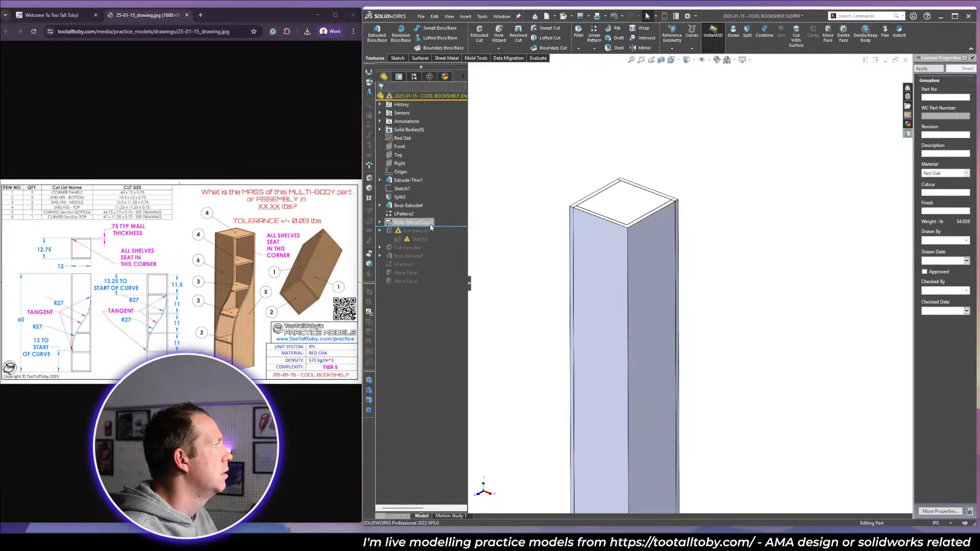
pyautogui.moveTo(430, 227); pyautogui.dragTo(438, 244)
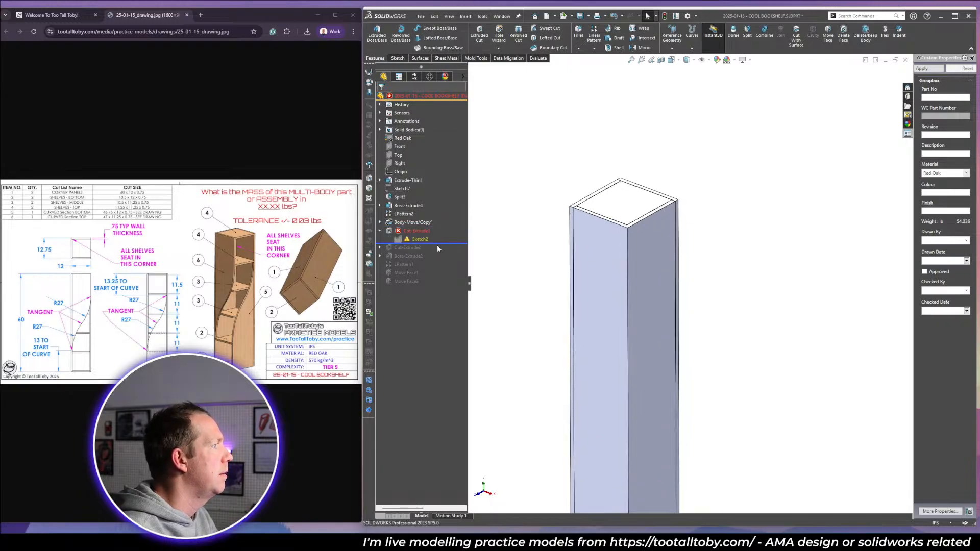
pyautogui.click(420, 239)
pyautogui.click(429, 219)
pyautogui.click(669, 247)
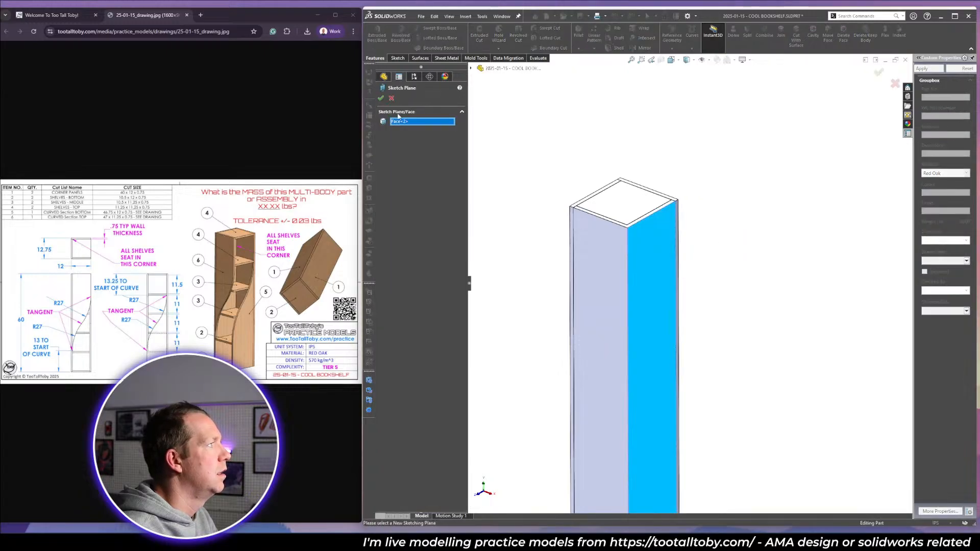
pyautogui.click(381, 99)
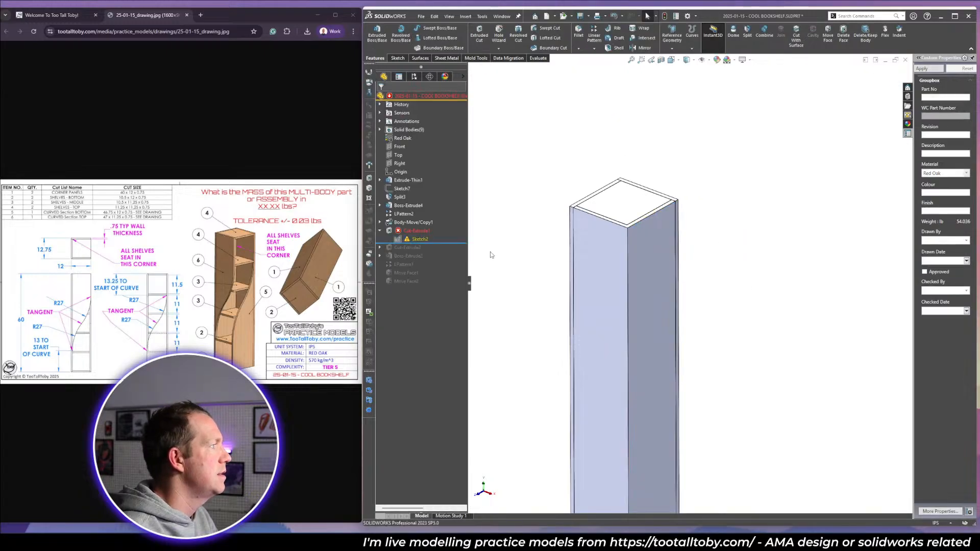
# Open Sketch2 for editing, view it straight on and display the model's hidden edges.
pyautogui.click(421, 239)
pyautogui.click(426, 216)
pyautogui.press('space')
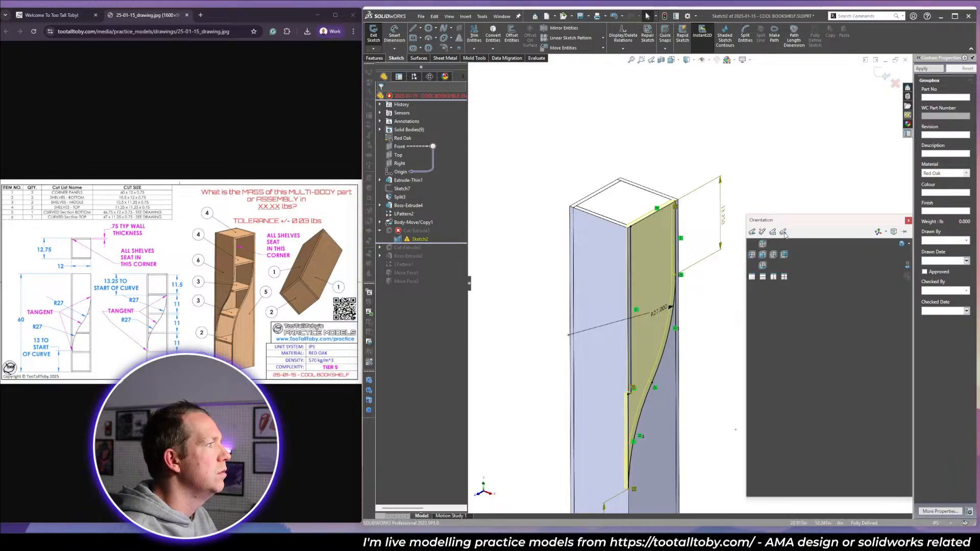
pyautogui.click(906, 264)
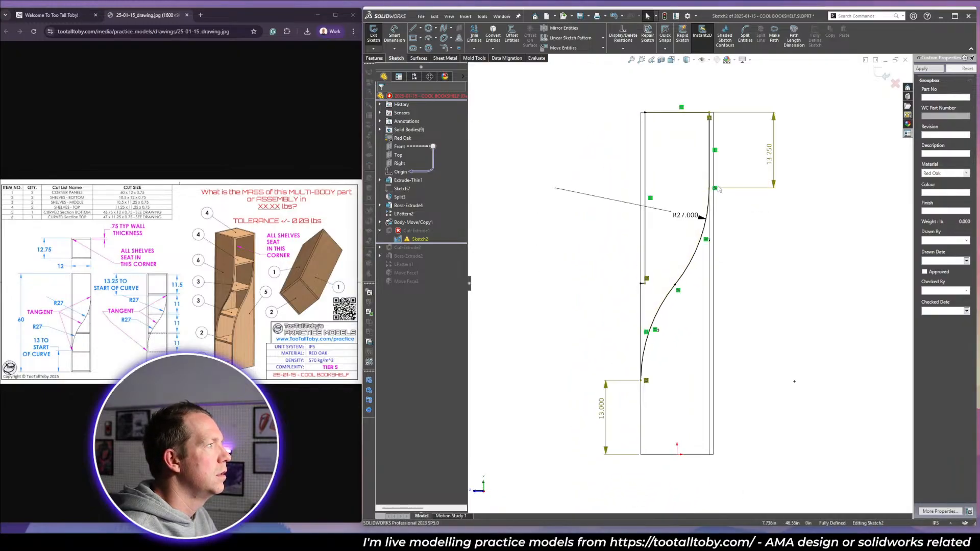
pyautogui.moveTo(605, 86); pyautogui.dragTo(657, 292)
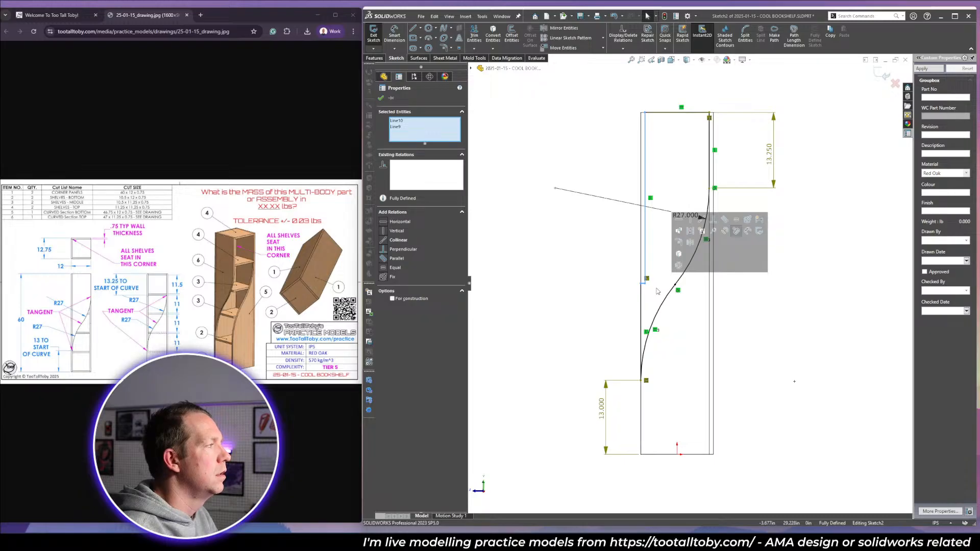
pyautogui.click(776, 315)
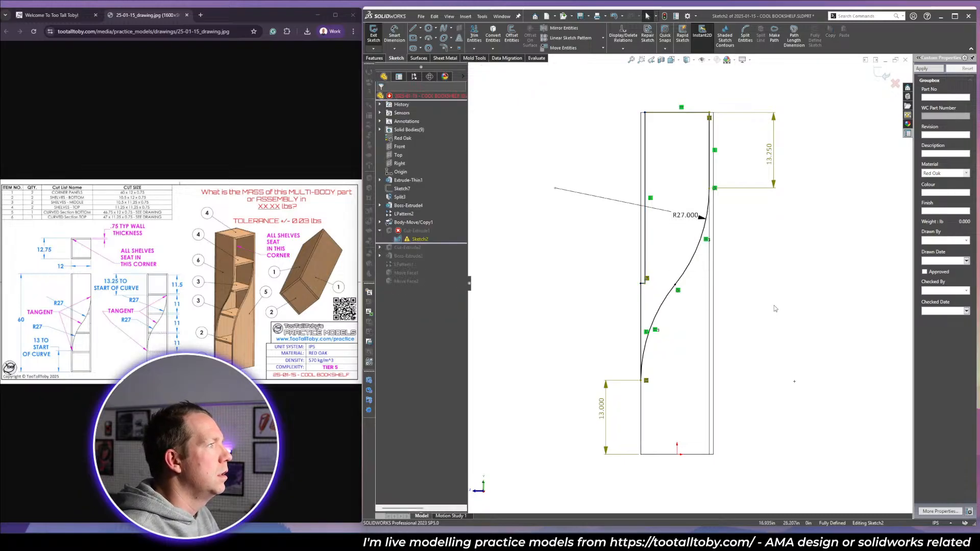
pyautogui.click(687, 59)
pyautogui.click(689, 114)
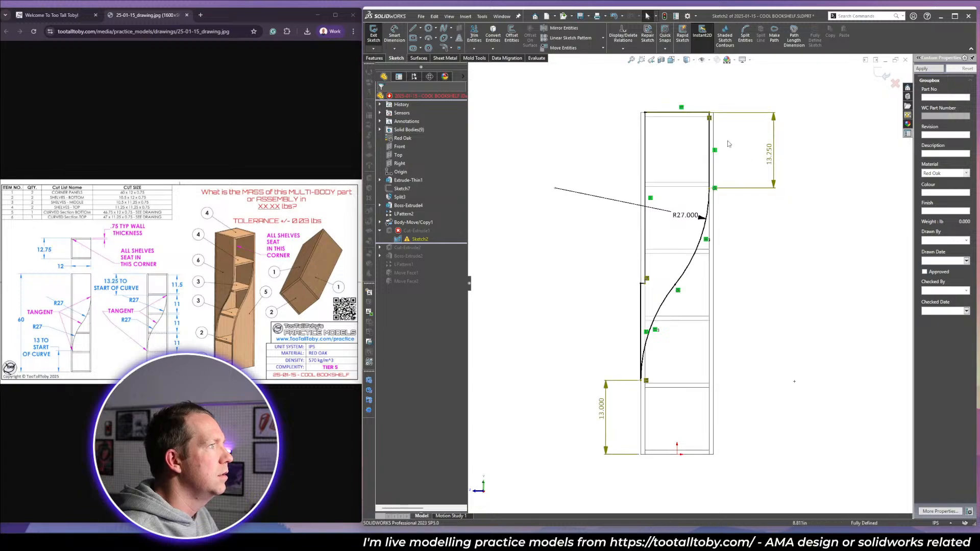
# Delete the relation on the cut profile's upper corner and snap the corner to the underside of the top shelf.
pyautogui.scroll(-3, 710, 125)
pyautogui.click(705, 151)
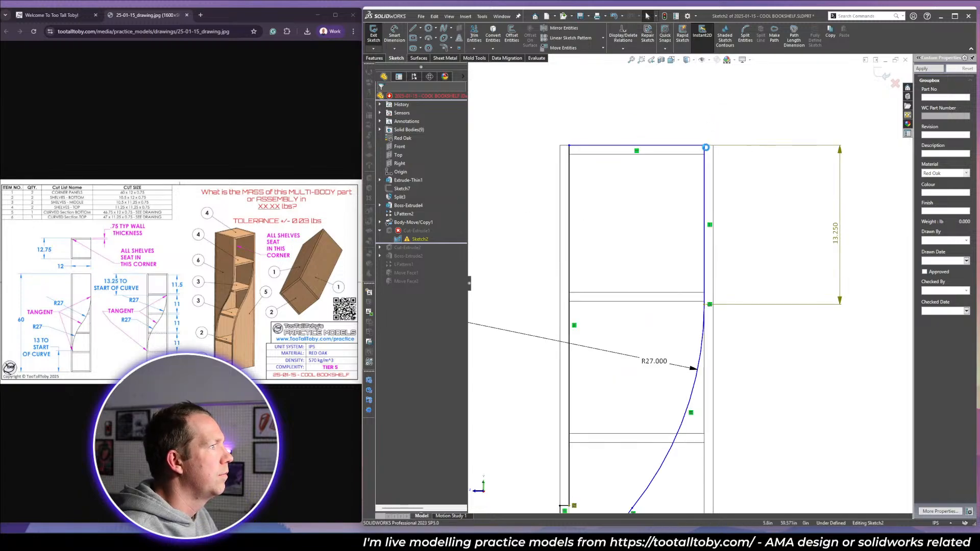
pyautogui.press('Delete')
pyautogui.moveTo(705, 146); pyautogui.dragTo(704, 154)
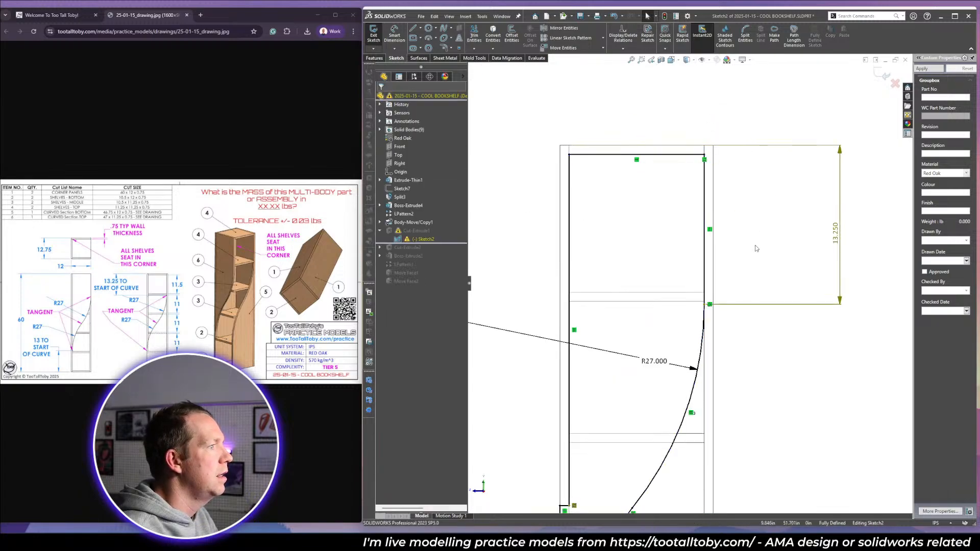
# Replace the dangling upper dimension with a new one placing the curve's start 13.25 in below the bookshelf's top edge.
pyautogui.doubleClick(835, 233)
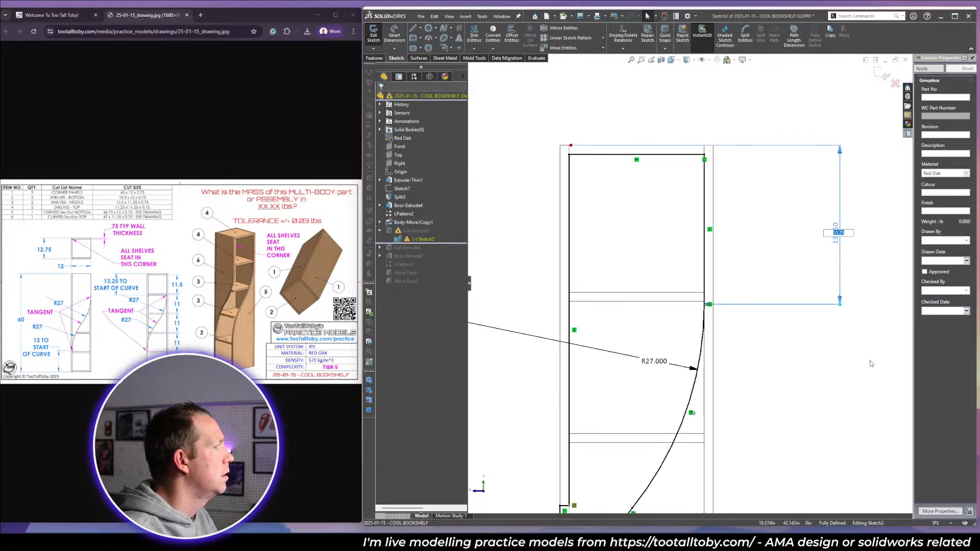
pyautogui.moveTo(871, 360); pyautogui.dragTo(807, 169)
pyautogui.press('Delete')
pyautogui.moveTo(704, 305)
pyautogui.mouseDown()
pyautogui.moveTo(705, 296)
pyautogui.moveTo(706, 308)
pyautogui.mouseUp()
pyautogui.click(717, 280)
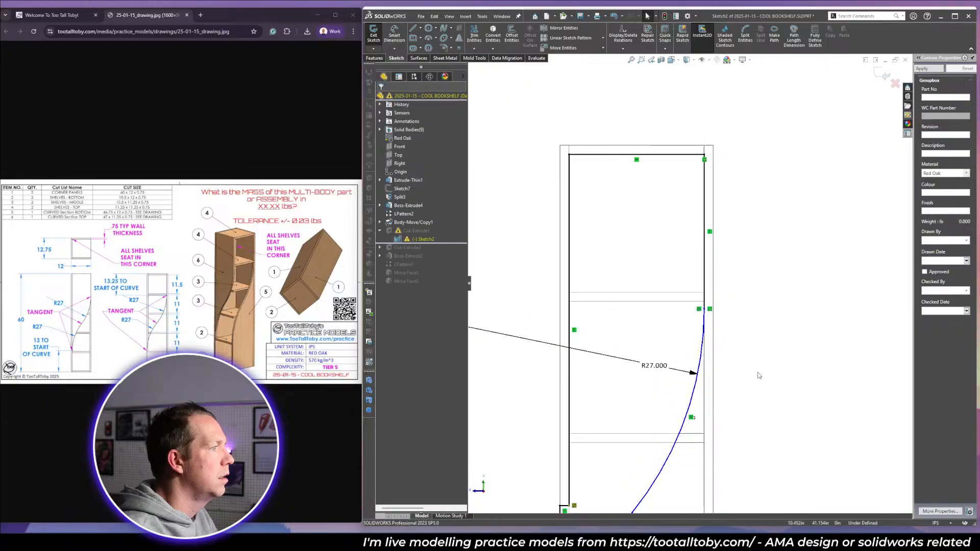
pyautogui.click(687, 155)
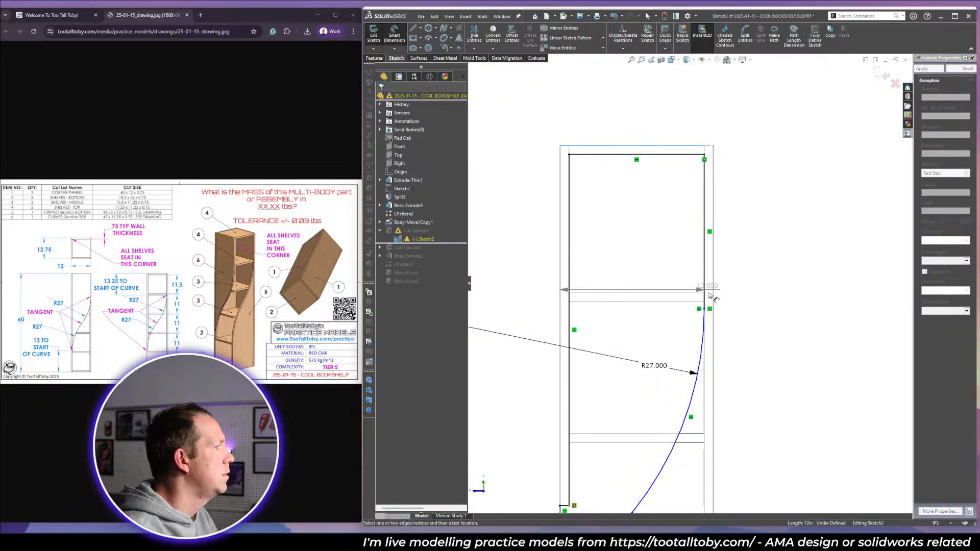
pyautogui.click(709, 308)
pyautogui.click(773, 230)
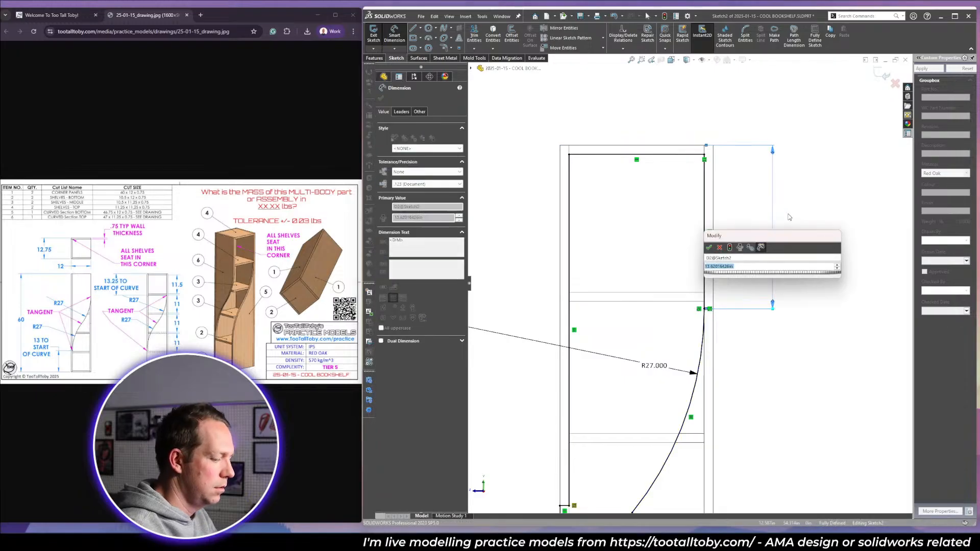
pyautogui.press('Return')
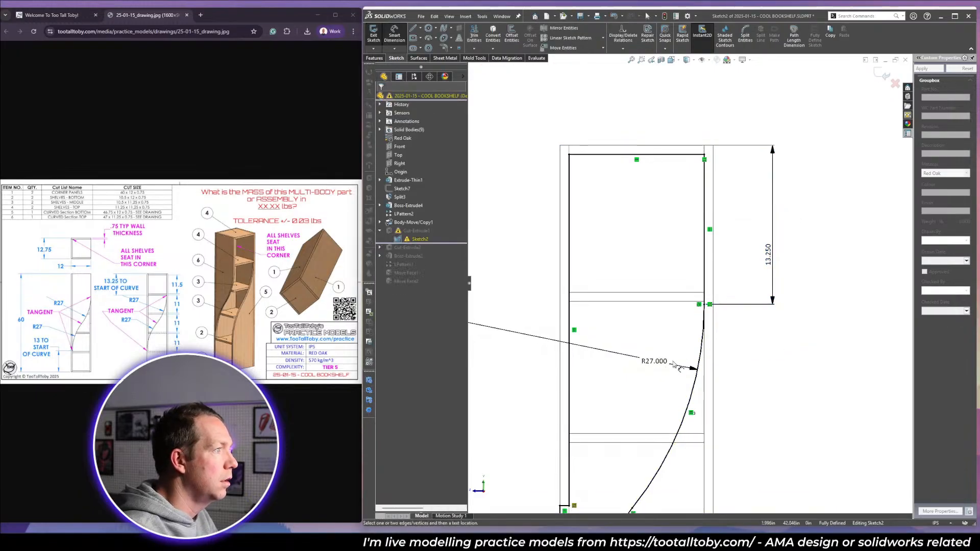
# Delete the relation at the small step in the profile's straight vertical side.
pyautogui.scroll(3, 666, 367)
pyautogui.scroll(-3, 626, 419)
pyautogui.press('Escape')
pyautogui.click(634, 387)
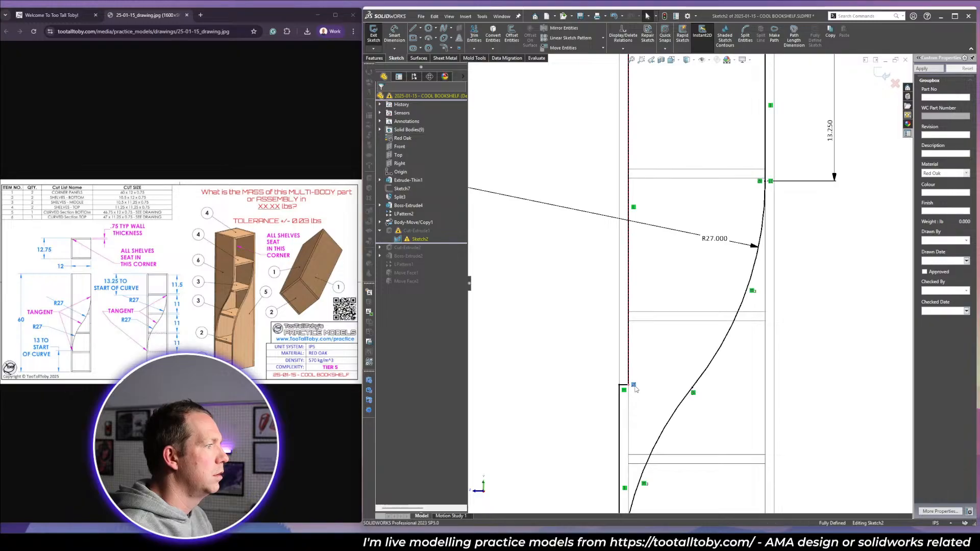
pyautogui.scroll(5, 637, 386)
pyautogui.scroll(-4, 657, 324)
pyautogui.press('Delete')
# Make the two vertical lines above and below the profile's small step equal in length.
pyautogui.moveTo(696, 336); pyautogui.dragTo(659, 309)
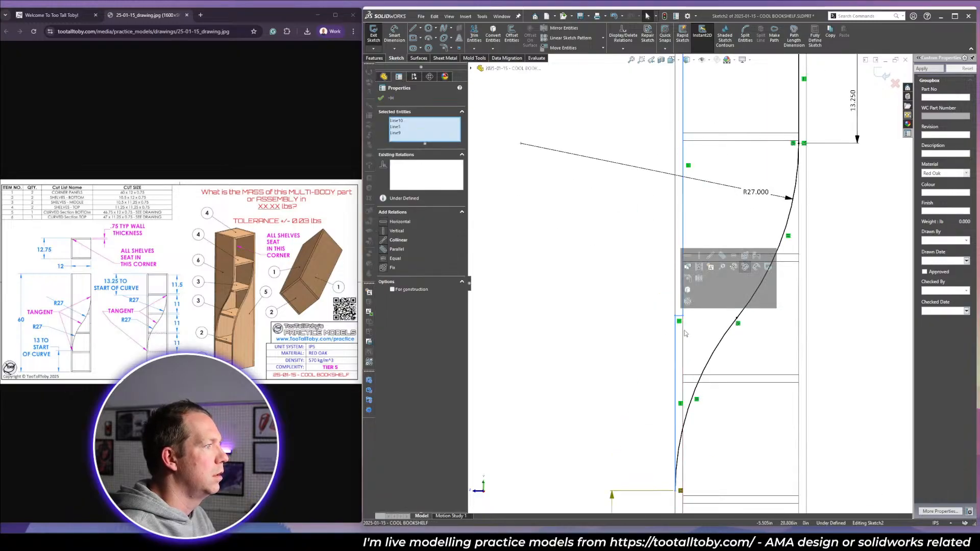
pyautogui.click(684, 306)
pyautogui.click(684, 308)
pyautogui.keyDown('ctrl'); pyautogui.click(680, 316); pyautogui.keyUp('ctrl')
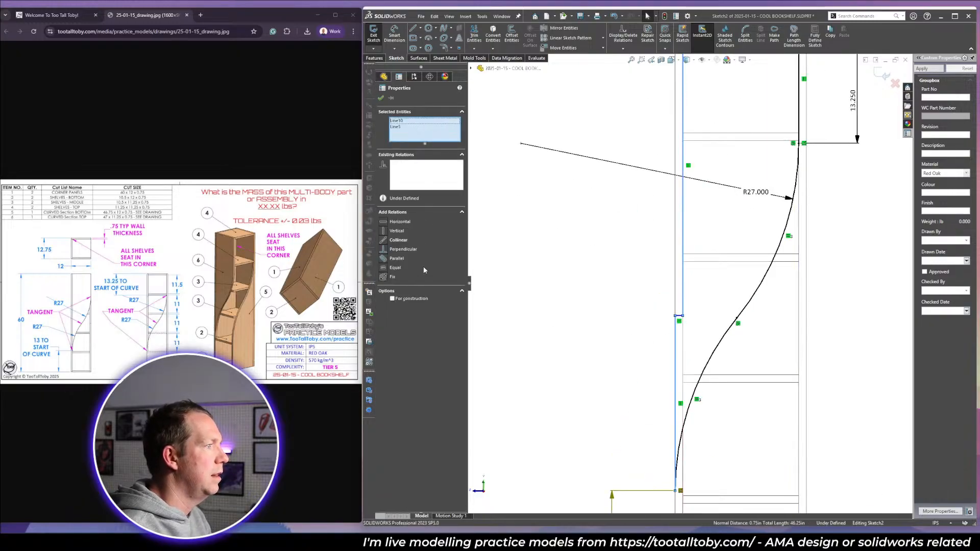
pyautogui.click(403, 271)
pyautogui.press('Escape')
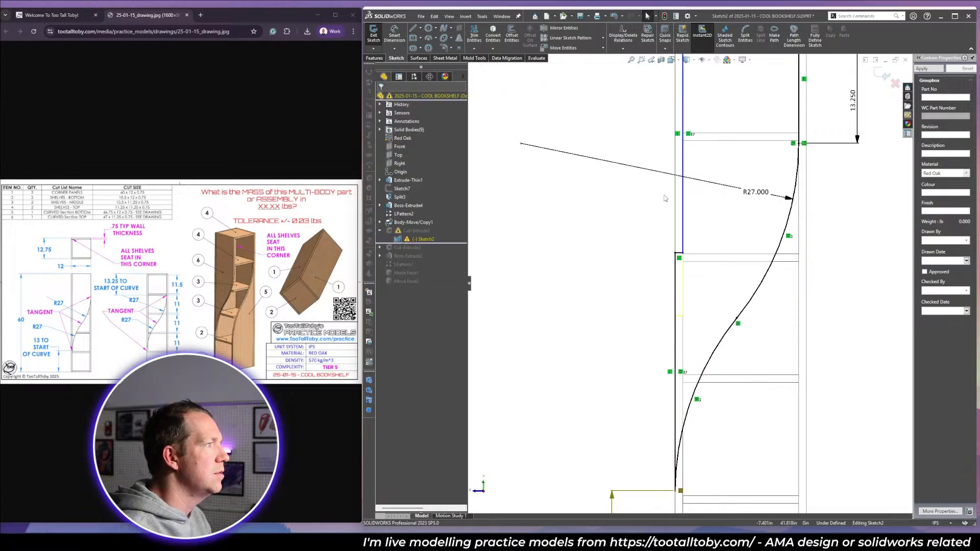
# Snap the top end of the profile's long vertical line to the inner corner beneath the top shelf.
pyautogui.scroll(2, 688, 189)
pyautogui.scroll(-3, 678, 140)
pyautogui.moveTo(671, 165)
pyautogui.mouseDown()
pyautogui.moveTo(648, 169)
pyautogui.moveTo(673, 171)
pyautogui.mouseUp()
pyautogui.scroll(6, 754, 312)
pyautogui.scroll(-3, 687, 421)
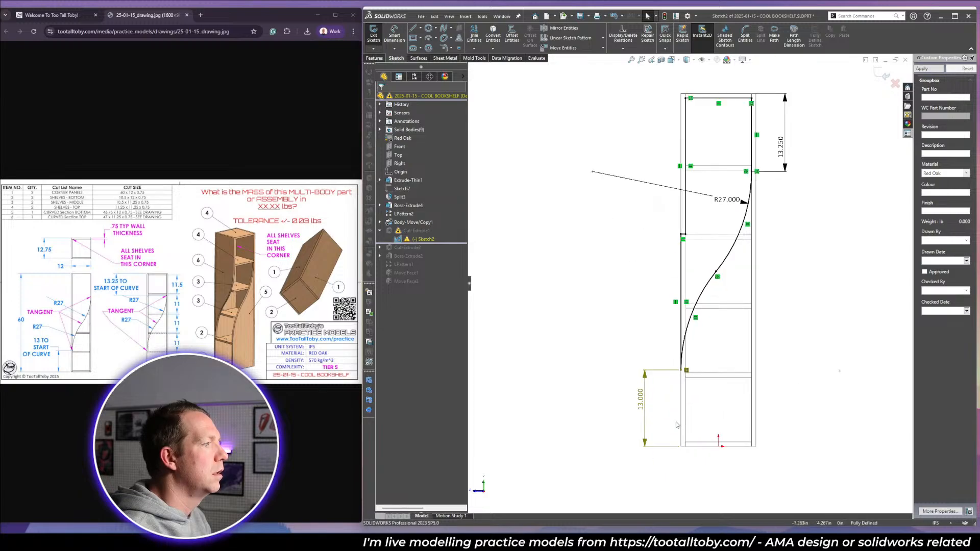
# Delete the relation on the curve's lower endpoint and the dangling dimension that locates it above the base.
pyautogui.click(685, 371)
pyautogui.press('Delete')
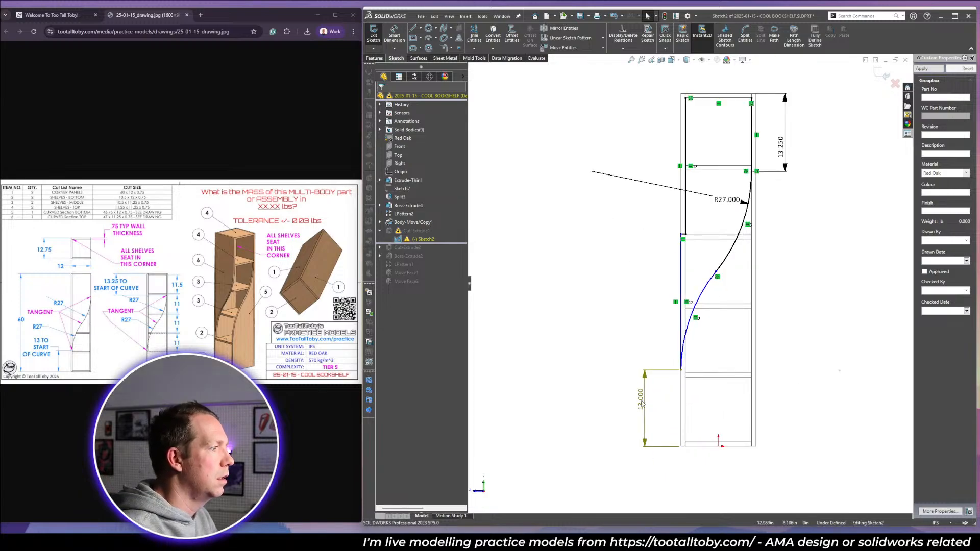
pyautogui.click(641, 401)
pyautogui.press('Delete')
pyautogui.moveTo(682, 369)
pyautogui.mouseDown()
pyautogui.moveTo(700, 369)
pyautogui.moveTo(682, 371)
pyautogui.mouseUp()
# Dimension the curve's lower end 13 in above the base, snap it onto the outer panel edge and exit the sketch.
pyautogui.moveTo(634, 444); pyautogui.dragTo(648, 330, button='right')
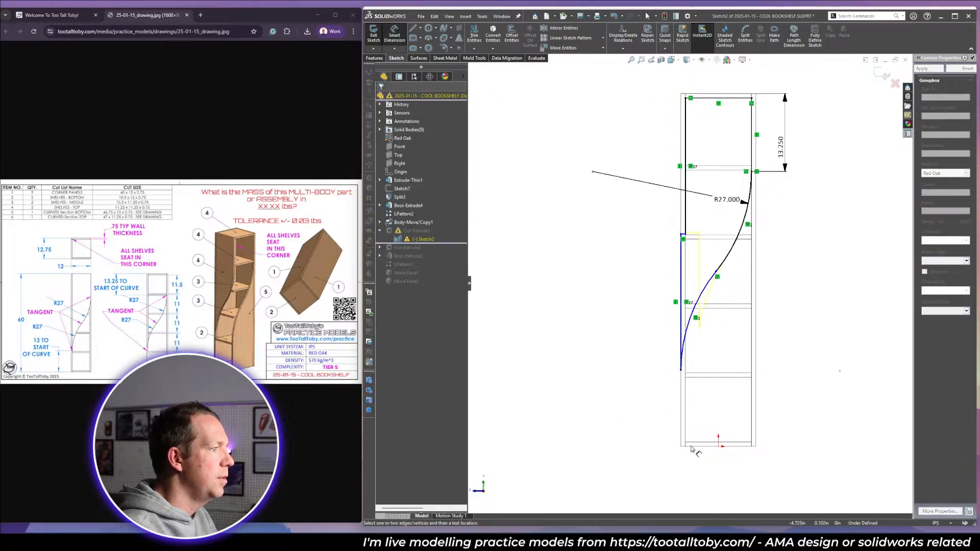
pyautogui.click(682, 371)
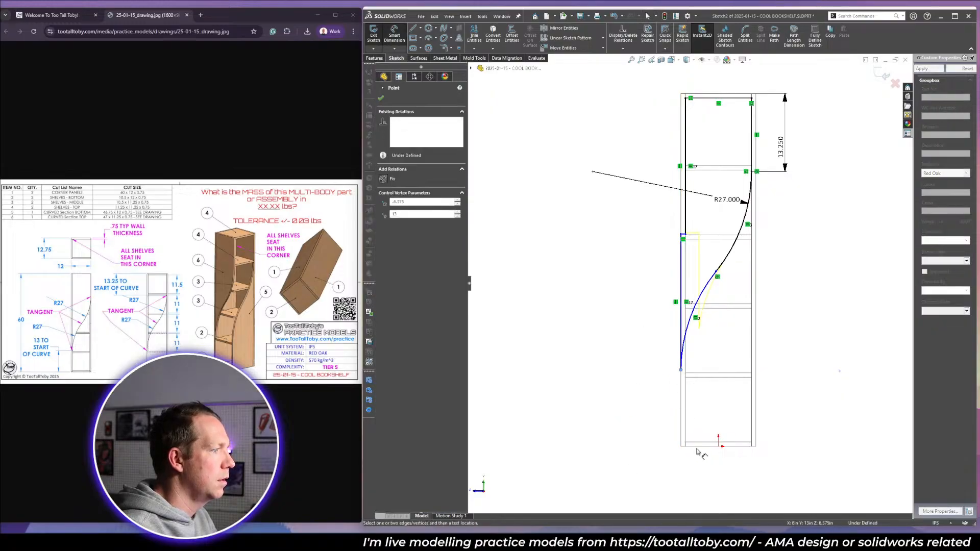
pyautogui.click(633, 414)
pyautogui.press('Return')
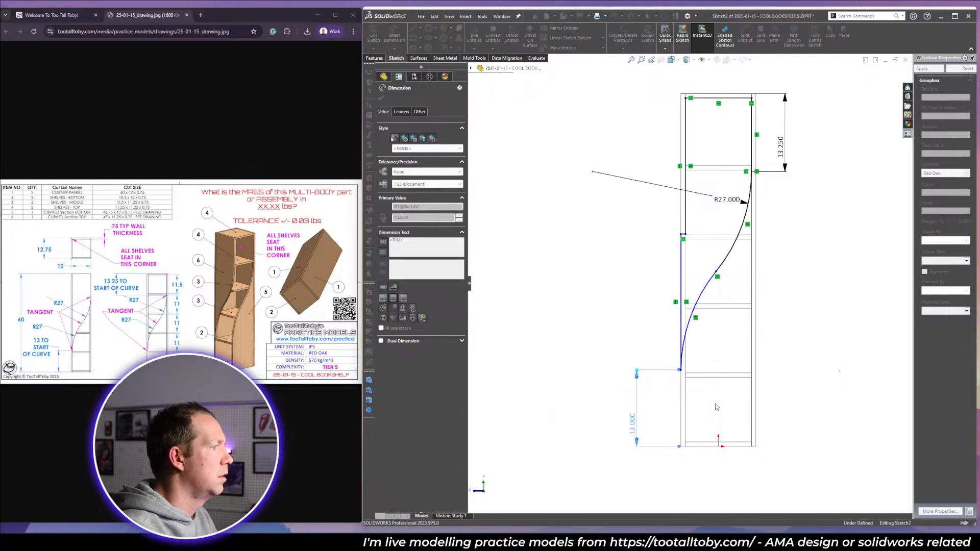
pyautogui.click(811, 322)
pyautogui.scroll(-1, 677, 397)
pyautogui.press('Escape')
pyautogui.moveTo(683, 365); pyautogui.dragTo(683, 368)
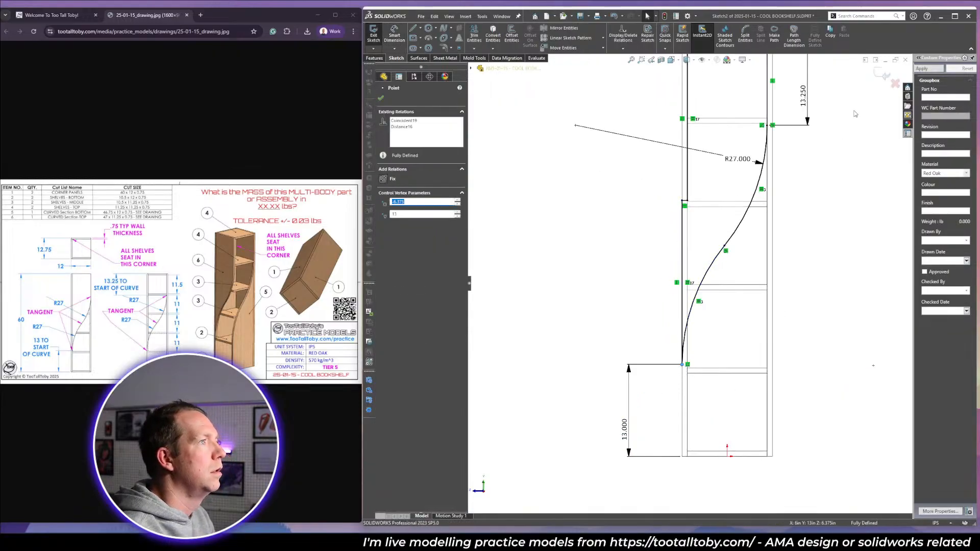
pyautogui.click(886, 74)
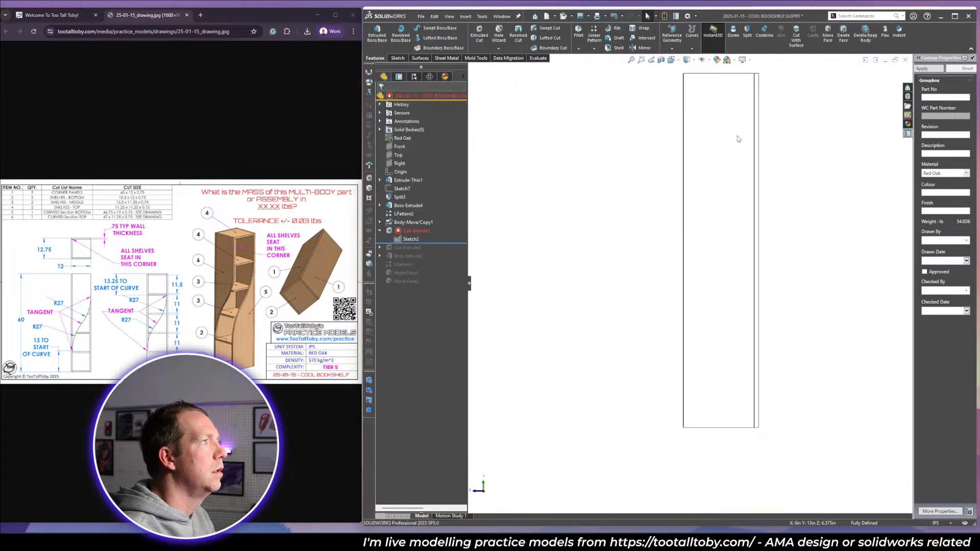
# Edit the first cut to clear its selected contour and limit its feature scope to the panel carrying the curved sketch.
pyautogui.moveTo(739, 139)
pyautogui.mouseDown(button='middle')
pyautogui.moveTo(776, 185)
pyautogui.moveTo(761, 171)
pyautogui.mouseUp(button='middle')
pyautogui.click(415, 230)
pyautogui.click(417, 206)
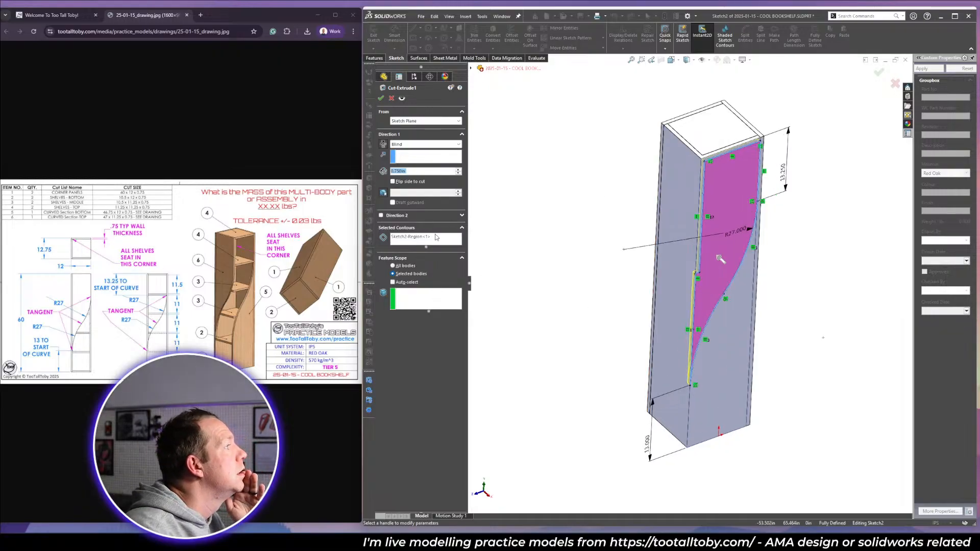
pyautogui.rightClick(435, 236)
pyautogui.click(439, 242)
pyautogui.click(443, 296)
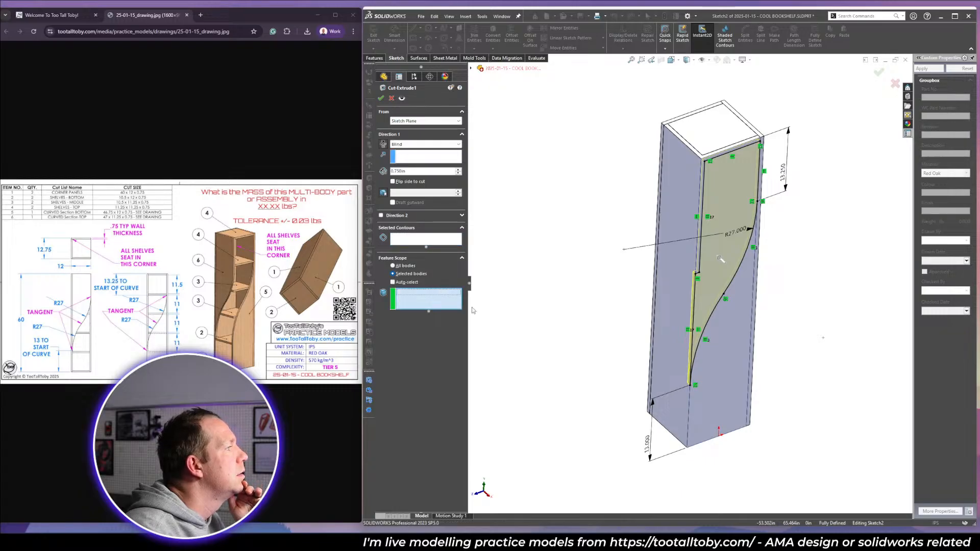
pyautogui.click(730, 367)
pyautogui.rightClick(730, 366)
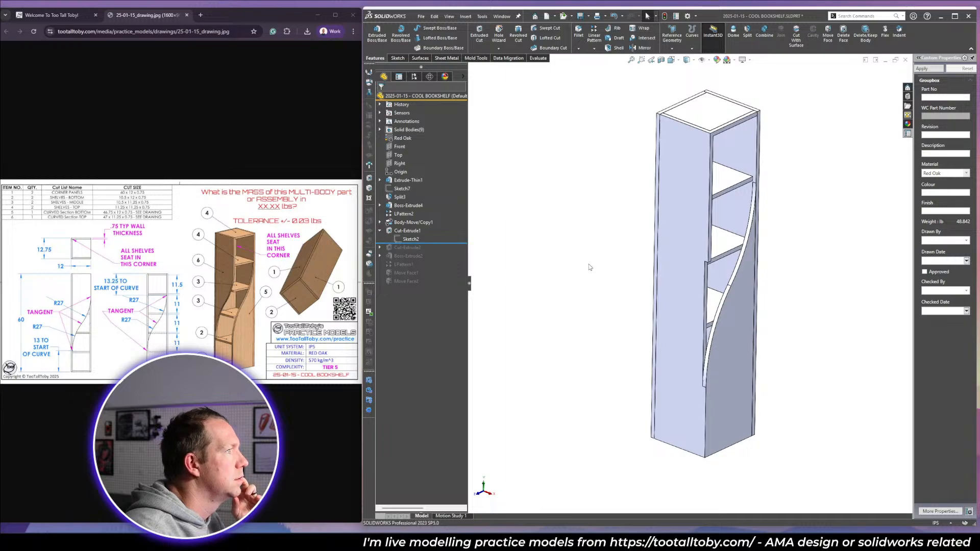
# Roll the feature history forward past the second cut and open that cut's sketch for editing.
pyautogui.scroll(-10, 693, 152)
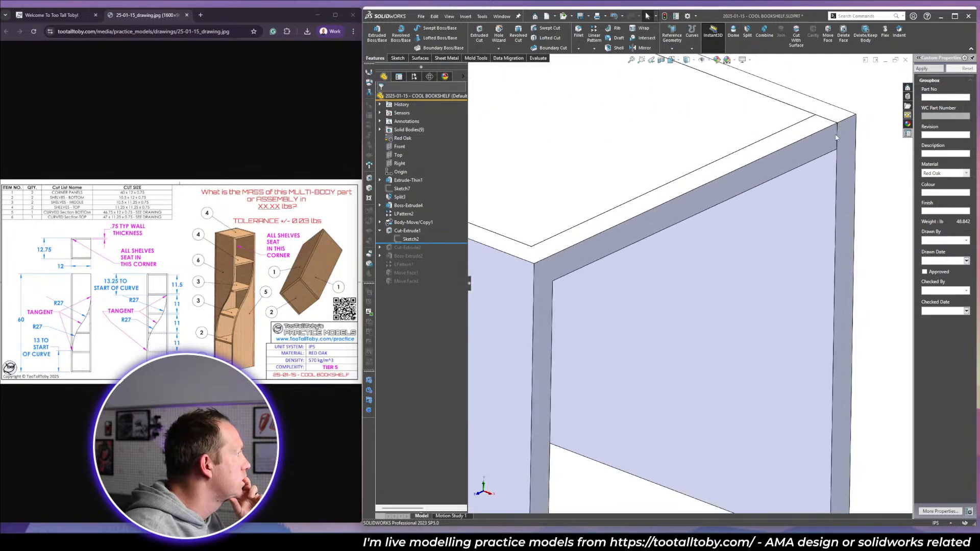
pyautogui.scroll(10, 836, 138)
pyautogui.scroll(-2, 705, 363)
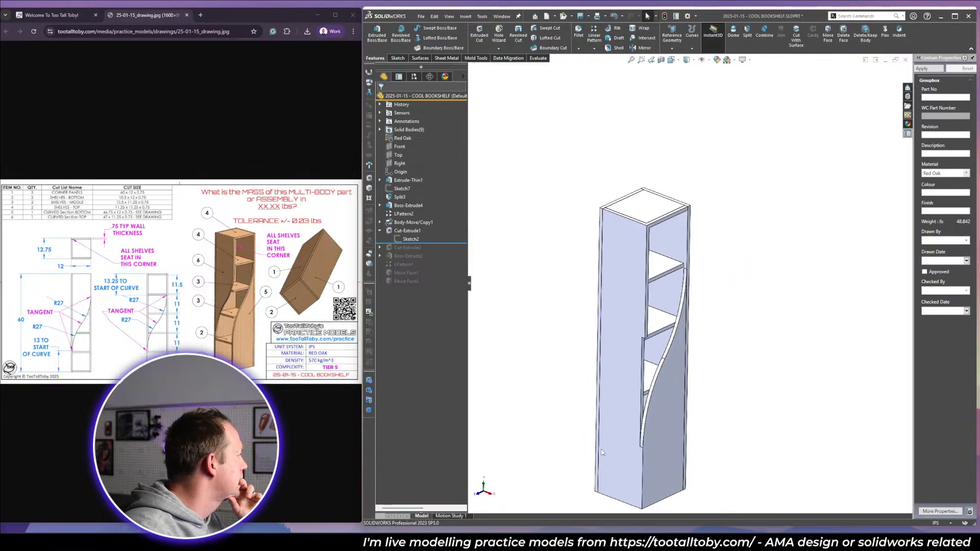
pyautogui.scroll(-1, 559, 454)
pyautogui.moveTo(424, 243); pyautogui.dragTo(387, 251)
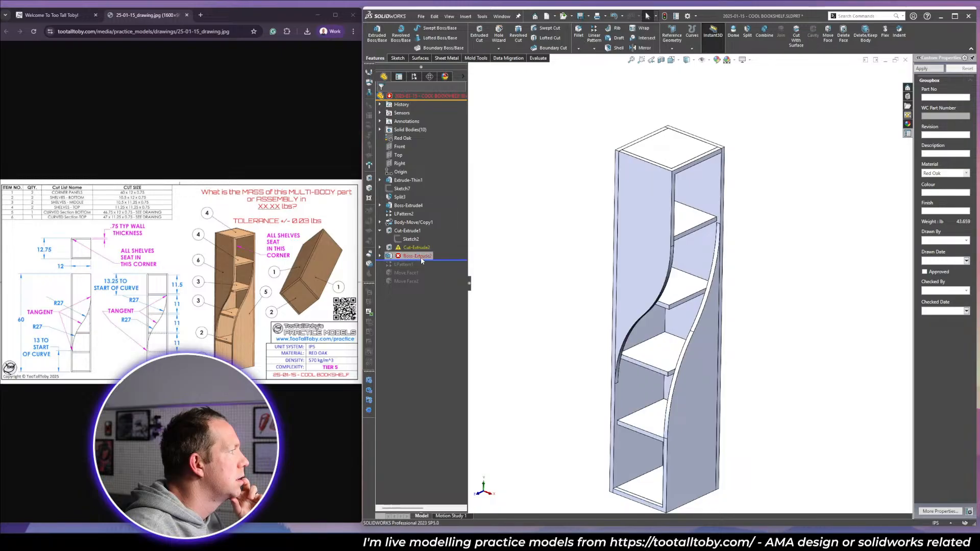
pyautogui.click(380, 248)
pyautogui.click(407, 256)
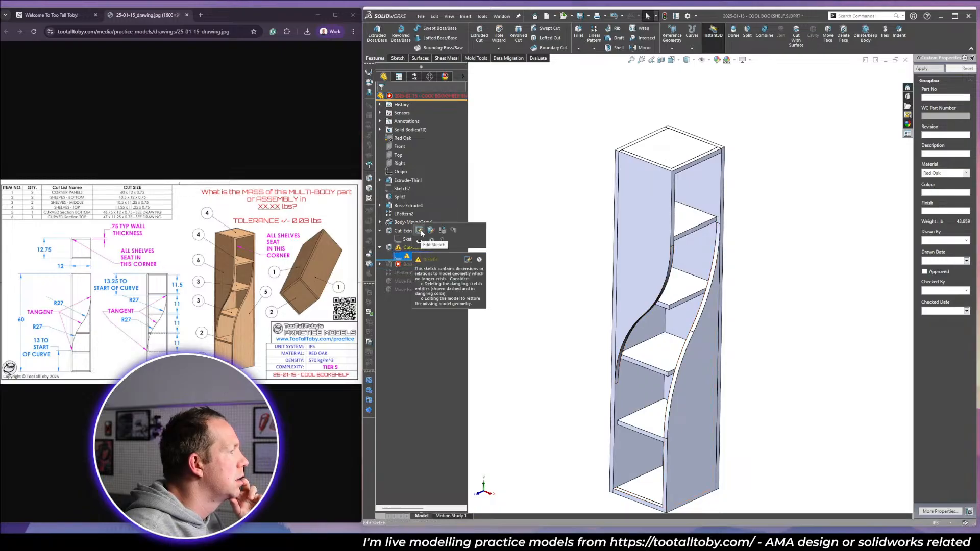
pyautogui.click(420, 230)
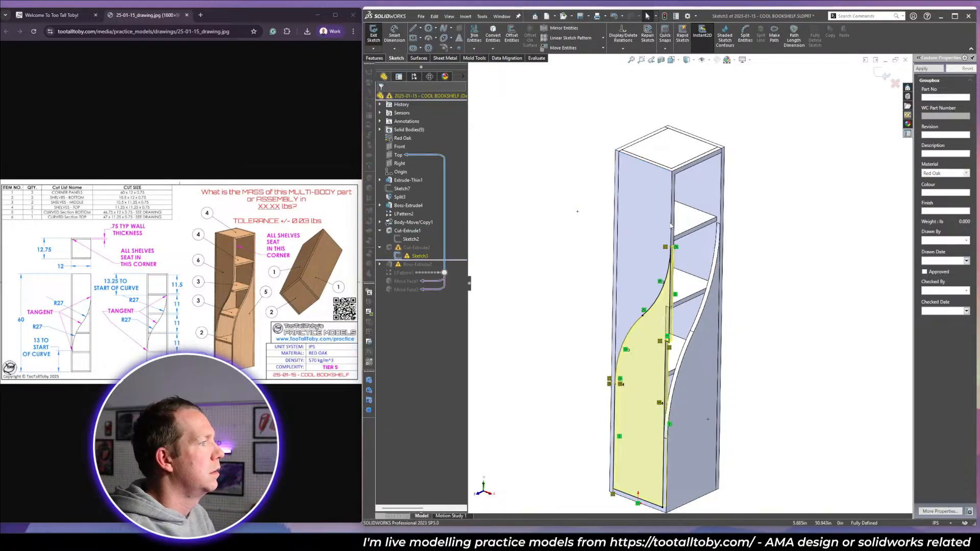
# Isolate the sketched panels in a front view and delete the dangling relations on the profile's base, curve ends and small step.
pyautogui.press('i')
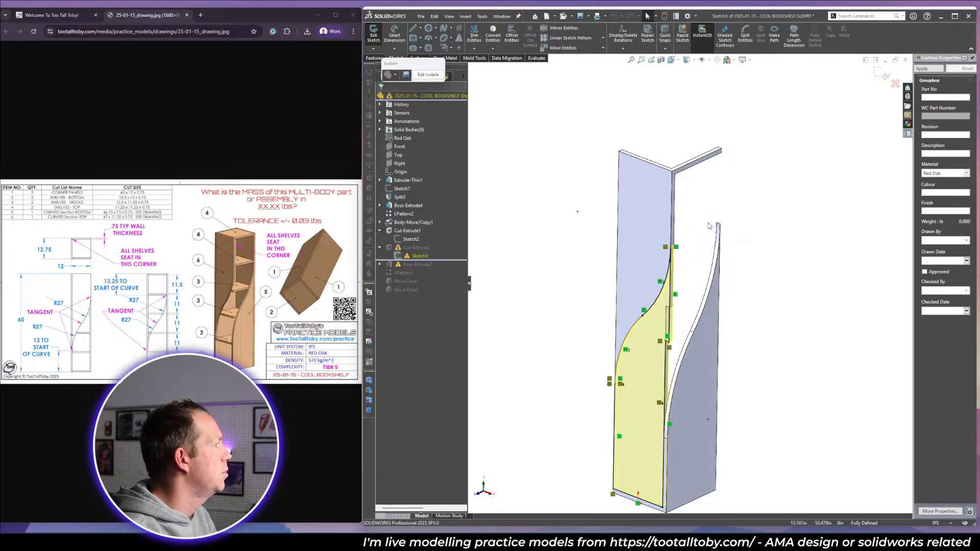
pyautogui.press('space')
pyautogui.click(837, 274)
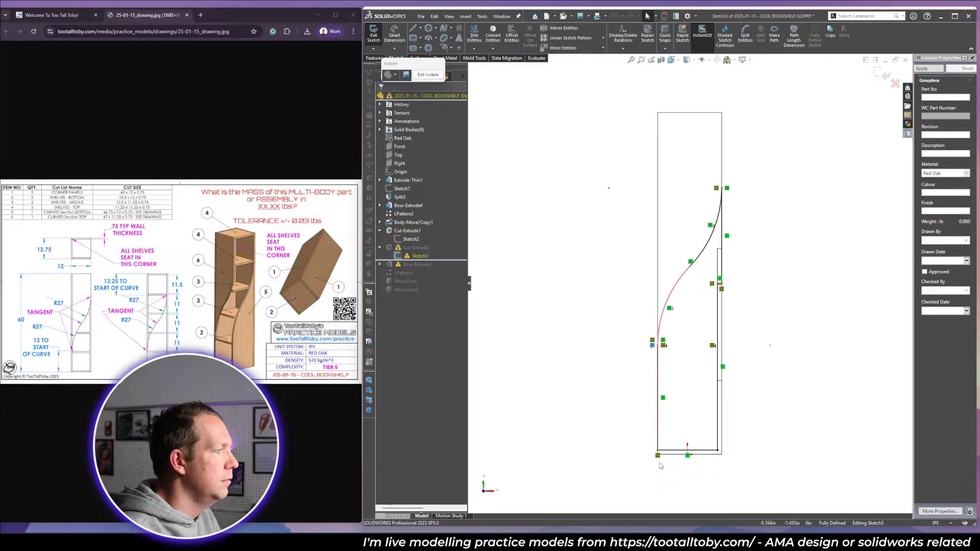
pyautogui.press('Delete')
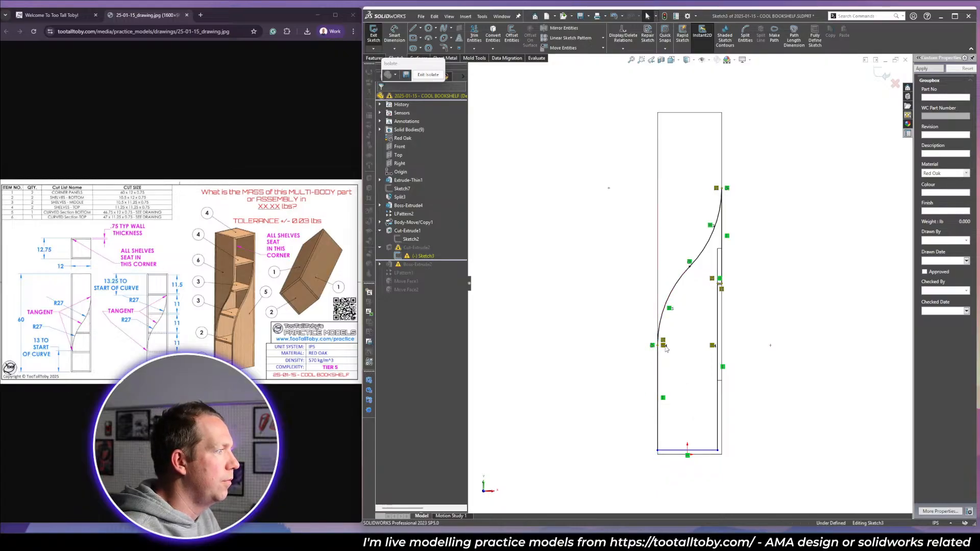
pyautogui.click(653, 346)
pyautogui.press('Delete')
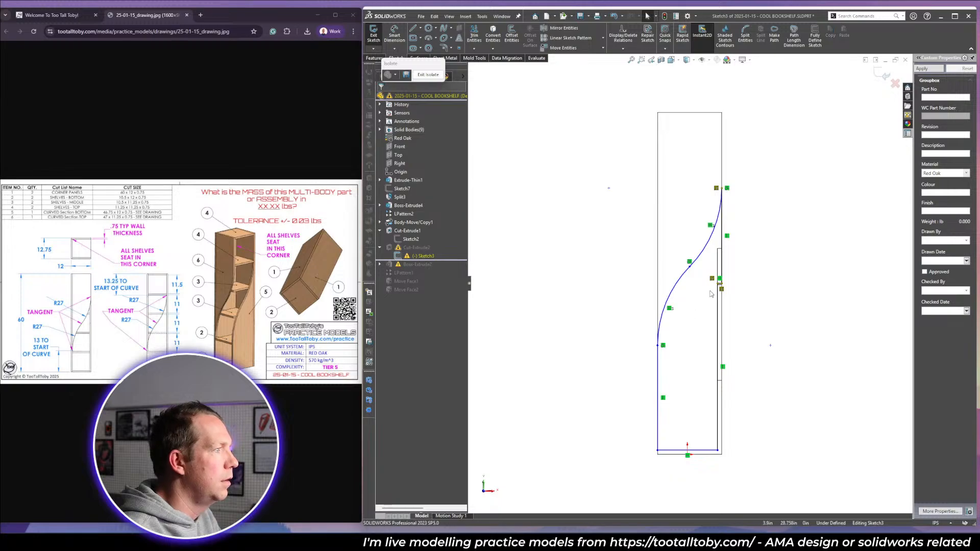
pyautogui.click(722, 290)
pyautogui.press('Delete')
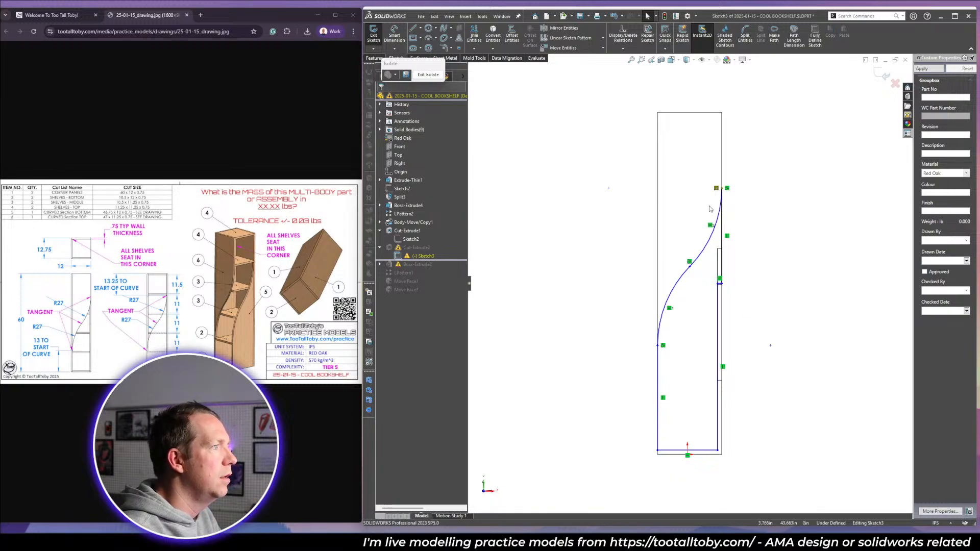
pyautogui.click(717, 188)
pyautogui.press('Delete')
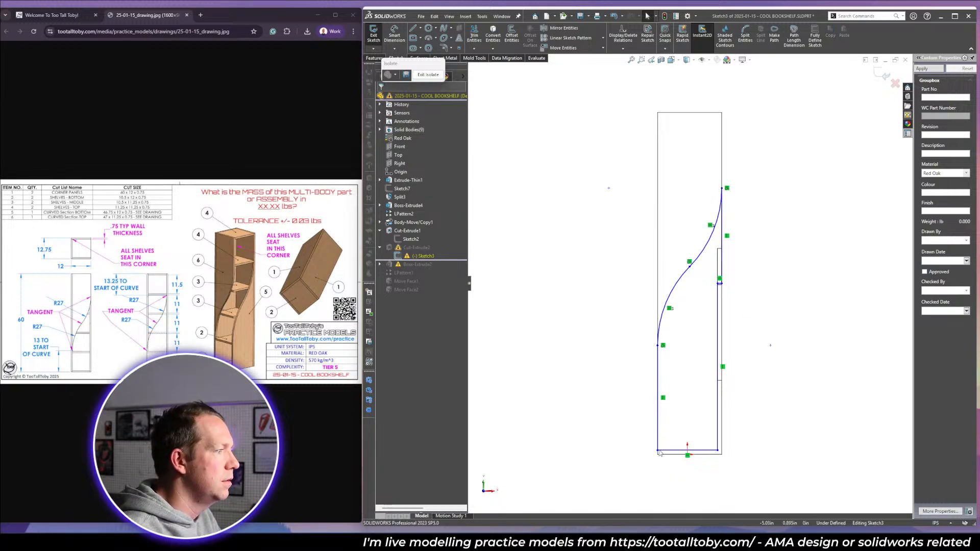
# Snap the profile's lower outer corner onto the panel's long vertical edge and end the isolation of the panels.
pyautogui.click(658, 452)
pyautogui.moveTo(658, 451); pyautogui.dragTo(658, 448)
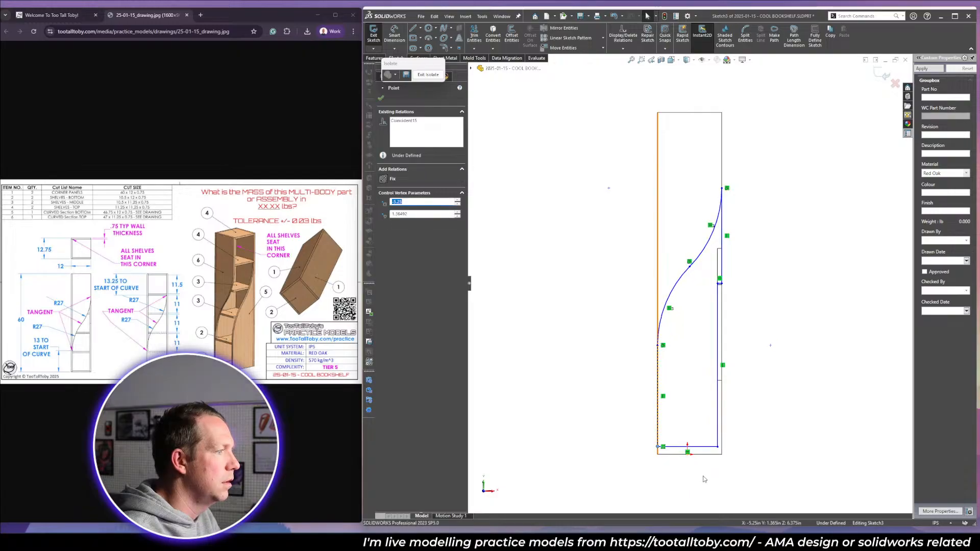
pyautogui.click(705, 479)
pyautogui.click(688, 60)
pyautogui.click(689, 113)
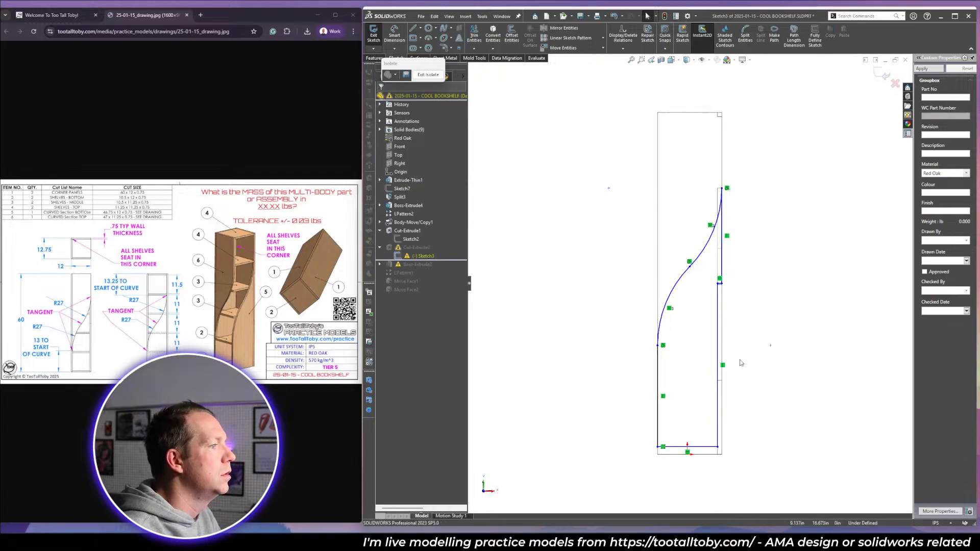
pyautogui.hotkey('ctrl', '7')
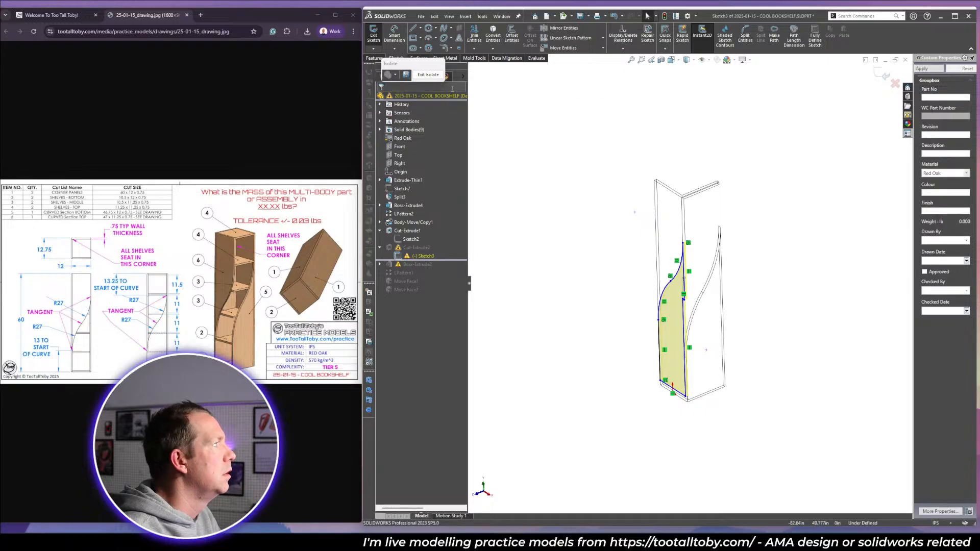
pyautogui.click(436, 75)
# Snap the profile's lower inner corner to the upper corner of the bottom shelf, using a front view with hidden edges shown.
pyautogui.scroll(-5, 695, 398)
pyautogui.moveTo(687, 386)
pyautogui.mouseDown(button='middle')
pyautogui.moveTo(709, 351)
pyautogui.moveTo(735, 337)
pyautogui.mouseUp(button='middle')
pyautogui.click(687, 60)
pyautogui.click(690, 75)
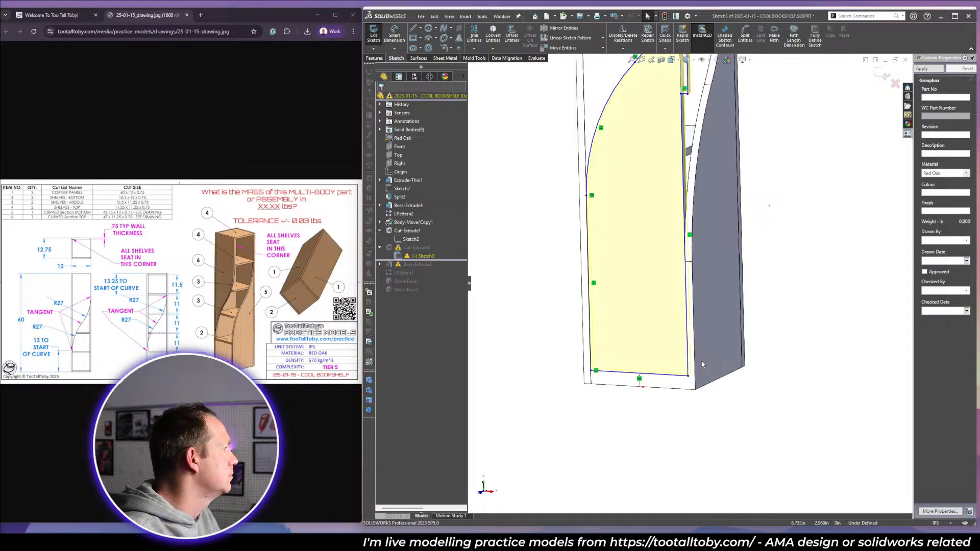
pyautogui.moveTo(758, 316); pyautogui.dragTo(723, 328, button='middle')
pyautogui.scroll(1, 723, 328)
pyautogui.click(688, 60)
pyautogui.click(689, 75)
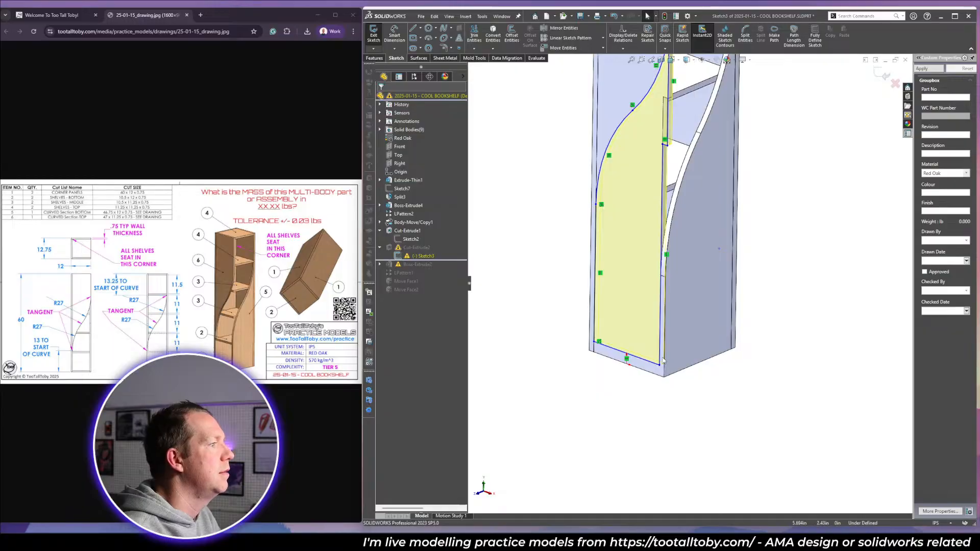
pyautogui.scroll(-3, 657, 372)
pyautogui.press('space')
pyautogui.click(851, 286)
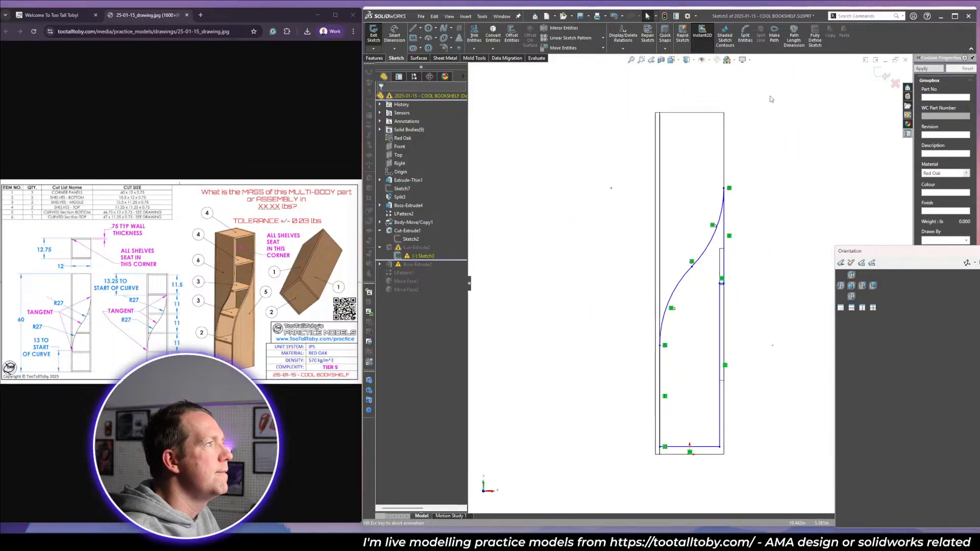
pyautogui.click(687, 60)
pyautogui.click(688, 104)
pyautogui.scroll(-4, 695, 438)
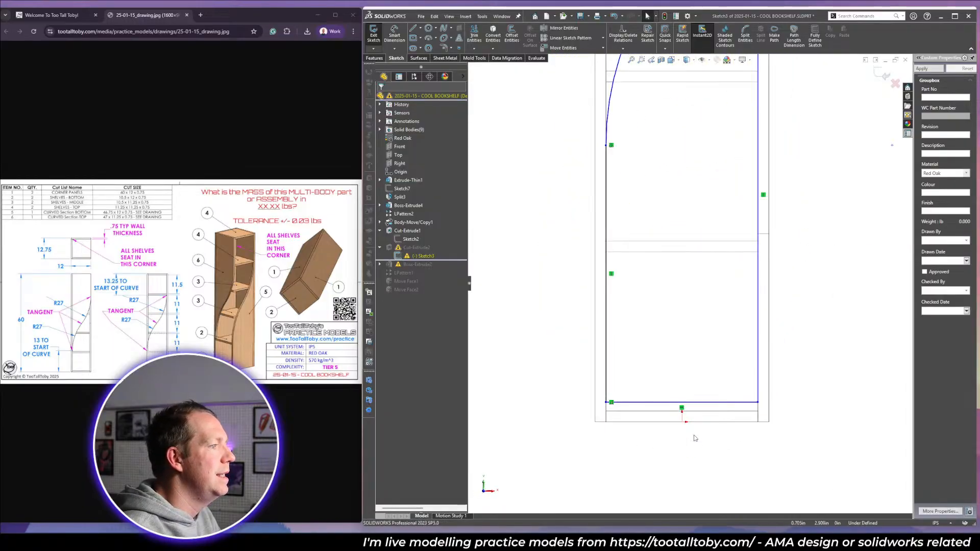
pyautogui.moveTo(758, 403); pyautogui.dragTo(759, 412)
pyautogui.scroll(6, 649, 188)
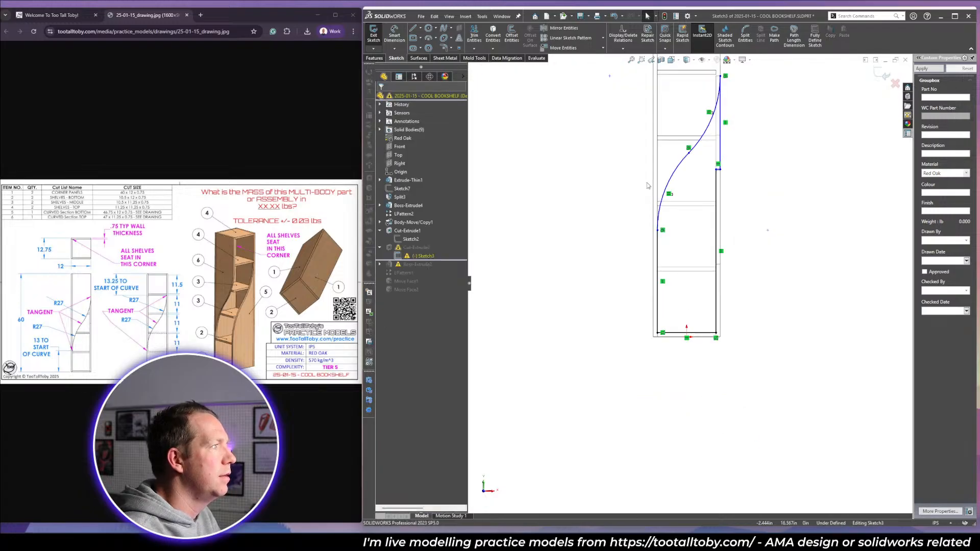
# Dimension the curve's lower endpoint 13 in above the base of the bookshelf.
pyautogui.scroll(-4, 694, 246)
pyautogui.moveTo(564, 381); pyautogui.dragTo(578, 309, button='right')
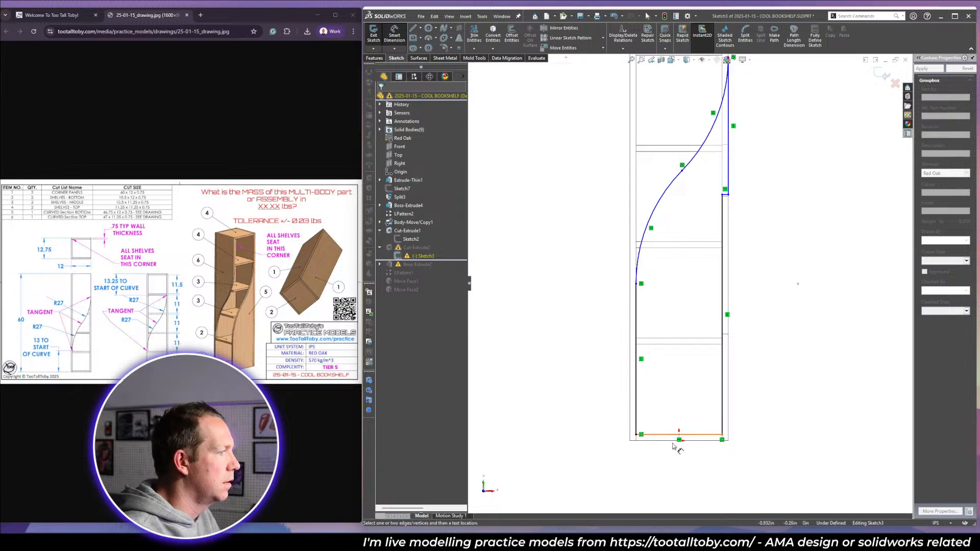
pyautogui.click(681, 437)
pyautogui.click(636, 283)
pyautogui.click(594, 358)
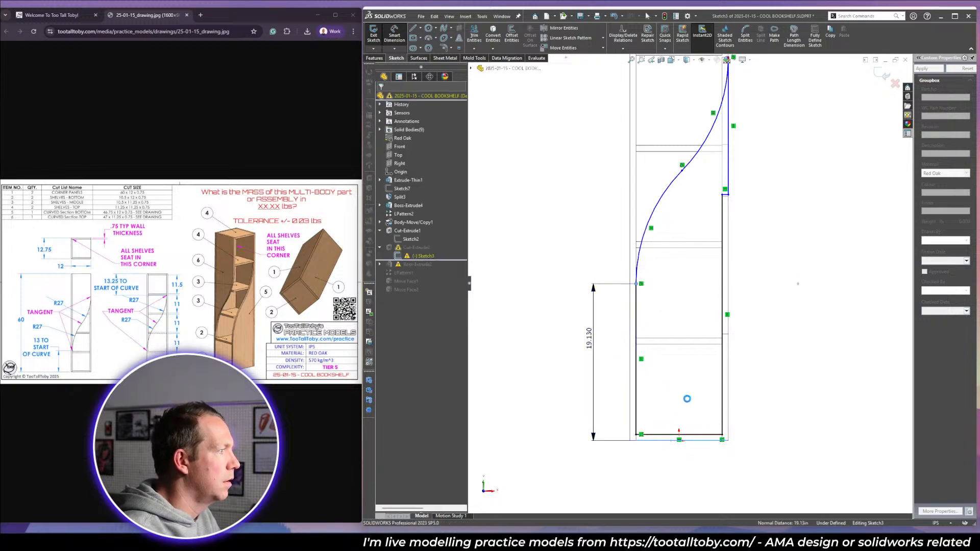
pyautogui.write('13')
pyautogui.press('Return')
pyautogui.press('Escape')
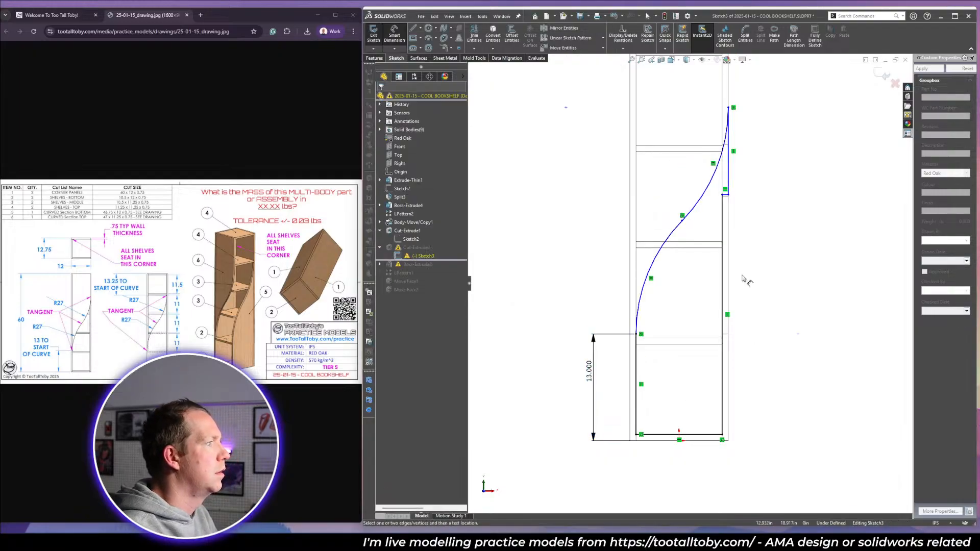
# Snap the curve's upper endpoint and the outer corner of the small step onto the panel's outer vertical edge.
pyautogui.scroll(3, 689, 213)
pyautogui.scroll(-4, 701, 194)
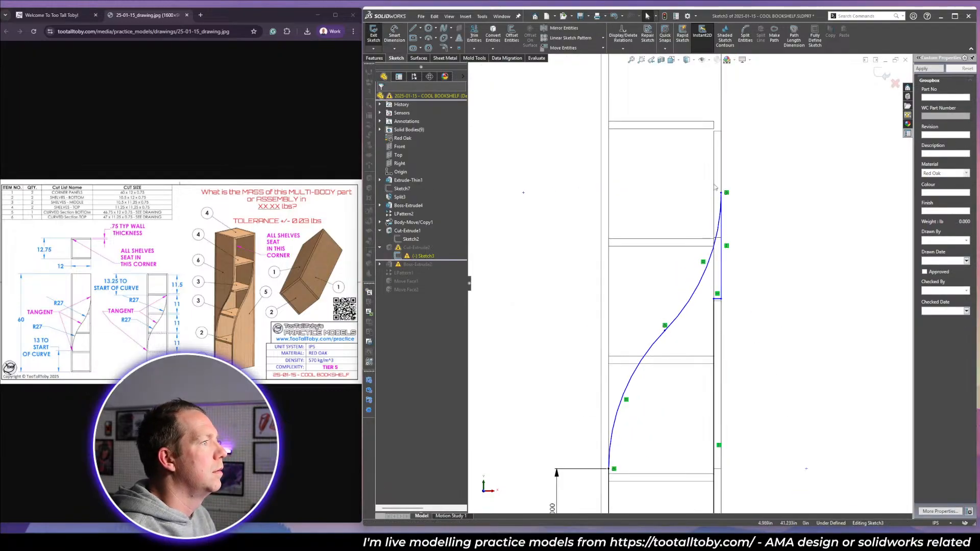
pyautogui.scroll(2, 728, 132)
pyautogui.scroll(-1, 713, 190)
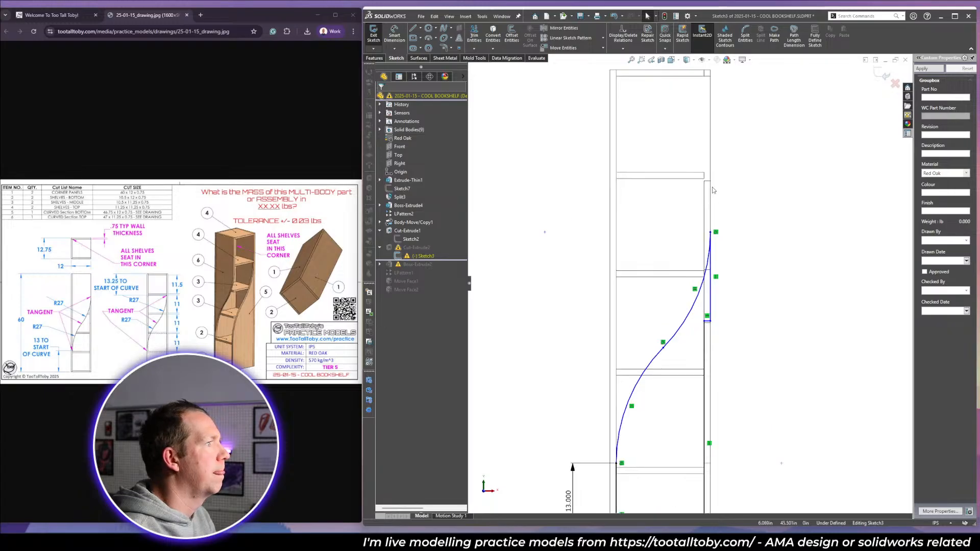
pyautogui.click(688, 60)
pyautogui.click(689, 71)
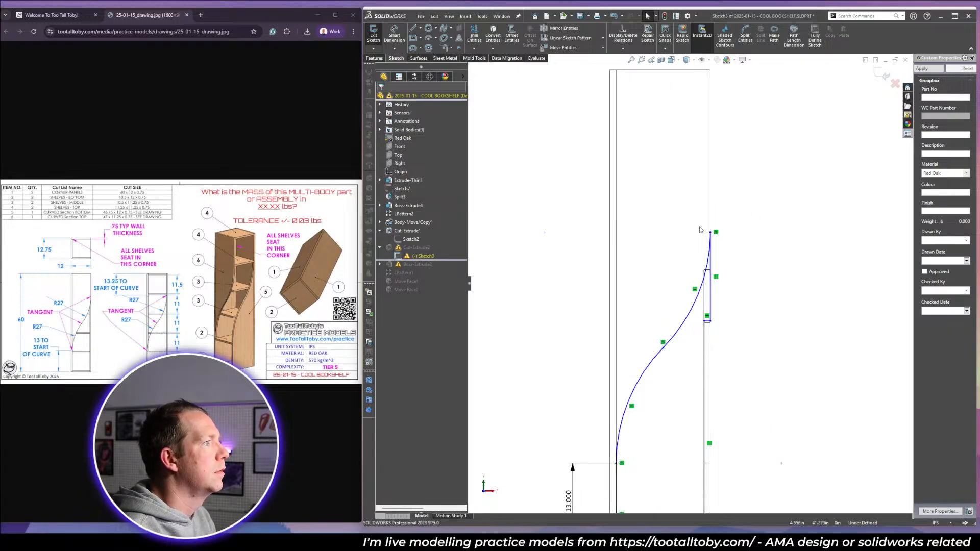
pyautogui.moveTo(712, 235); pyautogui.dragTo(710, 200)
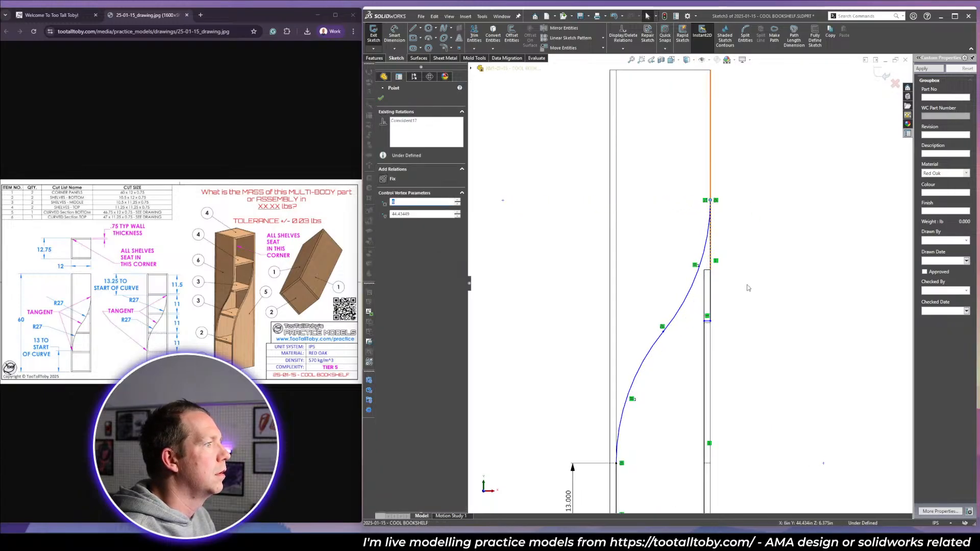
pyautogui.moveTo(710, 321); pyautogui.dragTo(711, 323)
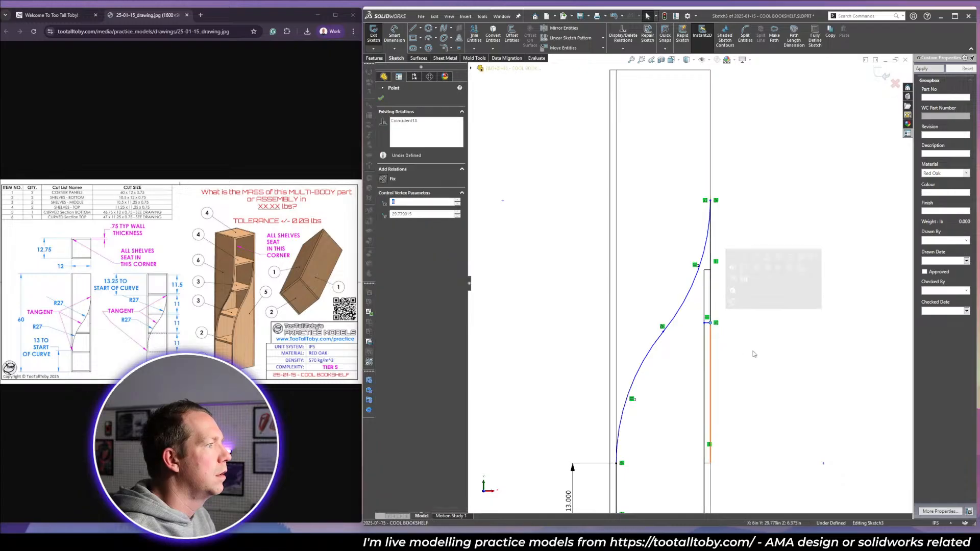
pyautogui.click(754, 352)
# Snap the curve's upper endpoint to the start of the adjoining panel's curved cut and exit the sketch.
pyautogui.scroll(4, 753, 351)
pyautogui.click(701, 246)
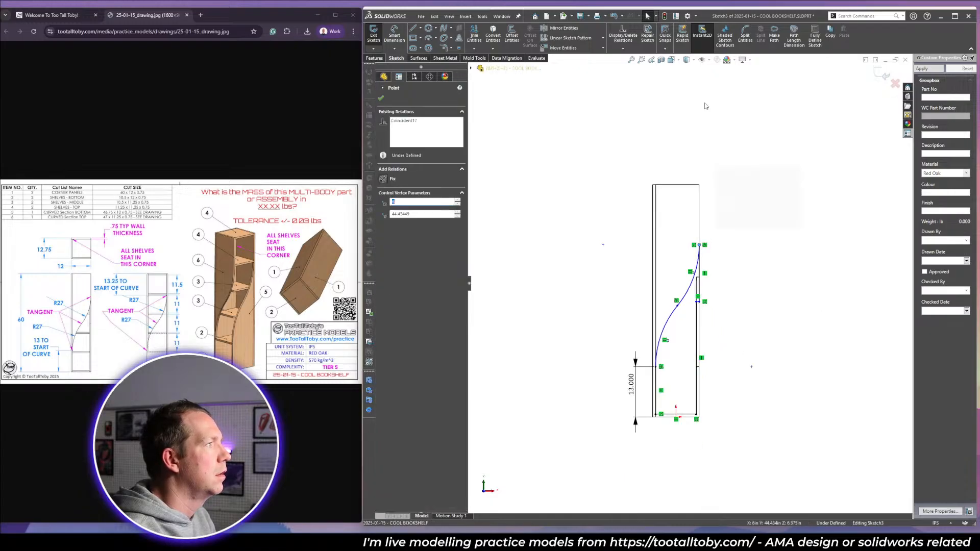
pyautogui.click(693, 61)
pyautogui.click(687, 117)
pyautogui.scroll(-3, 705, 250)
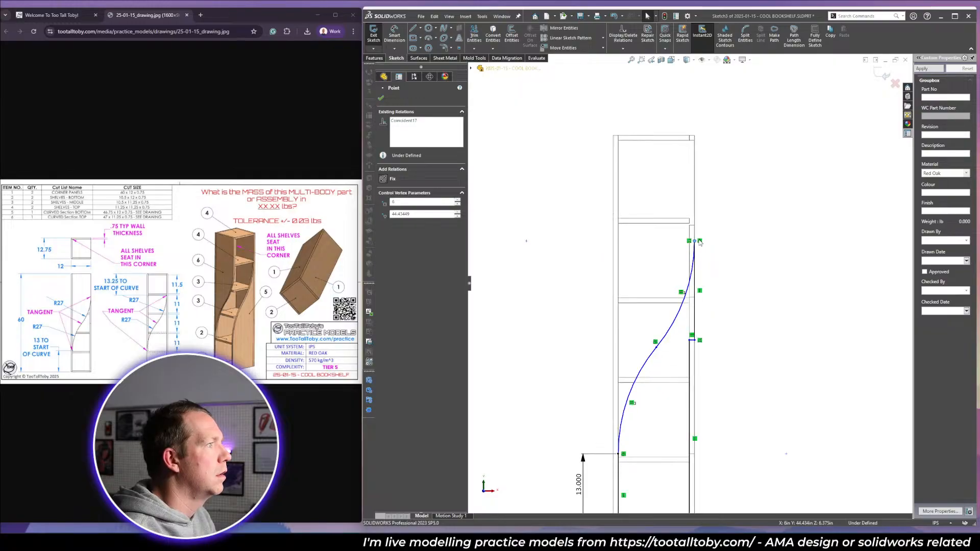
pyautogui.moveTo(694, 240); pyautogui.dragTo(695, 224)
pyautogui.press('Escape')
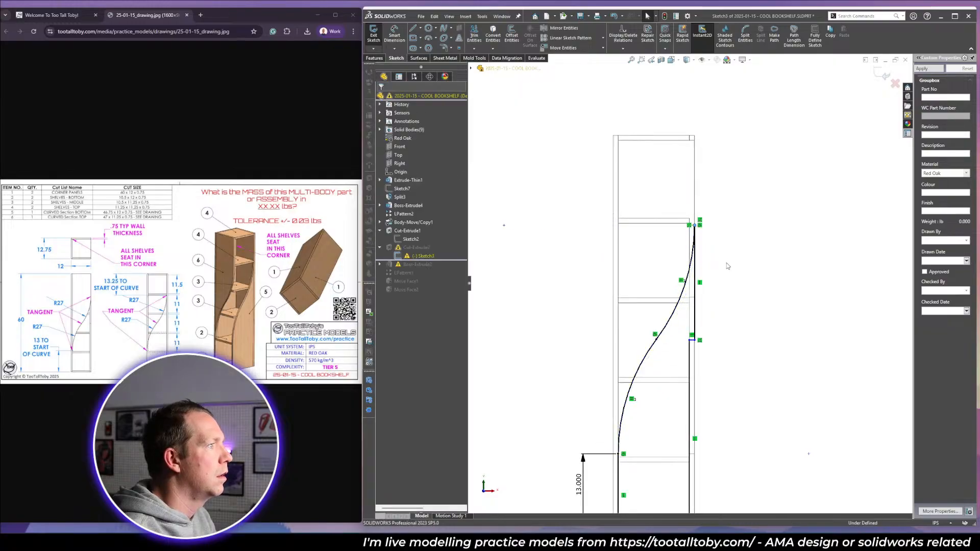
pyautogui.click(690, 60)
pyautogui.click(688, 94)
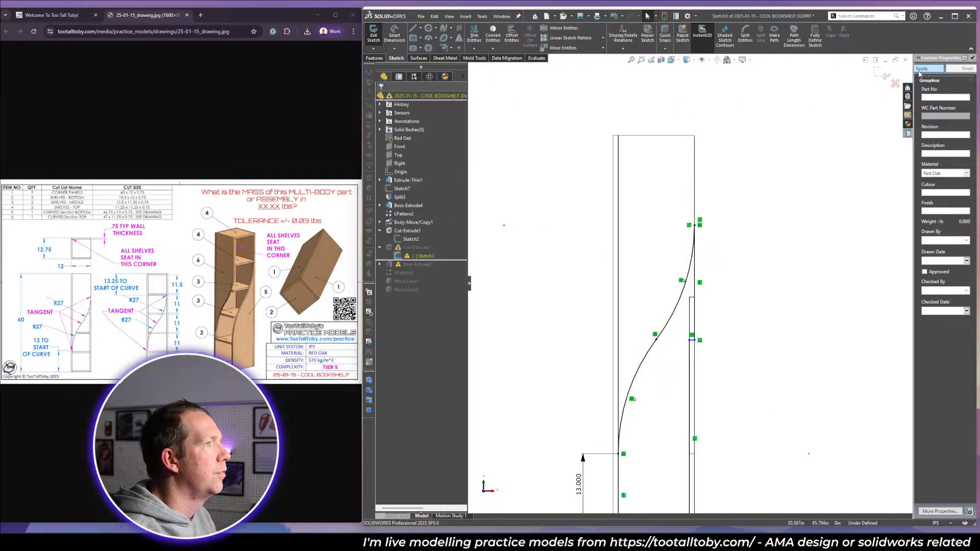
pyautogui.click(885, 75)
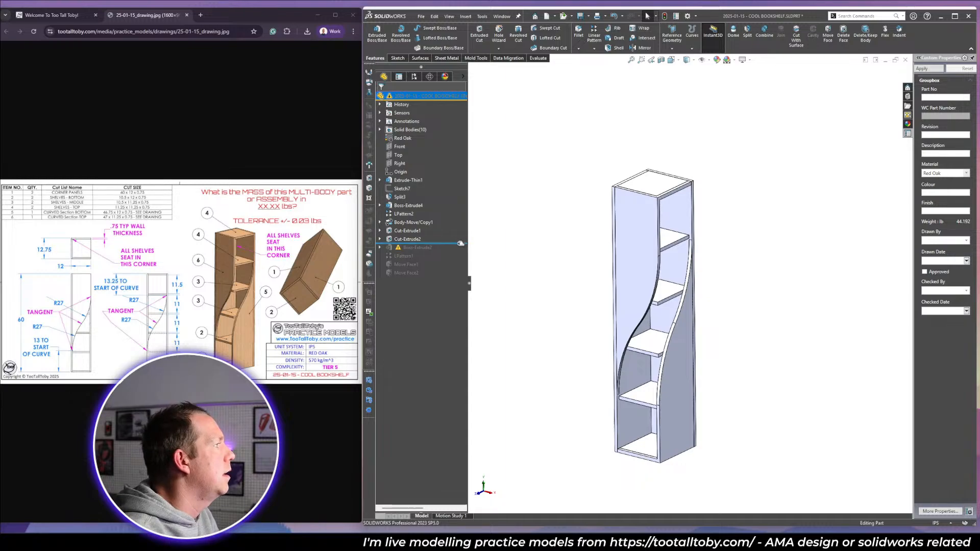
# Roll the feature history forward to its end and delete all the failed features that follow Cut-Extrude2.
pyautogui.moveTo(461, 244); pyautogui.dragTo(461, 277)
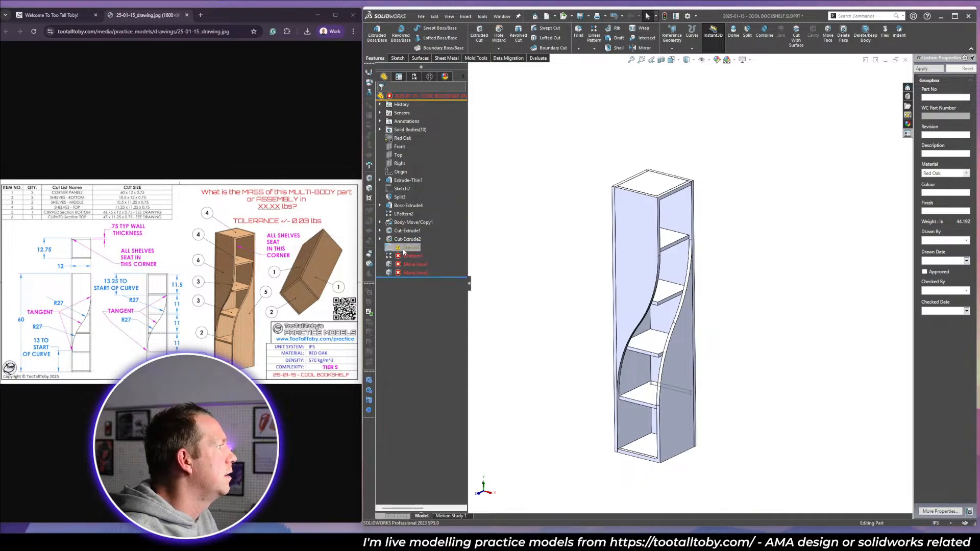
pyautogui.click(404, 250)
pyautogui.press('Delete')
pyautogui.press('Return')
pyautogui.click(403, 250)
pyautogui.press('Delete')
pyautogui.press('Return')
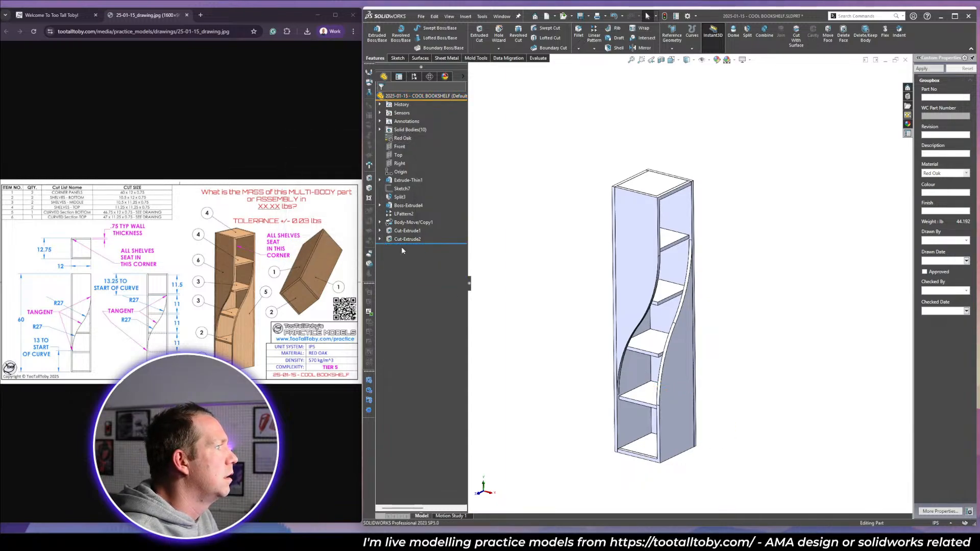
# Offset the exposed front edge faces of the highest and lowest middle shelves outward by 0.75 in with Move Face.
pyautogui.scroll(-5, 718, 256)
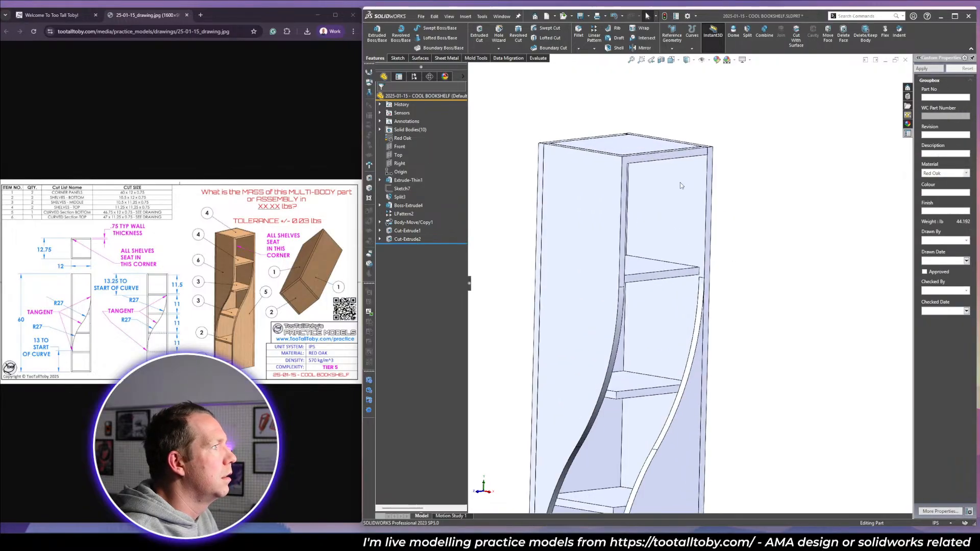
pyautogui.moveTo(741, 216); pyautogui.dragTo(733, 255, button='middle')
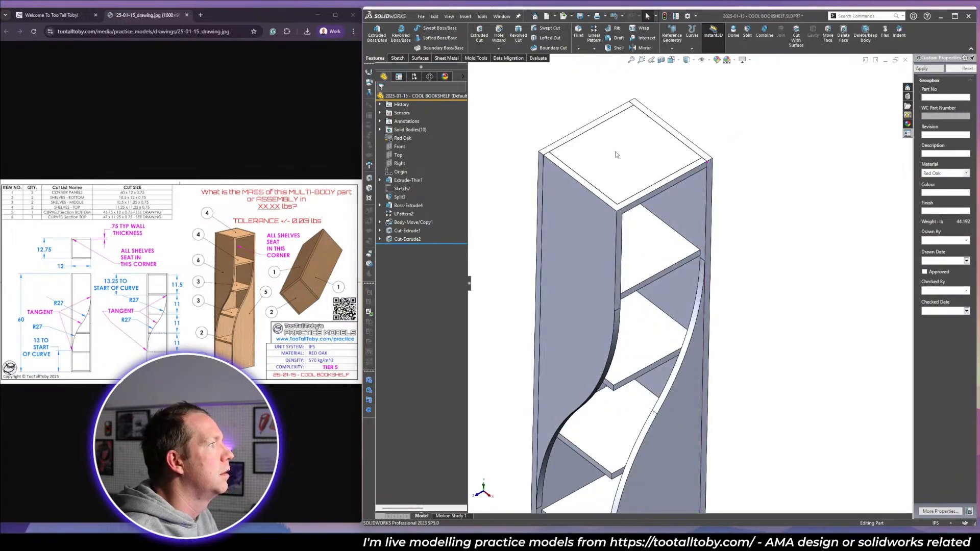
pyautogui.click(828, 36)
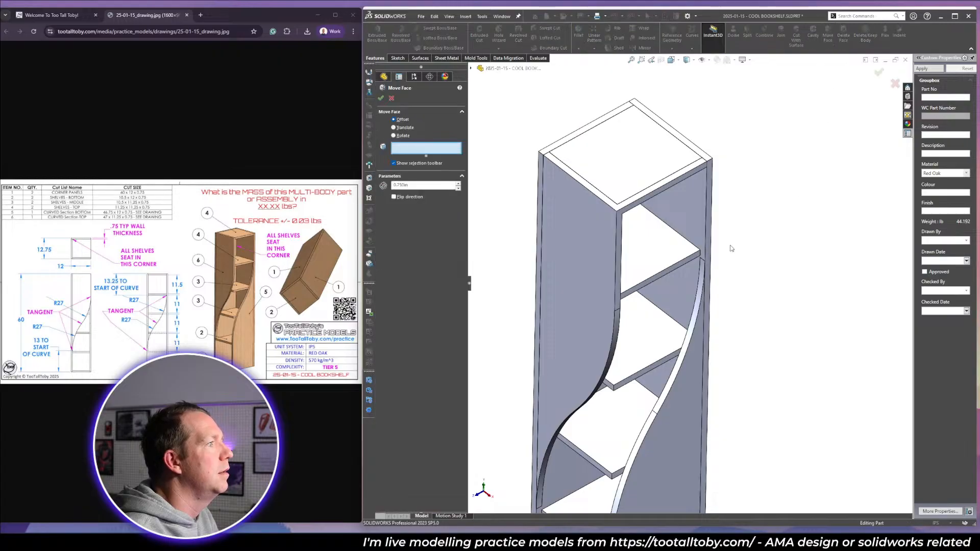
pyautogui.scroll(-5, 648, 282)
pyautogui.click(663, 276)
pyautogui.scroll(5, 679, 384)
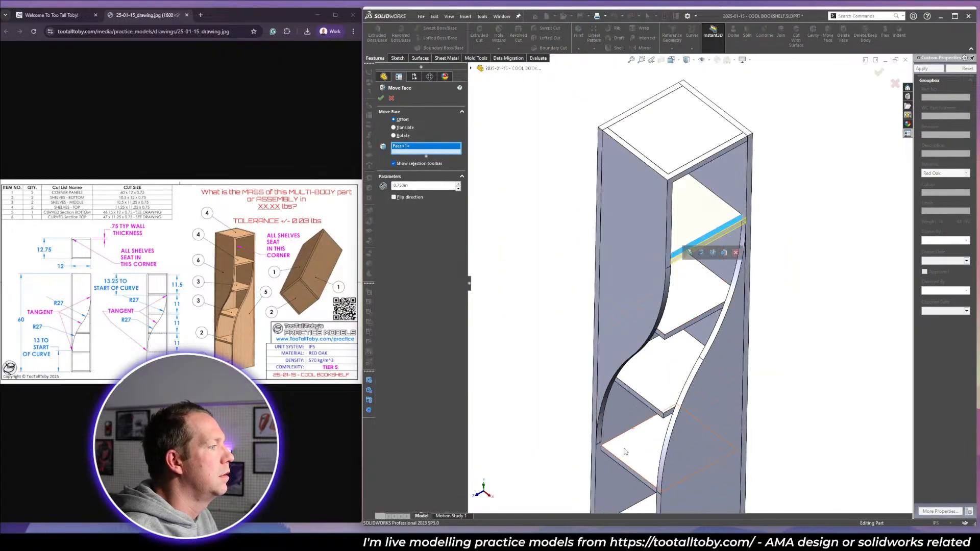
pyautogui.scroll(-5, 636, 442)
pyautogui.click(733, 230)
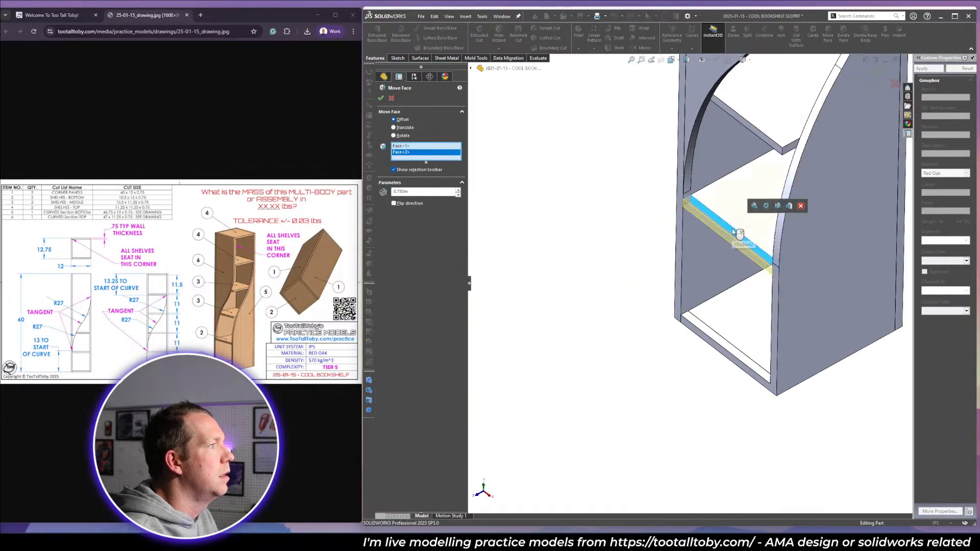
pyautogui.rightClick(732, 229)
pyautogui.scroll(7, 737, 331)
pyautogui.scroll(-3, 793, 198)
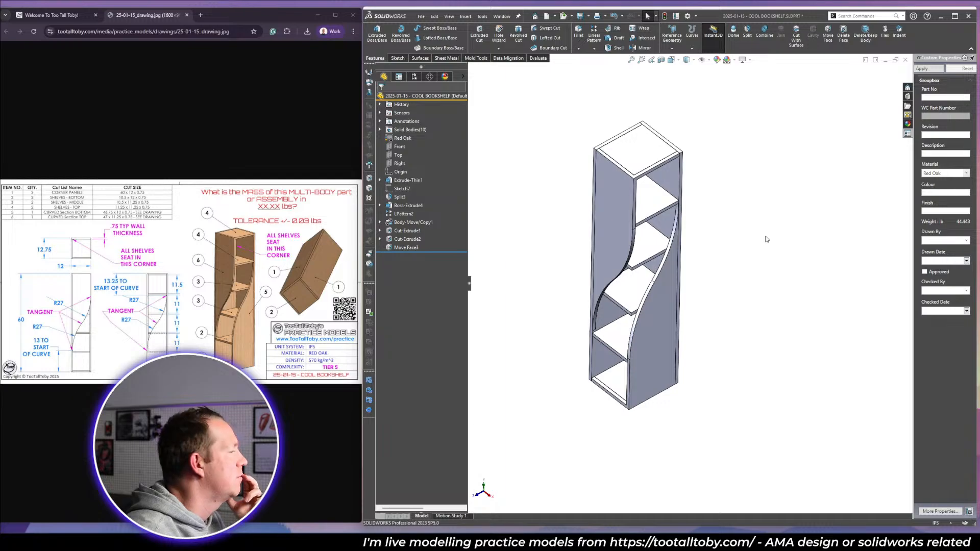
# Switch to the Too Tall Toby practice page in the browser, start another attempt at the Cool Bookshelf model and reveal its drawing.
pyautogui.moveTo(767, 240); pyautogui.dragTo(733, 253, button='middle')
pyautogui.click(70, 16)
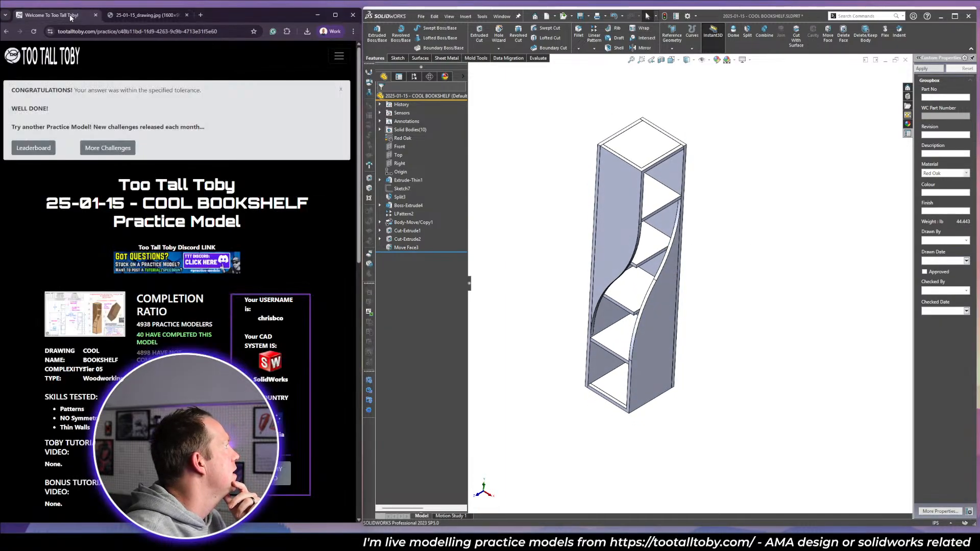
pyautogui.scroll(-10, 184, 341)
pyautogui.scroll(1, 183, 342)
pyautogui.scroll(4, 184, 342)
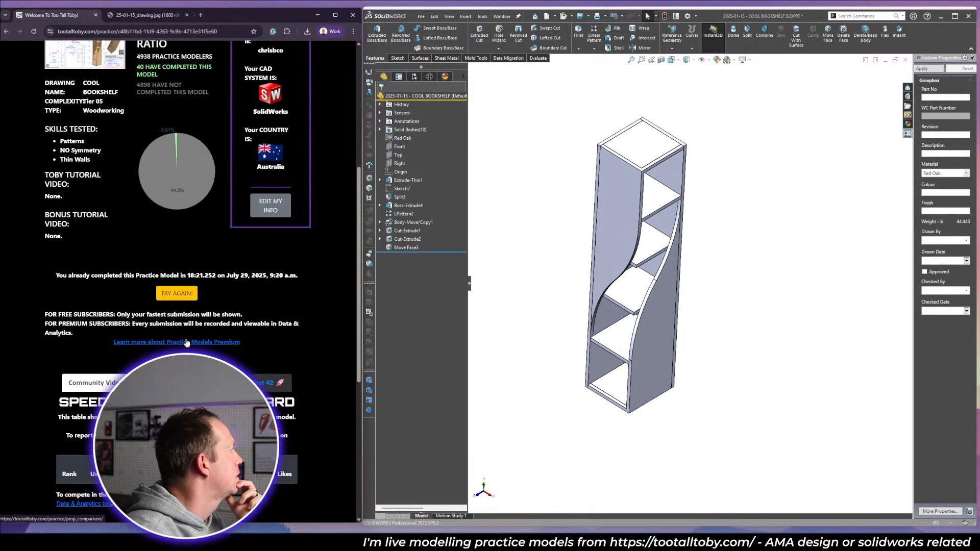
pyautogui.click(185, 292)
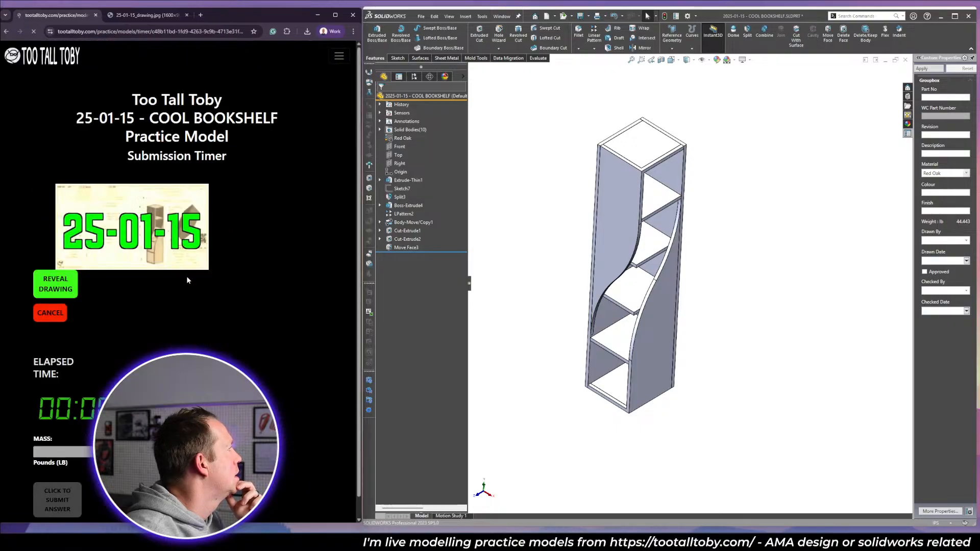
pyautogui.click(56, 289)
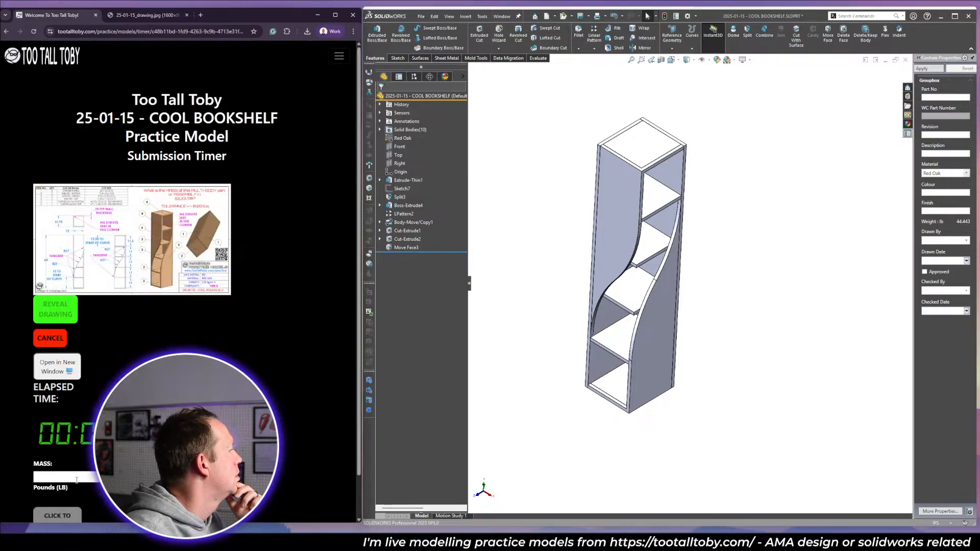
# Submit 44.44 lb as the mass answer.
pyautogui.click(83, 477)
pyautogui.write('44.44')
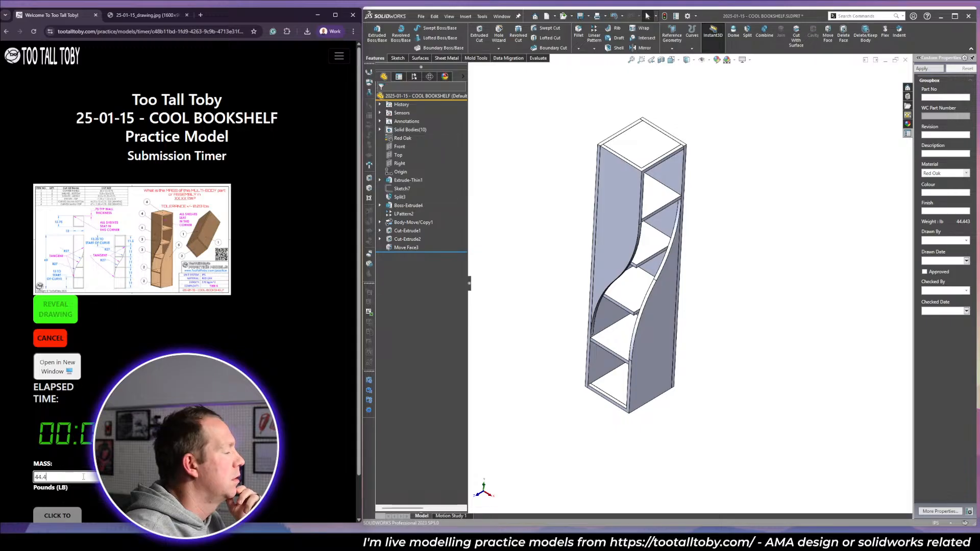
pyautogui.press('Return')
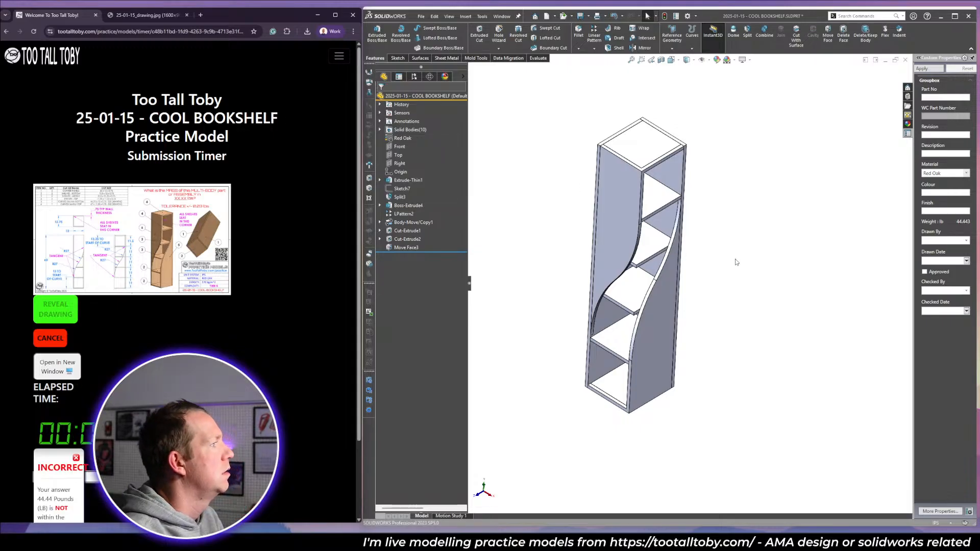
# Check the bookshelf model against the practice drawing and switch to the rack part for comparison.
pyautogui.moveTo(735, 259); pyautogui.dragTo(691, 204, button='middle')
pyautogui.hotkey('ctrl', 'Tab')
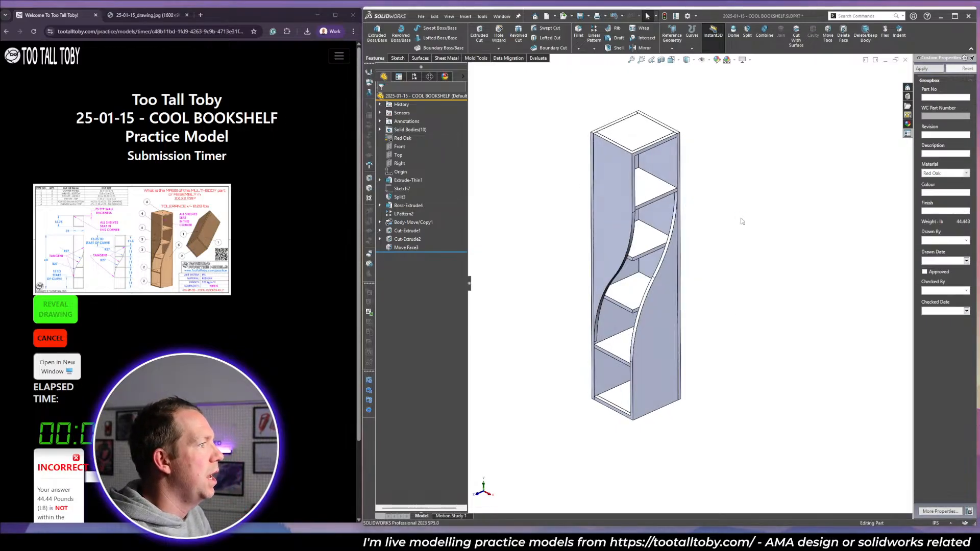
pyautogui.hotkey('ctrl', 'Tab')
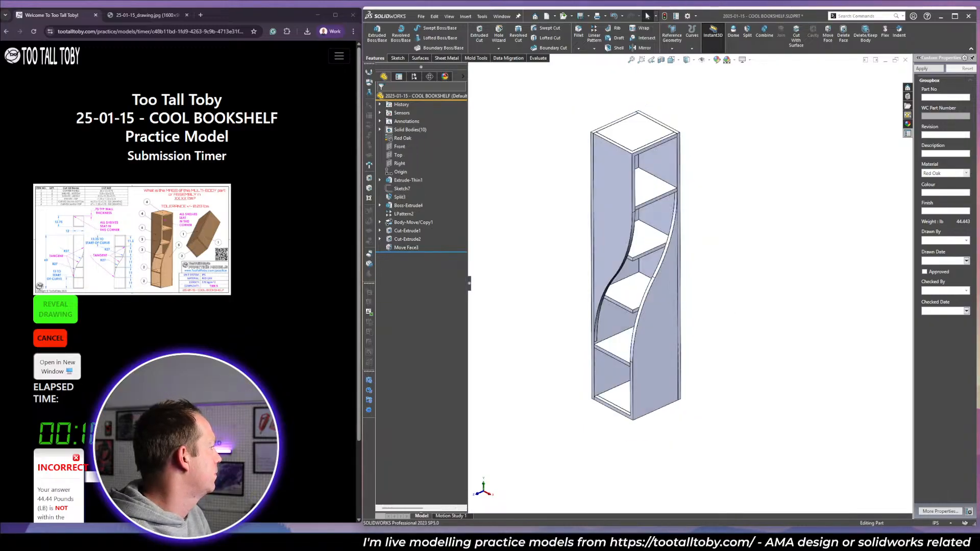
pyautogui.click(145, 18)
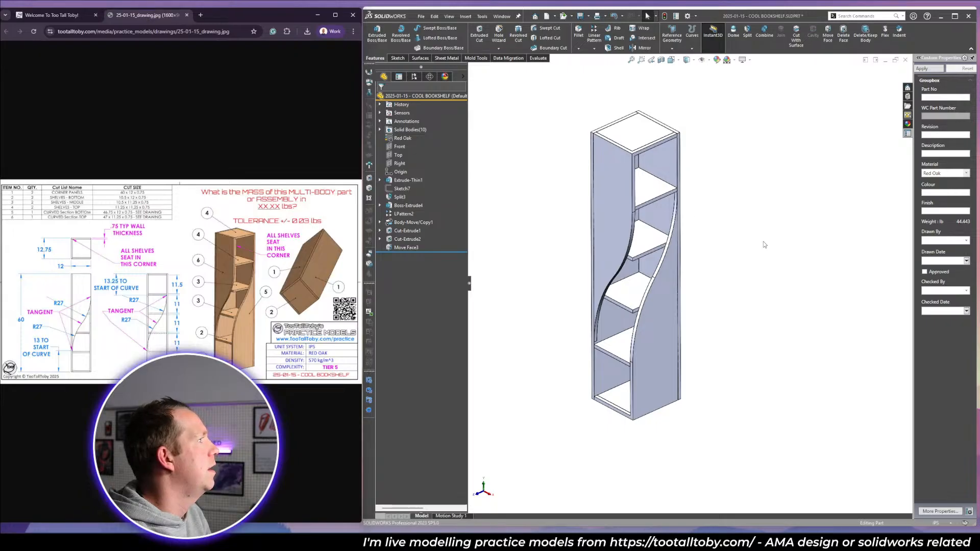
pyautogui.scroll(2, 681, 226)
pyautogui.scroll(-3, 681, 197)
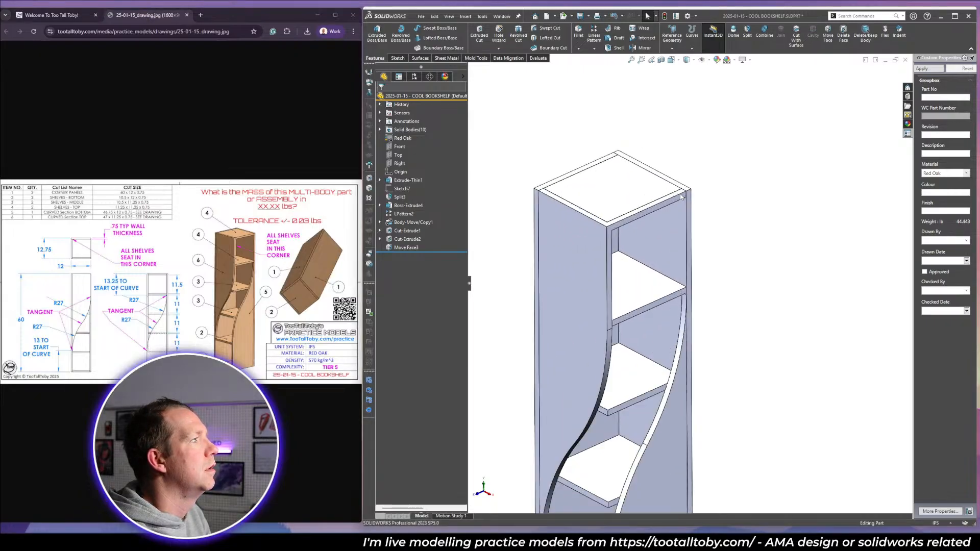
pyautogui.hotkey('ctrl', 'Tab')
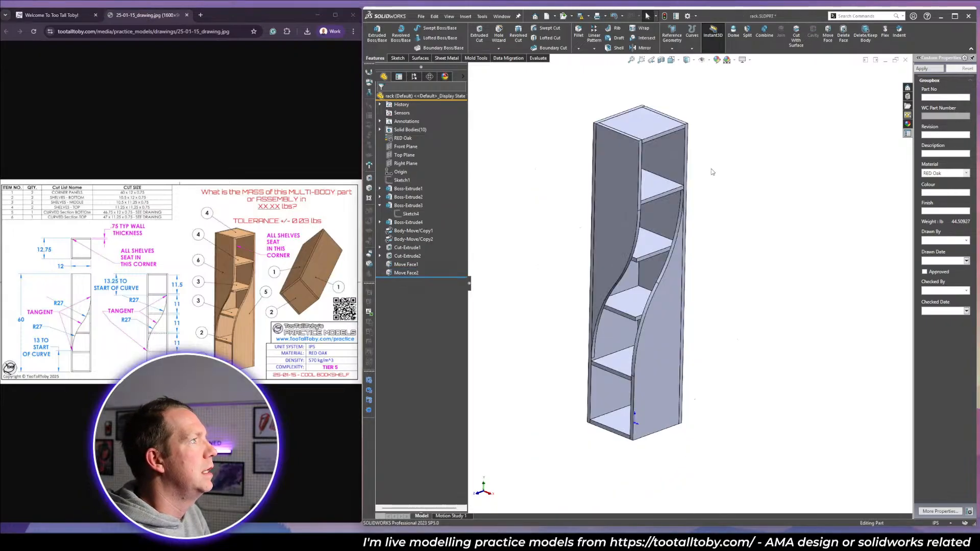
# Make an assembly from the rack part using the standard document templates and insert the 2025-01-15 - COOL BOOKSHELF part at the origin.
pyautogui.click(422, 17)
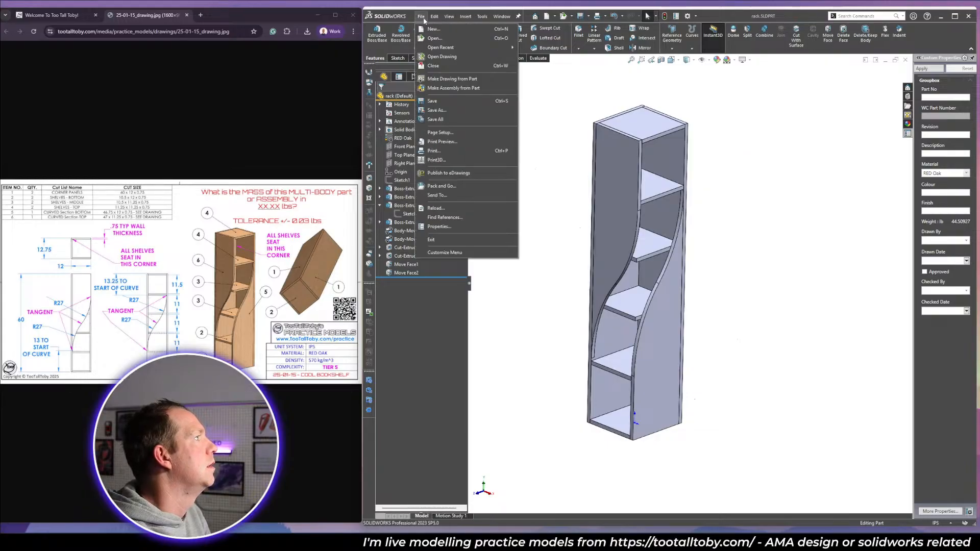
pyautogui.click(453, 88)
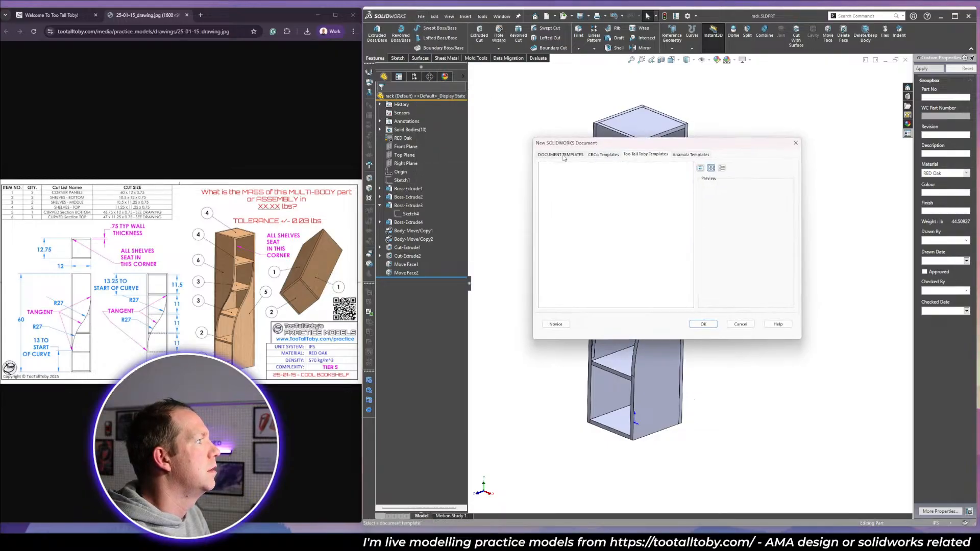
pyautogui.click(566, 155)
pyautogui.click(709, 327)
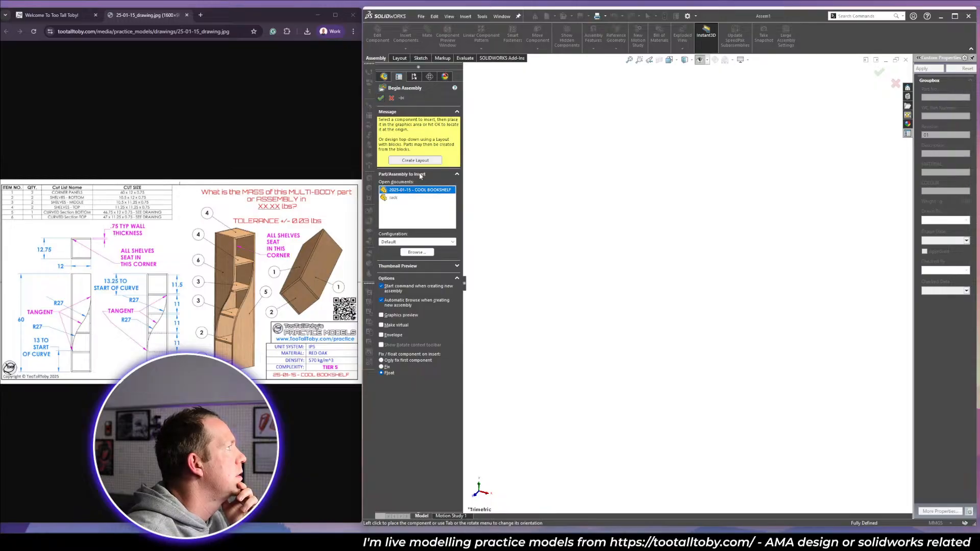
pyautogui.press('Return')
# Colour the COOL BOOKSHELF component light red at component level.
pyautogui.click(664, 264)
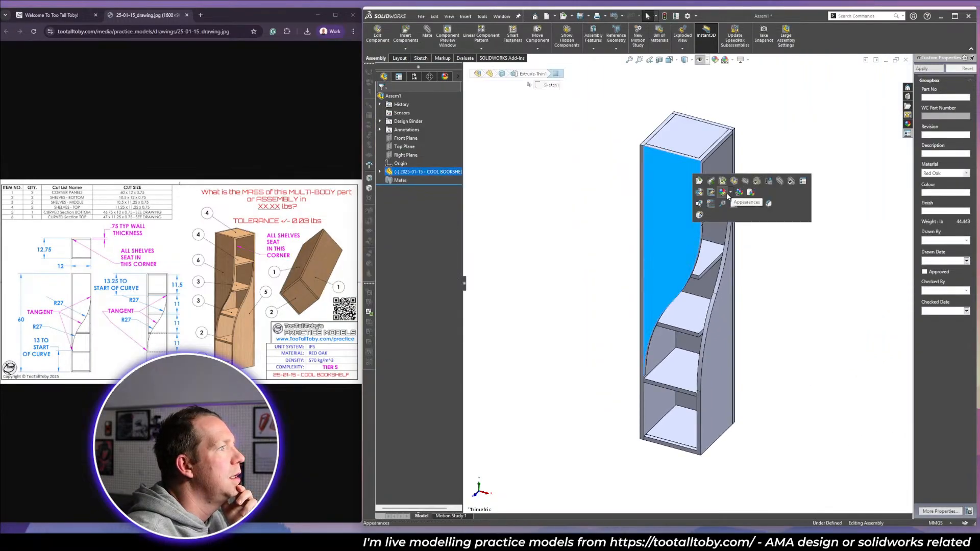
pyautogui.click(728, 194)
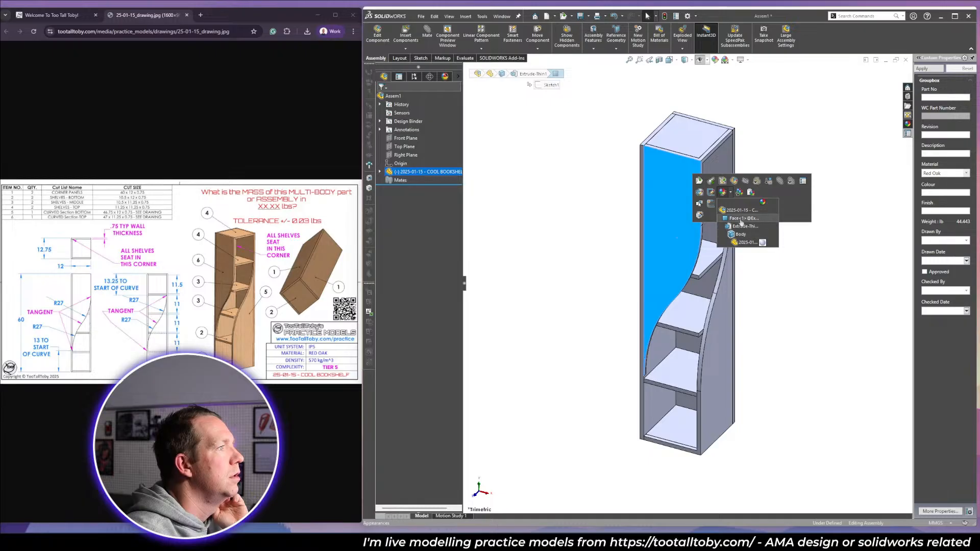
pyautogui.click(739, 211)
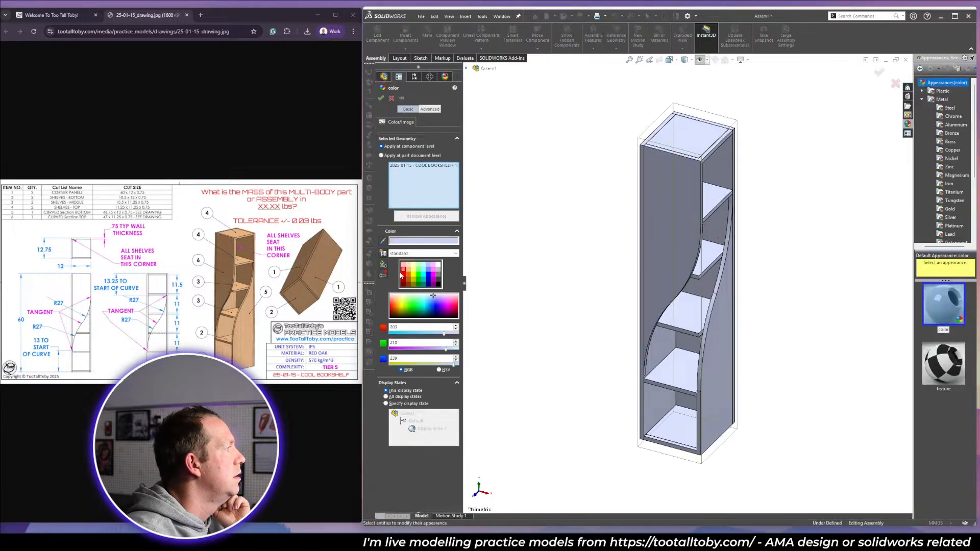
pyautogui.click(403, 270)
pyautogui.click(381, 98)
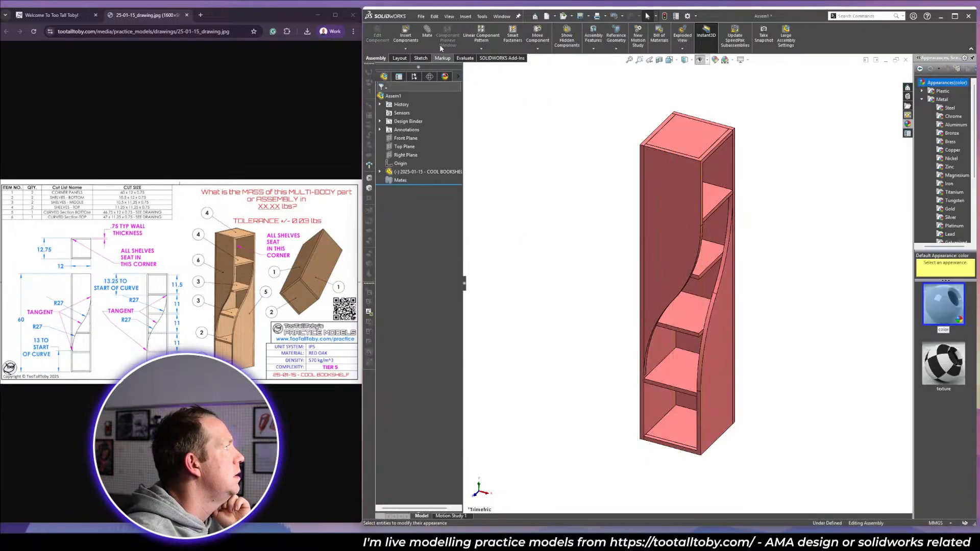
# Insert the rack part into the assembly at the origin so that it overlaps the bookshelf.
pyautogui.click(417, 43)
pyautogui.click(405, 191)
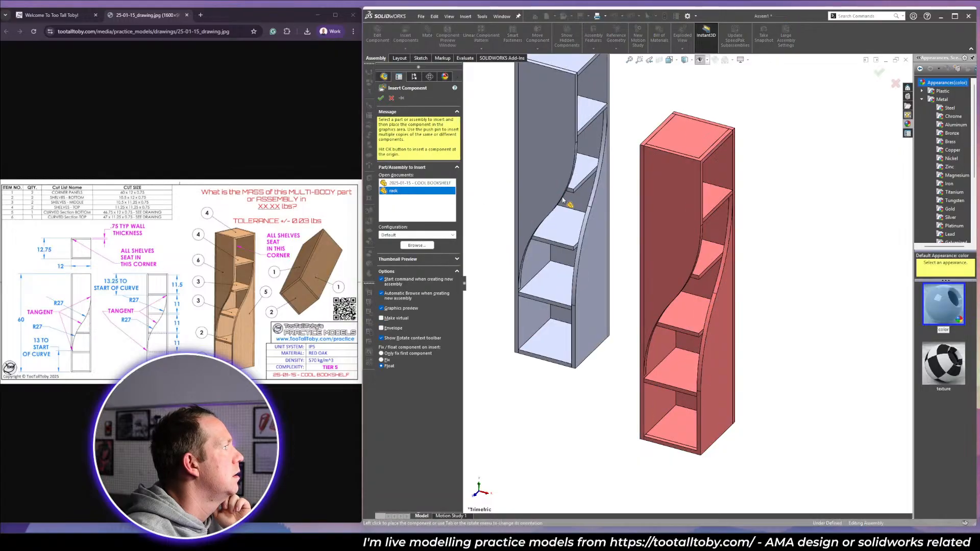
pyautogui.click(381, 98)
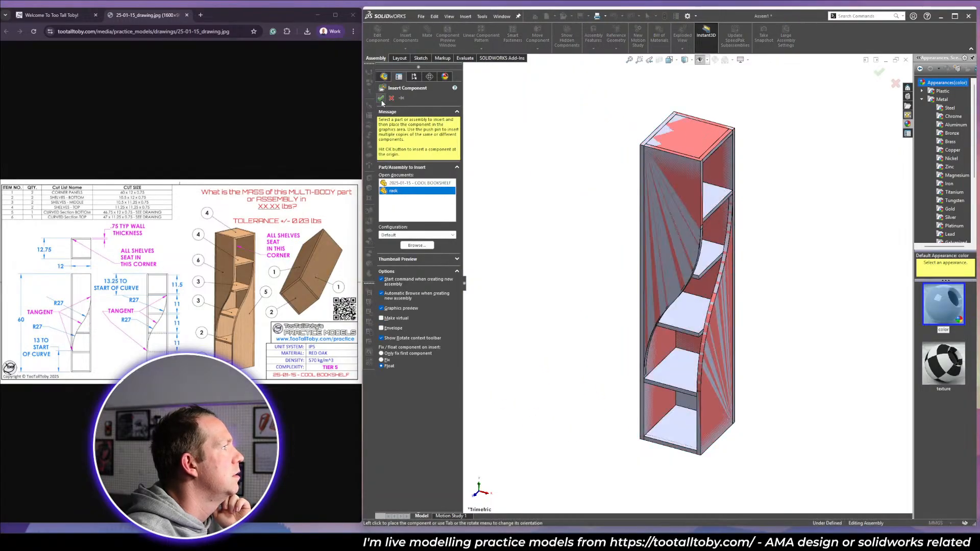
# Colour the rack component bright green at component level.
pyautogui.click(406, 180)
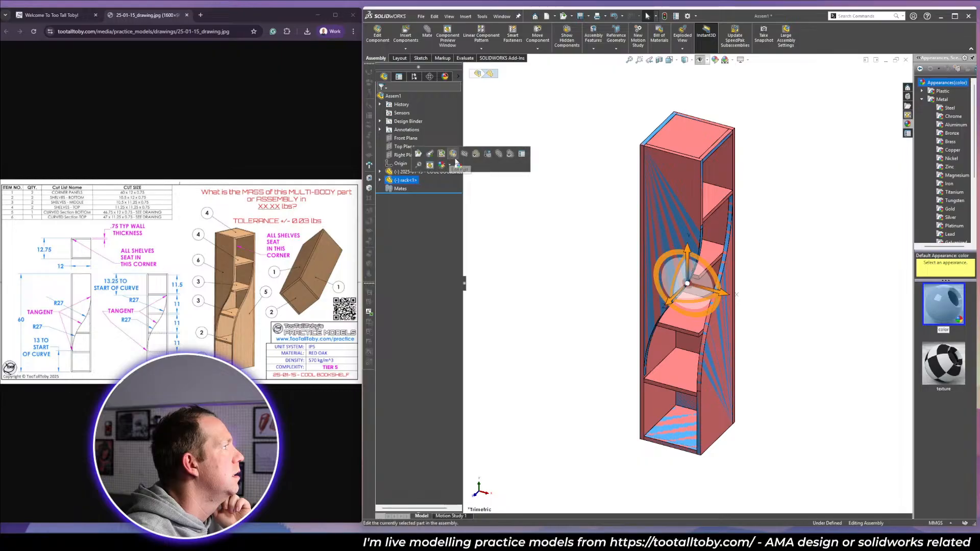
pyautogui.click(458, 165)
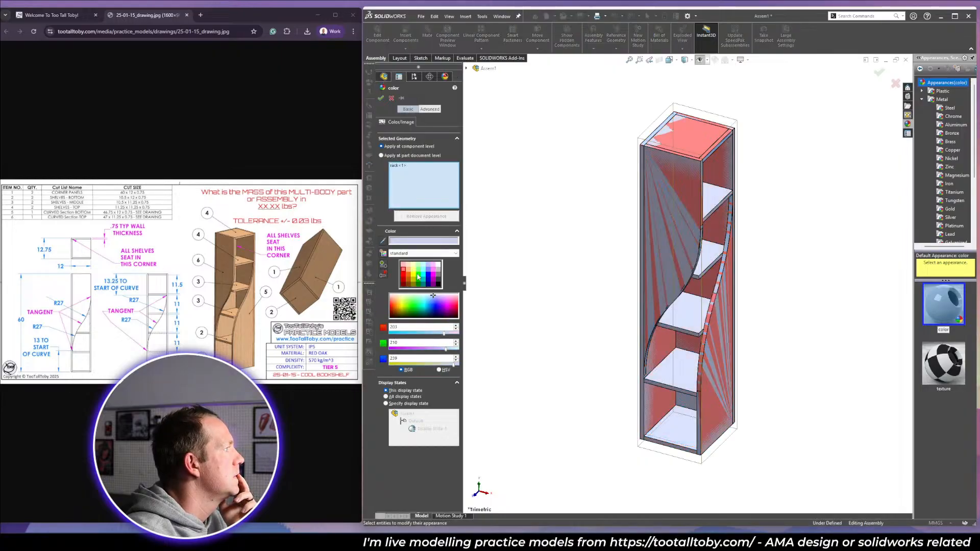
pyautogui.click(418, 278)
pyautogui.click(381, 98)
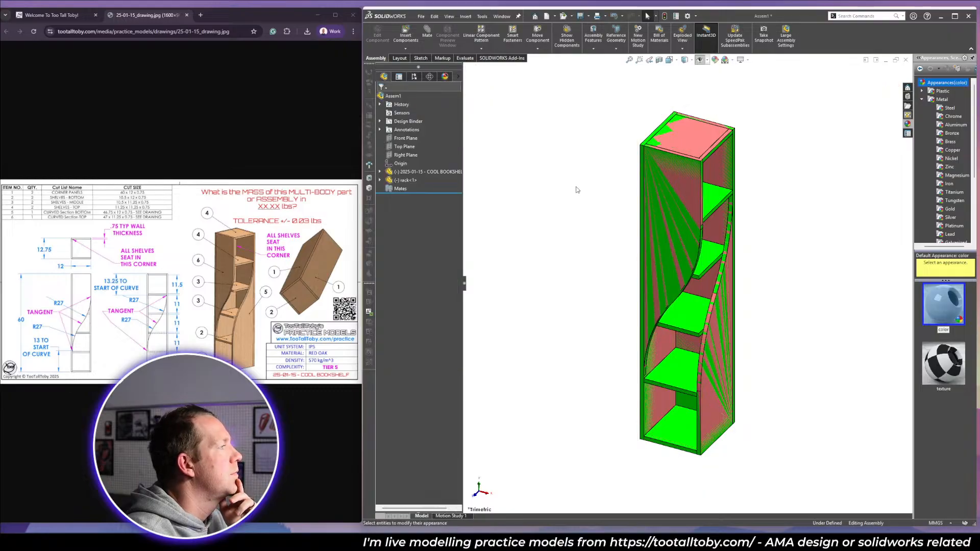
# Mate the COOL BOOKSHELF component's origin coincident with the assembly origin.
pyautogui.rightClick(416, 172)
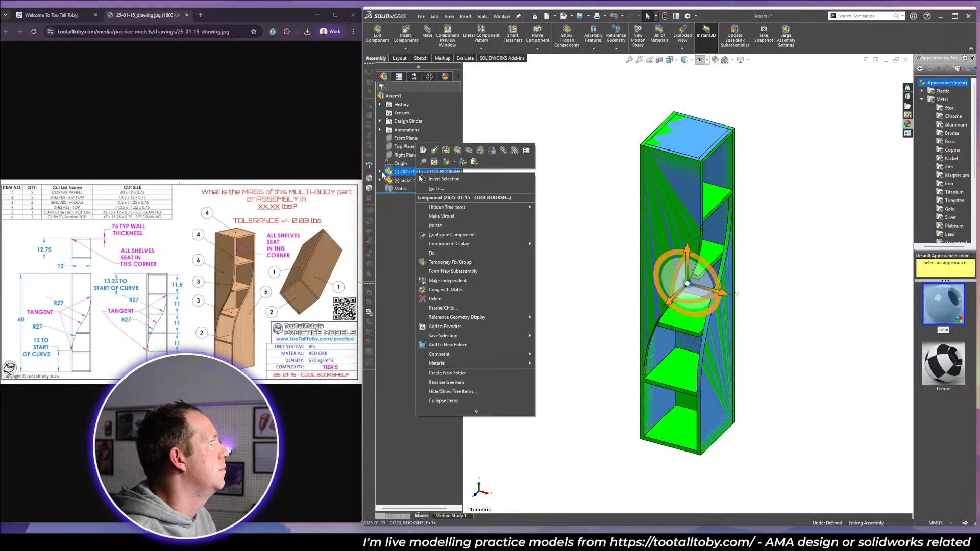
pyautogui.click(422, 150)
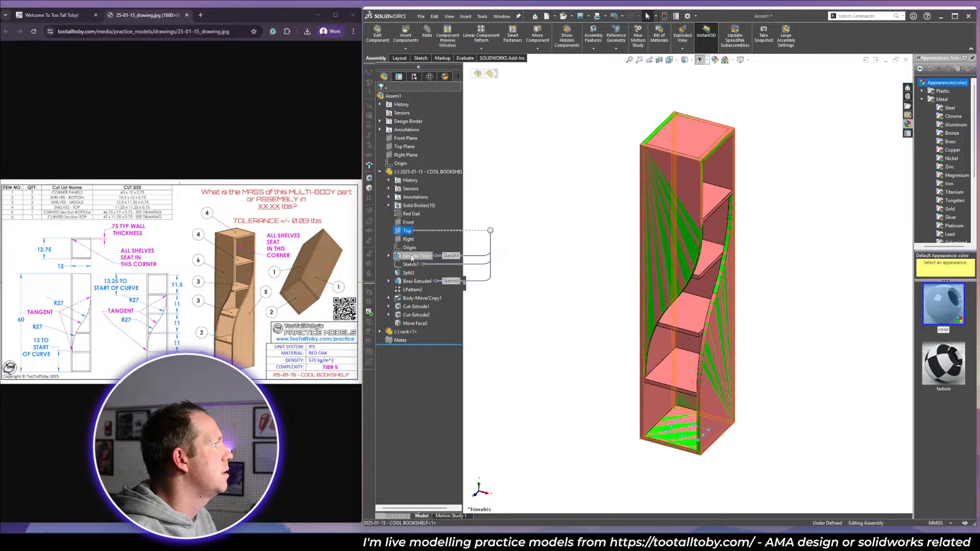
pyautogui.click(409, 247)
pyautogui.keyDown('ctrl'); pyautogui.click(398, 163); pyautogui.keyUp('ctrl')
pyautogui.click(428, 36)
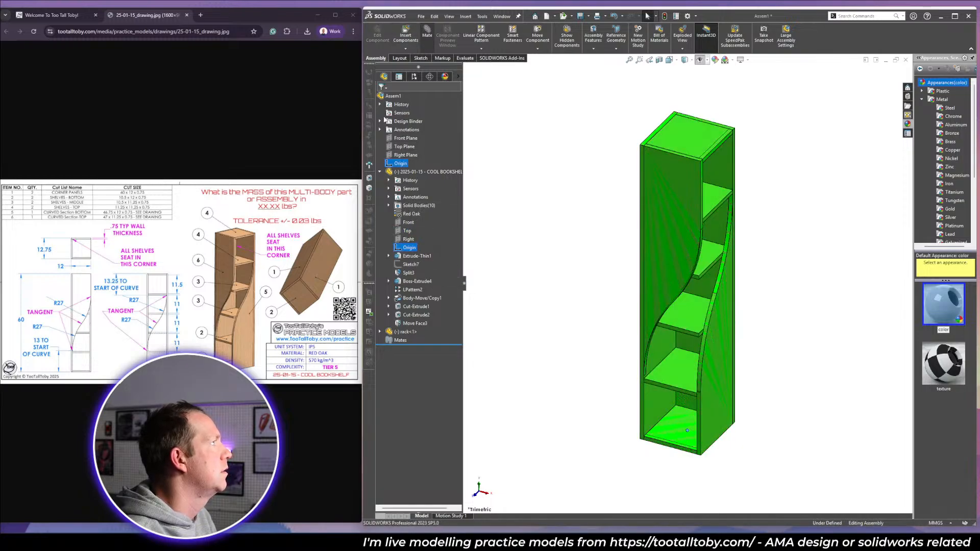
pyautogui.click(381, 96)
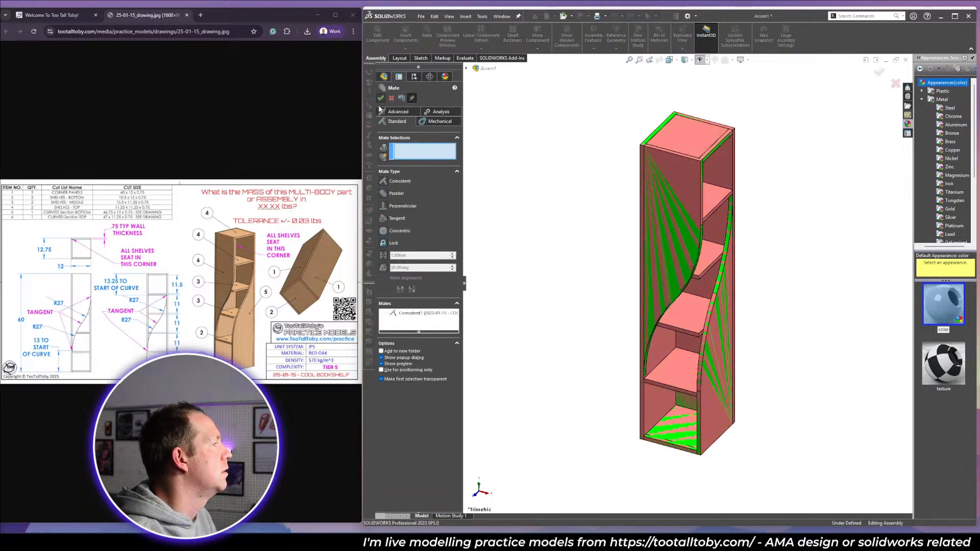
# Mate the rack component's origin coincident with the assembly origin.
pyautogui.click(381, 96)
pyautogui.click(380, 172)
pyautogui.click(380, 180)
pyautogui.click(409, 256)
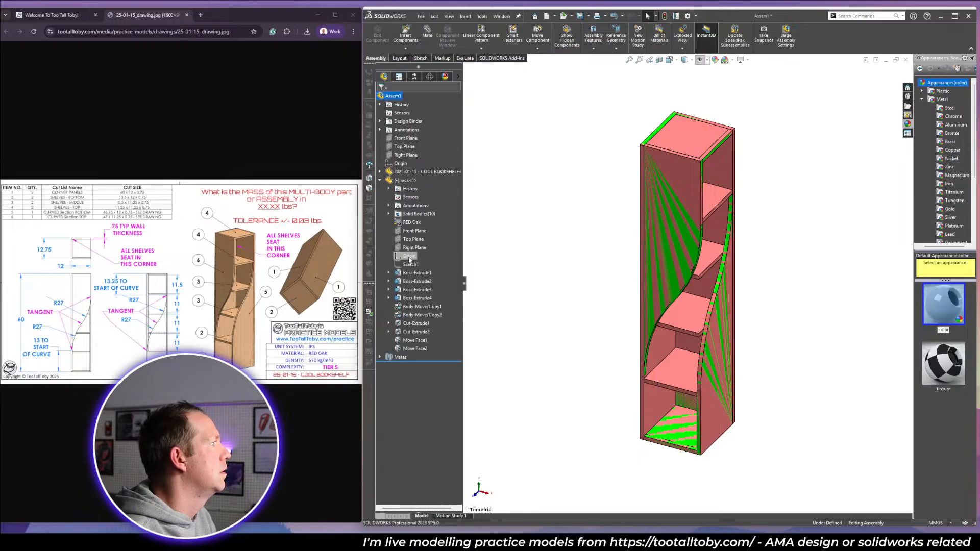
pyautogui.keyDown('ctrl'); pyautogui.click(401, 163); pyautogui.keyUp('ctrl')
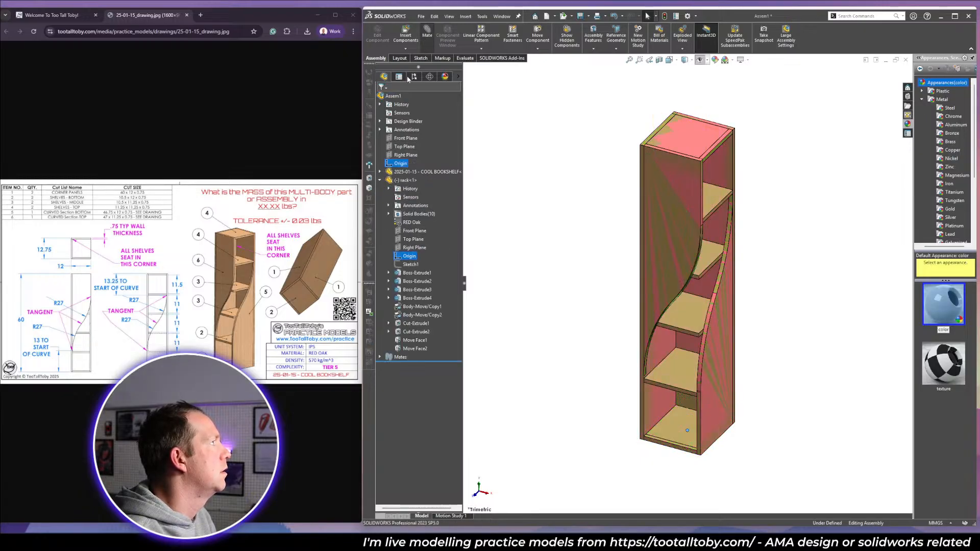
pyautogui.click(381, 96)
pyautogui.click(381, 96)
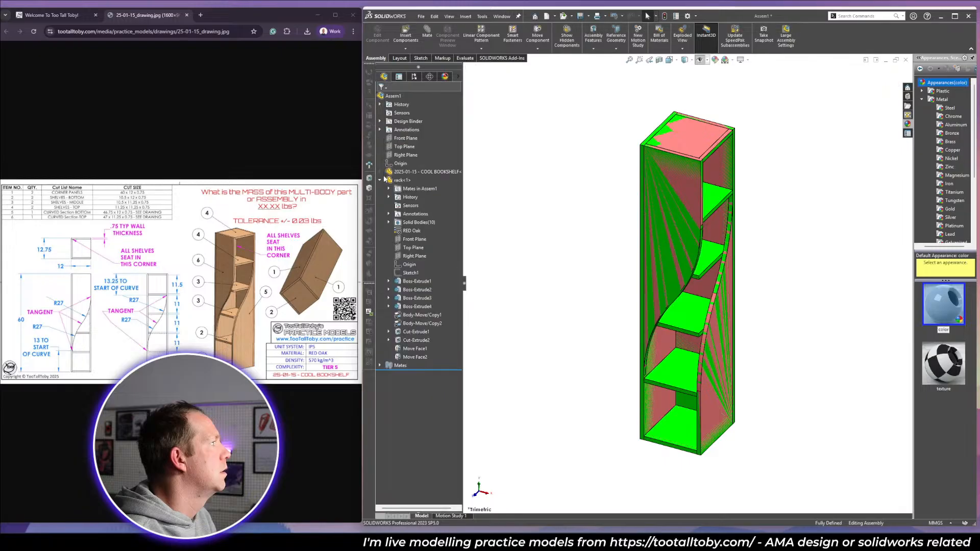
pyautogui.click(380, 181)
# Examine the overlaid red and green bookshelves from several angles for differences in the panels, shelves and curved edges.
pyautogui.scroll(-5, 663, 422)
pyautogui.moveTo(663, 422)
pyautogui.mouseDown(button='middle')
pyautogui.moveTo(686, 302)
pyautogui.moveTo(696, 368)
pyautogui.moveTo(675, 408)
pyautogui.mouseUp(button='middle')
pyautogui.scroll(5, 675, 409)
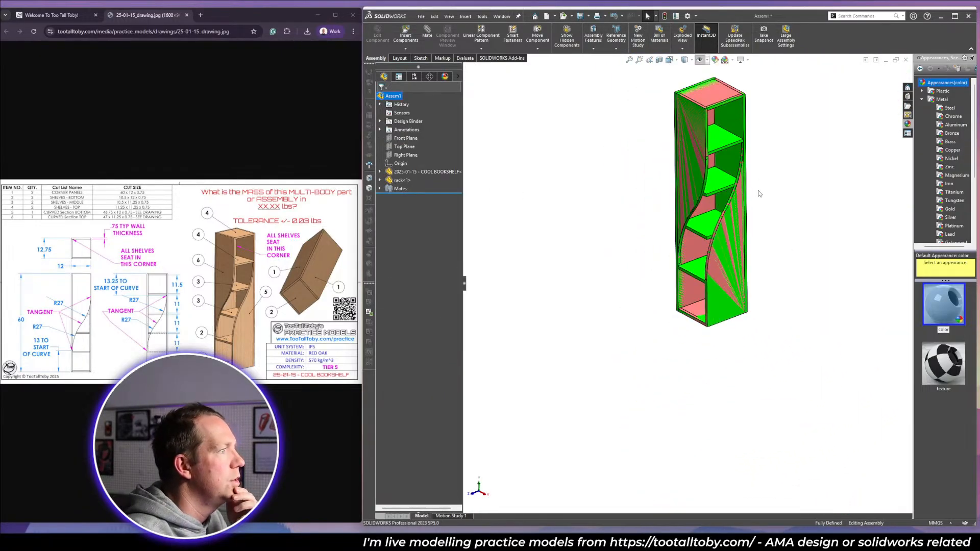
pyautogui.scroll(-4, 759, 193)
pyautogui.scroll(5, 675, 220)
pyautogui.scroll(-4, 787, 222)
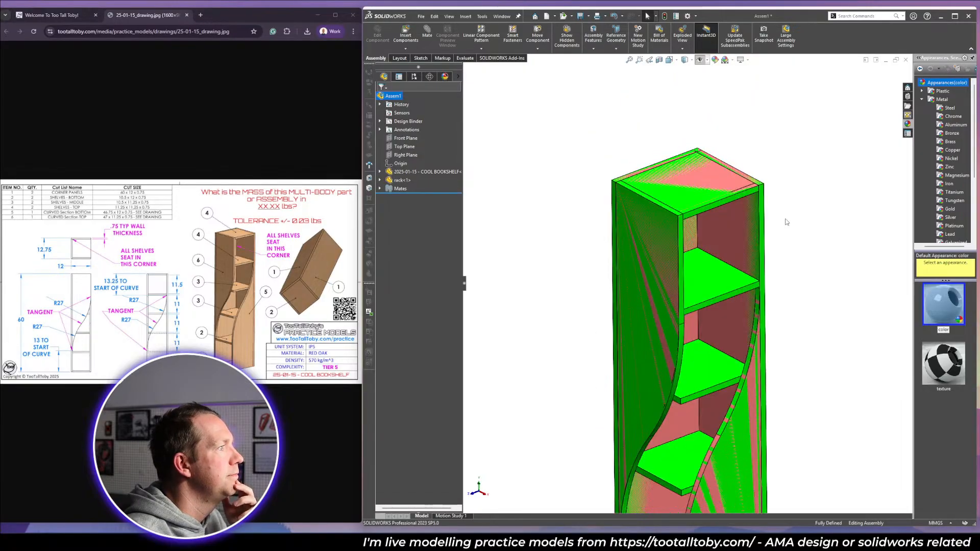
pyautogui.moveTo(749, 212)
pyautogui.mouseDown(button='middle')
pyautogui.moveTo(704, 143)
pyautogui.moveTo(759, 197)
pyautogui.mouseUp(button='middle')
pyautogui.scroll(-5, 676, 326)
pyautogui.scroll(3, 672, 329)
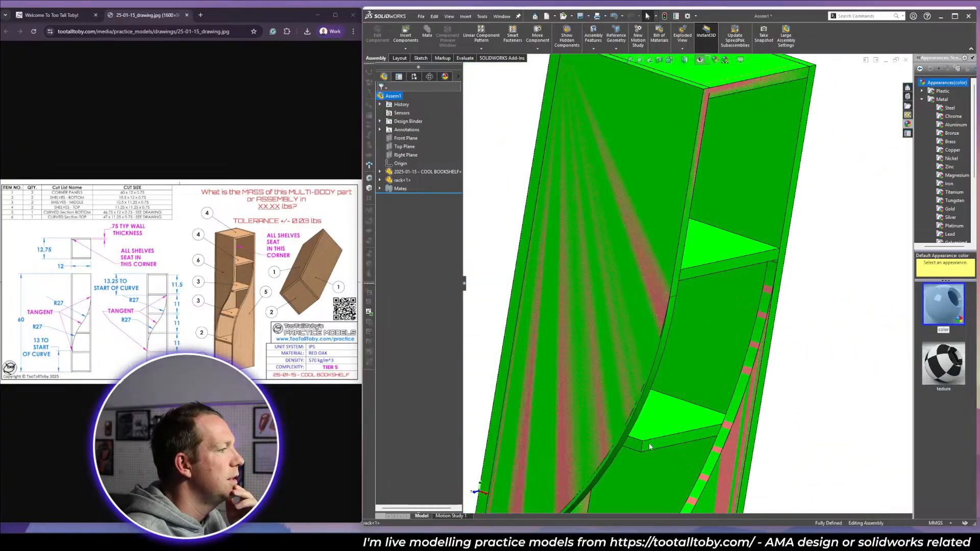
pyautogui.scroll(-3, 657, 369)
pyautogui.scroll(5, 657, 358)
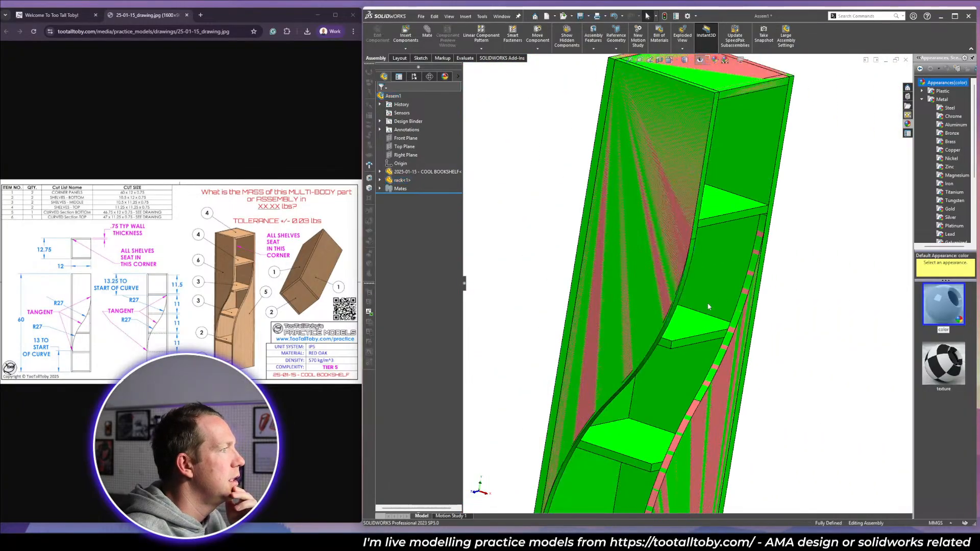
# Make the rack component transparent so that the COOL BOOKSHELF component can be seen through it.
pyautogui.scroll(-4, 662, 333)
pyautogui.click(663, 332)
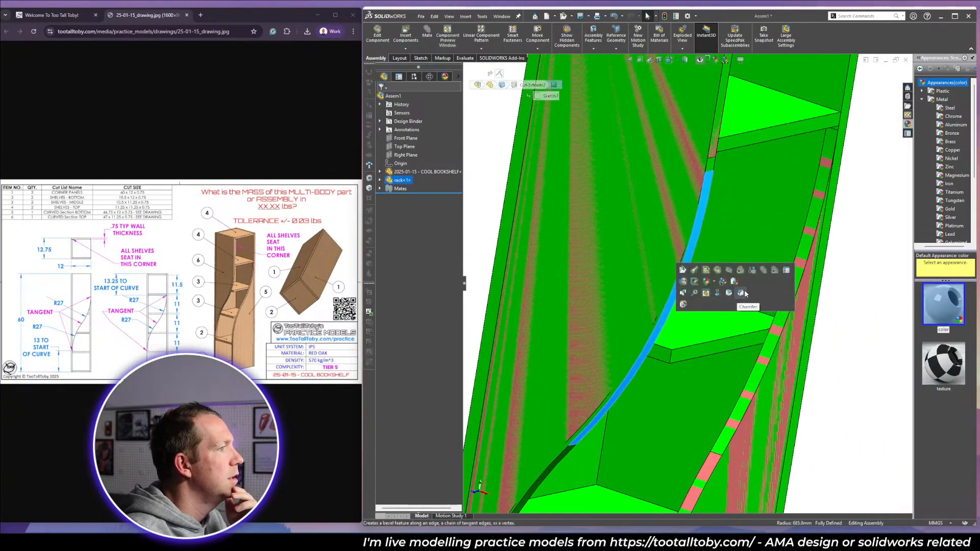
pyautogui.click(742, 274)
pyautogui.press('Escape')
# Examine the curved side panels of both bookshelves for mismatches, from the upper shelves to the base and in the front view.
pyautogui.moveTo(686, 300)
pyautogui.mouseDown(button='middle')
pyautogui.moveTo(699, 257)
pyautogui.moveTo(725, 278)
pyautogui.moveTo(770, 288)
pyautogui.moveTo(746, 310)
pyautogui.mouseUp(button='middle')
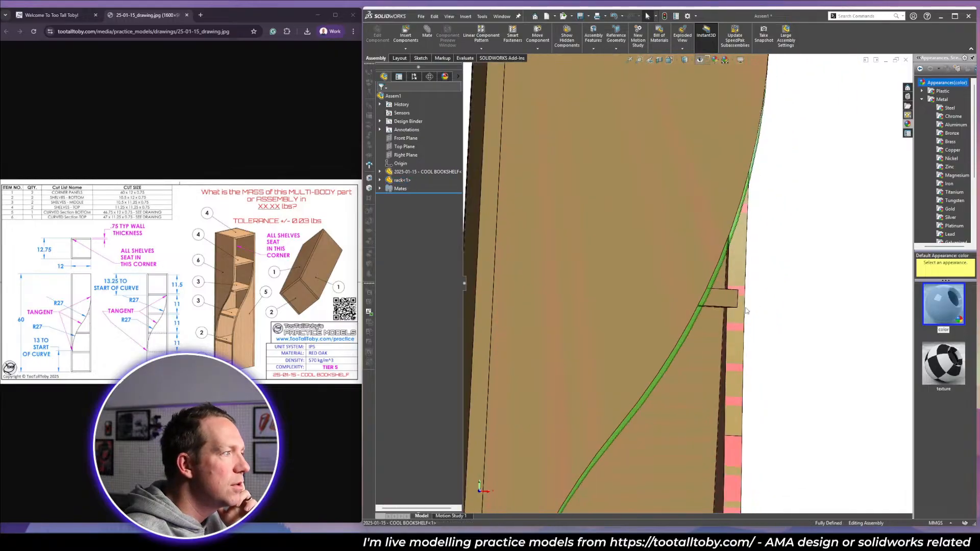
pyautogui.scroll(3, 684, 391)
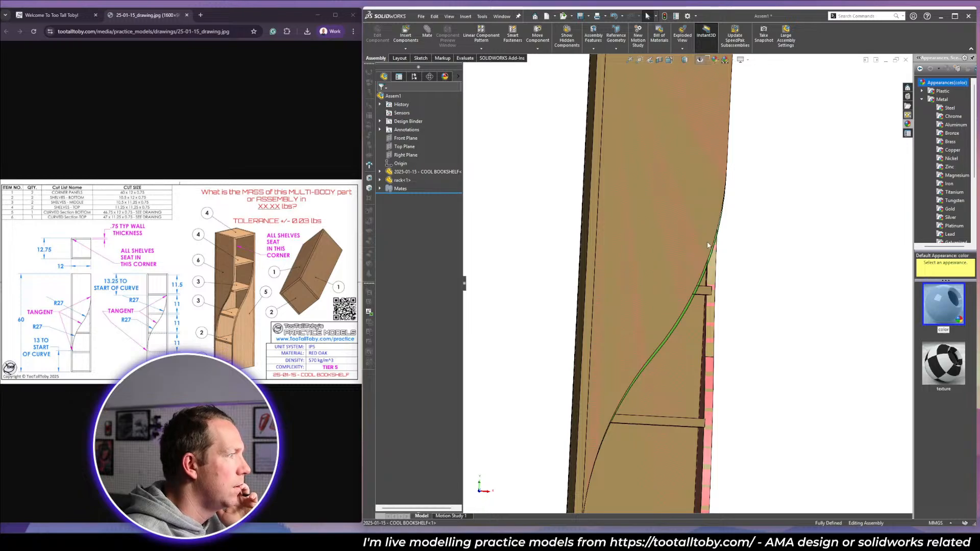
pyautogui.moveTo(709, 245); pyautogui.dragTo(700, 245, button='middle')
pyautogui.scroll(3, 724, 177)
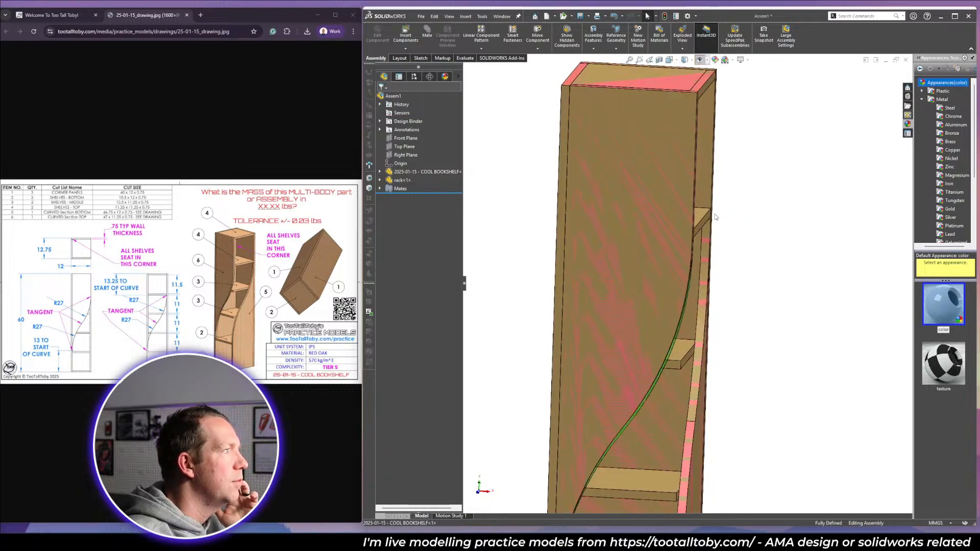
pyautogui.scroll(-8, 693, 250)
pyautogui.moveTo(667, 309); pyautogui.dragTo(675, 295, button='middle')
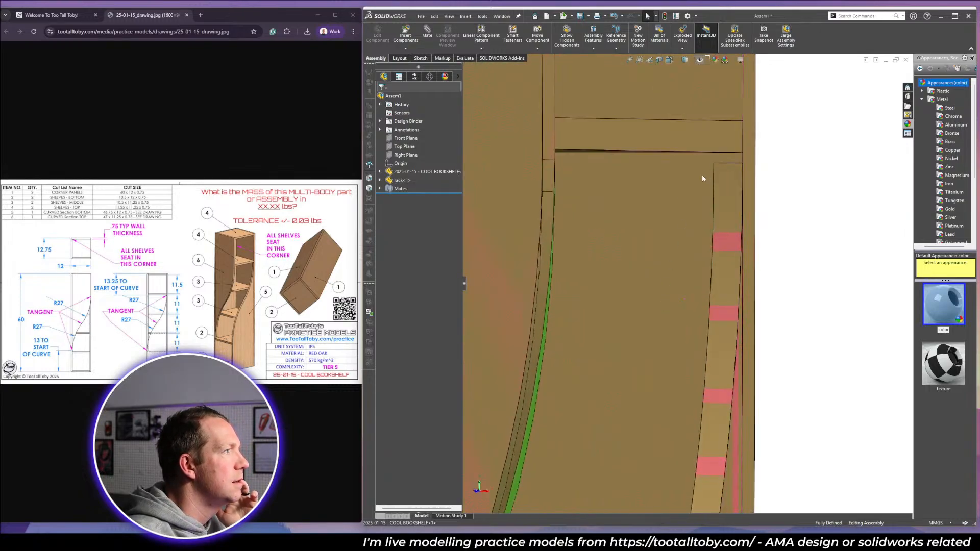
pyautogui.scroll(8, 633, 351)
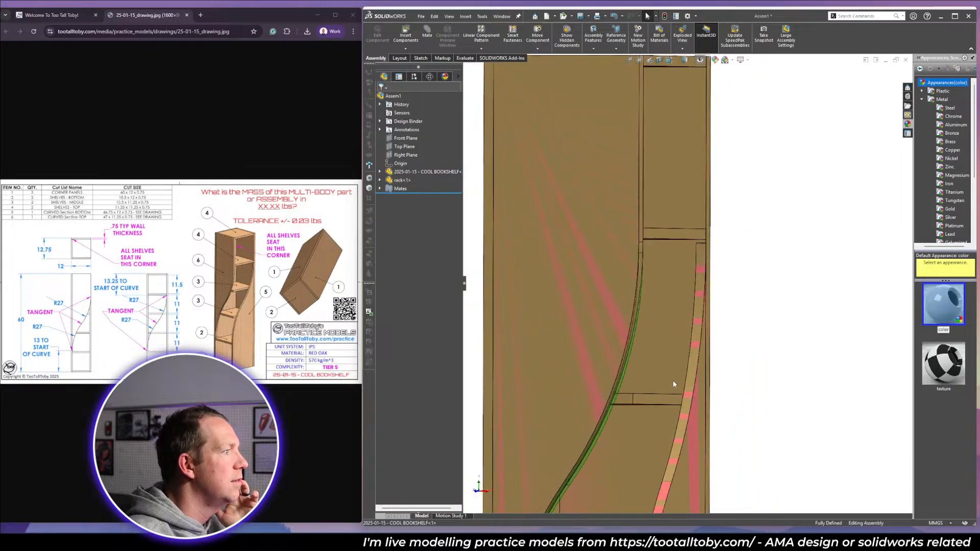
pyautogui.moveTo(672, 378); pyautogui.dragTo(620, 382, button='middle')
pyautogui.scroll(-3, 617, 278)
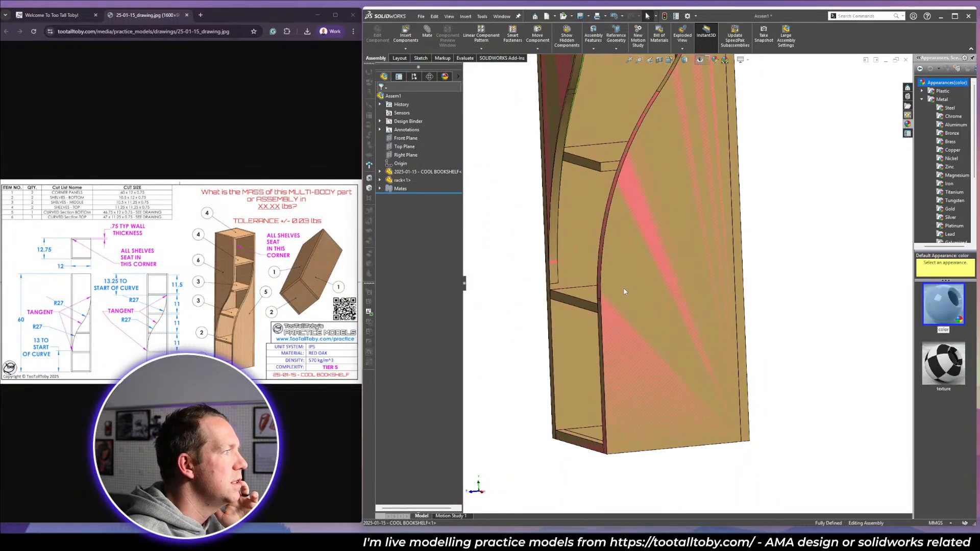
pyautogui.moveTo(627, 296); pyautogui.dragTo(601, 195, button='middle')
pyautogui.scroll(-6, 652, 240)
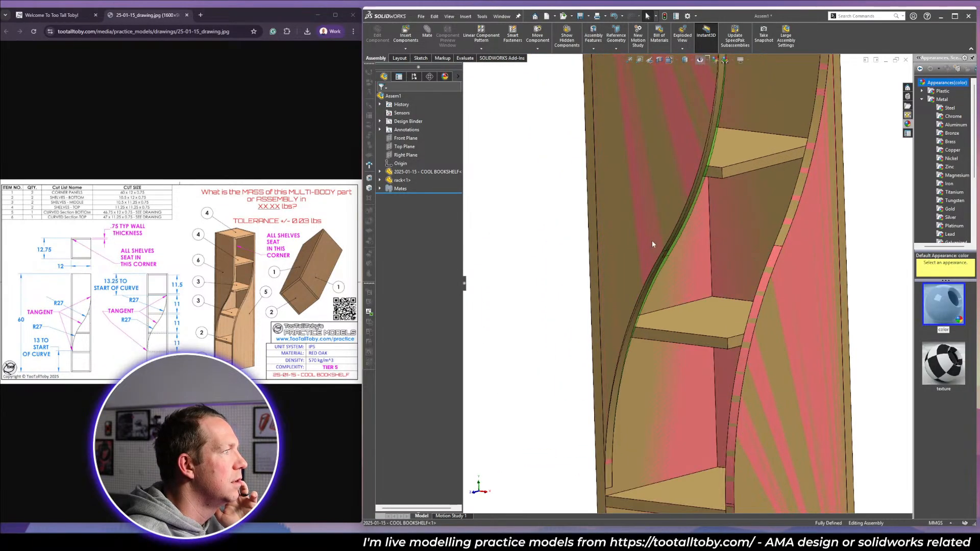
pyautogui.moveTo(682, 240); pyautogui.dragTo(676, 257, button='middle')
pyautogui.scroll(-3, 660, 250)
pyautogui.click(659, 246)
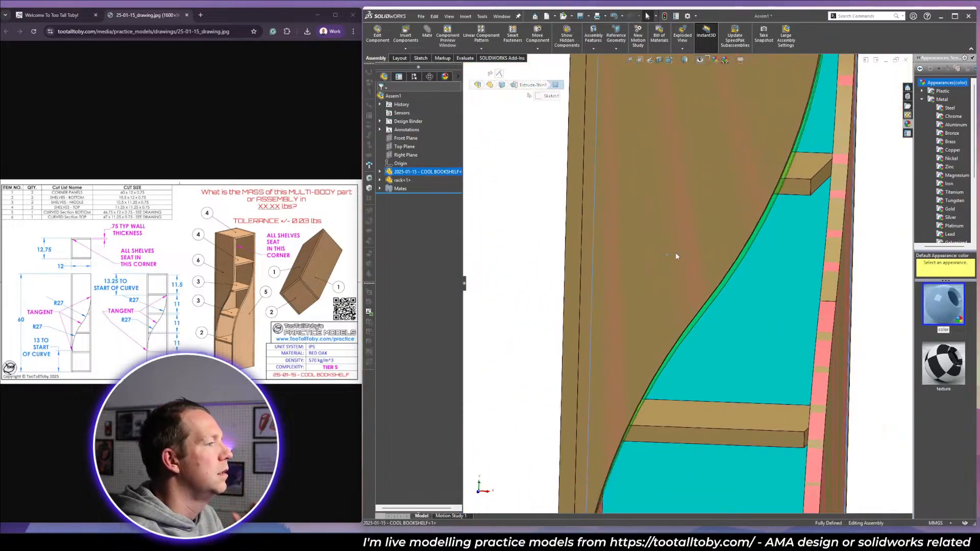
pyautogui.press('Escape')
pyautogui.press('f')
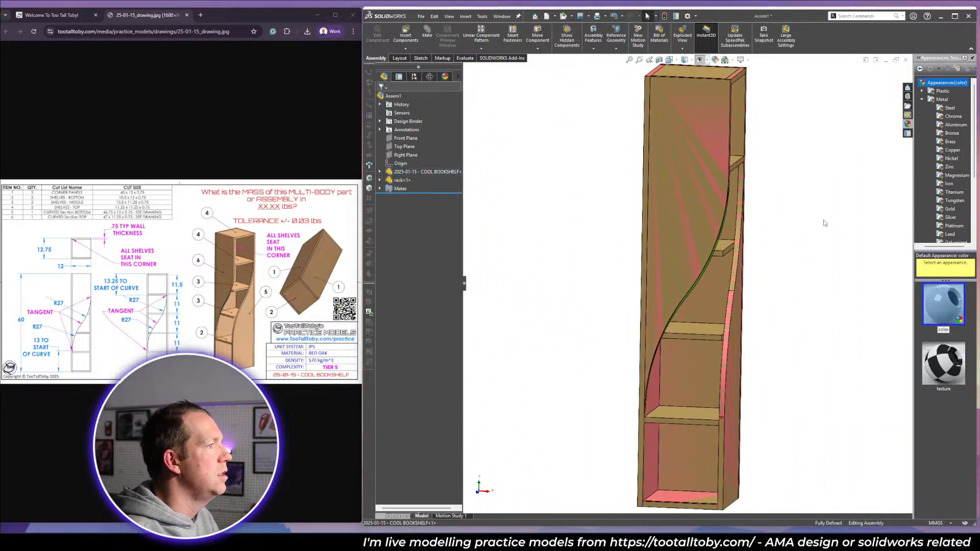
pyautogui.press('space')
pyautogui.click(843, 261)
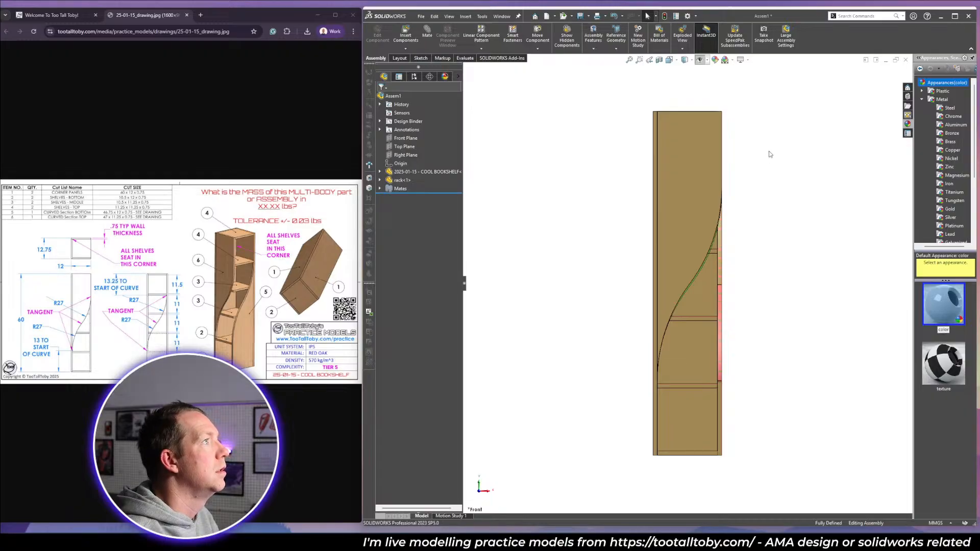
# Save the comparison assembly in the Downloads folder under the name temp.
pyautogui.hotkey('ctrl', 's')
pyautogui.moveTo(762, 178); pyautogui.dragTo(734, 128)
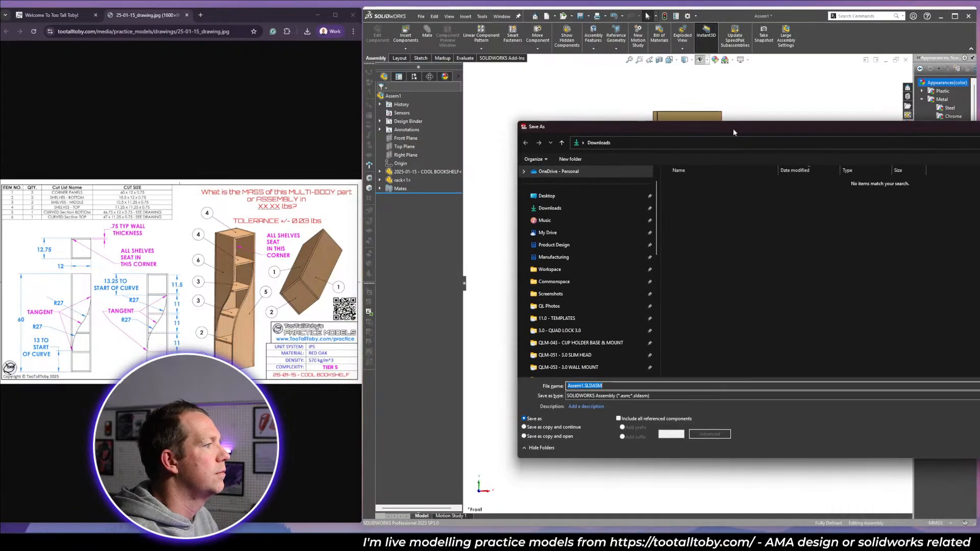
pyautogui.write('assem')
pyautogui.press('Return')
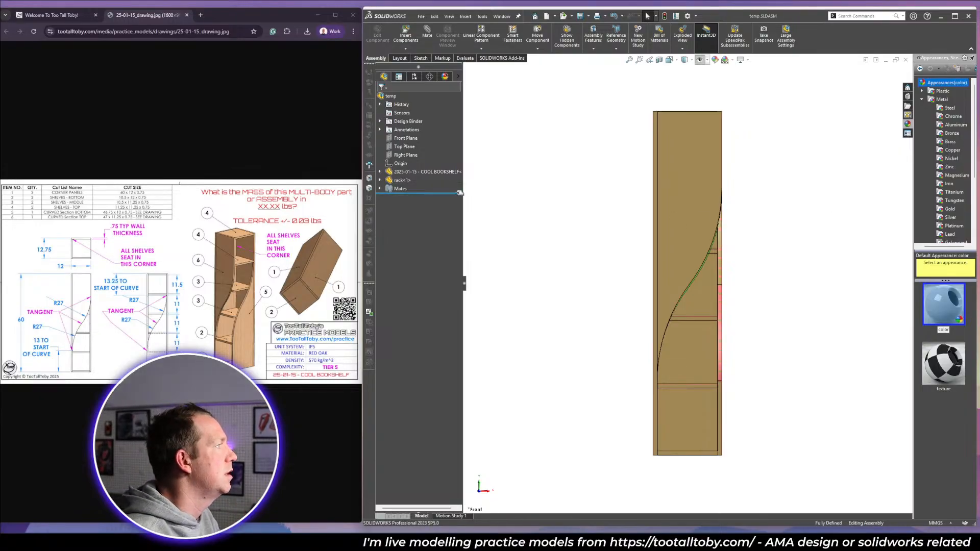
# Open the rack part in its own window, check its weight in the custom properties and return to the temp assembly.
pyautogui.click(380, 181)
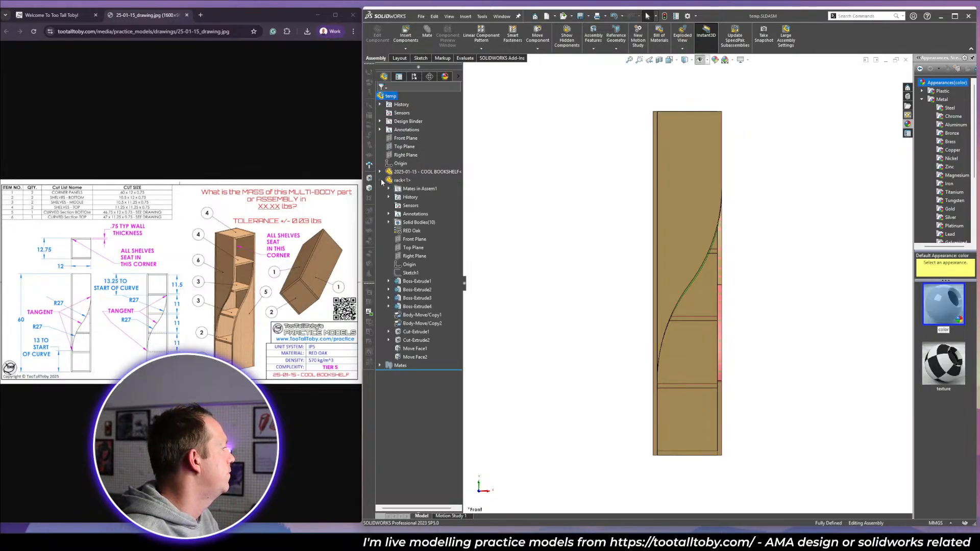
pyautogui.click(401, 180)
pyautogui.click(416, 158)
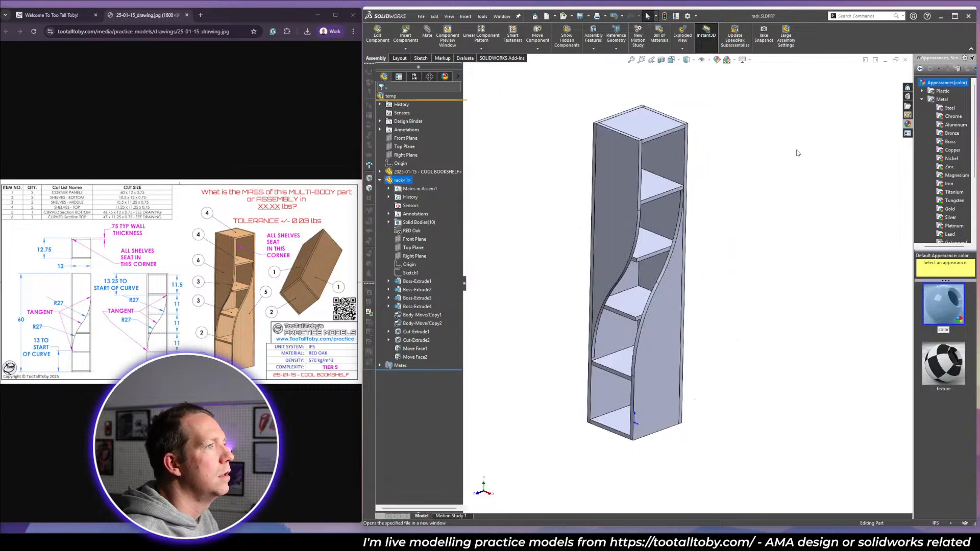
pyautogui.click(907, 135)
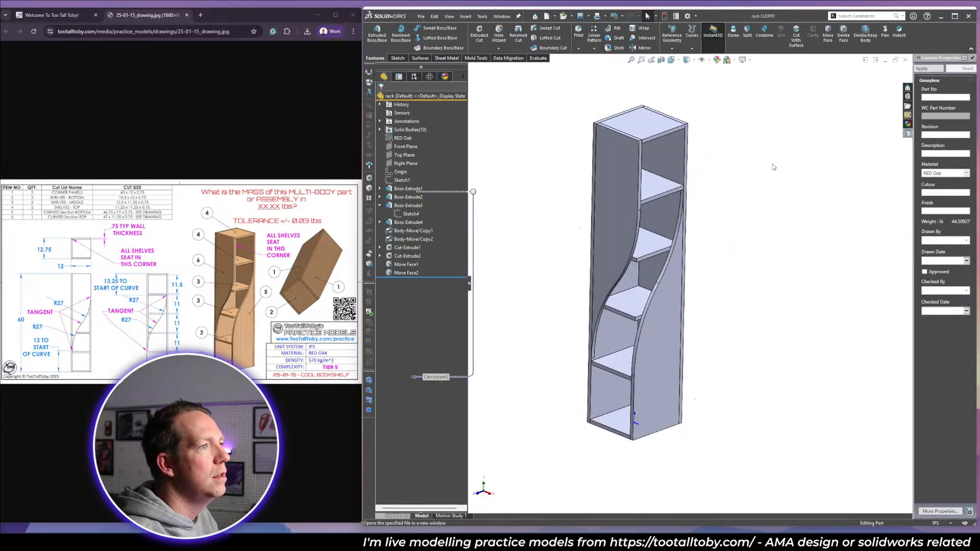
pyautogui.hotkey('ctrl', 'Tab')
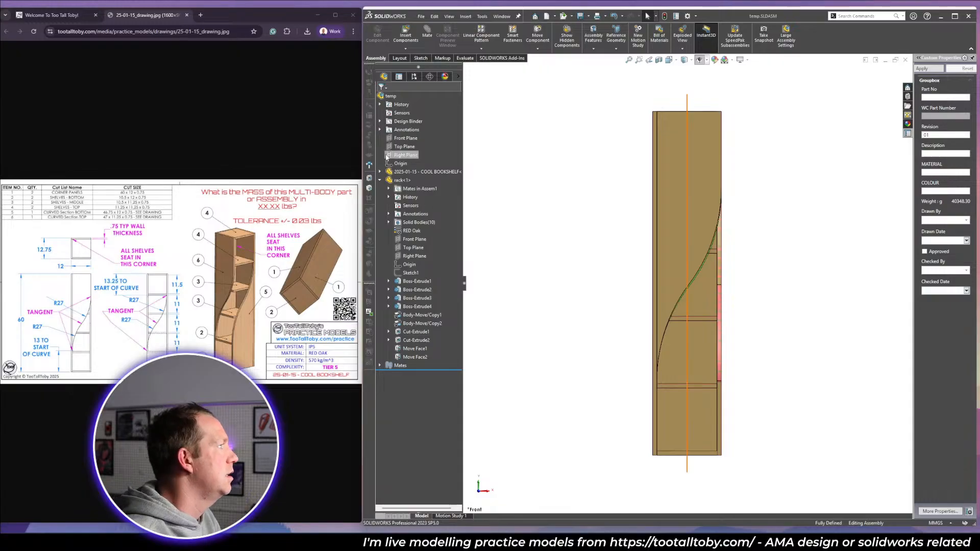
# Edit the COOL BOOKSHELF part within the assembly, with assembly transparency set to Force Transparency.
pyautogui.click(380, 180)
pyautogui.click(423, 171)
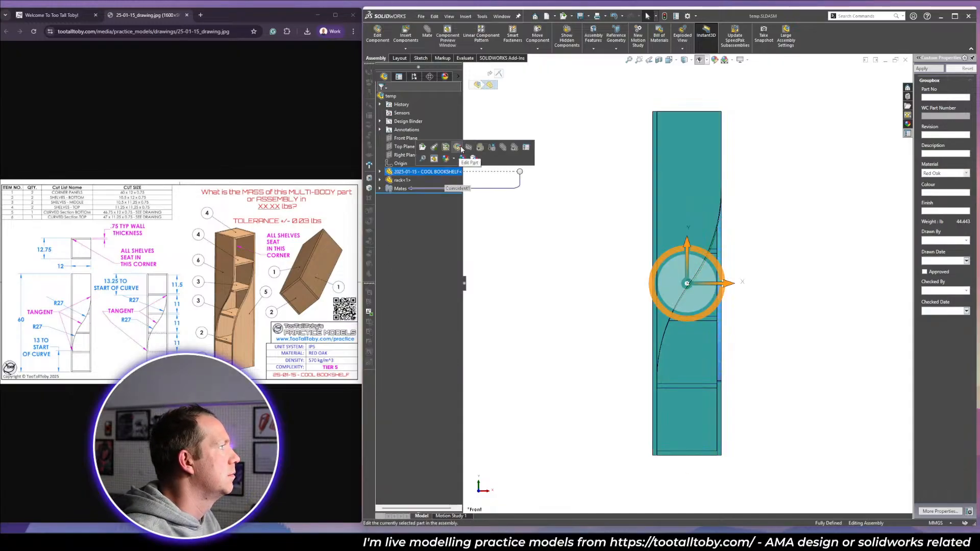
pyautogui.click(458, 148)
pyautogui.scroll(-4, 706, 301)
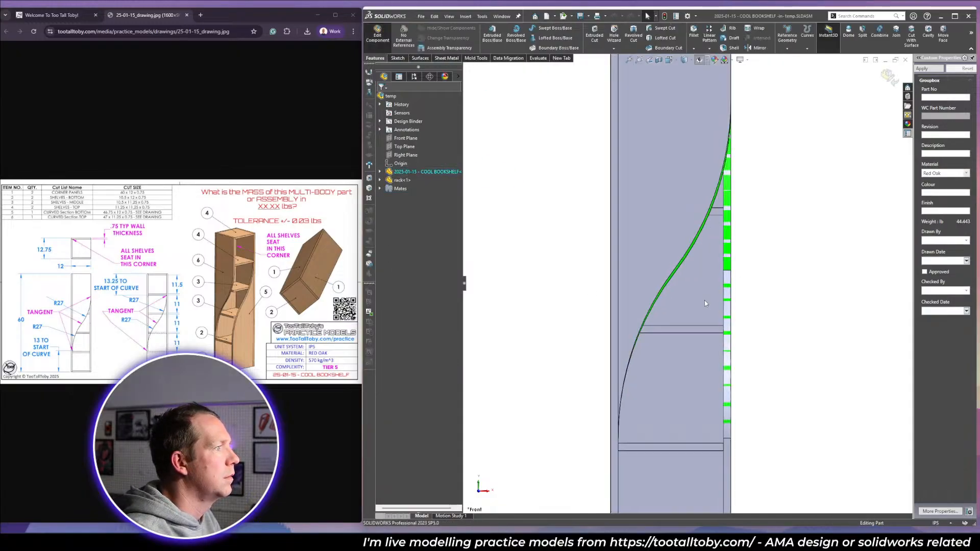
pyautogui.click(379, 172)
pyautogui.click(445, 48)
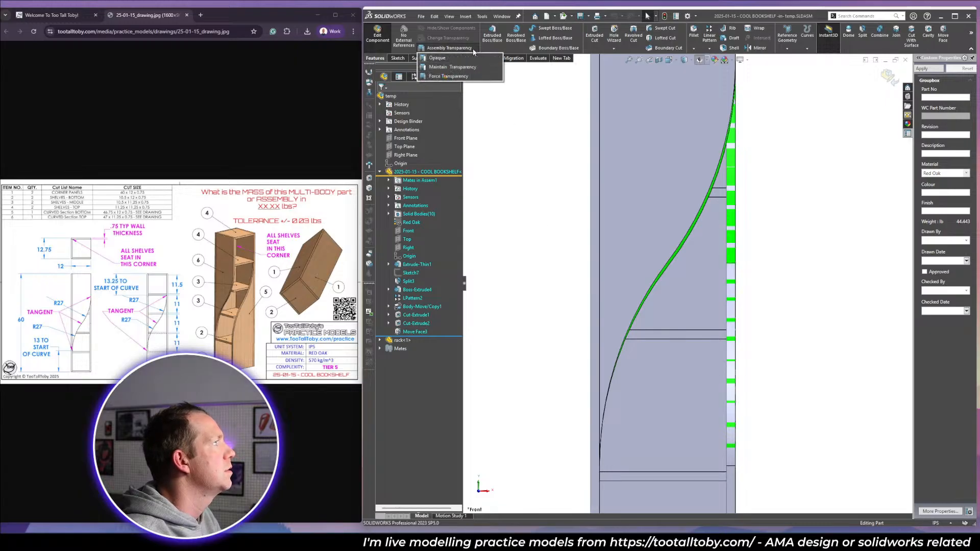
pyautogui.click(461, 76)
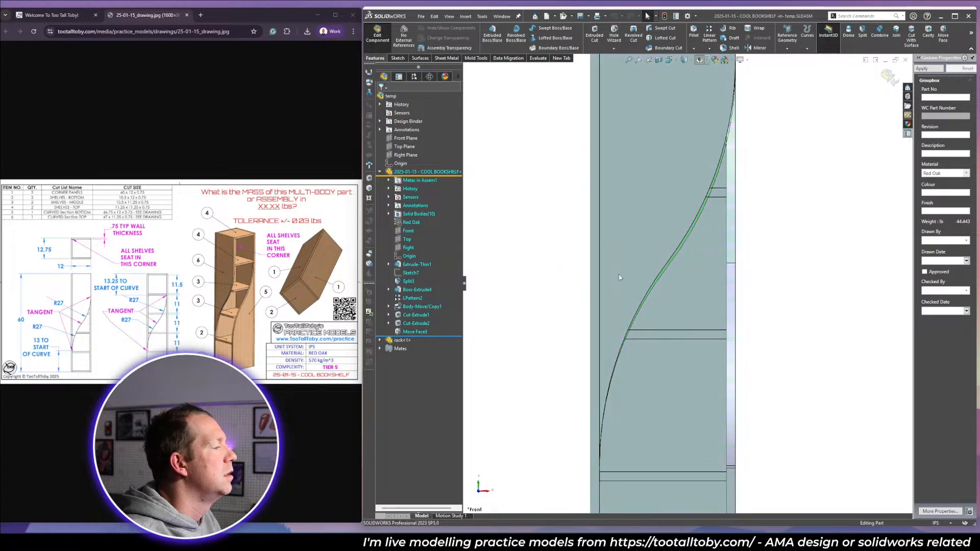
# Open Sketch3 of the bookshelf's Cut-Extrude2 feature for editing.
pyautogui.click(388, 323)
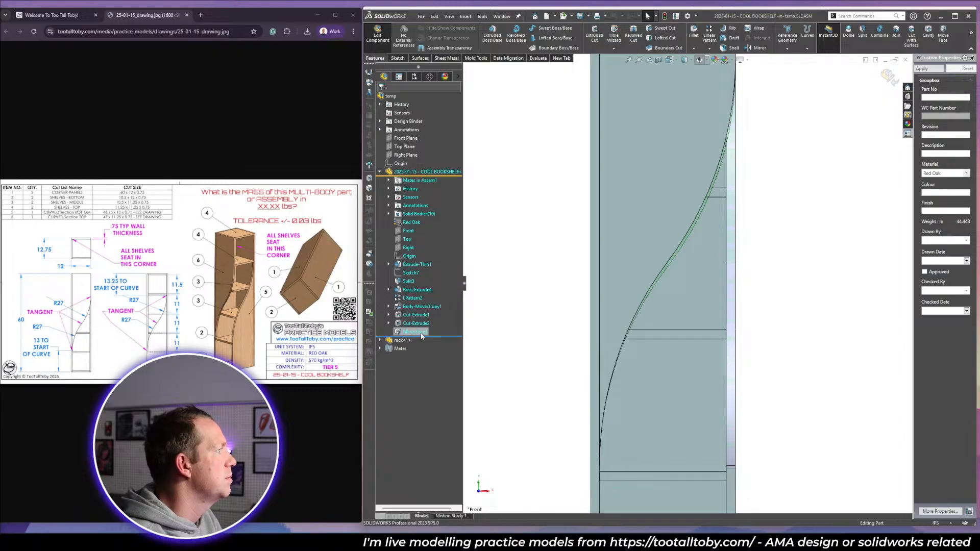
pyautogui.doubleClick(424, 332)
pyautogui.scroll(3, 730, 252)
pyautogui.scroll(-3, 668, 401)
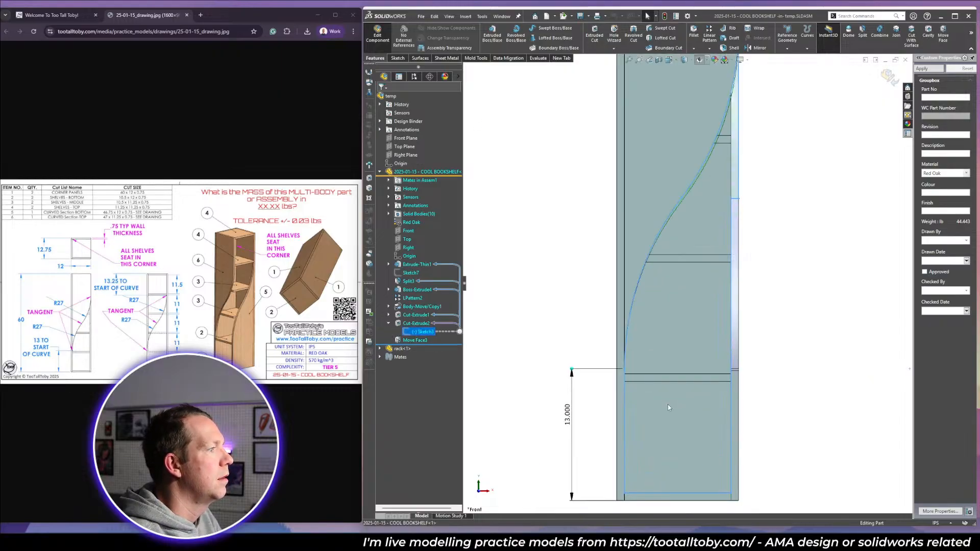
pyautogui.rightClick(448, 332)
pyautogui.click(432, 312)
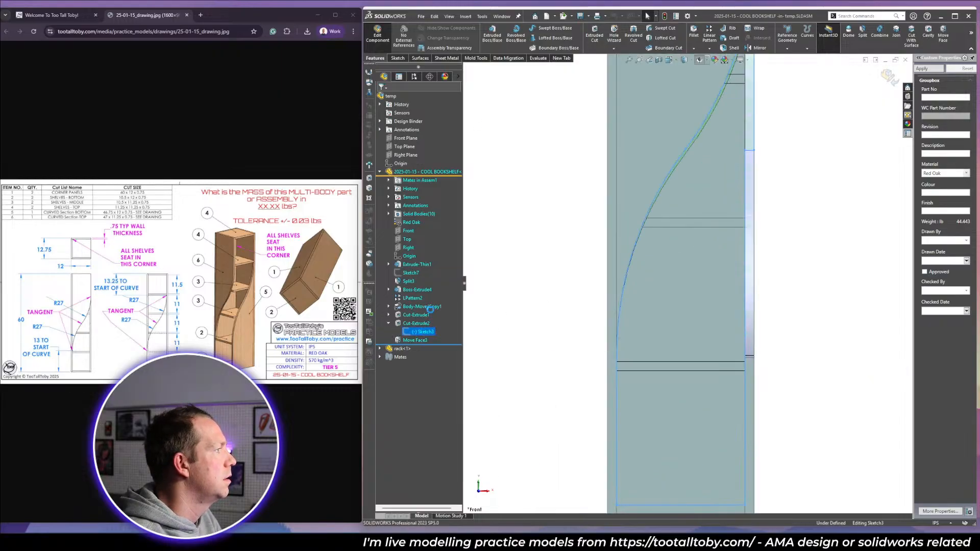
# Delete the sketch relation that locks the upper end of the curved profile to the side panel's edge.
pyautogui.scroll(3, 732, 168)
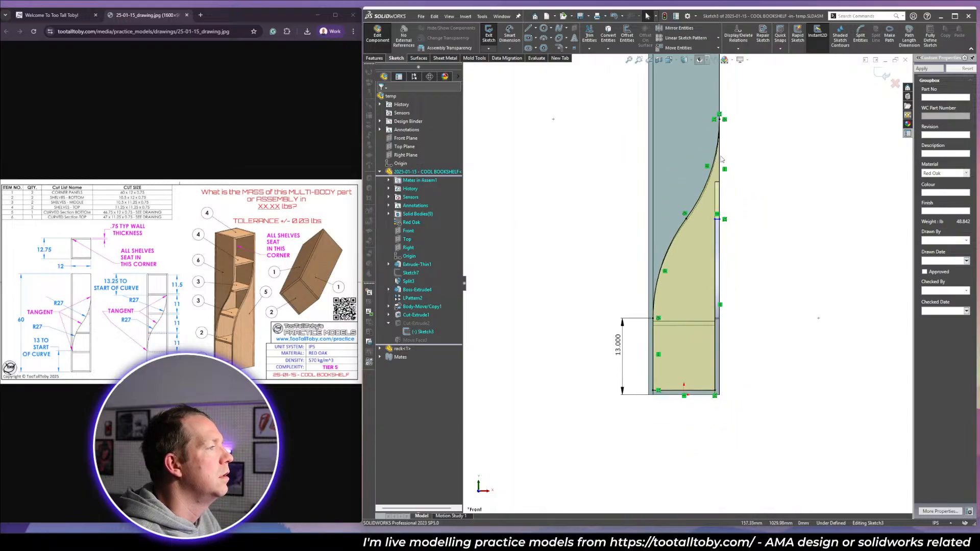
pyautogui.scroll(-2, 728, 129)
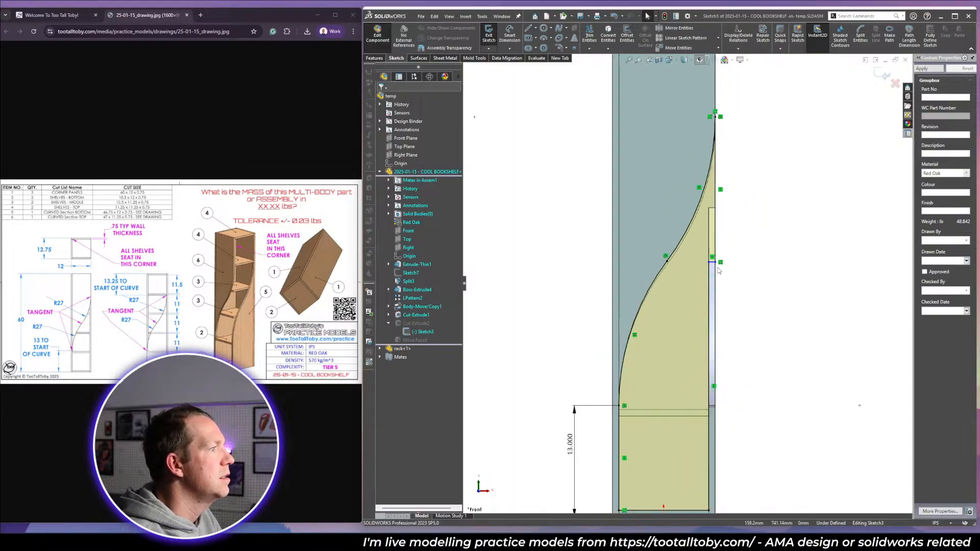
pyautogui.scroll(-3, 717, 269)
pyautogui.moveTo(708, 275); pyautogui.dragTo(708, 275)
pyautogui.scroll(3, 695, 194)
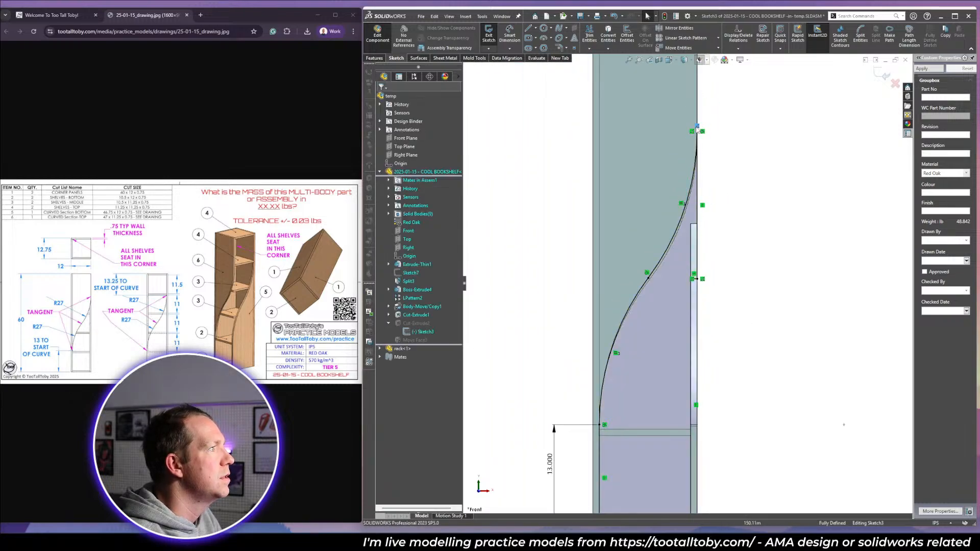
pyautogui.press('Delete')
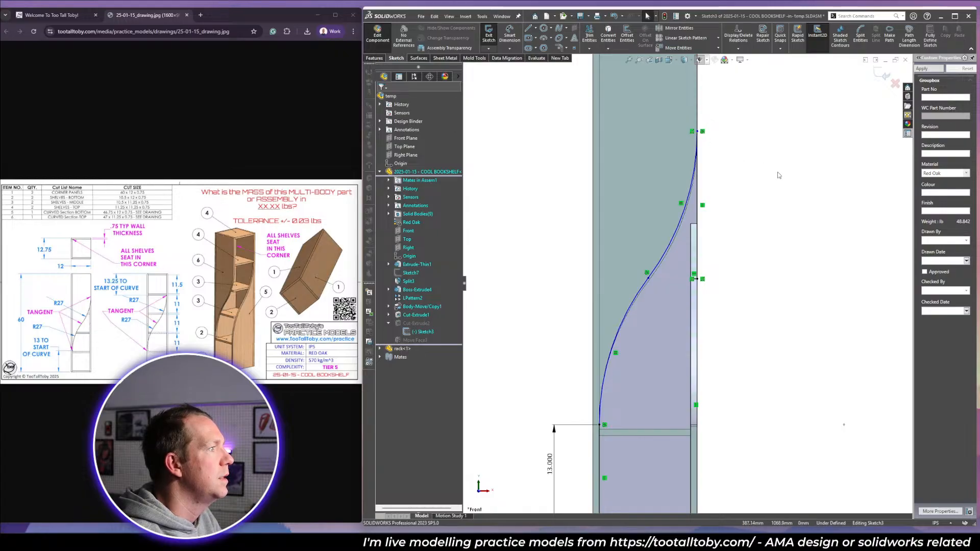
# Dimension the lower arc of the curved profile with a 27 in radius.
pyautogui.moveTo(774, 278); pyautogui.dragTo(766, 156, button='right')
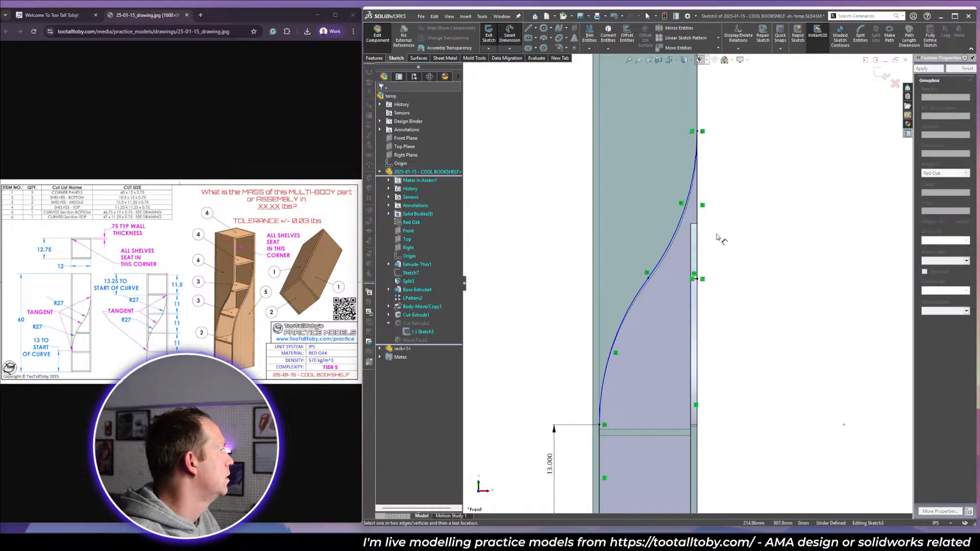
pyautogui.click(643, 295)
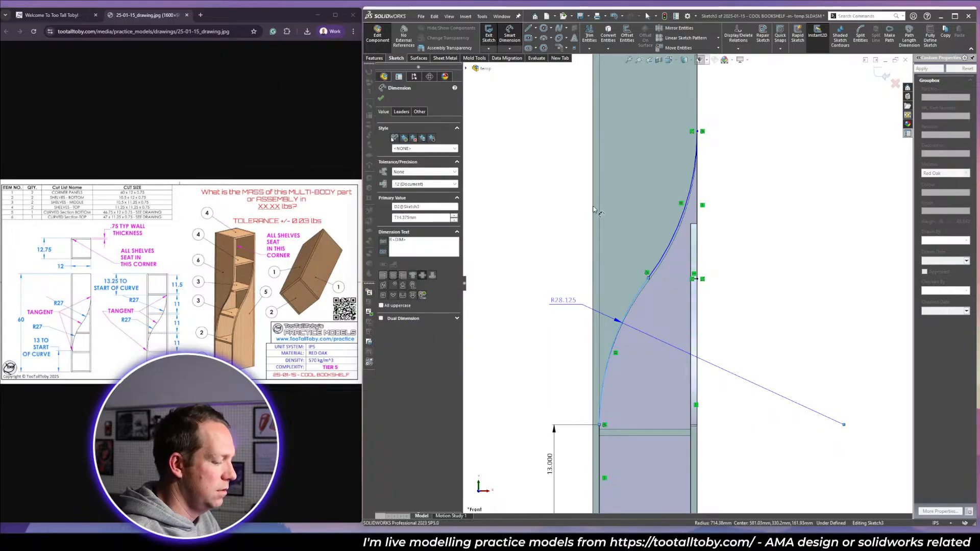
pyautogui.click(511, 299)
pyautogui.write('27')
pyautogui.press('Return')
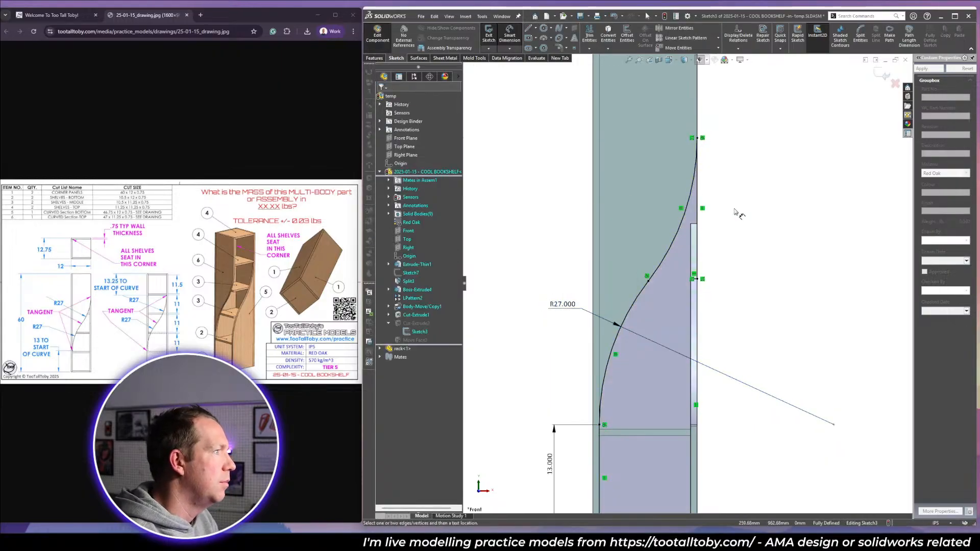
# Check in wireframe the vertical gap between the overlaid panel edge and the curve's upper end using a trial line, and restore the shaded display.
pyautogui.click(686, 60)
pyautogui.click(686, 114)
pyautogui.scroll(-5, 696, 110)
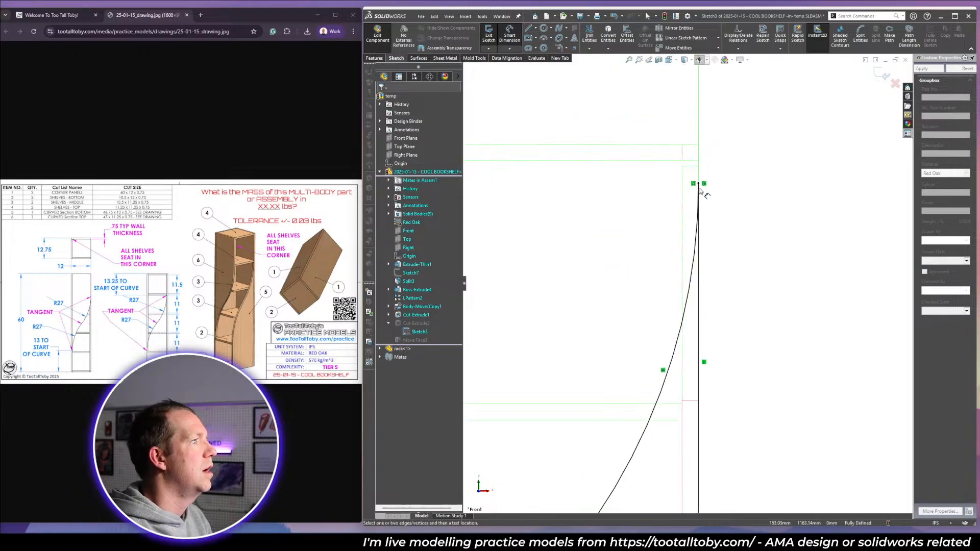
pyautogui.press('Escape')
pyautogui.scroll(-3, 696, 181)
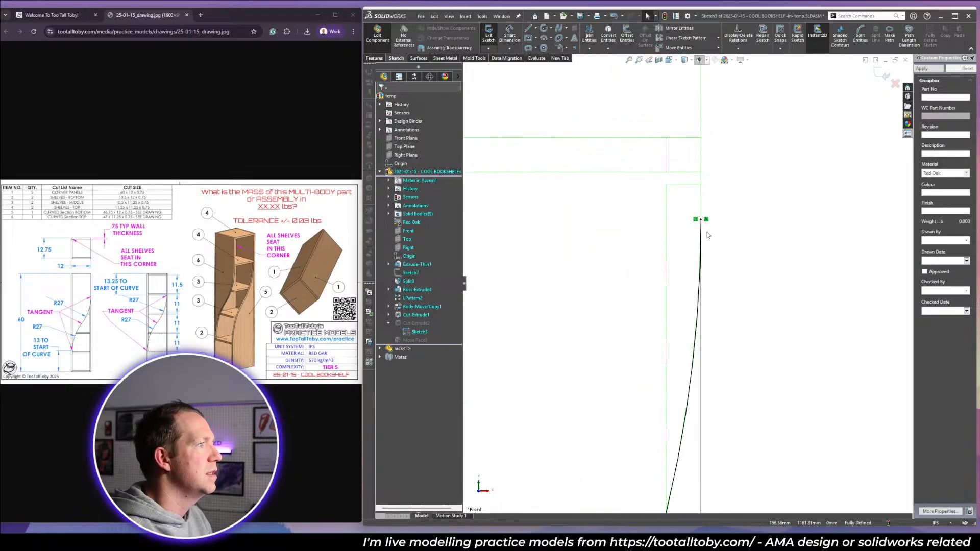
pyautogui.press('l')
pyautogui.click(701, 184)
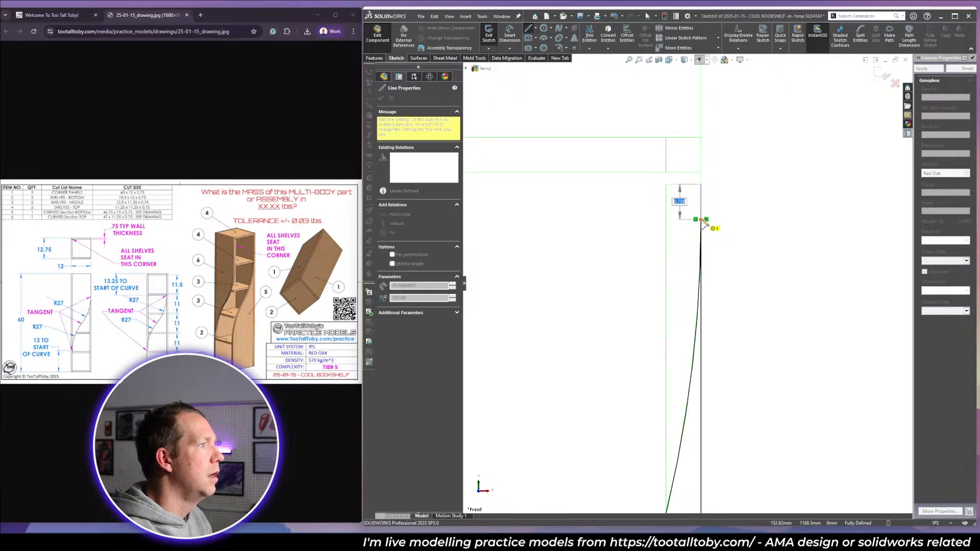
pyautogui.click(701, 219)
pyautogui.press('Escape')
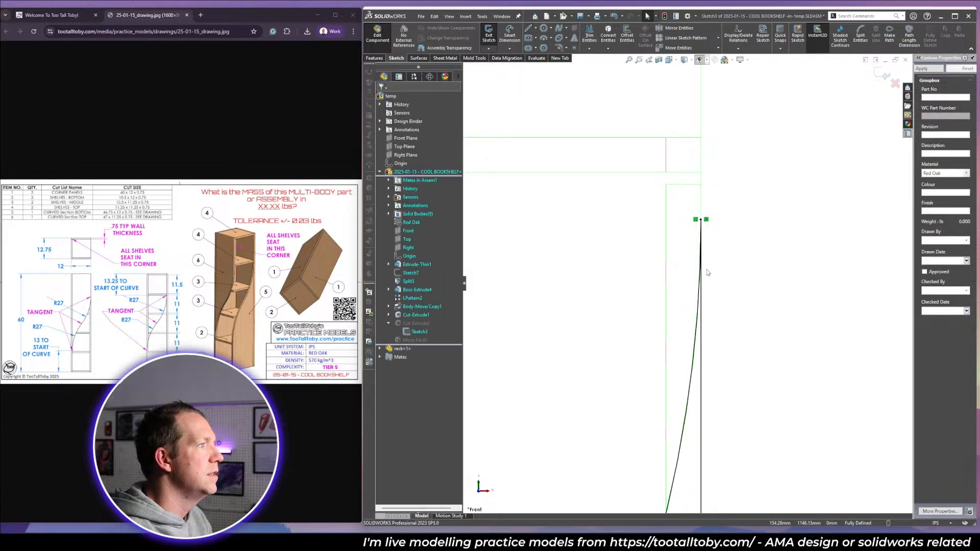
pyautogui.scroll(2, 708, 272)
pyautogui.scroll(2, 669, 121)
pyautogui.click(684, 59)
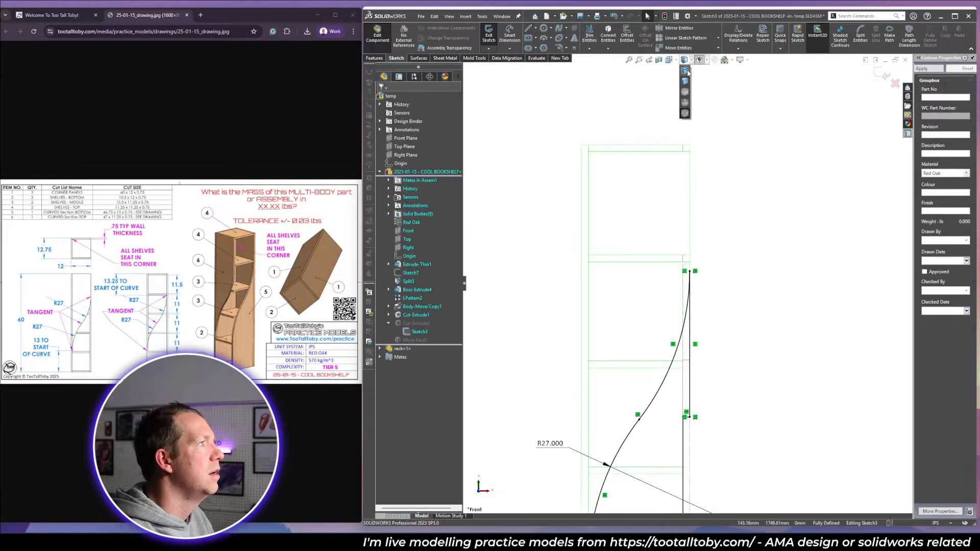
pyautogui.click(687, 71)
pyautogui.scroll(3, 753, 145)
pyautogui.scroll(-2, 739, 385)
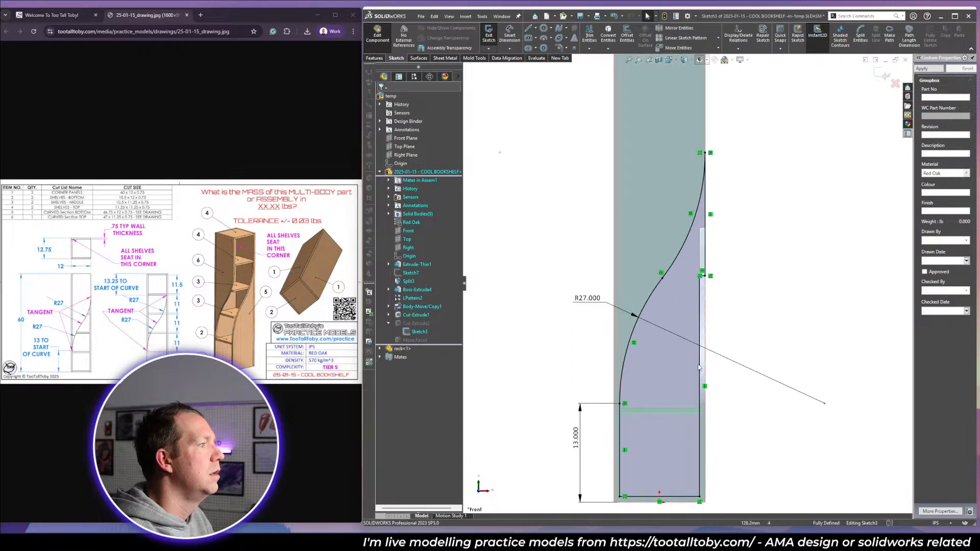
# Close the curve sketch, view the bookshelf isometrically and finish editing the part in the assembly.
pyautogui.click(879, 73)
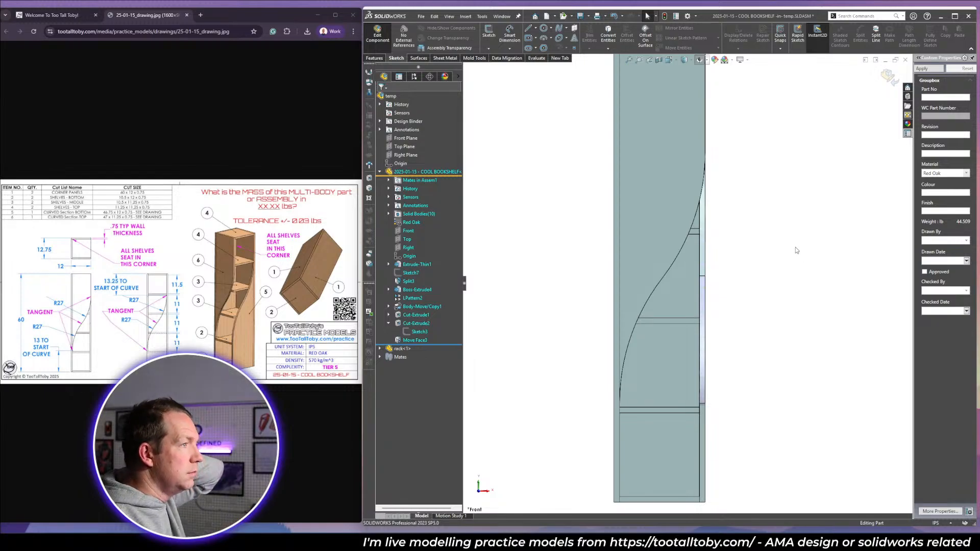
pyautogui.hotkey('ctrl', '7')
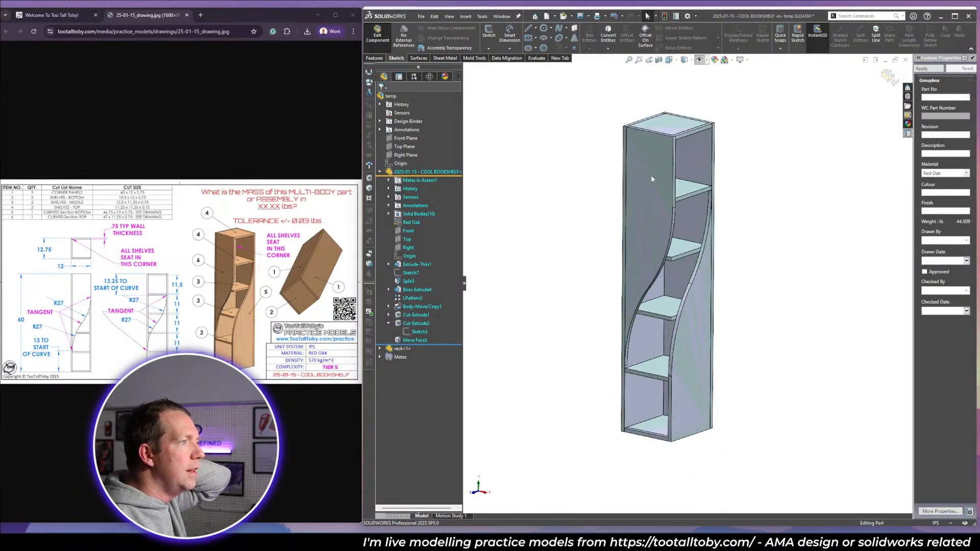
pyautogui.click(889, 76)
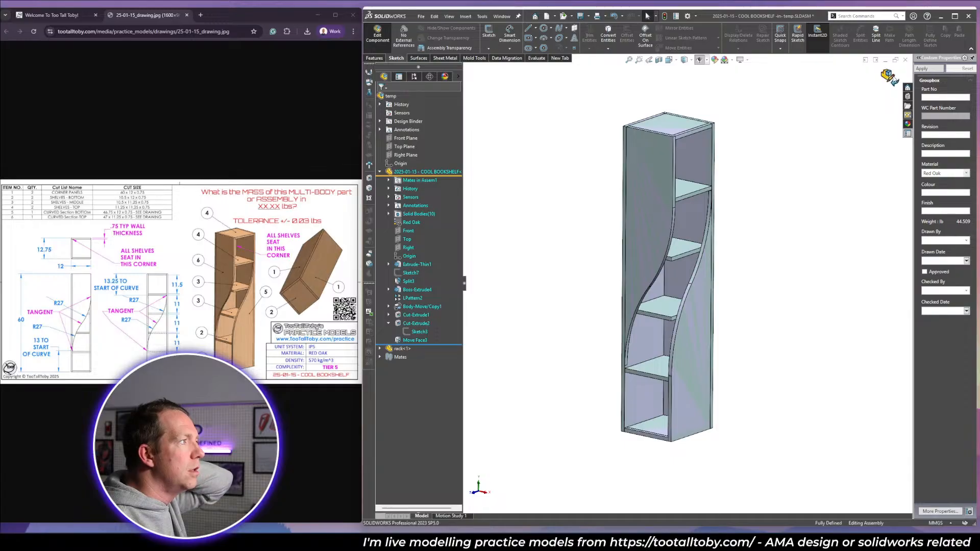
# Switch the browser to the practice model's submission timer page, hide its drawing and collapse the bookshelf component in the assembly tree.
pyautogui.click(50, 15)
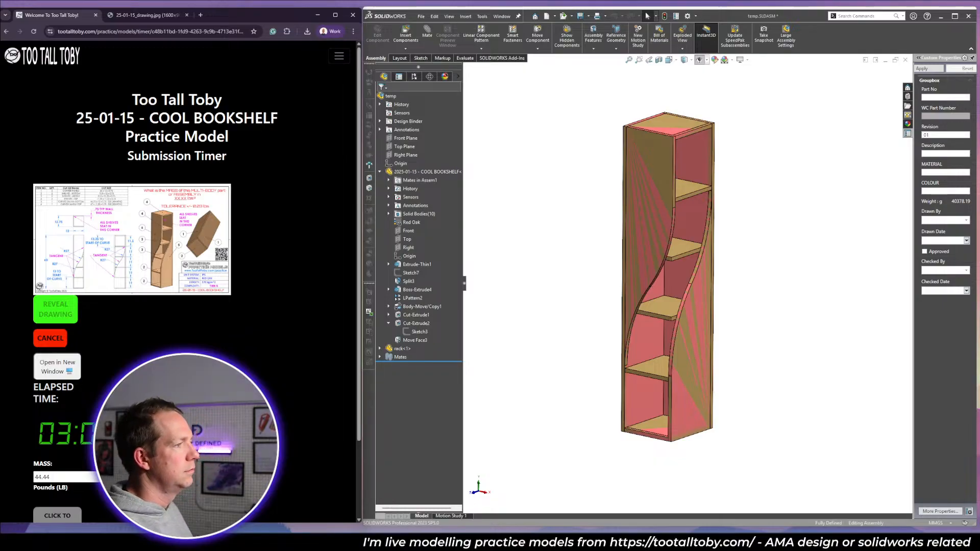
pyautogui.click(380, 172)
pyautogui.moveTo(464, 291); pyautogui.dragTo(478, 286)
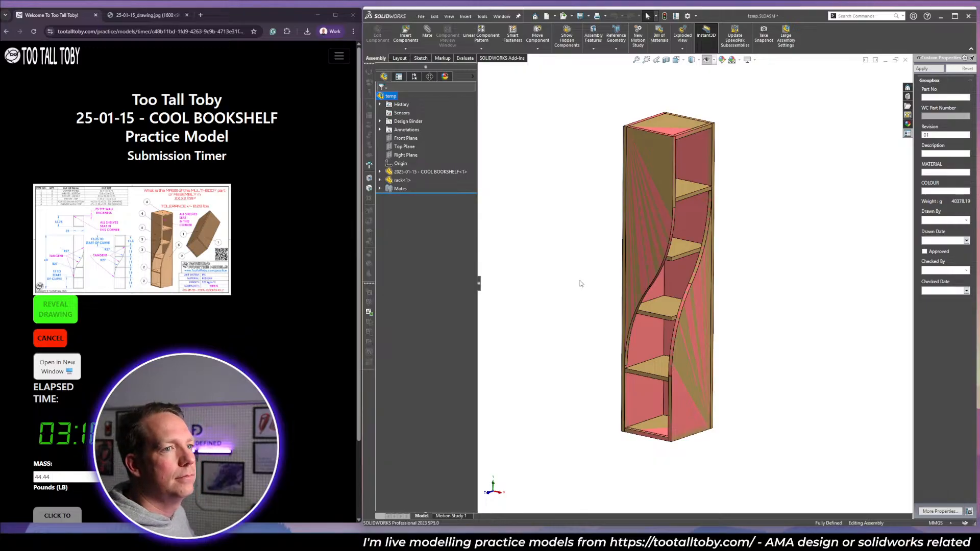
pyautogui.click(40, 343)
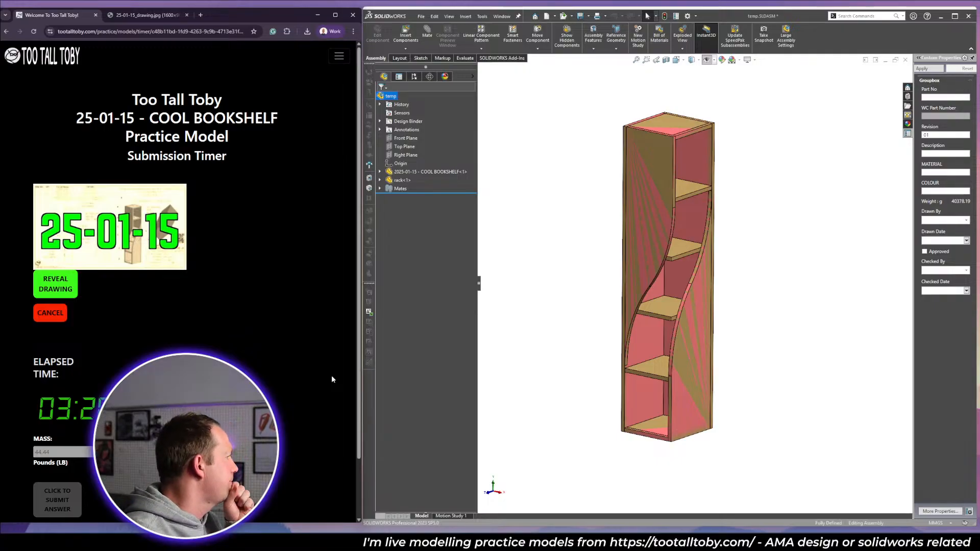
# Close the temp assembly, saving all modified documents.
pyautogui.click(758, 301)
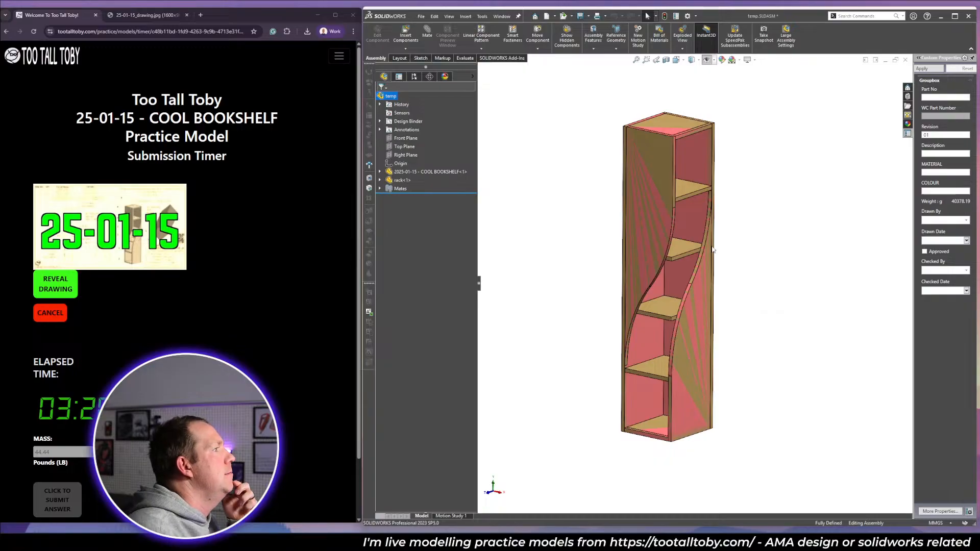
pyautogui.moveTo(748, 216); pyautogui.dragTo(755, 219, button='middle')
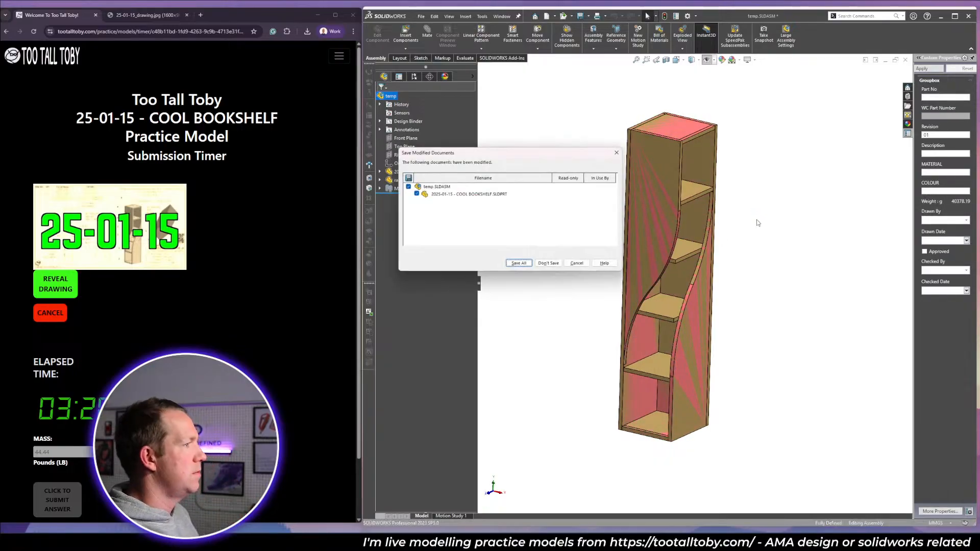
pyautogui.hotkey('ctrl', 's')
pyautogui.press('Return')
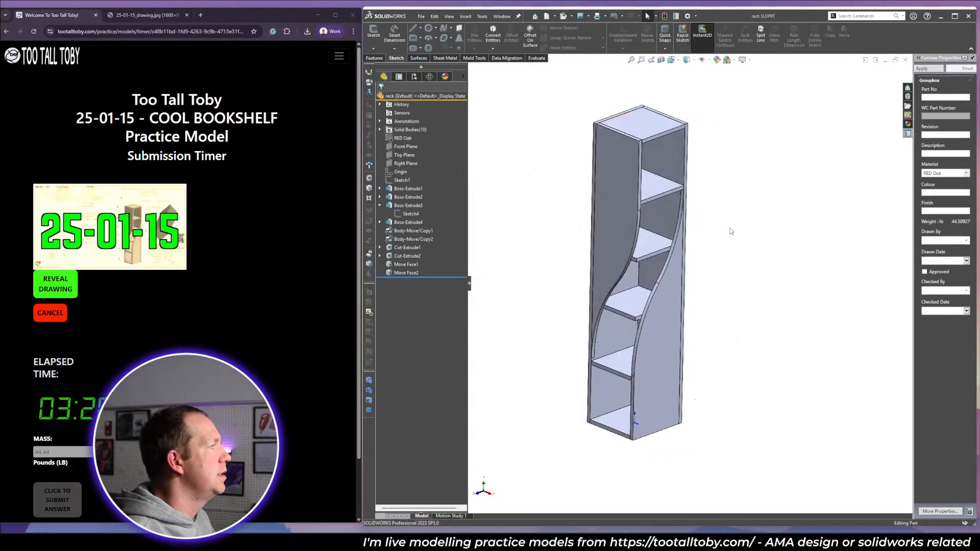
# Show the full practice drawing in the browser and switch from the rack part to the COOL BOOKSHELF part window.
pyautogui.click(152, 244)
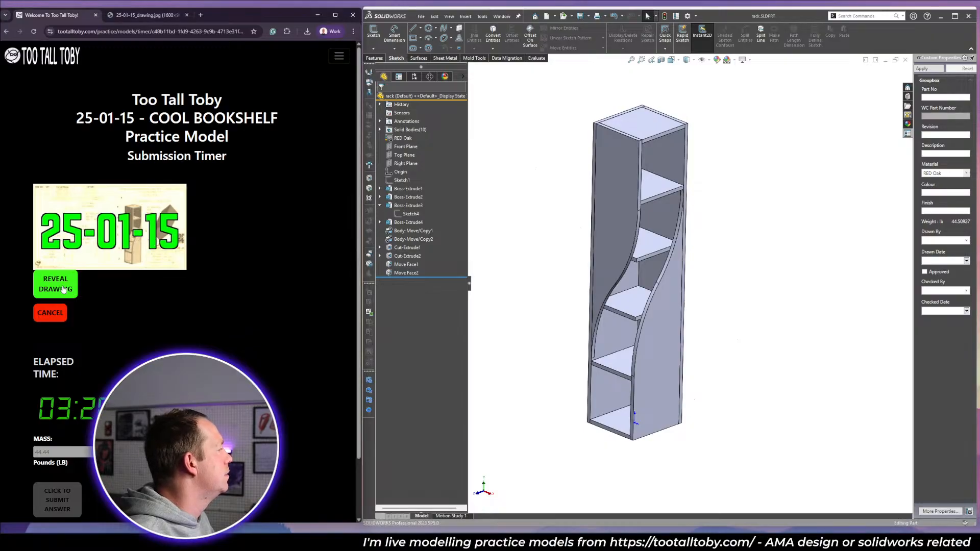
pyautogui.click(153, 15)
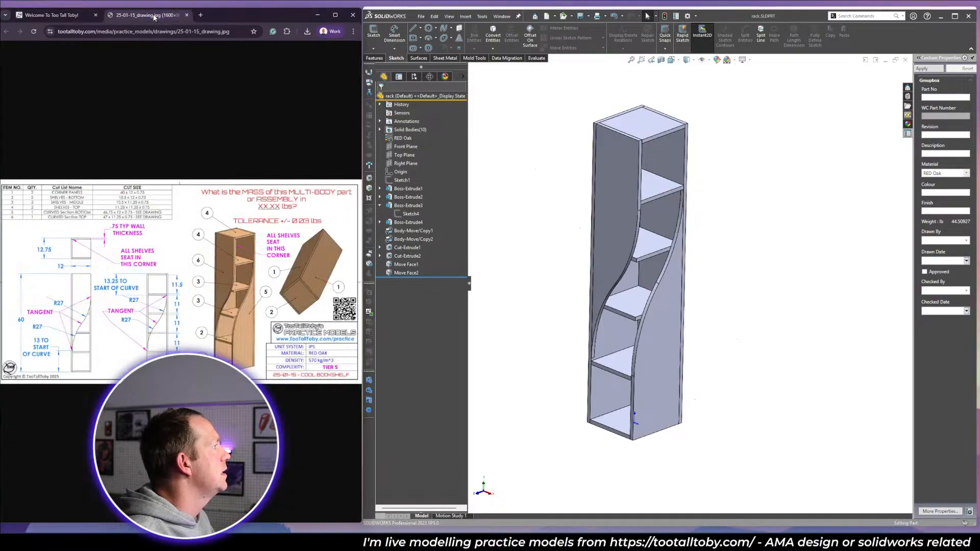
pyautogui.click(692, 285)
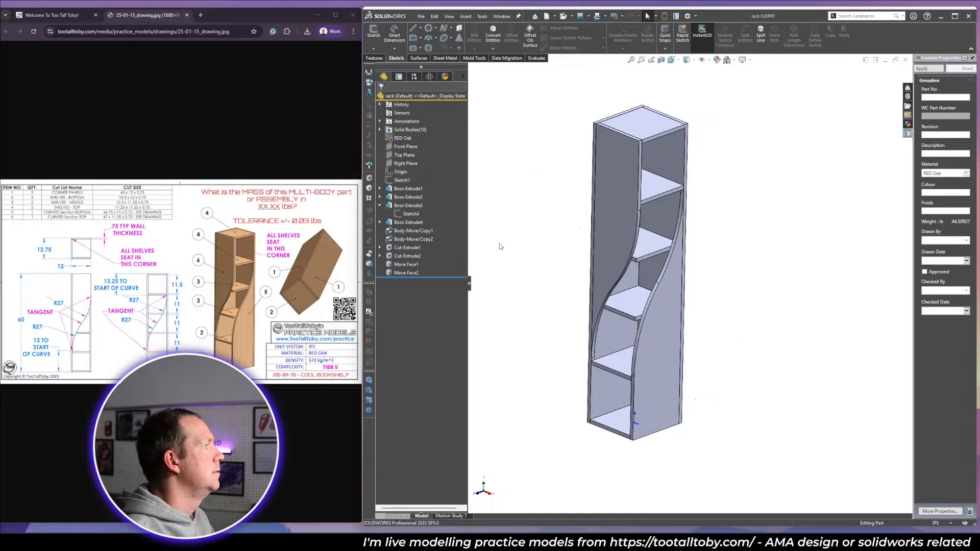
pyautogui.click(380, 206)
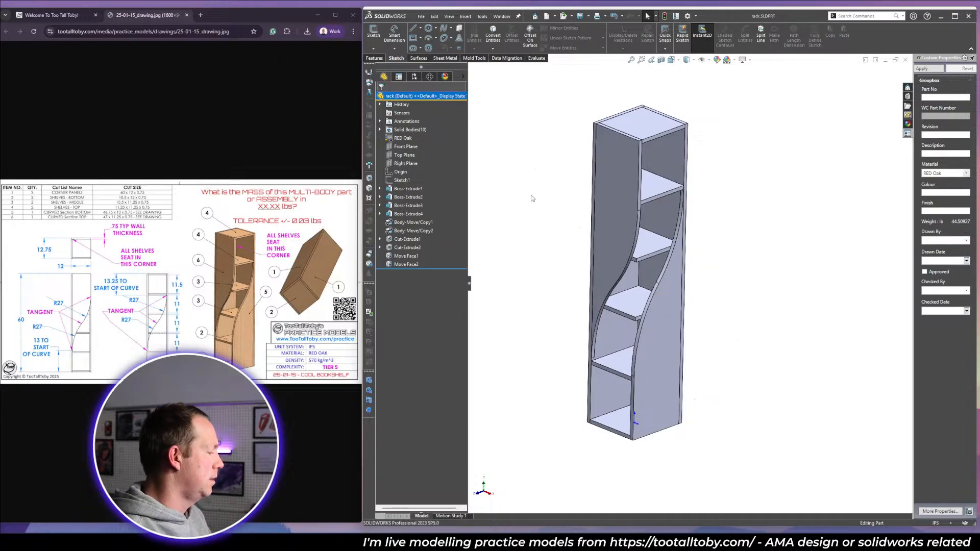
pyautogui.hotkey('ctrl', 'Tab')
# Examine the bookshelf model and the dimensions of its Extrude-Thin1 feature against the drawing.
pyautogui.scroll(6, 740, 266)
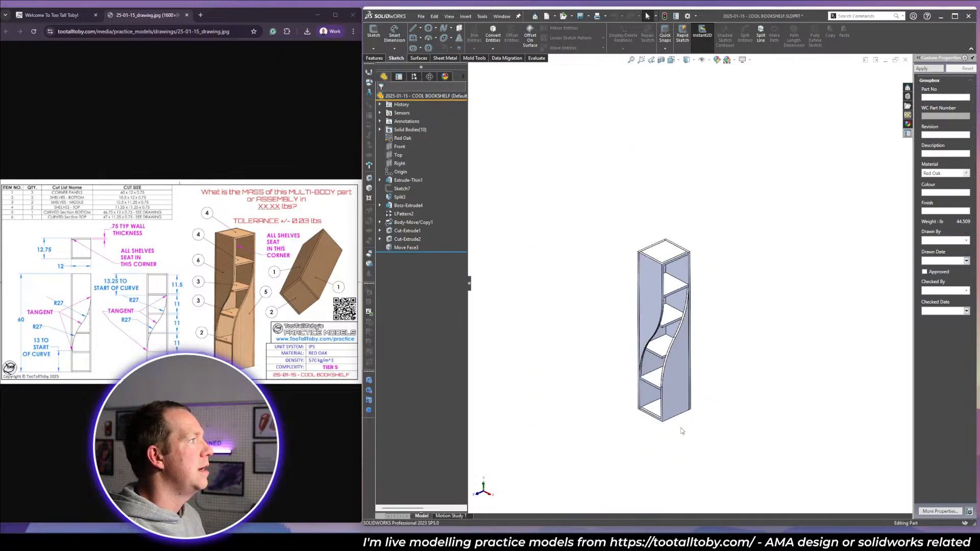
pyautogui.scroll(-2, 682, 434)
pyautogui.scroll(-1, 672, 300)
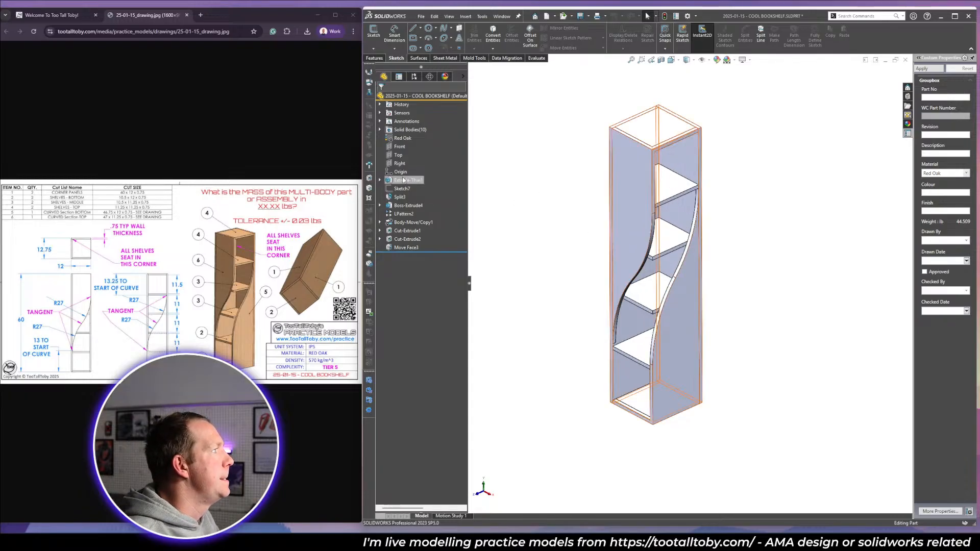
pyautogui.click(672, 244)
pyautogui.click(541, 210)
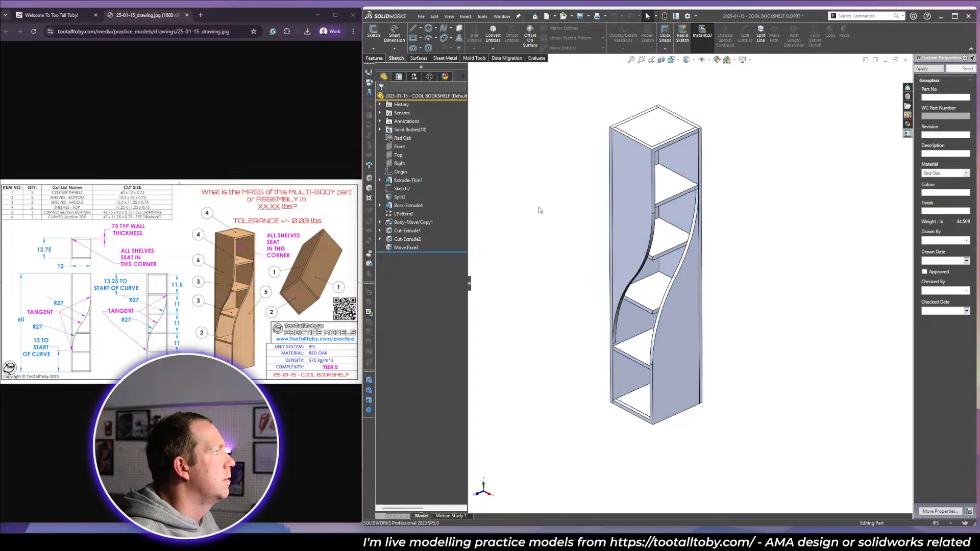
pyautogui.click(416, 181)
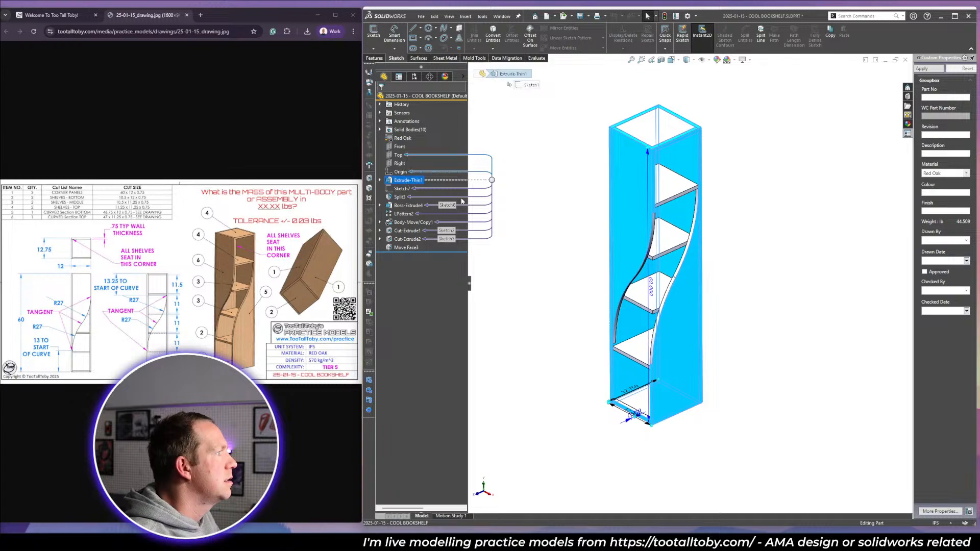
pyautogui.click(565, 238)
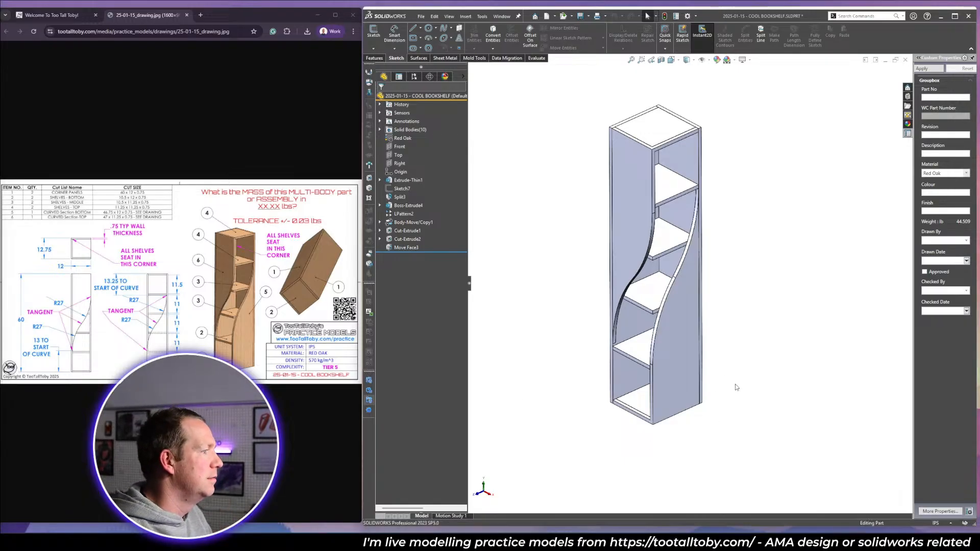
pyautogui.moveTo(738, 388)
pyautogui.mouseDown(button='middle')
pyautogui.moveTo(729, 339)
pyautogui.moveTo(742, 385)
pyautogui.mouseUp(button='middle')
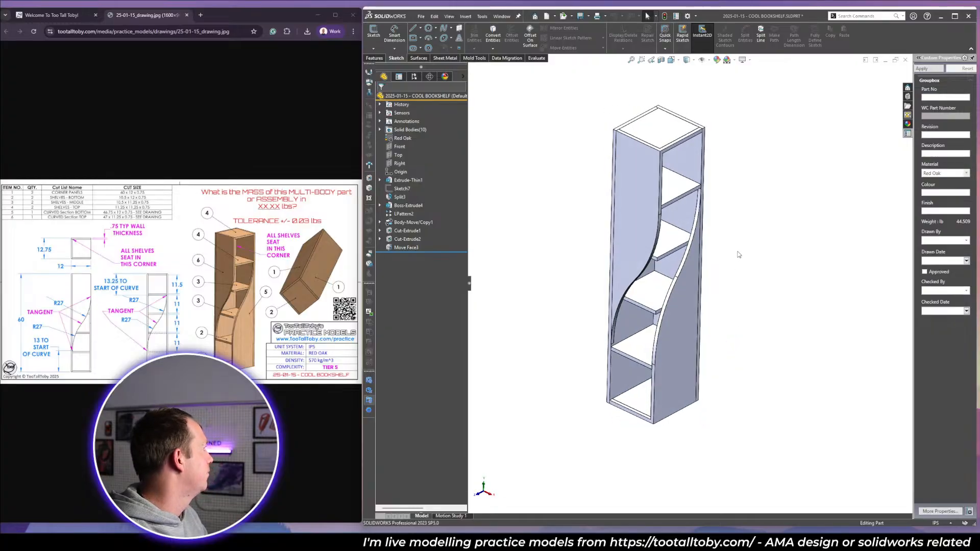
pyautogui.scroll(-3, 727, 234)
pyautogui.scroll(3, 727, 235)
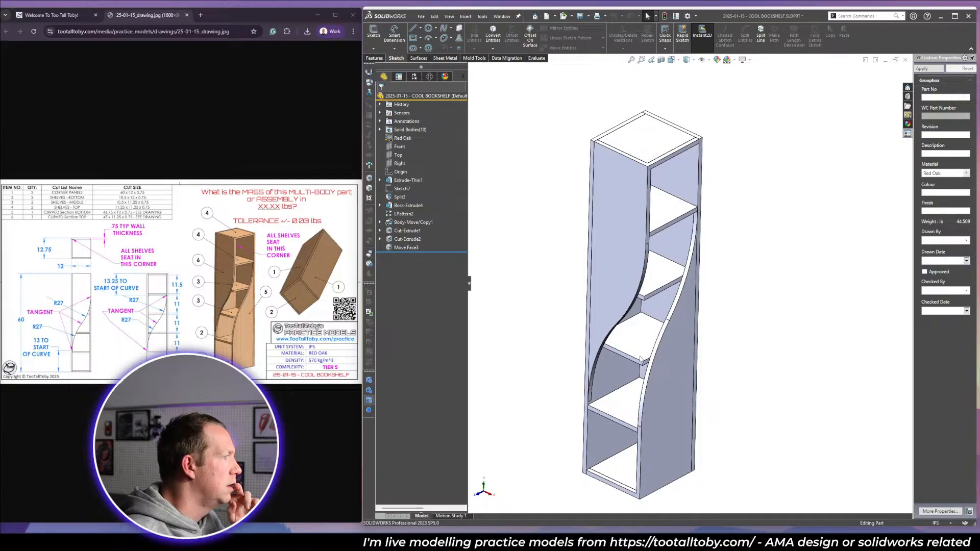
# Examine the Cut-Extrude1 feature and the curve dimensions of its Sketch2 from the side.
pyautogui.click(393, 239)
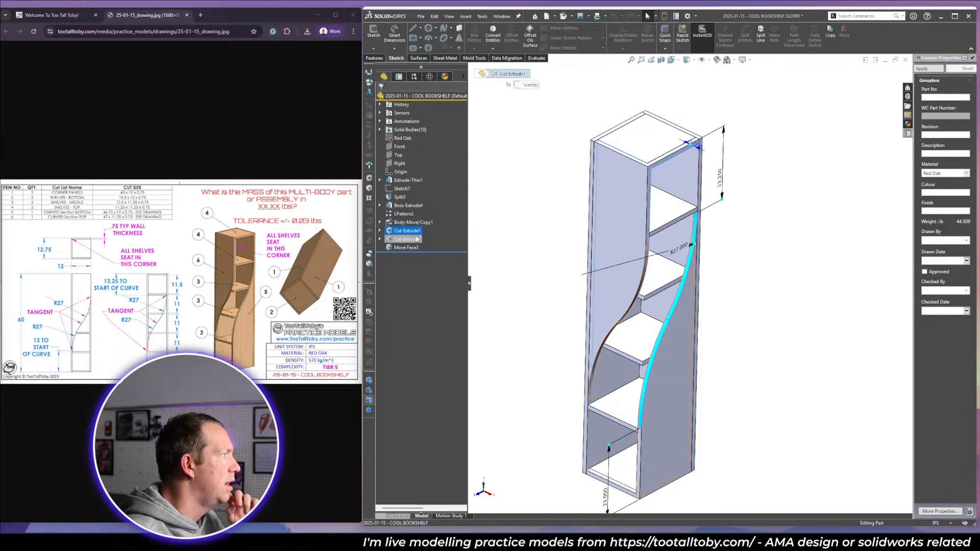
pyautogui.click(380, 231)
pyautogui.click(408, 239)
pyautogui.moveTo(749, 315)
pyautogui.mouseDown(button='middle')
pyautogui.moveTo(746, 271)
pyautogui.moveTo(712, 275)
pyautogui.moveTo(705, 255)
pyautogui.moveTo(698, 263)
pyautogui.mouseUp(button='middle')
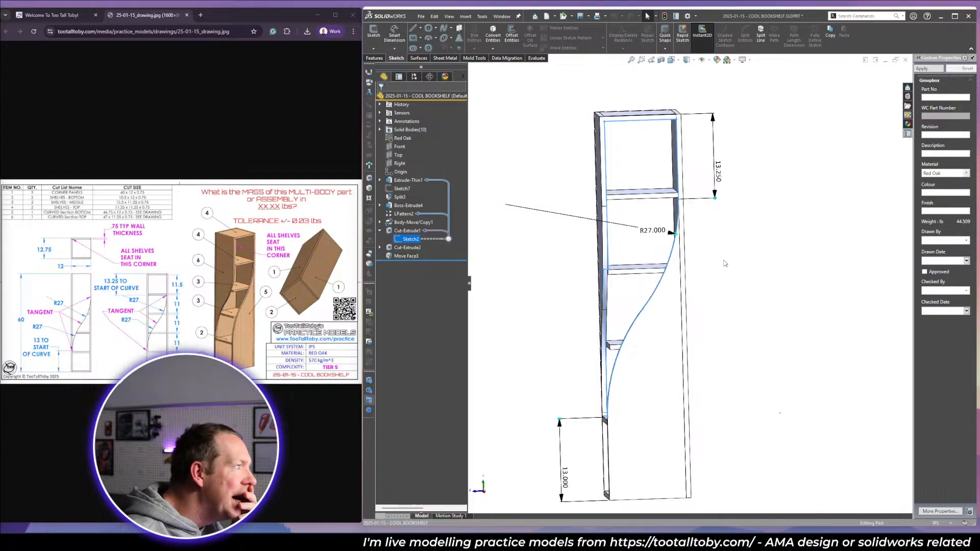
pyautogui.press('Escape')
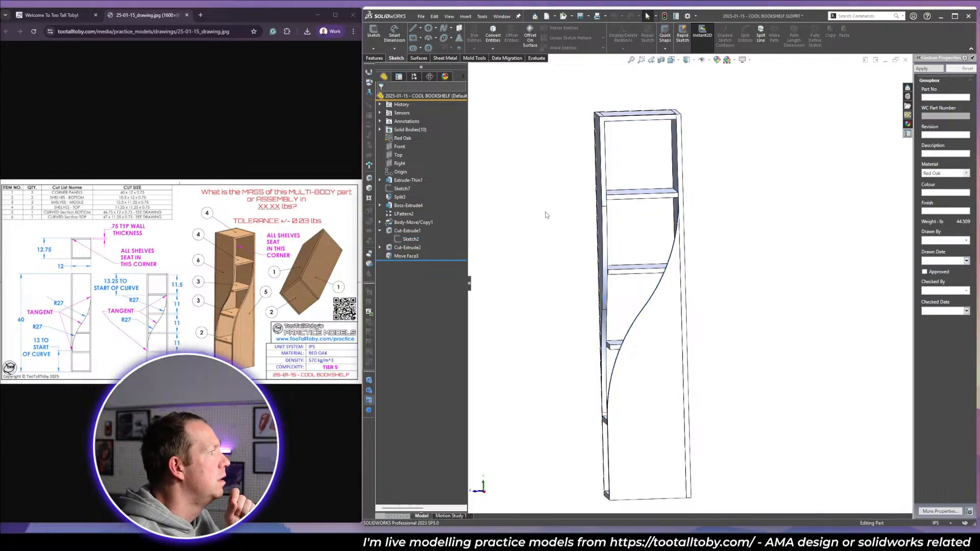
# Roll the model back to Split3 after reviewing the early features, and delete Split3 together with its Sketch7.
pyautogui.moveTo(546, 215); pyautogui.dragTo(578, 241, button='middle')
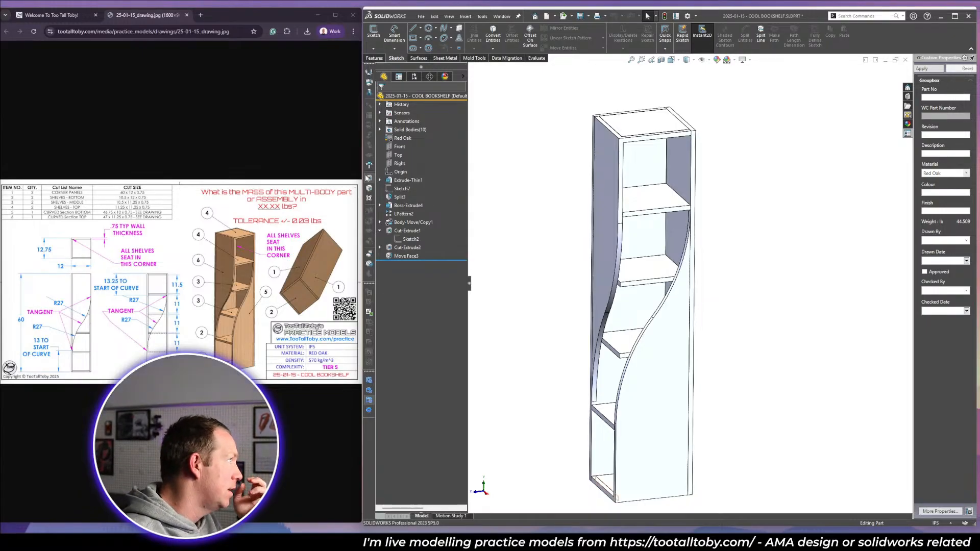
pyautogui.click(407, 180)
pyautogui.click(570, 294)
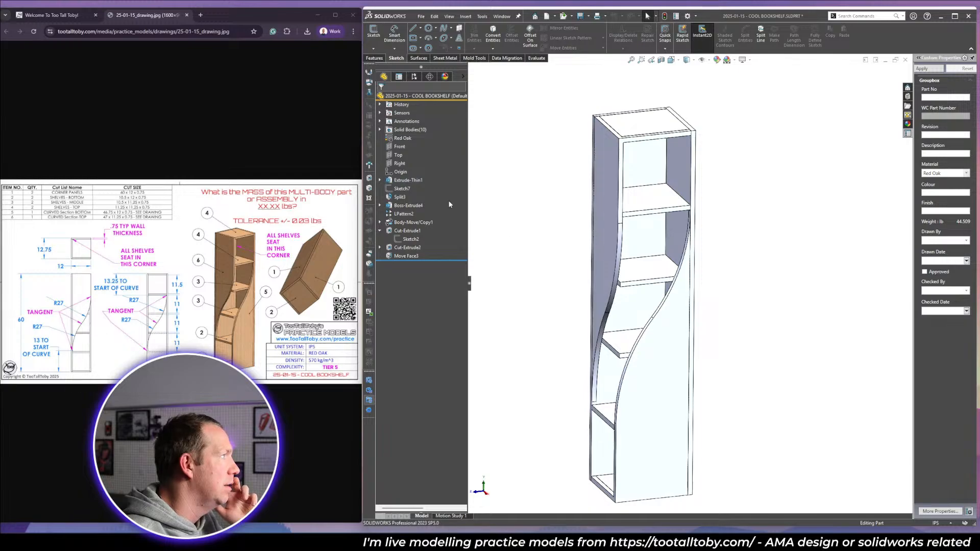
pyautogui.click(400, 197)
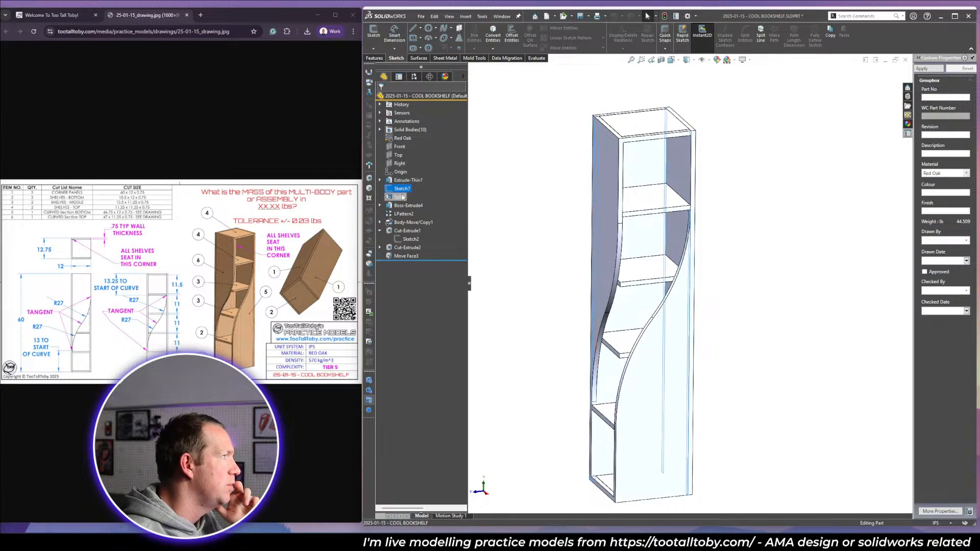
pyautogui.click(801, 261)
pyautogui.moveTo(801, 261); pyautogui.dragTo(505, 246, button='middle')
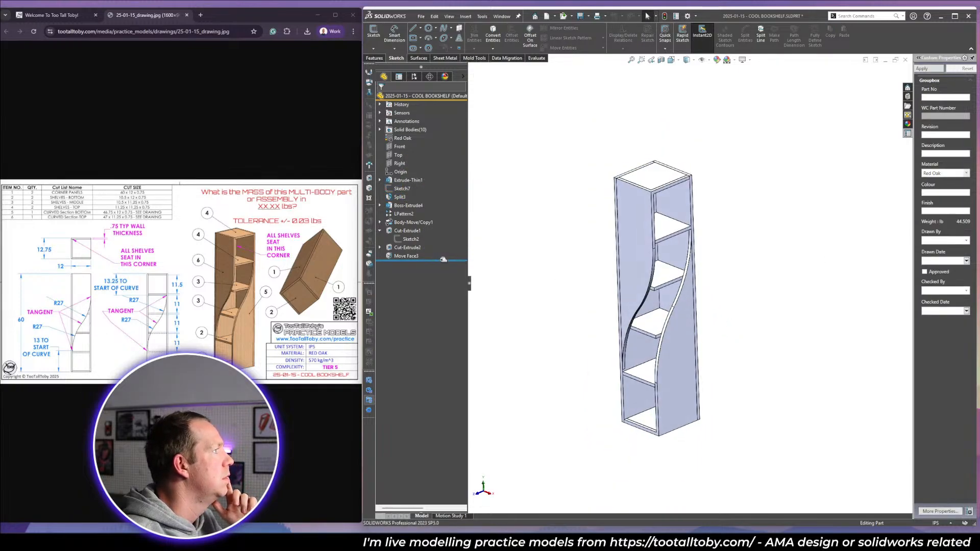
pyautogui.moveTo(443, 260); pyautogui.dragTo(441, 201)
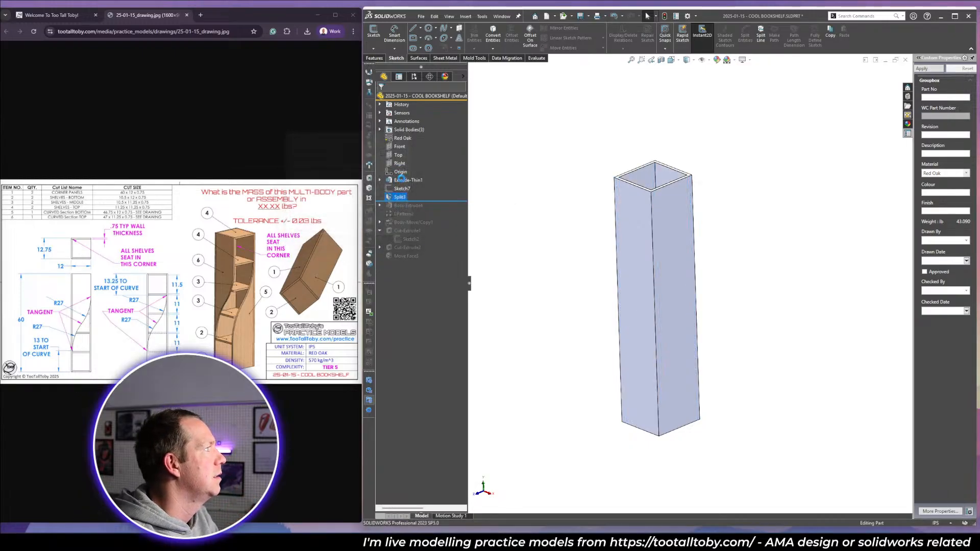
pyautogui.click(402, 188)
pyautogui.press('Delete')
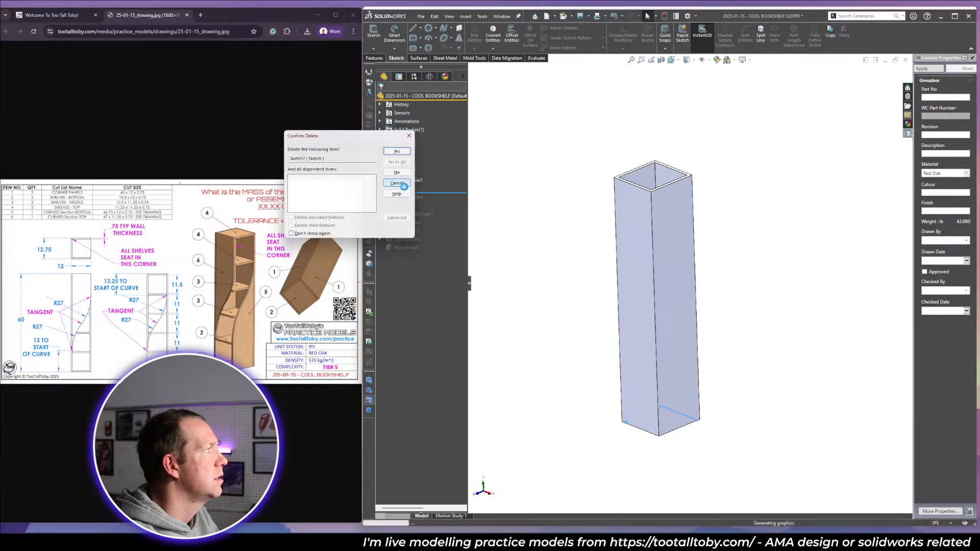
pyautogui.press('Return')
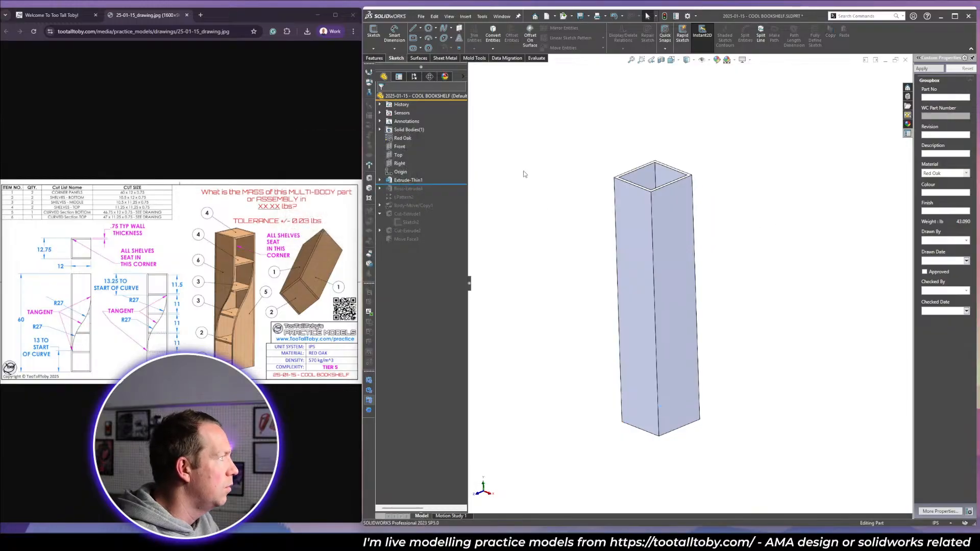
# Roll forward to Boss-Extrude4, delete the dangling corner relation in its Sketch8 and reattach that corner to the inner wall corner.
pyautogui.moveTo(441, 183); pyautogui.dragTo(440, 192)
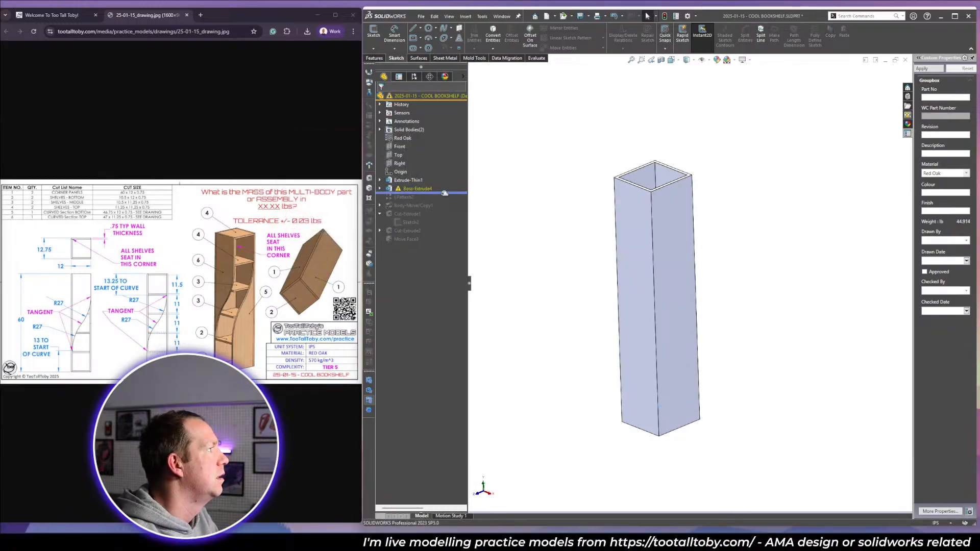
pyautogui.click(411, 197)
pyautogui.click(410, 173)
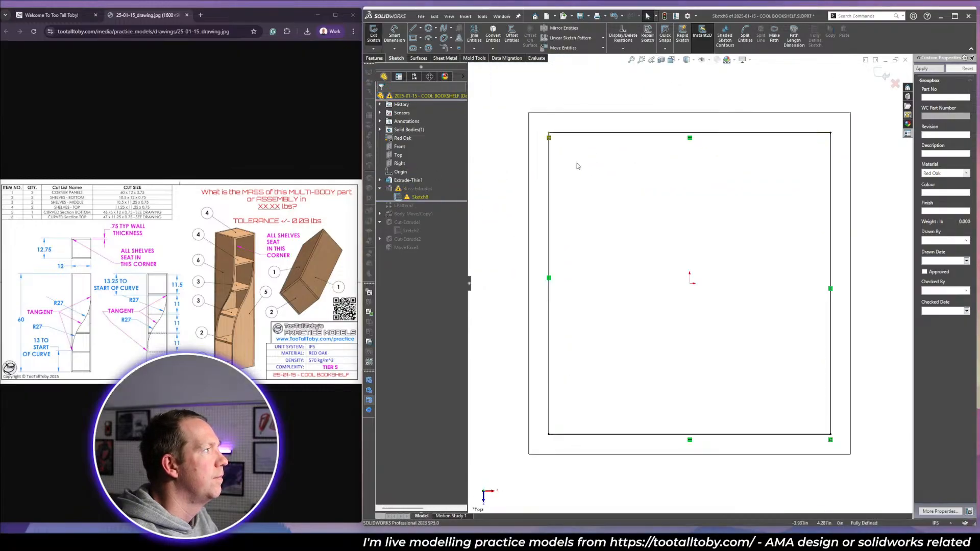
pyautogui.click(550, 139)
pyautogui.press('Delete')
pyautogui.moveTo(549, 133); pyautogui.dragTo(549, 133)
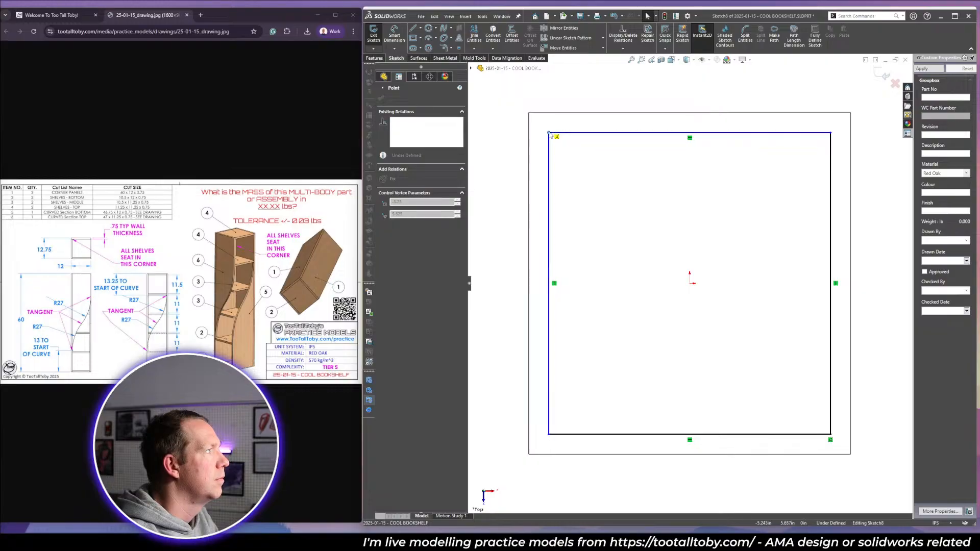
pyautogui.click(886, 74)
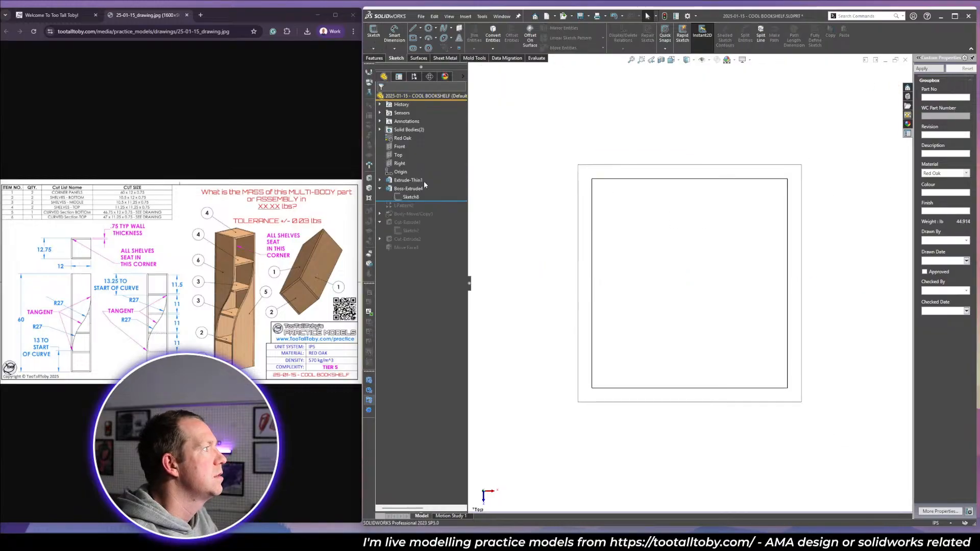
# Roll the history forward past LPattern2 and Body-Move/Copy1 and check the shelves inside the box in wireframe.
pyautogui.moveTo(433, 202); pyautogui.dragTo(432, 209)
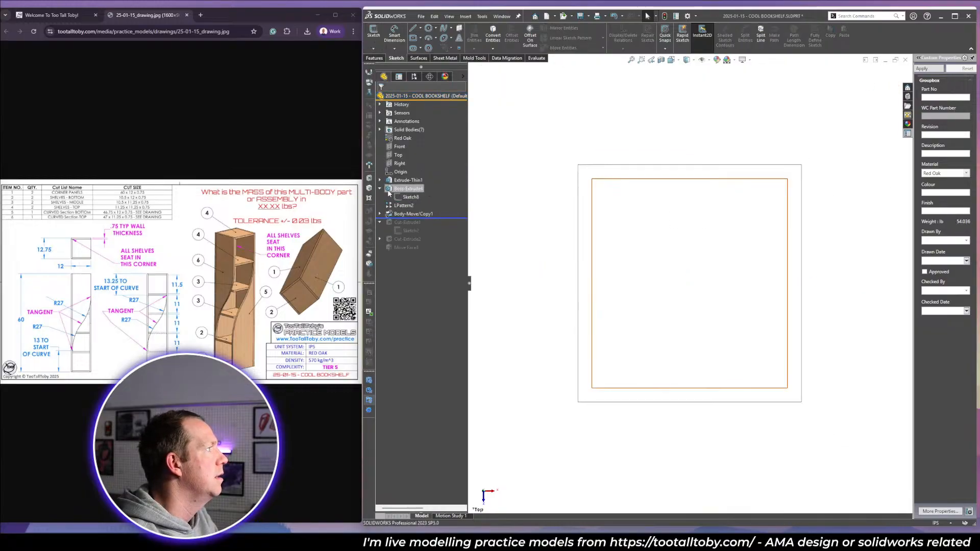
pyautogui.hotkey('ctrl', '7')
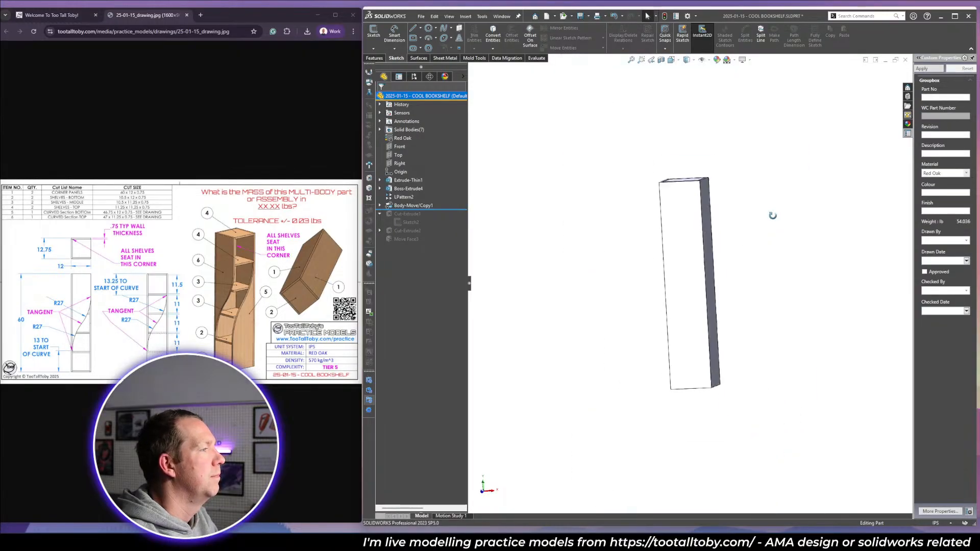
pyautogui.click(687, 59)
pyautogui.click(687, 113)
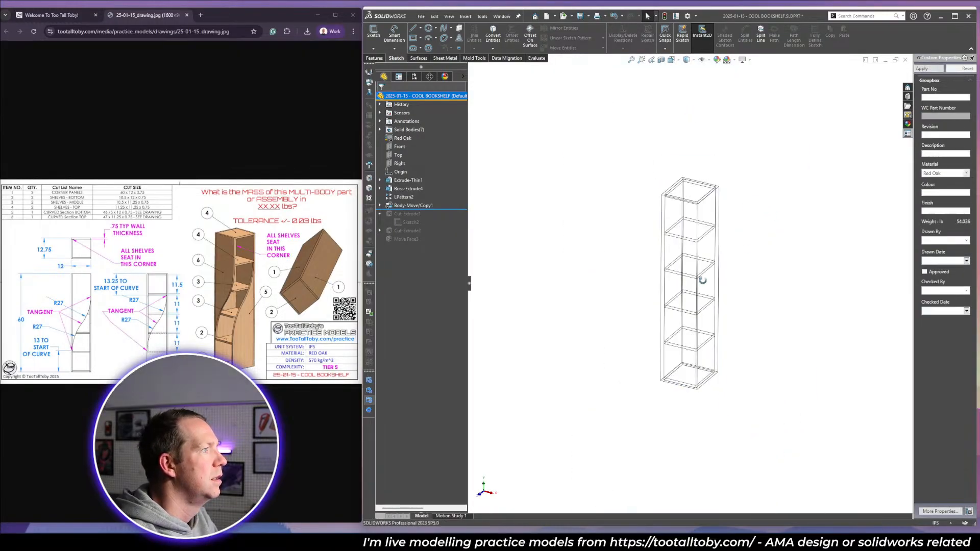
pyautogui.press('f')
pyautogui.click(687, 60)
pyautogui.click(692, 73)
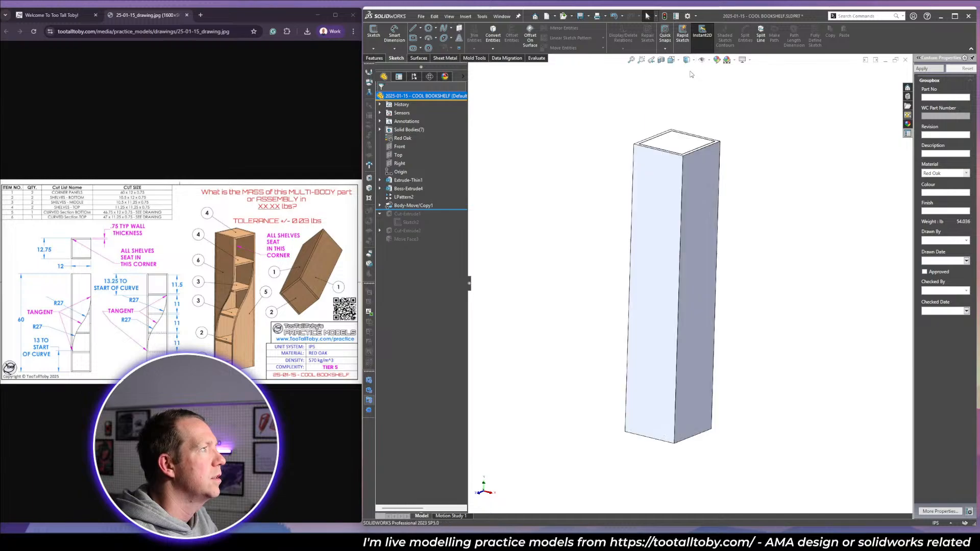
pyautogui.moveTo(768, 237); pyautogui.dragTo(748, 242, button='middle')
pyautogui.scroll(1, 748, 243)
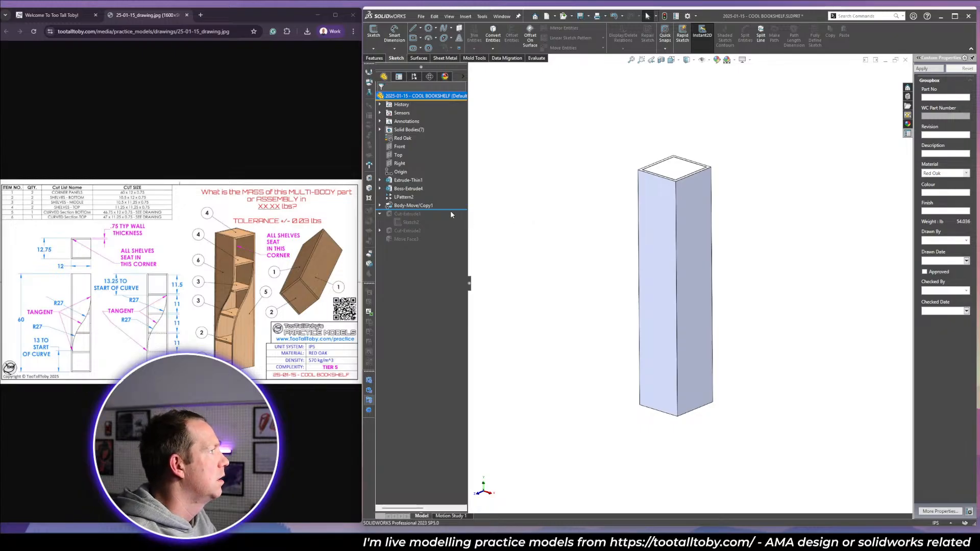
# Roll forward to Cut-Extrude1 and edit it so the cut affects the outer wall body.
pyautogui.moveTo(450, 210); pyautogui.dragTo(453, 225)
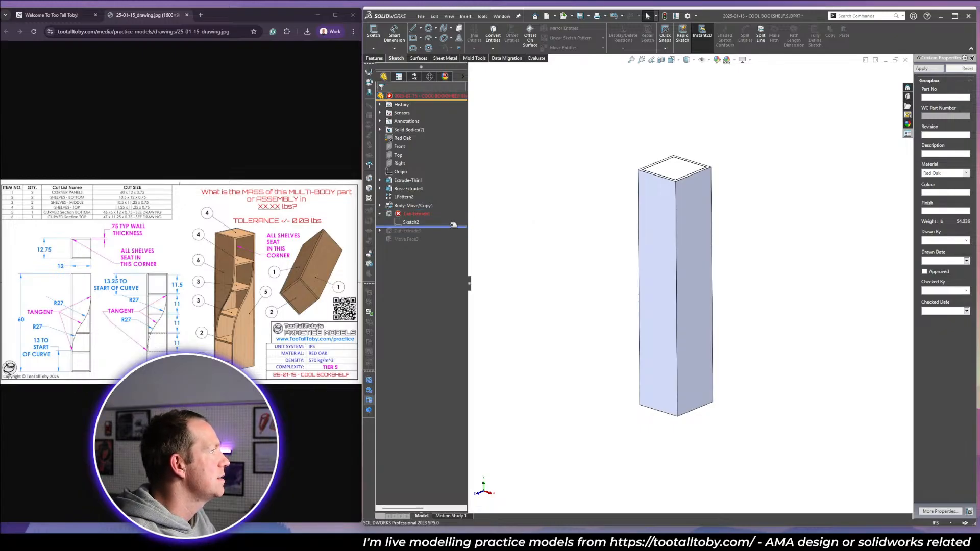
pyautogui.click(406, 215)
pyautogui.click(410, 202)
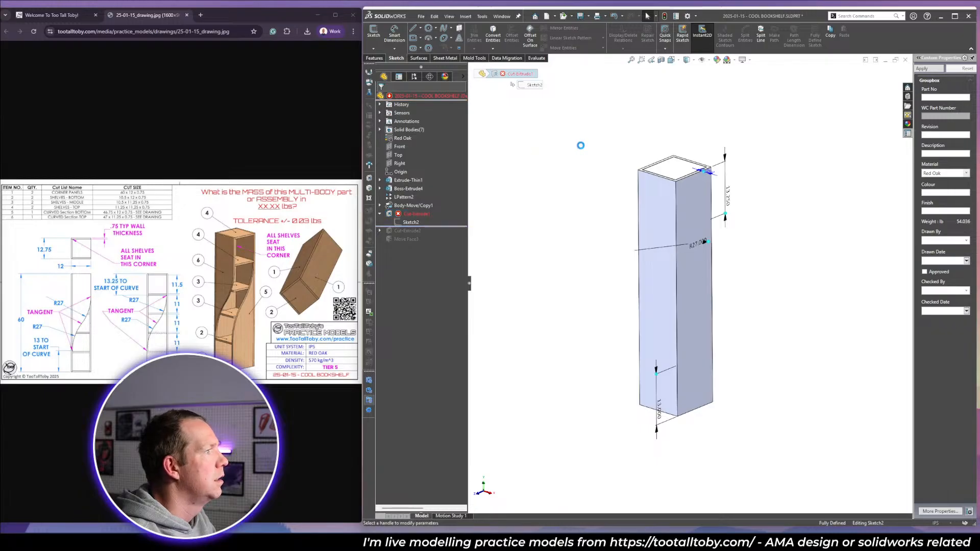
pyautogui.click(701, 383)
pyautogui.rightClick(739, 360)
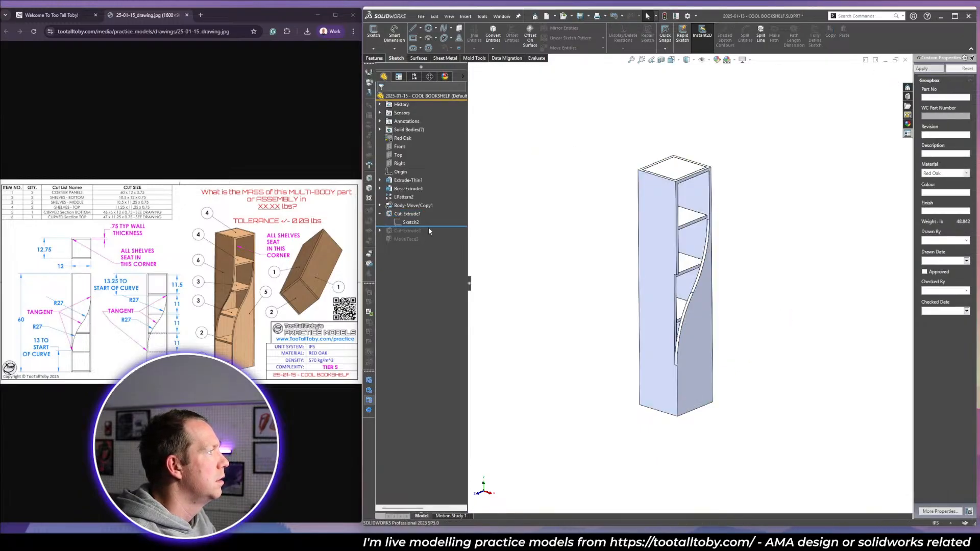
# Roll forward to Cut-Extrude2 and accept the front wall face as the plane of its Sketch3.
pyautogui.moveTo(430, 227); pyautogui.dragTo(428, 235)
pyautogui.click(405, 231)
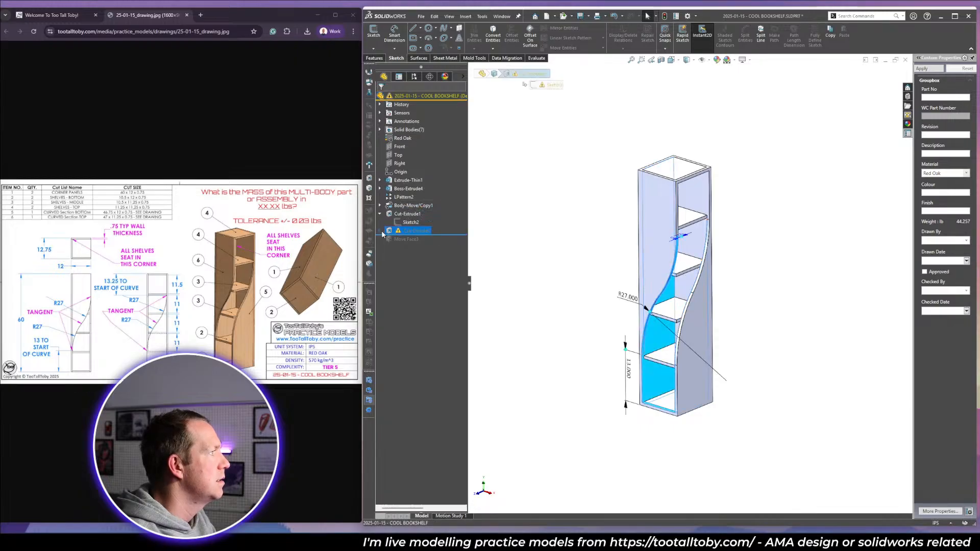
pyautogui.click(380, 231)
pyautogui.click(406, 239)
pyautogui.click(434, 220)
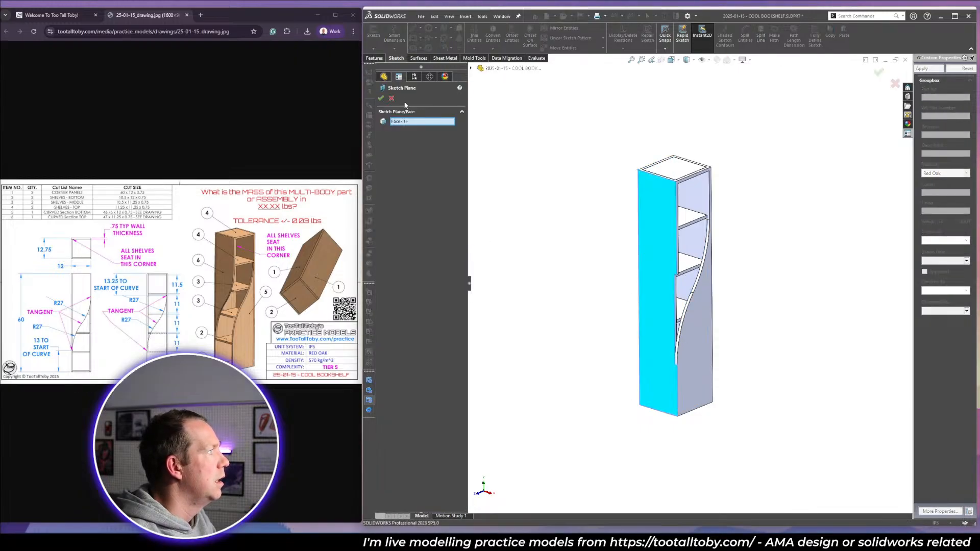
pyautogui.click(381, 98)
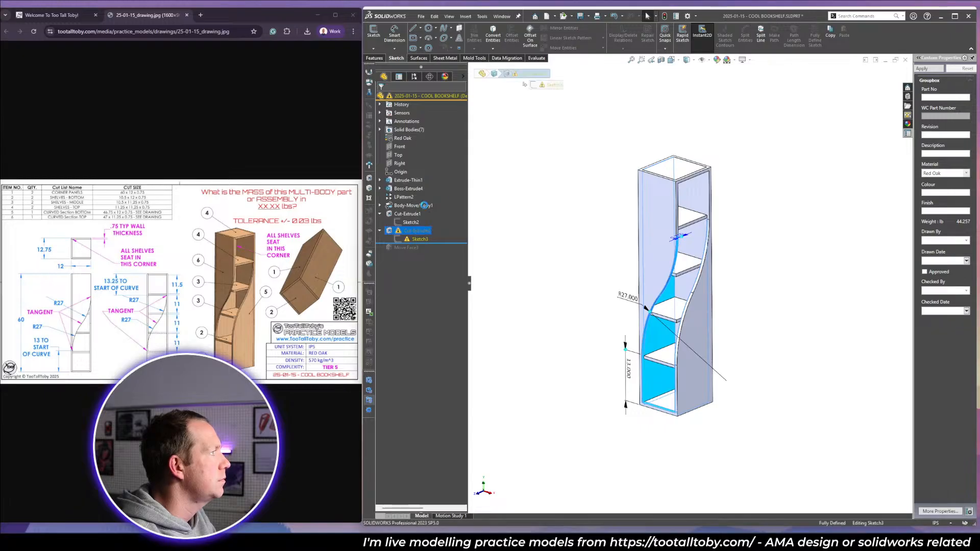
pyautogui.press('Escape')
# Edit Sketch3, delete the dangling relation at its lower corner and reattach that corner to the inside wall corner.
pyautogui.click(415, 240)
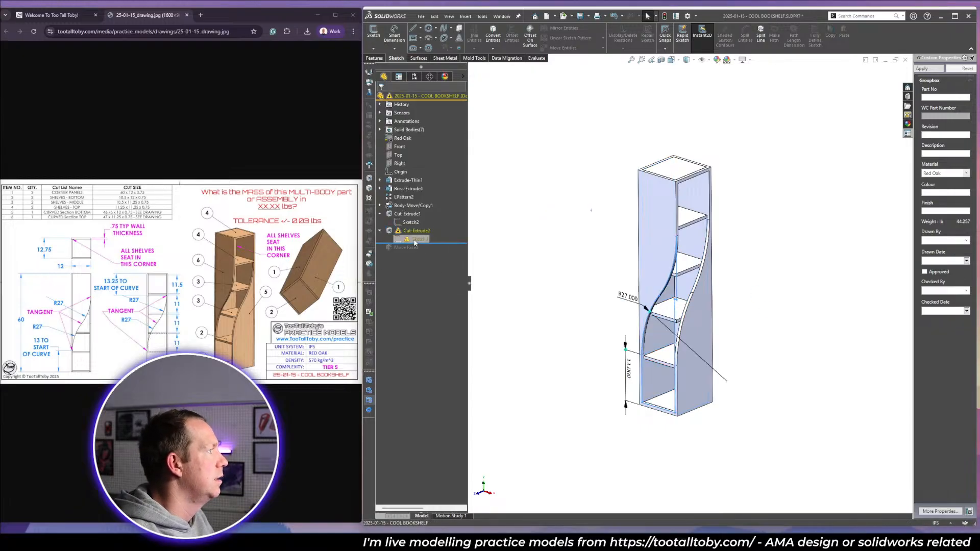
pyautogui.click(421, 220)
pyautogui.press('space')
pyautogui.click(855, 278)
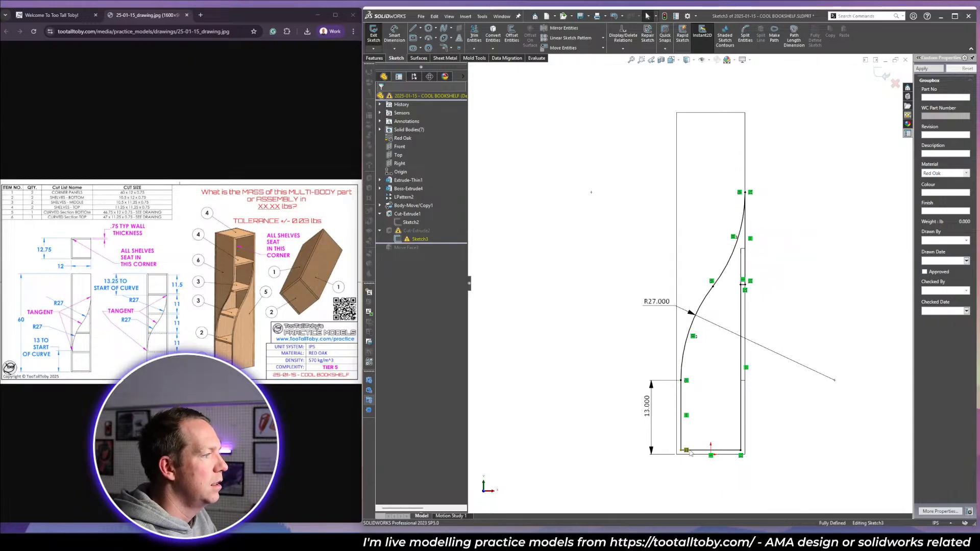
pyautogui.click(686, 450)
pyautogui.press('Delete')
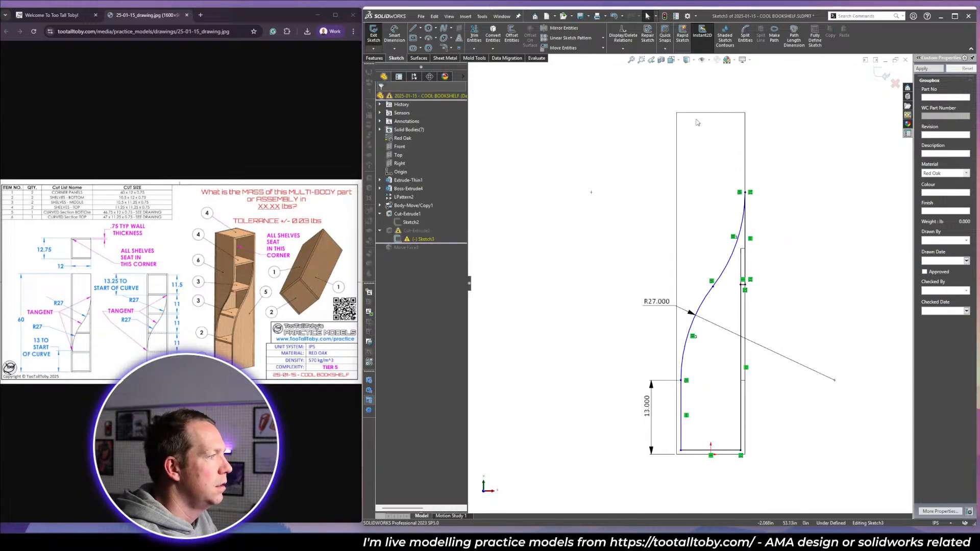
pyautogui.click(692, 60)
pyautogui.click(687, 116)
pyautogui.scroll(-5, 685, 458)
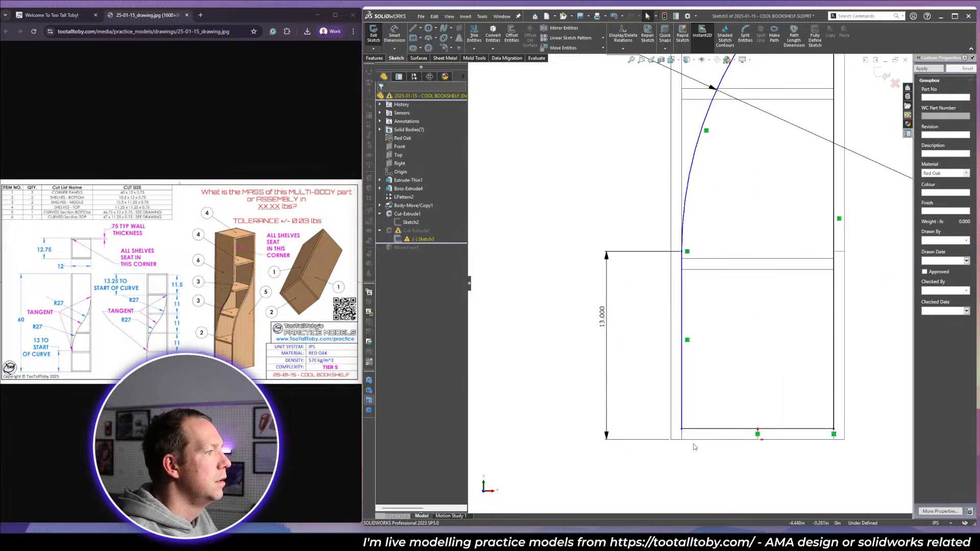
pyautogui.moveTo(682, 430); pyautogui.dragTo(682, 429)
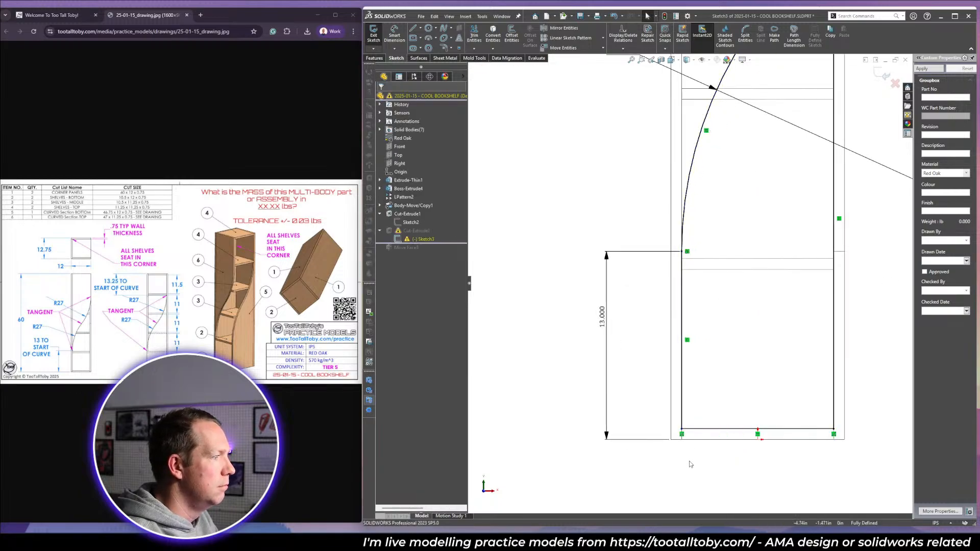
pyautogui.scroll(6, 809, 177)
pyautogui.click(884, 75)
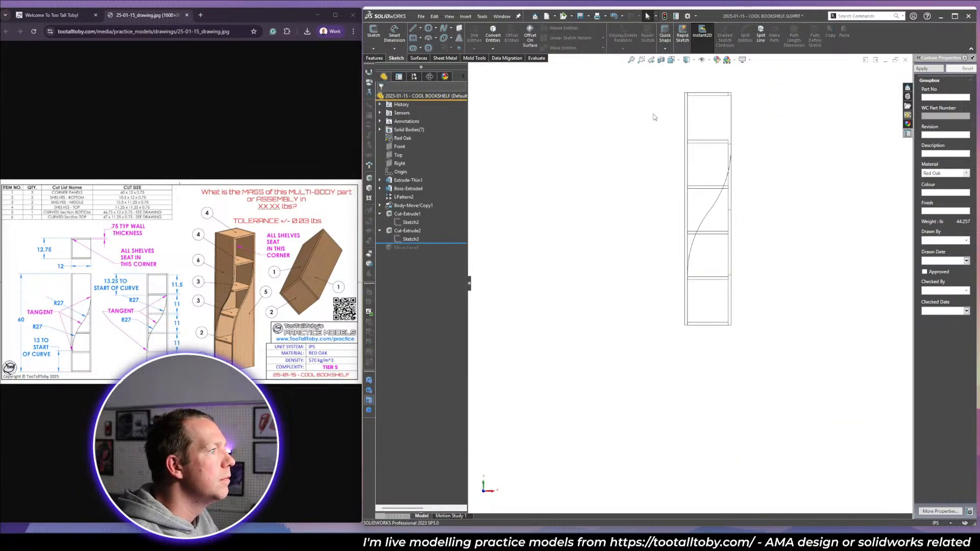
# Restore the shaded display with edges and roll the history forward past Move Face3.
pyautogui.click(692, 60)
pyautogui.click(687, 71)
pyautogui.moveTo(744, 309)
pyautogui.mouseDown(button='middle')
pyautogui.moveTo(751, 359)
pyautogui.moveTo(740, 160)
pyautogui.moveTo(760, 225)
pyautogui.moveTo(772, 348)
pyautogui.mouseUp(button='middle')
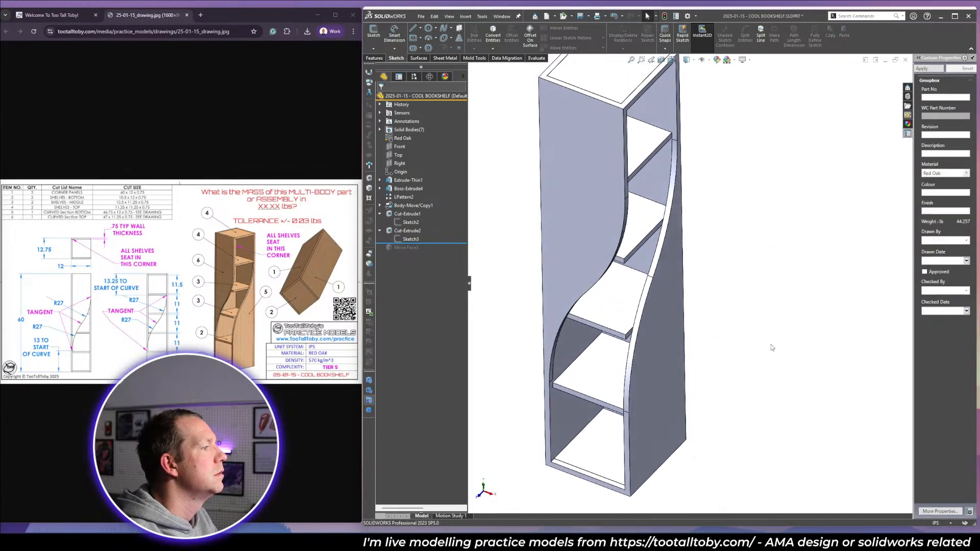
pyautogui.moveTo(702, 358); pyautogui.dragTo(479, 276, button='middle')
pyautogui.moveTo(426, 245); pyautogui.dragTo(431, 248)
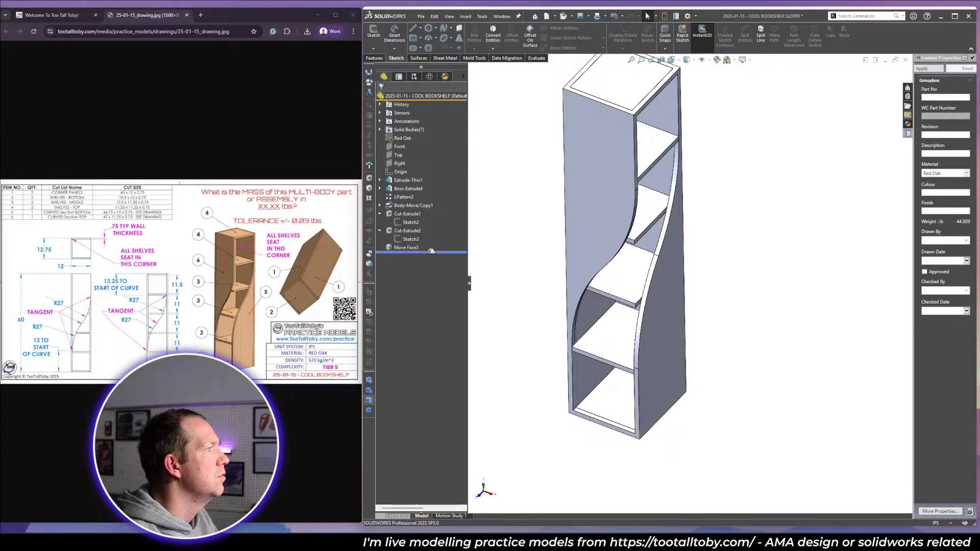
pyautogui.moveTo(672, 271); pyautogui.dragTo(659, 235, button='middle')
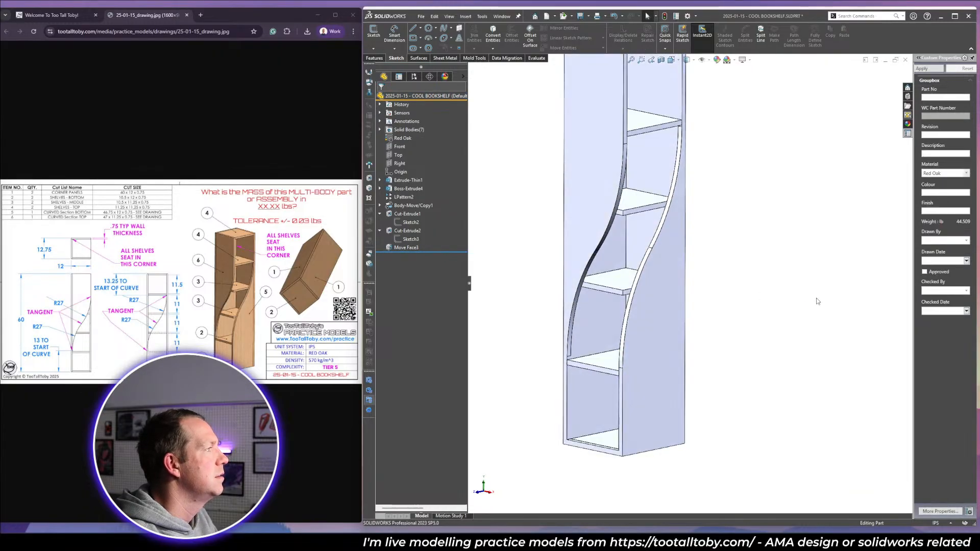
# Collapse both cut features and examine what Body-Move/Copy1, LPattern2 and Move Face3 affect in the bookshelf.
pyautogui.click(380, 231)
pyautogui.click(380, 214)
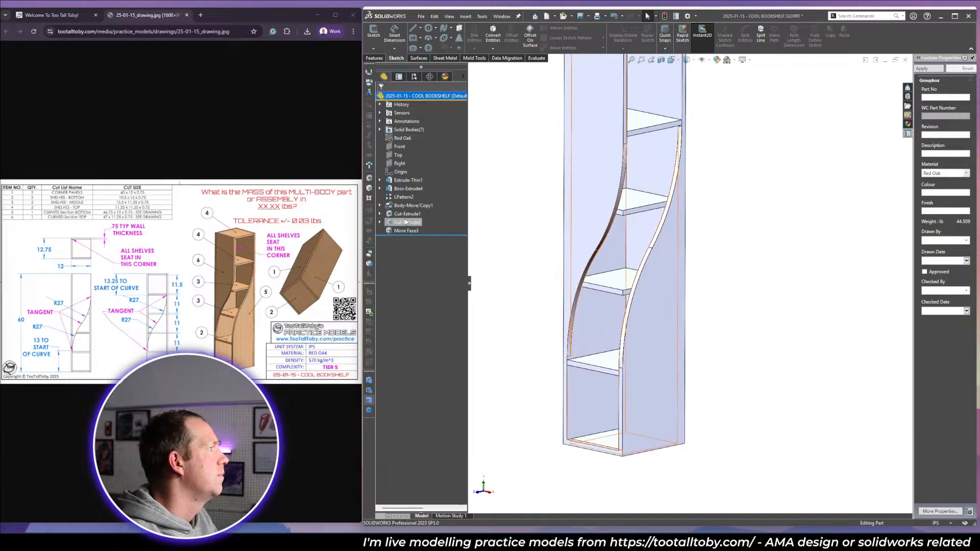
pyautogui.click(396, 206)
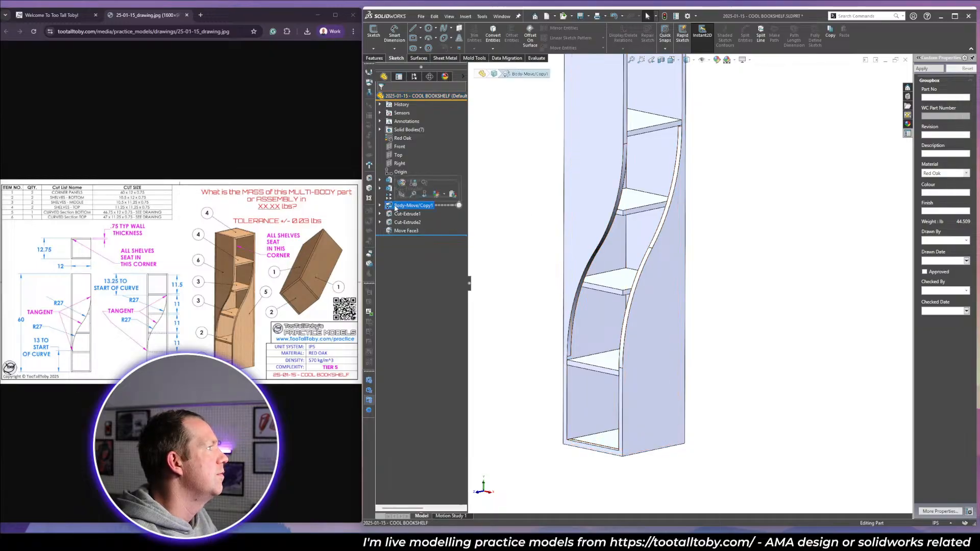
pyautogui.click(403, 197)
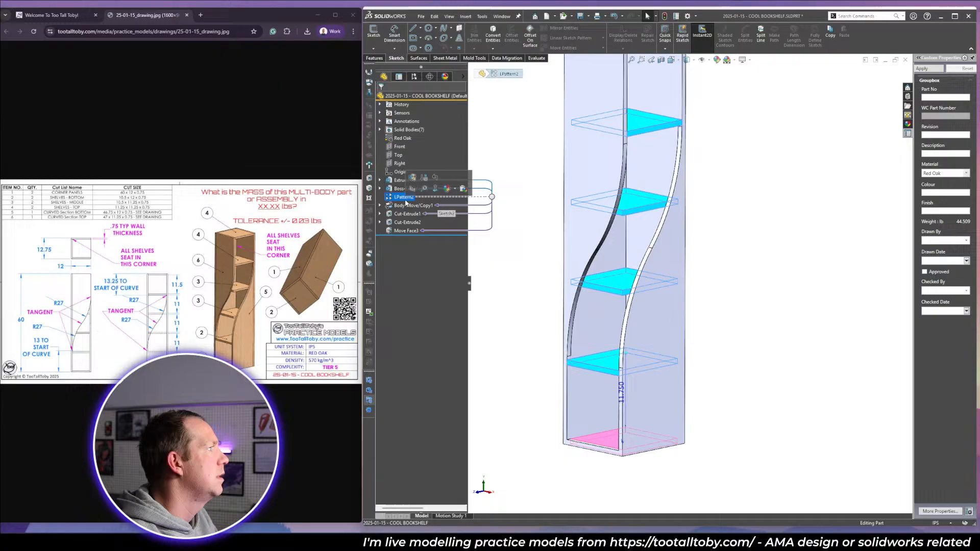
pyautogui.click(407, 231)
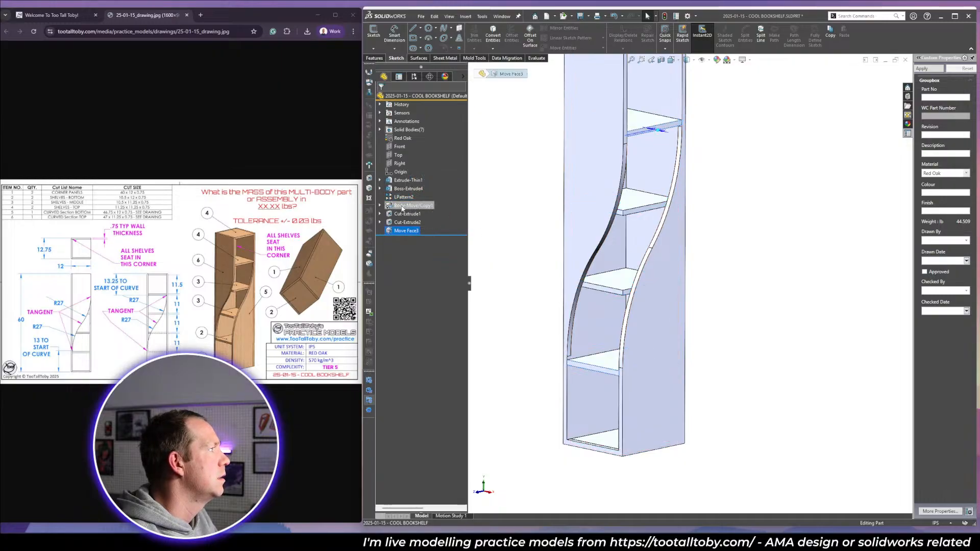
# Try reordering Body-Move/Copy1 below the cut features, undo the move, and roll the history forward past Move Face3.
pyautogui.moveTo(401, 207)
pyautogui.mouseDown()
pyautogui.moveTo(402, 224)
pyautogui.moveTo(401, 213)
pyautogui.mouseUp()
pyautogui.click(537, 261)
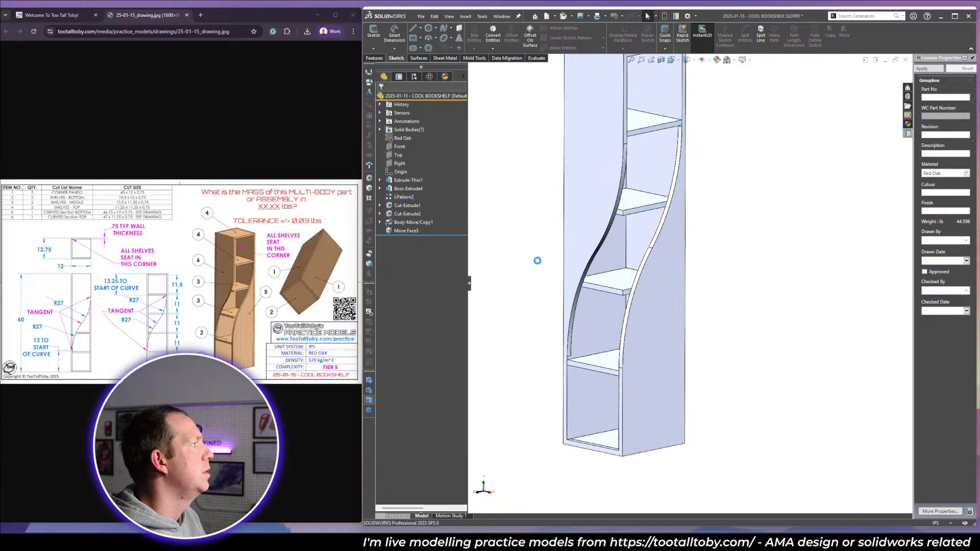
pyautogui.hotkey('ctrl', 'z')
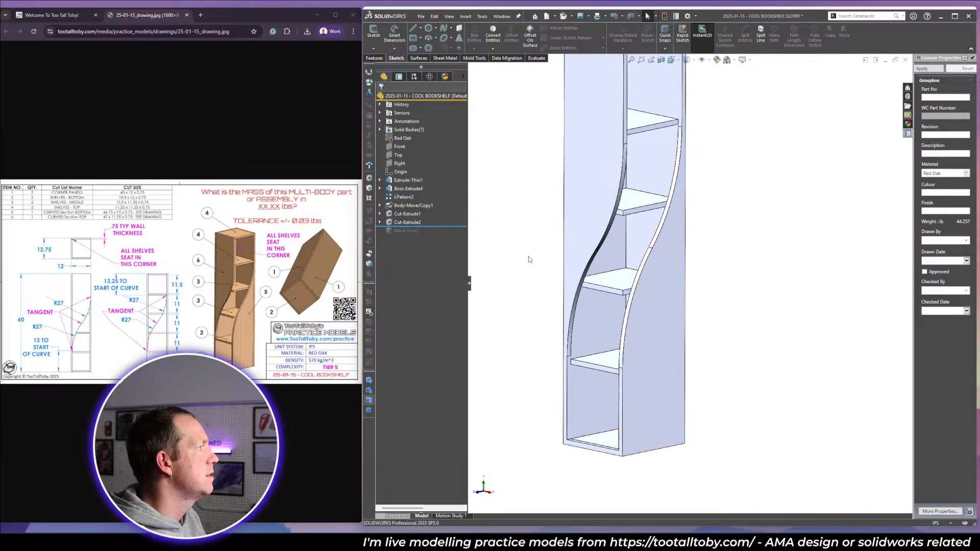
pyautogui.moveTo(422, 228); pyautogui.dragTo(426, 237)
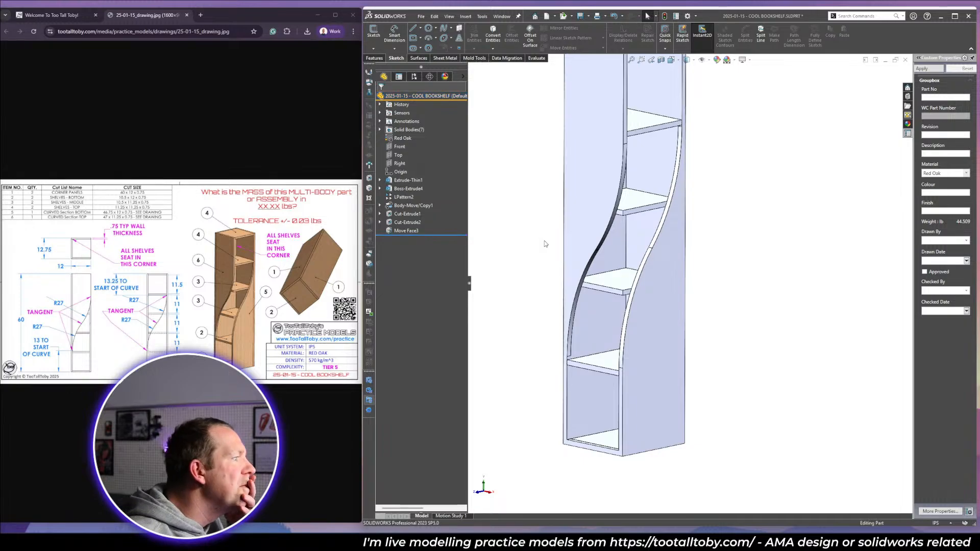
# Examine the profile of Sketch2 under Cut-Extrude1 against the curved side wall and shelves.
pyautogui.click(403, 214)
pyautogui.click(380, 214)
pyautogui.click(406, 223)
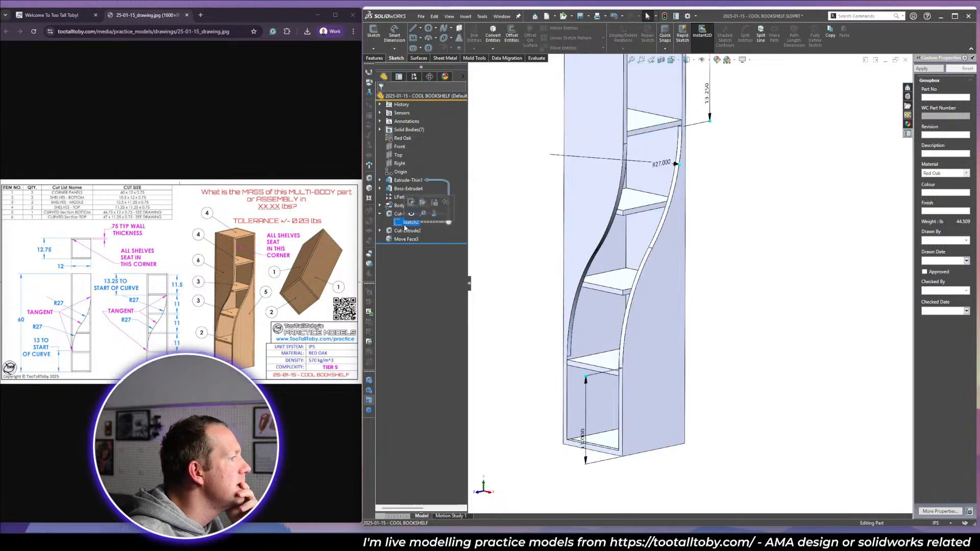
pyautogui.scroll(3, 668, 296)
pyautogui.scroll(-3, 681, 280)
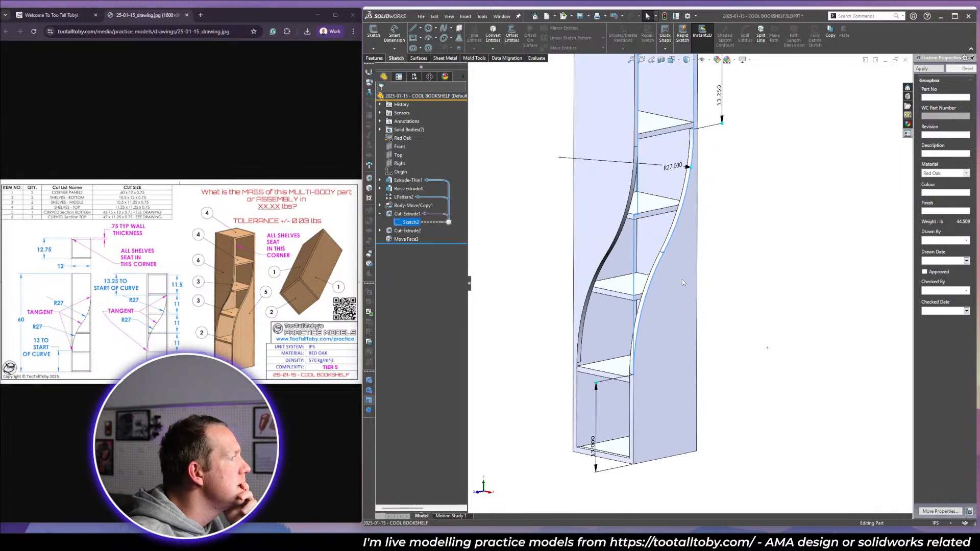
pyautogui.click(750, 270)
pyautogui.click(404, 225)
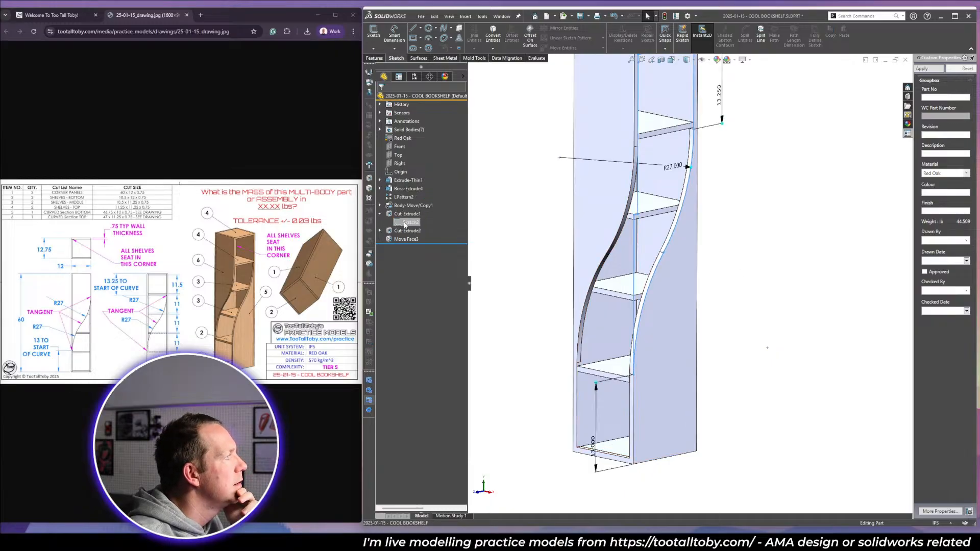
# Examine Sketch3 under Cut-Extrude2 and compare its outline with Sketch2 around the top and bottom of the tower.
pyautogui.click(380, 231)
pyautogui.click(410, 239)
pyautogui.scroll(3, 751, 302)
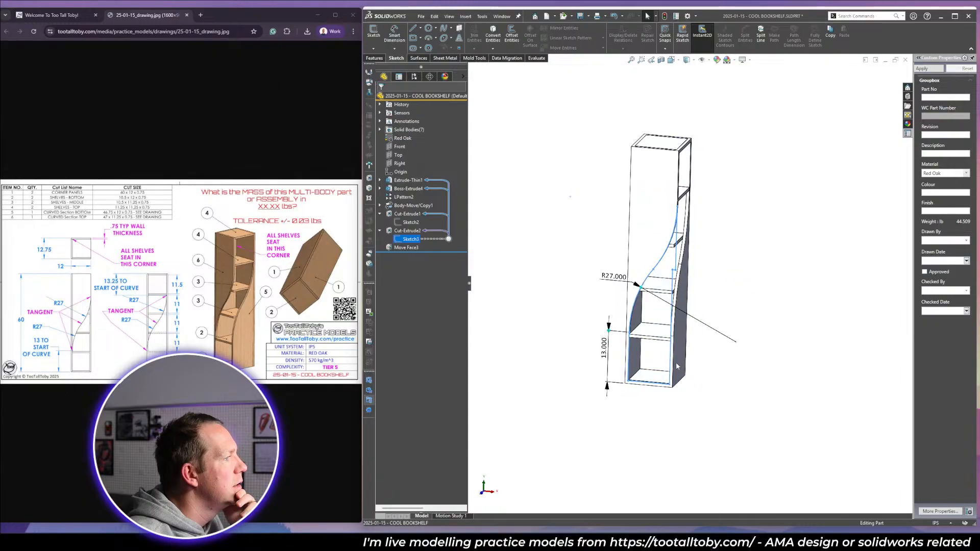
pyautogui.scroll(-3, 590, 403)
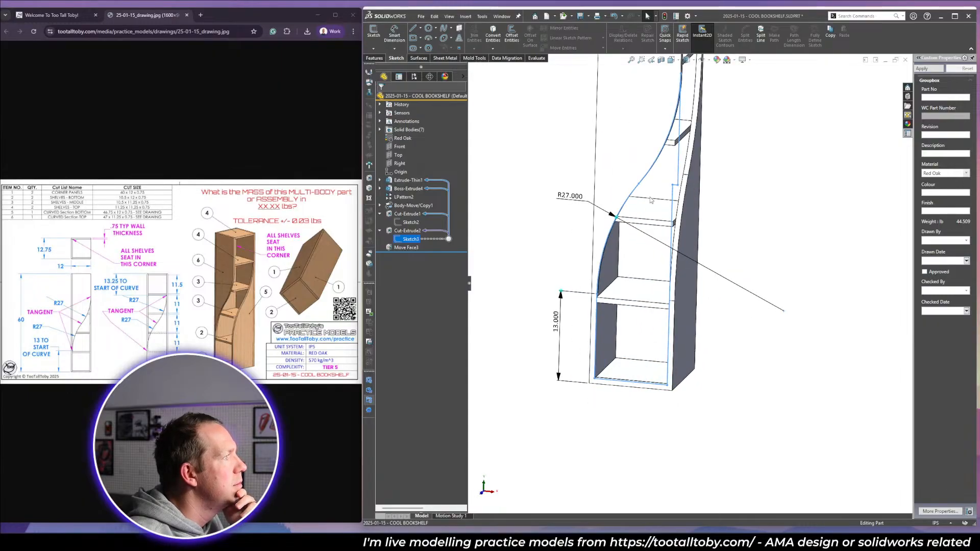
pyautogui.scroll(4, 672, 134)
pyautogui.moveTo(679, 153); pyautogui.dragTo(664, 161, button='middle')
pyautogui.scroll(-2, 682, 164)
pyautogui.click(756, 200)
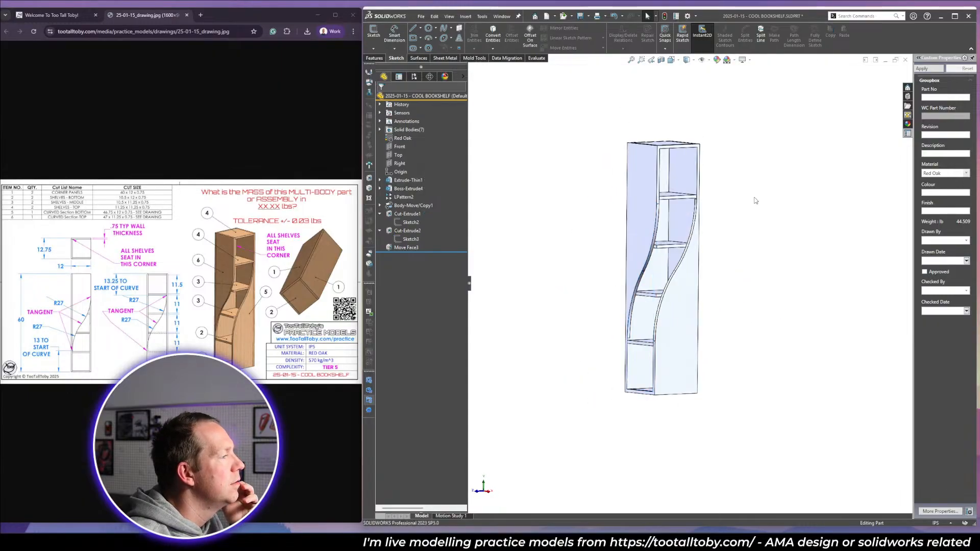
pyautogui.click(411, 222)
pyautogui.moveTo(664, 214); pyautogui.dragTo(682, 179, button='middle')
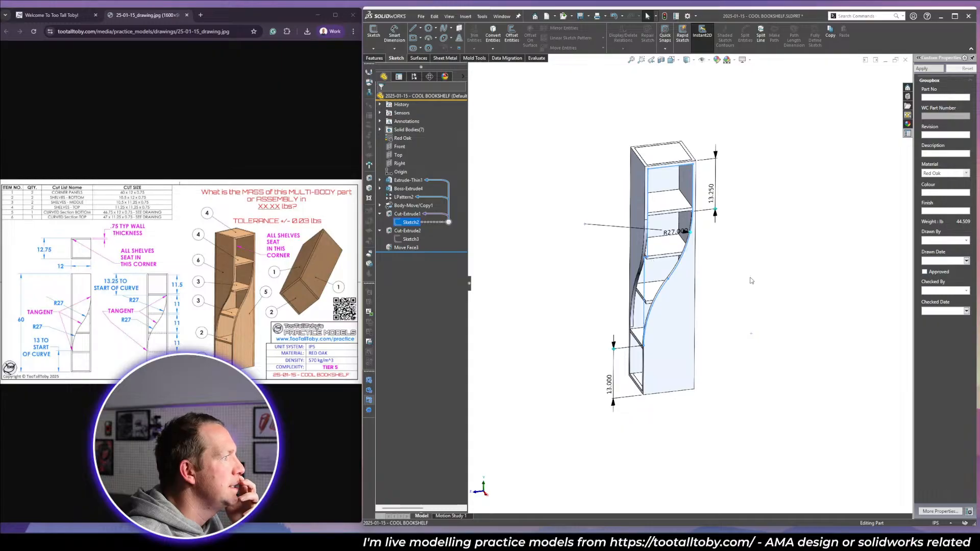
pyautogui.click(406, 239)
pyautogui.moveTo(751, 327)
pyautogui.mouseDown(button='middle')
pyautogui.moveTo(761, 308)
pyautogui.moveTo(744, 328)
pyautogui.mouseUp(button='middle')
pyautogui.click(744, 329)
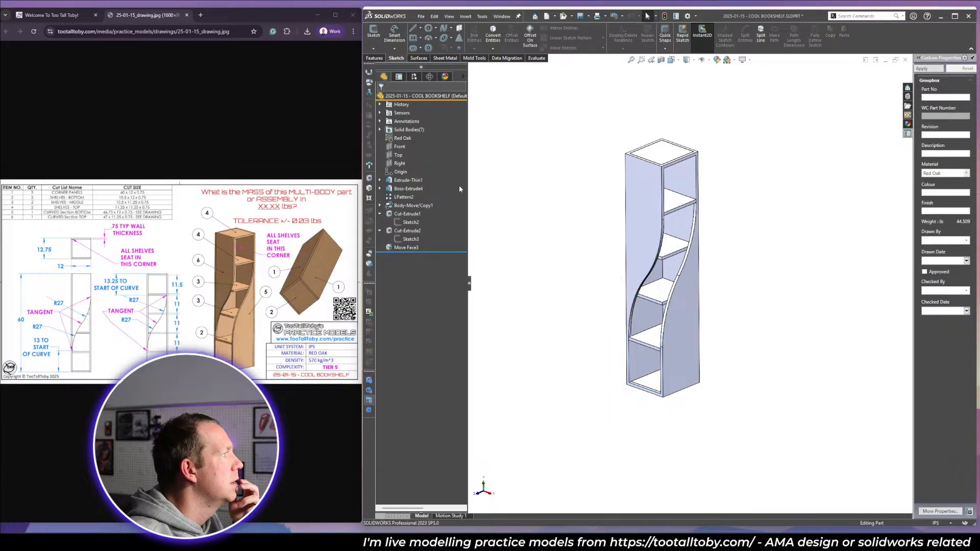
# Collapse both cut features and reorder Body-Move/Copy1 to follow Cut-Extrude2 in the feature history.
pyautogui.click(380, 214)
pyautogui.click(380, 223)
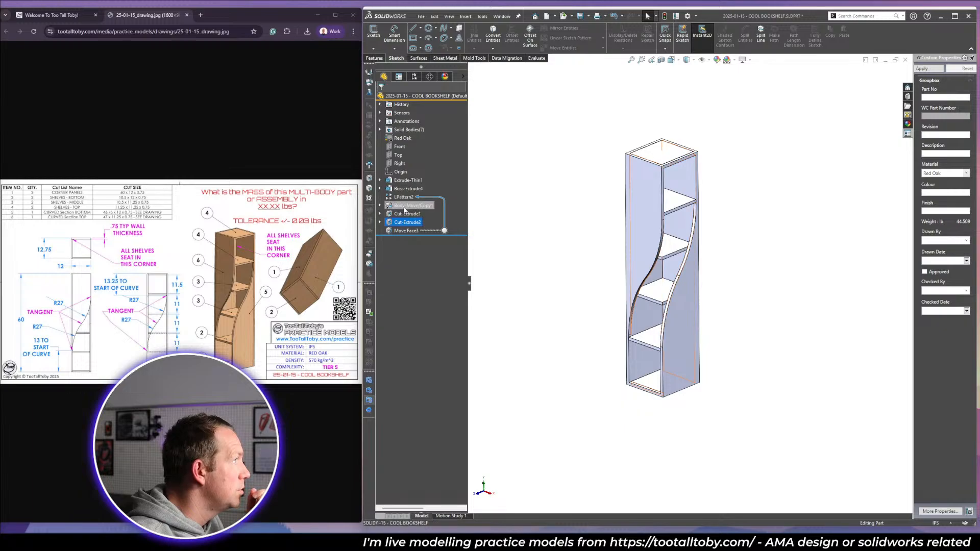
pyautogui.moveTo(404, 210); pyautogui.dragTo(406, 225)
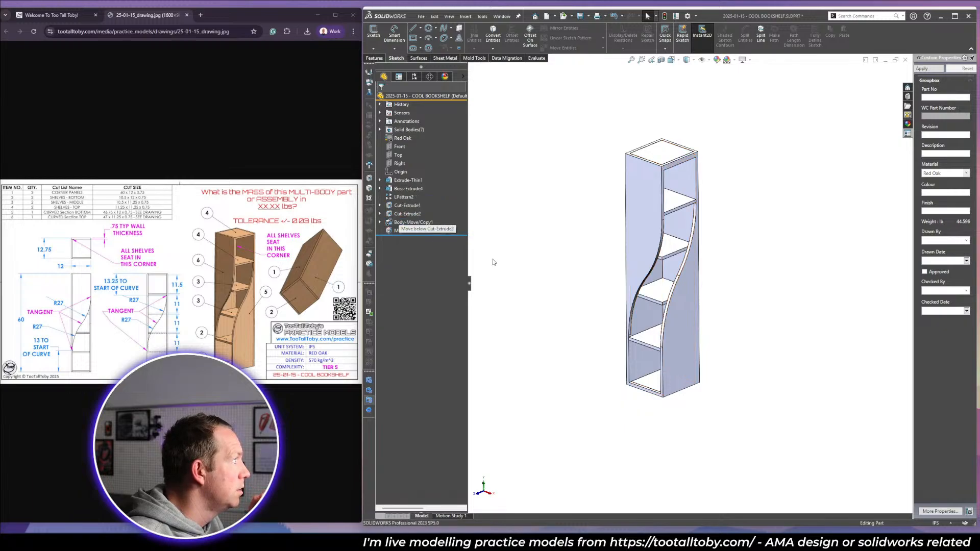
pyautogui.click(404, 197)
pyautogui.click(530, 275)
pyautogui.scroll(-1, 482, 204)
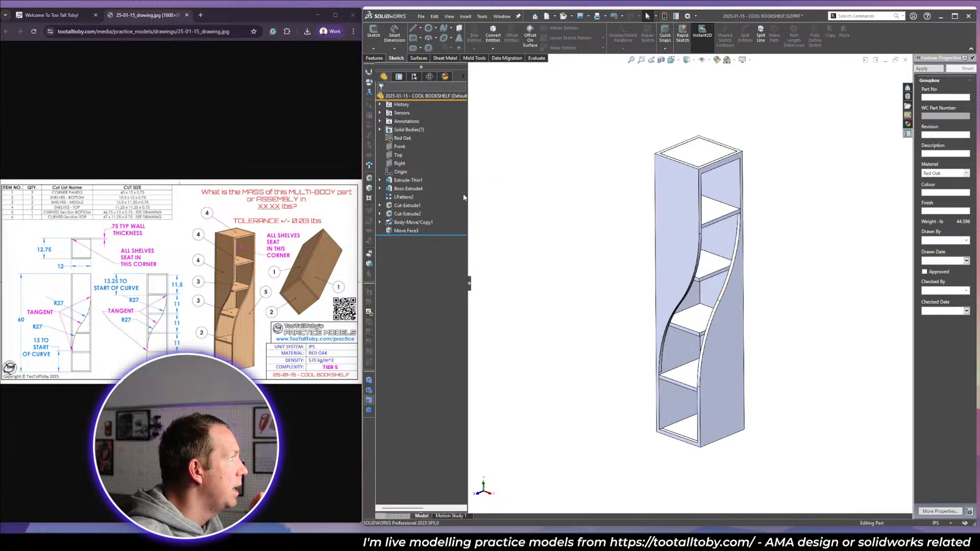
# Edit Sketch2 of Cut-Extrude1, detach its upper corner, reattach it to the outer top edge of the tower, and exit the sketch.
pyautogui.click(380, 205)
pyautogui.click(407, 214)
pyautogui.click(410, 194)
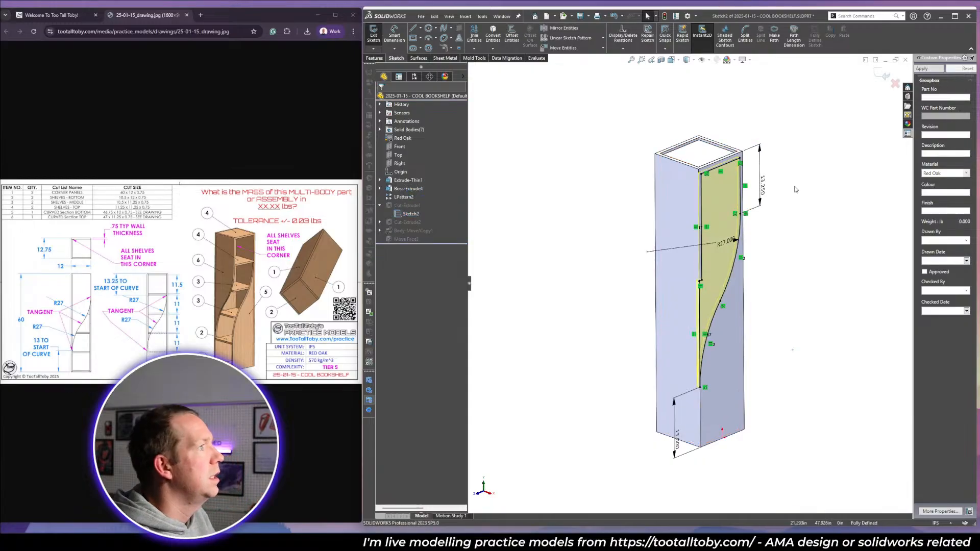
pyautogui.press('space')
pyautogui.click(958, 238)
pyautogui.scroll(-3, 709, 204)
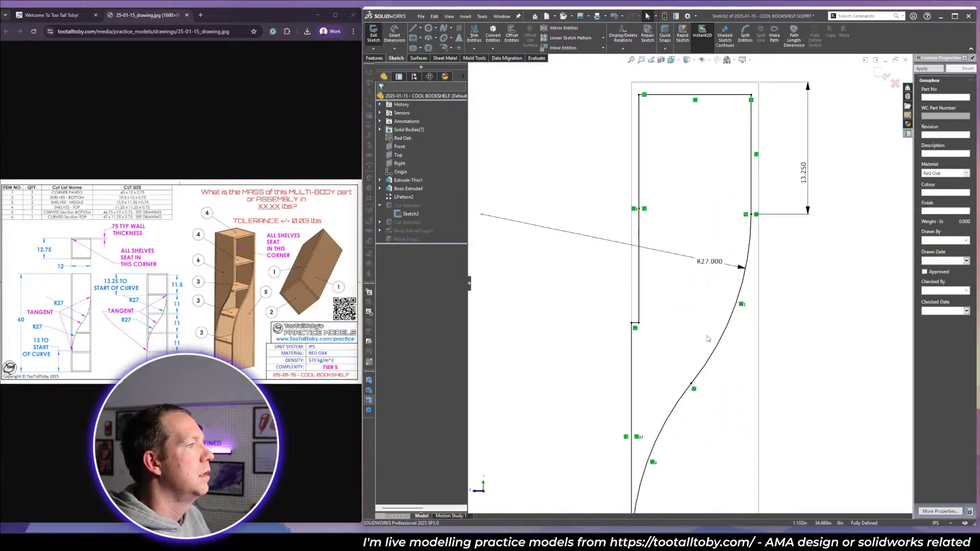
pyautogui.click(743, 376)
pyautogui.press('i')
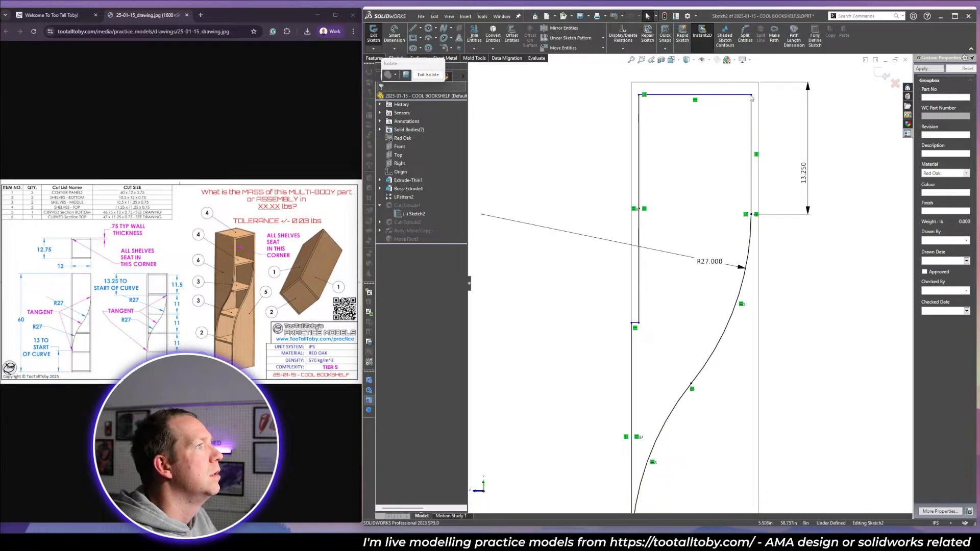
pyautogui.moveTo(751, 96); pyautogui.dragTo(751, 83)
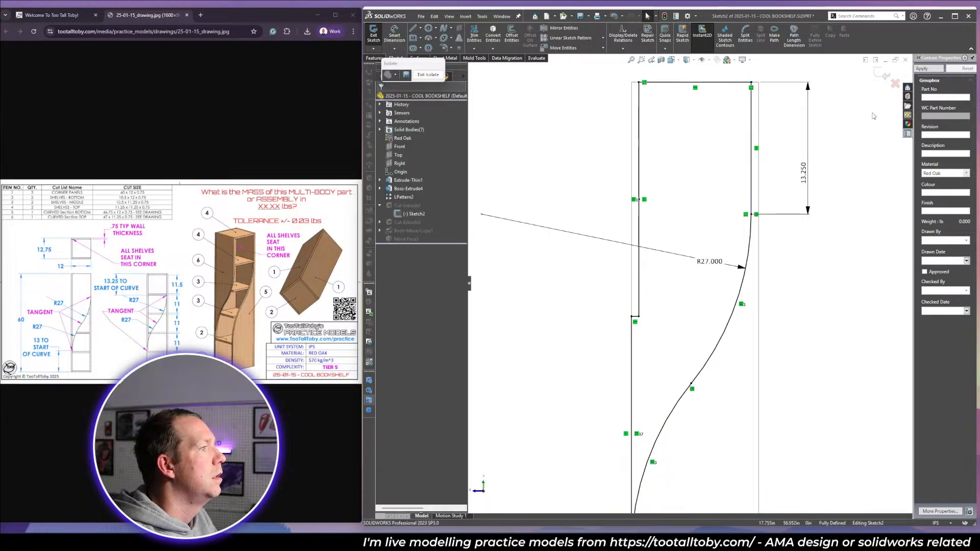
pyautogui.click(884, 74)
# Edit Sketch3 of Cut-Extrude2, extend its lower corners to the outer bottom edge in line with the inner wall faces, and exit the sketch.
pyautogui.scroll(3, 728, 222)
pyautogui.moveTo(728, 221); pyautogui.dragTo(756, 257, button='middle')
pyautogui.click(380, 222)
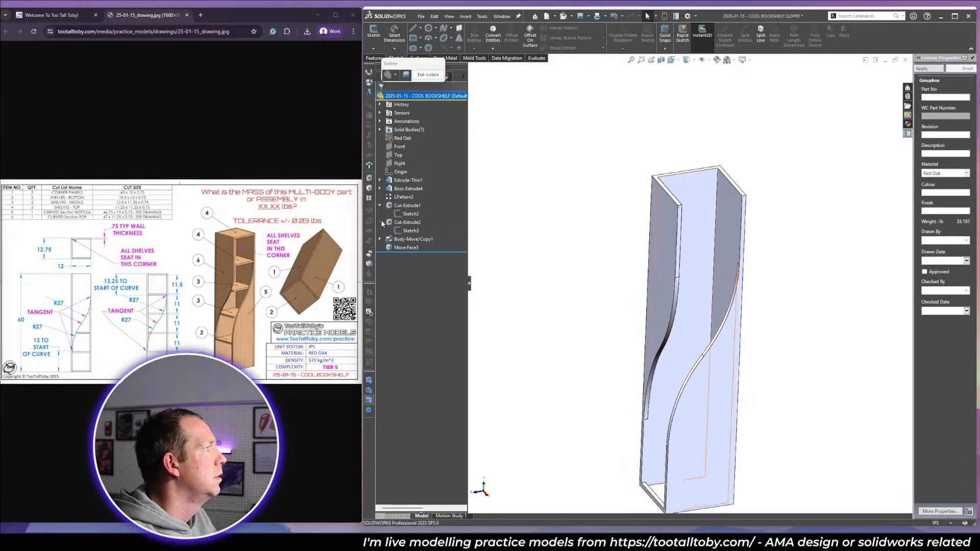
pyautogui.click(412, 232)
pyautogui.click(420, 211)
pyautogui.press('space')
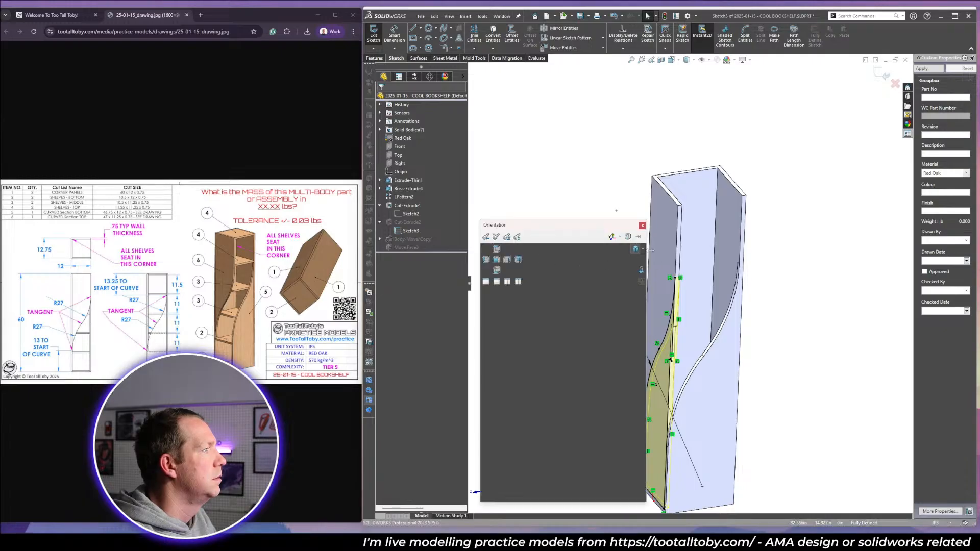
pyautogui.click(635, 249)
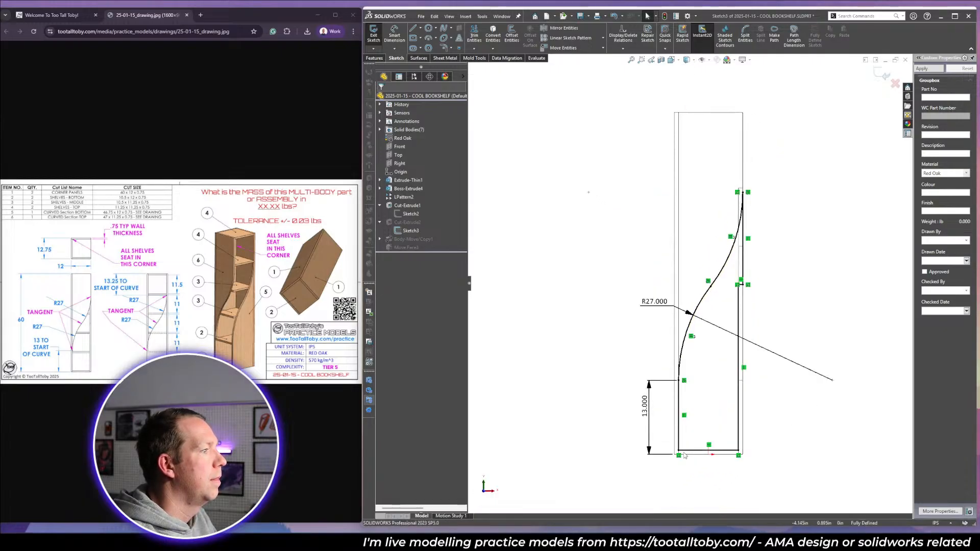
pyautogui.scroll(-5, 682, 475)
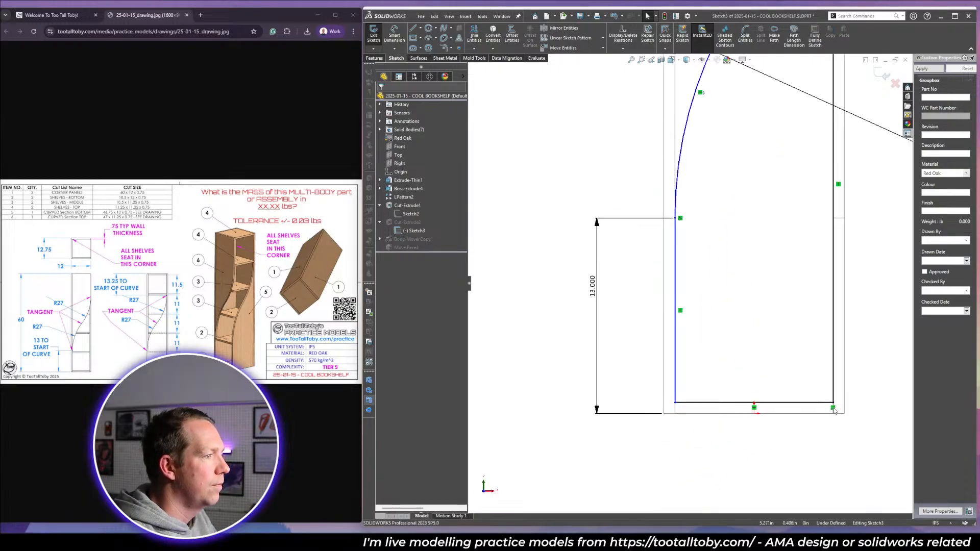
pyautogui.moveTo(833, 403); pyautogui.dragTo(834, 422)
pyautogui.hotkey('ctrl', 'z')
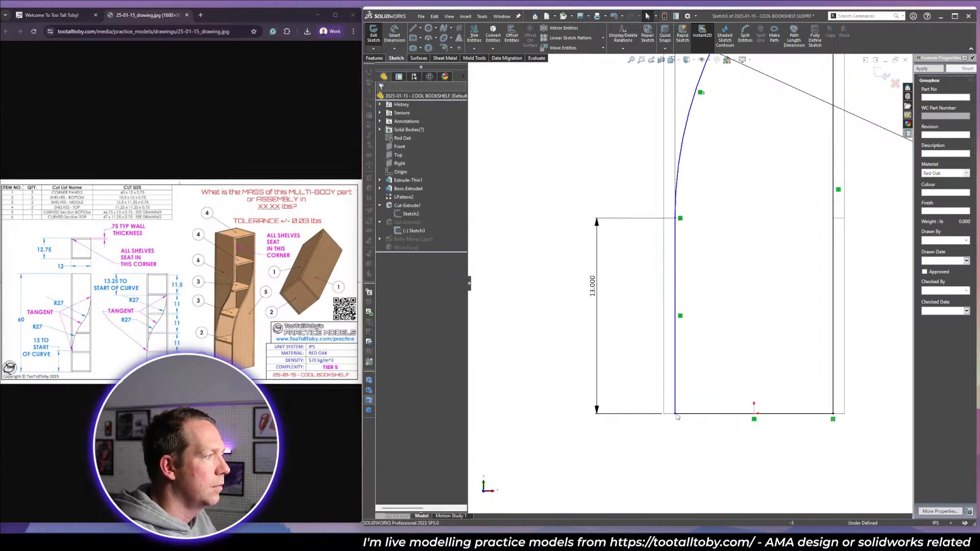
pyautogui.click(674, 415)
pyautogui.moveTo(674, 417); pyautogui.dragTo(675, 415)
pyautogui.scroll(5, 781, 209)
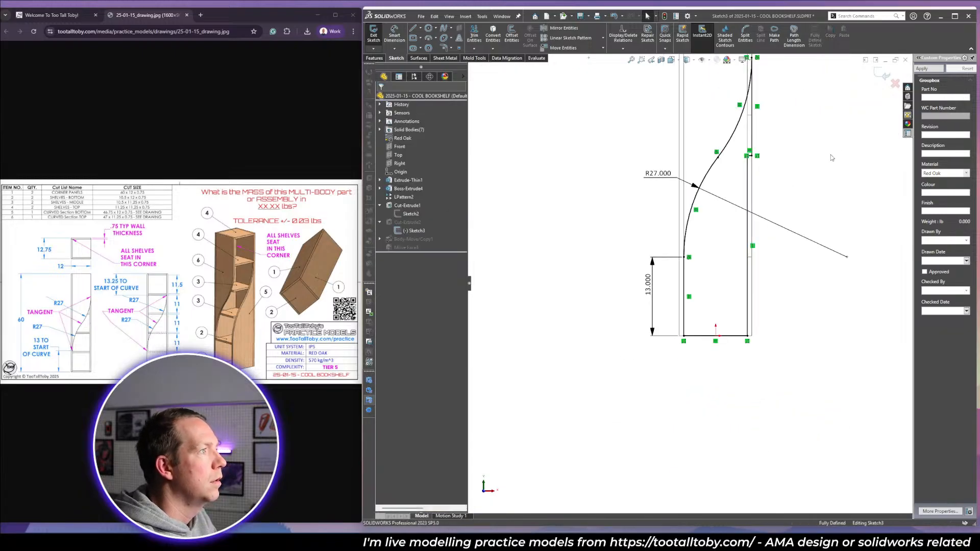
pyautogui.click(882, 73)
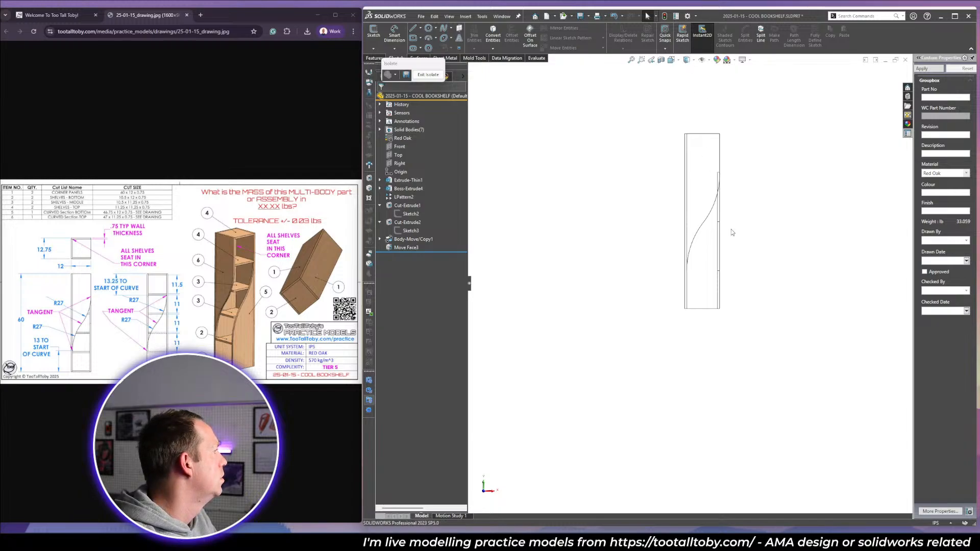
# Examine Sketch3 and the reworked curved cuts on the open-ended walls from the front and in a tilted view.
pyautogui.scroll(-3, 732, 231)
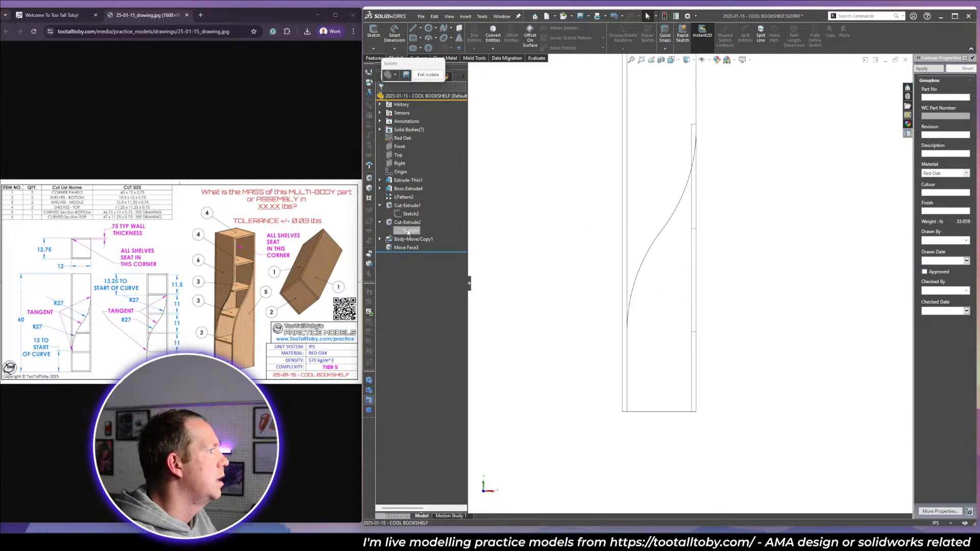
pyautogui.click(408, 231)
pyautogui.press('z')
pyautogui.click(689, 61)
pyautogui.click(687, 70)
pyautogui.scroll(2, 725, 180)
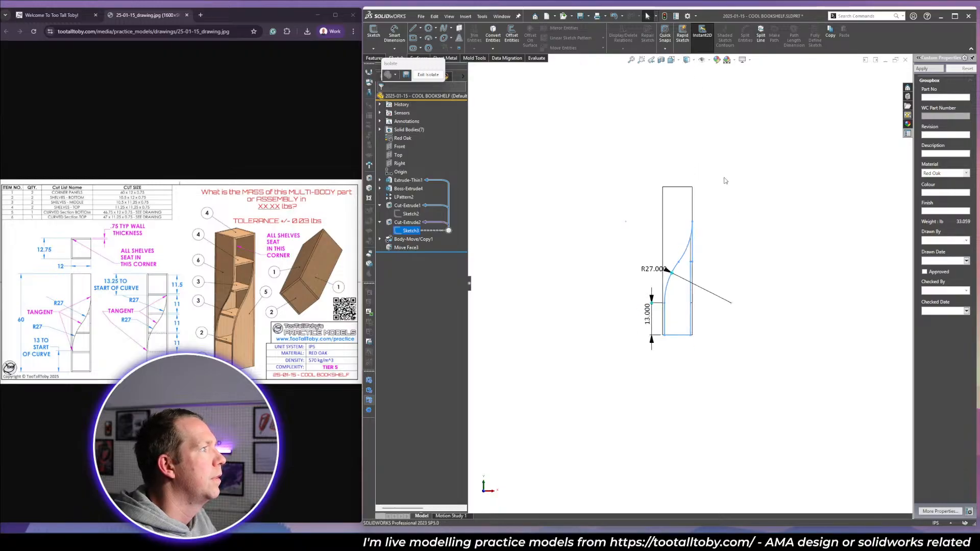
pyautogui.moveTo(725, 179)
pyautogui.mouseDown(button='middle')
pyautogui.moveTo(690, 220)
pyautogui.moveTo(740, 190)
pyautogui.moveTo(696, 182)
pyautogui.moveTo(790, 259)
pyautogui.mouseUp(button='middle')
pyautogui.click(740, 238)
pyautogui.scroll(-3, 729, 246)
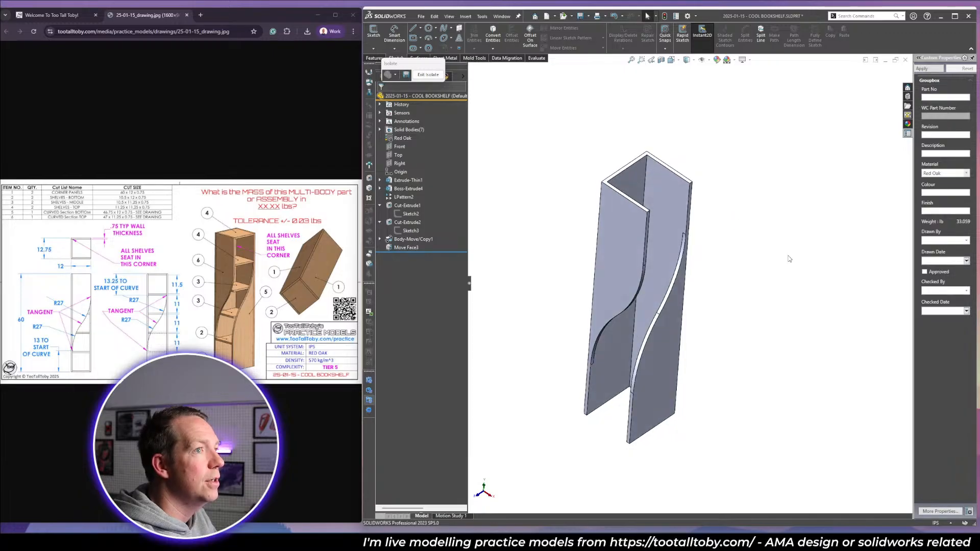
pyautogui.moveTo(759, 298); pyautogui.dragTo(756, 300, button='middle')
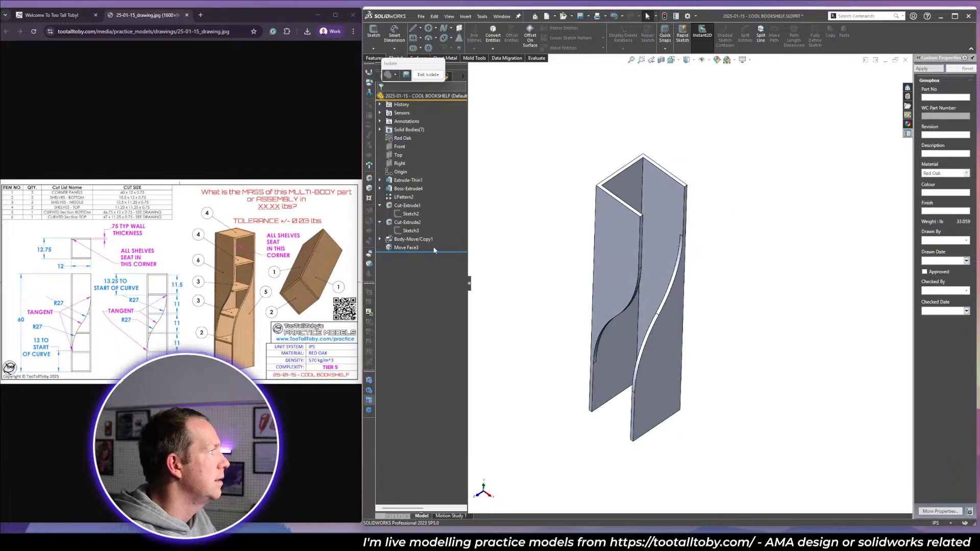
# Collapse both cut features and reorder Boss-Extrude4 and LPattern2 to follow Cut-Extrude2 in the feature history.
pyautogui.click(380, 206)
pyautogui.click(380, 214)
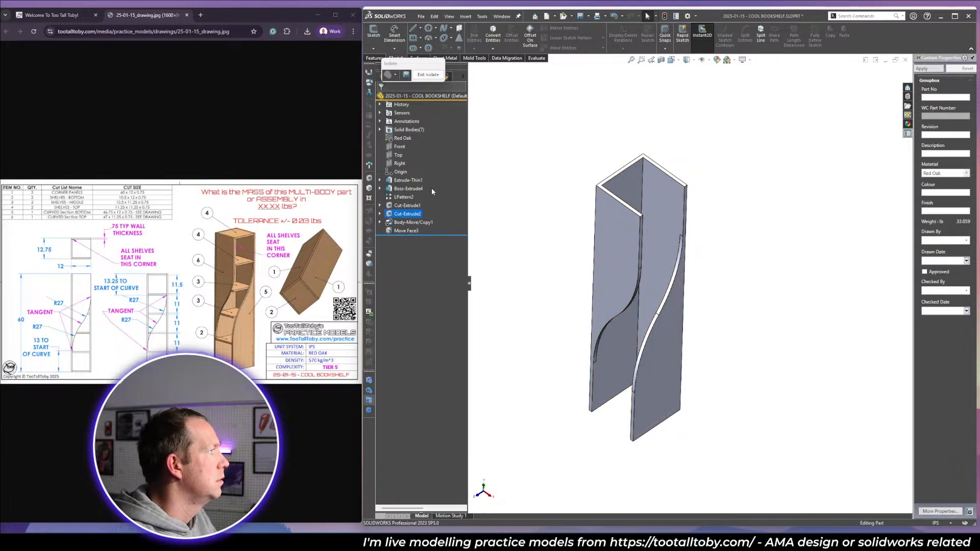
pyautogui.click(401, 191)
pyautogui.press('Escape')
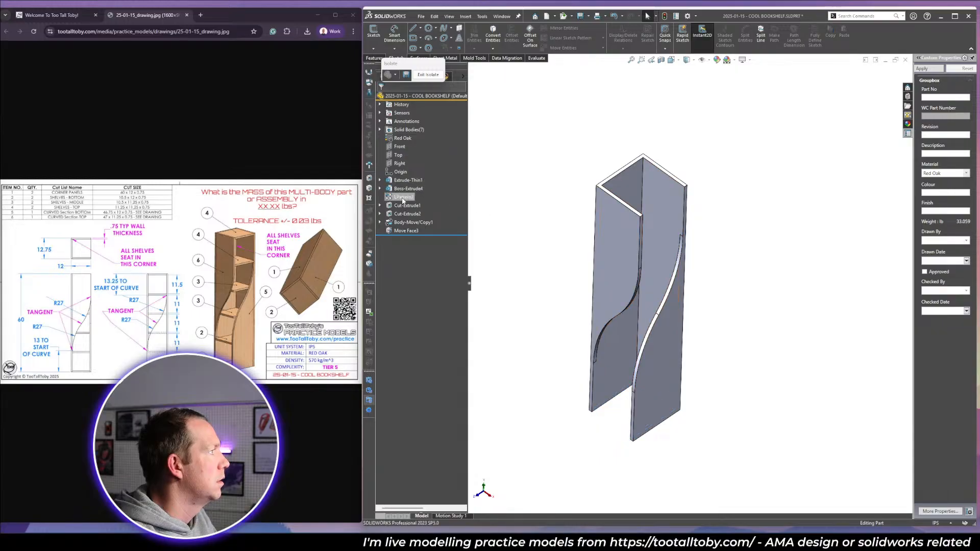
pyautogui.moveTo(403, 201); pyautogui.dragTo(433, 221)
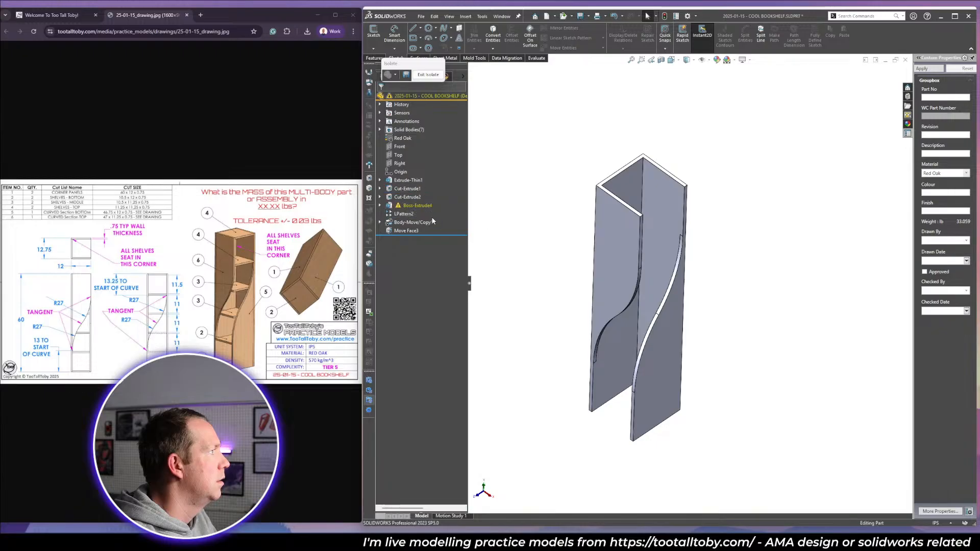
# Edit the sketch of Boss-Extrude4, delete the dangling relation at its lower corner, and reattach that corner to the inside wall corner.
pyautogui.click(381, 206)
pyautogui.click(409, 214)
pyautogui.click(417, 196)
pyautogui.press('space')
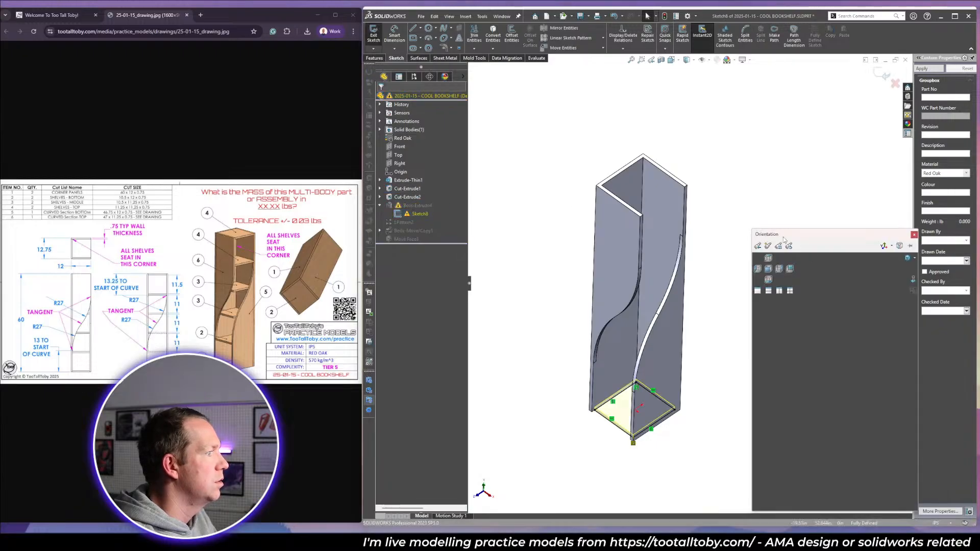
pyautogui.hotkey('ctrl', '8')
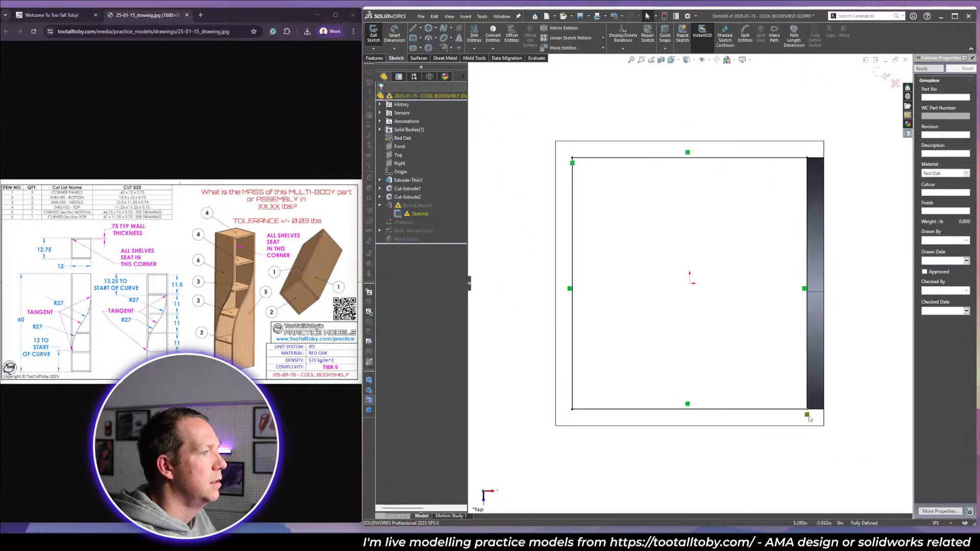
pyautogui.press('Delete')
pyautogui.moveTo(807, 409)
pyautogui.mouseDown()
pyautogui.moveTo(813, 415)
pyautogui.moveTo(807, 409)
pyautogui.mouseUp()
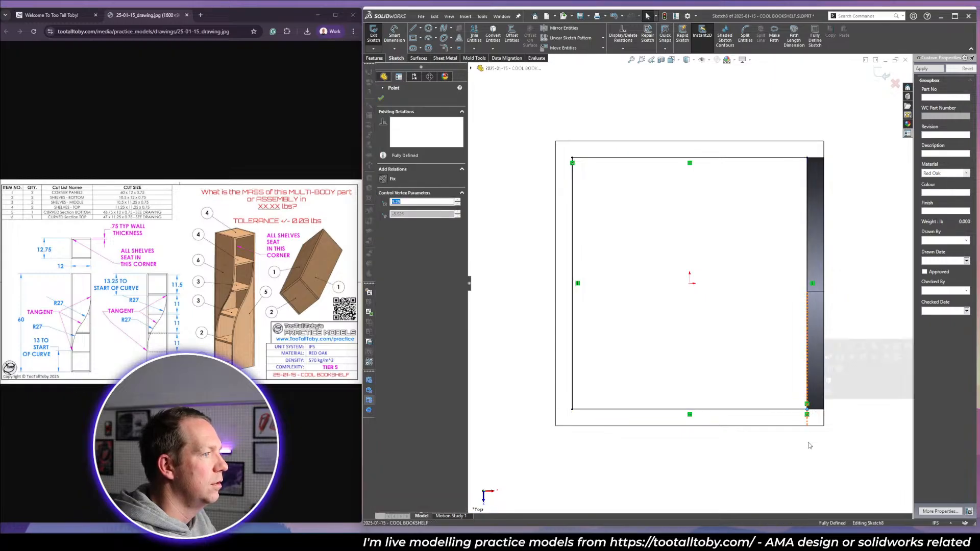
# Finish editing the Boss-Extrude4 sketch and exit Isolate to bring back all the bookshelf bodies.
pyautogui.click(810, 446)
pyautogui.scroll(3, 874, 108)
pyautogui.click(881, 74)
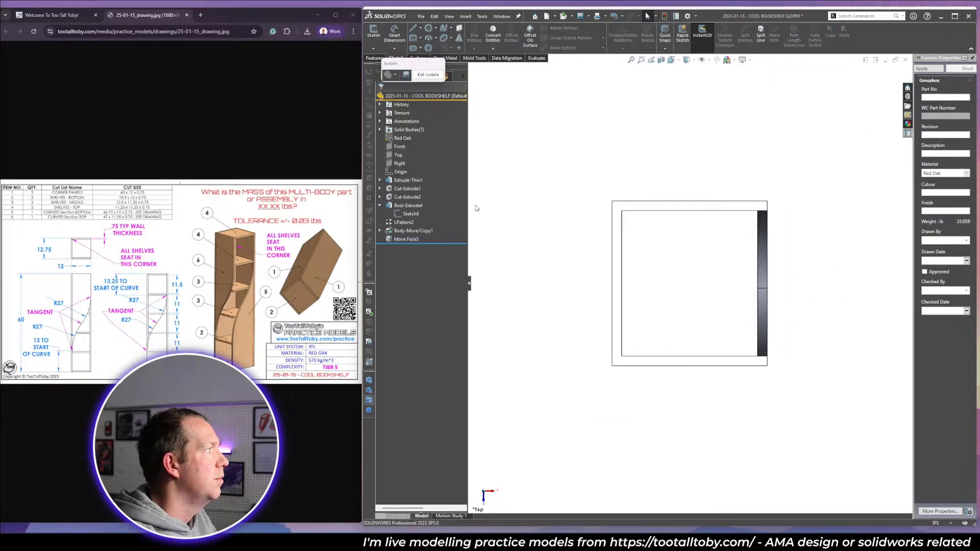
pyautogui.click(380, 205)
pyautogui.moveTo(790, 366); pyautogui.dragTo(765, 256, button='middle')
pyautogui.hotkey('ctrl', '7')
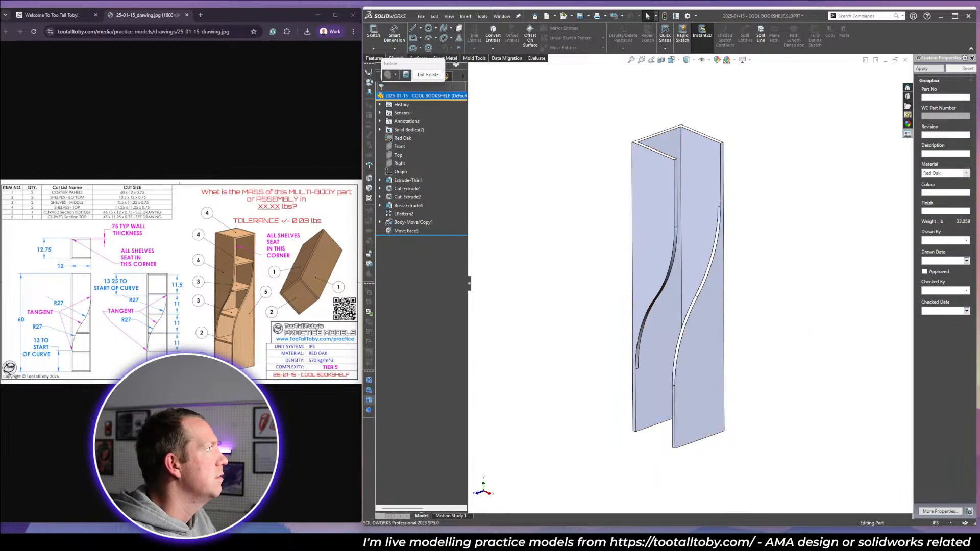
pyautogui.click(437, 75)
# Edit Move Face3 to include the front faces of the top and bottom shelves in its 0.75 in offset.
pyautogui.click(407, 231)
pyautogui.click(413, 208)
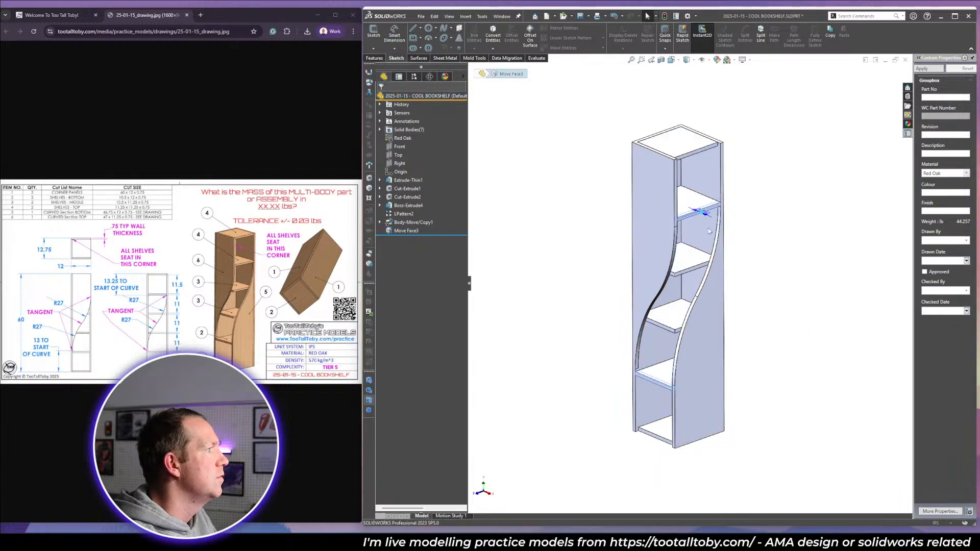
pyautogui.scroll(-5, 690, 163)
pyautogui.click(693, 163)
pyautogui.scroll(3, 693, 163)
pyautogui.scroll(-2, 663, 455)
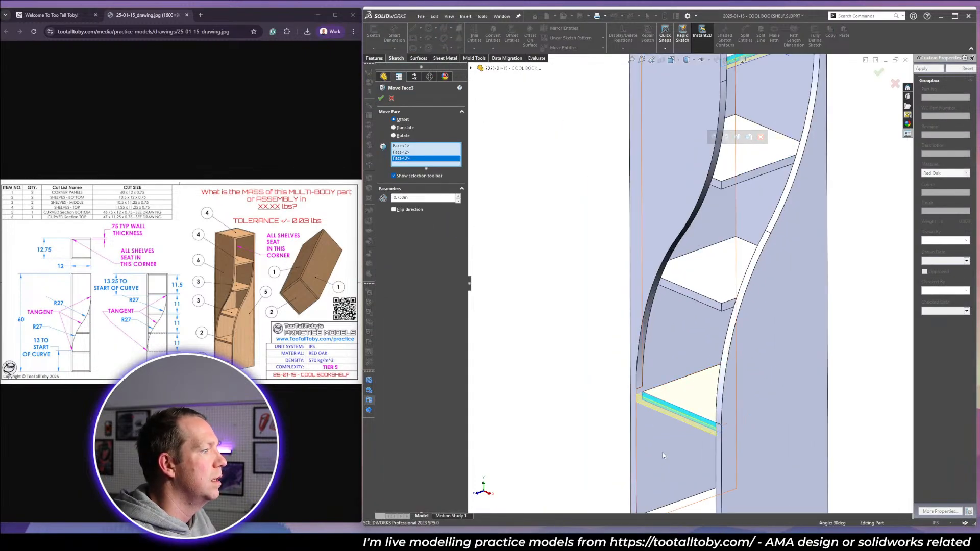
pyautogui.scroll(1, 665, 470)
pyautogui.click(709, 397)
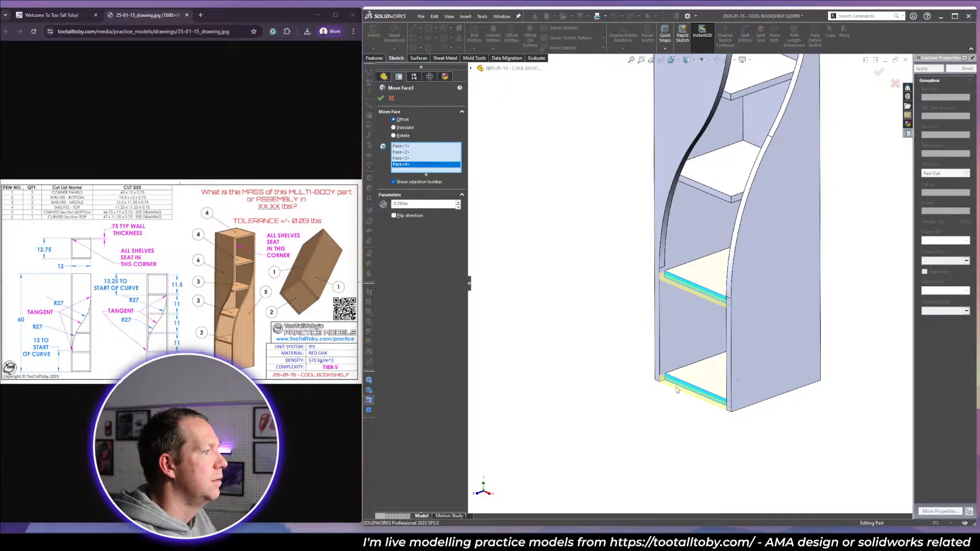
pyautogui.click(391, 98)
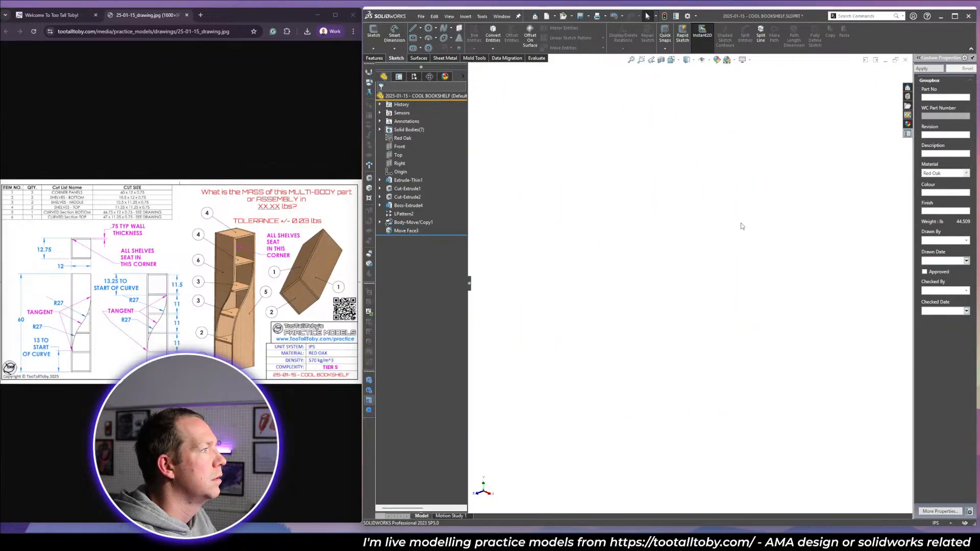
pyautogui.press('f')
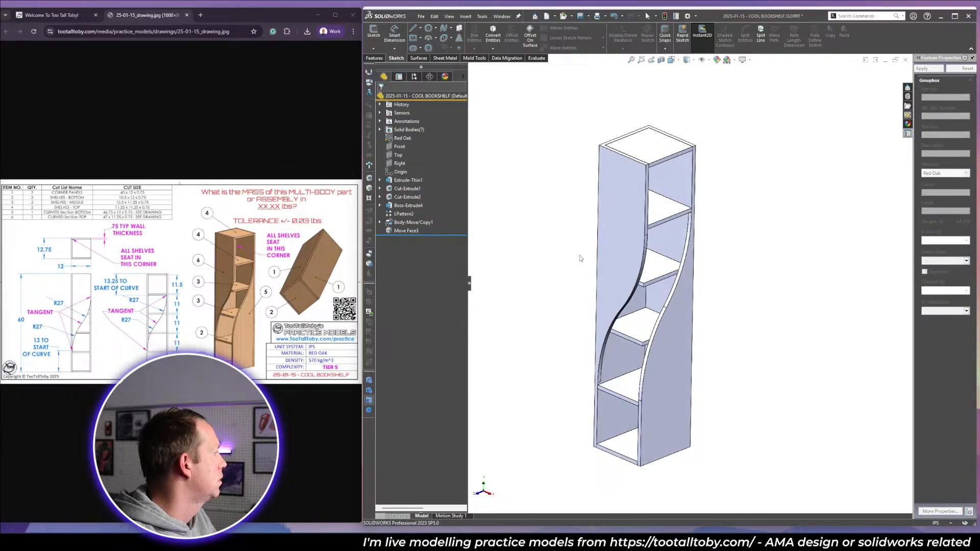
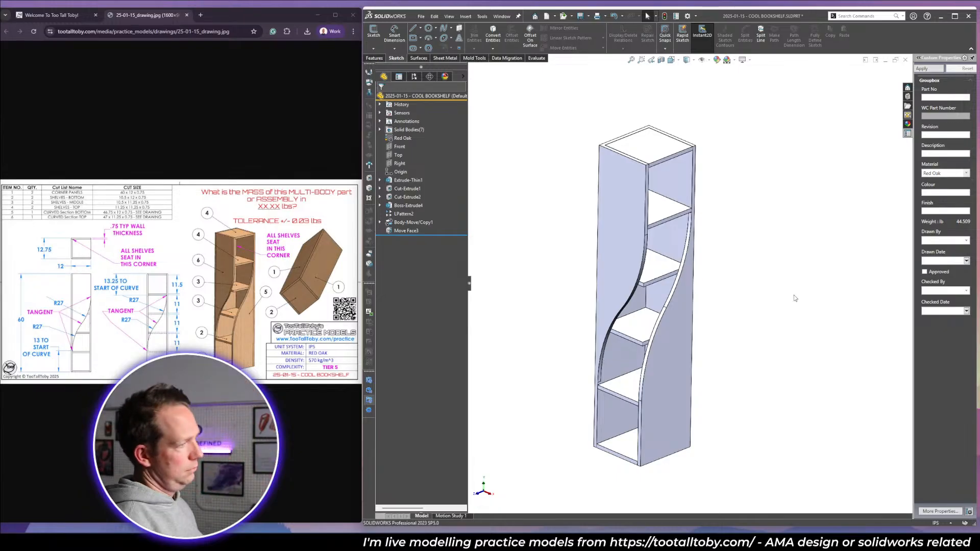
# Examine Sketch2 of Cut-Extrude1 and Sketch3 of Cut-Extrude2 against the curved wall cuts.
pyautogui.click(380, 188)
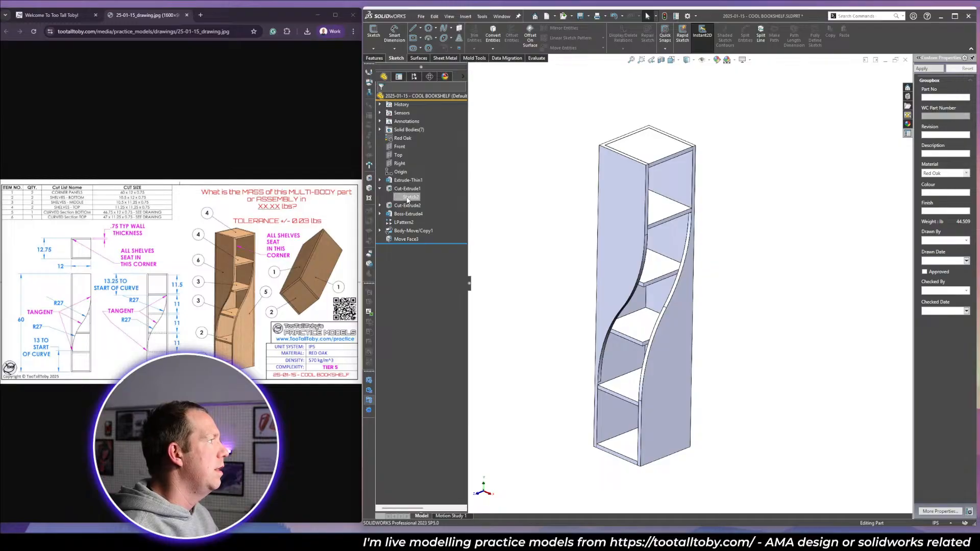
pyautogui.click(410, 197)
pyautogui.moveTo(722, 320); pyautogui.dragTo(688, 305, button='middle')
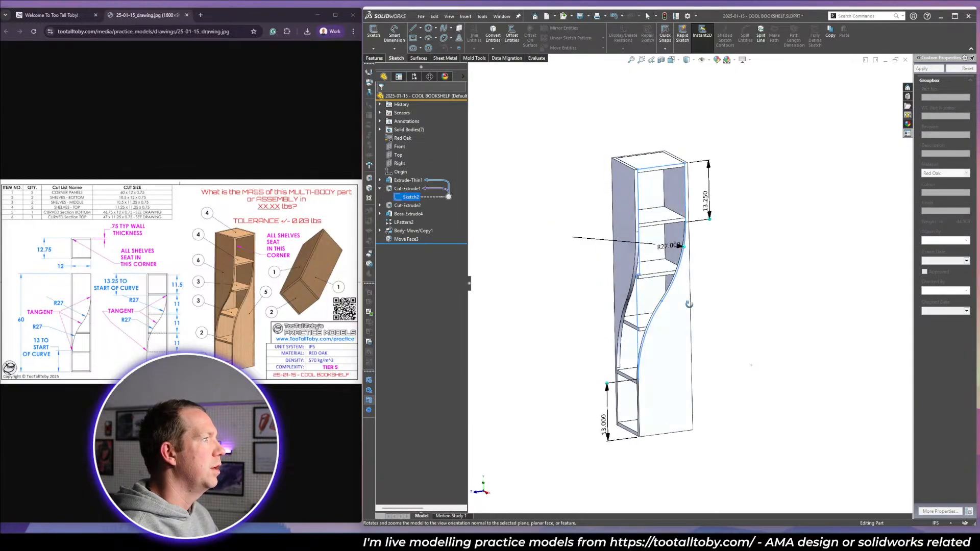
pyautogui.scroll(-2, 693, 251)
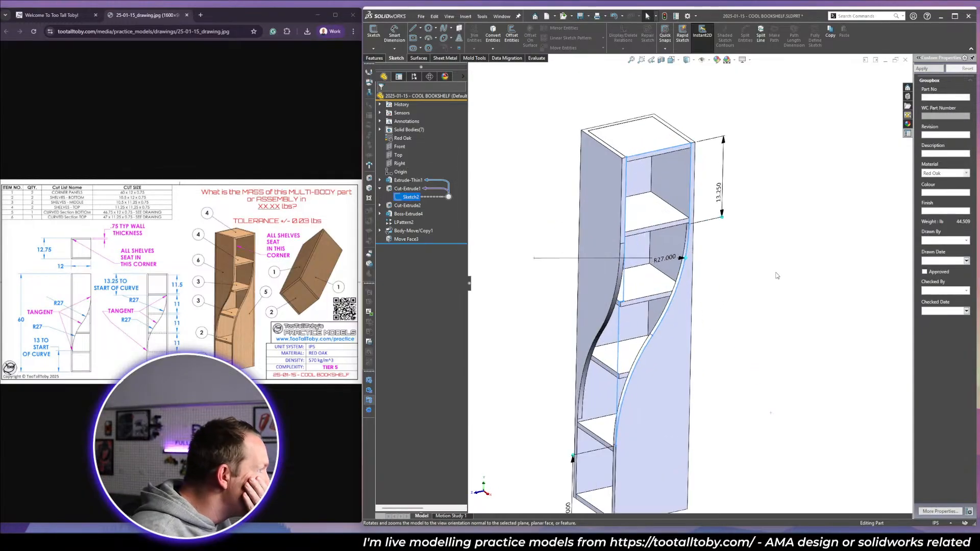
pyautogui.moveTo(677, 265)
pyautogui.mouseDown(button='middle')
pyautogui.moveTo(646, 233)
pyautogui.moveTo(629, 240)
pyautogui.moveTo(685, 247)
pyautogui.moveTo(751, 301)
pyautogui.mouseUp(button='middle')
pyautogui.click(762, 309)
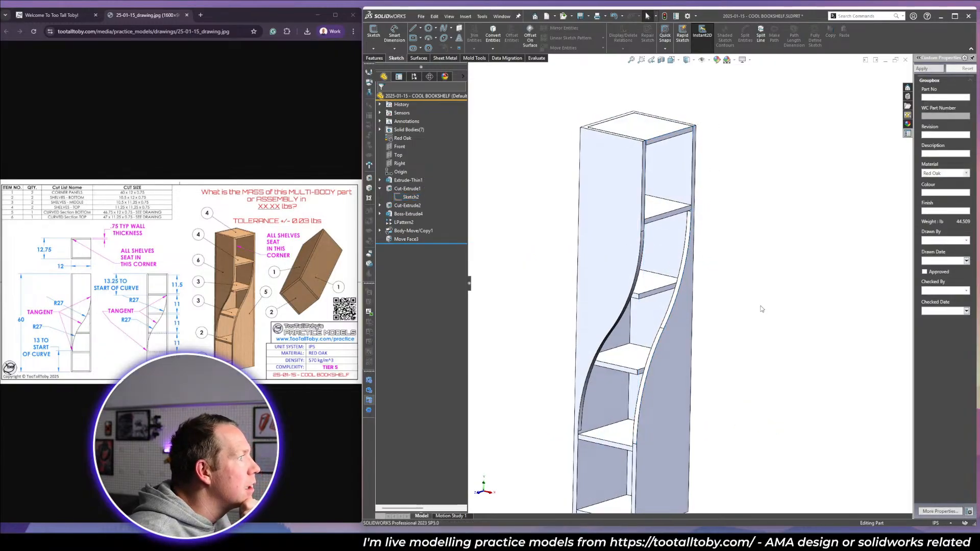
pyautogui.click(413, 198)
pyautogui.click(380, 205)
pyautogui.click(411, 214)
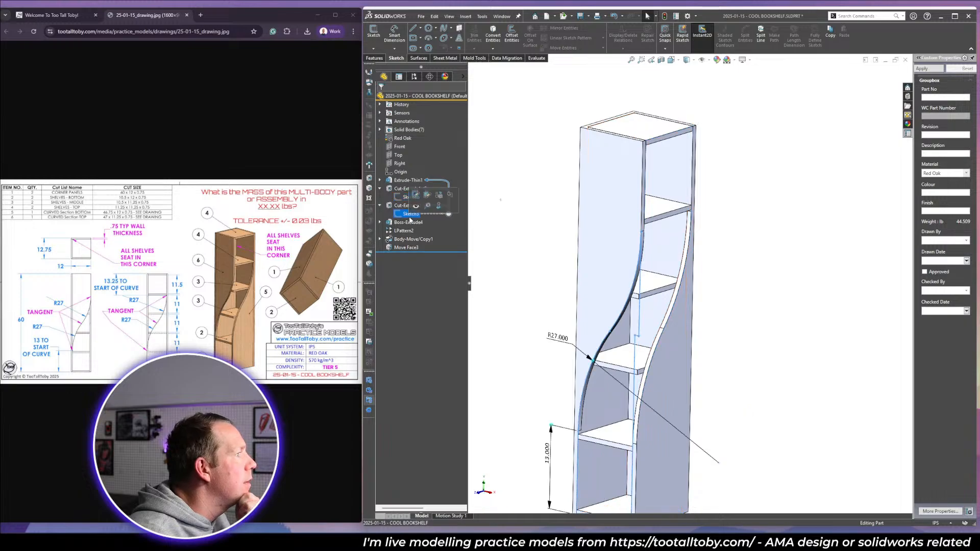
pyautogui.scroll(3, 671, 377)
pyautogui.moveTo(671, 378)
pyautogui.mouseDown(button='middle')
pyautogui.moveTo(715, 371)
pyautogui.moveTo(659, 369)
pyautogui.moveTo(668, 382)
pyautogui.mouseUp(button='middle')
pyautogui.click(716, 295)
pyautogui.moveTo(683, 276); pyautogui.dragTo(681, 277, button='middle')
# Close the practice drawing's browser tab and inspect the finished bookshelf in an angled view.
pyautogui.click(186, 15)
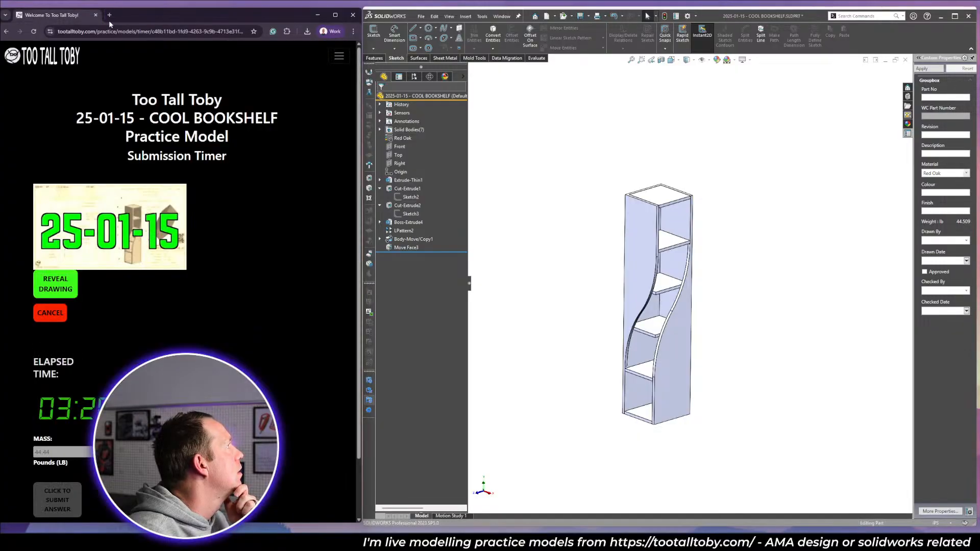
pyautogui.click(800, 193)
pyautogui.scroll(-4, 615, 352)
pyautogui.scroll(4, 781, 277)
pyautogui.moveTo(771, 203); pyautogui.dragTo(775, 208, button='middle')
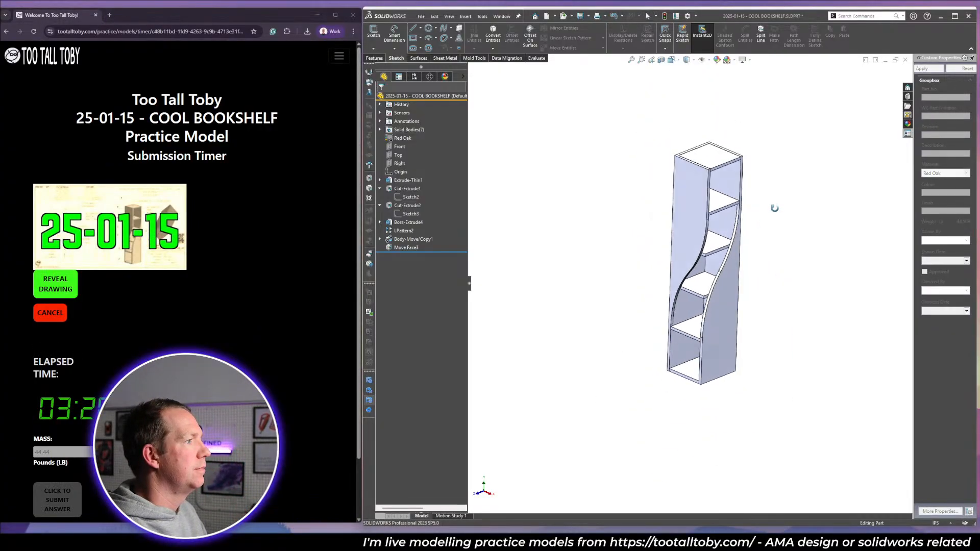
pyautogui.scroll(-2, 774, 209)
pyautogui.scroll(1, 726, 289)
pyautogui.scroll(-1, 724, 287)
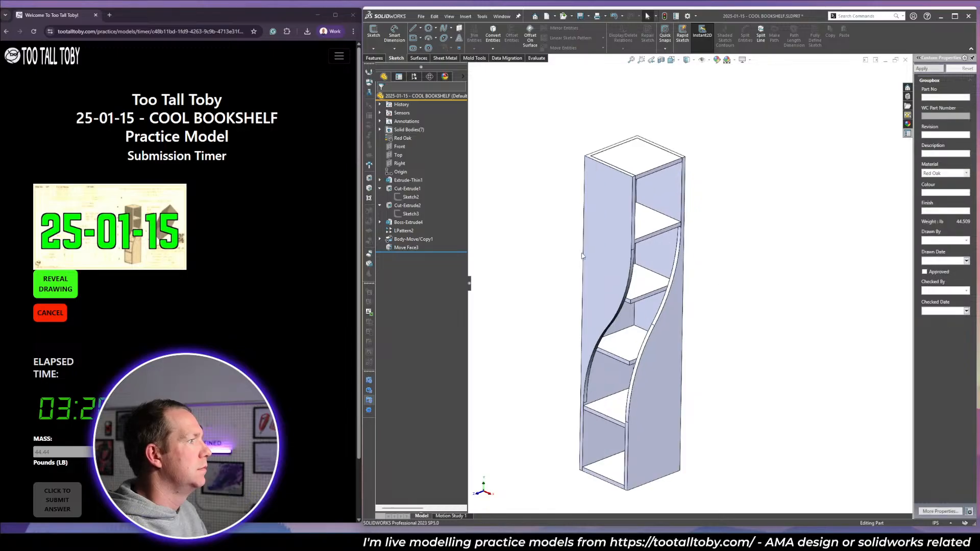
pyautogui.click(605, 254)
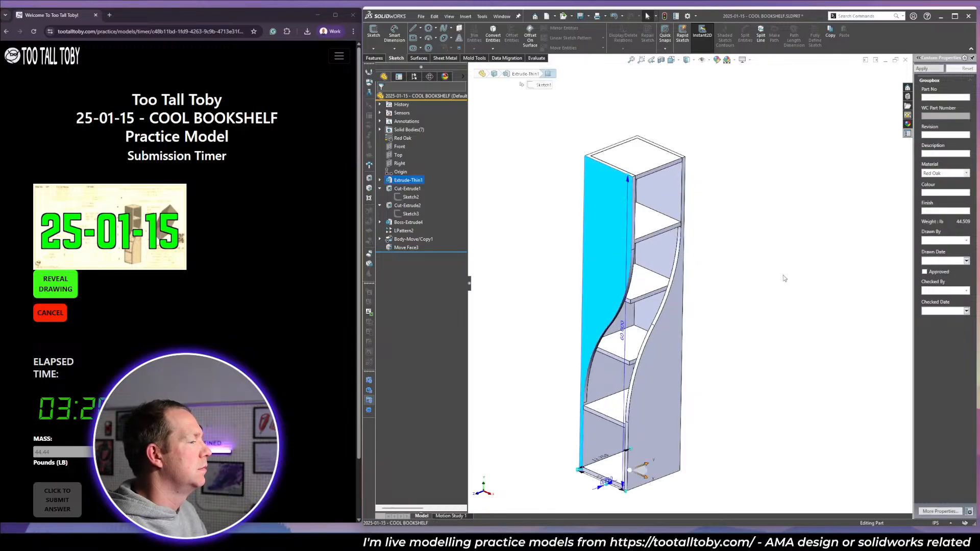
pyautogui.click(774, 270)
# Reapply the Red Oak material to the bookshelf part and toggle the Cartoon view setting.
pyautogui.rightClick(402, 139)
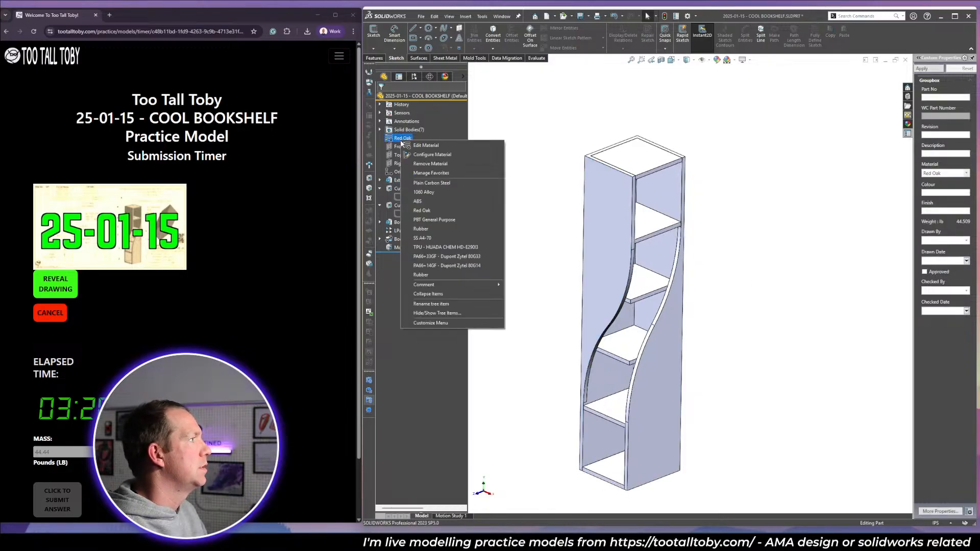
pyautogui.click(433, 210)
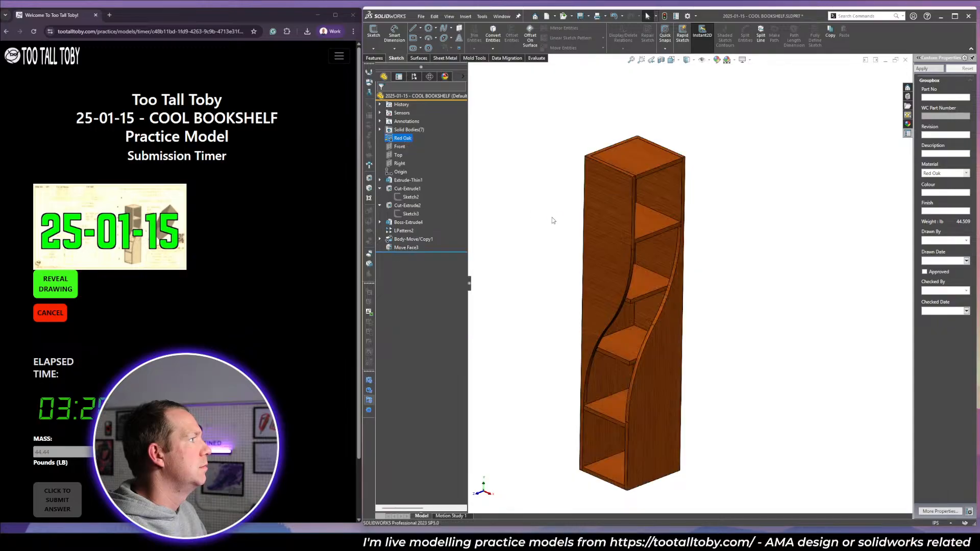
pyautogui.scroll(4, 603, 245)
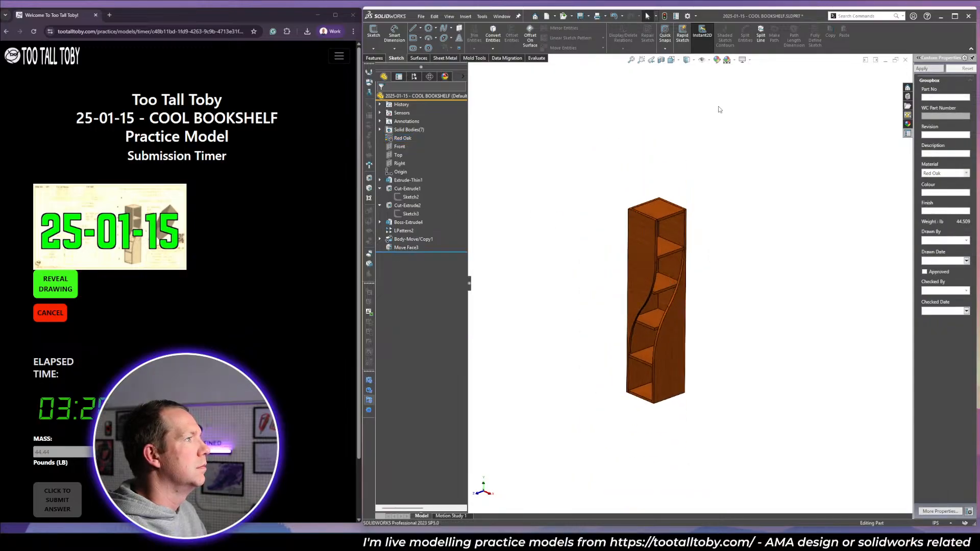
pyautogui.click(750, 60)
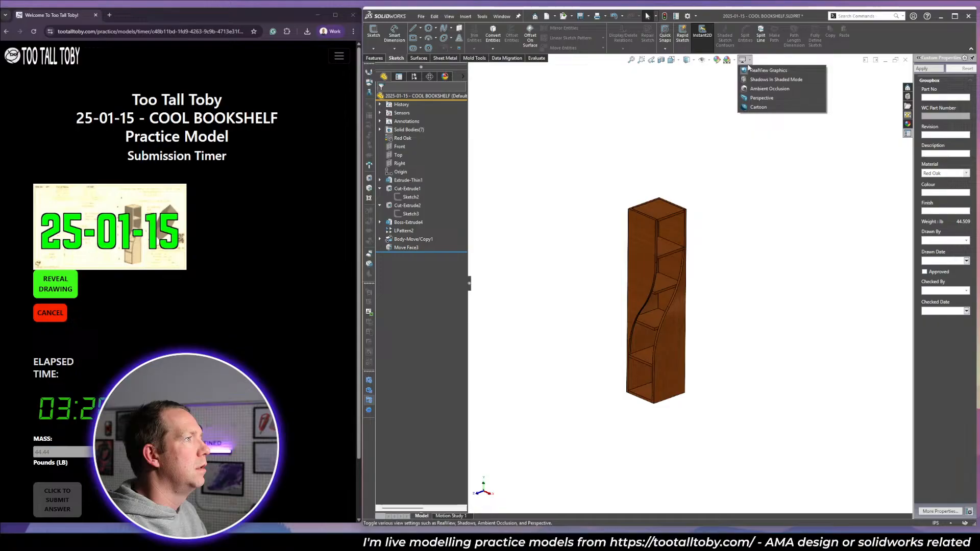
pyautogui.click(759, 105)
pyautogui.scroll(-2, 655, 297)
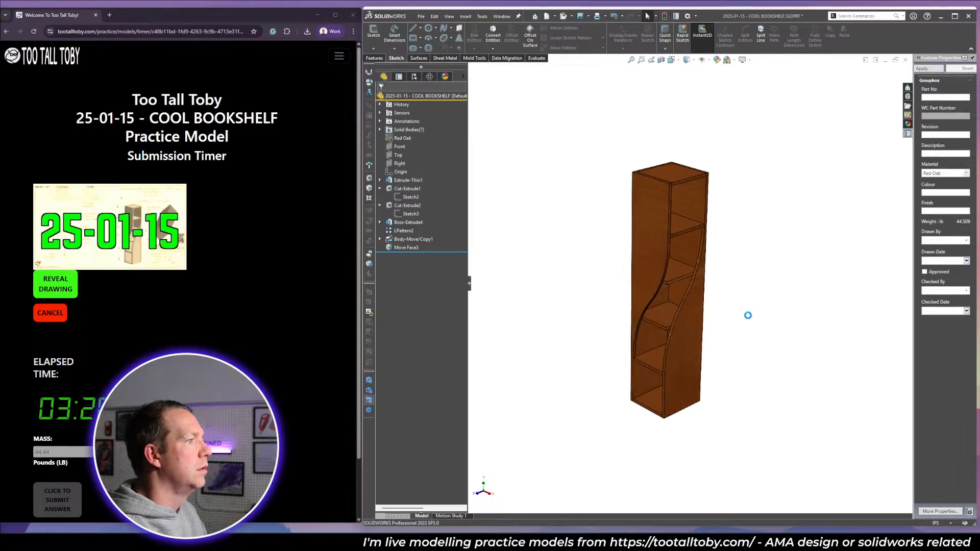
# Save the part, switch to Snipping Tool to capture an image of the bookshelf model, and close the tool.
pyautogui.hotkey('ctrl', 's')
pyautogui.hotkey('alt', 'Tab')
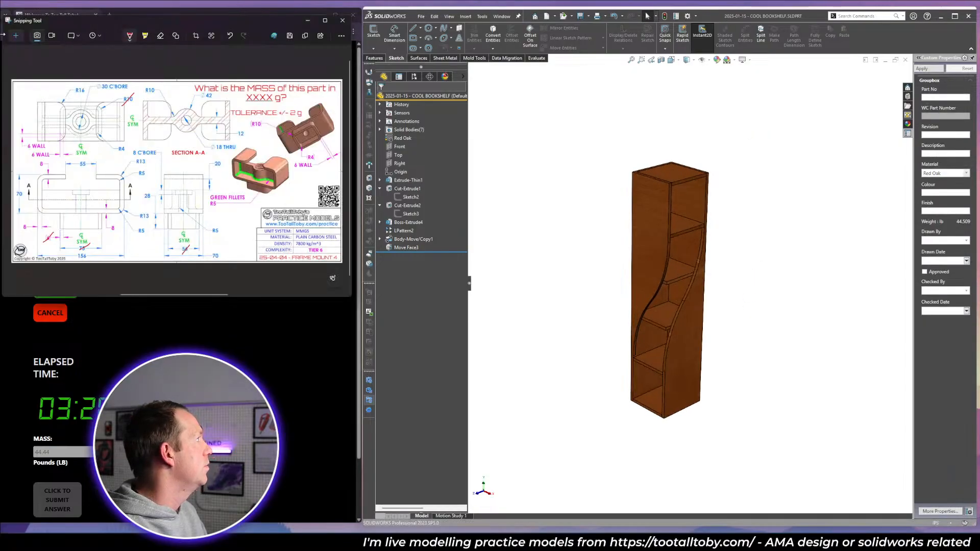
pyautogui.click(15, 36)
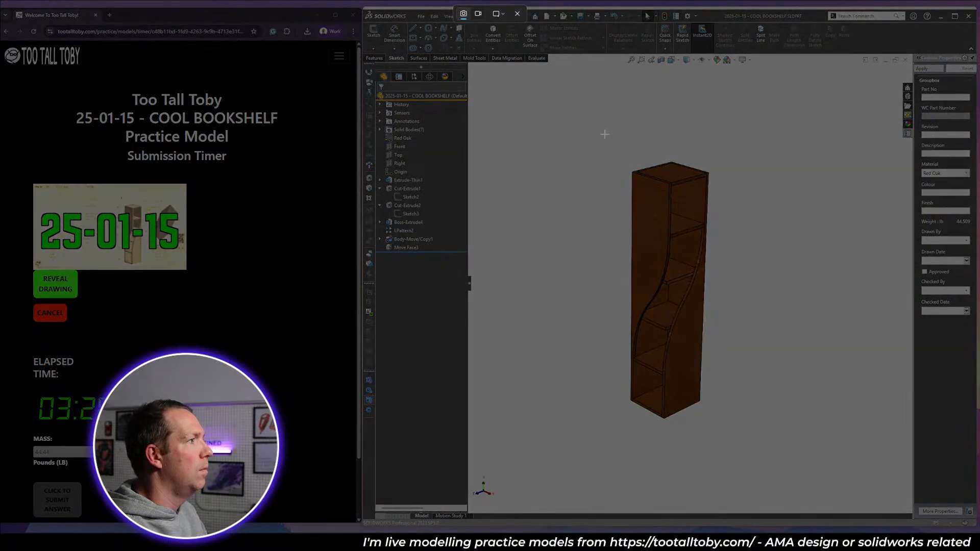
pyautogui.moveTo(602, 133); pyautogui.dragTo(726, 446)
pyautogui.click(434, 13)
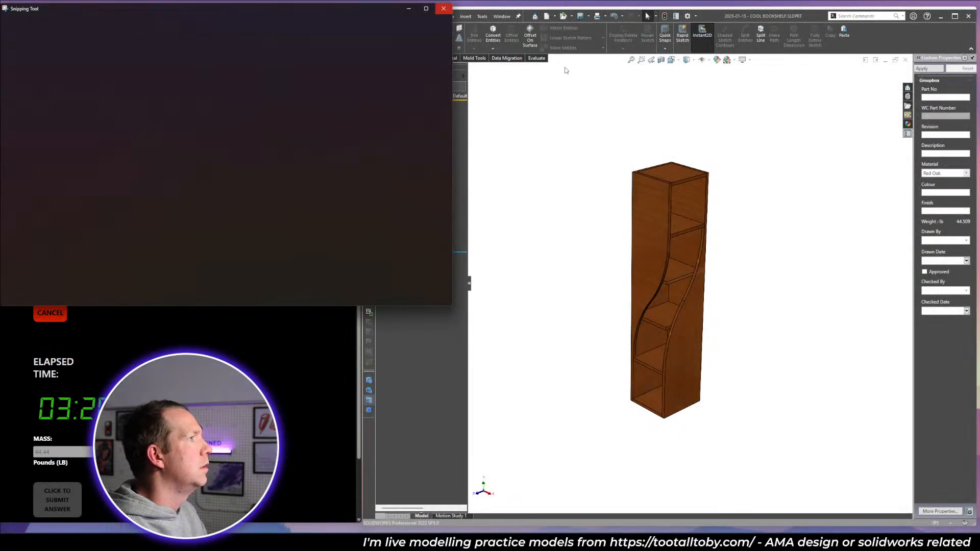
# Create a new part from the Too Tall Toby templates and reveal the 25-01-15 practice drawing in a new window.
pyautogui.hotkey('ctrl', 'n')
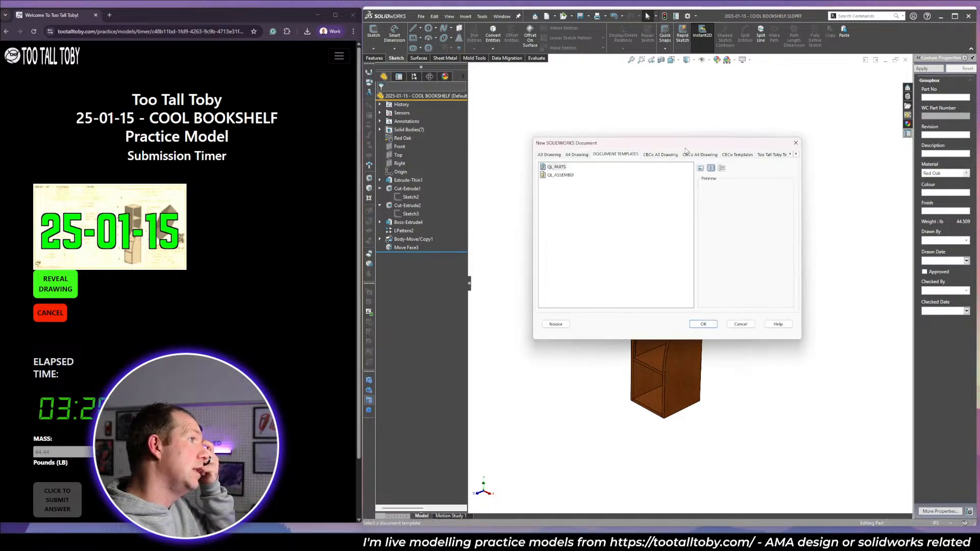
pyautogui.click(771, 155)
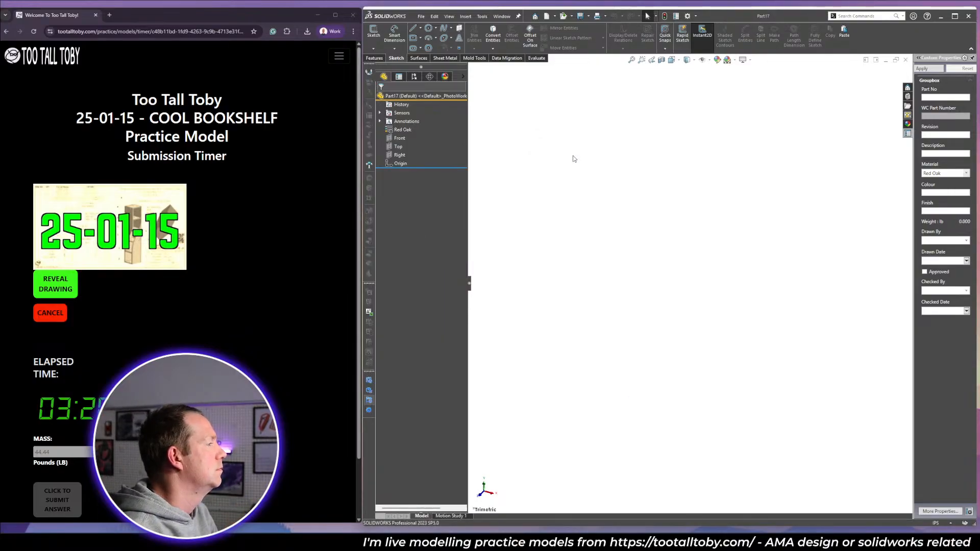
pyautogui.click(57, 287)
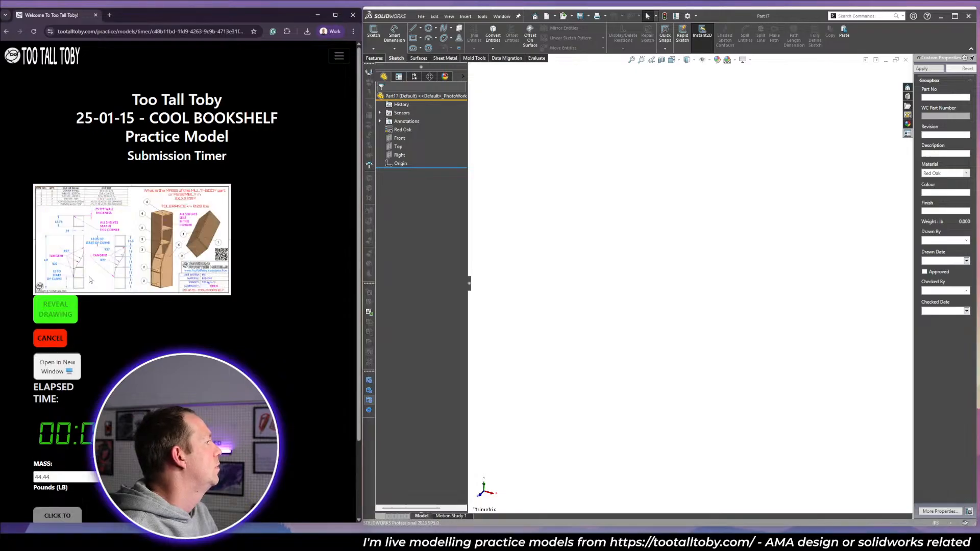
pyautogui.click(58, 366)
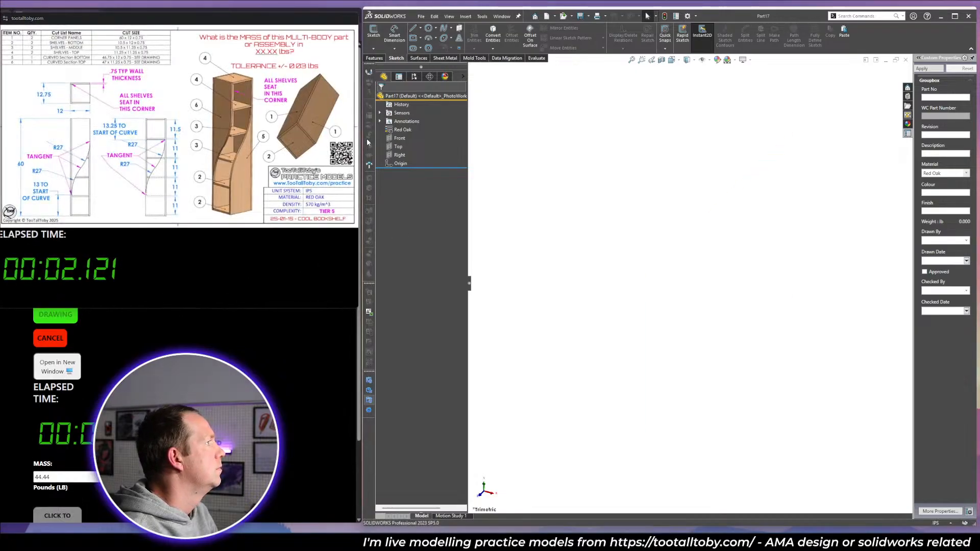
# Sketch a center rectangle at the origin on the Top plane, 12 in wide and 12.75 in high.
pyautogui.click(391, 147)
pyautogui.click(400, 134)
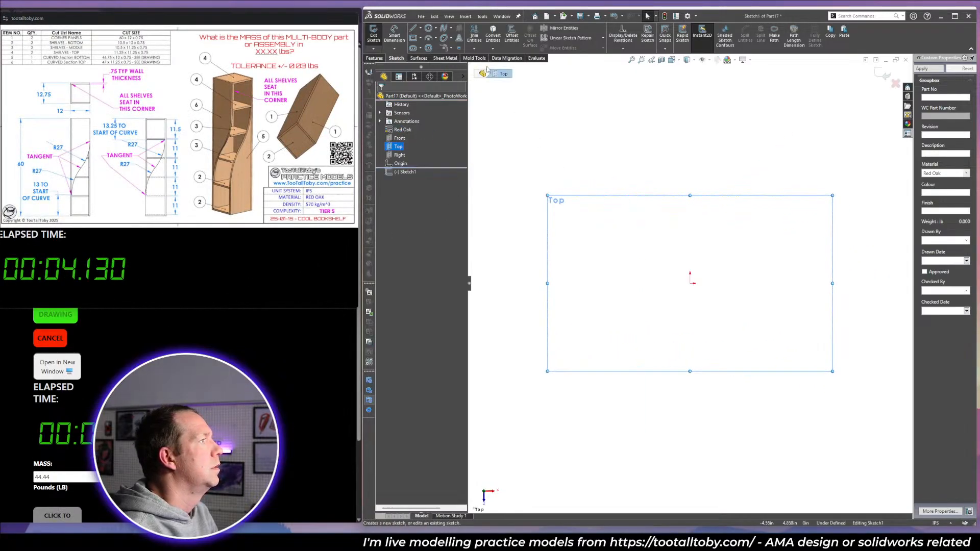
pyautogui.click(690, 283)
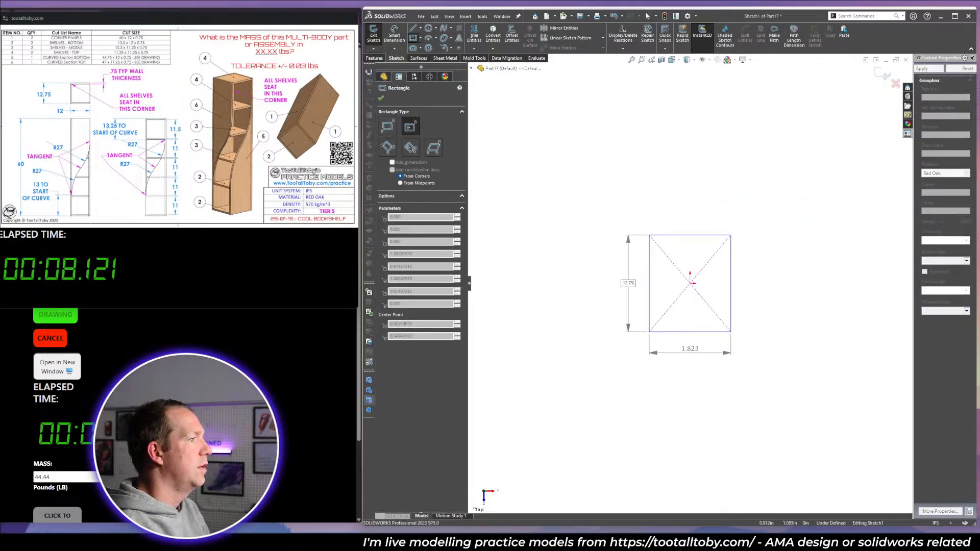
pyautogui.press('Return')
pyautogui.write('12')
pyautogui.press('Return')
pyautogui.press('Escape')
# Extrude the rectangle 60 in as a thin feature with a 0.75 in wall thickness directed inward.
pyautogui.scroll(6, 733, 247)
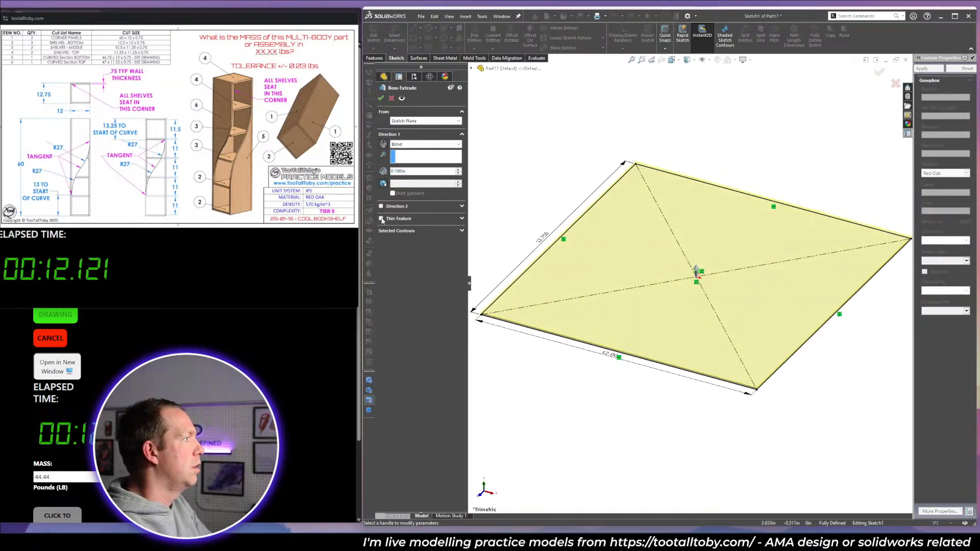
pyautogui.click(382, 218)
pyautogui.write('.75')
pyautogui.press('Return')
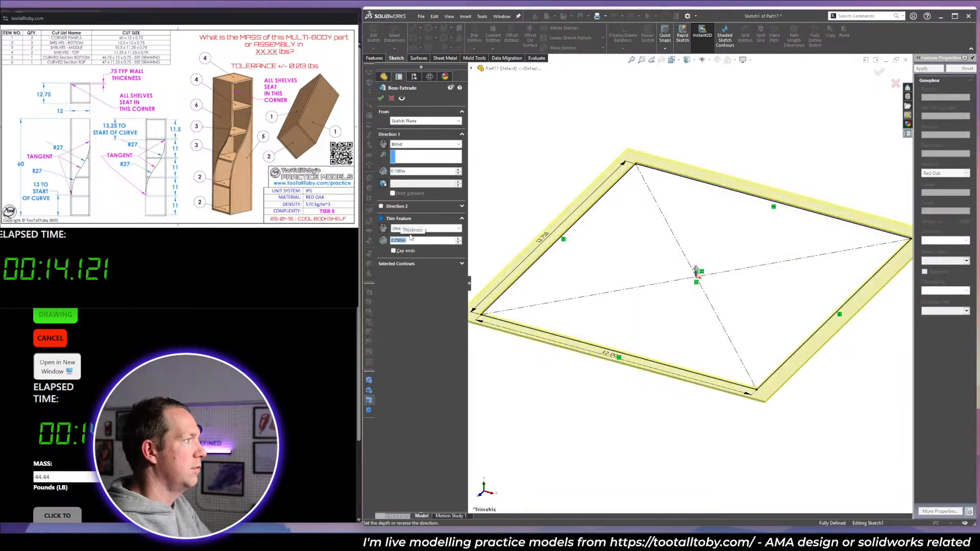
pyautogui.click(382, 230)
pyautogui.write('60')
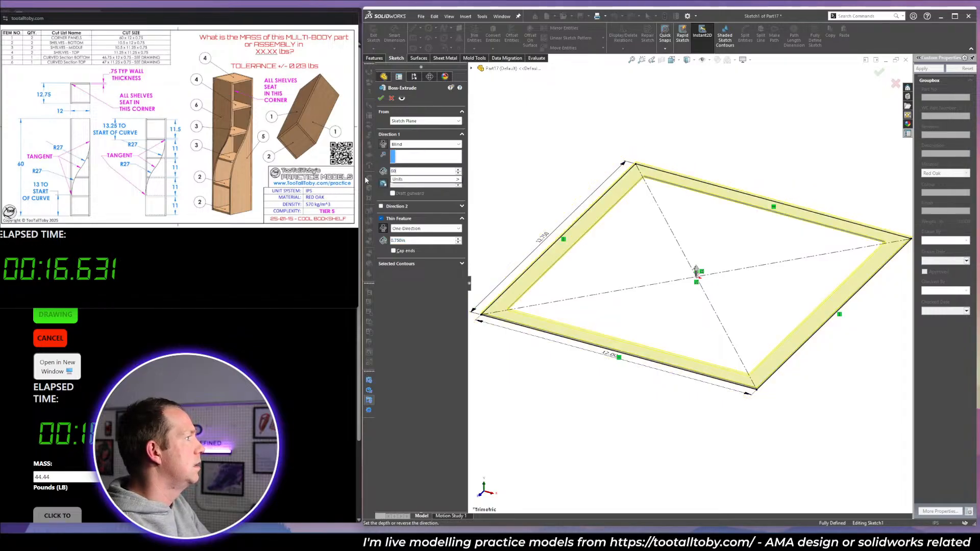
pyautogui.press('Return')
pyautogui.press('Return')
pyautogui.press('f')
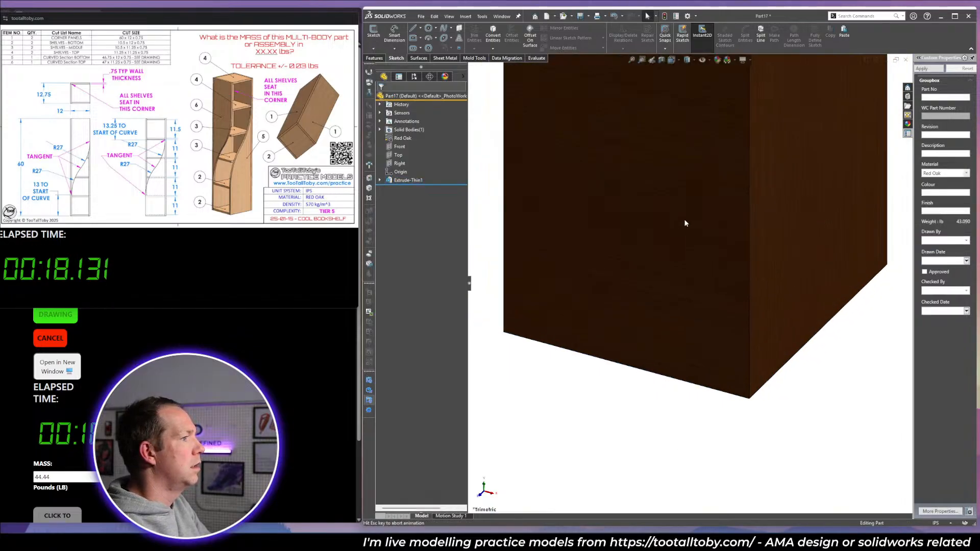
# Start a sketch on the column's outer side face and draw the stepped side, top edge and short opposite vertical line of the cutout outline.
pyautogui.click(728, 179)
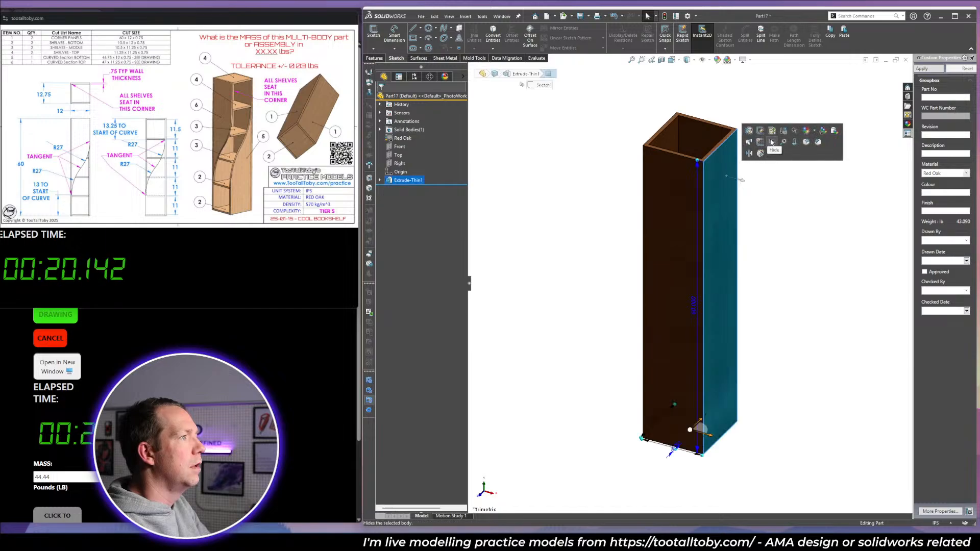
pyautogui.click(761, 145)
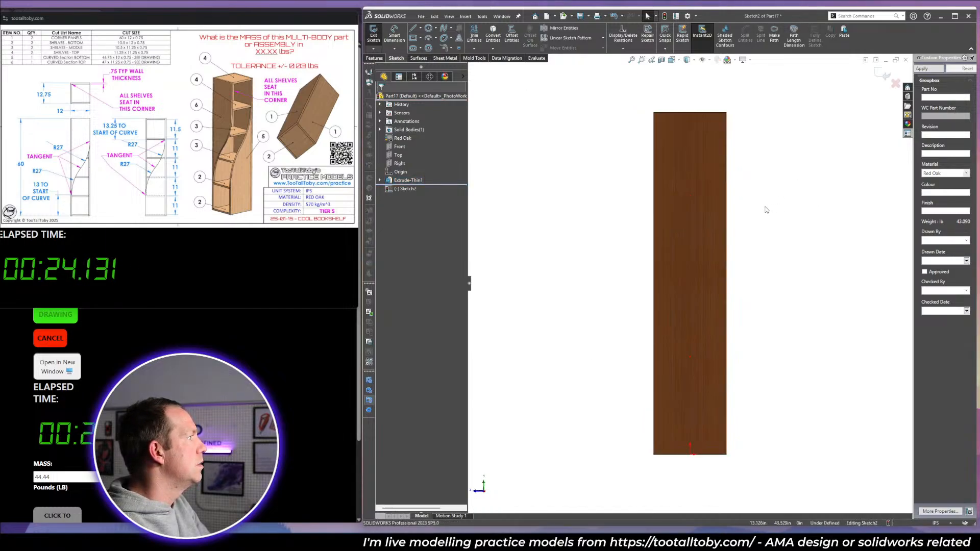
pyautogui.press('l')
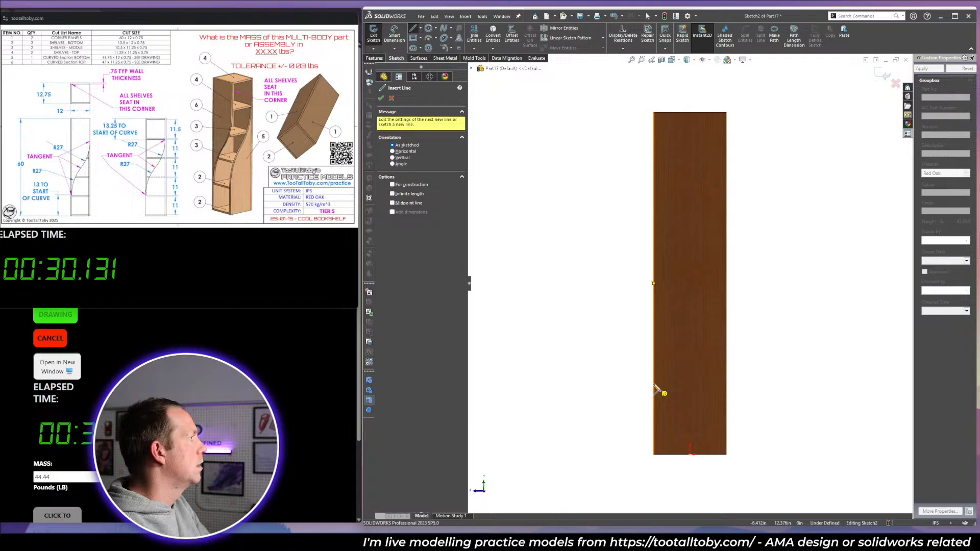
pyautogui.click(655, 386)
pyautogui.click(655, 272)
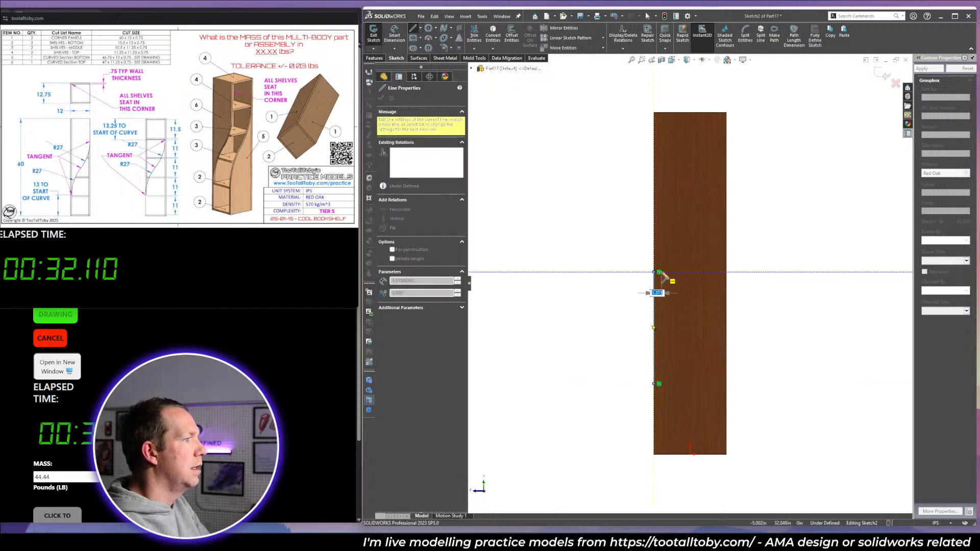
pyautogui.click(662, 272)
pyautogui.click(662, 113)
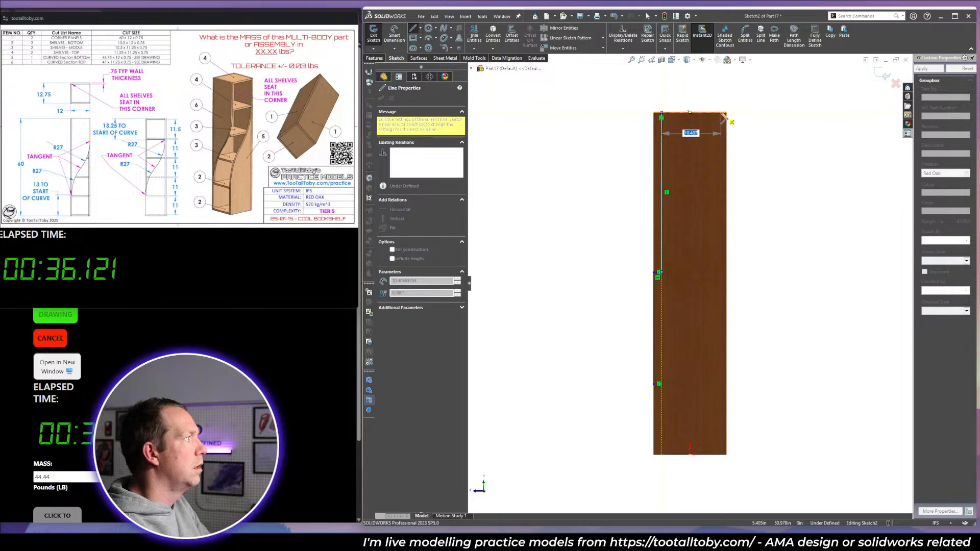
pyautogui.click(721, 113)
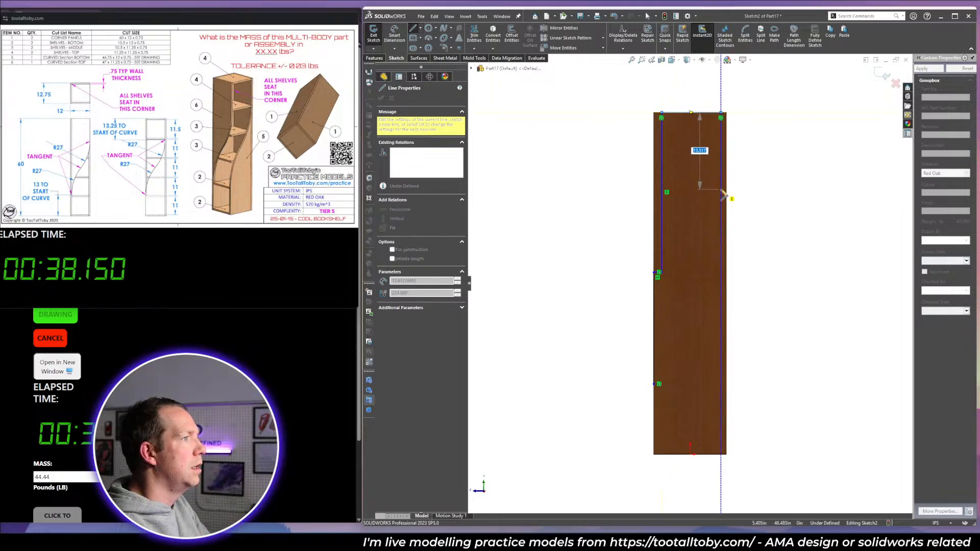
pyautogui.click(721, 190)
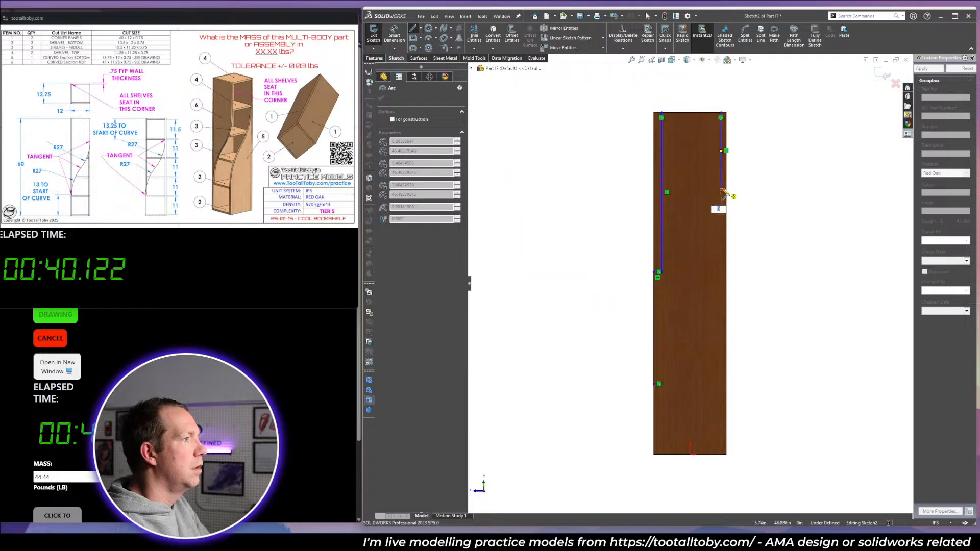
# Close the cutout outline with two tangent arcs forming an S-curve down to the start of the stepped side.
pyautogui.click(697, 275)
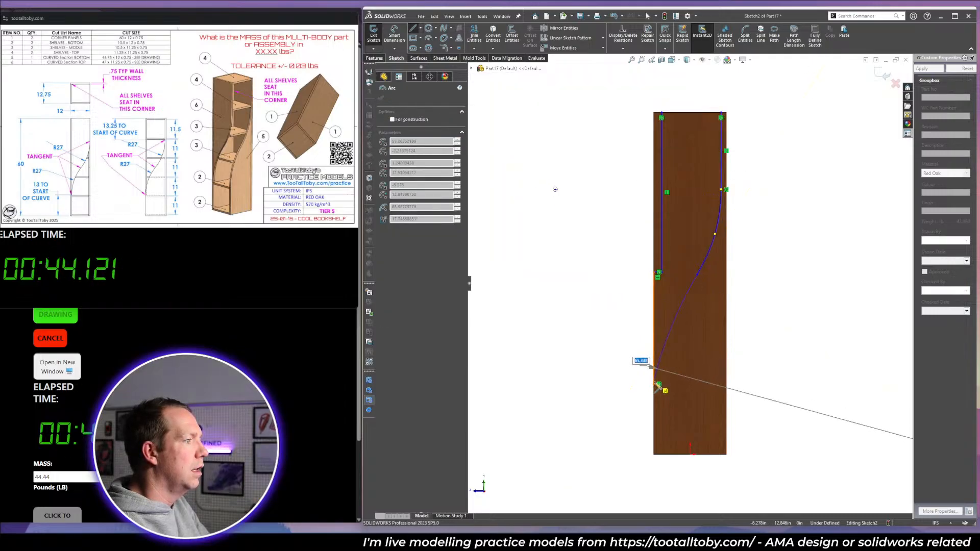
pyautogui.click(656, 384)
pyautogui.press('Escape')
pyautogui.click(689, 60)
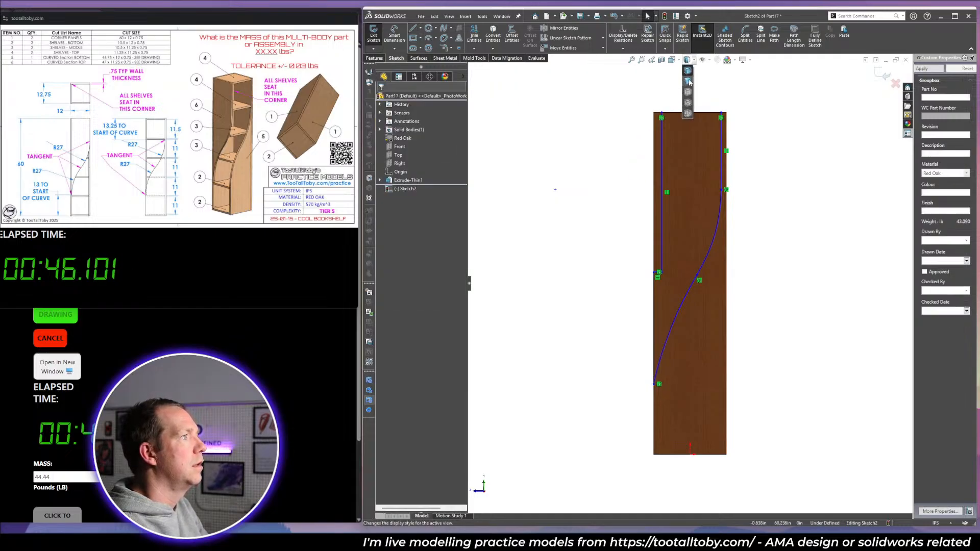
pyautogui.click(689, 112)
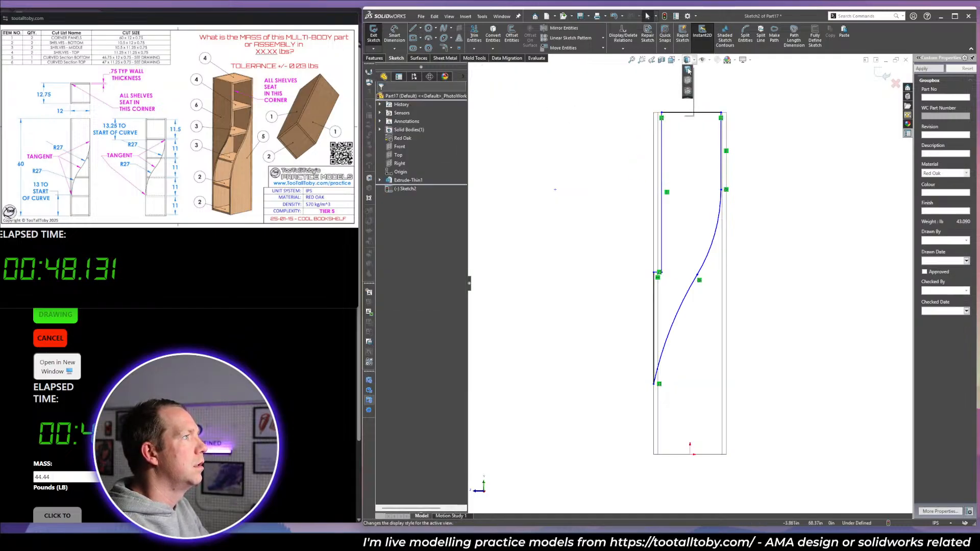
pyautogui.click(688, 70)
# Remove the wood appearance from the part.
pyautogui.rightClick(433, 95)
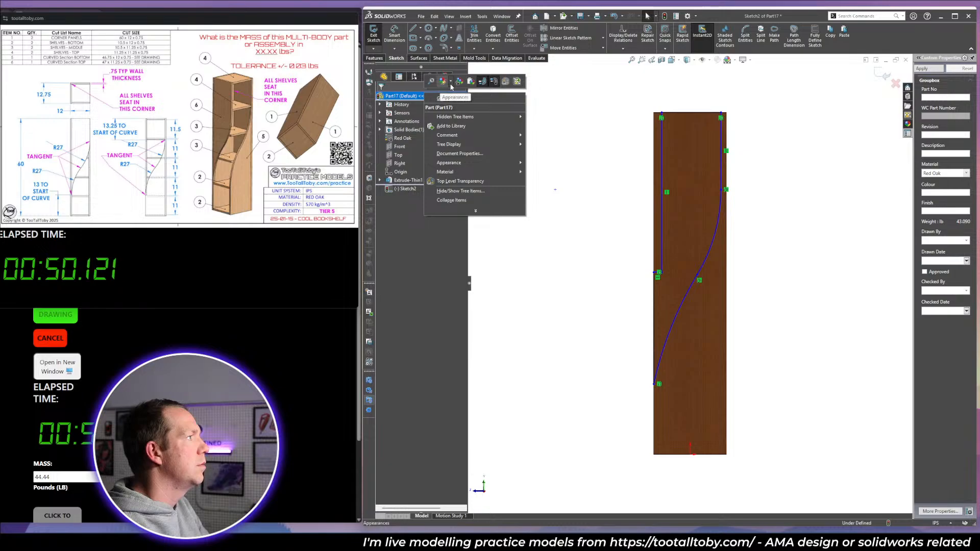
pyautogui.click(451, 84)
pyautogui.click(459, 109)
# Show the model in wireframe and snap the outline's two upper corners to the inner wall edges of the column.
pyautogui.scroll(-3, 709, 106)
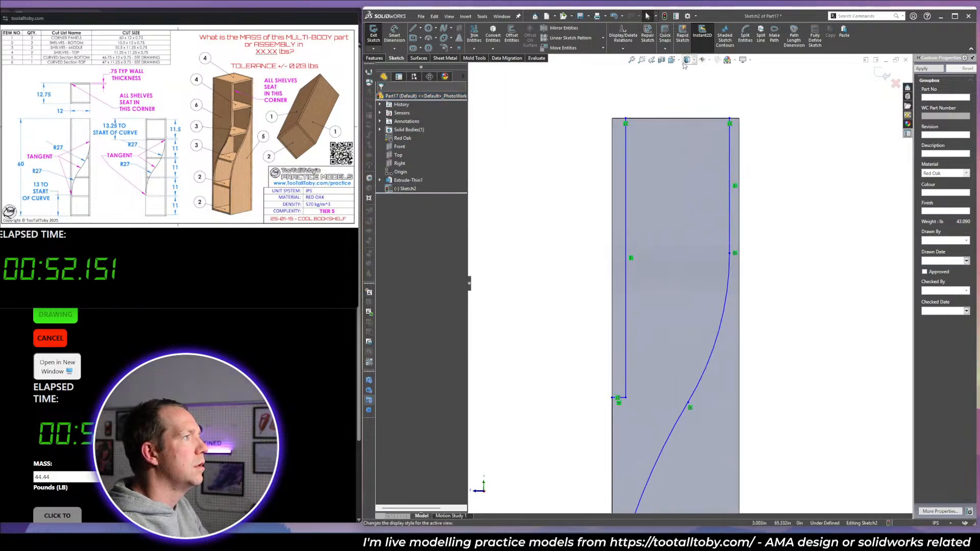
pyautogui.click(687, 60)
pyautogui.click(688, 115)
pyautogui.moveTo(730, 119); pyautogui.dragTo(732, 118)
pyautogui.click(682, 155)
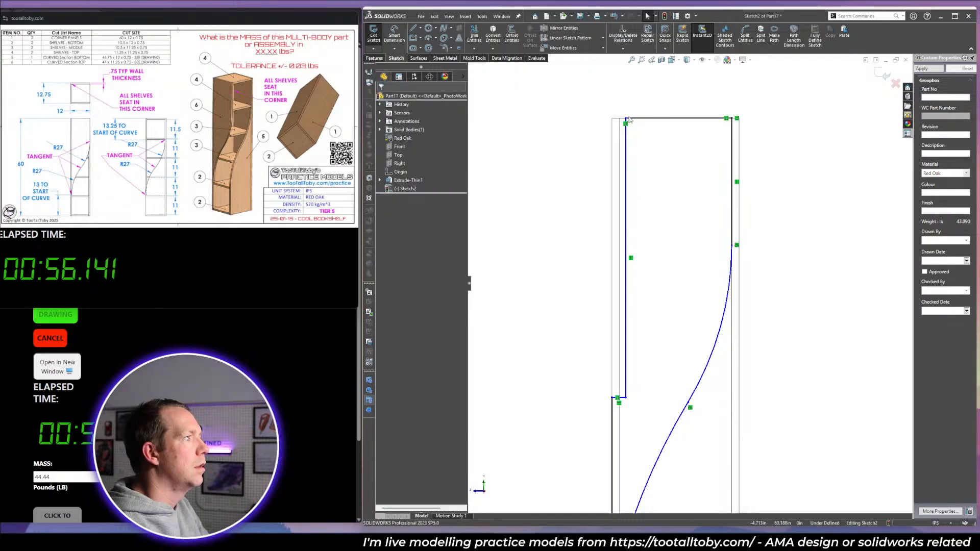
pyautogui.moveTo(626, 119); pyautogui.dragTo(620, 119)
pyautogui.click(667, 170)
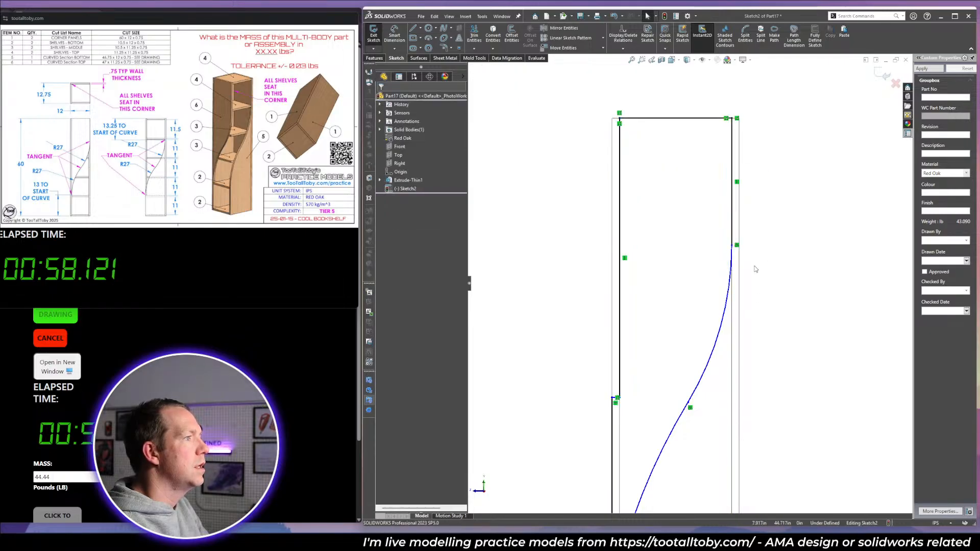
# Dimension the vertical line above the curve to 13.25 in.
pyautogui.moveTo(758, 269); pyautogui.dragTo(746, 164, button='right')
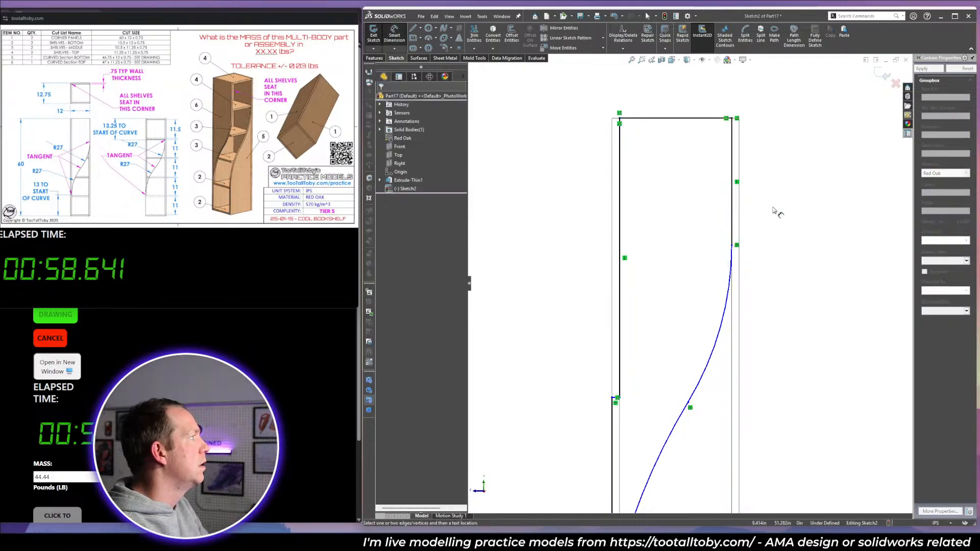
pyautogui.click(734, 219)
pyautogui.click(781, 224)
pyautogui.write('13.25')
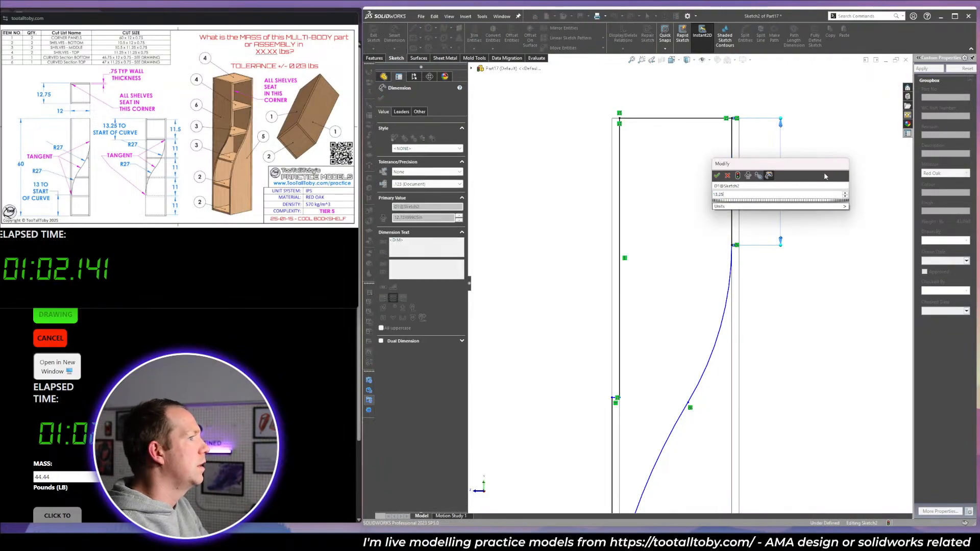
pyautogui.press('Return')
# Dimension the upper arc of the S-curve with a radius of 27 in.
pyautogui.scroll(1, 691, 286)
pyautogui.click(708, 351)
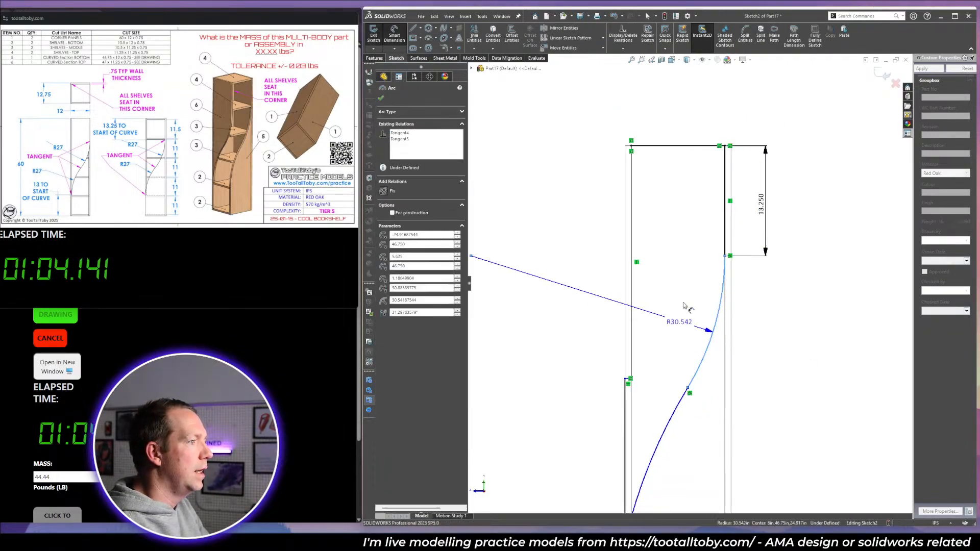
pyautogui.click(691, 277)
pyautogui.write('27')
pyautogui.press('Return')
pyautogui.scroll(-2, 701, 434)
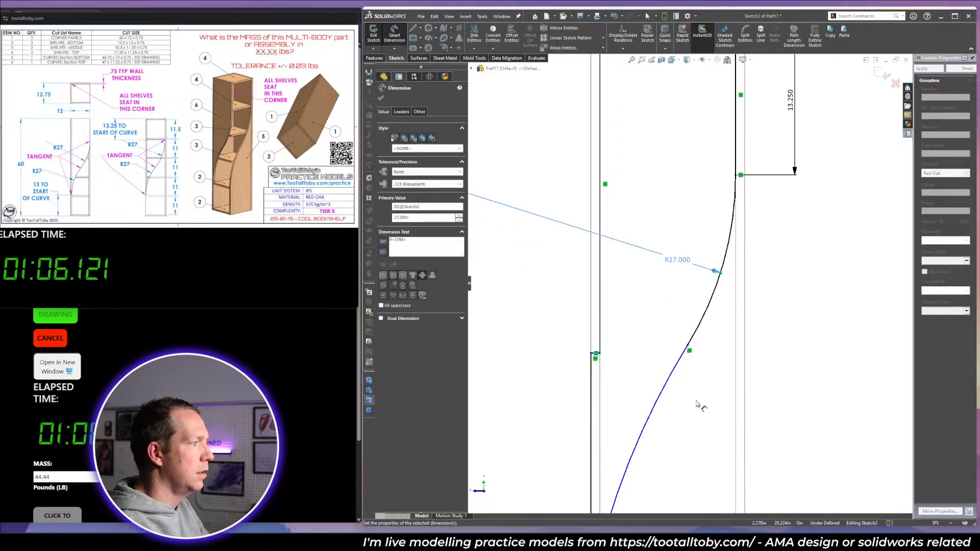
# Add equal relations between the two arcs and between the two vertical lines of the stepped side.
pyautogui.press('Escape')
pyautogui.moveTo(700, 370); pyautogui.dragTo(668, 331)
pyautogui.click(391, 250)
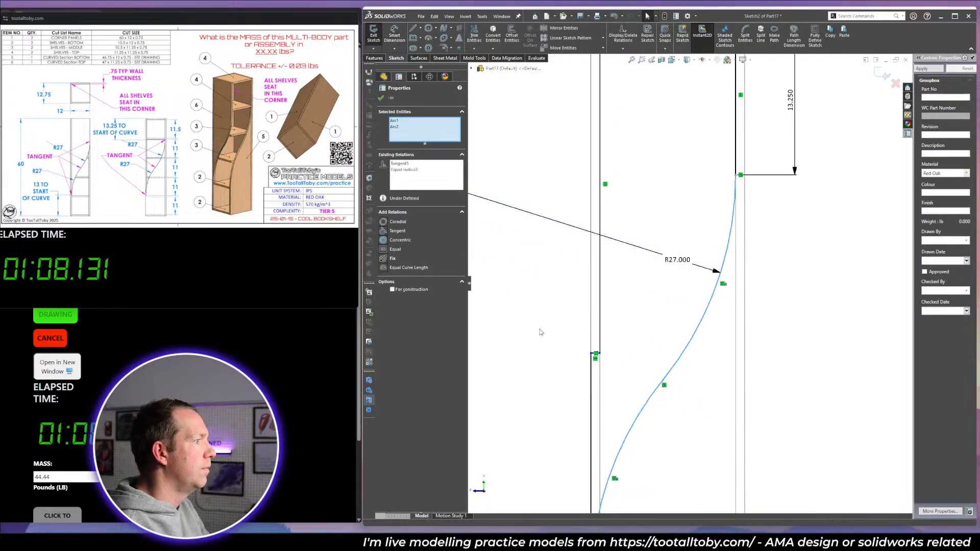
pyautogui.press('Escape')
pyautogui.click(598, 373)
pyautogui.keyDown('ctrl'); pyautogui.click(592, 374); pyautogui.keyUp('ctrl')
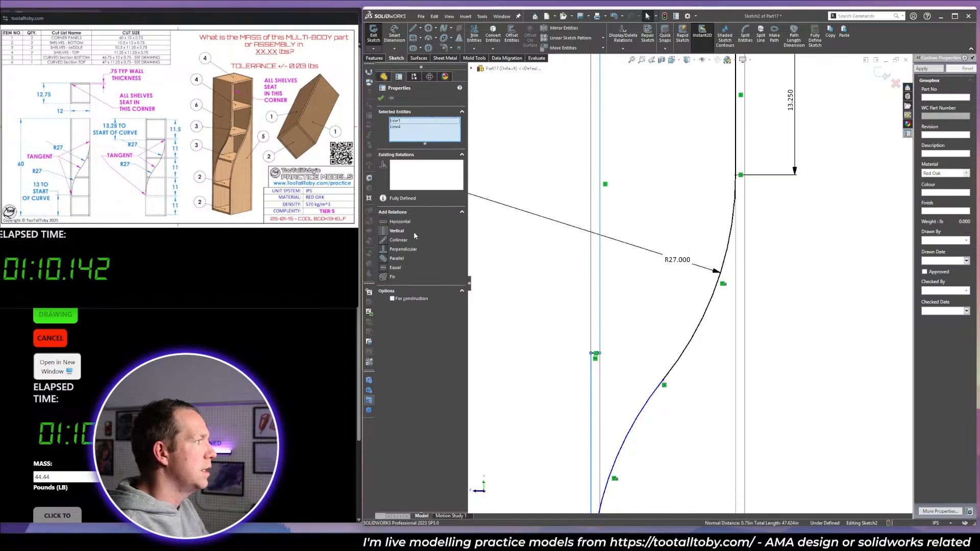
pyautogui.click(397, 270)
pyautogui.press('Escape')
# Make the lower arc tangent to the vertical line at the outline's lowest point.
pyautogui.scroll(5, 669, 416)
pyautogui.scroll(-2, 677, 423)
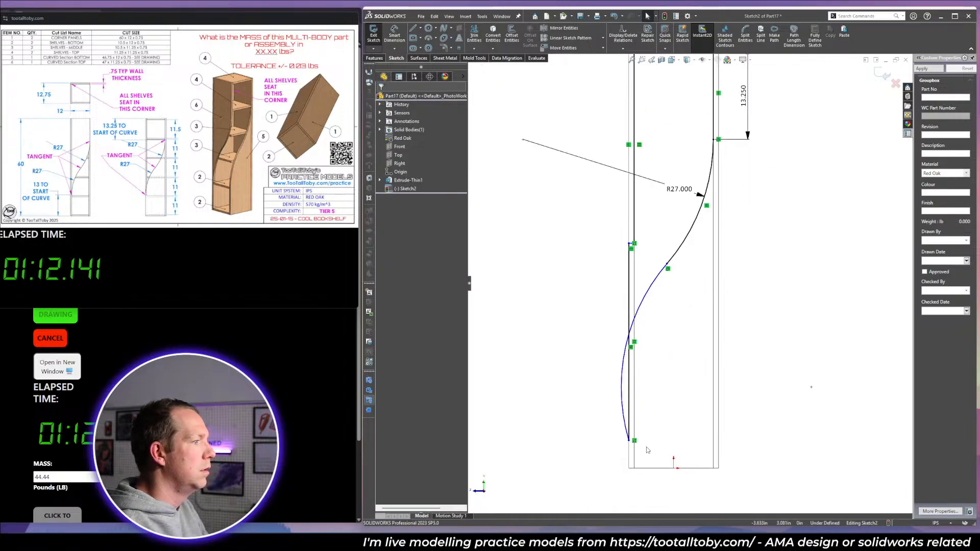
pyautogui.moveTo(637, 442); pyautogui.dragTo(598, 421)
pyautogui.click(393, 223)
pyautogui.press('Escape')
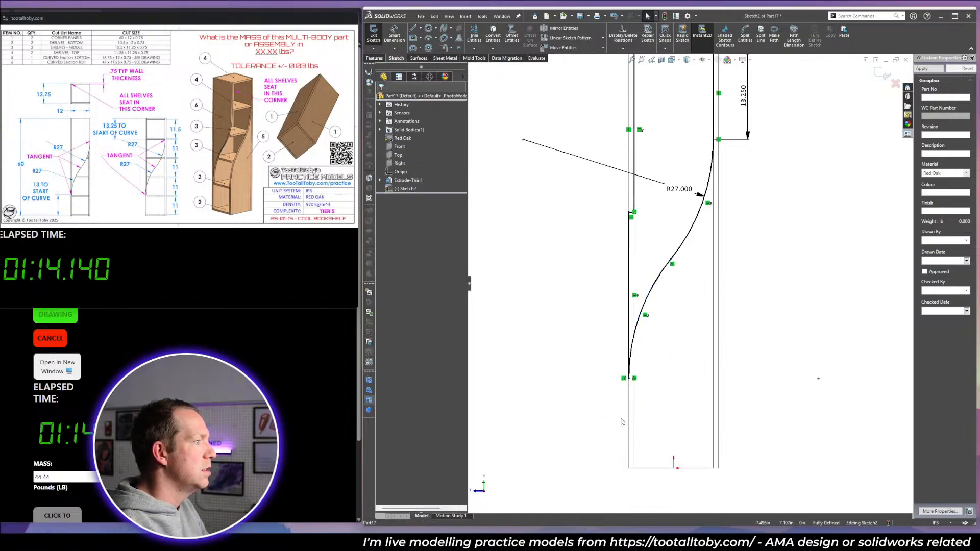
# Cut the closed outline 0.75 in deep through the side panel.
pyautogui.press('f')
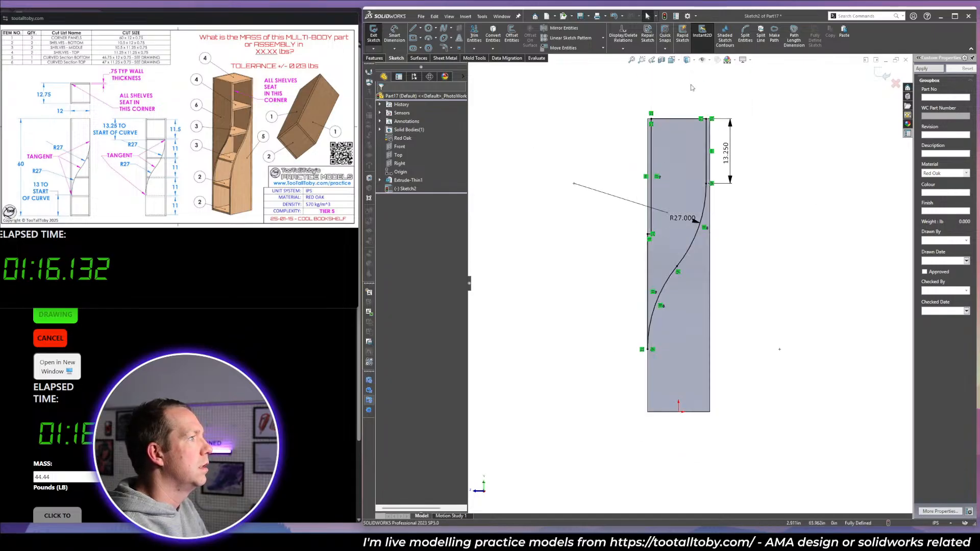
pyautogui.moveTo(749, 265); pyautogui.dragTo(775, 289, button='middle')
pyautogui.scroll(-1, 716, 227)
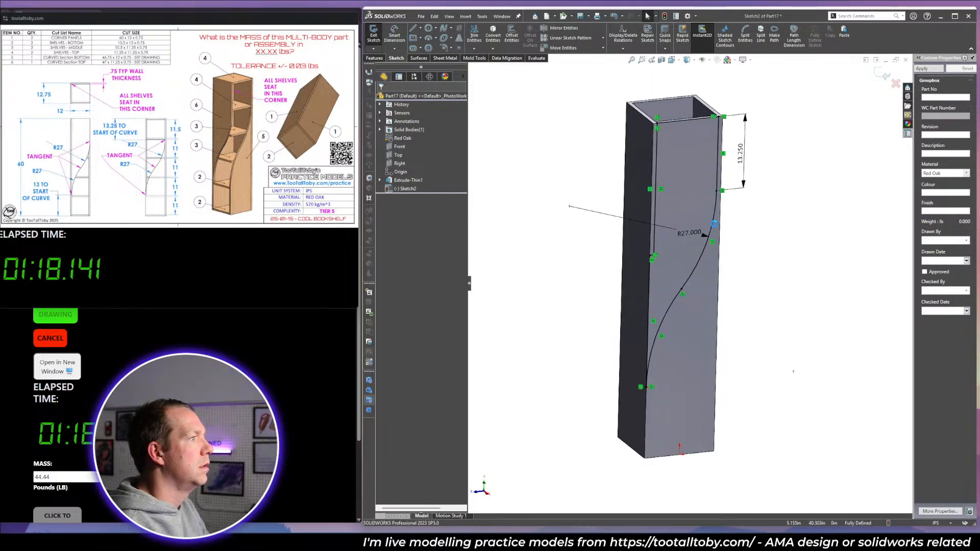
pyautogui.write('c.75')
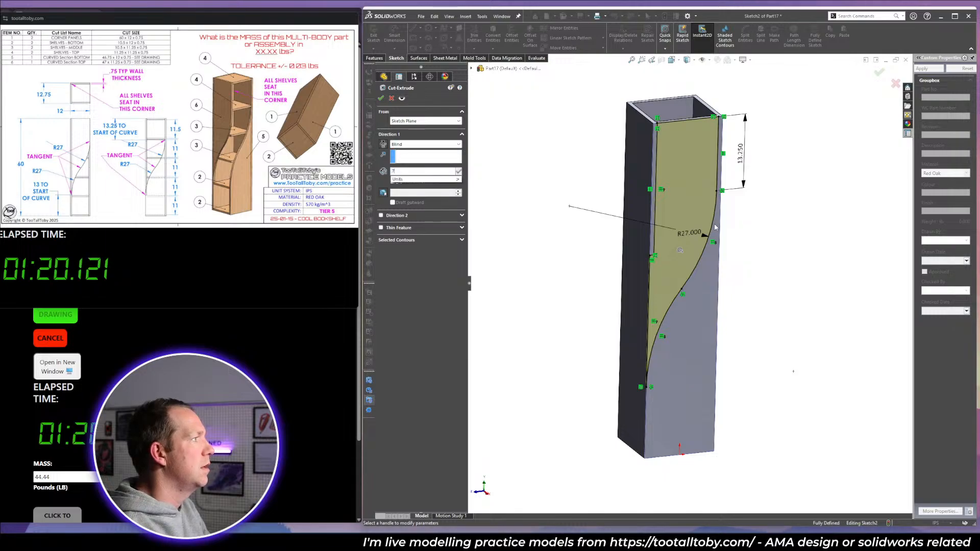
pyautogui.press('Return')
pyautogui.press('Return')
pyautogui.press('Escape')
# Start a sketch on the adjacent uncut outer face and show the model in wireframe.
pyautogui.moveTo(653, 270); pyautogui.dragTo(673, 258, button='middle')
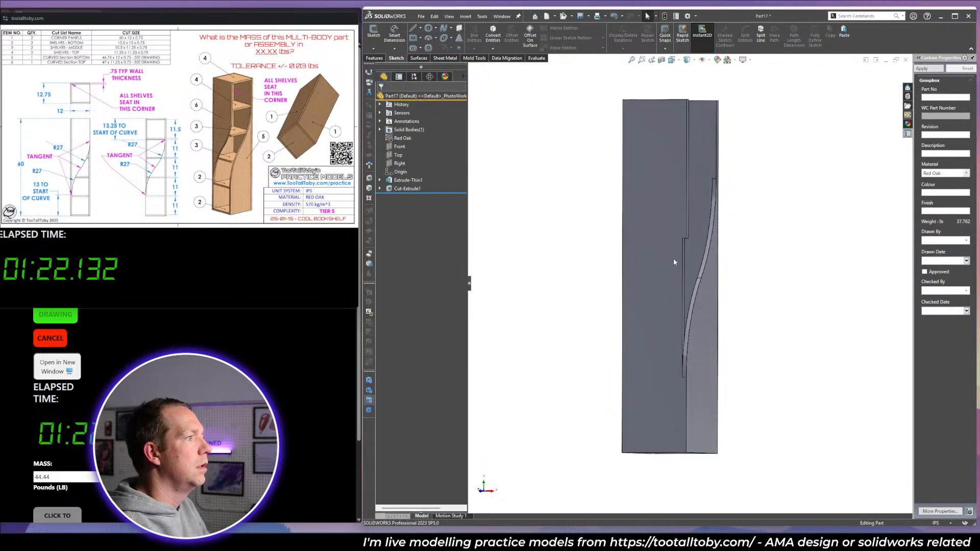
pyautogui.click(671, 257)
pyautogui.click(707, 224)
pyautogui.press('space')
pyautogui.click(868, 276)
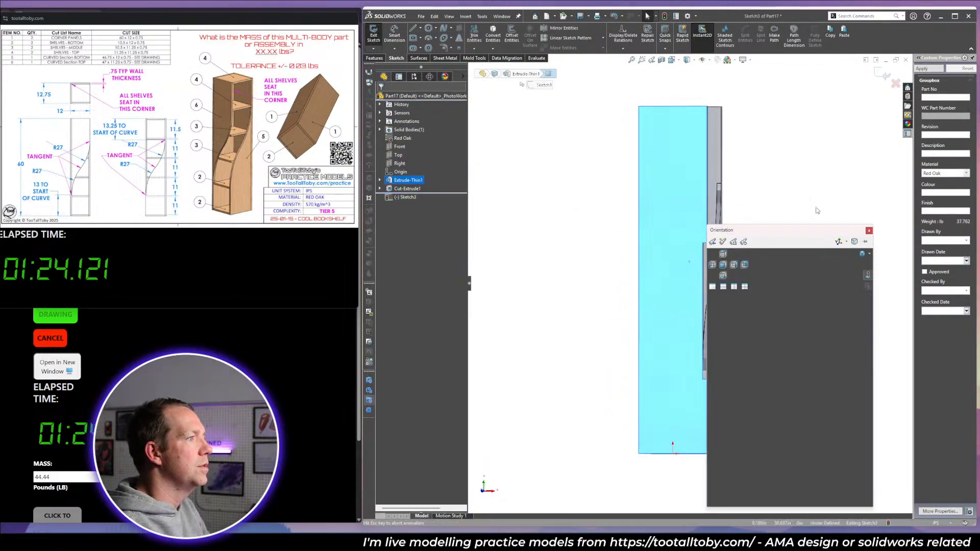
pyautogui.click(688, 60)
pyautogui.click(688, 114)
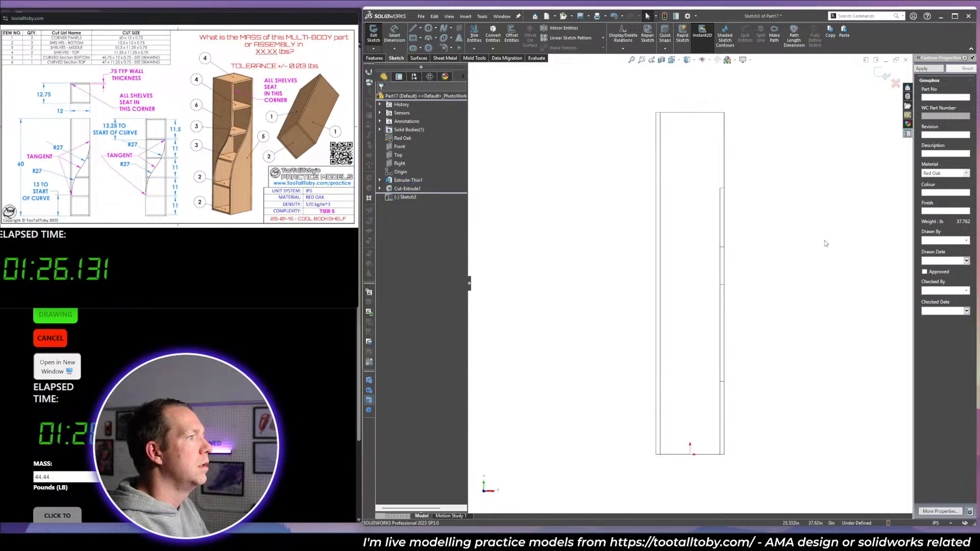
# Sketch the closed cut outline from the bottom edge with lines, two tangent arcs and a small side step.
pyautogui.press('l')
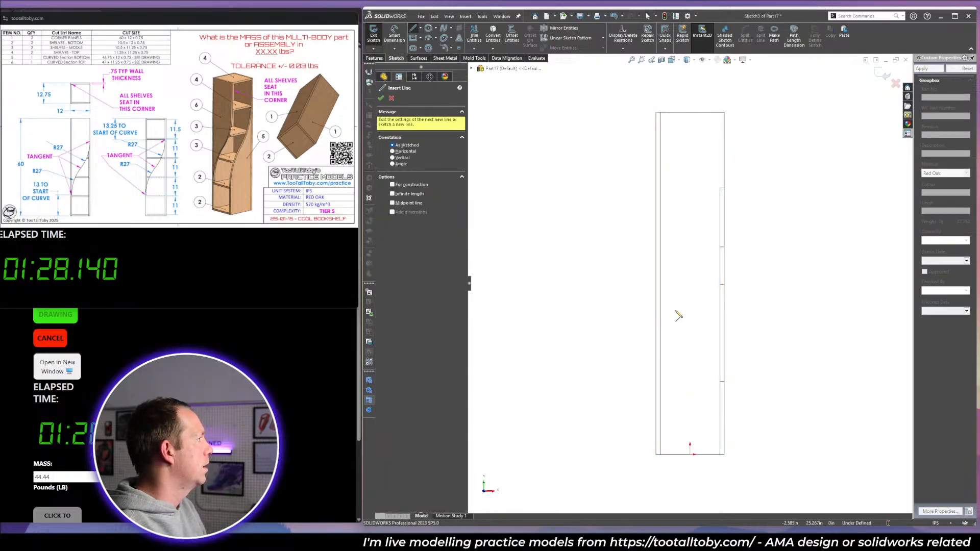
pyautogui.click(661, 455)
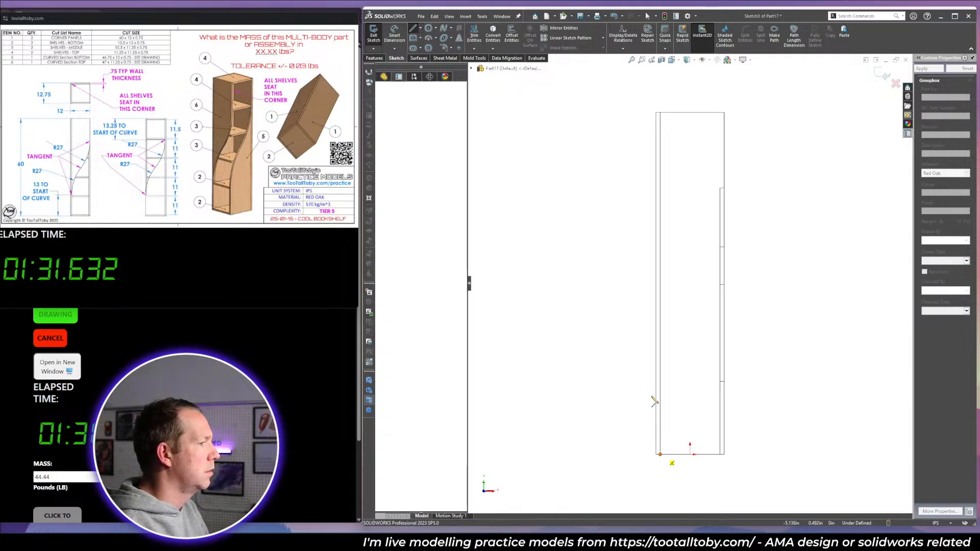
pyautogui.click(661, 371)
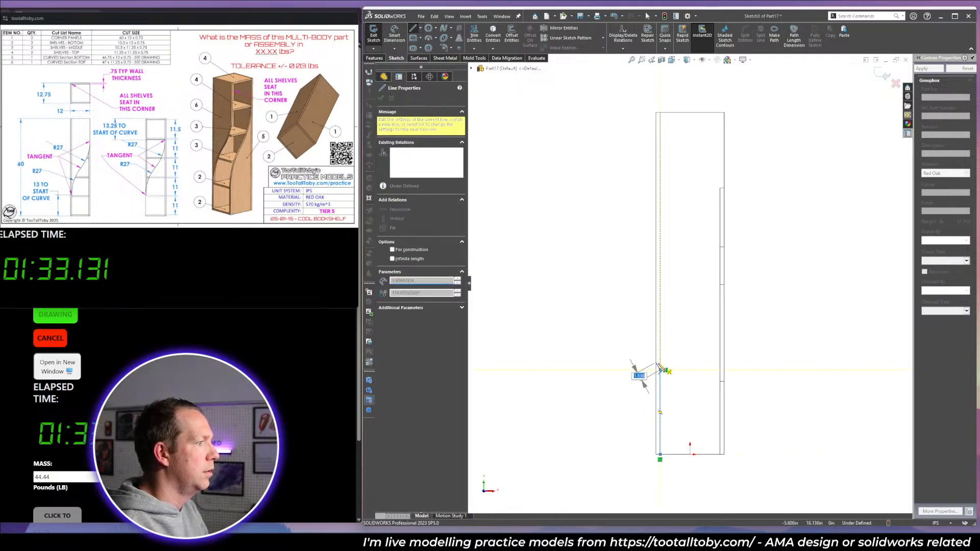
pyautogui.click(690, 295)
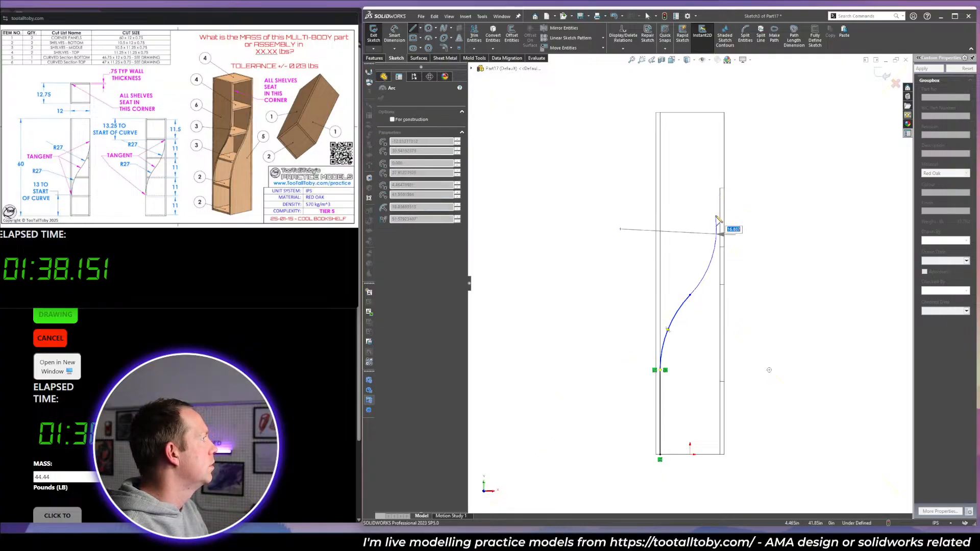
pyautogui.click(725, 208)
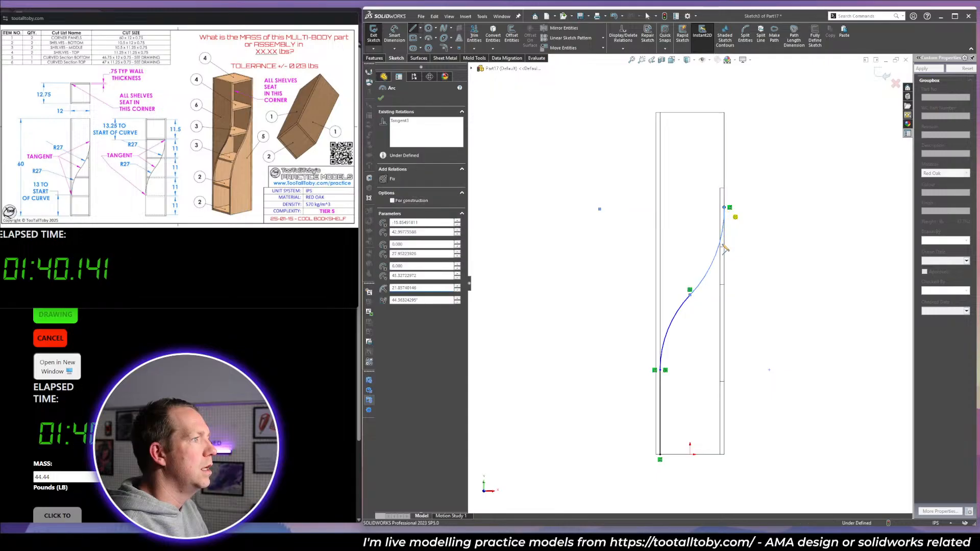
pyautogui.click(724, 313)
pyautogui.scroll(-3, 722, 315)
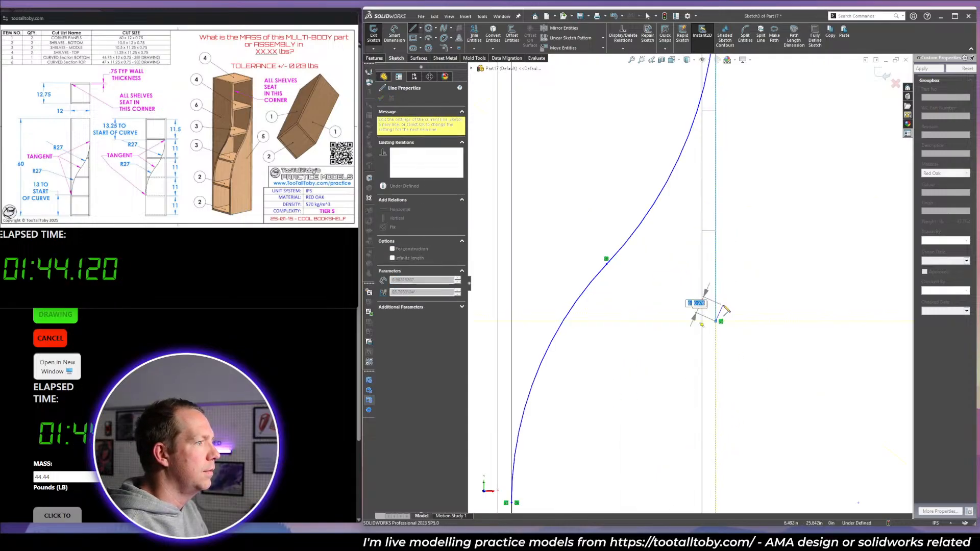
pyautogui.scroll(3, 698, 368)
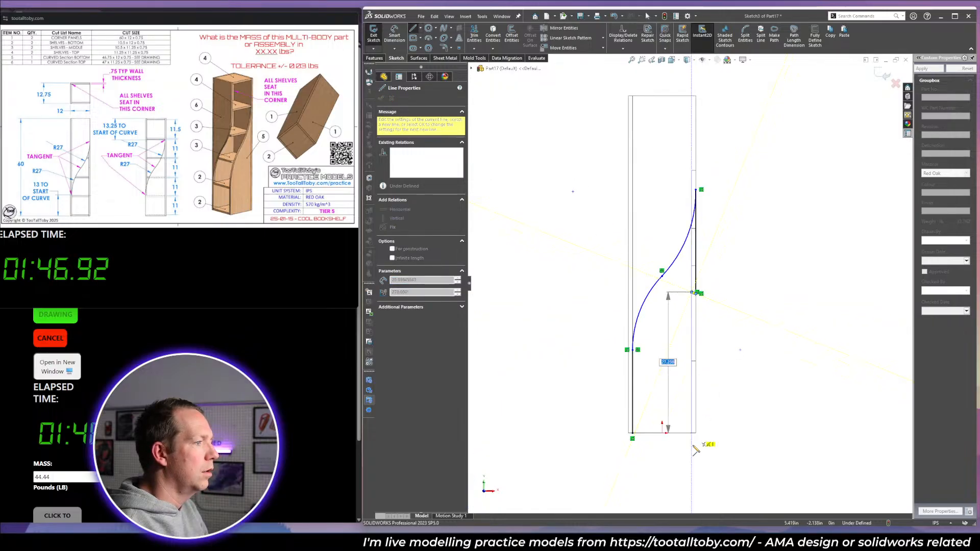
pyautogui.click(693, 433)
pyautogui.press('Escape')
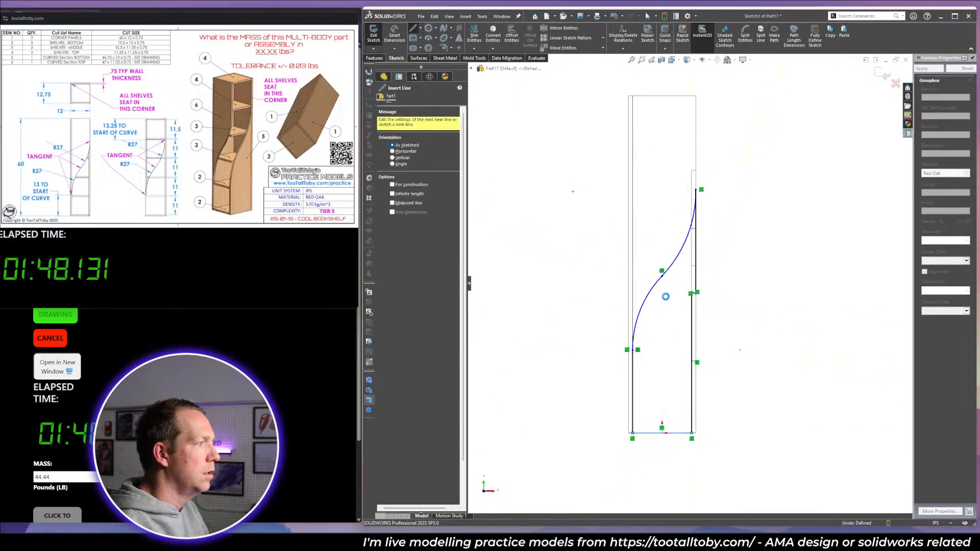
# Dimension the lower vertical line below the curve to 13 in and the lower arc's radius to 27 in.
pyautogui.moveTo(727, 364); pyautogui.dragTo(718, 267, button='right')
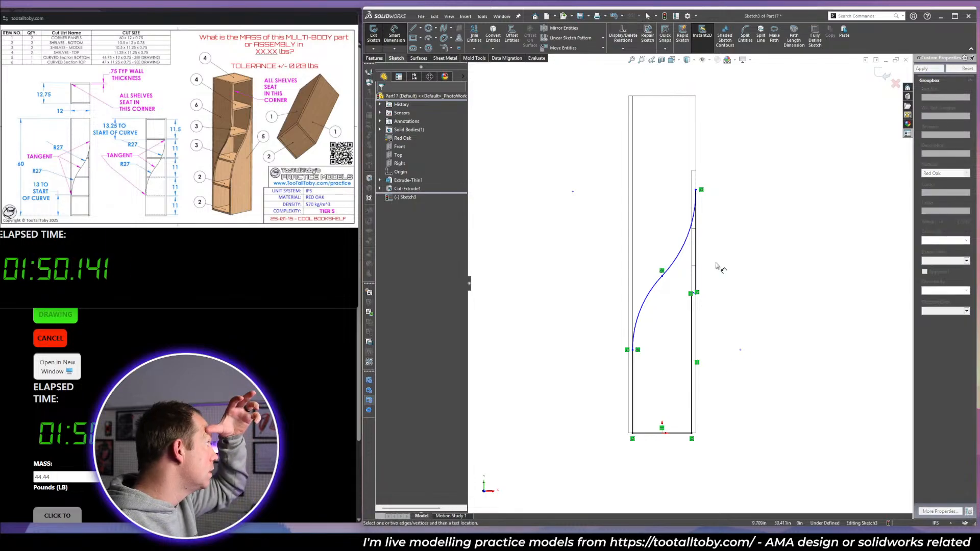
pyautogui.click(633, 408)
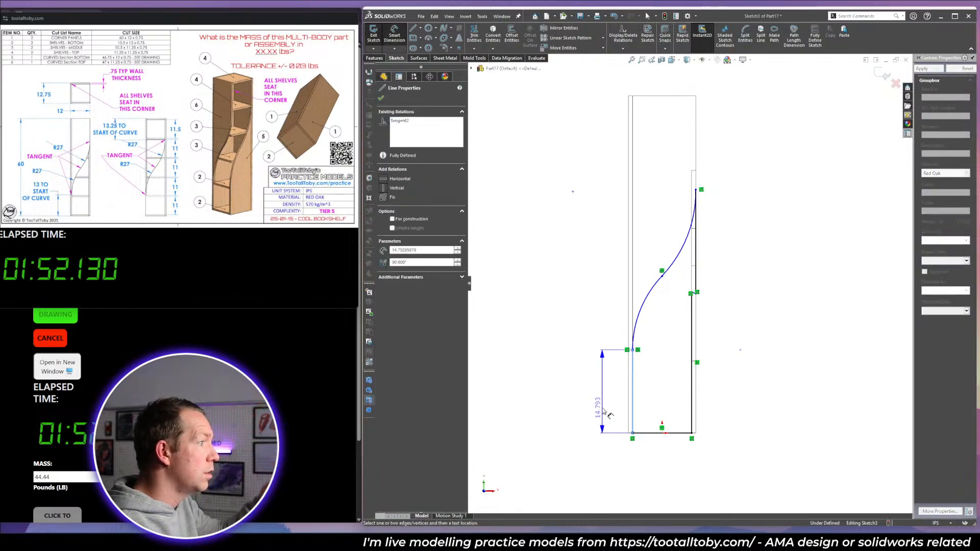
pyautogui.click(601, 390)
pyautogui.write('13')
pyautogui.press('Return')
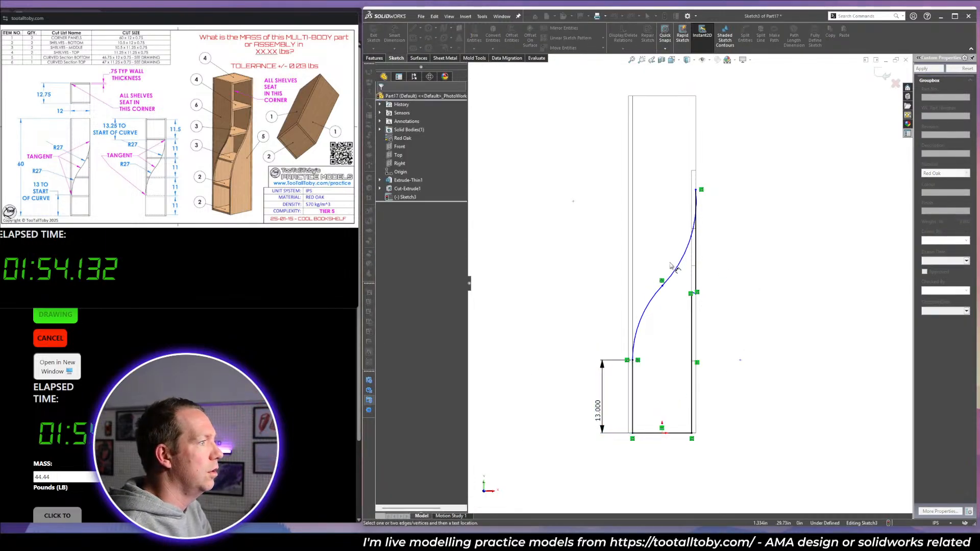
pyautogui.click(580, 281)
pyautogui.write('27')
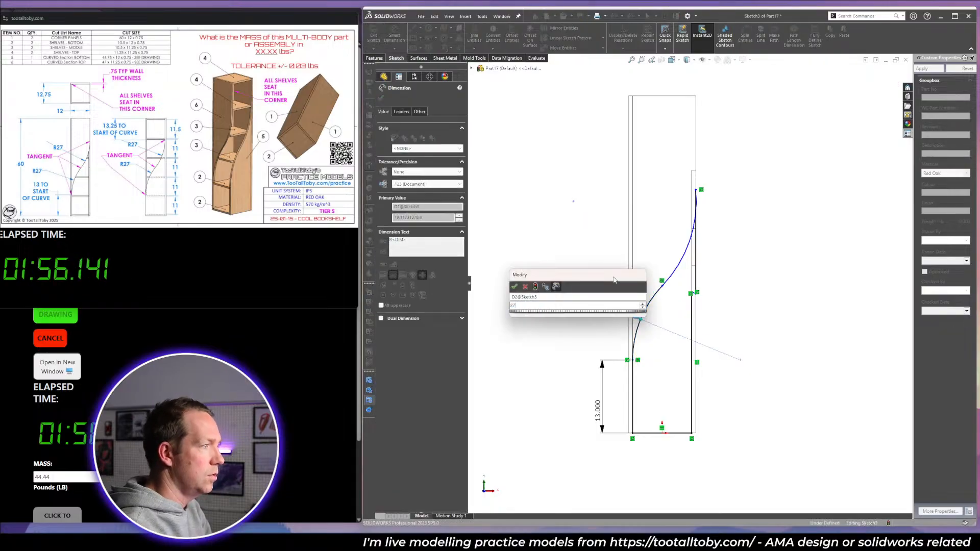
pyautogui.press('Return')
# Make the two arcs equal and the upper arc tangent to the vertical line at its upper end.
pyautogui.moveTo(677, 268); pyautogui.dragTo(655, 239)
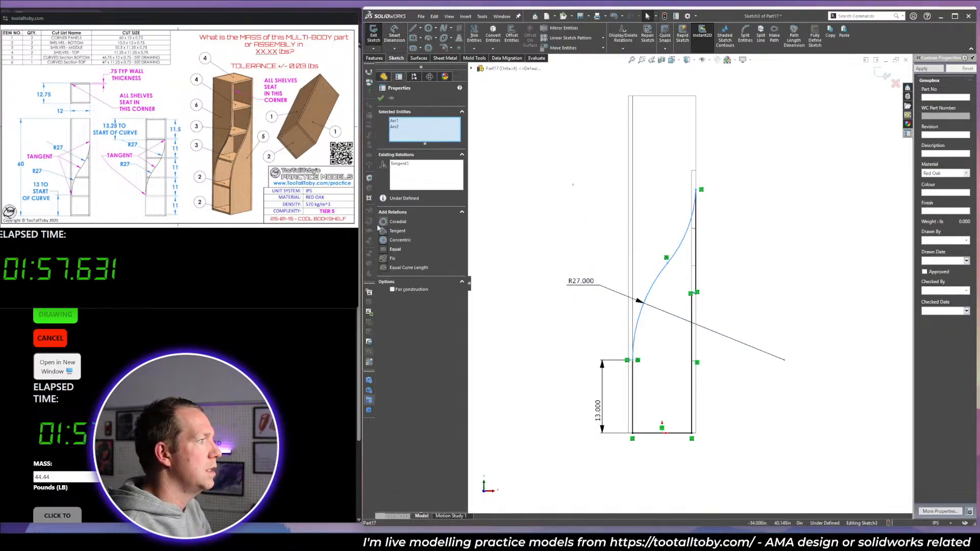
pyautogui.click(394, 250)
pyautogui.scroll(-2, 691, 221)
pyautogui.moveTo(711, 208); pyautogui.dragTo(686, 197)
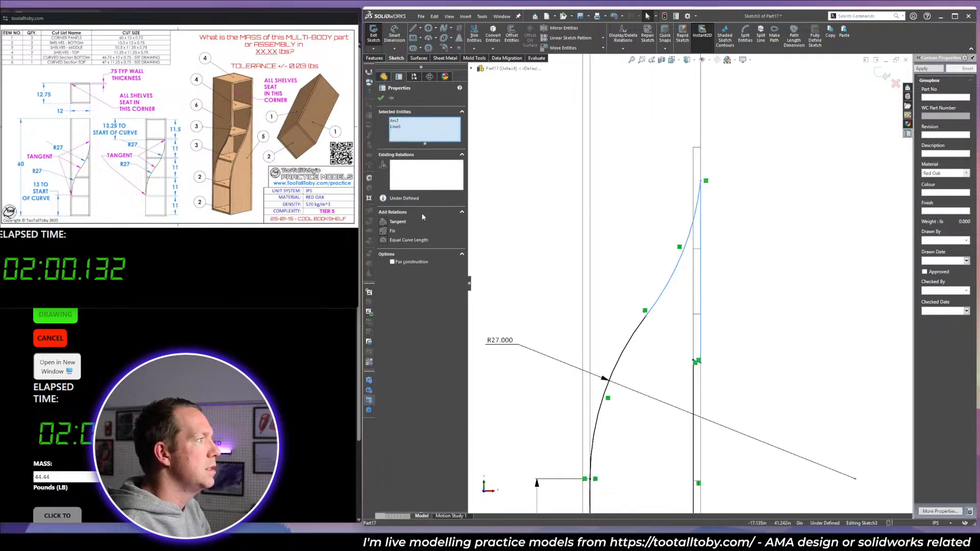
pyautogui.click(398, 223)
# Make the short line of the side step horizontal and the two vertical lines it joins equal.
pyautogui.scroll(-3, 706, 378)
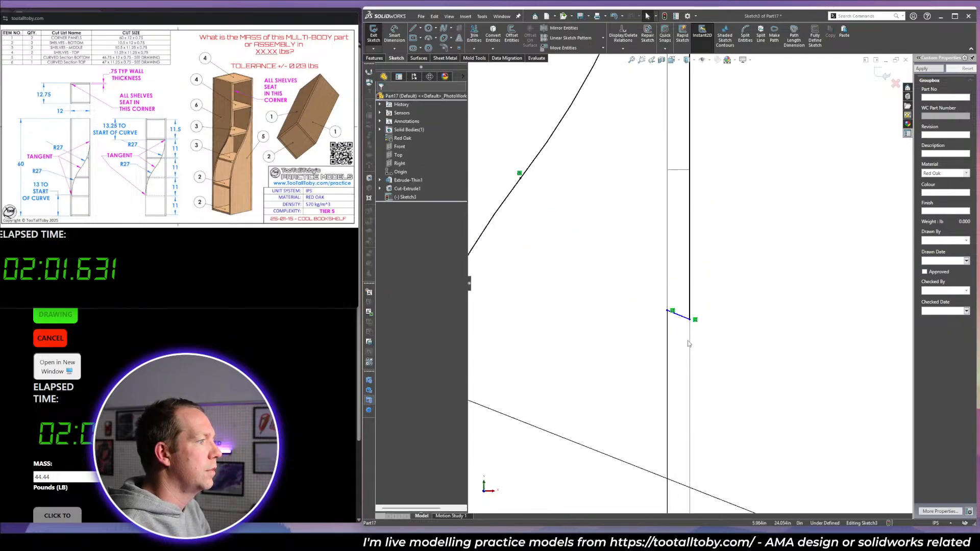
pyautogui.click(682, 316)
pyautogui.click(706, 249)
pyautogui.press('f')
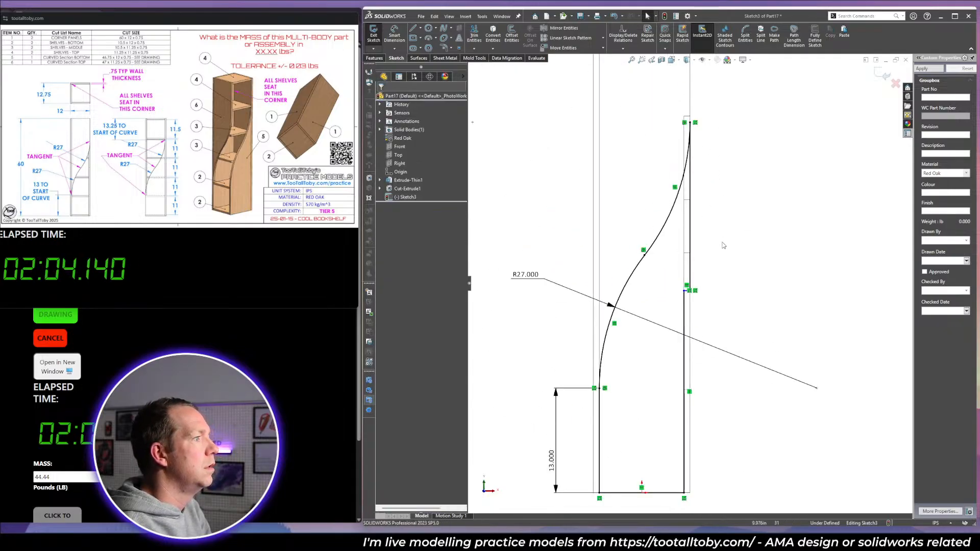
pyautogui.click(684, 311)
pyautogui.keyDown('ctrl'); pyautogui.click(690, 268); pyautogui.keyUp('ctrl')
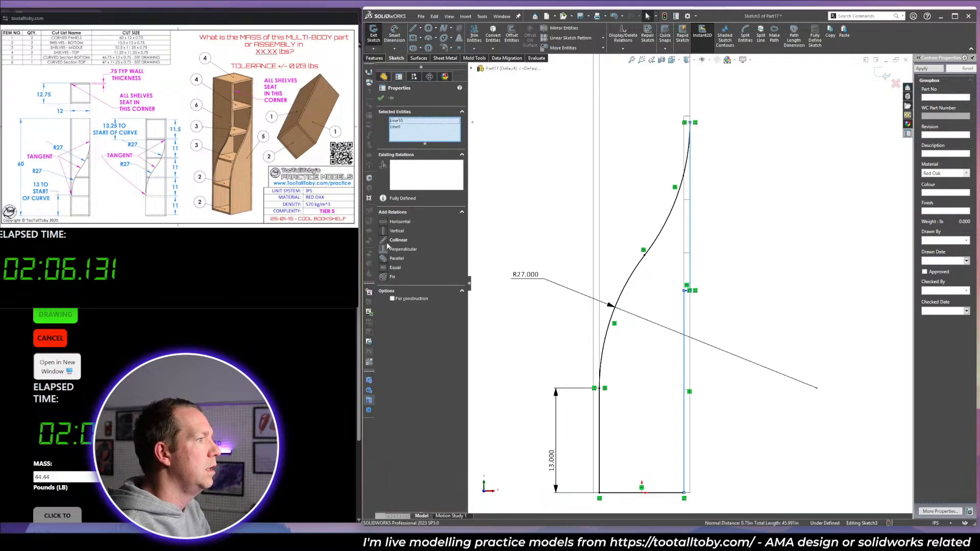
pyautogui.click(396, 268)
pyautogui.click(729, 173)
# Return to the shaded display and cut the closed outline 0.75 in deep through the panel.
pyautogui.scroll(2, 729, 173)
pyautogui.click(687, 60)
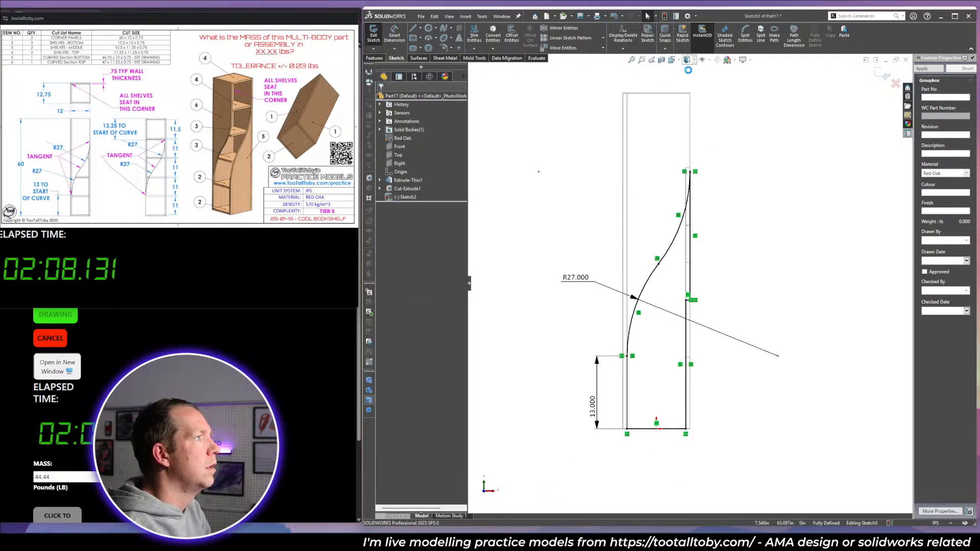
pyautogui.click(687, 70)
pyautogui.scroll(1, 725, 153)
pyautogui.moveTo(725, 153)
pyautogui.mouseDown(button='middle')
pyautogui.moveTo(706, 154)
pyautogui.moveTo(748, 201)
pyautogui.mouseUp(button='middle')
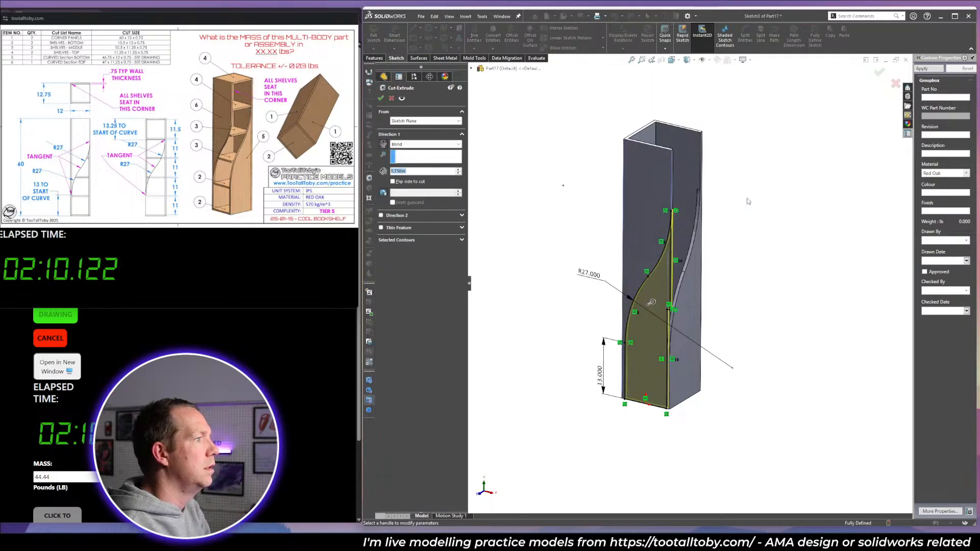
pyautogui.click(381, 98)
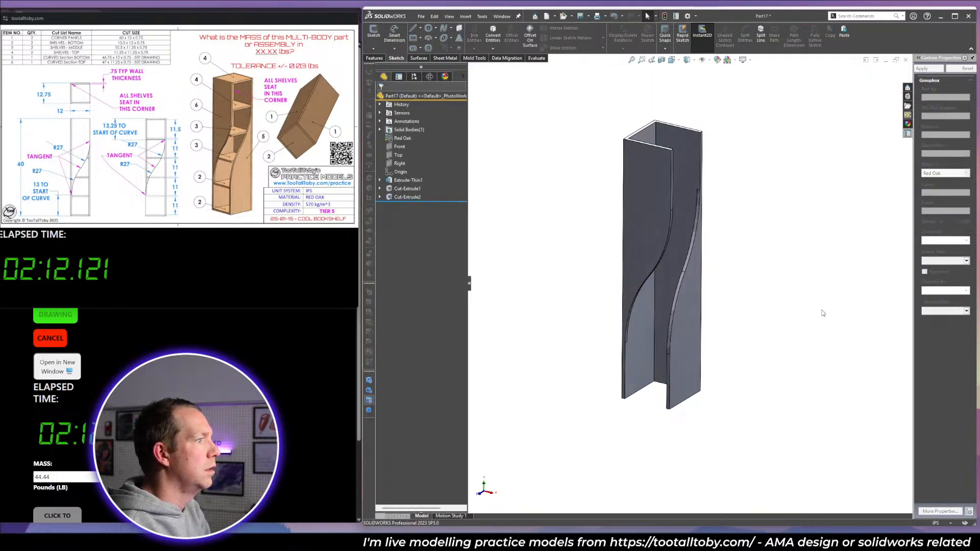
# Sketch a corner rectangle on the Top plane filling the space between the inner faces of the panels.
pyautogui.moveTo(800, 274); pyautogui.dragTo(556, 197, button='middle')
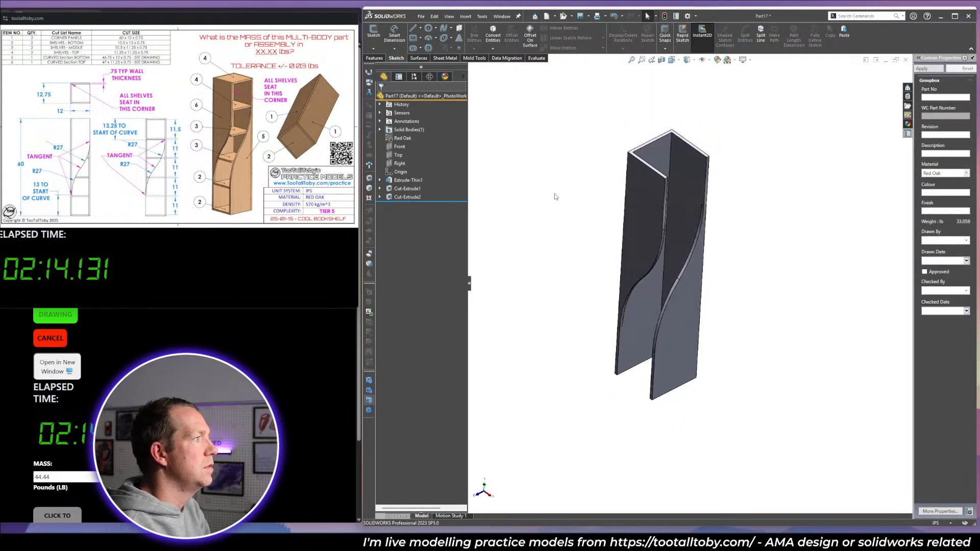
pyautogui.click(400, 157)
pyautogui.click(417, 143)
pyautogui.press('space')
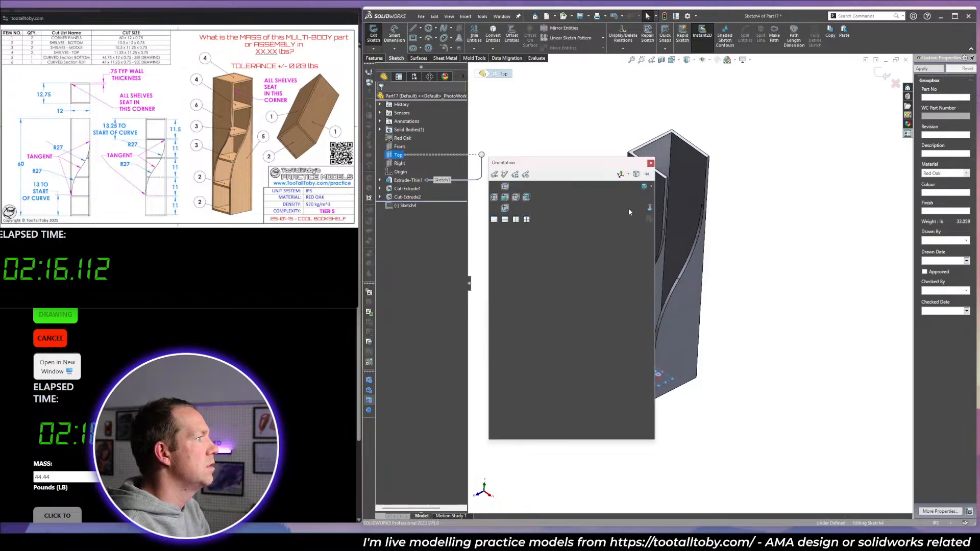
pyautogui.click(650, 209)
pyautogui.scroll(1, 670, 288)
pyautogui.press('r')
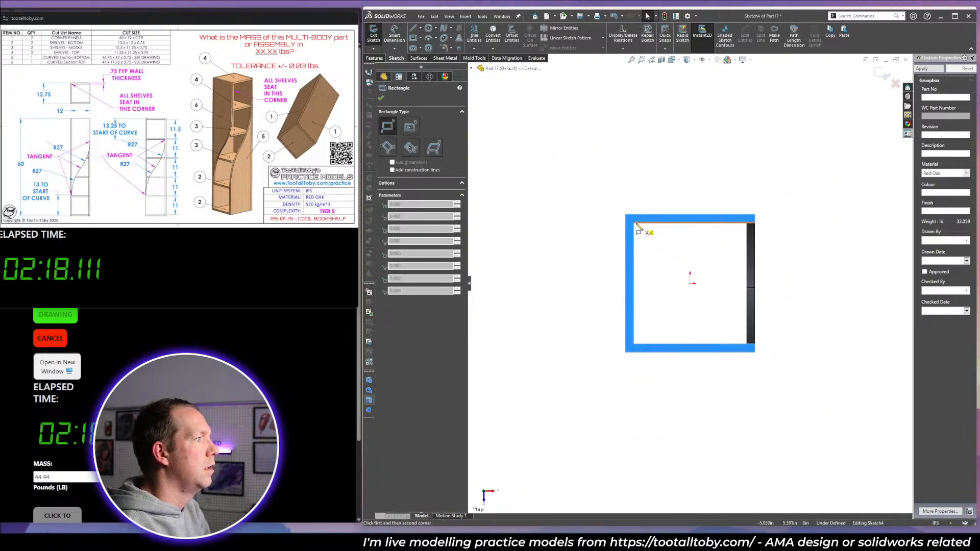
pyautogui.click(634, 223)
pyautogui.click(746, 343)
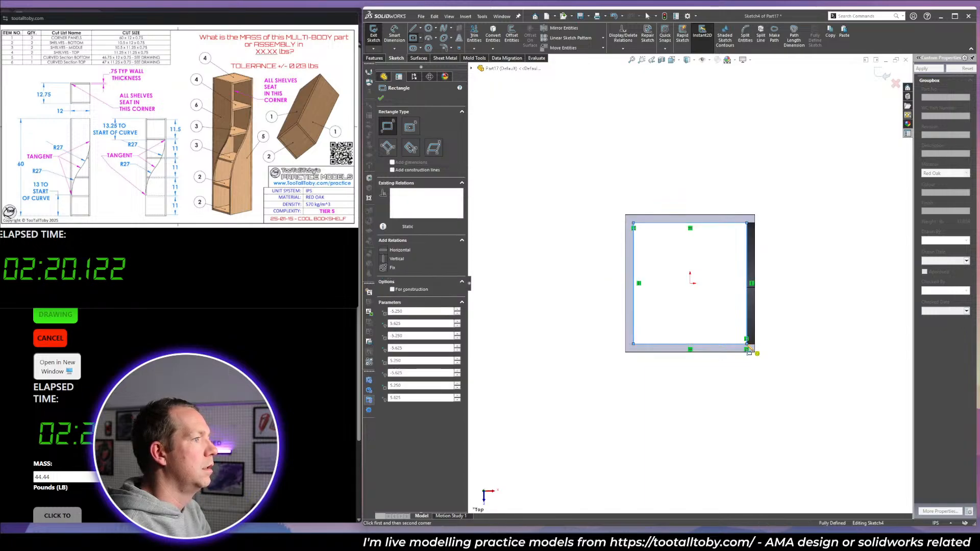
pyautogui.press('Escape')
# Extrude the rectangle 0.75 in upward as a separate, unmerged bottom shelf body.
pyautogui.moveTo(750, 345)
pyautogui.mouseDown(button='middle')
pyautogui.moveTo(755, 322)
pyautogui.moveTo(744, 346)
pyautogui.mouseUp(button='middle')
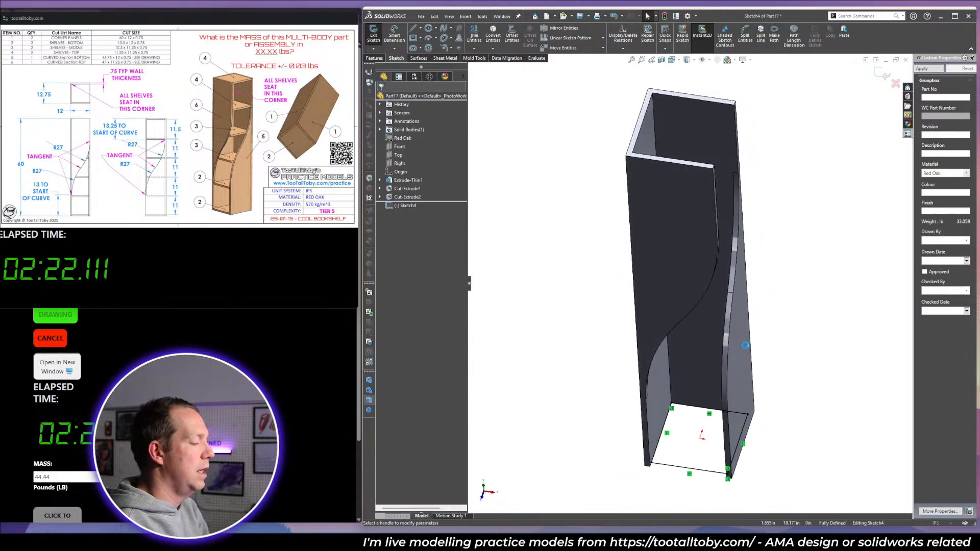
pyautogui.press('e')
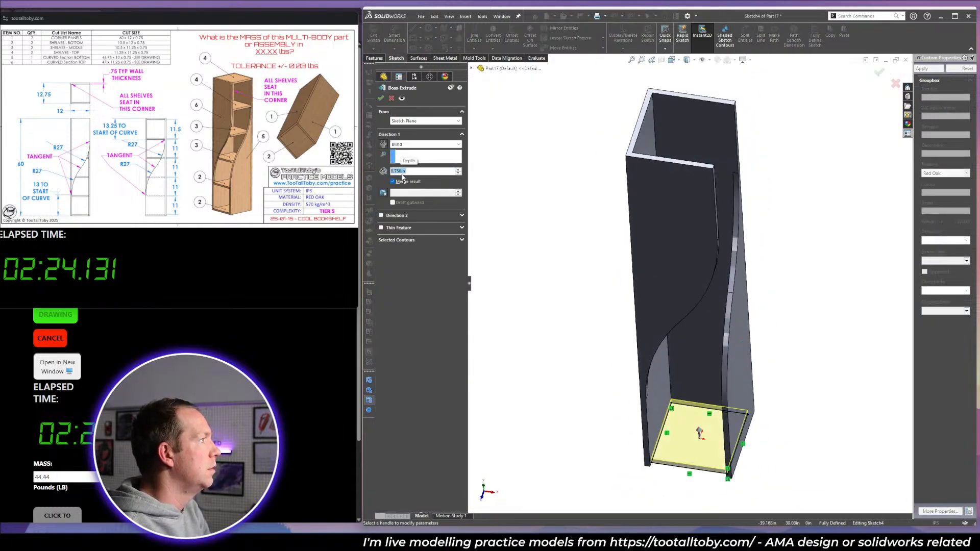
pyautogui.click(381, 98)
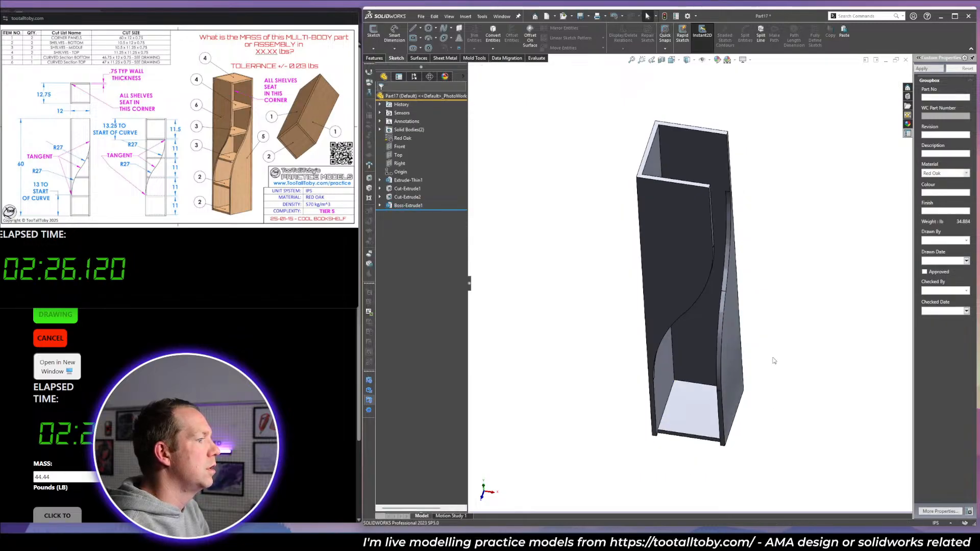
# Set up a linear pattern normal to the Top plane with 11.75 in spacing and 6 instances.
pyautogui.moveTo(725, 337); pyautogui.dragTo(637, 253, button='middle')
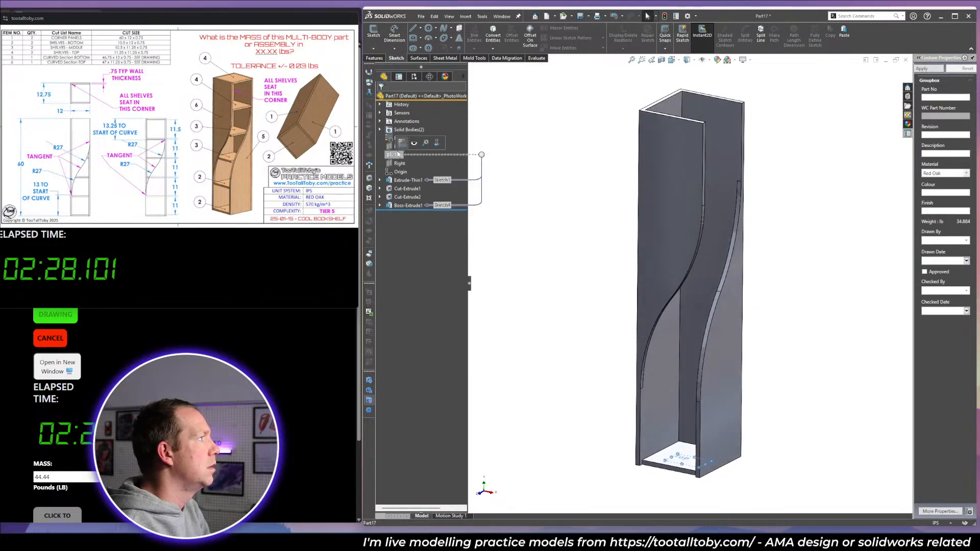
pyautogui.click(398, 154)
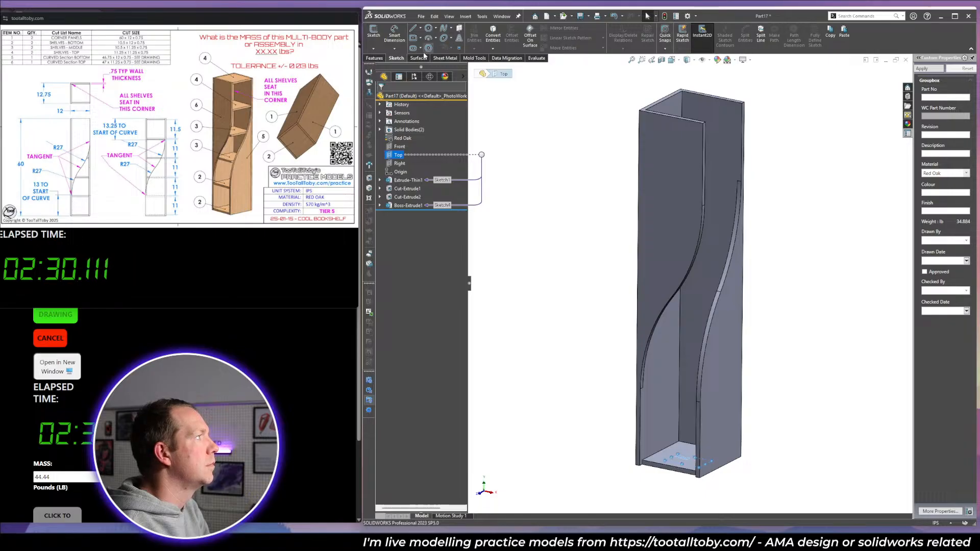
pyautogui.click(376, 58)
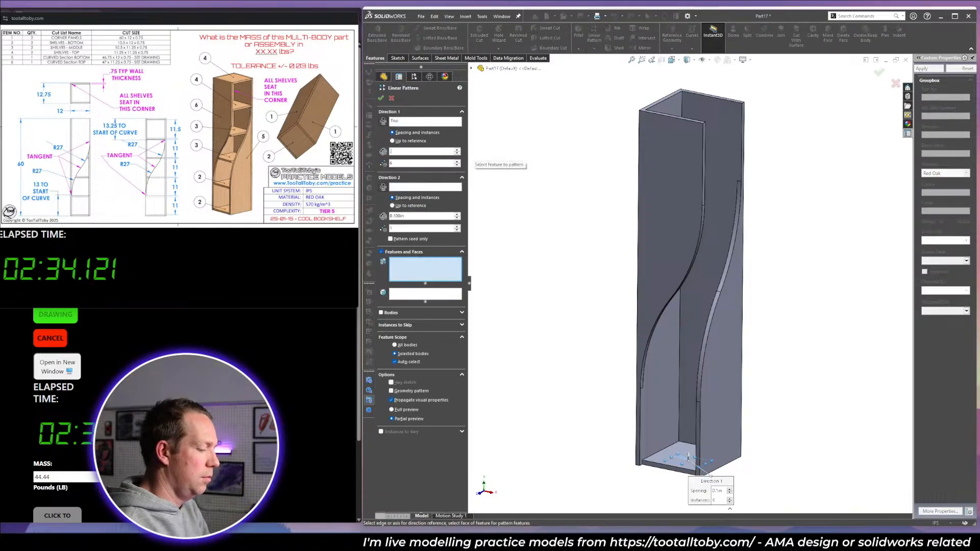
pyautogui.write('.75')
pyautogui.press('BackSpace')
pyautogui.press('BackSpace')
pyautogui.press('BackSpace')
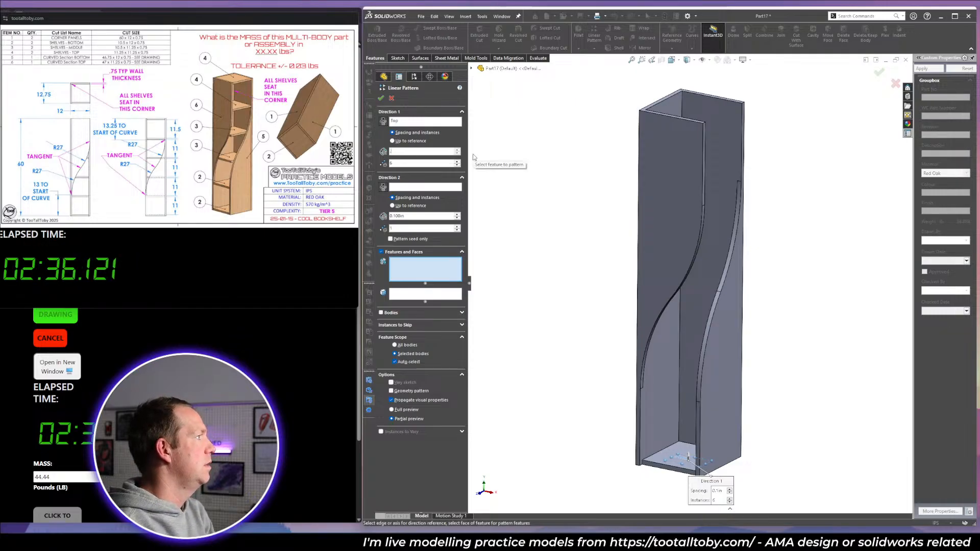
pyautogui.write('11.75')
pyautogui.press('Return')
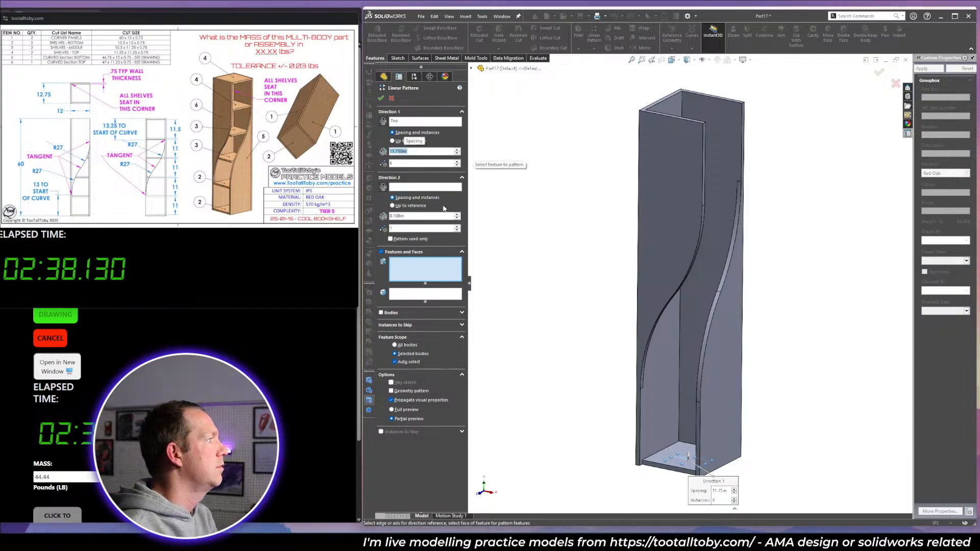
# Pattern the bottom shelf as a body up the height of the bookshelf.
pyautogui.click(392, 312)
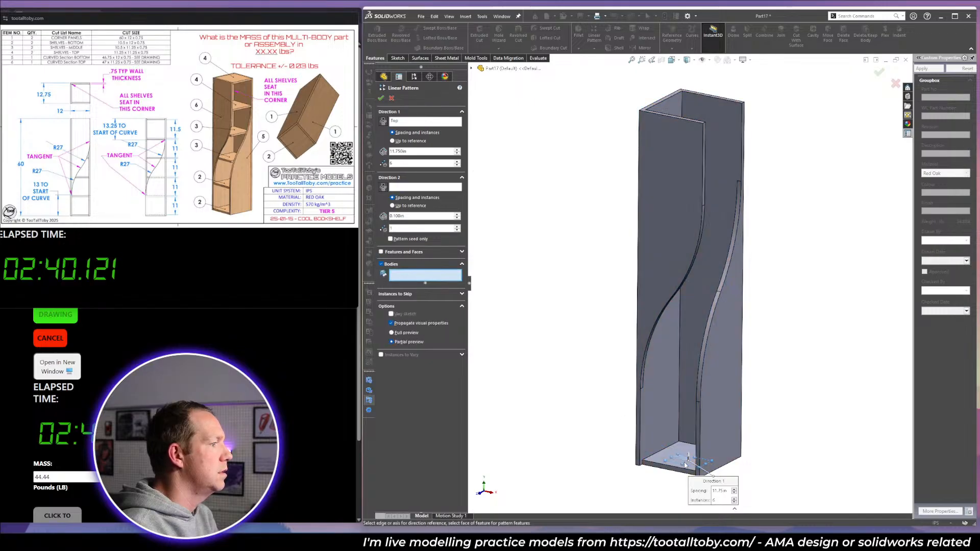
pyautogui.click(686, 463)
pyautogui.press('Return')
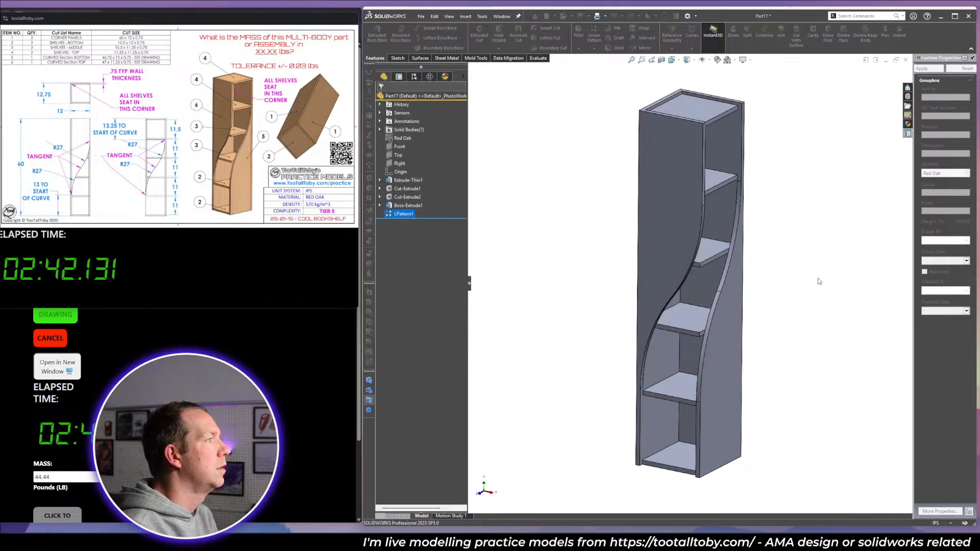
pyautogui.scroll(-5, 710, 108)
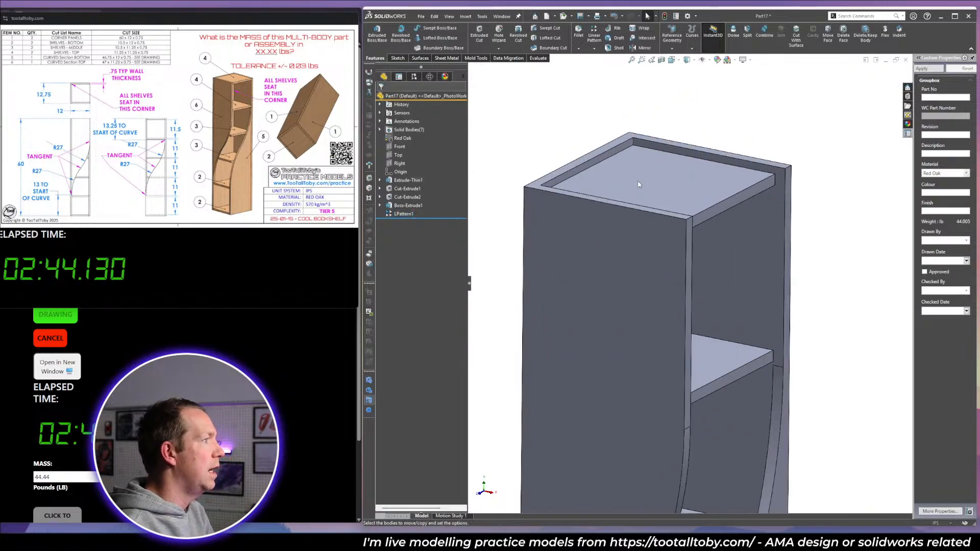
# Move the top shelf body with a coincident mate so its upper face is flush with the panels' top edges.
pyautogui.click(638, 185)
pyautogui.click(408, 151)
pyautogui.click(603, 183)
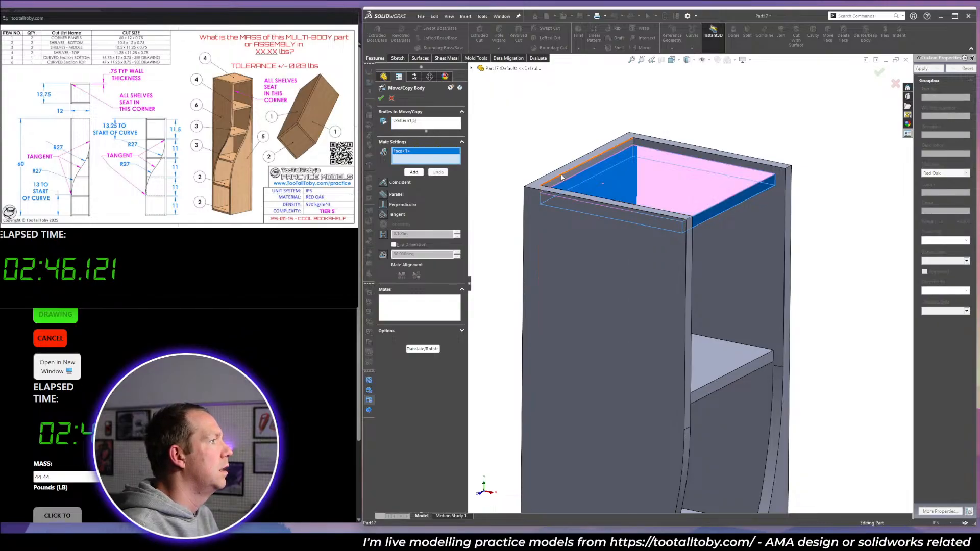
pyautogui.click(561, 178)
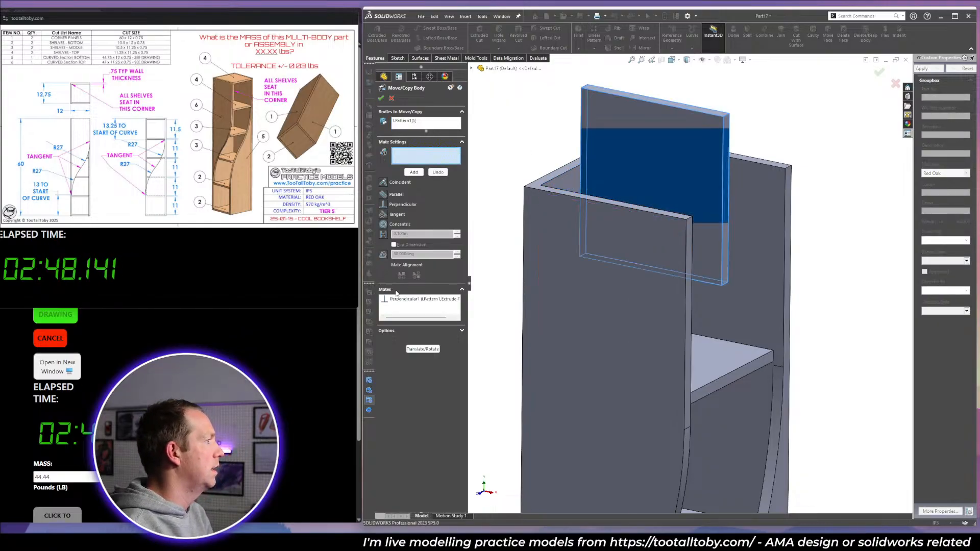
pyautogui.rightClick(413, 299)
pyautogui.click(427, 304)
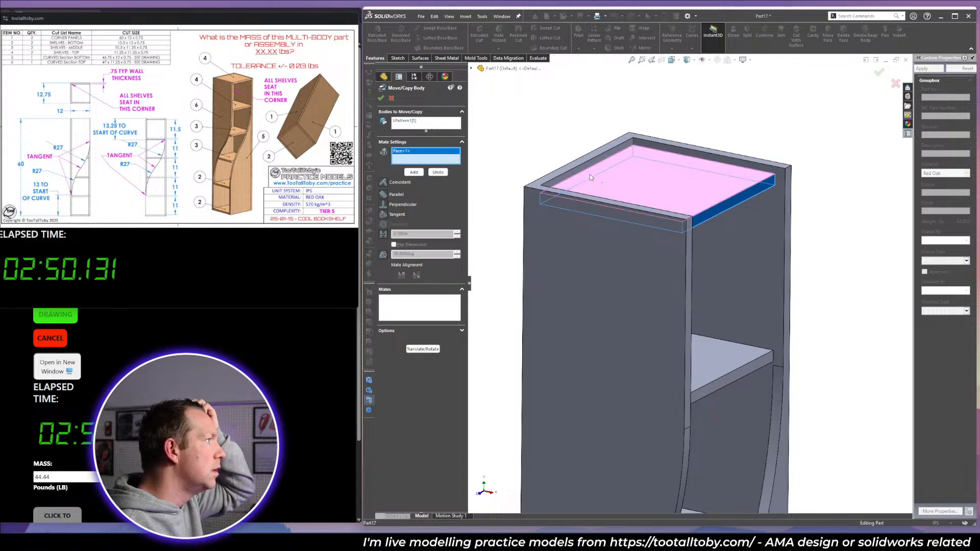
pyautogui.click(580, 164)
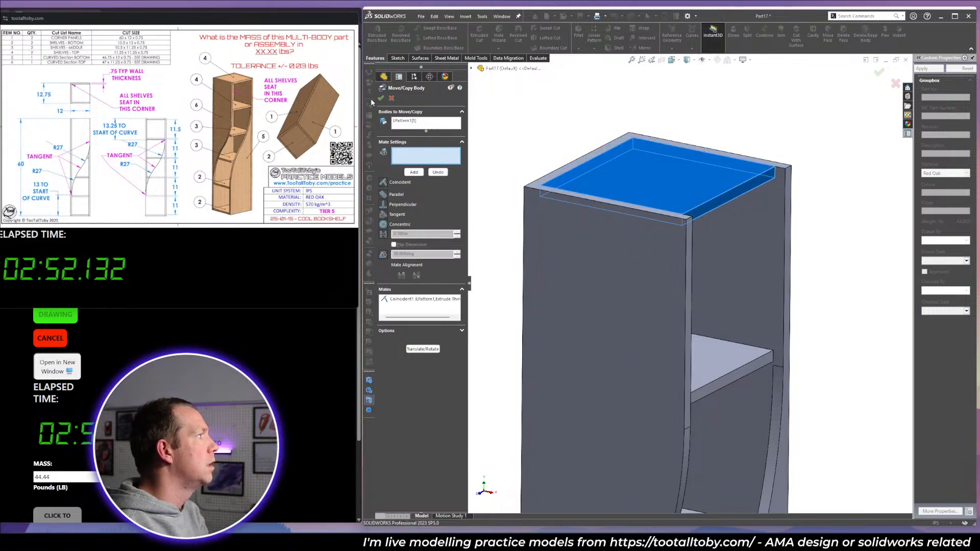
pyautogui.press('Return')
# Offset the front faces of the two uppermost and two lowest shelves 0.75 in outward with Move Face.
pyautogui.click(828, 32)
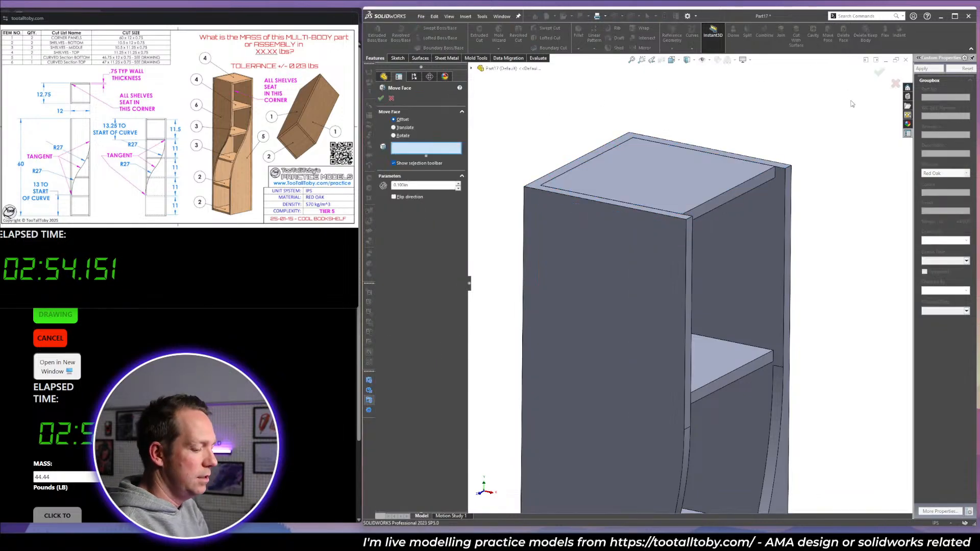
pyautogui.moveTo(415, 185); pyautogui.dragTo(373, 190)
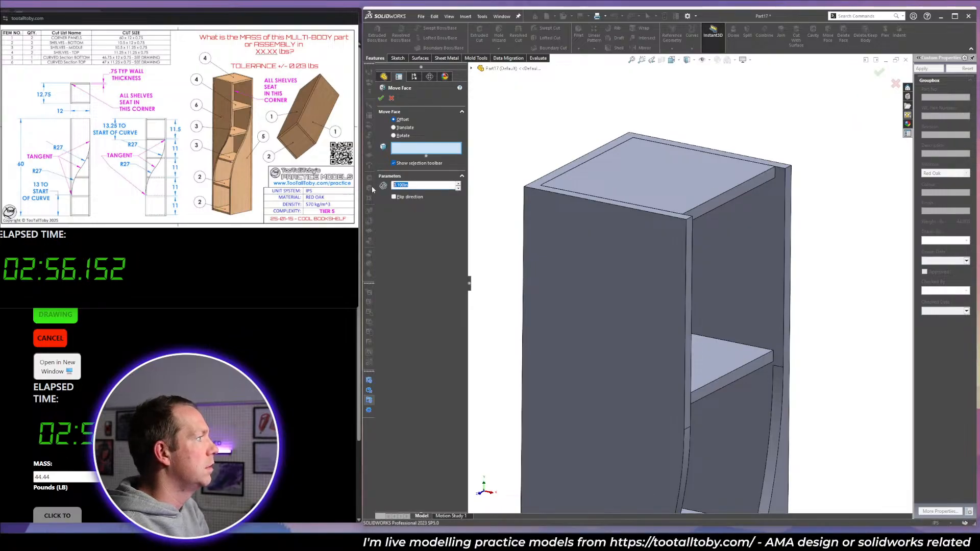
pyautogui.click(738, 193)
pyautogui.click(751, 379)
pyautogui.scroll(5, 751, 379)
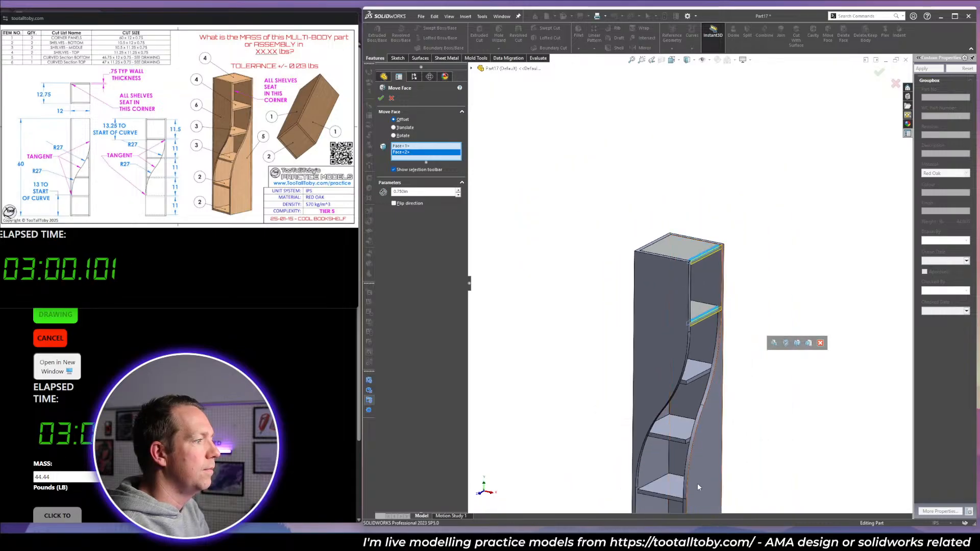
pyautogui.scroll(-6, 659, 264)
pyautogui.click(664, 221)
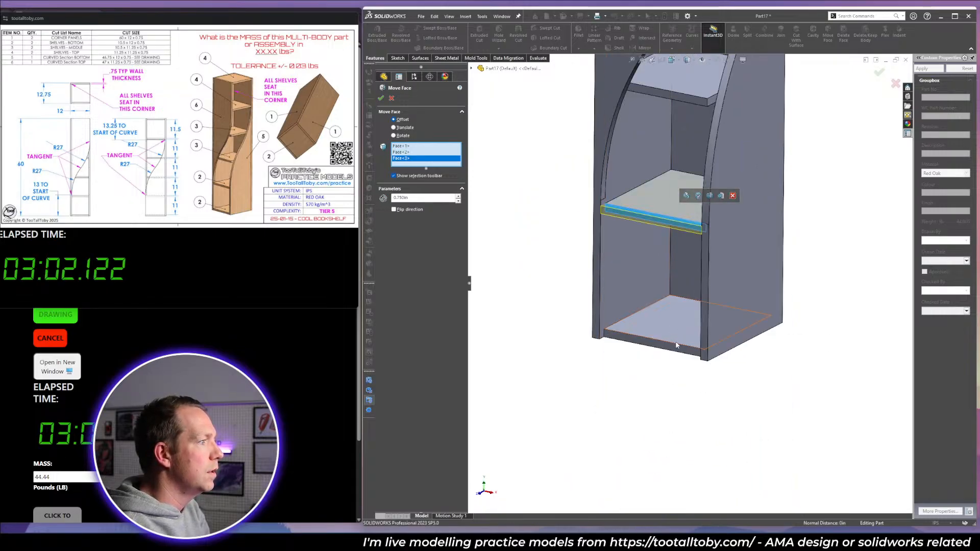
pyautogui.click(664, 347)
pyautogui.press('Return')
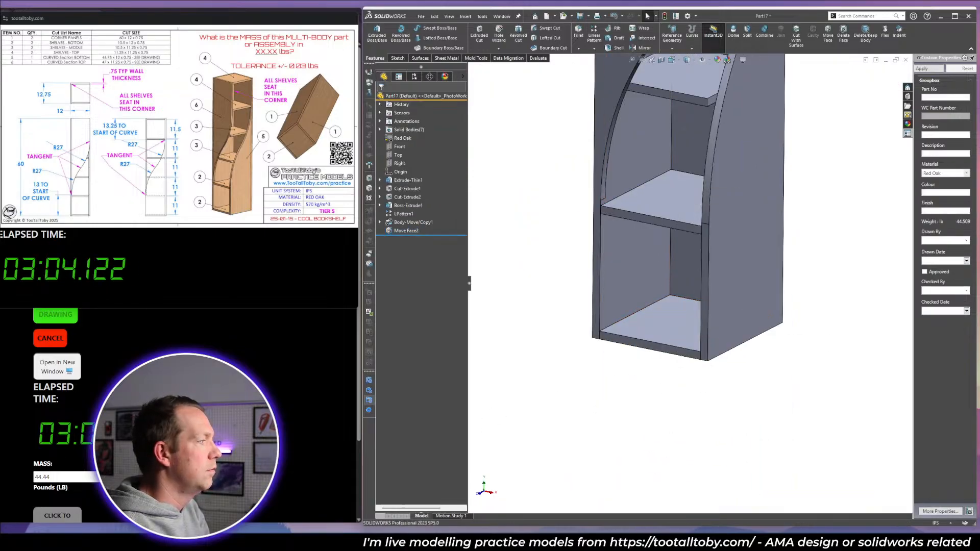
# Enter 44.51 lb as the bookshelf mass on the practice page and submit the answer.
pyautogui.click(91, 478)
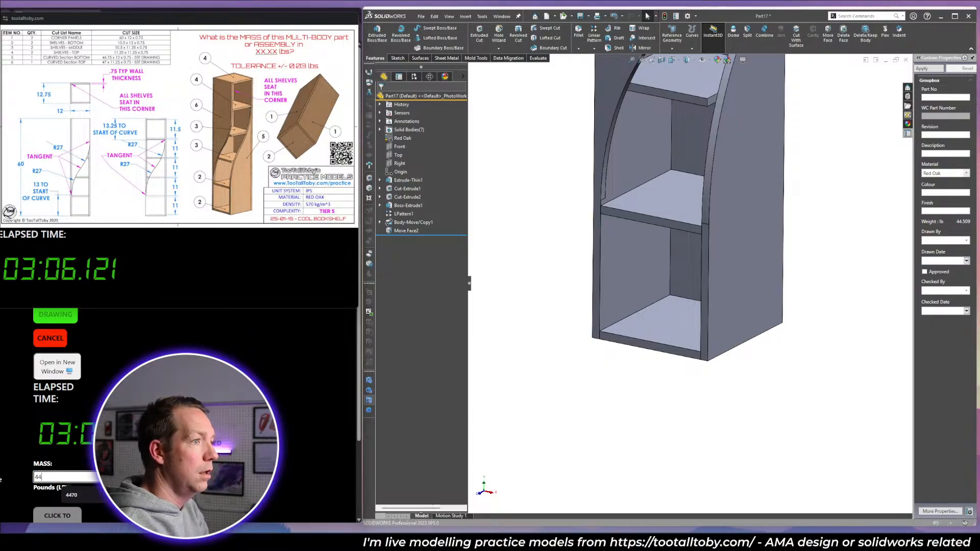
pyautogui.press('Return')
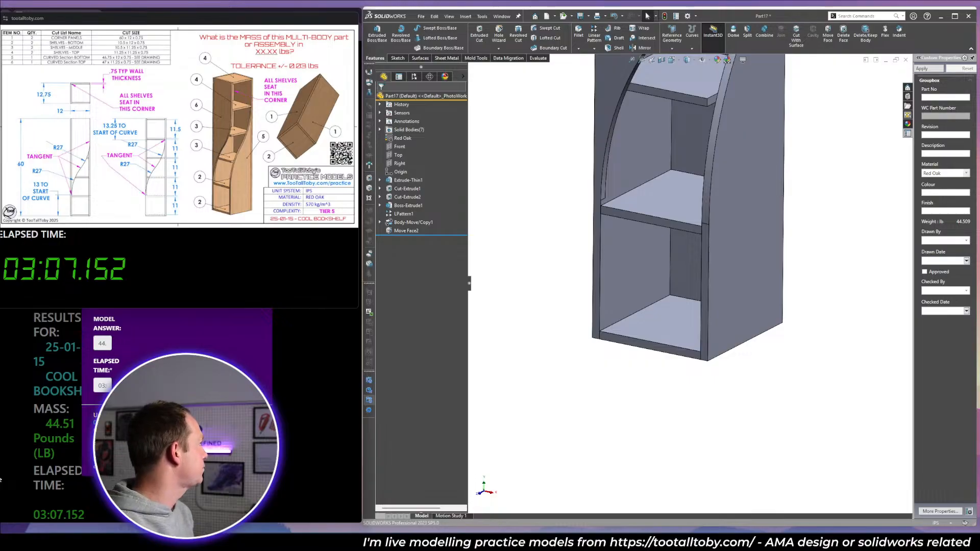
pyautogui.press('f')
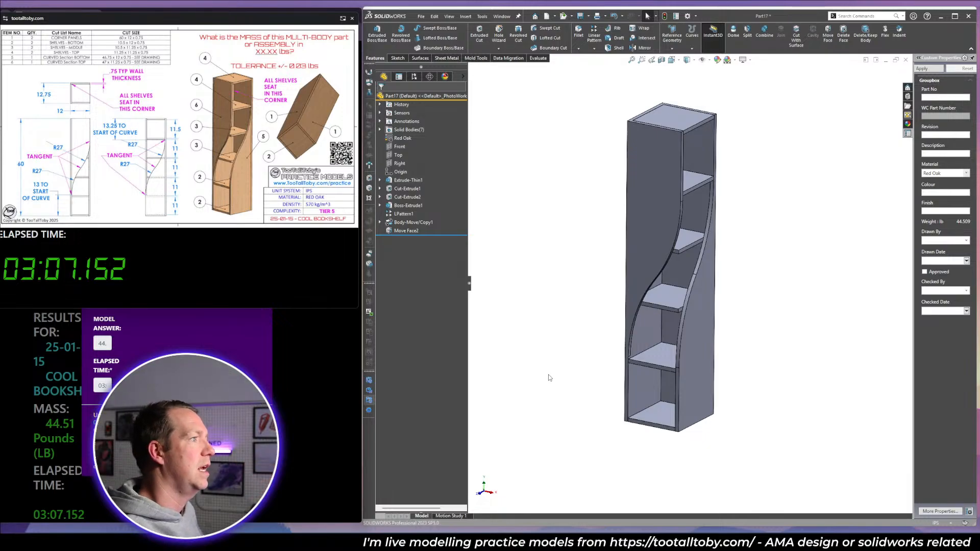
pyautogui.click(627, 262)
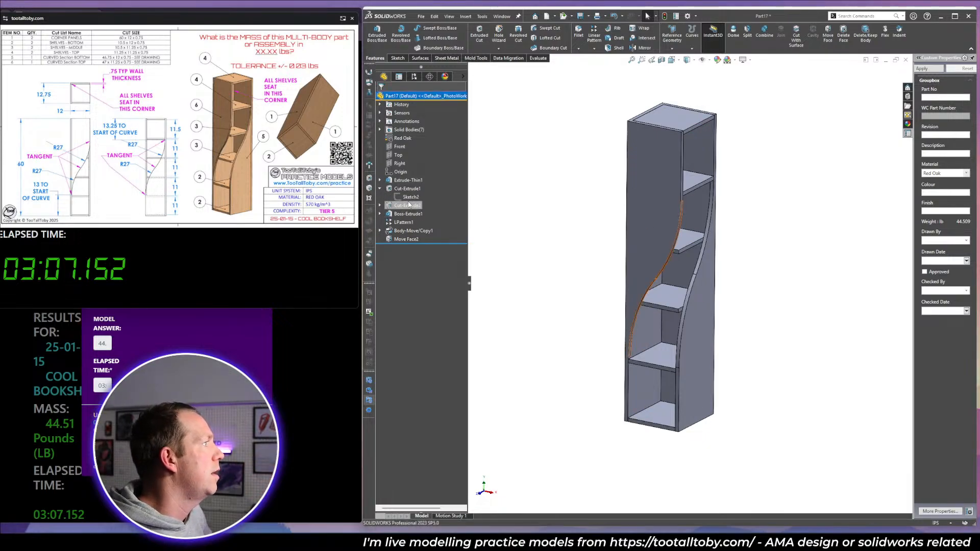
pyautogui.click(517, 221)
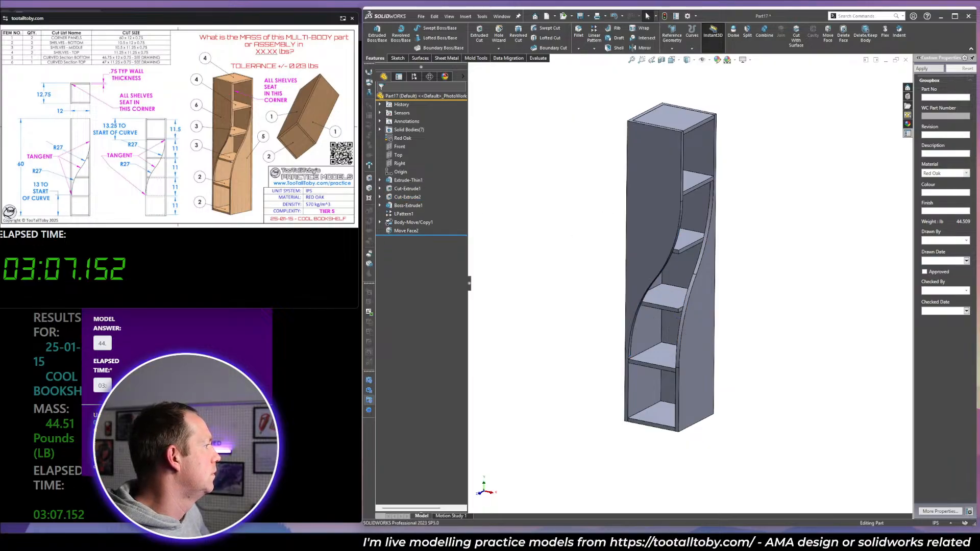
# Close the drawing window and examine the Top 100 fastest times for the COOL BOOKSHELF practice model.
pyautogui.click(352, 19)
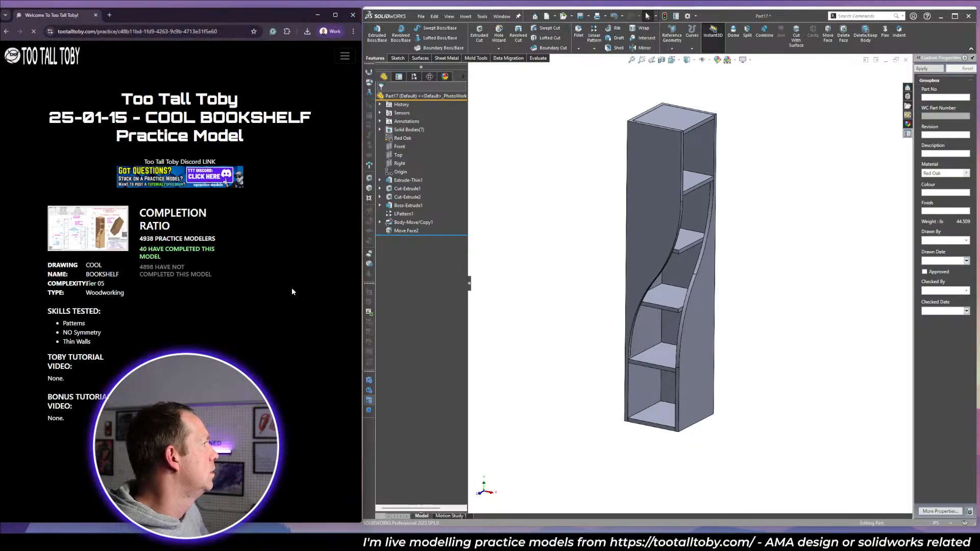
pyautogui.scroll(-5, 292, 292)
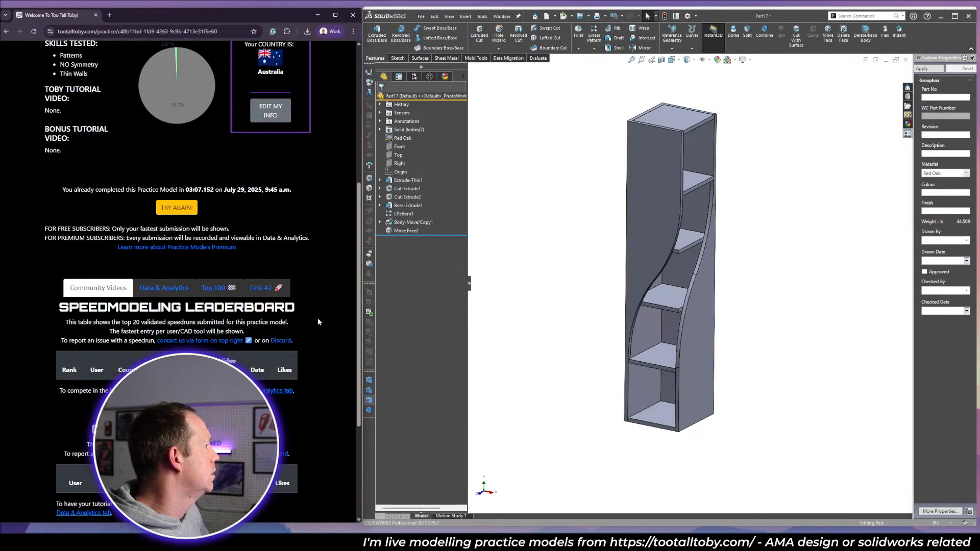
pyautogui.click(216, 291)
pyautogui.scroll(-3, 269, 261)
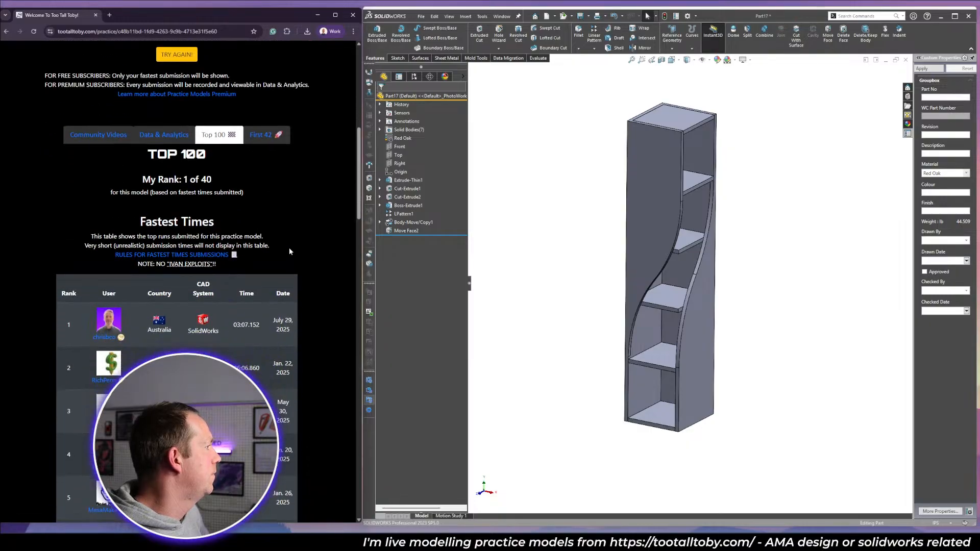
pyautogui.scroll(-2, 298, 250)
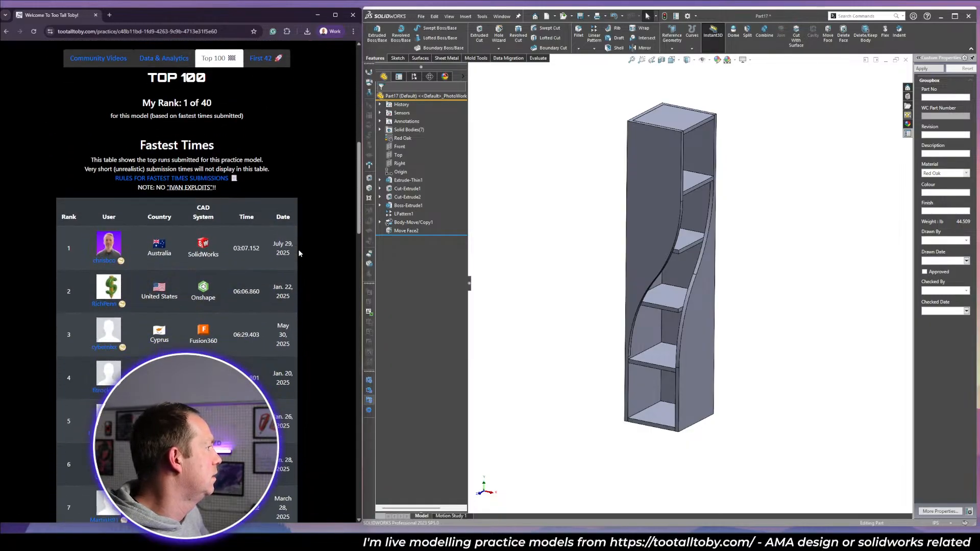
pyautogui.scroll(-3, 299, 253)
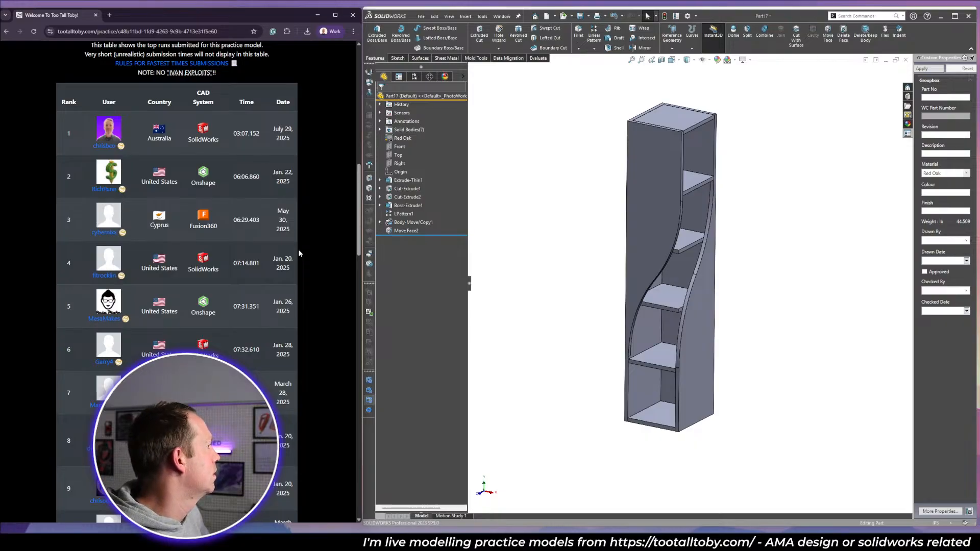
pyautogui.scroll(8, 301, 258)
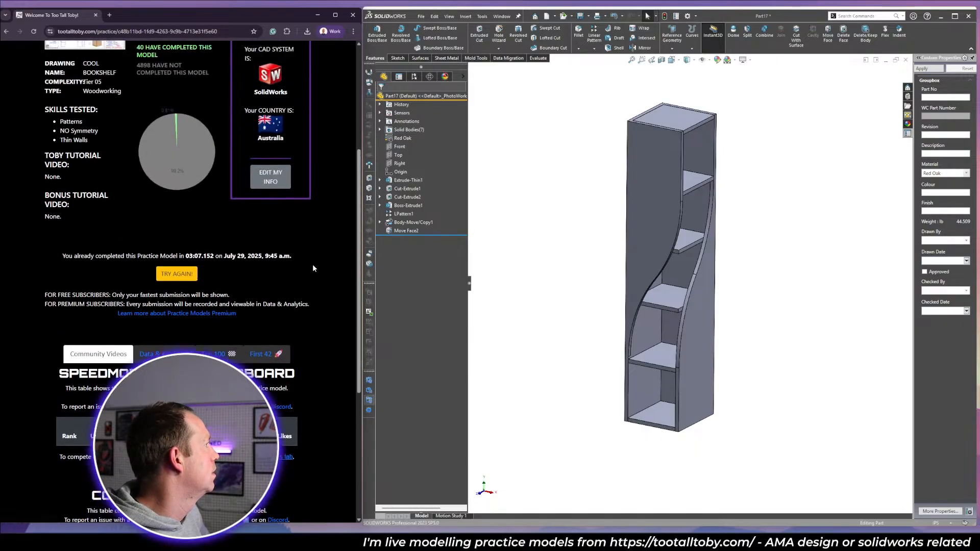
pyautogui.scroll(4, 313, 265)
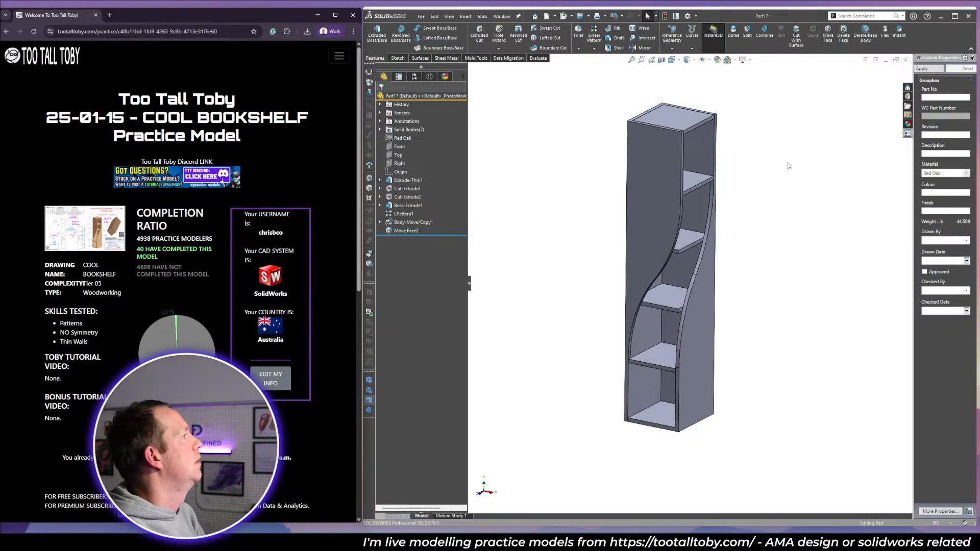
# Maximise the browser window and open fully-defined.com.
pyautogui.click(150, 31)
pyautogui.doubleClick(283, 15)
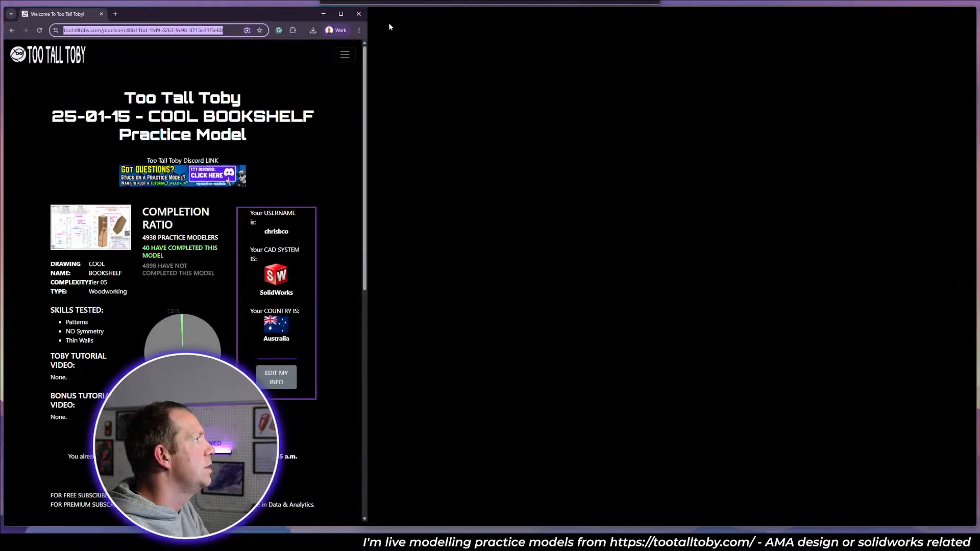
pyautogui.write('fully-defined.com')
pyautogui.press('Return')
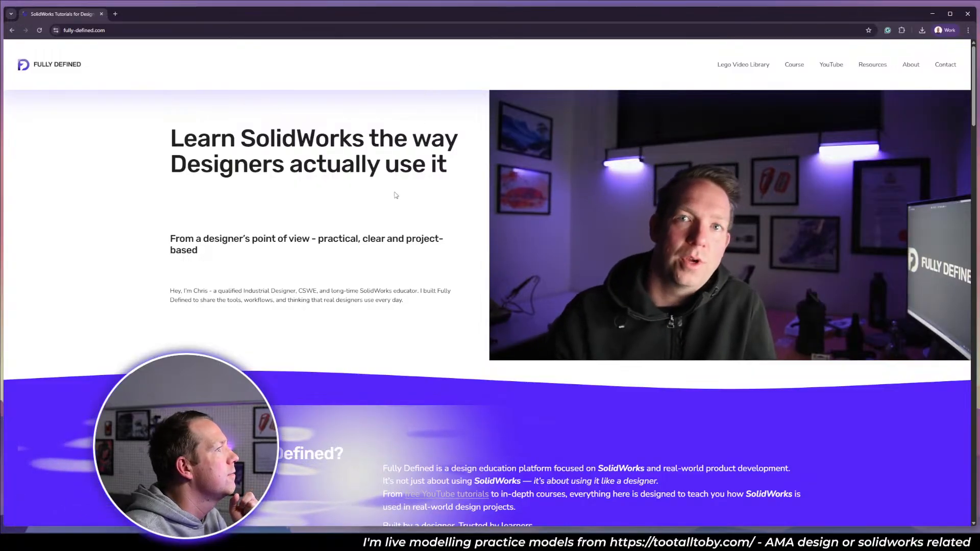
# Open the Lego Video Library and look through the complete list of SolidWorks x Lego tutorials.
pyautogui.click(705, 69)
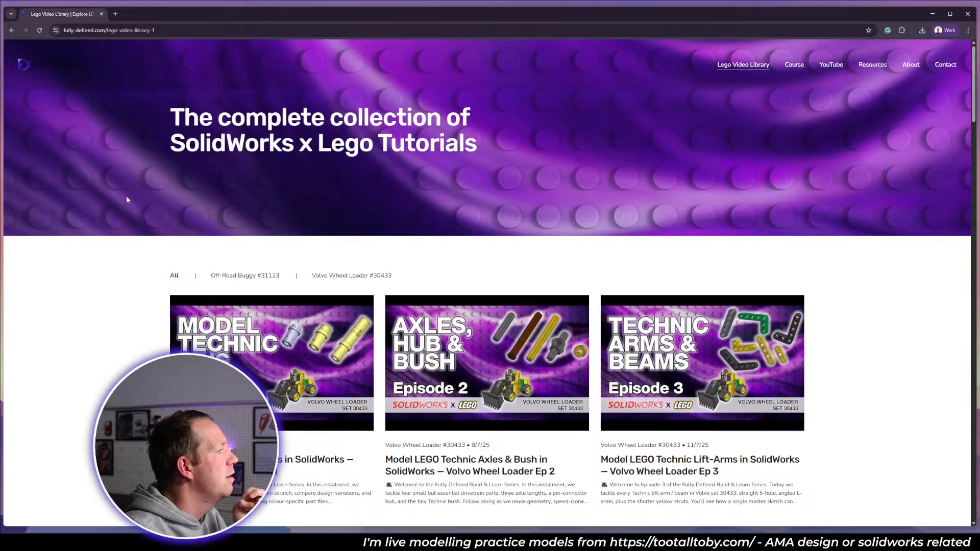
pyautogui.scroll(-3, 127, 200)
pyautogui.scroll(-2, 128, 200)
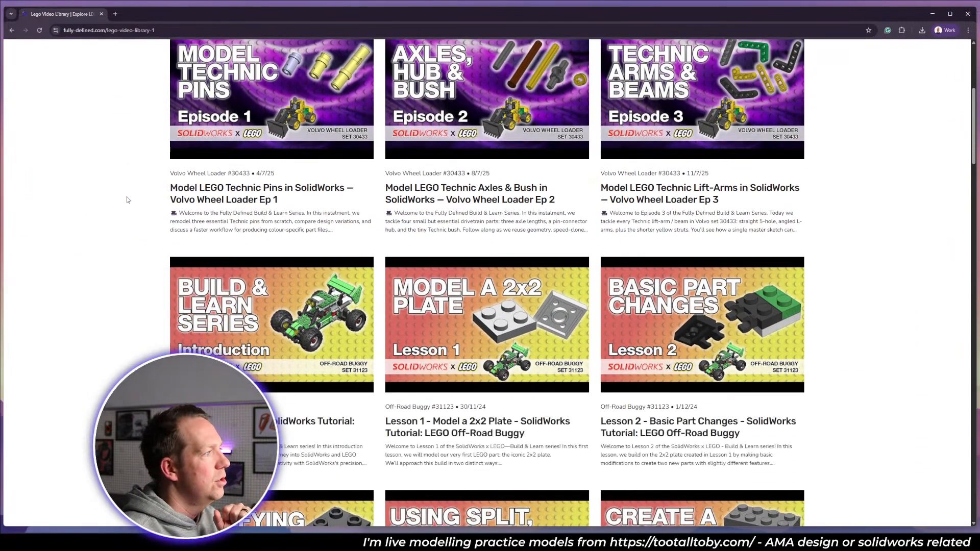
pyautogui.scroll(-6, 128, 200)
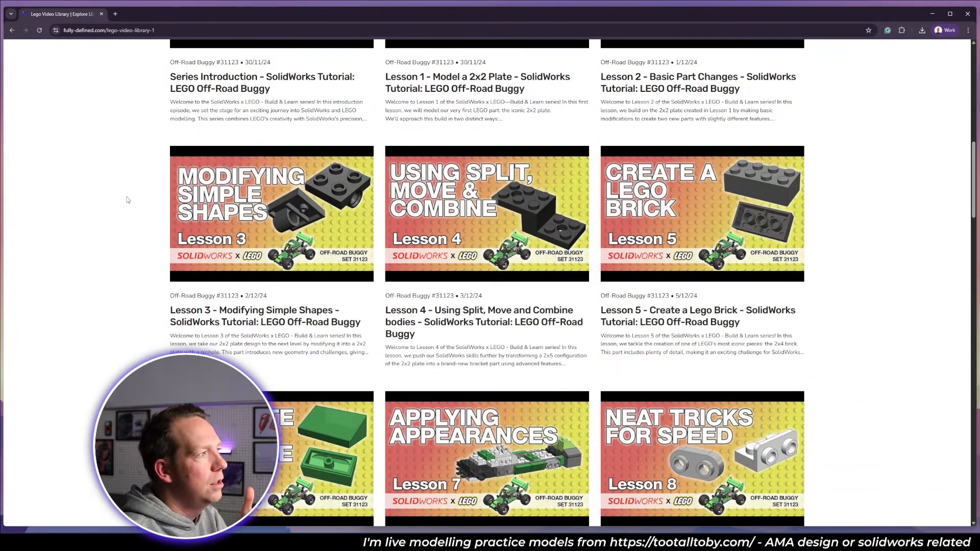
pyautogui.scroll(-10, 128, 199)
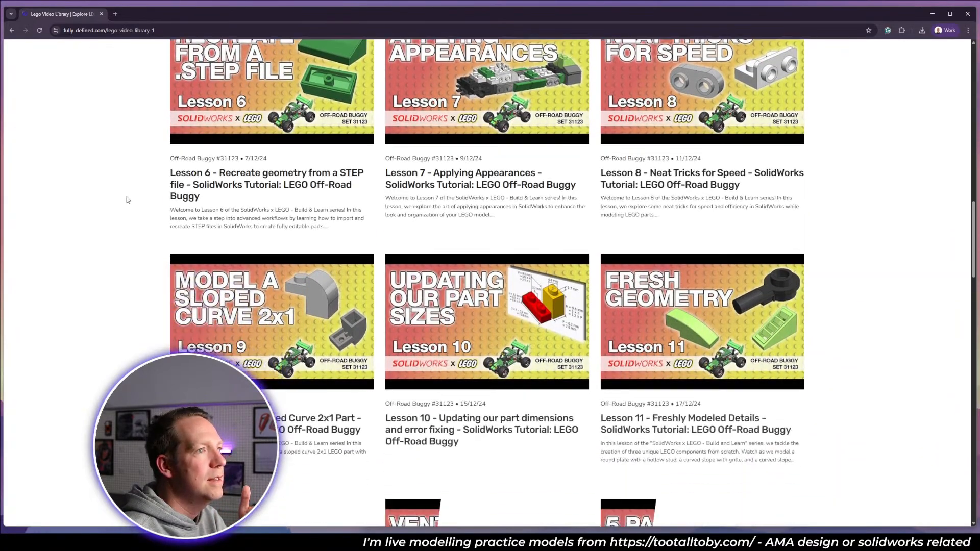
pyautogui.scroll(-11, 128, 200)
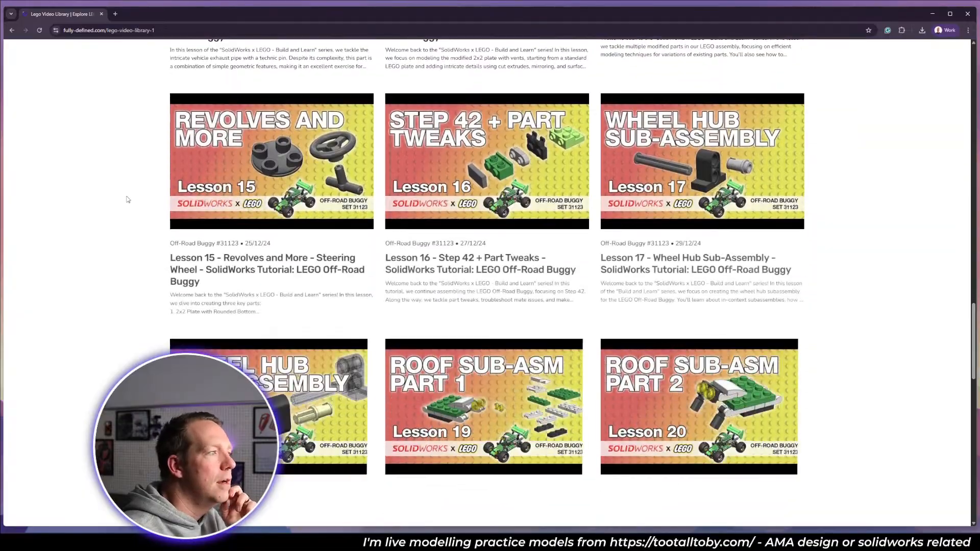
pyautogui.scroll(-4, 128, 200)
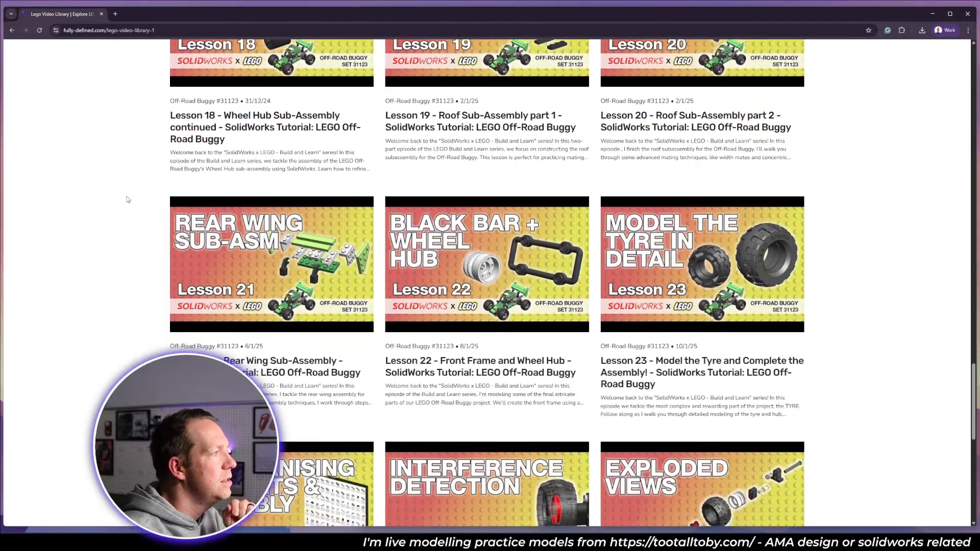
pyautogui.scroll(-3, 128, 199)
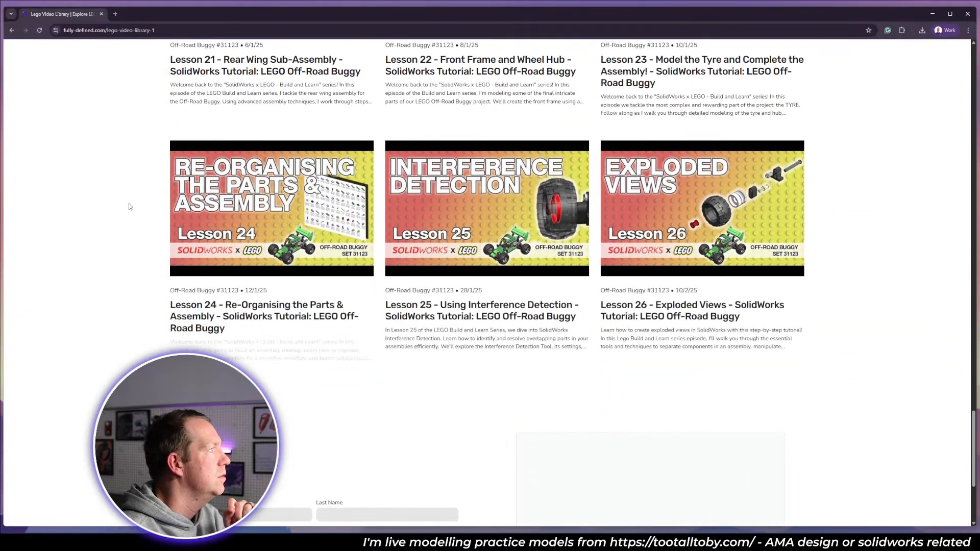
pyautogui.scroll(-3, 151, 238)
pyautogui.scroll(20, 114, 228)
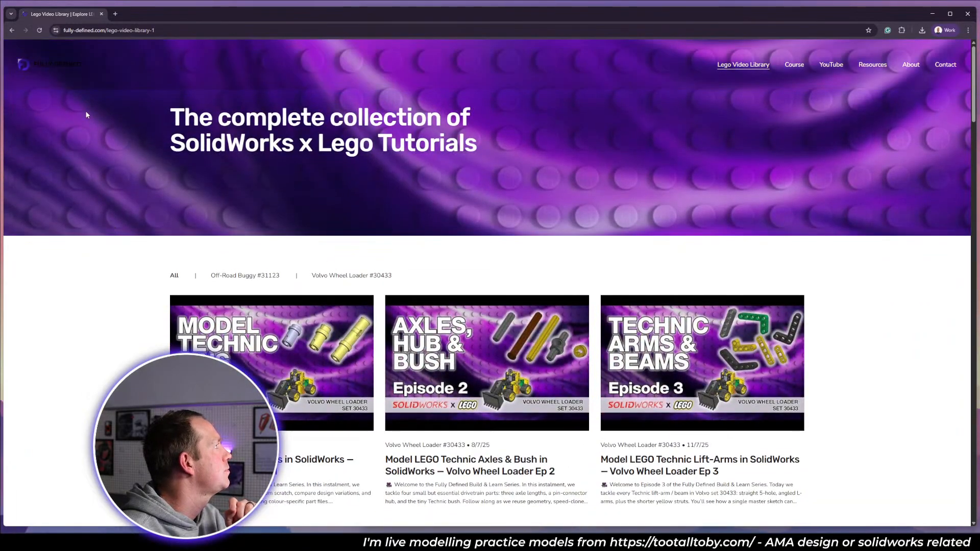
# Return to the Fully Defined homepage and look over the SolidWorks for Designers course section.
pyautogui.click(12, 30)
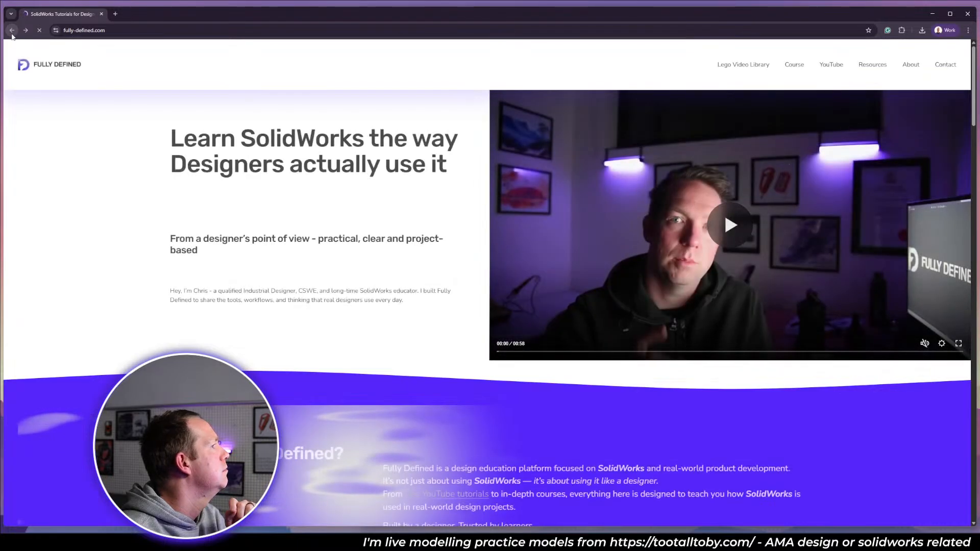
pyautogui.scroll(-5, 458, 206)
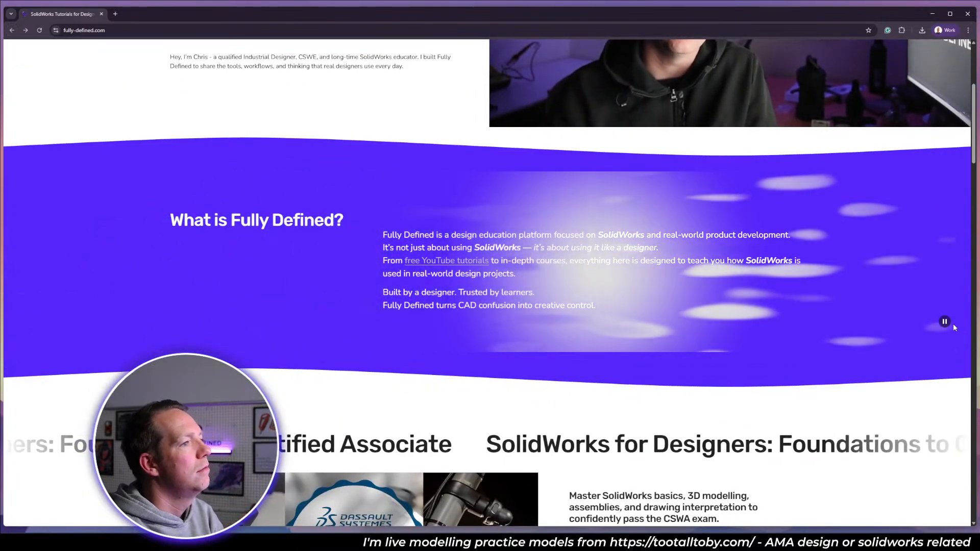
pyautogui.scroll(-4, 723, 388)
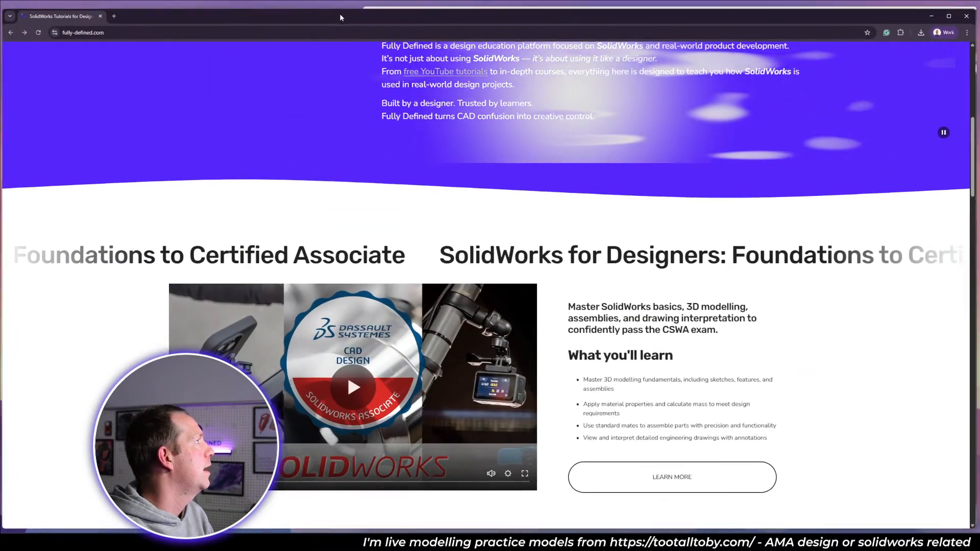
# Shrink the browser to sit beside the SolidWorks model, return to the top of the homepage and minimise the browser.
pyautogui.moveTo(339, 14); pyautogui.dragTo(341, 15)
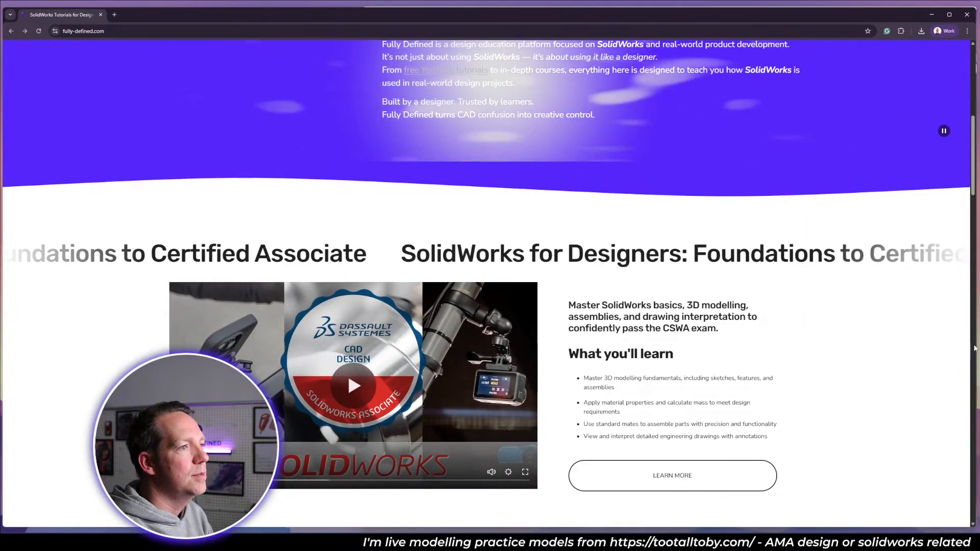
pyautogui.moveTo(976, 345); pyautogui.dragTo(360, 302)
pyautogui.click(565, 296)
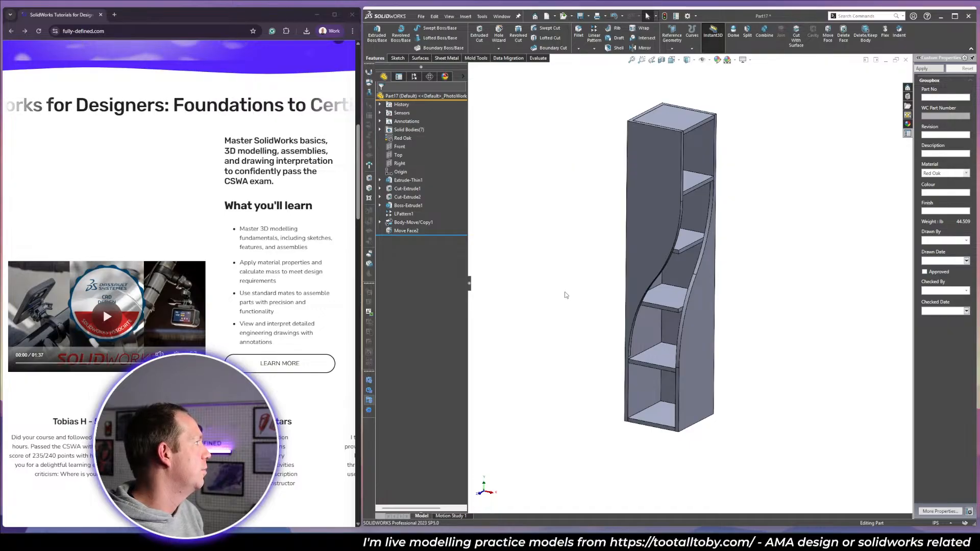
pyautogui.scroll(10, 273, 123)
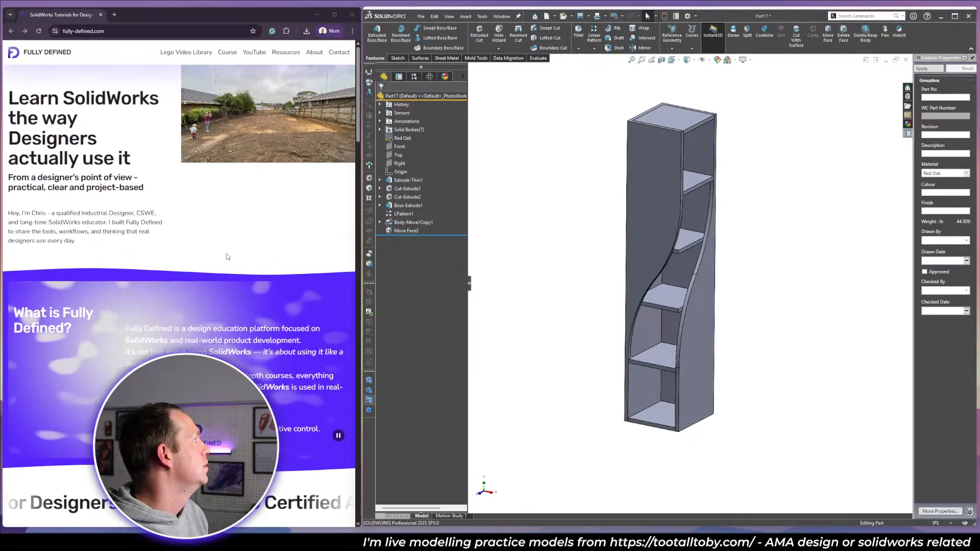
pyautogui.click(317, 14)
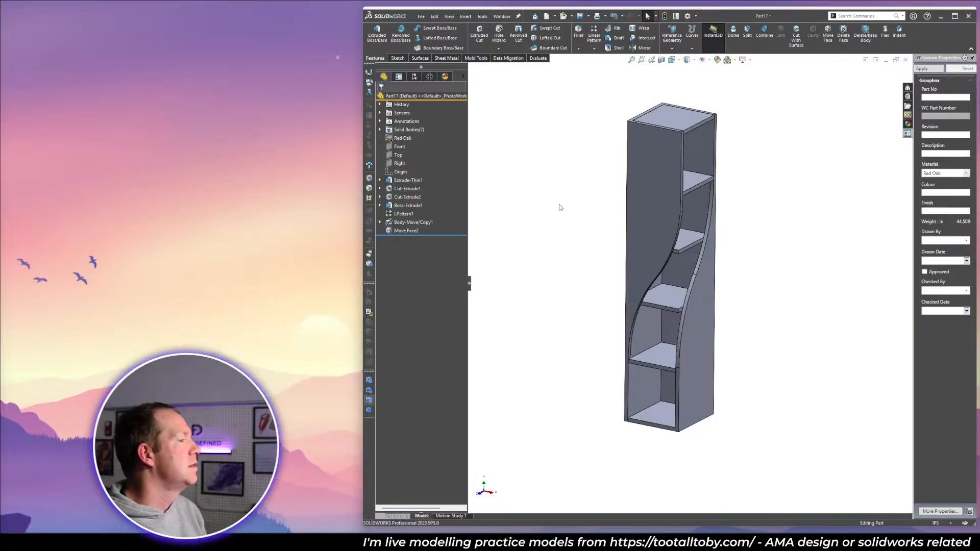